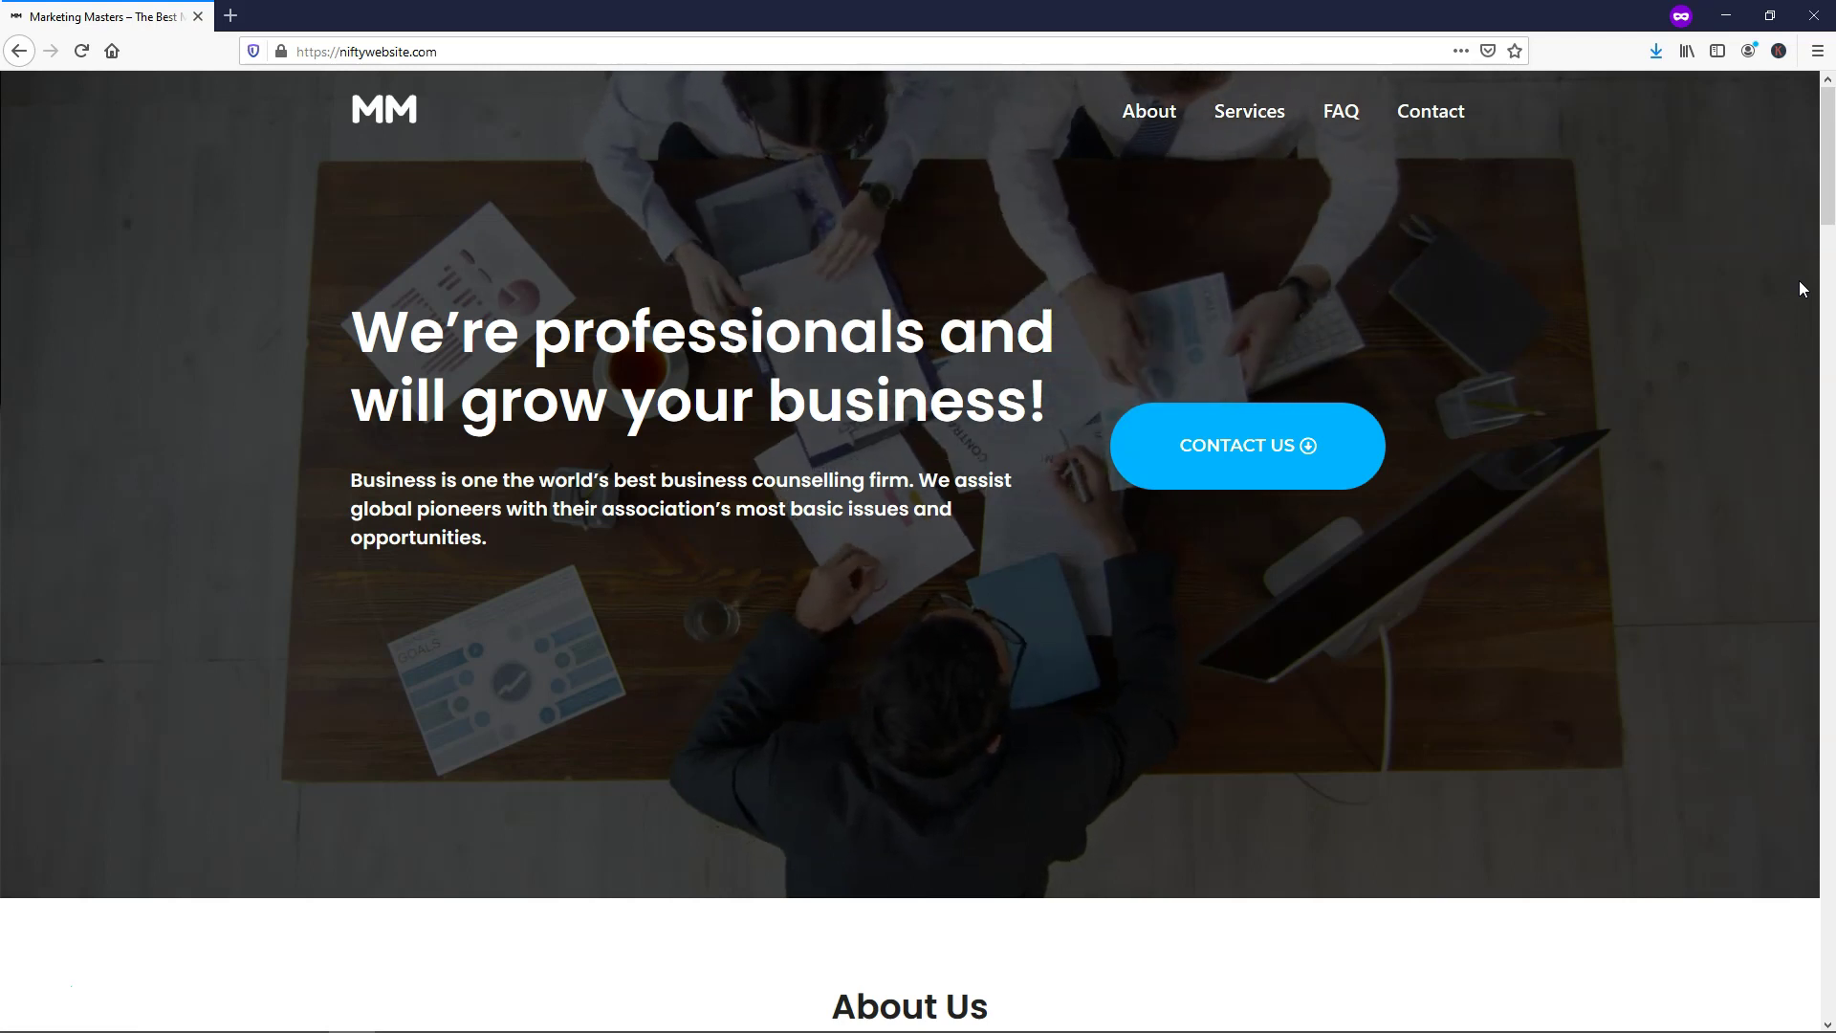
Preview the Marketing Masters homepage at narrower window widths, then jump down to About Us
{"action": "left_click", "coordinate": [1768, 16]}
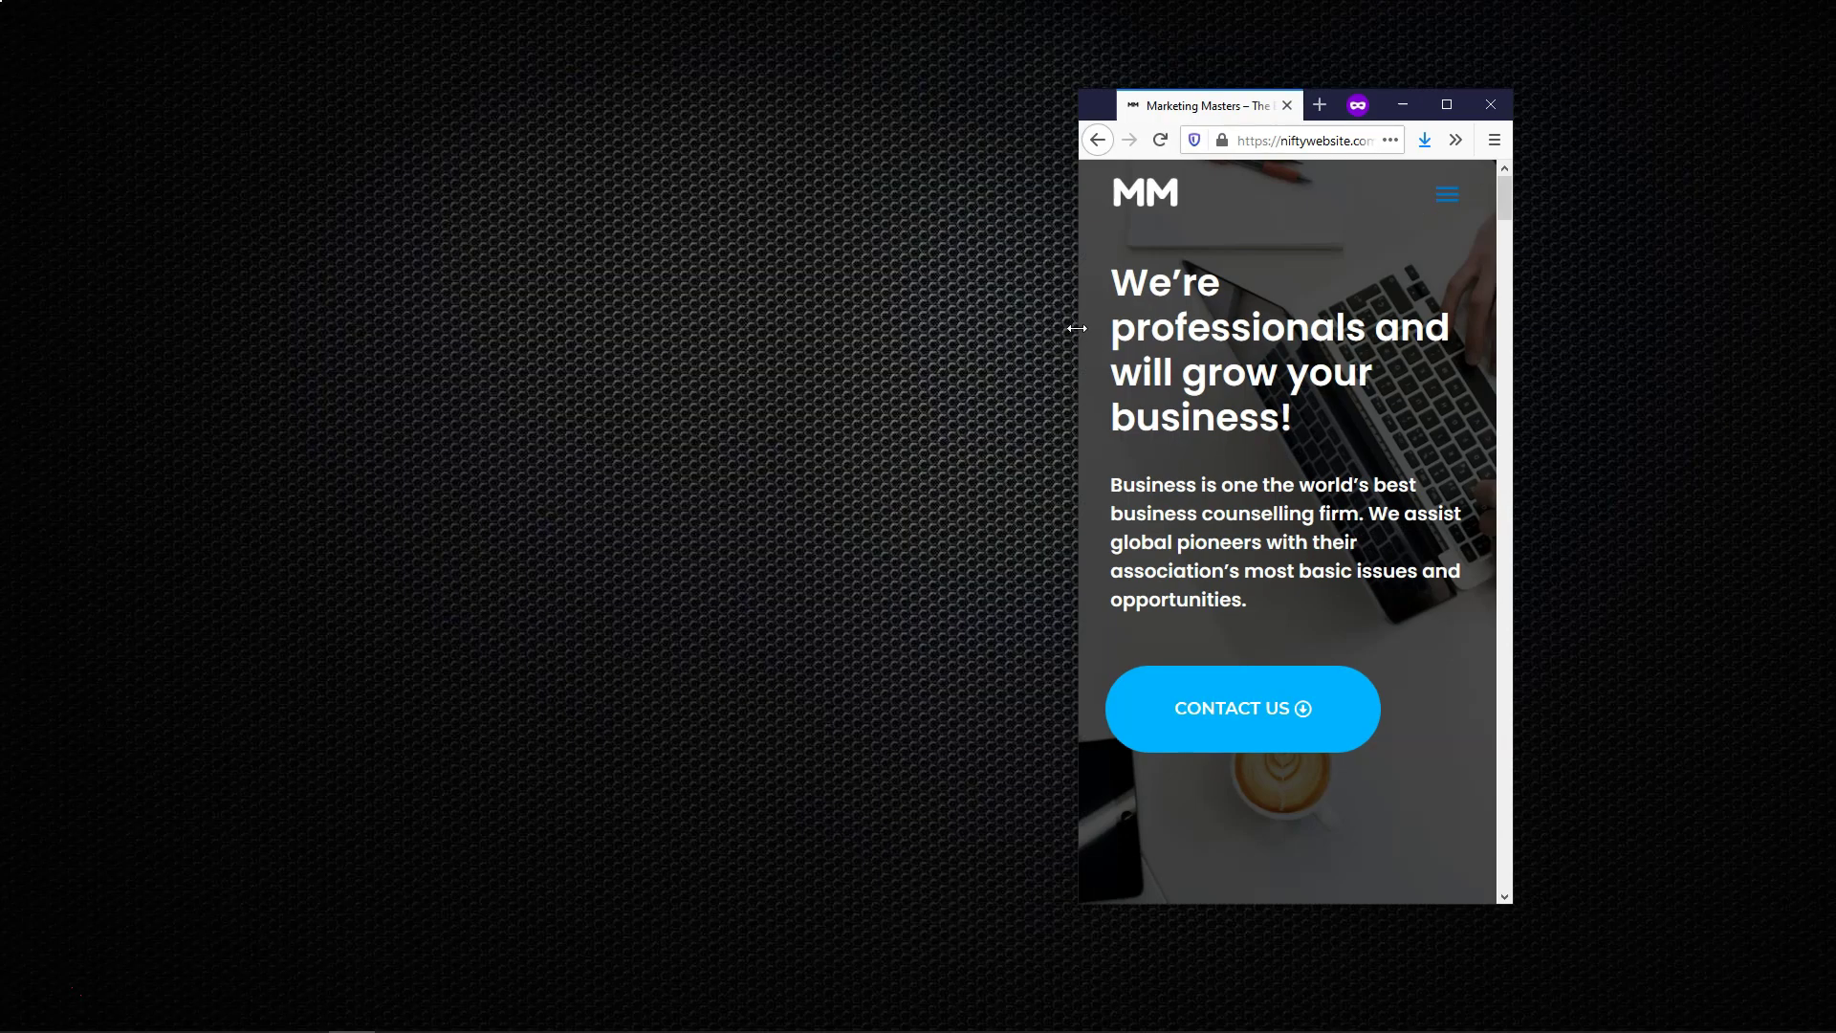
{"action": "scroll", "coordinate": [1187, 286], "scroll_direction": "down", "scroll_amount": 15}
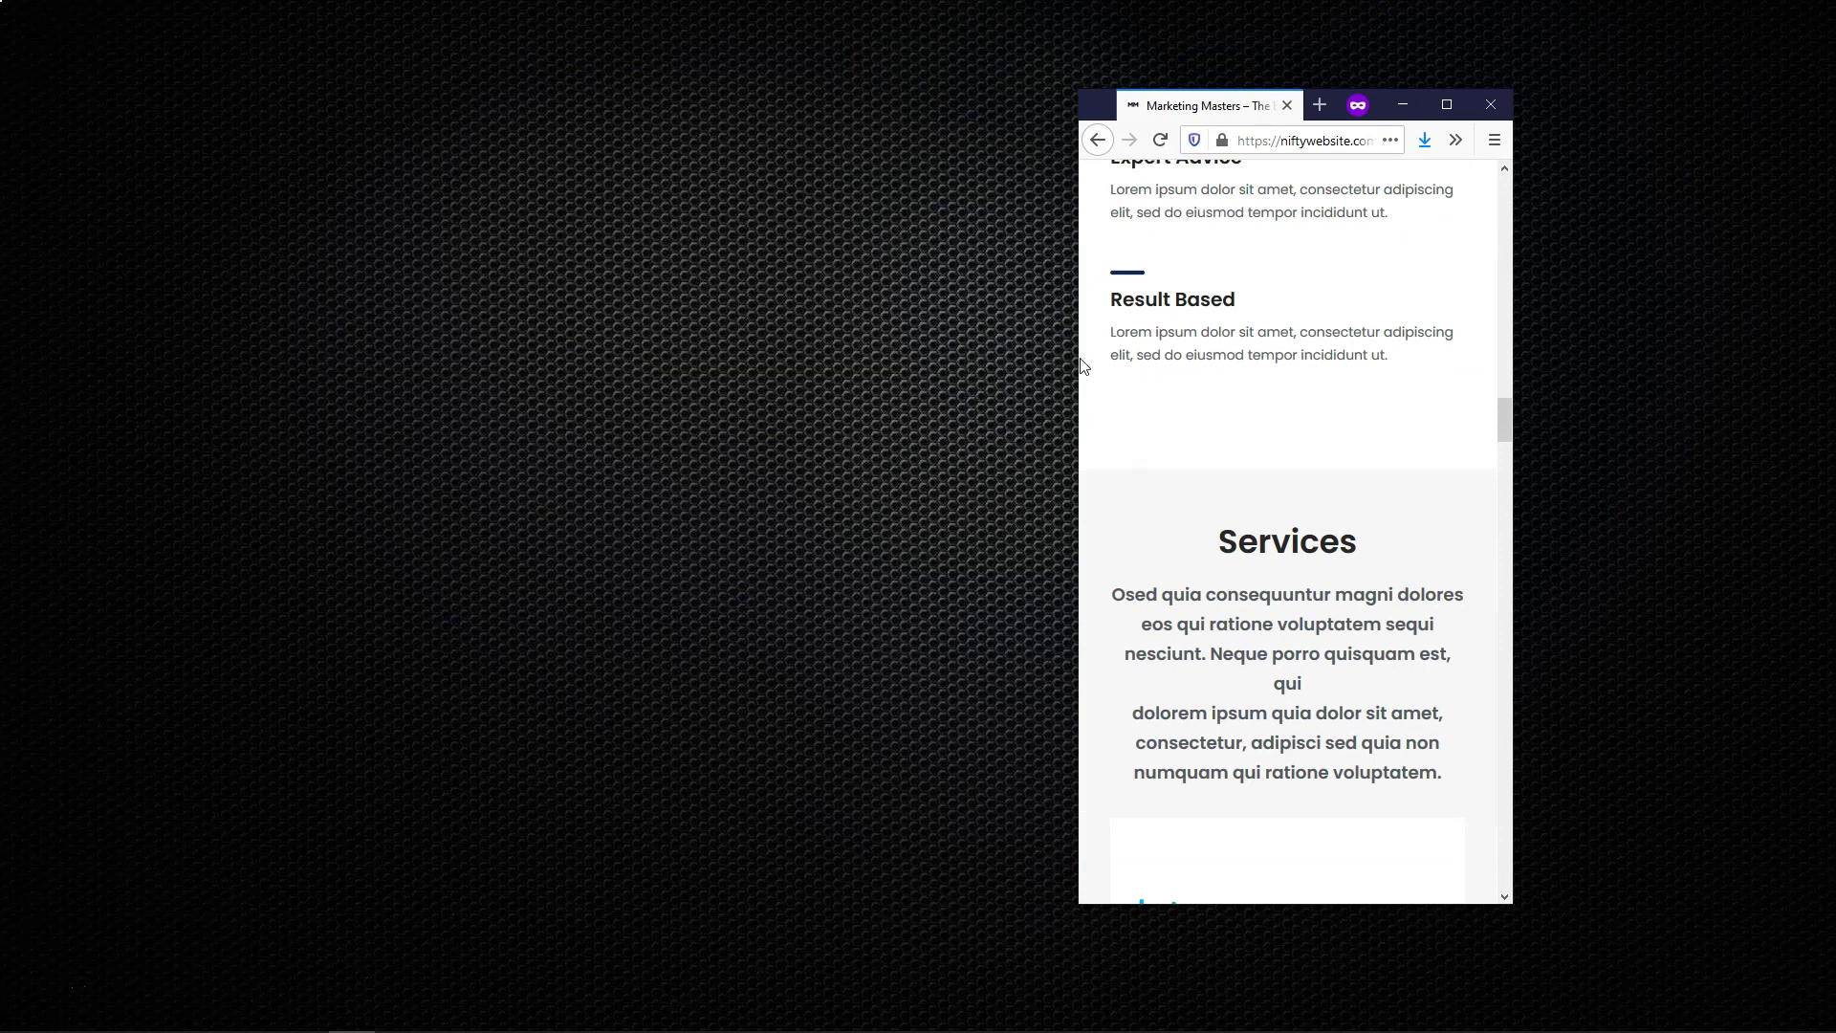
{"action": "left_click_drag", "start_coordinate": [1078, 353], "coordinate": [685, 368]}
{"action": "scroll", "coordinate": [1366, 522], "scroll_direction": "up", "scroll_amount": 20}
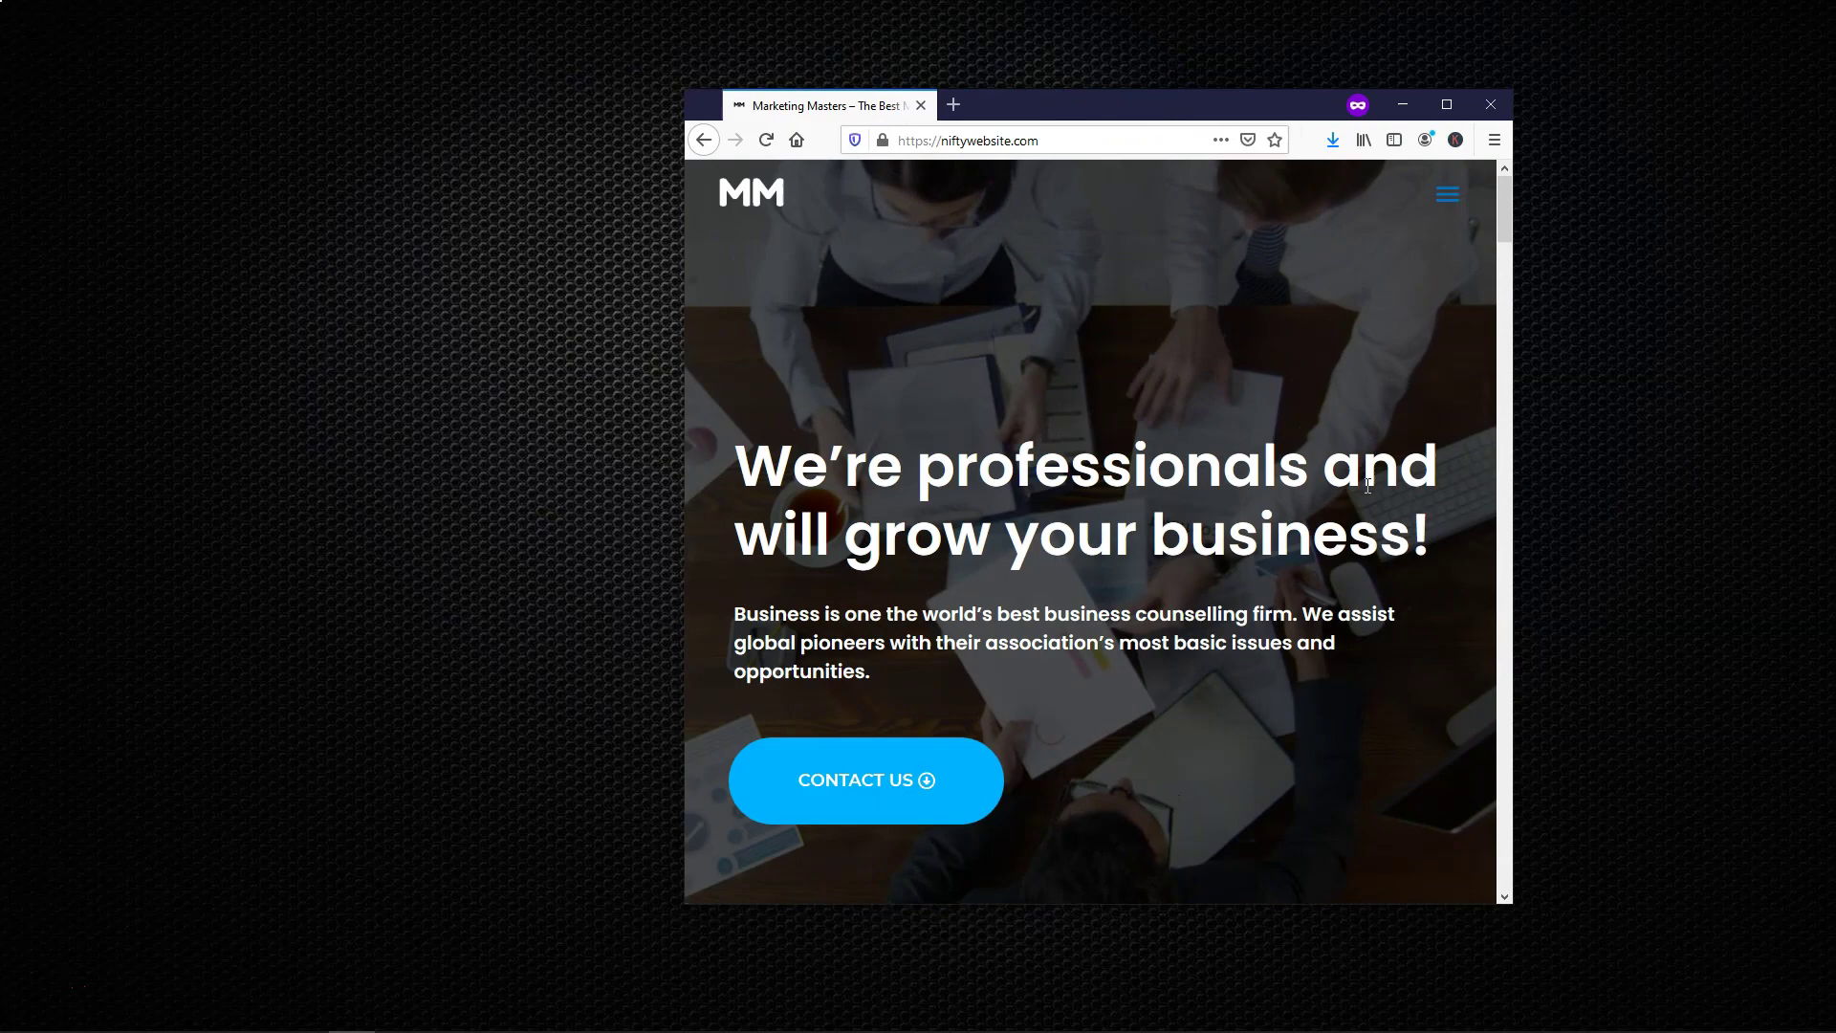
{"action": "left_click", "coordinate": [1447, 104]}
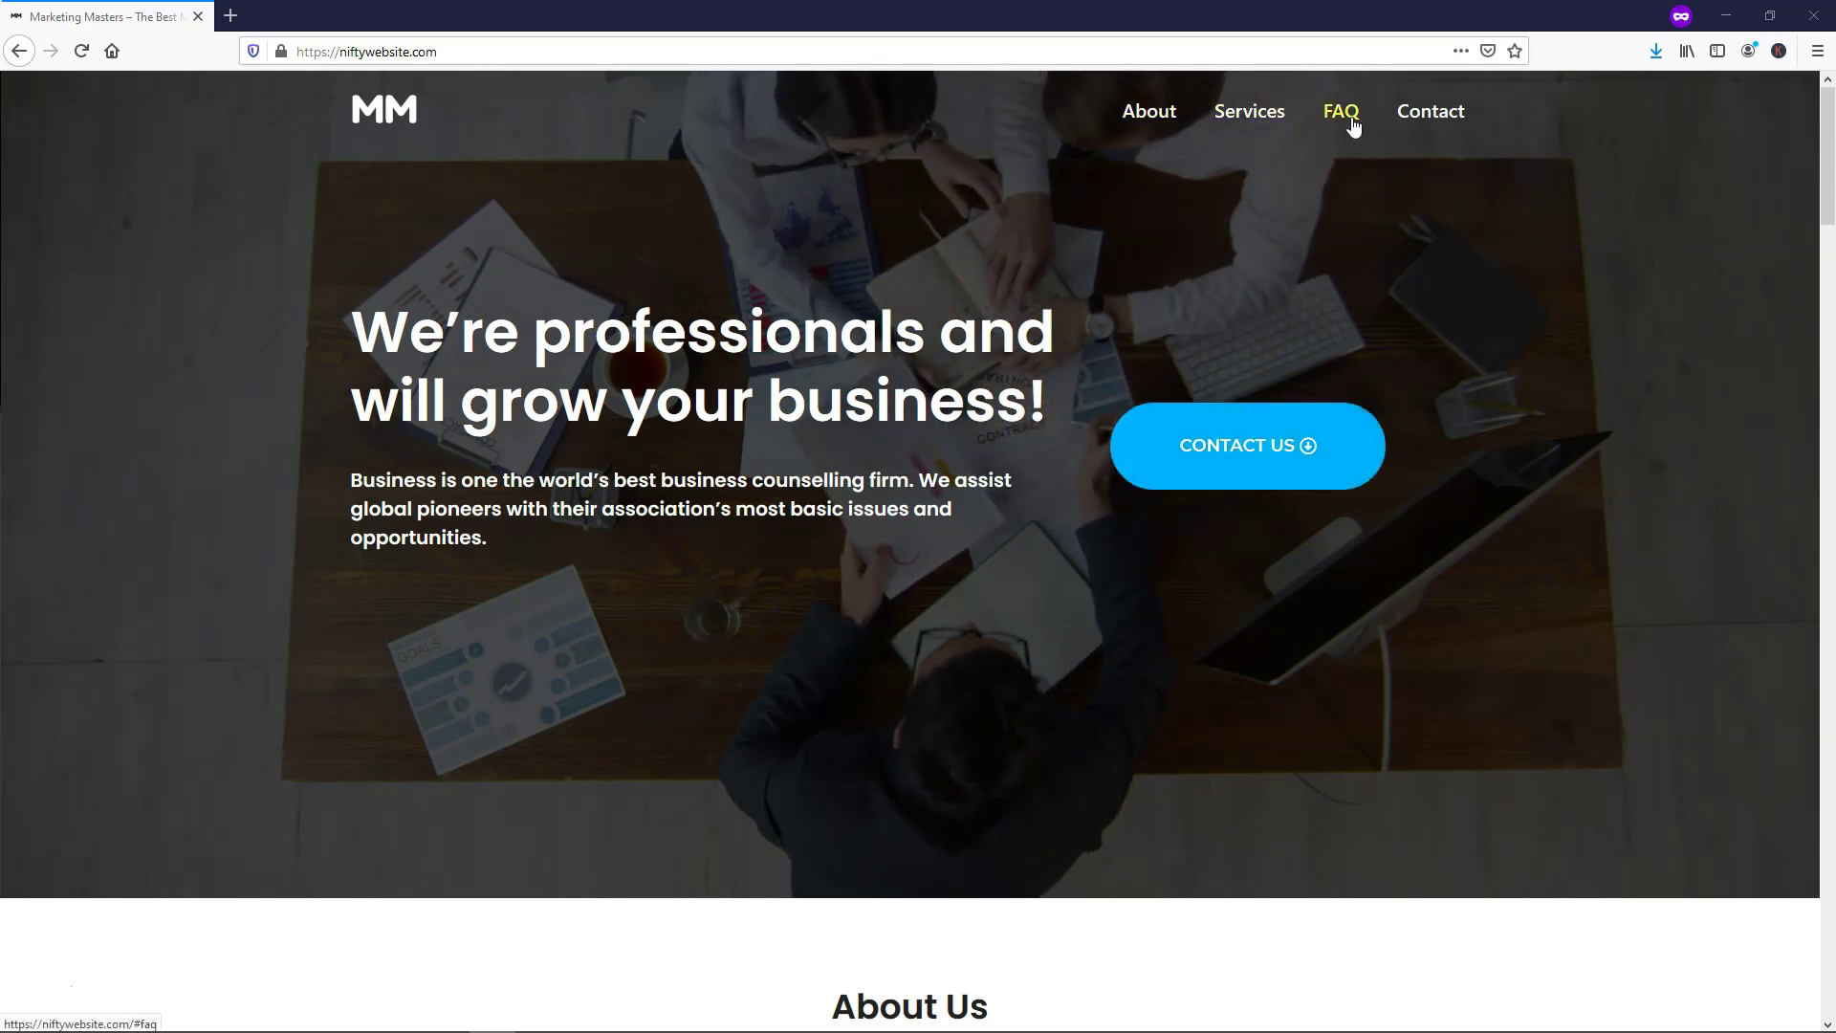
{"action": "left_click", "coordinate": [1151, 113]}
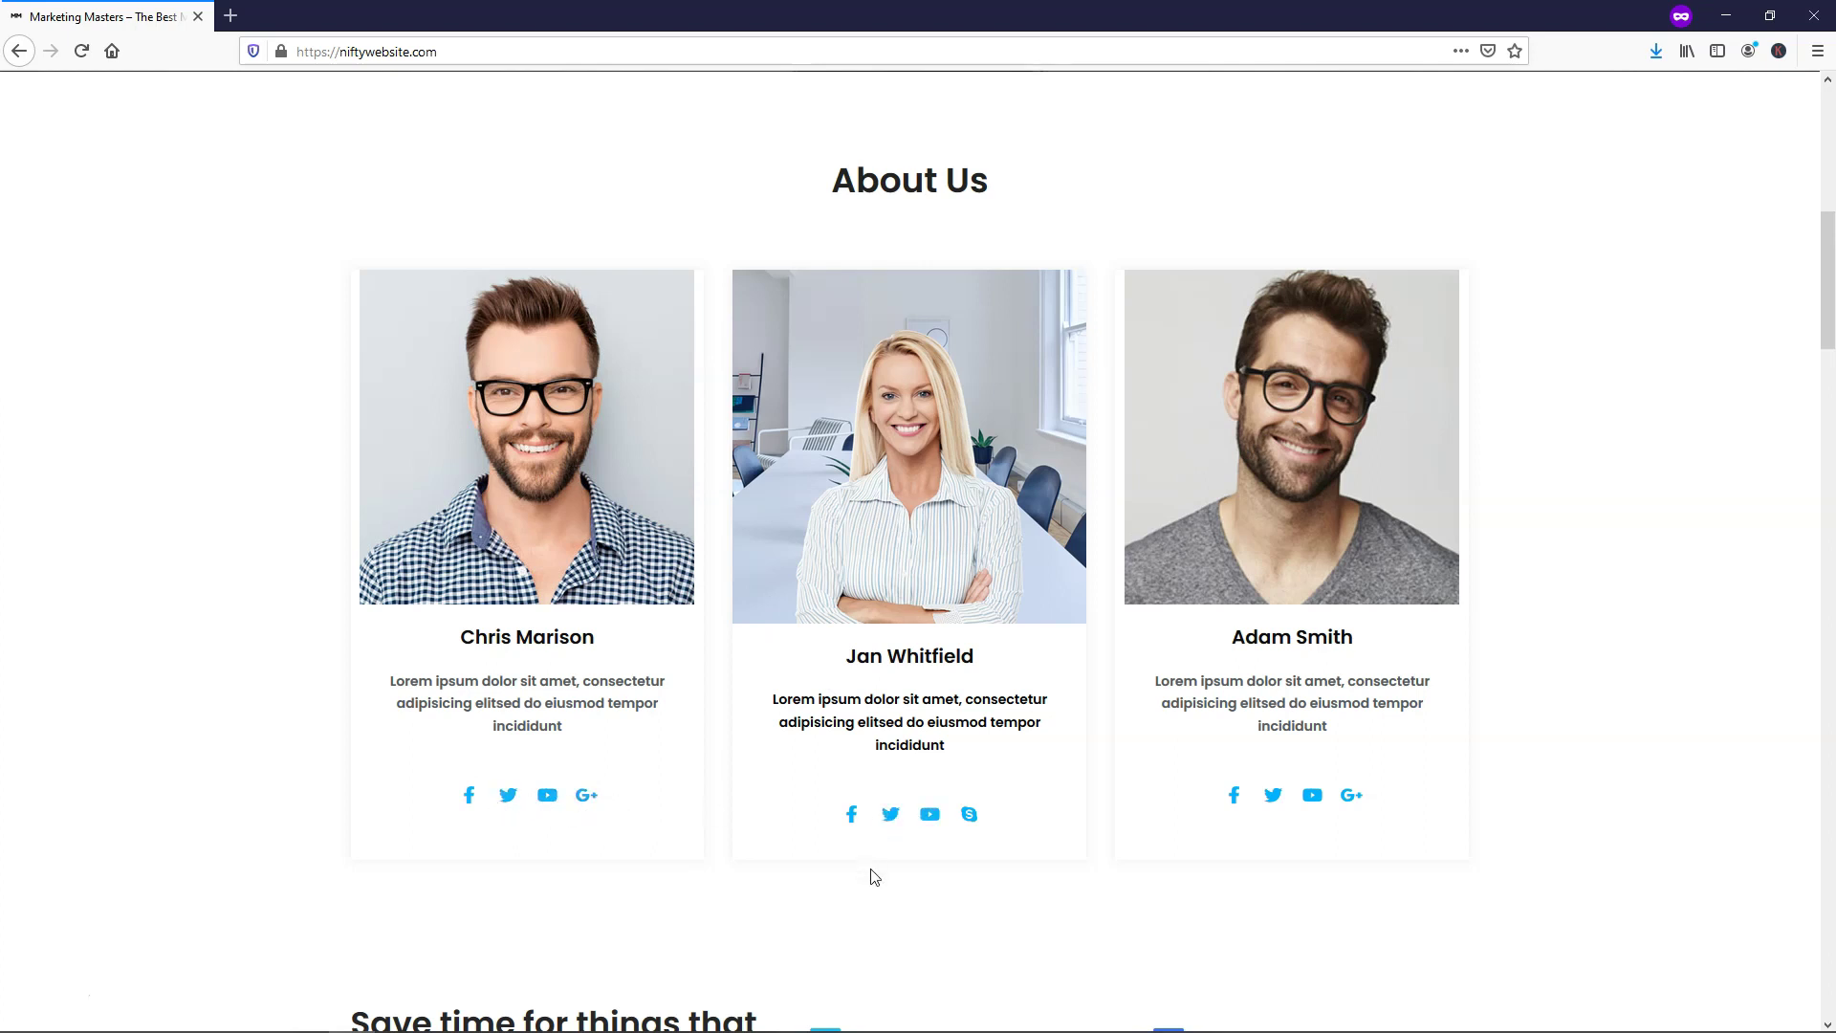
Scroll past Services and pricing and expand the FAQ 'How do you market on social media?'
{"action": "scroll", "coordinate": [869, 873], "scroll_direction": "down", "scroll_amount": 5}
{"action": "scroll", "coordinate": [710, 732], "scroll_direction": "down", "scroll_amount": 5}
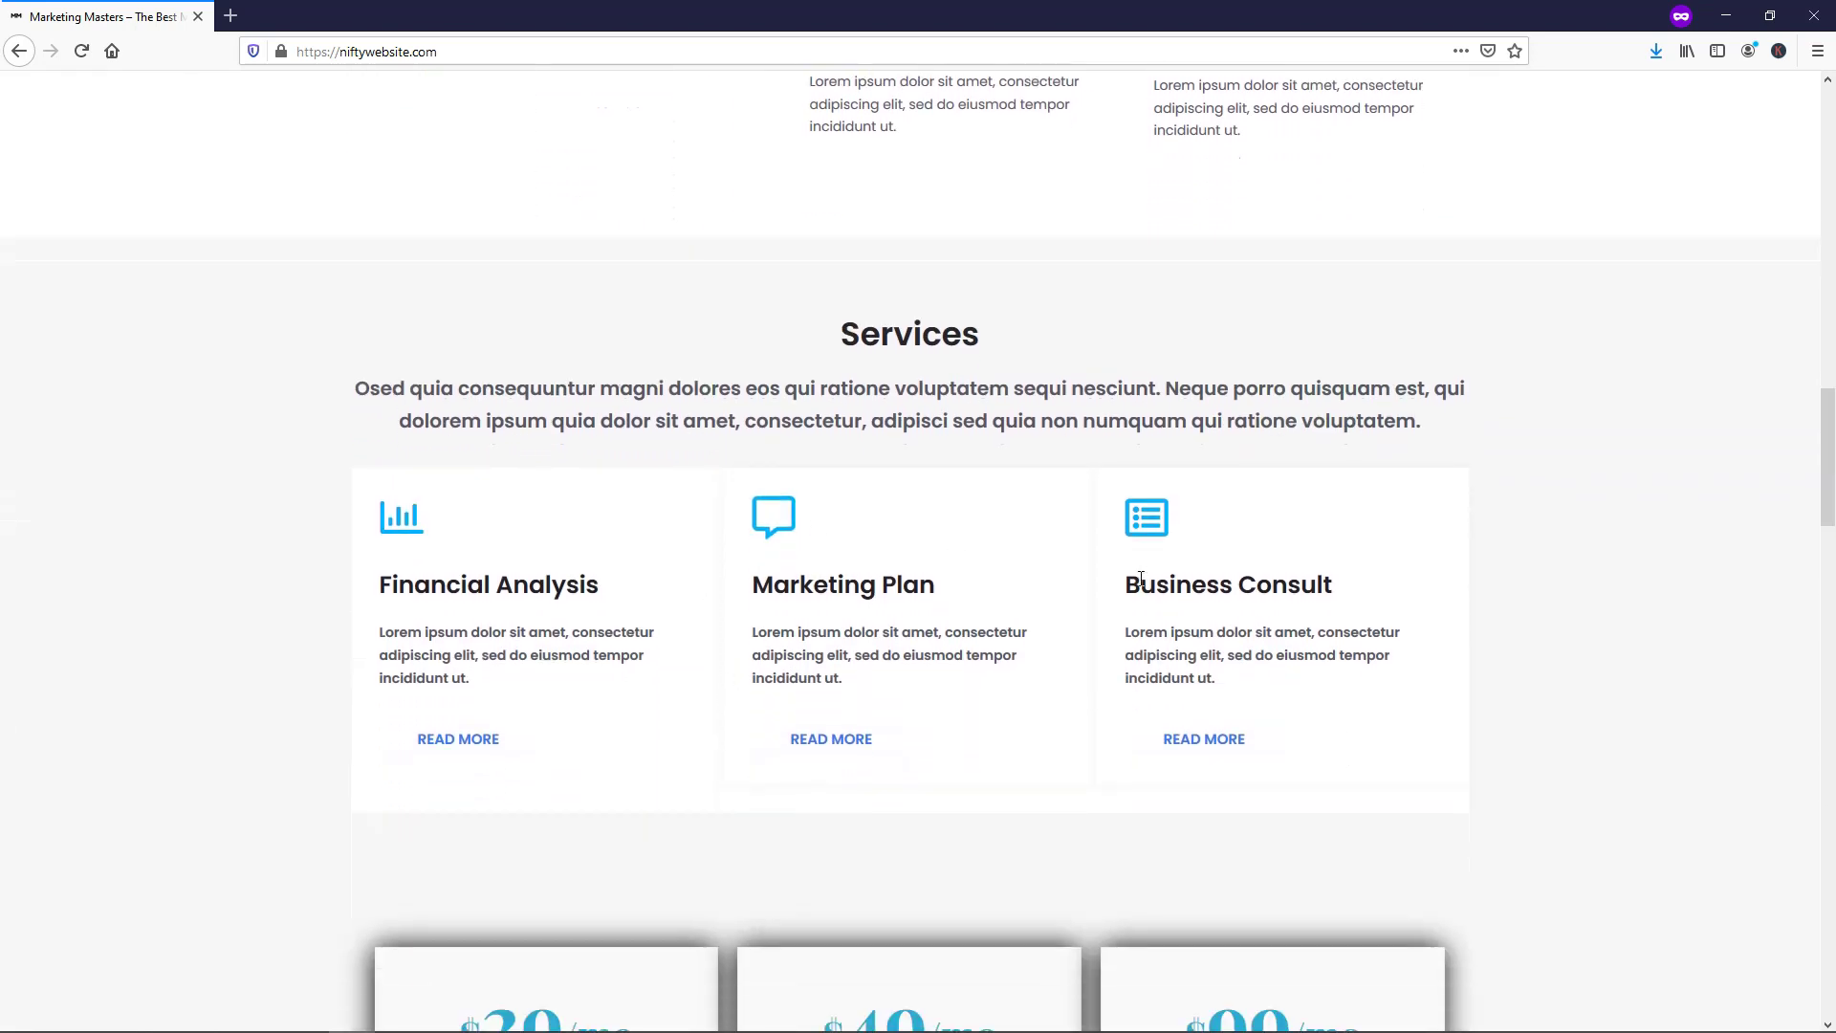
{"action": "scroll", "coordinate": [1117, 701], "scroll_direction": "down", "scroll_amount": 1}
{"action": "scroll", "coordinate": [1105, 705], "scroll_direction": "down", "scroll_amount": 5}
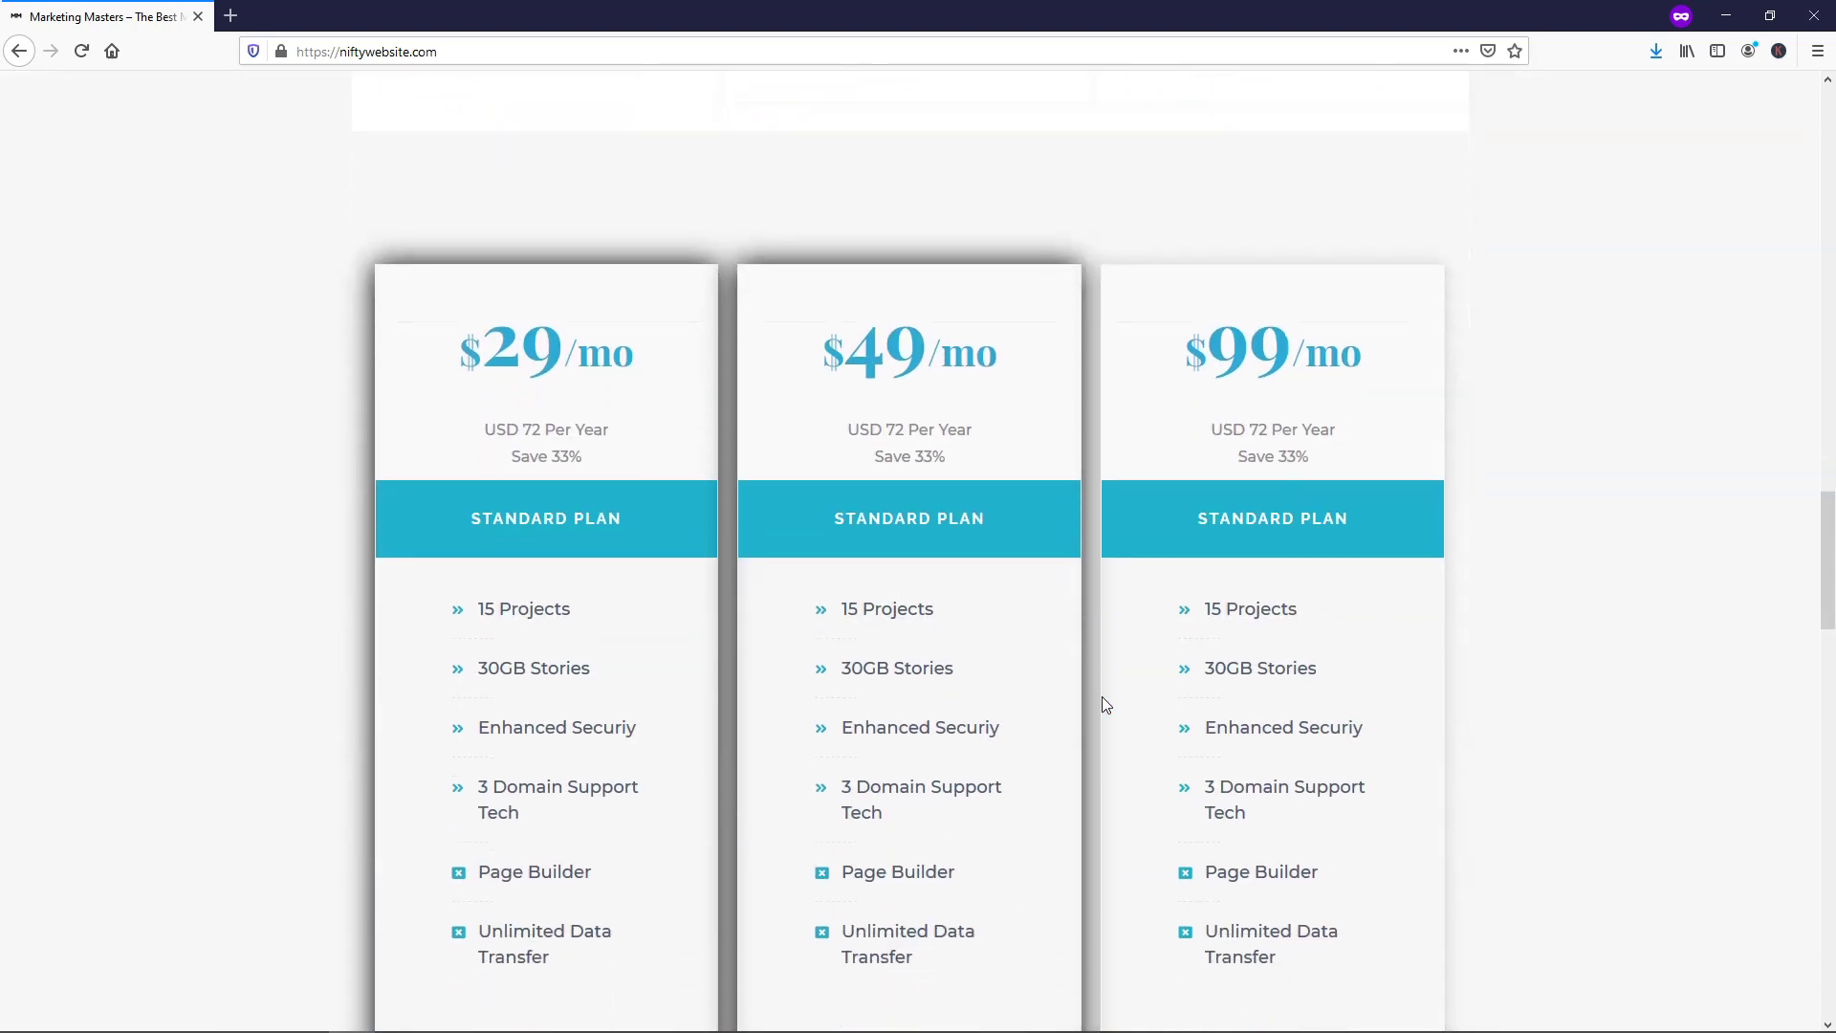
{"action": "scroll", "coordinate": [1104, 704], "scroll_direction": "down", "scroll_amount": 1}
{"action": "scroll", "coordinate": [1563, 605], "scroll_direction": "down", "scroll_amount": 9}
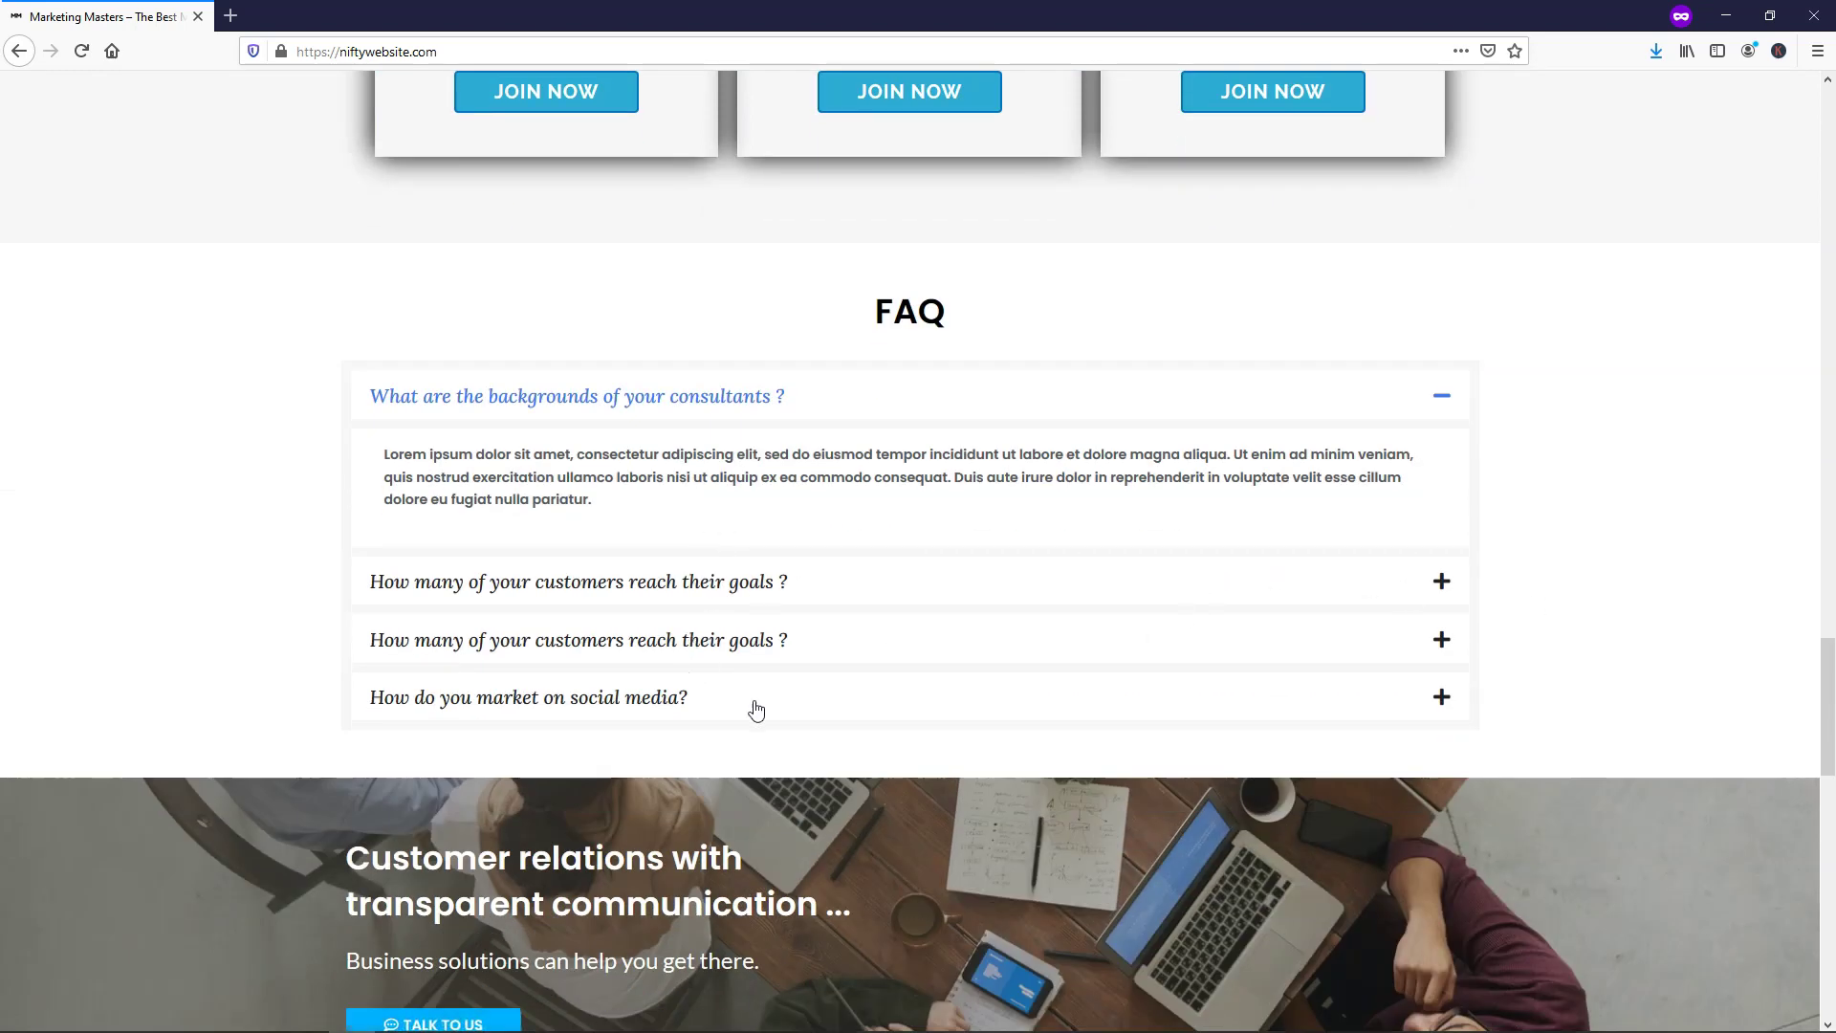
{"action": "left_click", "coordinate": [724, 708]}
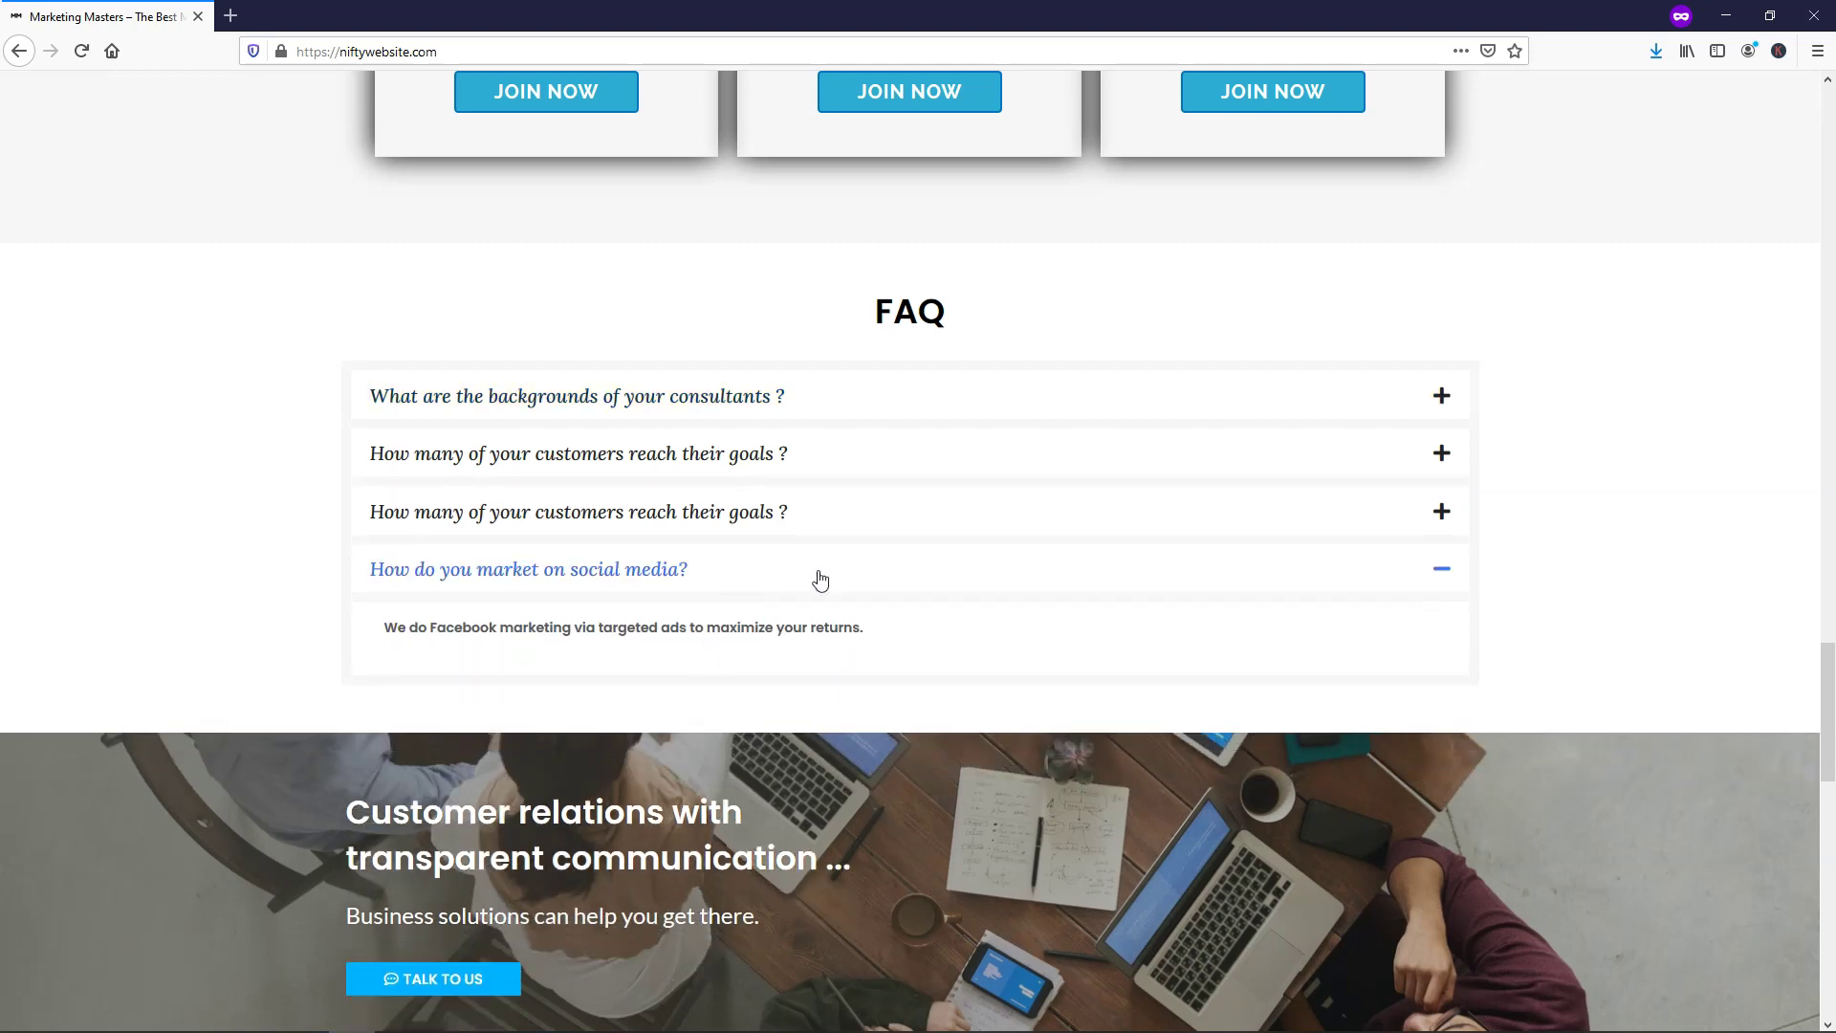
{"action": "left_click", "coordinate": [1445, 574]}
{"action": "left_click", "coordinate": [1446, 574]}
Scroll further down the page to the Contact Us form
{"action": "scroll", "coordinate": [1635, 465], "scroll_direction": "down", "scroll_amount": 8}
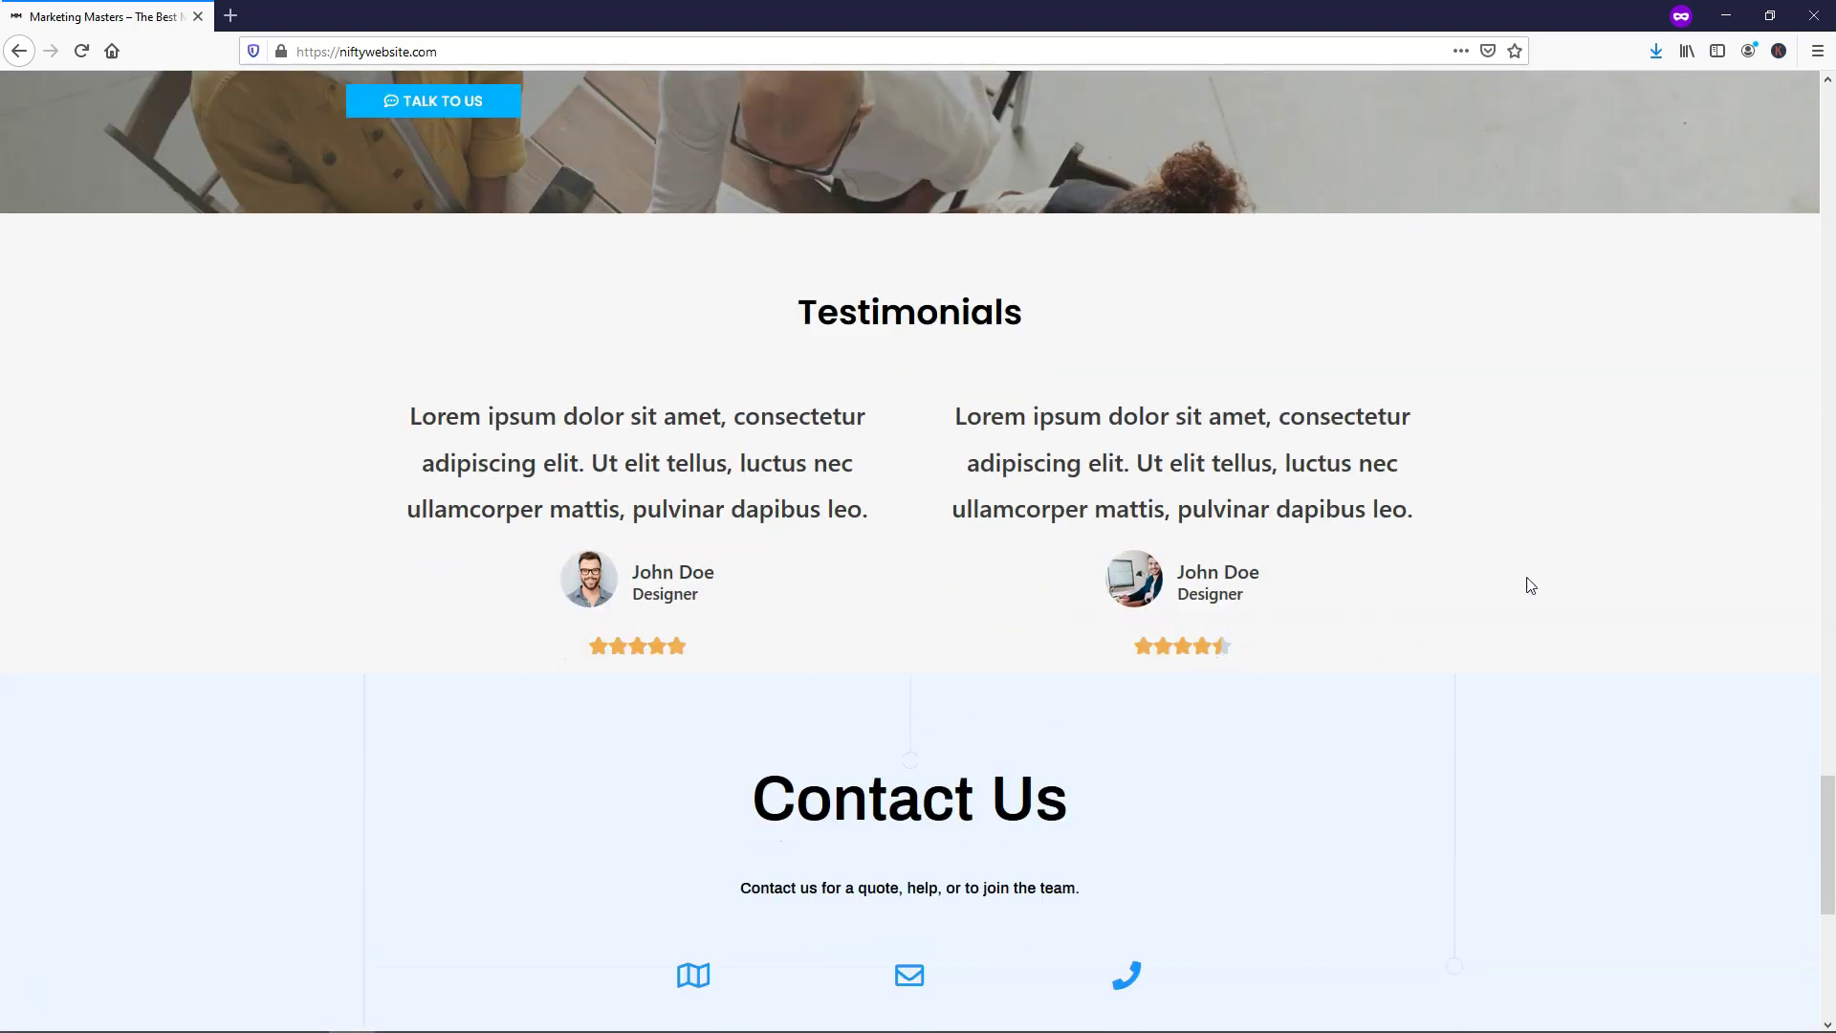
{"action": "scroll", "coordinate": [1626, 527], "scroll_direction": "down", "scroll_amount": 7}
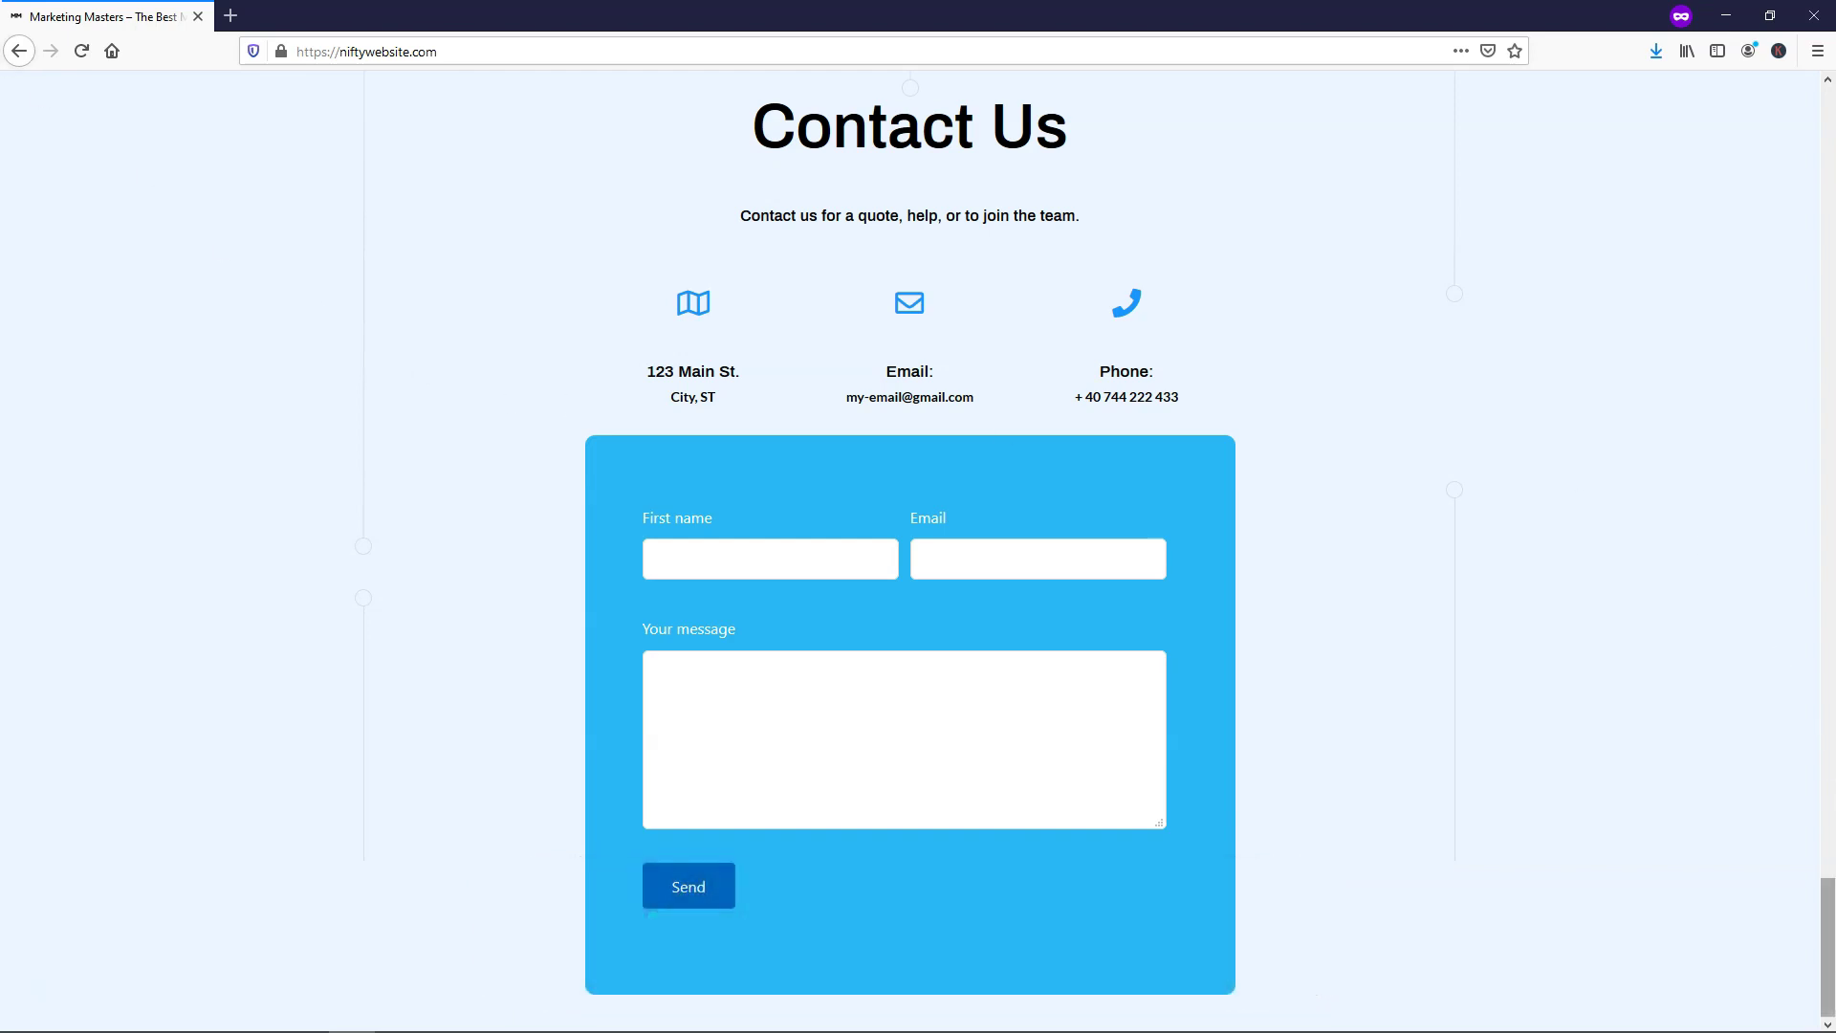
{"action": "left_click_drag", "start_coordinate": [1829, 923], "coordinate": [1829, 126]}
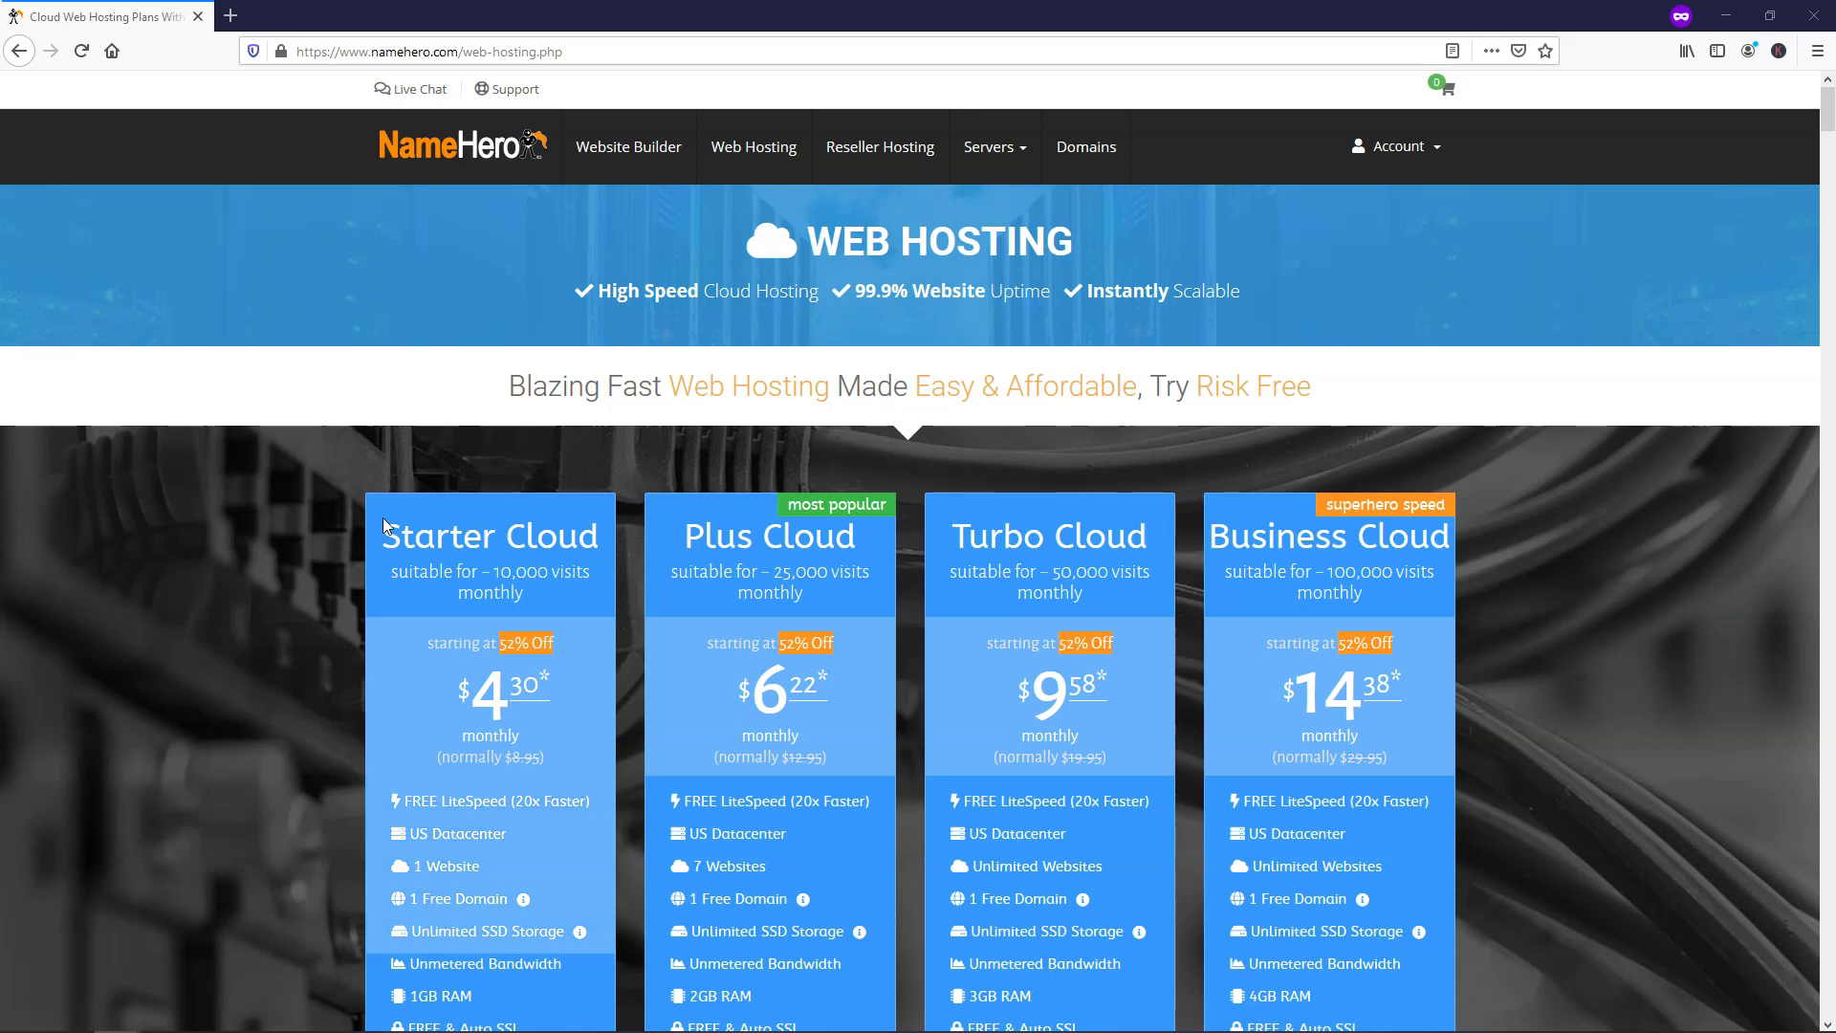
{"action": "scroll", "coordinate": [330, 550], "scroll_direction": "down", "scroll_amount": 3}
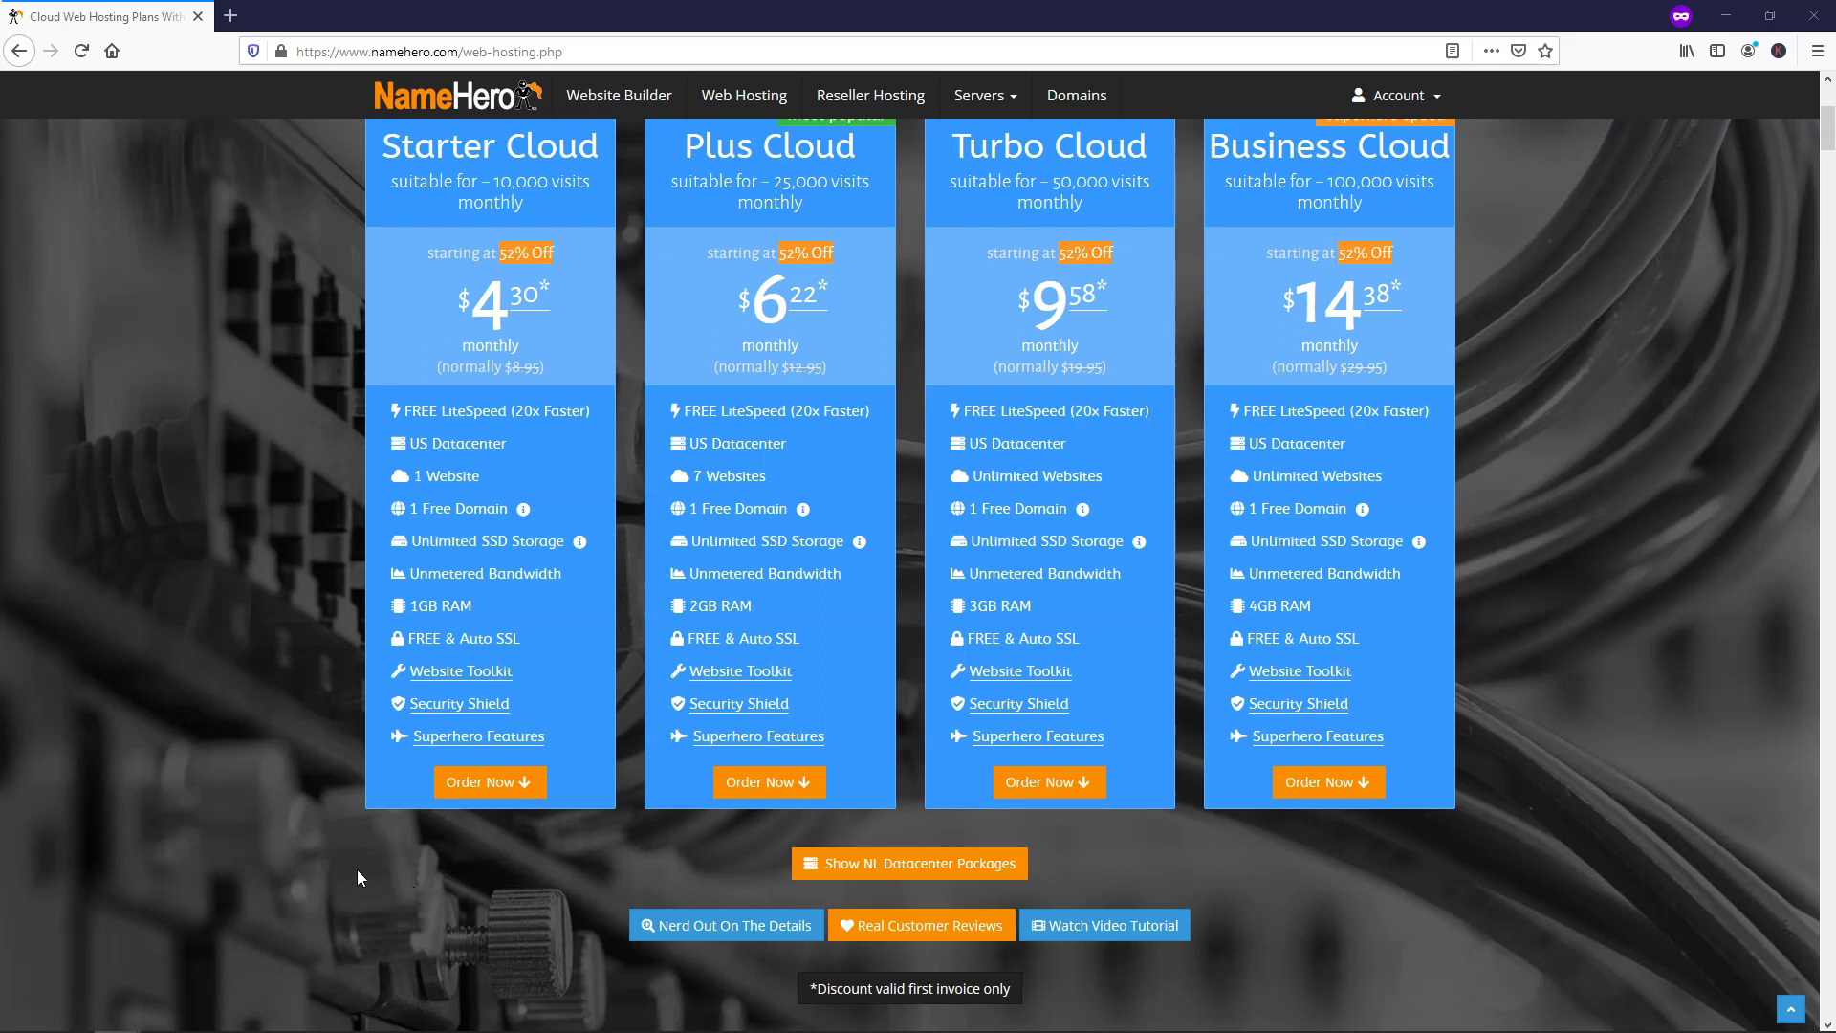
{"action": "scroll", "coordinate": [280, 825], "scroll_direction": "up", "scroll_amount": 5}
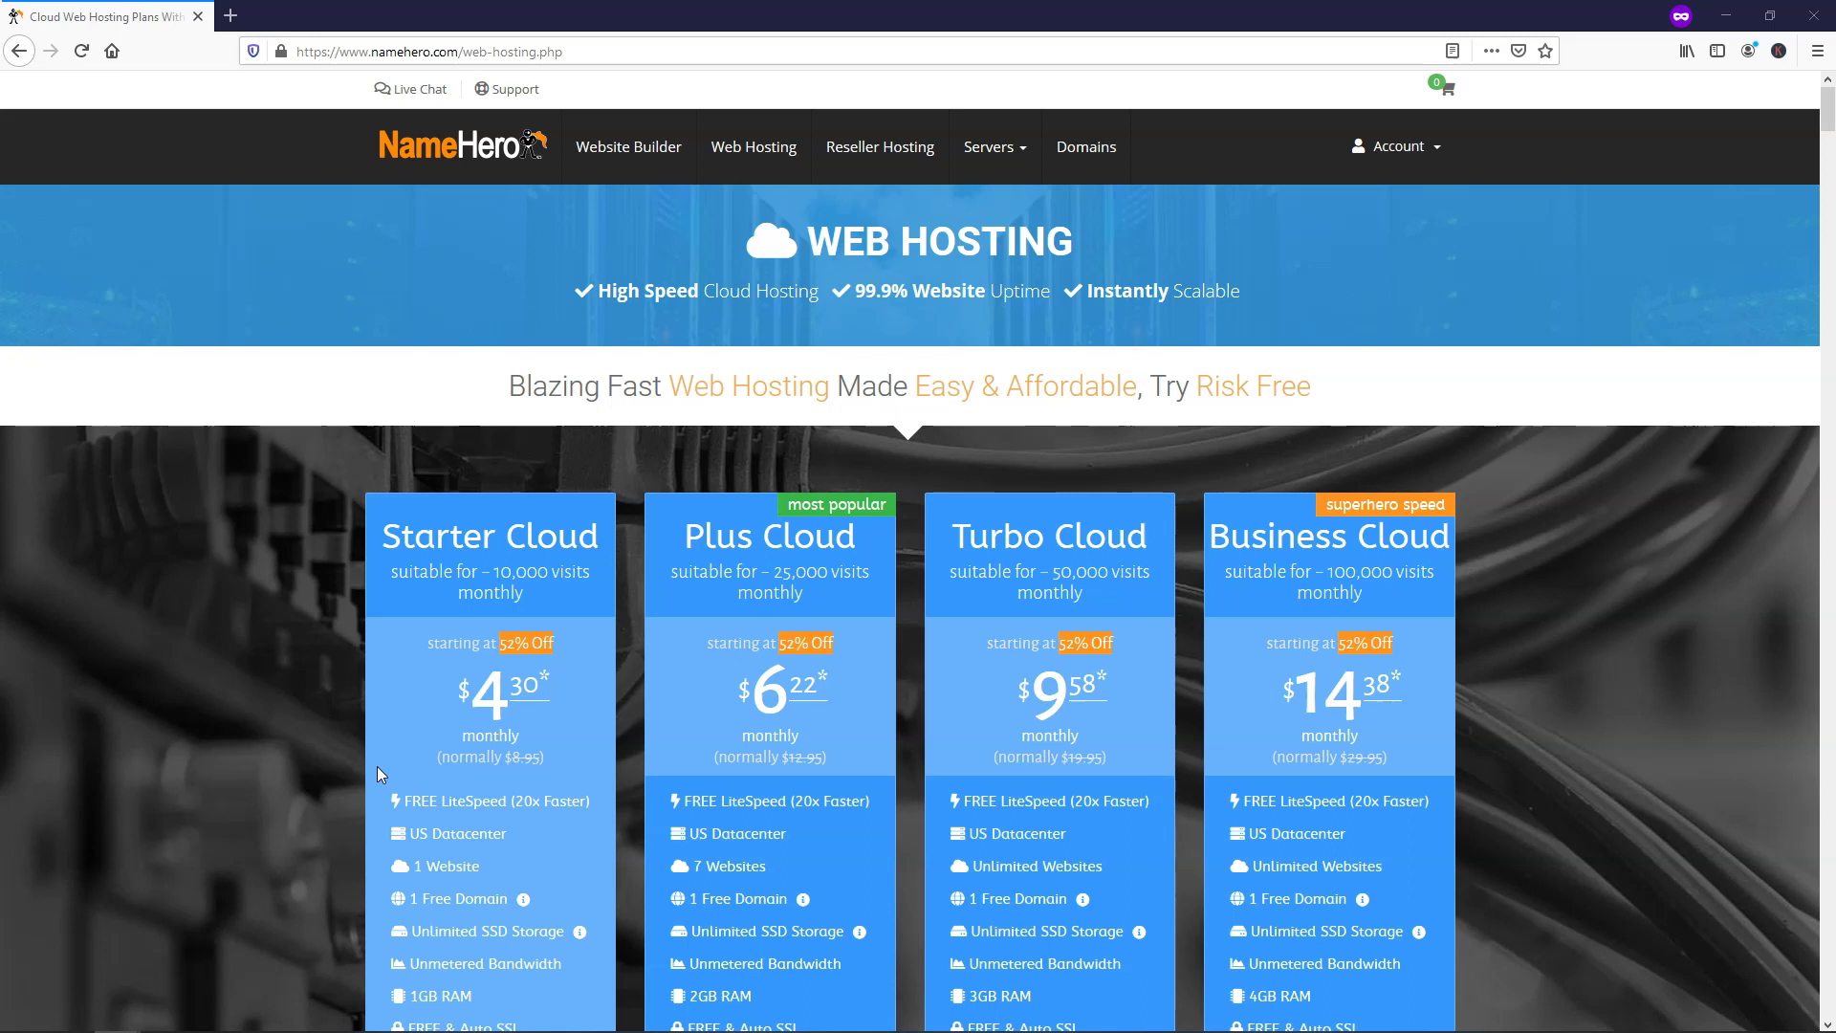
{"action": "scroll", "coordinate": [313, 781], "scroll_direction": "down", "scroll_amount": 3}
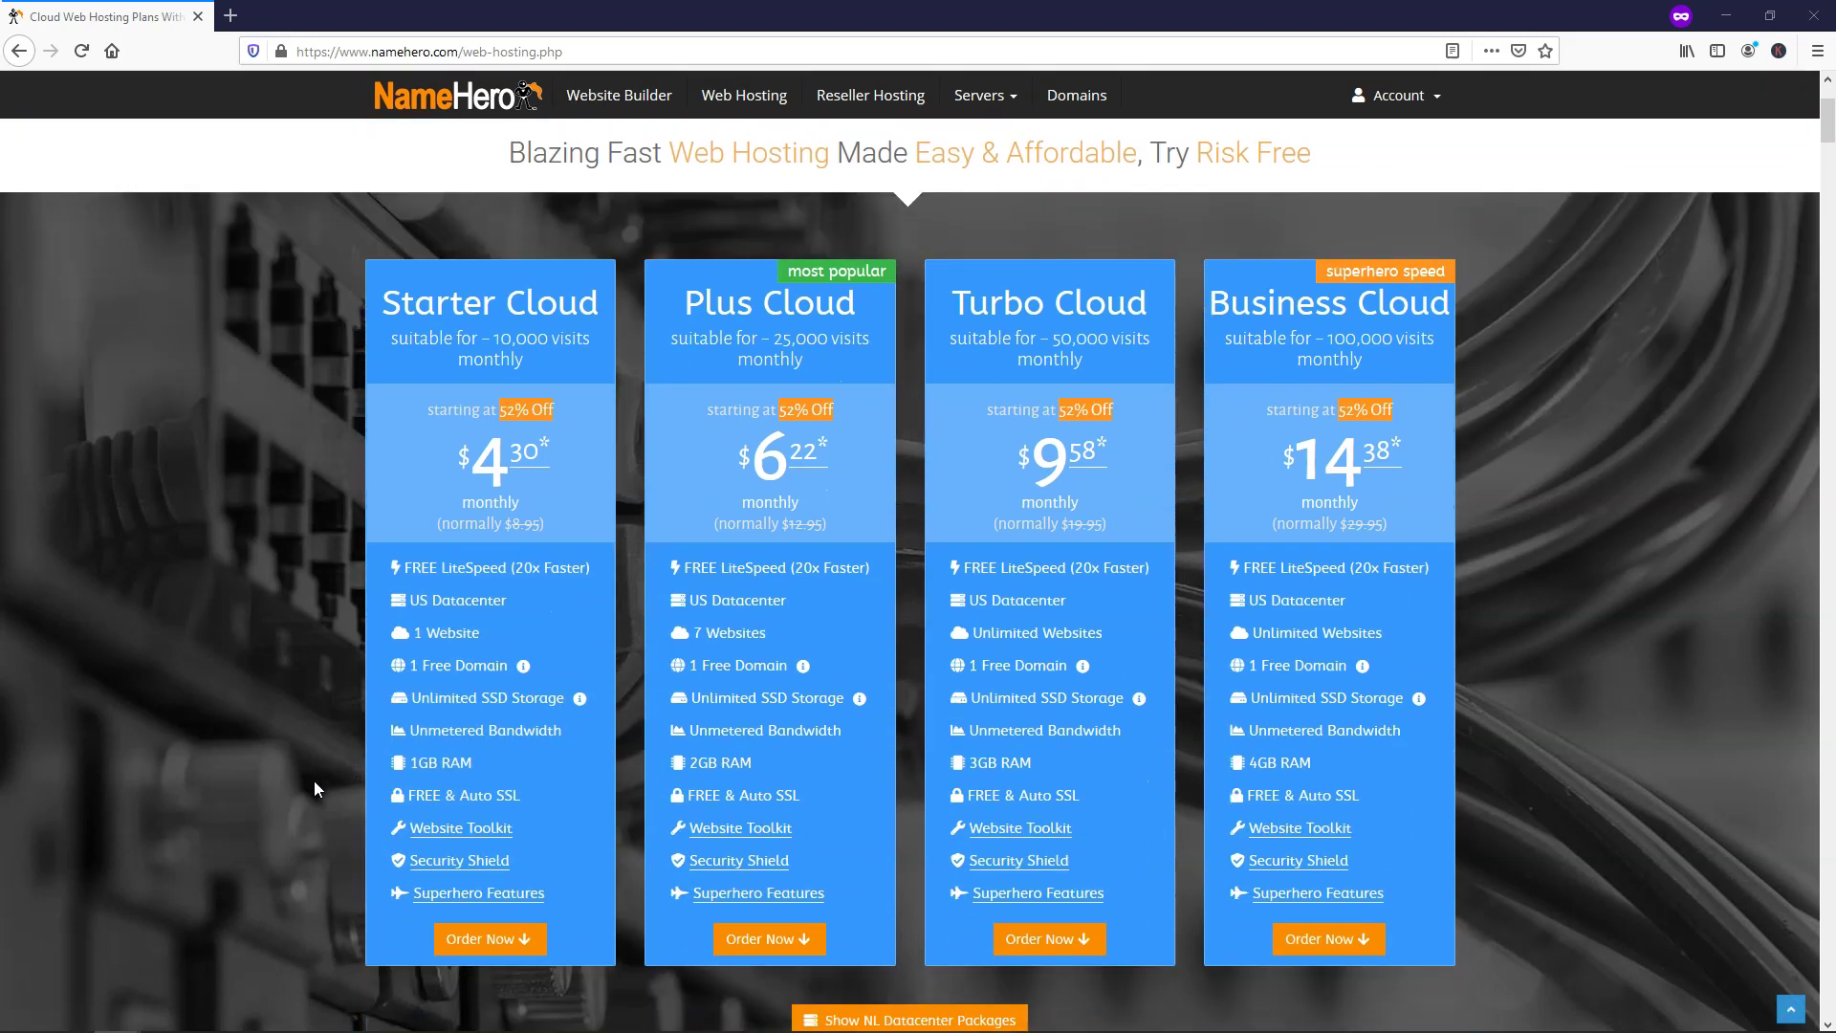
{"action": "scroll", "coordinate": [314, 789], "scroll_direction": "down", "scroll_amount": 1}
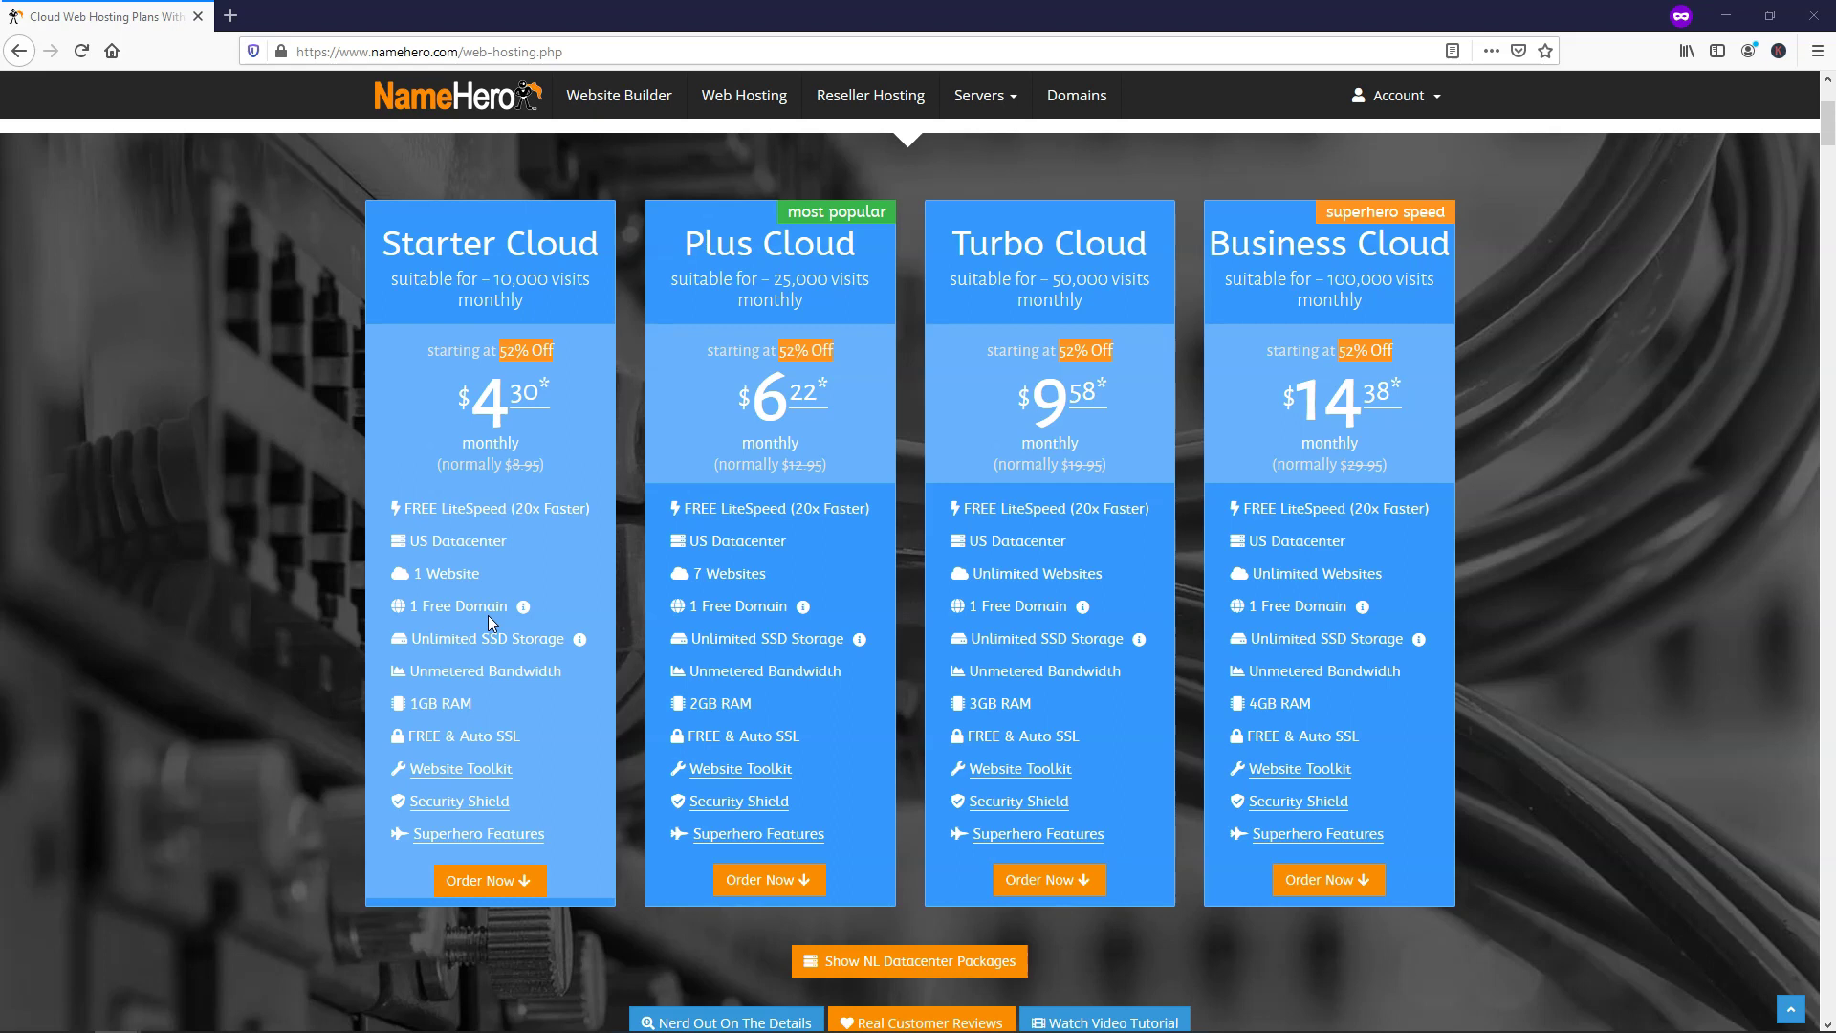
Check the 1 Free Domain info and Starter Cloud's 3-, 2- and 1-year terms ($4.78/month for 2 years)
{"action": "mouse_move", "coordinate": [524, 613]}
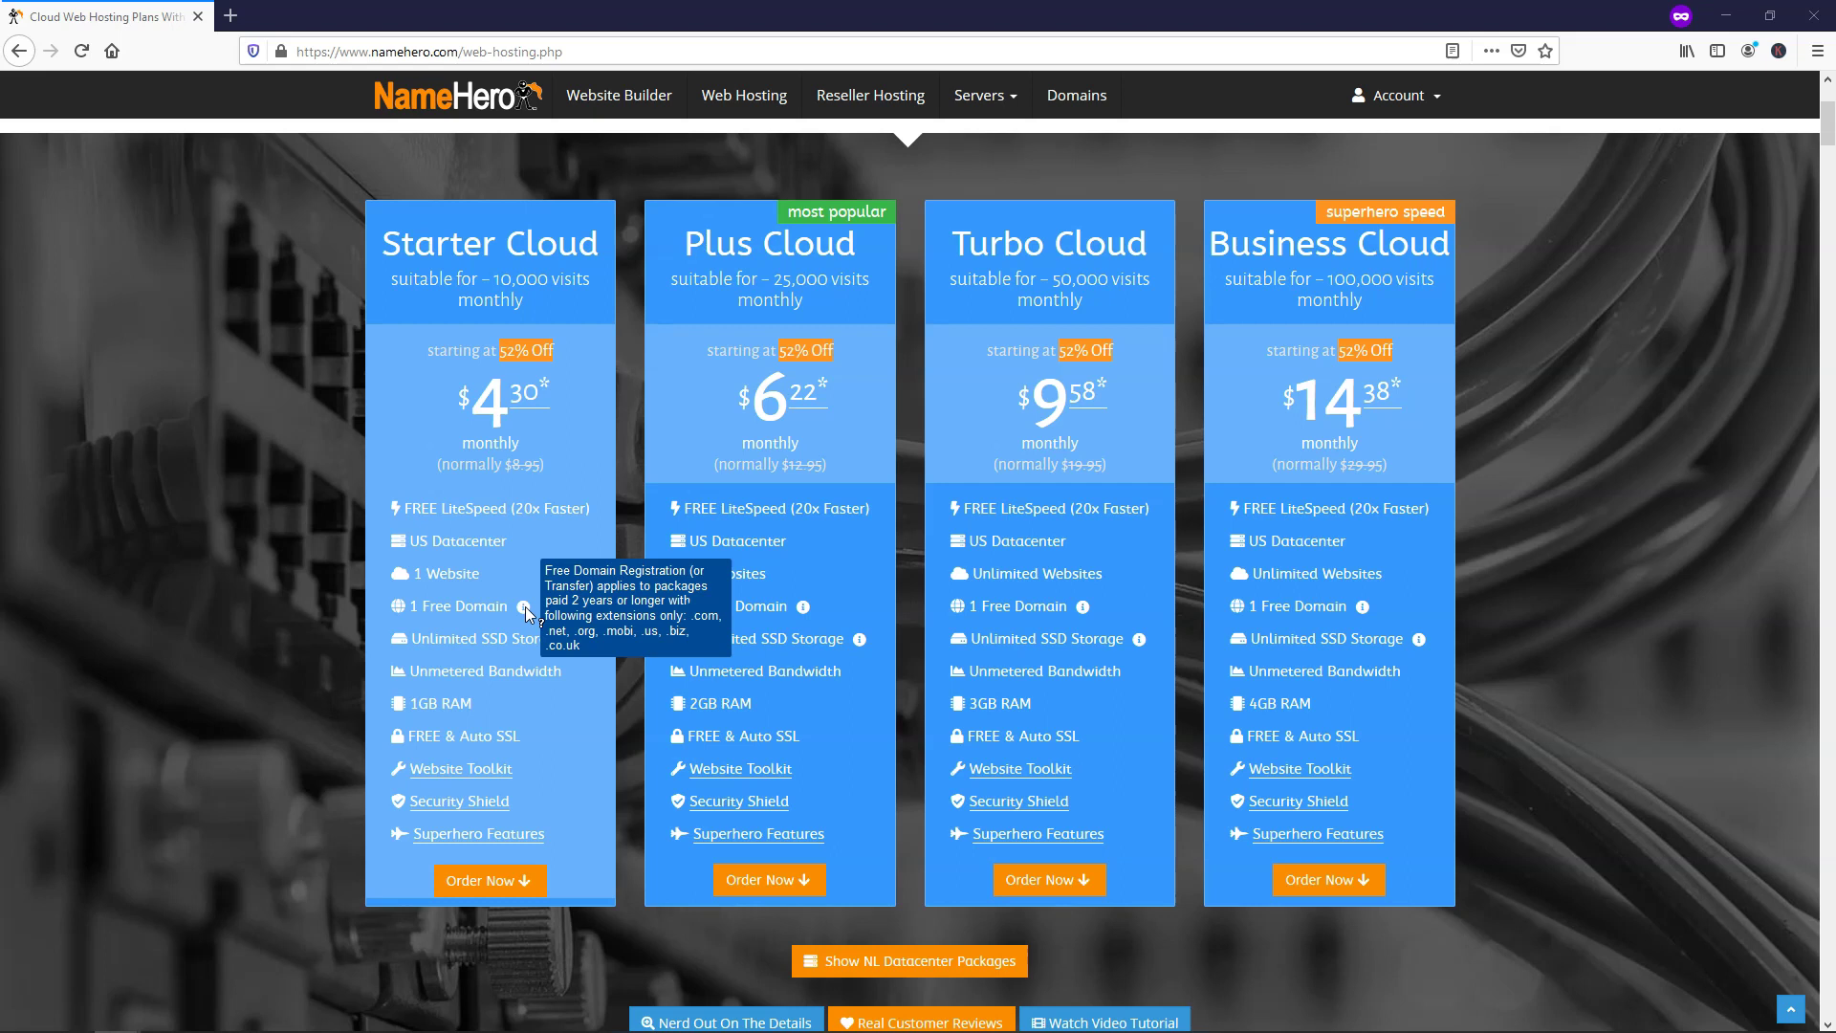
{"action": "mouse_move", "coordinate": [489, 880]}
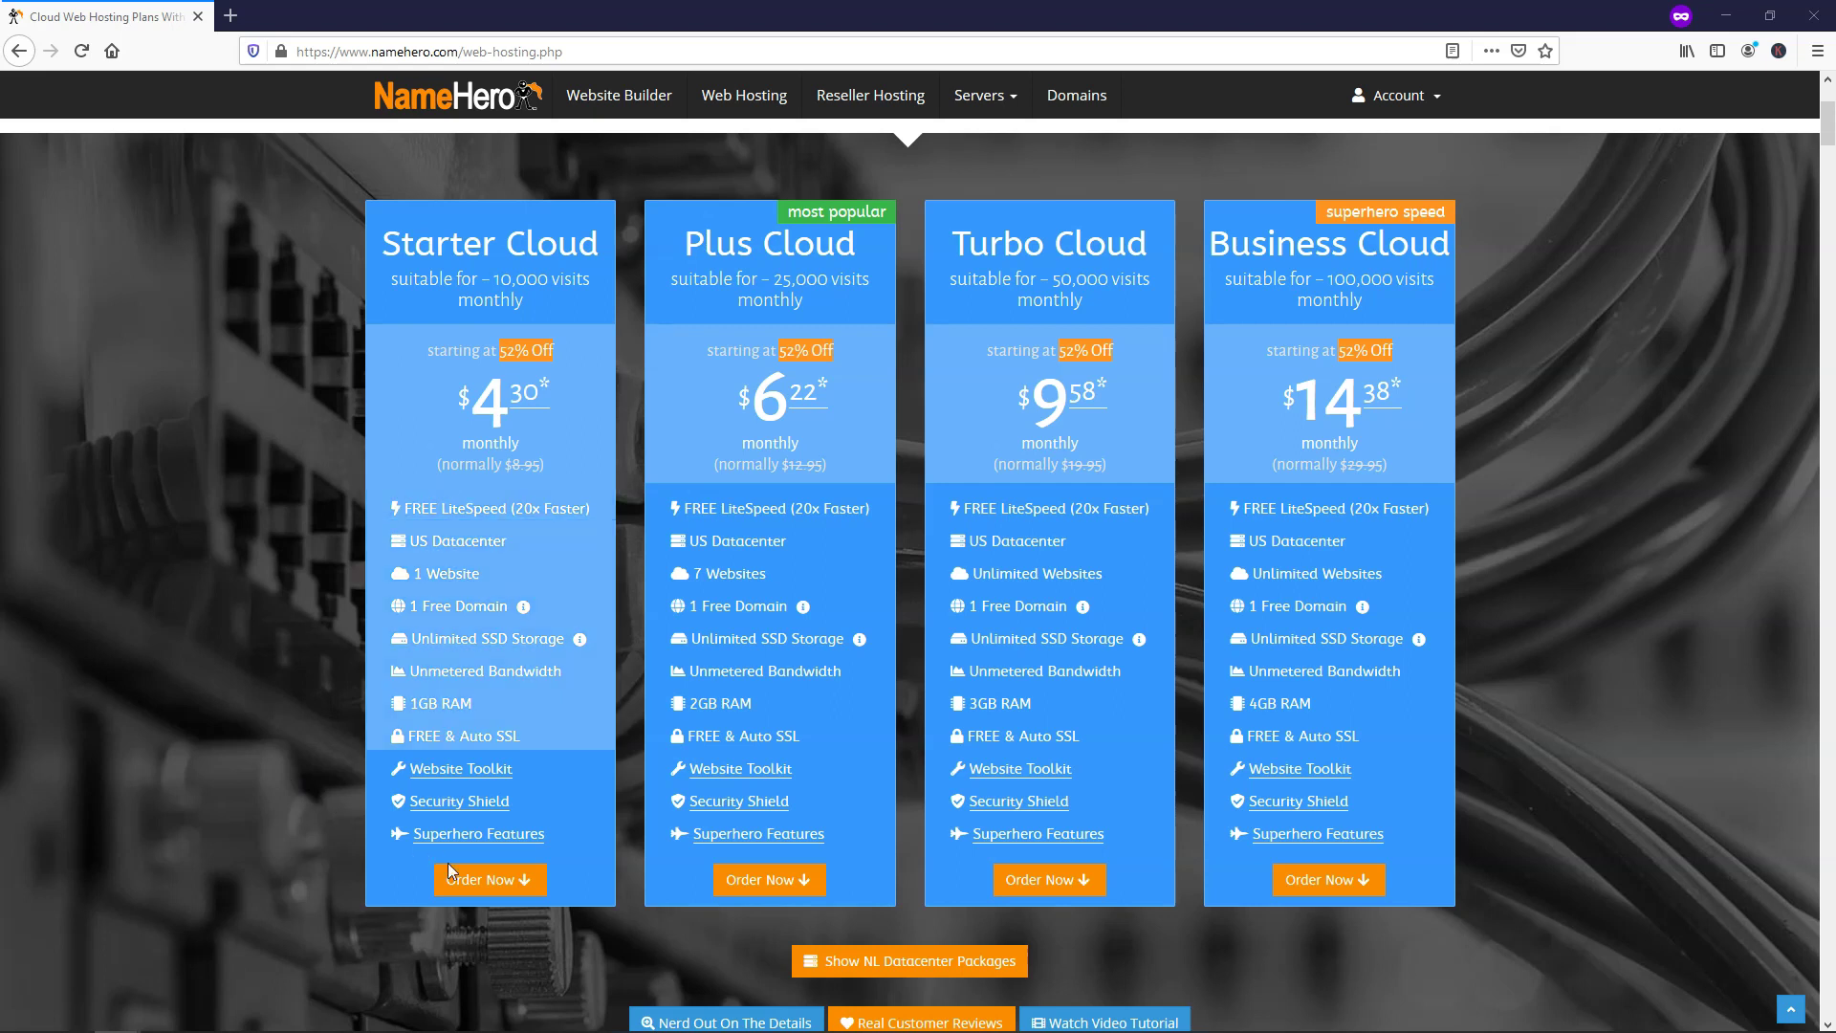
{"action": "mouse_move", "coordinate": [491, 945]}
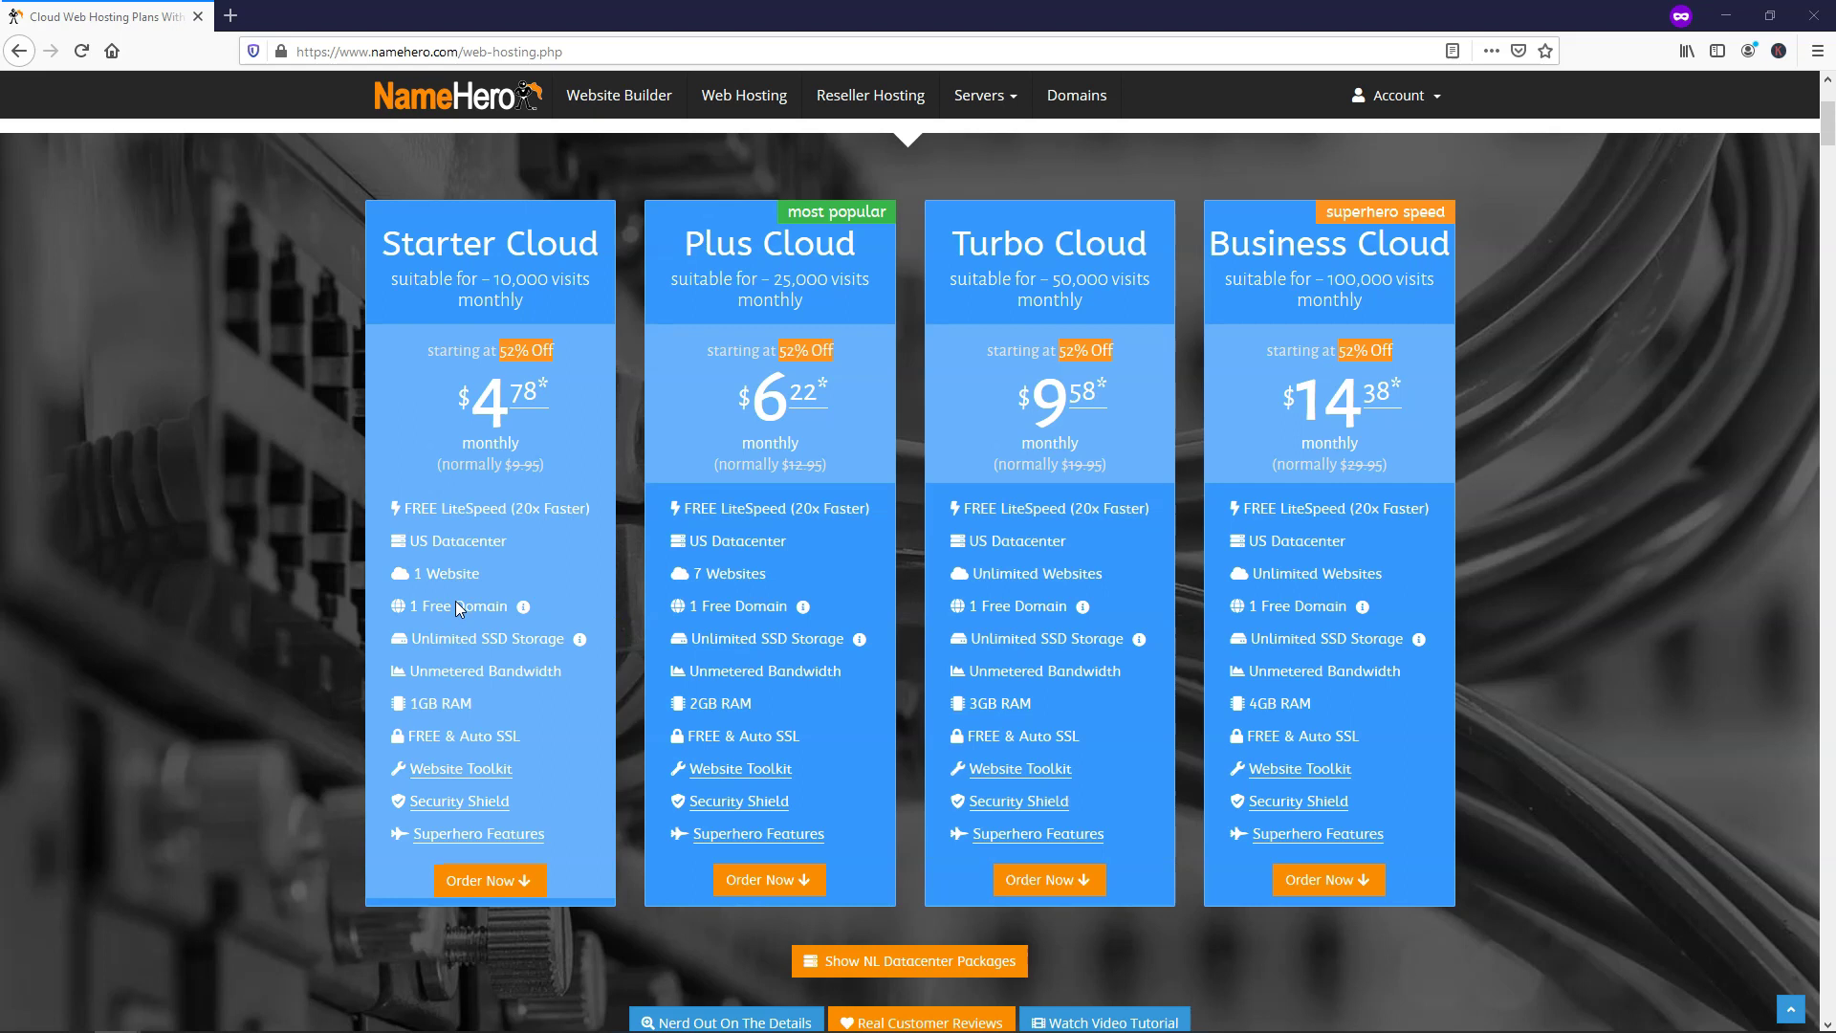
Order the Starter Cloud plan on the 1-year billing term
{"action": "mouse_move", "coordinate": [499, 882]}
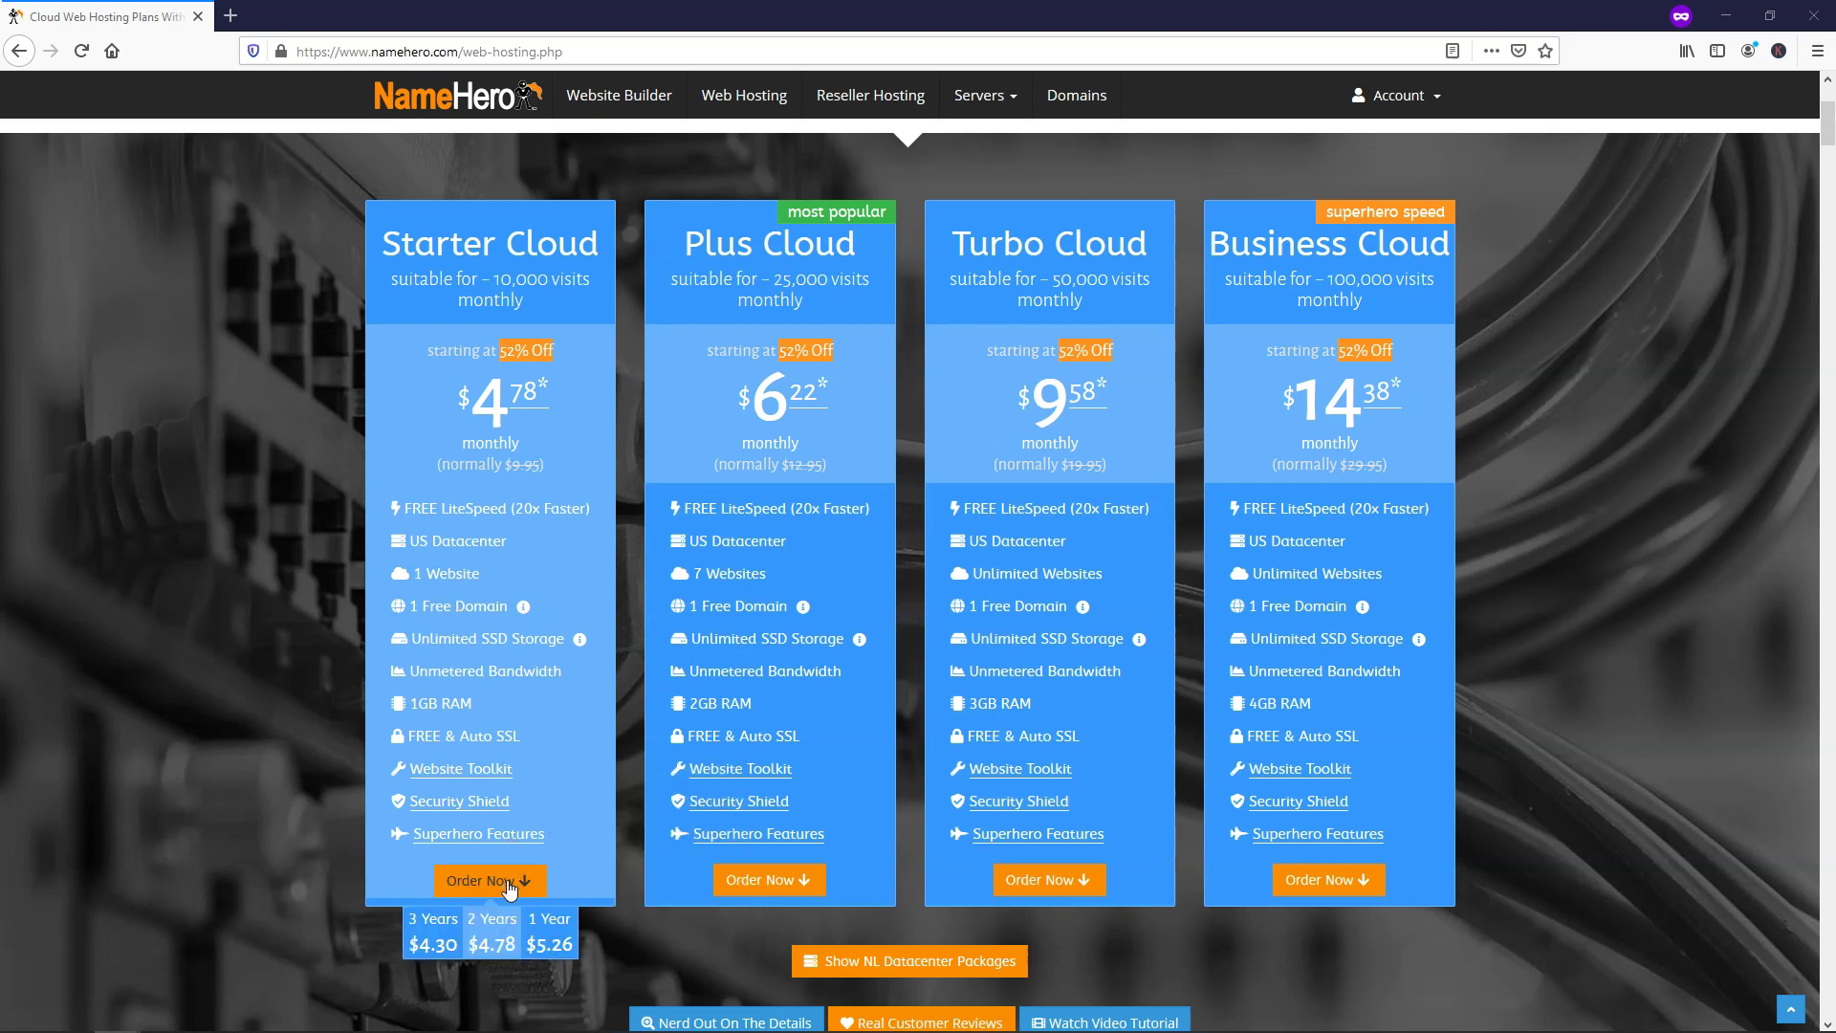
{"action": "left_click", "coordinate": [546, 936]}
{"action": "left_click", "coordinate": [558, 939]}
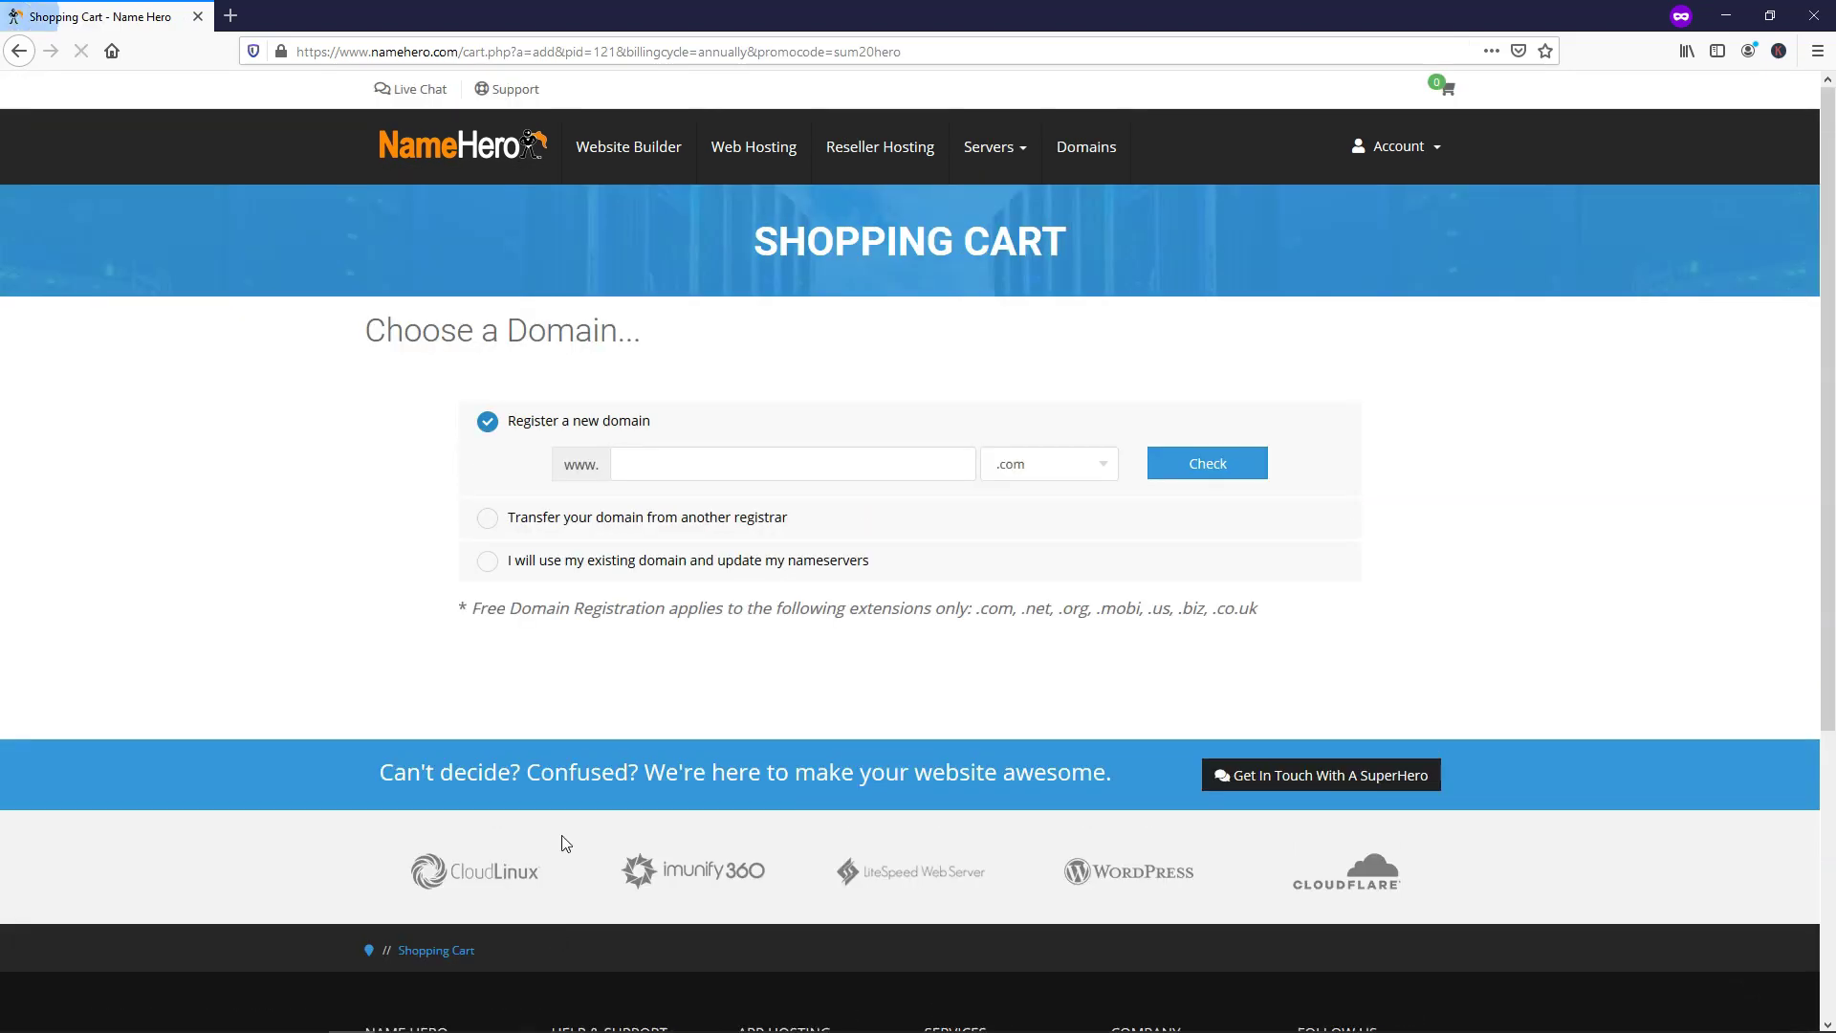
Check whether niftywebsite with the .com extension is available as a new domain
{"action": "left_click", "coordinate": [658, 462]}
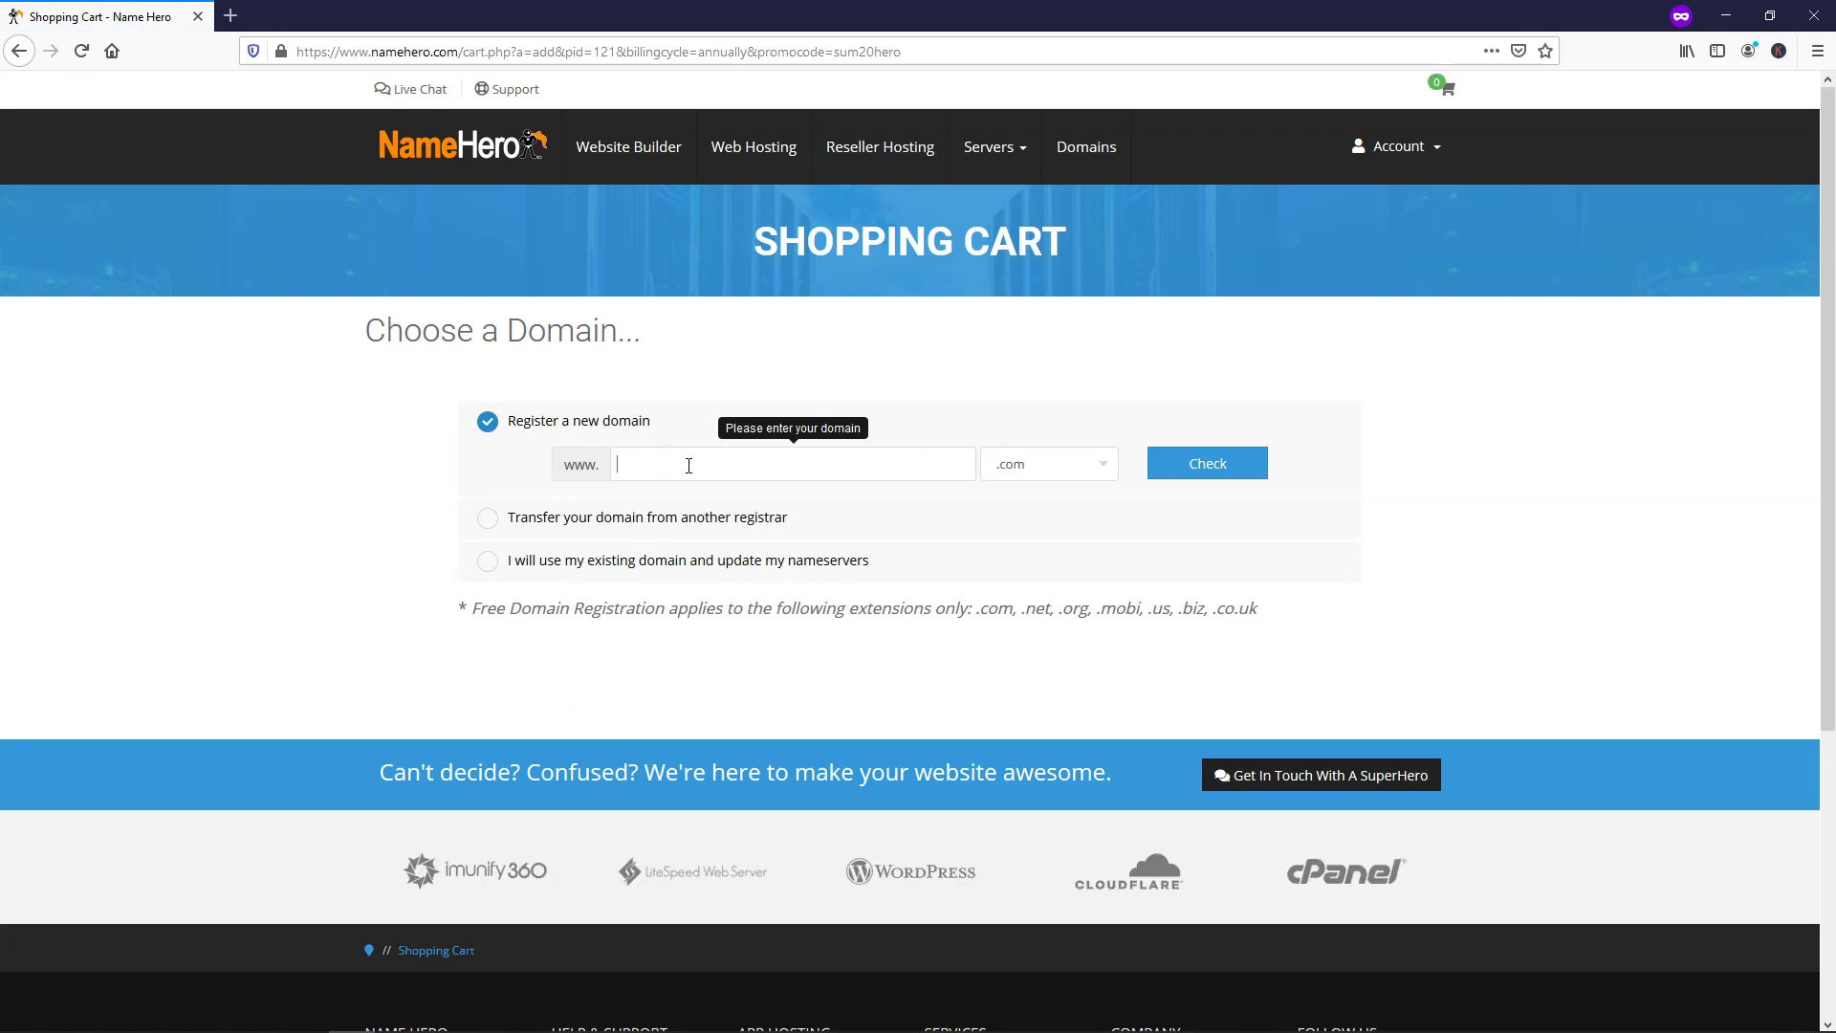
{"action": "left_click", "coordinate": [1056, 469]}
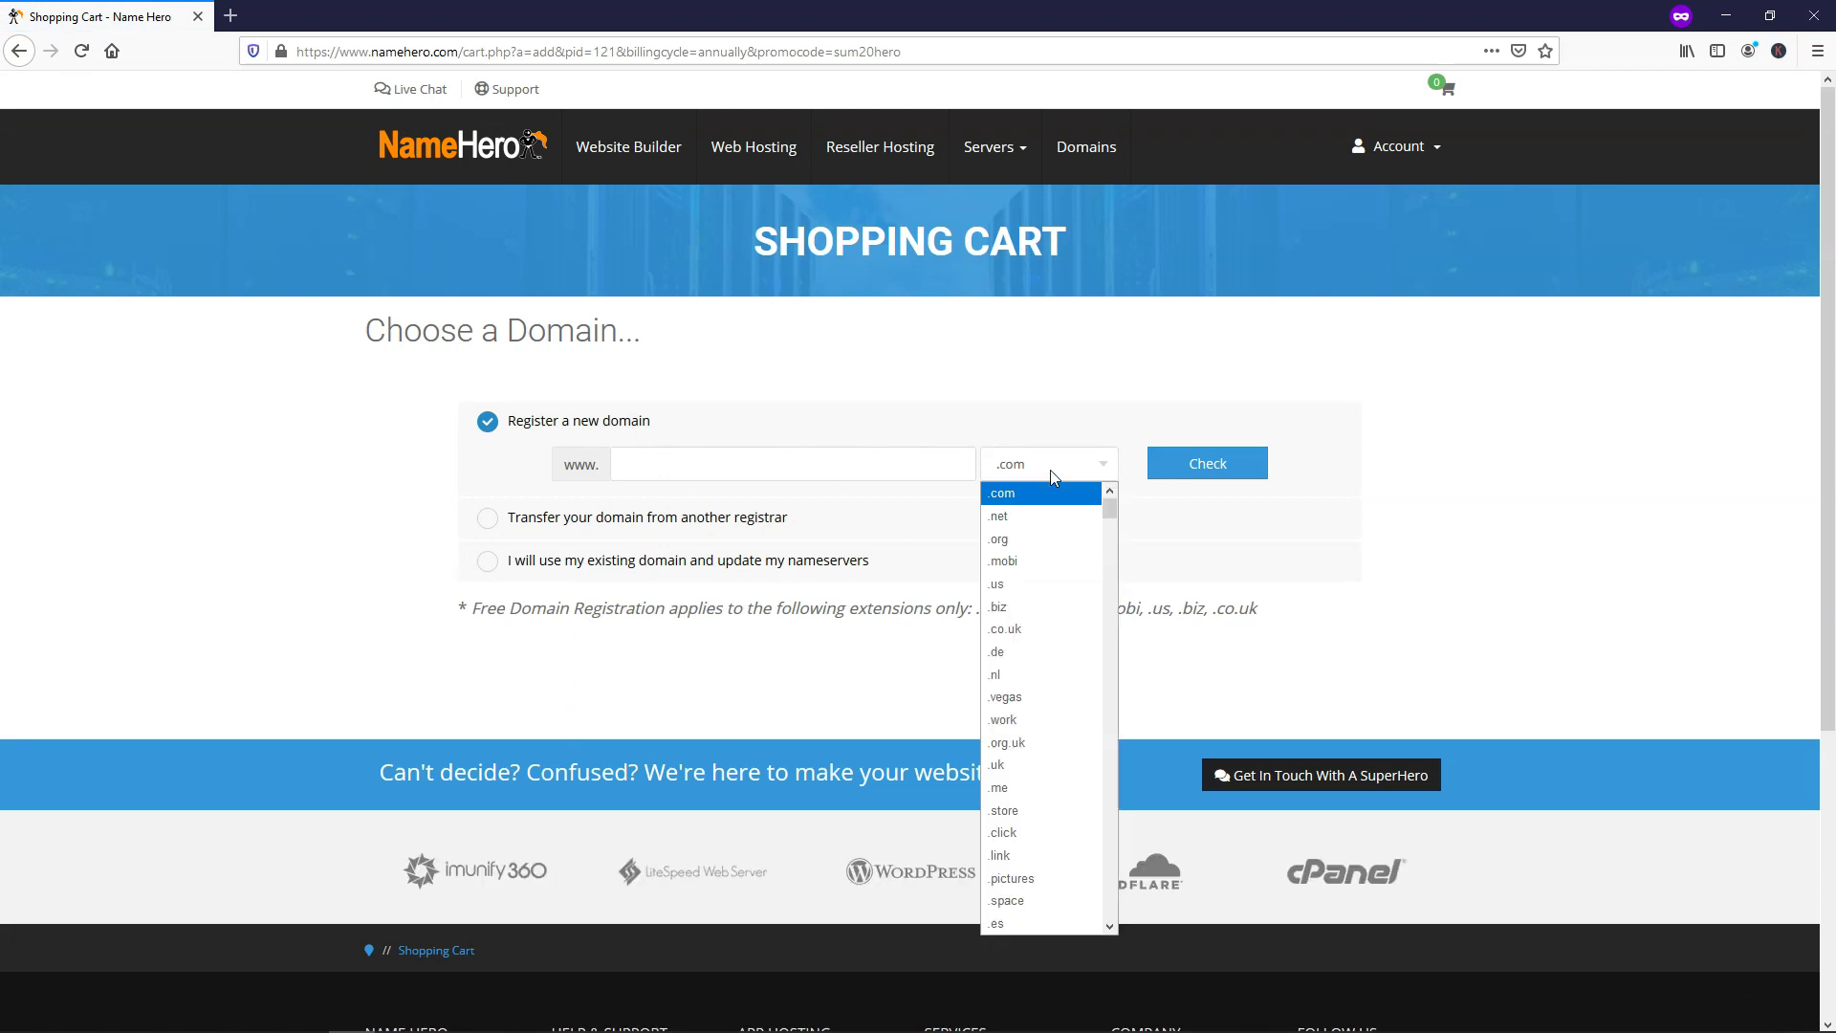
{"action": "left_click", "coordinate": [1048, 502]}
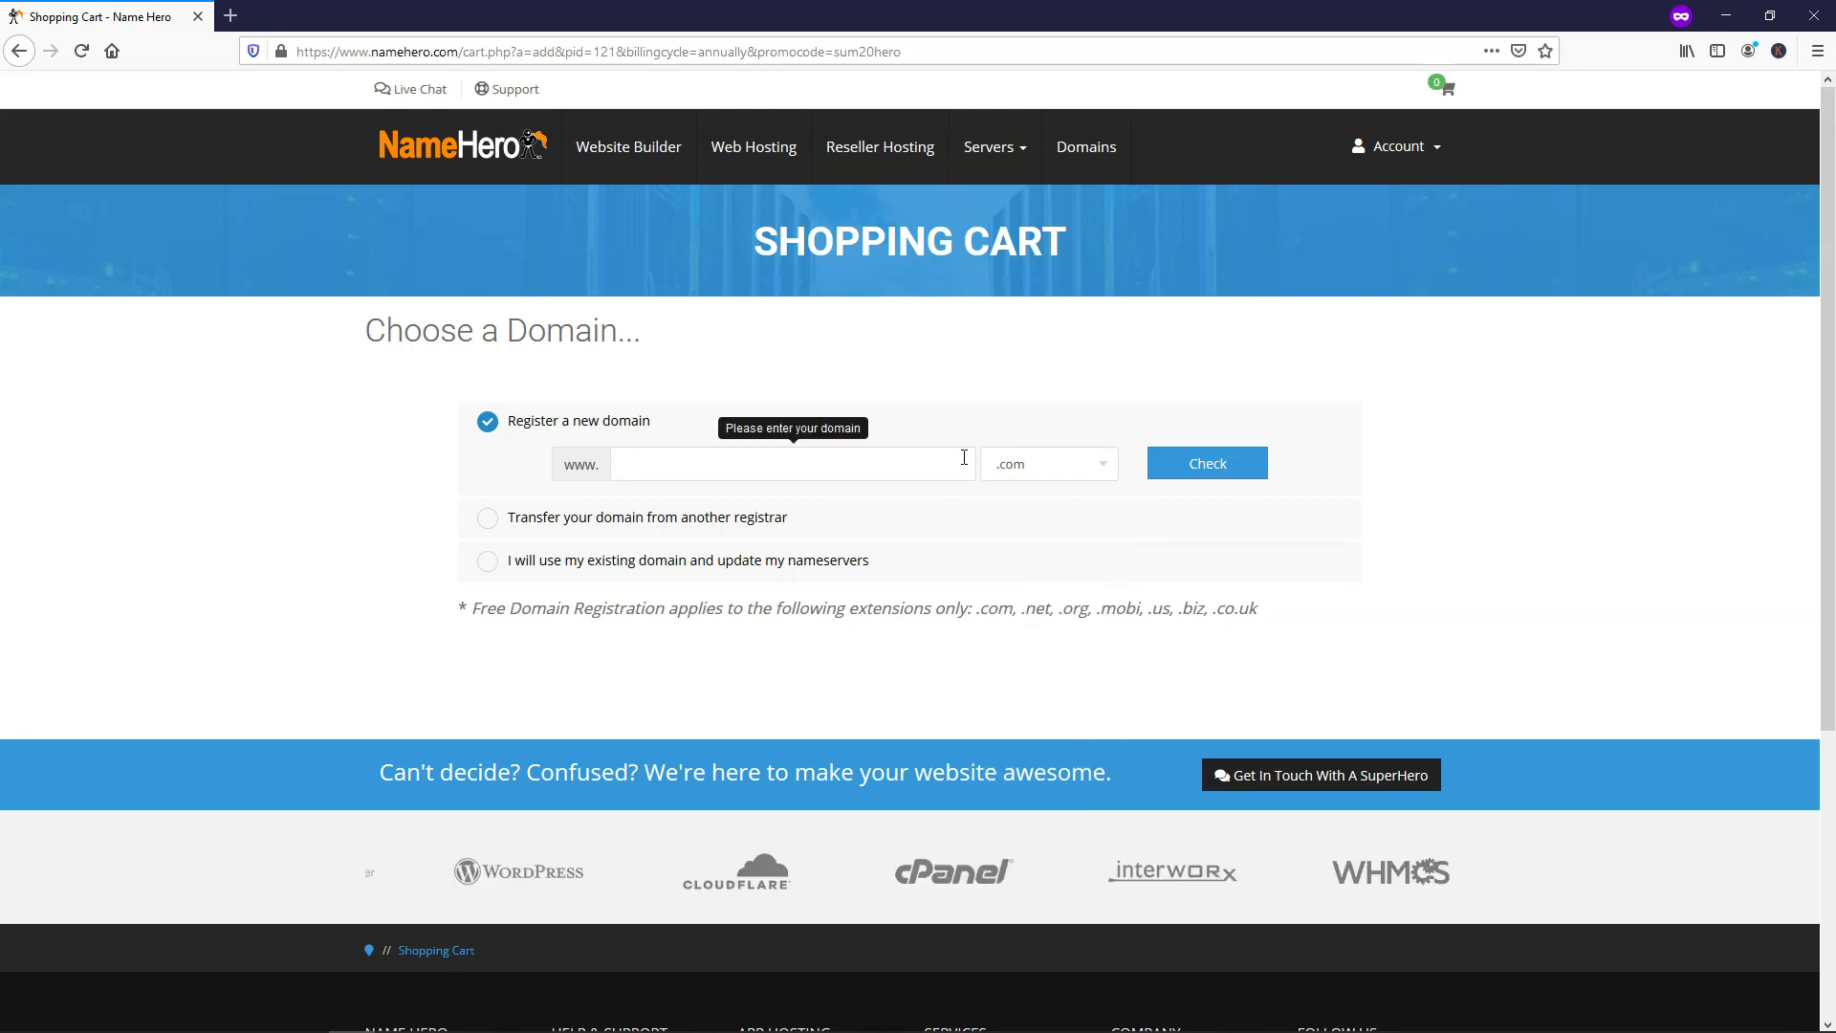
{"action": "left_click", "coordinate": [841, 465]}
{"action": "type", "text": "niftywebsite"}
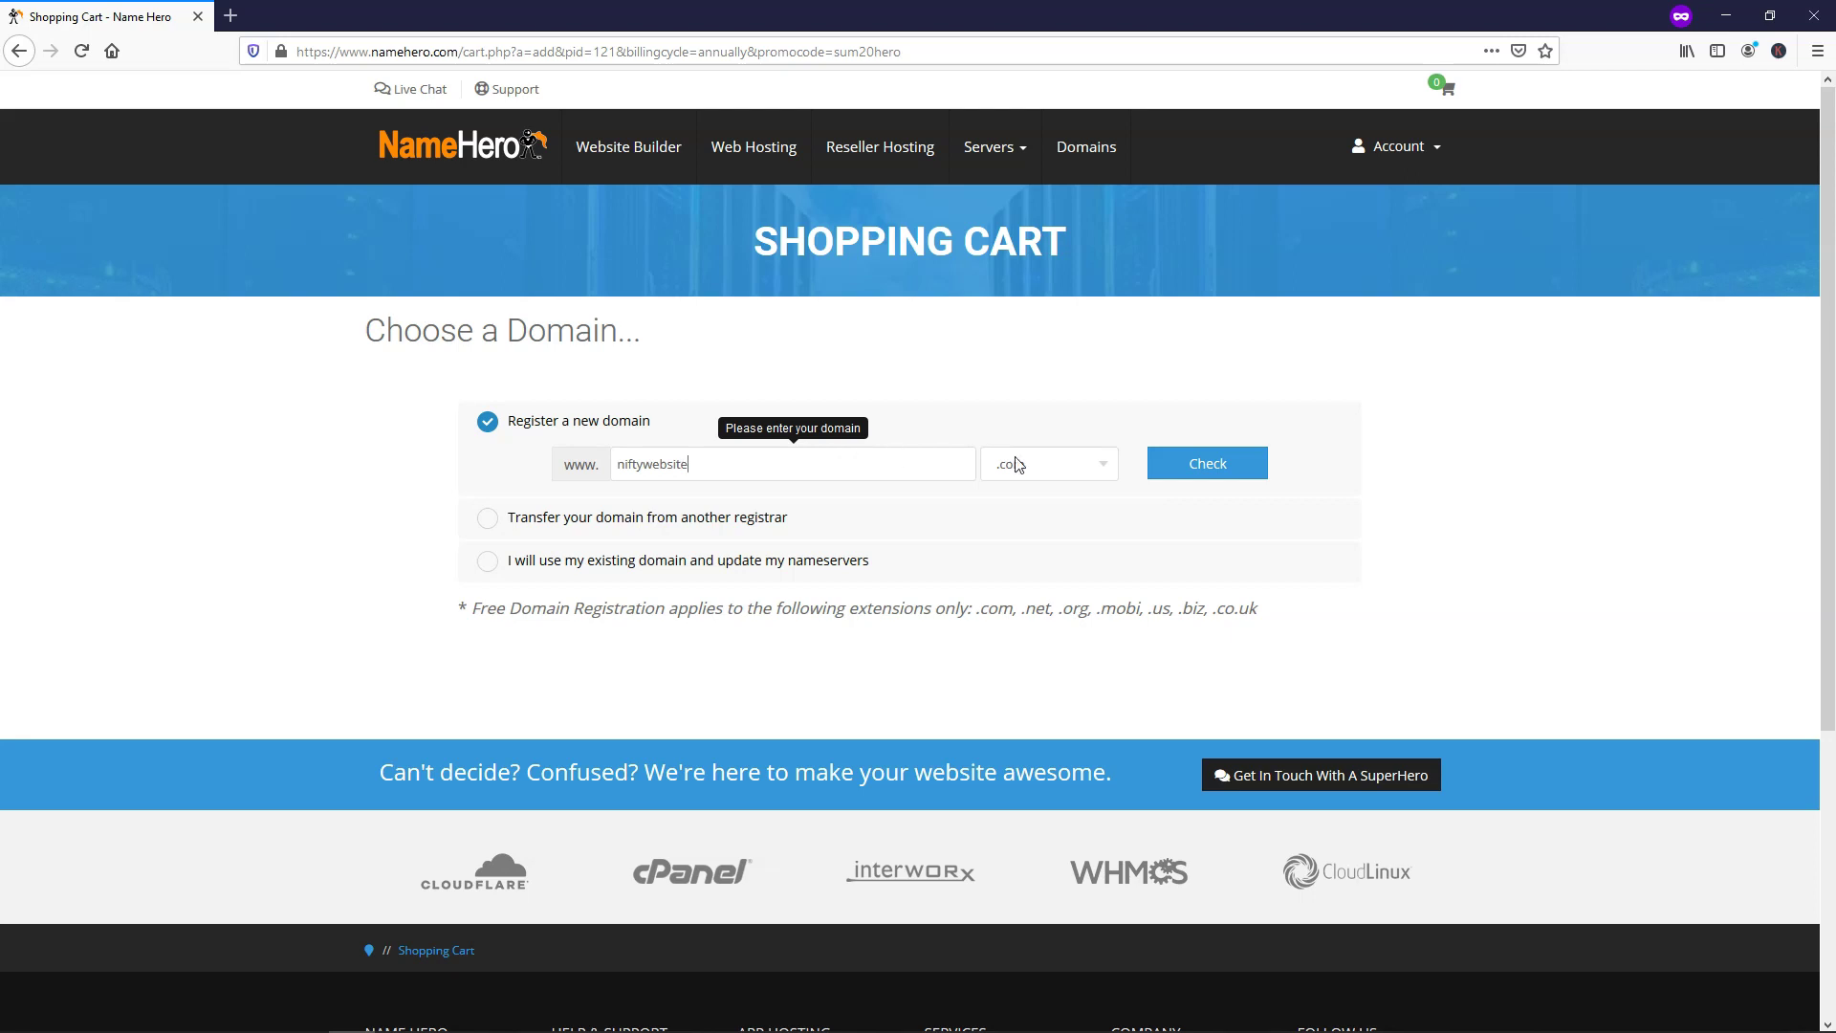
{"action": "left_click", "coordinate": [1217, 473]}
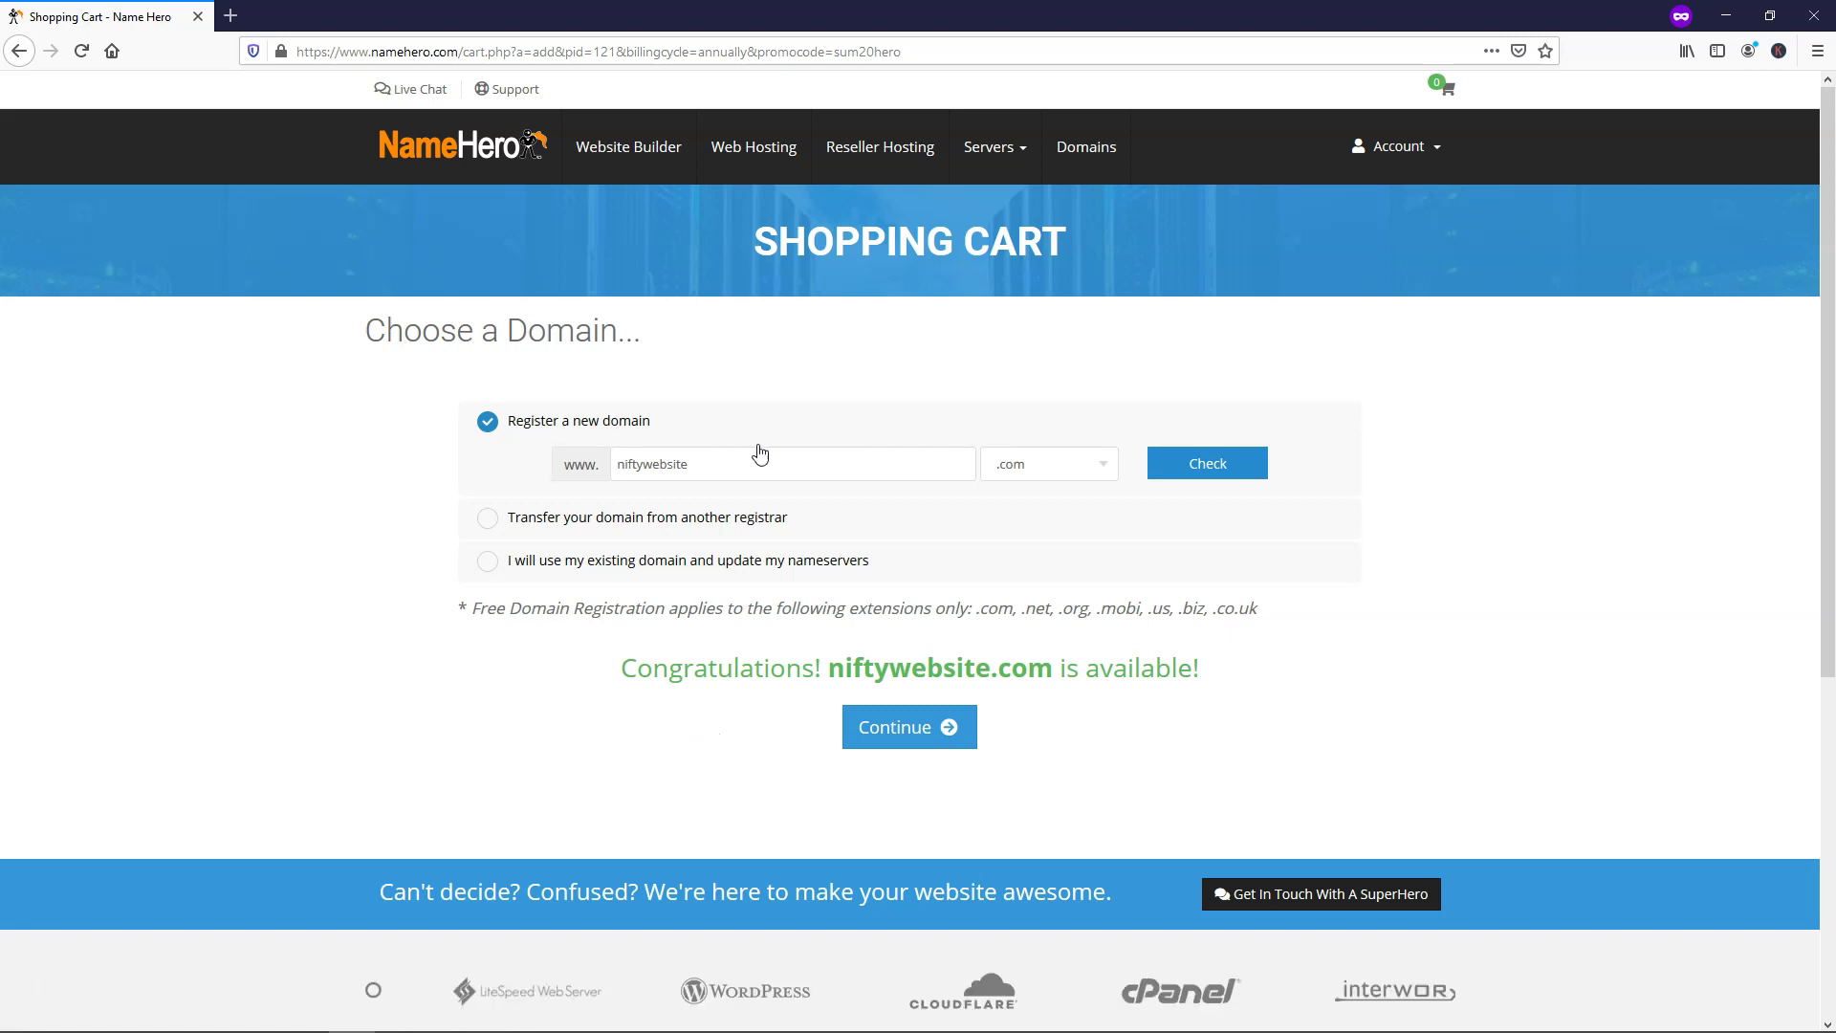
Continue to Starter Cloud's Configure page, keeping No Backup and the free Let's Encrypt SSL
{"action": "left_click", "coordinate": [892, 732]}
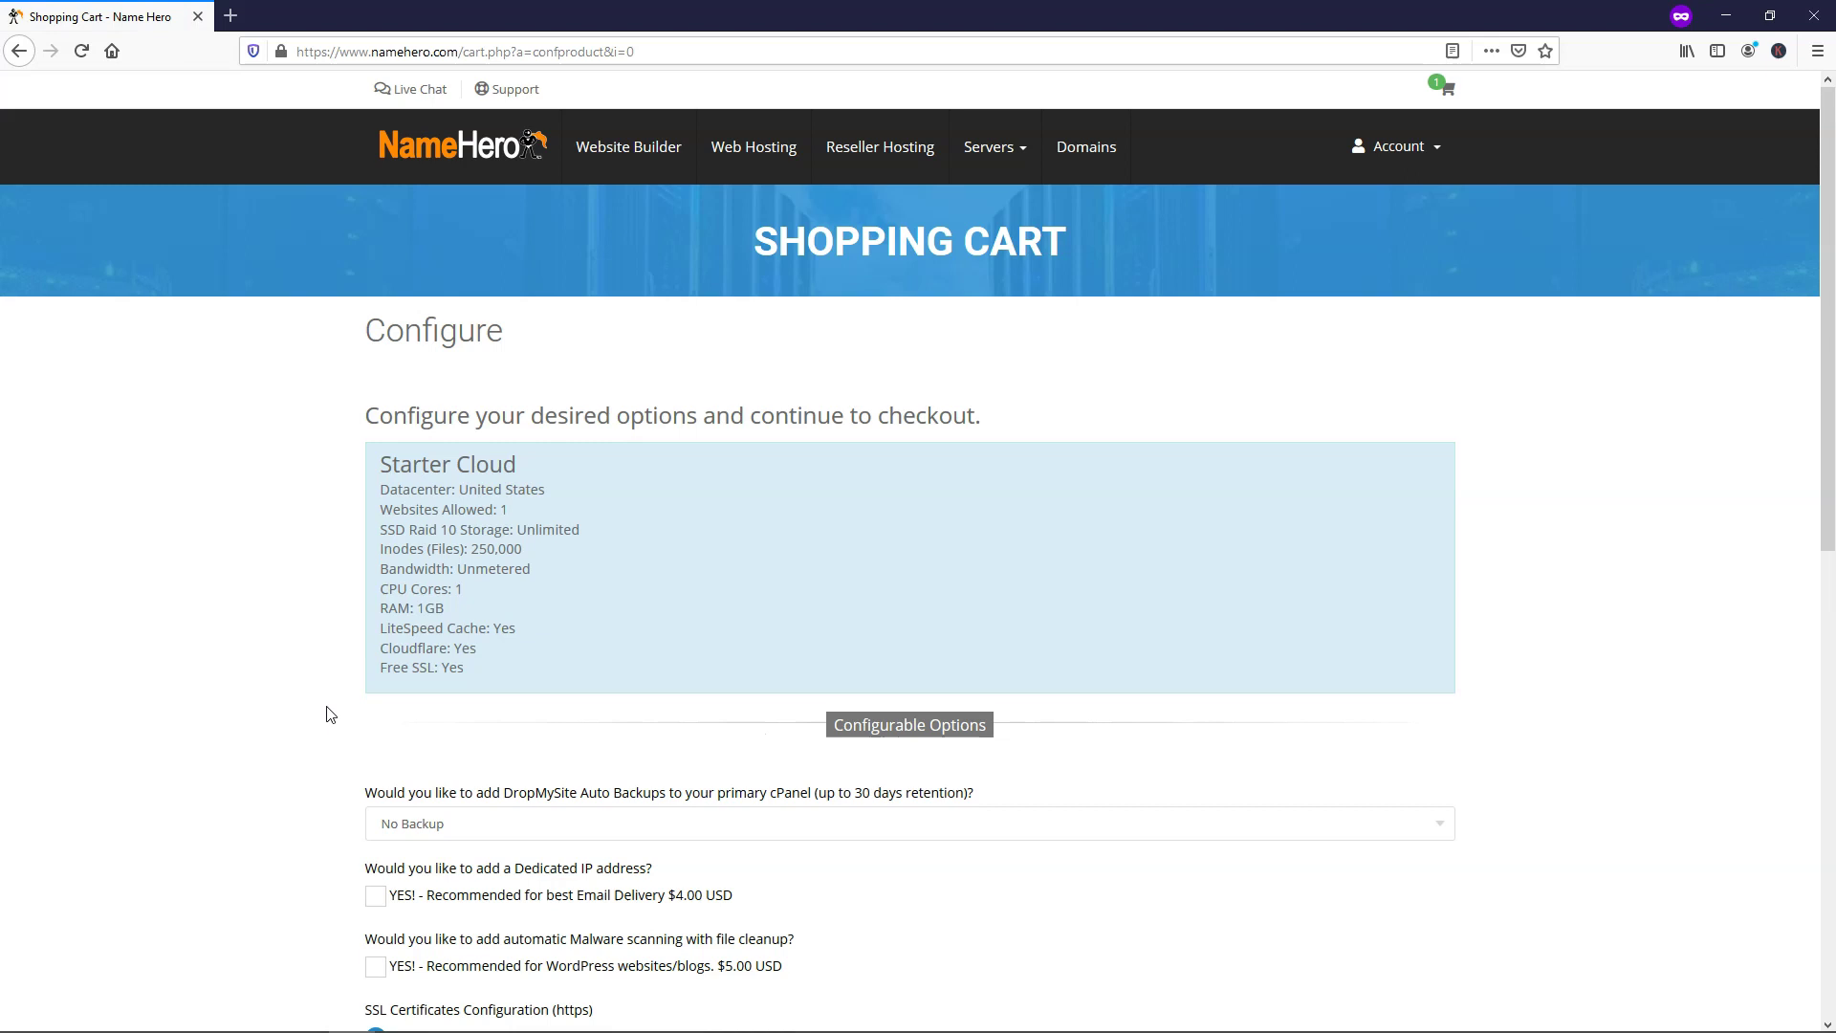
{"action": "scroll", "coordinate": [319, 706], "scroll_direction": "down", "scroll_amount": 3}
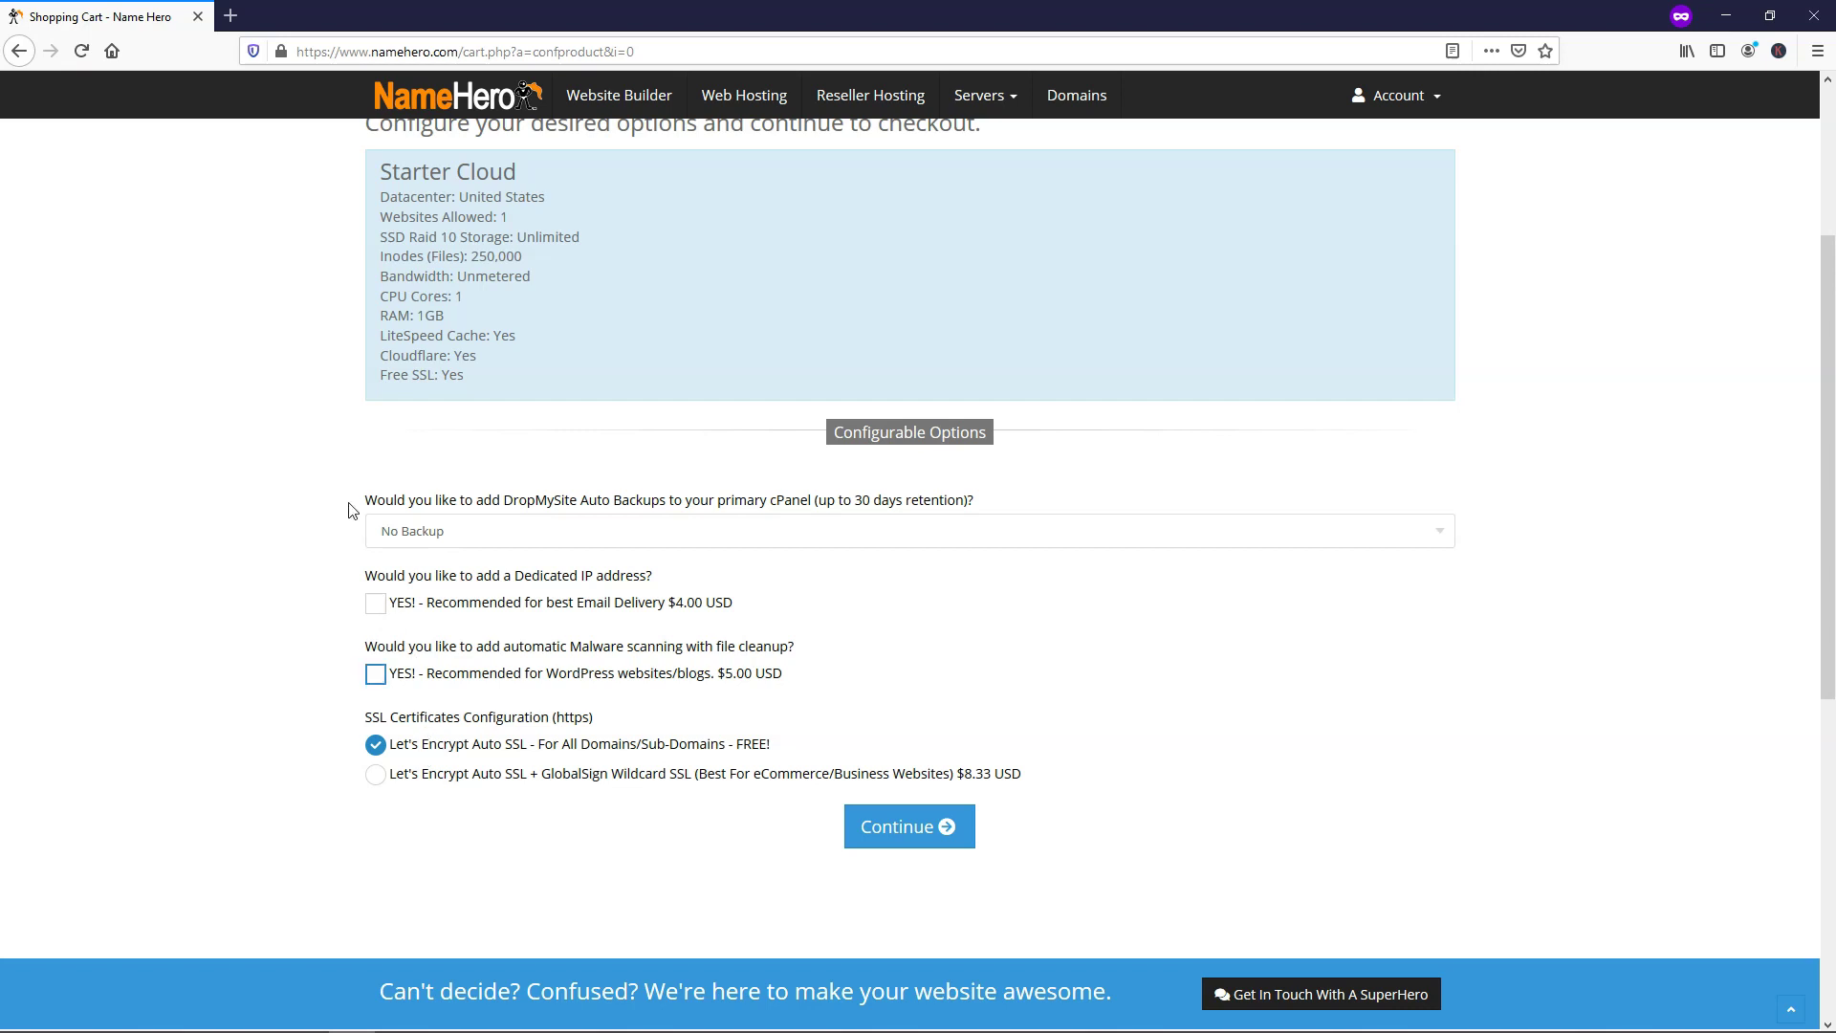
{"action": "left_click", "coordinate": [280, 55]}
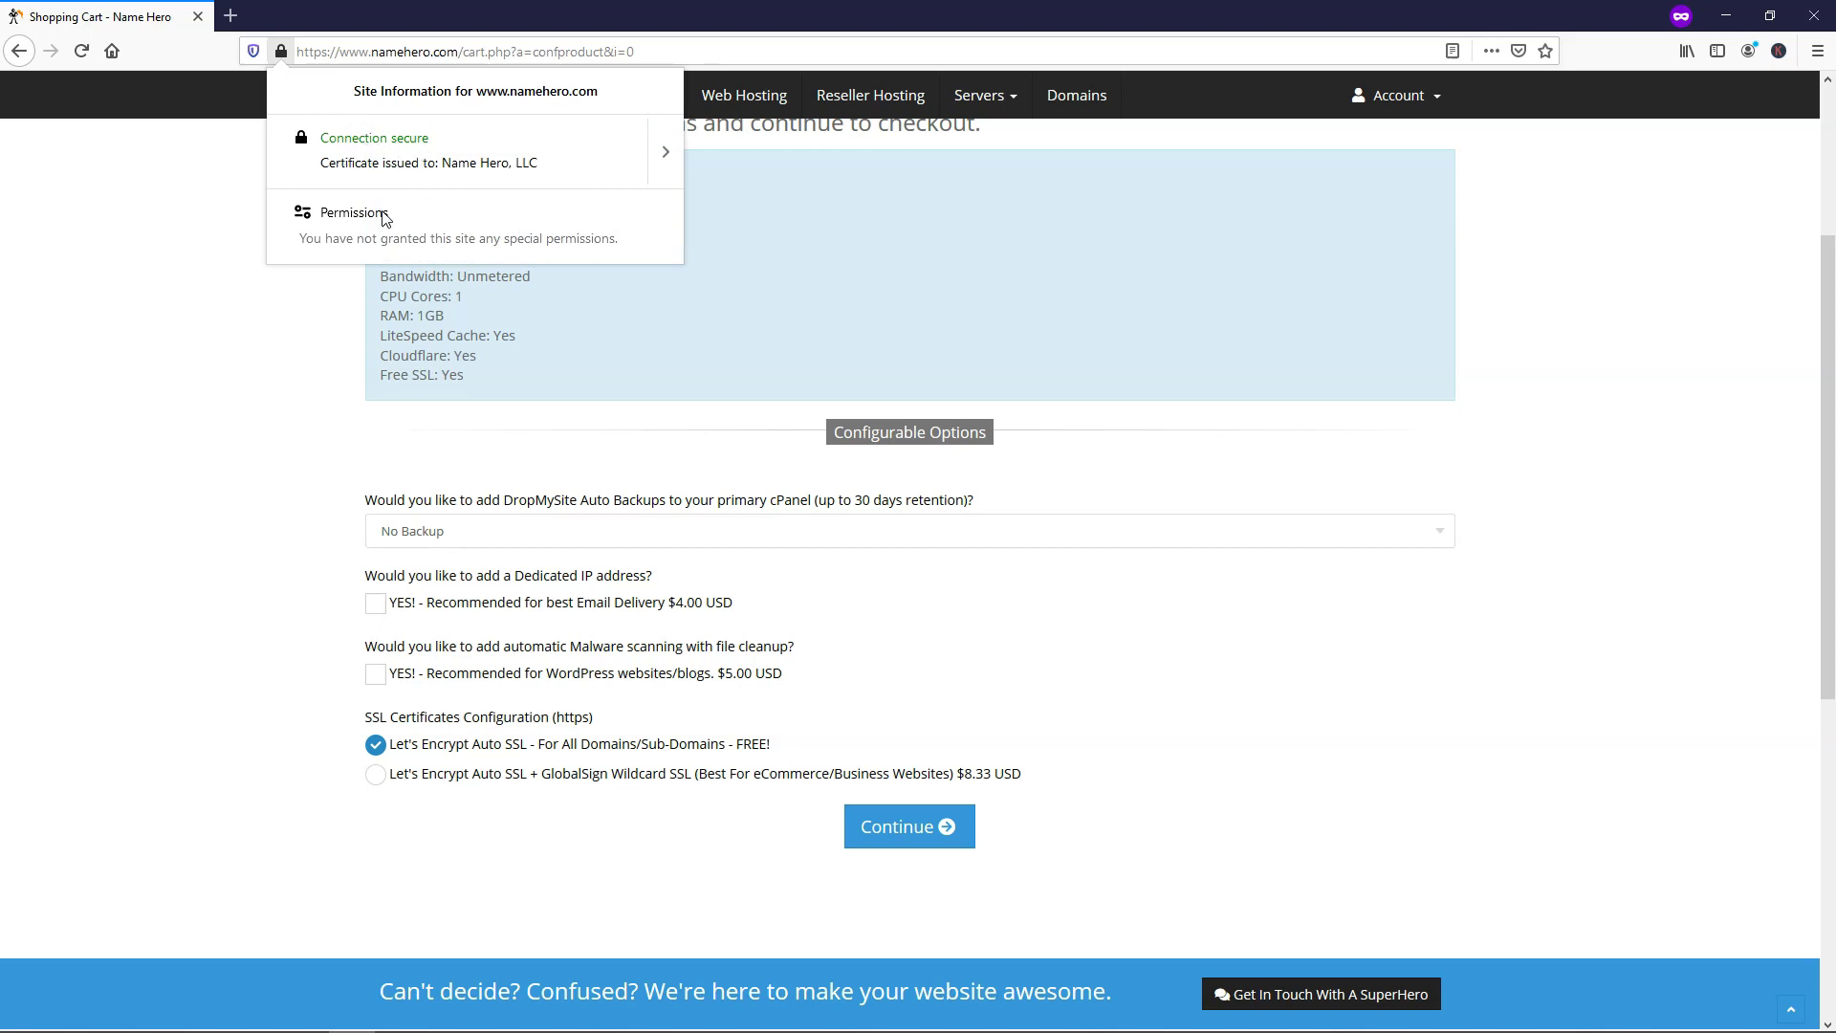
{"action": "left_click", "coordinate": [268, 498]}
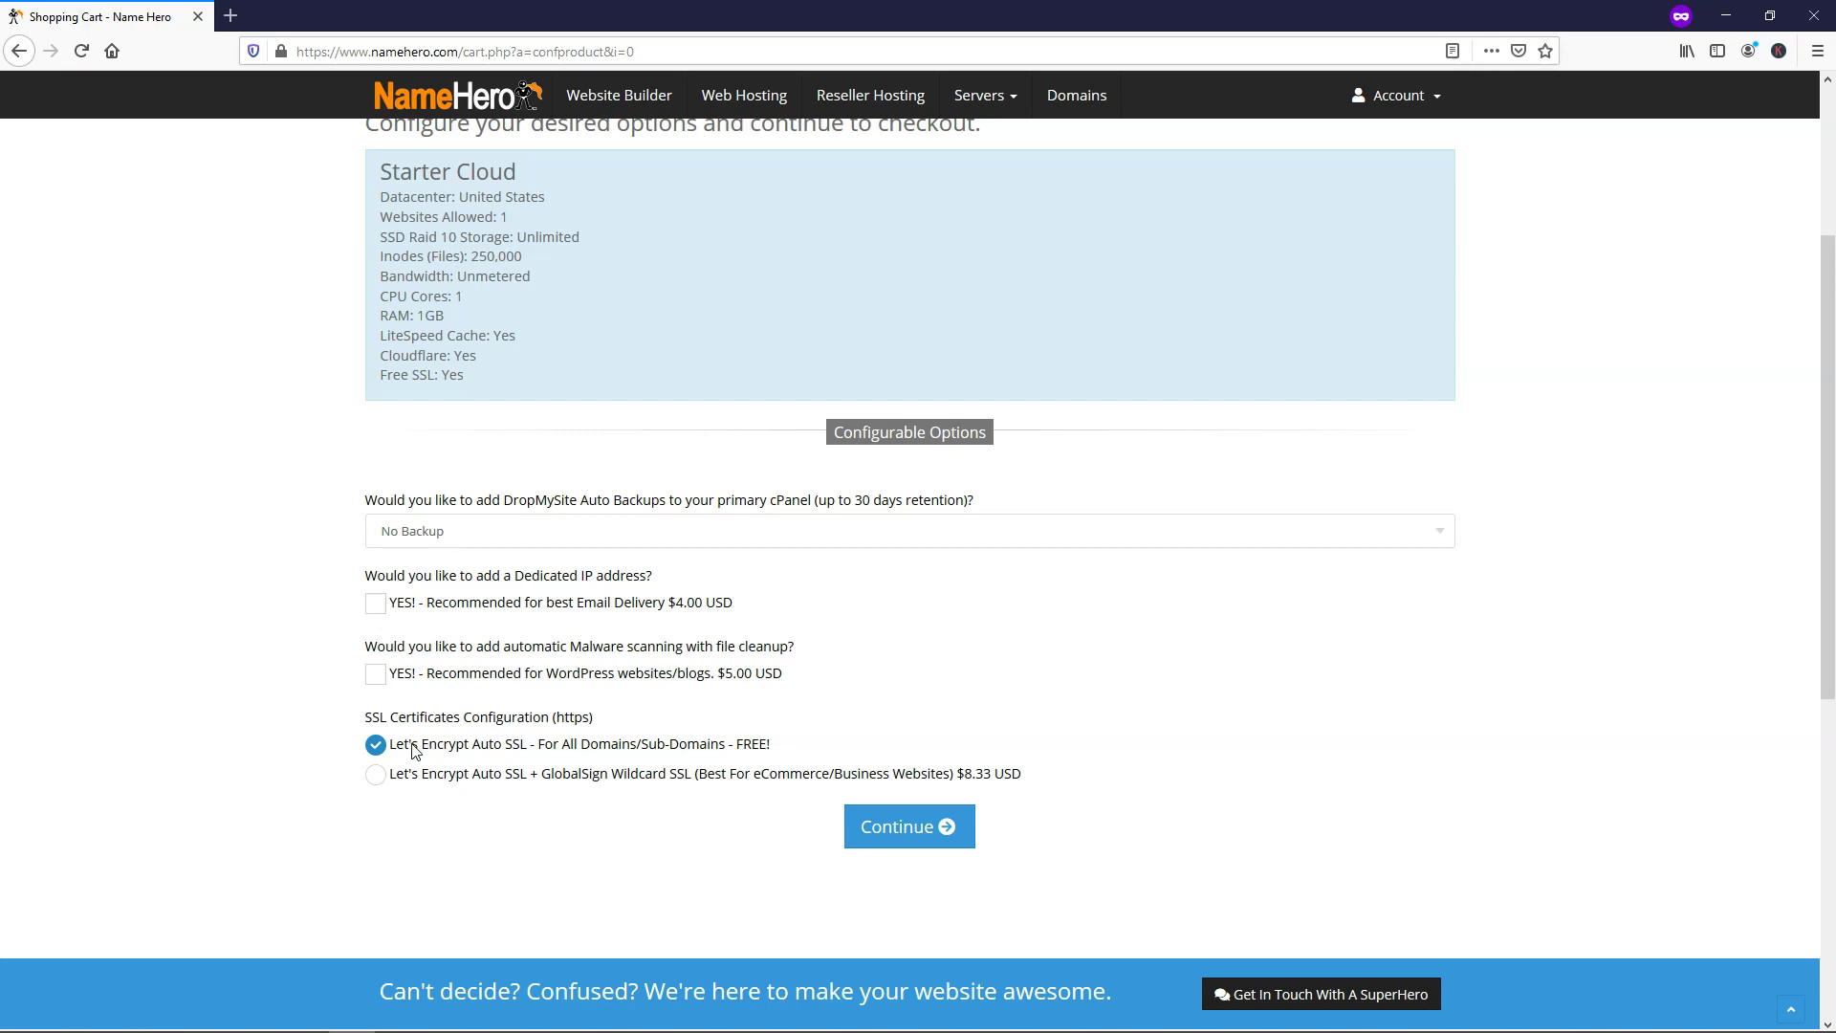
Add ID Protection for niftywebsite.com and continue to Review & Checkout
{"action": "left_click", "coordinate": [890, 839]}
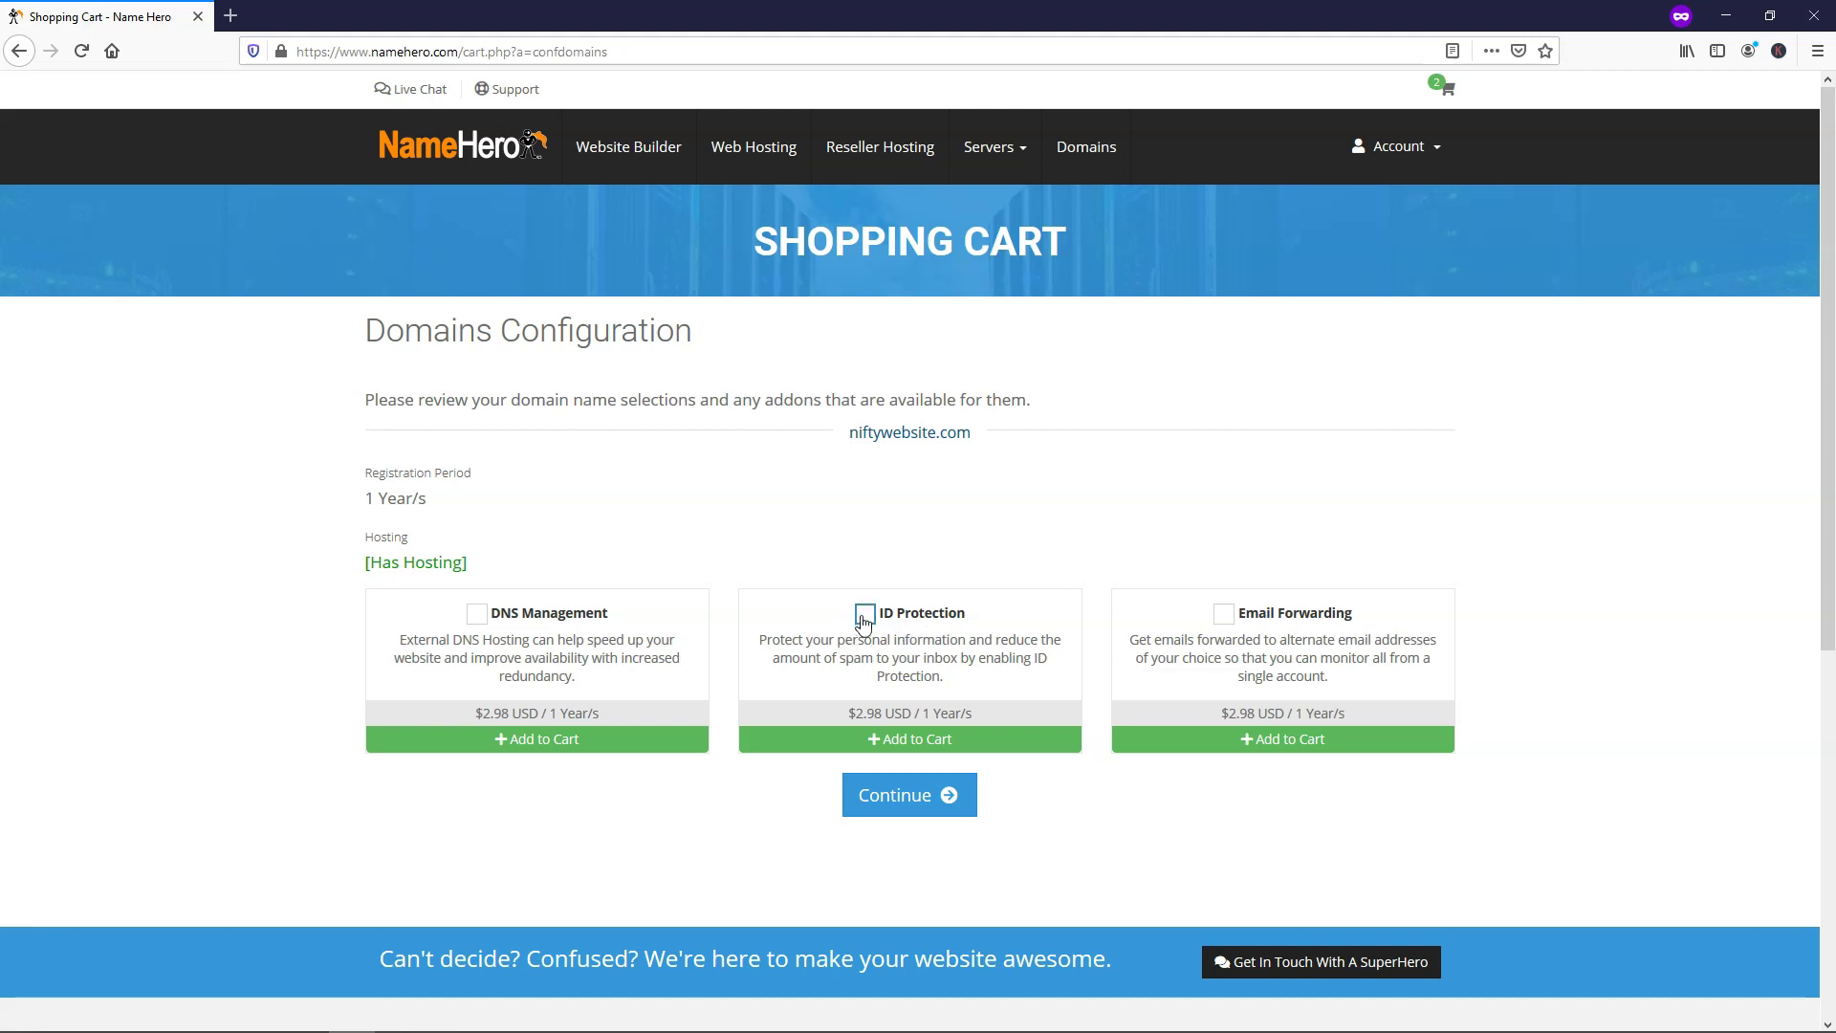
{"action": "left_click", "coordinate": [864, 614]}
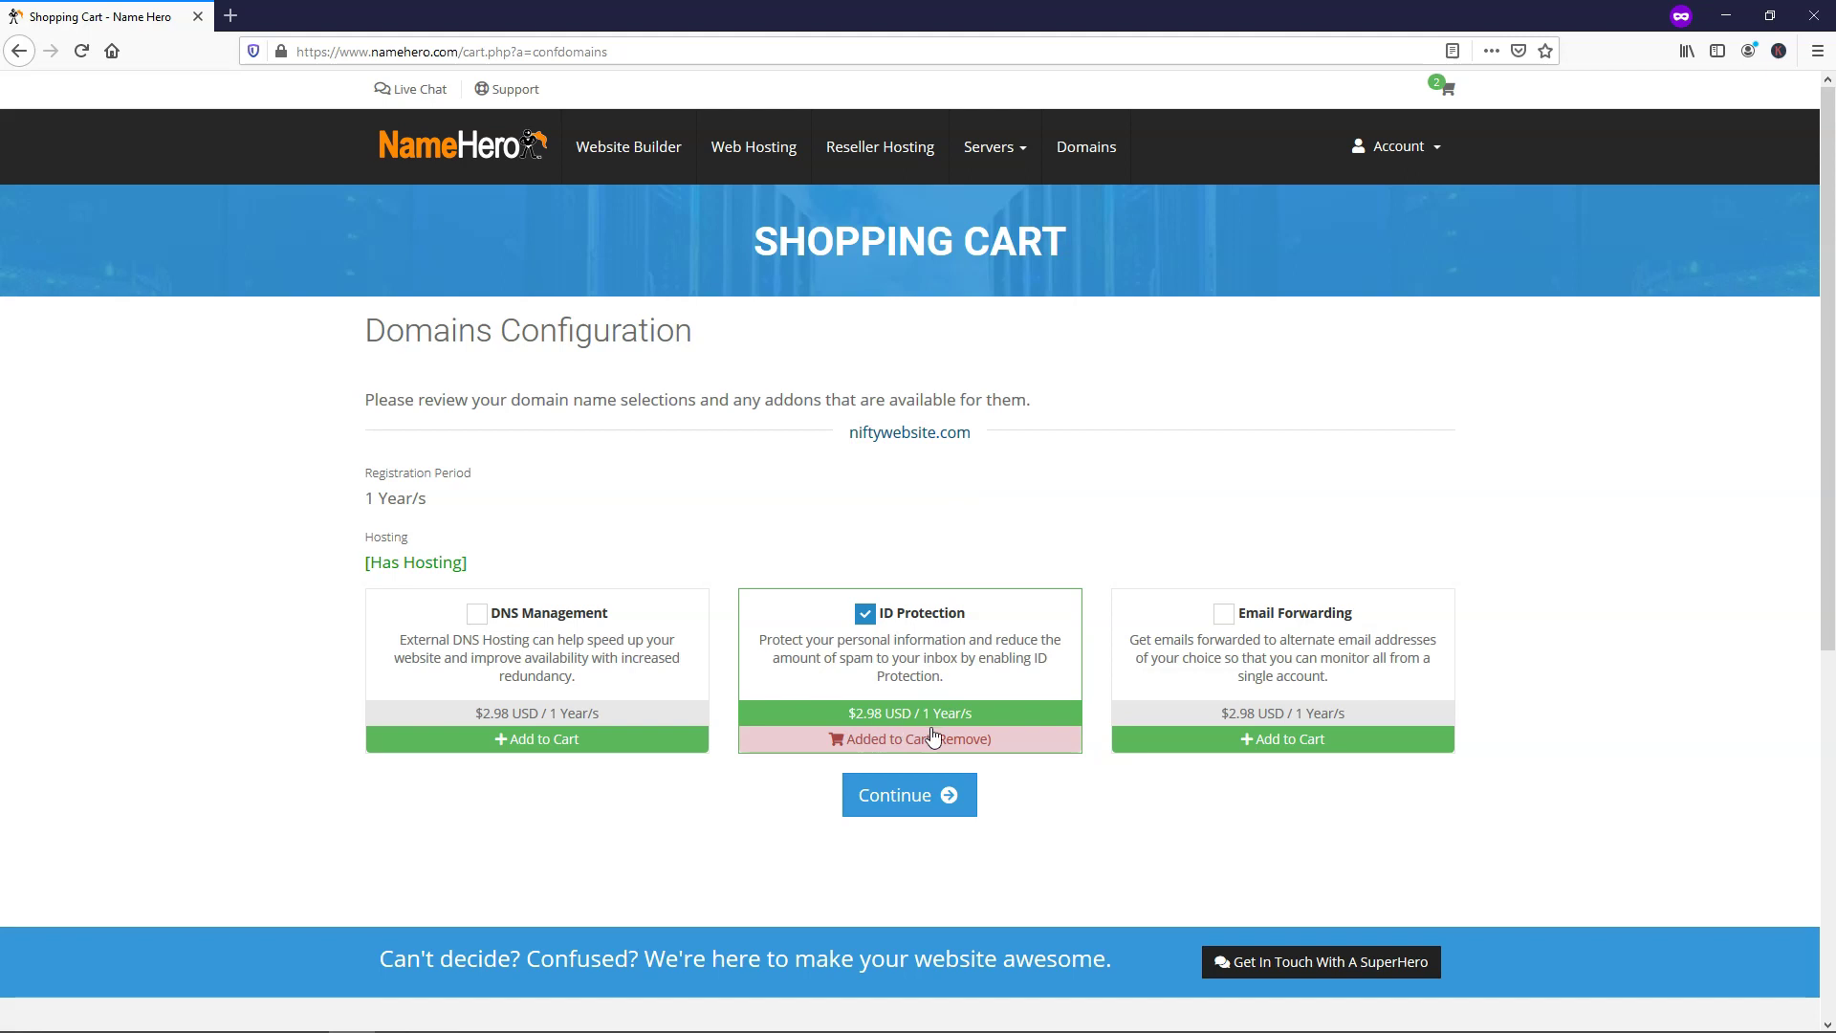
{"action": "left_click", "coordinate": [928, 803]}
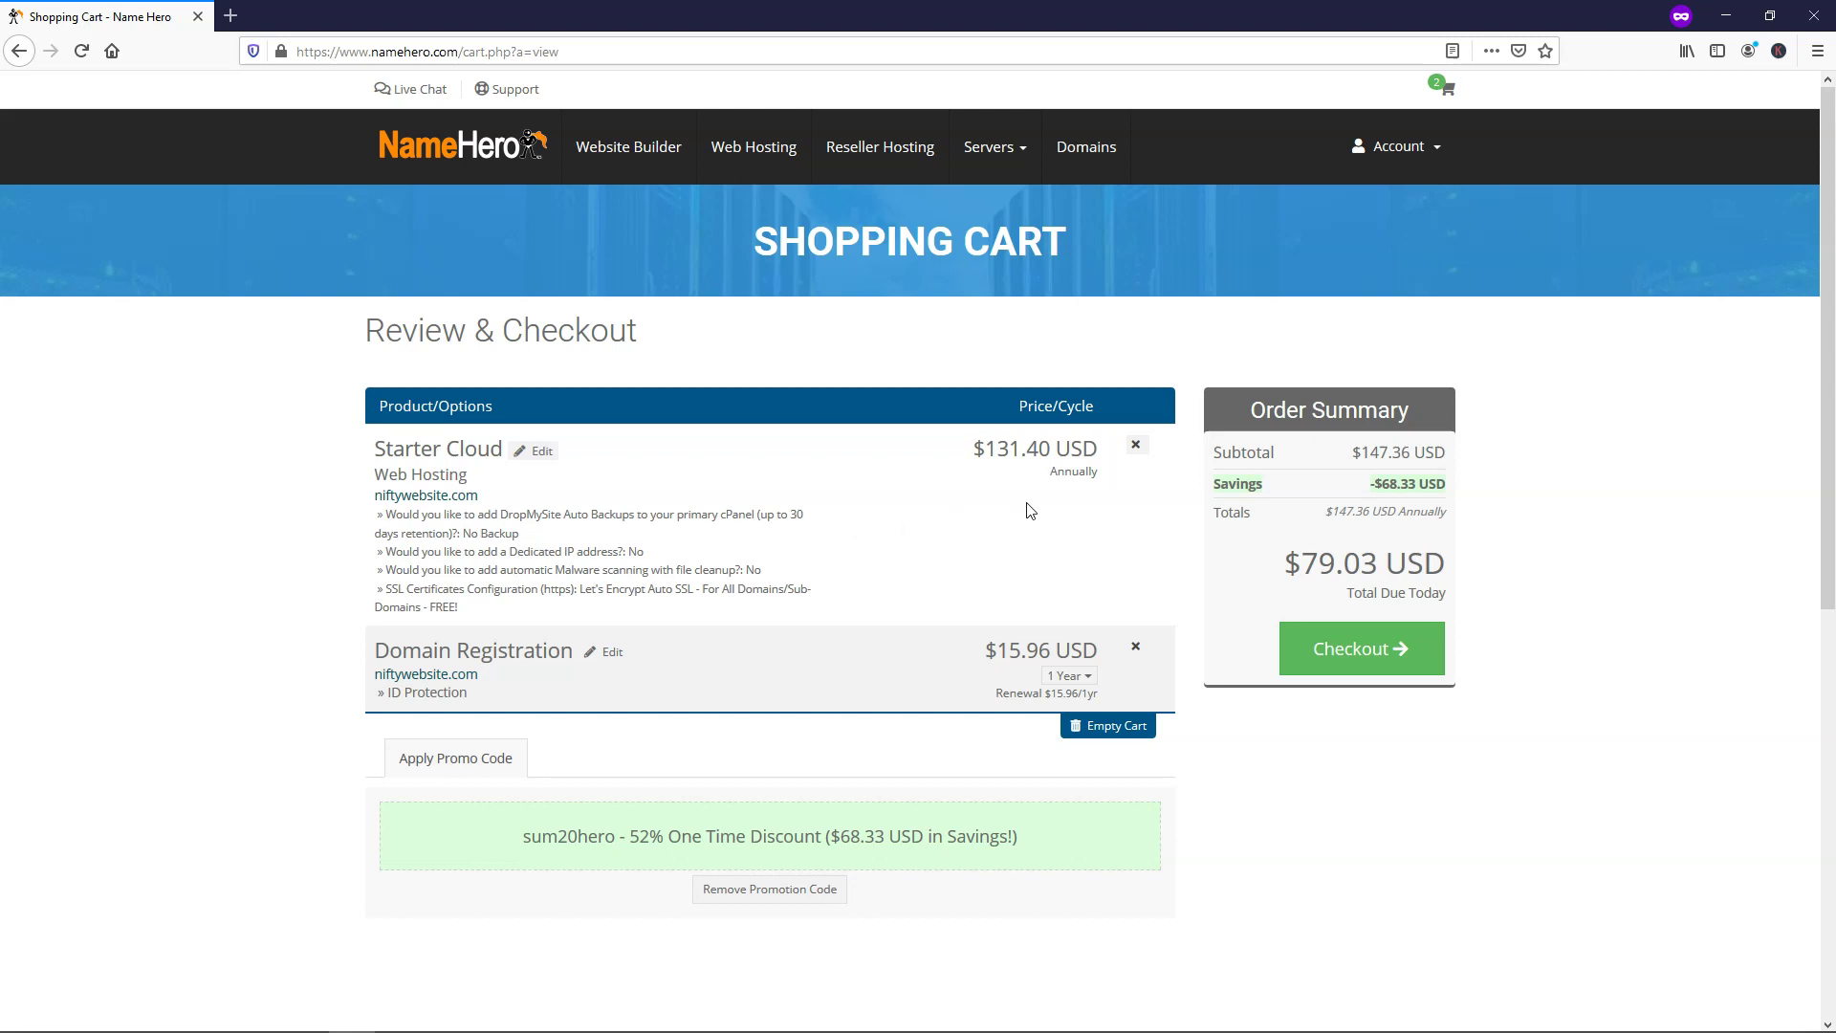
{"action": "left_click_drag", "start_coordinate": [1352, 456], "coordinate": [1446, 456]}
{"action": "left_click", "coordinate": [1468, 471]}
{"action": "left_click_drag", "start_coordinate": [1303, 565], "coordinate": [1378, 564]}
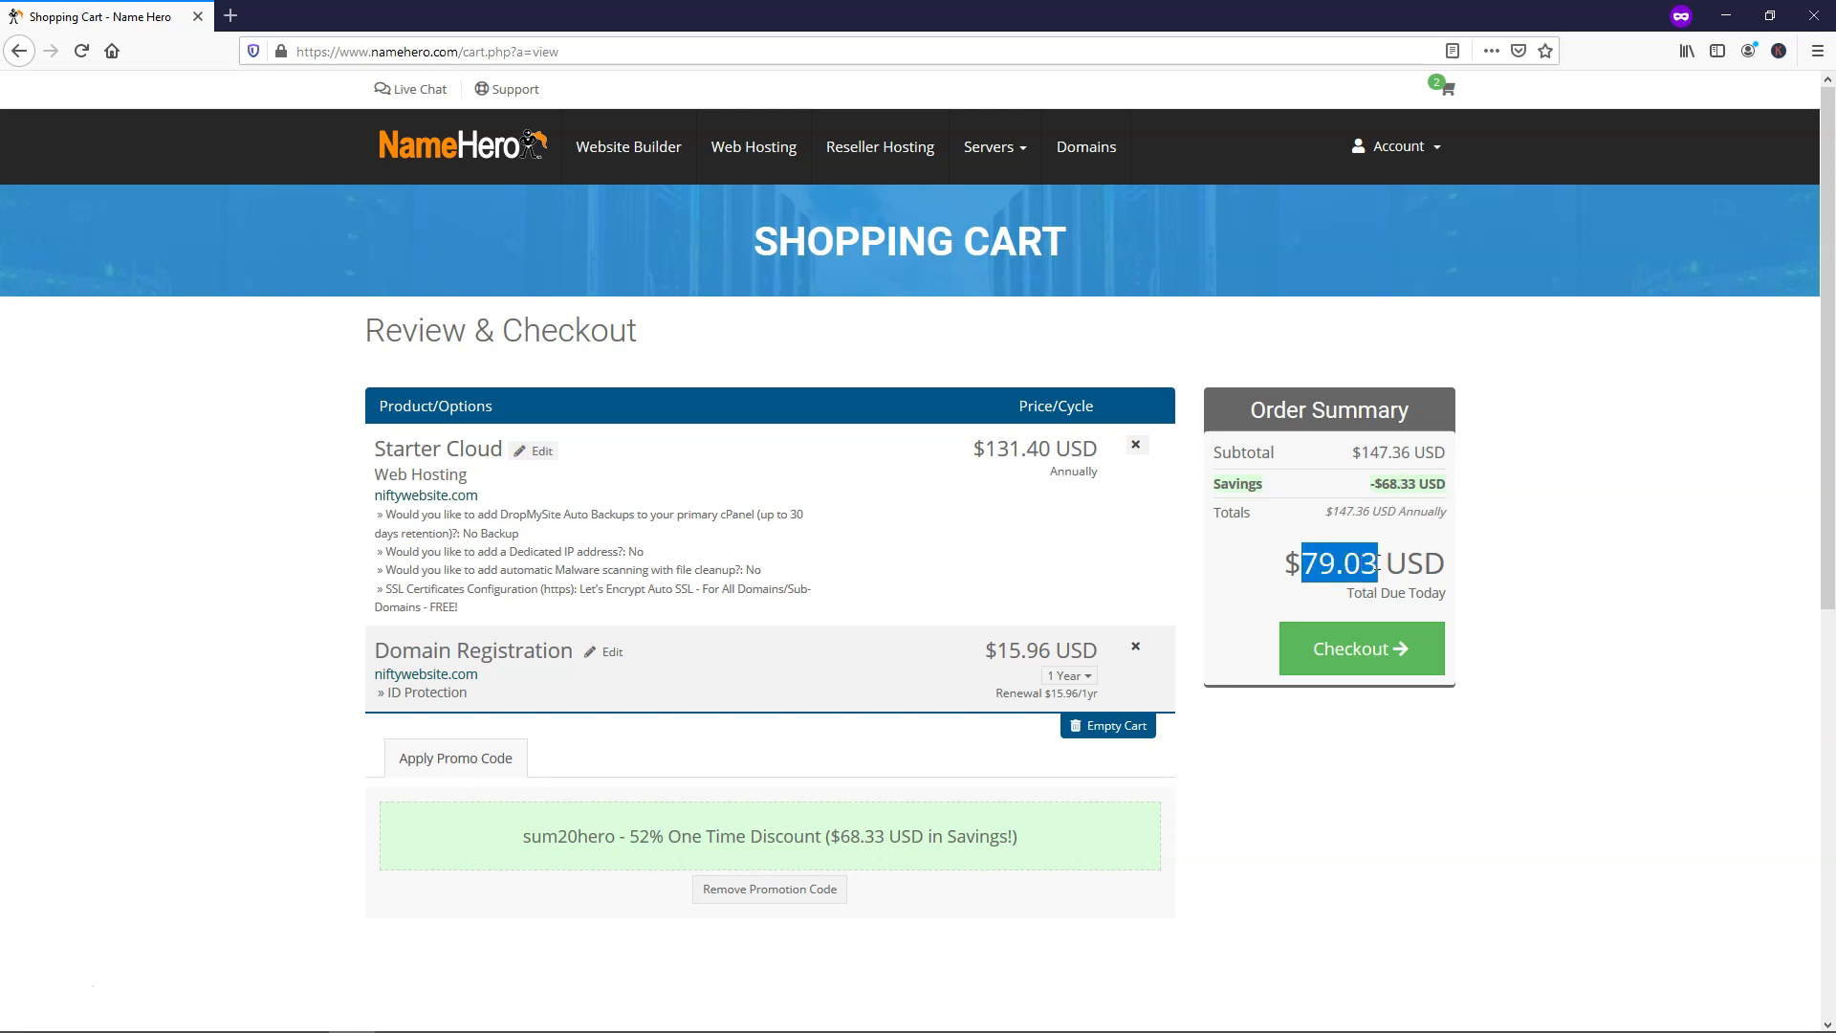
{"action": "left_click", "coordinate": [1506, 558]}
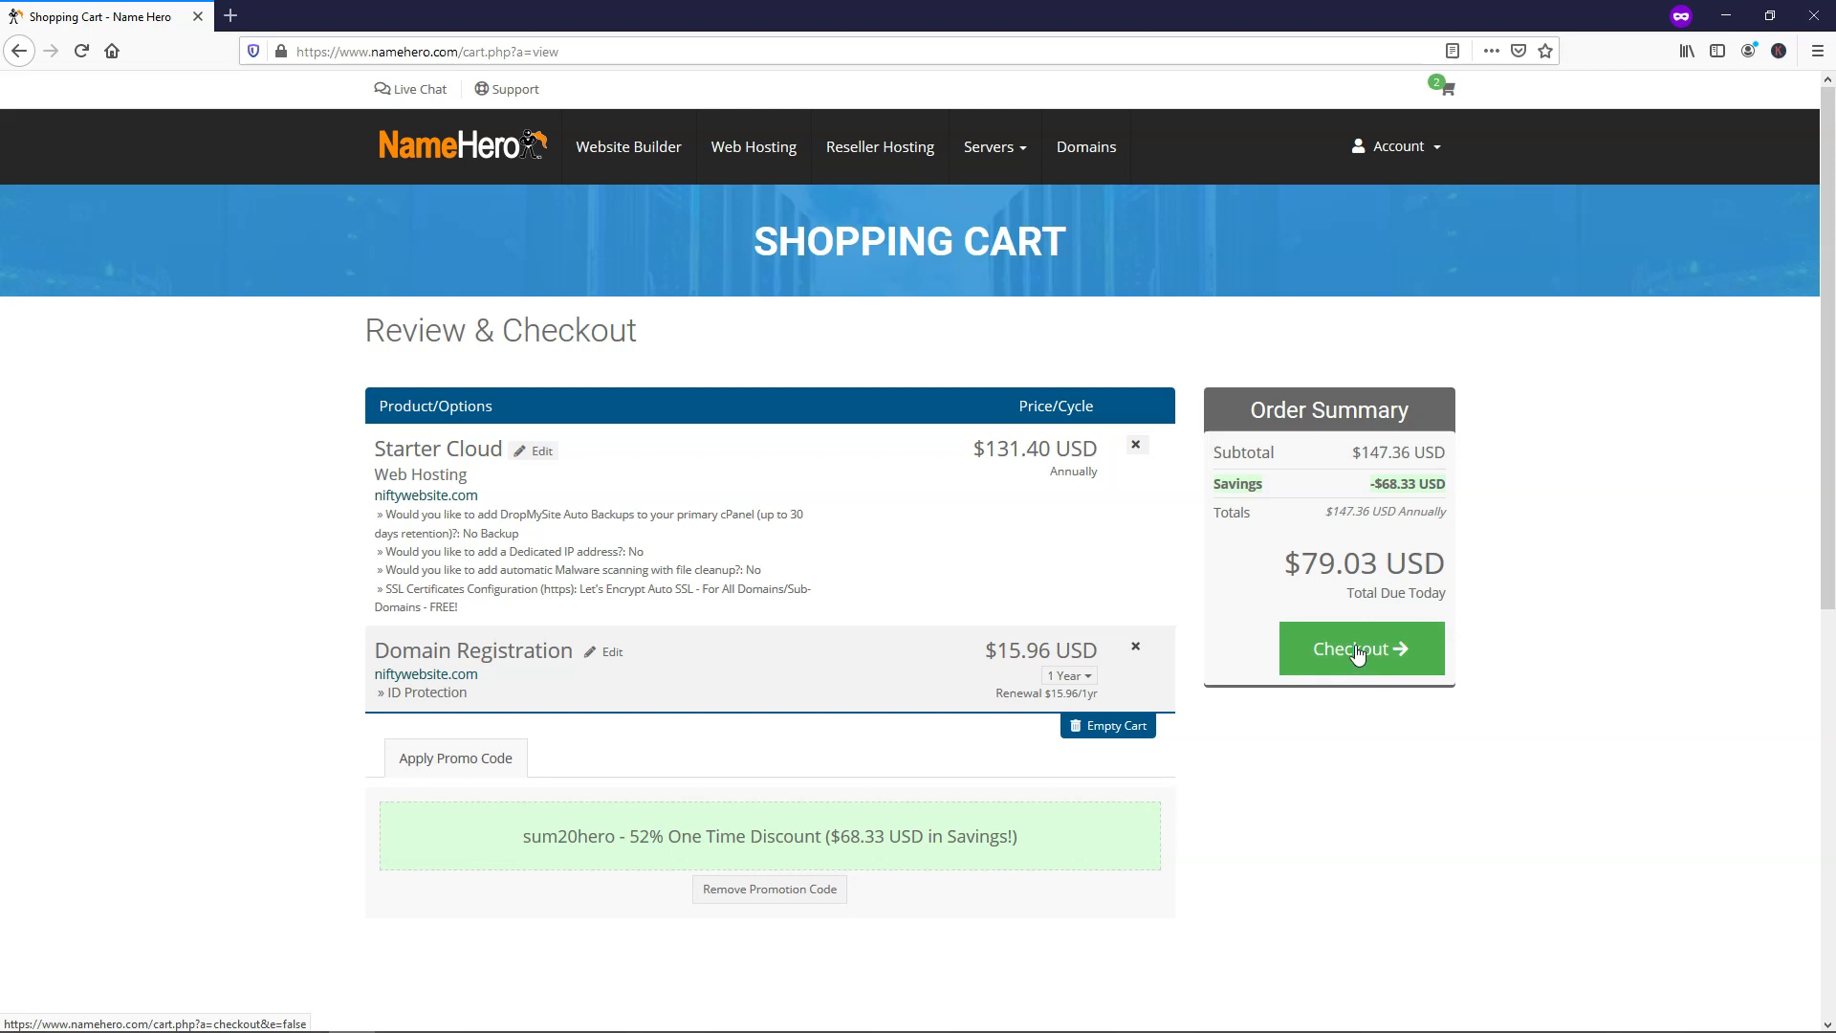
Proceed to the checkout form and review its fields
{"action": "left_click", "coordinate": [1358, 651]}
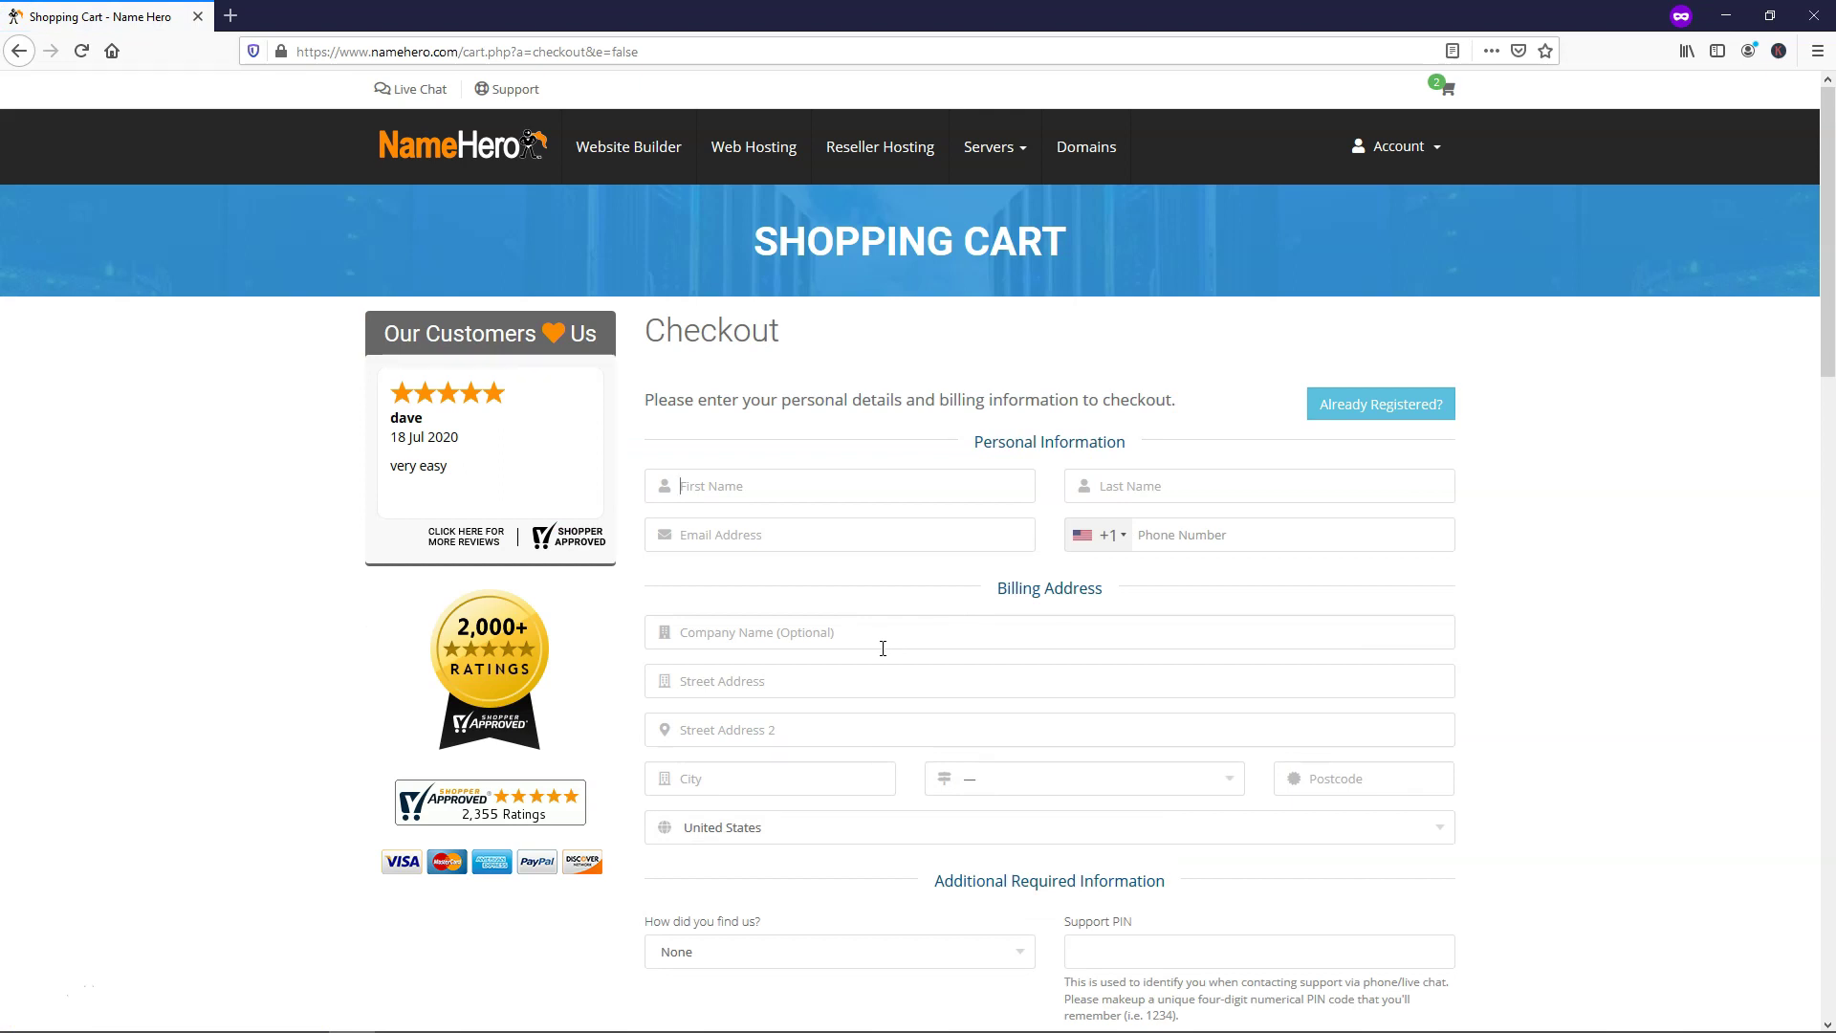
{"action": "scroll", "coordinate": [883, 649], "scroll_direction": "down", "scroll_amount": 2}
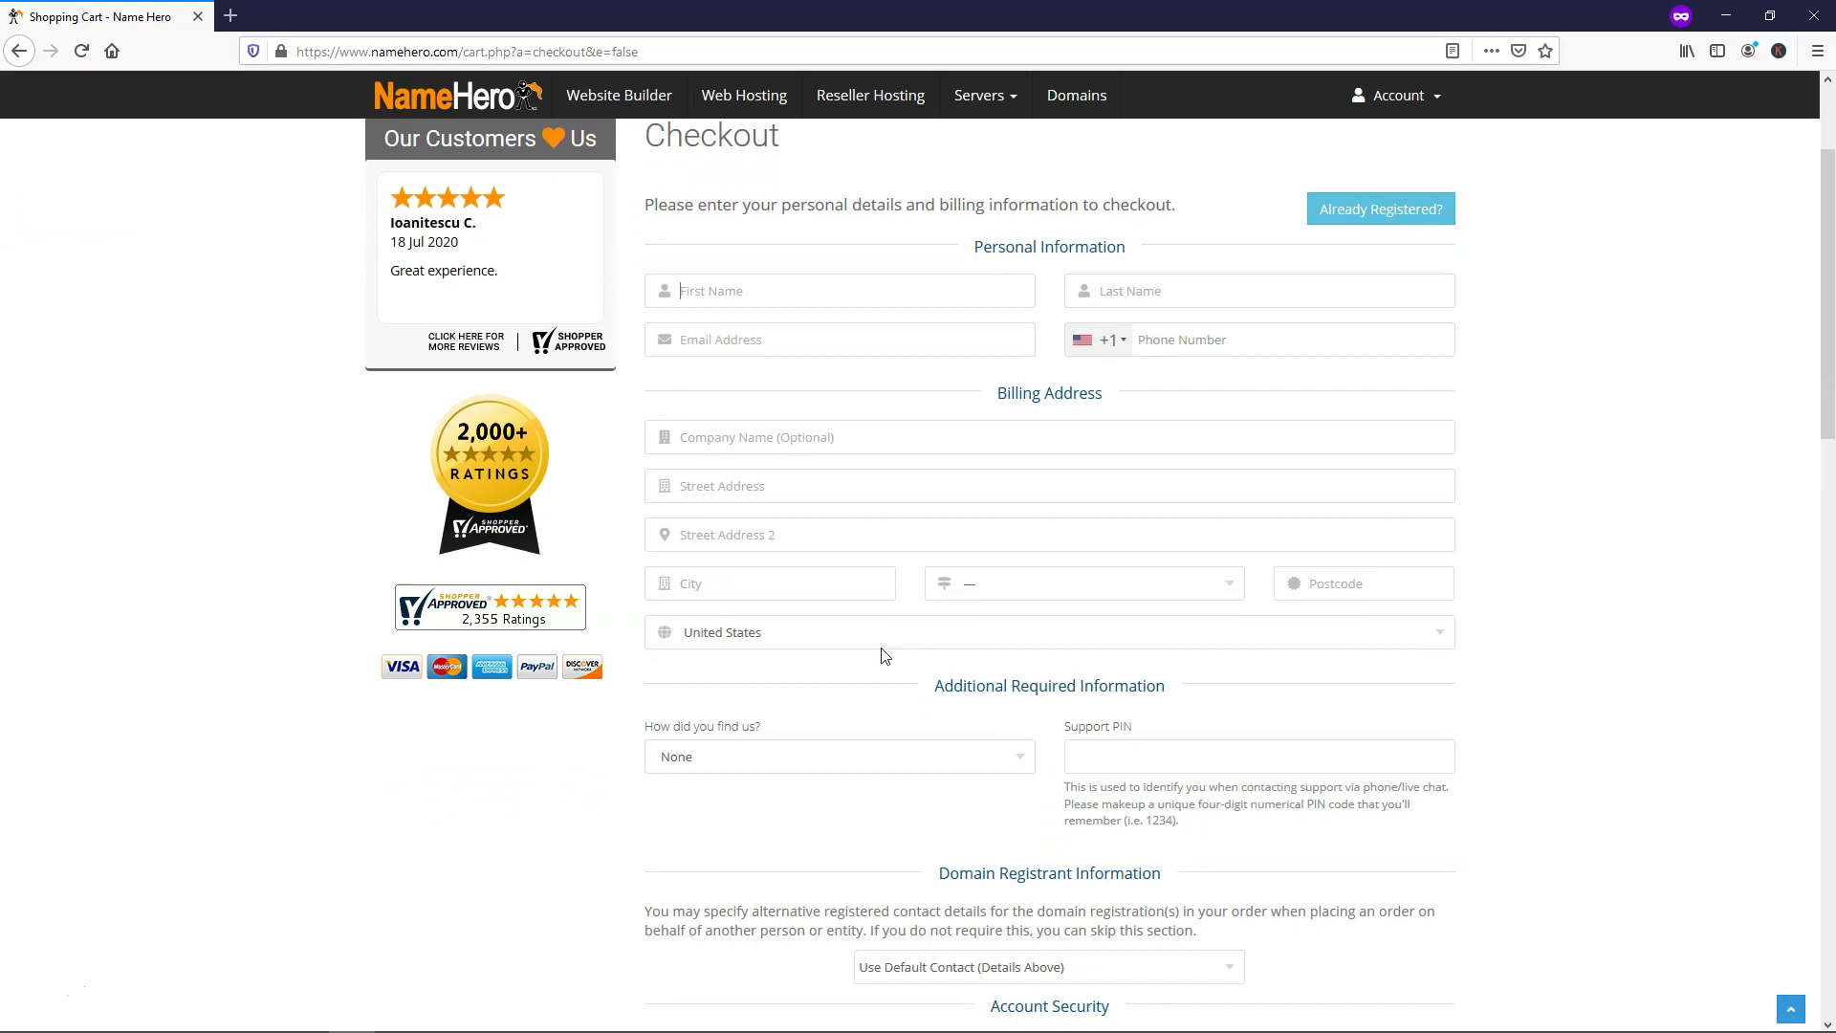
{"action": "scroll", "coordinate": [884, 655], "scroll_direction": "down", "scroll_amount": 8}
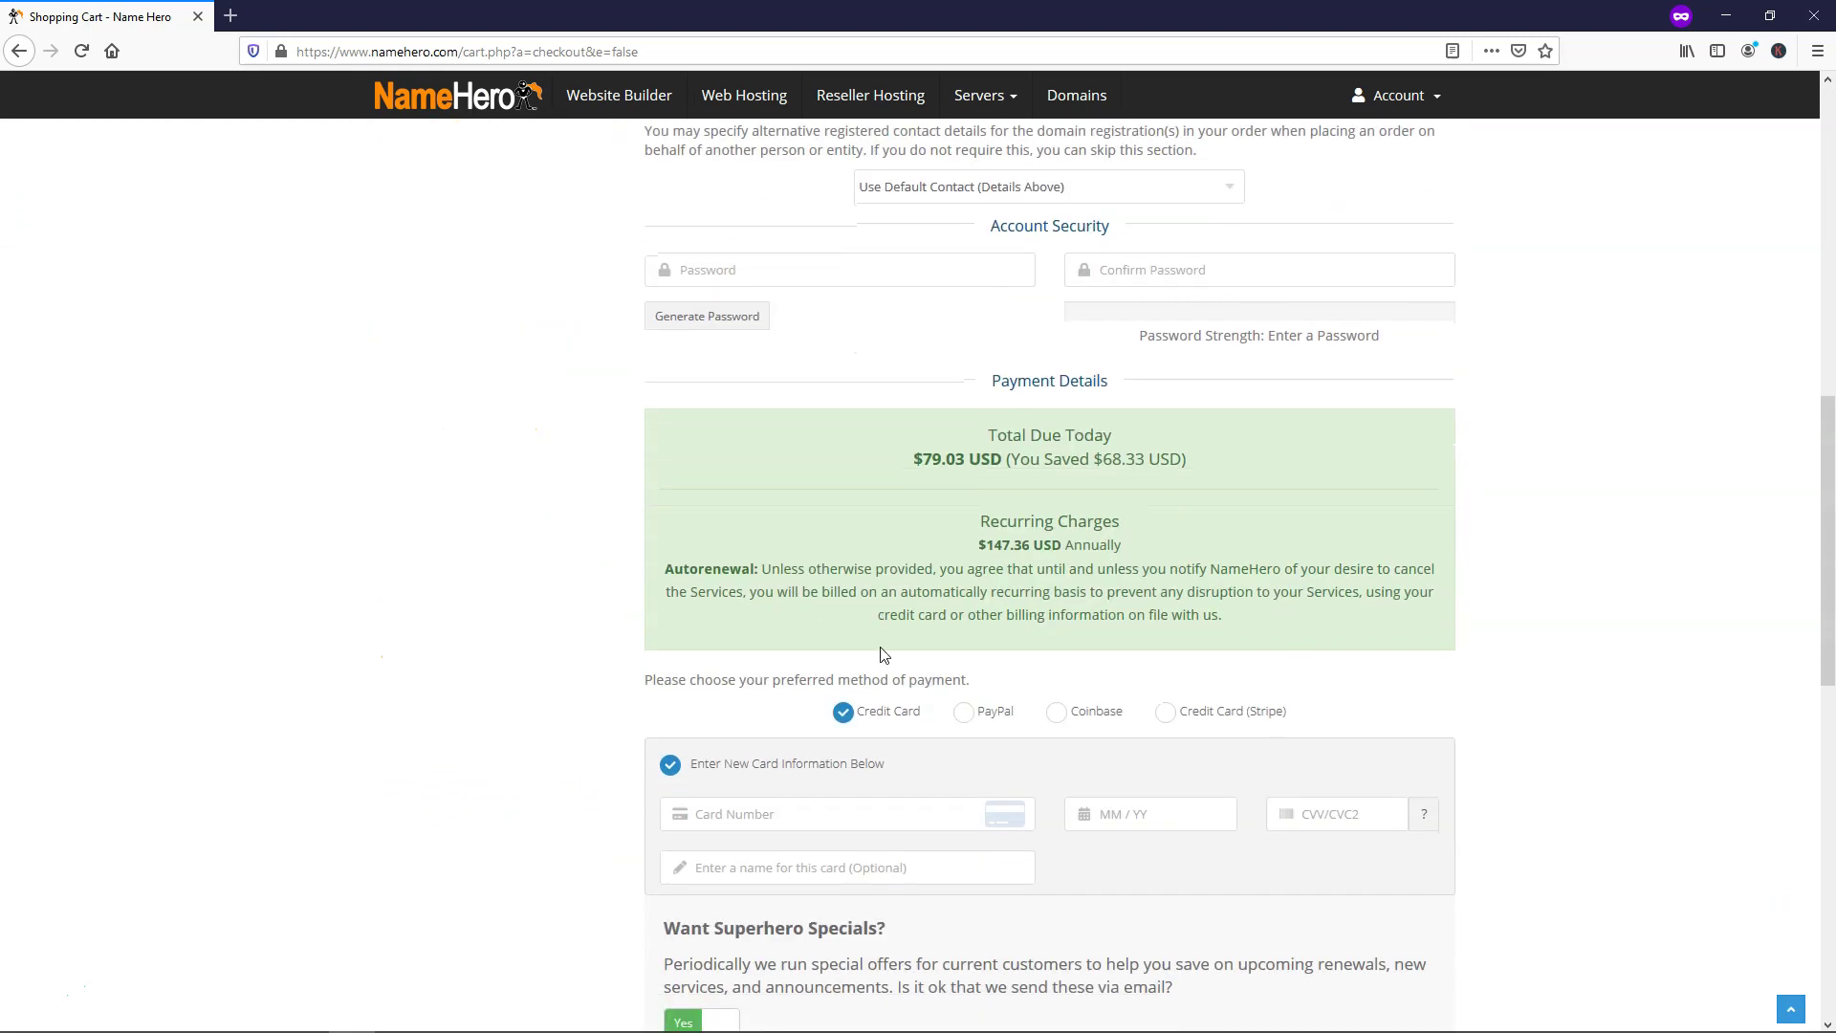
{"action": "scroll", "coordinate": [882, 650], "scroll_direction": "down", "scroll_amount": 6}
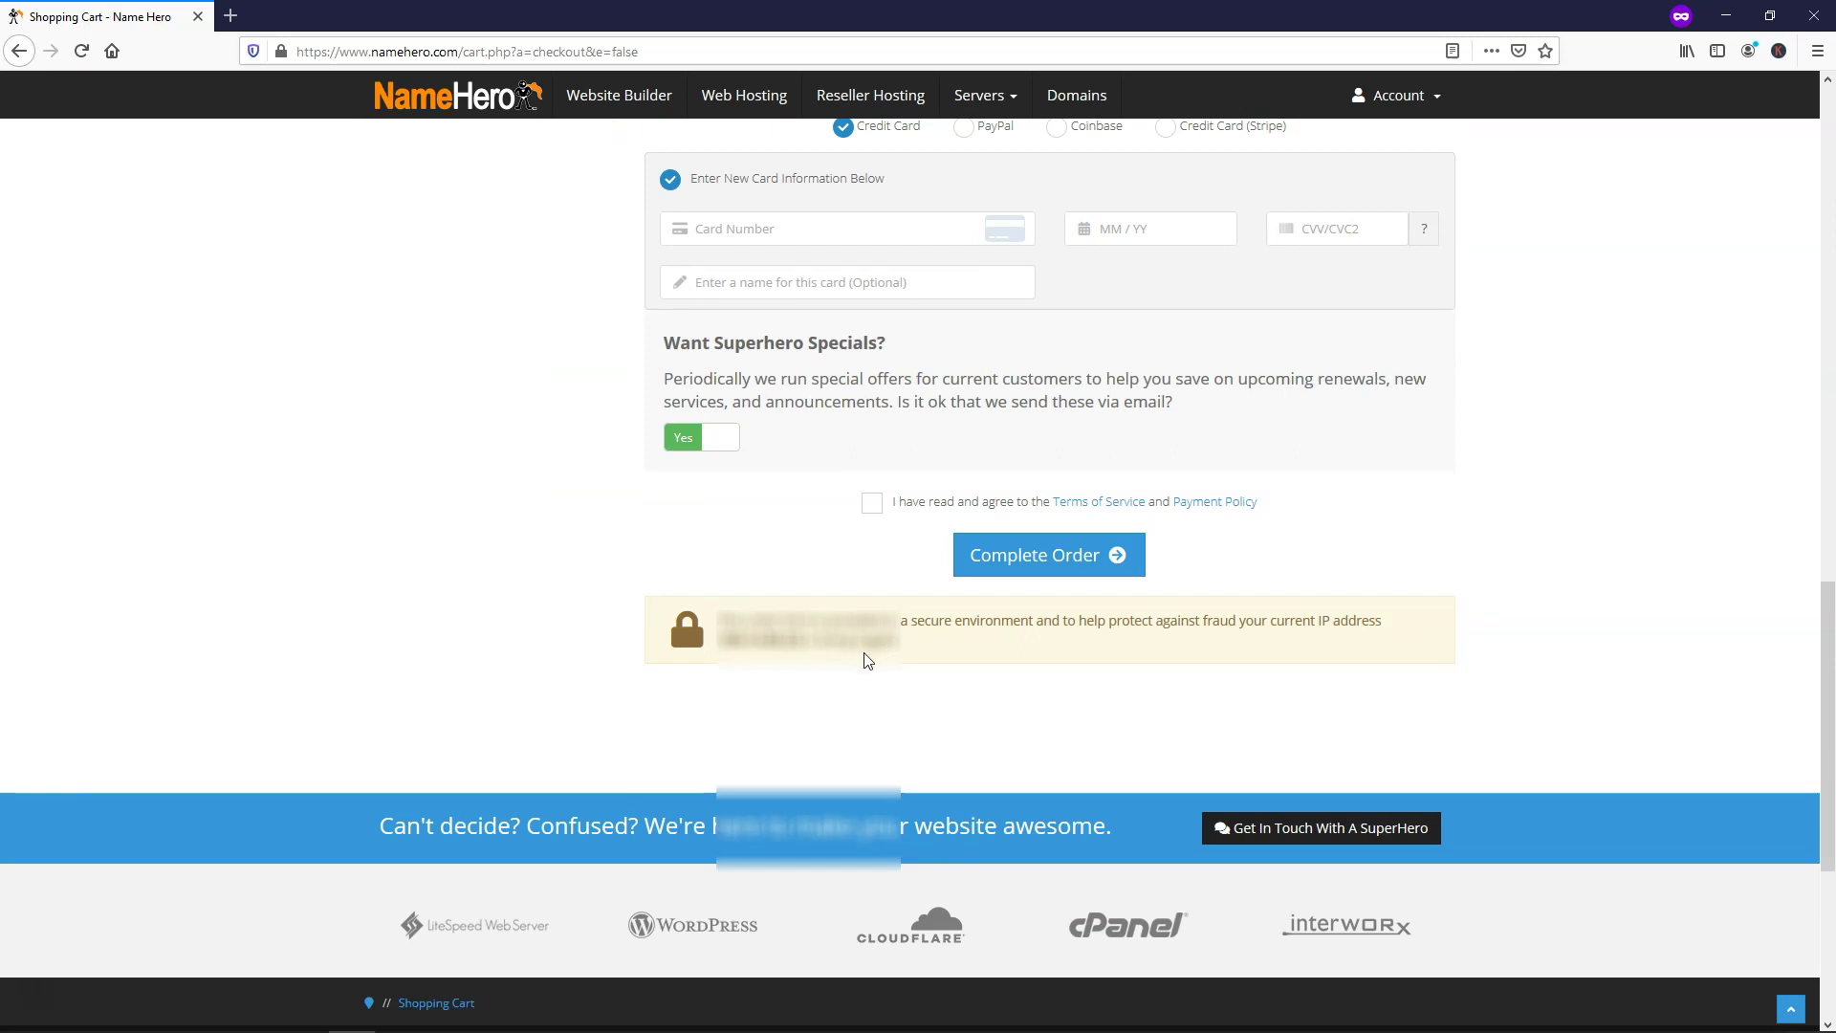
{"action": "scroll", "coordinate": [867, 660], "scroll_direction": "up", "scroll_amount": 1}
{"action": "scroll", "coordinate": [864, 658], "scroll_direction": "up", "scroll_amount": 7}
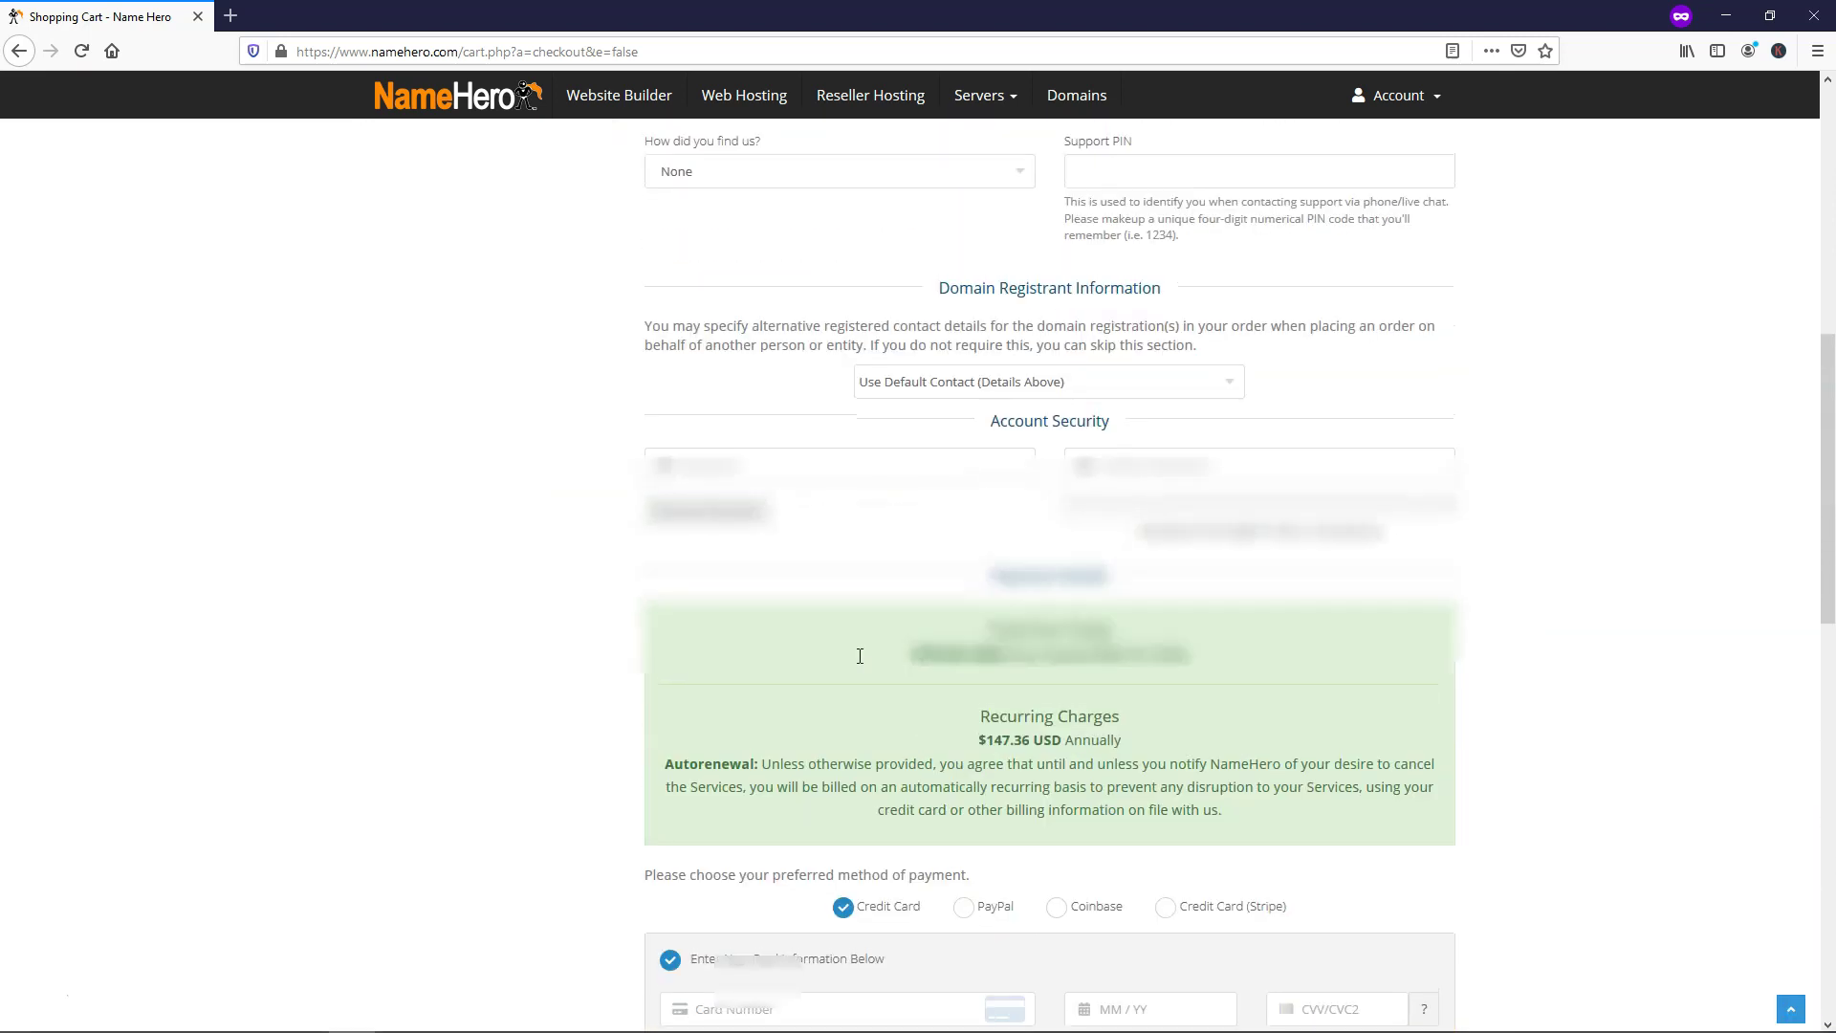
{"action": "scroll", "coordinate": [860, 656], "scroll_direction": "down", "scroll_amount": 4}
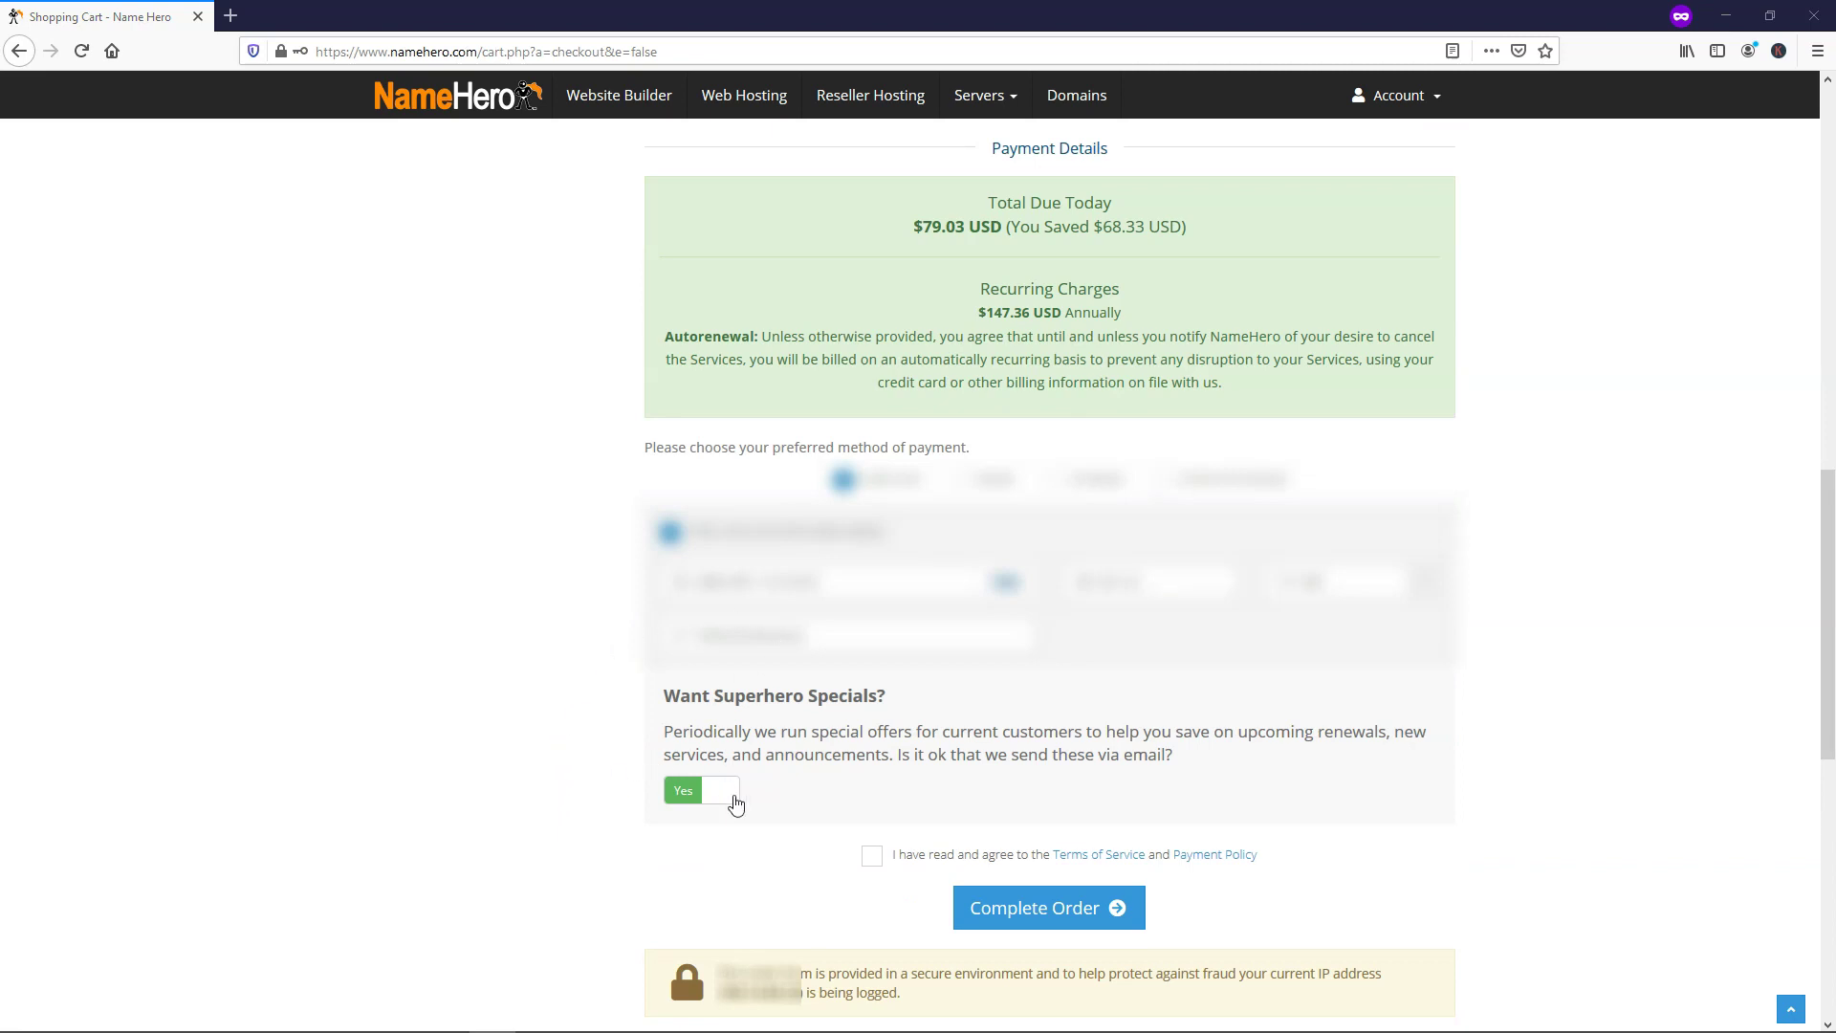
Set Superhero Specials to No, accept the Terms of Service and complete the order
{"action": "left_click", "coordinate": [732, 802]}
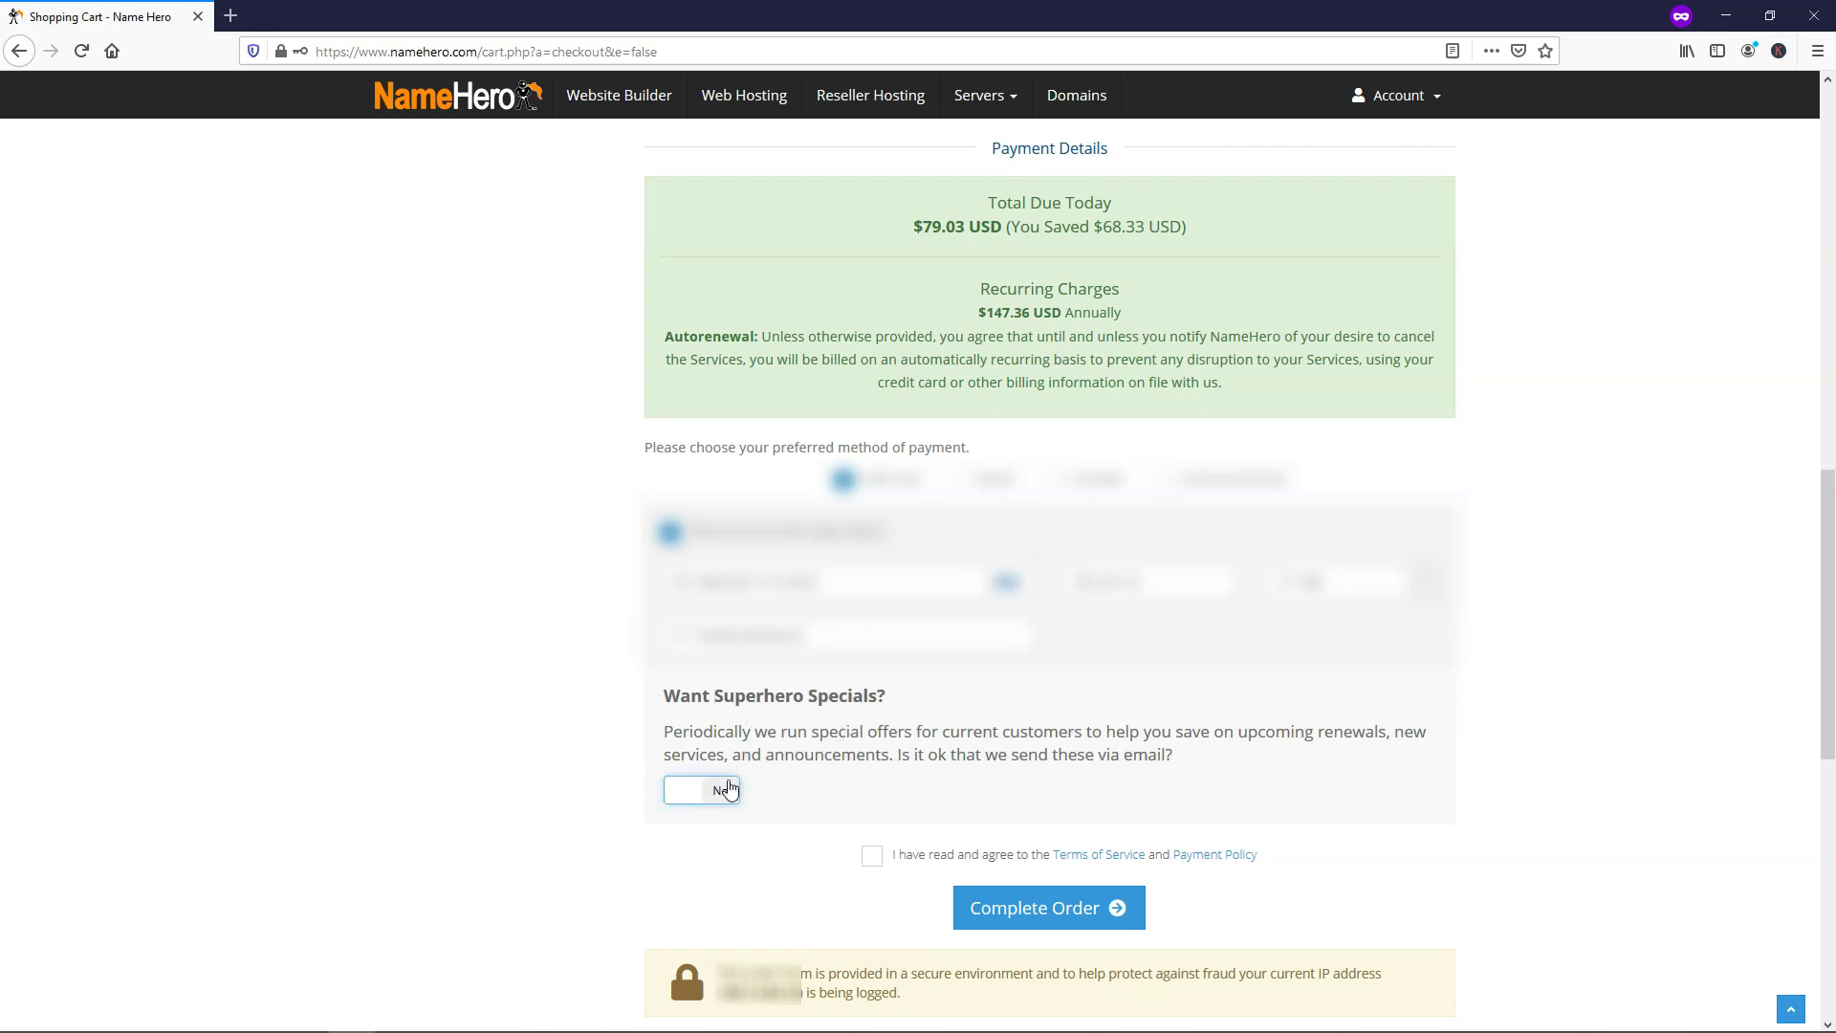
{"action": "left_click", "coordinate": [872, 858]}
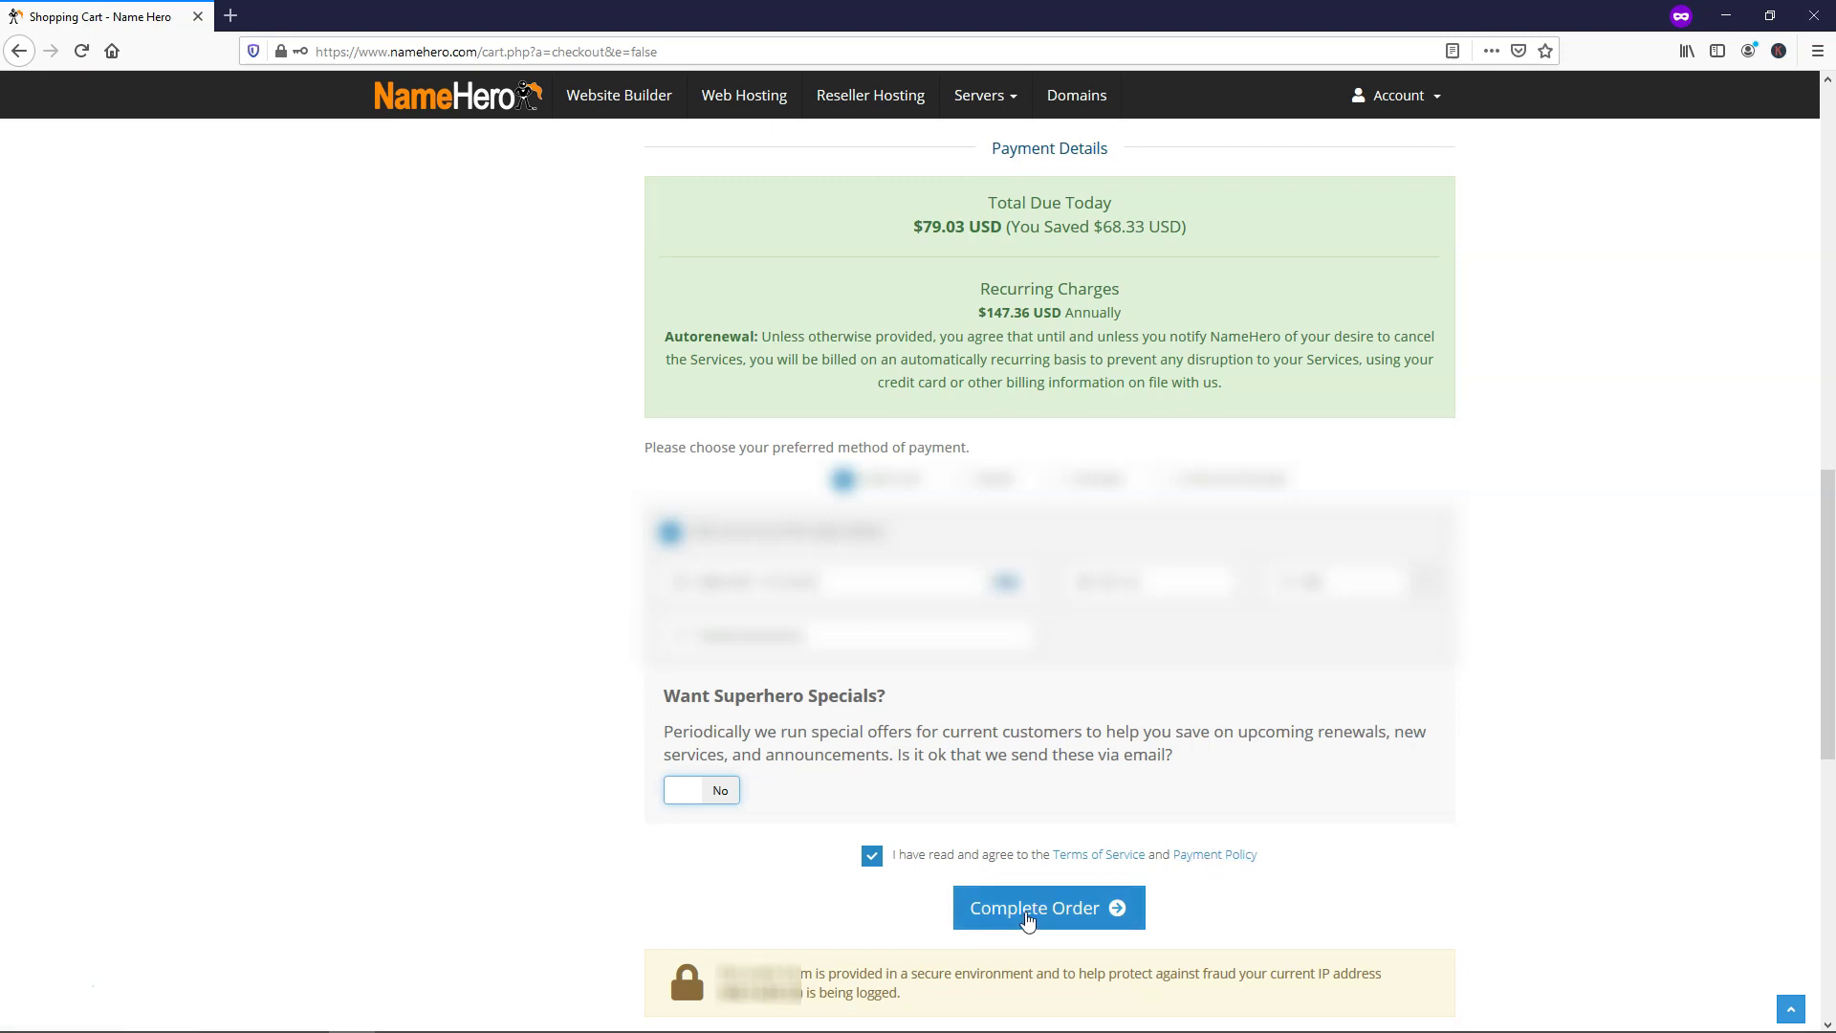
{"action": "left_click", "coordinate": [1028, 919]}
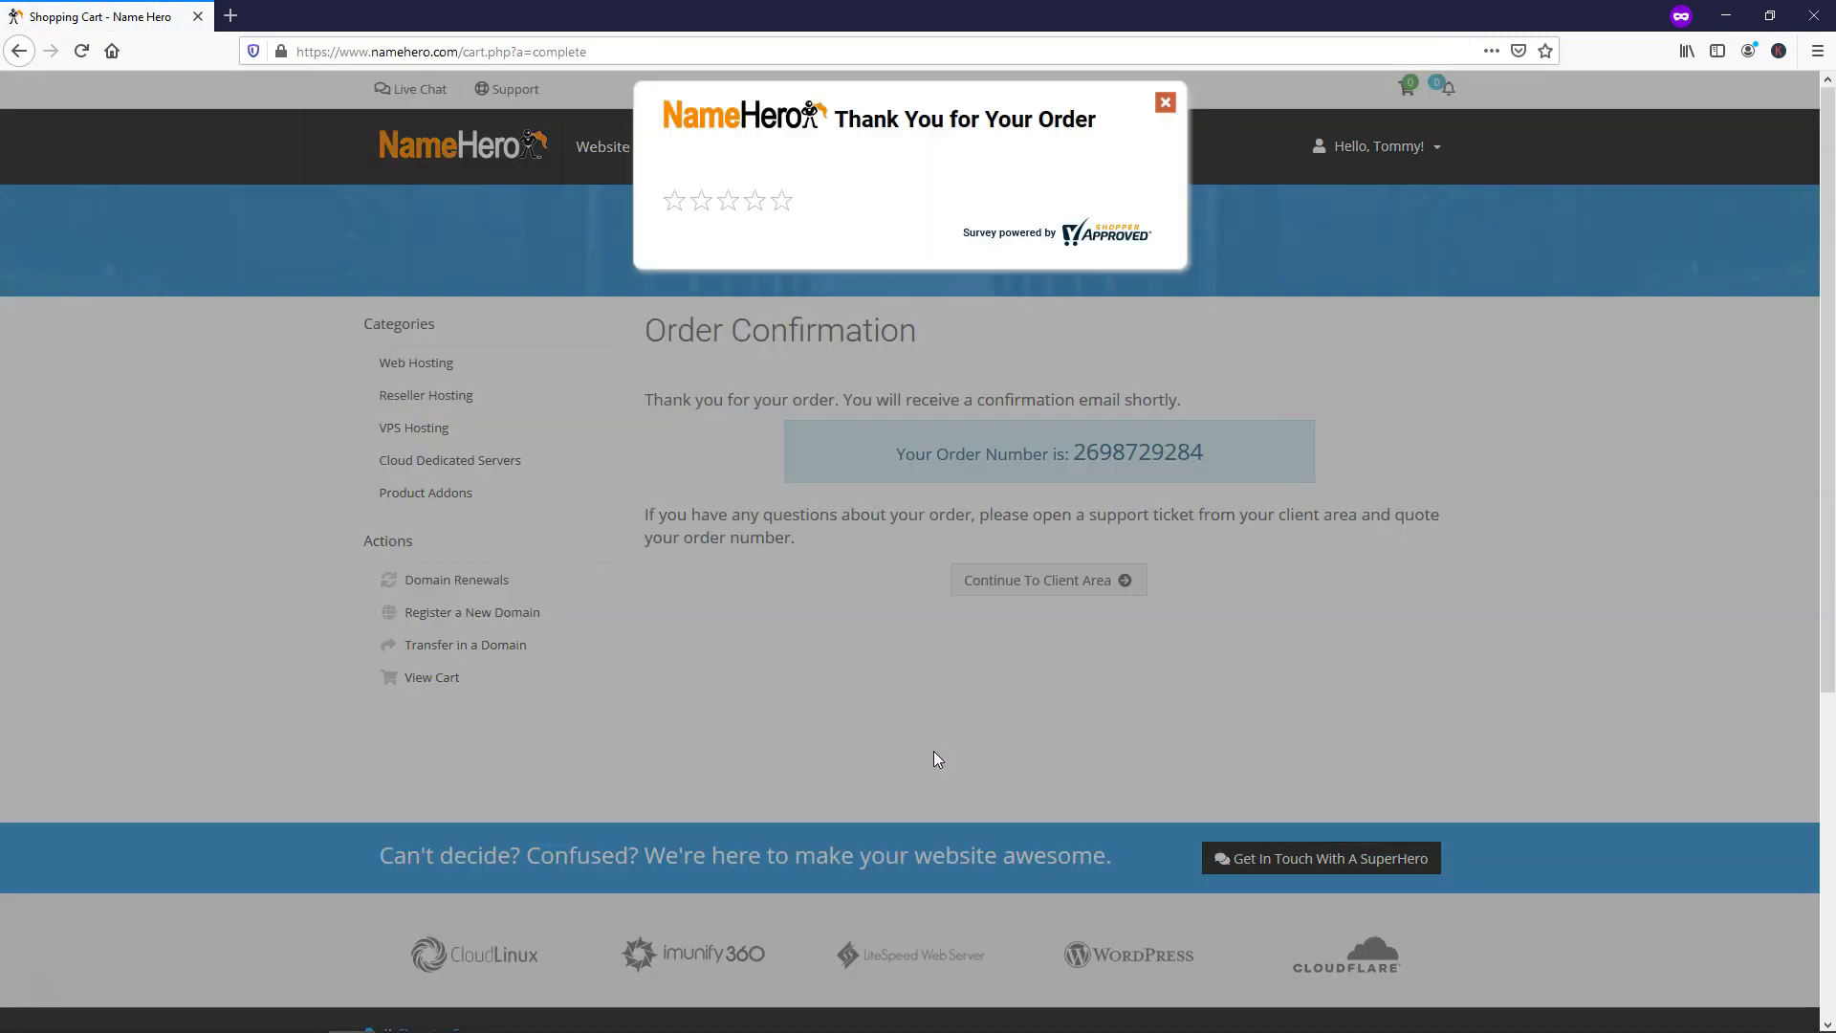
Close the thank-you survey and continue to the NameHero Client Area
{"action": "left_click", "coordinate": [1167, 103]}
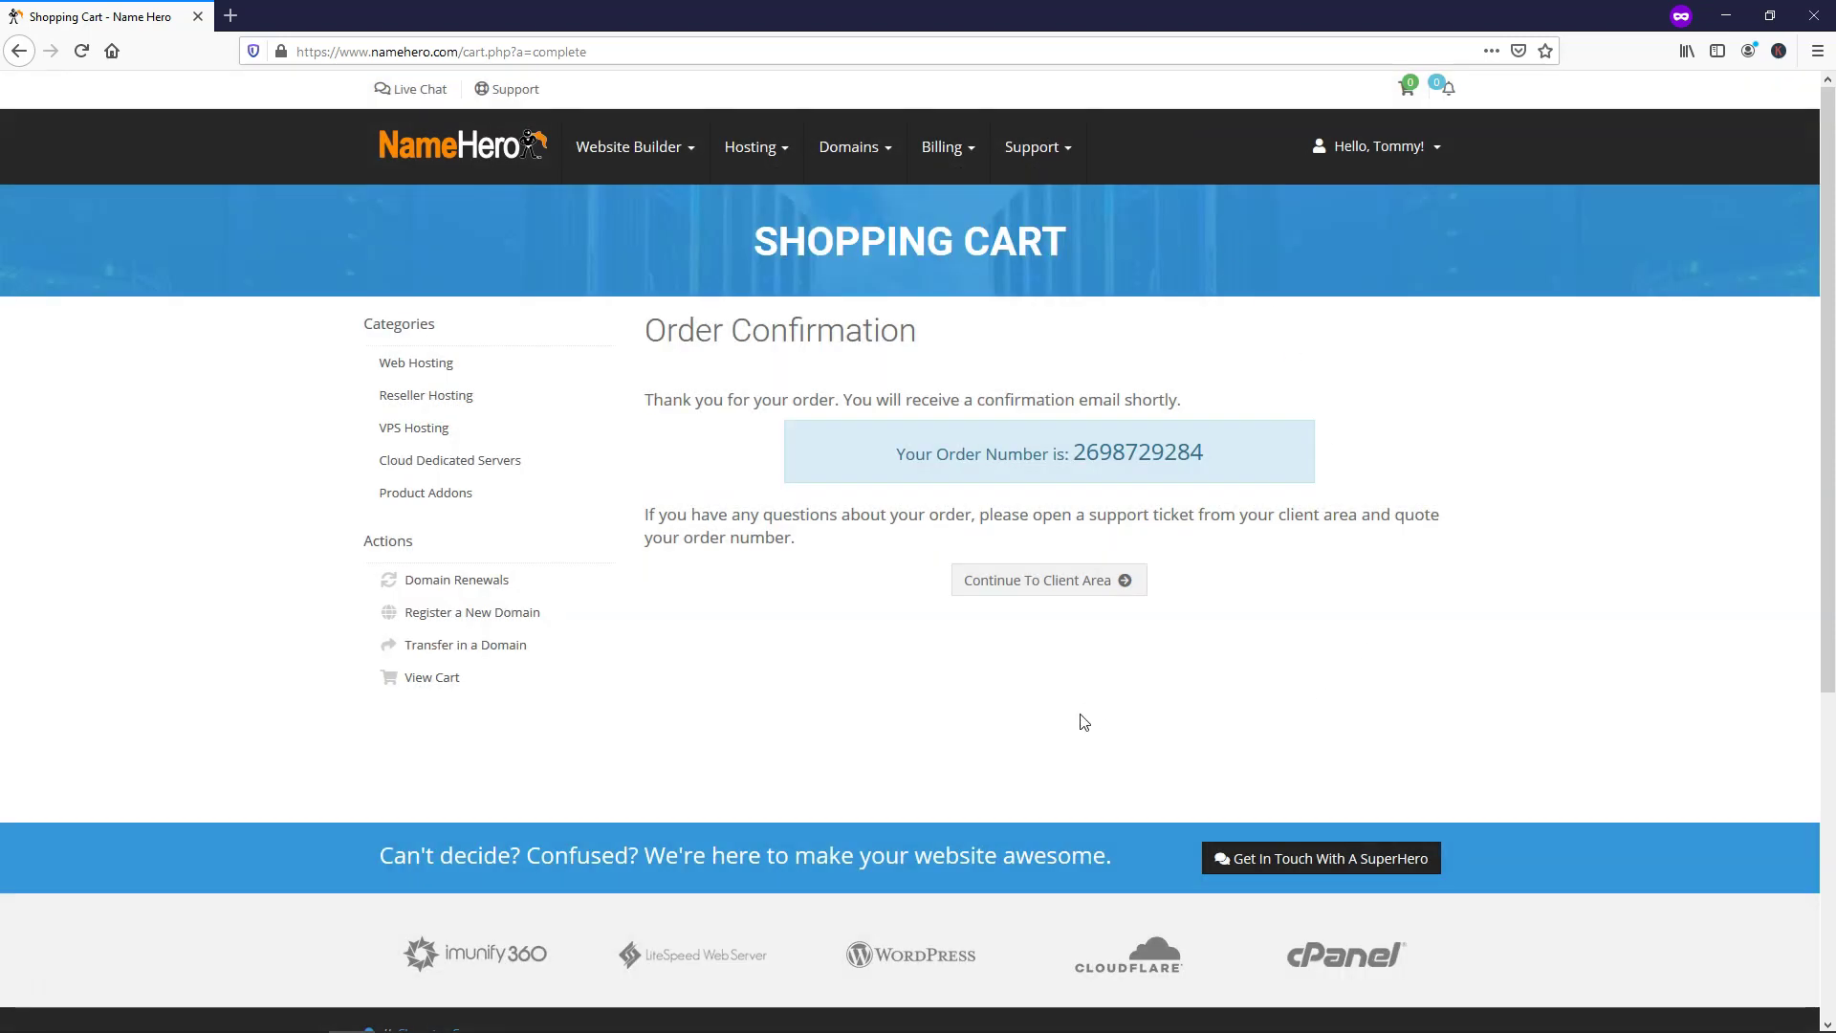
{"action": "left_click", "coordinate": [1052, 587]}
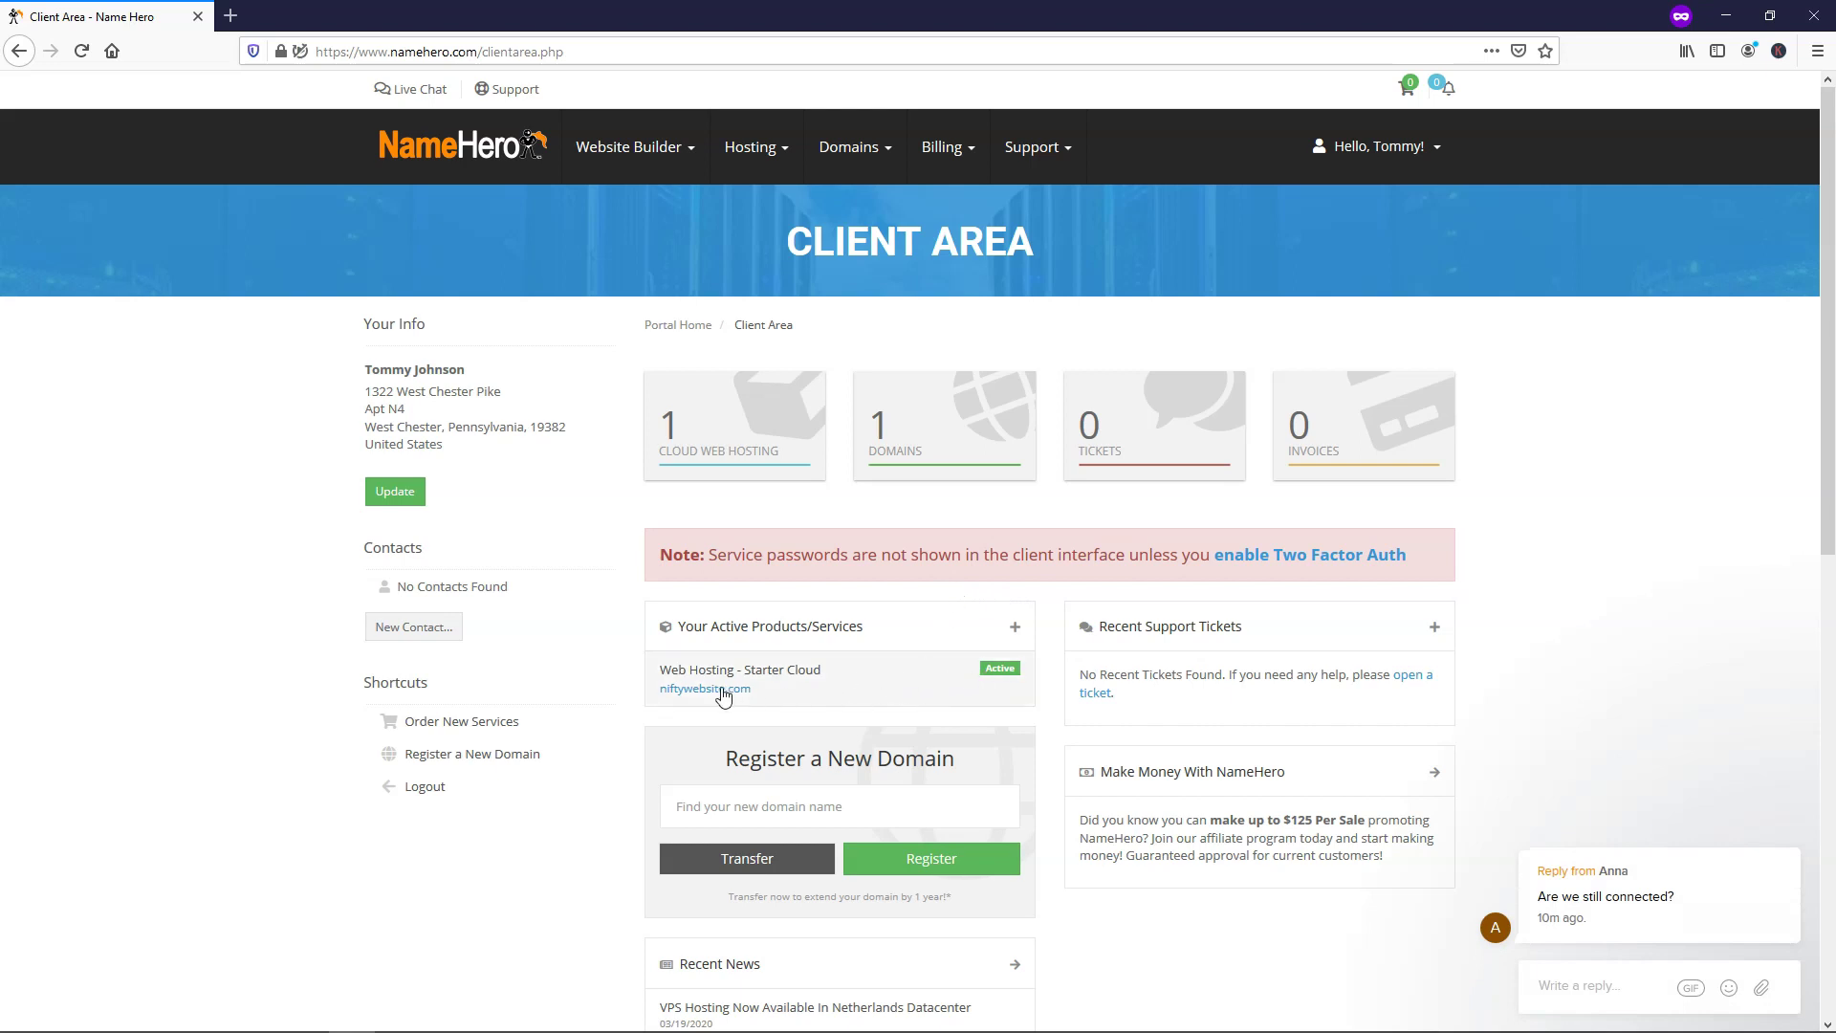
Open Web Hosting - Starter Cloud for niftywebsite.com and log in to its cPanel
{"action": "left_click", "coordinate": [897, 681]}
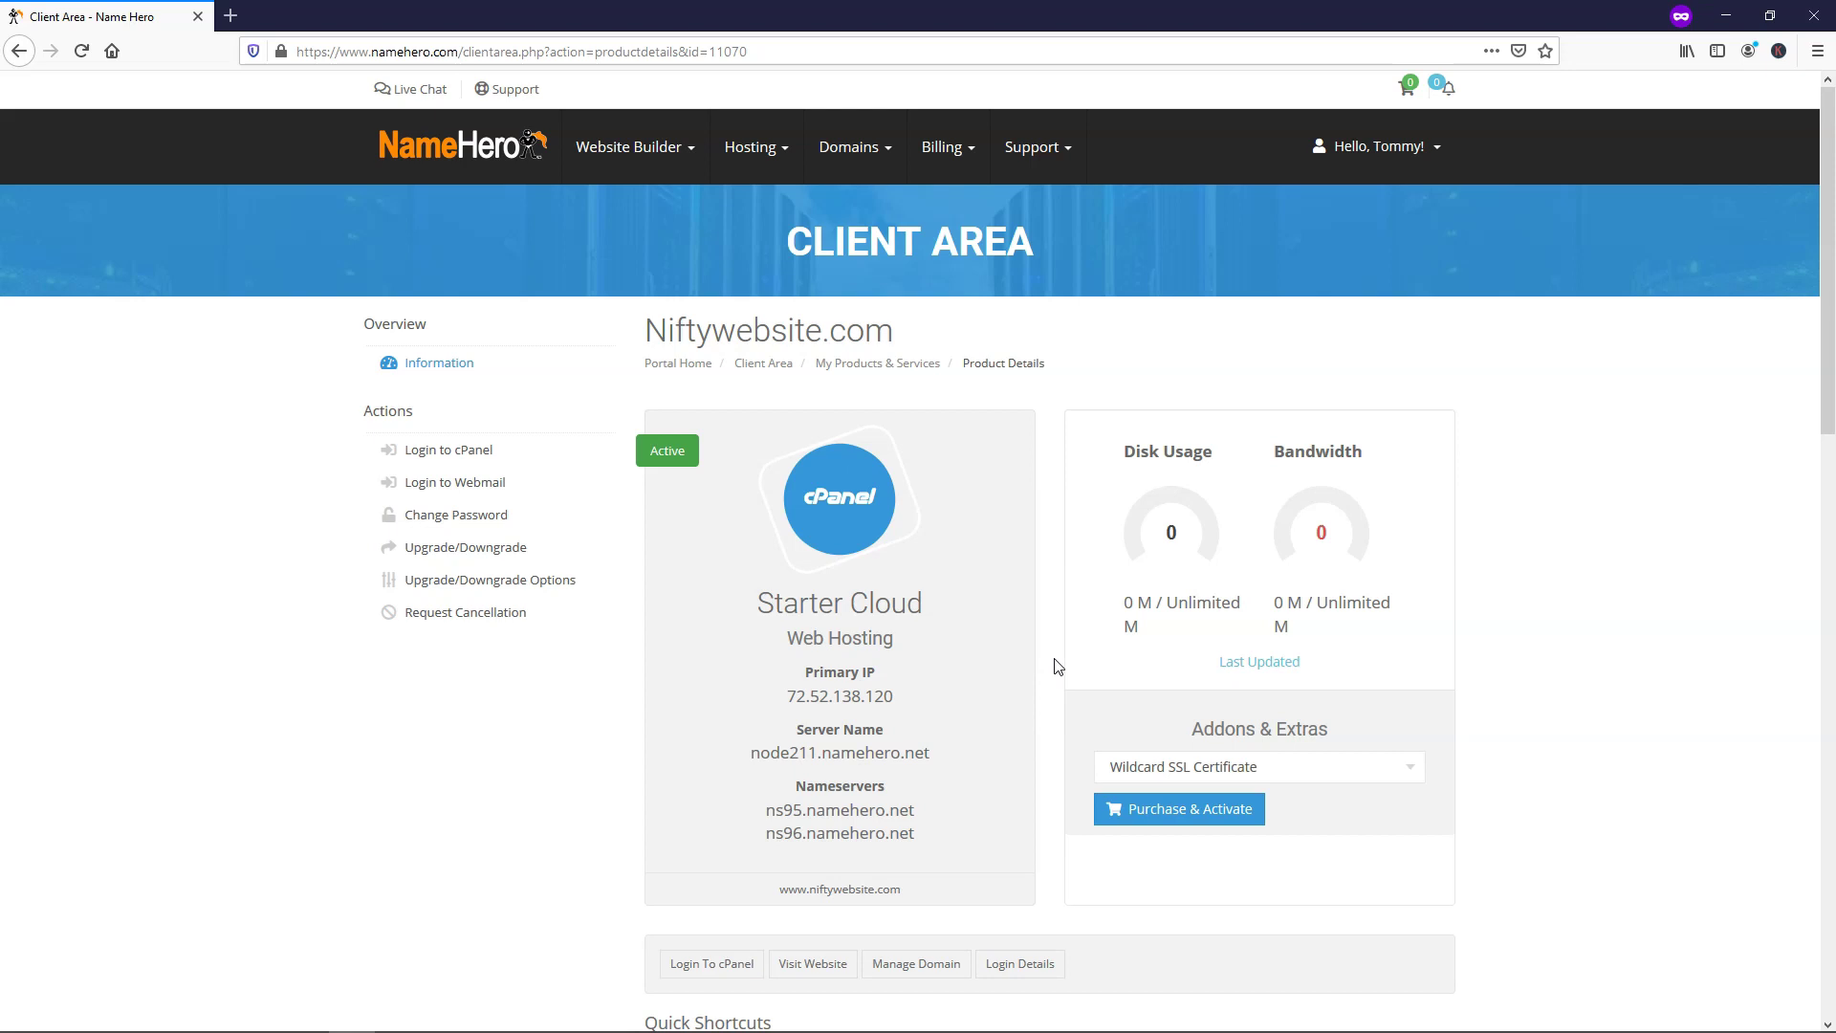
{"action": "left_click", "coordinate": [718, 968]}
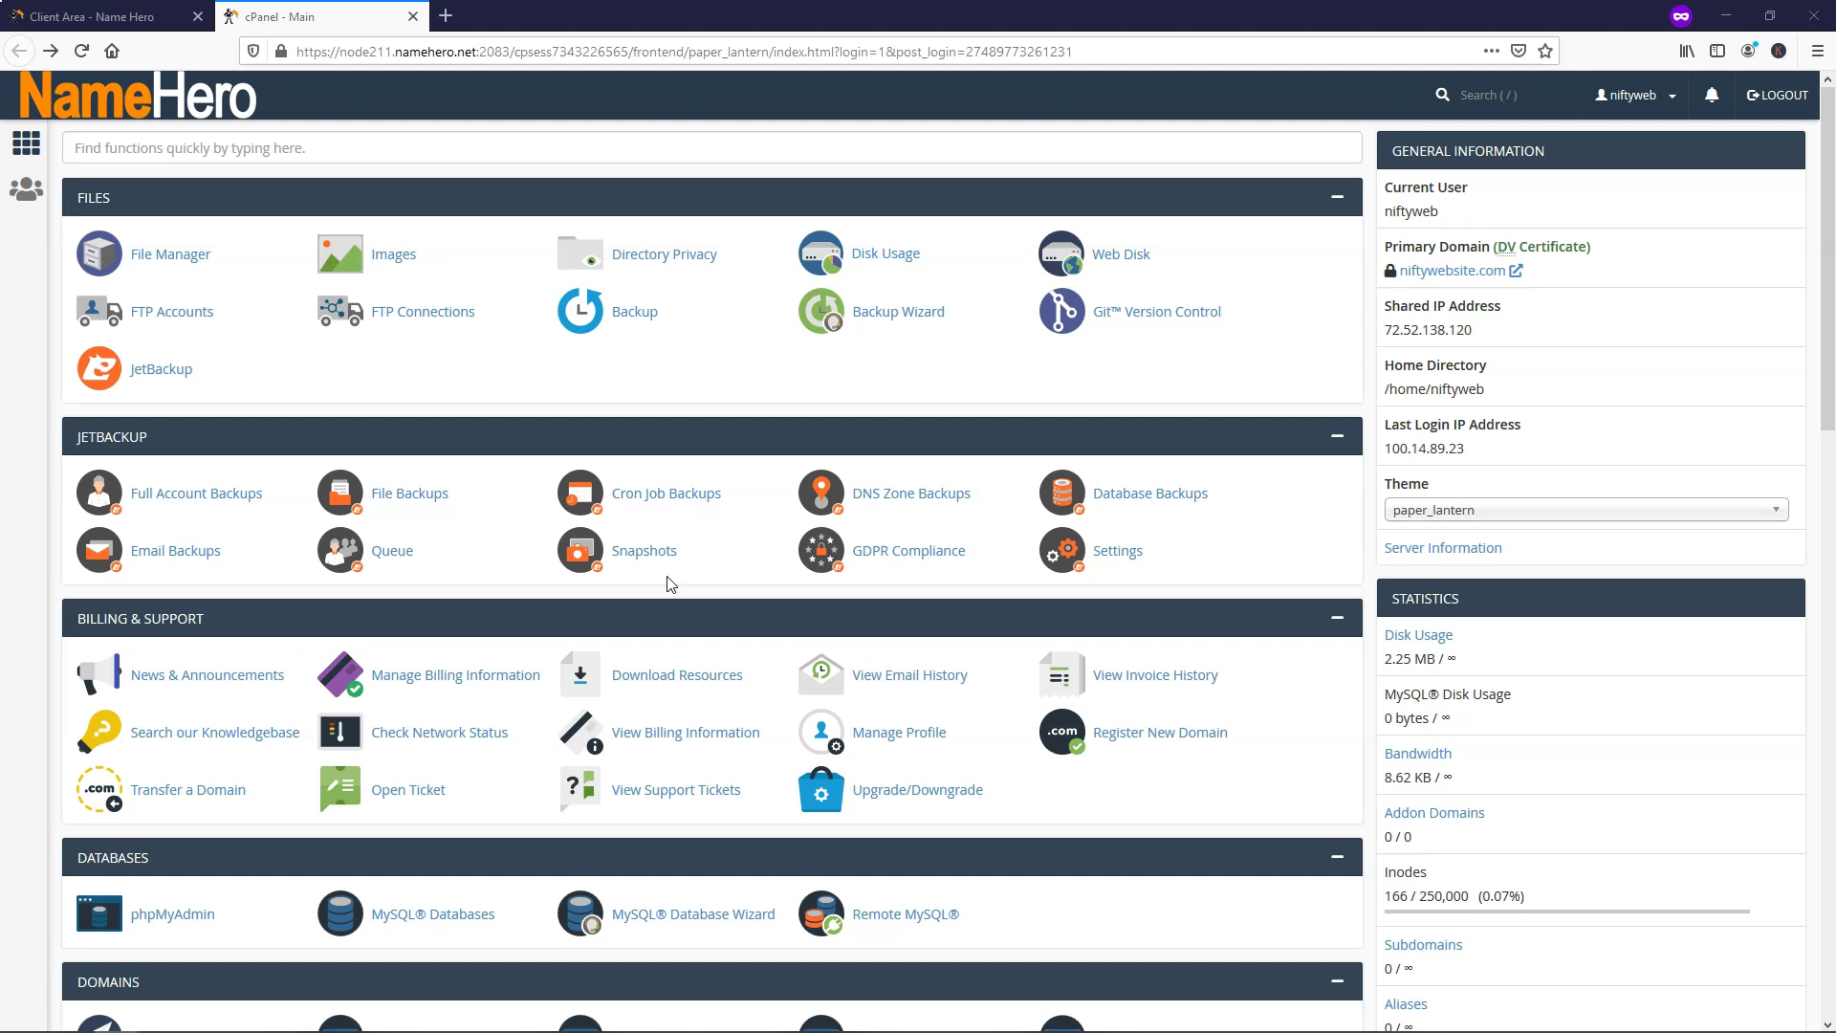
Launch Softaculous Apps Installer from the bottom of the cPanel dashboard
{"action": "middle_click", "coordinate": [572, 547]}
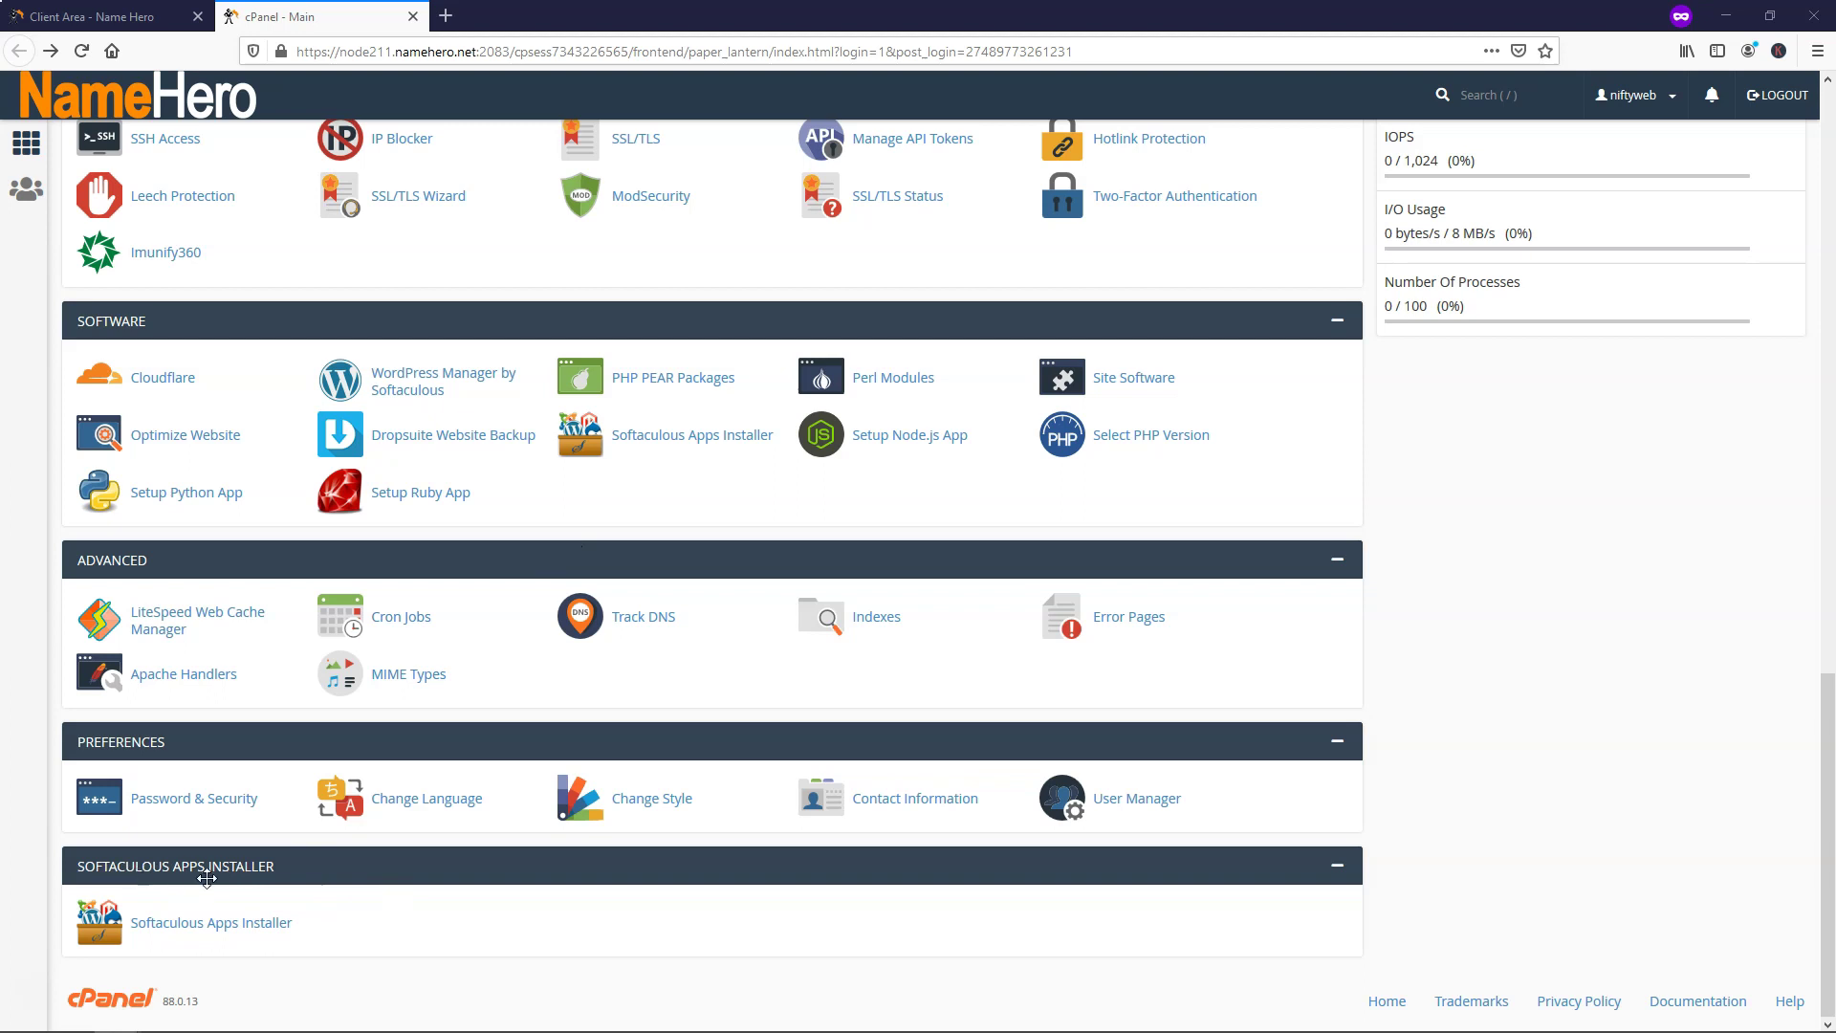
{"action": "left_click", "coordinate": [219, 925]}
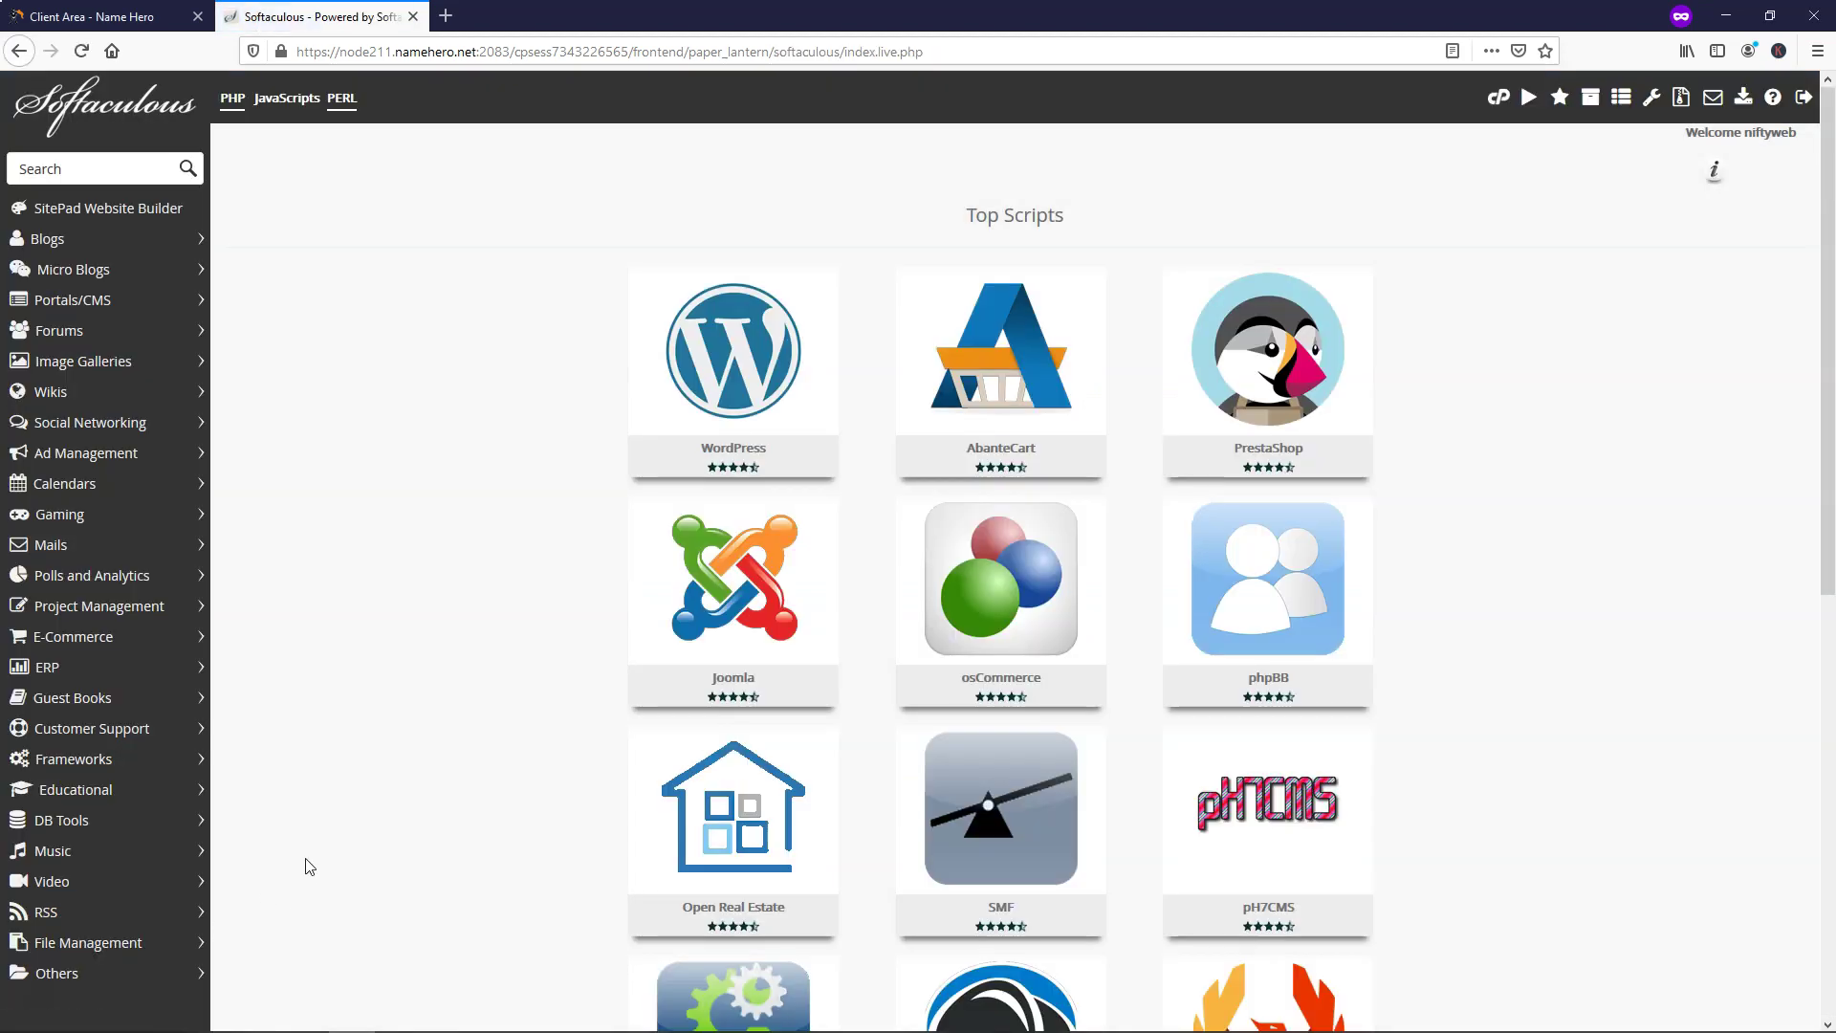
{"action": "mouse_move", "coordinate": [698, 366]}
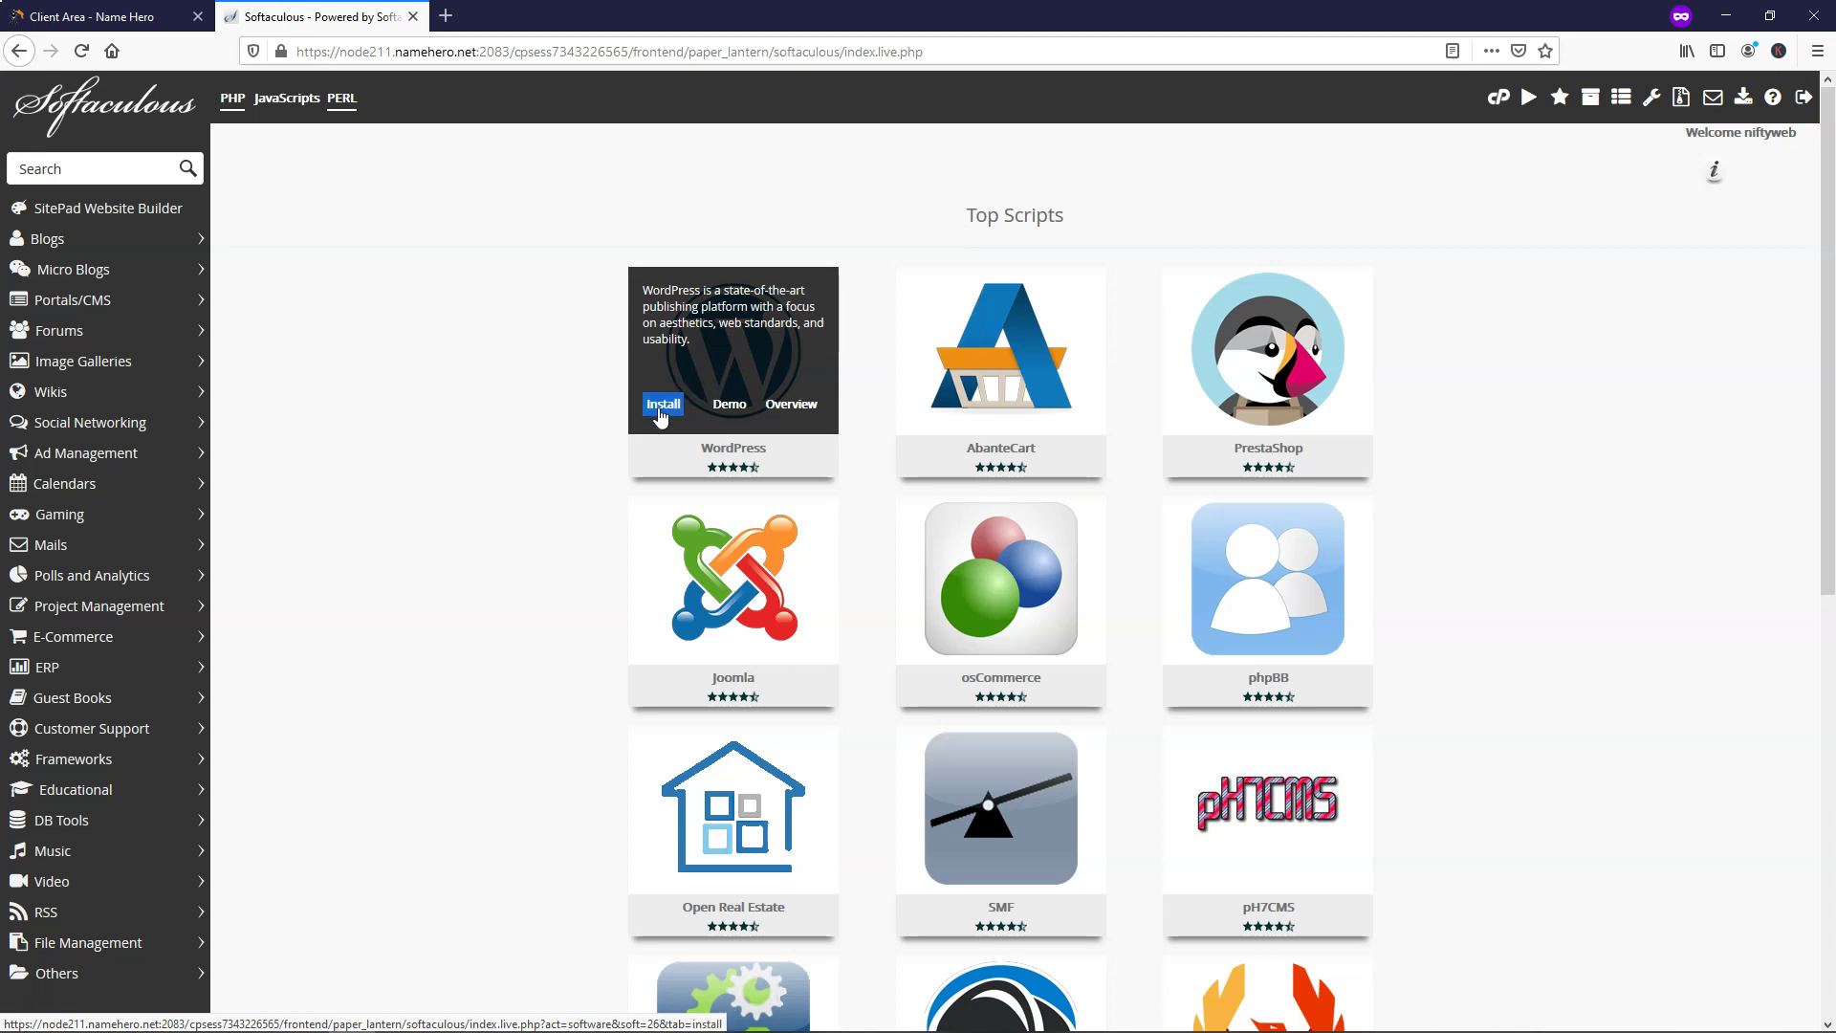
{"action": "left_click", "coordinate": [661, 406]}
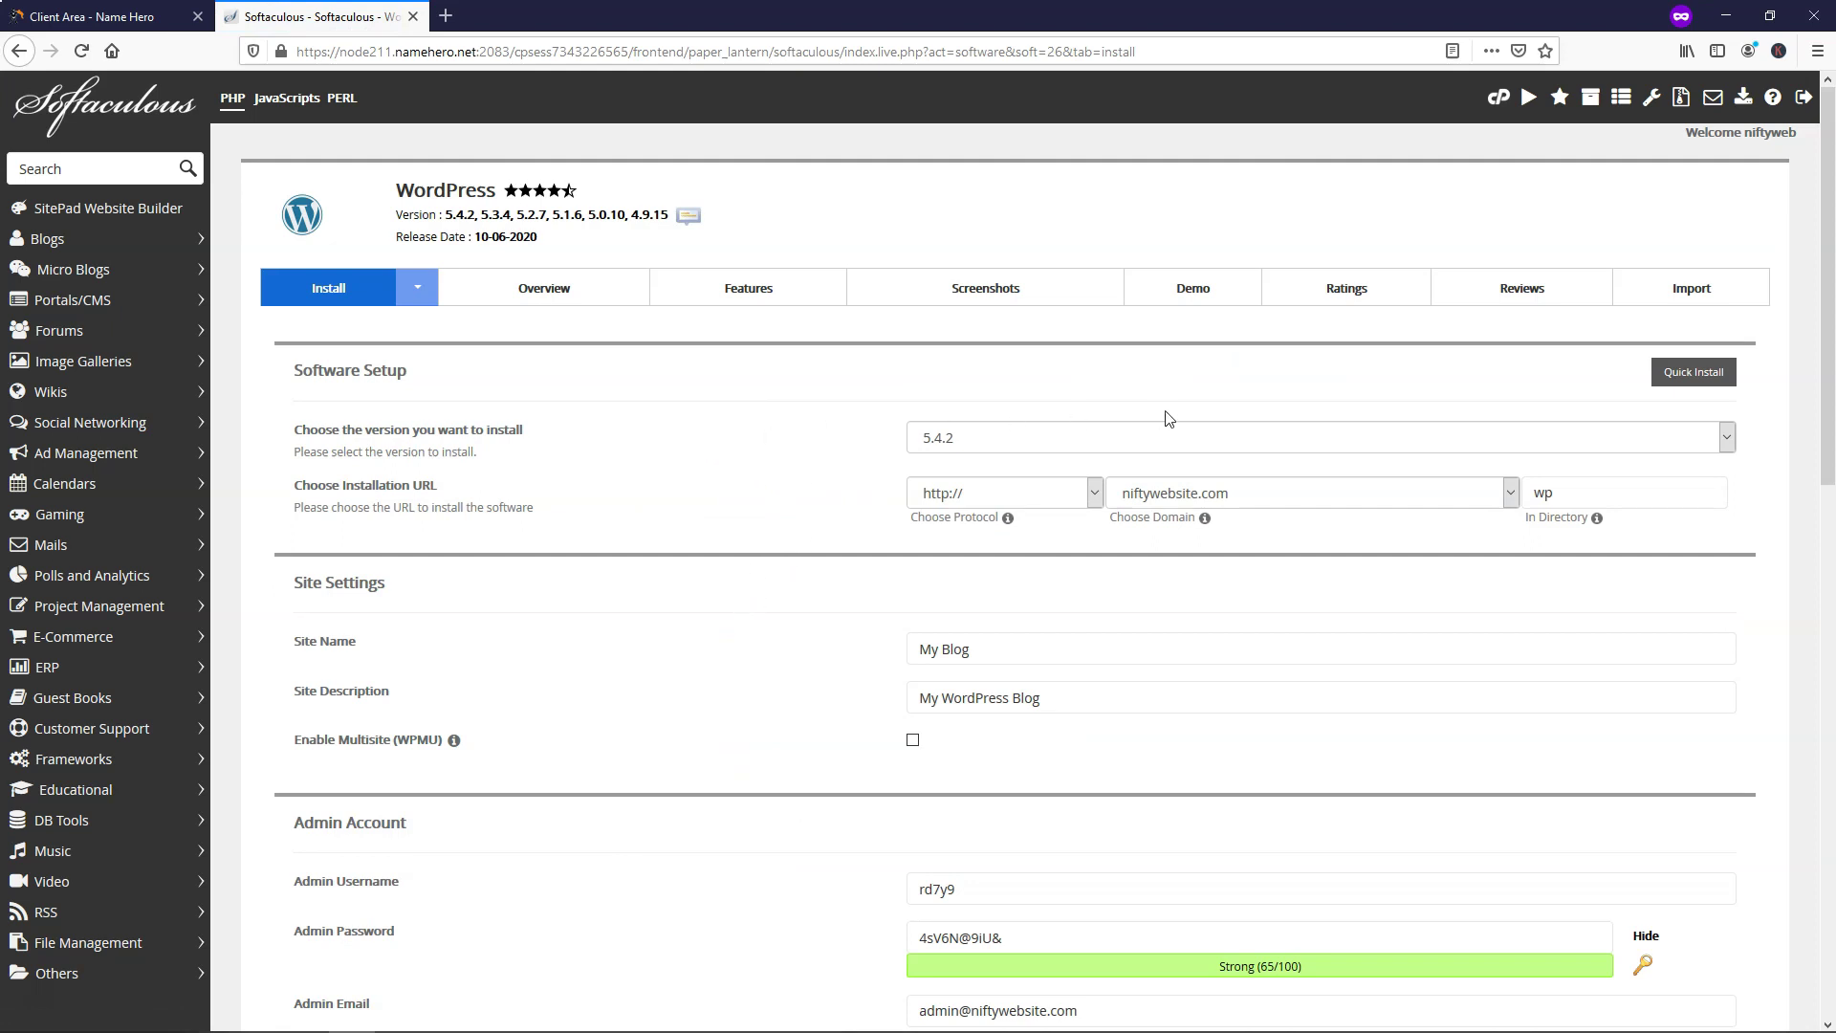
{"action": "left_click", "coordinate": [971, 441]}
{"action": "left_click", "coordinate": [971, 441]}
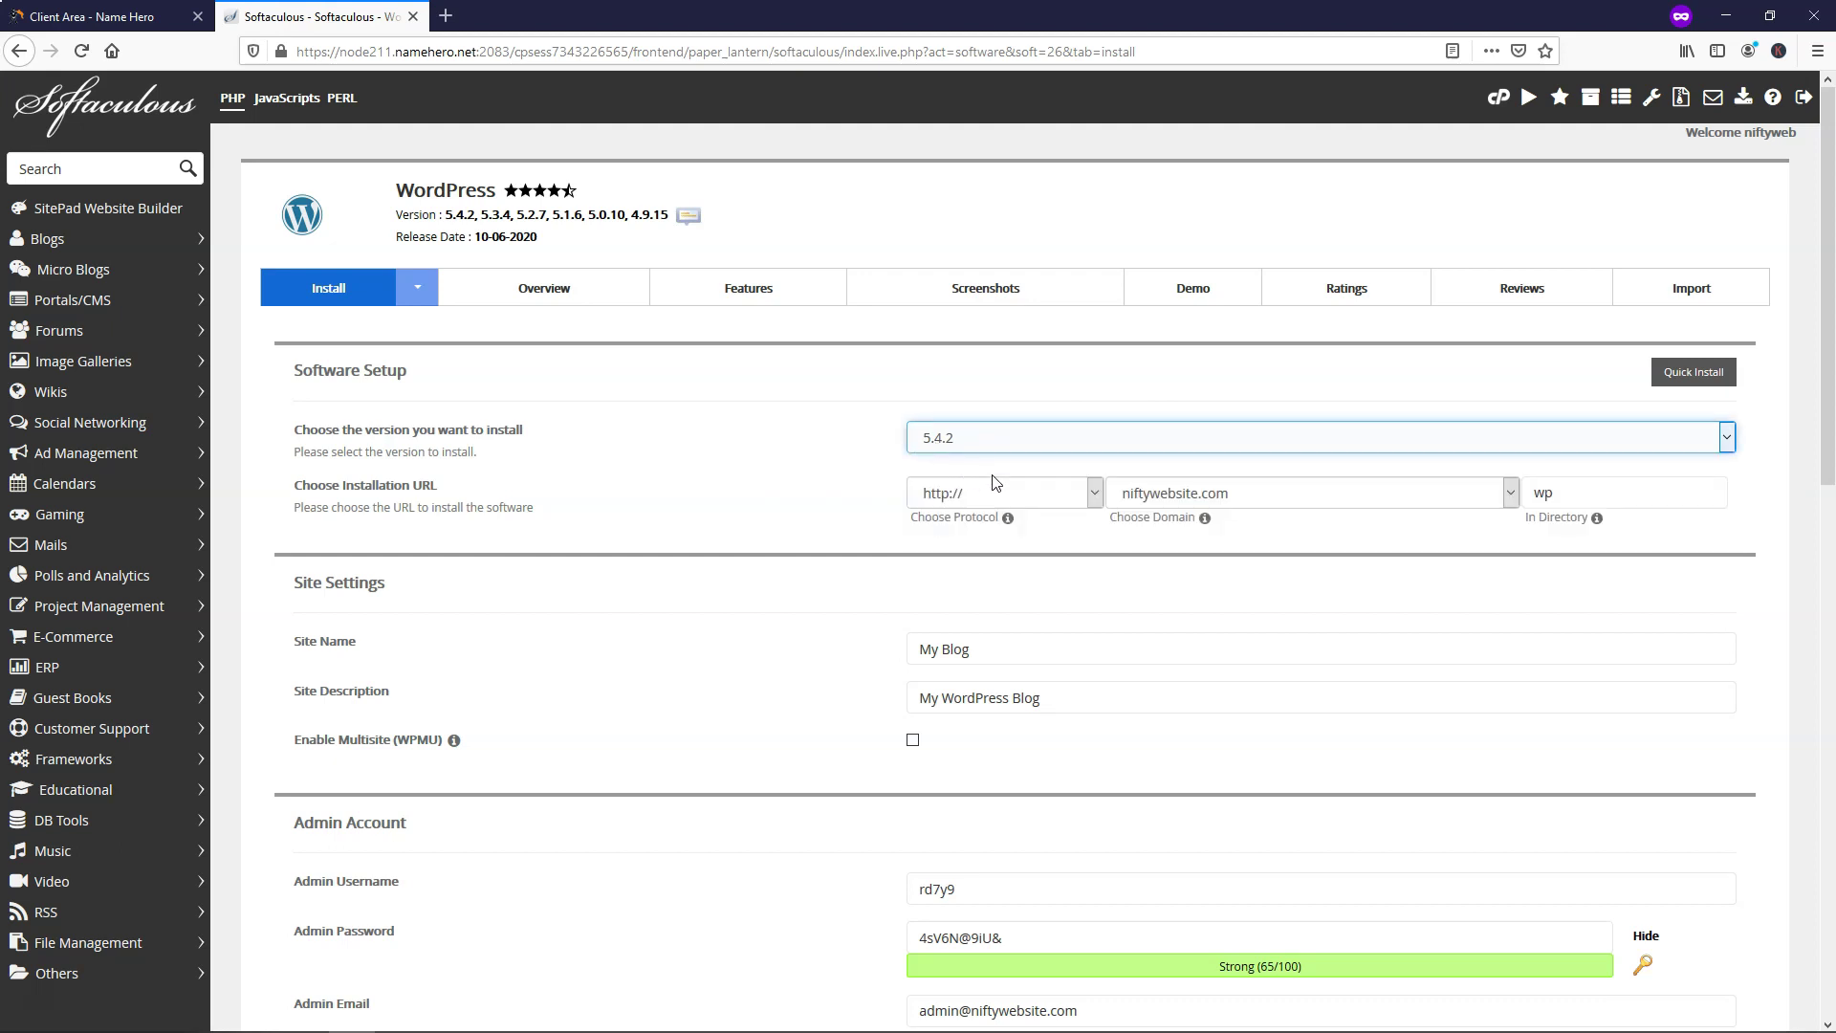
{"action": "left_click", "coordinate": [1028, 490]}
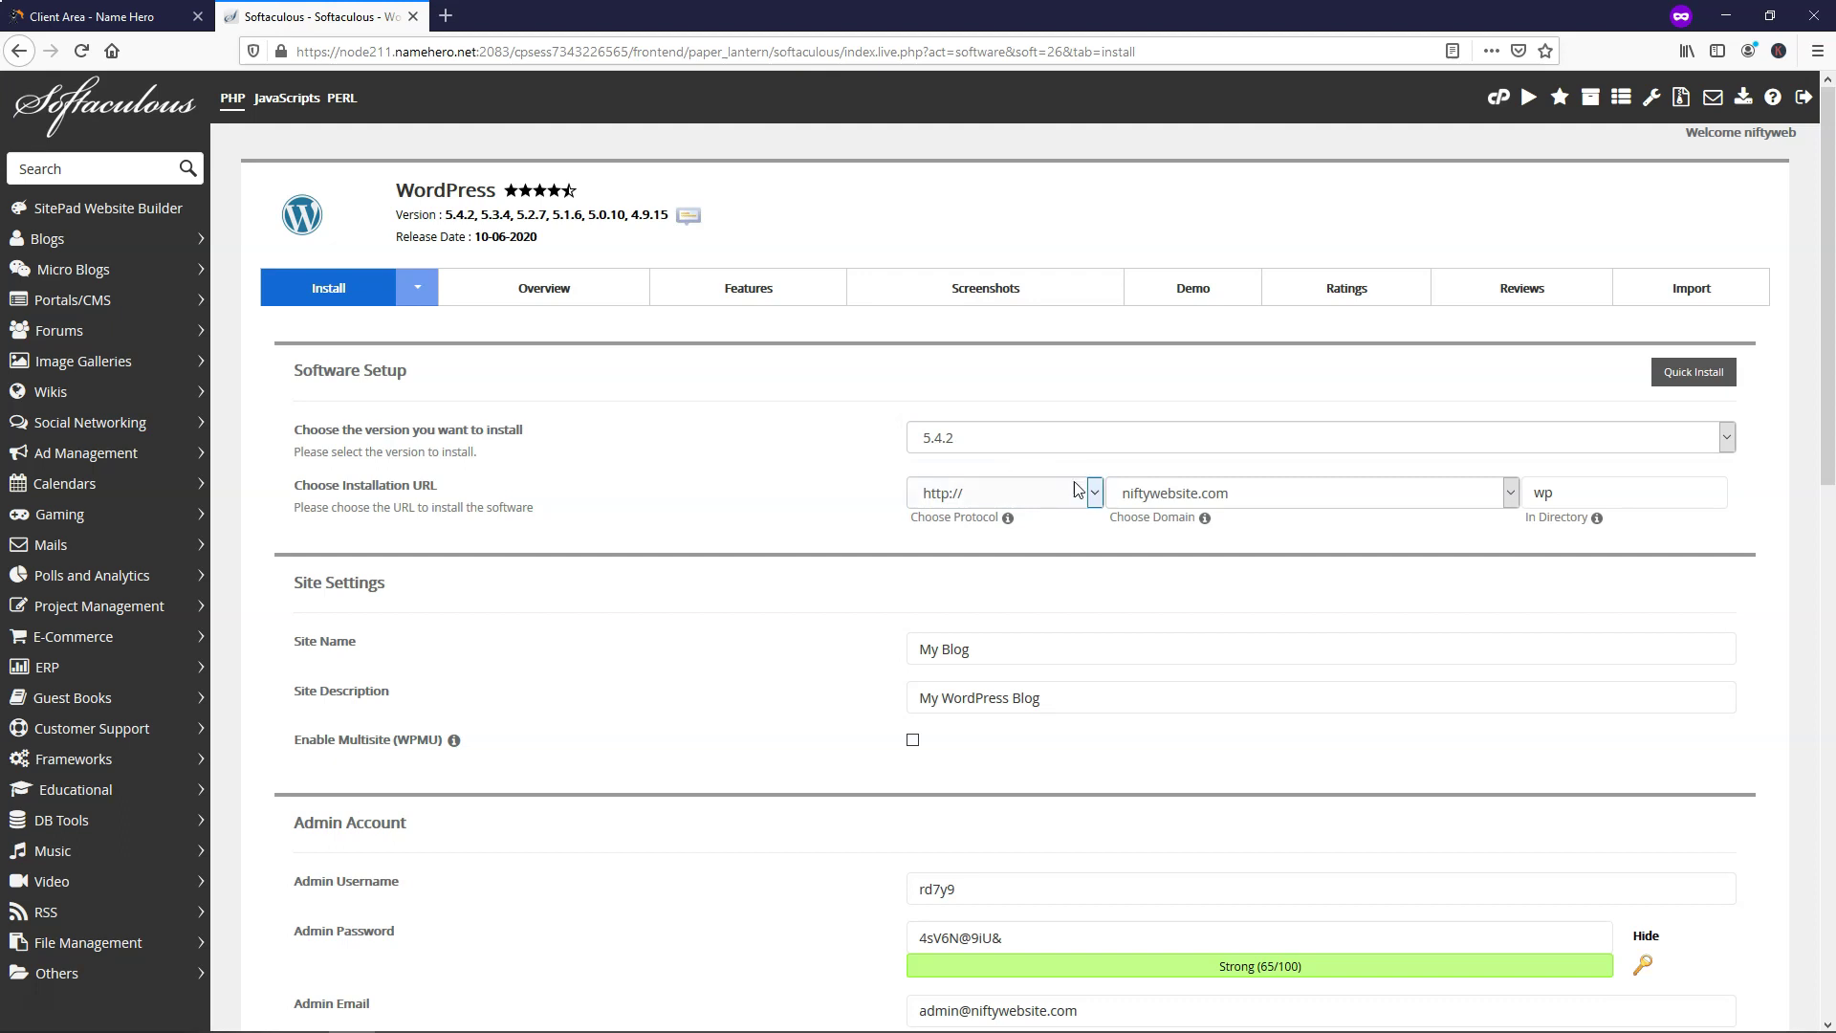
{"action": "left_click", "coordinate": [1095, 501]}
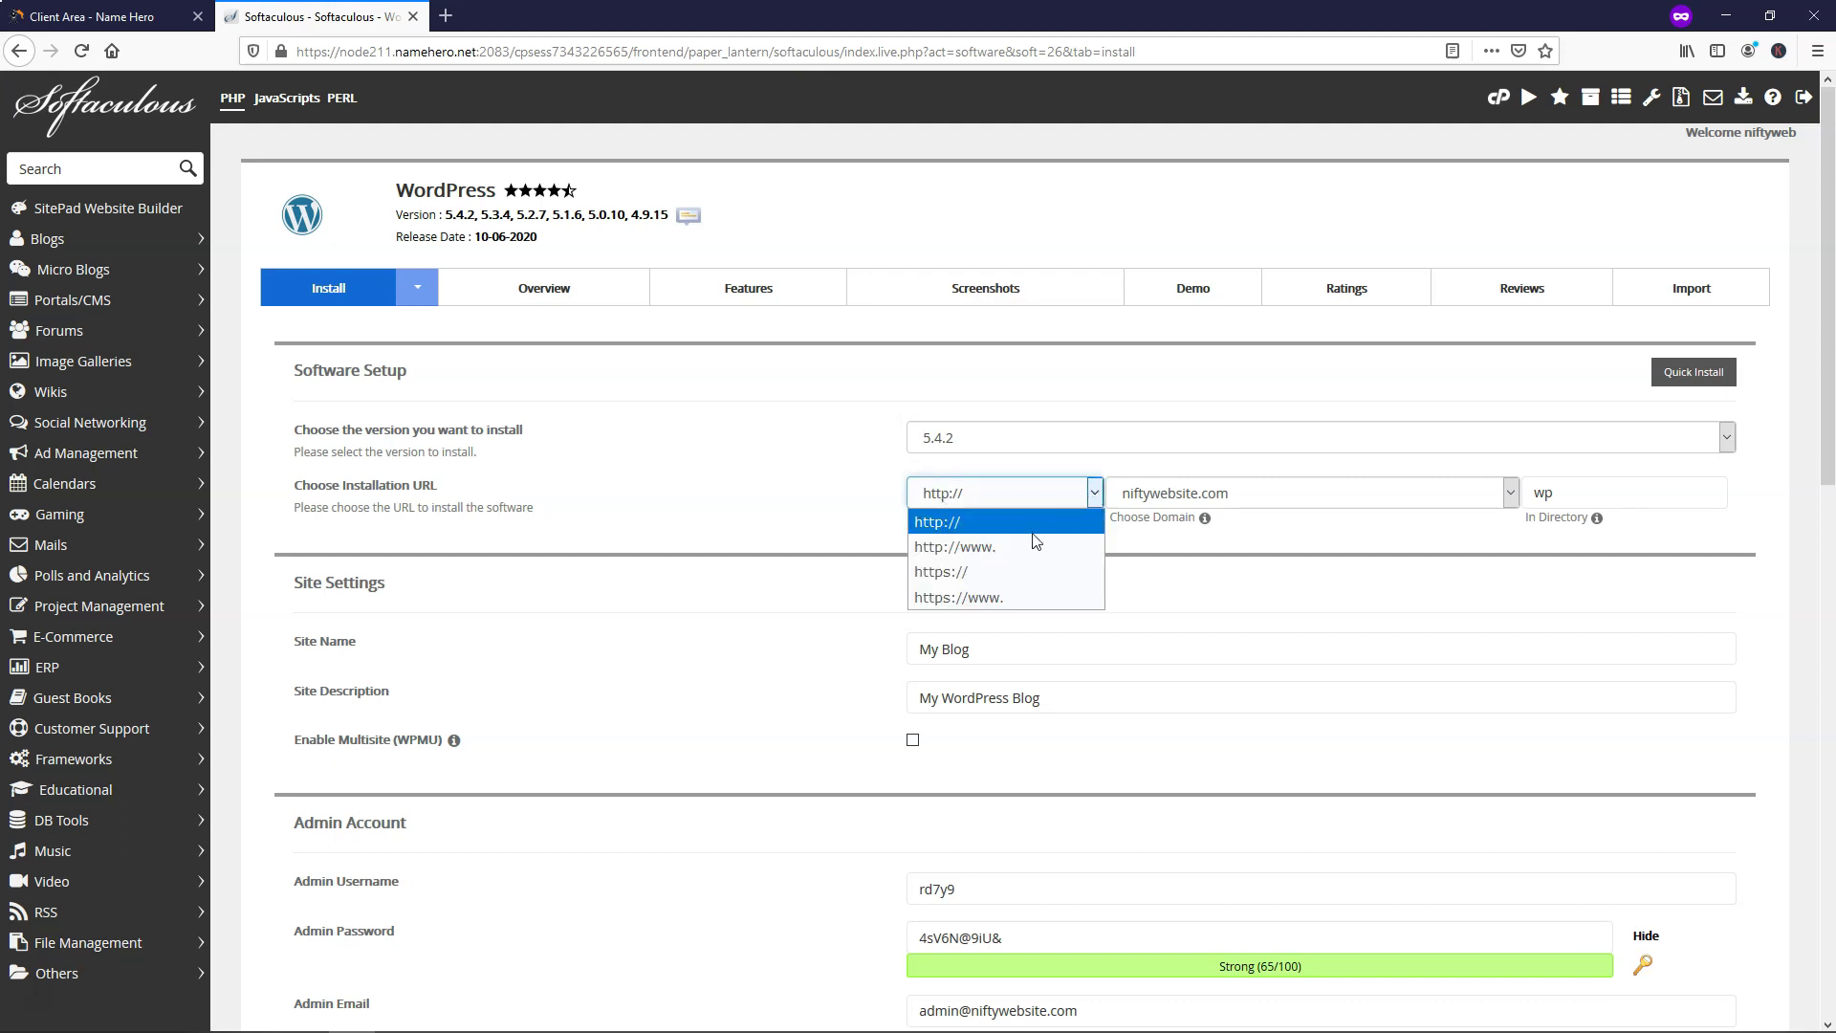
{"action": "left_click", "coordinate": [991, 574]}
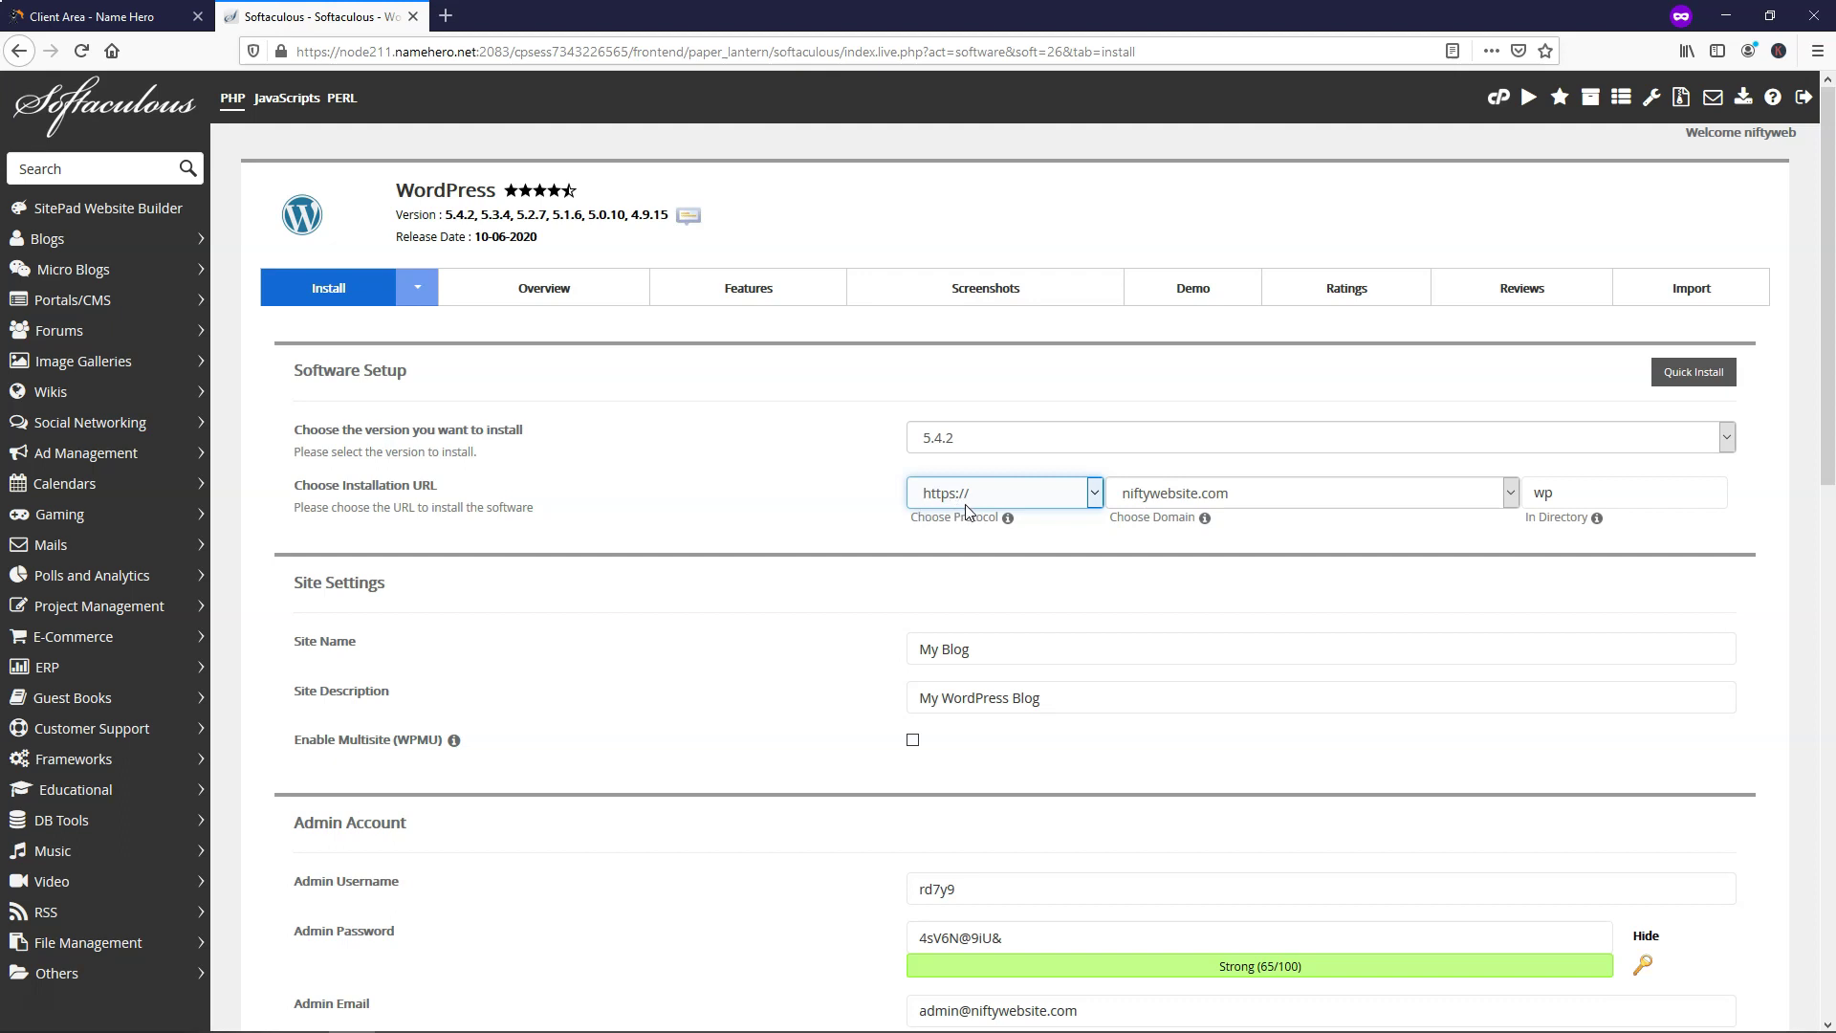
Keep niftywebsite.com as the domain and clear 'wp' from In Directory to install at root
{"action": "left_click", "coordinate": [1167, 499]}
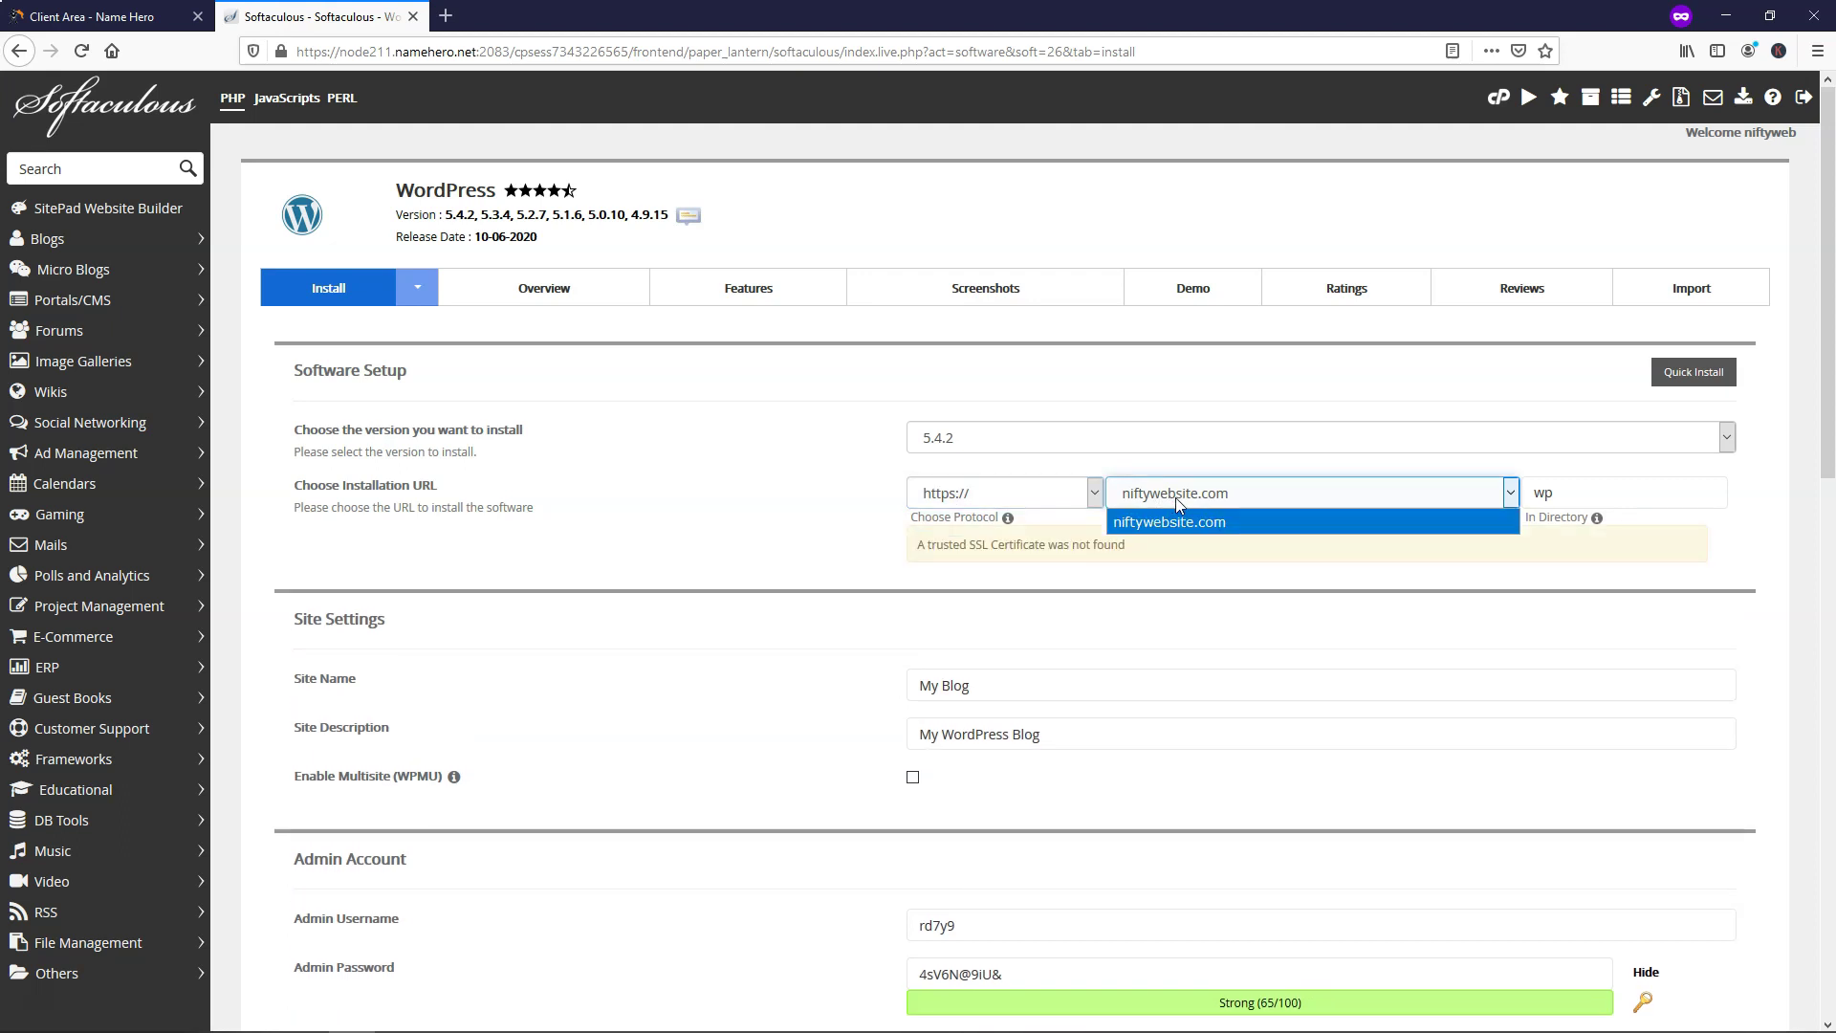
{"action": "left_click", "coordinate": [1178, 492]}
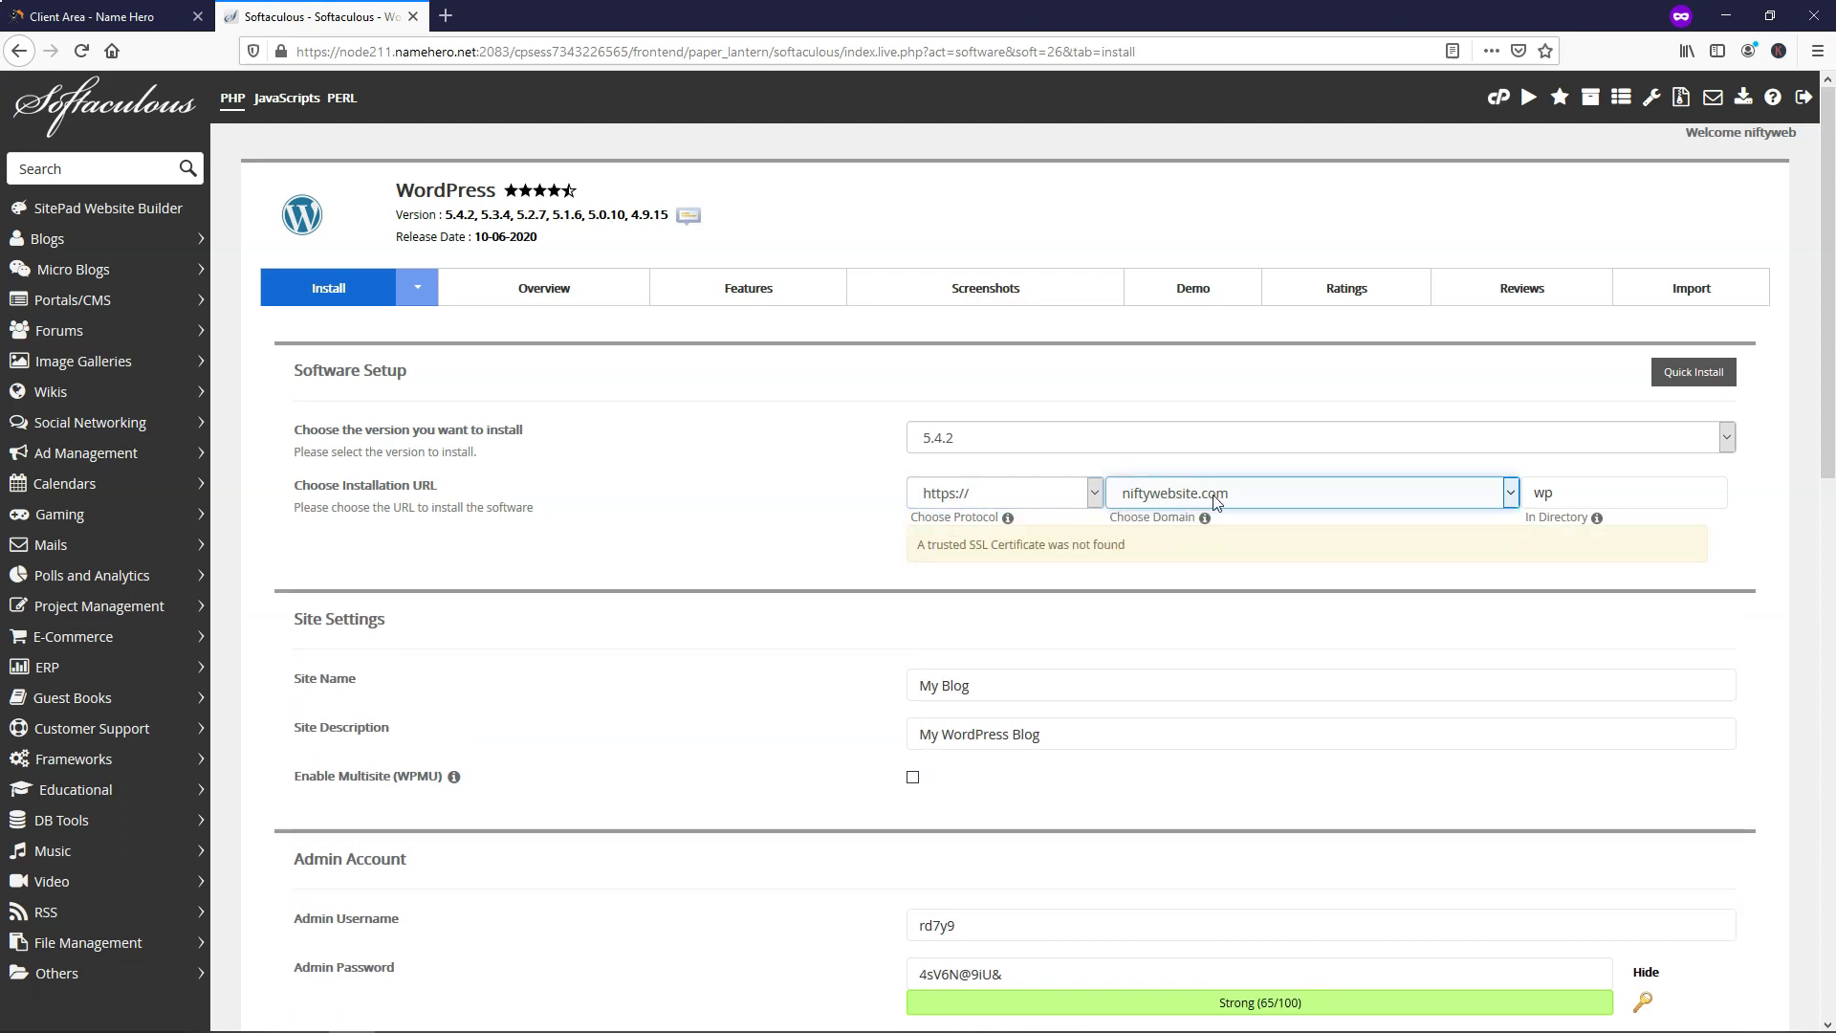
{"action": "left_click", "coordinate": [1595, 497]}
{"action": "key", "text": "BackSpace"}
{"action": "key", "text": "BackSpace"}
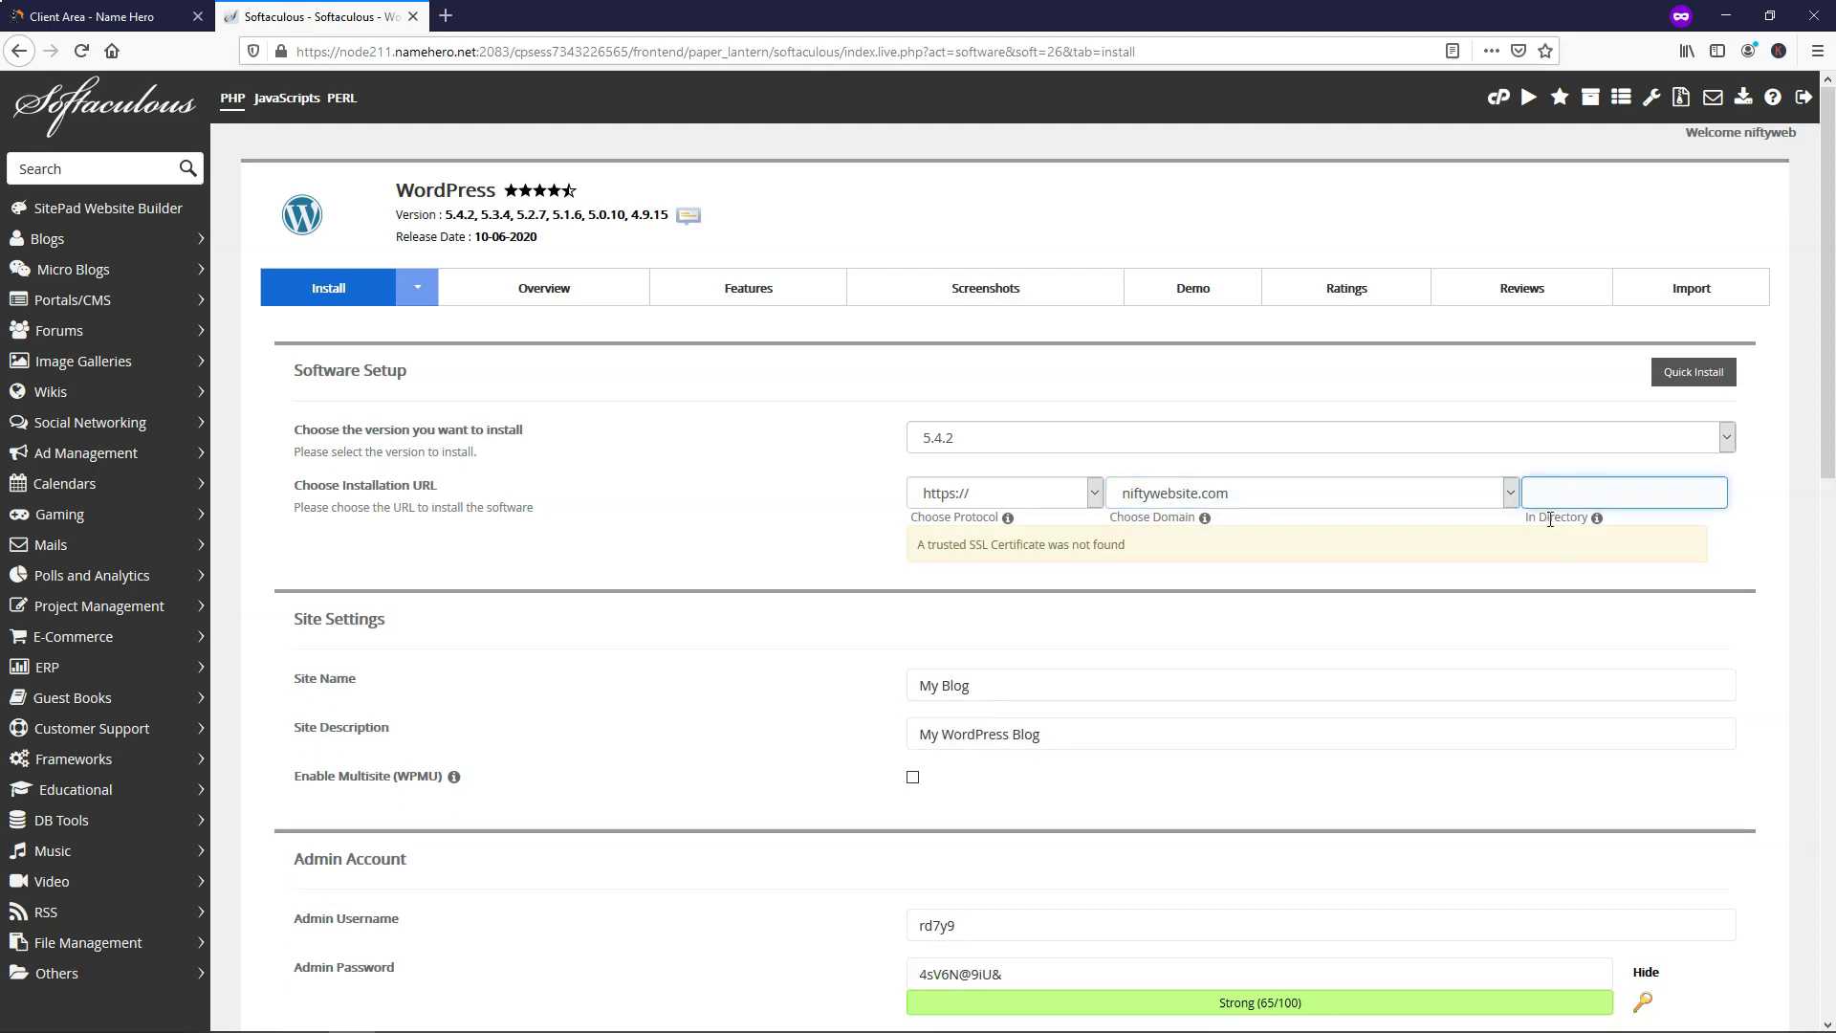
{"action": "left_click", "coordinate": [863, 533]}
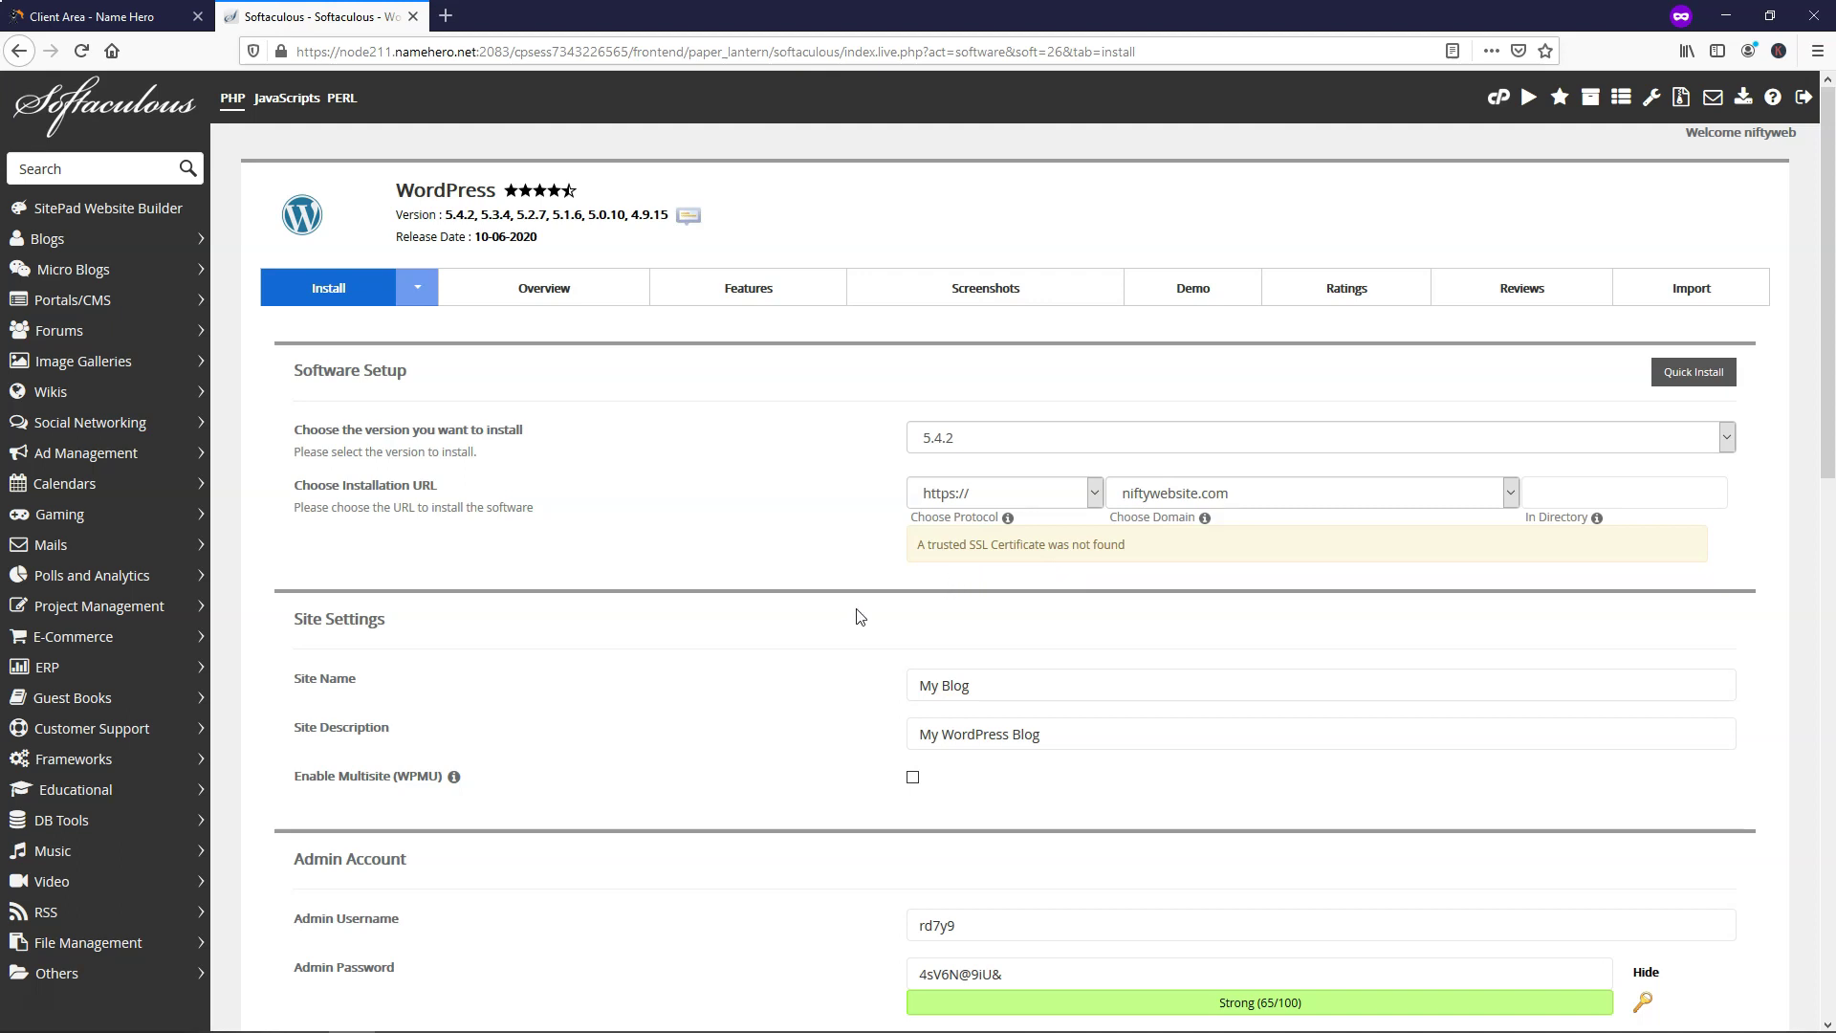
Replace the default admin e-mail and admin username with the owner's own
{"action": "scroll", "coordinate": [852, 611], "scroll_direction": "down", "scroll_amount": 4}
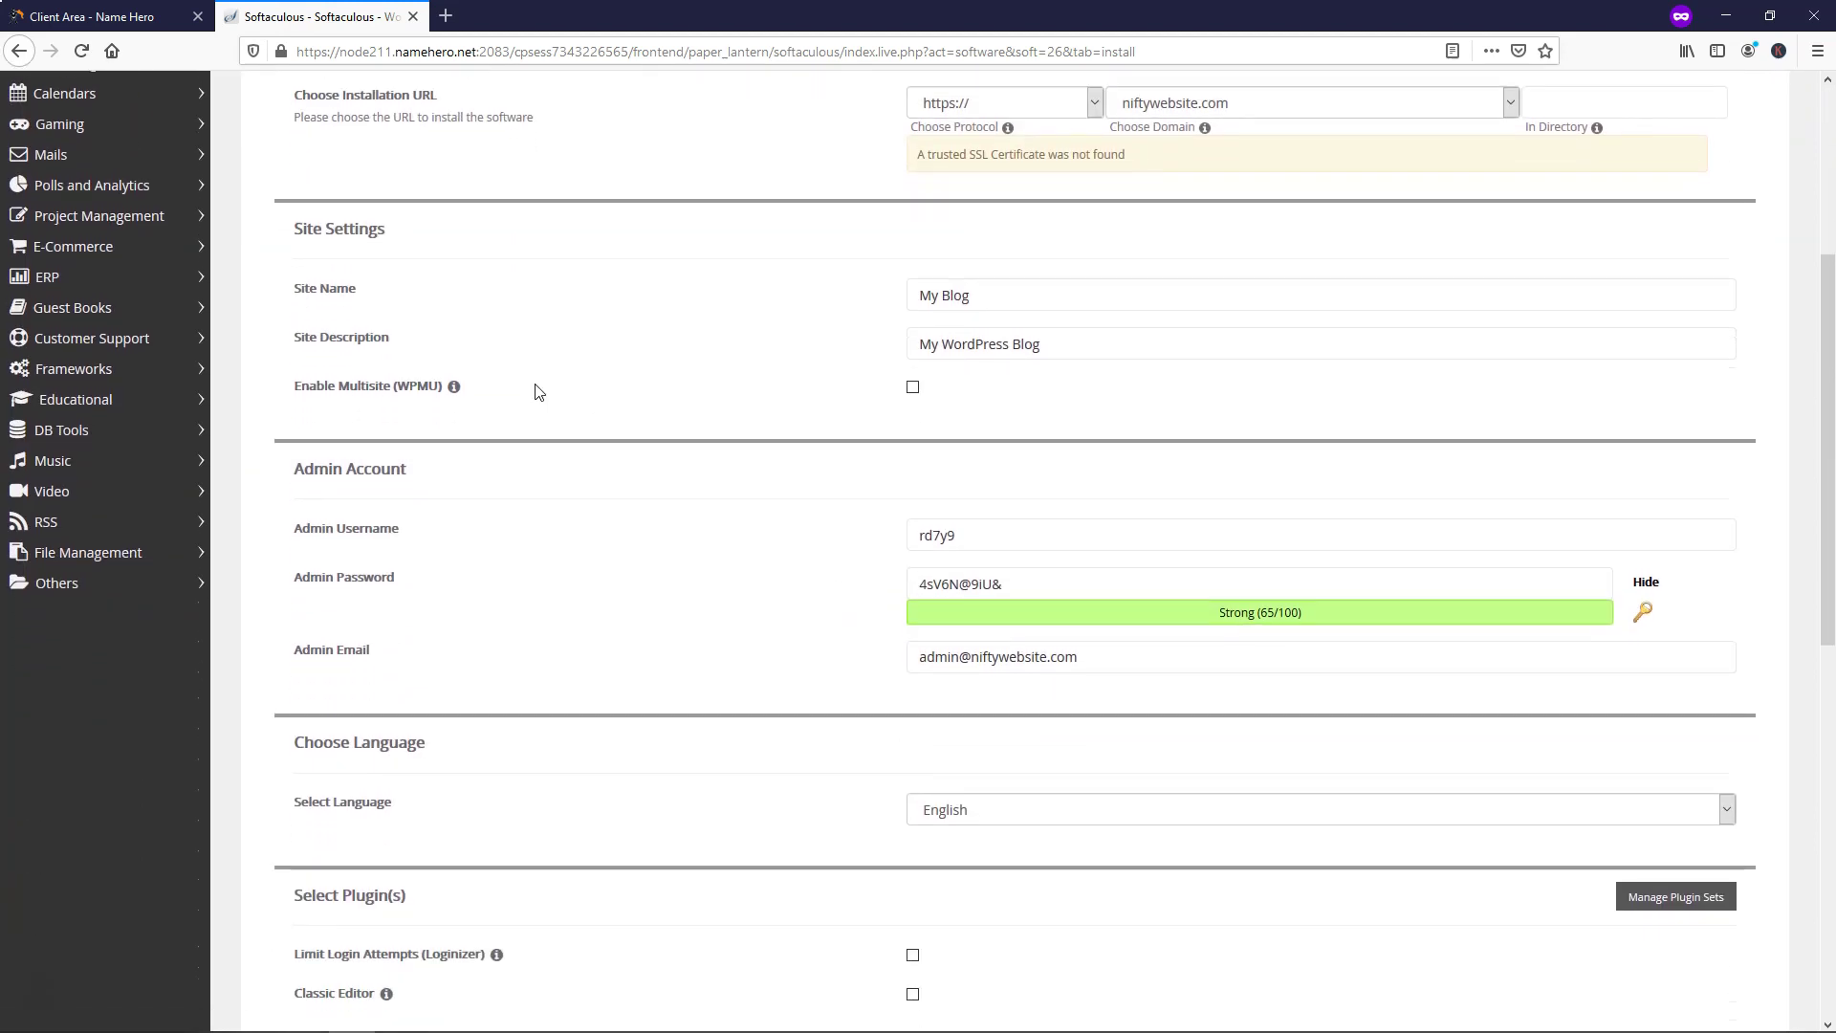
{"action": "left_click", "coordinate": [1003, 300]}
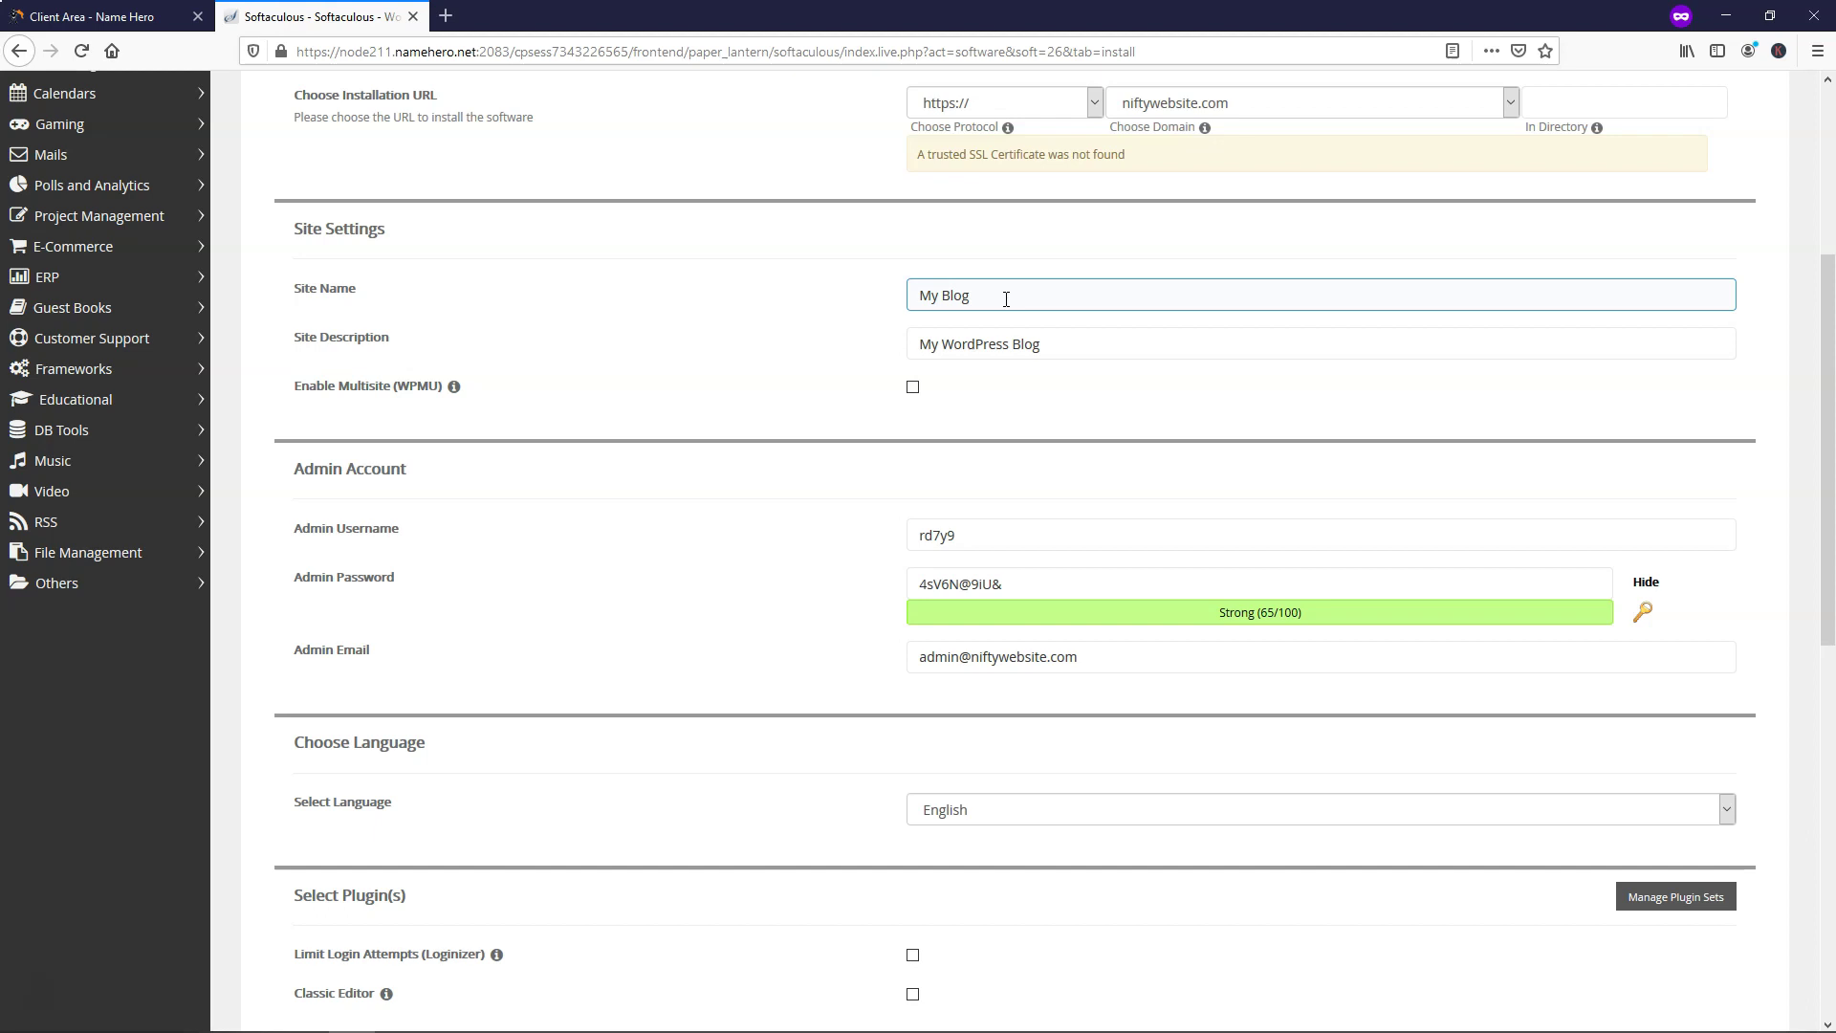
{"action": "scroll", "coordinate": [1024, 450], "scroll_direction": "down", "scroll_amount": 2}
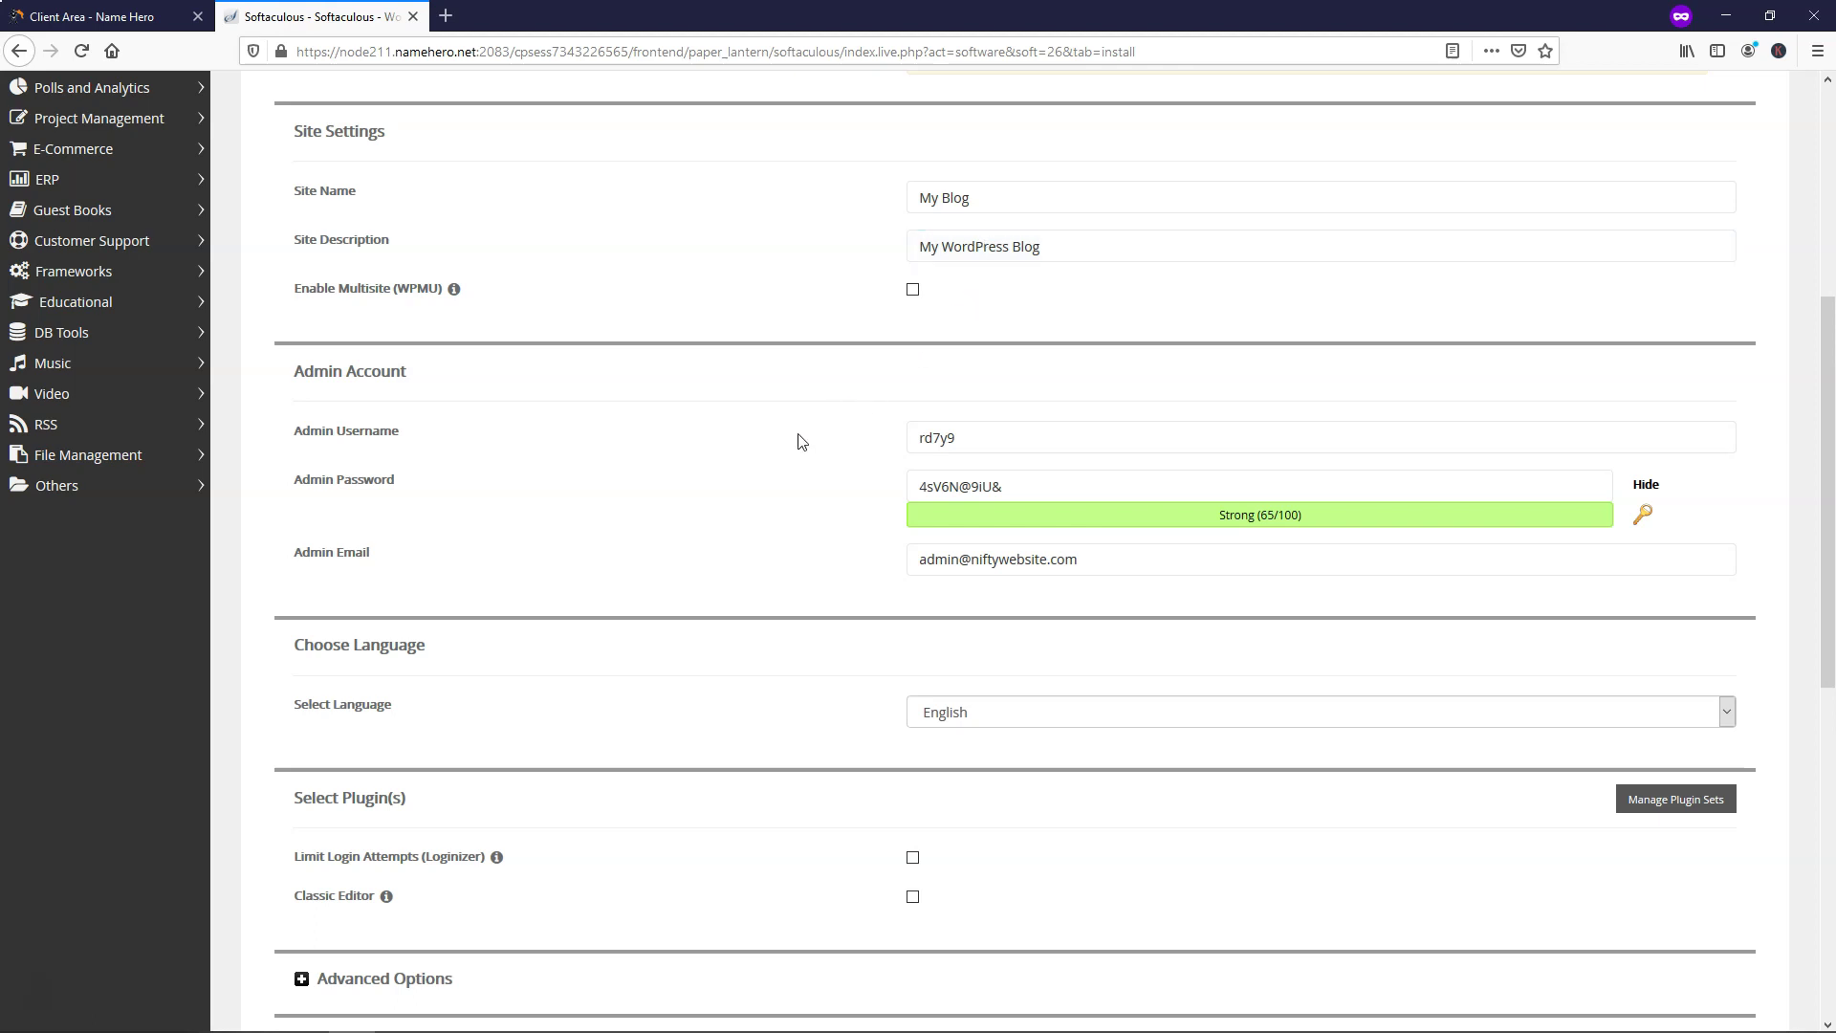
{"action": "scroll", "coordinate": [799, 439], "scroll_direction": "down", "scroll_amount": 3}
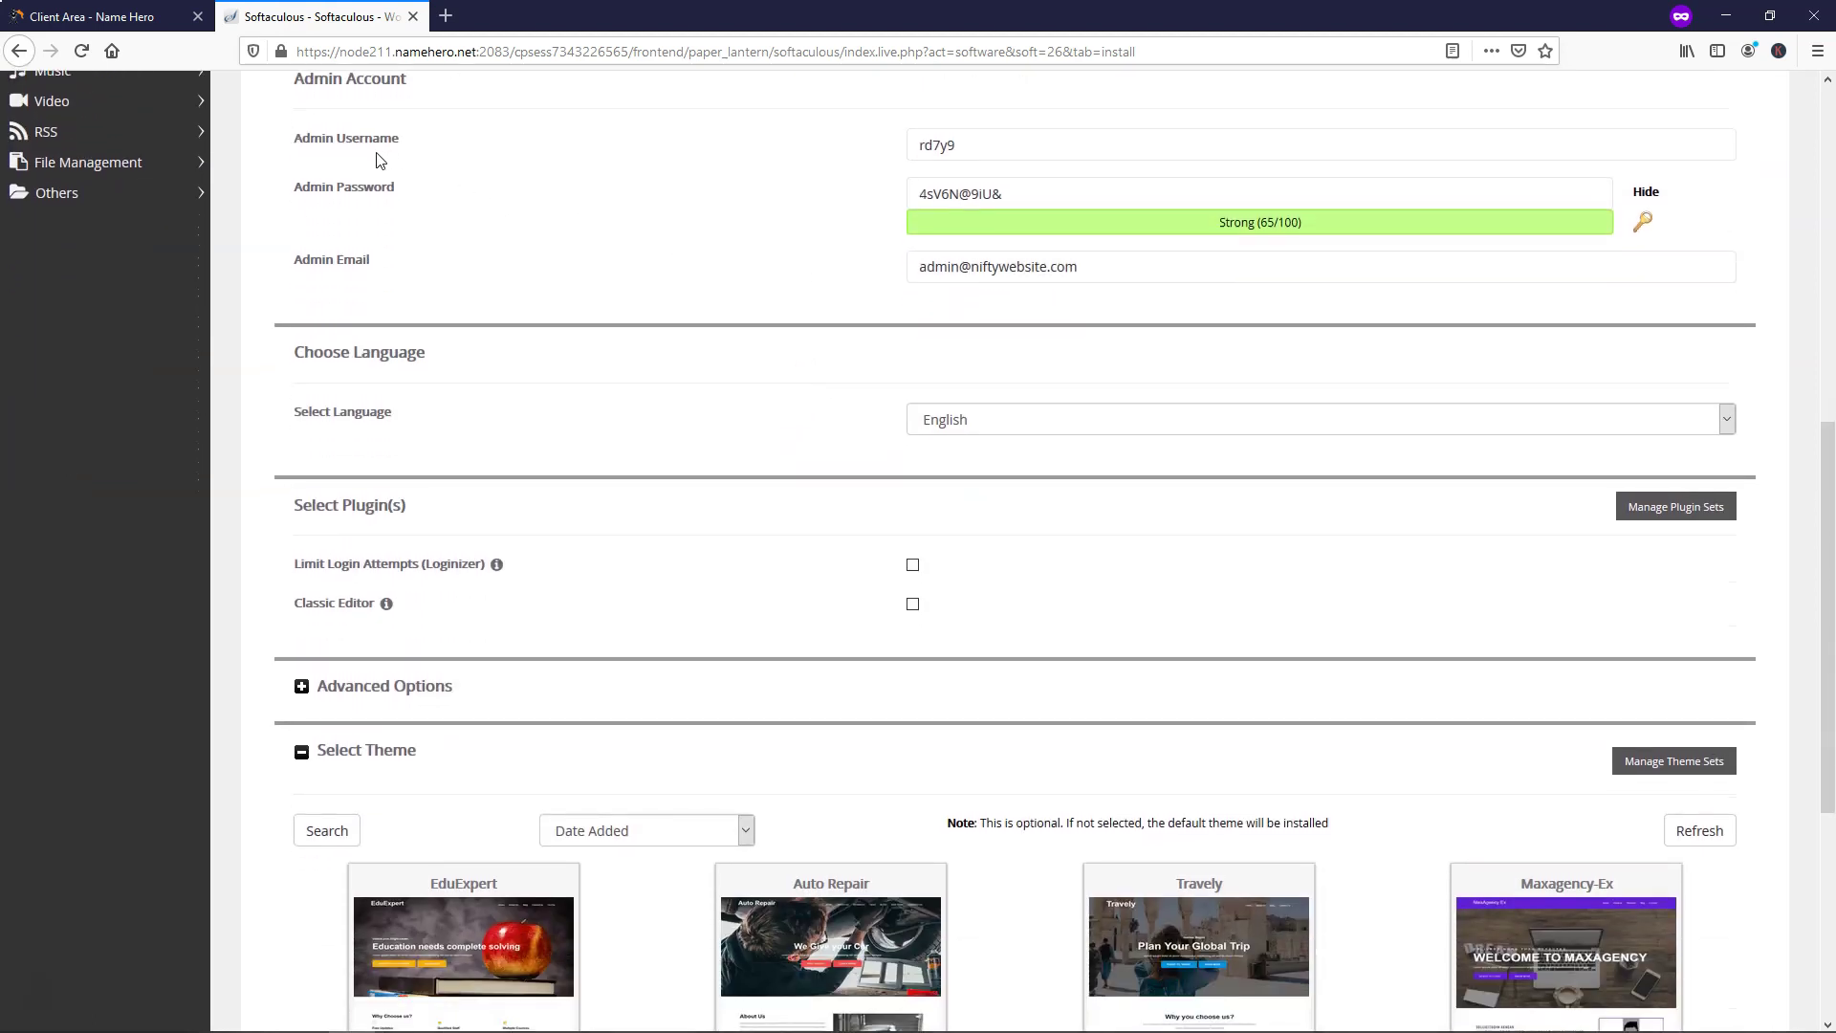
{"action": "left_click_drag", "start_coordinate": [1020, 143], "coordinate": [909, 143]}
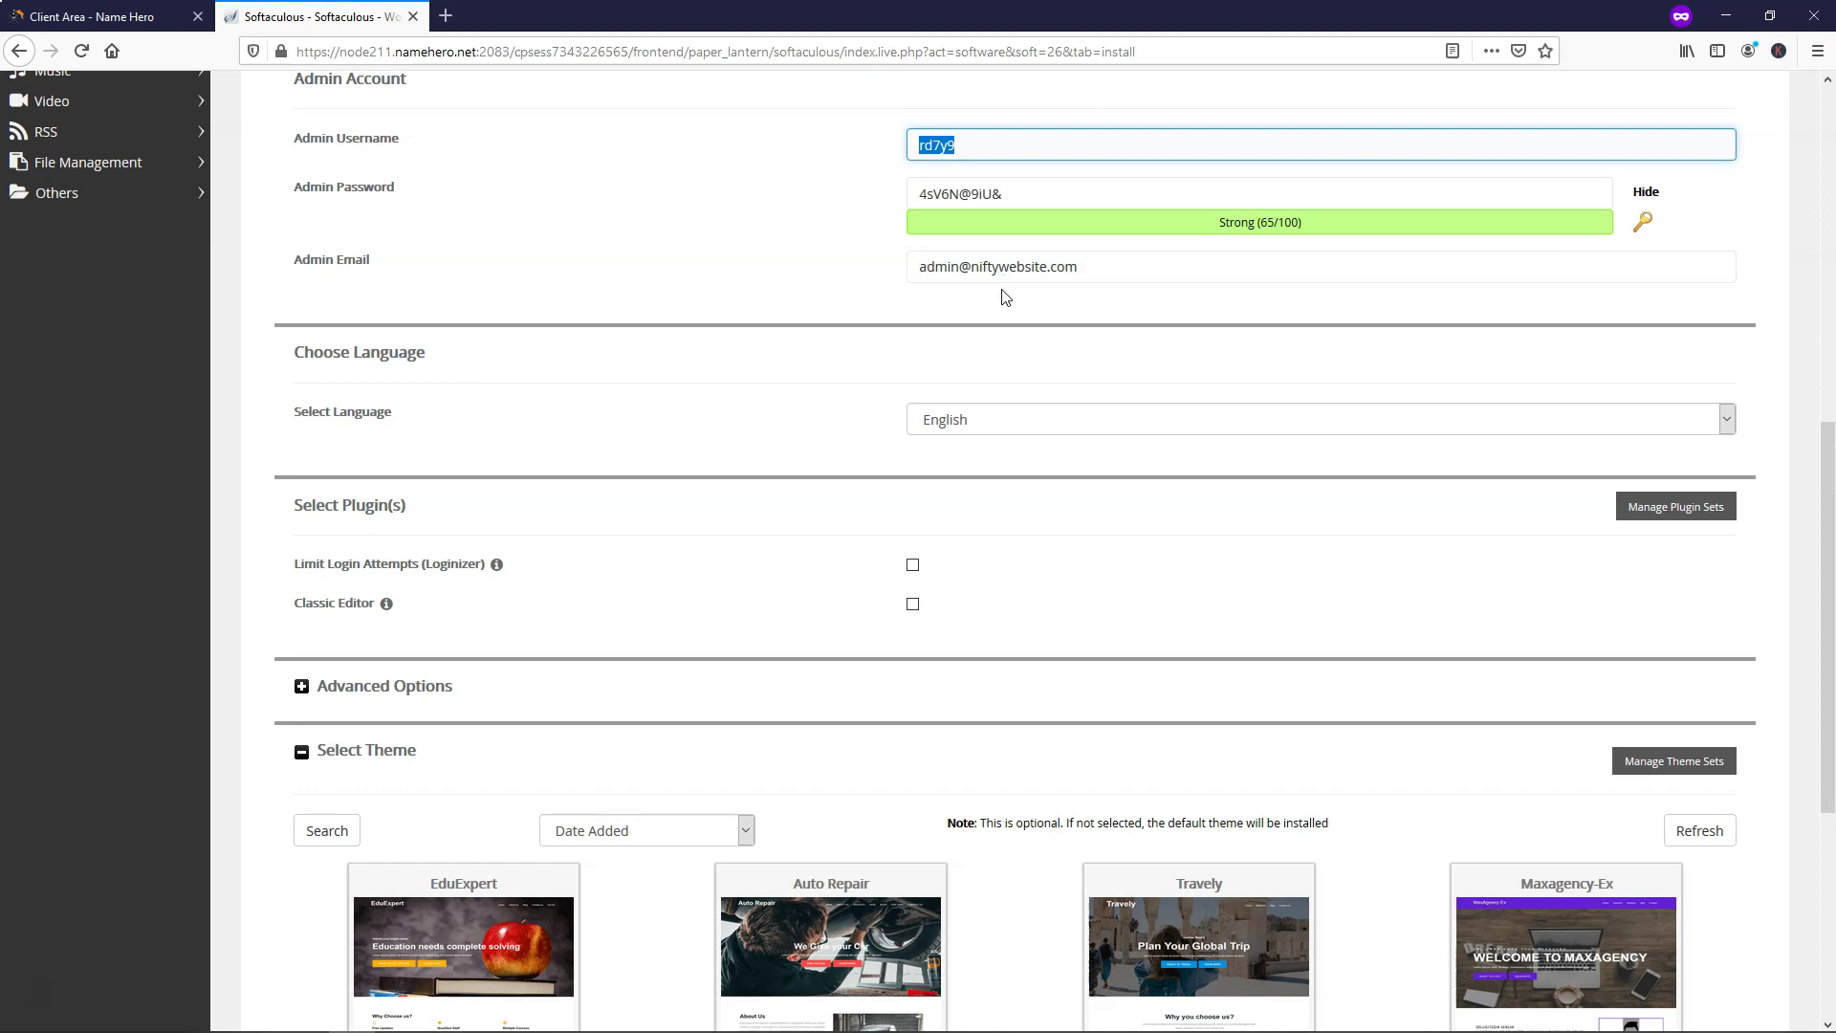
{"action": "left_click_drag", "start_coordinate": [1111, 270], "coordinate": [873, 272]}
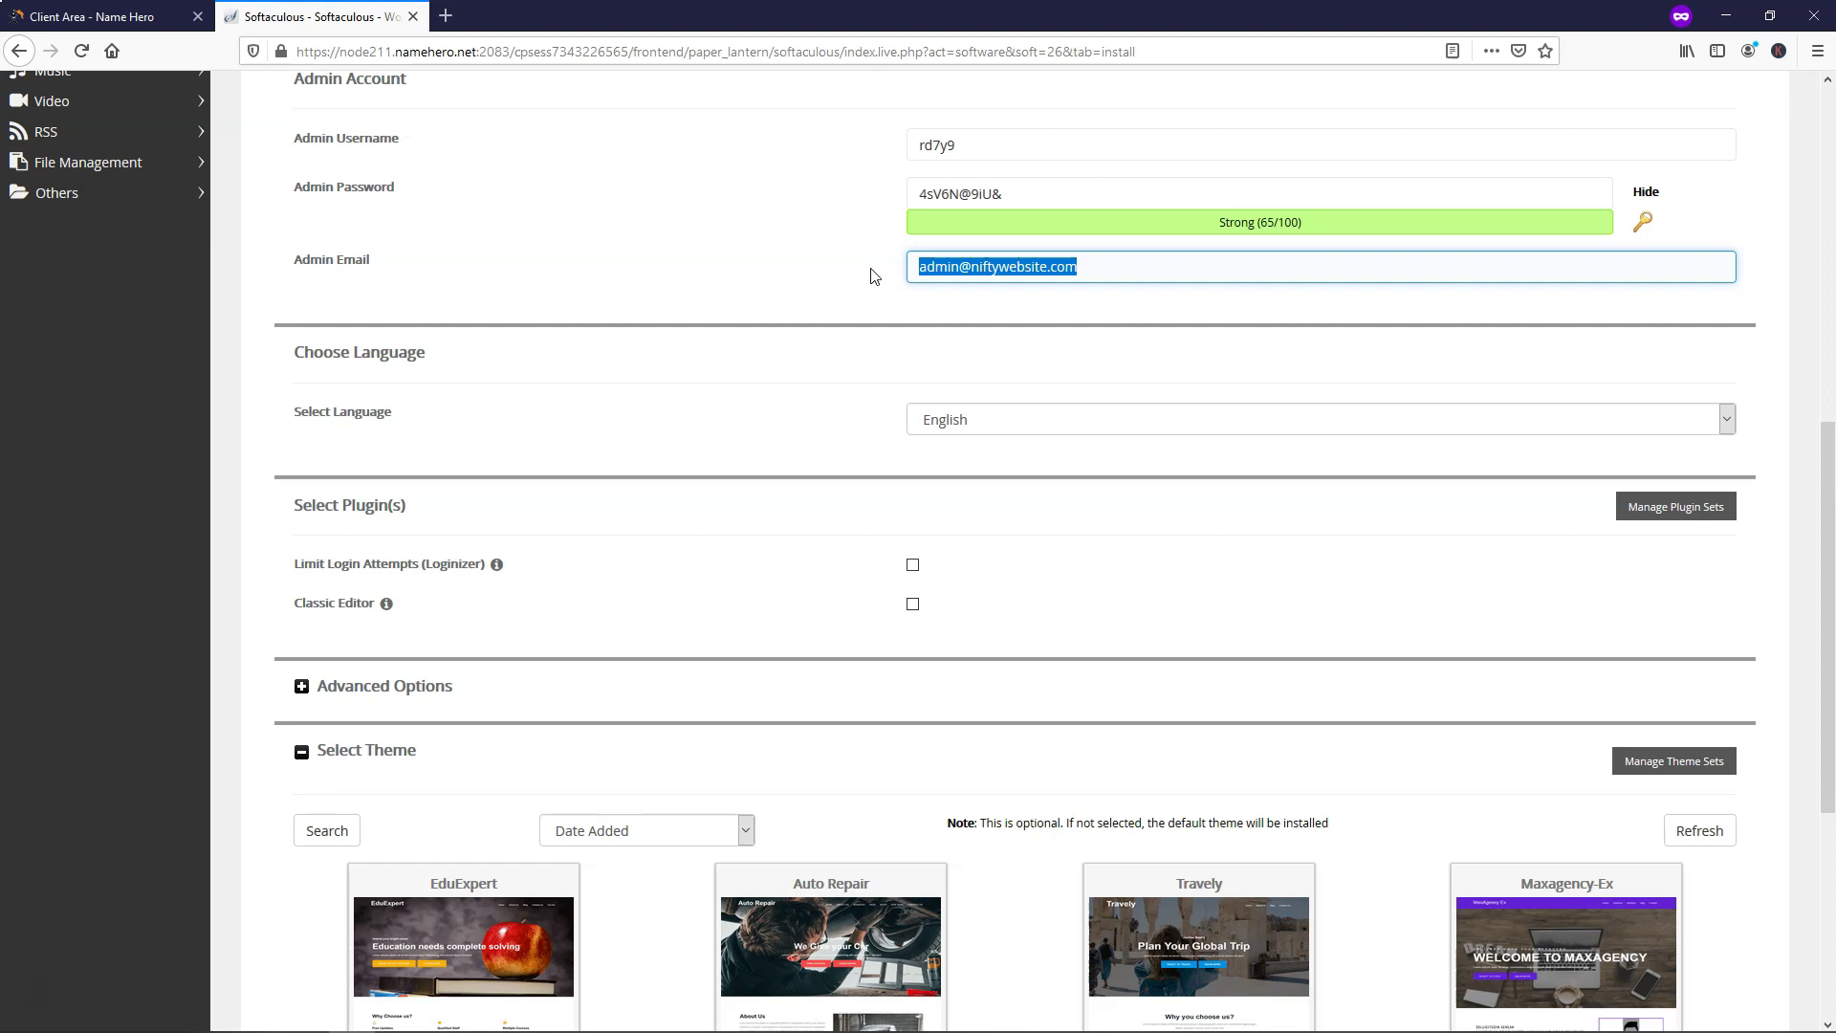
{"action": "left_click_drag", "start_coordinate": [972, 143], "coordinate": [875, 146]}
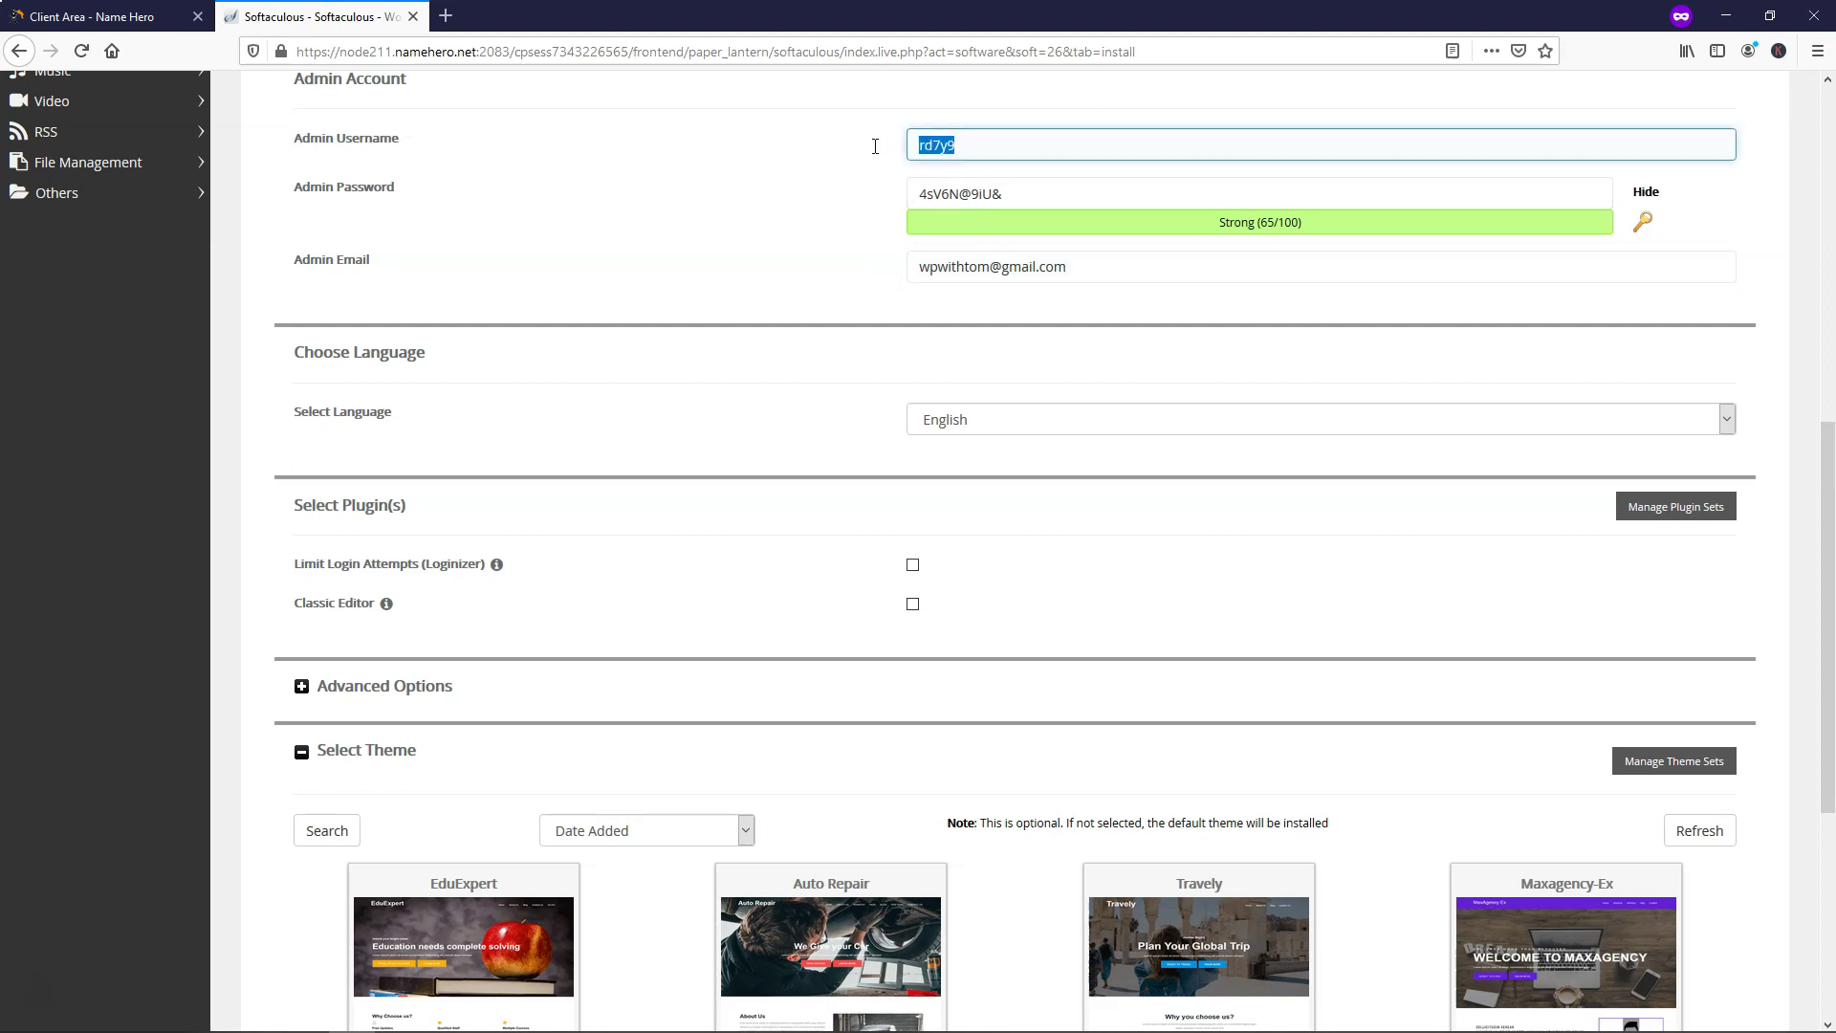
{"action": "type", "text": "NiftyWebsite"}
Paste a new strong admin password, hide it, and run the WordPress installation
{"action": "left_click_drag", "start_coordinate": [1014, 194], "coordinate": [882, 201]}
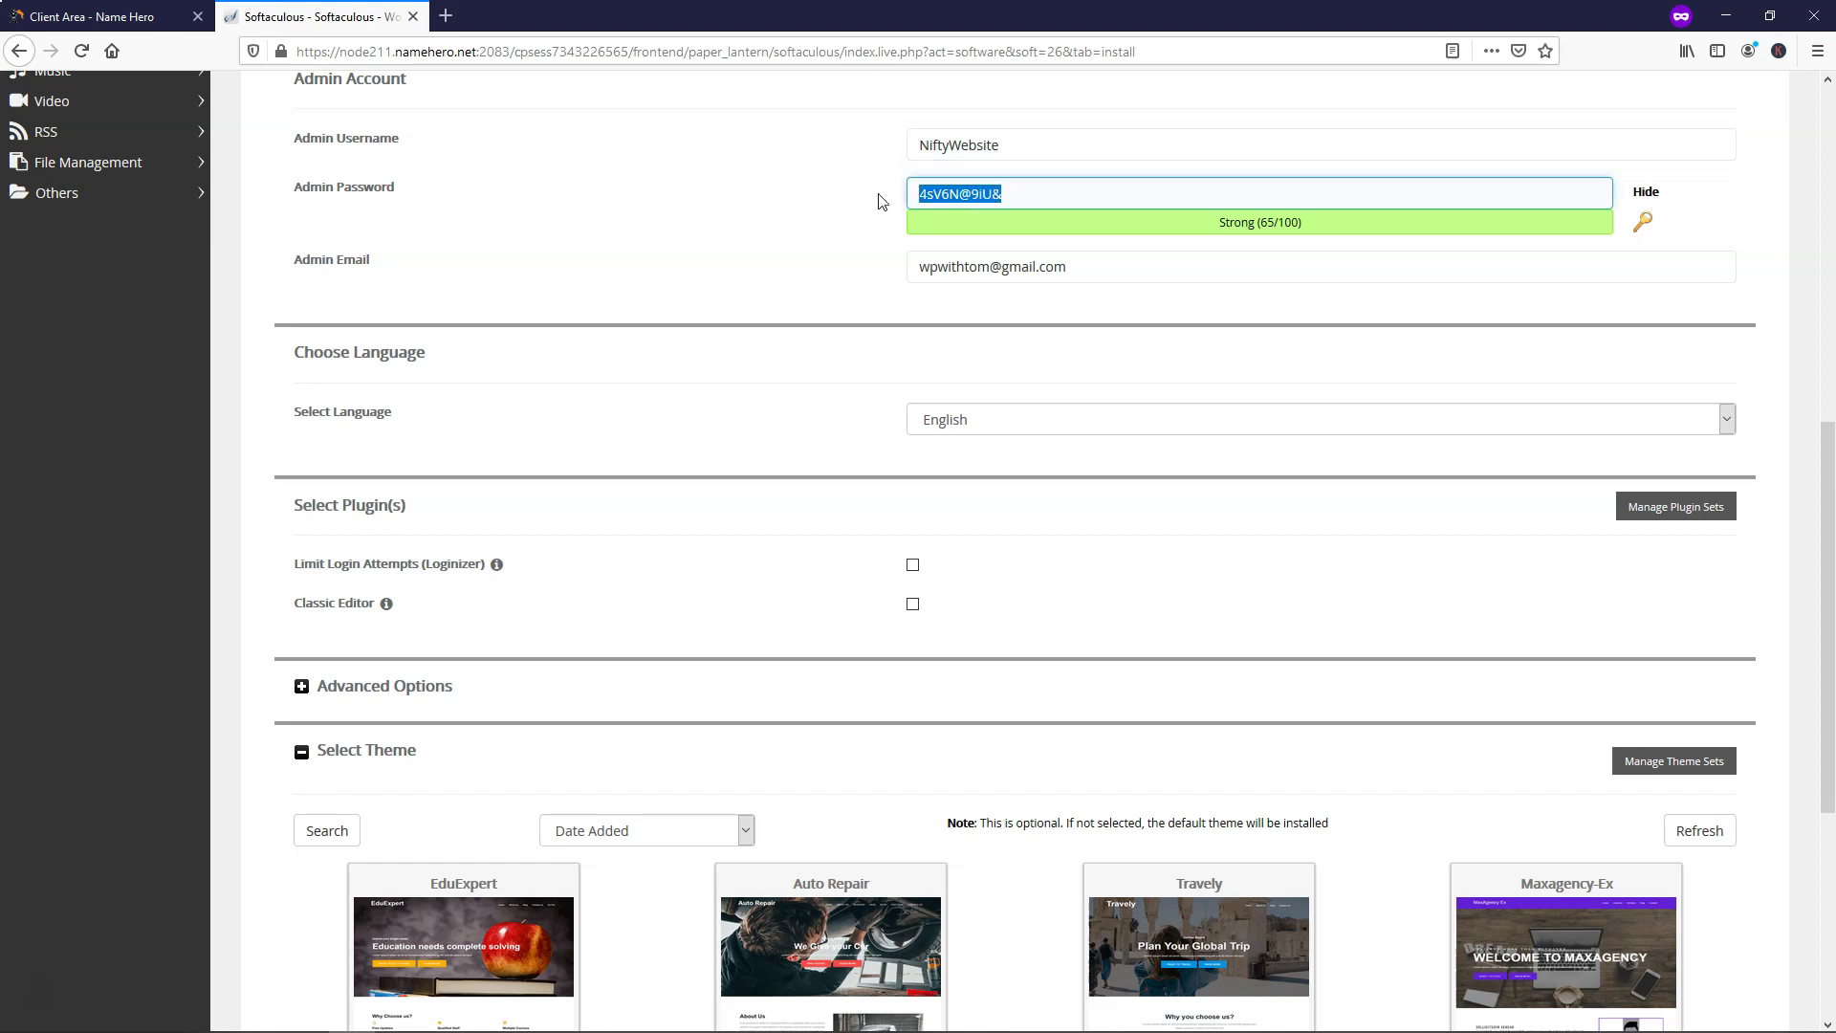
{"action": "type", "text": "0"}
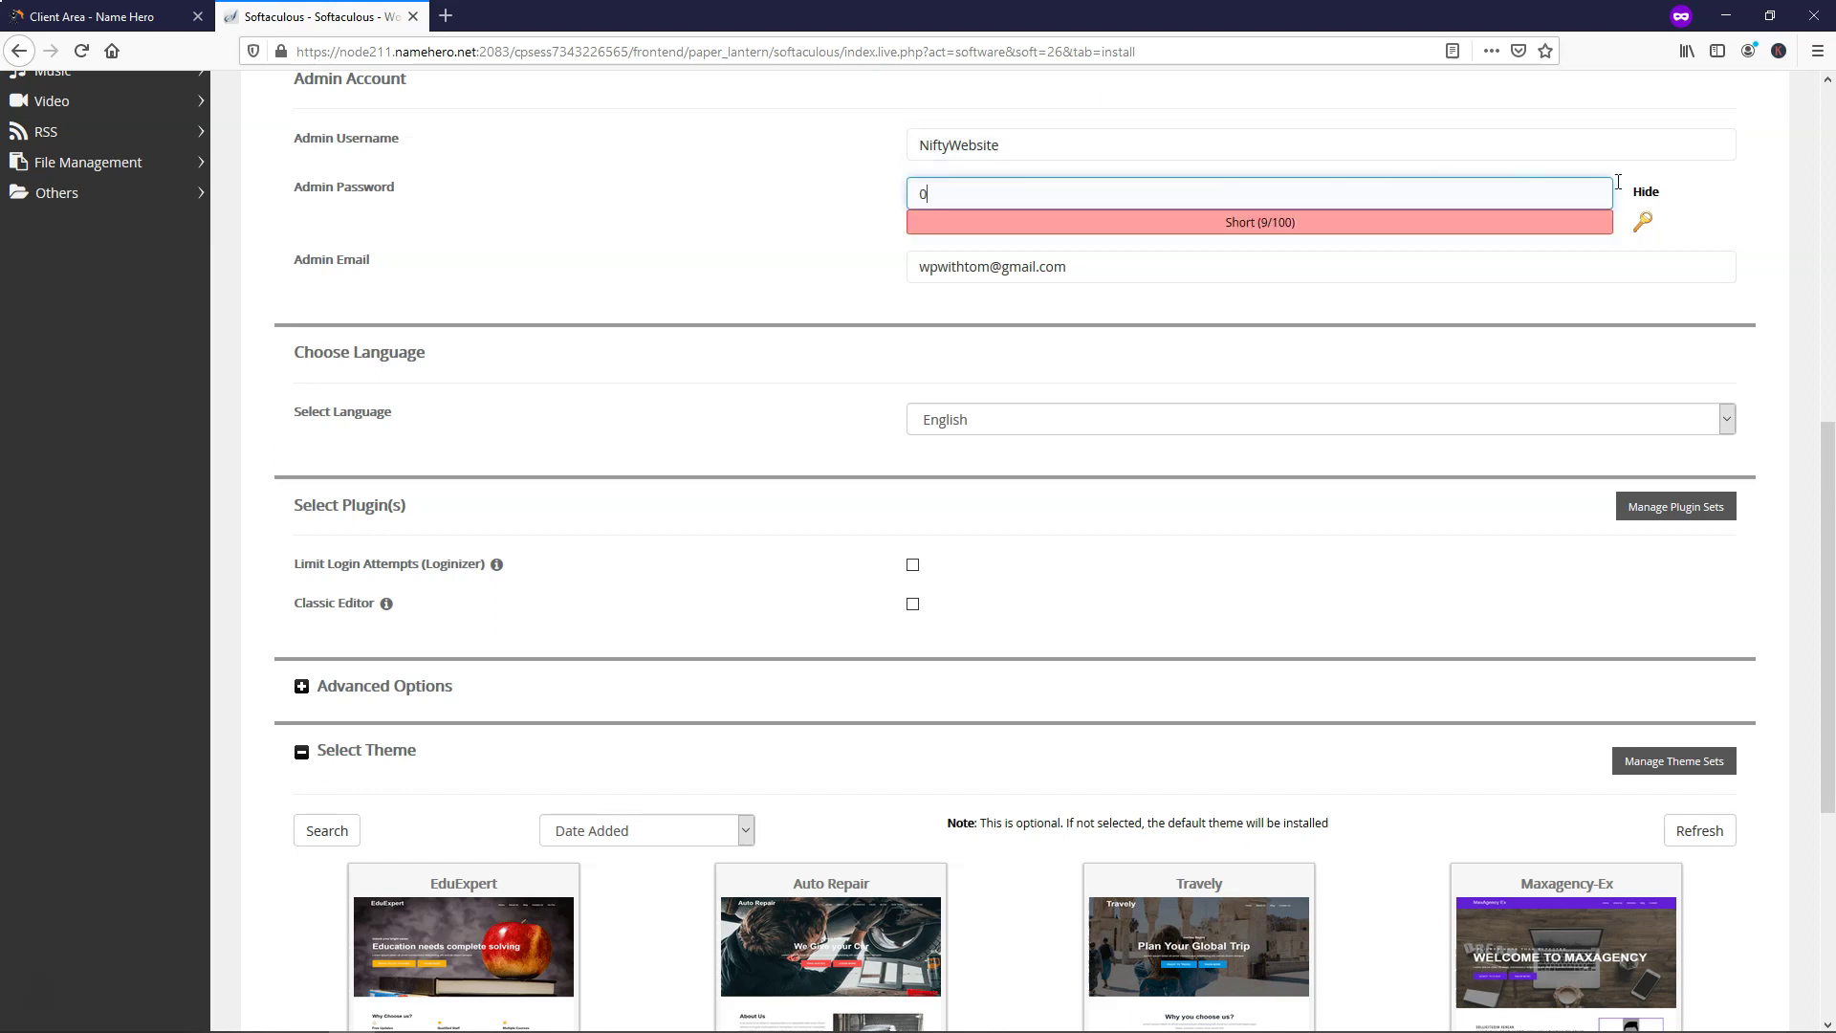
{"action": "left_click", "coordinate": [1645, 192]}
{"action": "left_click", "coordinate": [1170, 198]}
{"action": "key", "text": "ctrl+v"}
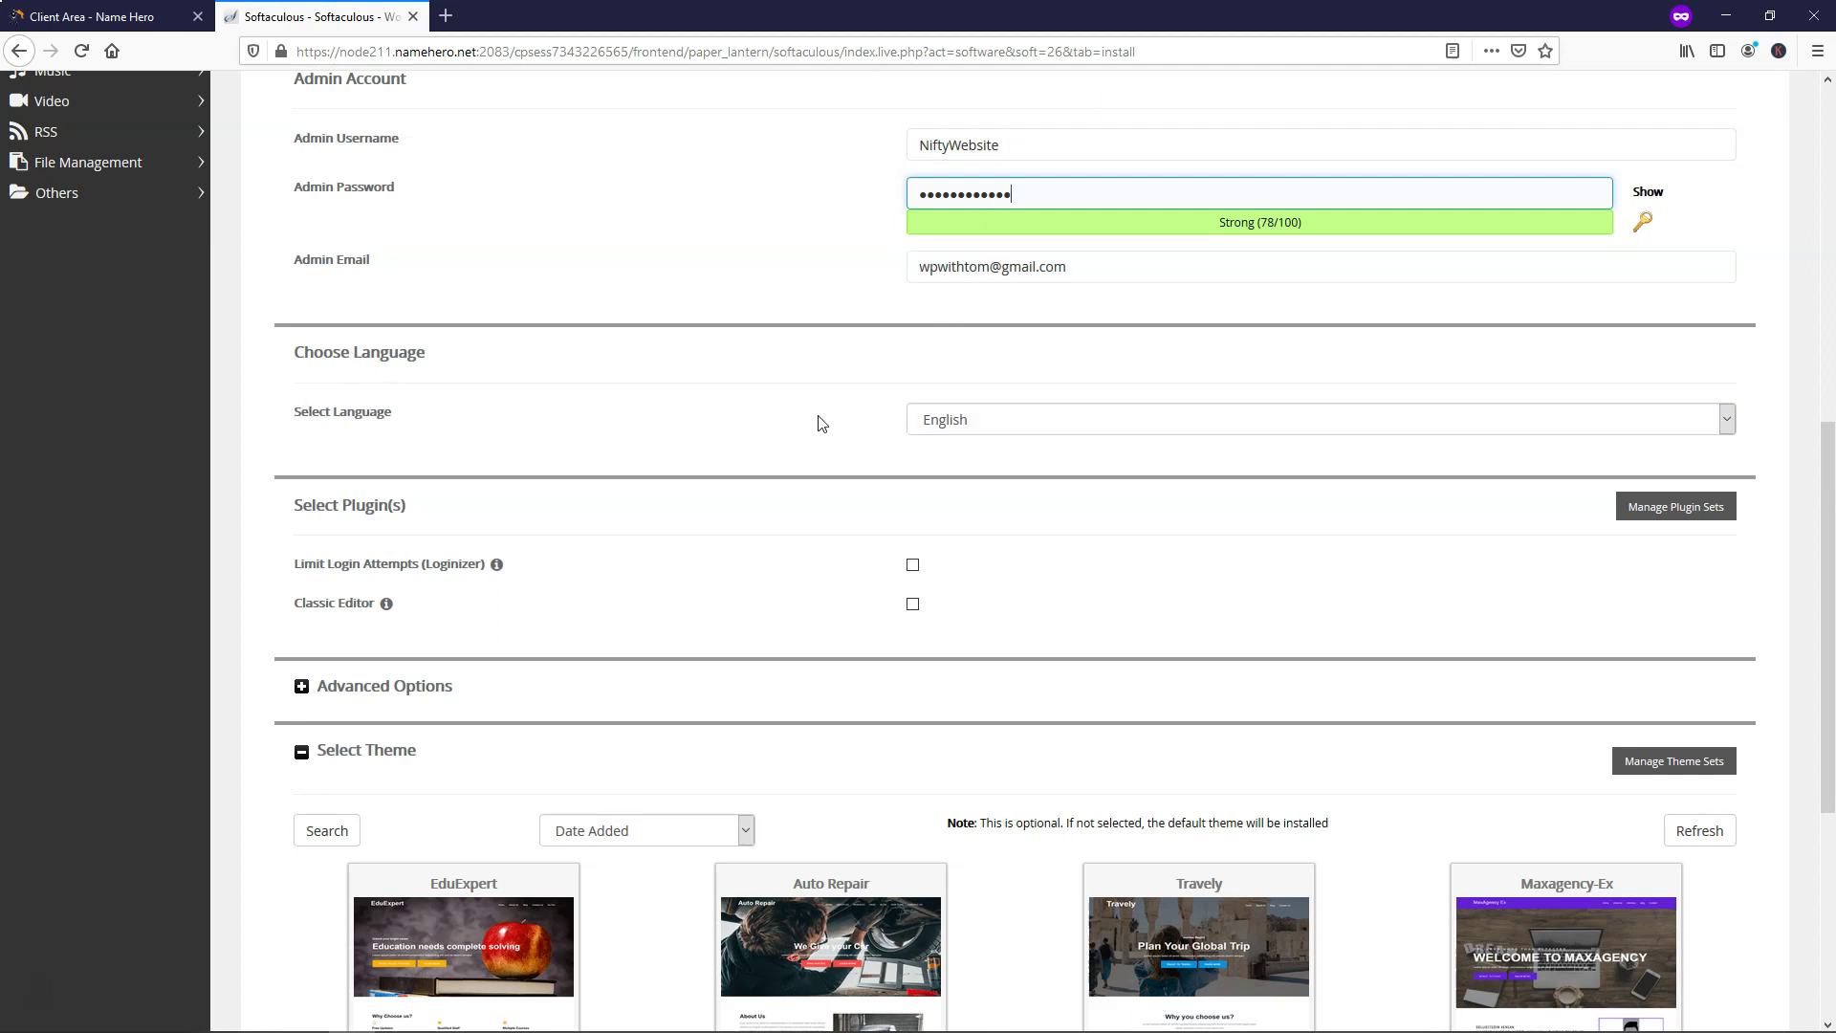
{"action": "scroll", "coordinate": [949, 440], "scroll_direction": "down", "scroll_amount": 2}
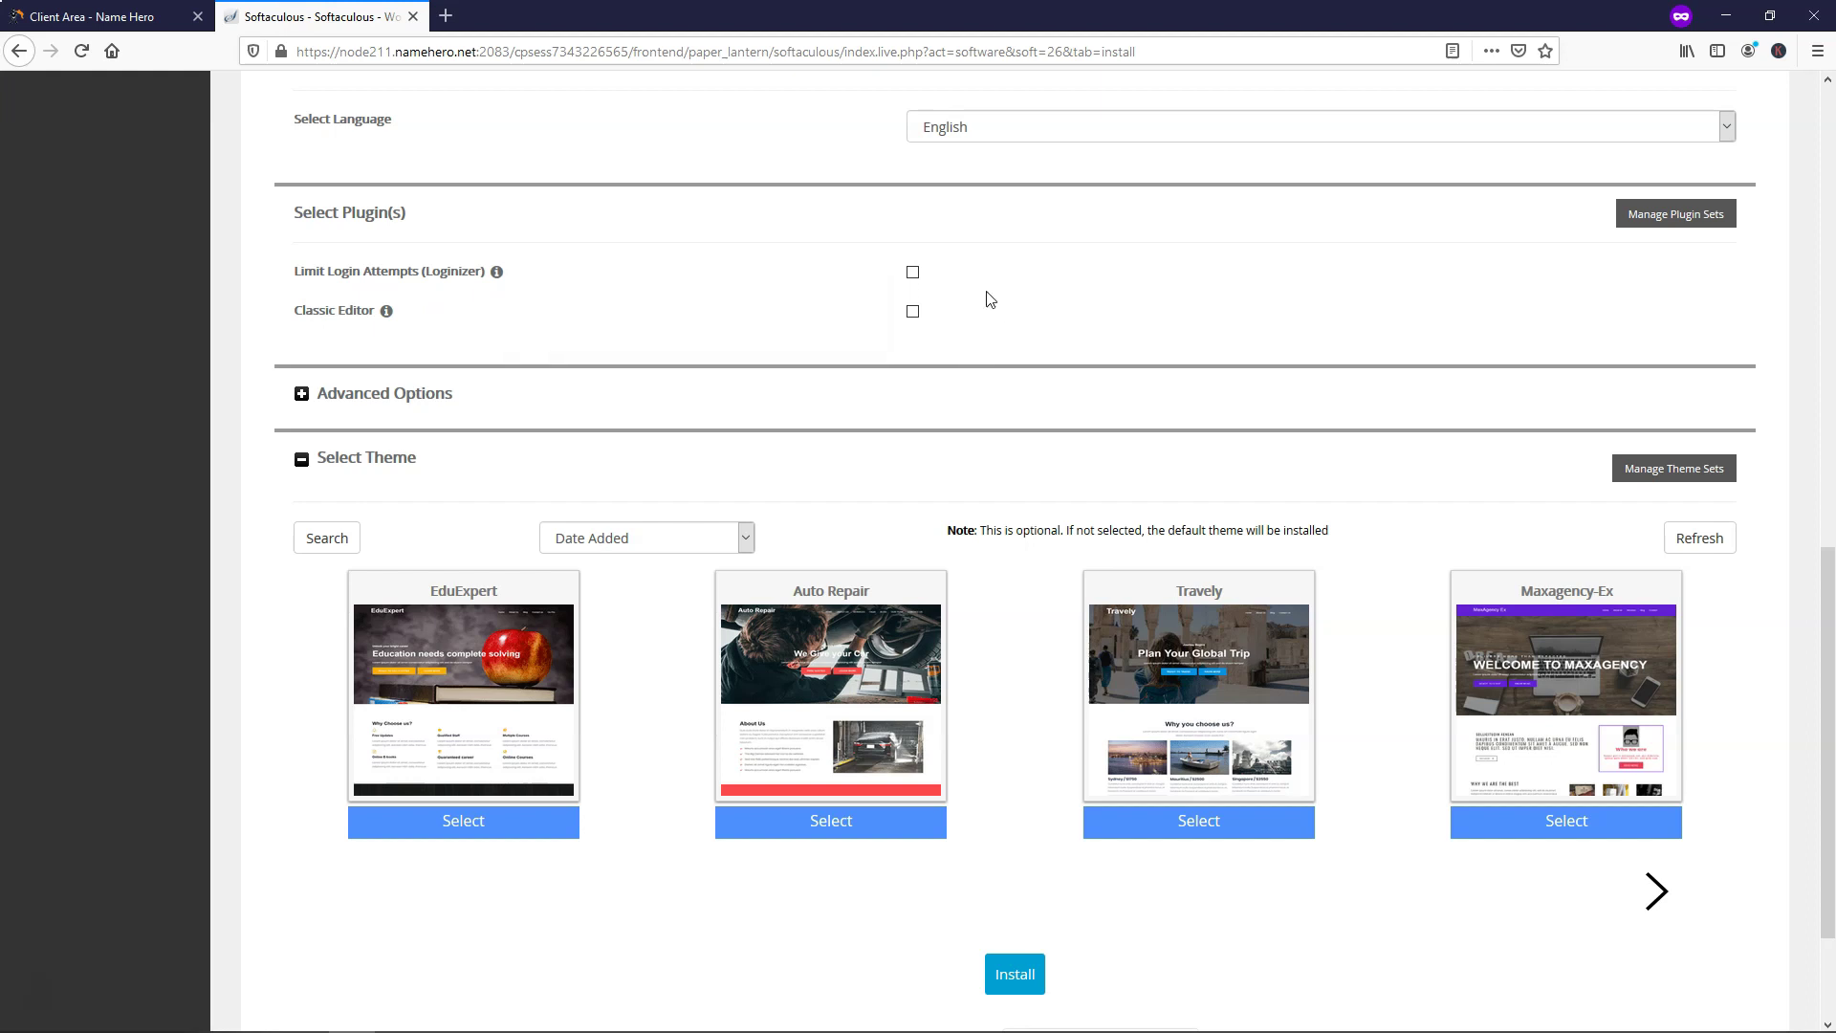
{"action": "scroll", "coordinate": [977, 334], "scroll_direction": "down", "scroll_amount": 2}
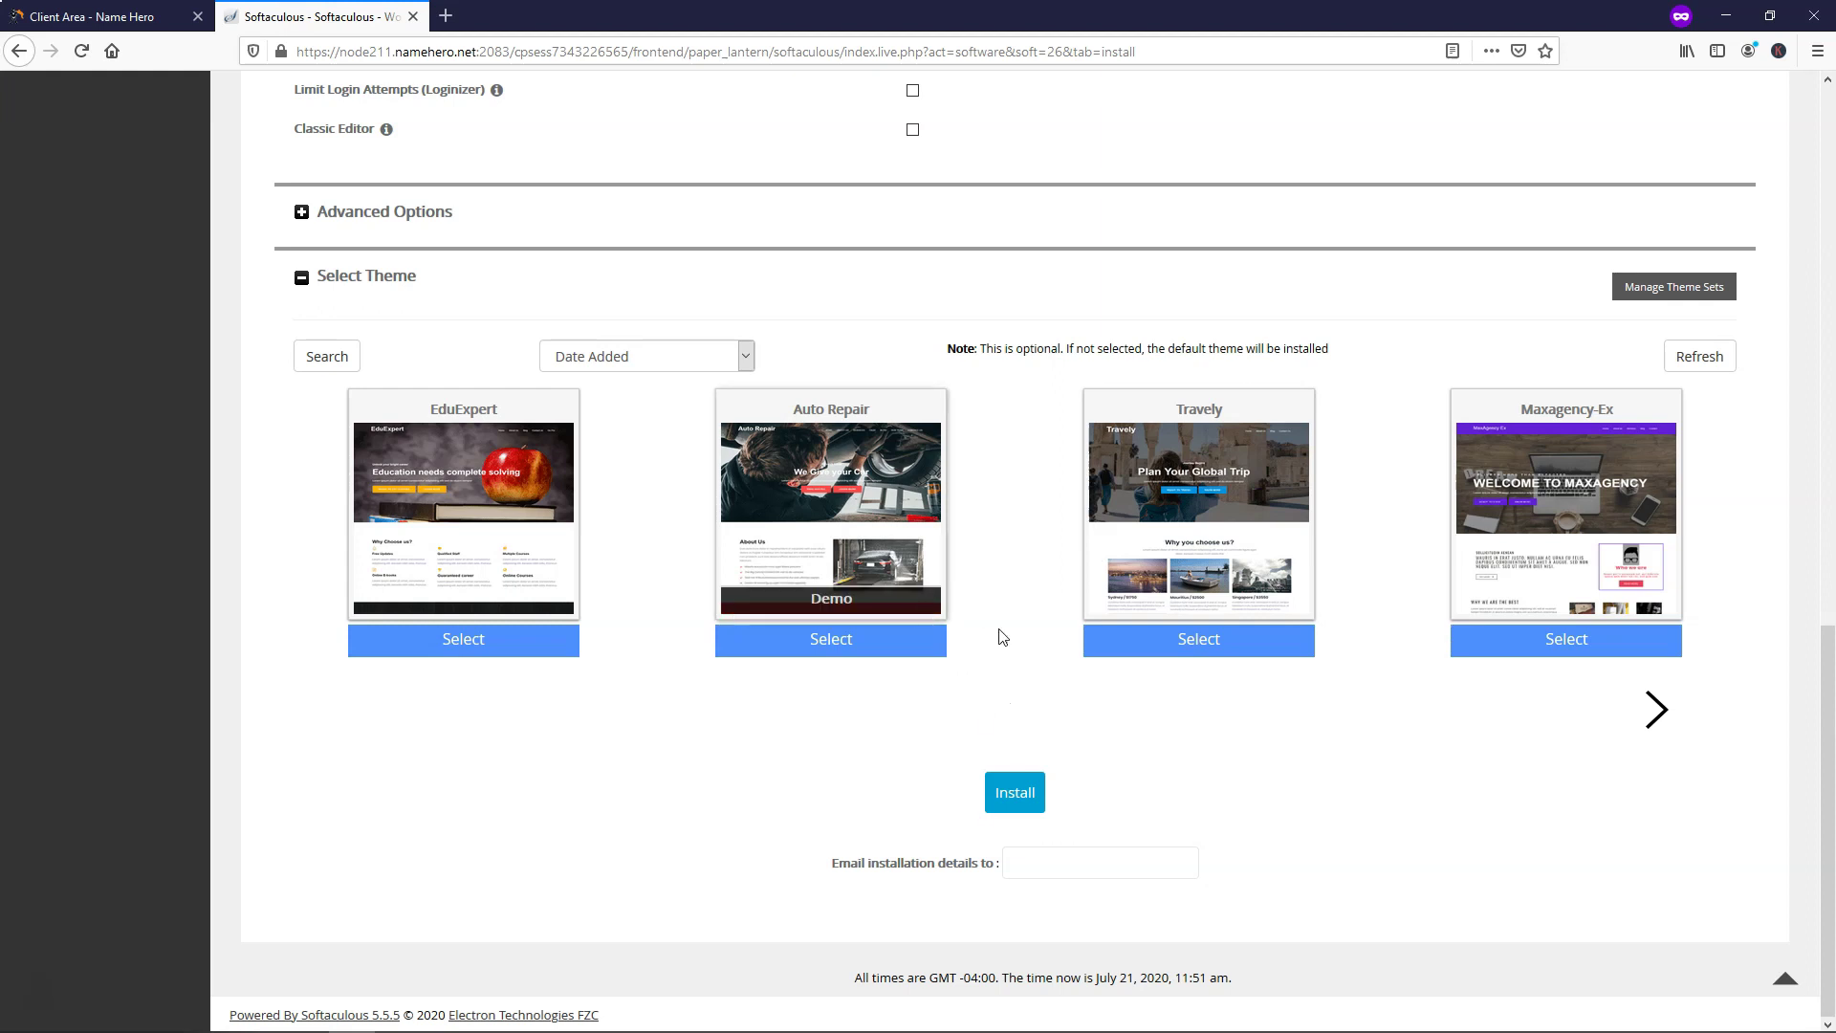
{"action": "left_click", "coordinate": [1016, 793]}
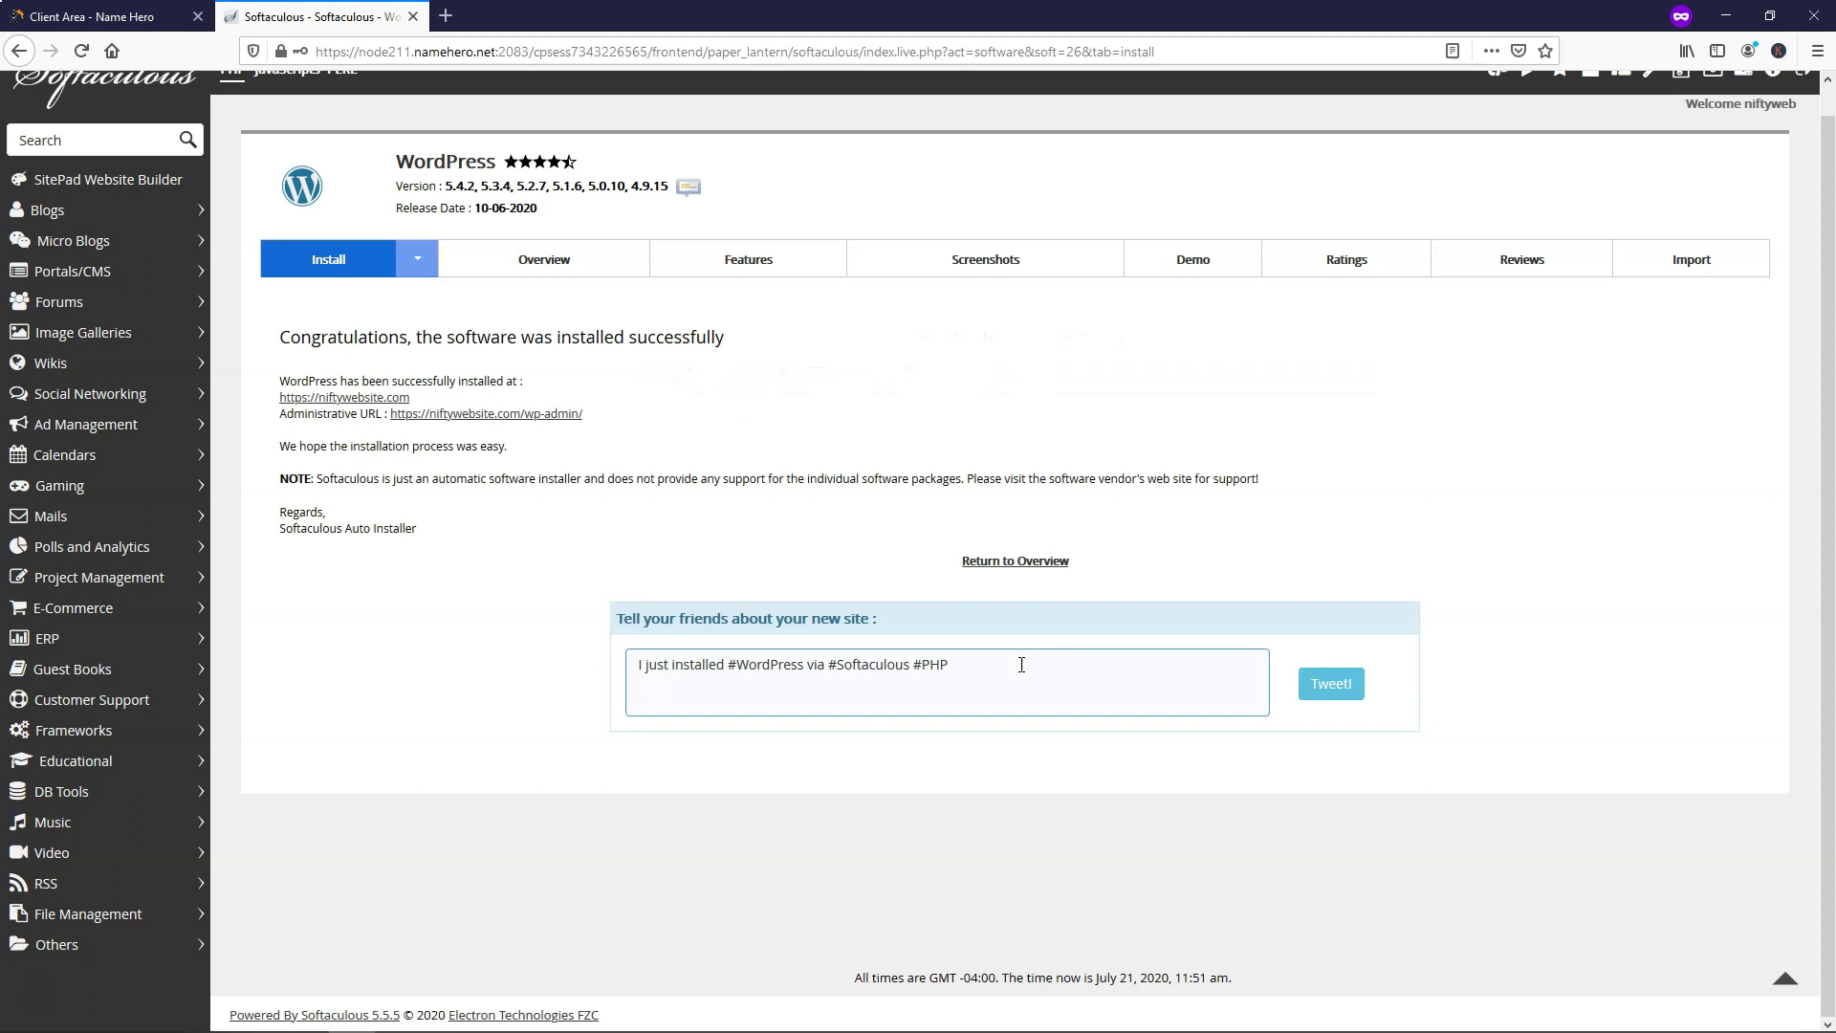
{"action": "left_click_drag", "start_coordinate": [598, 427], "coordinate": [392, 421]}
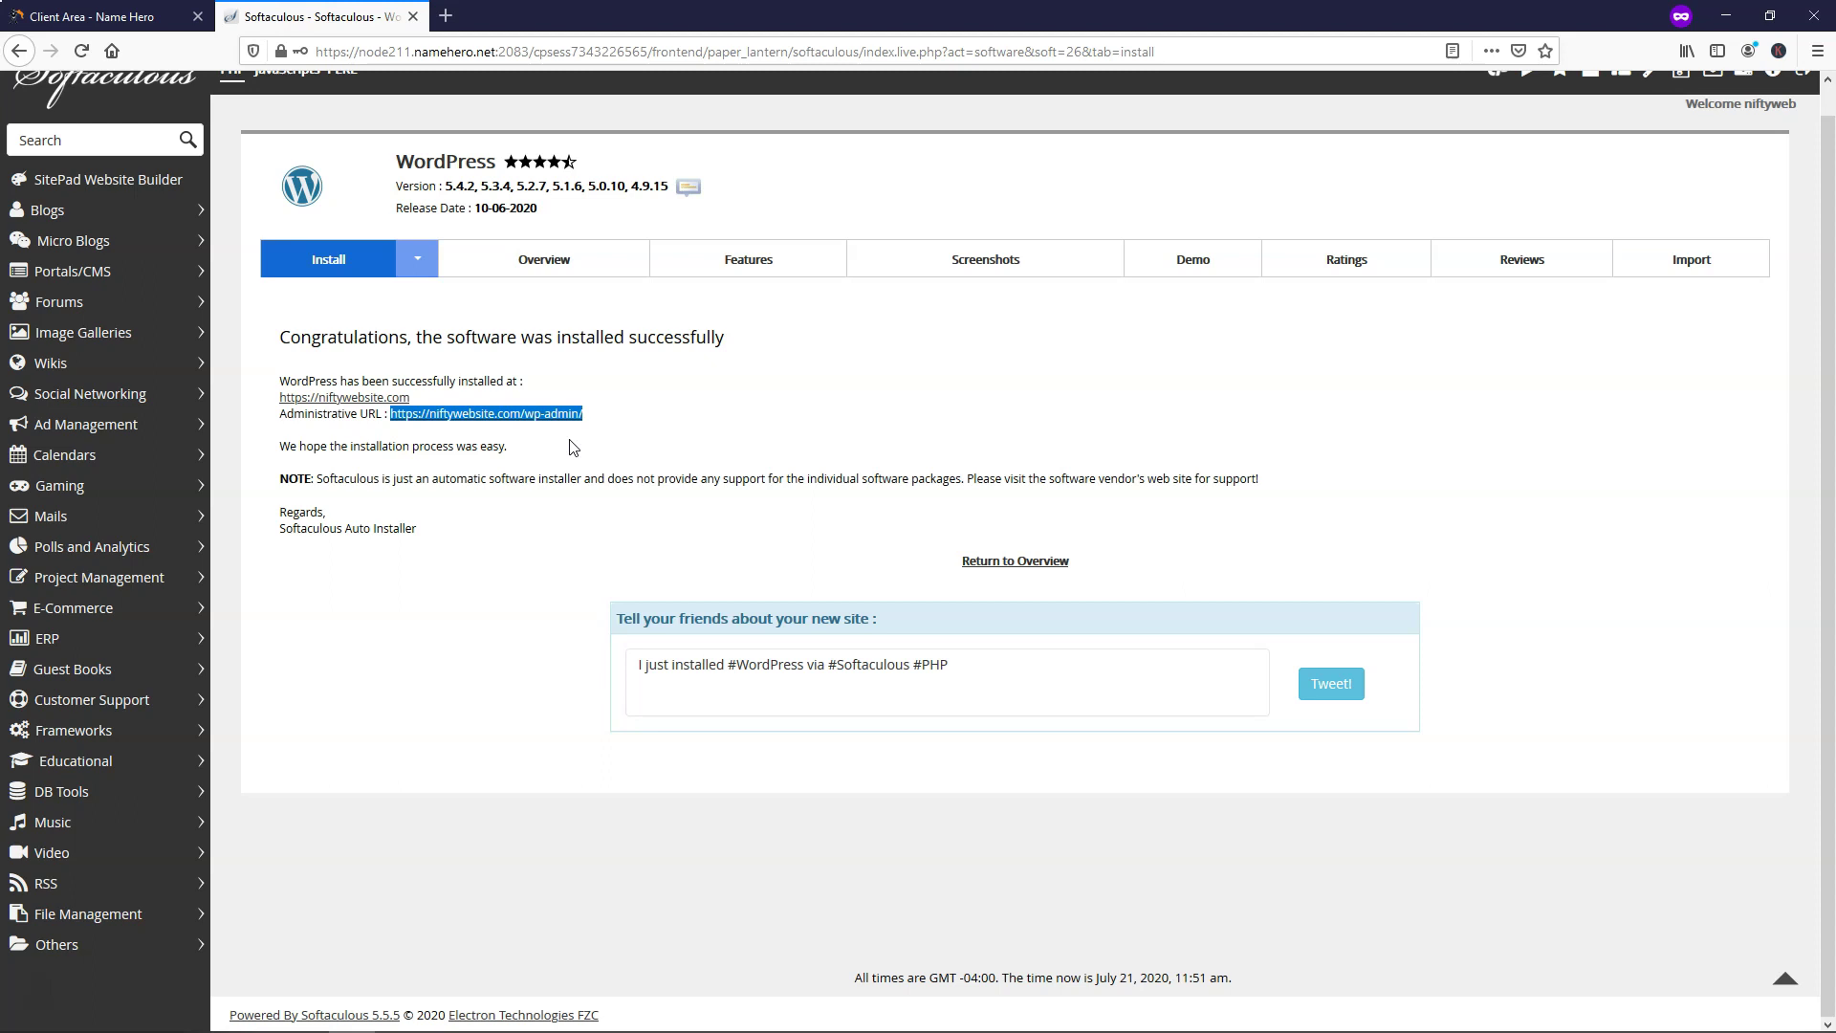
{"action": "left_click_drag", "start_coordinate": [612, 433], "coordinate": [389, 427]}
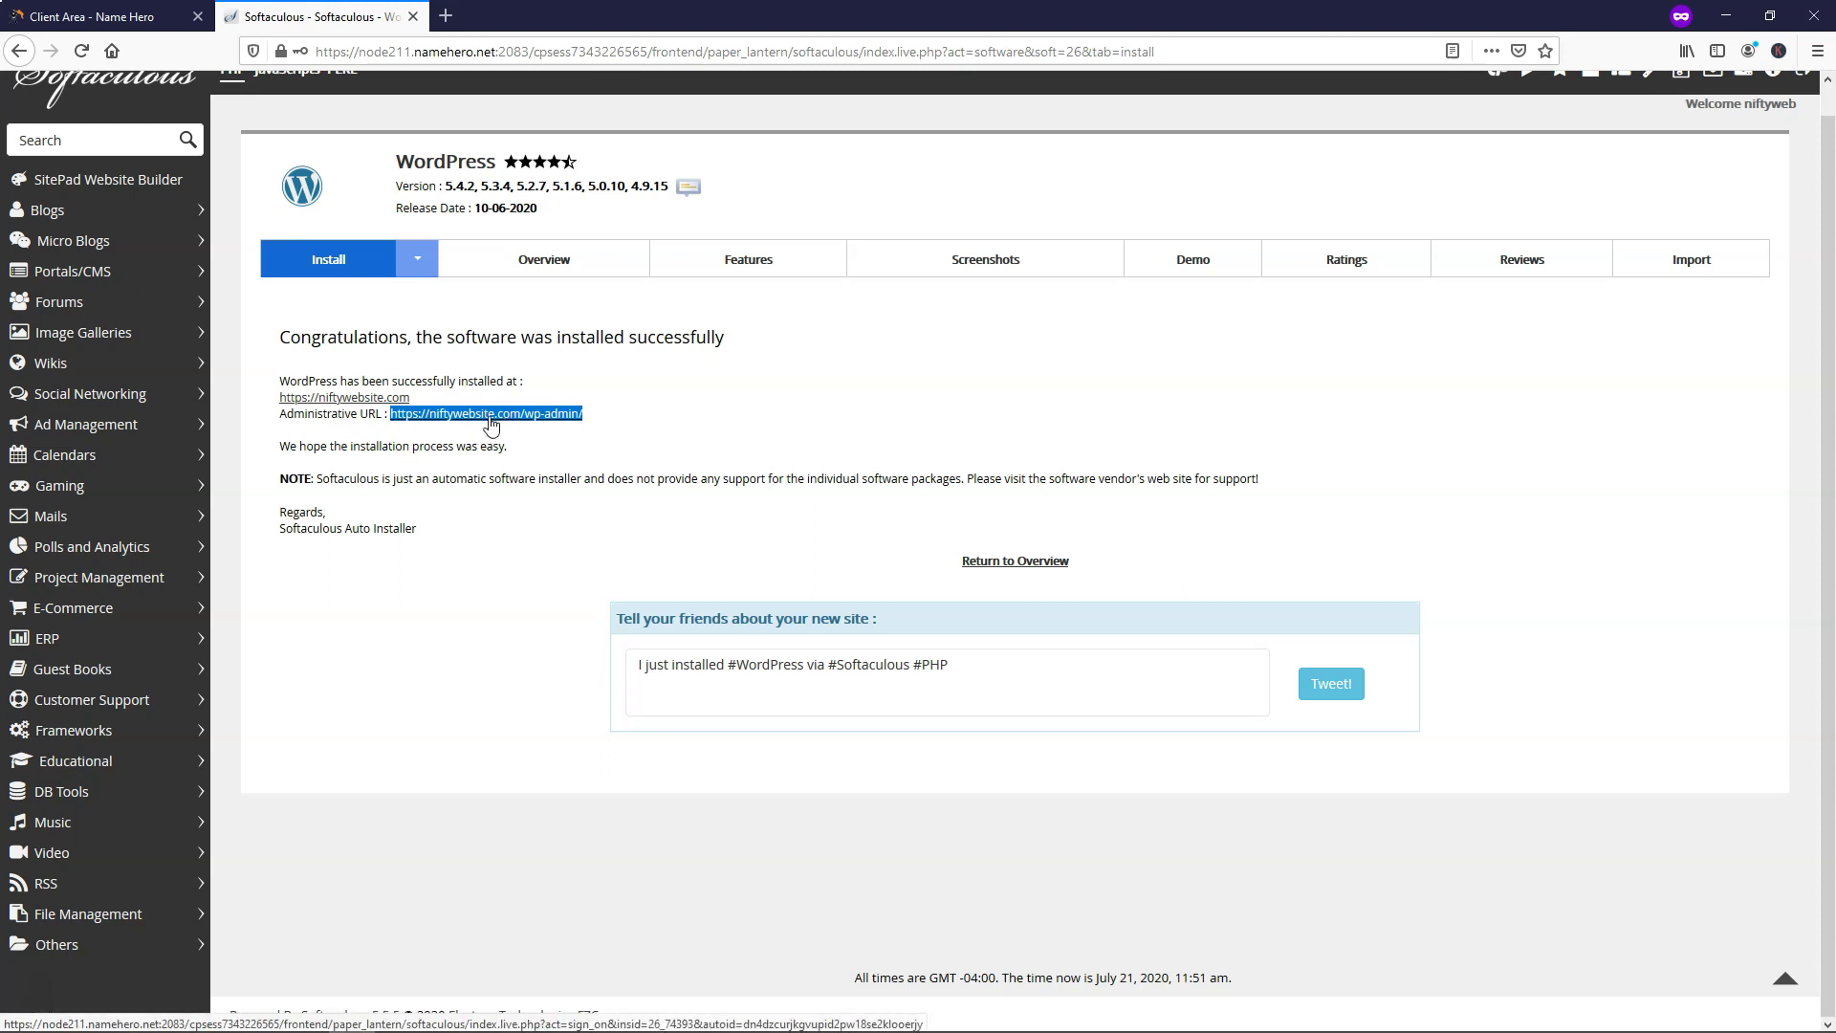
Open the niftywebsite.com wp-admin Dashboard in a new tab, then log out from the Howdy menu
{"action": "left_click", "coordinate": [491, 414]}
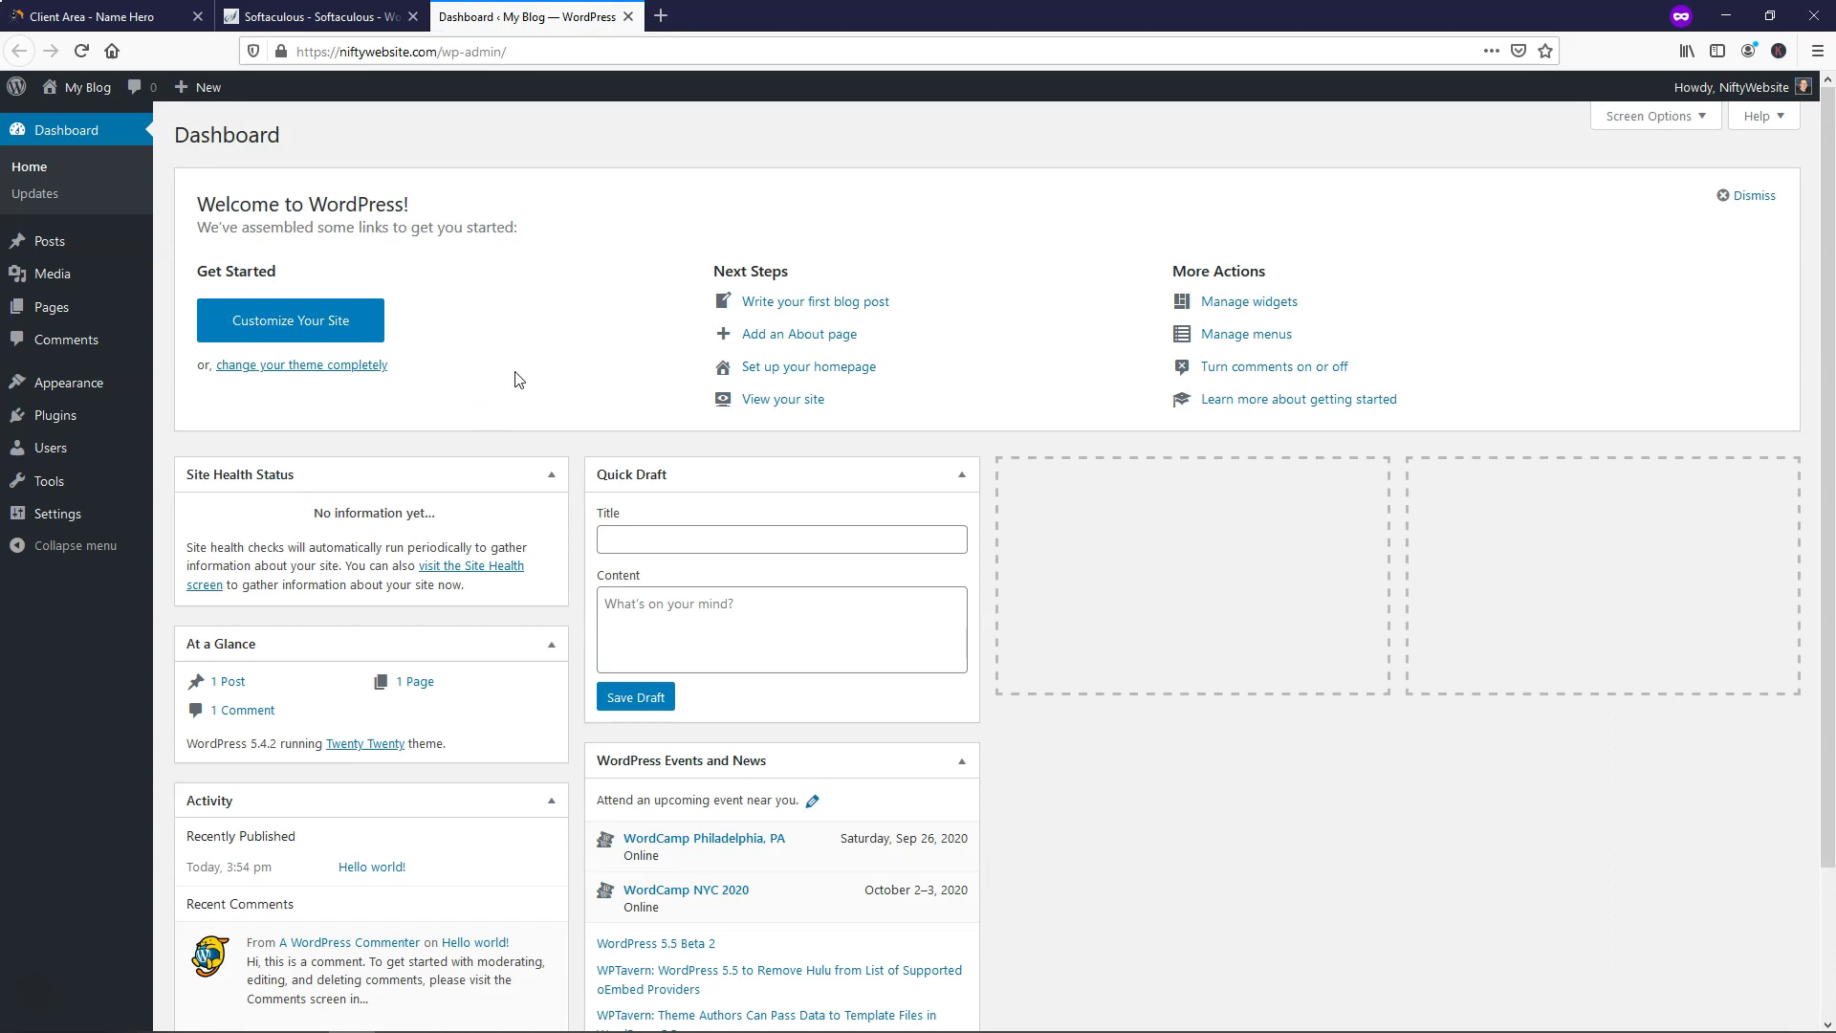
{"action": "left_click_drag", "start_coordinate": [281, 127], "coordinate": [181, 124]}
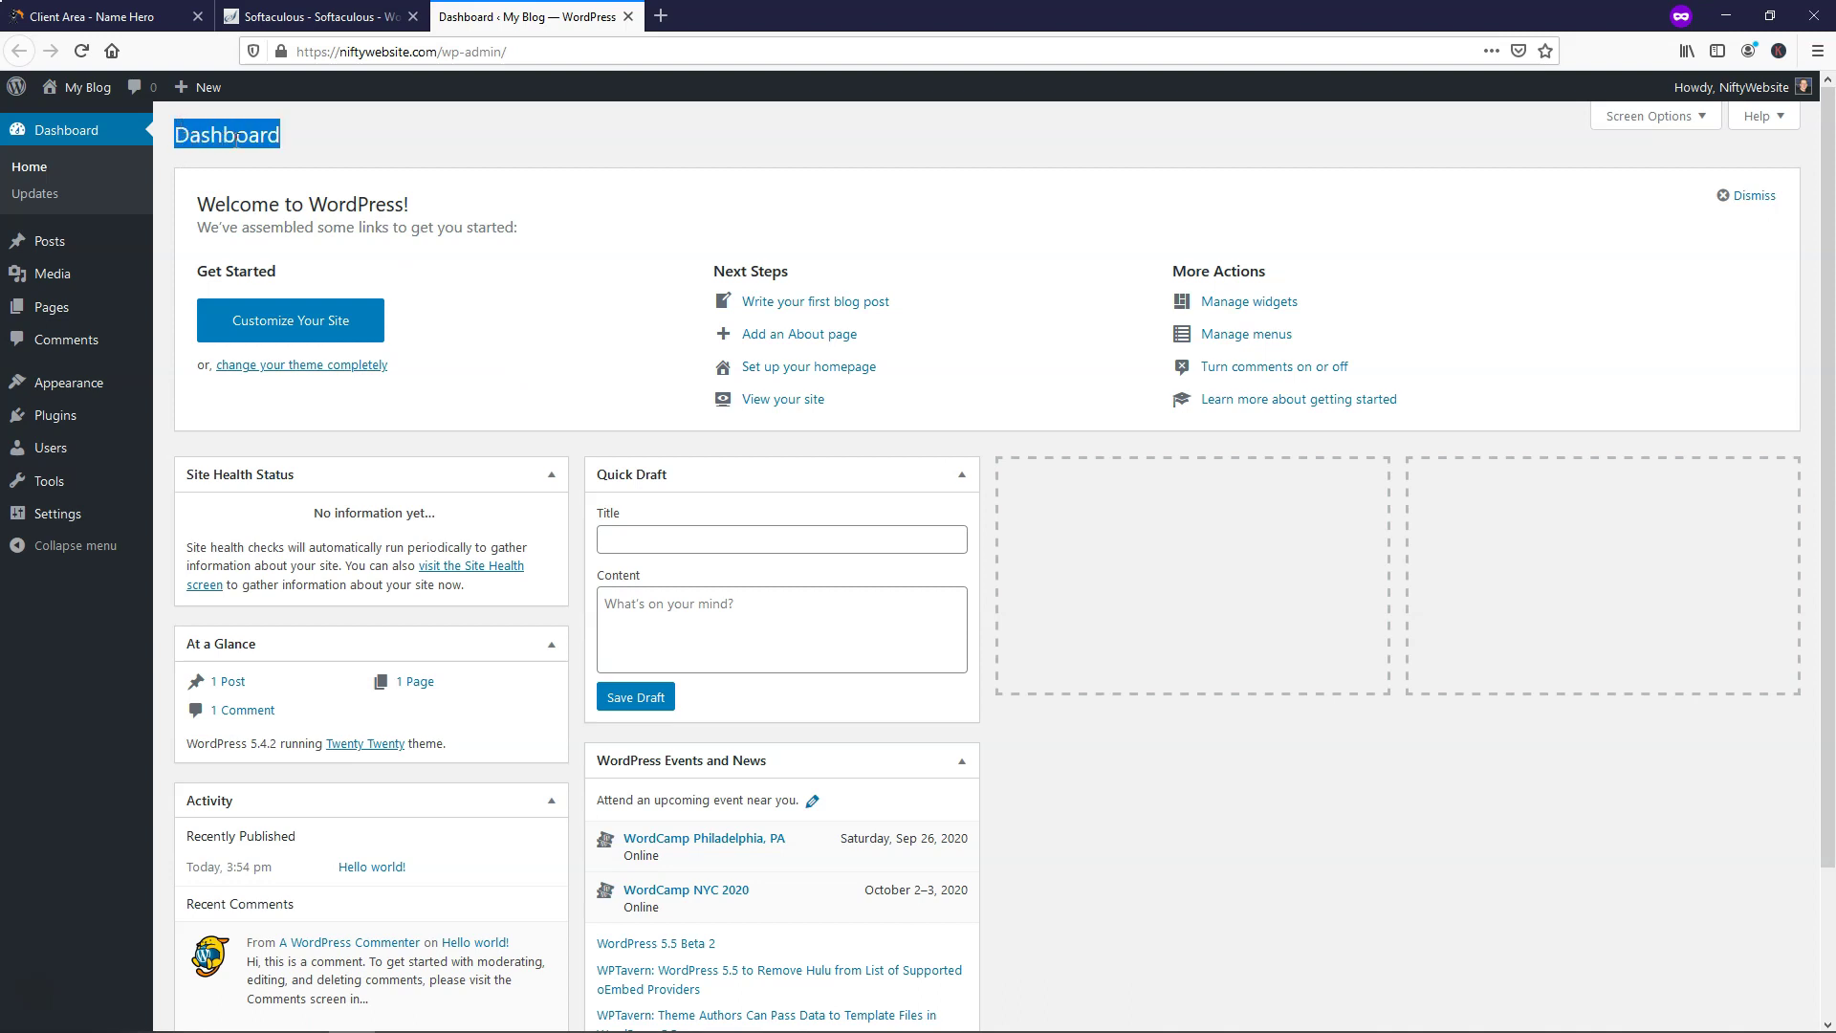
{"action": "left_click", "coordinate": [409, 158]}
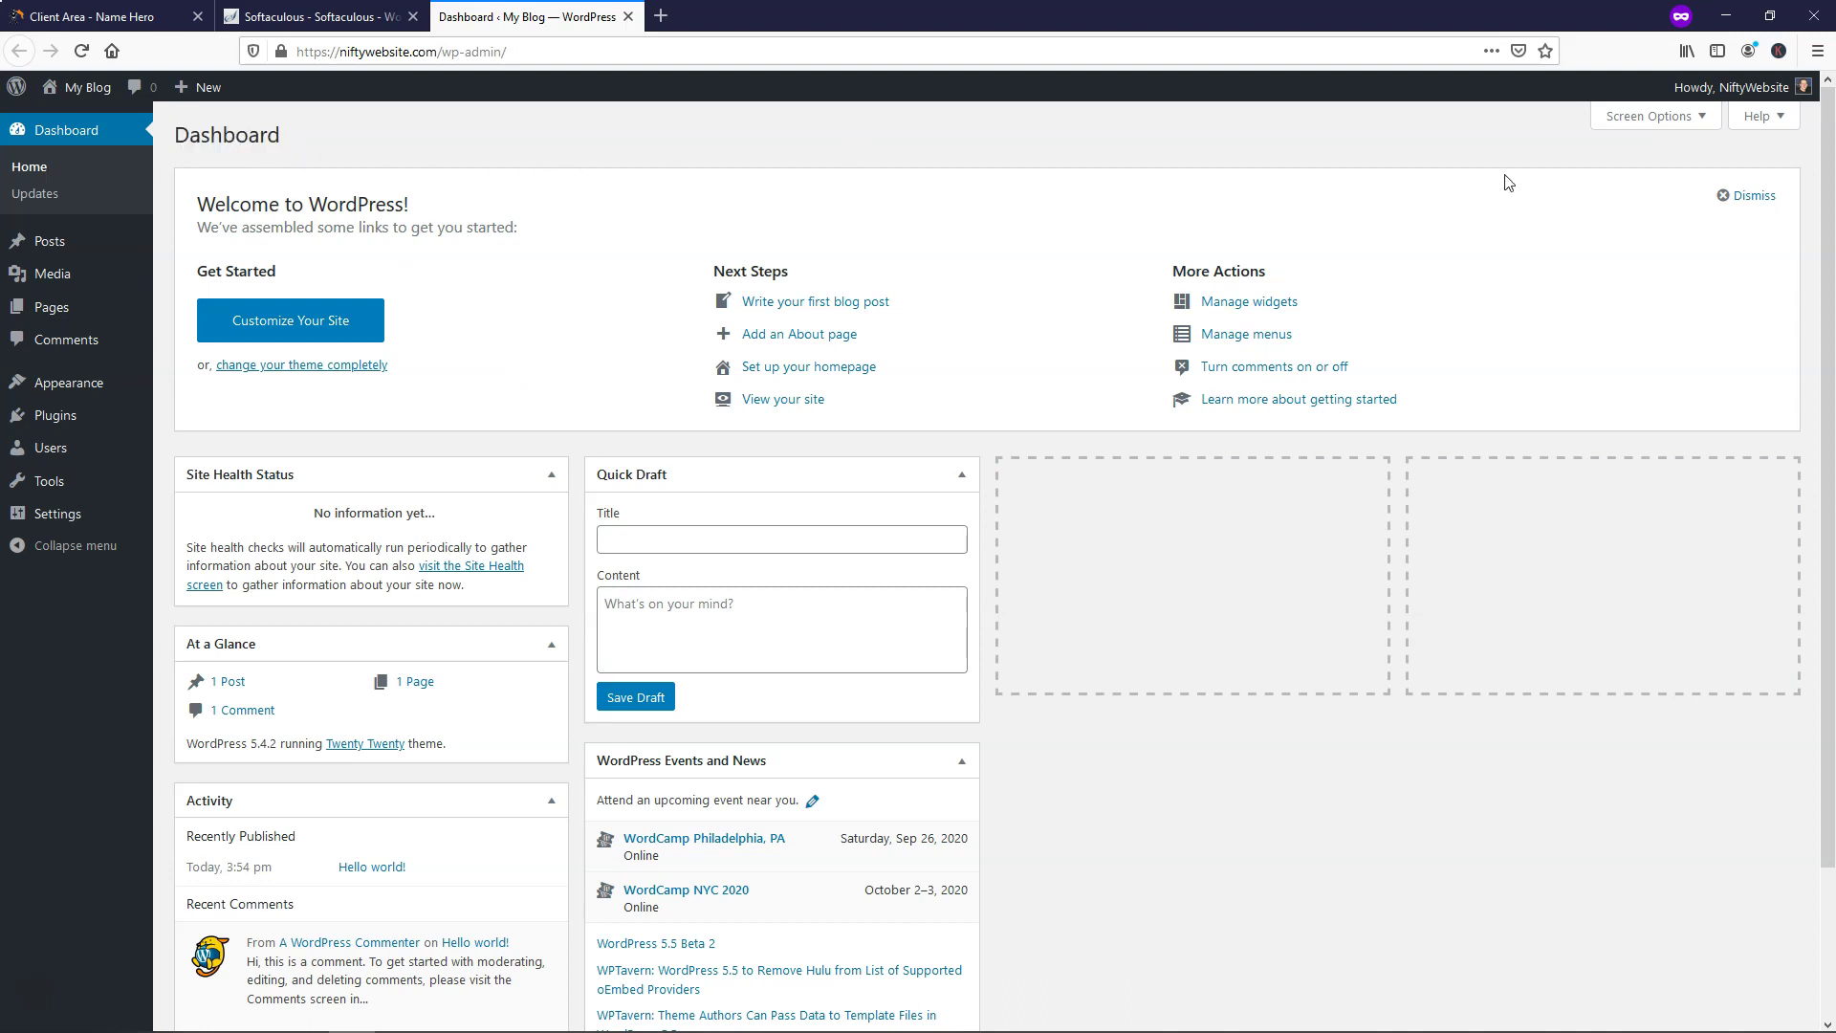
{"action": "mouse_move", "coordinate": [1743, 94]}
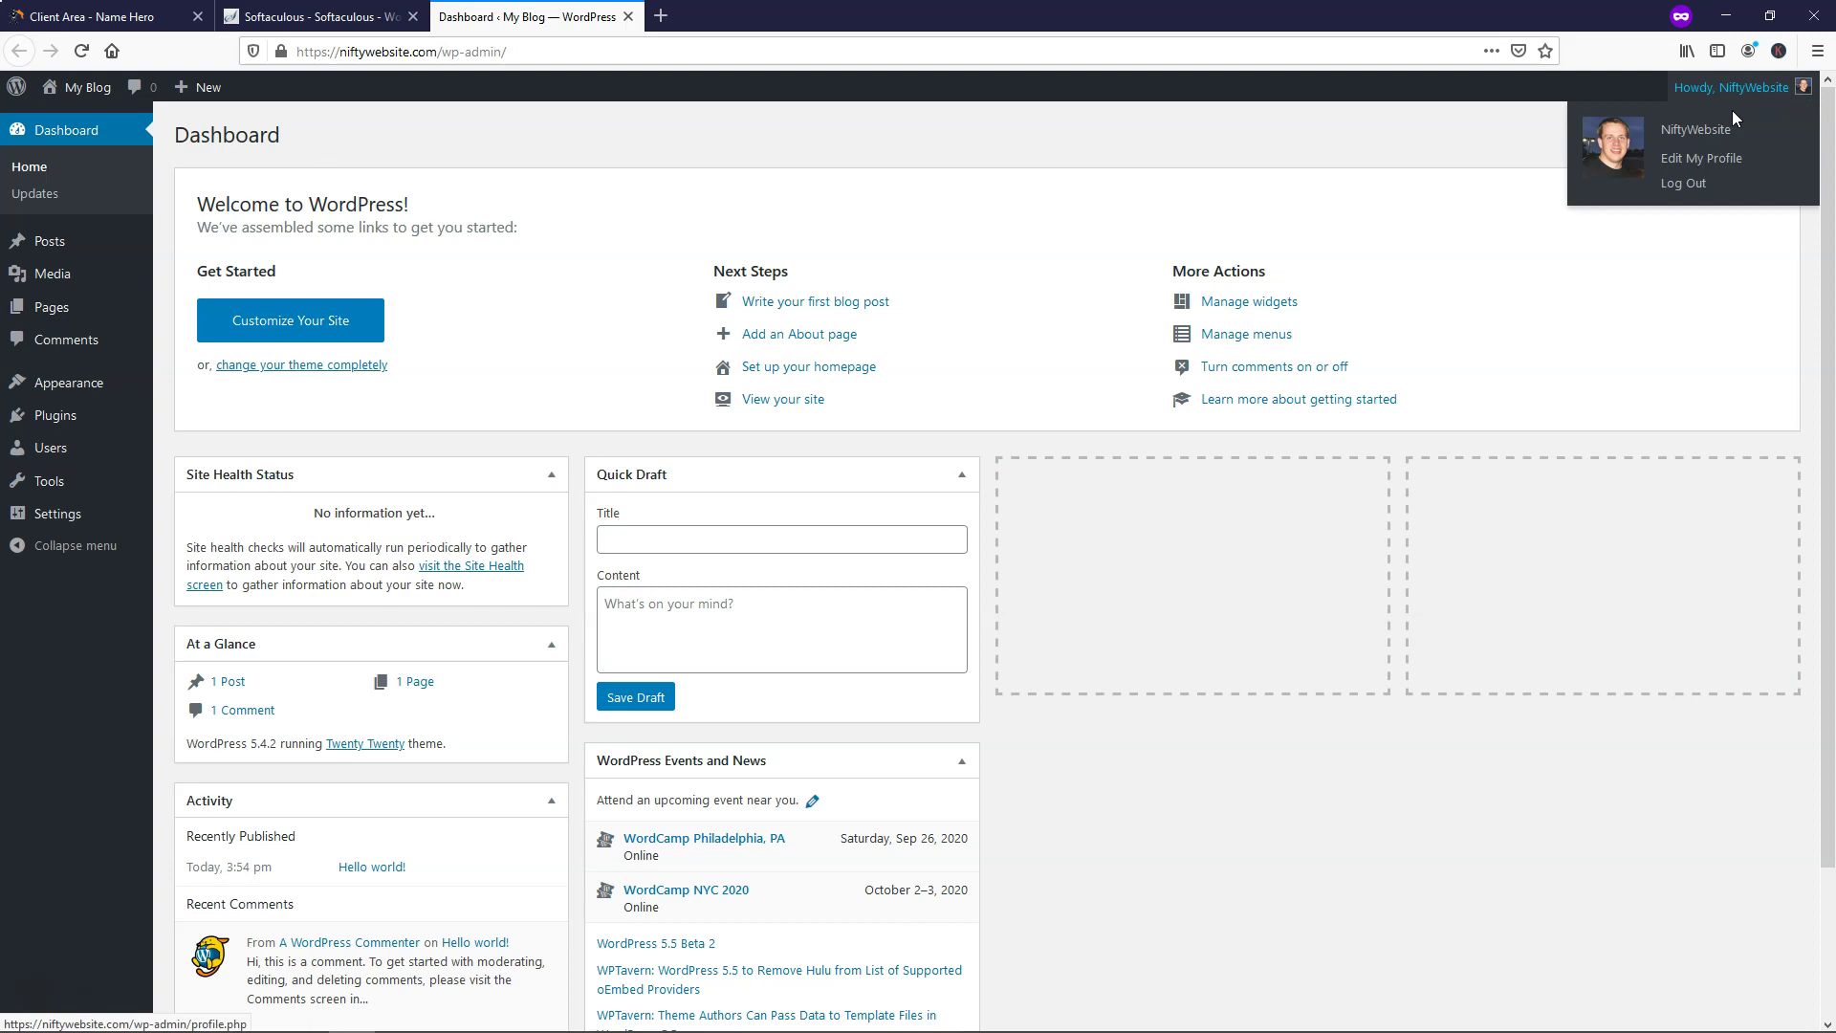
{"action": "left_click", "coordinate": [1690, 190]}
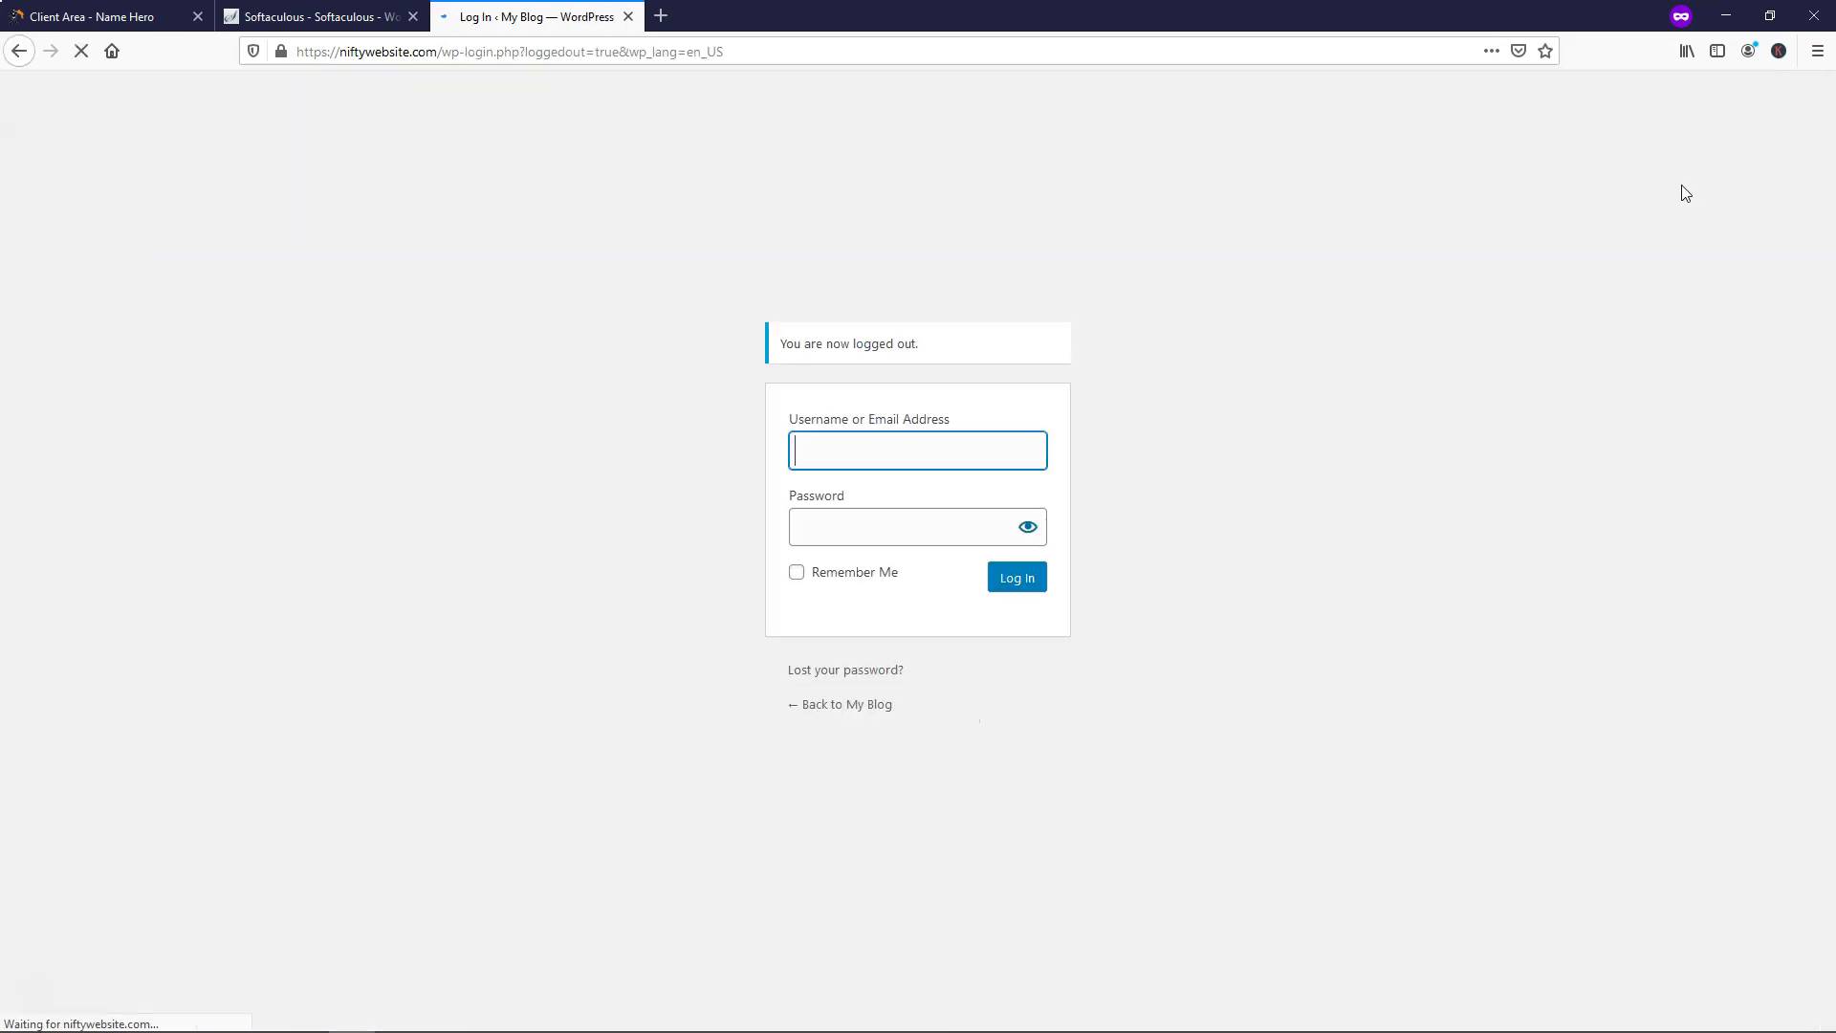
Go to niftywebsite.com/wp-admin and log in with the new admin username and password
{"action": "left_click_drag", "start_coordinate": [725, 53], "coordinate": [484, 56]}
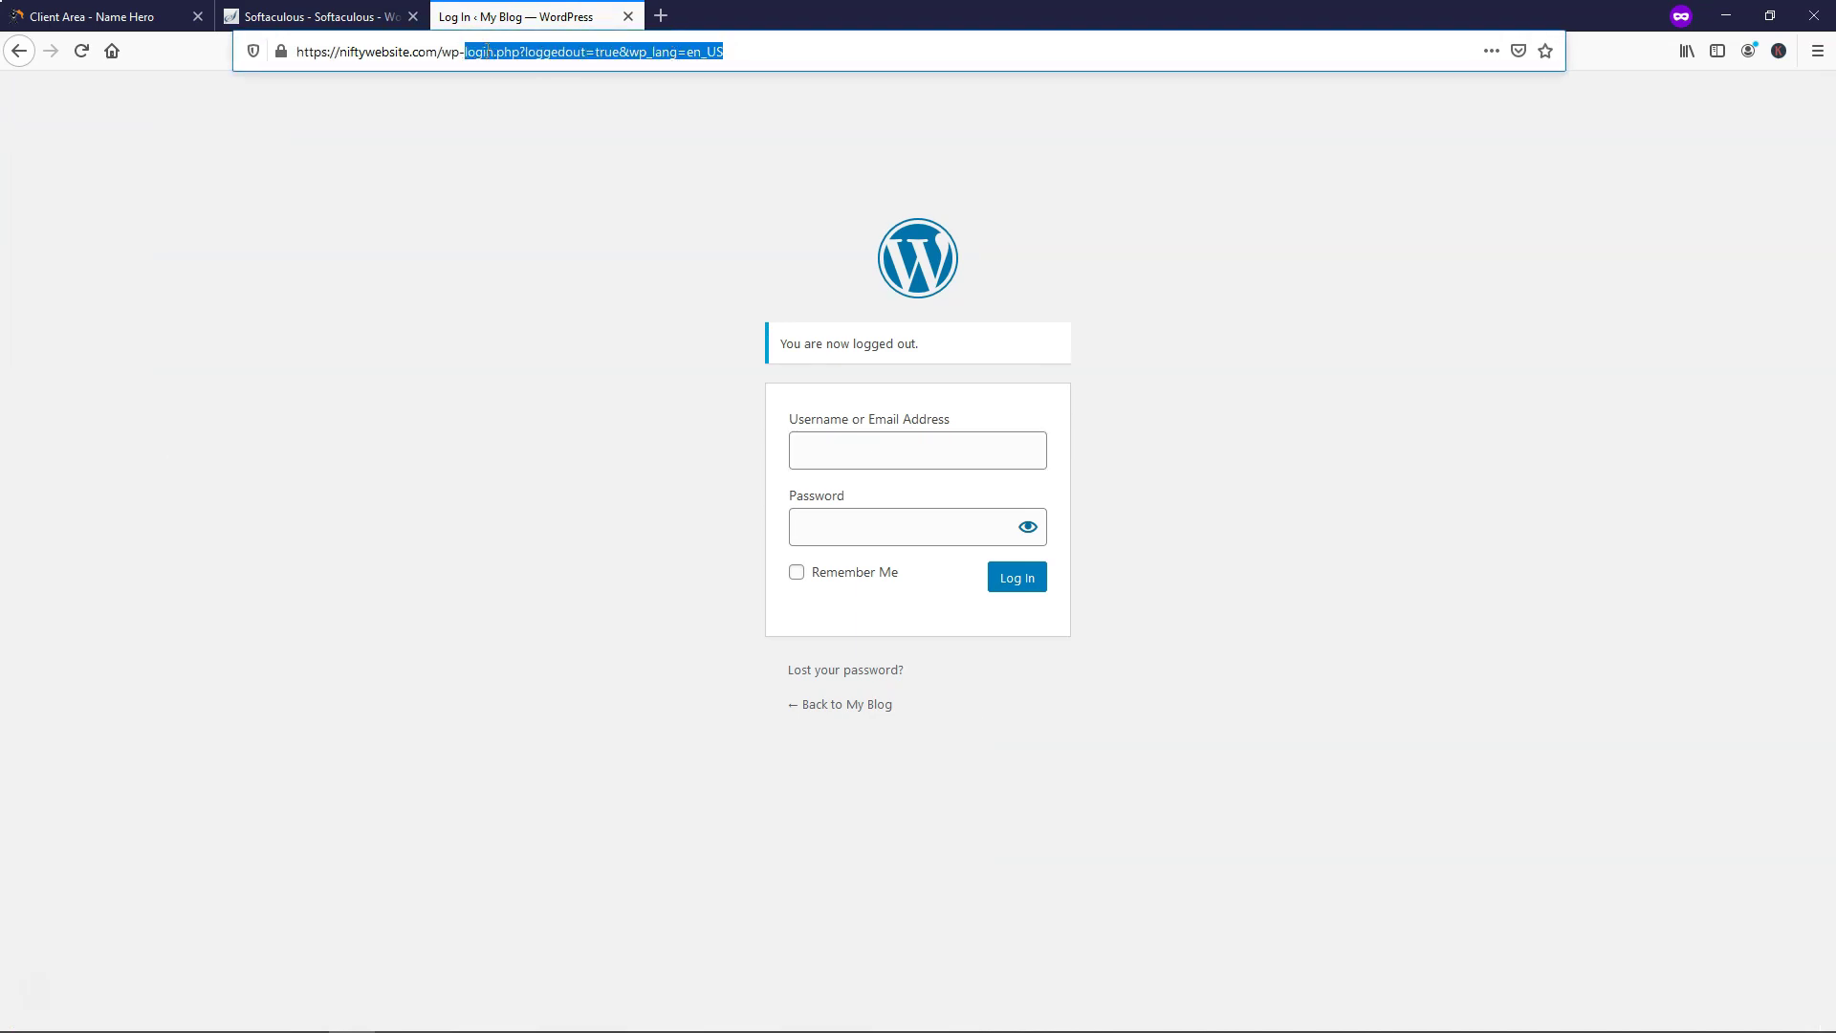
{"action": "type", "text": "admin"}
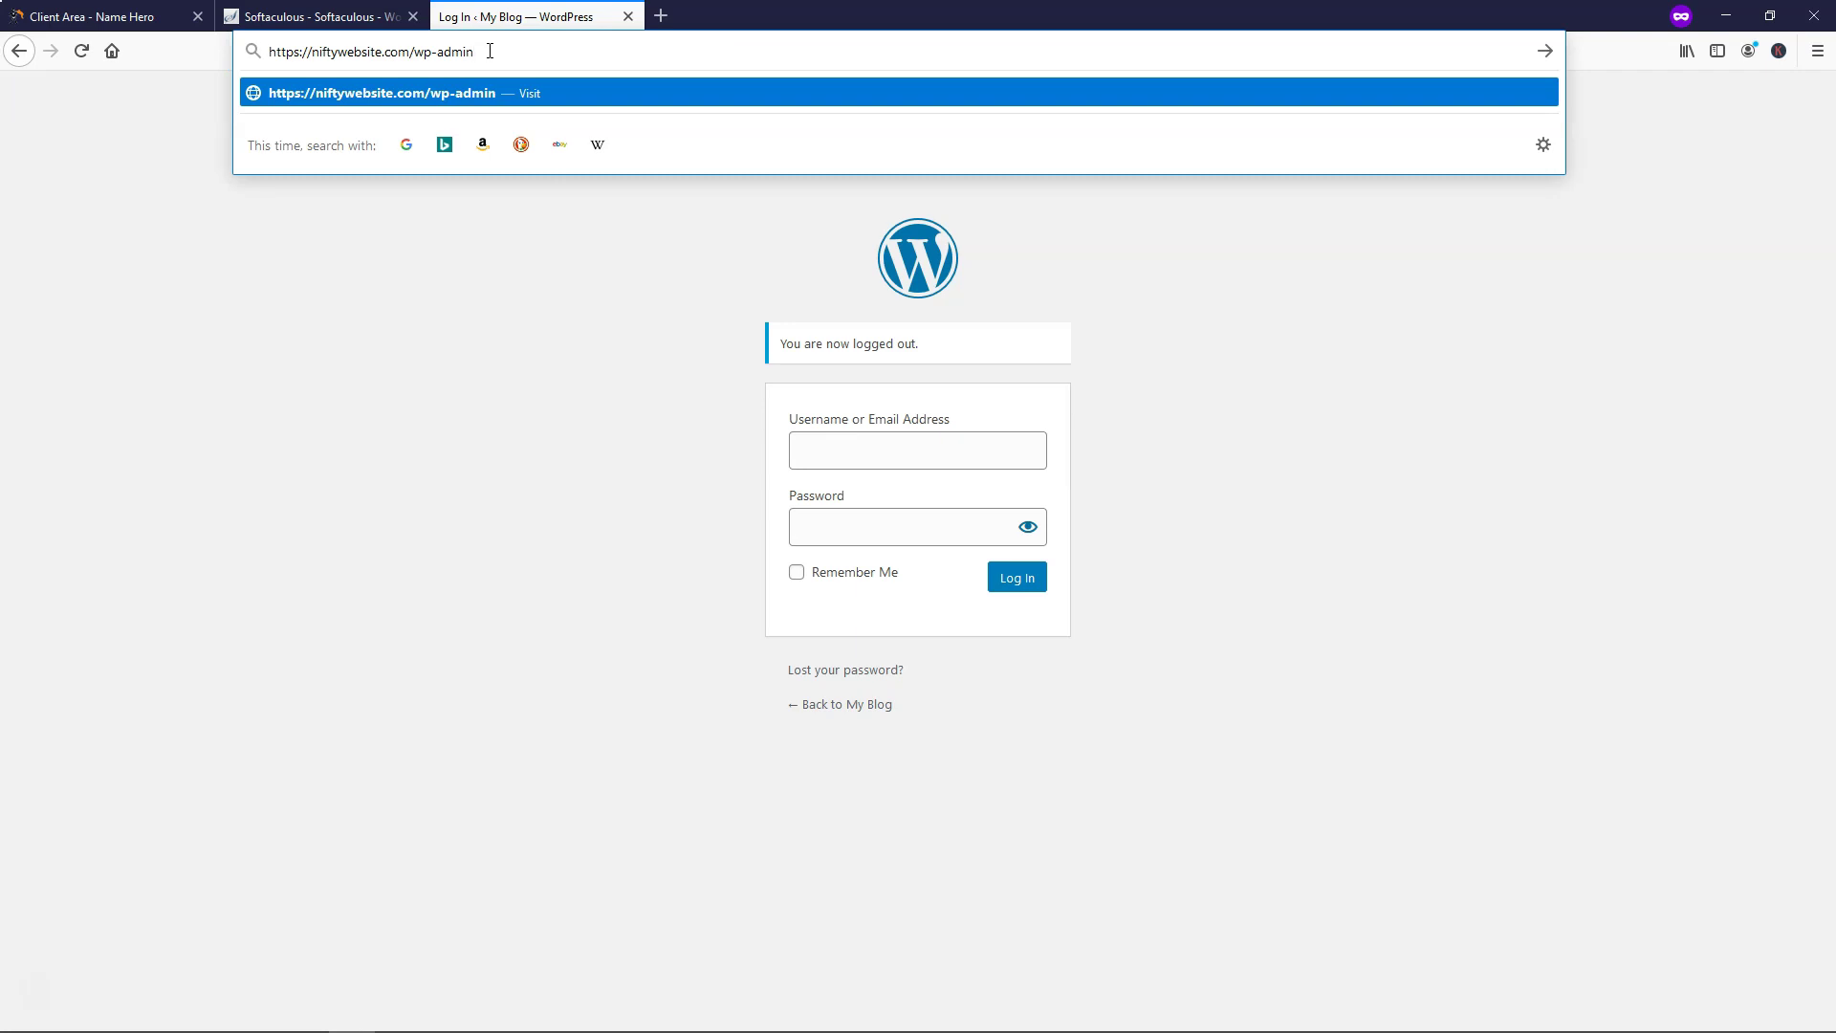
{"action": "key", "text": "Return"}
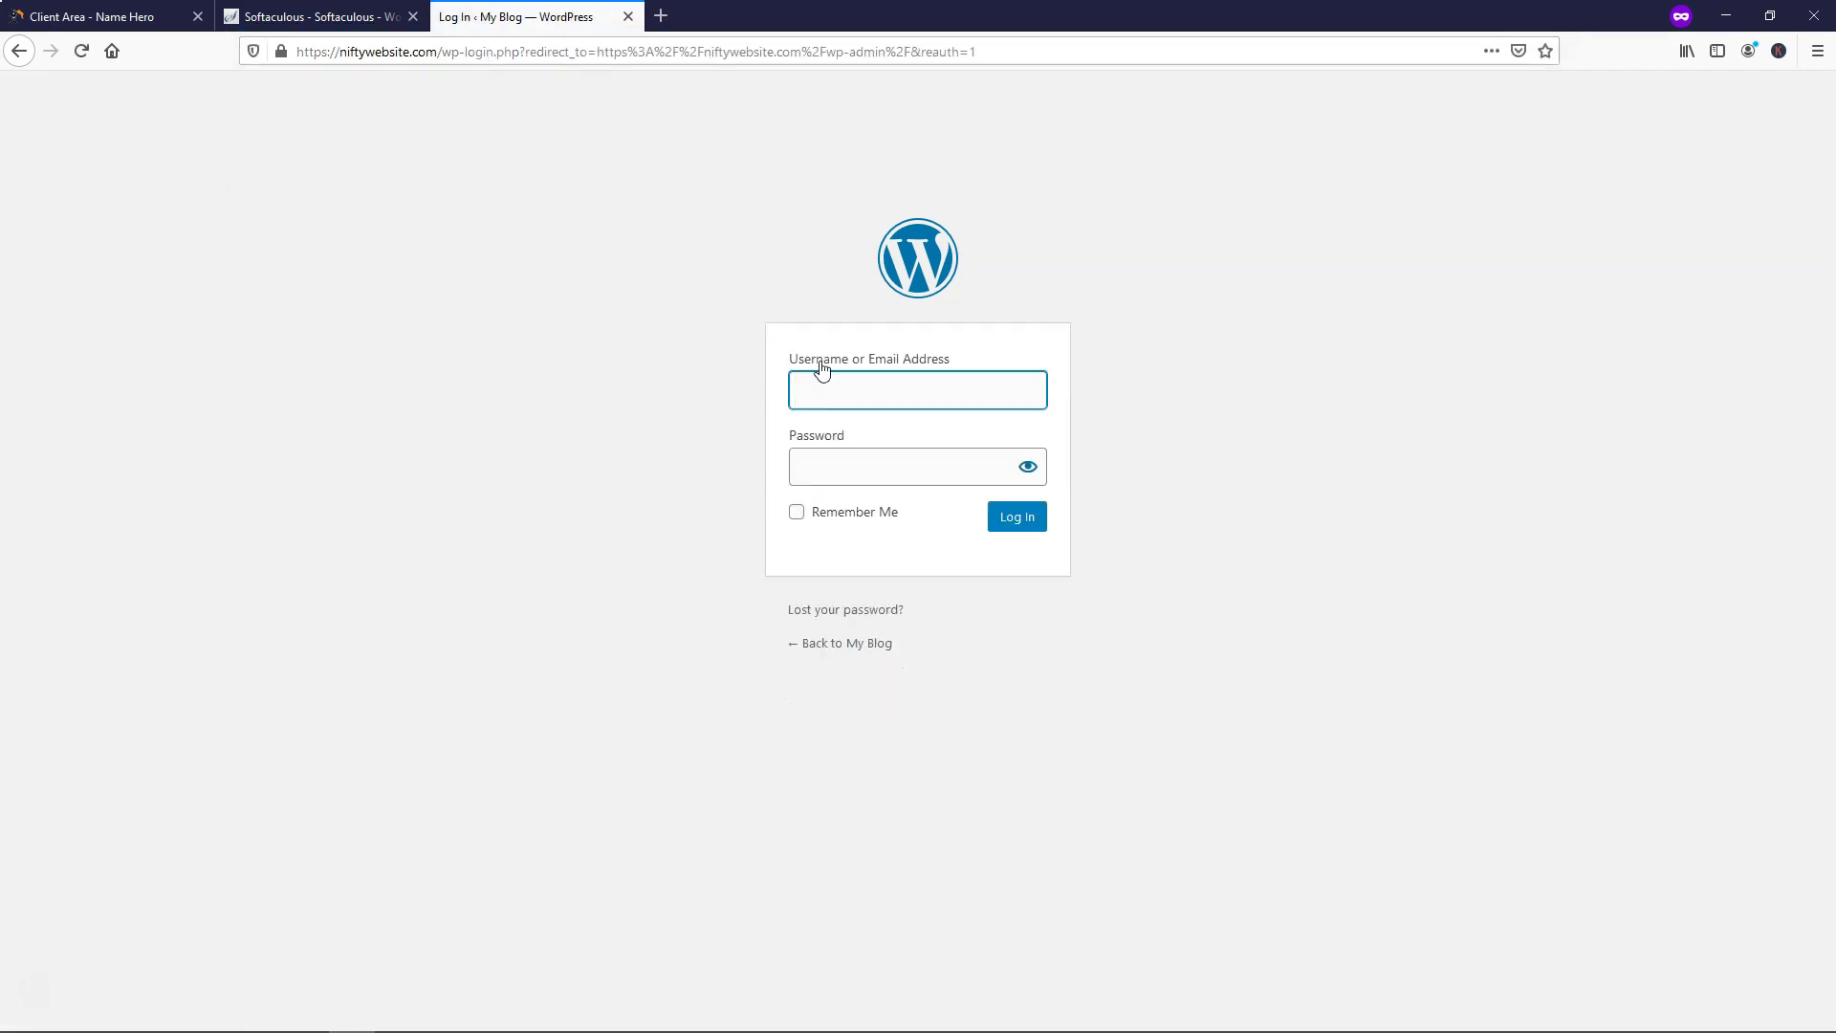
{"action": "type", "text": "NiftyWebsite"}
{"action": "left_click", "coordinate": [861, 458]}
{"action": "type", "text": "••"}
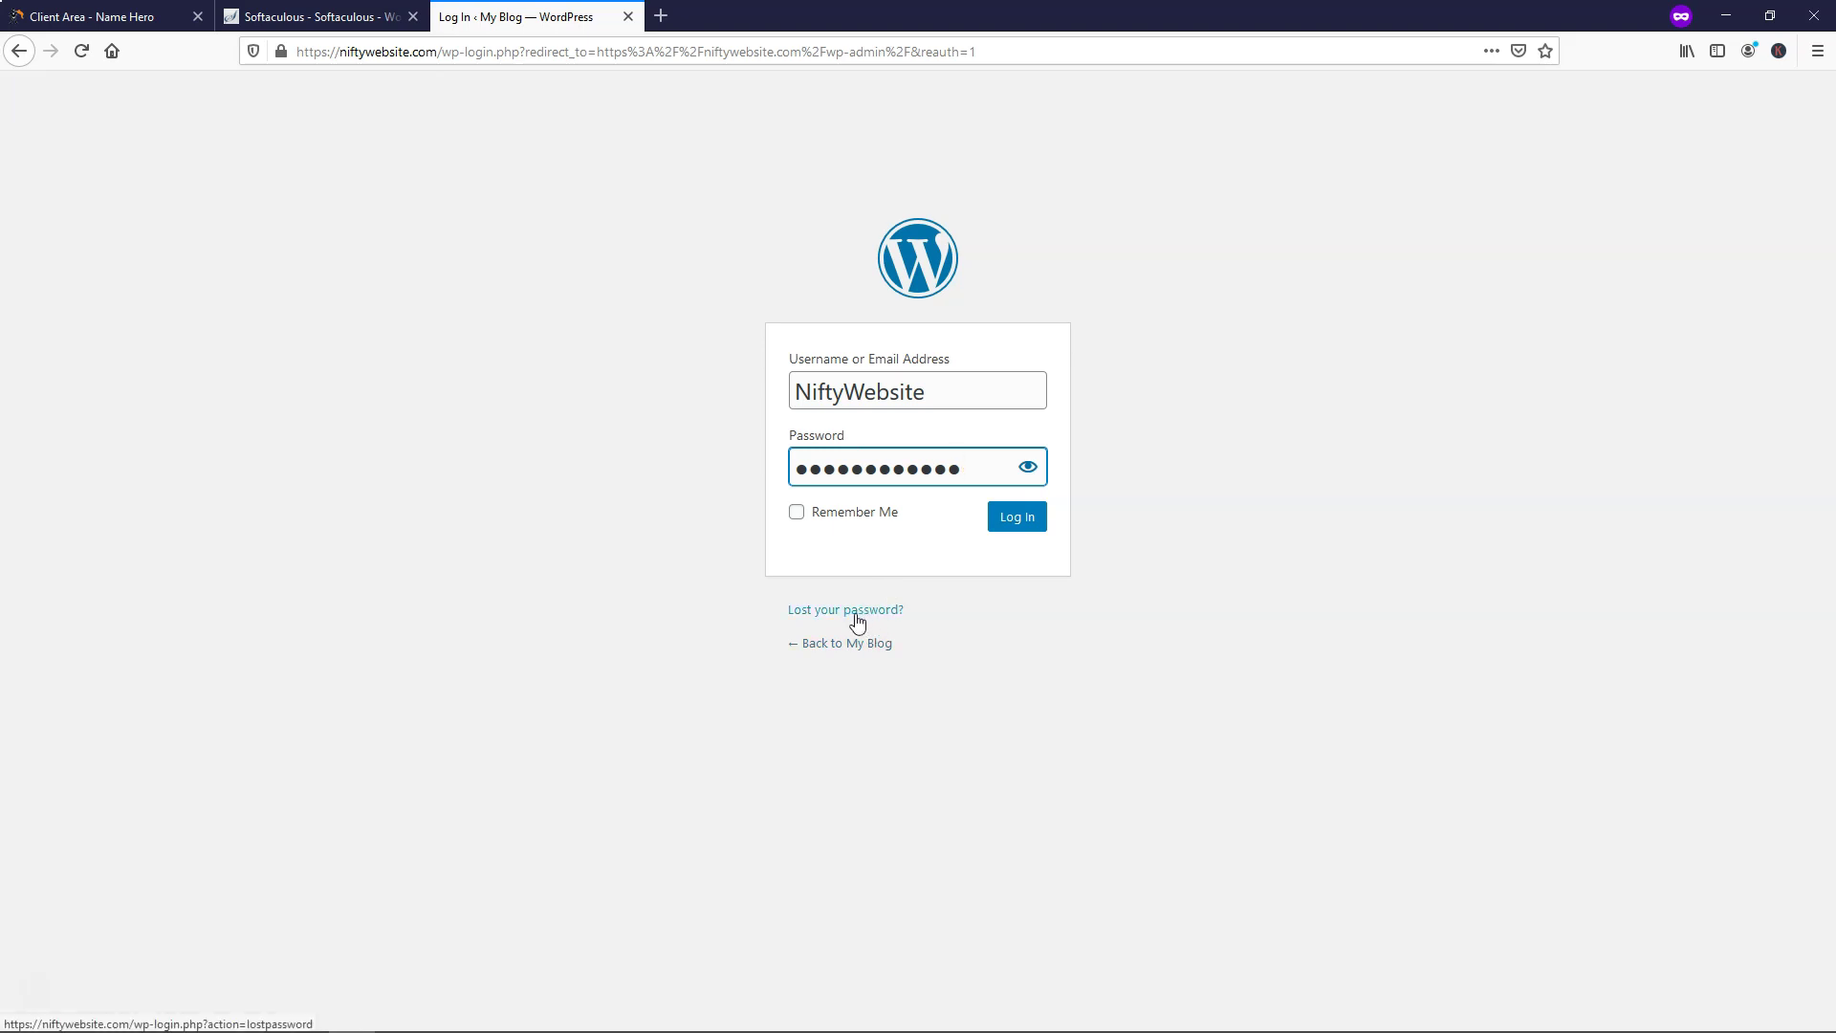
{"action": "left_click", "coordinate": [1016, 534]}
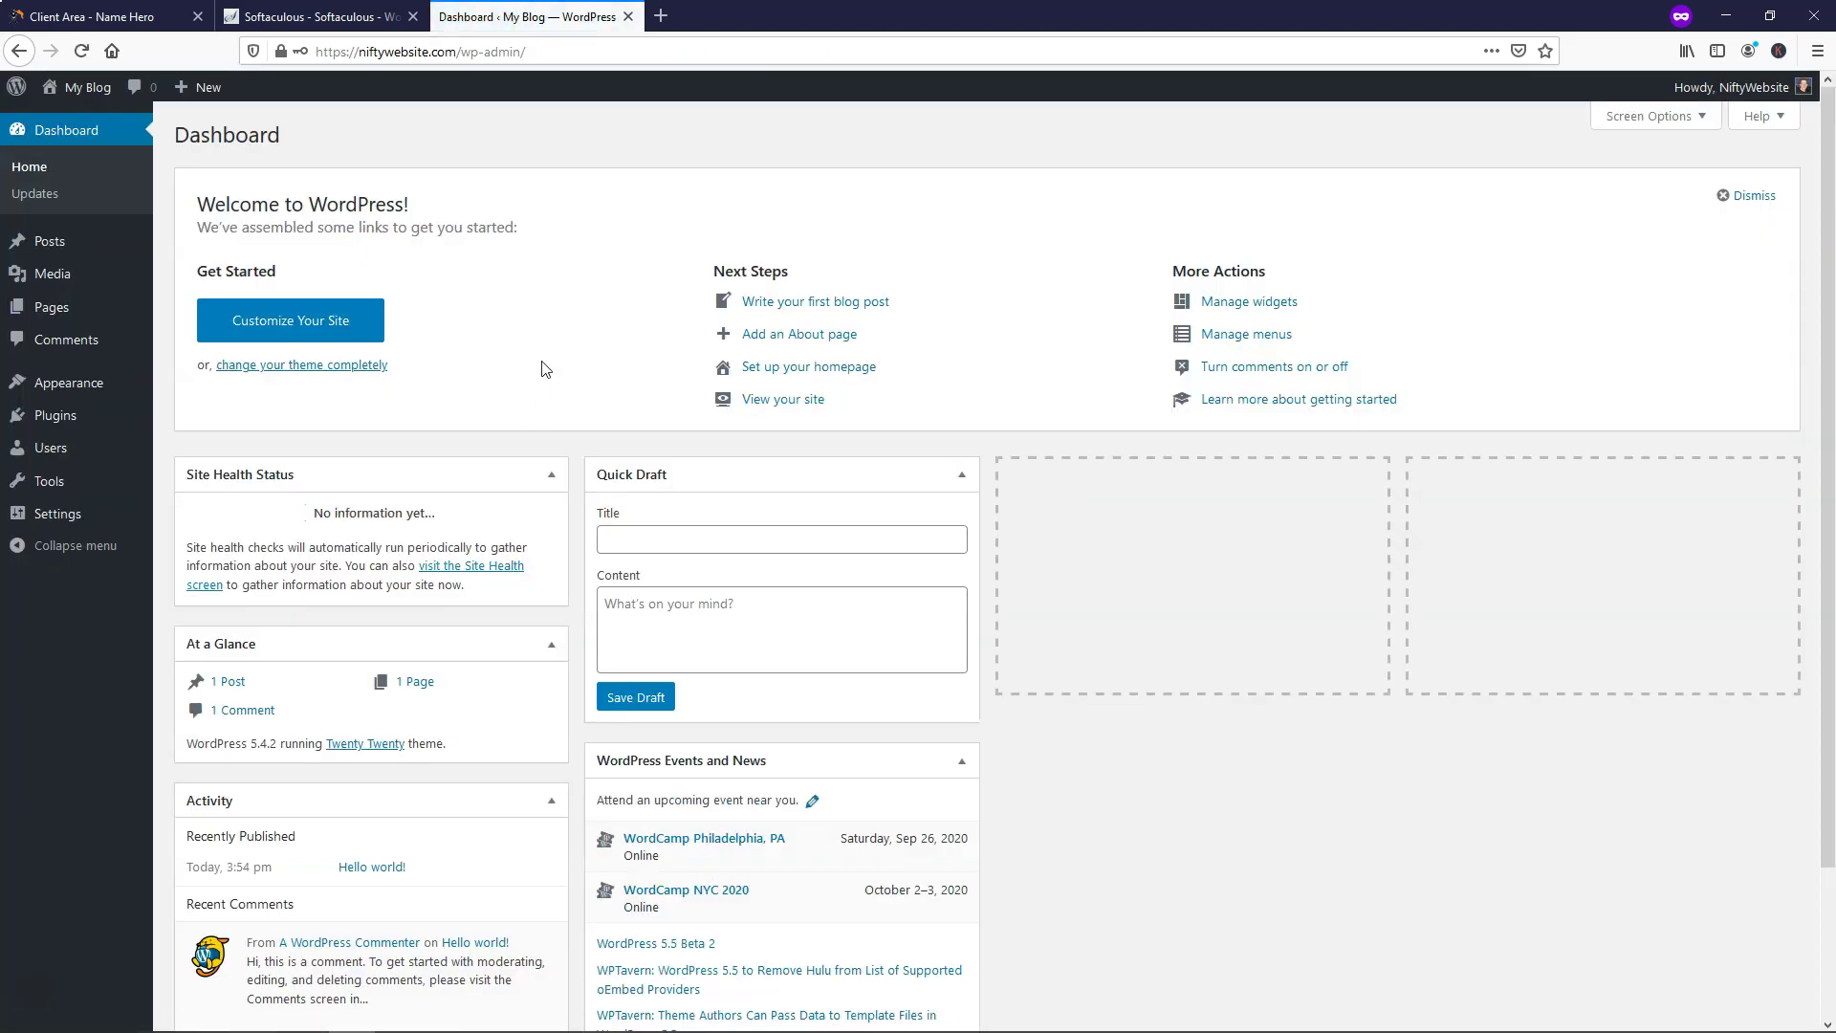
Close the Softaculous and client area browser tabs, leaving only the Dashboard tab
{"action": "left_click", "coordinate": [352, 21]}
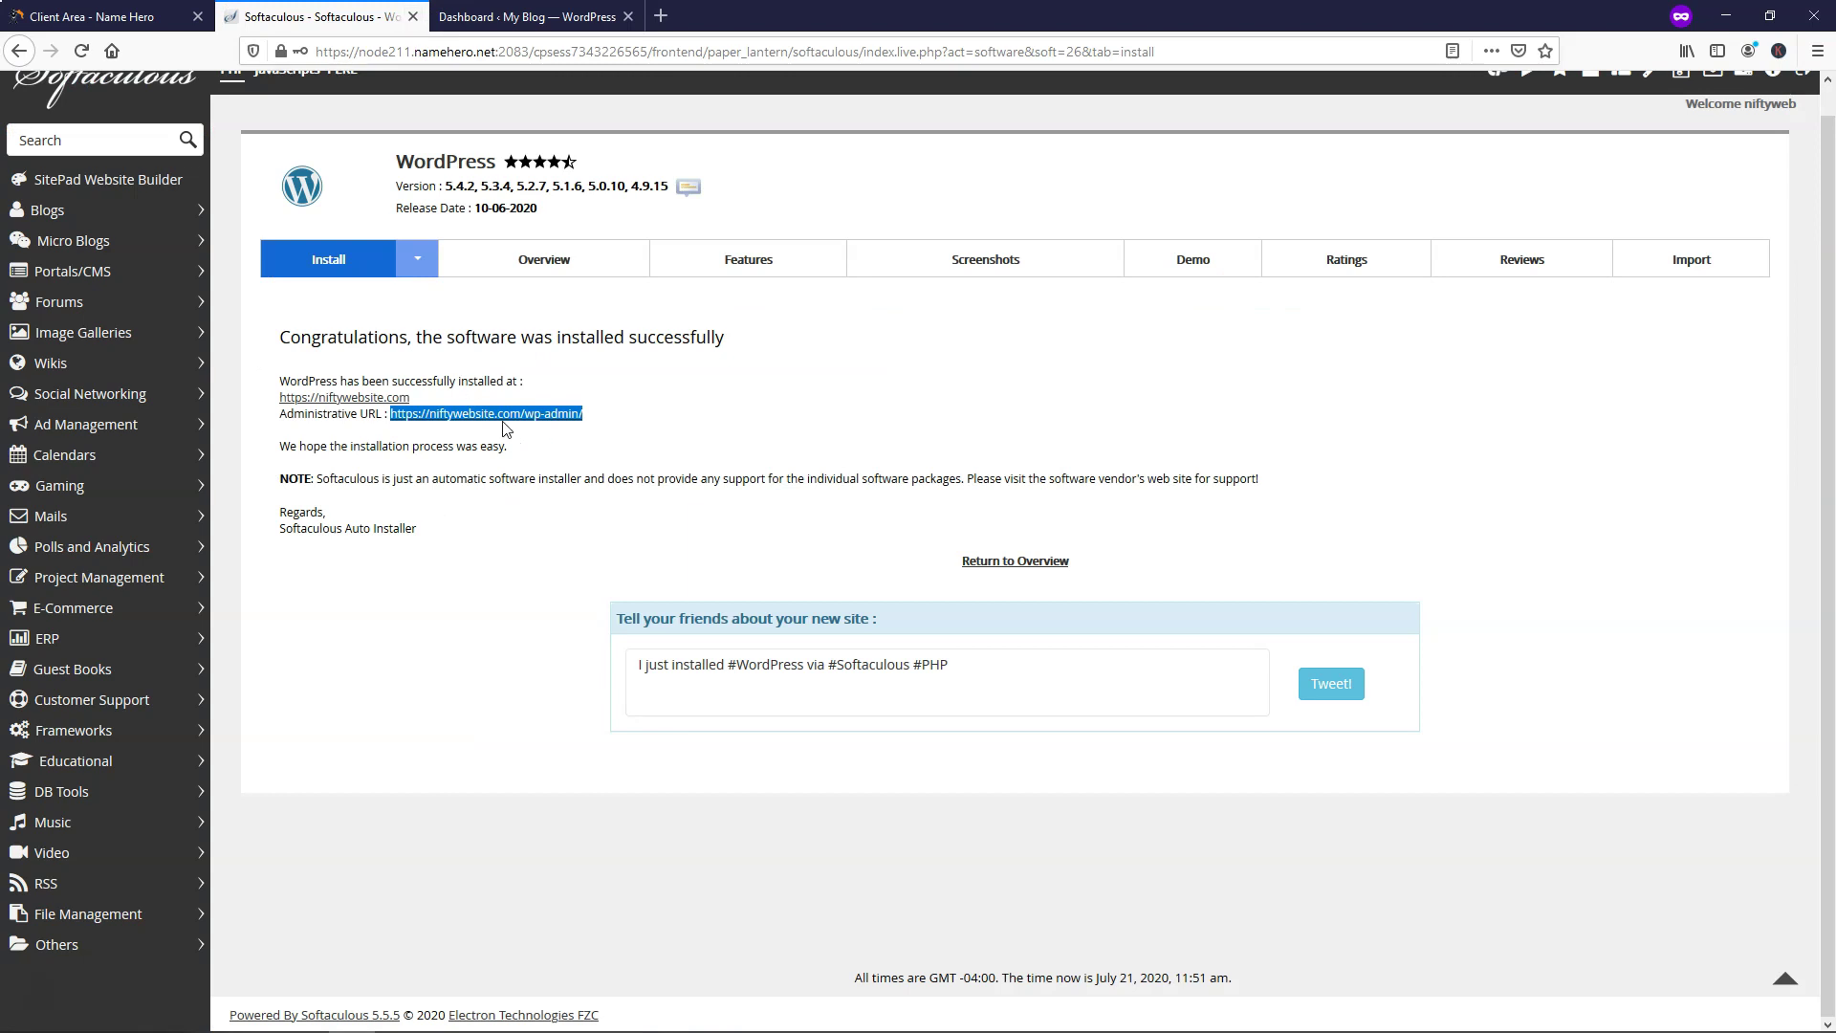
{"action": "left_click", "coordinate": [413, 16]}
{"action": "left_click", "coordinate": [189, 18]}
{"action": "left_click", "coordinate": [195, 17]}
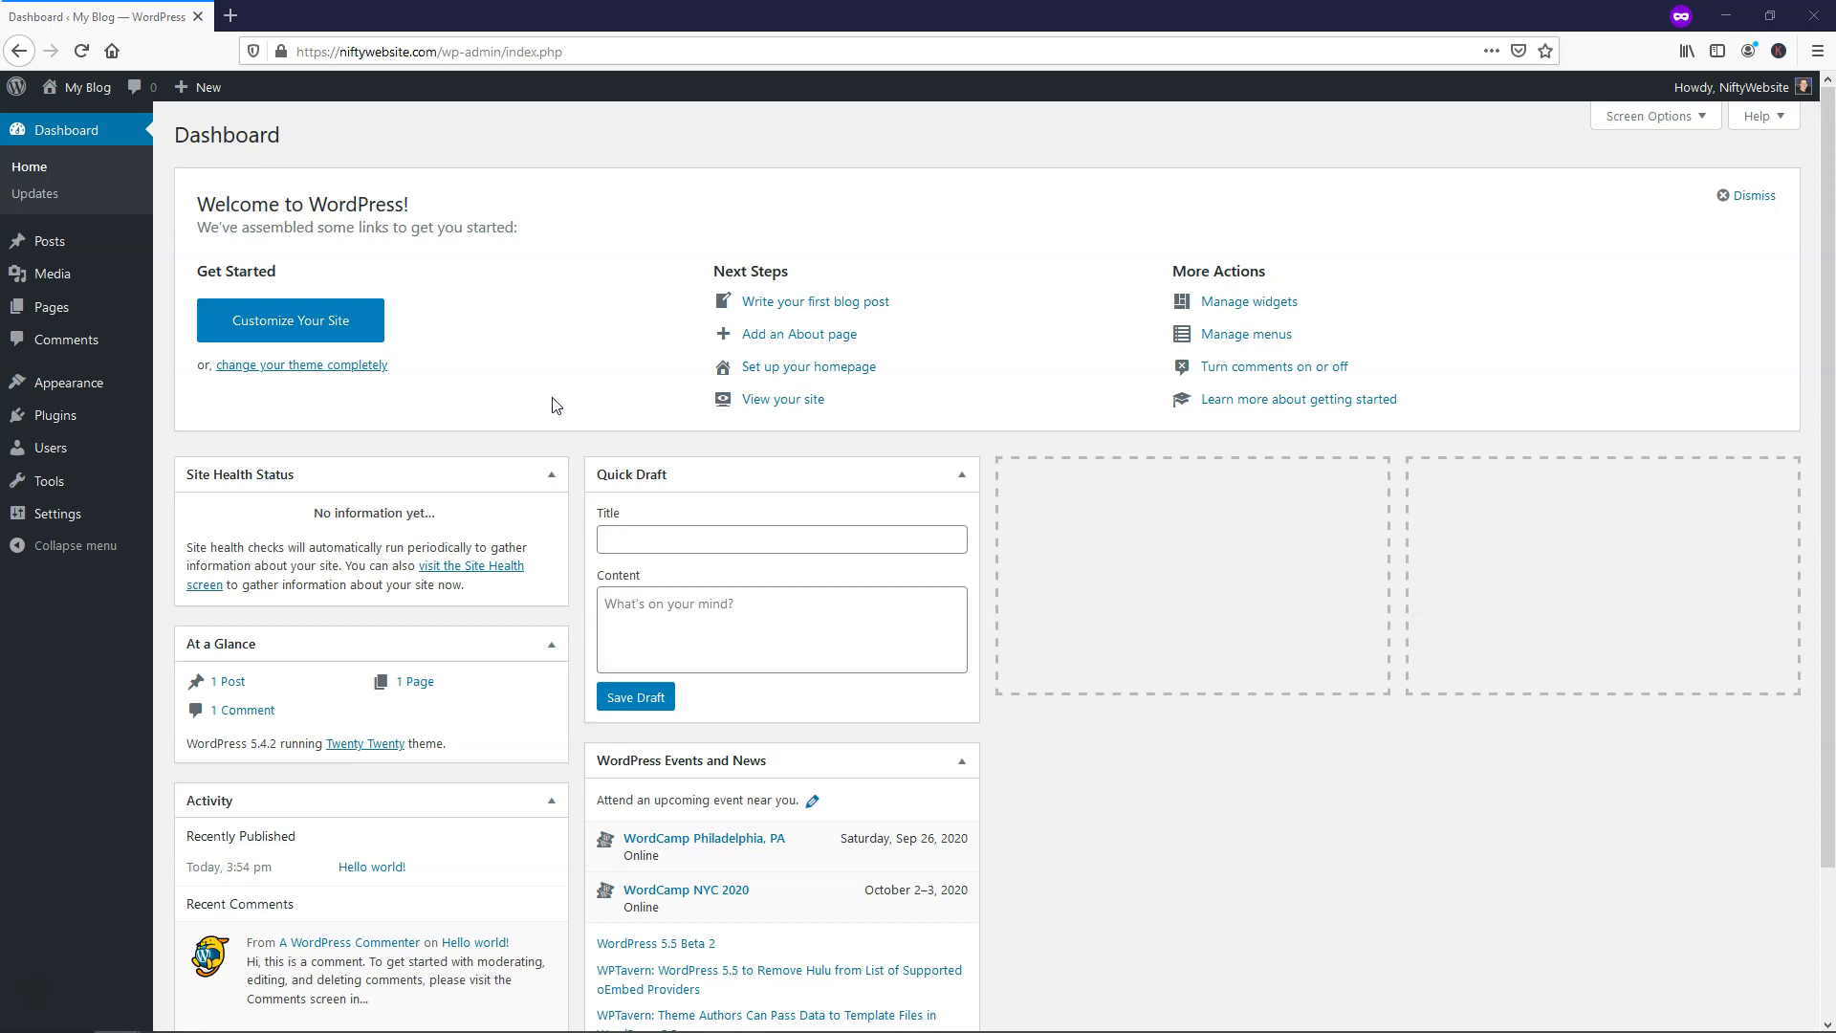
Open Comments, then view the live site's front page in a new tab via Visit Site
{"action": "left_click", "coordinate": [77, 343]}
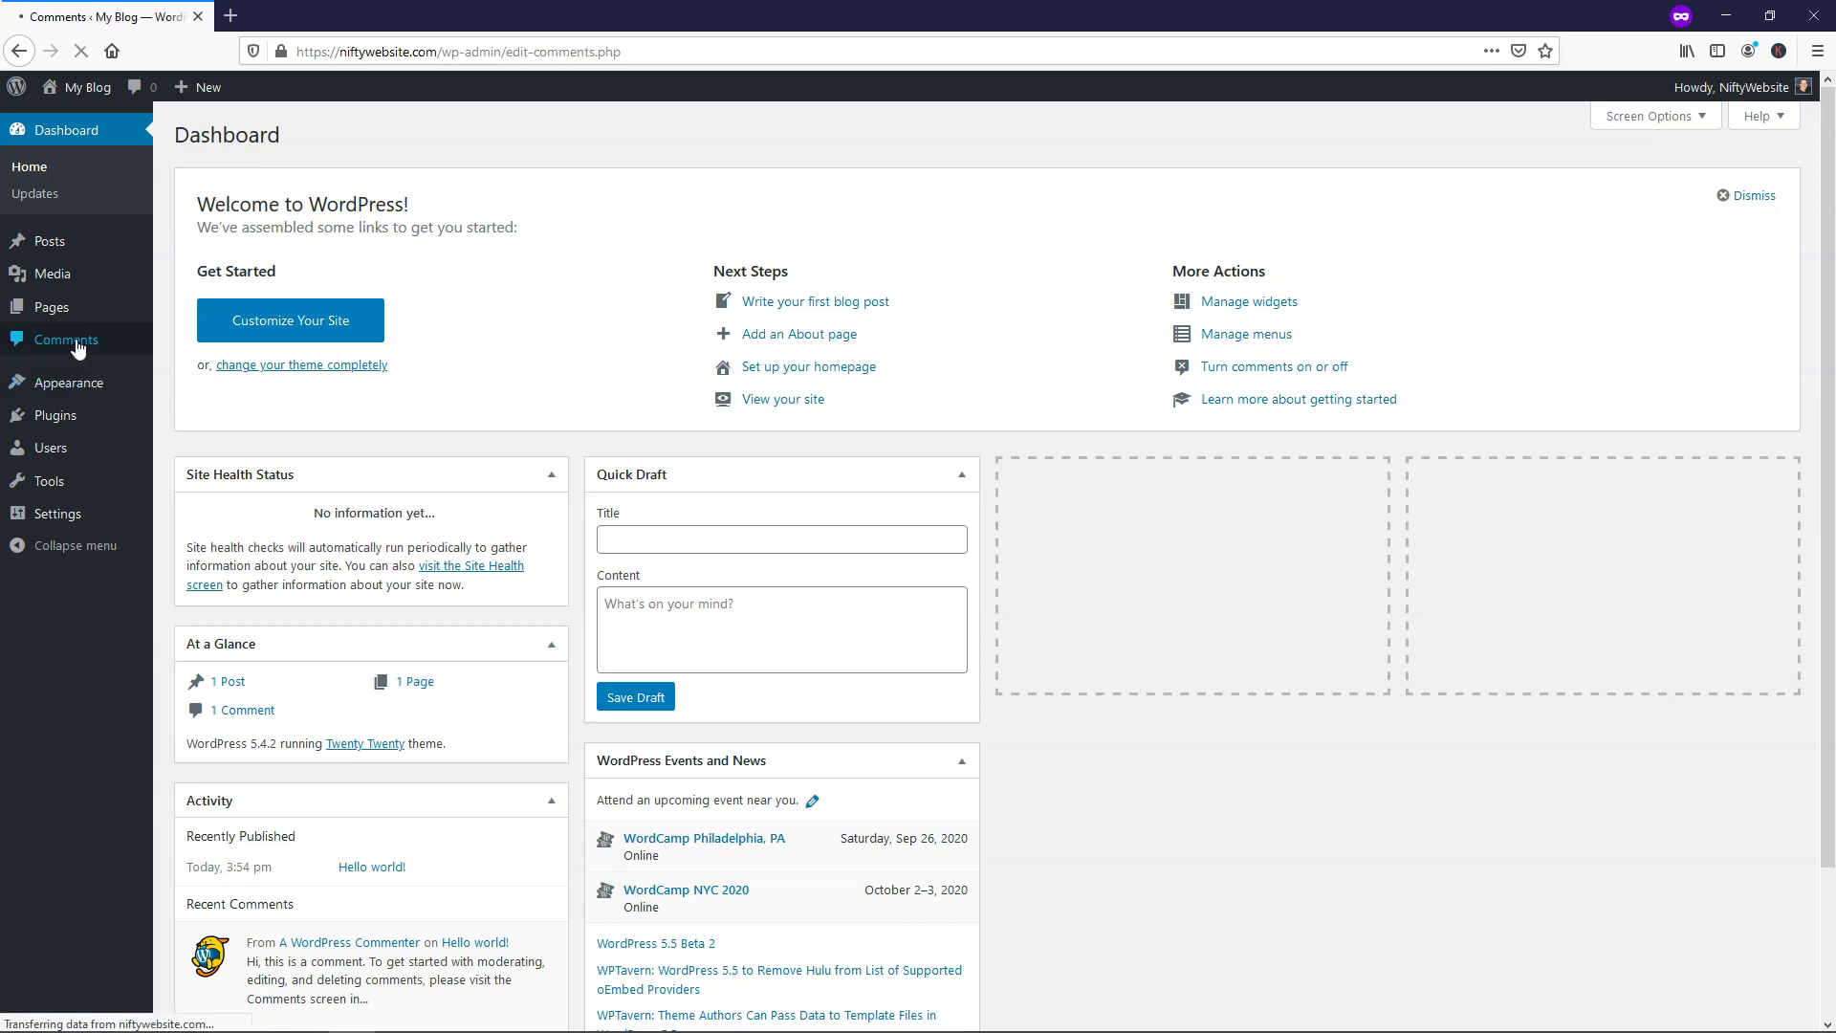
{"action": "mouse_move", "coordinate": [330, 304]}
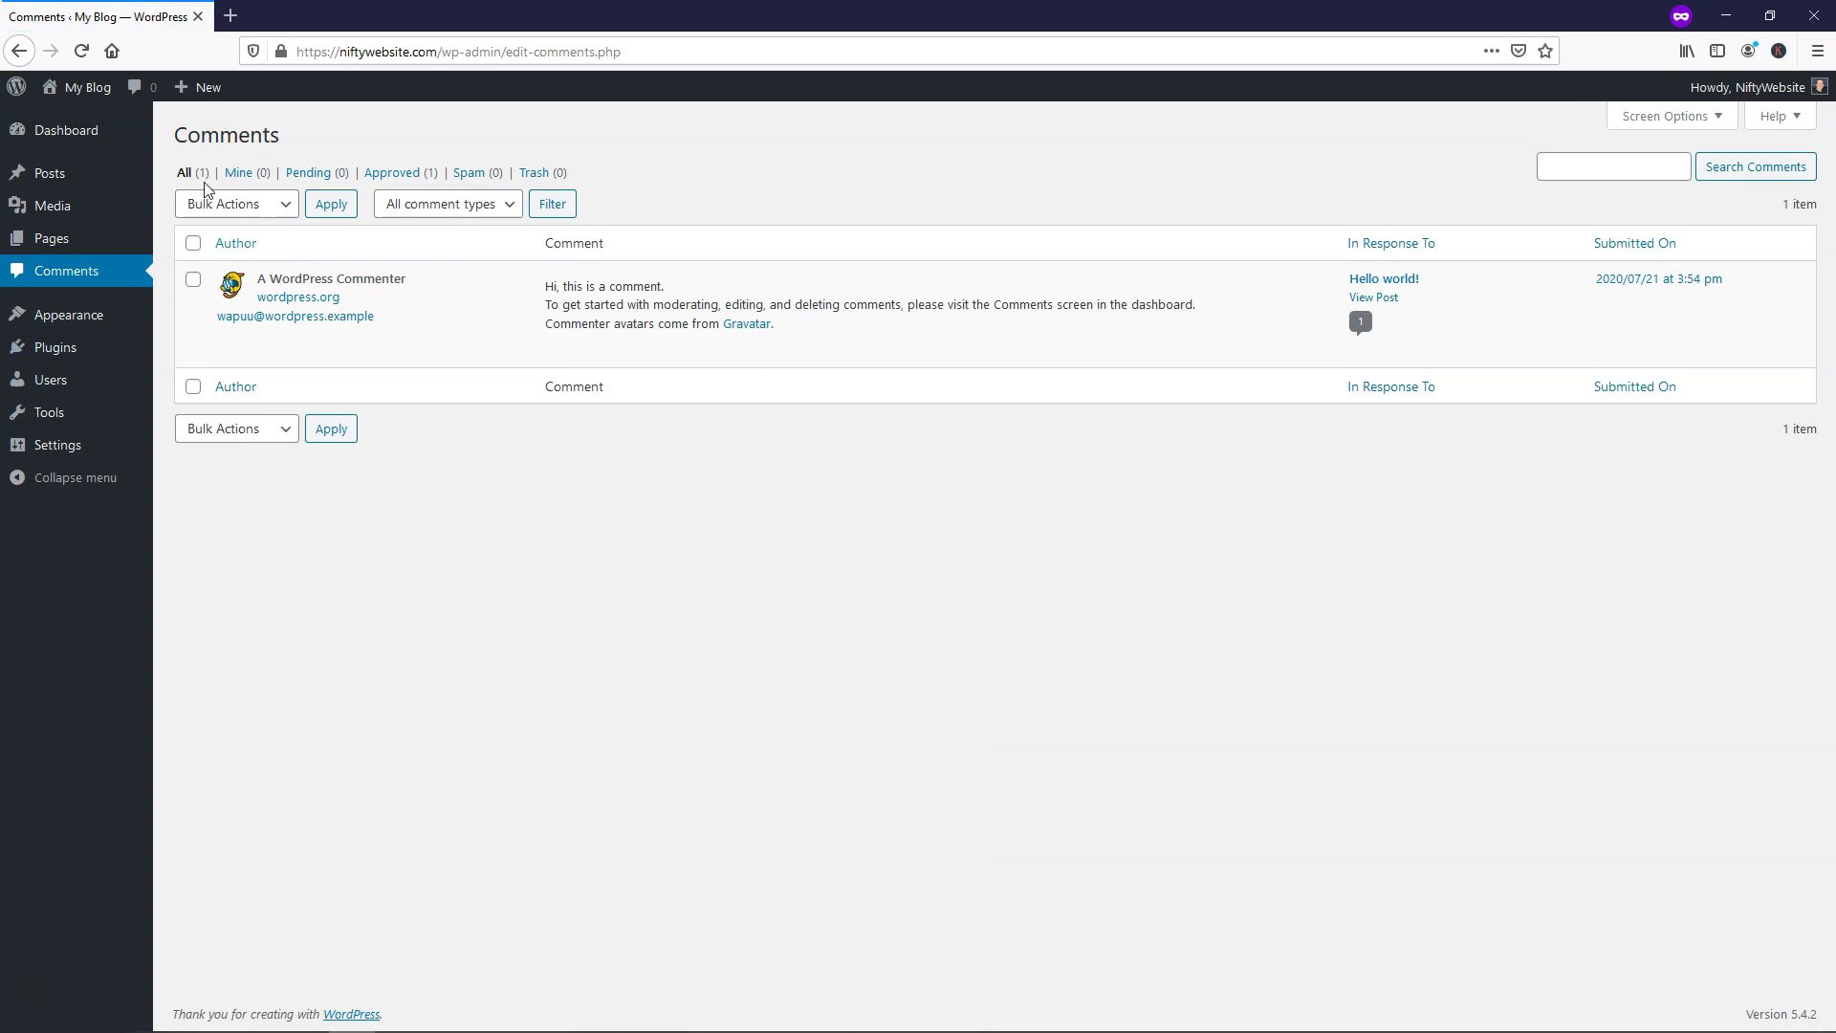
{"action": "mouse_move", "coordinate": [78, 91]}
{"action": "right_click", "coordinate": [73, 124]}
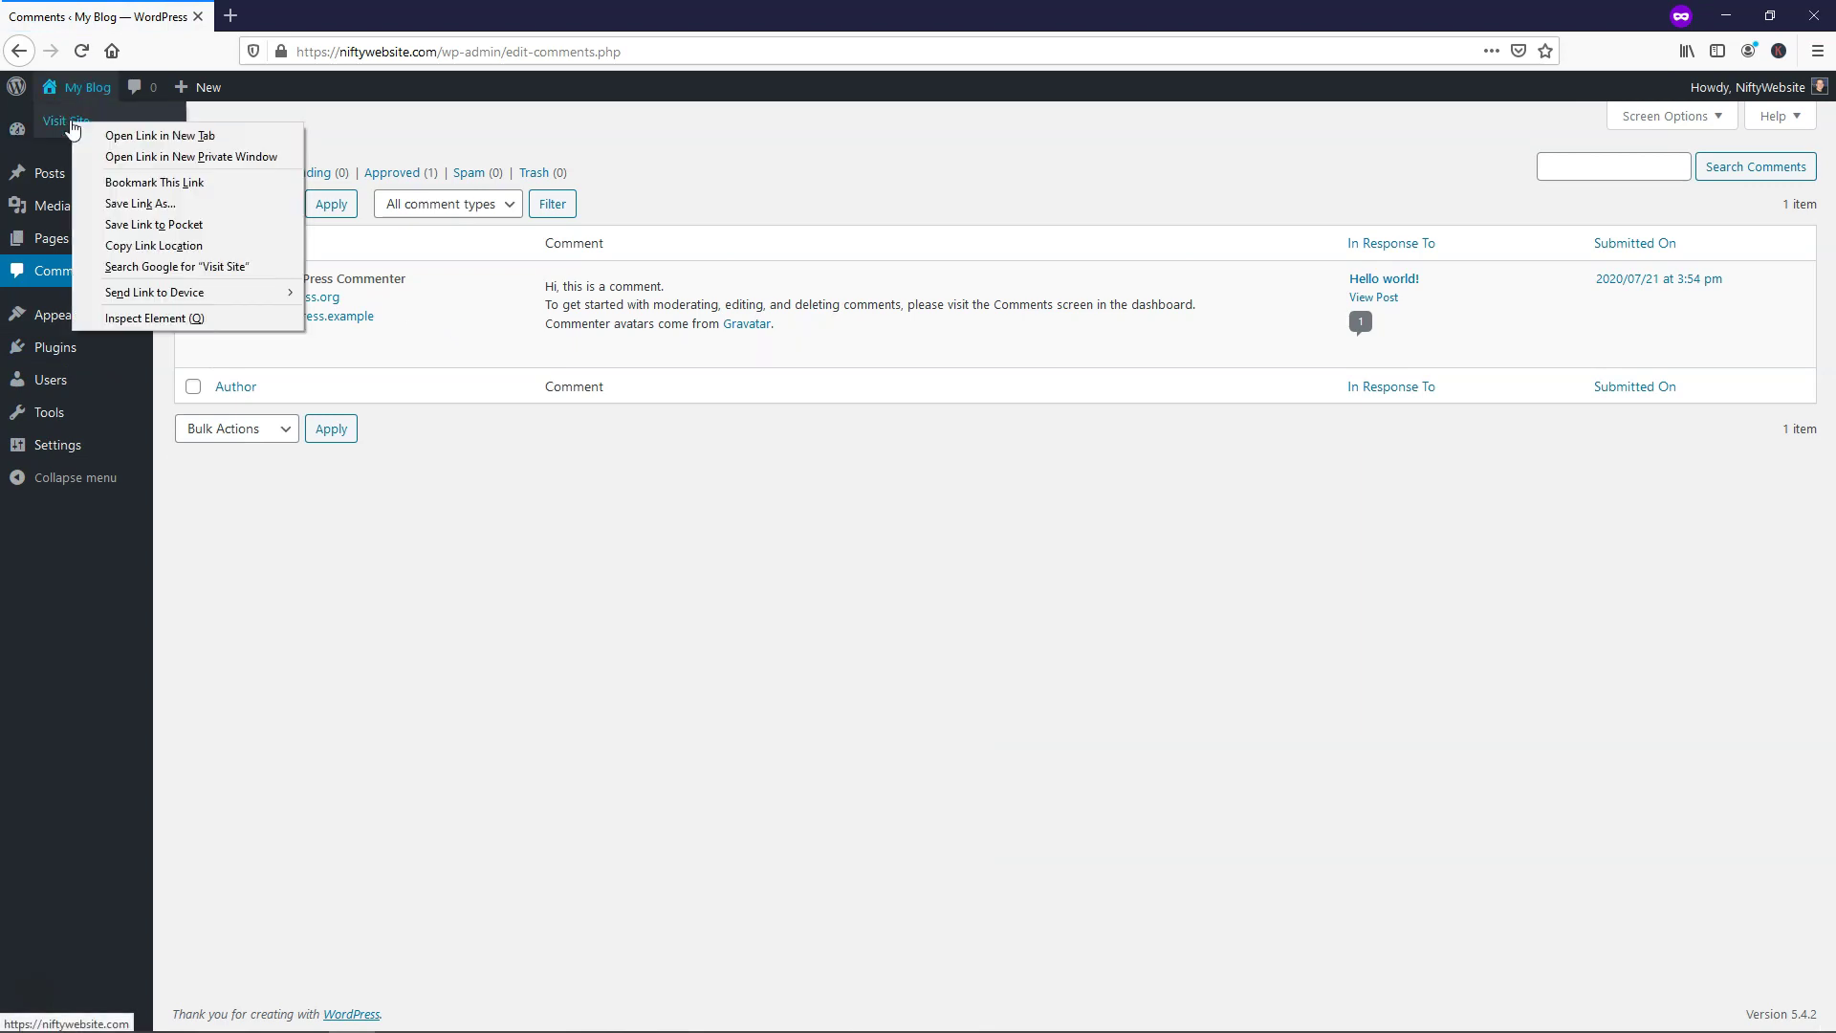
{"action": "left_click", "coordinate": [108, 140]}
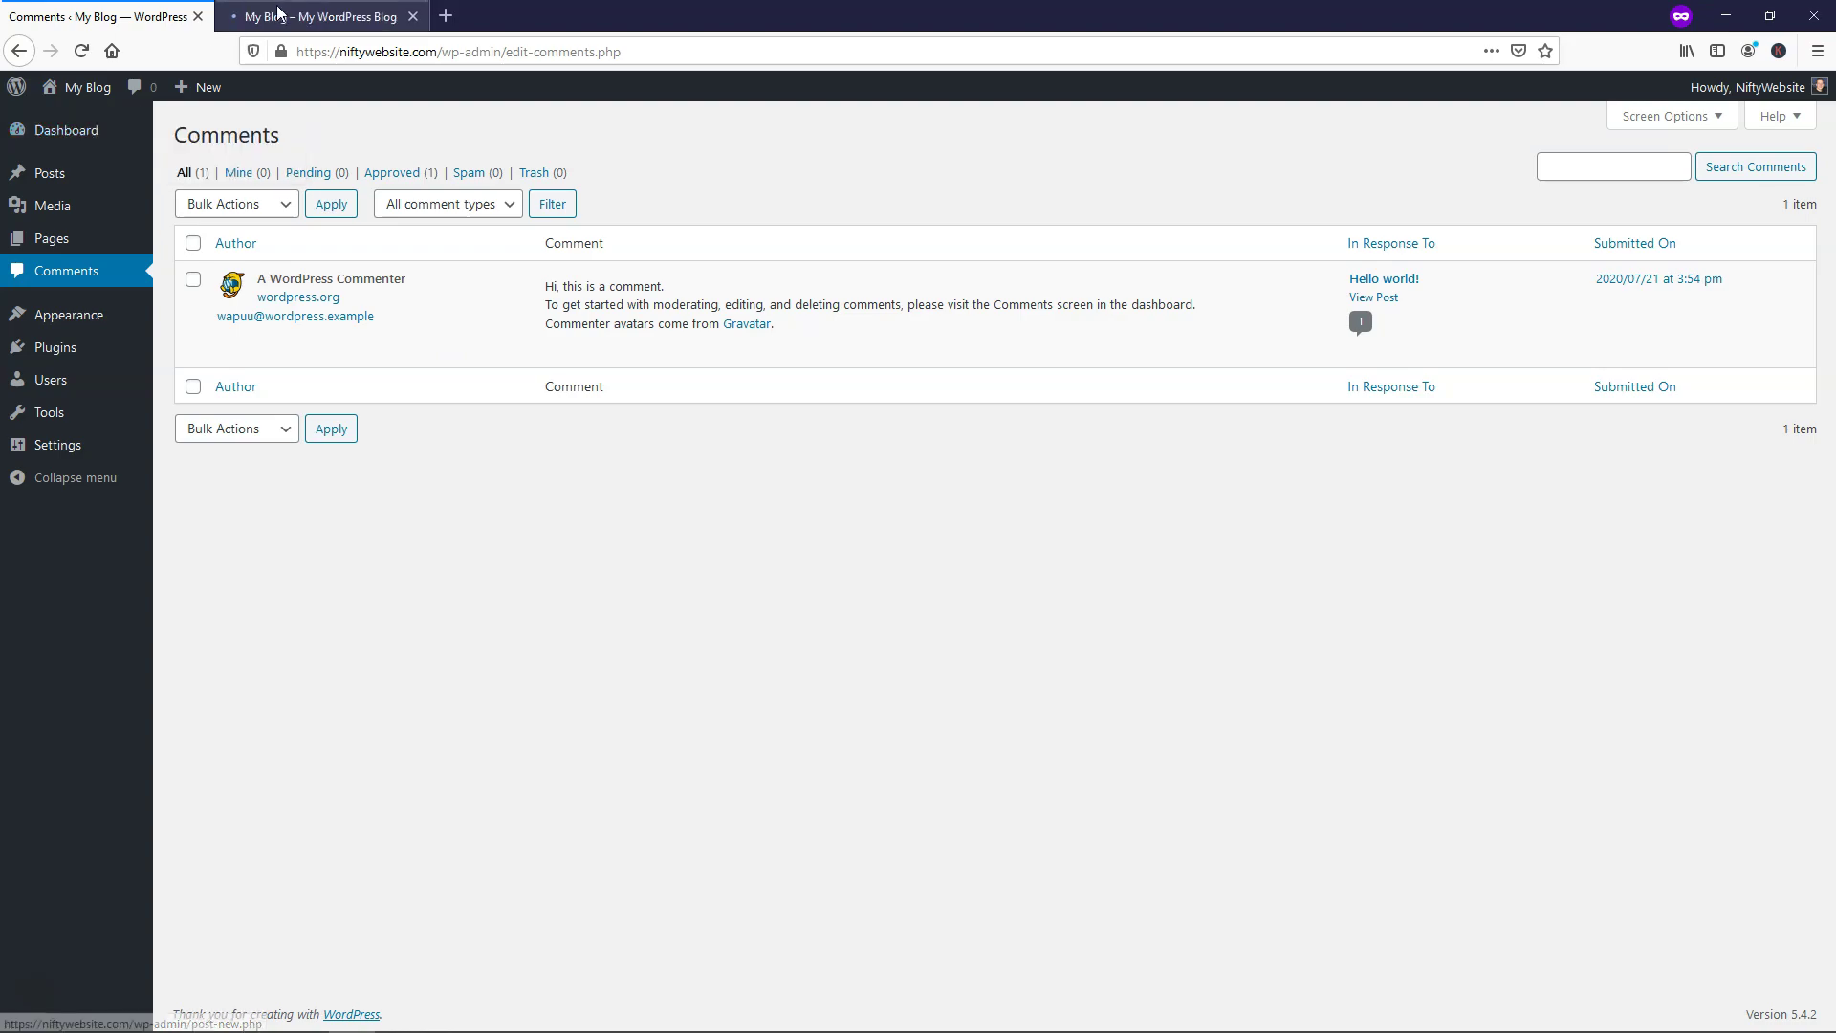
{"action": "left_click", "coordinate": [306, 17]}
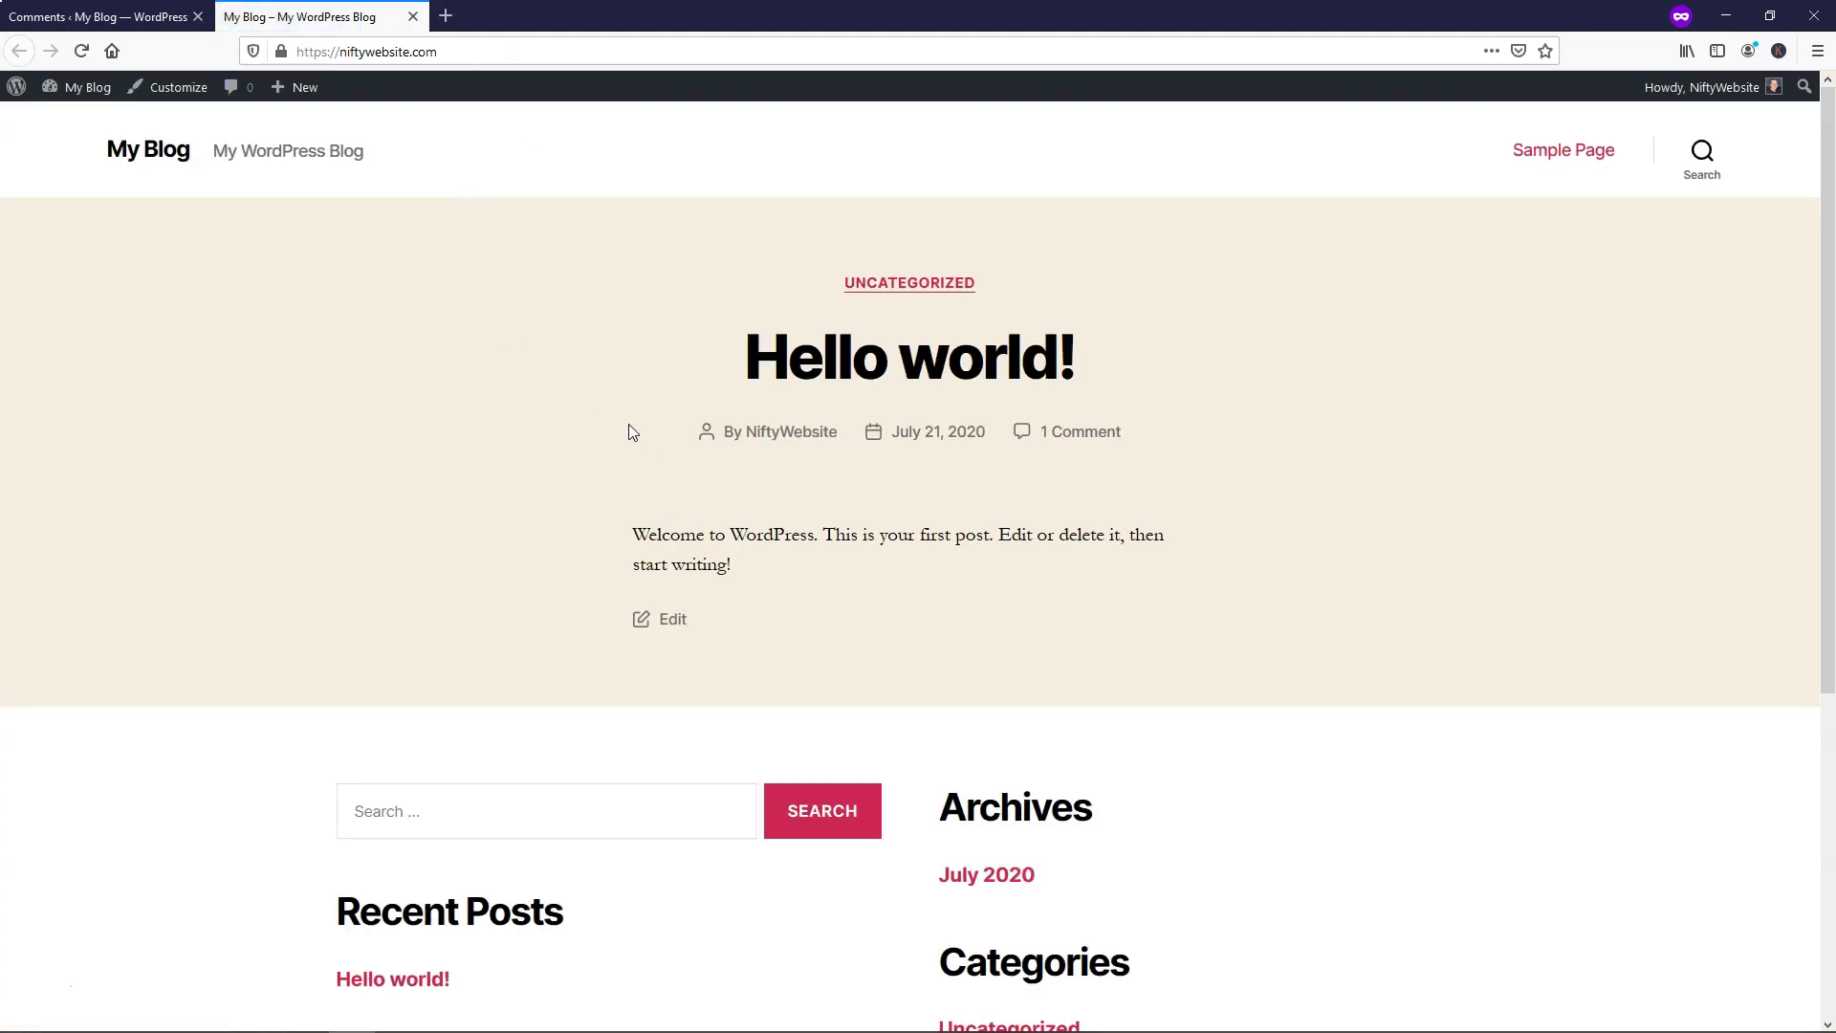
{"action": "scroll", "coordinate": [496, 467], "scroll_direction": "down", "scroll_amount": 4}
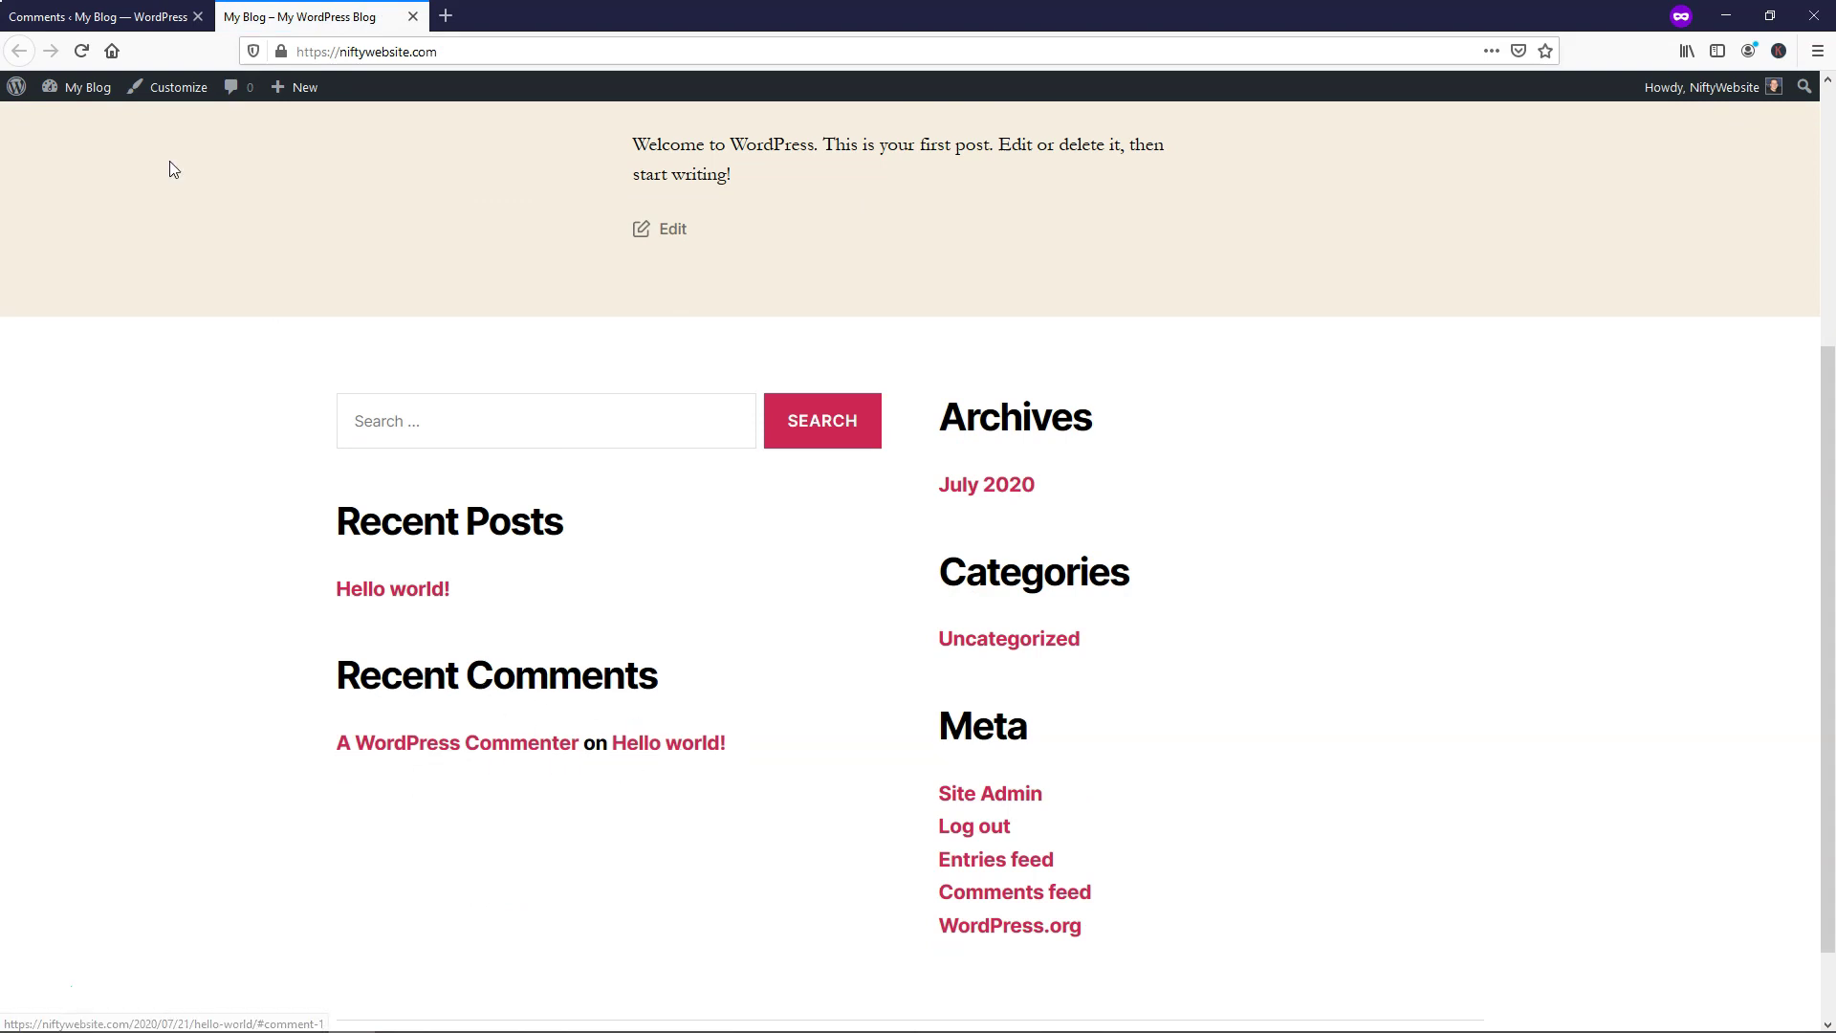
{"action": "left_click", "coordinate": [96, 16]}
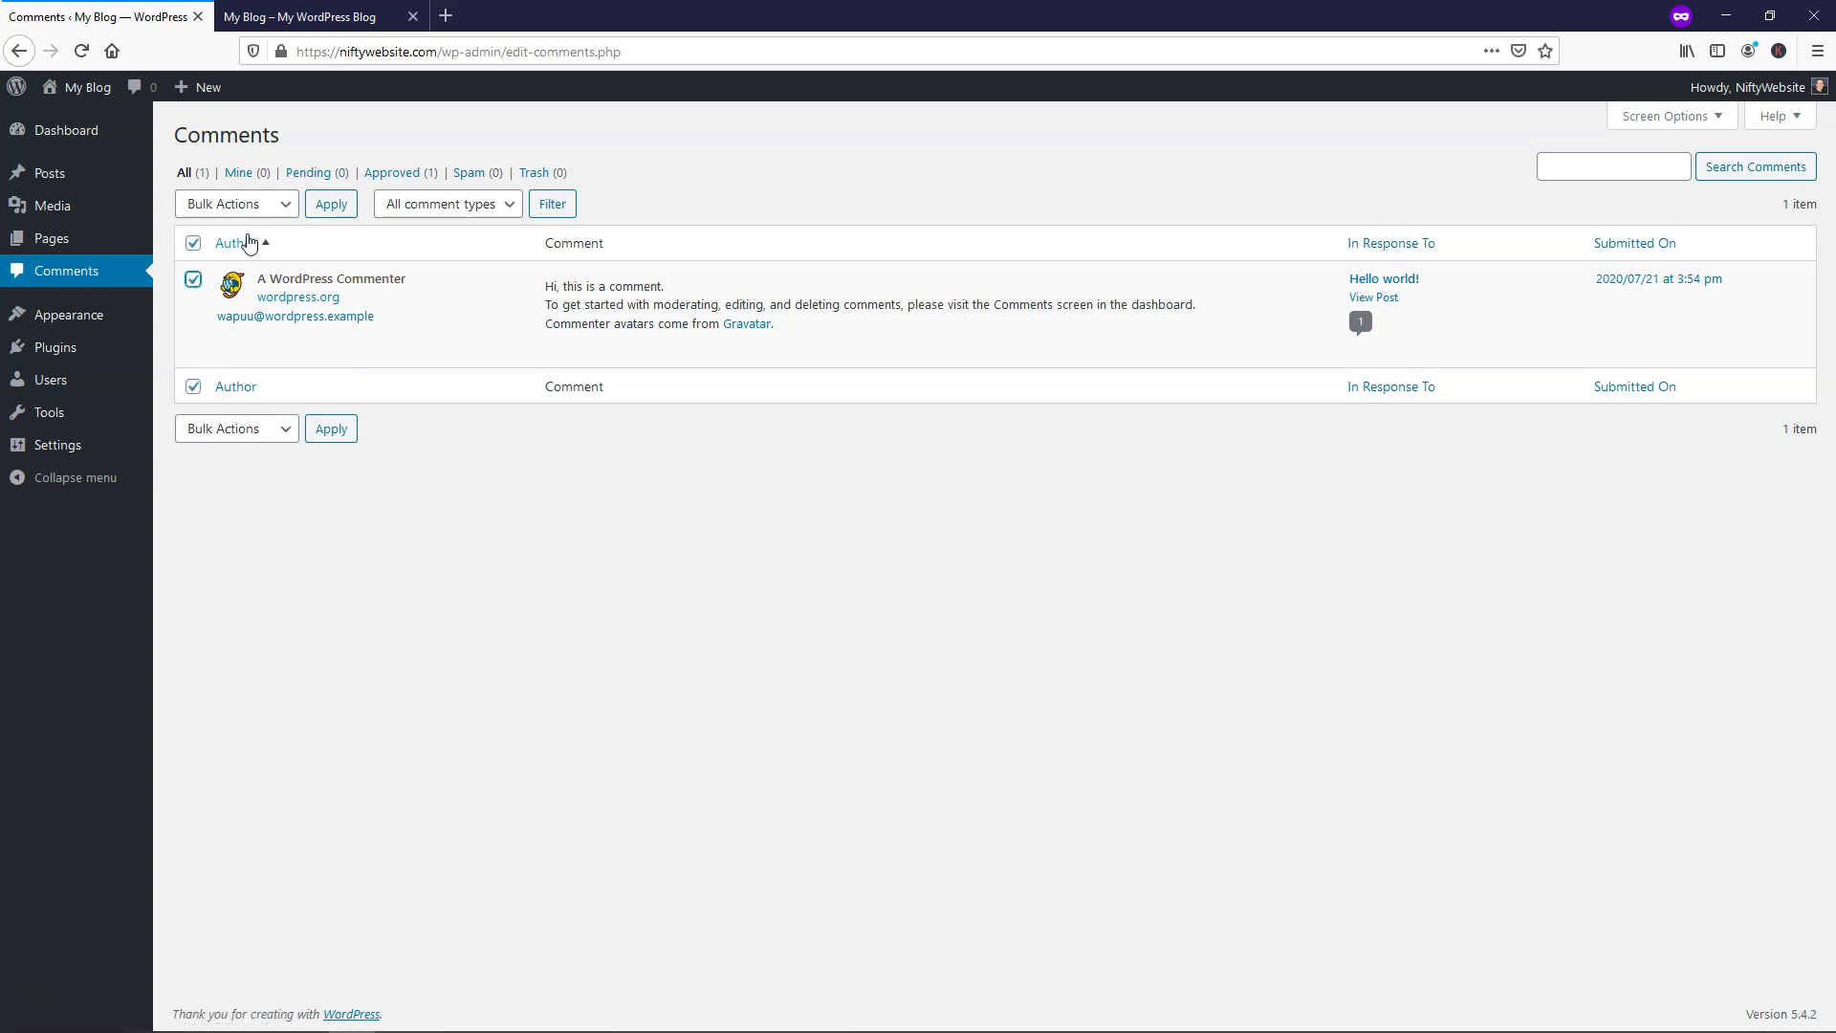
Move the sample comment to Trash and delete it permanently
{"action": "left_click", "coordinate": [261, 206]}
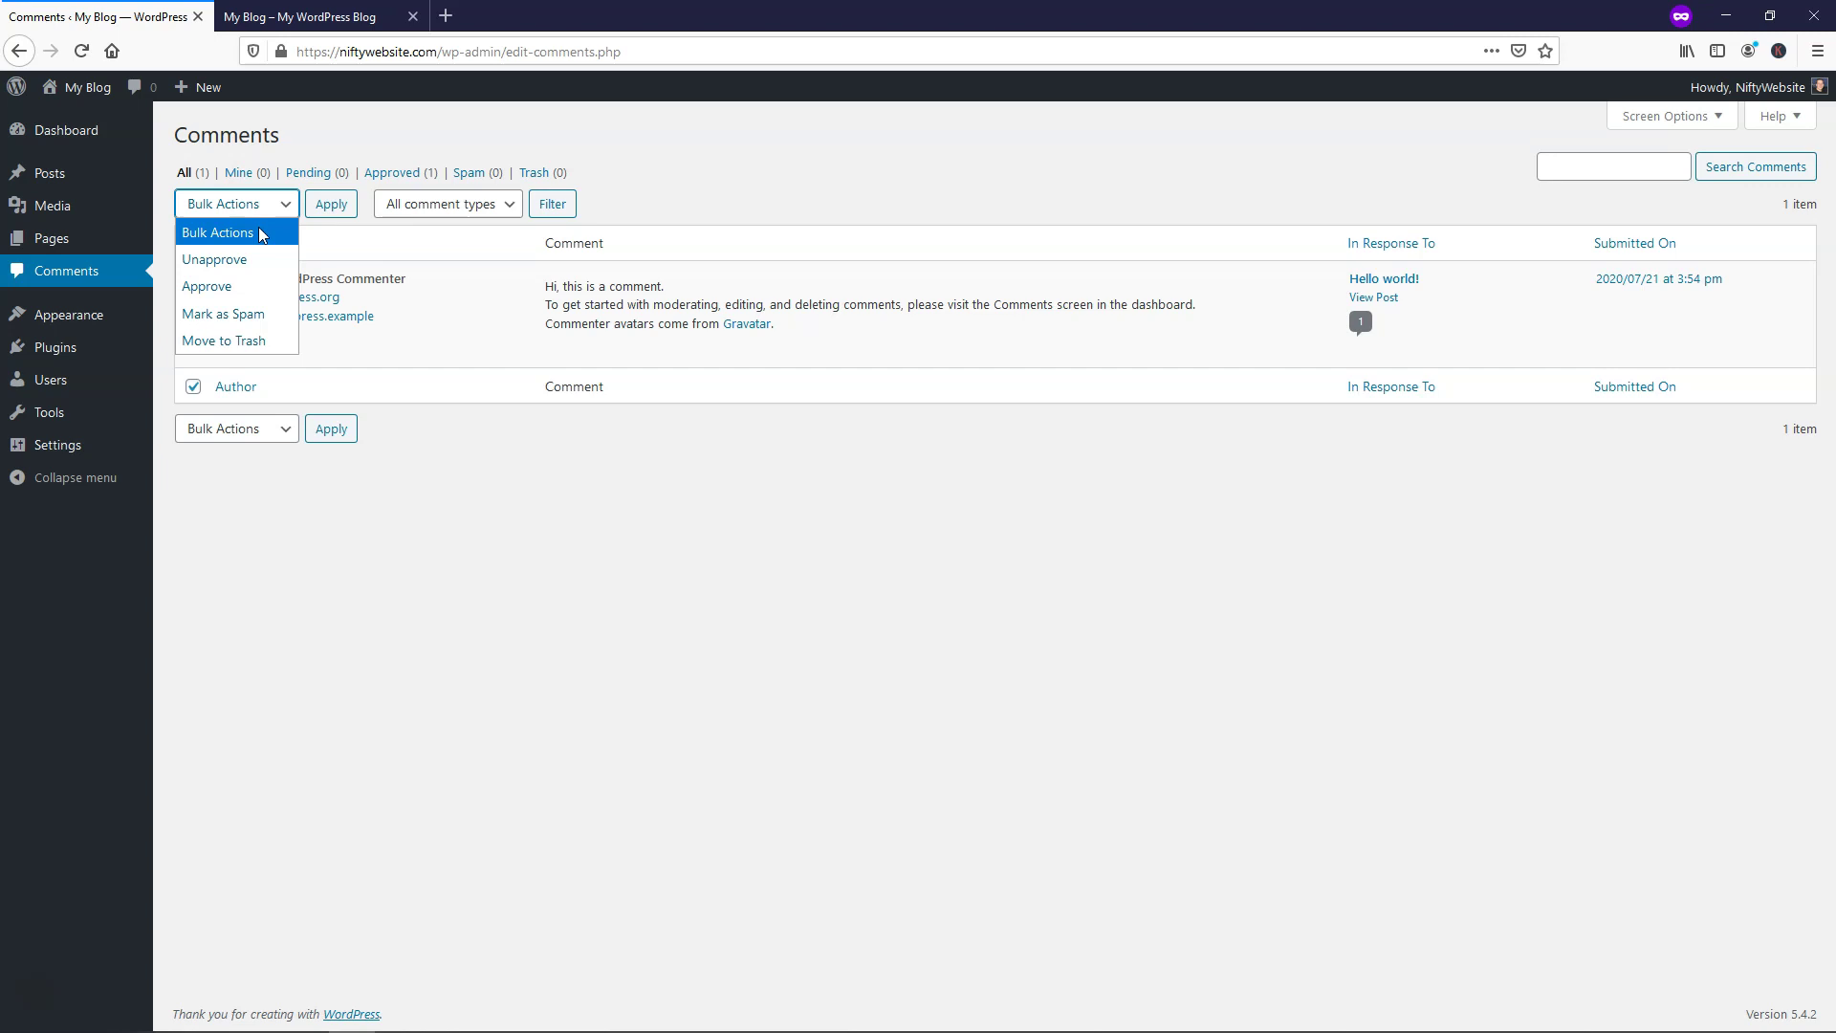
{"action": "left_click", "coordinate": [252, 338]}
{"action": "left_click", "coordinate": [327, 209]}
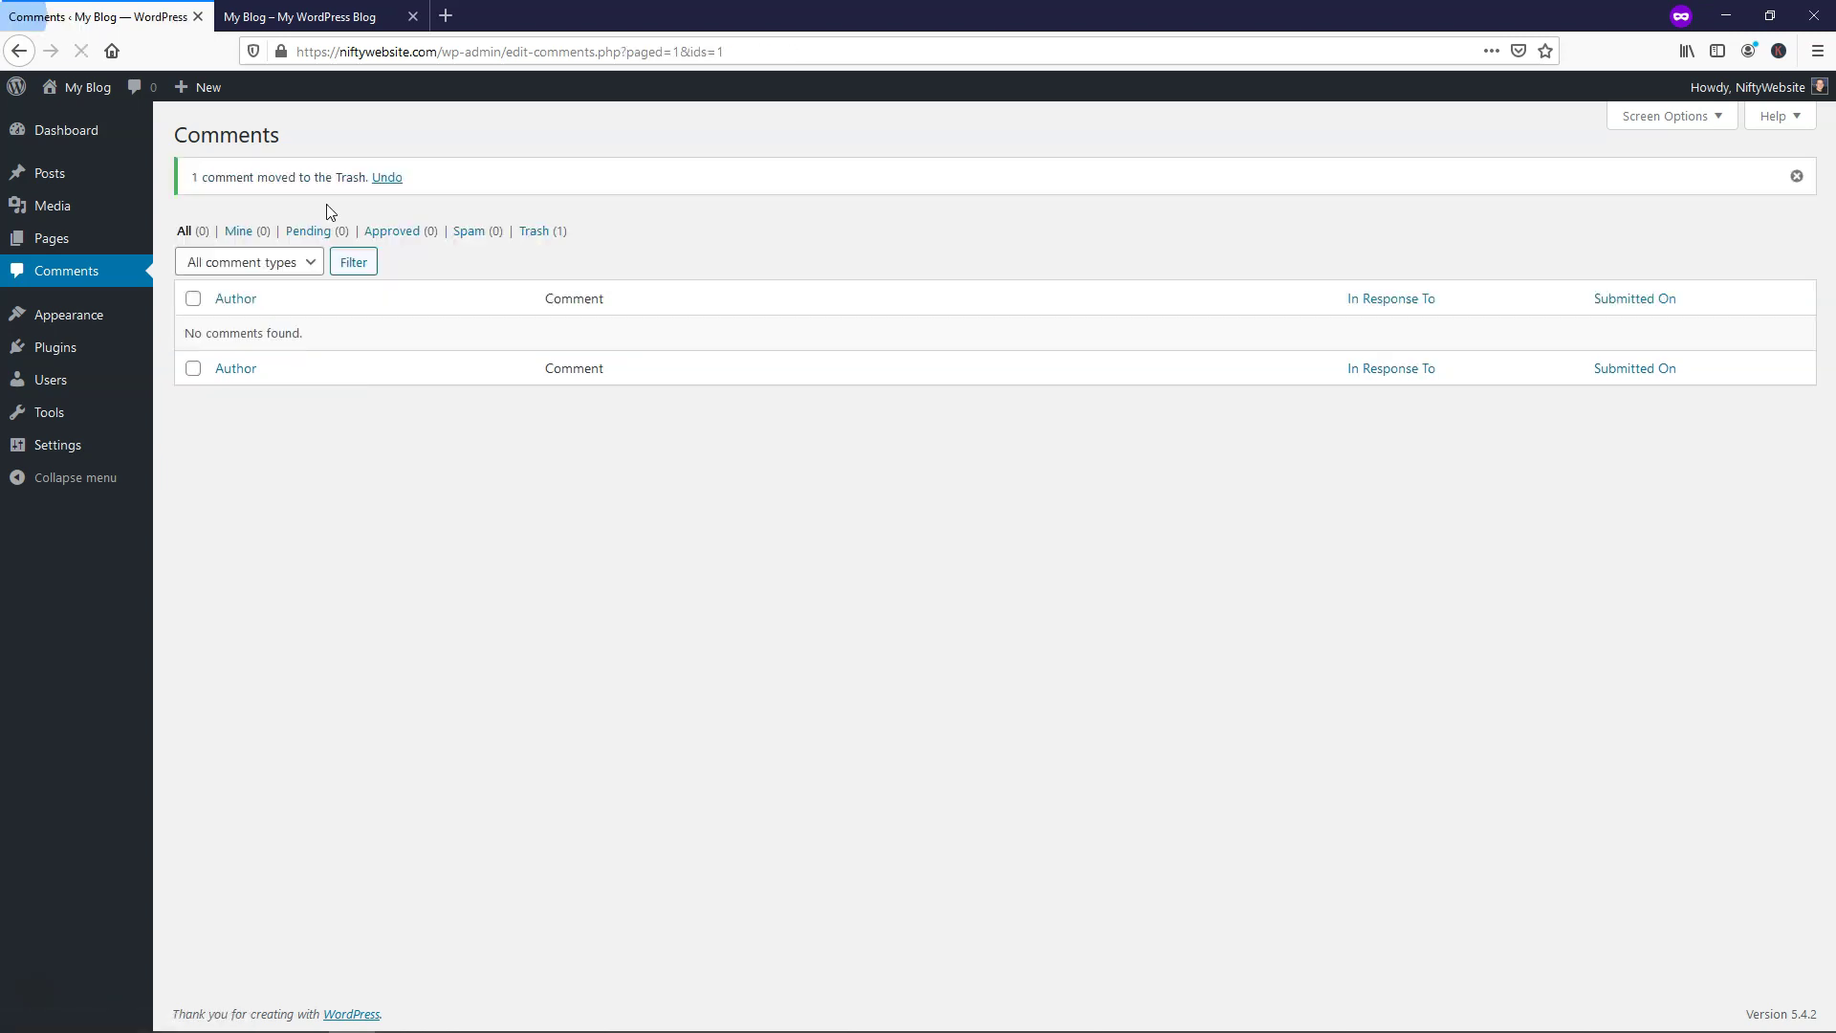
{"action": "left_click", "coordinate": [531, 233]}
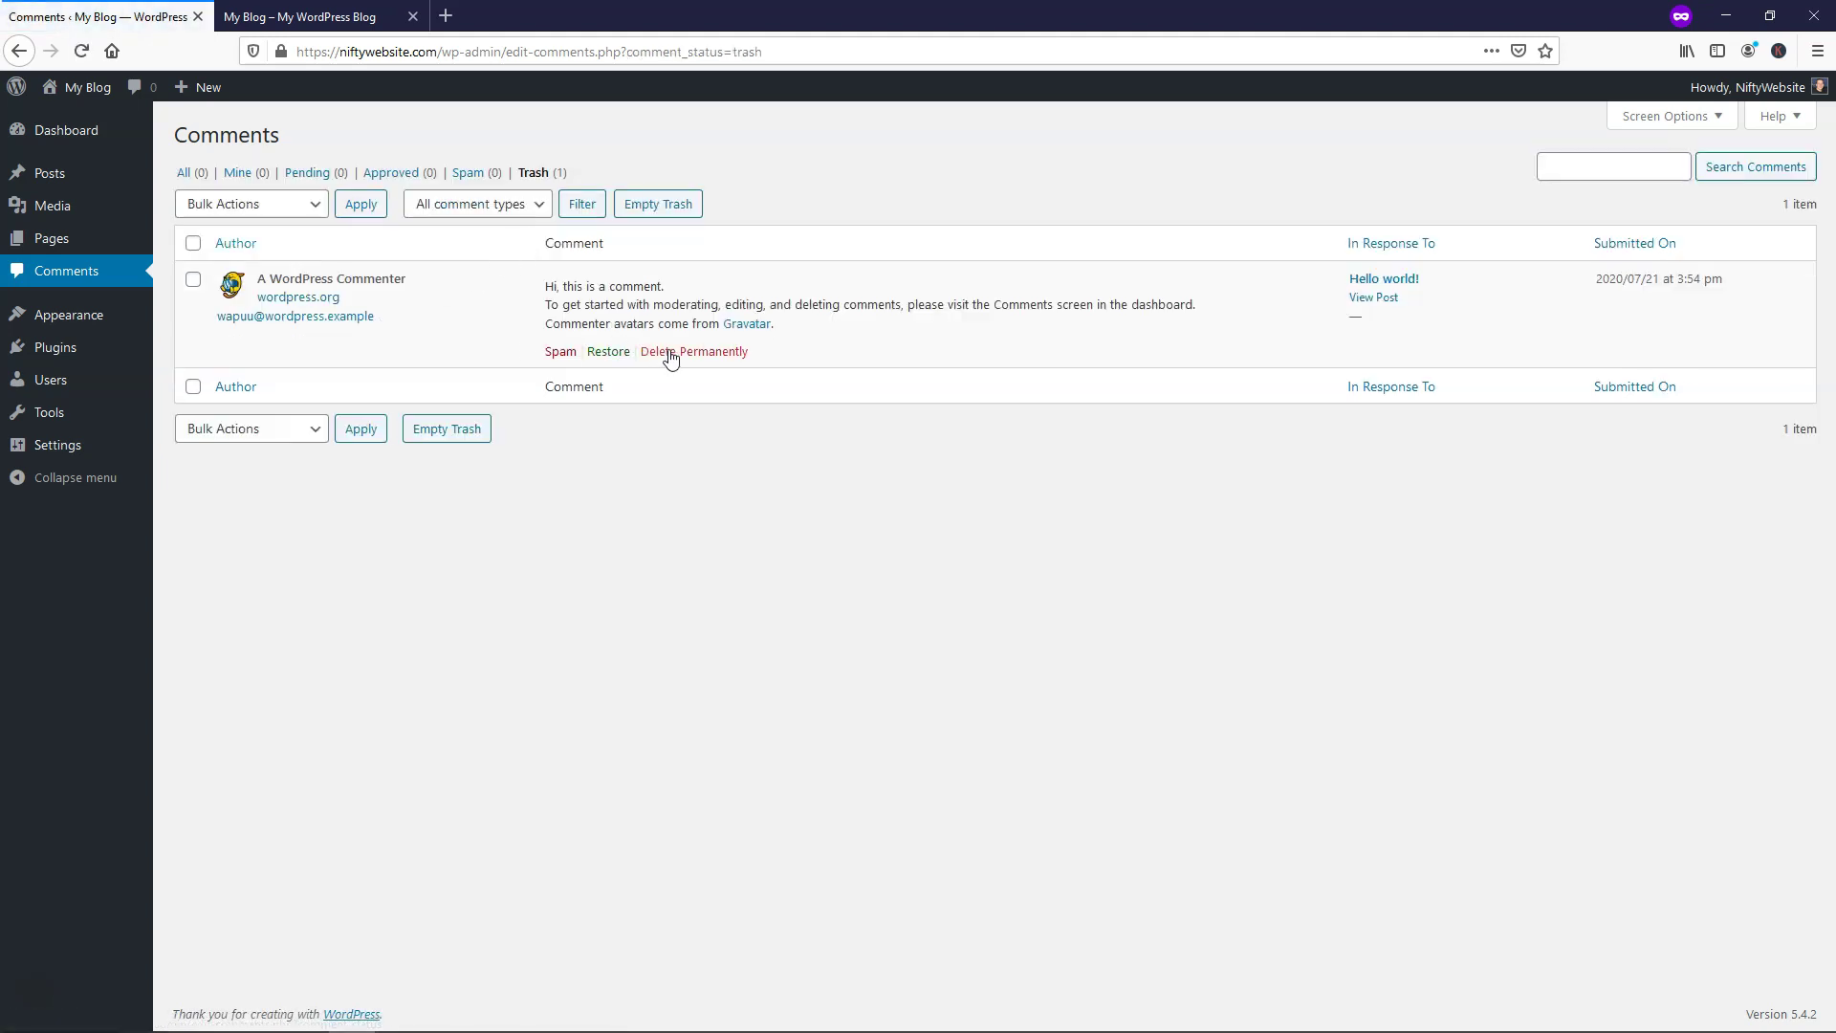
{"action": "left_click", "coordinate": [680, 352]}
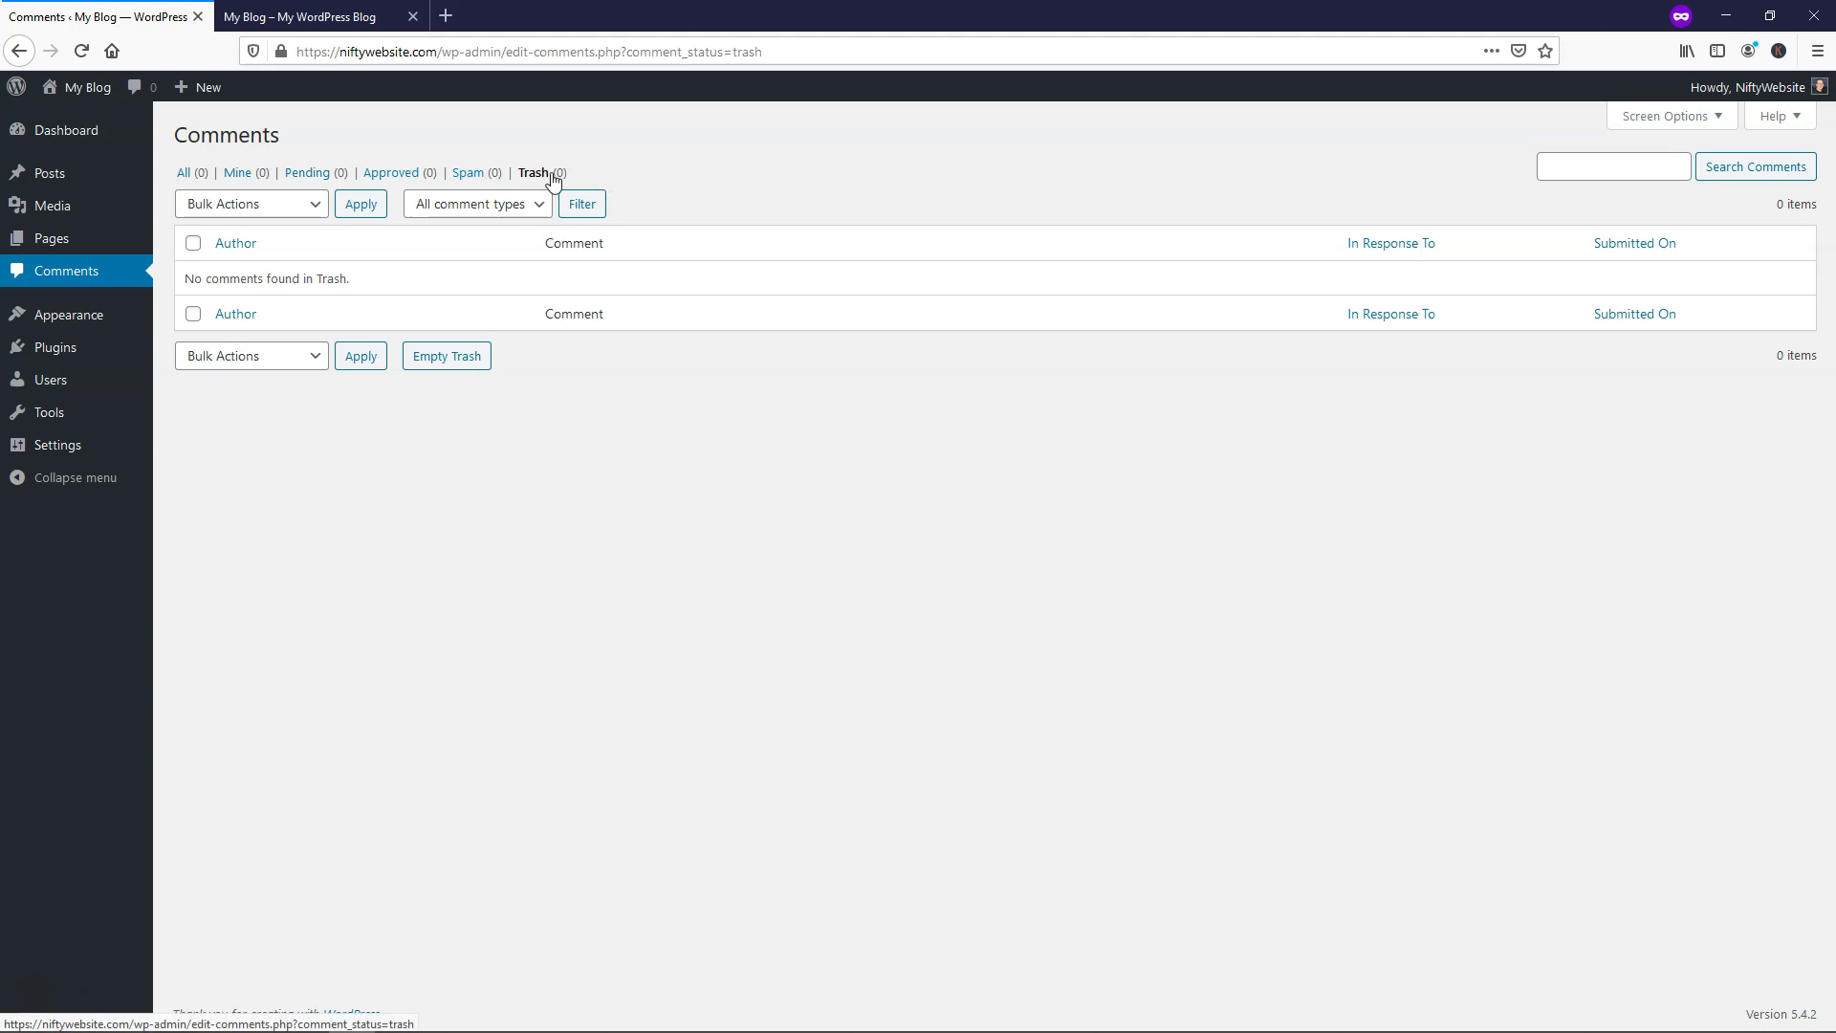
Reload the blog to confirm Recent Comments is empty, then open the Posts list
{"action": "left_click", "coordinate": [239, 18]}
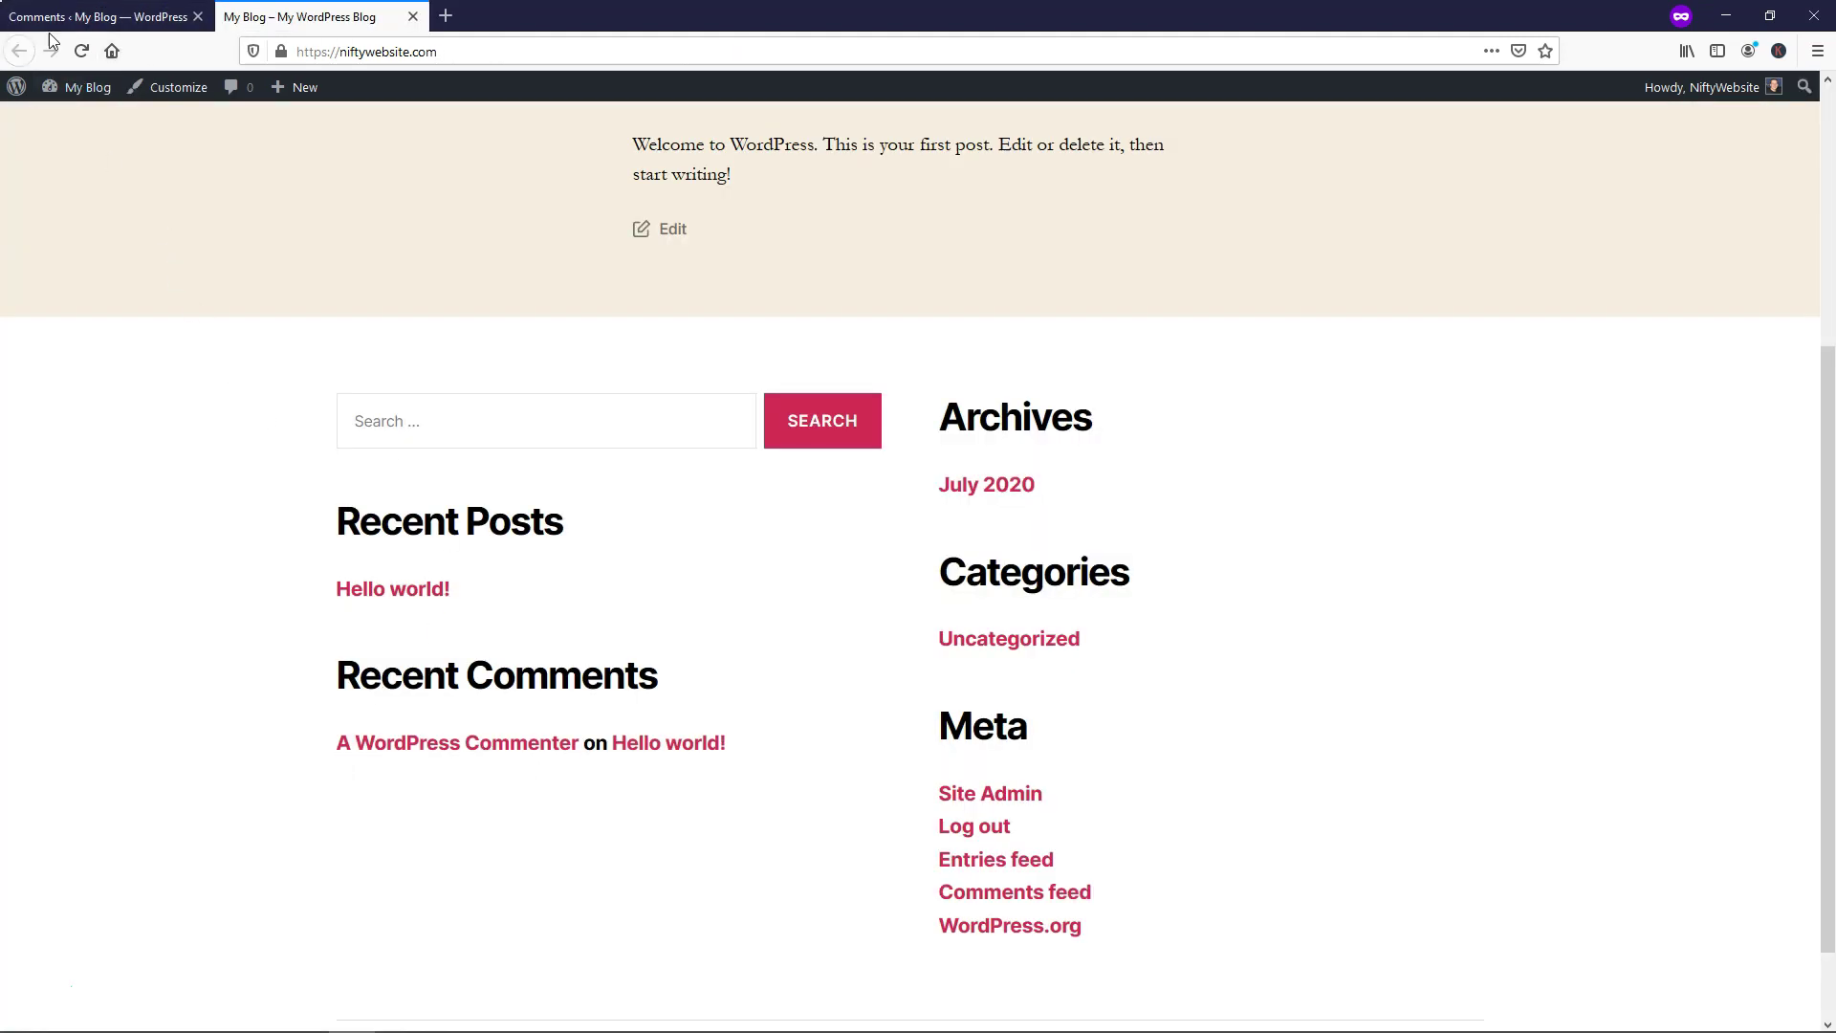
{"action": "left_click", "coordinate": [81, 51]}
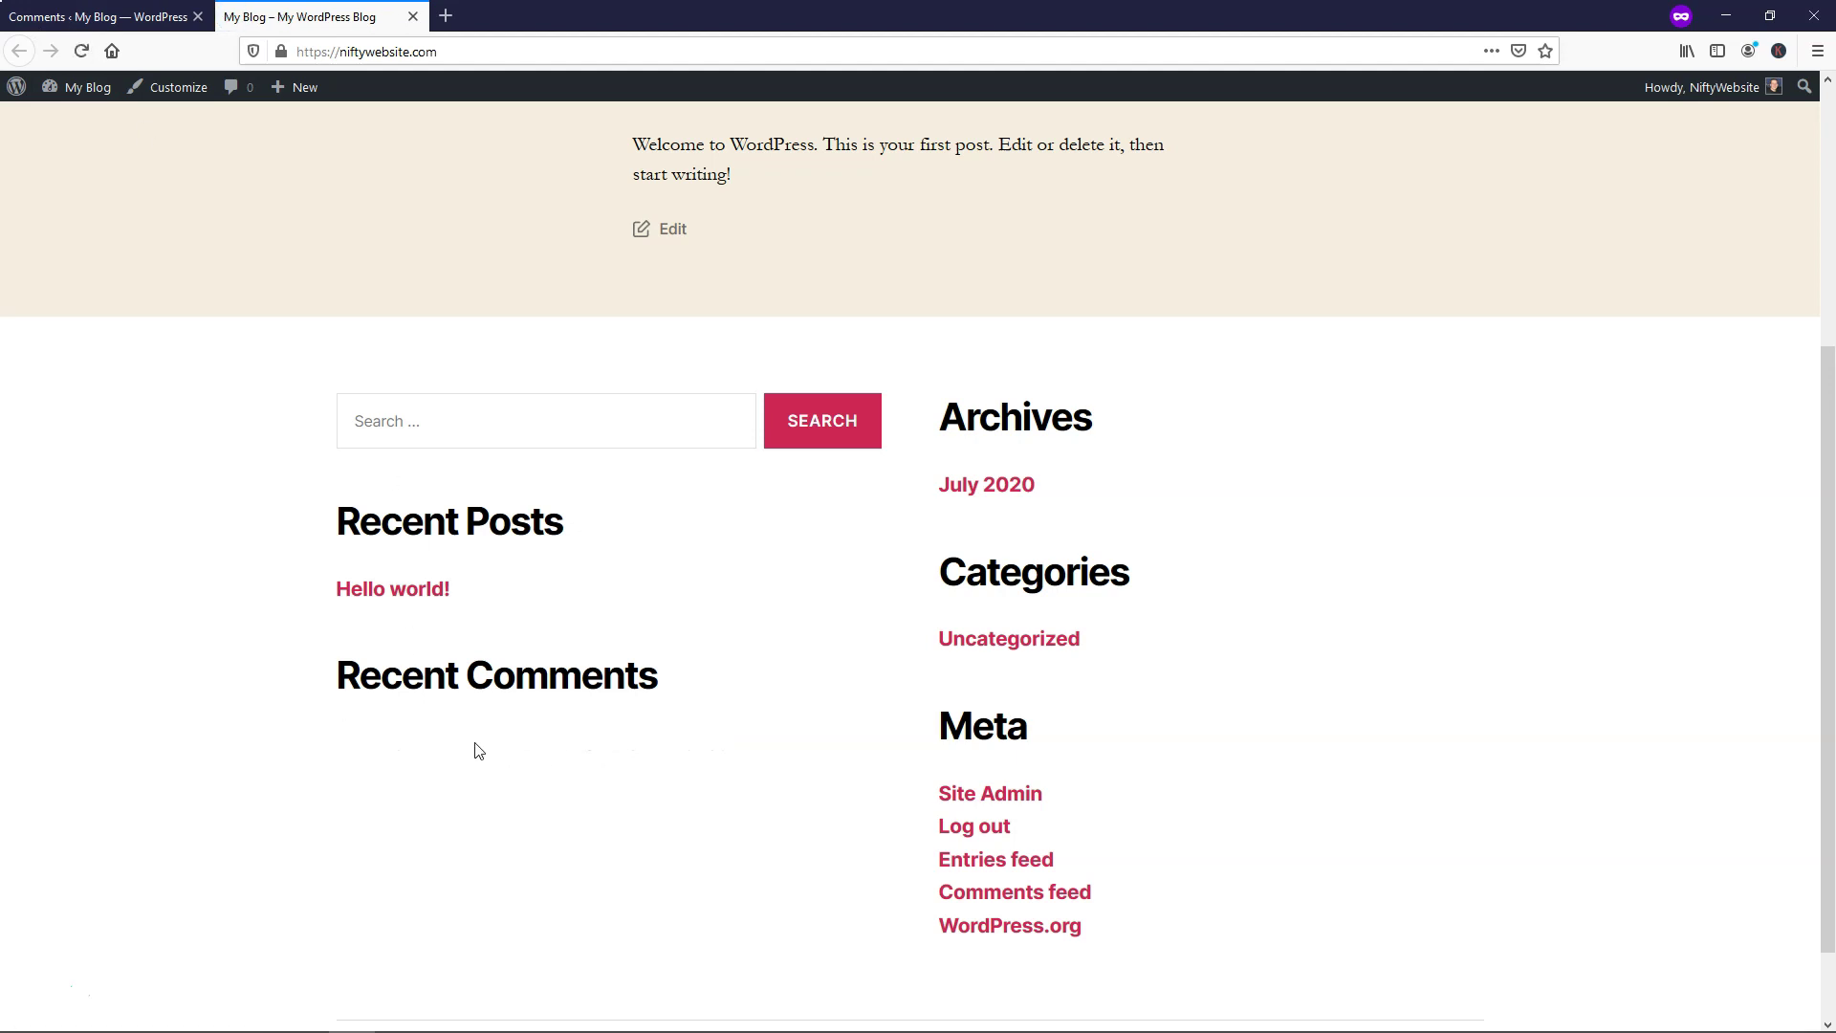
{"action": "left_click", "coordinate": [94, 21]}
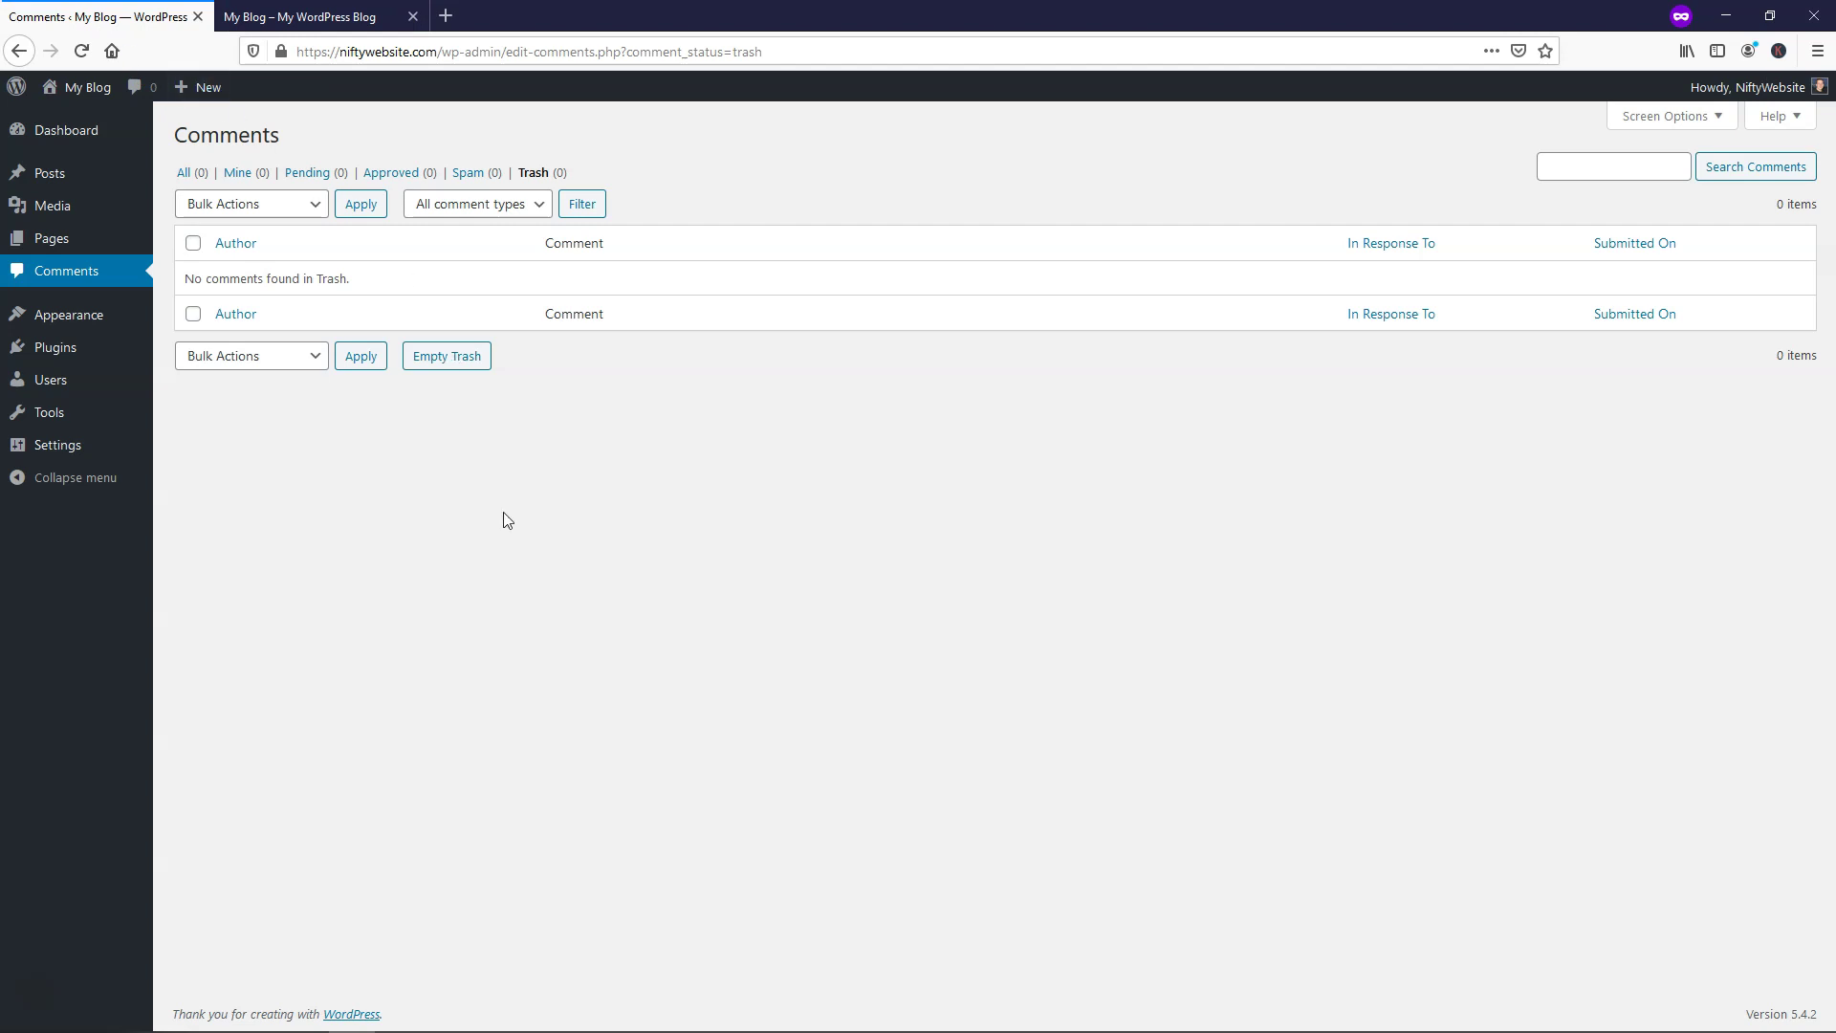
{"action": "left_click", "coordinate": [87, 180]}
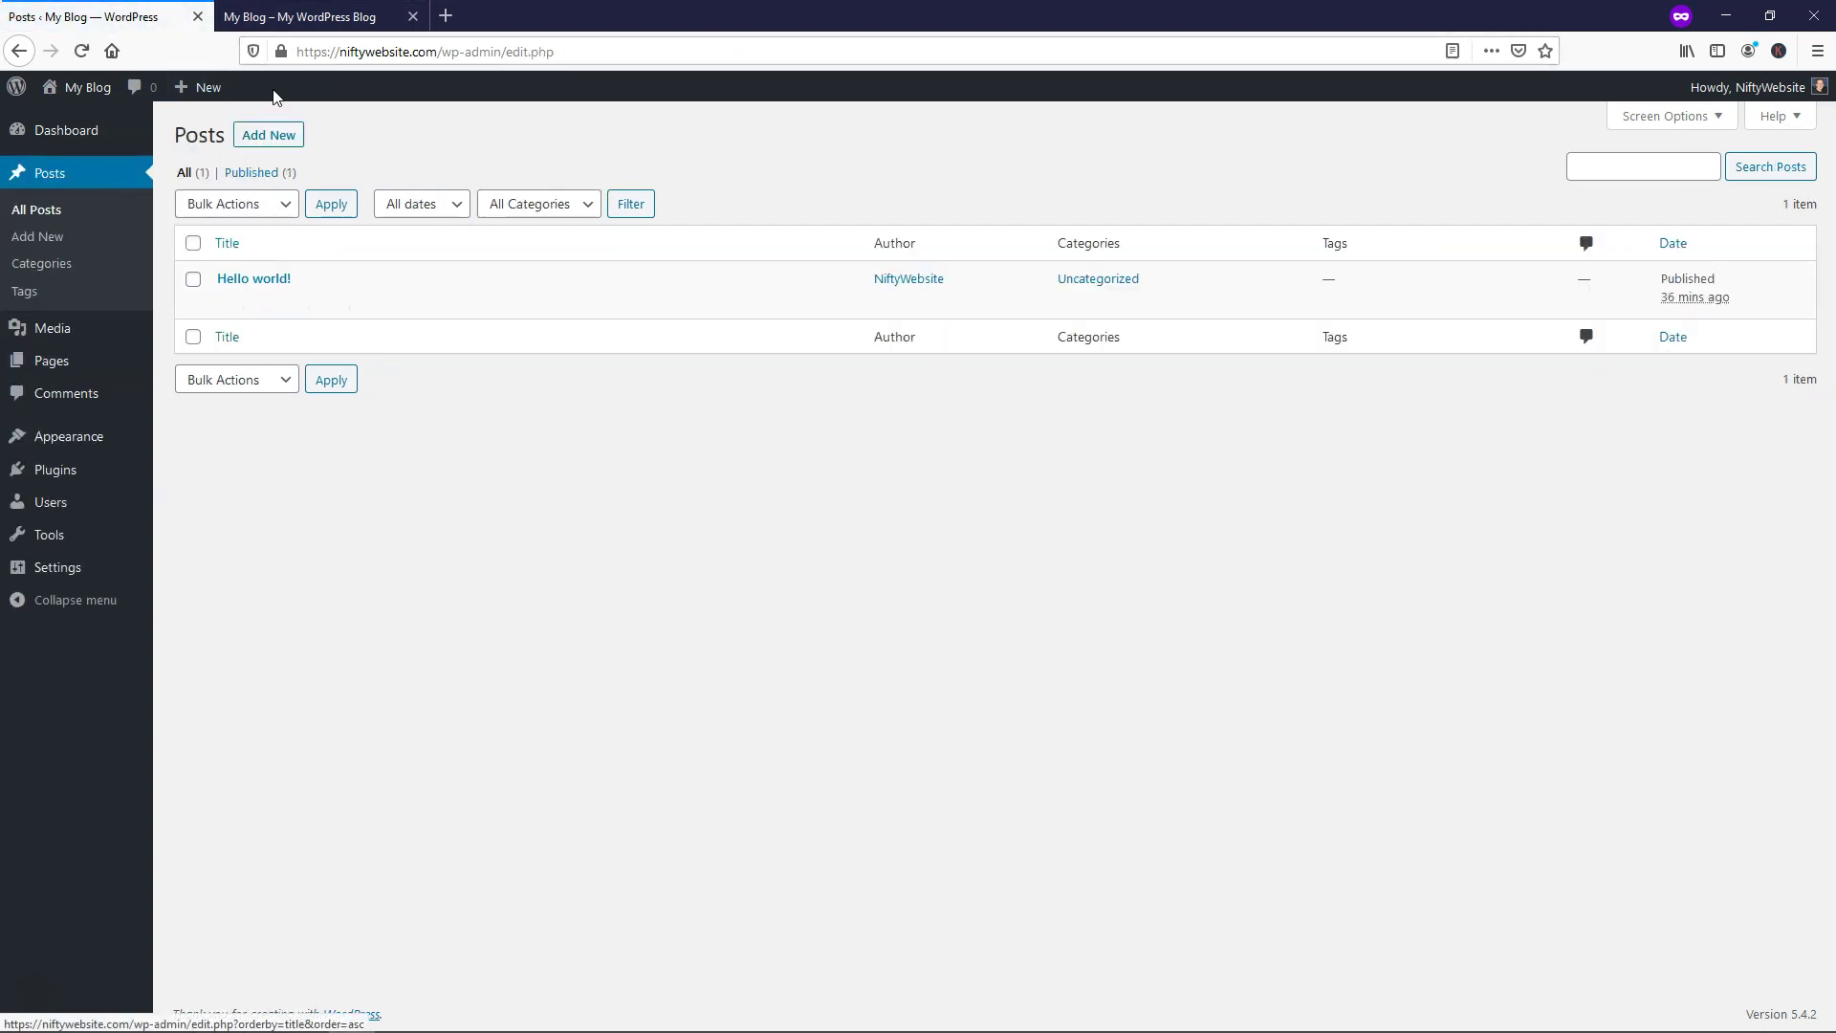
Trash the Hello world! post, delete it permanently, and reload the blog to confirm
{"action": "key", "text": "ctrl+Tab"}
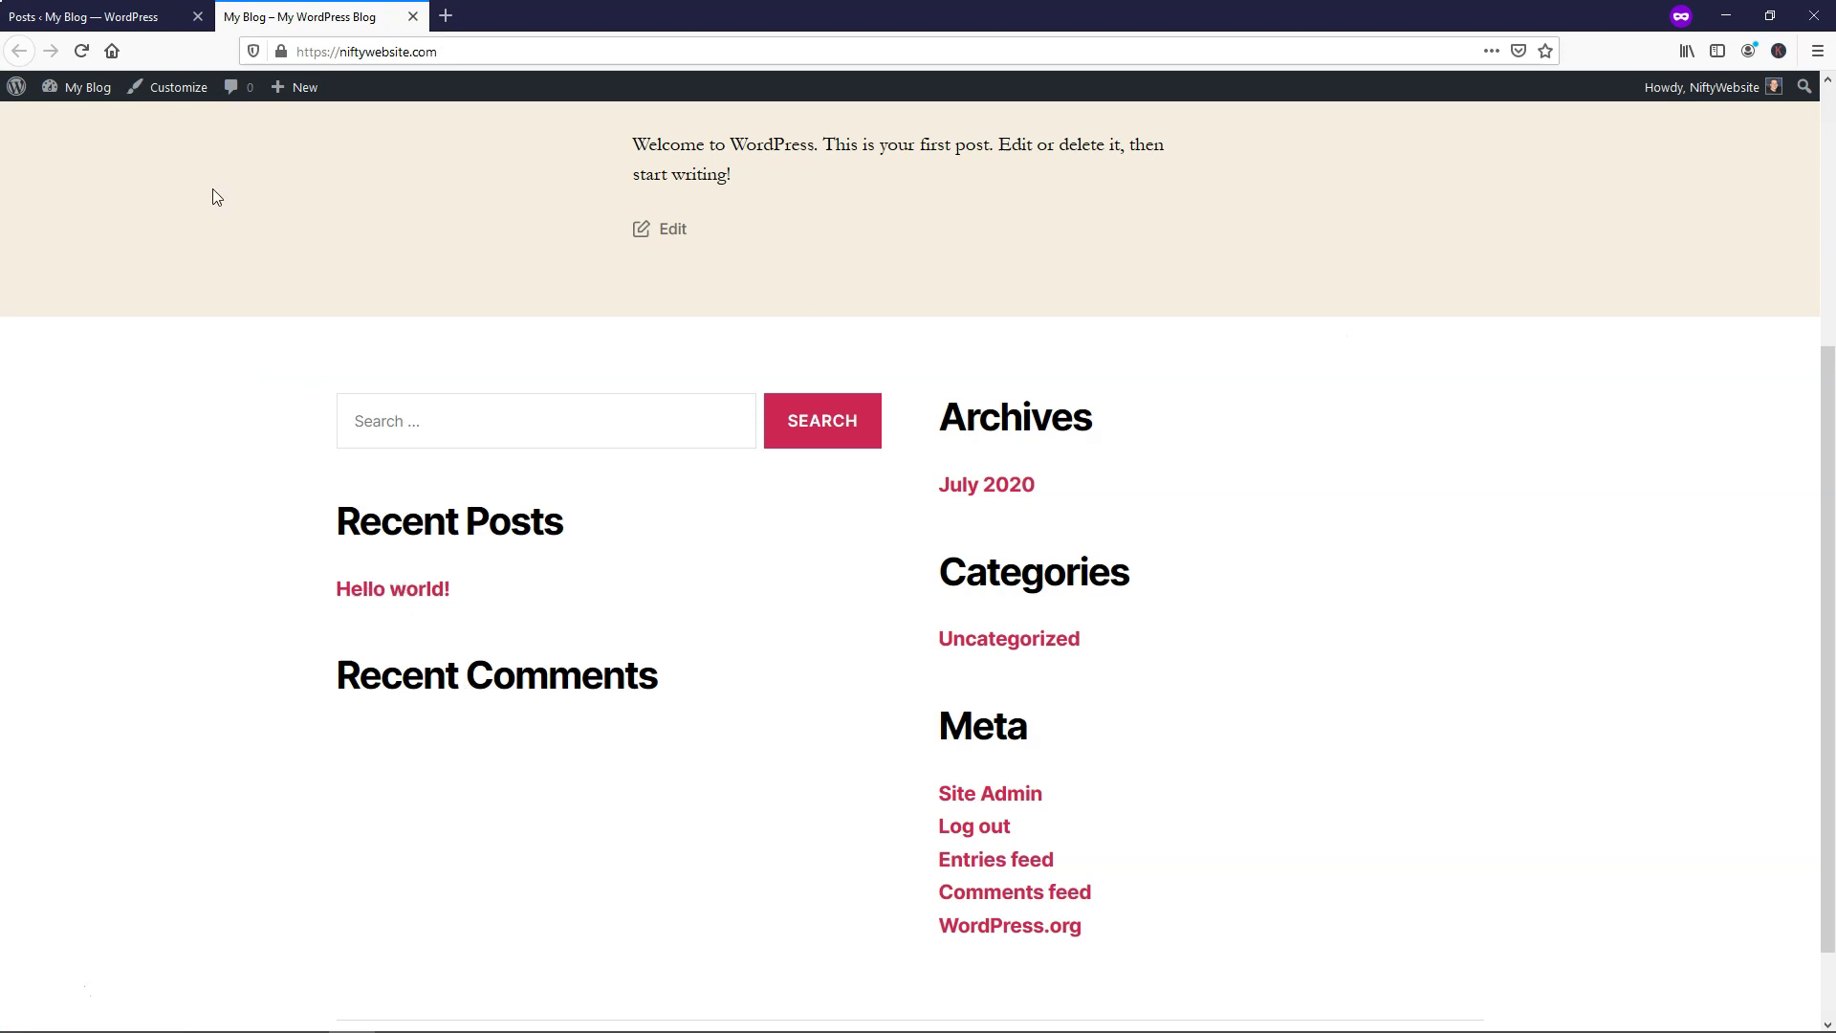
{"action": "left_click", "coordinate": [121, 26]}
{"action": "left_click", "coordinate": [328, 304]}
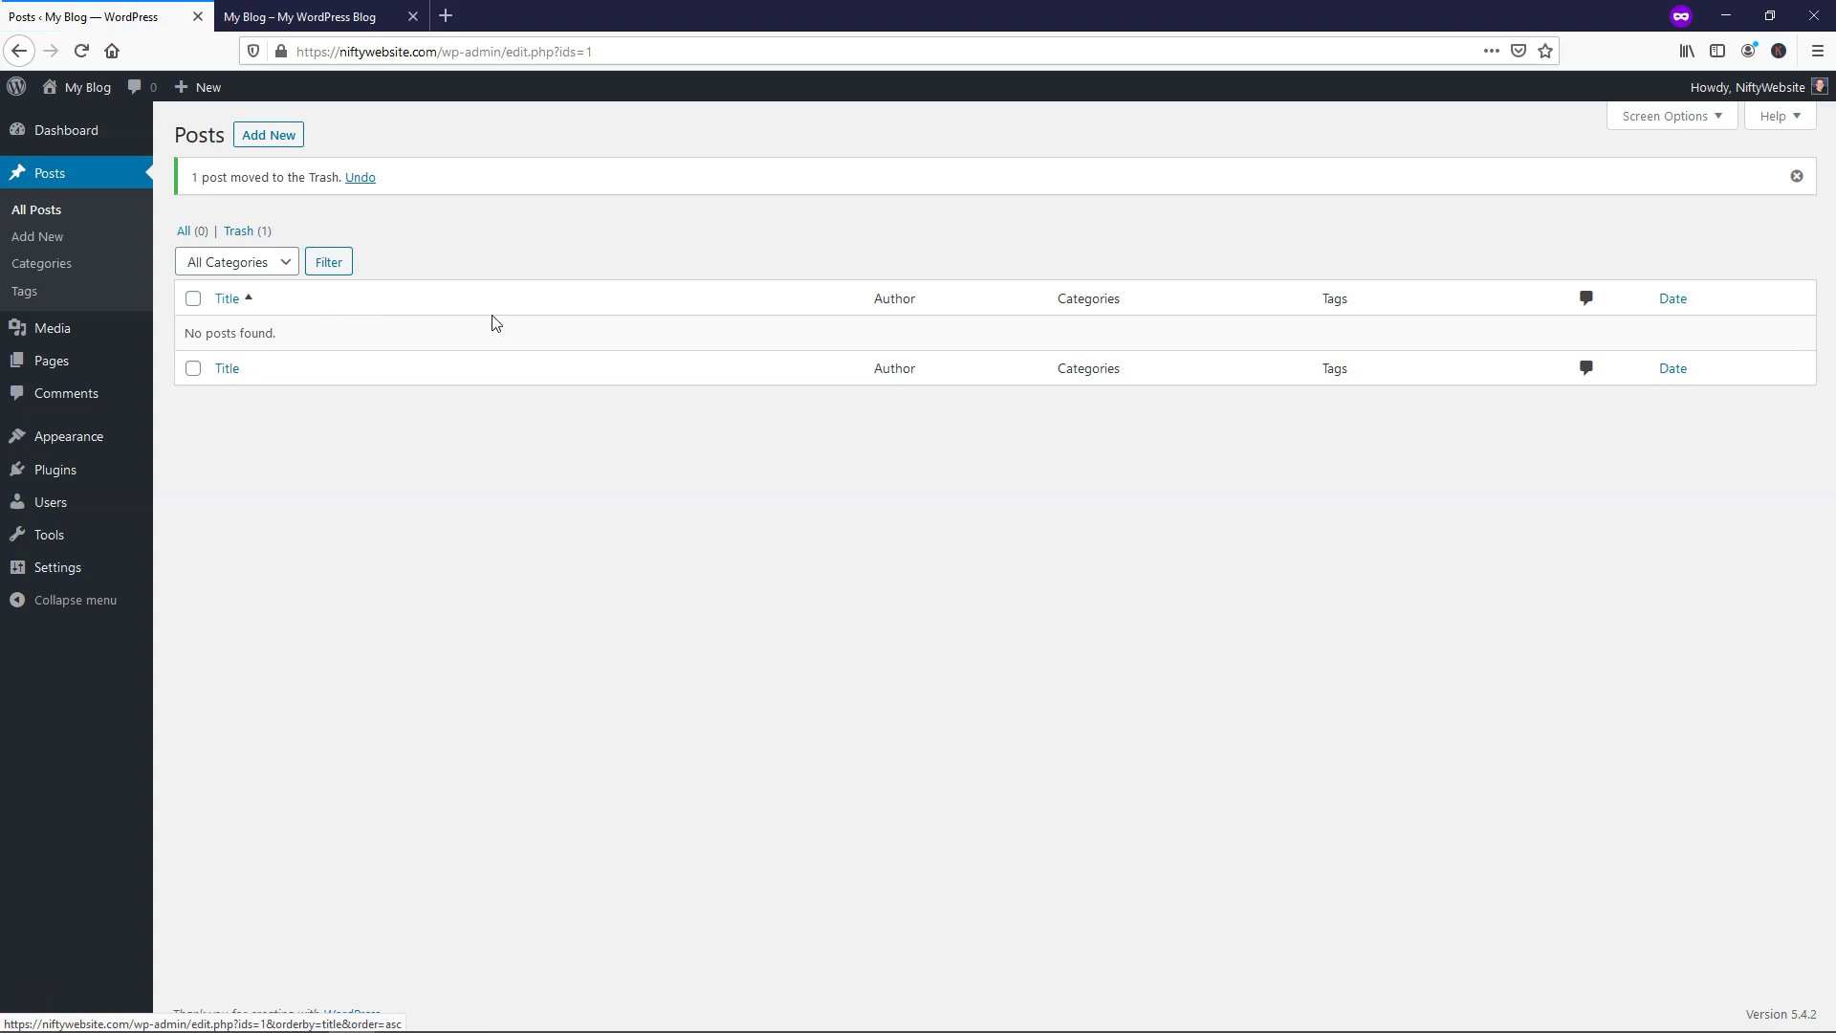
{"action": "left_click", "coordinate": [263, 234]}
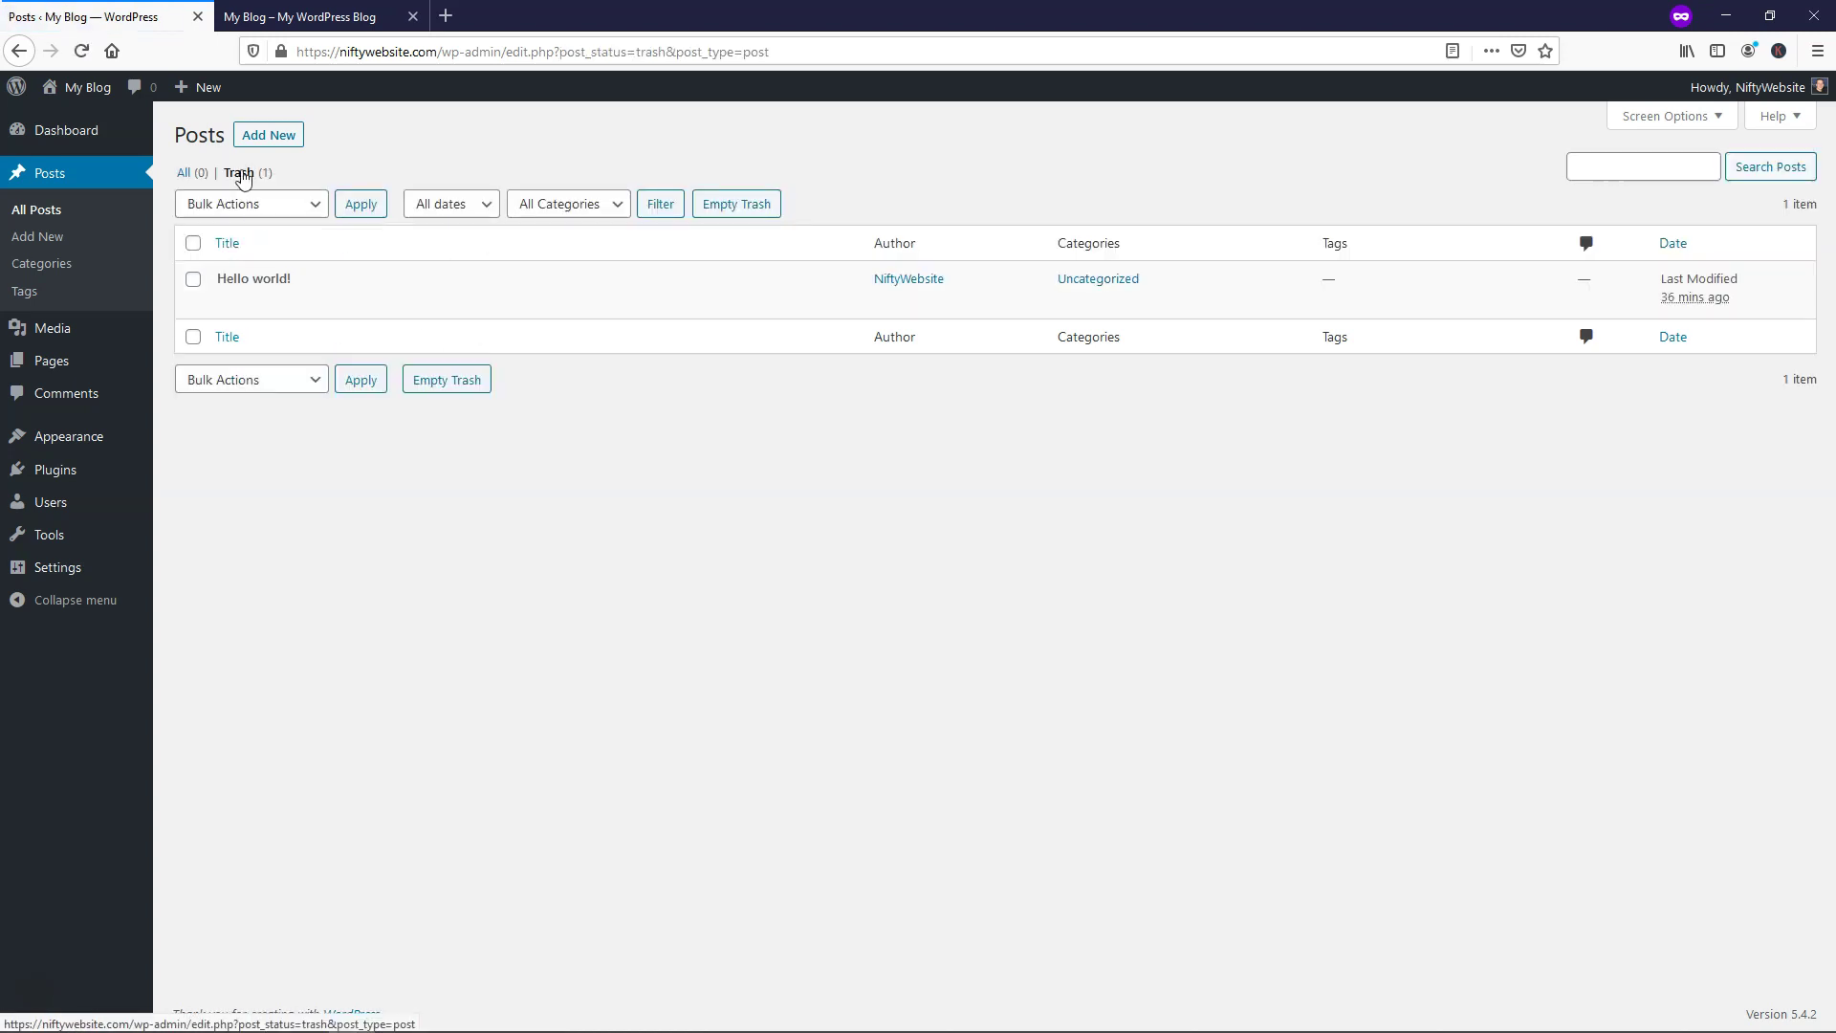
{"action": "left_click", "coordinate": [361, 304]}
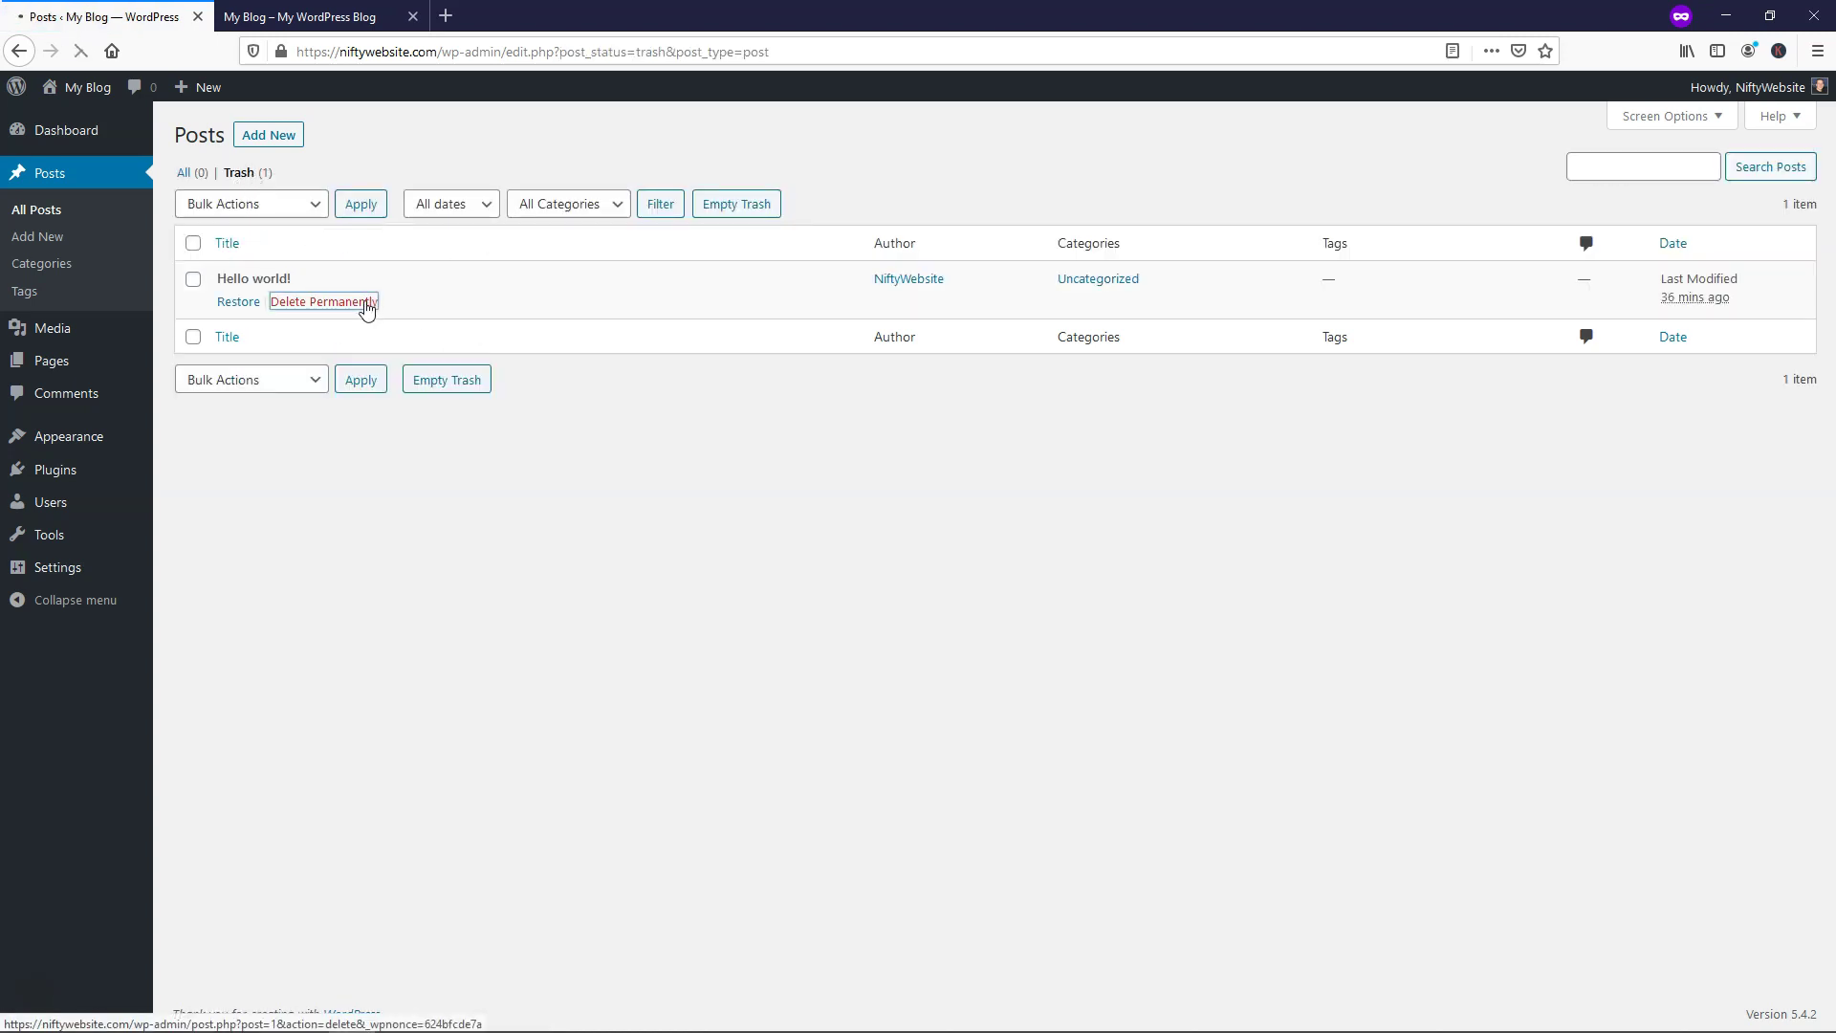
{"action": "left_click", "coordinate": [299, 17]}
{"action": "left_click", "coordinate": [81, 50]}
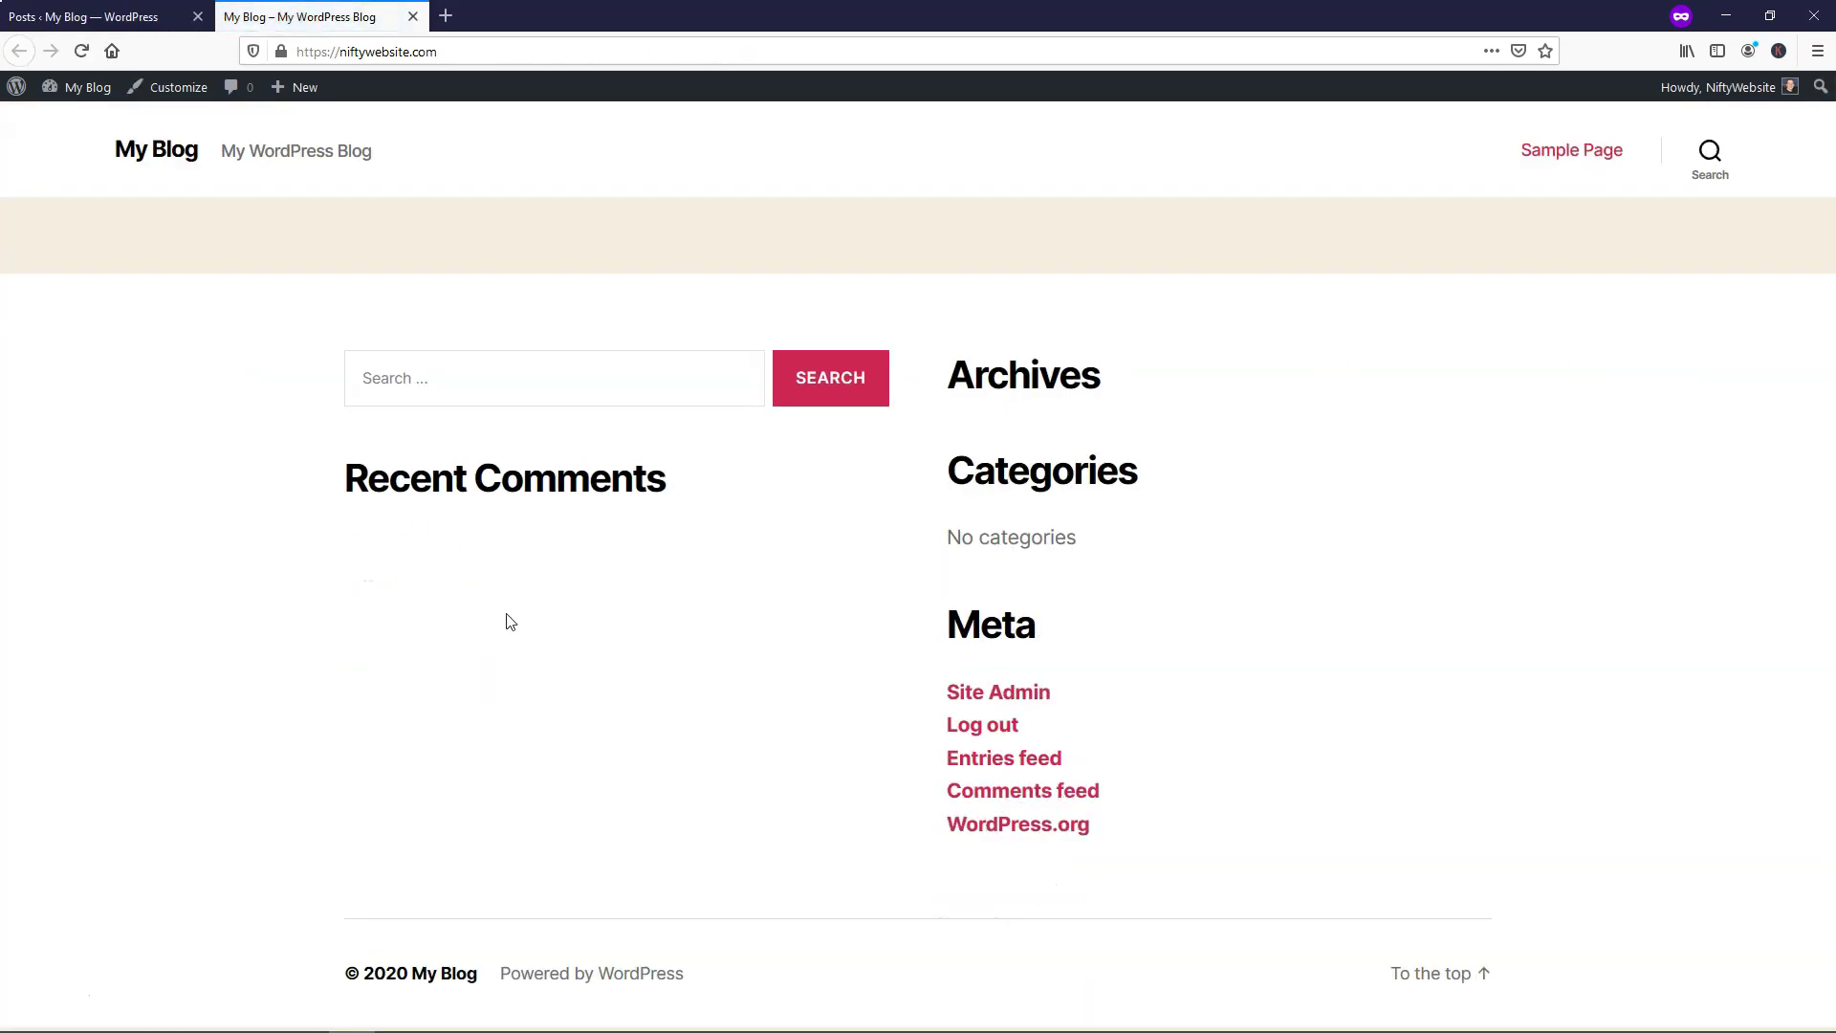
{"action": "left_click", "coordinate": [112, 20]}
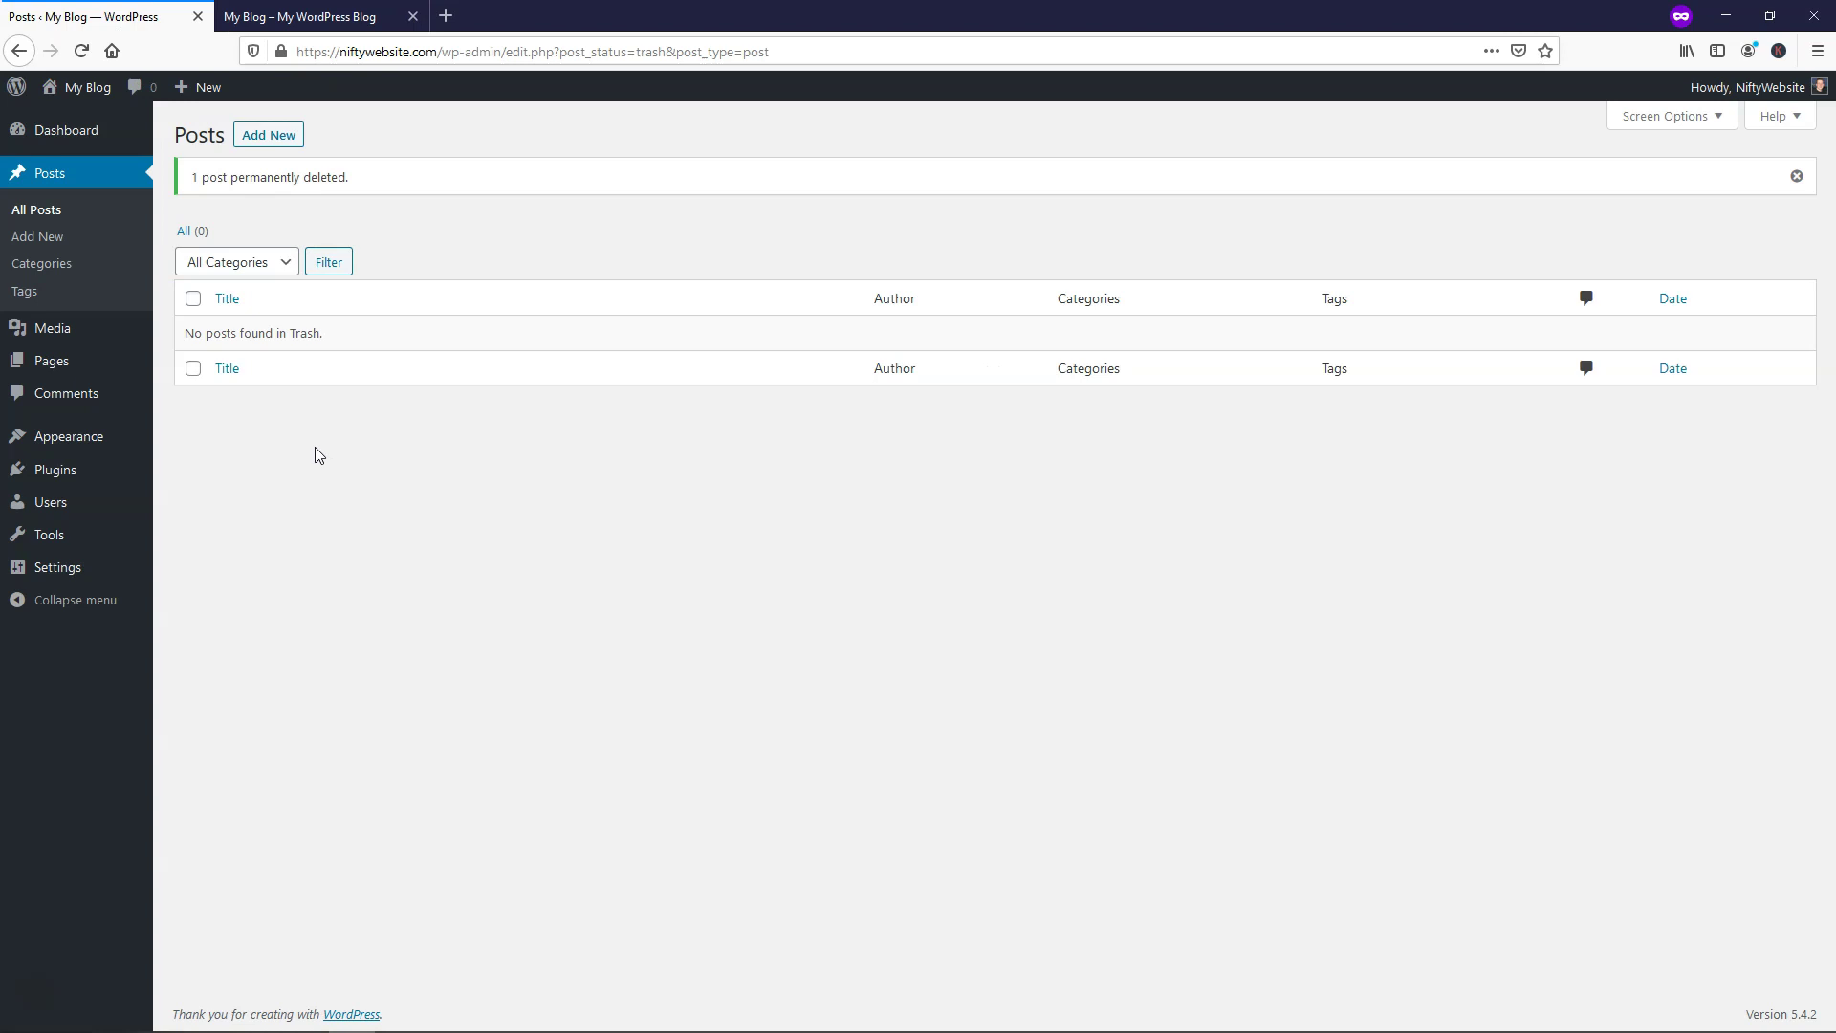
Move the Privacy Policy and Sample Page pages to Trash
{"action": "left_click", "coordinate": [83, 357]}
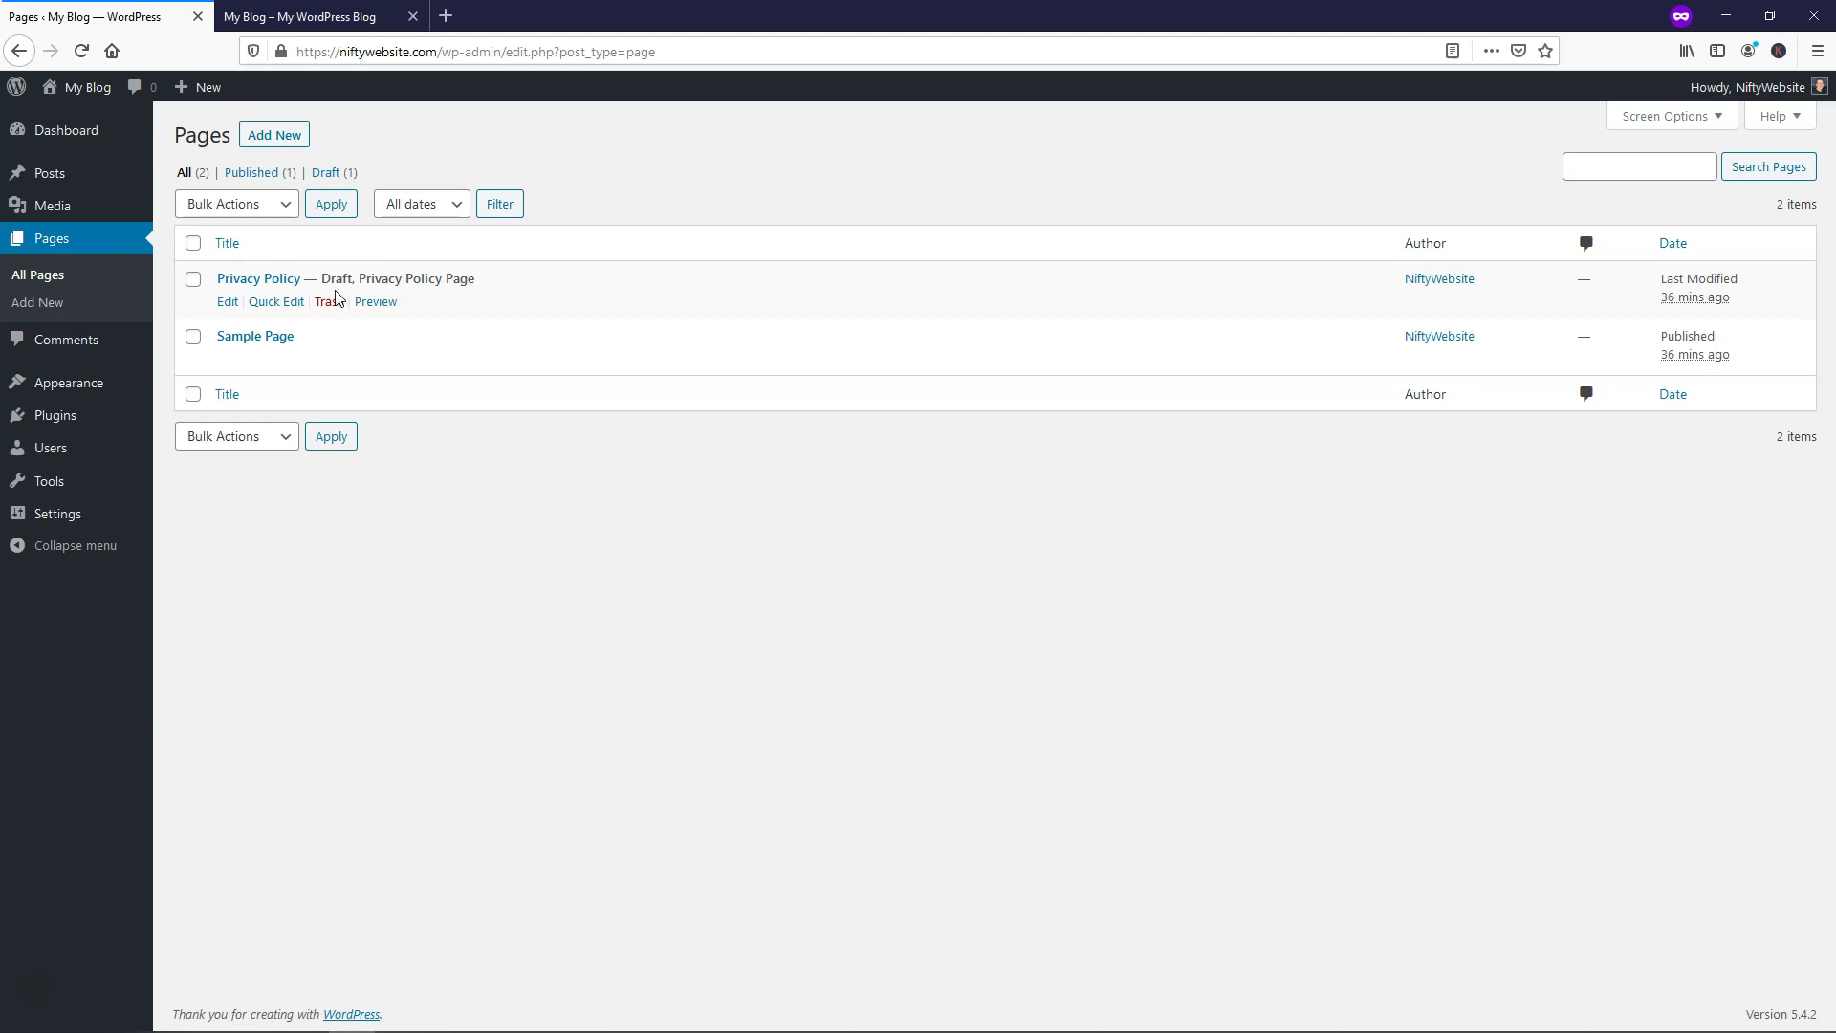
{"action": "left_click", "coordinate": [192, 243]}
{"action": "left_click", "coordinate": [232, 205]}
{"action": "left_click", "coordinate": [236, 287]}
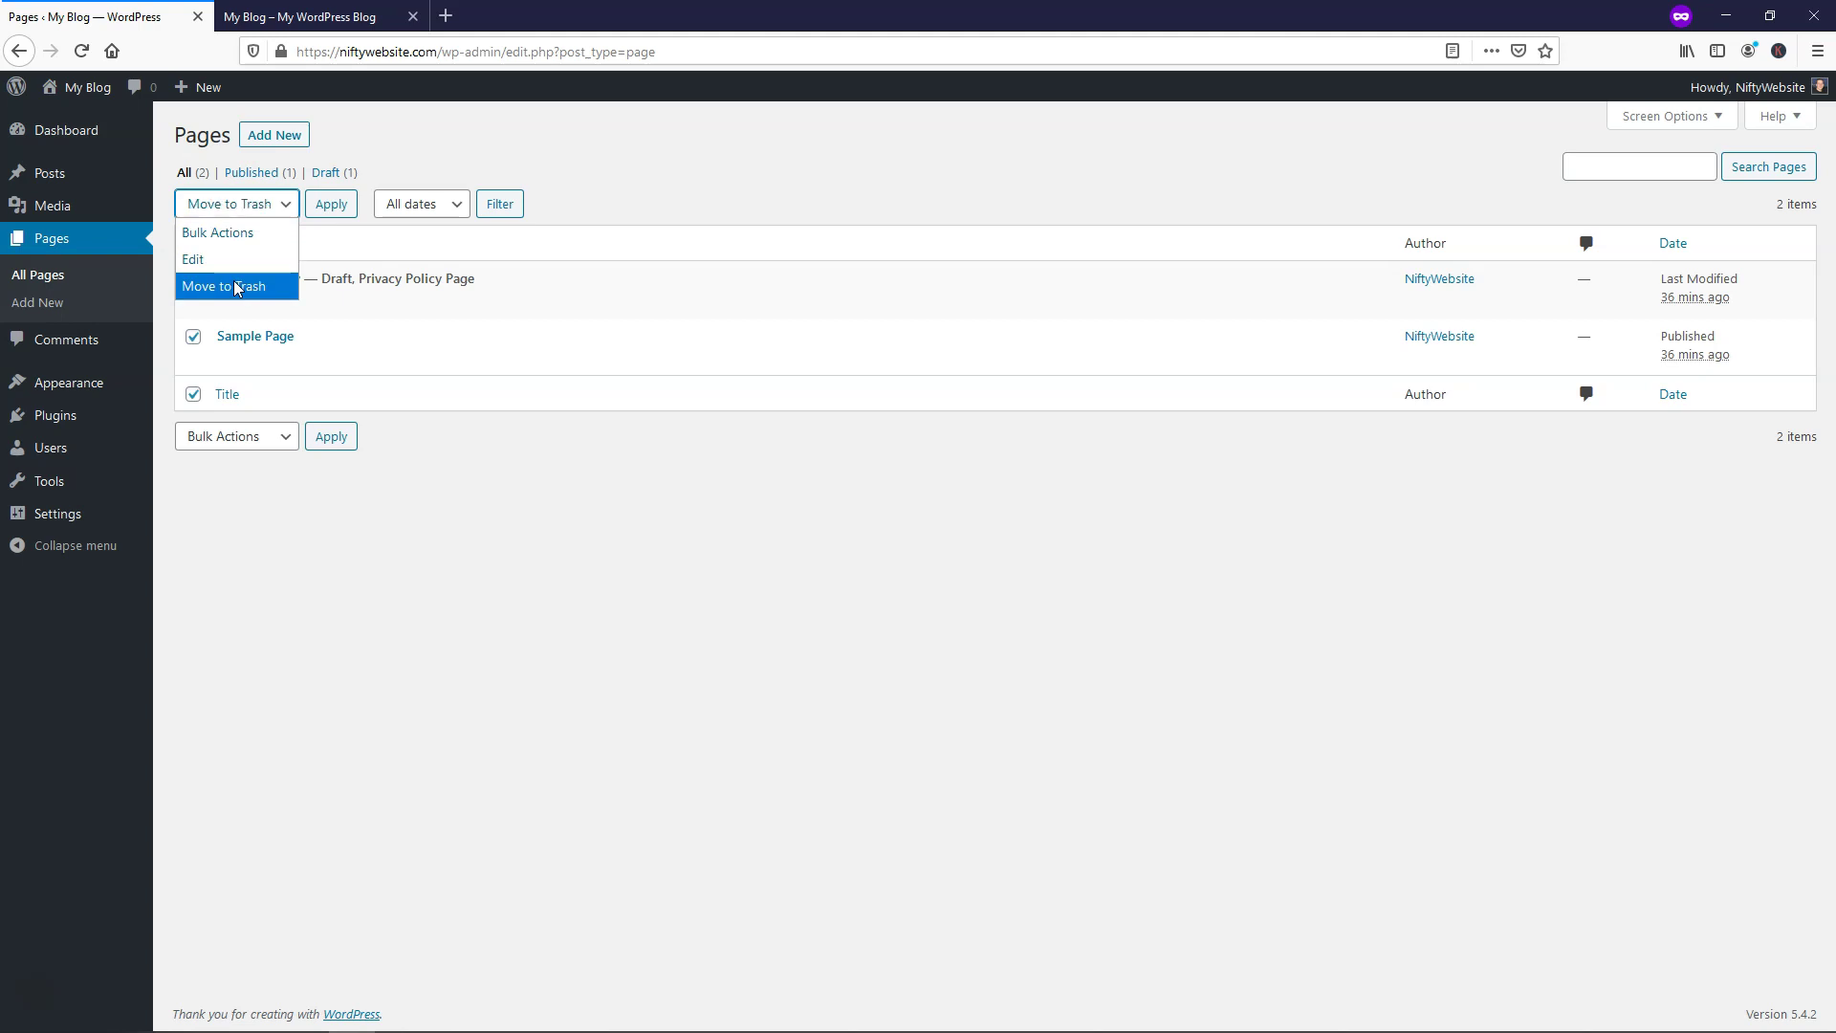
{"action": "left_click", "coordinate": [327, 204]}
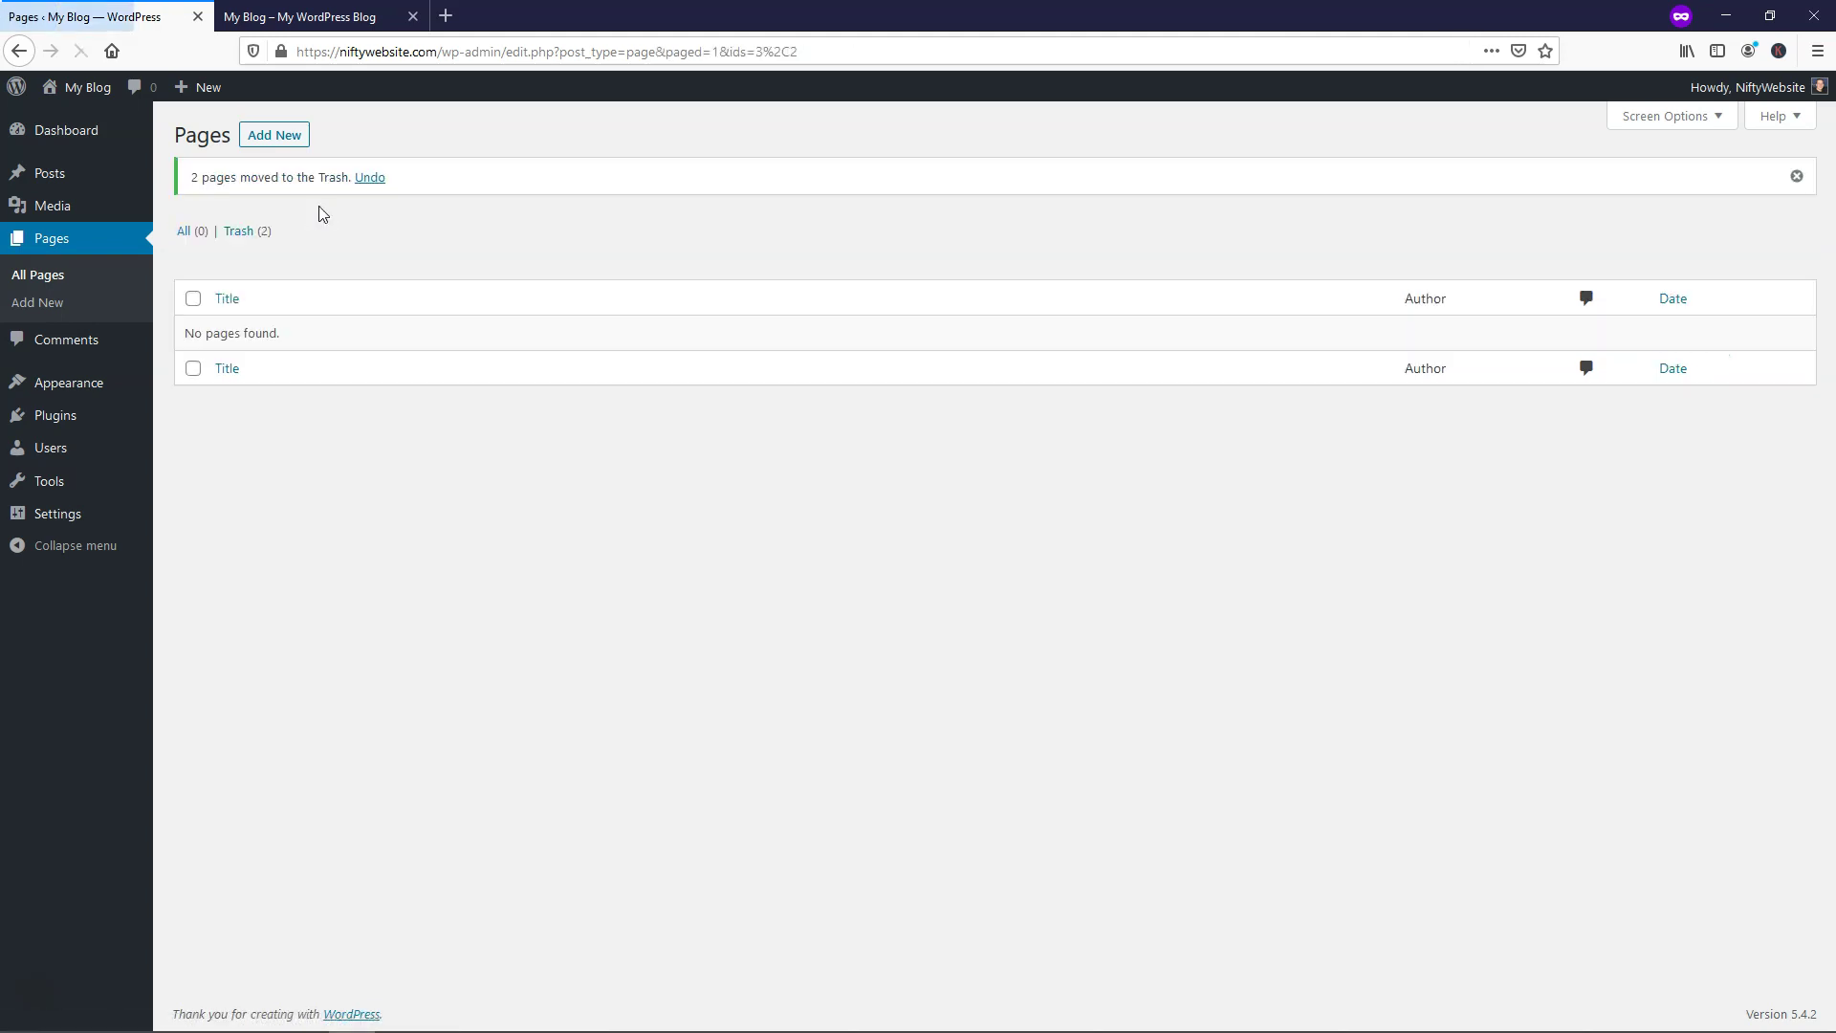
Permanently delete both trashed pages with Bulk Actions > Delete Permanently
{"action": "left_click", "coordinate": [252, 231]}
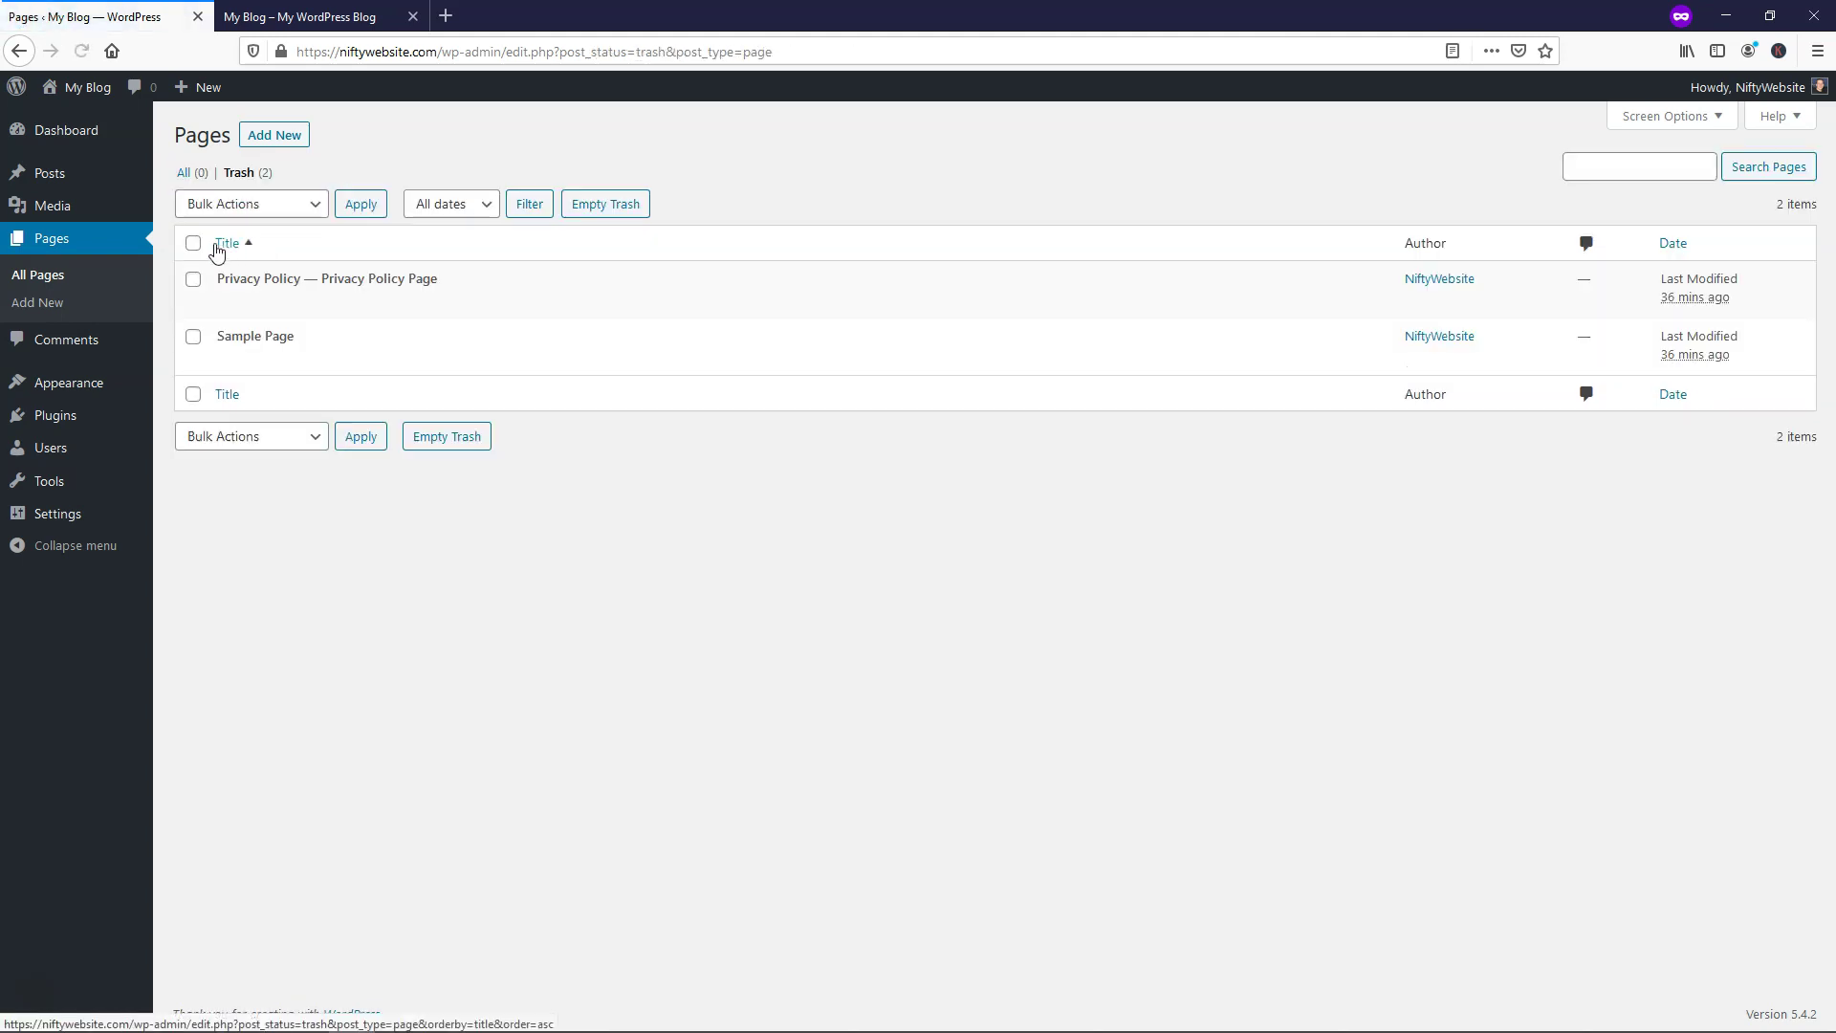
{"action": "left_click", "coordinate": [301, 212]}
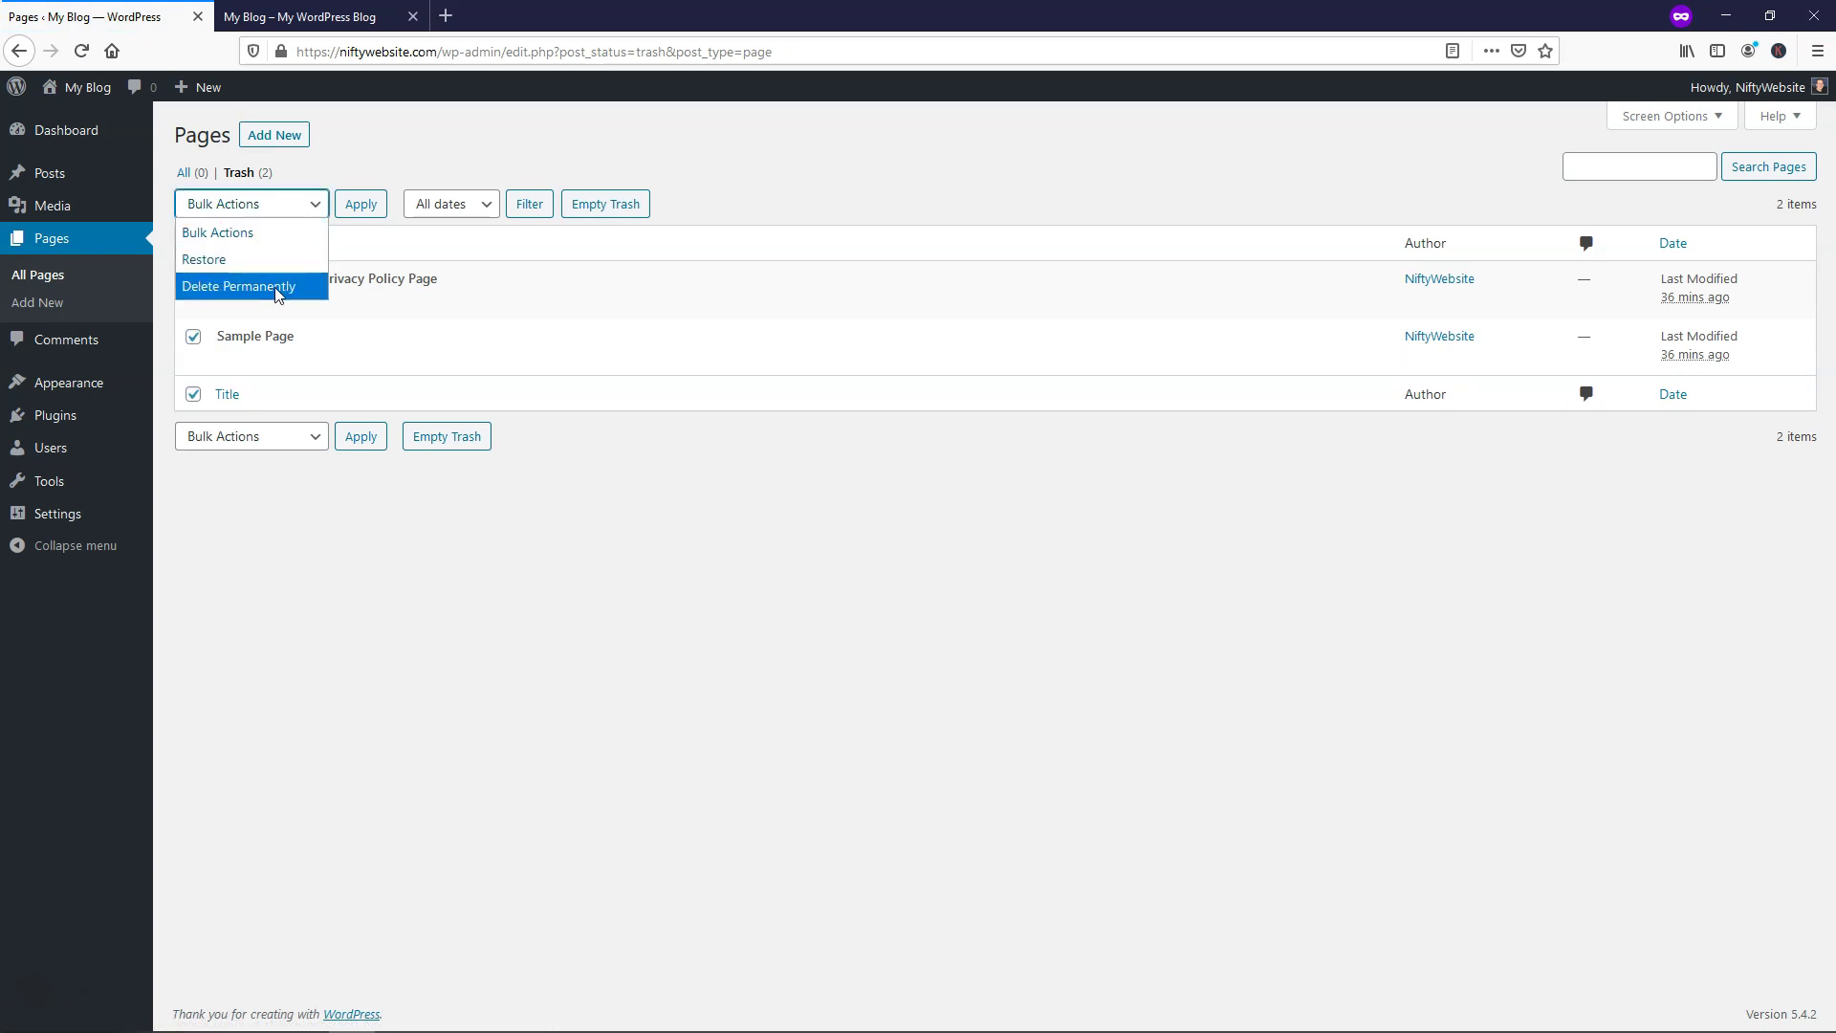
{"action": "left_click", "coordinate": [278, 294]}
{"action": "left_click", "coordinate": [352, 216]}
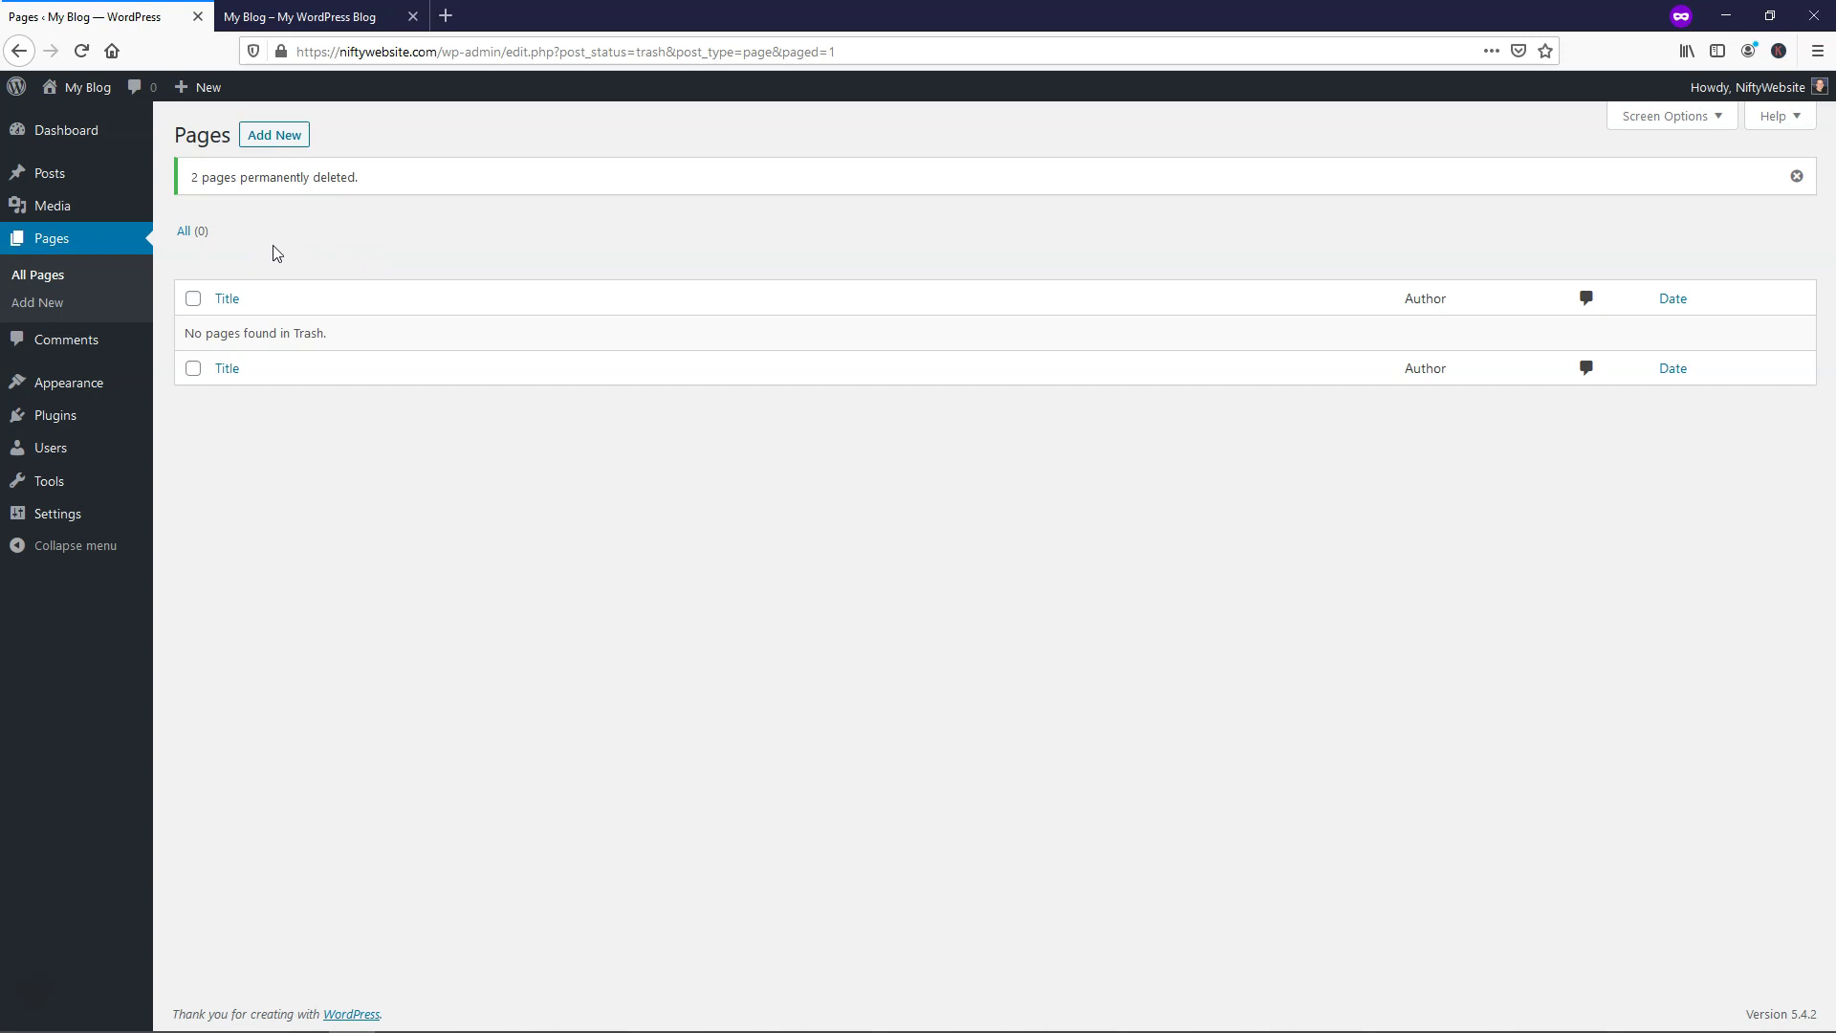
{"action": "mouse_move", "coordinate": [91, 394]}
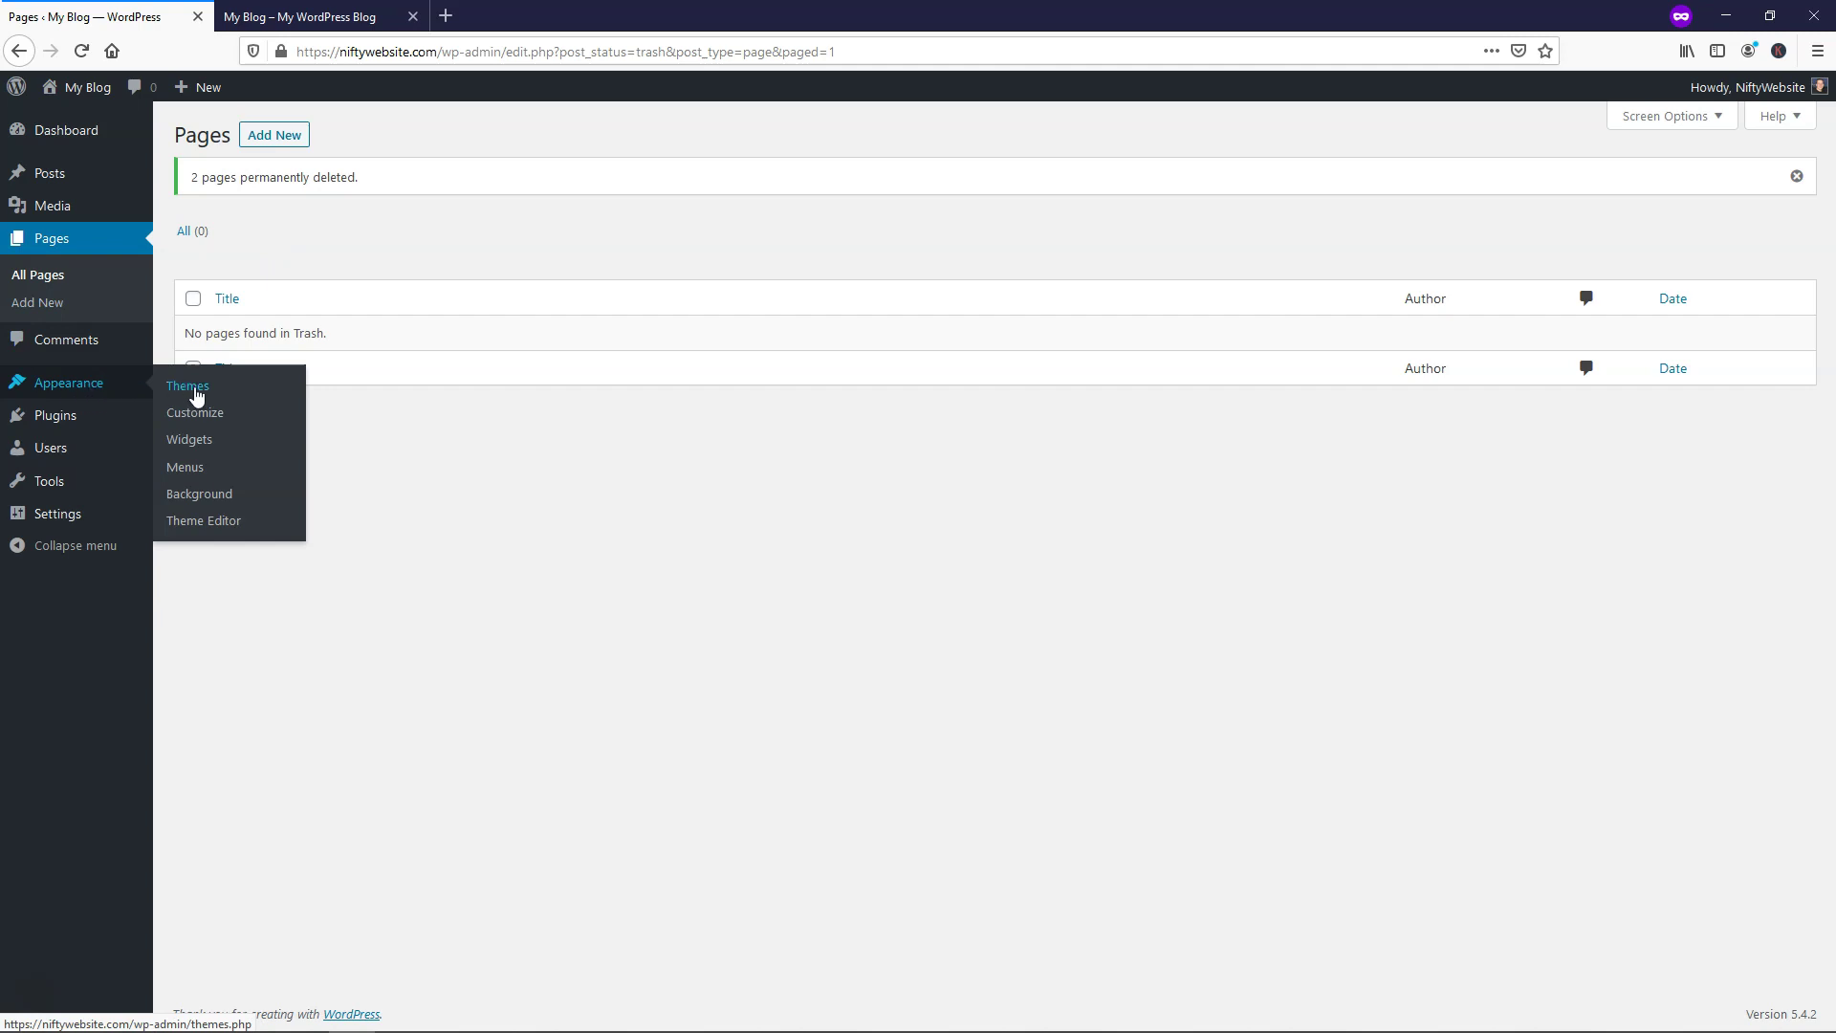
Delete the Twenty Nineteen theme from the installed themes page
{"action": "left_click", "coordinate": [196, 395]}
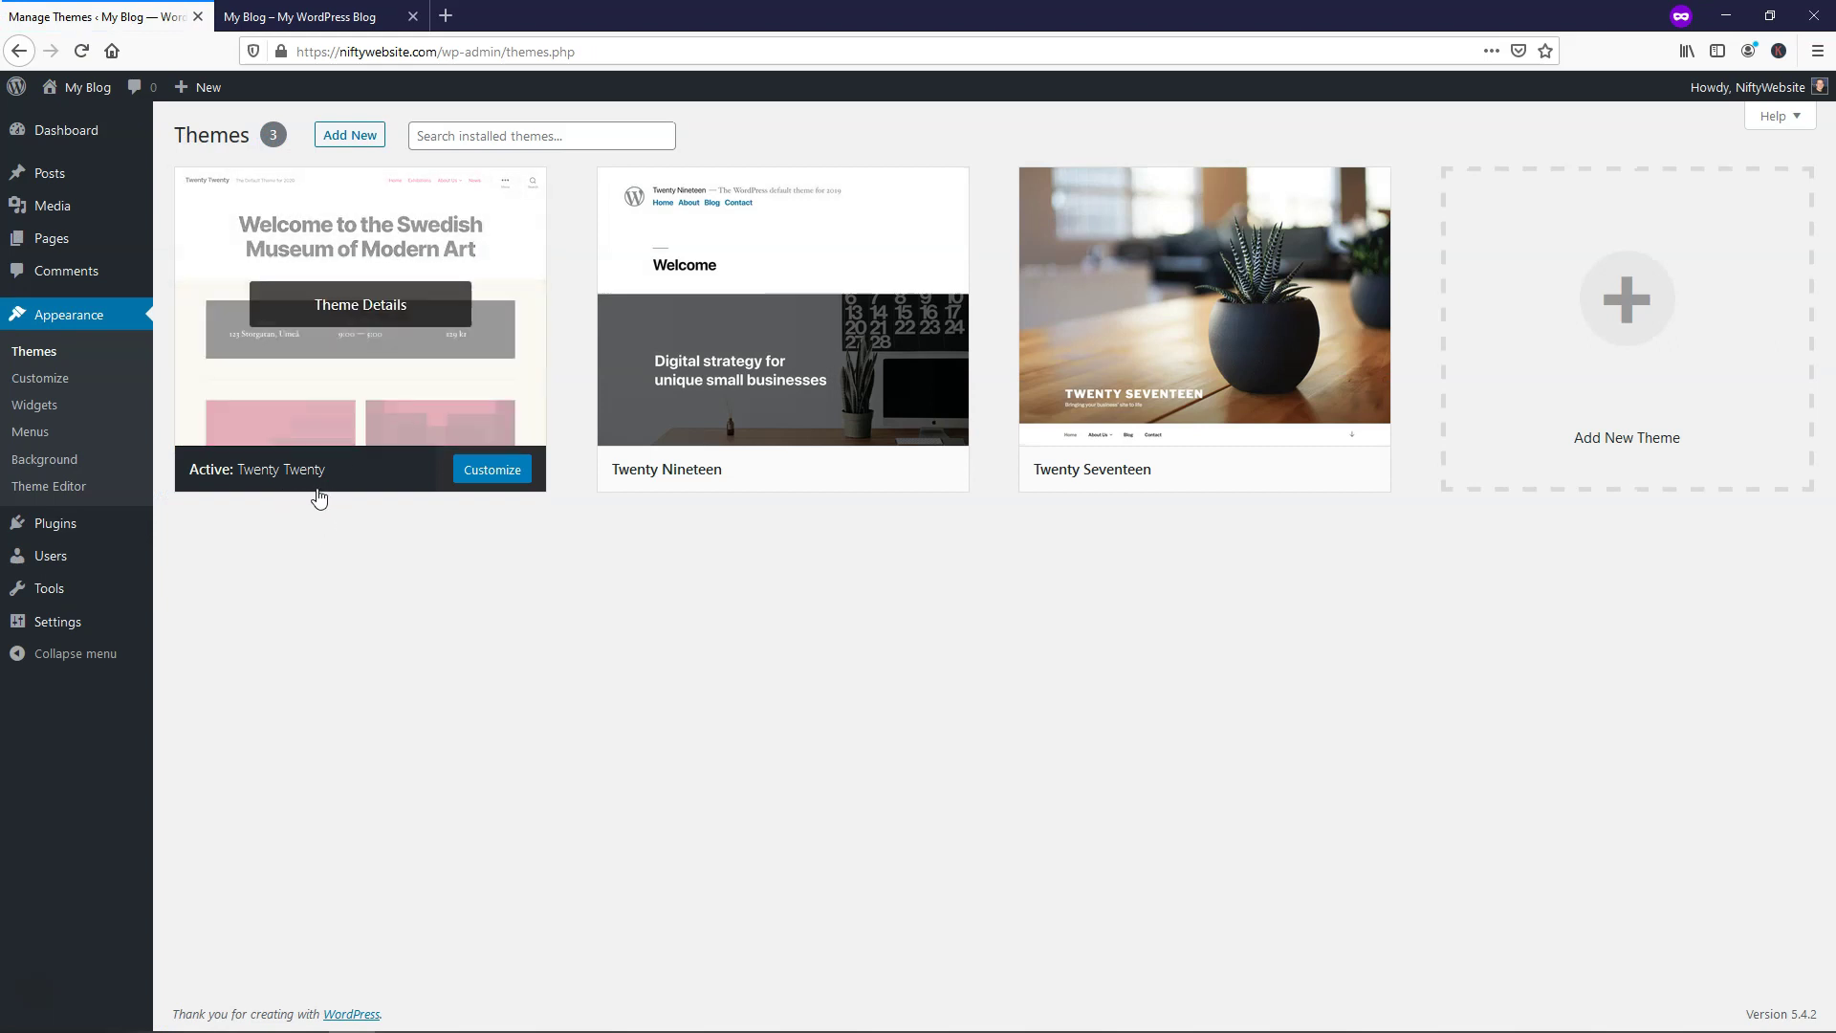
{"action": "left_click", "coordinate": [311, 19]}
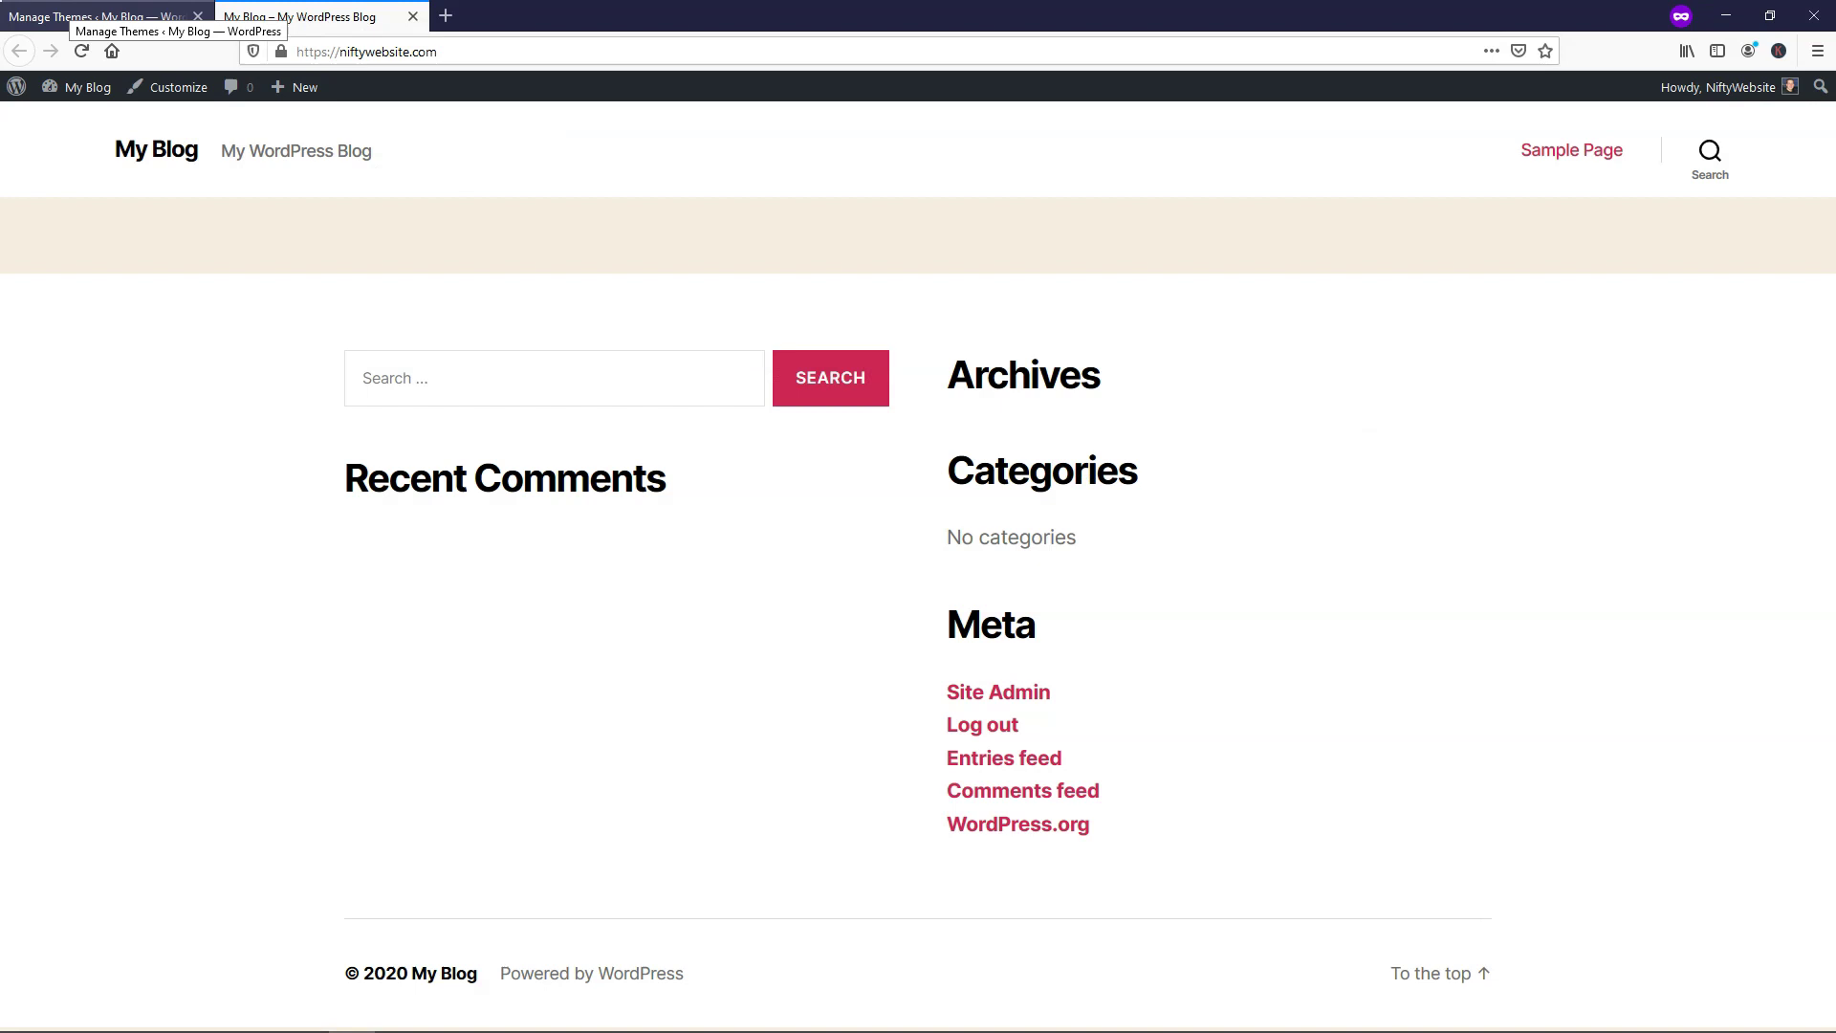
{"action": "left_click", "coordinate": [81, 17]}
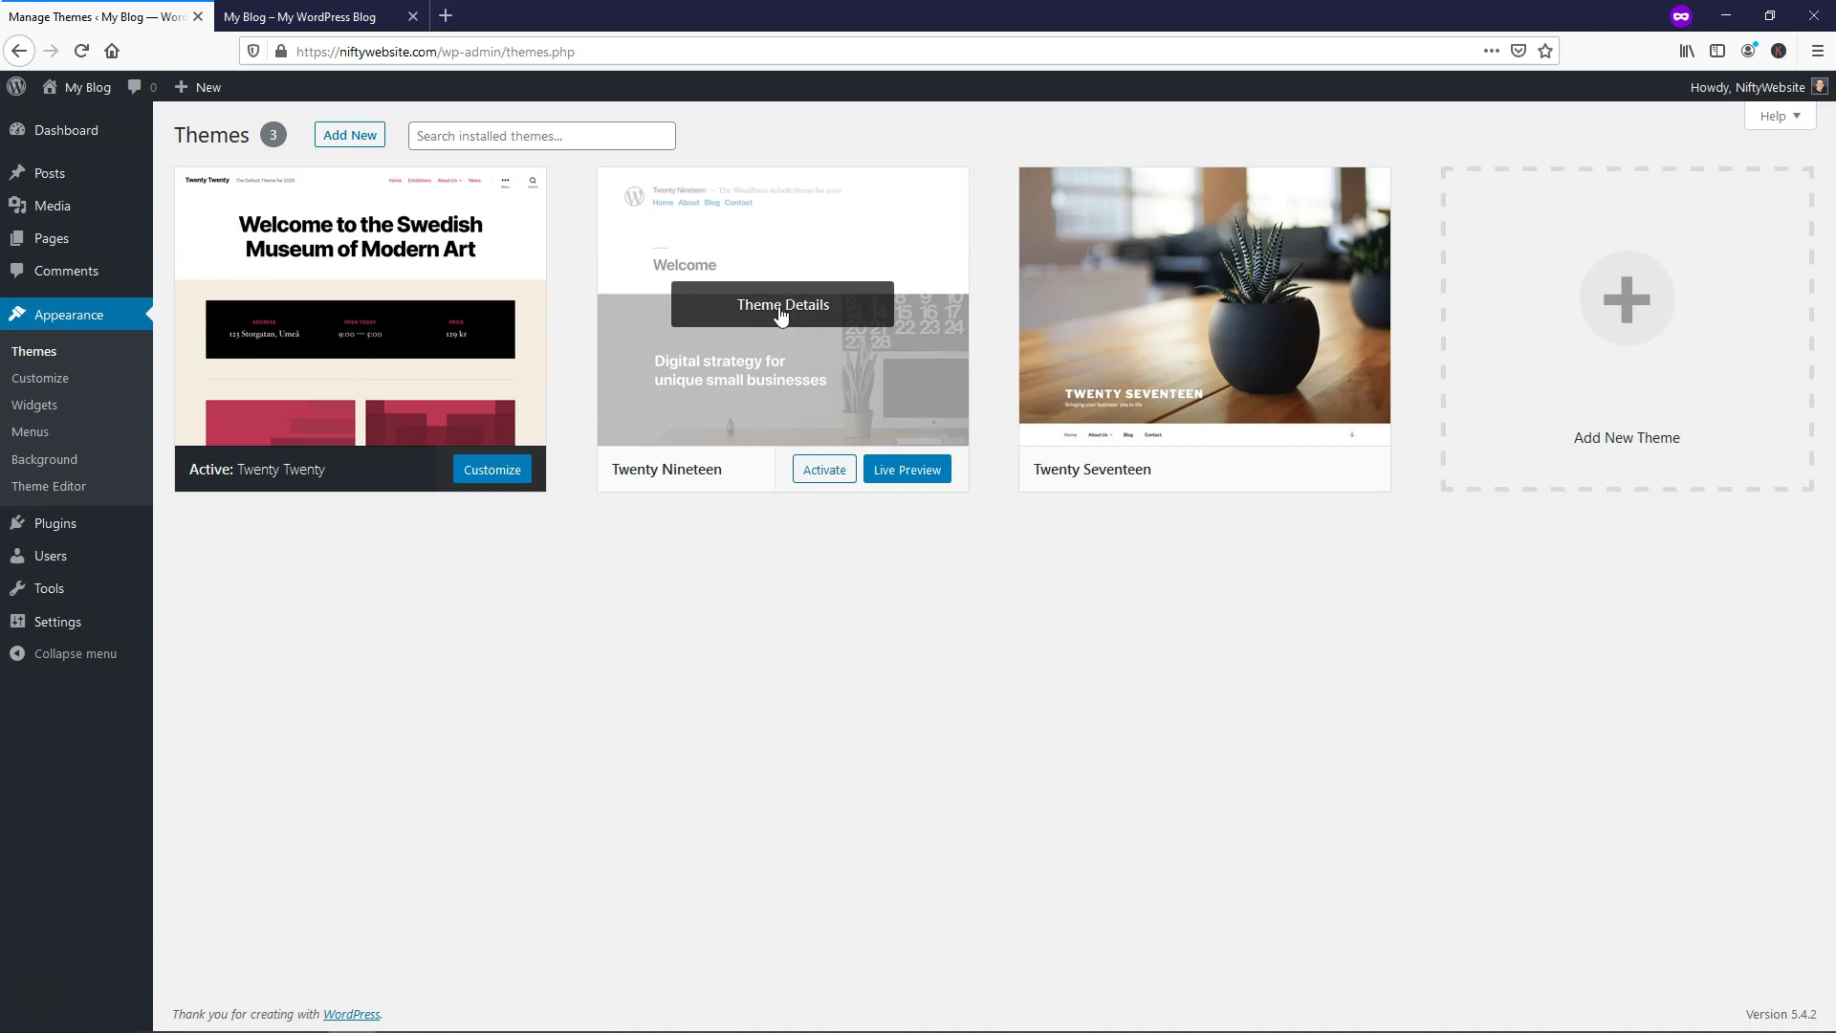
{"action": "left_click", "coordinate": [781, 308]}
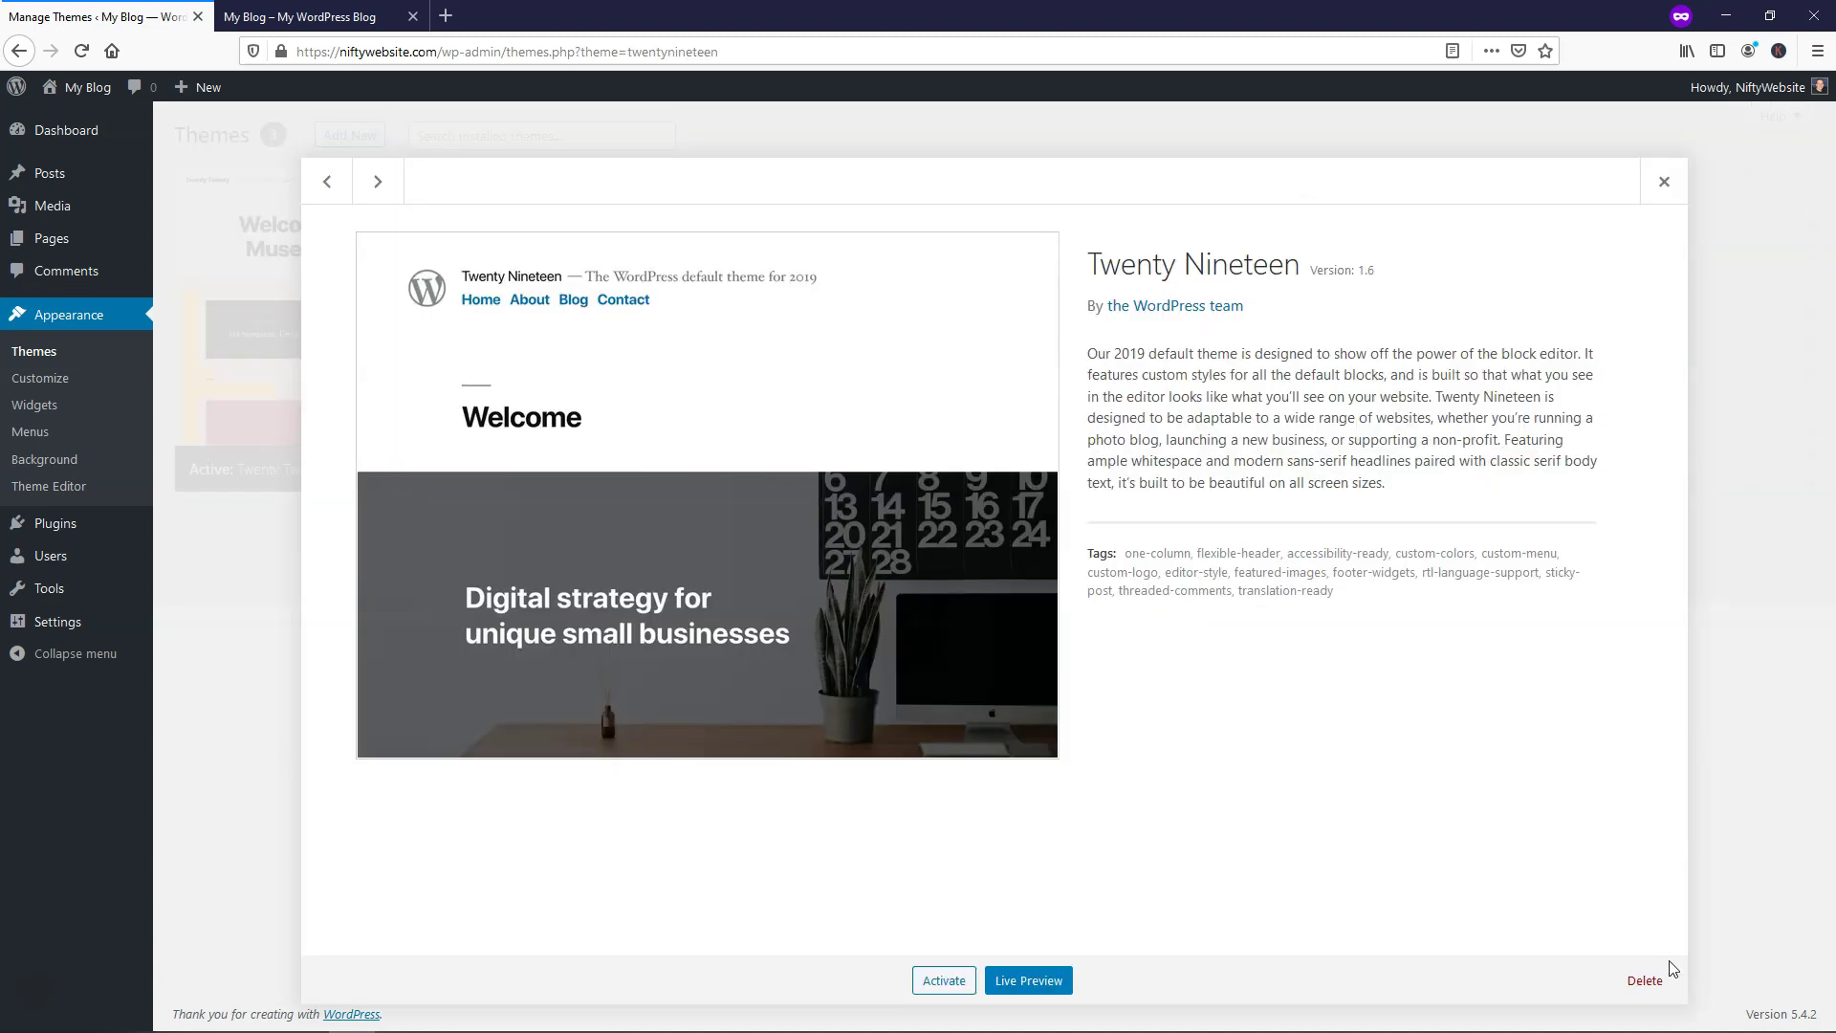
{"action": "left_click", "coordinate": [1646, 983]}
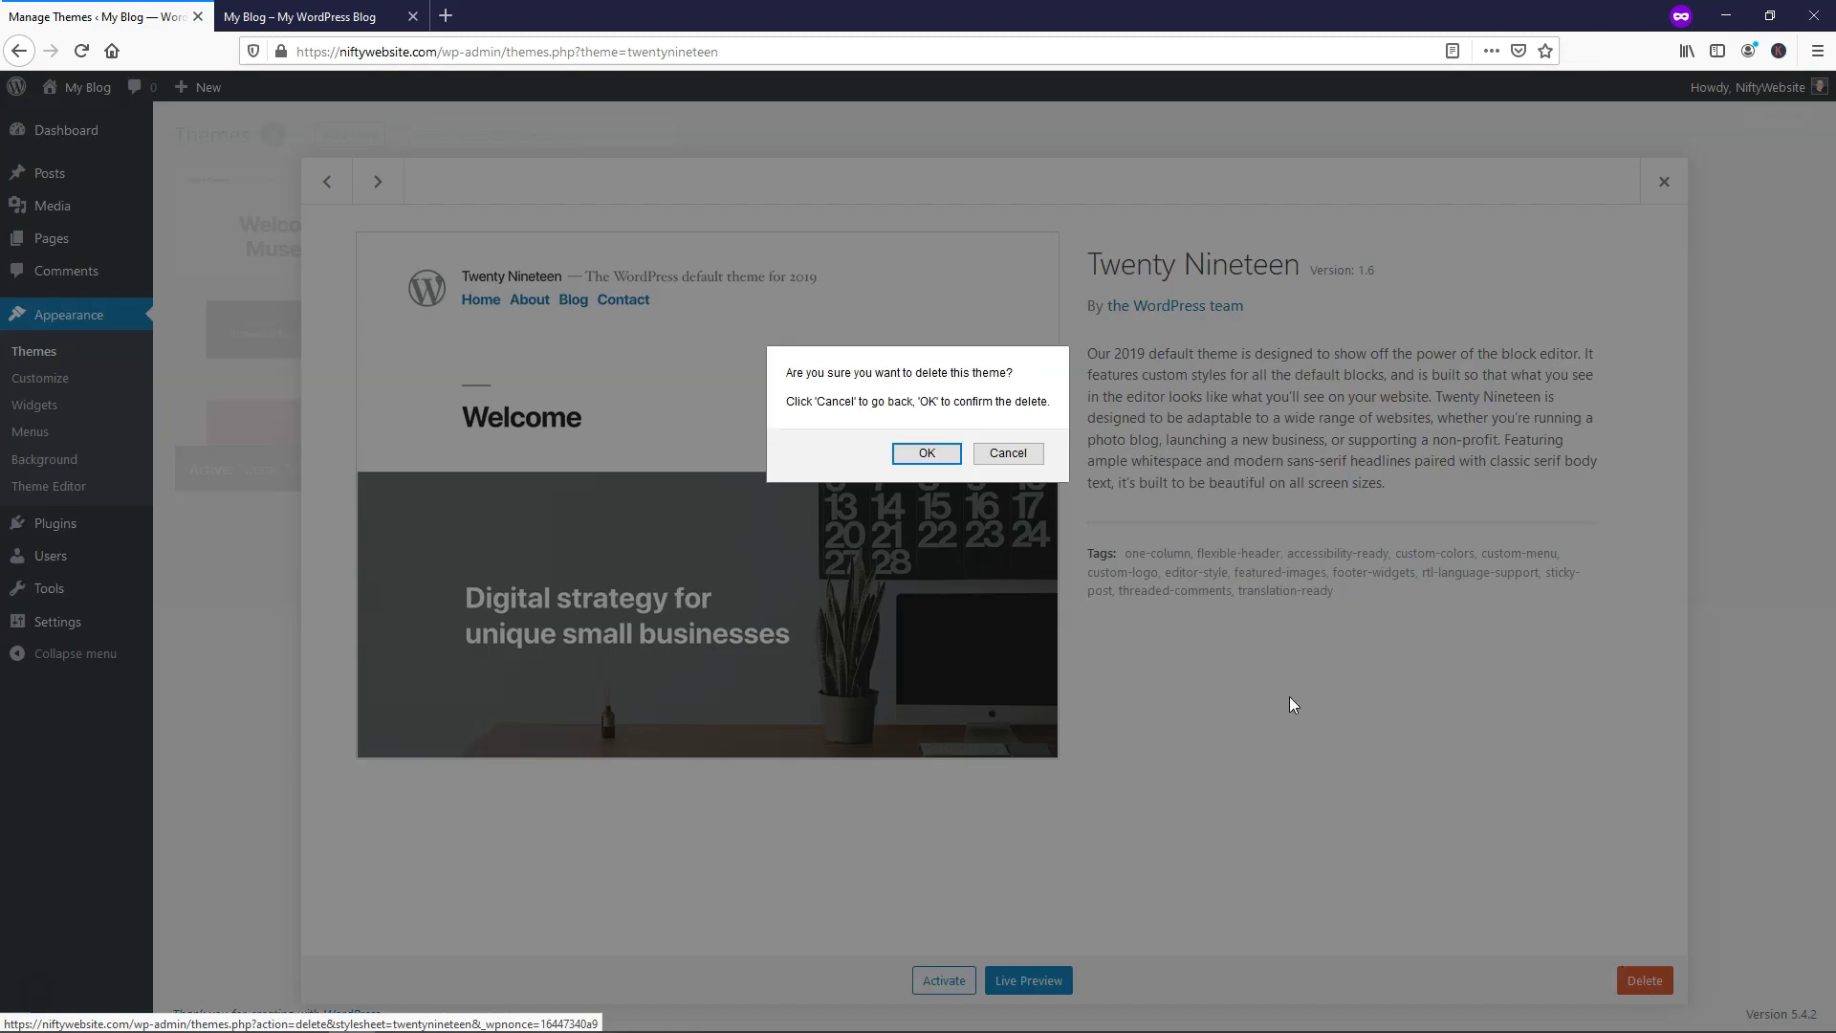
{"action": "left_click", "coordinate": [918, 457]}
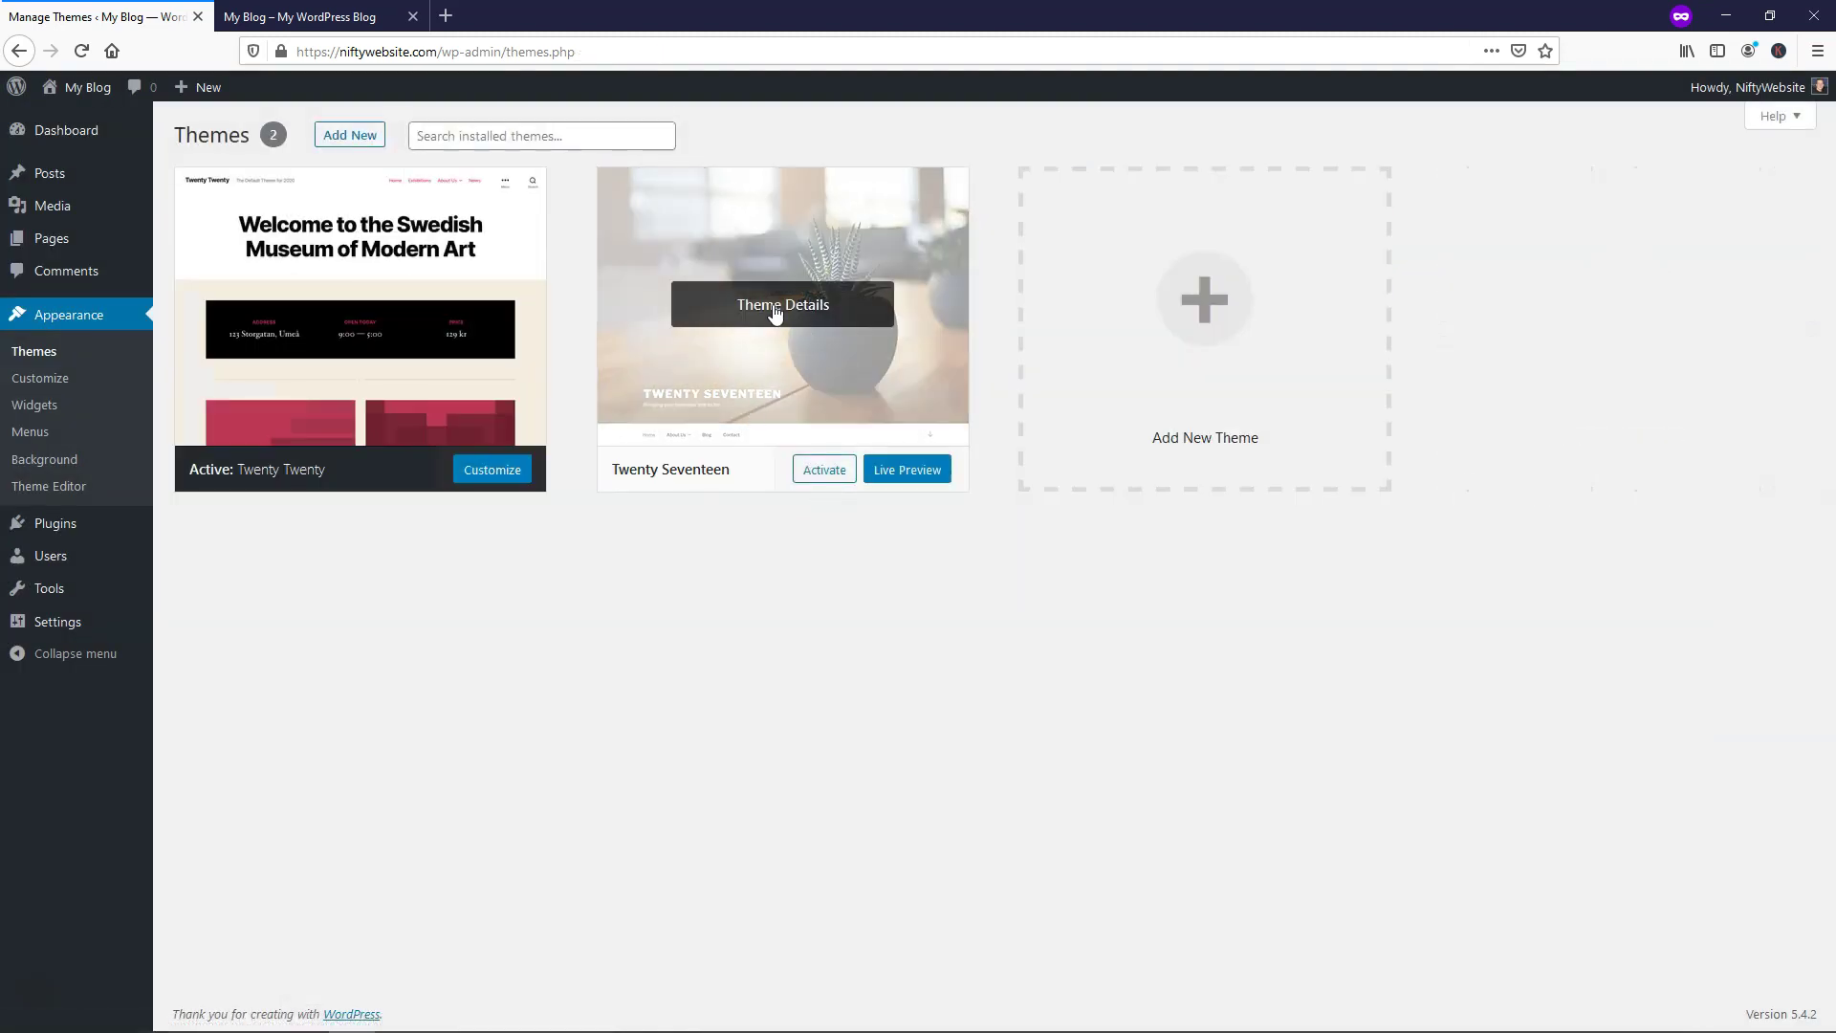
Delete the Twenty Seventeen theme as well, leaving Twenty Twenty
{"action": "left_click", "coordinate": [775, 306]}
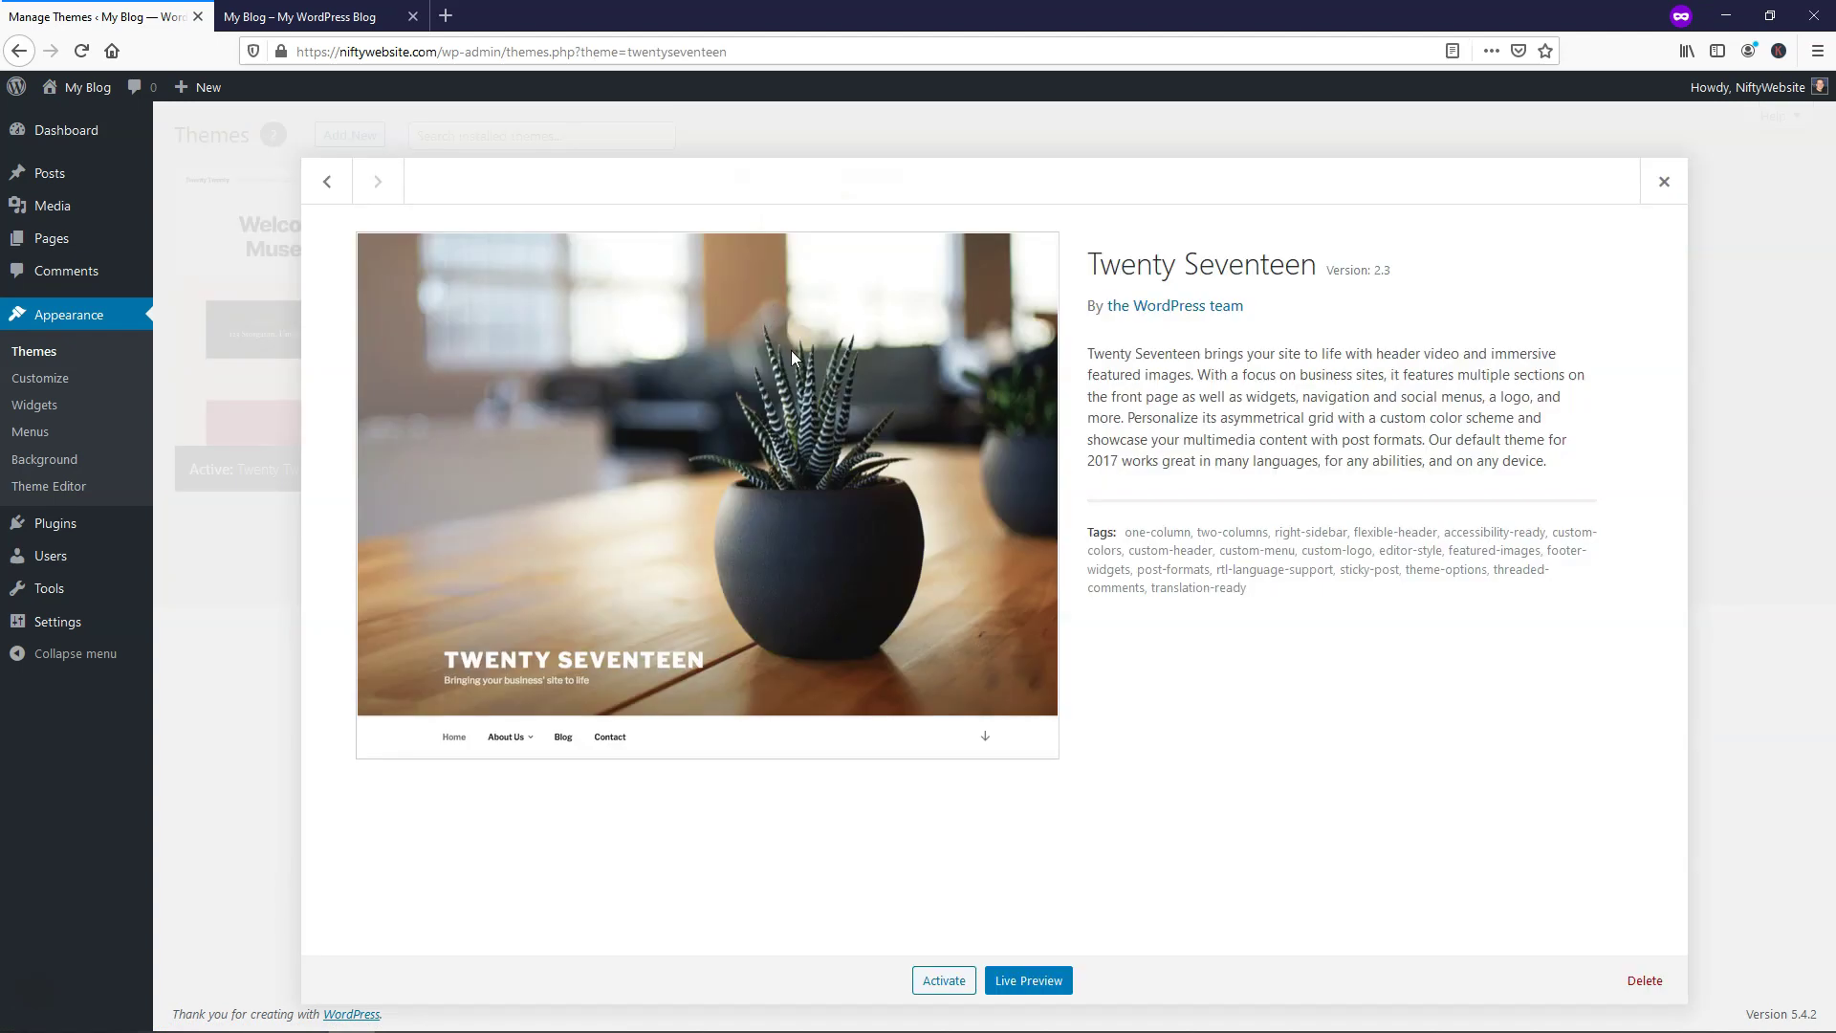
{"action": "left_click", "coordinate": [1643, 987]}
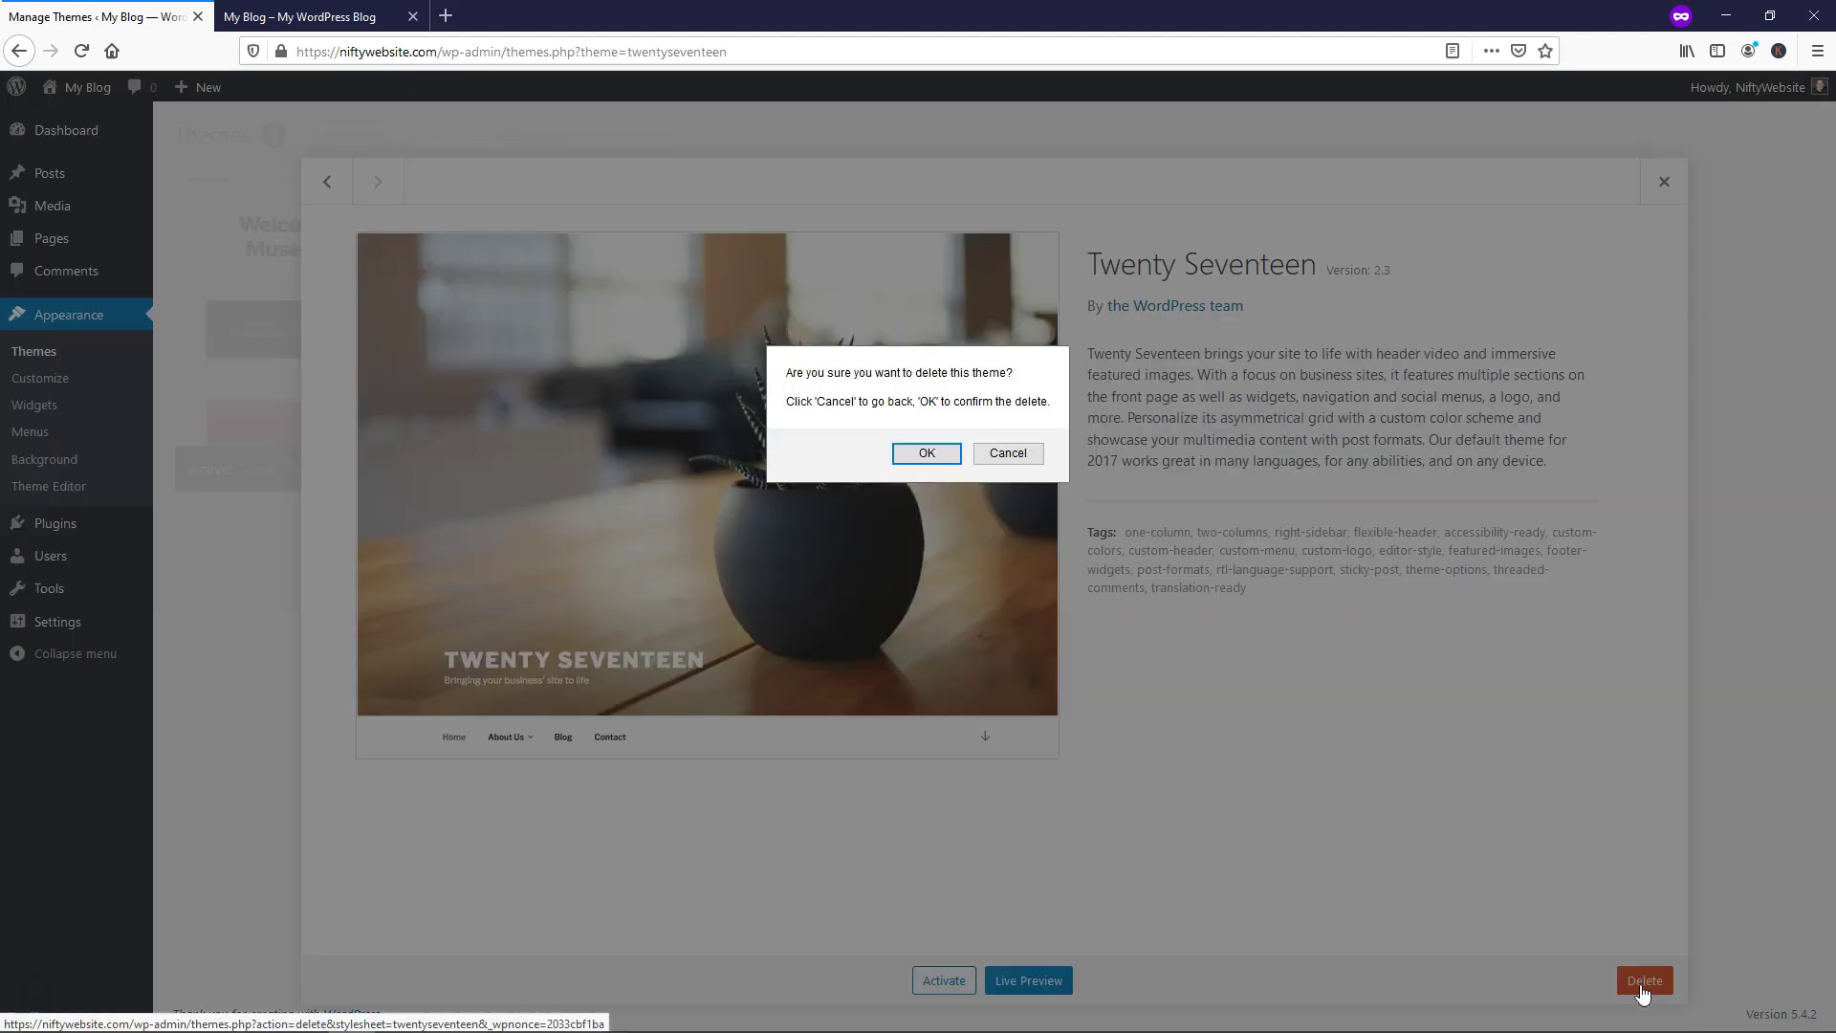
{"action": "left_click", "coordinate": [920, 453]}
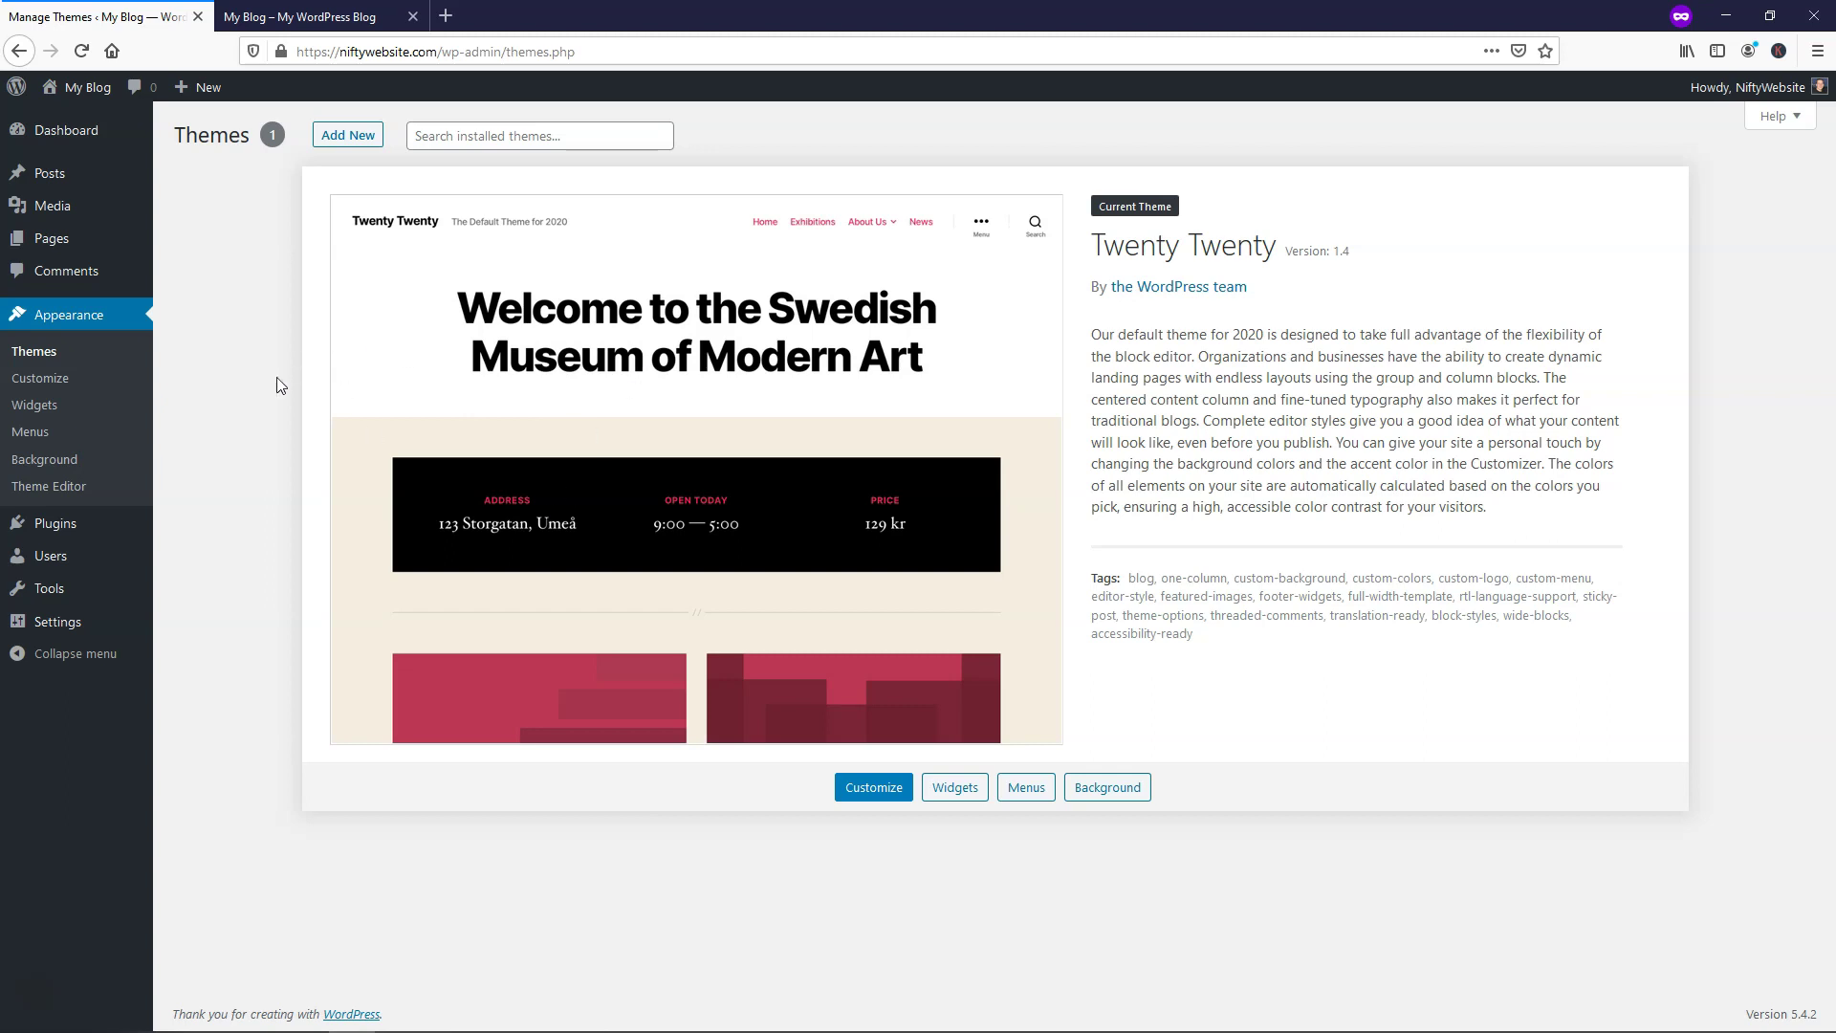
Bulk-delete Akismet Anti-Spam and Hello Dolly from the plugins list, then go to General Settings
{"action": "left_click", "coordinate": [57, 525]}
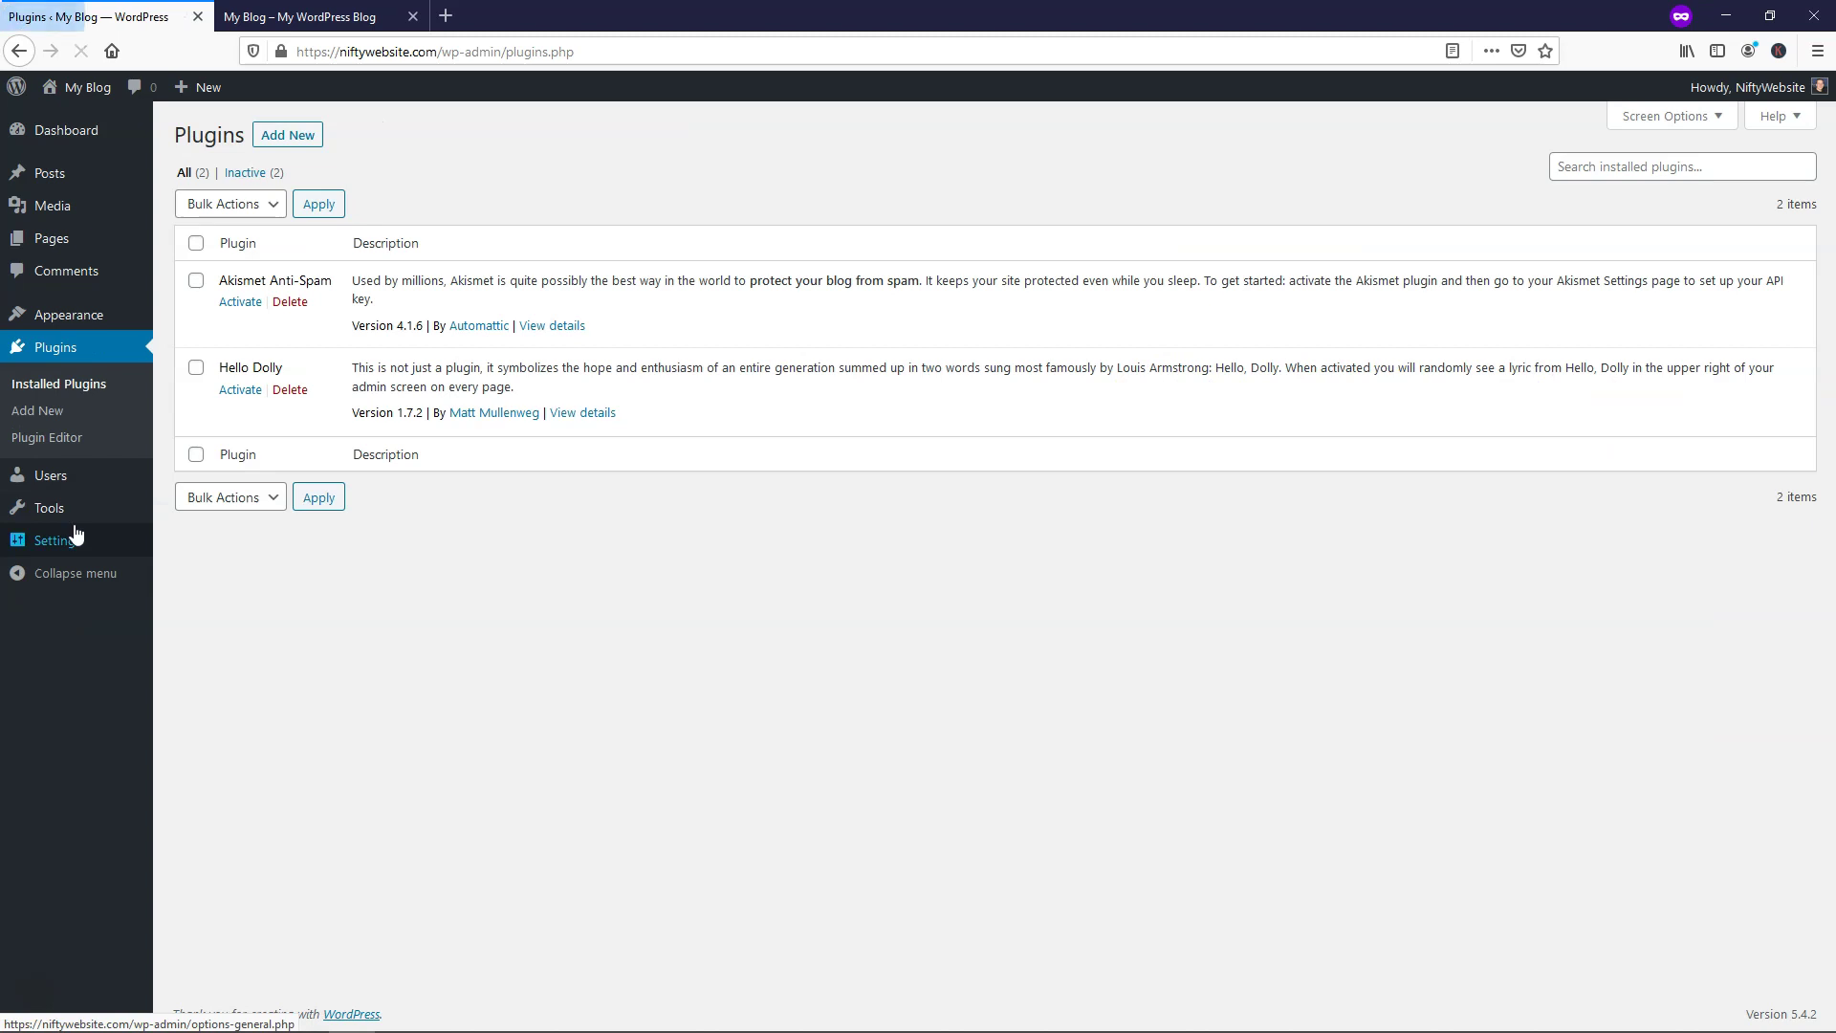
{"action": "left_click", "coordinate": [196, 244]}
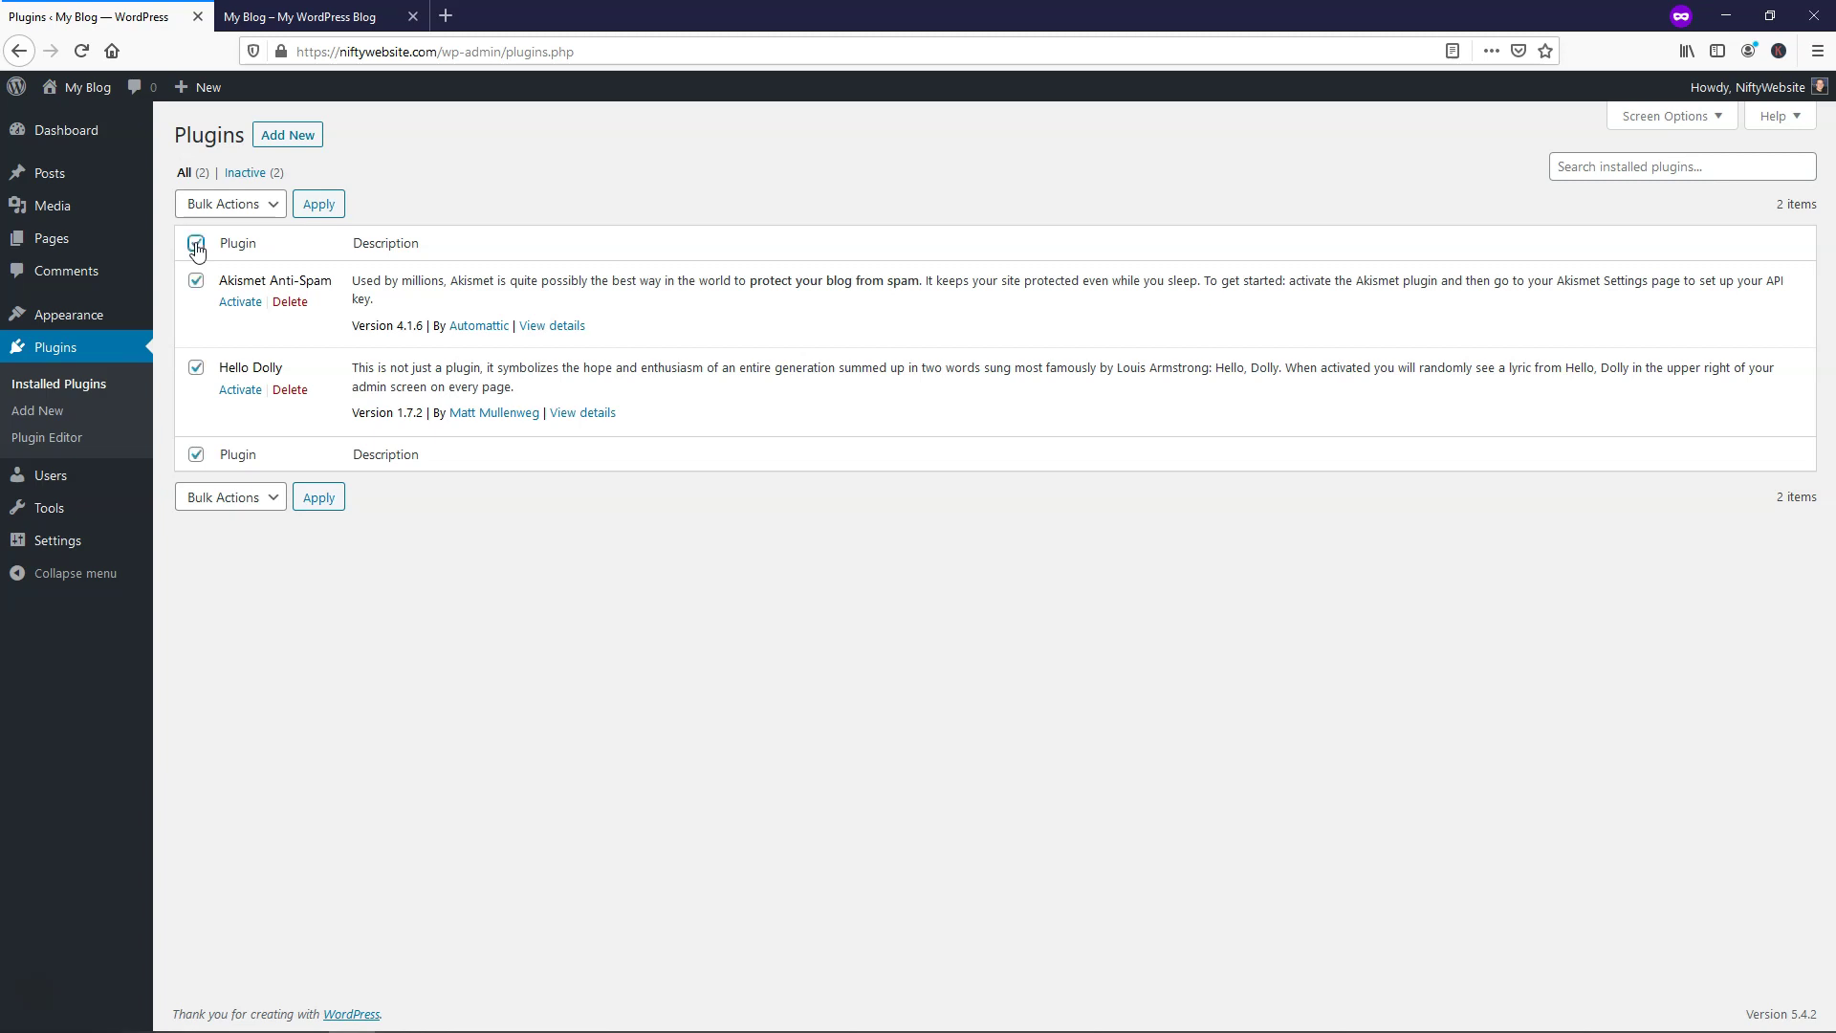
{"action": "left_click", "coordinate": [223, 206]}
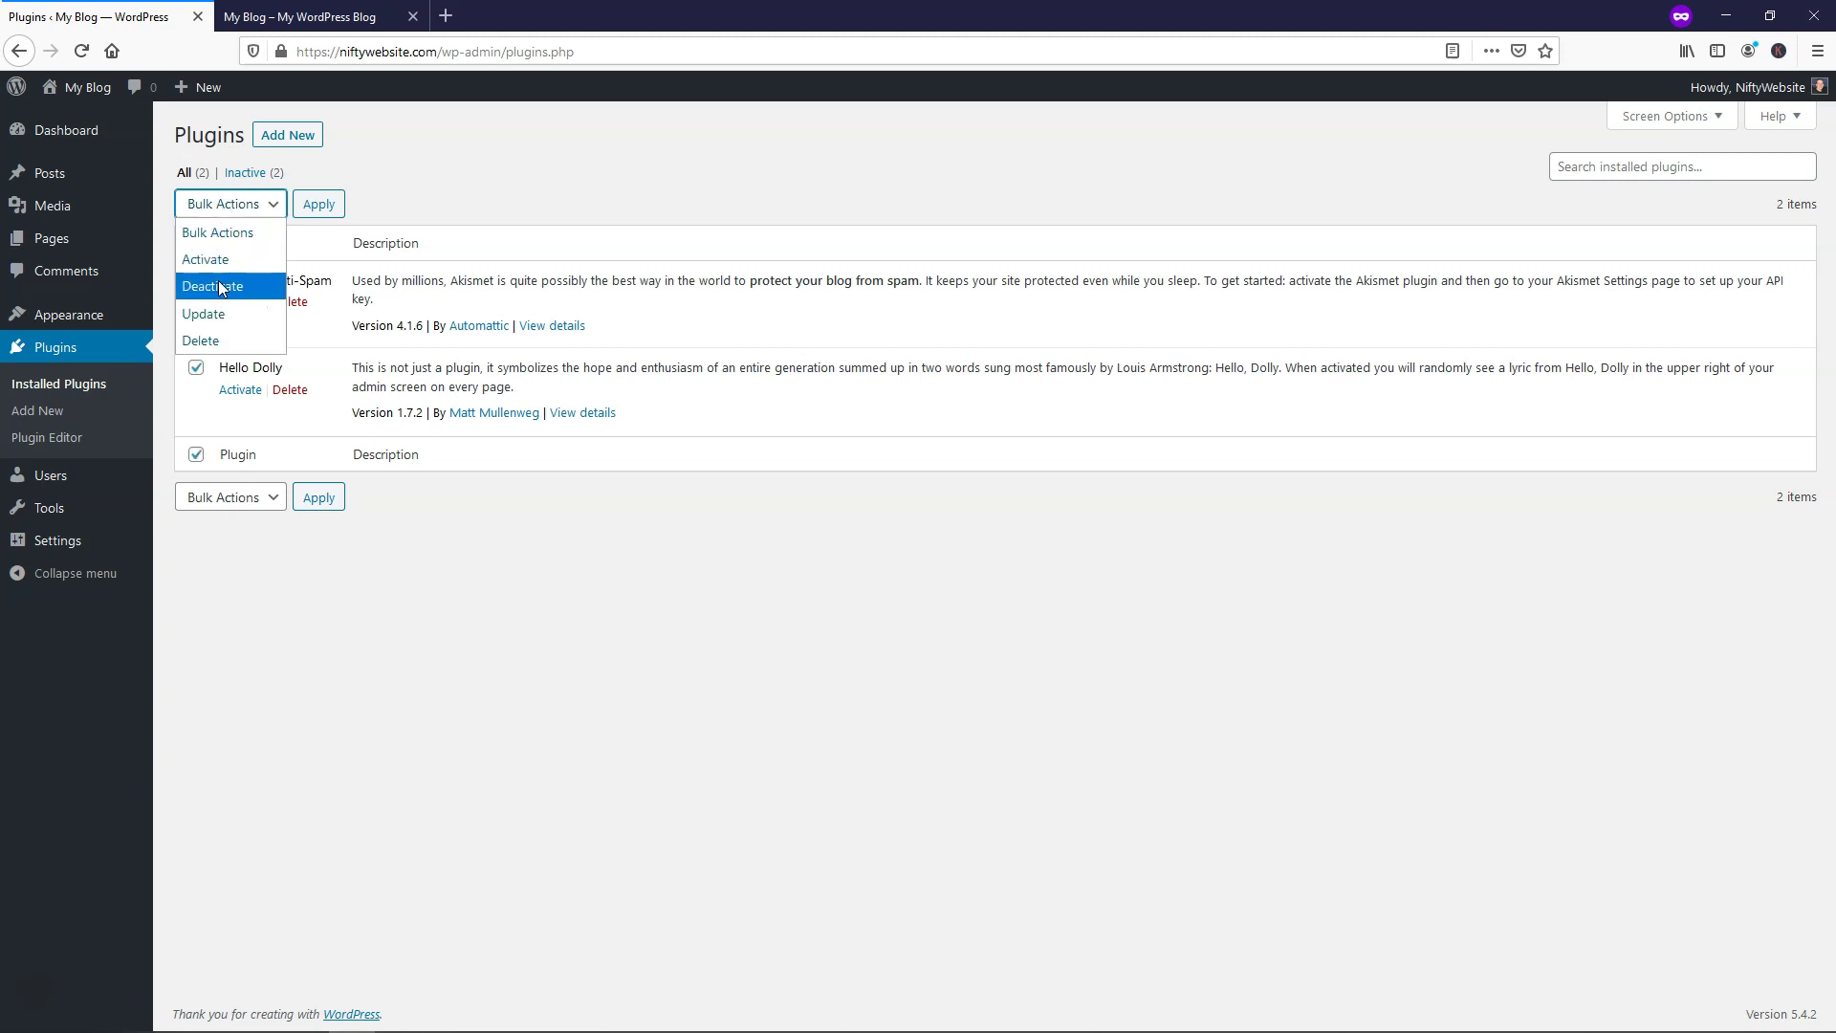
{"action": "left_click", "coordinate": [221, 340]}
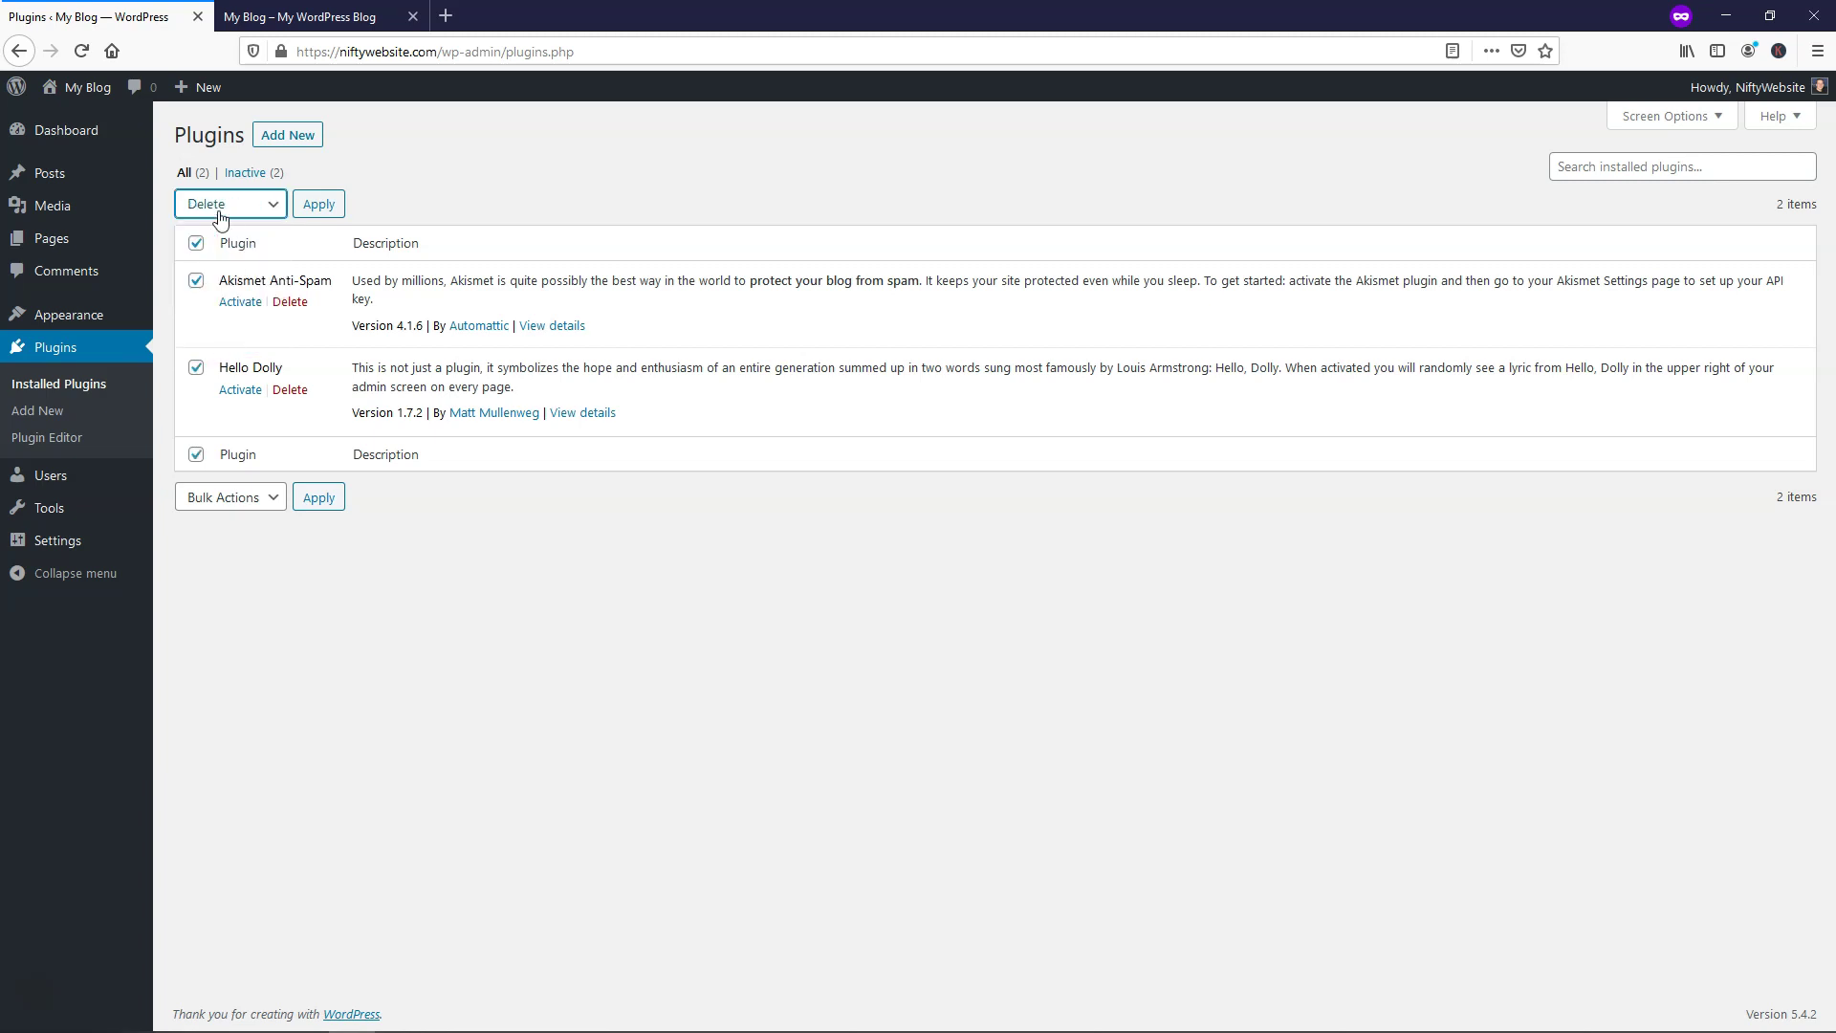
{"action": "left_click", "coordinate": [318, 203]}
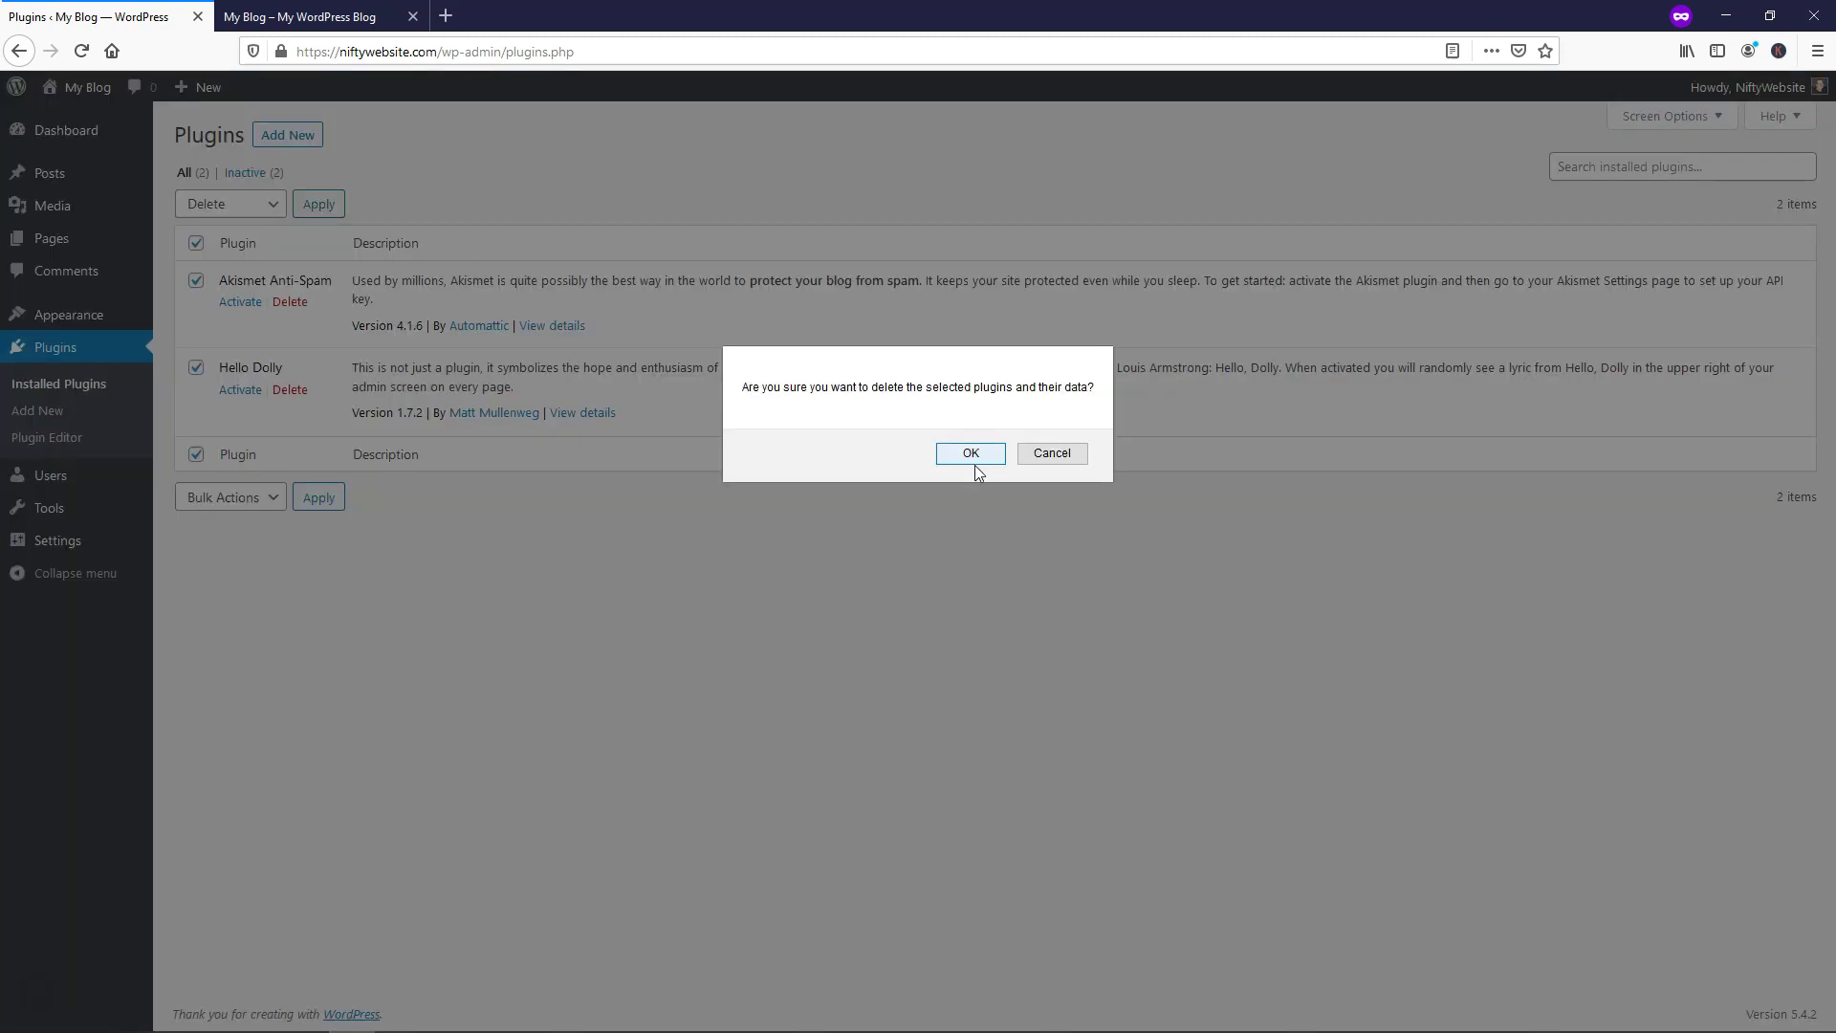
{"action": "left_click", "coordinate": [972, 463]}
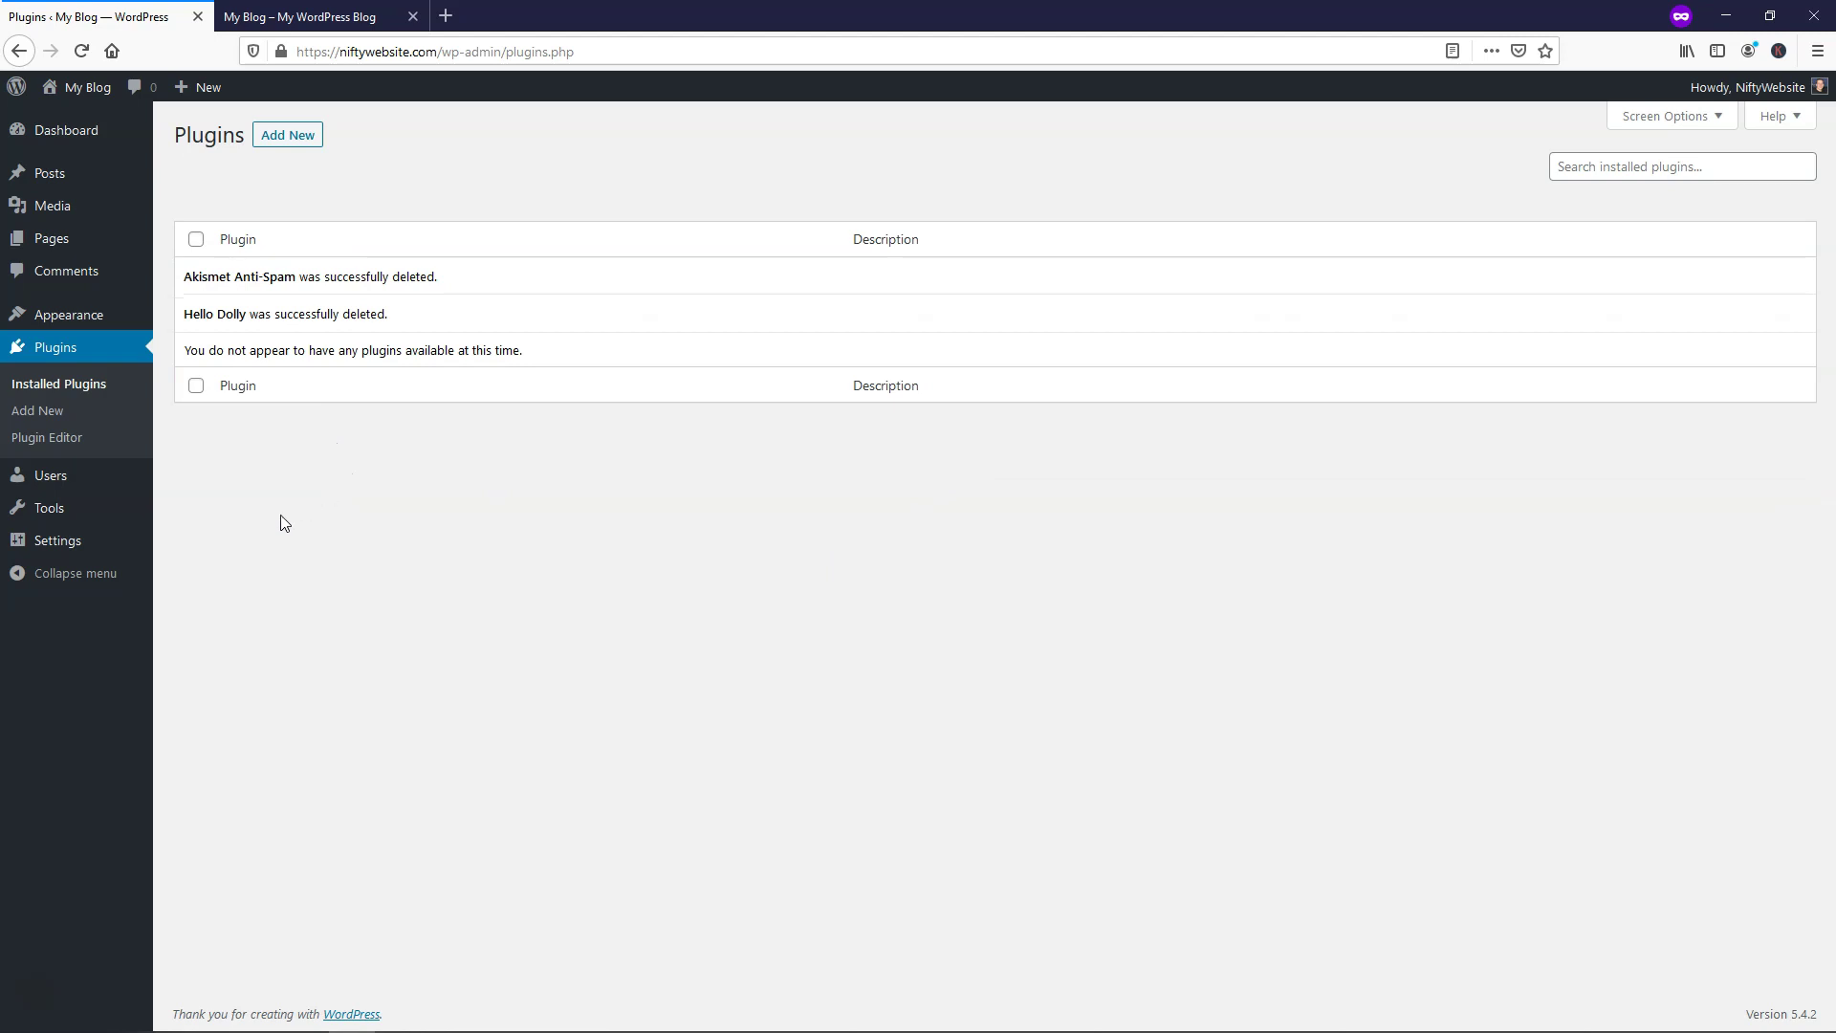
{"action": "left_click", "coordinate": [78, 550]}
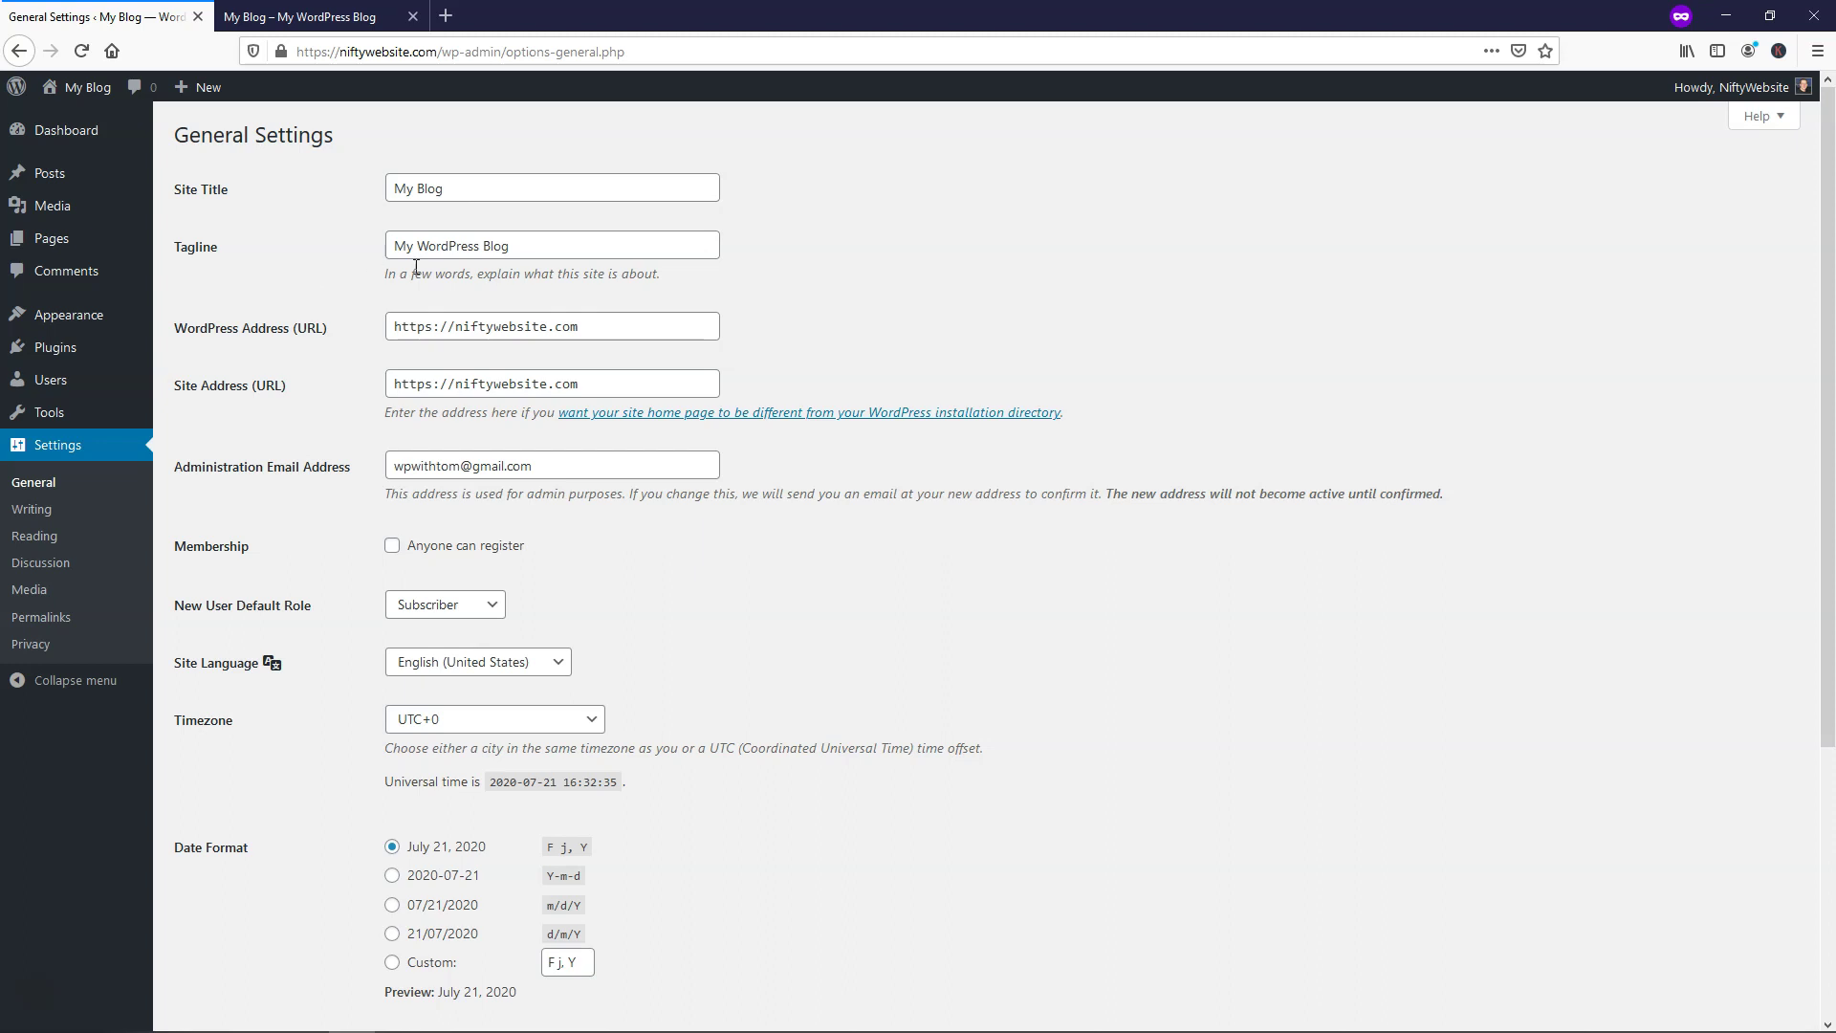
Set the site title to 'Marketing Masters' and the tagline to 'The Best Marketing Team Around'
{"action": "triple_click", "coordinate": [465, 196]}
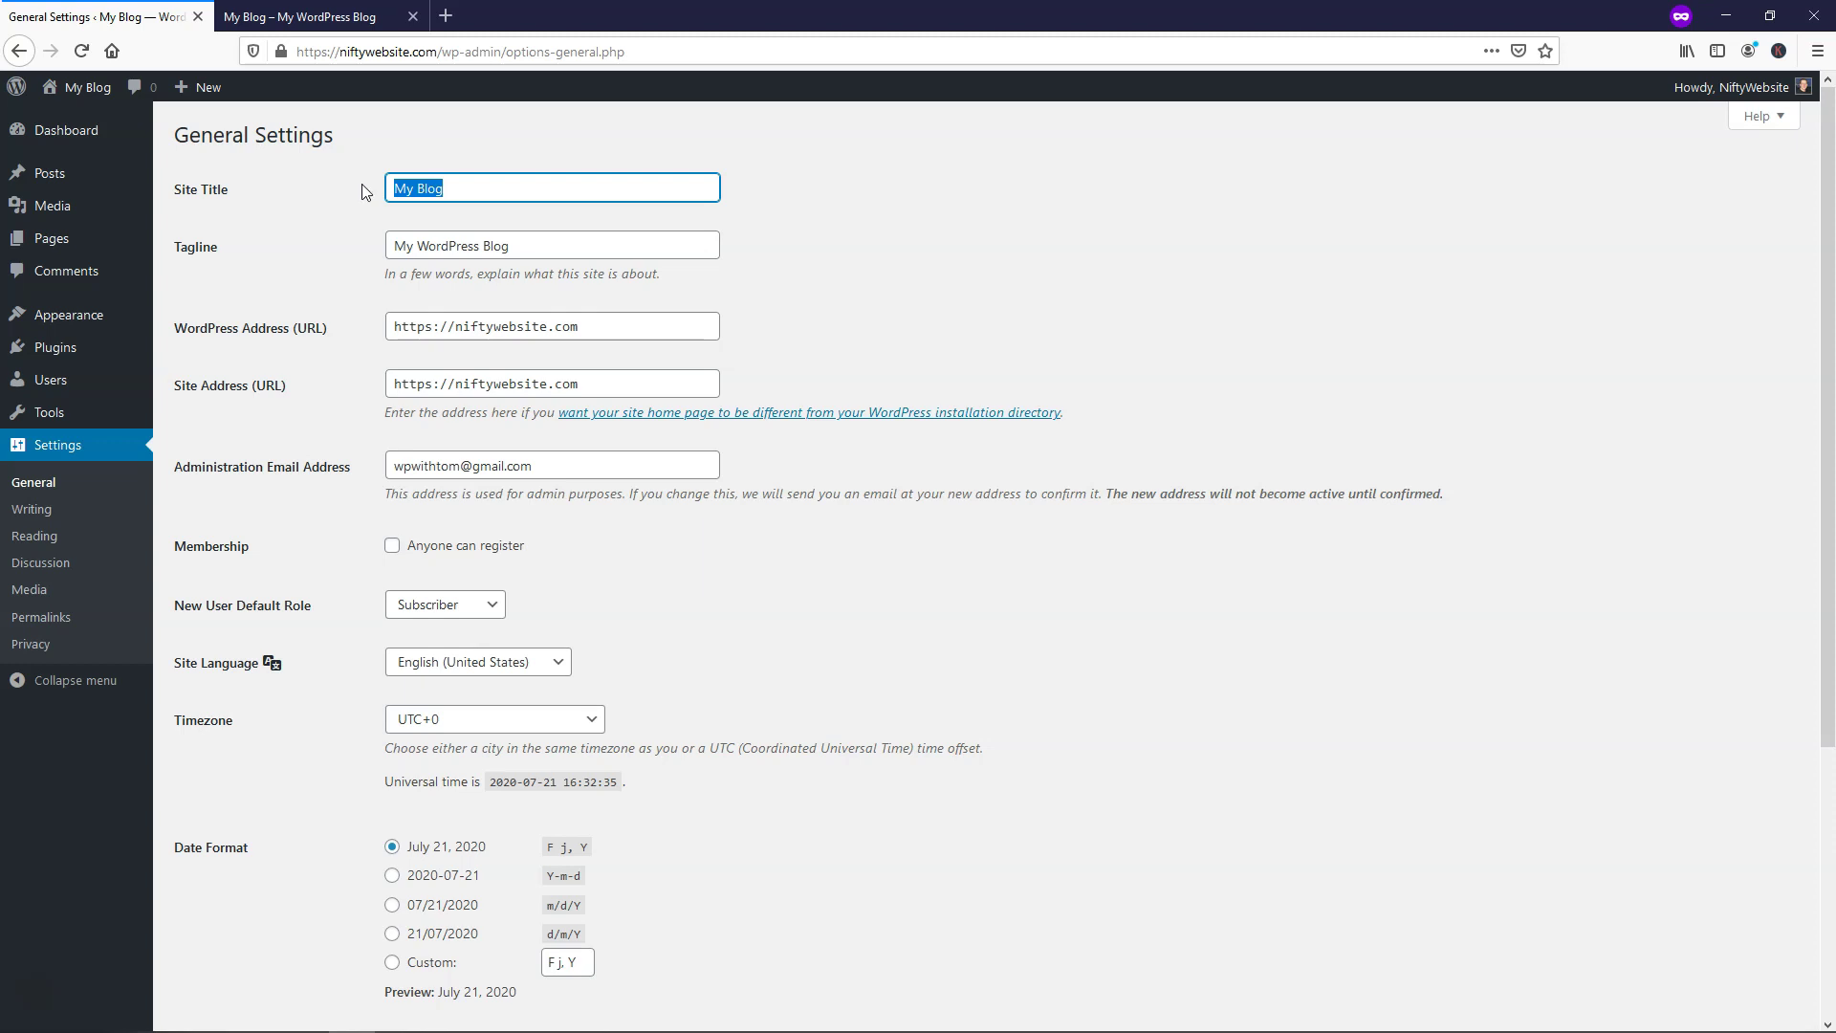
{"action": "type", "text": "Market"}
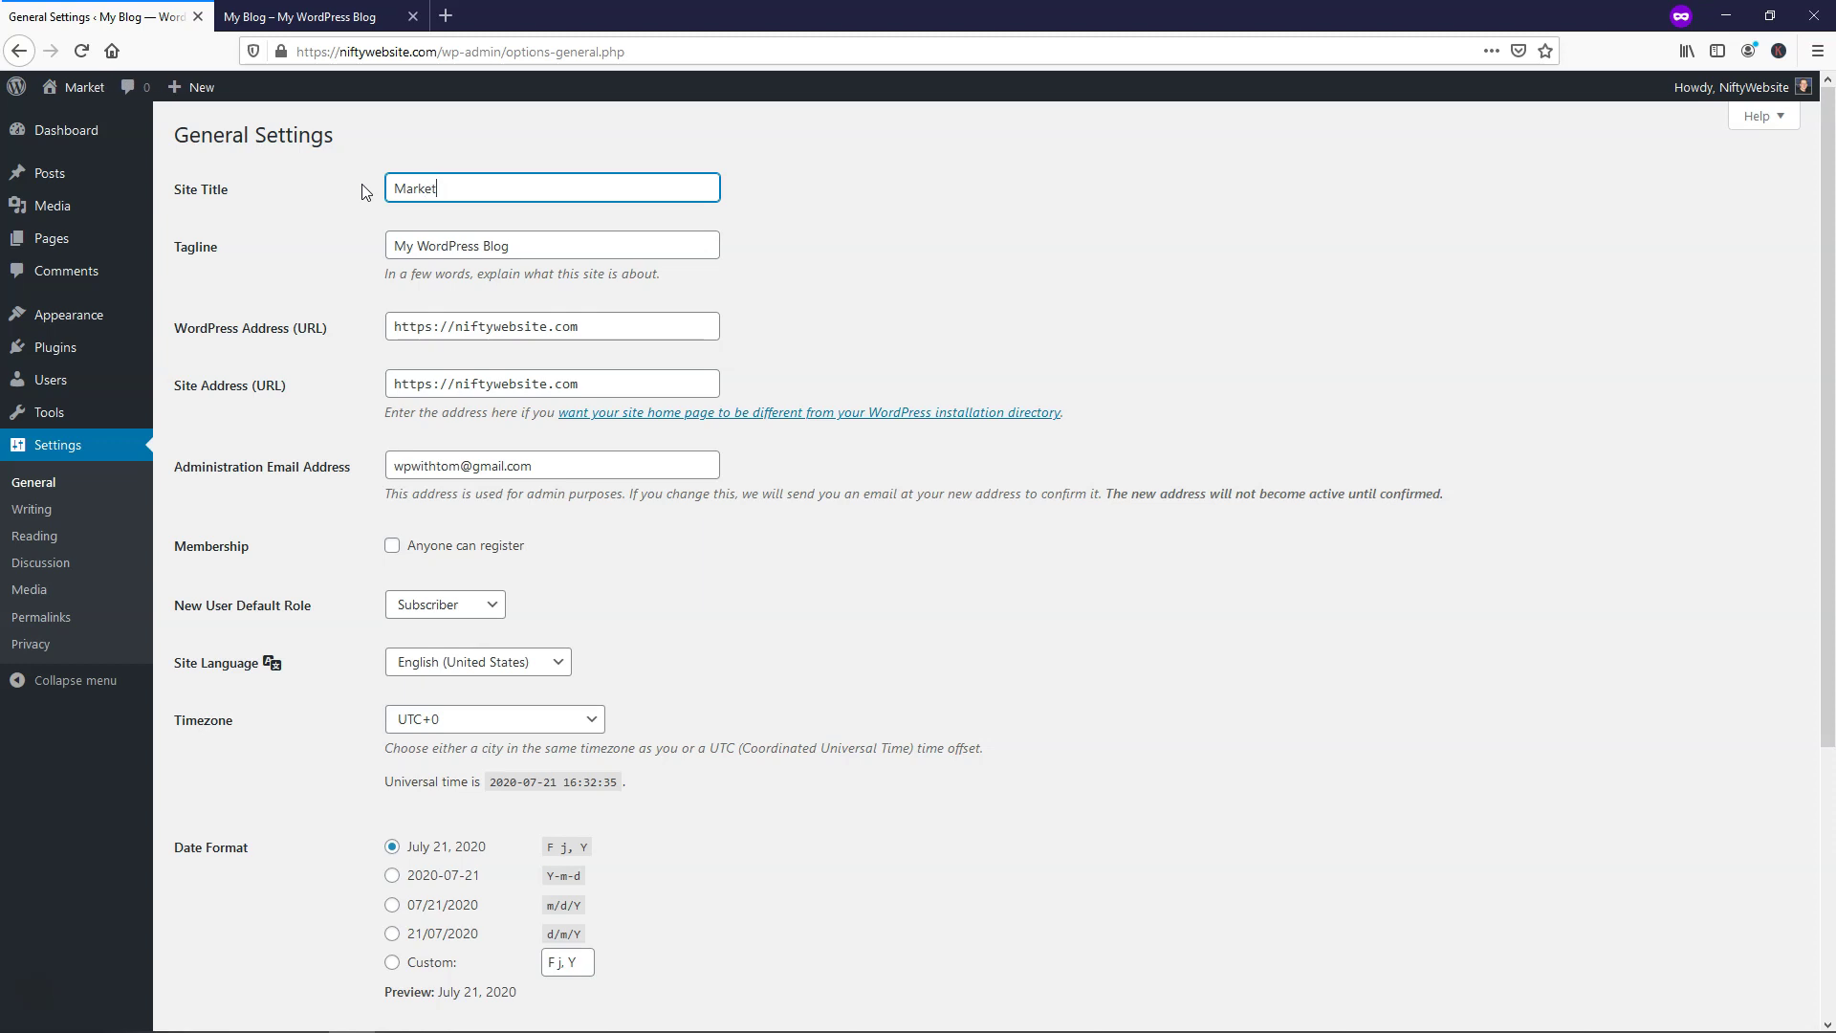
{"action": "type", "text": "ing Masters"}
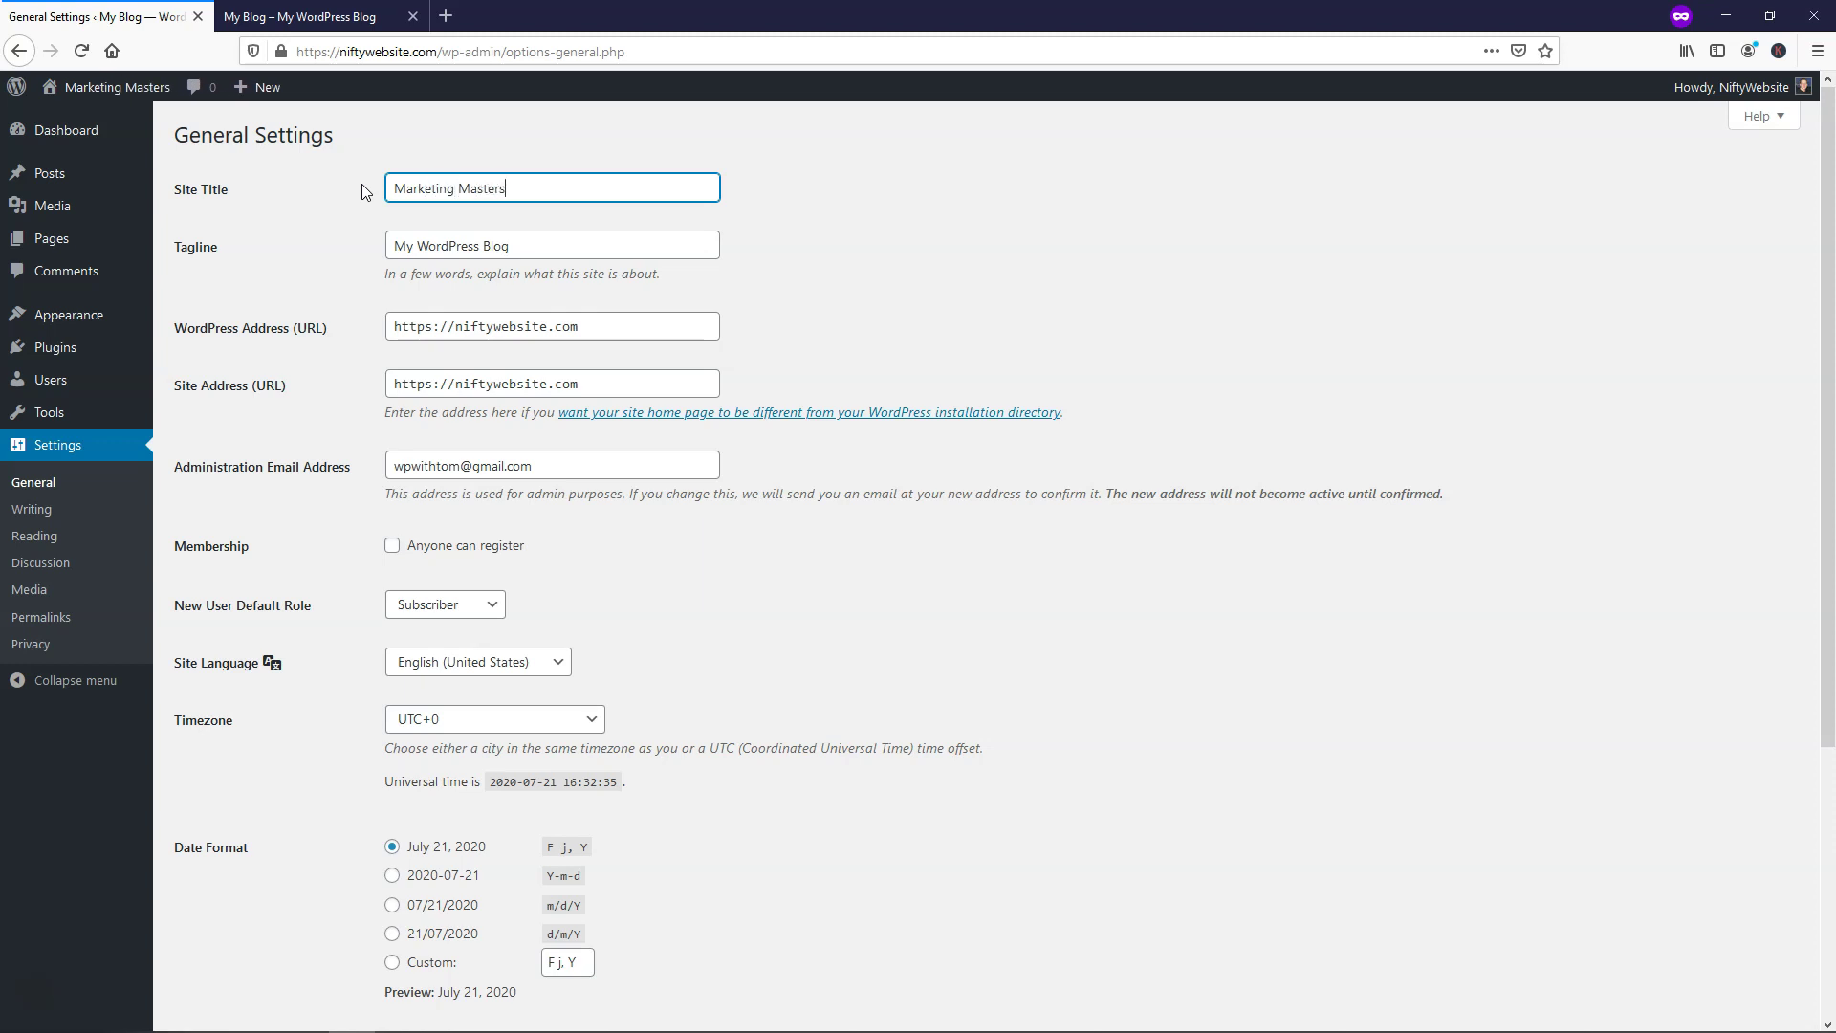
{"action": "key", "text": "Tab"}
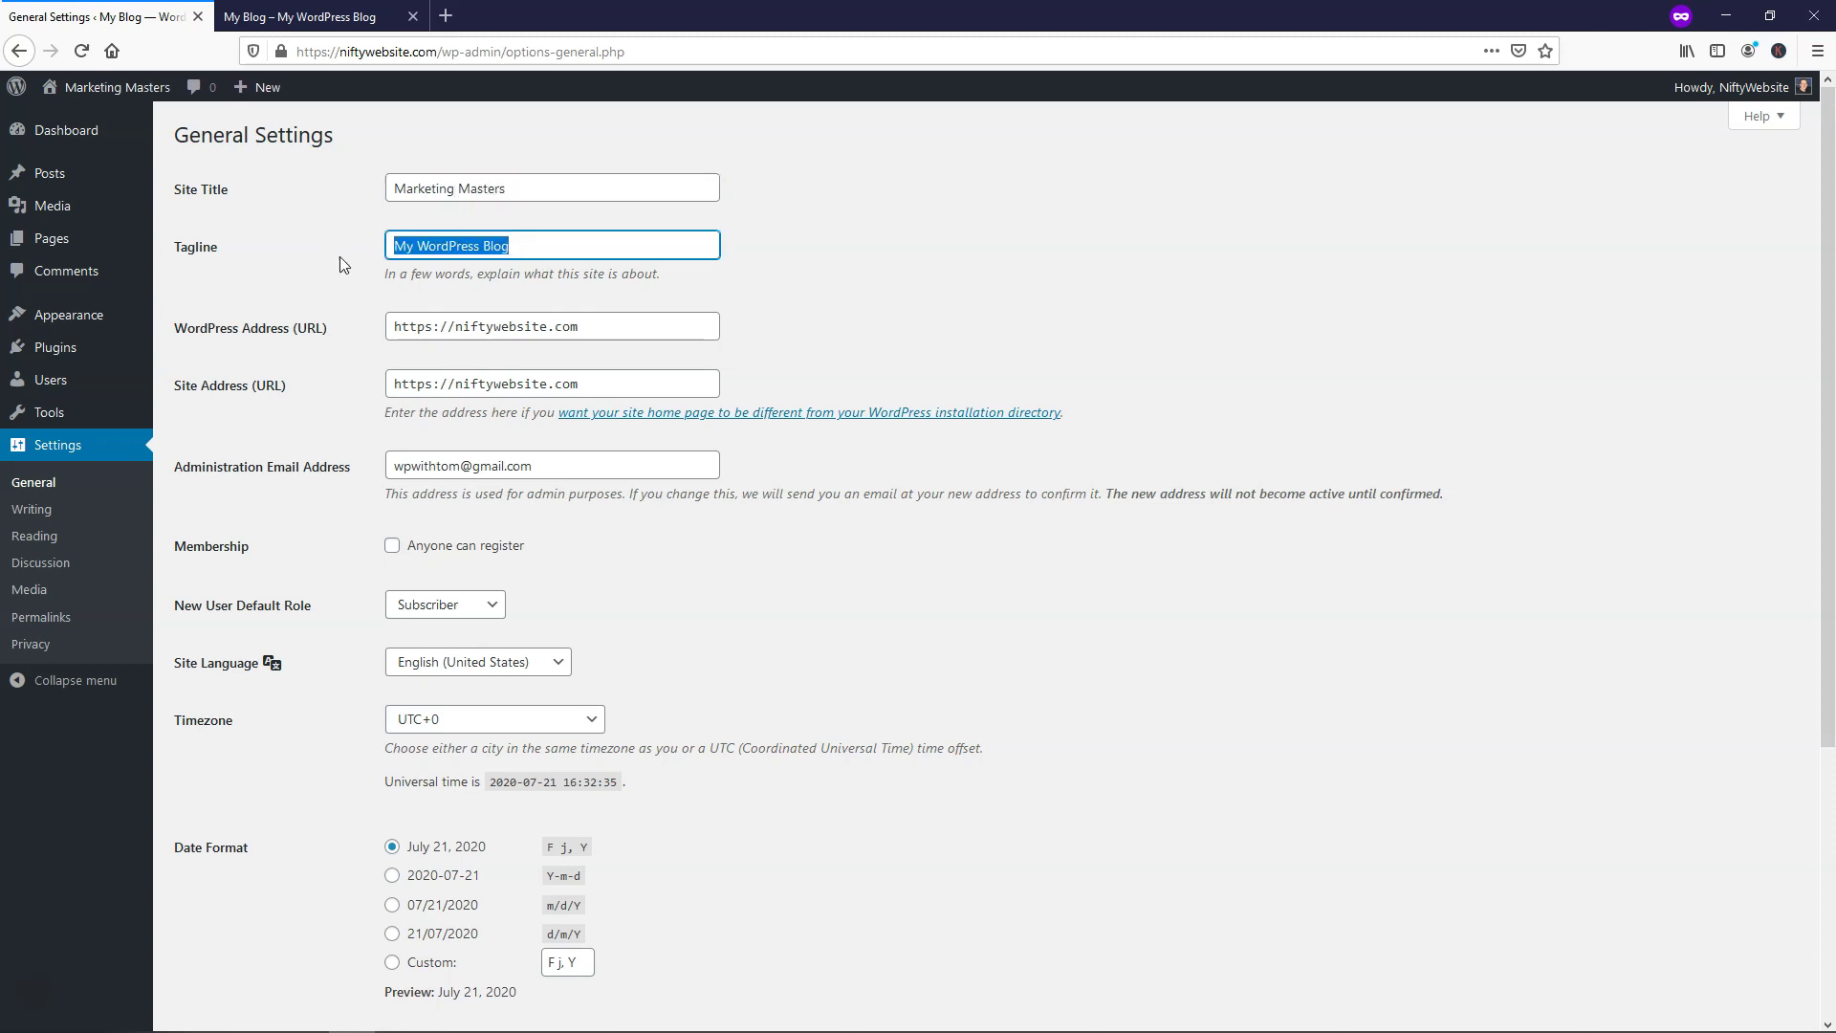
{"action": "type", "text": "The Be"}
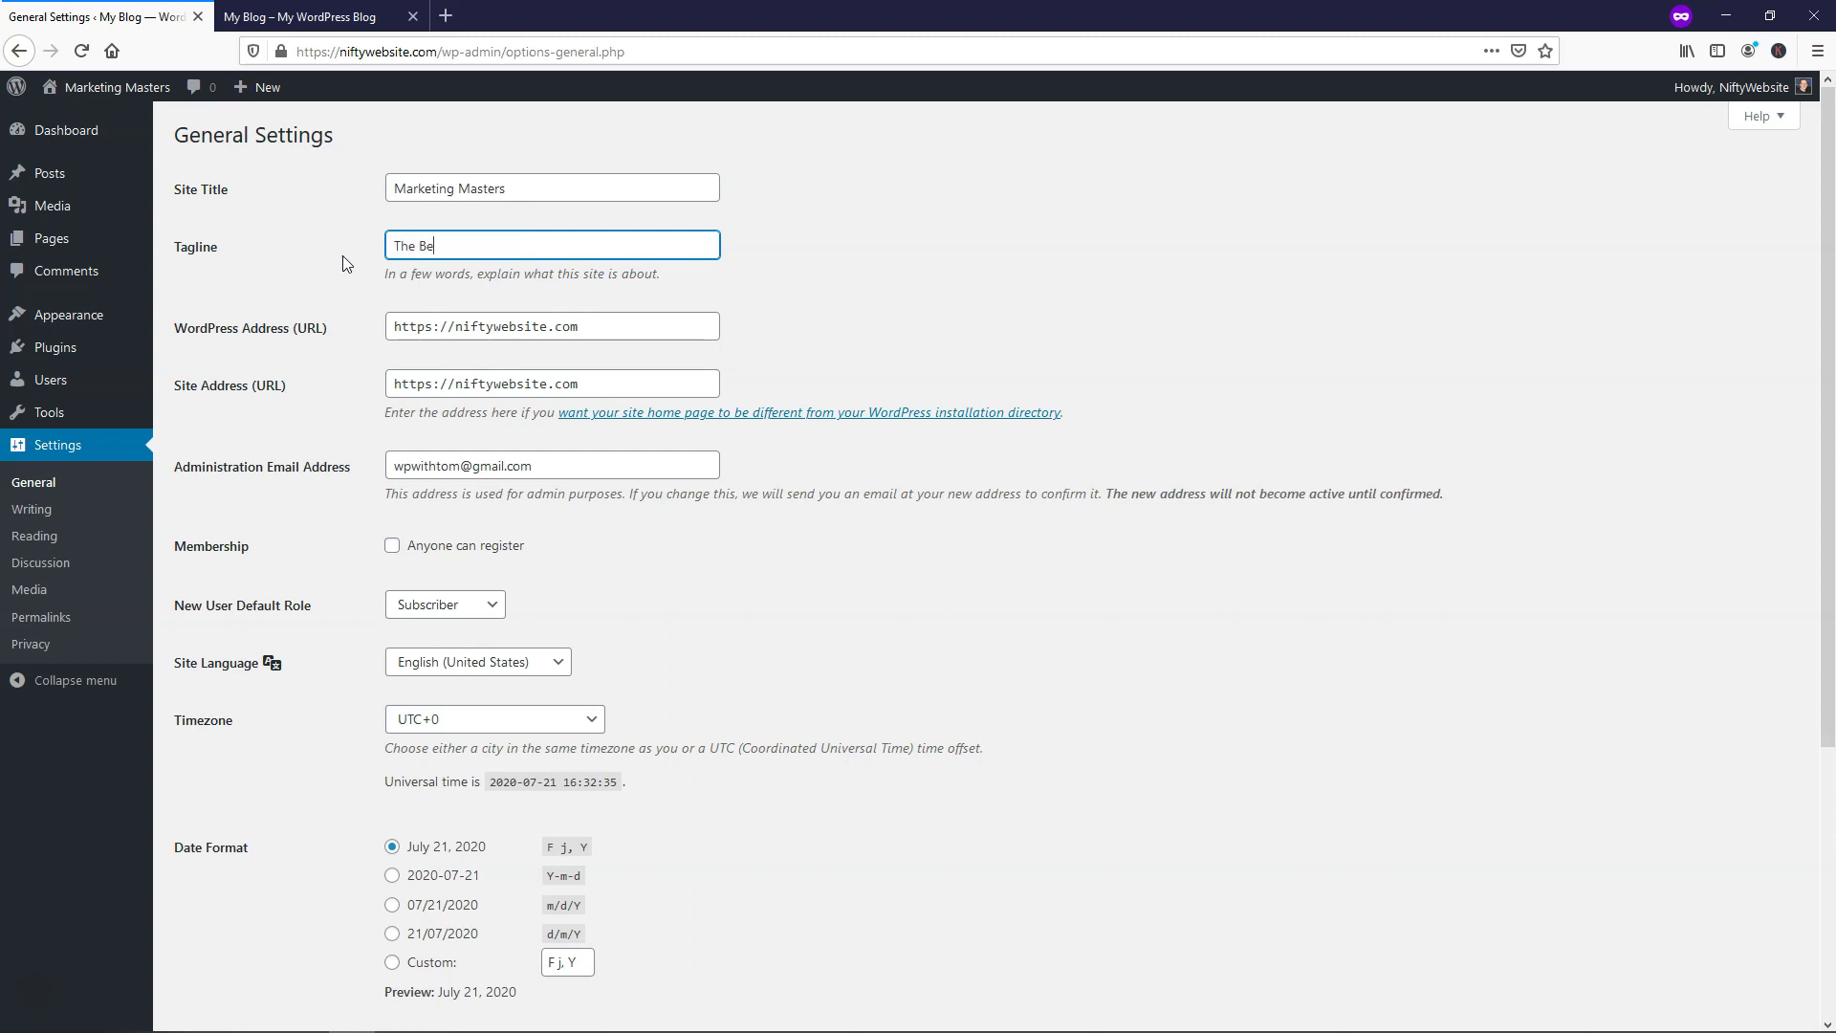
{"action": "type", "text": "st Marketing Team Around"}
Set timezone UTC-5, time format g:i A (4:32 PM), and week start Sunday, then save
{"action": "scroll", "coordinate": [731, 525], "scroll_direction": "down", "scroll_amount": 2}
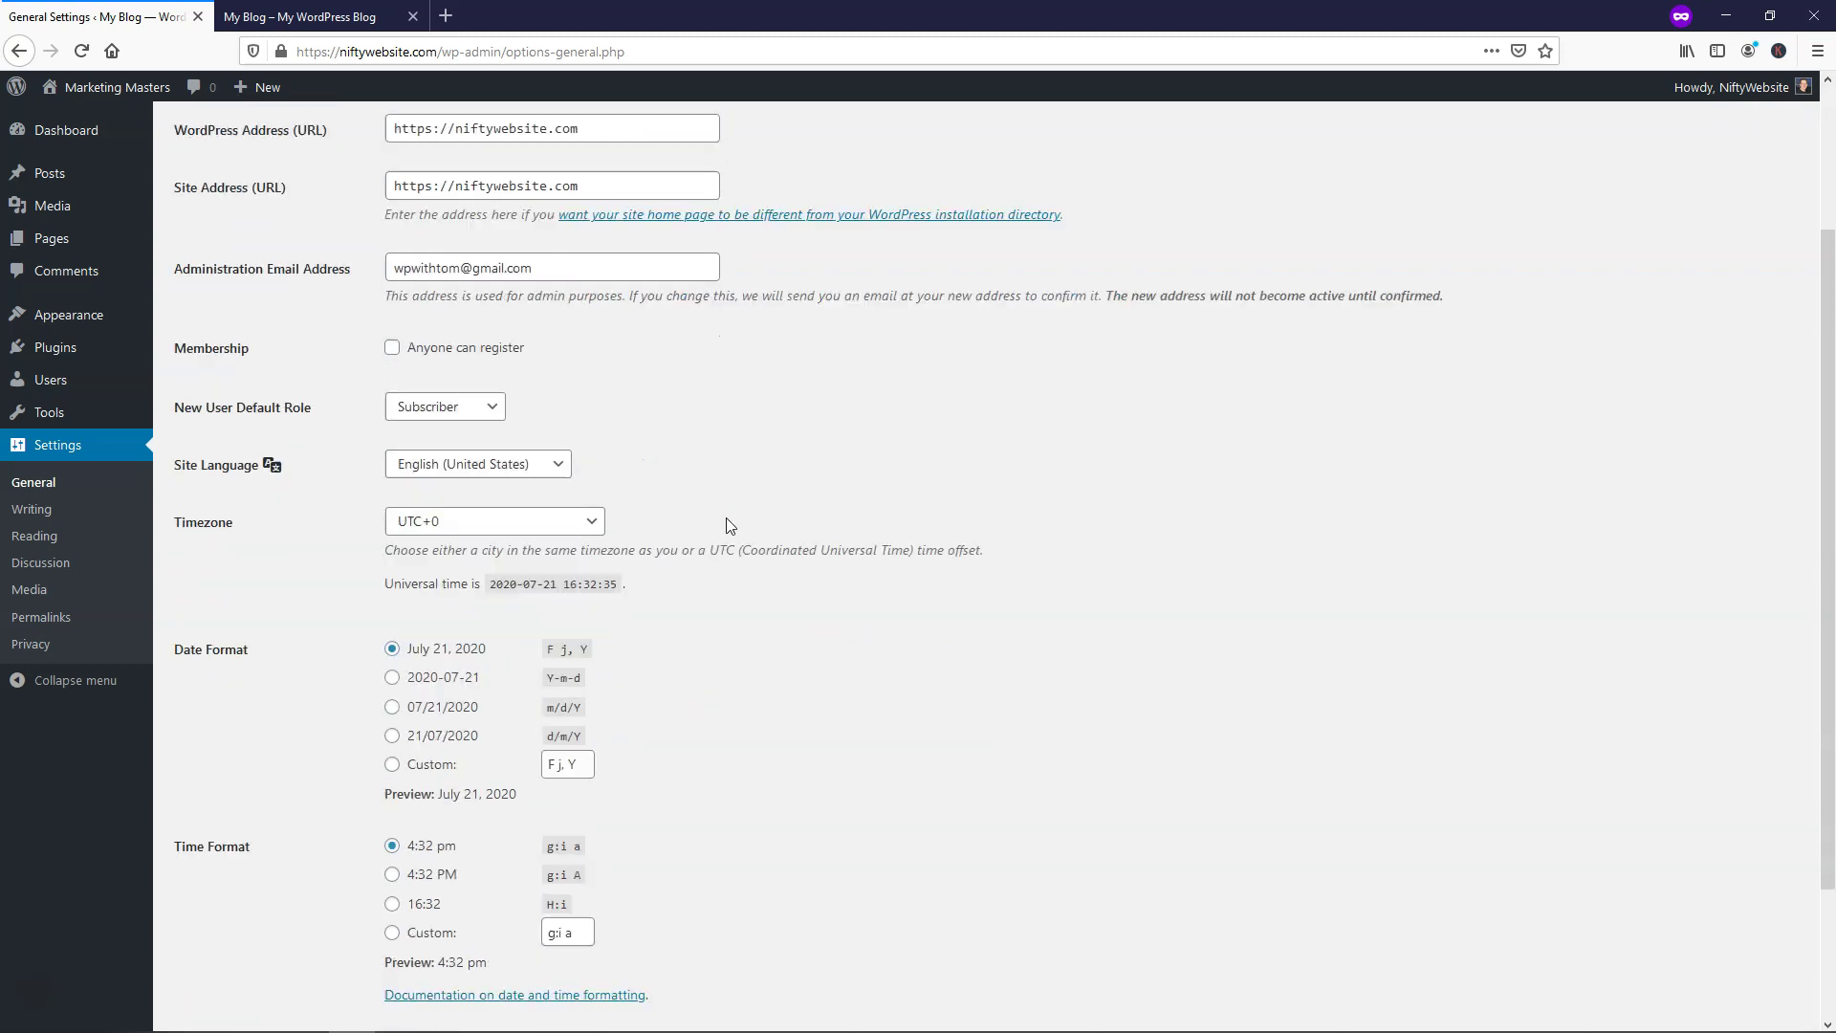
{"action": "scroll", "coordinate": [731, 525], "scroll_direction": "down", "scroll_amount": 1}
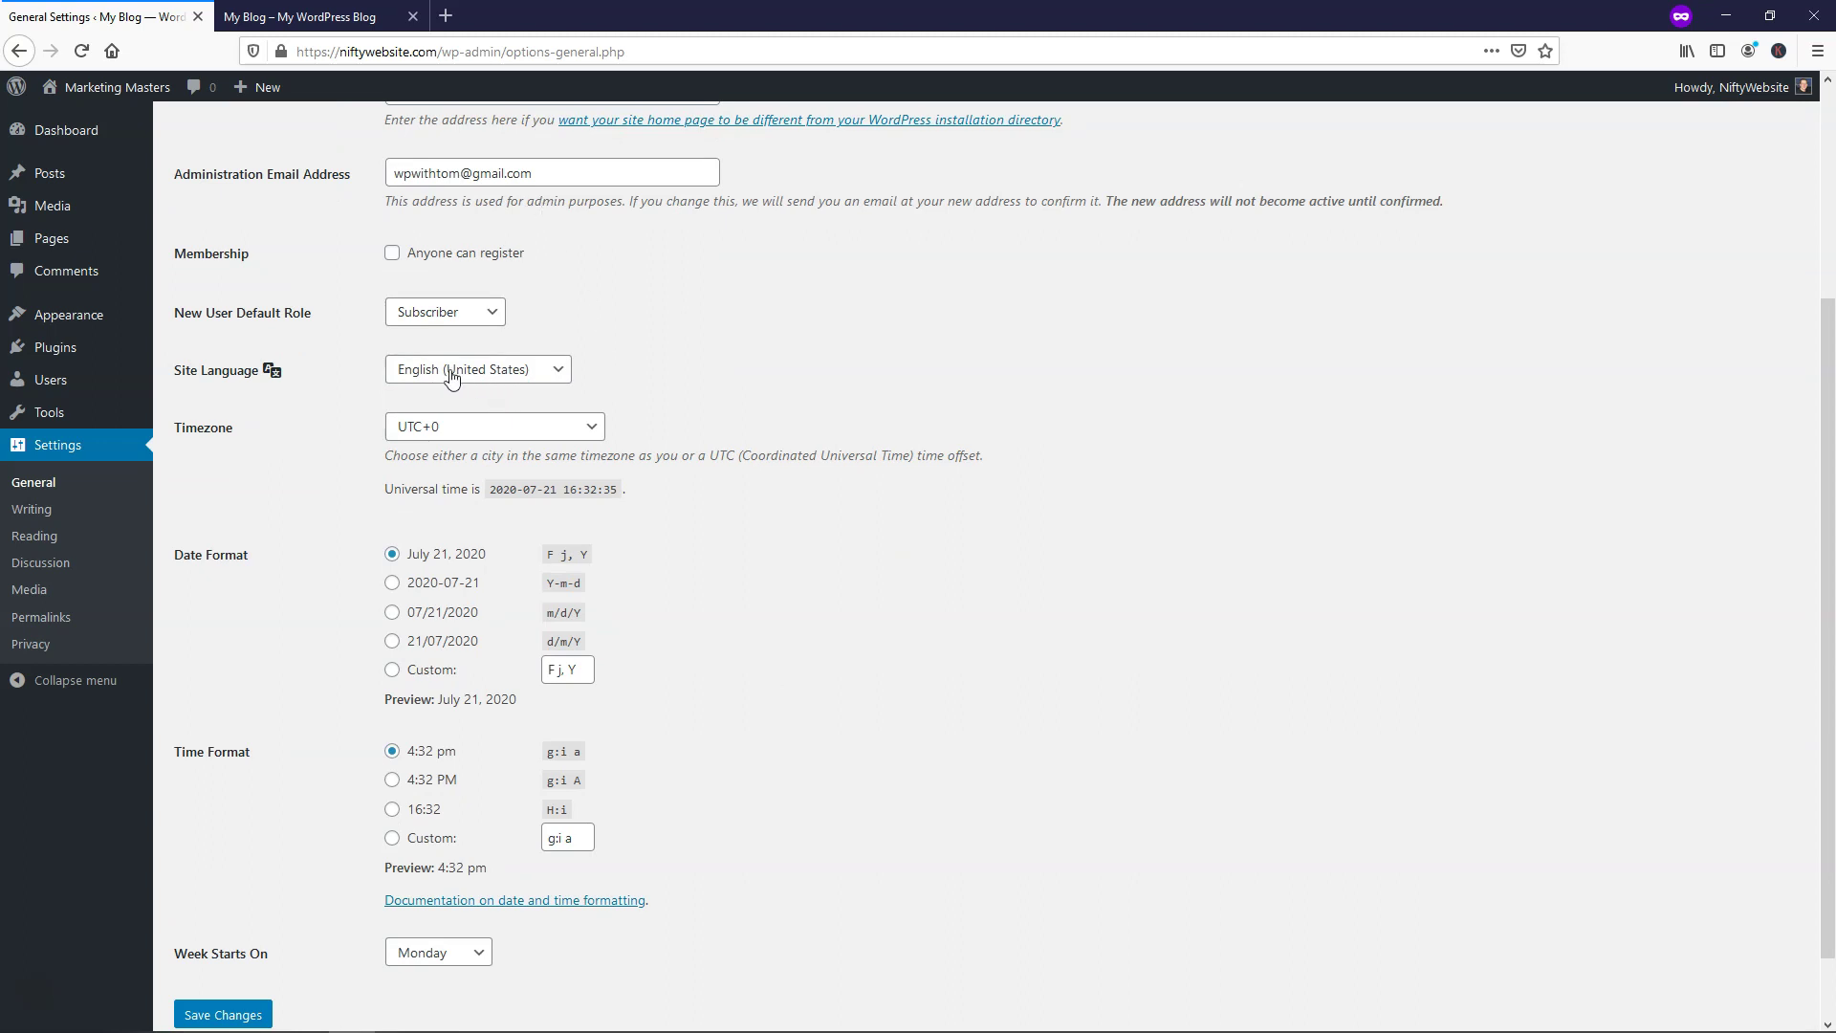
{"action": "left_click", "coordinate": [529, 432]}
{"action": "left_click", "coordinate": [525, 681]}
{"action": "scroll", "coordinate": [723, 593], "scroll_direction": "down", "scroll_amount": 2}
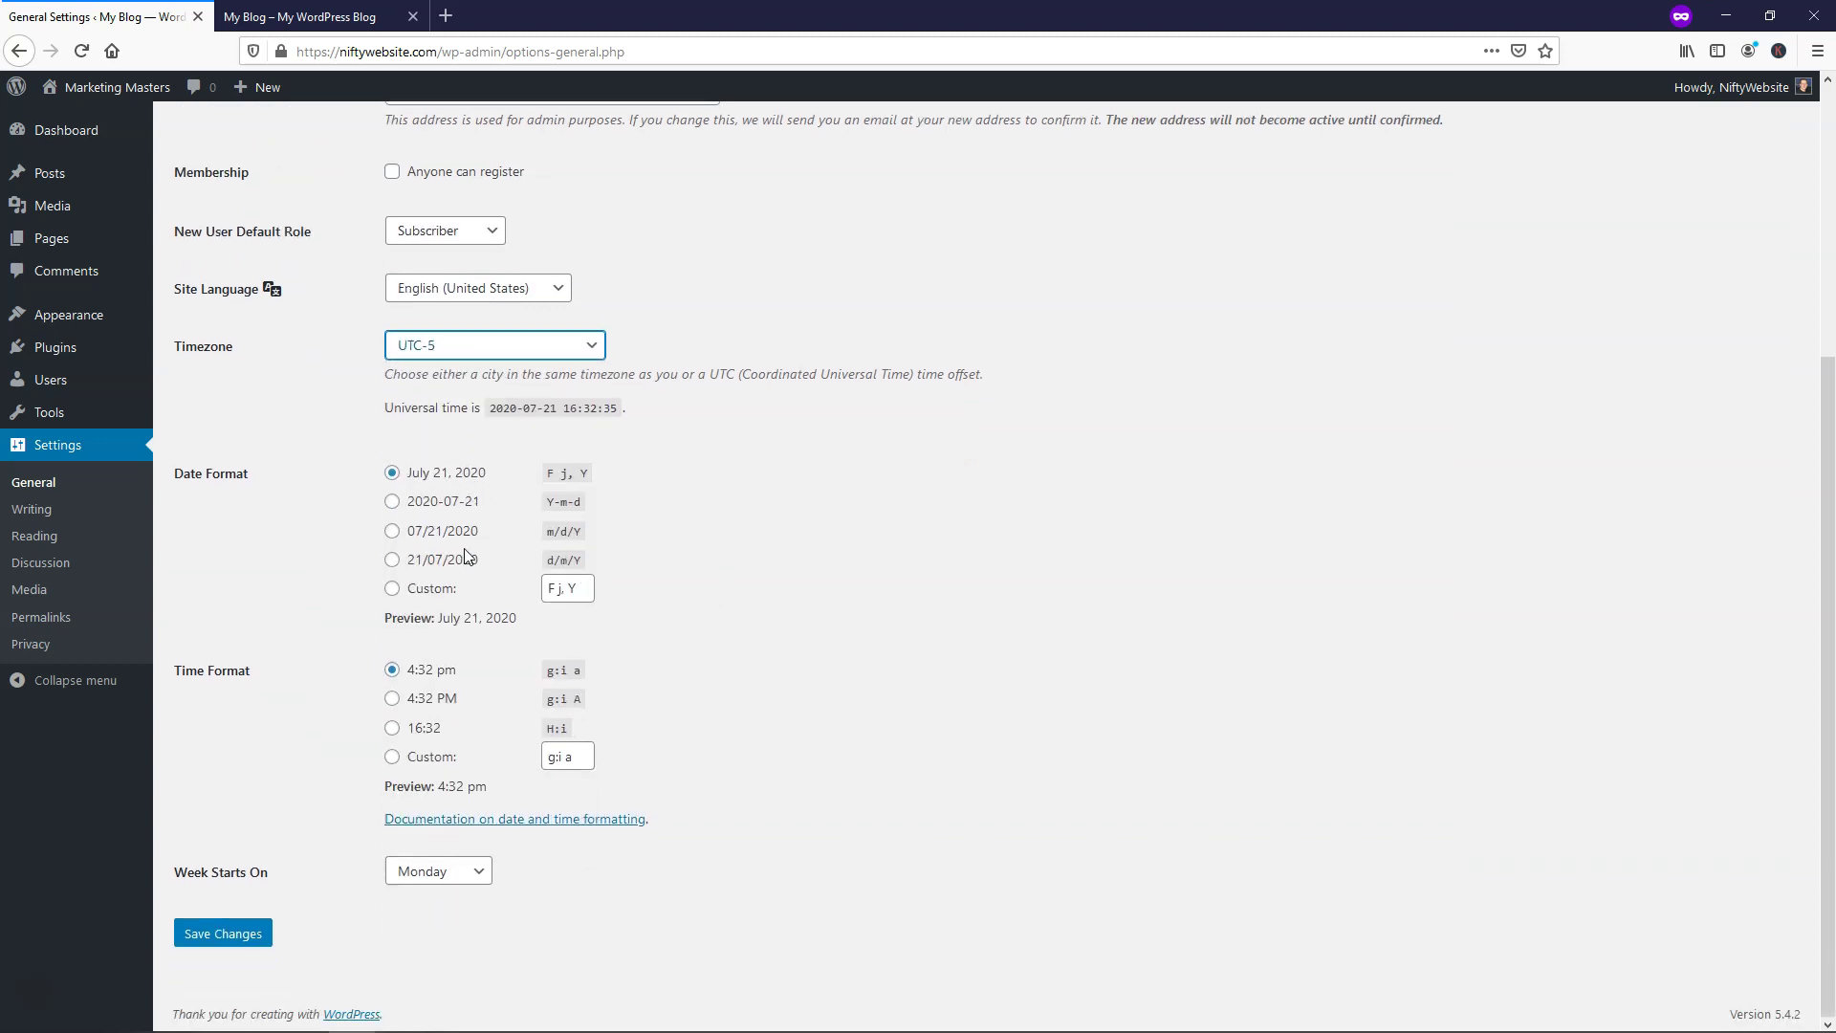
{"action": "left_click", "coordinate": [393, 703]}
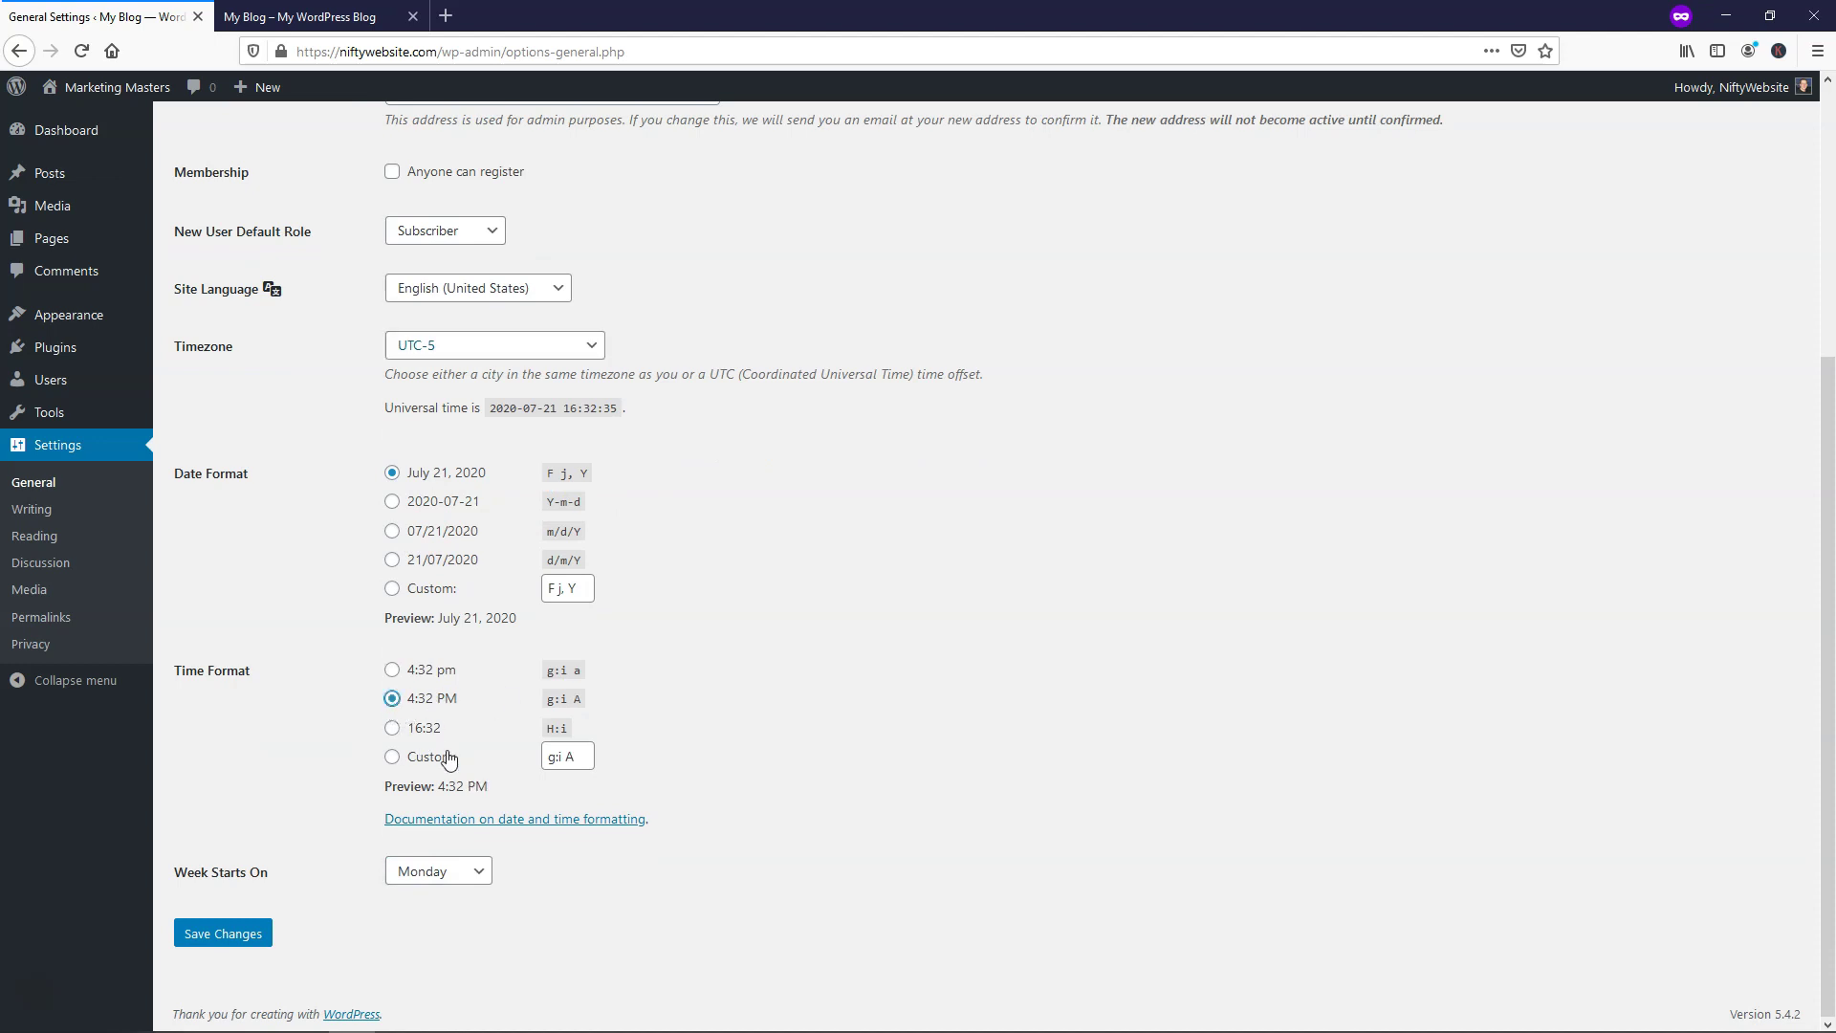
{"action": "left_click", "coordinate": [466, 875]}
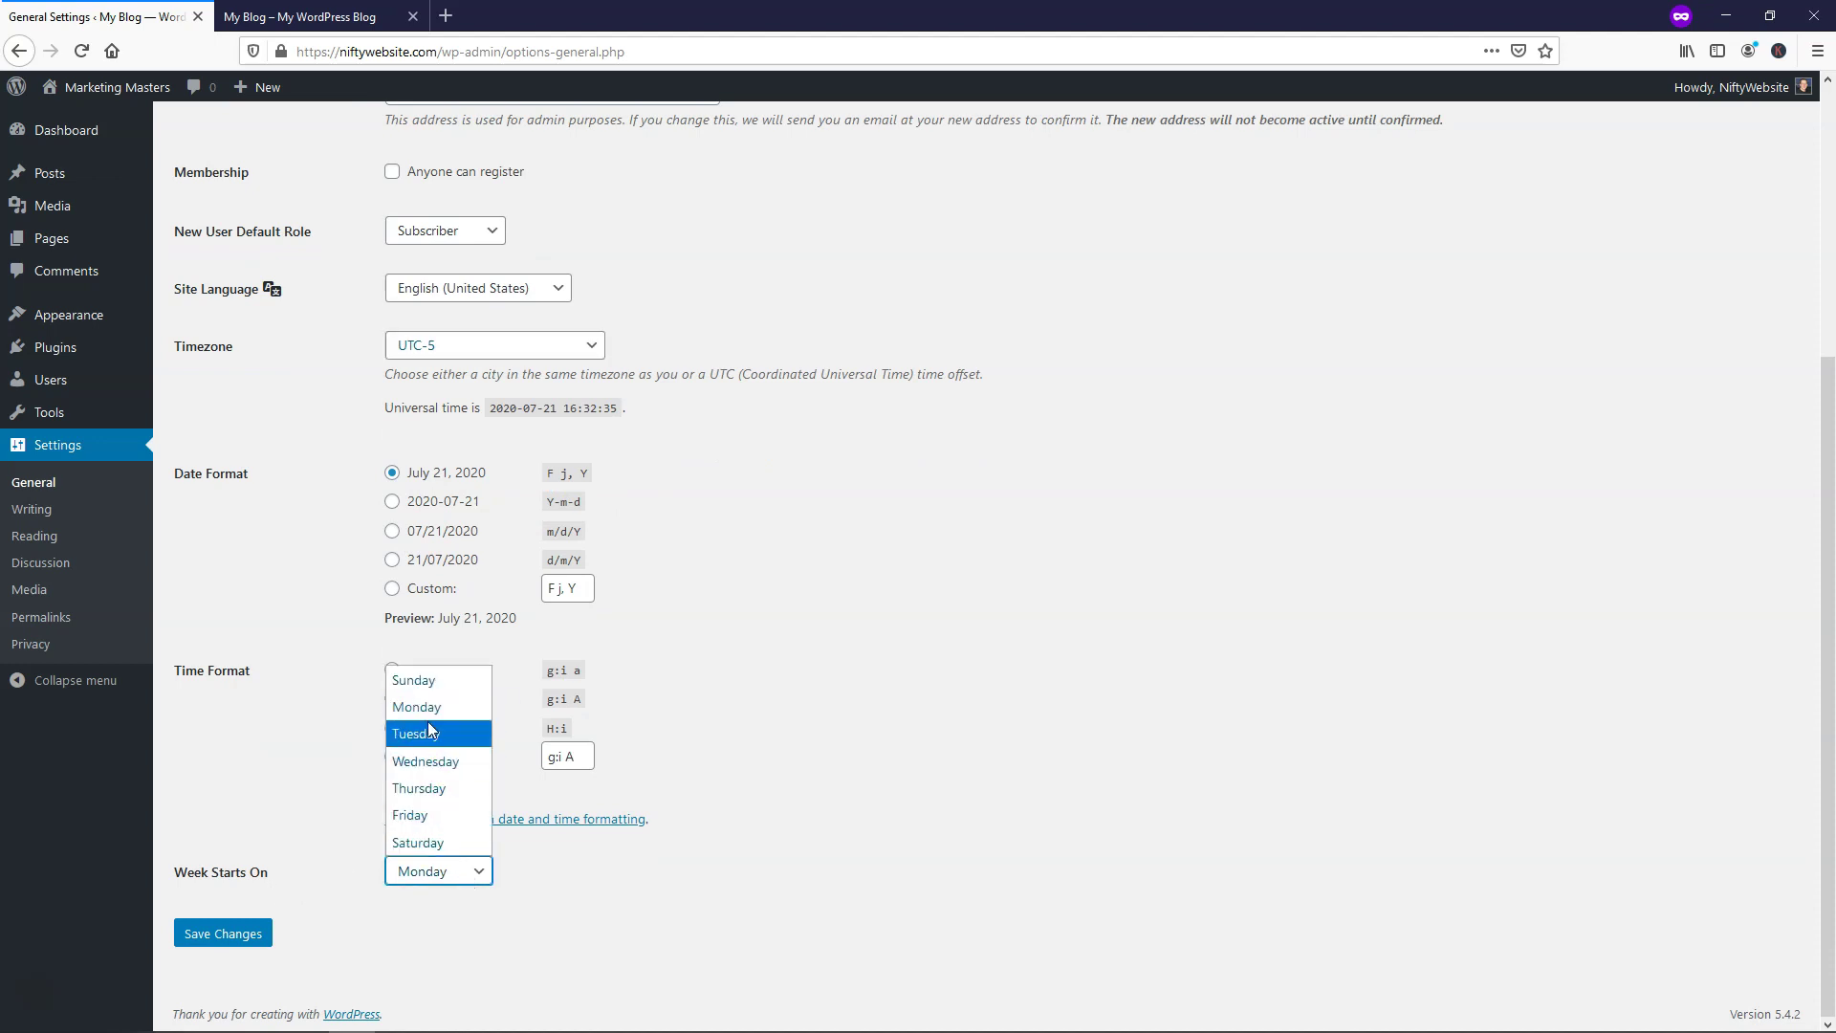
{"action": "left_click", "coordinate": [426, 681]}
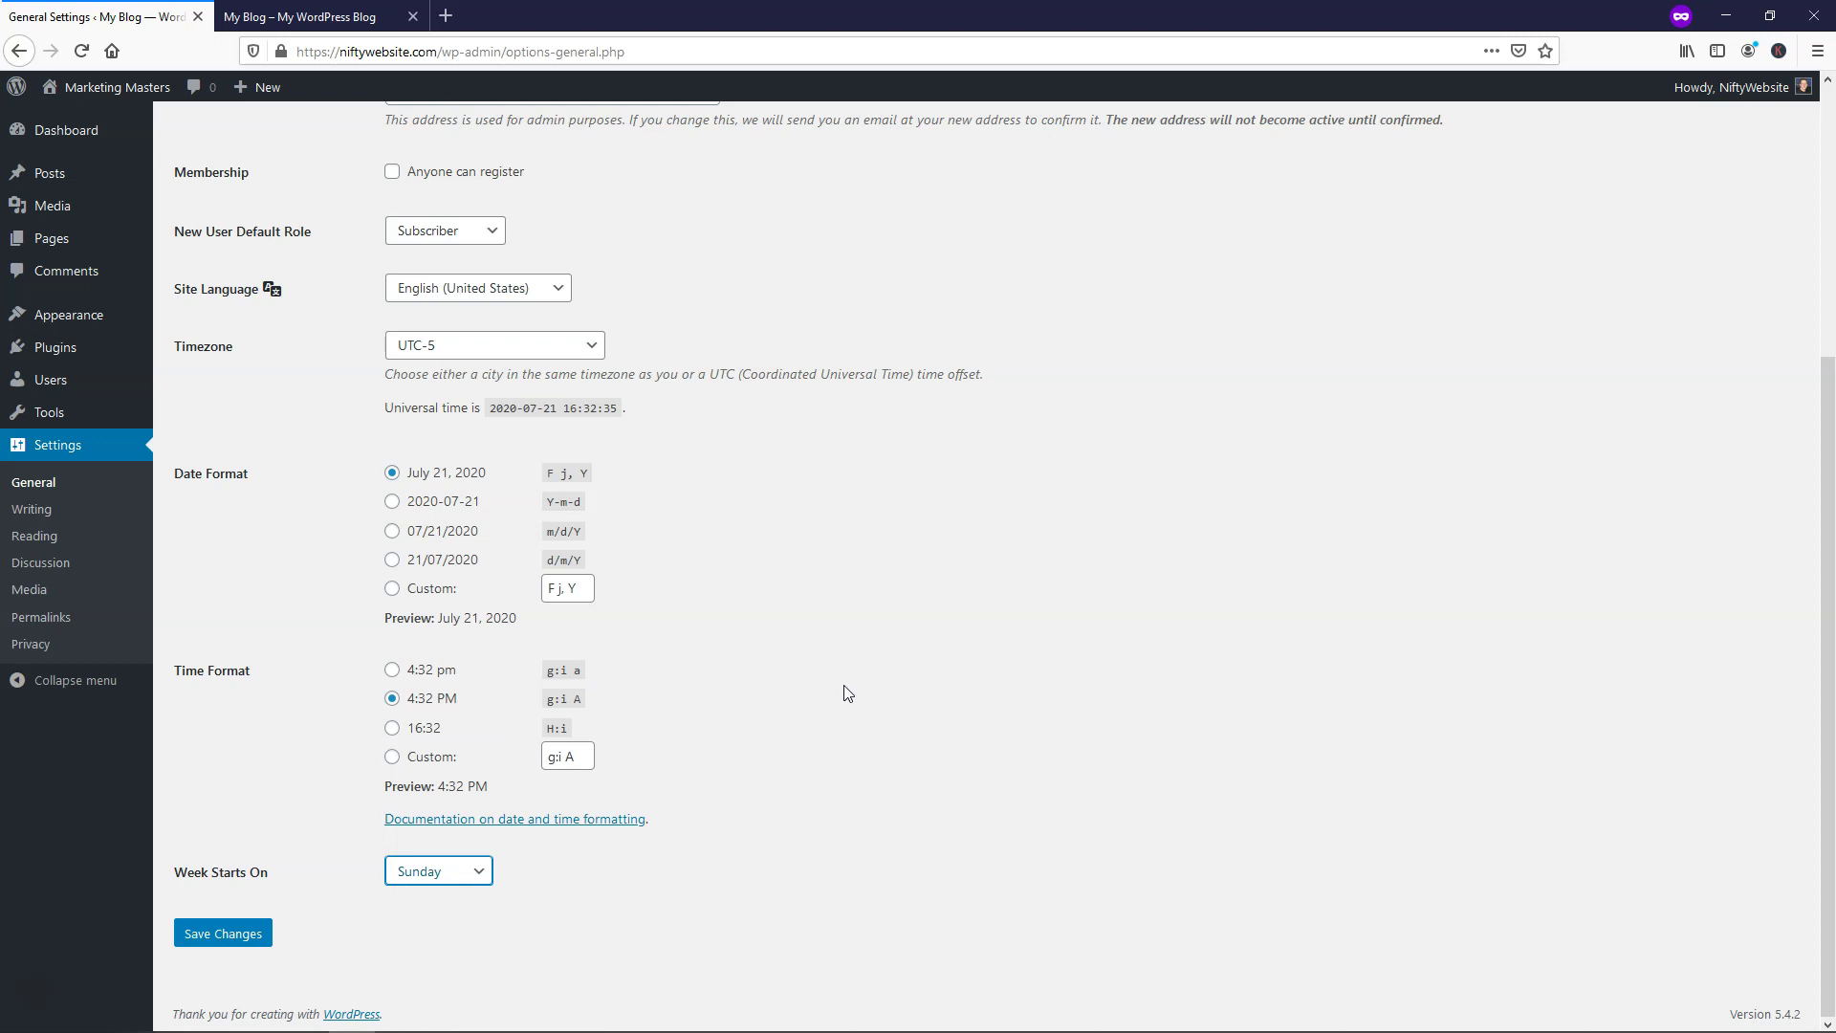
{"action": "left_click", "coordinate": [253, 944]}
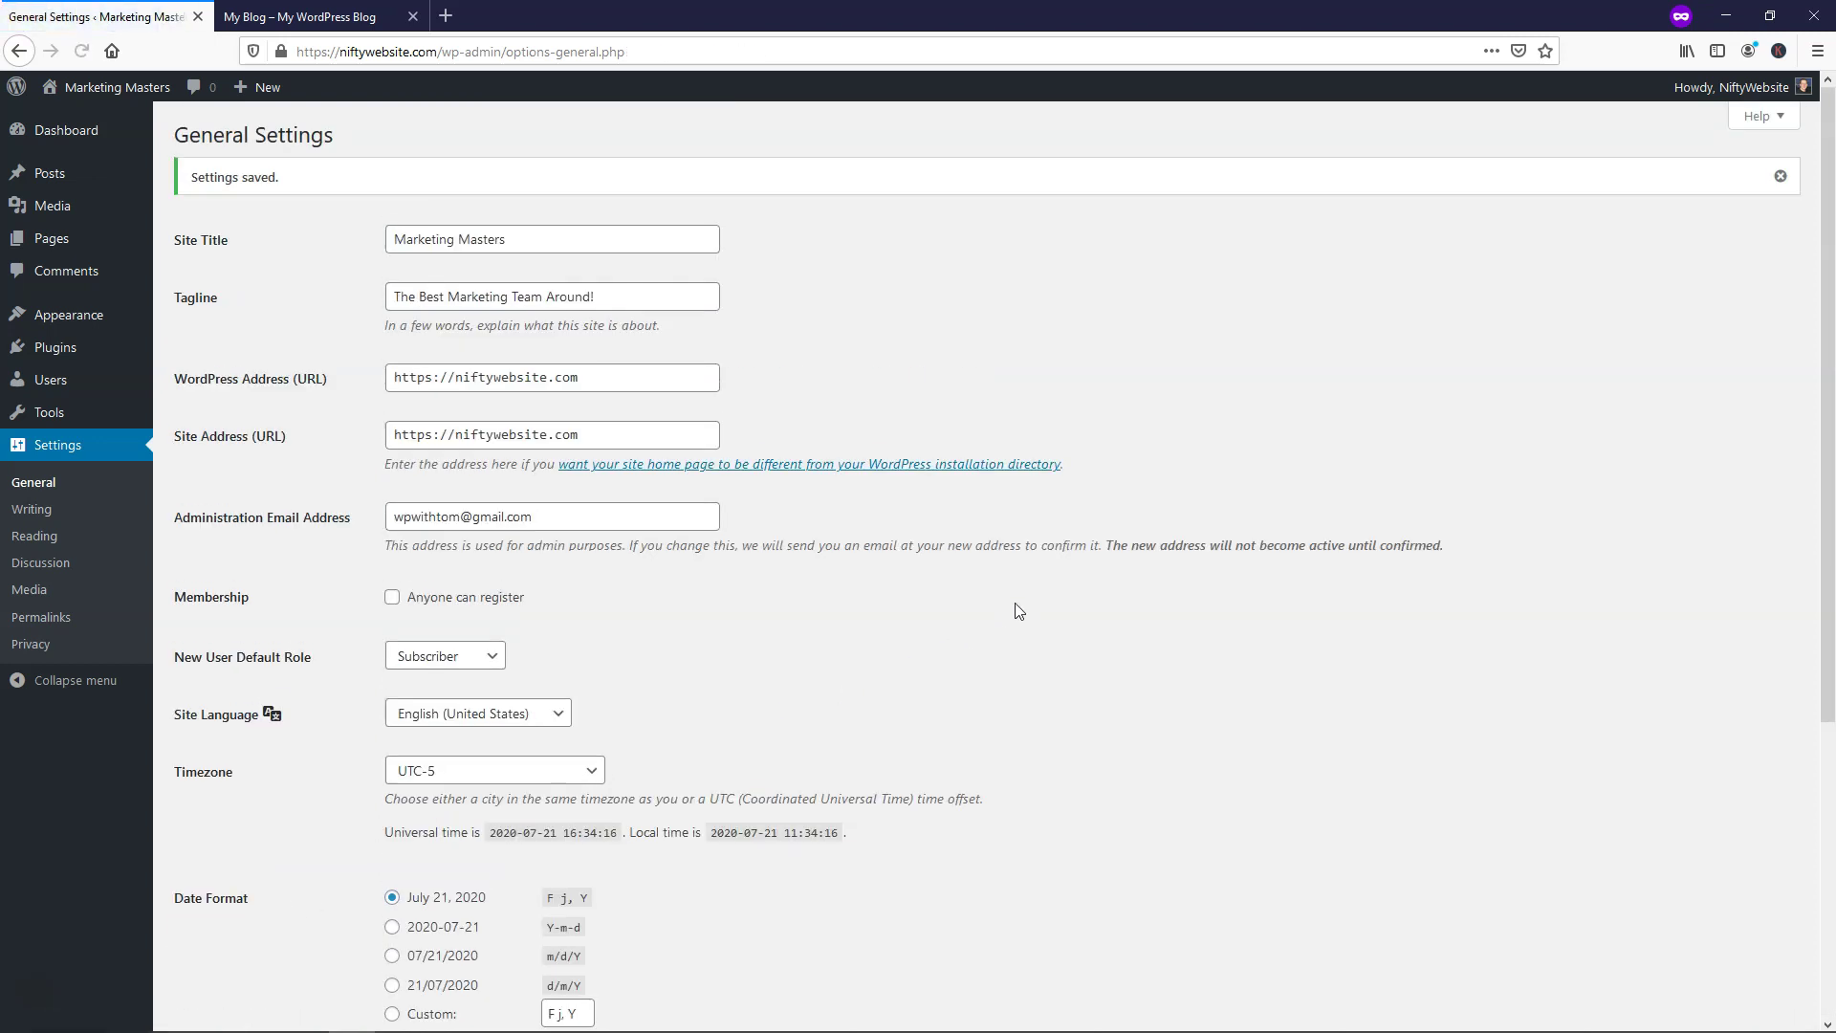
{"action": "left_click", "coordinate": [51, 621]}
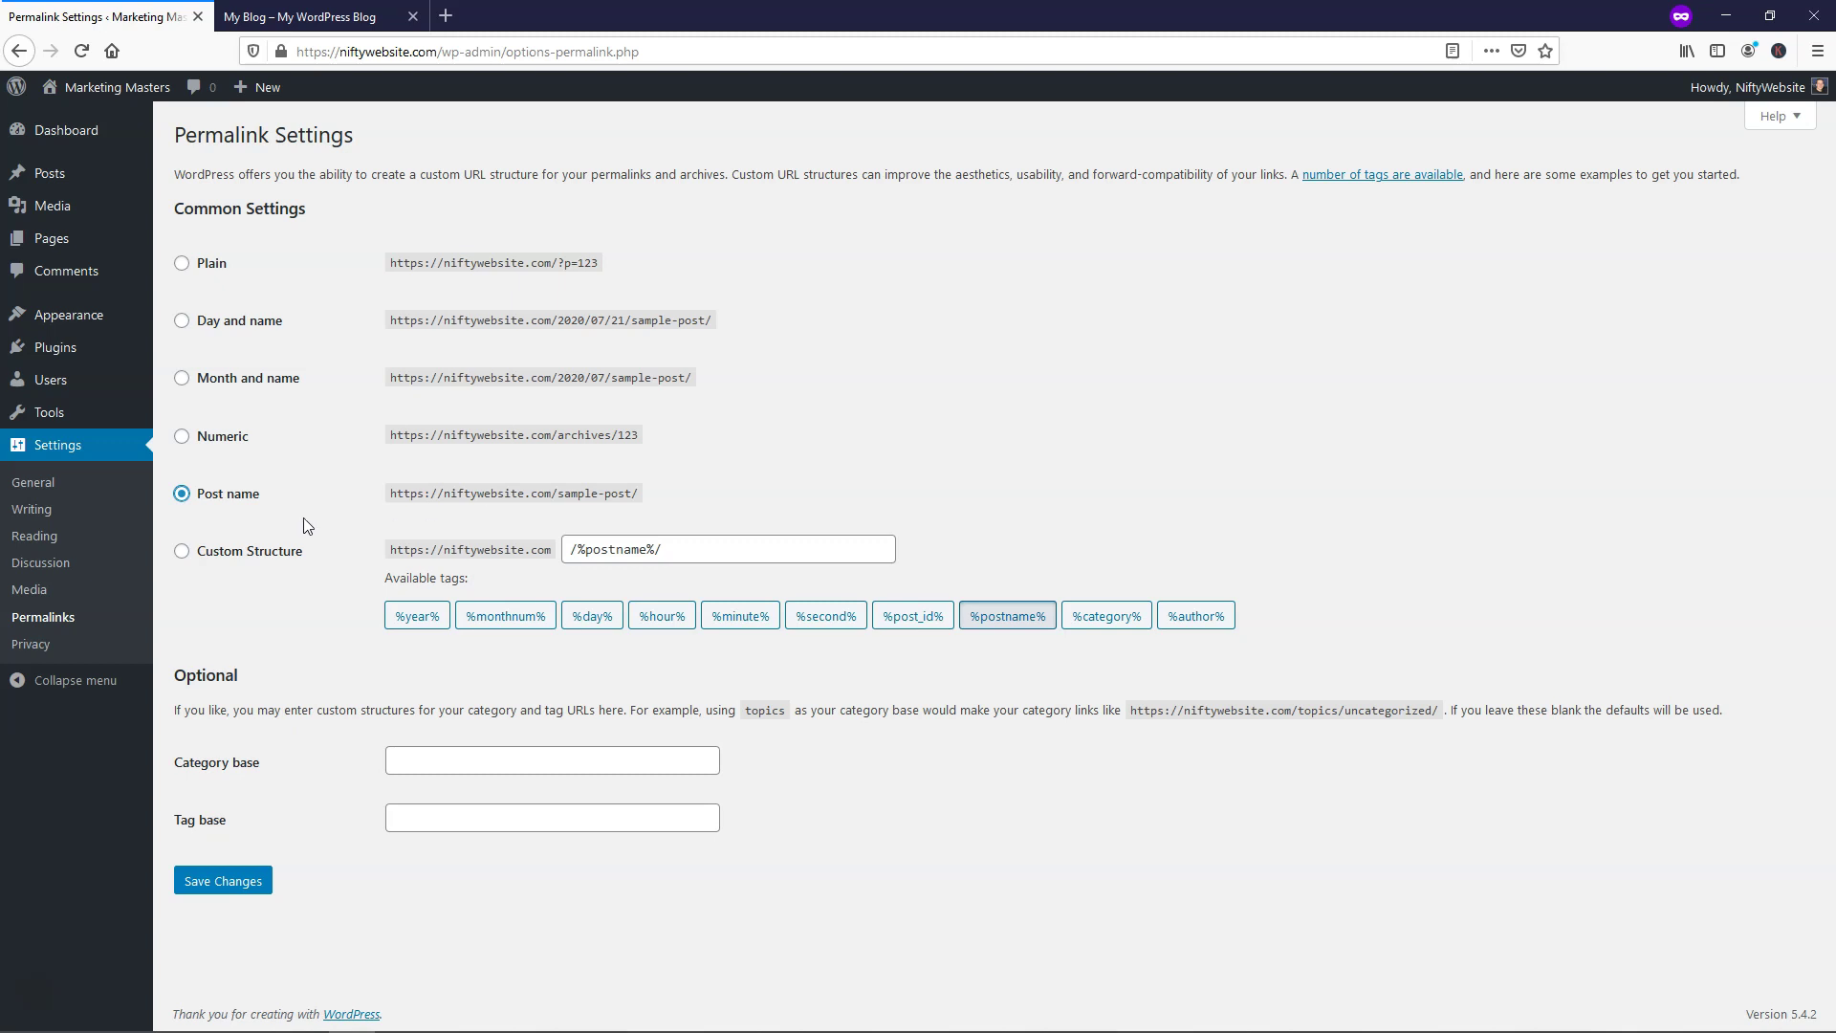
Save the Post name permalink structure (/%postname%/)
{"action": "left_click_drag", "start_coordinate": [639, 493], "coordinate": [559, 494]}
{"action": "left_click", "coordinate": [563, 502]}
{"action": "left_click", "coordinate": [243, 884]}
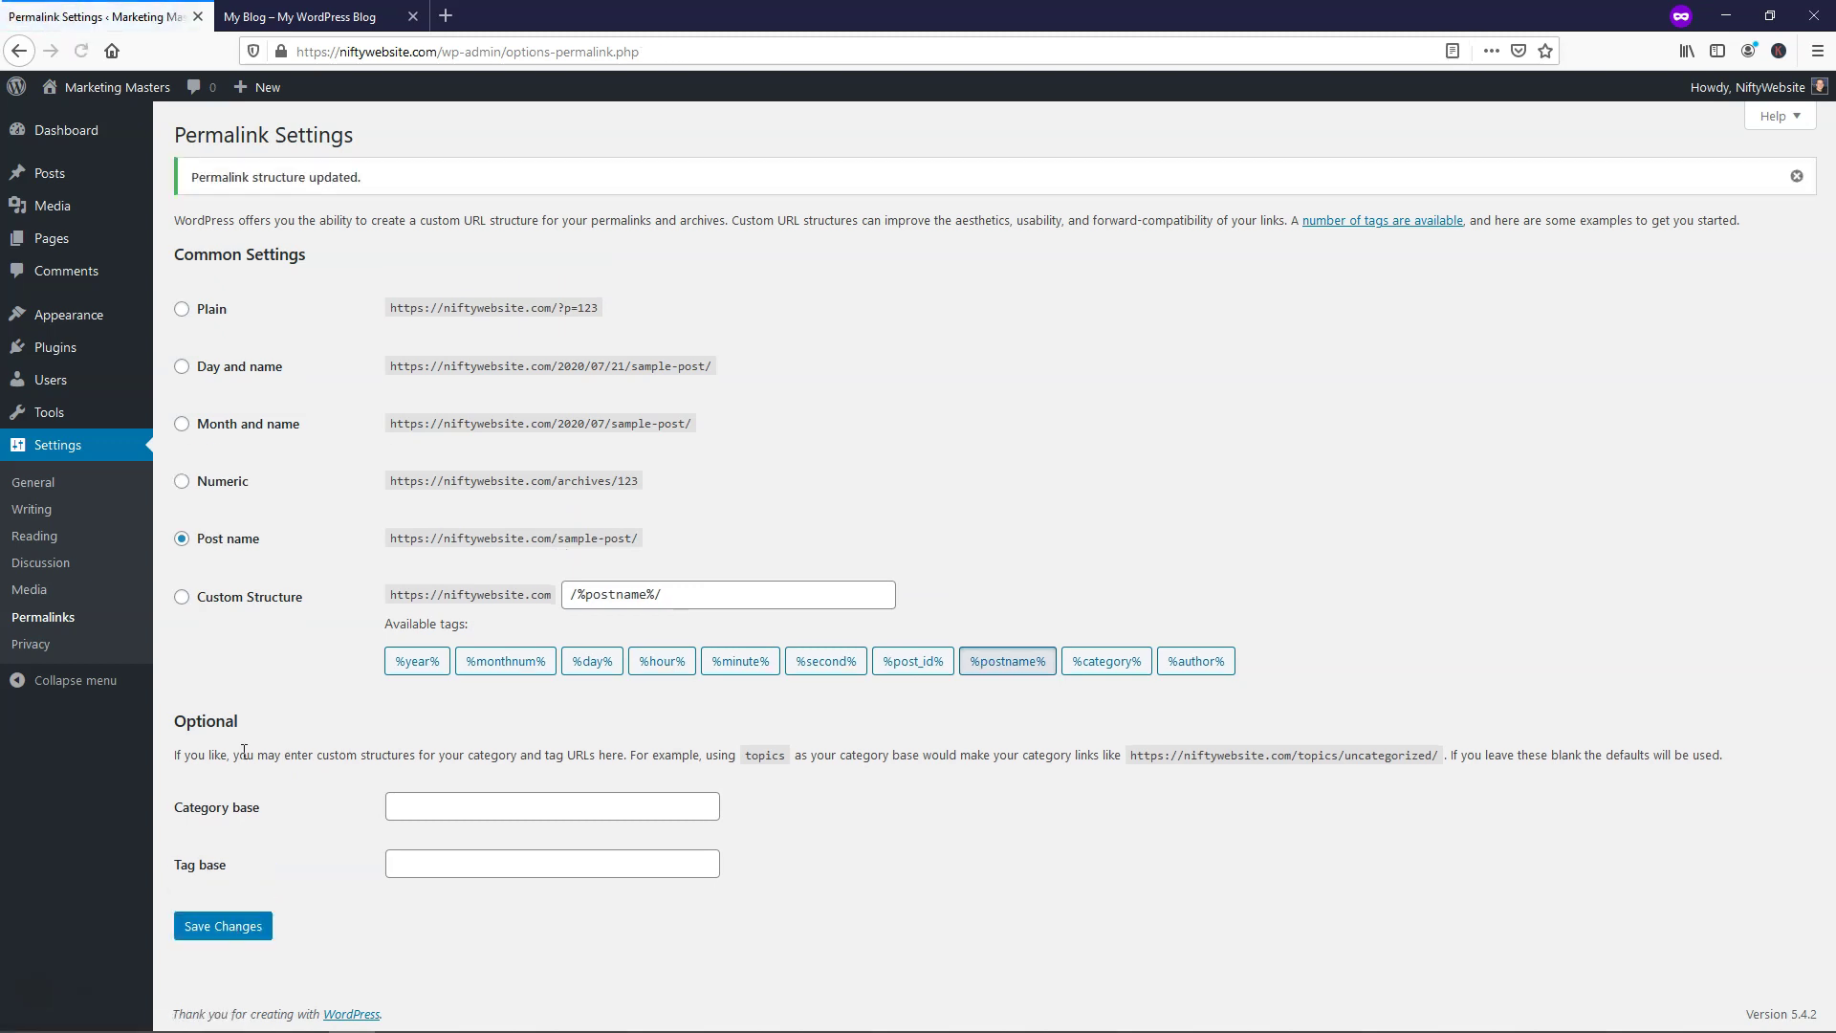
{"action": "left_click", "coordinate": [53, 566]}
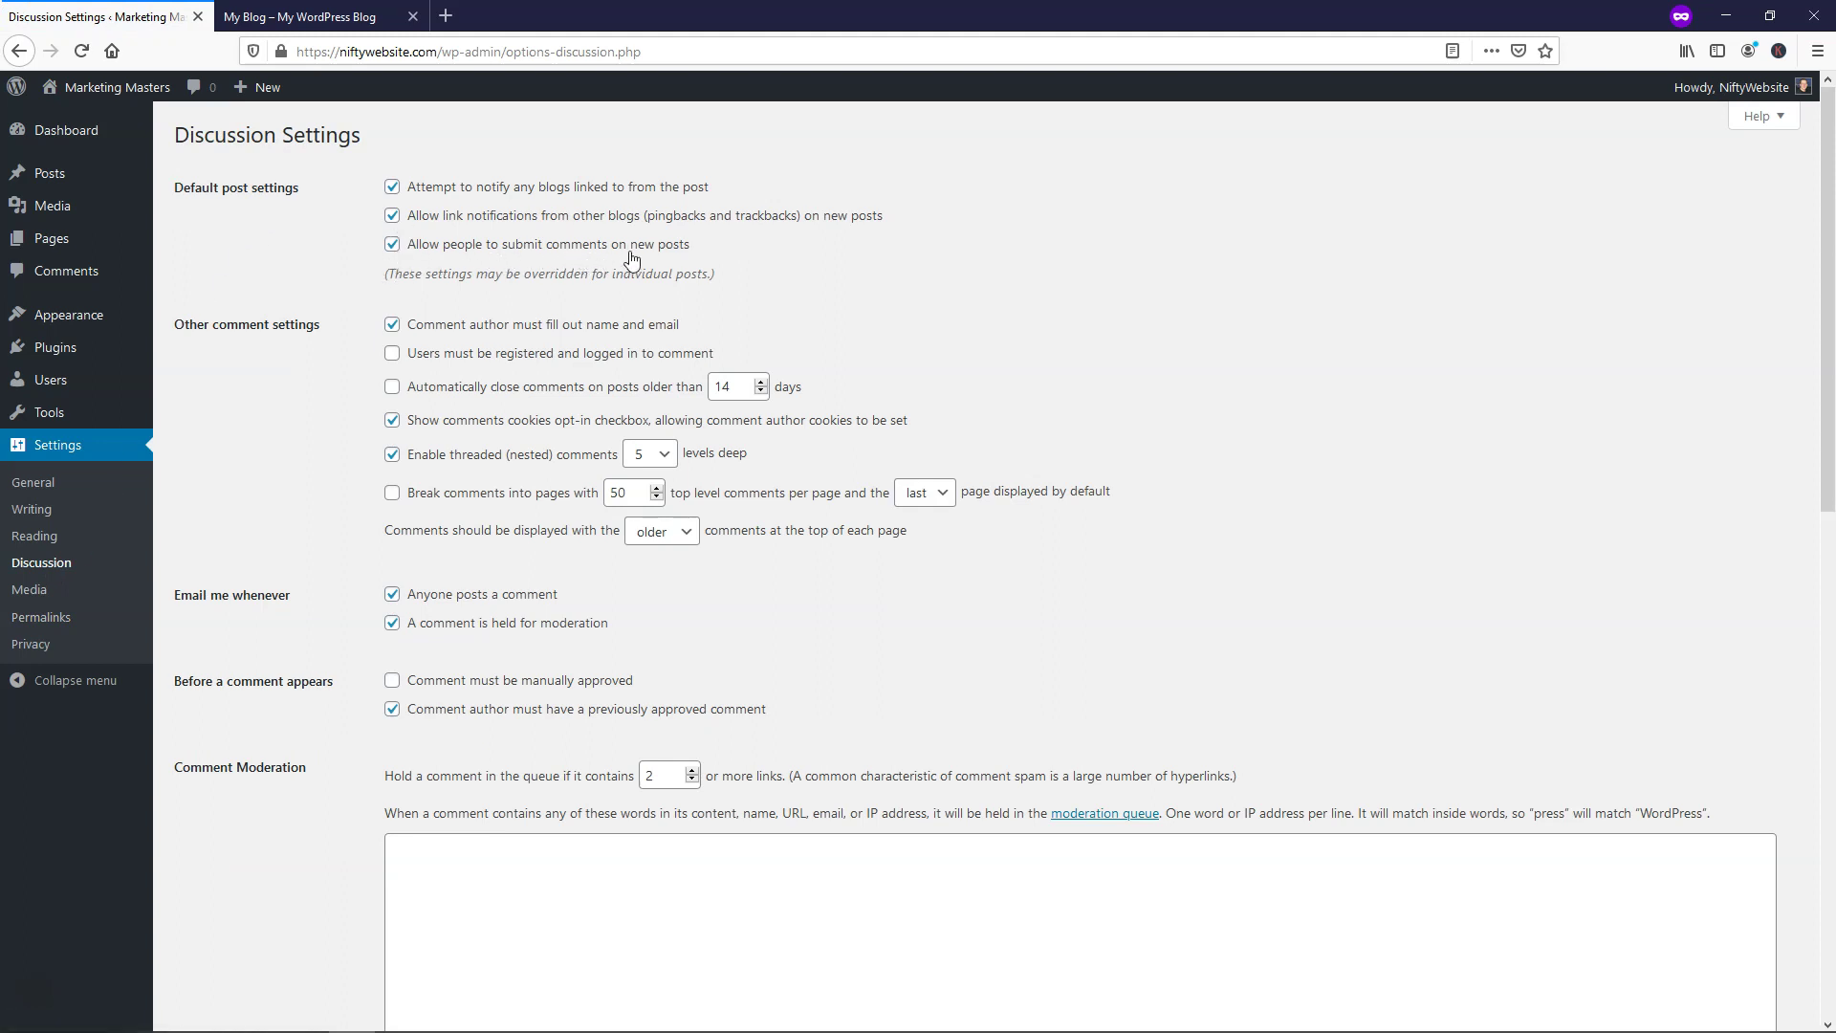
Uncheck 'Allow people to submit comments on new posts' and save the Discussion Settings
{"action": "left_click", "coordinate": [394, 245]}
{"action": "scroll", "coordinate": [366, 358], "scroll_direction": "down", "scroll_amount": 10}
{"action": "scroll", "coordinate": [369, 371], "scroll_direction": "down", "scroll_amount": 3}
{"action": "left_click", "coordinate": [242, 933]}
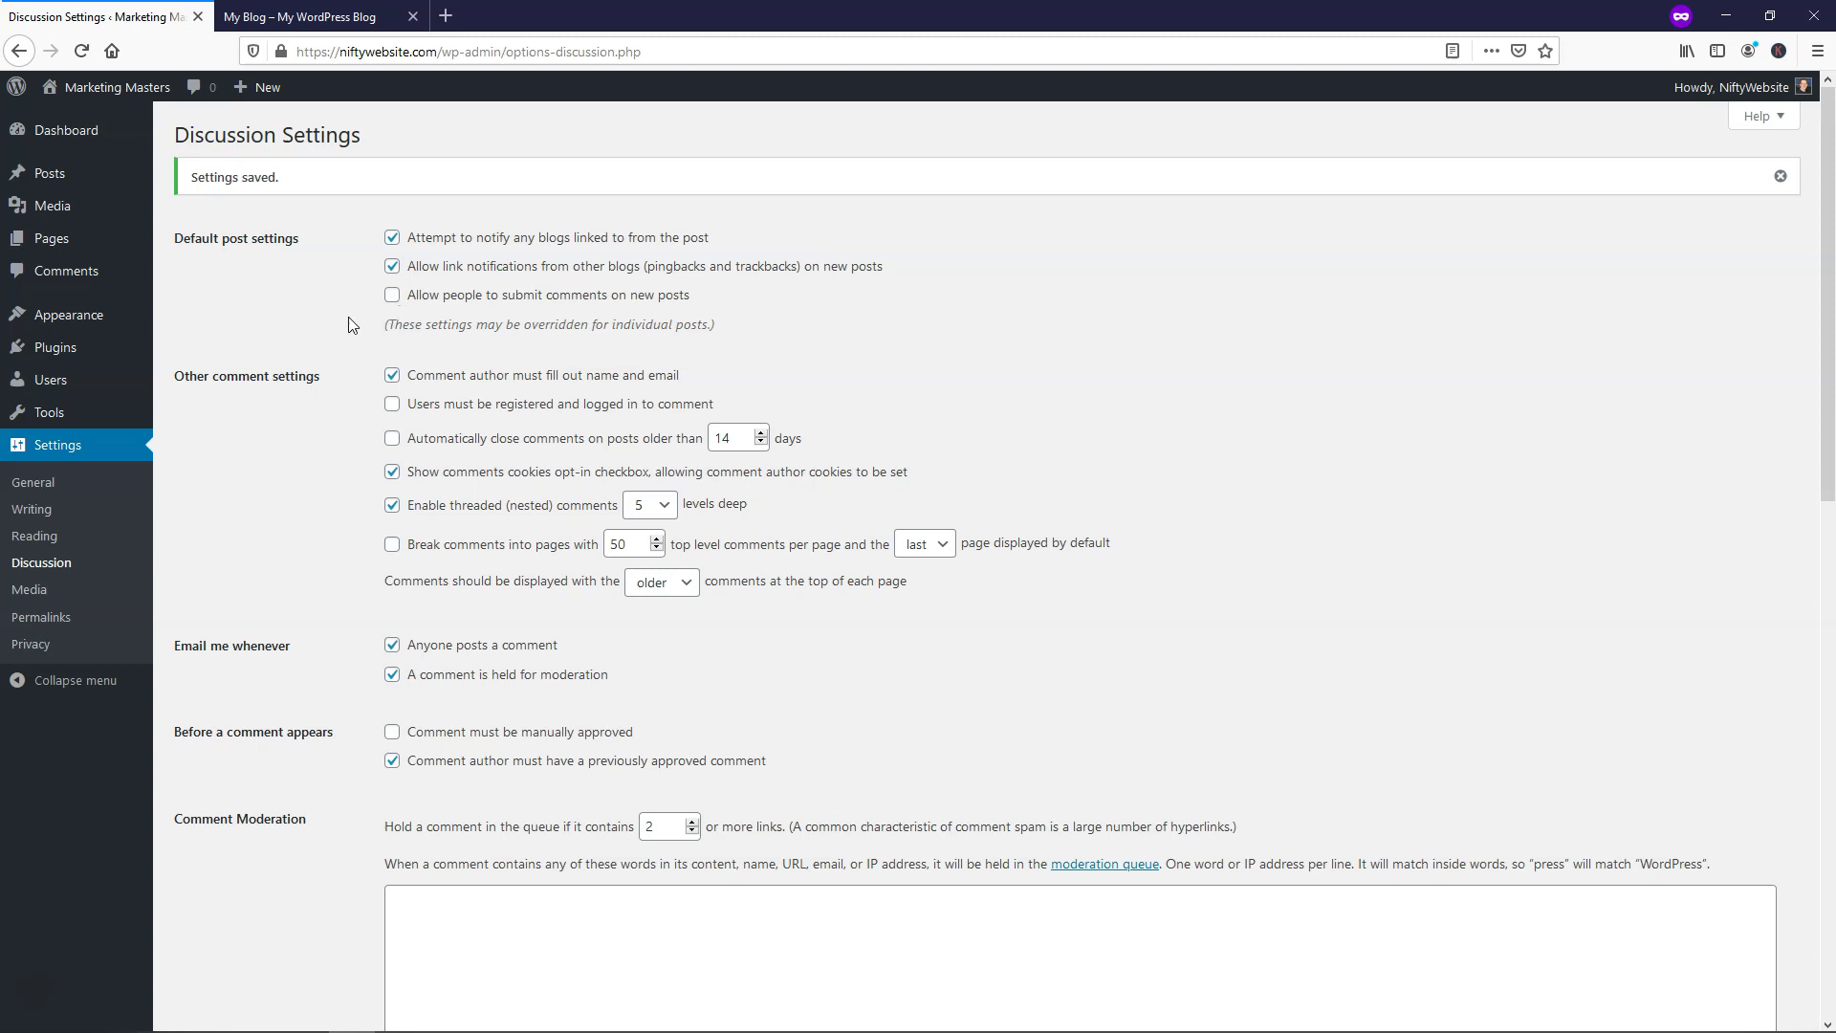
Add the Astra theme from the Popular themes list and activate it
{"action": "mouse_move", "coordinate": [88, 324]}
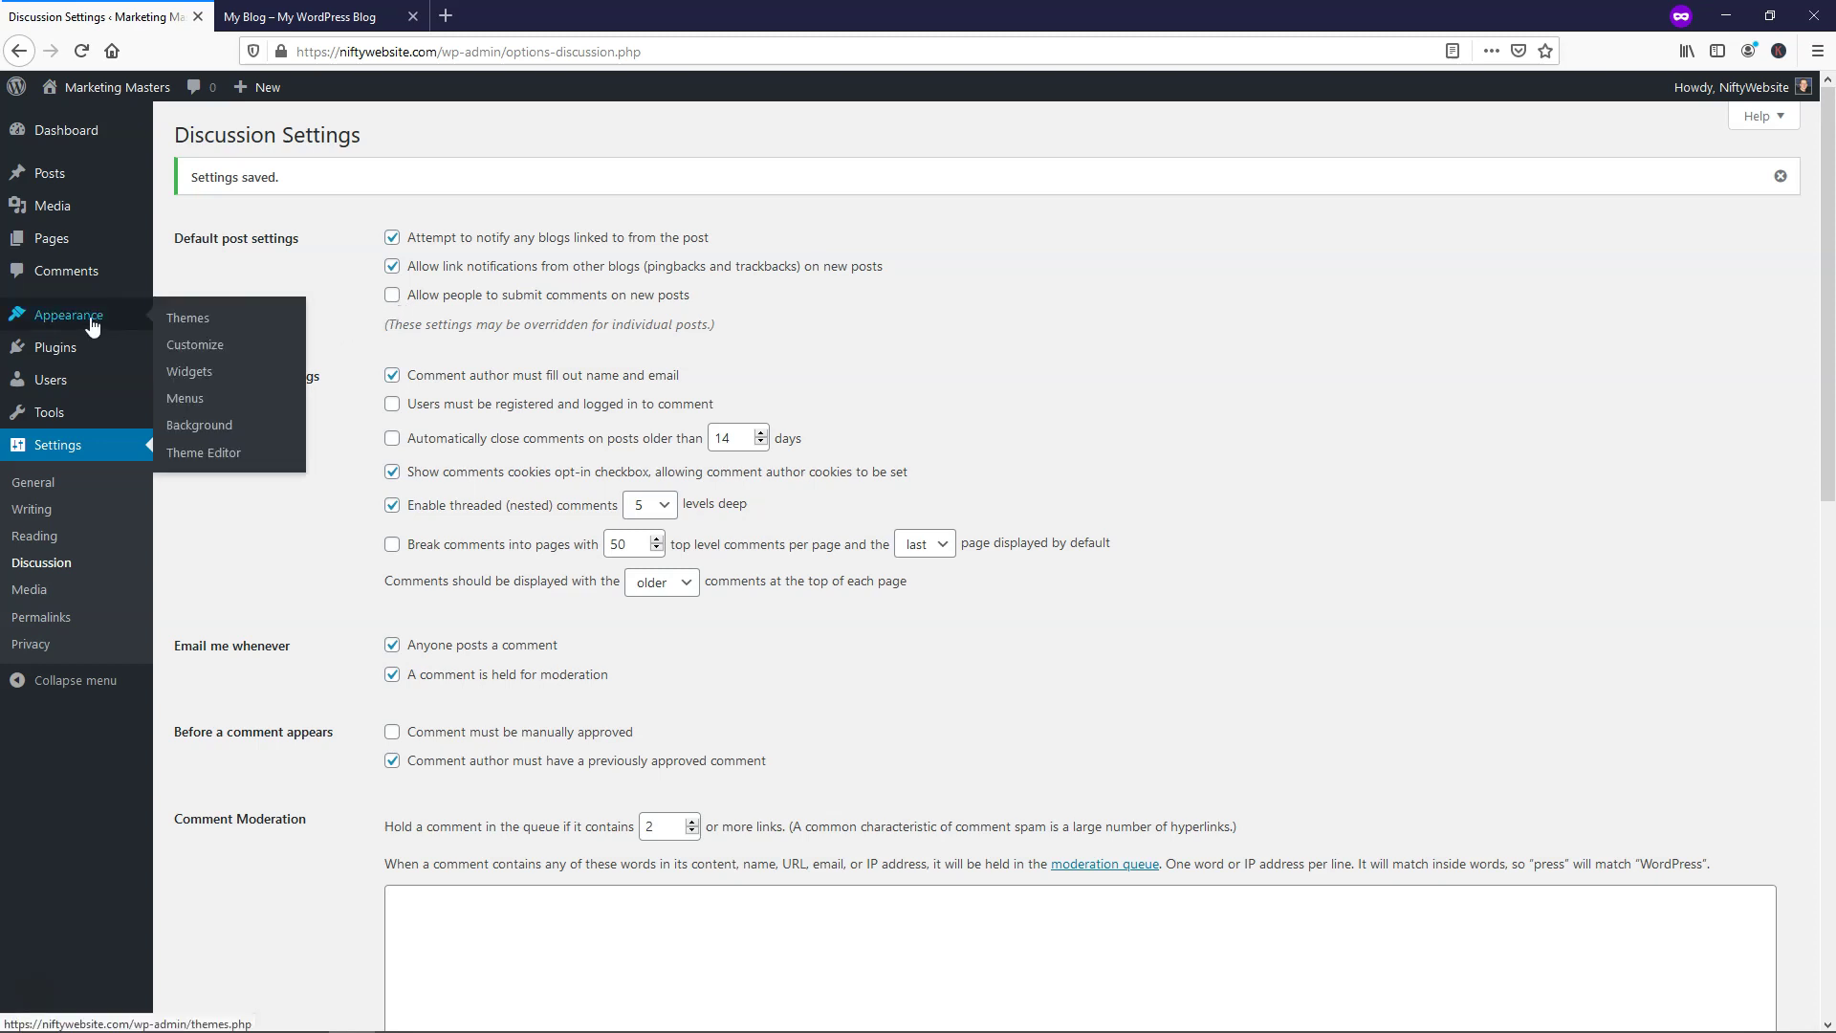
{"action": "left_click", "coordinate": [201, 319]}
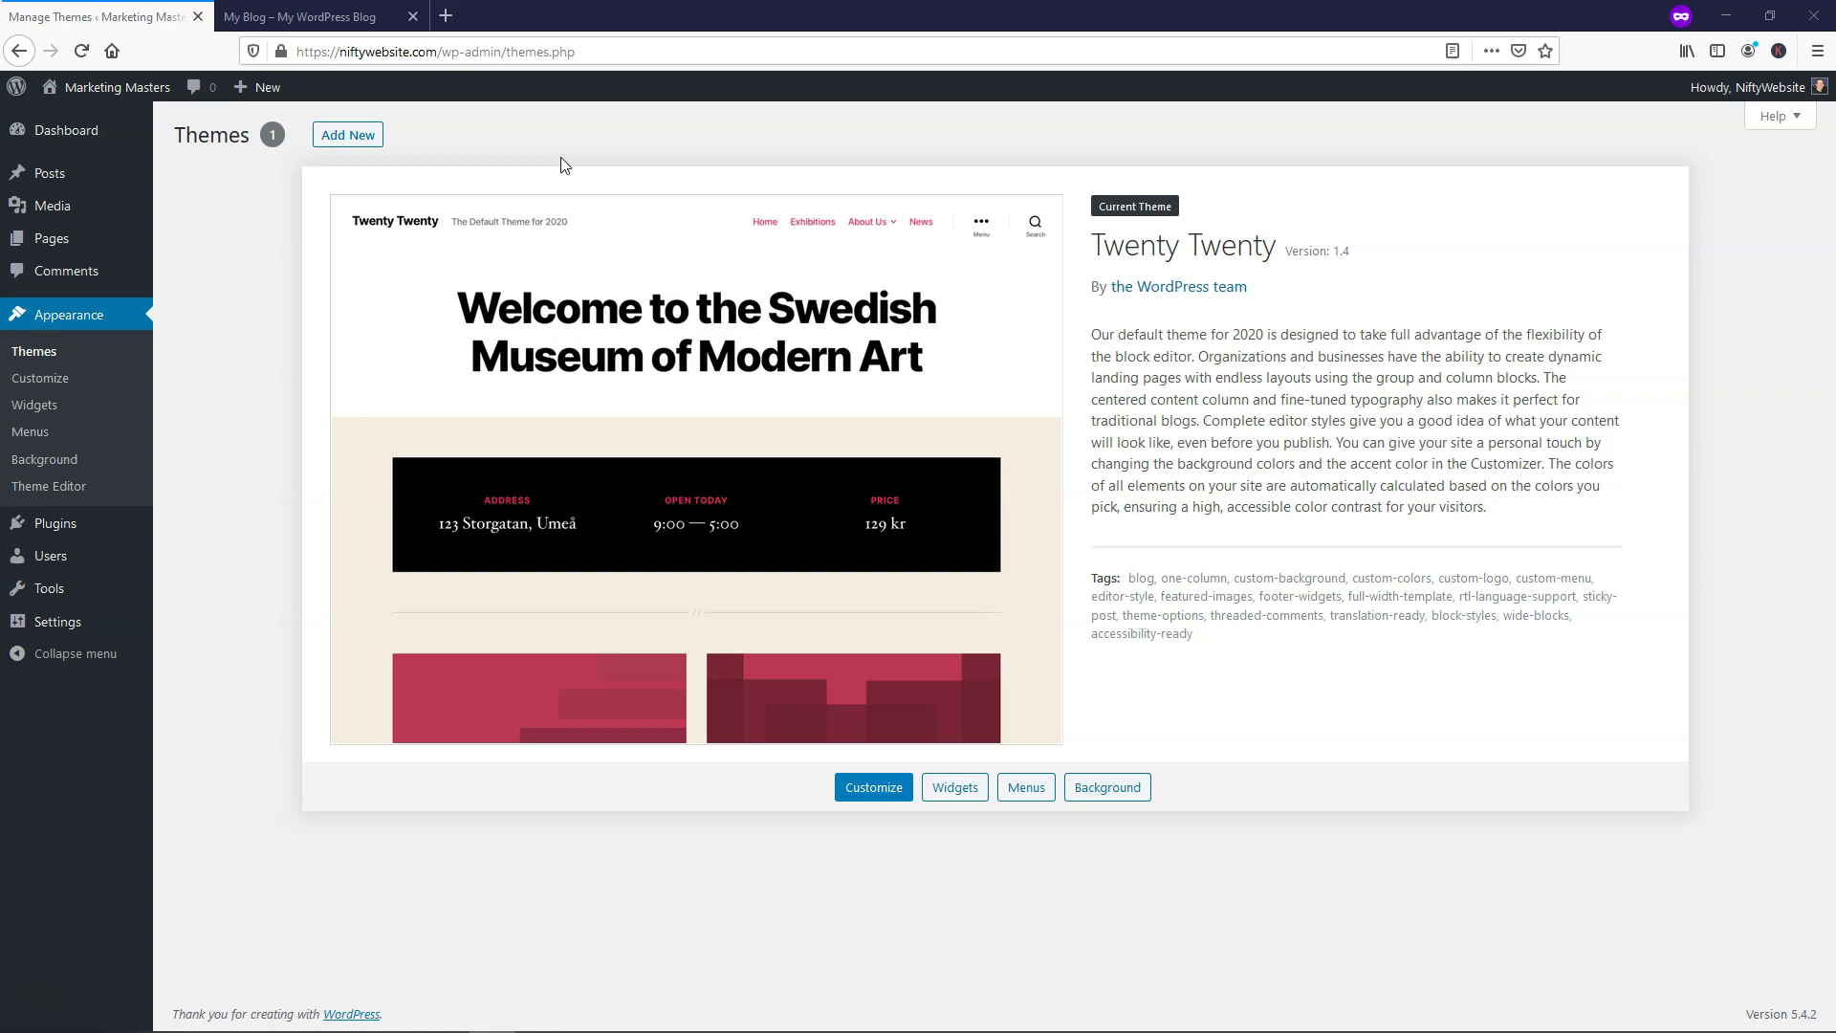
{"action": "left_click", "coordinate": [358, 140]}
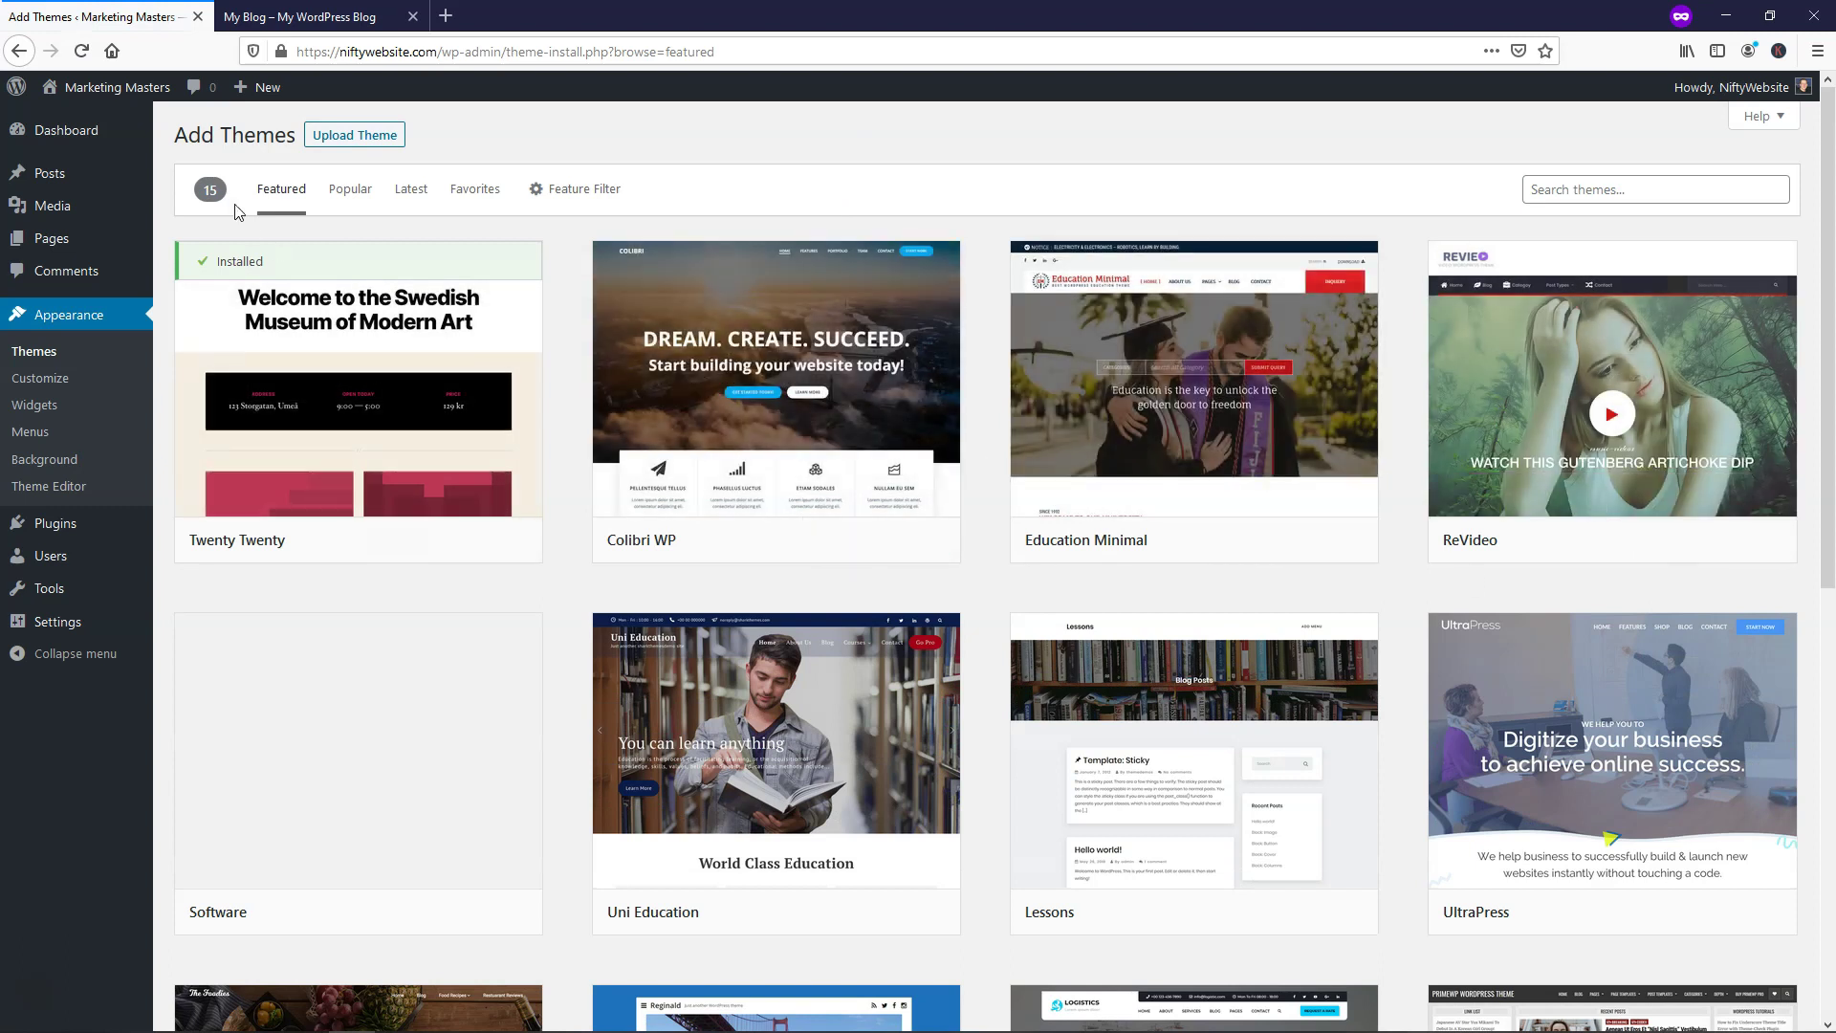
{"action": "left_click", "coordinate": [349, 190]}
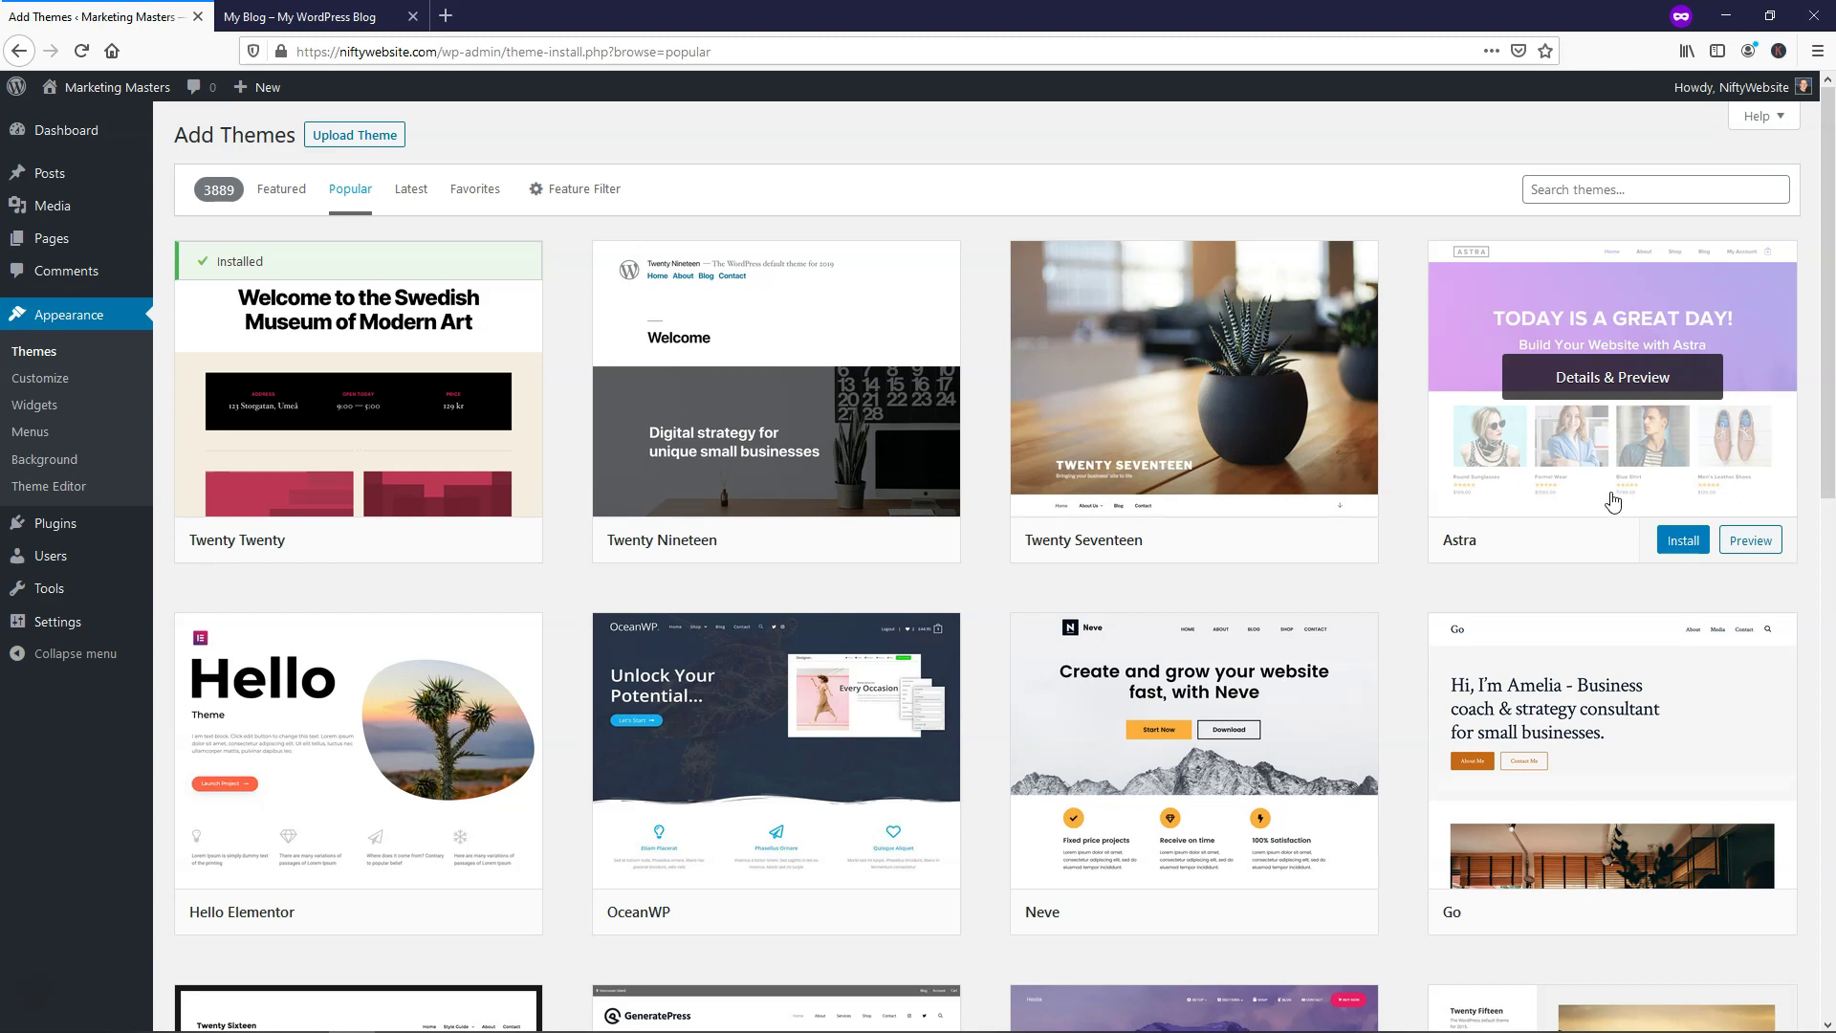
{"action": "left_click", "coordinate": [1675, 542]}
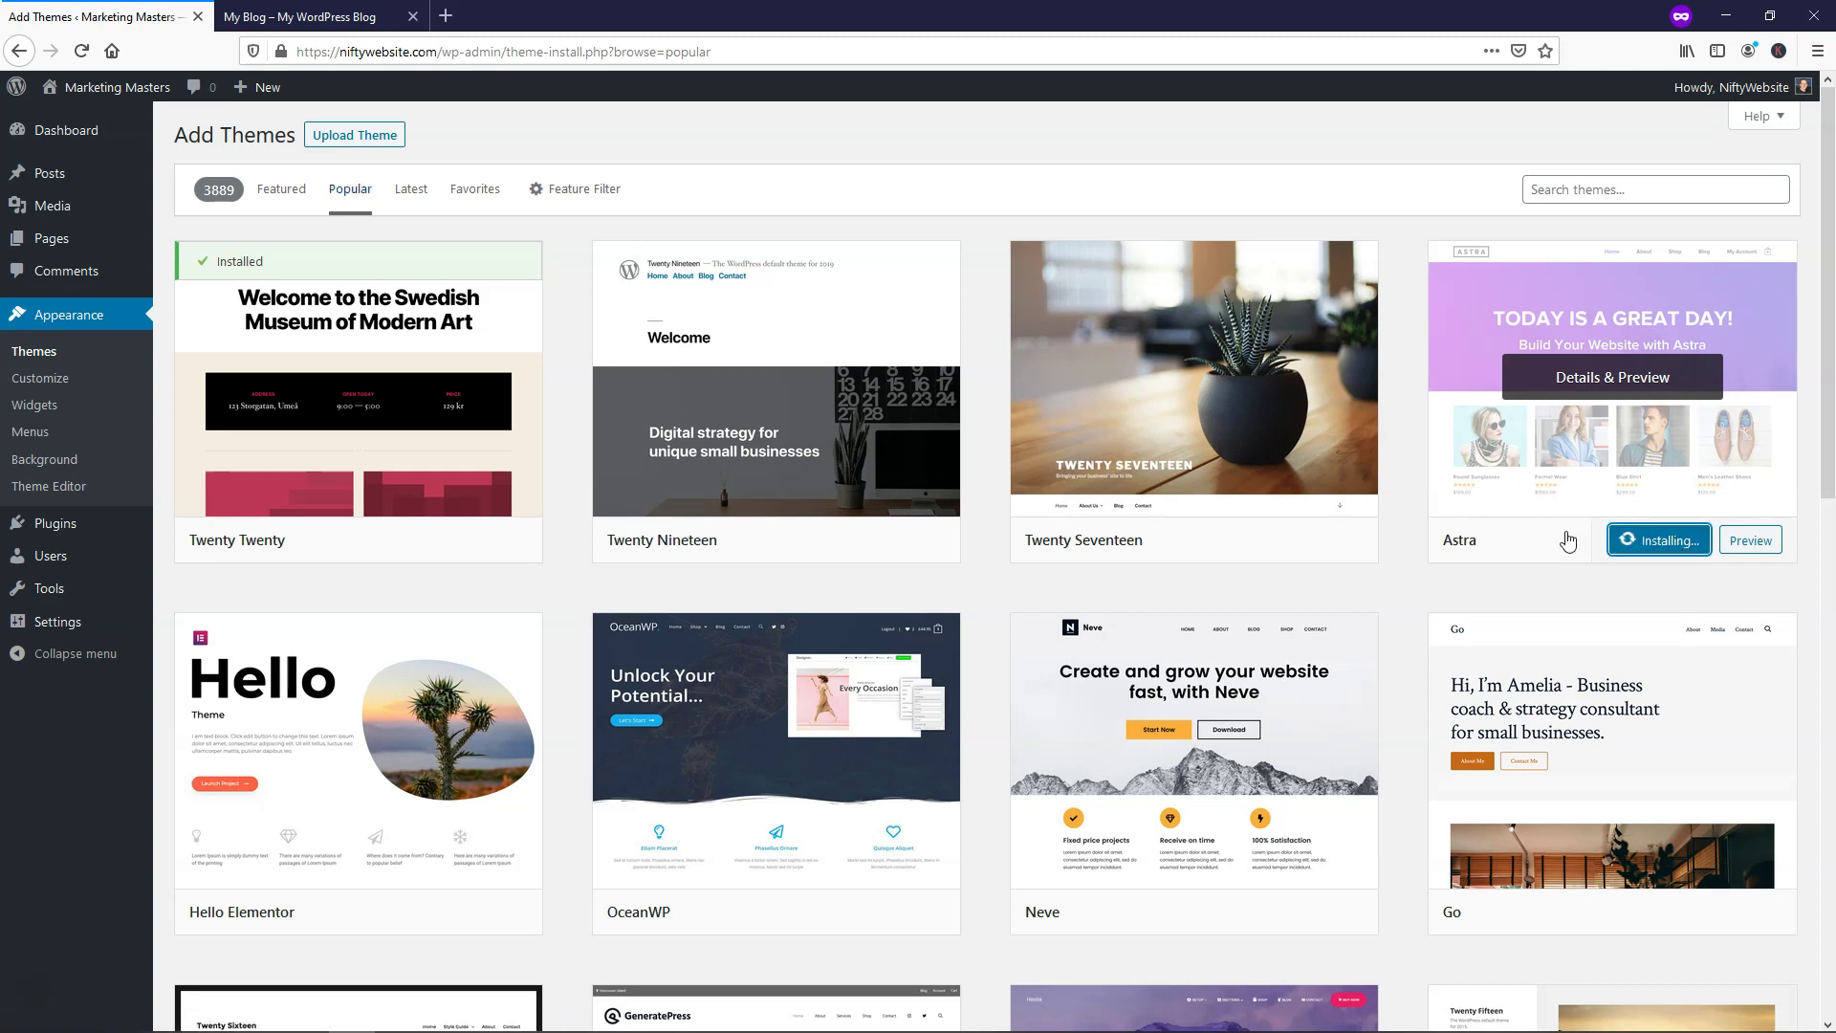
{"action": "left_click", "coordinate": [1656, 543]}
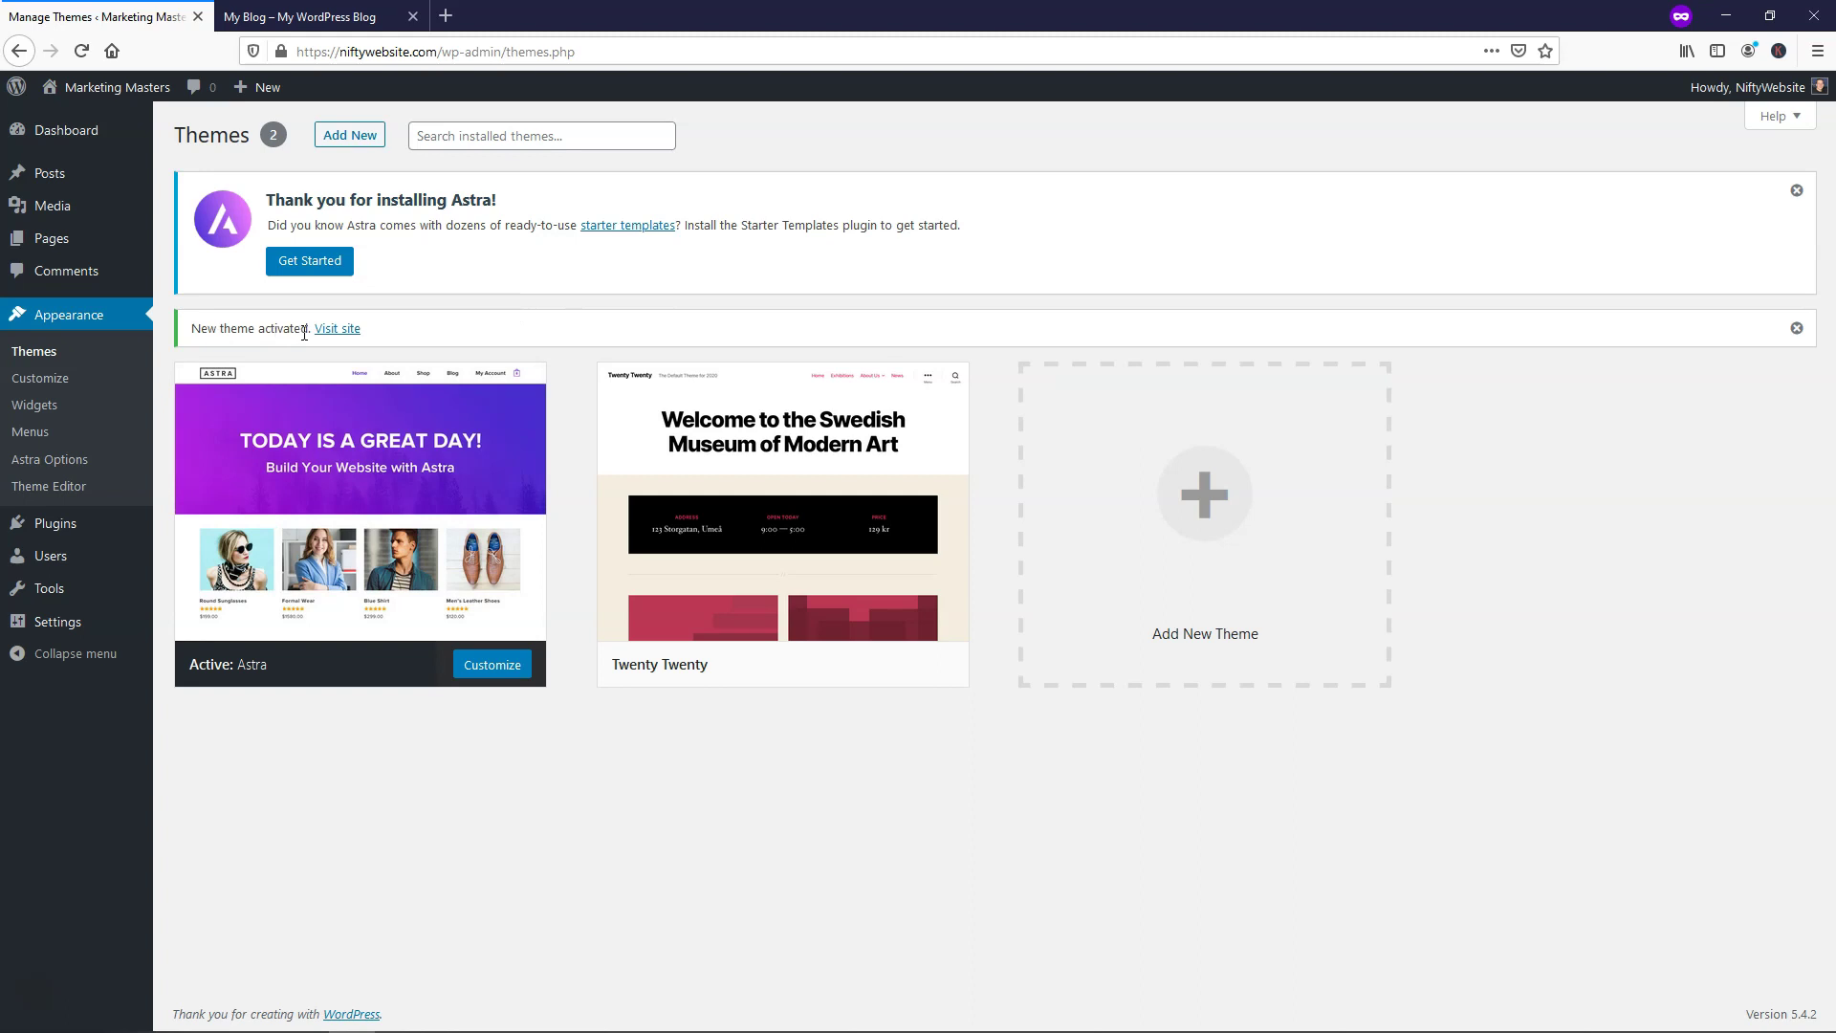
{"action": "left_click", "coordinate": [363, 24]}
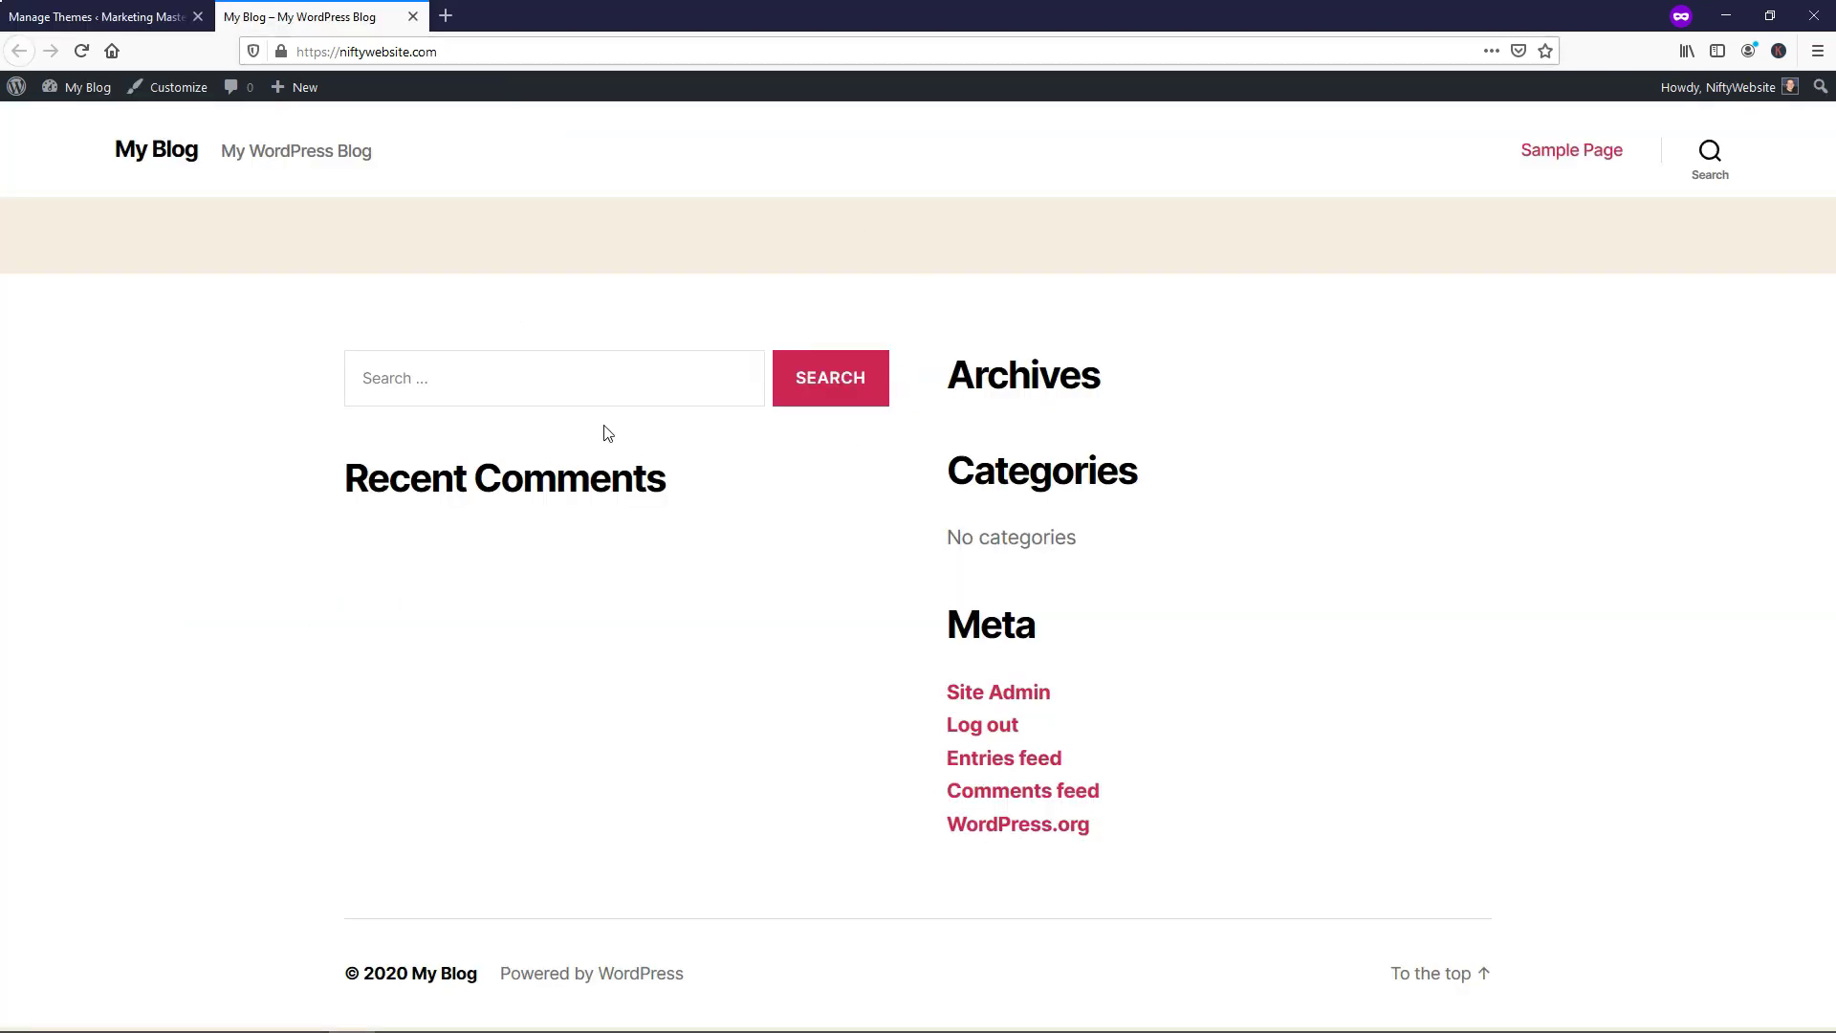
{"action": "left_click", "coordinate": [75, 60]}
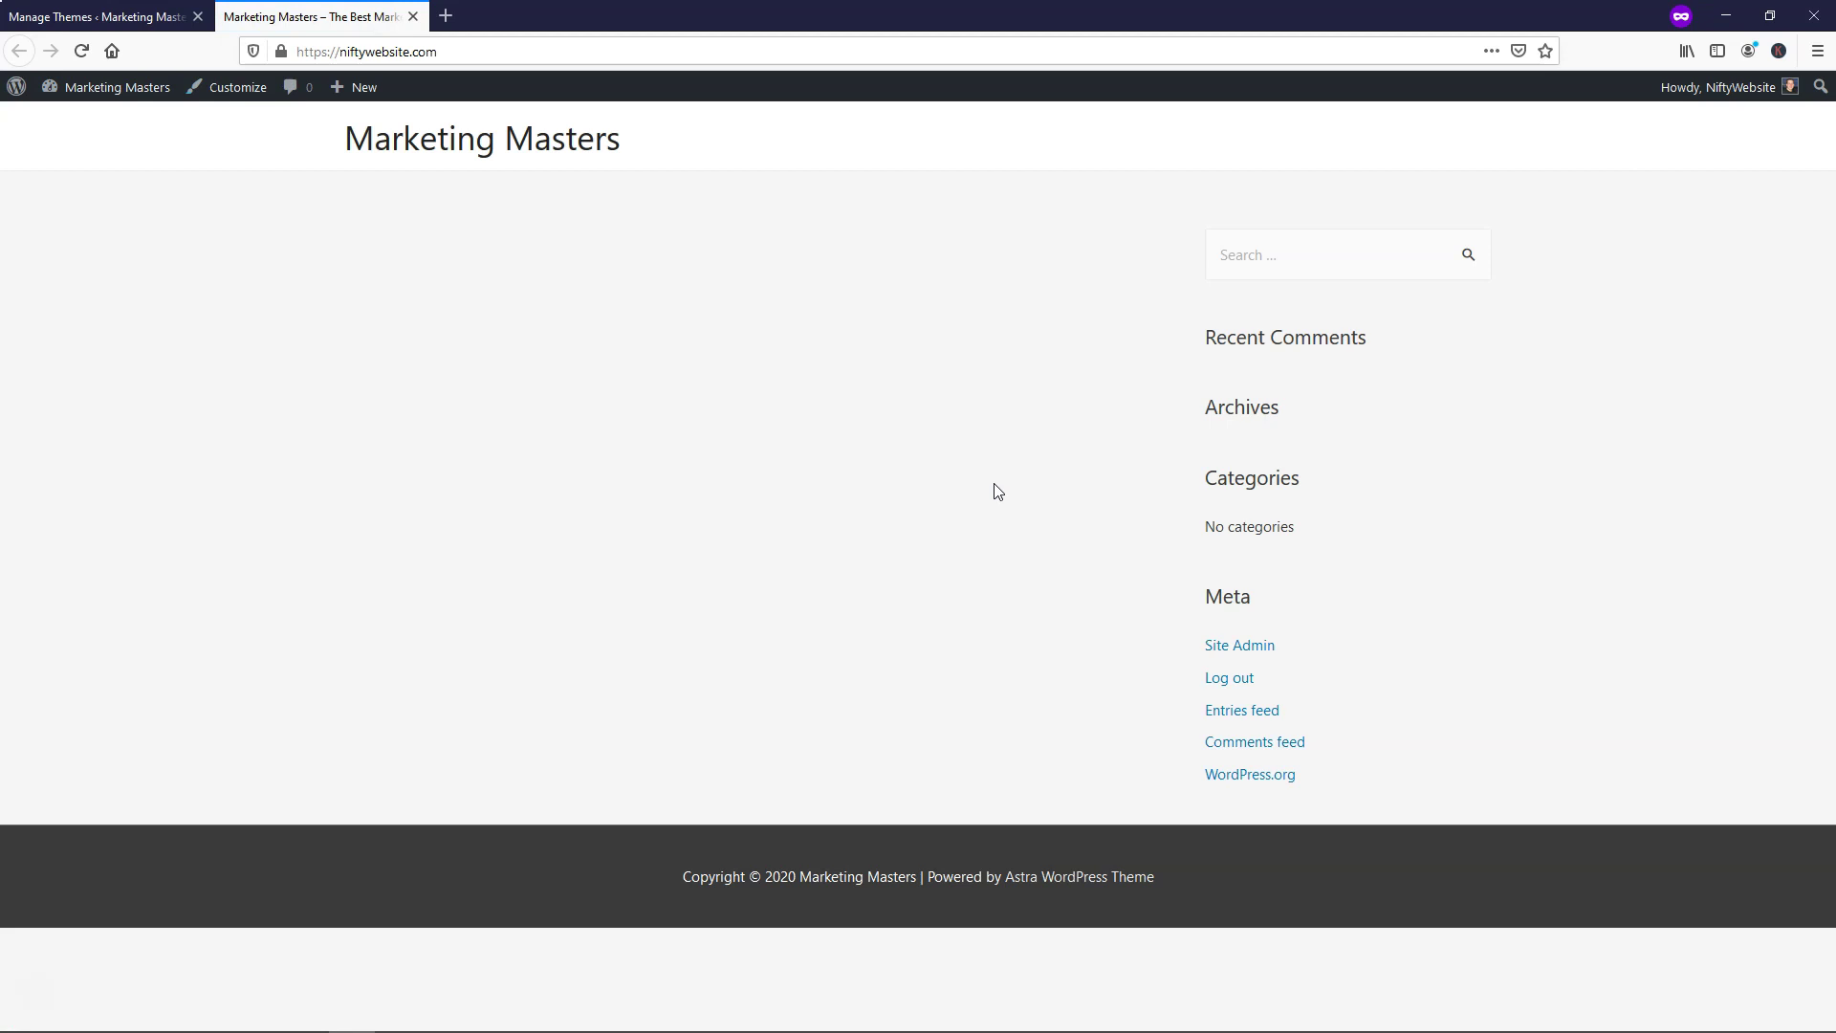
{"action": "left_click", "coordinate": [91, 16]}
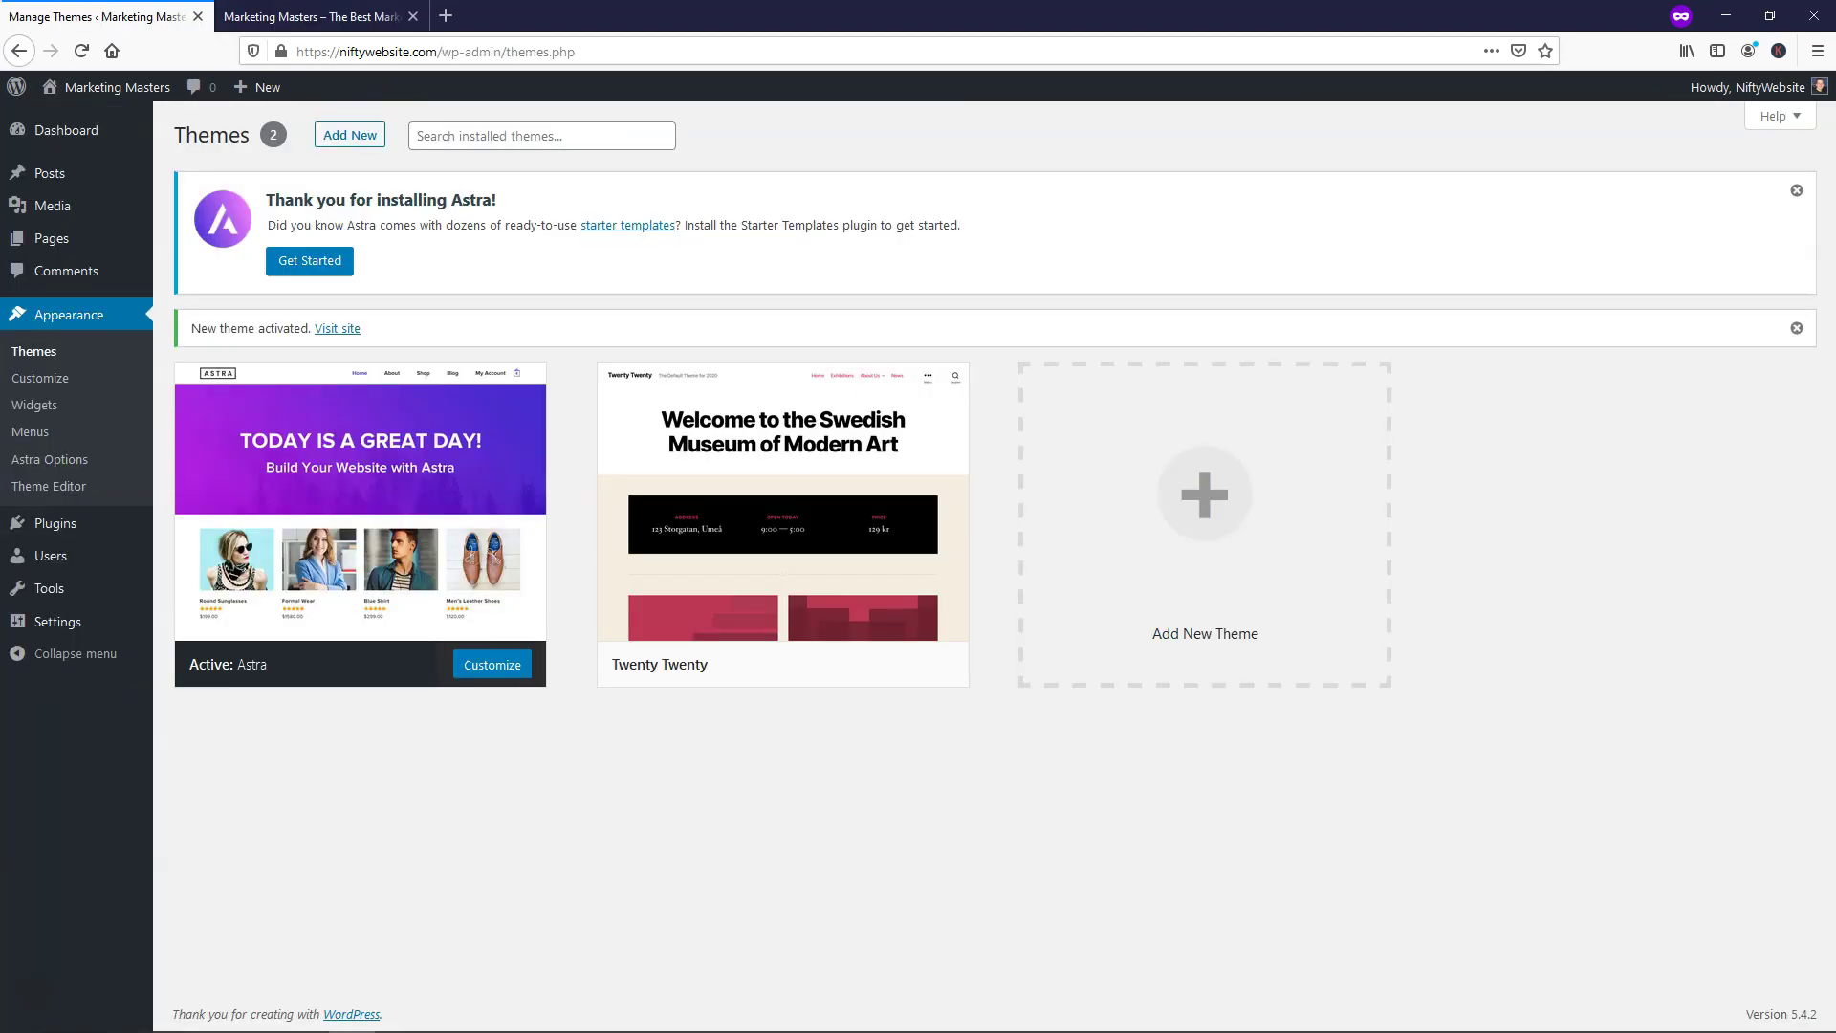
Delete the Twenty Twenty theme from its Theme Details
{"action": "mouse_move", "coordinate": [781, 510]}
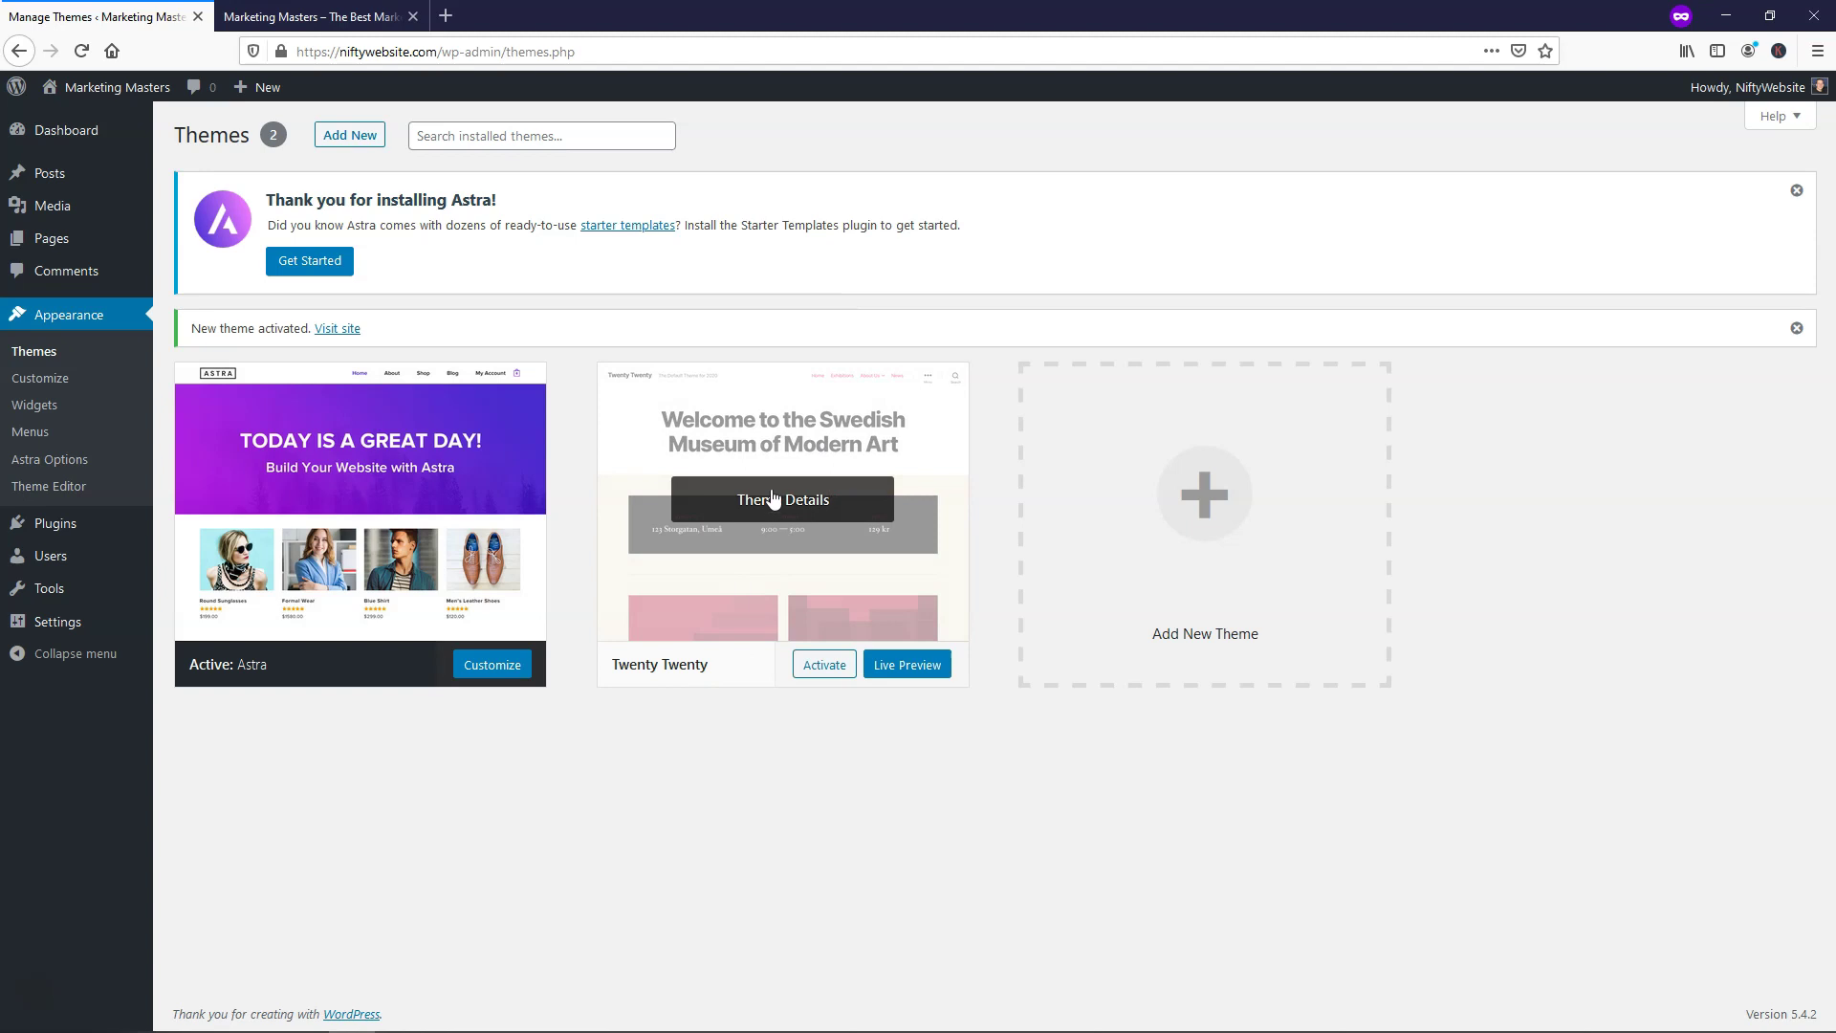
{"action": "left_click", "coordinate": [774, 499]}
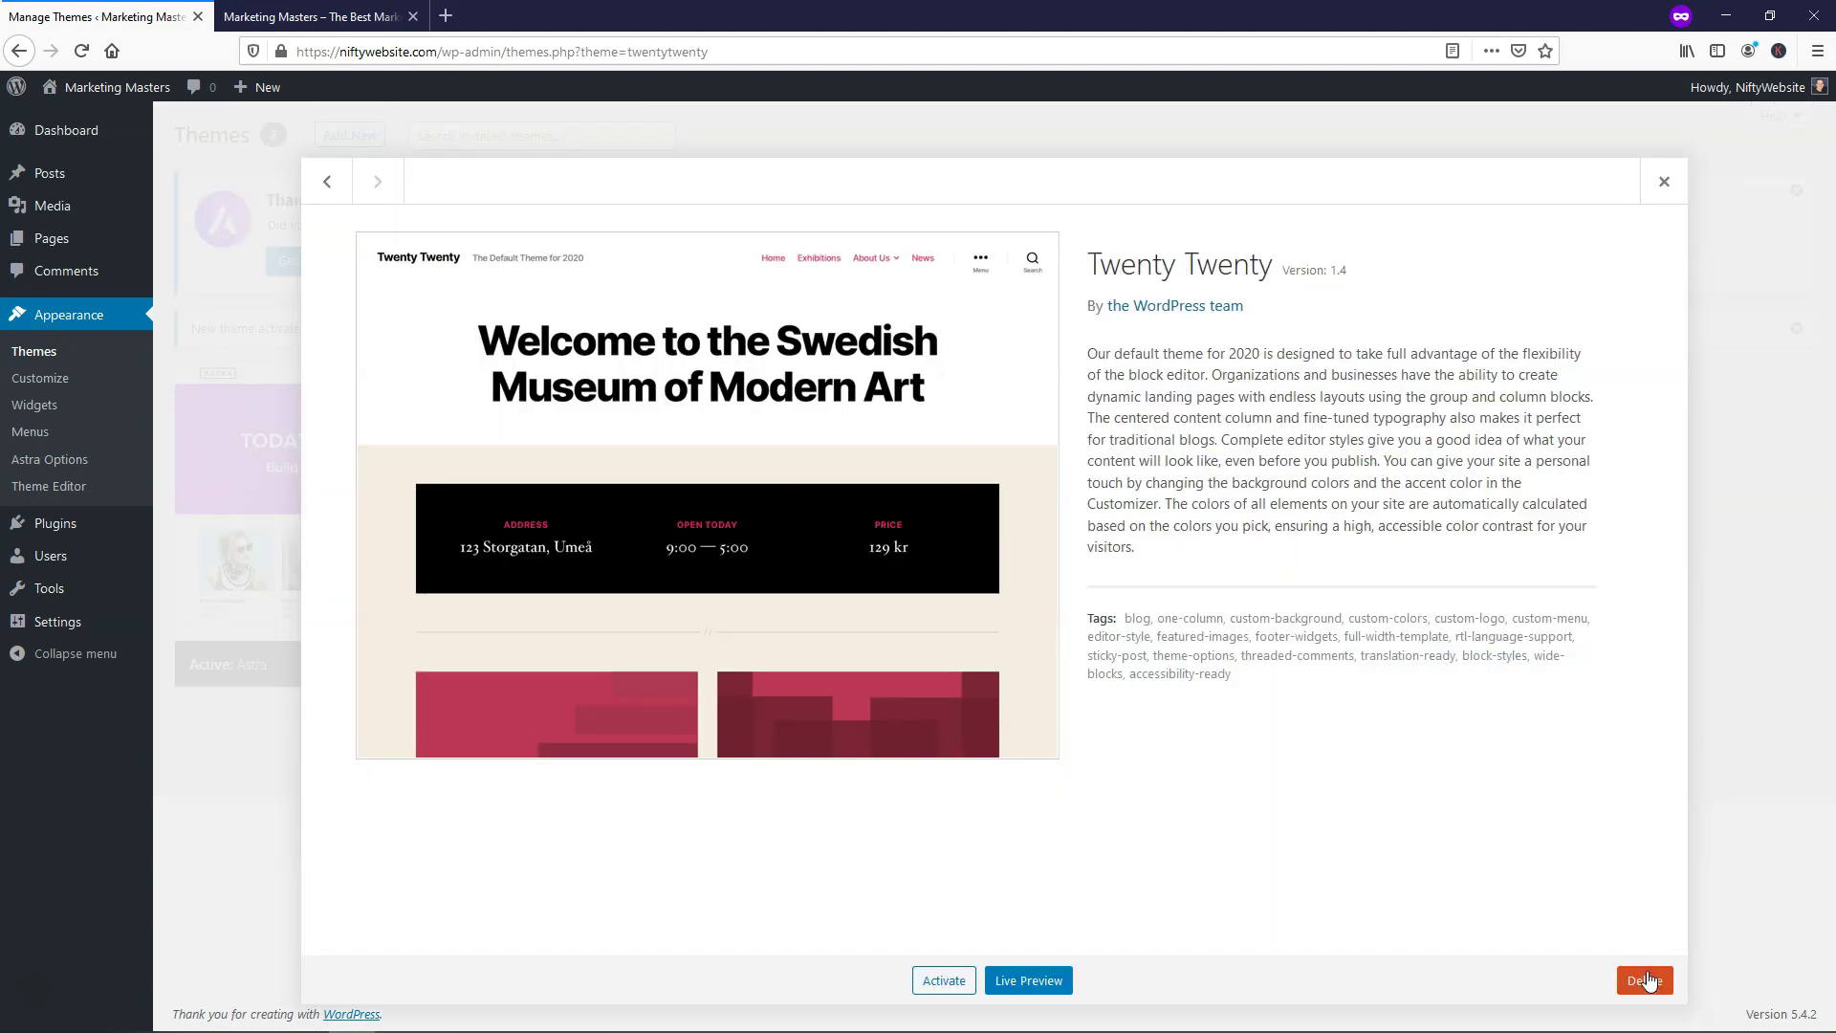
{"action": "left_click", "coordinate": [1647, 981]}
{"action": "left_click", "coordinate": [906, 454]}
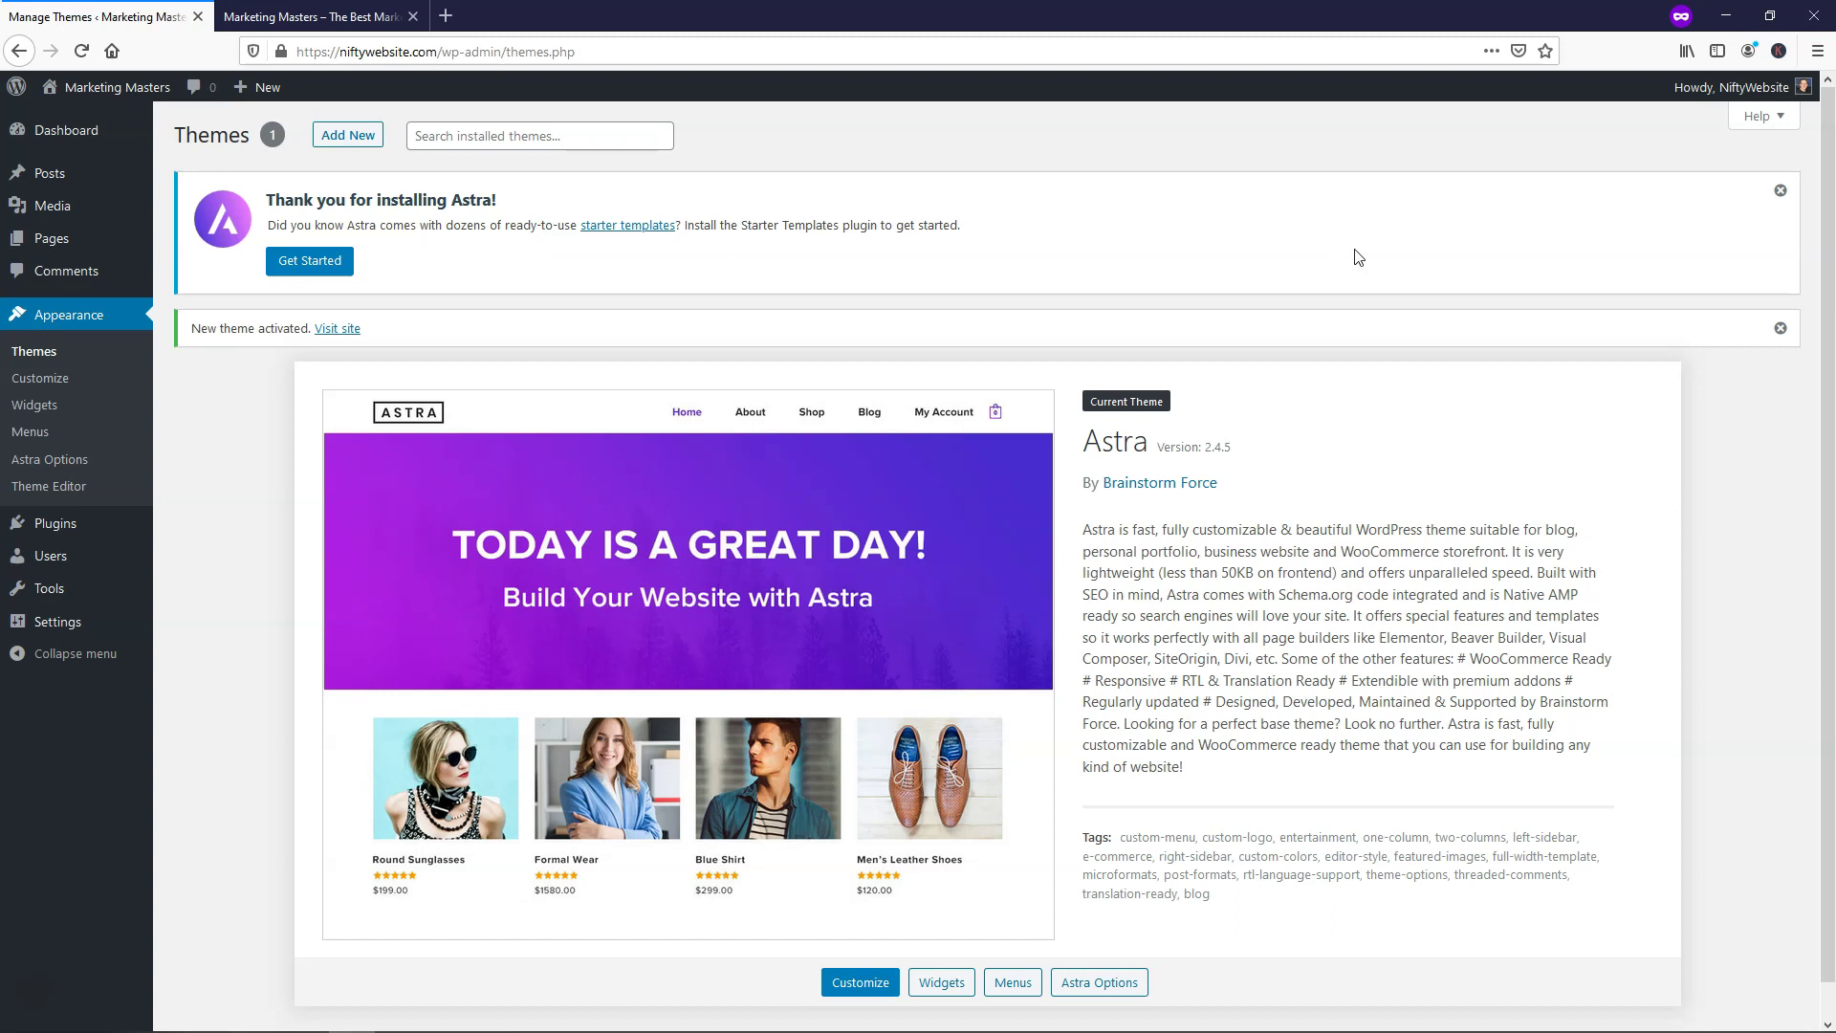
Dismiss the Astra welcome notice and the new theme activated notice
{"action": "left_click", "coordinate": [1780, 191]}
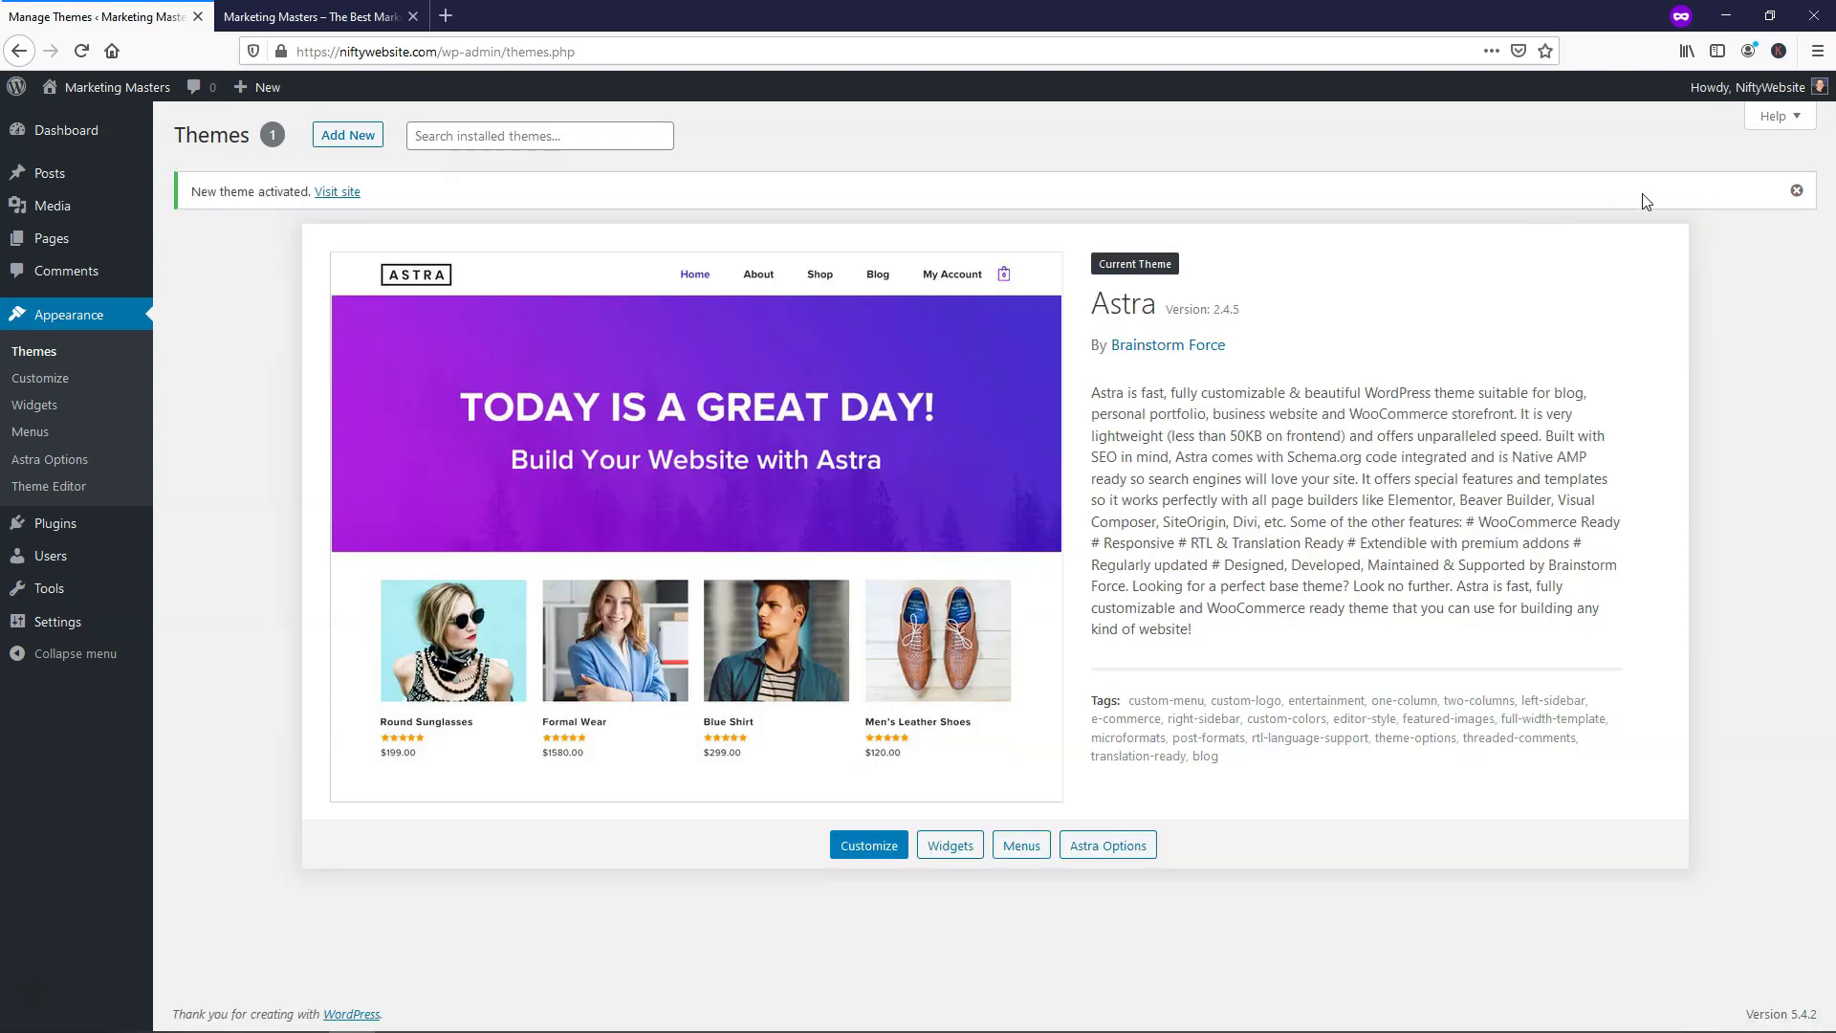
{"action": "left_click", "coordinate": [1797, 193]}
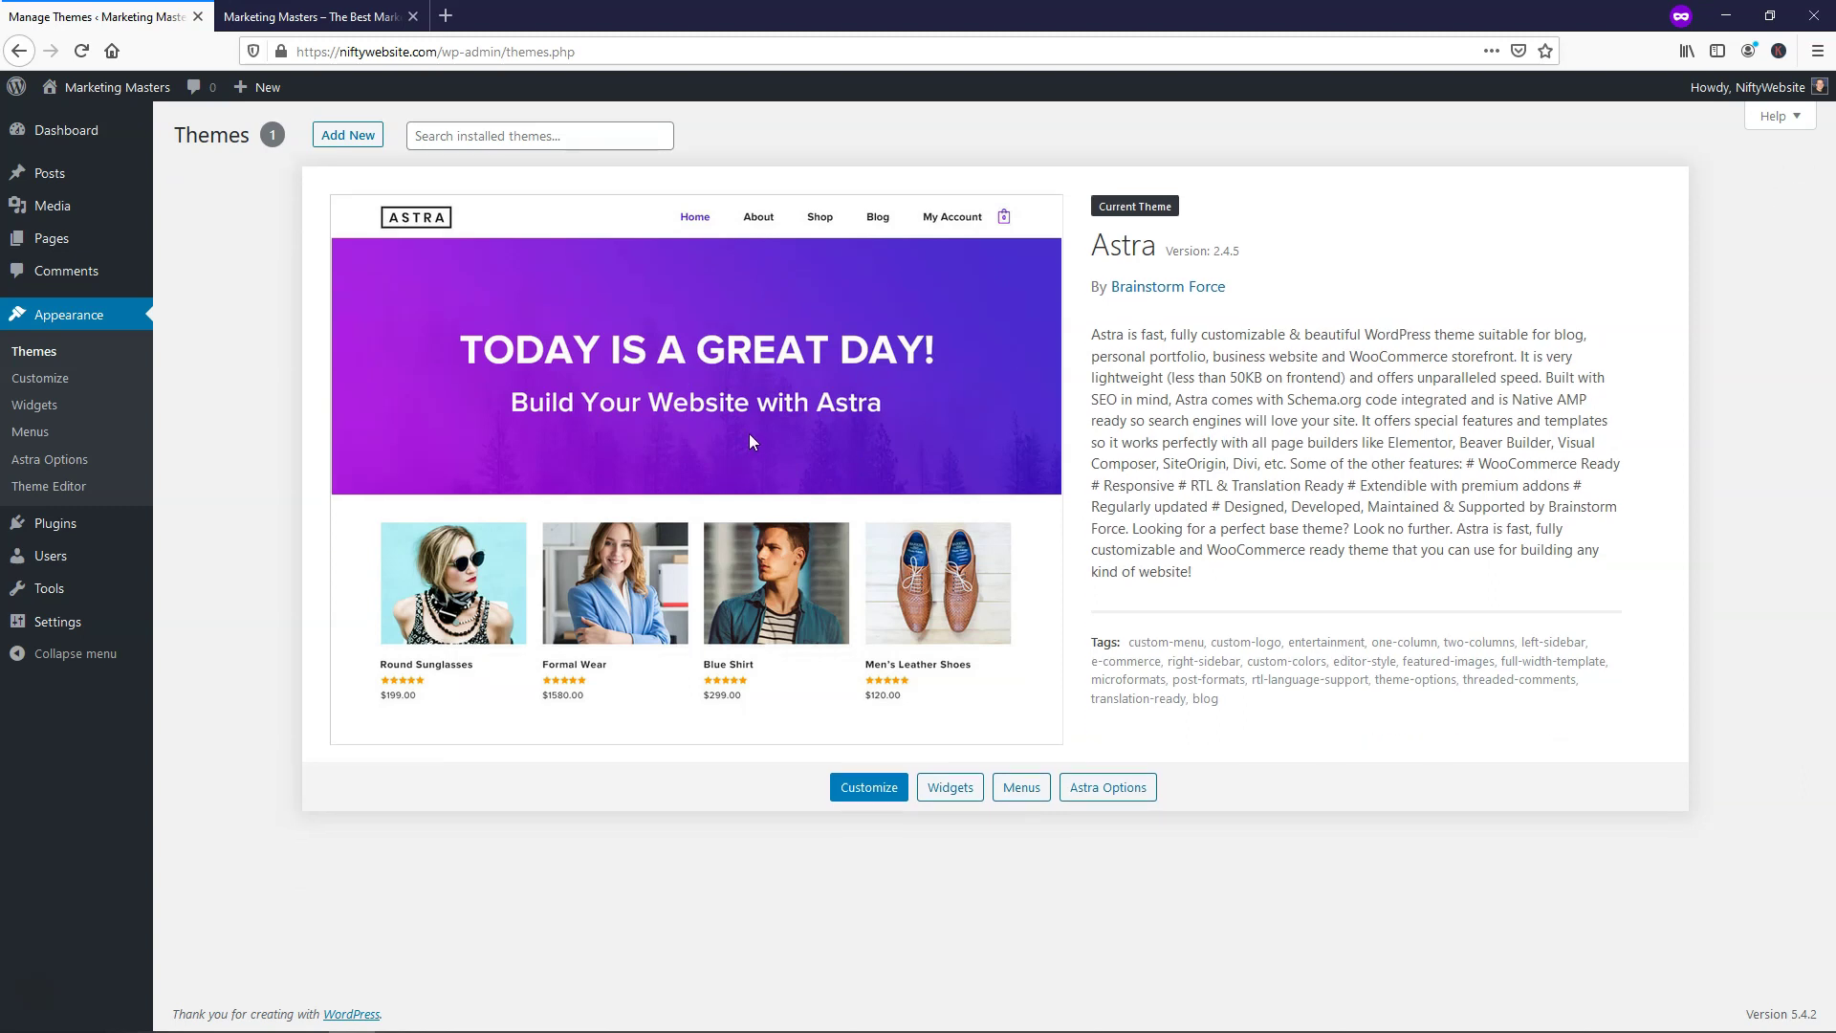
{"action": "mouse_move", "coordinate": [61, 526]}
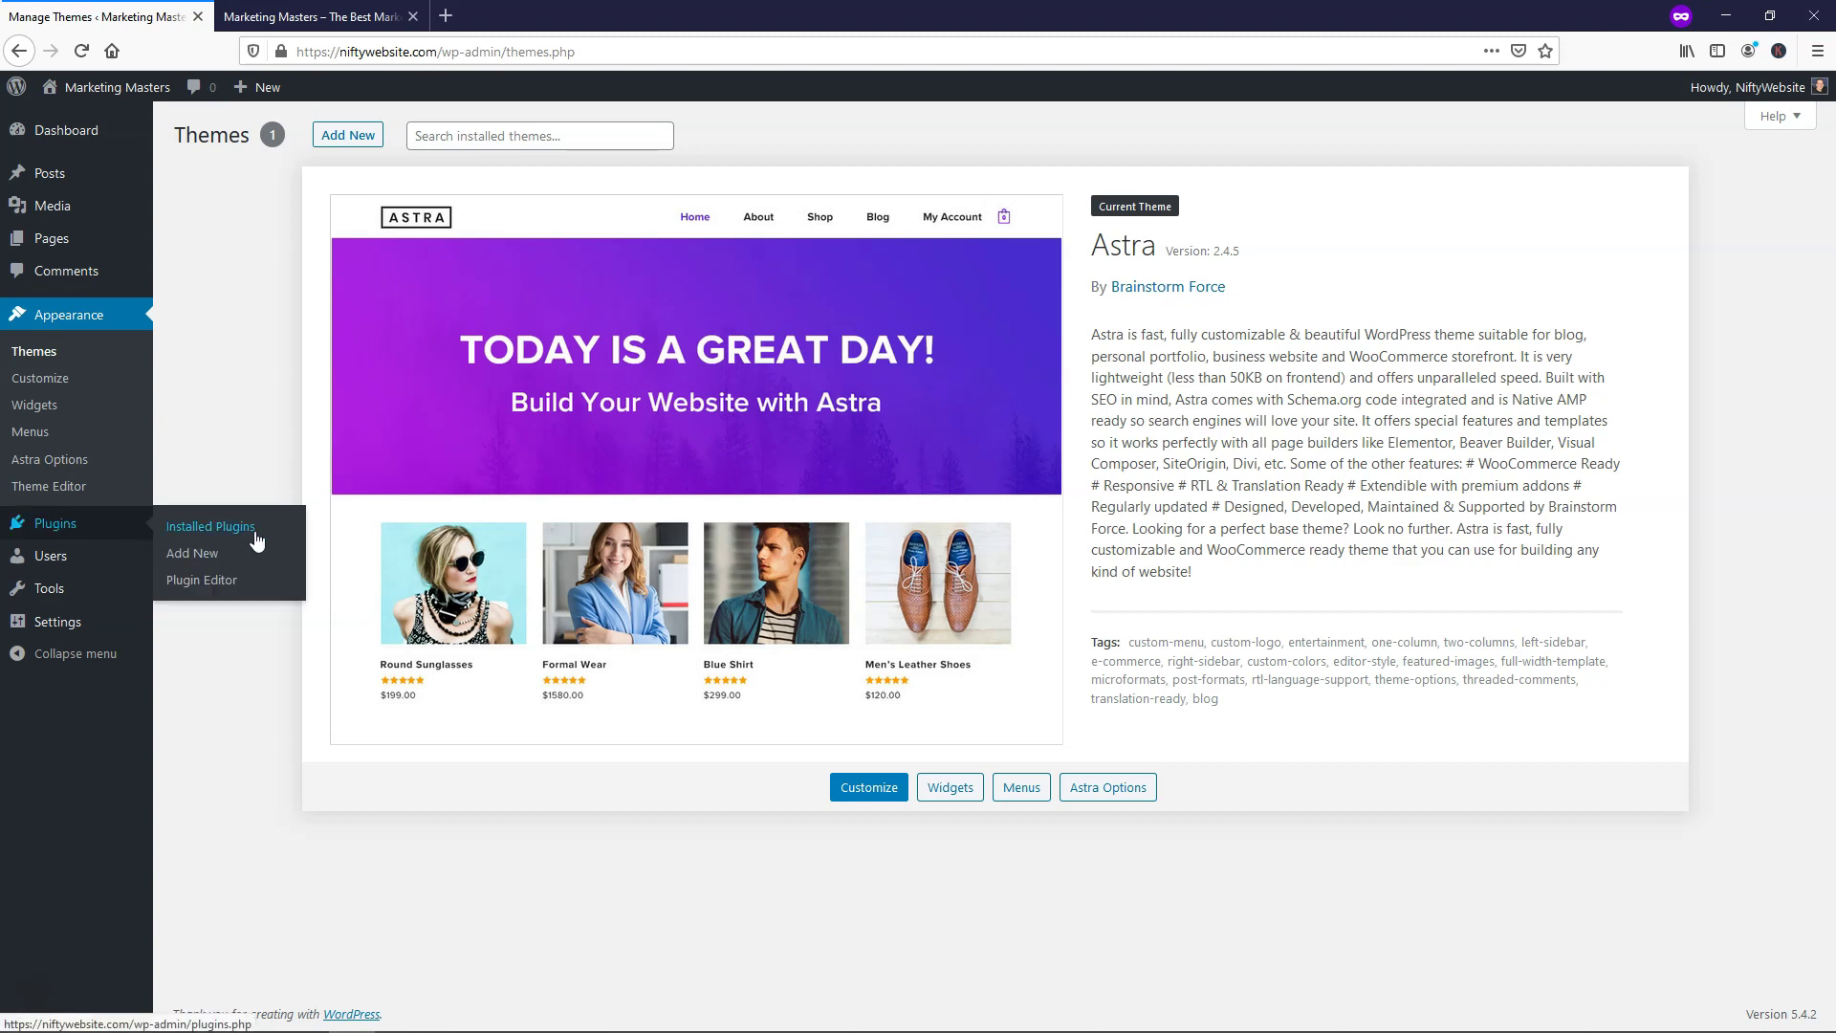
Browse the Popular, Recommended and Featured lists on the Add Plugins page
{"action": "left_click", "coordinate": [210, 555]}
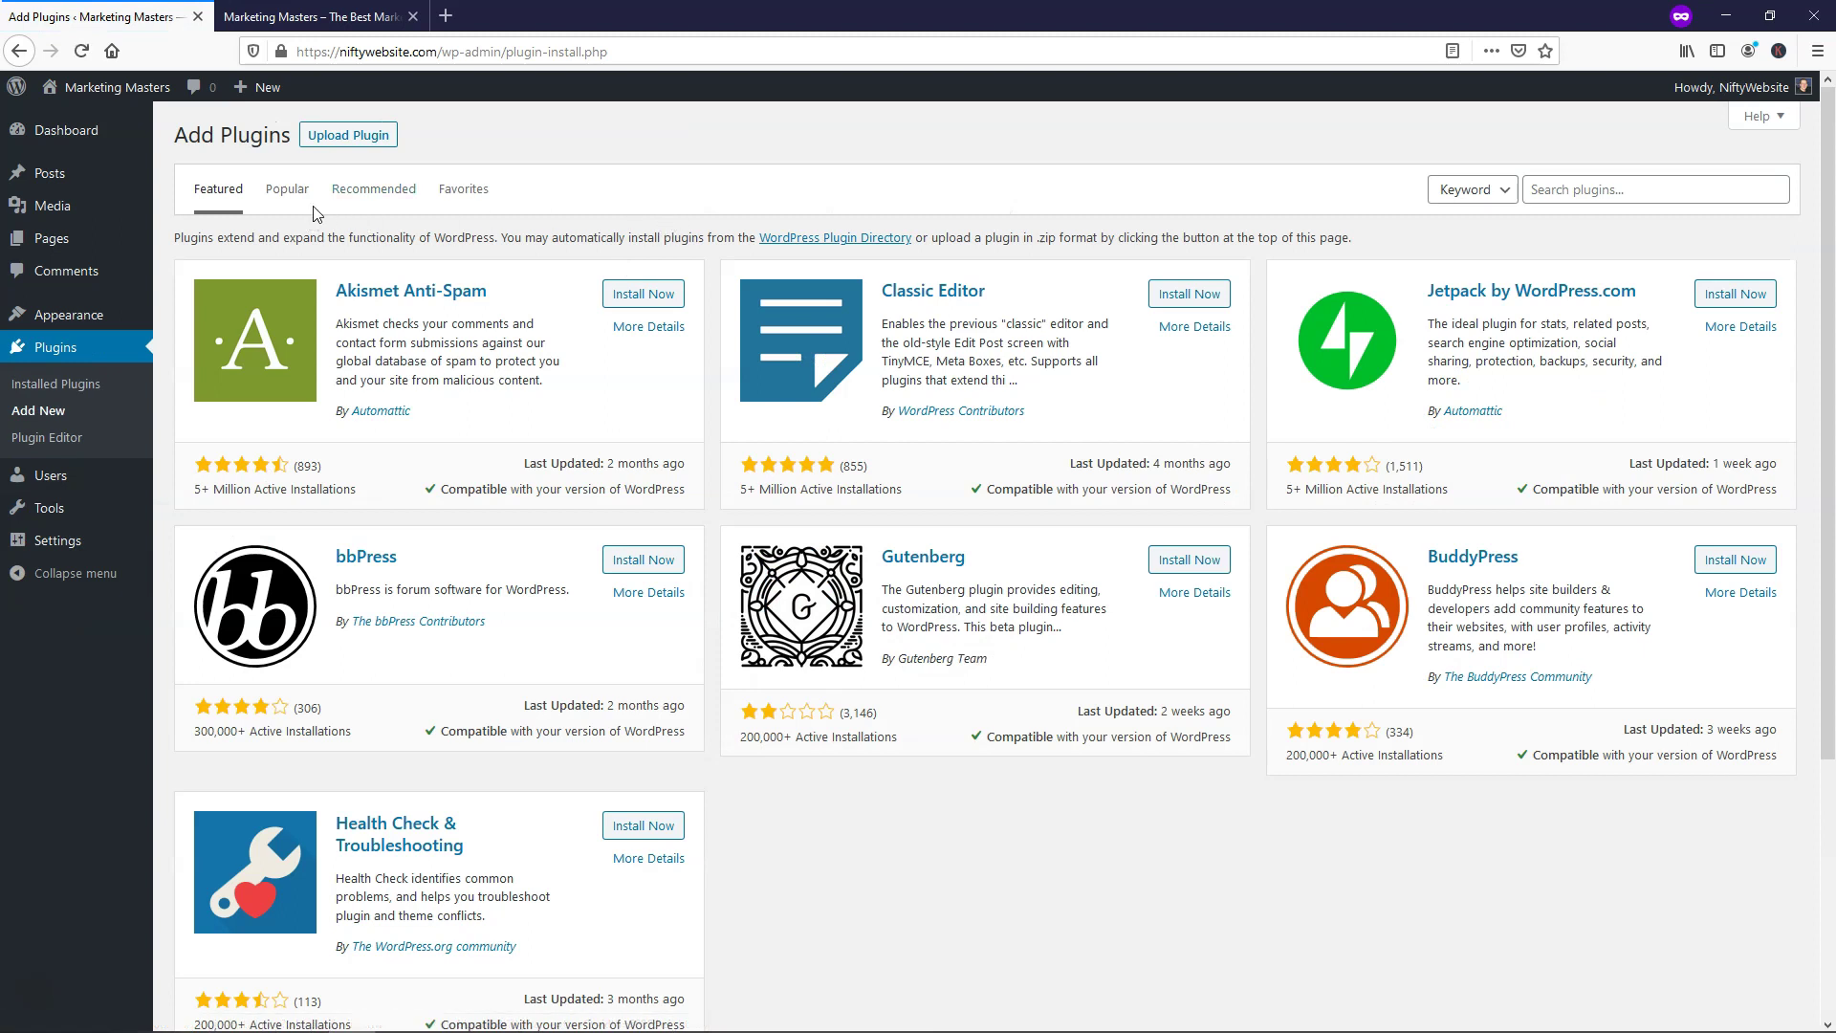
{"action": "left_click", "coordinate": [287, 189]}
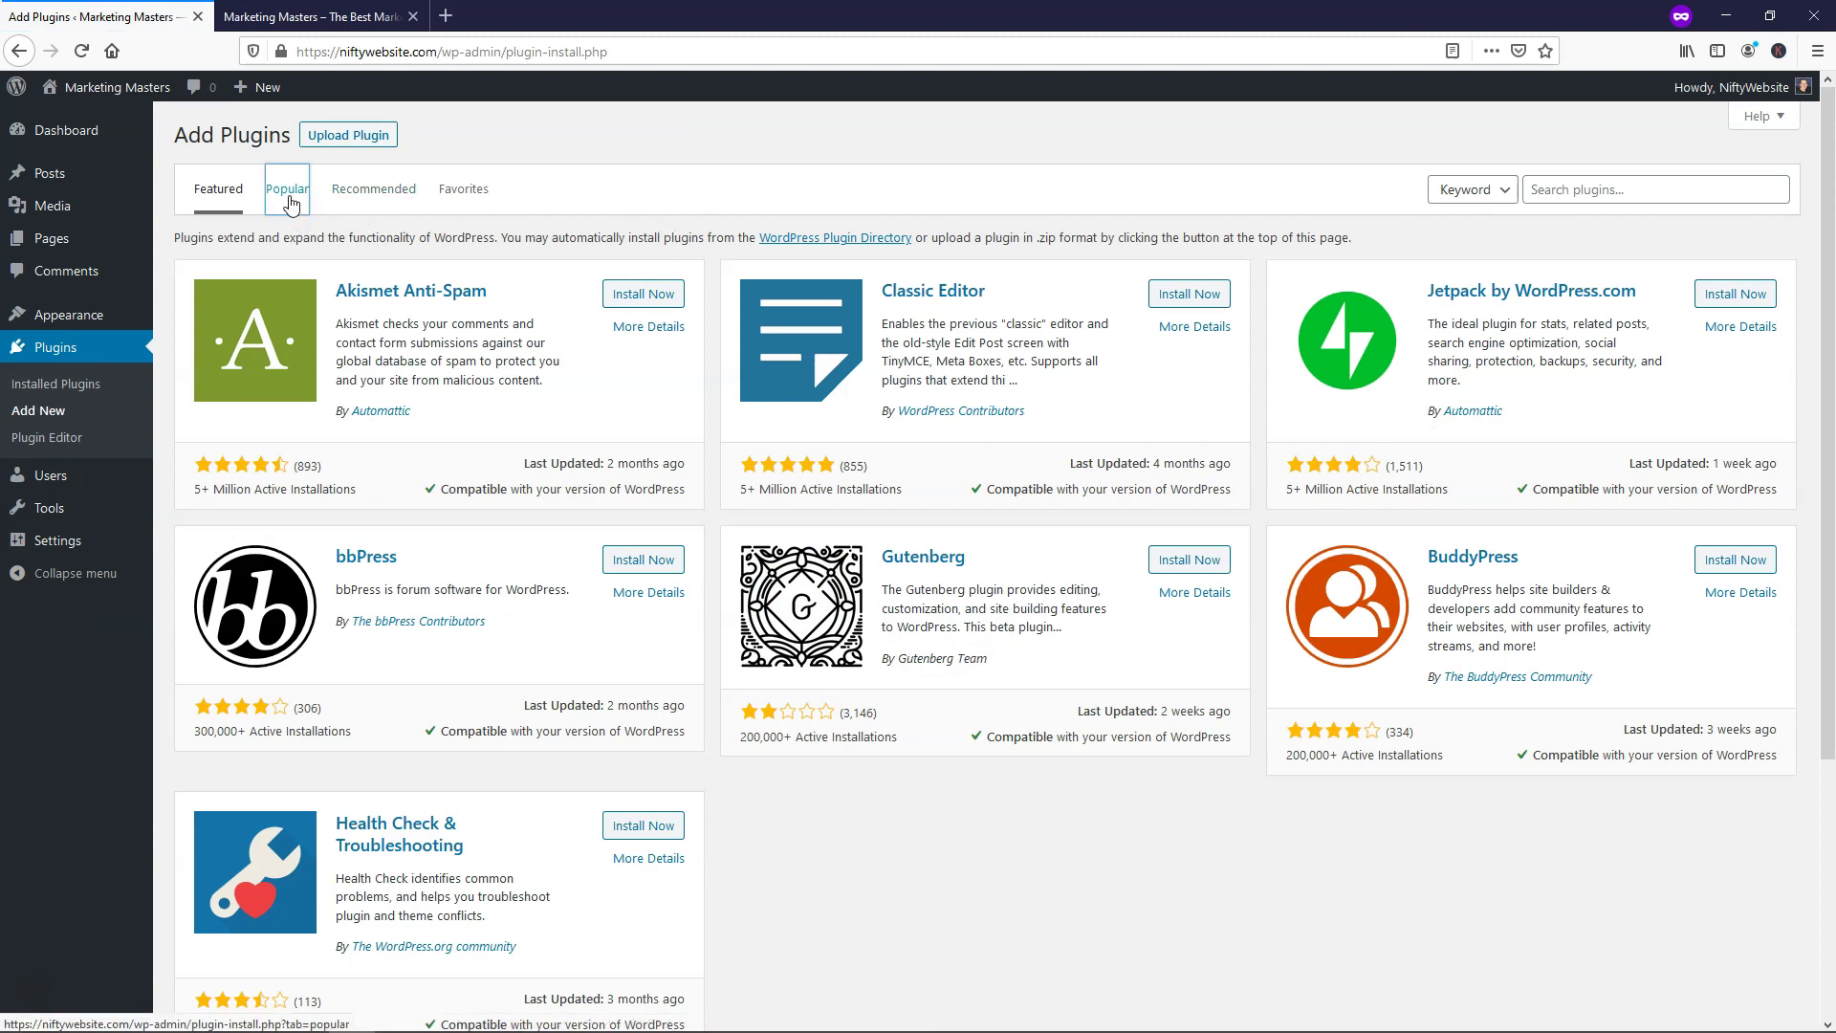
{"action": "left_click", "coordinate": [368, 189]}
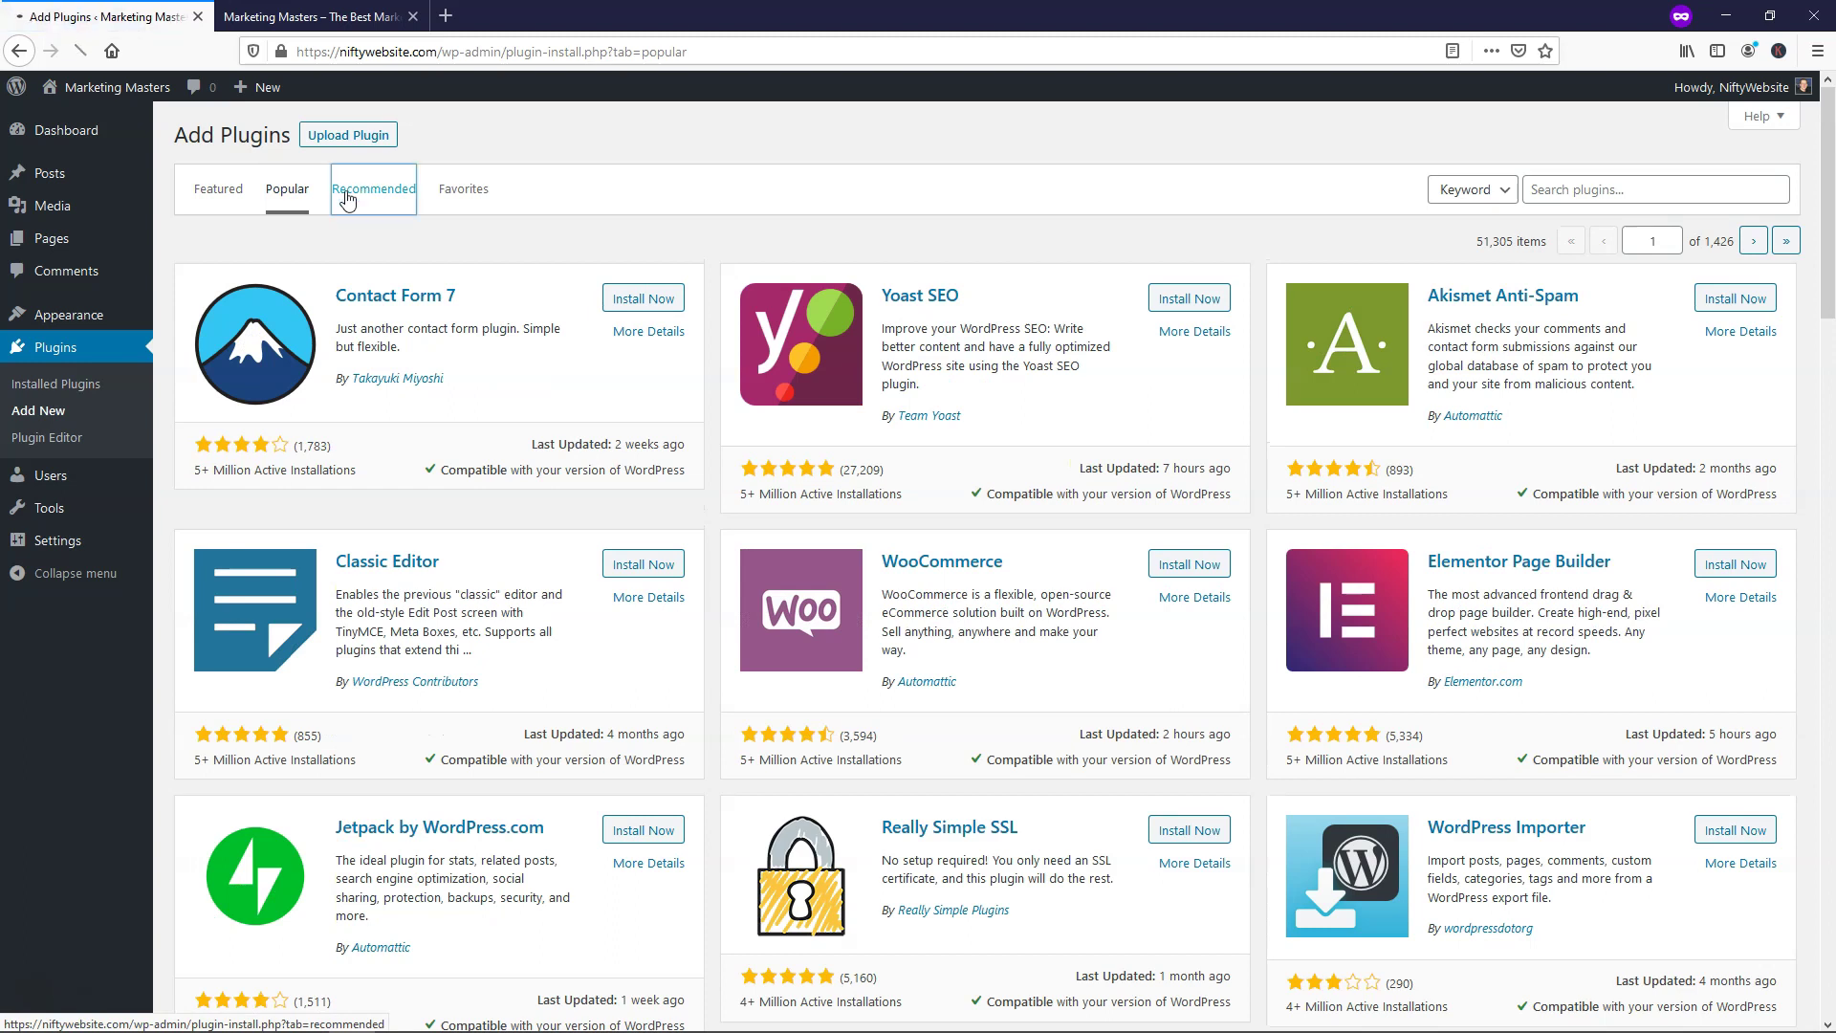
{"action": "left_click", "coordinate": [276, 194]}
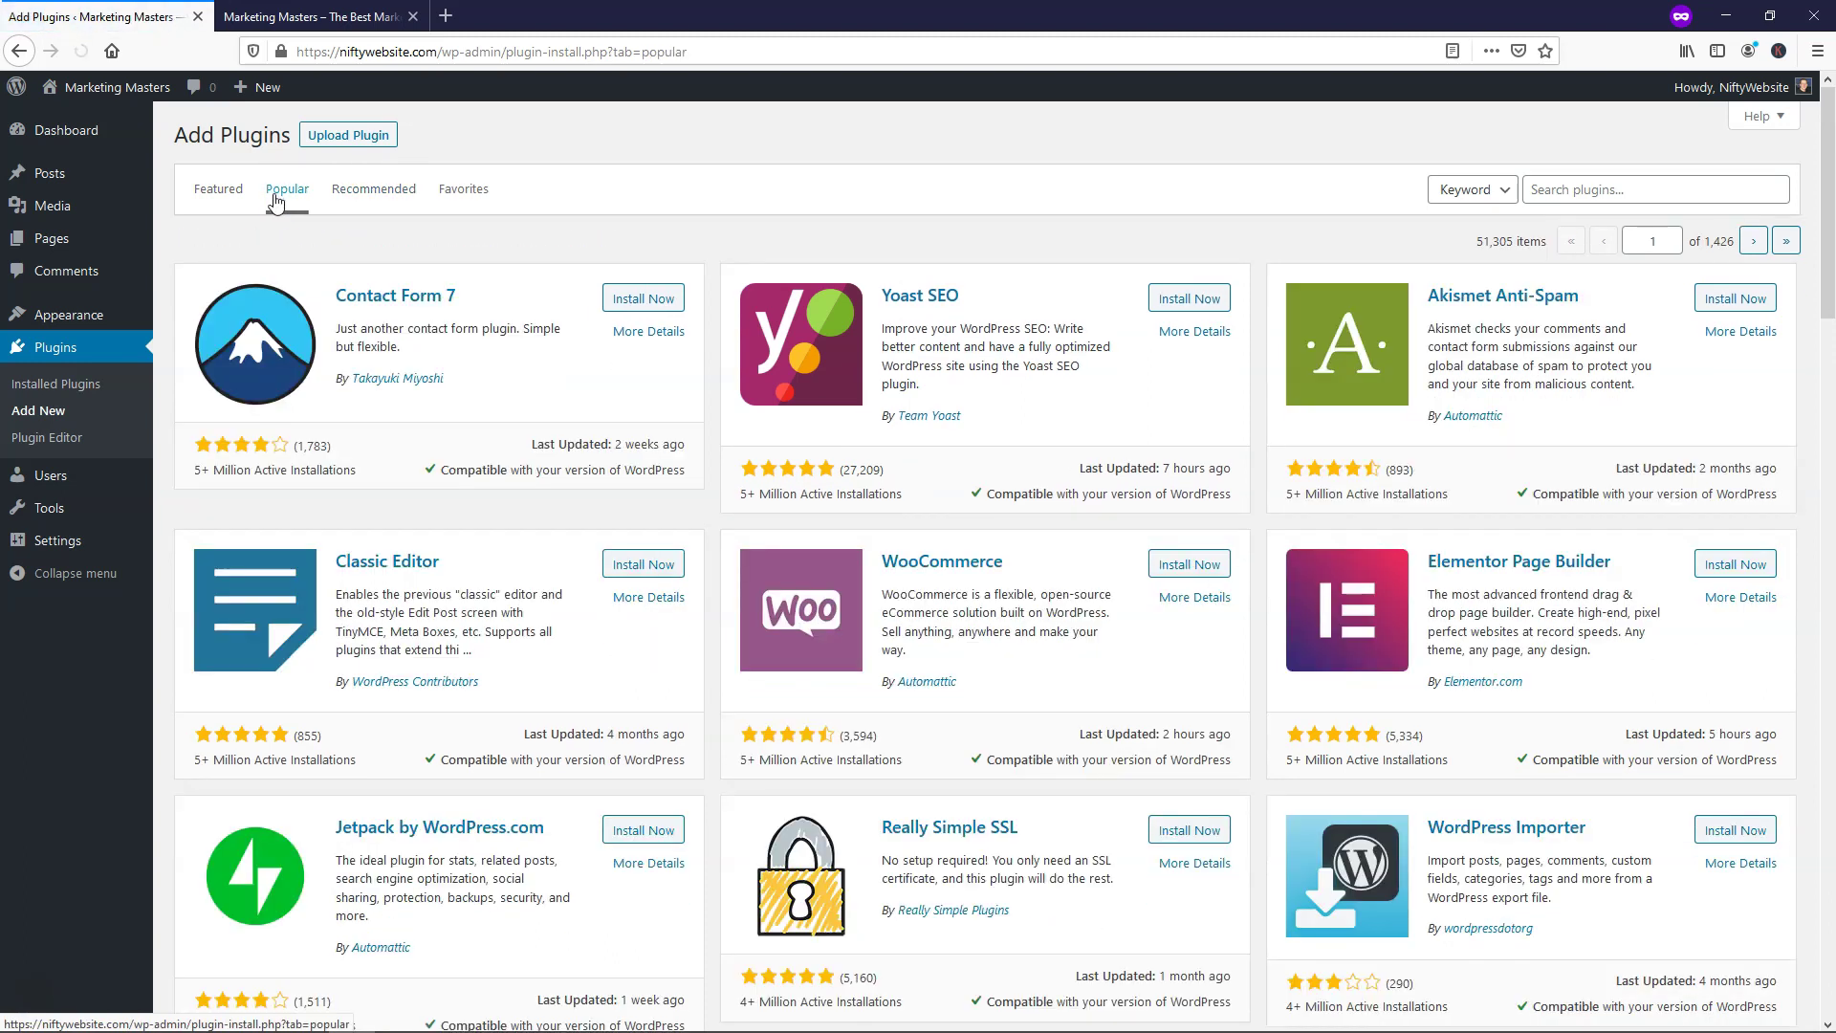
{"action": "left_click", "coordinate": [216, 195]}
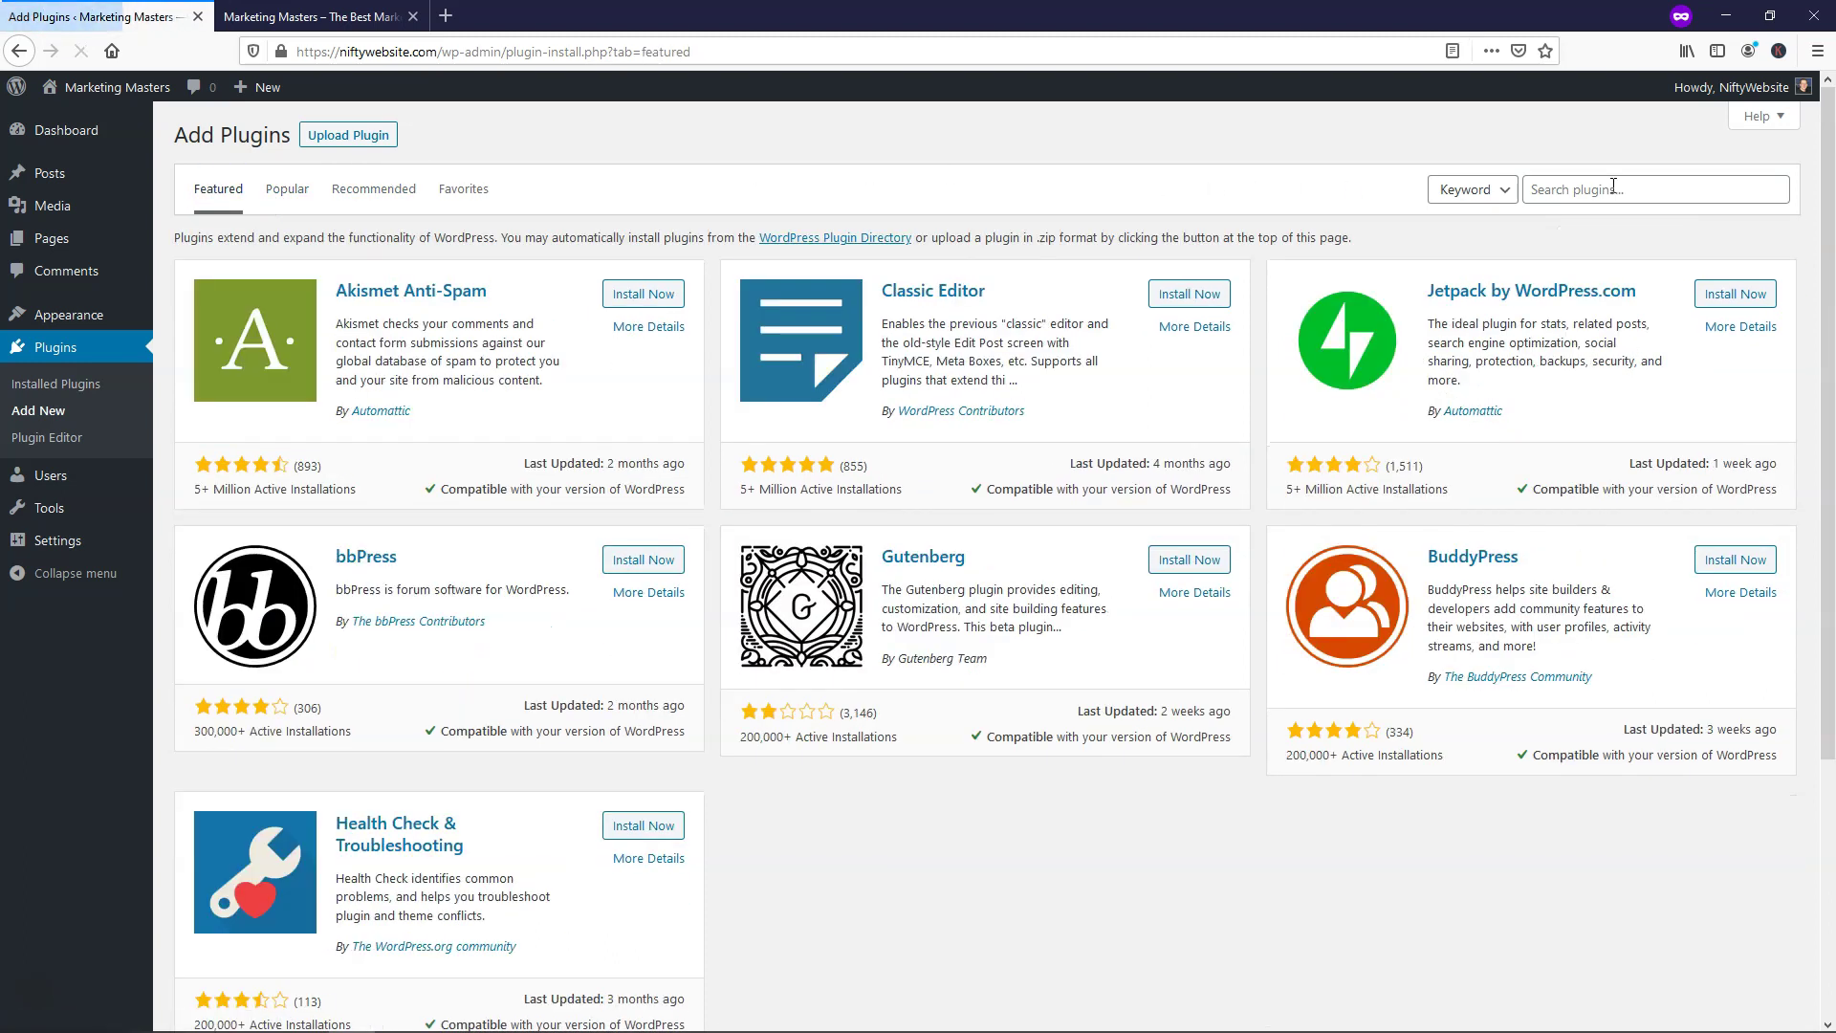
Search for 'envato', then install and activate Envato Elements
{"action": "left_click", "coordinate": [1606, 185]}
{"action": "type", "text": "envato"}
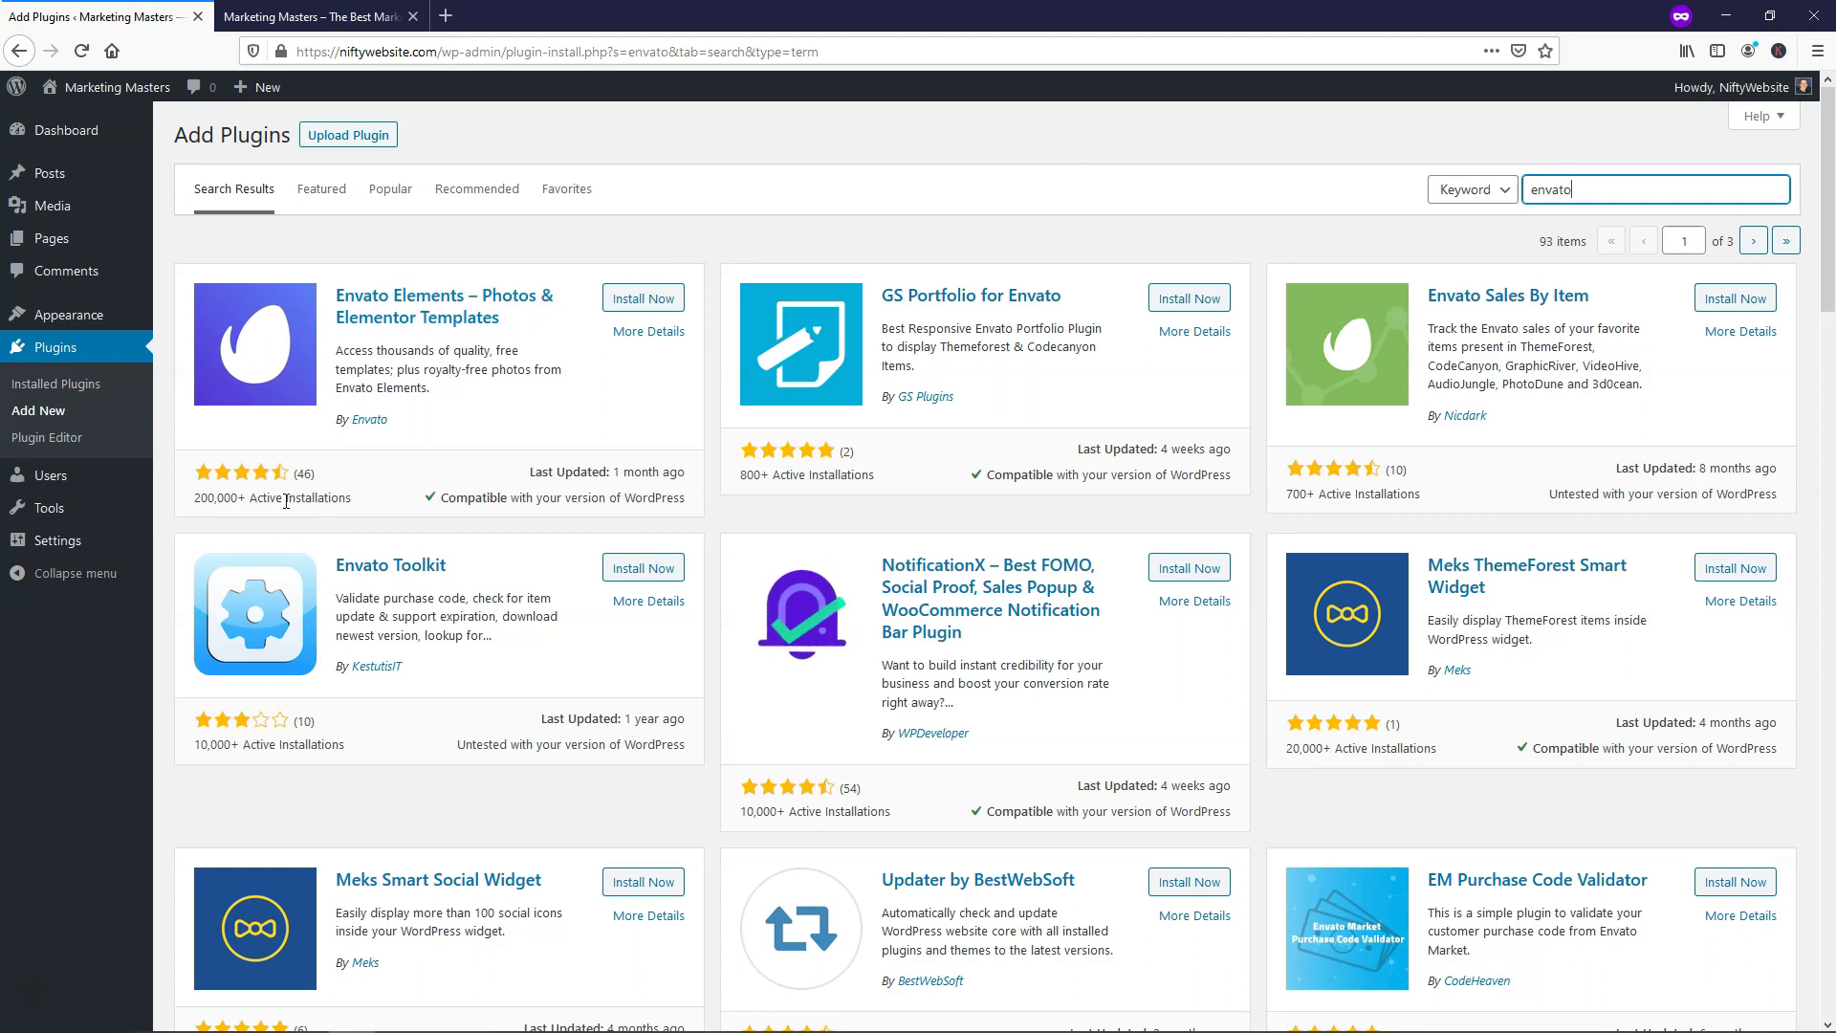
{"action": "left_click", "coordinate": [652, 304]}
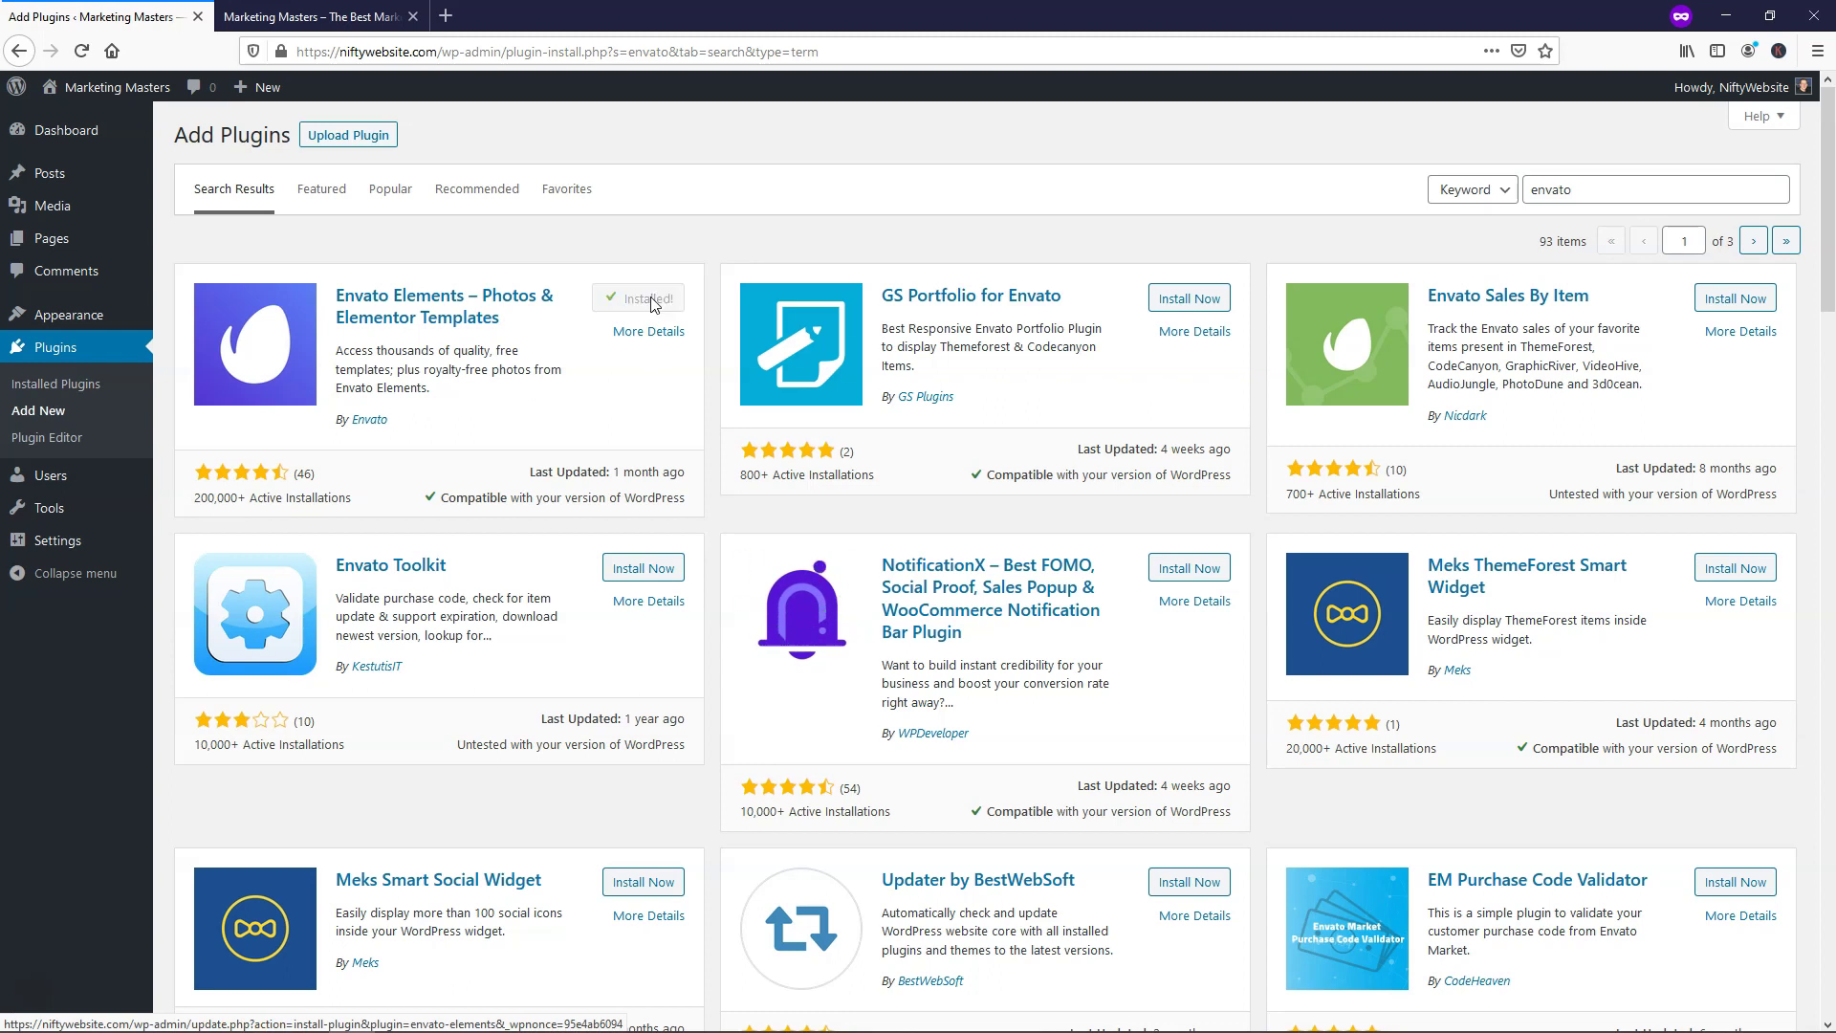
{"action": "left_click", "coordinate": [652, 300]}
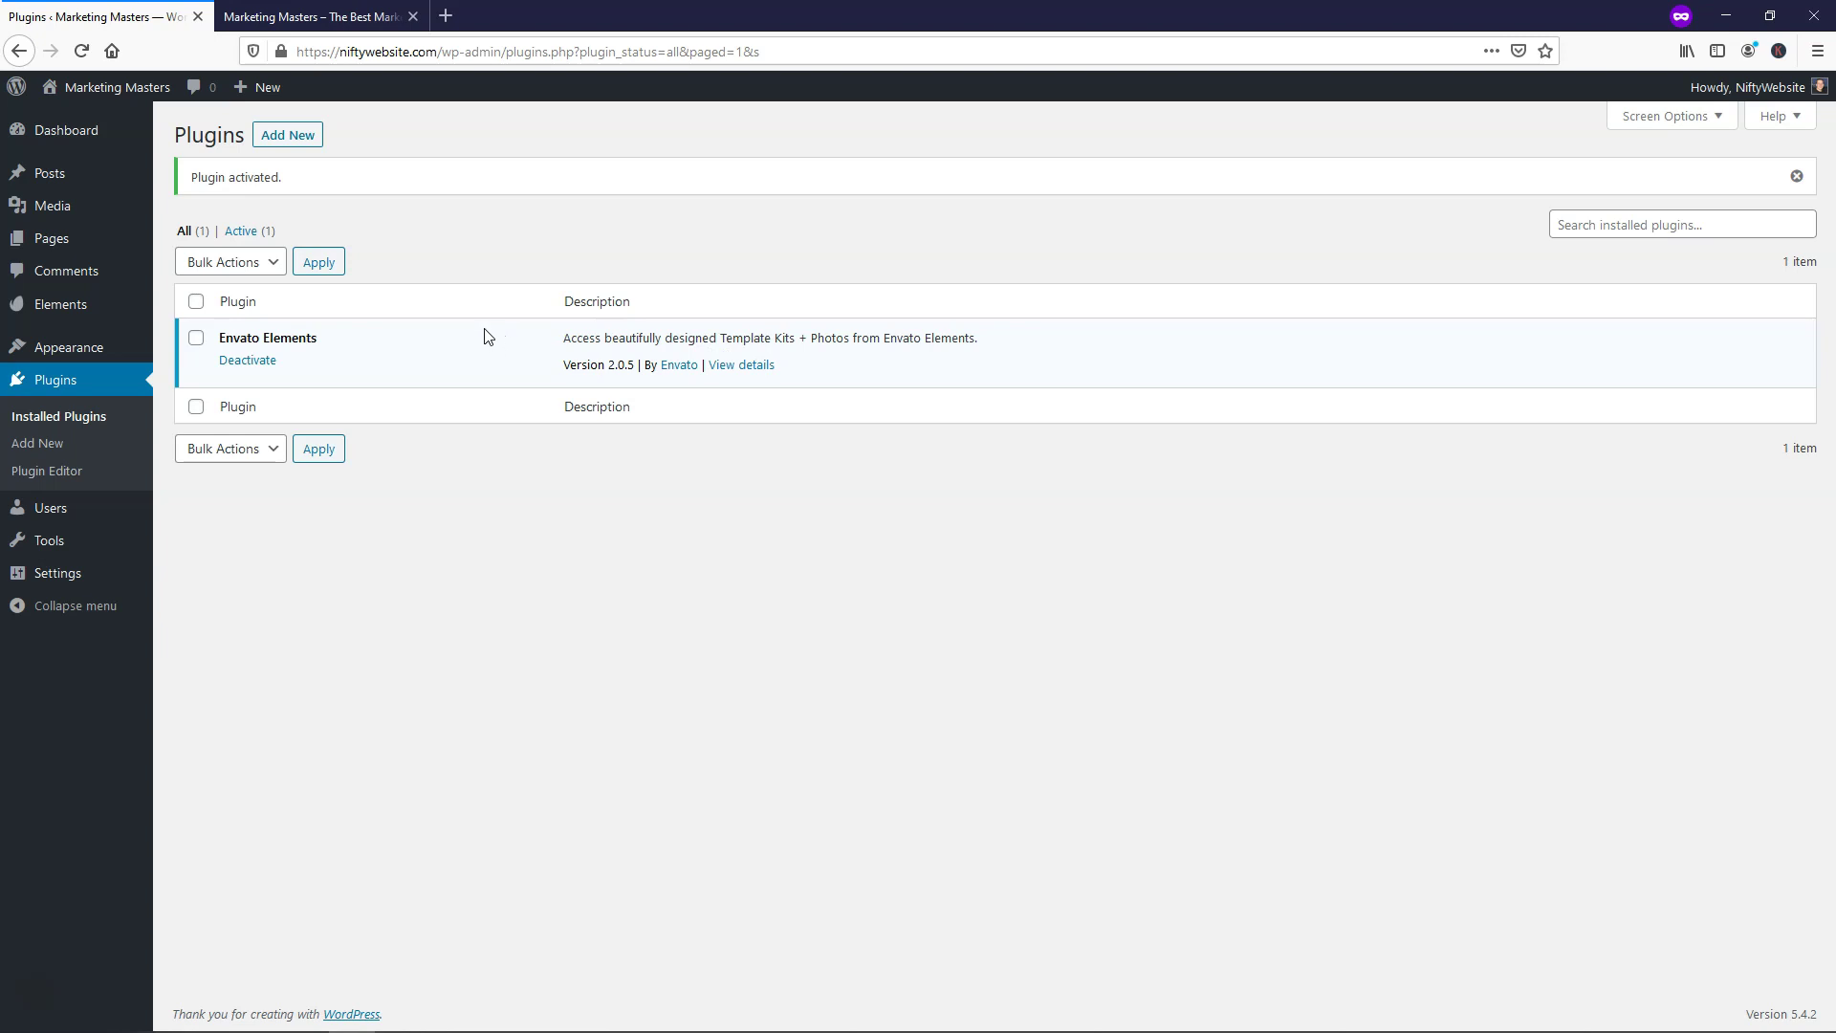
{"action": "left_click", "coordinate": [296, 139]}
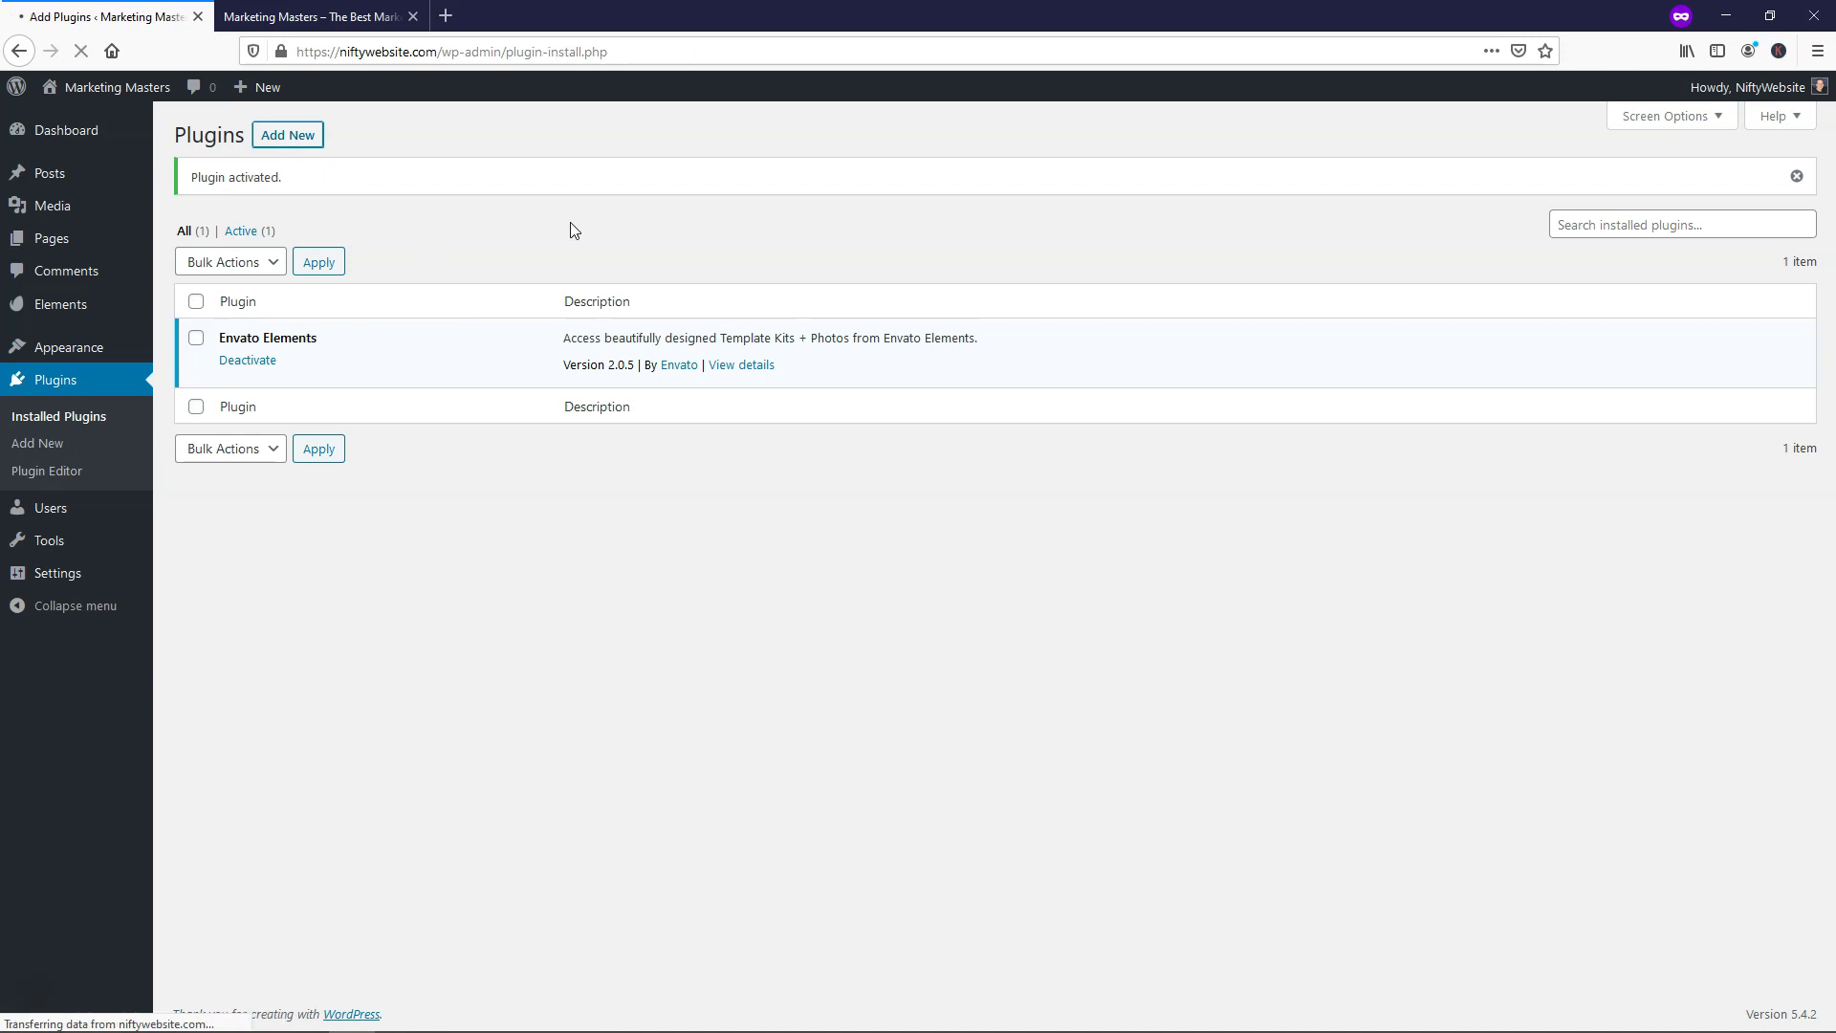
Search for 'elementor', then install and activate Elementor Page Builder
{"action": "left_click", "coordinate": [1583, 184]}
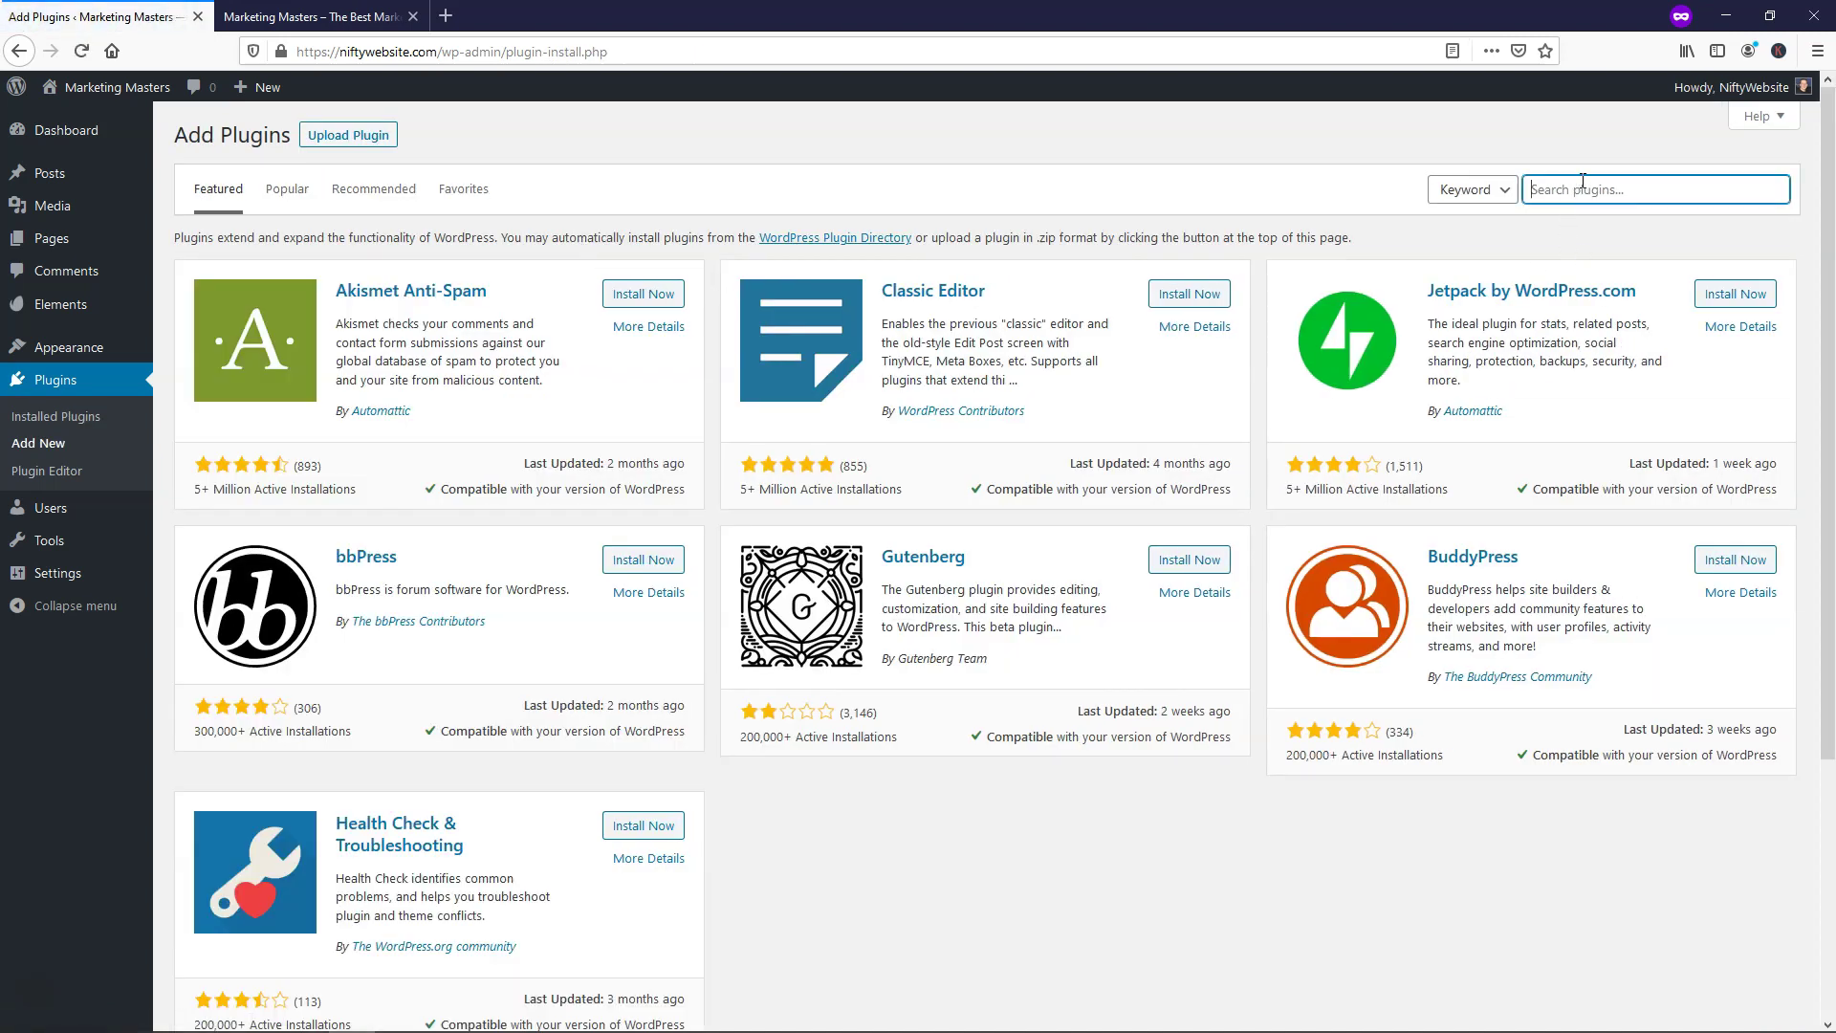
{"action": "type", "text": "elementor"}
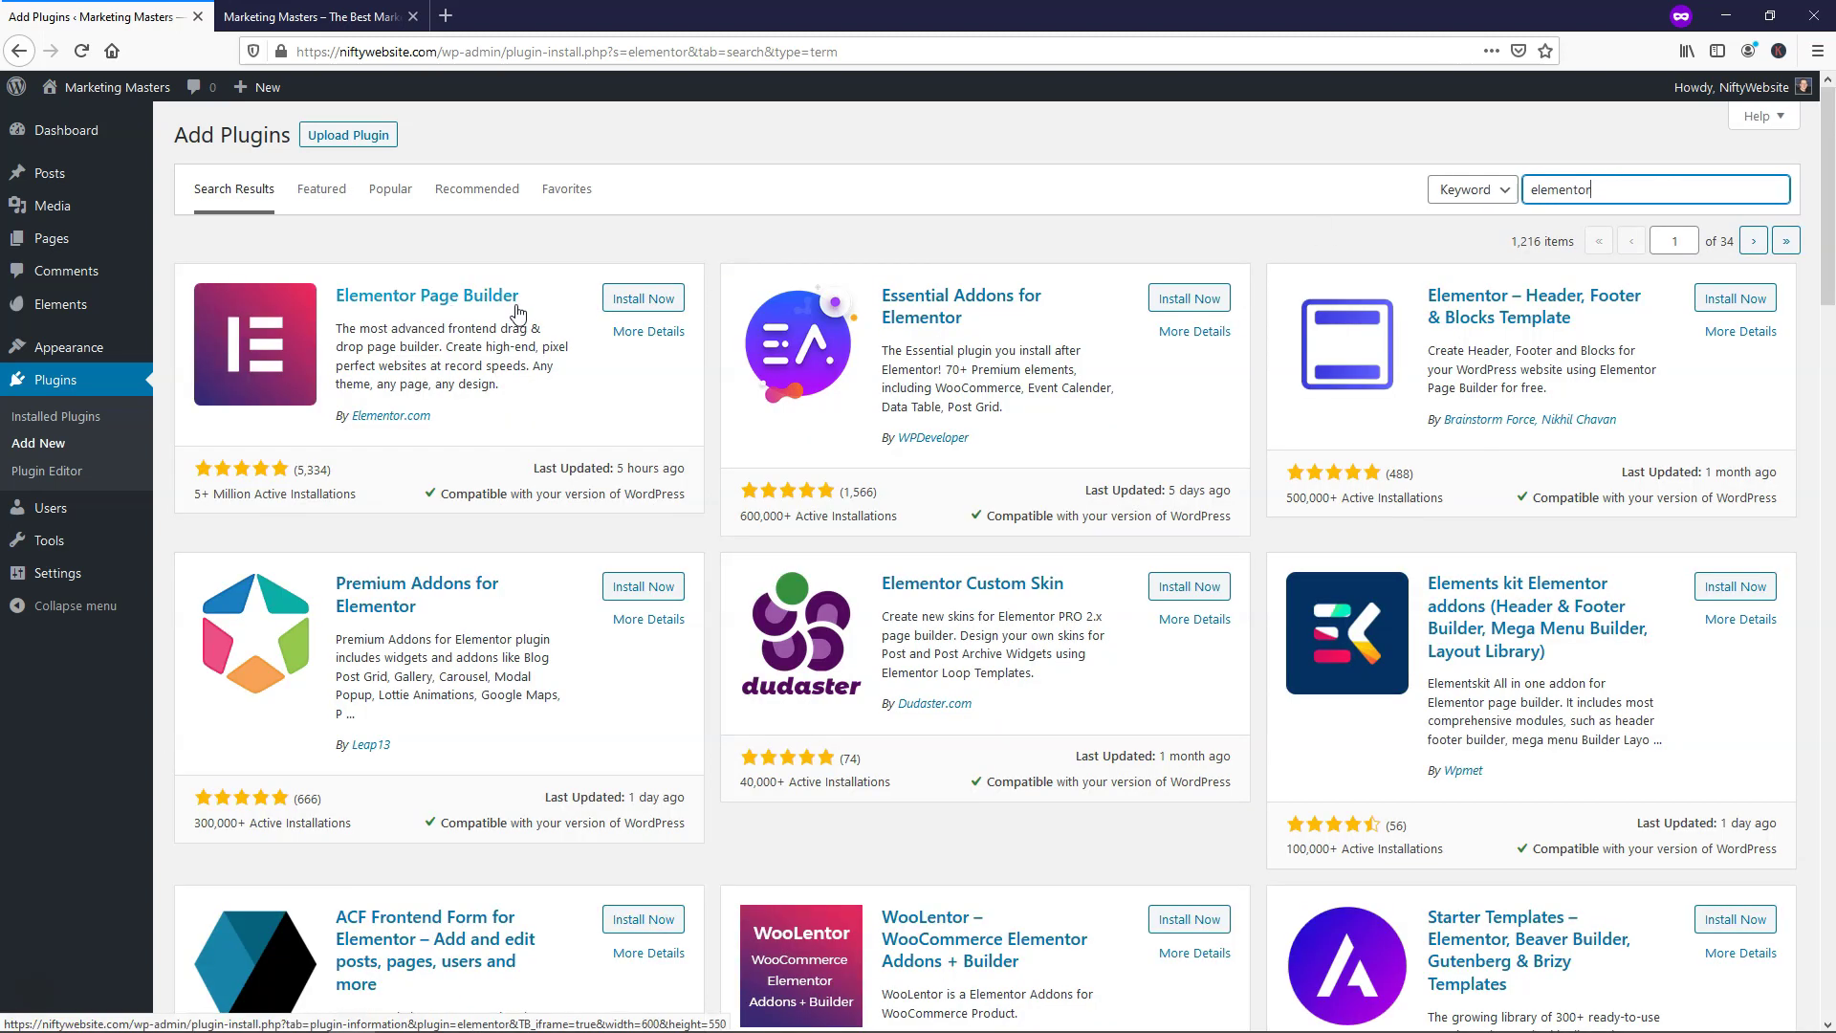
{"action": "left_click", "coordinate": [644, 300]}
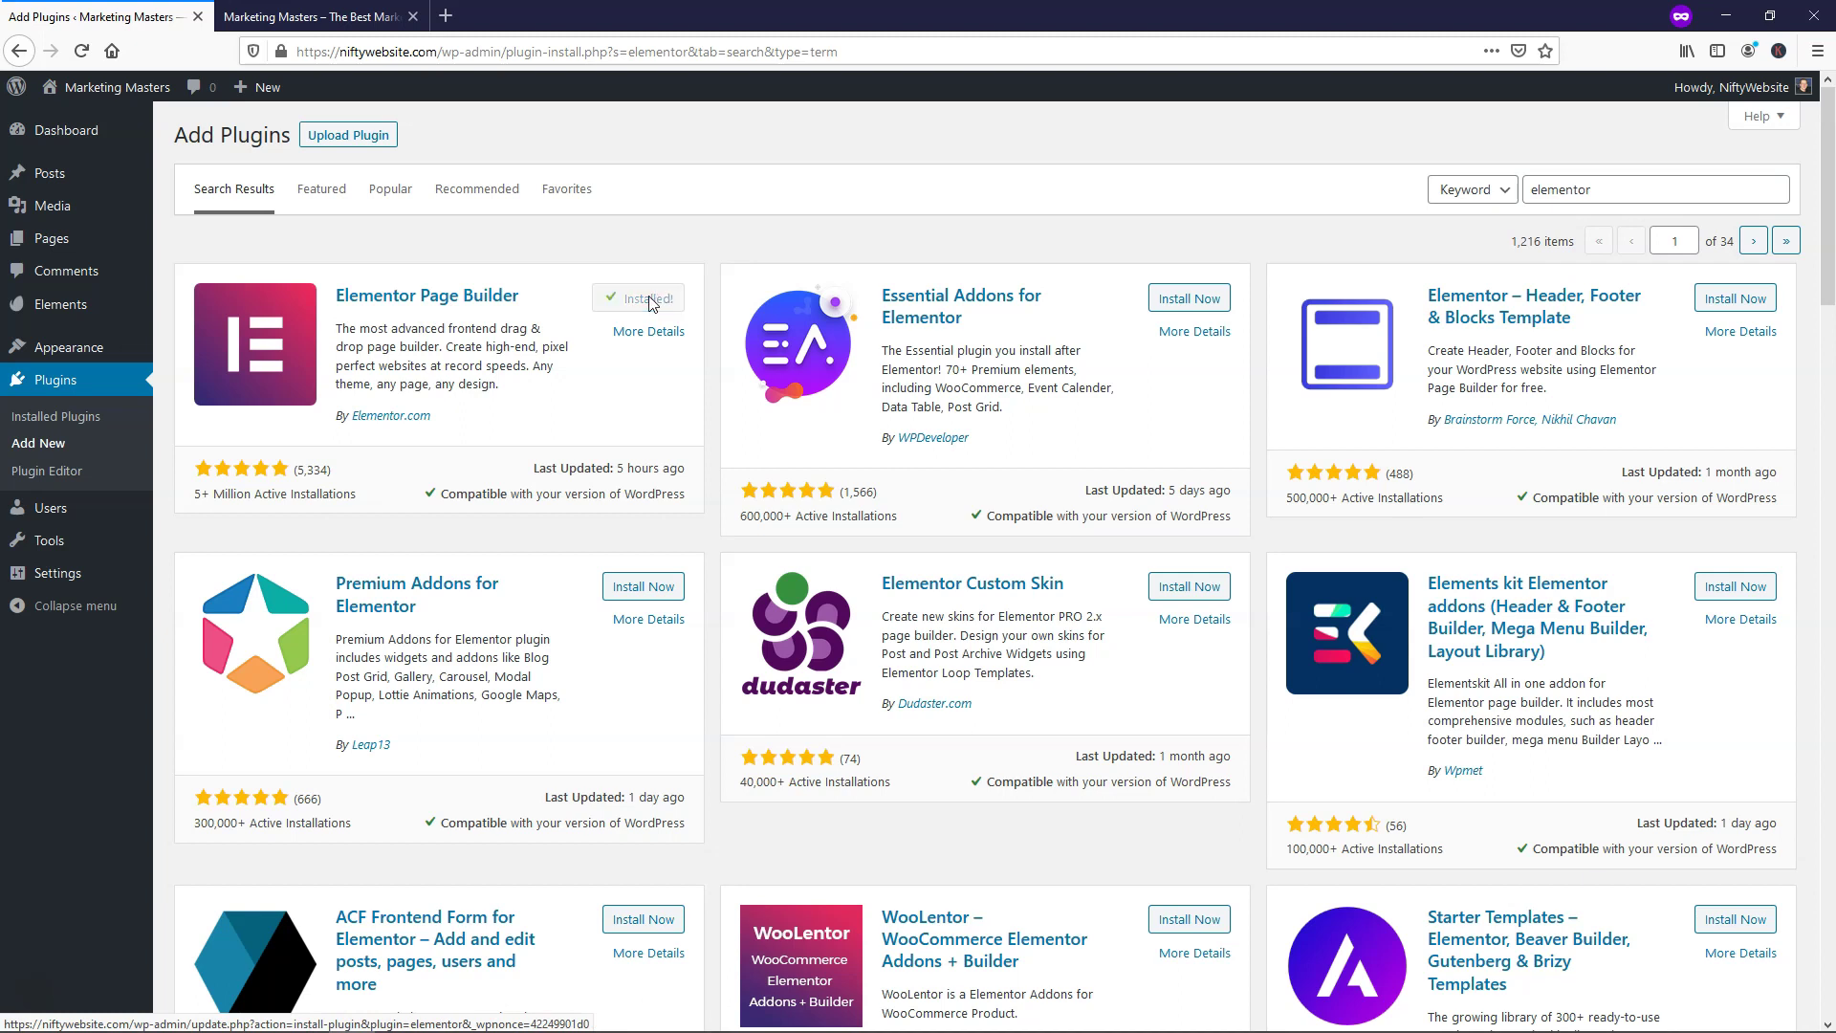
{"action": "left_click", "coordinate": [643, 300]}
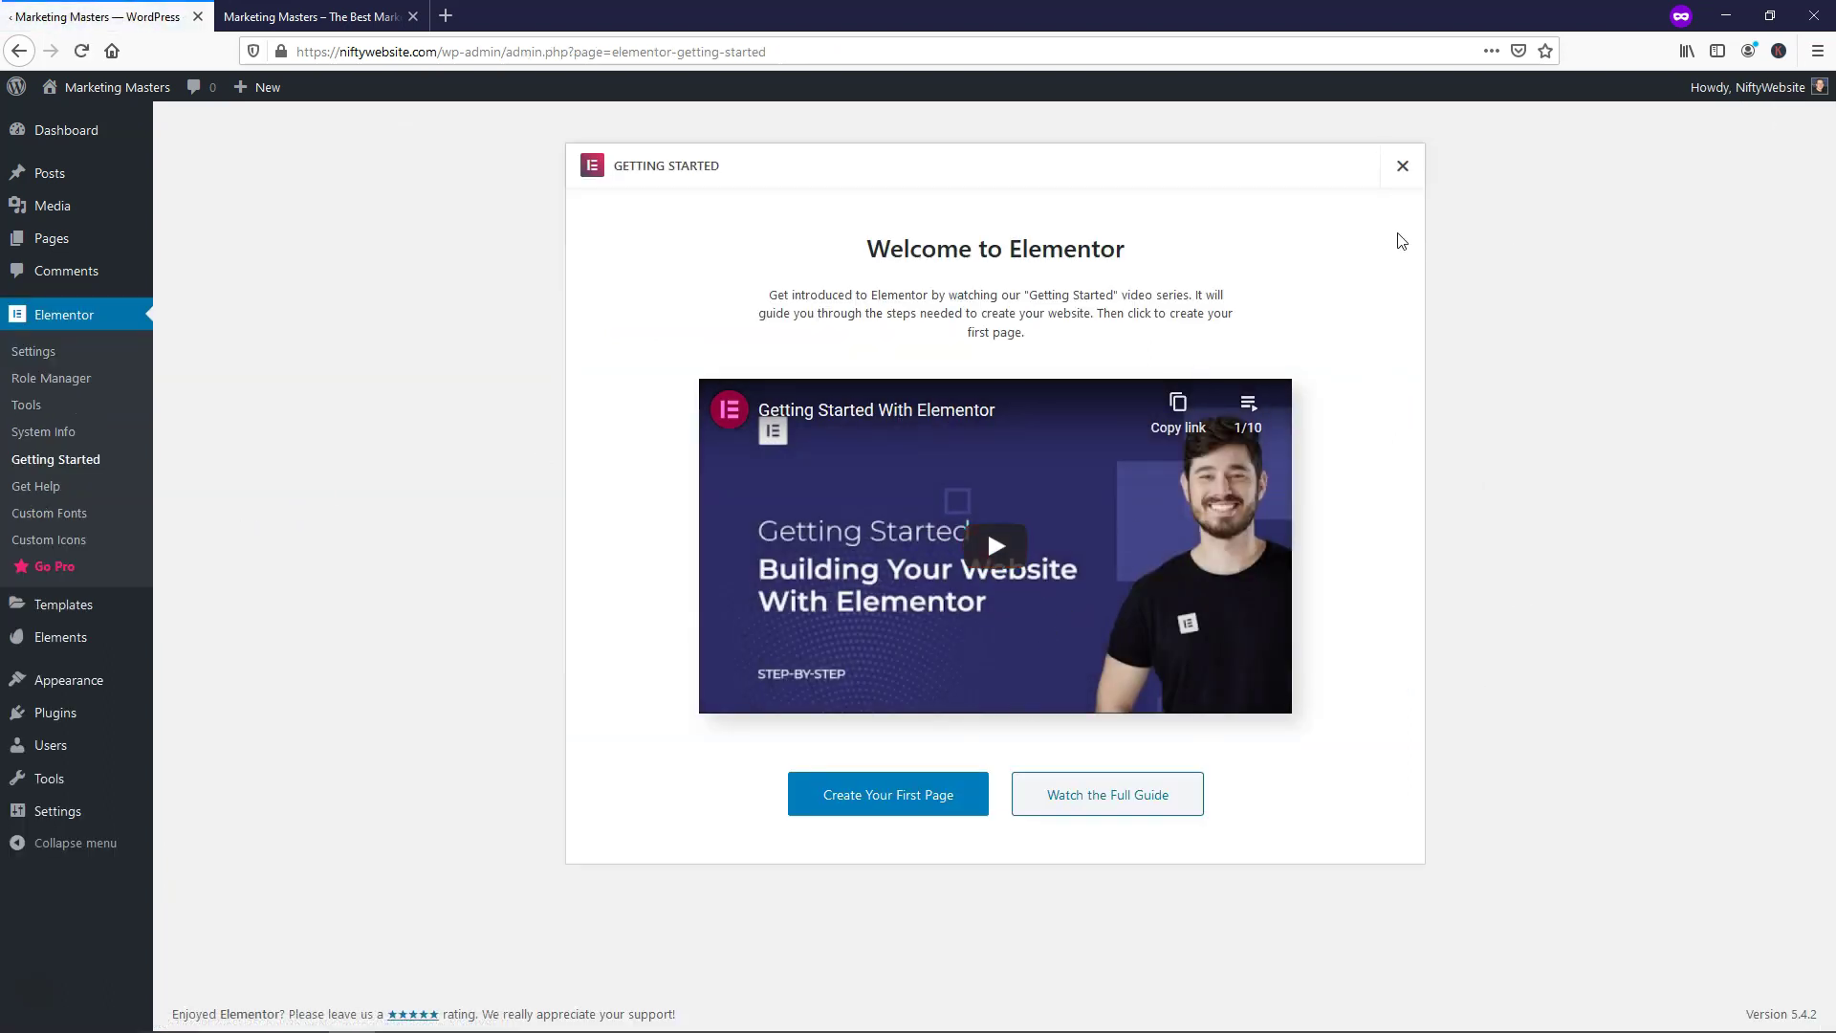
Dismiss the Elementor Getting Started welcome to return to the Dashboard
{"action": "left_click", "coordinate": [1403, 167]}
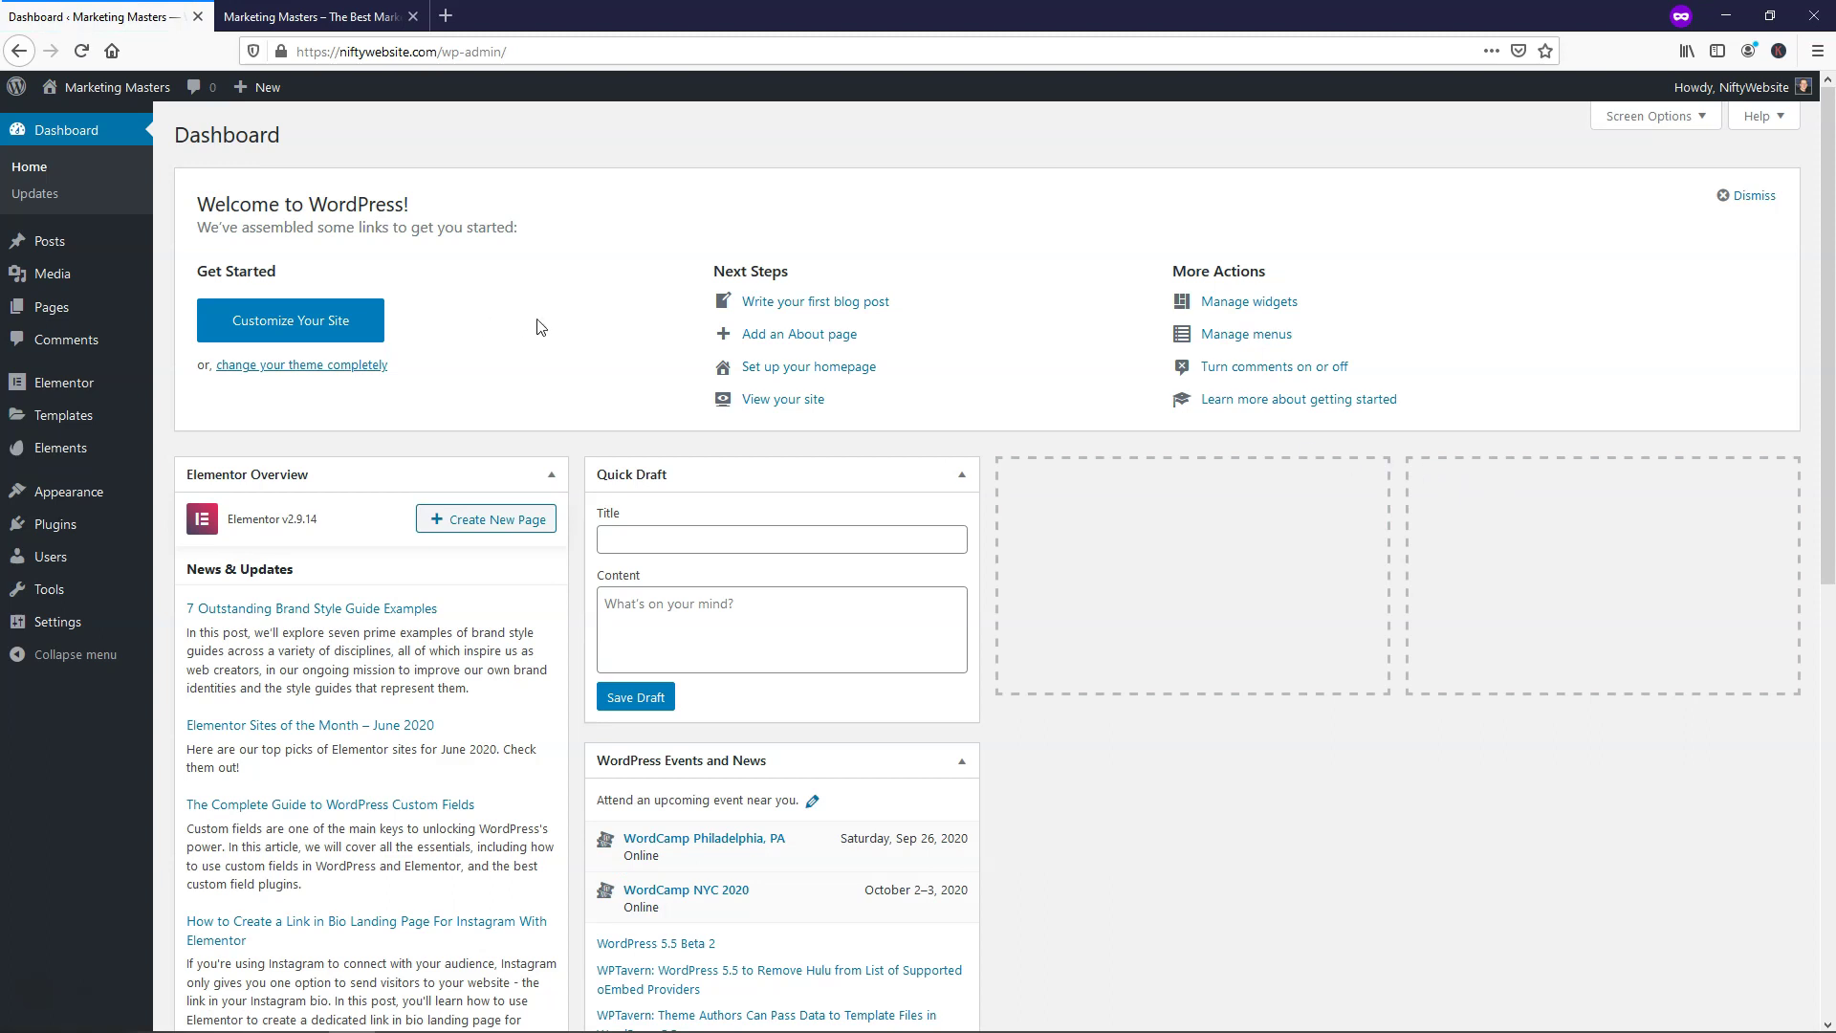
Create a new page and title it 'Home'
{"action": "mouse_move", "coordinate": [58, 316]}
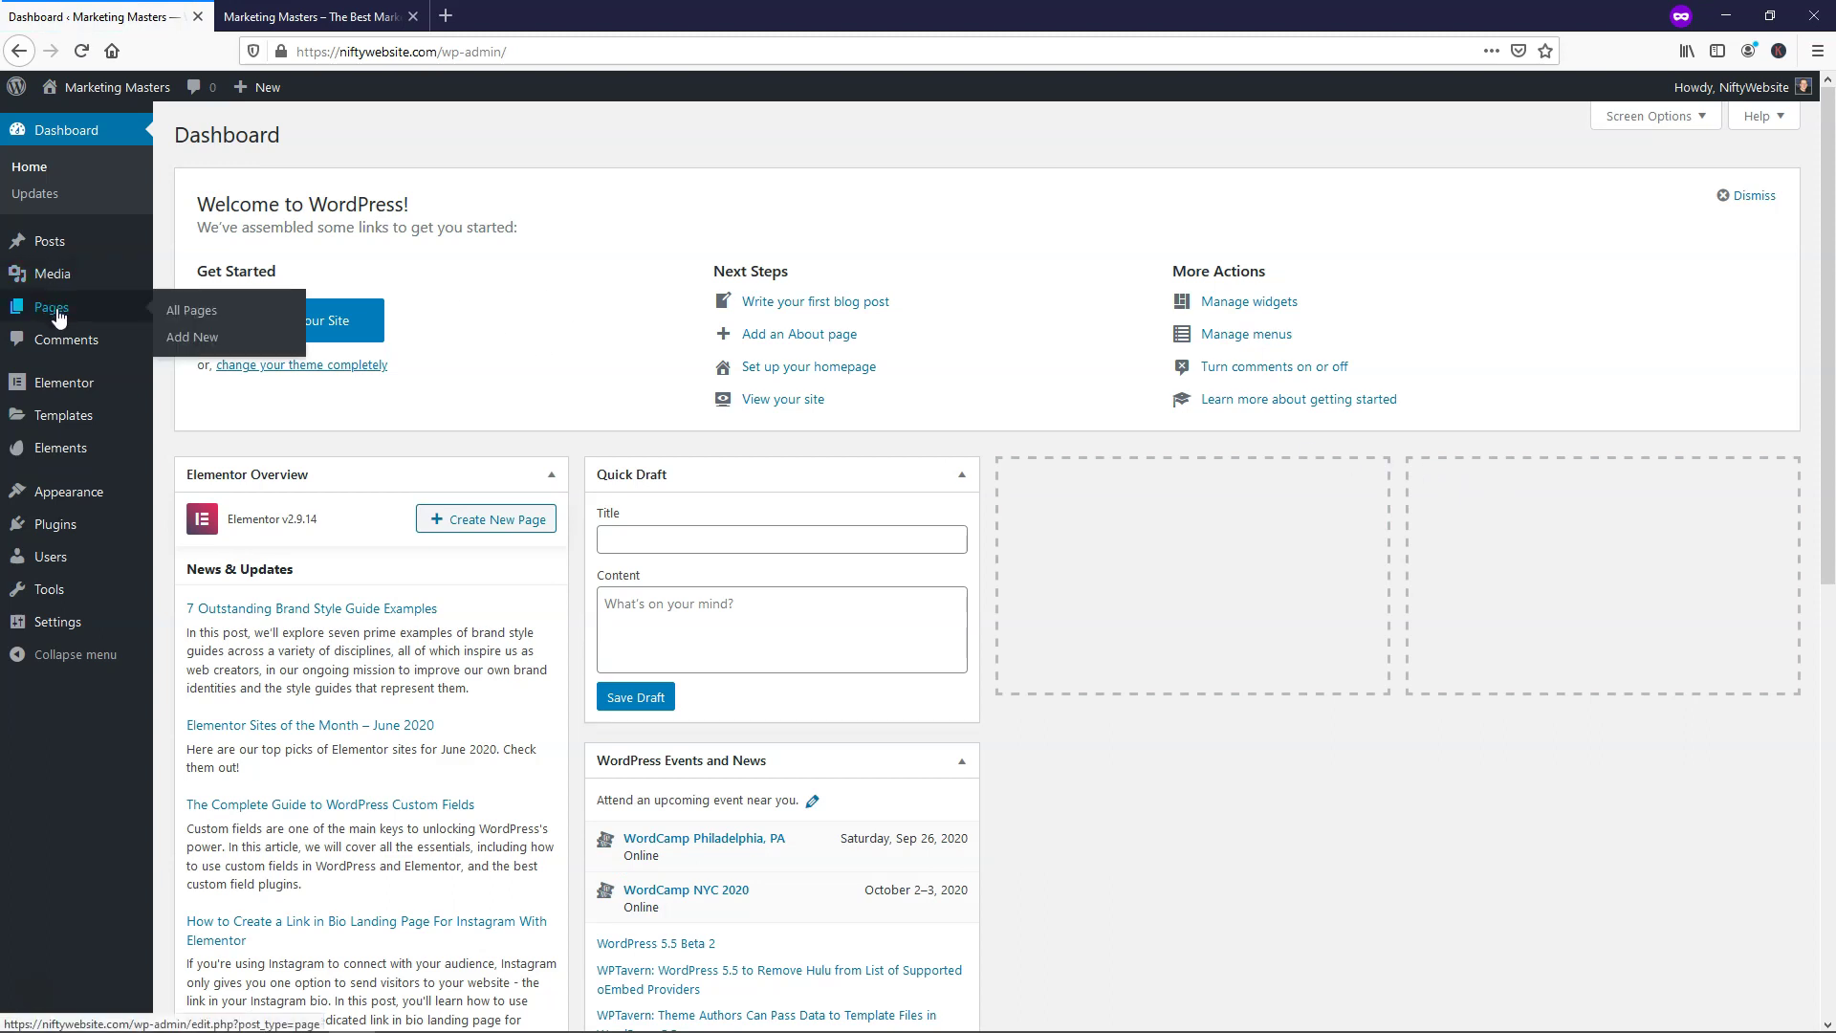
{"action": "left_click", "coordinate": [196, 338]}
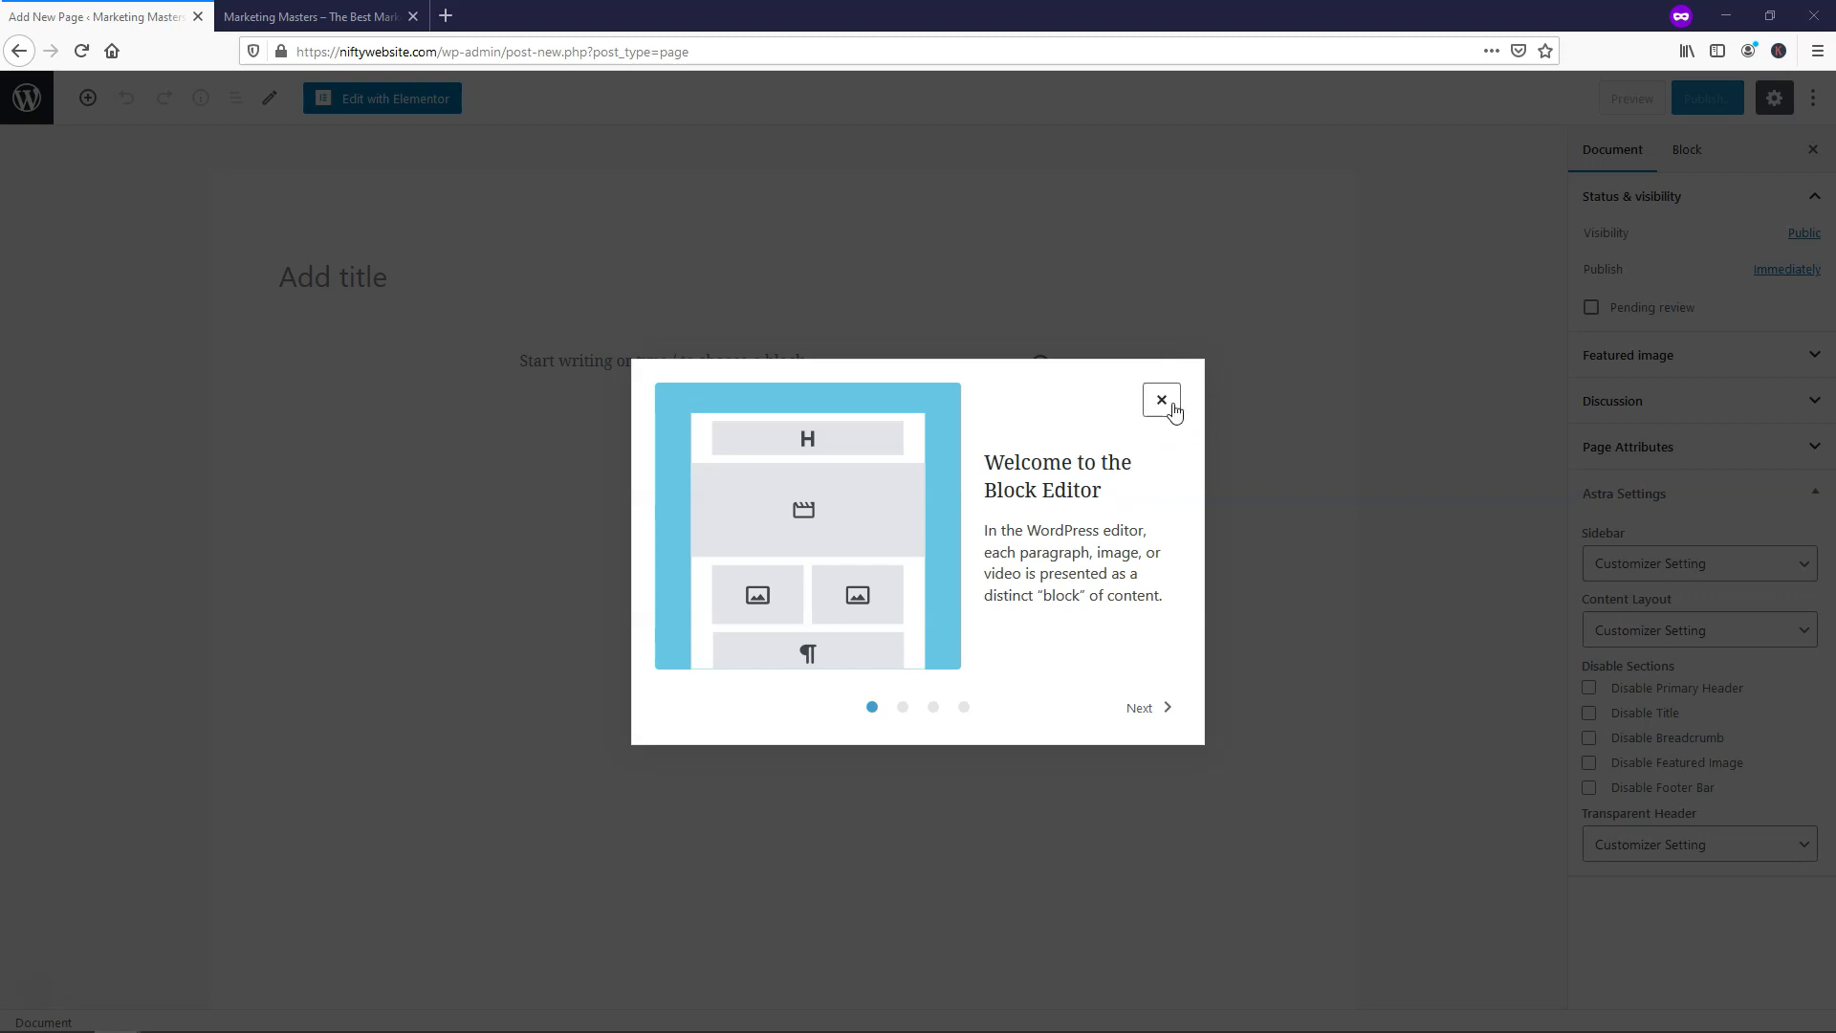
{"action": "left_click", "coordinate": [1163, 402]}
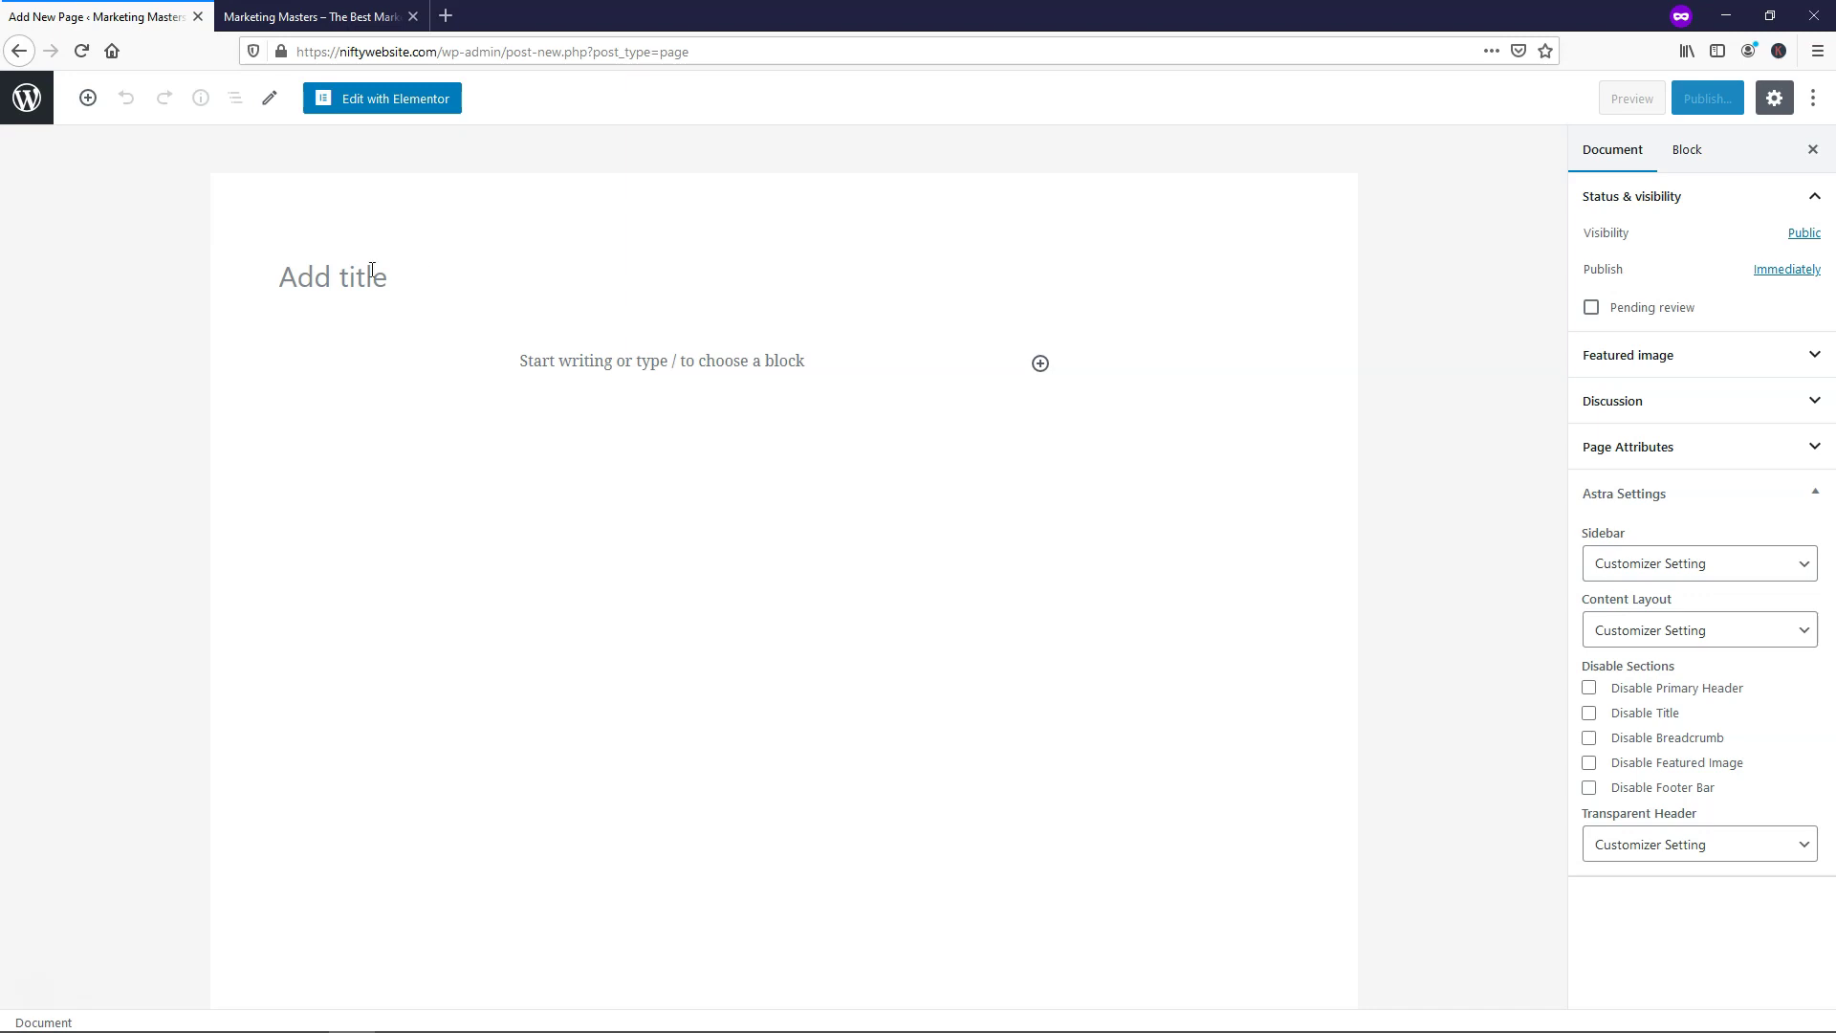
{"action": "left_click", "coordinate": [313, 276]}
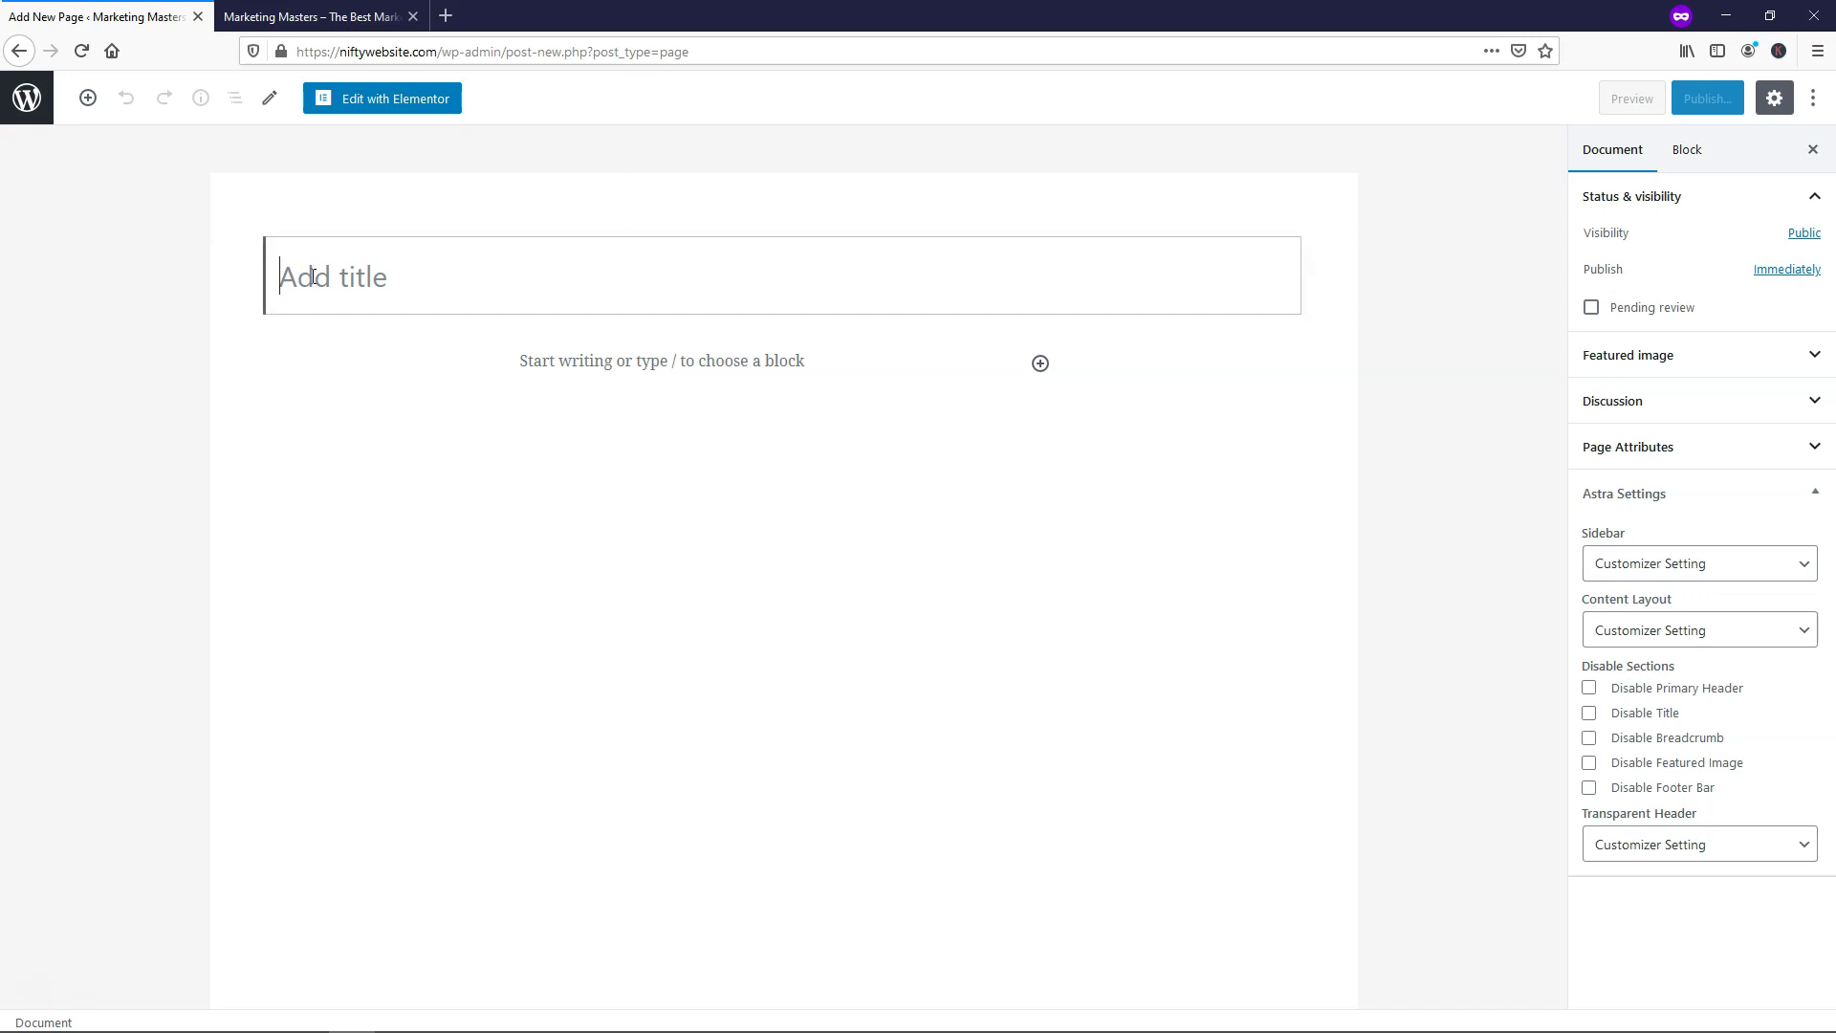
{"action": "type", "text": "Home"}
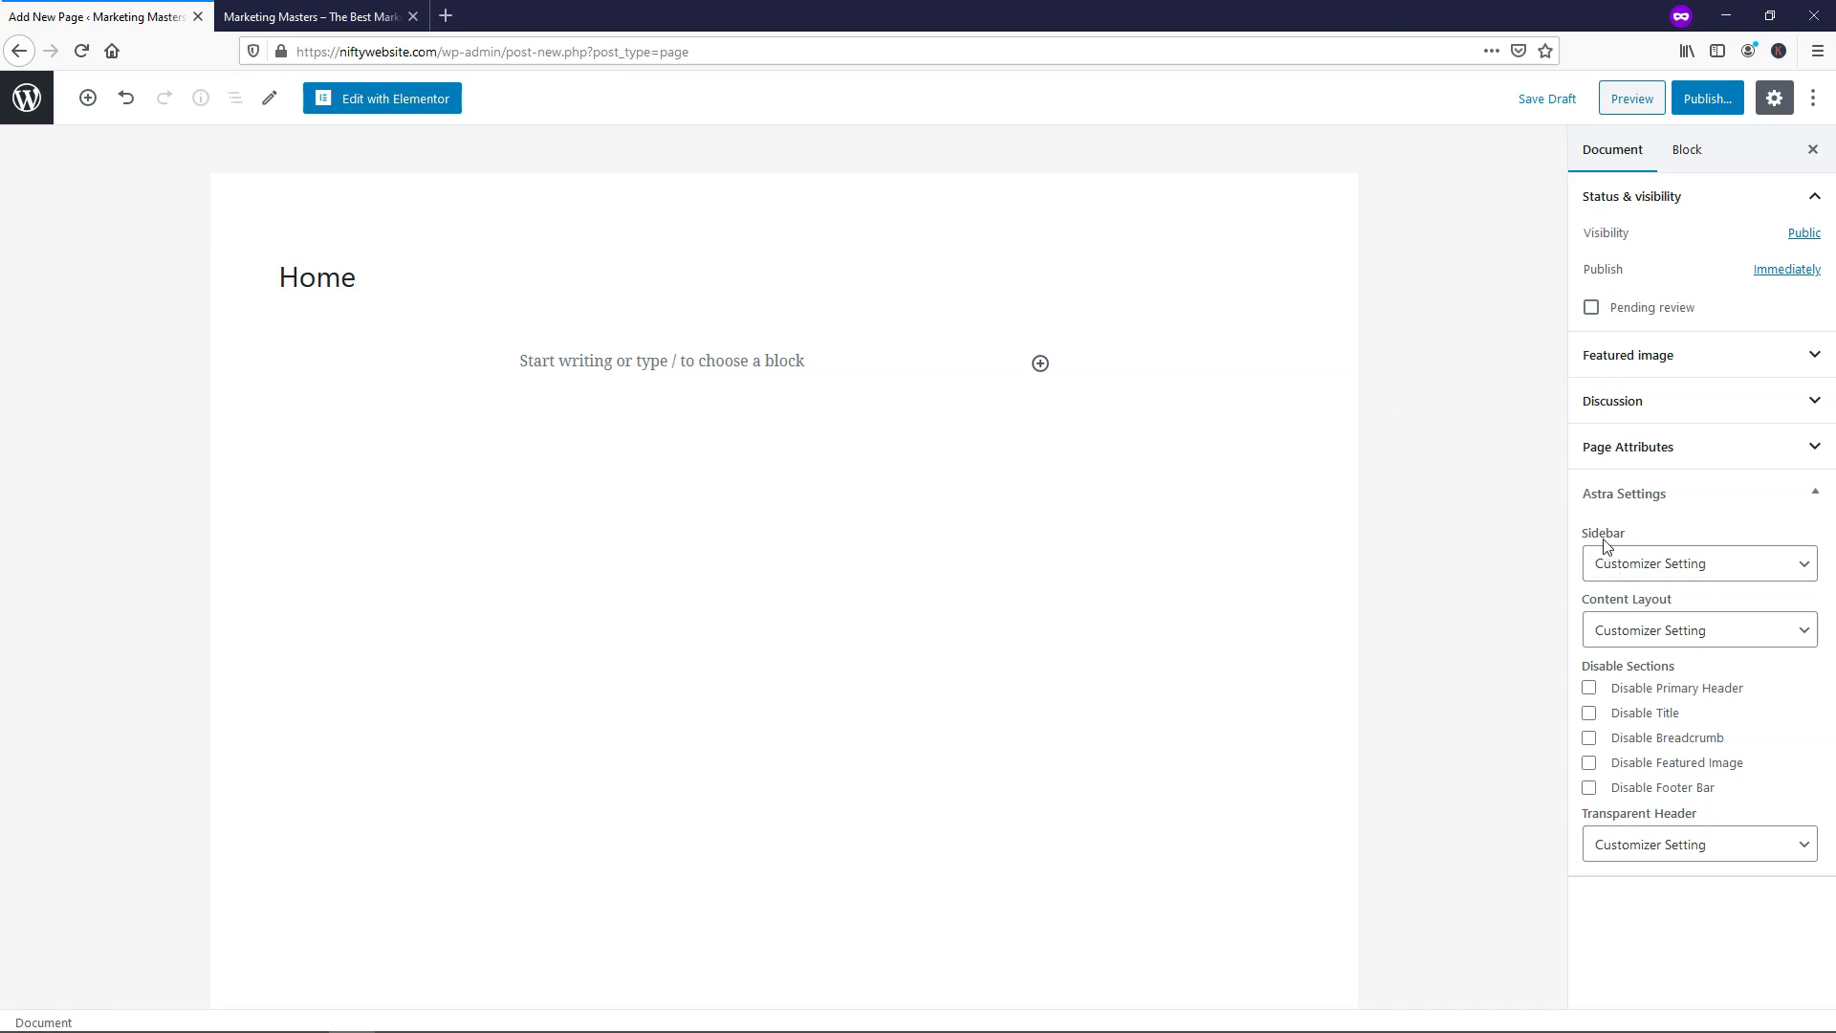
Set Astra options to No Sidebar, Full Width / Stretched layout and Disable Title
{"action": "left_click", "coordinate": [1671, 563]}
{"action": "left_click", "coordinate": [1649, 677]}
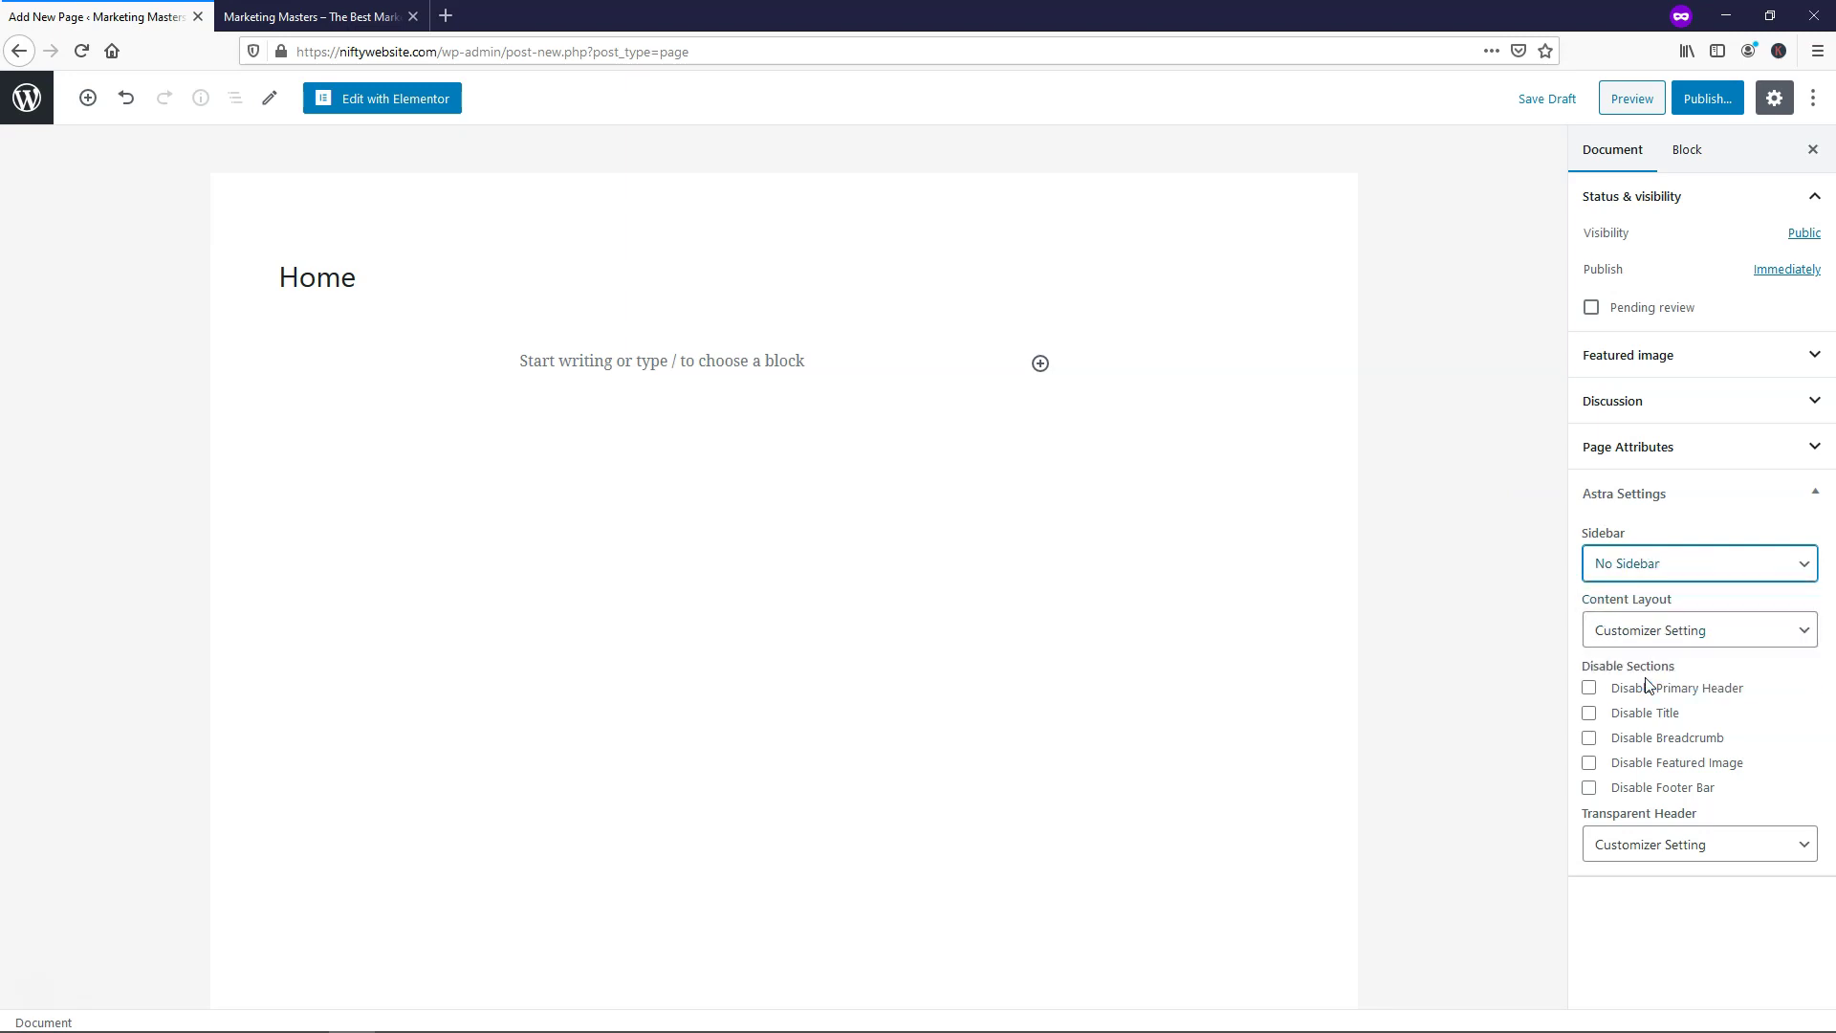
{"action": "left_click", "coordinate": [1630, 631]}
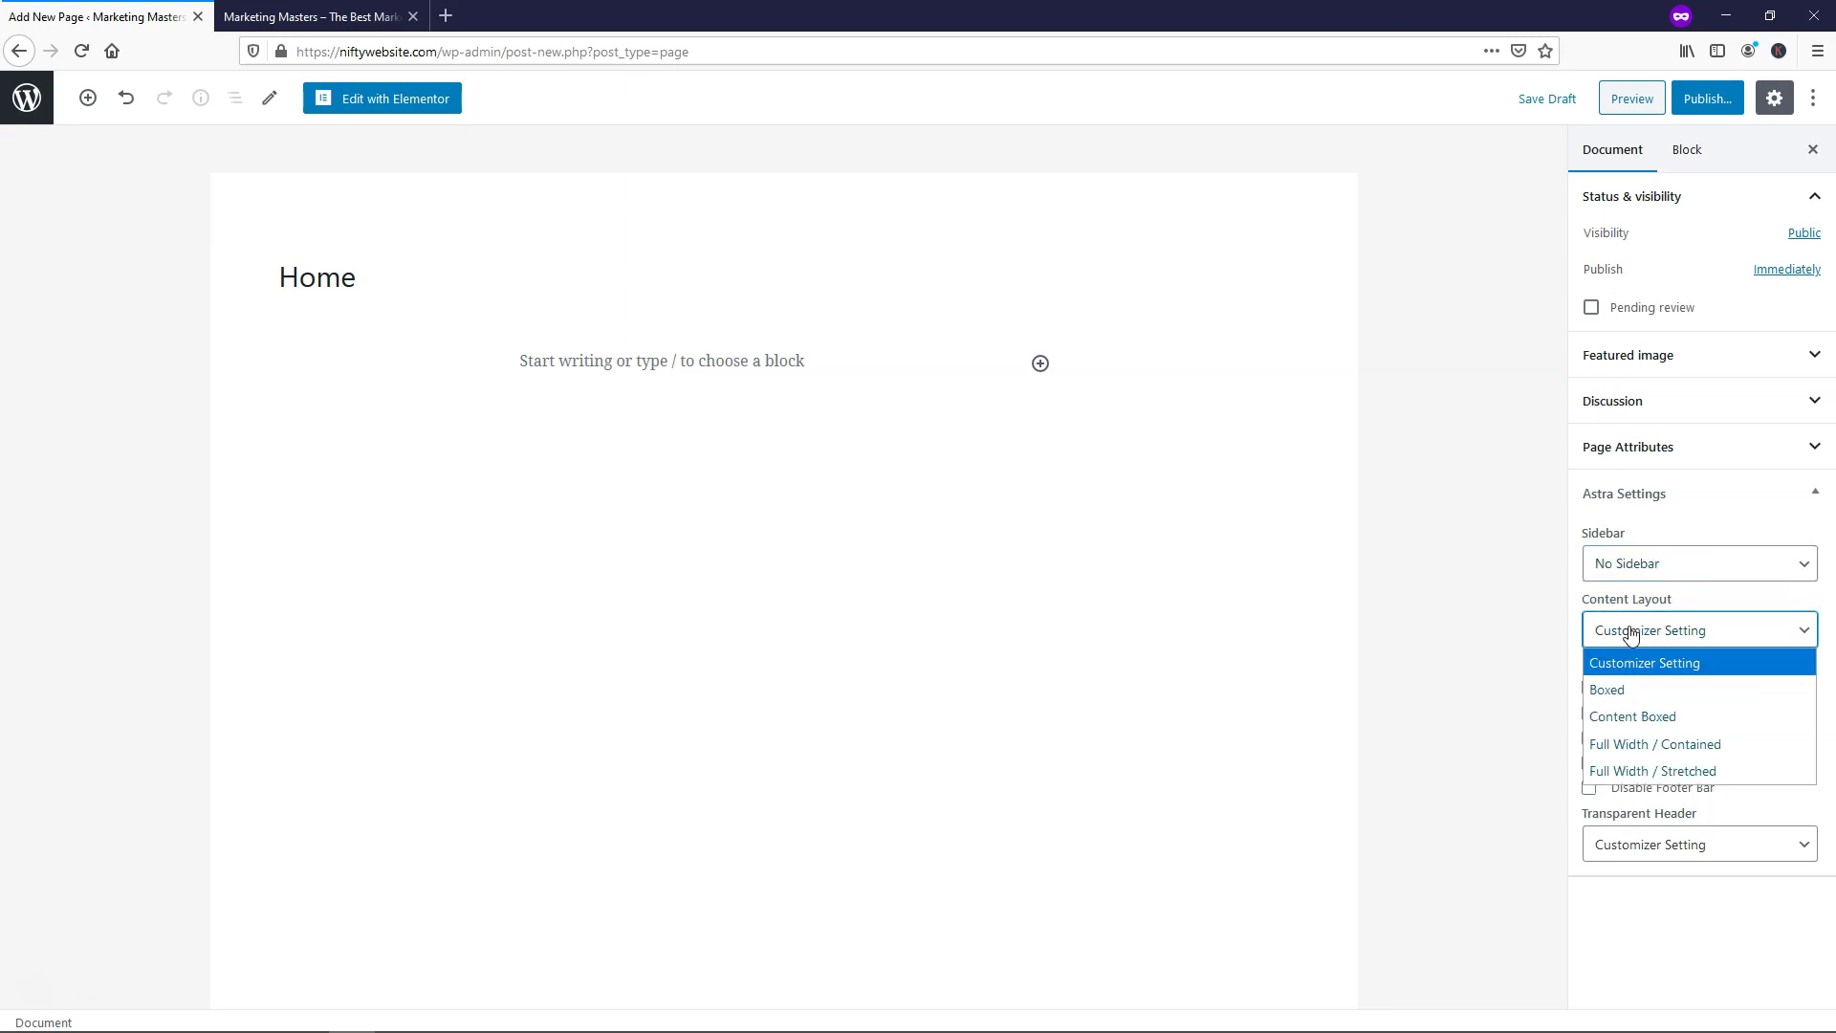
{"action": "left_click", "coordinate": [1639, 772]}
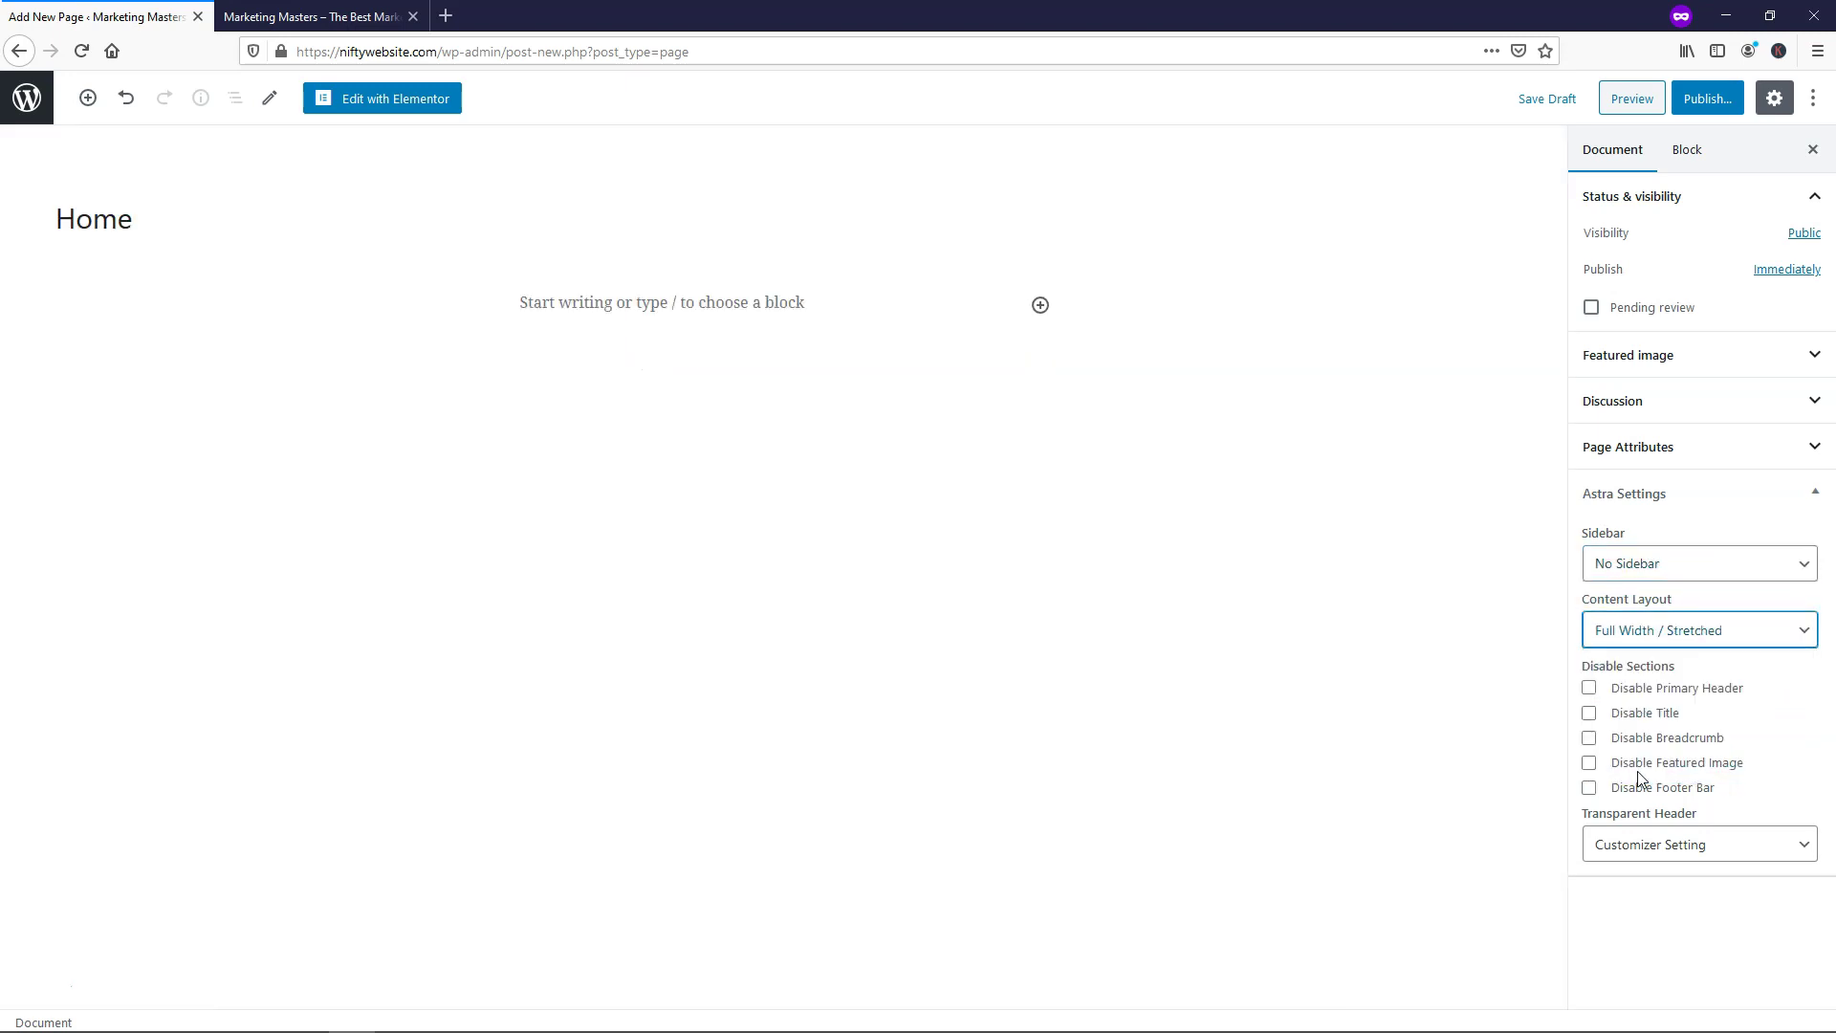
{"action": "left_click", "coordinate": [1592, 723]}
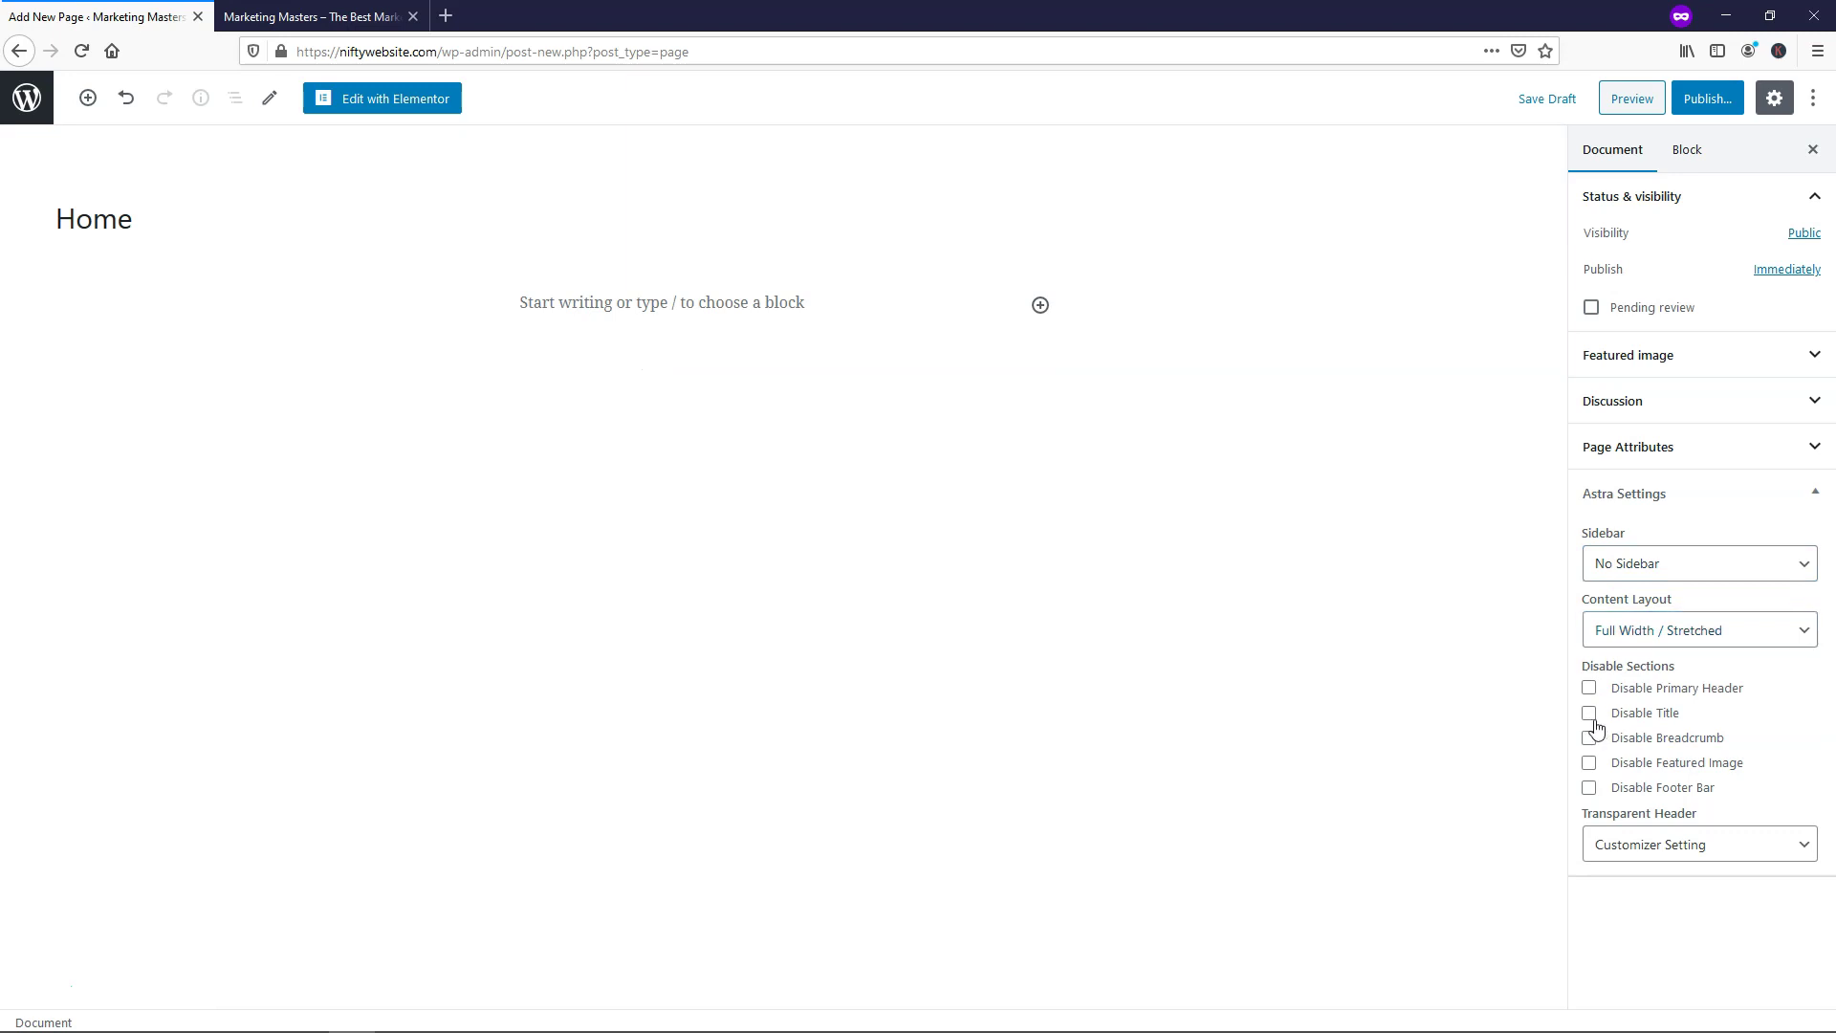
{"action": "left_click", "coordinate": [1591, 719]}
Preview the live homepage, then return to the editor to start publishing
{"action": "left_click", "coordinate": [233, 23]}
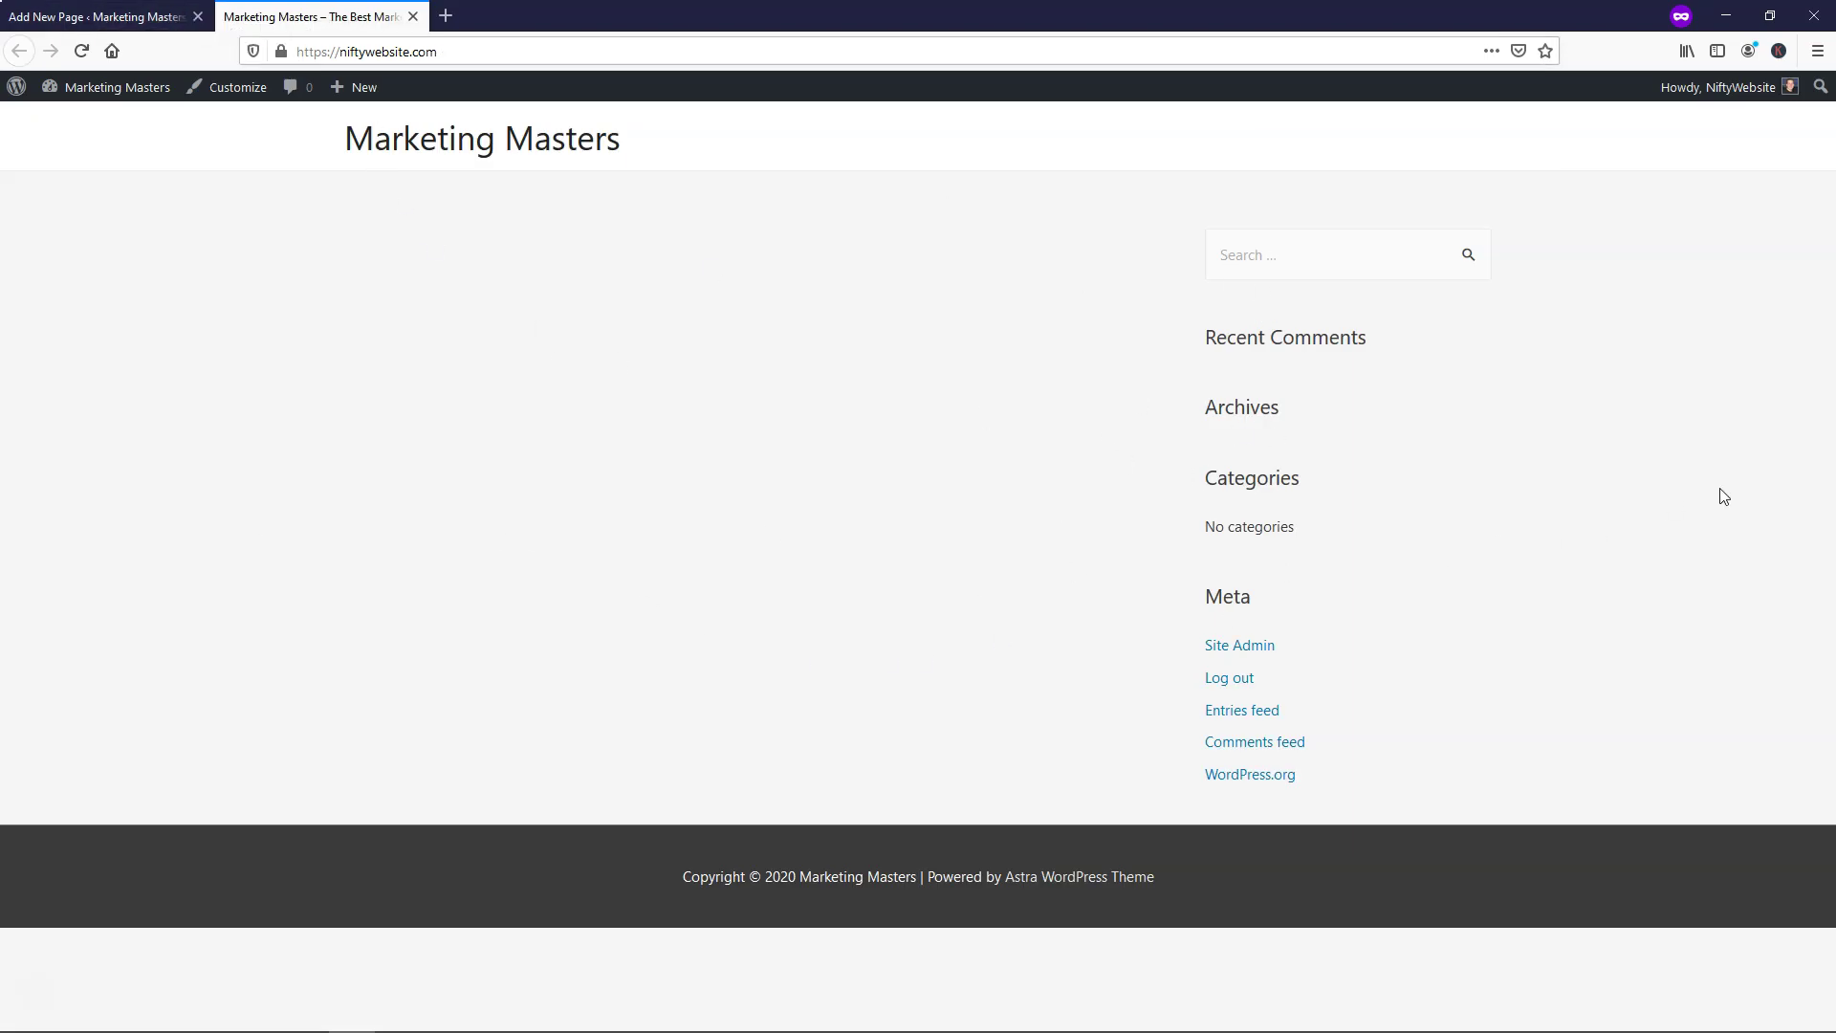
{"action": "left_click", "coordinate": [113, 17]}
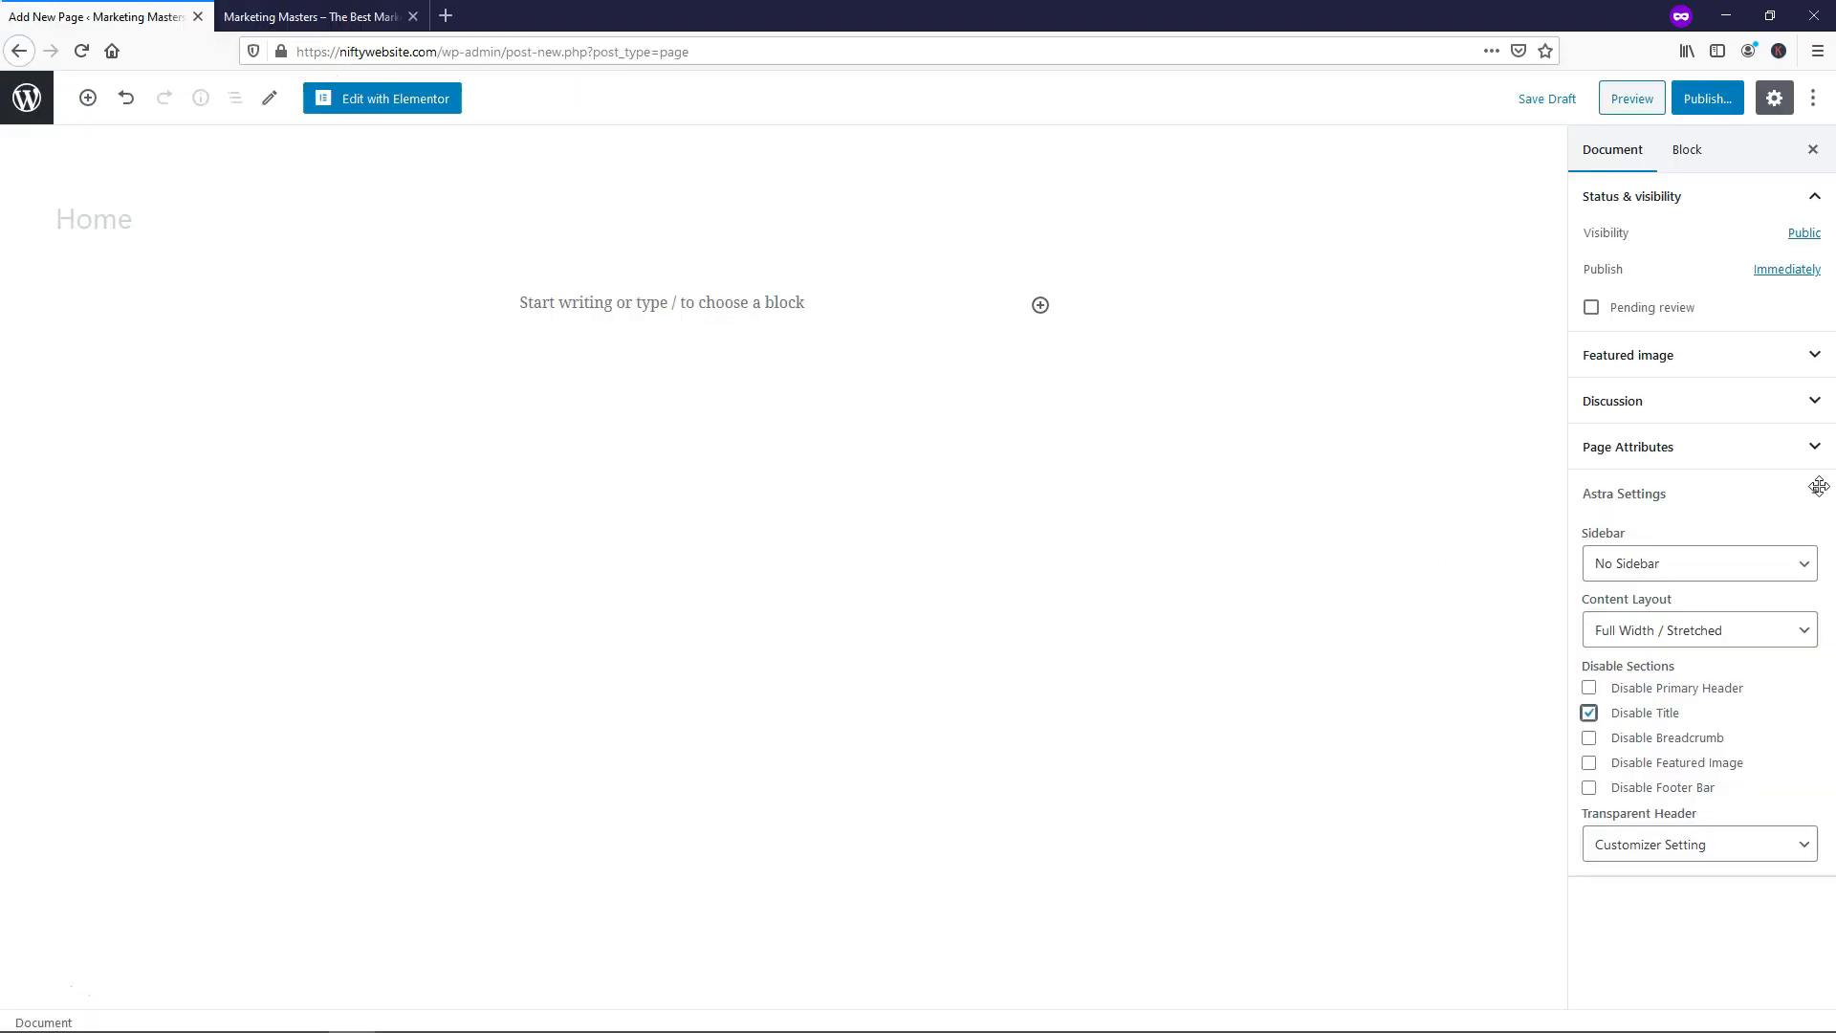
{"action": "left_click", "coordinate": [1707, 99]}
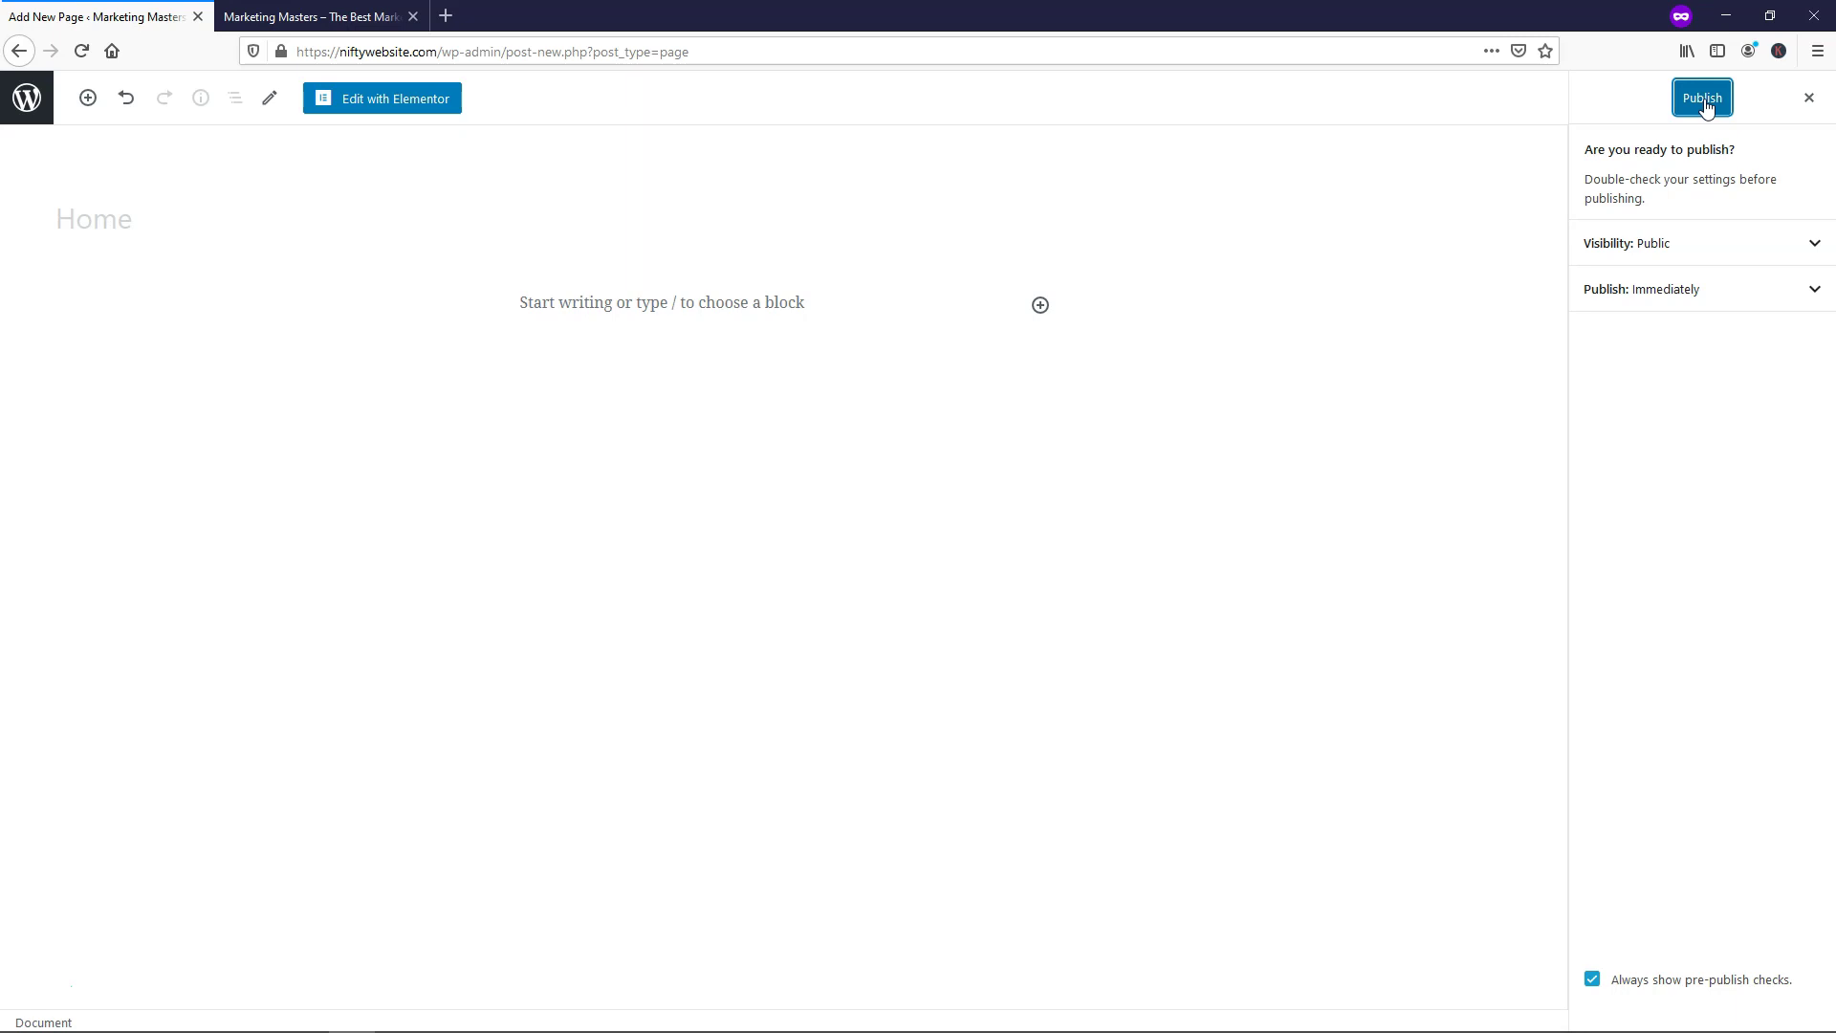
Publish the Home page and go back to the Pages list
{"action": "left_click", "coordinate": [1705, 104]}
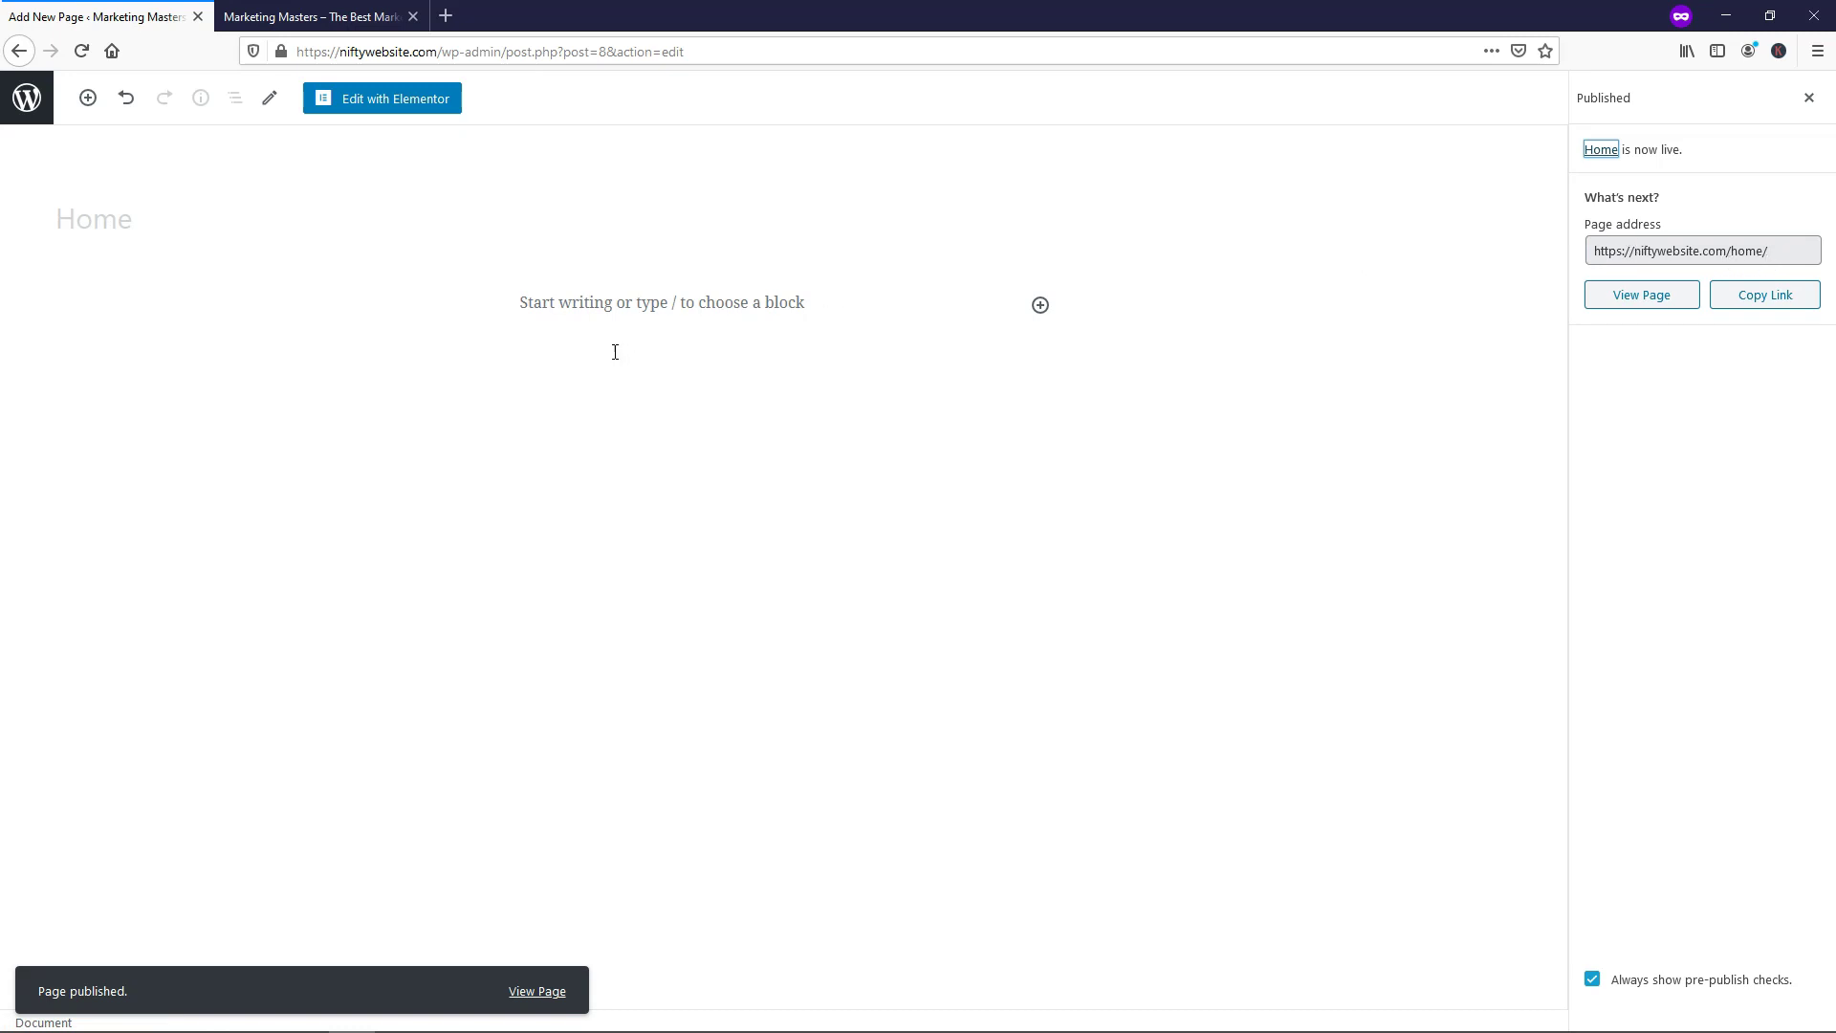
{"action": "left_click", "coordinate": [35, 101]}
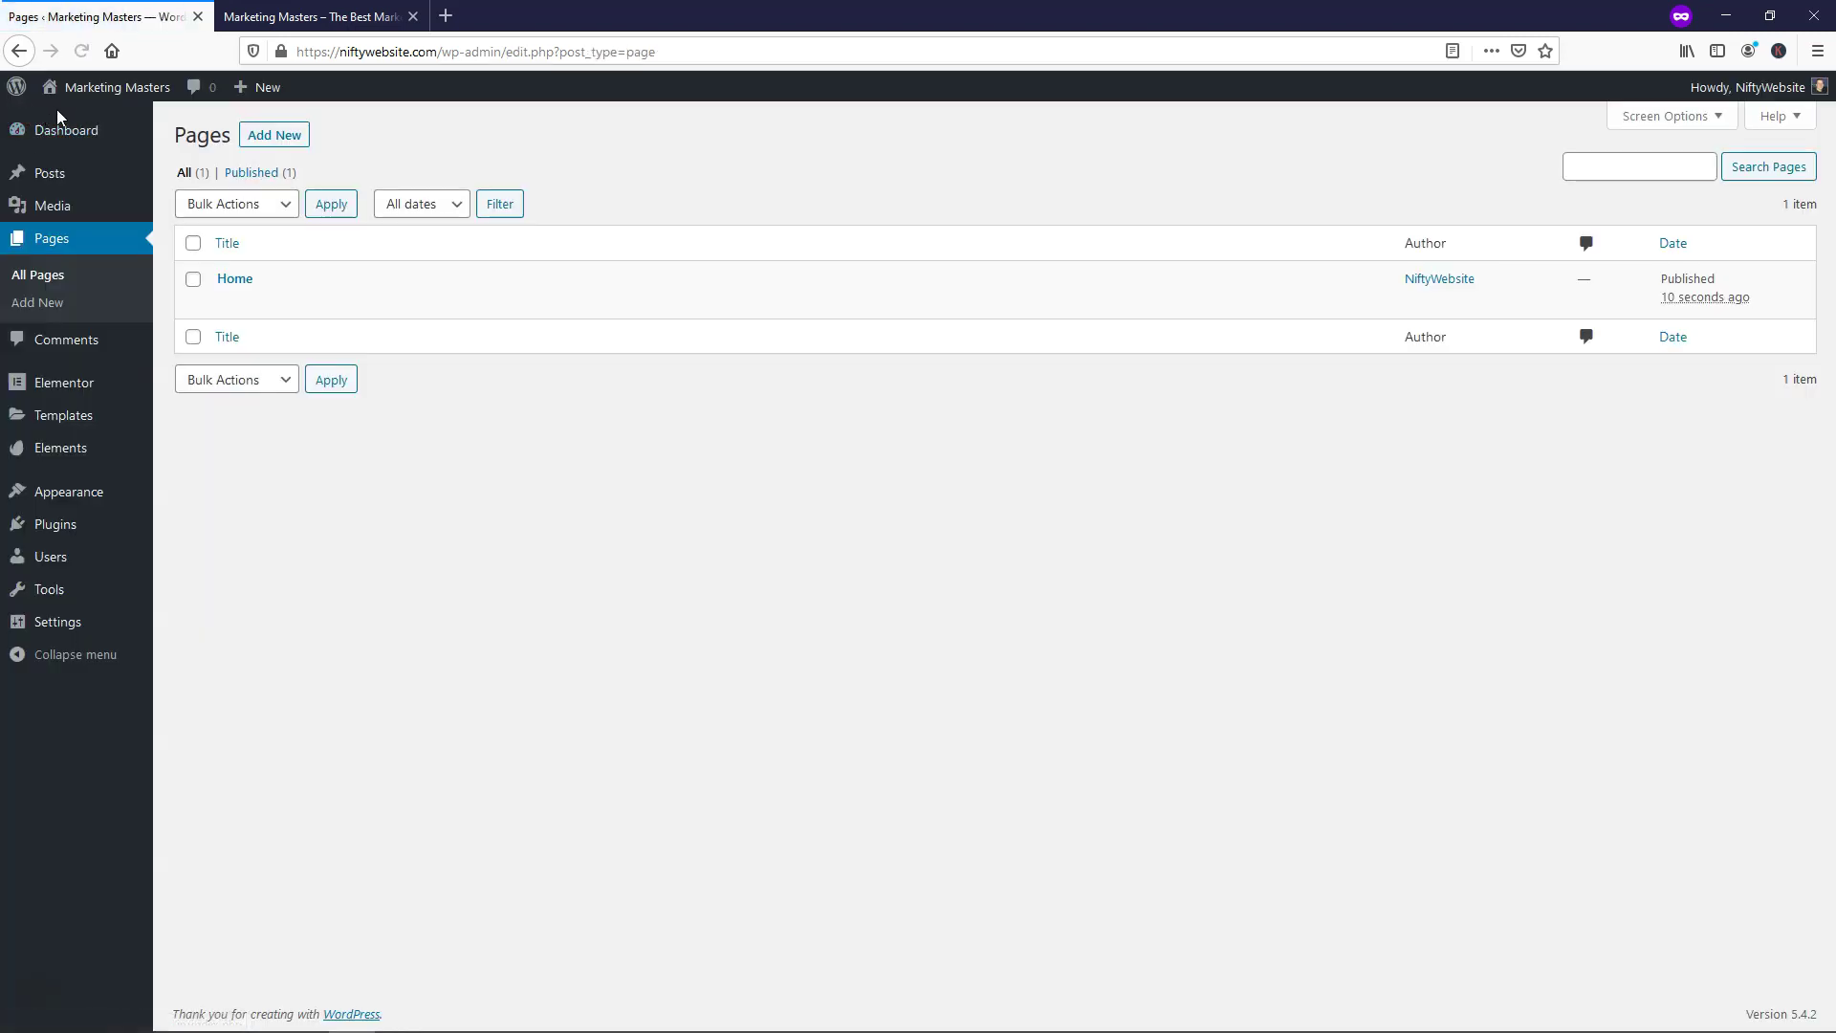
In Reading Settings, make the homepage a static page set to Home
{"action": "mouse_move", "coordinate": [79, 428]}
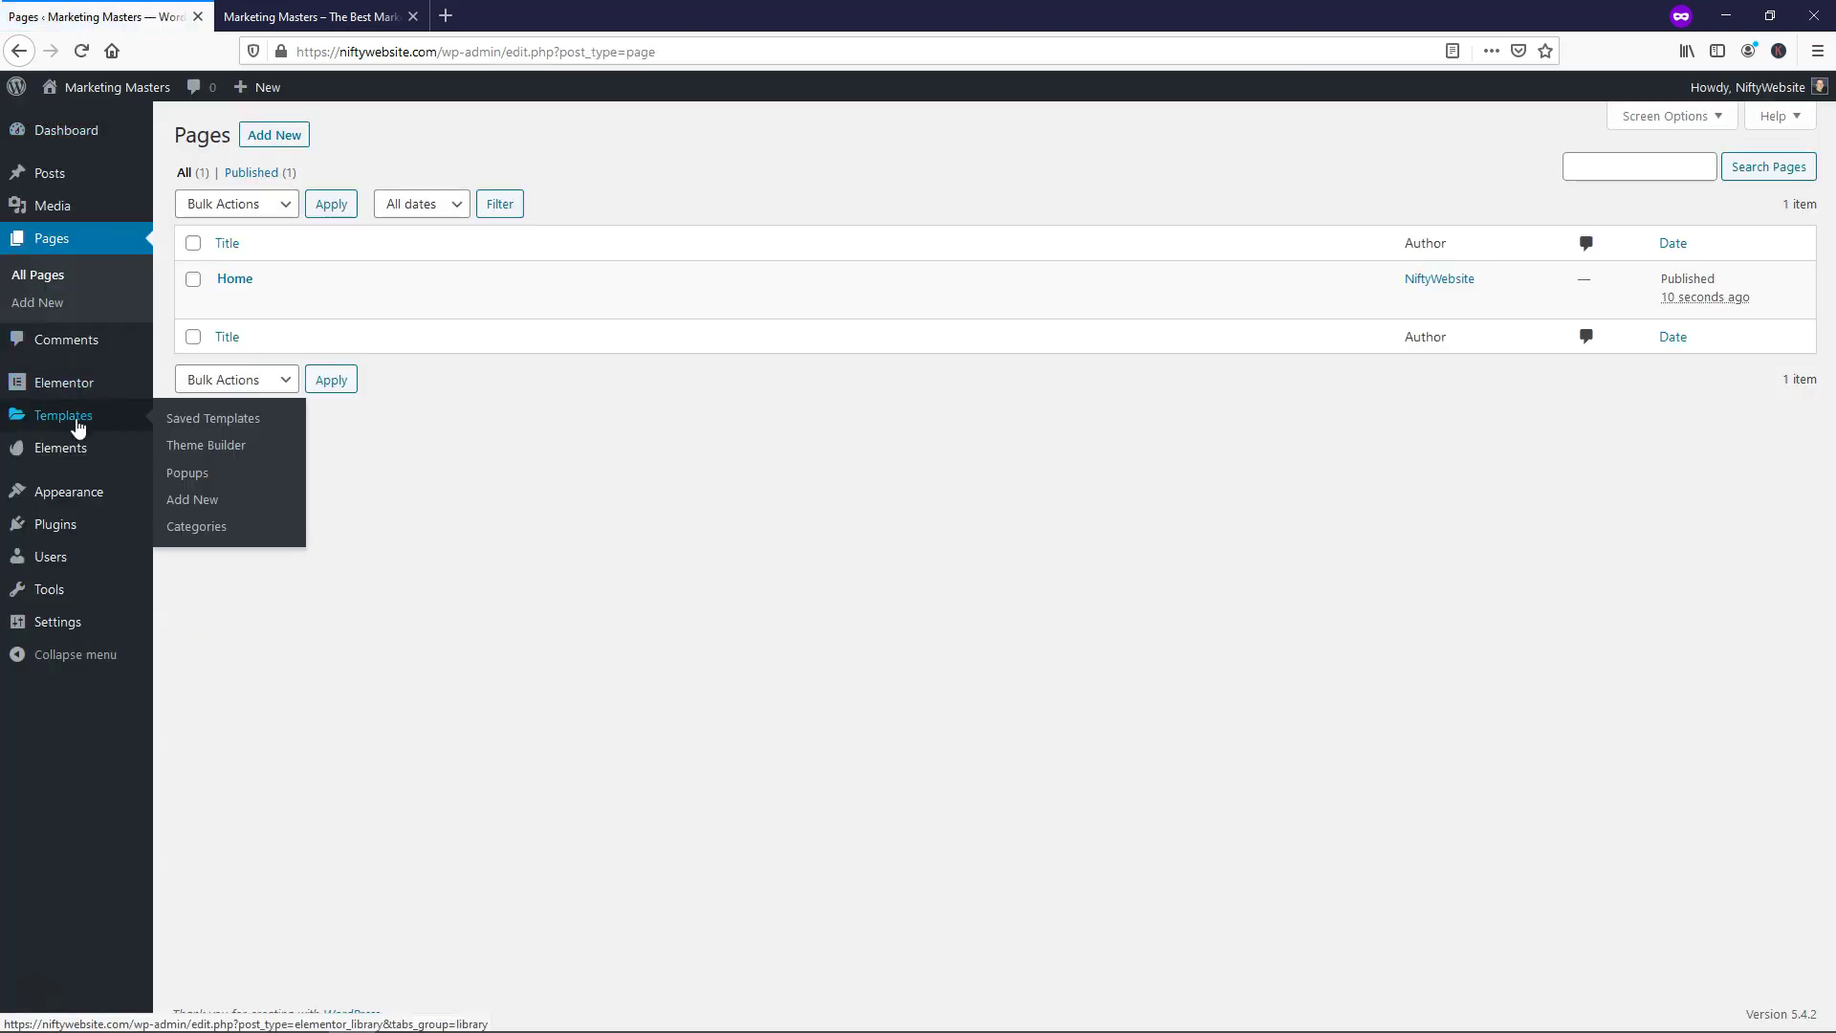
{"action": "mouse_move", "coordinate": [78, 635]}
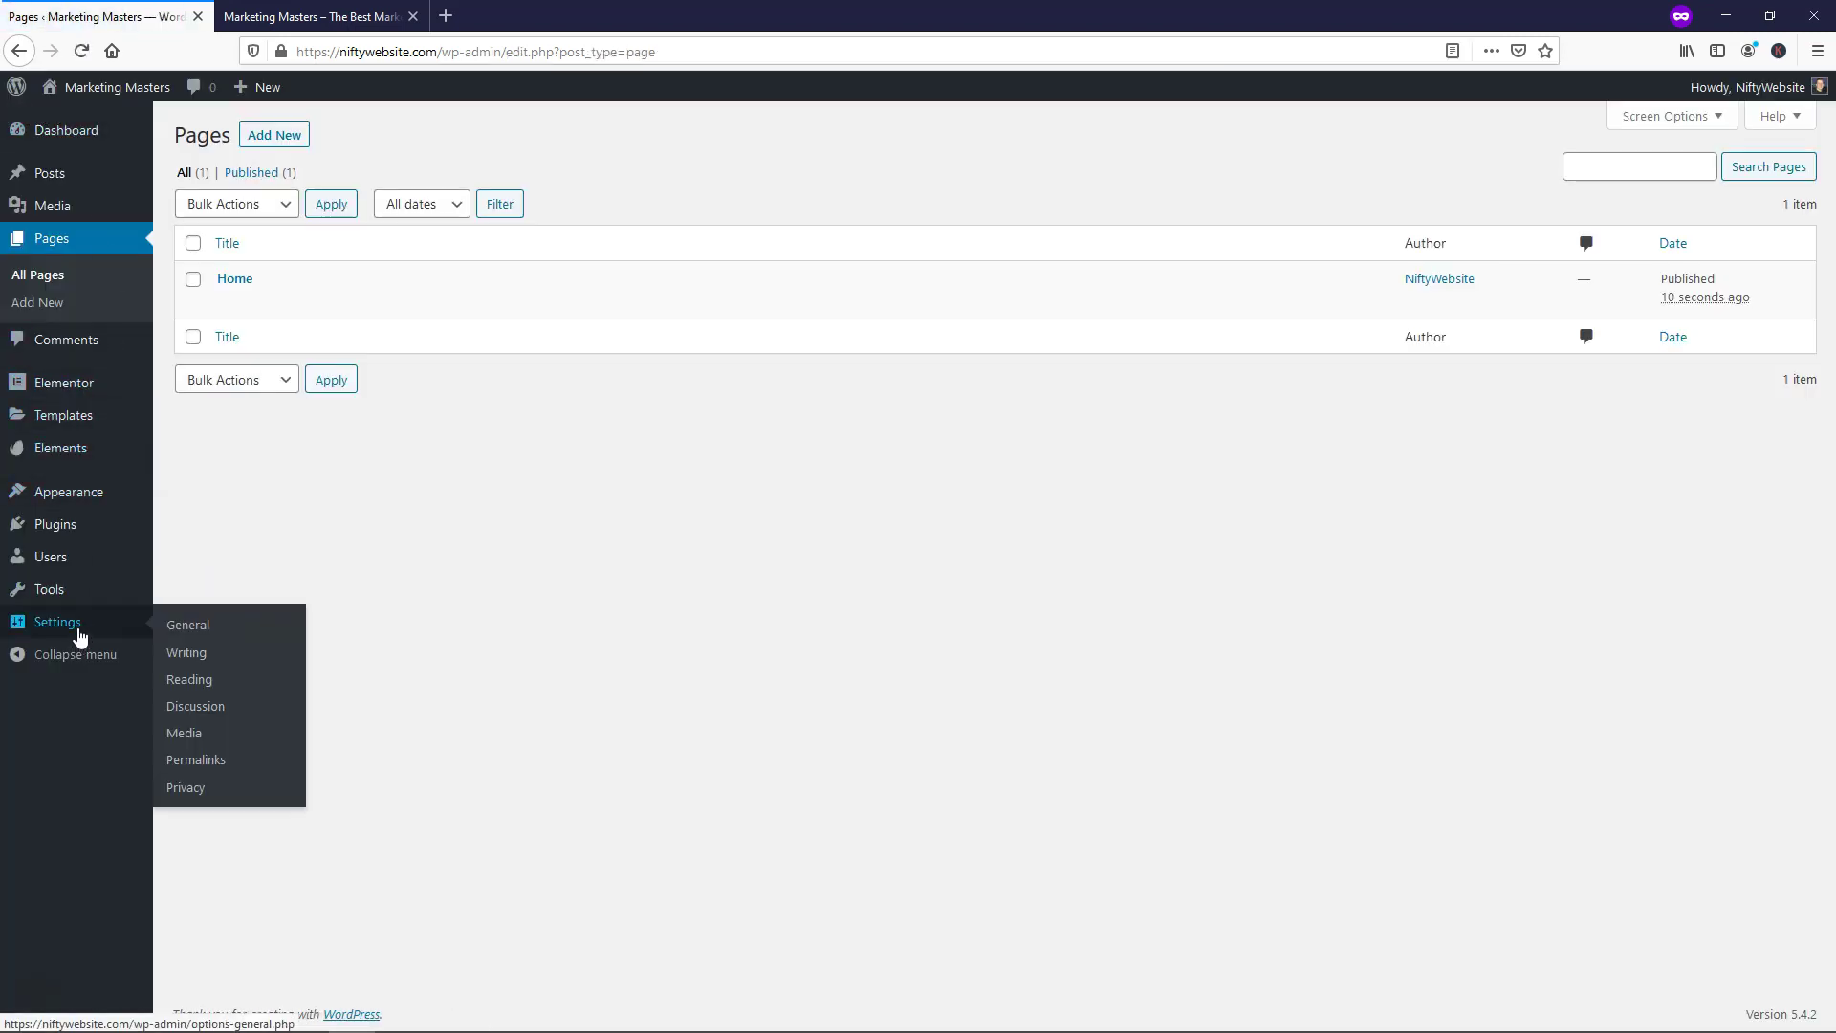
{"action": "left_click", "coordinate": [199, 677]}
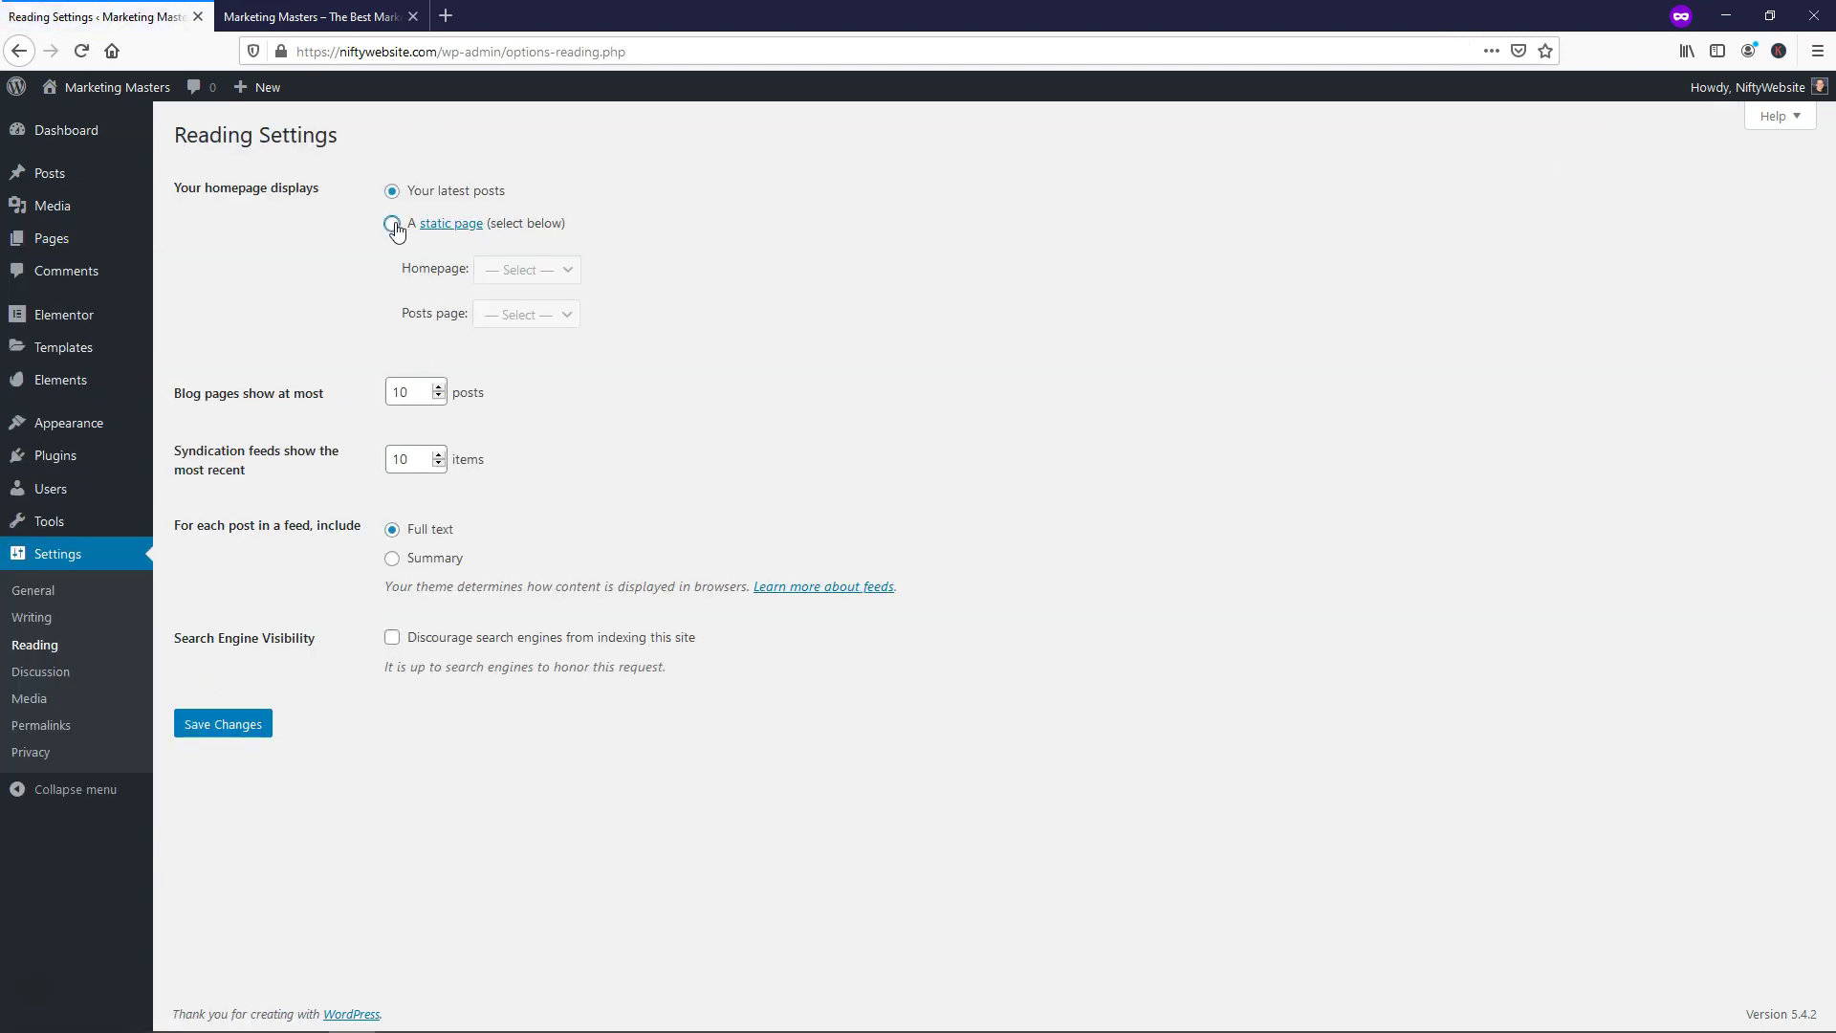
{"action": "left_click_drag", "start_coordinate": [396, 232], "coordinate": [315, 258]}
{"action": "left_click", "coordinate": [292, 249]}
{"action": "left_click", "coordinate": [392, 226]}
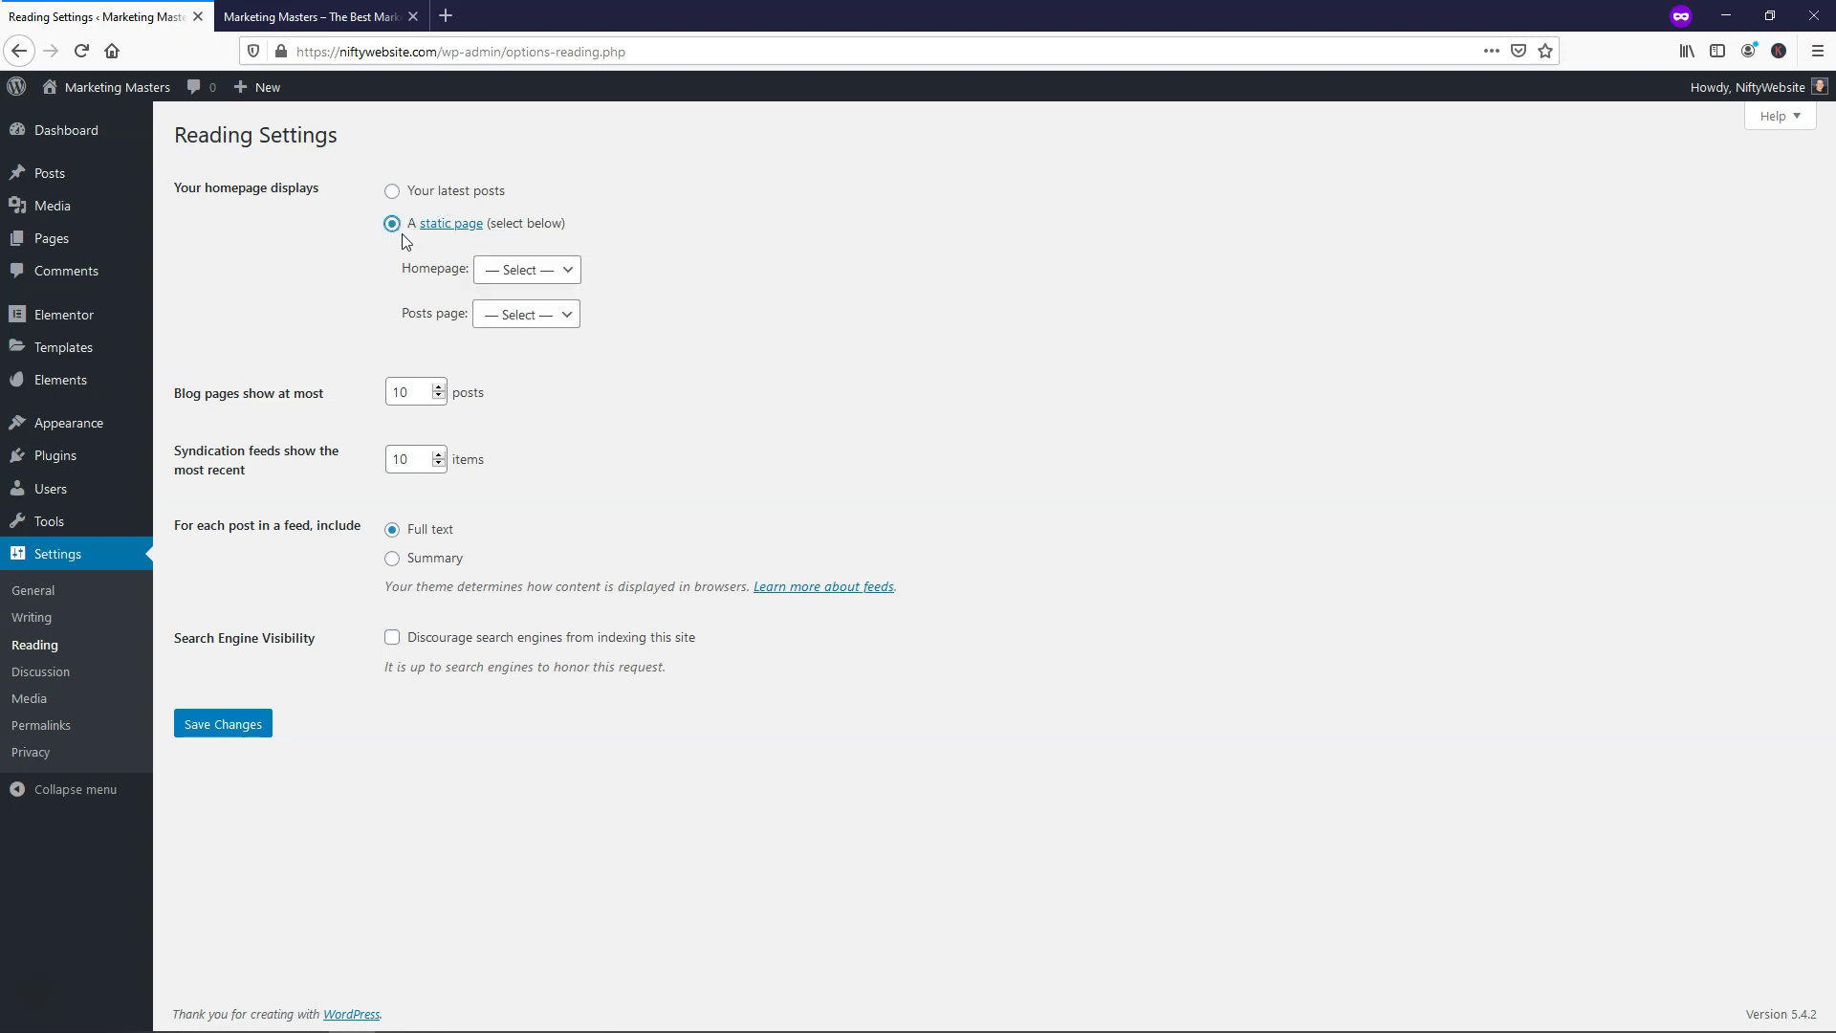
{"action": "left_click", "coordinate": [561, 269]}
{"action": "left_click", "coordinate": [536, 325]}
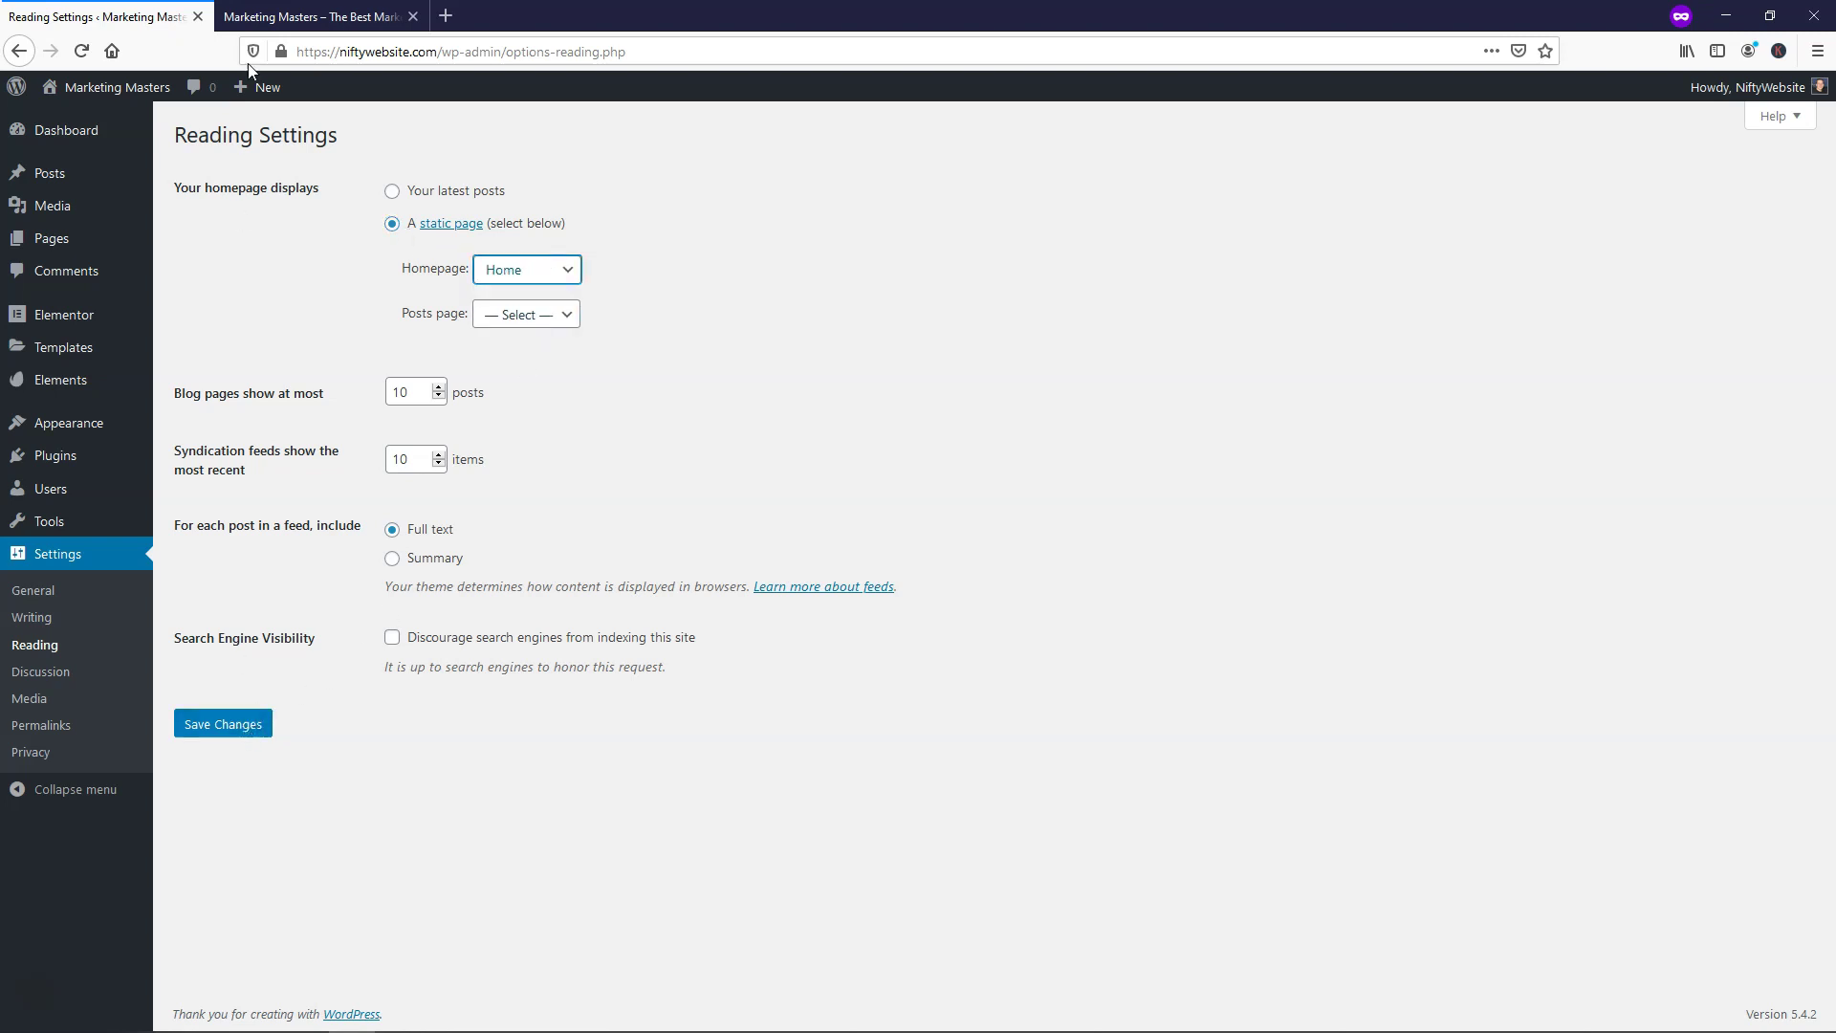
Check the live site before saving, then return to Reading Settings
{"action": "left_click", "coordinate": [306, 16]}
{"action": "left_click", "coordinate": [445, 148]}
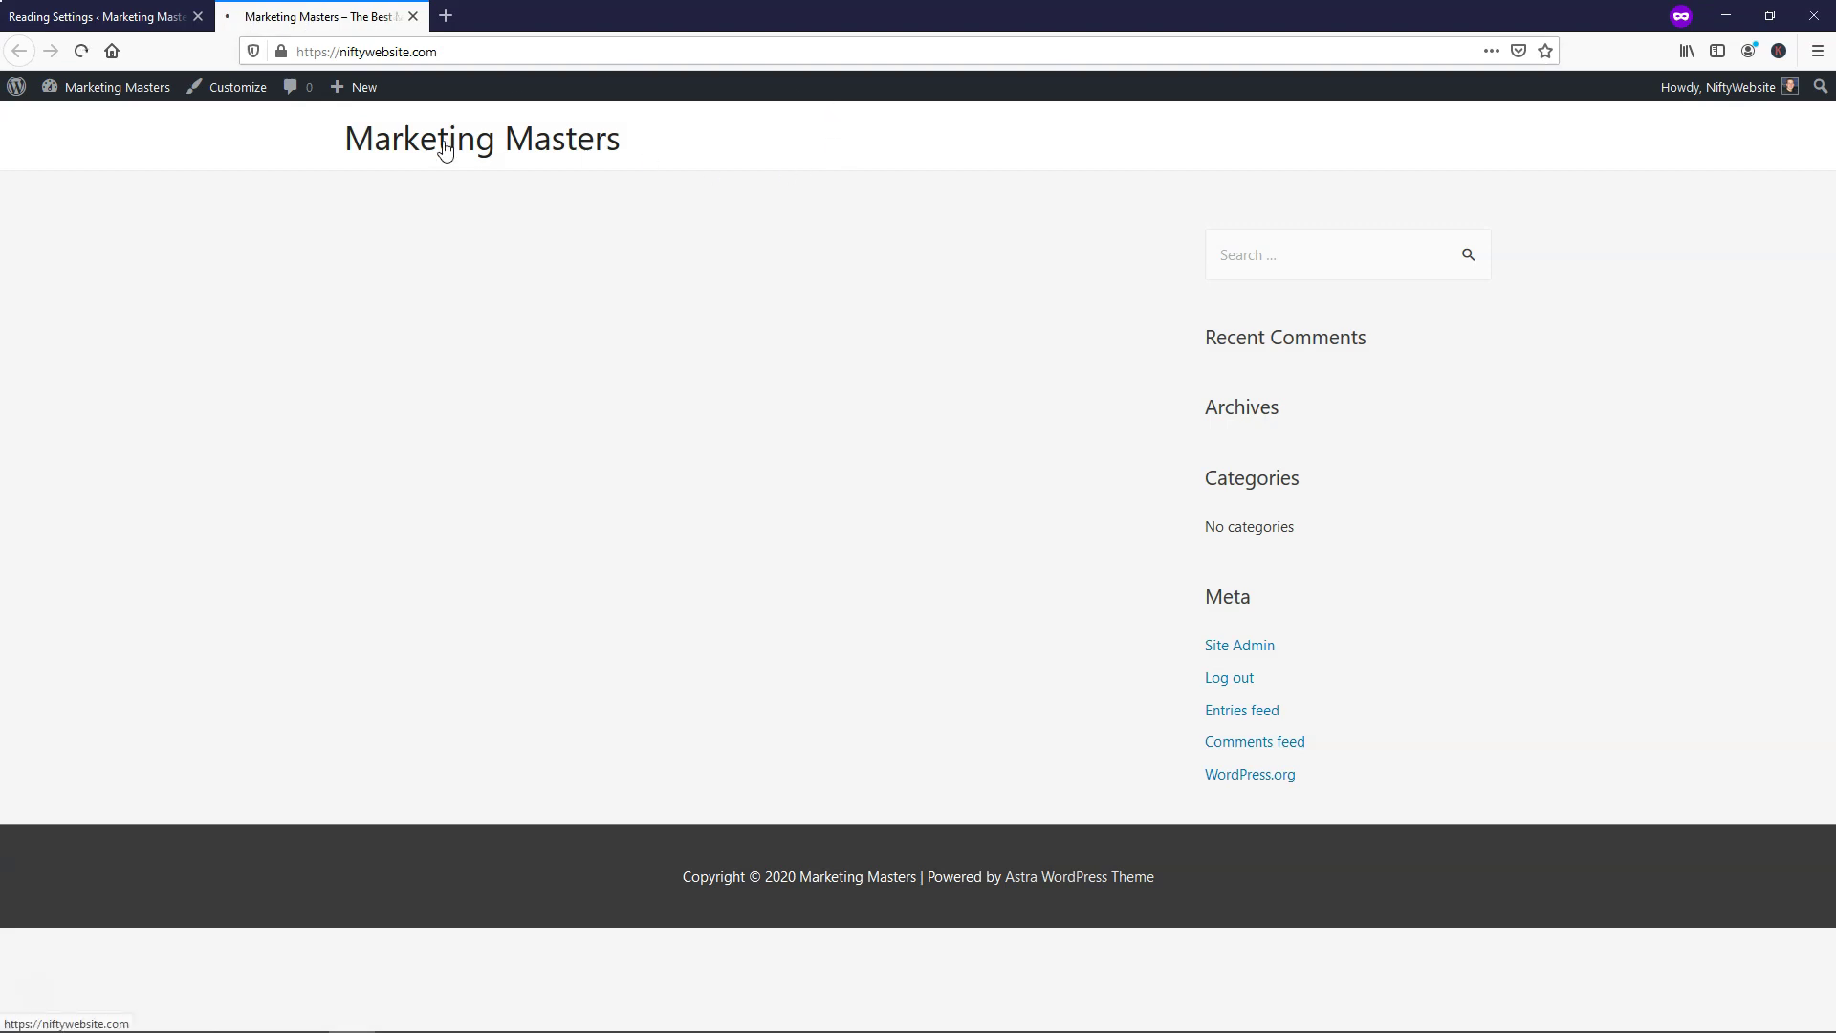
{"action": "left_click", "coordinate": [1455, 138]}
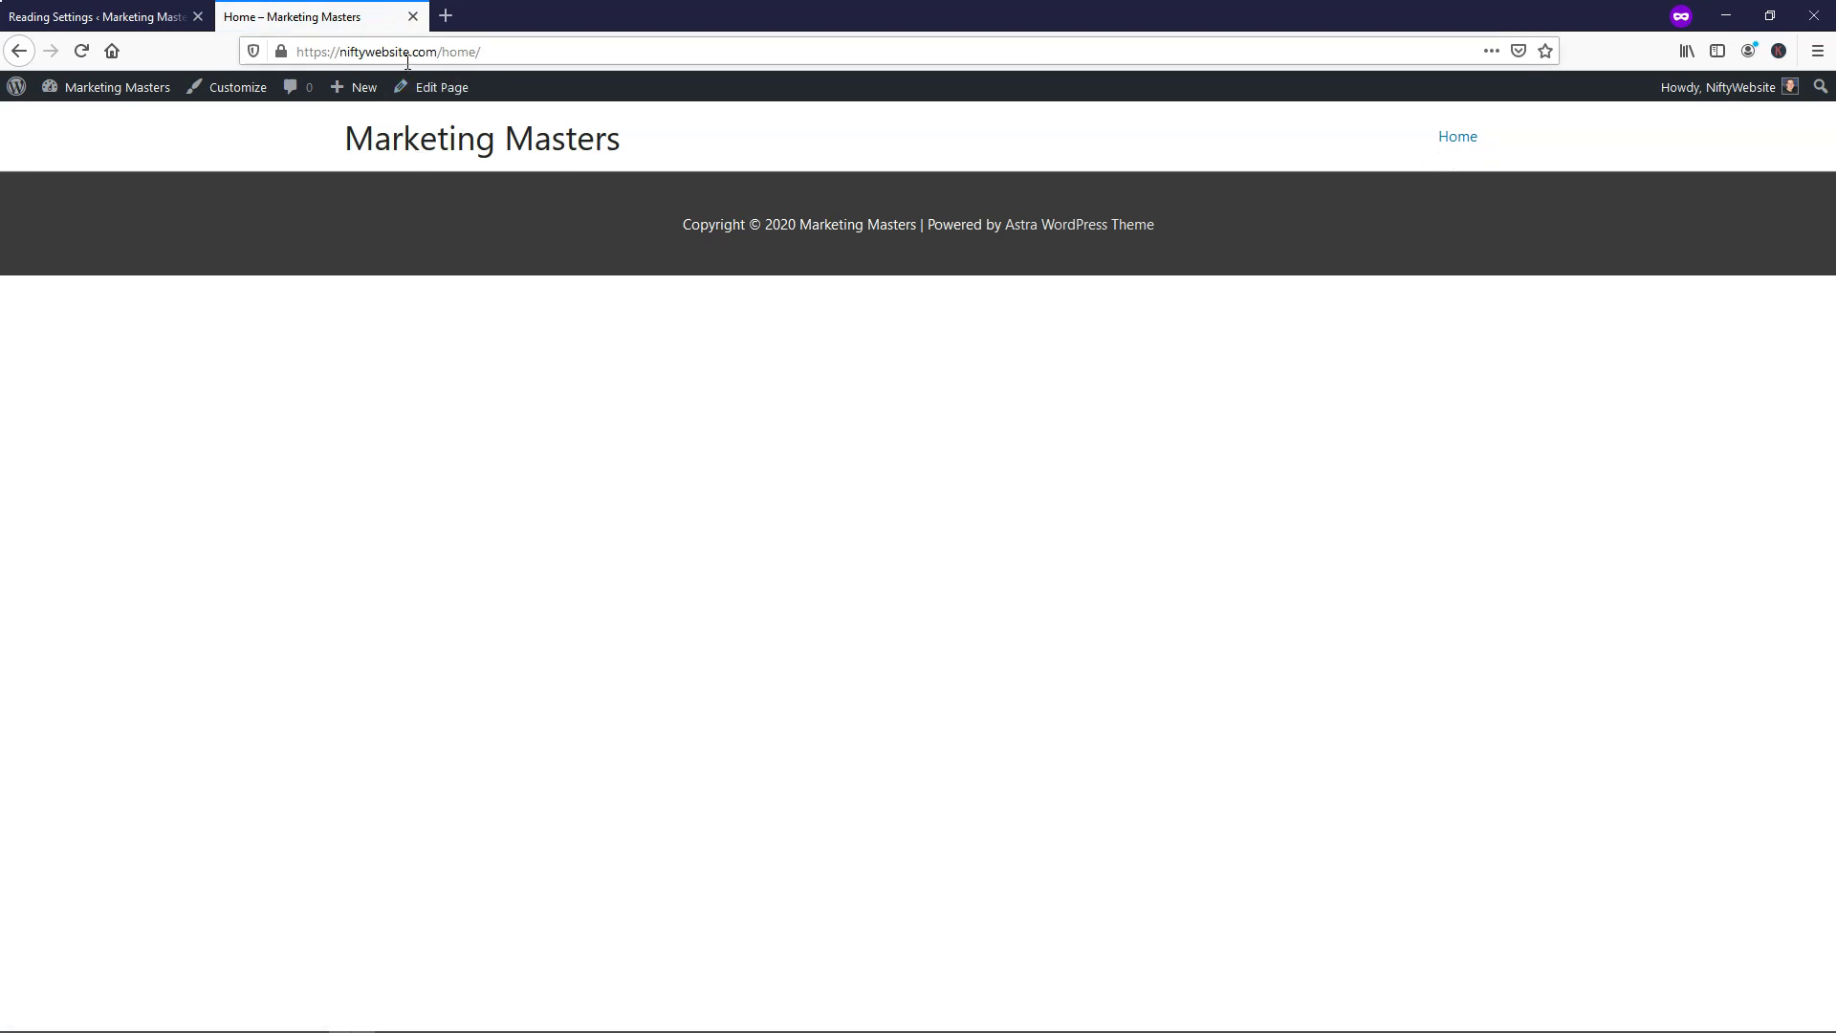
{"action": "left_click", "coordinate": [95, 16]}
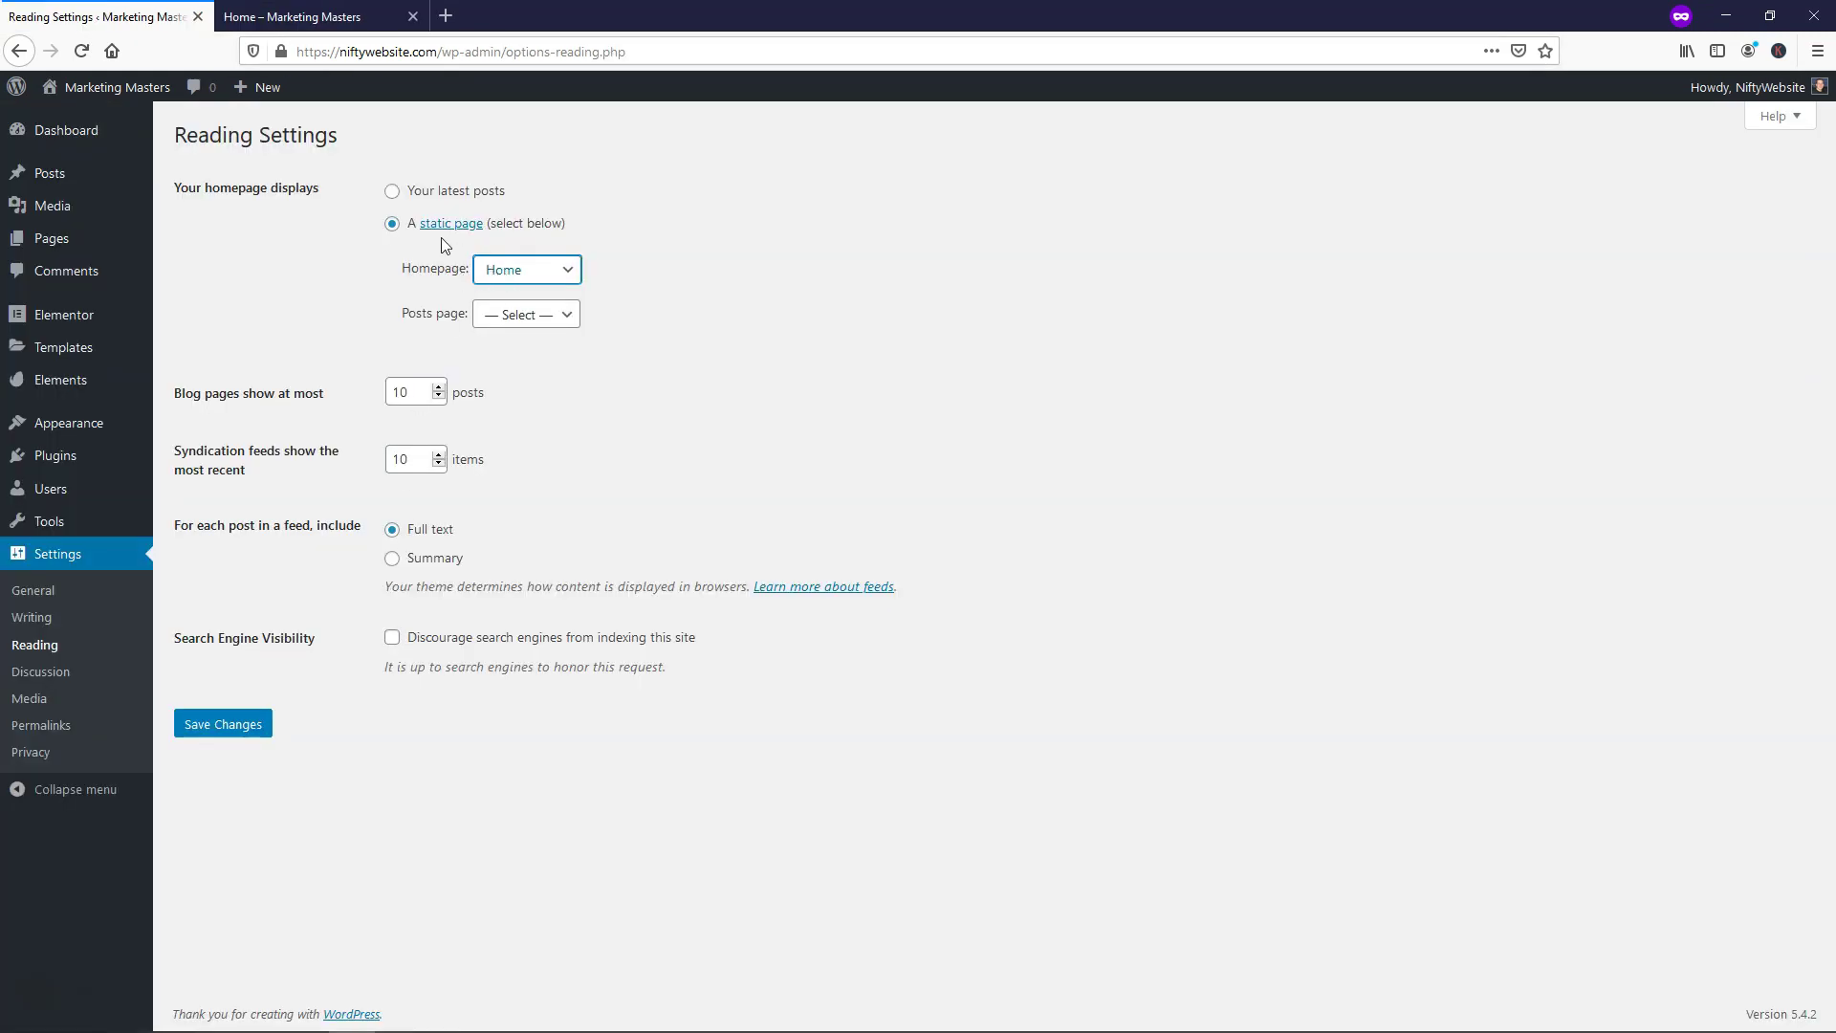
Save the reading settings and reload the live site to confirm Home is the front page
{"action": "left_click", "coordinate": [222, 724]}
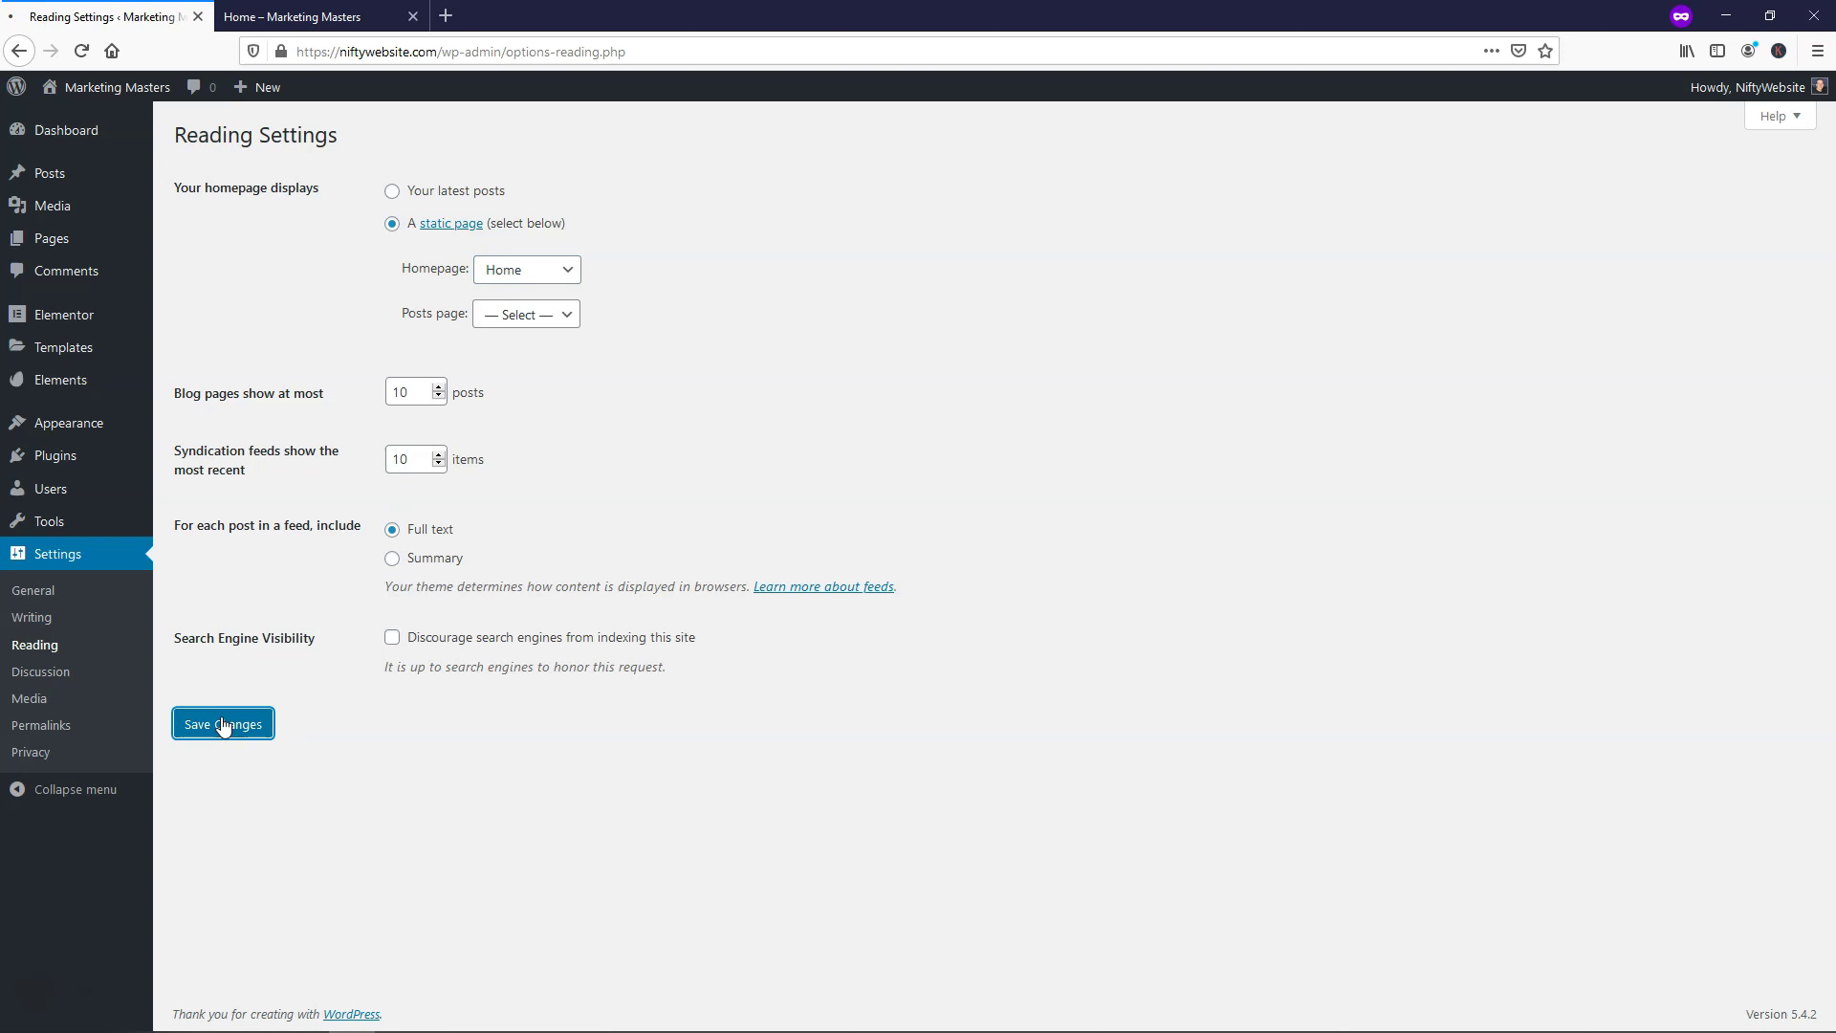
{"action": "left_click", "coordinate": [292, 16]}
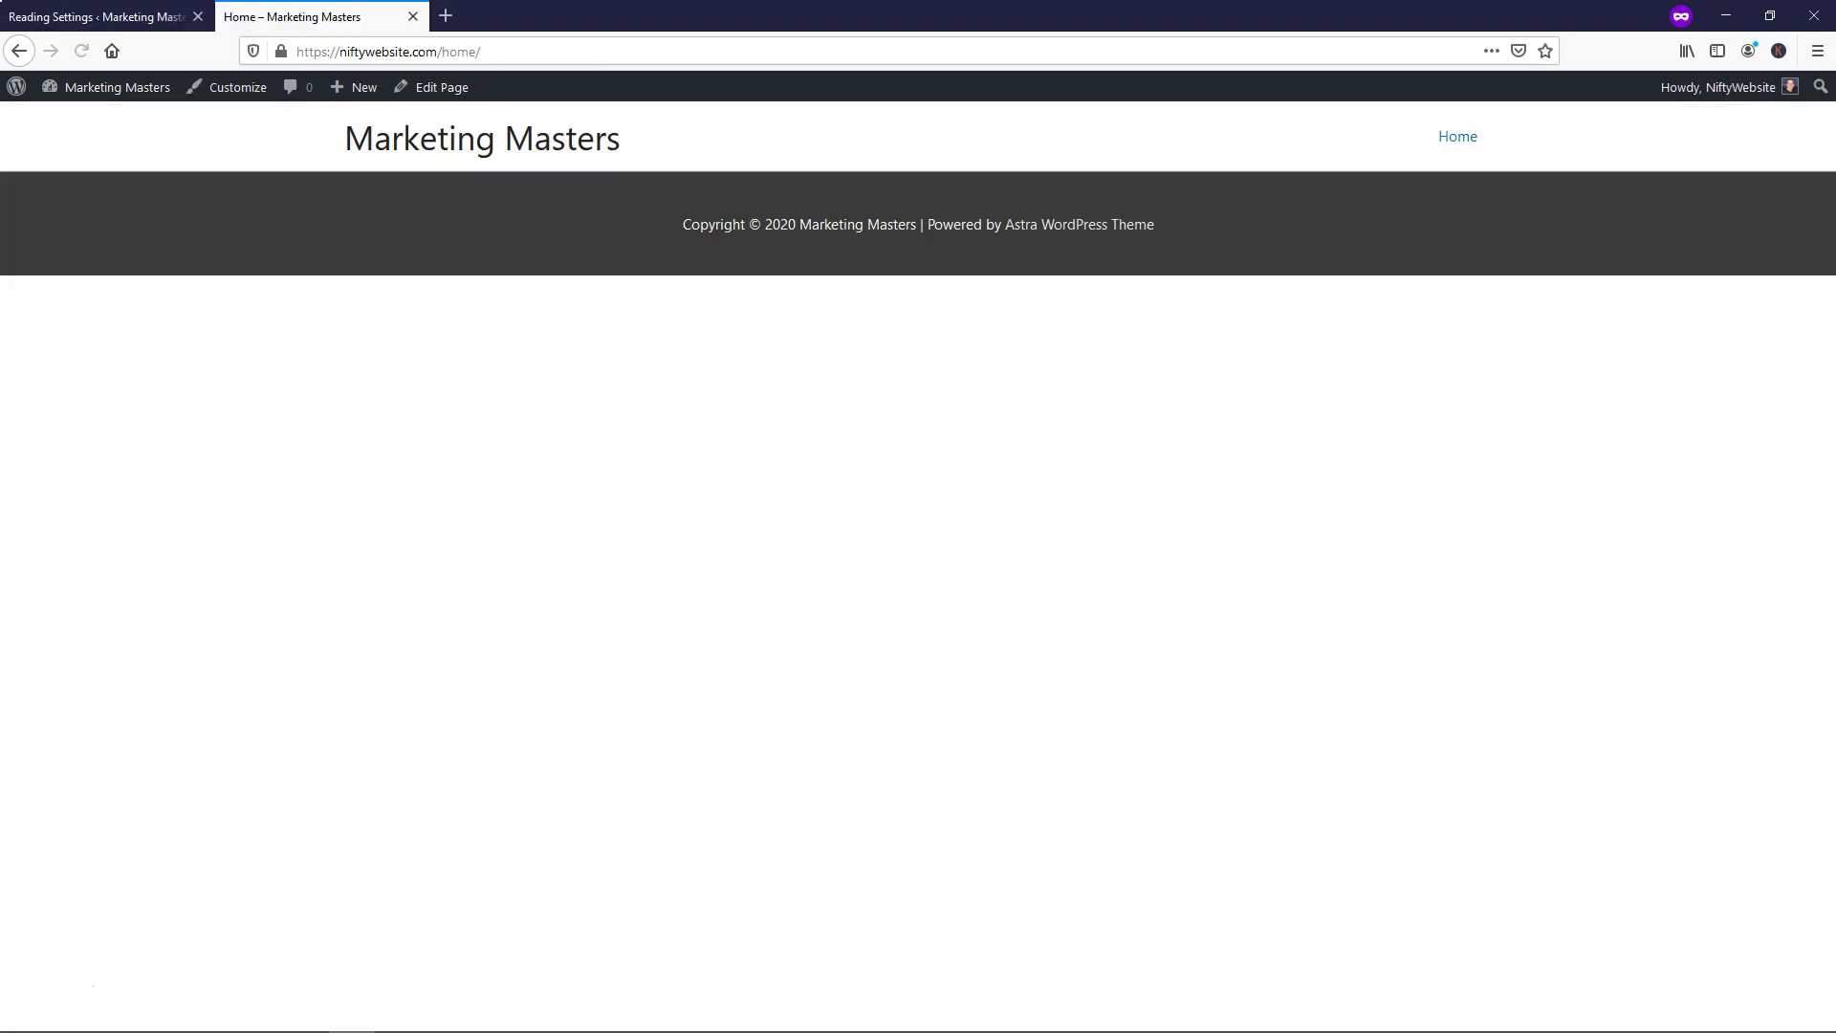
{"action": "left_click", "coordinate": [82, 53]}
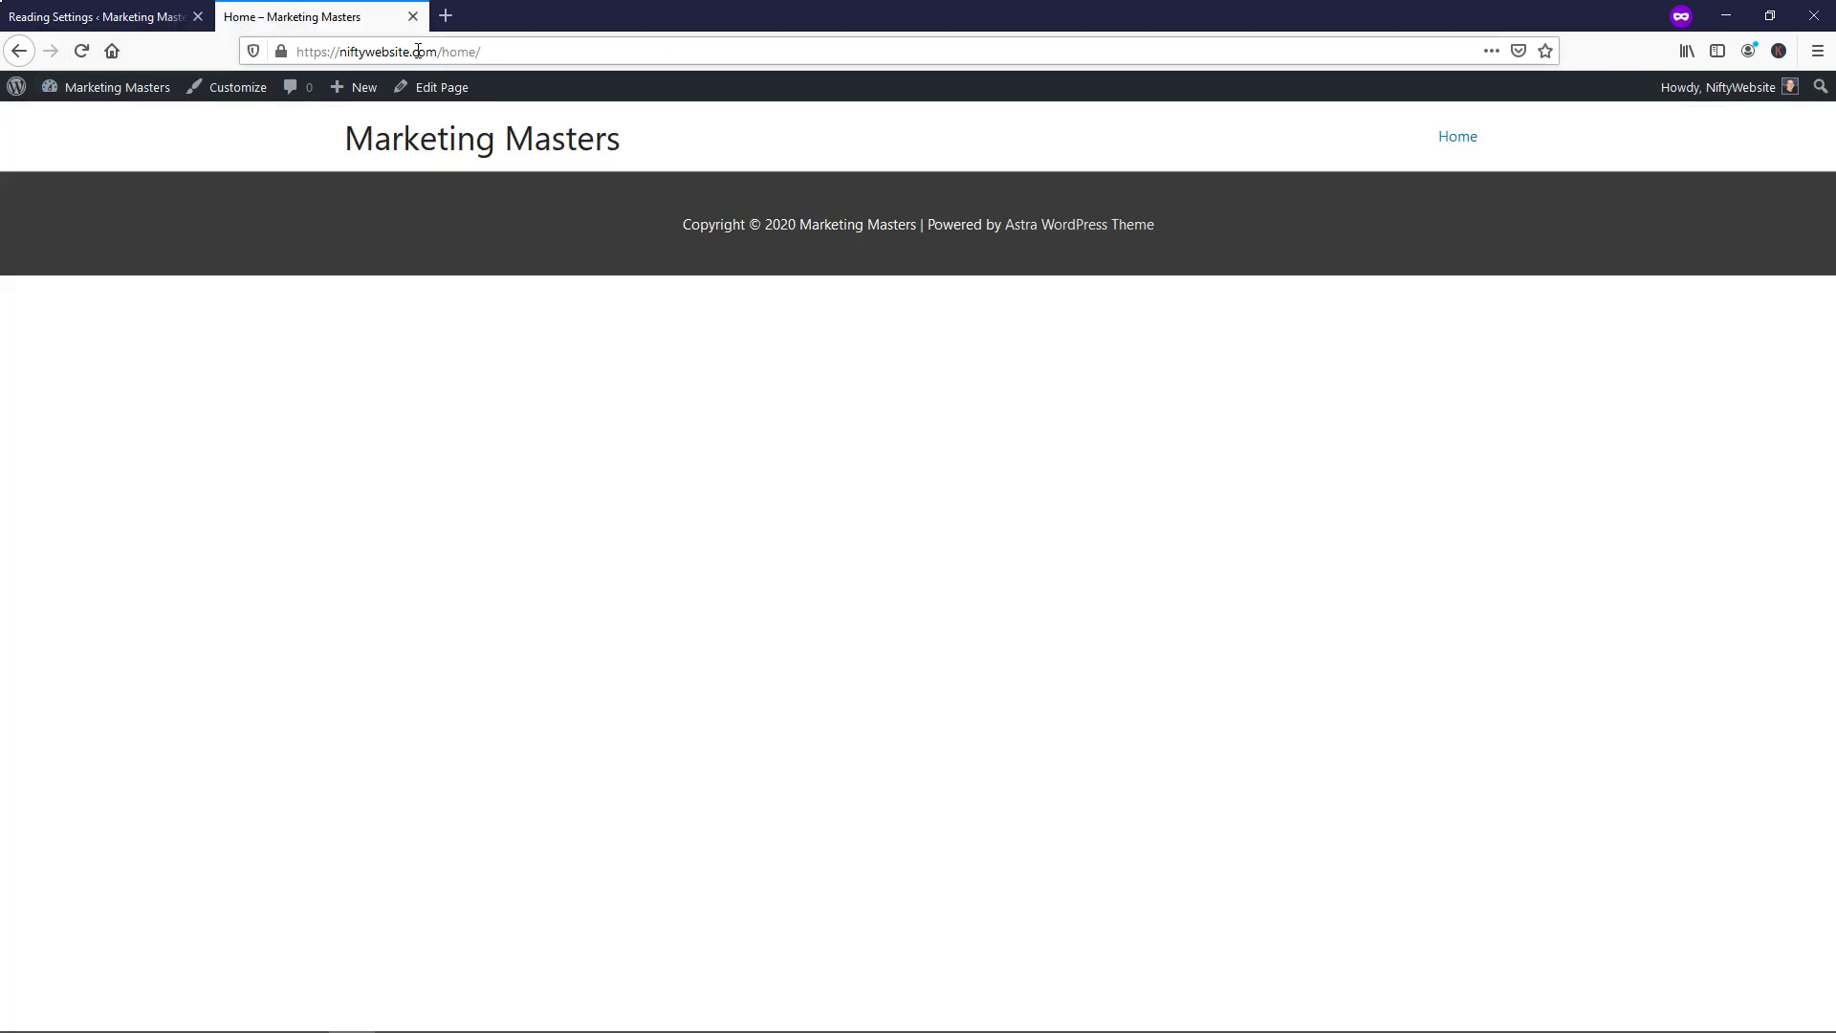
{"action": "left_click", "coordinate": [82, 53]}
{"action": "left_click", "coordinate": [1451, 145]}
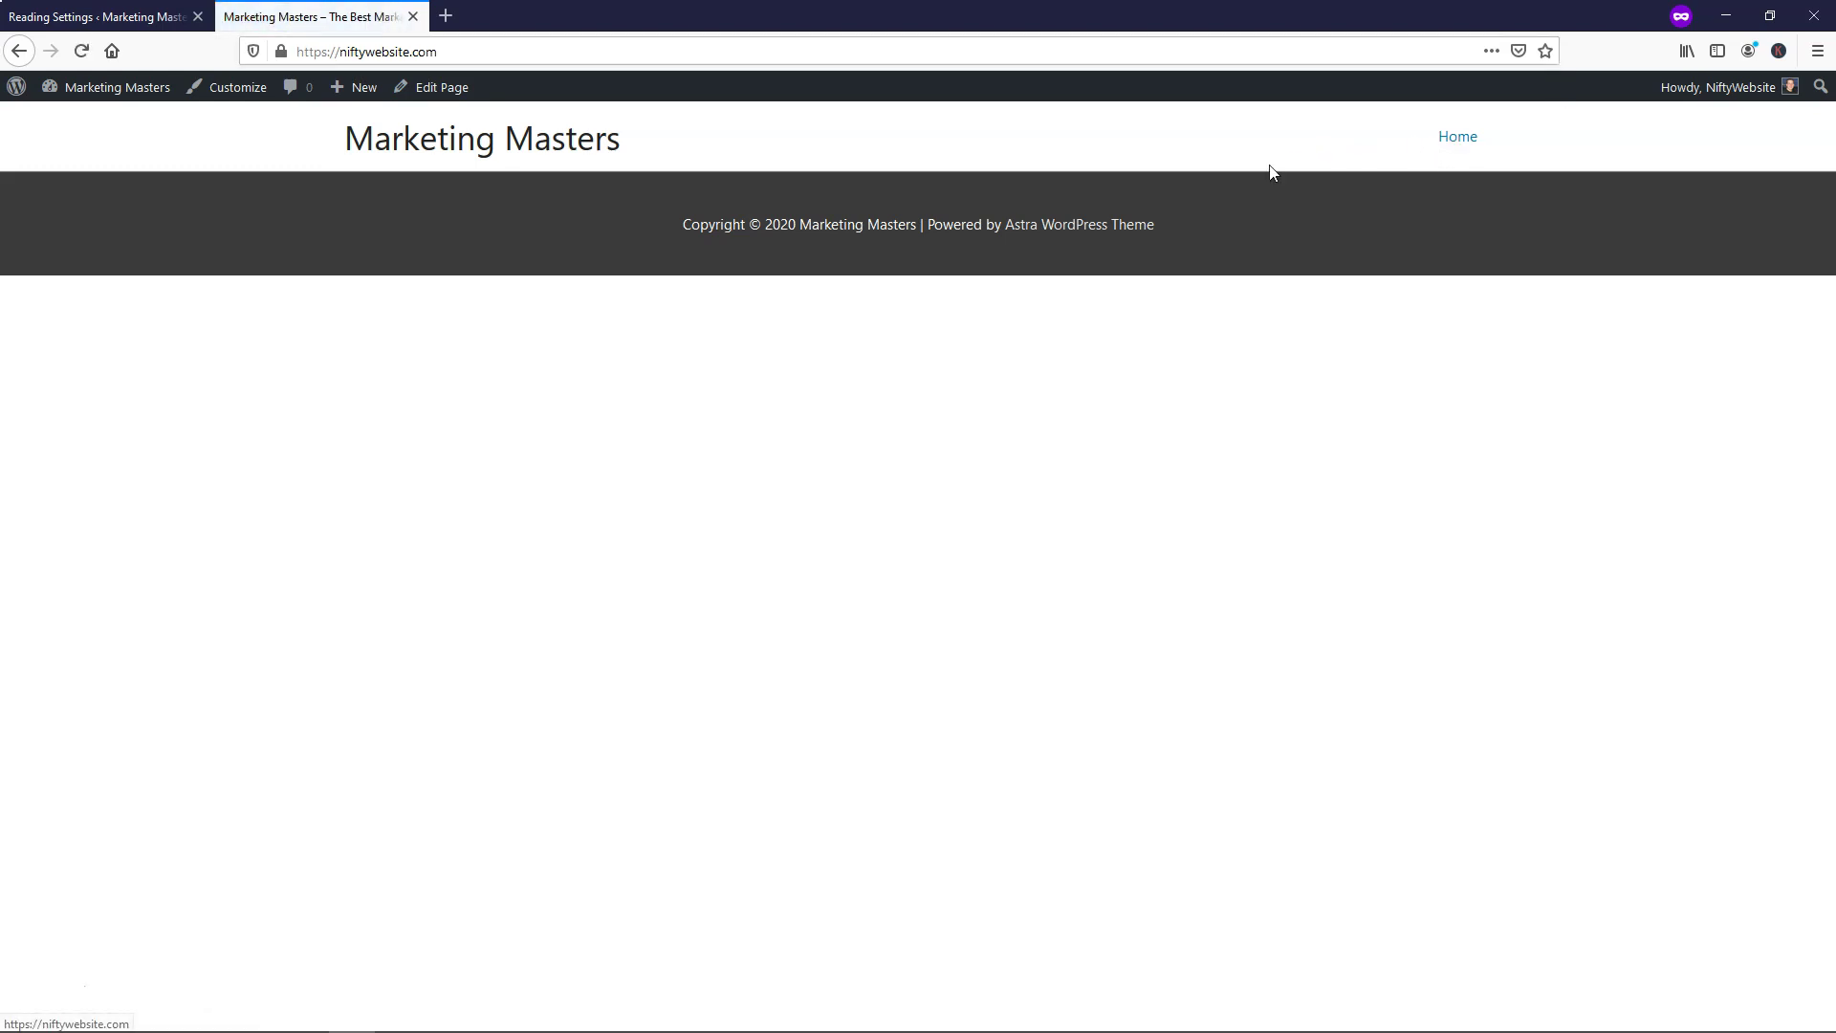
{"action": "left_click", "coordinate": [96, 16]}
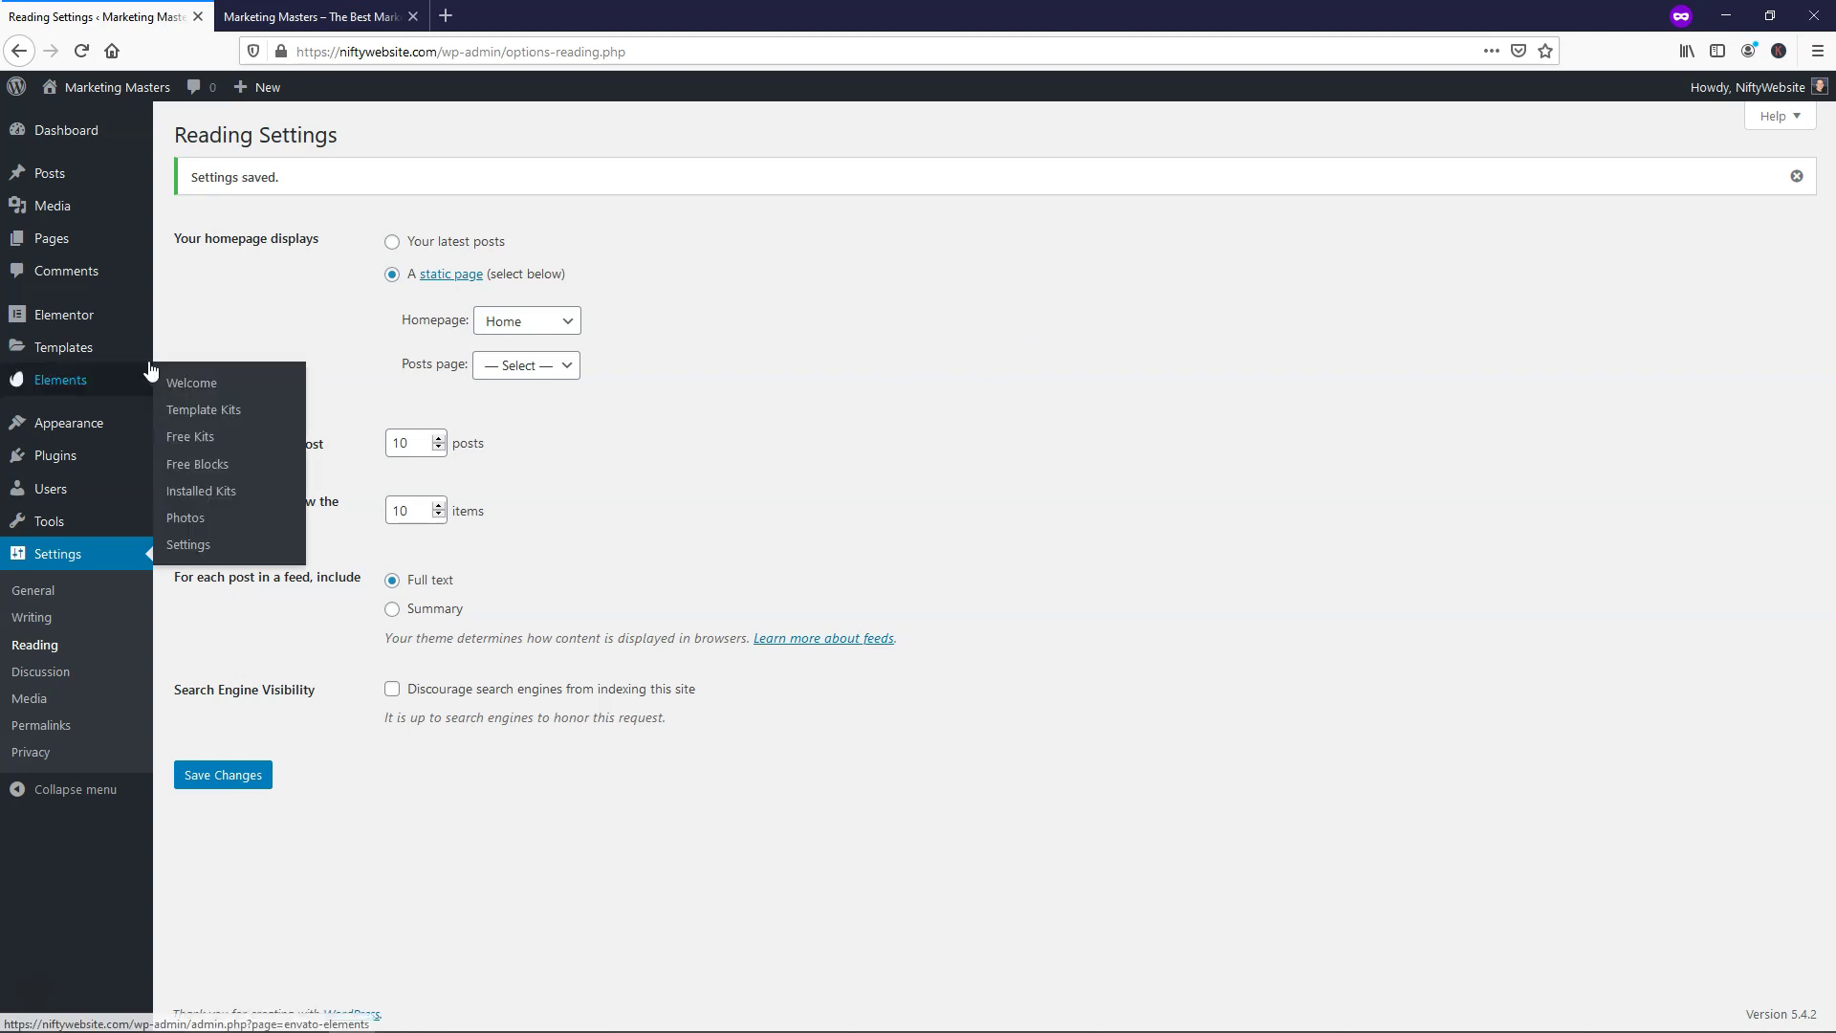
Open the Home page from the Pages list and launch it in Elementor
{"action": "left_click", "coordinate": [85, 239]}
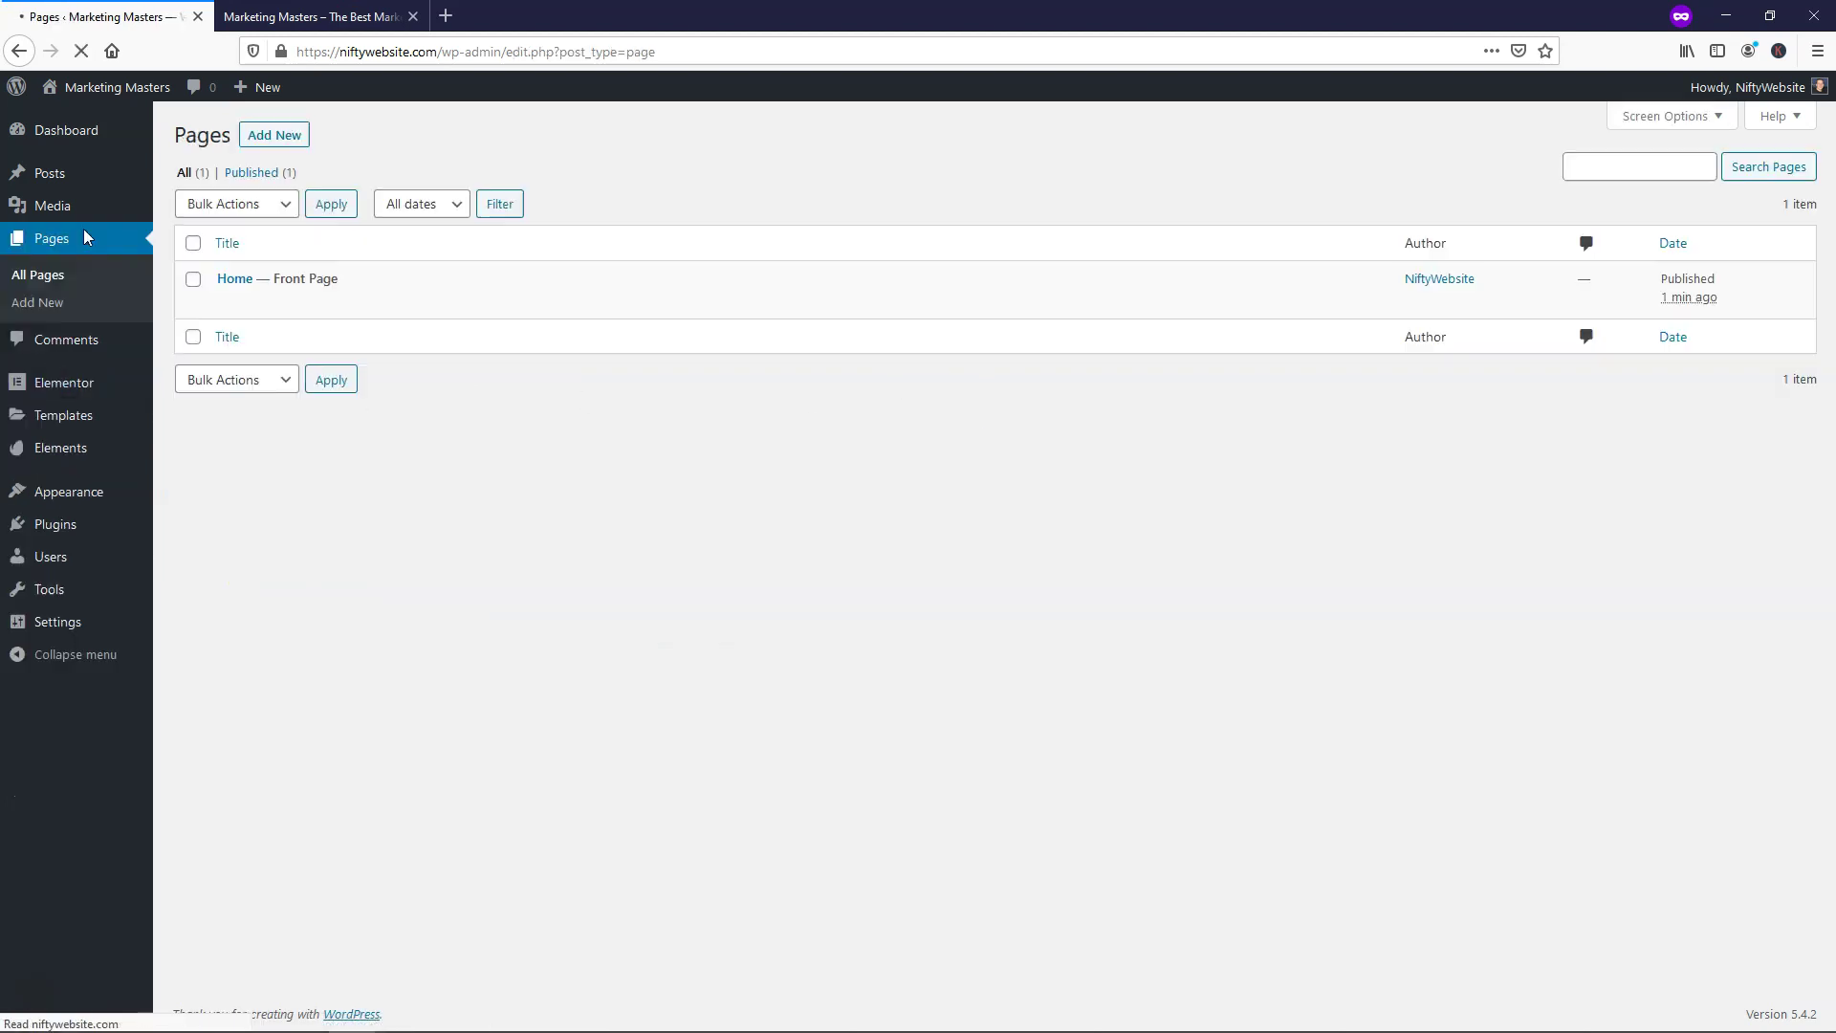
{"action": "left_click", "coordinate": [228, 301]}
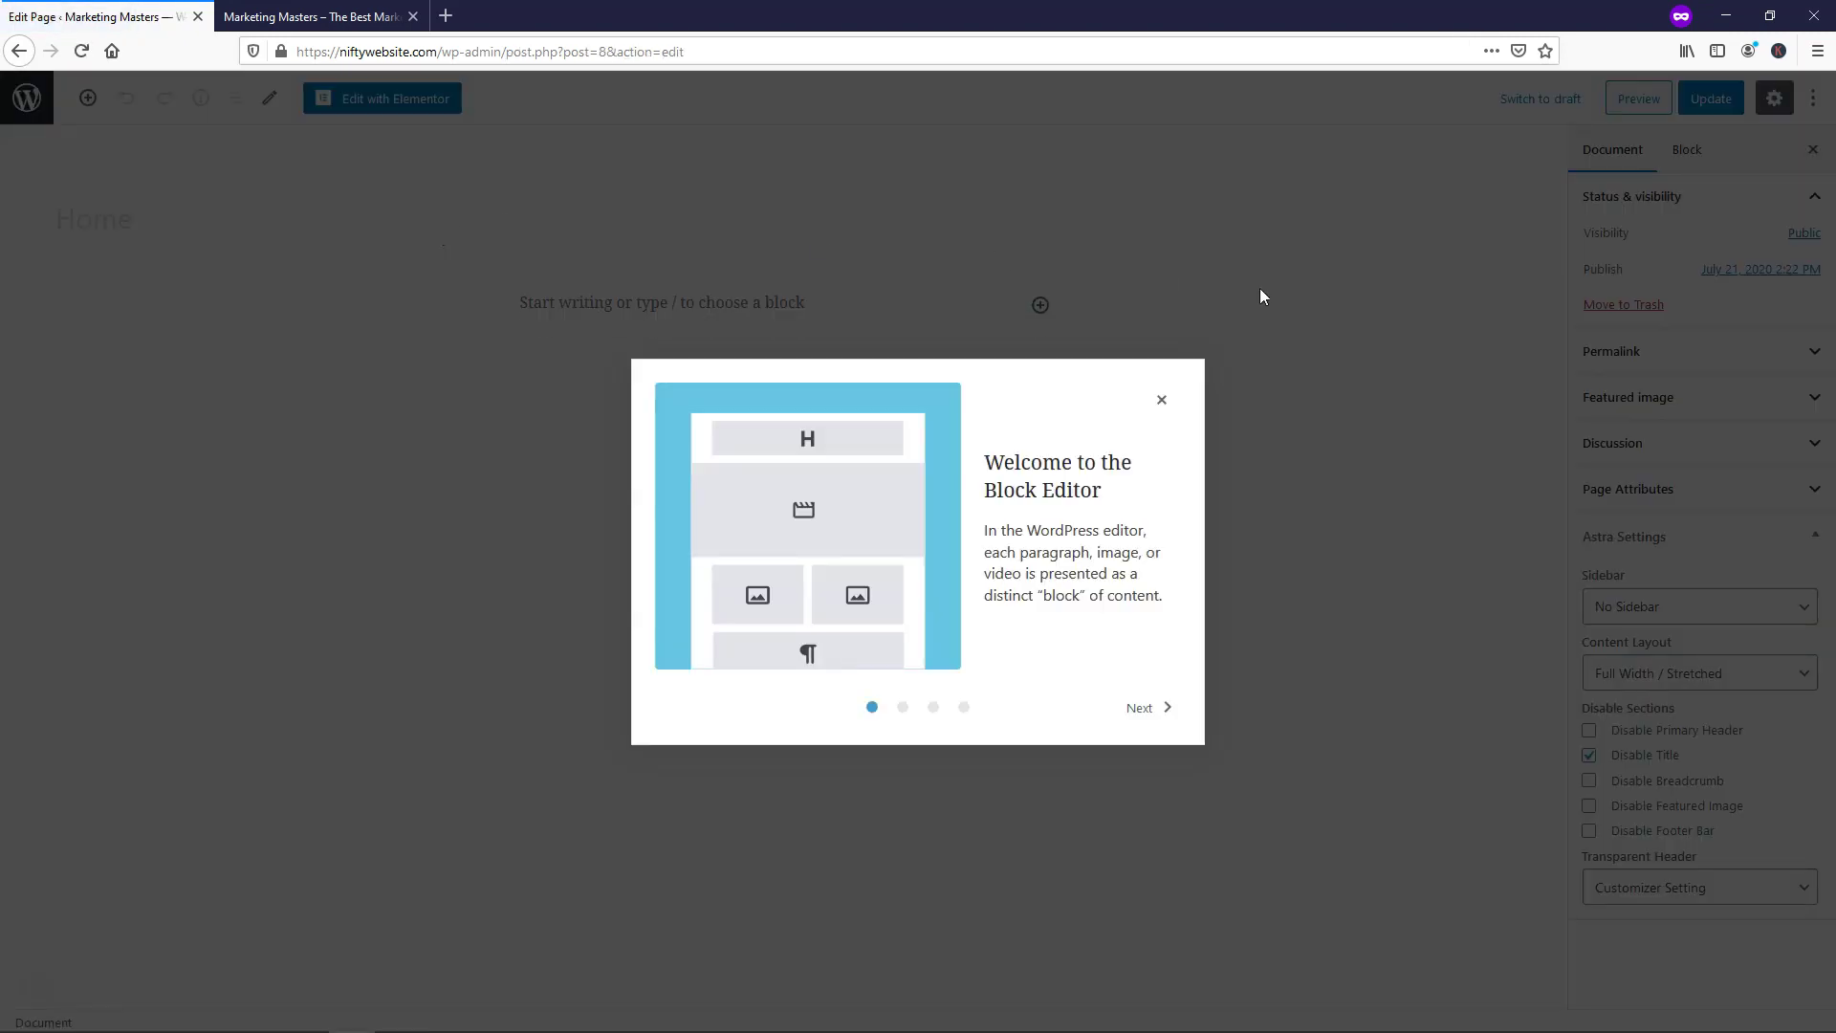
{"action": "left_click", "coordinate": [1161, 399]}
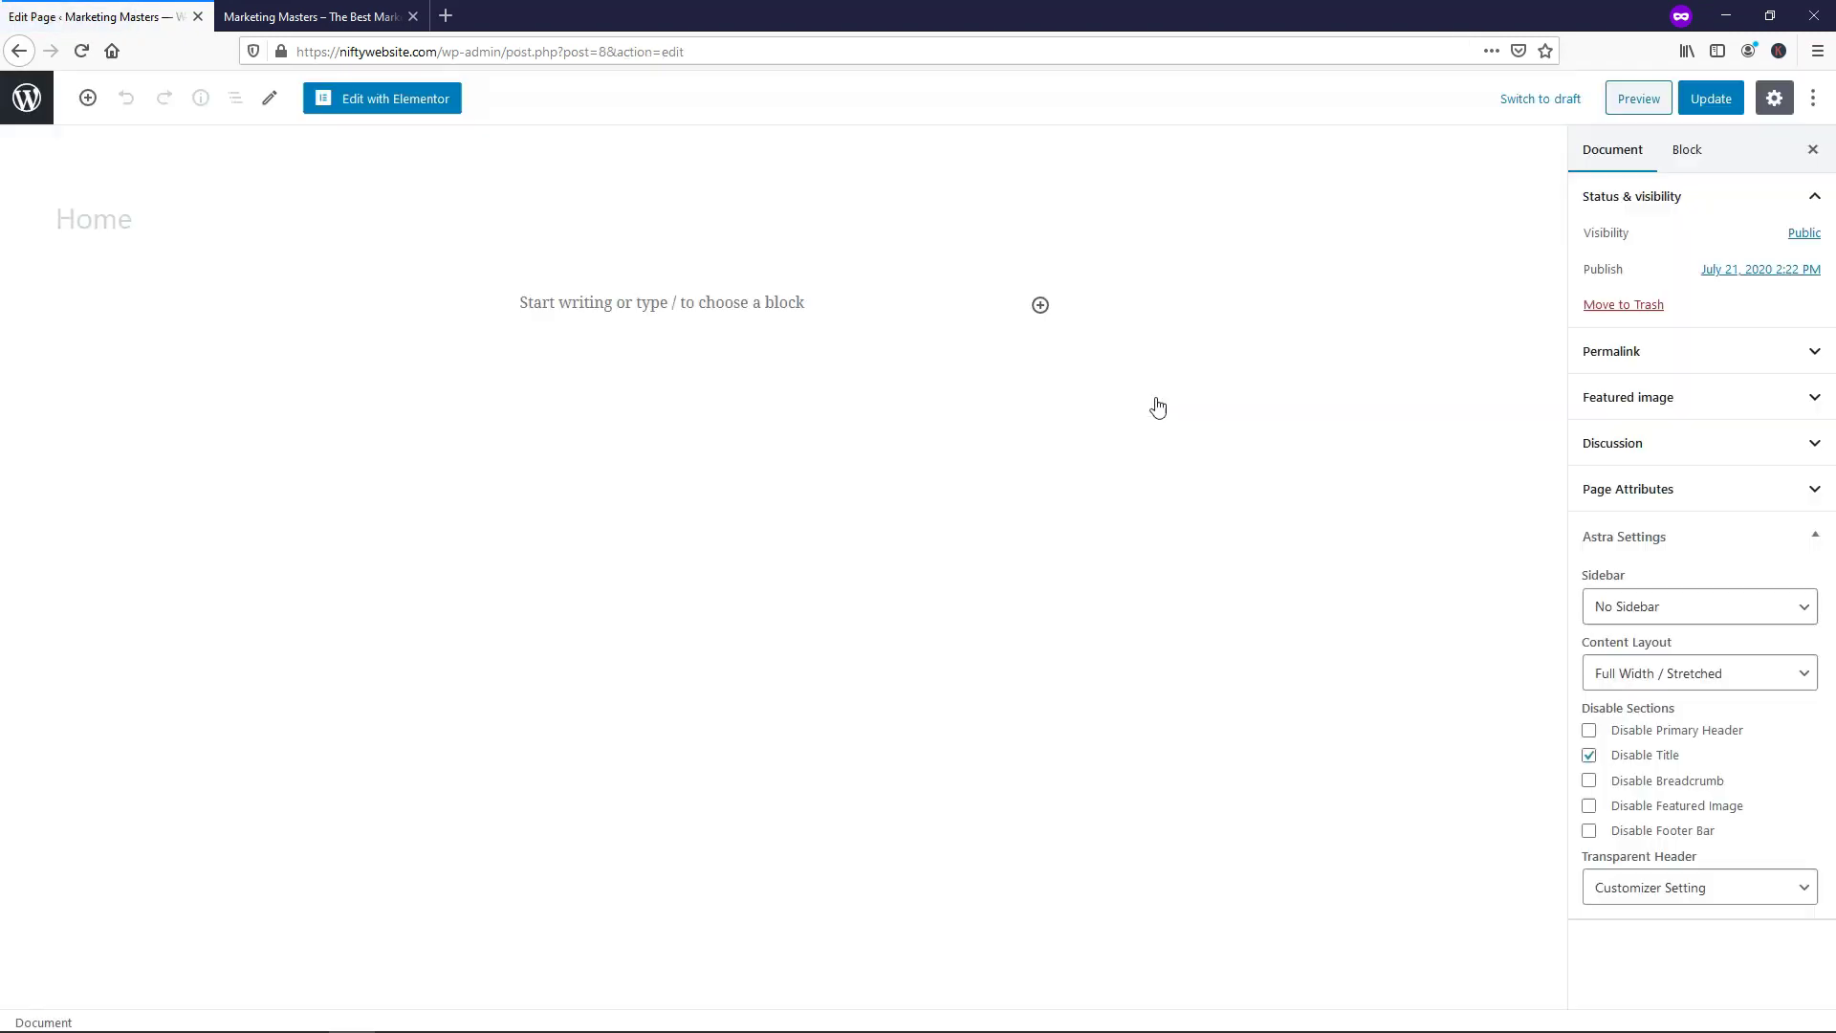
{"action": "left_click", "coordinate": [419, 100]}
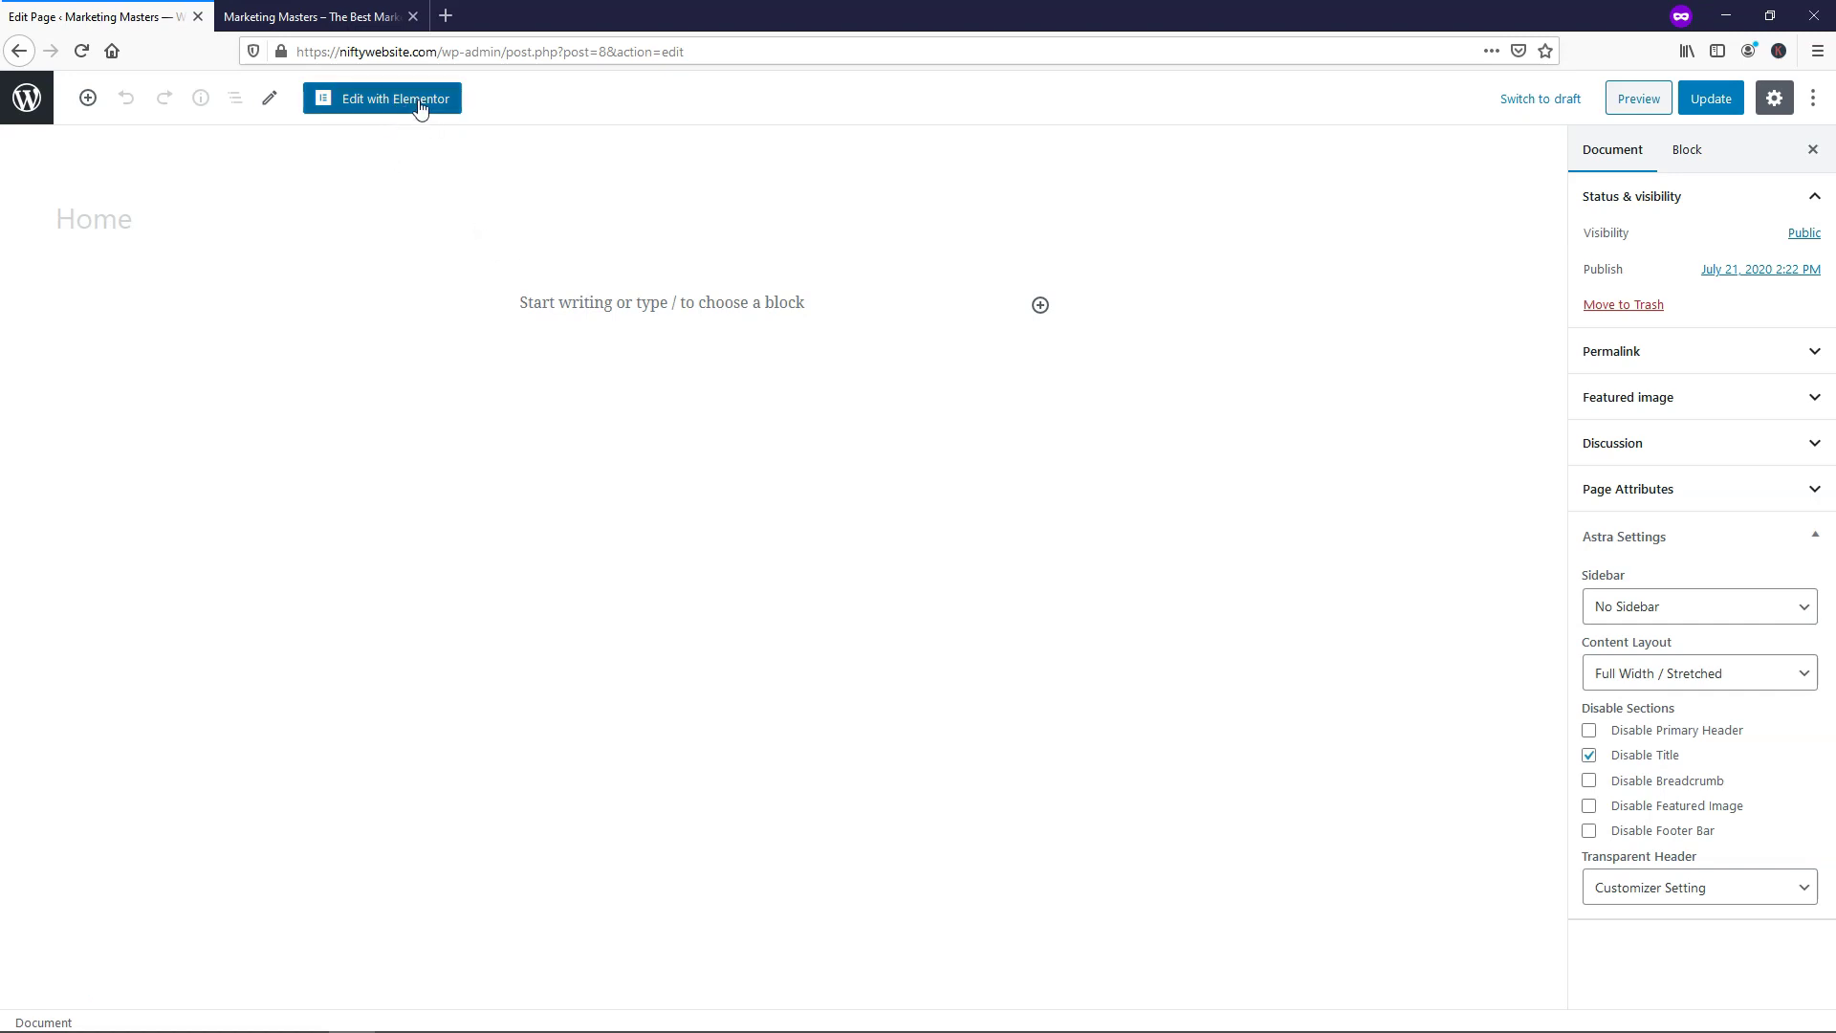
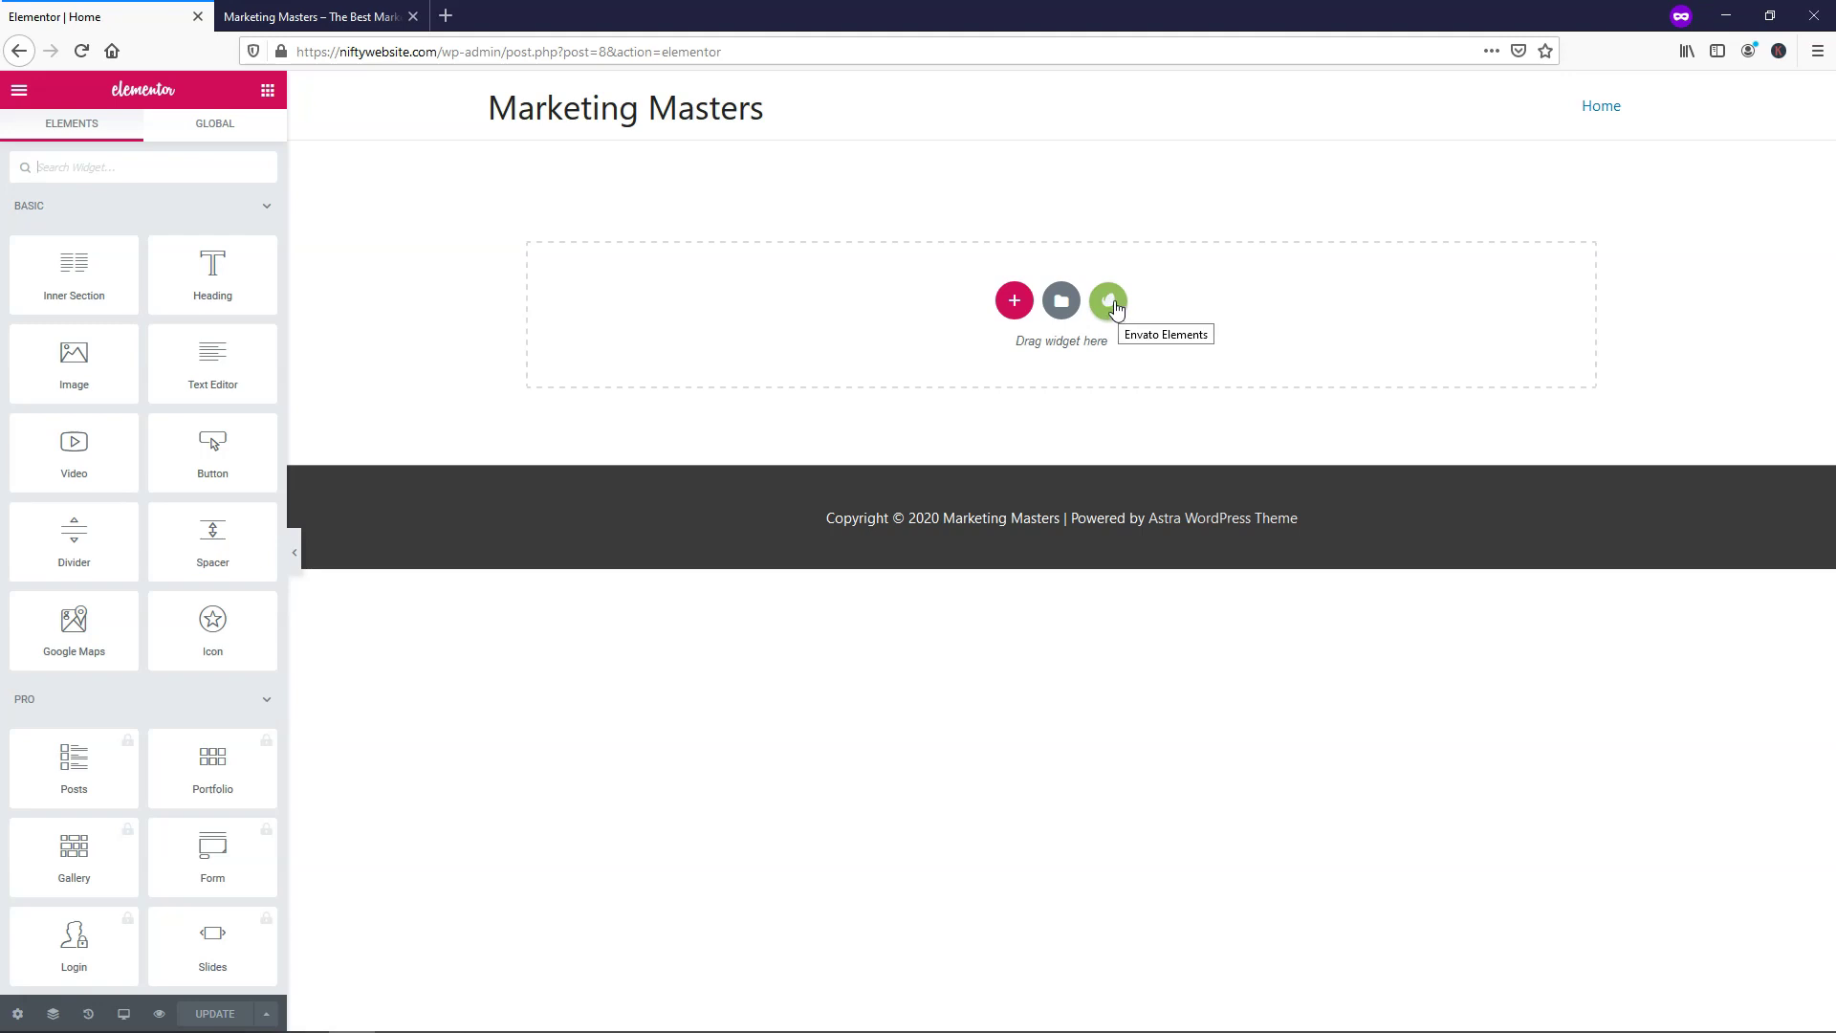
Show Envato Elements' free template kits filtered to the Corporate & Business category
{"action": "left_click", "coordinate": [1109, 302]}
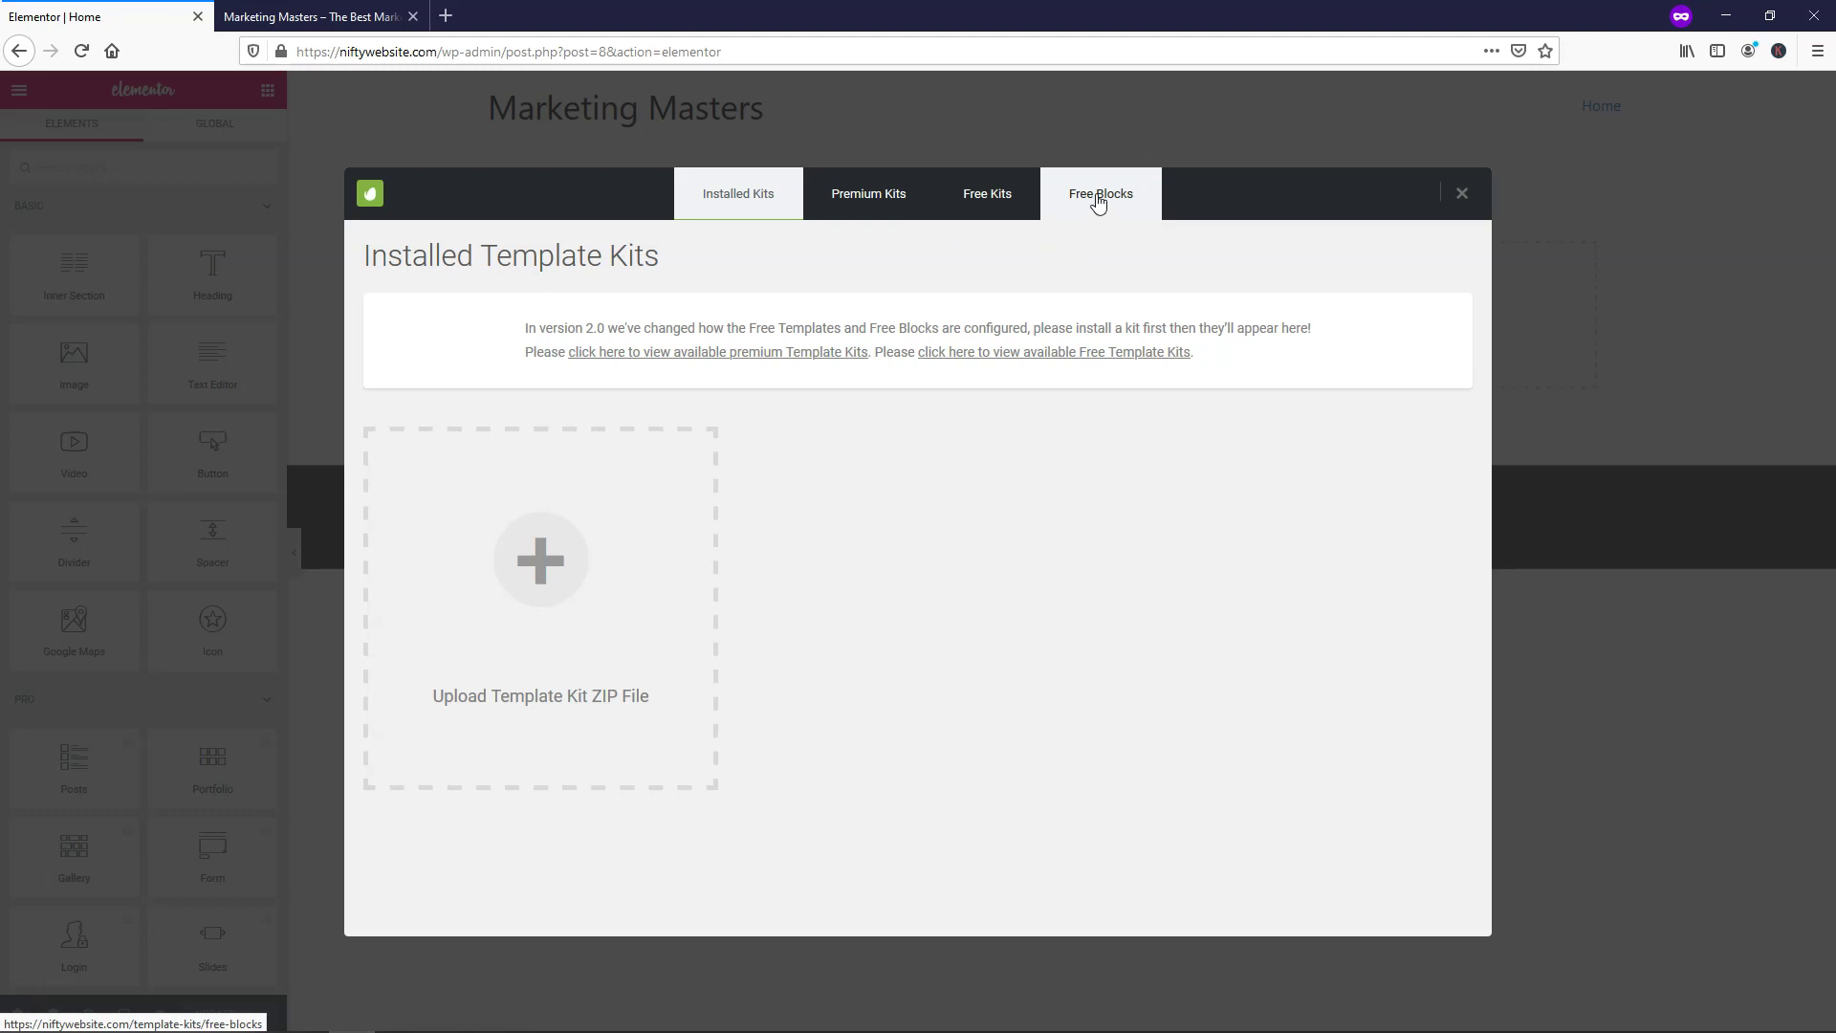
{"action": "left_click", "coordinate": [996, 201]}
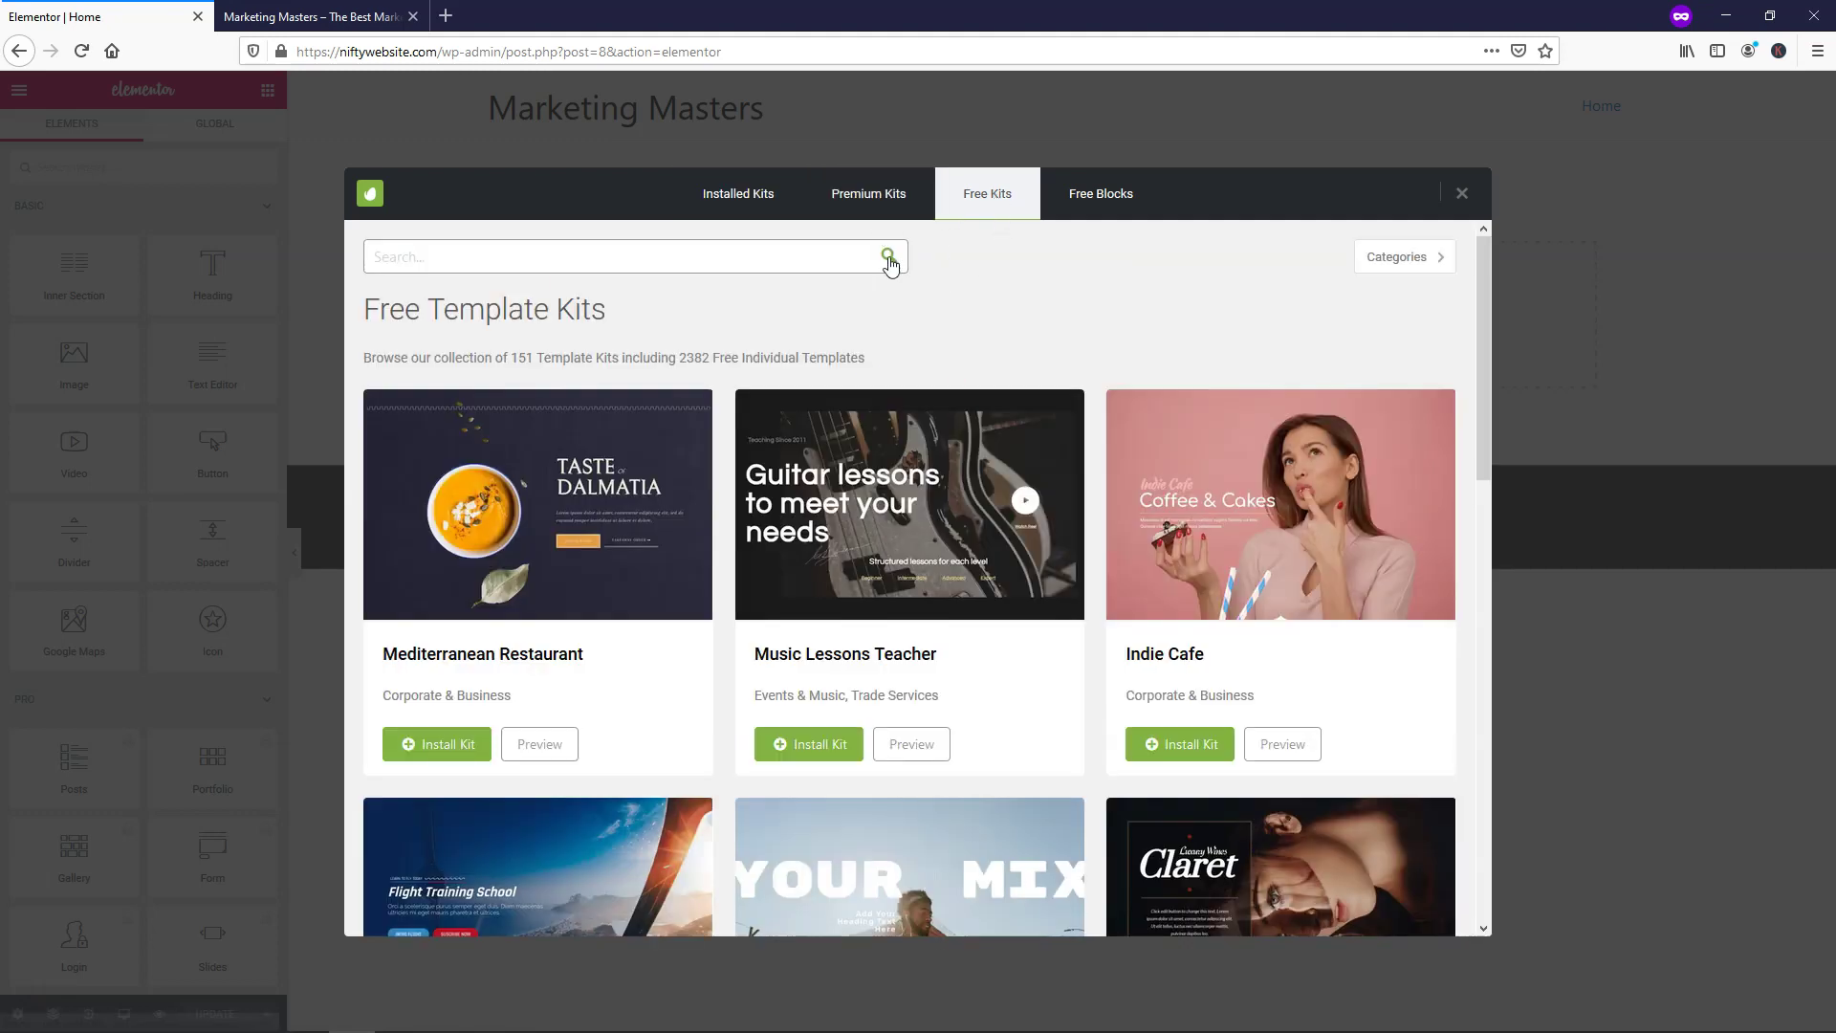
{"action": "left_click", "coordinate": [1446, 271]}
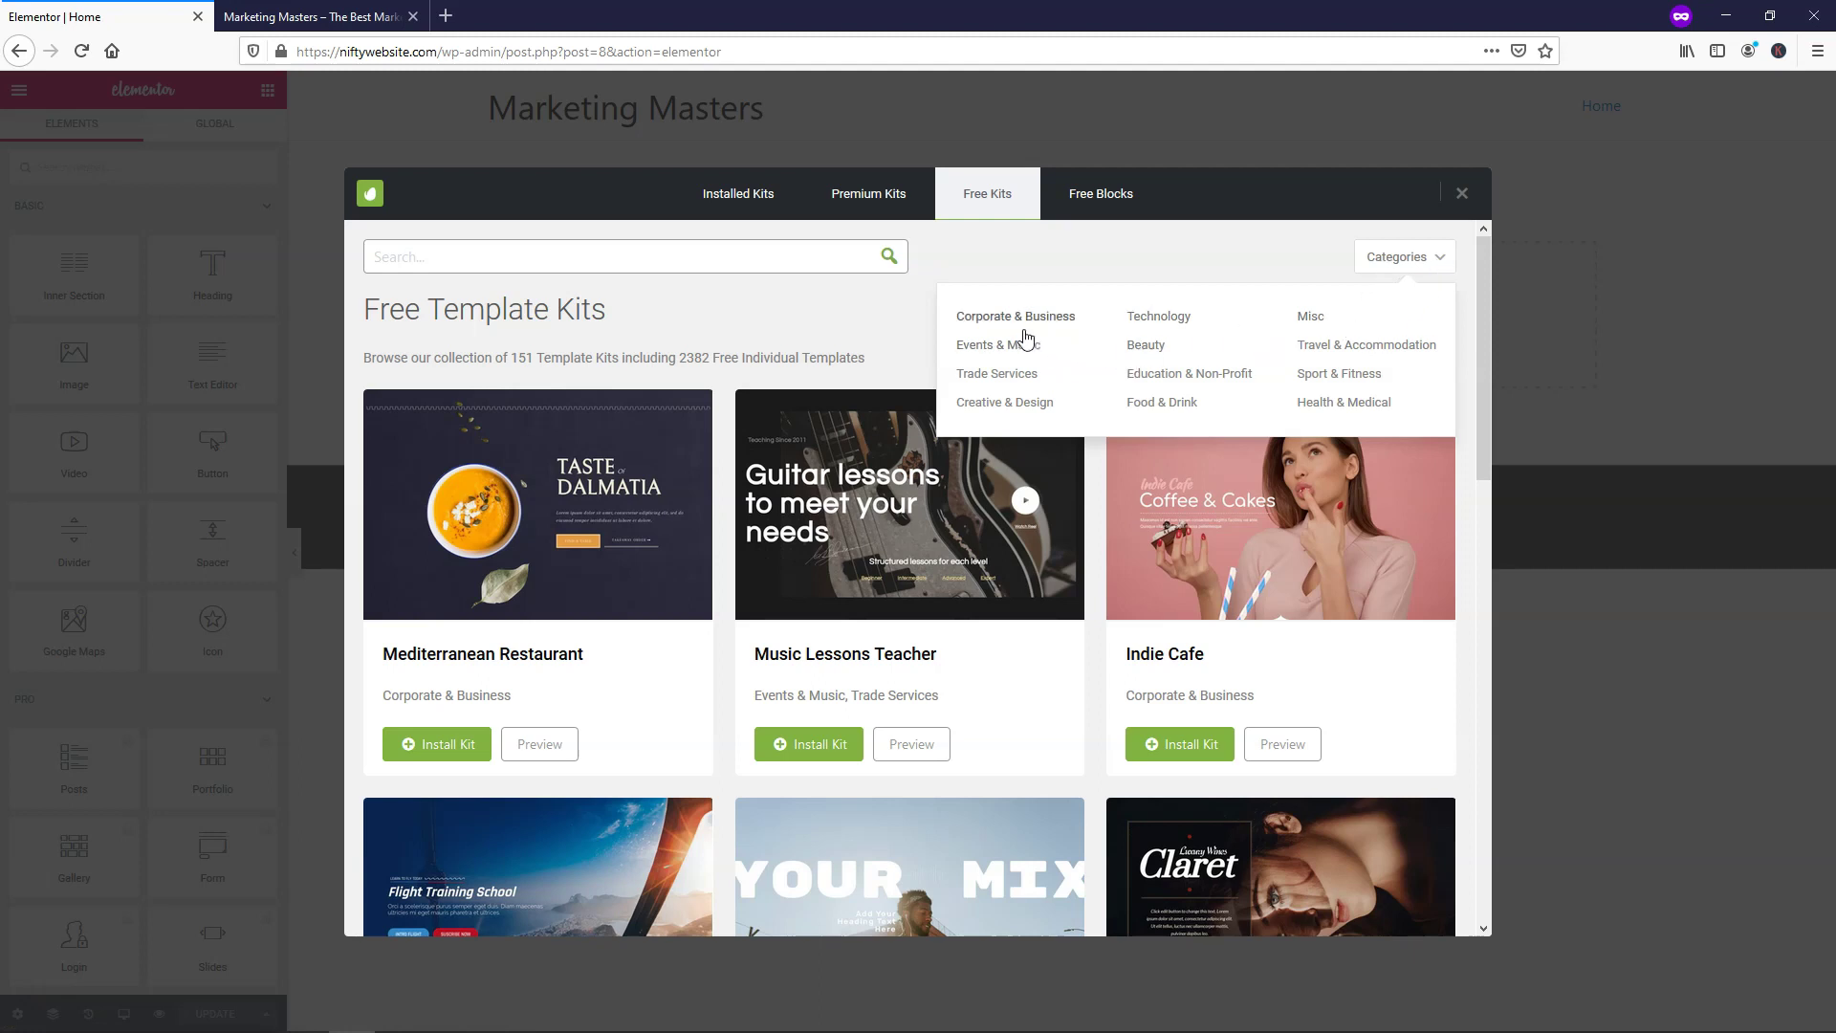
{"action": "mouse_move", "coordinate": [1381, 264]}
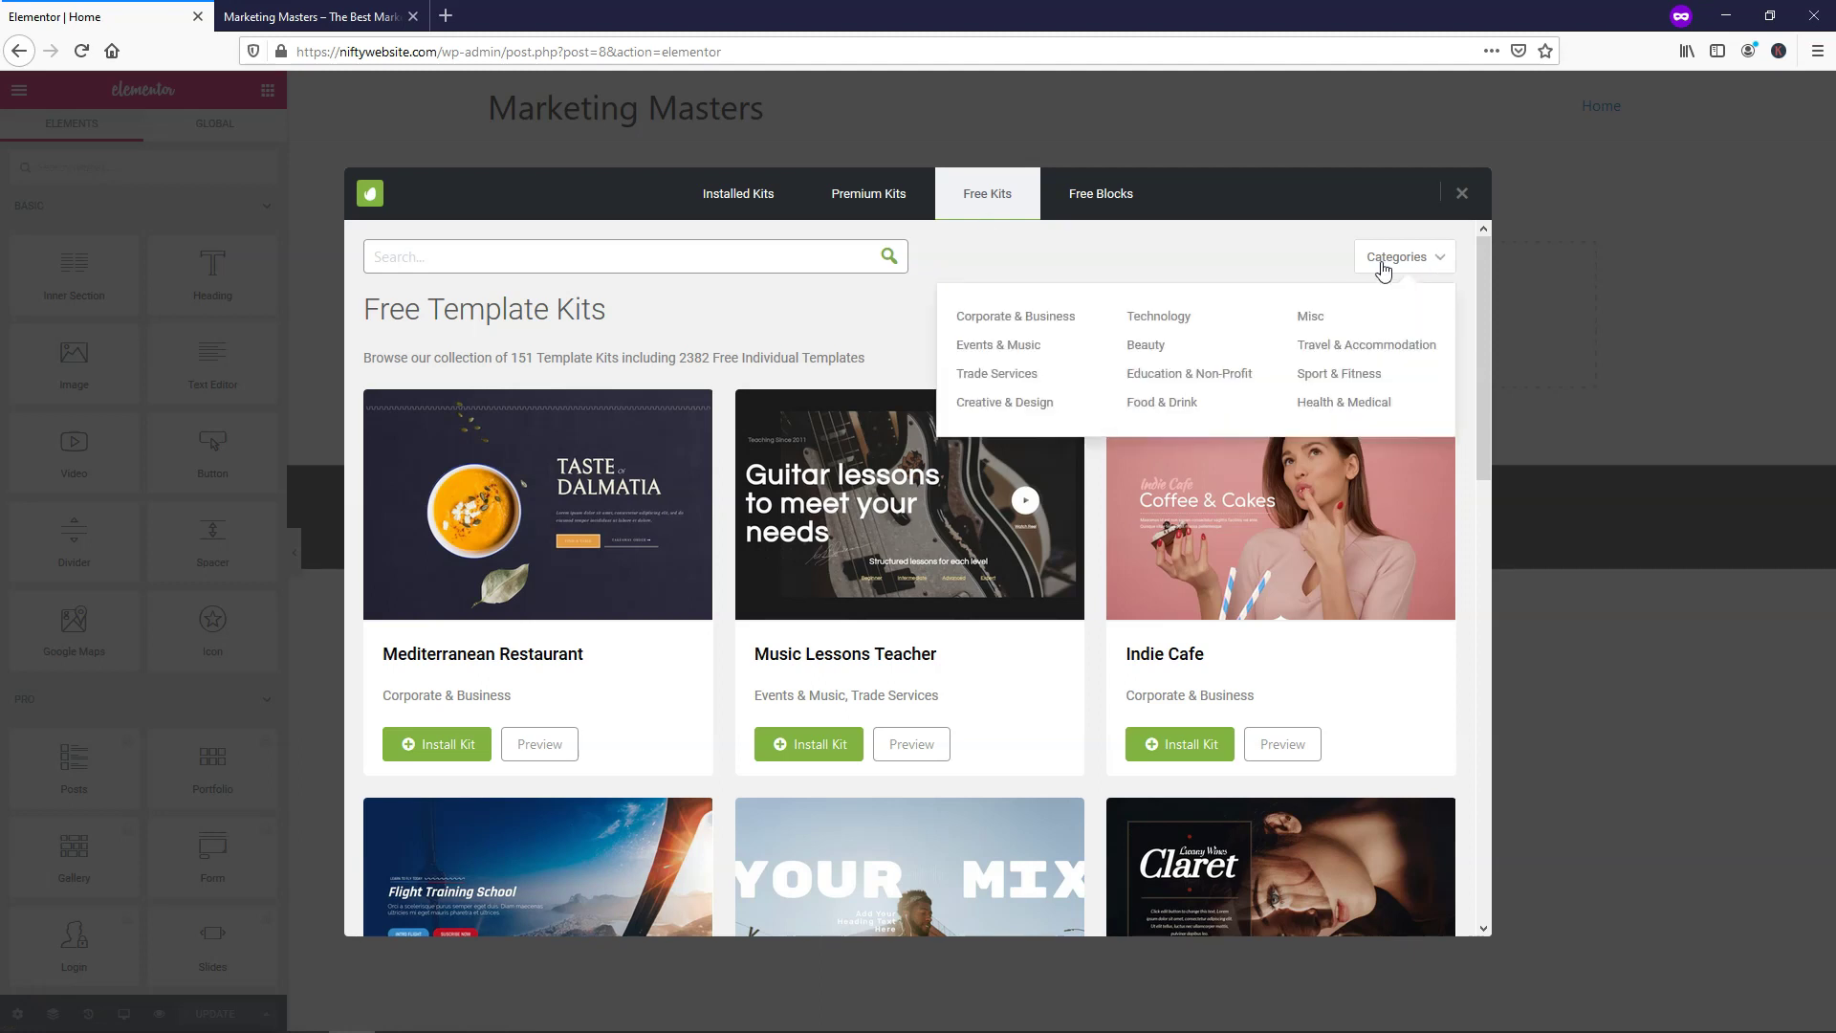
{"action": "left_click", "coordinate": [1024, 318]}
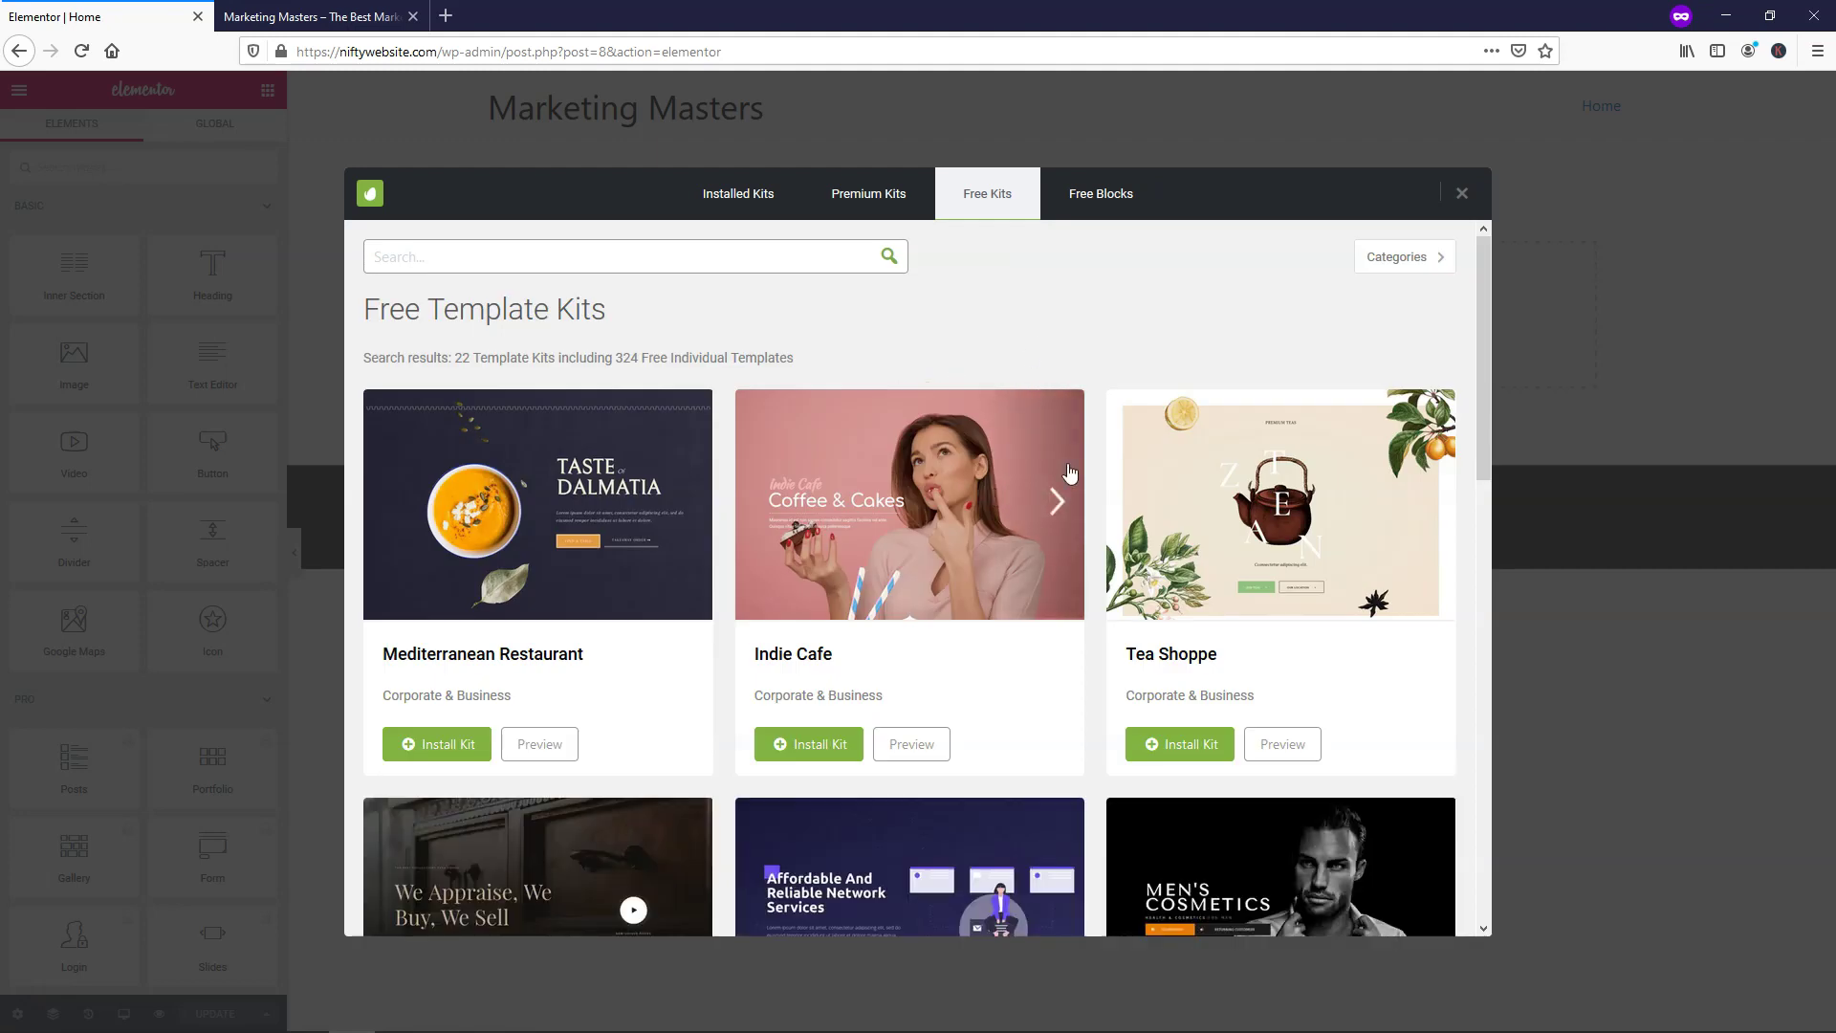
Scroll down the kit list and preview the Tech (general business) kit
{"action": "scroll", "coordinate": [1097, 466], "scroll_direction": "down", "scroll_amount": 6}
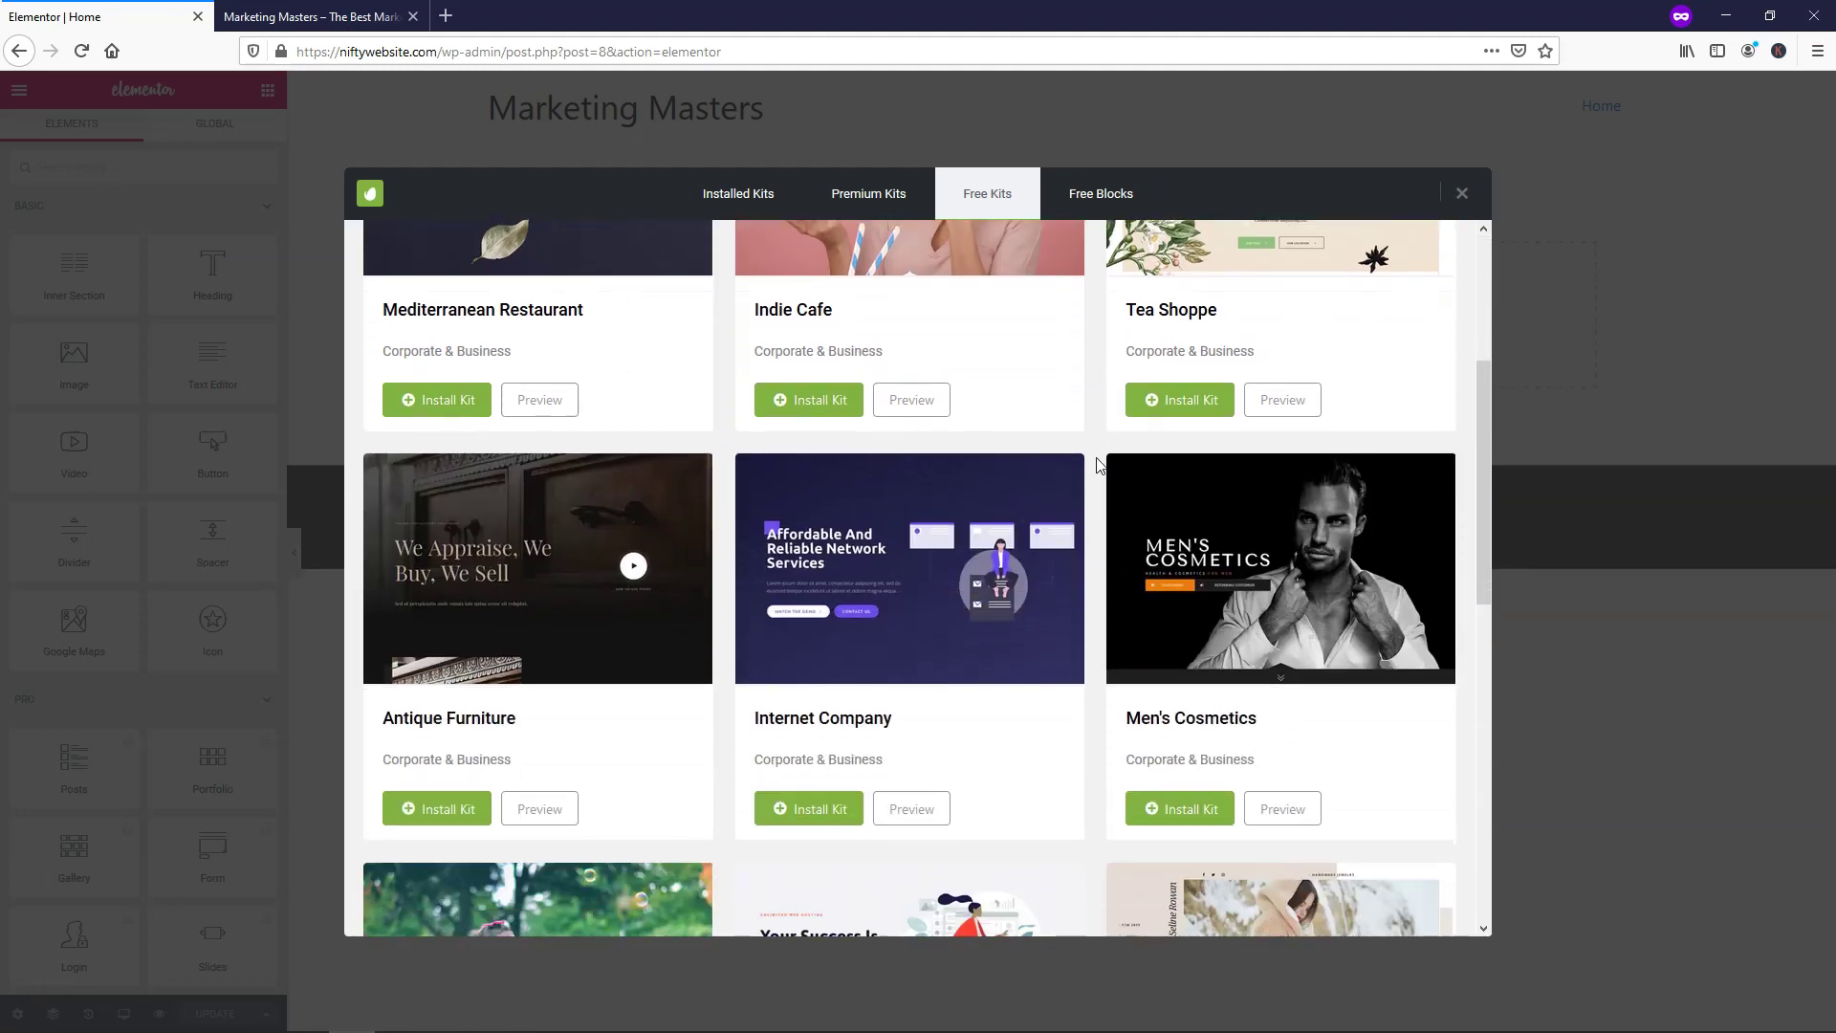
{"action": "scroll", "coordinate": [1098, 466], "scroll_direction": "down", "scroll_amount": 3}
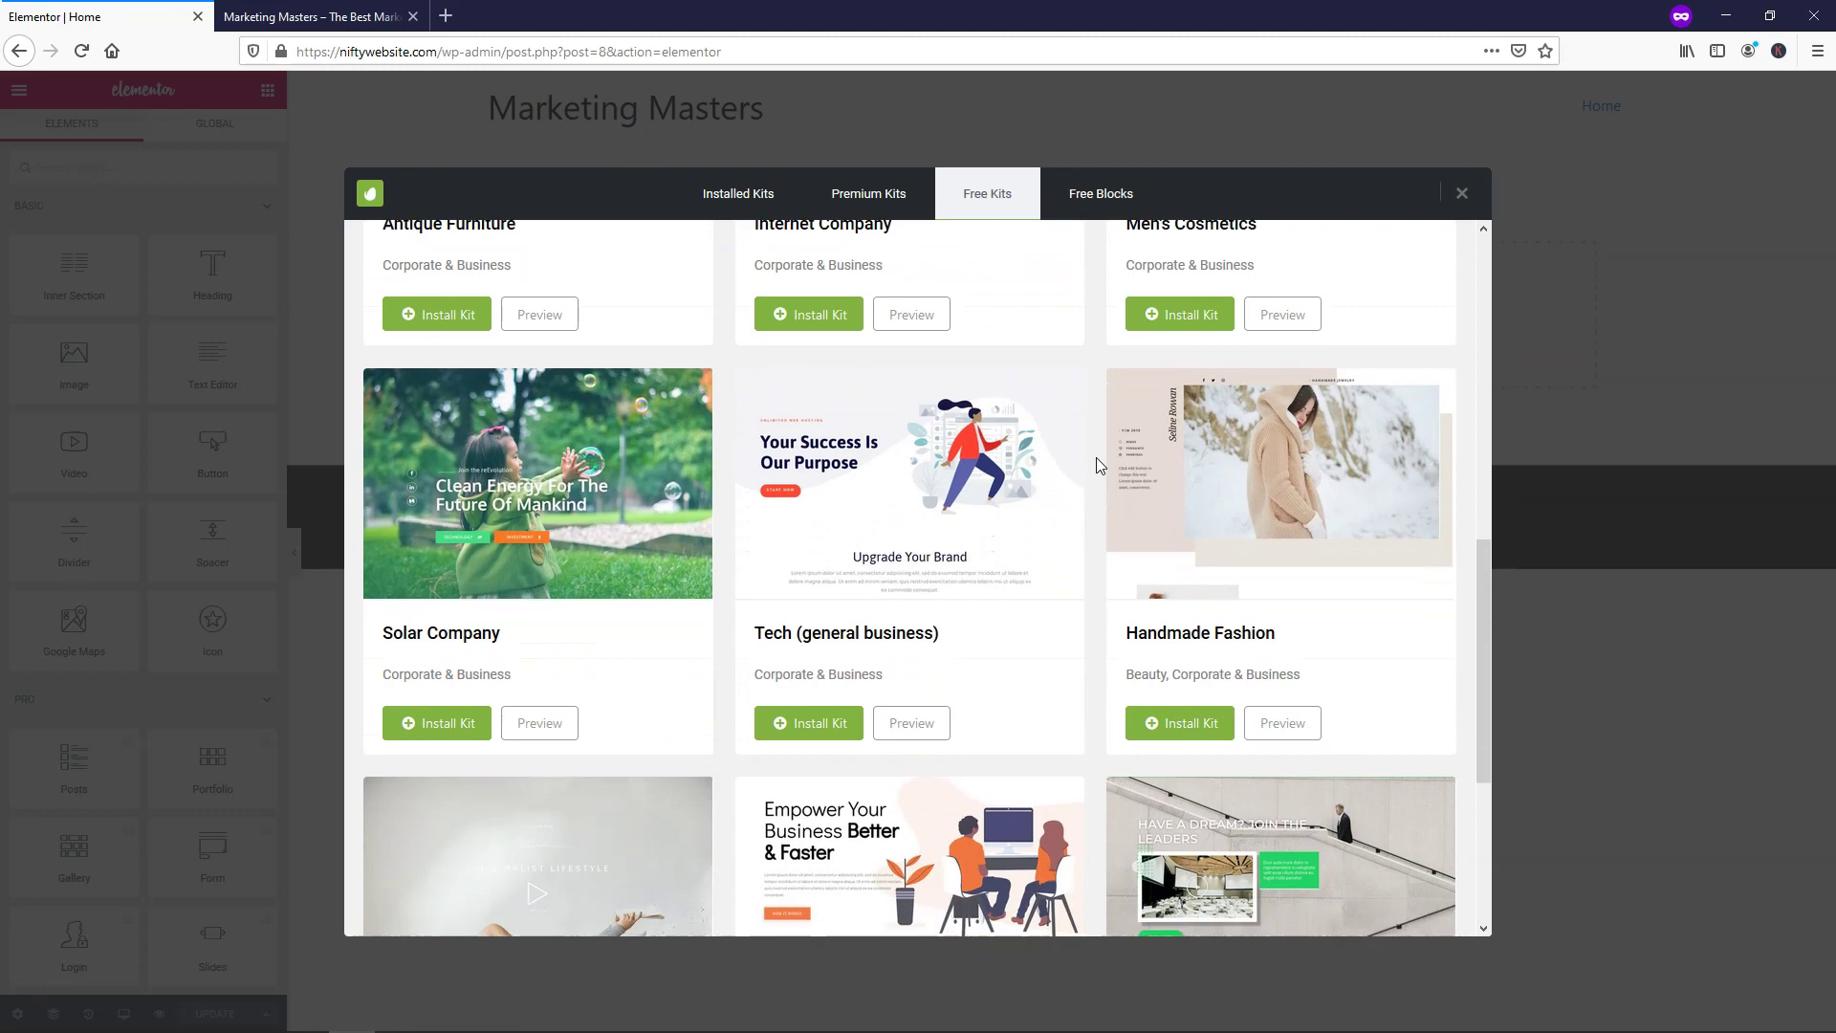
{"action": "left_click", "coordinate": [925, 697]}
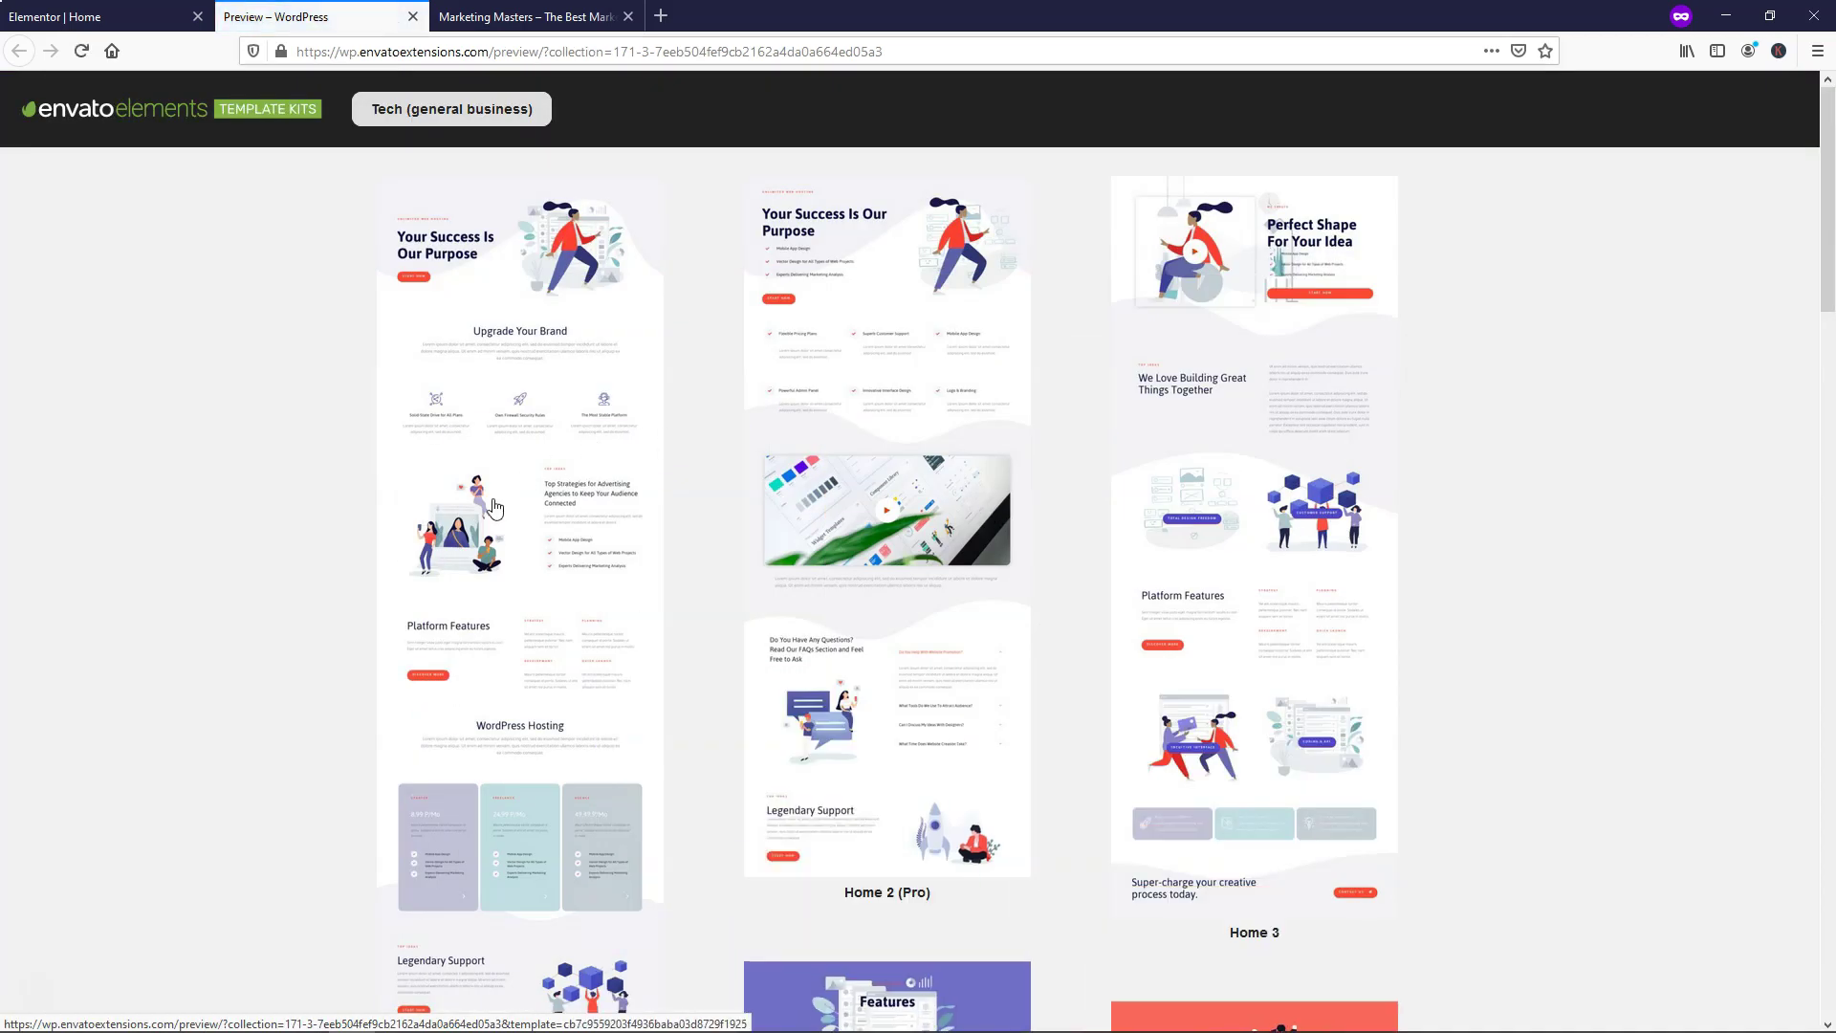
Scroll through the Tech (general business) kit's page templates
{"action": "scroll", "coordinate": [389, 561], "scroll_direction": "down", "scroll_amount": 3}
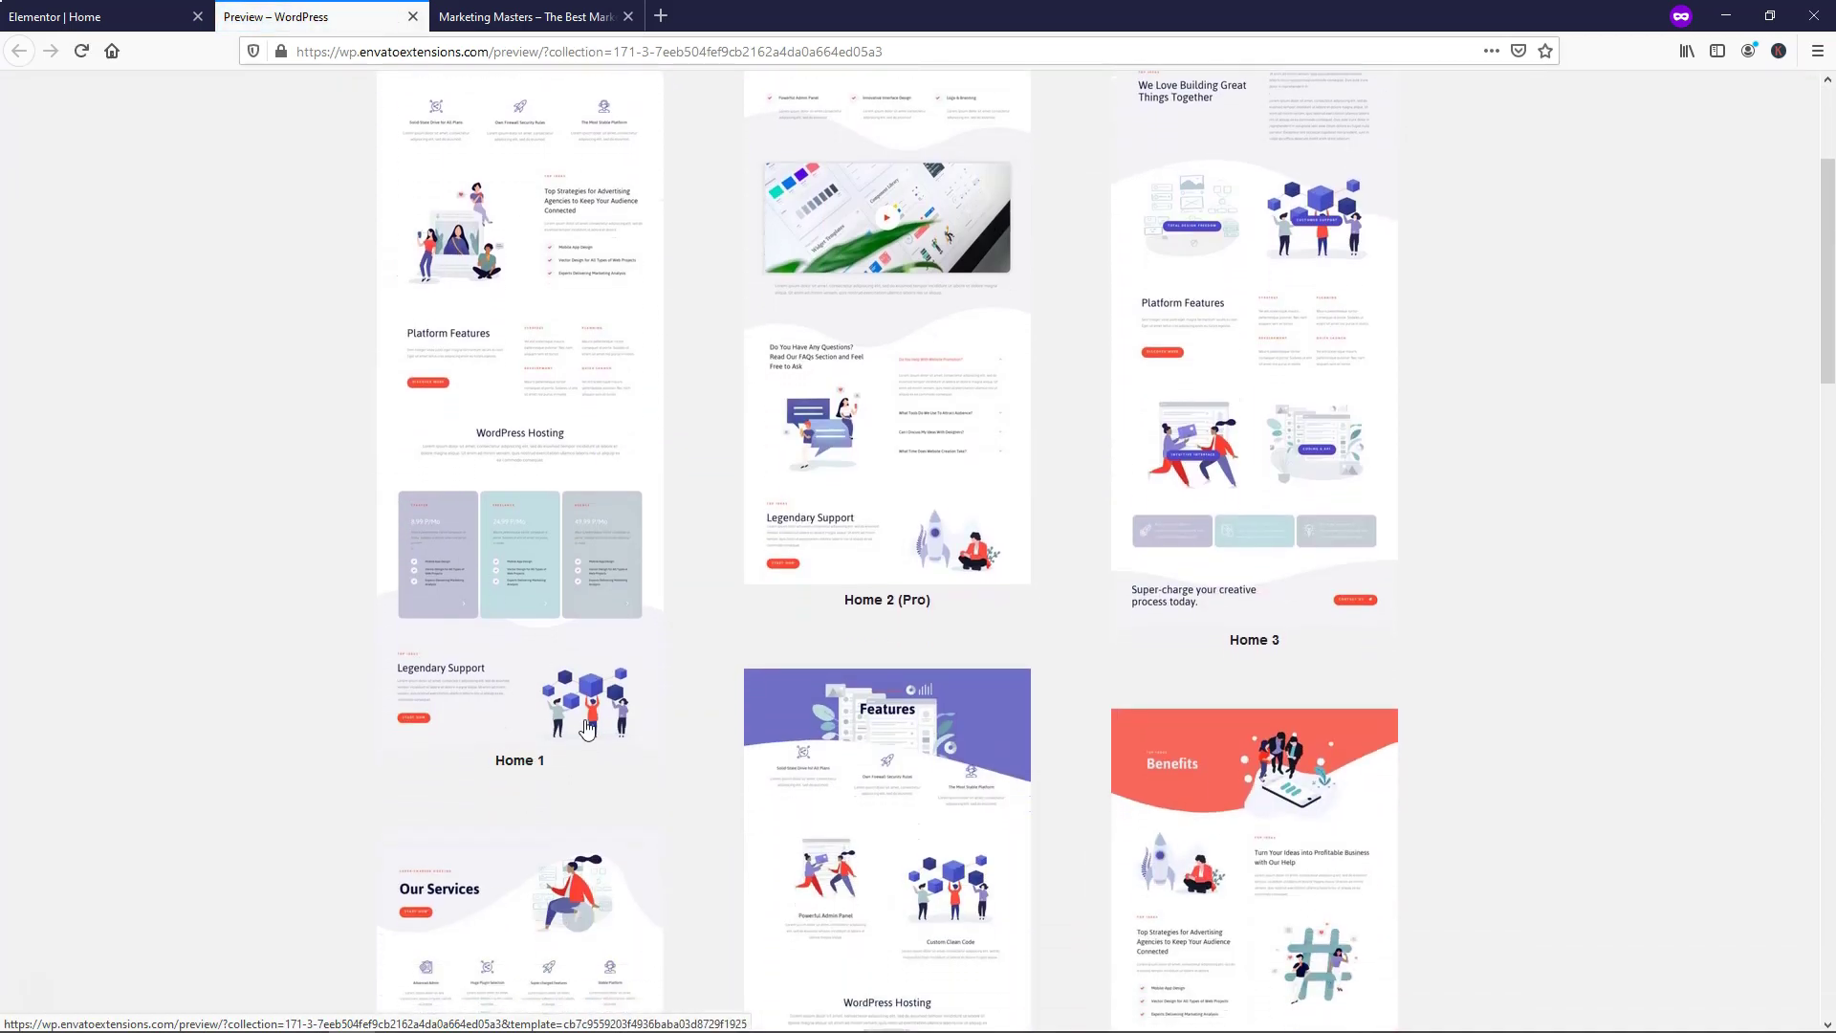
{"action": "scroll", "coordinate": [904, 741], "scroll_direction": "up", "scroll_amount": 1}
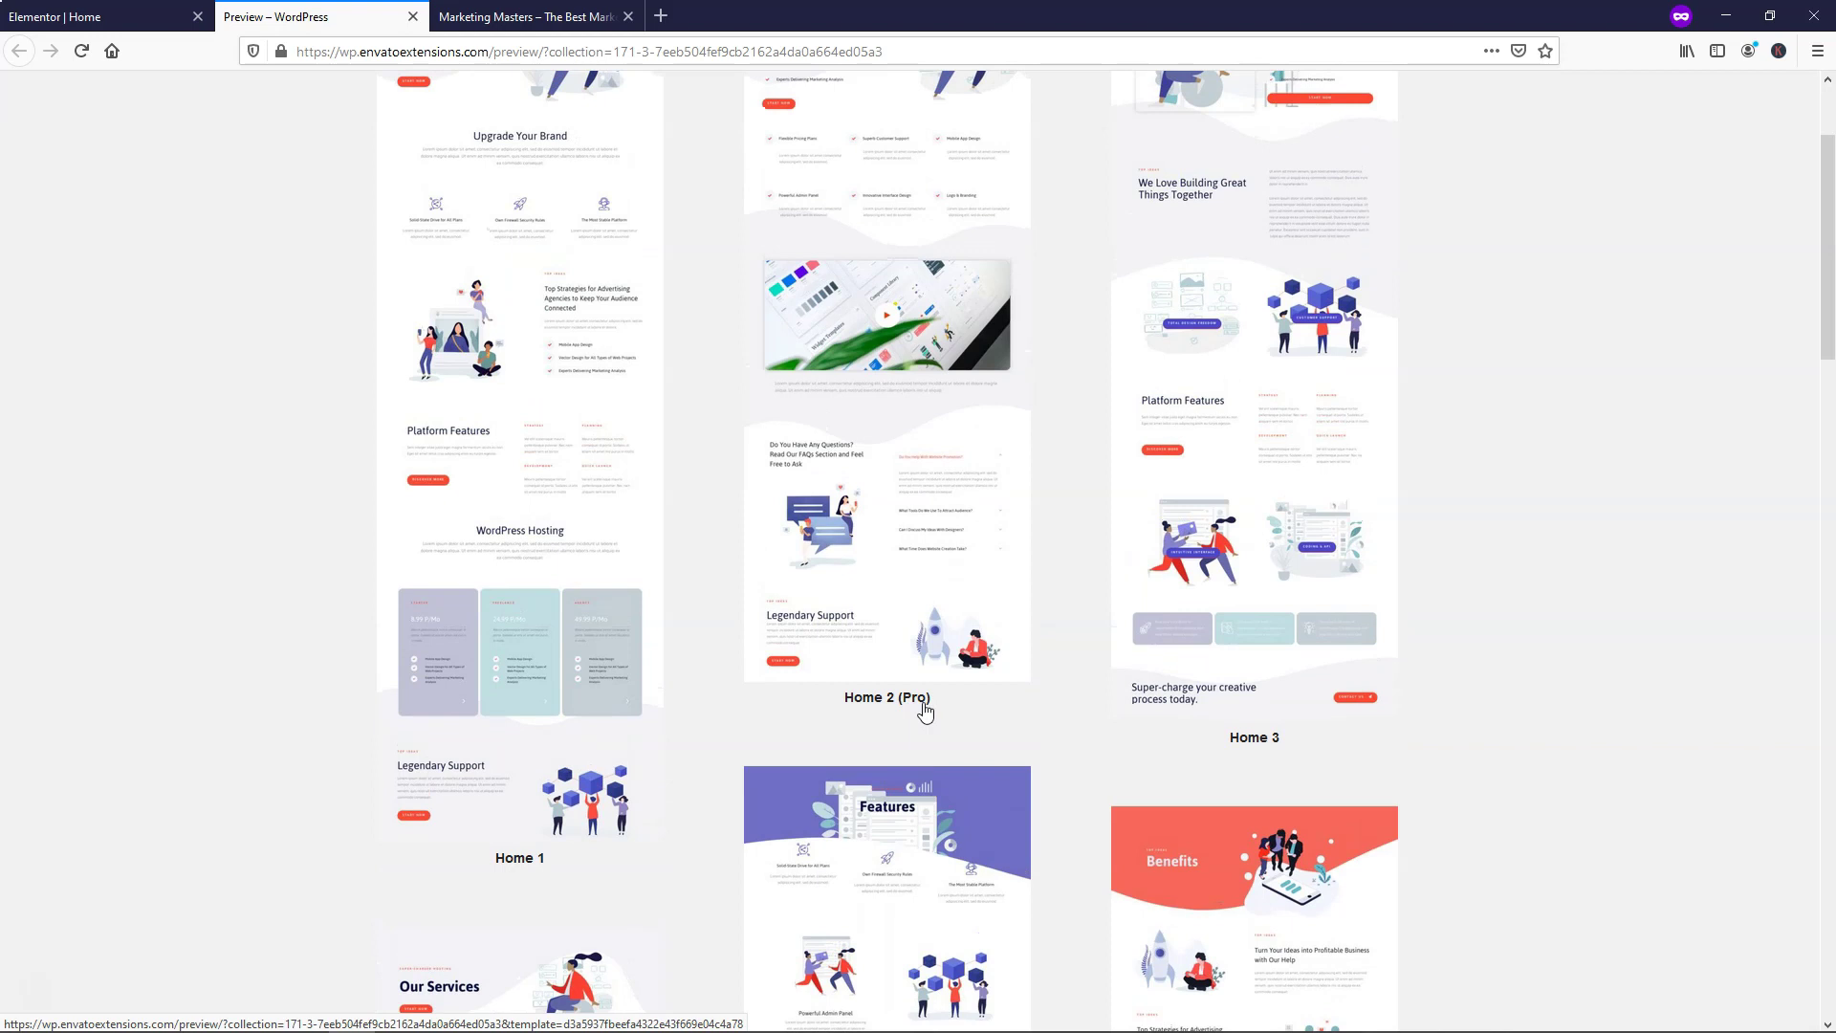
{"action": "scroll", "coordinate": [924, 711], "scroll_direction": "up", "scroll_amount": 2}
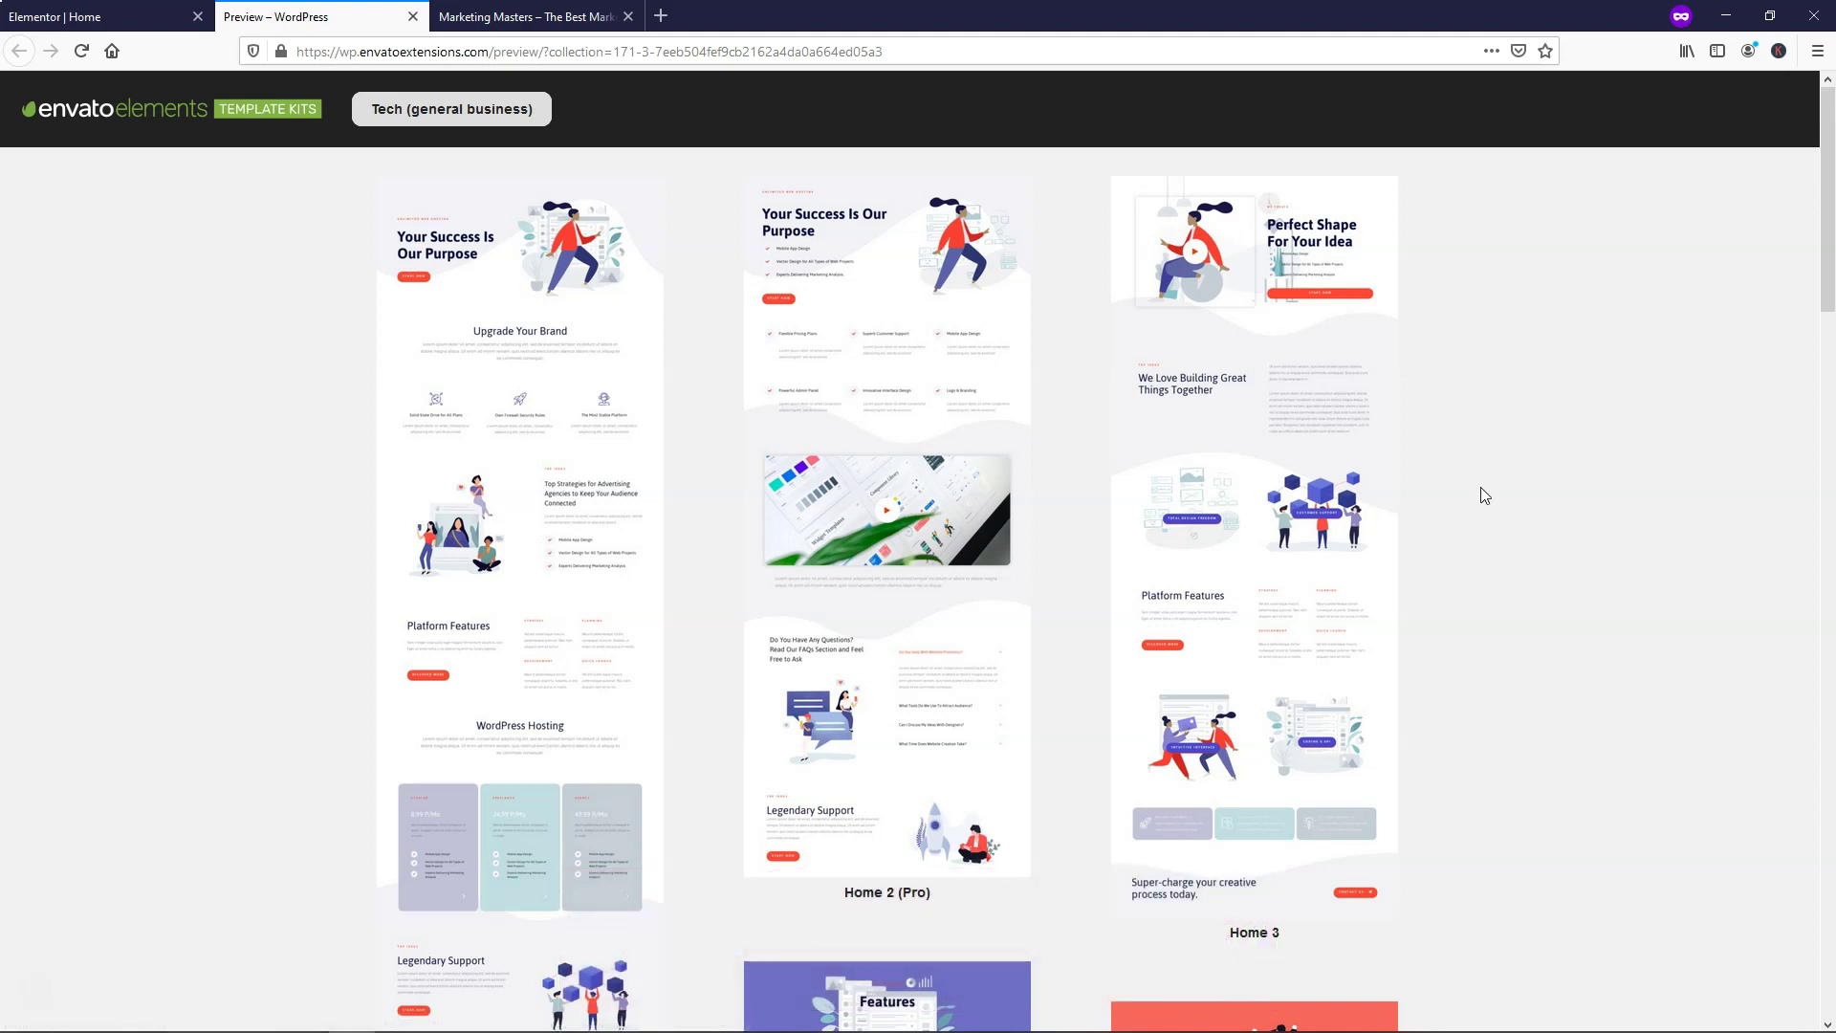
{"action": "scroll", "coordinate": [1486, 485], "scroll_direction": "down", "scroll_amount": 1}
{"action": "scroll", "coordinate": [1486, 484], "scroll_direction": "down", "scroll_amount": 7}
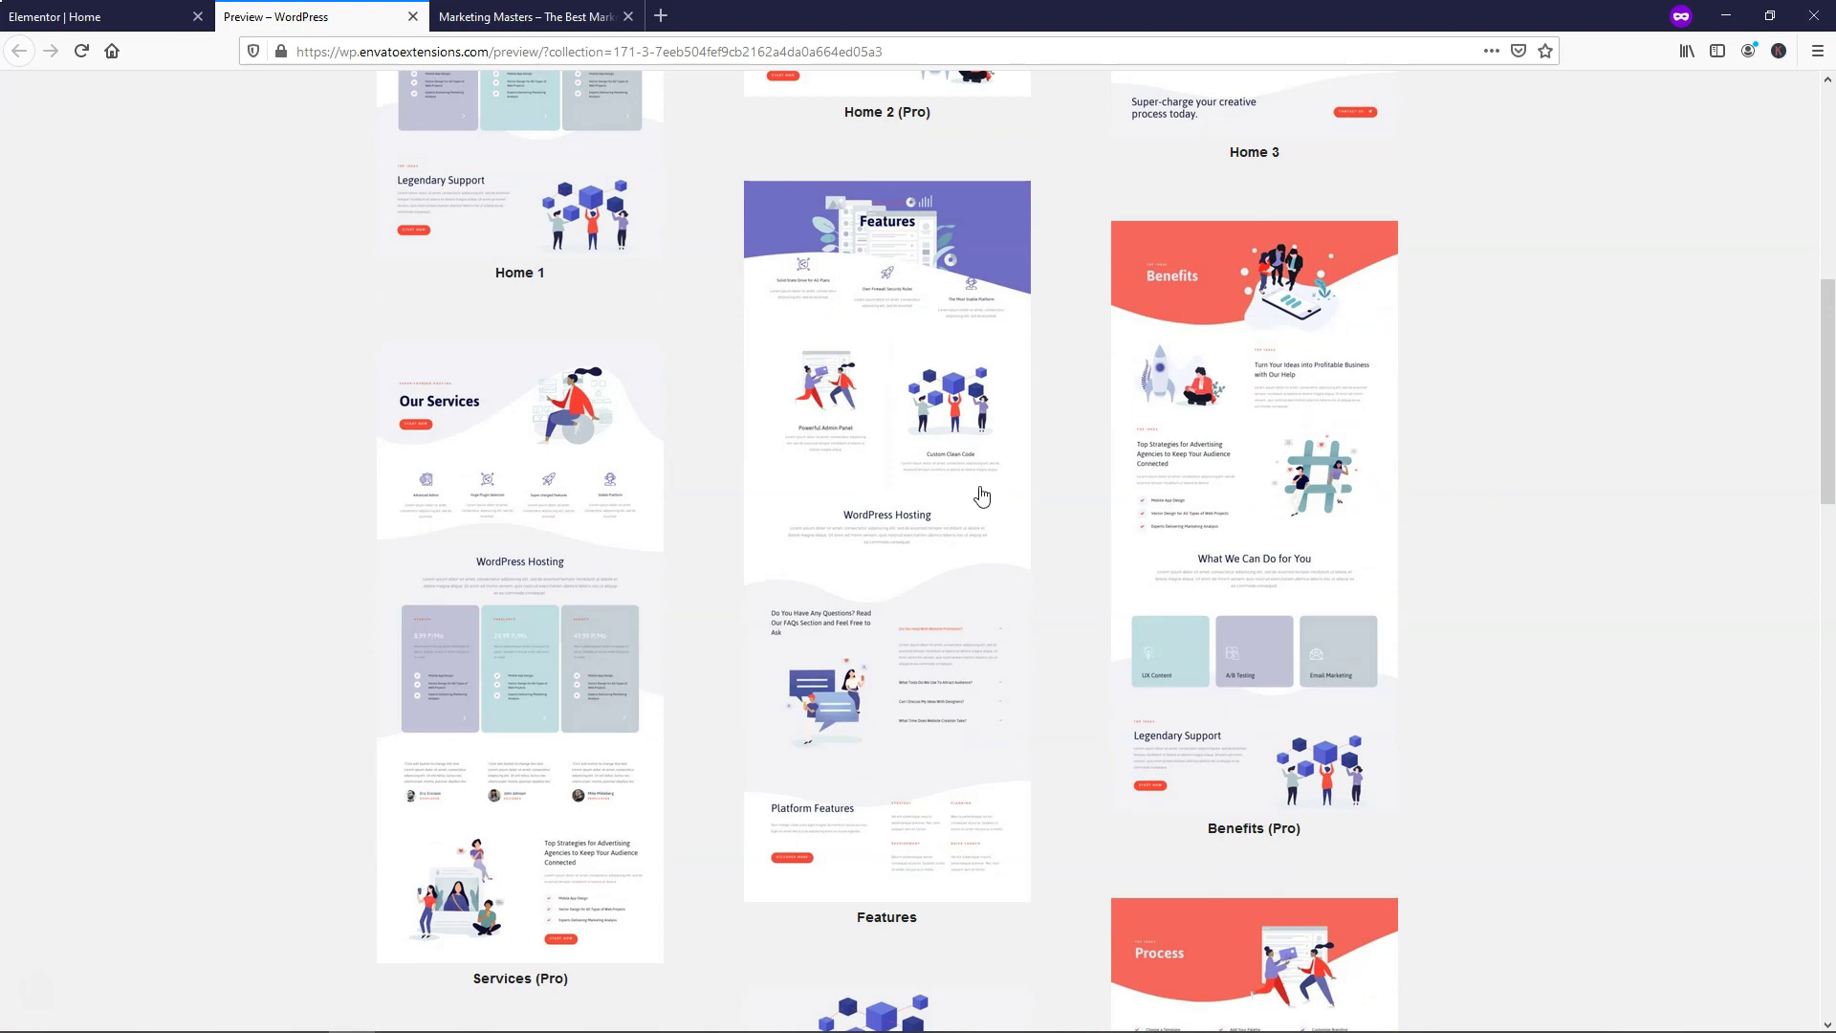
{"action": "scroll", "coordinate": [750, 500], "scroll_direction": "up", "scroll_amount": 7}
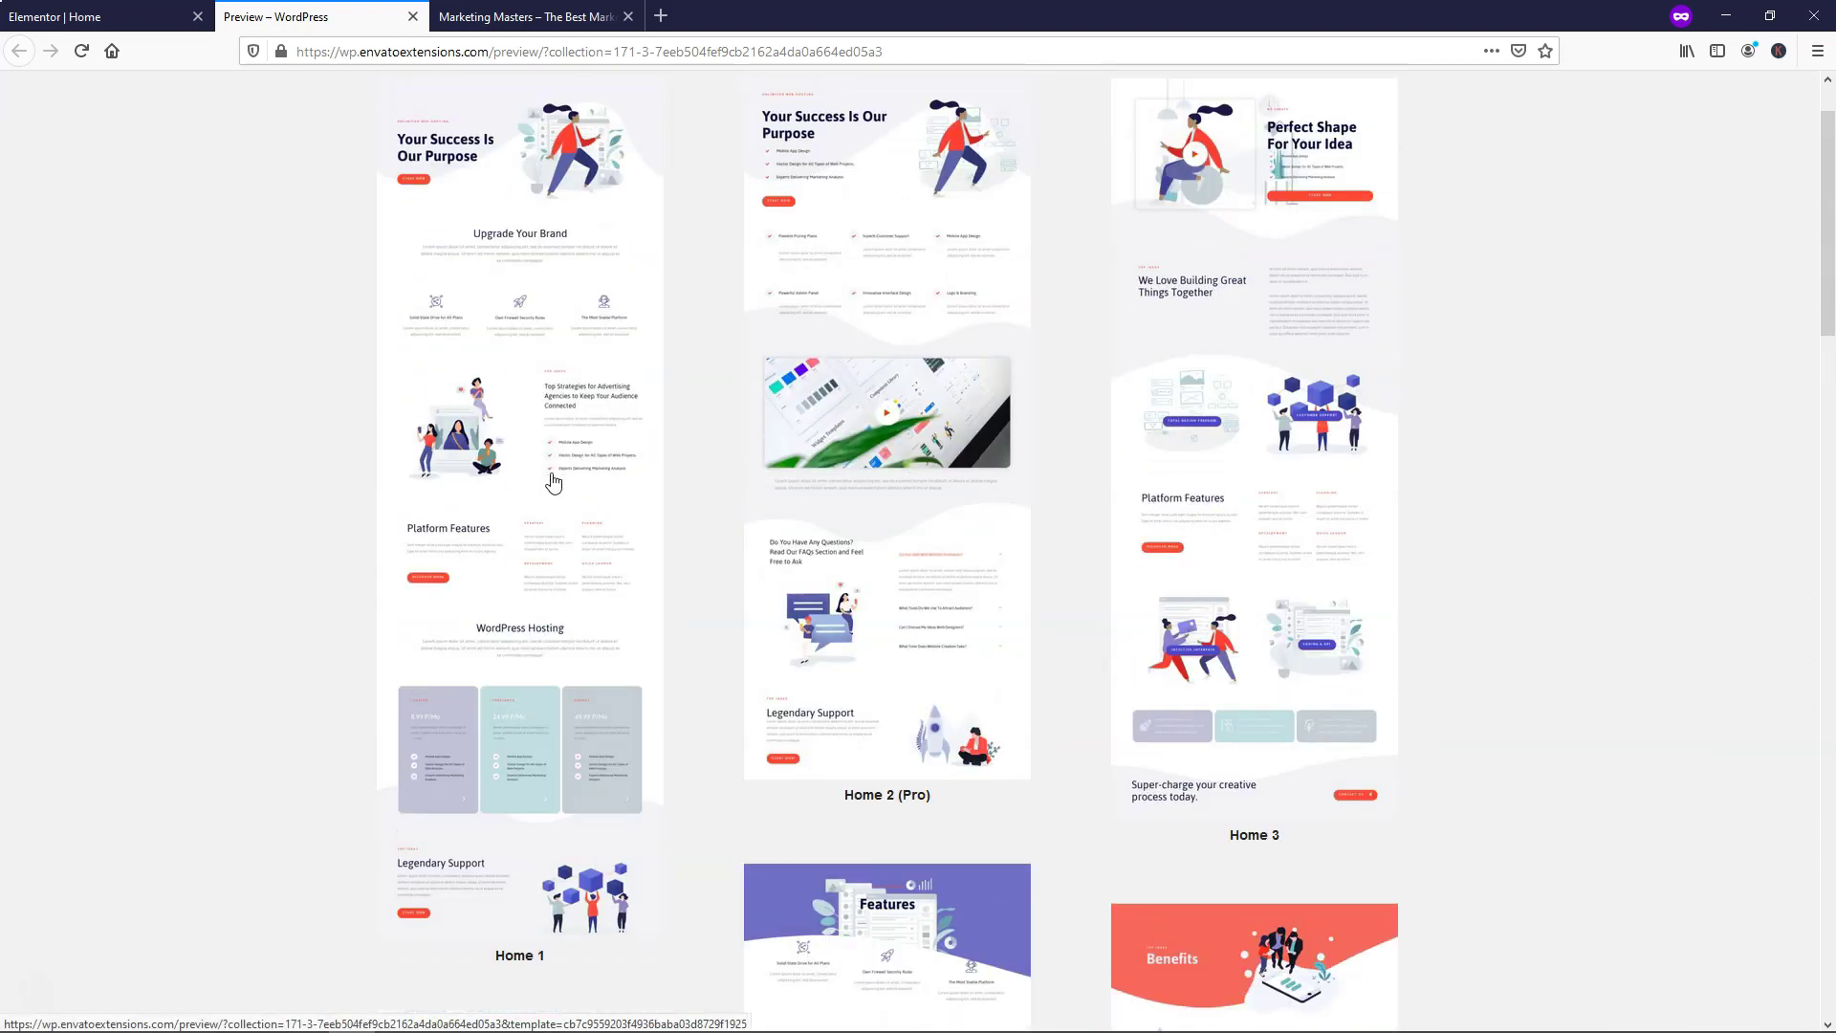
View the full Home 1 page of the Tech kit, then close the preview tab
{"action": "left_click", "coordinate": [548, 497]}
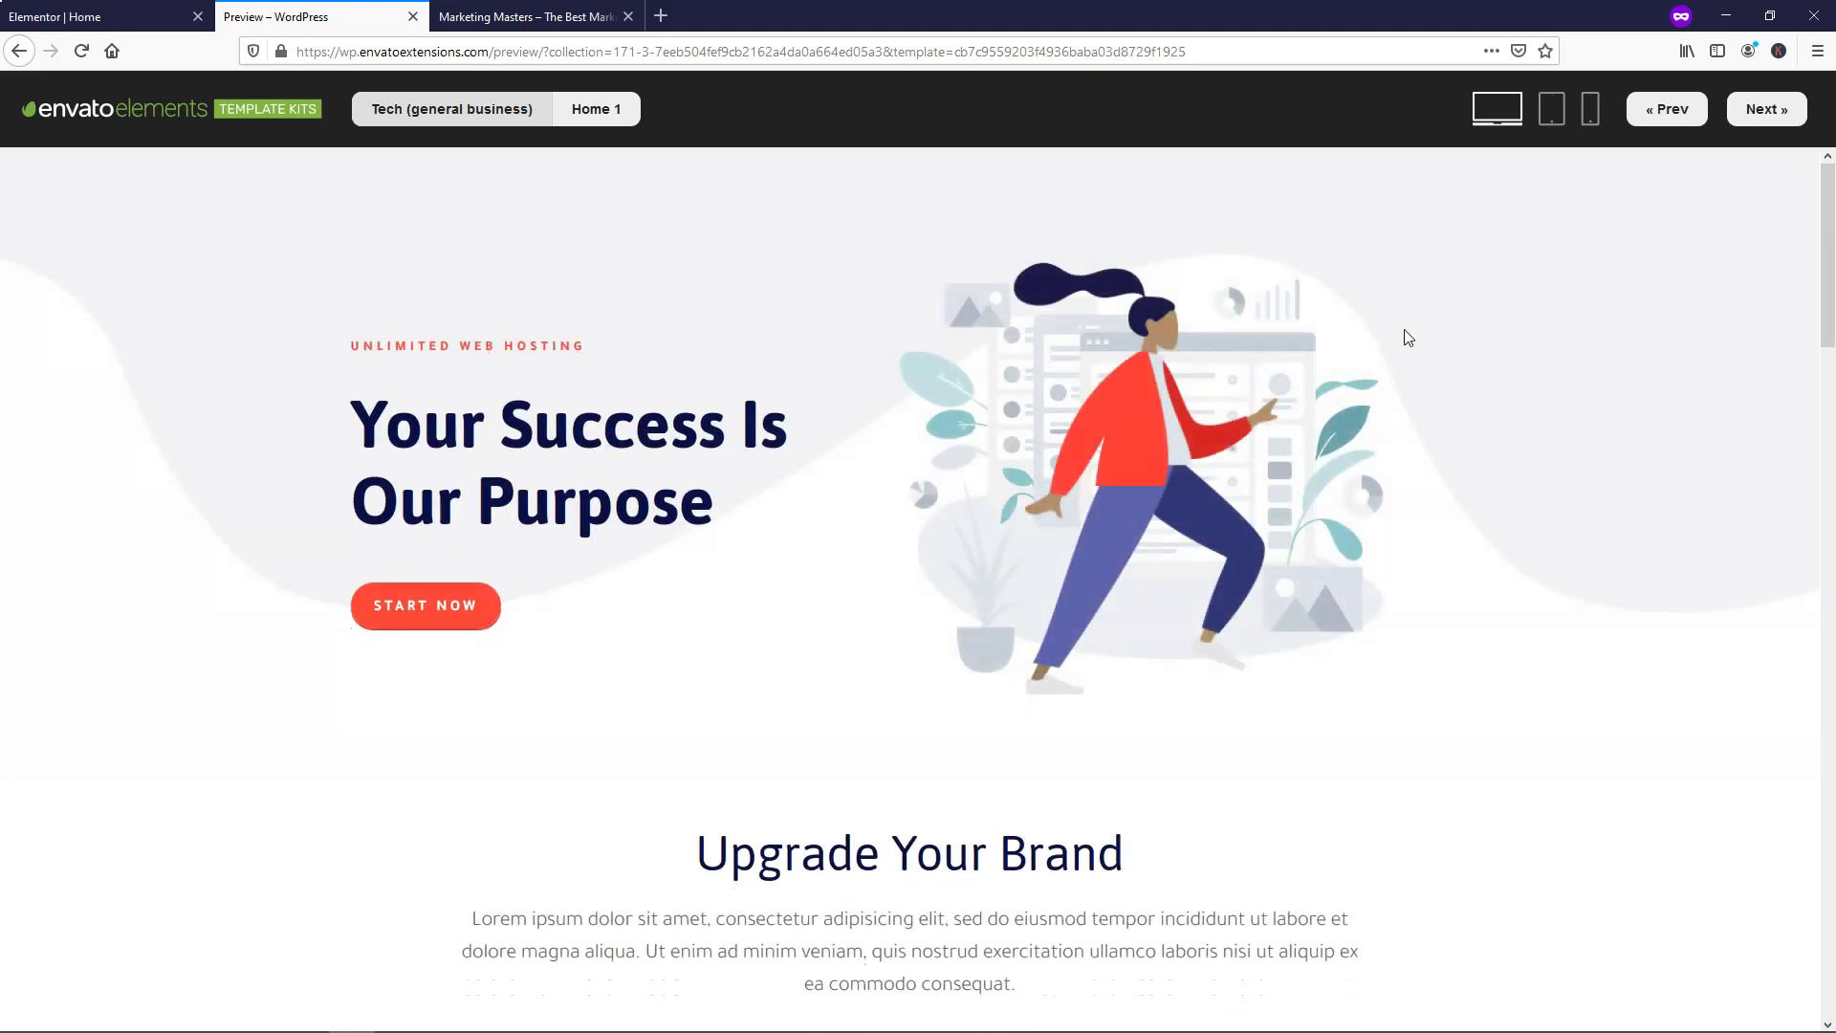
{"action": "scroll", "coordinate": [1565, 368], "scroll_direction": "down", "scroll_amount": 10}
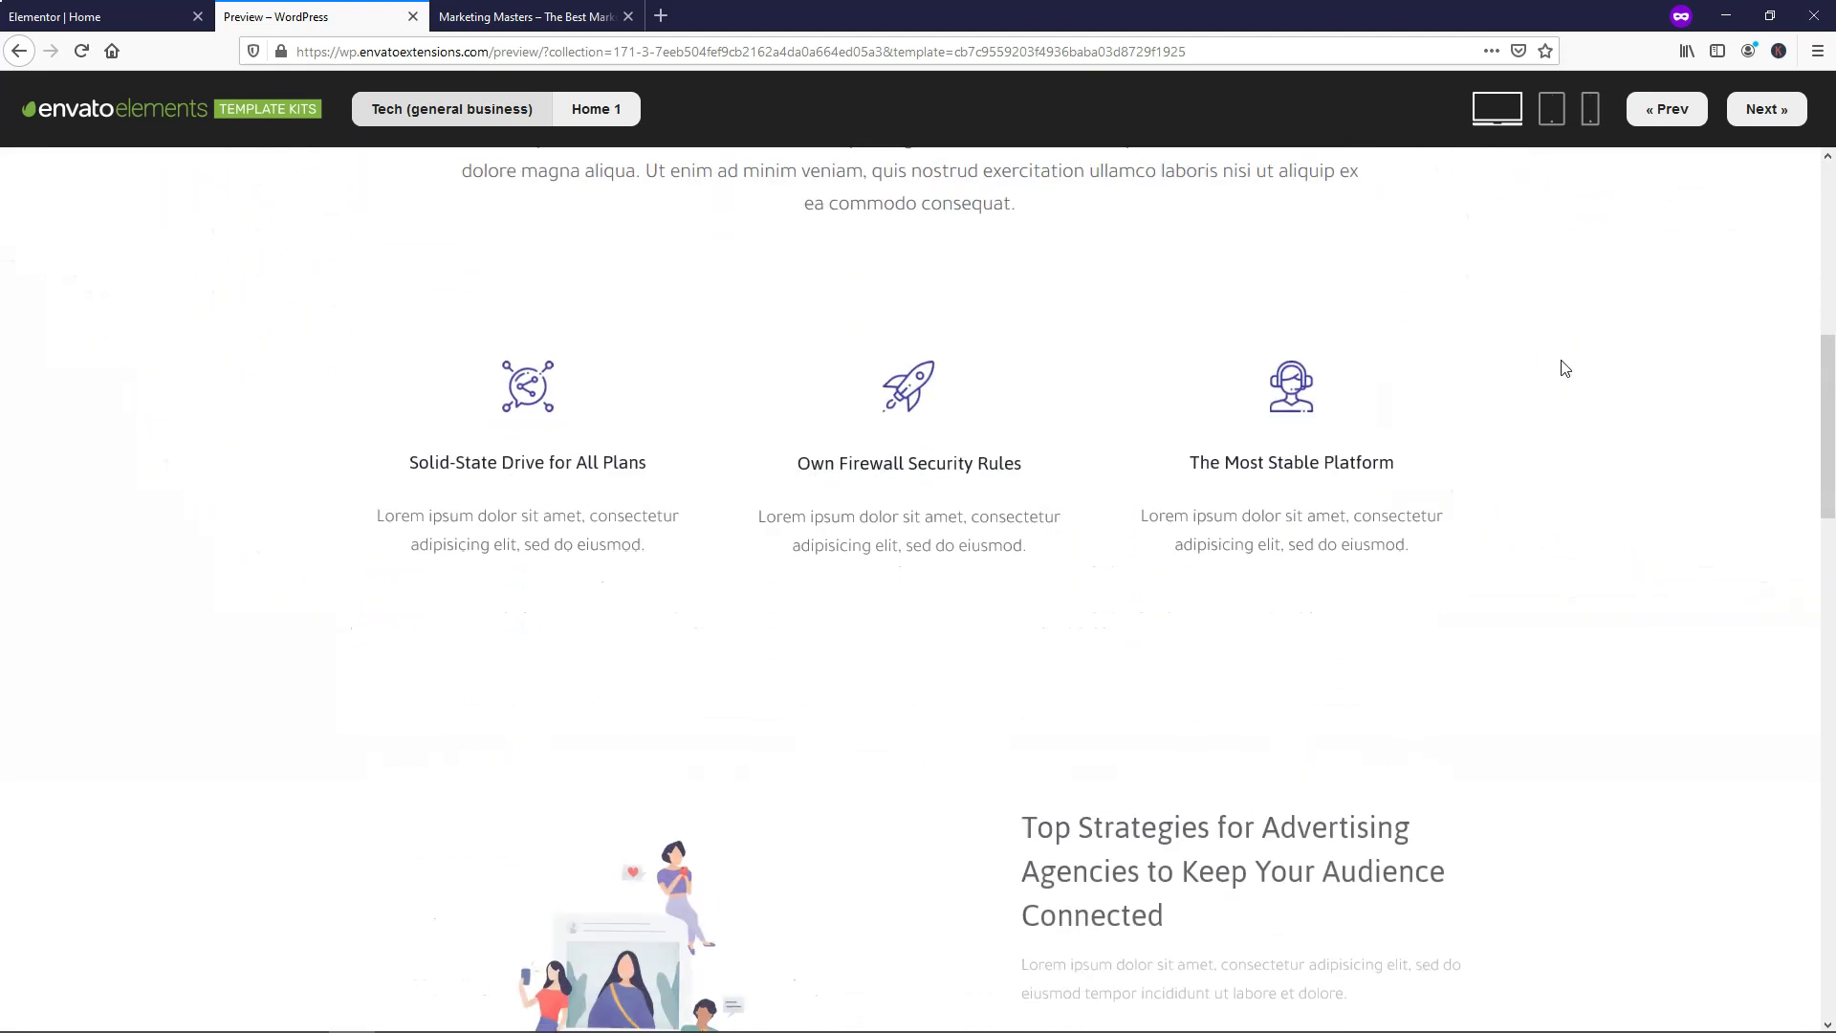
{"action": "scroll", "coordinate": [1564, 368], "scroll_direction": "down", "scroll_amount": 10}
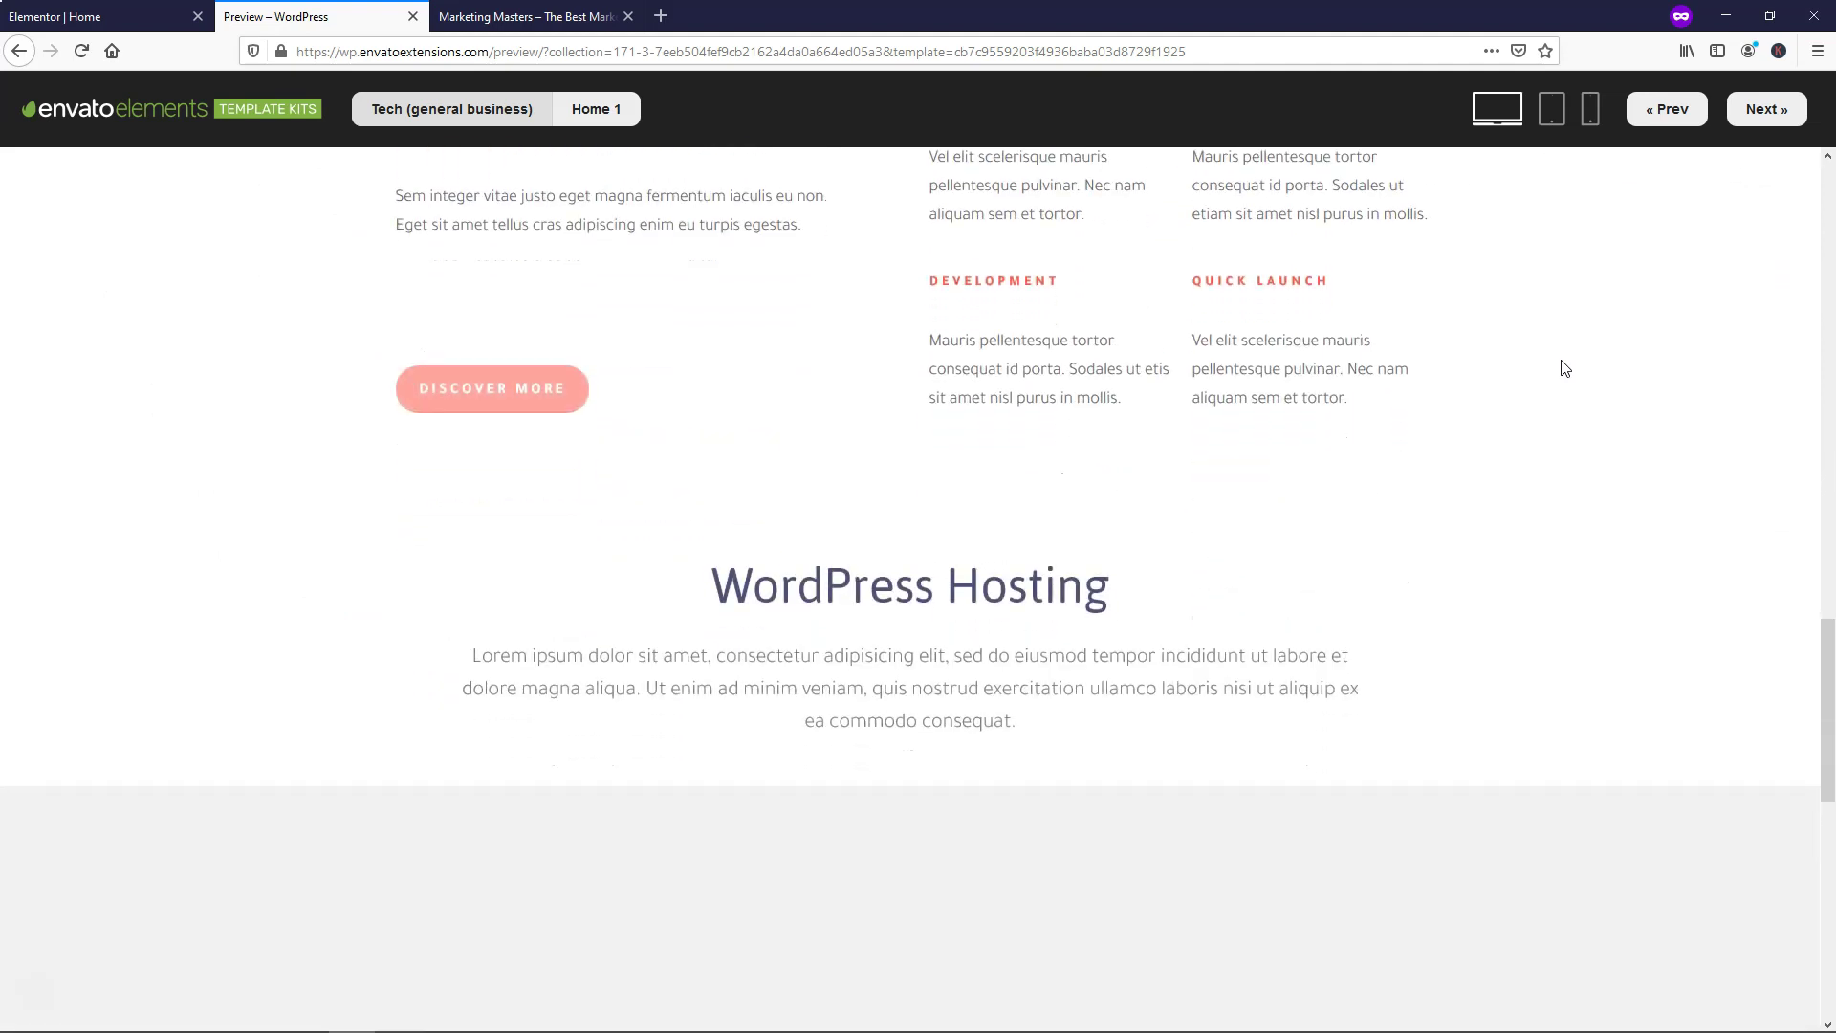
{"action": "scroll", "coordinate": [1564, 368], "scroll_direction": "down", "scroll_amount": 9}
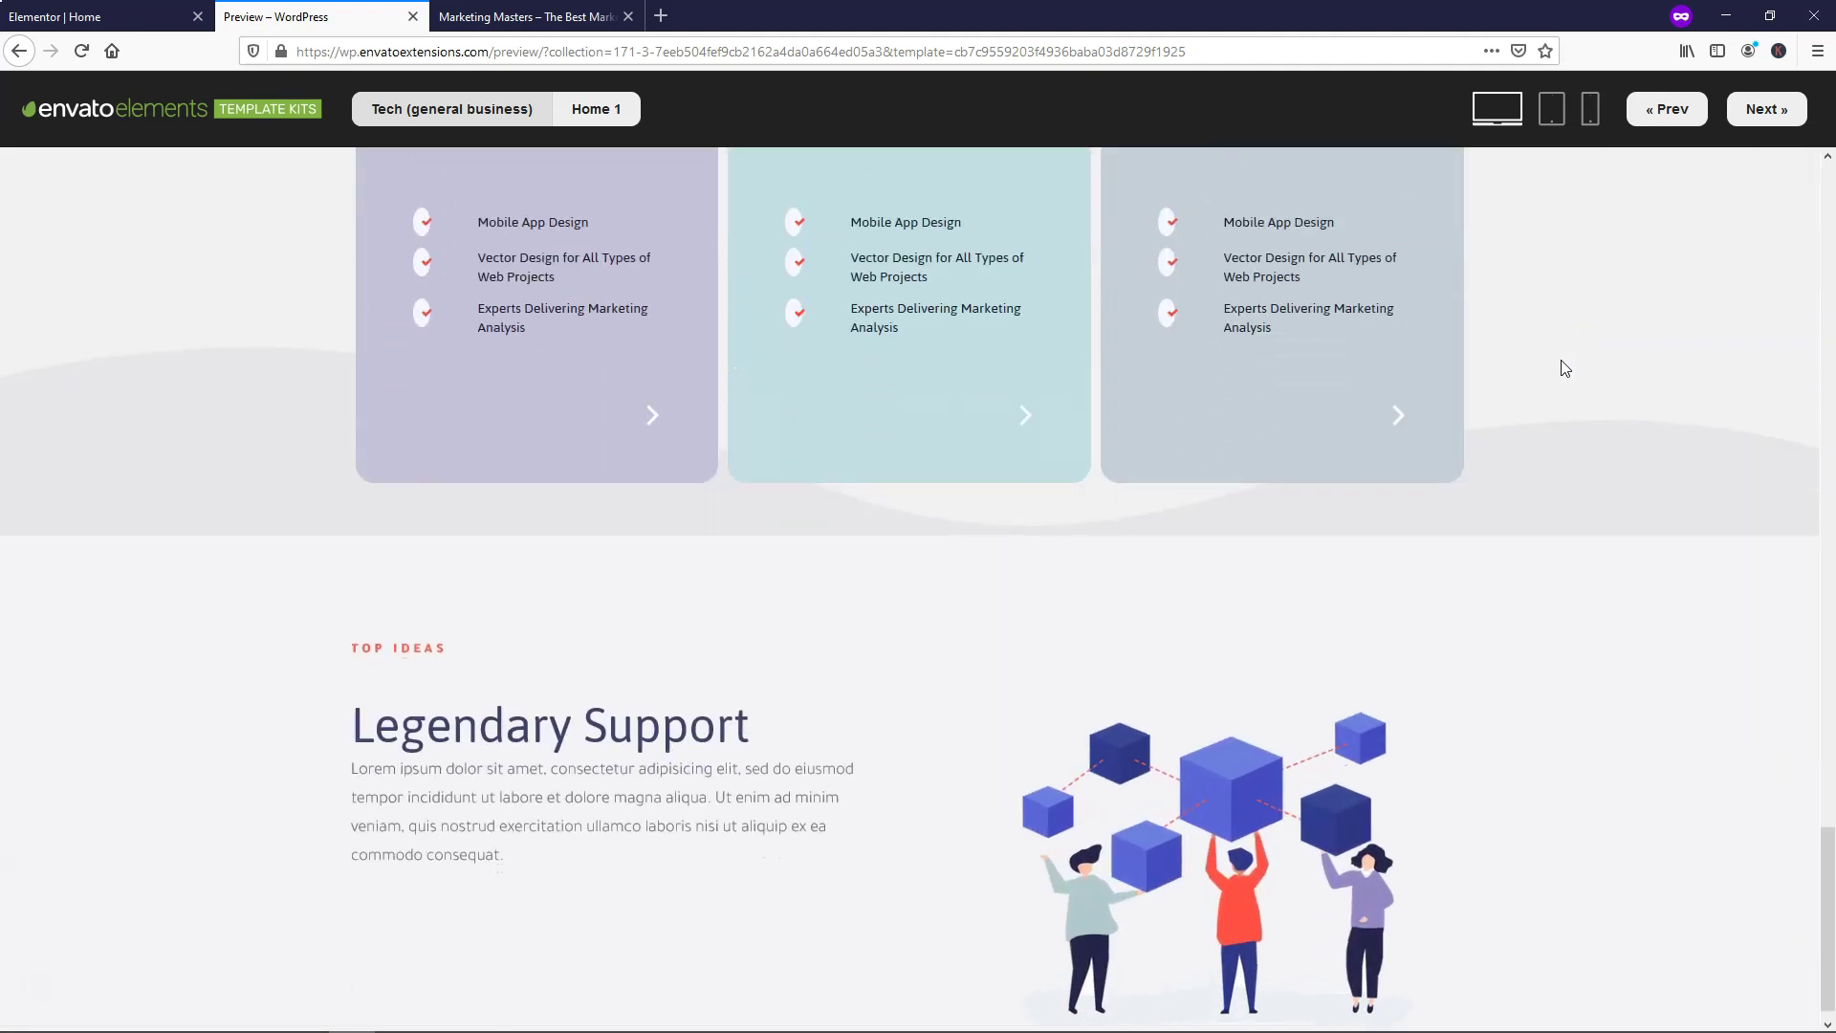
{"action": "scroll", "coordinate": [1565, 368], "scroll_direction": "up", "scroll_amount": 20}
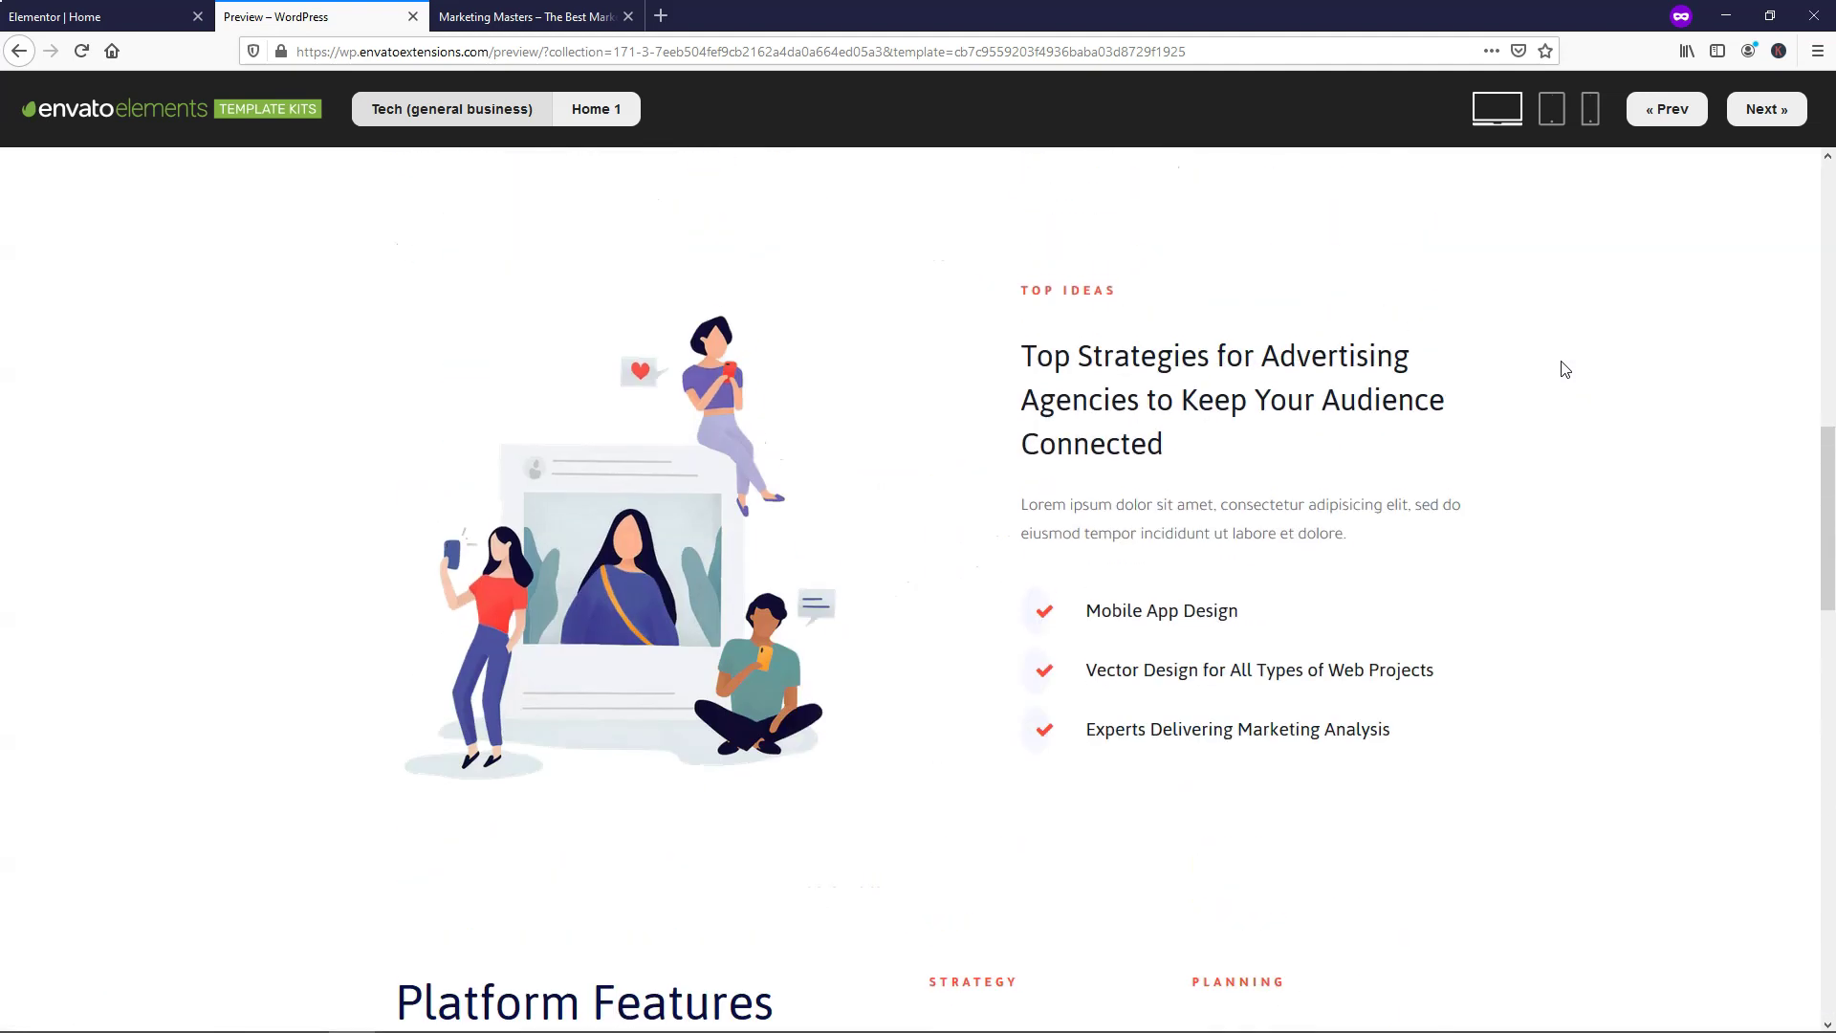
{"action": "scroll", "coordinate": [1565, 368], "scroll_direction": "up", "scroll_amount": 3}
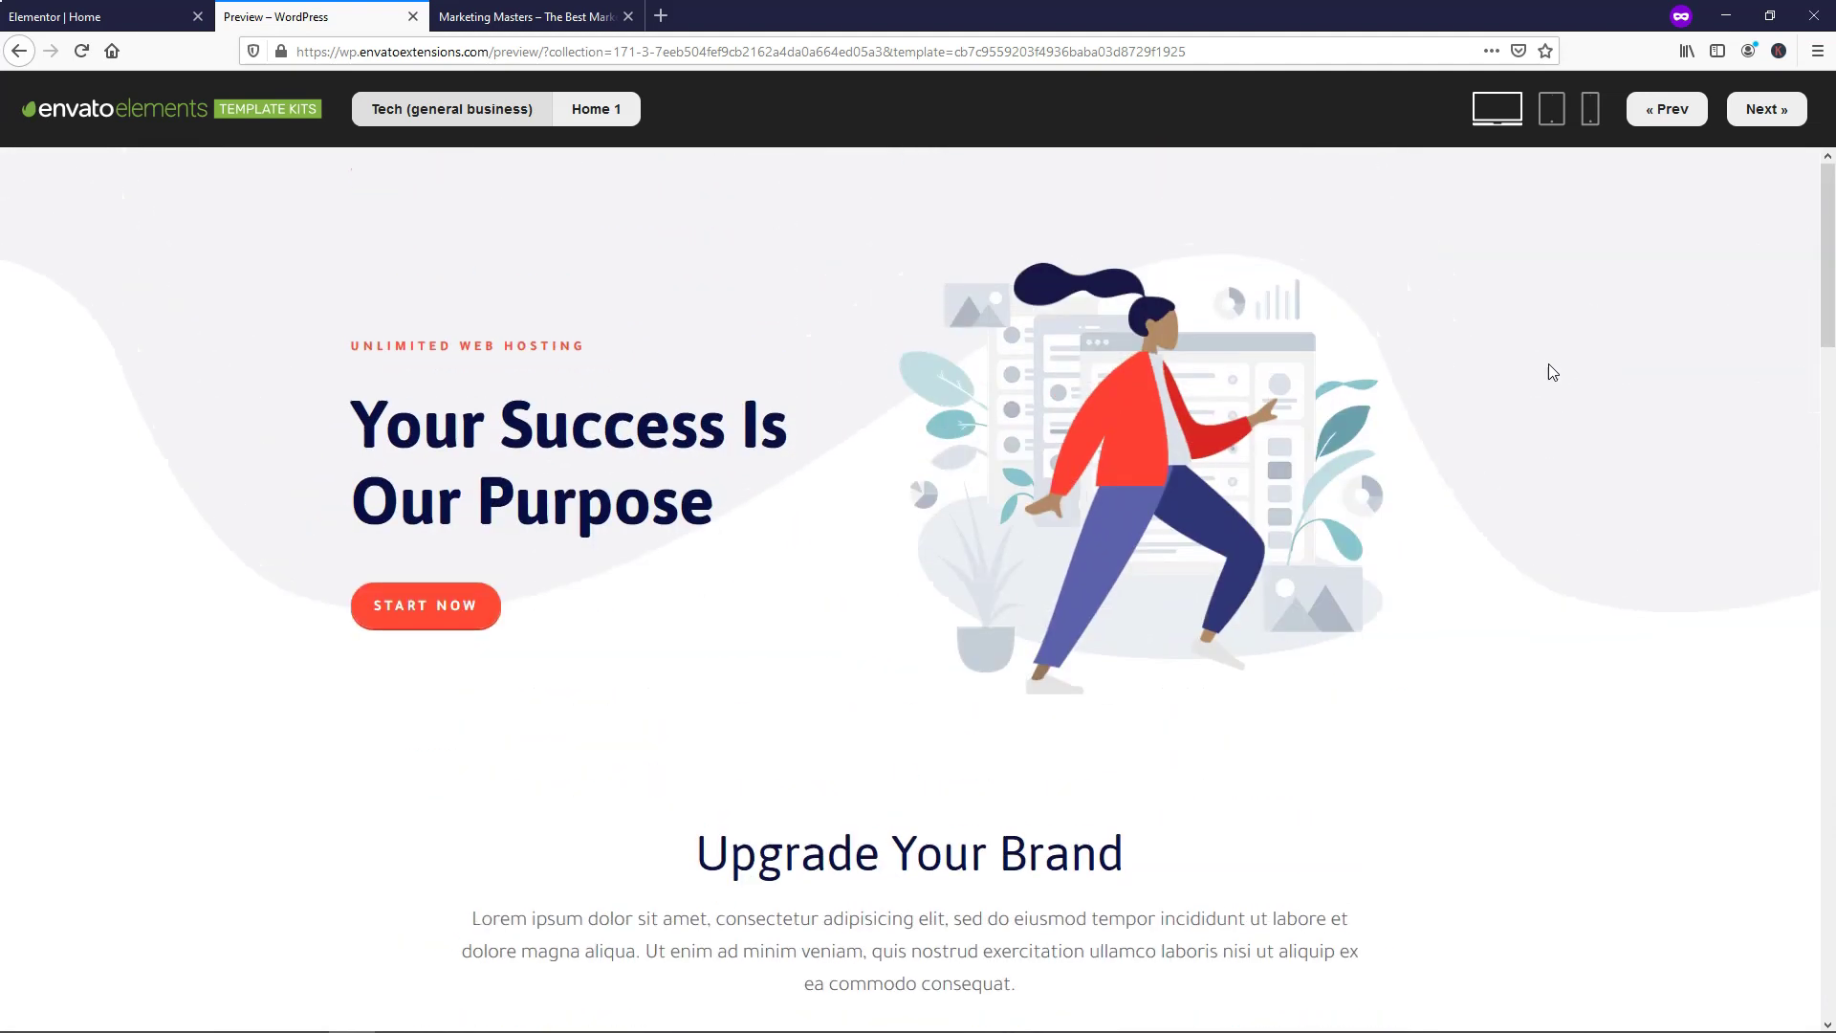
{"action": "left_click", "coordinate": [414, 18]}
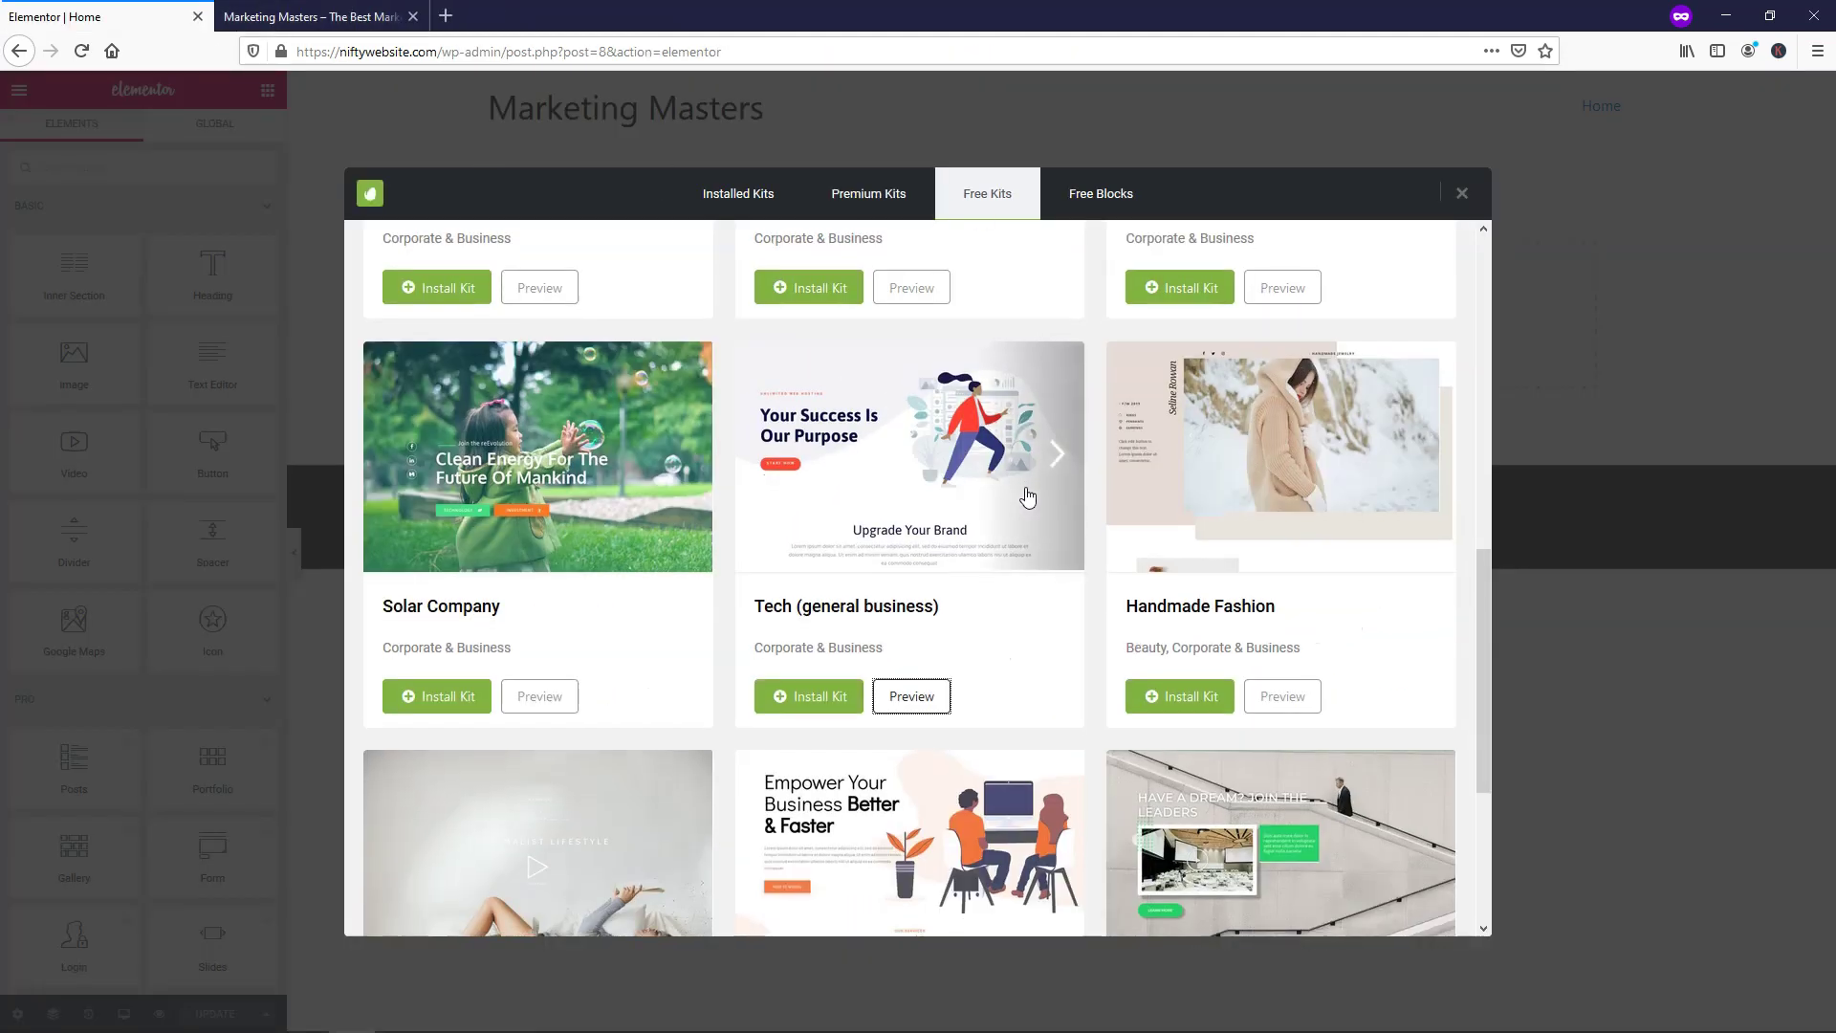
Go to page 2 of the Corporate & Business free kits and preview Professional Services
{"action": "scroll", "coordinate": [1029, 494], "scroll_direction": "down", "scroll_amount": 1}
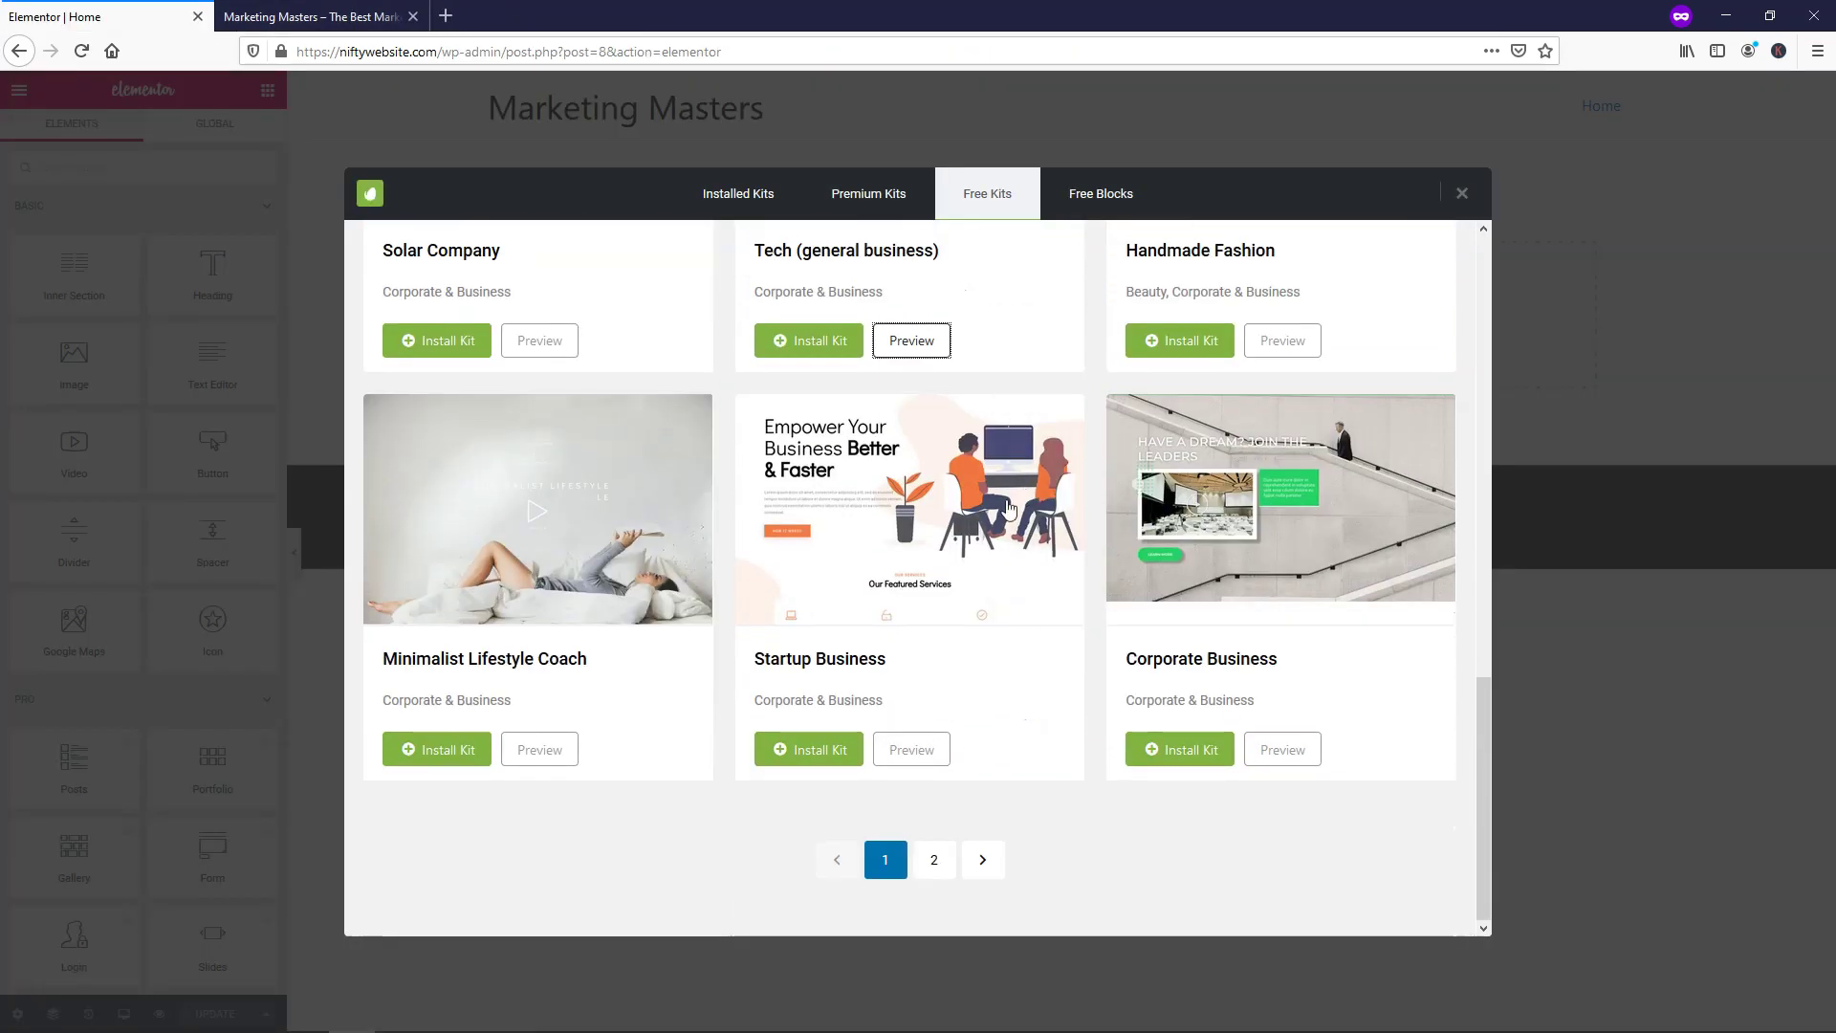
{"action": "left_click", "coordinate": [934, 860]}
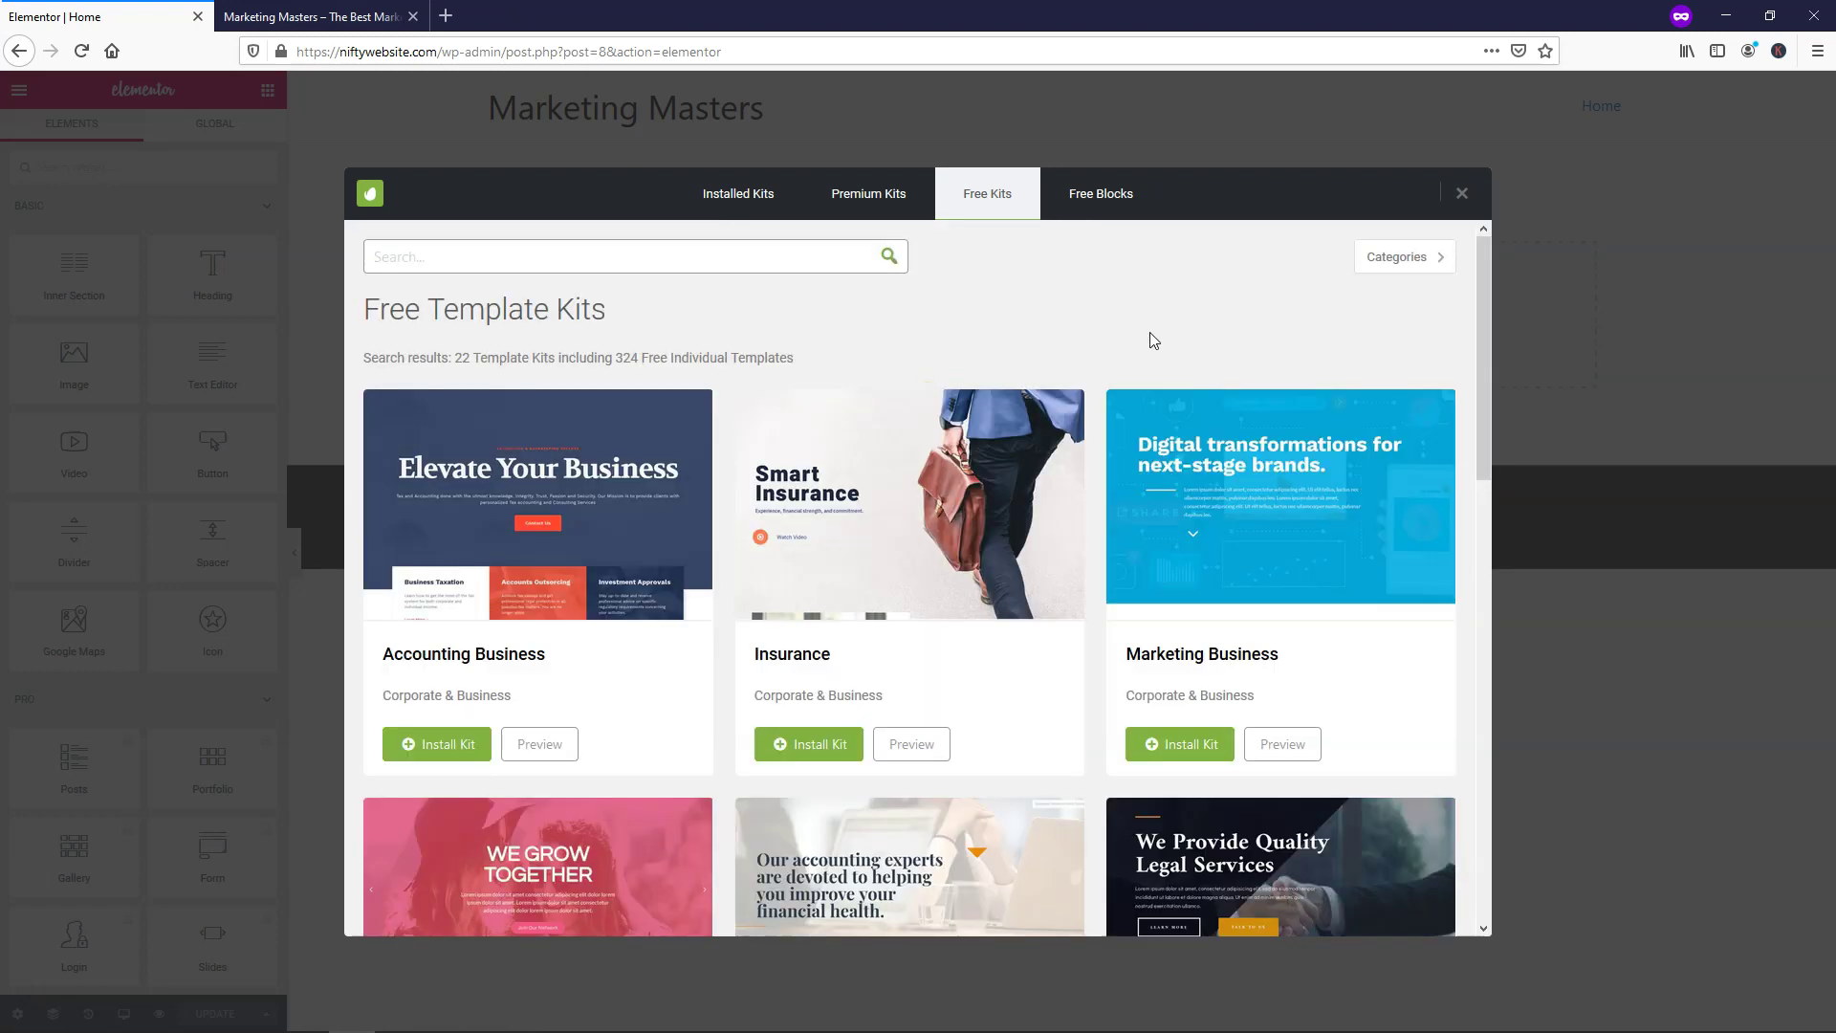
{"action": "left_click", "coordinate": [1420, 260]}
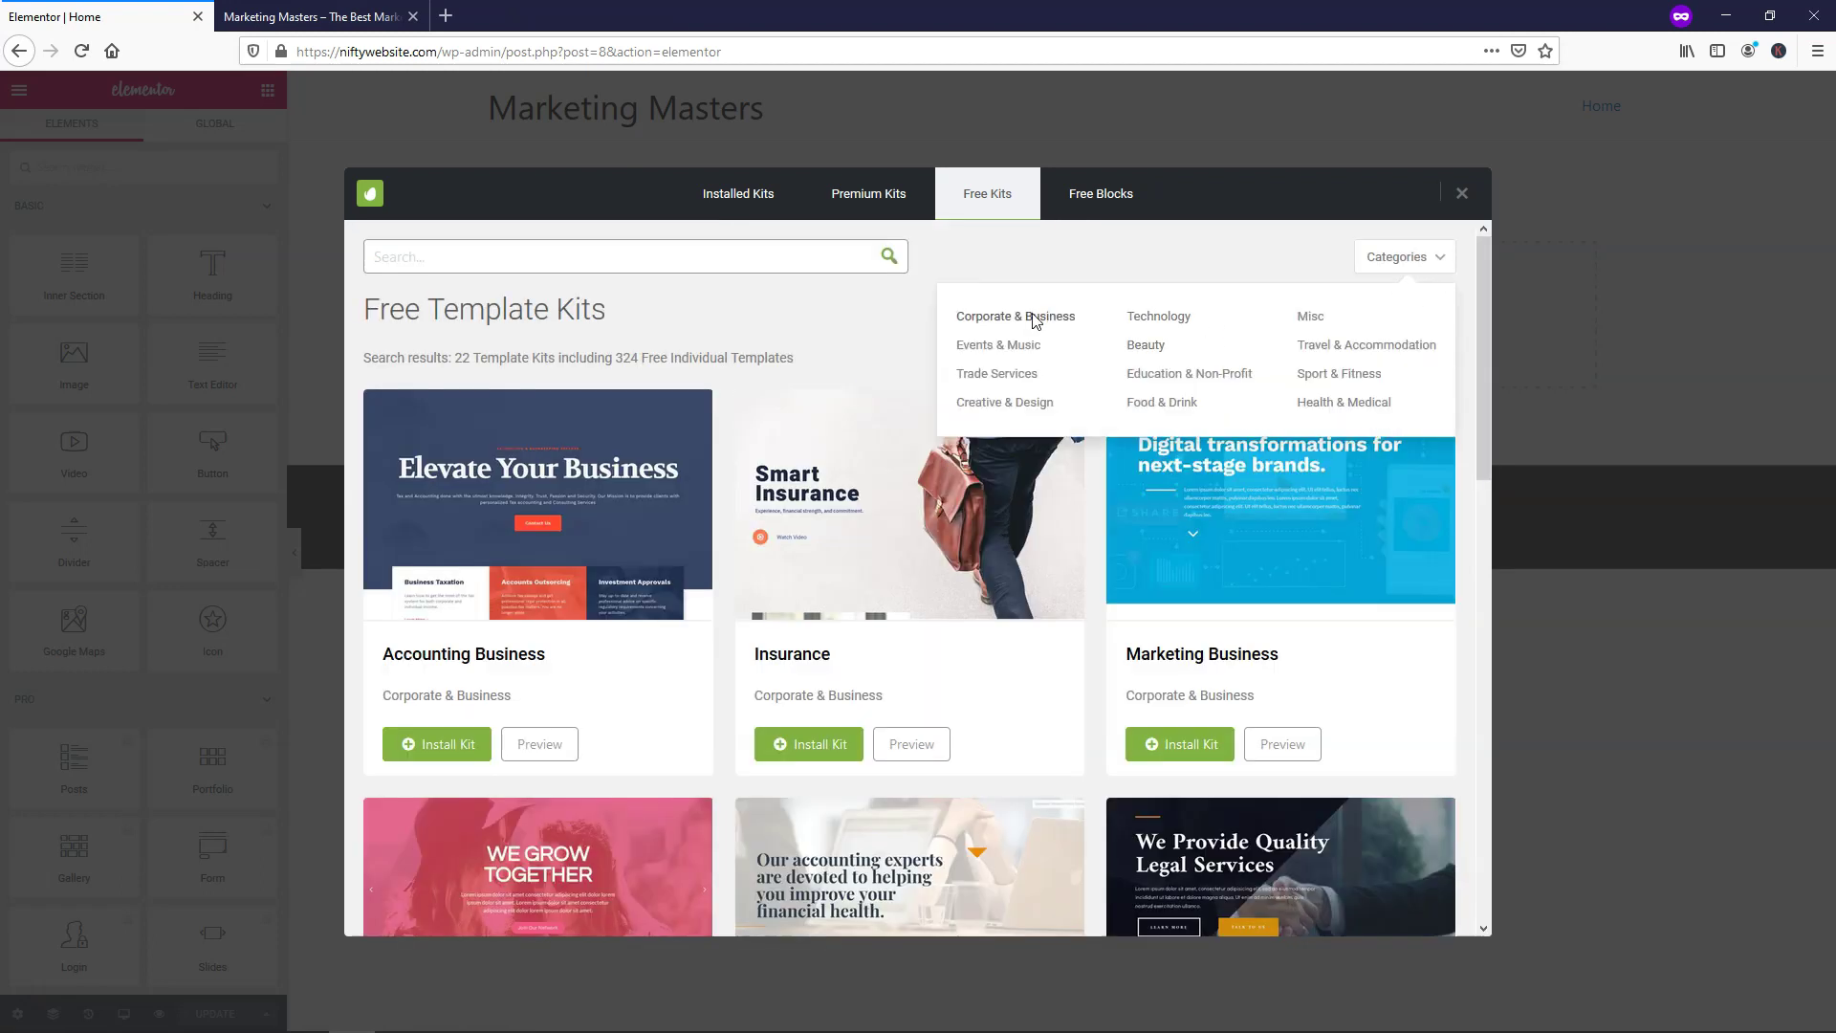
{"action": "left_click", "coordinate": [966, 319]}
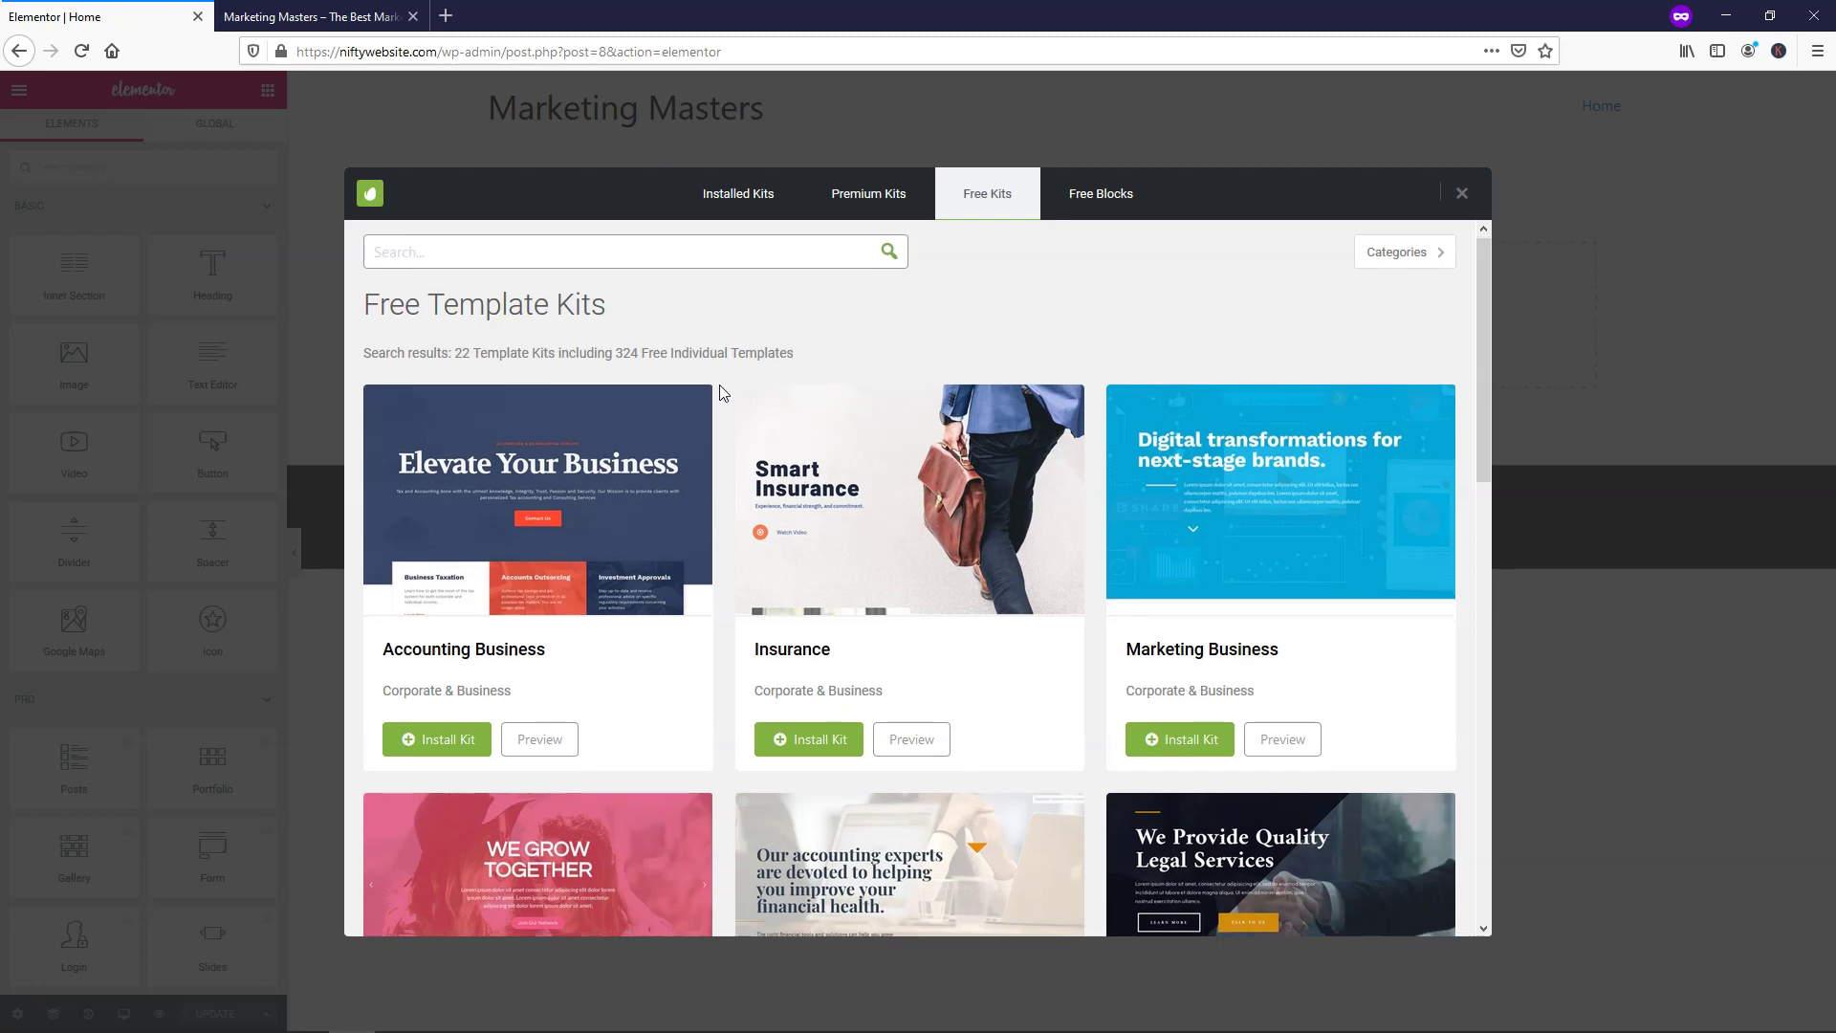
{"action": "scroll", "coordinate": [719, 385], "scroll_direction": "down", "scroll_amount": 6}
{"action": "scroll", "coordinate": [722, 392], "scroll_direction": "down", "scroll_amount": 5}
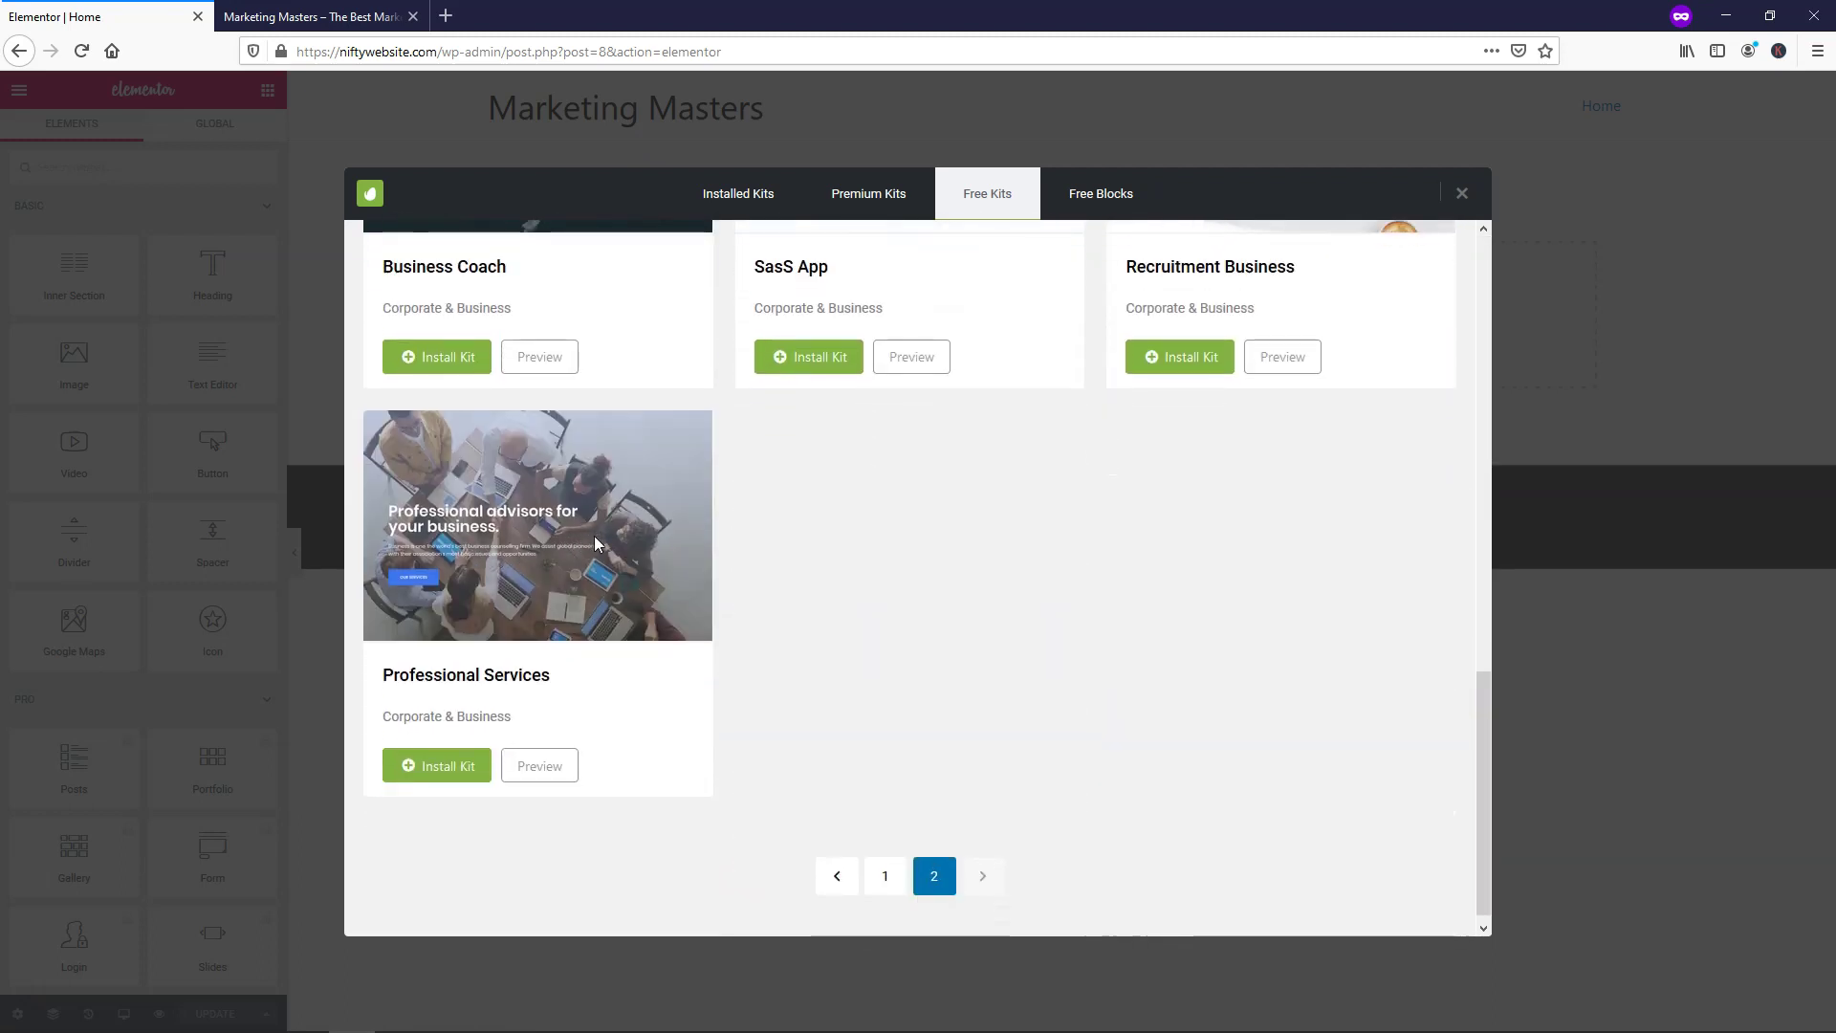
{"action": "left_click", "coordinate": [542, 778]}
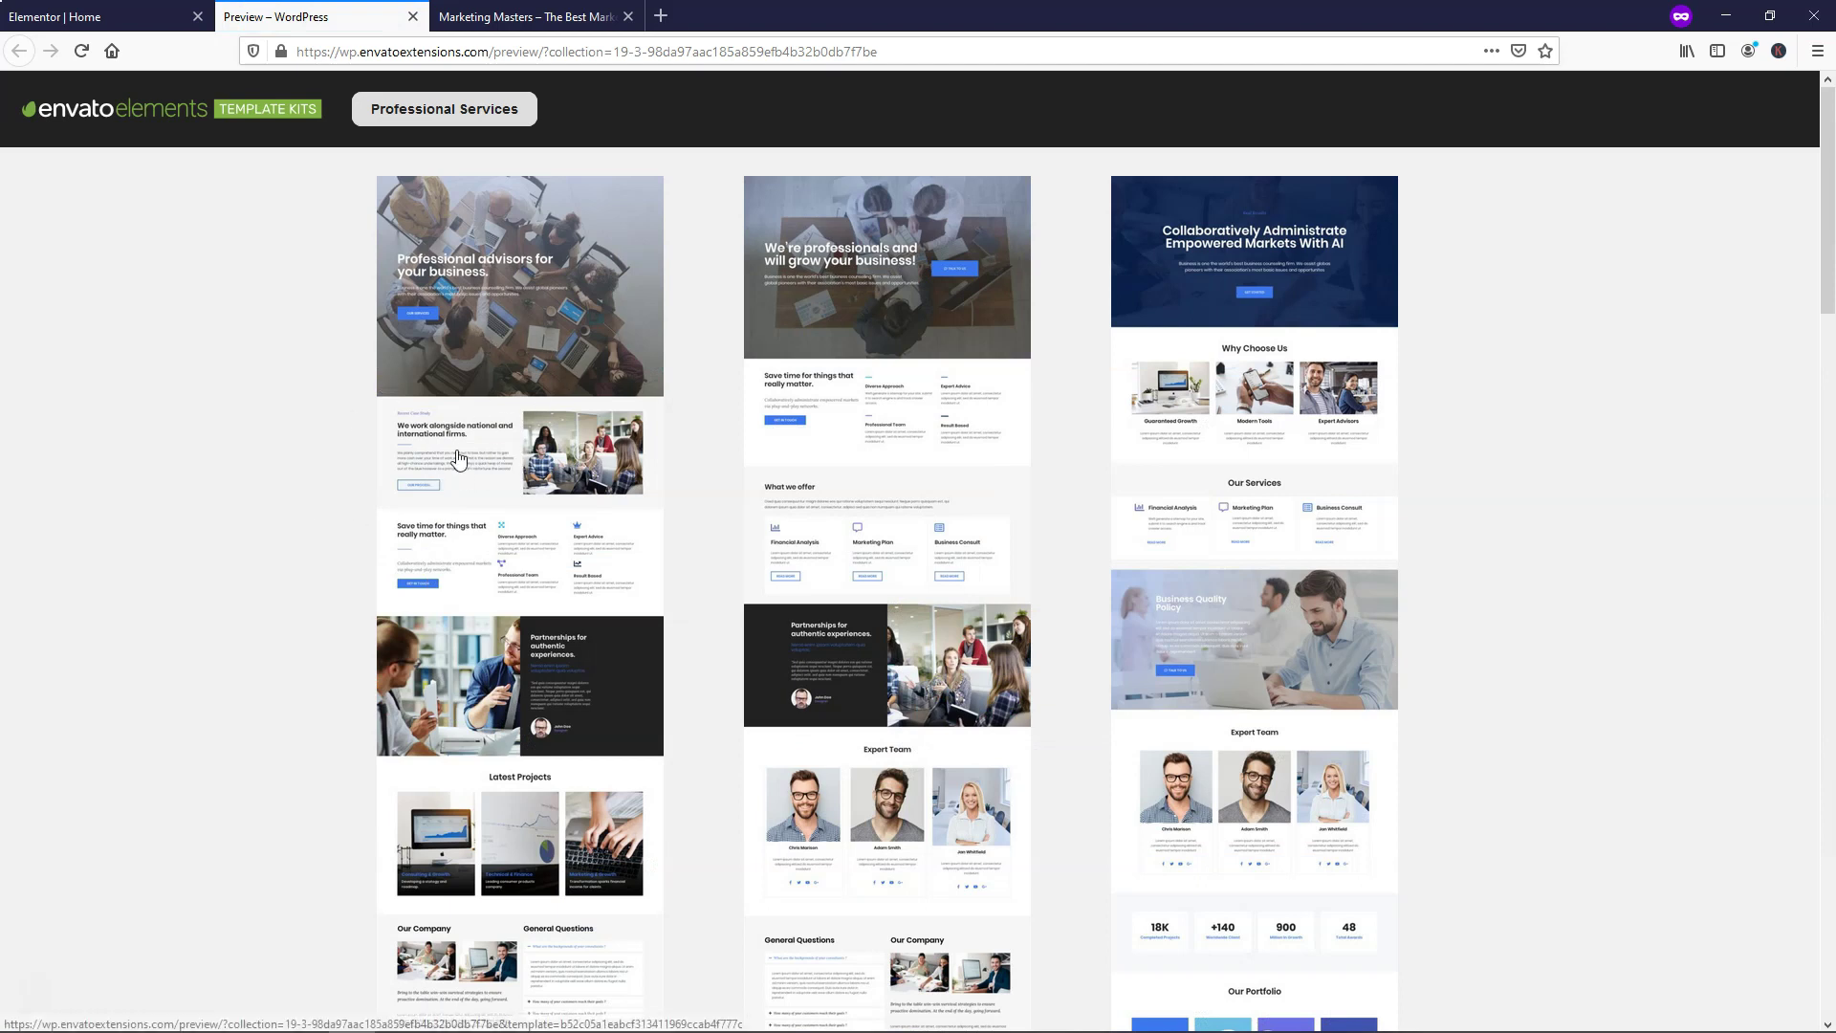
Look through the Professional Services Home 1 page preview, then close that tab
{"action": "scroll", "coordinate": [497, 445], "scroll_direction": "down", "scroll_amount": 2}
{"action": "left_click", "coordinate": [553, 299]}
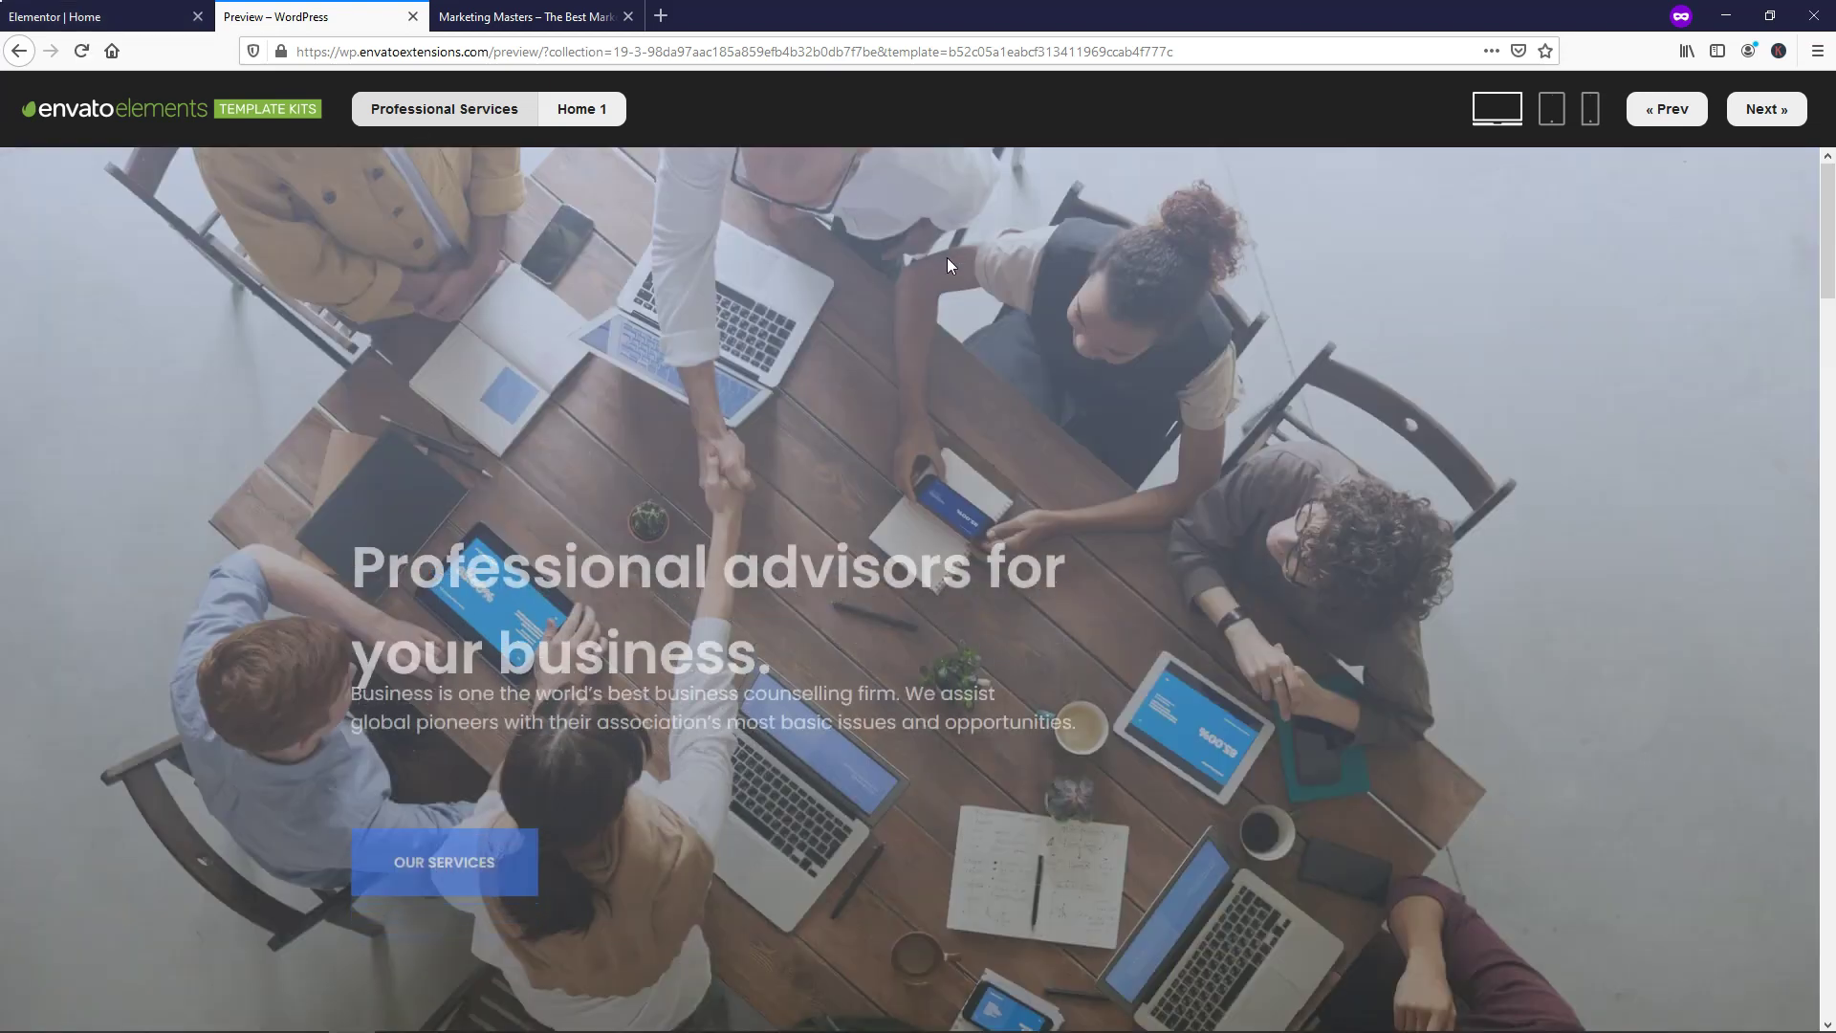
{"action": "scroll", "coordinate": [1165, 478], "scroll_direction": "down", "scroll_amount": 8}
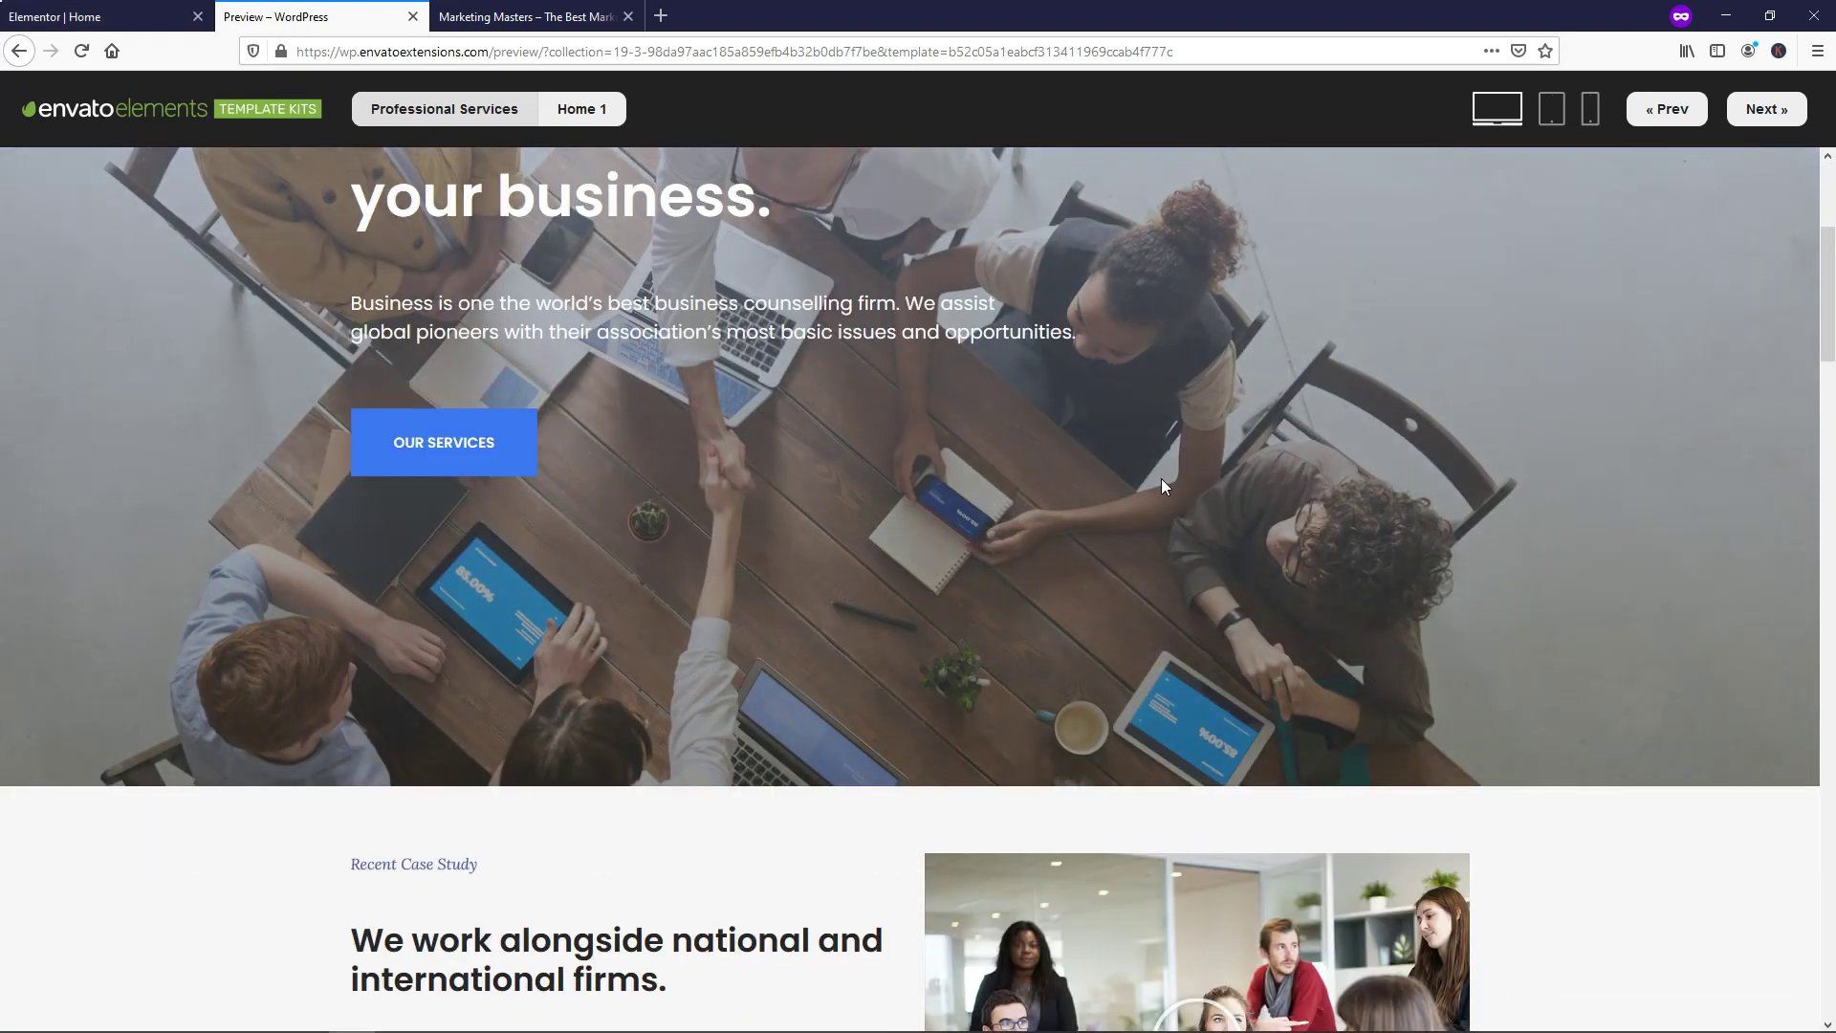
{"action": "scroll", "coordinate": [1161, 488], "scroll_direction": "down", "scroll_amount": 13}
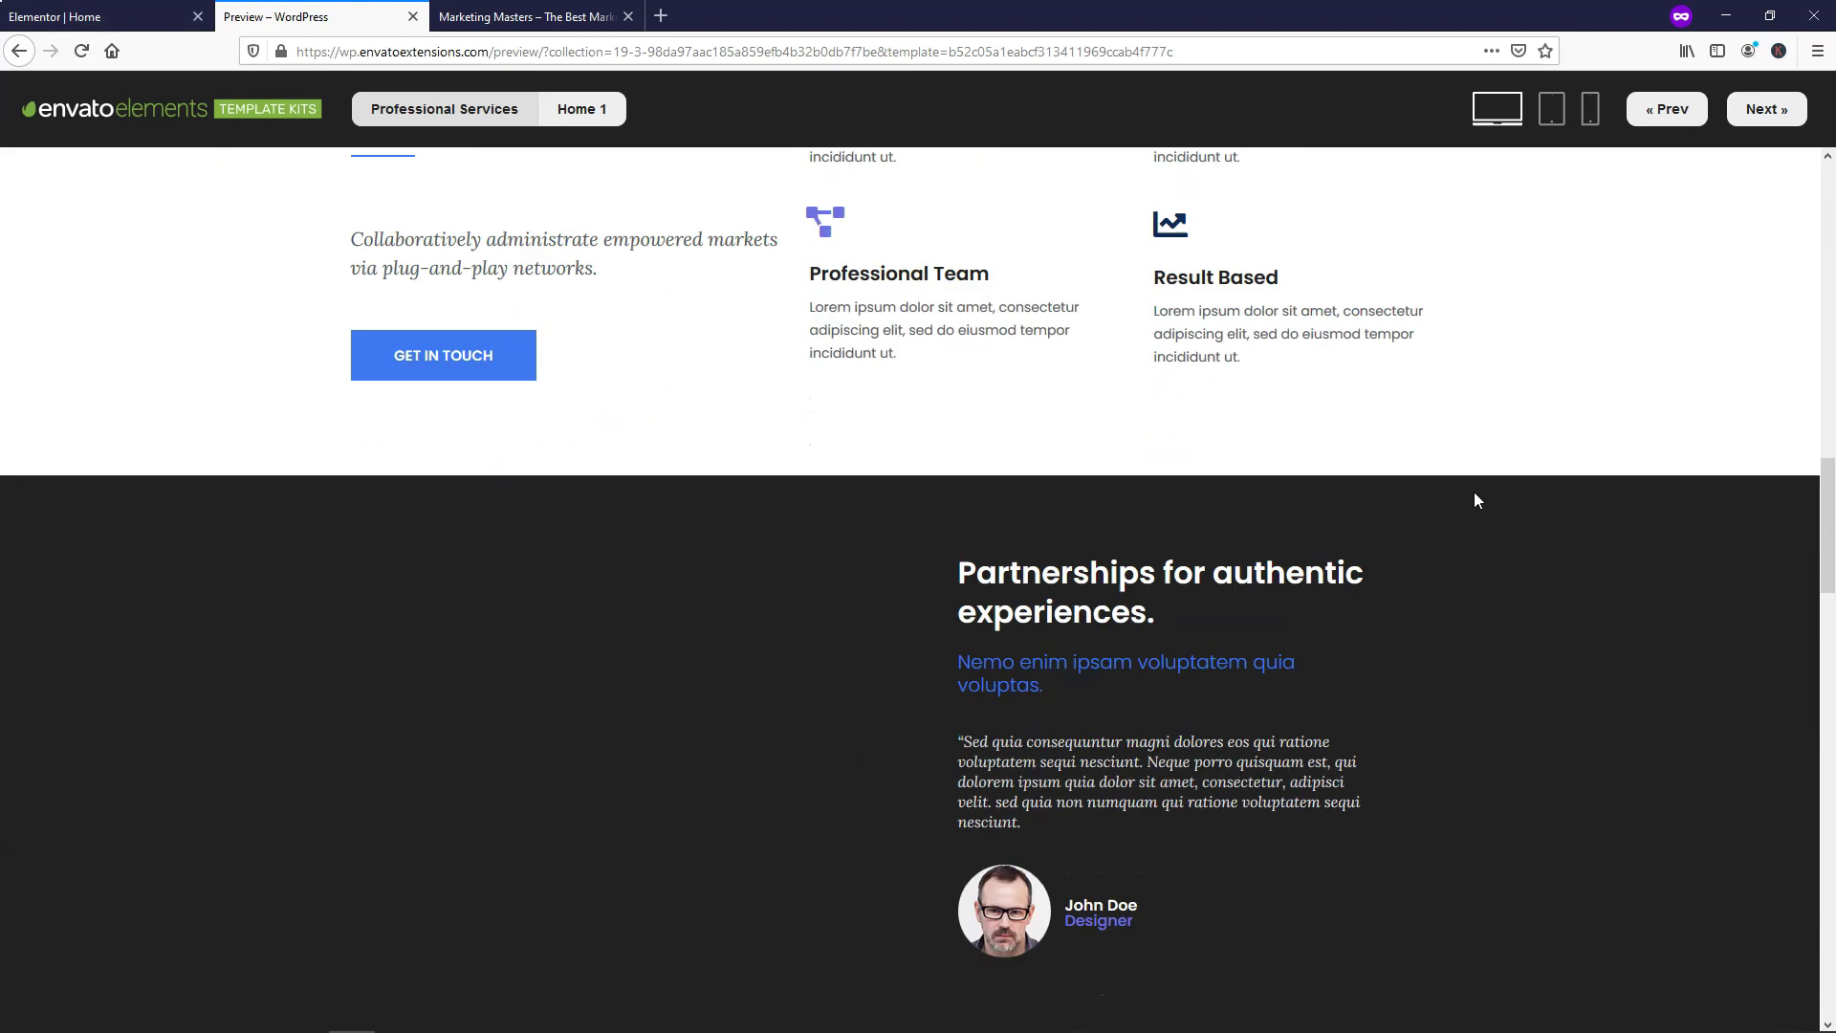
{"action": "scroll", "coordinate": [1477, 499], "scroll_direction": "down", "scroll_amount": 12}
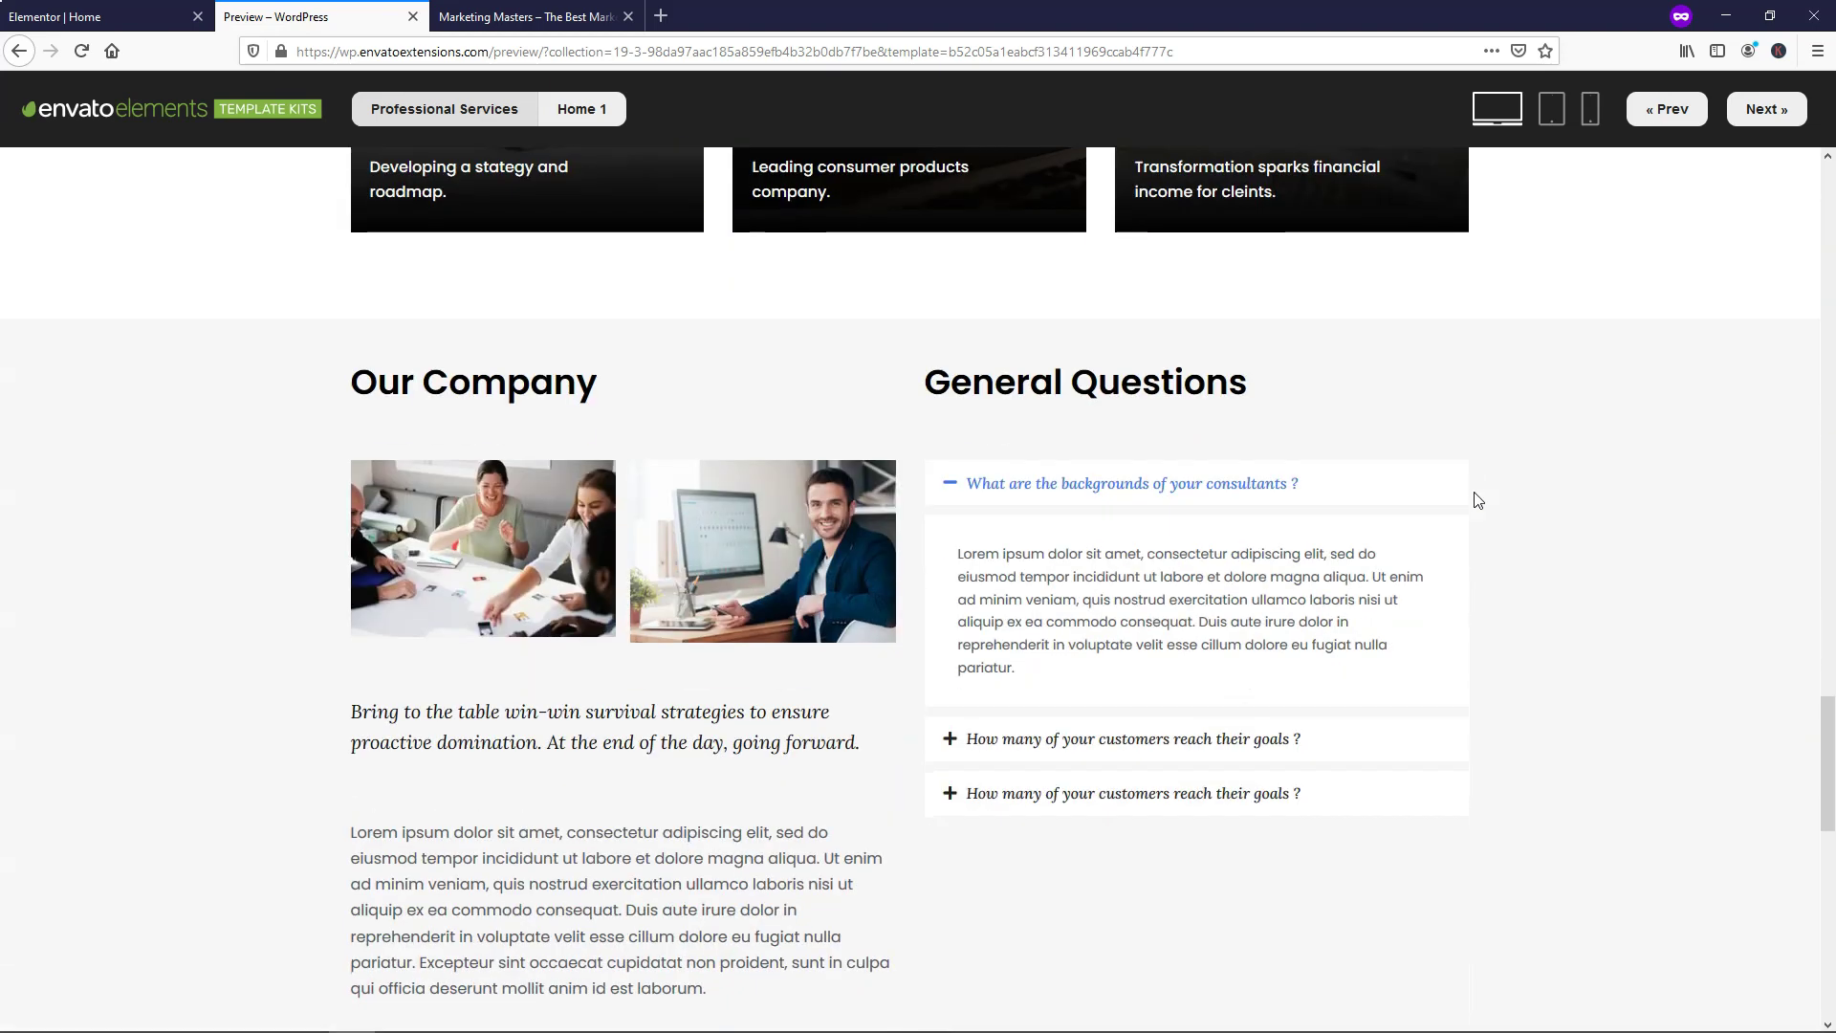
{"action": "scroll", "coordinate": [1478, 499], "scroll_direction": "down", "scroll_amount": 7}
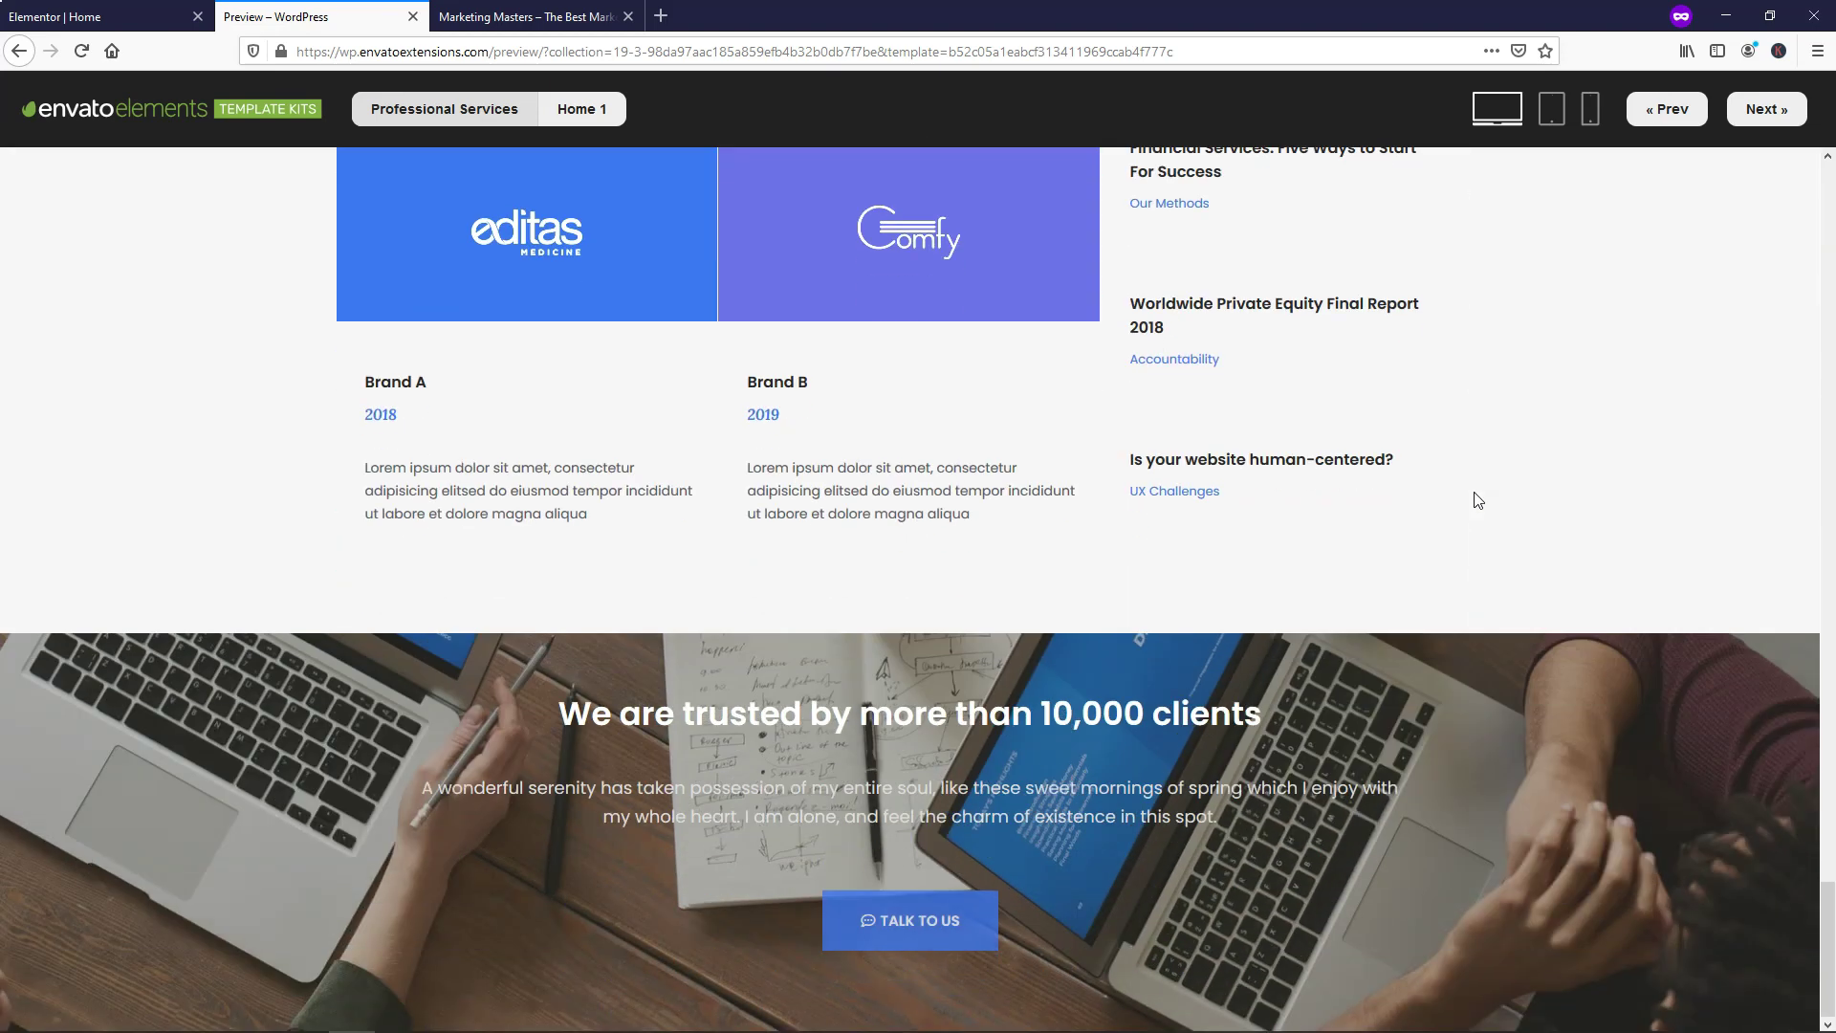
{"action": "scroll", "coordinate": [1477, 499], "scroll_direction": "up", "scroll_amount": 20}
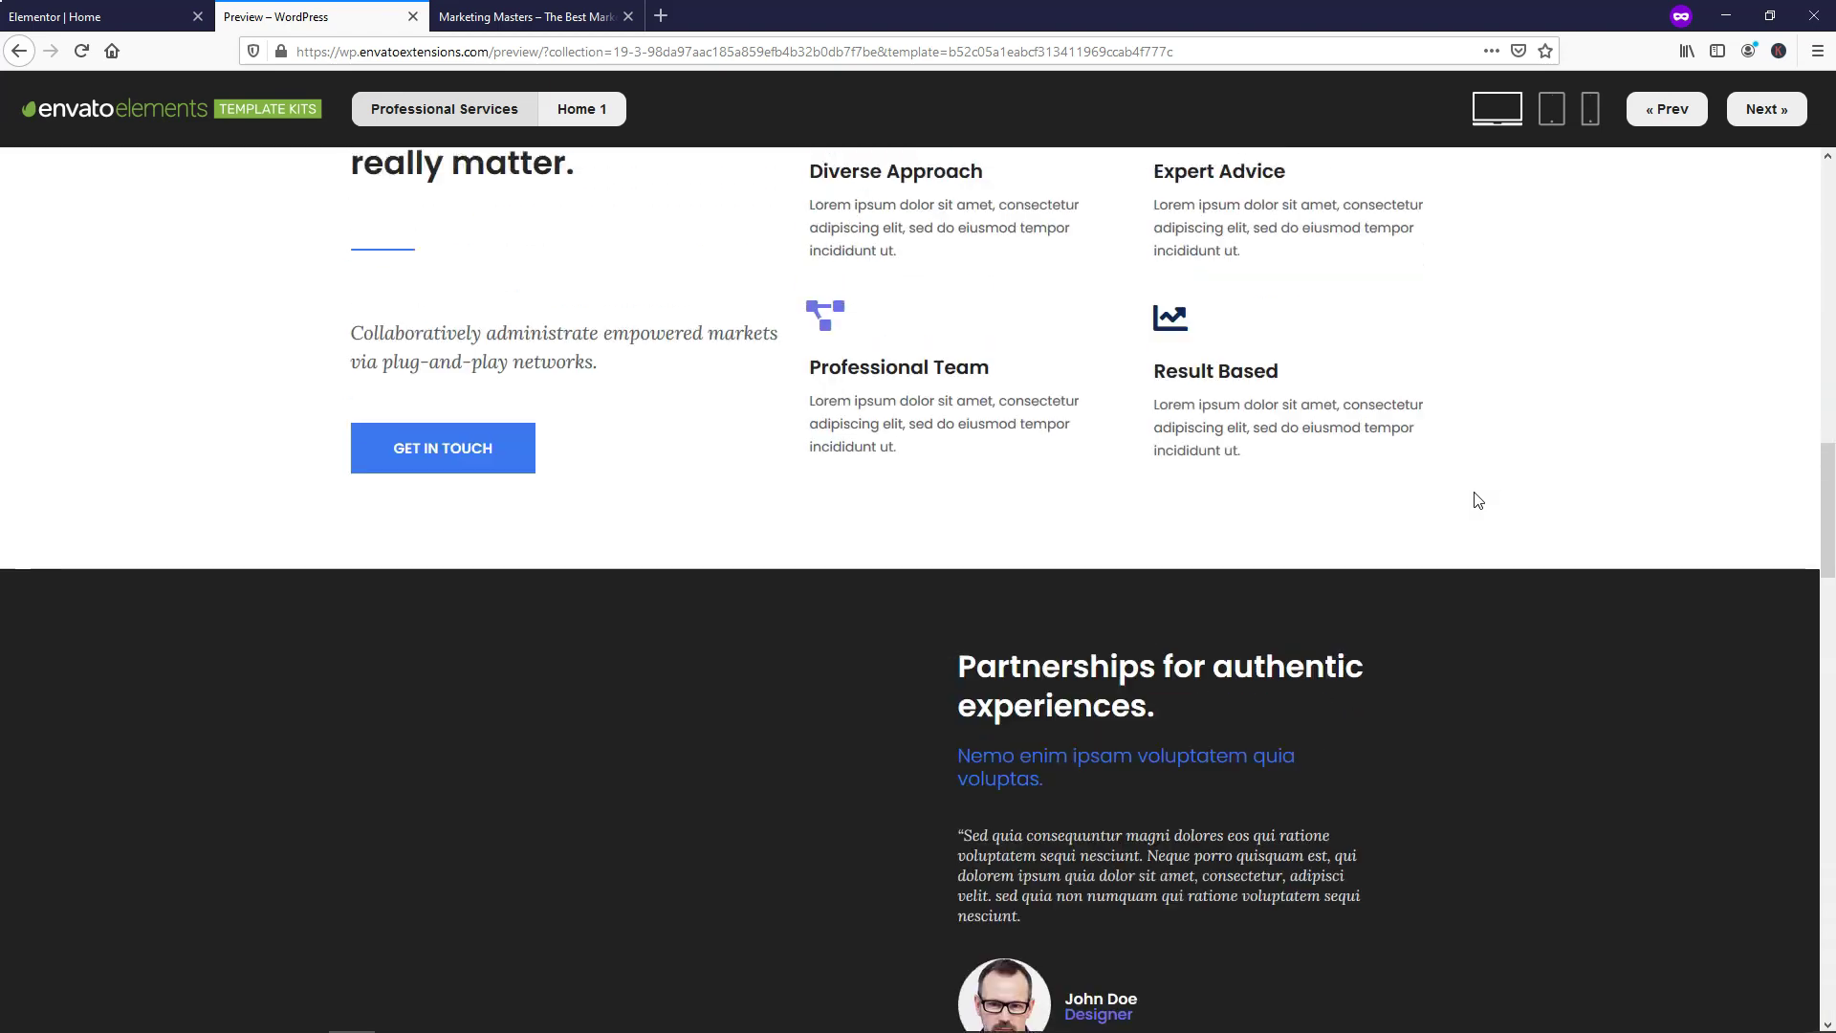
{"action": "scroll", "coordinate": [1478, 499], "scroll_direction": "up", "scroll_amount": 8}
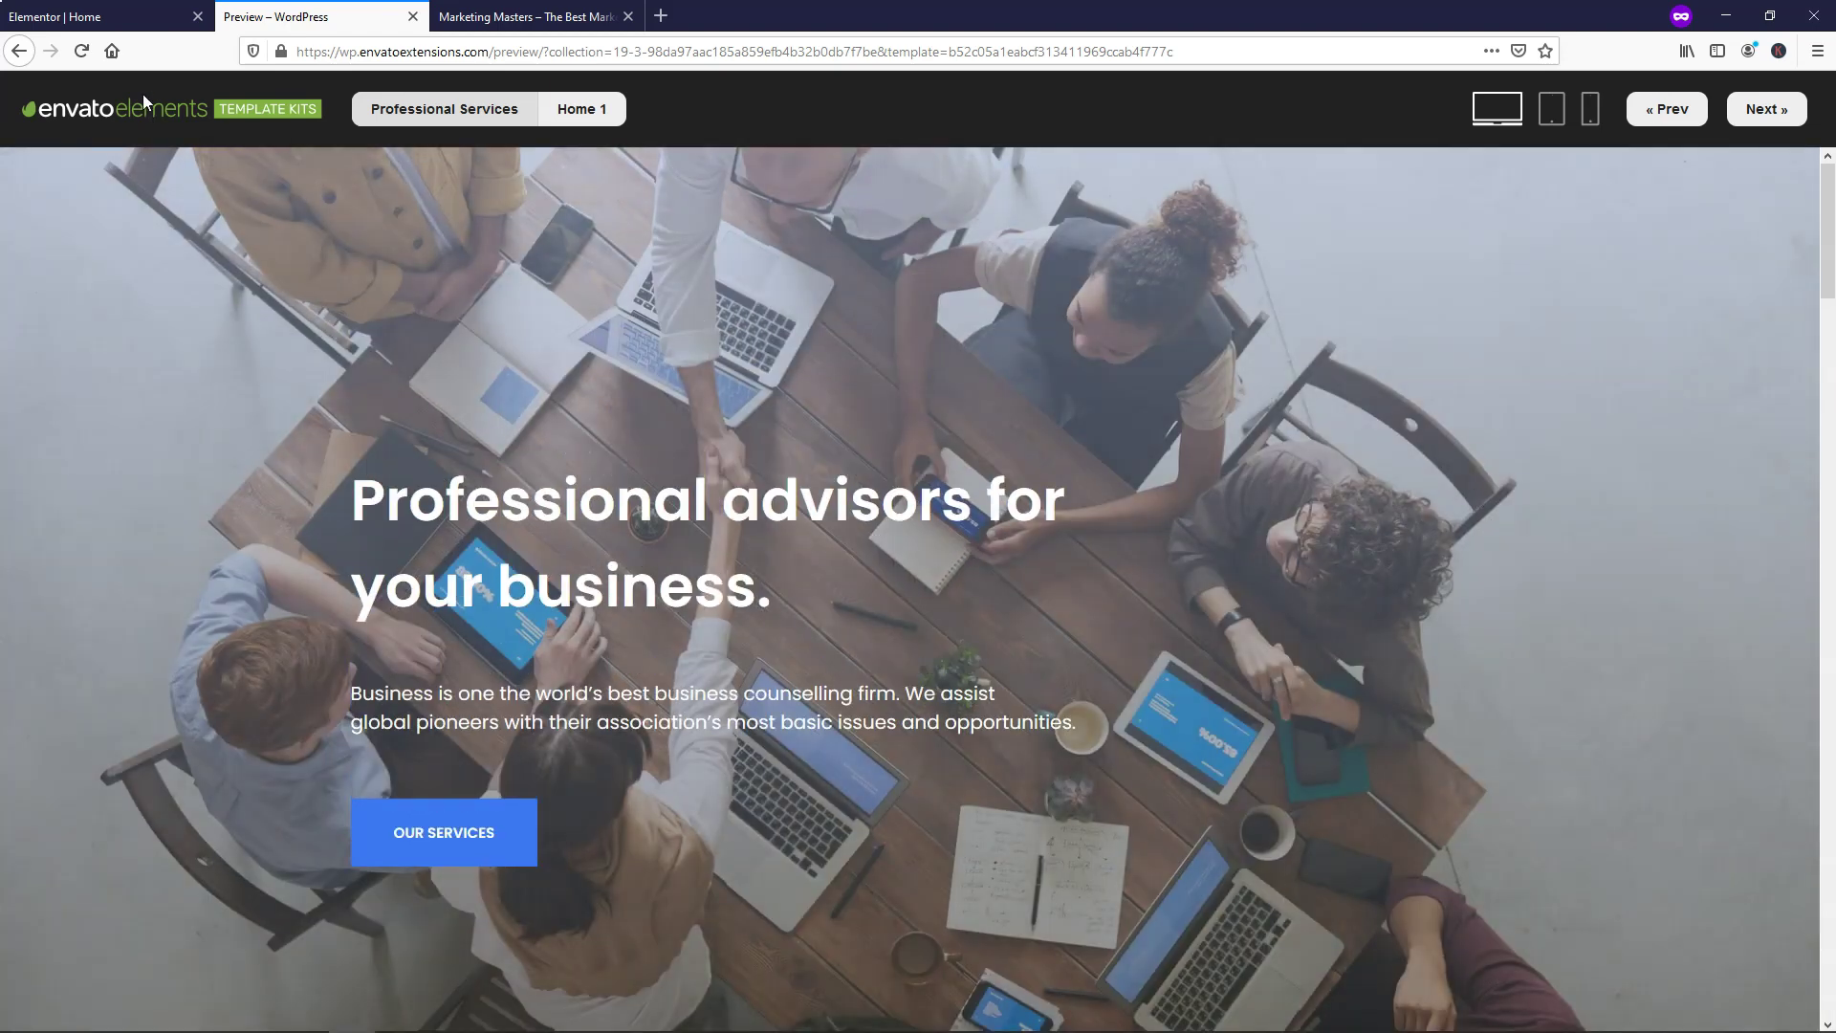
{"action": "left_click", "coordinate": [413, 16]}
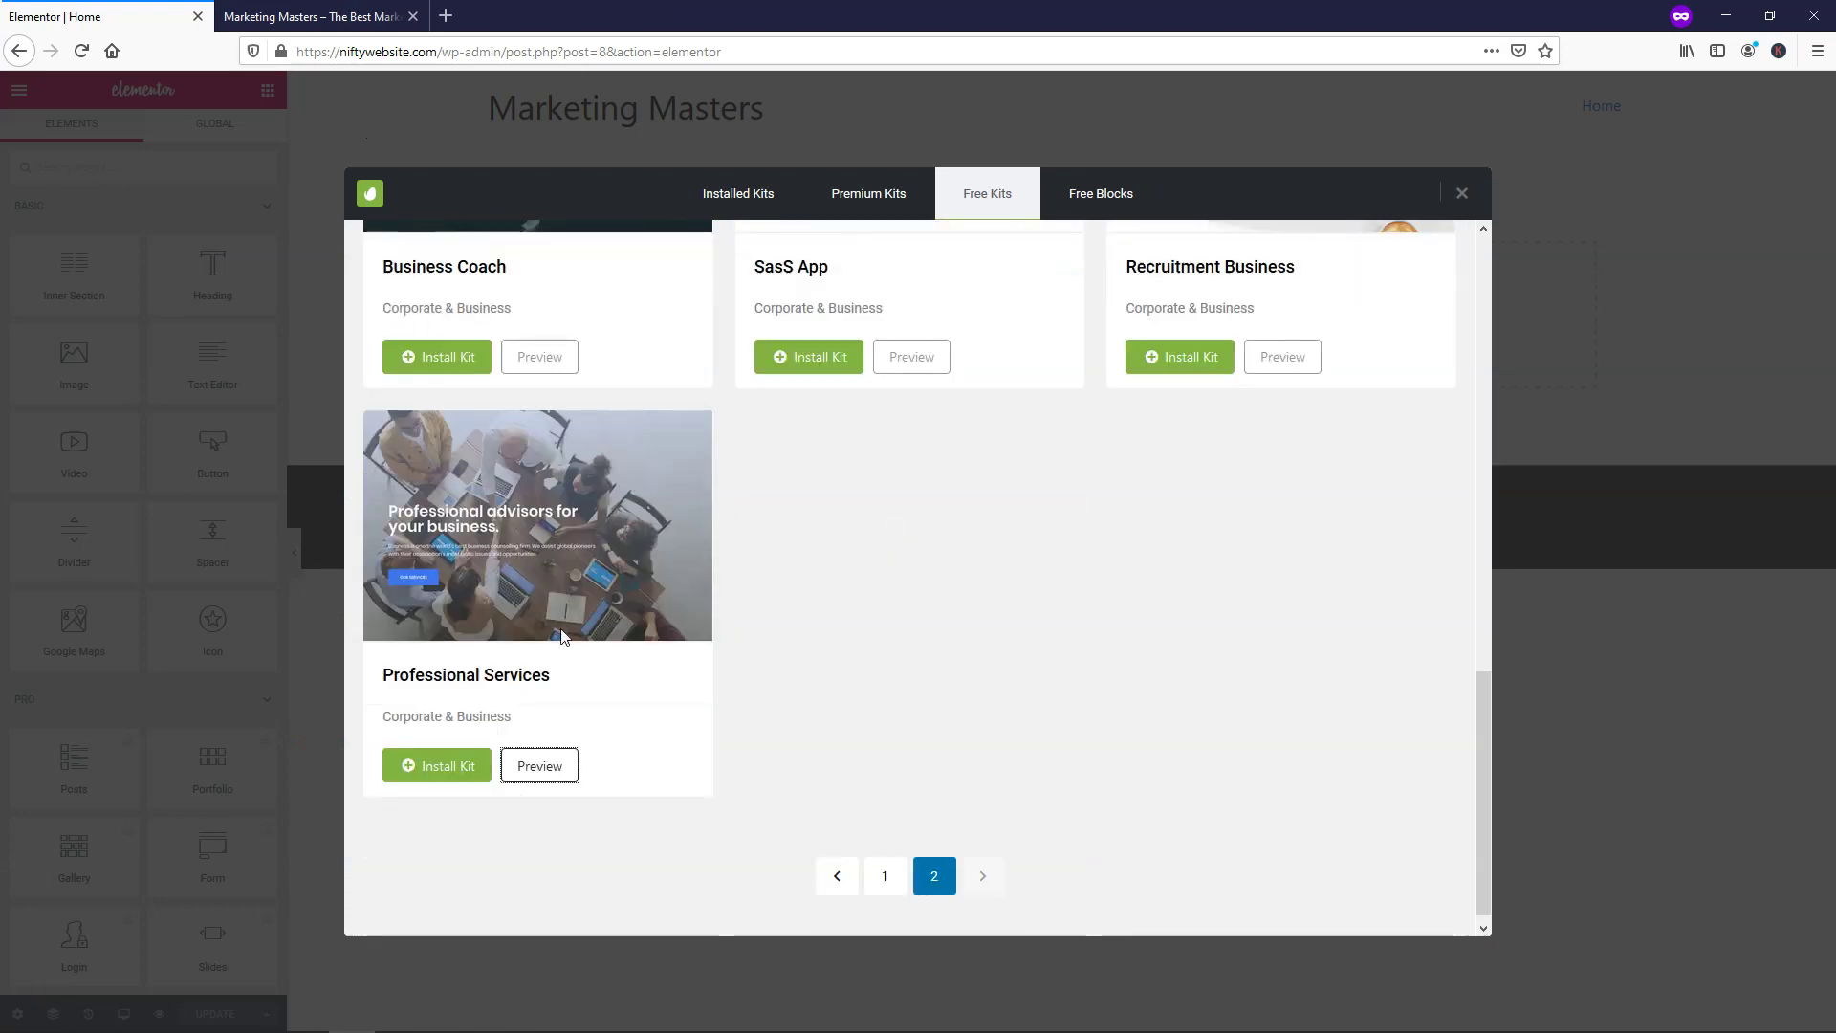
Preview the Professional Services Home 2 page and scroll through it from hero to team
{"action": "left_click", "coordinate": [538, 765]}
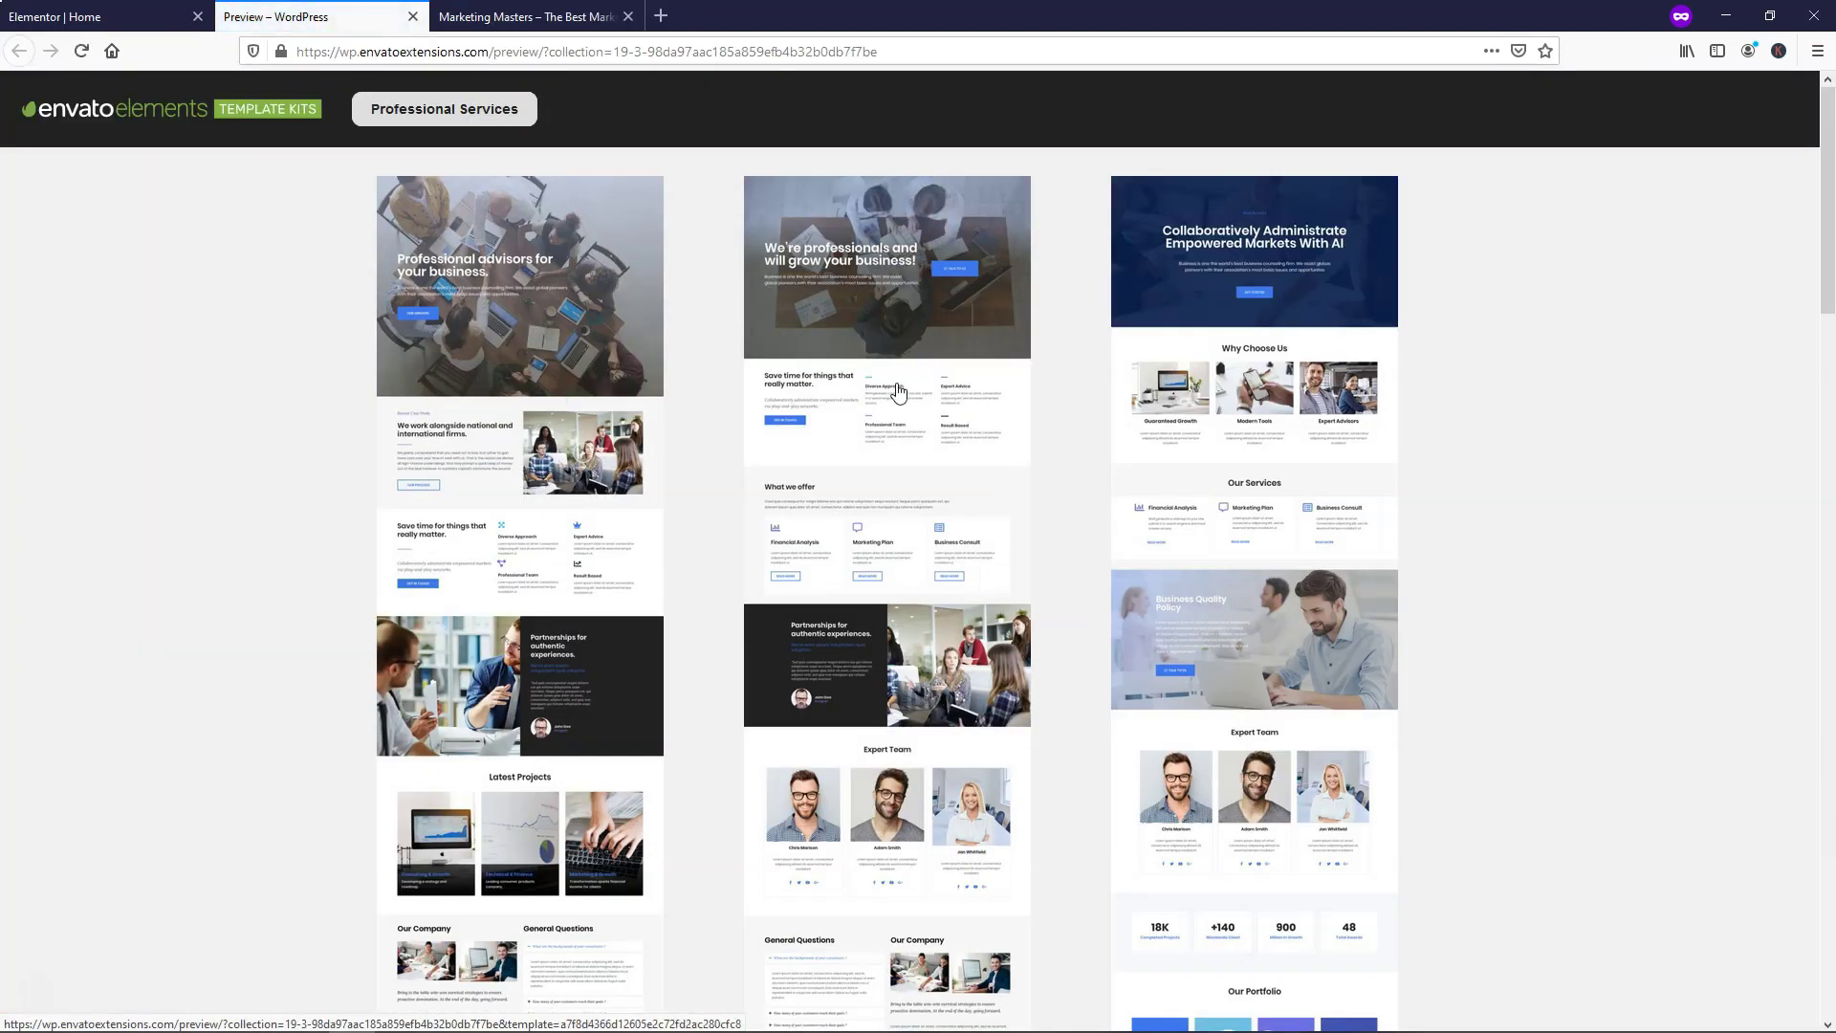
{"action": "left_click", "coordinate": [896, 385]}
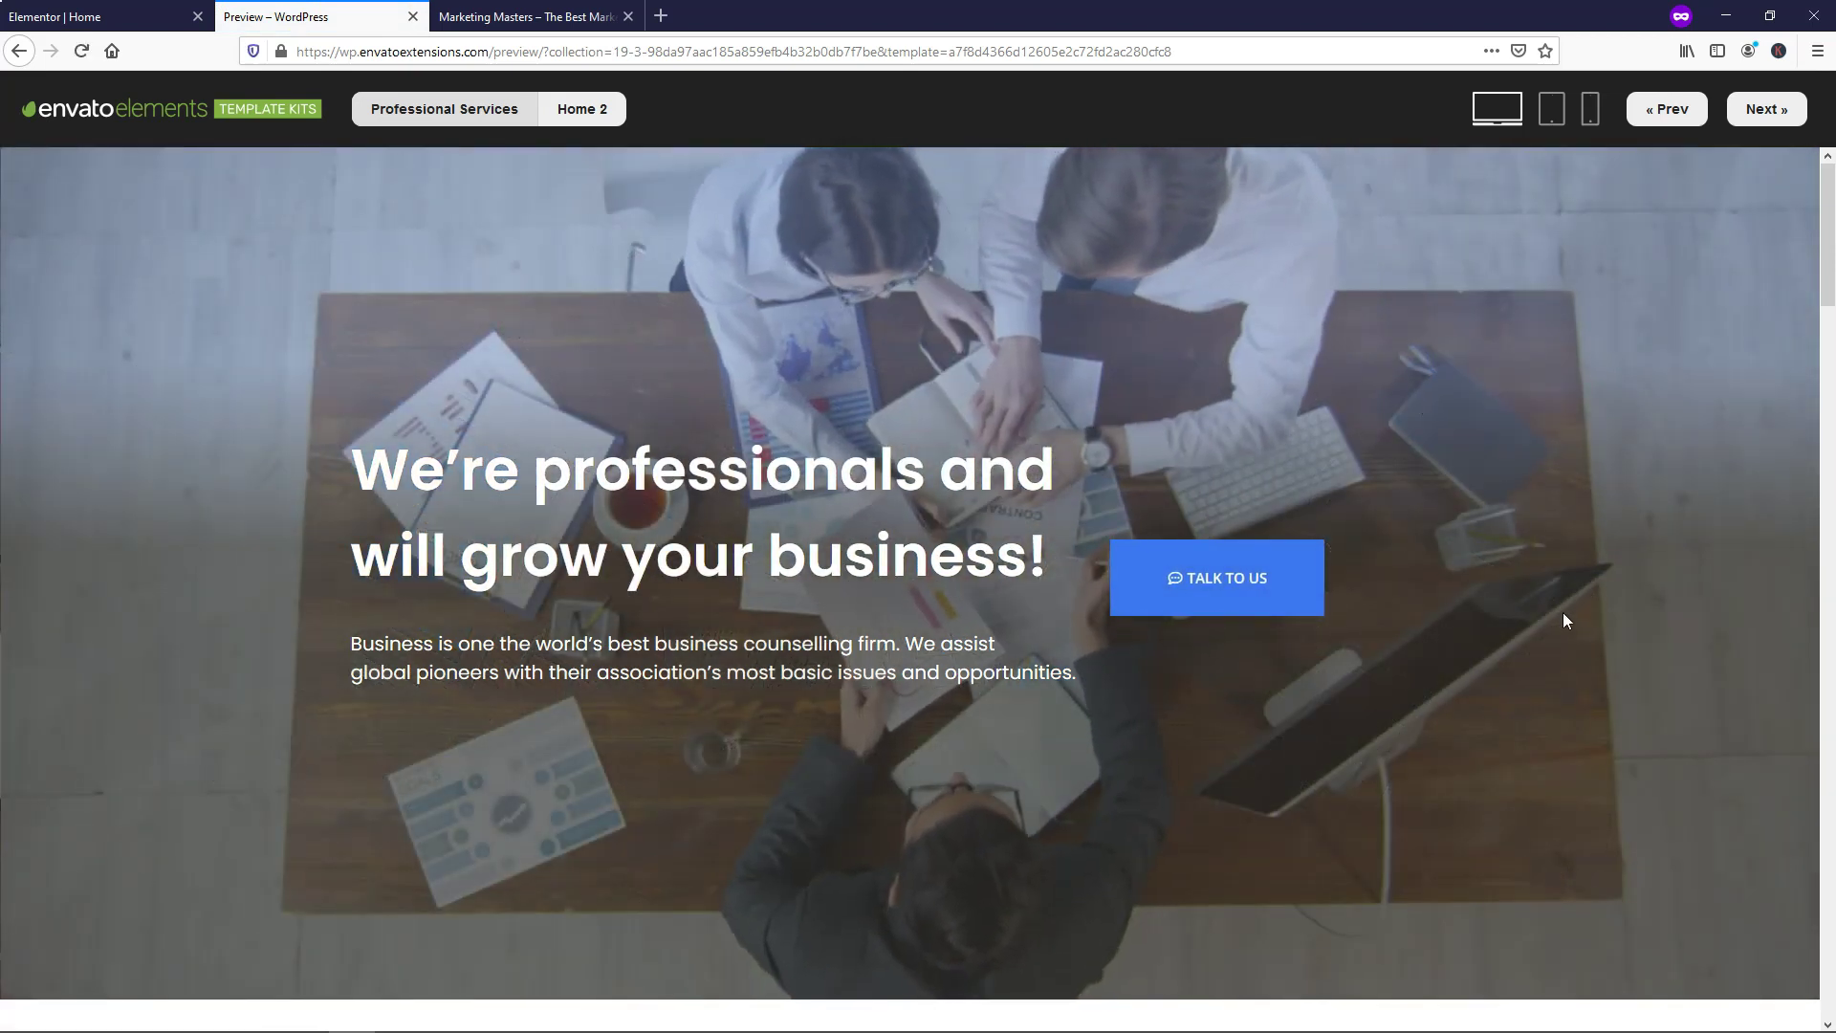
{"action": "scroll", "coordinate": [1482, 639], "scroll_direction": "down", "scroll_amount": 3}
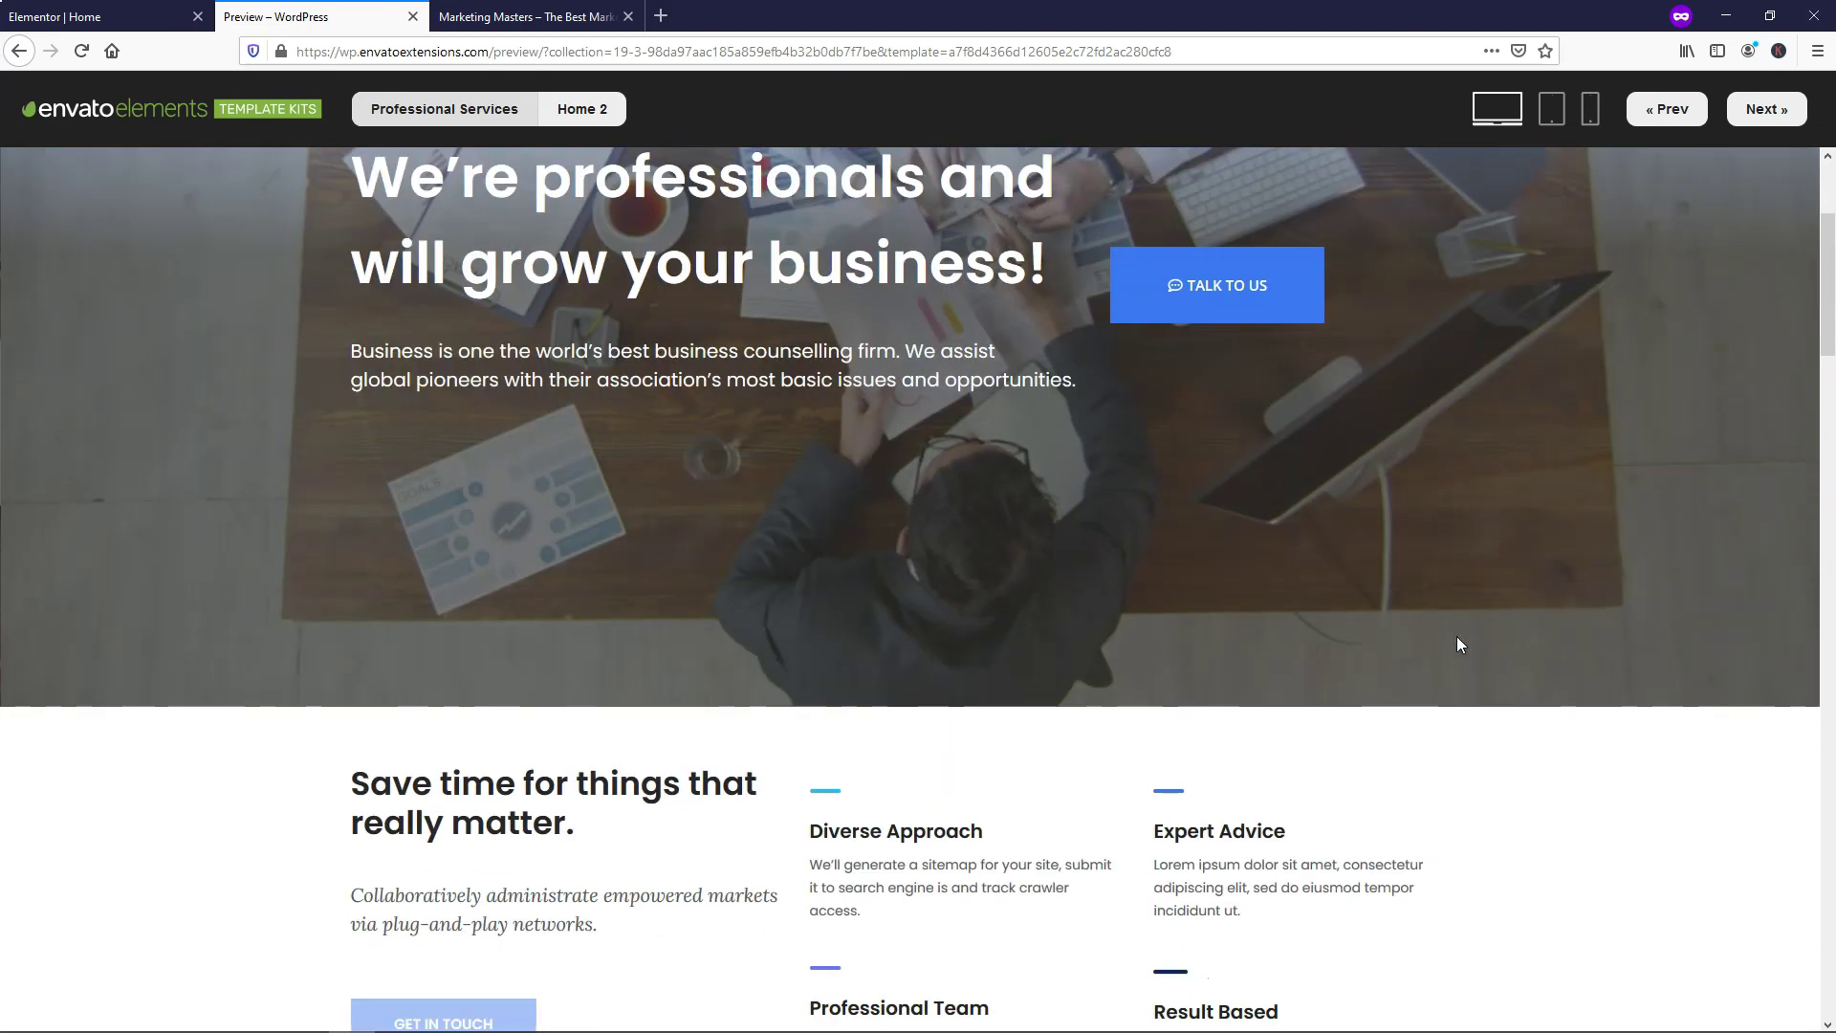
{"action": "scroll", "coordinate": [1457, 638], "scroll_direction": "down", "scroll_amount": 15}
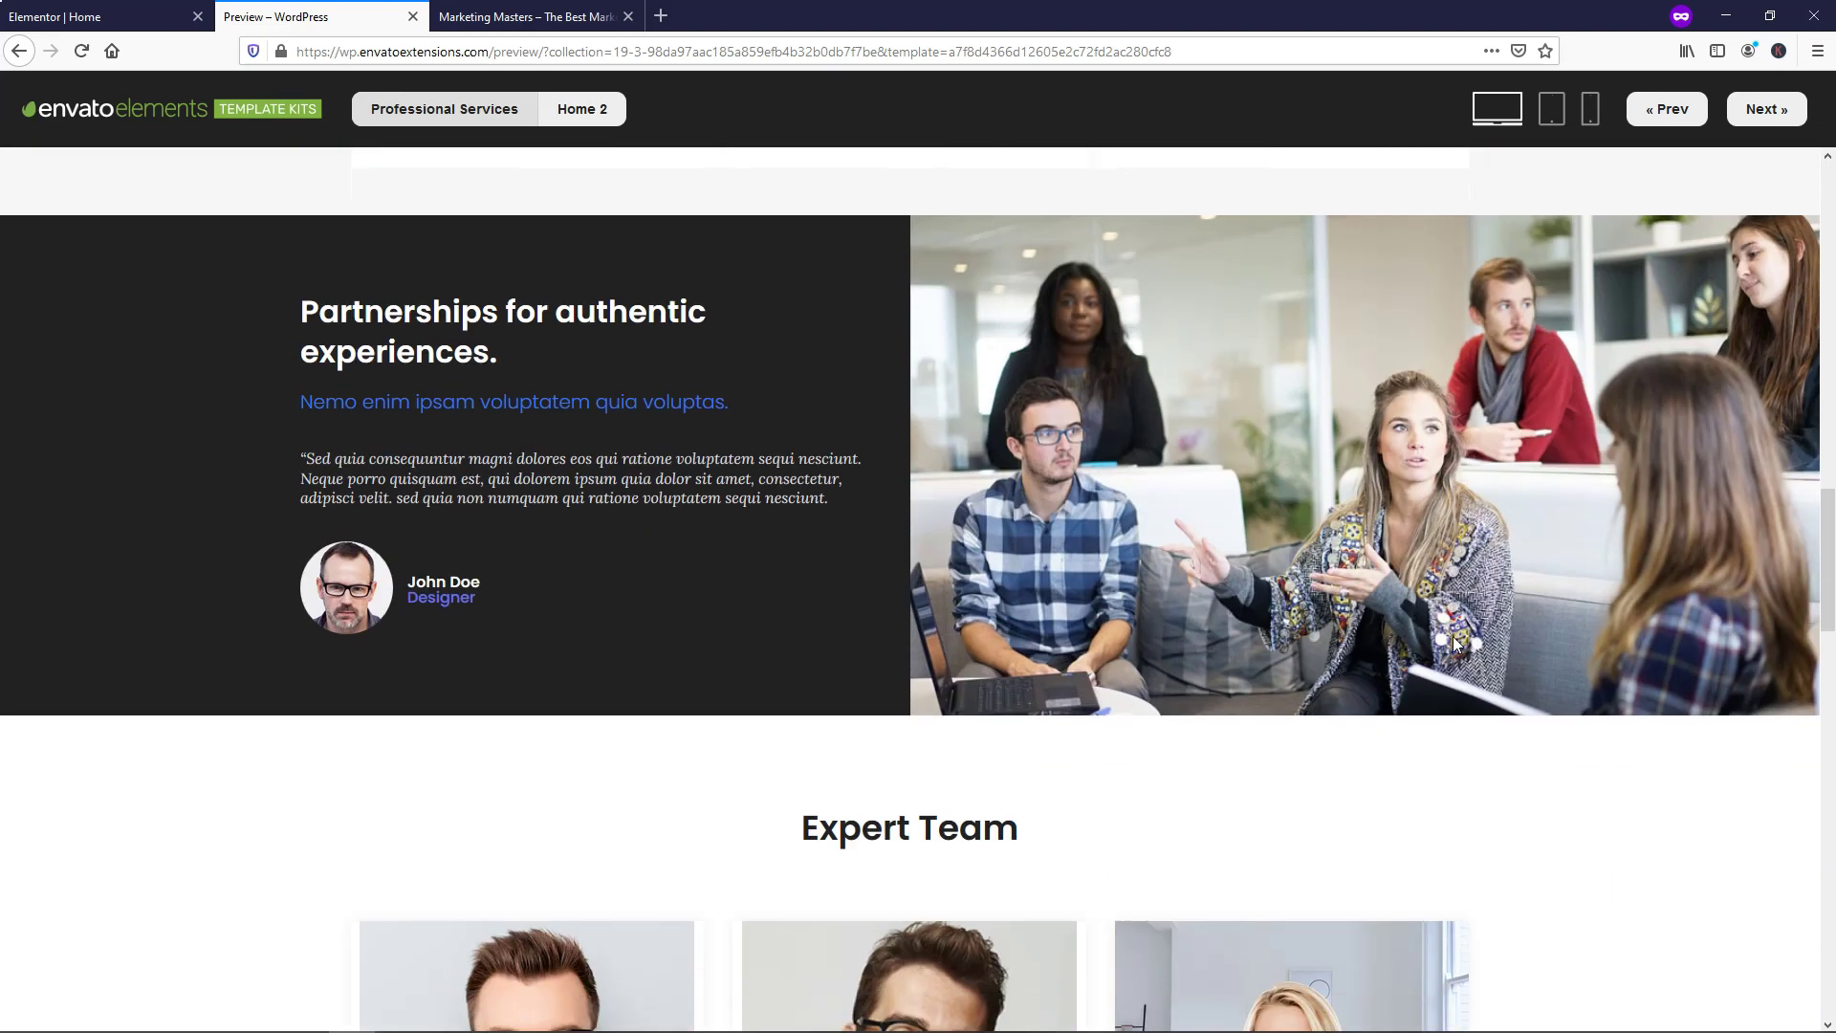
{"action": "scroll", "coordinate": [1453, 635], "scroll_direction": "down", "scroll_amount": 5}
{"action": "scroll", "coordinate": [1533, 591], "scroll_direction": "down", "scroll_amount": 12}
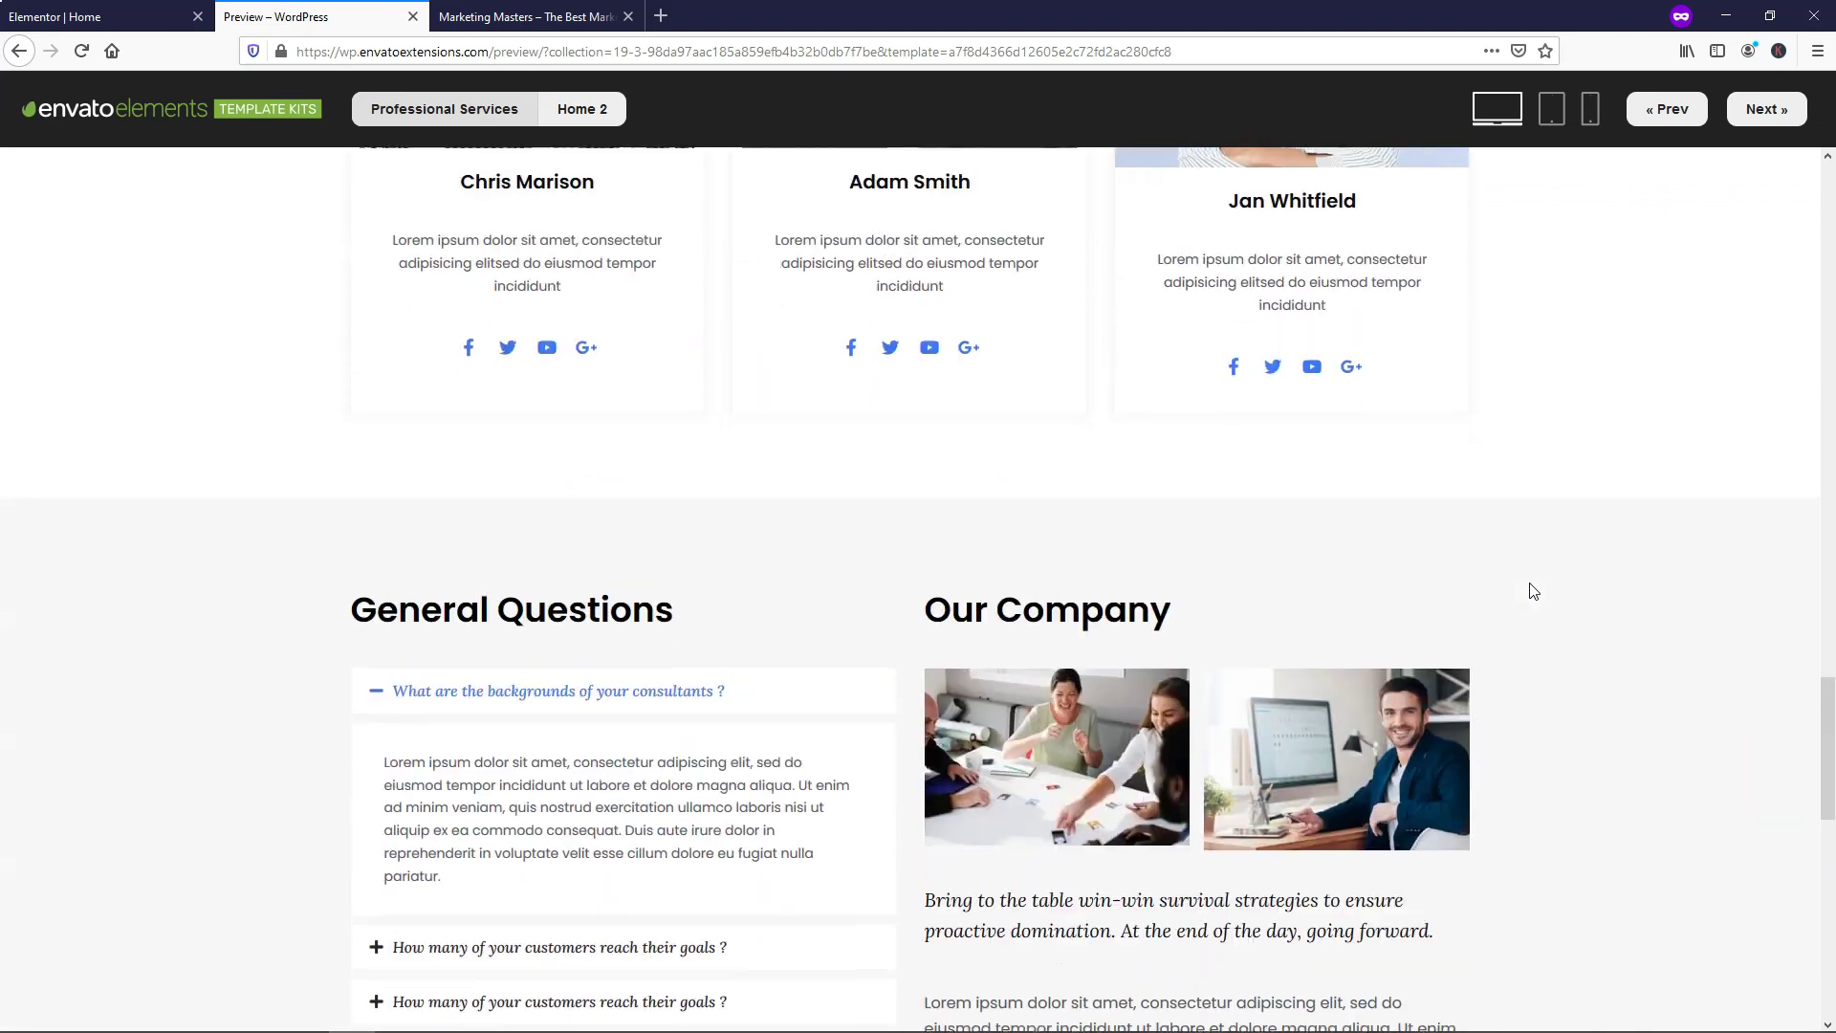
{"action": "scroll", "coordinate": [1530, 584], "scroll_direction": "down", "scroll_amount": 5}
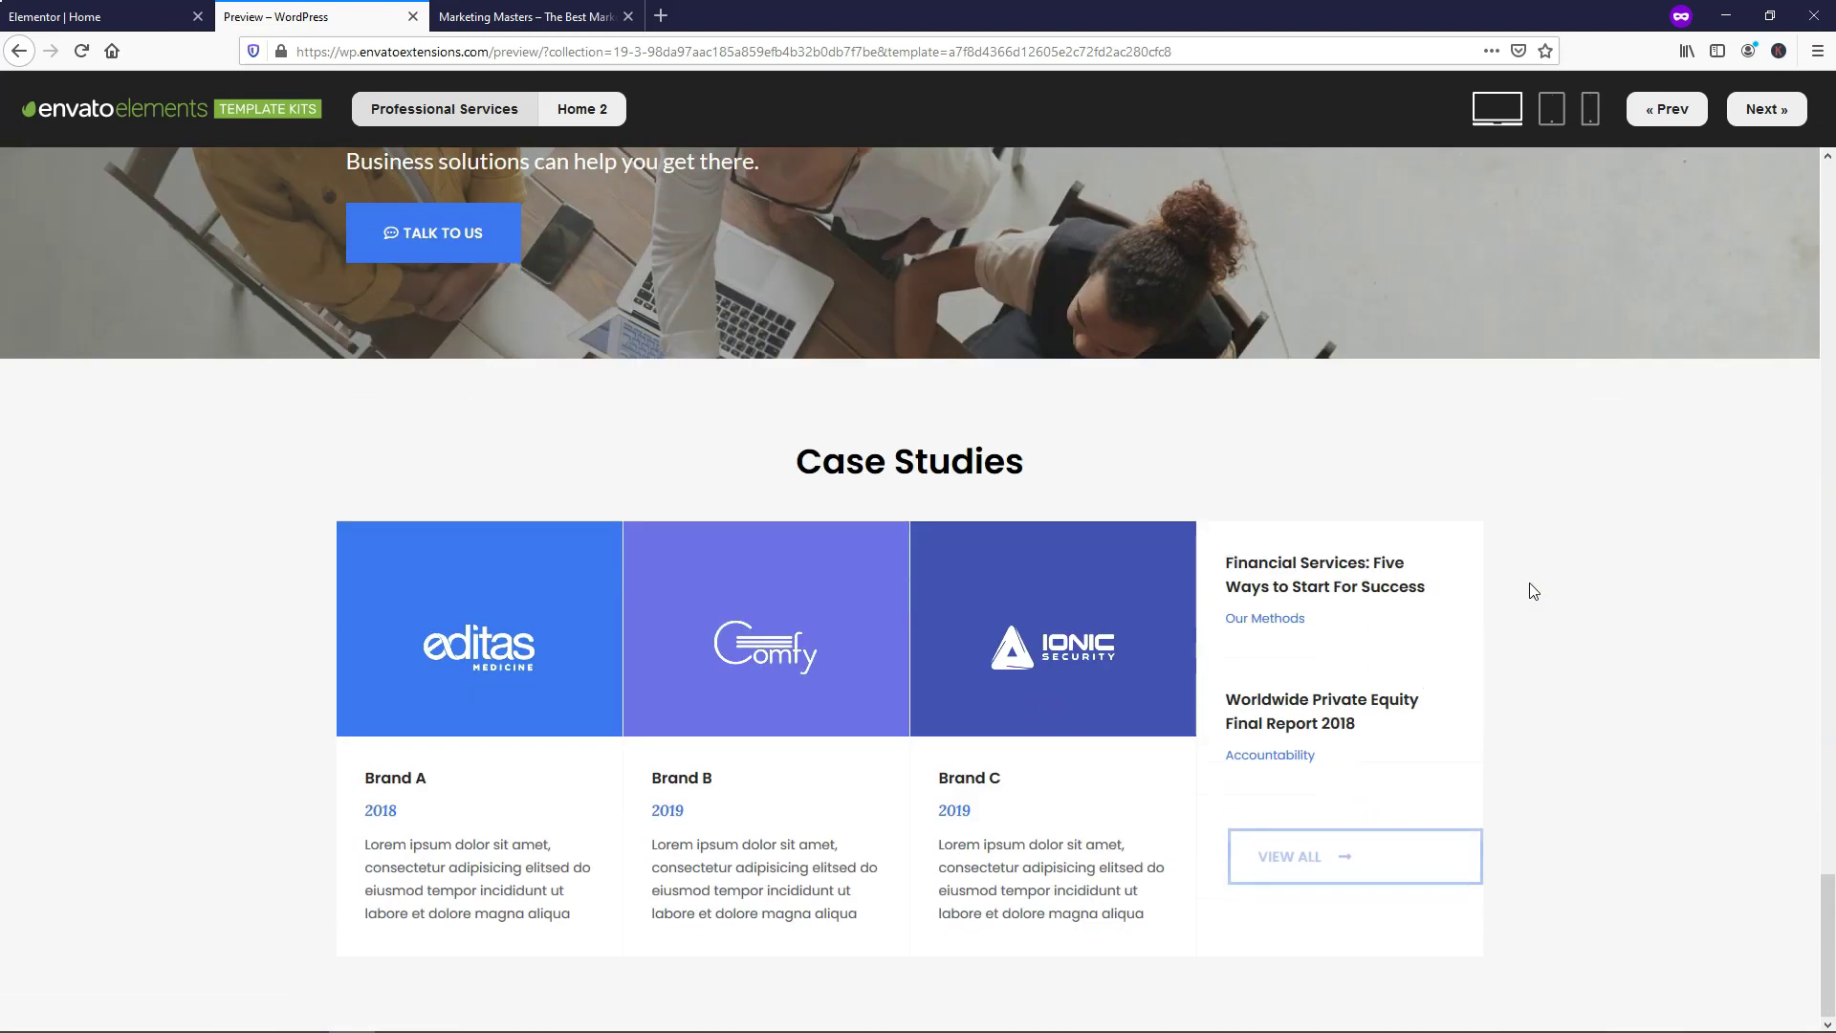
{"action": "scroll", "coordinate": [1530, 585], "scroll_direction": "up", "scroll_amount": 10}
{"action": "scroll", "coordinate": [1533, 590], "scroll_direction": "up", "scroll_amount": 15}
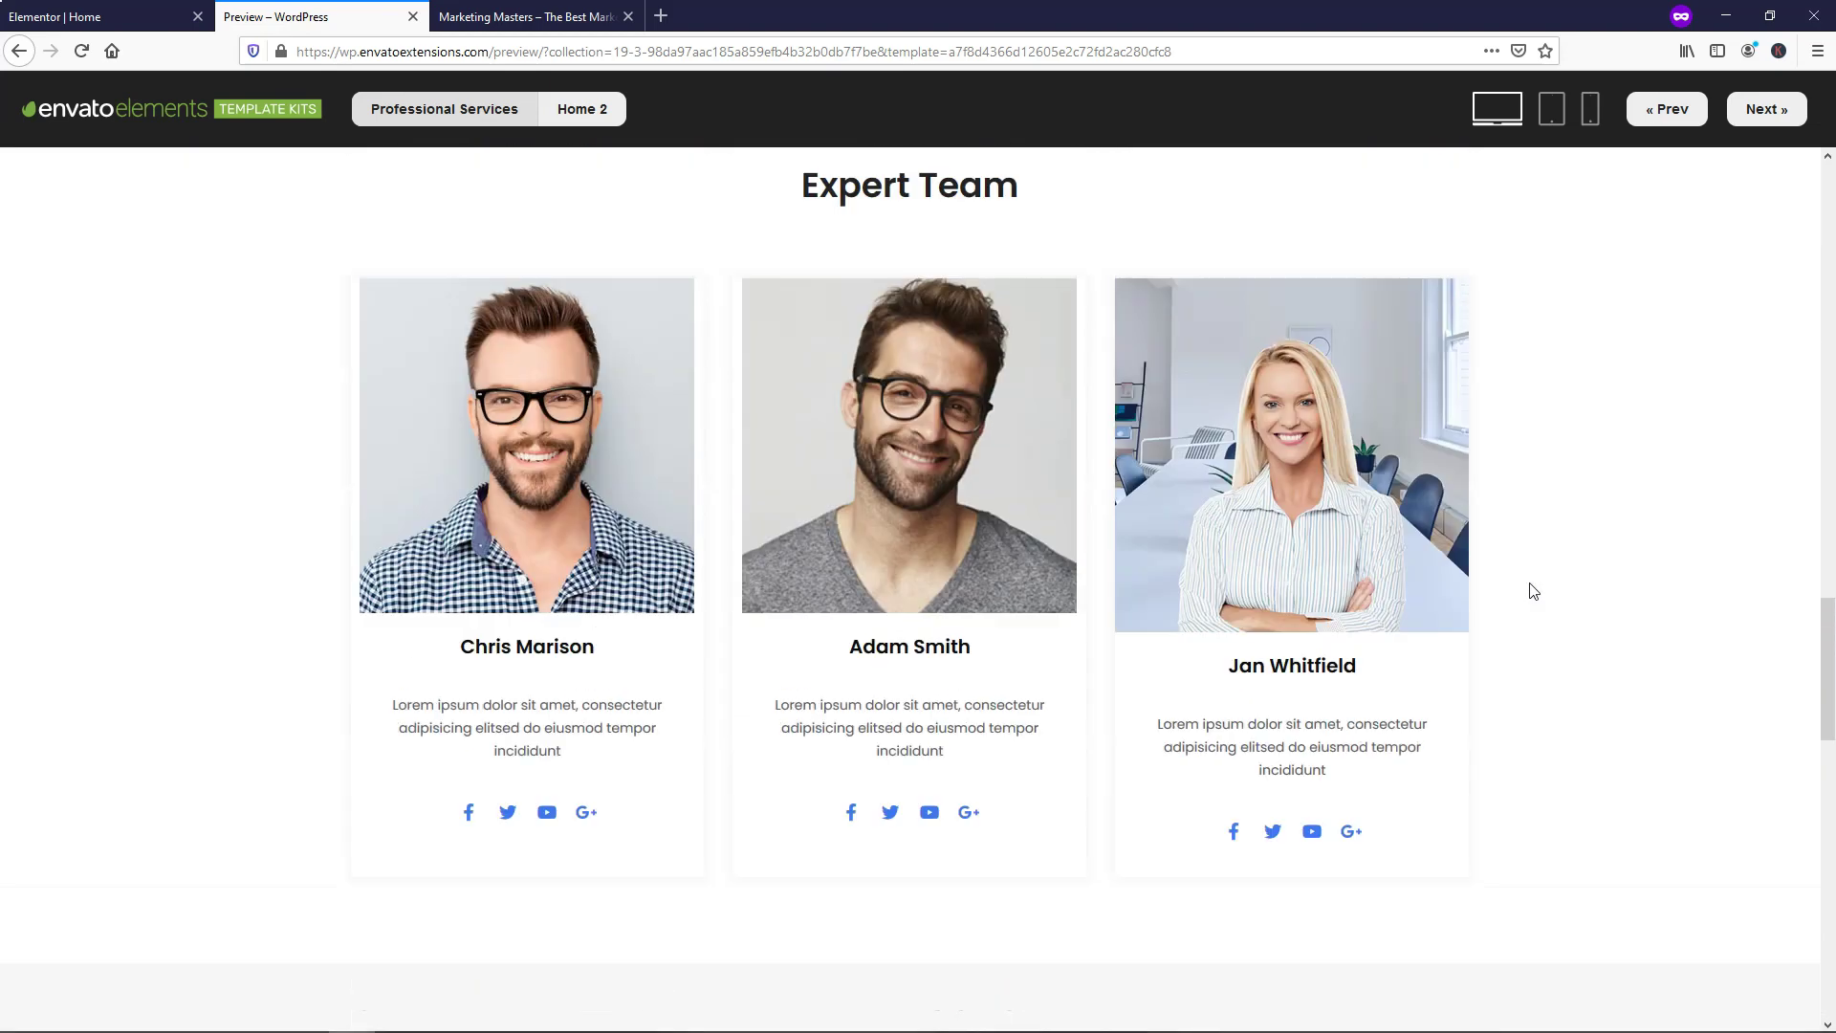
{"action": "scroll", "coordinate": [1531, 586], "scroll_direction": "up", "scroll_amount": 12}
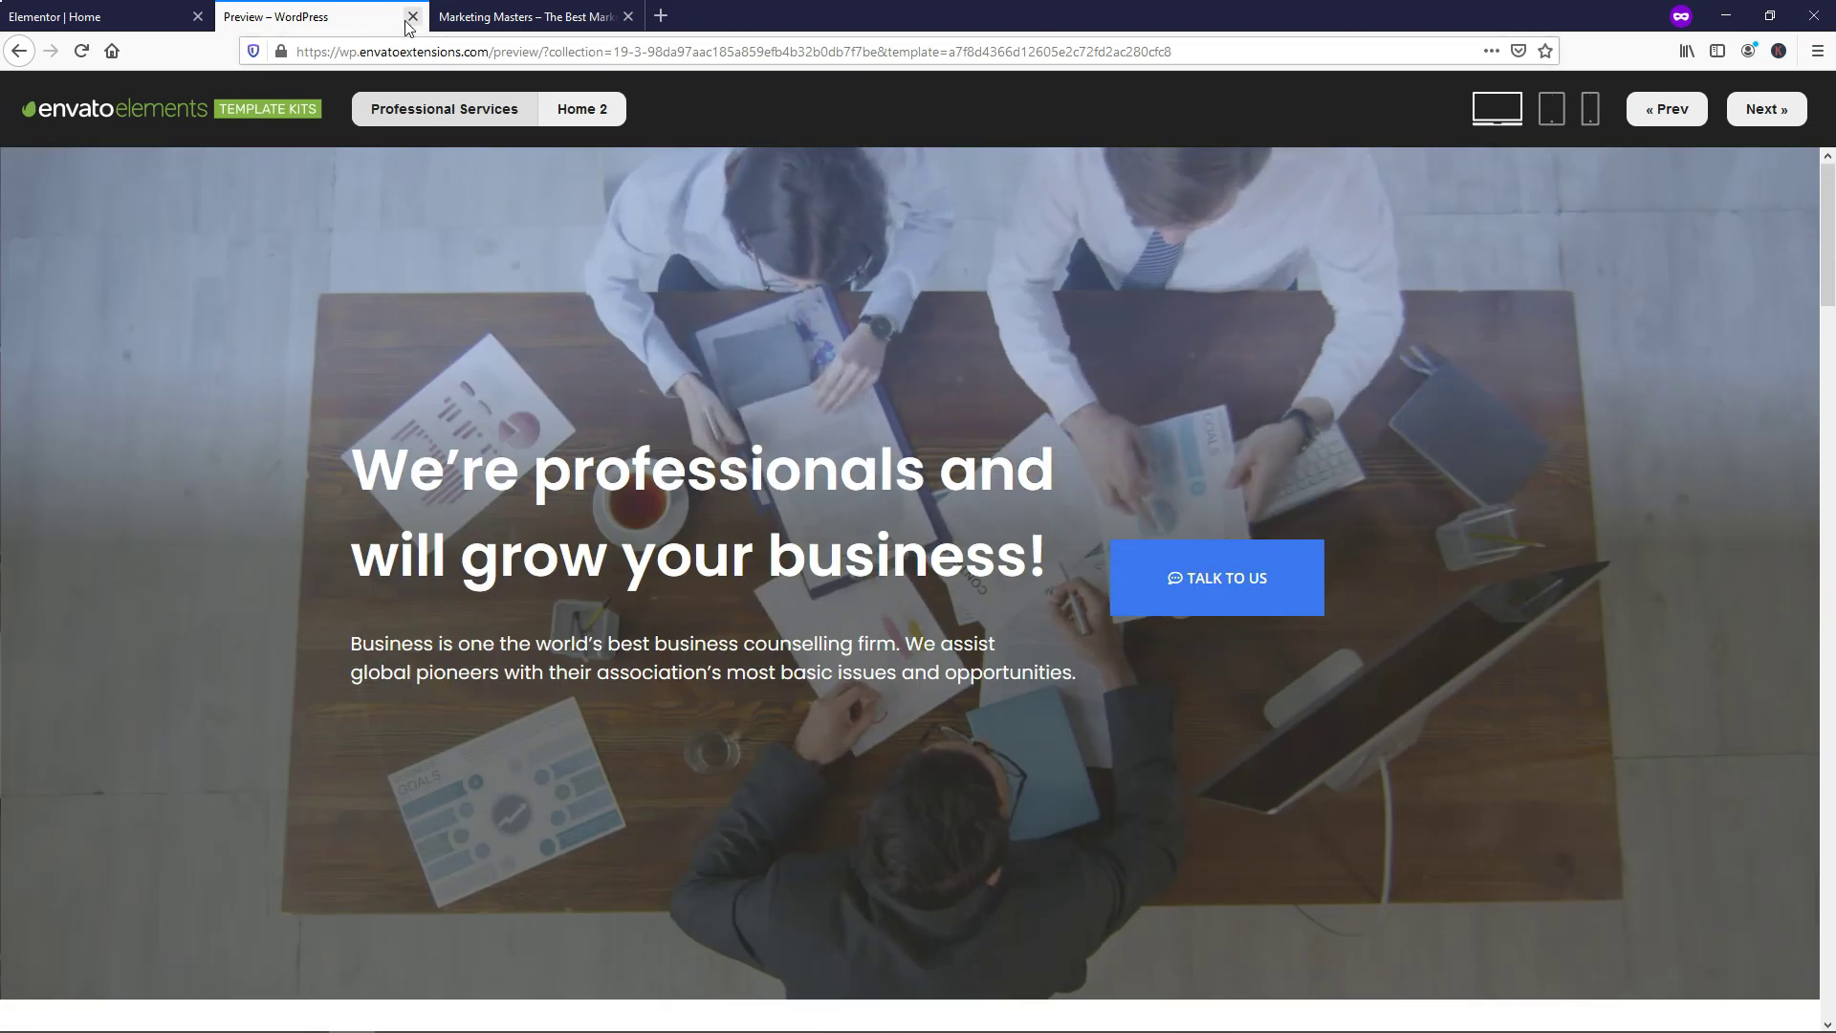
Install the Professional Services kit, view its Home 1–3 templates, and check missing requirements
{"action": "left_click", "coordinate": [413, 17]}
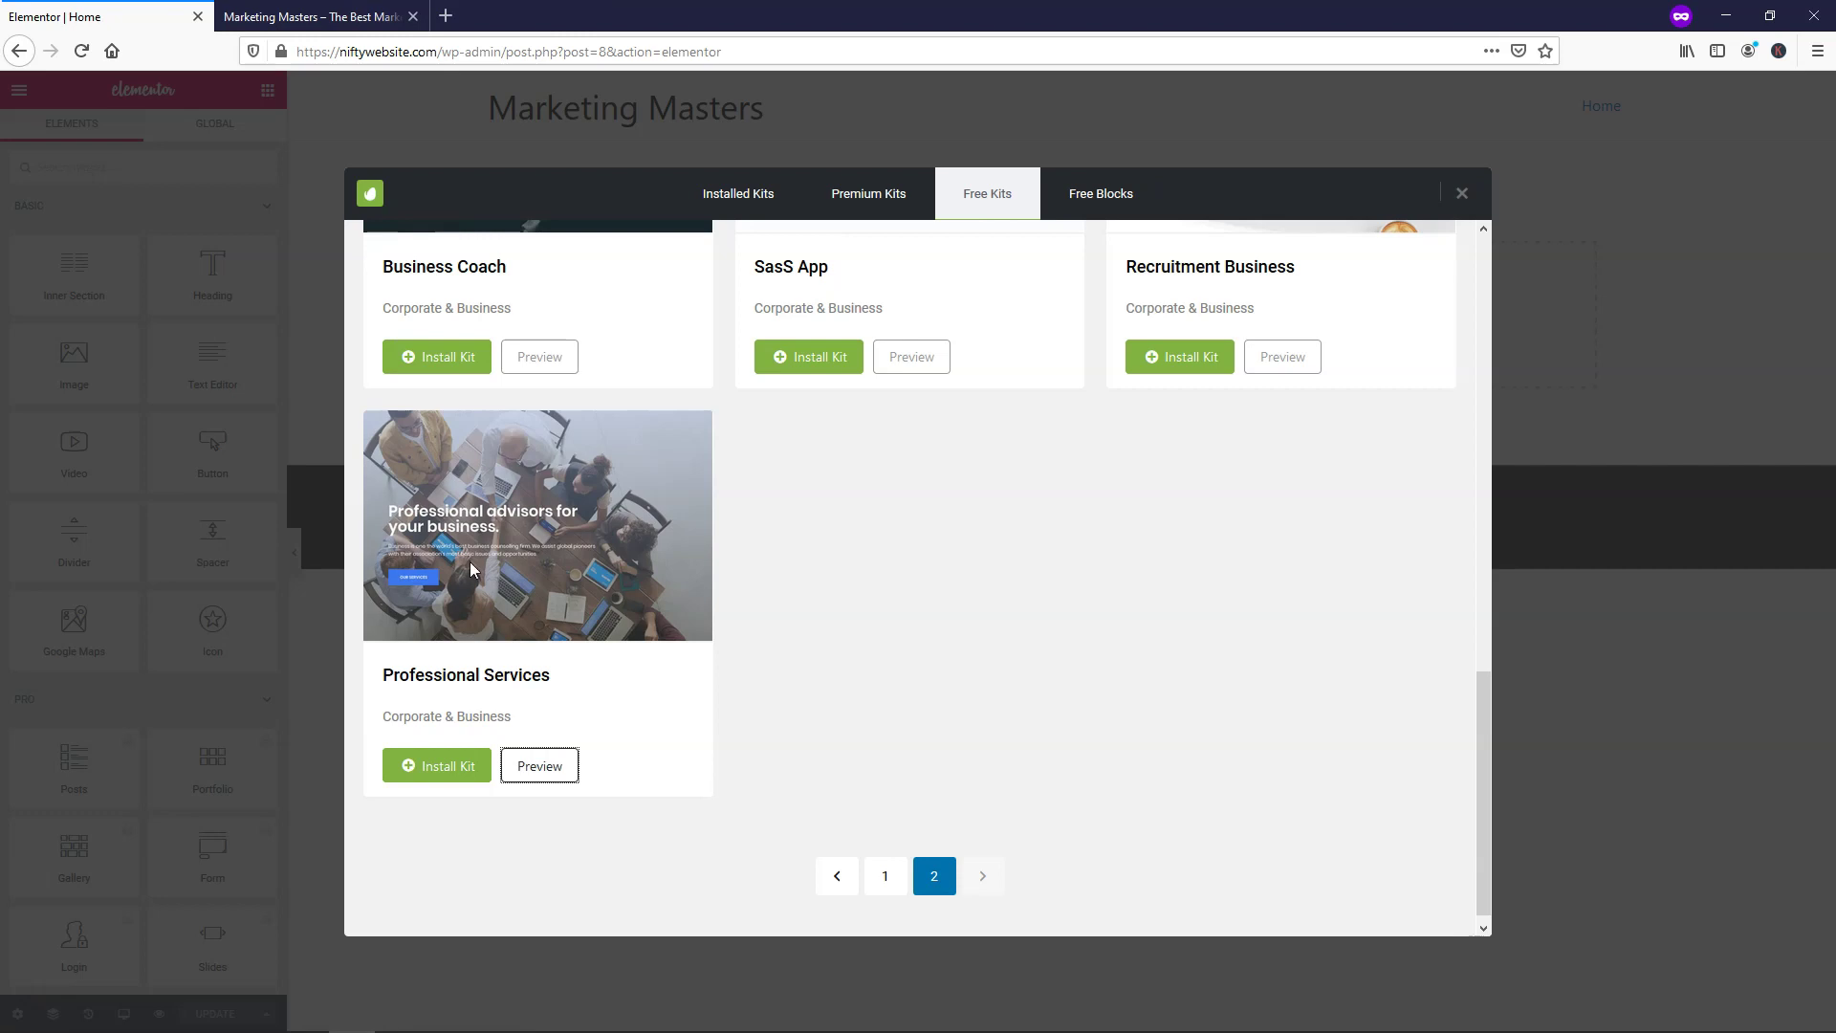
{"action": "left_click", "coordinate": [449, 771]}
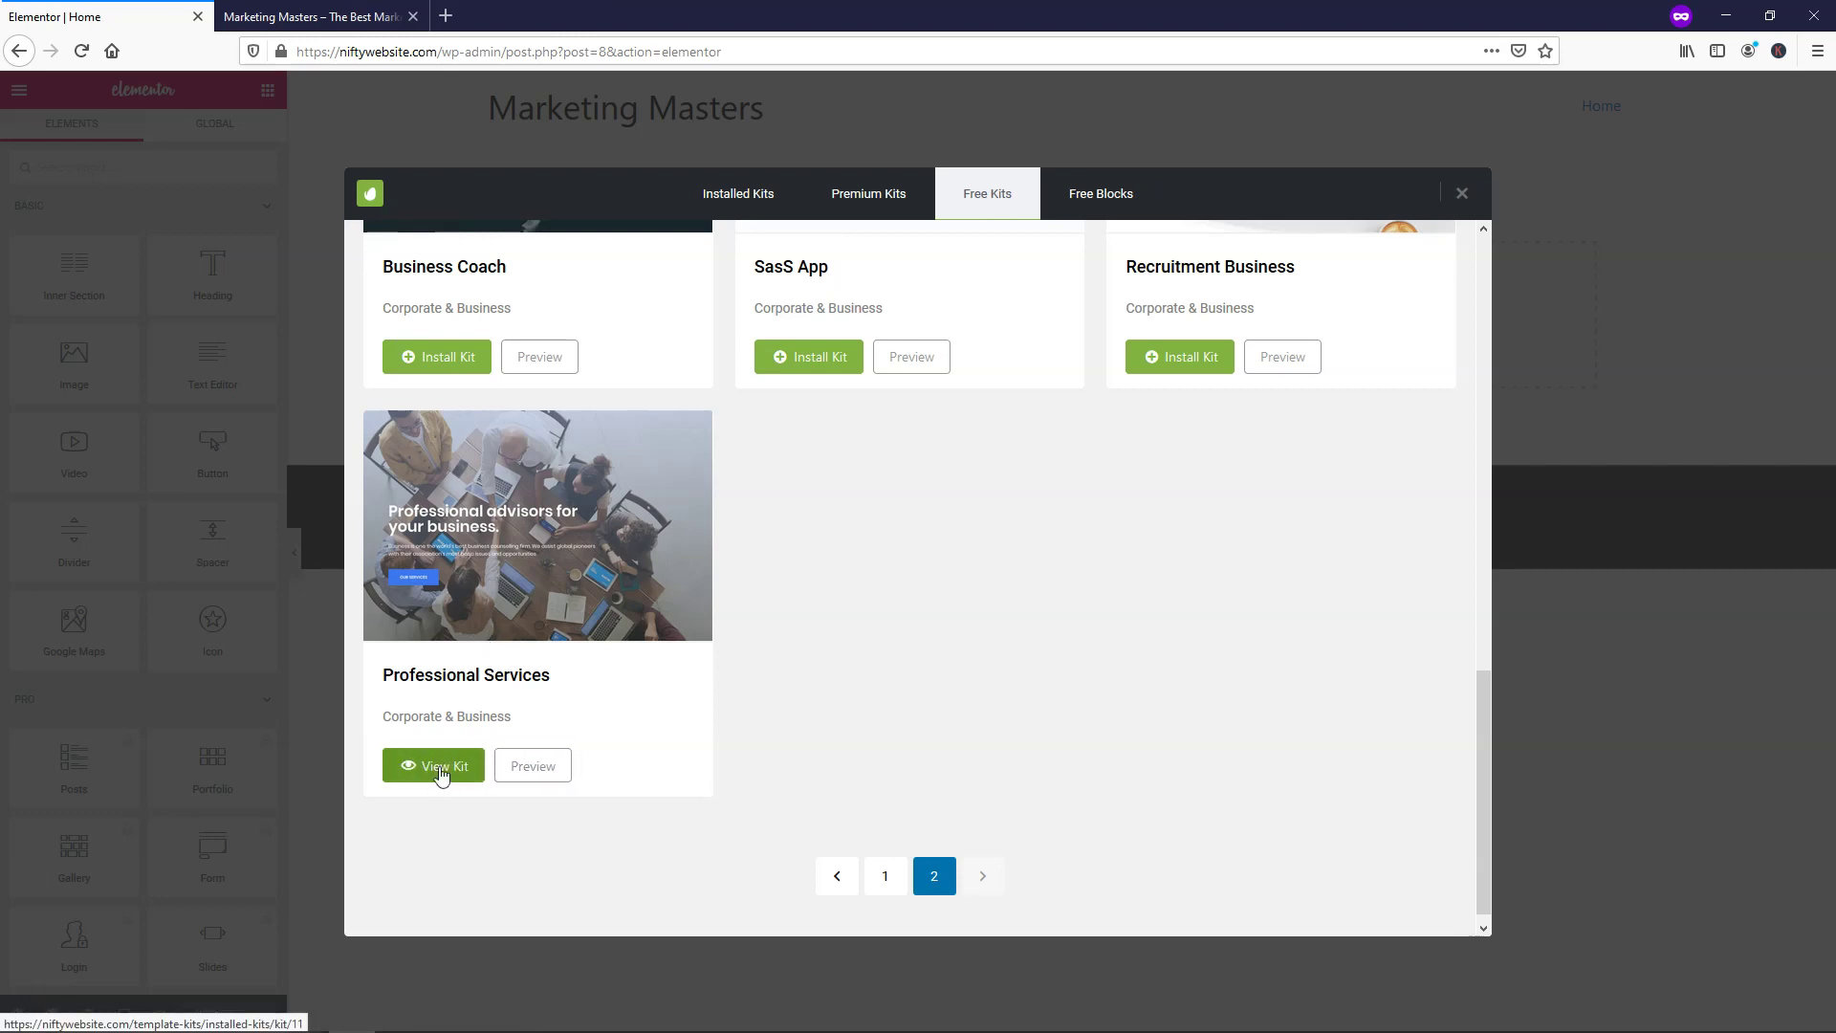
{"action": "left_click", "coordinate": [441, 771]}
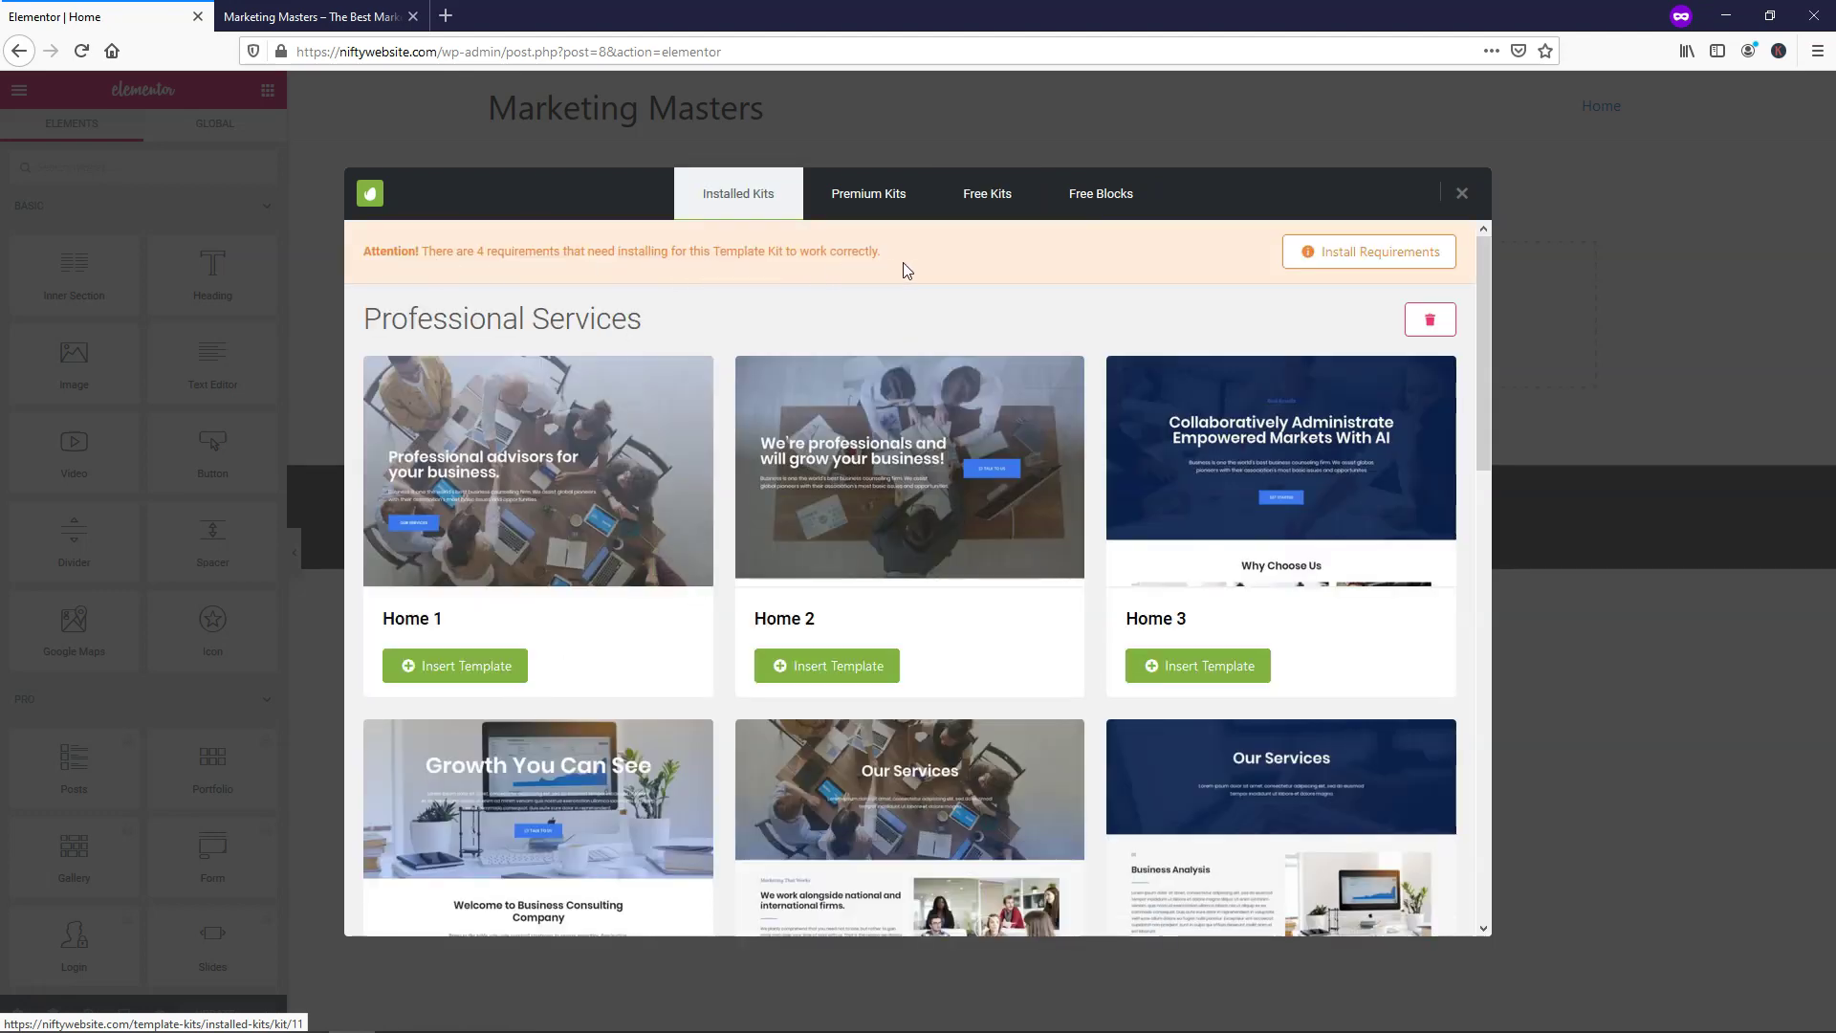
{"action": "left_click", "coordinate": [1340, 254]}
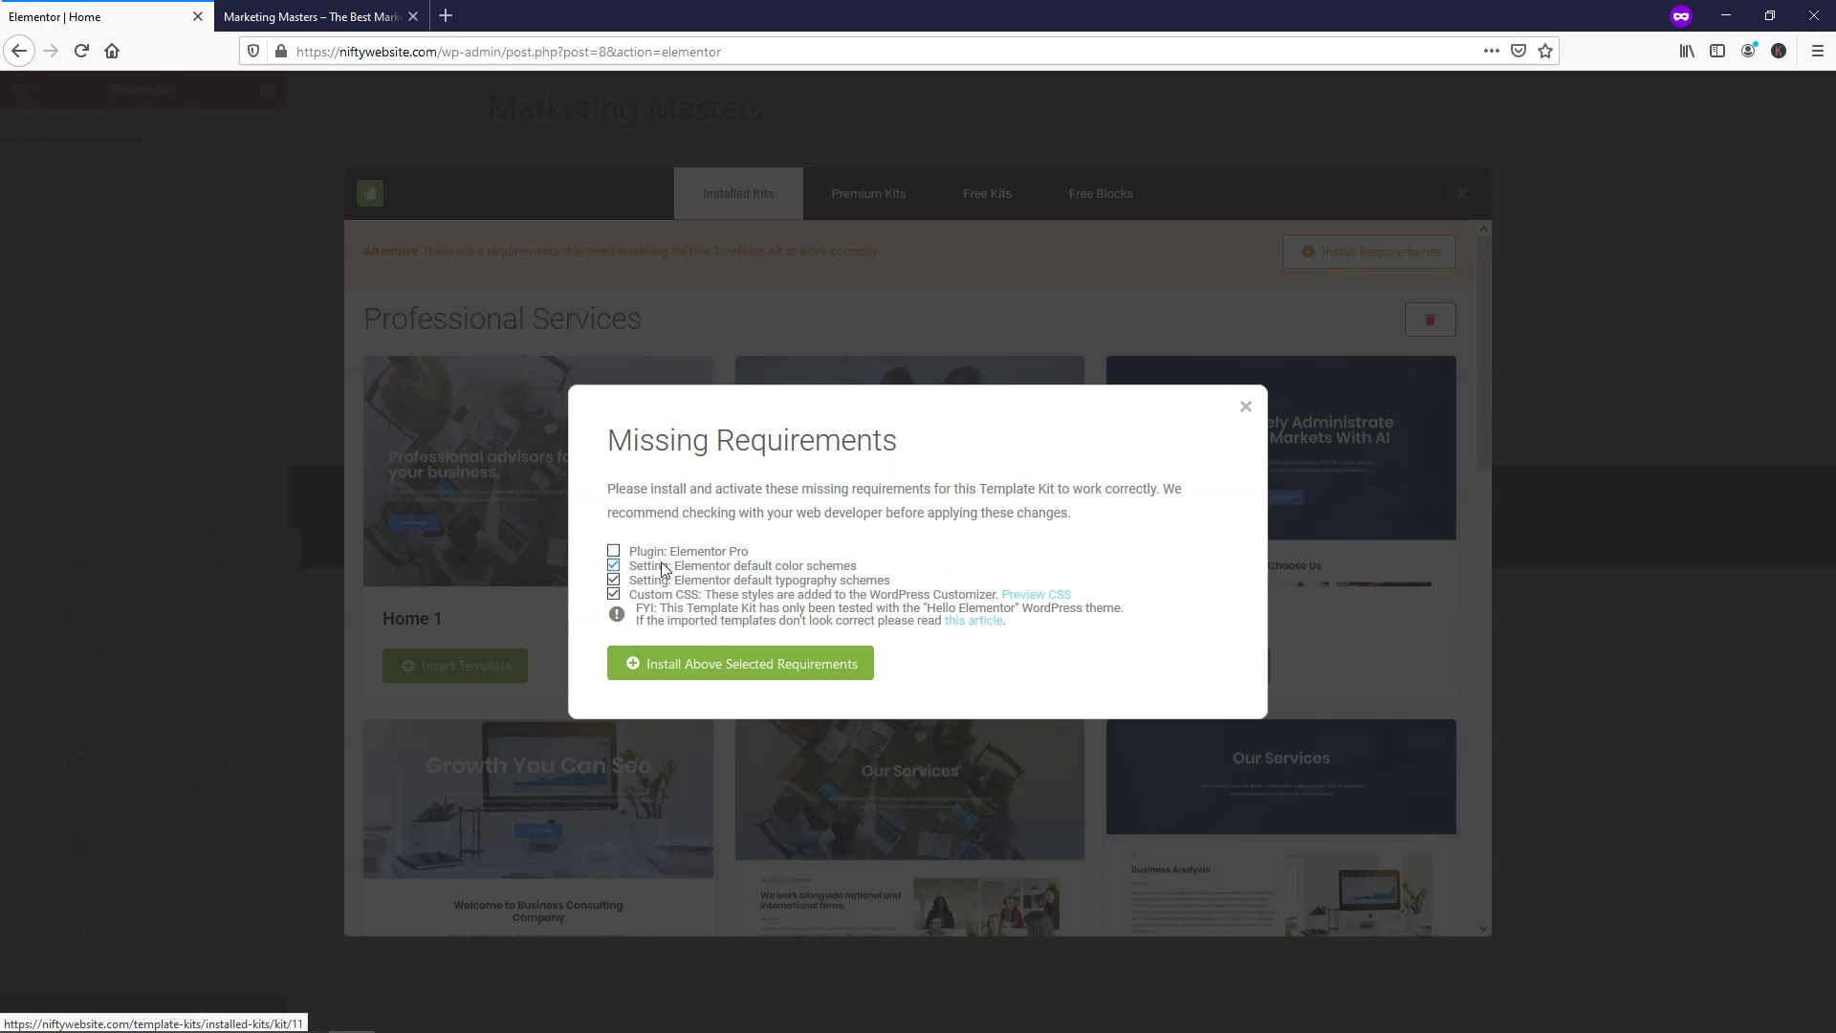
Install the kit's colour, typography and CSS requirements, then insert the Home 2 template
{"action": "left_click", "coordinate": [739, 665]}
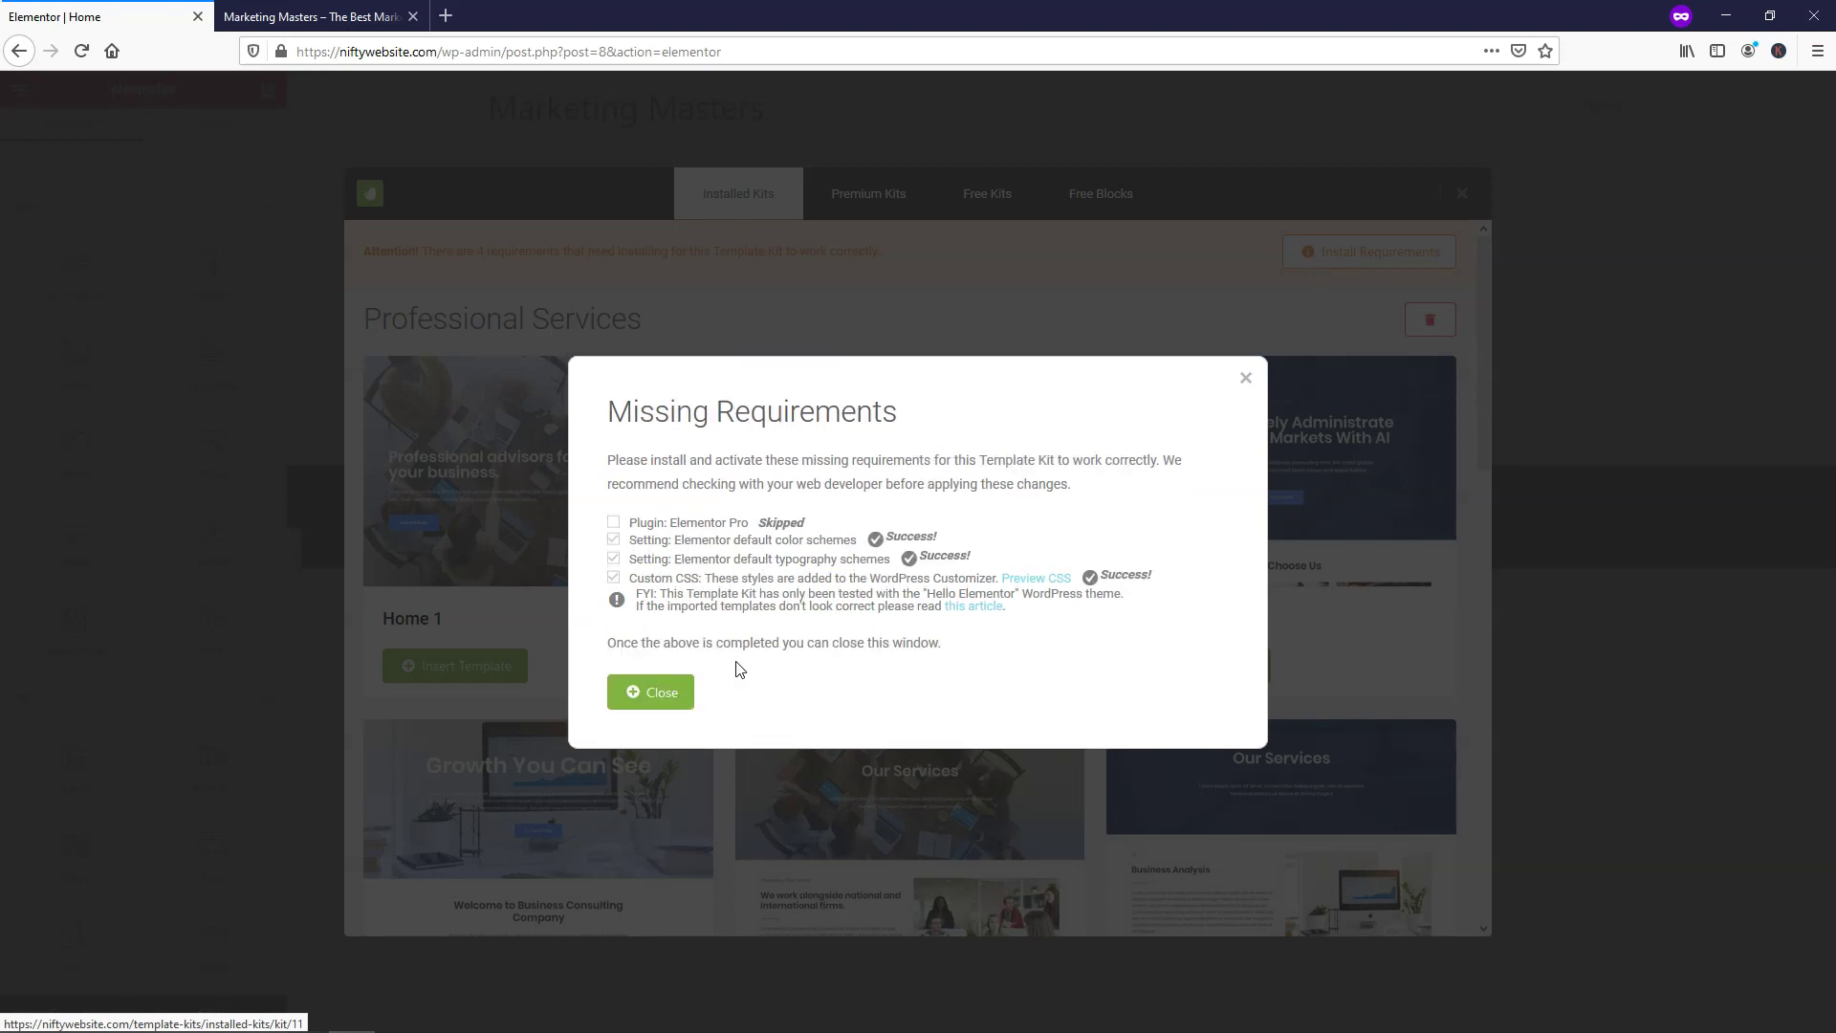
{"action": "left_click", "coordinate": [664, 694]}
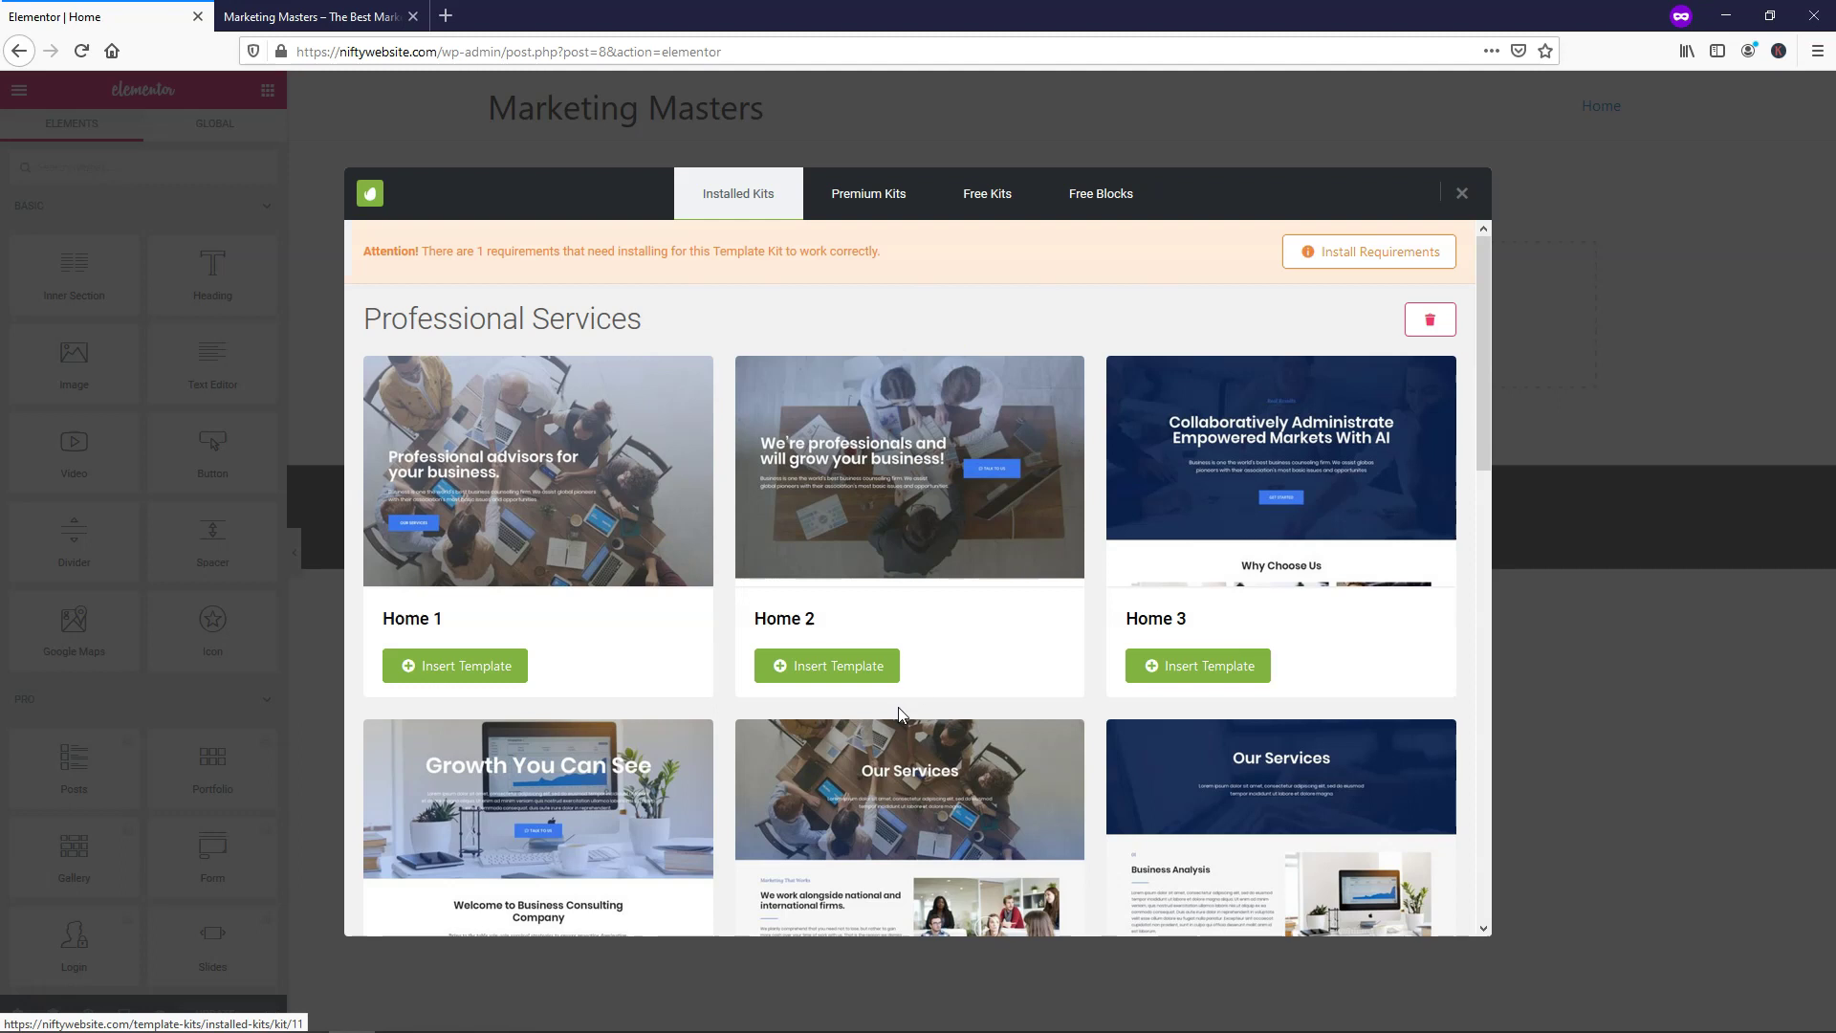
{"action": "left_click", "coordinate": [863, 670]}
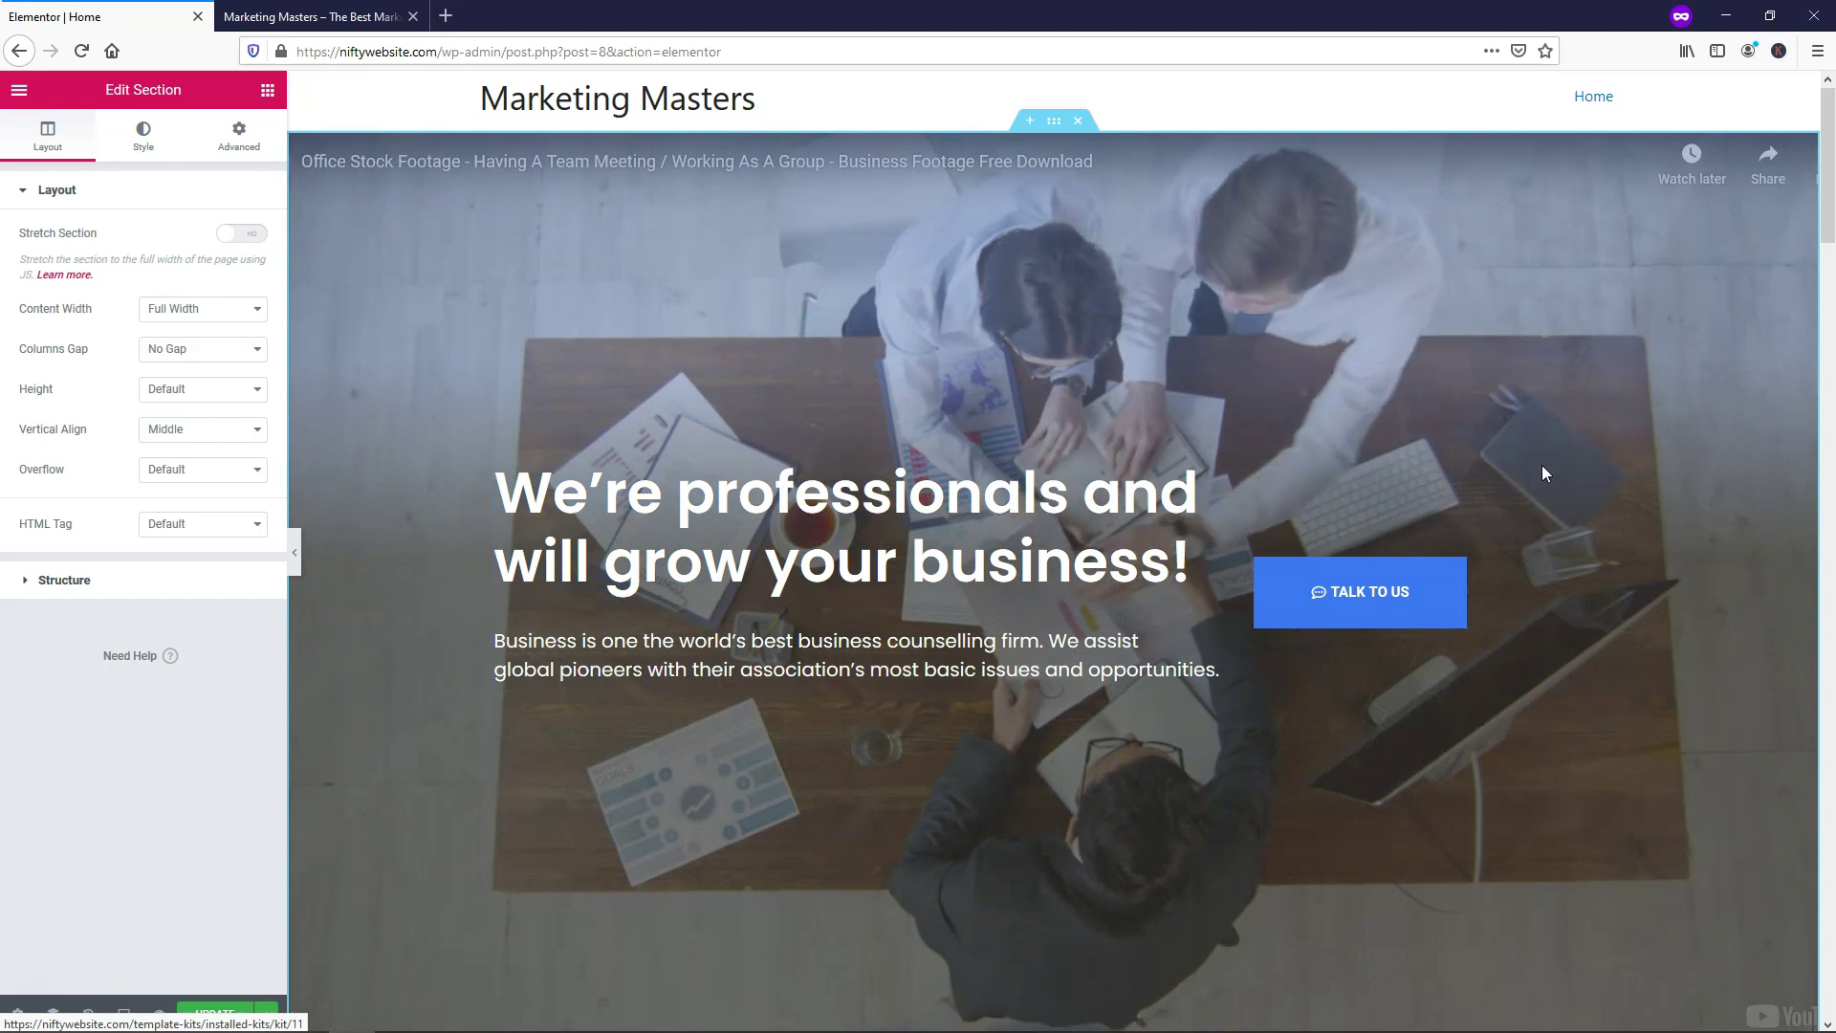
Review the imported Home 2 layout from the video hero down to Case Studies
{"action": "scroll", "coordinate": [1541, 467], "scroll_direction": "down", "scroll_amount": 10}
{"action": "scroll", "coordinate": [1541, 472], "scroll_direction": "down", "scroll_amount": 12}
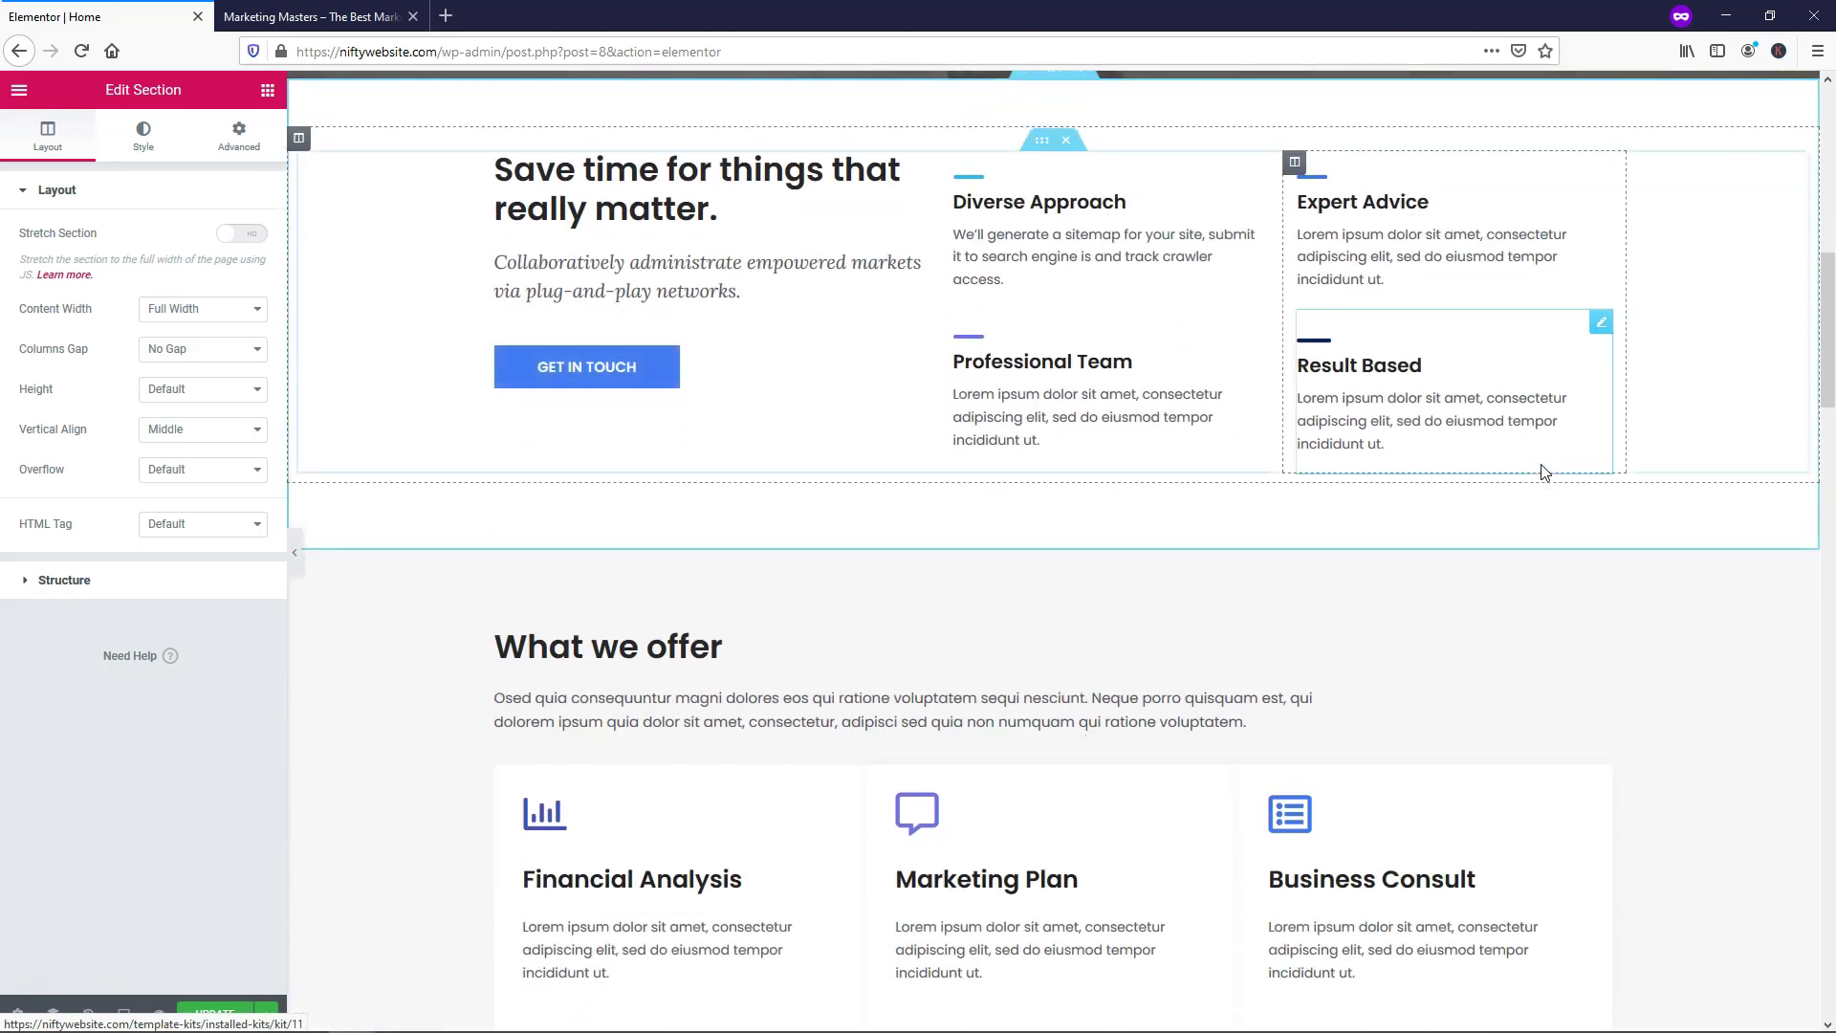
{"action": "scroll", "coordinate": [1541, 470], "scroll_direction": "down", "scroll_amount": 15}
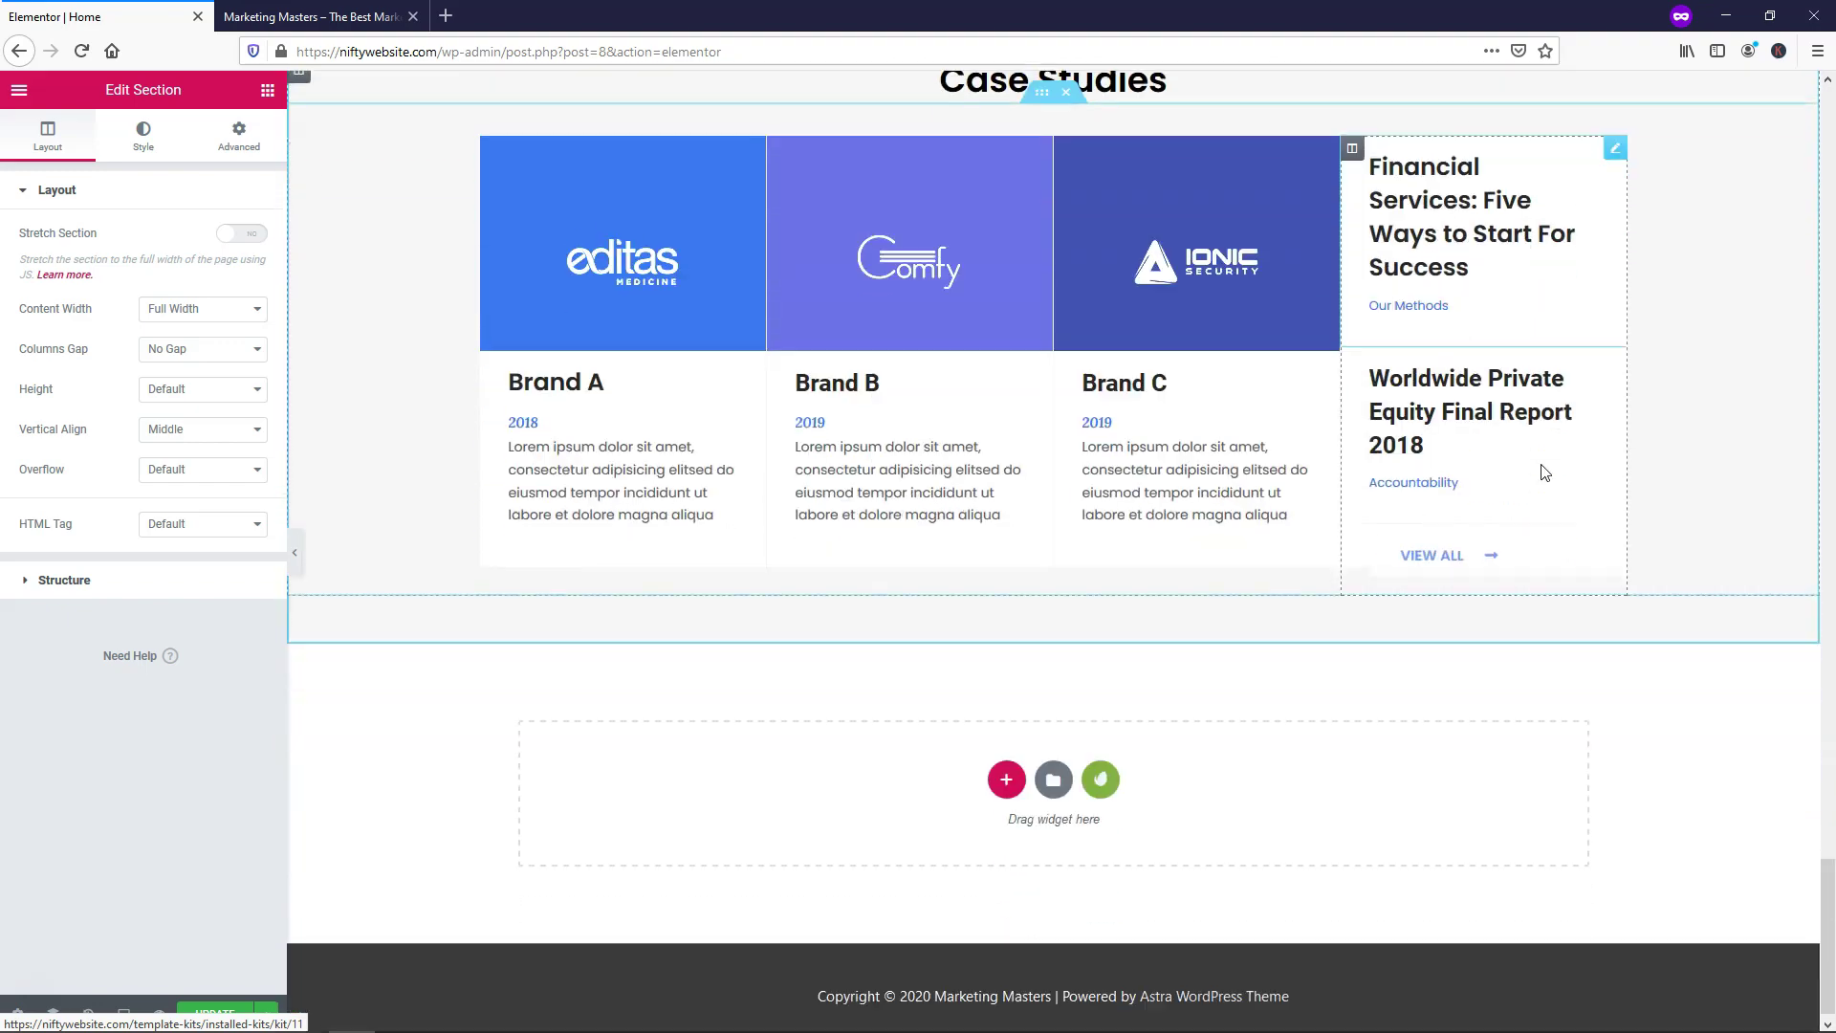
{"action": "scroll", "coordinate": [1542, 469], "scroll_direction": "up", "scroll_amount": 12}
{"action": "scroll", "coordinate": [1541, 463], "scroll_direction": "up", "scroll_amount": 15}
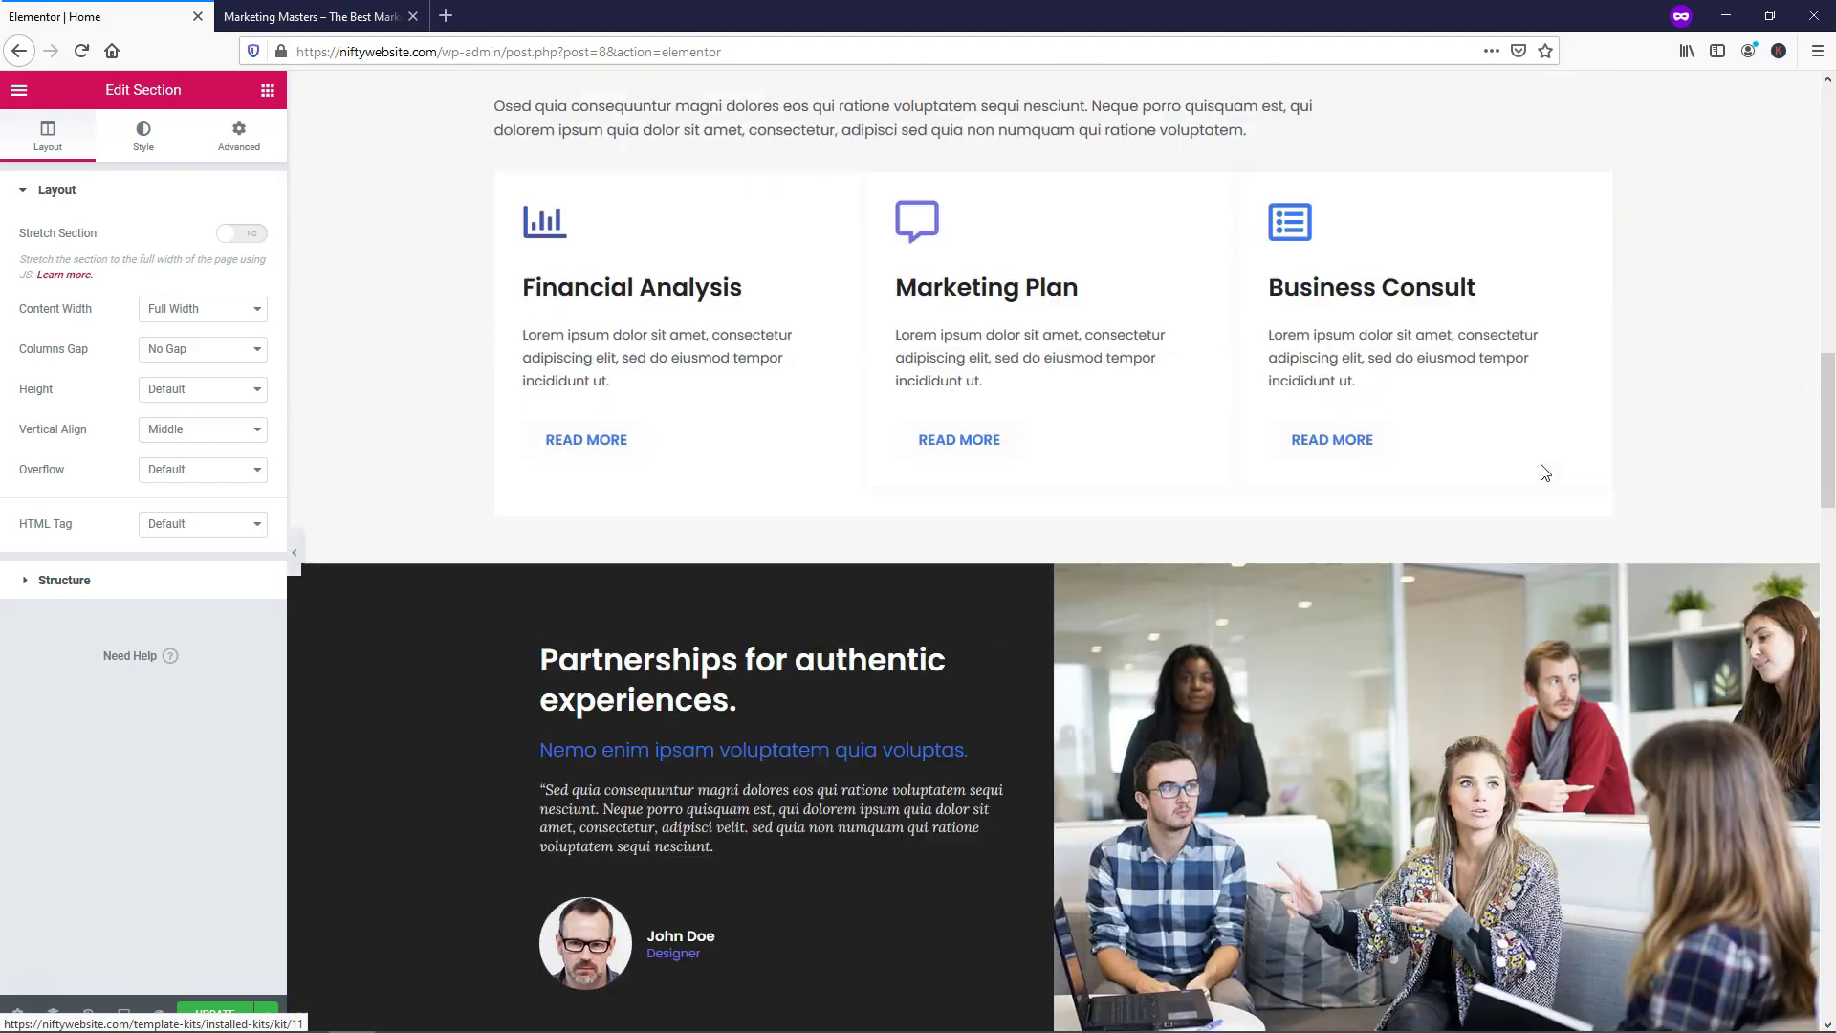
{"action": "scroll", "coordinate": [1542, 471], "scroll_direction": "down", "scroll_amount": 20}
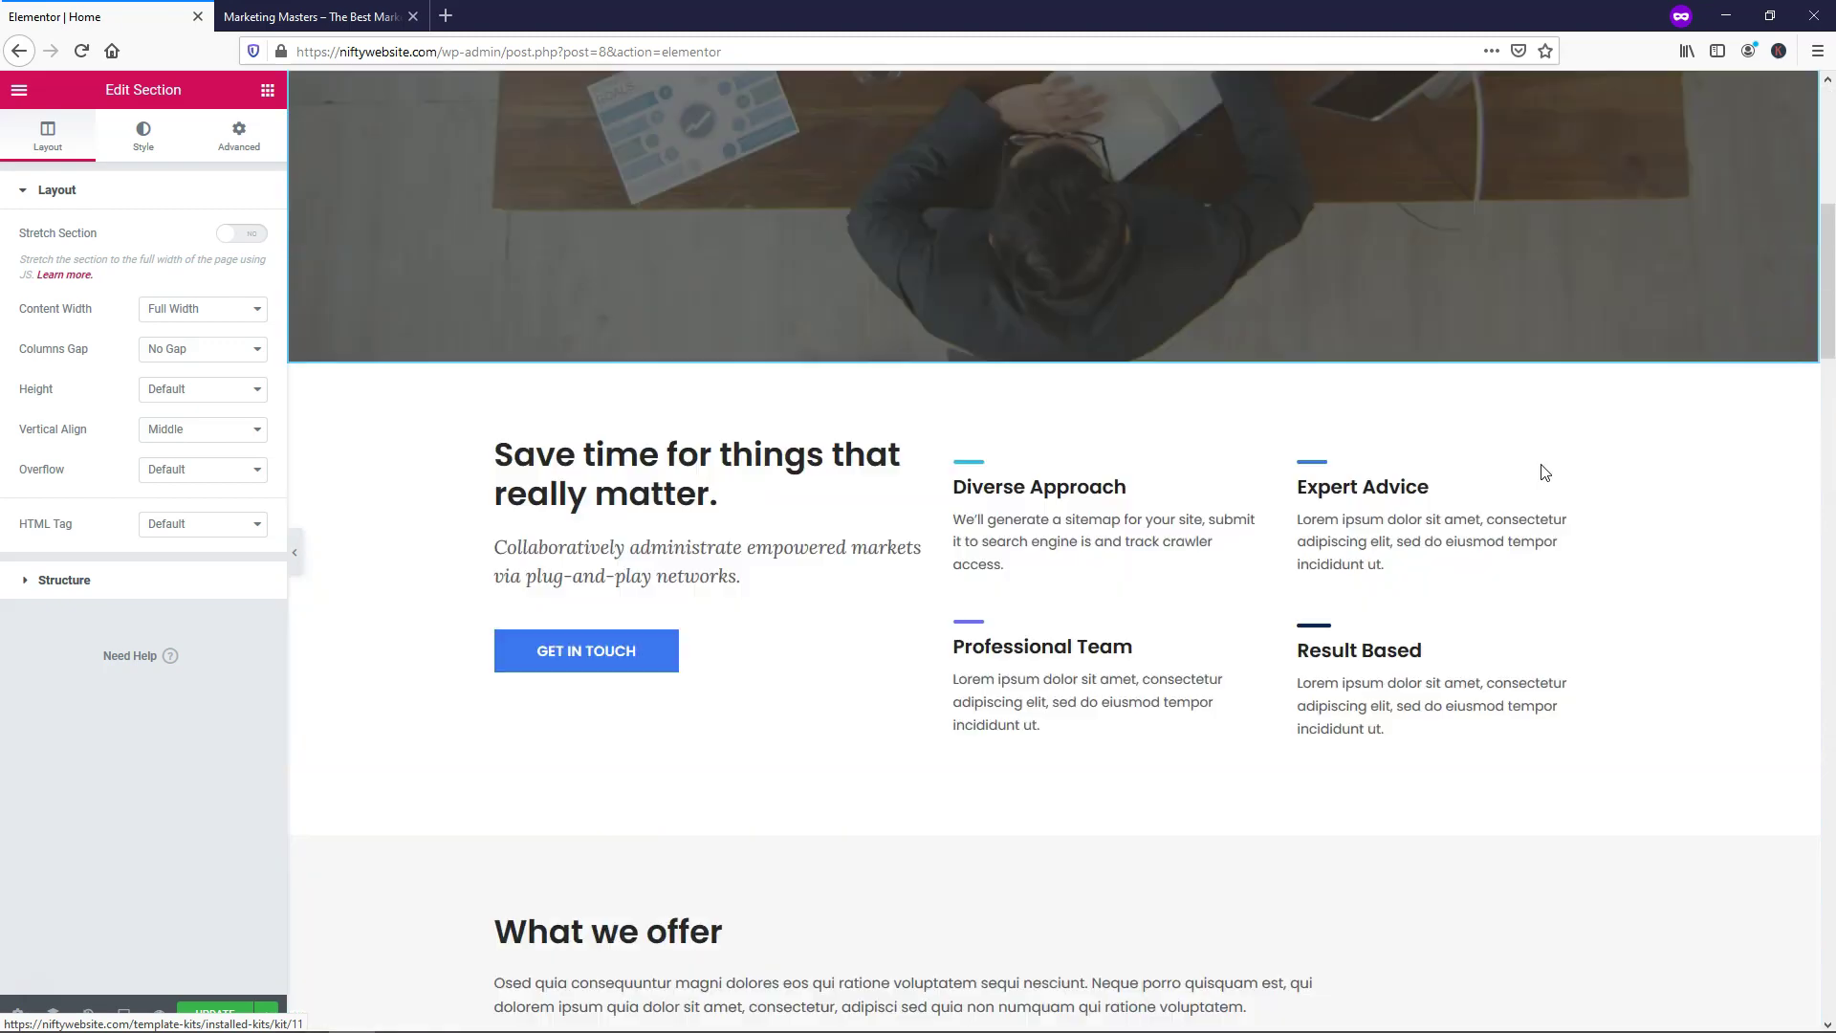
{"action": "scroll", "coordinate": [1540, 473], "scroll_direction": "down", "scroll_amount": 12}
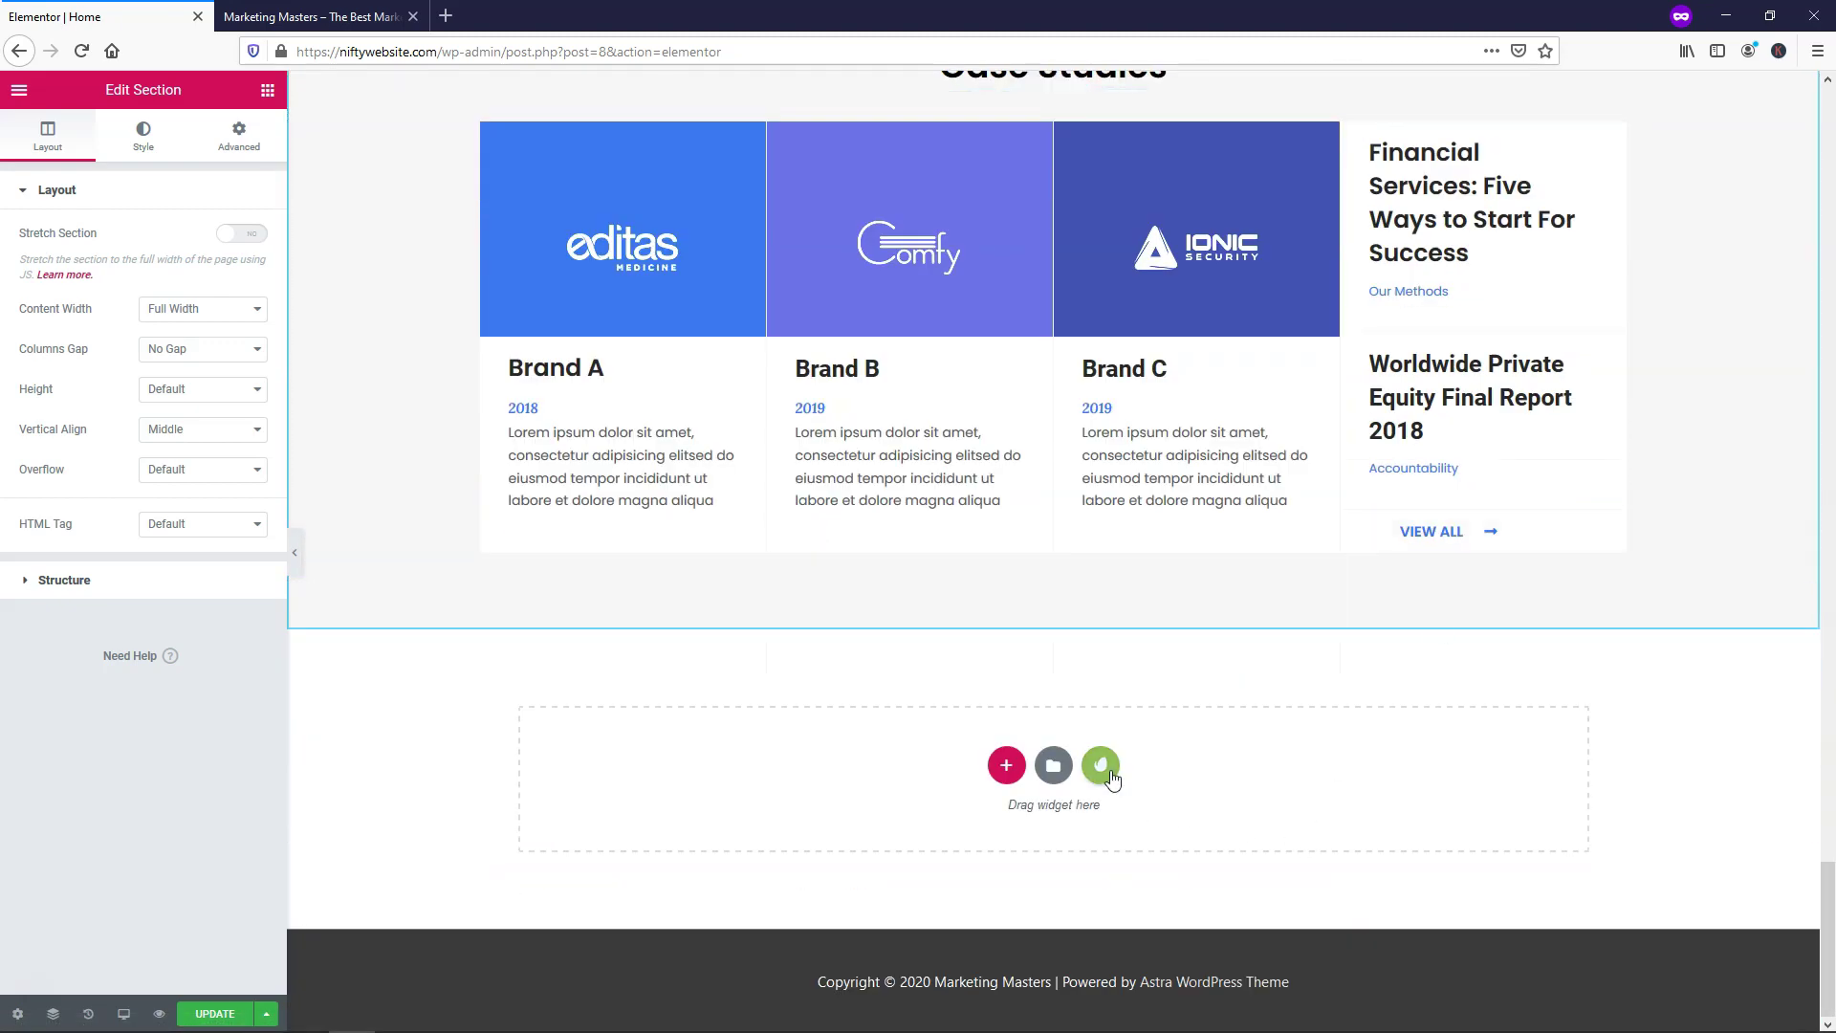
Open the installed Professional Services kit and add its Contact 2 template below Case Studies
{"action": "left_click", "coordinate": [1102, 766]}
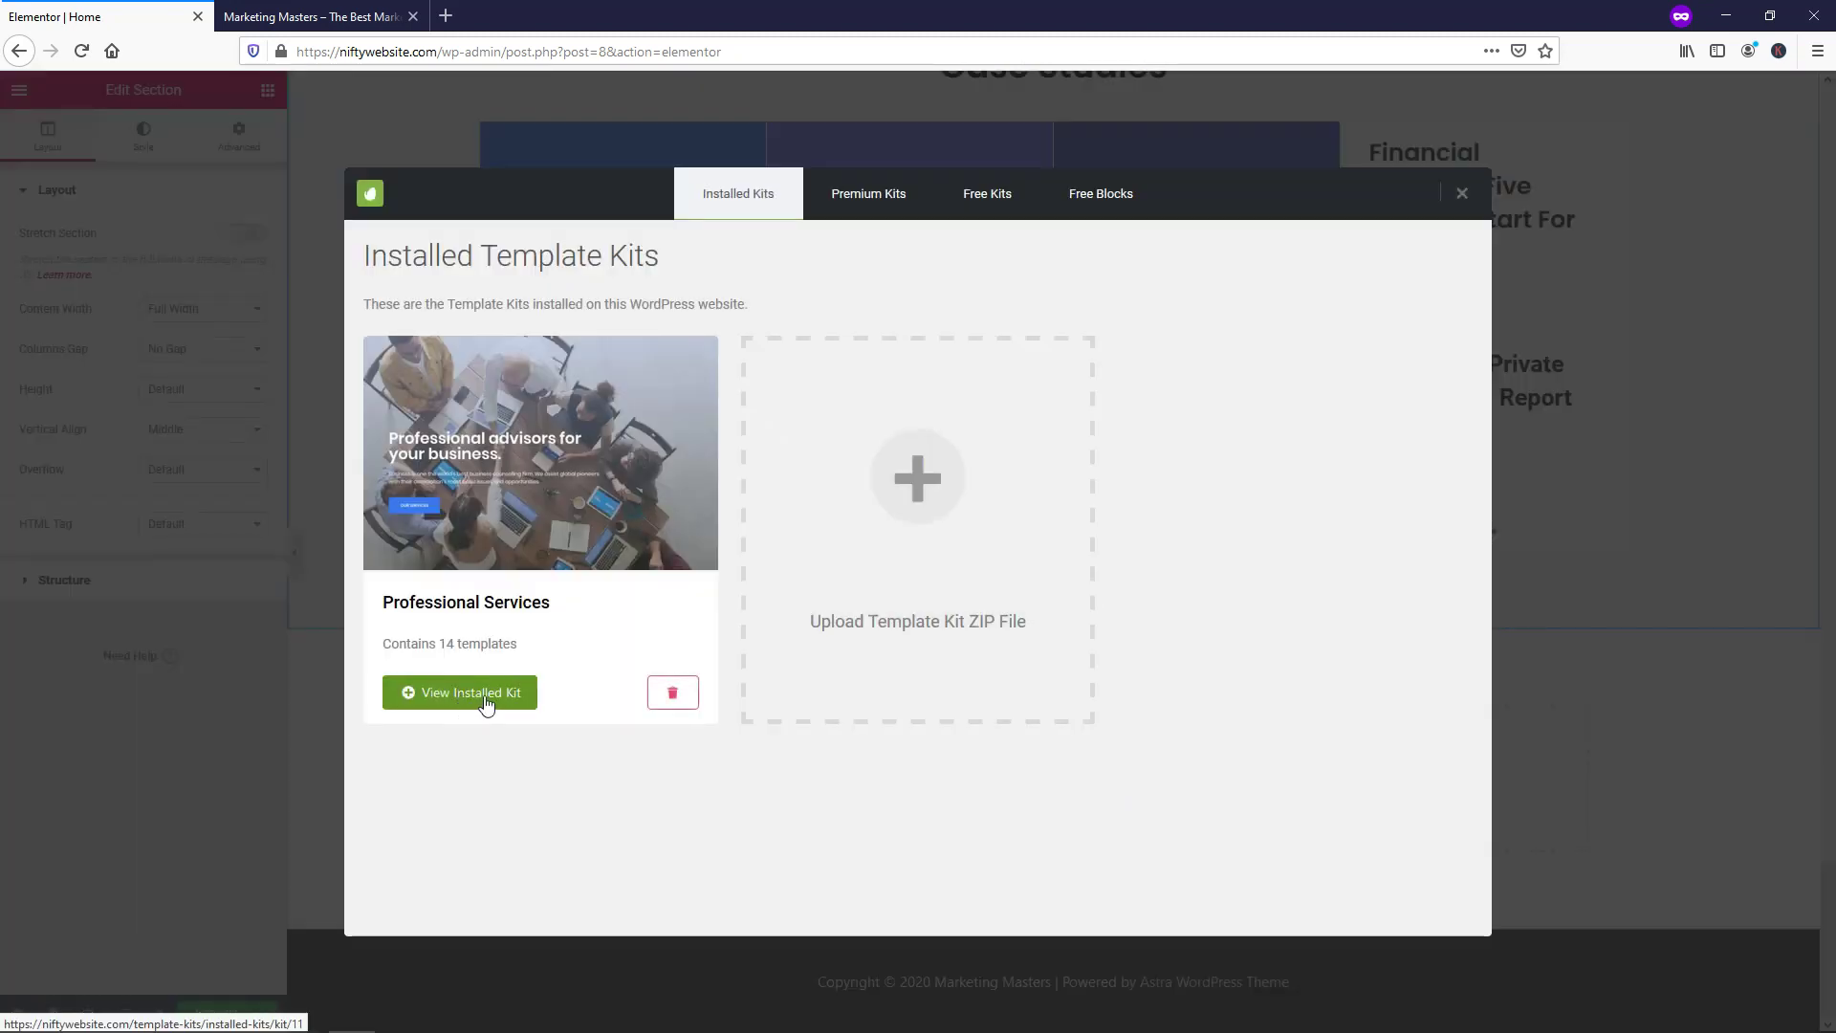
{"action": "left_click", "coordinate": [484, 701]}
{"action": "scroll", "coordinate": [1111, 555], "scroll_direction": "down", "scroll_amount": 10}
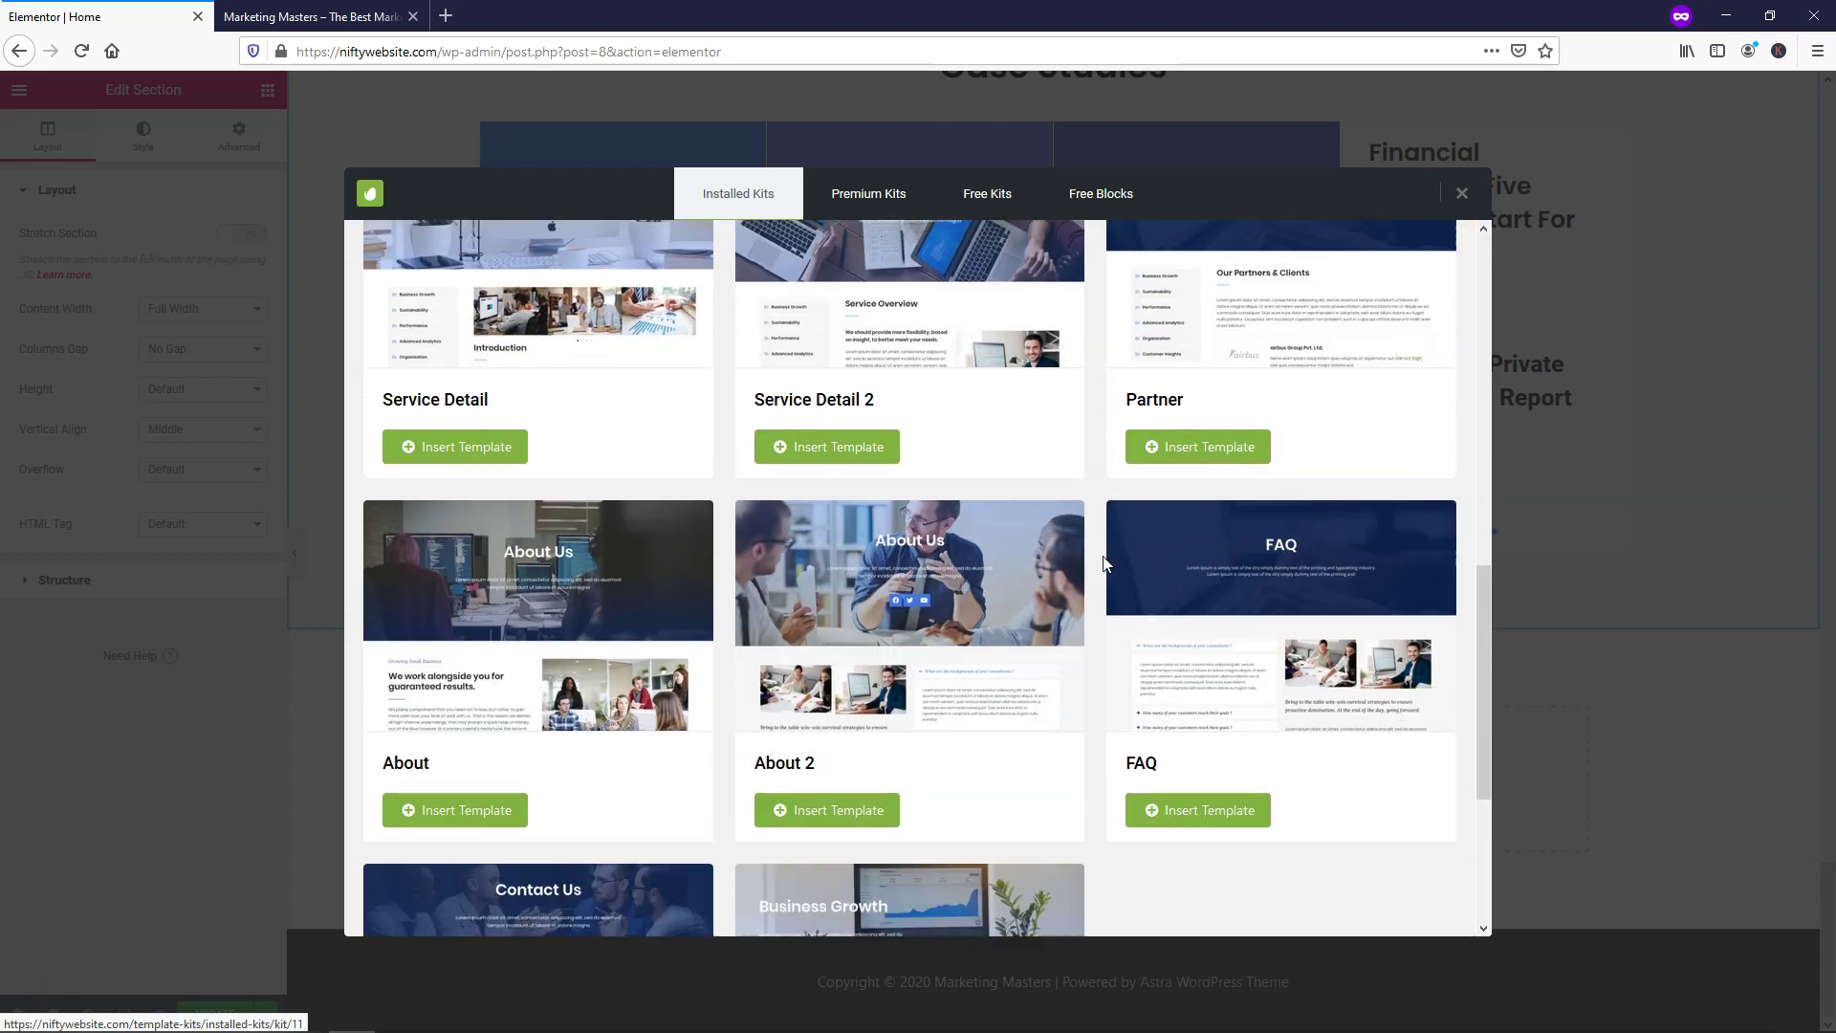
{"action": "scroll", "coordinate": [1111, 560], "scroll_direction": "down", "scroll_amount": 2}
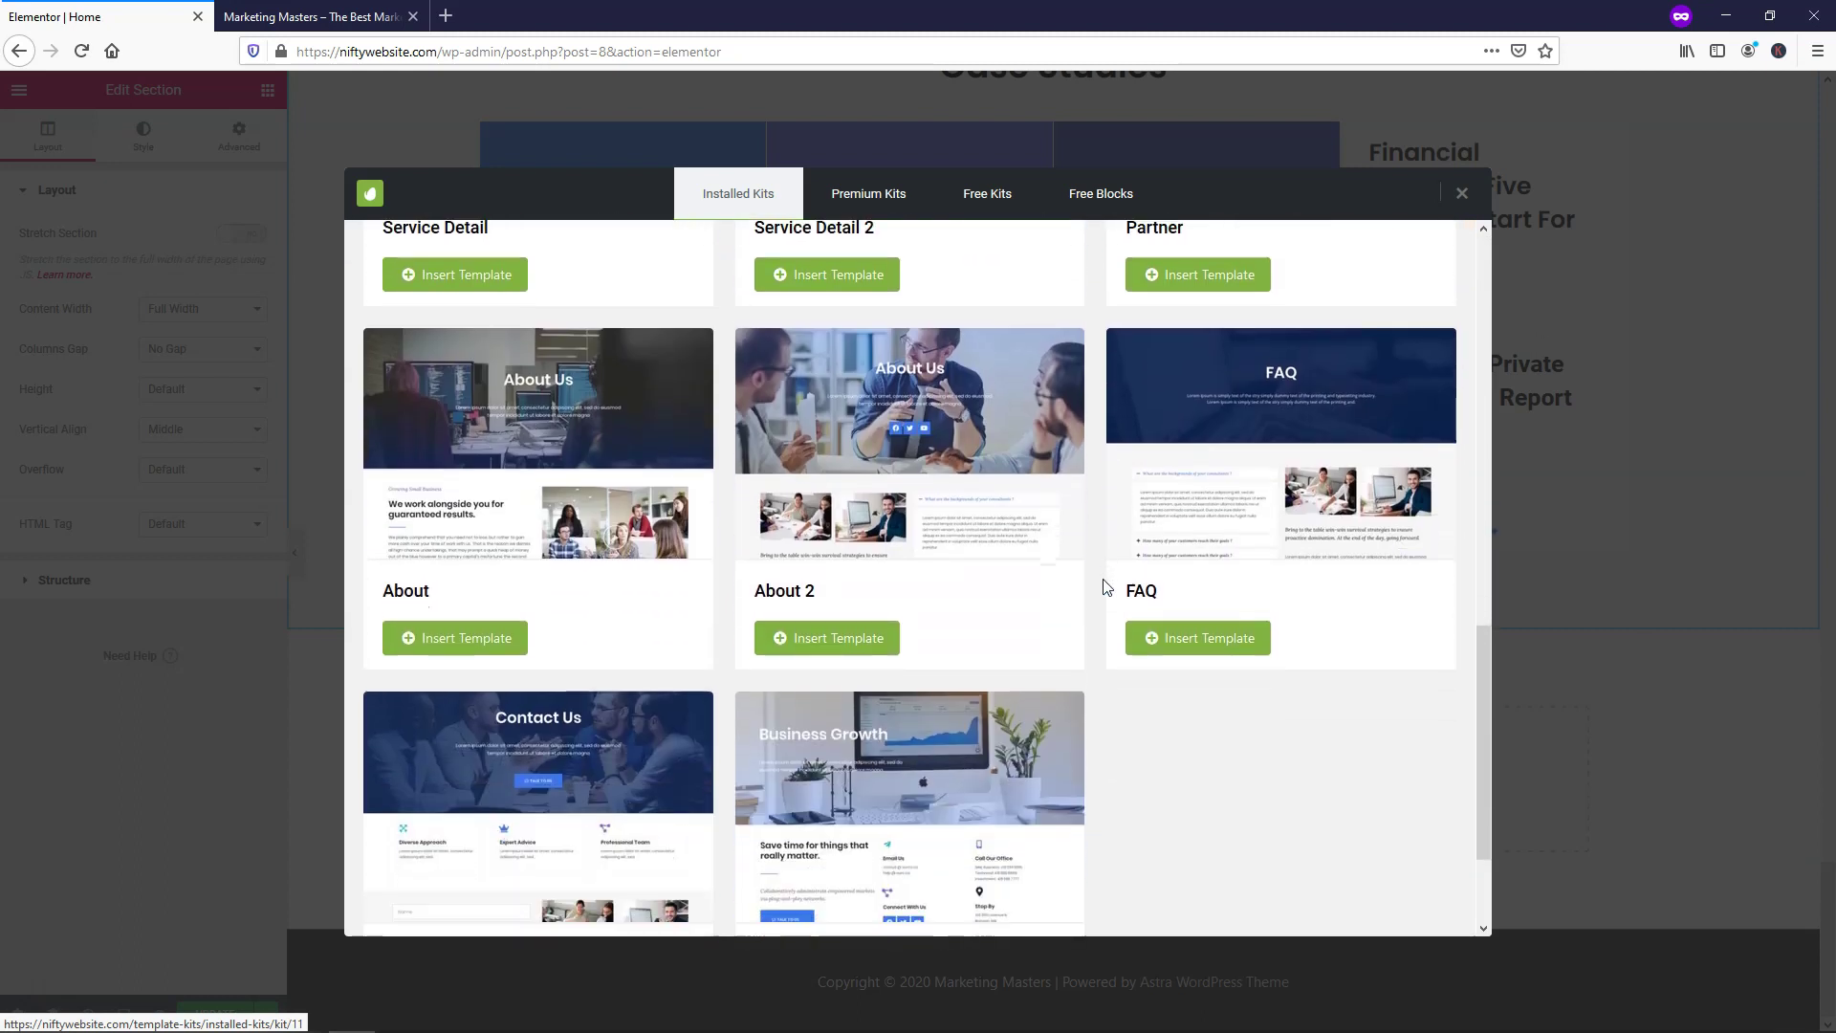
{"action": "scroll", "coordinate": [1106, 585], "scroll_direction": "down", "scroll_amount": 2}
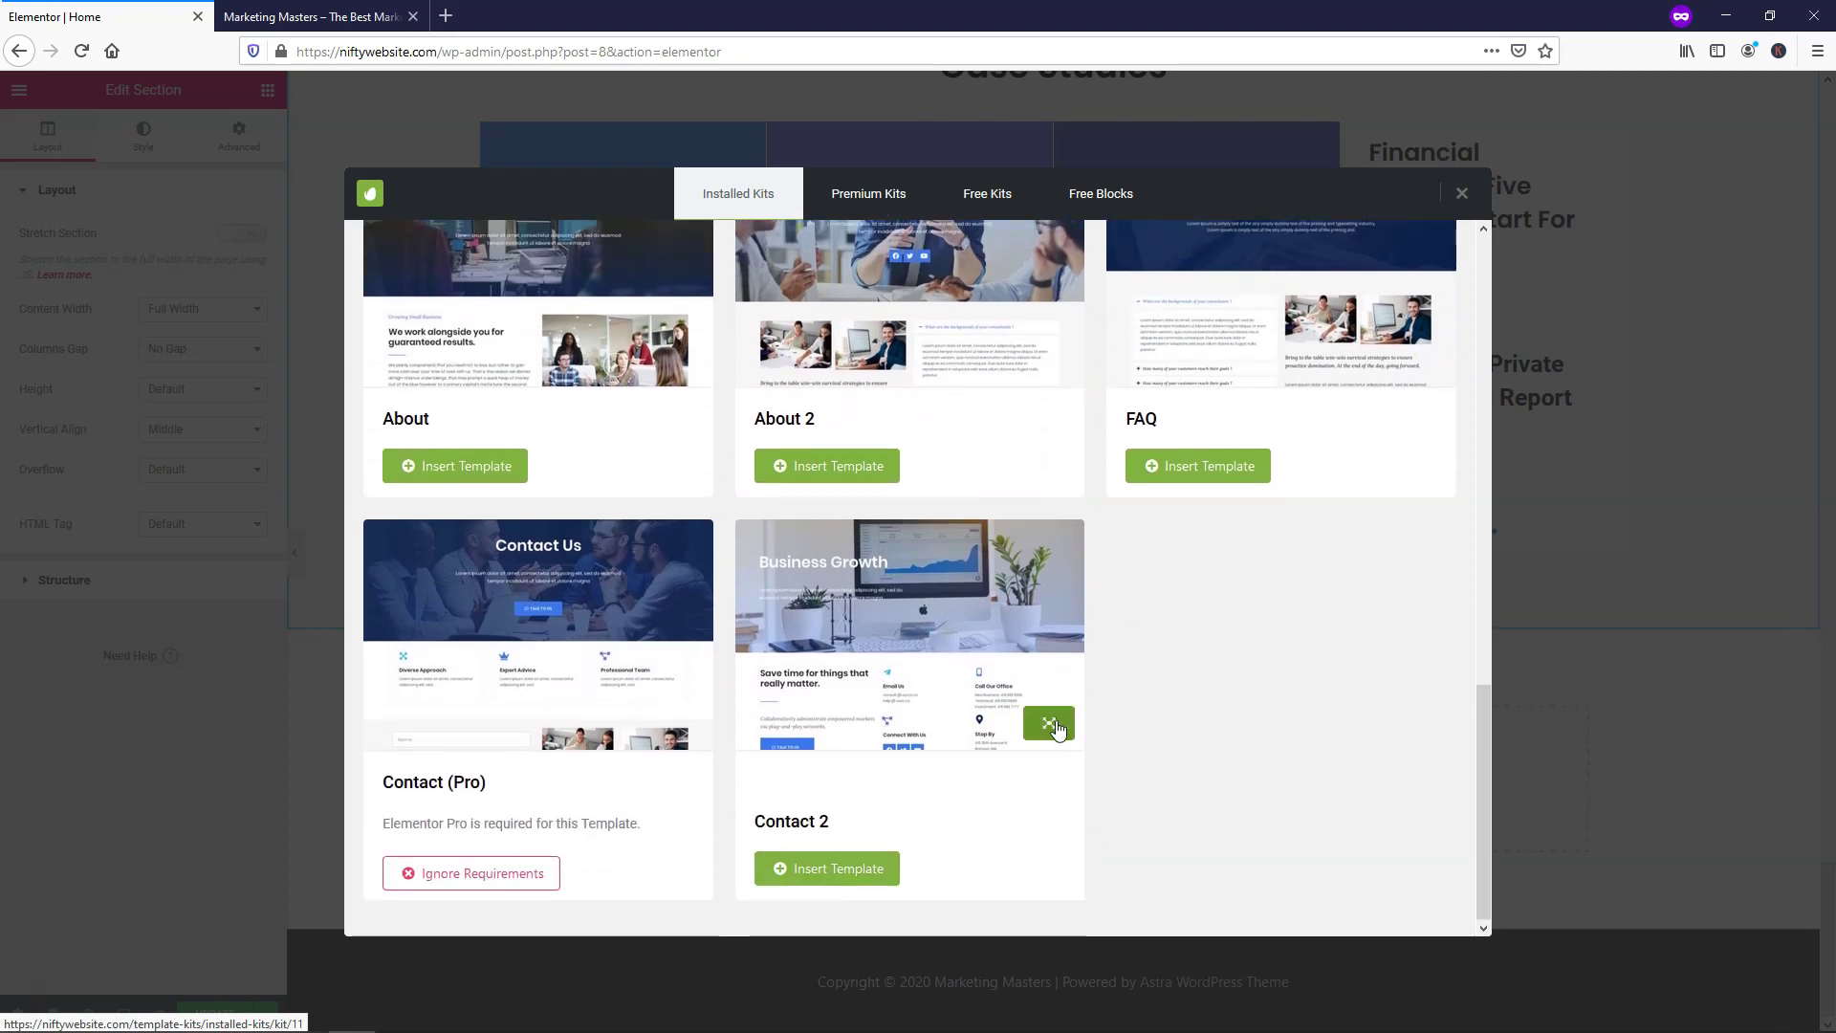
{"action": "scroll", "coordinate": [910, 627], "scroll_direction": "down", "scroll_amount": 1}
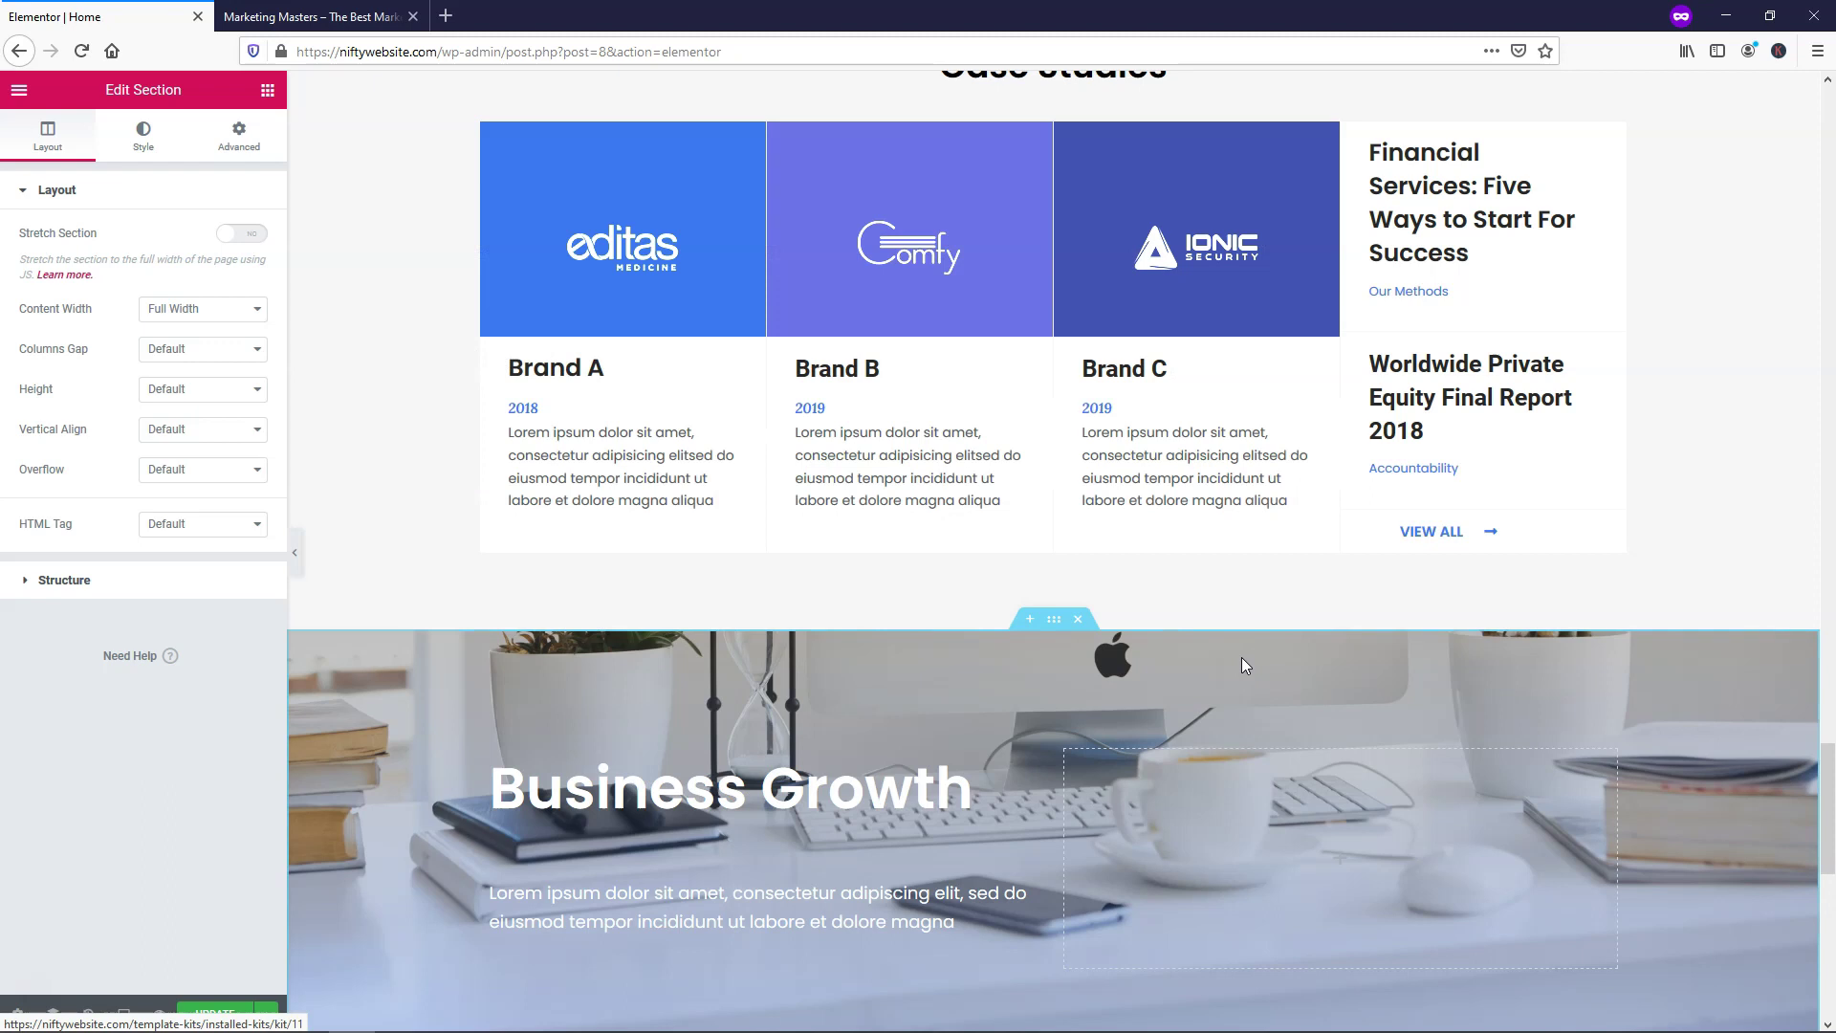
Delete the Business Growth banner section that sits below Case Studies
{"action": "scroll", "coordinate": [1256, 649], "scroll_direction": "down", "scroll_amount": 10}
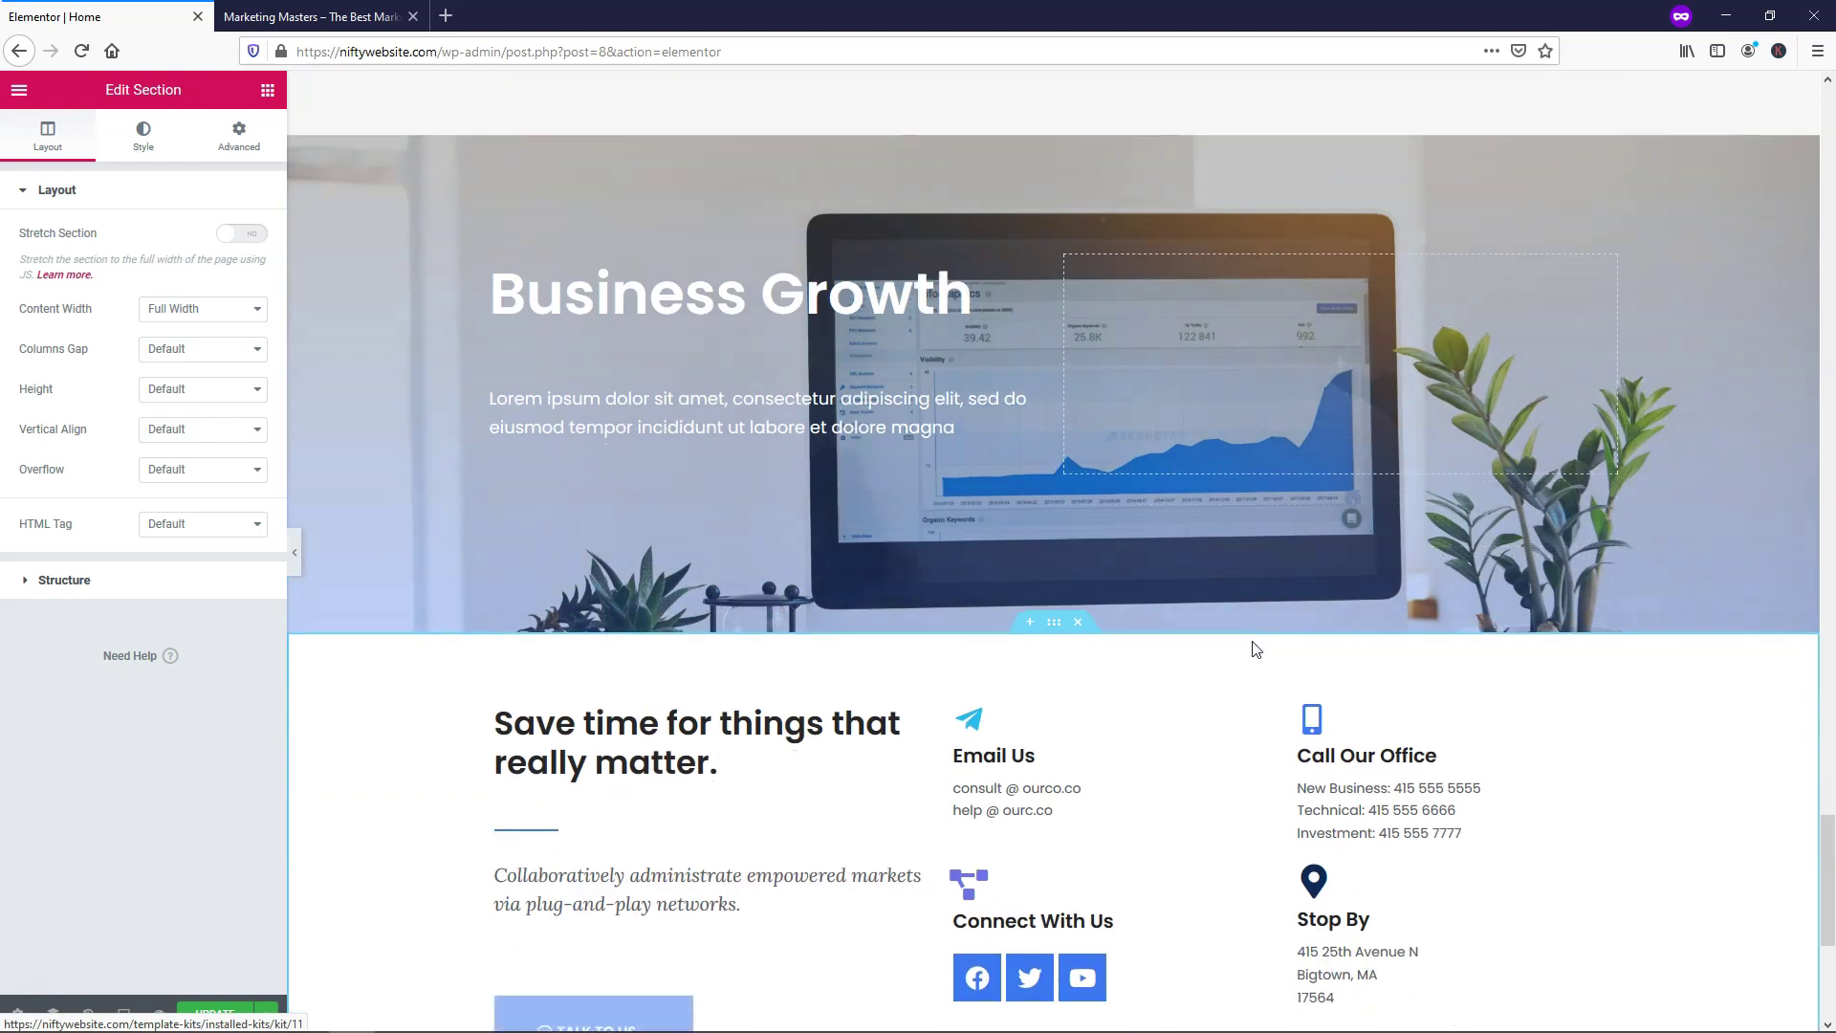
{"action": "scroll", "coordinate": [1256, 650], "scroll_direction": "up", "scroll_amount": 8}
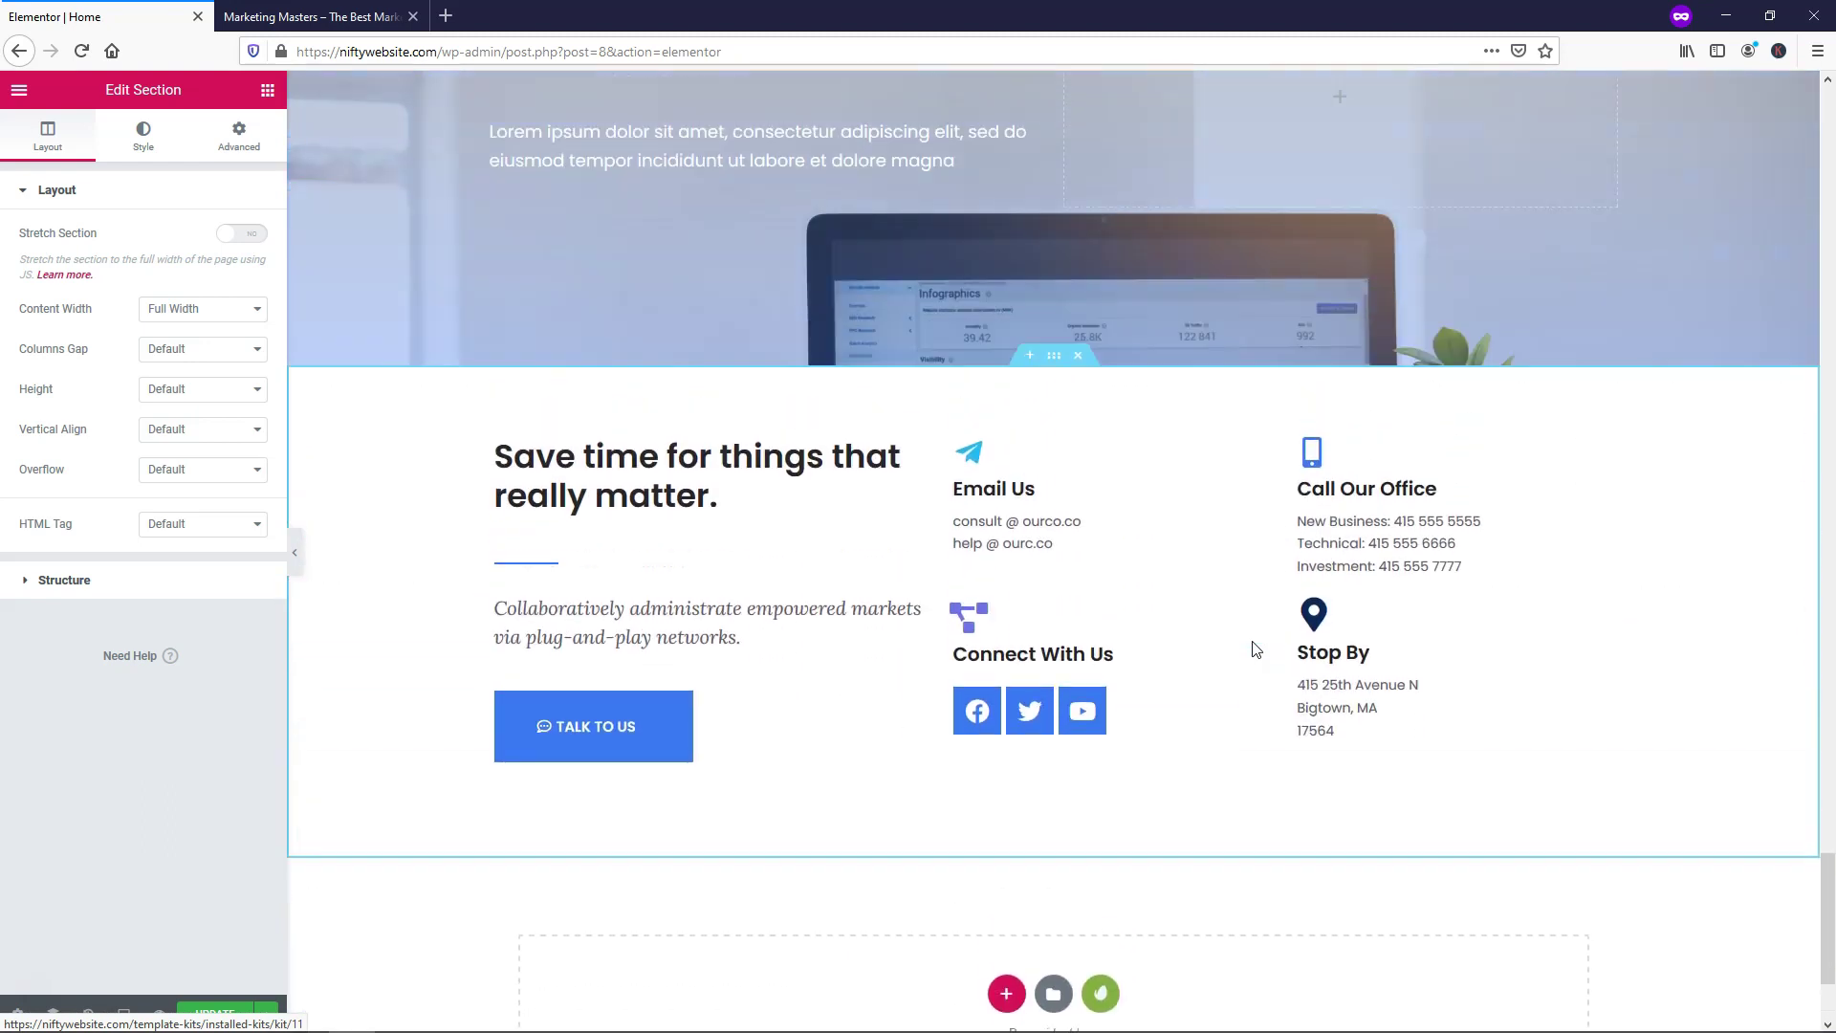
{"action": "scroll", "coordinate": [1256, 650], "scroll_direction": "down", "scroll_amount": 9}
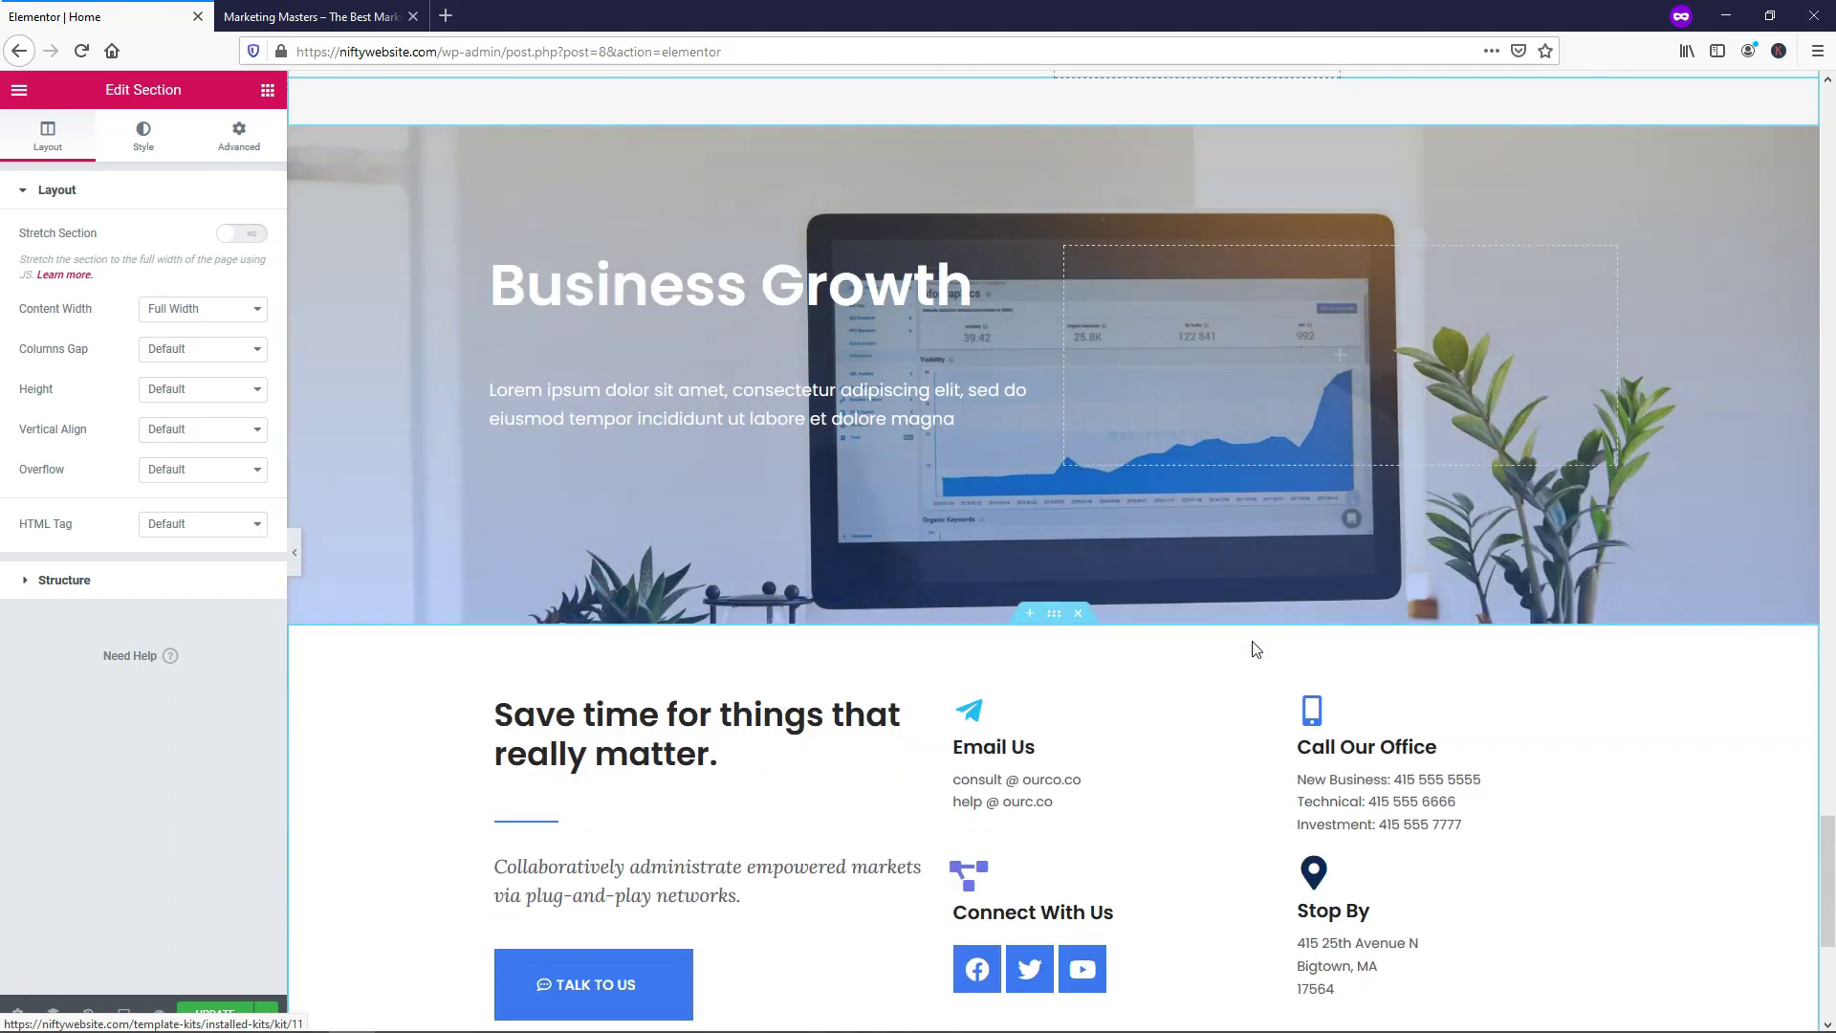
{"action": "scroll", "coordinate": [1256, 650], "scroll_direction": "up", "scroll_amount": 4}
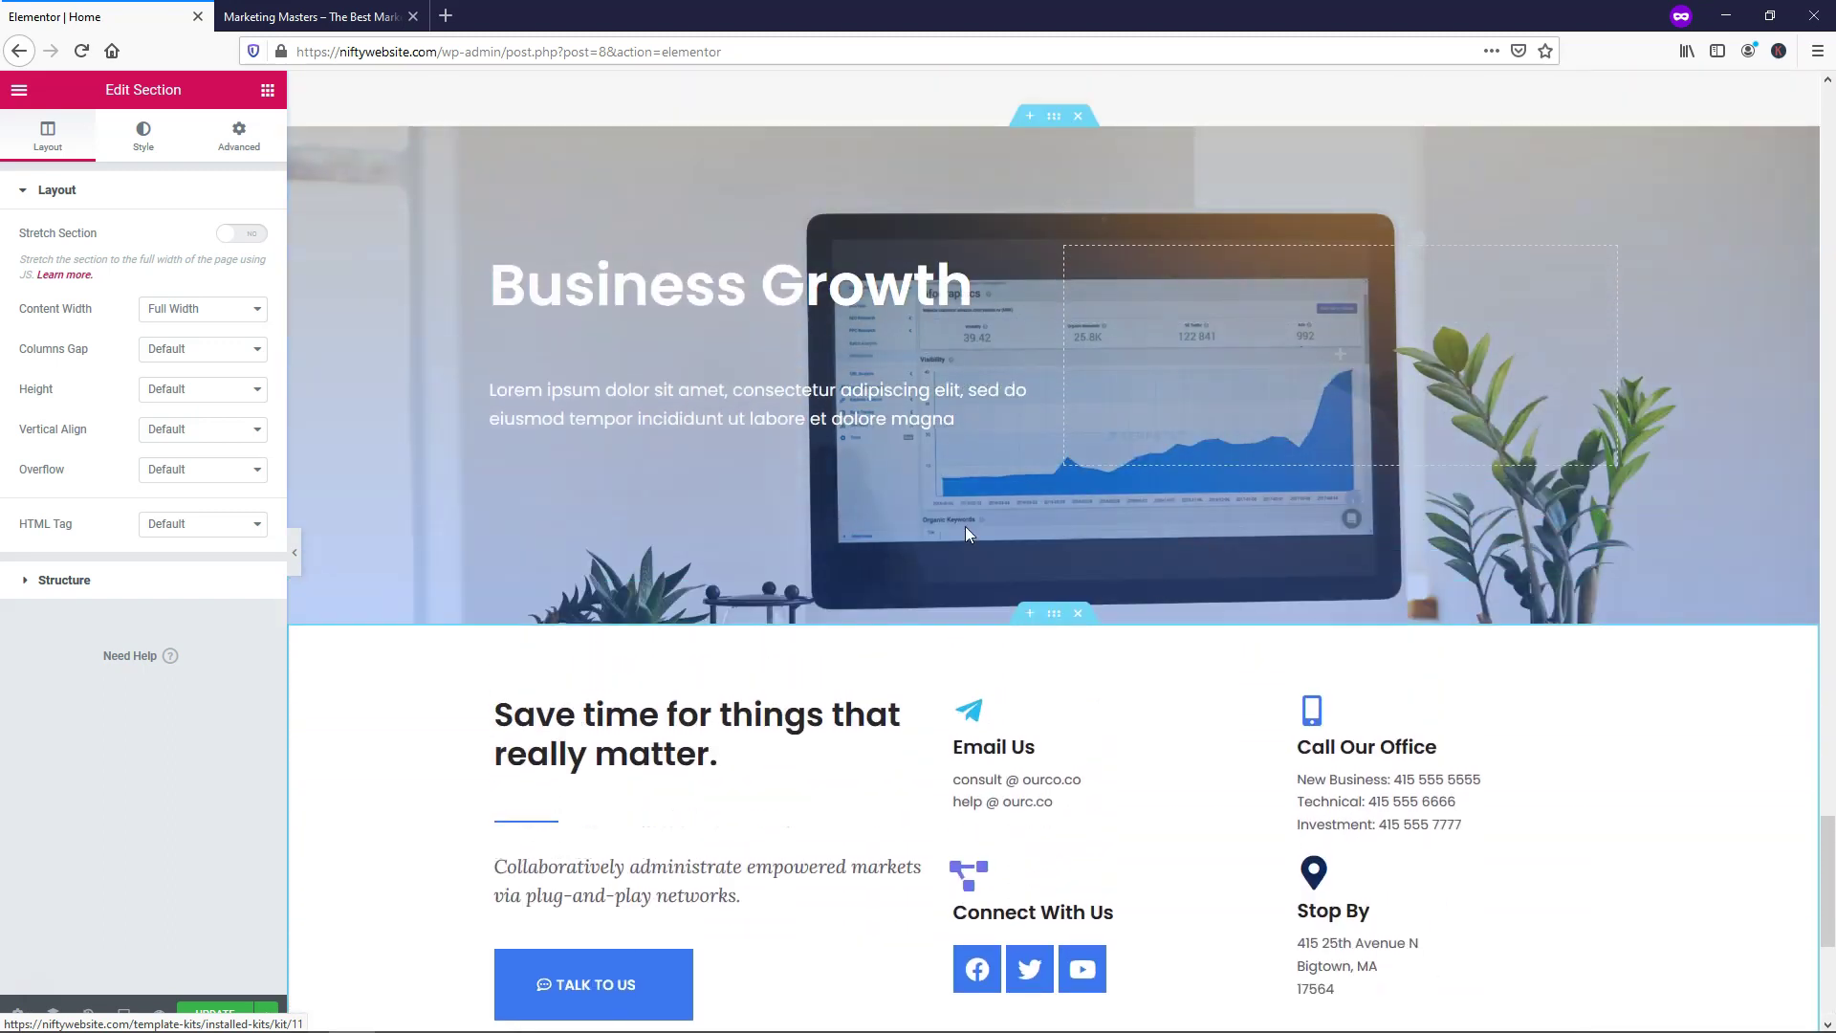
{"action": "scroll", "coordinate": [1224, 538], "scroll_direction": "up", "scroll_amount": 2}
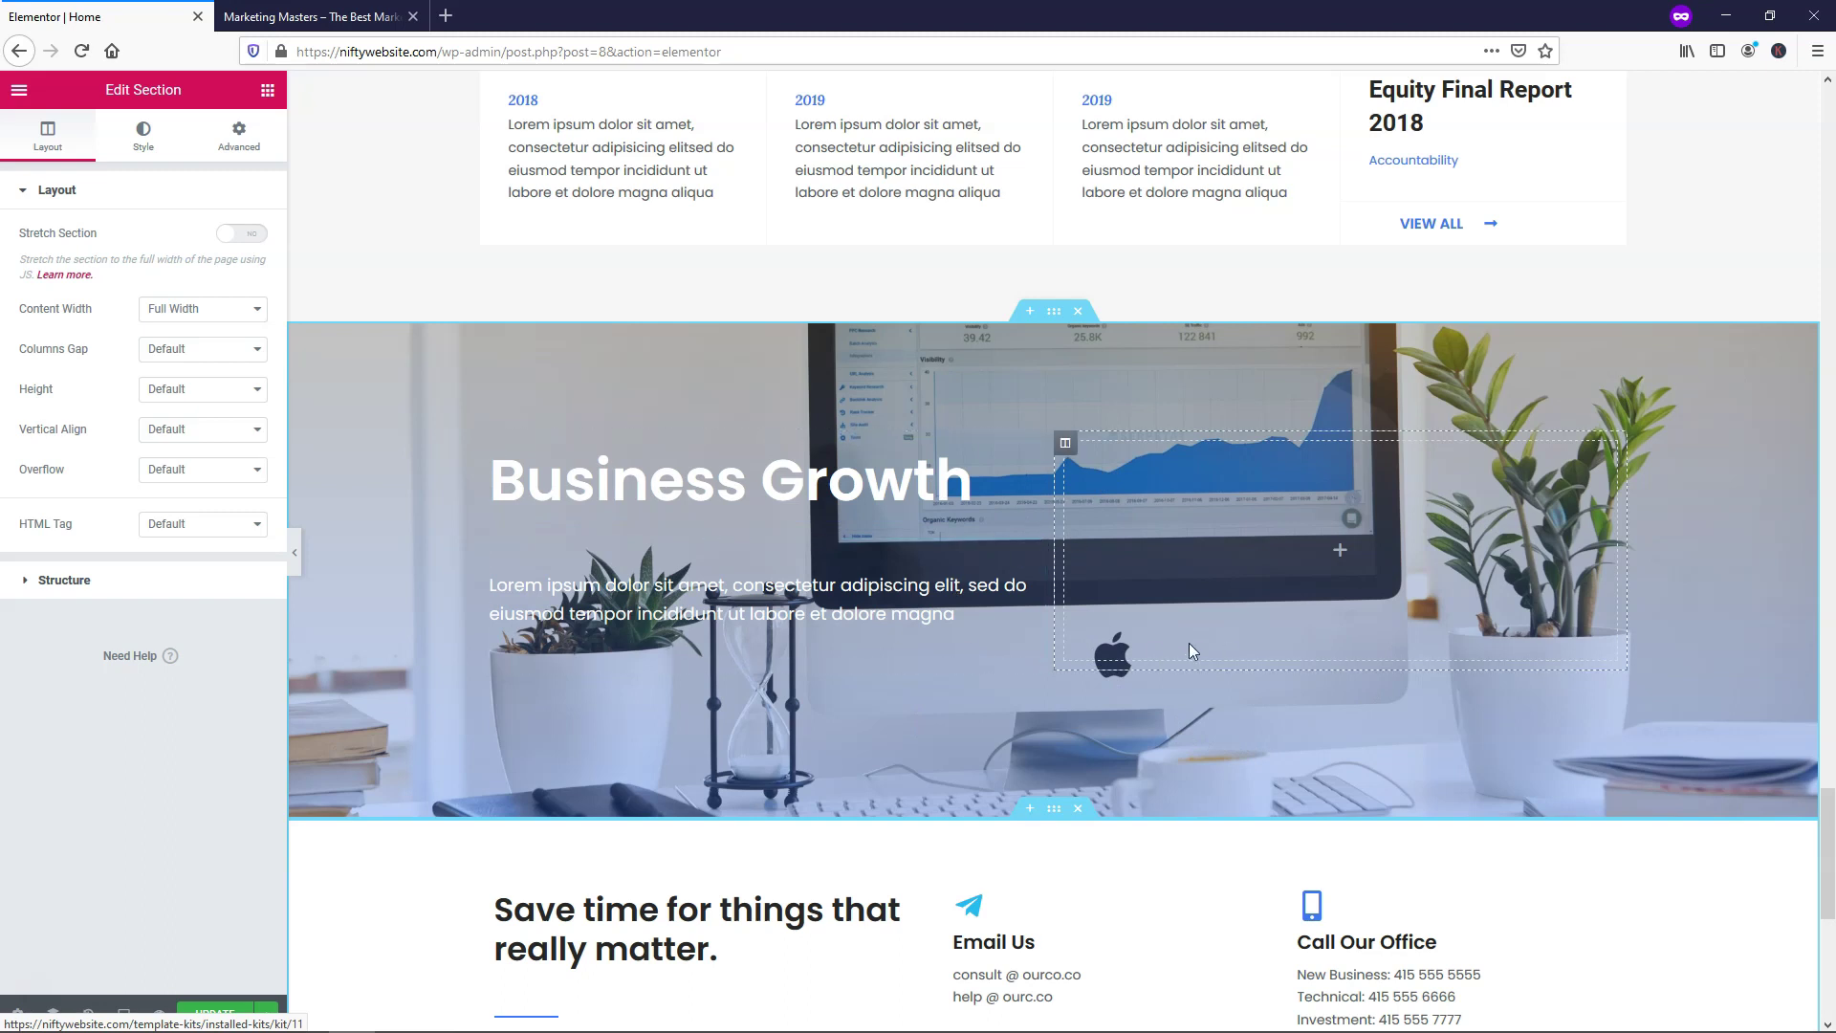
{"action": "scroll", "coordinate": [1071, 921], "scroll_direction": "down", "scroll_amount": 4}
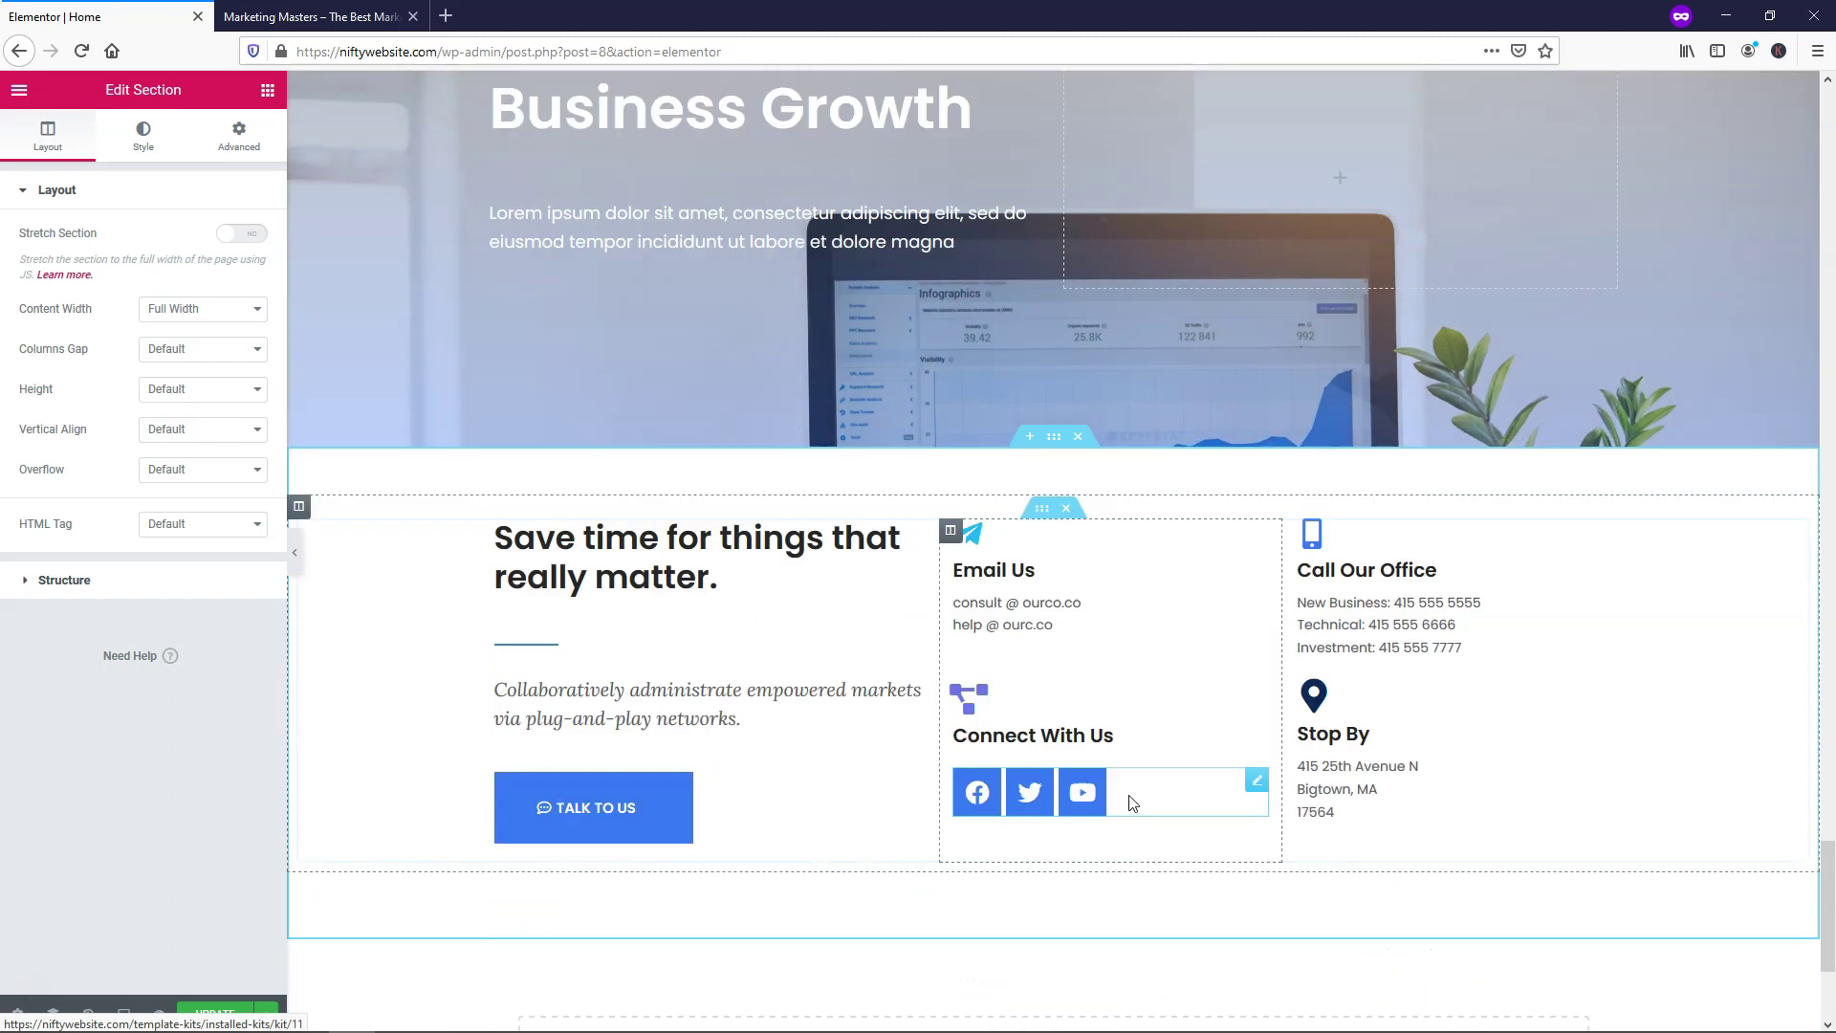
{"action": "scroll", "coordinate": [1081, 650], "scroll_direction": "up", "scroll_amount": 4}
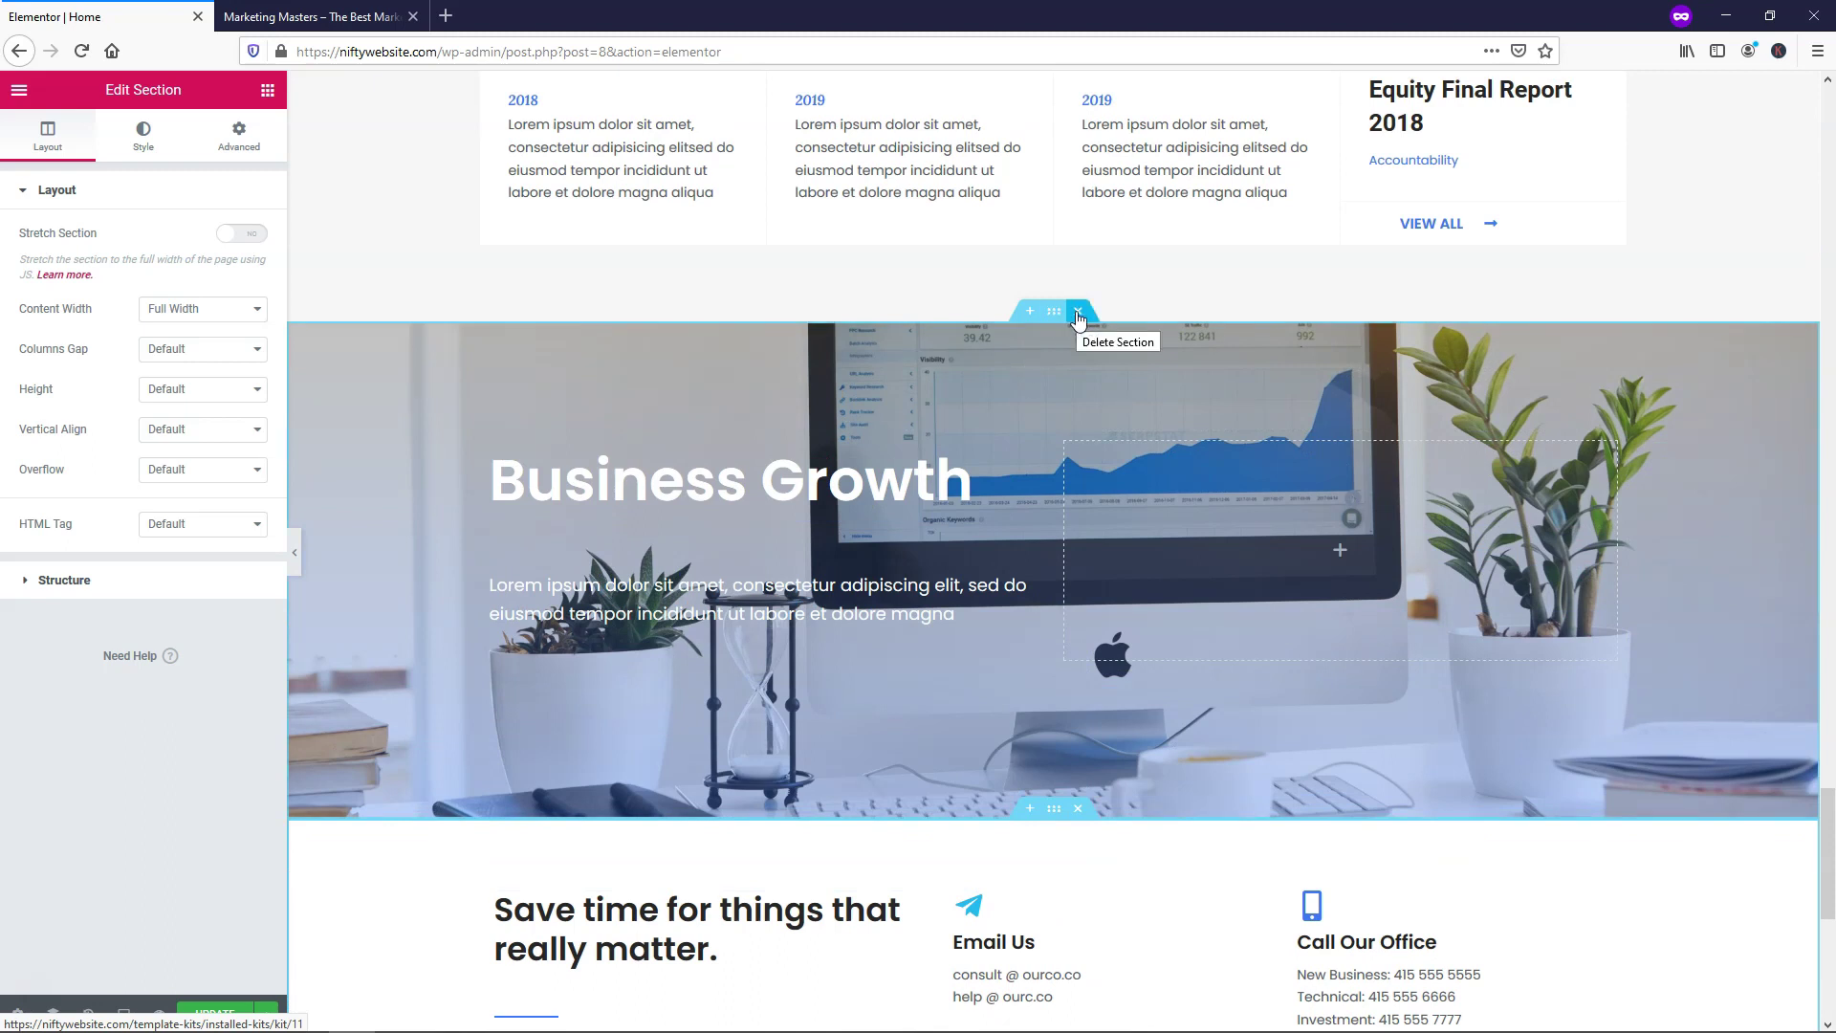
{"action": "left_click", "coordinate": [1078, 313]}
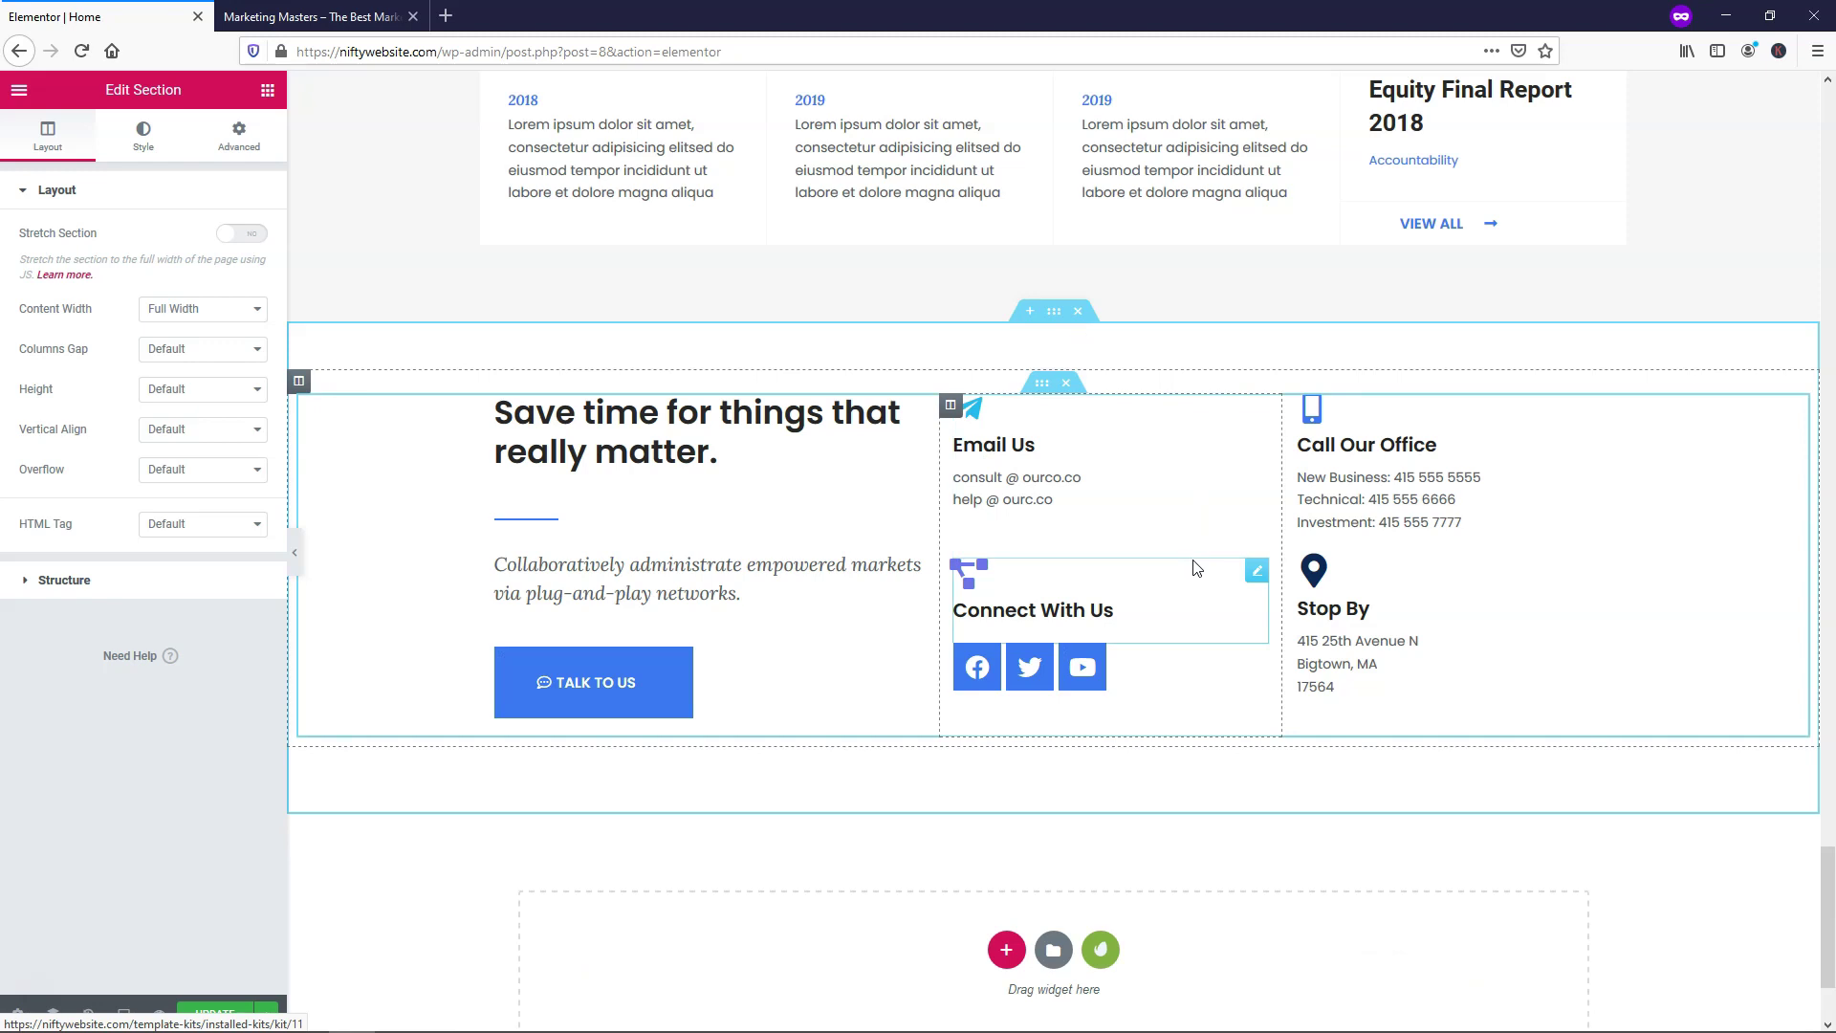
{"action": "left_click", "coordinate": [1102, 952]}
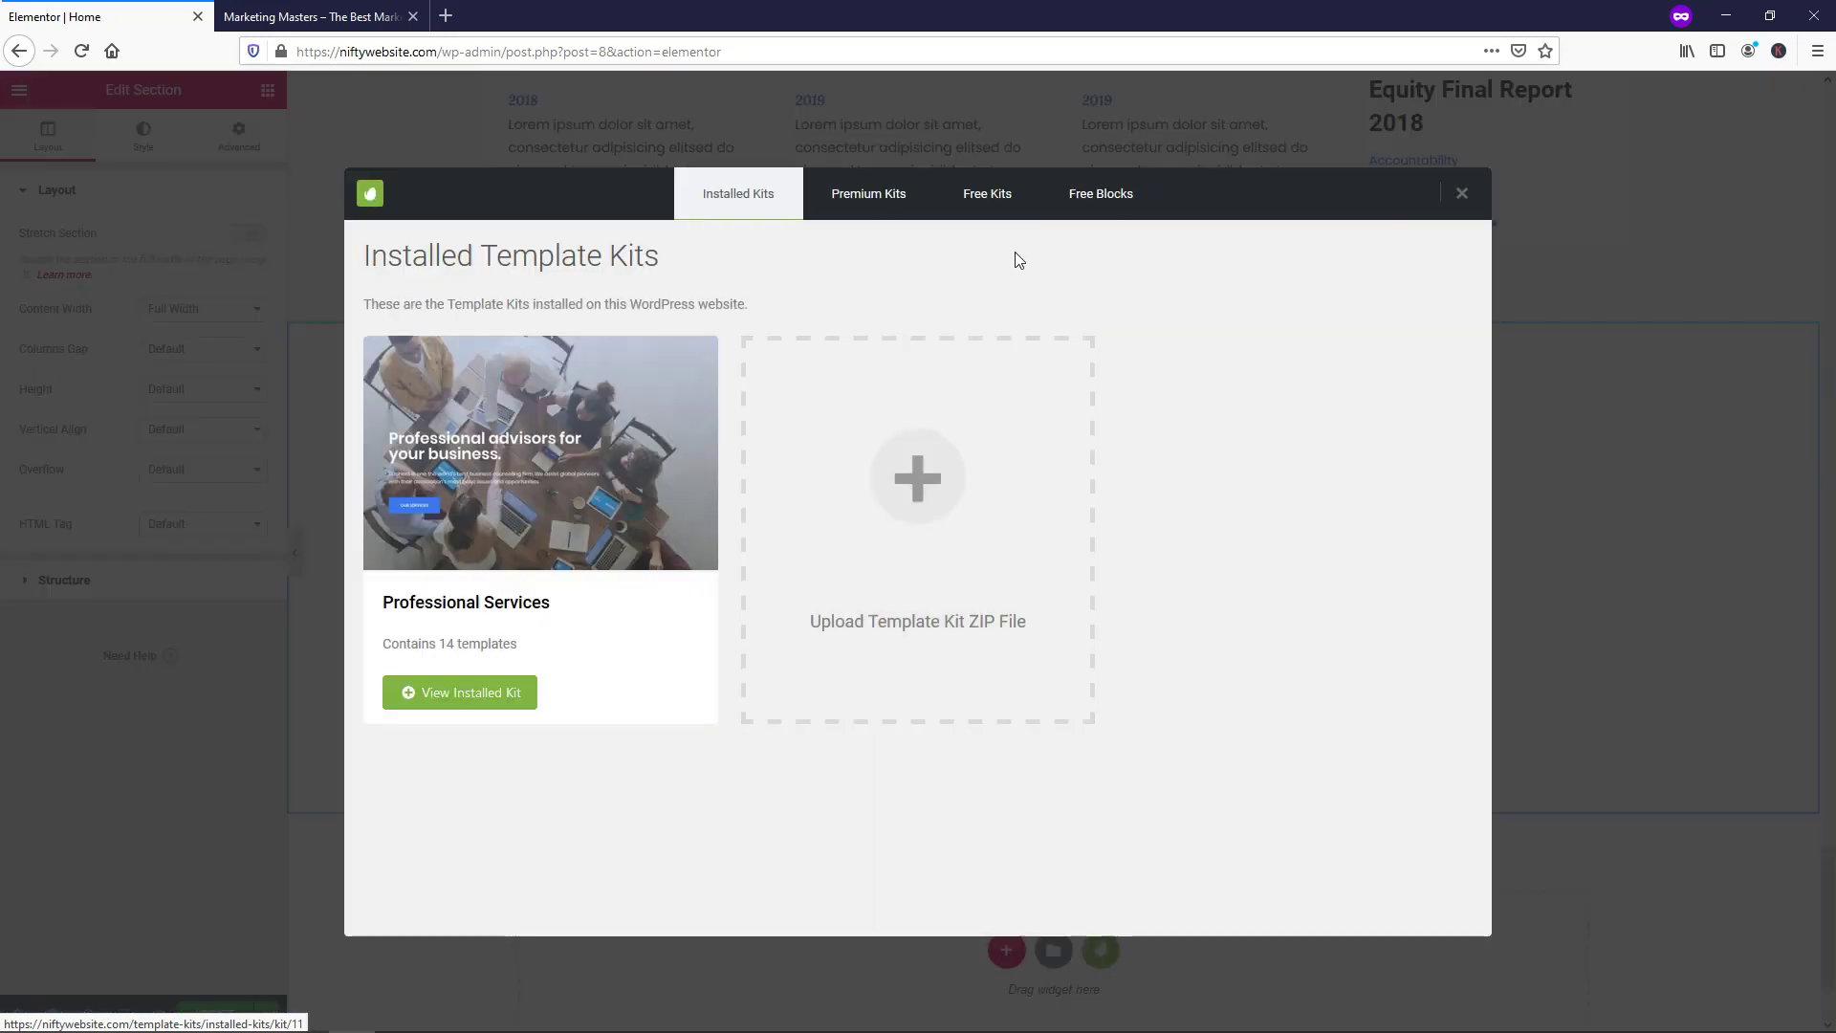
{"action": "left_click", "coordinate": [1100, 201]}
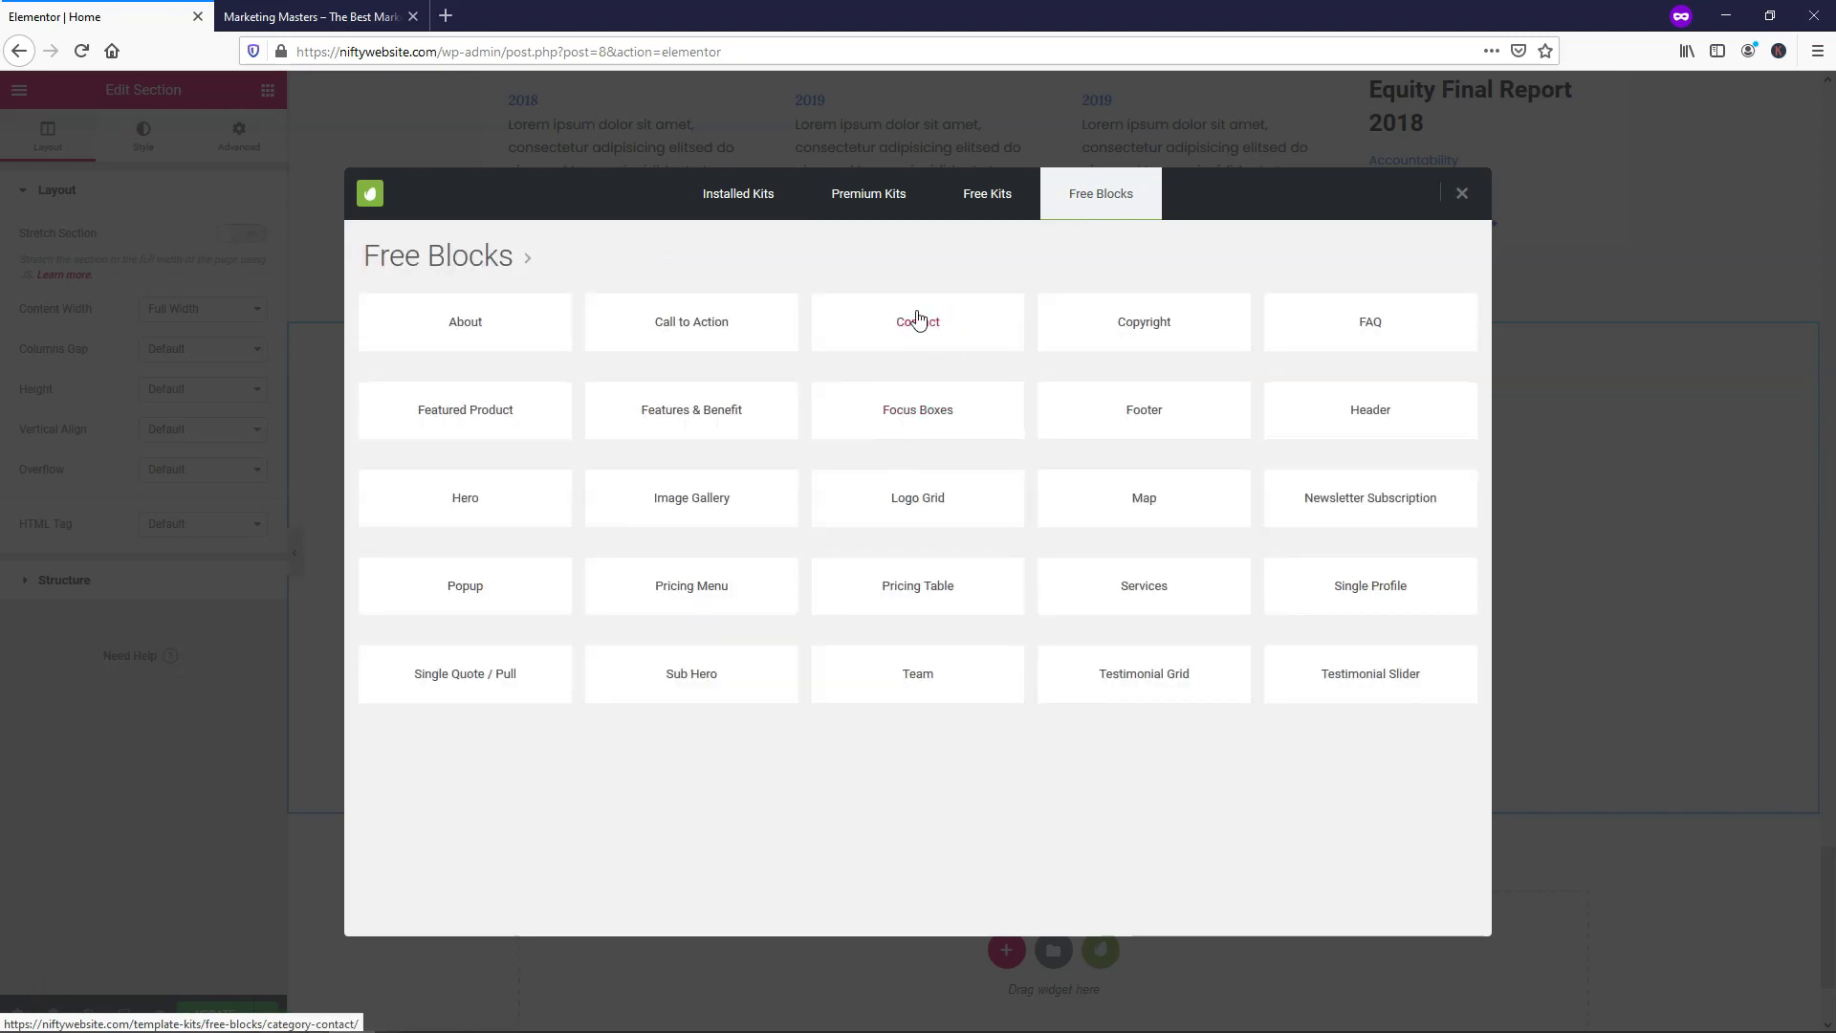
{"action": "left_click", "coordinate": [897, 329]}
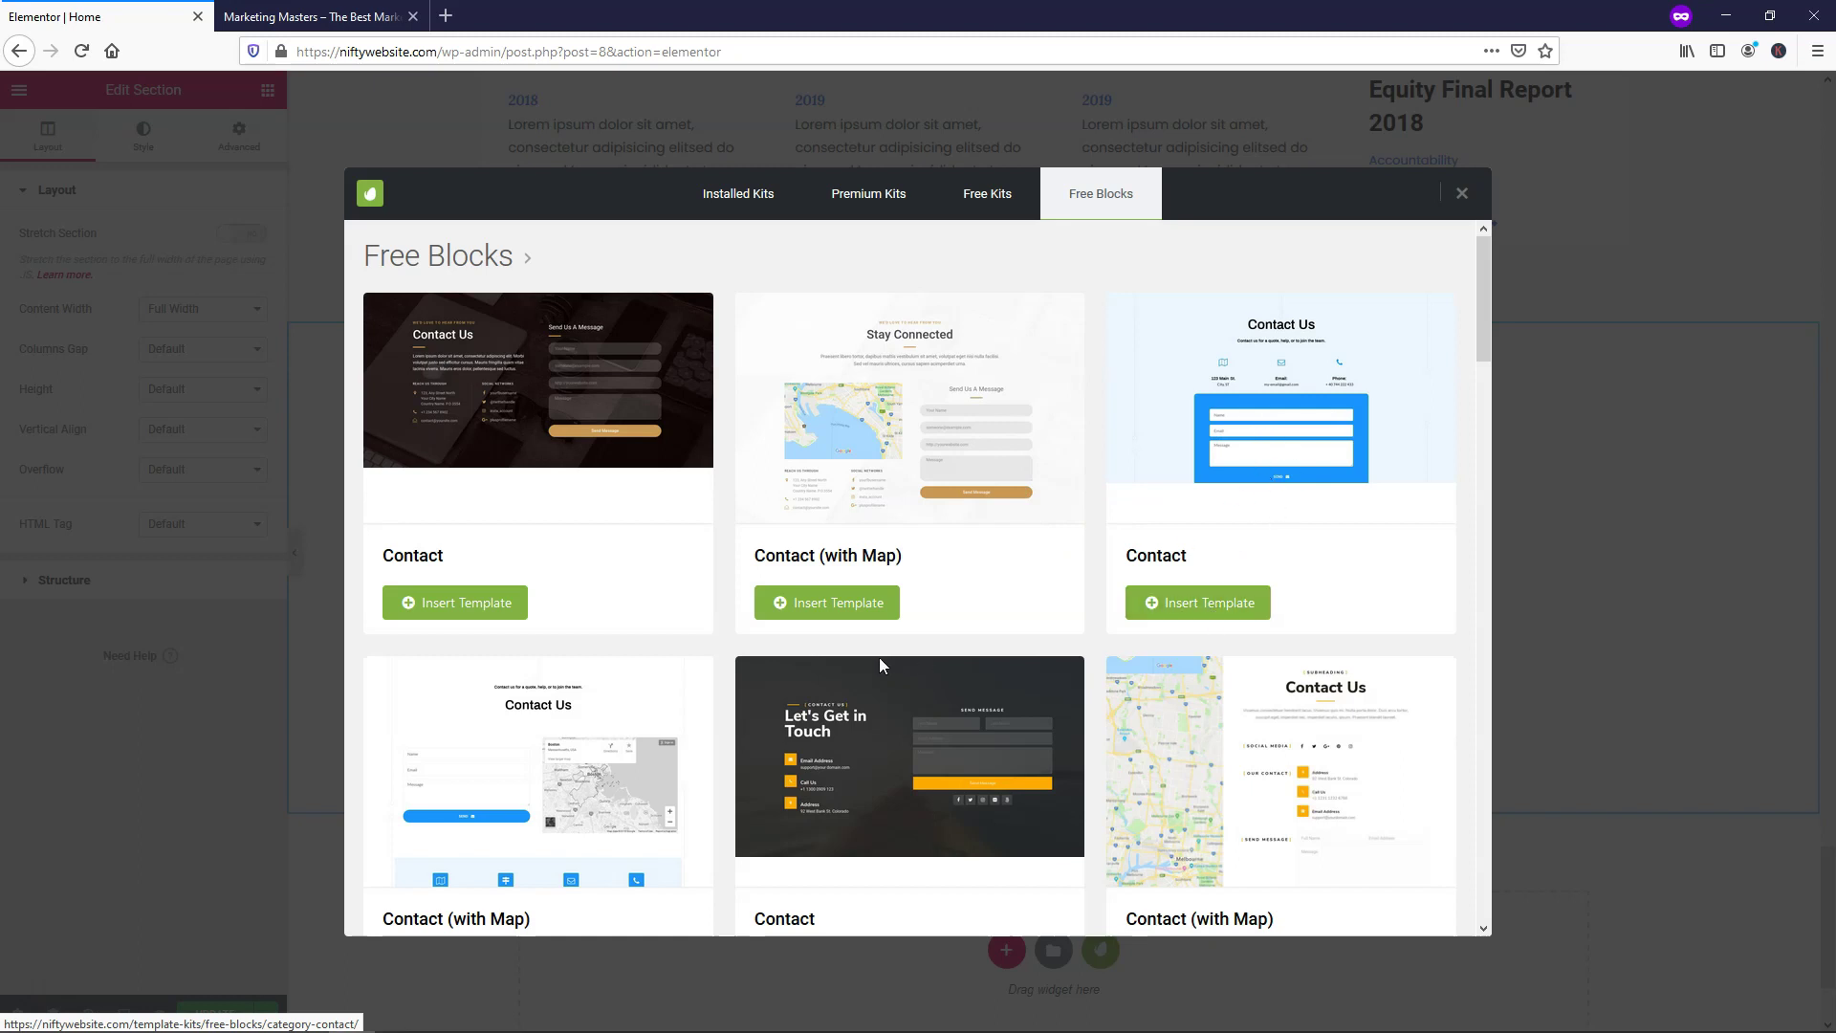
{"action": "scroll", "coordinate": [880, 665], "scroll_direction": "down", "scroll_amount": 3}
{"action": "scroll", "coordinate": [880, 664], "scroll_direction": "down", "scroll_amount": 2}
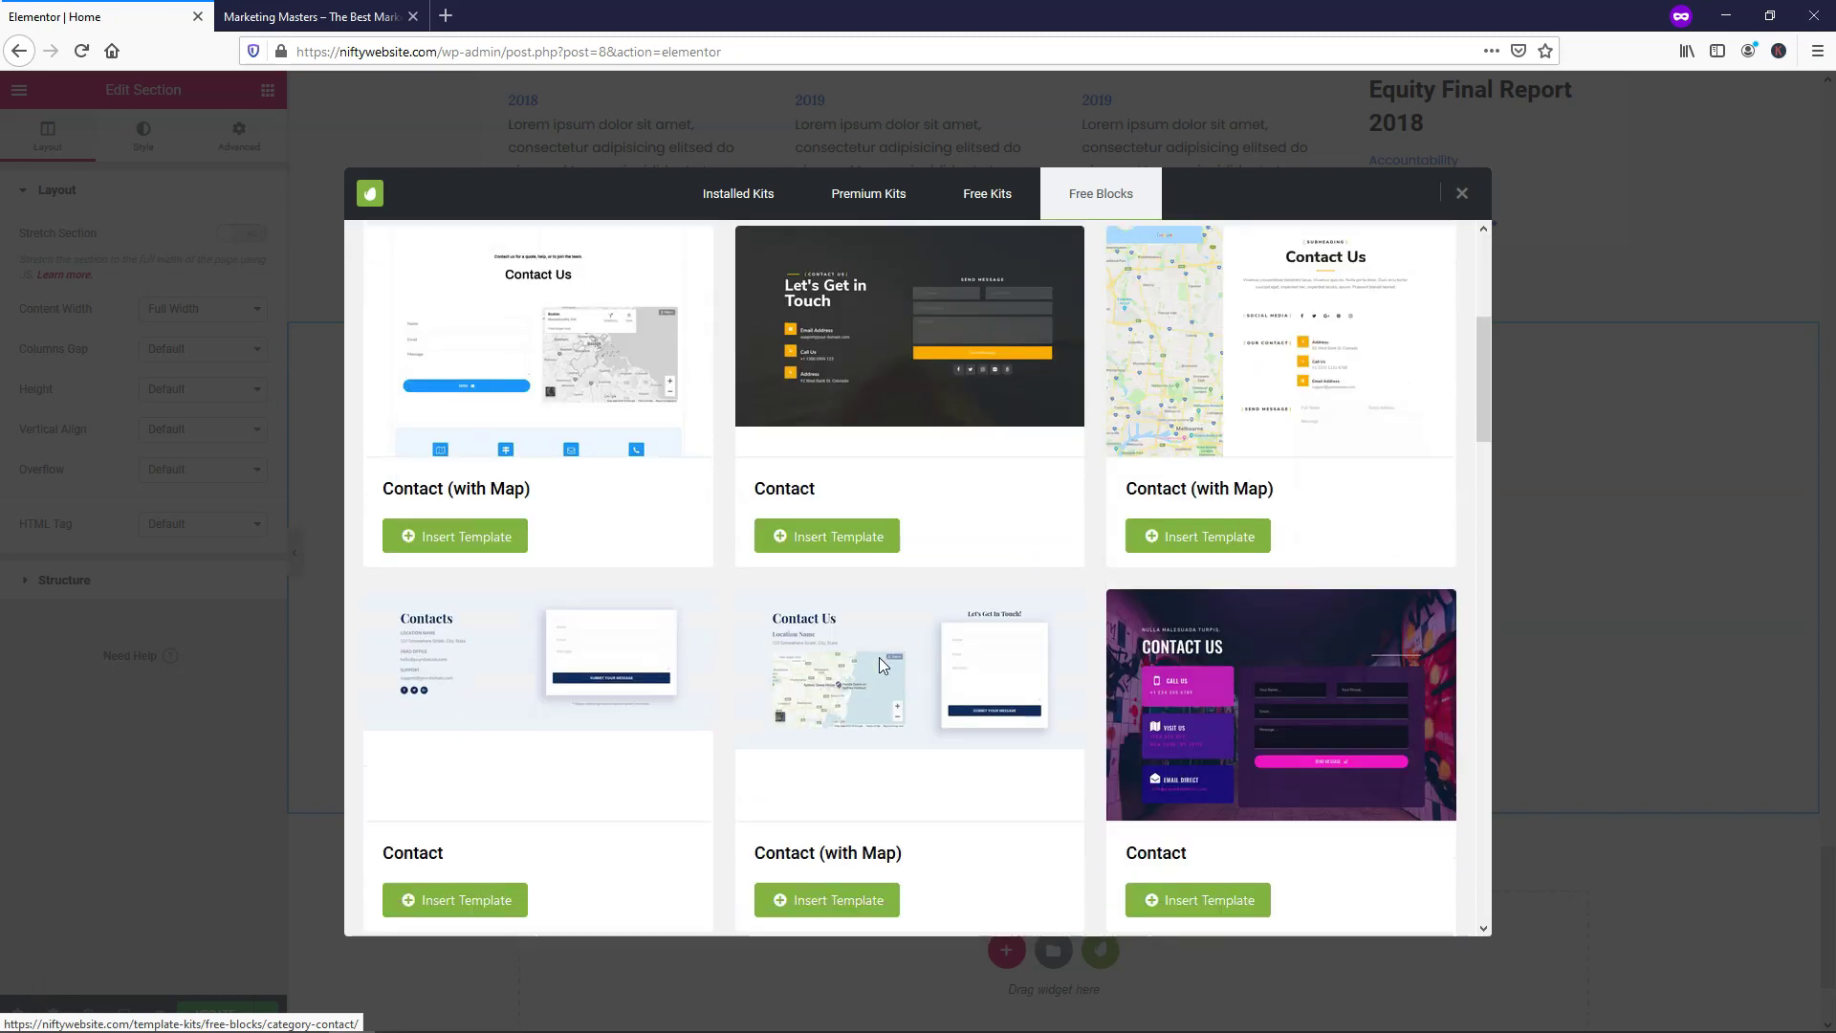
{"action": "scroll", "coordinate": [878, 656], "scroll_direction": "down", "scroll_amount": 6}
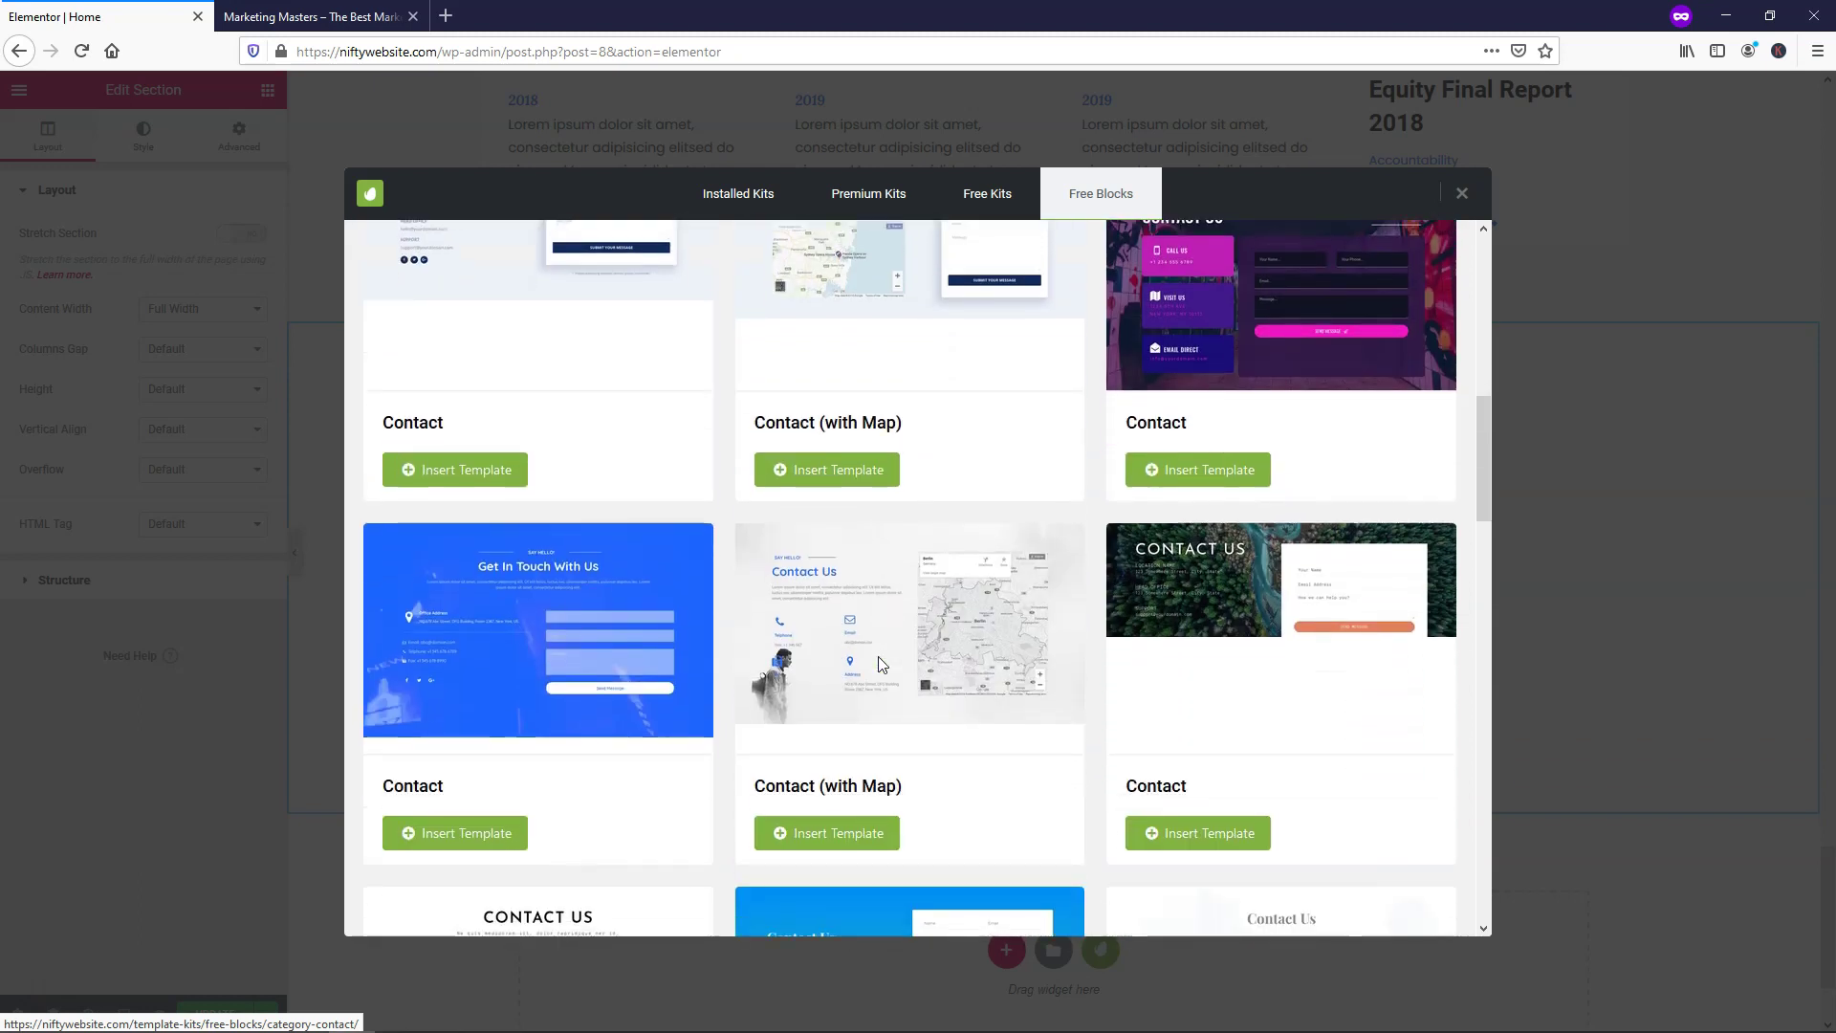
{"action": "scroll", "coordinate": [879, 664], "scroll_direction": "down", "scroll_amount": 2}
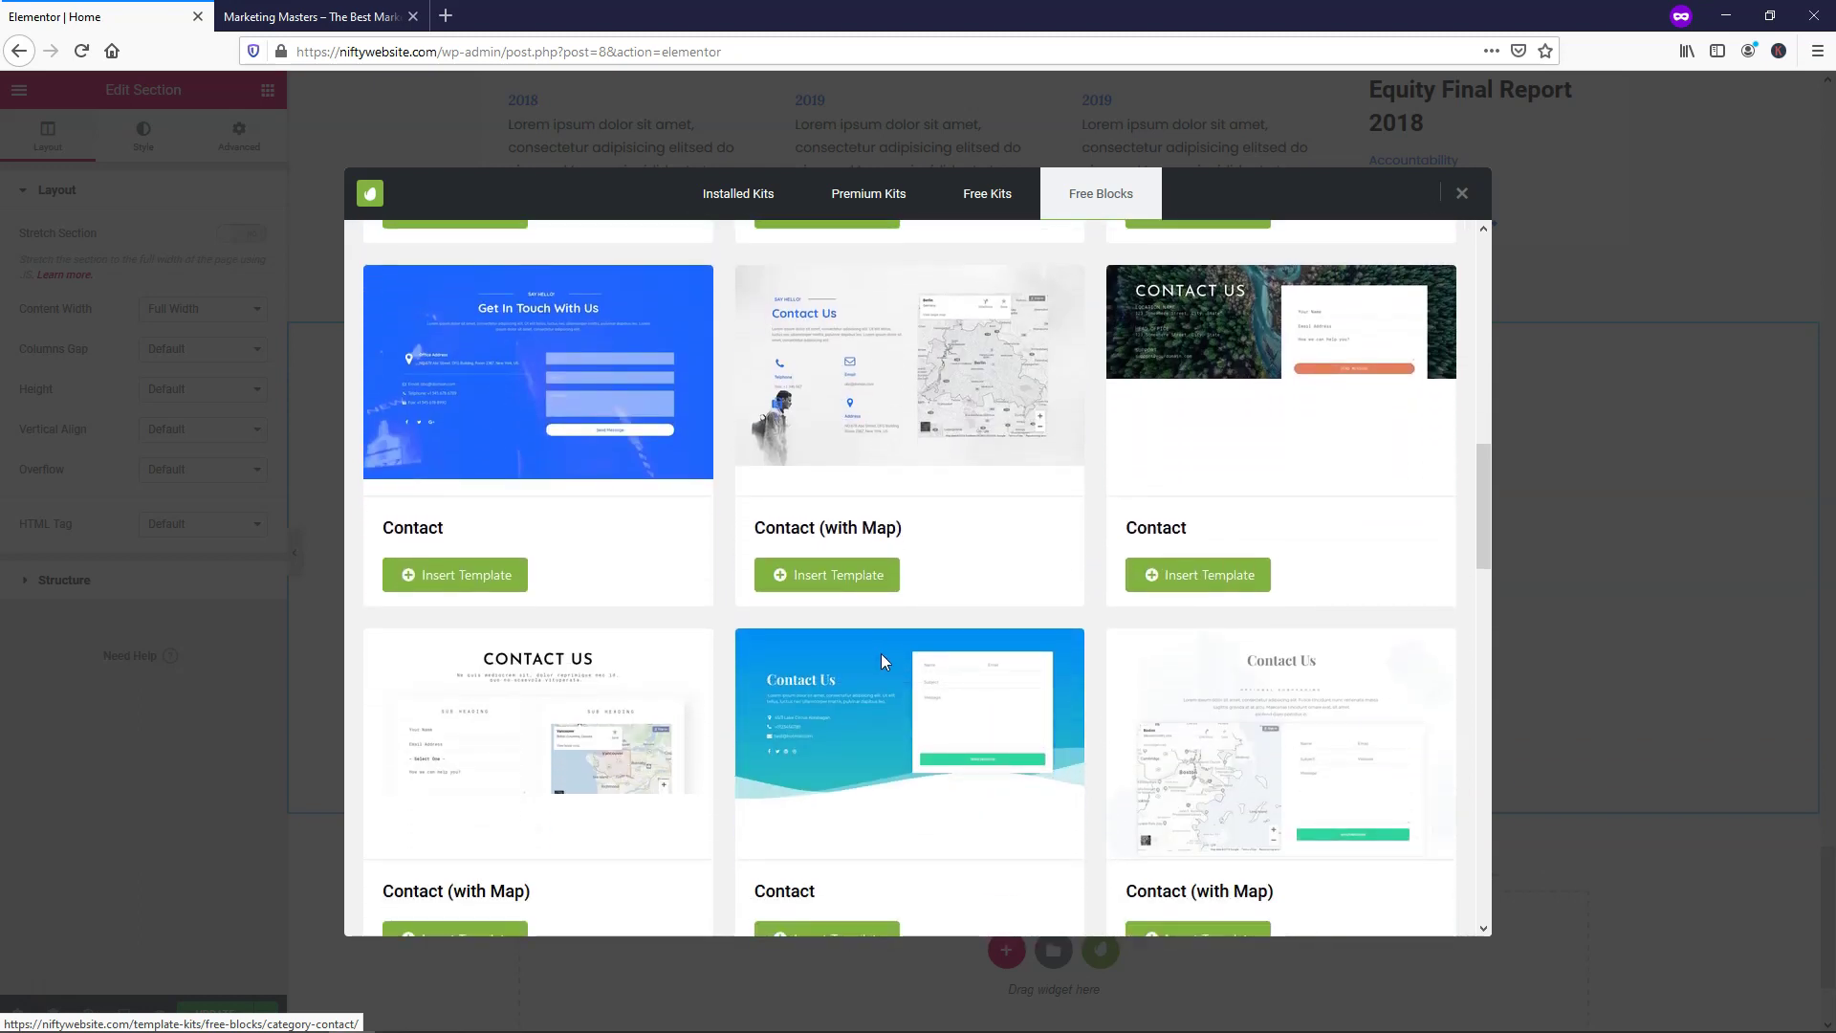
{"action": "scroll", "coordinate": [881, 662], "scroll_direction": "down", "scroll_amount": 1}
{"action": "scroll", "coordinate": [881, 660], "scroll_direction": "down", "scroll_amount": 5}
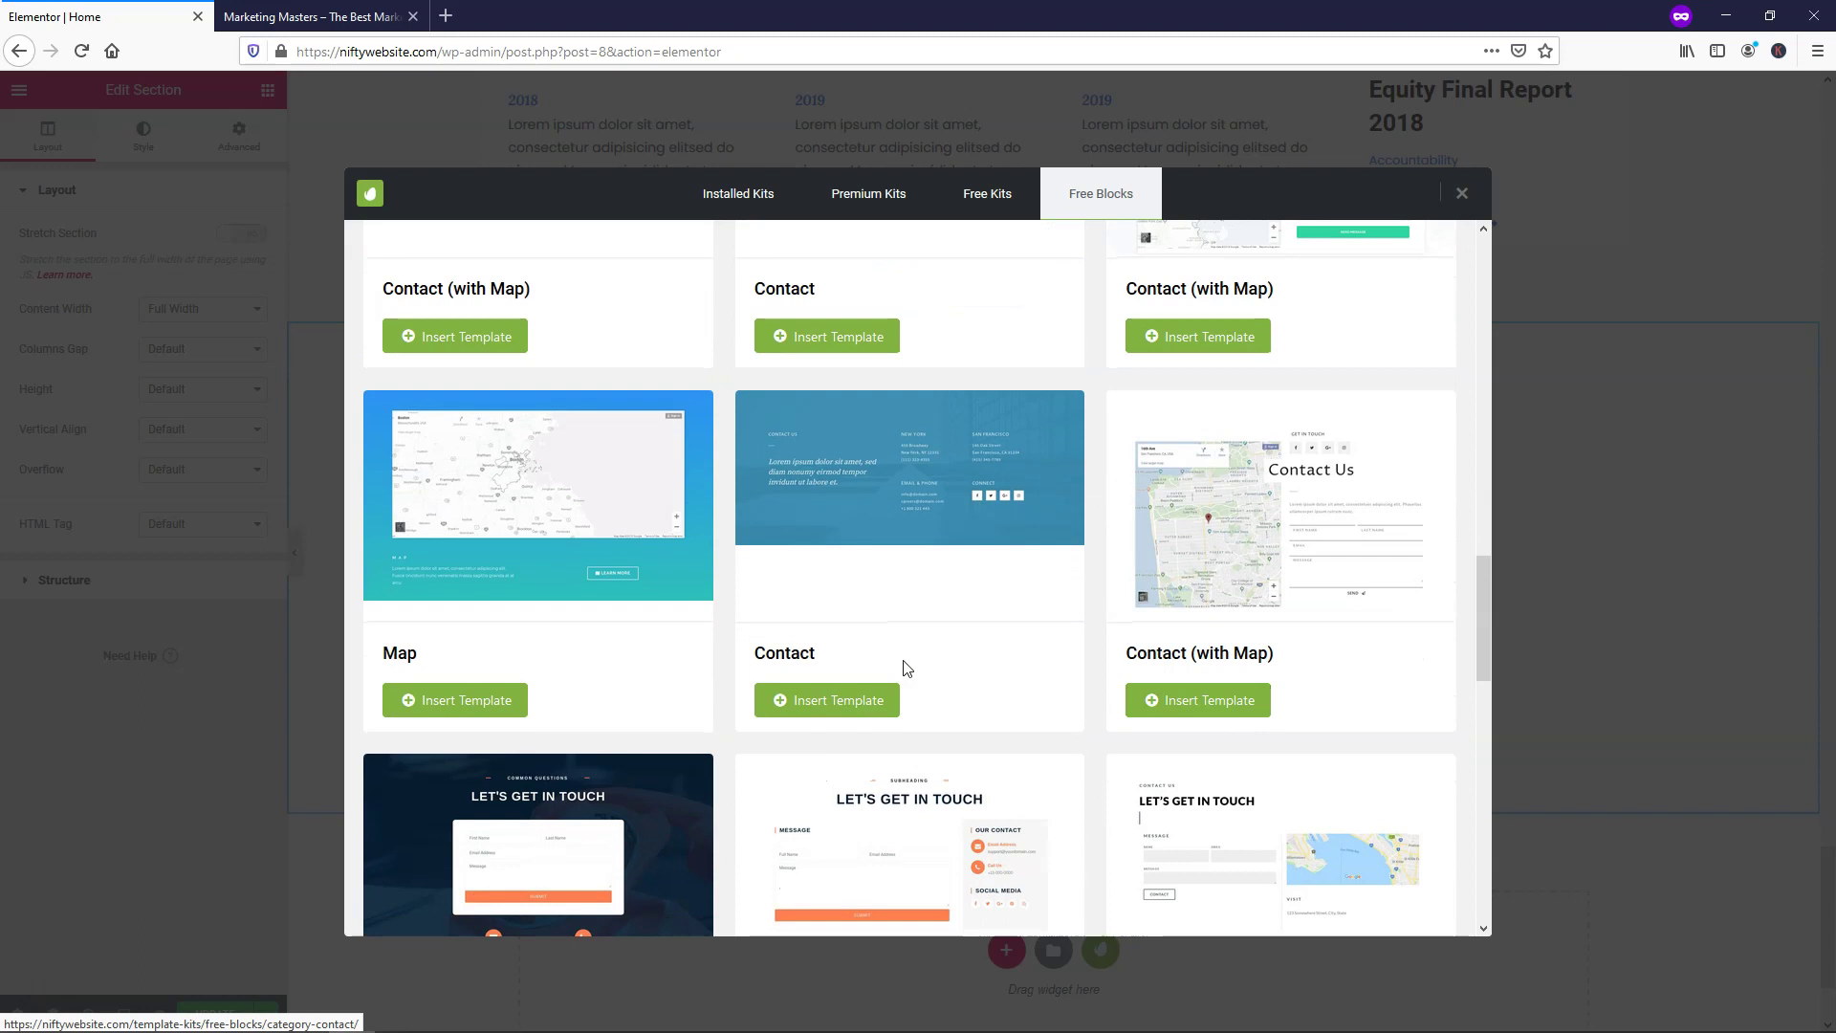
{"action": "scroll", "coordinate": [1005, 705], "scroll_direction": "down", "scroll_amount": 3}
{"action": "scroll", "coordinate": [1184, 557], "scroll_direction": "down", "scroll_amount": 4}
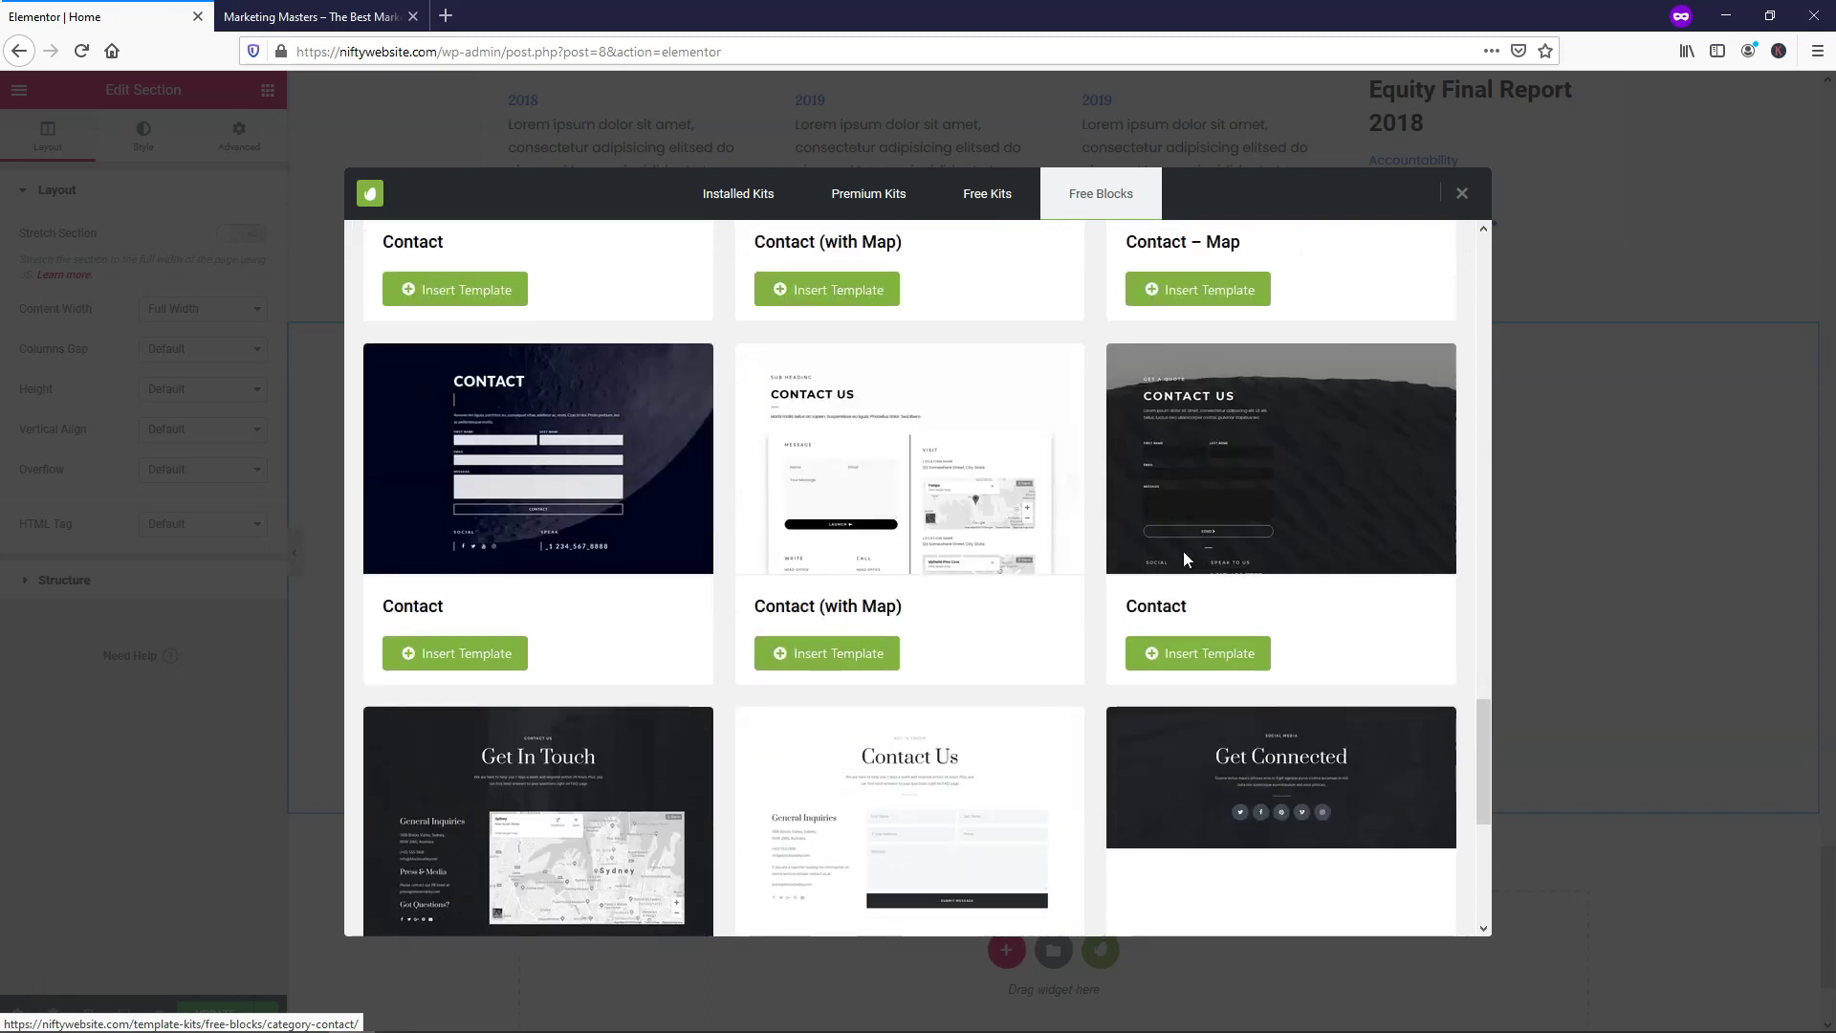
{"action": "left_click", "coordinate": [1106, 205]}
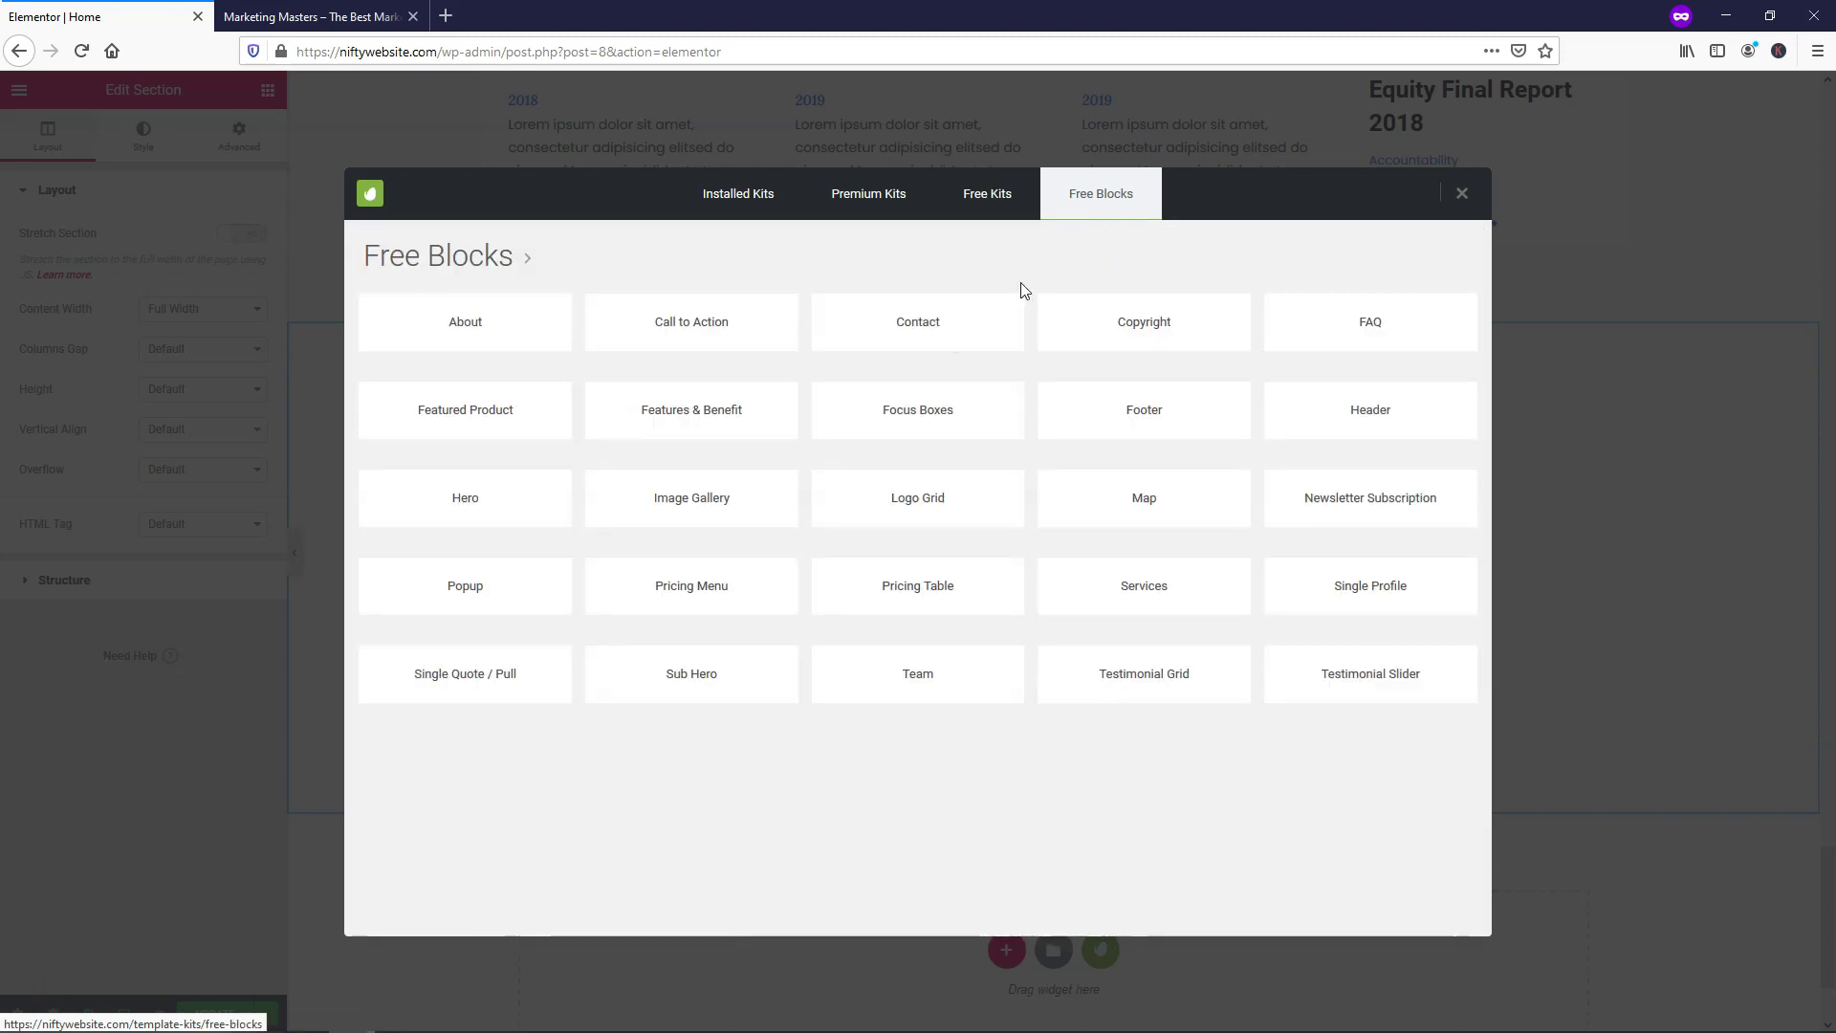
{"action": "left_click", "coordinate": [675, 339]}
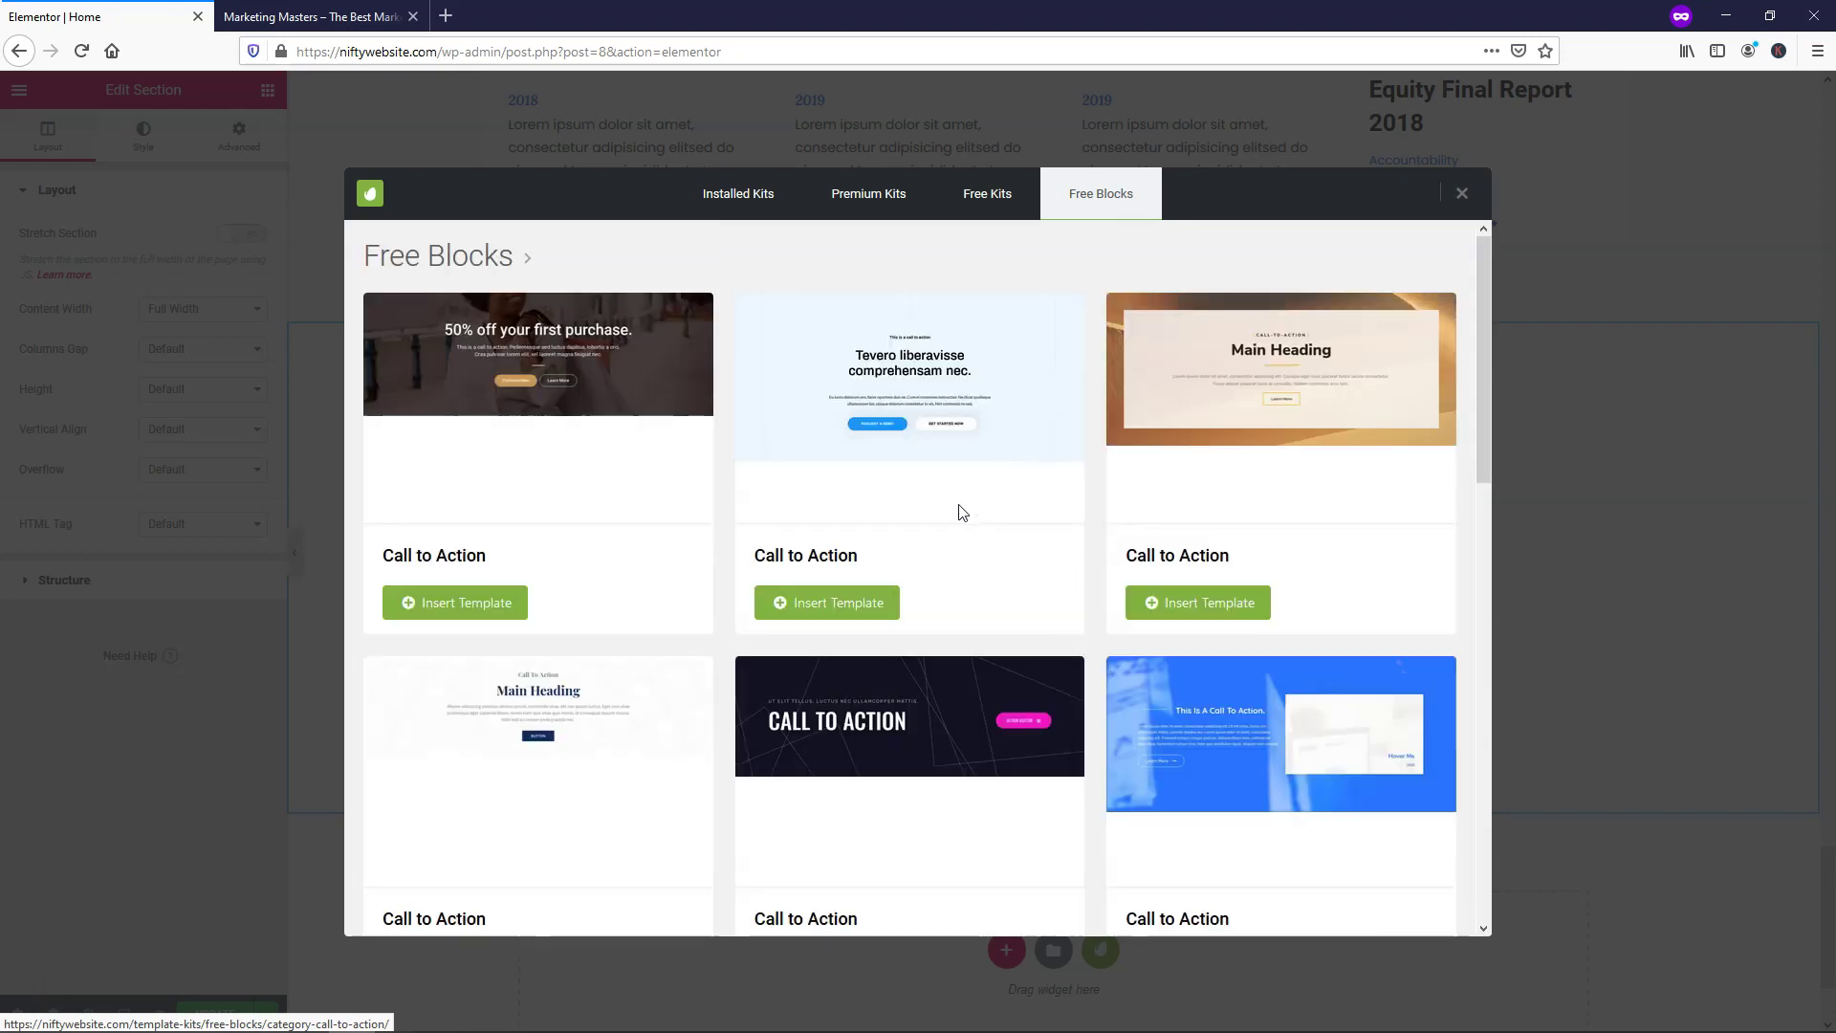
{"action": "scroll", "coordinate": [962, 517], "scroll_direction": "down", "scroll_amount": 3}
{"action": "scroll", "coordinate": [962, 516], "scroll_direction": "down", "scroll_amount": 8}
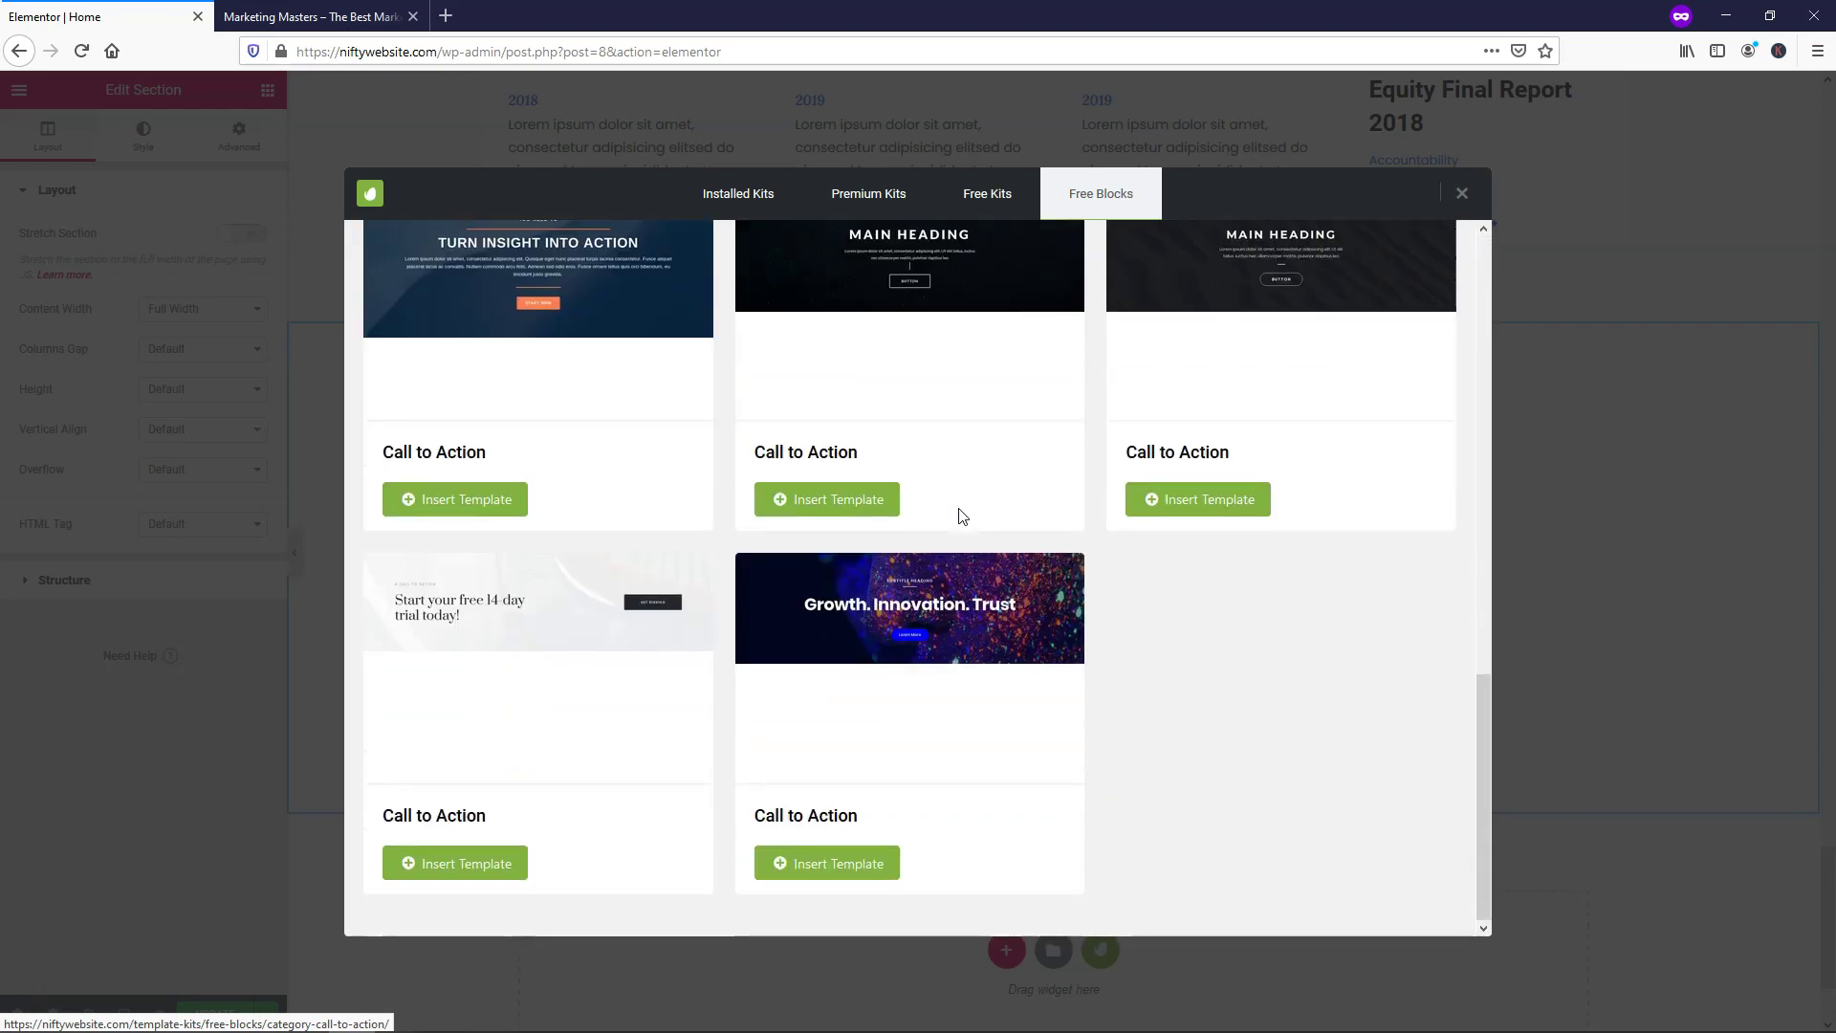
{"action": "scroll", "coordinate": [962, 516], "scroll_direction": "up", "scroll_amount": 12}
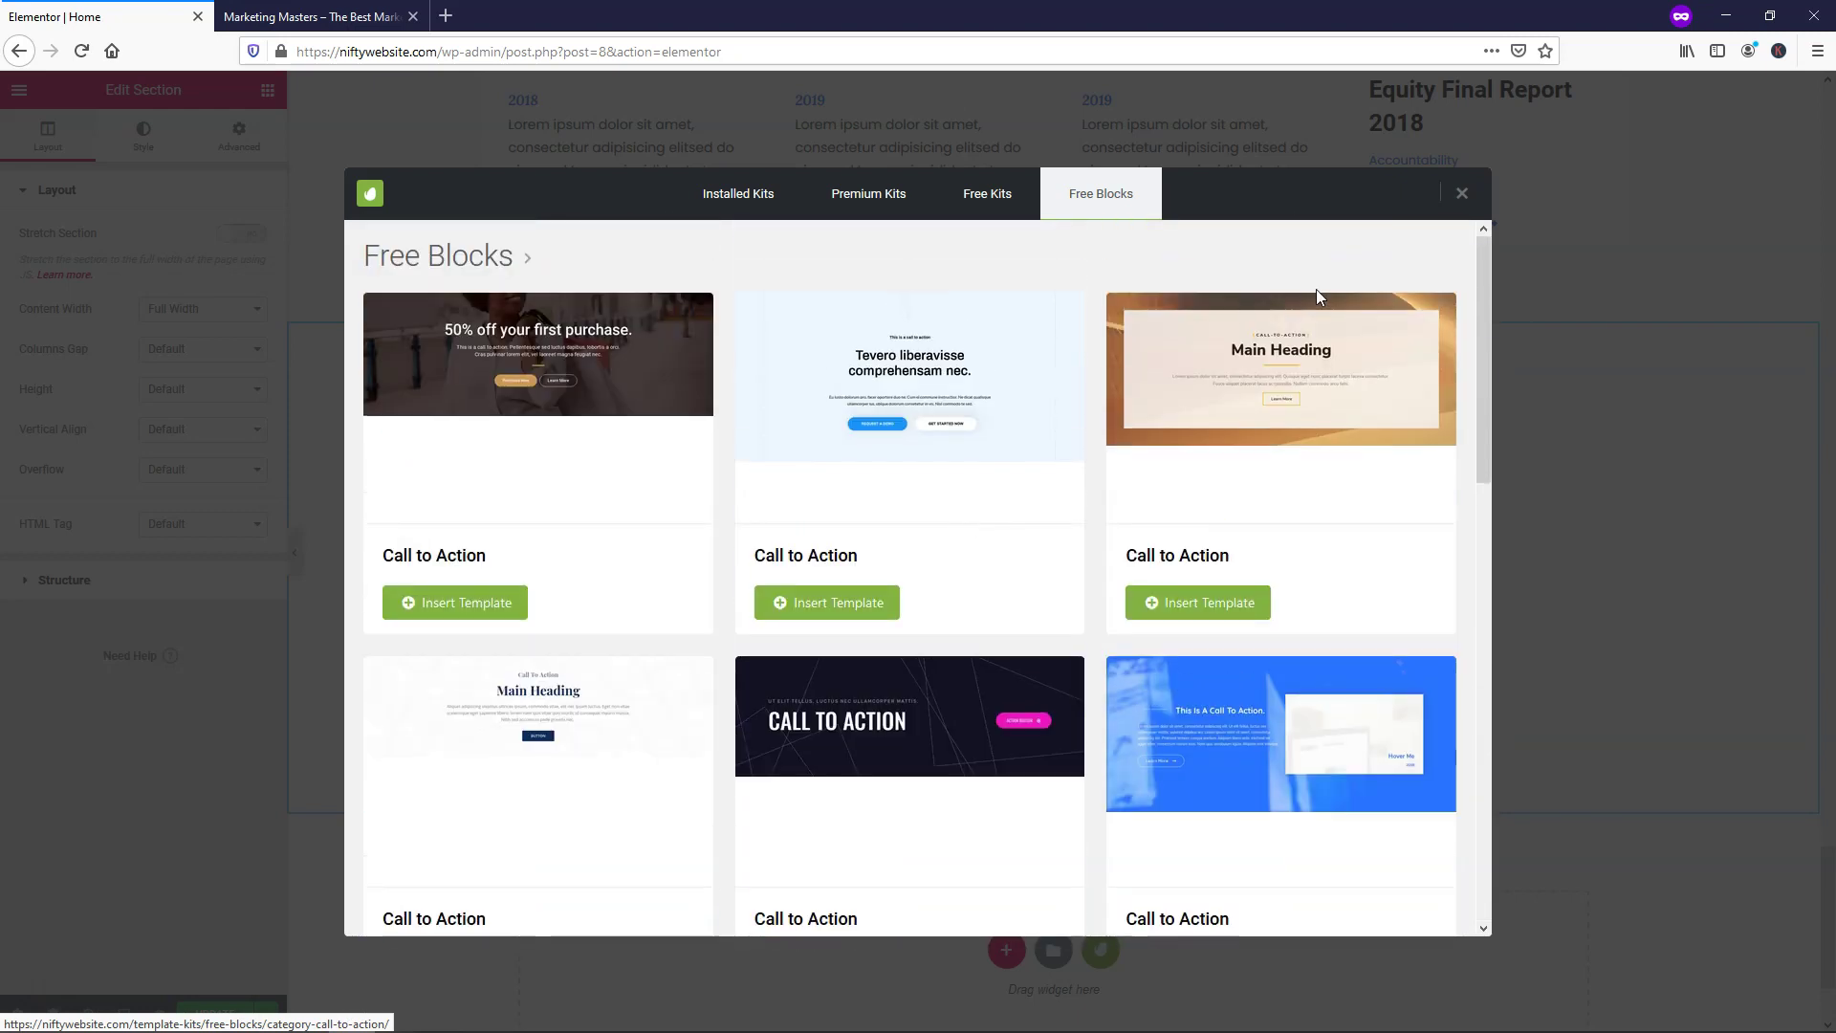
{"action": "left_click", "coordinate": [1462, 193]}
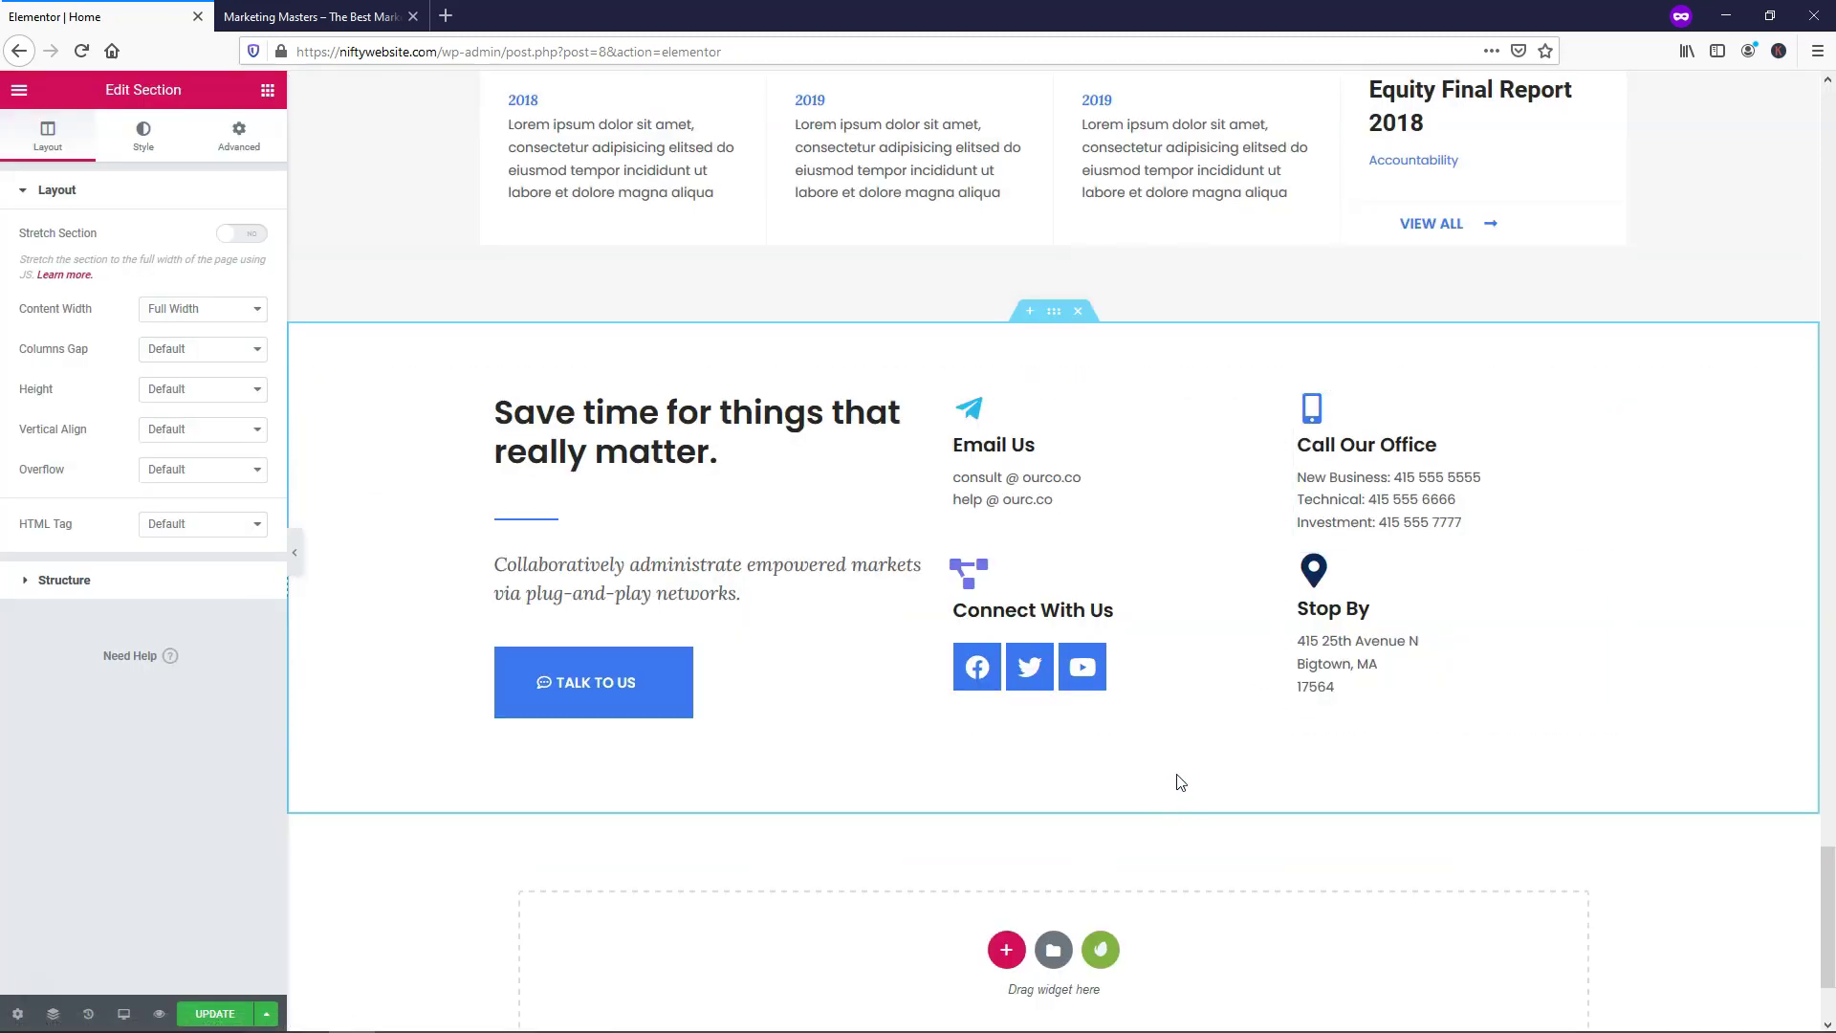
Scroll to the top and update the Marketing Masters home page to store the edits
{"action": "scroll", "coordinate": [1182, 783], "scroll_direction": "up", "scroll_amount": 20}
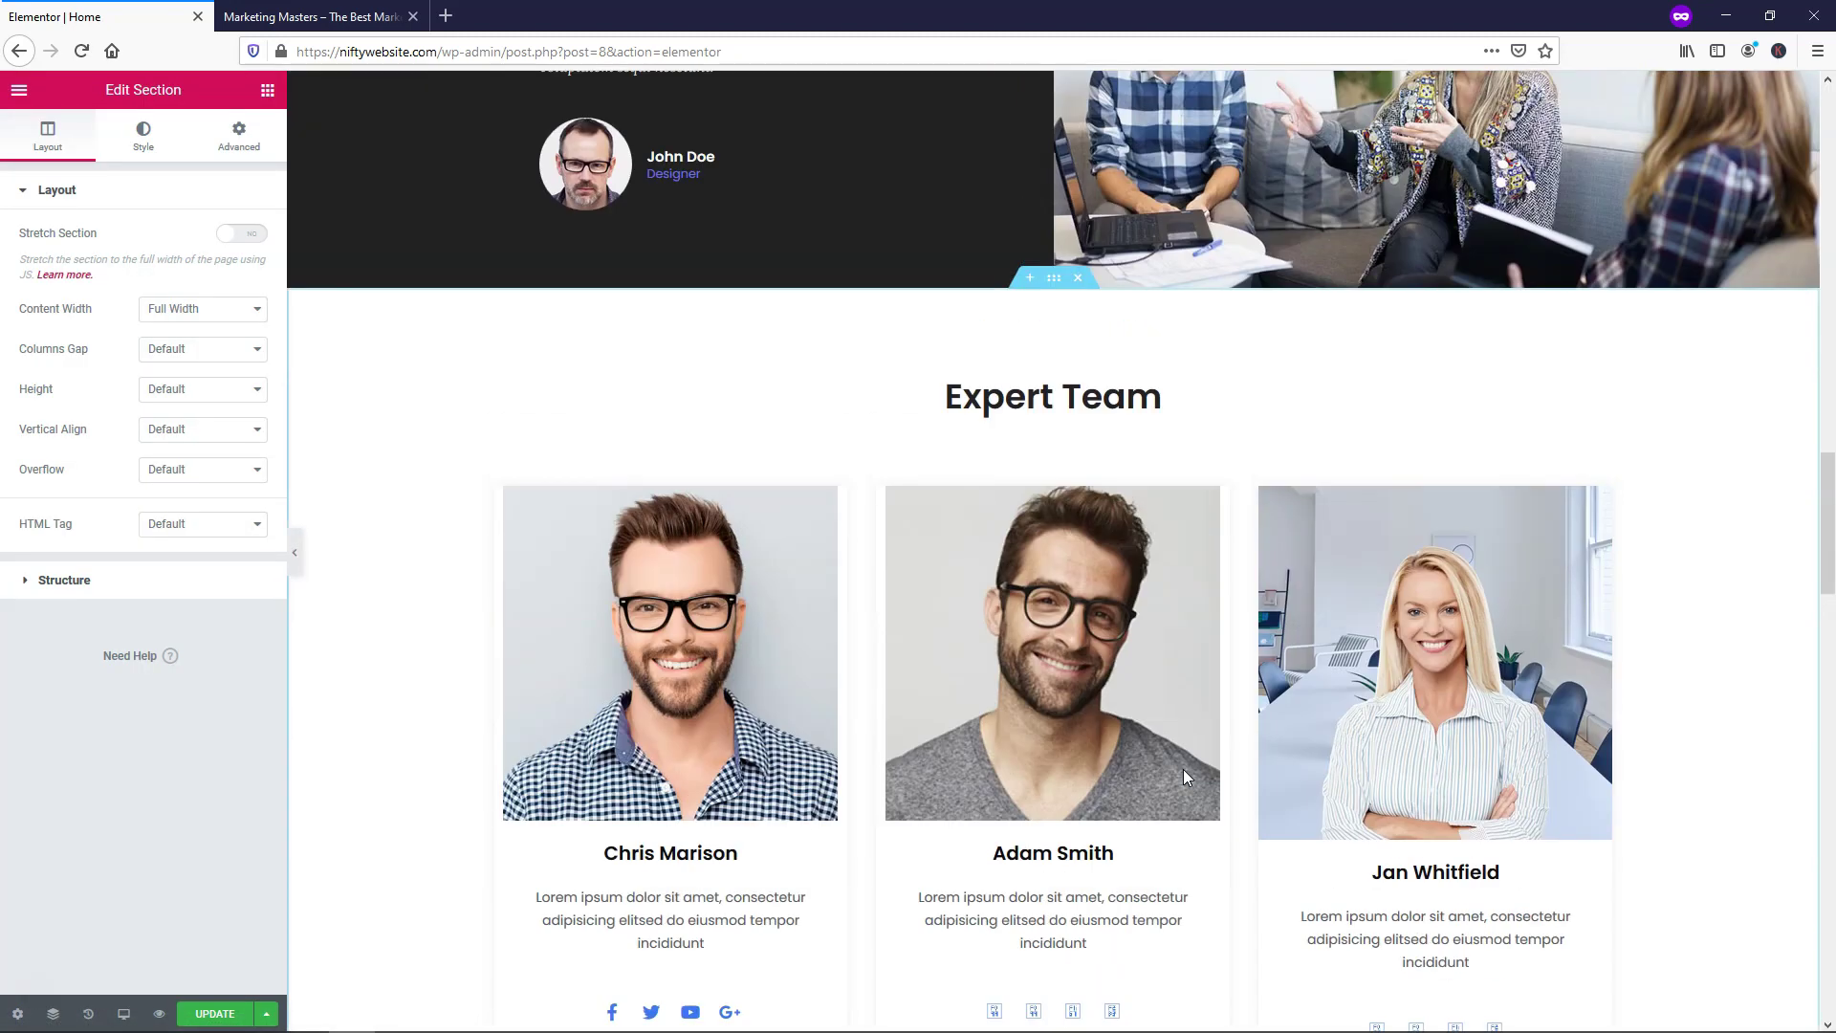
{"action": "scroll", "coordinate": [1182, 769], "scroll_direction": "up", "scroll_amount": 20}
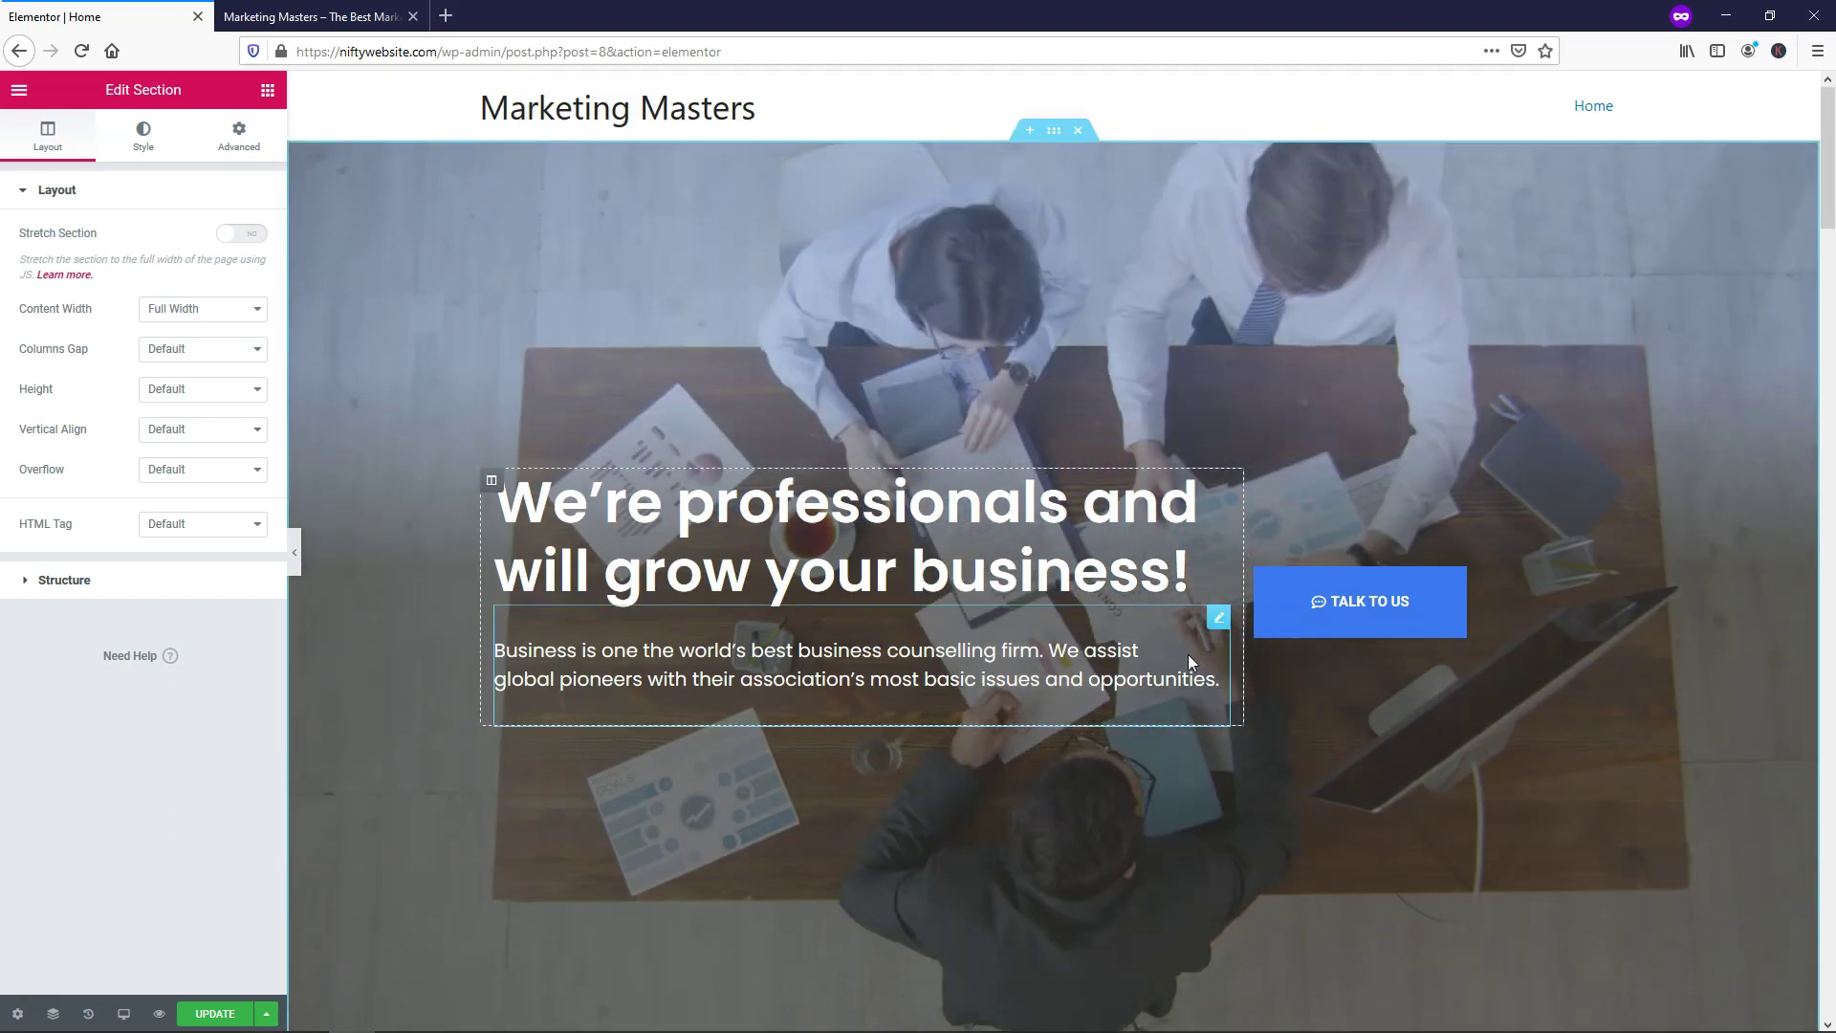
{"action": "left_click", "coordinate": [232, 1012]}
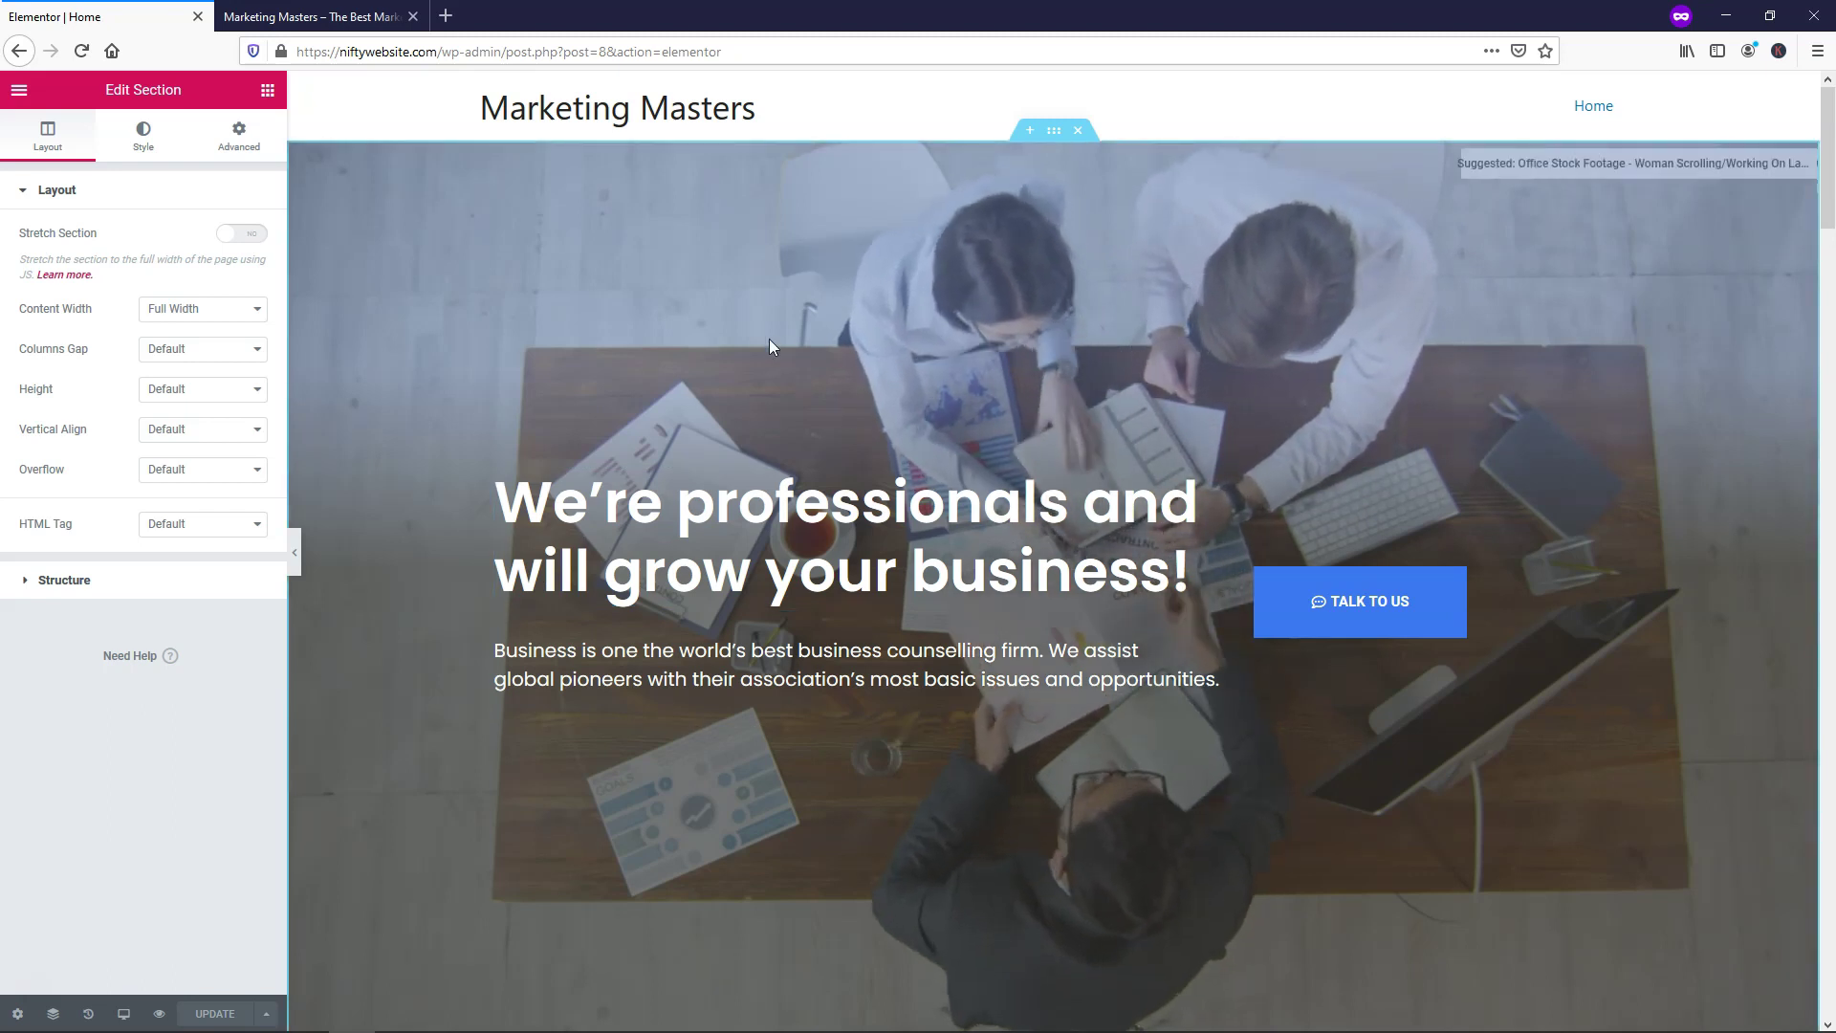
Exit Elementor to the dashboard and browse the live home page from video hero to Case Studies
{"action": "left_click", "coordinate": [19, 94]}
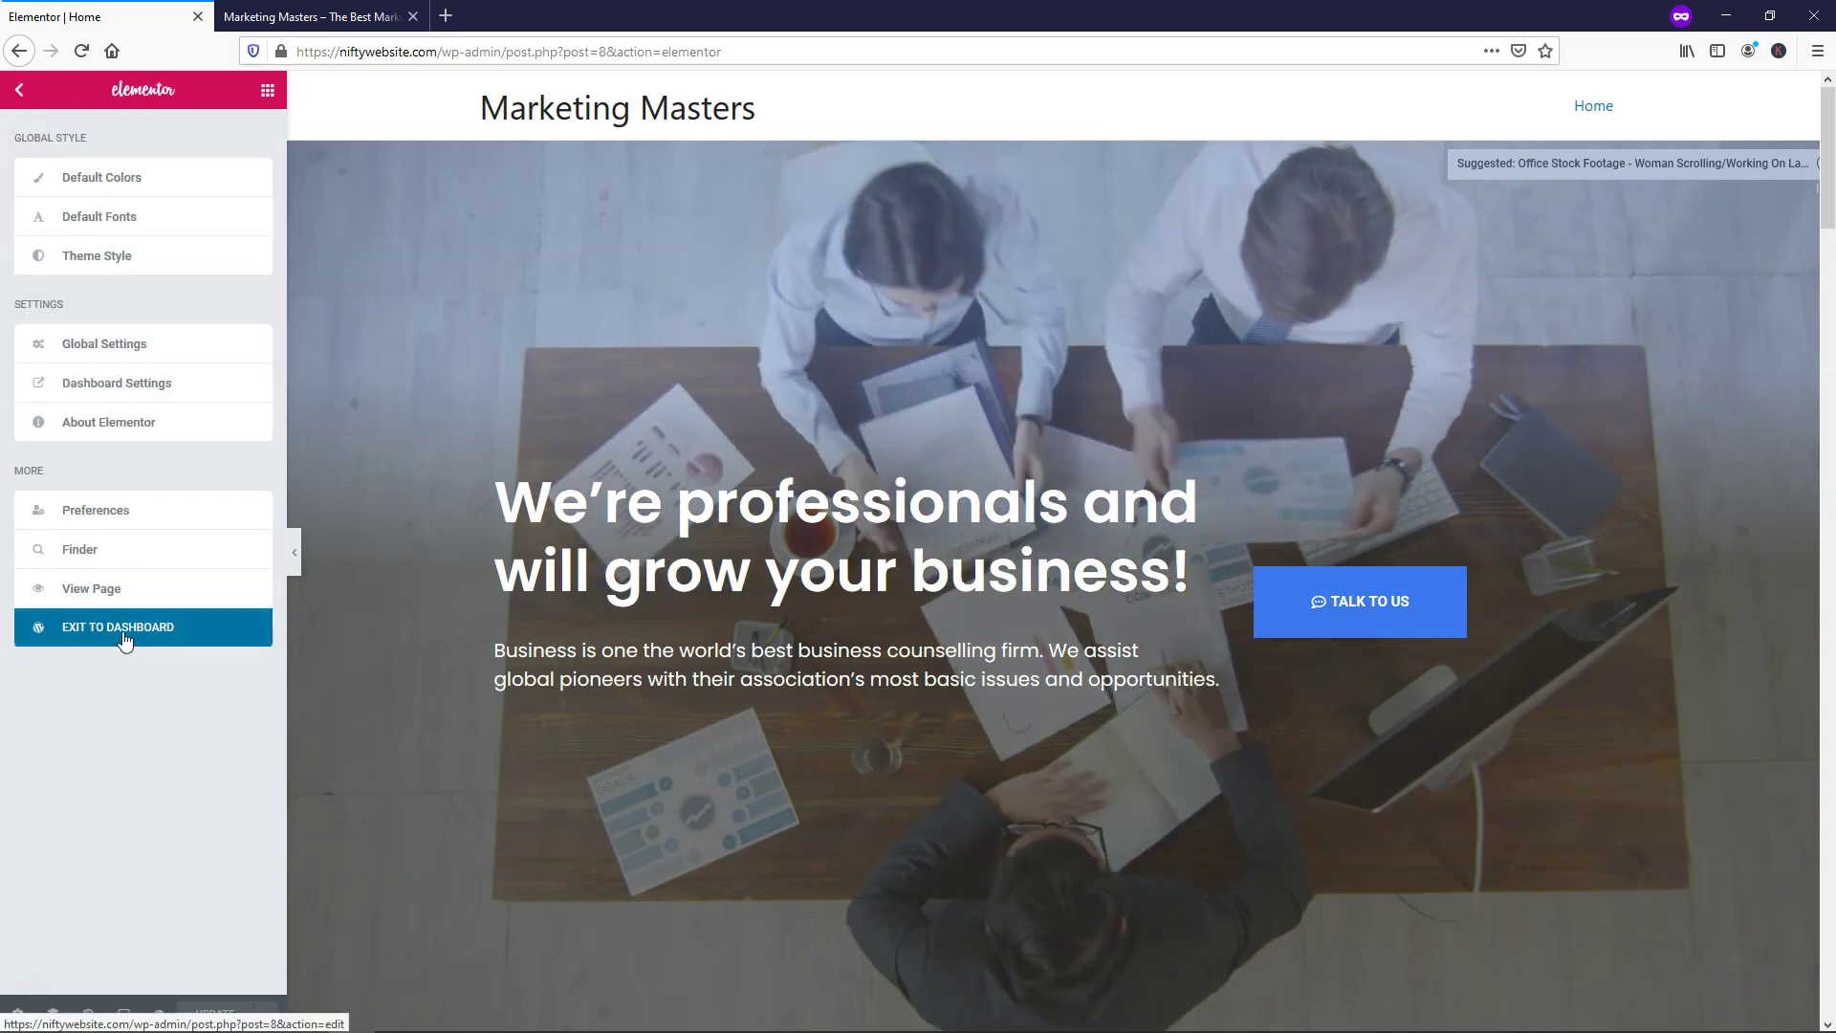
{"action": "left_click", "coordinate": [125, 636]}
{"action": "left_click", "coordinate": [306, 13]}
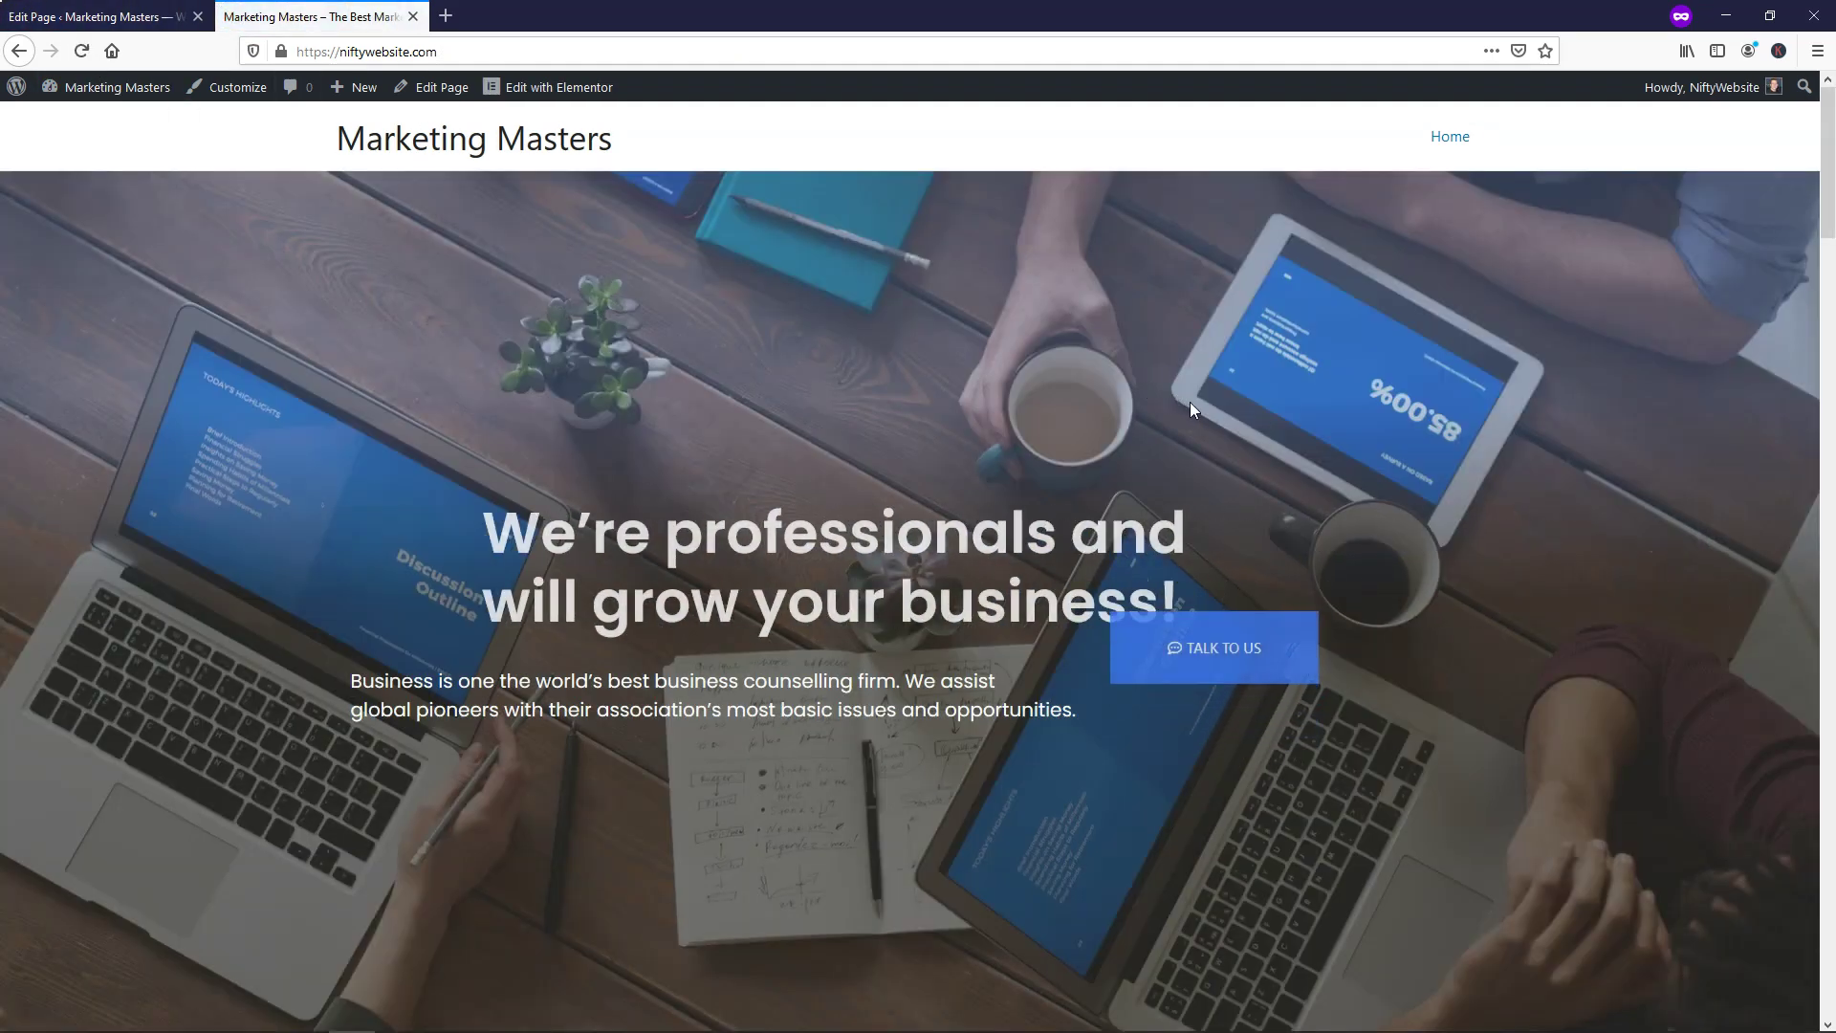
{"action": "scroll", "coordinate": [1013, 418], "scroll_direction": "down", "scroll_amount": 1}
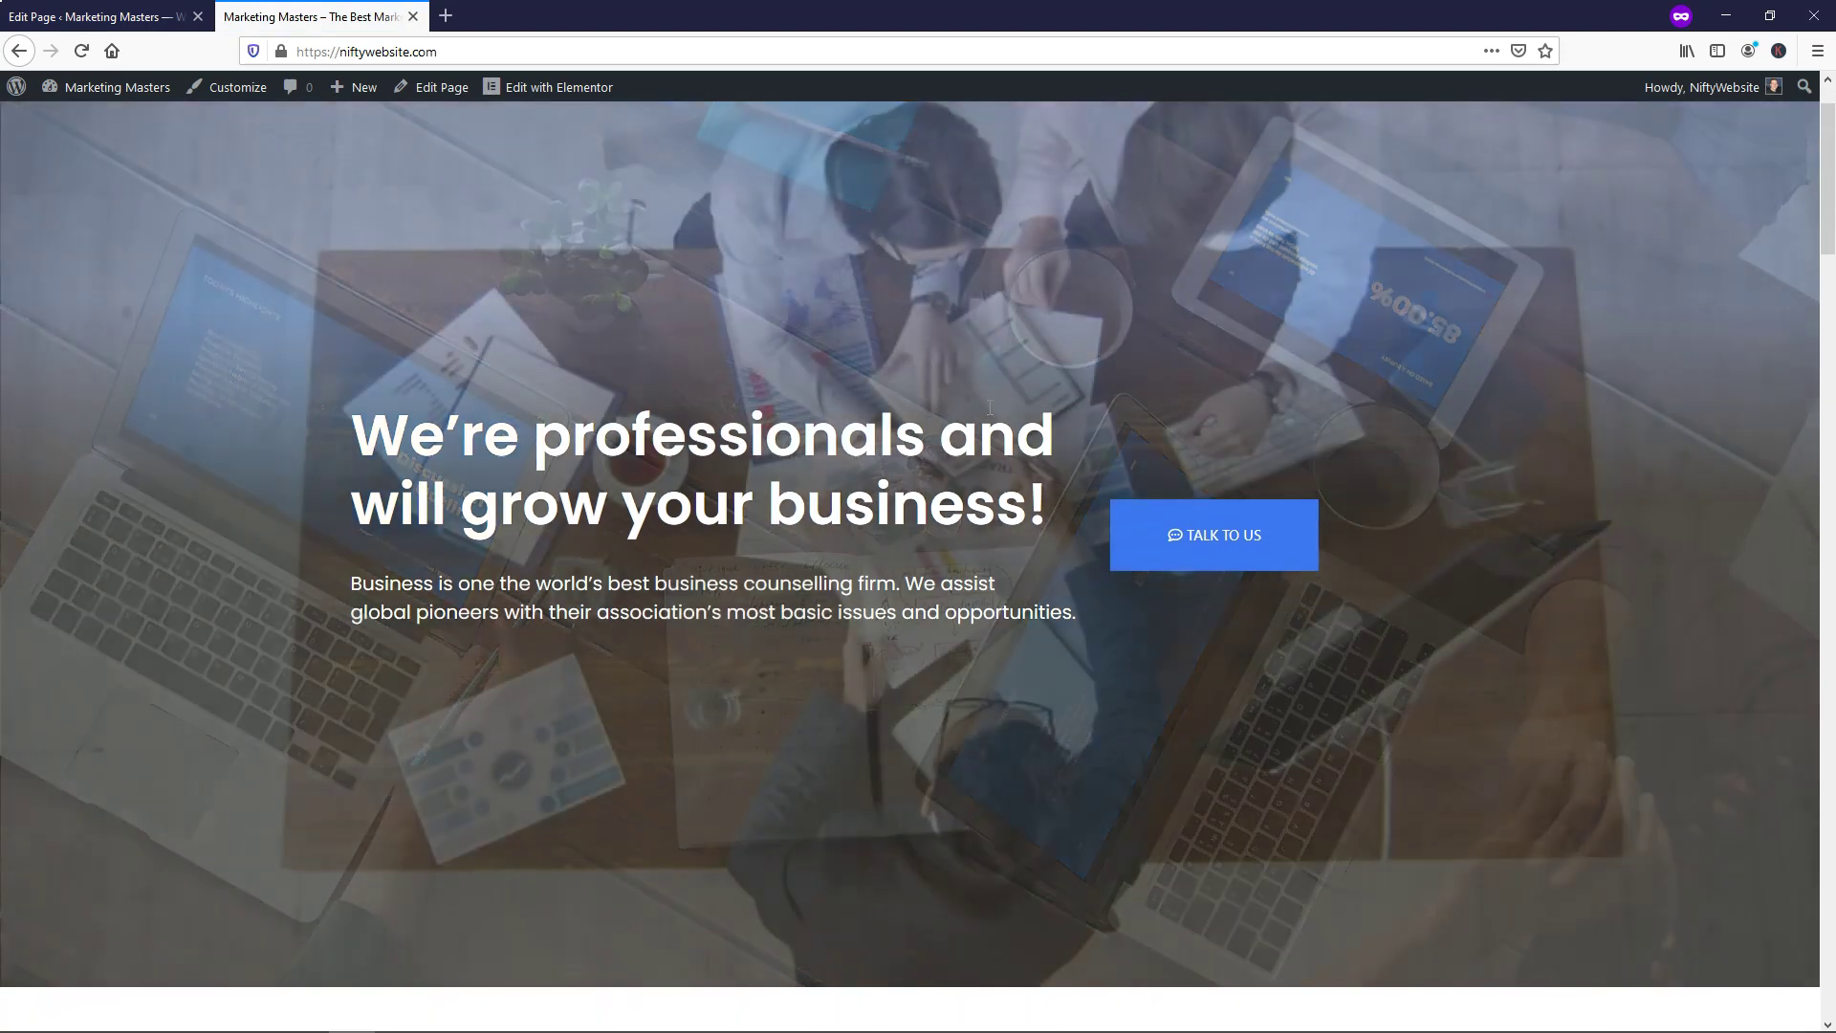
{"action": "scroll", "coordinate": [989, 405], "scroll_direction": "down", "scroll_amount": 20}
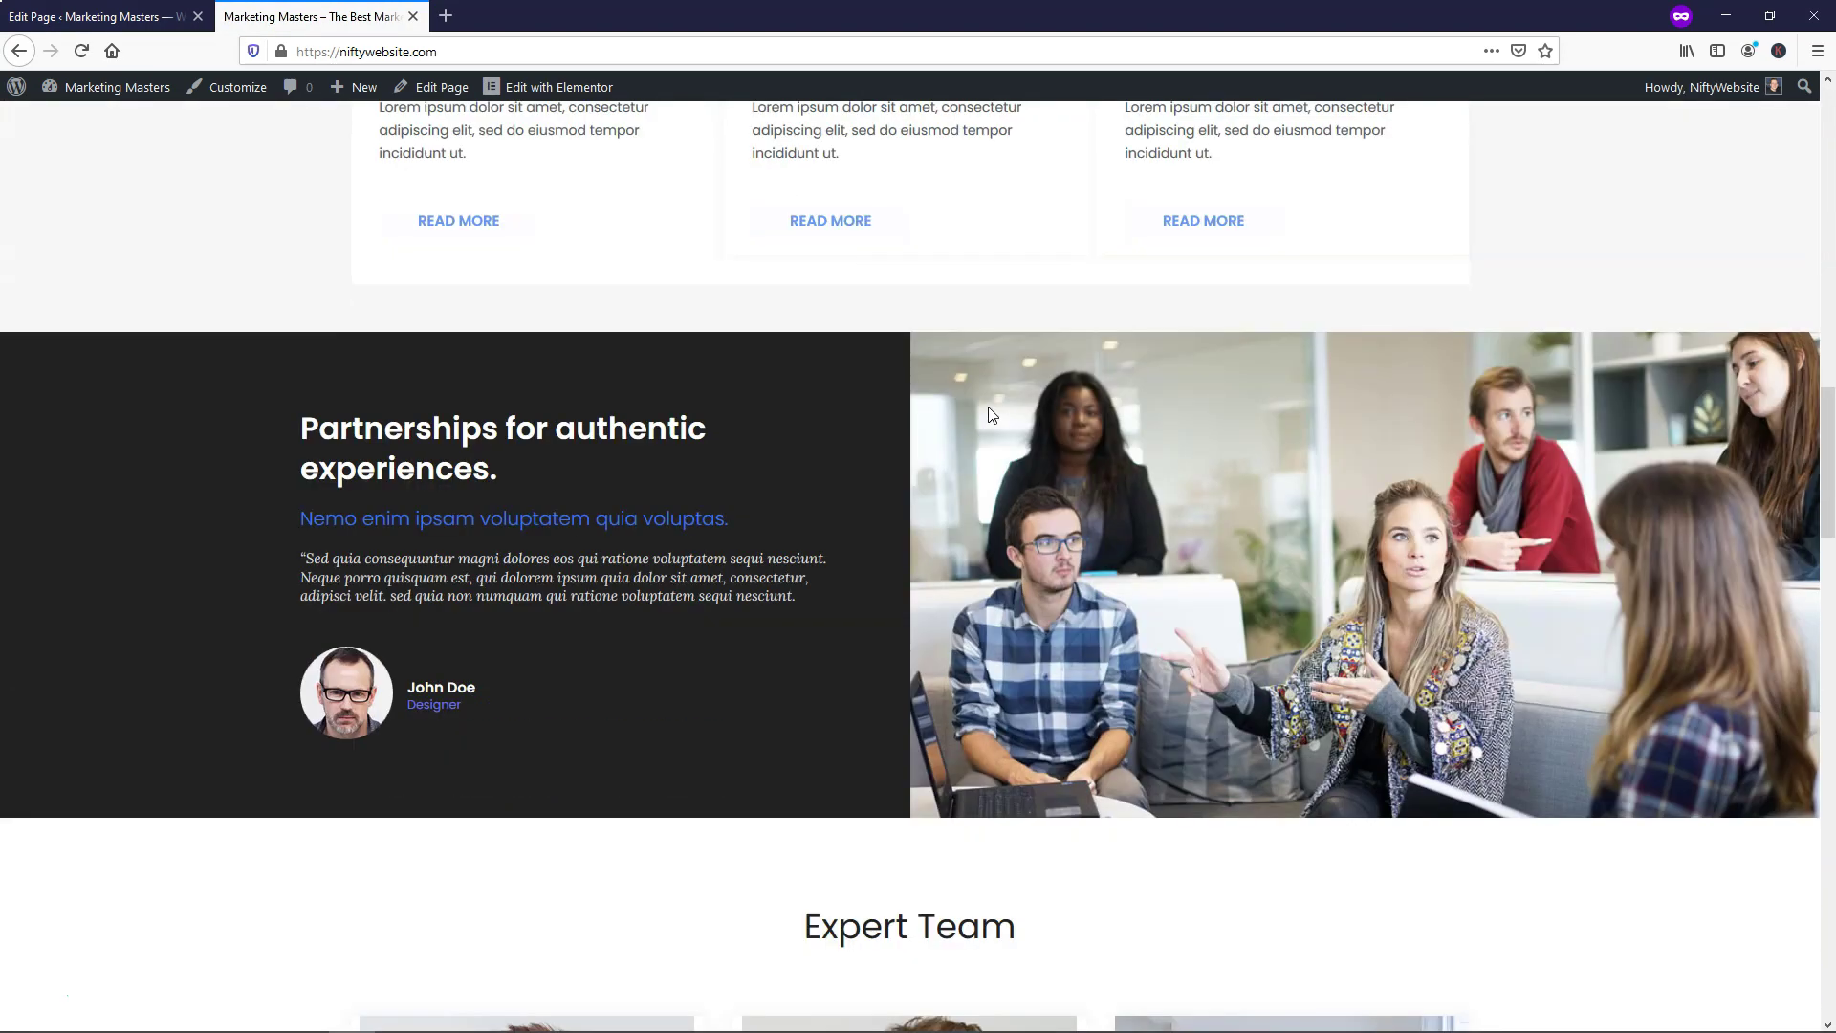
{"action": "scroll", "coordinate": [989, 406], "scroll_direction": "down", "scroll_amount": 13}
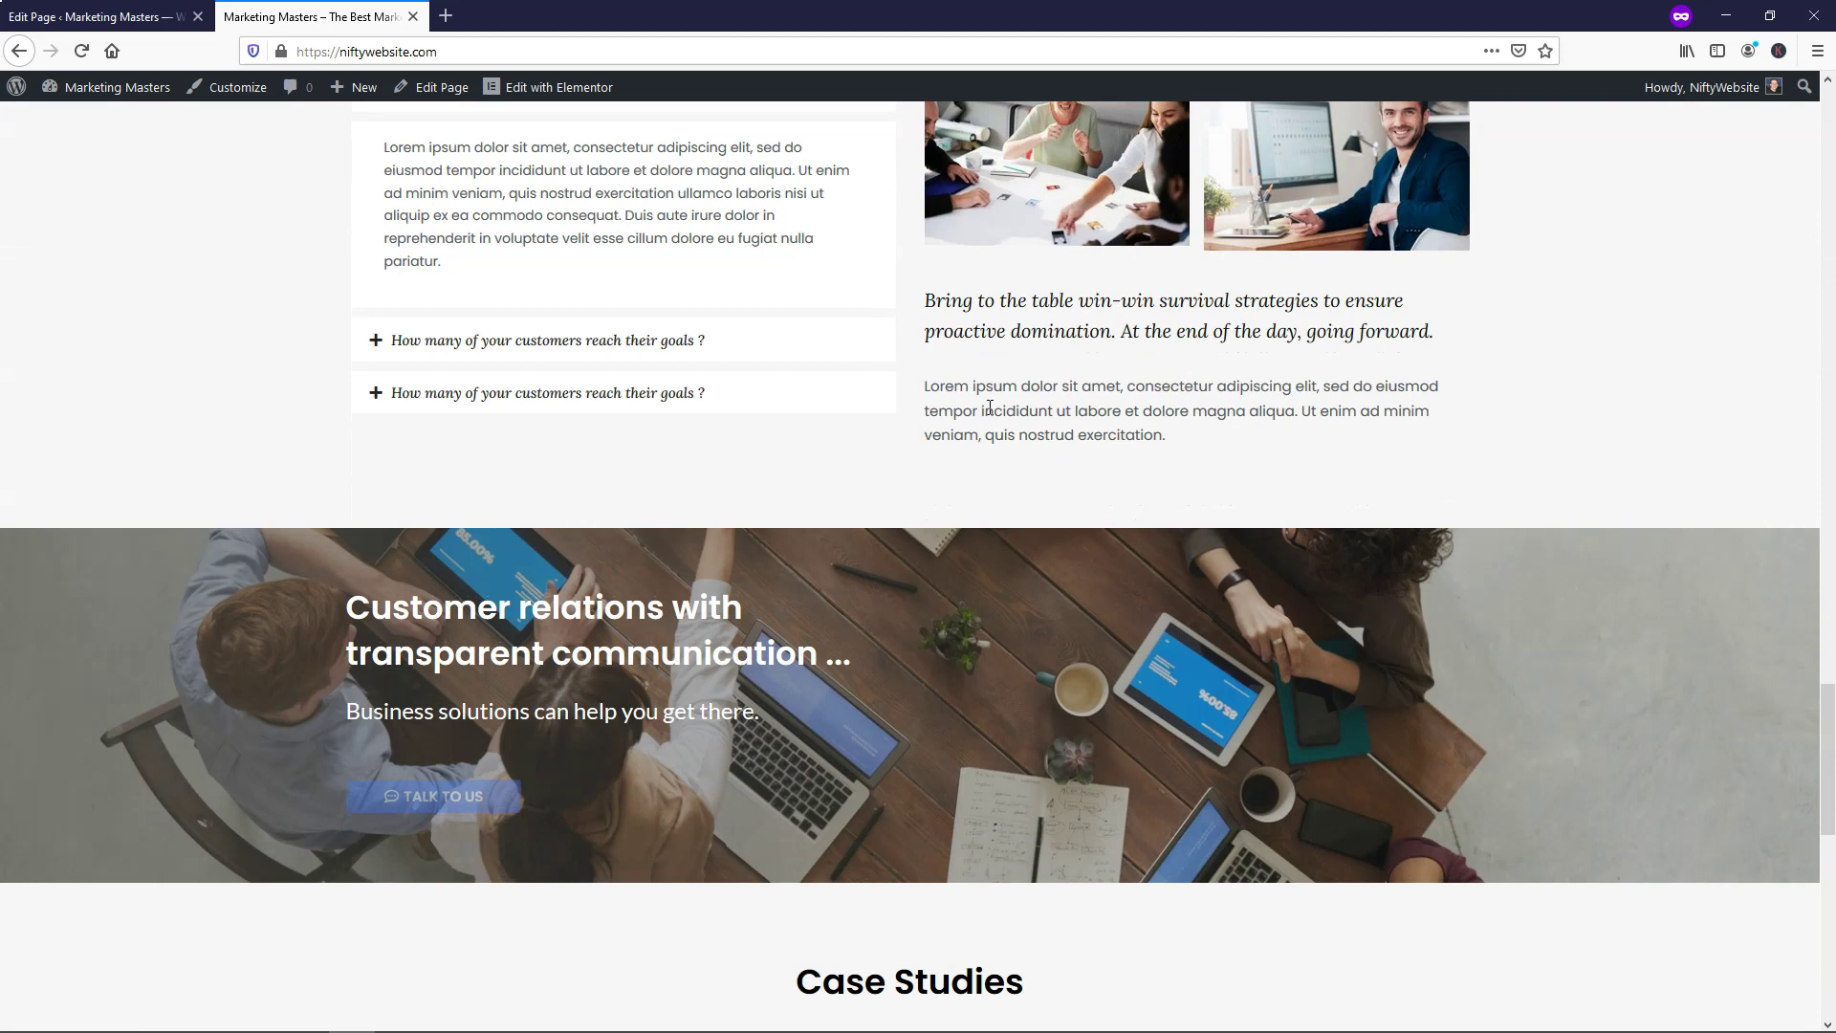
{"action": "scroll", "coordinate": [989, 405], "scroll_direction": "up", "scroll_amount": 10}
{"action": "scroll", "coordinate": [989, 405], "scroll_direction": "up", "scroll_amount": 20}
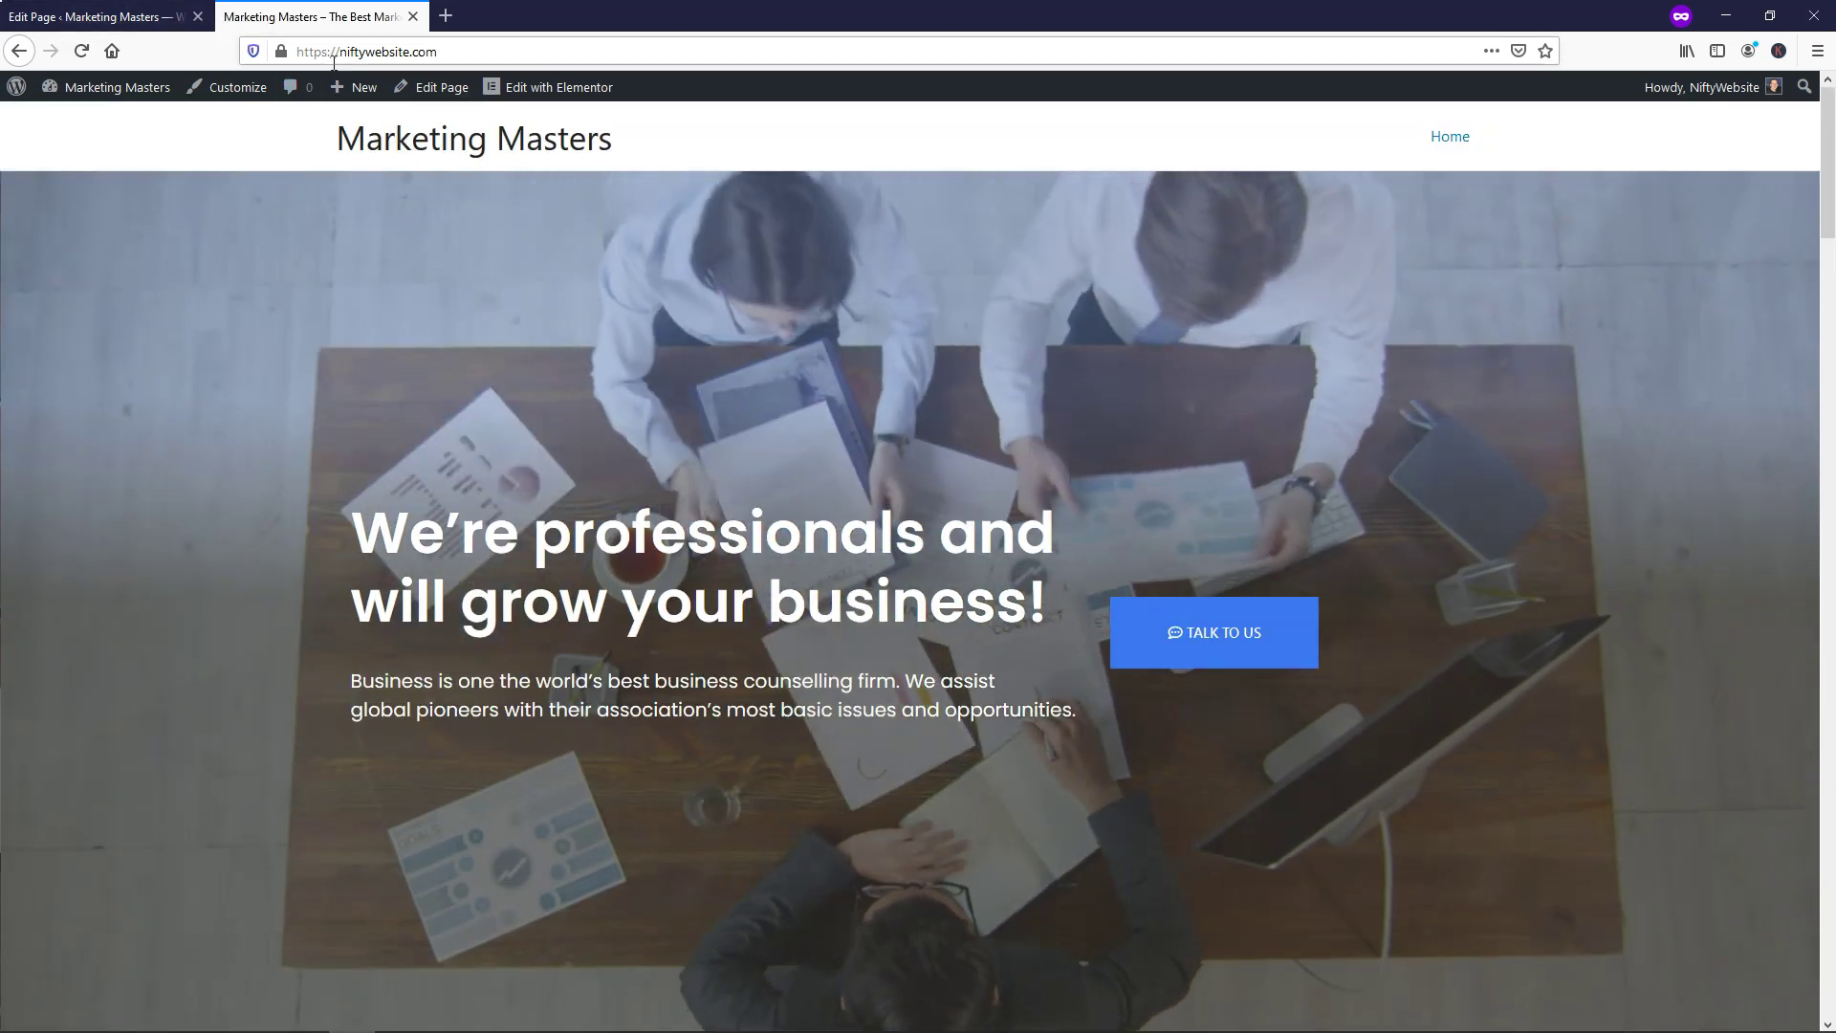
Go to the Pages list, then reopen the home page via Edit with Elementor from the live site
{"action": "left_click", "coordinate": [73, 9]}
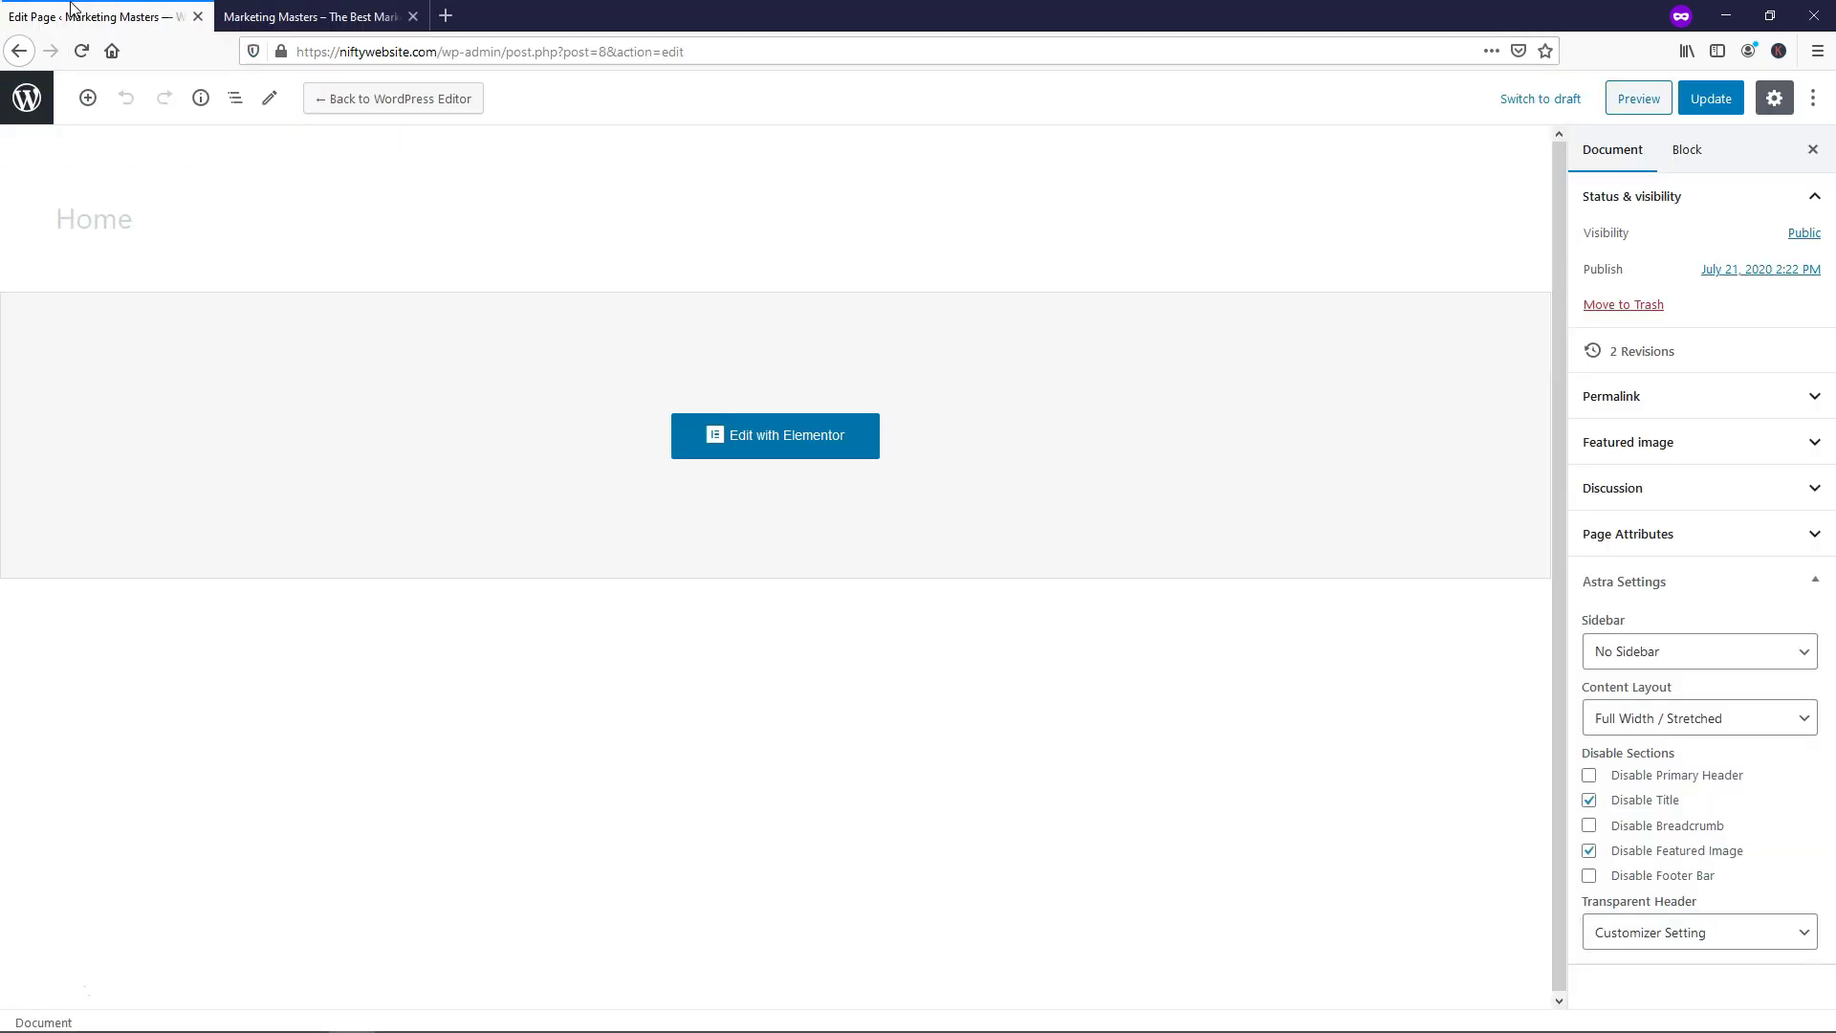
{"action": "left_click", "coordinate": [28, 99]}
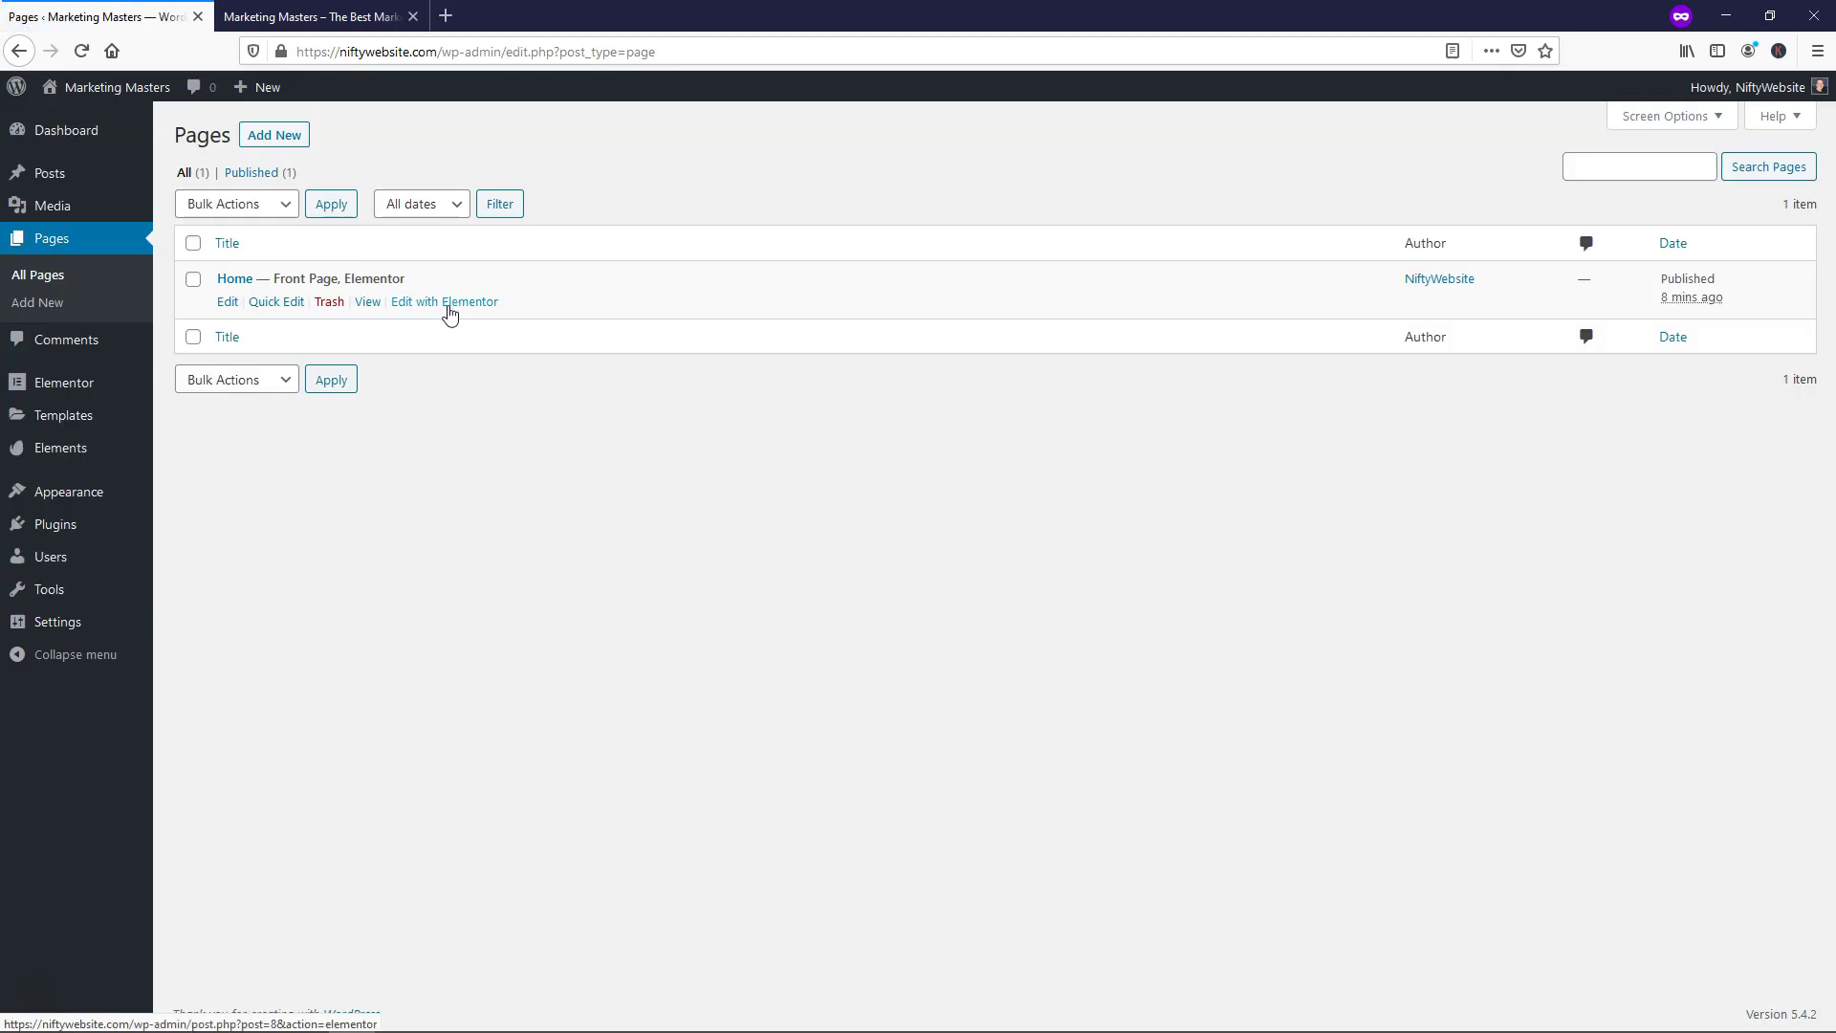
{"action": "left_click", "coordinate": [344, 21]}
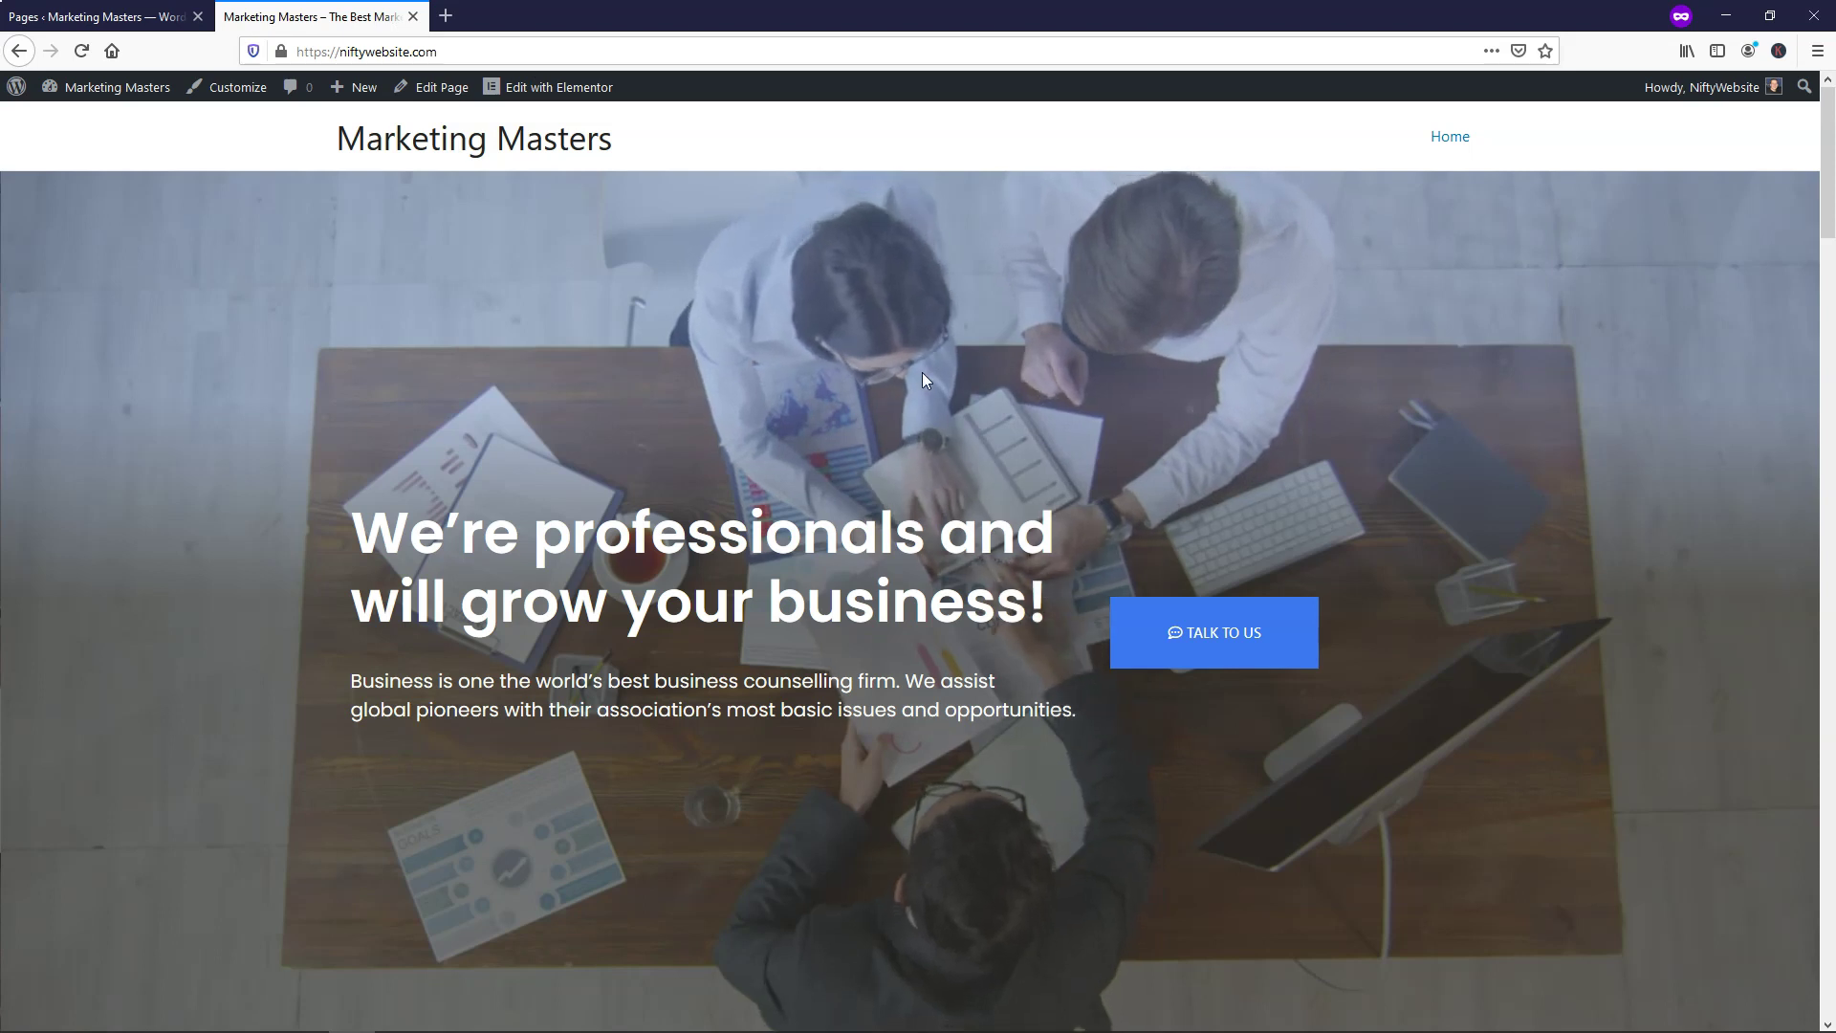
{"action": "left_click", "coordinate": [547, 87]}
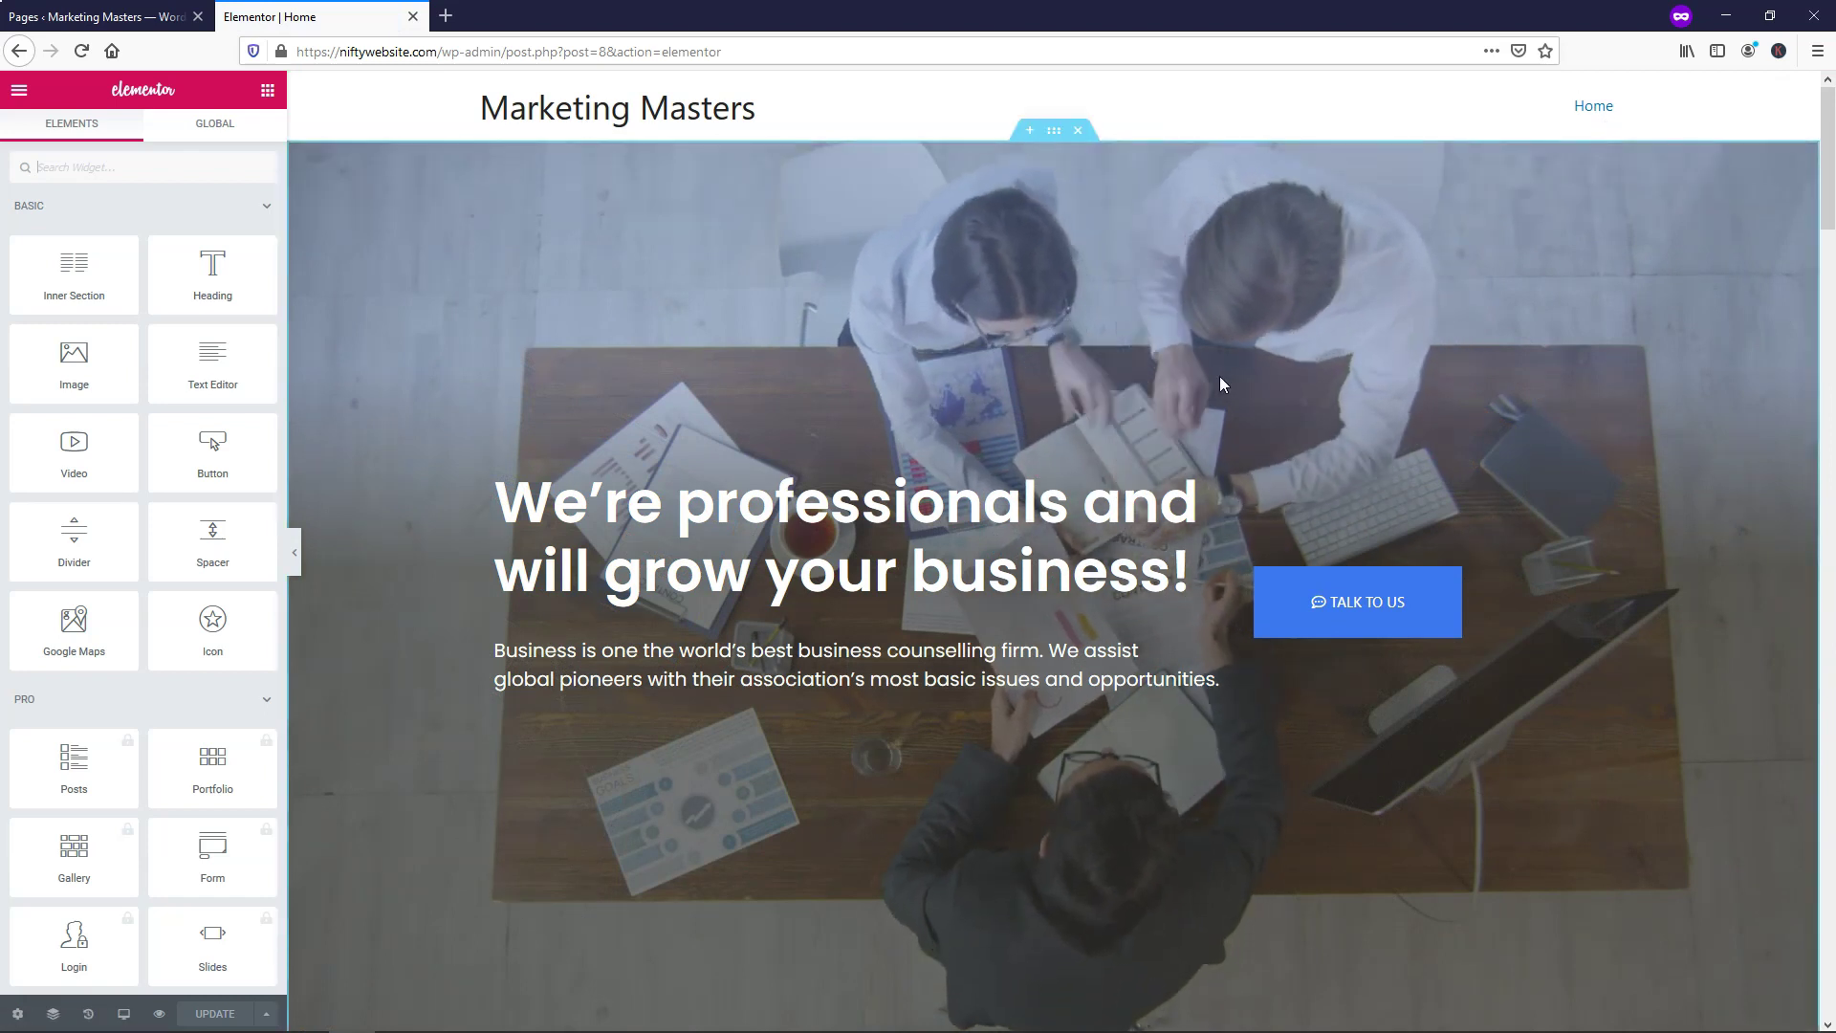
Drag the Expert Team section by its handle to a new position below the hero
{"action": "scroll", "coordinate": [1218, 381], "scroll_direction": "down", "scroll_amount": 8}
{"action": "scroll", "coordinate": [1219, 384], "scroll_direction": "down", "scroll_amount": 1}
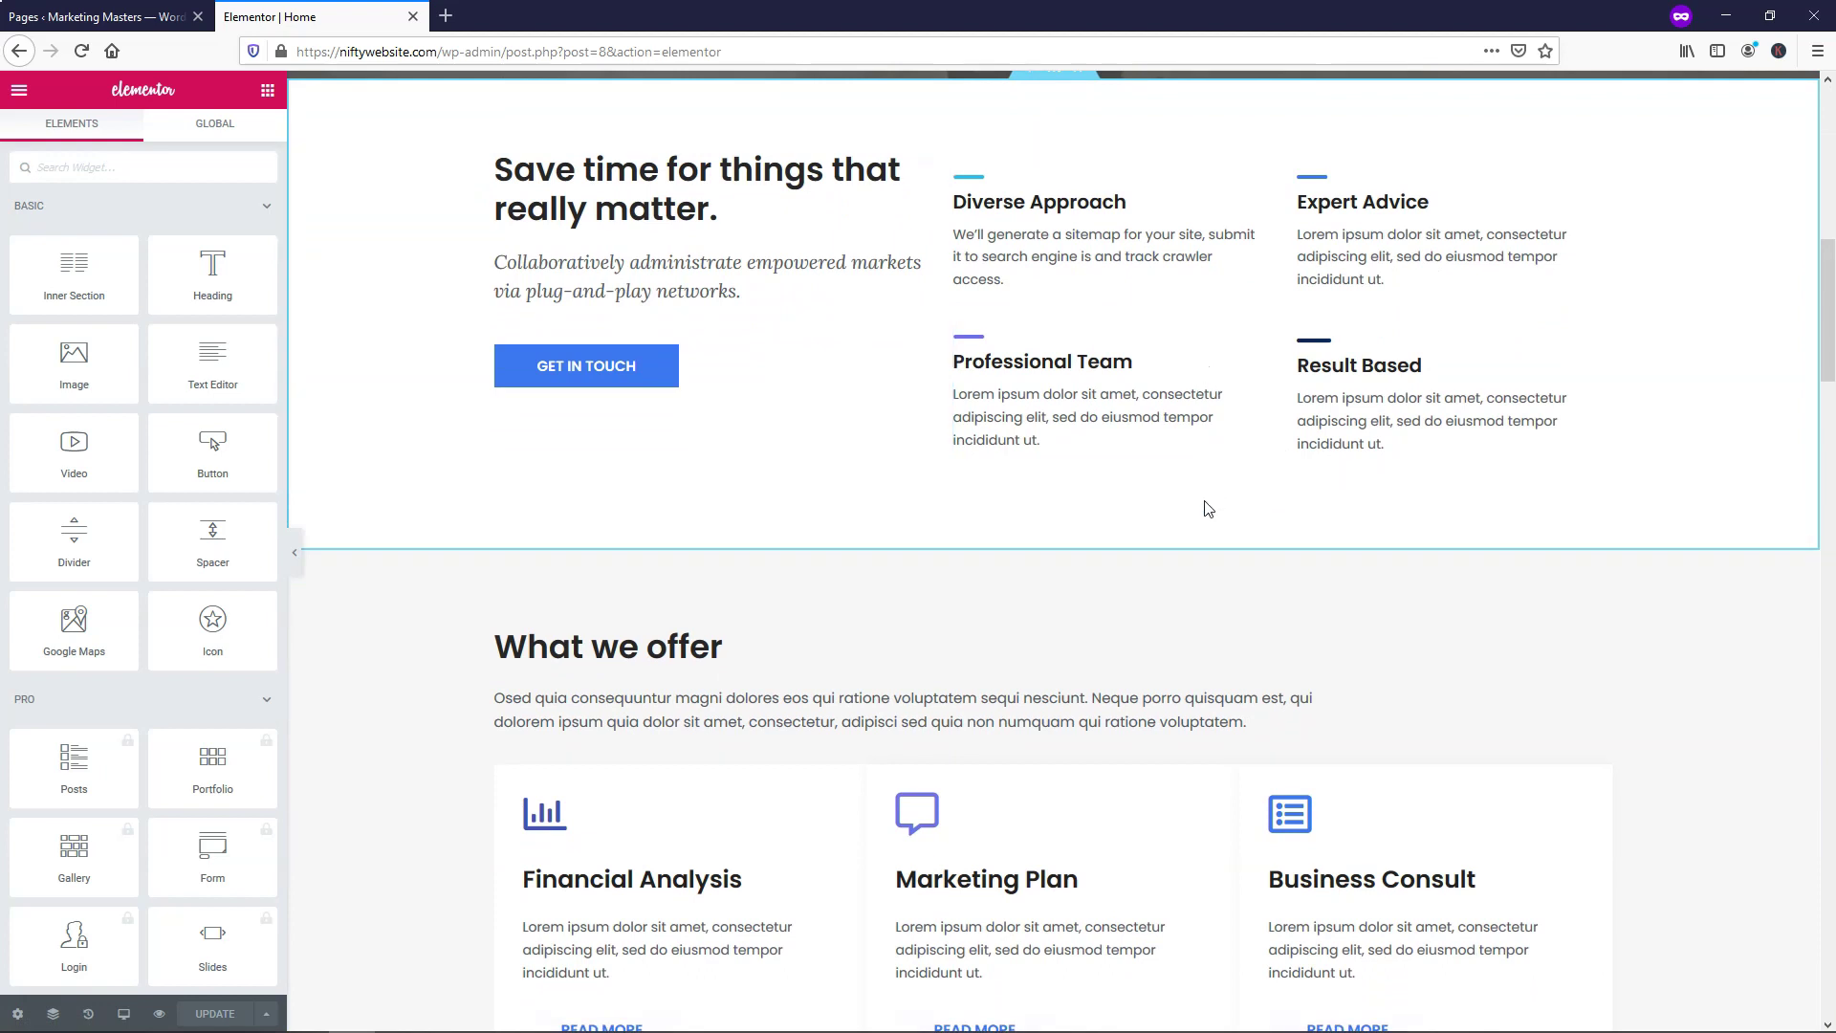
{"action": "scroll", "coordinate": [1227, 483], "scroll_direction": "up", "scroll_amount": 2}
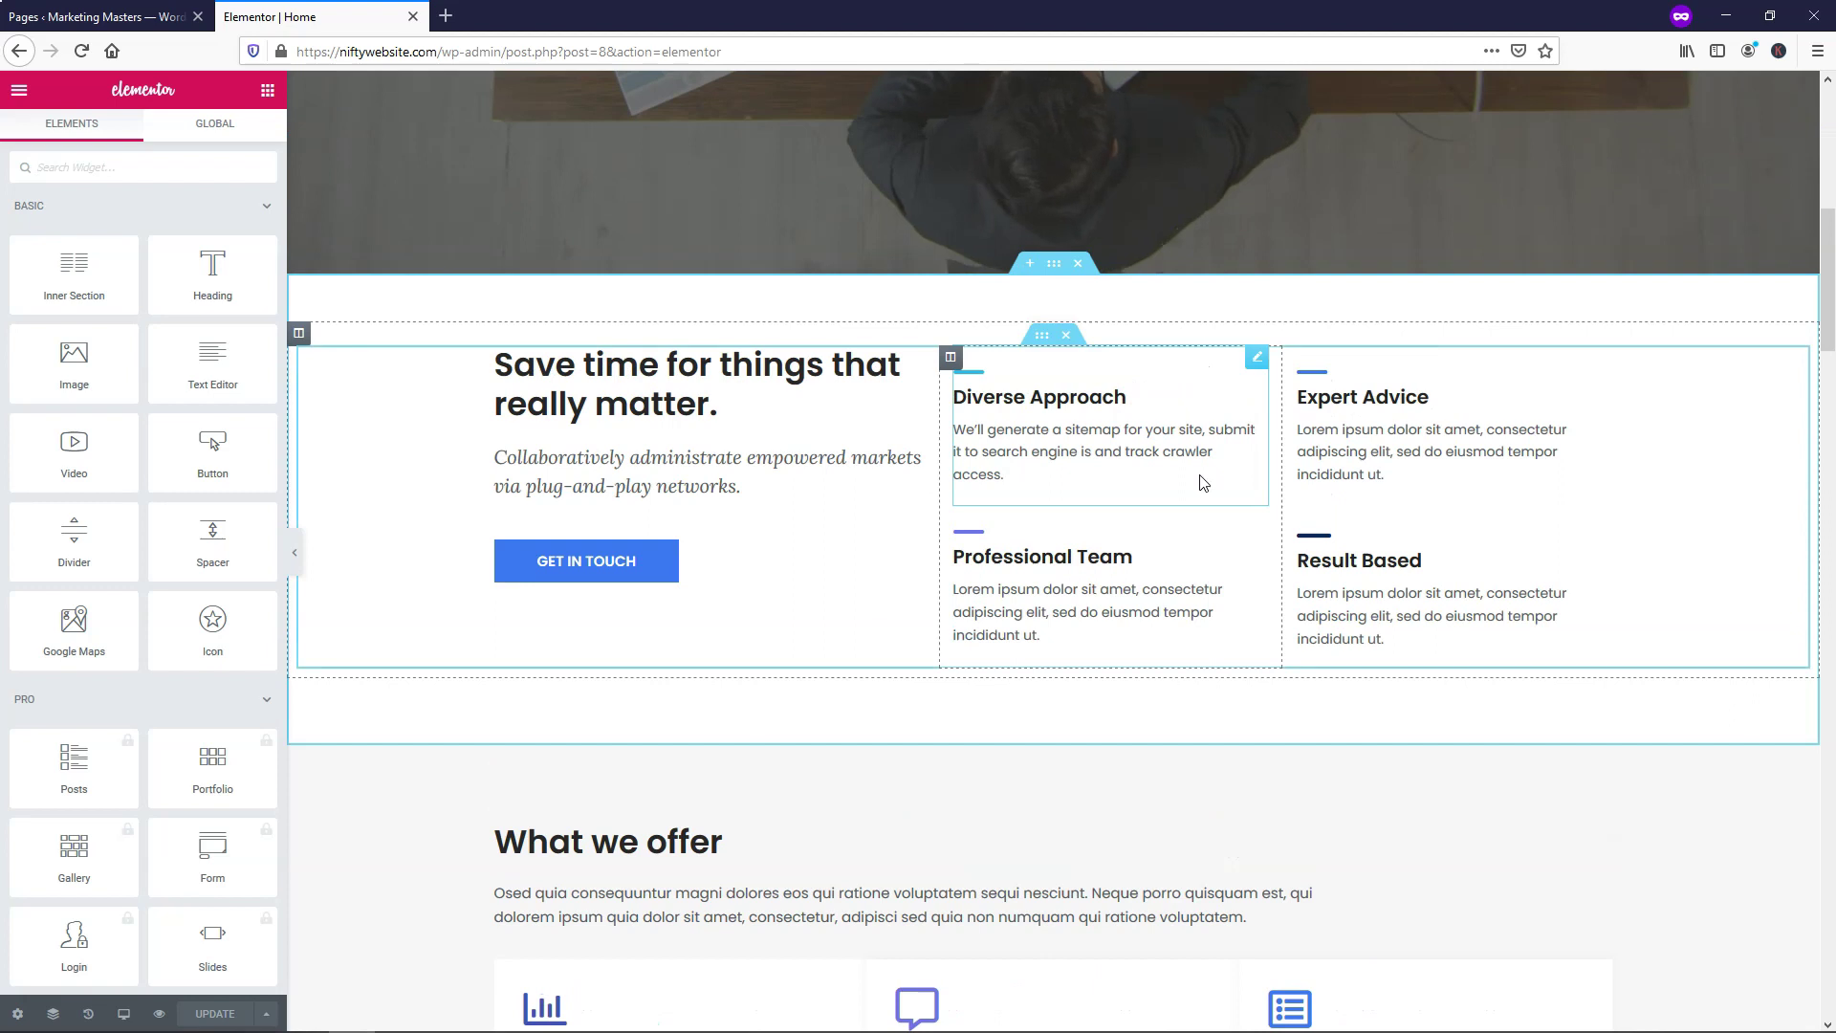
{"action": "scroll", "coordinate": [1163, 542], "scroll_direction": "down", "scroll_amount": 9}
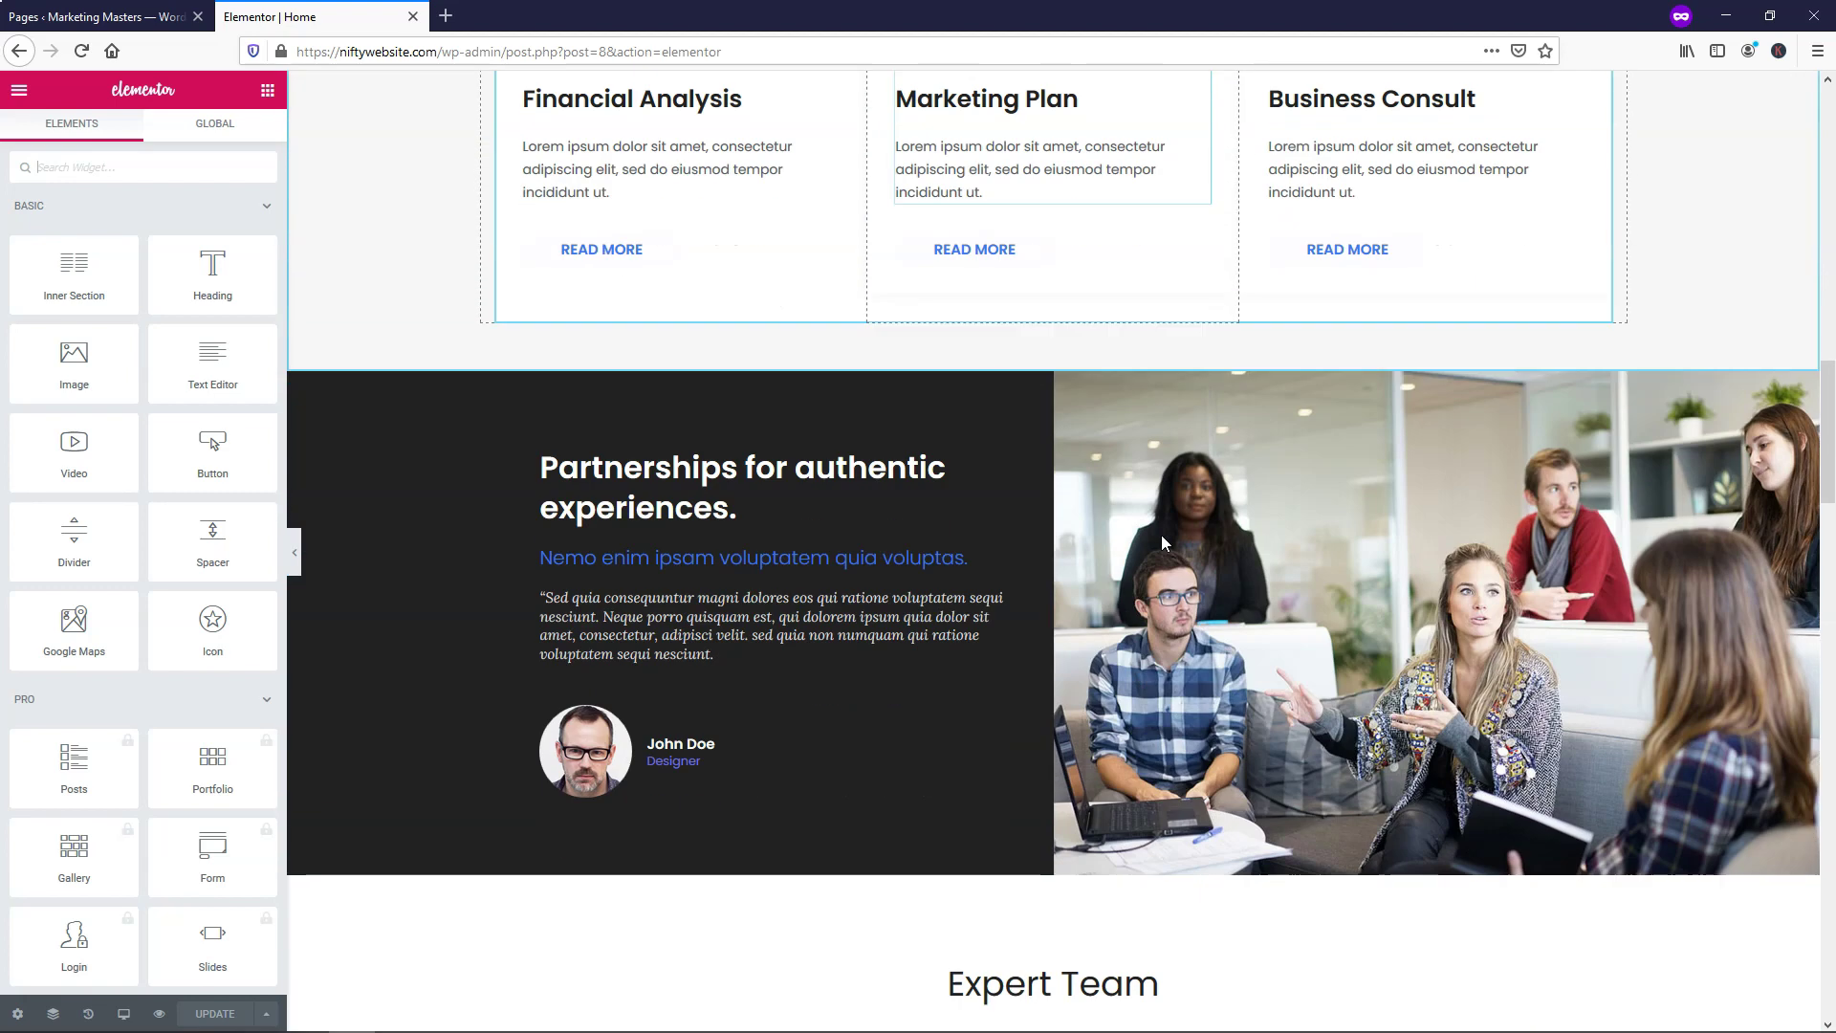
{"action": "scroll", "coordinate": [1157, 541], "scroll_direction": "down", "scroll_amount": 4}
{"action": "scroll", "coordinate": [1155, 537], "scroll_direction": "down", "scroll_amount": 2}
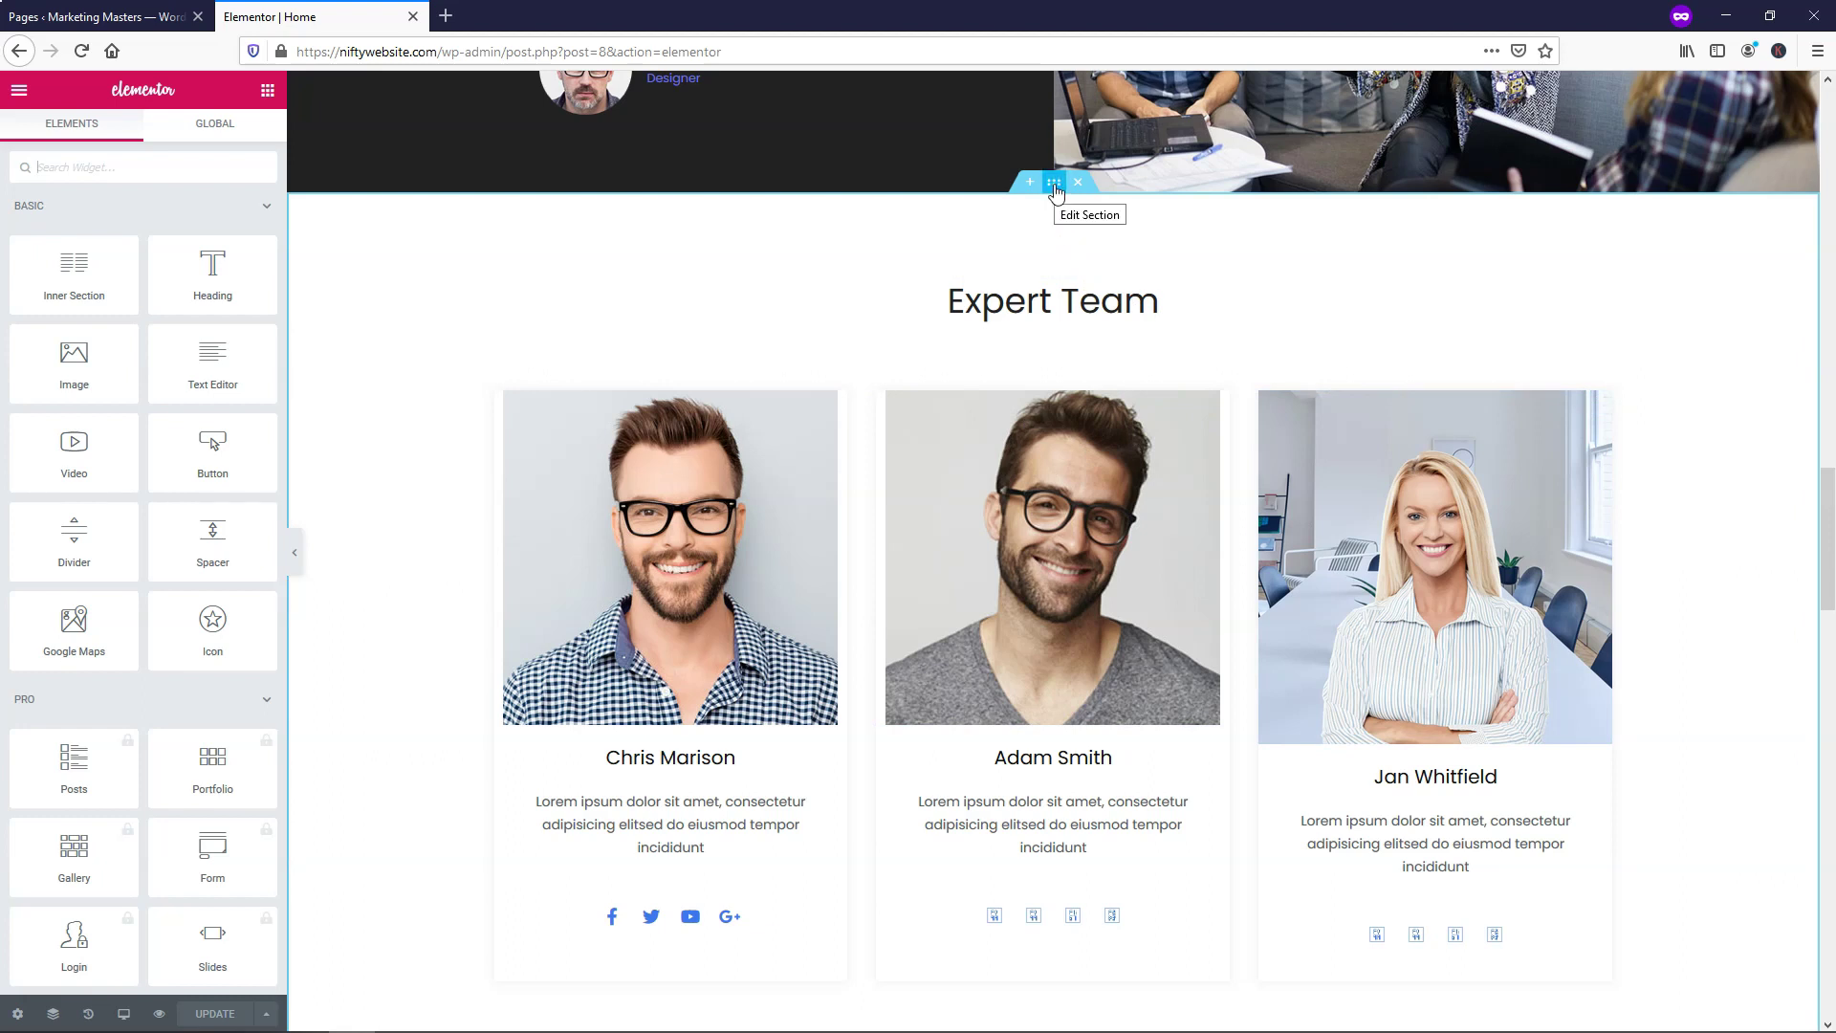
{"action": "left_click_drag", "start_coordinate": [1055, 189], "coordinate": [1013, 411]}
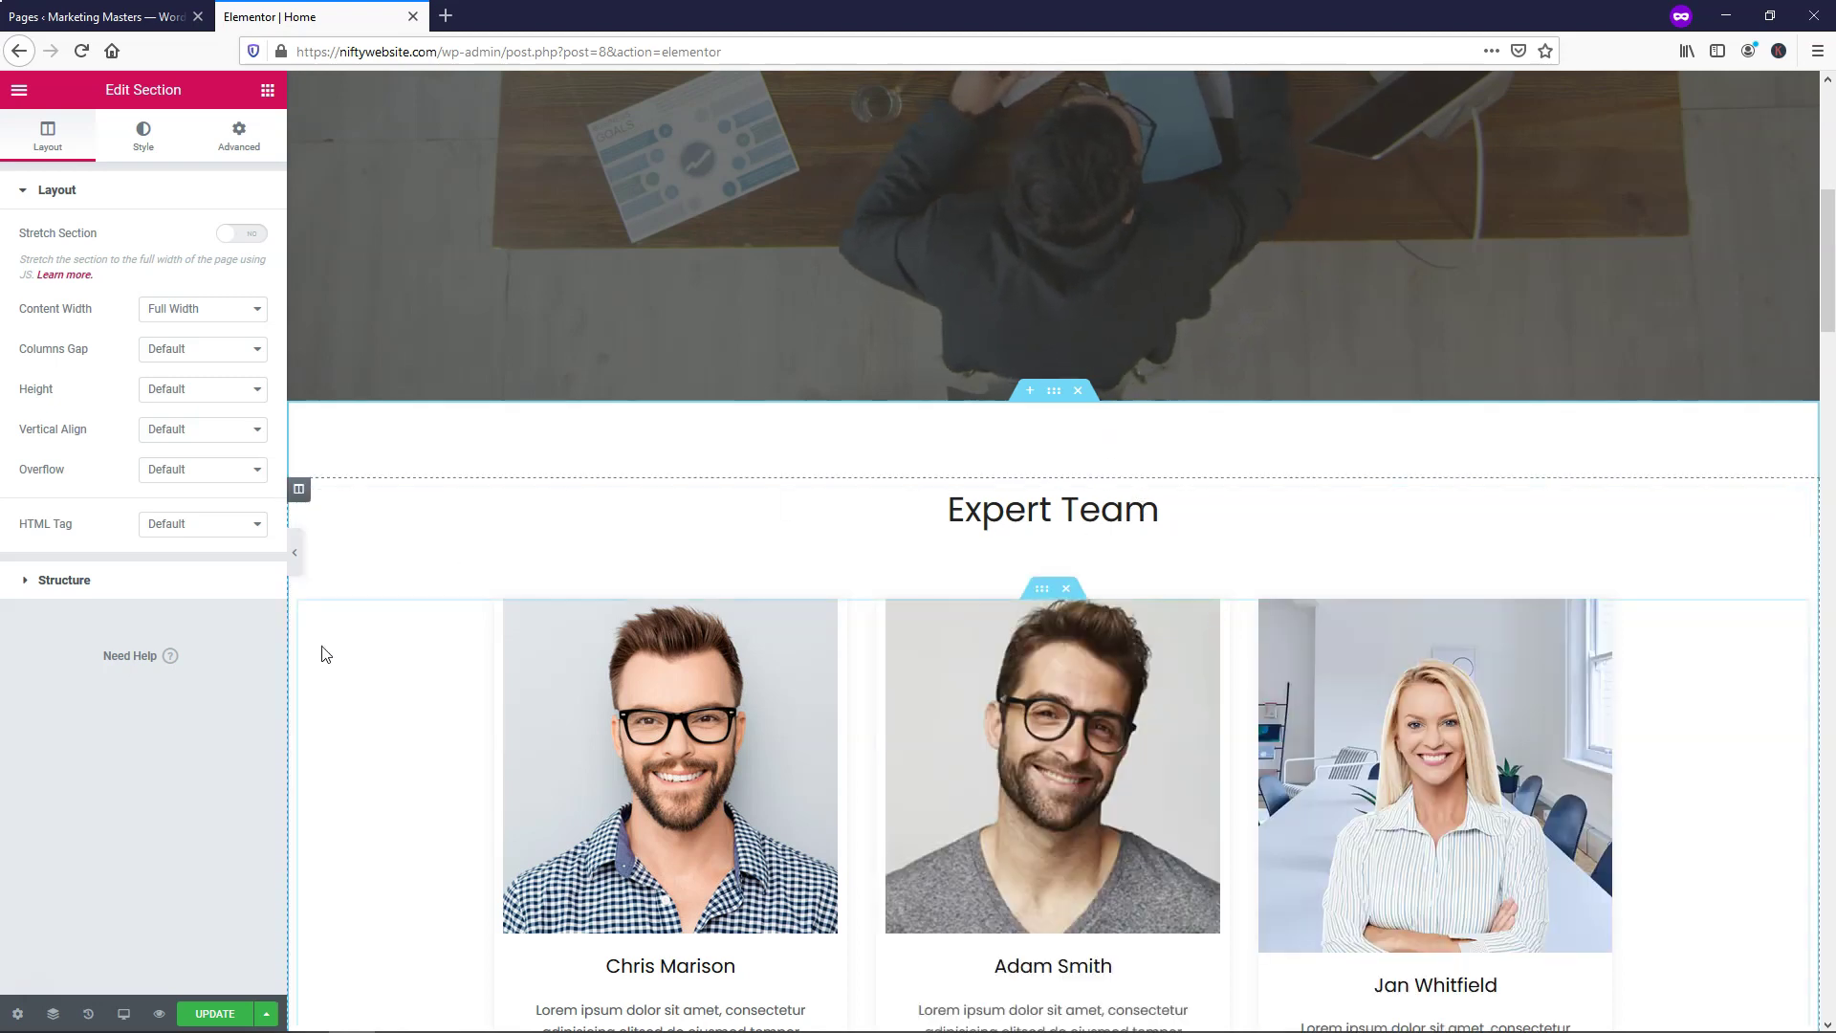
In the Navigator, reorder the section rows so Expert Team sits right under the hero
{"action": "left_click", "coordinate": [53, 1015]}
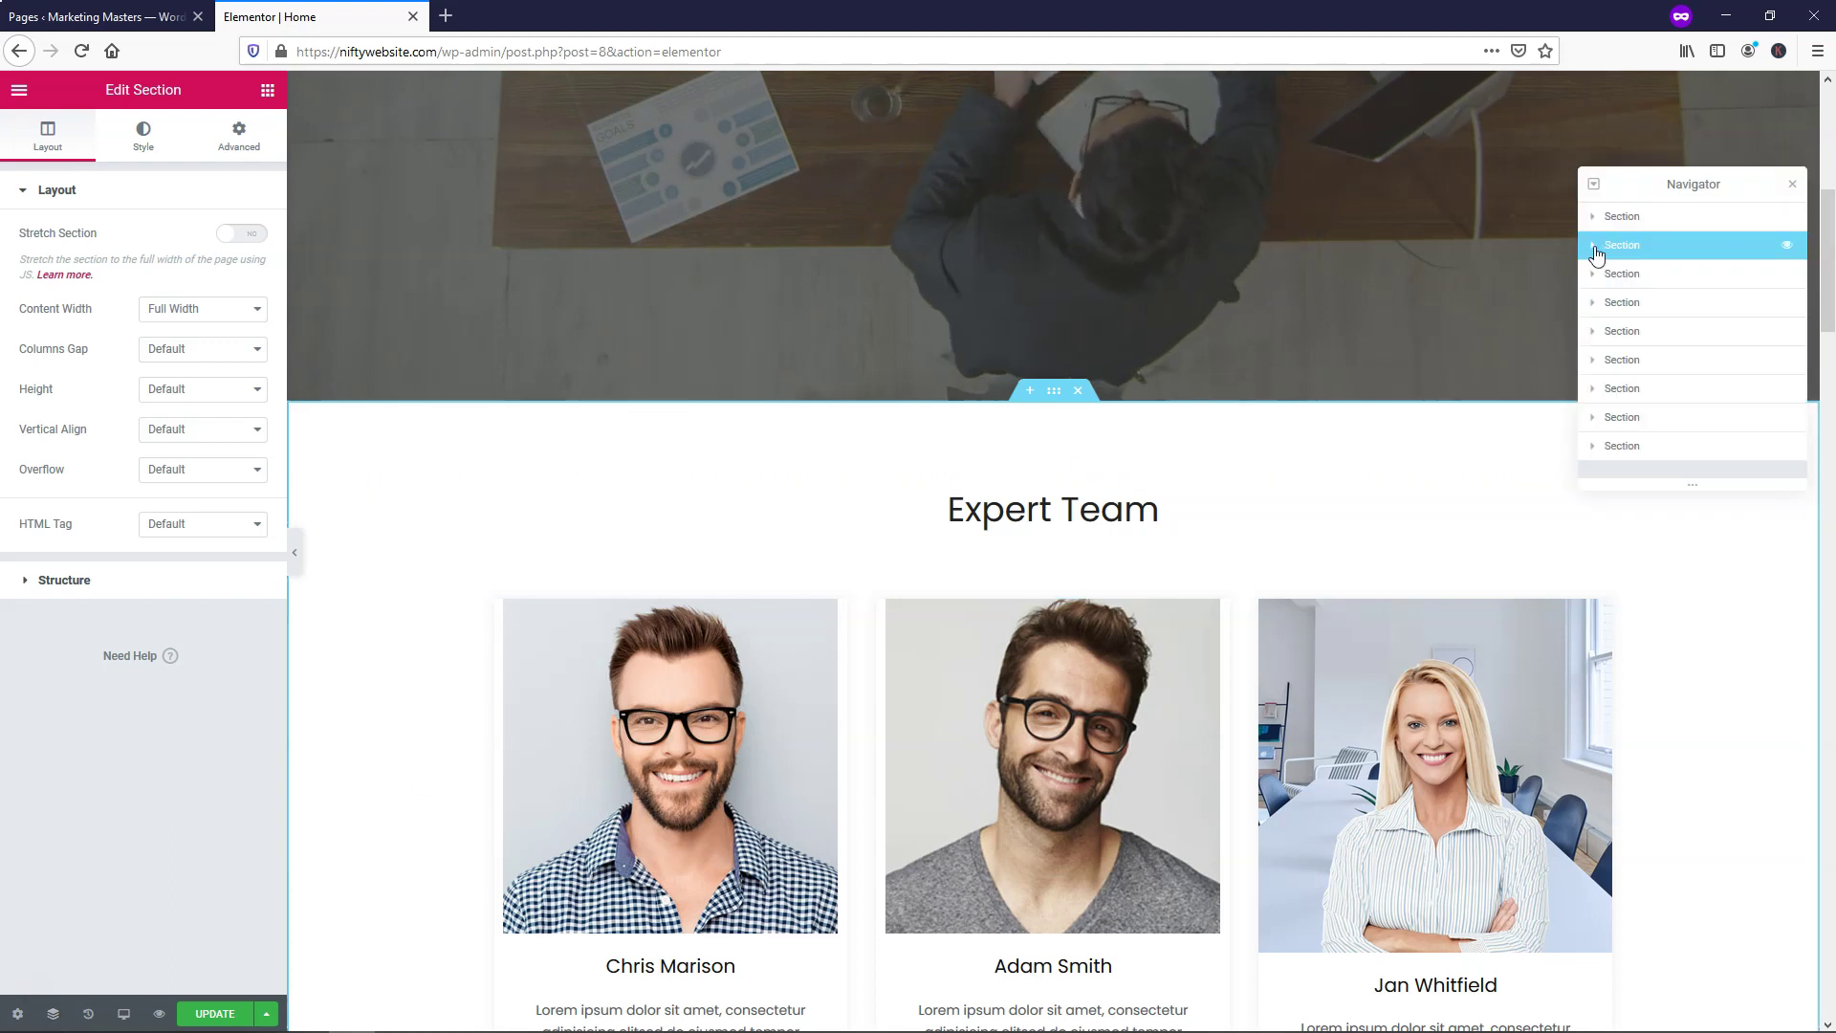
{"action": "left_click_drag", "start_coordinate": [1683, 250], "coordinate": [1683, 279]}
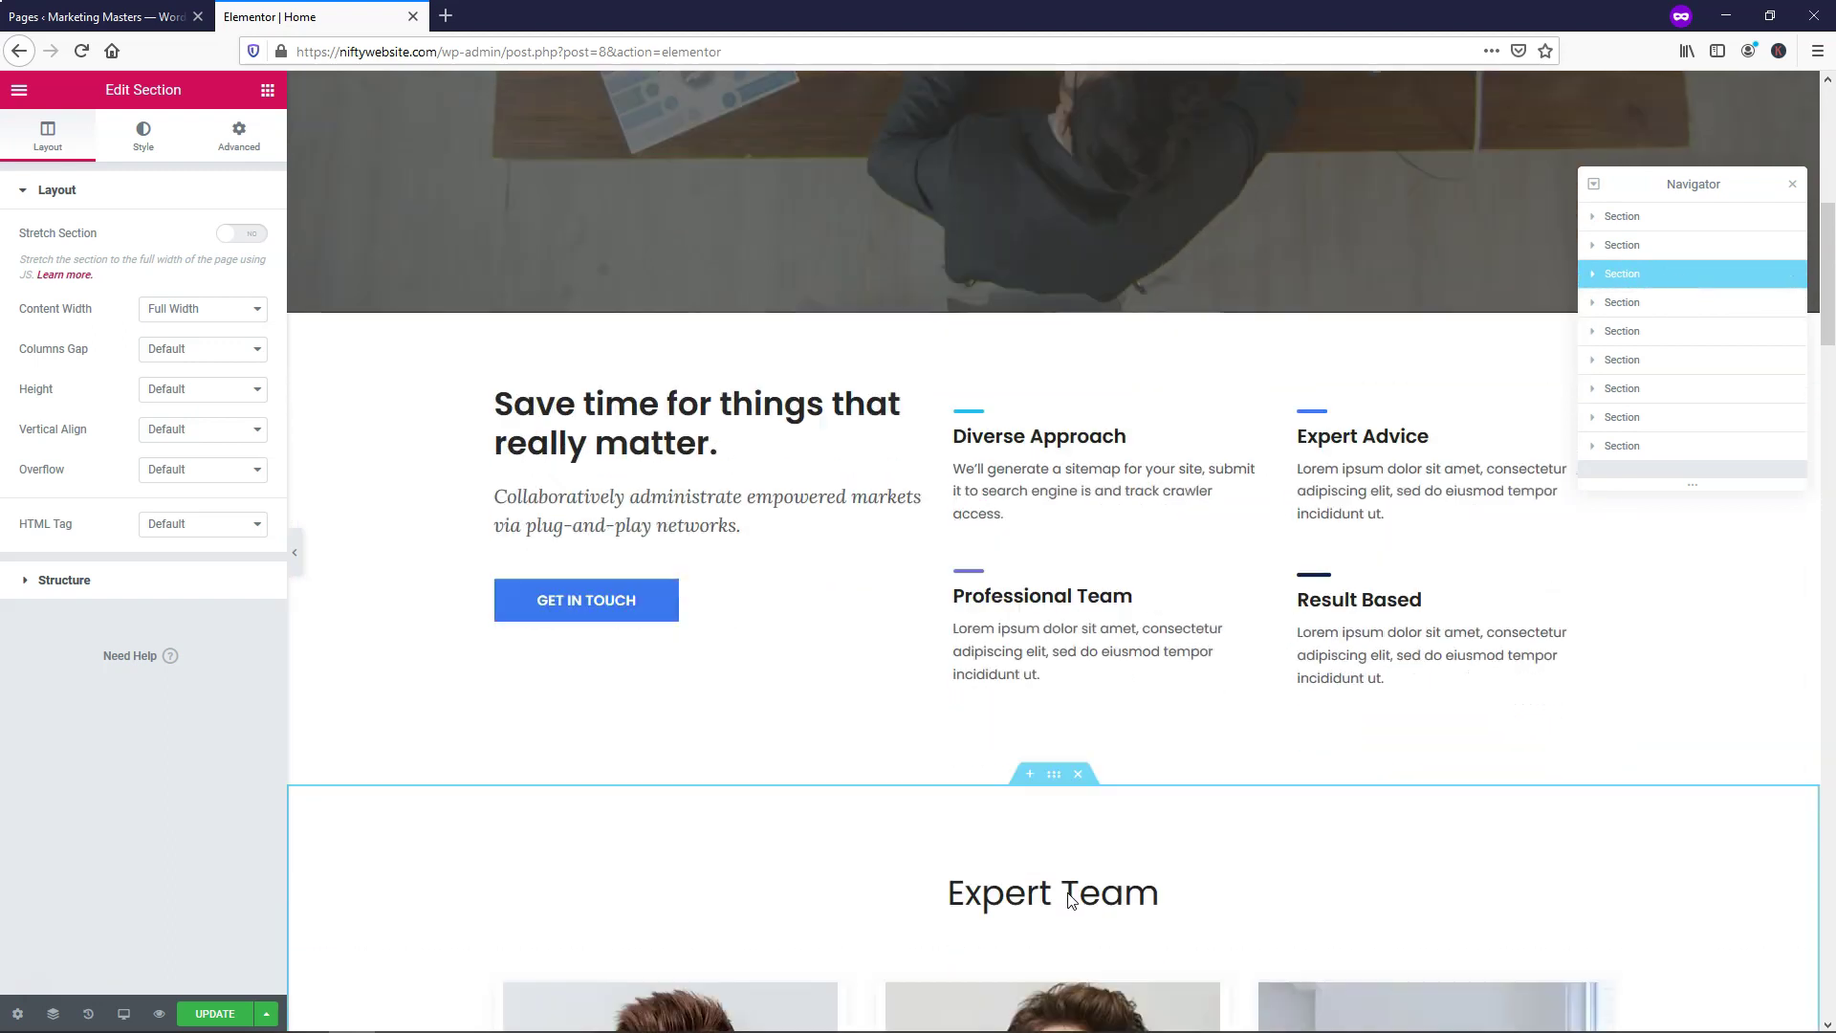
{"action": "scroll", "coordinate": [1070, 899], "scroll_direction": "down", "scroll_amount": 3}
{"action": "scroll", "coordinate": [1138, 641], "scroll_direction": "up", "scroll_amount": 3}
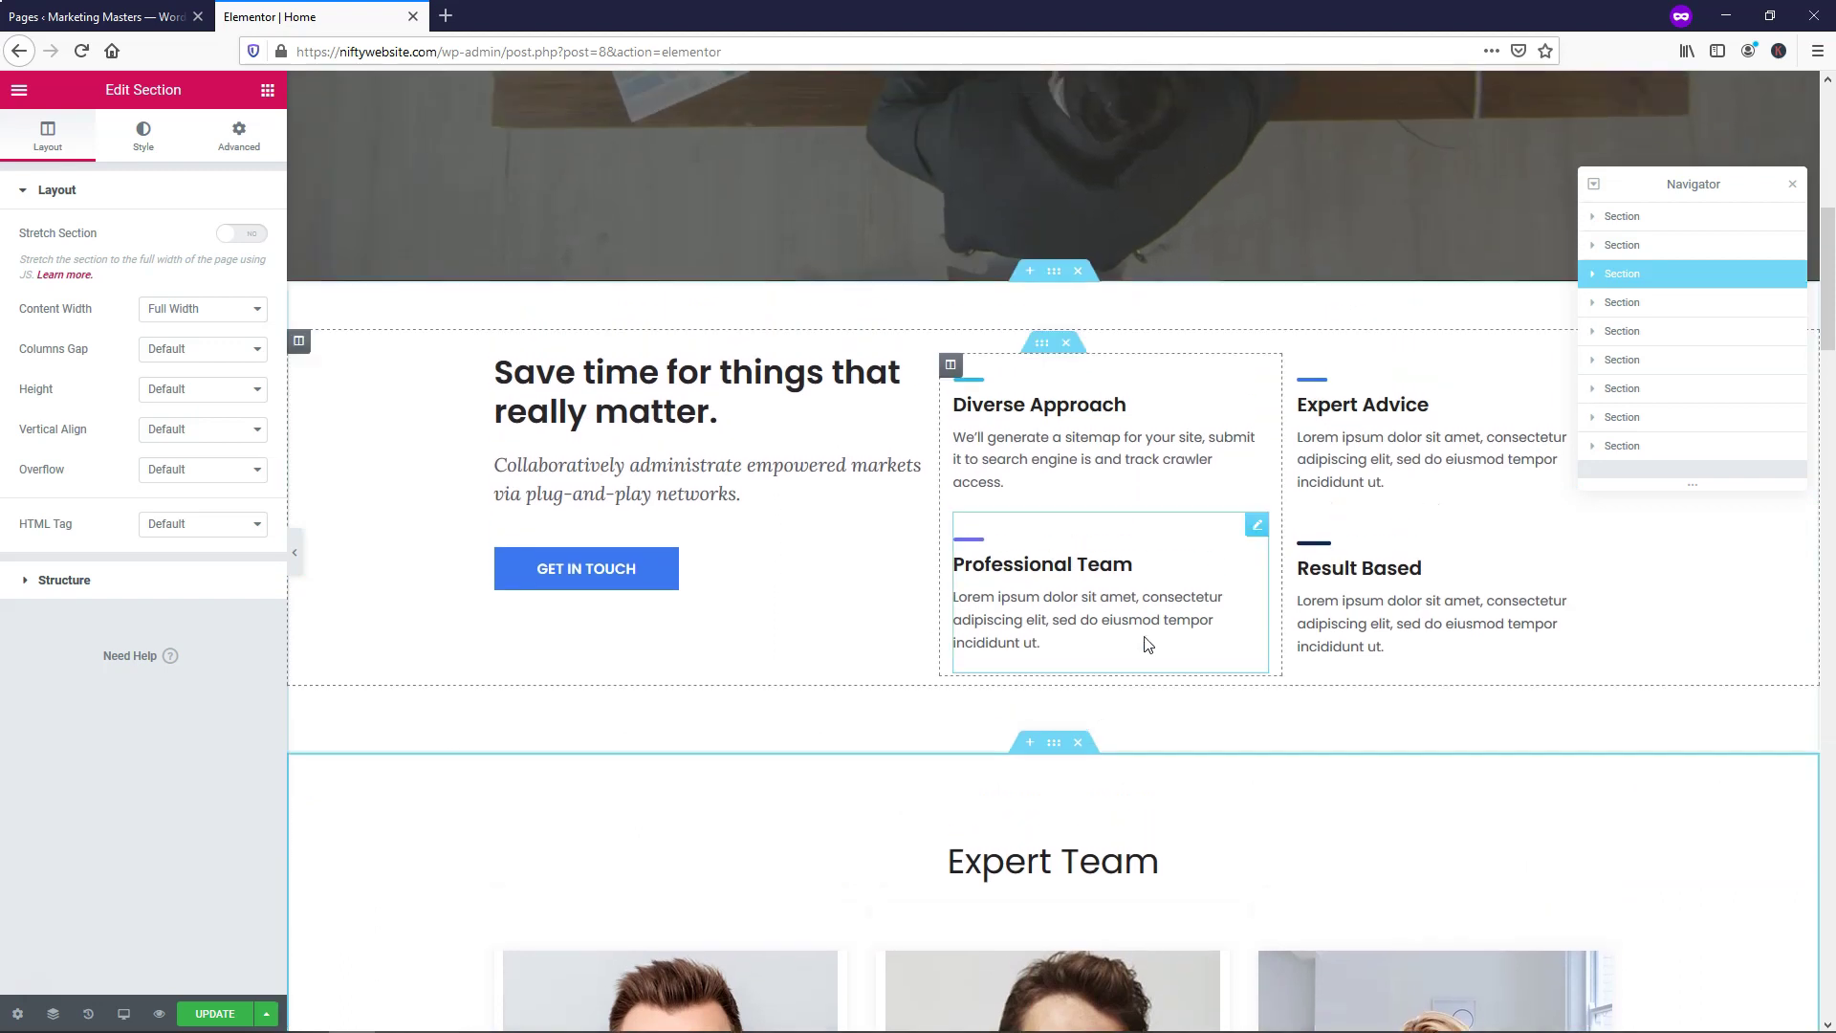
{"action": "left_click_drag", "start_coordinate": [1666, 282], "coordinate": [1597, 260]}
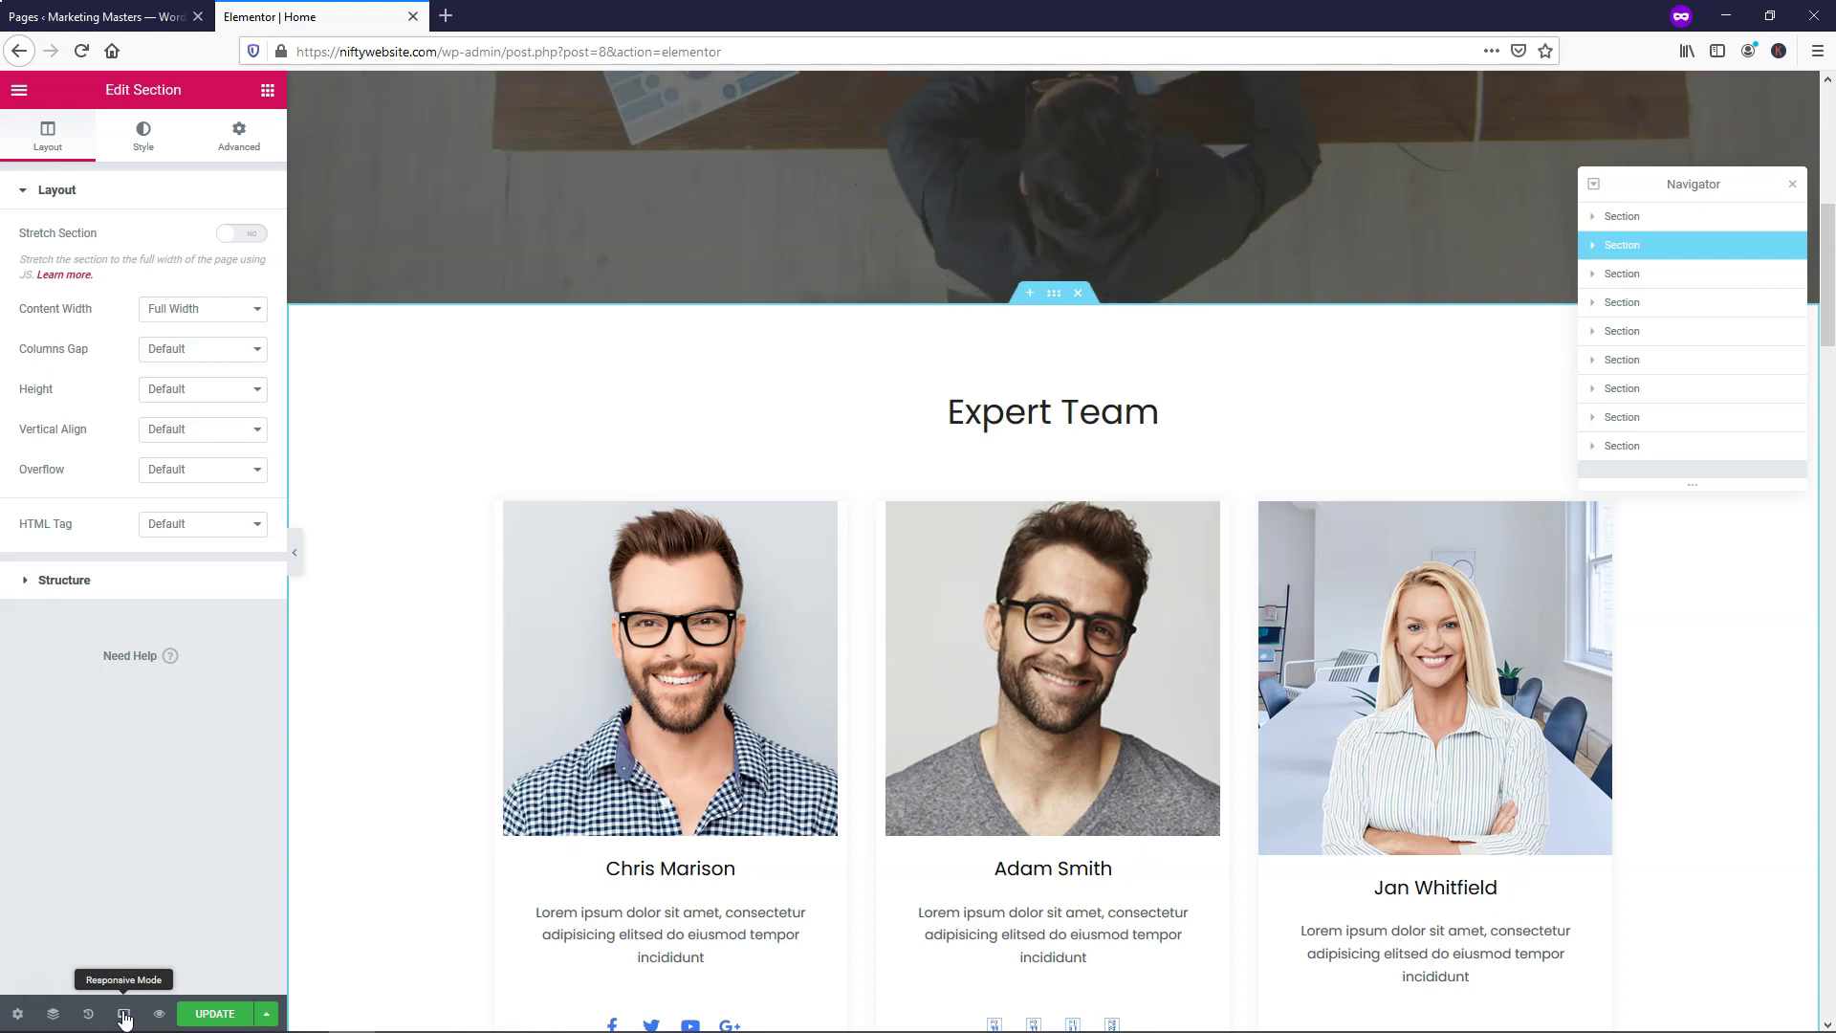
Update the page and switch the responsive preview between tablet and mobile widths
{"action": "left_click", "coordinate": [202, 1017]}
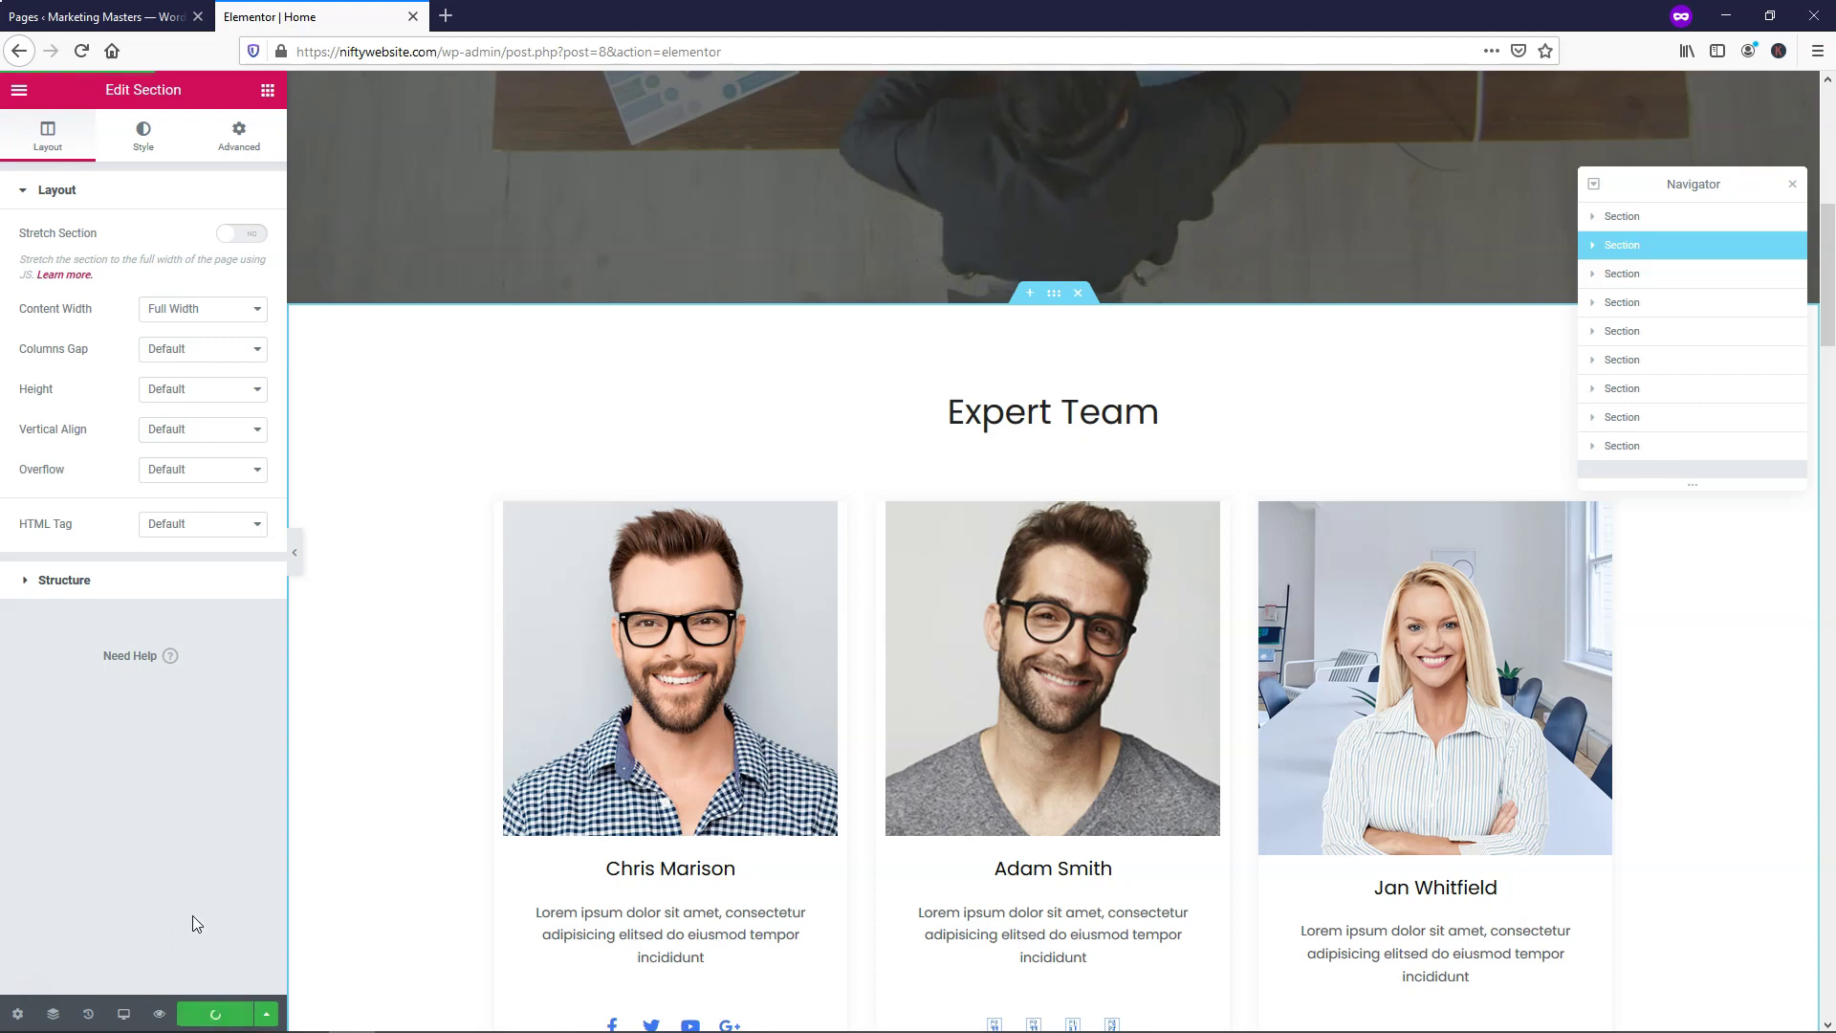
{"action": "left_click", "coordinate": [124, 1014]}
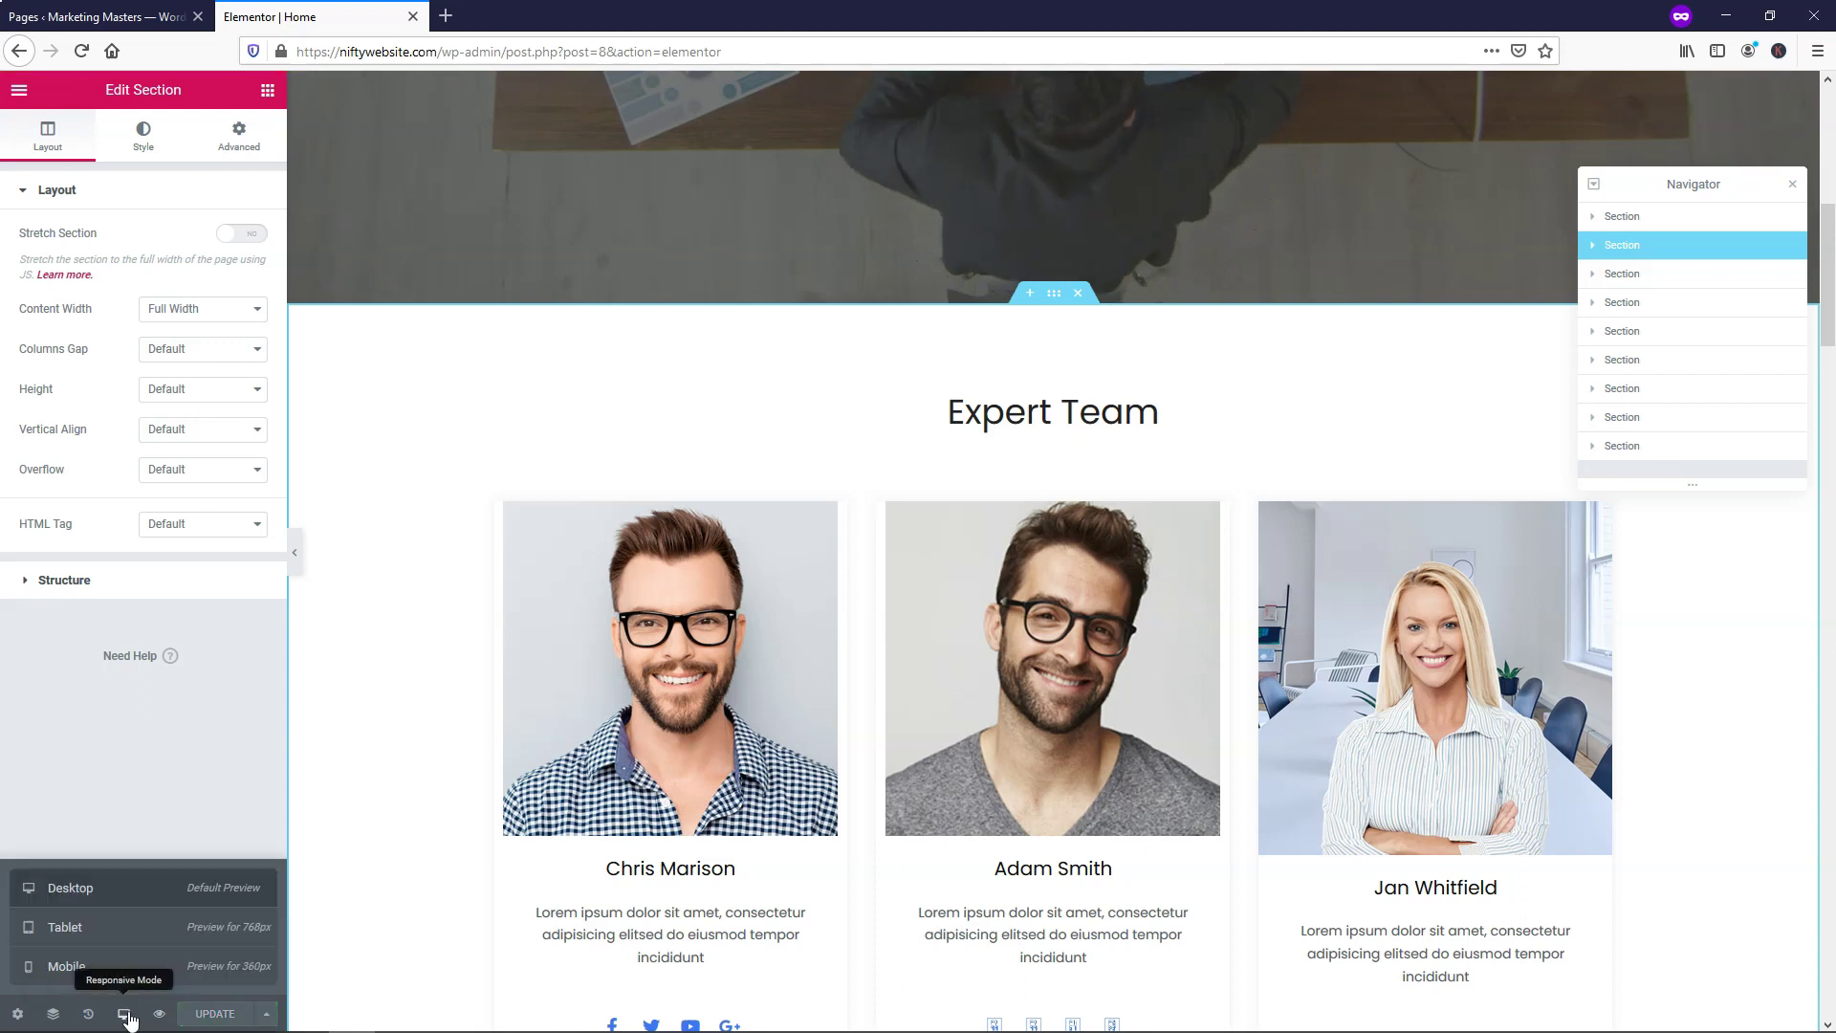
{"action": "left_click", "coordinate": [176, 930]}
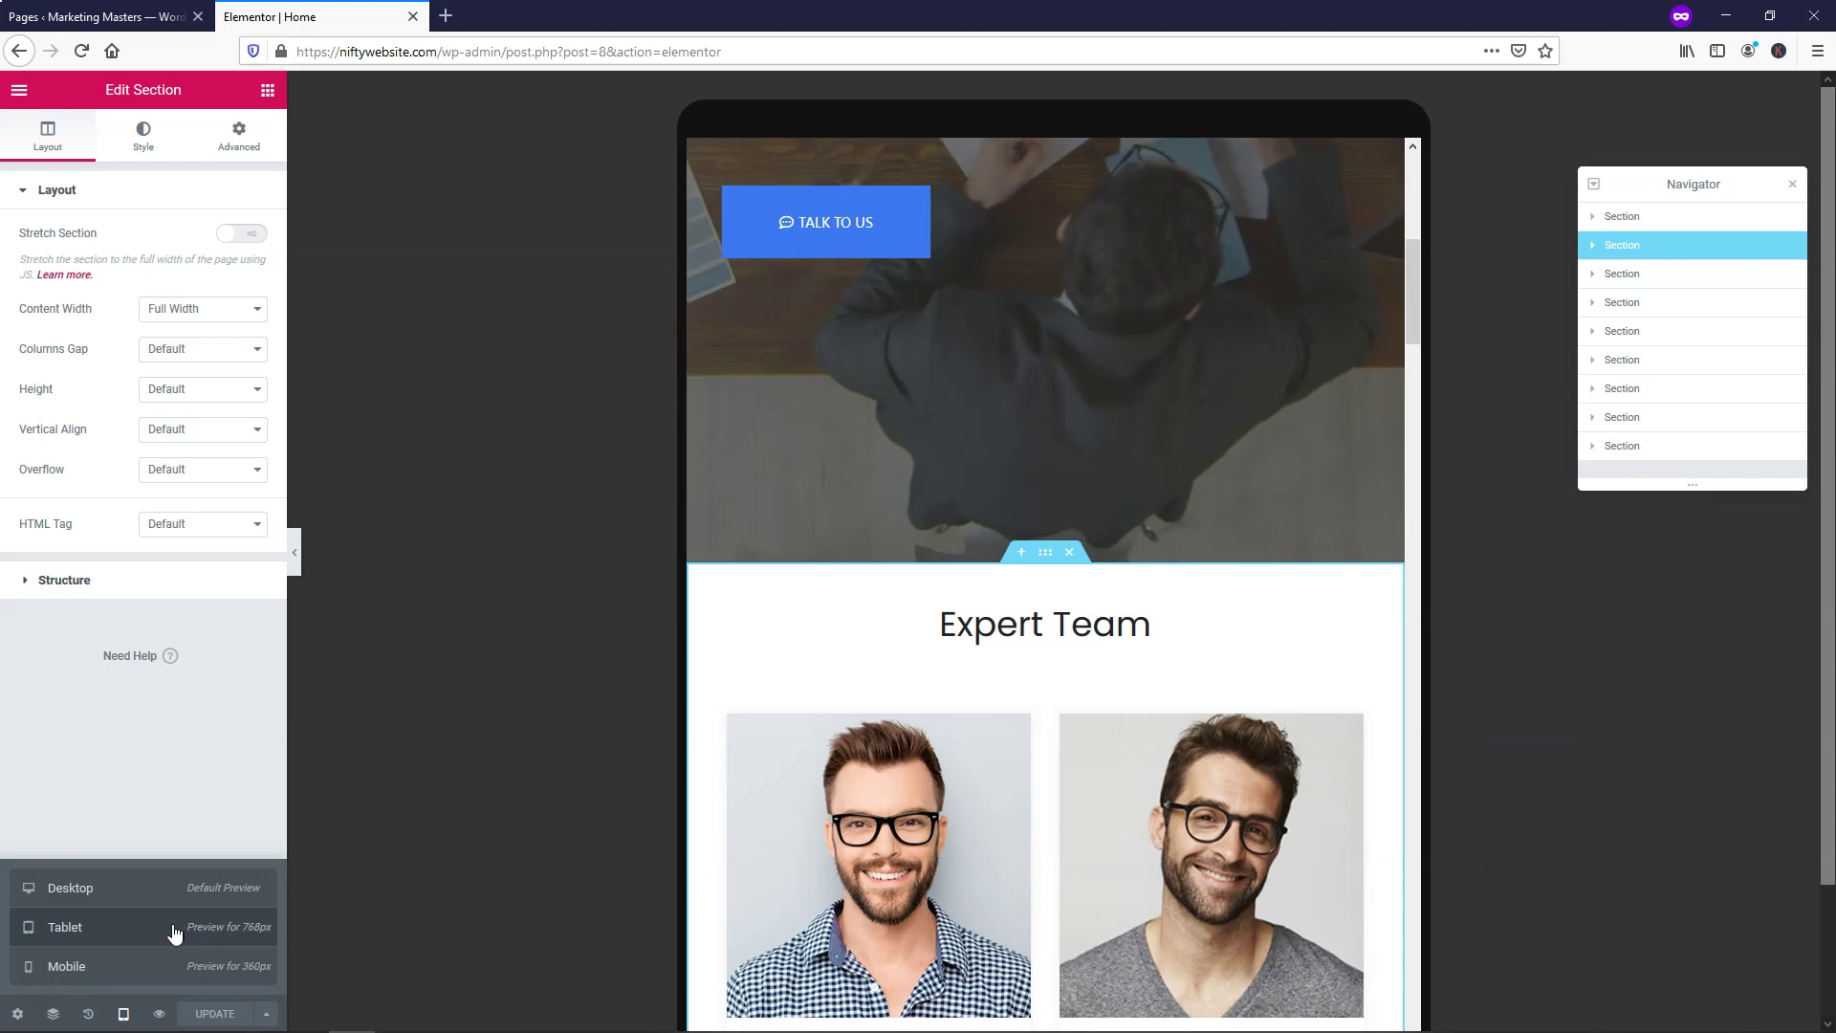
{"action": "left_click", "coordinate": [168, 966]}
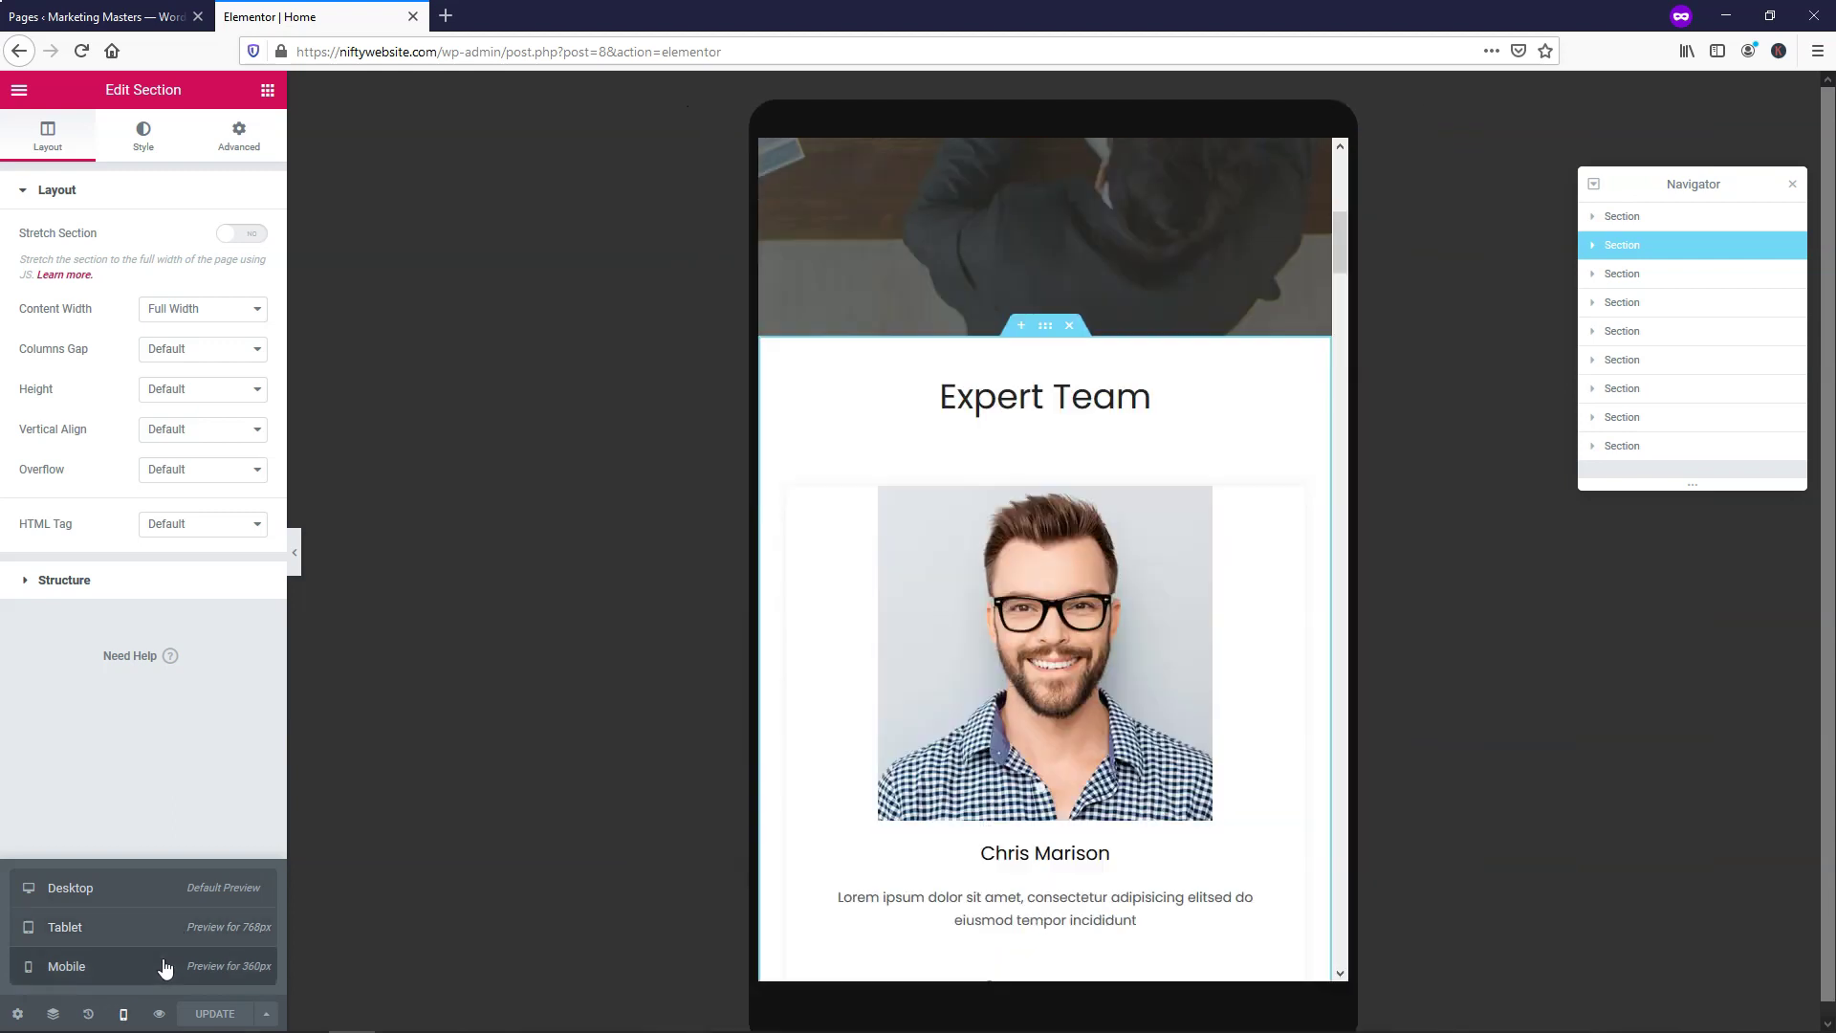
{"action": "left_click", "coordinate": [171, 932]}
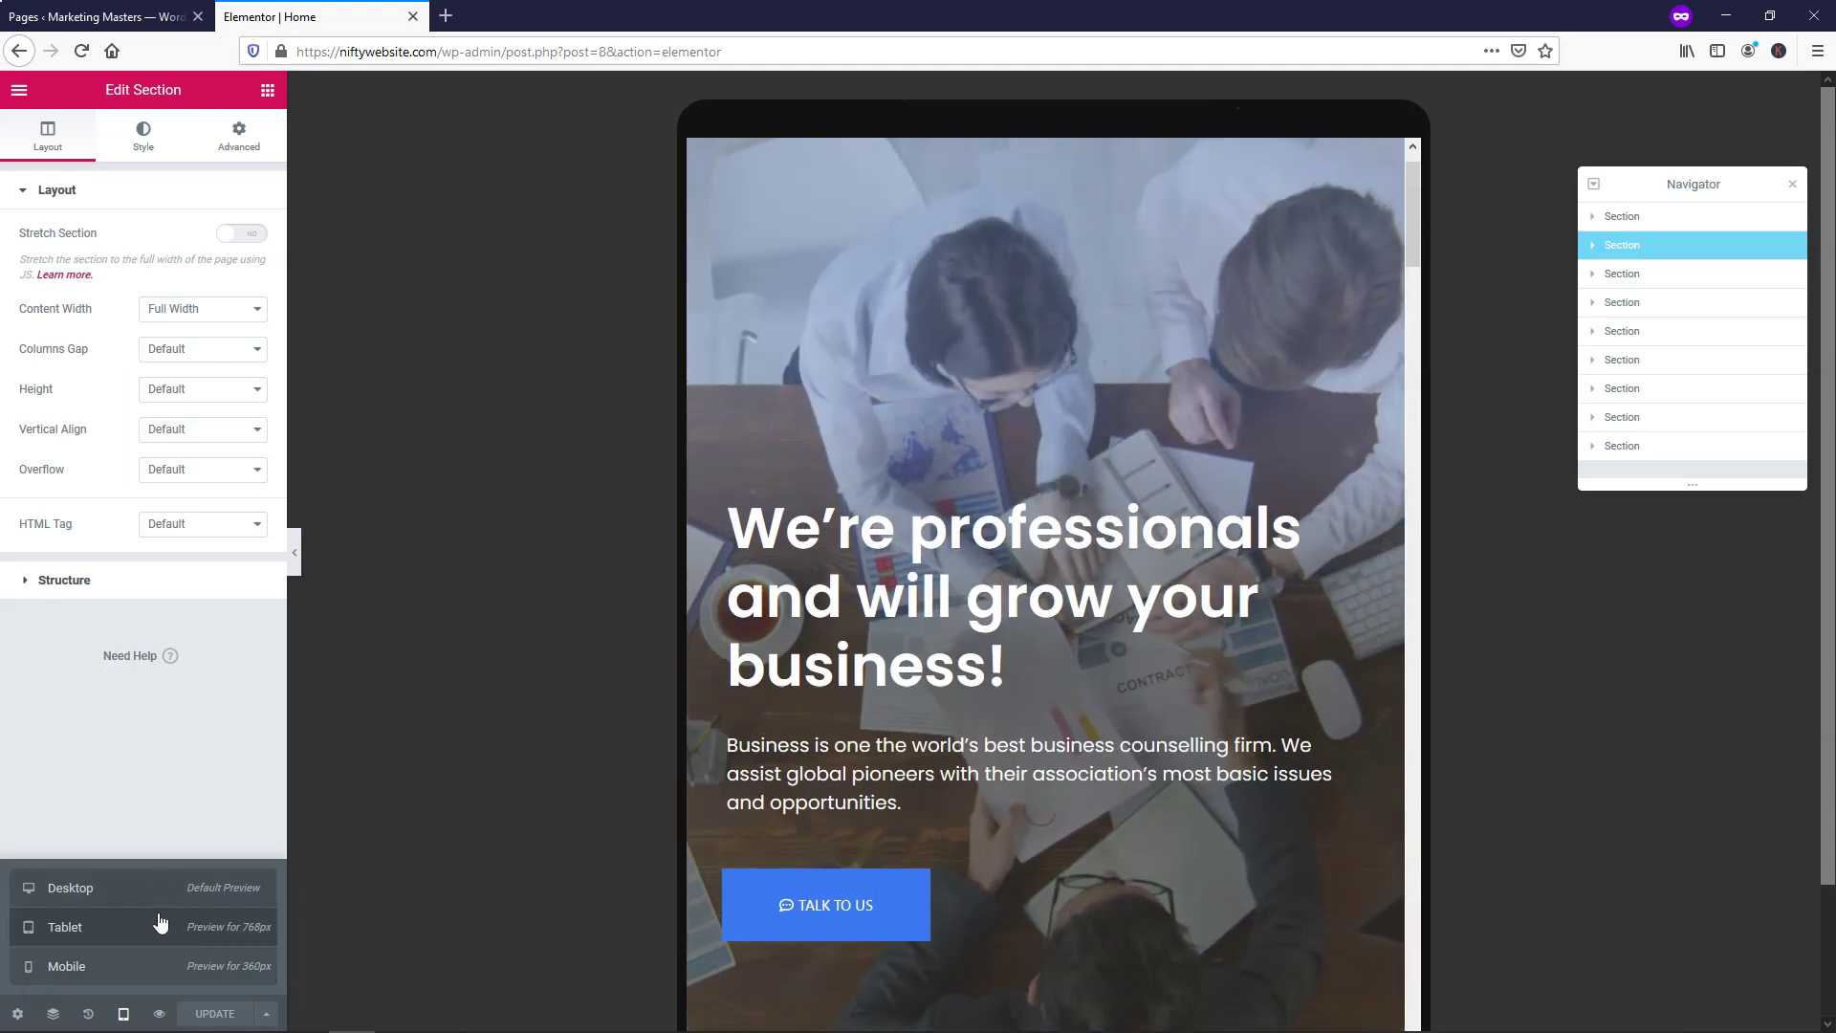
{"action": "left_click", "coordinate": [150, 967]}
Scroll through the mobile preview, then return the preview to desktop width
{"action": "scroll", "coordinate": [1074, 377], "scroll_direction": "down", "scroll_amount": 10}
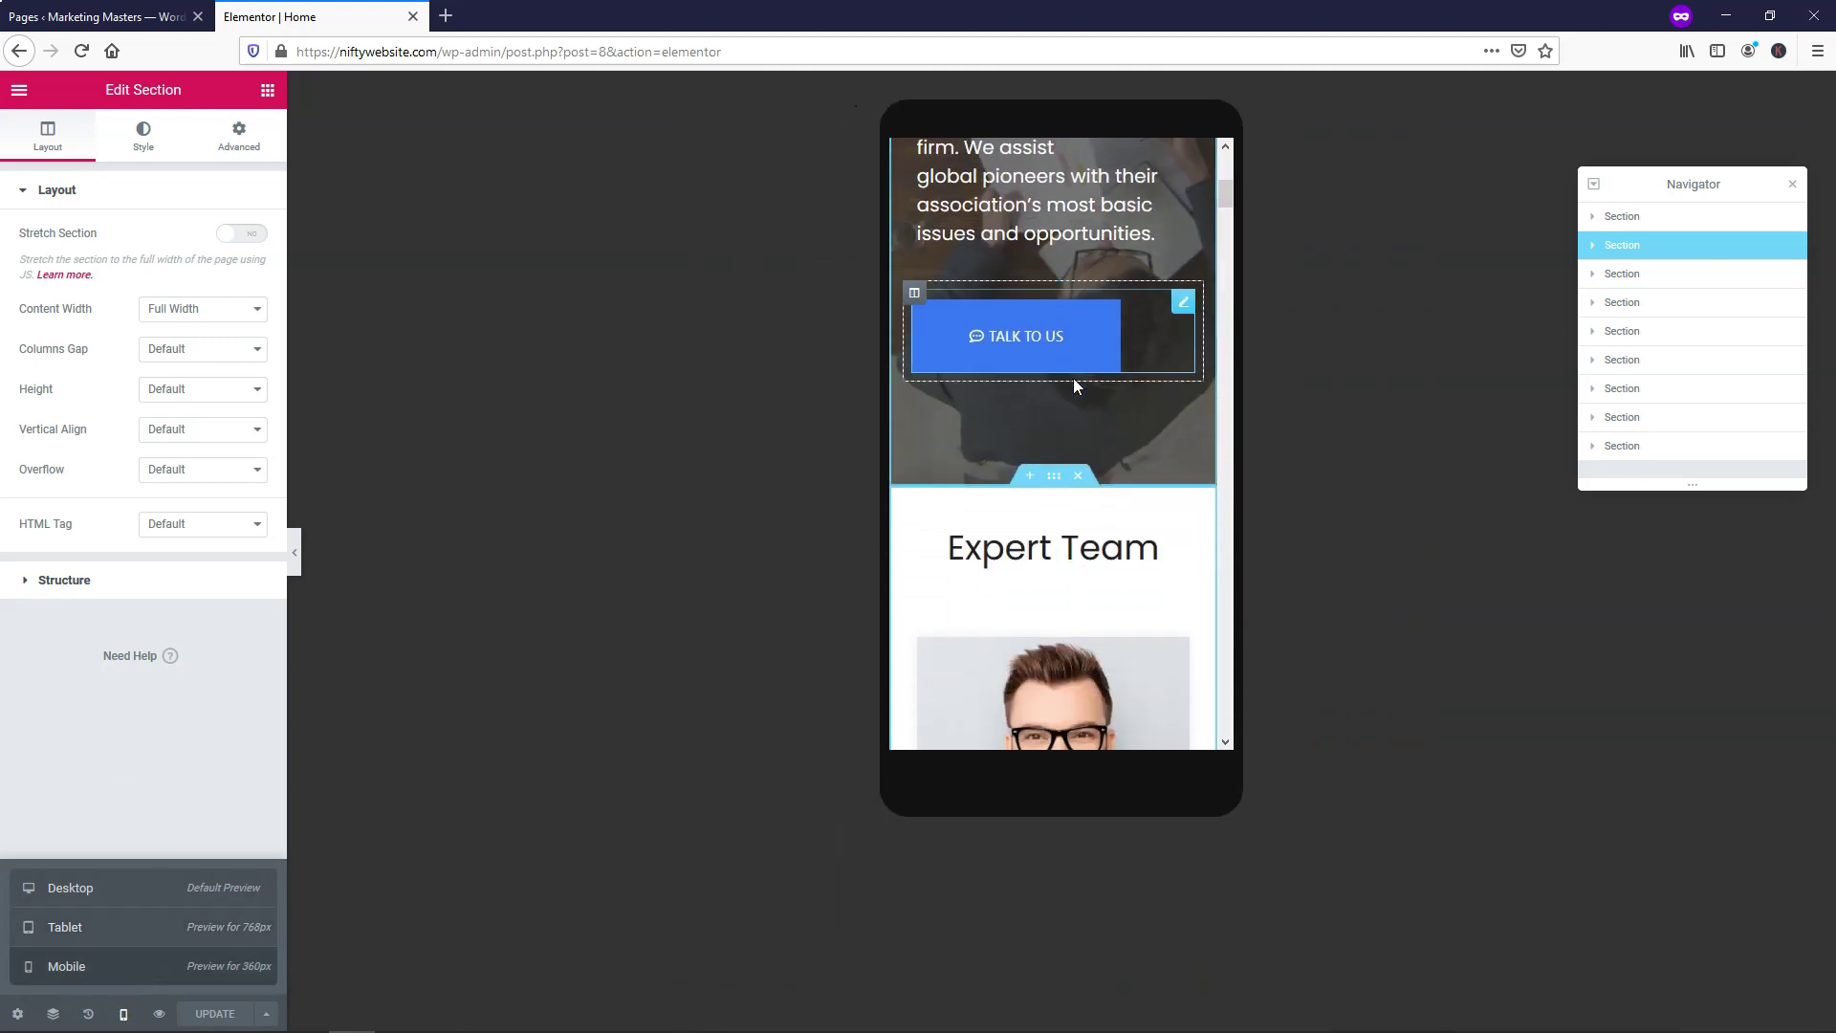
{"action": "scroll", "coordinate": [1075, 379], "scroll_direction": "down", "scroll_amount": 15}
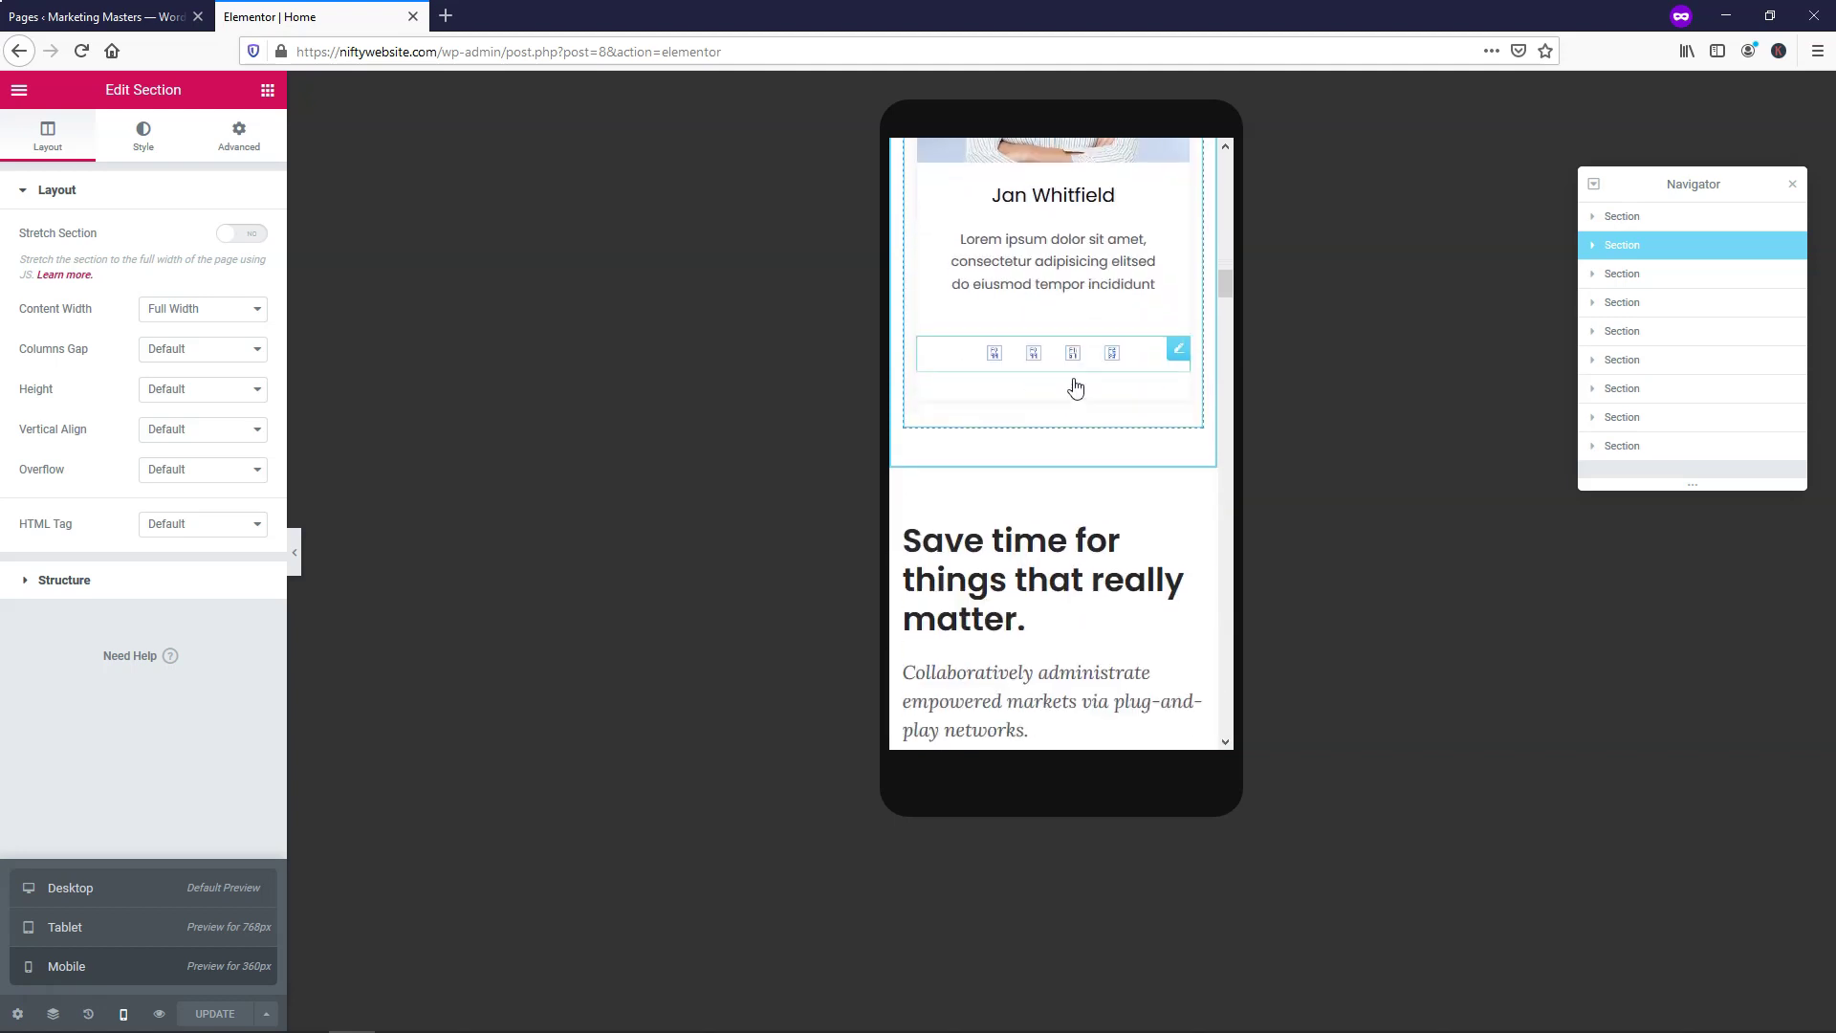
{"action": "scroll", "coordinate": [1075, 379], "scroll_direction": "down", "scroll_amount": 15}
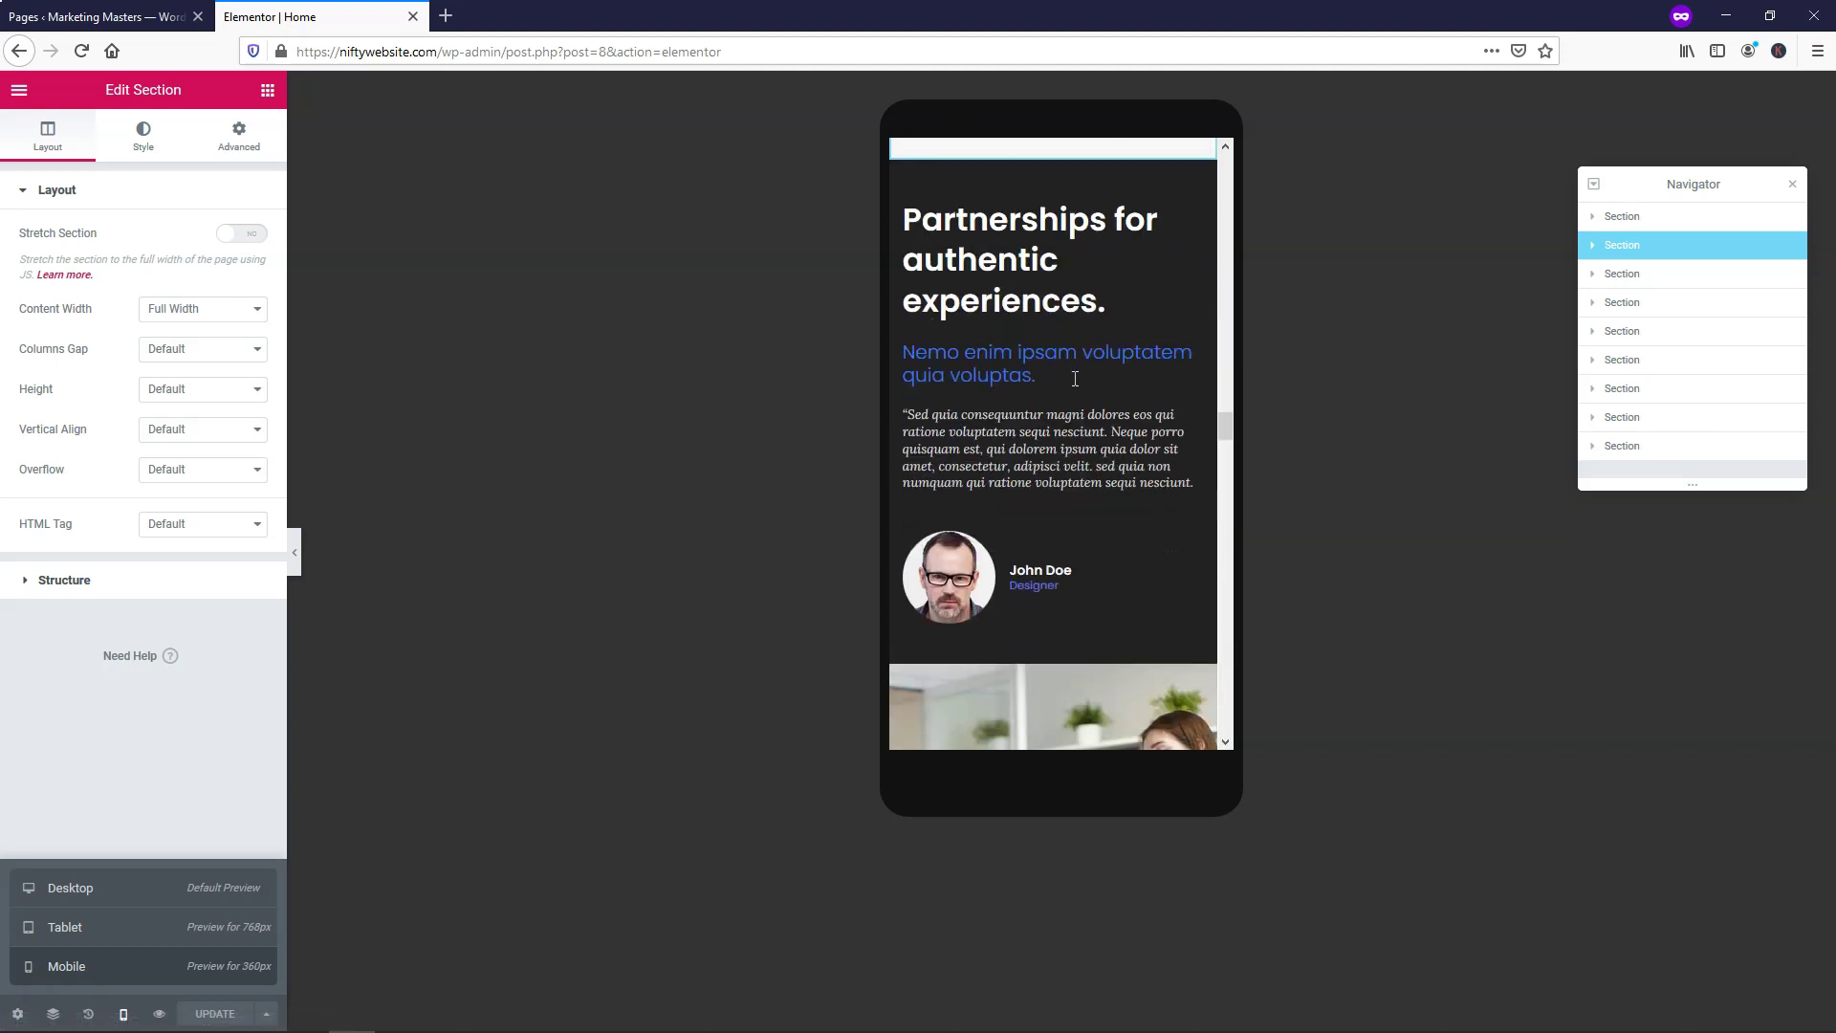
{"action": "scroll", "coordinate": [1075, 379], "scroll_direction": "down", "scroll_amount": 15}
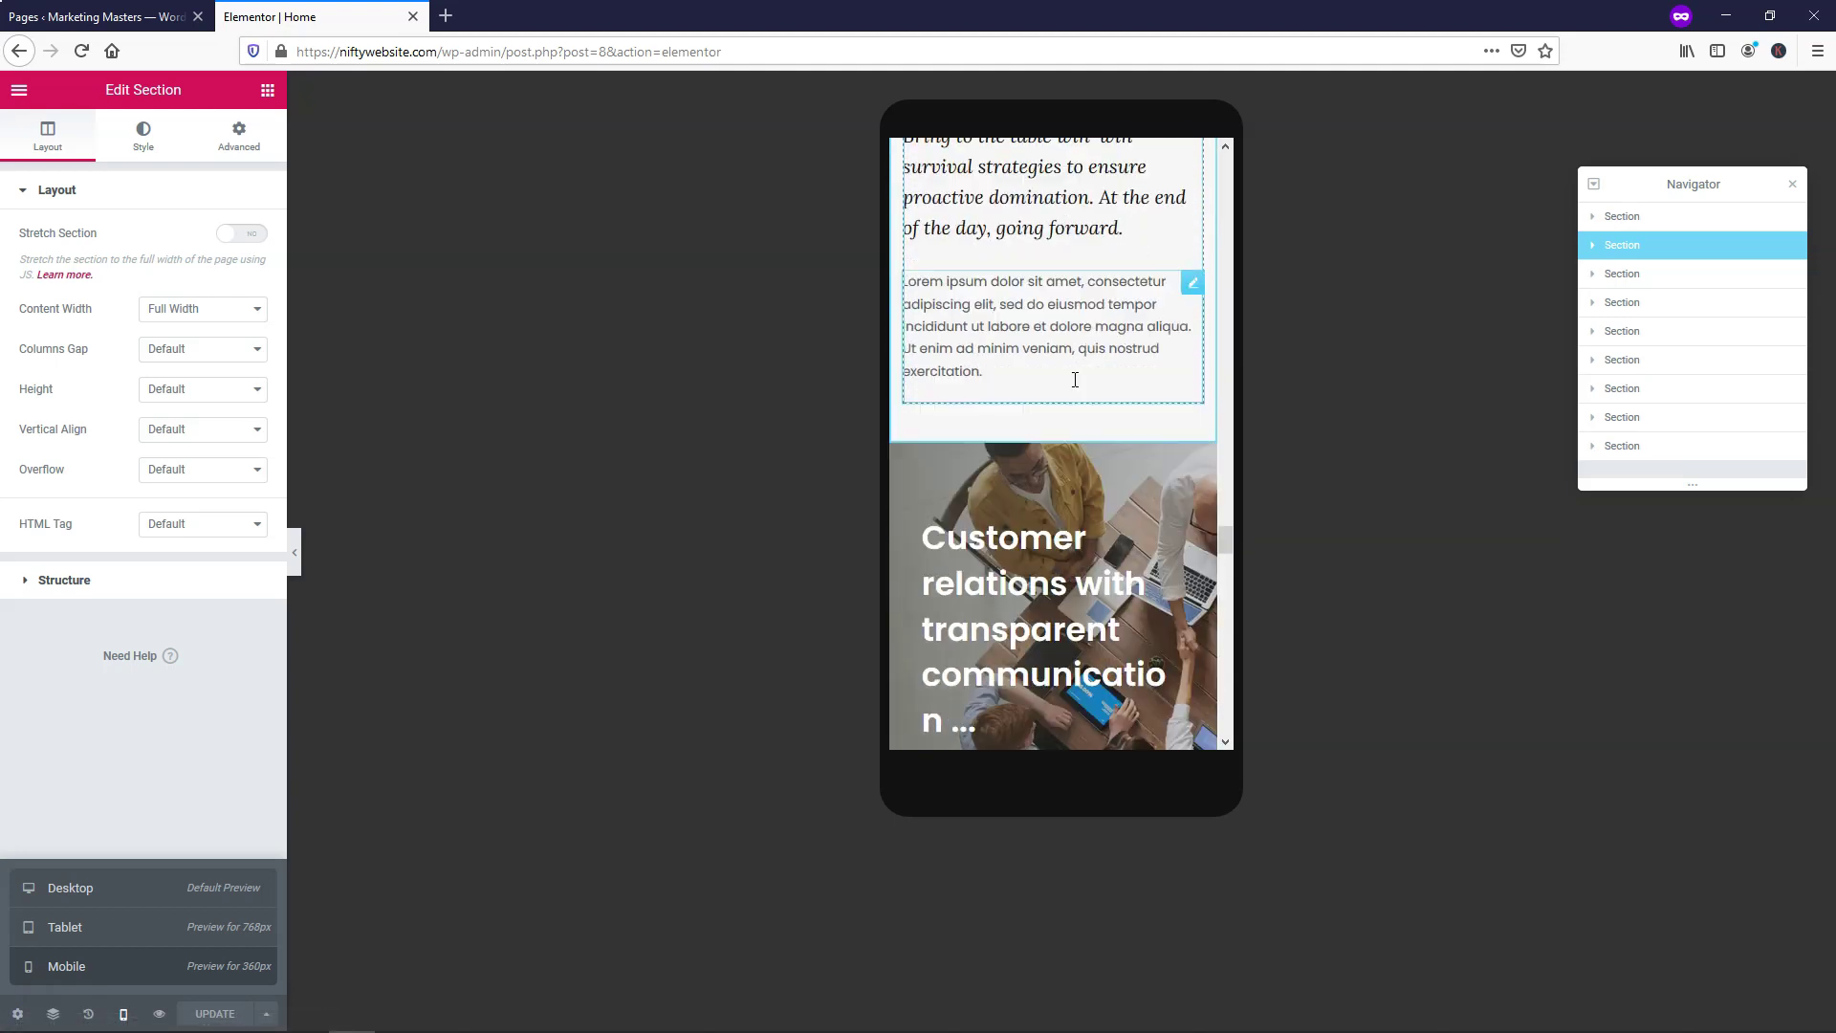
{"action": "scroll", "coordinate": [1075, 386], "scroll_direction": "down", "scroll_amount": 10}
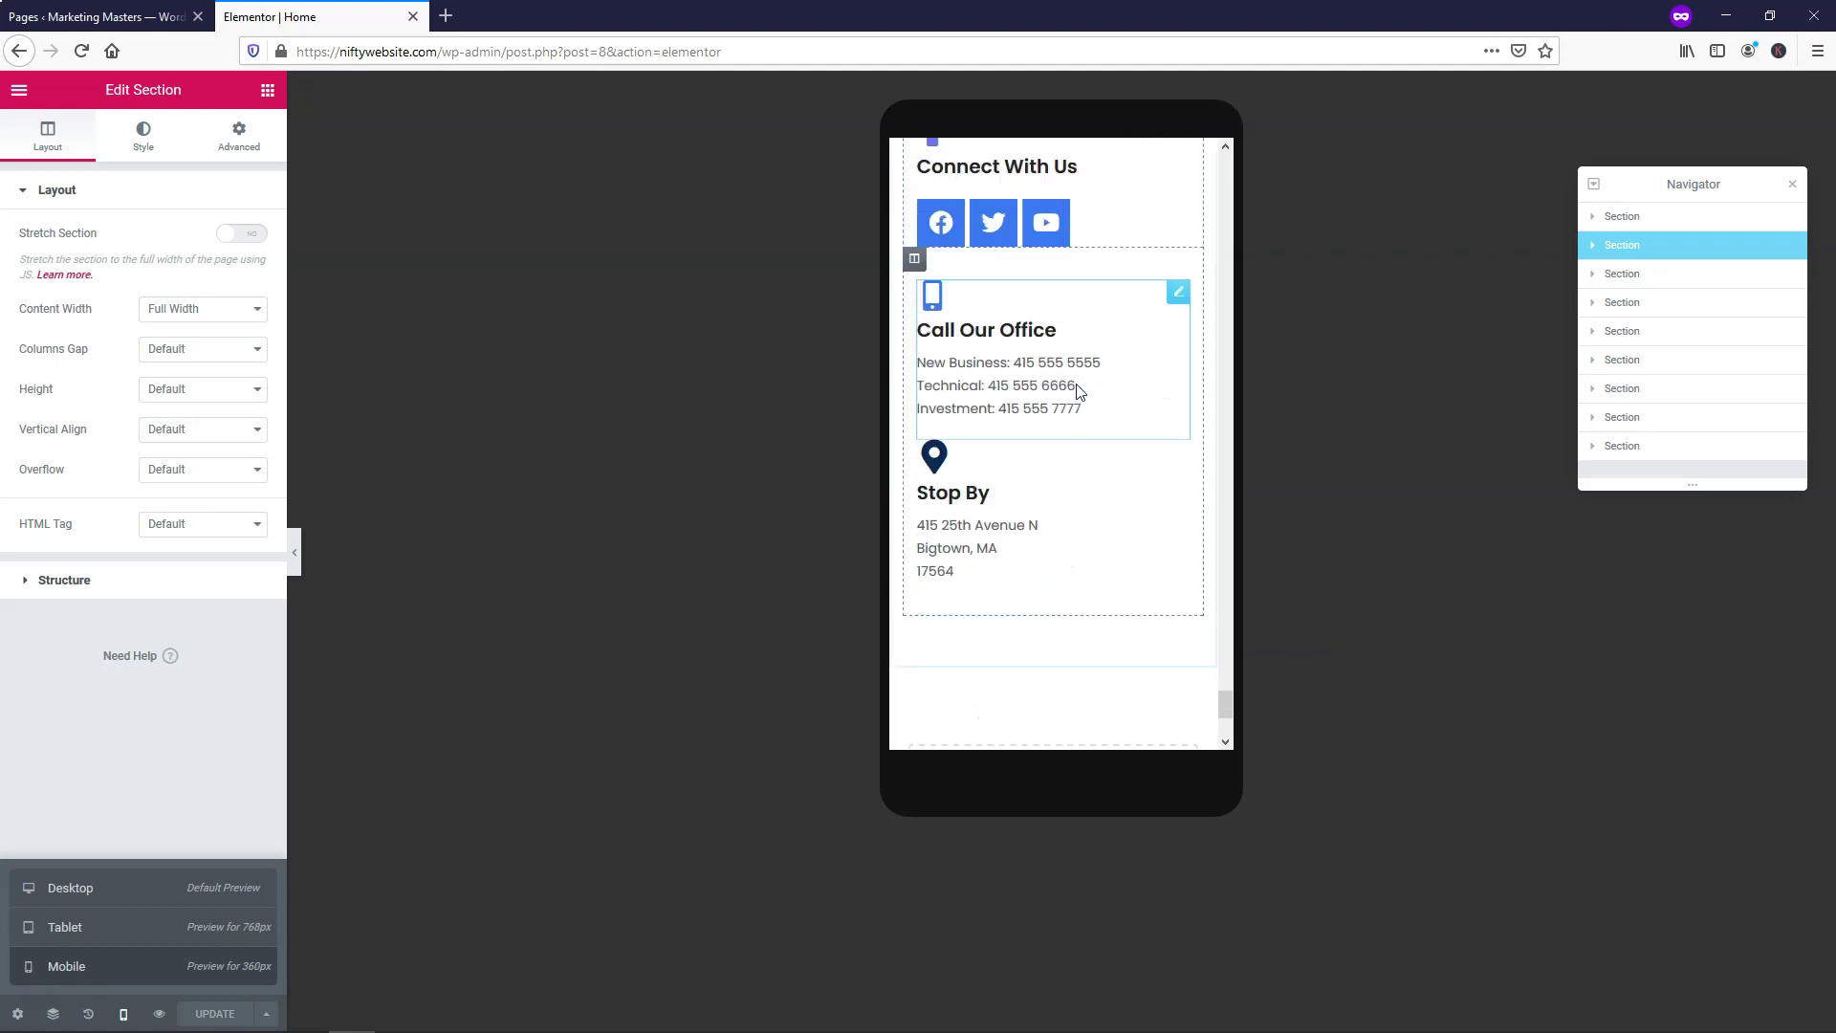
{"action": "left_click_drag", "start_coordinate": [1225, 719], "coordinate": [1223, 143]}
{"action": "left_click", "coordinate": [177, 889]}
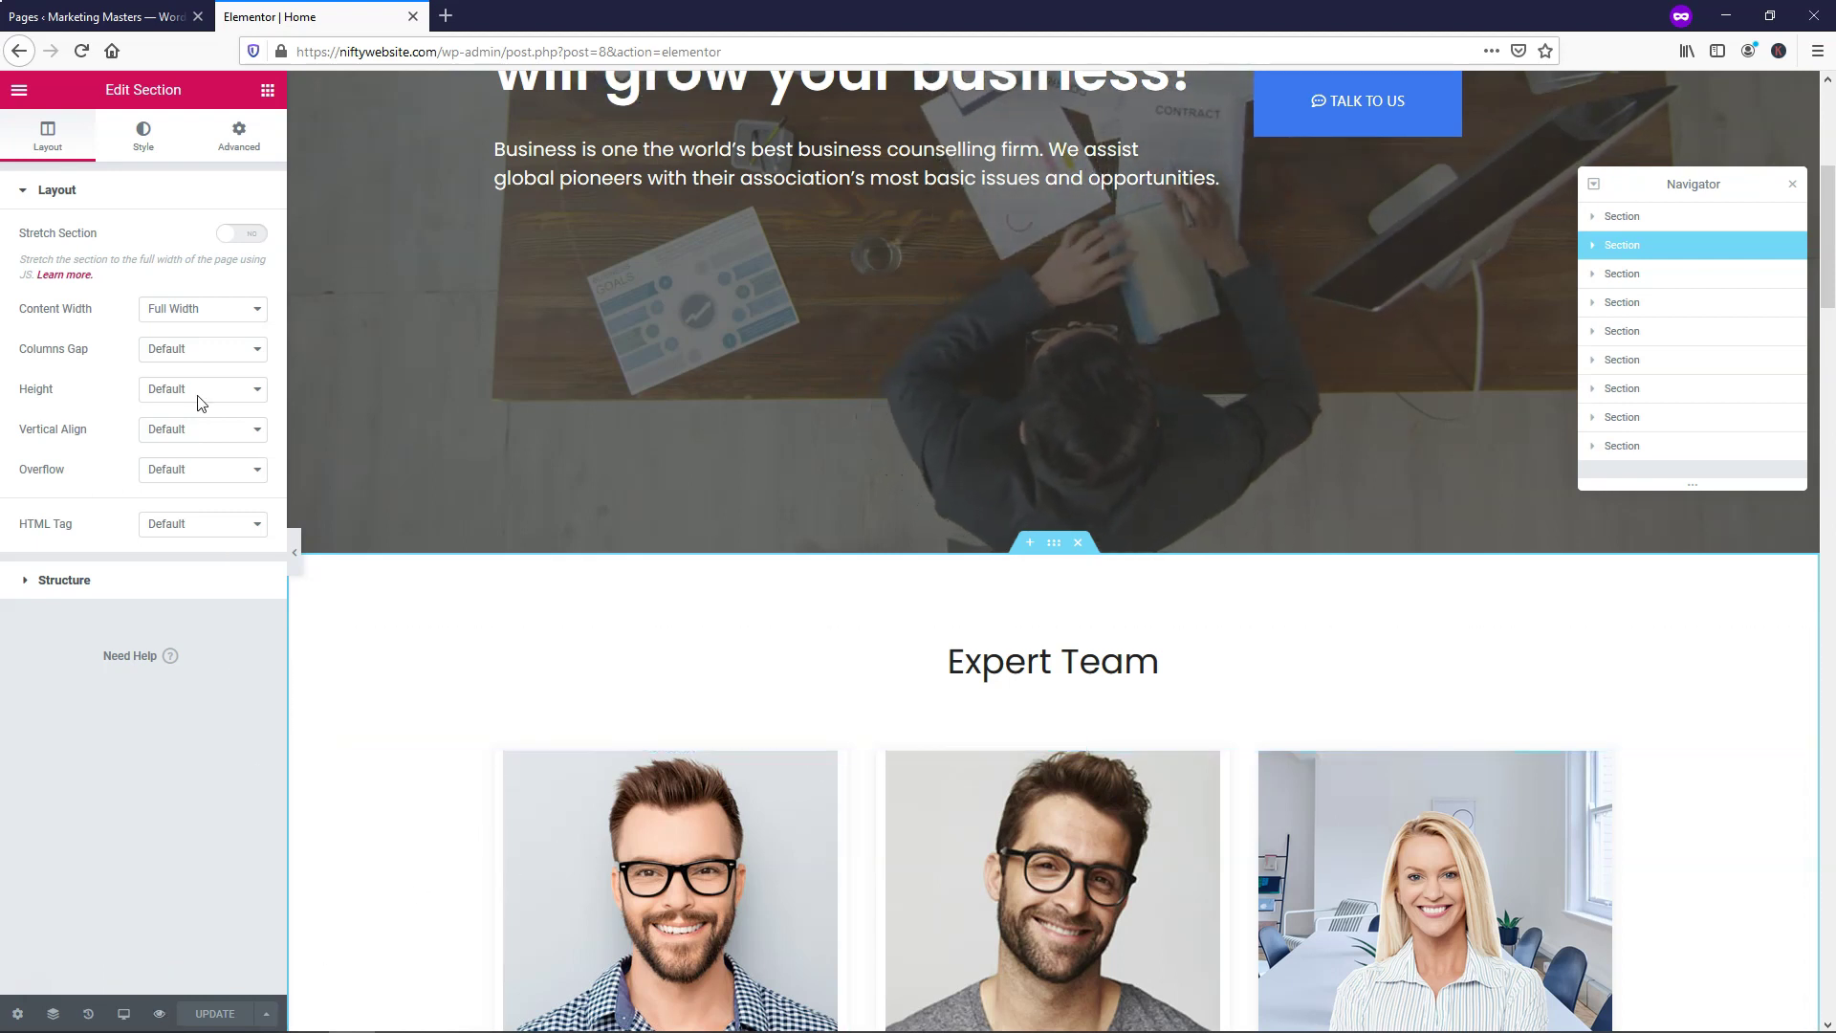
Restore the widgets list in the side panel and close the Navigator
{"action": "left_click", "coordinate": [268, 91]}
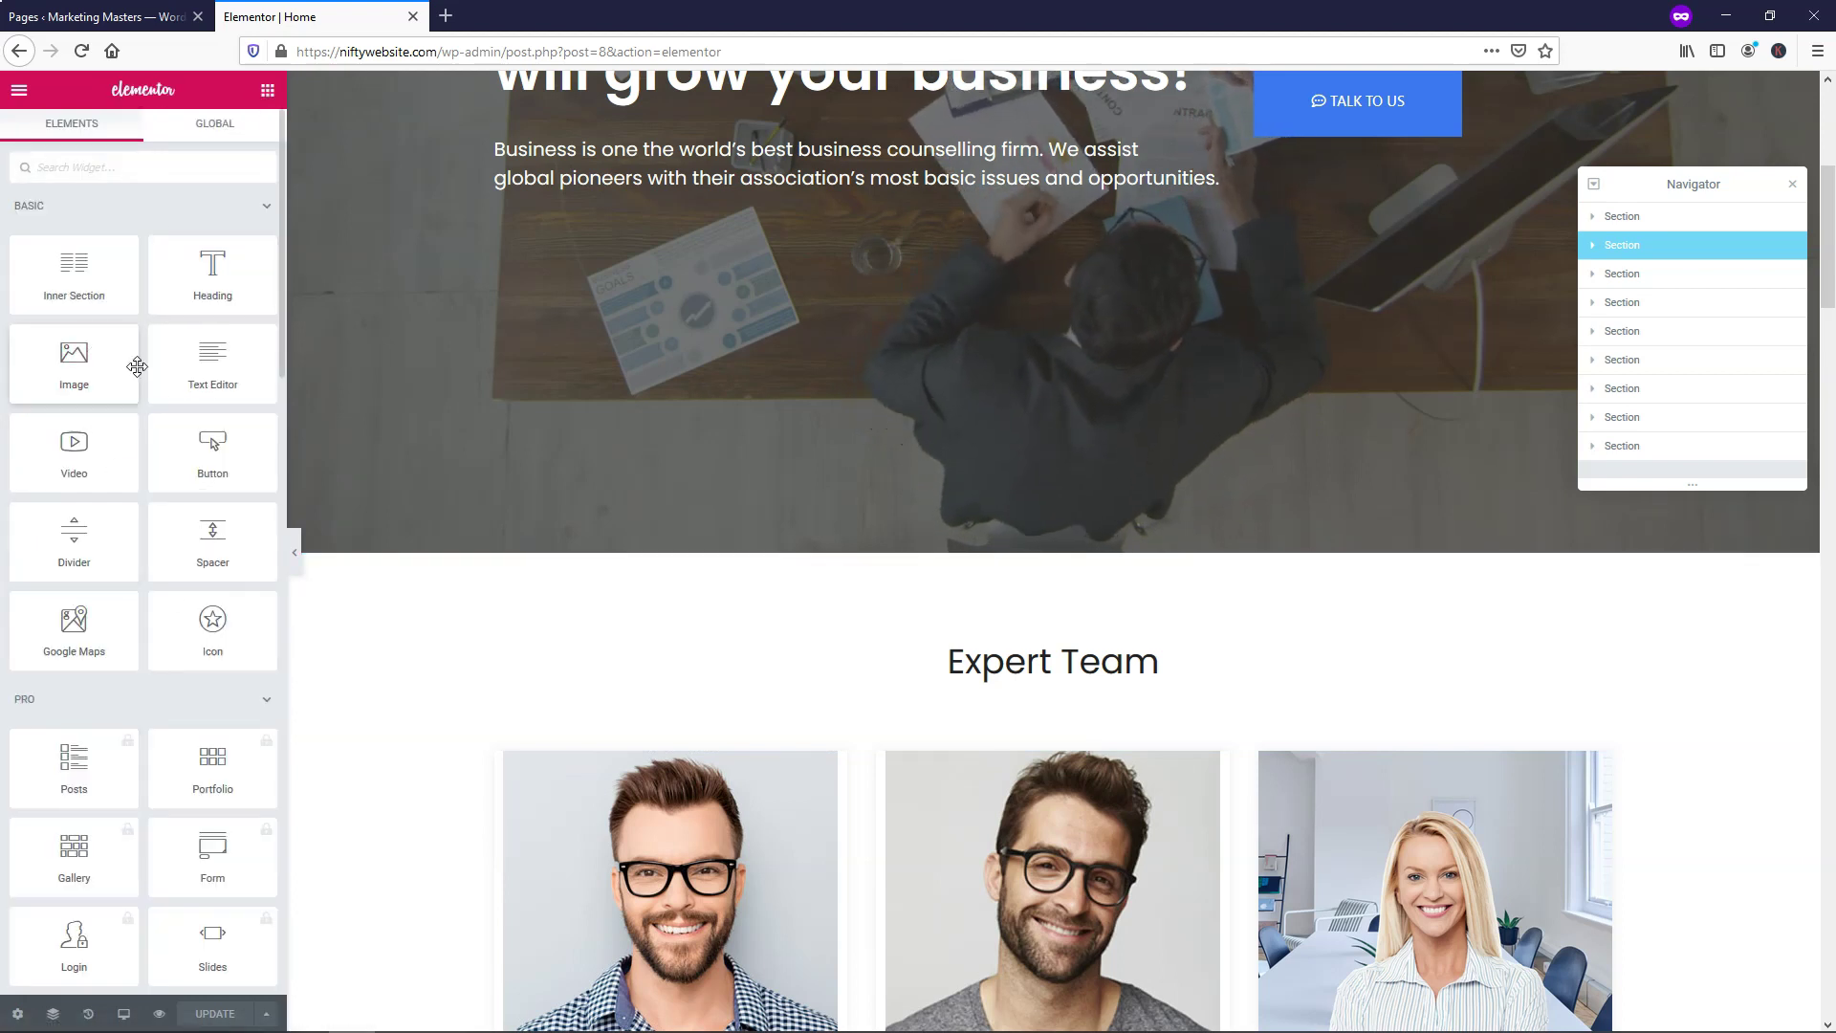
{"action": "left_click", "coordinate": [1793, 184]}
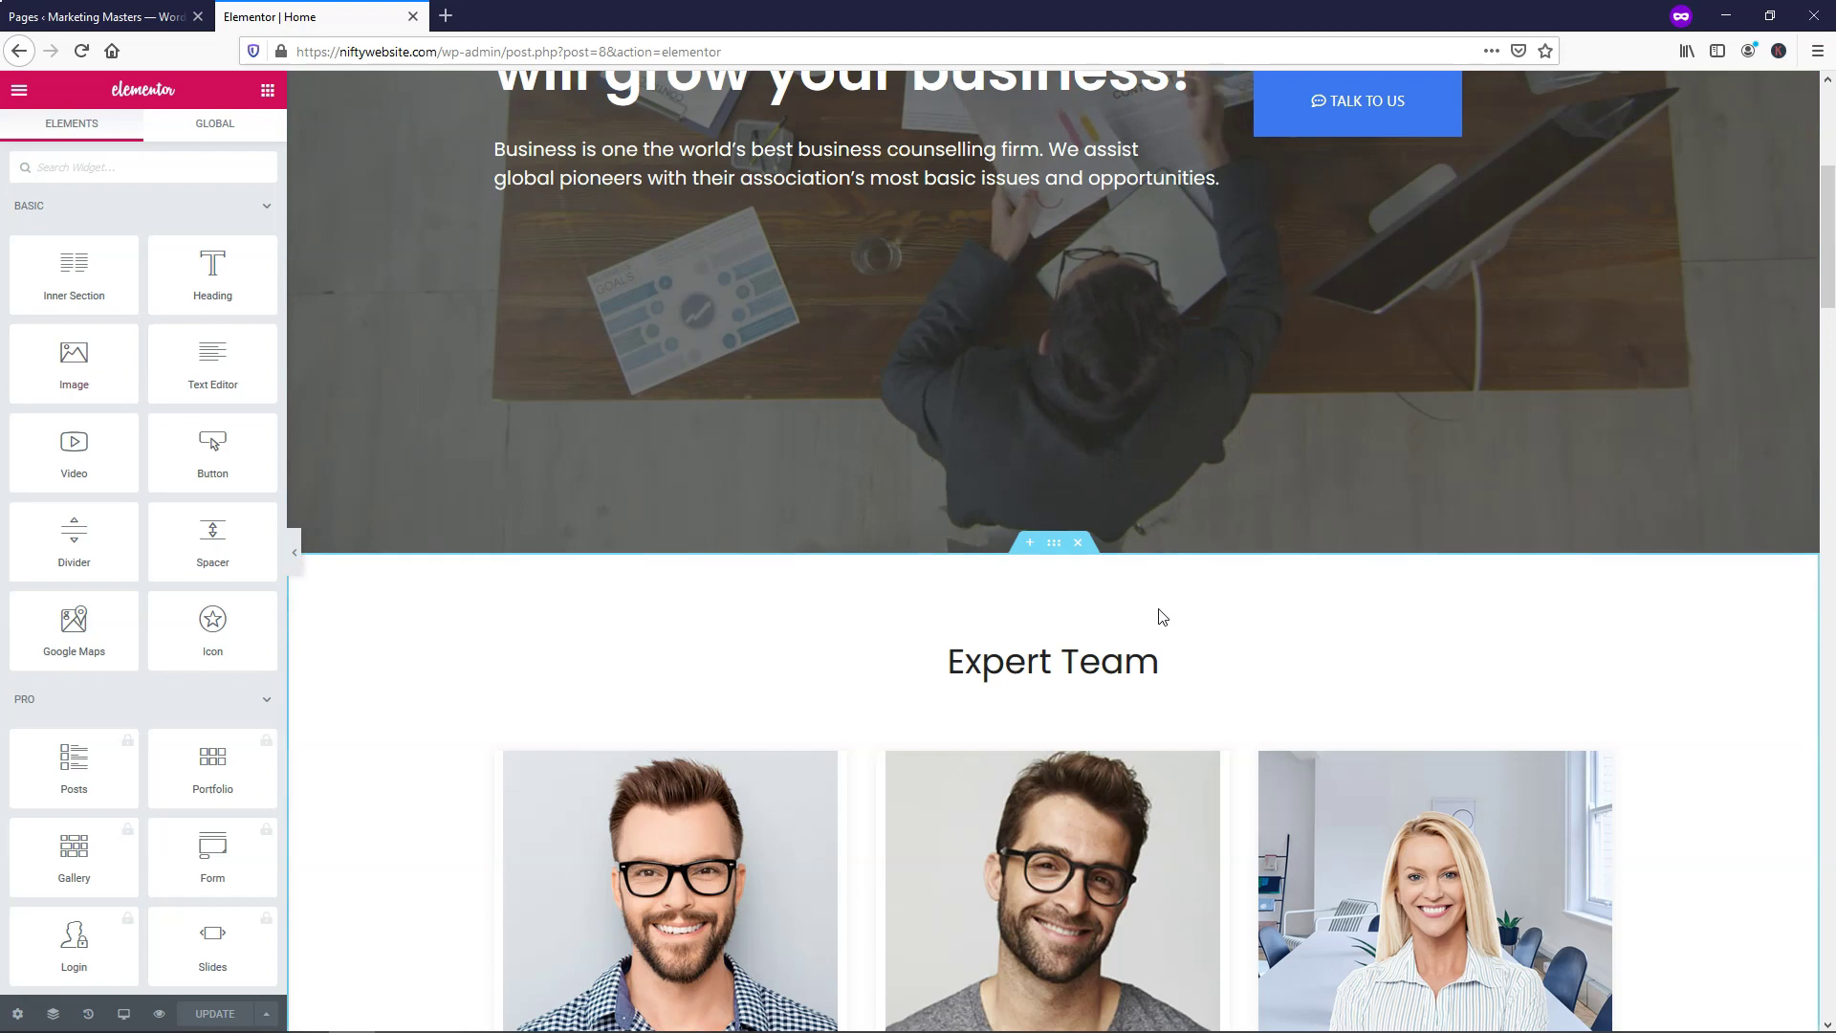
{"action": "scroll", "coordinate": [1162, 617], "scroll_direction": "up", "scroll_amount": 5}
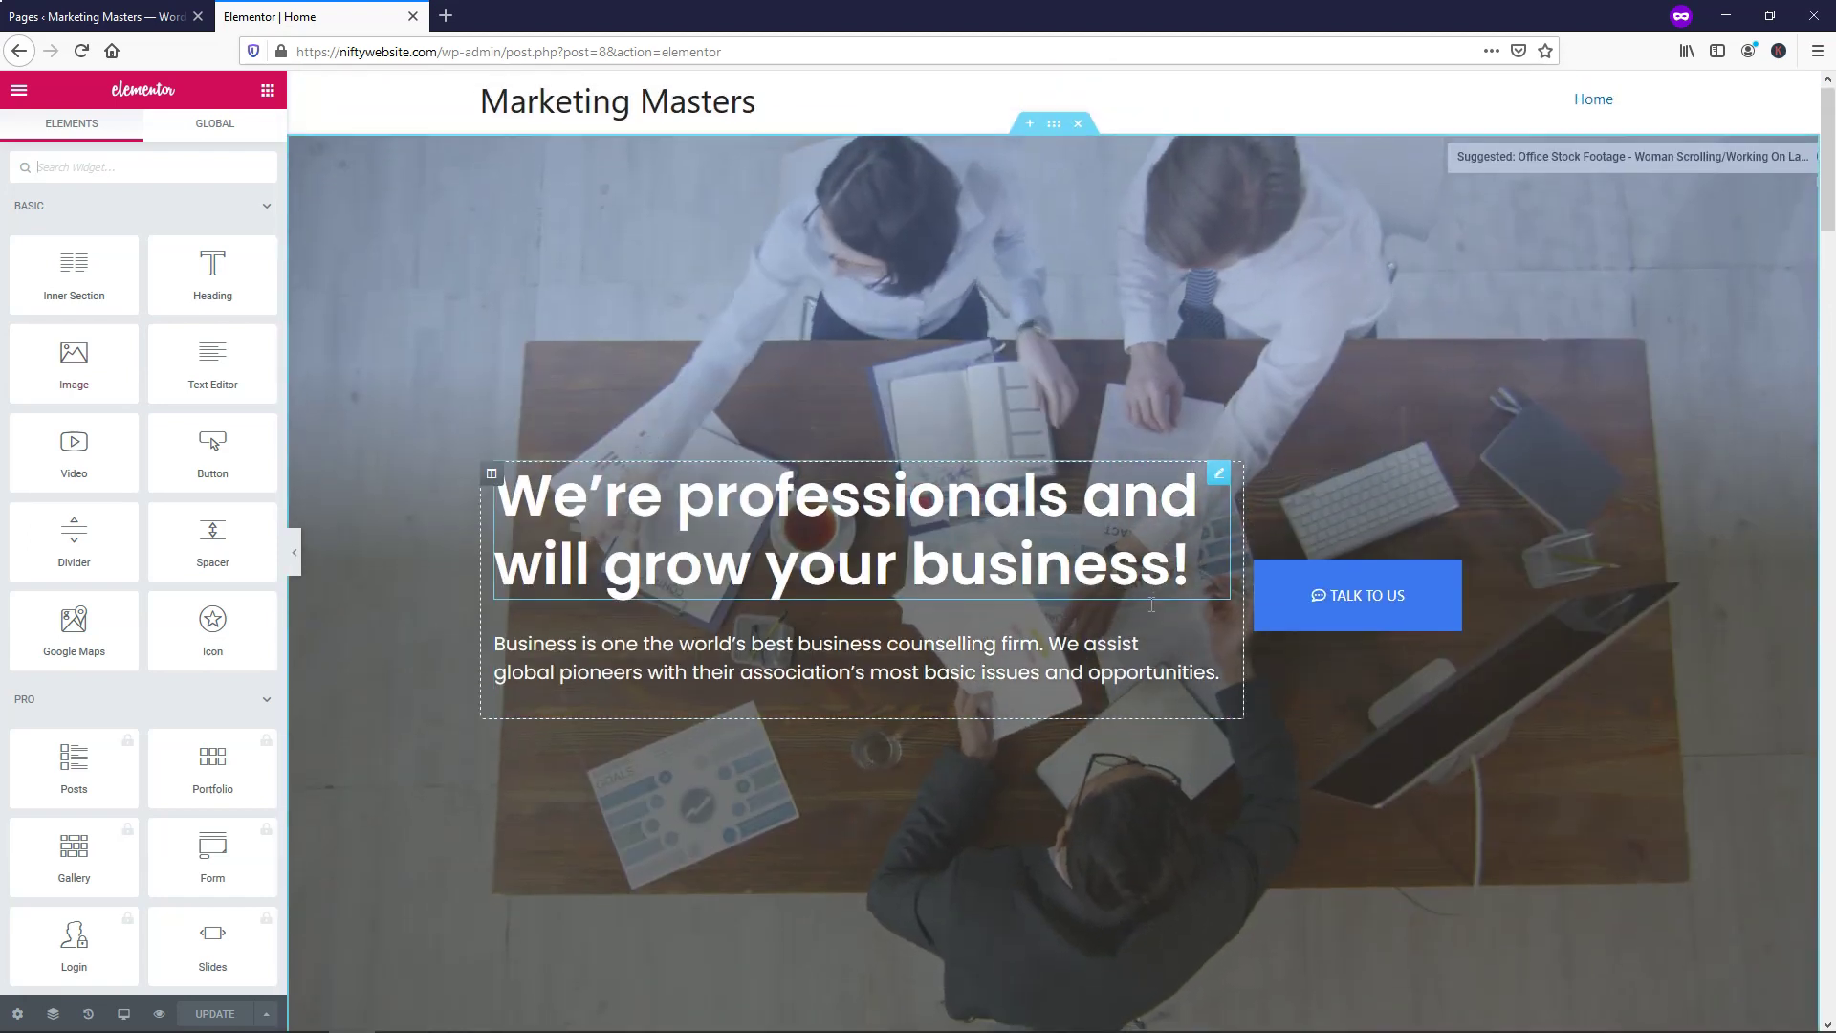
{"action": "scroll", "coordinate": [1151, 608], "scroll_direction": "down", "scroll_amount": 2}
{"action": "scroll", "coordinate": [1148, 600], "scroll_direction": "down", "scroll_amount": 5}
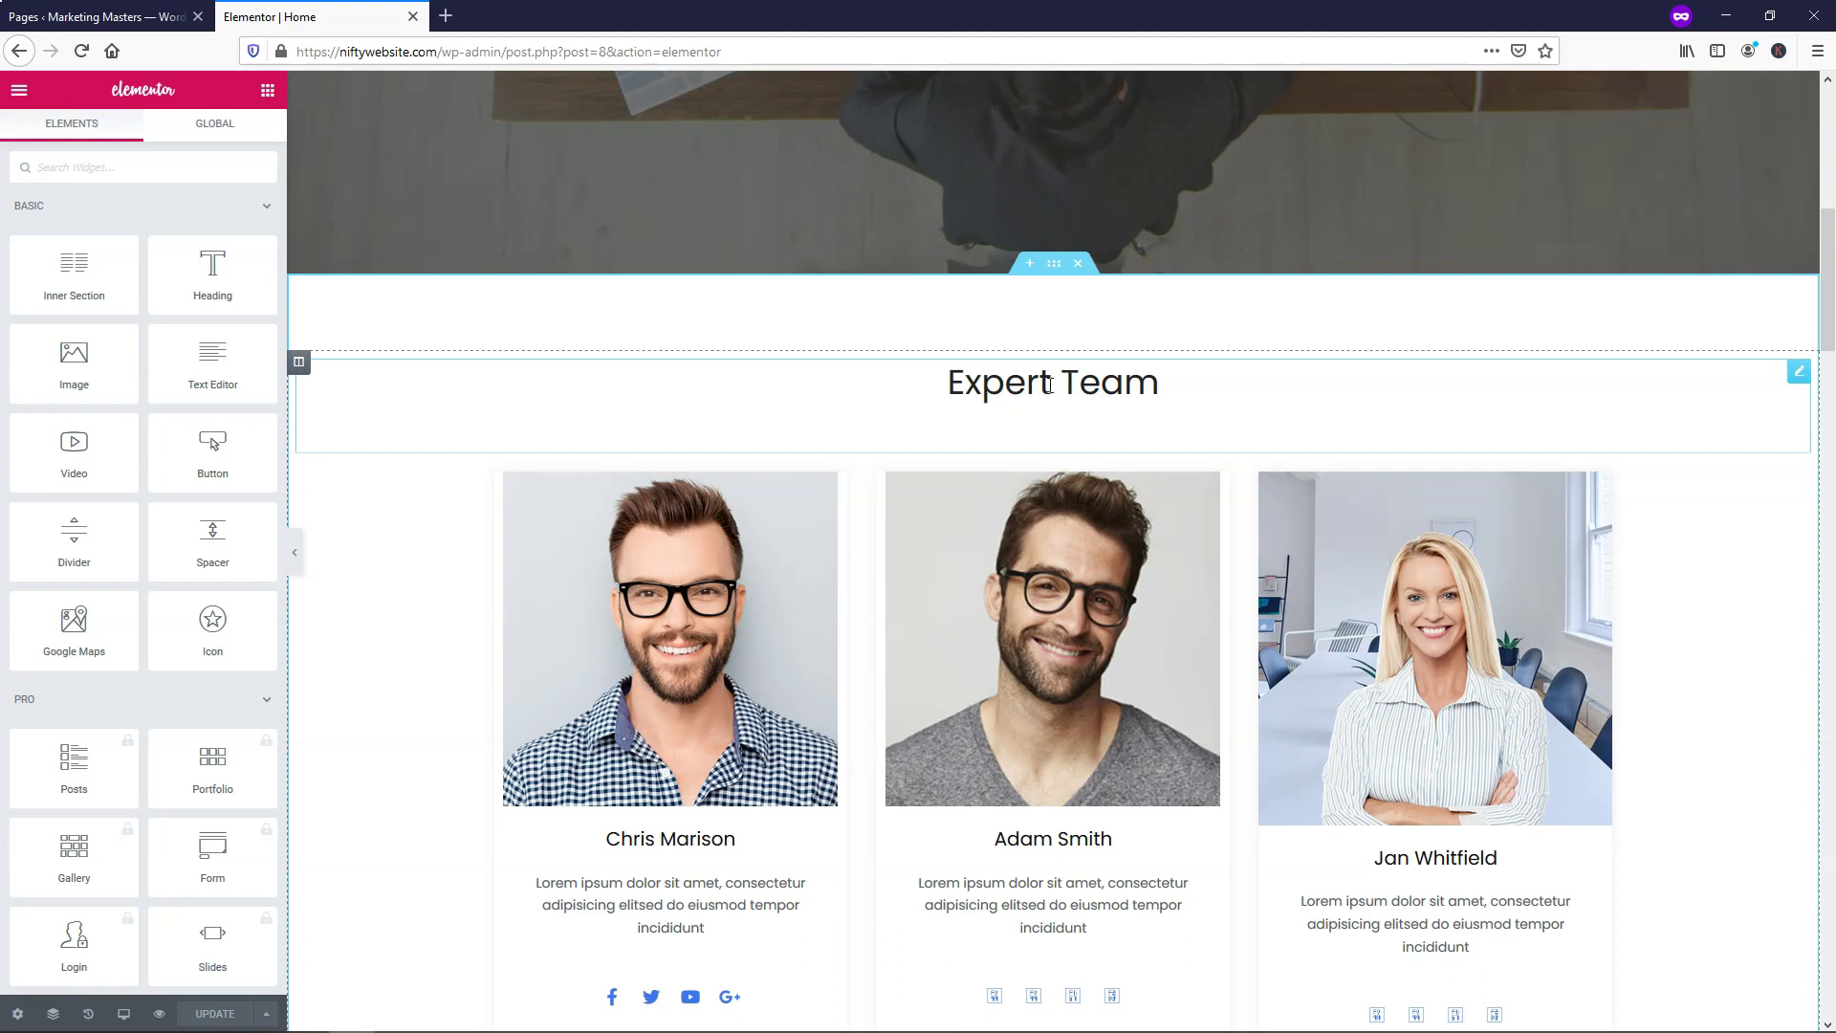
Retitle the Expert Team heading to 'About Us'
{"action": "left_click", "coordinate": [1049, 385]}
{"action": "left_click_drag", "start_coordinate": [1206, 388], "coordinate": [954, 387]}
{"action": "type", "text": "About Us"}
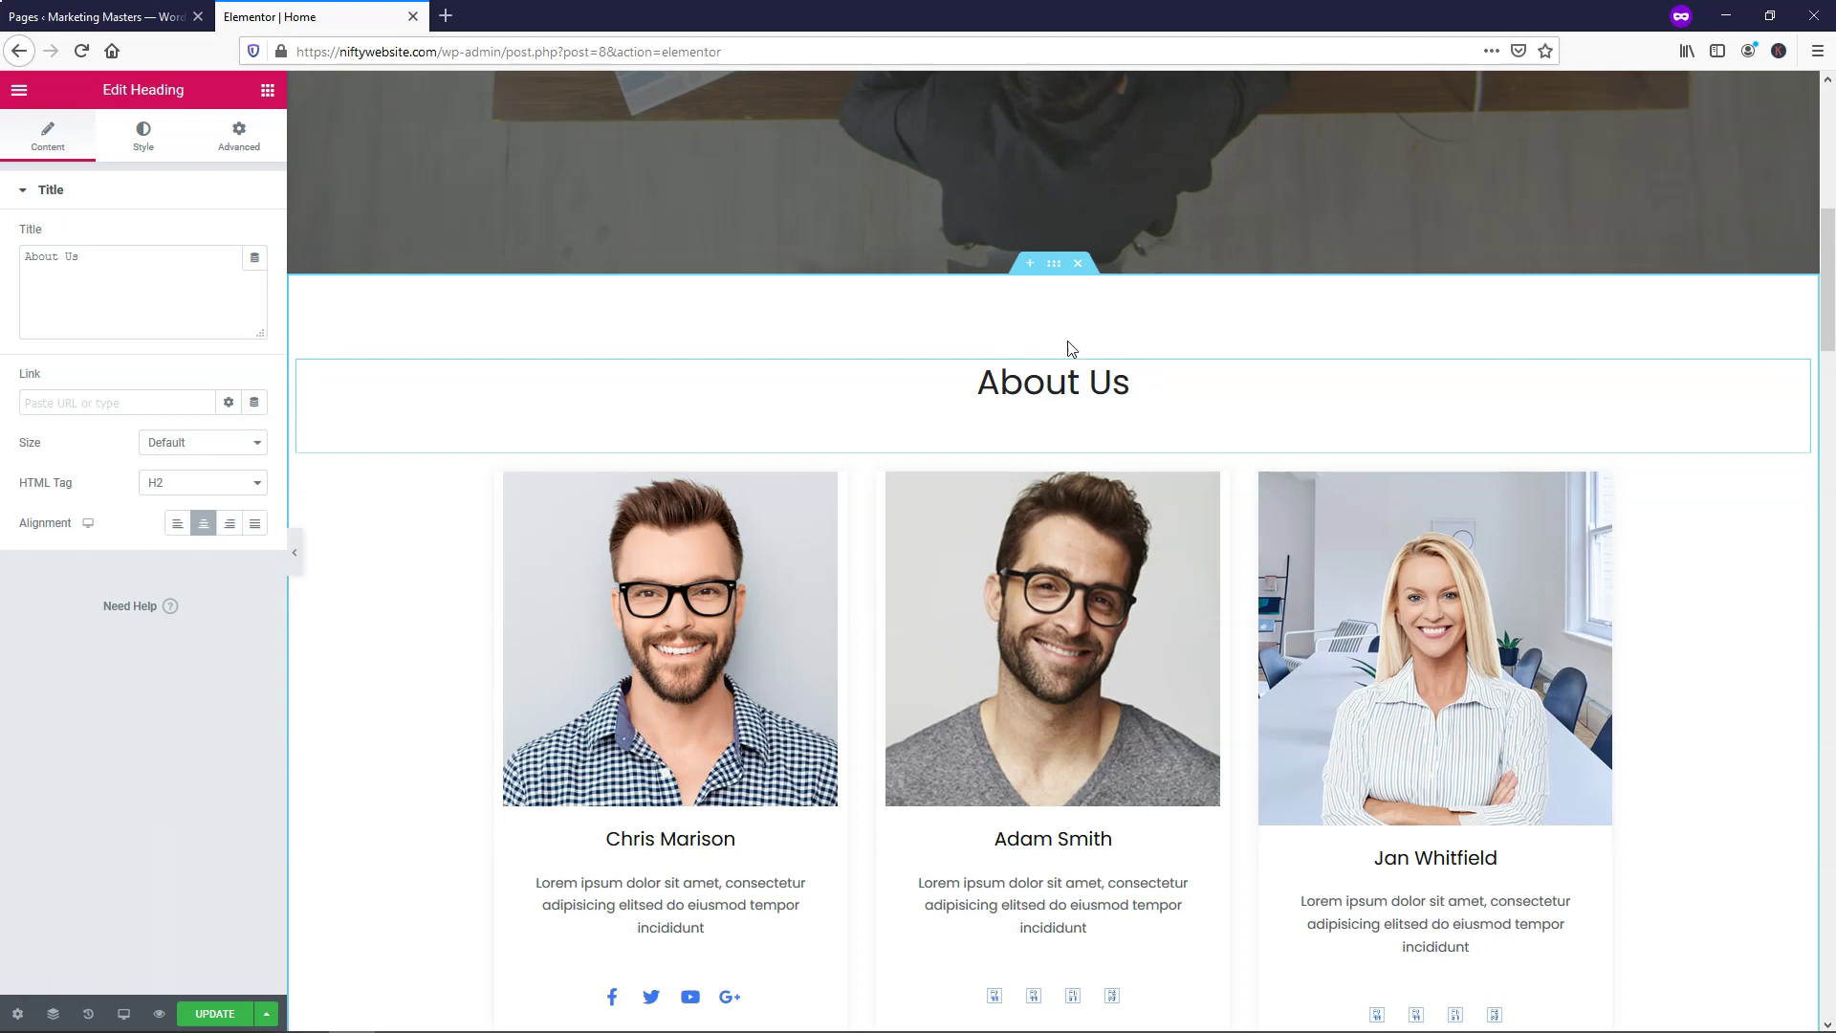
Replace the What we offer heading text, typing 'Servi' for Services
{"action": "scroll", "coordinate": [1070, 356], "scroll_direction": "down", "scroll_amount": 7}
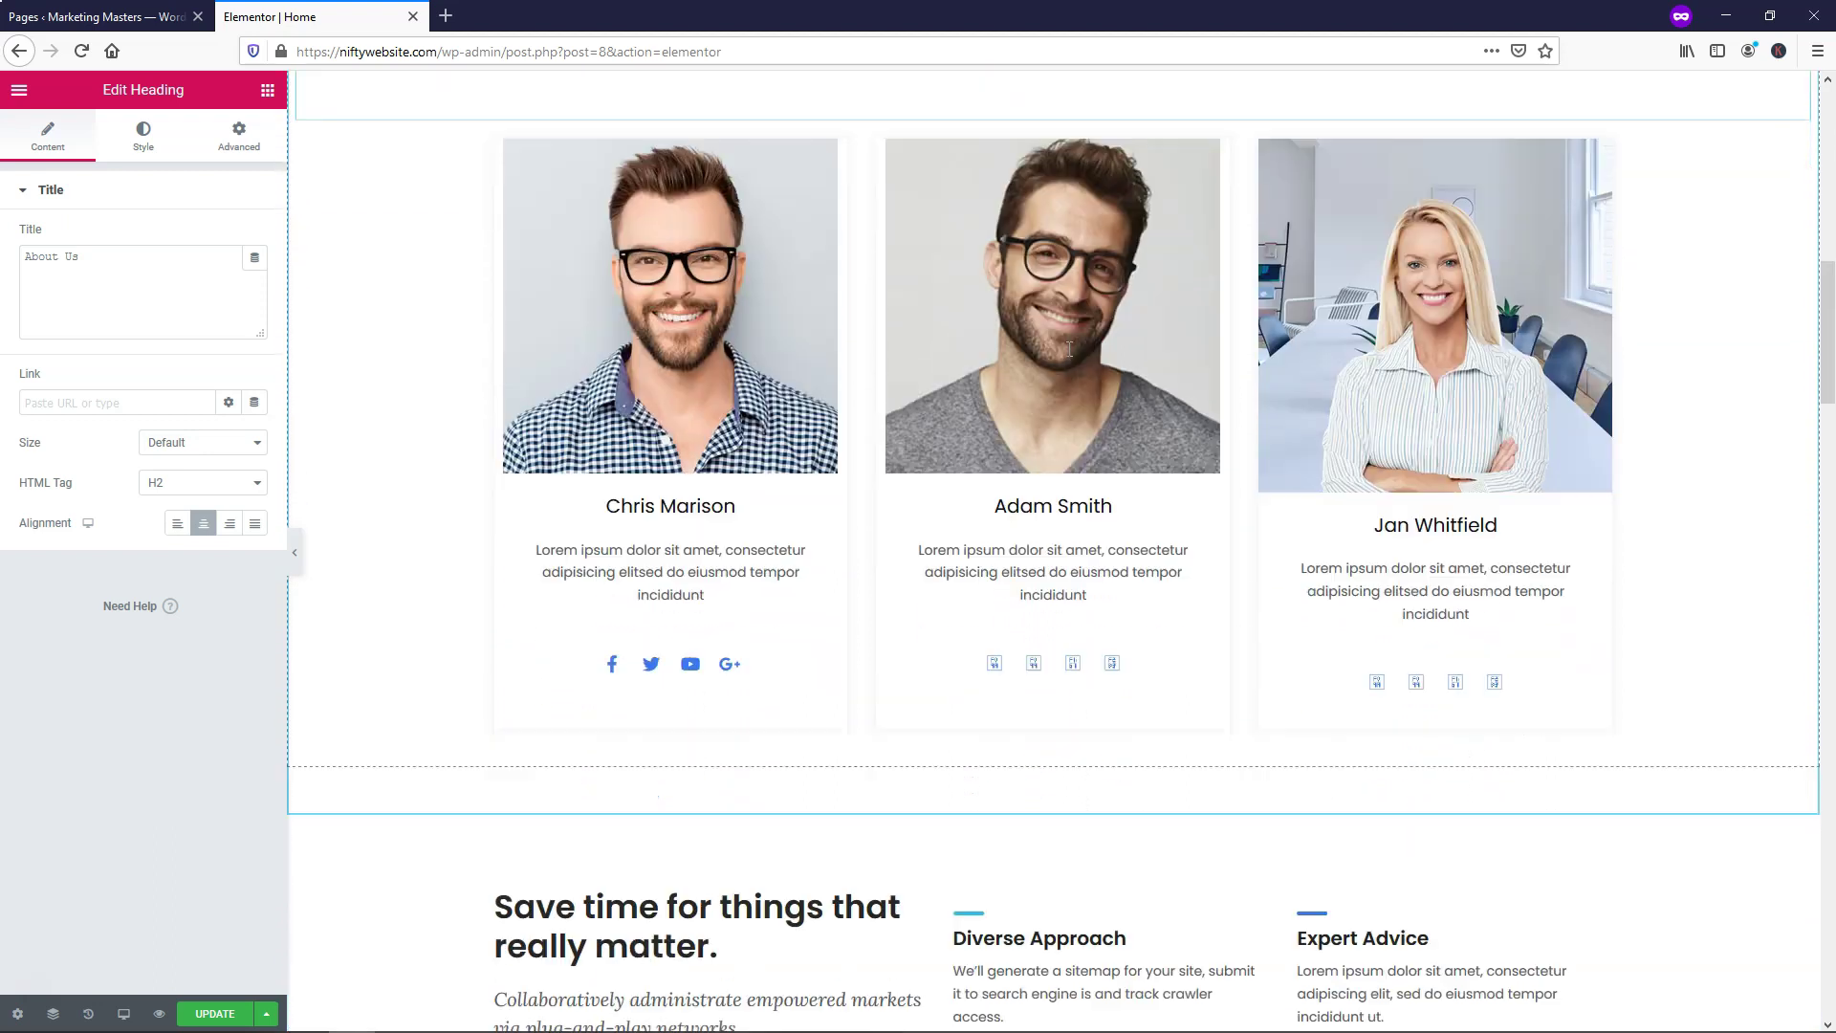
{"action": "scroll", "coordinate": [1070, 352], "scroll_direction": "down", "scroll_amount": 7}
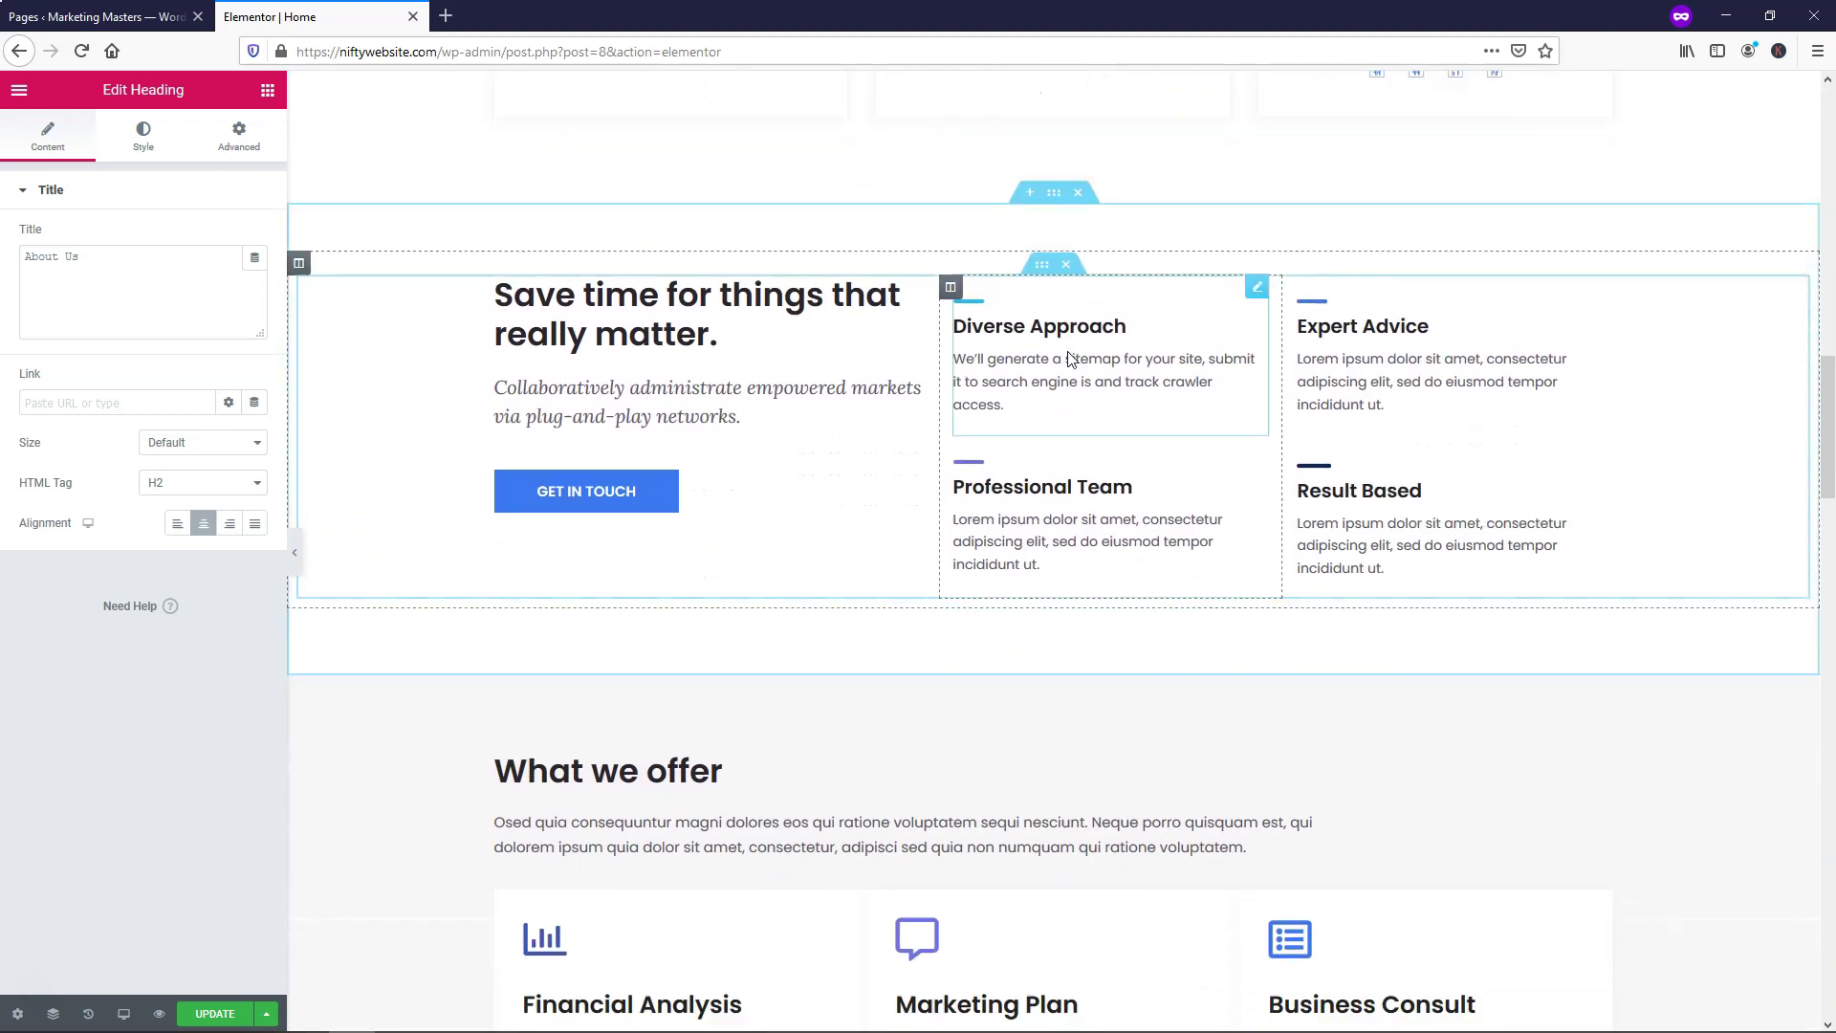
{"action": "scroll", "coordinate": [1070, 360], "scroll_direction": "down", "scroll_amount": 1}
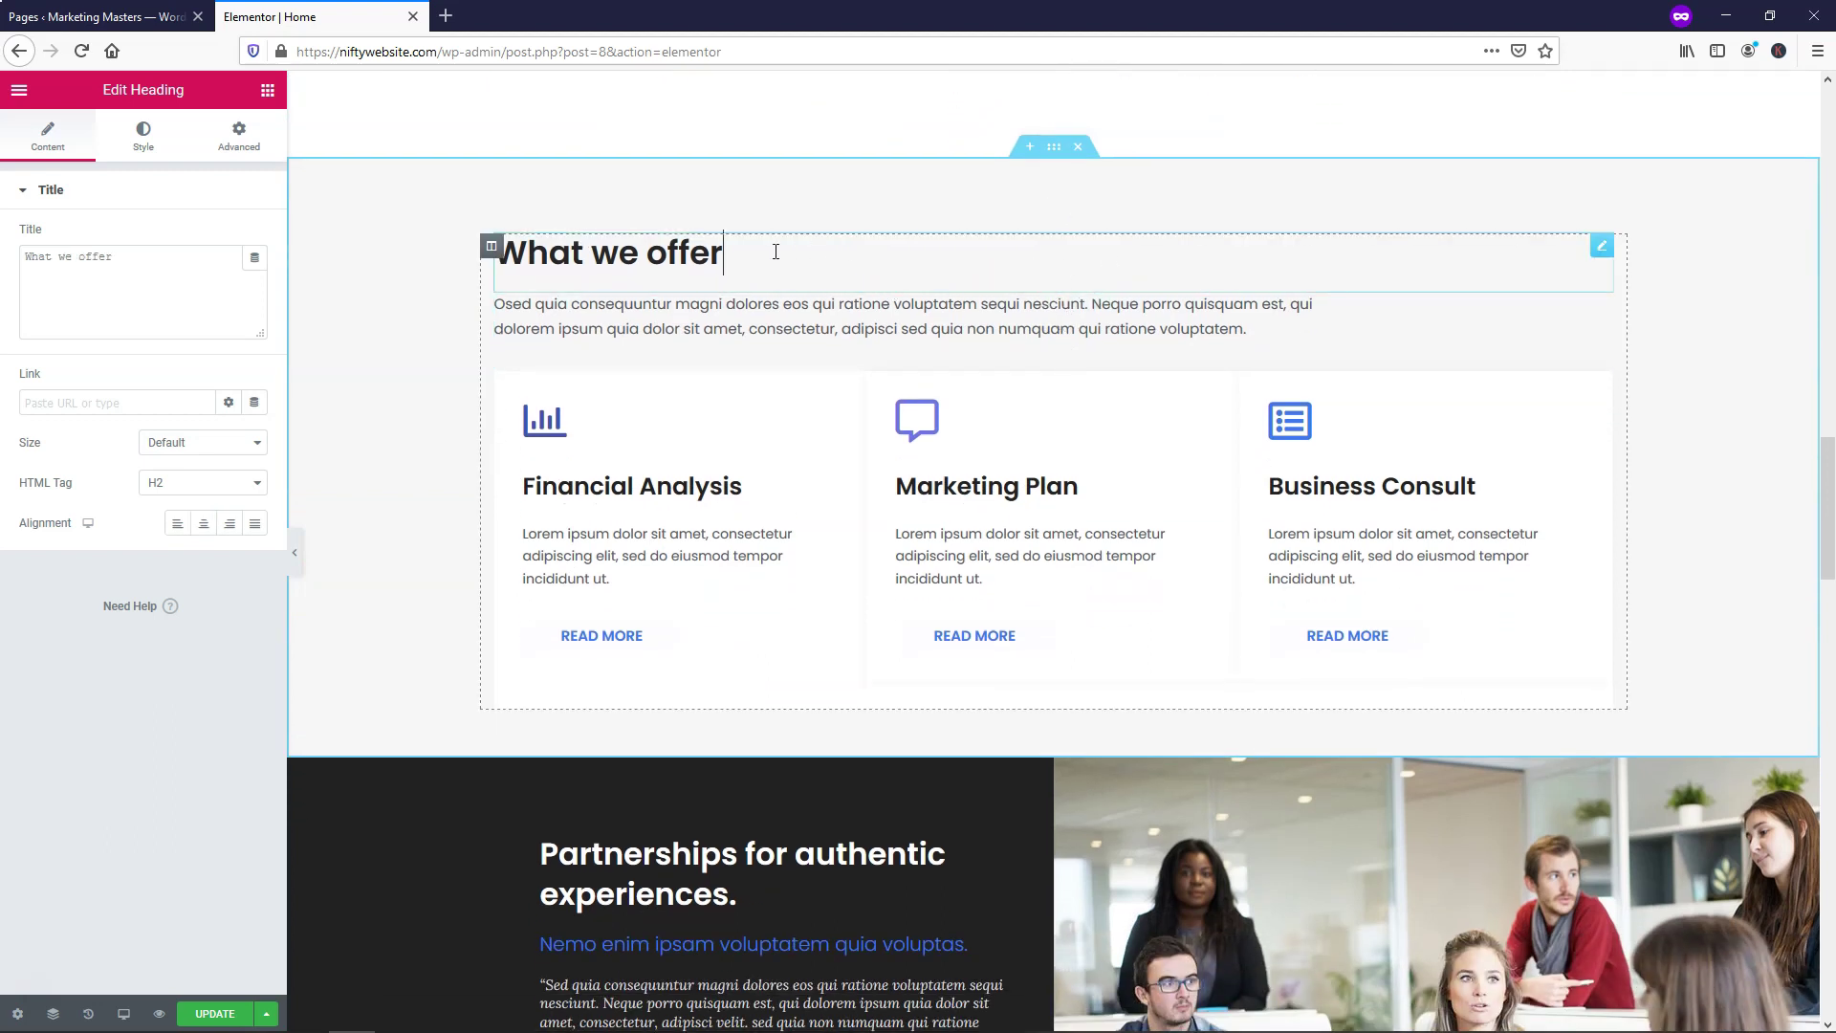
{"action": "left_click_drag", "start_coordinate": [675, 260], "coordinate": [508, 266]}
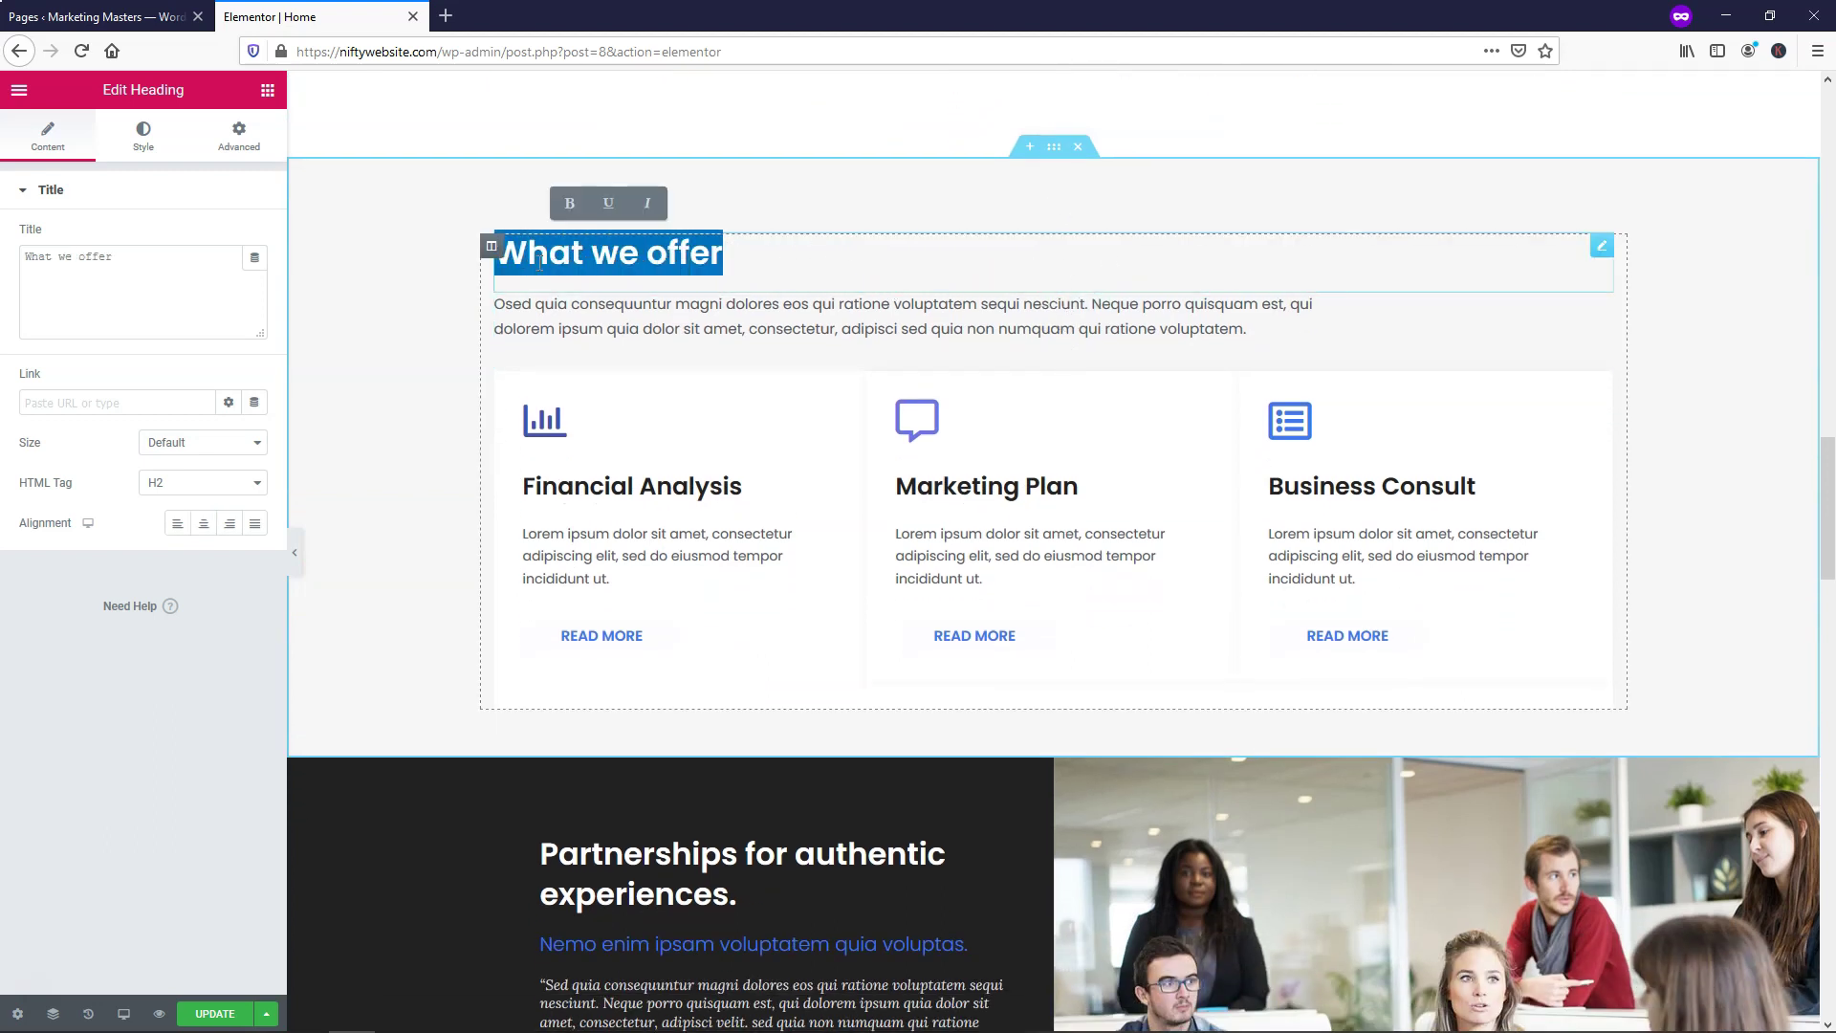
{"action": "type", "text": "Services"}
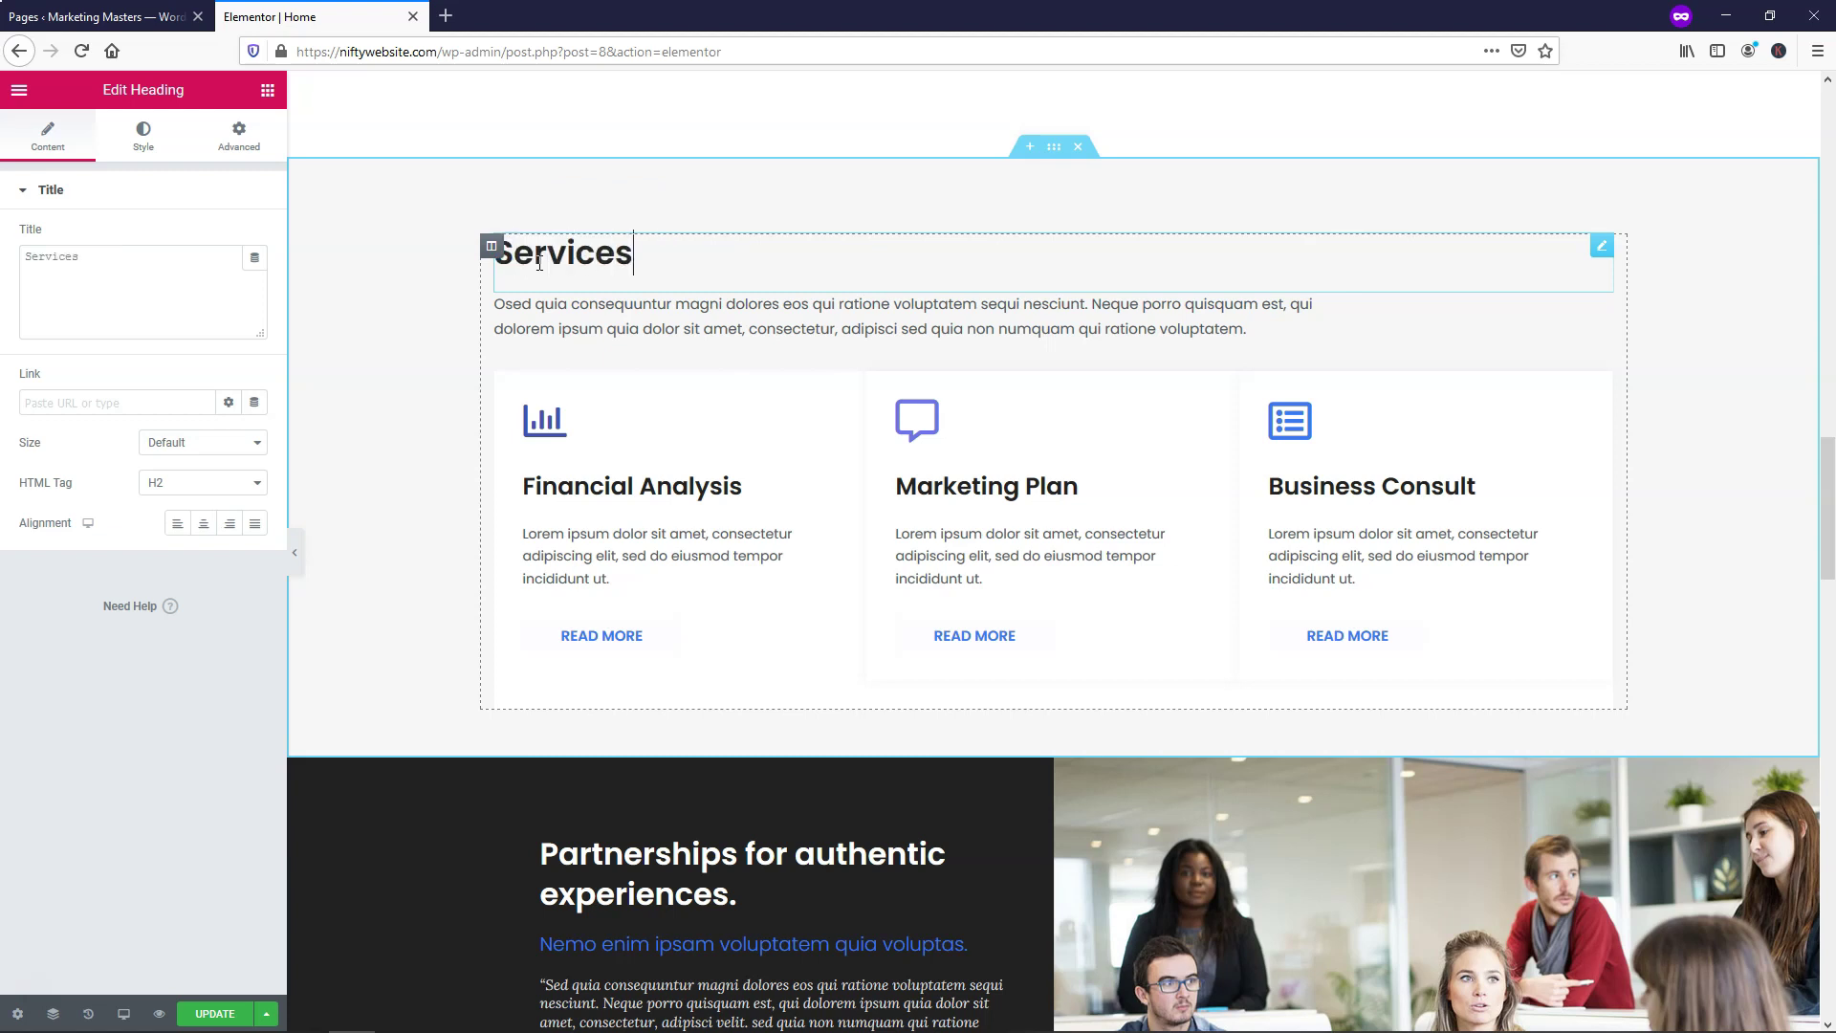
Replace the General Questions heading with 'FAQ'
{"action": "scroll", "coordinate": [800, 280], "scroll_direction": "down", "scroll_amount": 8}
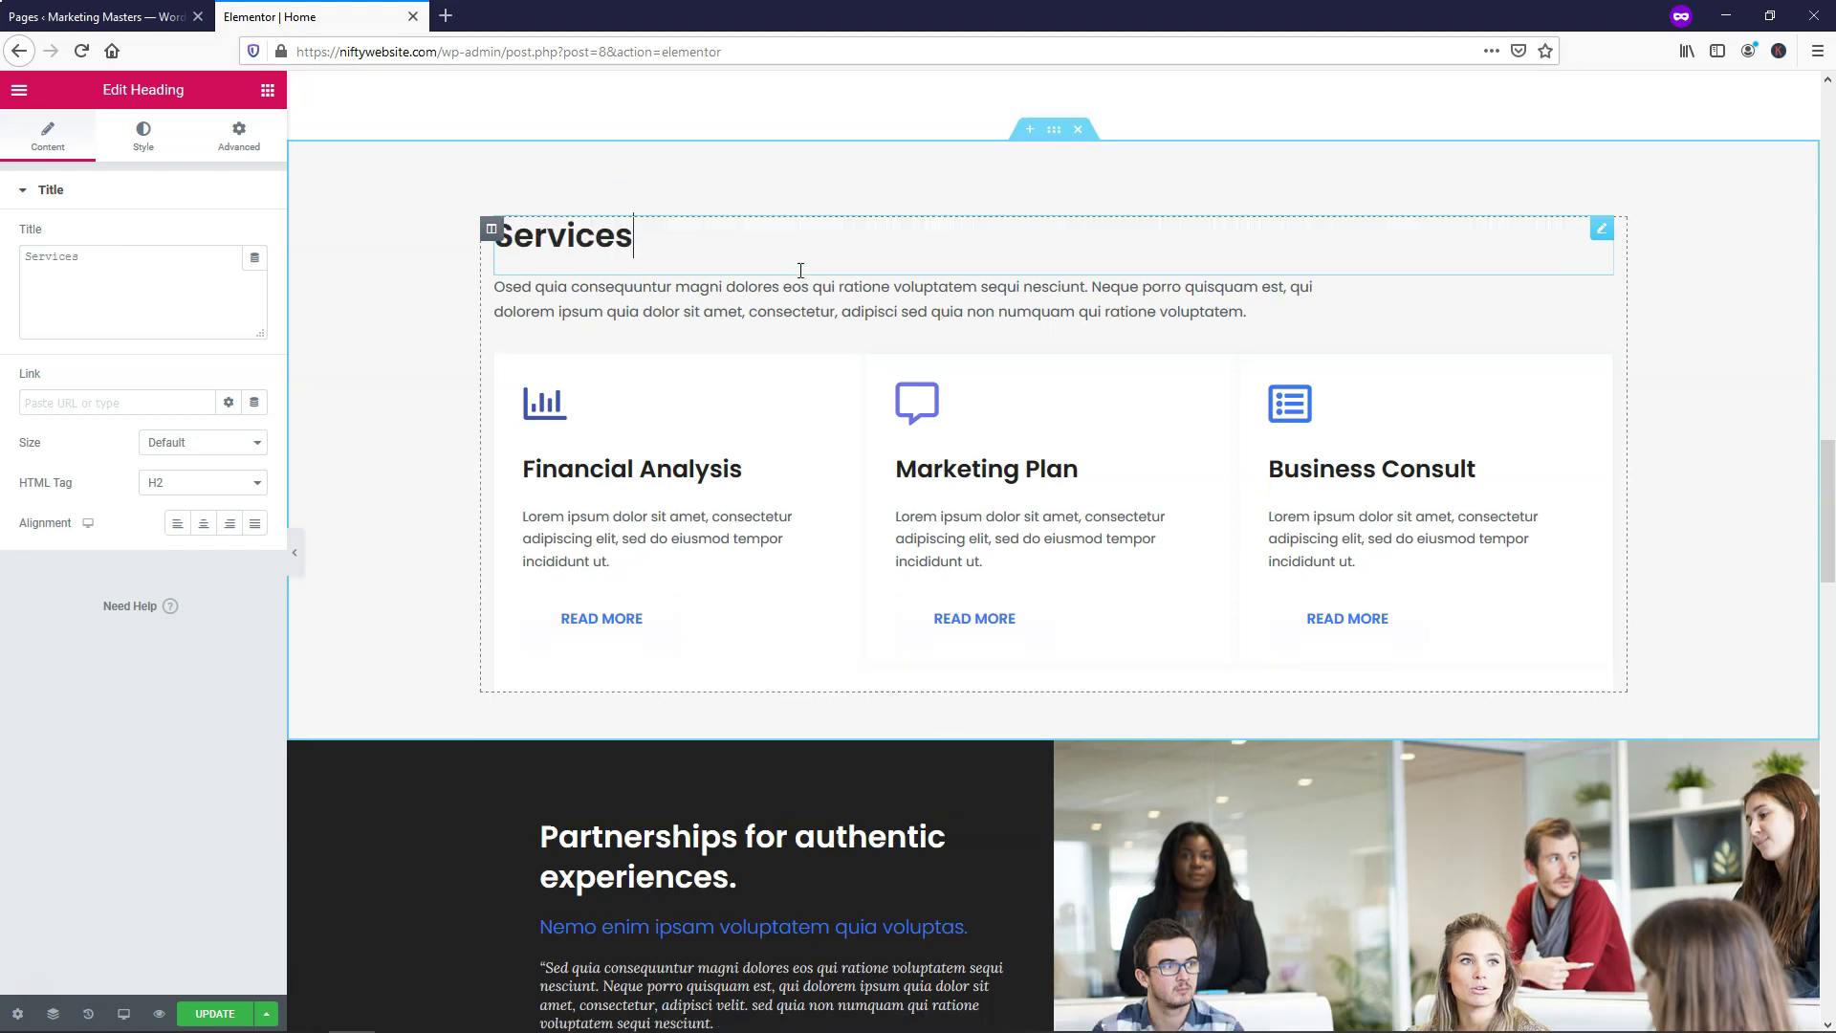
{"action": "scroll", "coordinate": [799, 279], "scroll_direction": "down", "scroll_amount": 2}
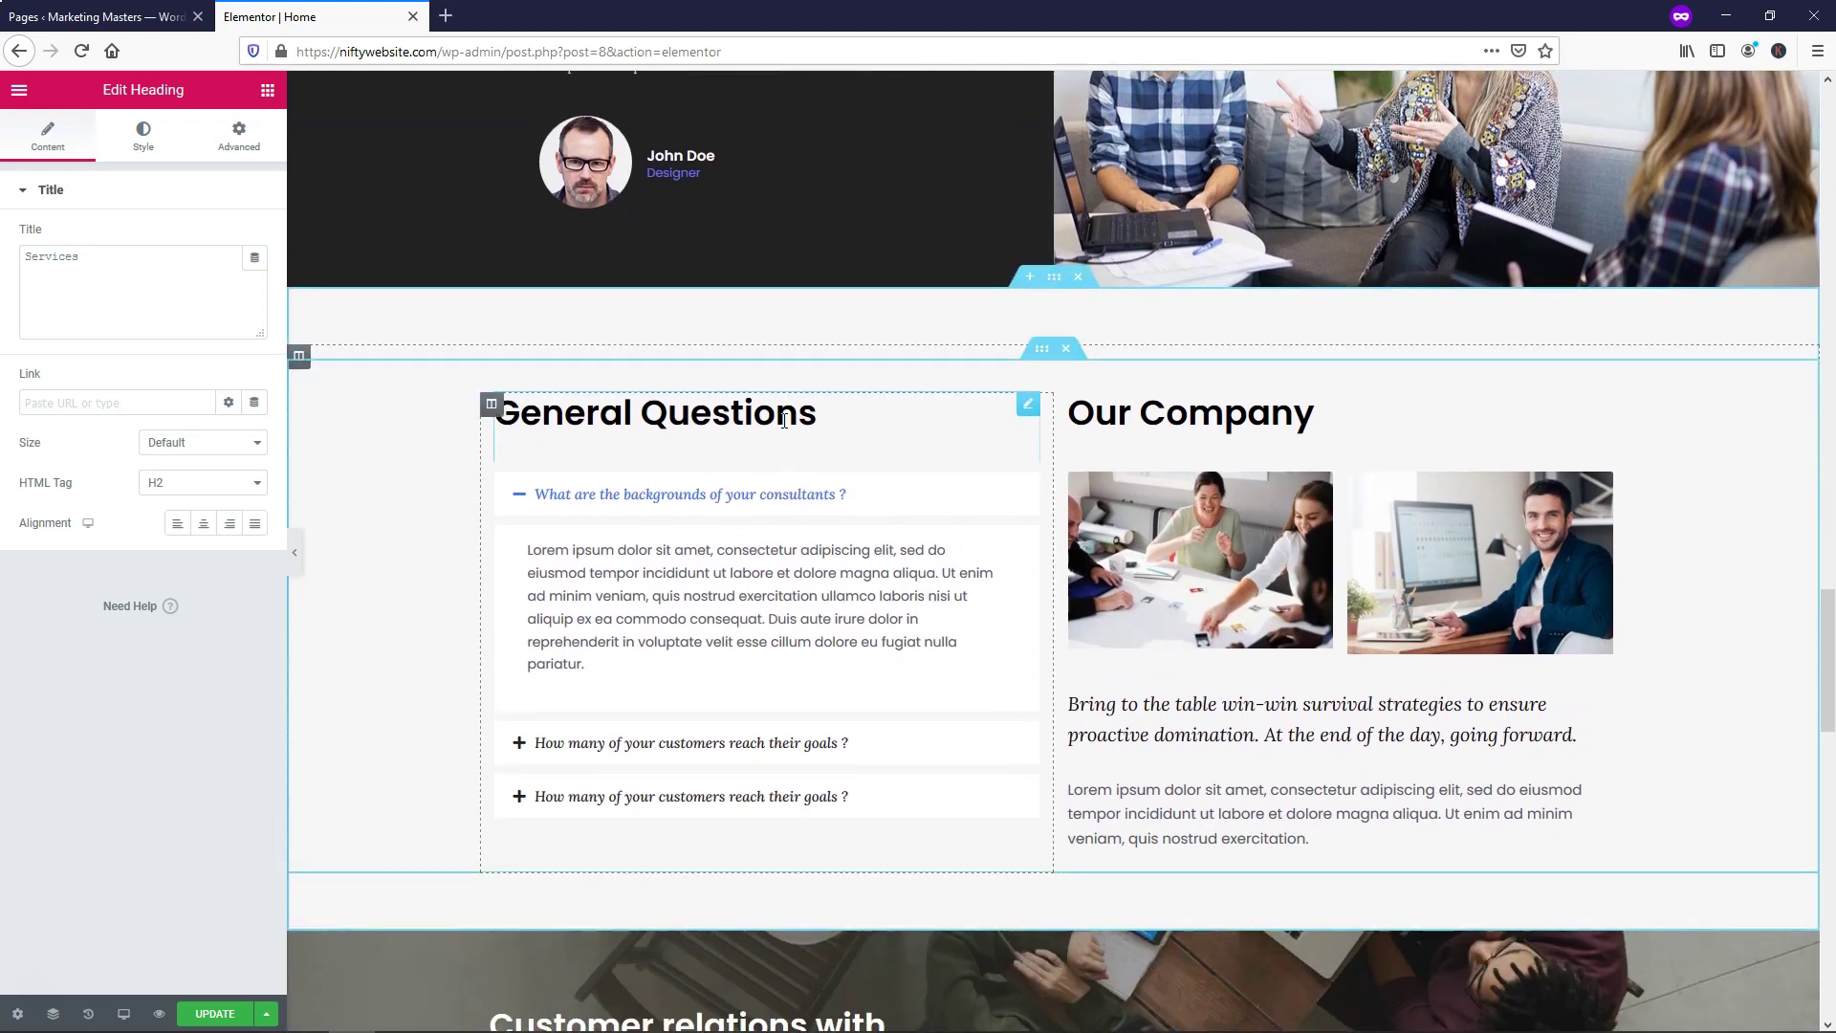
{"action": "left_click_drag", "start_coordinate": [873, 416], "coordinate": [491, 416]}
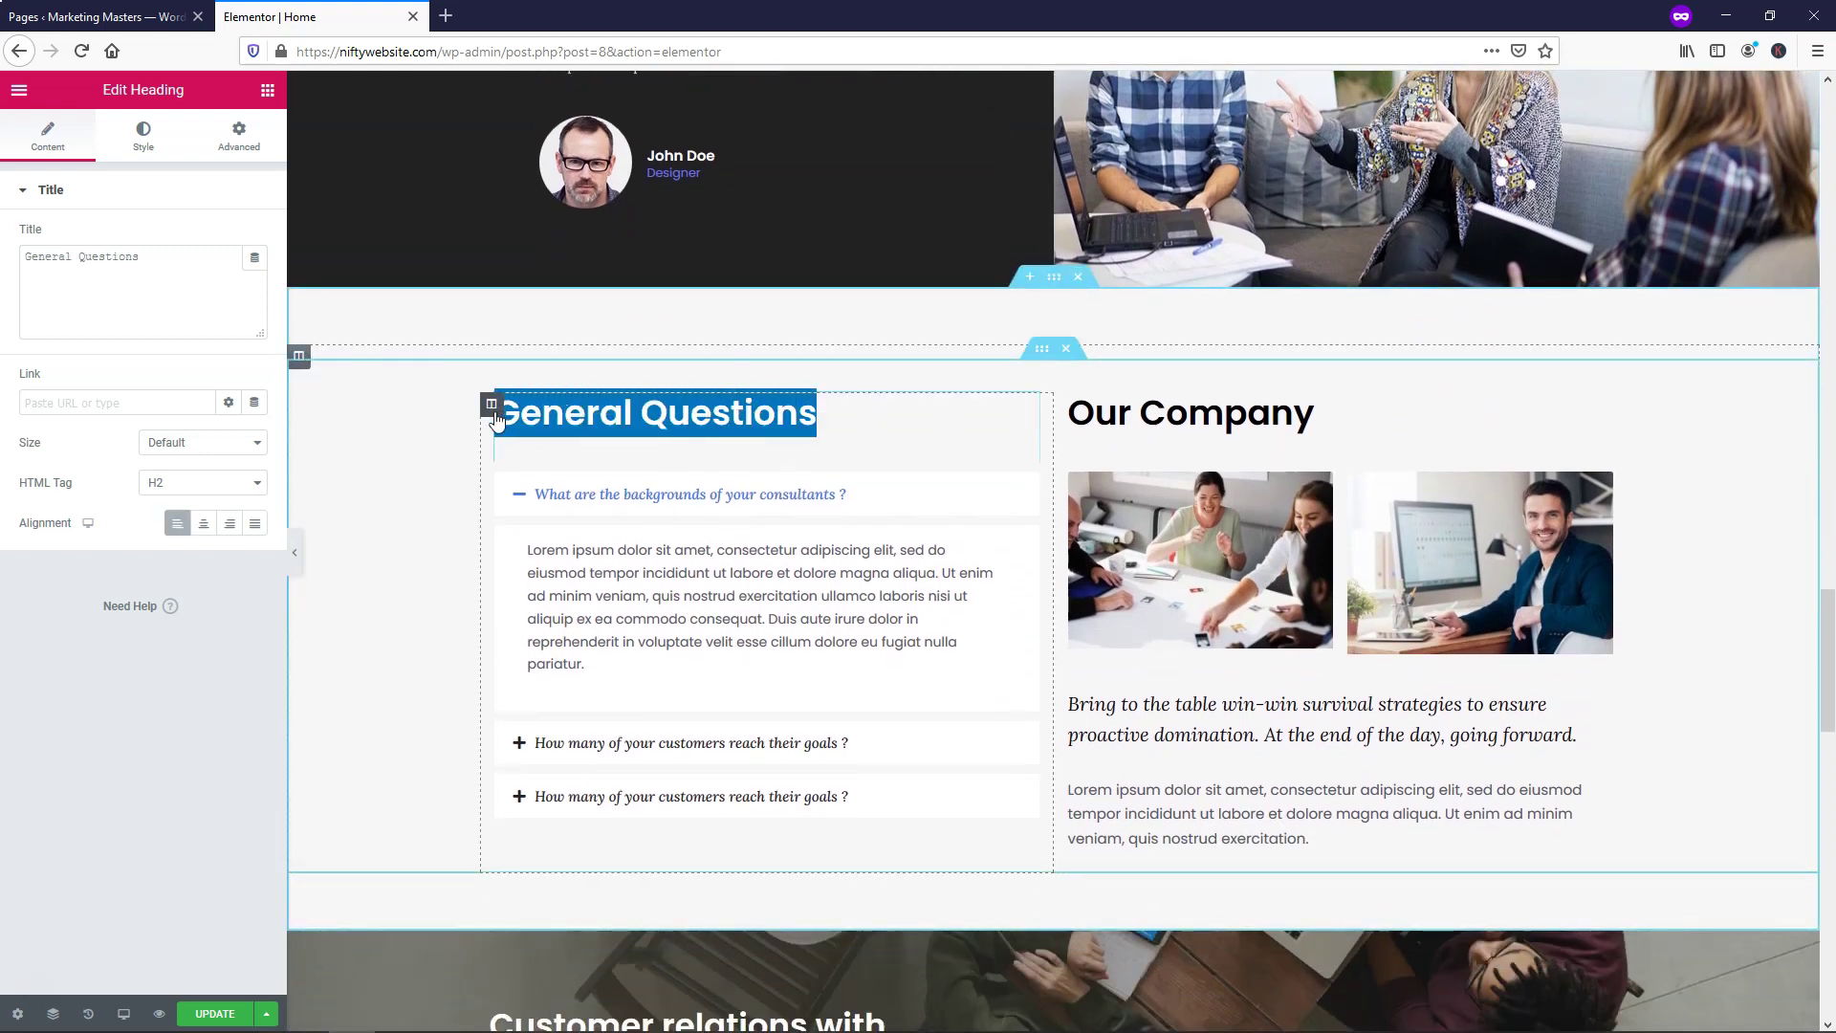
{"action": "type", "text": "FAQ"}
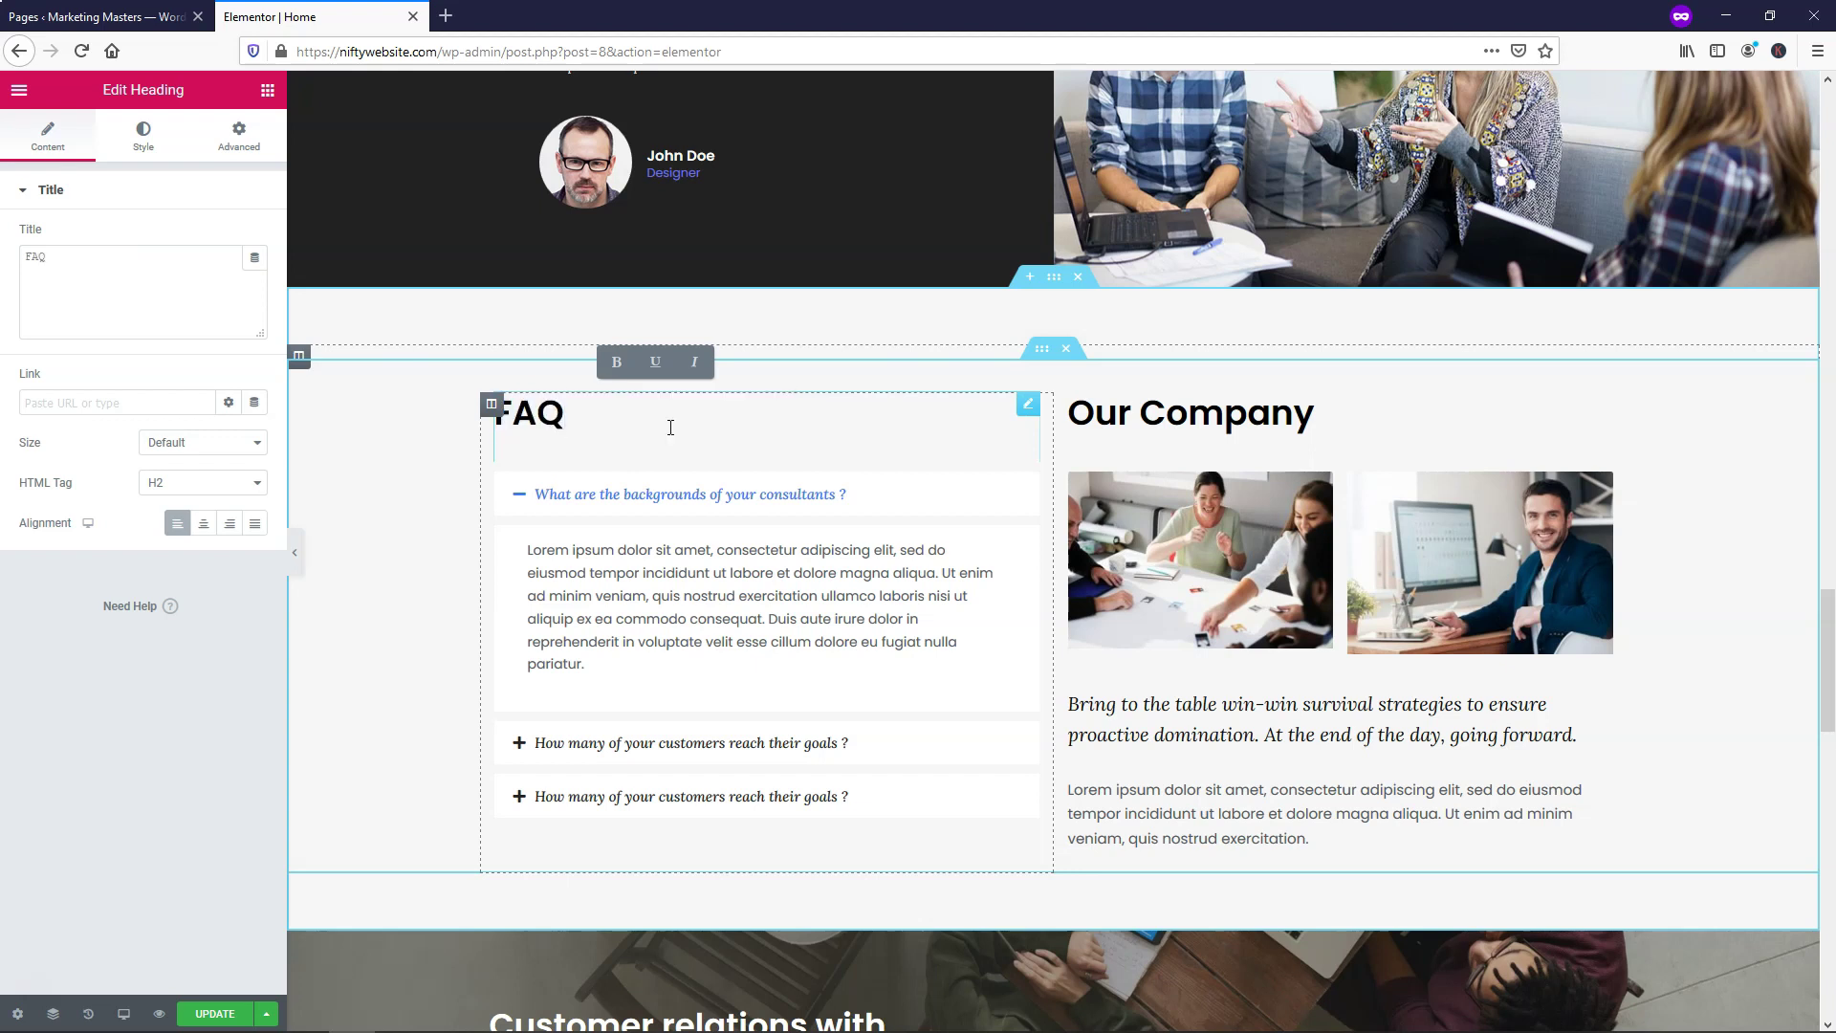
Retitle the contact section's heading to 'Contact Us'
{"action": "scroll", "coordinate": [1019, 438], "scroll_direction": "down", "scroll_amount": 10}
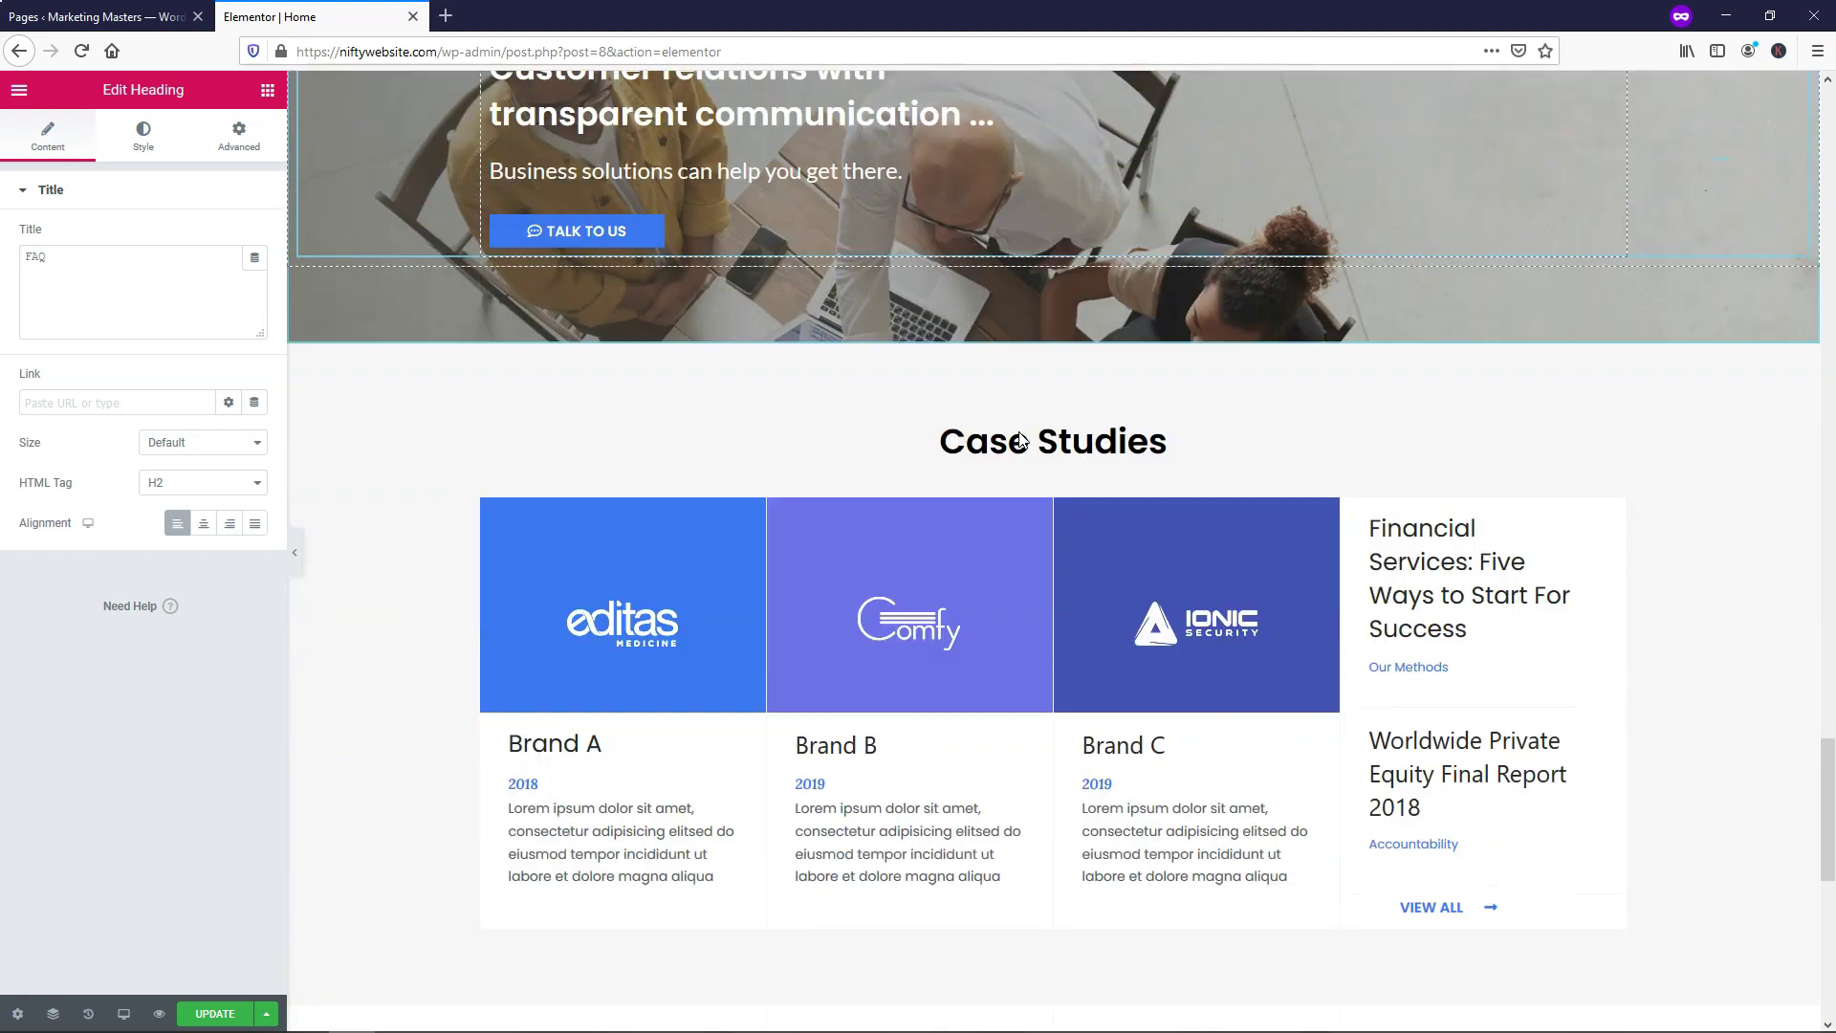
{"action": "scroll", "coordinate": [1018, 432], "scroll_direction": "down", "scroll_amount": 7}
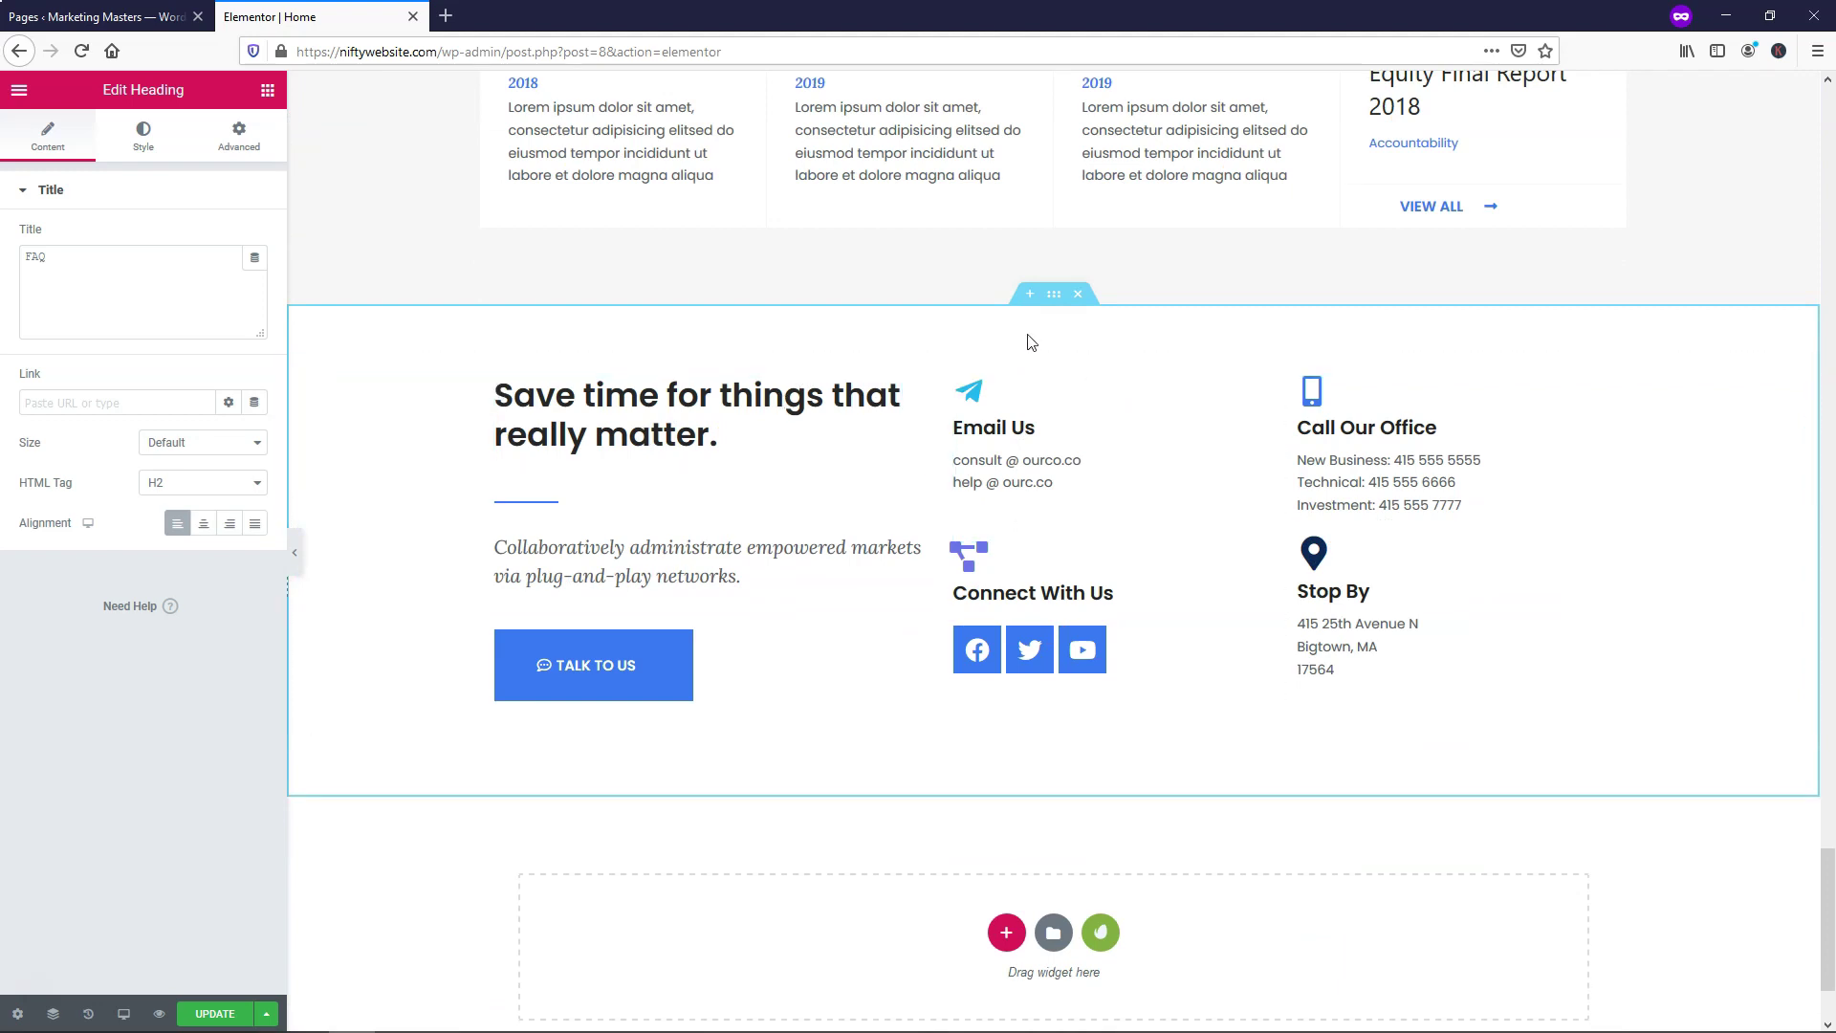
{"action": "left_click", "coordinate": [739, 433]}
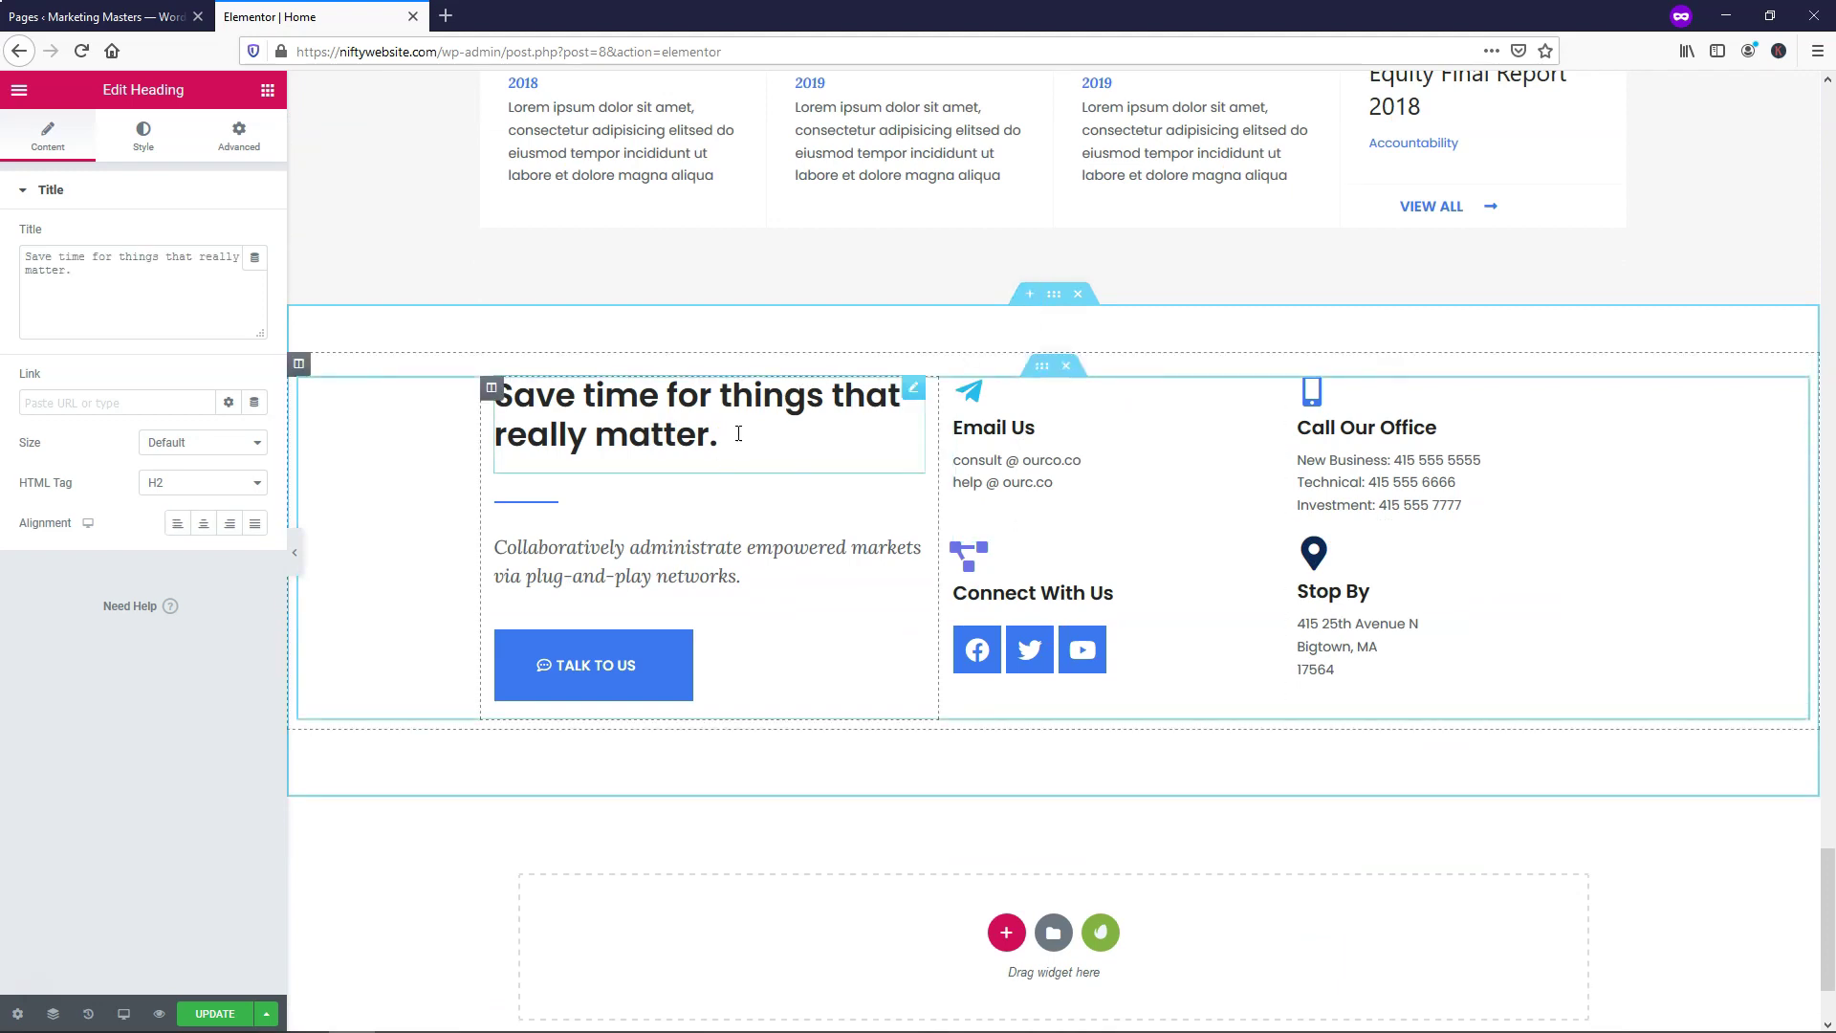
{"action": "left_click_drag", "start_coordinate": [677, 435], "coordinate": [514, 400]}
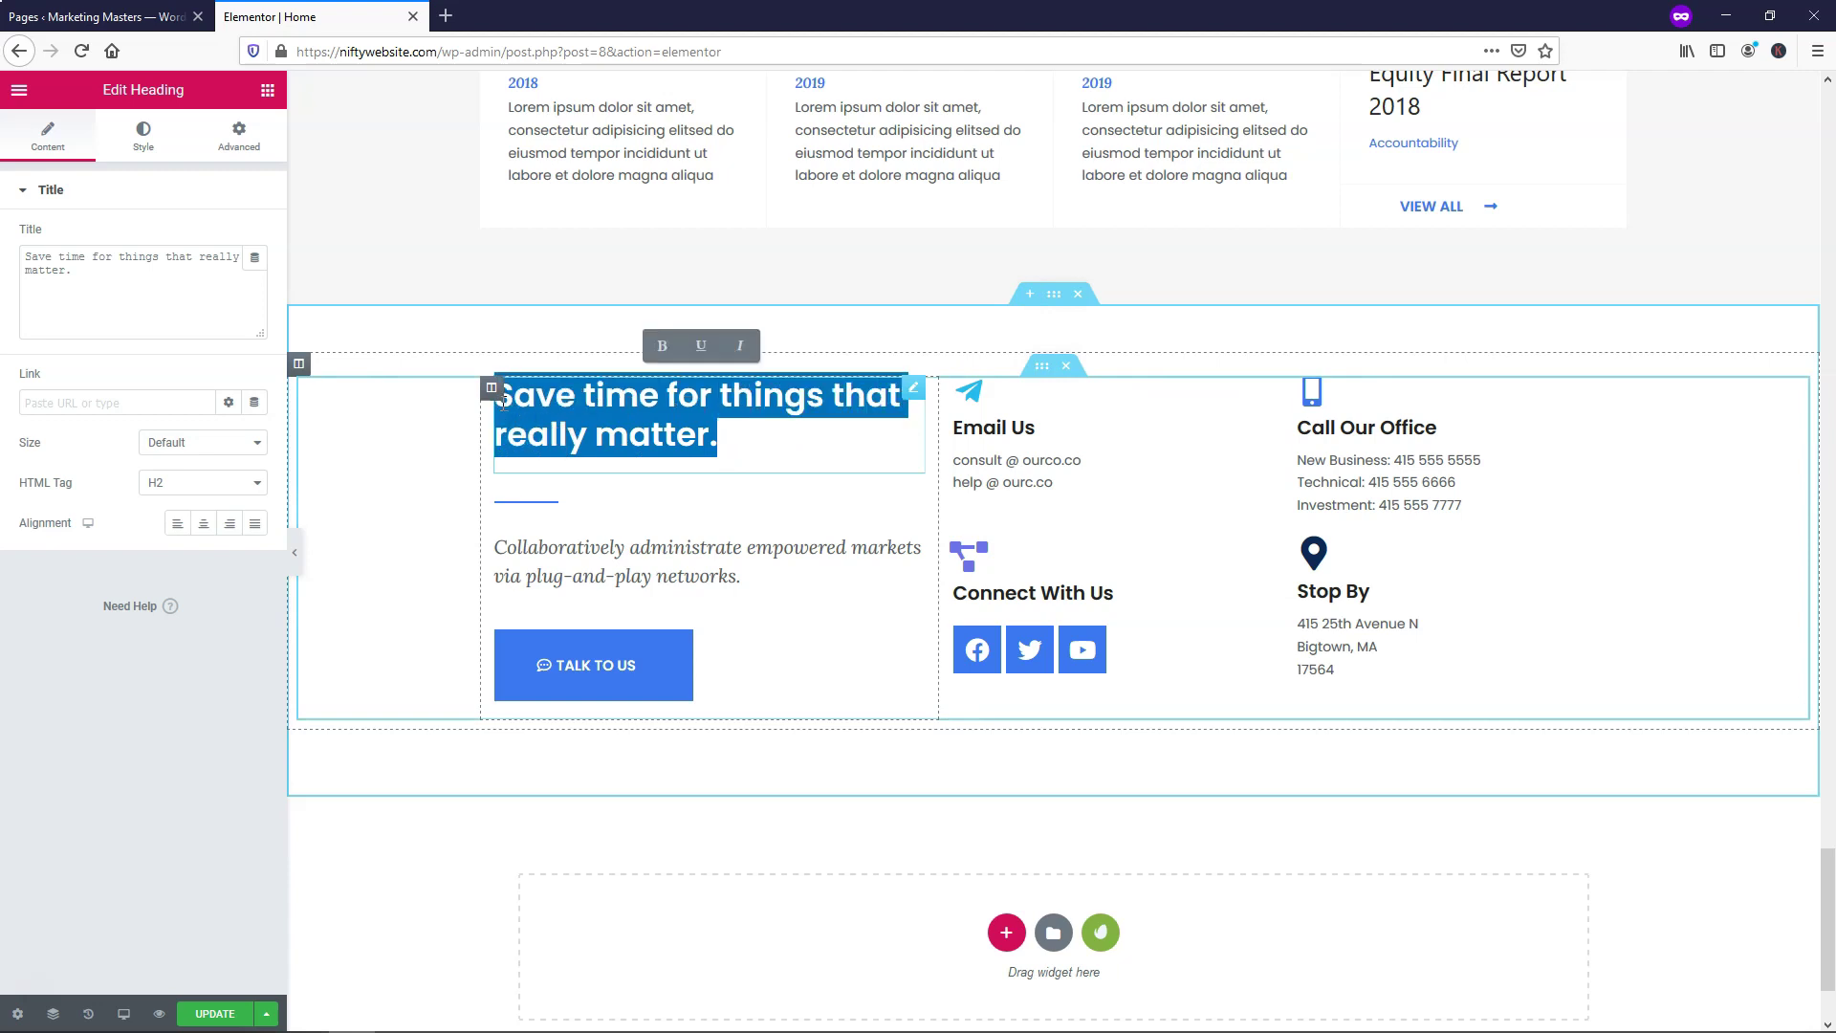
{"action": "type", "text": "Contact Us"}
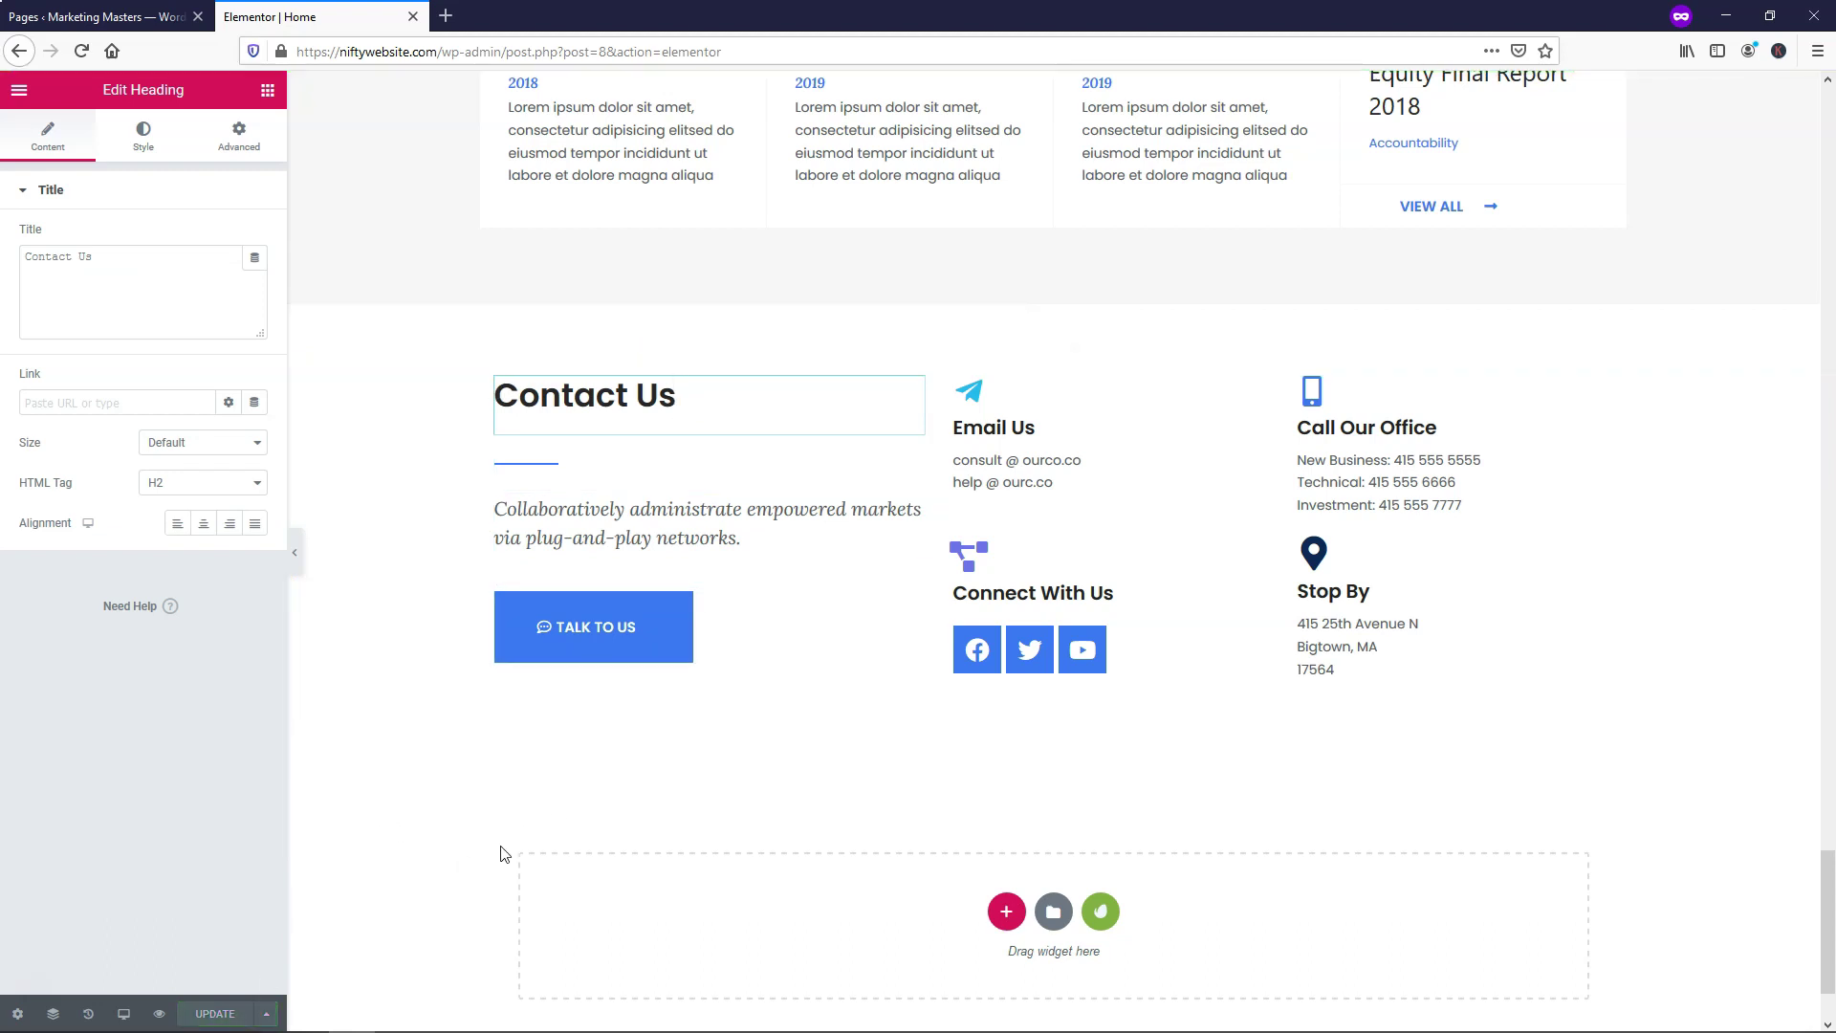
{"action": "scroll", "coordinate": [884, 720], "scroll_direction": "up", "scroll_amount": 8}
{"action": "scroll", "coordinate": [889, 728], "scroll_direction": "up", "scroll_amount": 20}
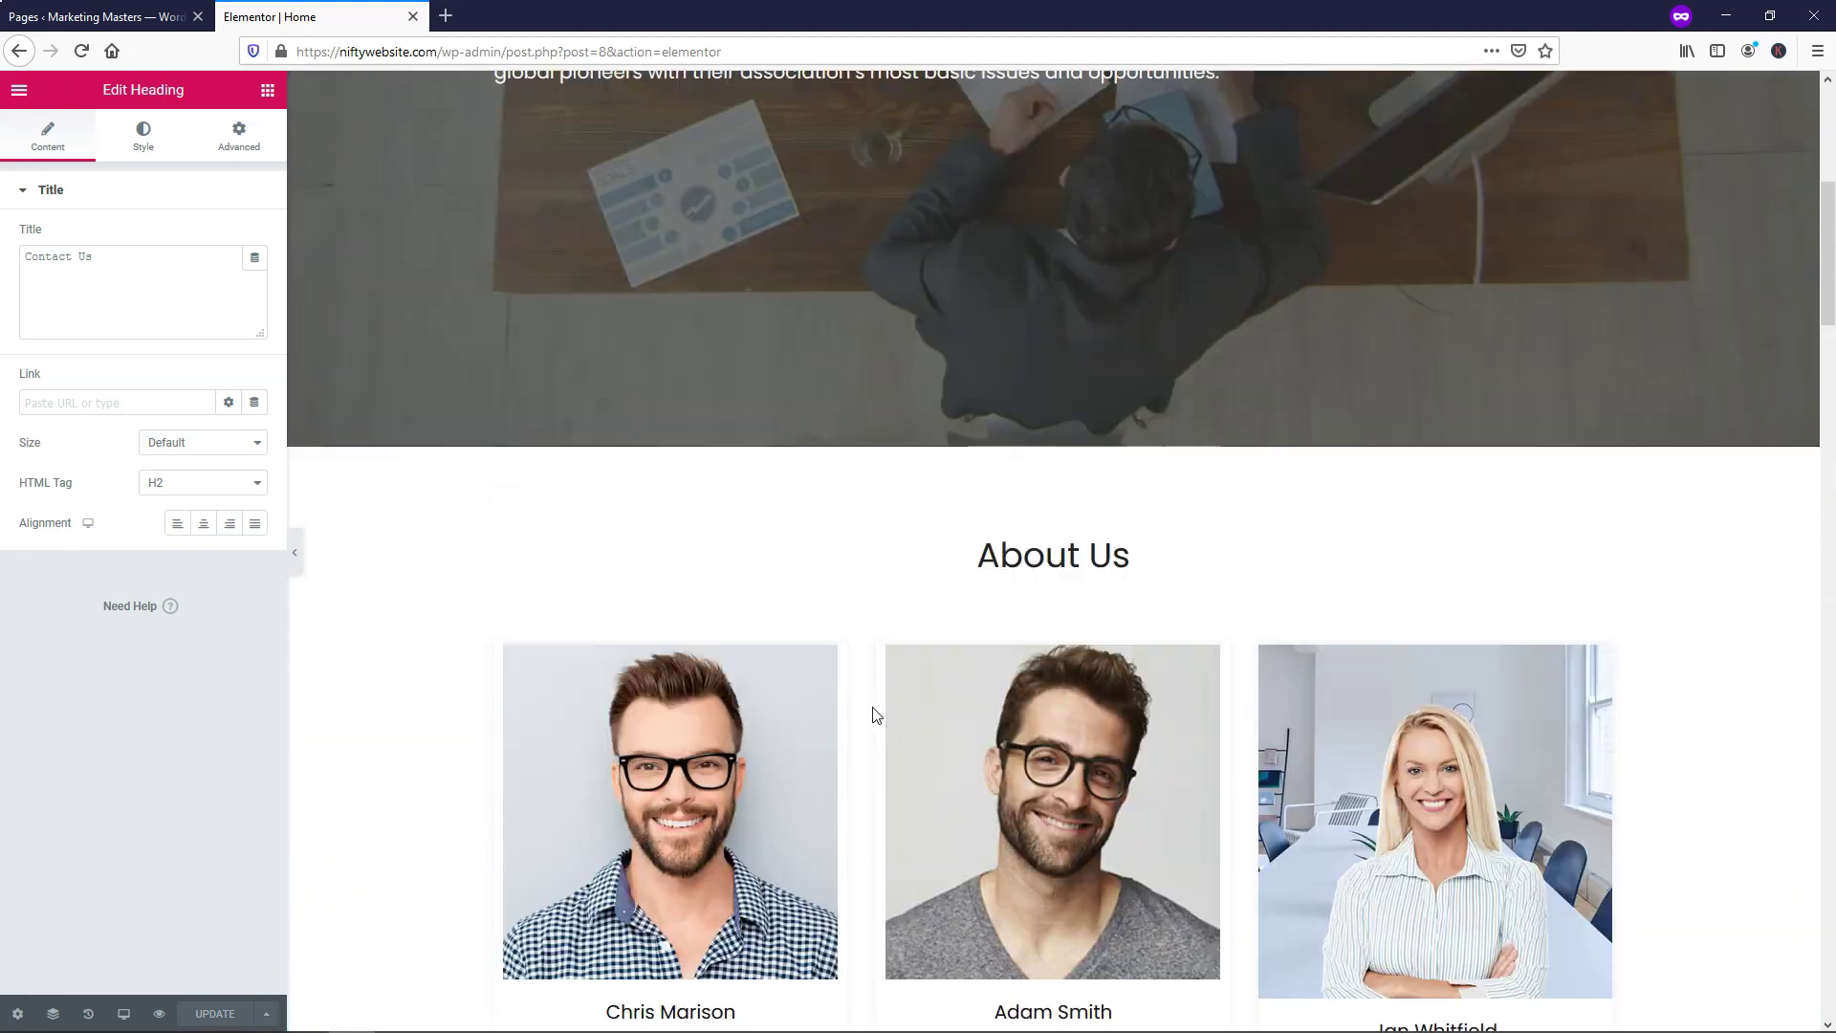
{"action": "scroll", "coordinate": [873, 708], "scroll_direction": "up", "scroll_amount": 5}
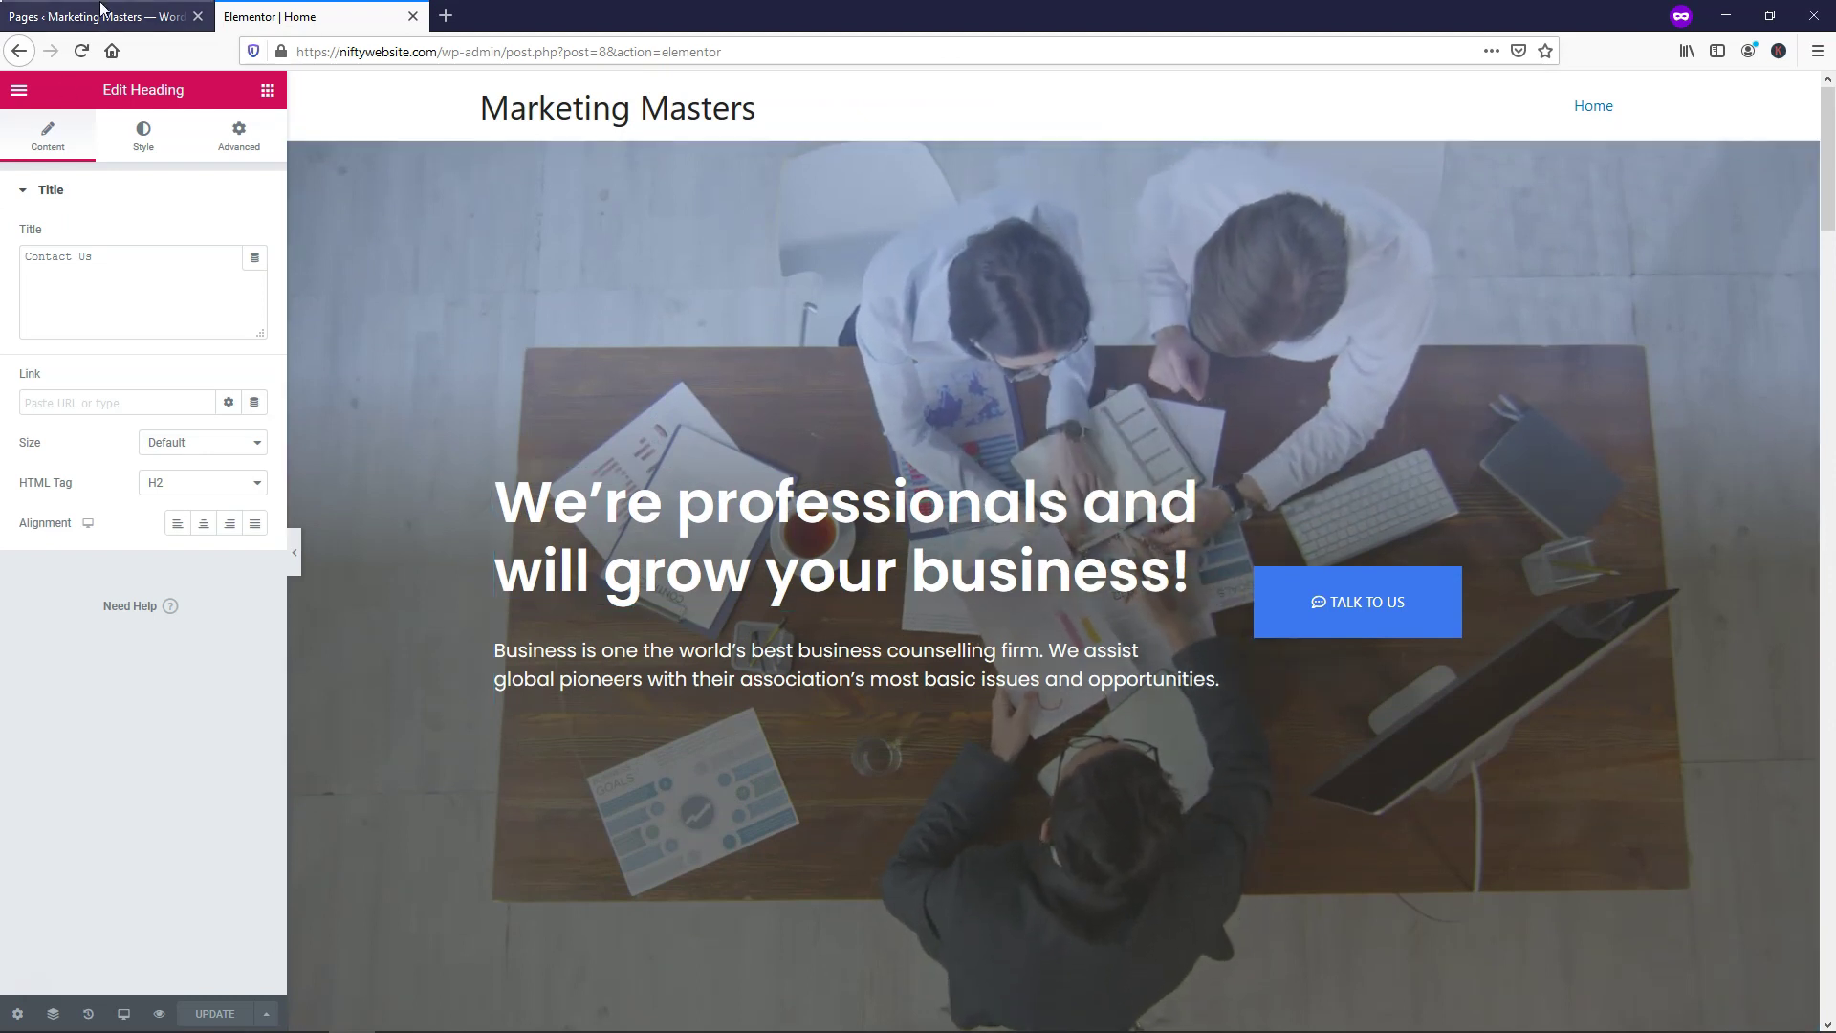
Under Appearance > Menus, create a menu named 'Main Menu' and save it as the primary menu
{"action": "left_click", "coordinate": [94, 16]}
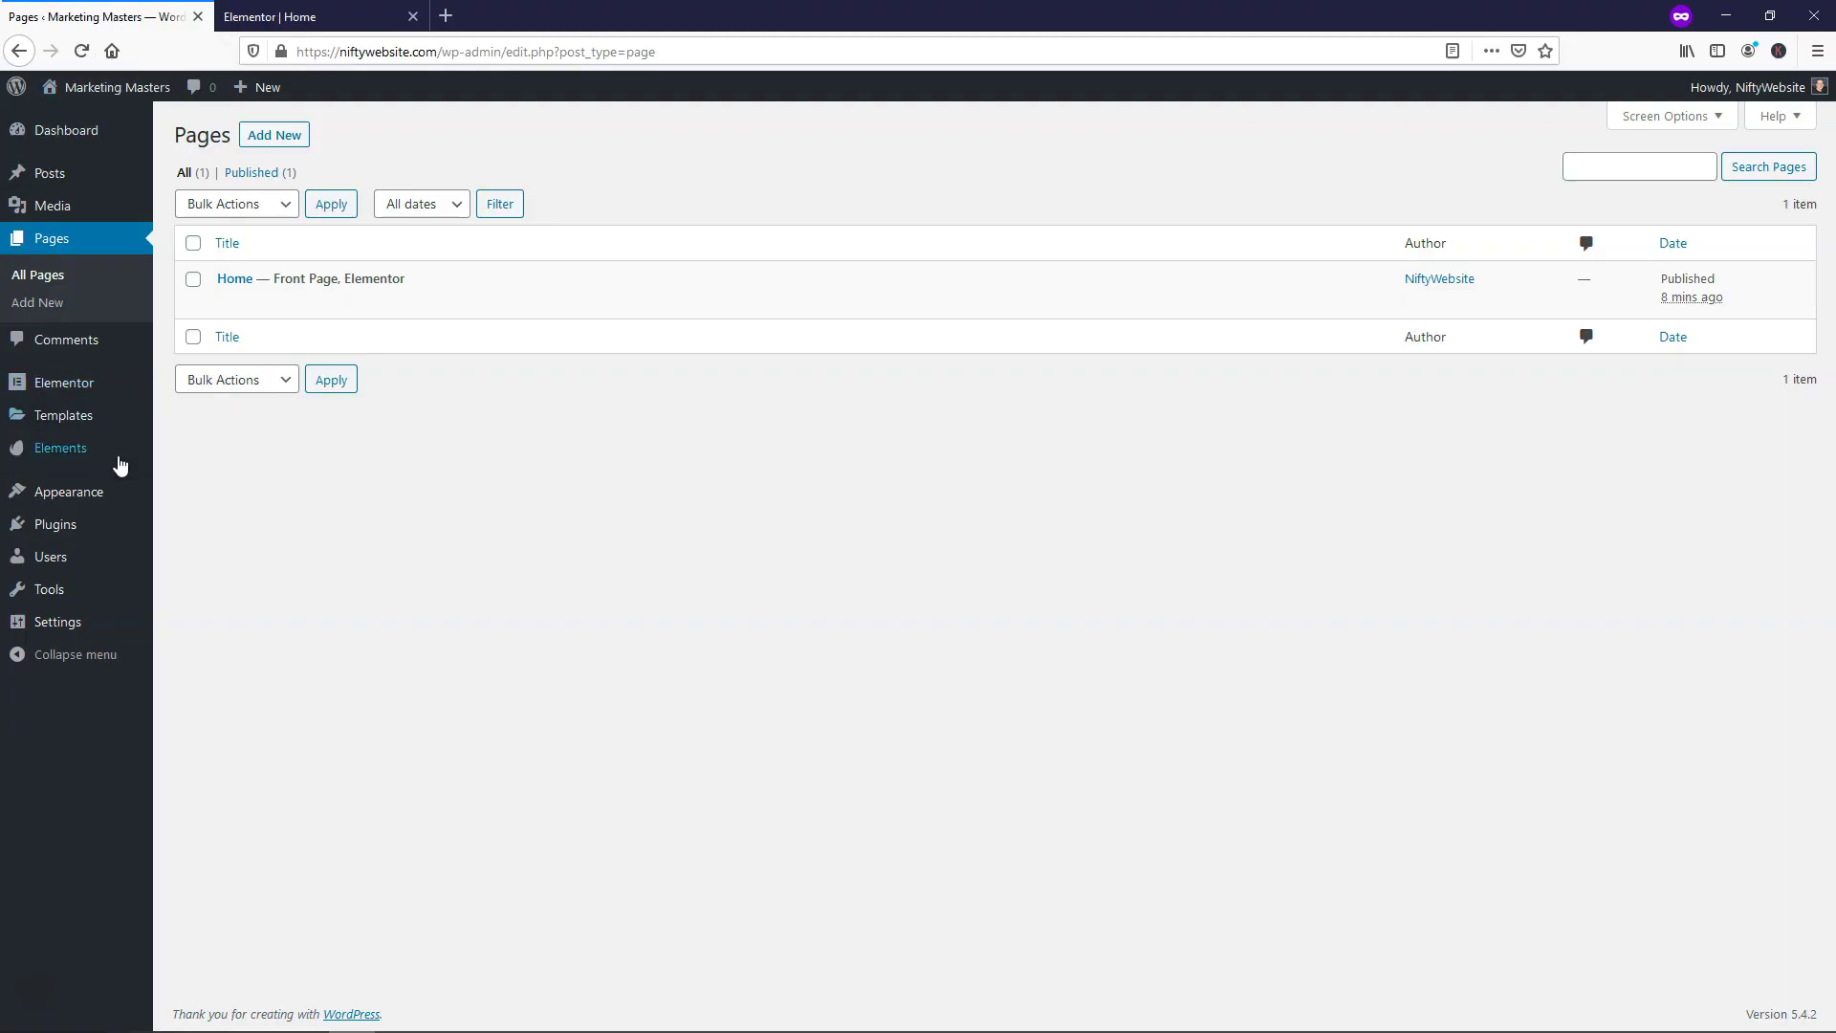
{"action": "mouse_move", "coordinate": [92, 498]}
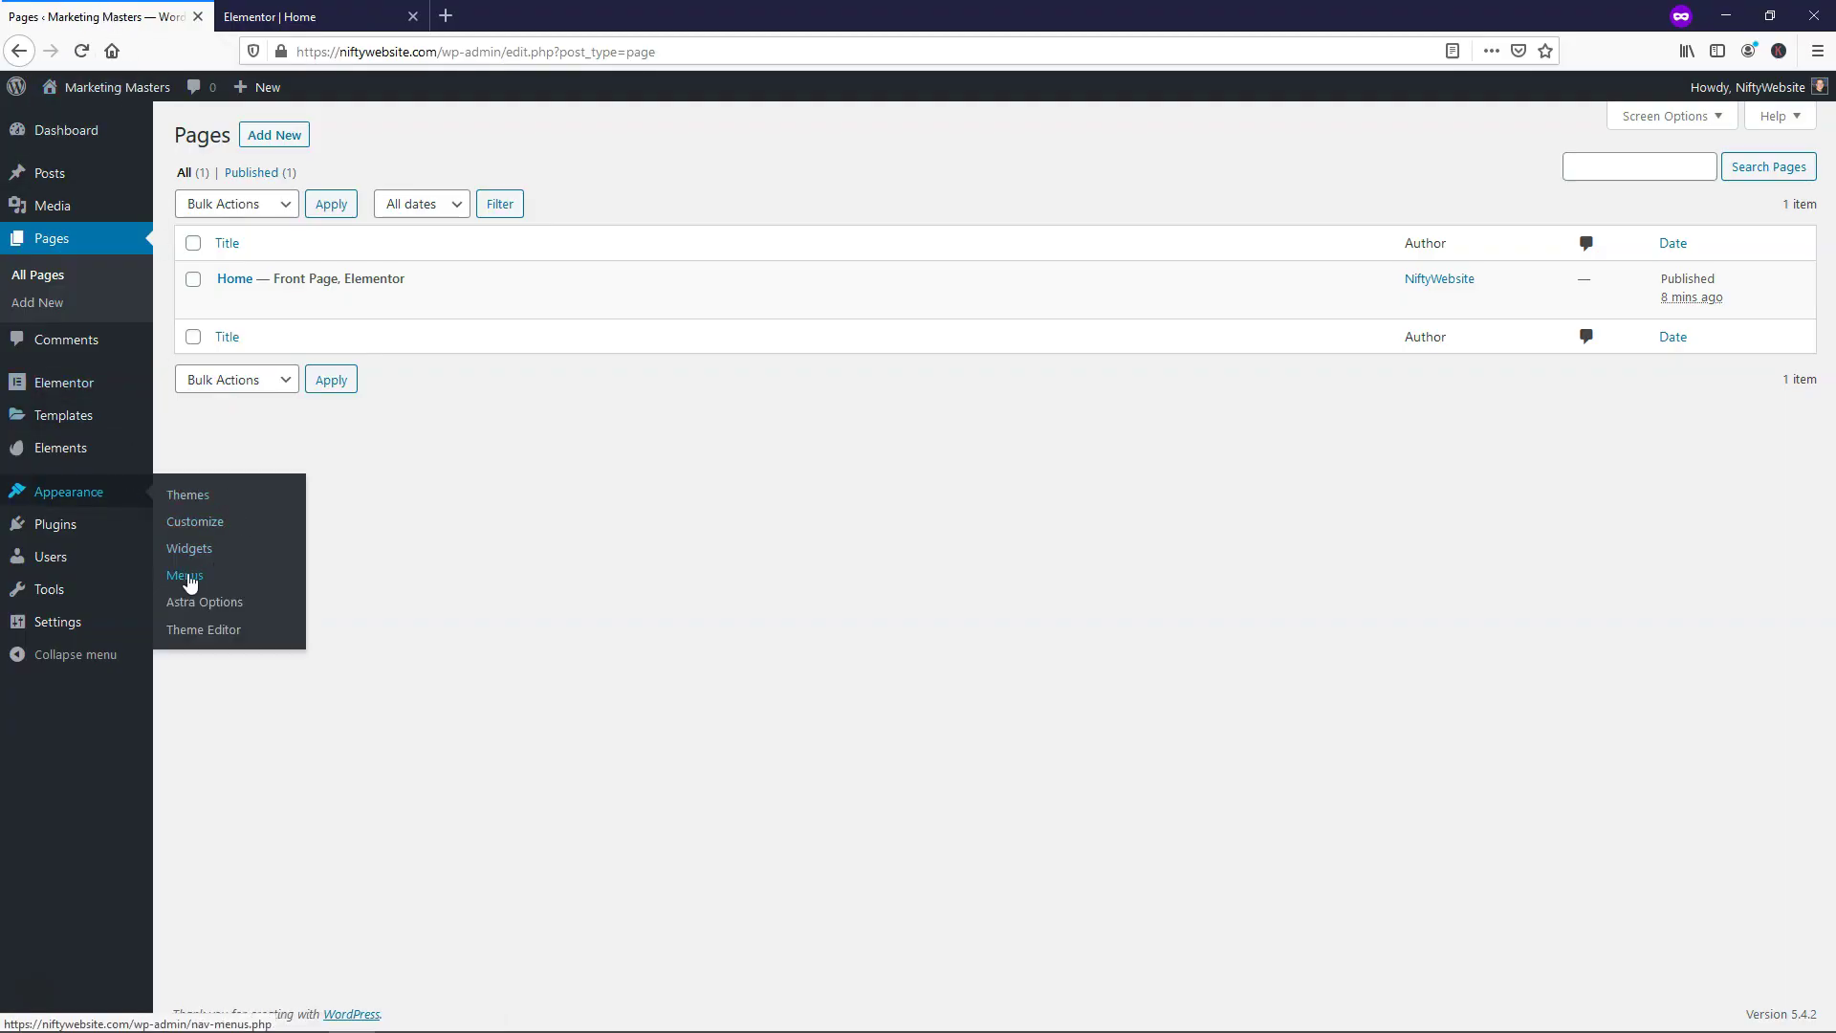
{"action": "left_click", "coordinate": [186, 578]}
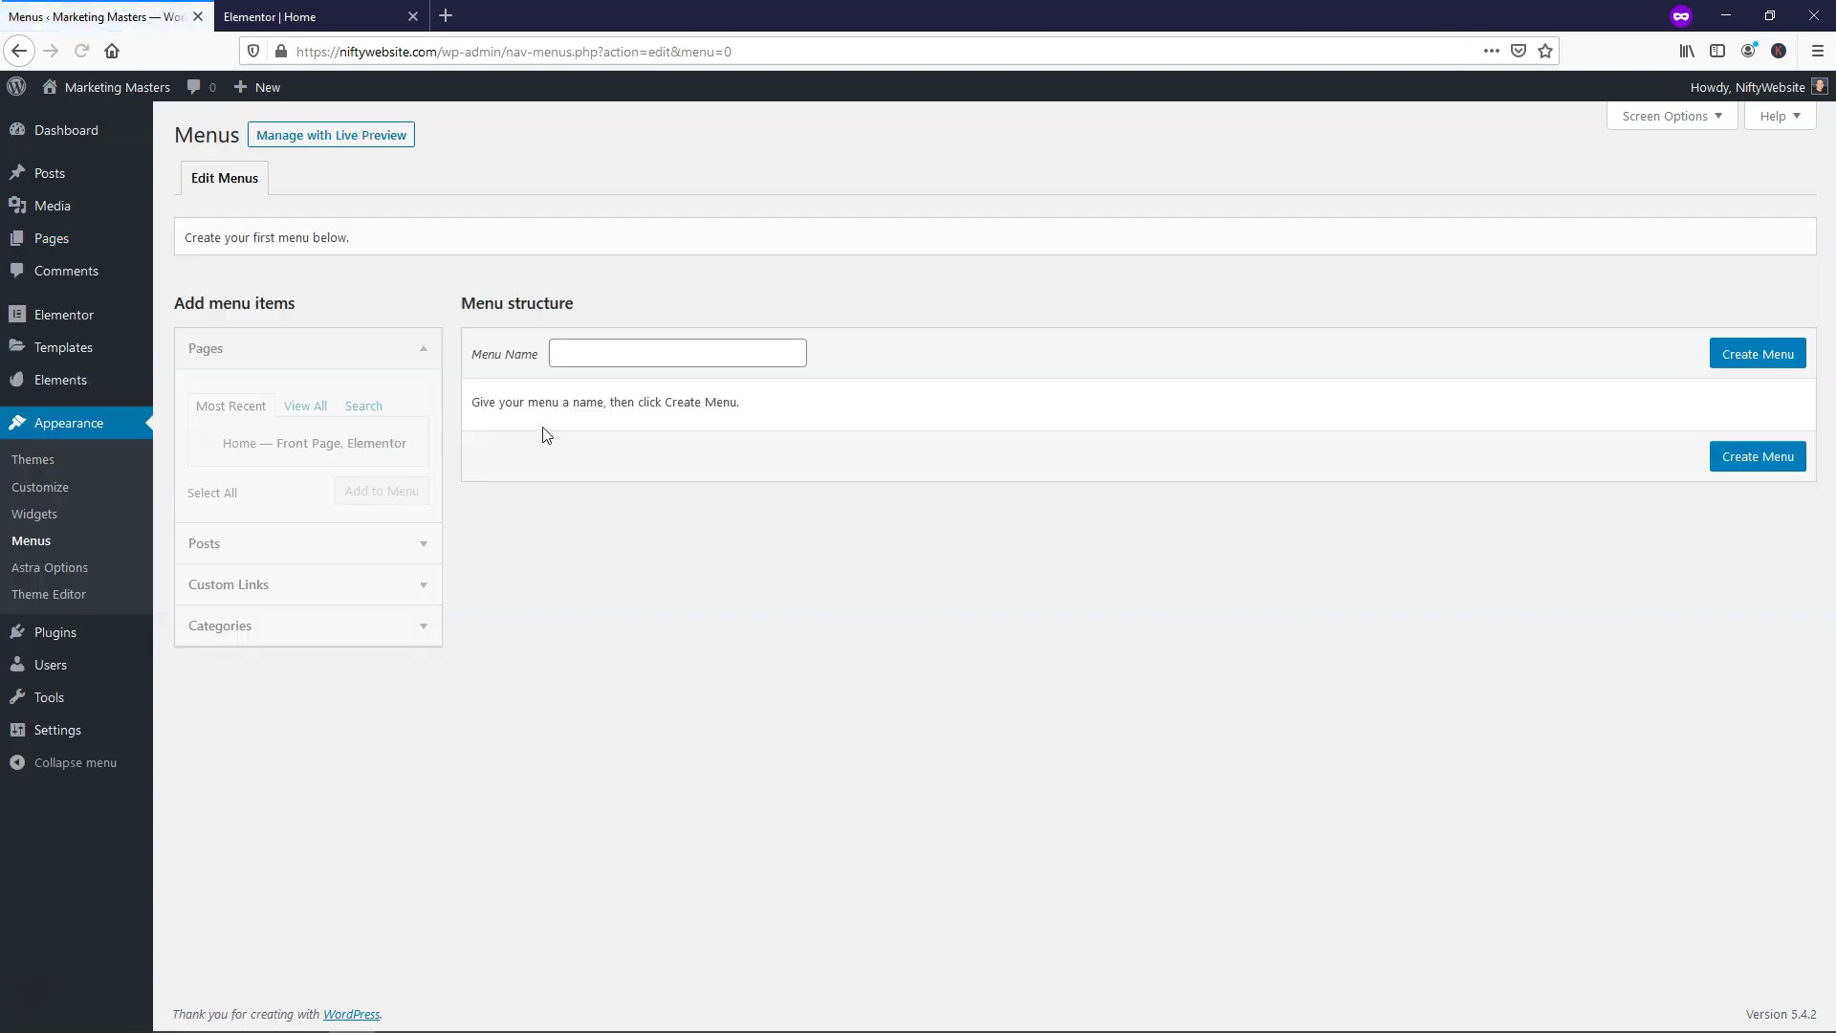
{"action": "left_click", "coordinate": [585, 356]}
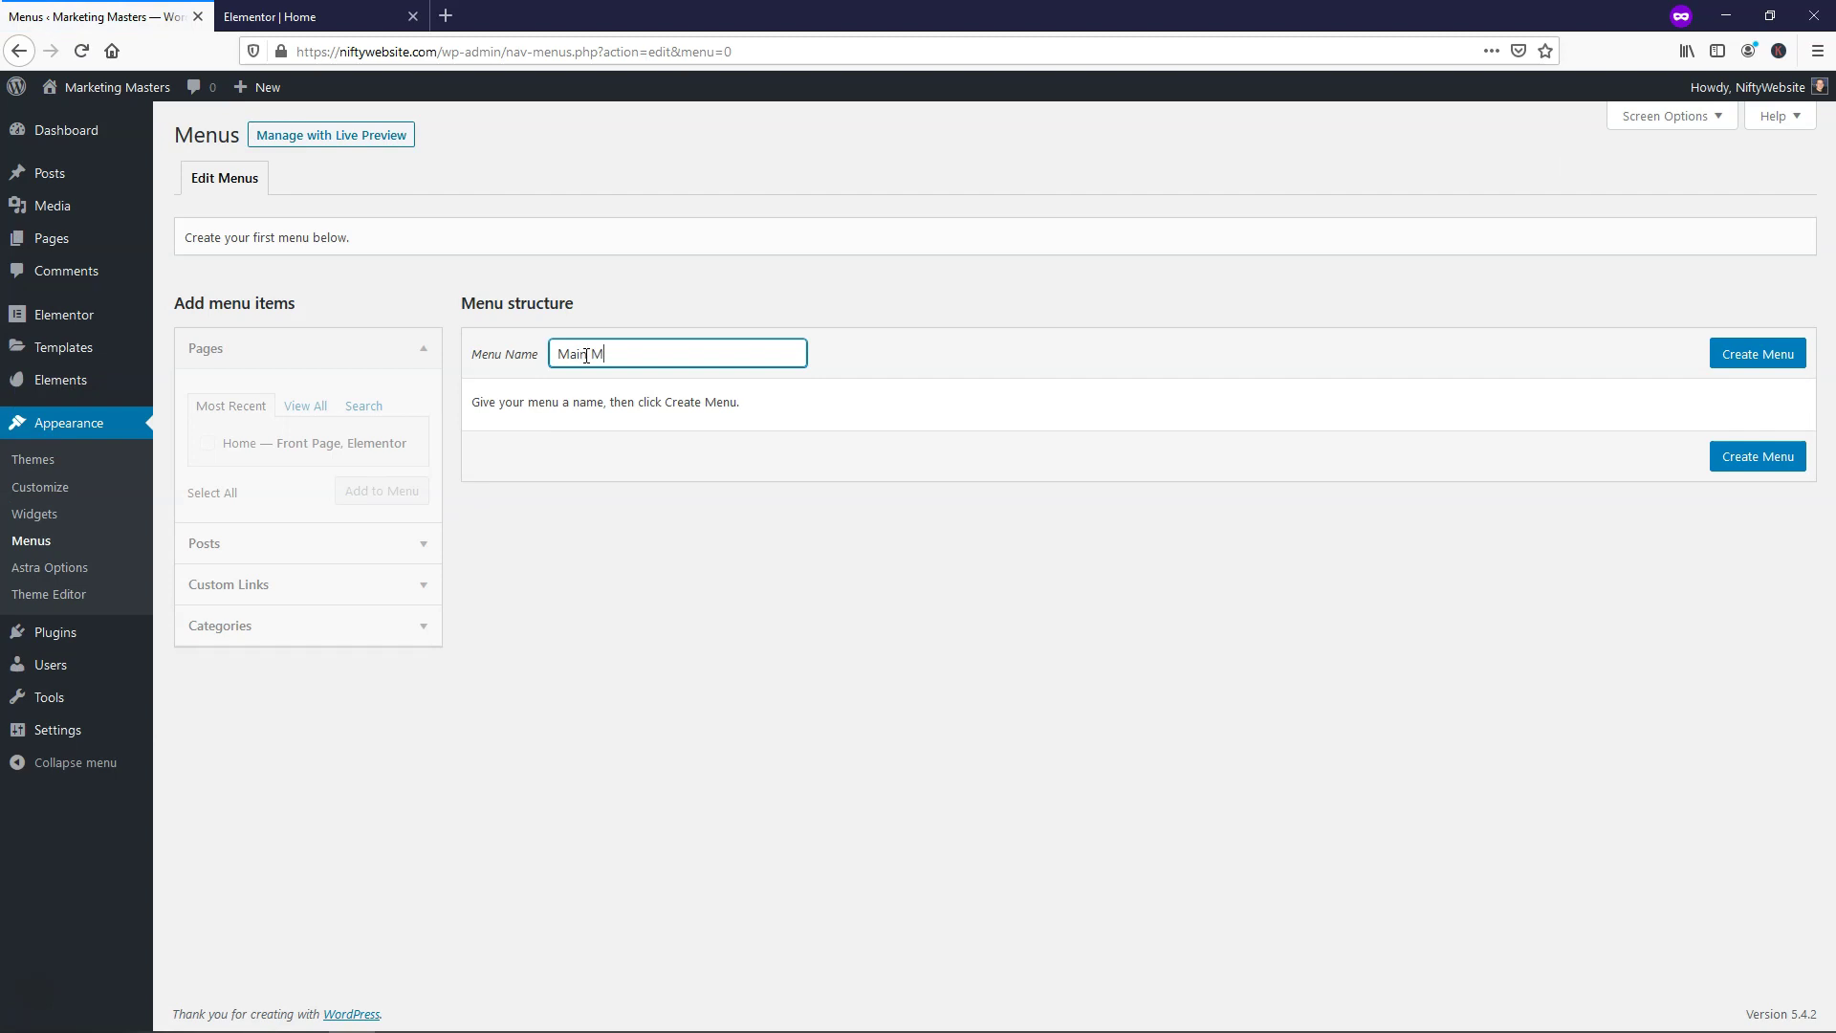
{"action": "left_click", "coordinate": [1753, 356]}
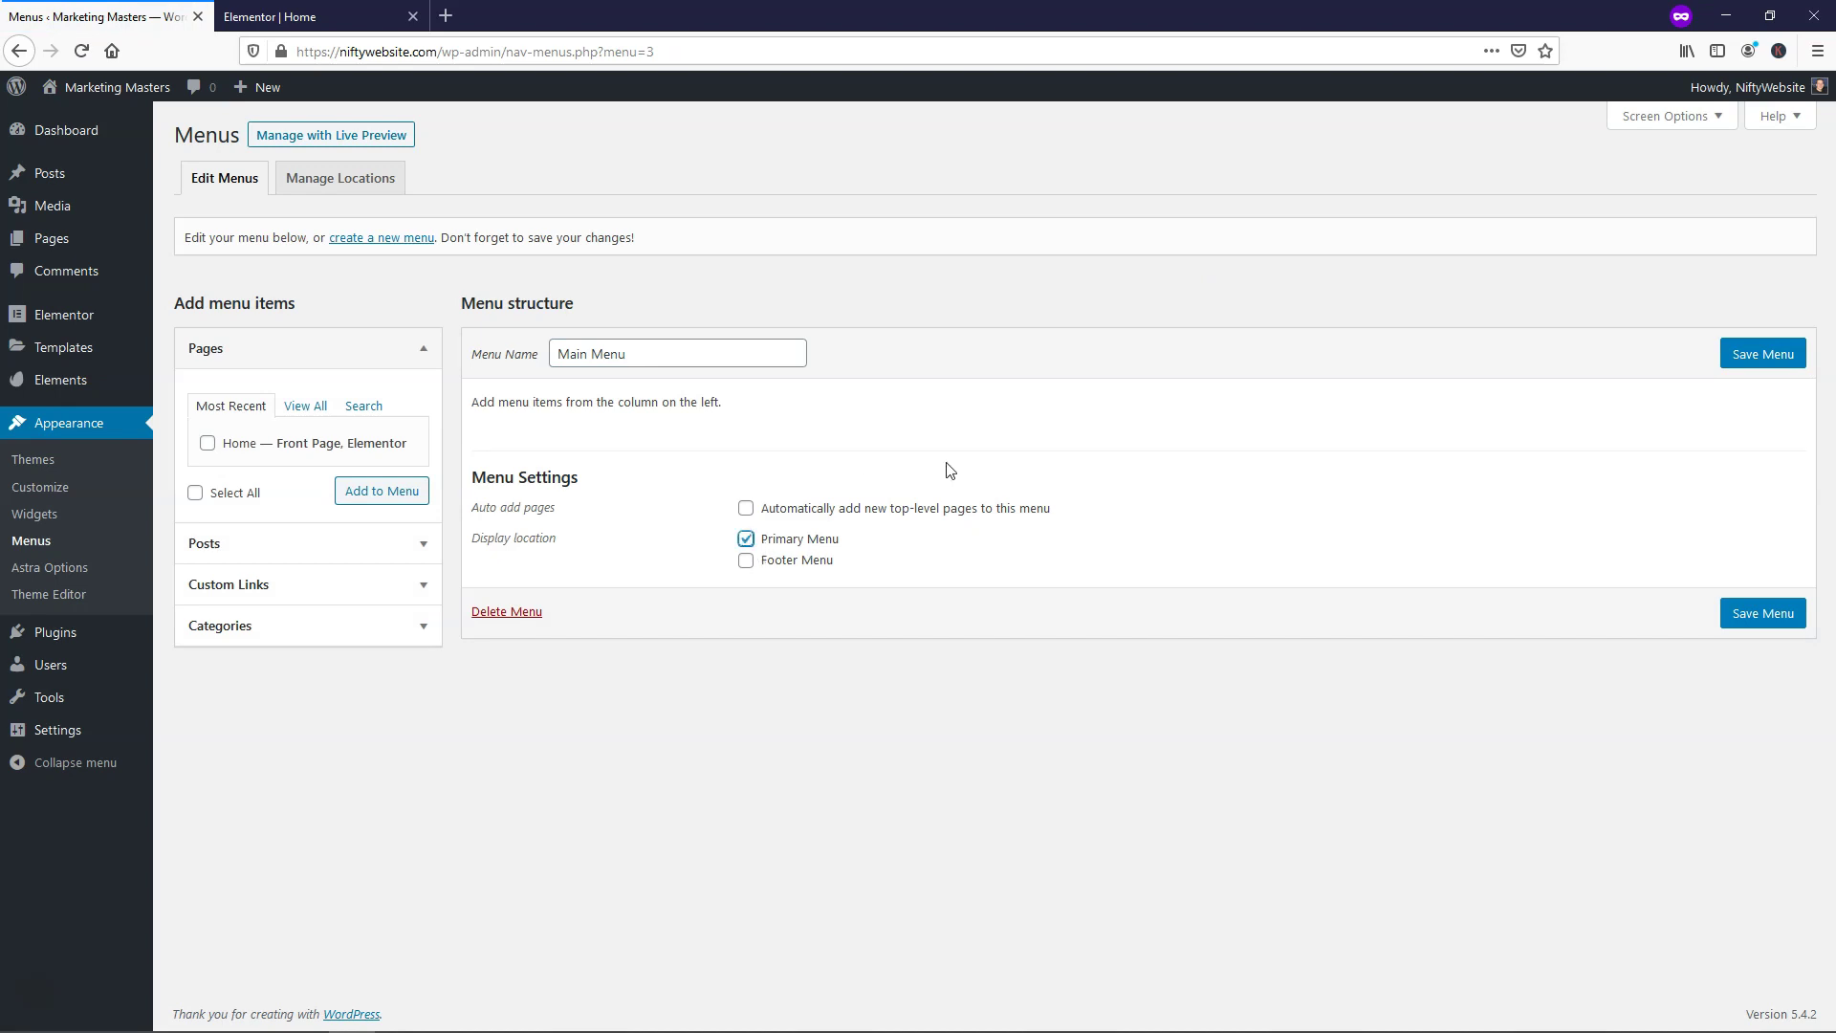
{"action": "left_click", "coordinate": [1738, 617]}
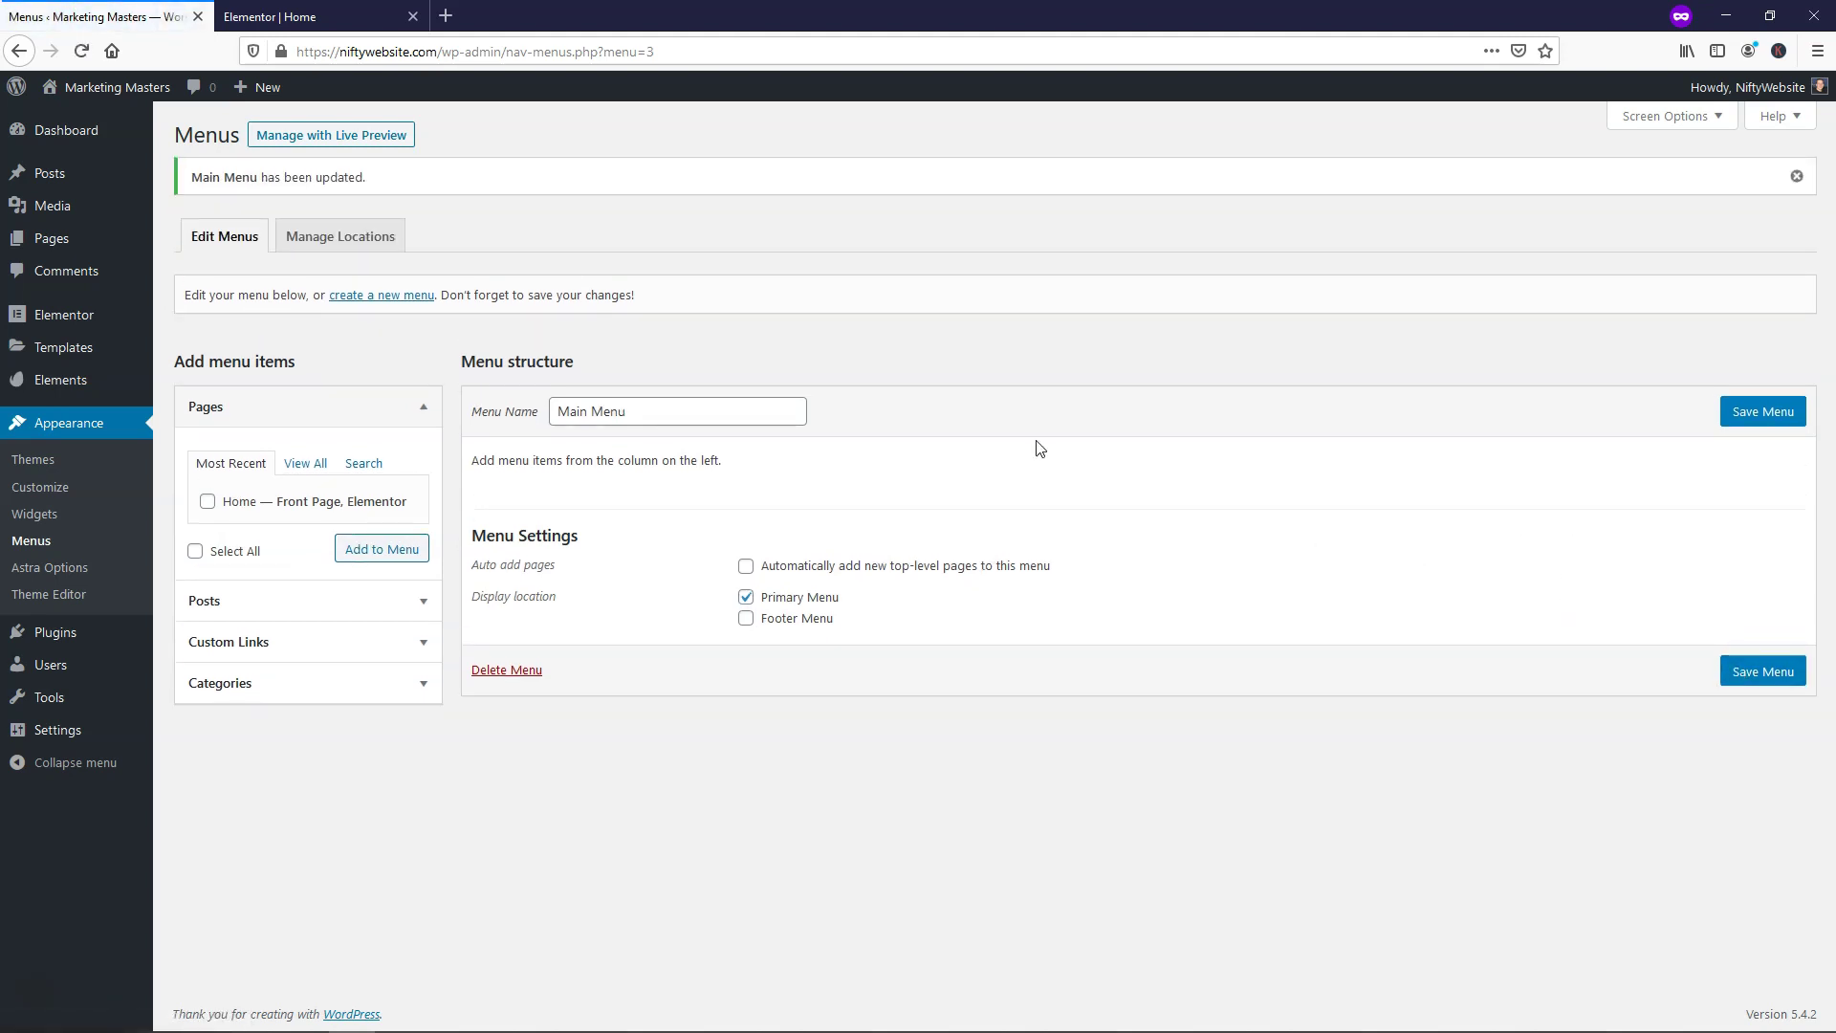
Add custom links #about (About) and #services (Services) to Main Menu
{"action": "left_click", "coordinate": [249, 652]}
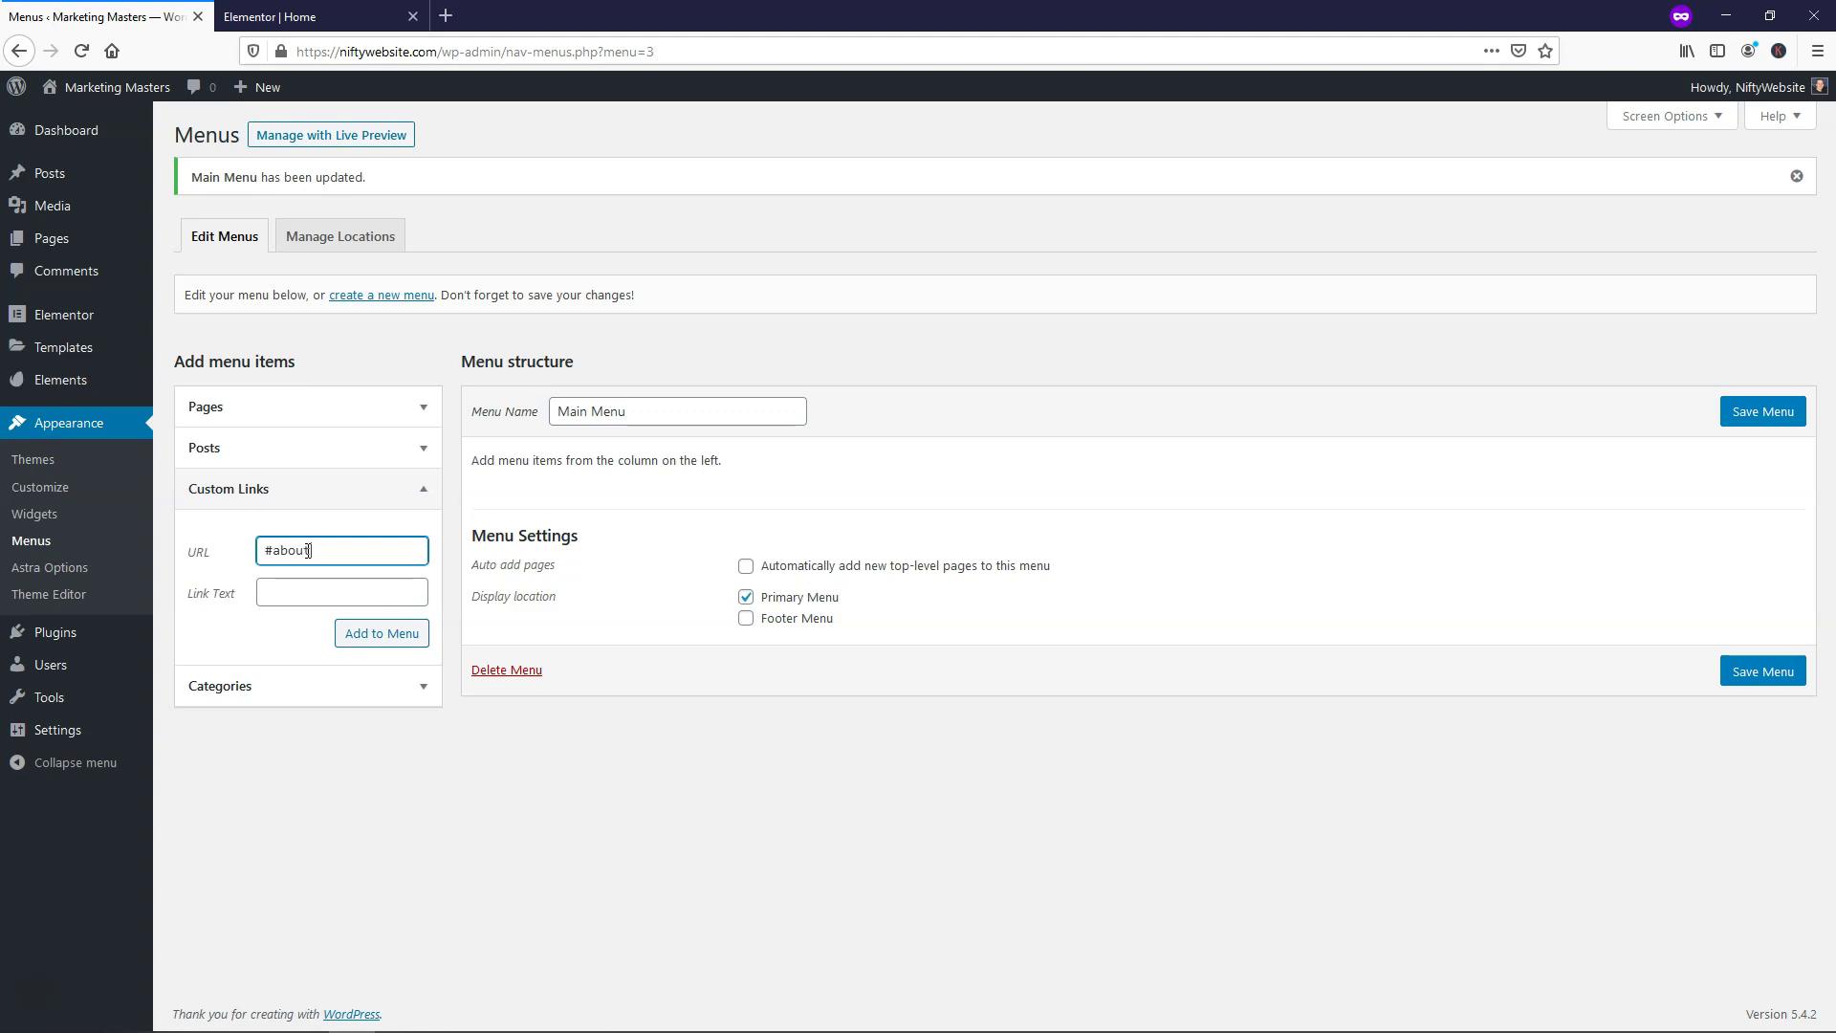
{"action": "left_click", "coordinate": [302, 591]}
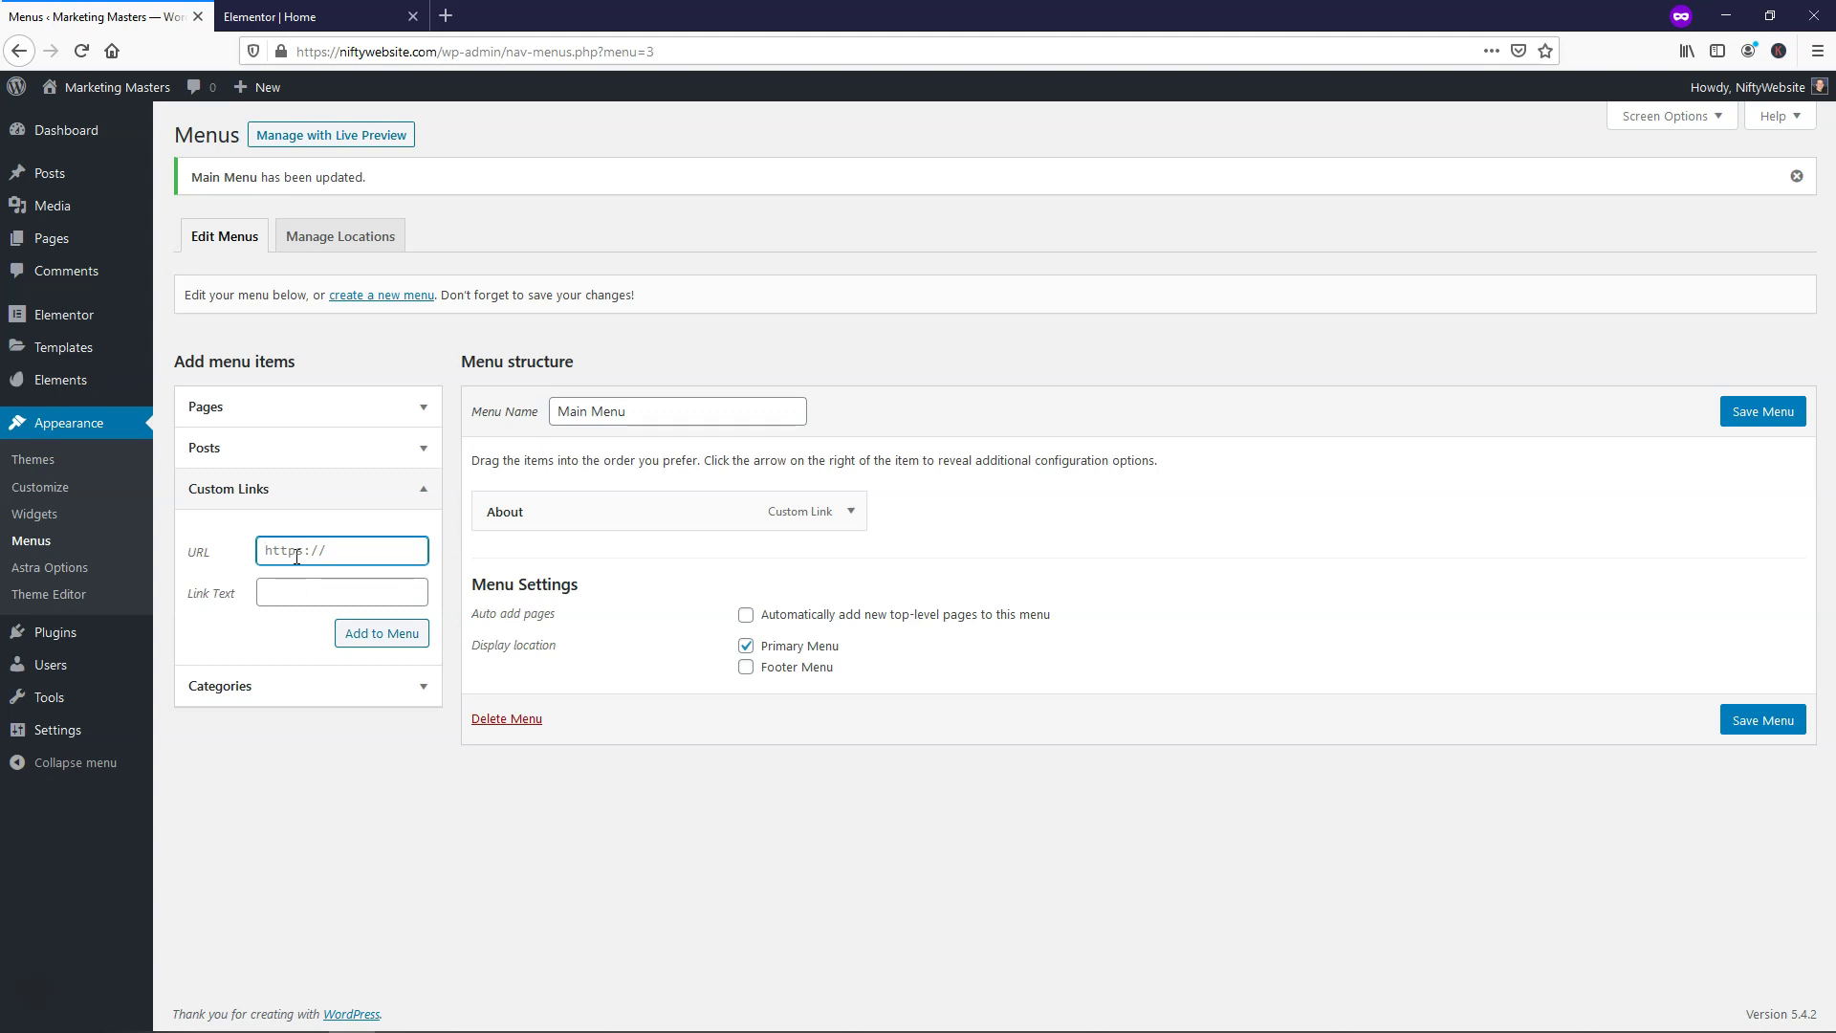
{"action": "left_click", "coordinate": [851, 521]}
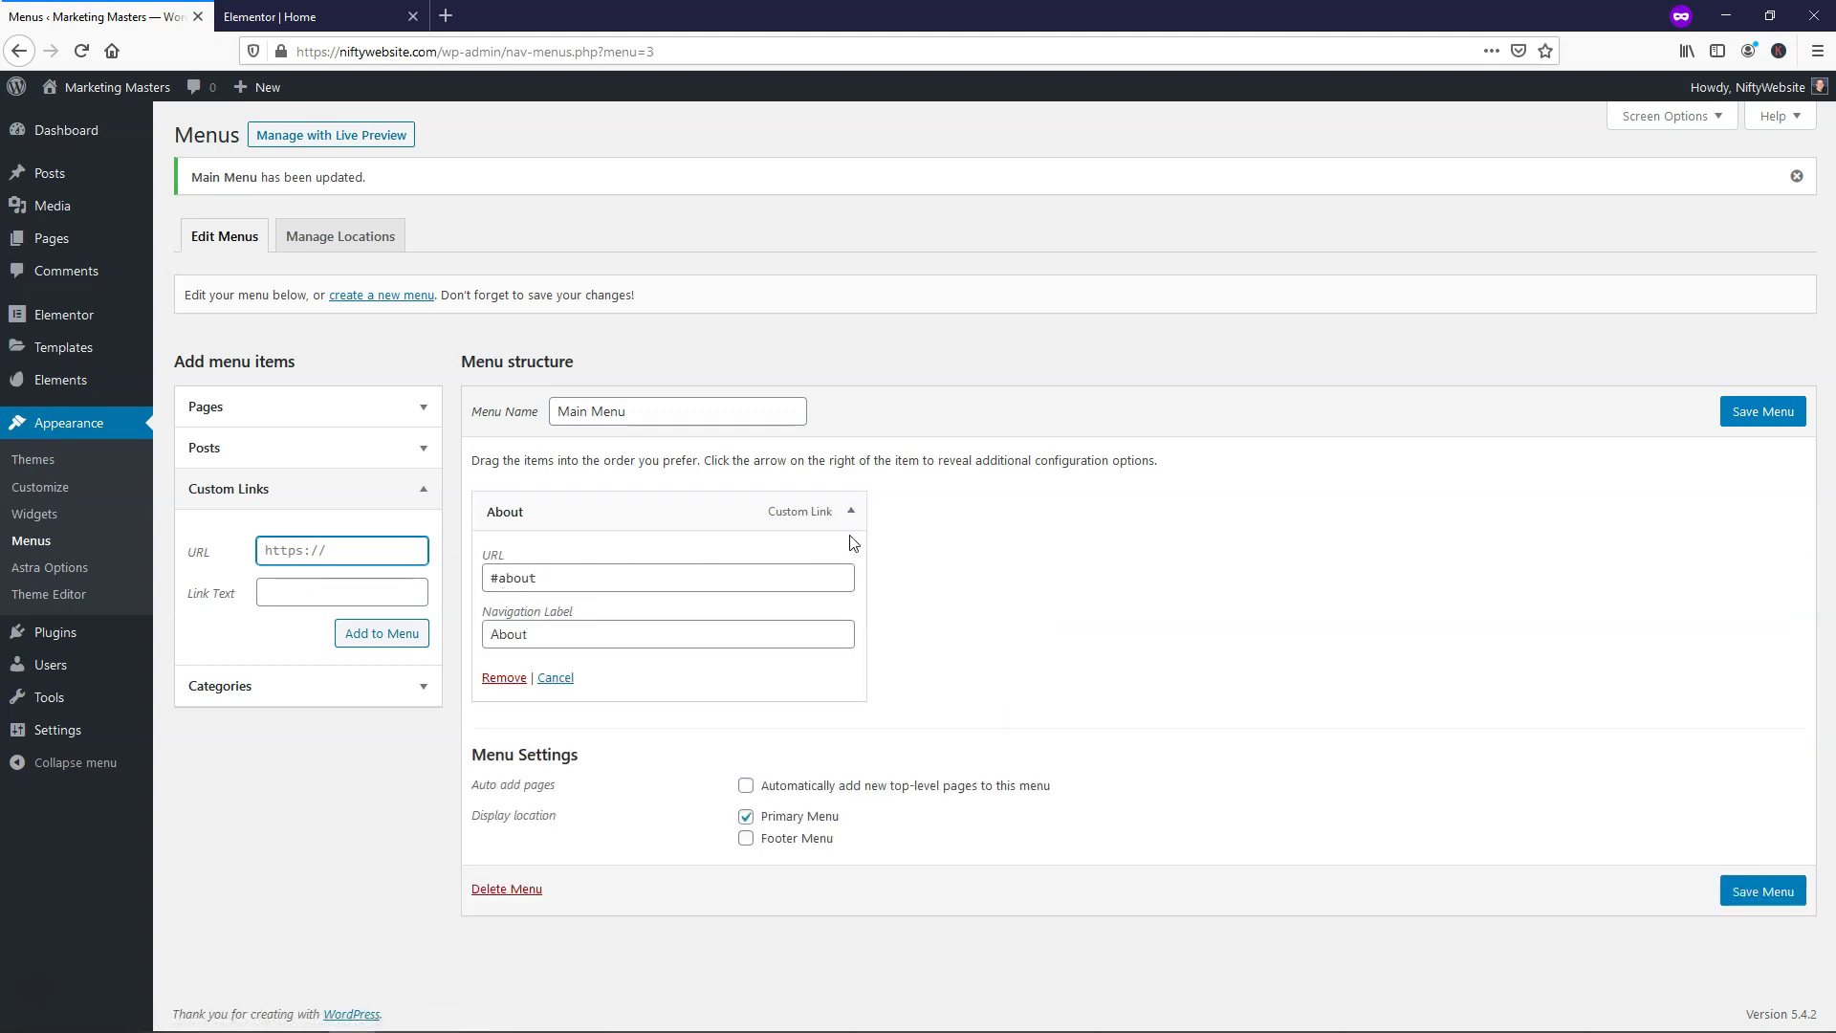
{"action": "left_click", "coordinate": [848, 520]}
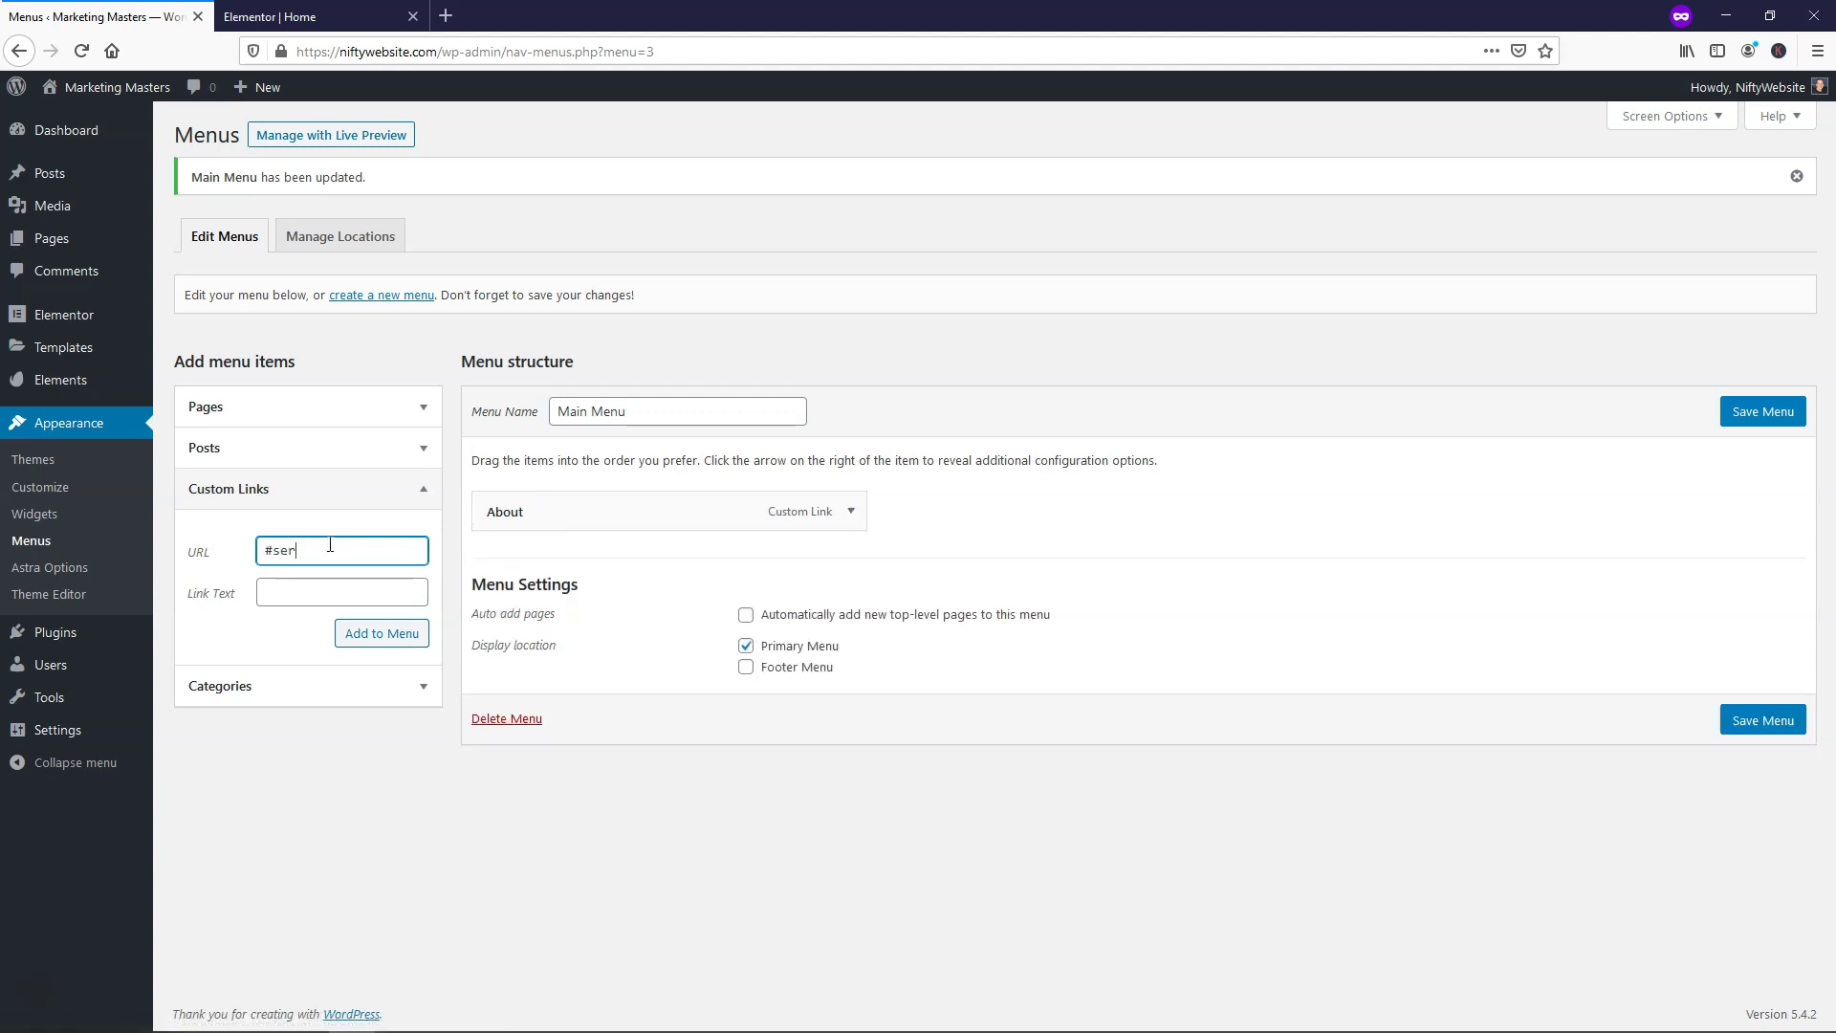
{"action": "left_click", "coordinate": [298, 595]}
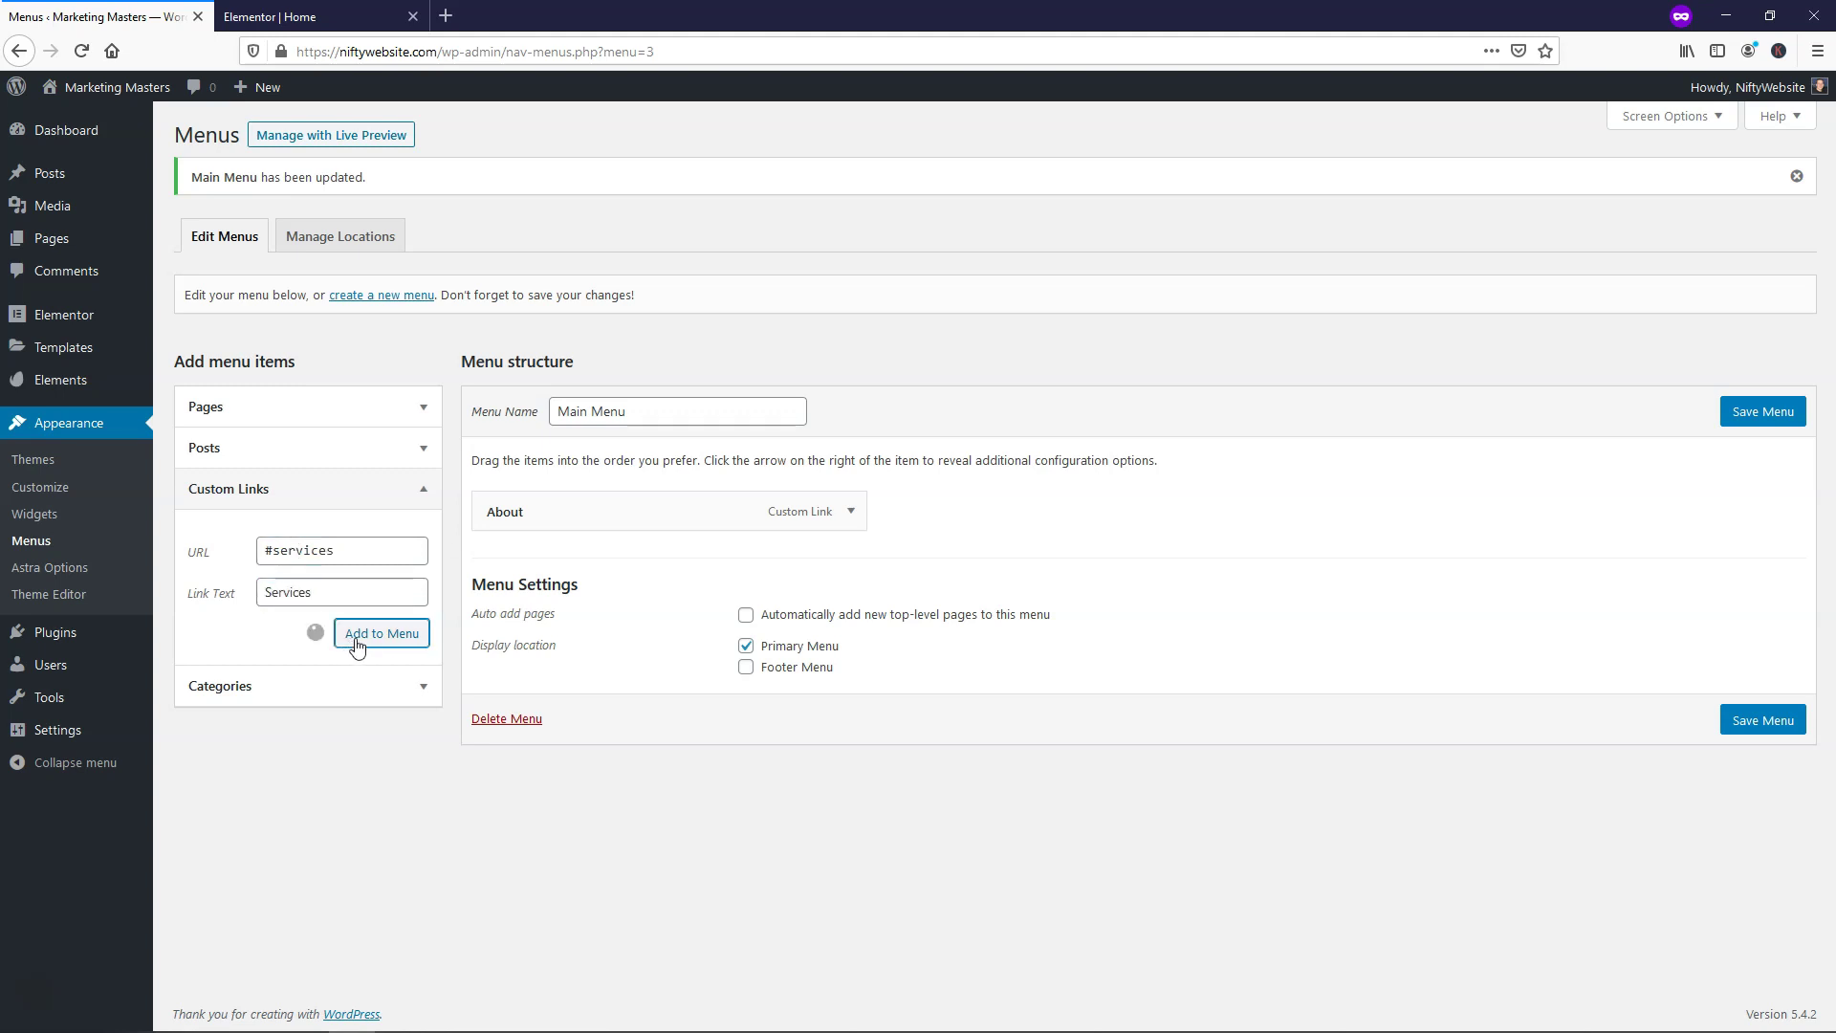
Add #faq (FAQ) and #contact (Contact) links, save Main Menu, and return to Elementor
{"action": "left_click", "coordinate": [300, 552]}
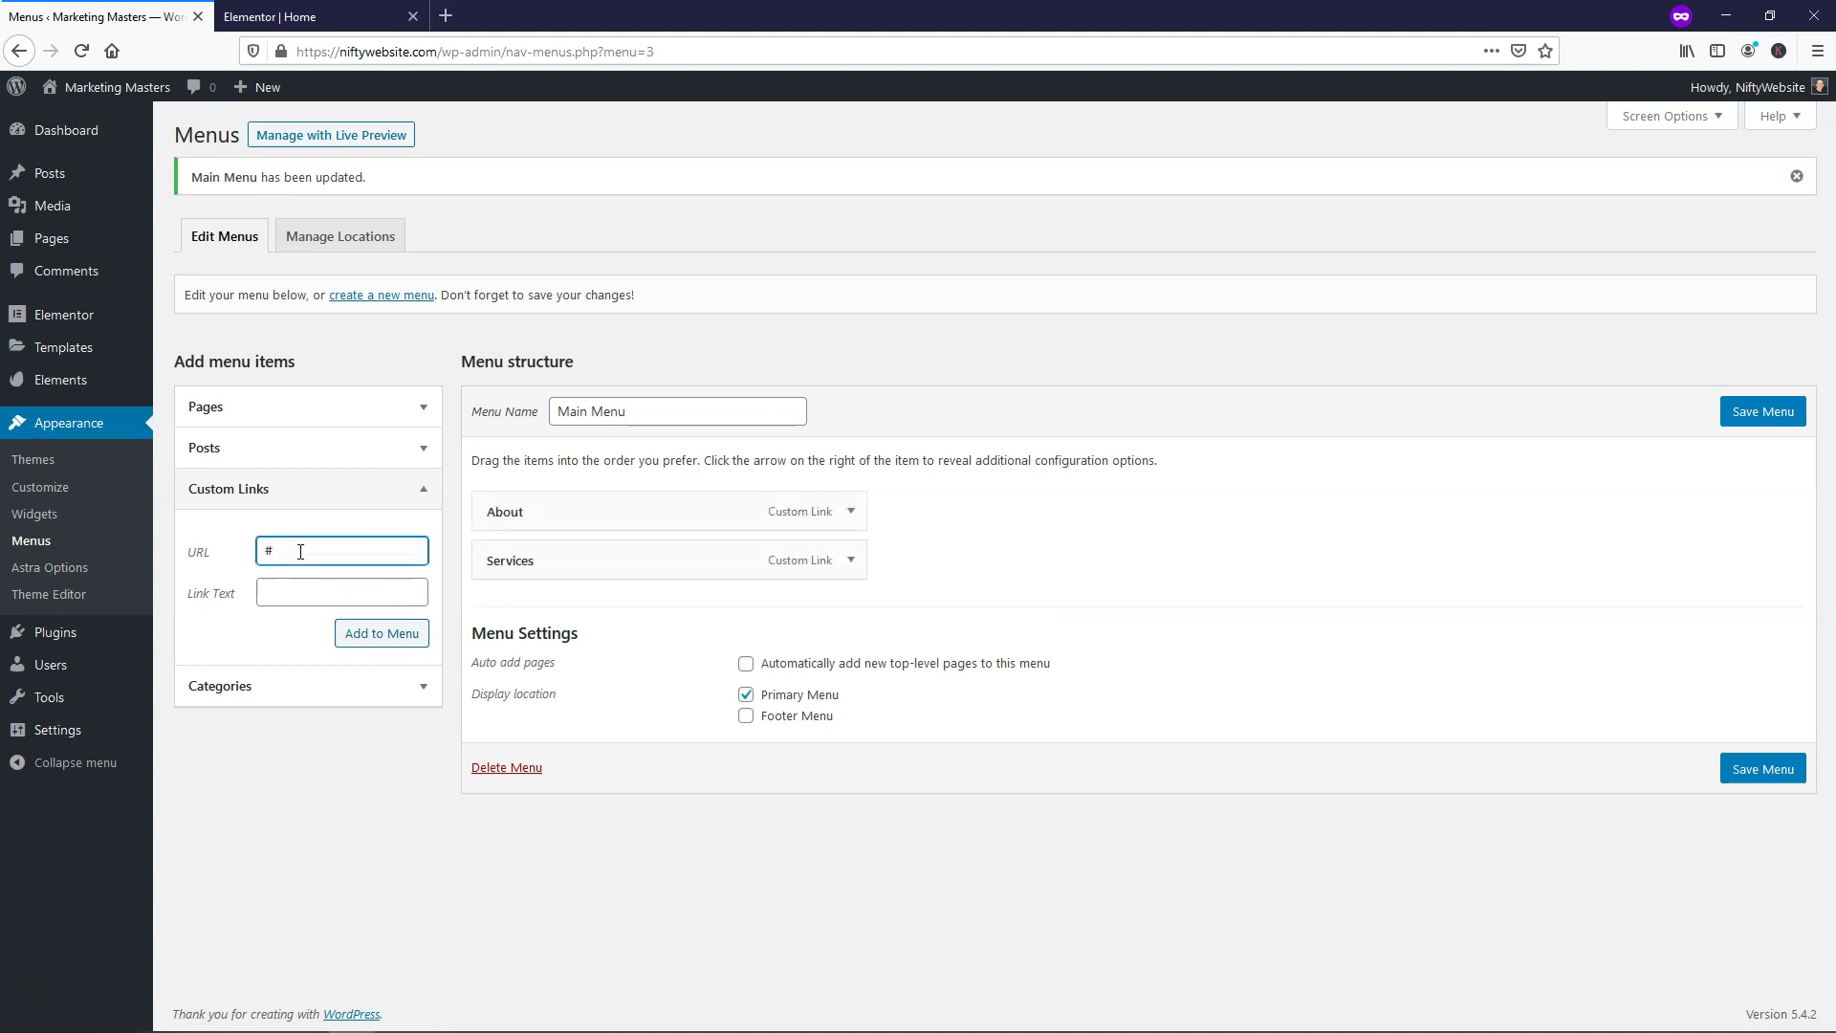
{"action": "left_click", "coordinate": [318, 596]}
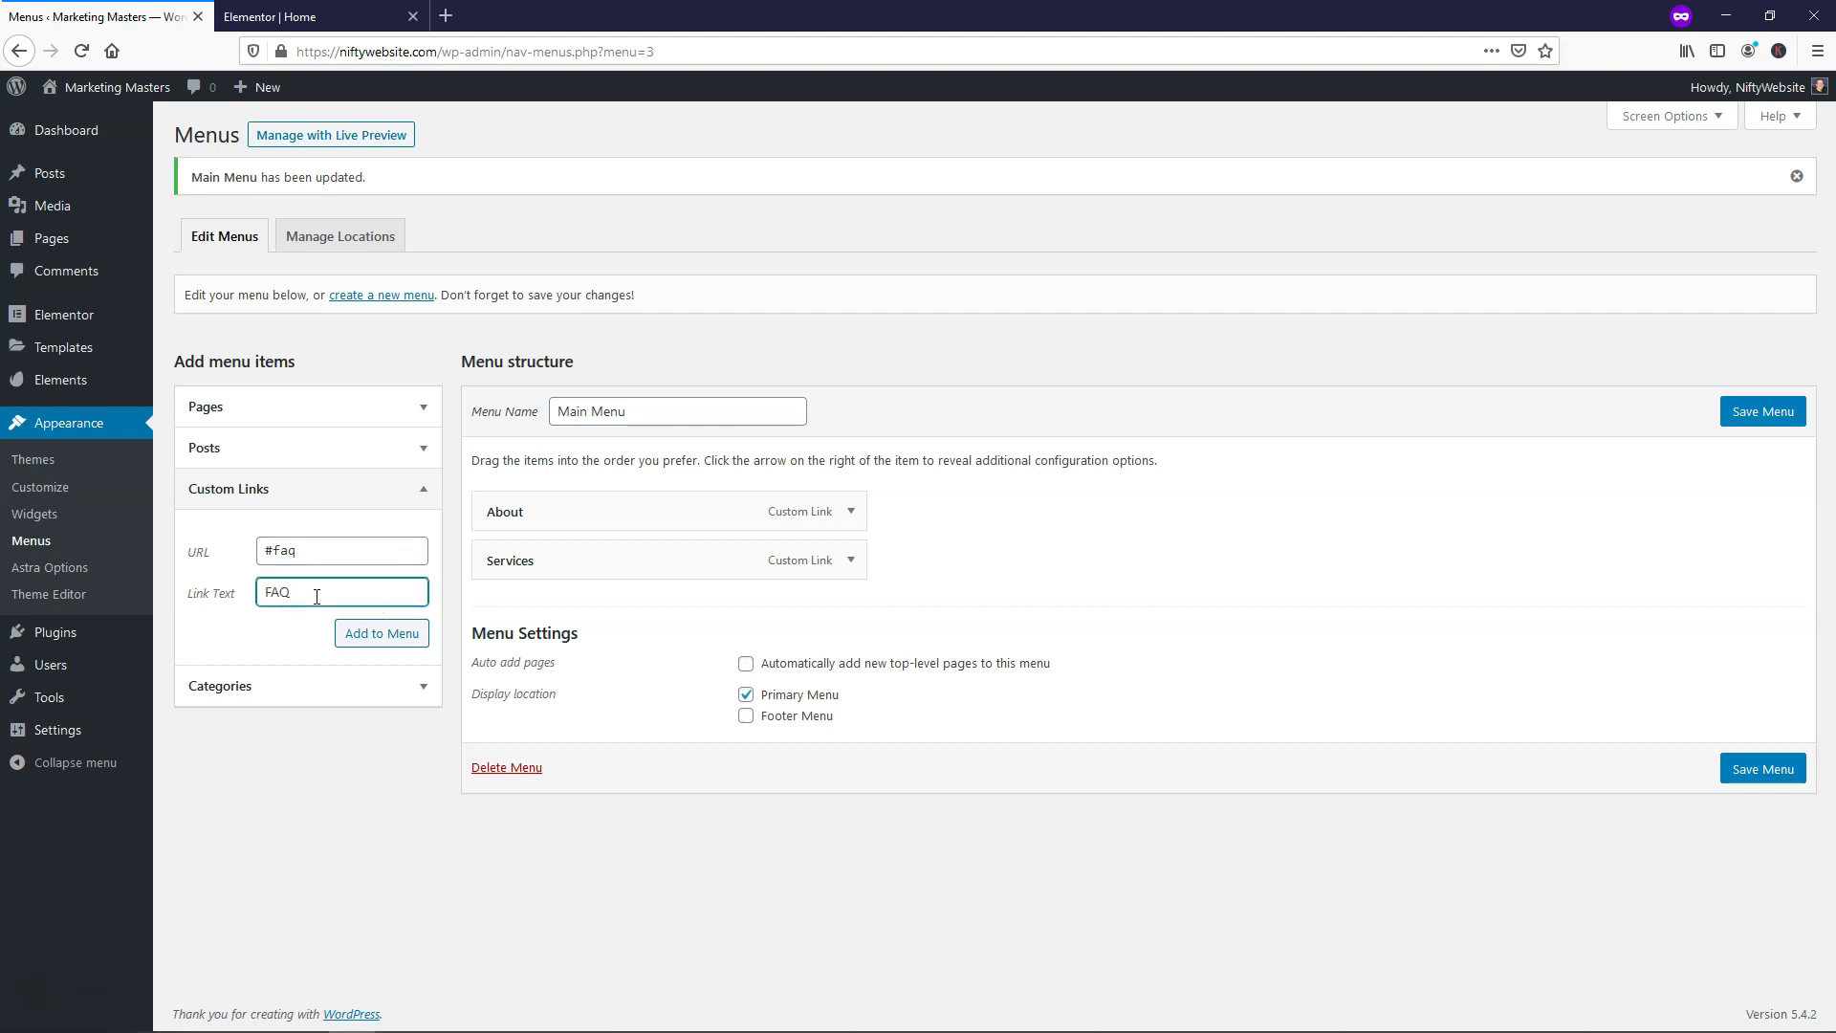
{"action": "left_click", "coordinate": [359, 637]}
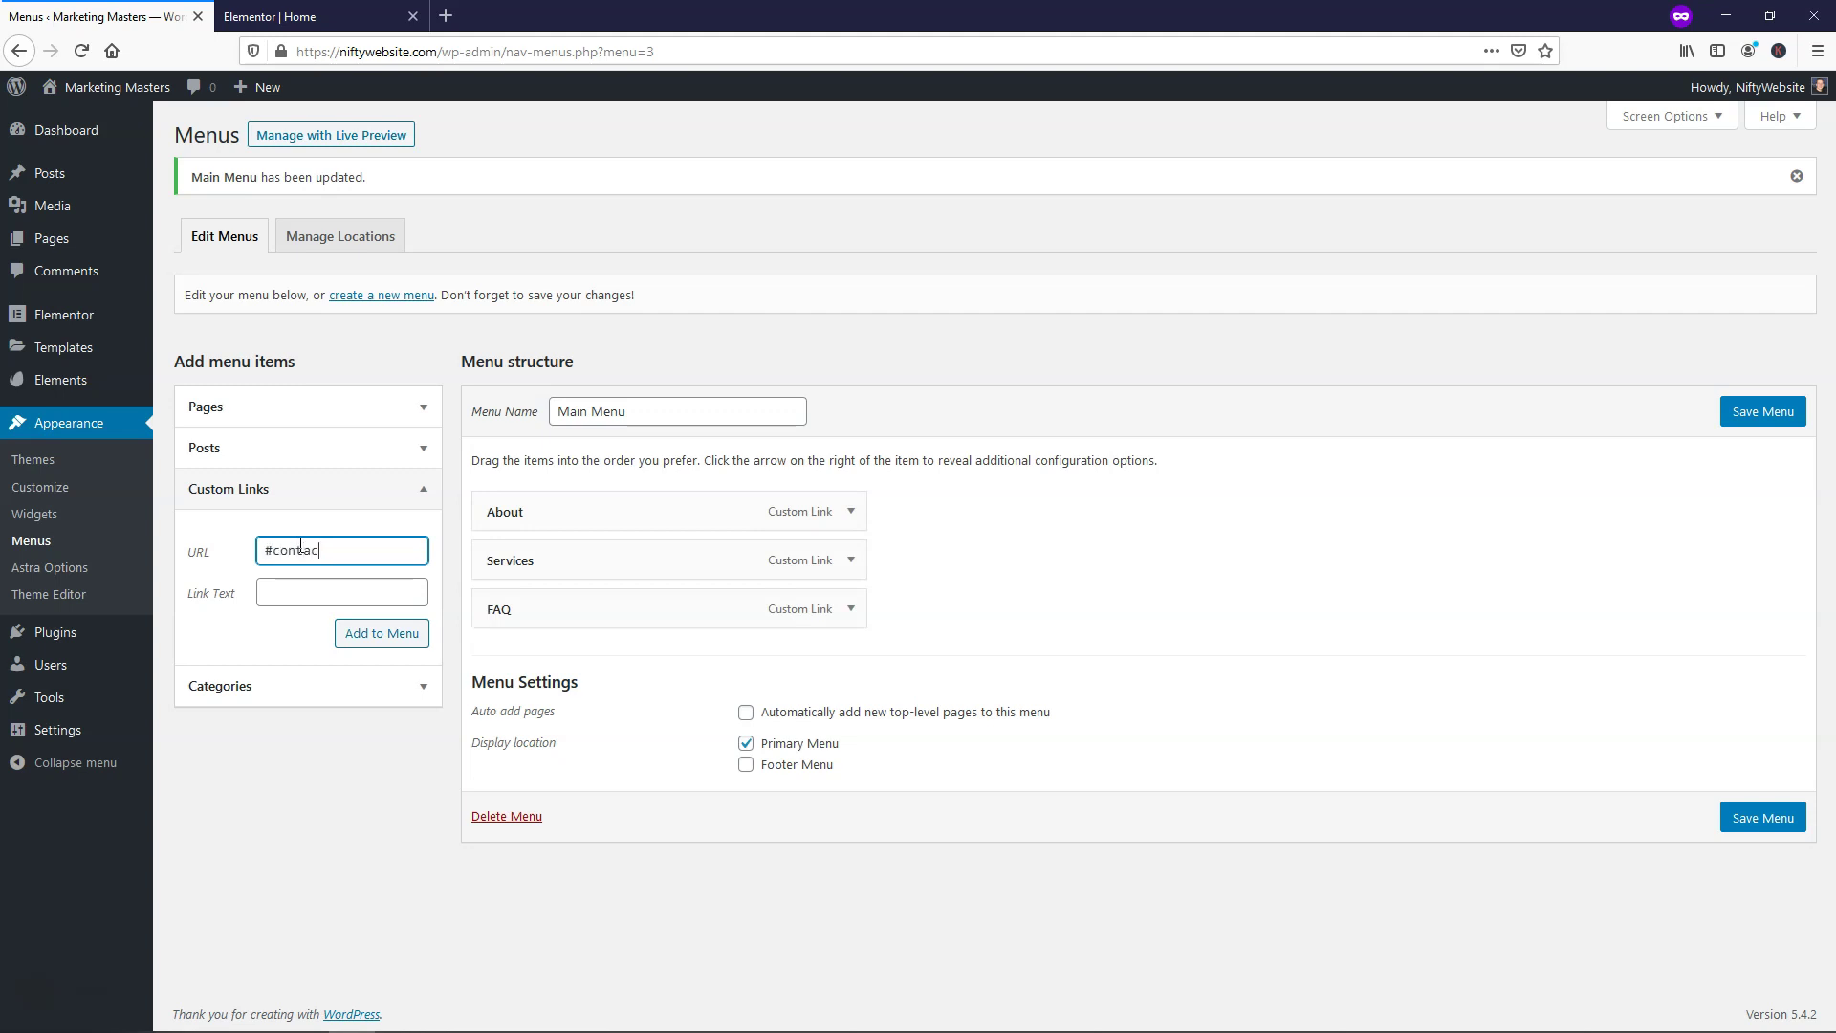
{"action": "left_click", "coordinate": [312, 602]}
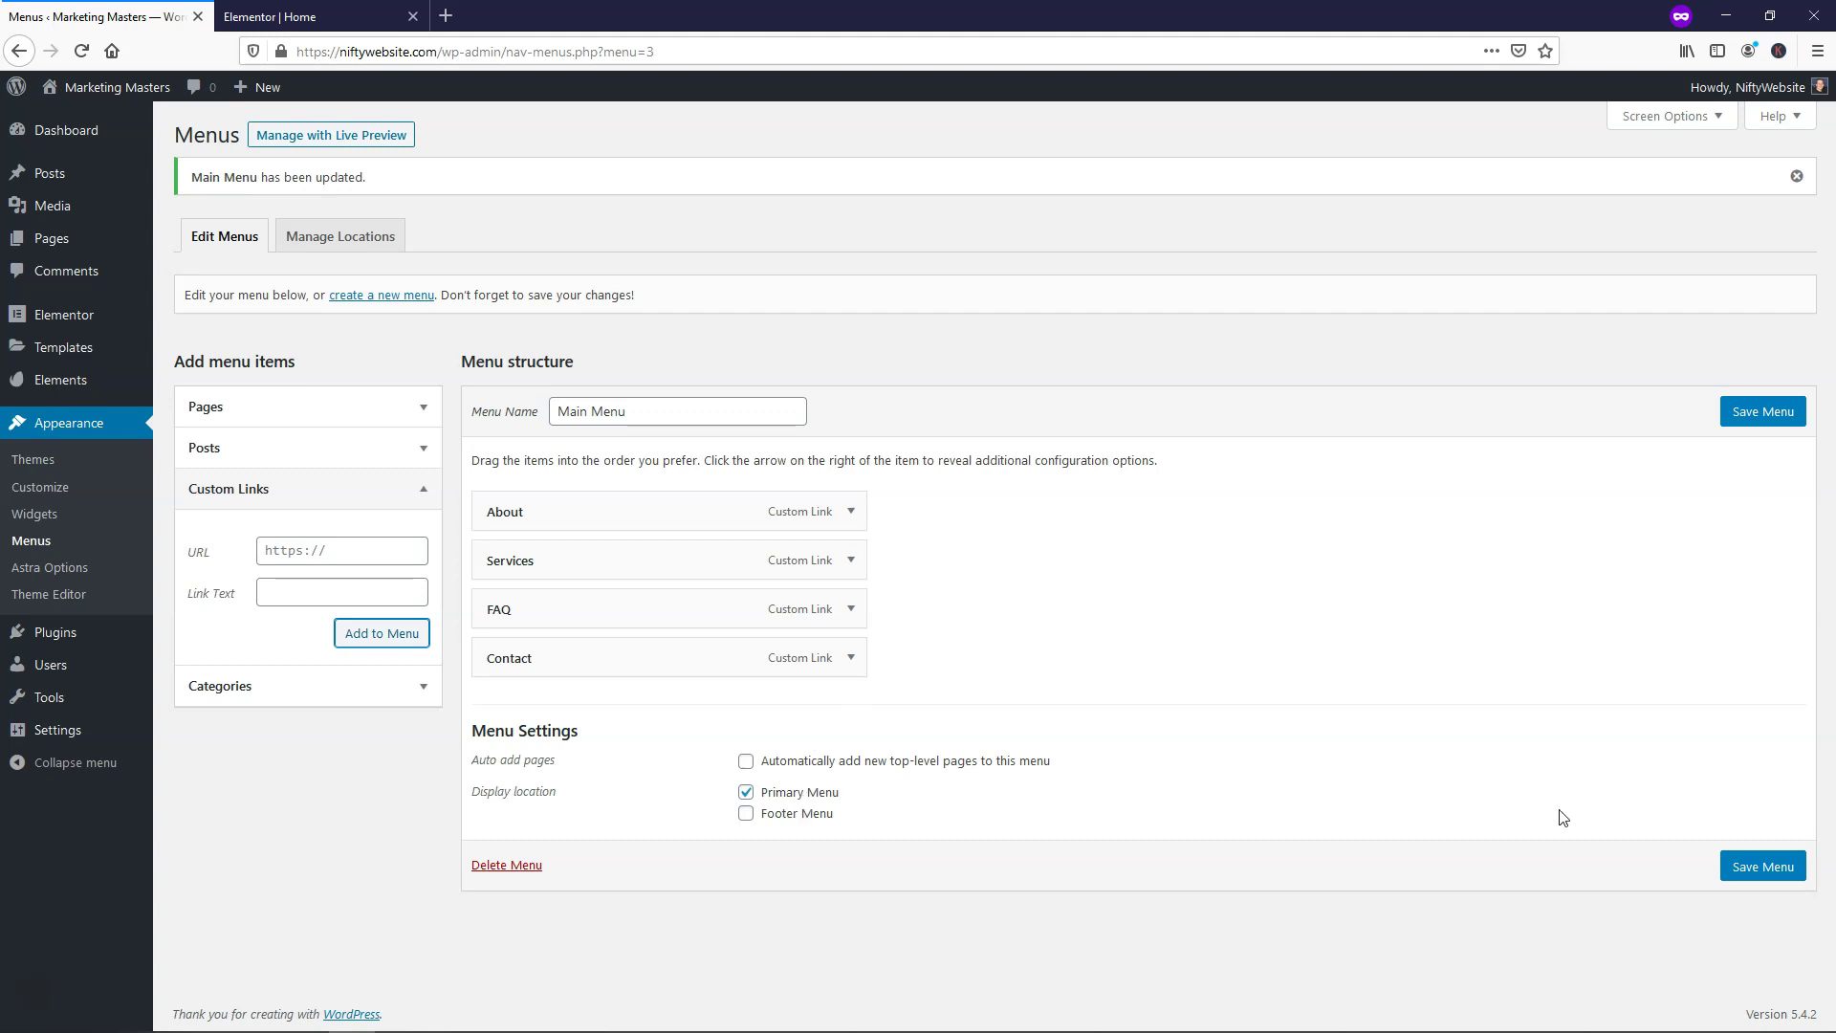
{"action": "left_click", "coordinate": [1751, 874]}
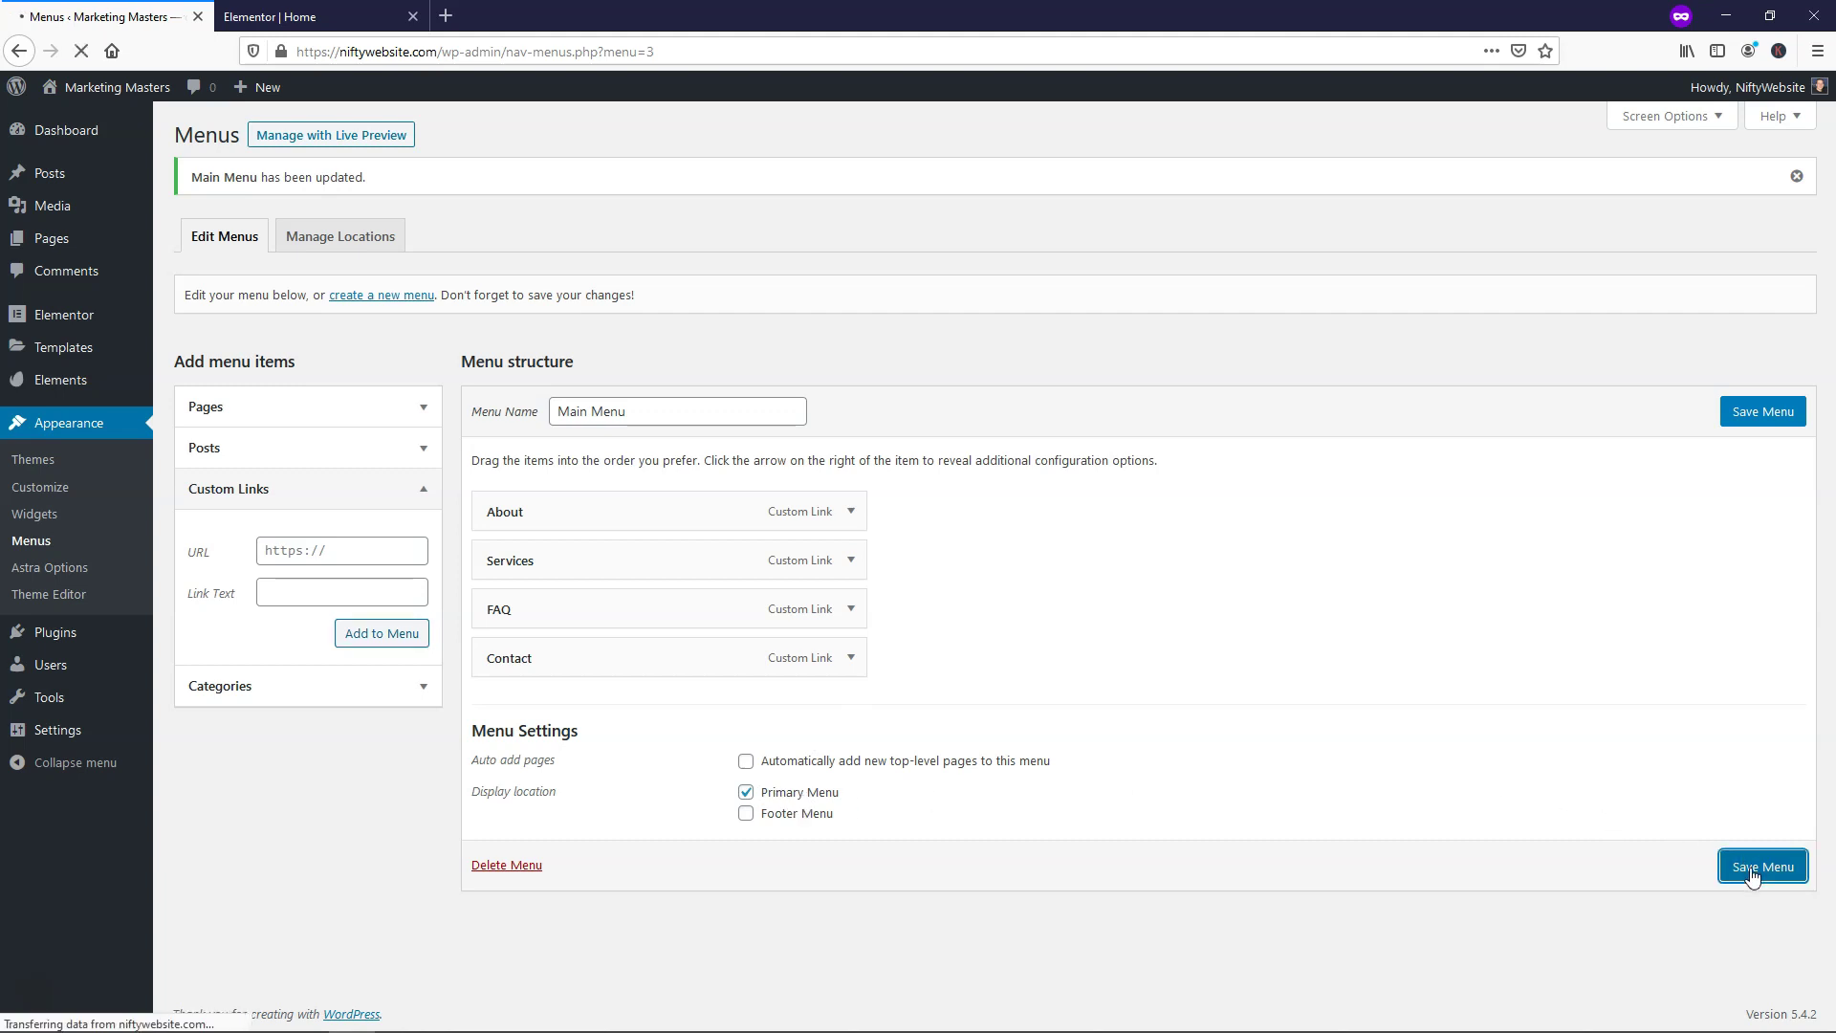
{"action": "left_click", "coordinate": [287, 17]}
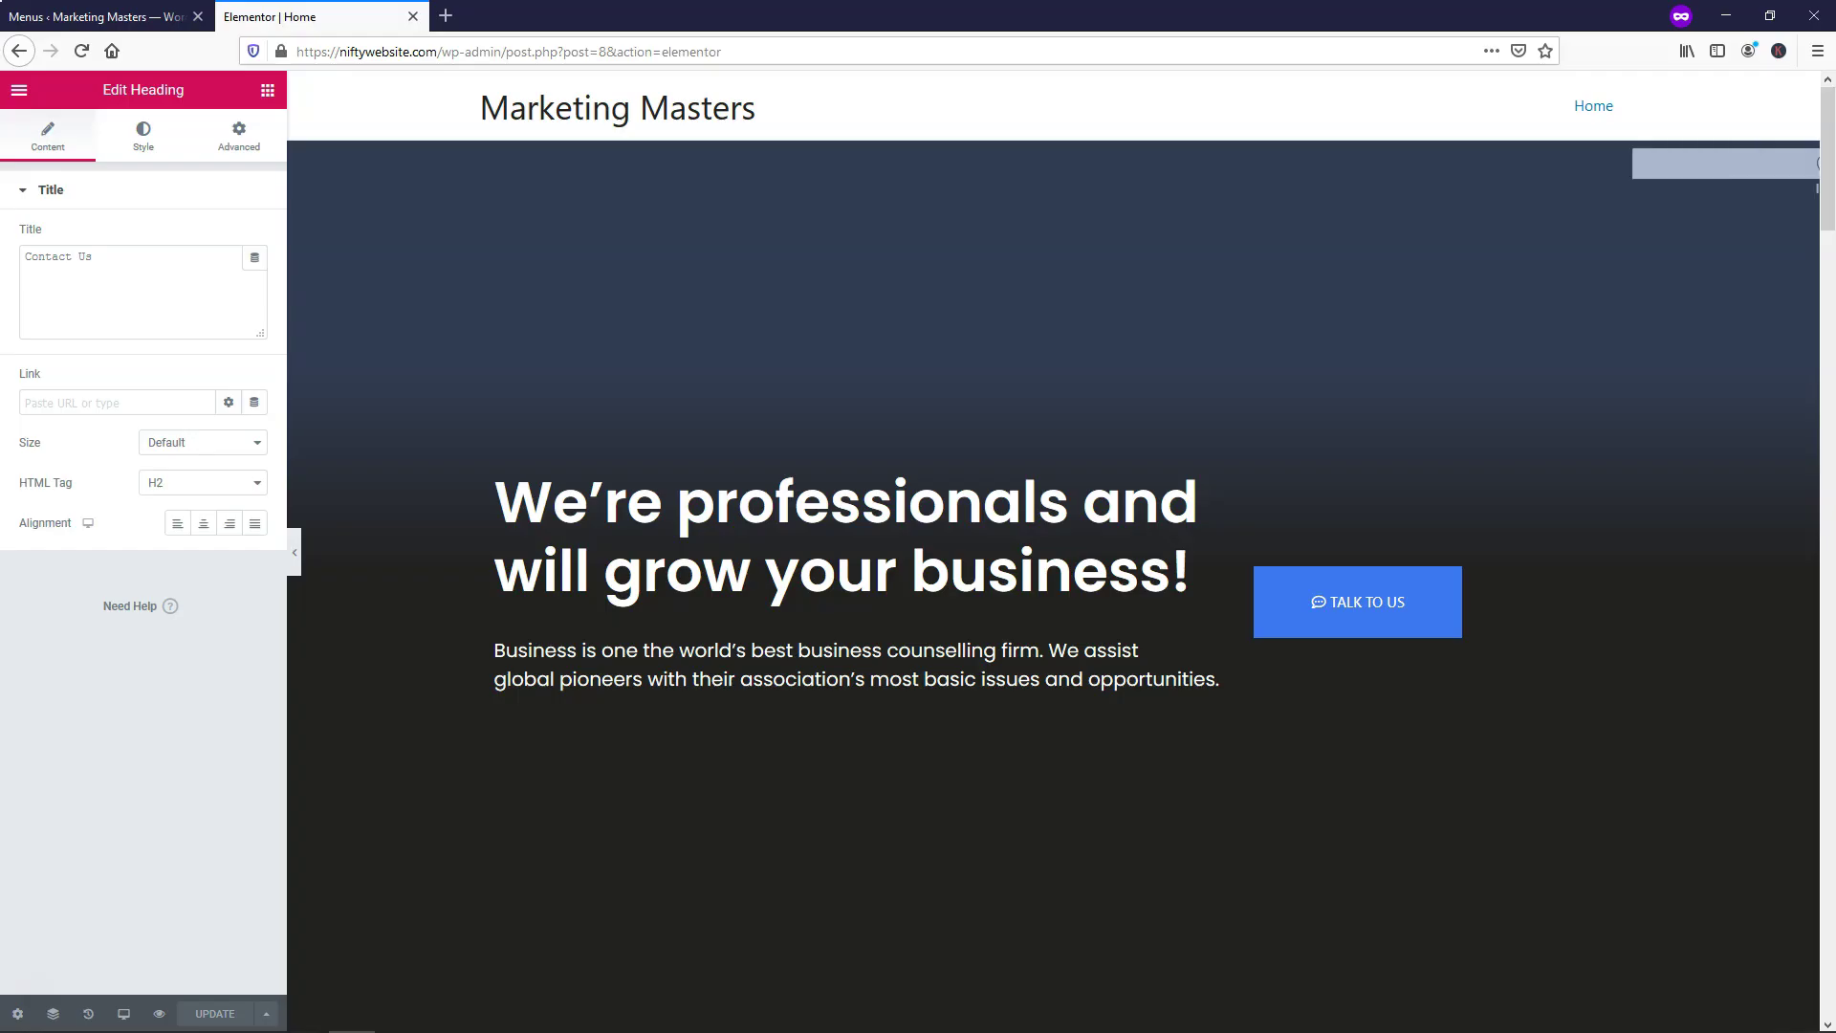
Reload the editor to show the new header menu, then test the About link's jump to About Us
{"action": "left_click", "coordinate": [81, 50]}
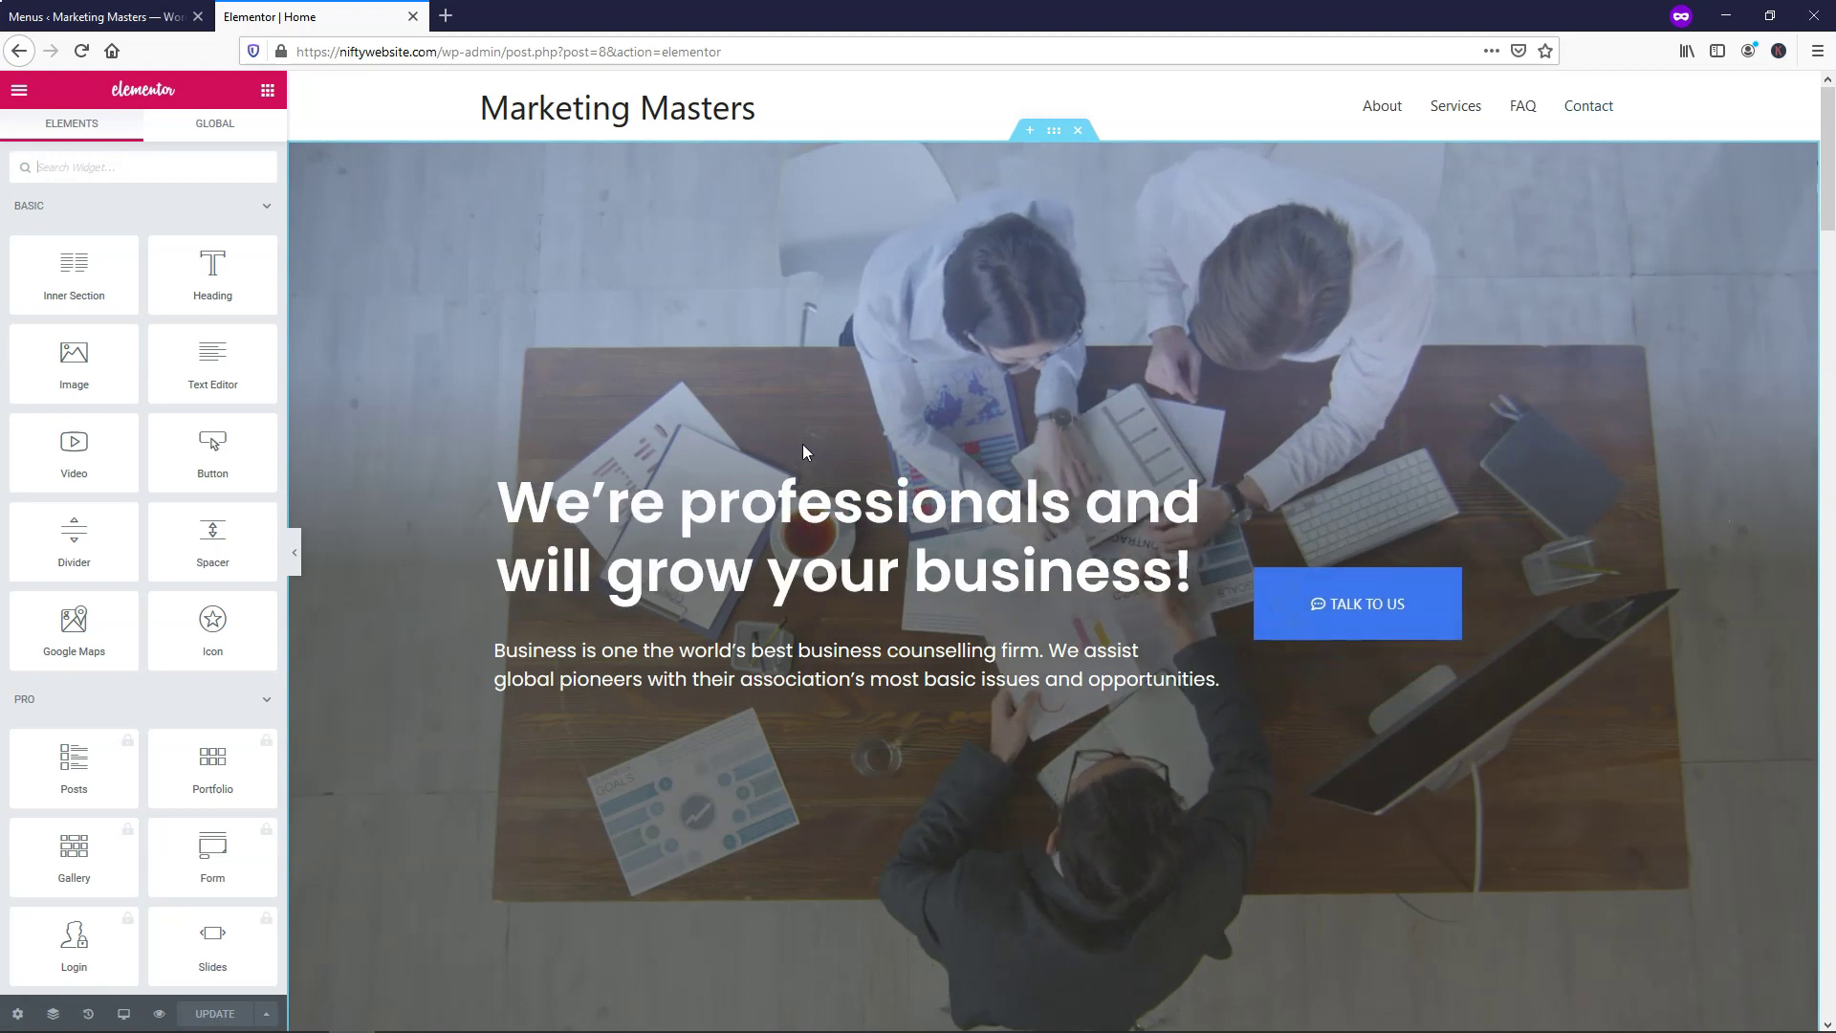
{"action": "scroll", "coordinate": [1019, 440], "scroll_direction": "down", "scroll_amount": 8}
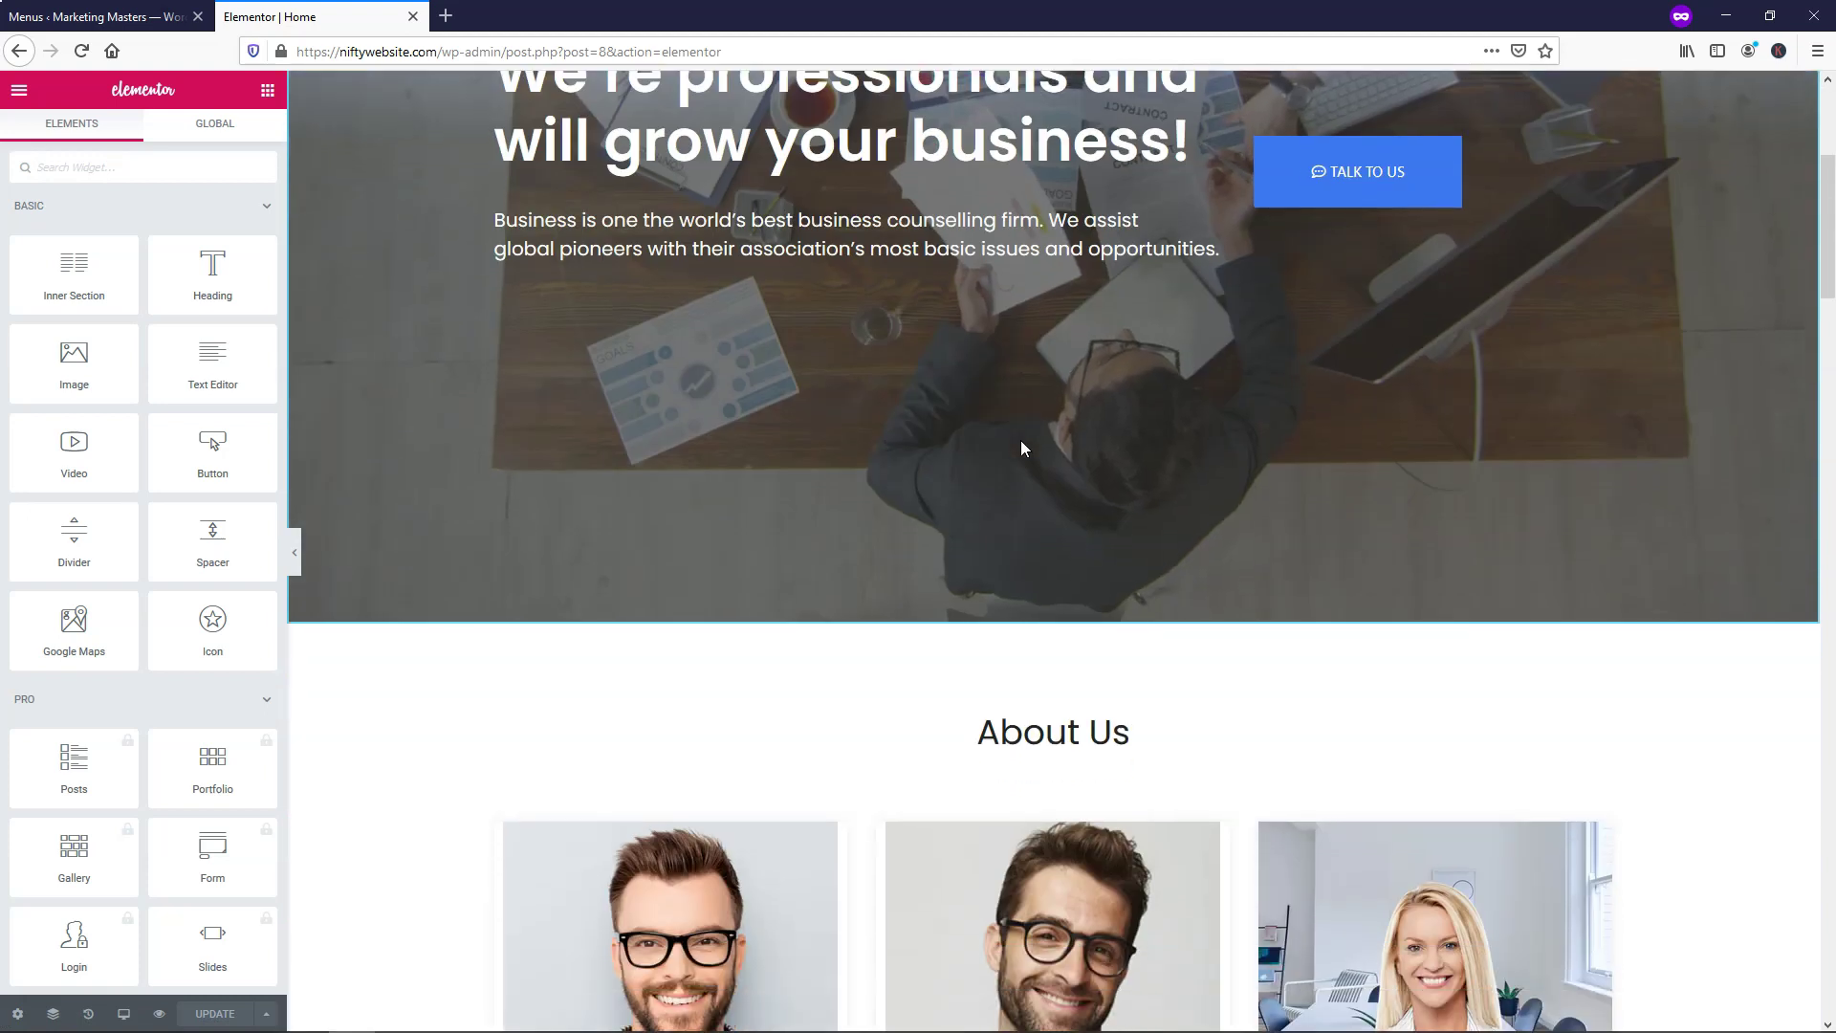
{"action": "scroll", "coordinate": [1020, 440], "scroll_direction": "up", "scroll_amount": 5}
{"action": "scroll", "coordinate": [1015, 448], "scroll_direction": "up", "scroll_amount": 3}
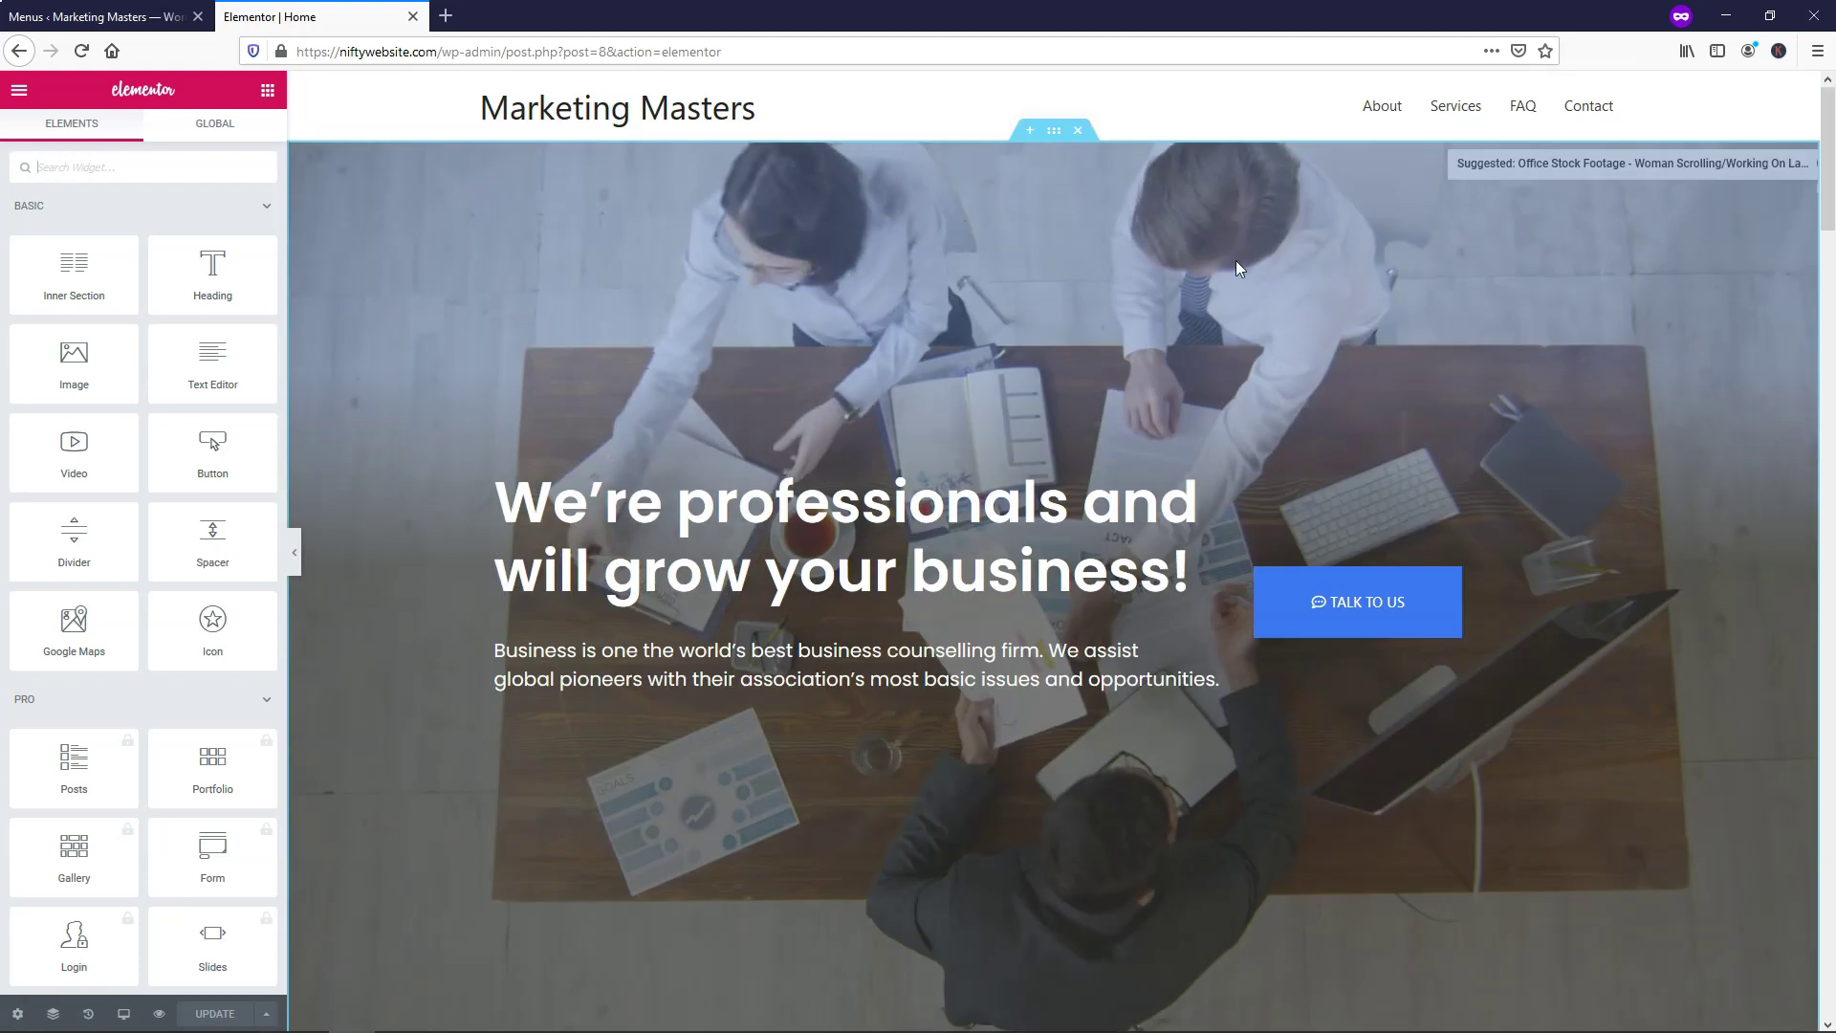
{"action": "left_click", "coordinate": [1381, 107]}
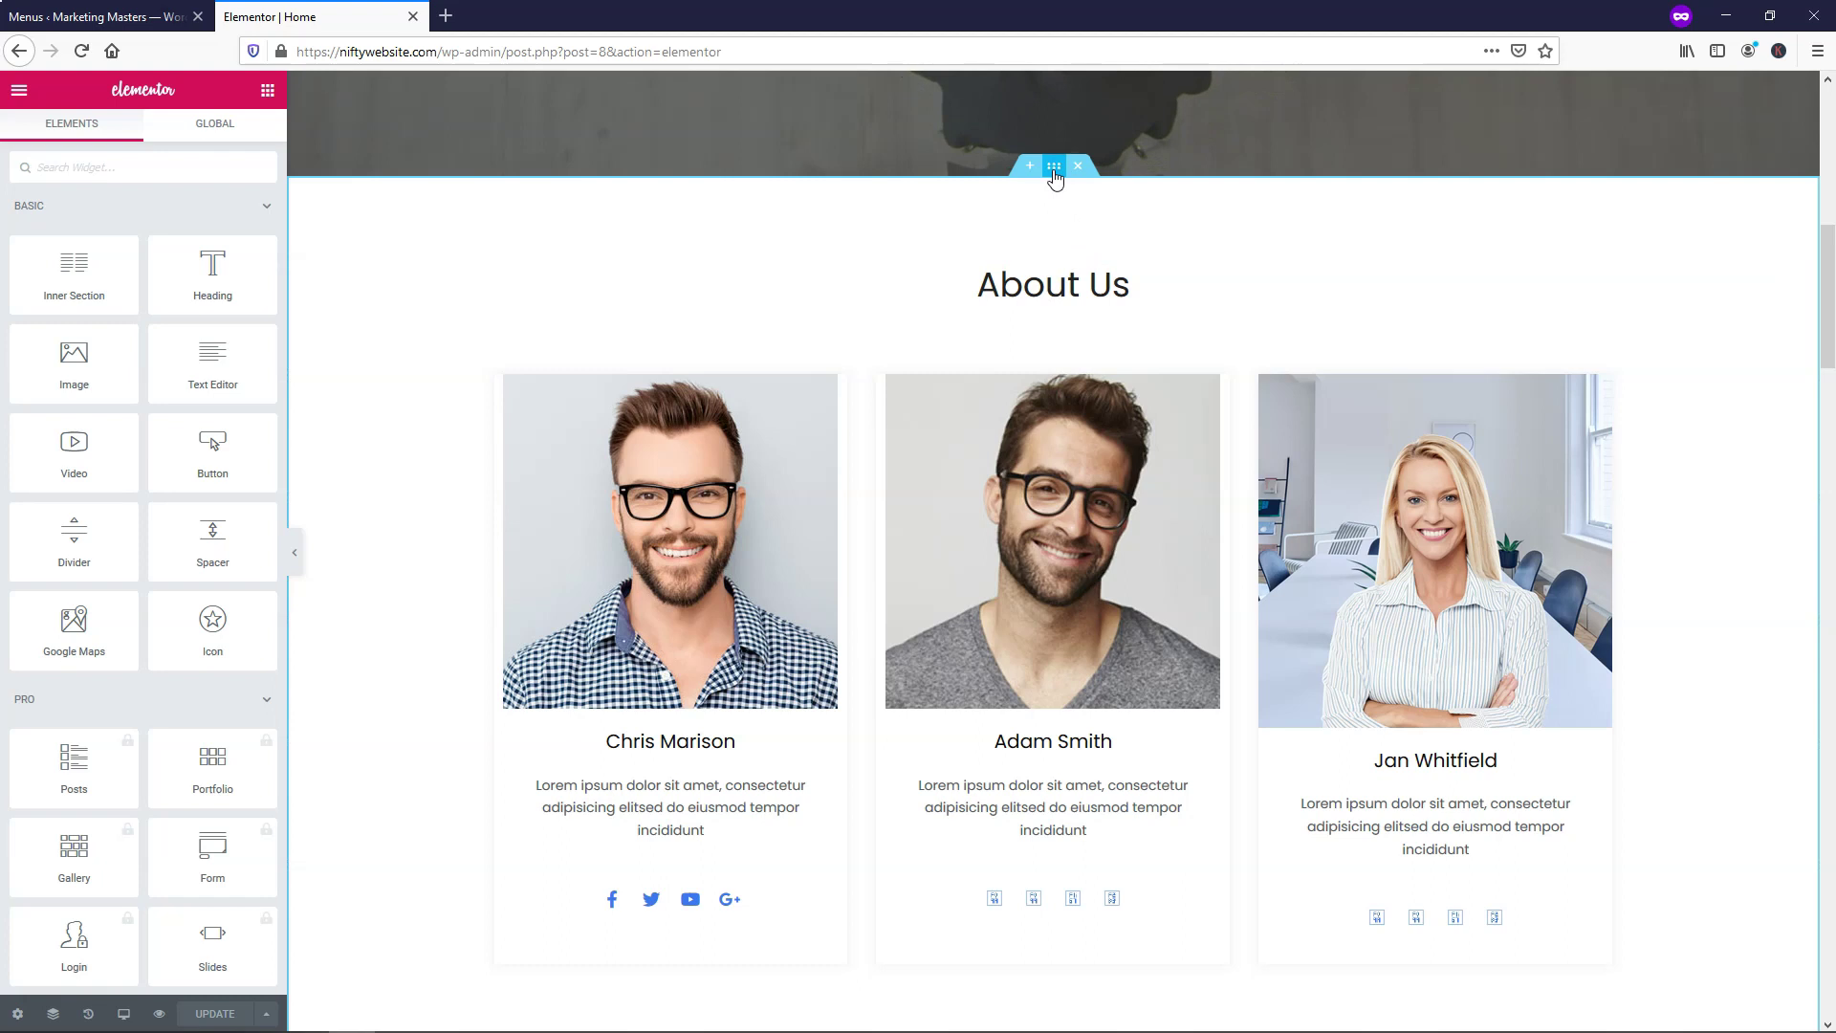
Give the About Us section the CSS ID 'about' in its Advanced settings
{"action": "right_click", "coordinate": [1053, 172]}
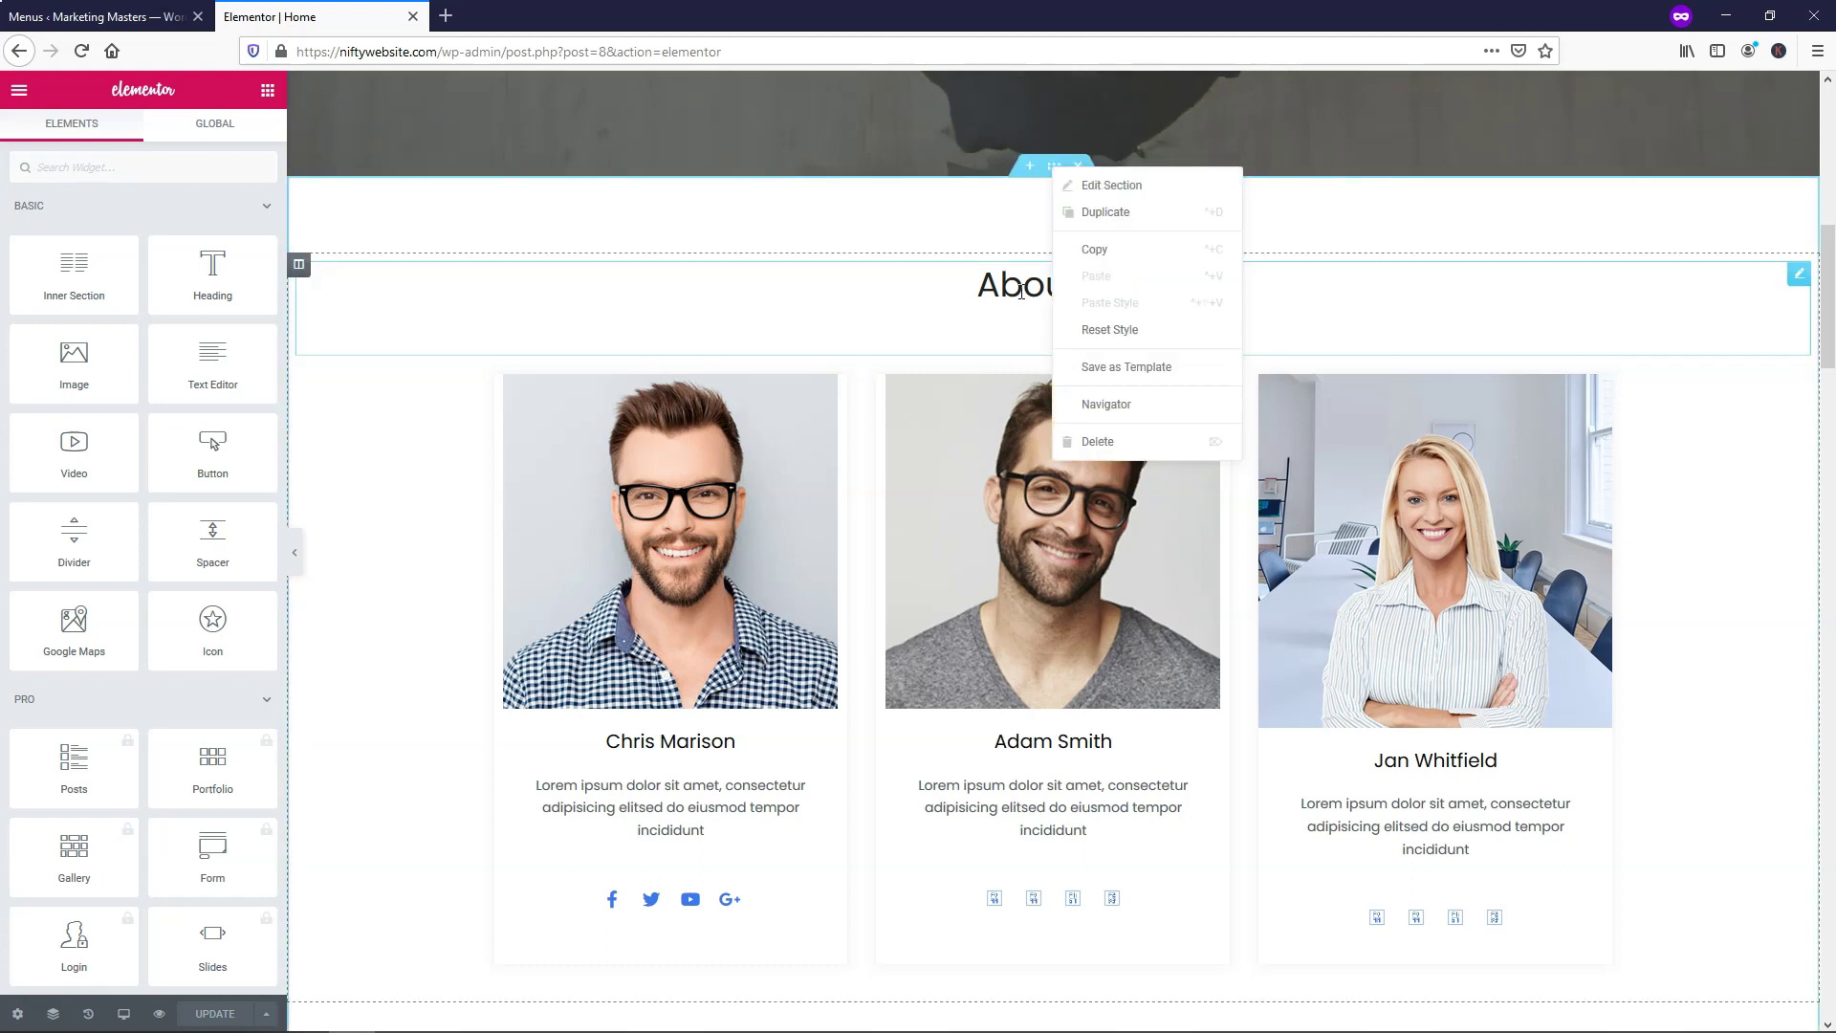
{"action": "left_click", "coordinate": [1100, 185]}
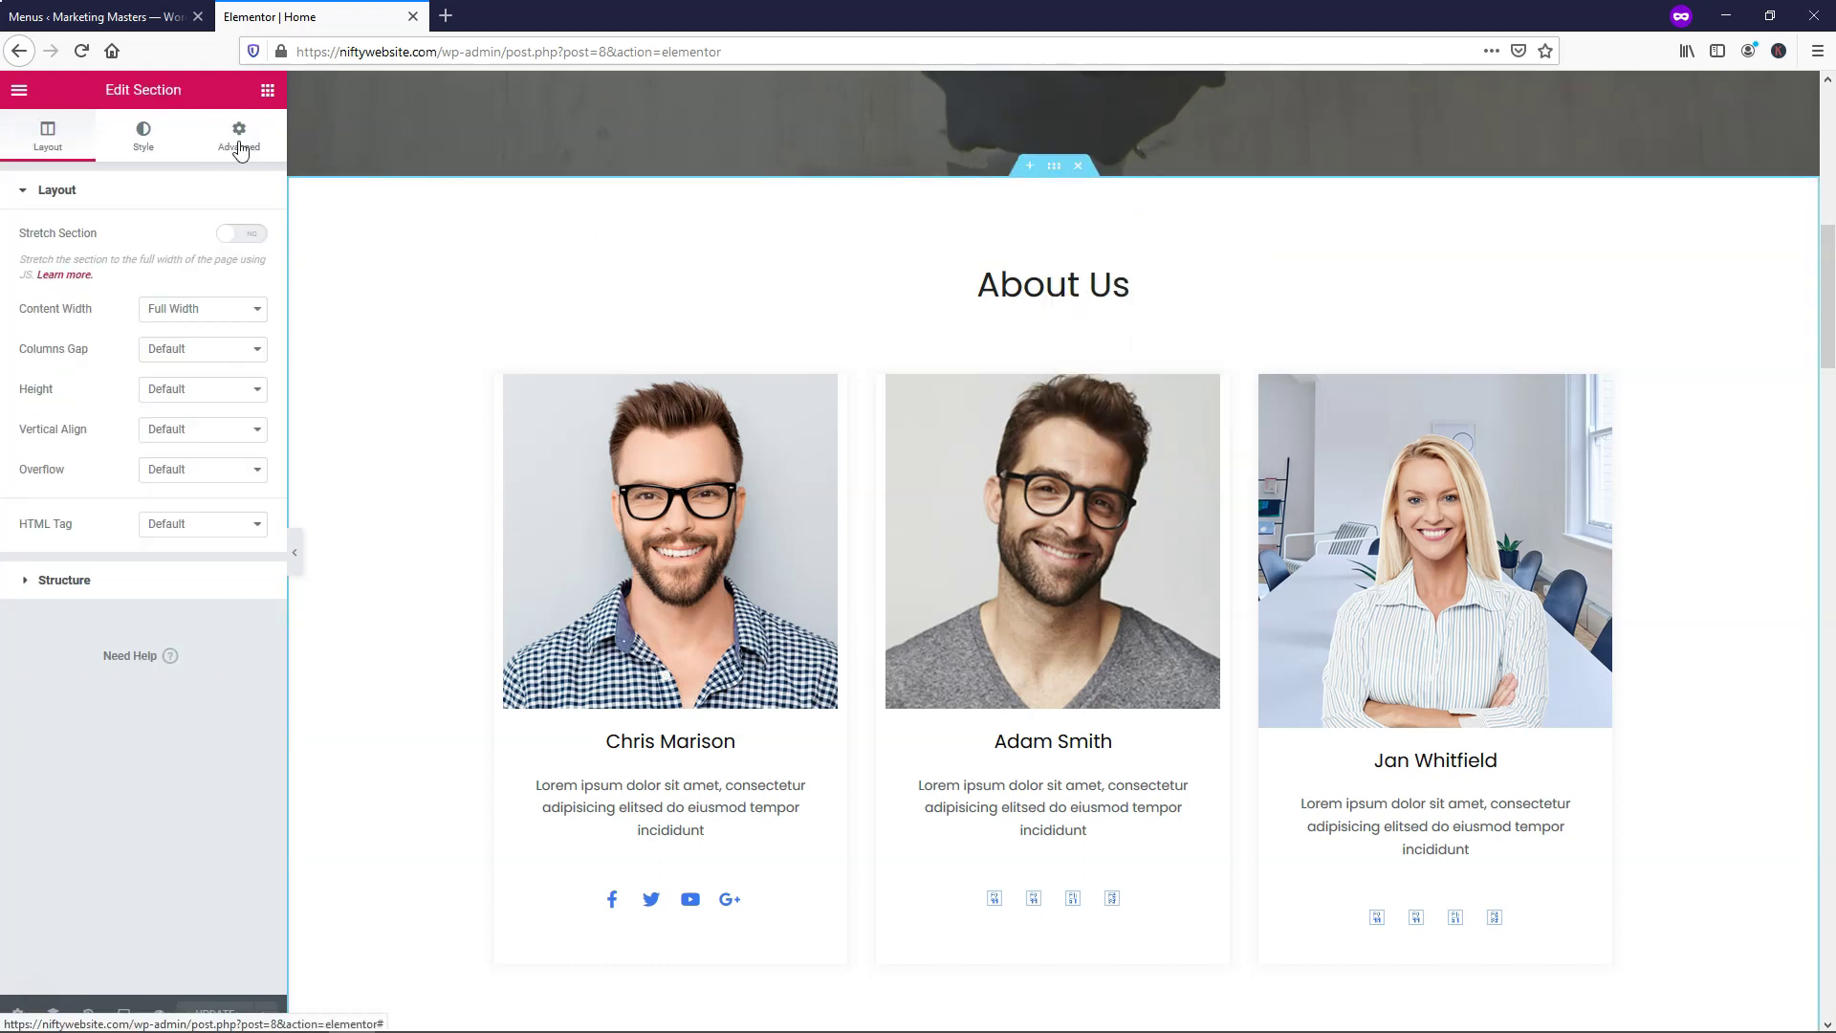
{"action": "left_click", "coordinate": [240, 149]}
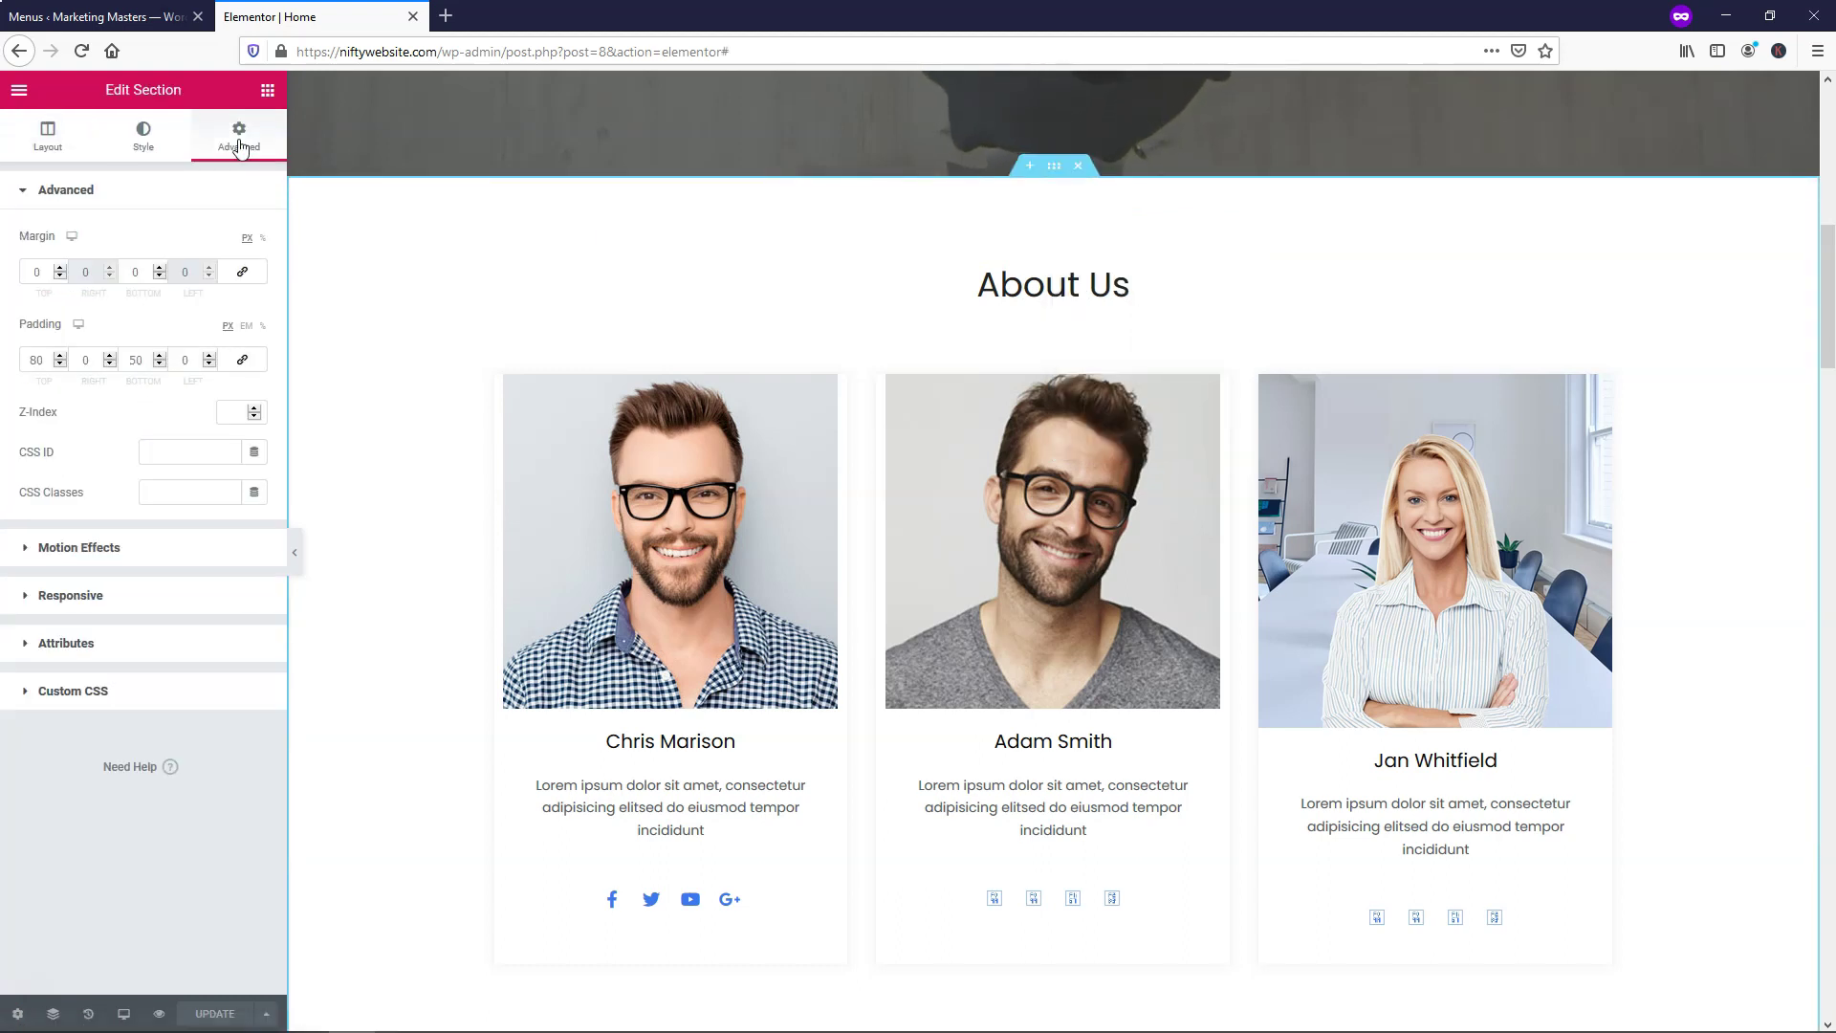
{"action": "left_click", "coordinate": [159, 453]}
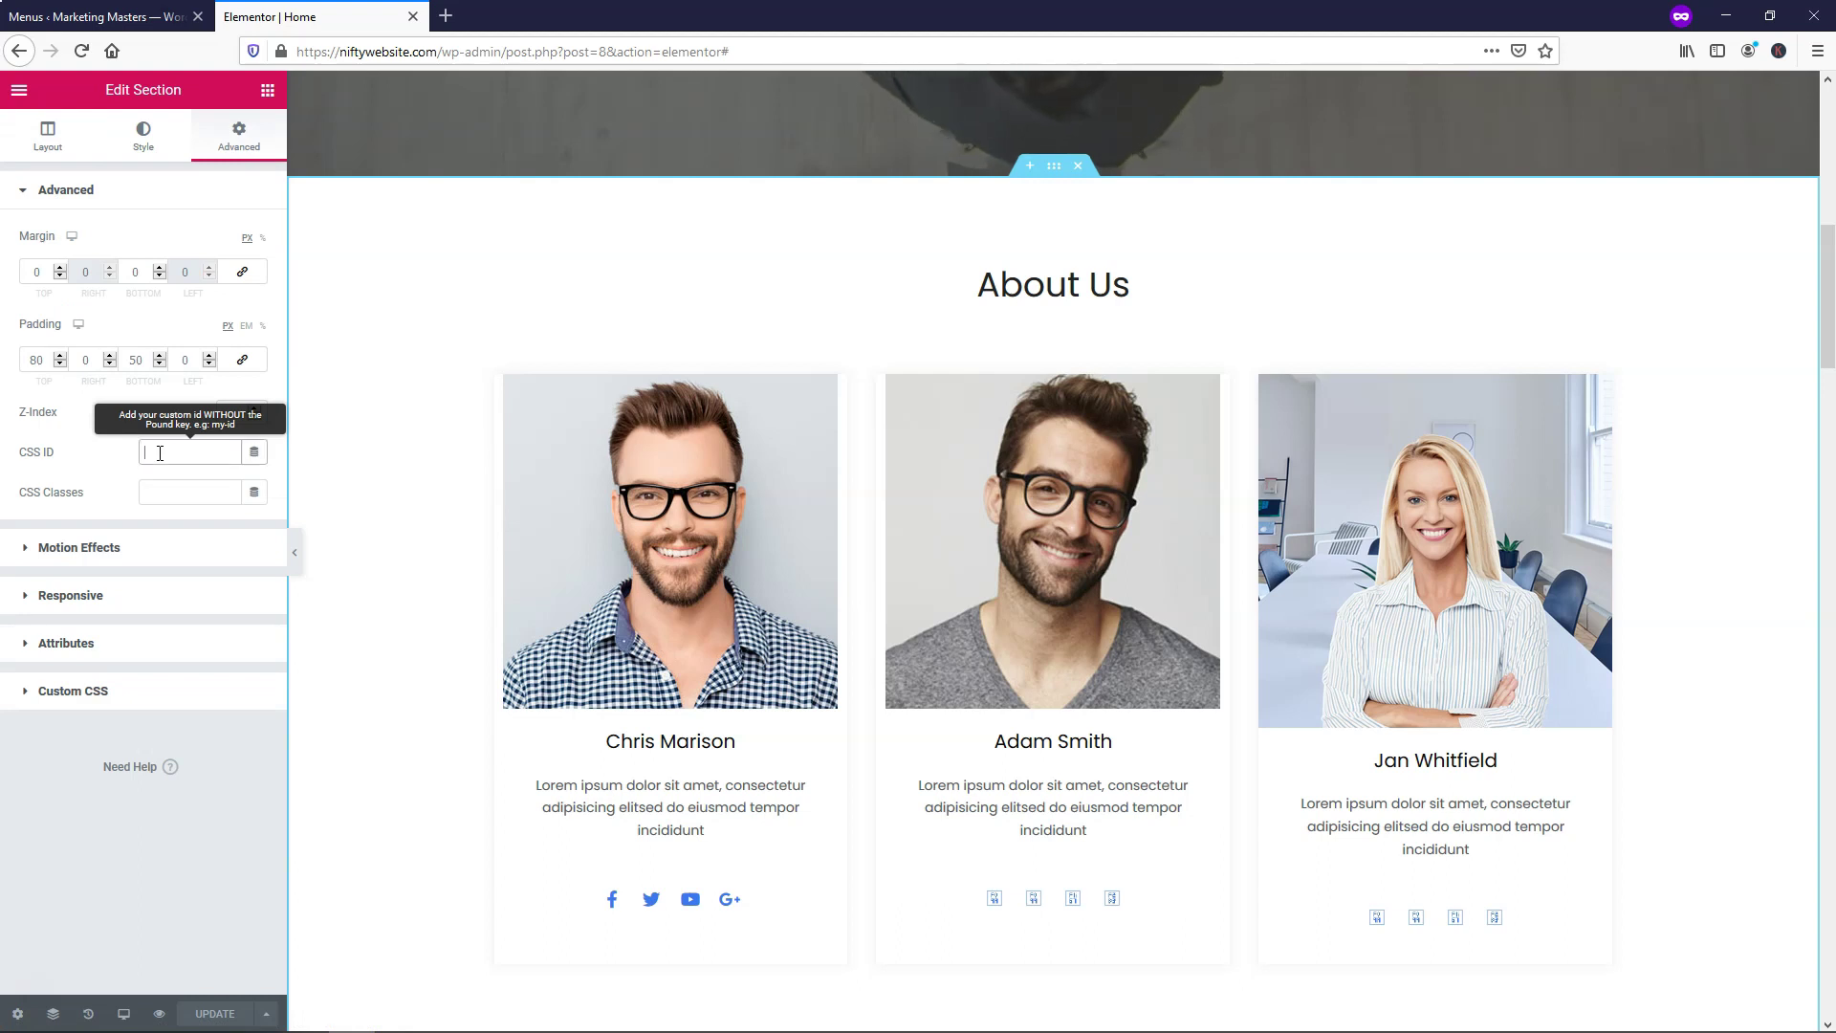
{"action": "type", "text": "about"}
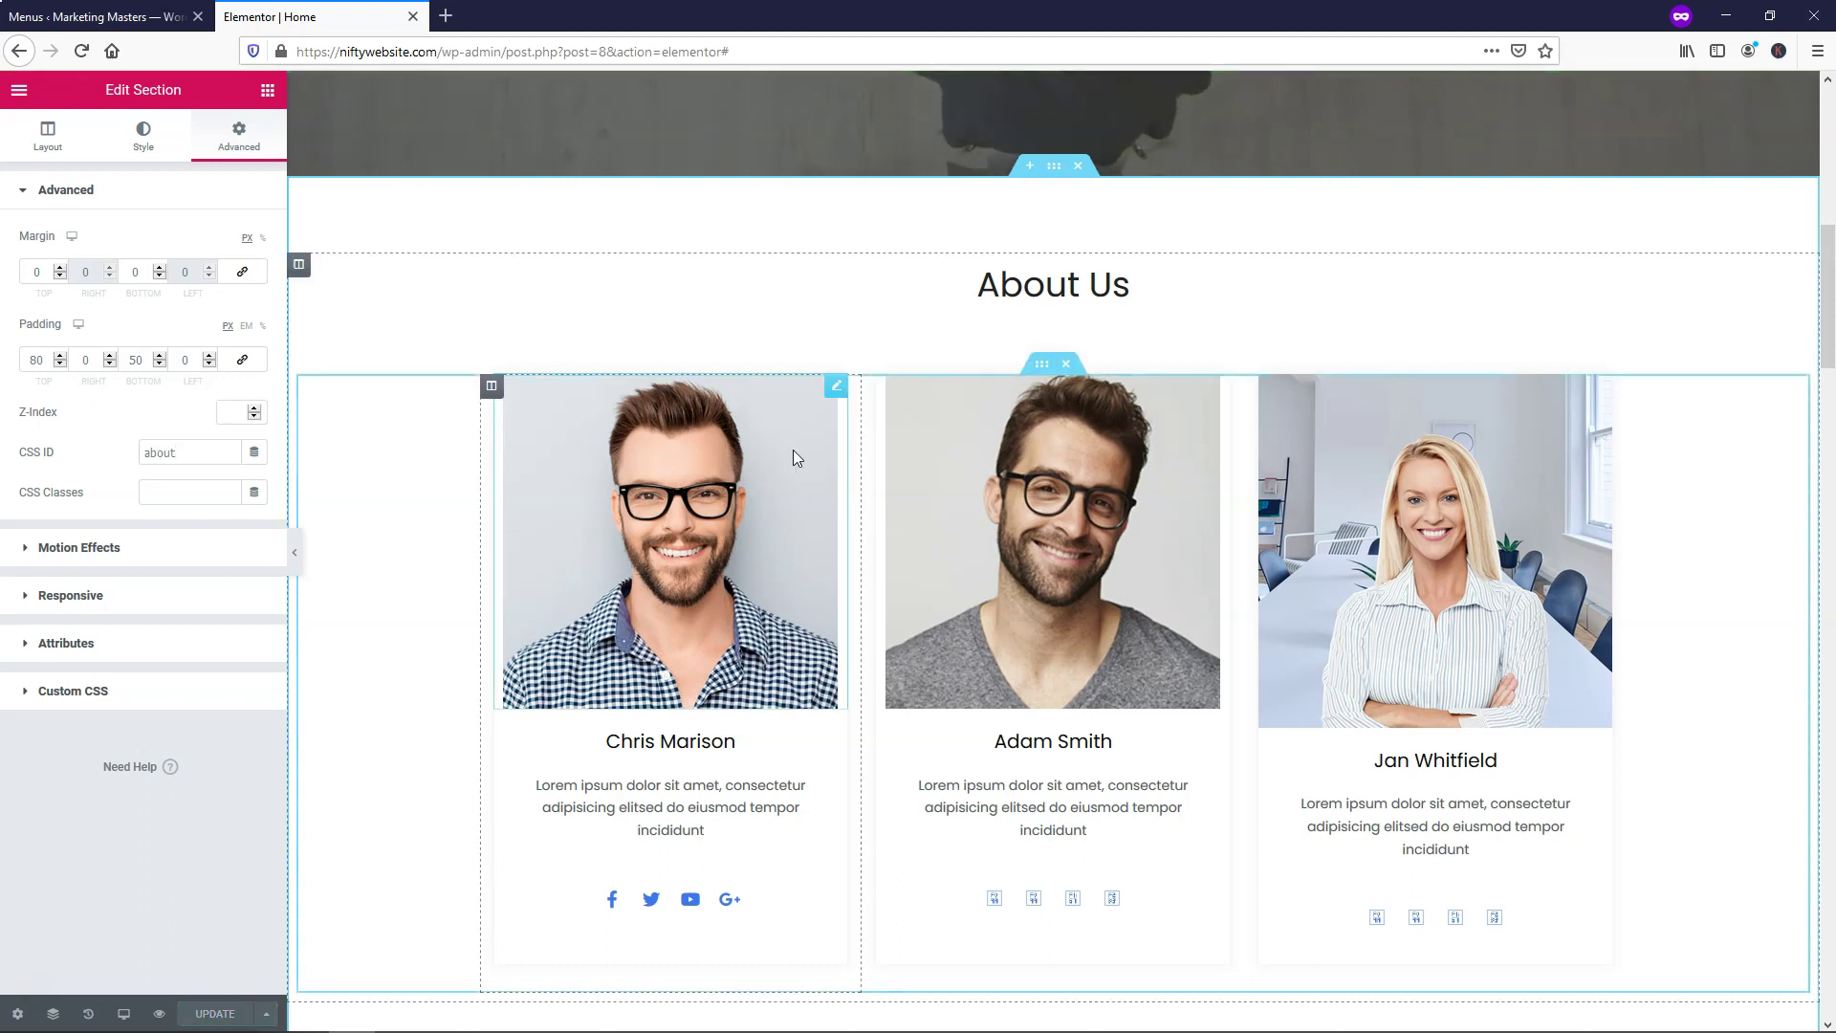
Test the About link in the editor, then open Preview Changes and check it there
{"action": "scroll", "coordinate": [731, 401], "scroll_direction": "up", "scroll_amount": 10}
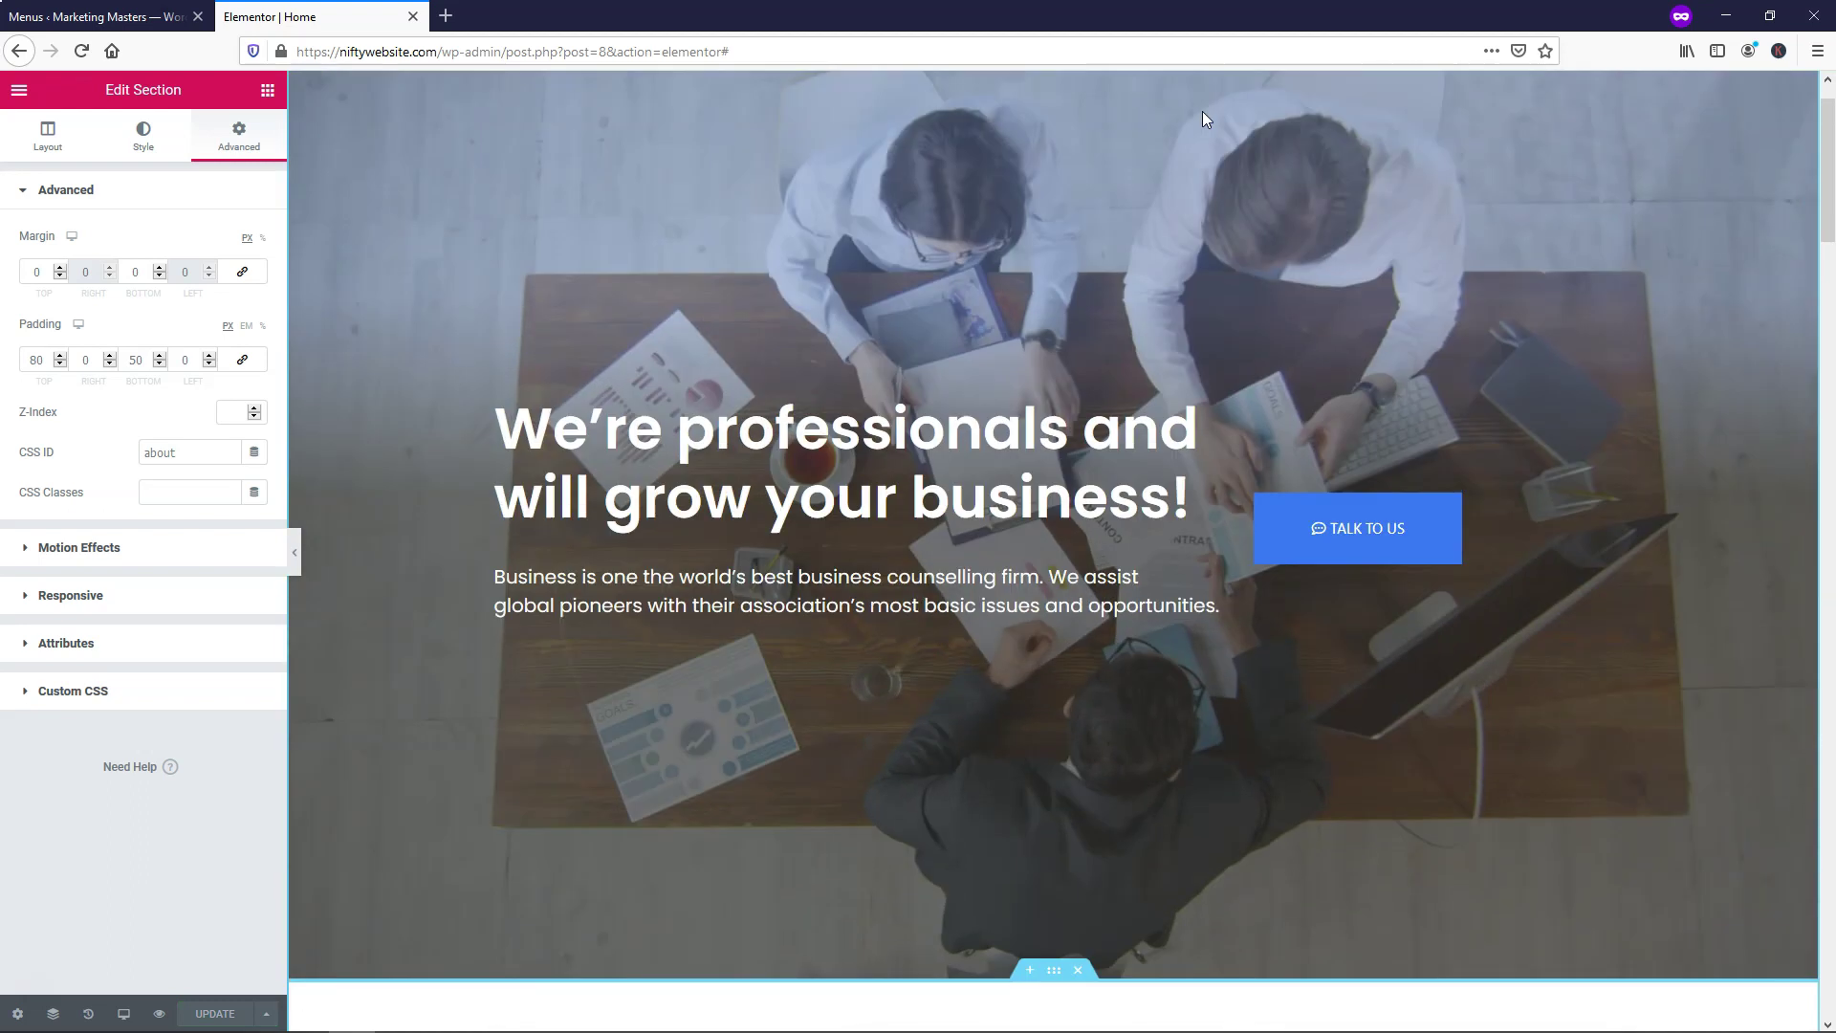
{"action": "left_click", "coordinate": [1379, 110]}
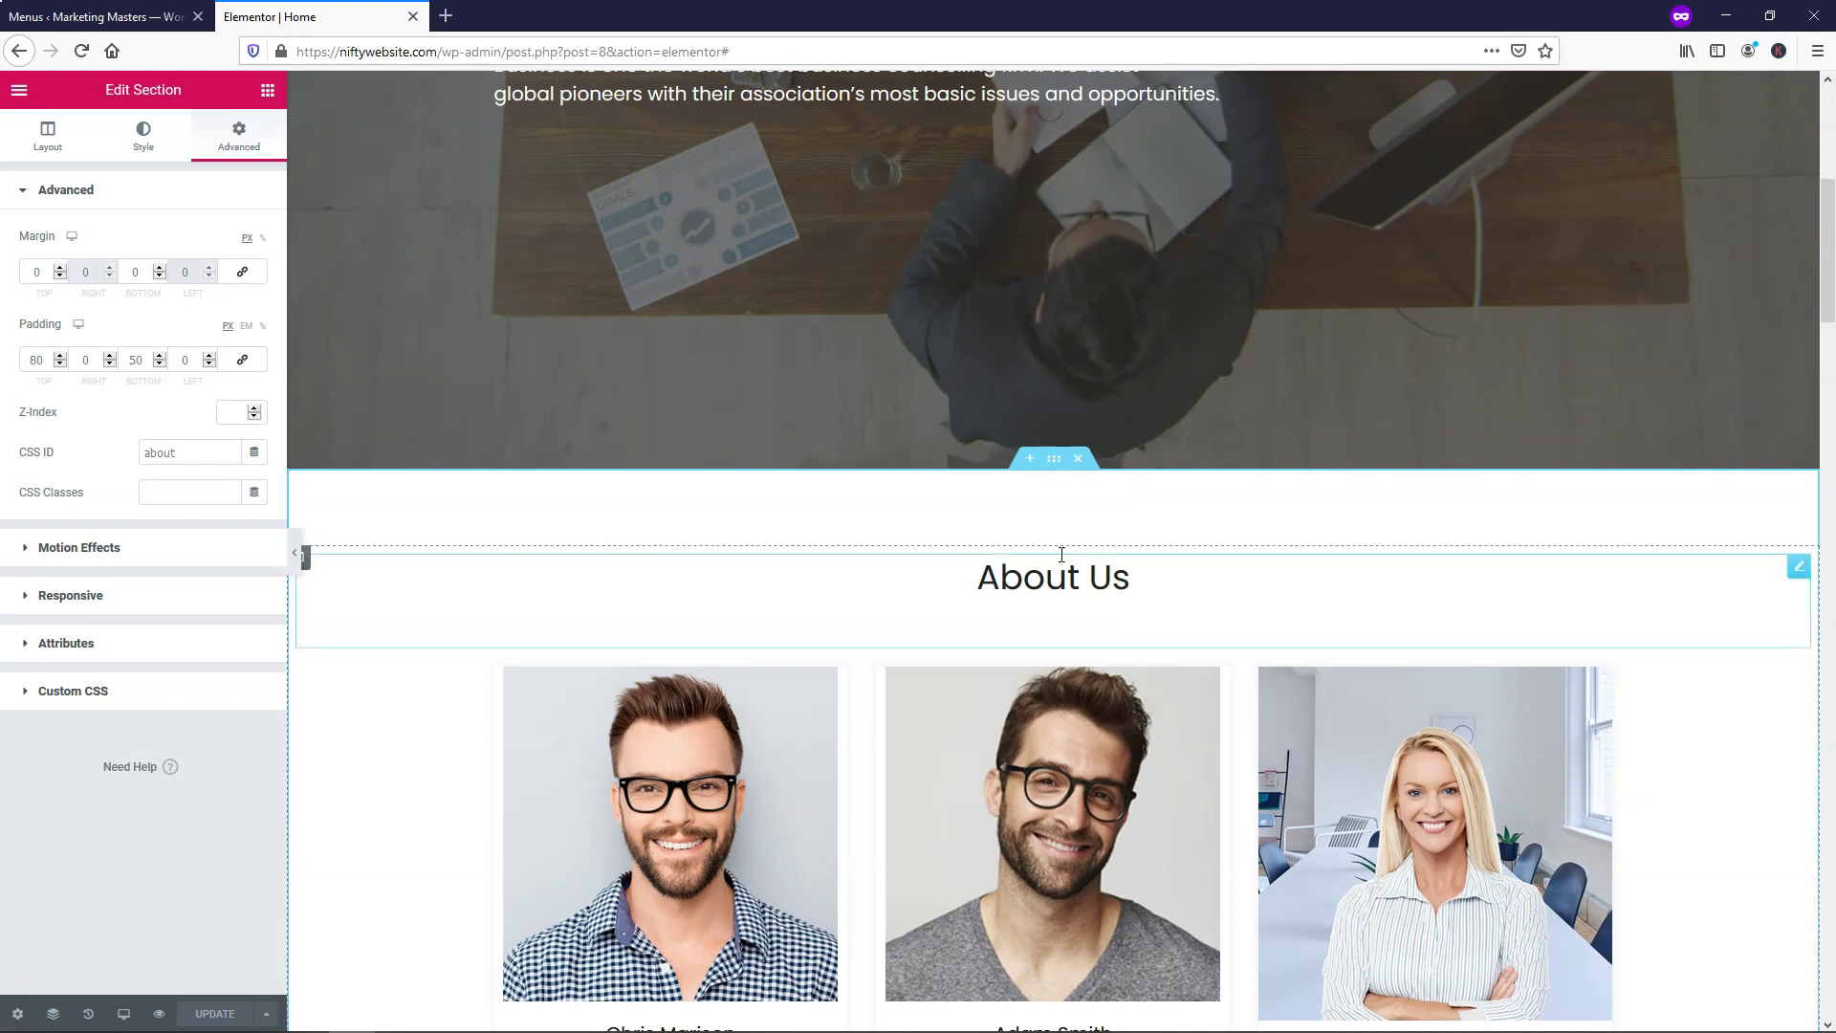
{"action": "scroll", "coordinate": [1264, 480], "scroll_direction": "up", "scroll_amount": 10}
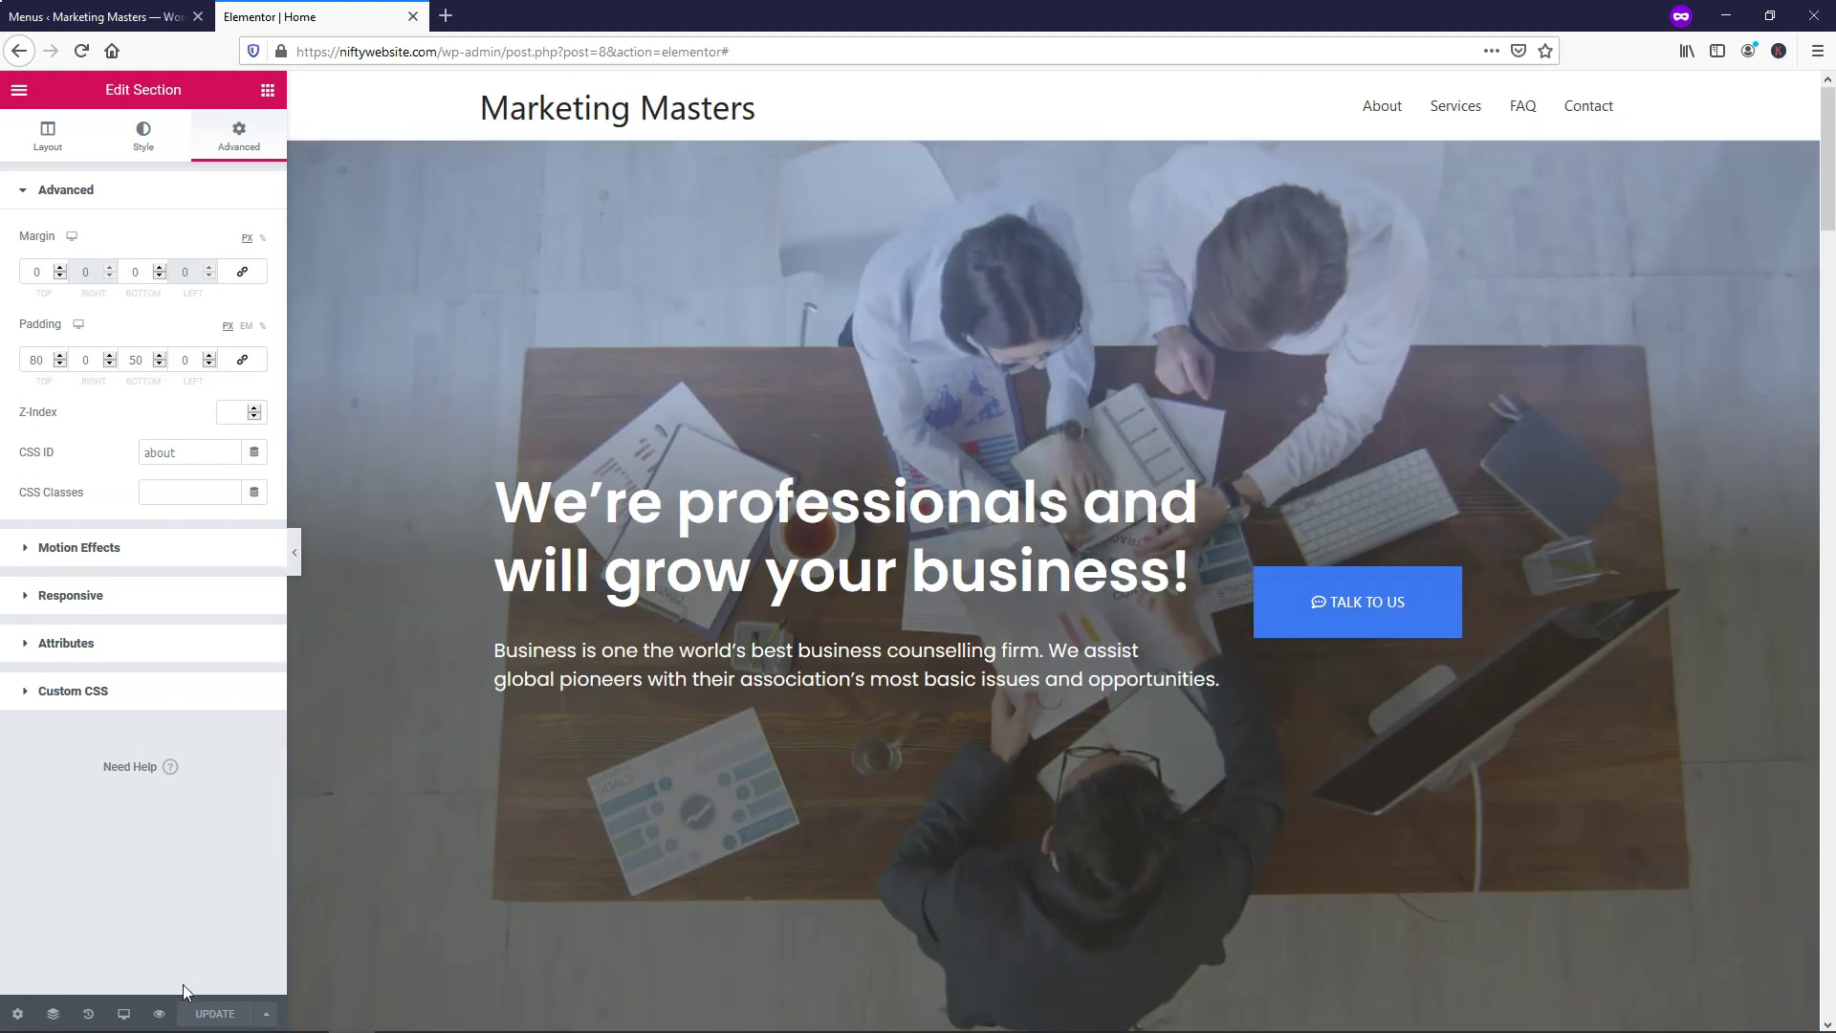
{"action": "left_click", "coordinate": [161, 1015]}
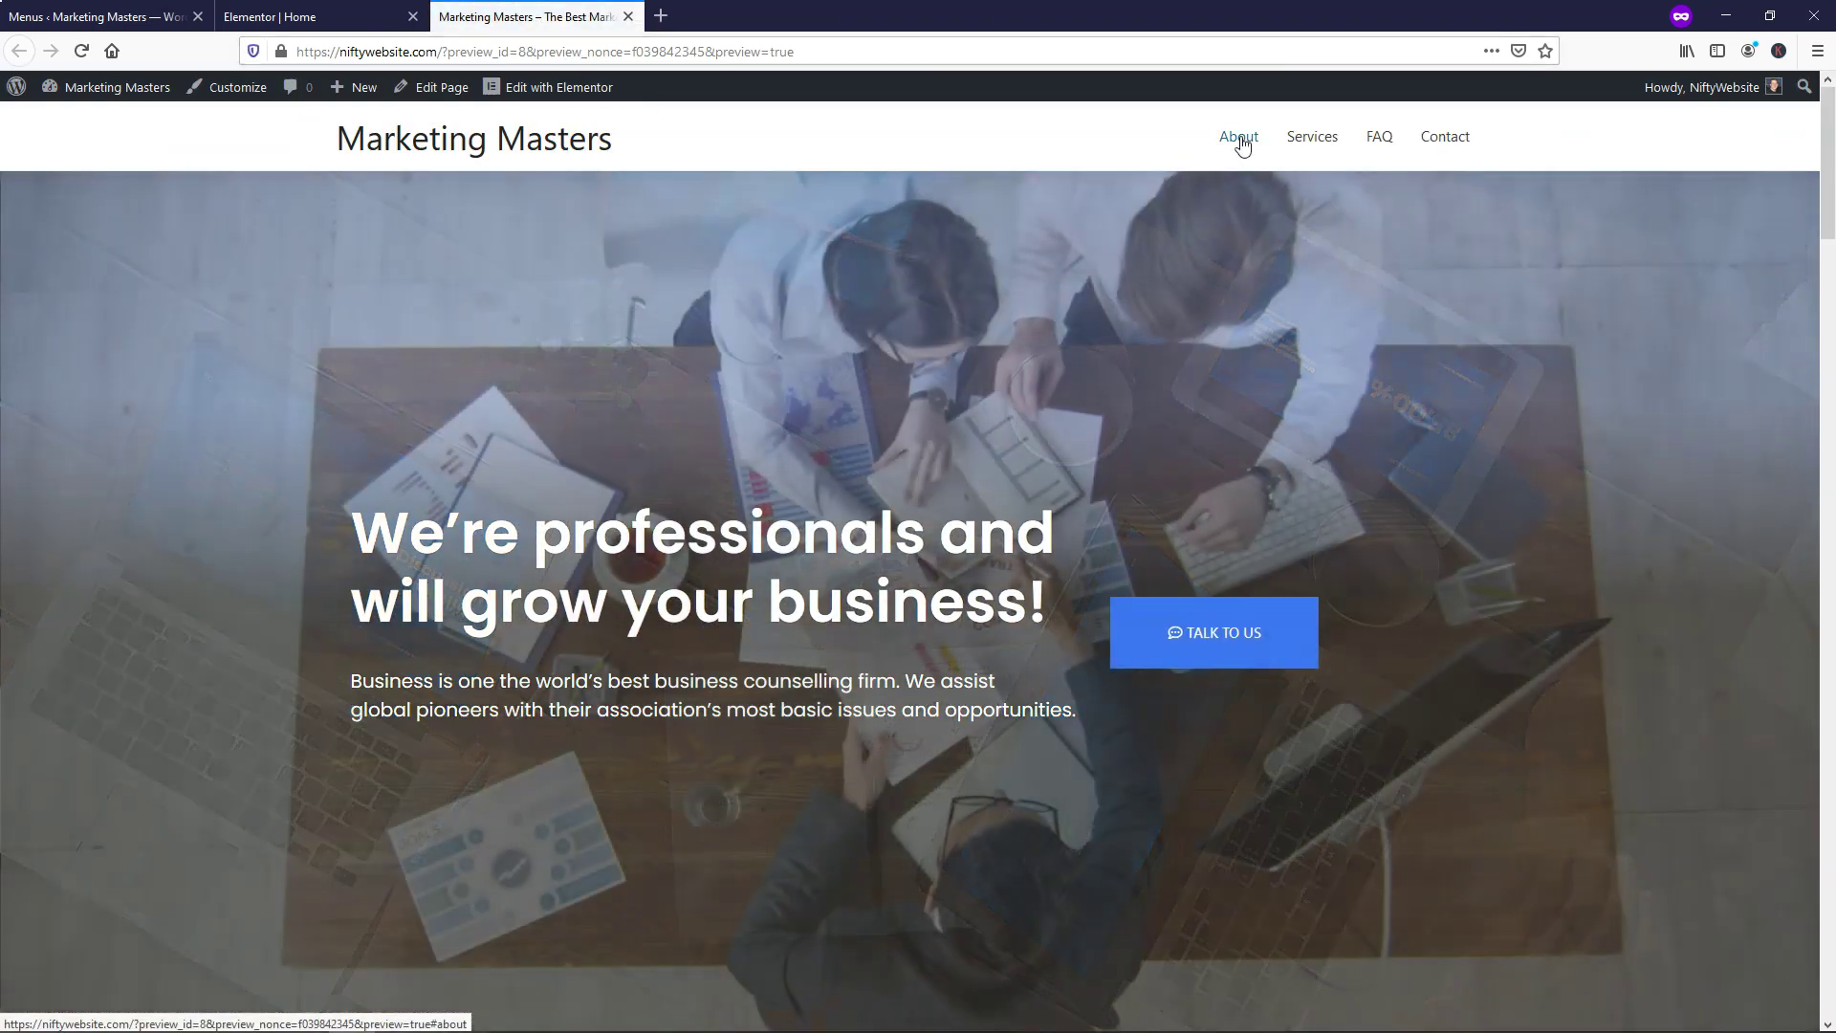
{"action": "left_click", "coordinate": [1242, 141]}
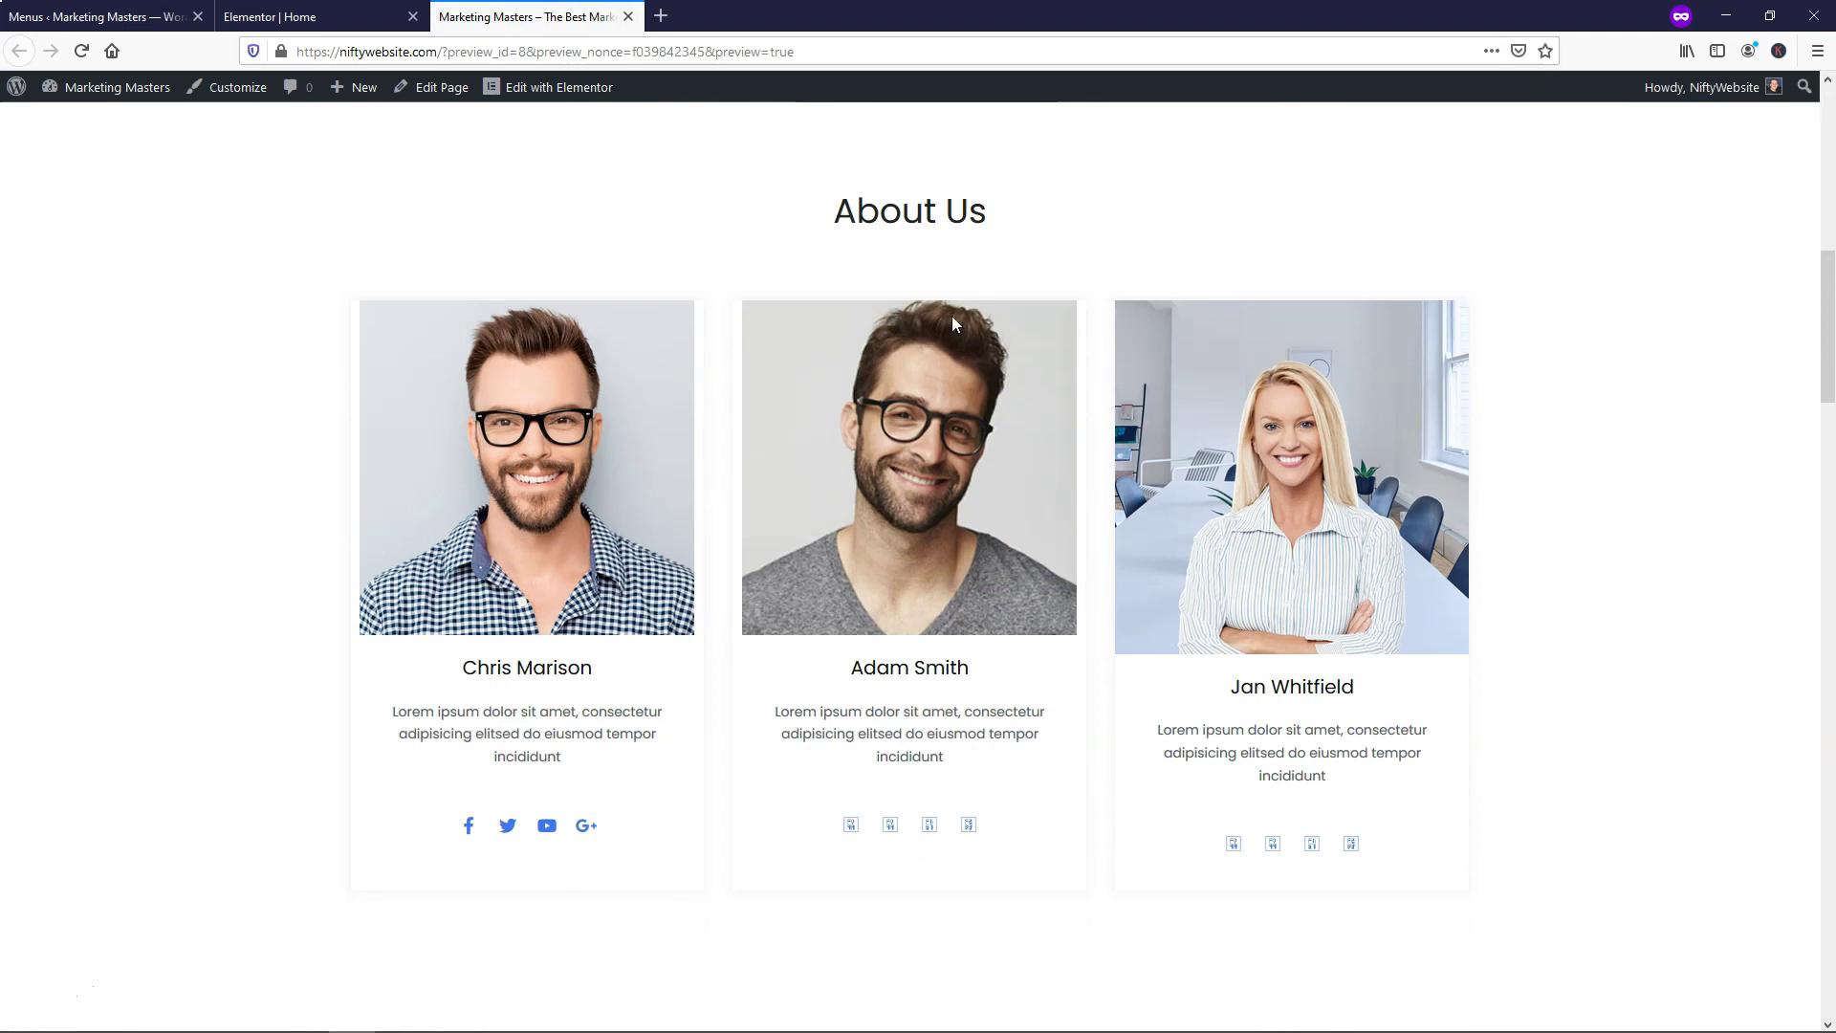
Scroll the preview back up and return to the 'Elementor | Home' editor tab
{"action": "scroll", "coordinate": [977, 354], "scroll_direction": "up", "scroll_amount": 8}
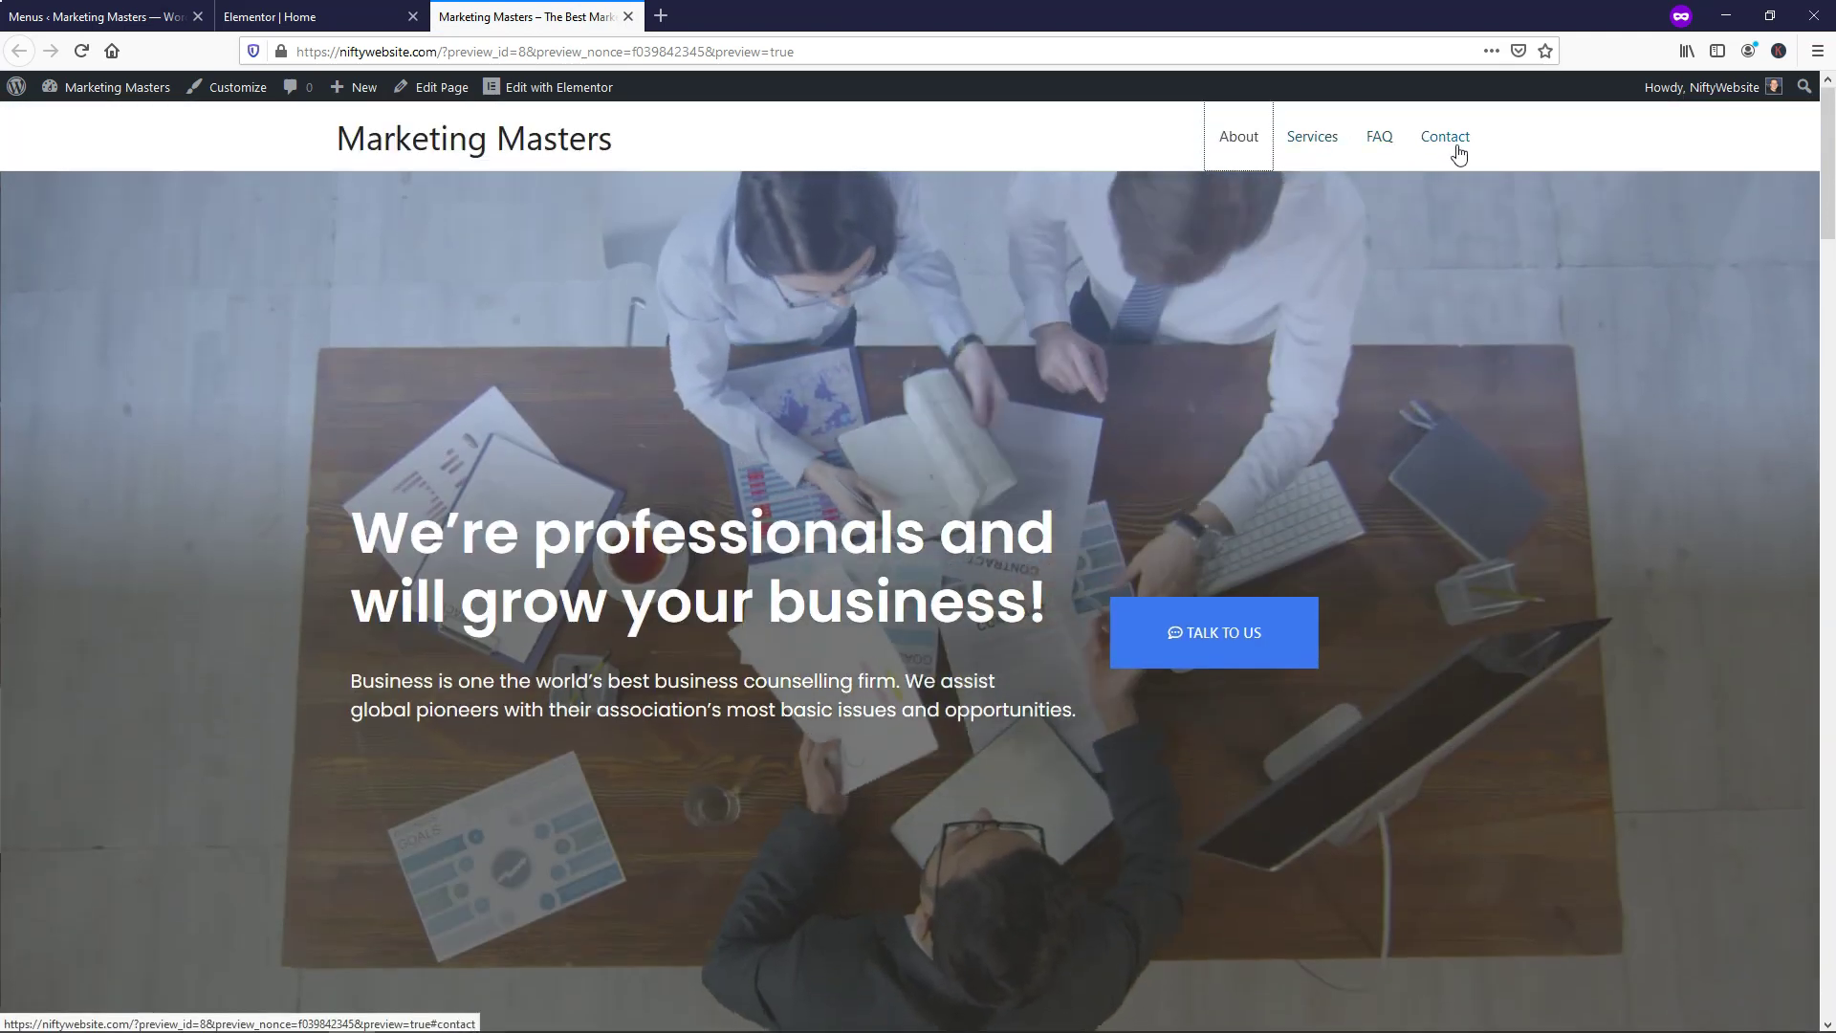
{"action": "left_click", "coordinate": [228, 17]}
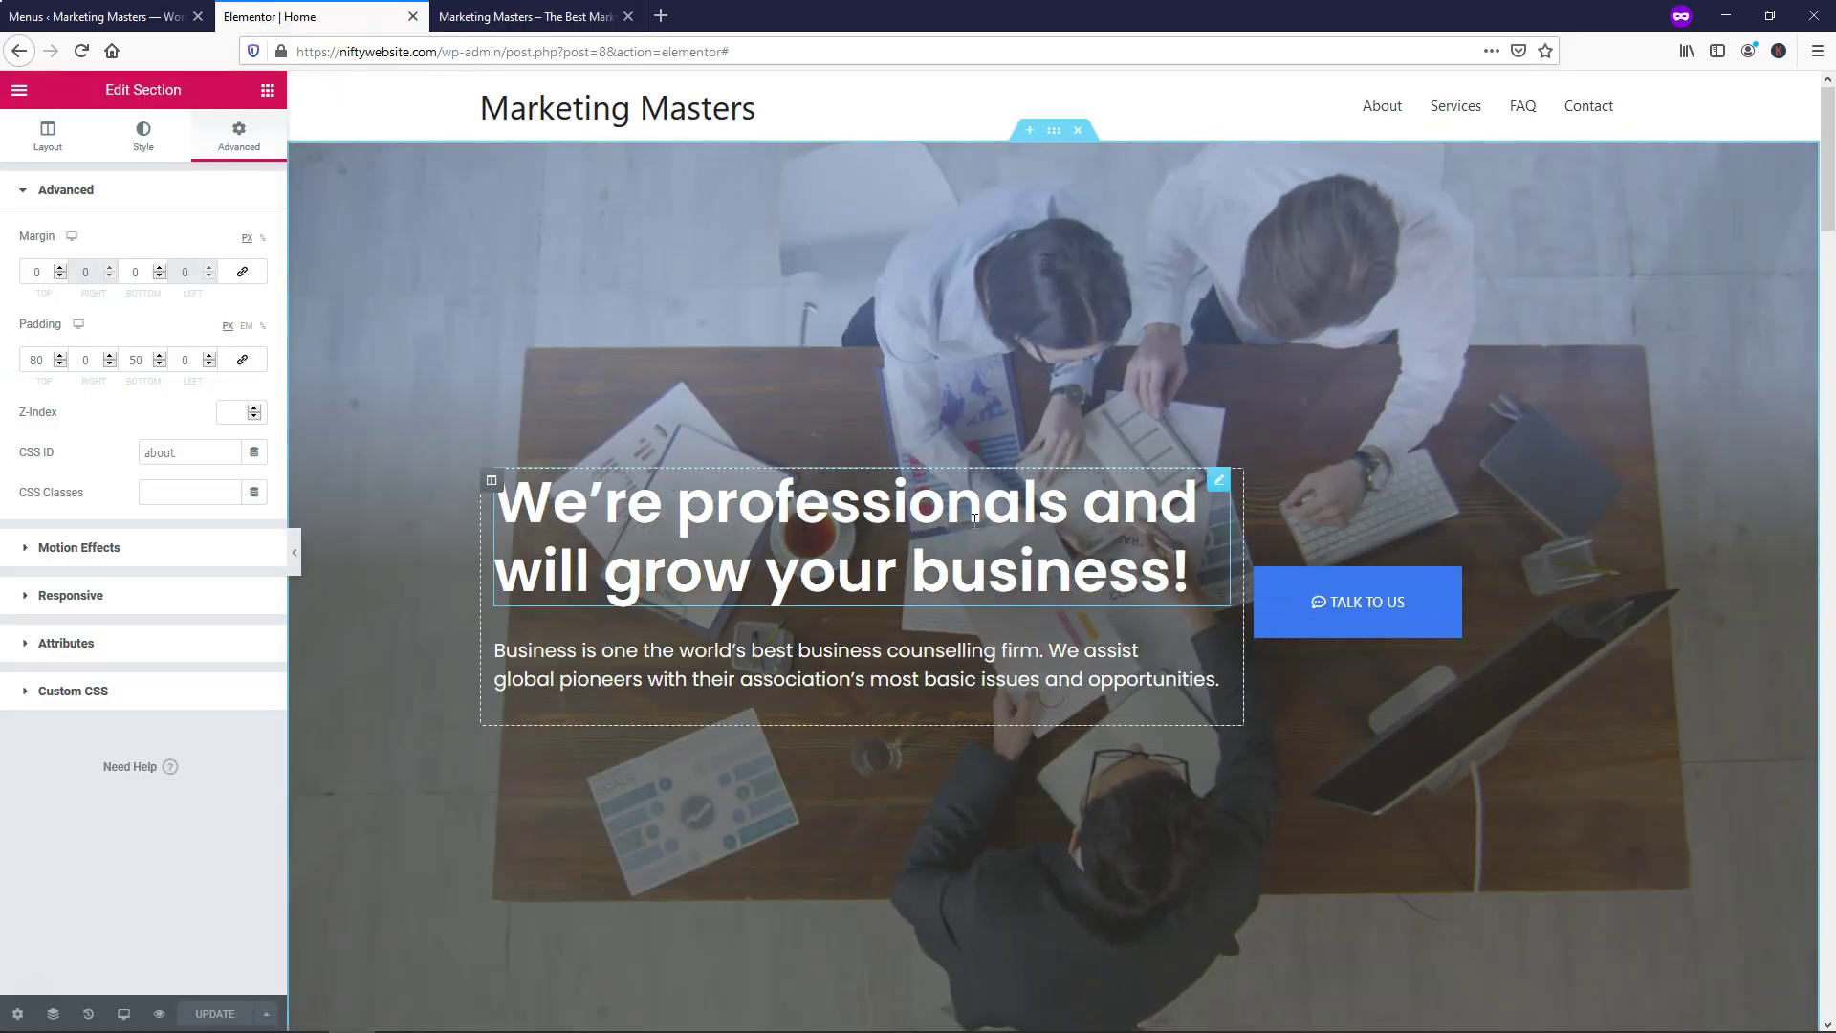
Give the Services section the CSS ID 'services' in its Advanced settings
{"action": "scroll", "coordinate": [973, 528], "scroll_direction": "down", "scroll_amount": 5}
{"action": "scroll", "coordinate": [973, 524], "scroll_direction": "down", "scroll_amount": 15}
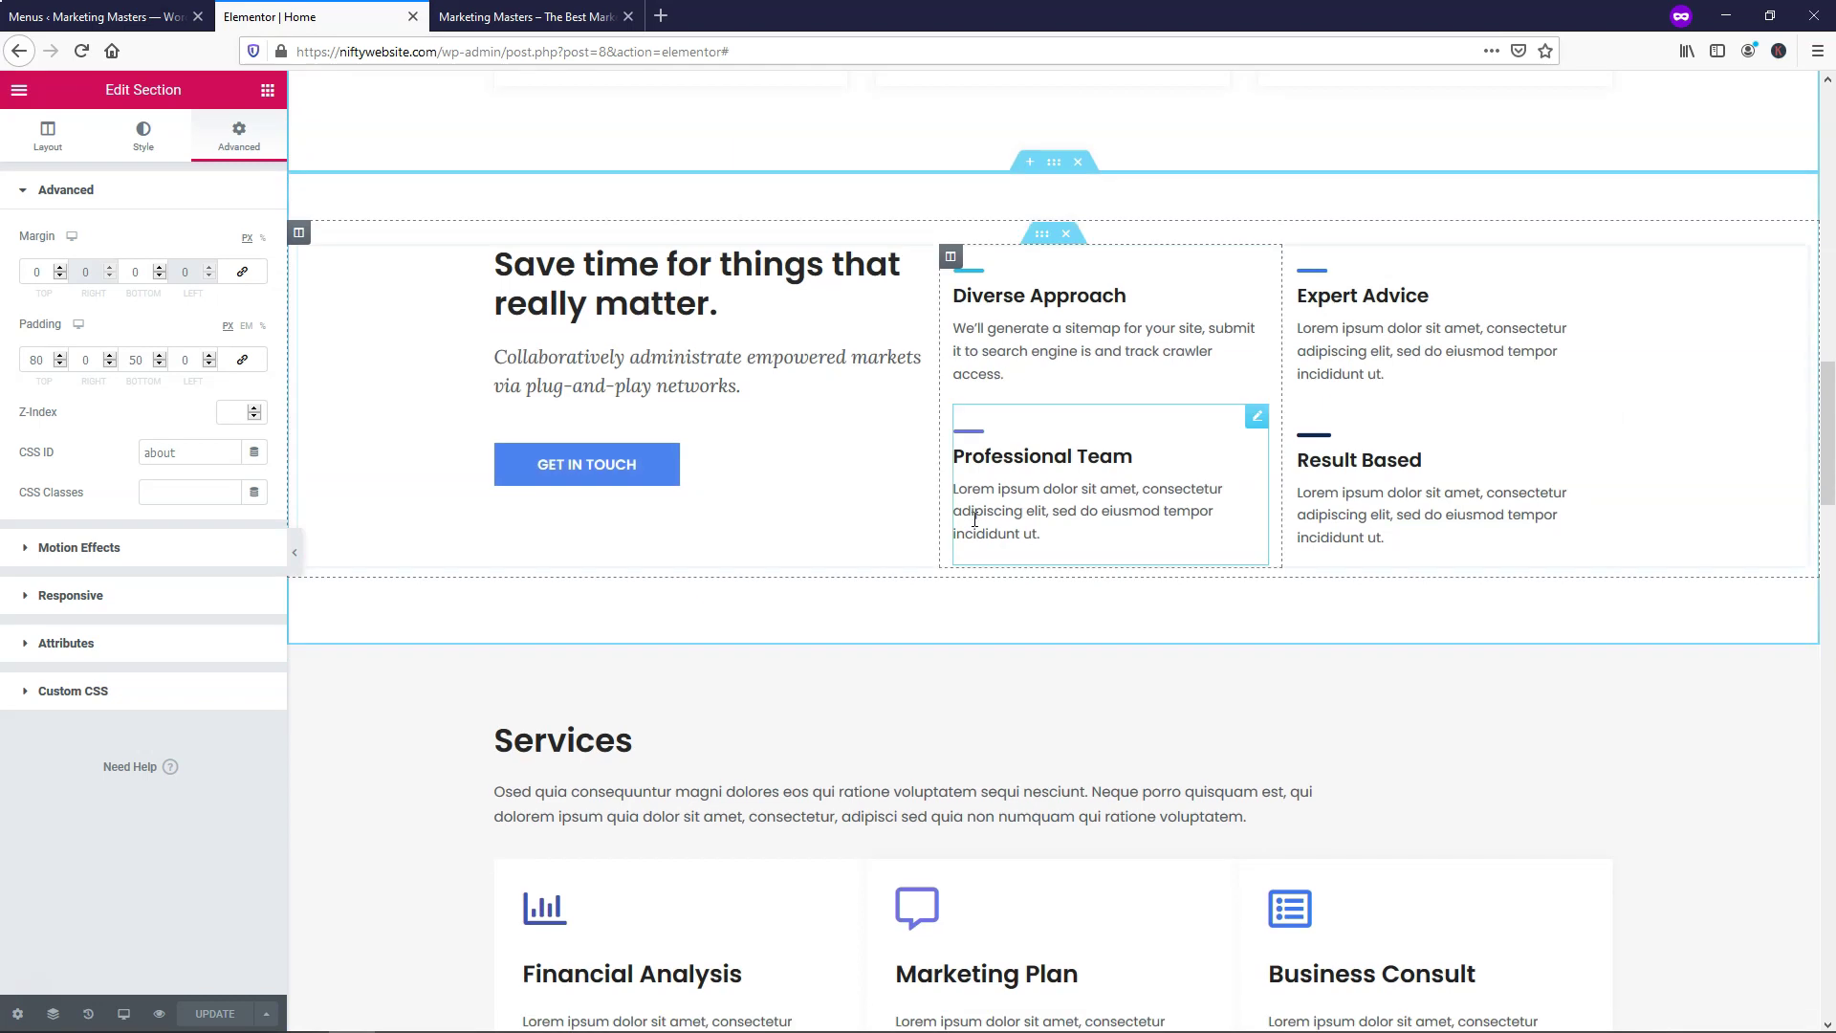
{"action": "scroll", "coordinate": [974, 519], "scroll_direction": "down", "scroll_amount": 4}
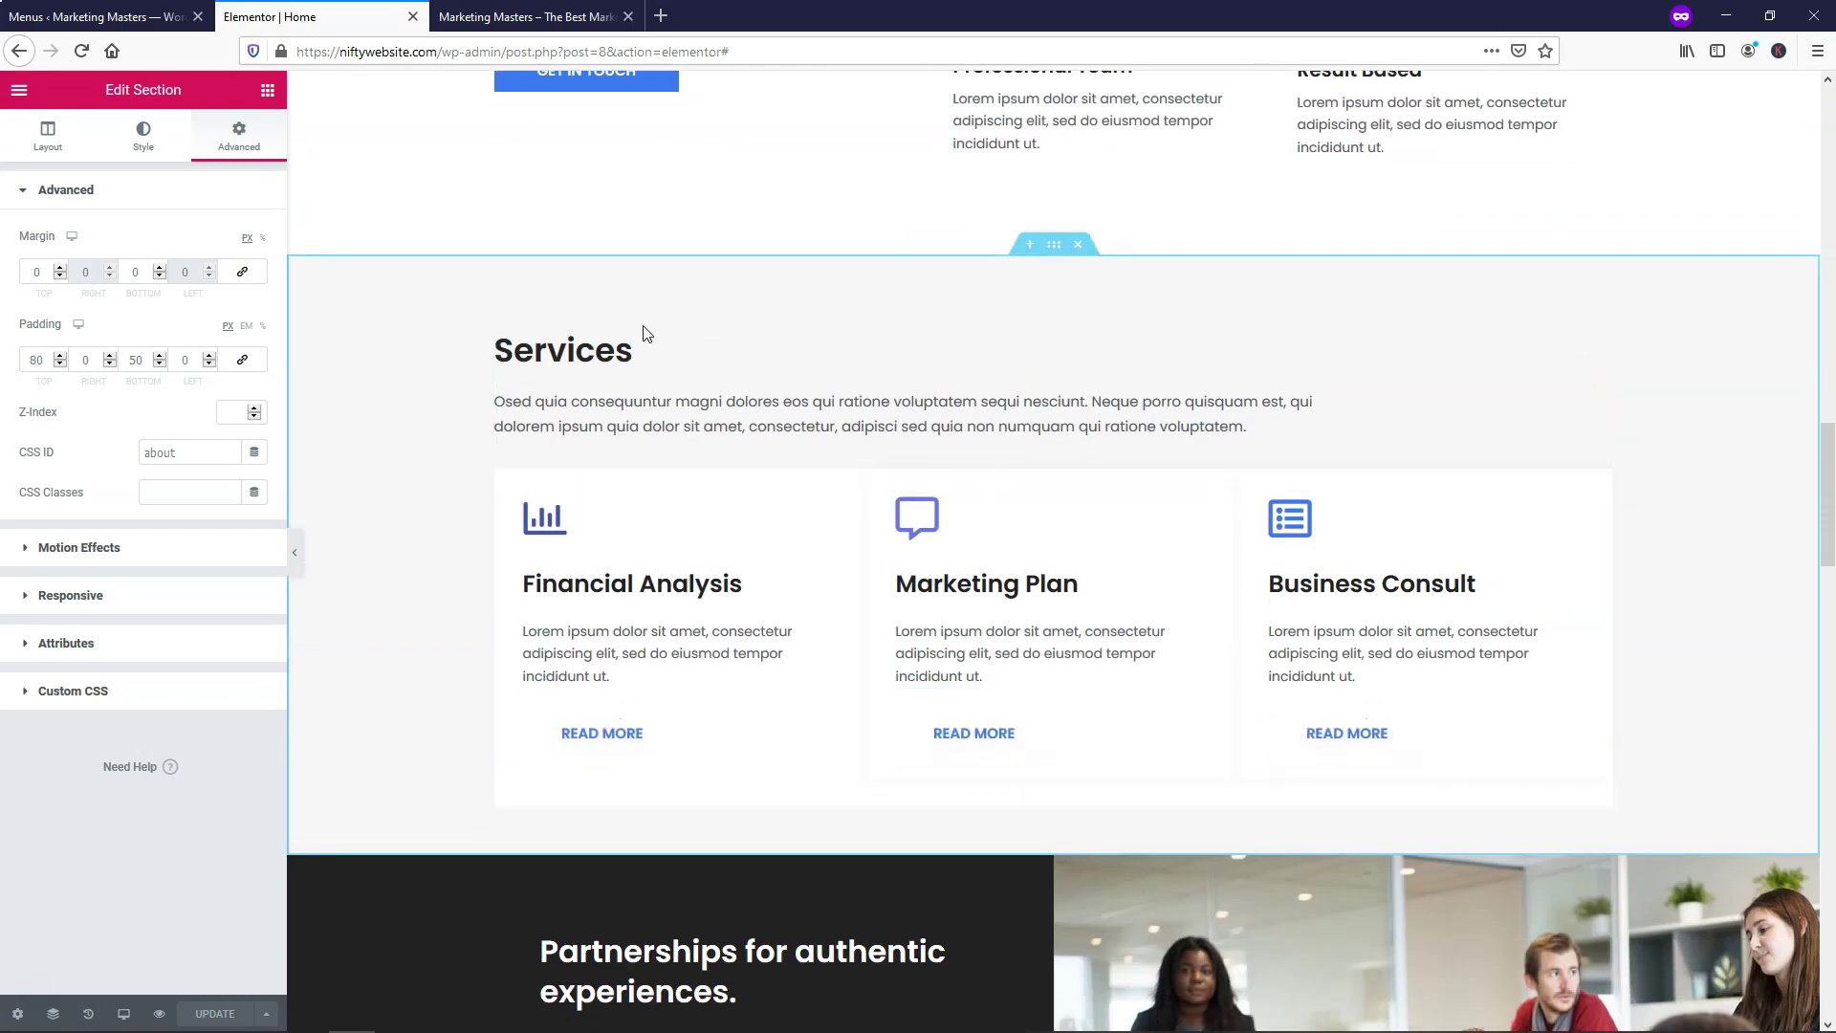
{"action": "right_click", "coordinate": [1054, 246]}
{"action": "left_click", "coordinate": [1093, 264]}
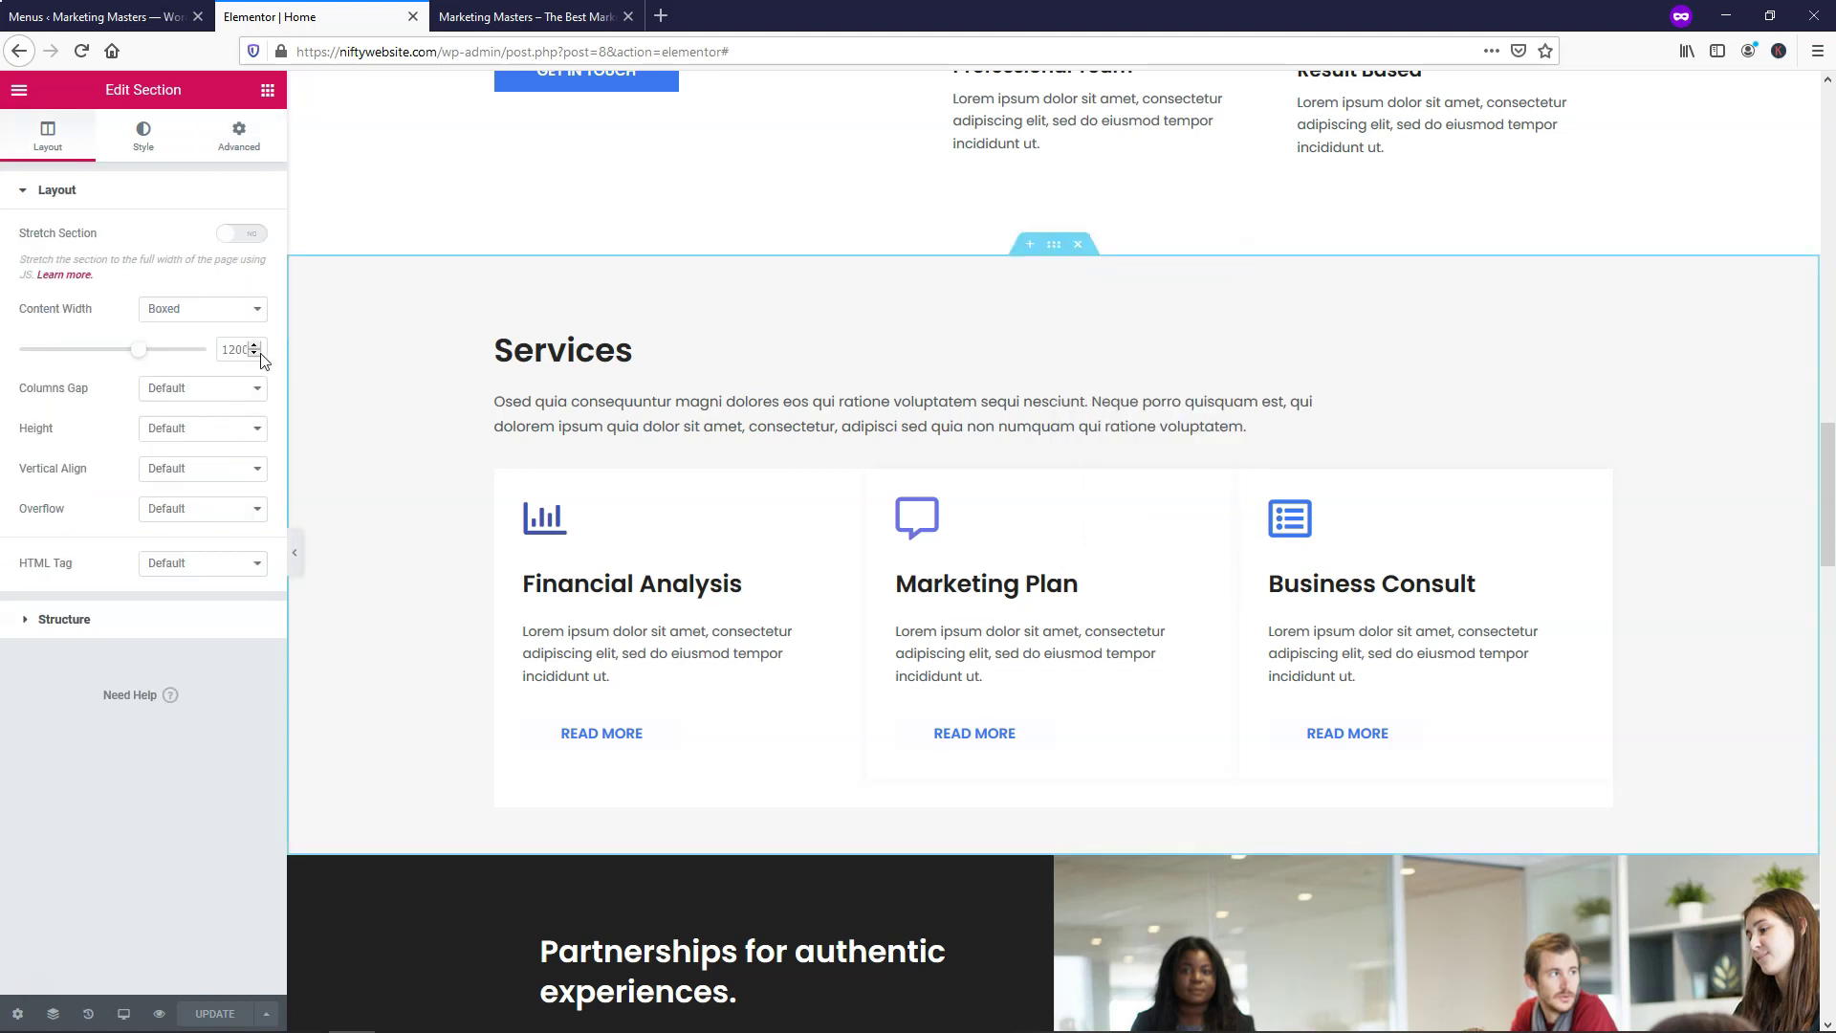
{"action": "left_click", "coordinate": [239, 139]}
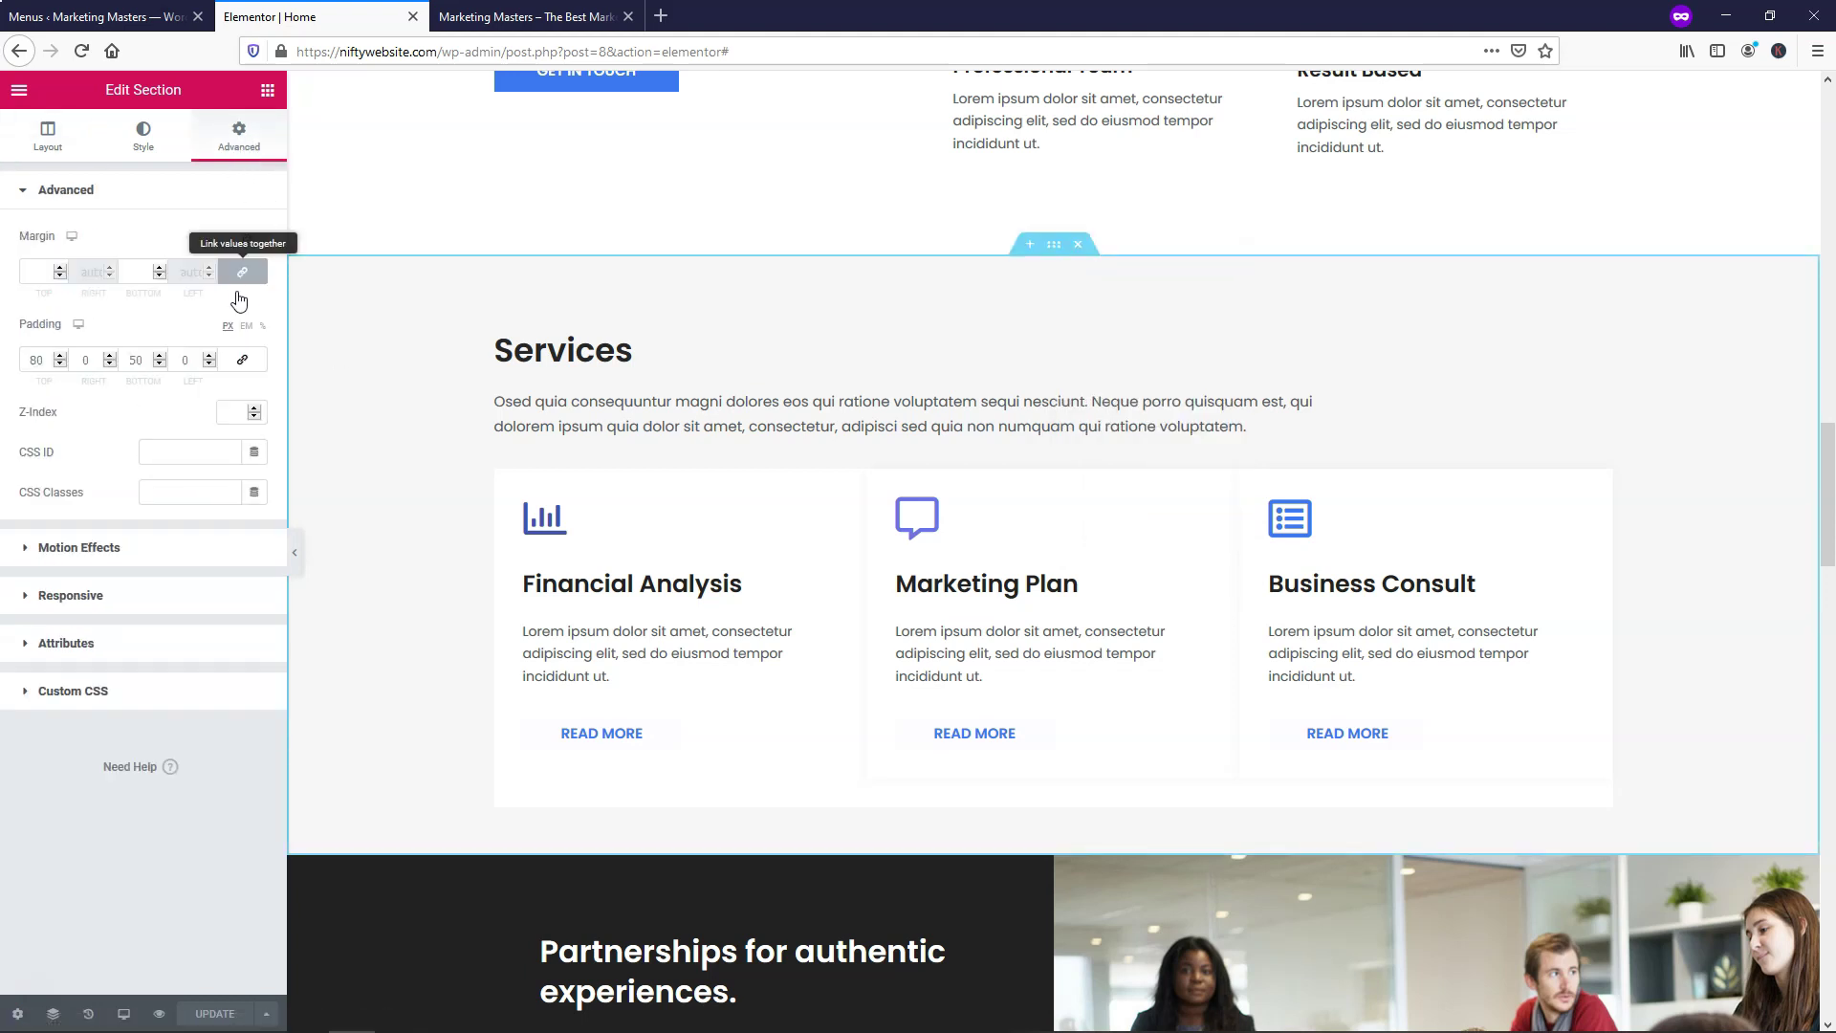
{"action": "left_click", "coordinate": [153, 448]}
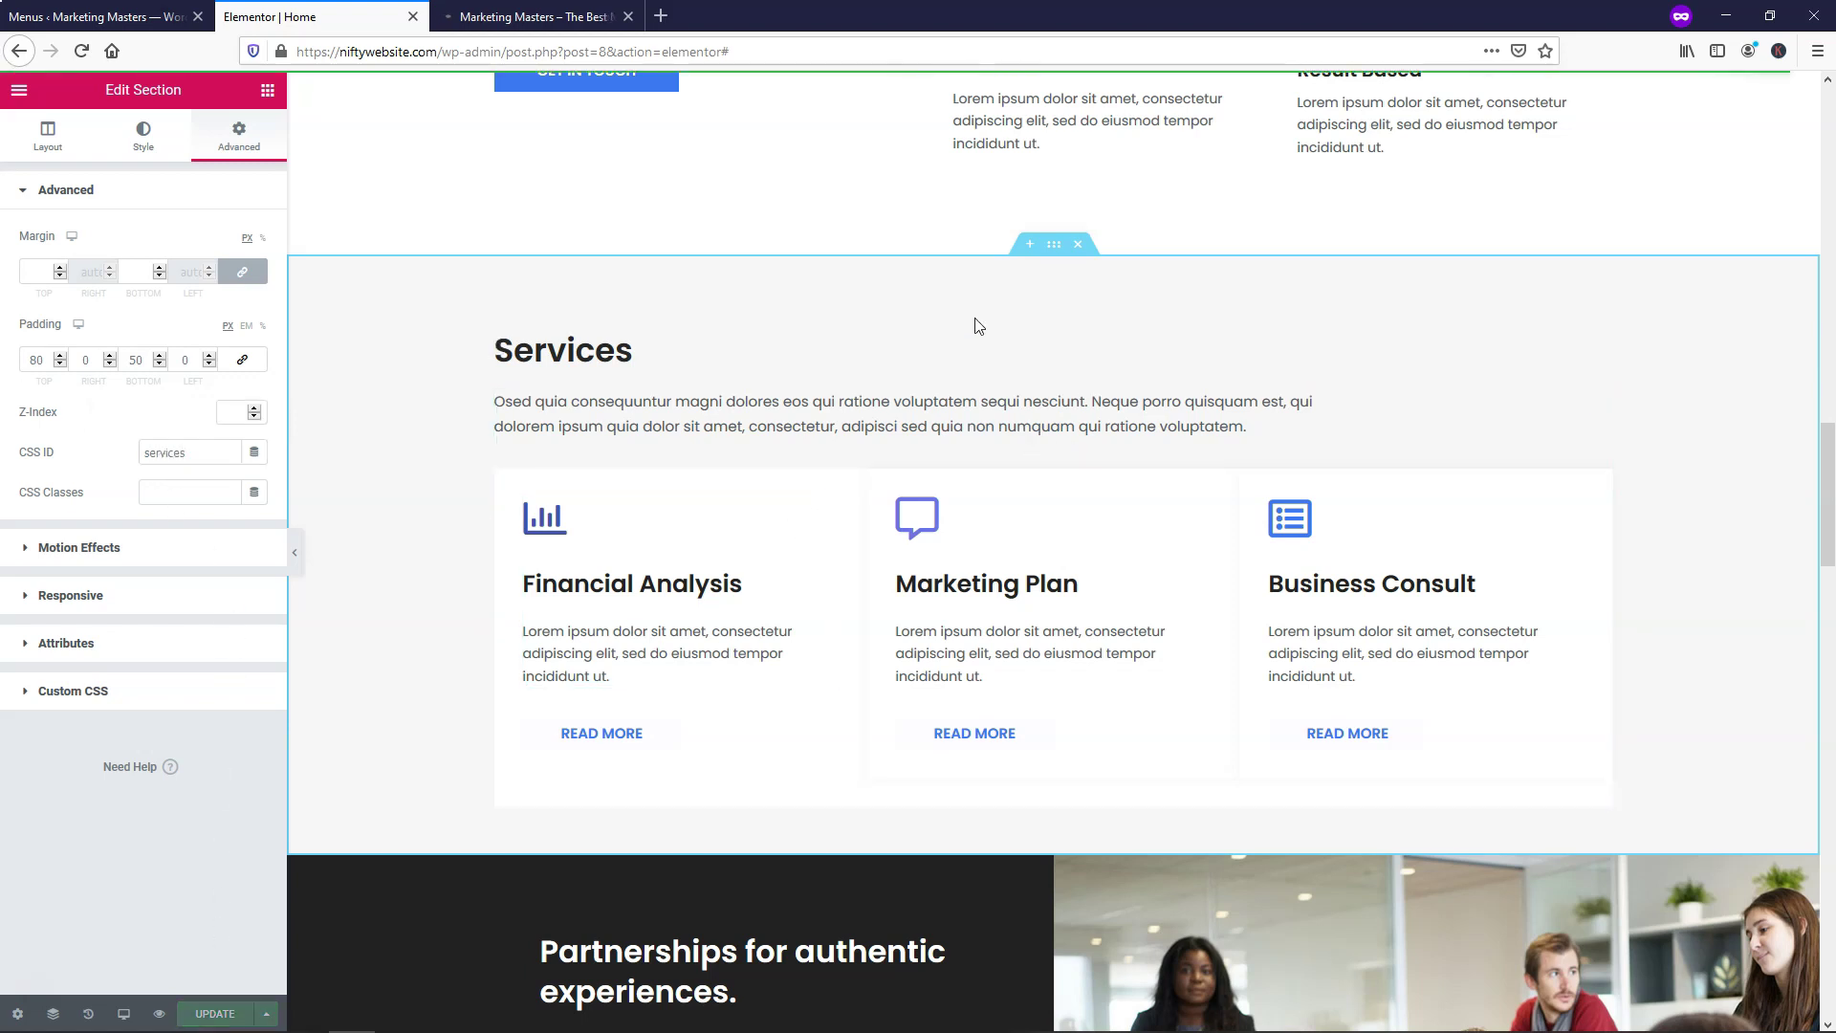
{"action": "scroll", "coordinate": [975, 325], "scroll_direction": "down", "scroll_amount": 12}
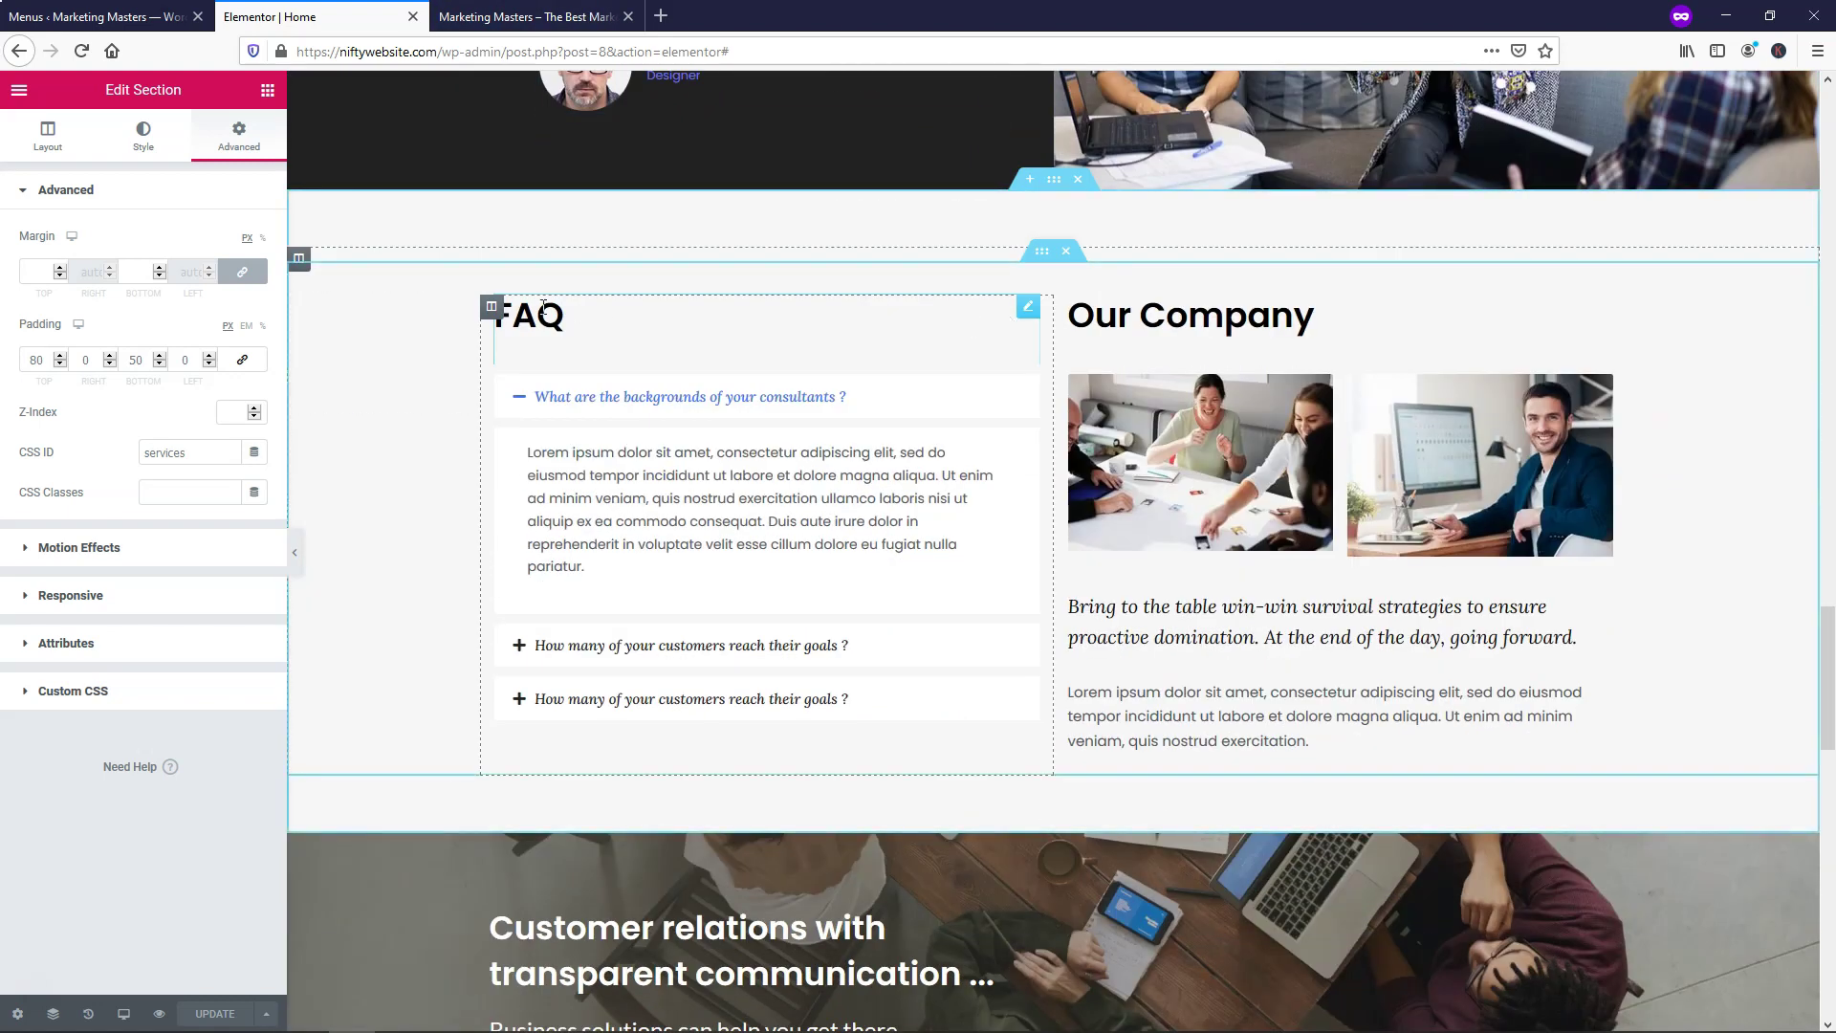
Set the FAQ and Contact Us sections' CSS IDs to 'faq' and 'contact'
{"action": "right_click", "coordinate": [1056, 184]}
{"action": "left_click", "coordinate": [1111, 201]}
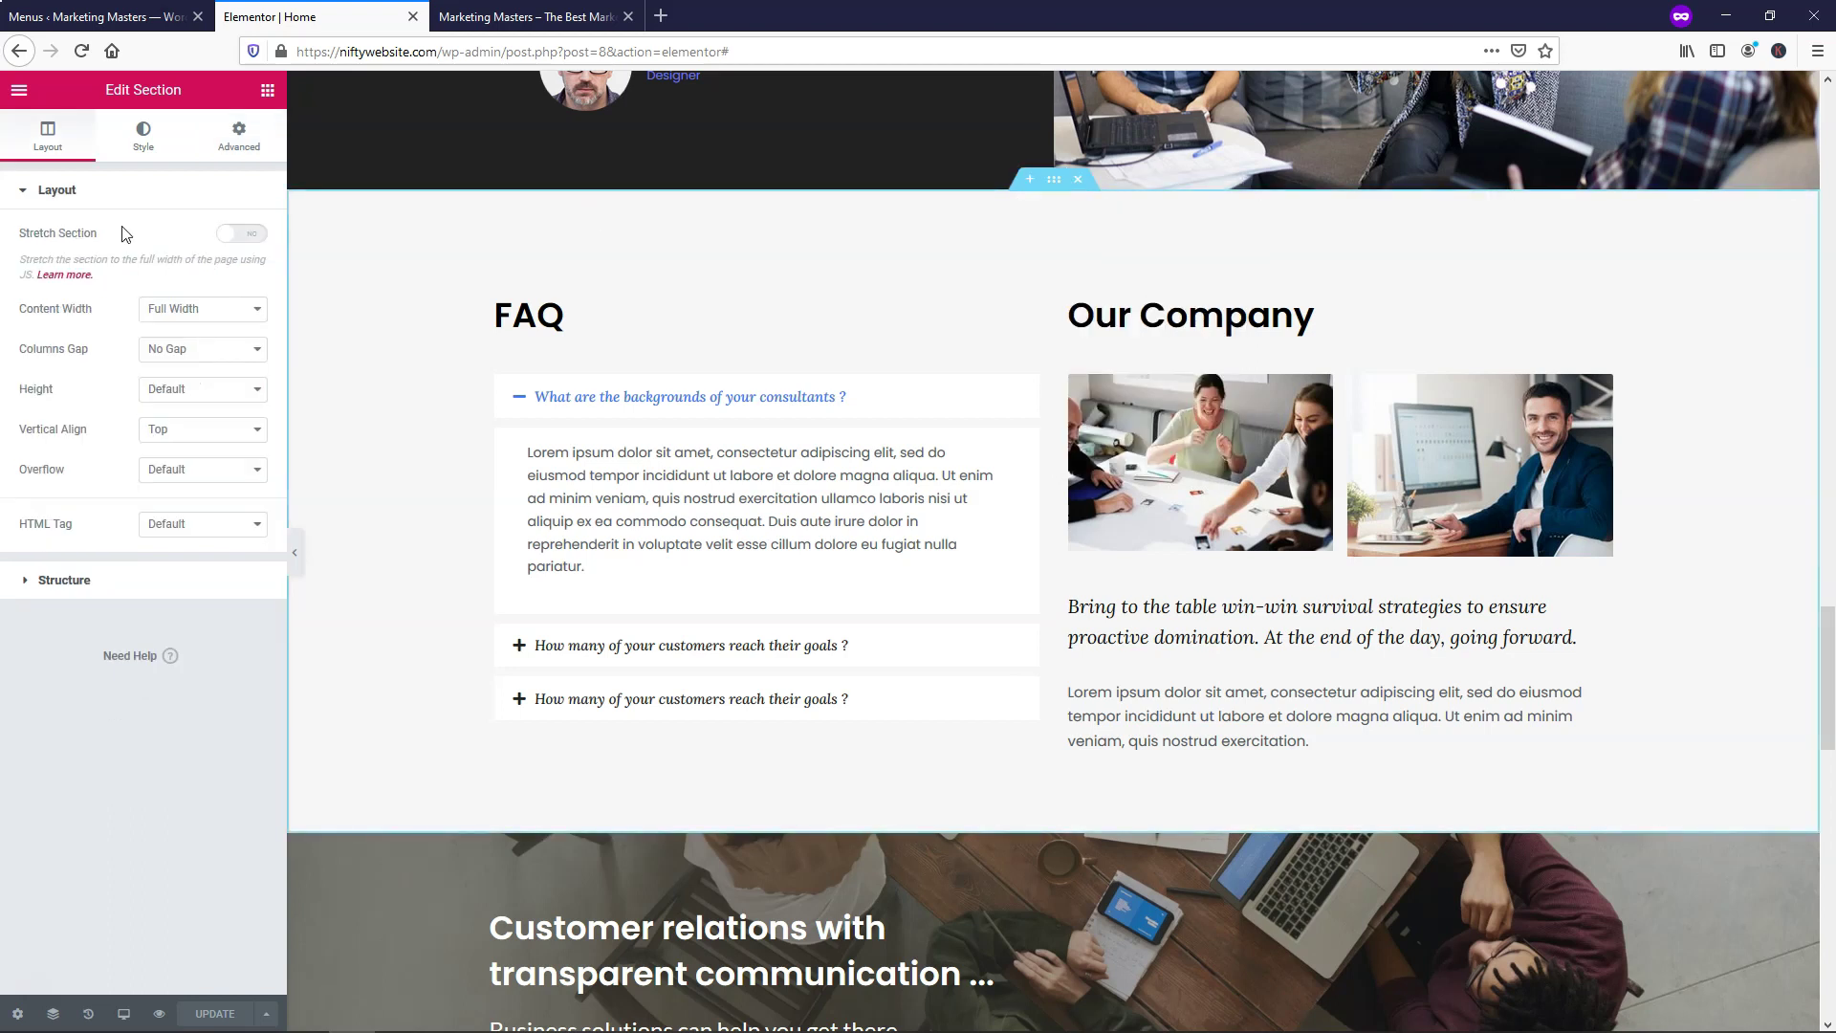
{"action": "left_click", "coordinate": [234, 143]}
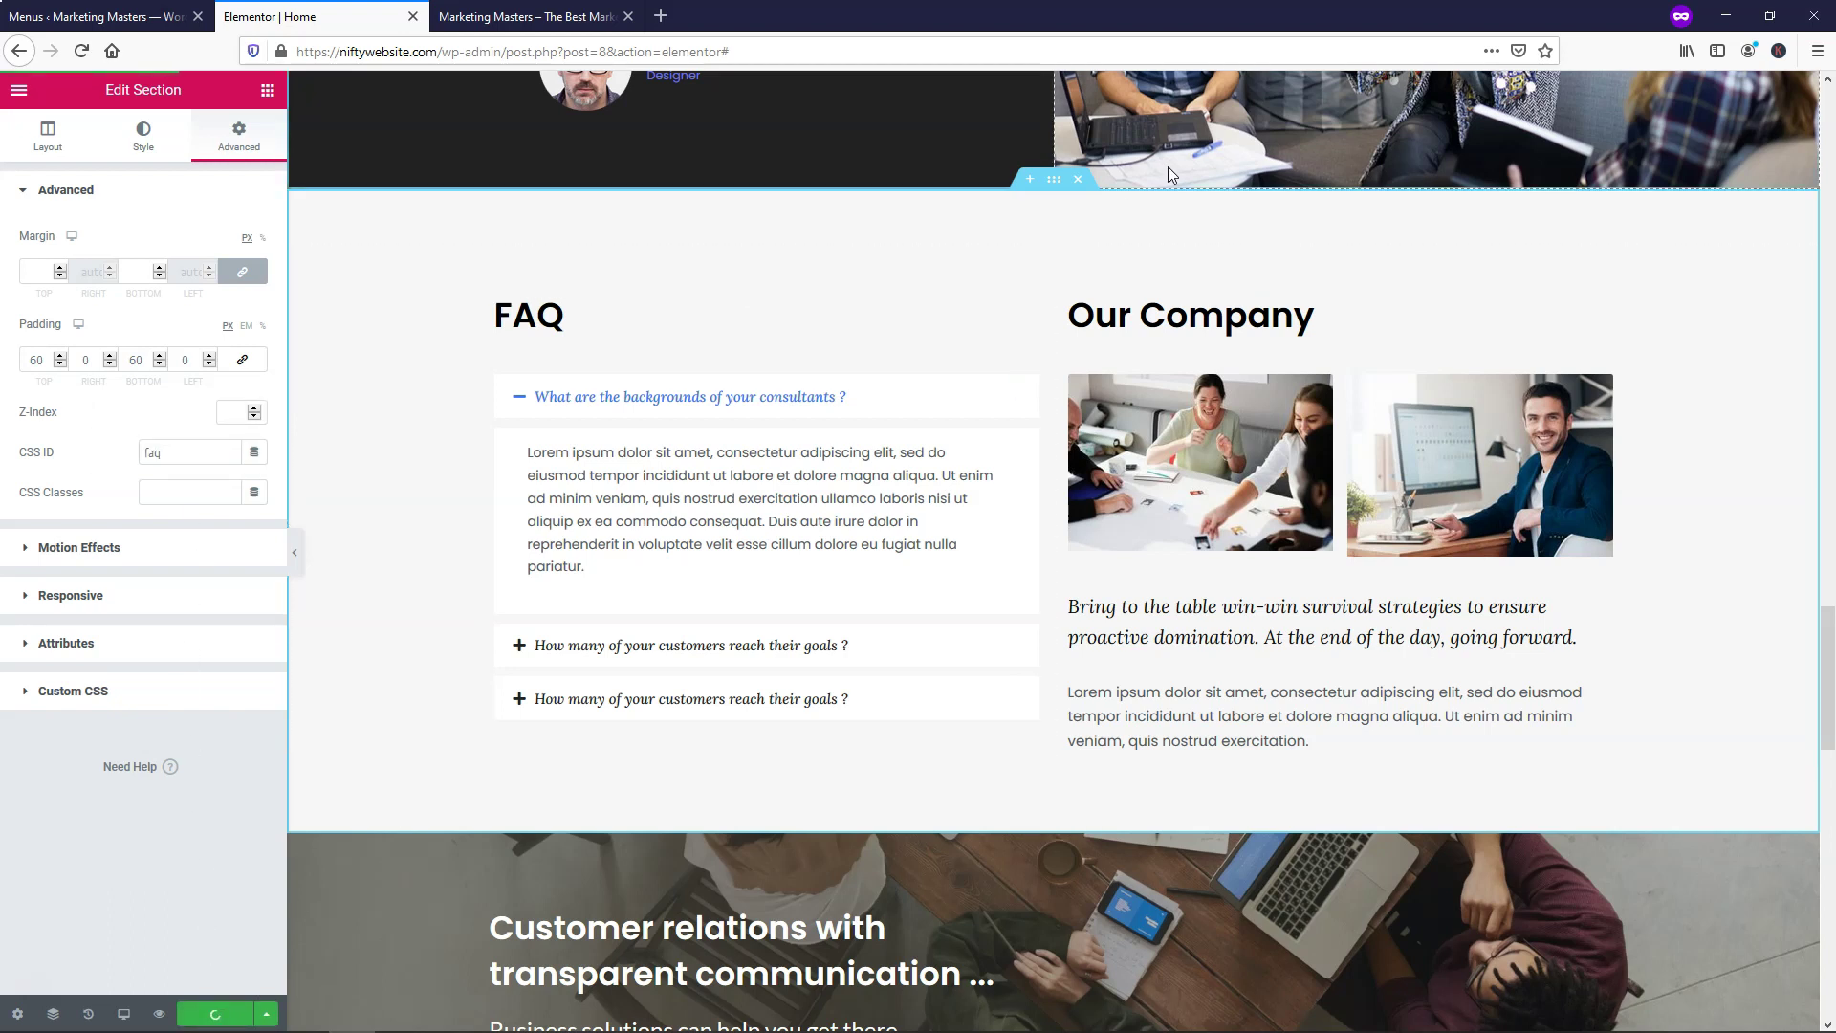
{"action": "scroll", "coordinate": [1052, 246], "scroll_direction": "down", "scroll_amount": 4}
{"action": "scroll", "coordinate": [1045, 248], "scroll_direction": "down", "scroll_amount": 13}
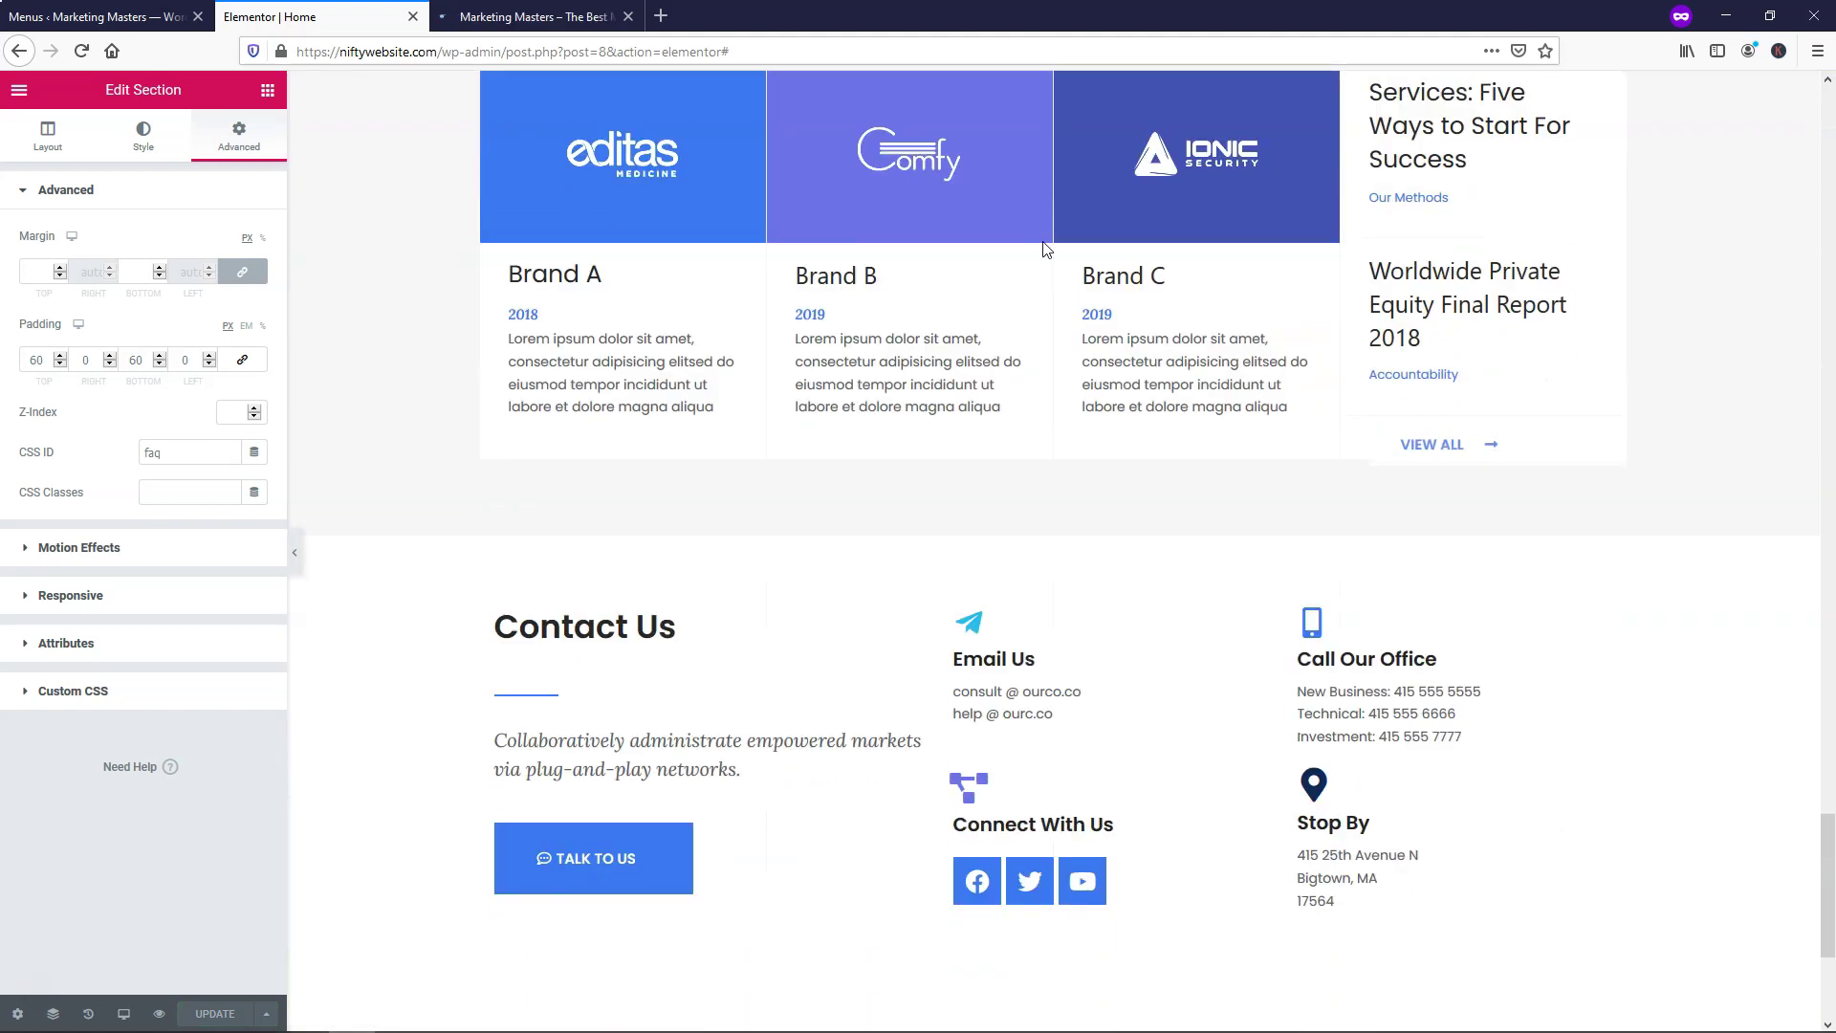
{"action": "right_click", "coordinate": [1052, 156]}
{"action": "left_click", "coordinate": [1095, 174]}
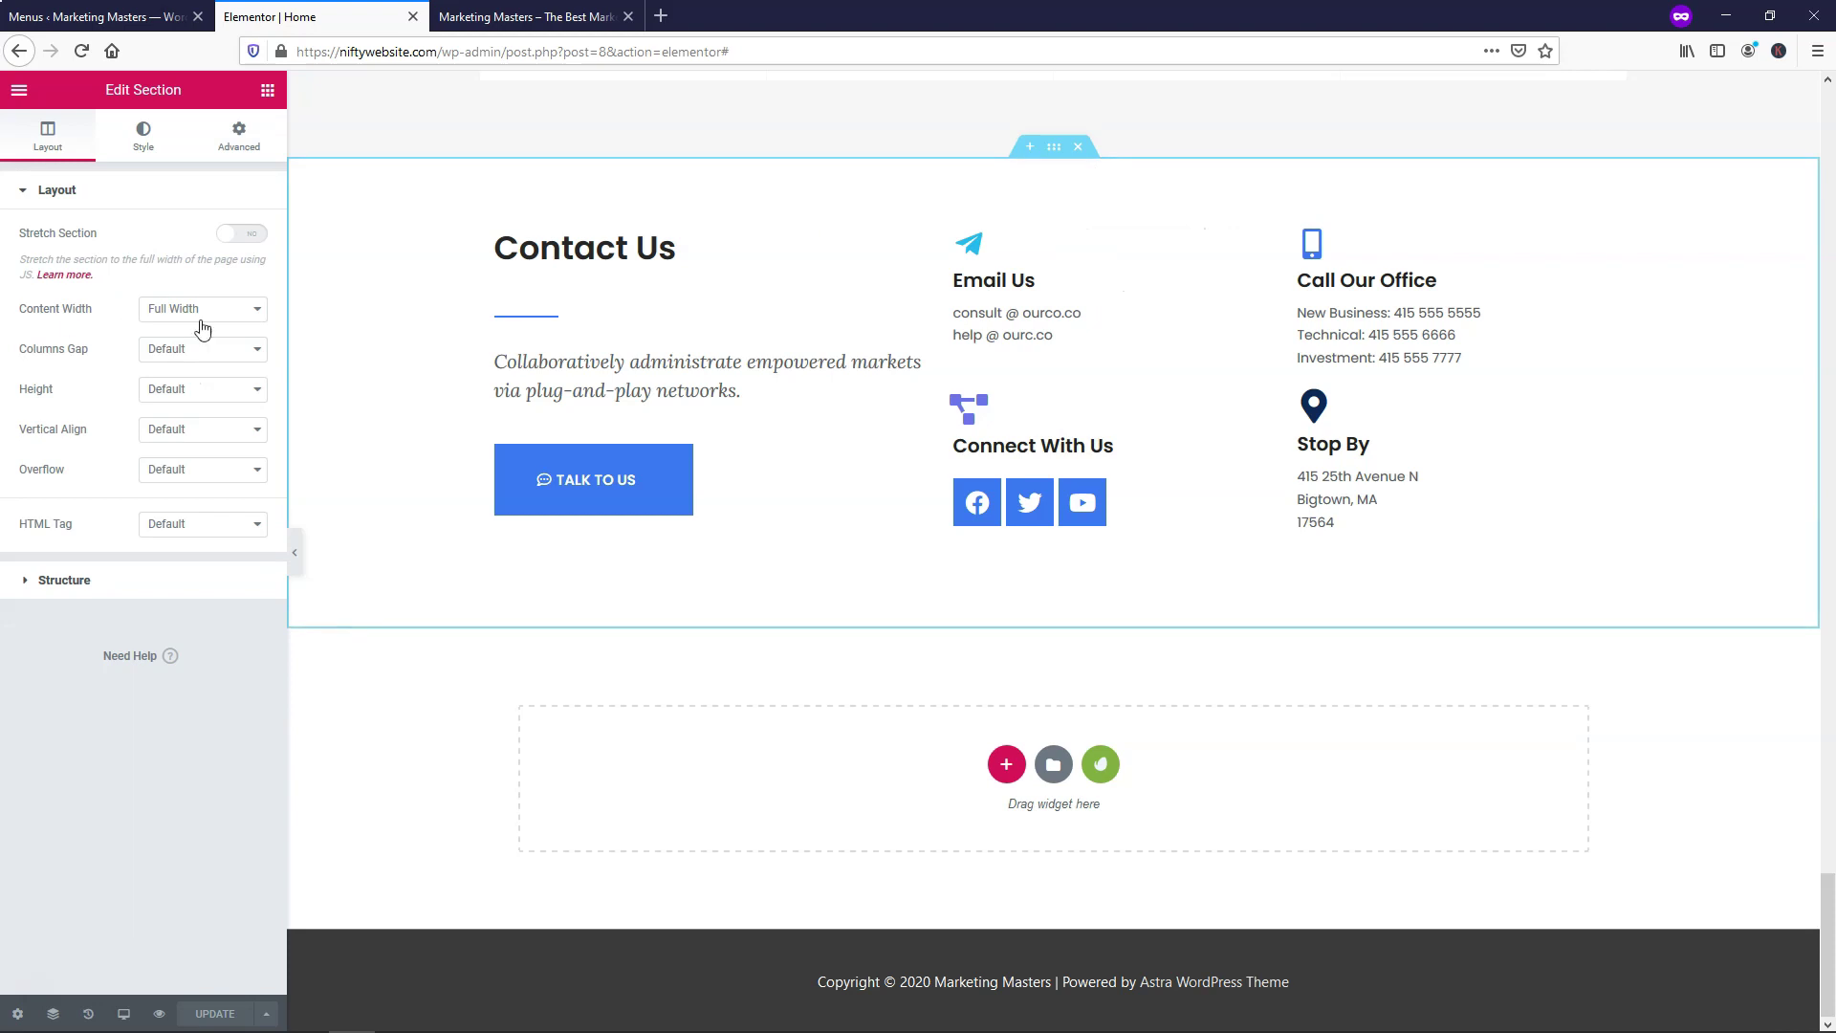
{"action": "left_click", "coordinate": [241, 149]}
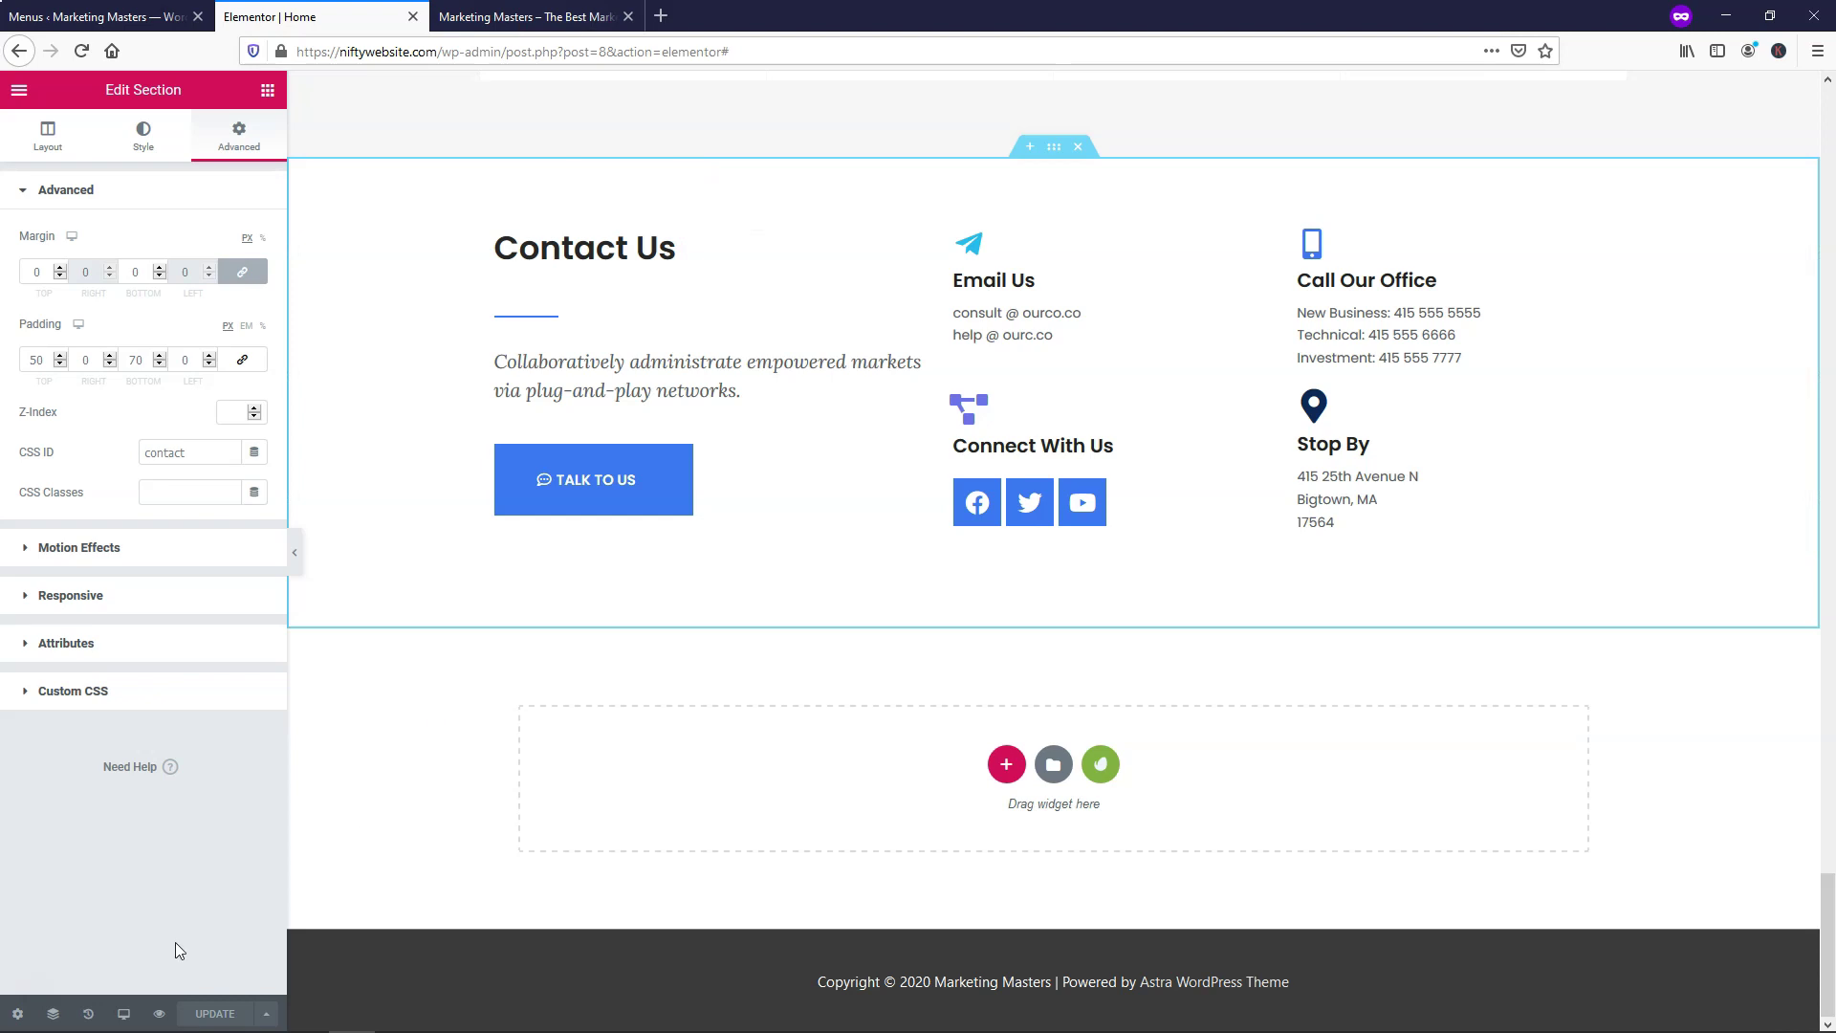
In the preview, confirm About, Services, FAQ and Contact links reach their sections, then return to editing
{"action": "left_click", "coordinate": [539, 17]}
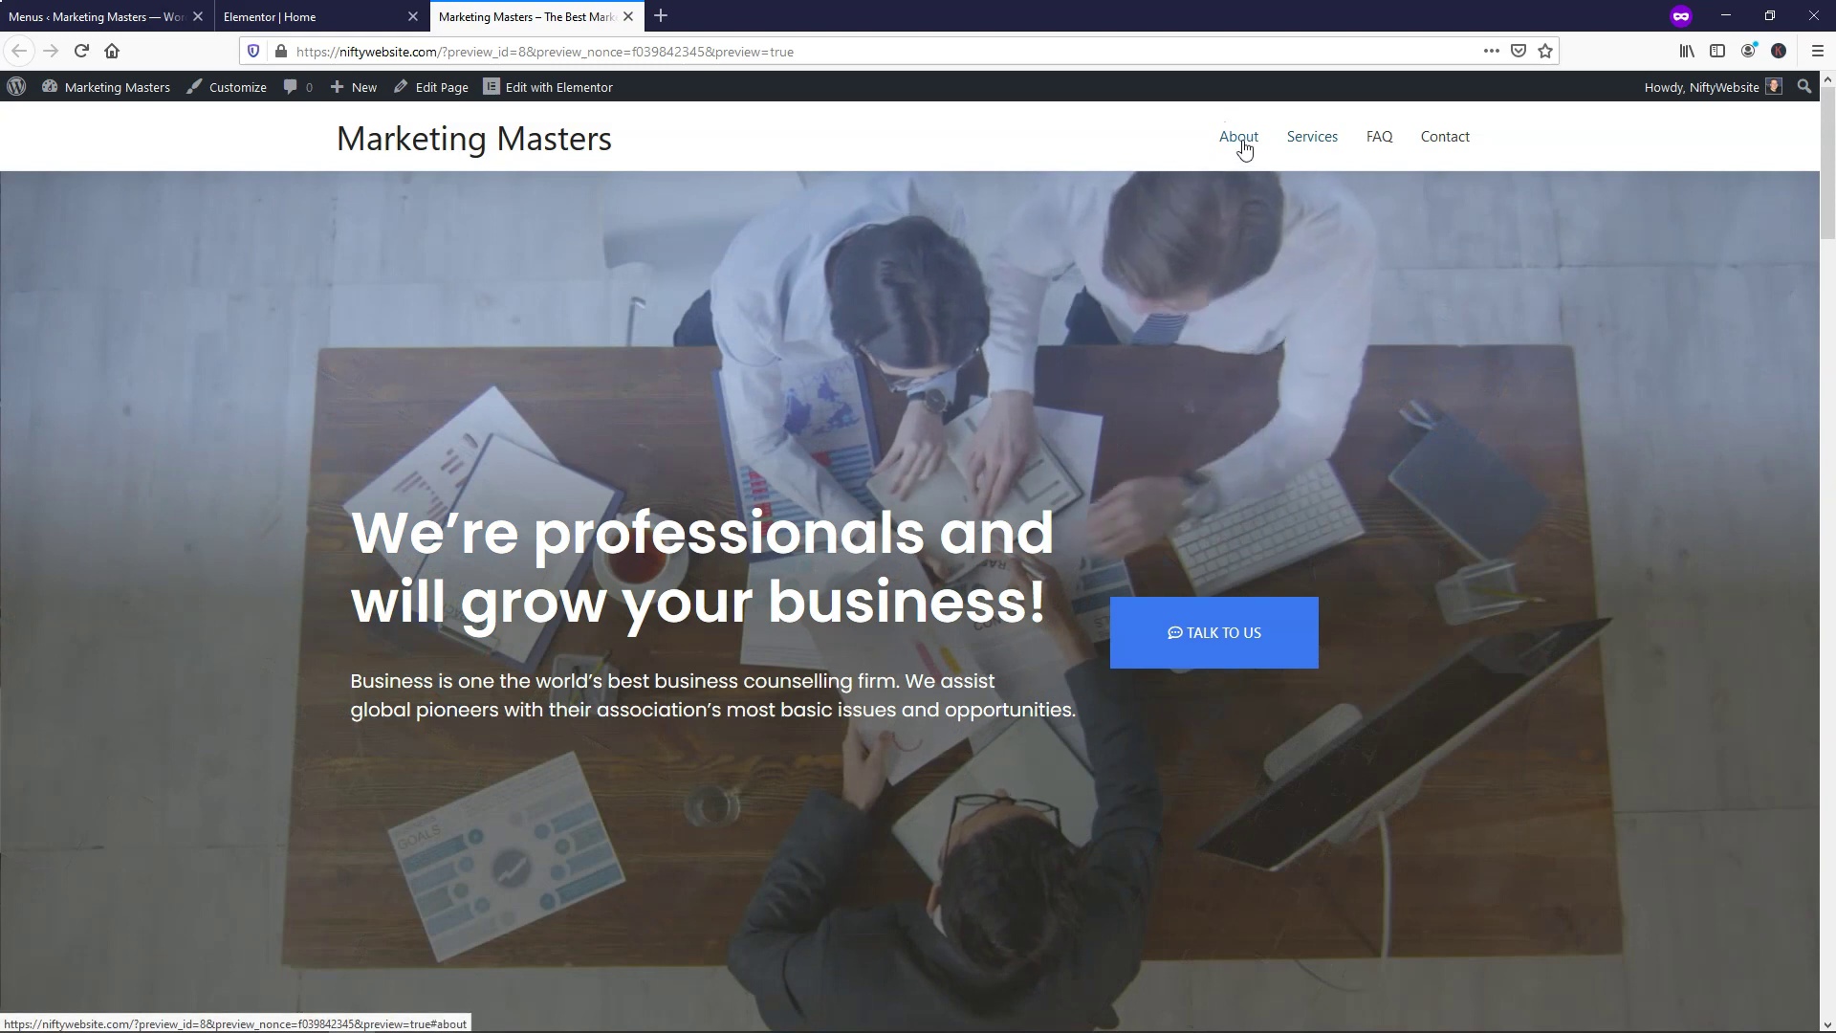
{"action": "left_click", "coordinate": [1243, 148]}
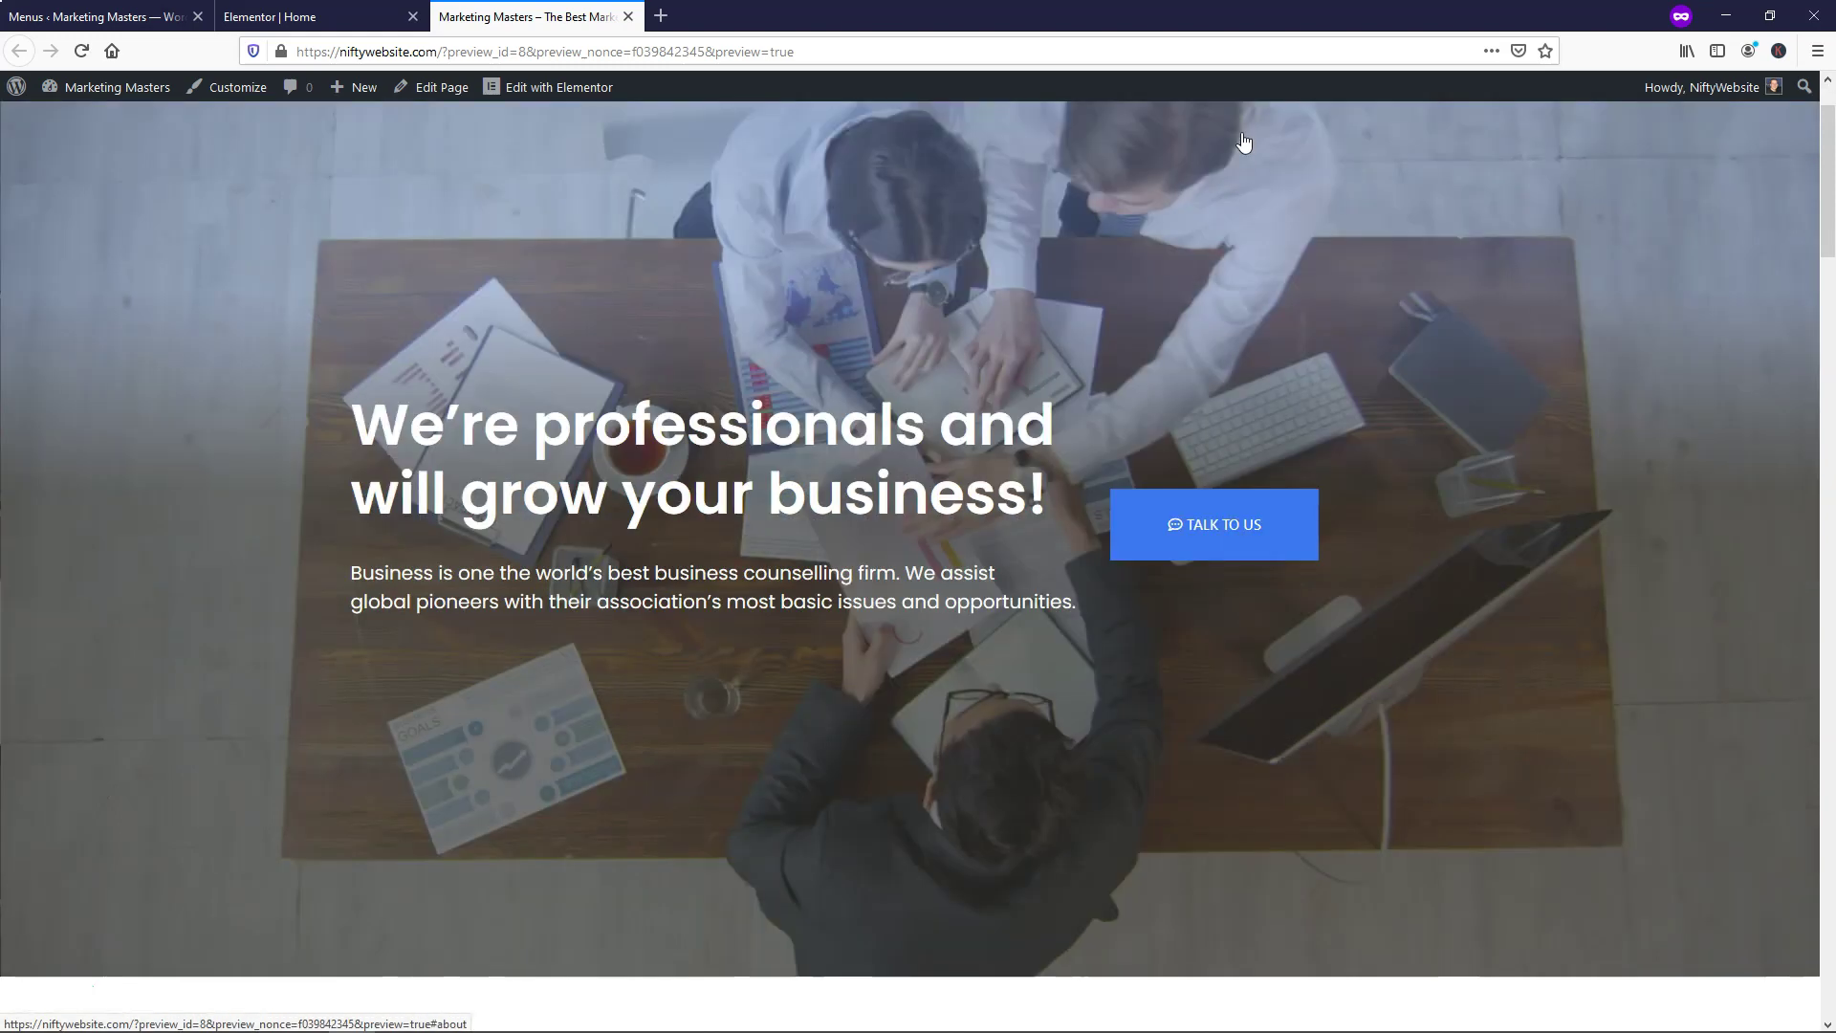
{"action": "scroll", "coordinate": [1268, 311], "scroll_direction": "up", "scroll_amount": 5}
{"action": "scroll", "coordinate": [1268, 319], "scroll_direction": "up", "scroll_amount": 3}
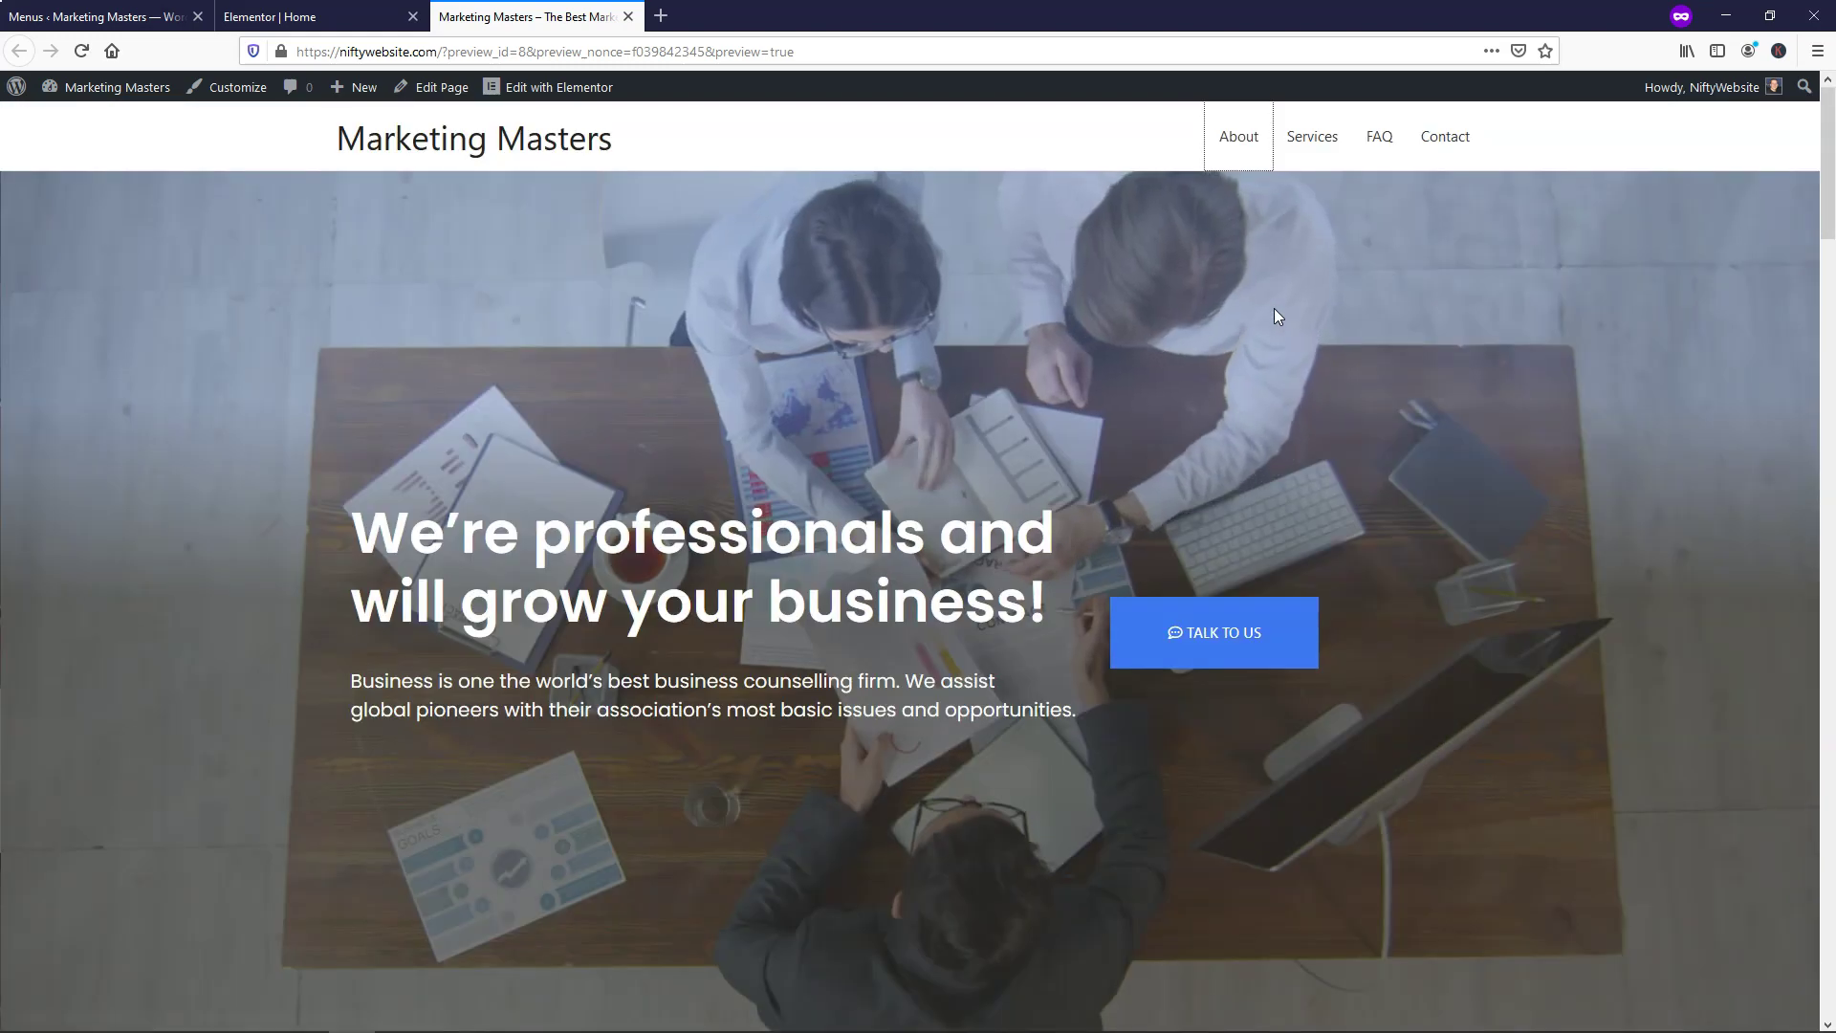
{"action": "left_click", "coordinate": [1336, 132]}
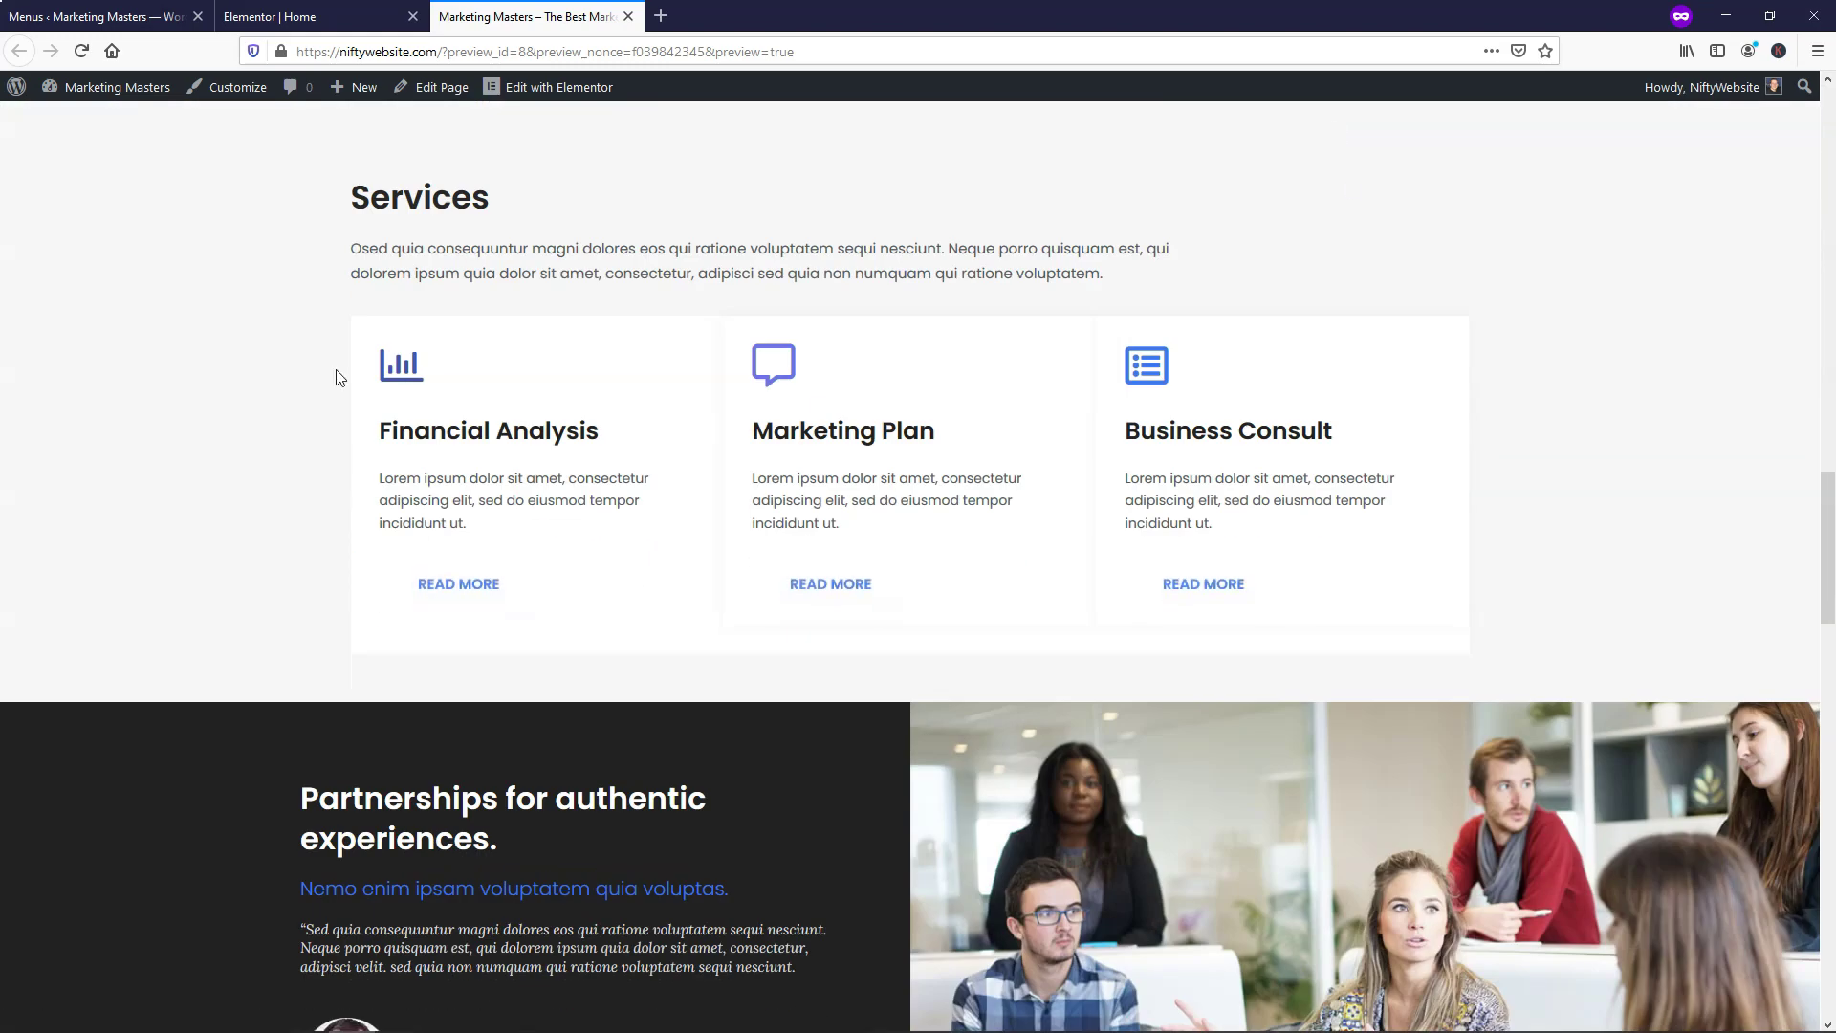
{"action": "scroll", "coordinate": [1478, 424], "scroll_direction": "up", "scroll_amount": 10}
{"action": "scroll", "coordinate": [1435, 364], "scroll_direction": "up", "scroll_amount": 5}
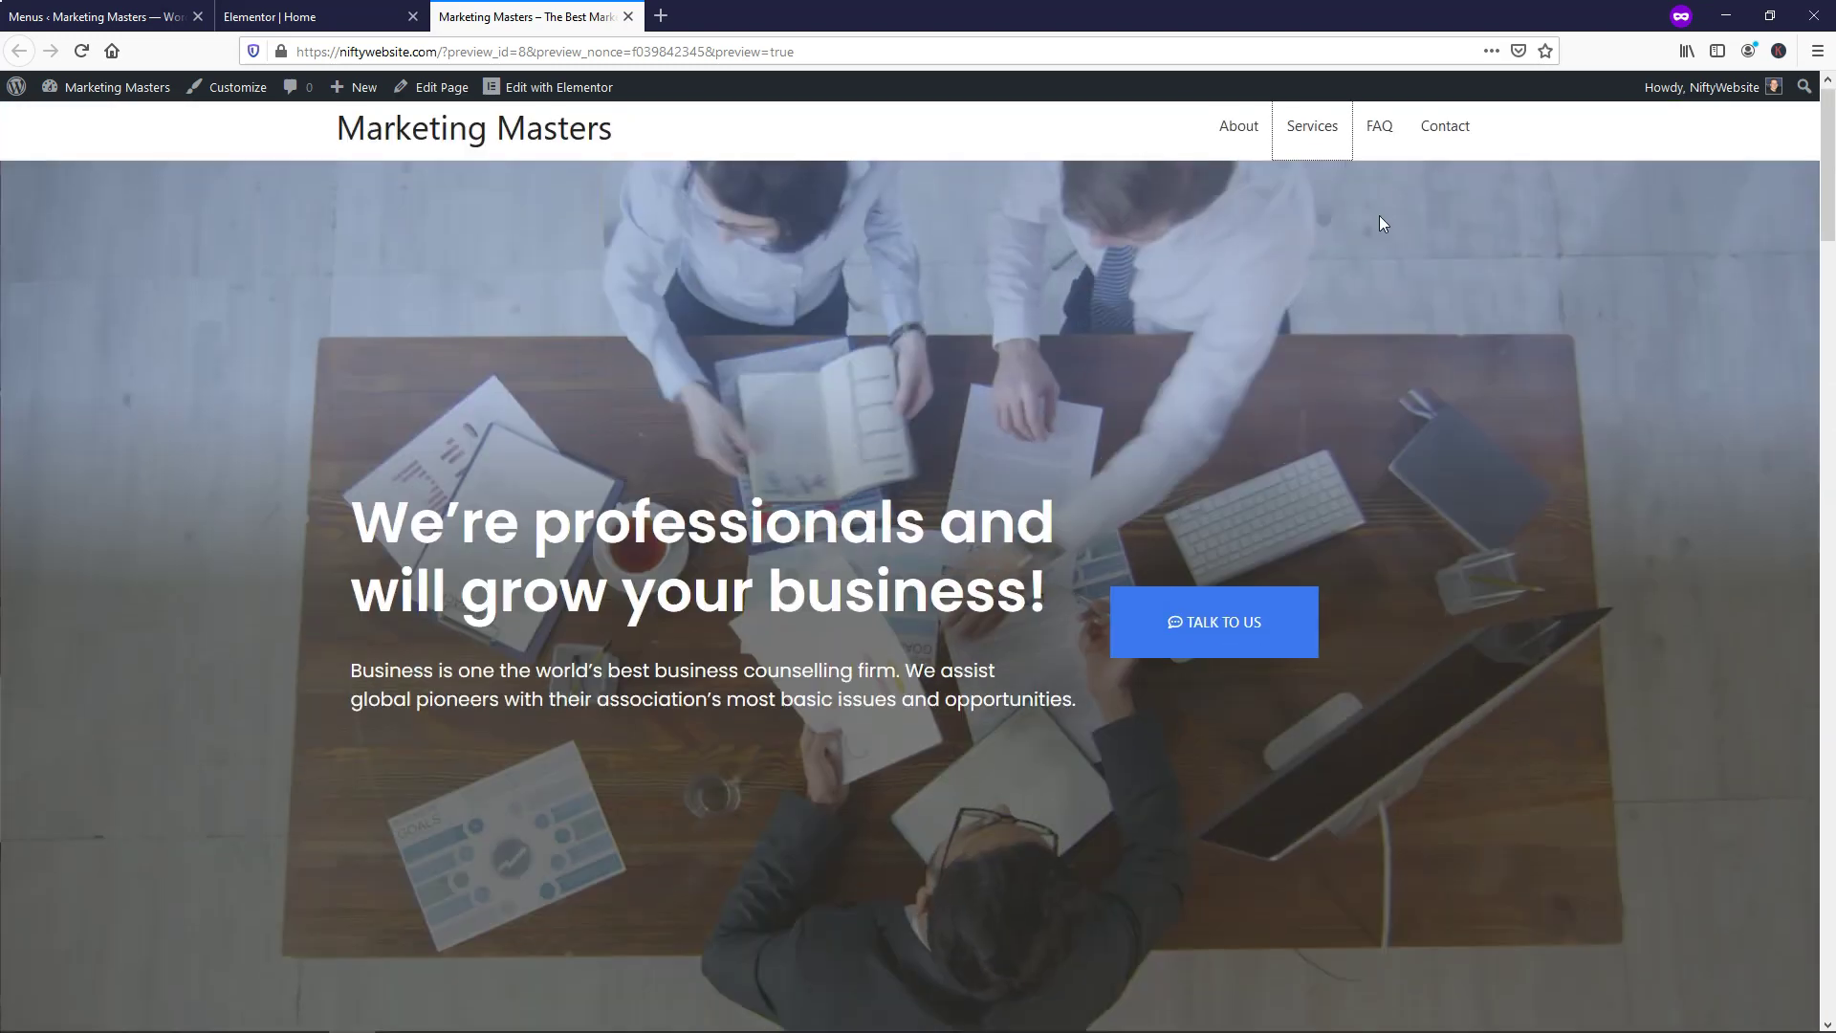
{"action": "left_click", "coordinate": [1391, 152]}
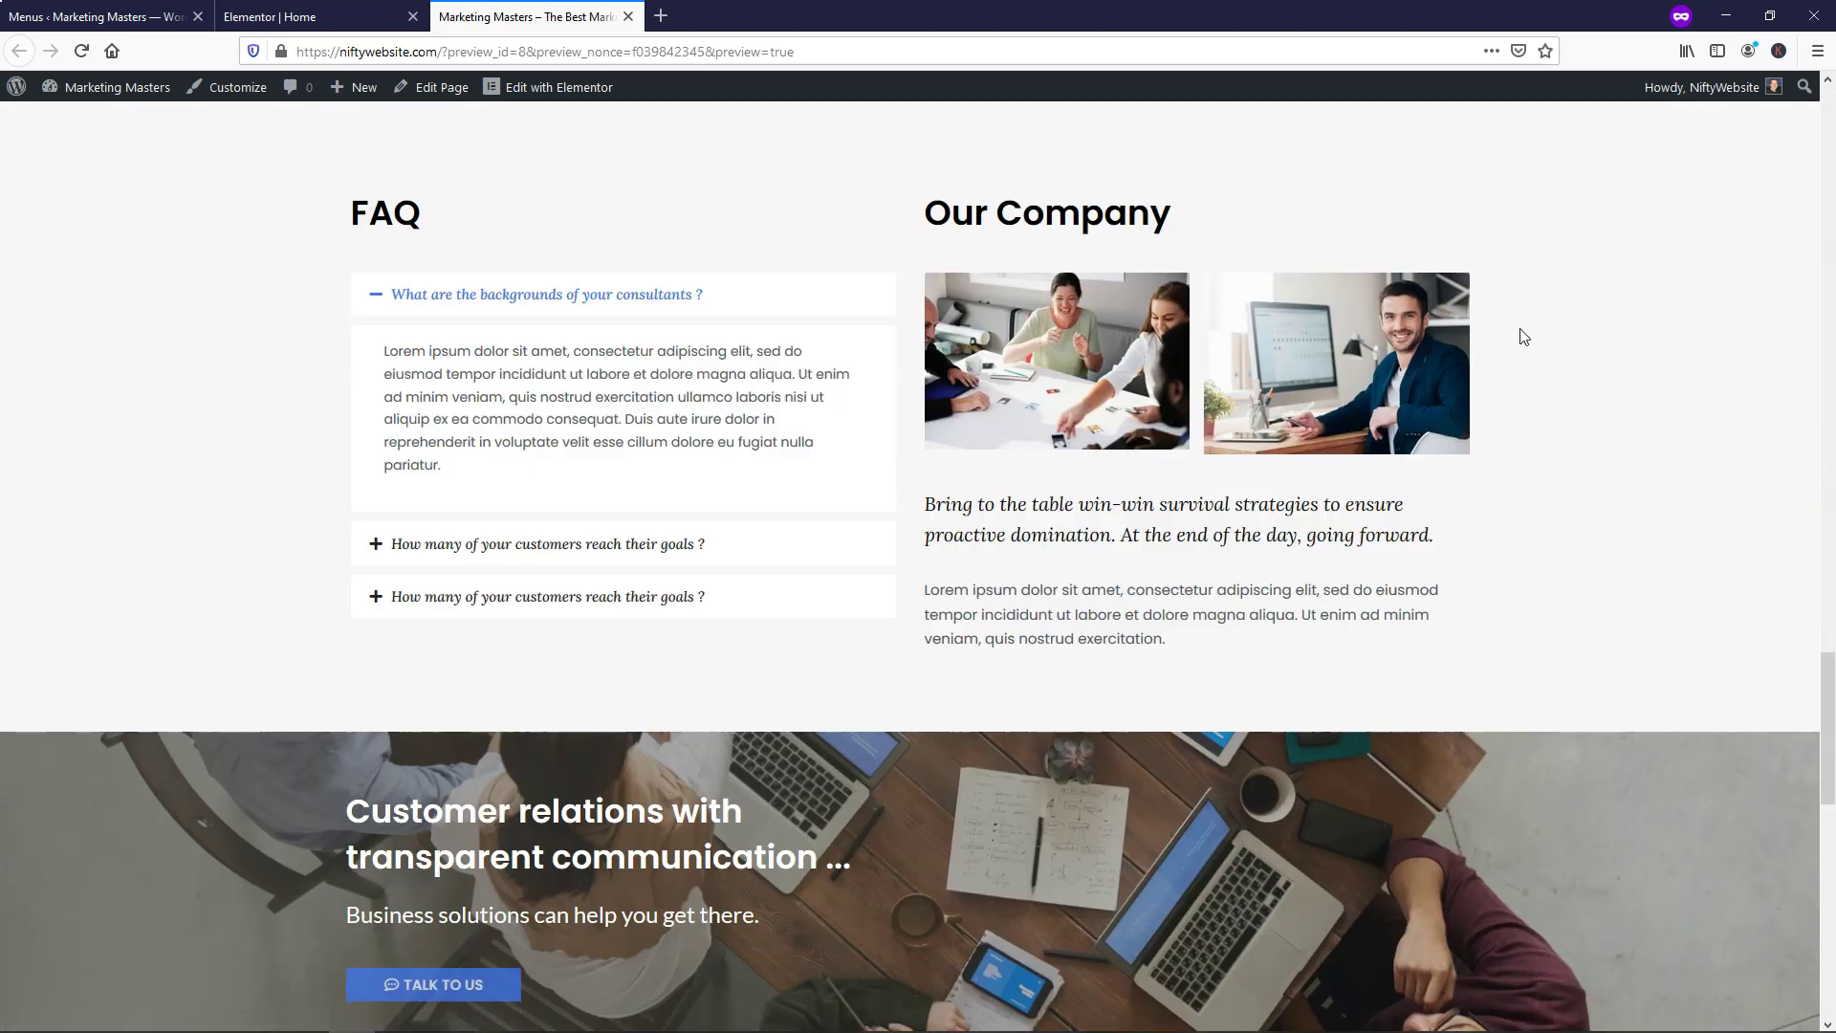
{"action": "left_click_drag", "start_coordinate": [1829, 695], "coordinate": [1829, 144]}
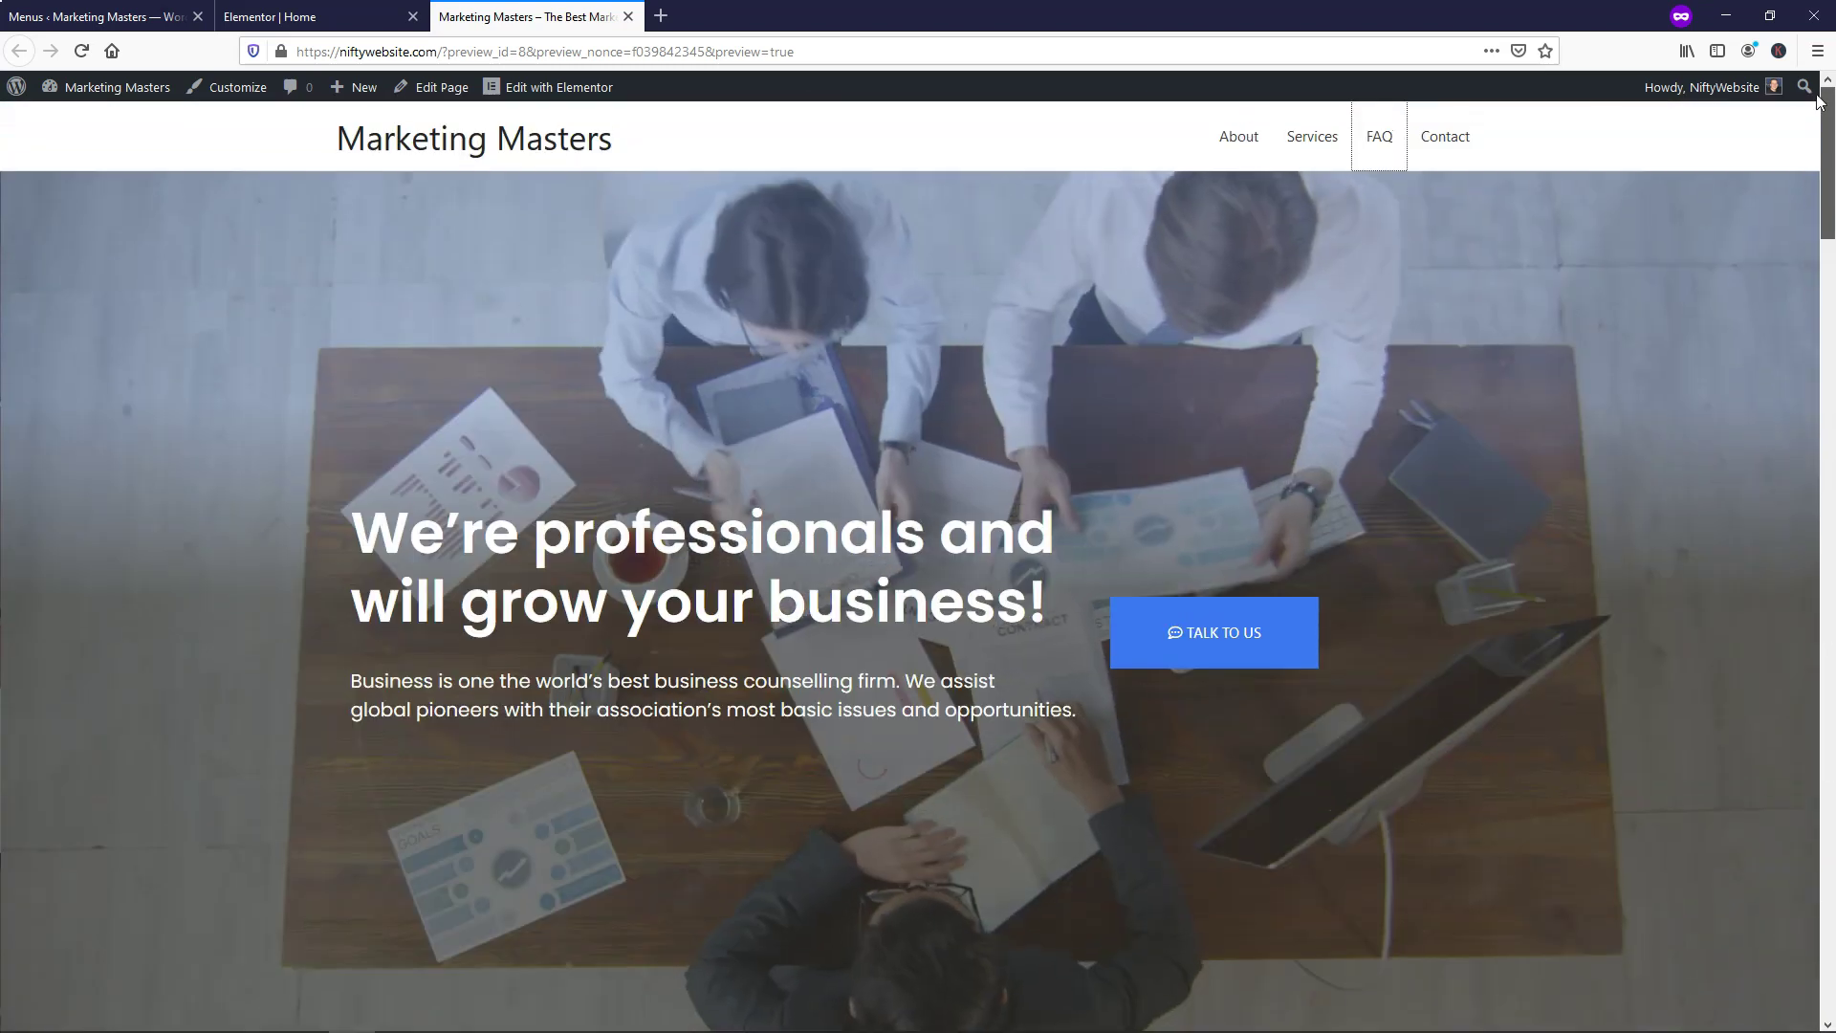
{"action": "left_click", "coordinate": [1449, 144]}
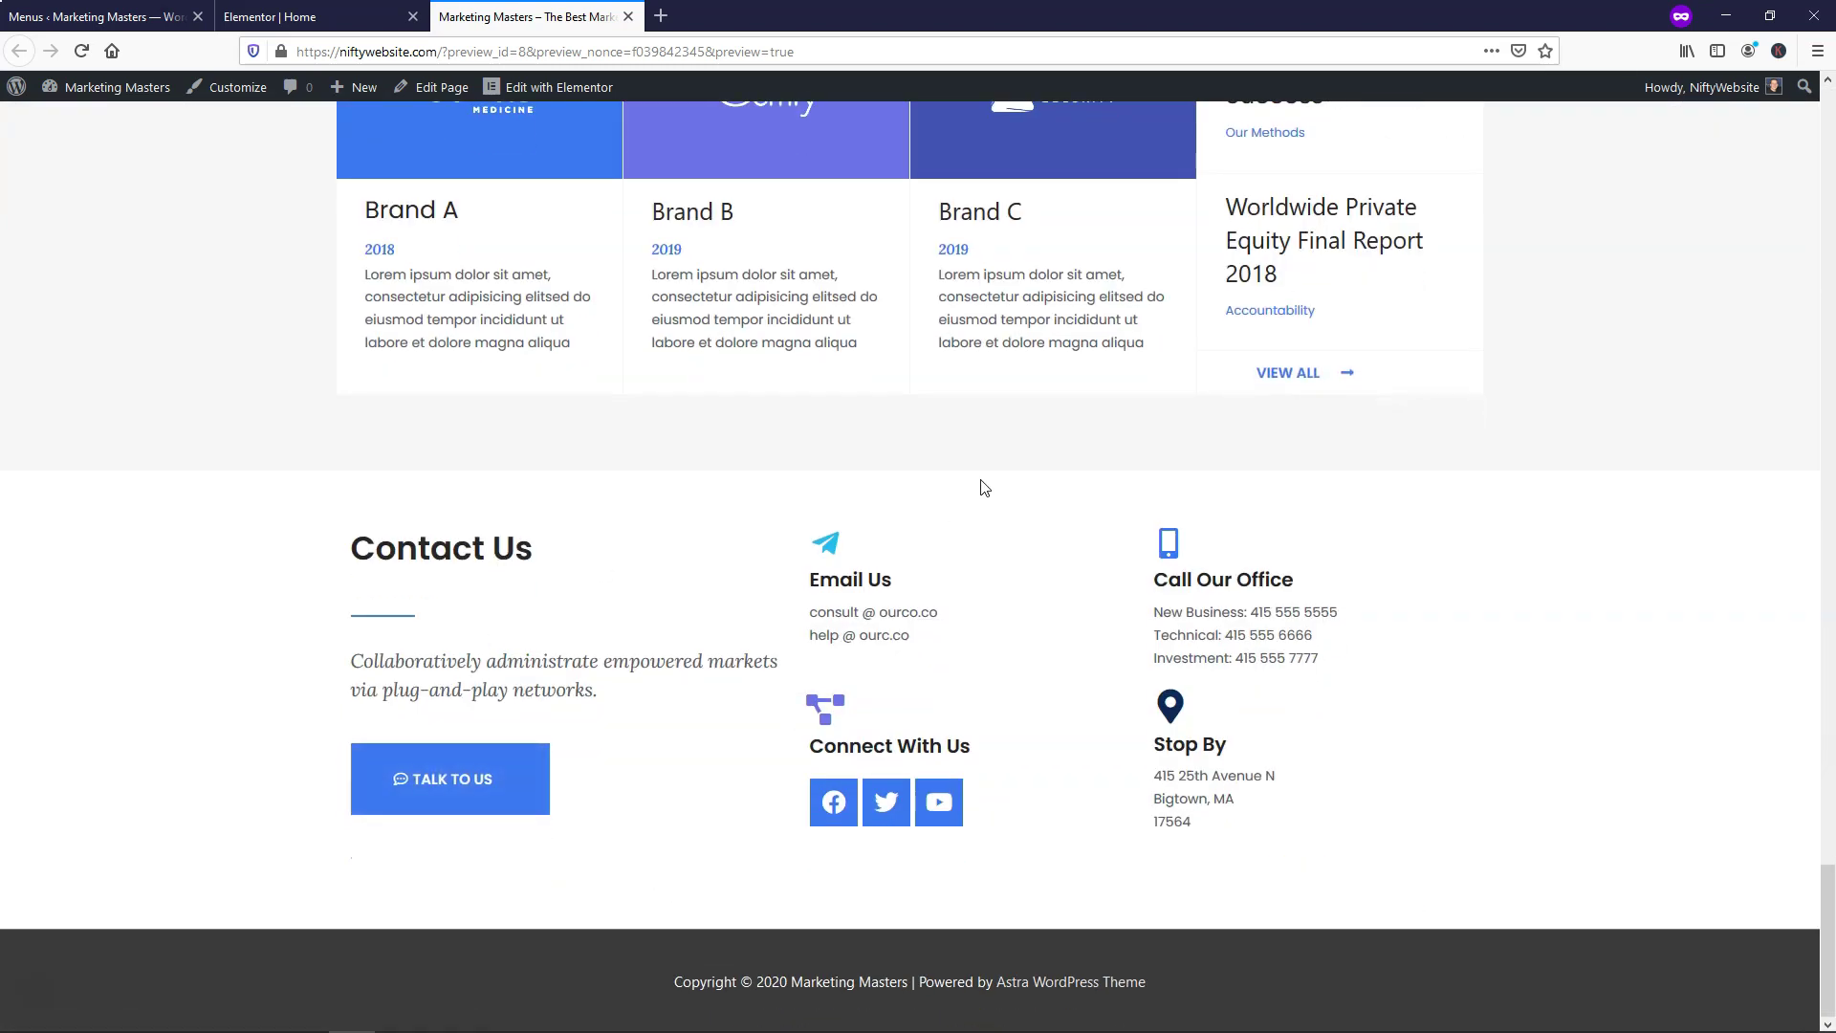
{"action": "left_click_drag", "start_coordinate": [1824, 885], "coordinate": [1827, 143]}
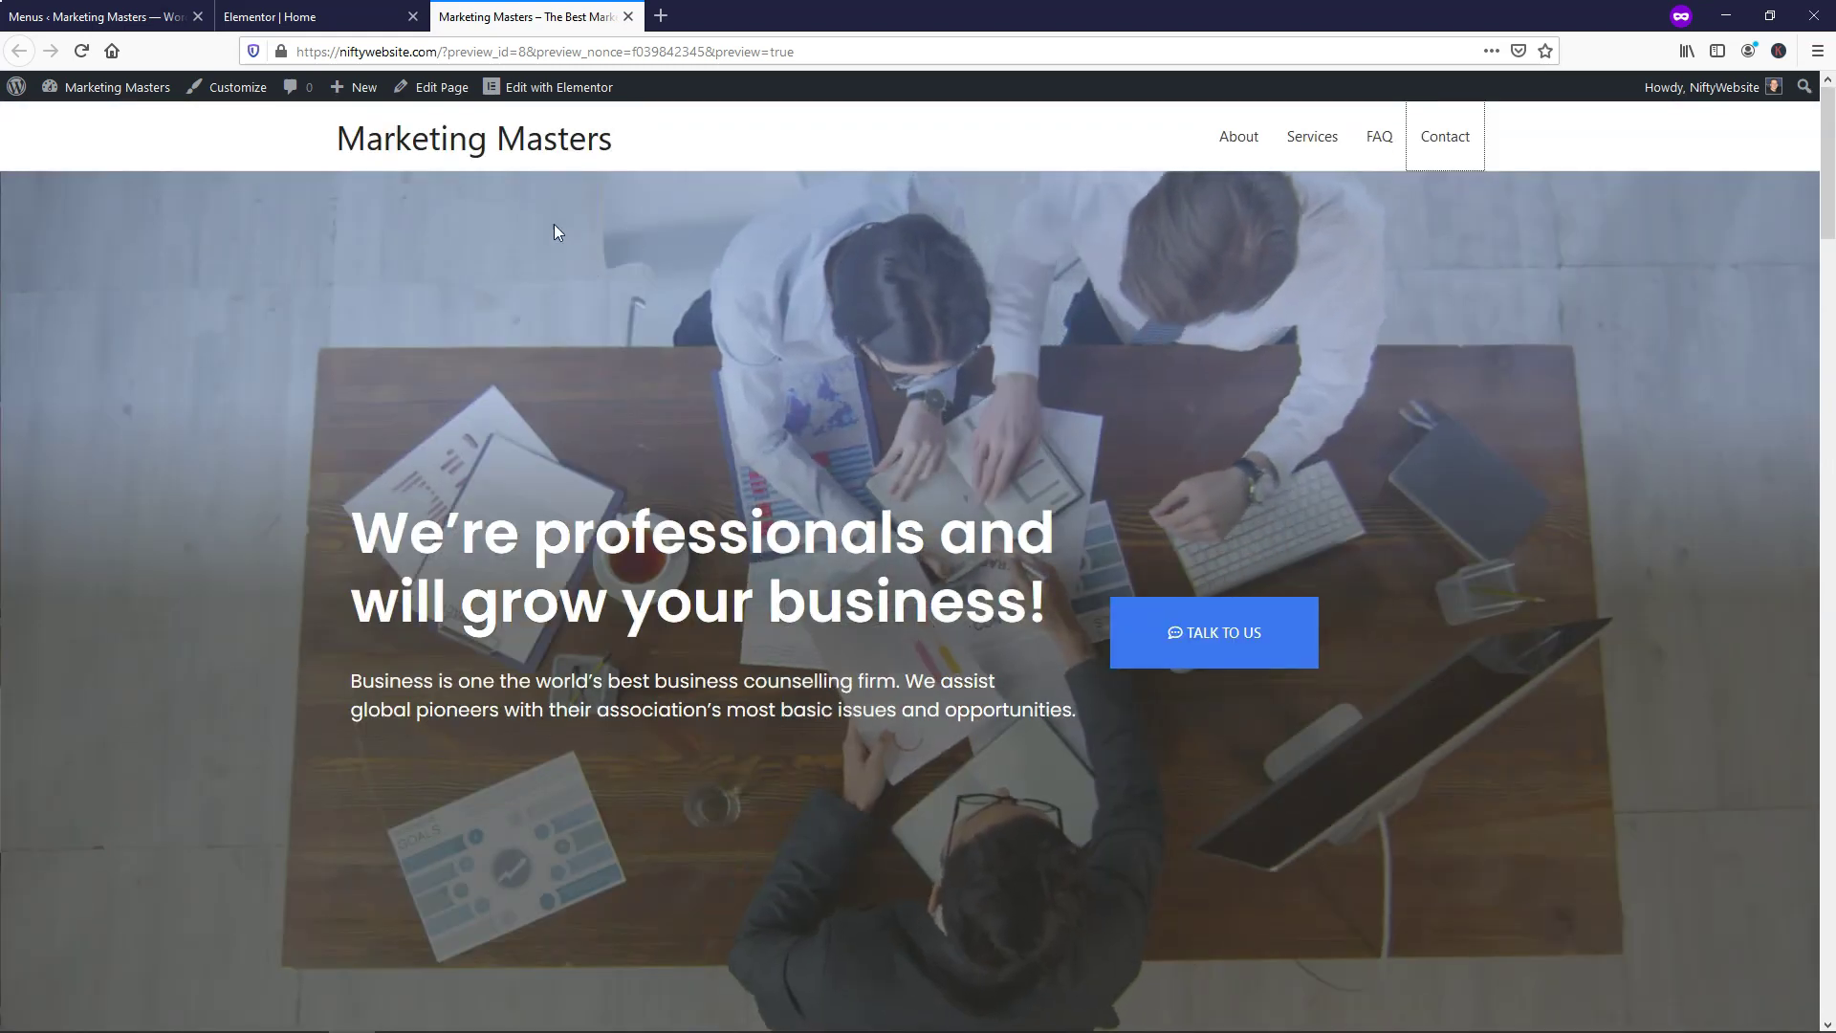
{"action": "left_click", "coordinate": [305, 14]}
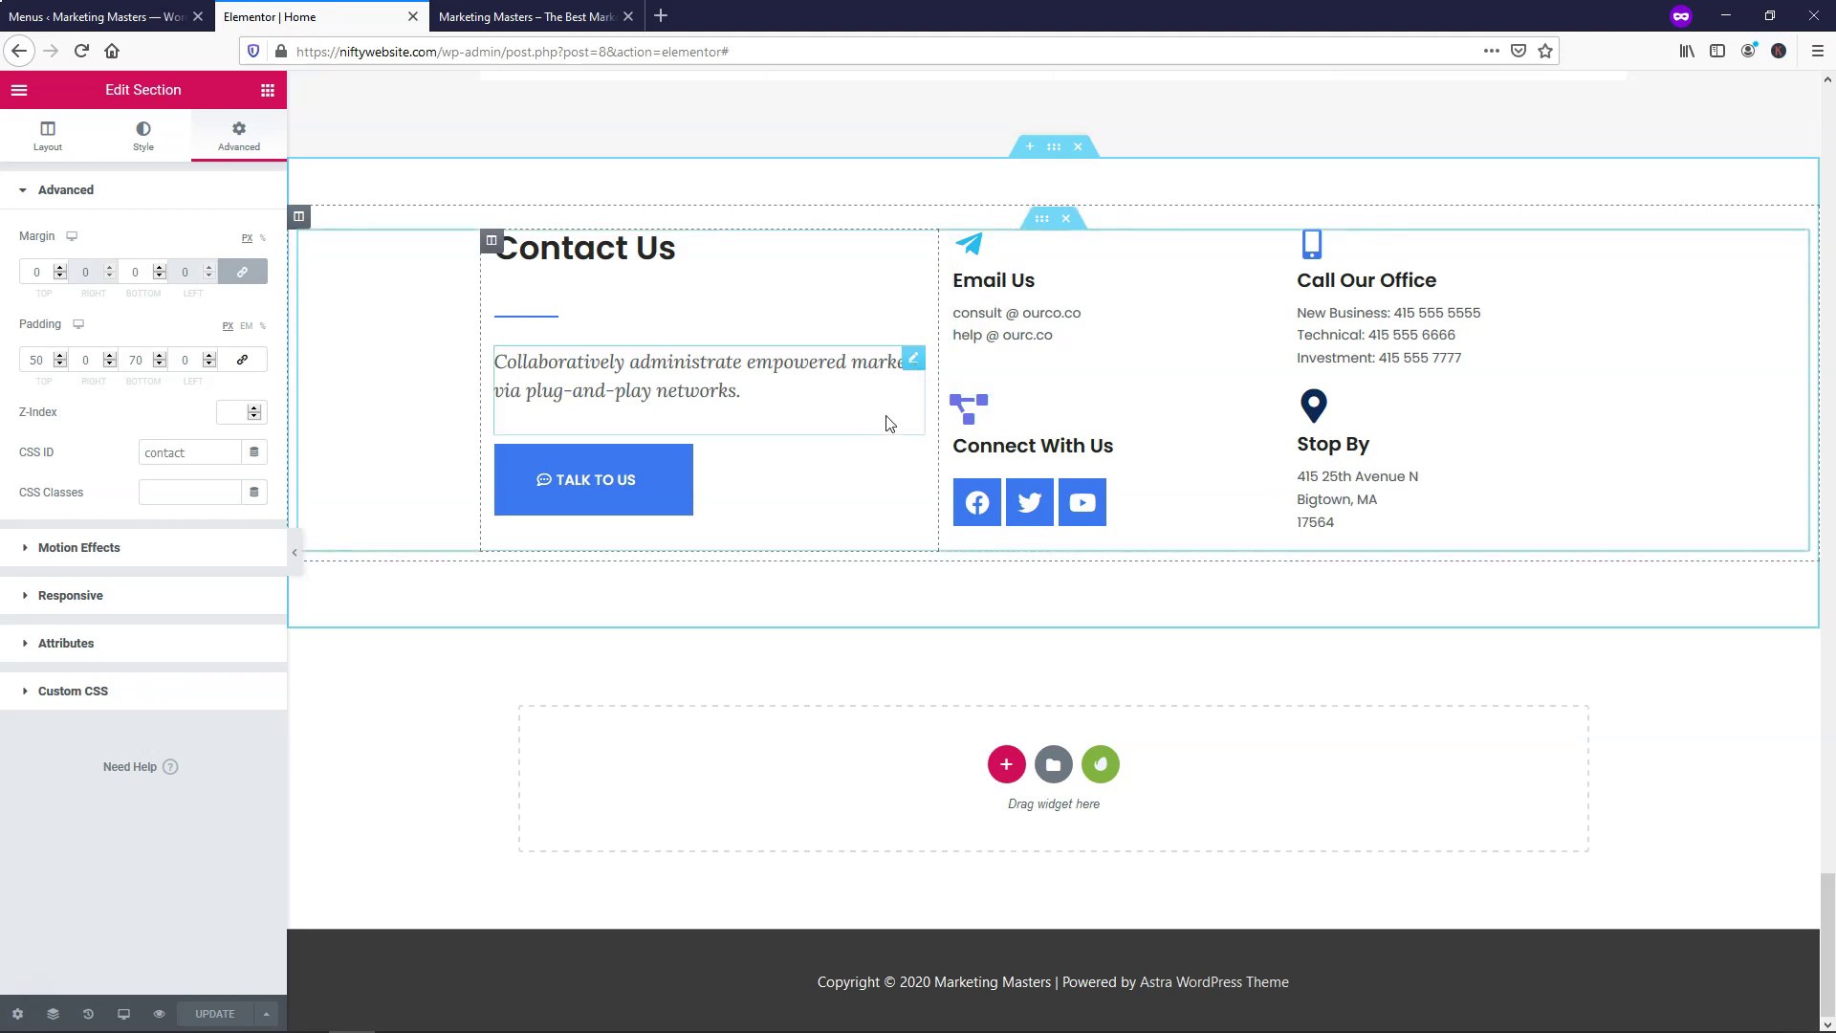
Scroll the editor canvas back up to the hero section with its video background
{"action": "scroll", "coordinate": [891, 428], "scroll_direction": "up", "scroll_amount": 15}
{"action": "scroll", "coordinate": [891, 428], "scroll_direction": "down", "scroll_amount": 5}
{"action": "scroll", "coordinate": [891, 428], "scroll_direction": "up", "scroll_amount": 15}
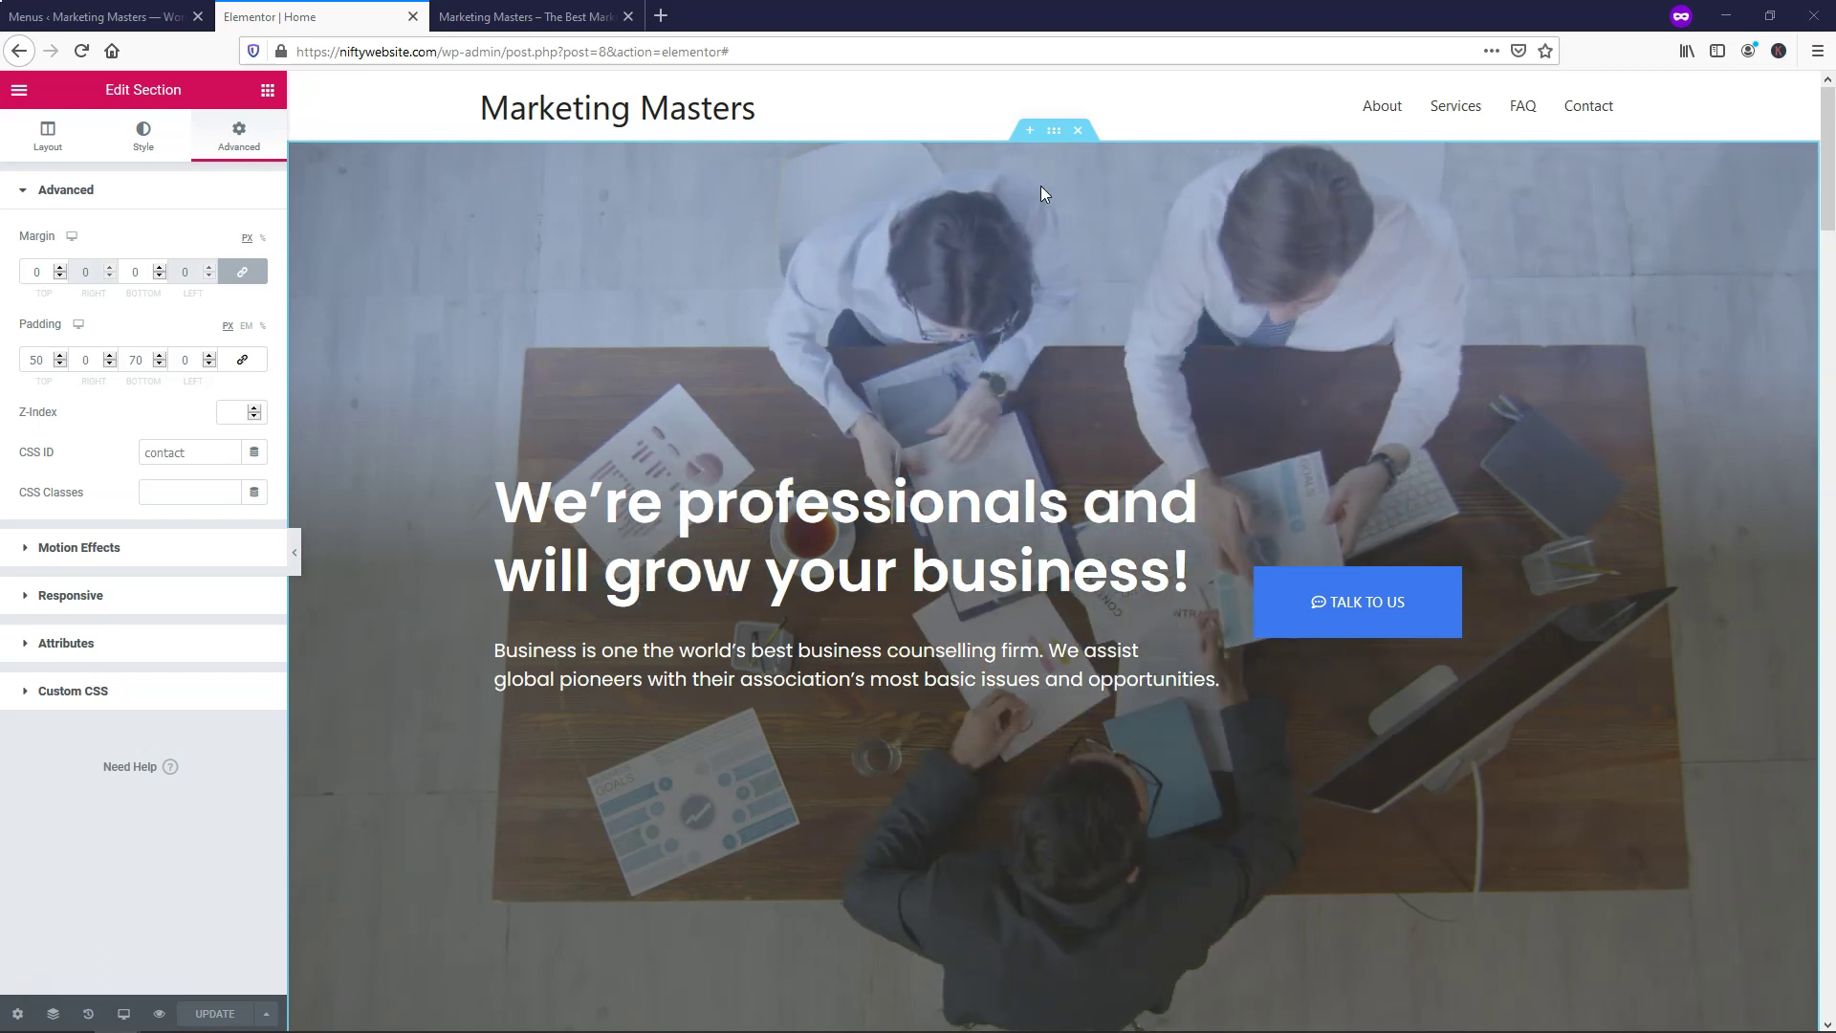
Set Play On Mobile to No for the hero section's background video
{"action": "right_click", "coordinate": [1056, 138]}
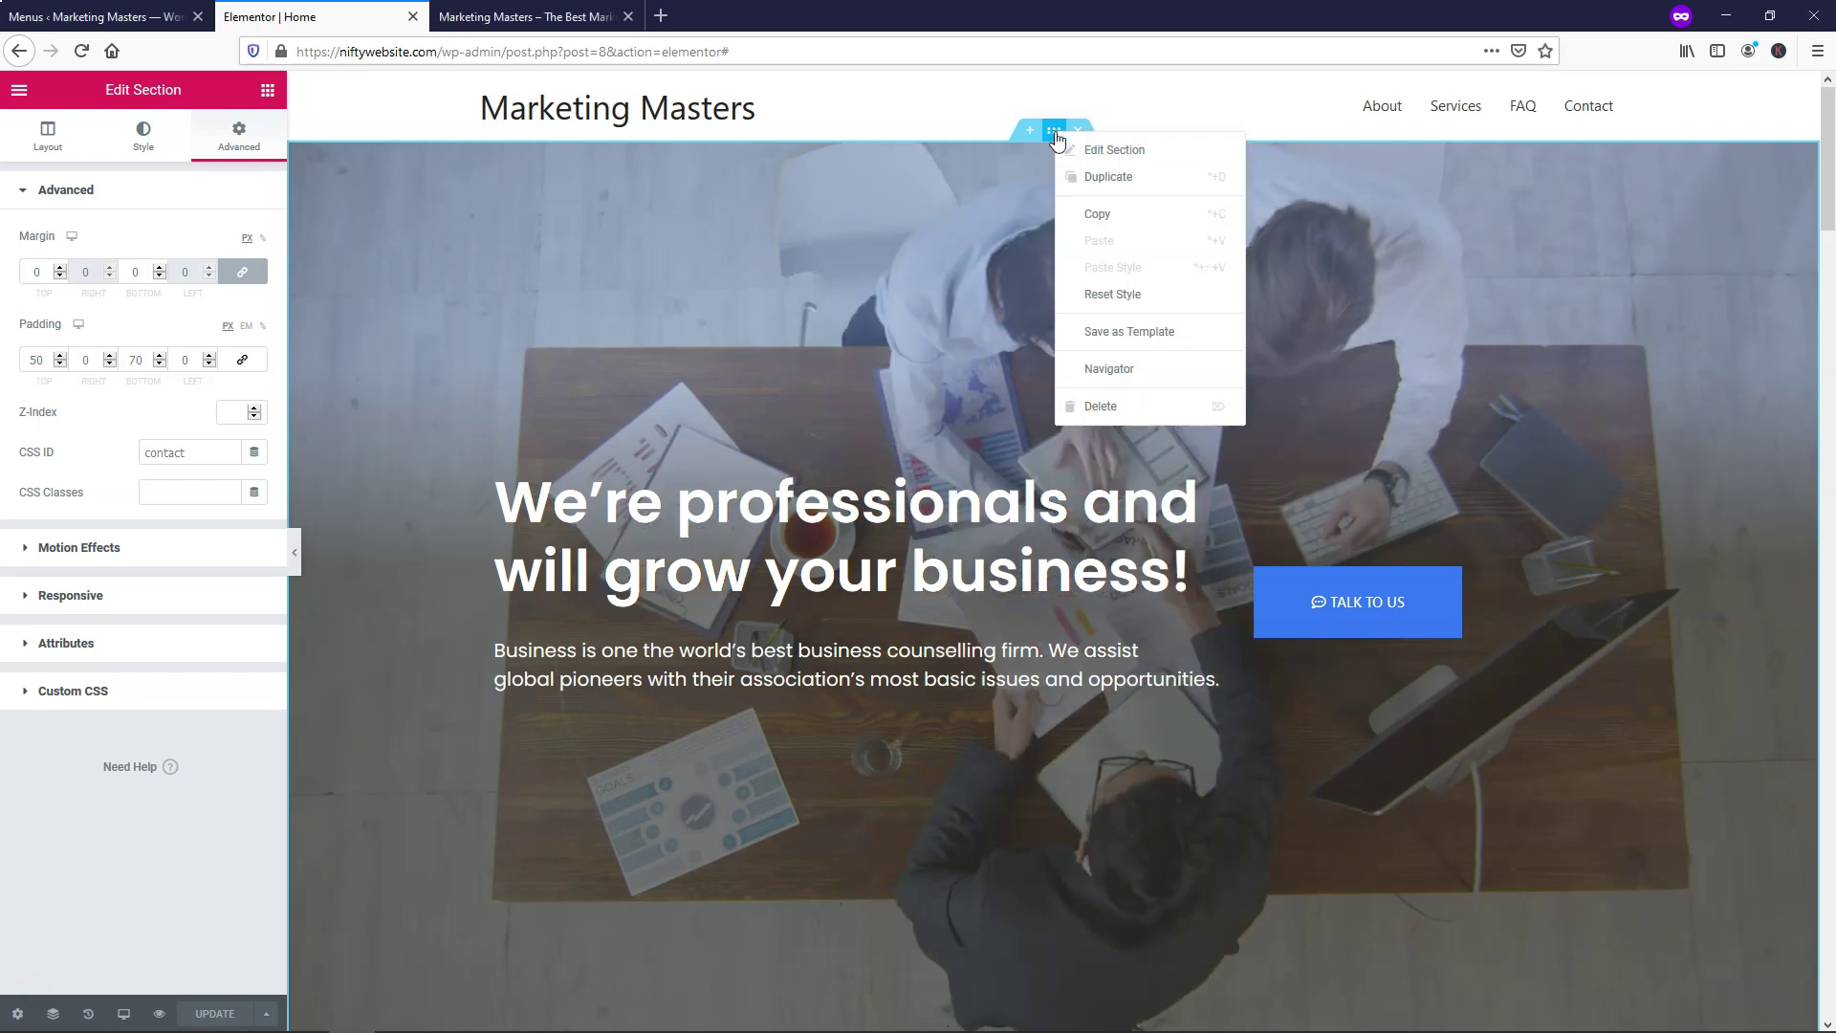
{"action": "left_click", "coordinate": [1087, 146]}
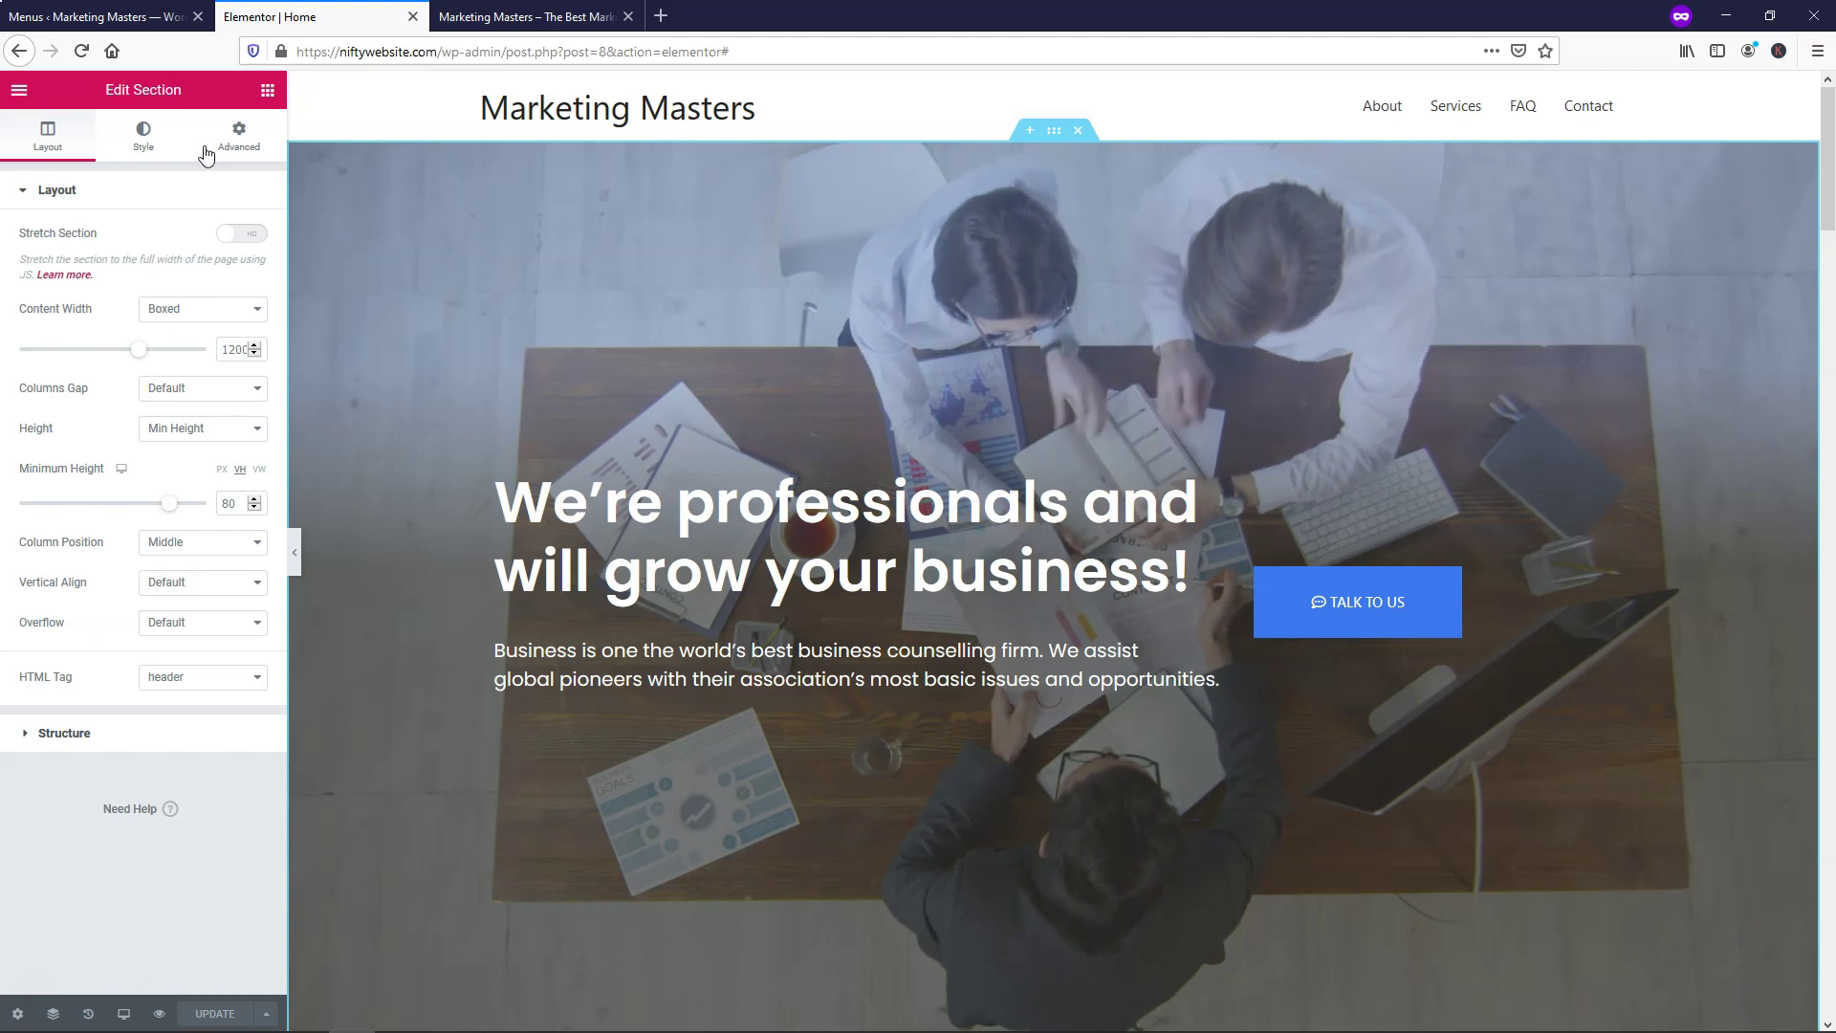
{"action": "left_click", "coordinate": [142, 143]}
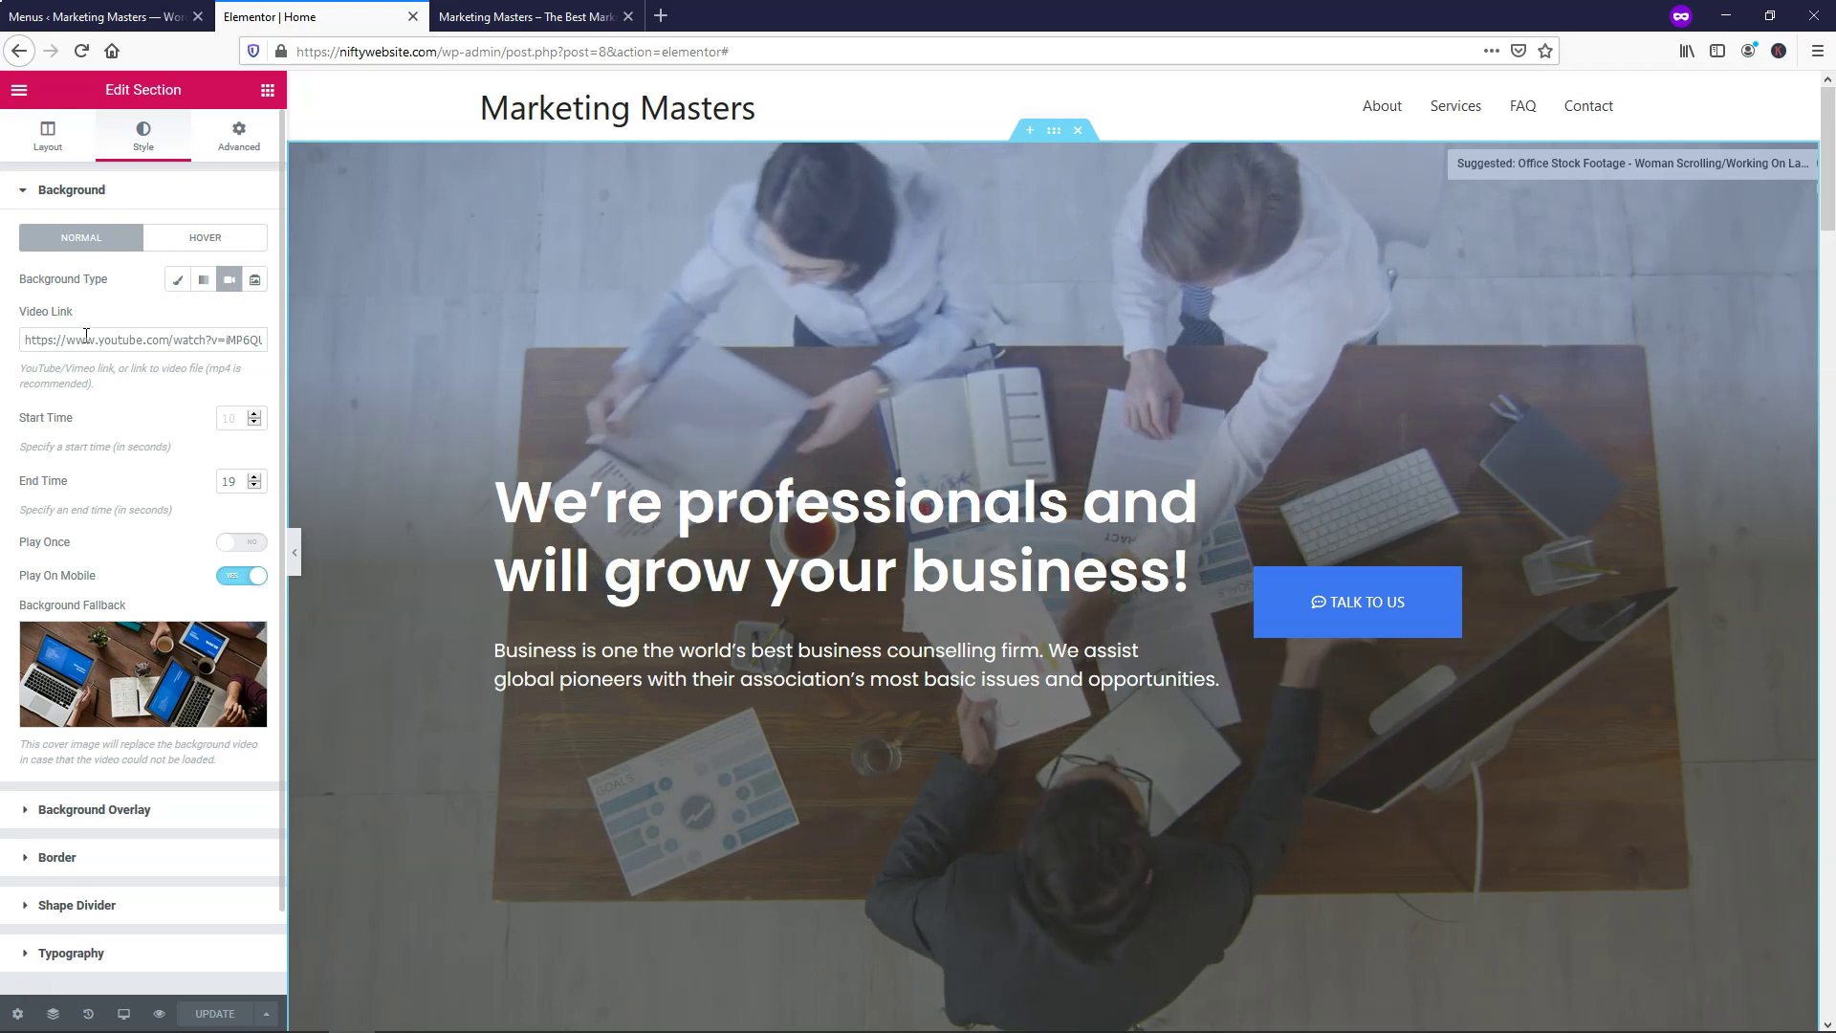
{"action": "left_click_drag", "start_coordinate": [24, 341], "coordinate": [210, 340]}
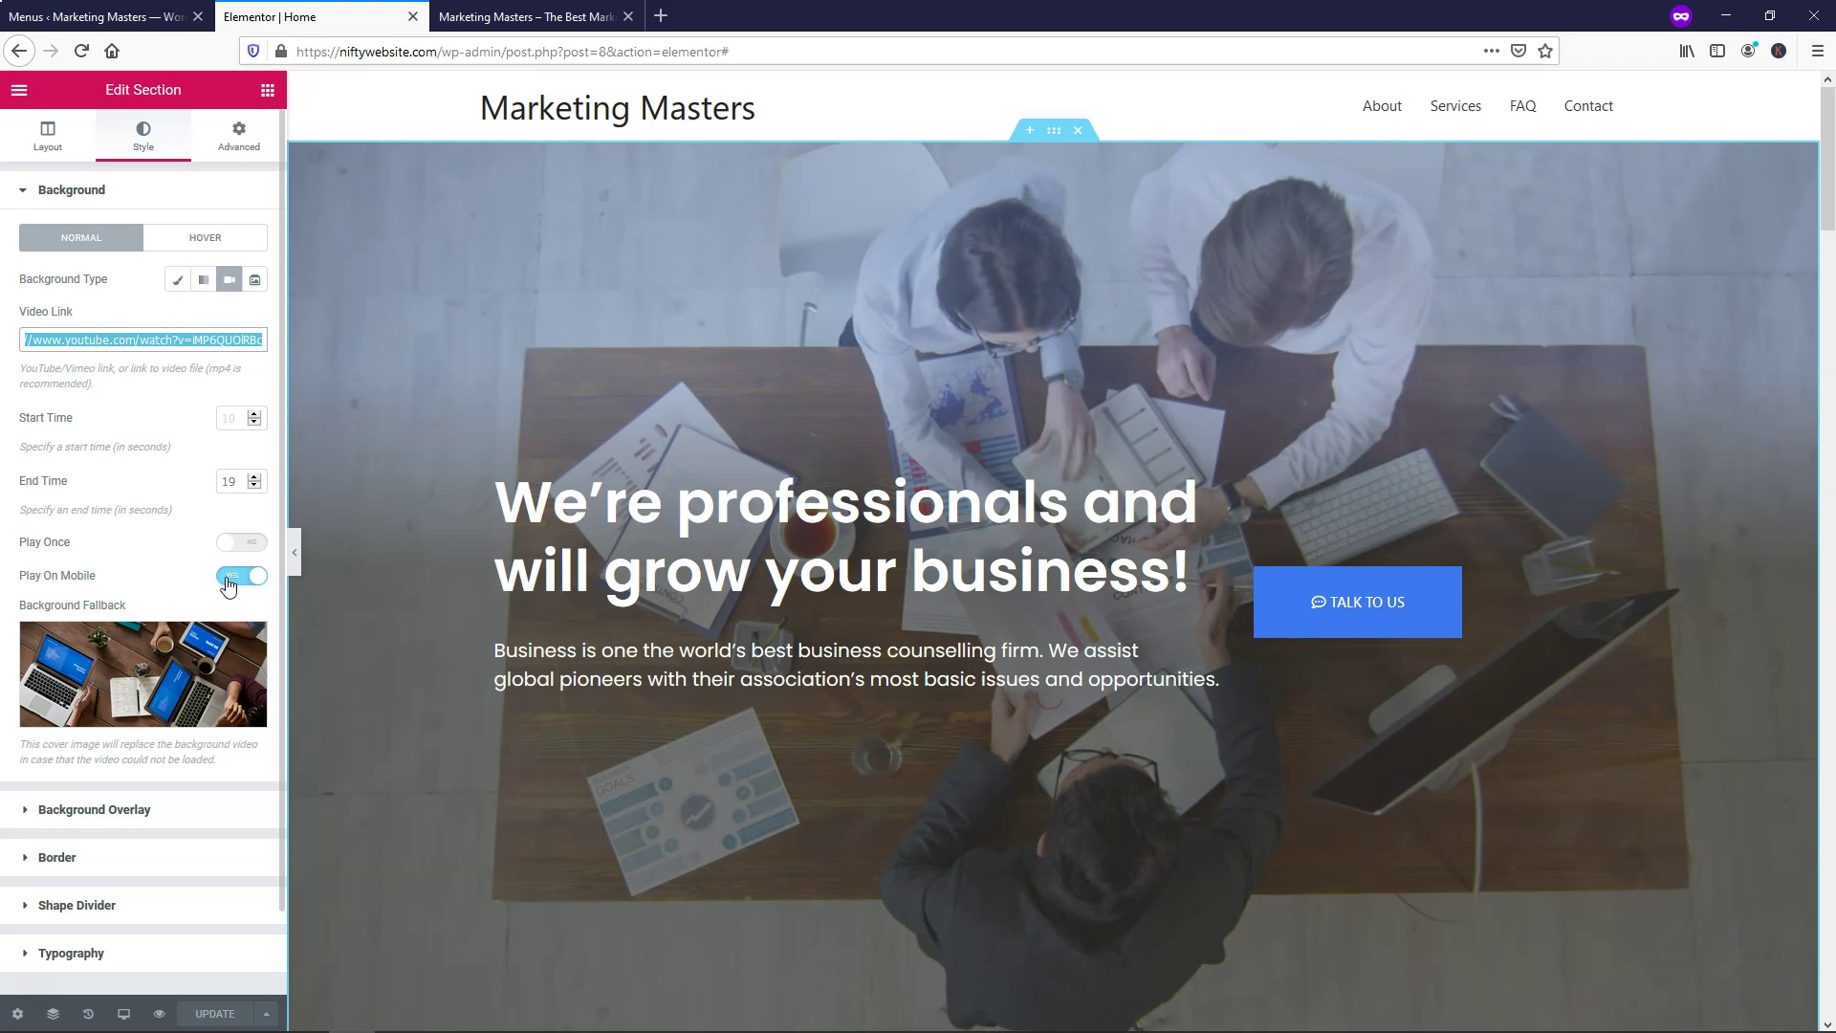
{"action": "left_click", "coordinate": [230, 577]}
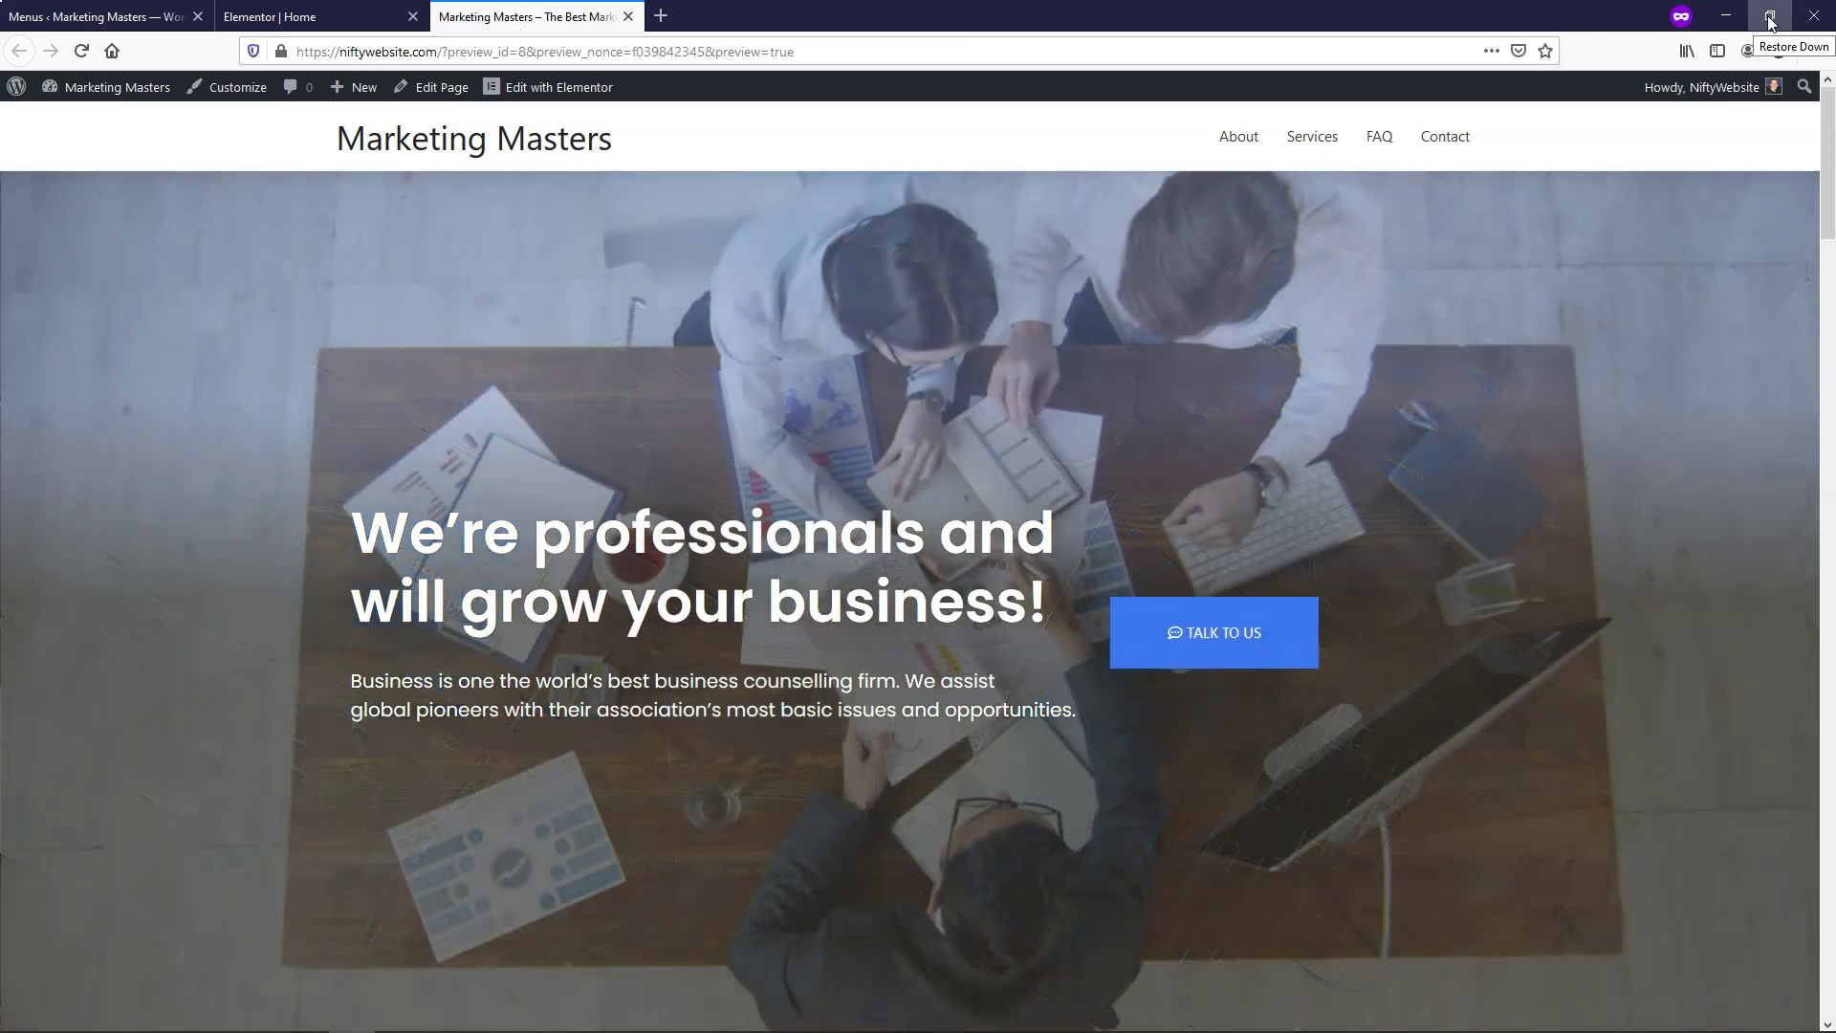
Resize the browser narrow and wide to check the mobile fallback image, then return to the editor
{"action": "left_click", "coordinate": [1770, 17]}
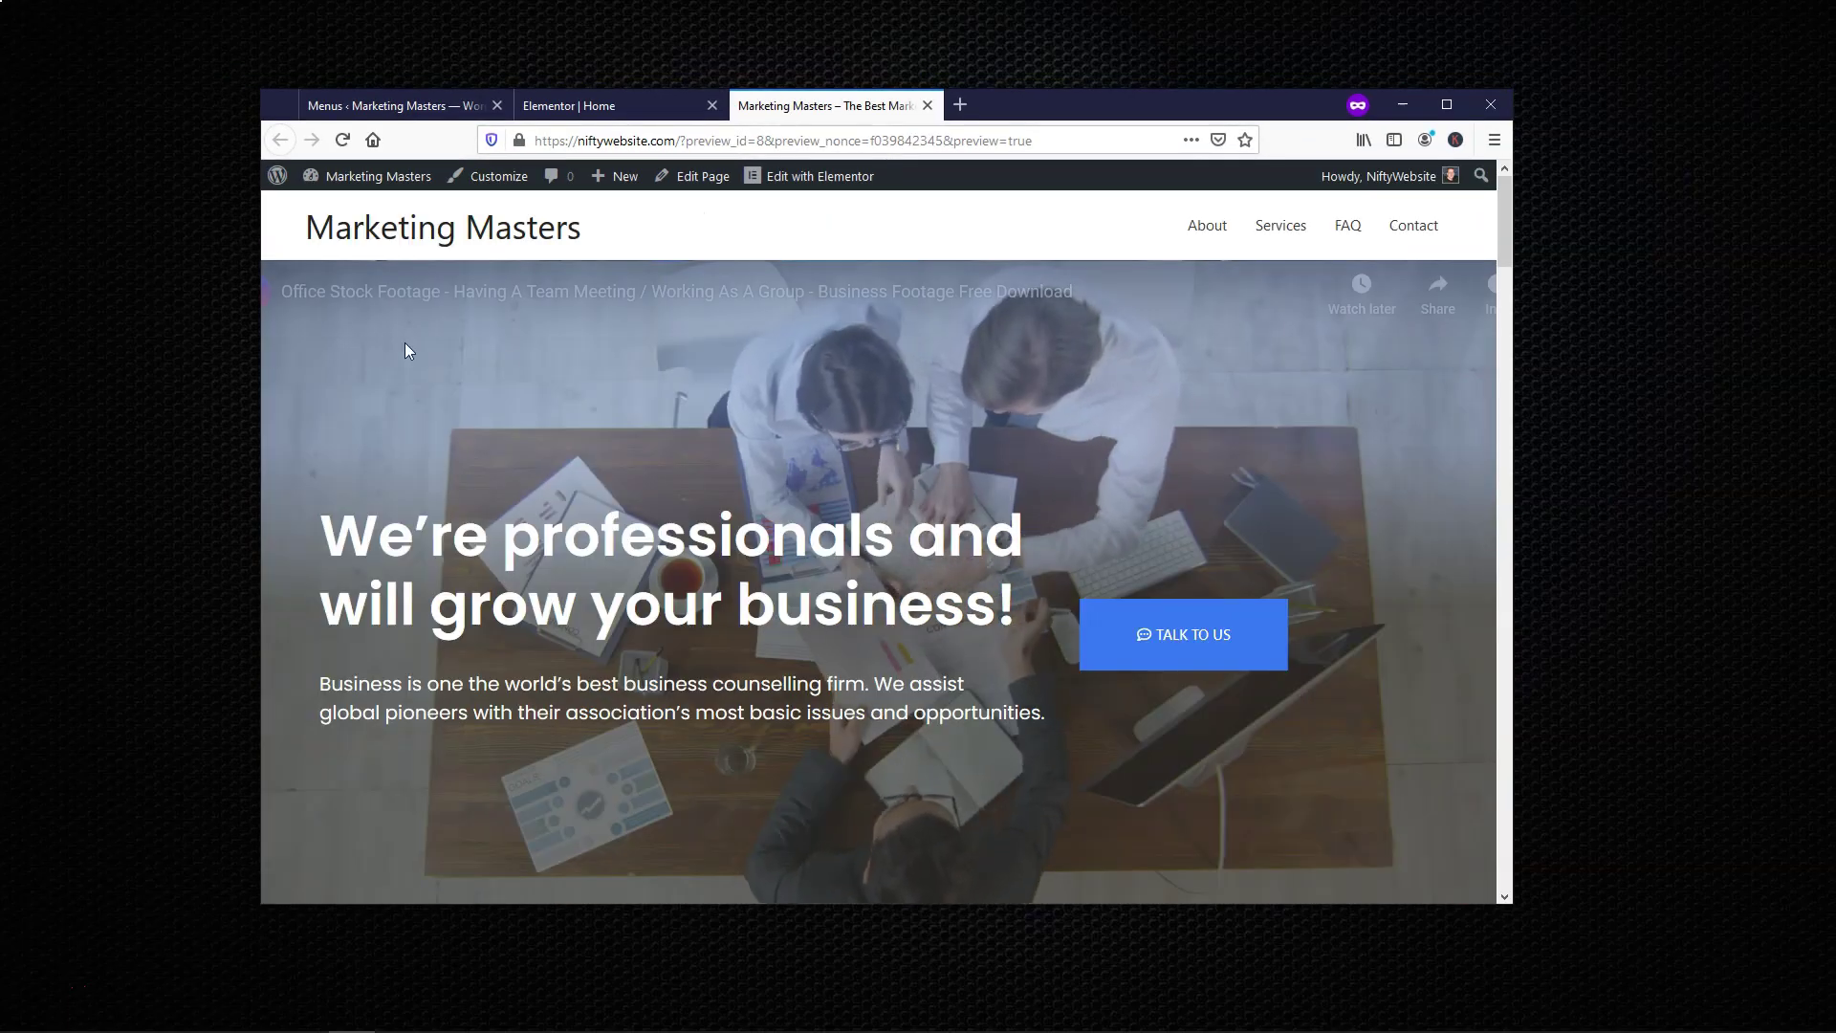
{"action": "left_click_drag", "start_coordinate": [259, 379], "coordinate": [916, 380]}
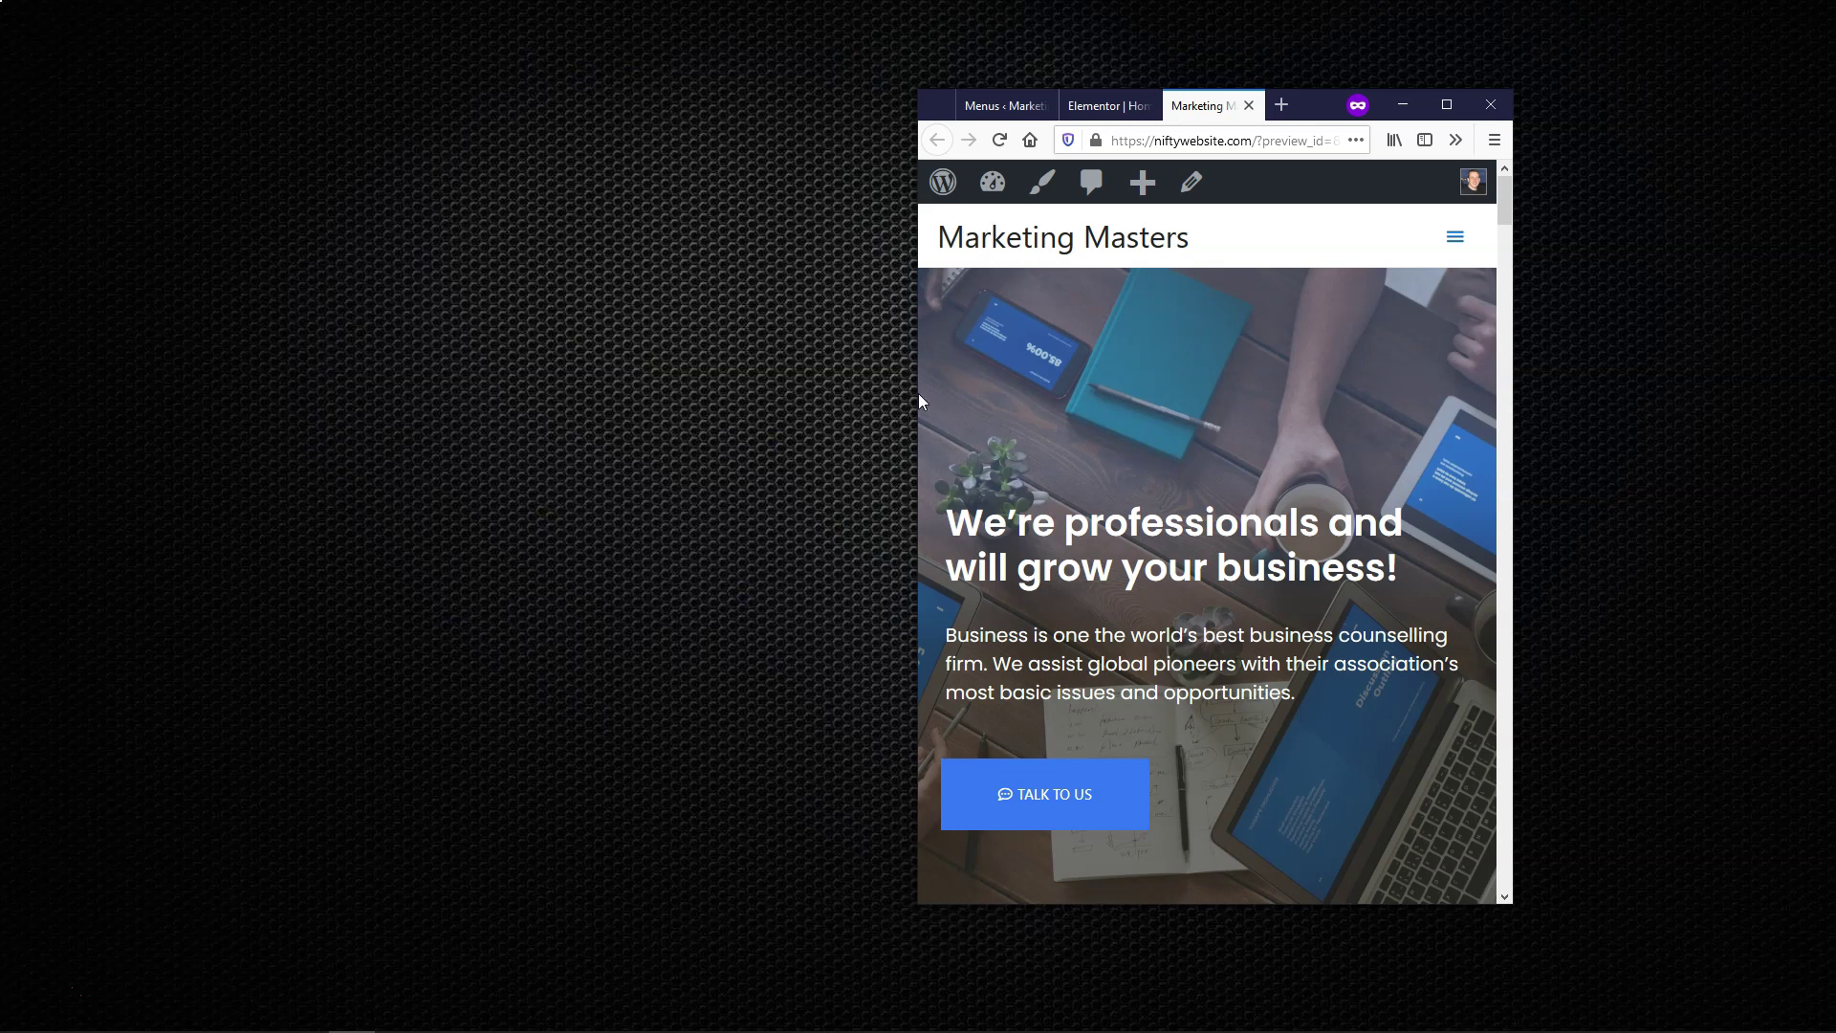
{"action": "left_click_drag", "start_coordinate": [912, 392], "coordinate": [458, 414]}
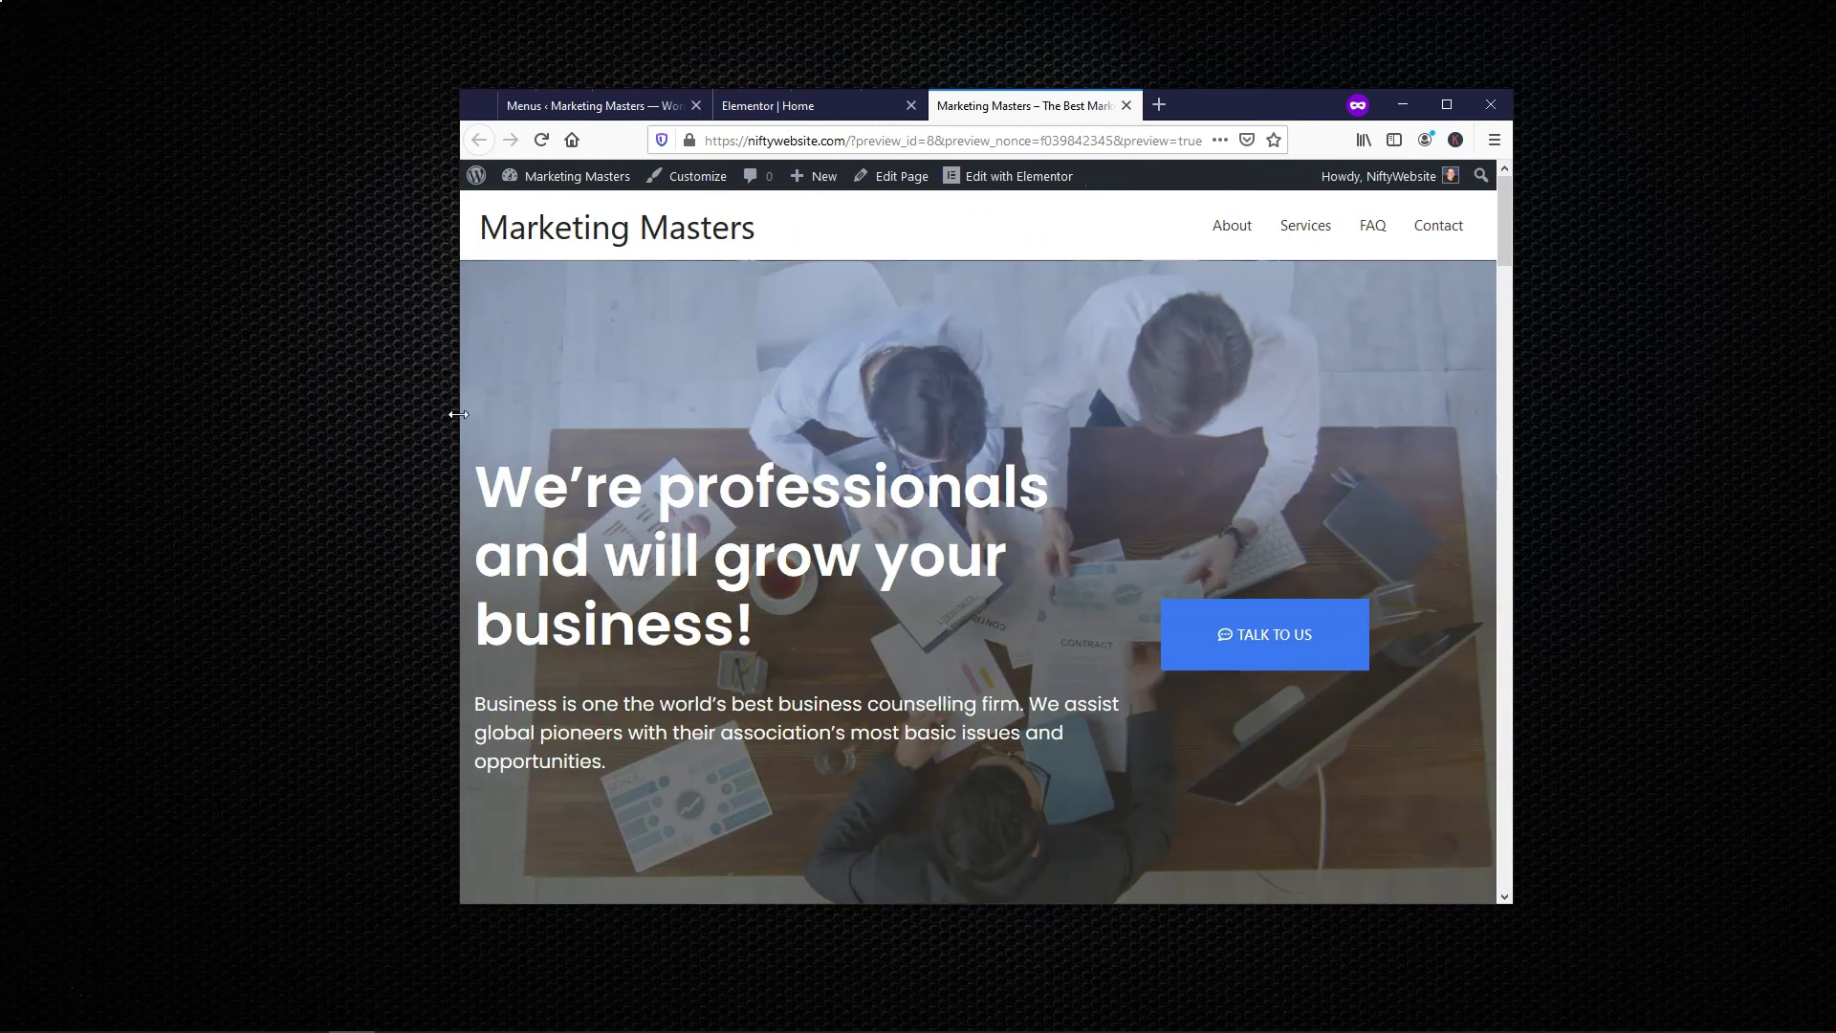
{"action": "left_click", "coordinate": [1448, 107]}
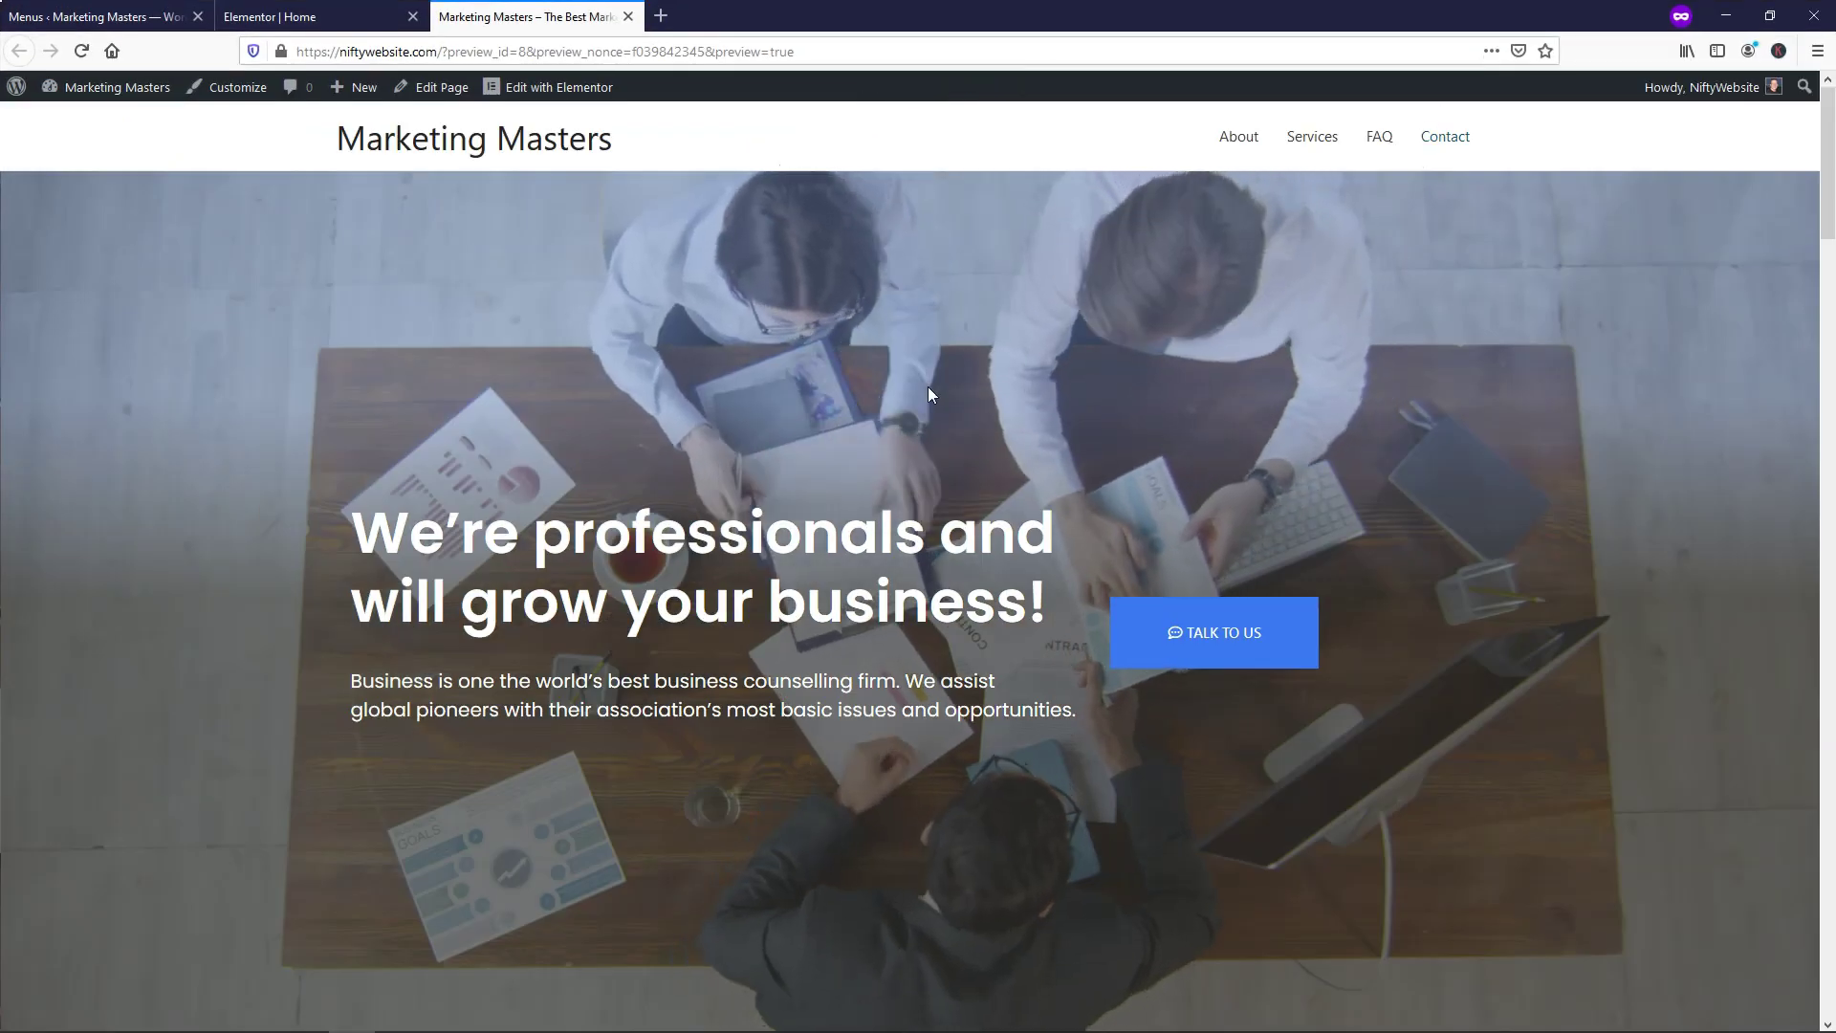
{"action": "key", "text": "ctrl+shift+Tab"}
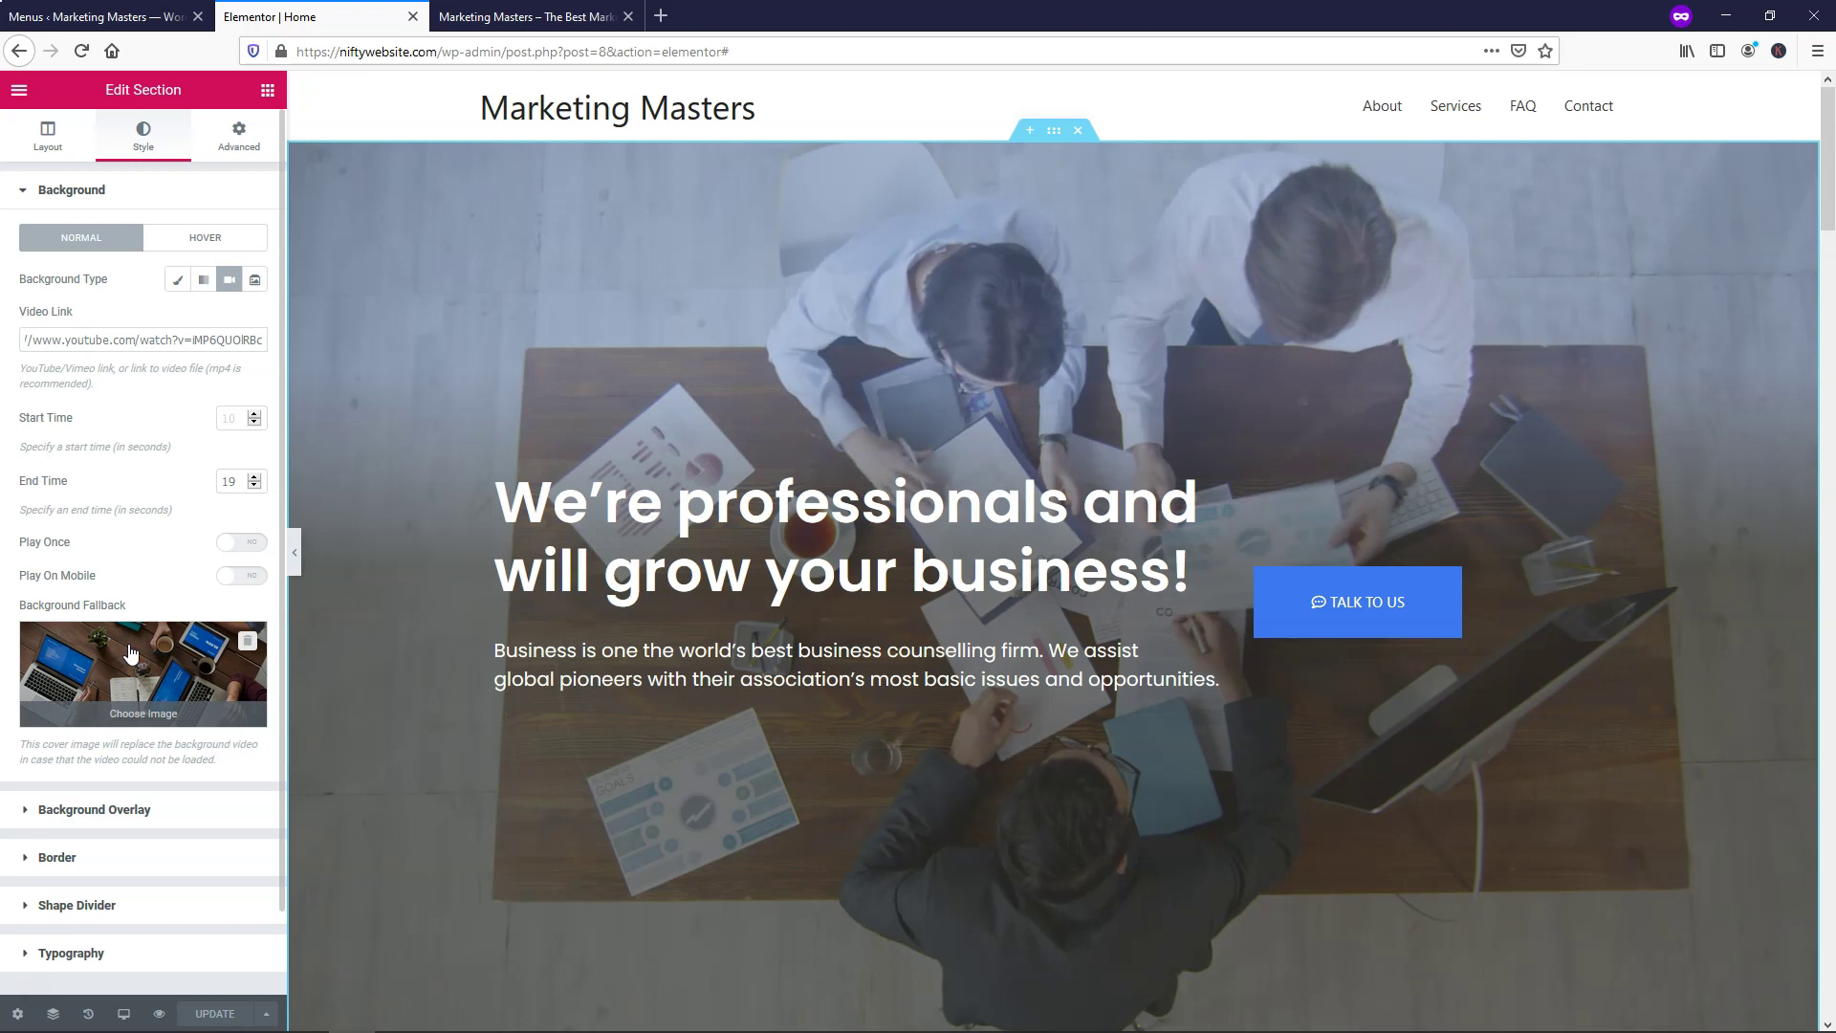
Open the Background Fallback media picker on Upload Files, and load unsplash.com in a new tab
{"action": "left_click", "coordinate": [139, 662]}
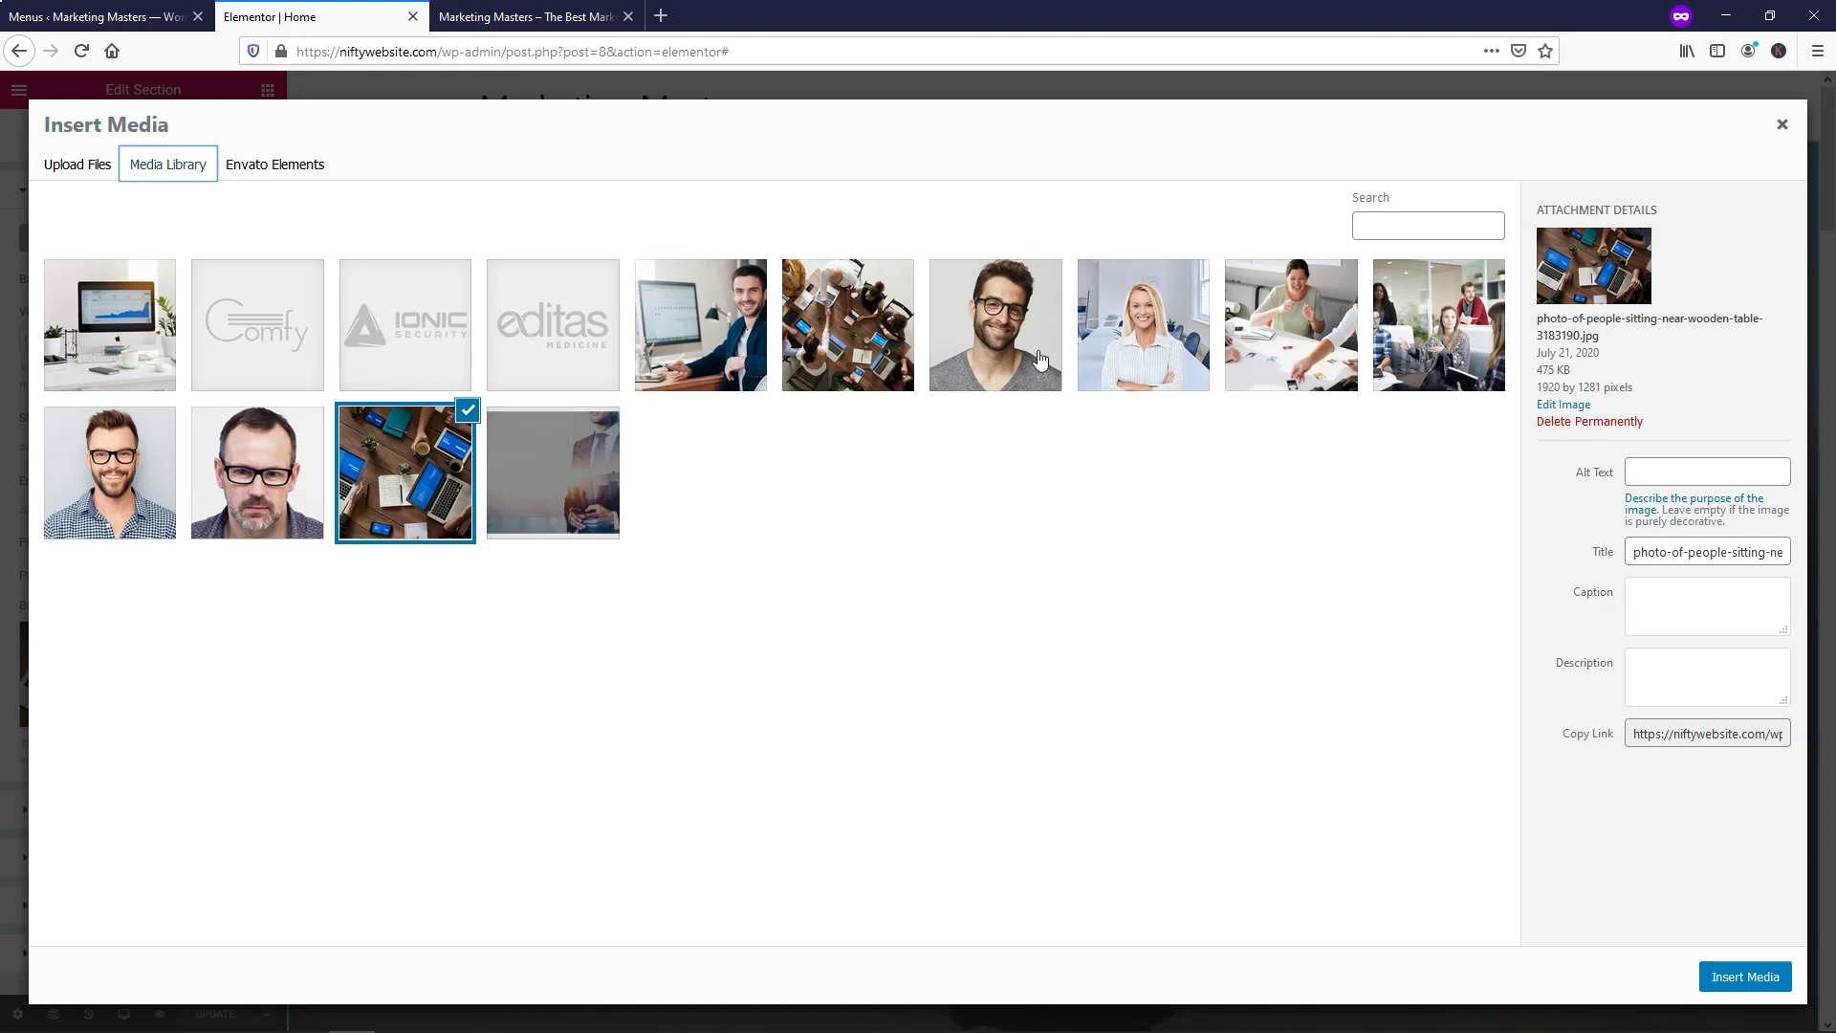
{"action": "left_click", "coordinate": [66, 170]}
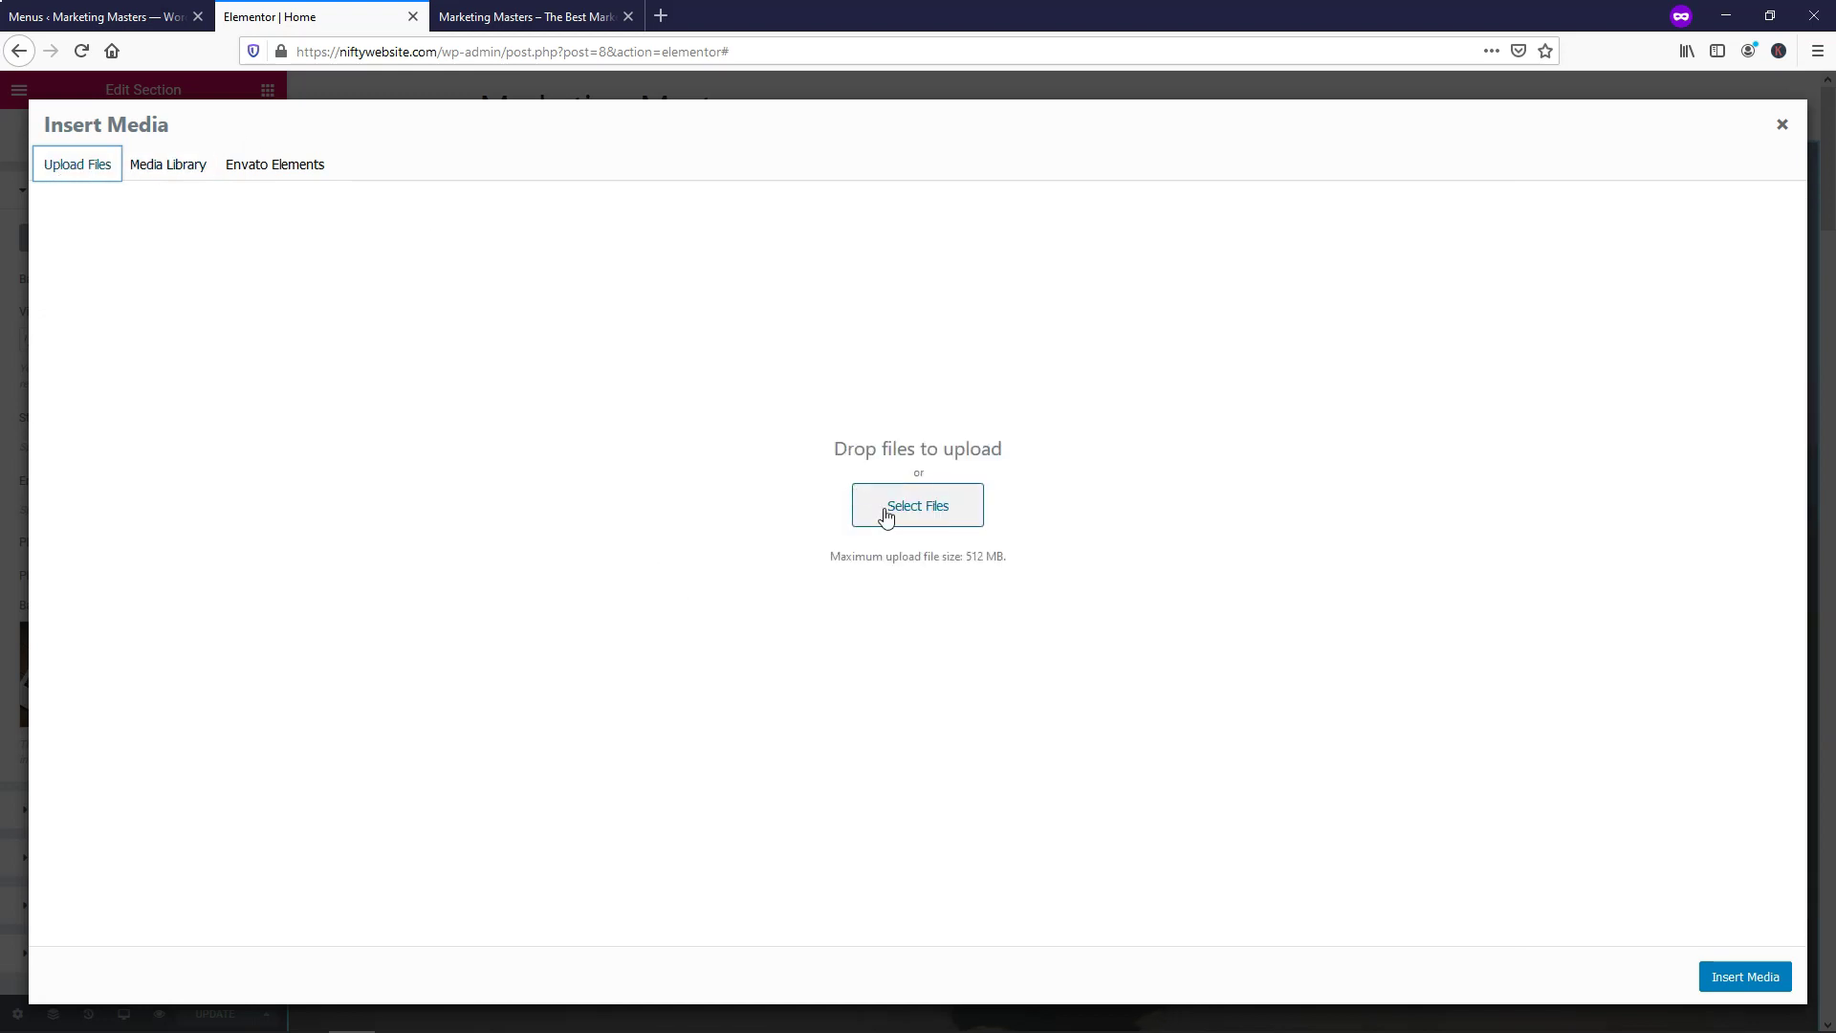
{"action": "left_click", "coordinate": [660, 16]}
{"action": "type", "text": "unsplash.com"}
{"action": "key", "text": "Return"}
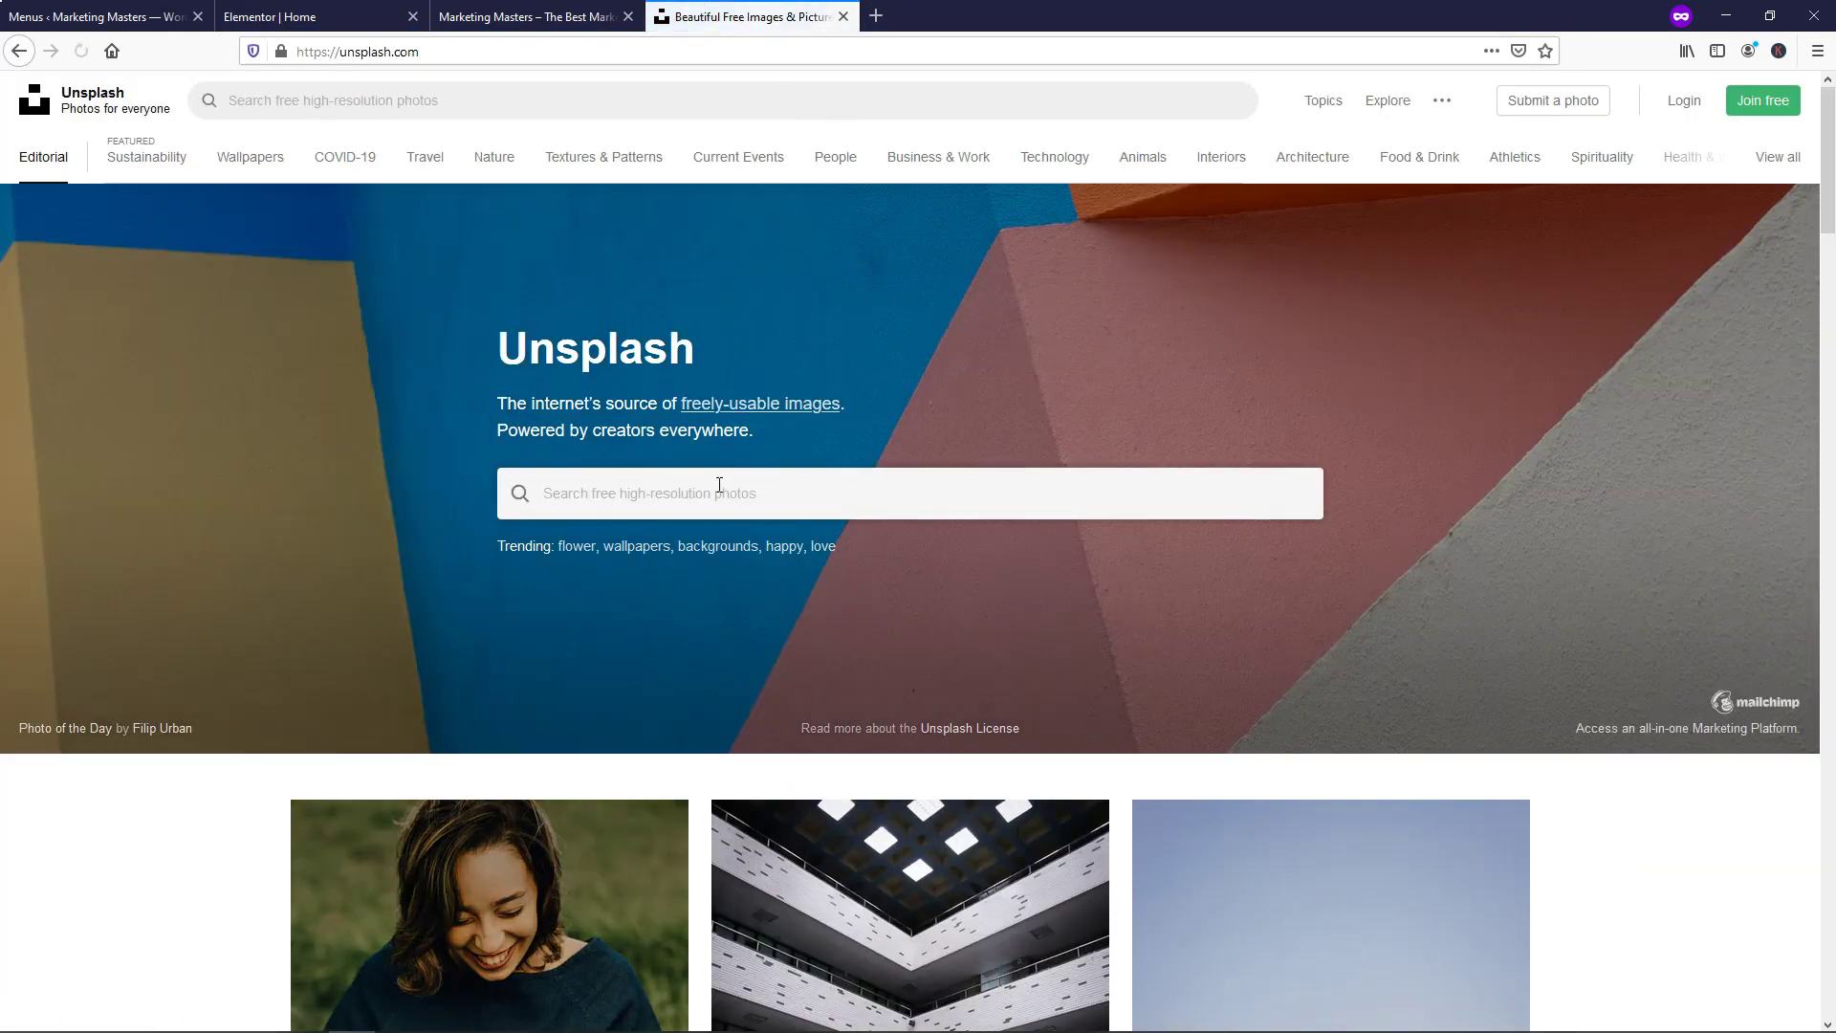
Search Unsplash for 'office' and save the overhead laptop-on-white-desk photo
{"action": "left_click", "coordinate": [715, 490]}
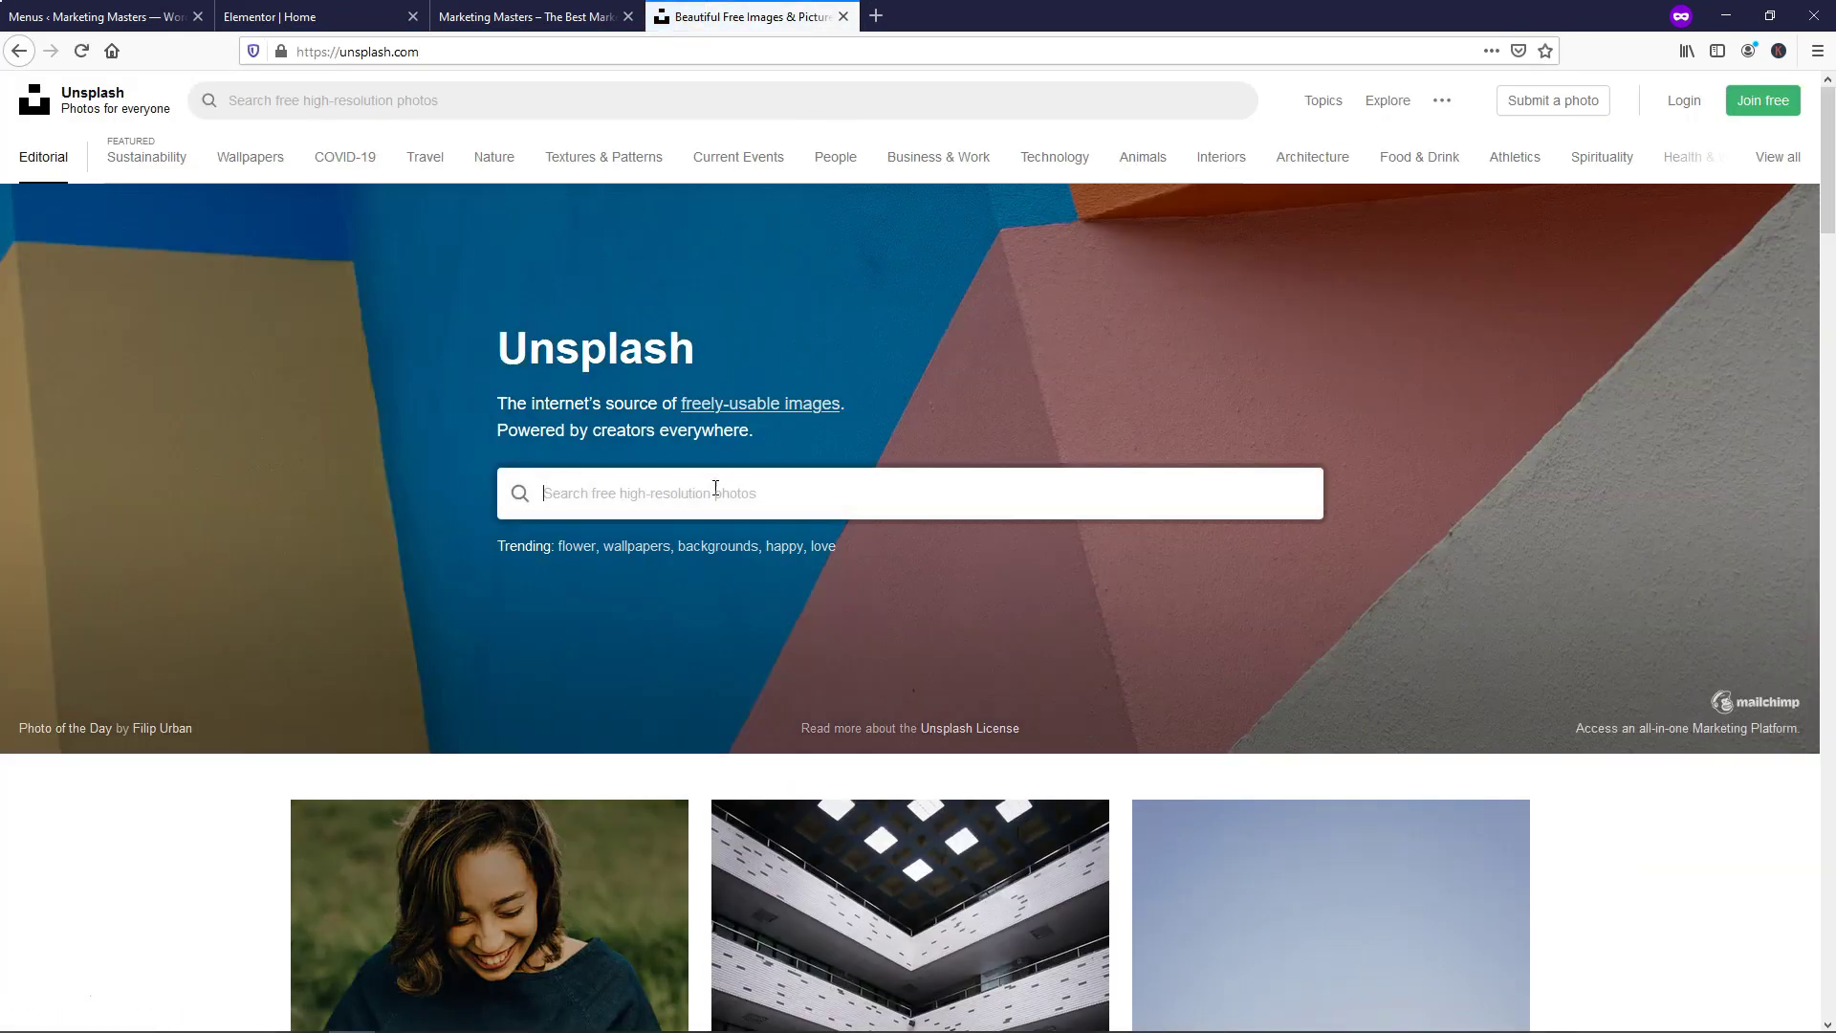
{"action": "type", "text": "office"}
{"action": "key", "text": "Return"}
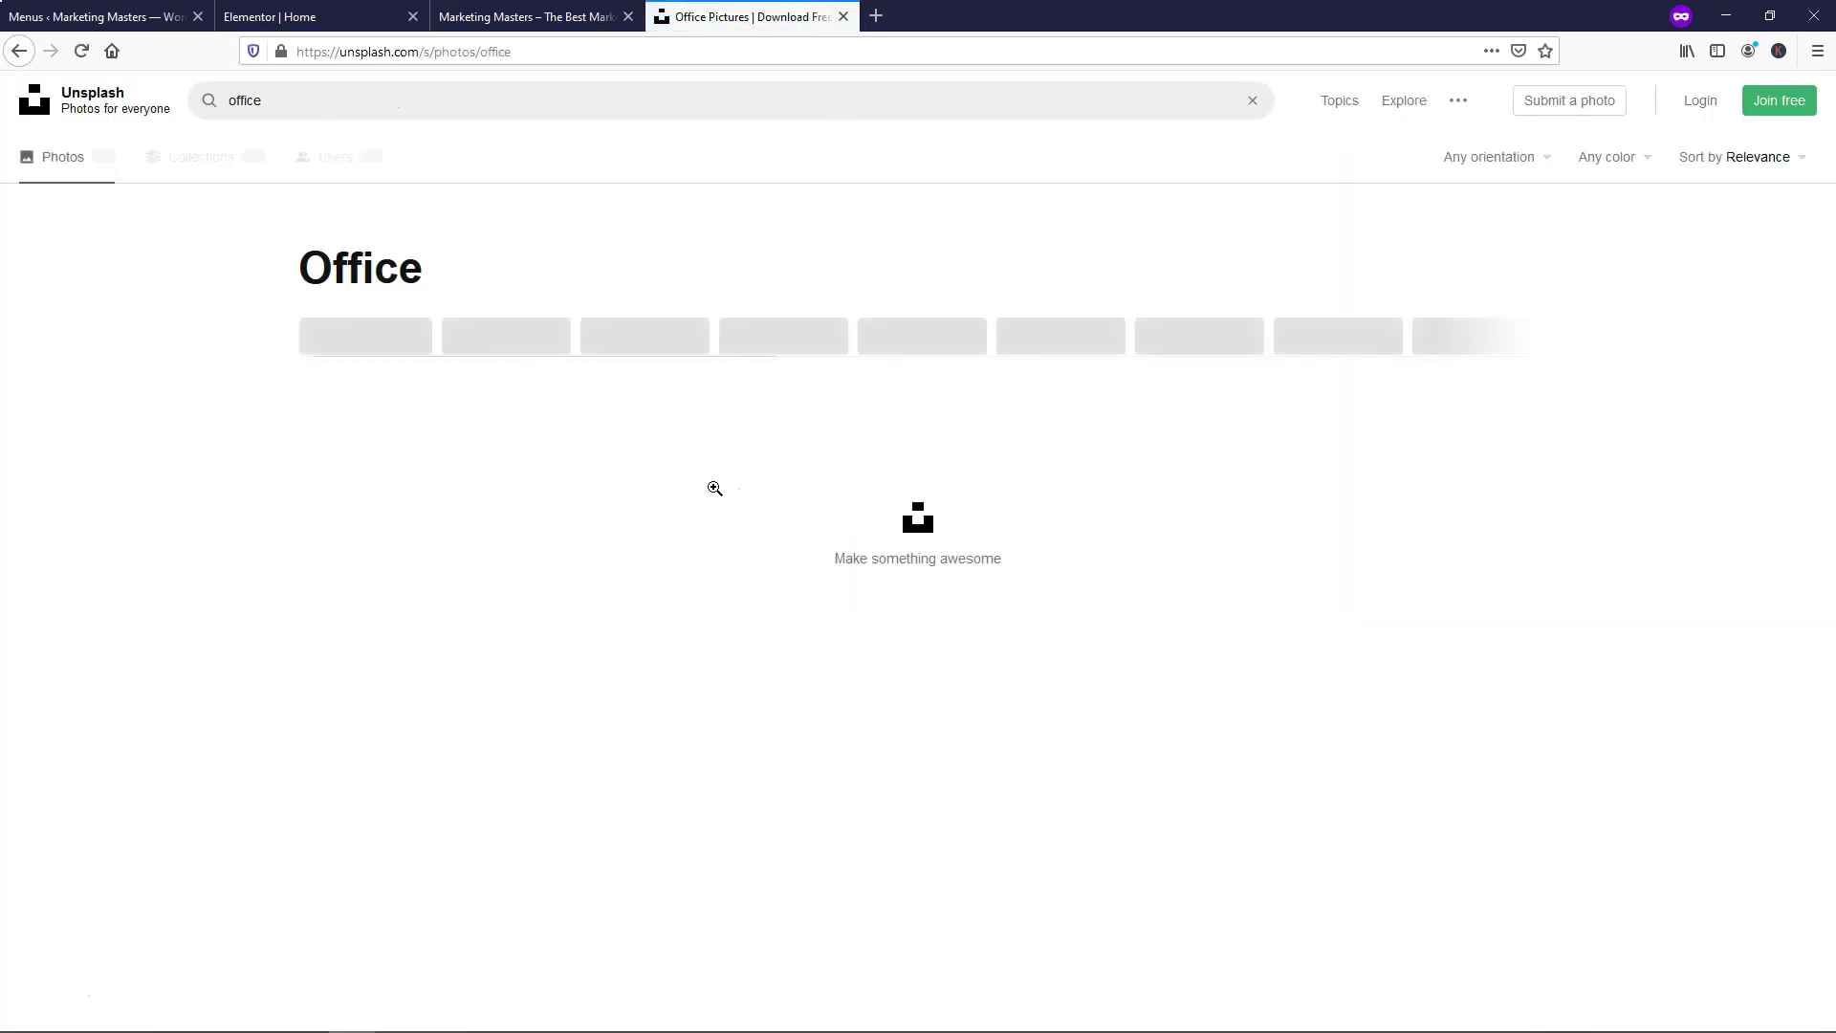
{"action": "scroll", "coordinate": [847, 486], "scroll_direction": "down", "scroll_amount": 3}
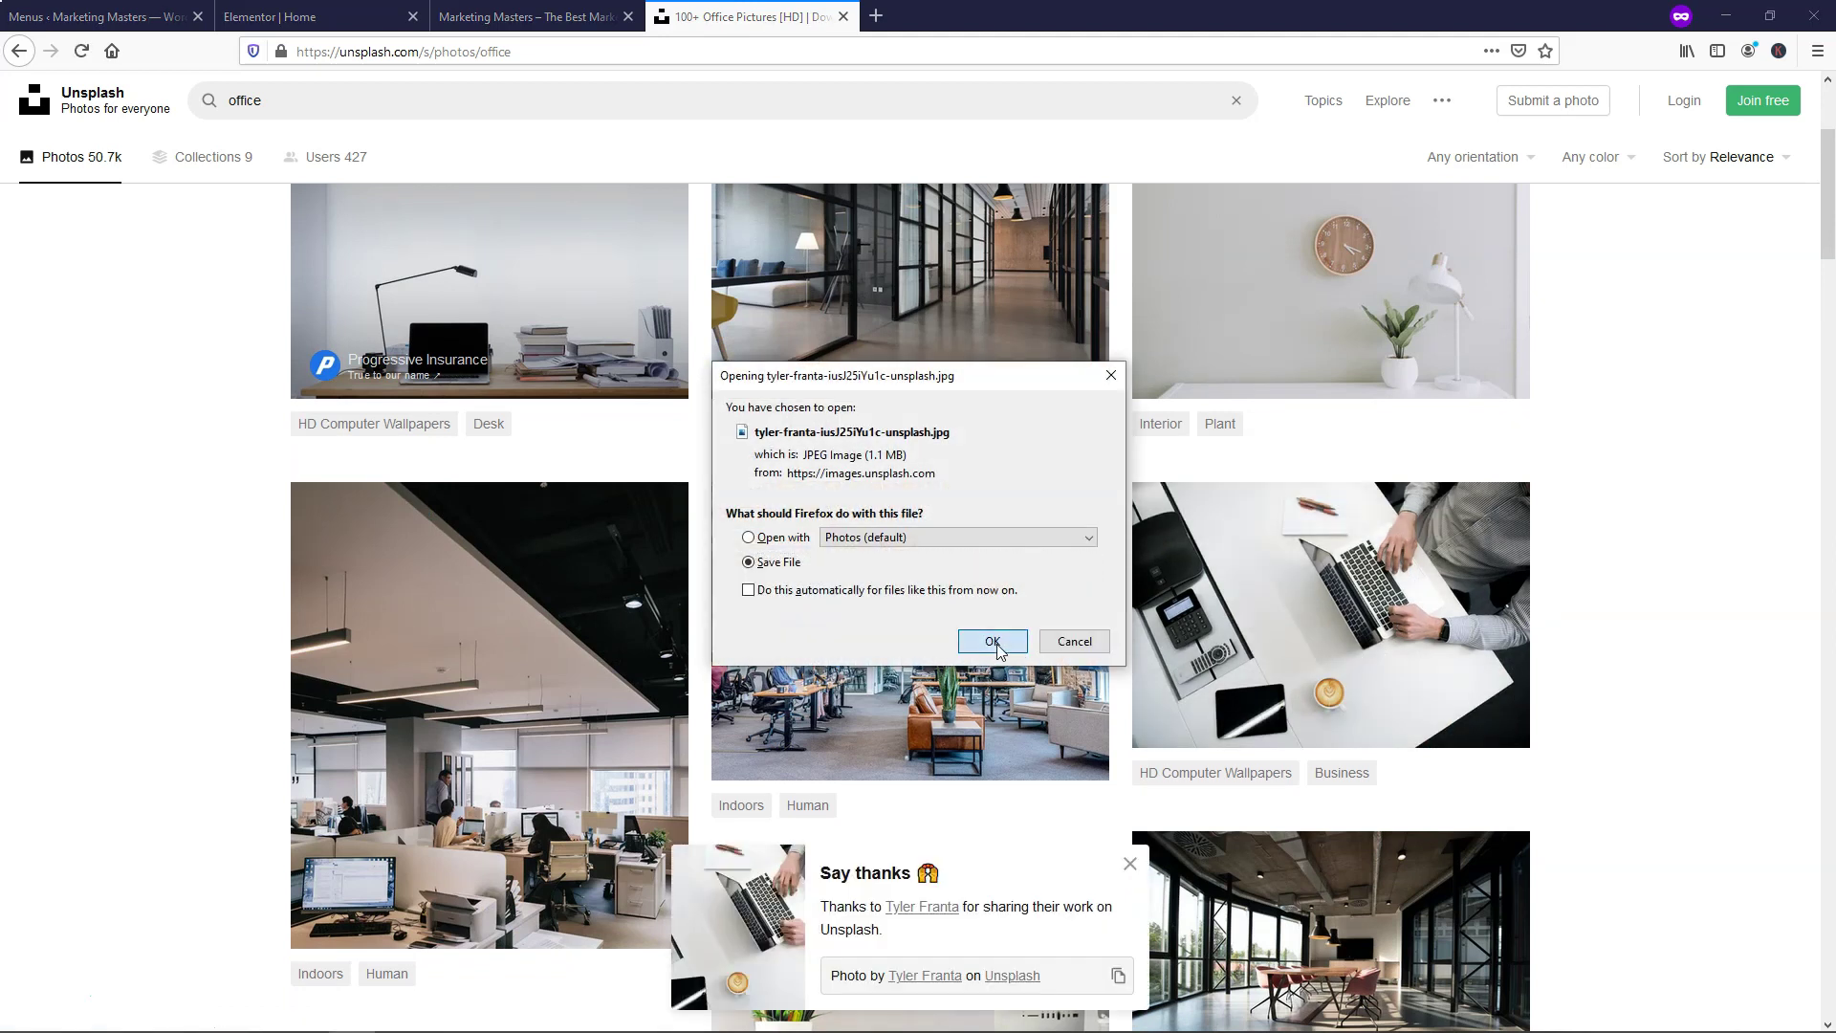
{"action": "left_click", "coordinate": [993, 641]}
{"action": "left_click", "coordinate": [1131, 866]}
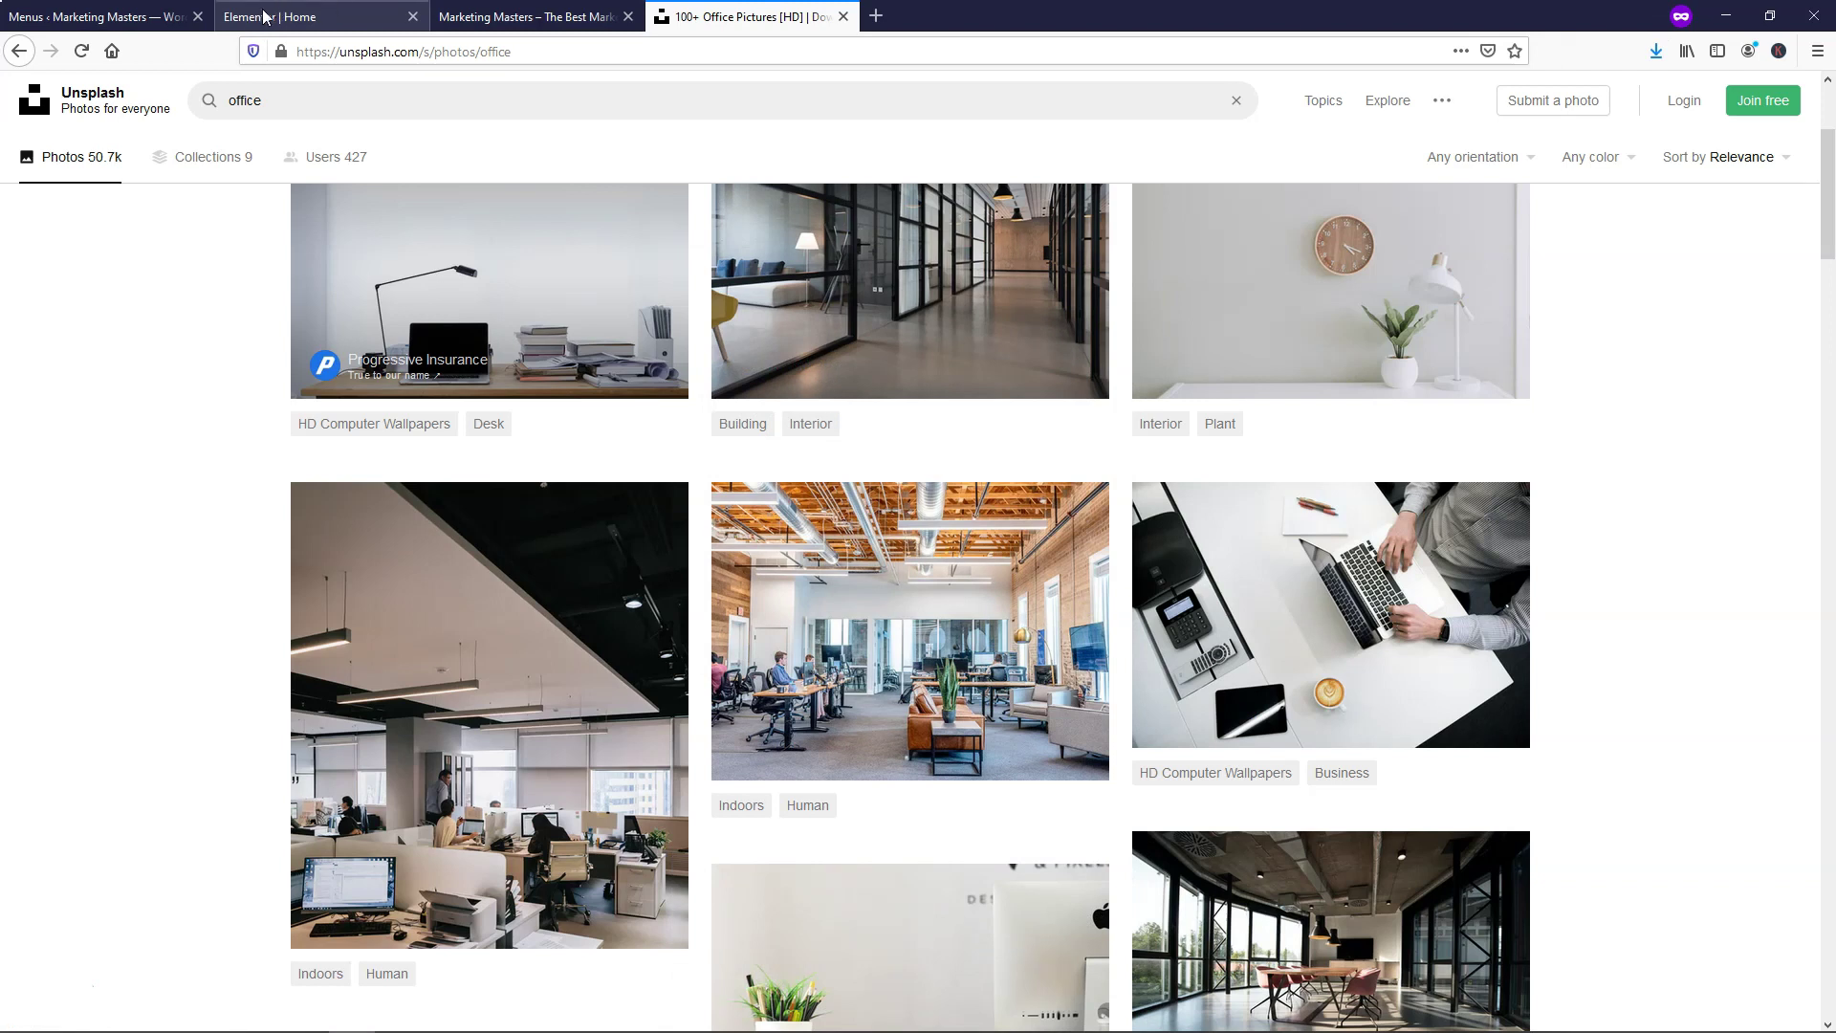
Upload the downloaded laptop-on-desk photo and insert it as the hero's background fallback image
{"action": "left_click", "coordinate": [138, 17]}
{"action": "key", "text": "ctrl+Tab"}
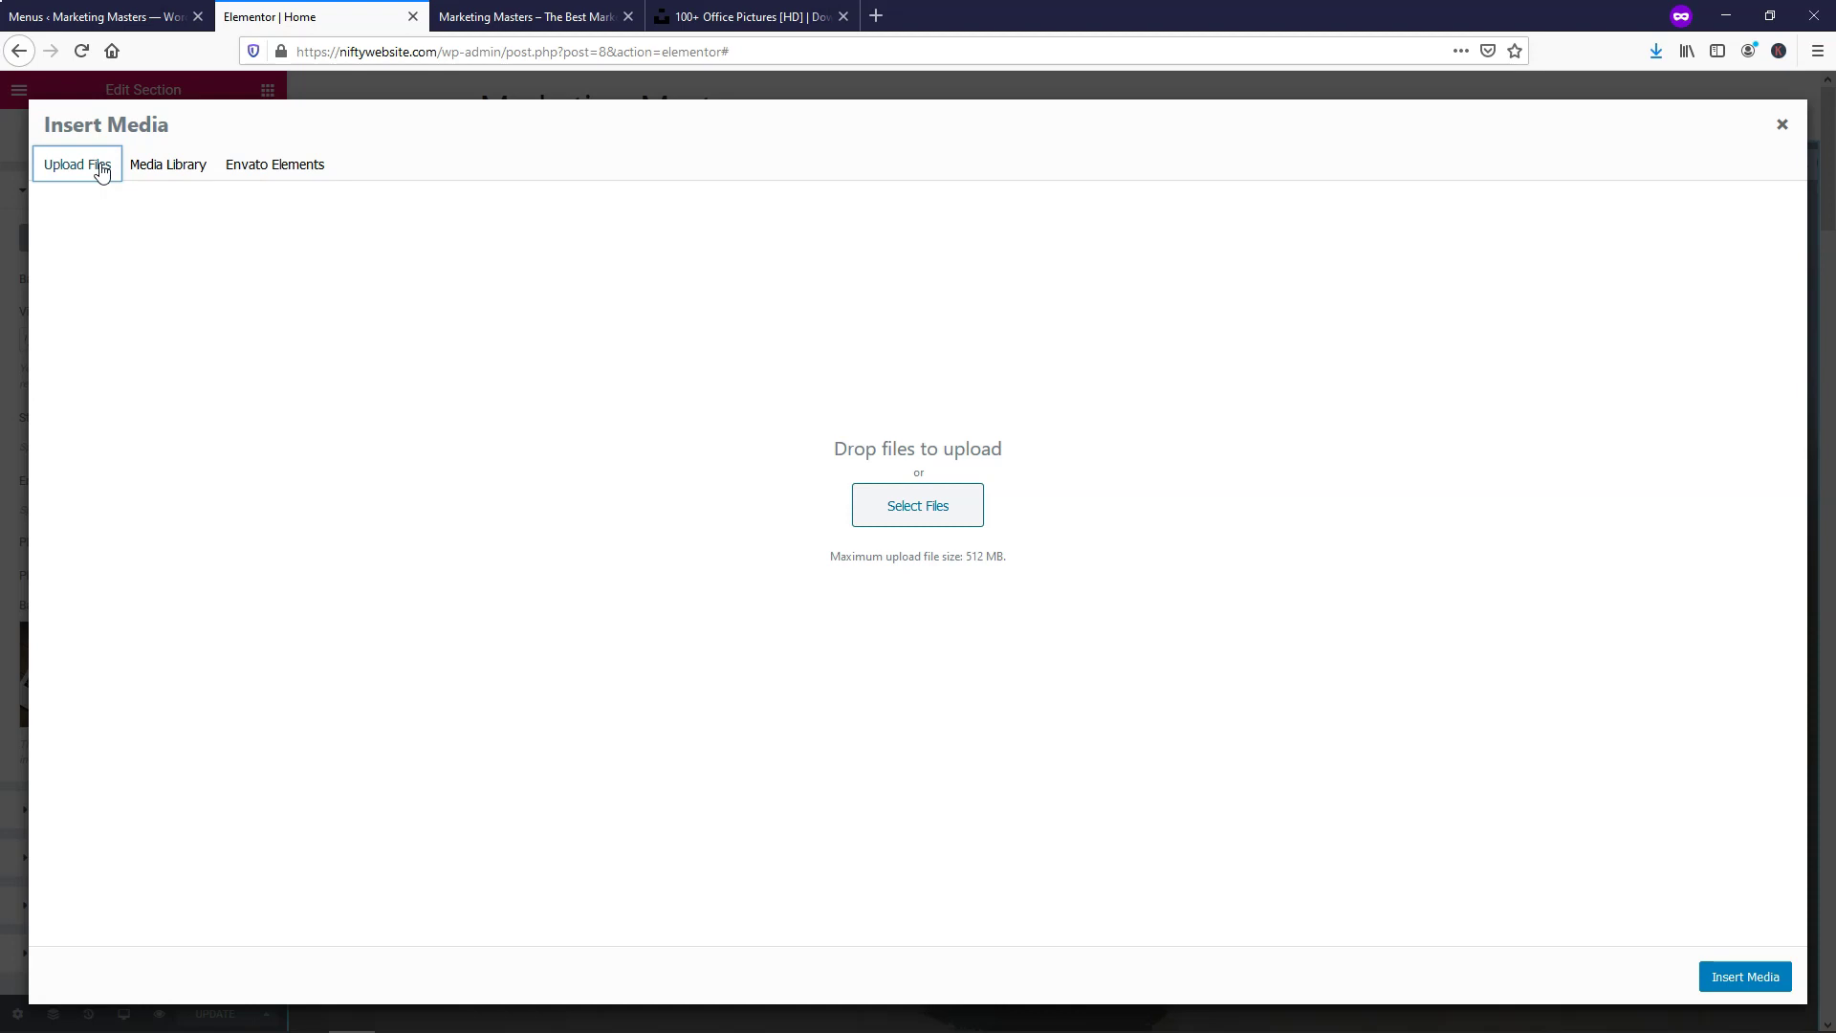
{"action": "left_click", "coordinate": [920, 517]}
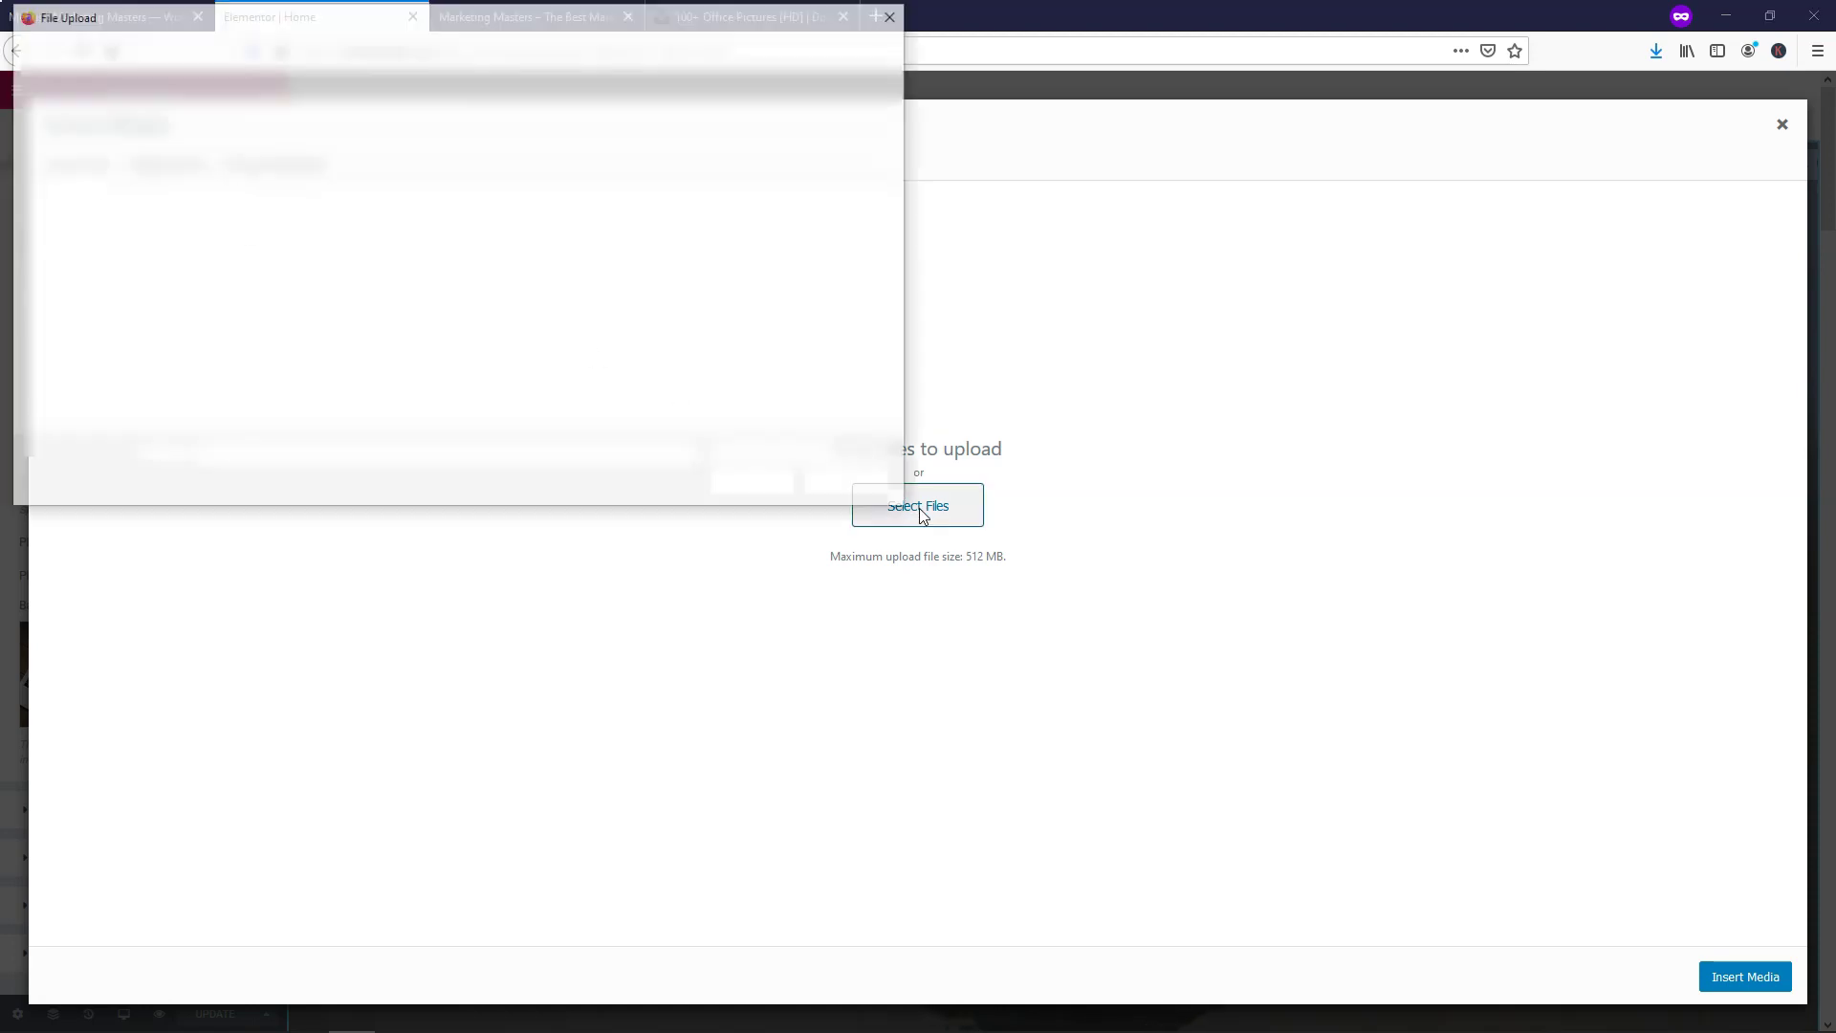
{"action": "left_click", "coordinate": [102, 313]}
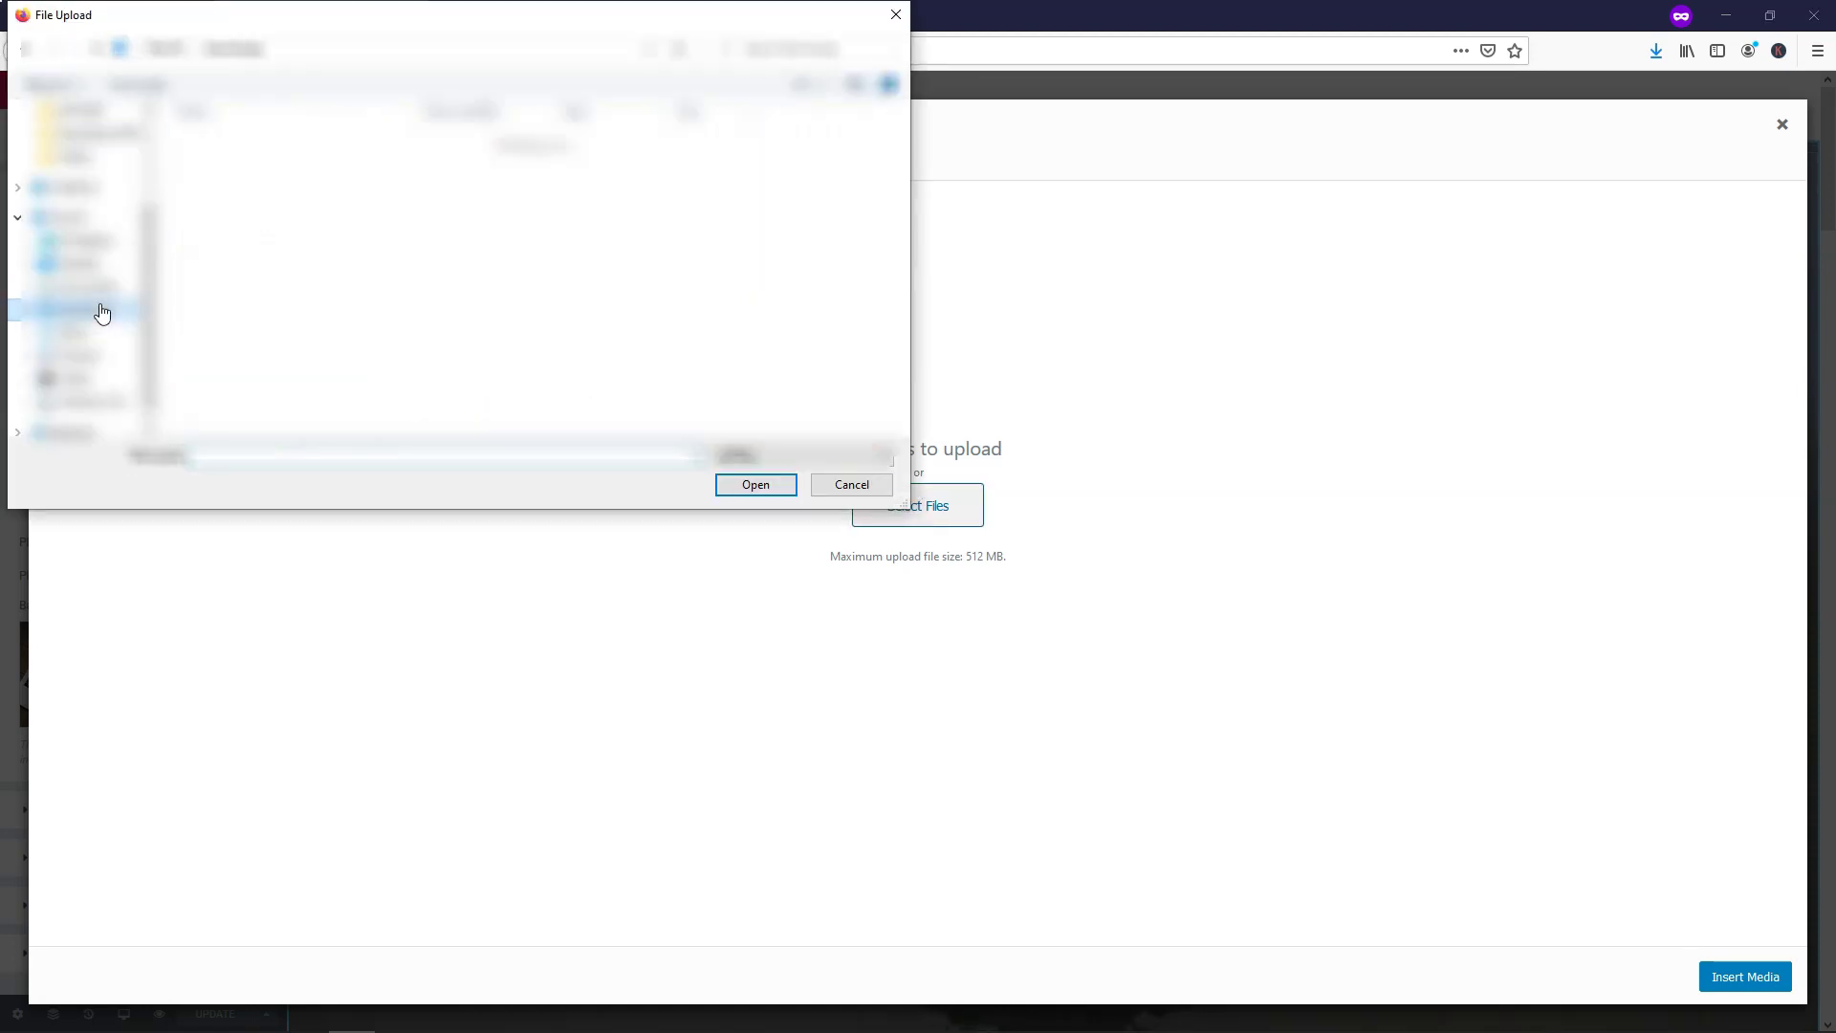
{"action": "double_click", "coordinate": [228, 170]}
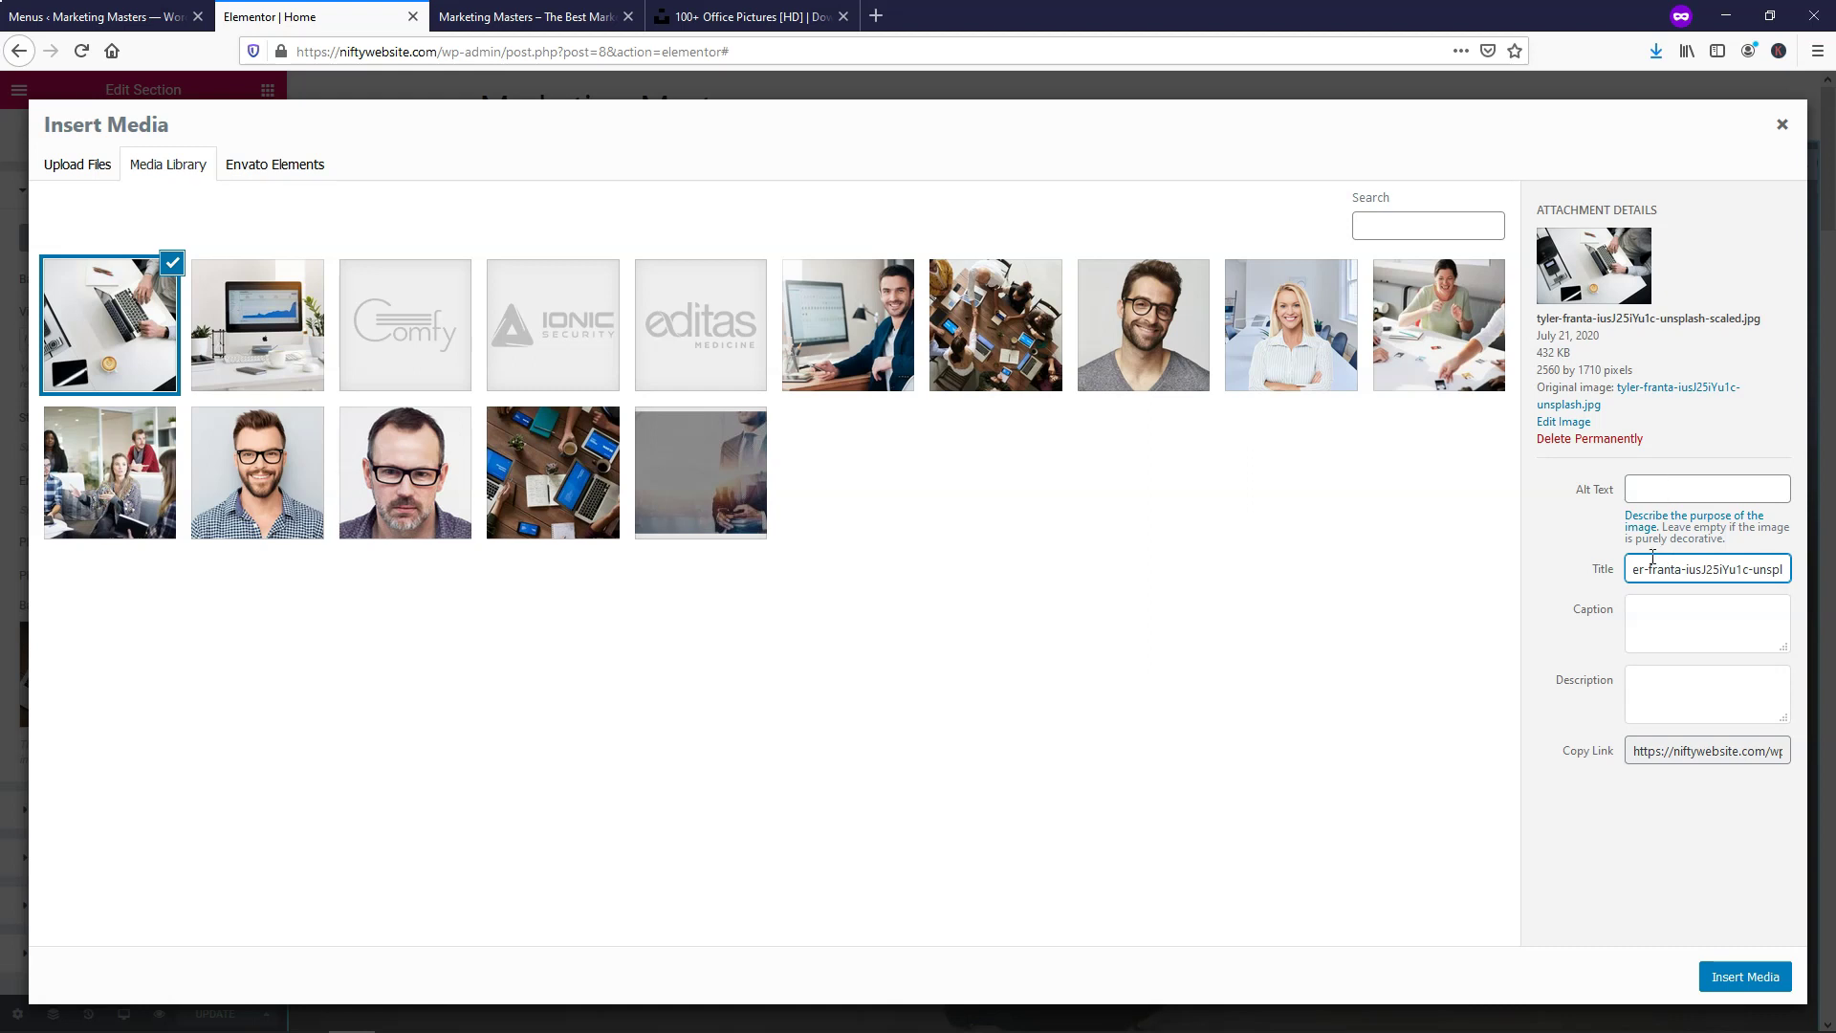
{"action": "left_click", "coordinate": [1700, 973]}
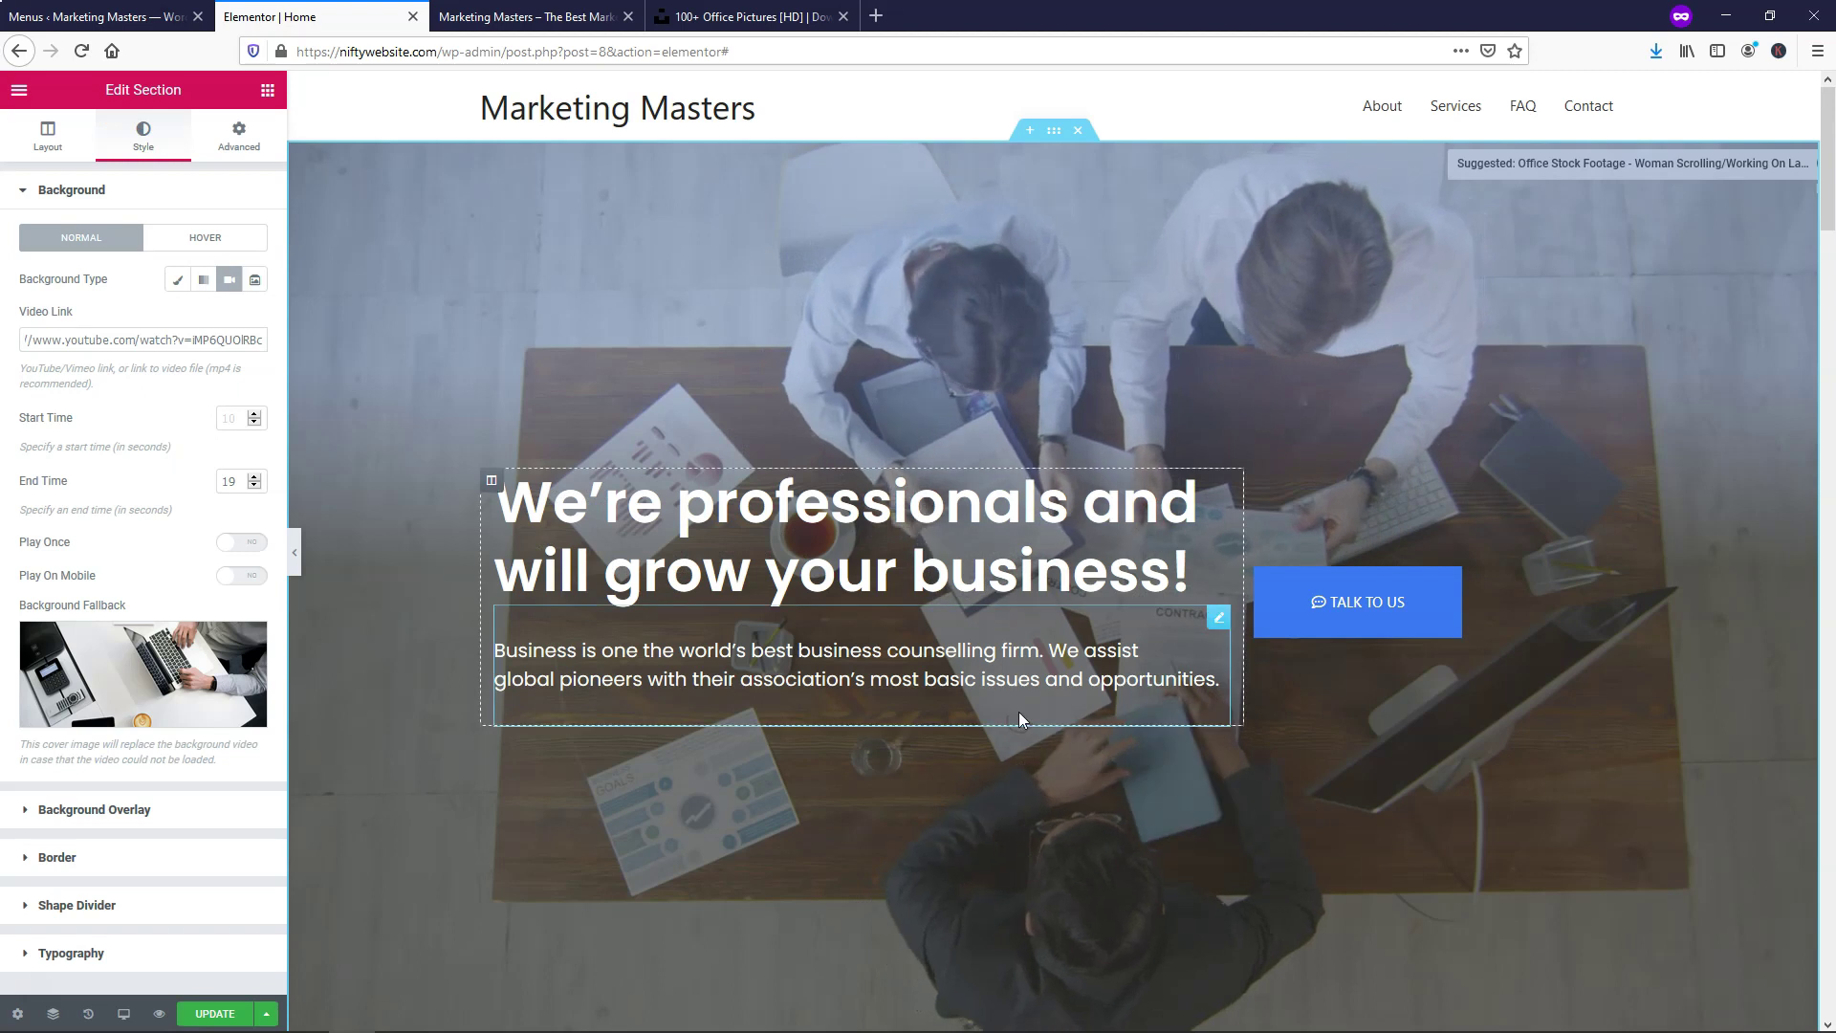
Glance at the live page preview, then publish the page changes
{"action": "left_click", "coordinate": [526, 16]}
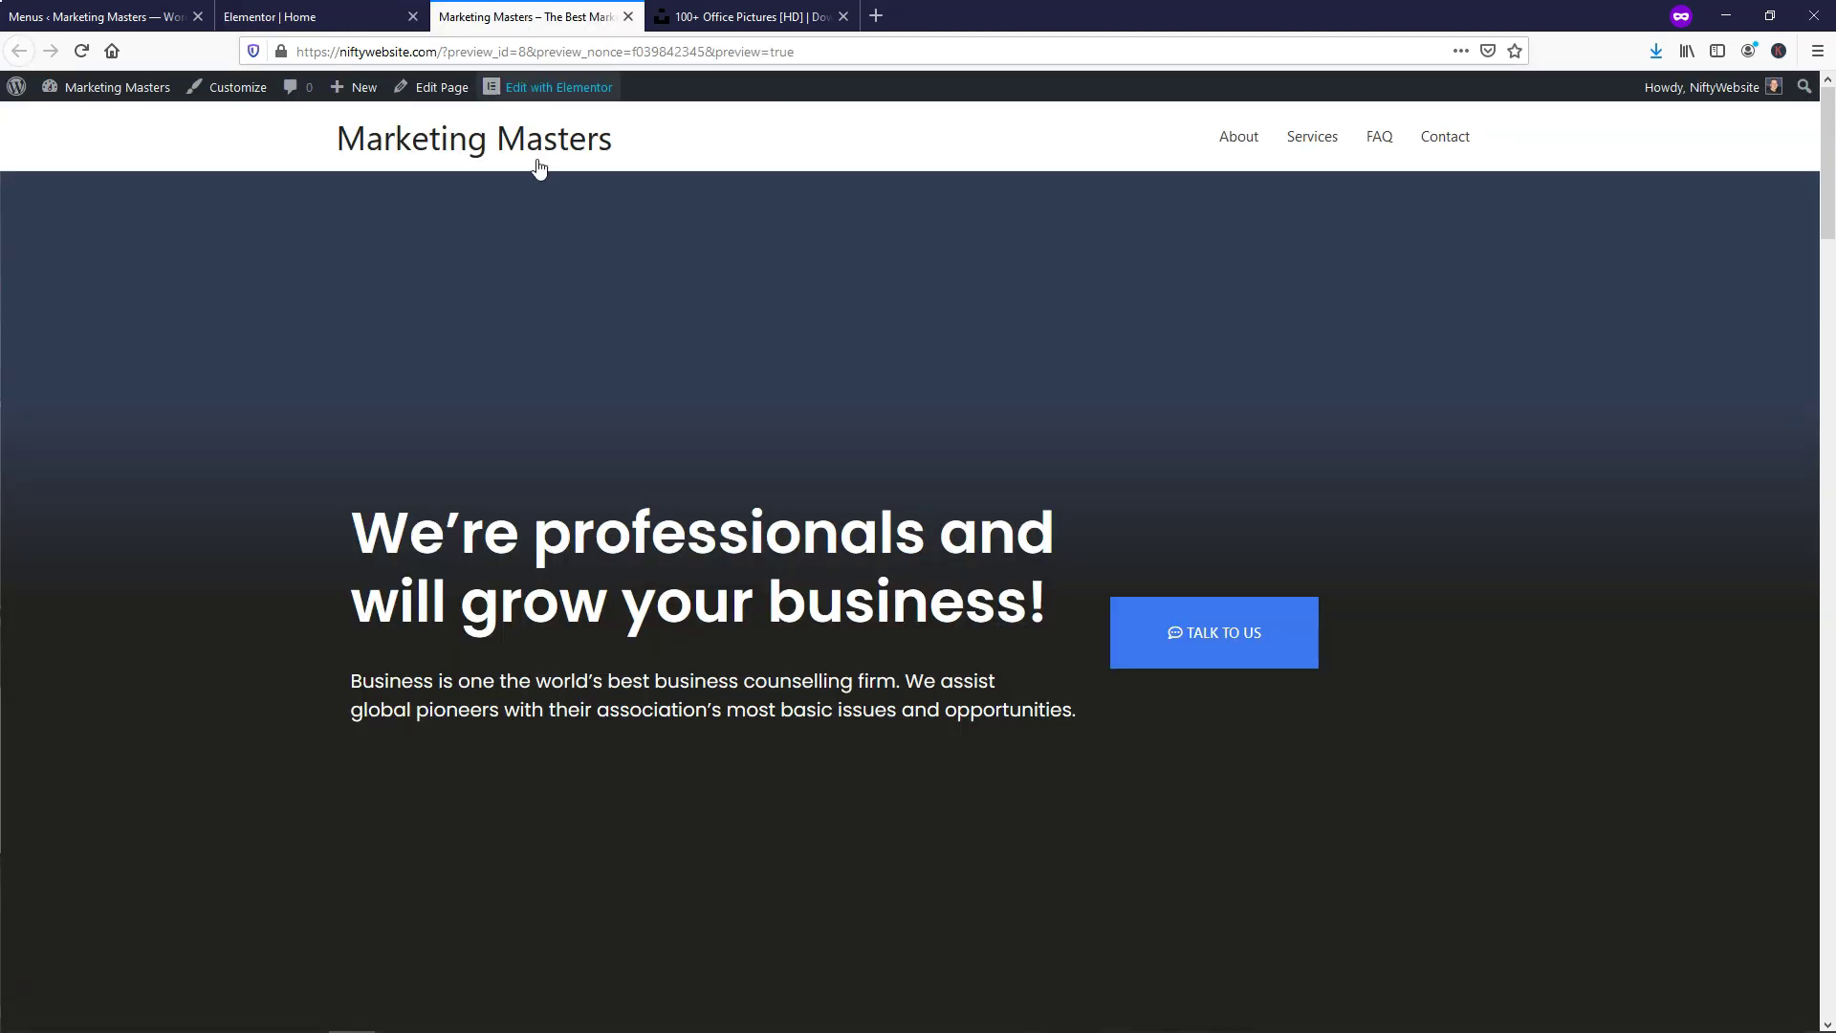
{"action": "key", "text": "super+Down"}
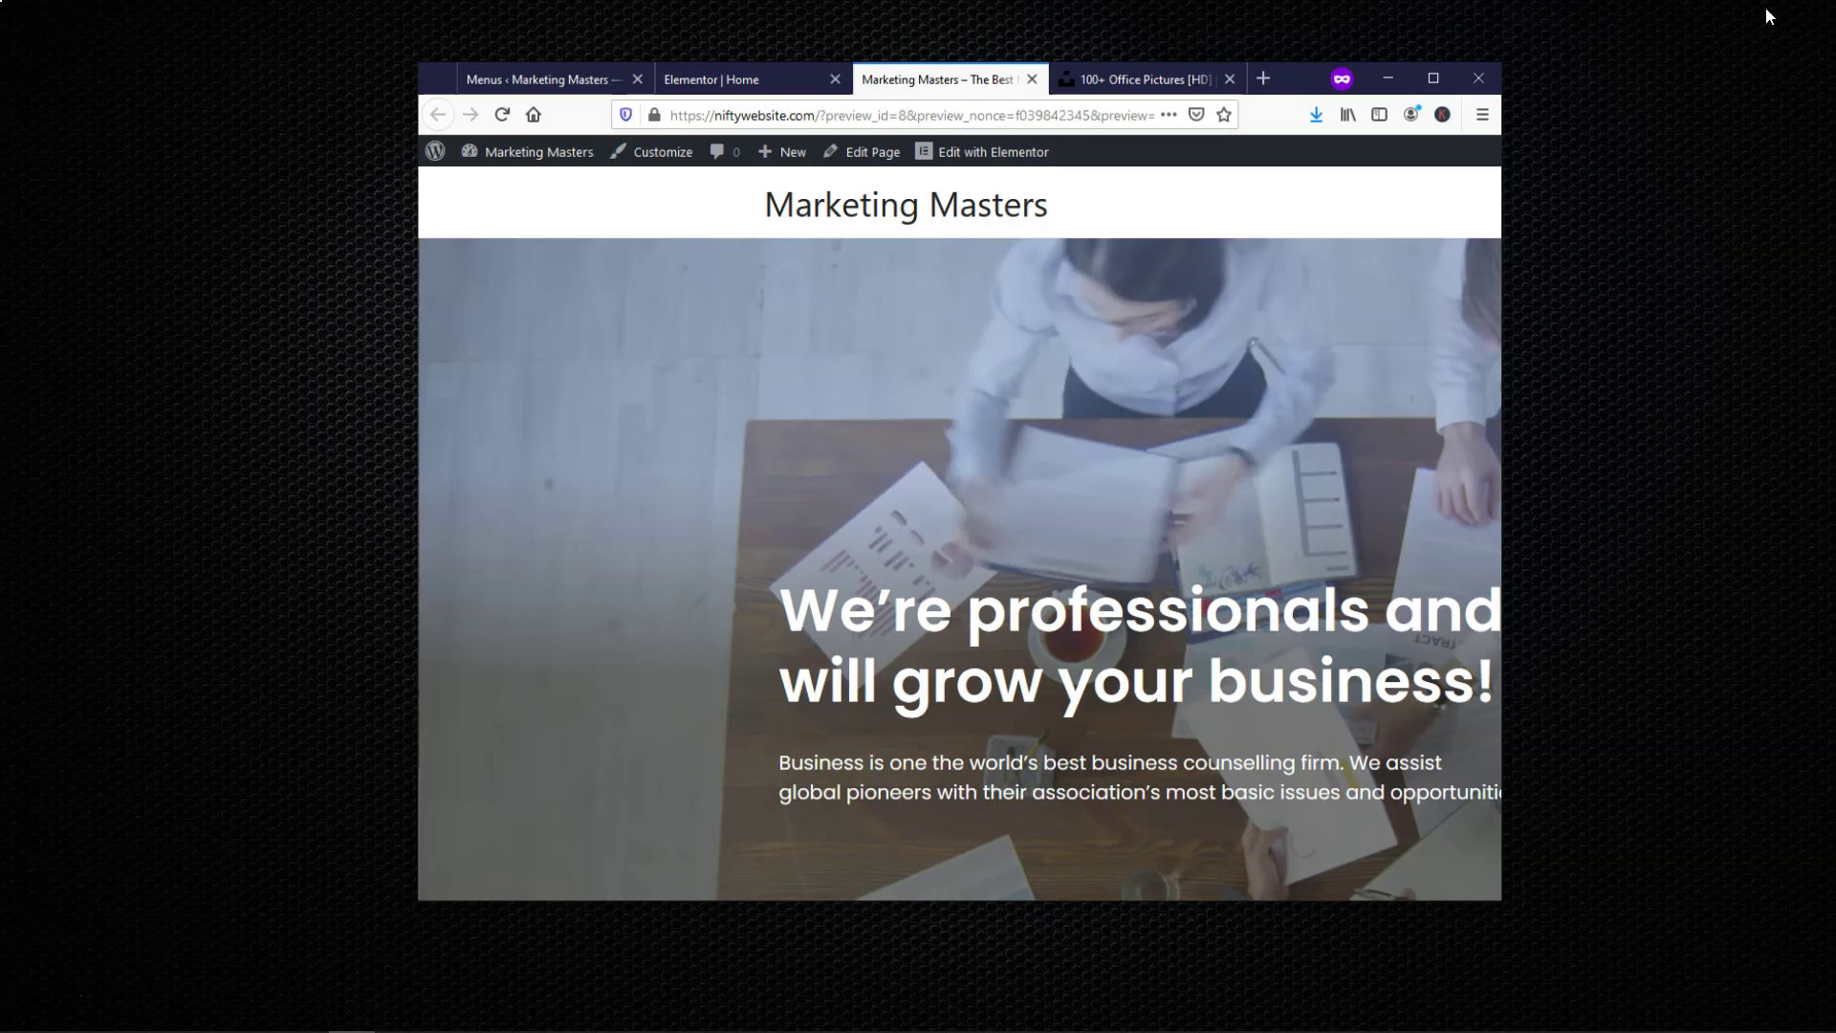
{"action": "left_click", "coordinate": [800, 104]}
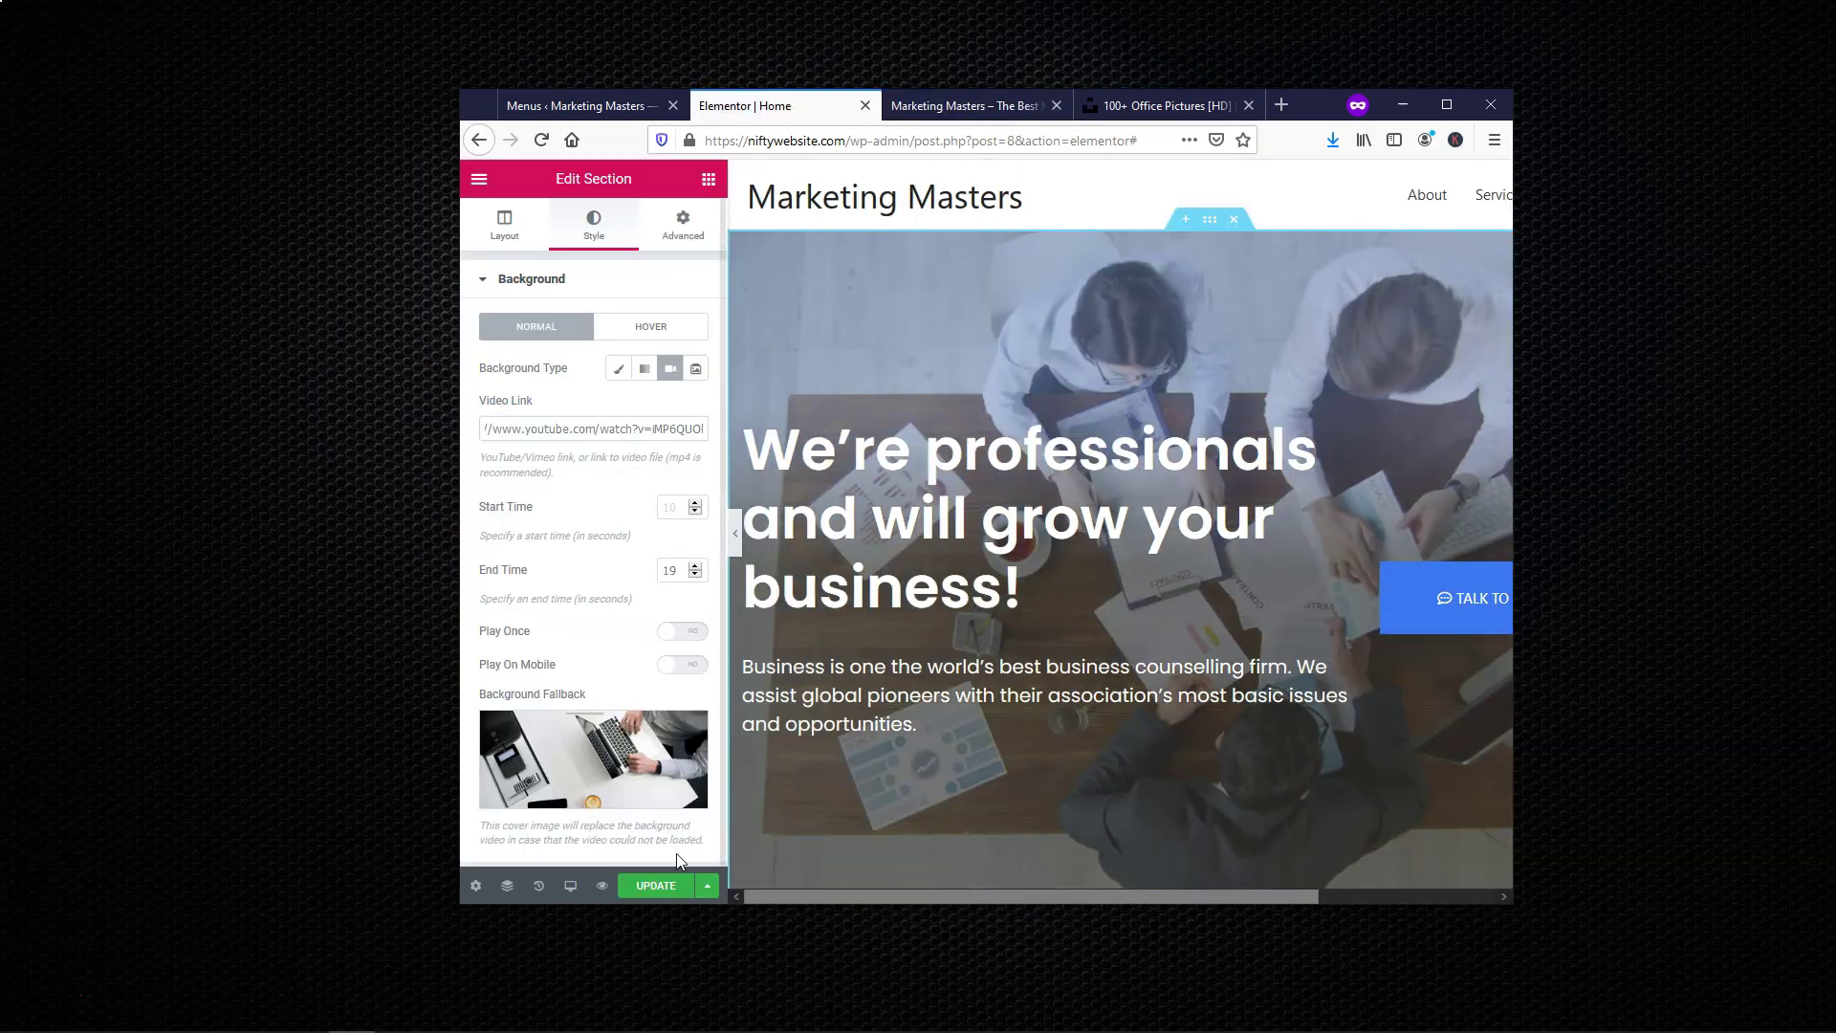
{"action": "left_click", "coordinate": [657, 888]}
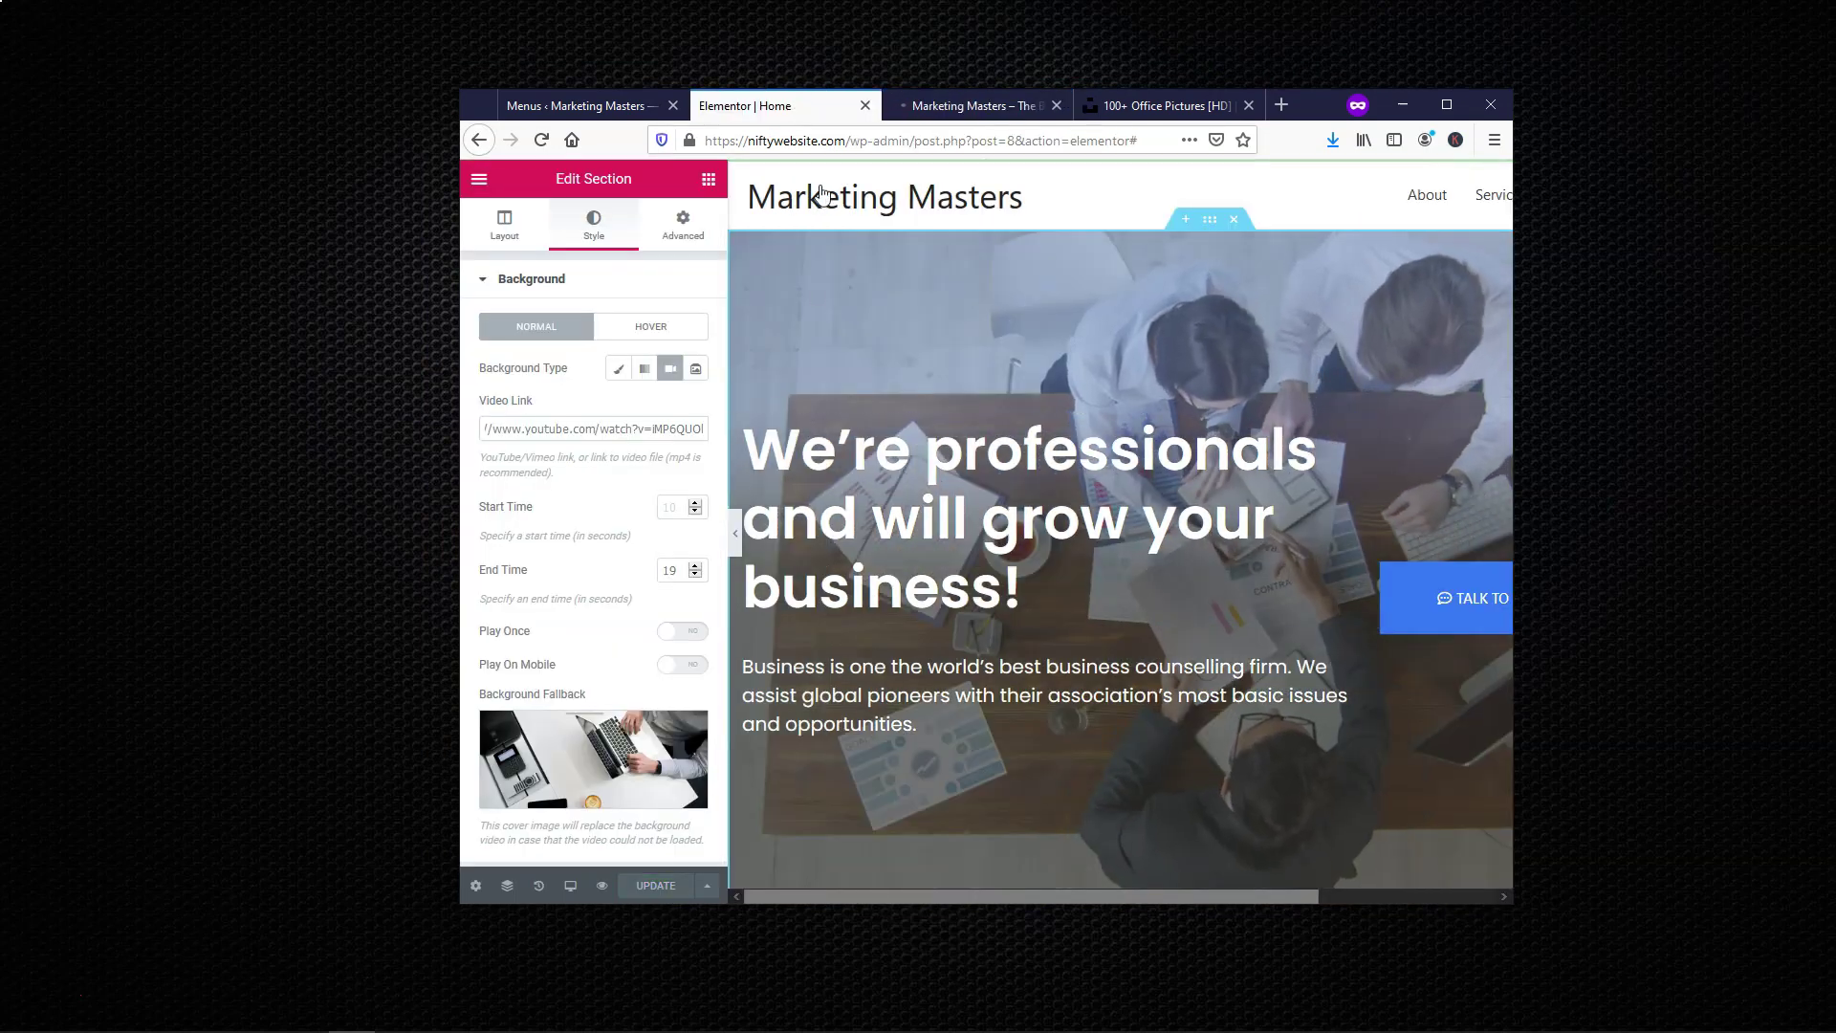
Check the live page at a narrow mobile width, then return to the Elementor Home editor
{"action": "left_click", "coordinate": [976, 104]}
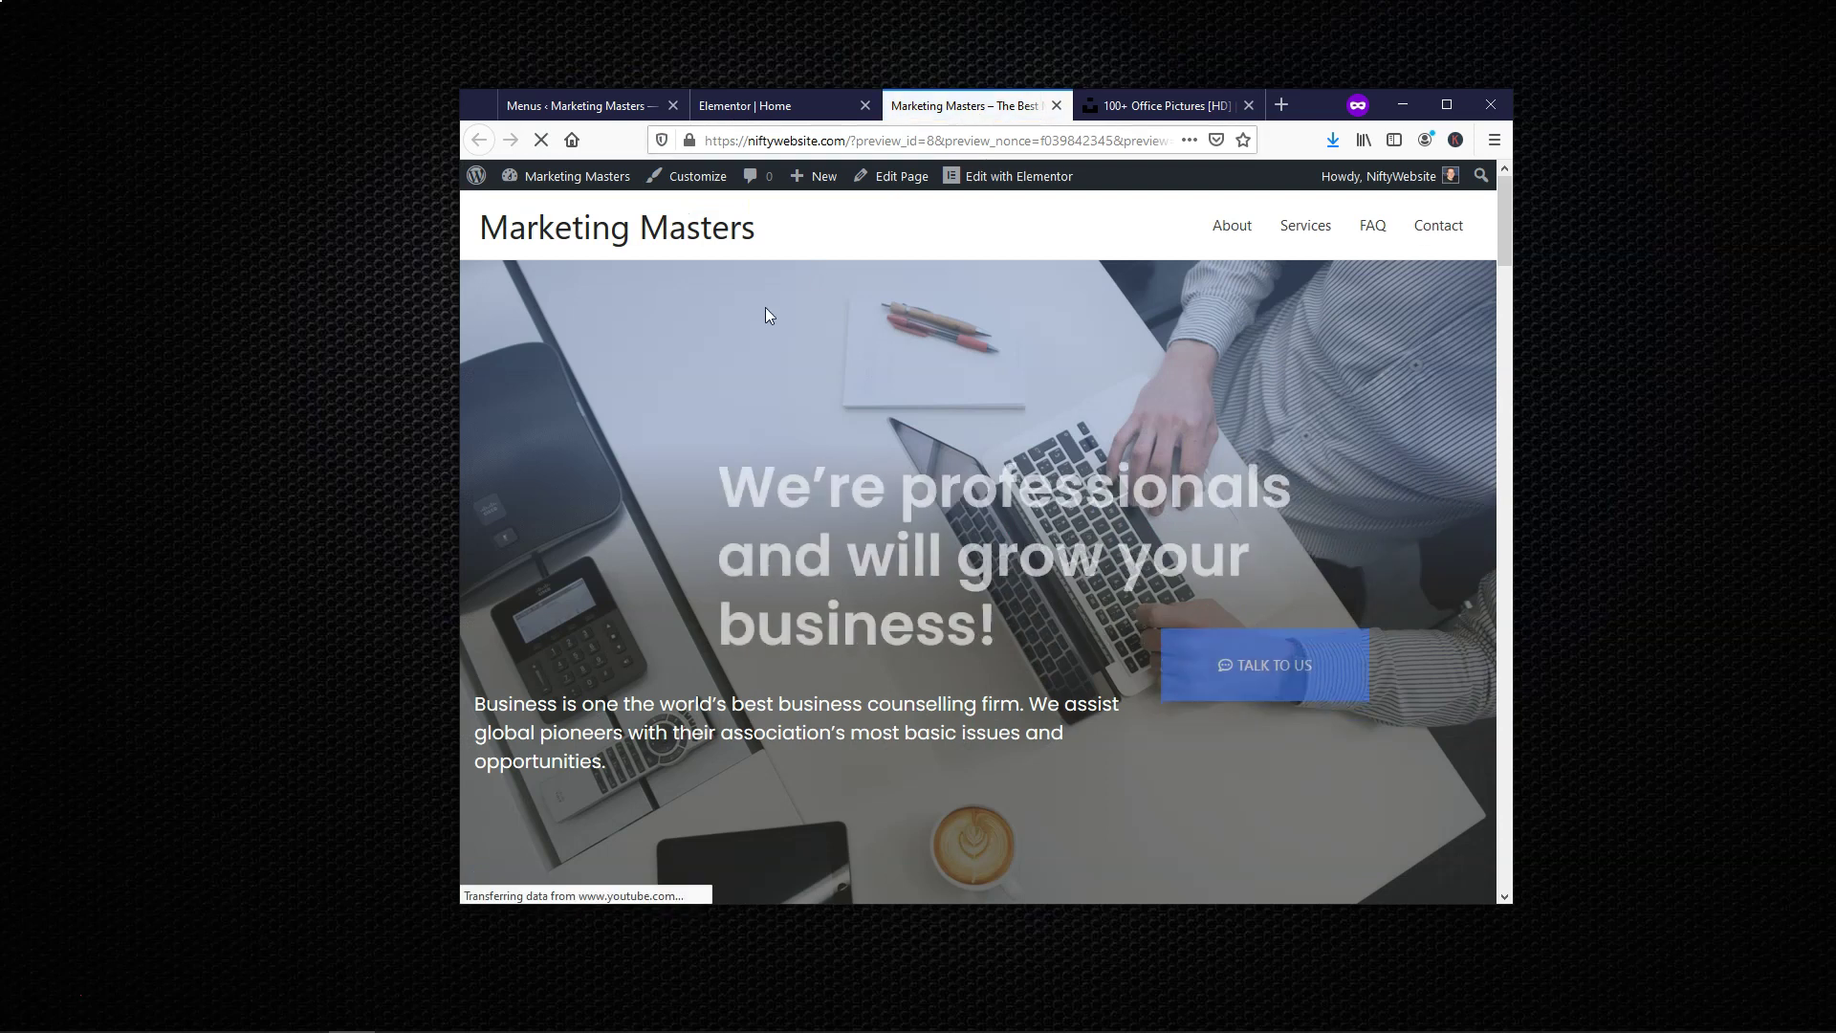
{"action": "left_click_drag", "start_coordinate": [458, 378], "coordinate": [840, 371]}
{"action": "scroll", "coordinate": [1111, 440], "scroll_direction": "down", "scroll_amount": 2}
{"action": "scroll", "coordinate": [1111, 439], "scroll_direction": "down", "scroll_amount": 2}
{"action": "scroll", "coordinate": [1110, 440], "scroll_direction": "up", "scroll_amount": 3}
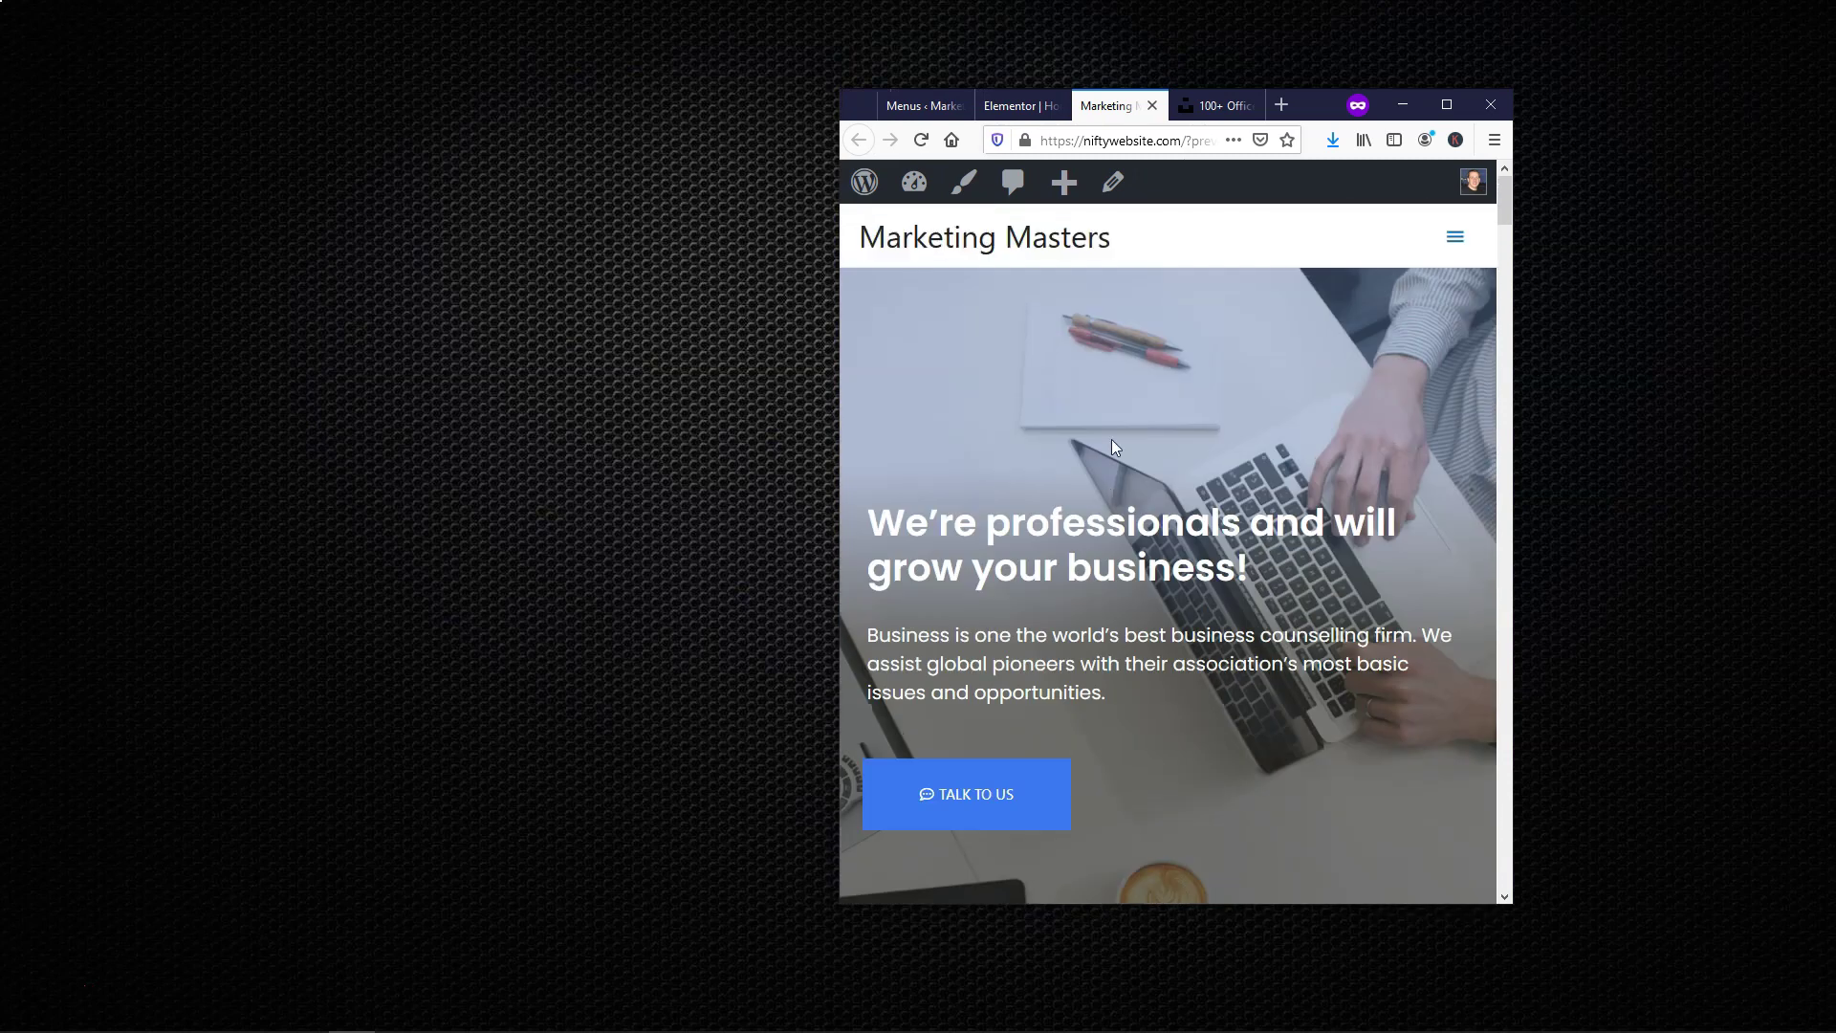
{"action": "left_click", "coordinate": [1447, 106]}
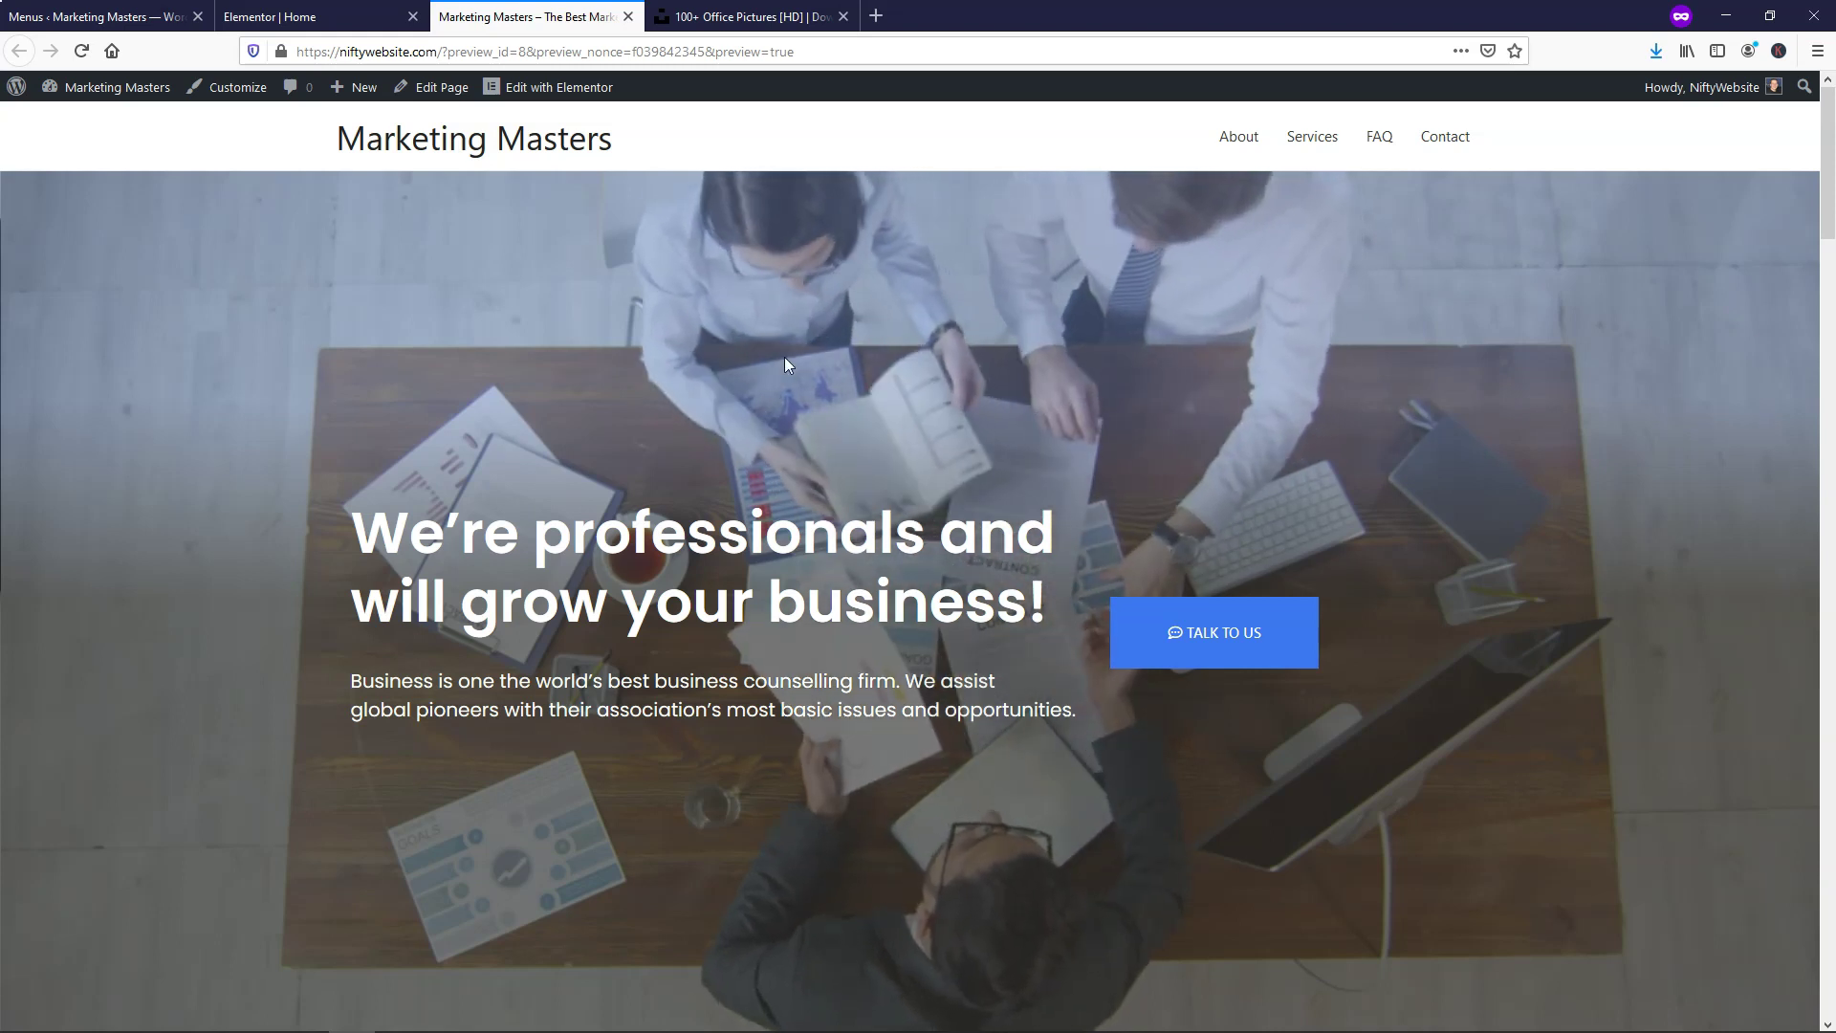
{"action": "left_click", "coordinate": [309, 19]}
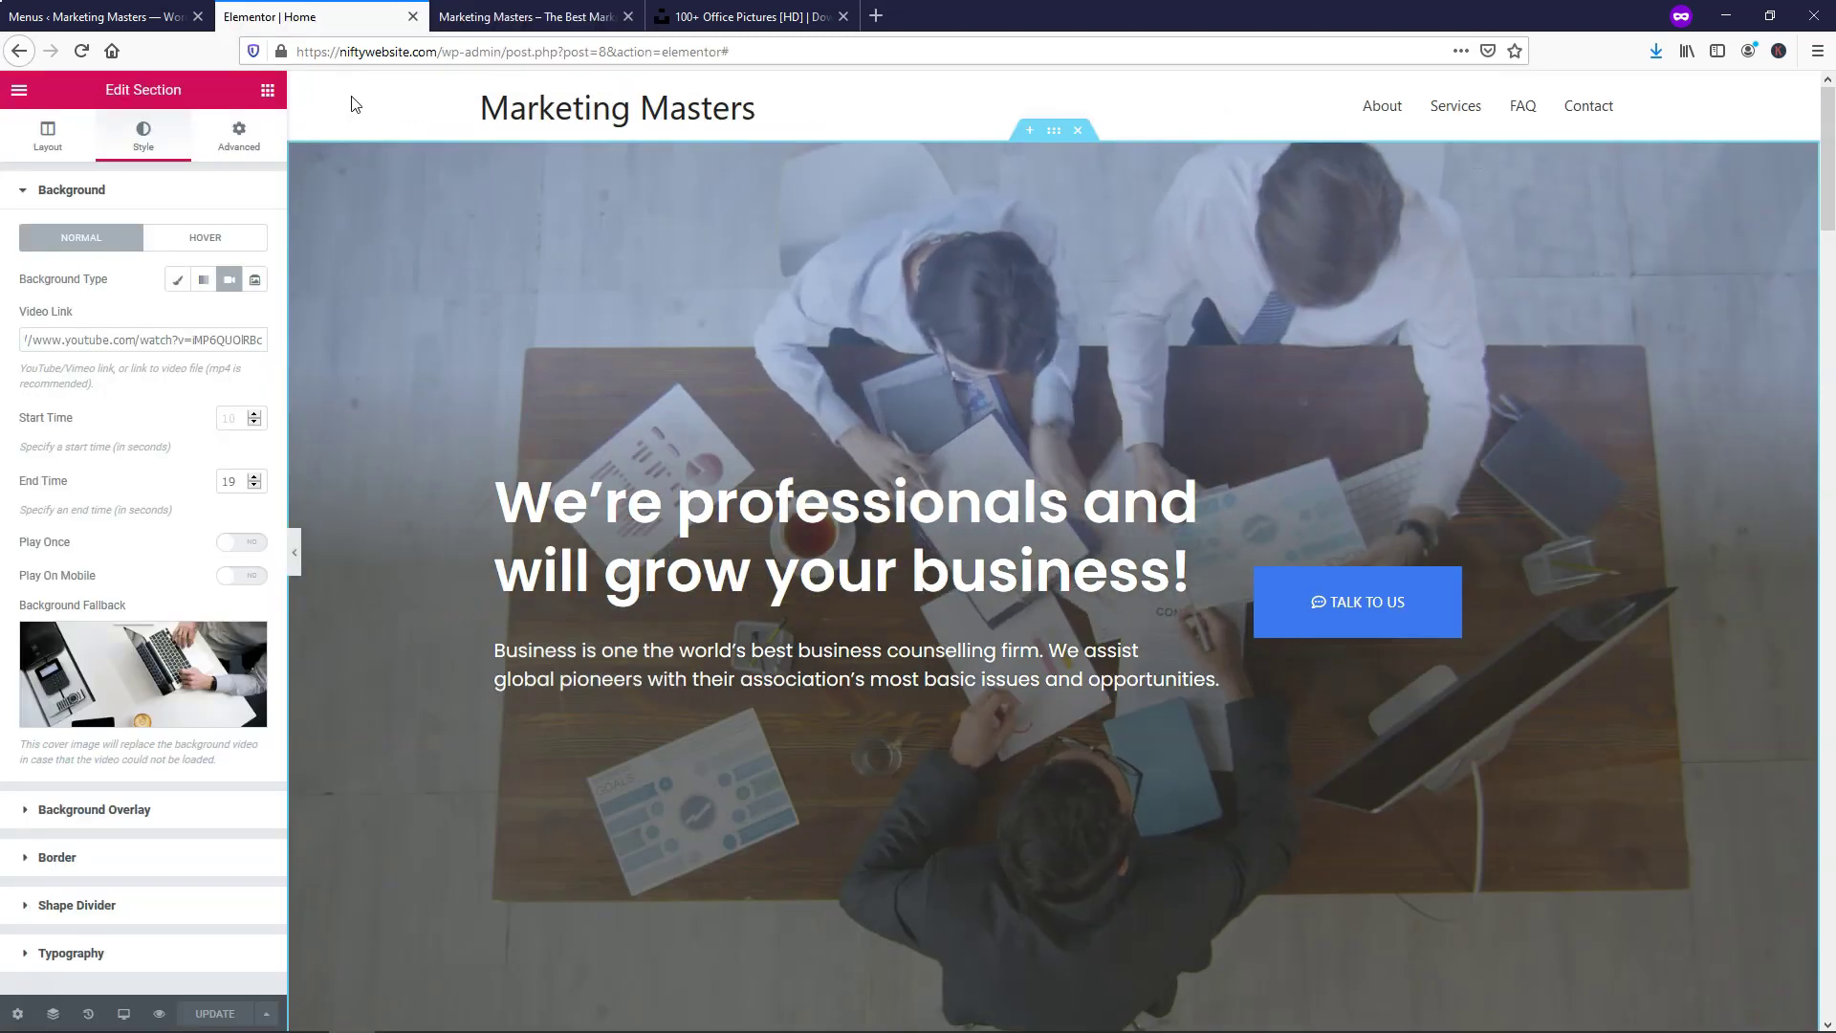
{"action": "mouse_move", "coordinate": [156, 663]}
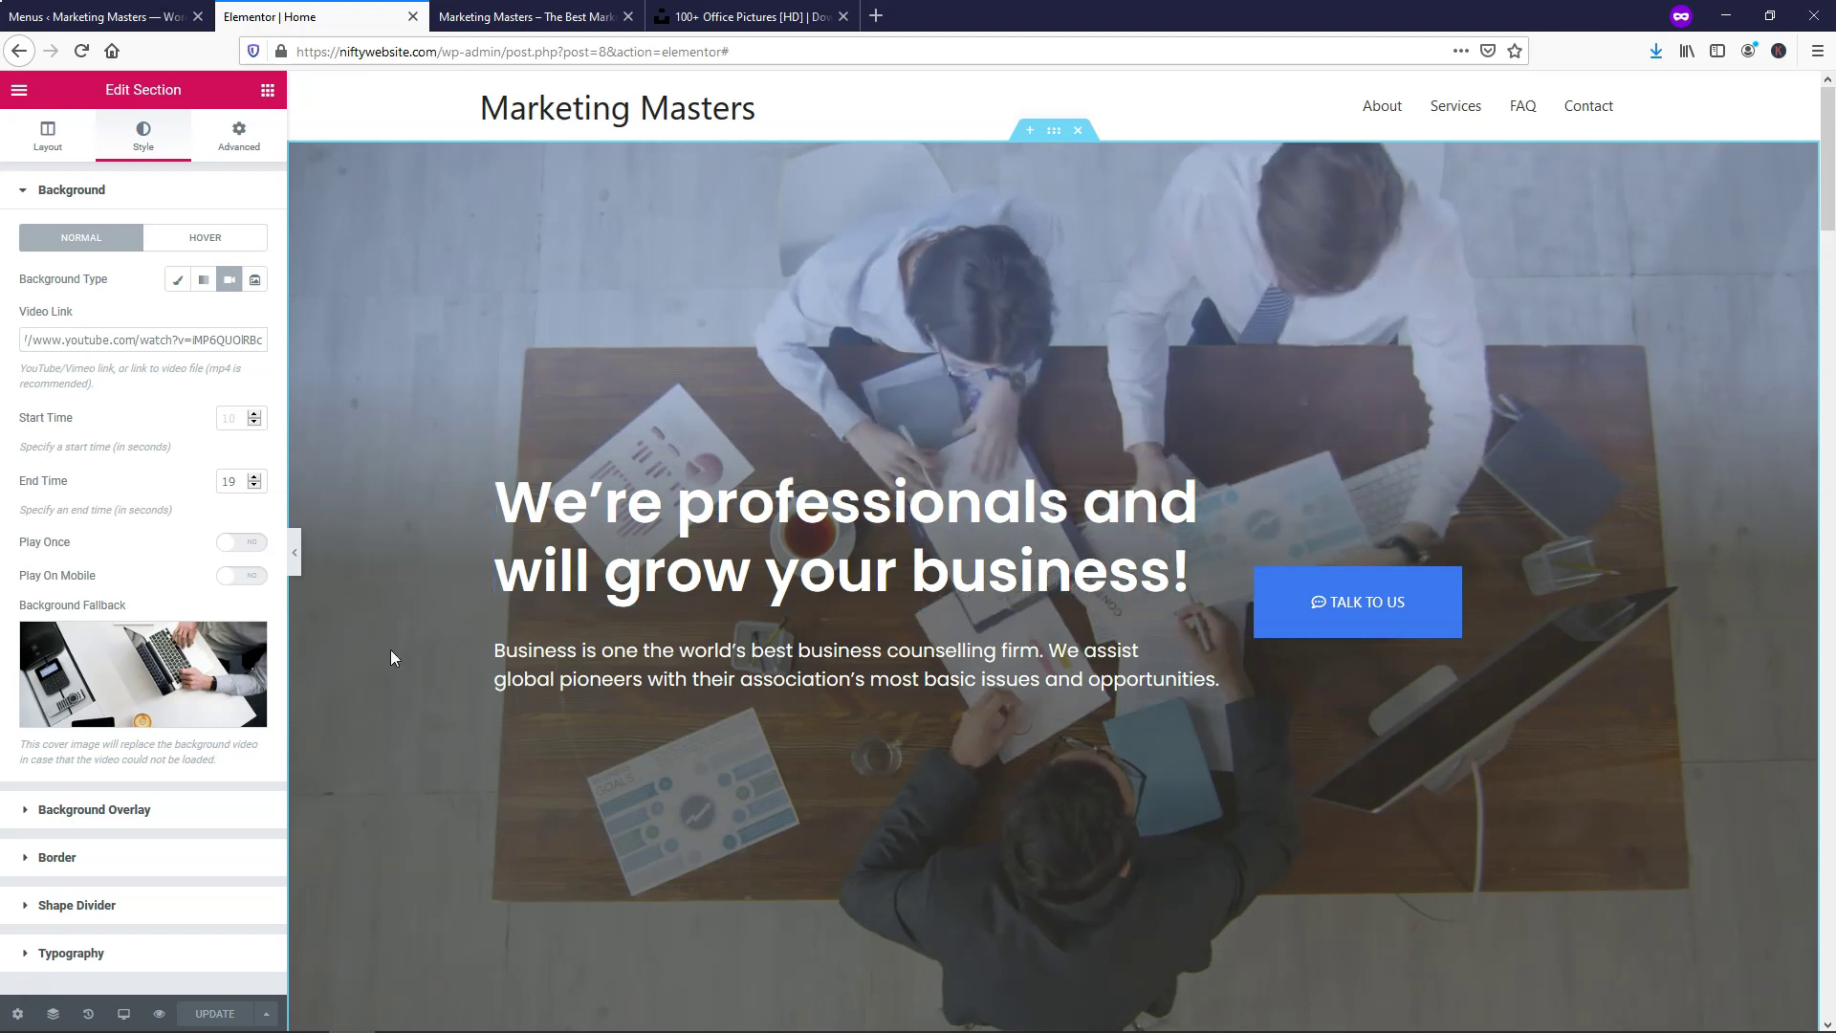
{"action": "left_click", "coordinate": [142, 816]}
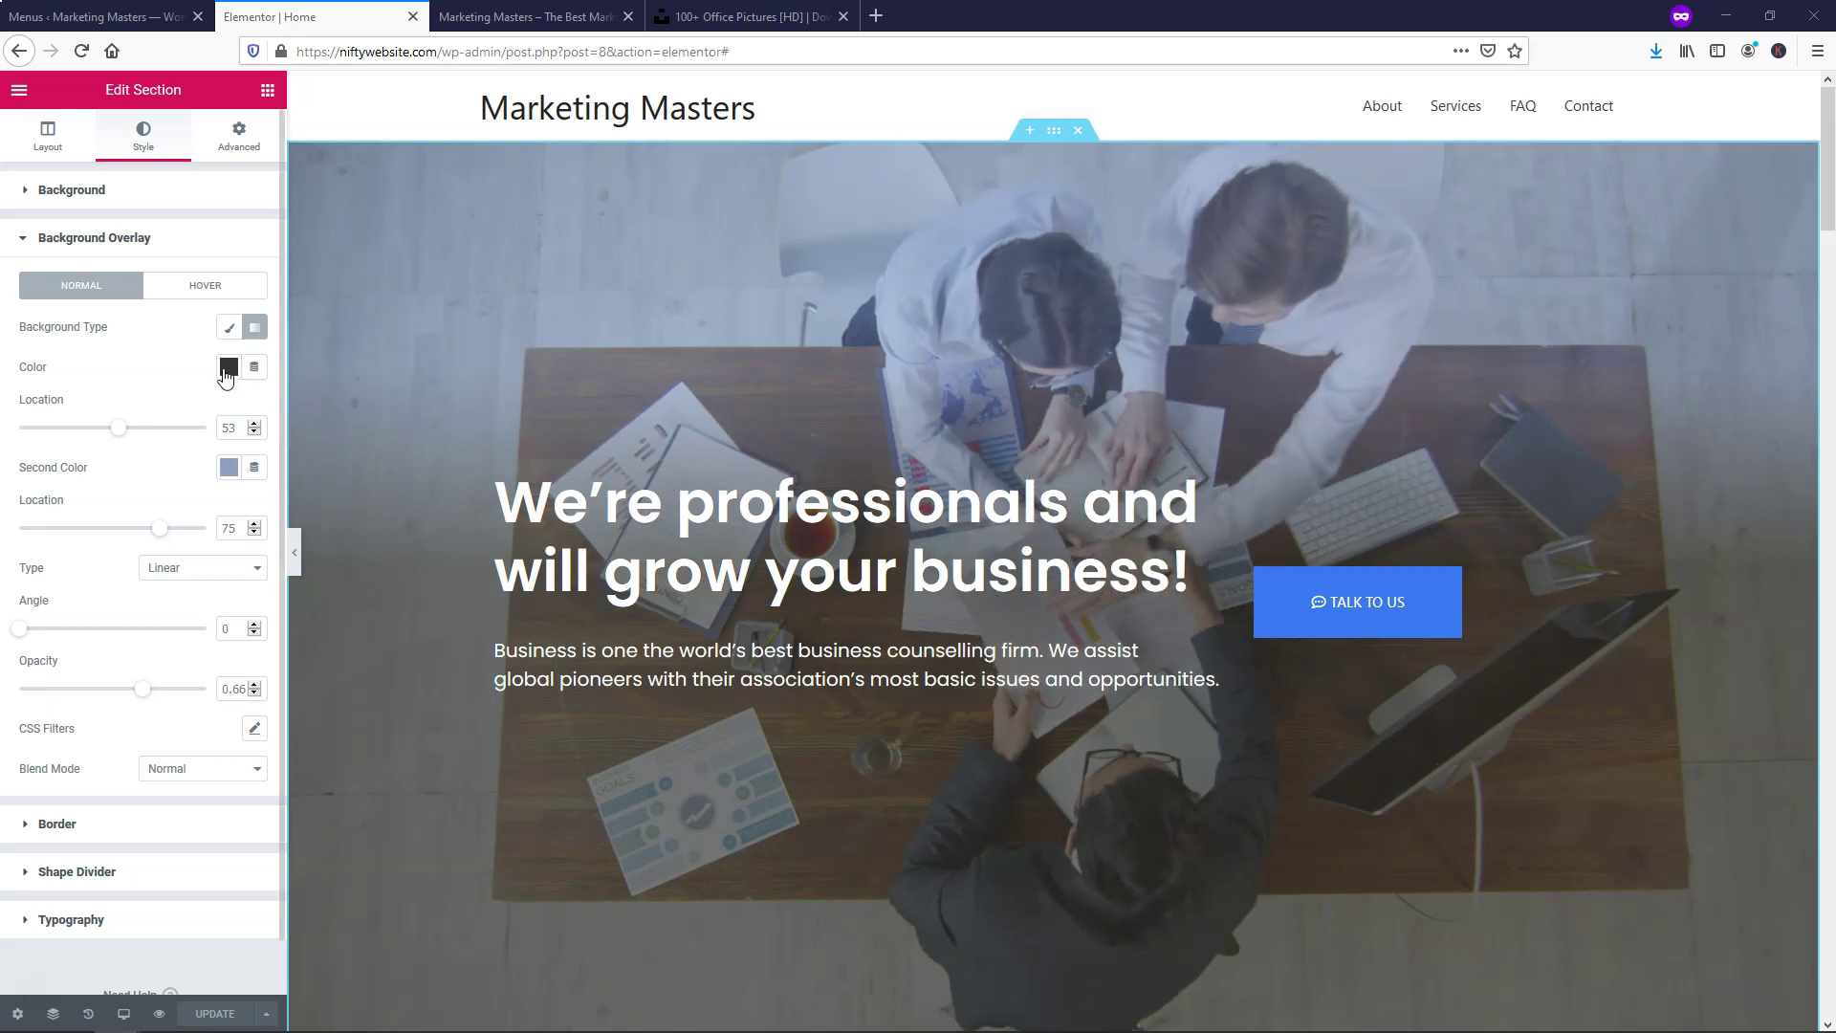
Set the overlay's second gradient colour to fully opaque bright blue, rgba(0,85,255,1)
{"action": "left_click", "coordinate": [227, 468]}
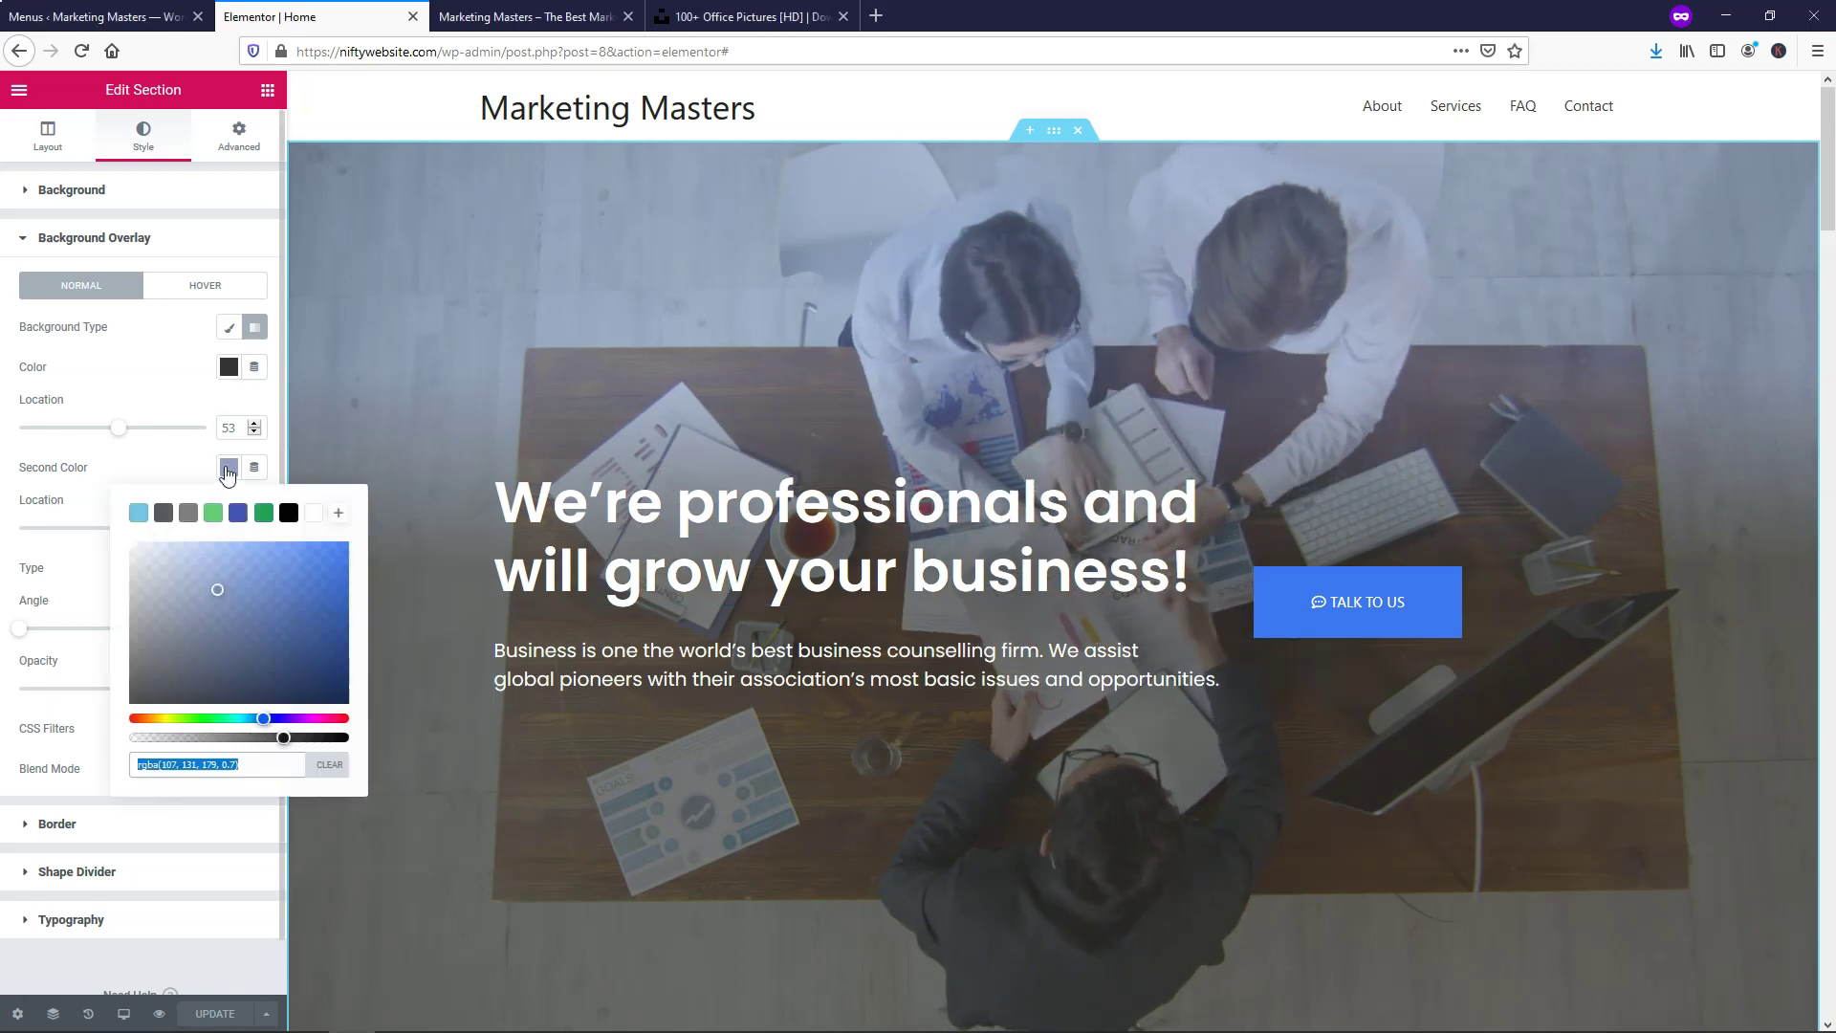
{"action": "left_click", "coordinate": [280, 737]}
{"action": "left_click_drag", "start_coordinate": [280, 738], "coordinate": [350, 740]}
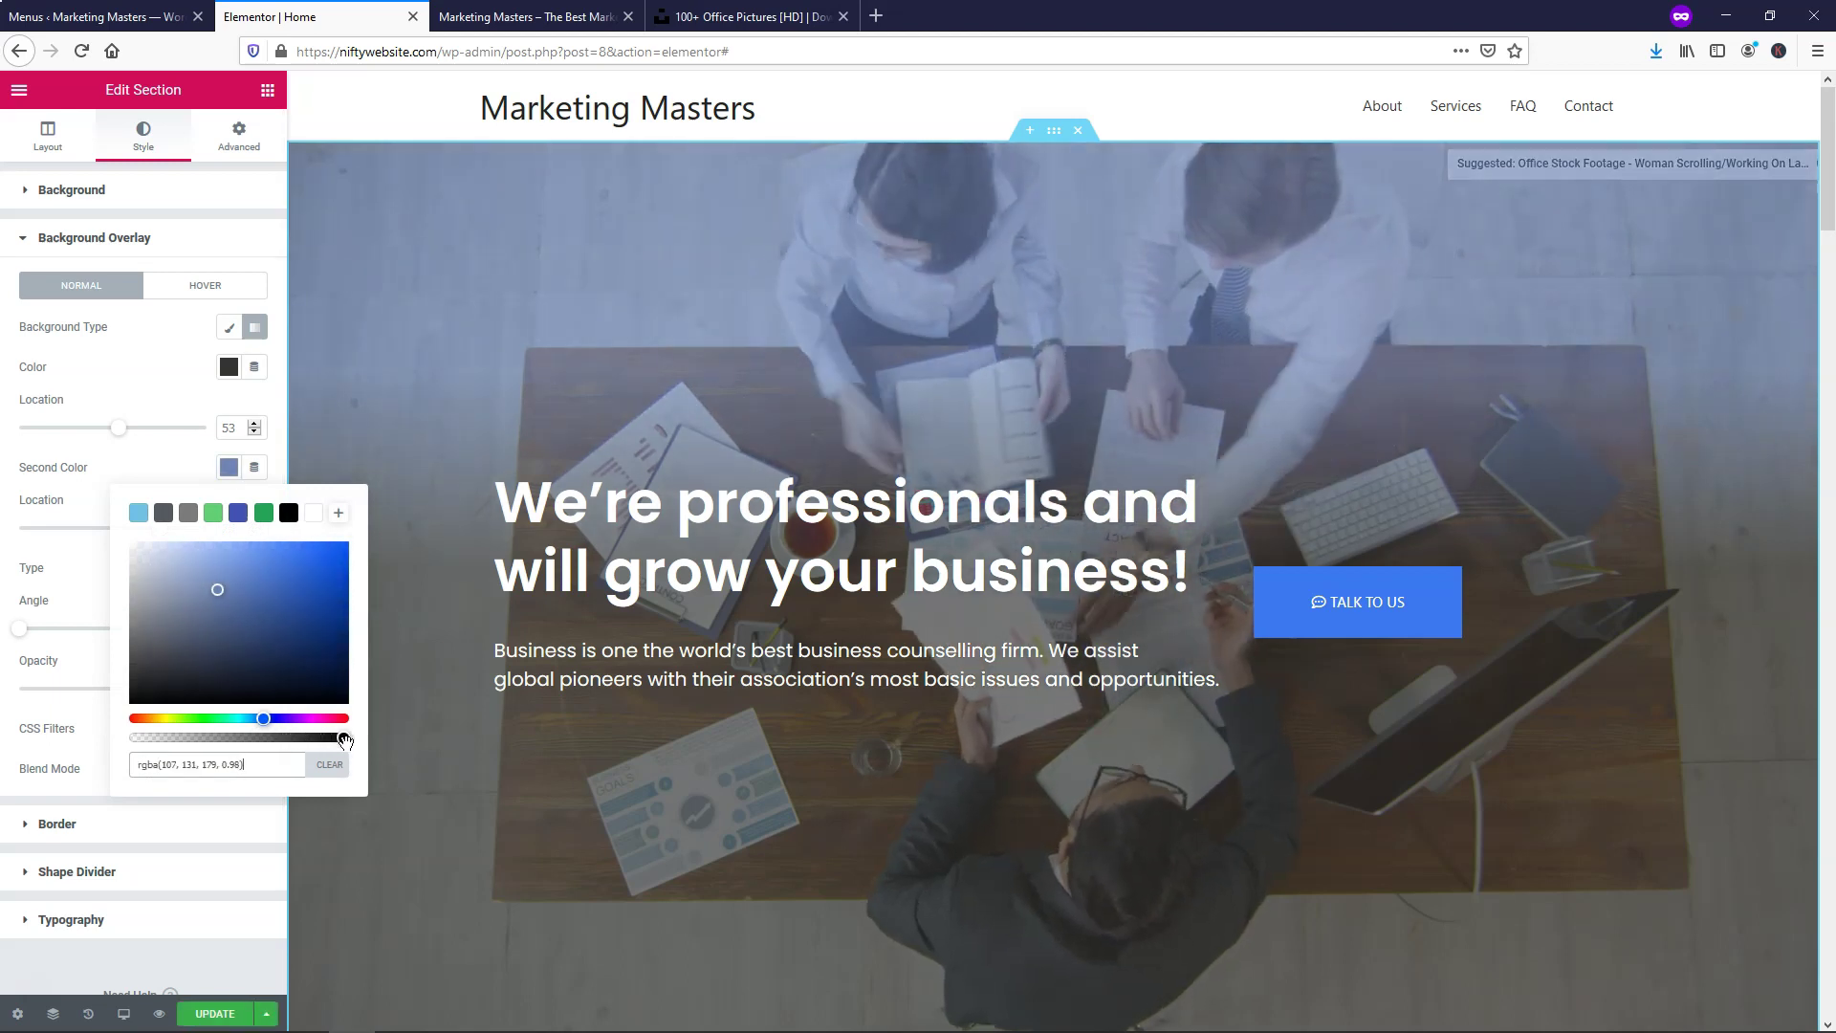
{"action": "left_click_drag", "start_coordinate": [301, 636], "coordinate": [350, 541]}
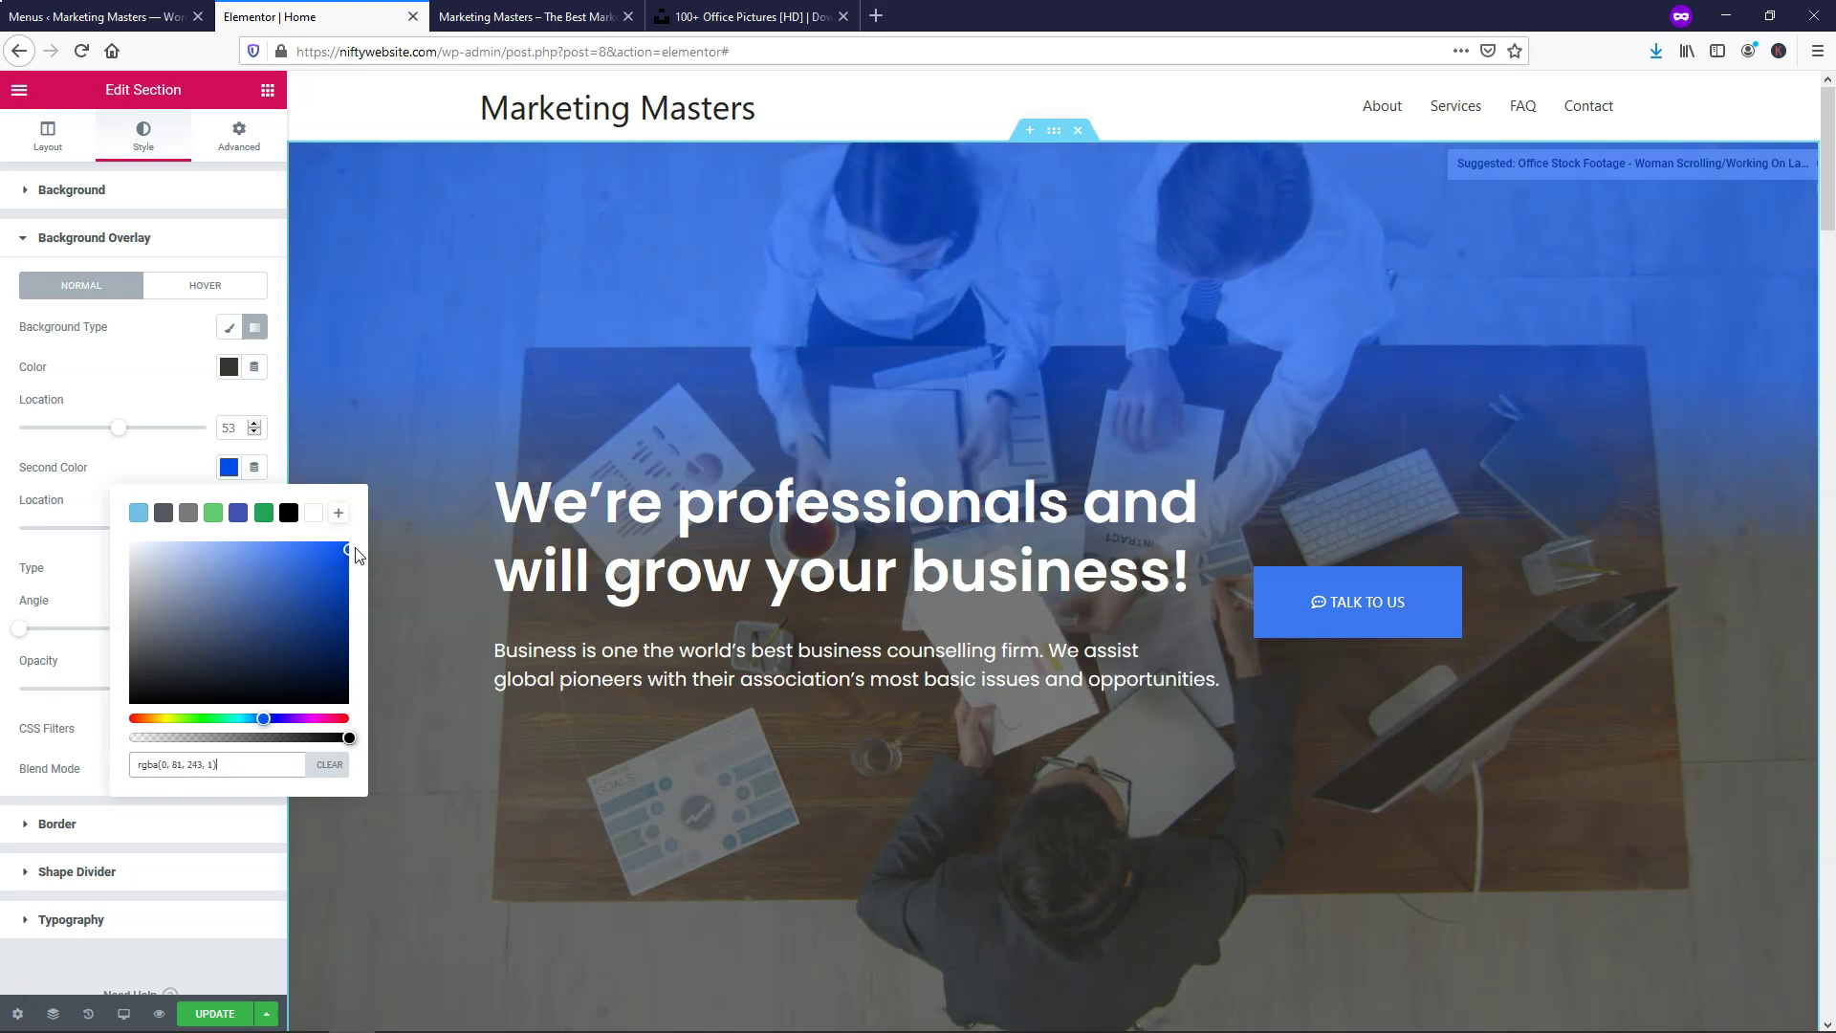
Set the overlay's first gradient colour to the dark grey #54595F preset
{"action": "left_click", "coordinate": [228, 366]}
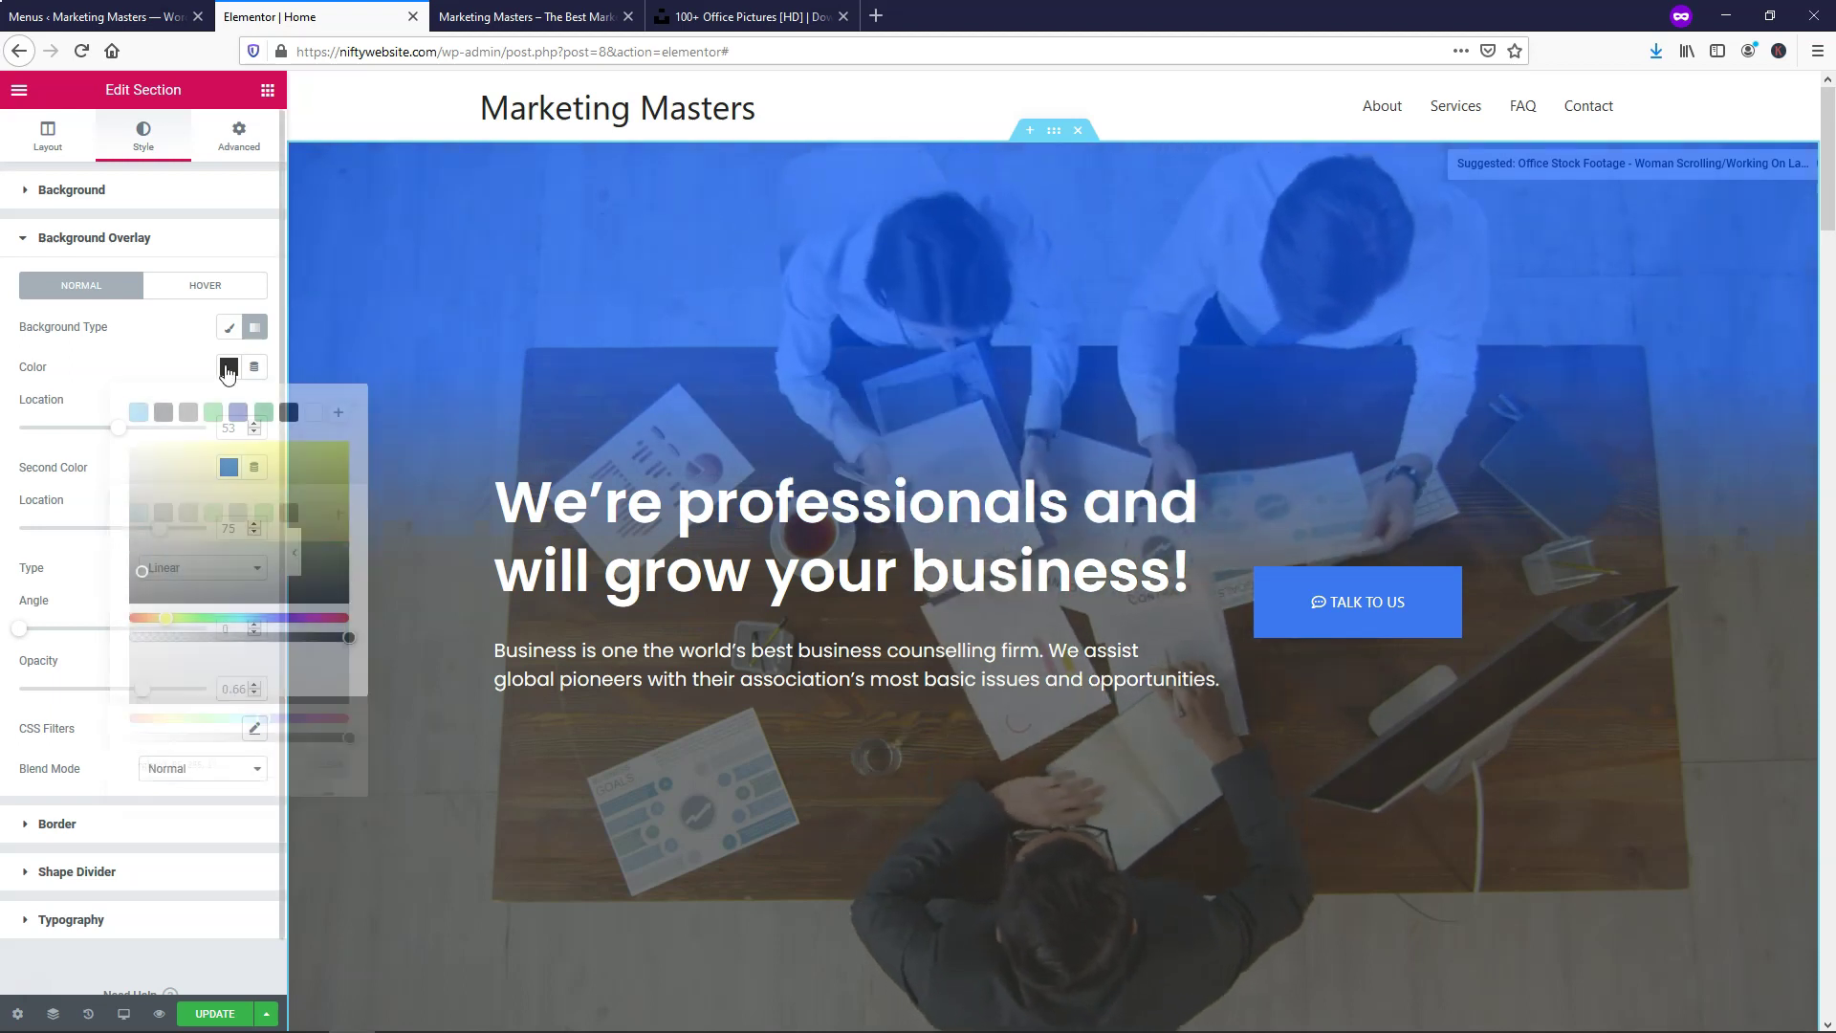
{"action": "mouse_move", "coordinate": [269, 446]}
{"action": "left_mouse_down"}
{"action": "mouse_move", "coordinate": [319, 475]}
{"action": "mouse_move", "coordinate": [335, 460]}
{"action": "mouse_move", "coordinate": [250, 492]}
{"action": "mouse_move", "coordinate": [255, 530]}
{"action": "mouse_move", "coordinate": [229, 541]}
{"action": "mouse_move", "coordinate": [182, 488]}
{"action": "left_mouse_up"}
{"action": "left_click", "coordinate": [138, 413]}
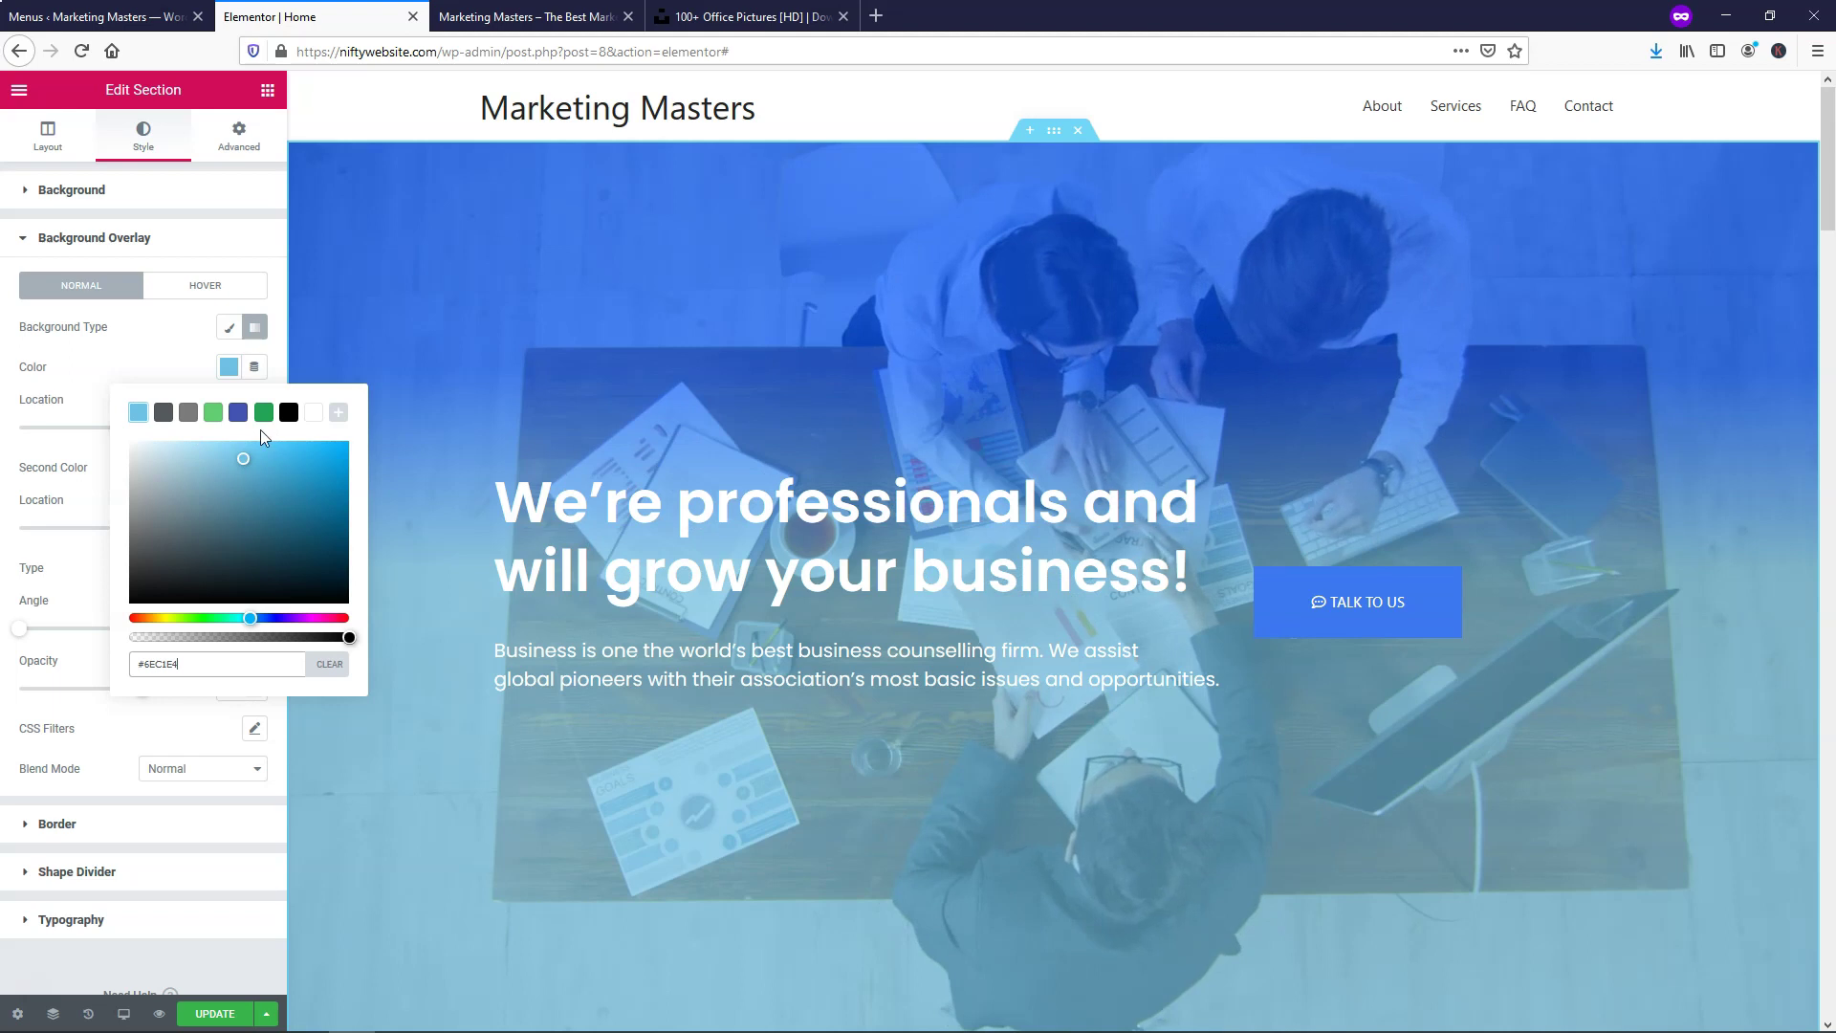
{"action": "left_click", "coordinate": [164, 413]}
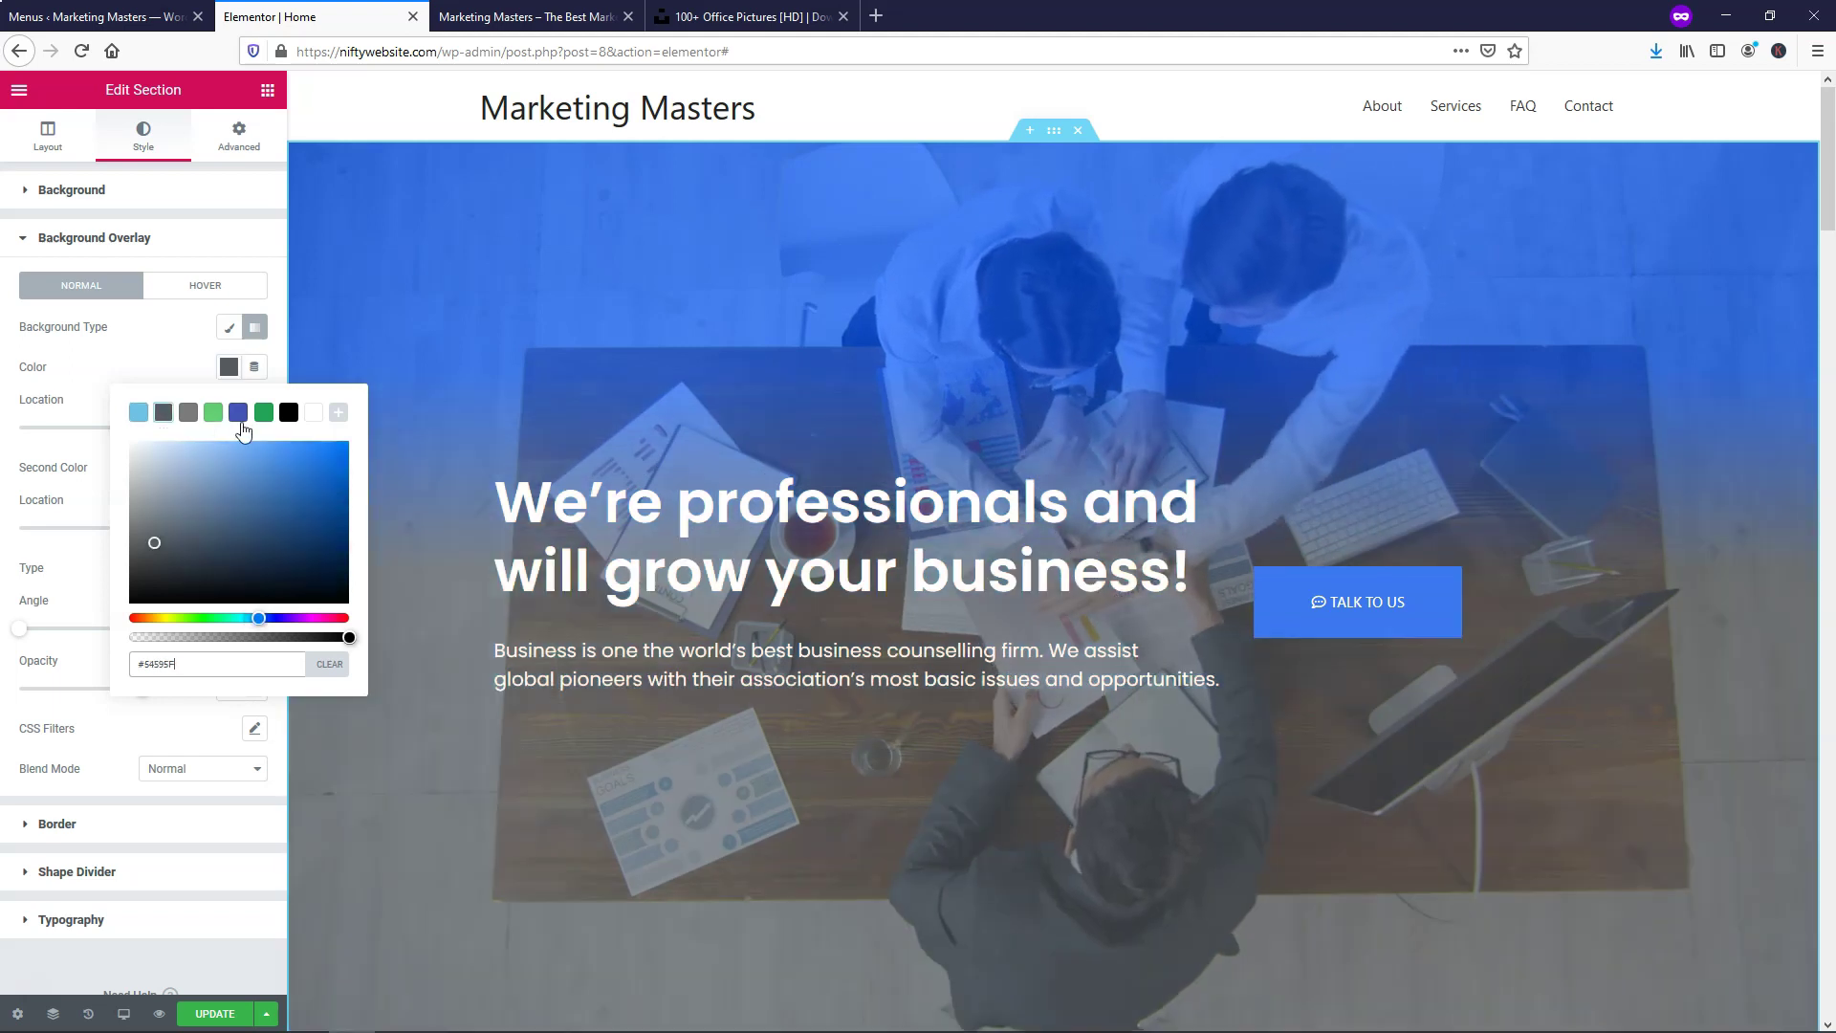
{"action": "left_click", "coordinate": [273, 335]}
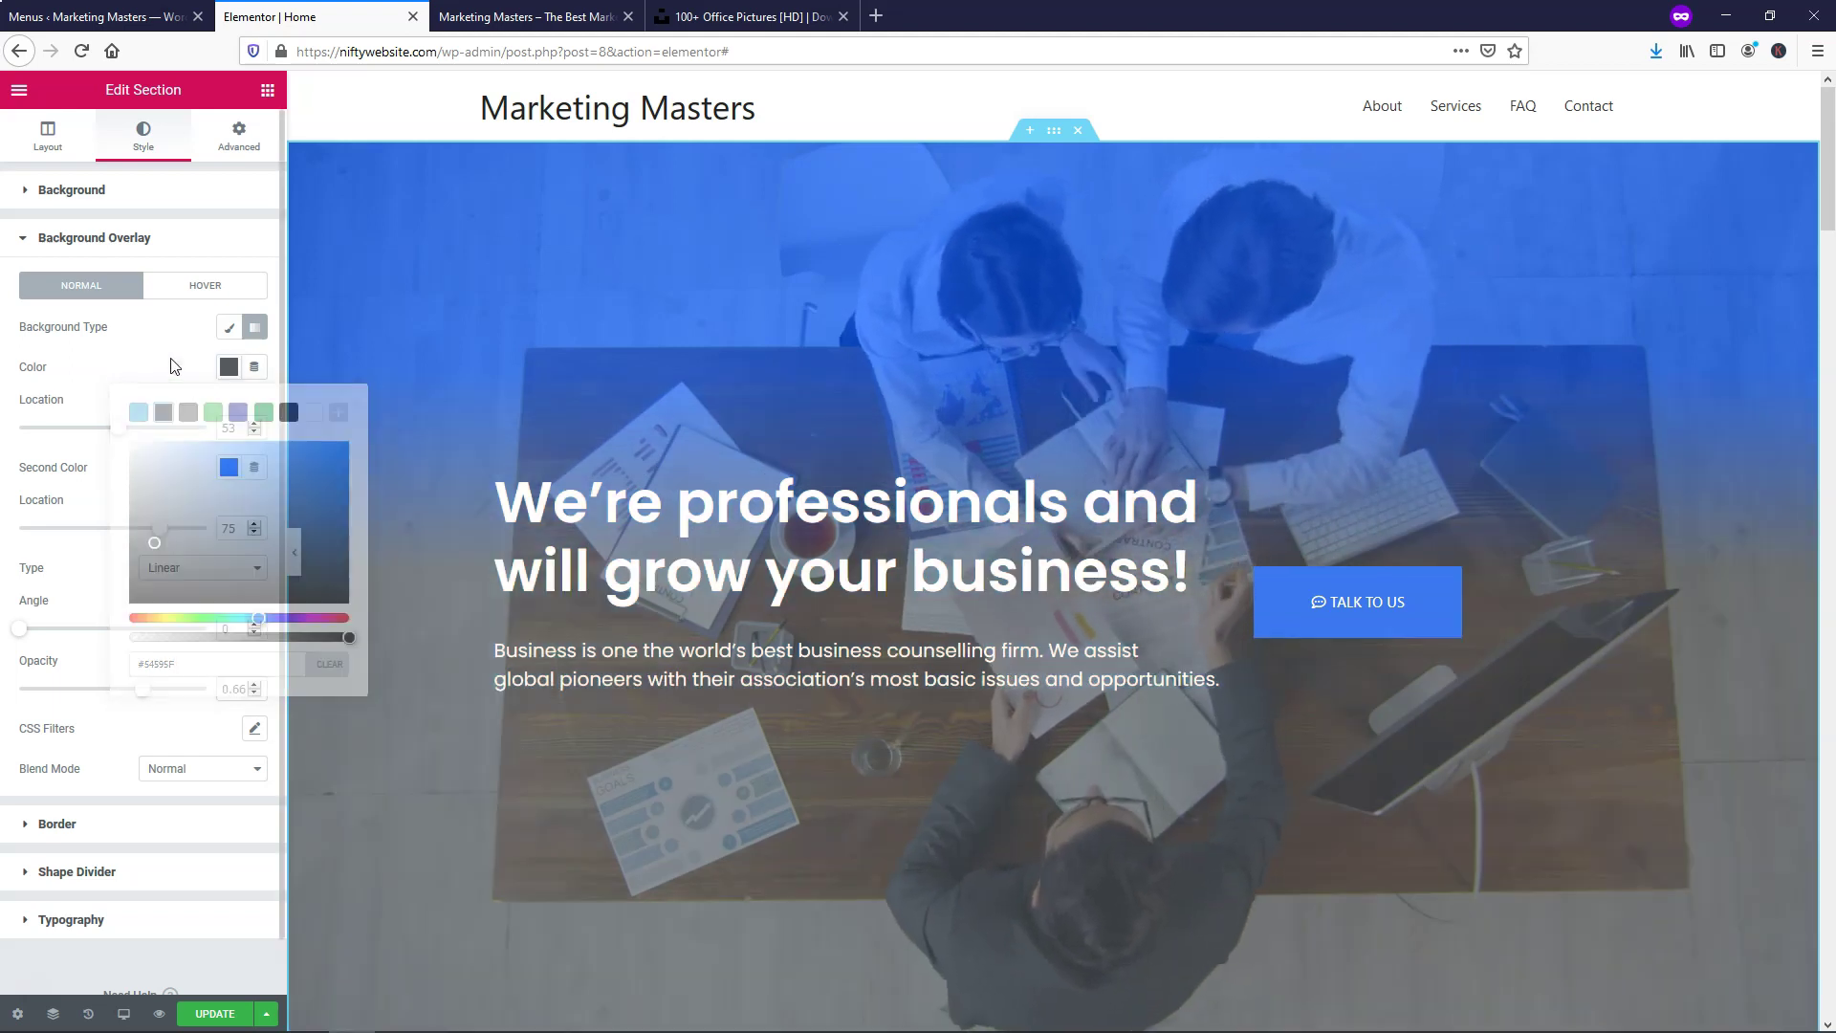
Switch the hero overlay to Classic with a solid black colour
{"action": "left_click", "coordinate": [230, 328]}
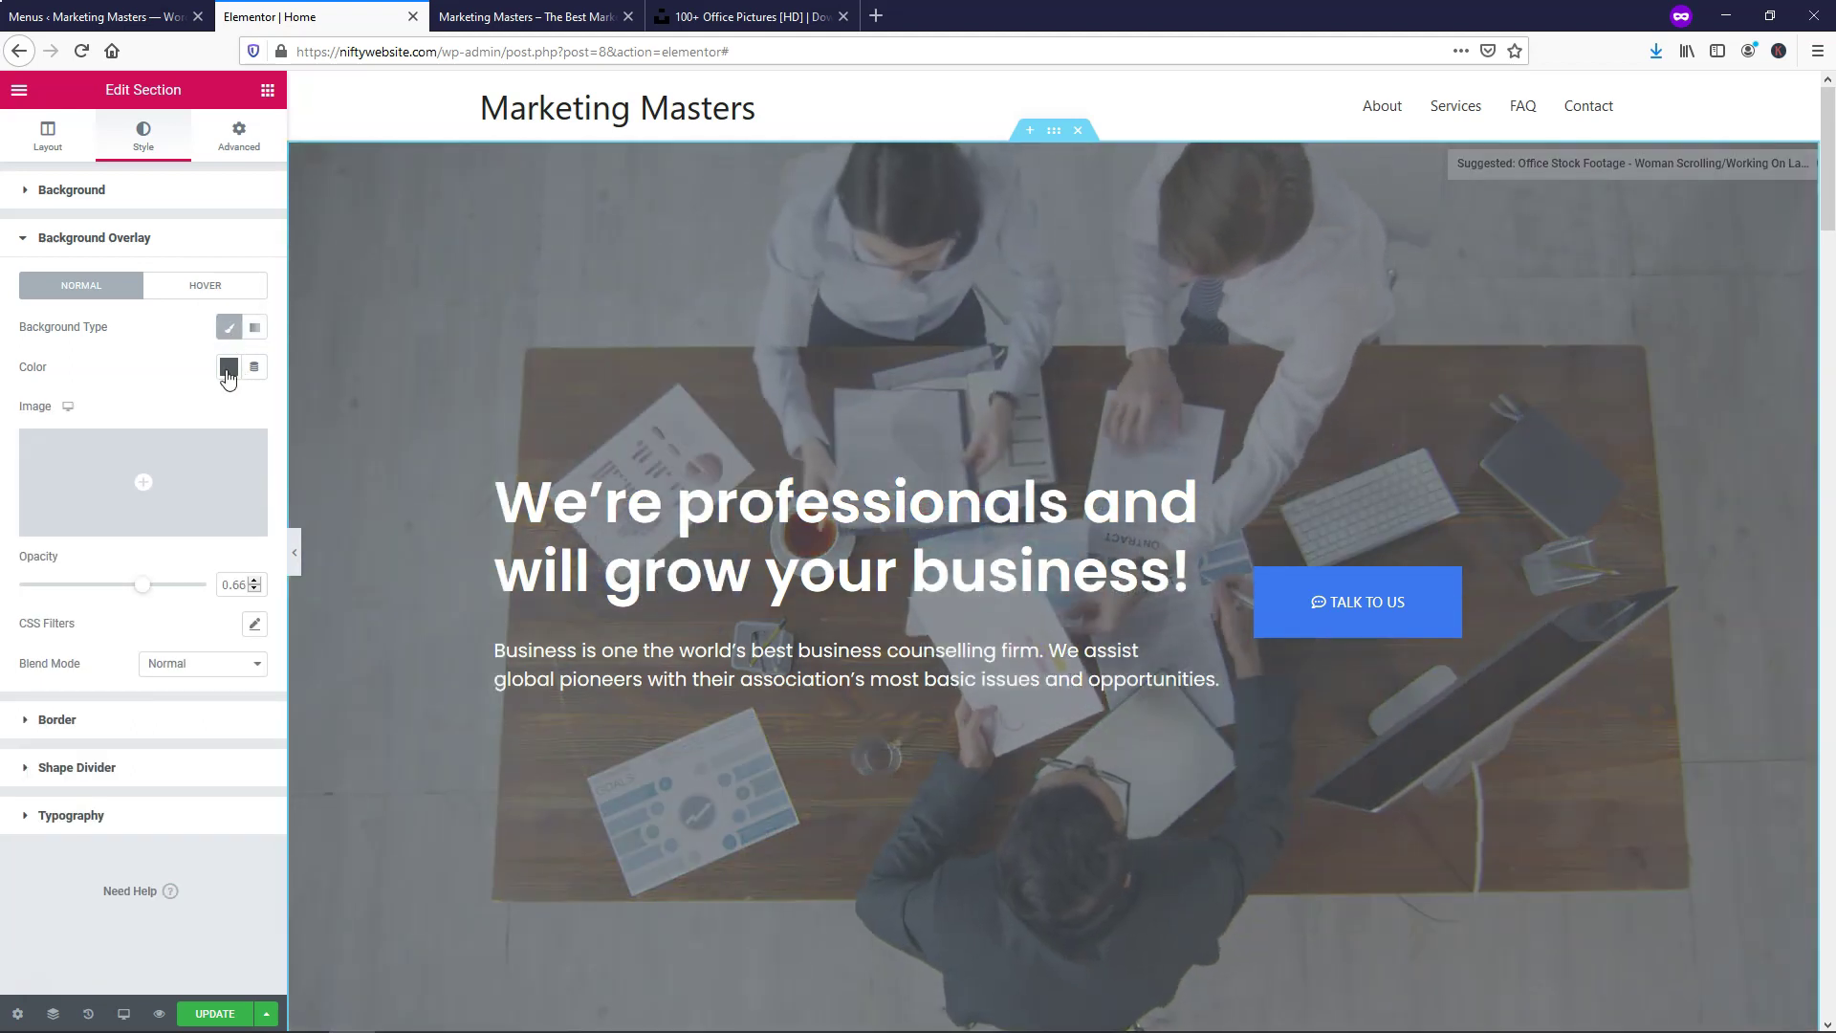
{"action": "left_click", "coordinate": [228, 368]}
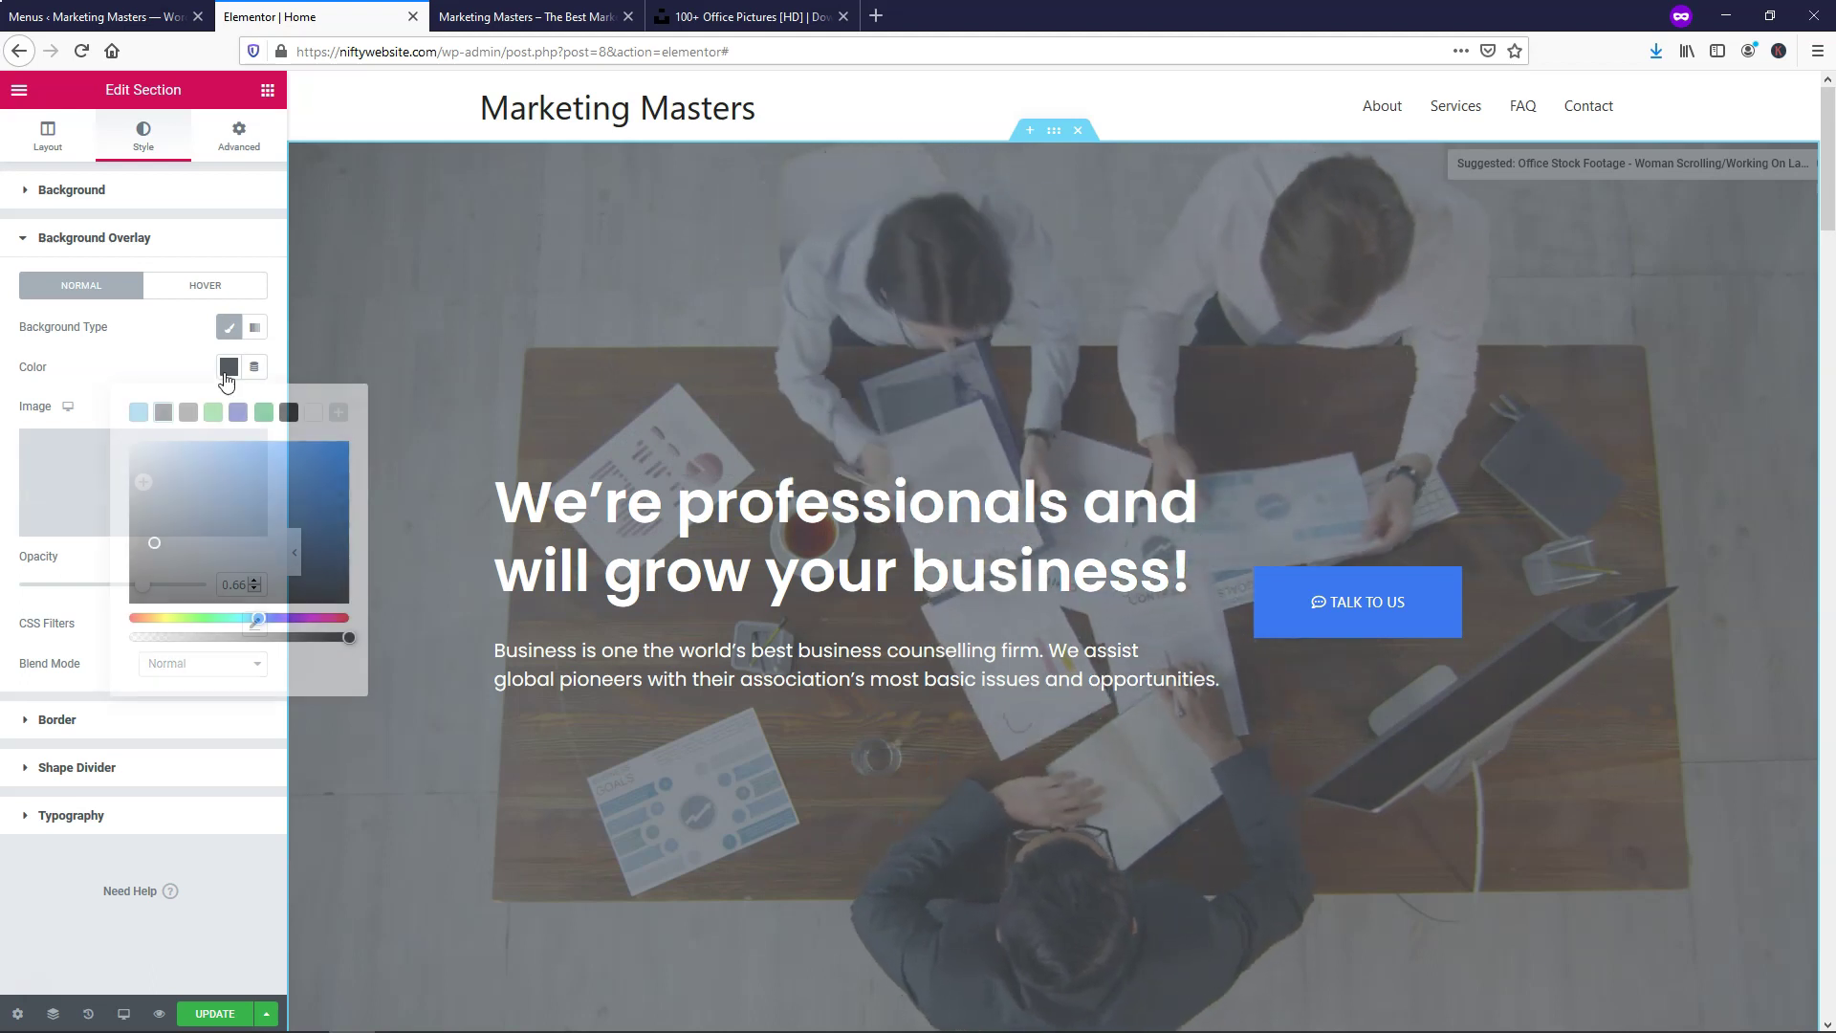
{"action": "left_click", "coordinate": [285, 416]}
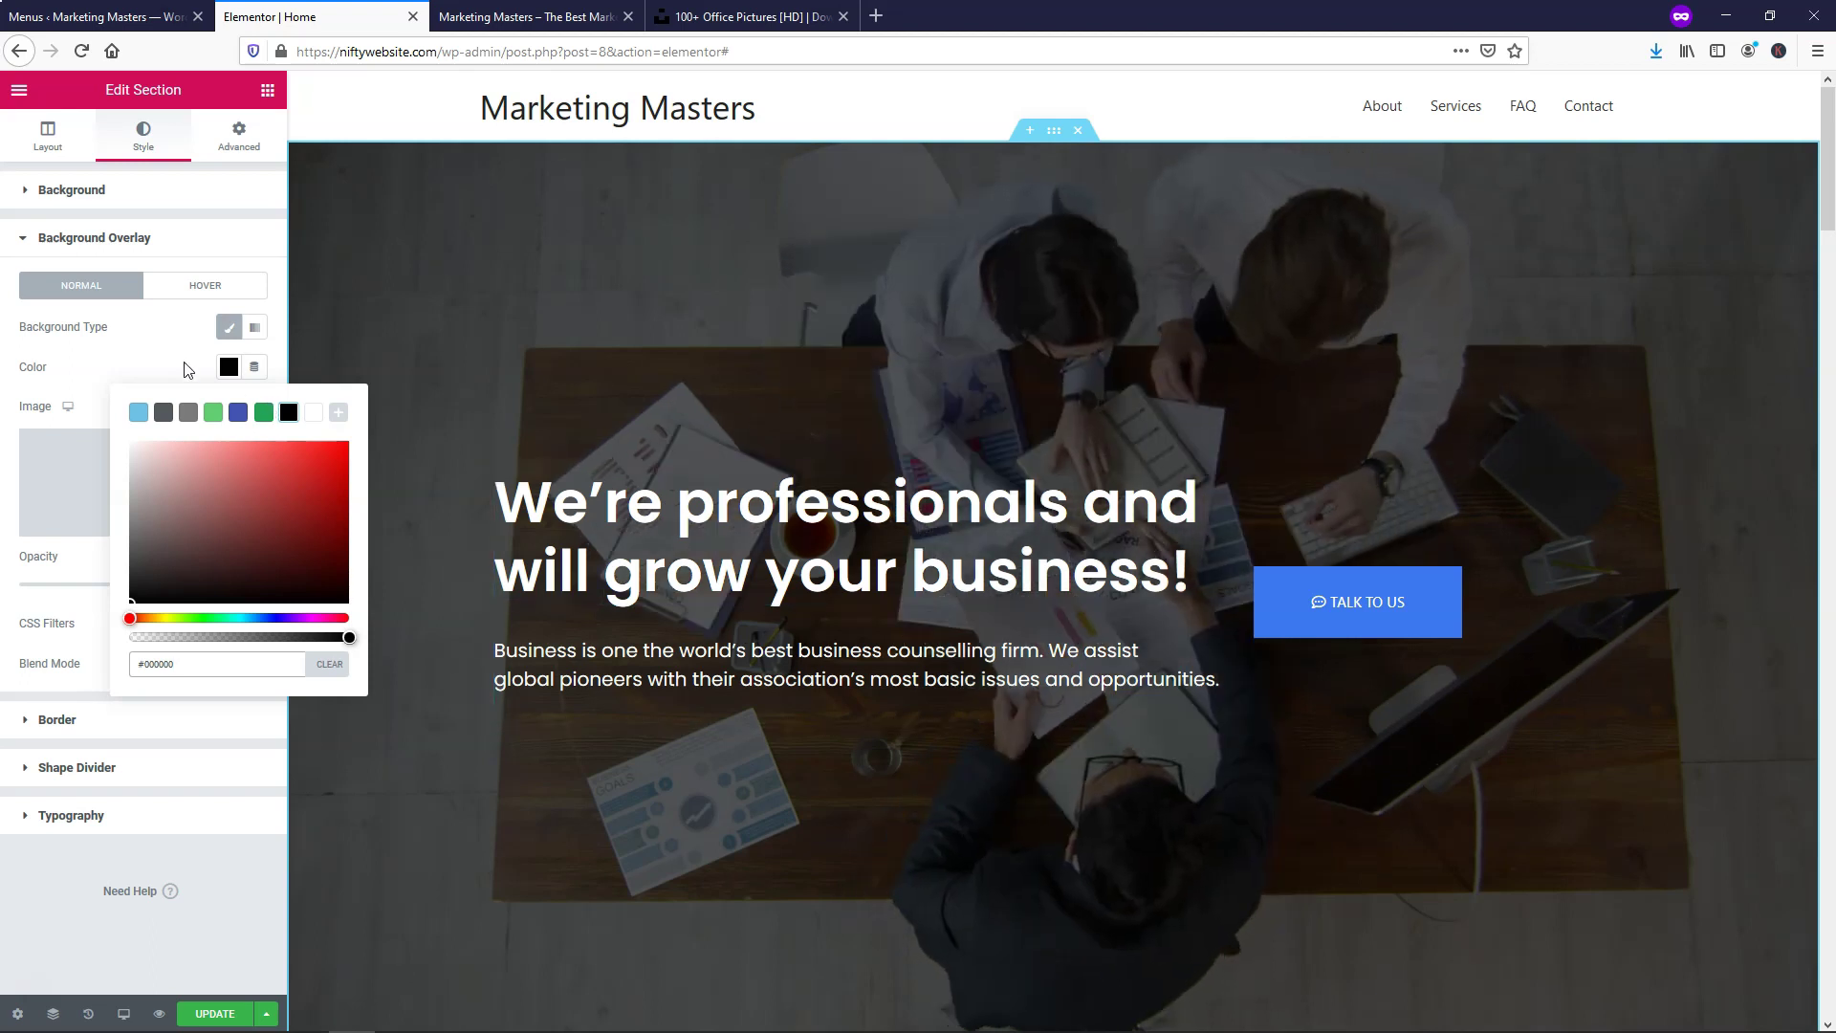
{"action": "left_click", "coordinate": [651, 453]}
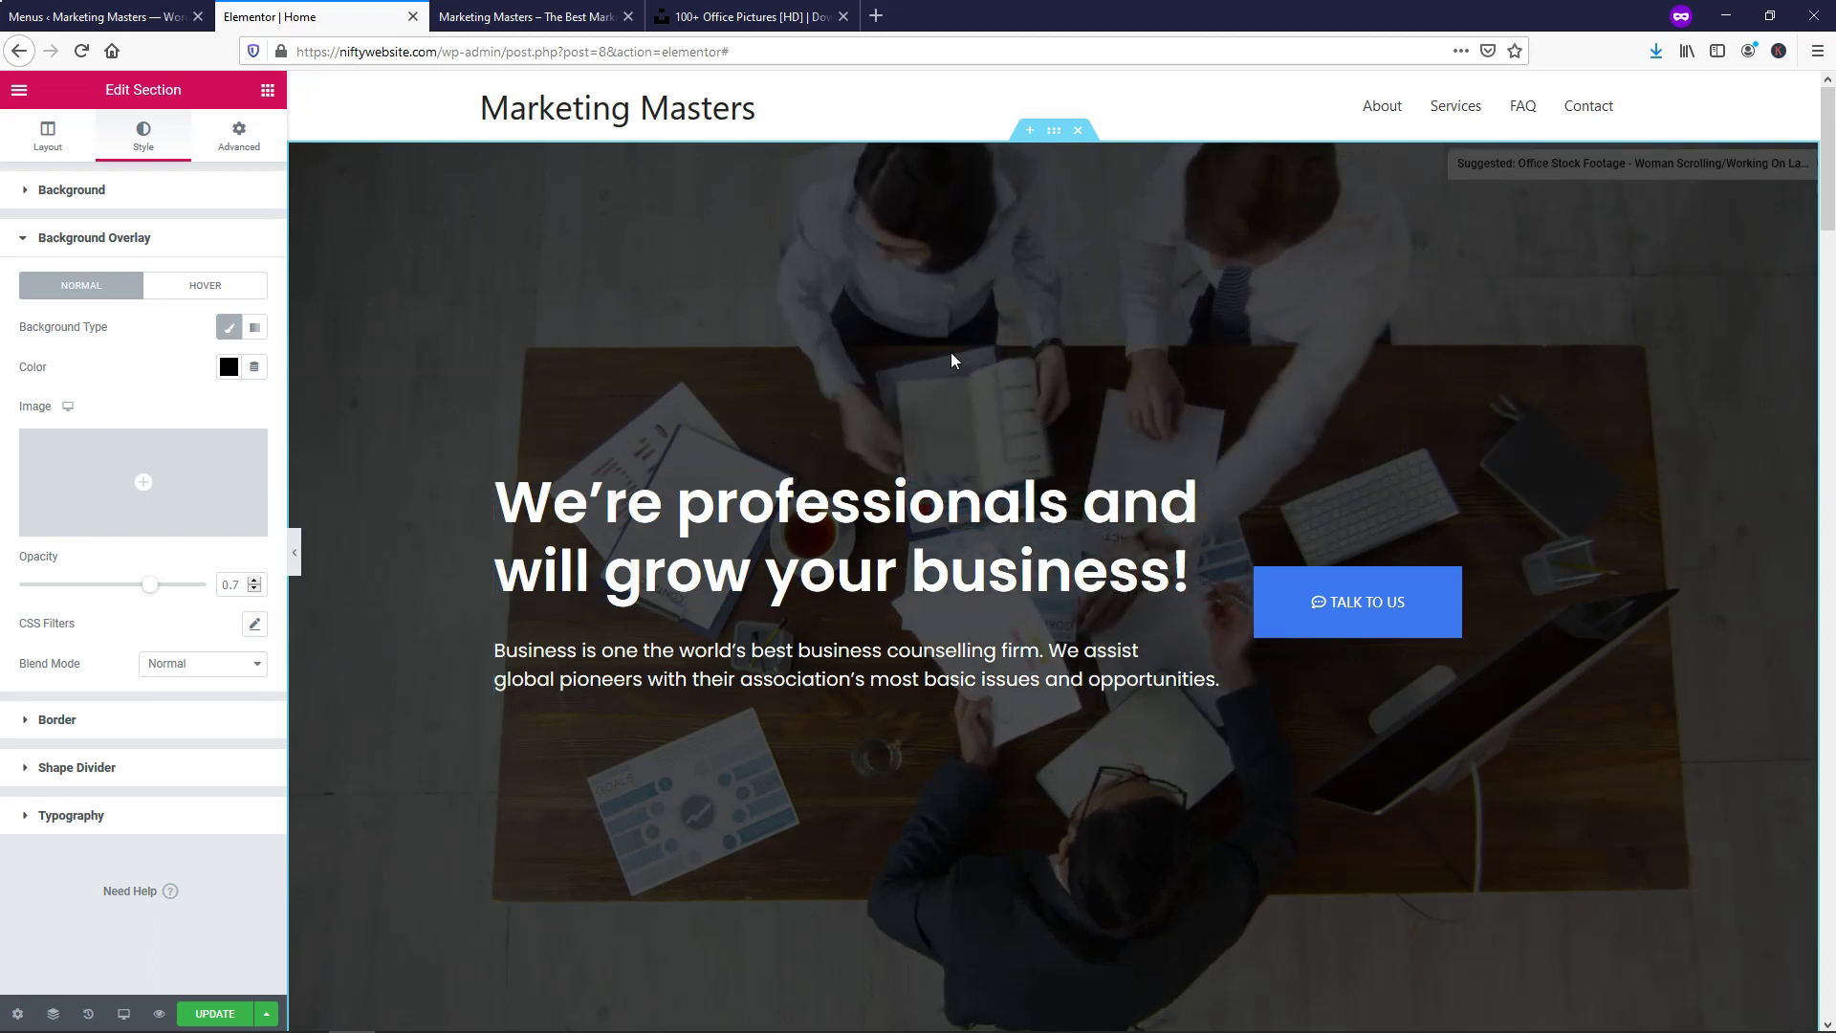
Keep the overlay opacity at 0.7 and save the page with Update
{"action": "left_click", "coordinate": [254, 589]}
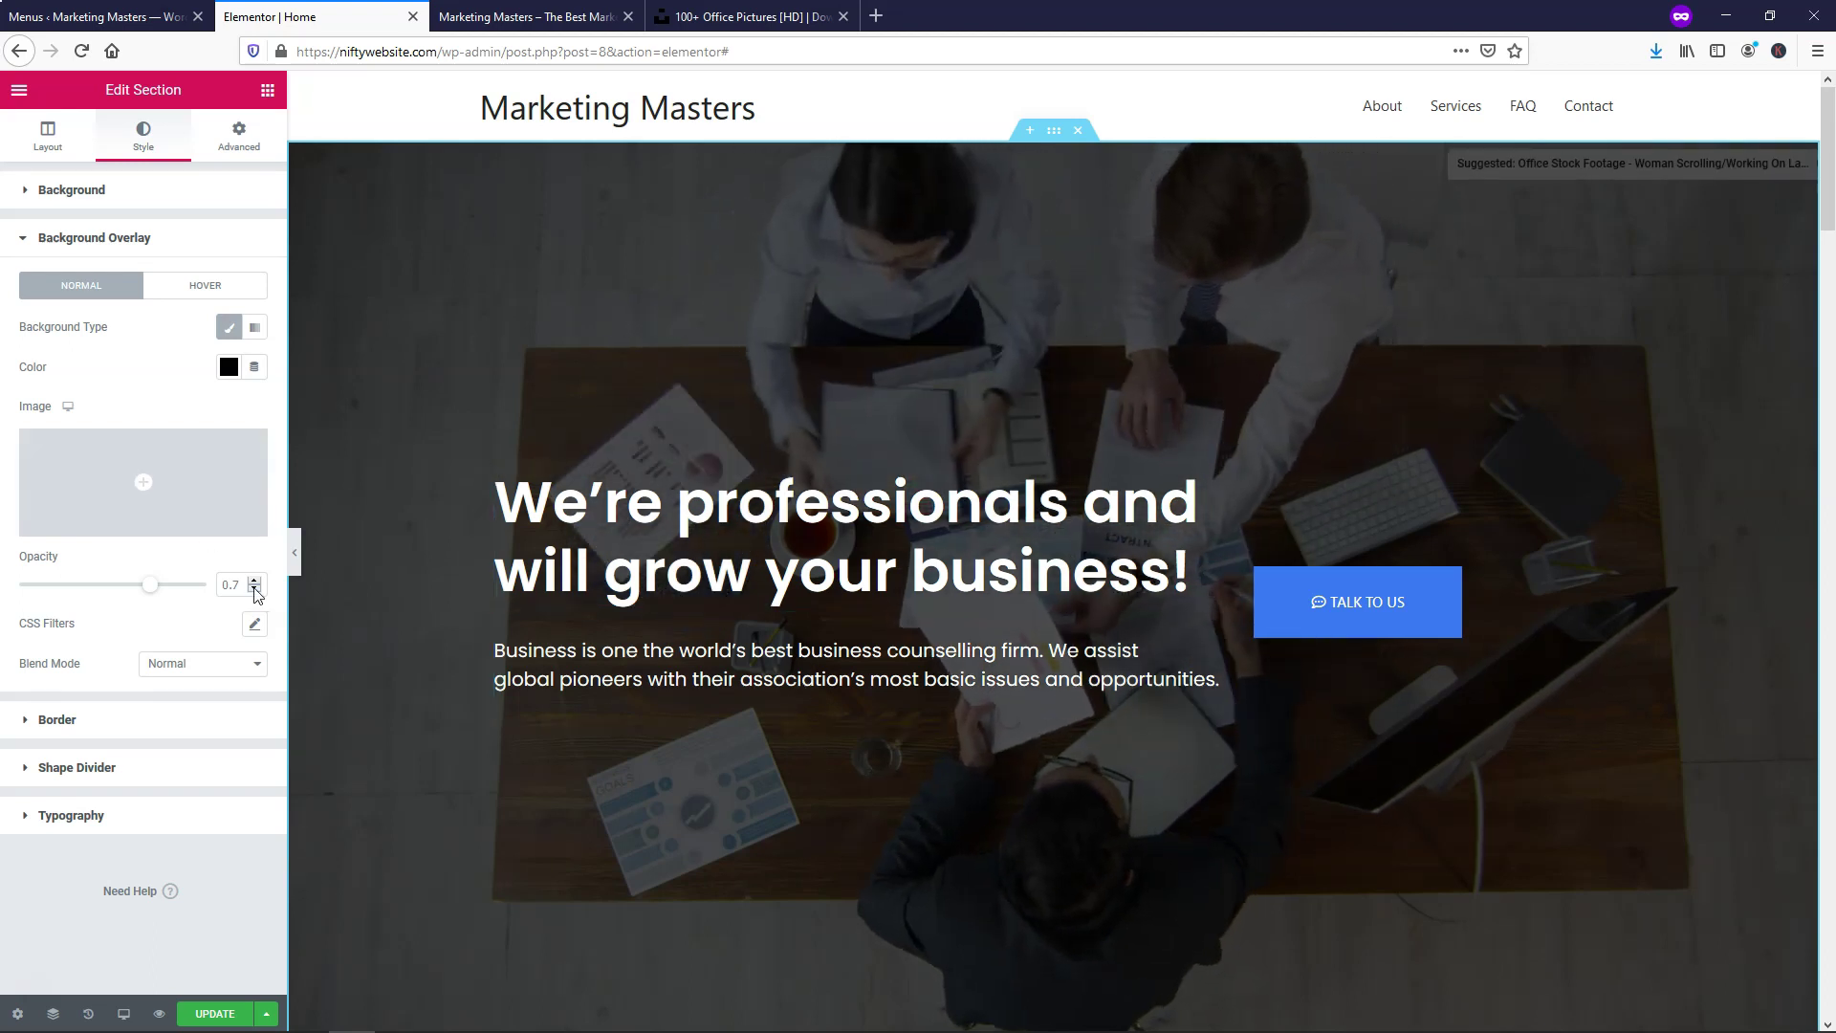
{"action": "left_click", "coordinate": [254, 589]}
{"action": "left_click", "coordinate": [254, 589]}
{"action": "left_click", "coordinate": [255, 590]}
{"action": "left_click", "coordinate": [255, 590]}
{"action": "left_click", "coordinate": [254, 581]}
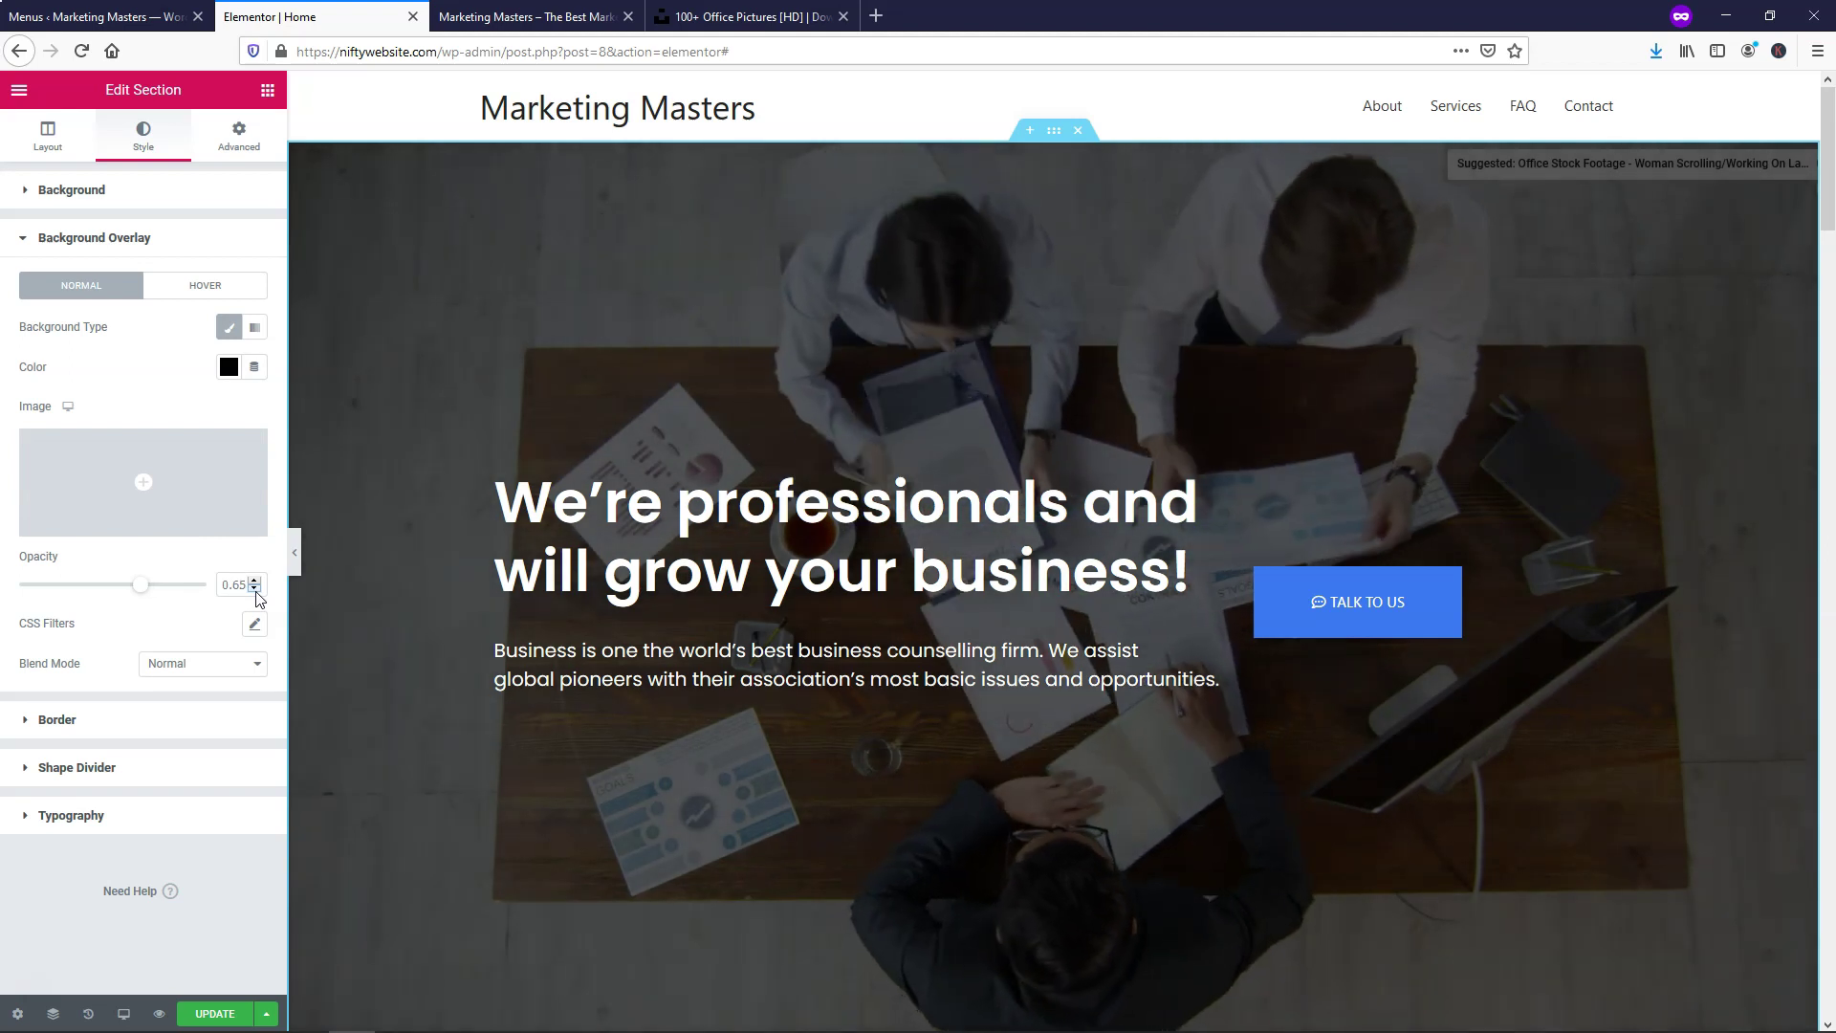
{"action": "left_click", "coordinate": [255, 580]}
{"action": "left_click", "coordinate": [254, 581]}
{"action": "left_click", "coordinate": [254, 581]}
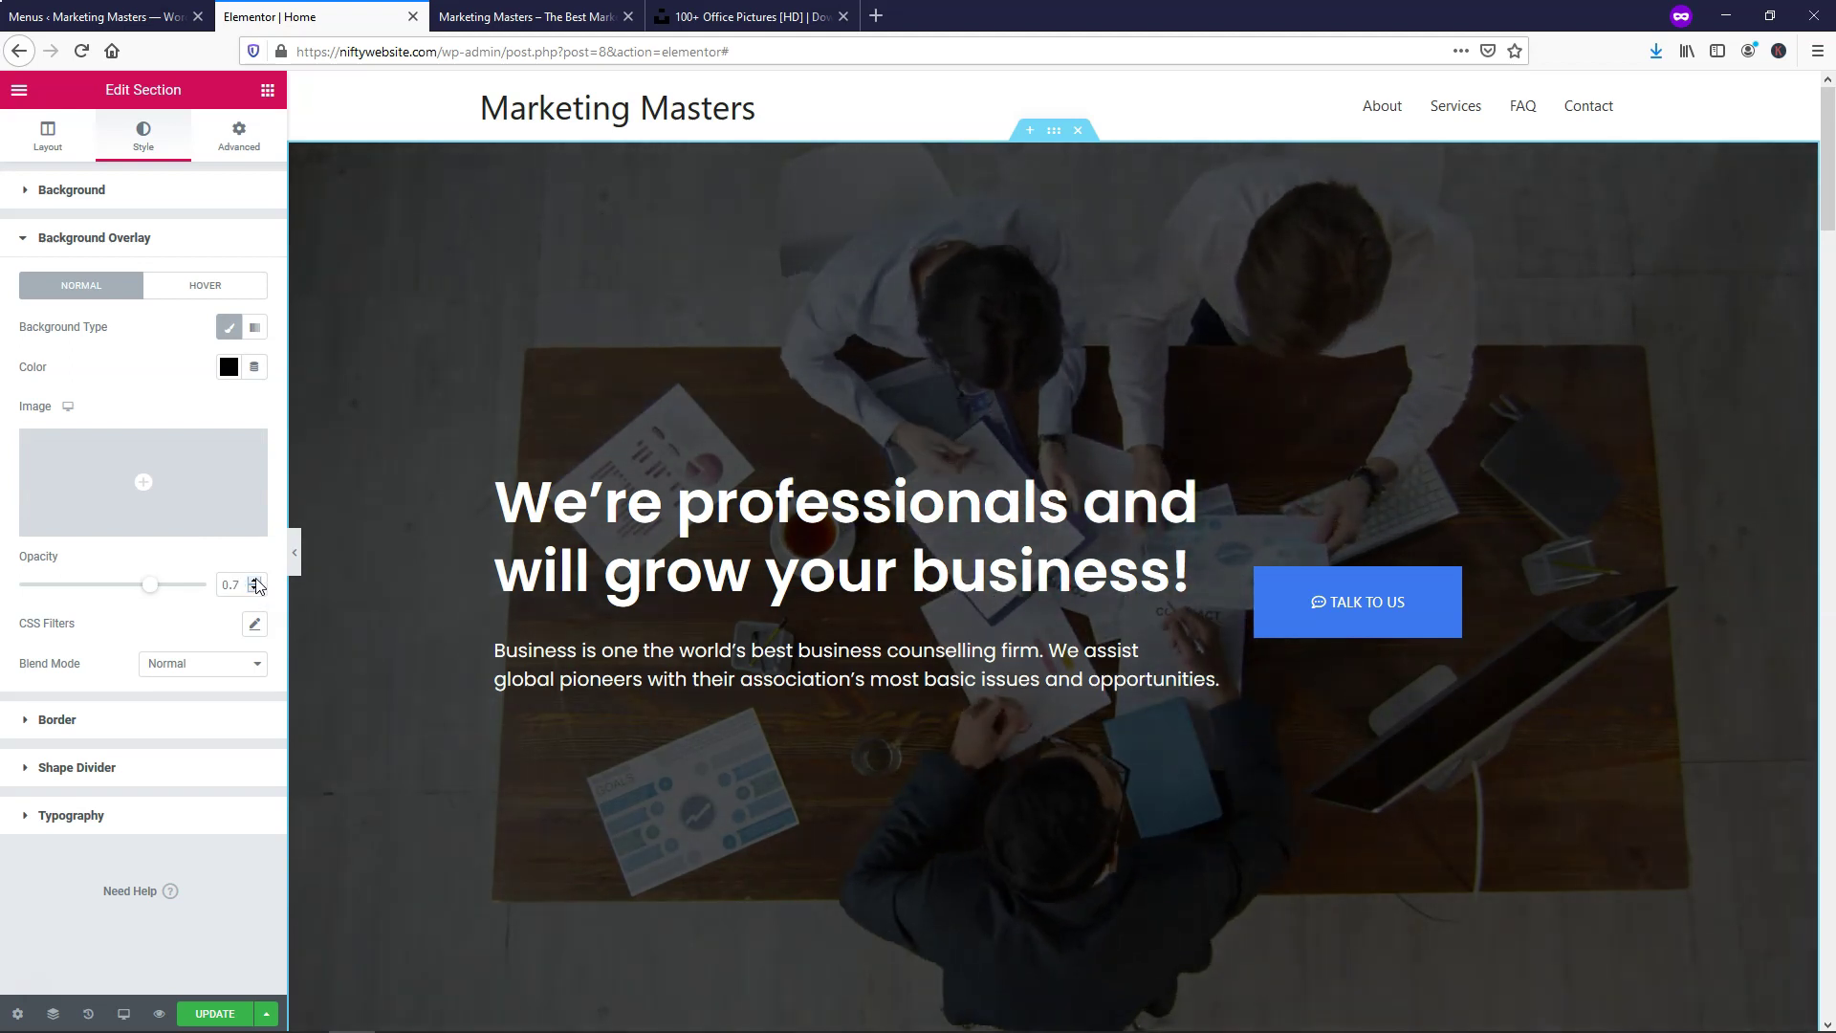
{"action": "left_click", "coordinate": [212, 1016]}
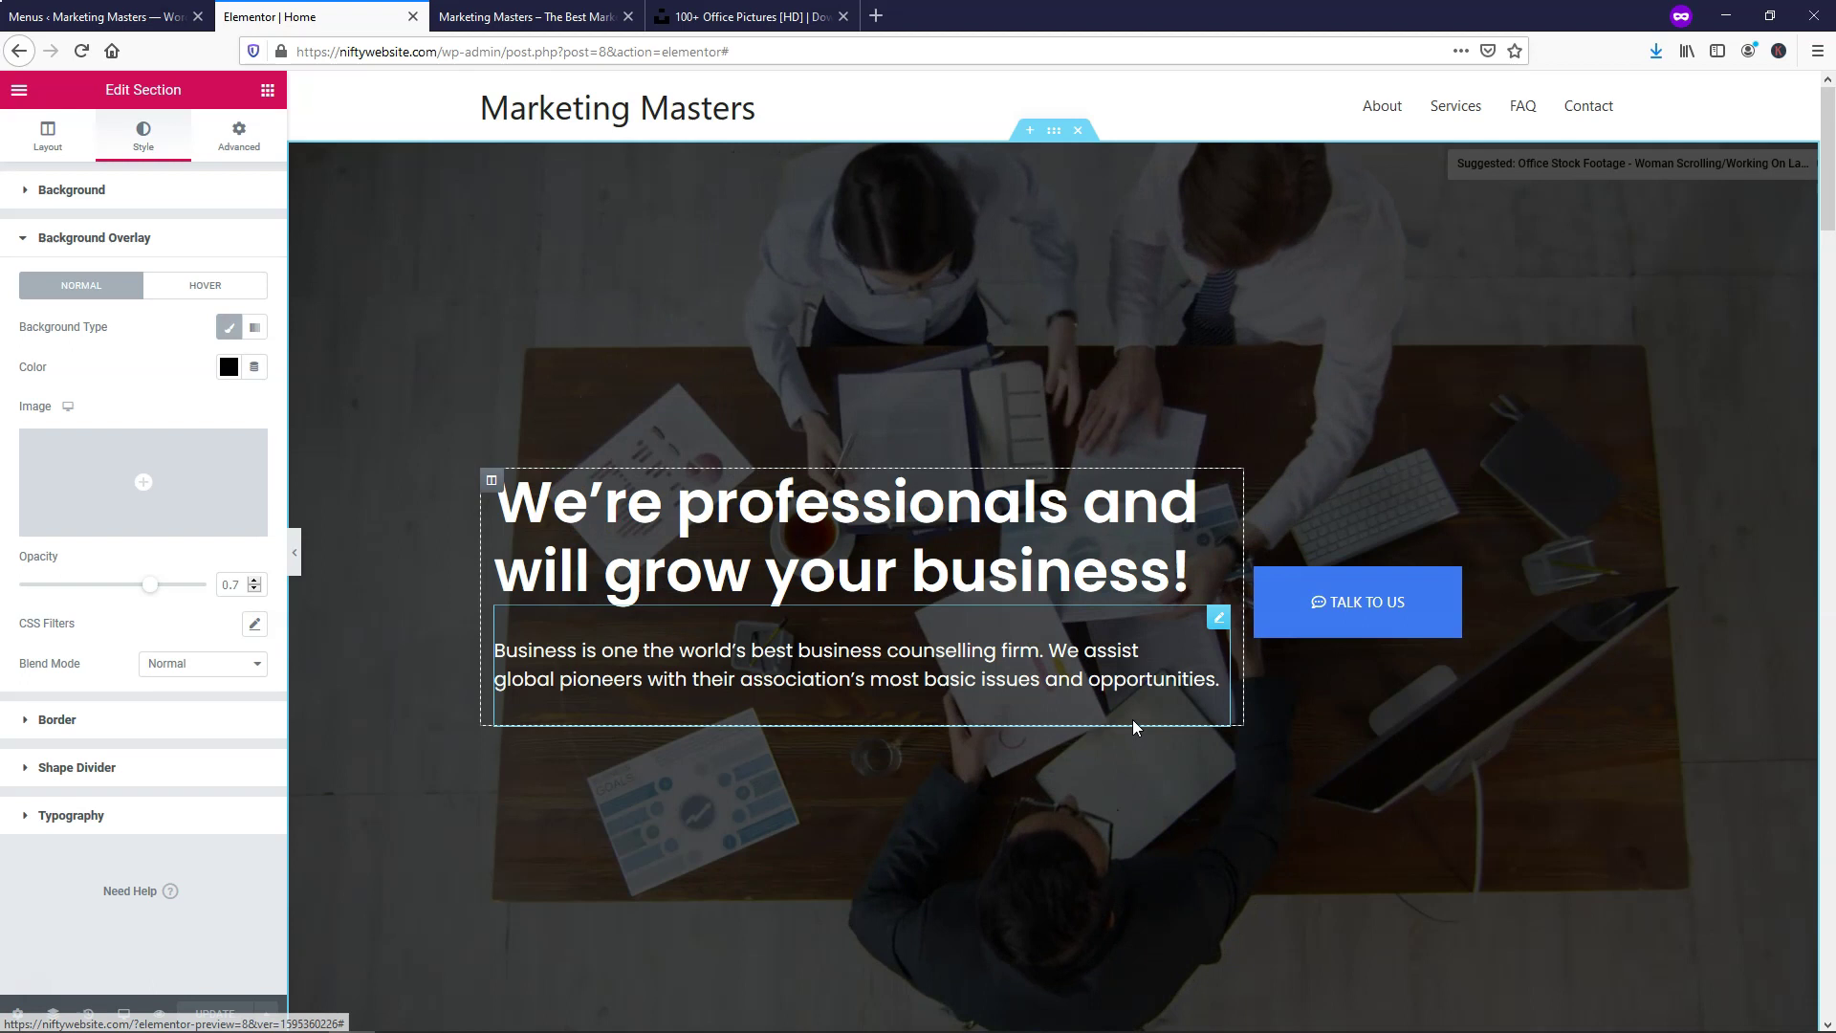
Change the hero button text from 'Talk to us' to 'Contact Us' and link it to #contact
{"action": "right_click", "coordinate": [1407, 592]}
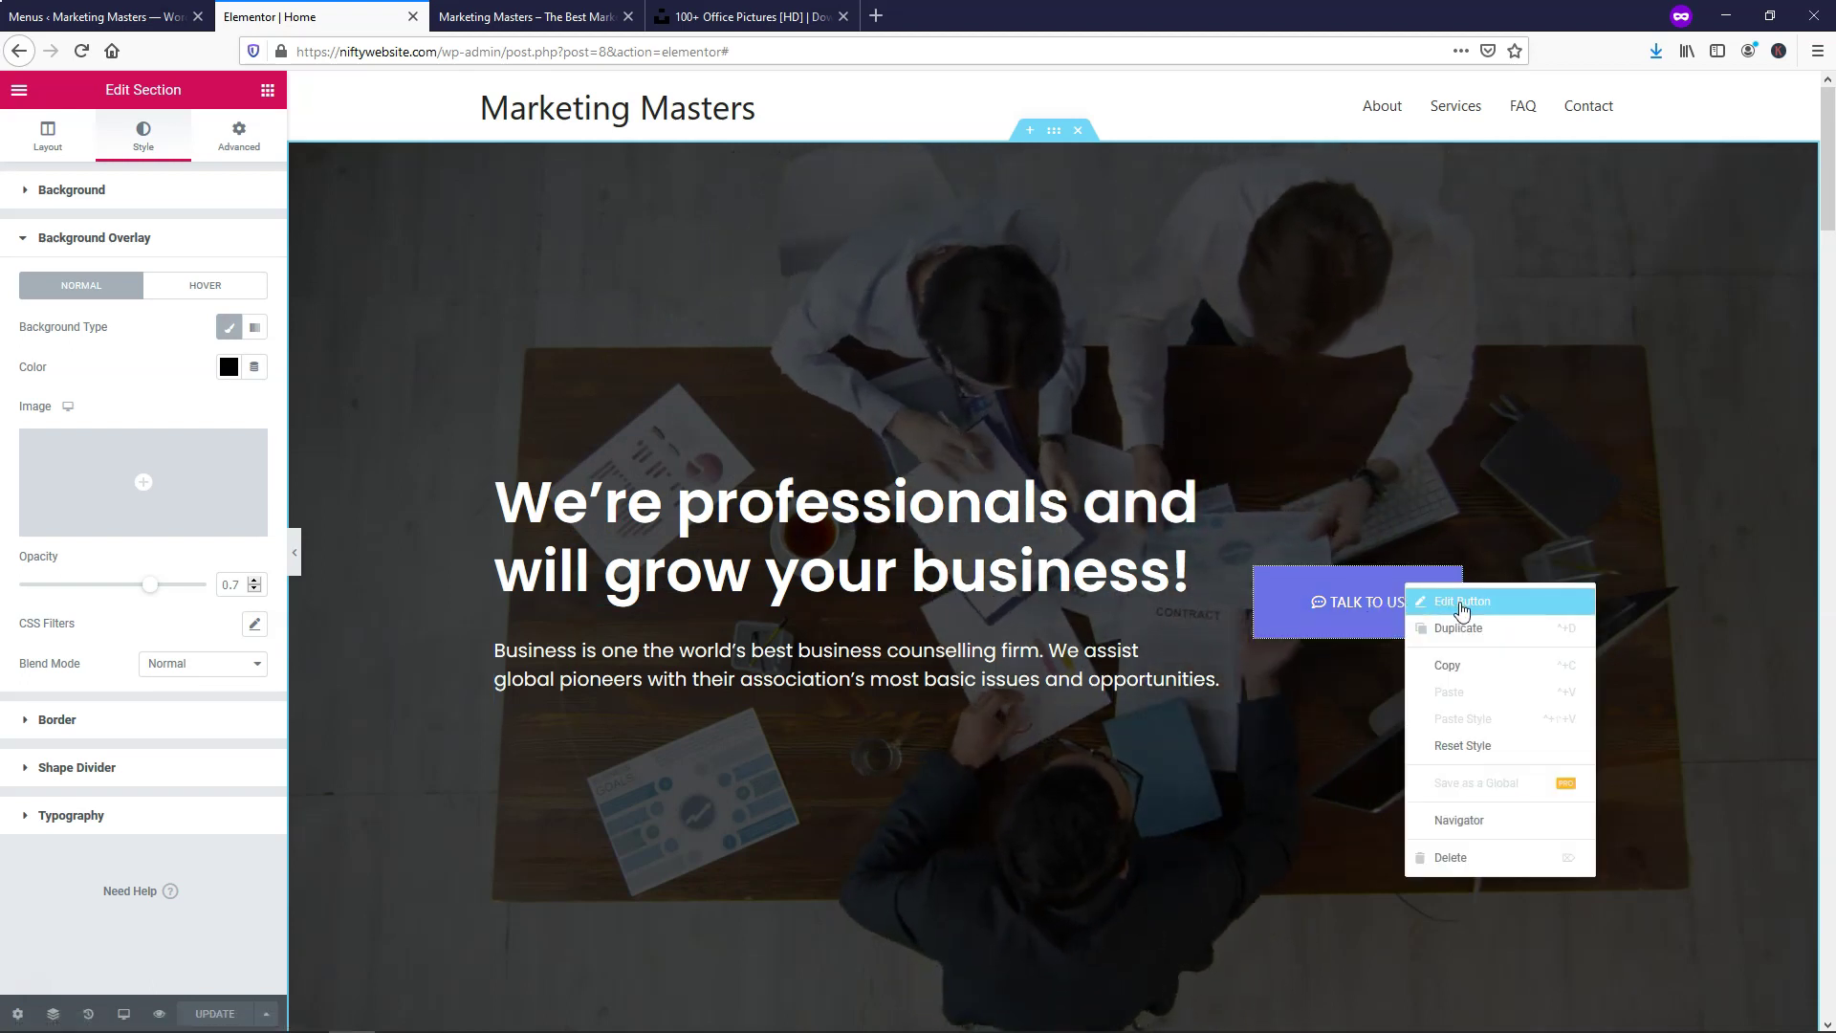
{"action": "left_click", "coordinate": [1461, 603]}
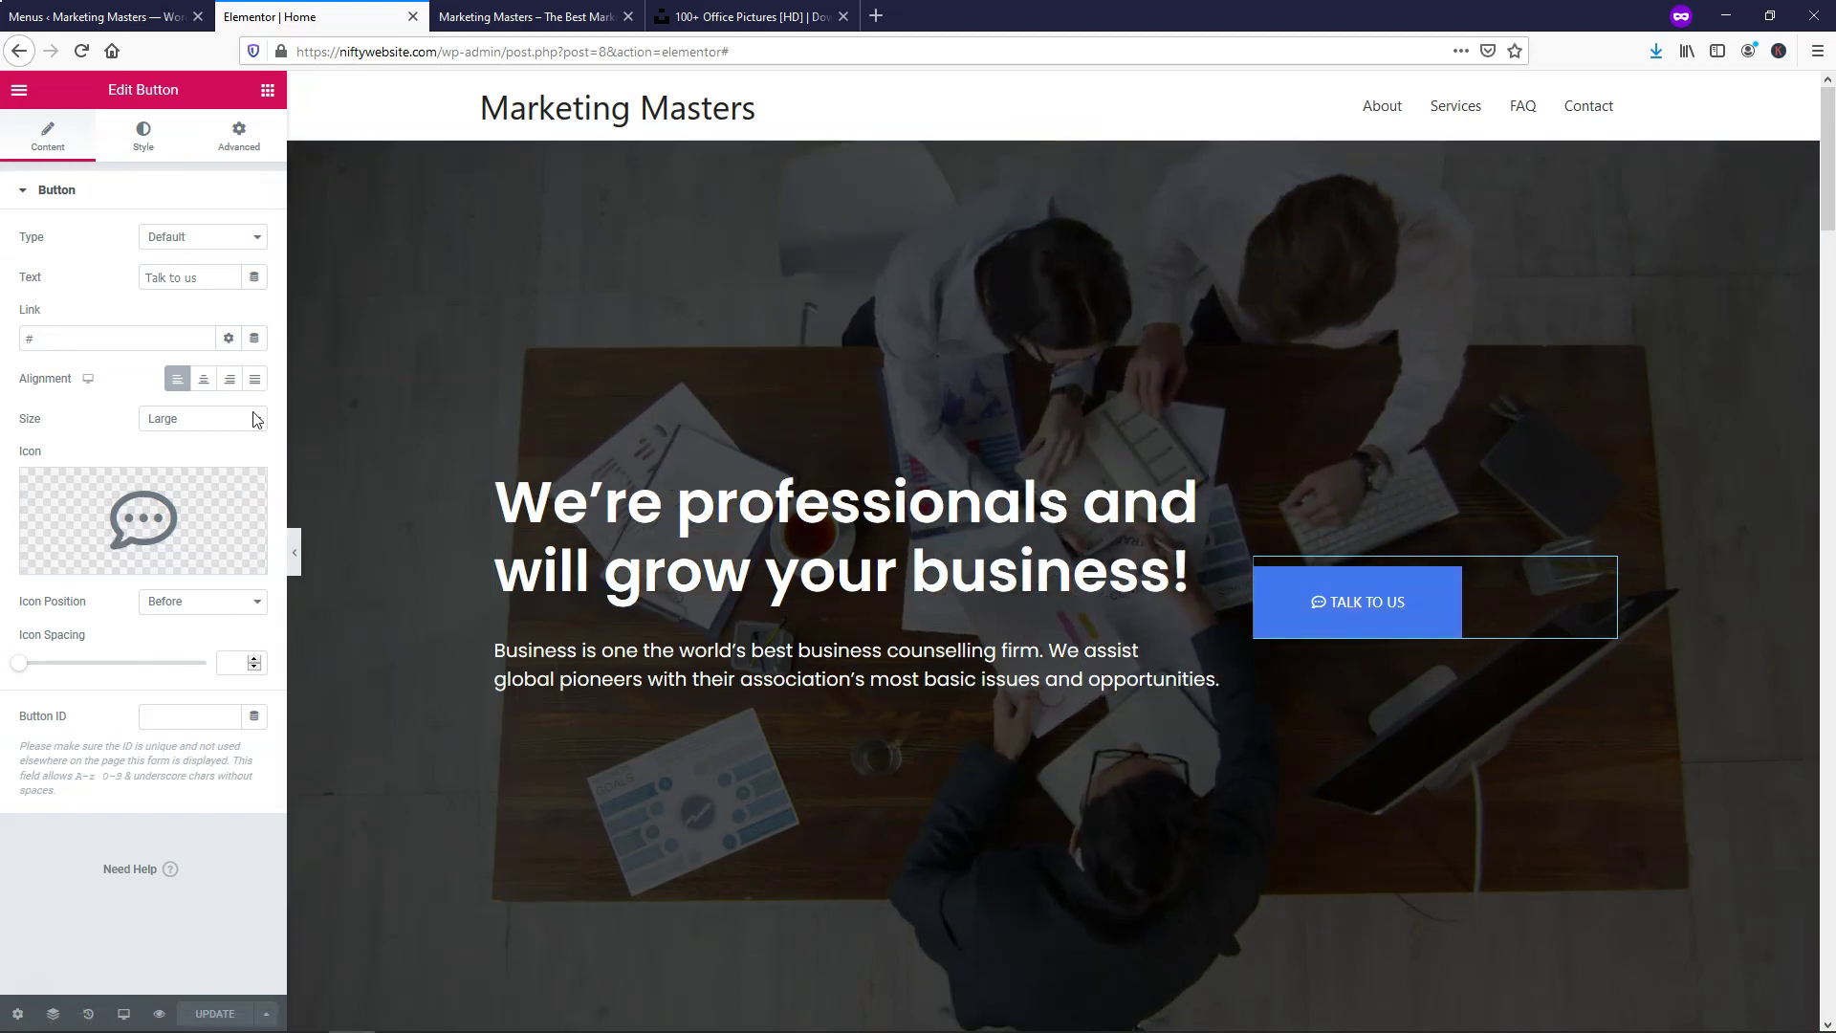
{"action": "triple_click", "coordinate": [209, 276]}
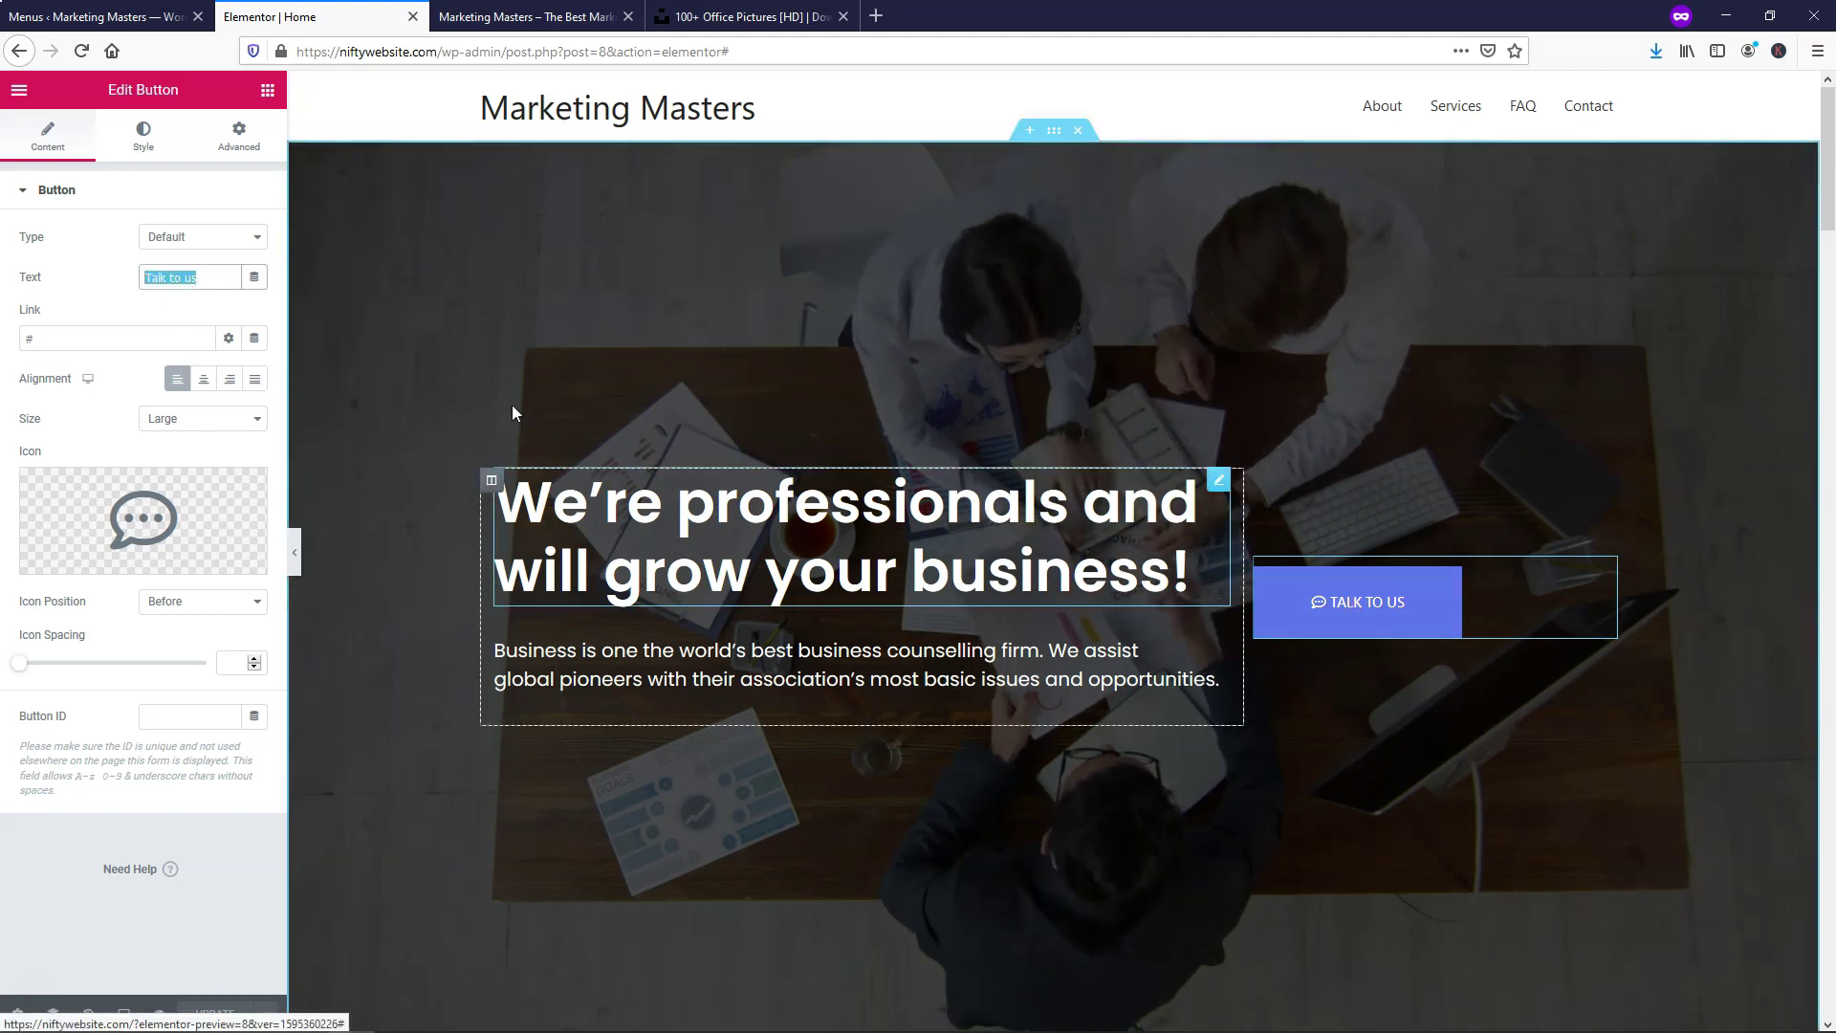
{"action": "type", "text": "Co"}
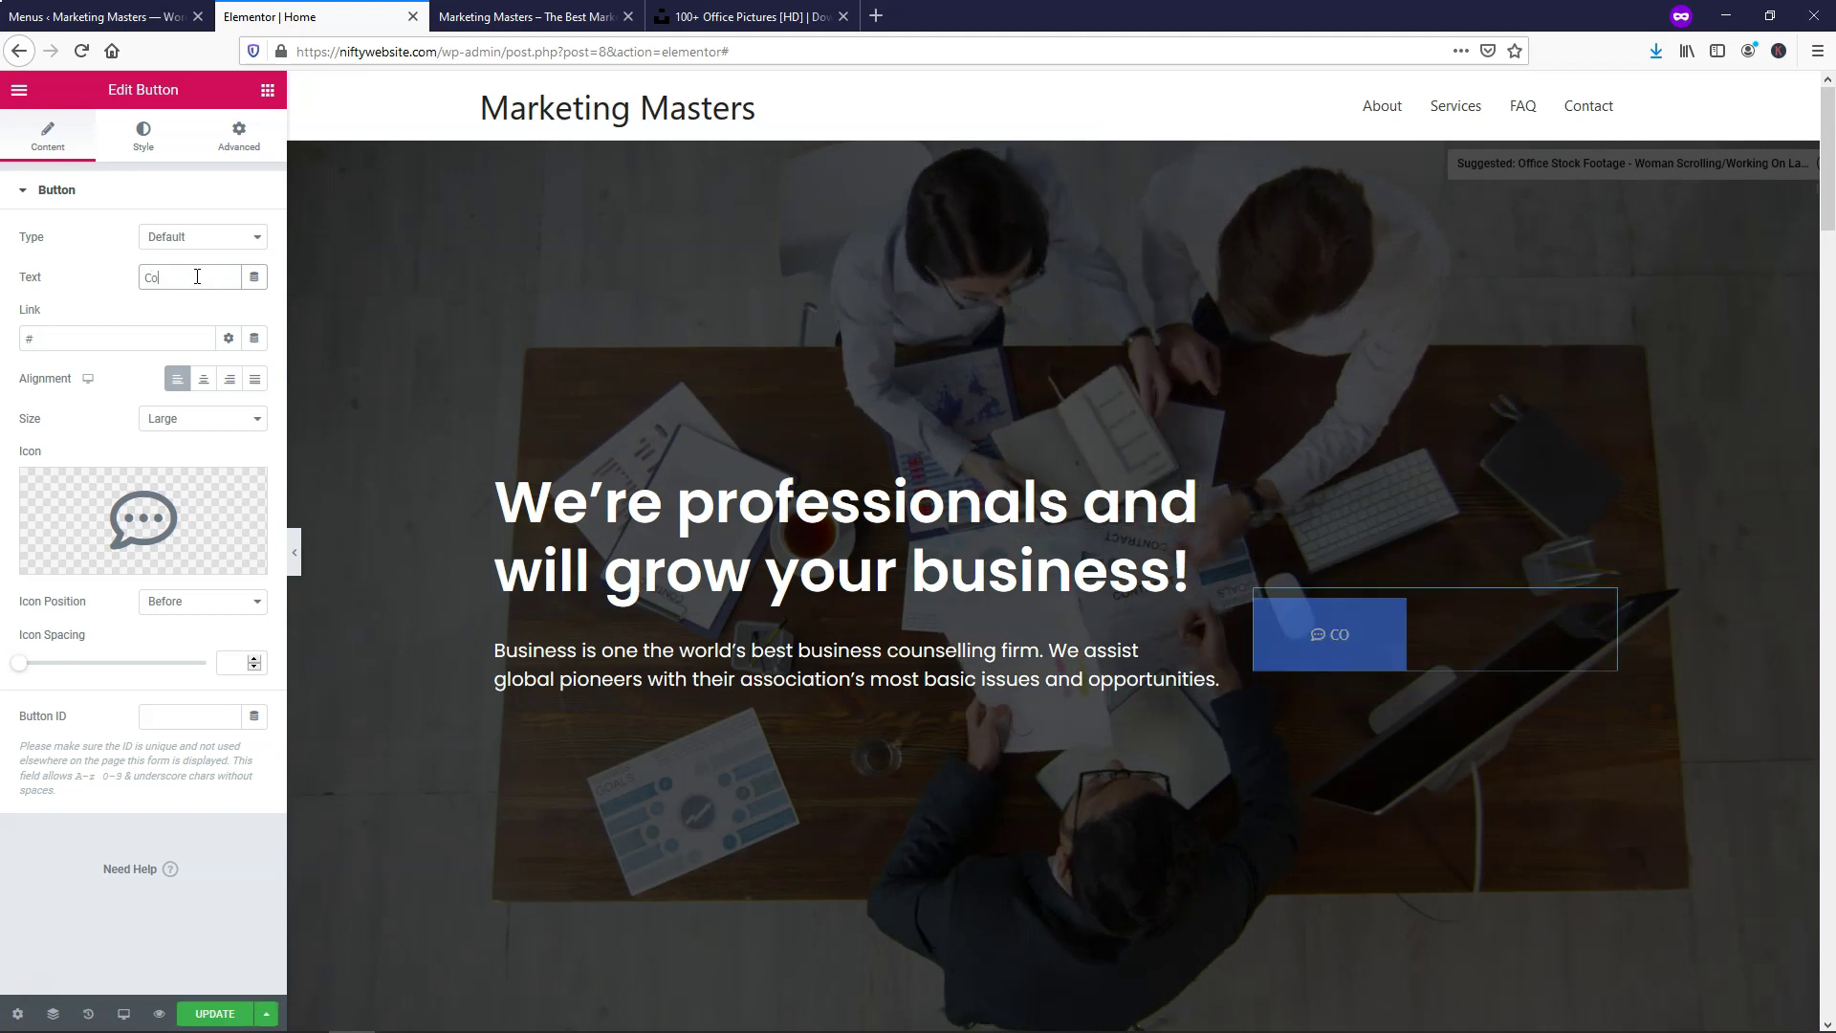
{"action": "type", "text": "ntact Us"}
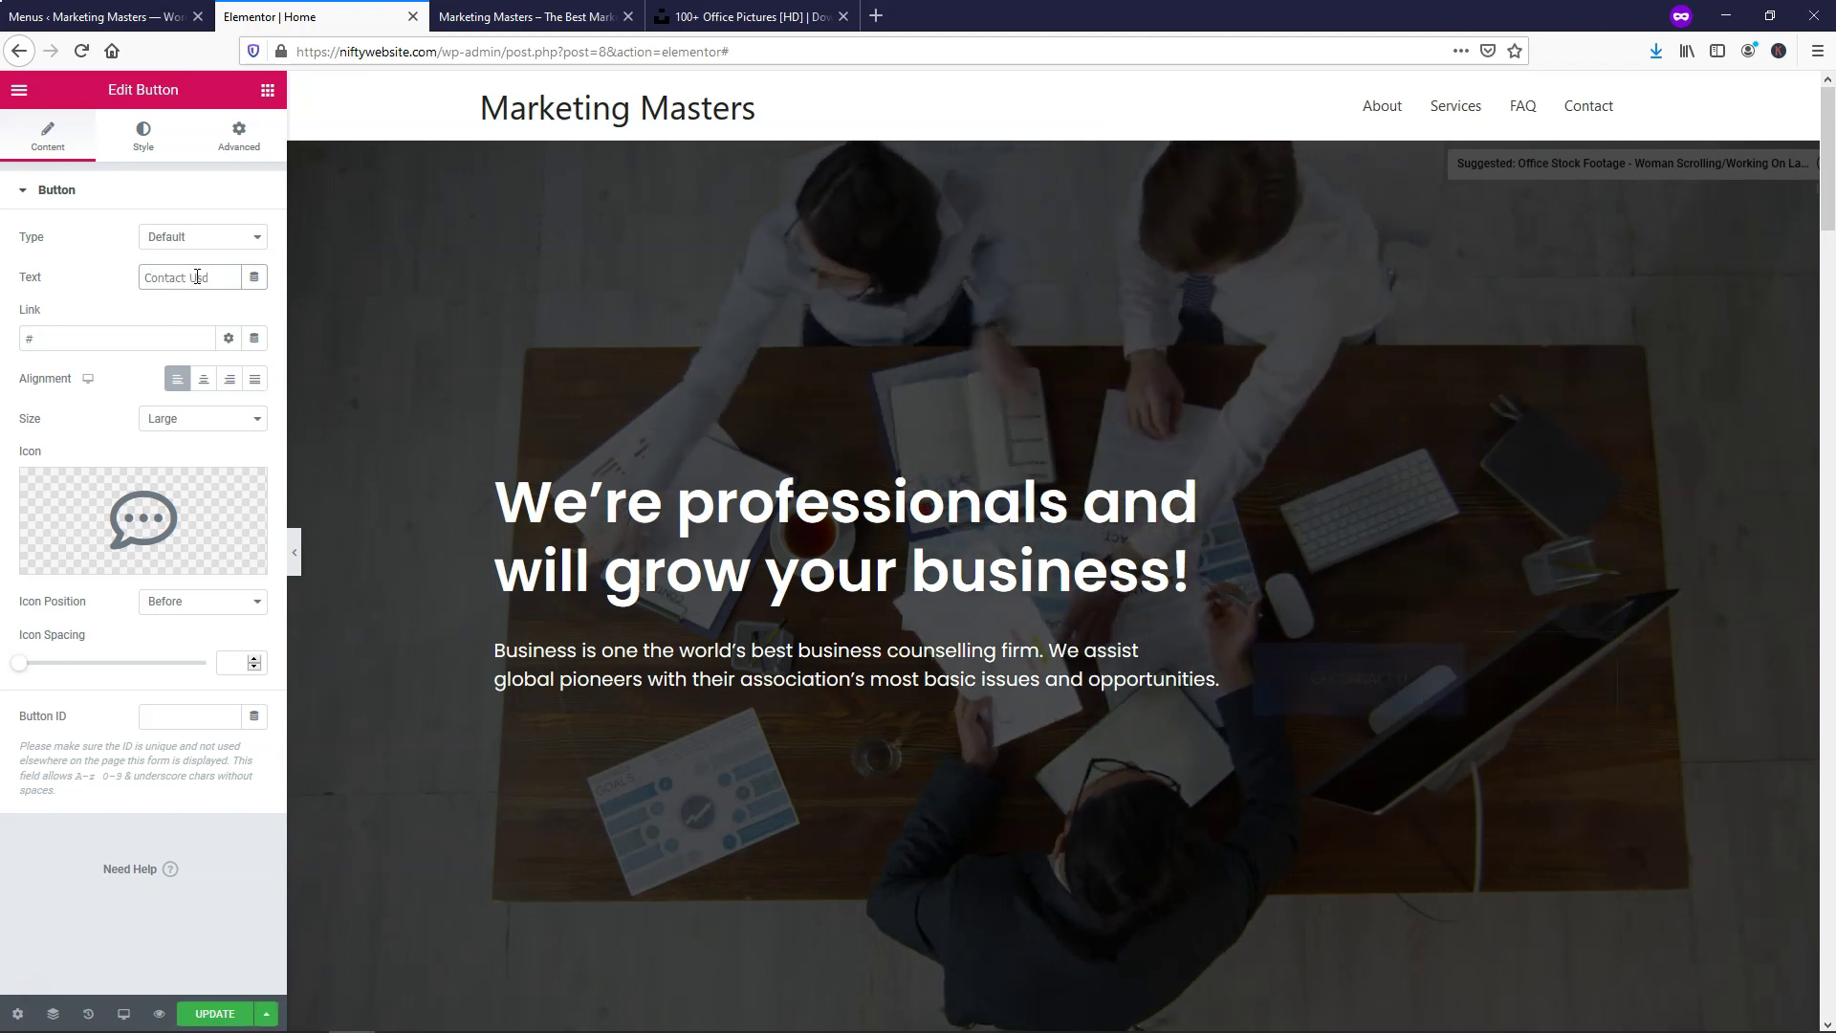
{"action": "left_click", "coordinate": [76, 335]}
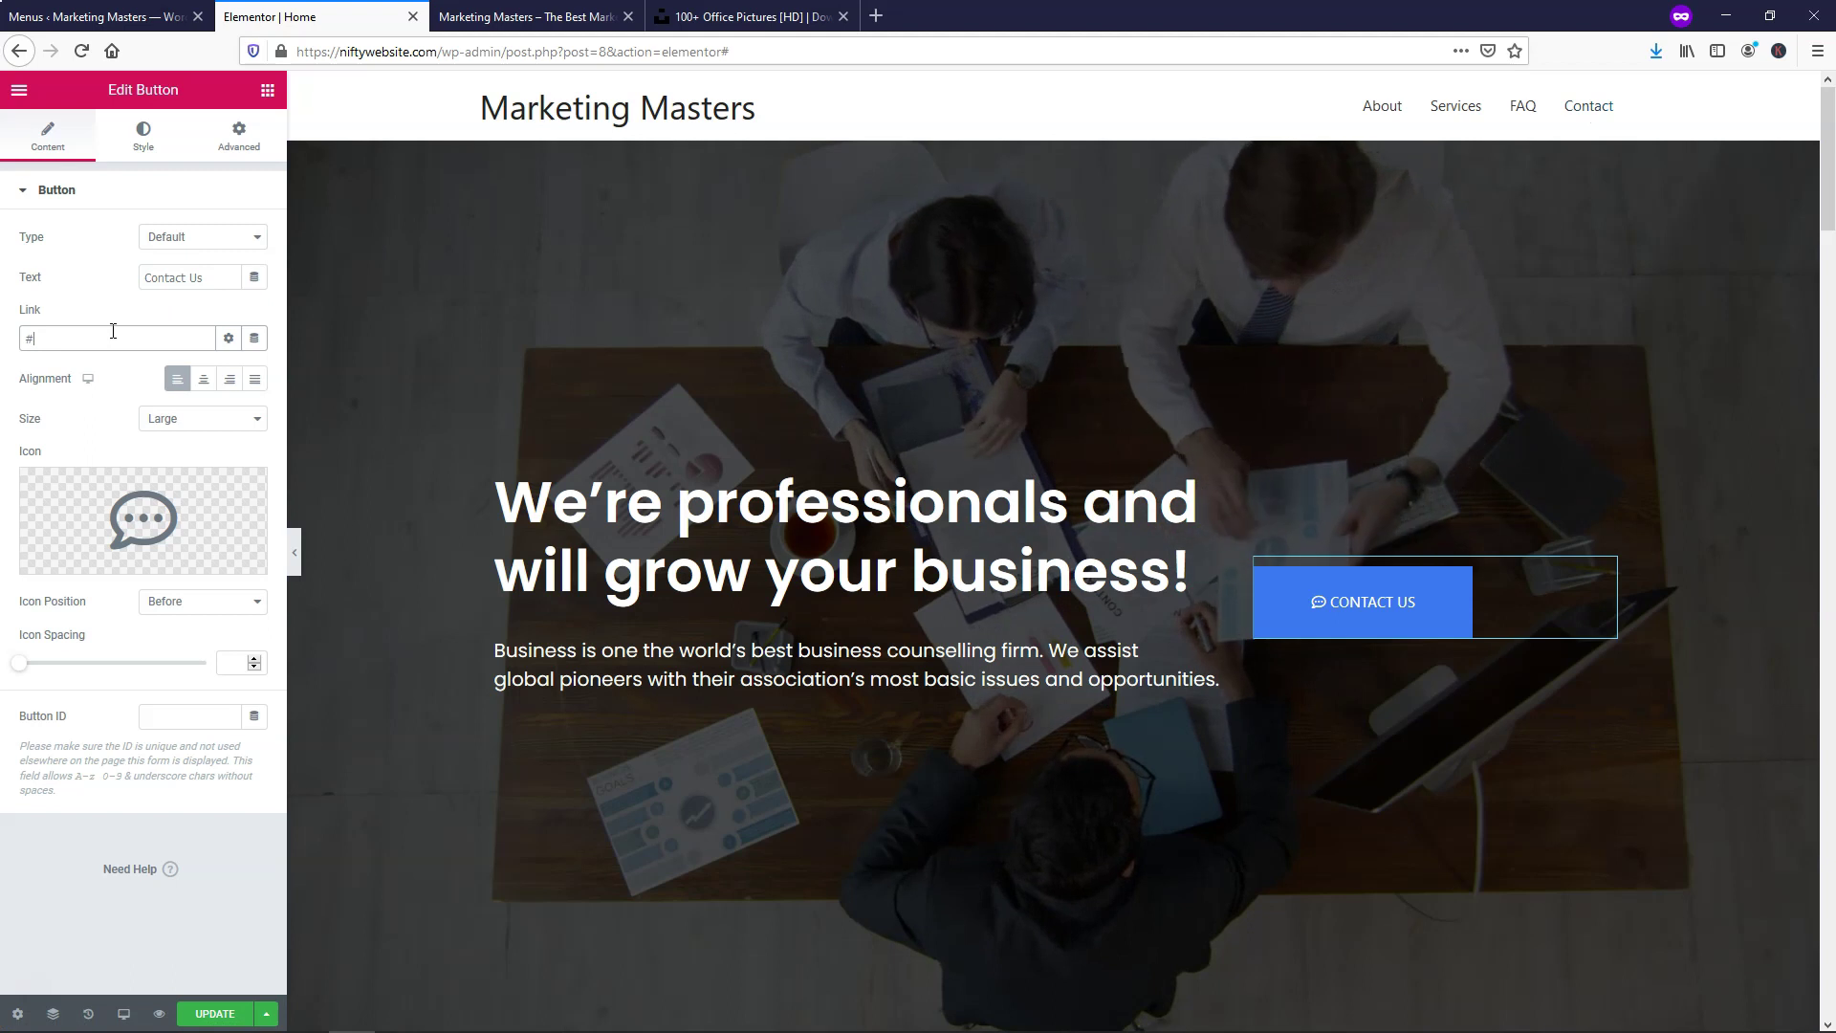
{"action": "type", "text": "contact"}
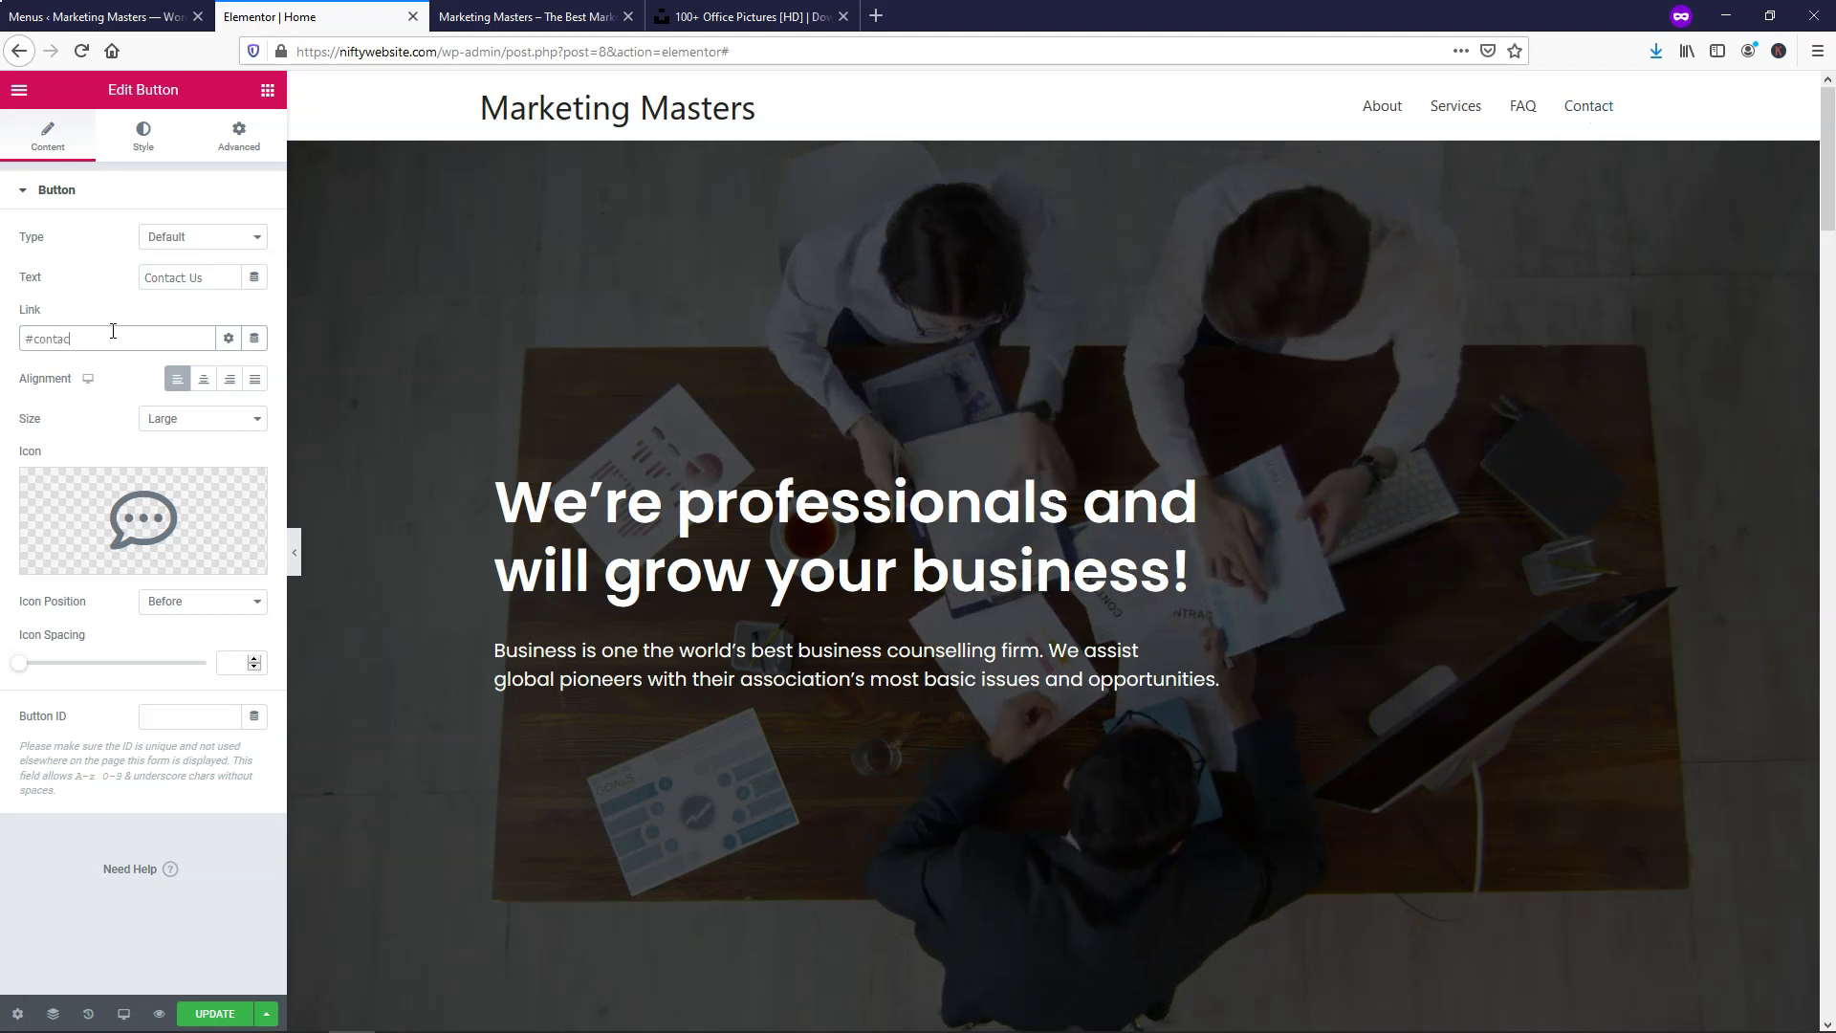
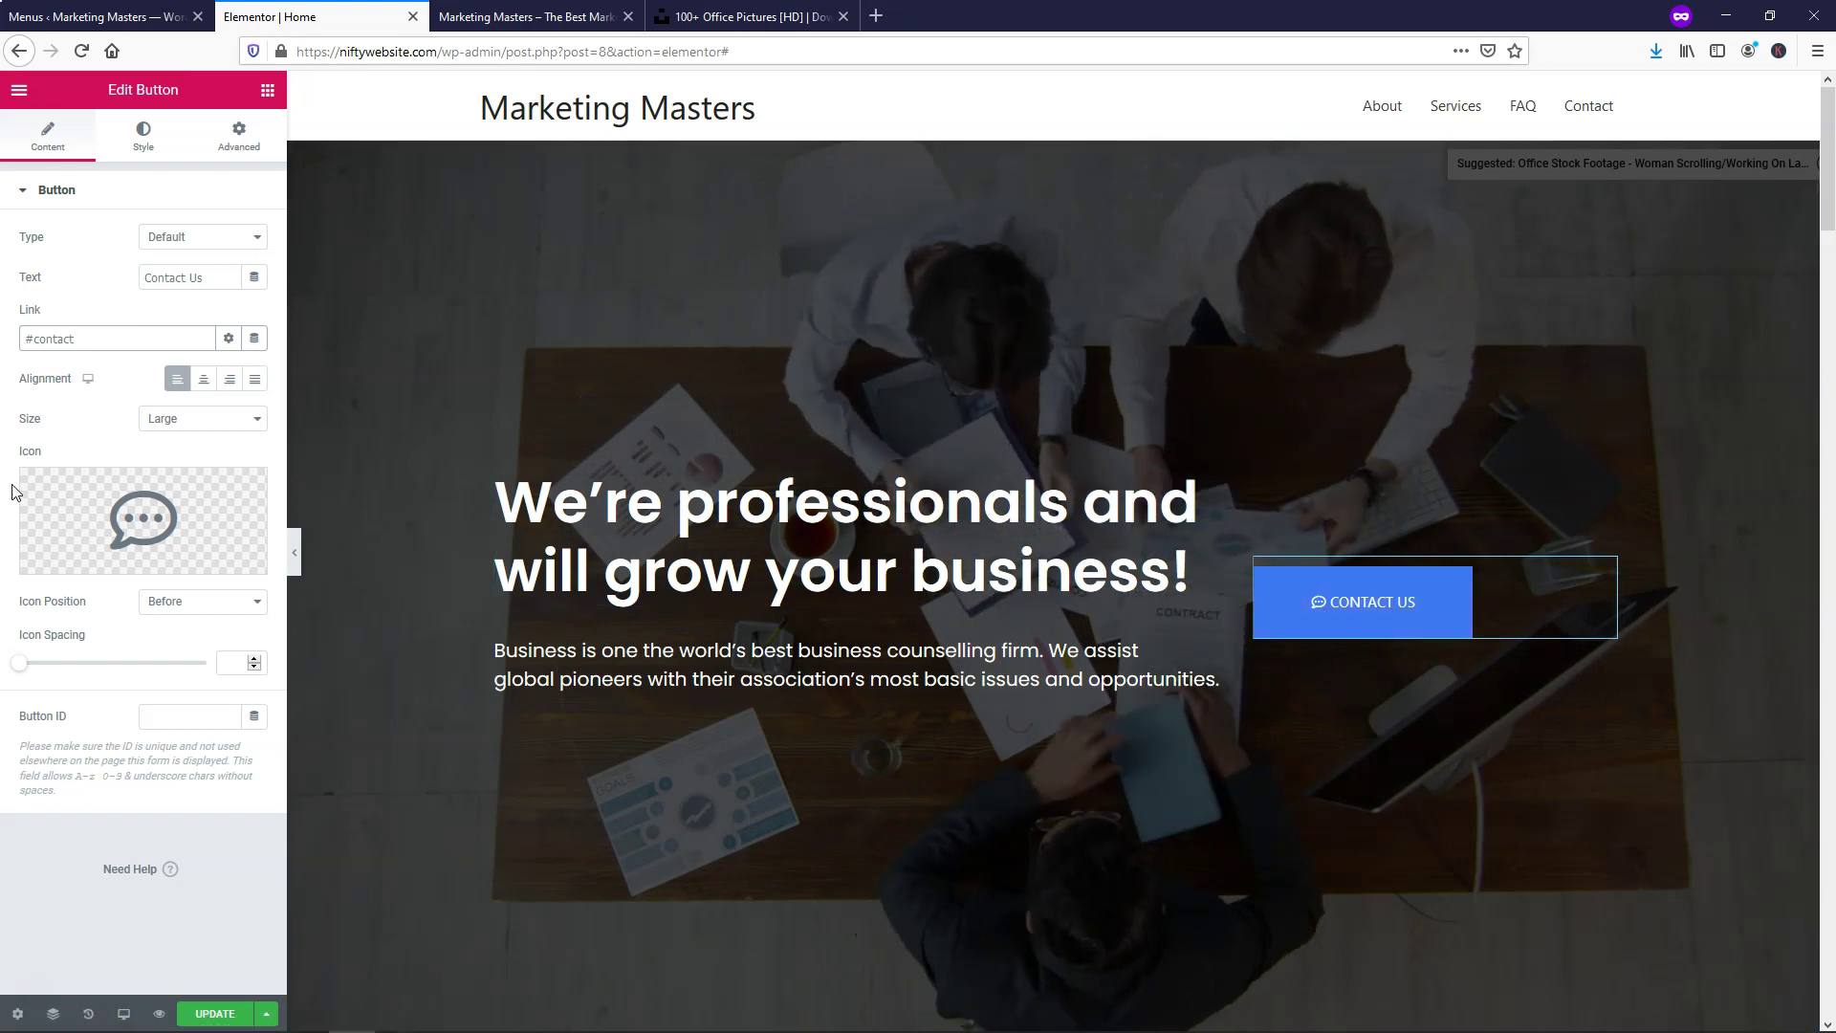
Remove the button's speech-bubble icon and leave the button aligned left
{"action": "mouse_move", "coordinate": [132, 498]}
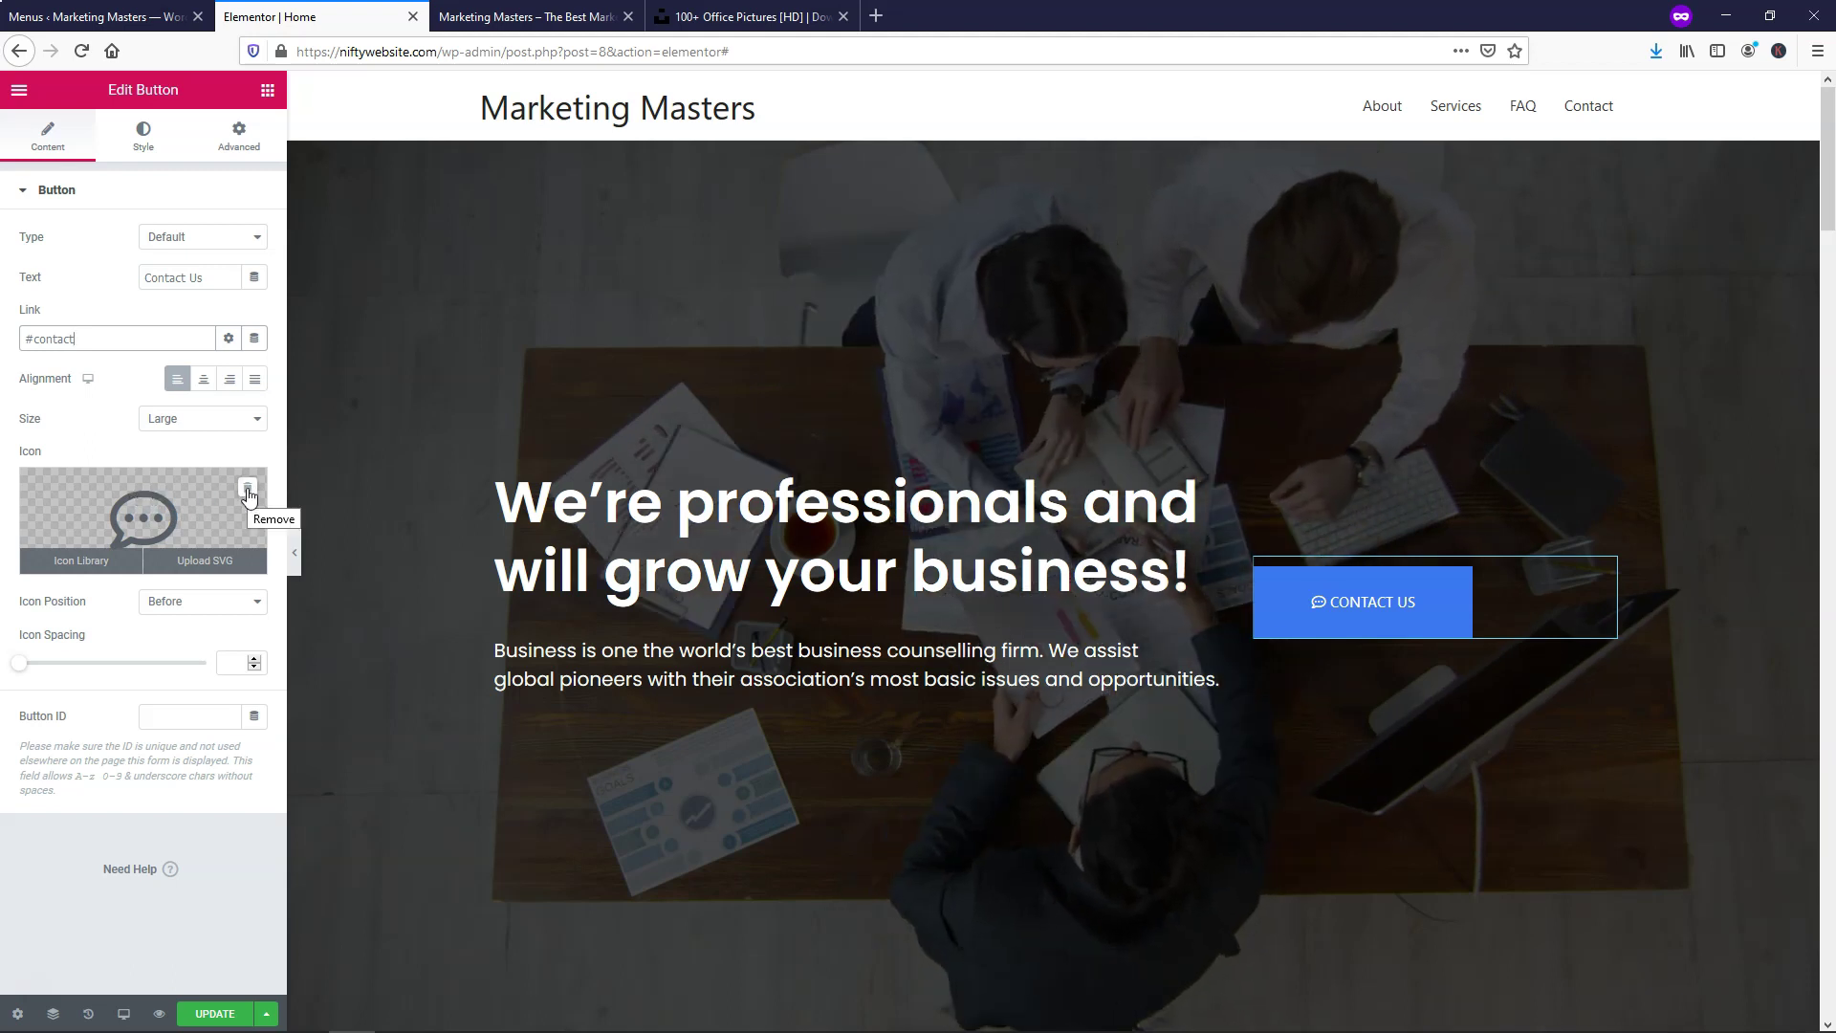
{"action": "left_click", "coordinate": [248, 489]}
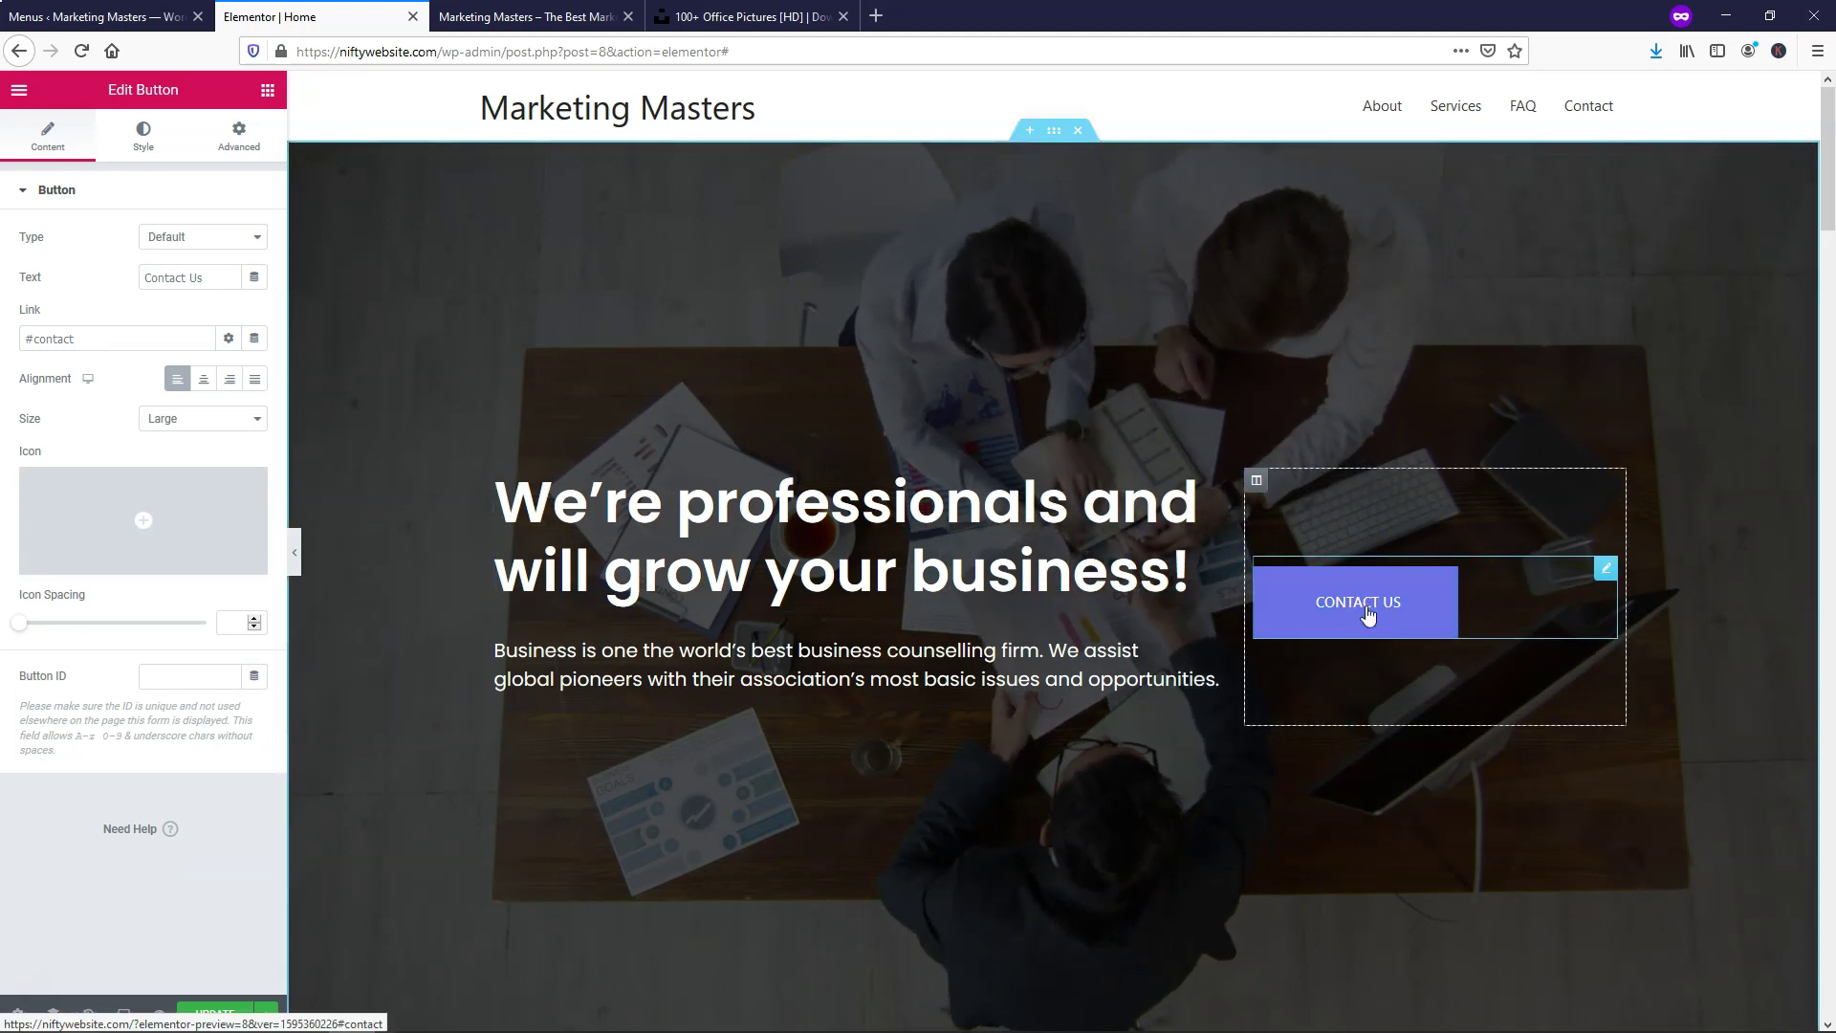
{"action": "left_click", "coordinate": [229, 382]}
{"action": "left_click", "coordinate": [202, 383]}
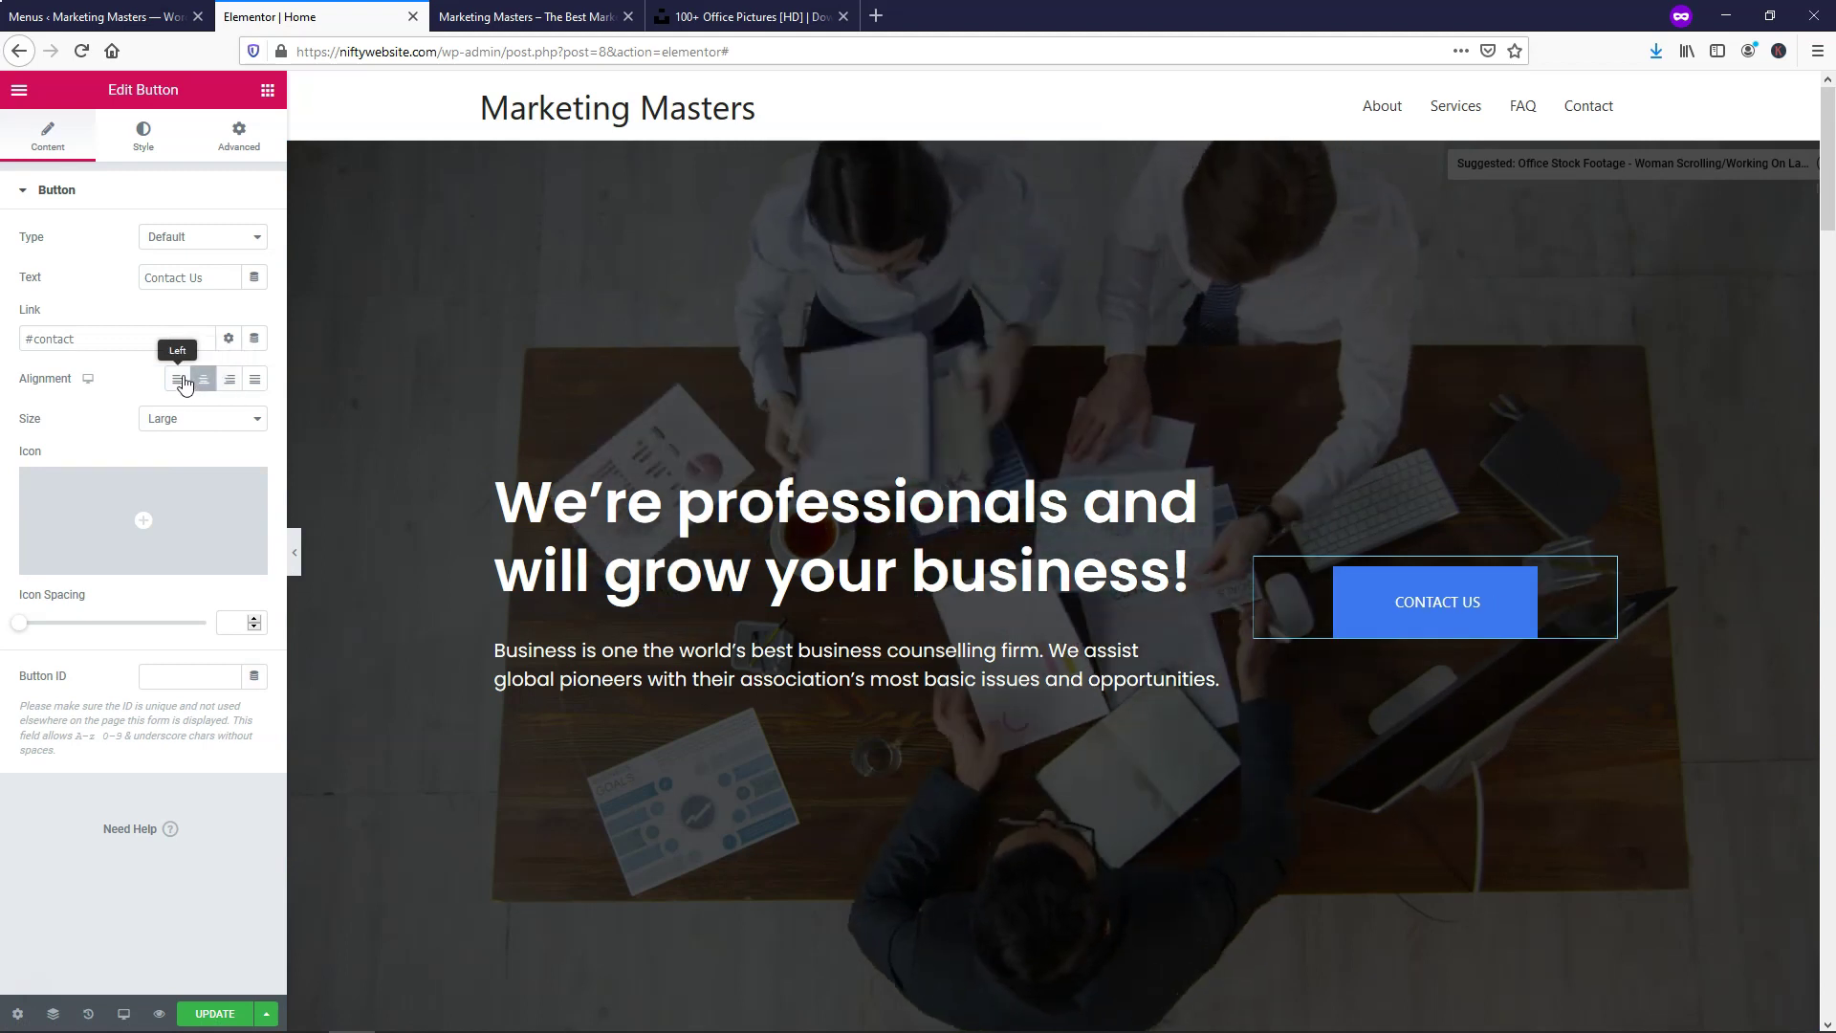
{"action": "left_click", "coordinate": [182, 381]}
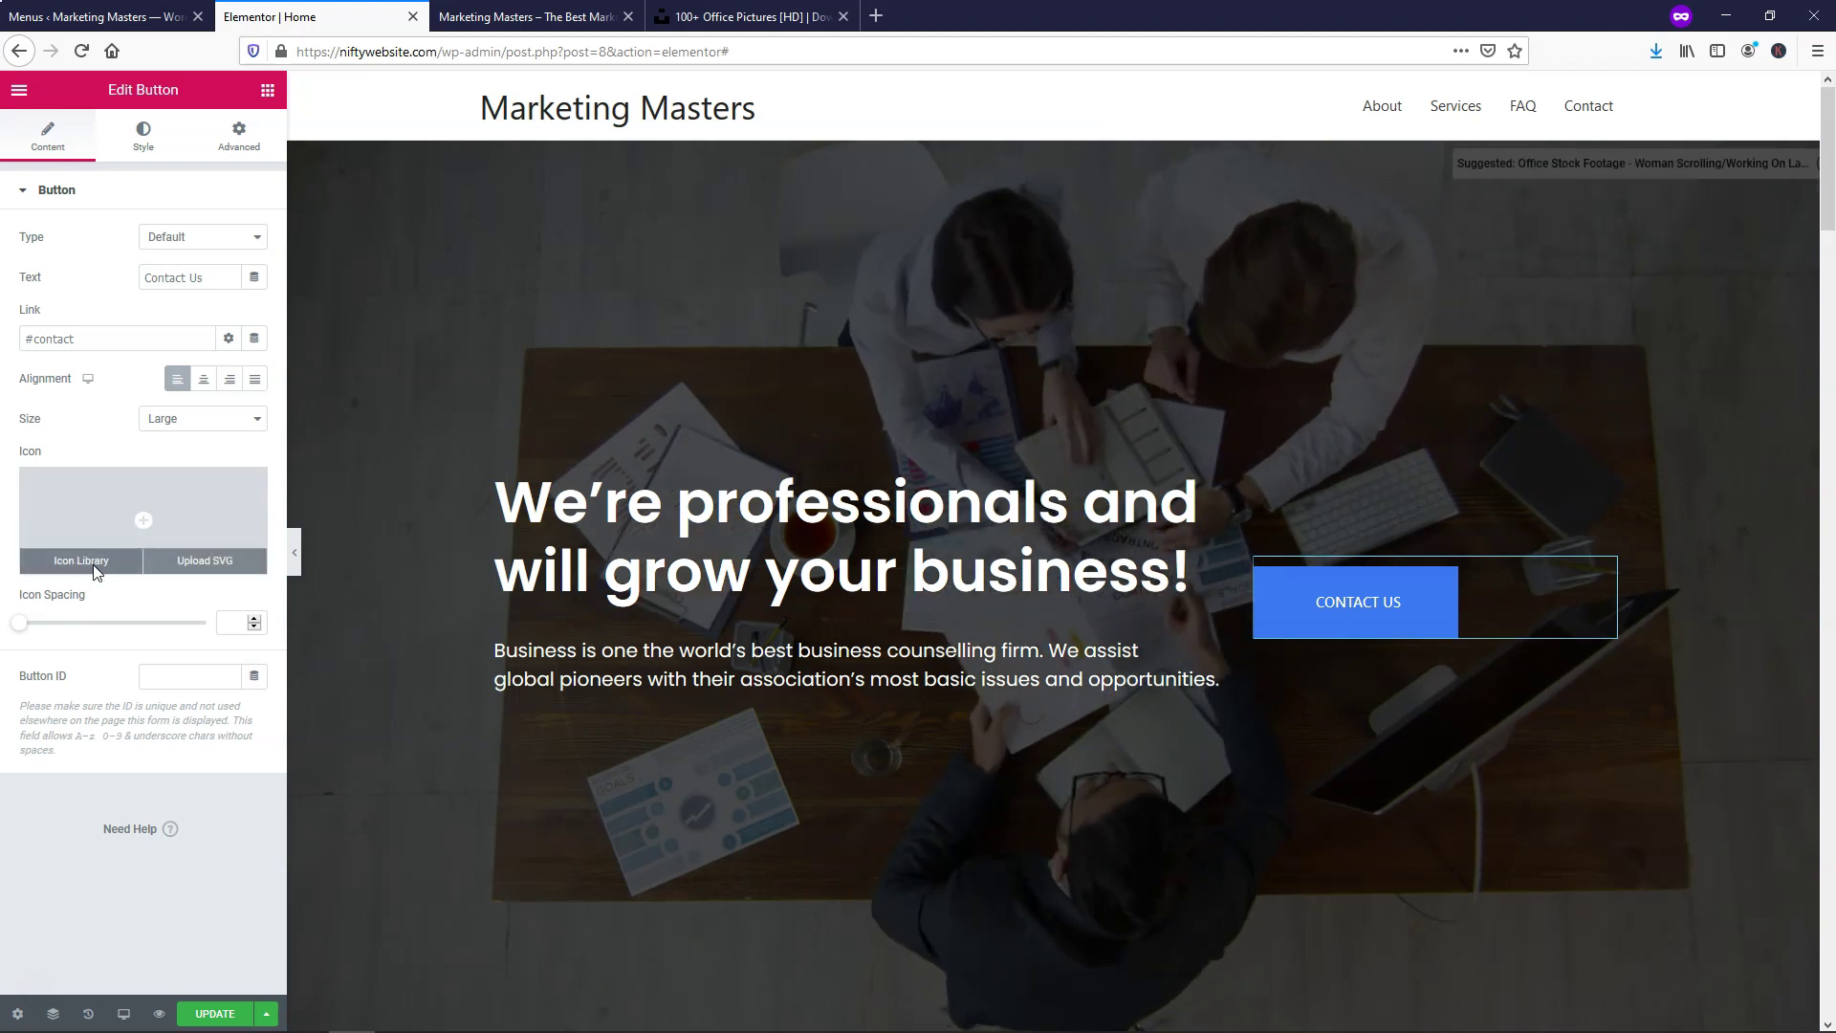
Insert a check icon into the button and place it after the text
{"action": "left_click", "coordinate": [82, 560]}
{"action": "scroll", "coordinate": [1059, 542], "scroll_direction": "down", "scroll_amount": 3}
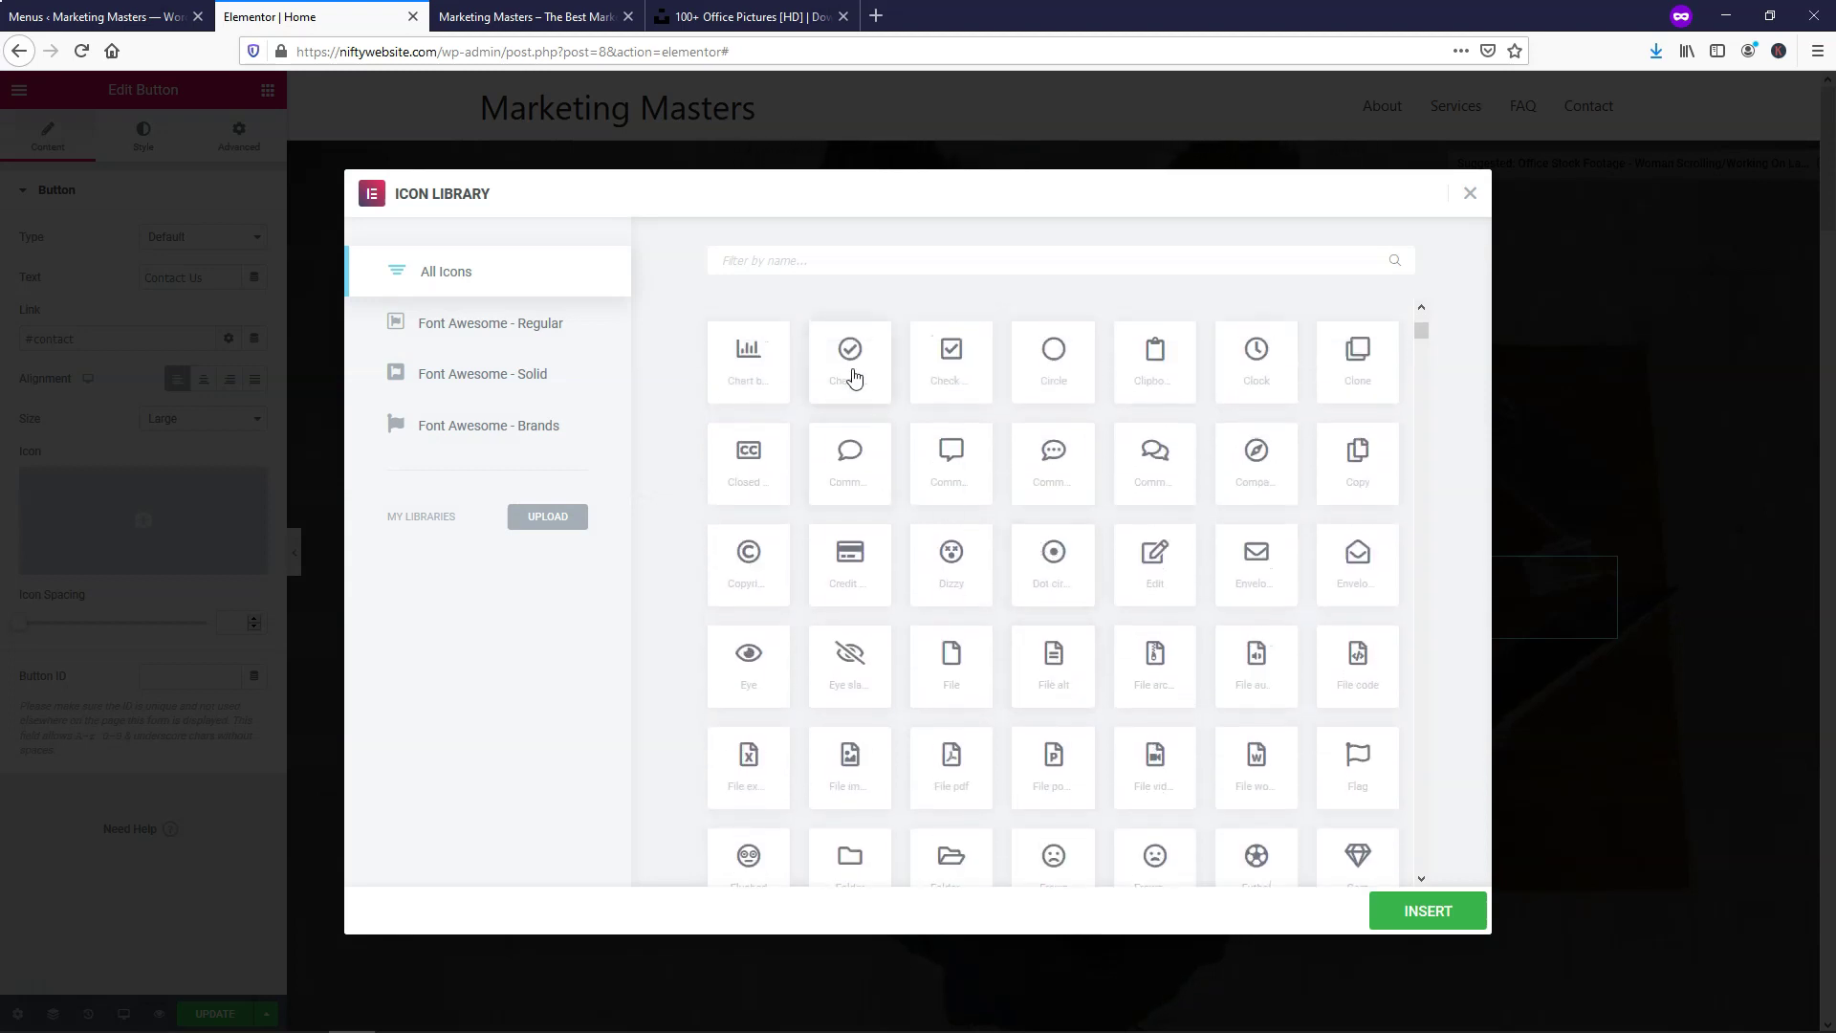
{"action": "left_click", "coordinate": [1428, 914]}
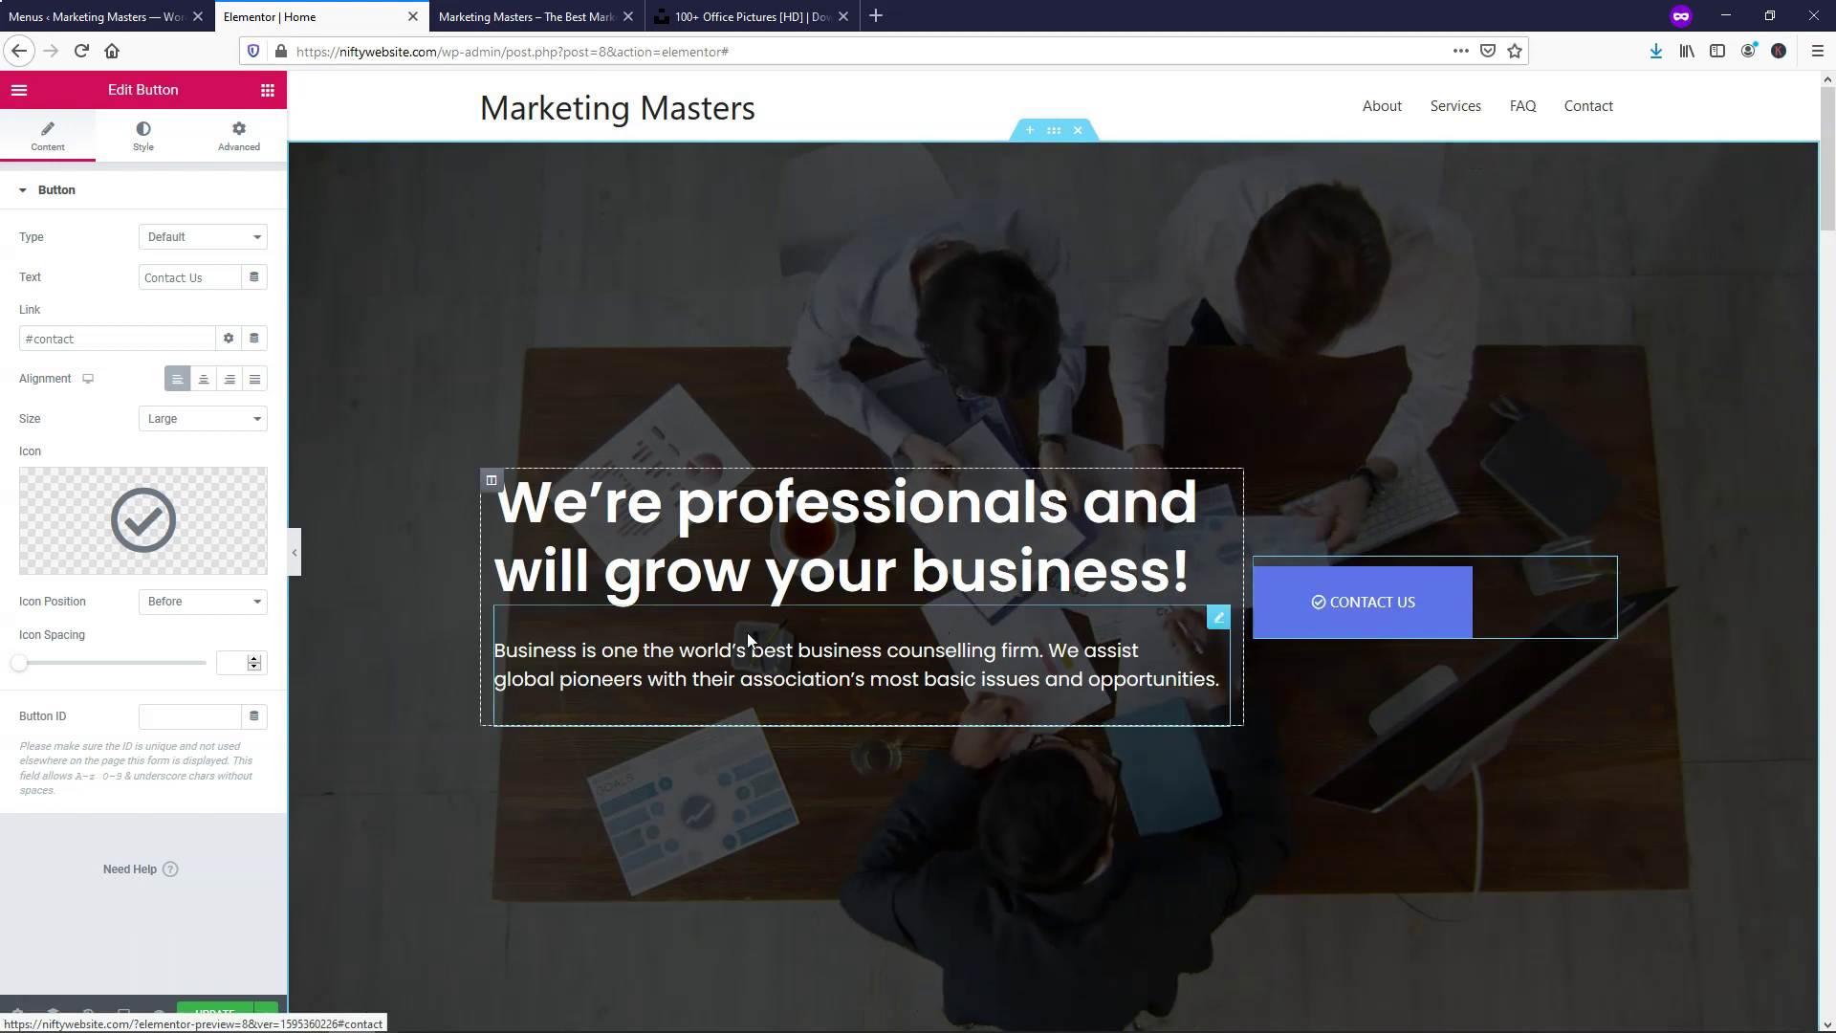
{"action": "left_click", "coordinate": [199, 602]}
{"action": "left_click", "coordinate": [198, 643]}
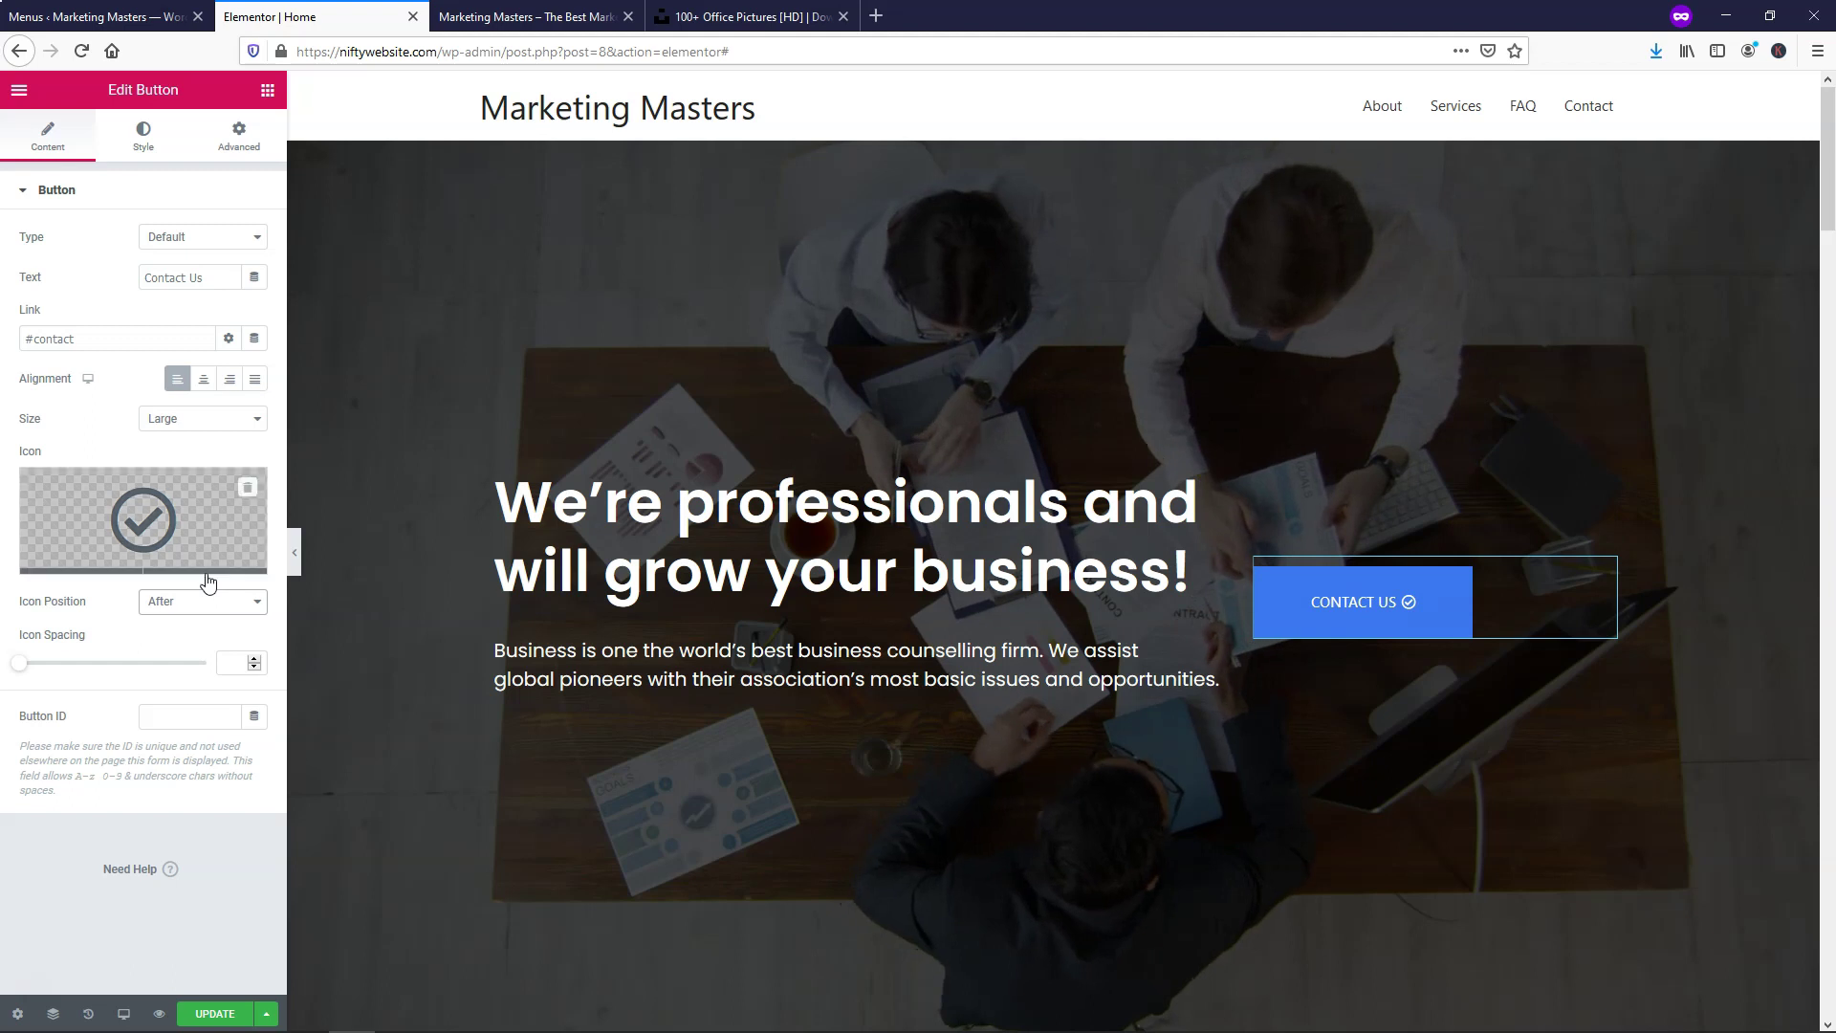
Swap the icon for the circled down-arrow (arrow-circle-down) from the Icon Library
{"action": "left_click", "coordinate": [239, 519]}
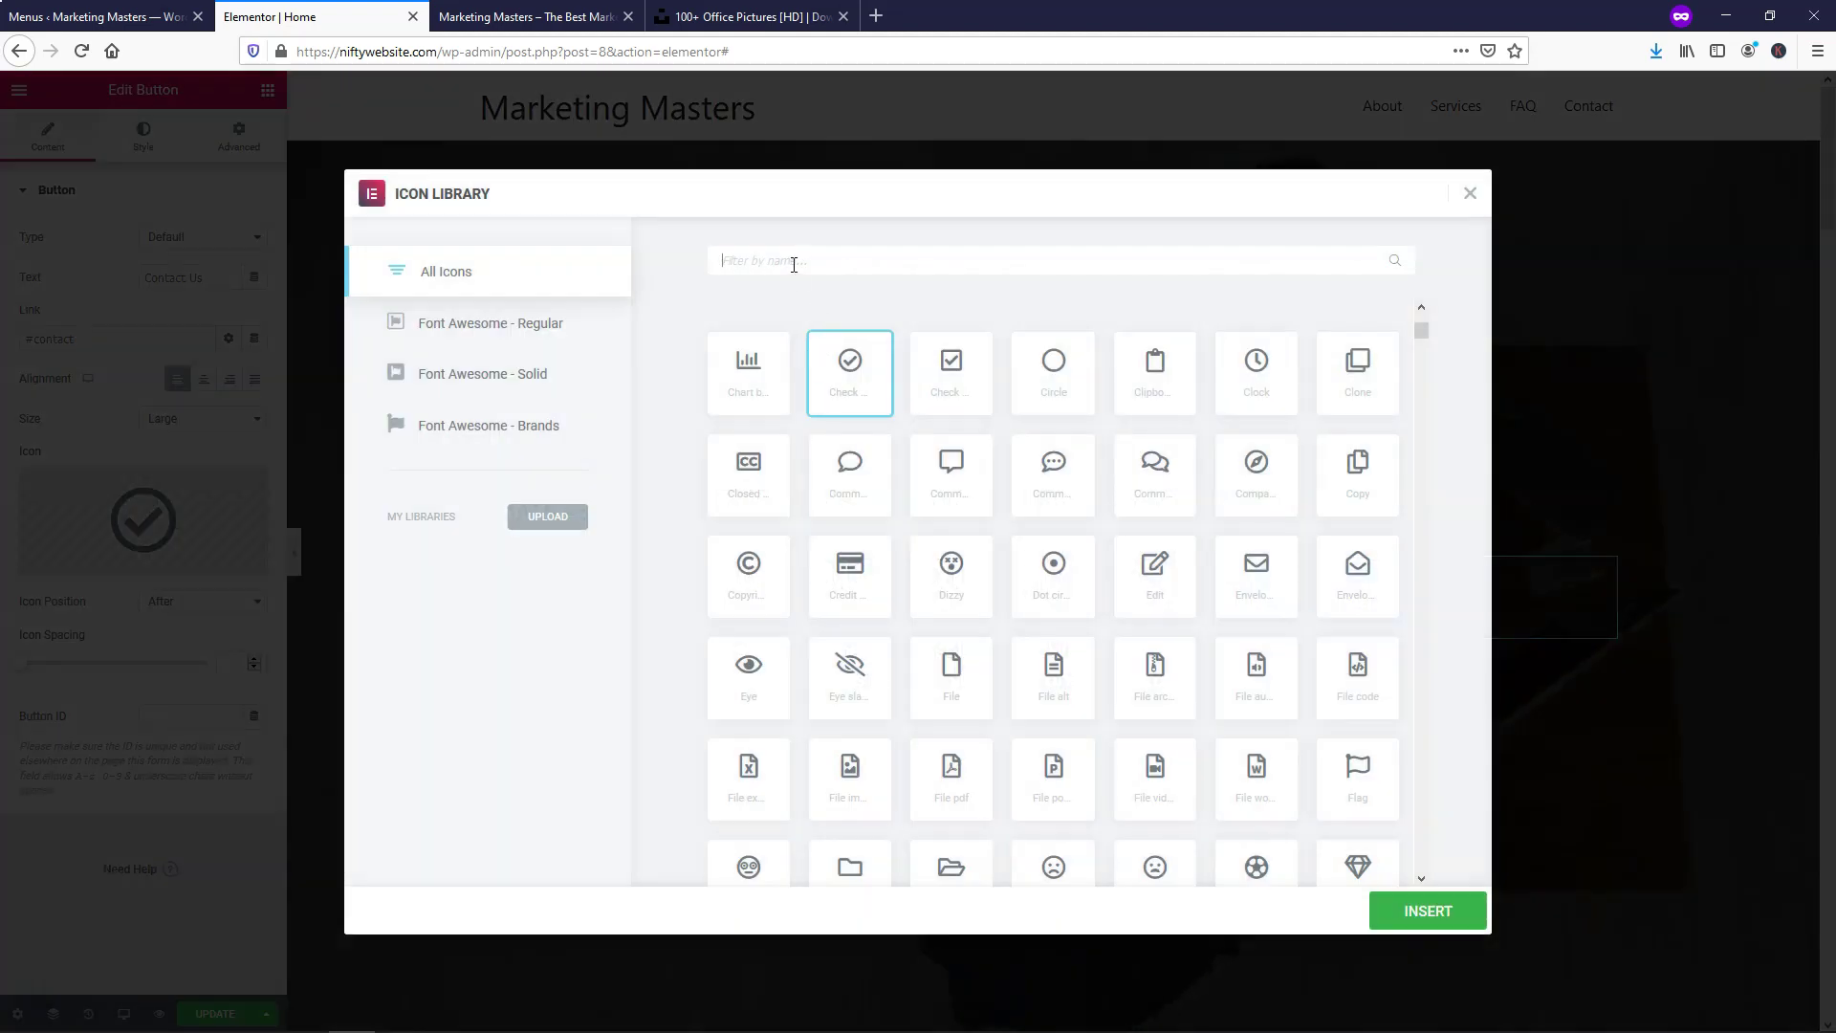
{"action": "type", "text": "arrow"}
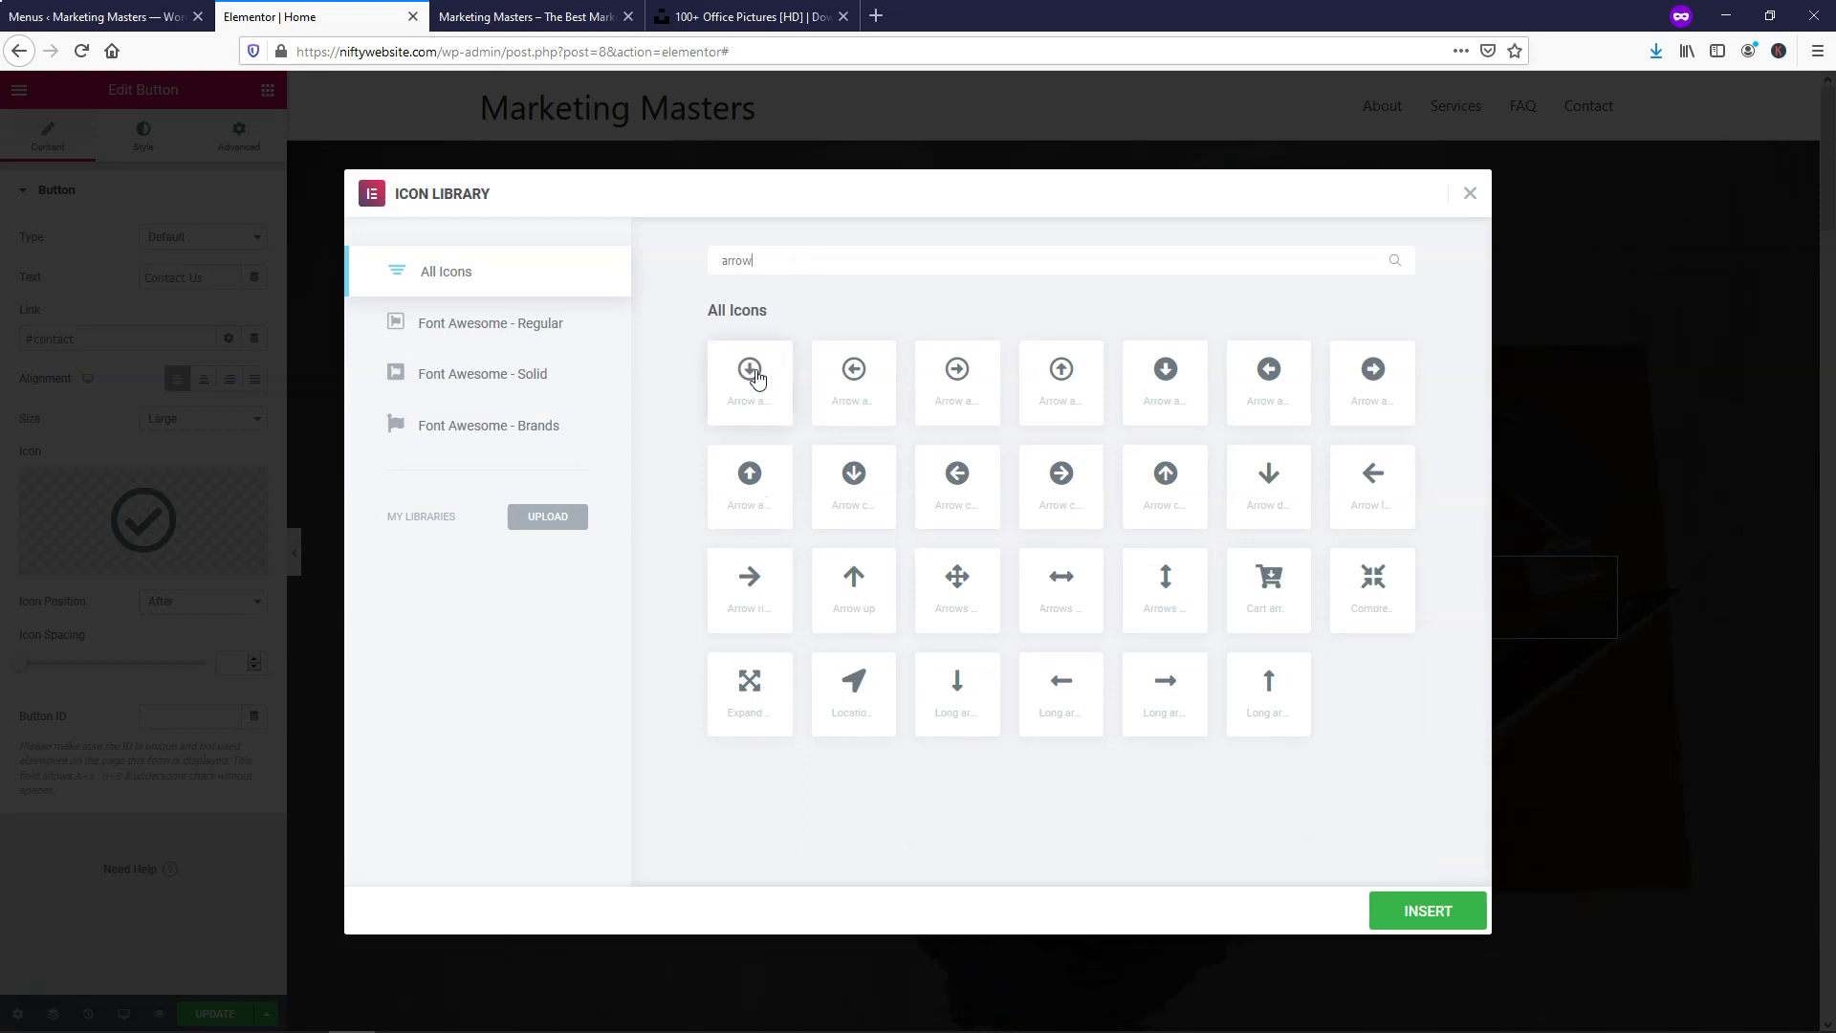
{"action": "left_click", "coordinate": [1425, 910]}
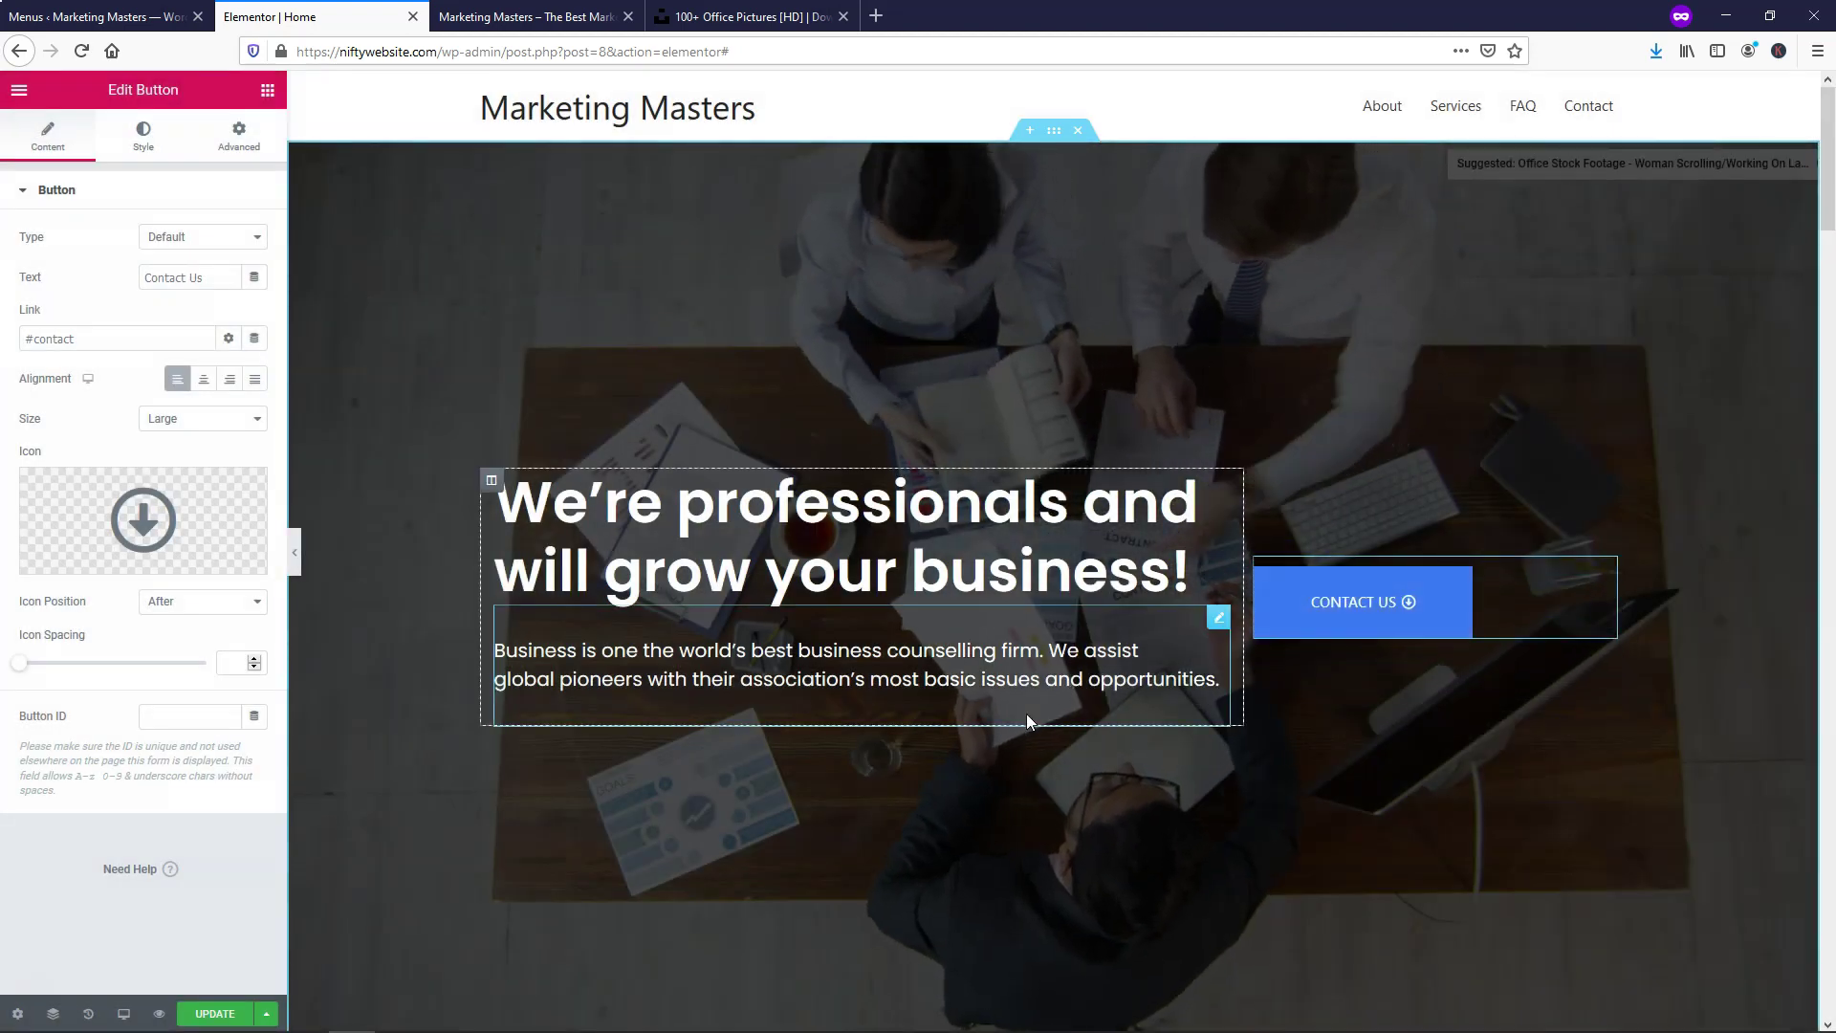
{"action": "mouse_move", "coordinate": [215, 533]}
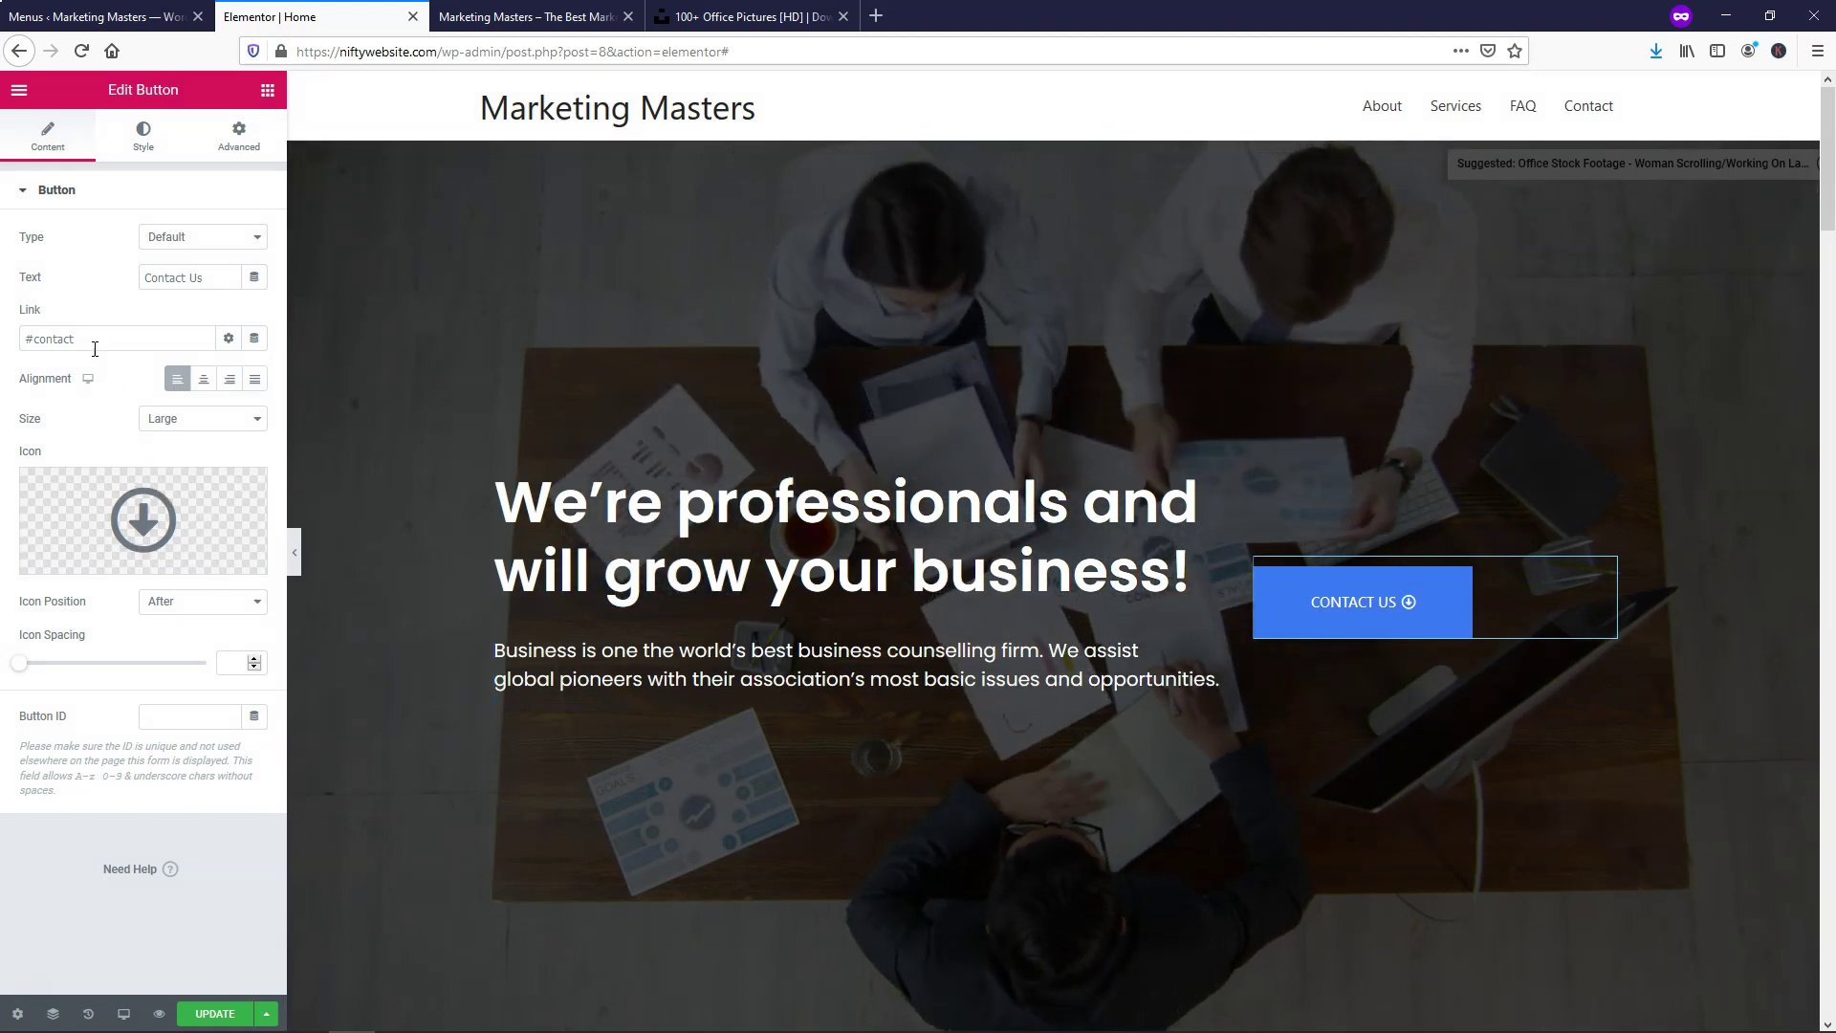
Set the button's normal background colour to bright blue #00B3FF
{"action": "left_click", "coordinate": [145, 147]}
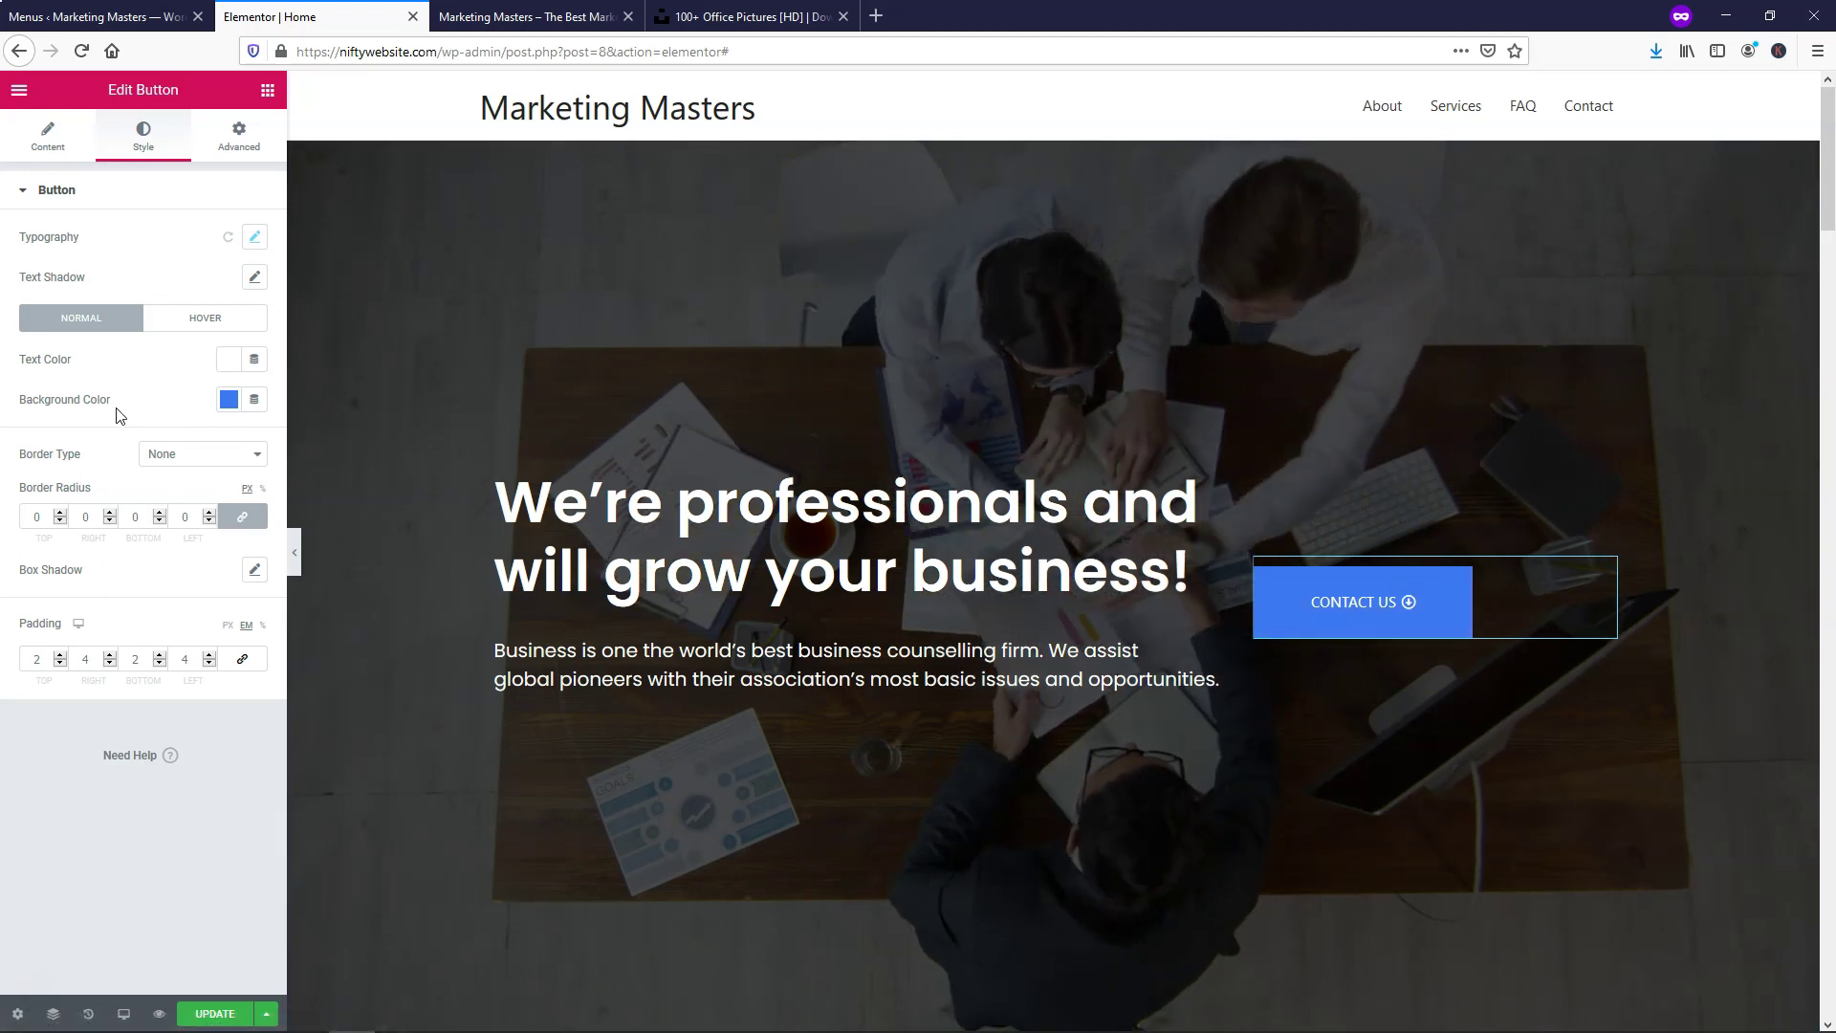
{"action": "left_click", "coordinate": [229, 398]}
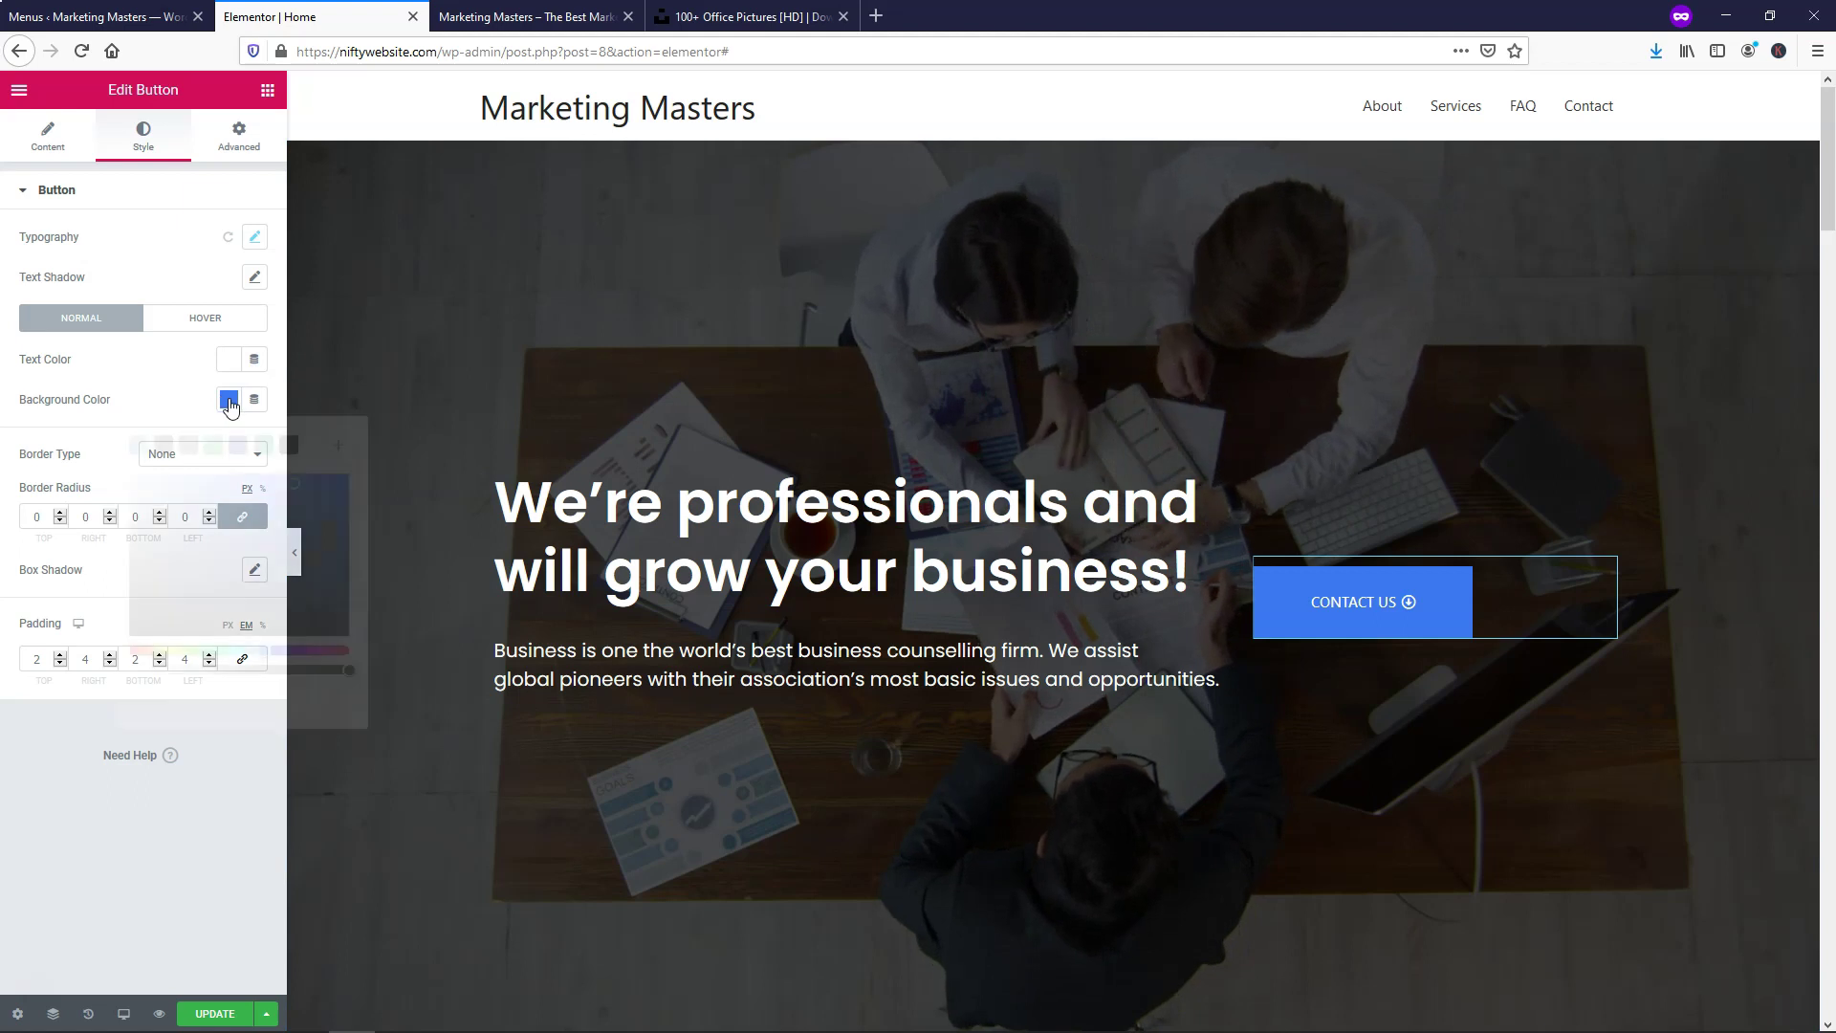
{"action": "left_click", "coordinate": [137, 448]}
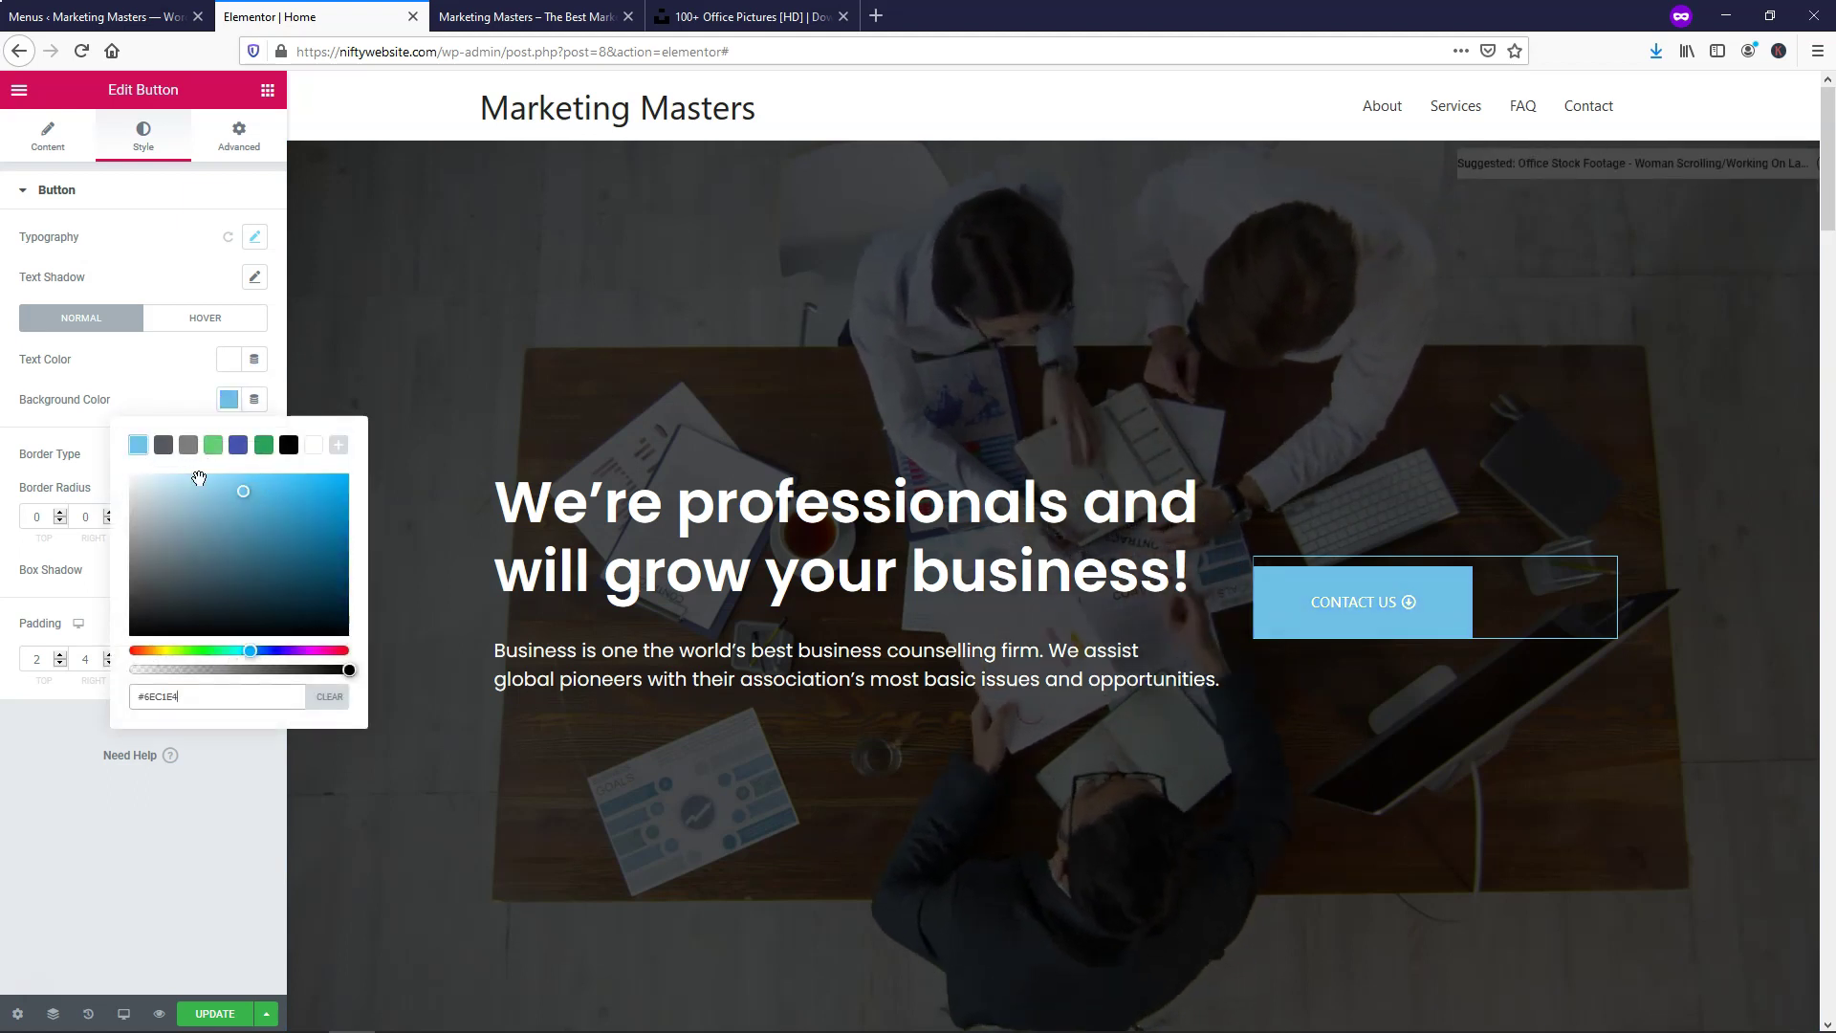
{"action": "left_click_drag", "start_coordinate": [289, 492], "coordinate": [350, 476]}
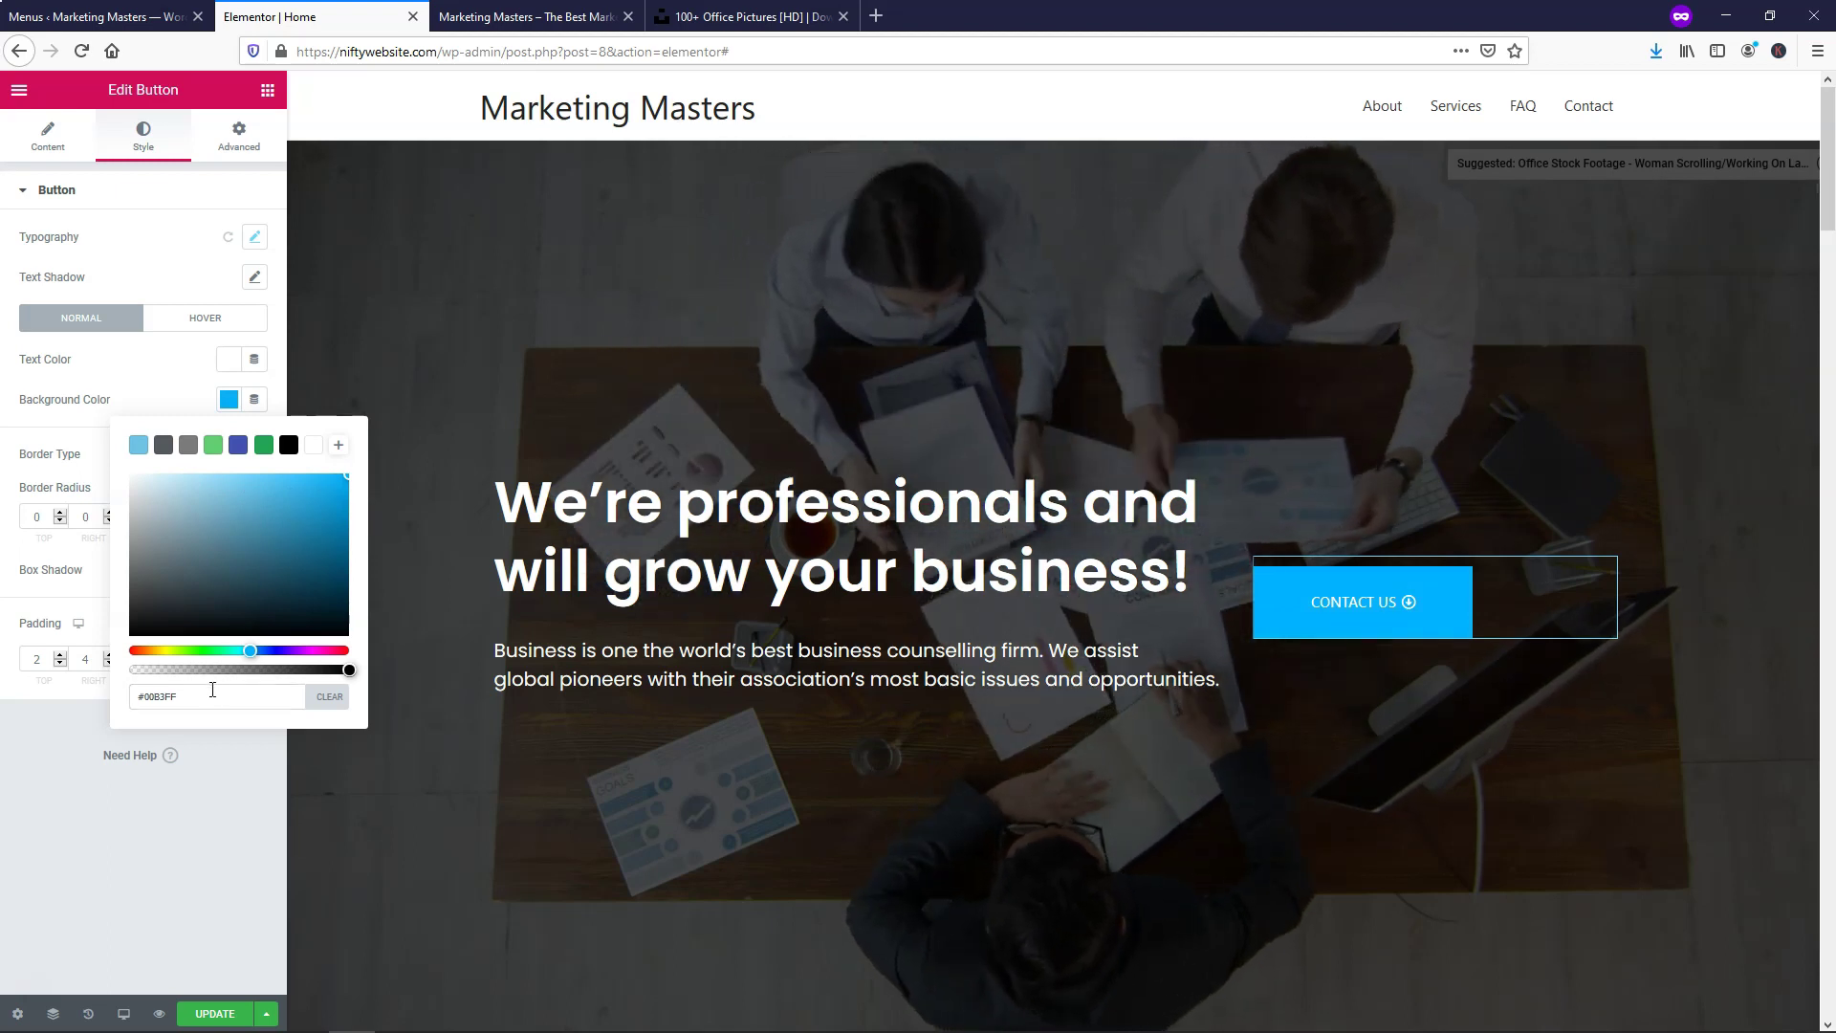
{"action": "left_click", "coordinate": [135, 697]}
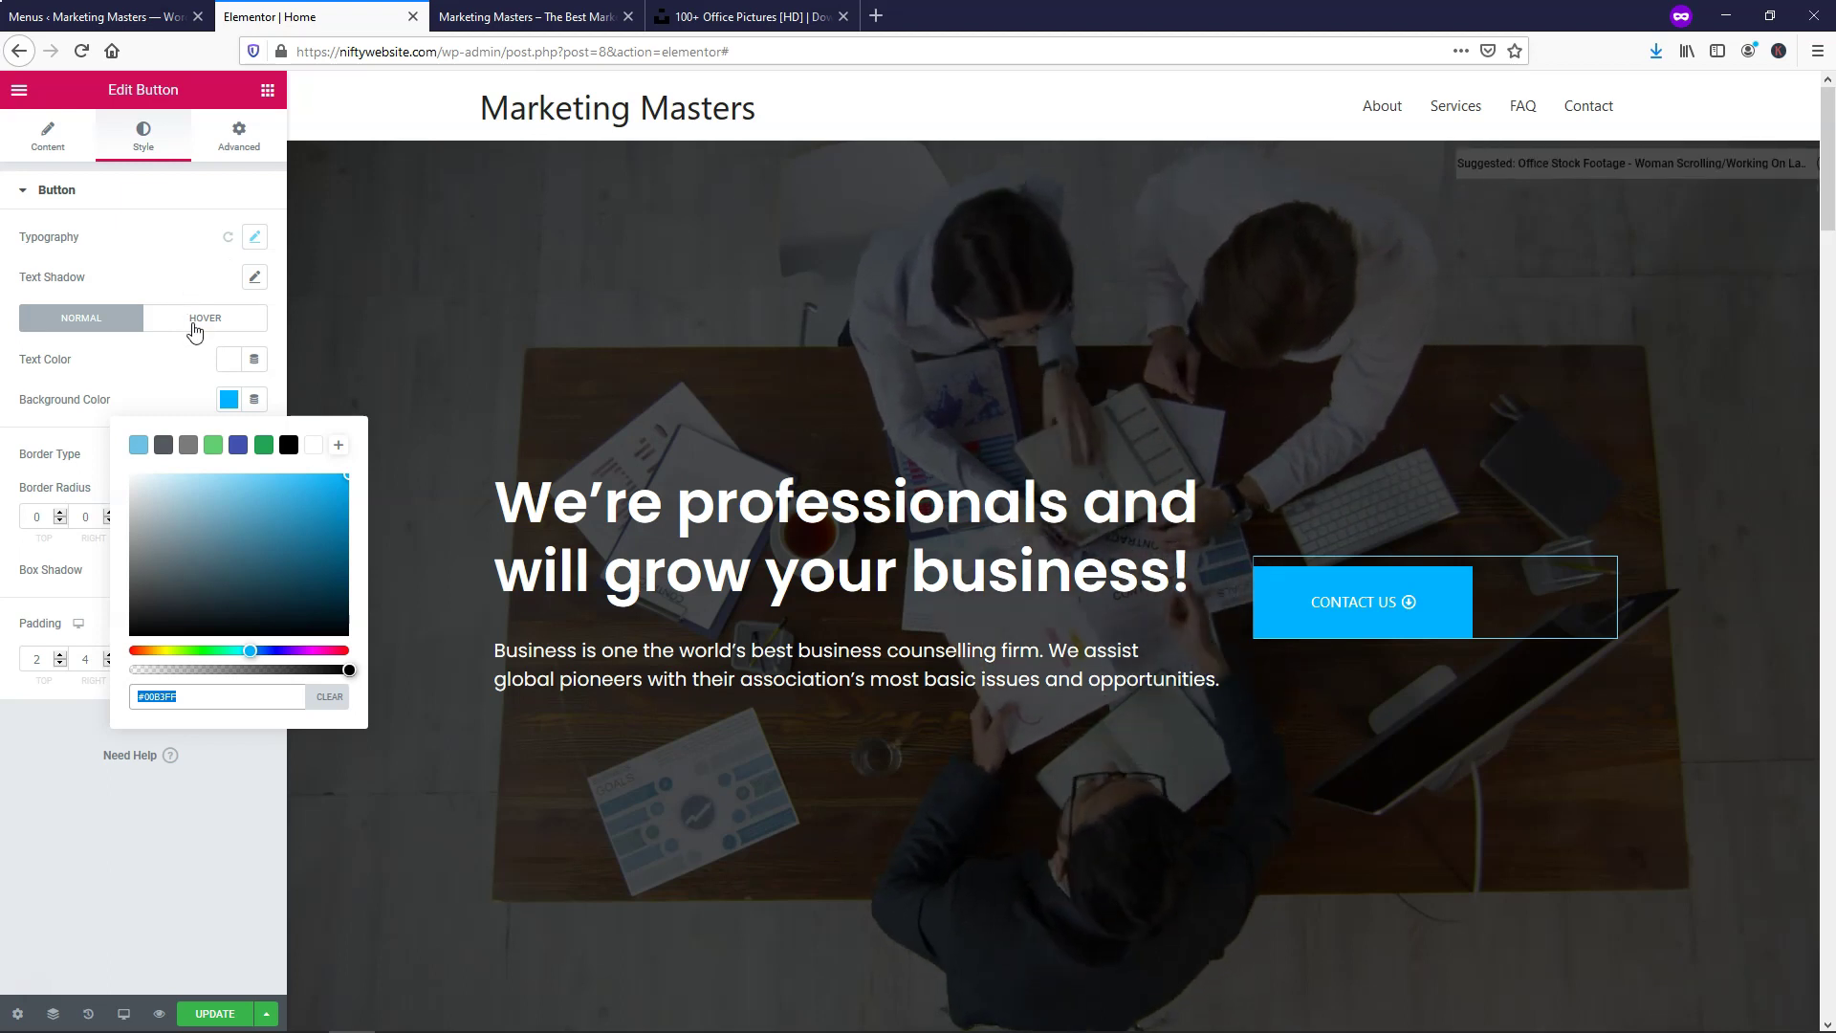
Set the button's hover background colour to darker blue #187DA8
{"action": "left_click", "coordinate": [195, 320]}
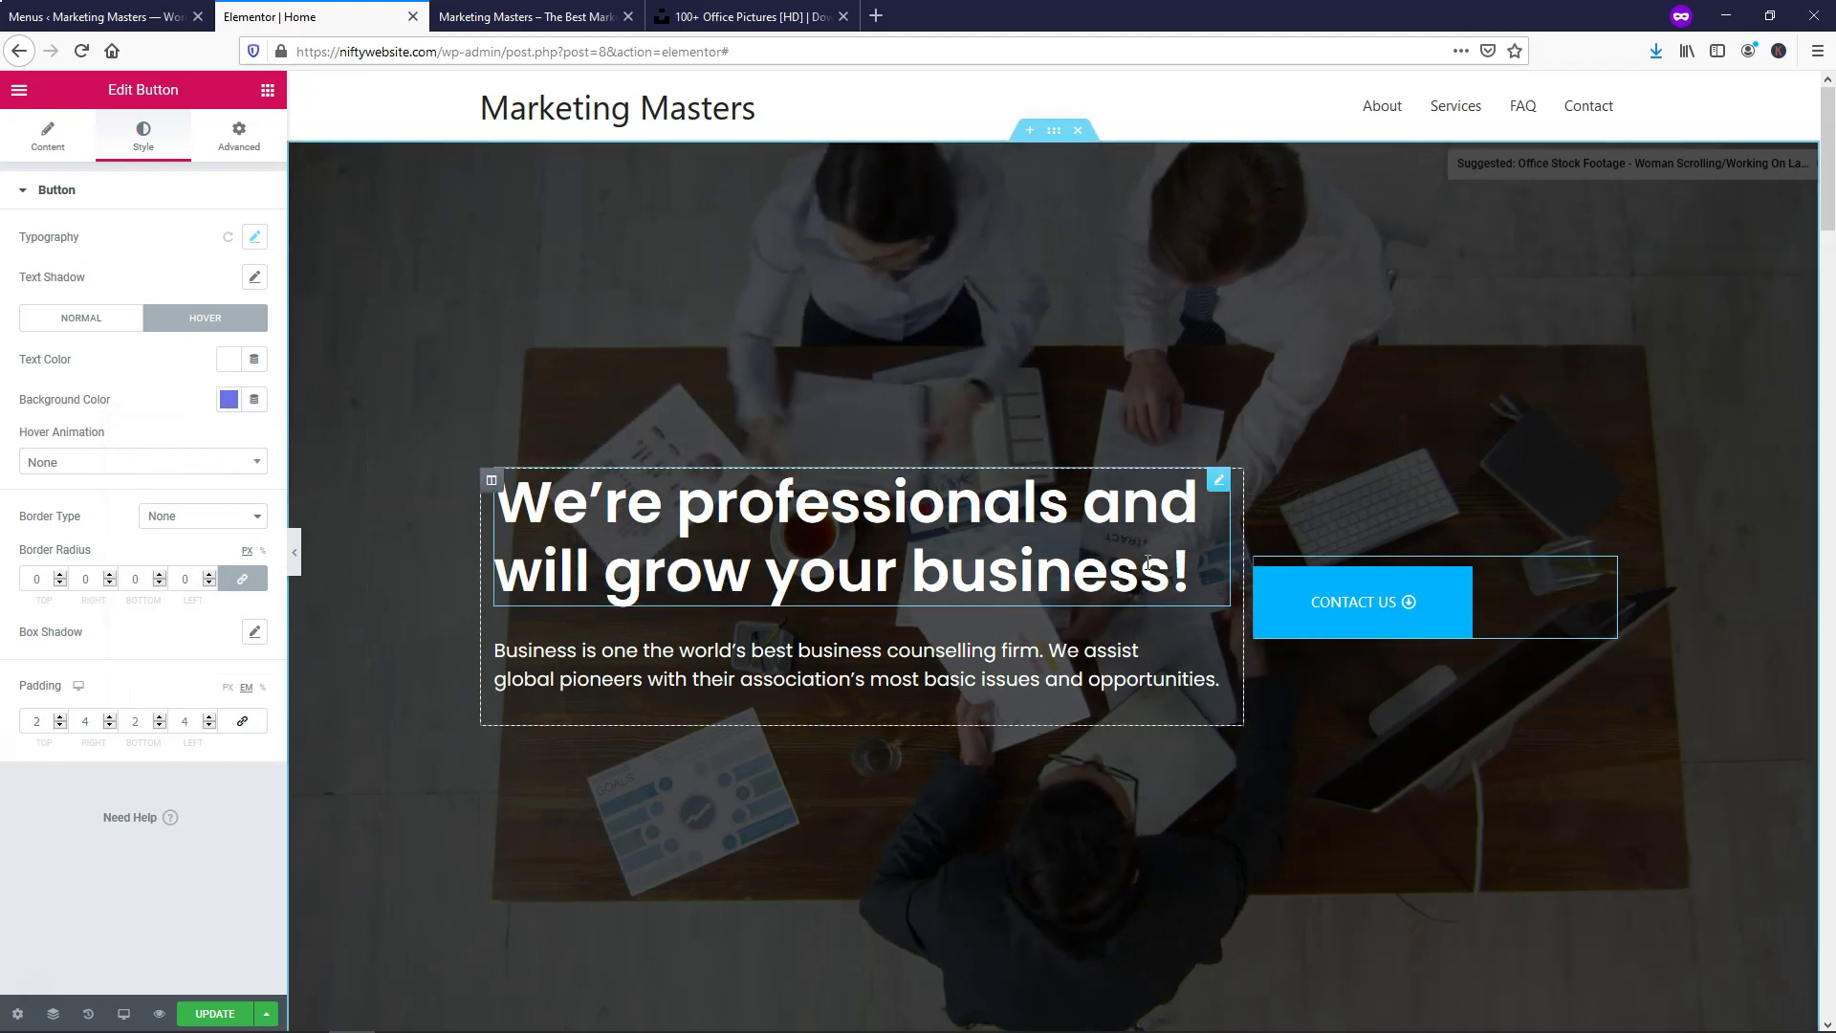
{"action": "left_click", "coordinate": [227, 400]}
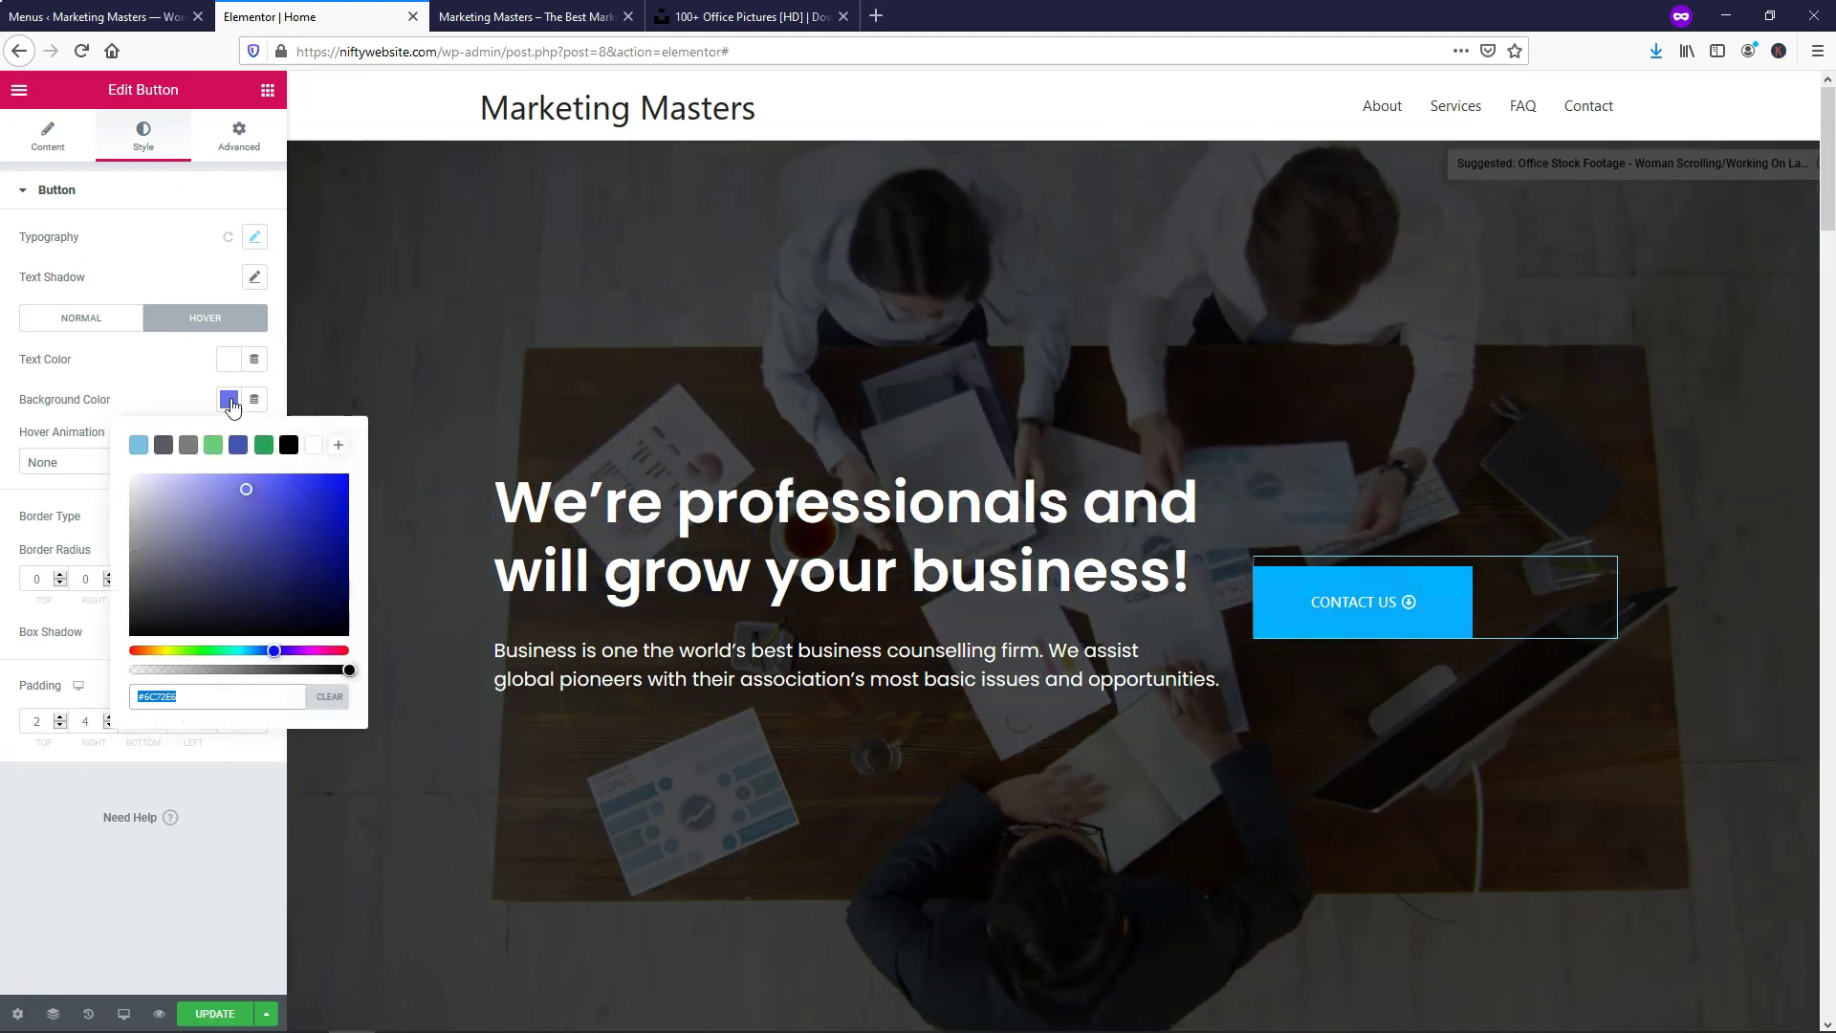
{"action": "left_click", "coordinate": [137, 446]}
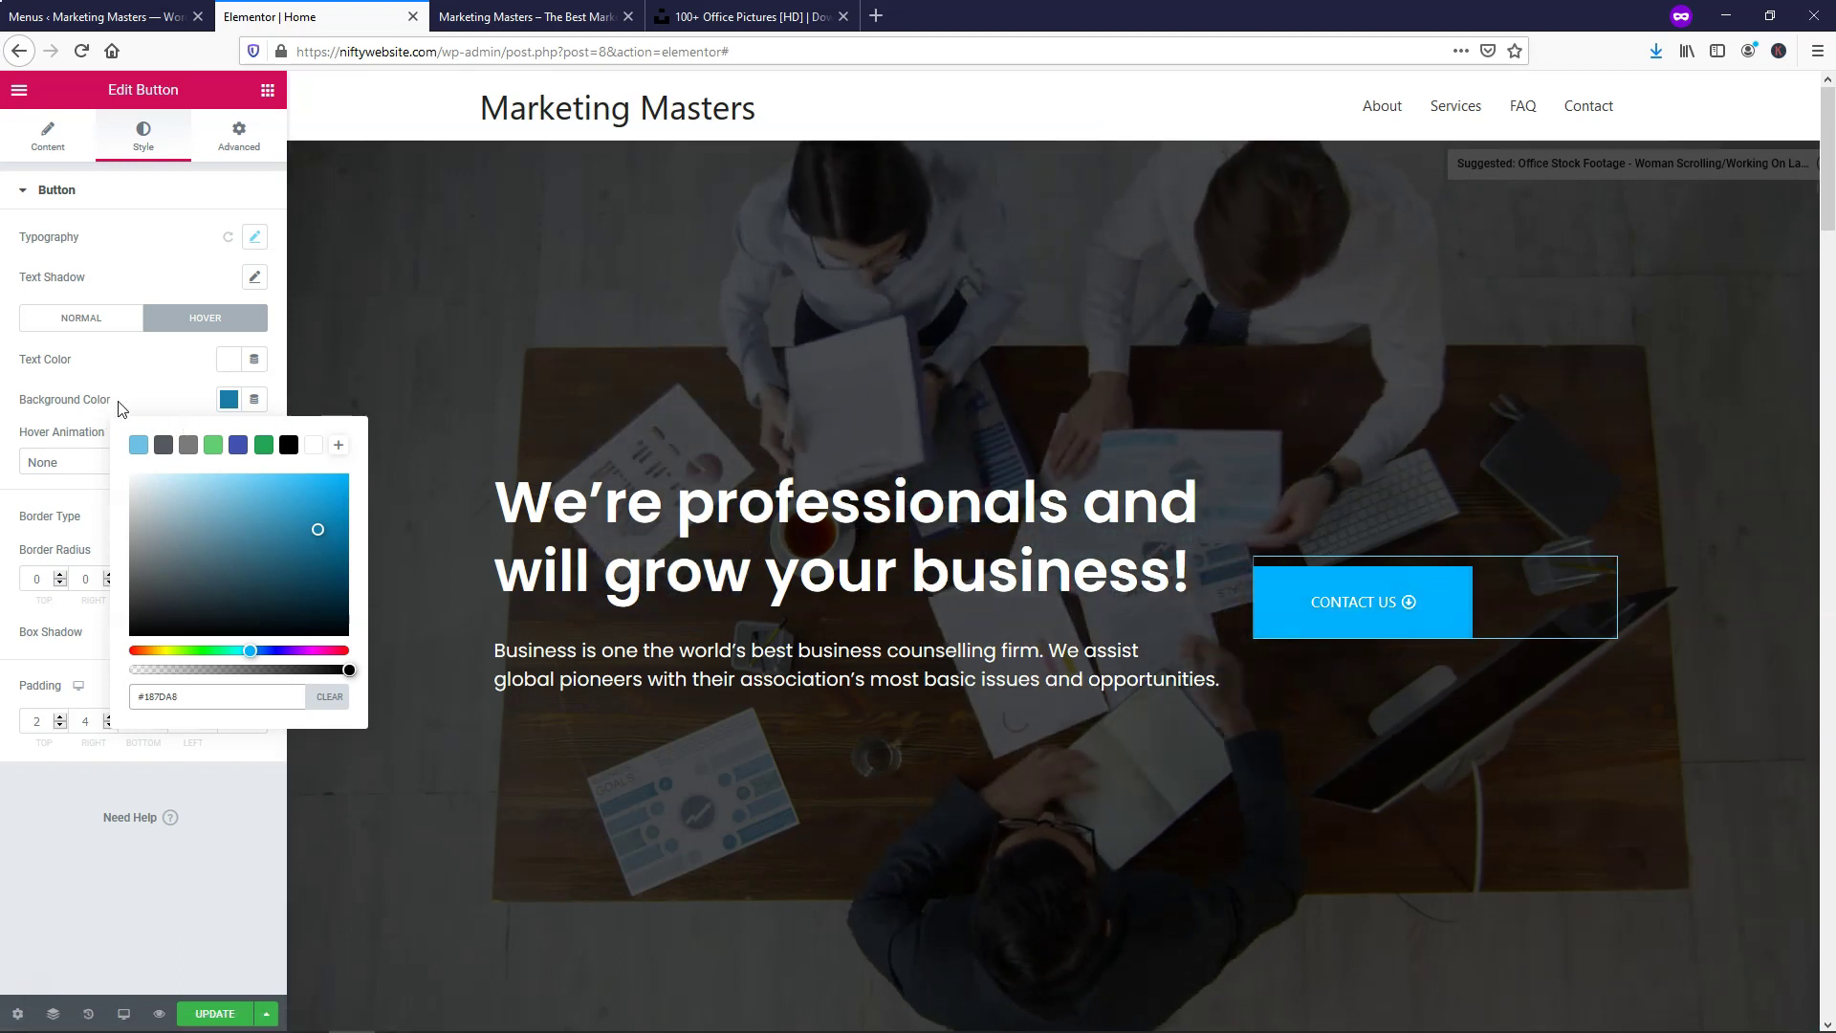
{"action": "left_click", "coordinate": [154, 397]}
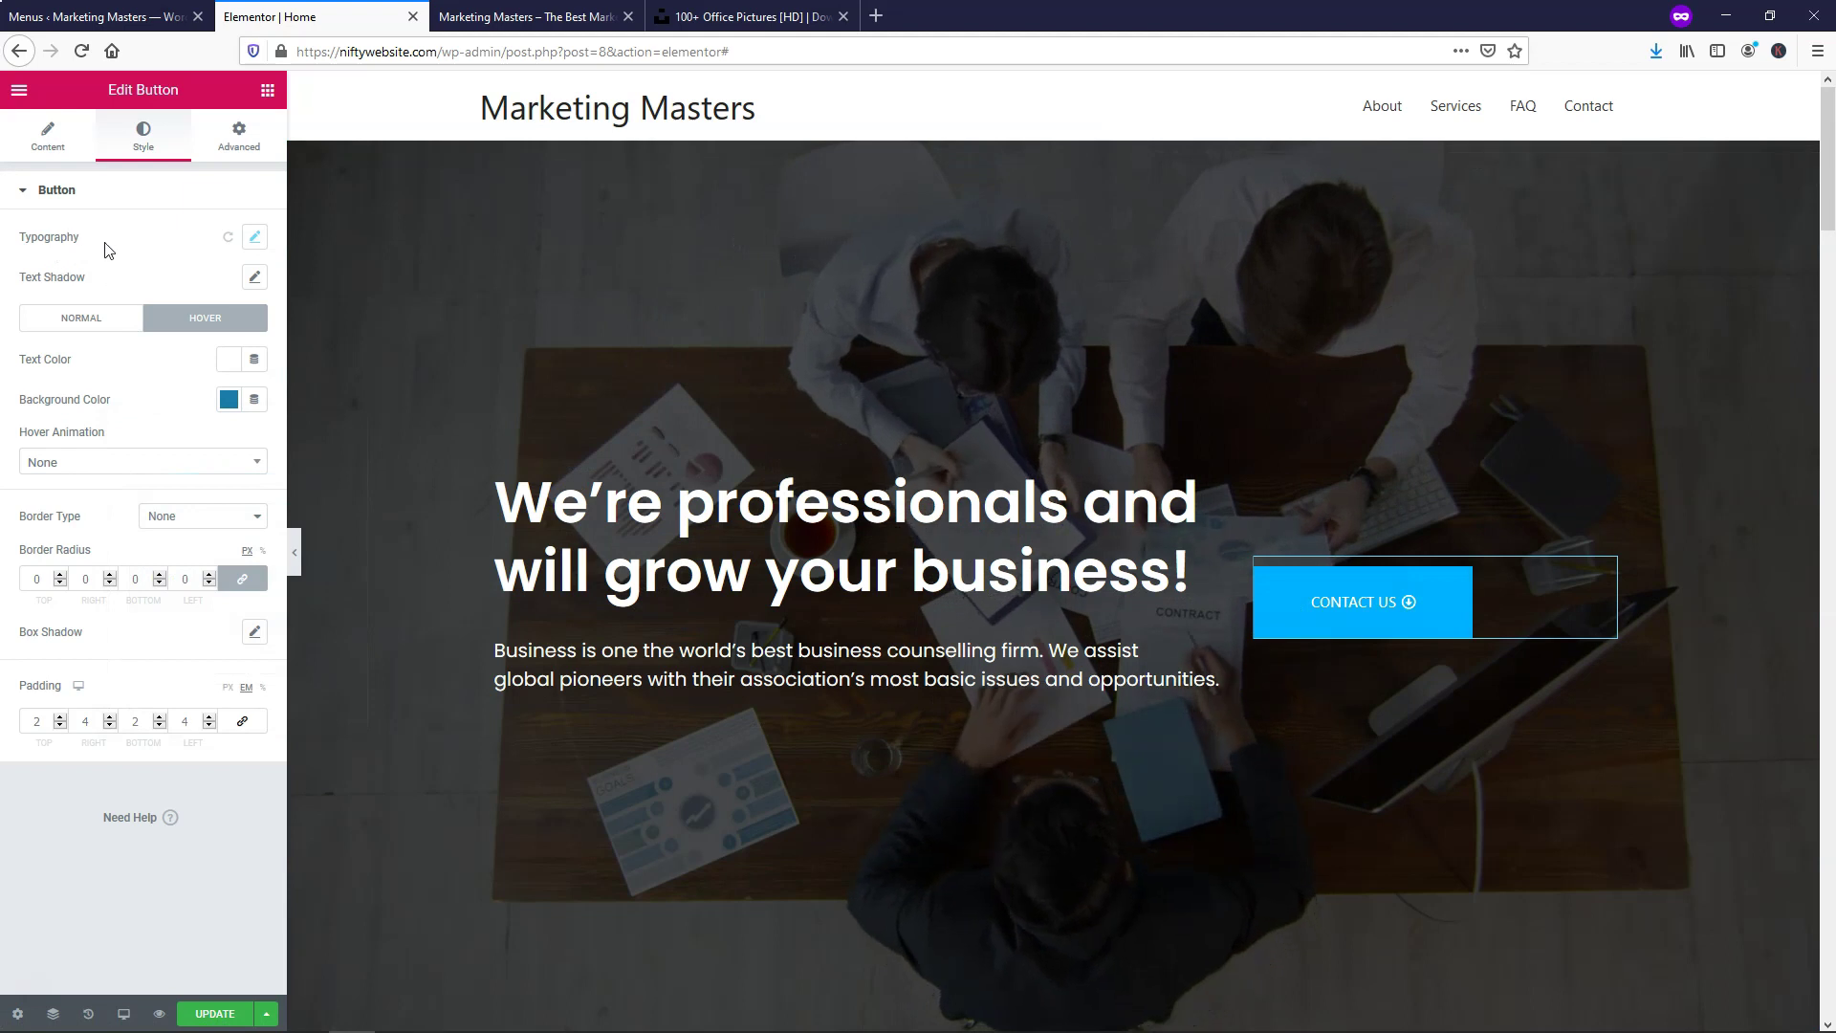
Adjust the button text size and weight, trying Lato as the font
{"action": "left_click", "coordinate": [255, 239]}
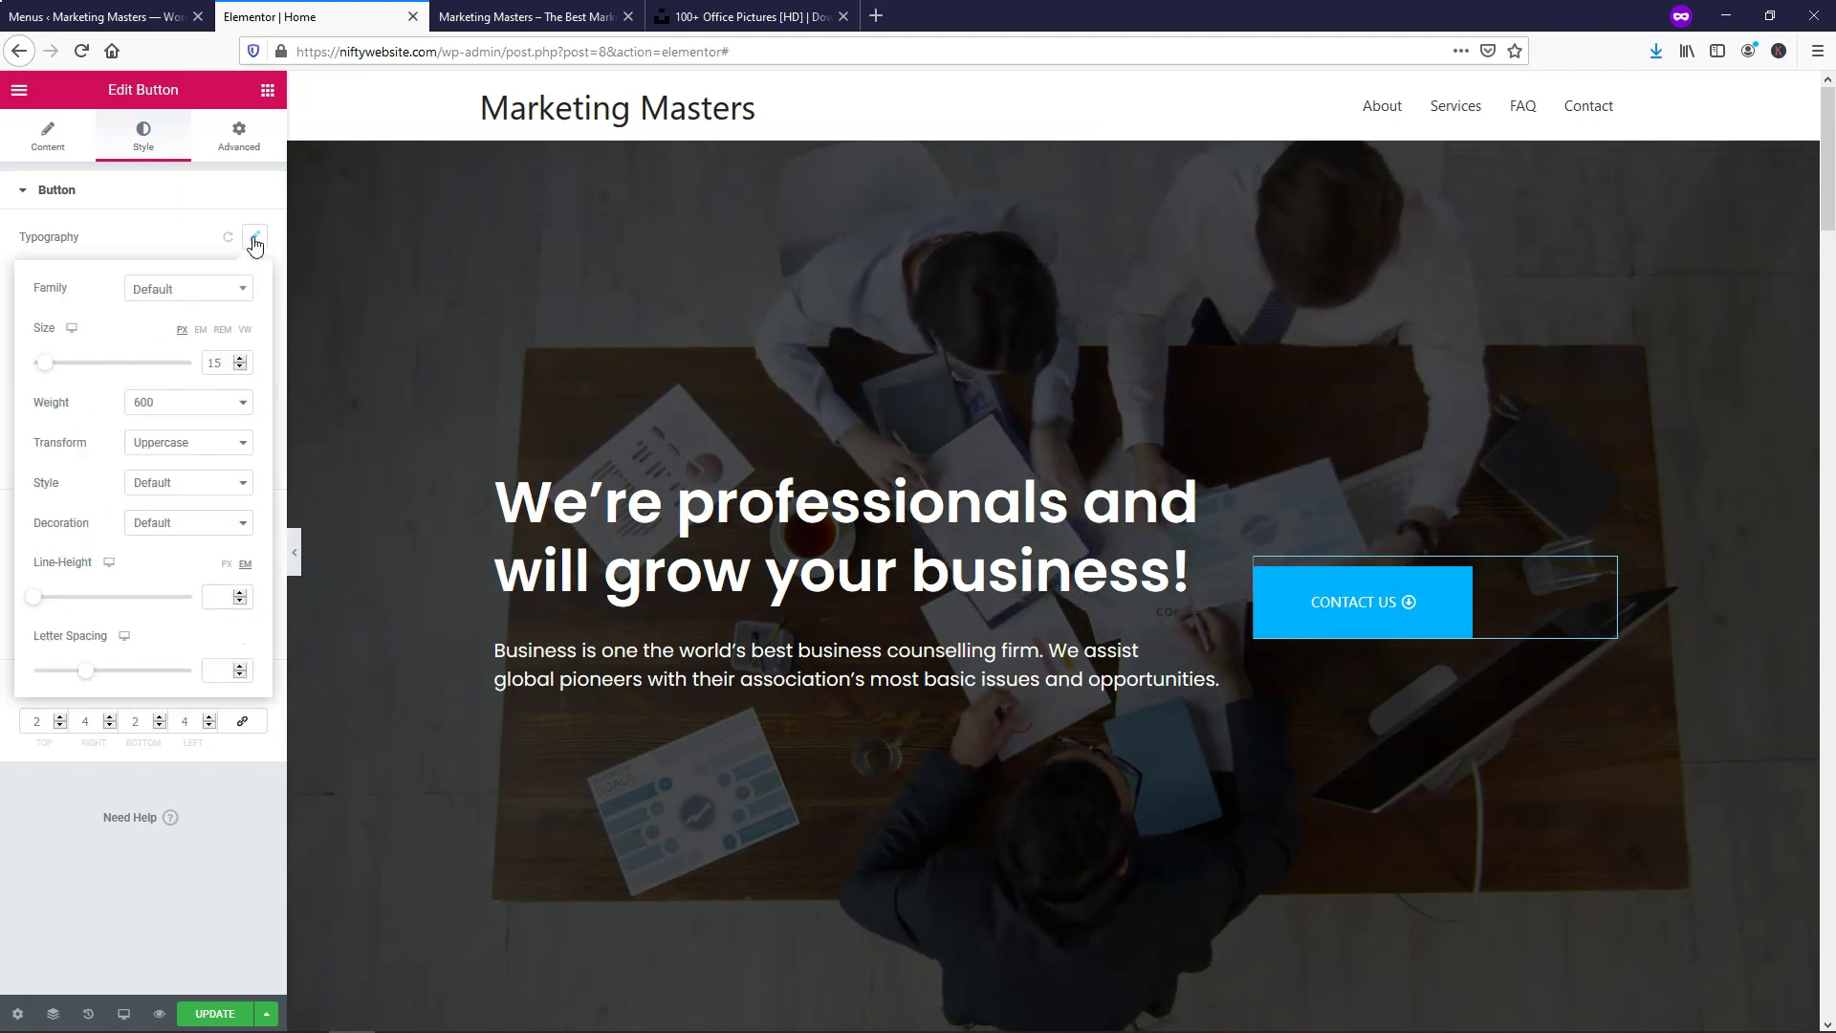
{"action": "left_click", "coordinate": [240, 359]}
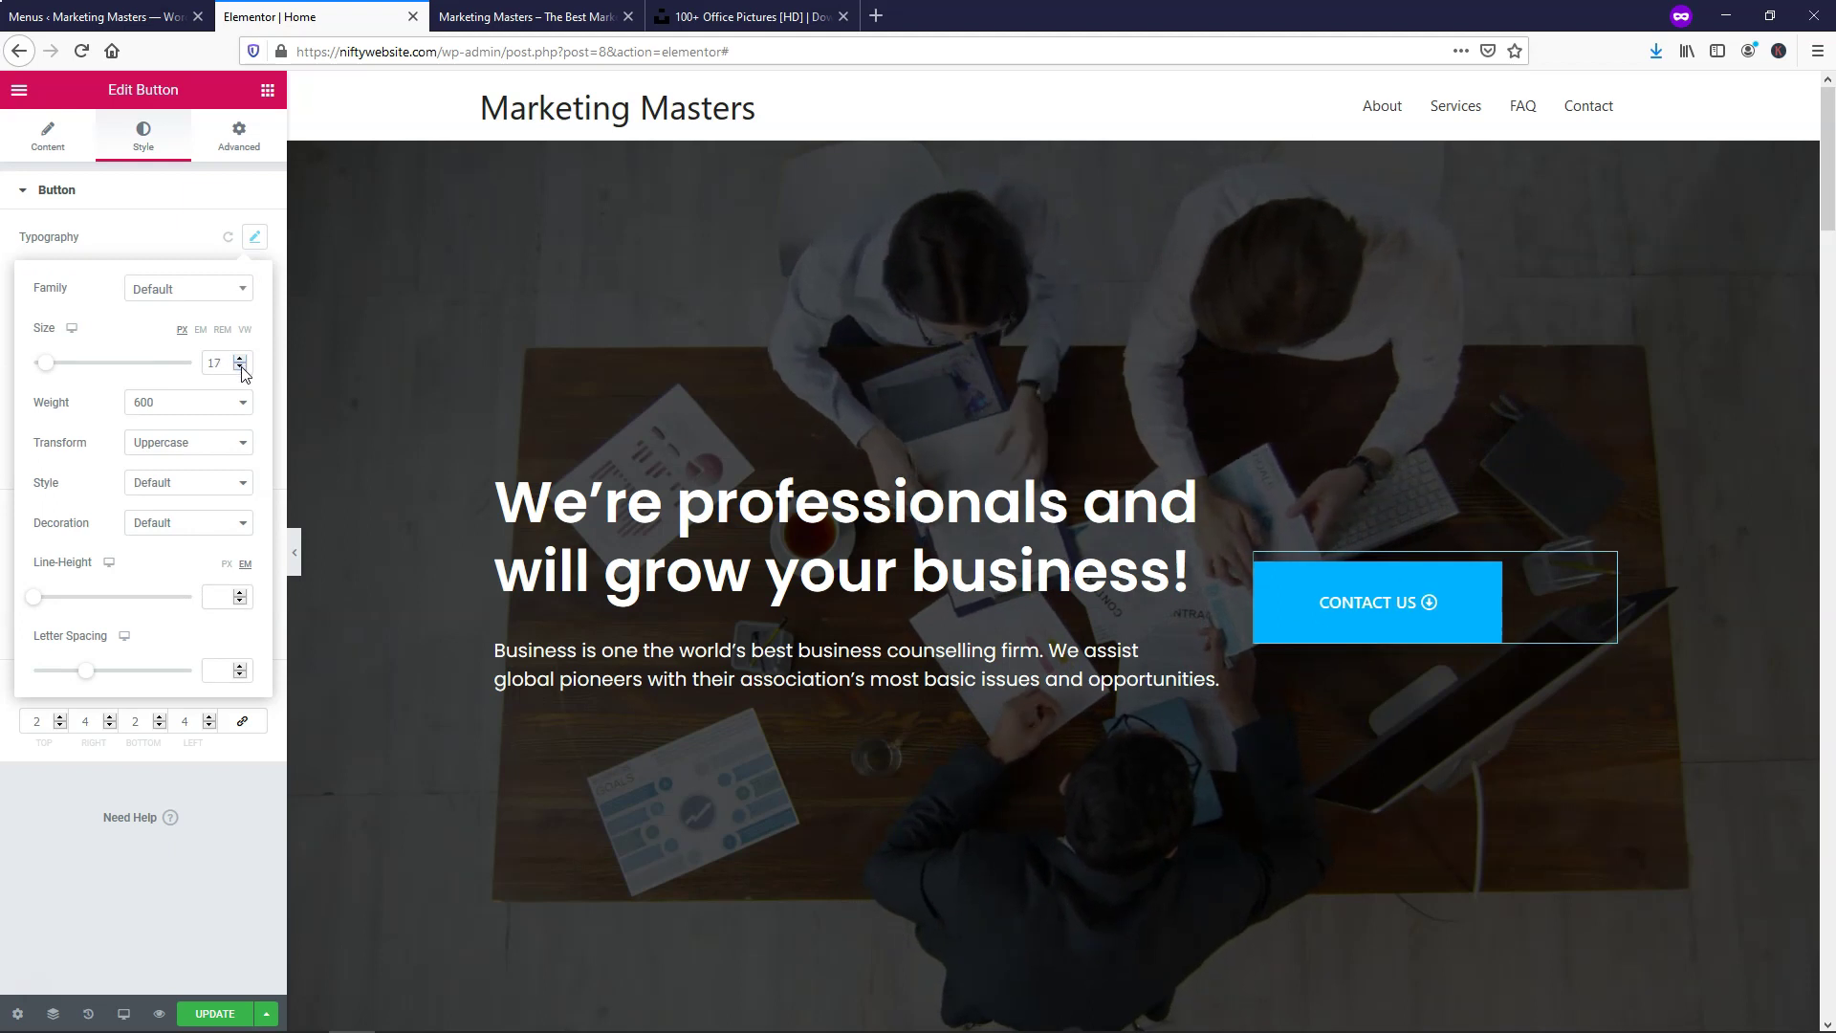
{"action": "left_click", "coordinate": [240, 368]}
{"action": "left_click", "coordinate": [240, 368]}
{"action": "left_click", "coordinate": [181, 404]}
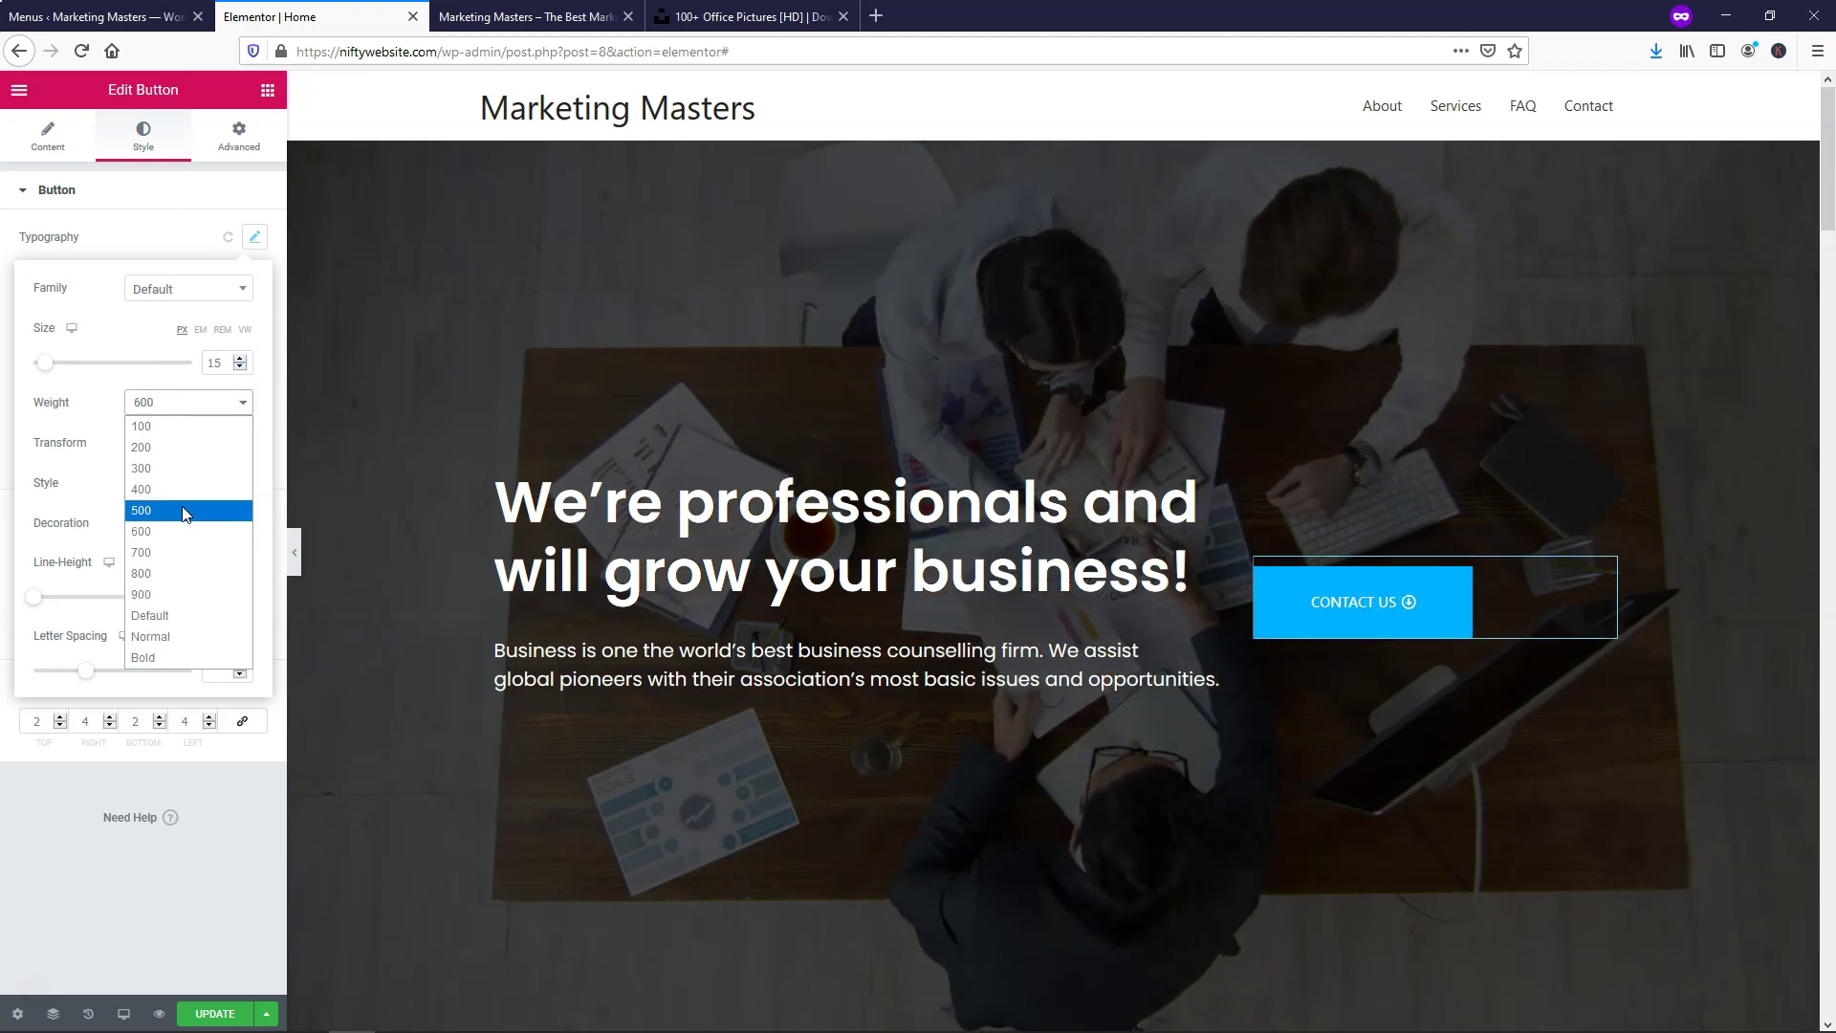
{"action": "left_click", "coordinate": [185, 575]}
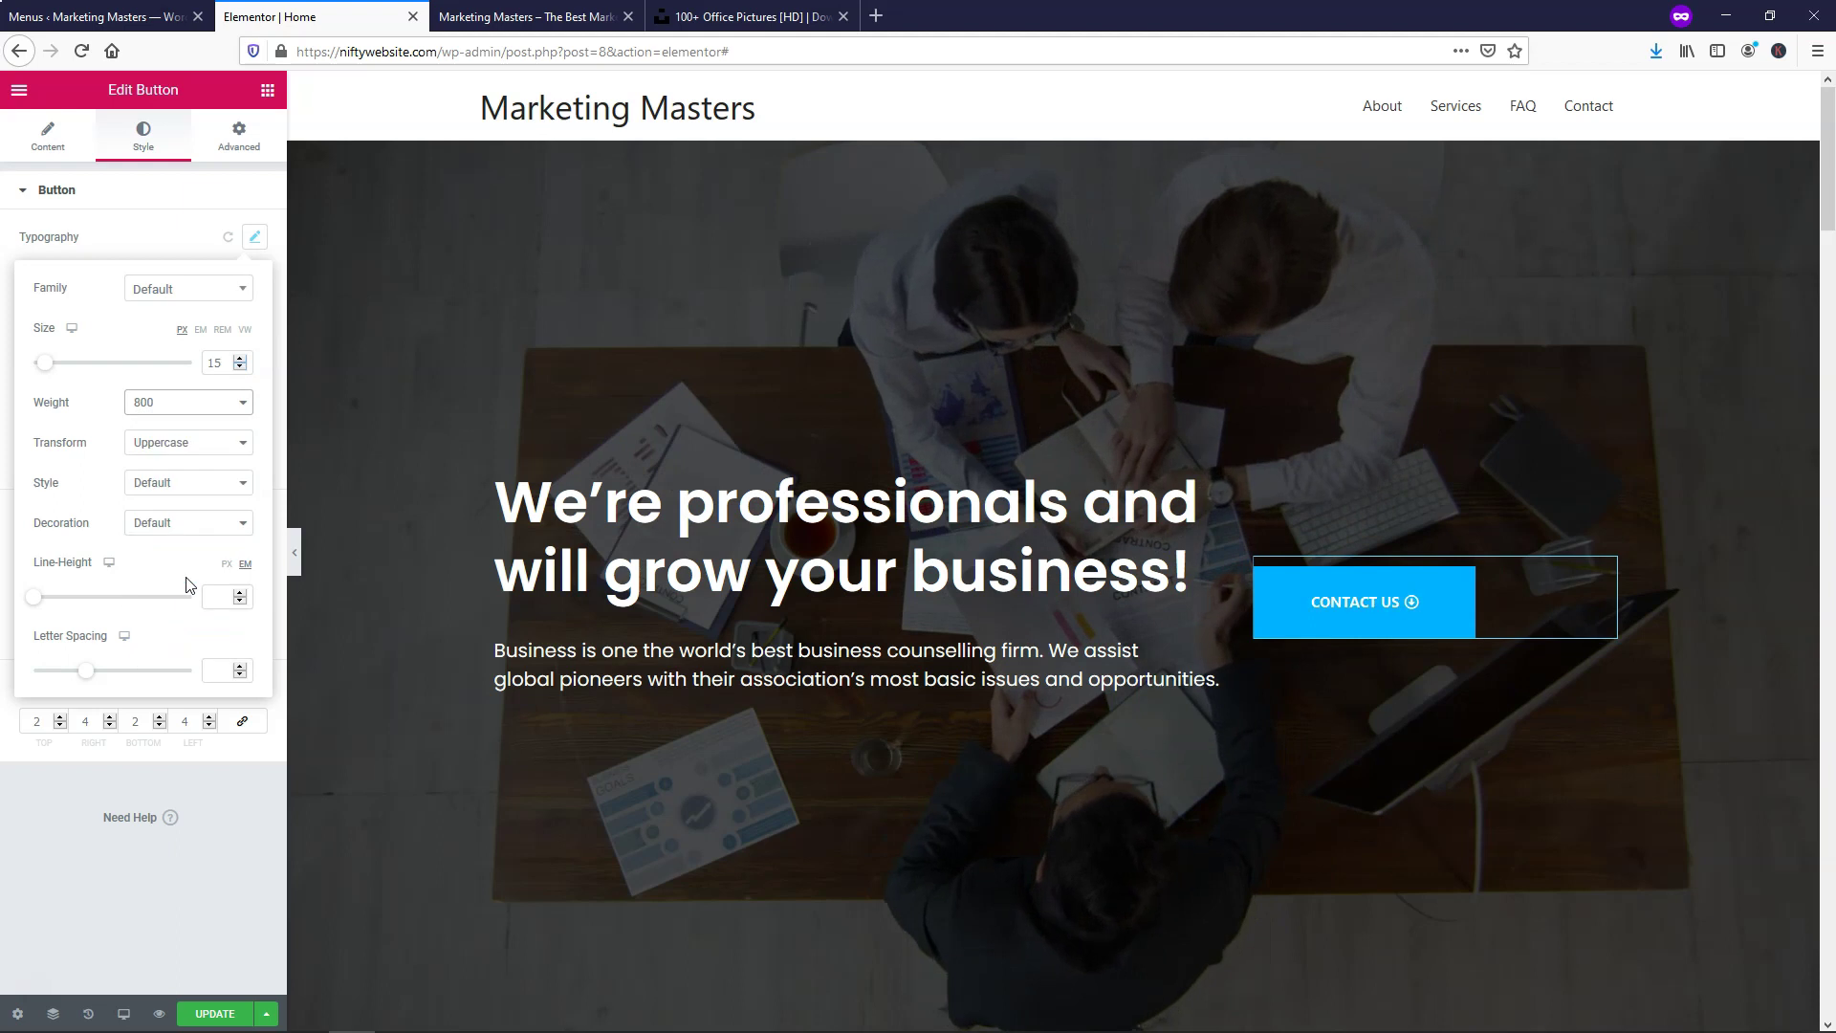
{"action": "left_click", "coordinate": [181, 289]}
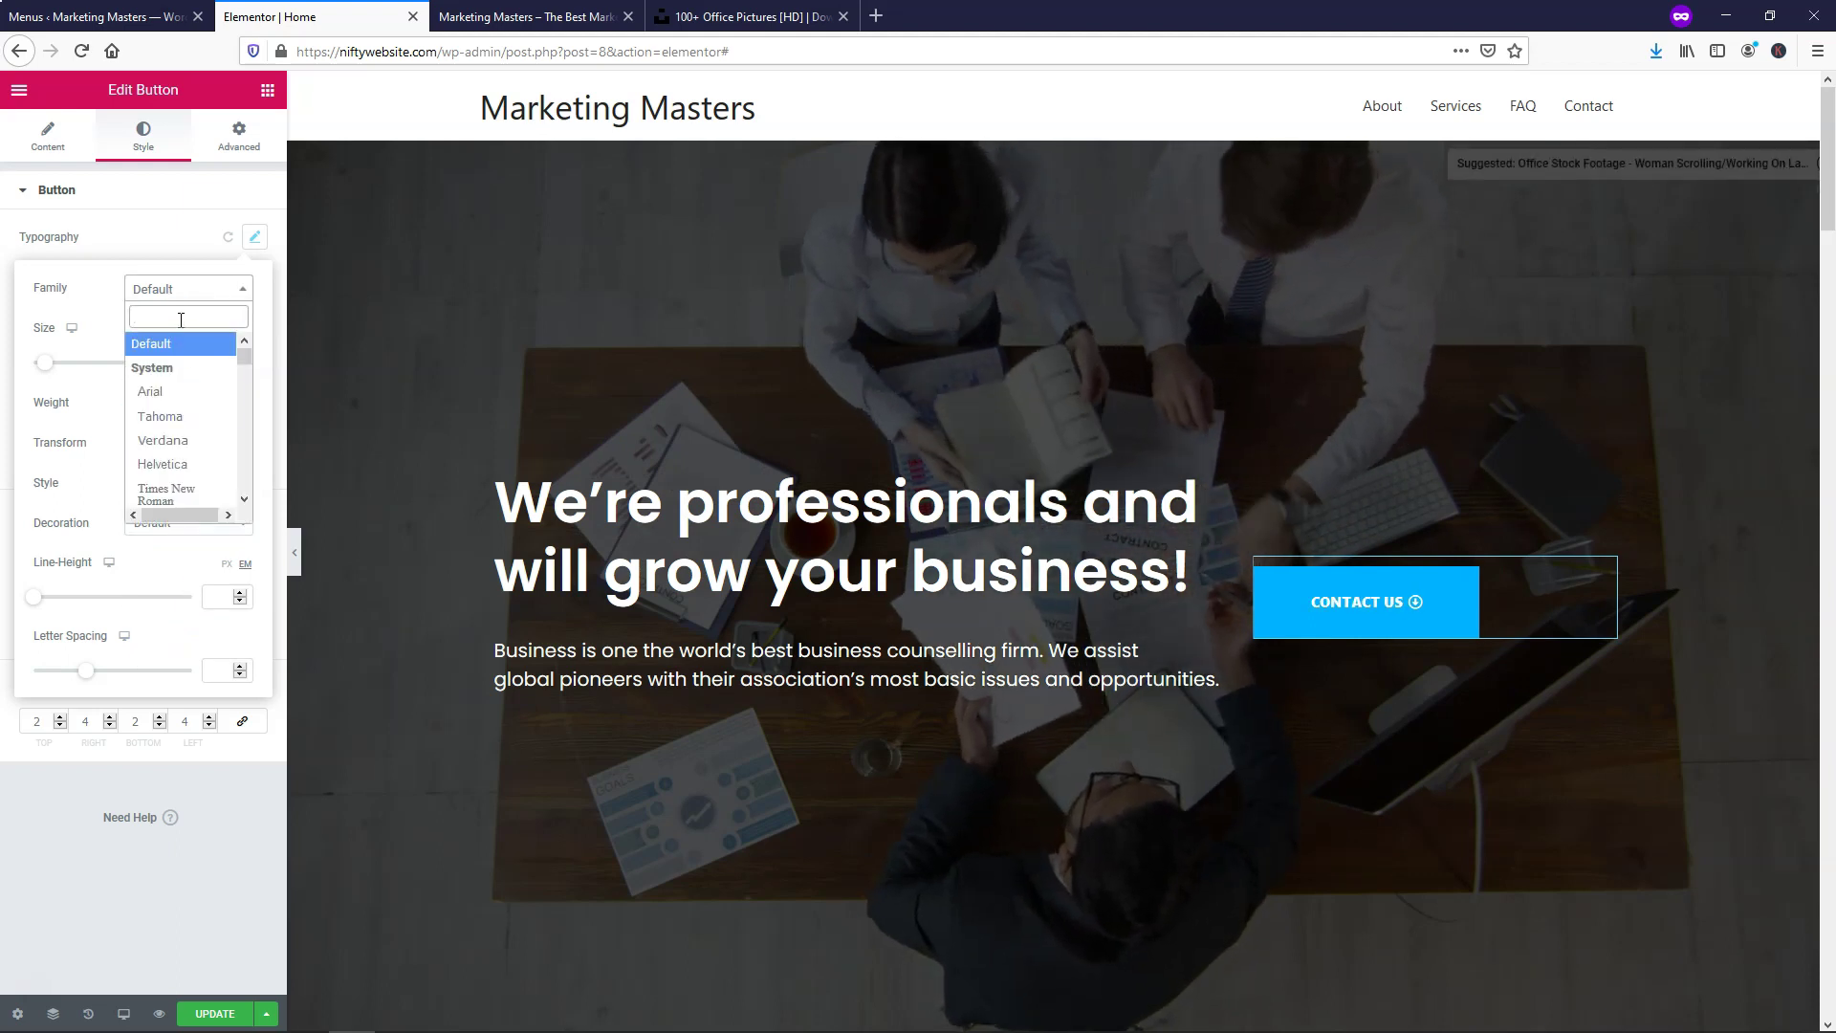
{"action": "type", "text": "lato"}
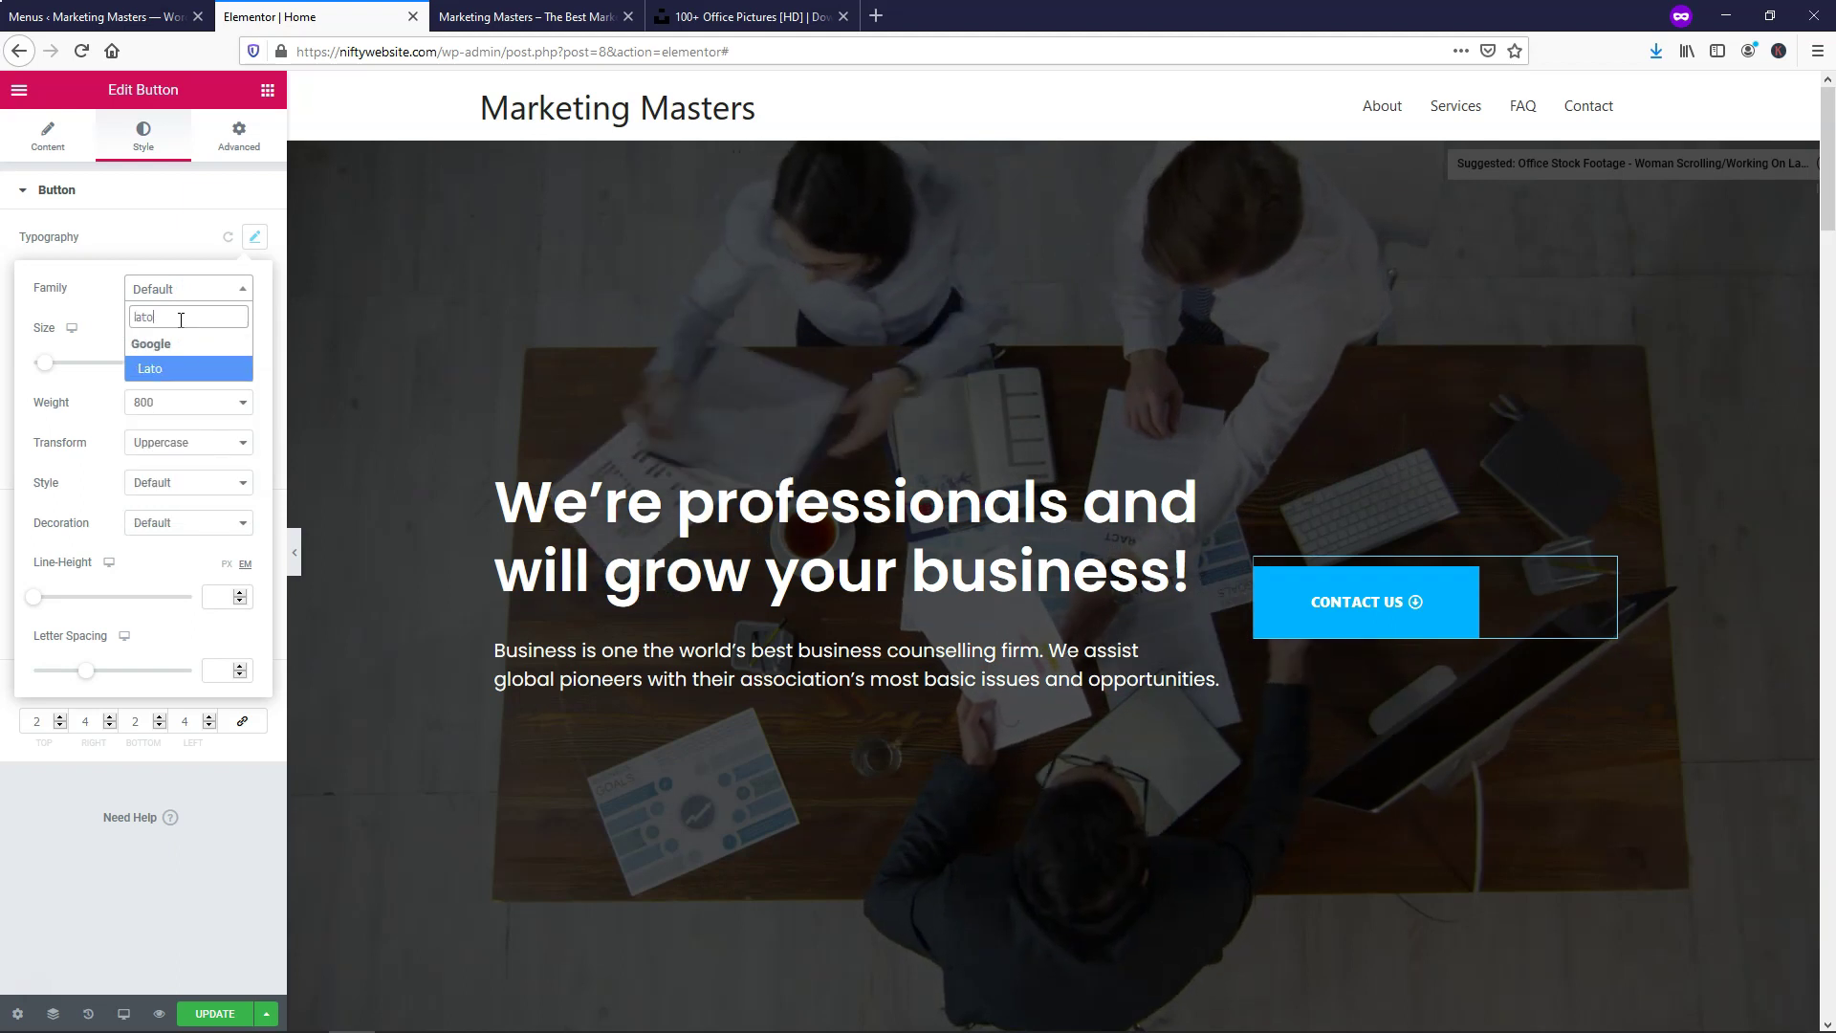
{"action": "left_click", "coordinate": [185, 368]}
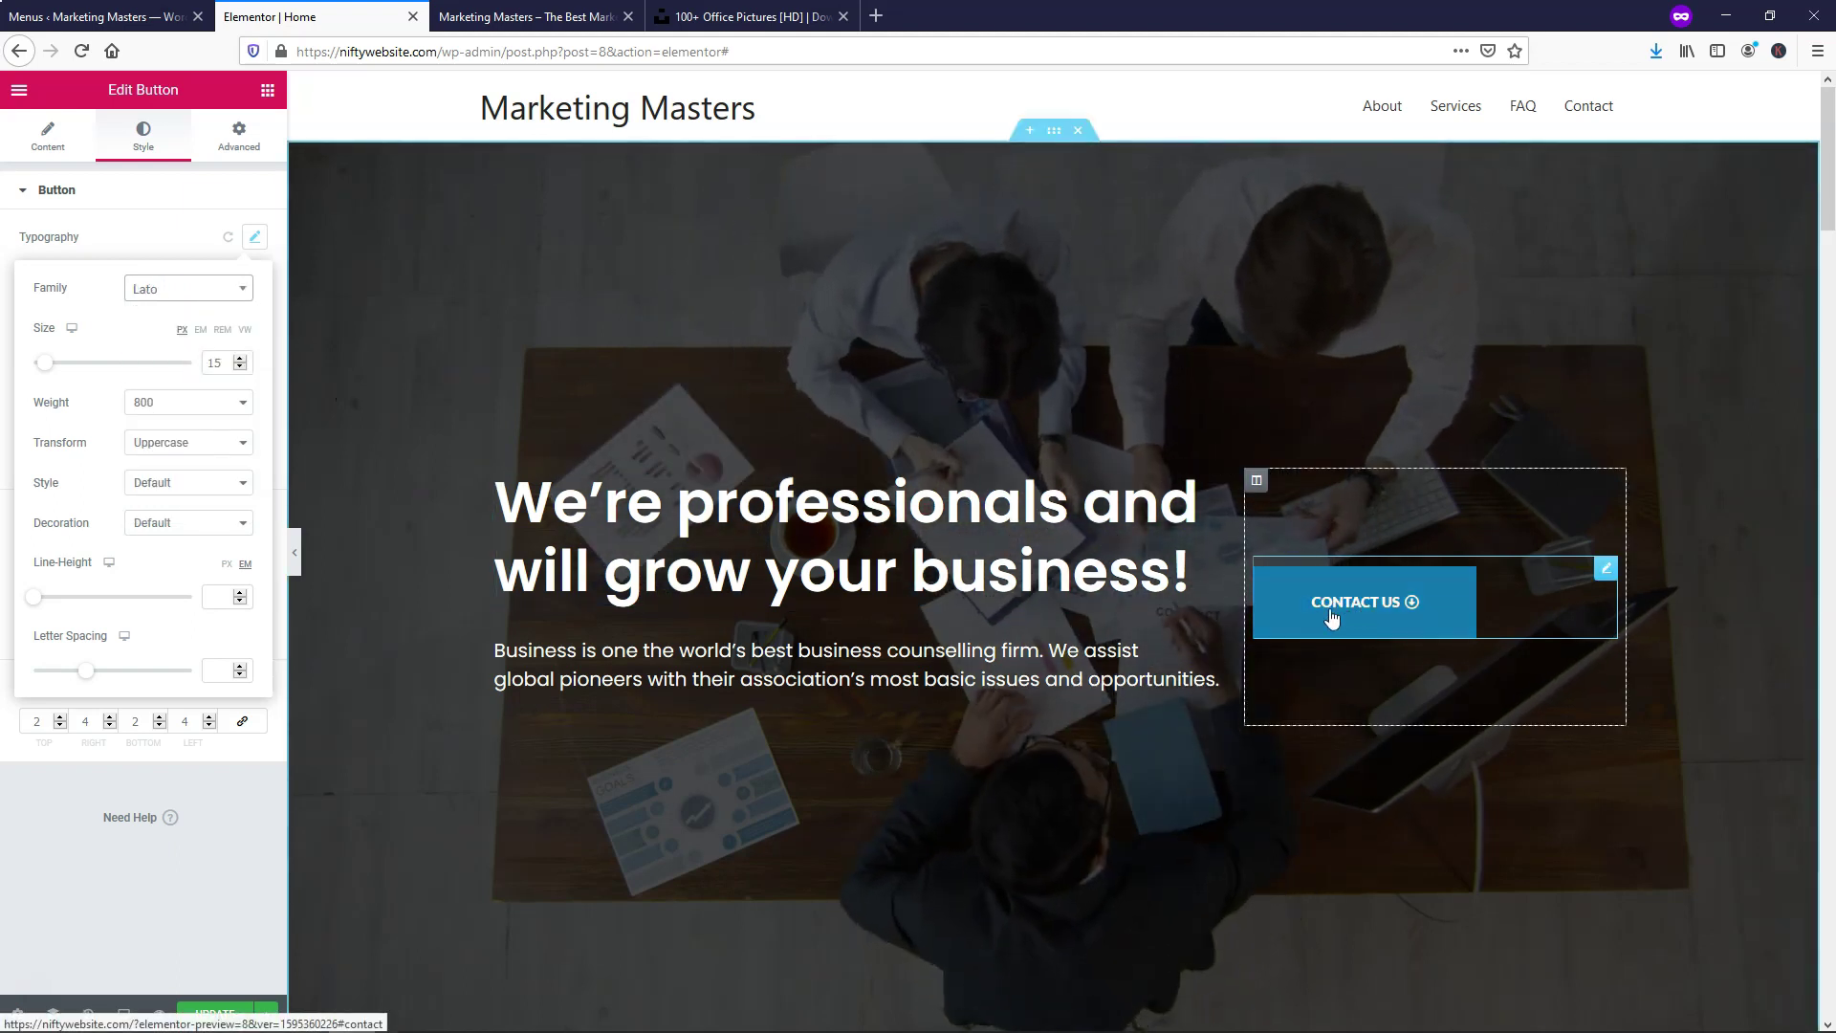
Change the button font to Montserrat with weight 600
{"action": "left_click", "coordinate": [192, 291]}
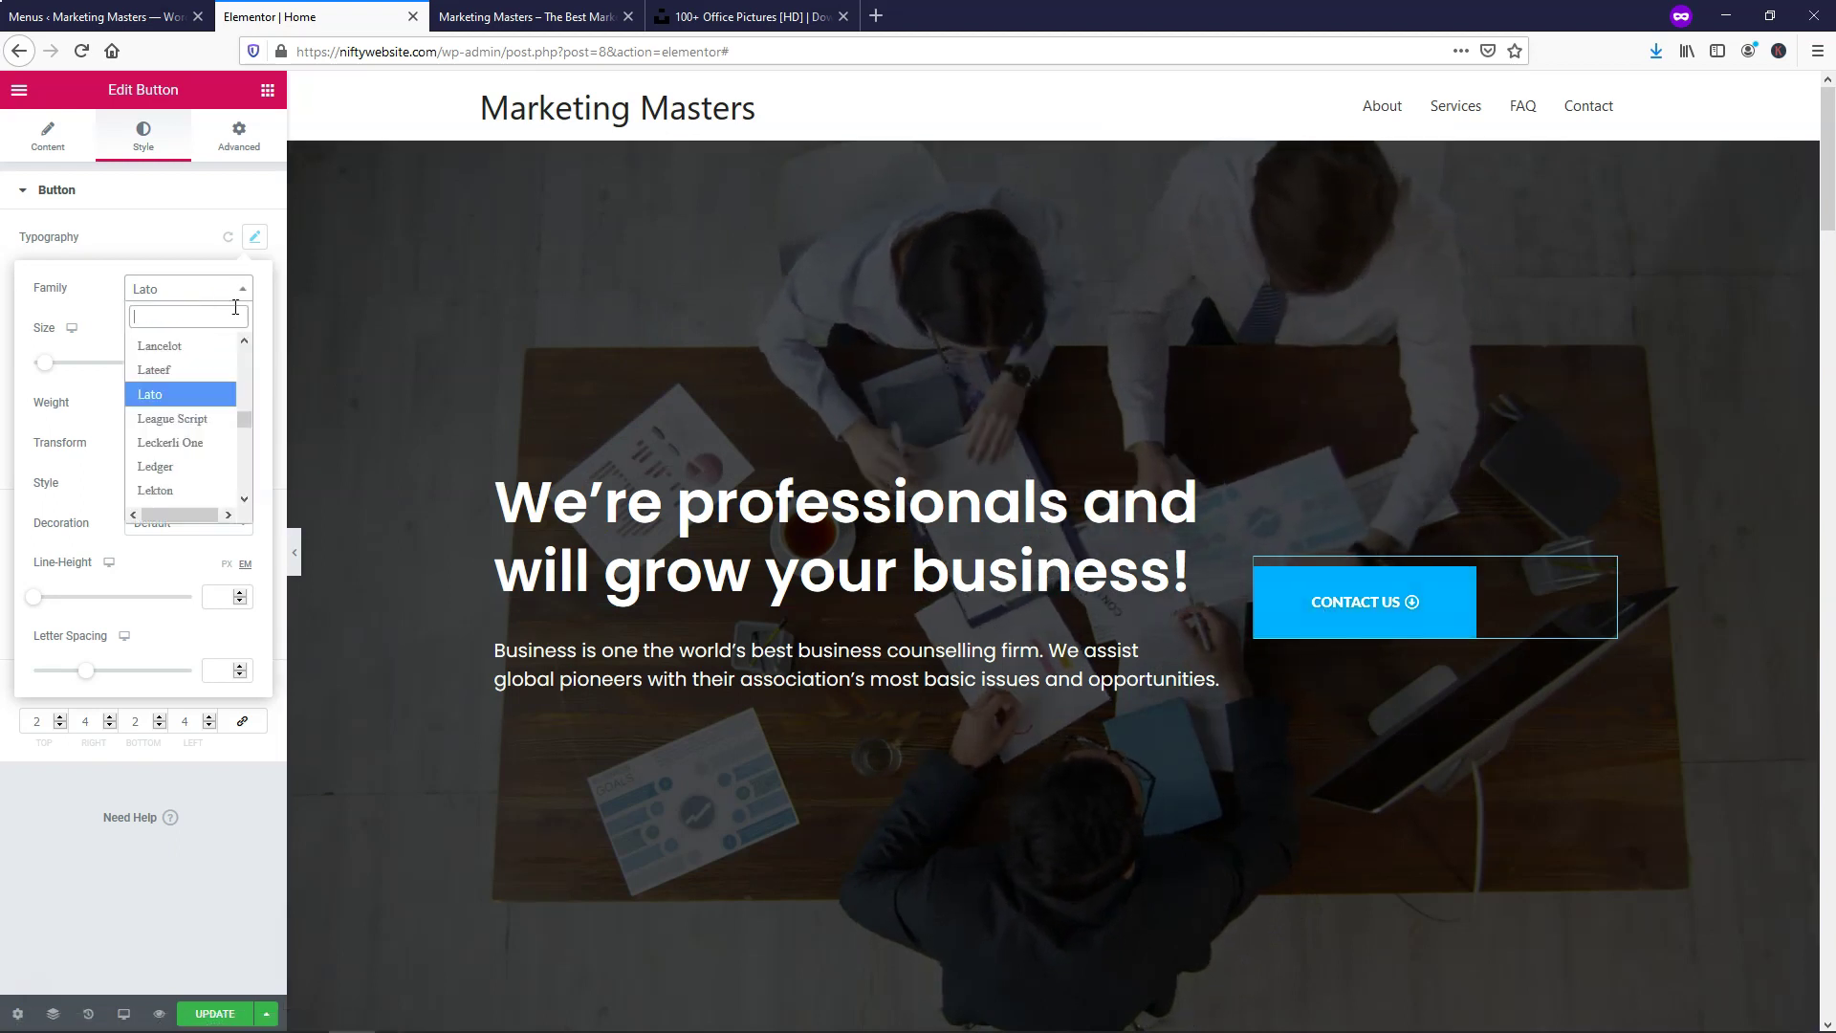
{"action": "left_click_drag", "start_coordinate": [244, 416], "coordinate": [244, 422]}
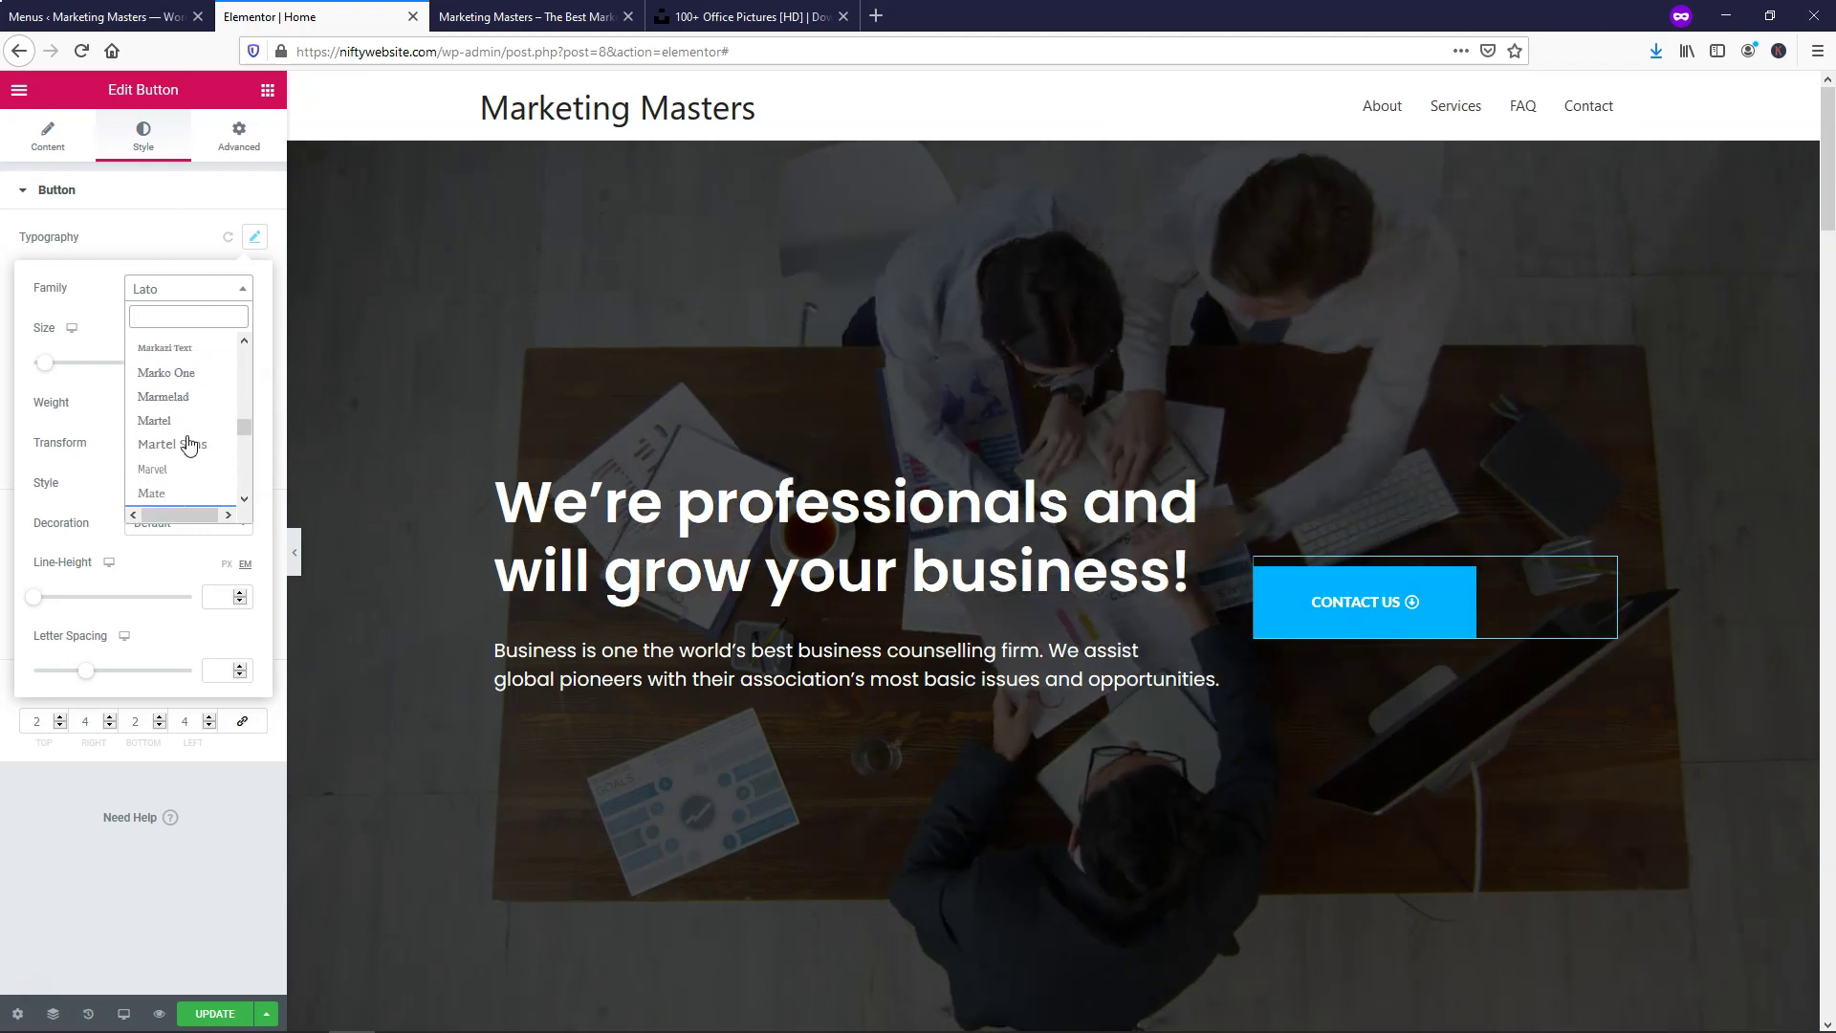
{"action": "scroll", "coordinate": [188, 444], "scroll_direction": "down", "scroll_amount": 5}
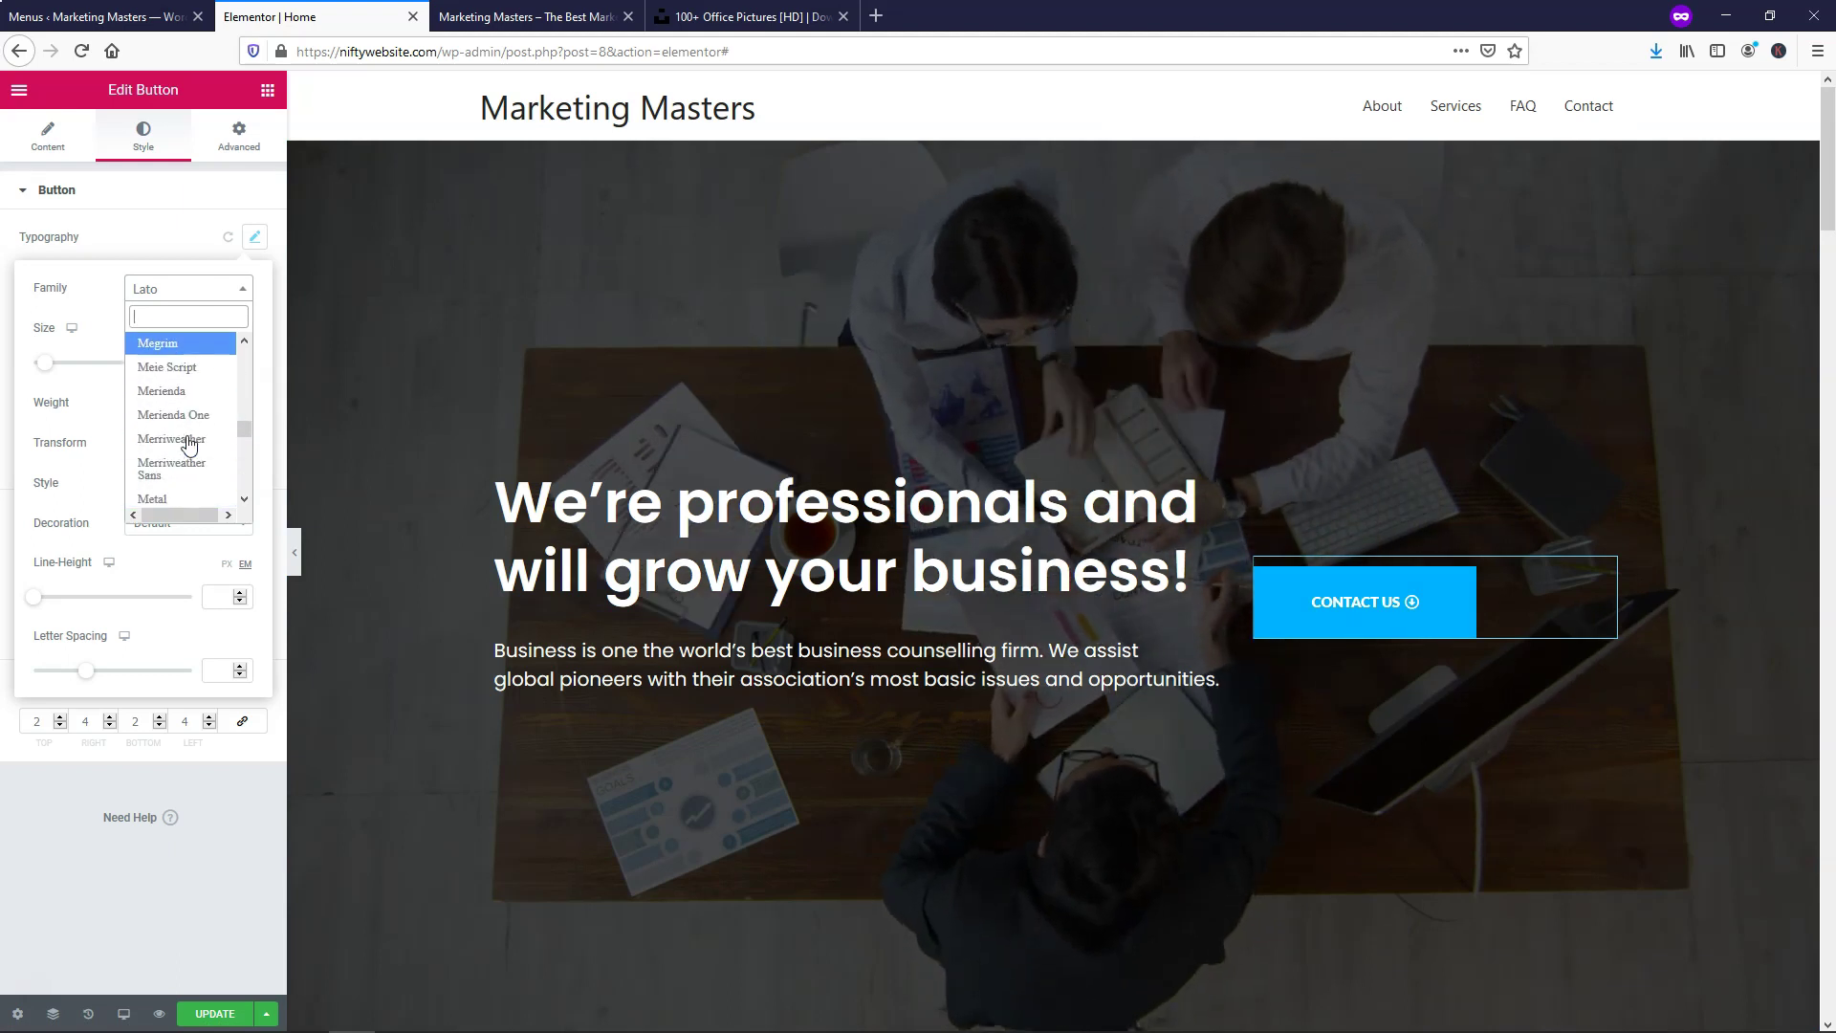
{"action": "scroll", "coordinate": [189, 443], "scroll_direction": "down", "scroll_amount": 1}
{"action": "scroll", "coordinate": [188, 443], "scroll_direction": "down", "scroll_amount": 5}
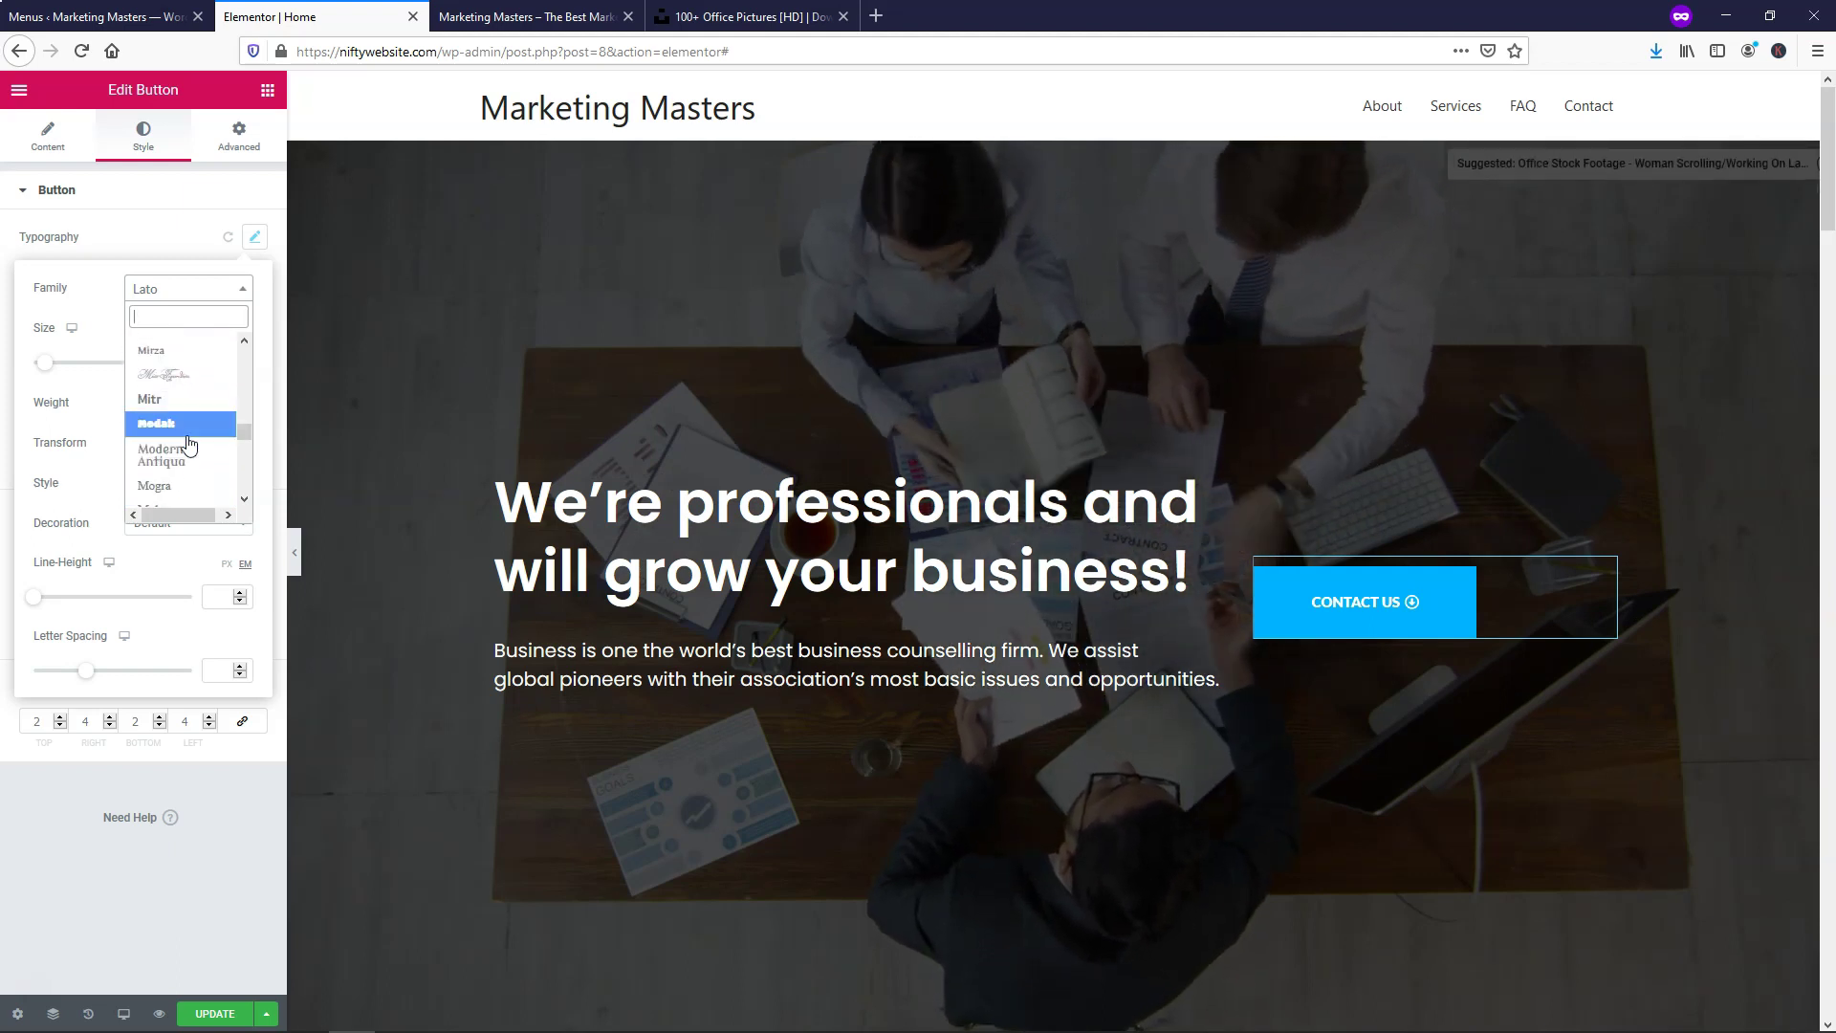
{"action": "scroll", "coordinate": [233, 492], "scroll_direction": "down", "scroll_amount": 3}
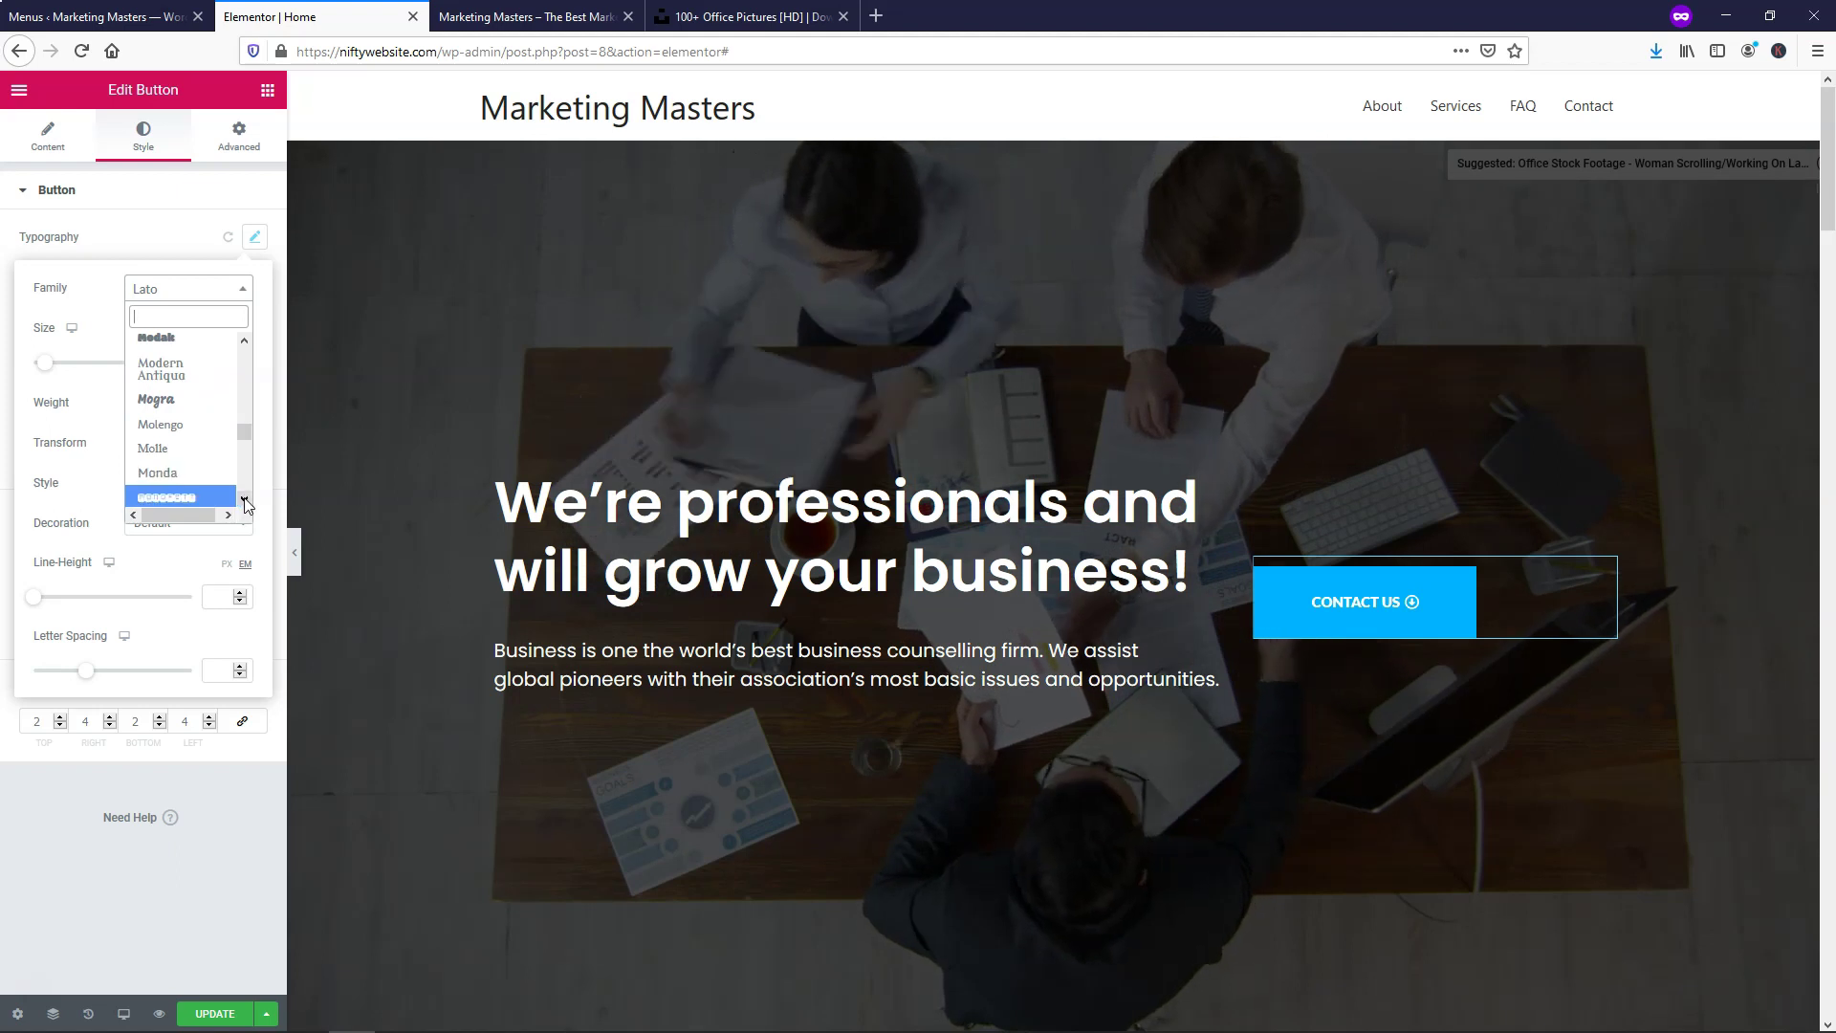
{"action": "scroll", "coordinate": [247, 504], "scroll_direction": "down", "scroll_amount": 5}
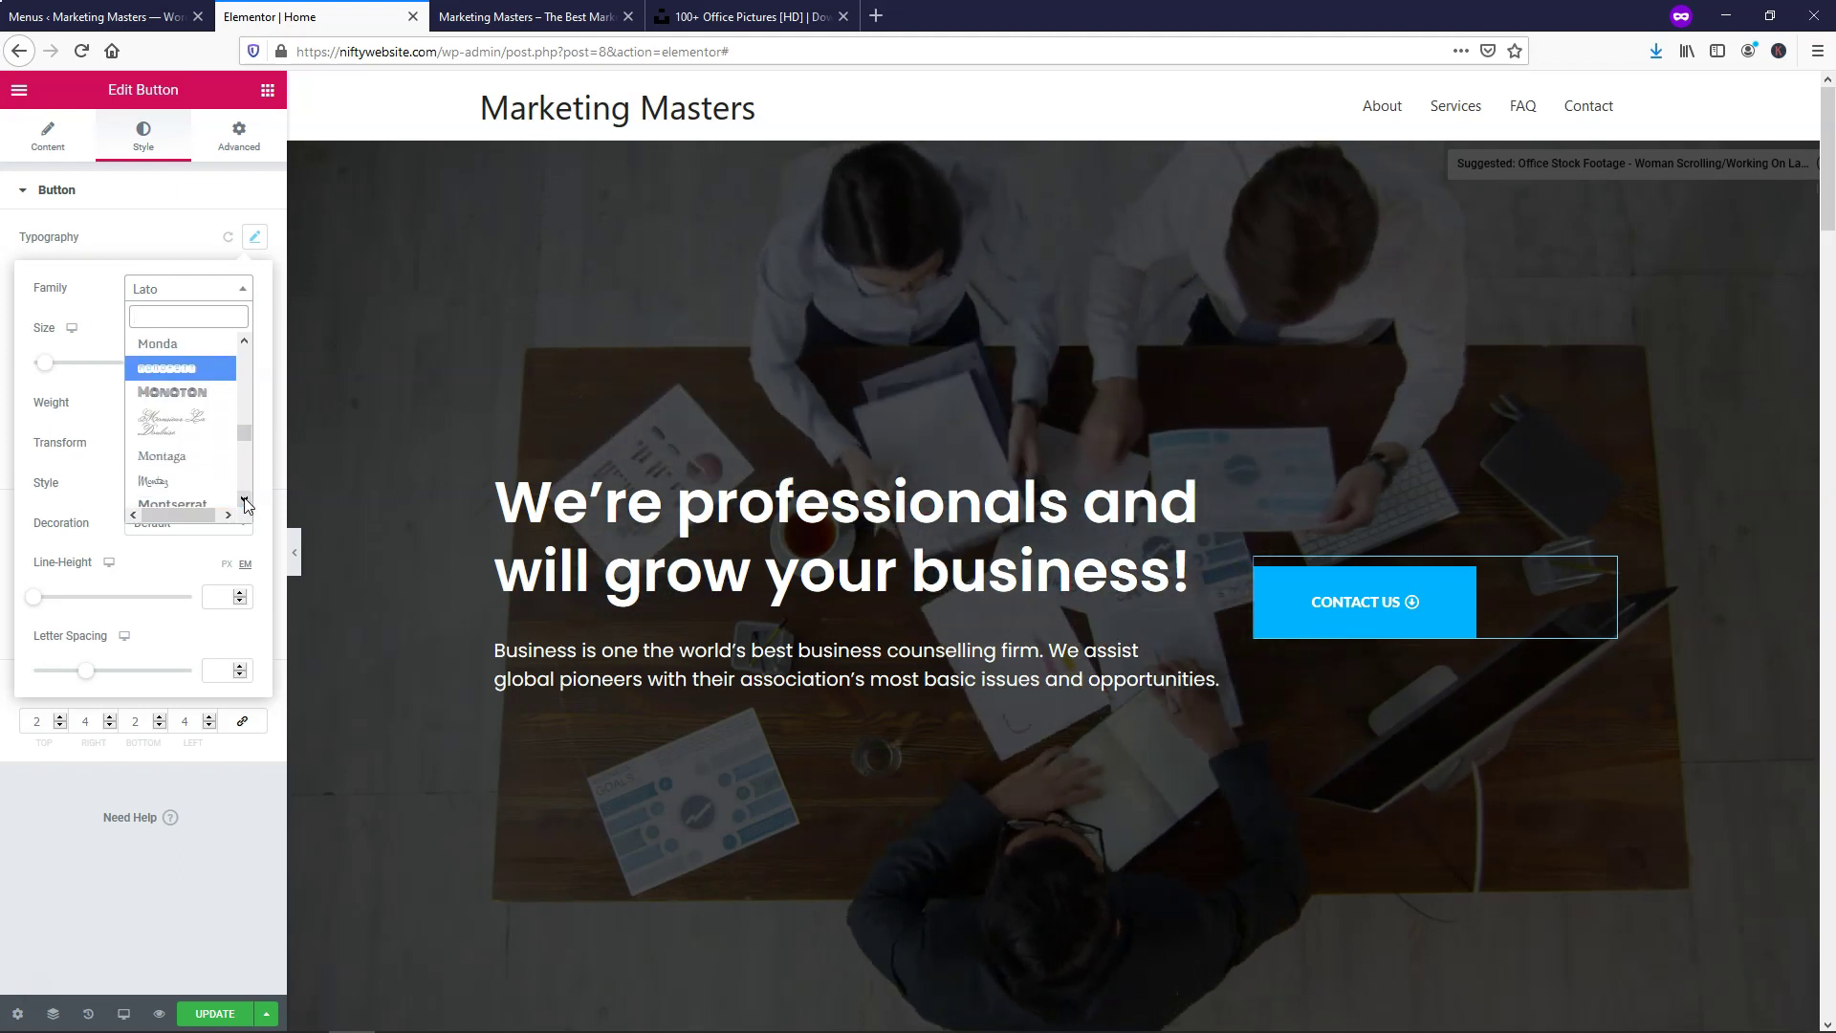
{"action": "left_click", "coordinate": [194, 461]}
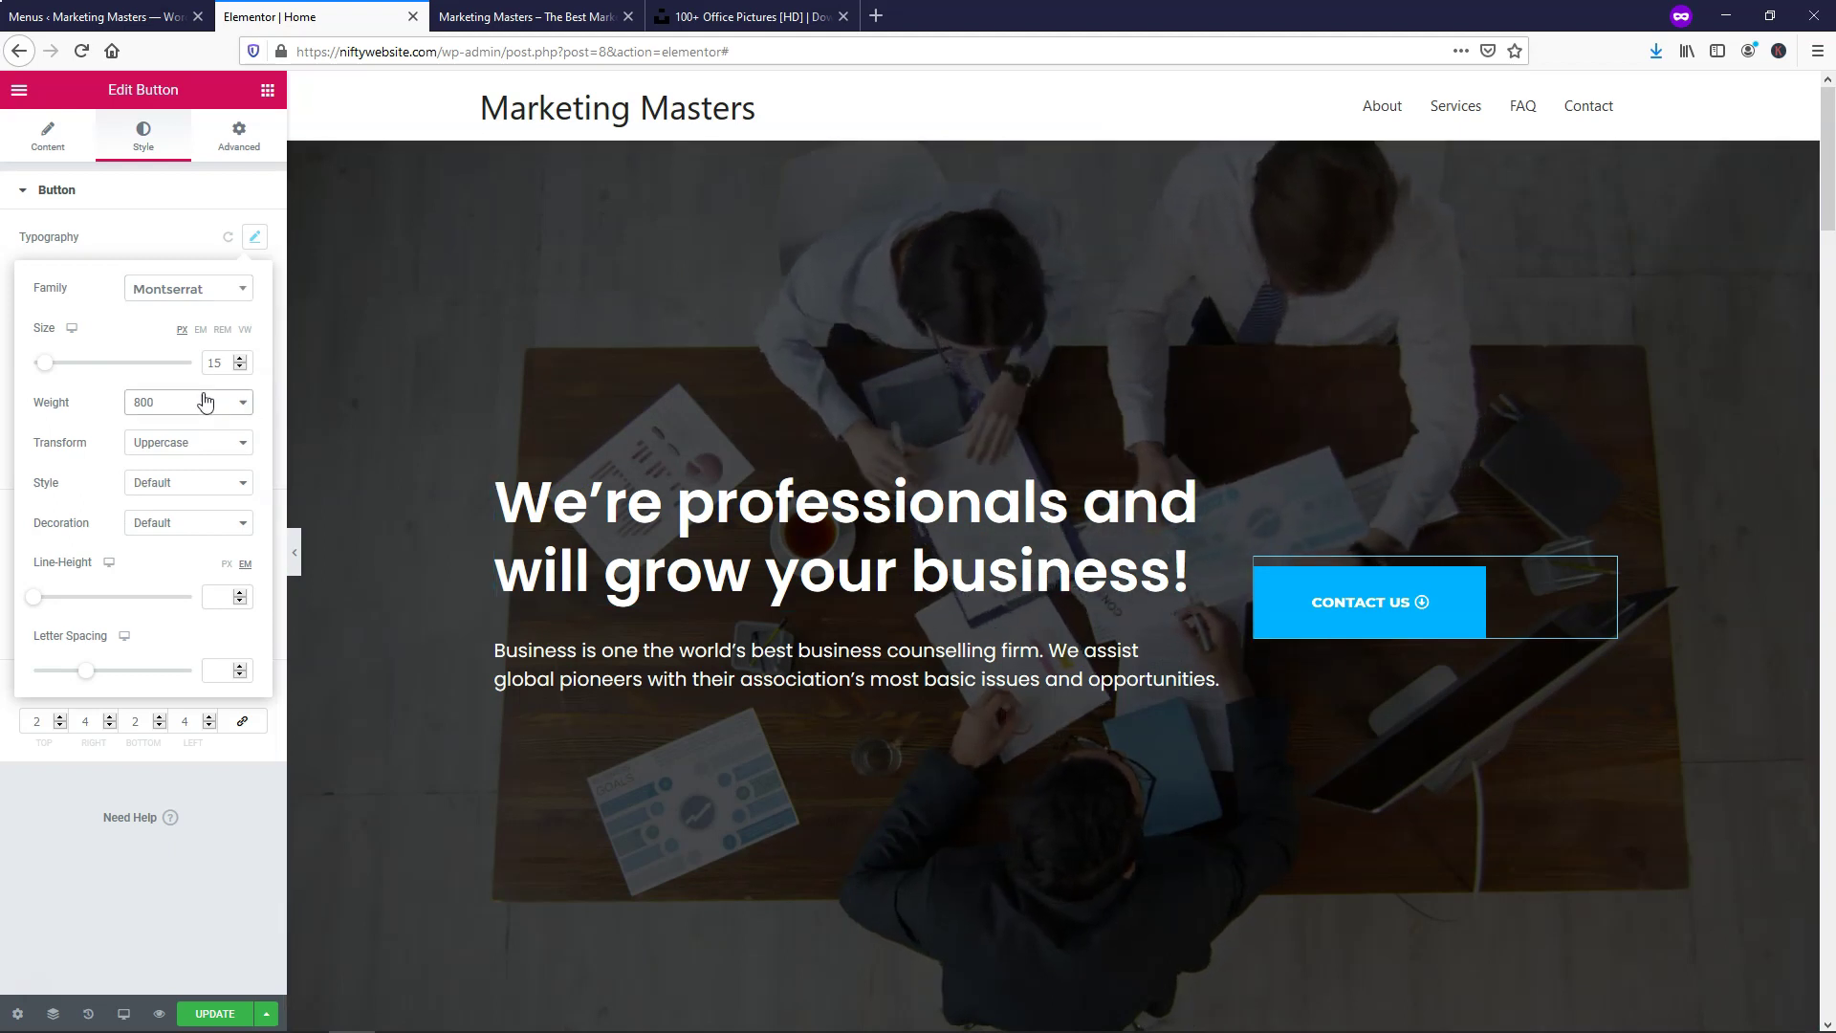
{"action": "left_click", "coordinate": [170, 532]}
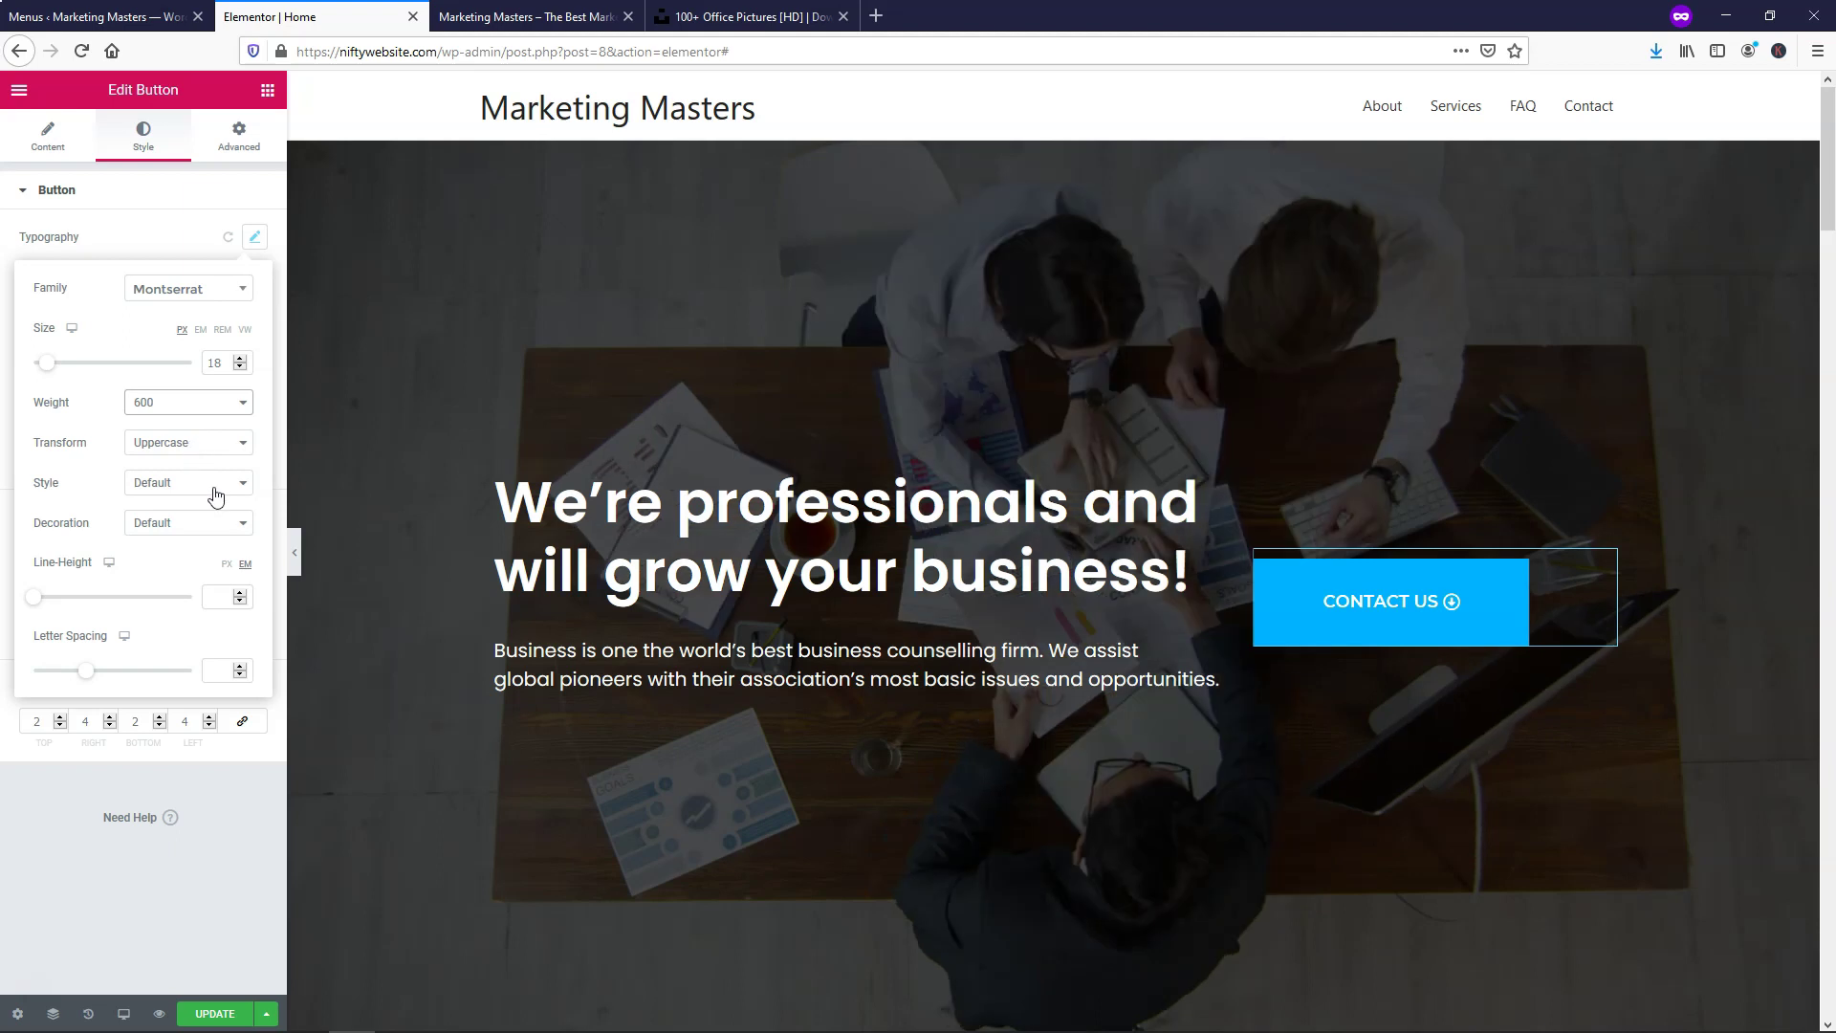
{"action": "left_click", "coordinate": [241, 823]}
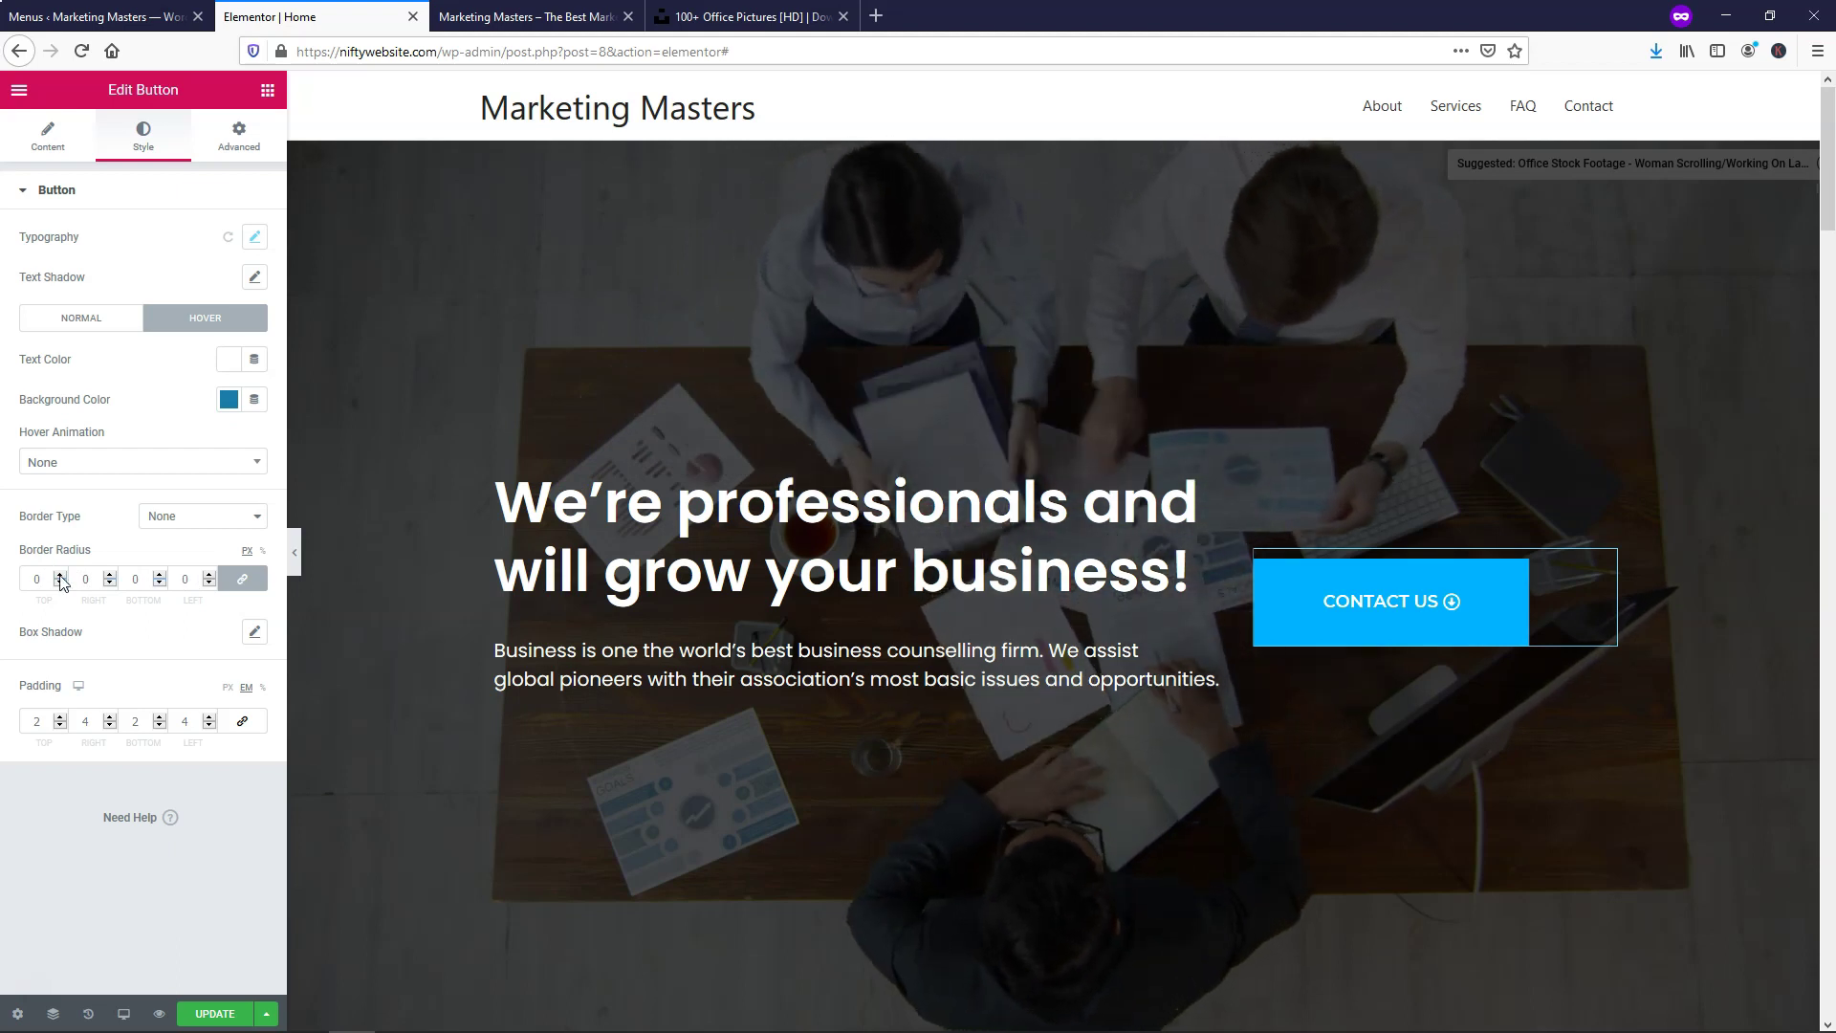
Round the button corners to a 50 px radius and clear the box shadow colour
{"action": "left_click", "coordinate": [60, 577]}
{"action": "left_click", "coordinate": [60, 577]}
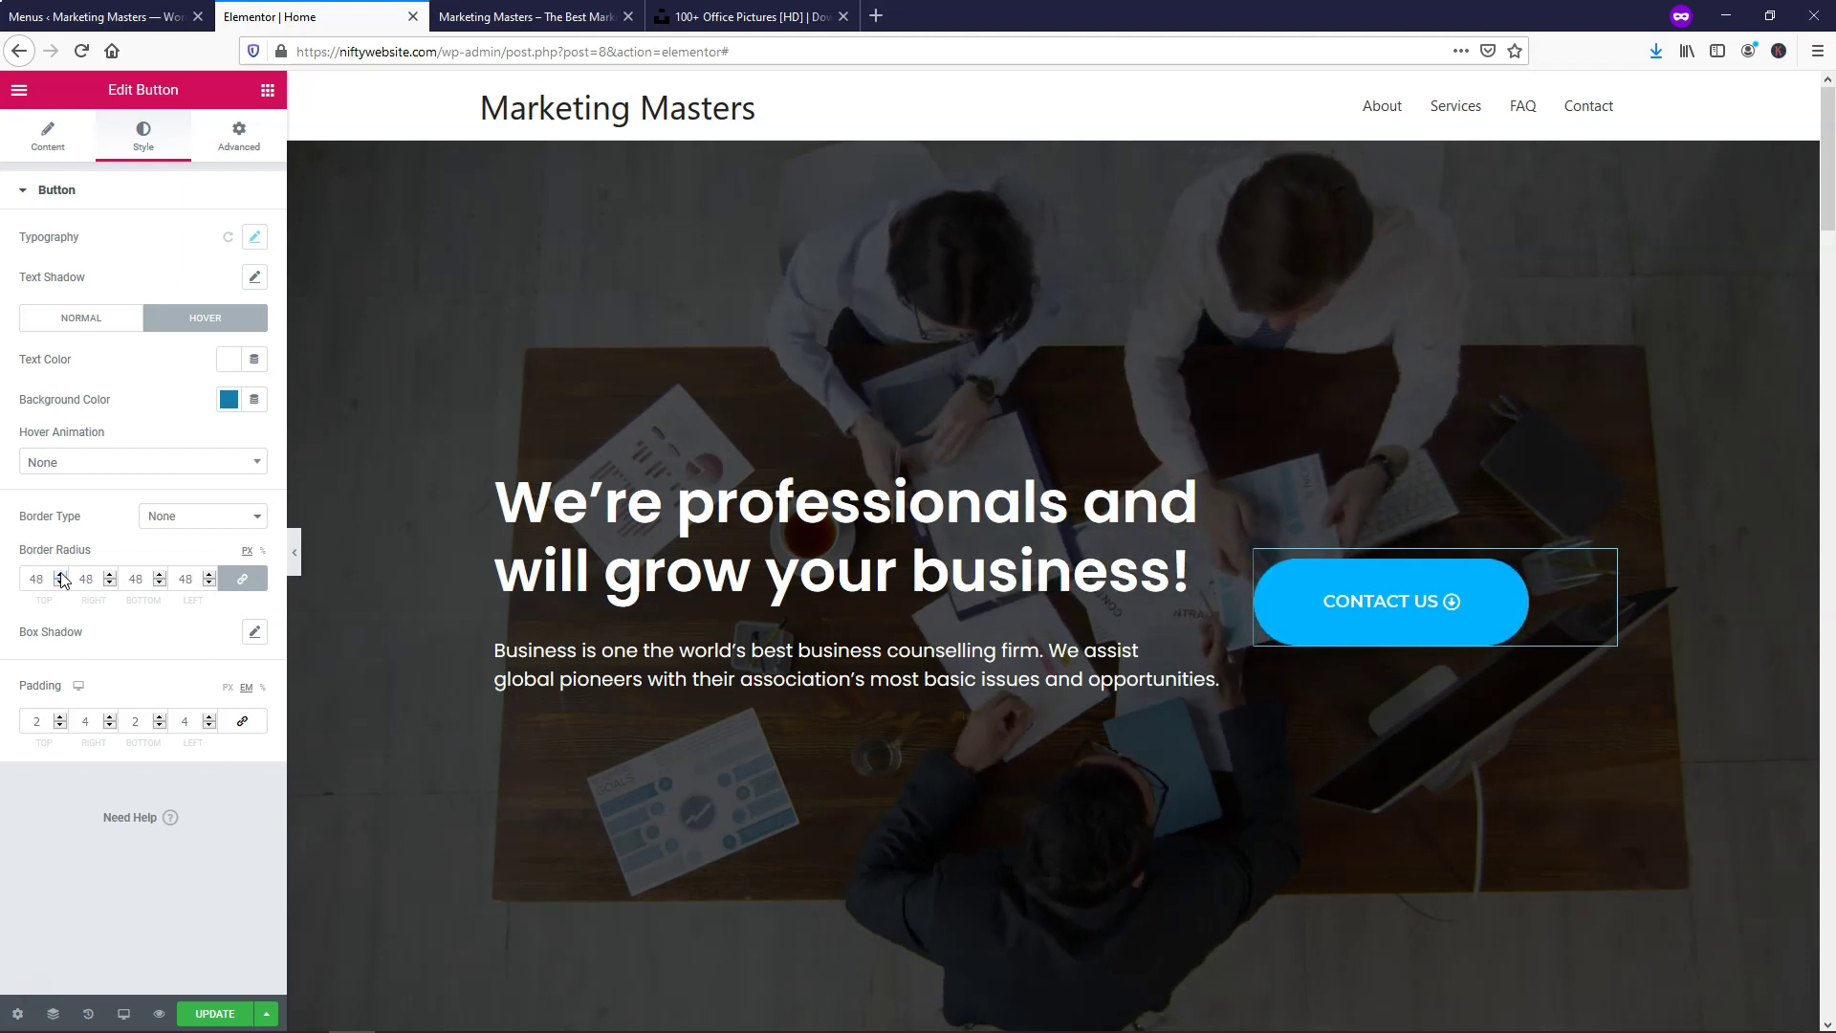
{"action": "left_click", "coordinate": [61, 577]}
{"action": "left_click", "coordinate": [60, 577]}
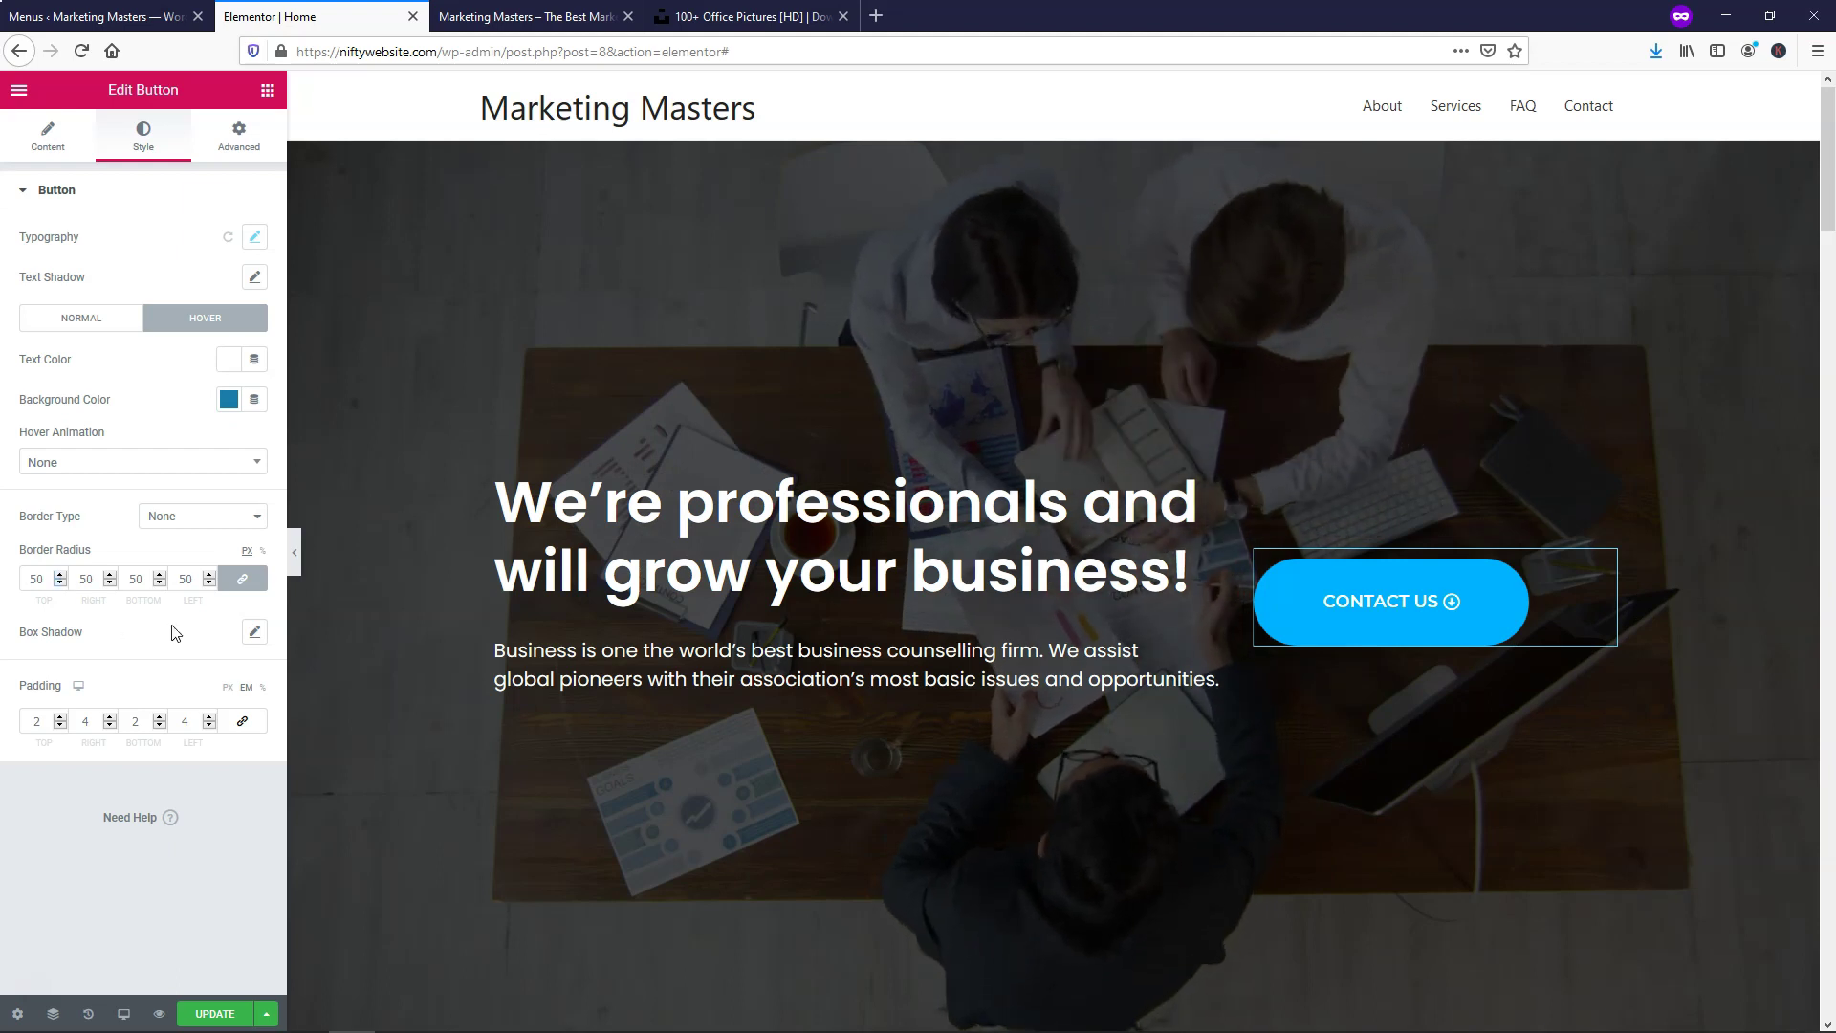
{"action": "left_click", "coordinate": [253, 635]}
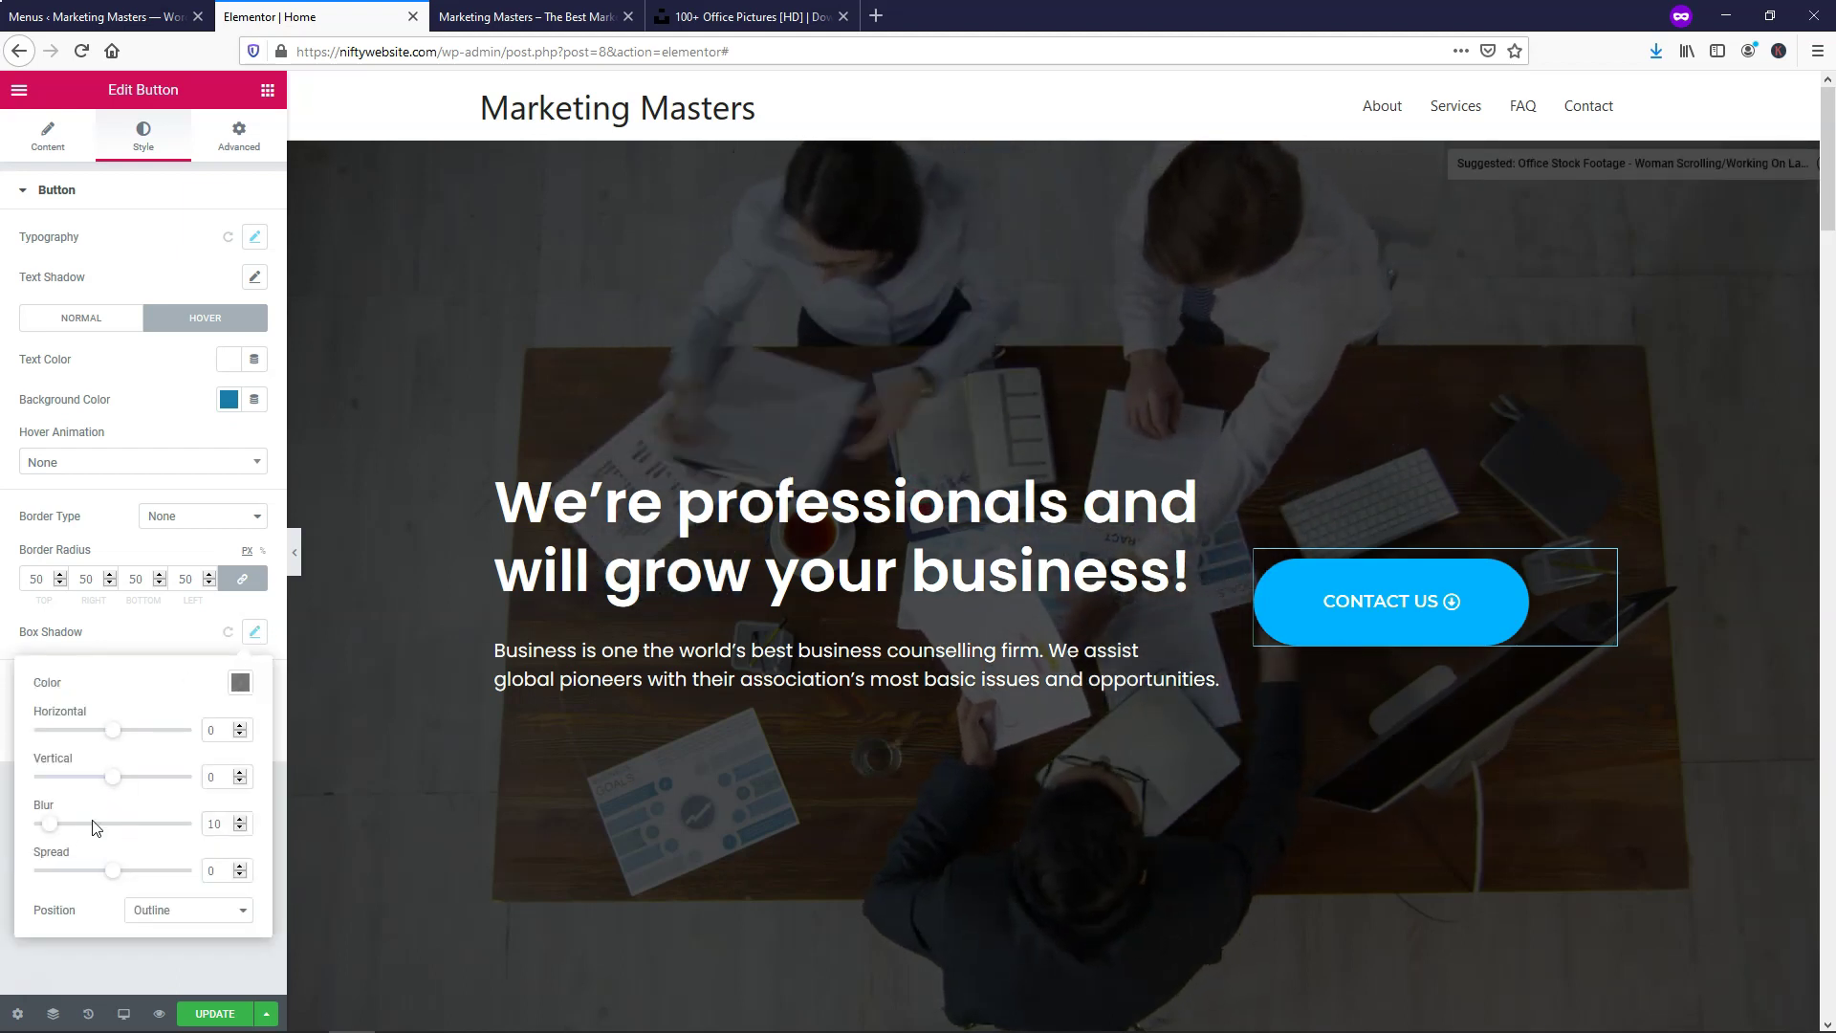
{"action": "left_click", "coordinate": [241, 682]}
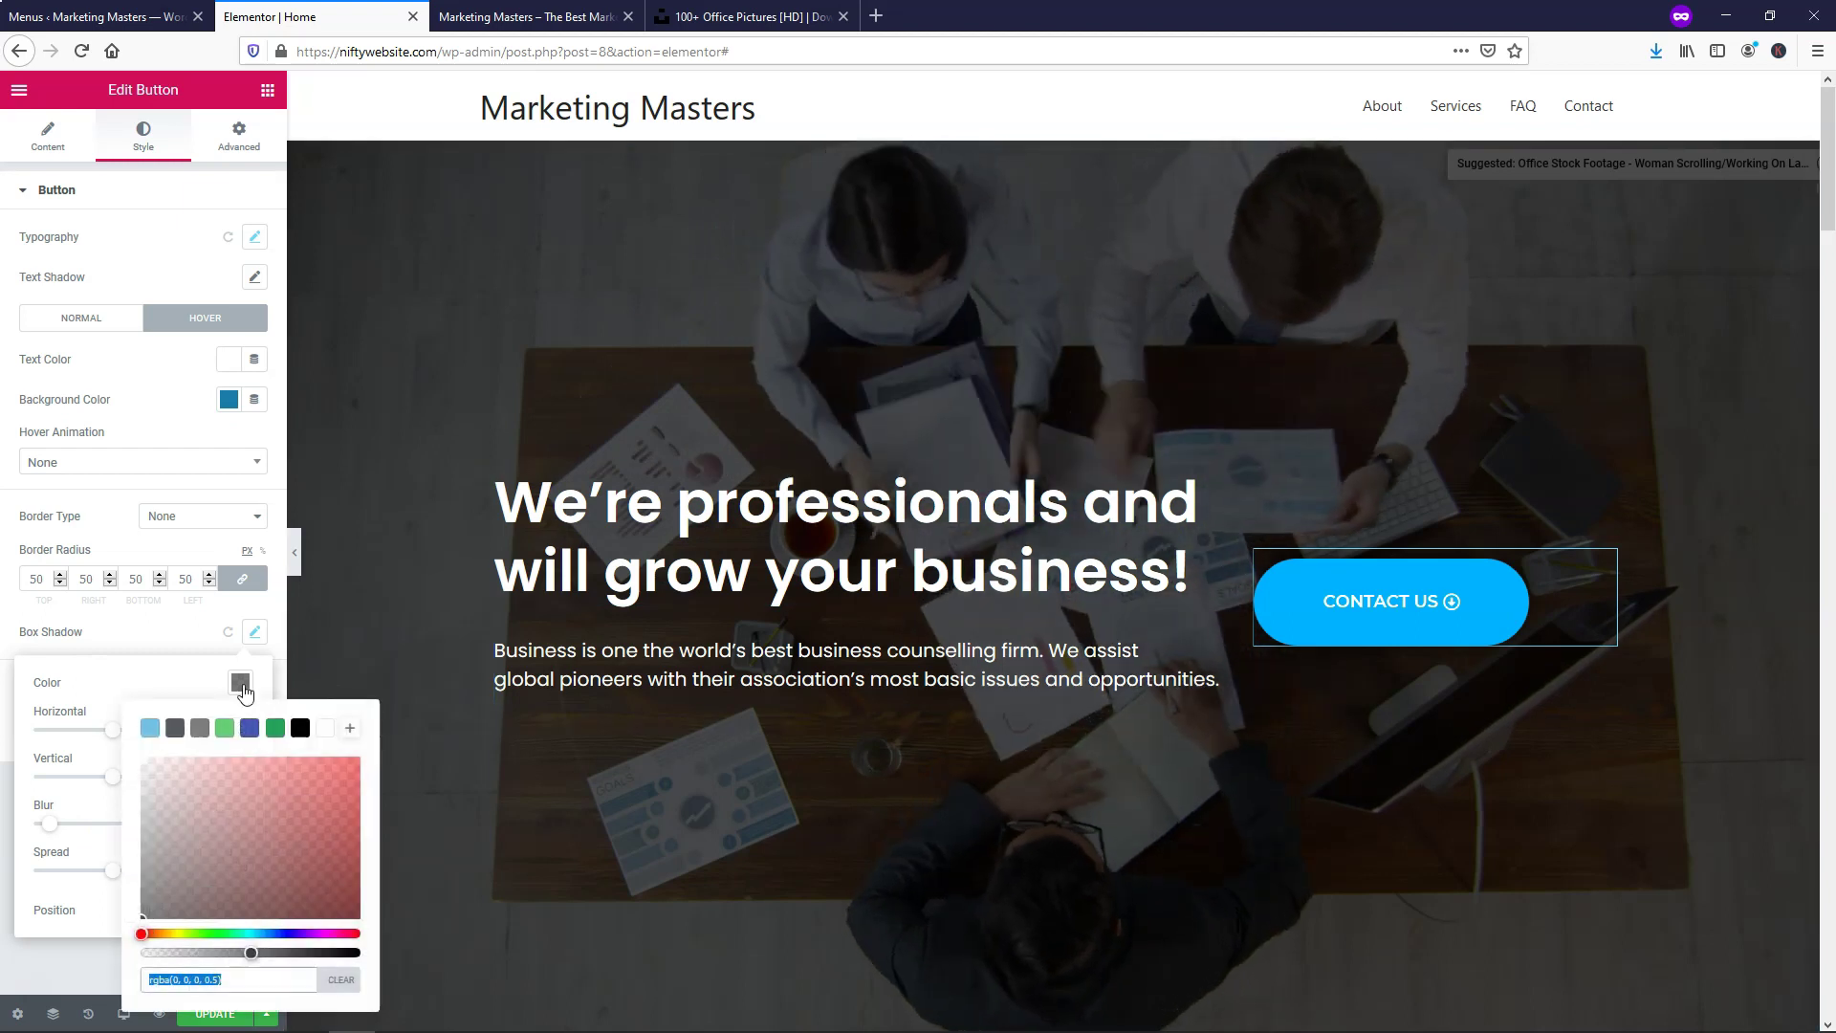
{"action": "left_click", "coordinate": [325, 727]}
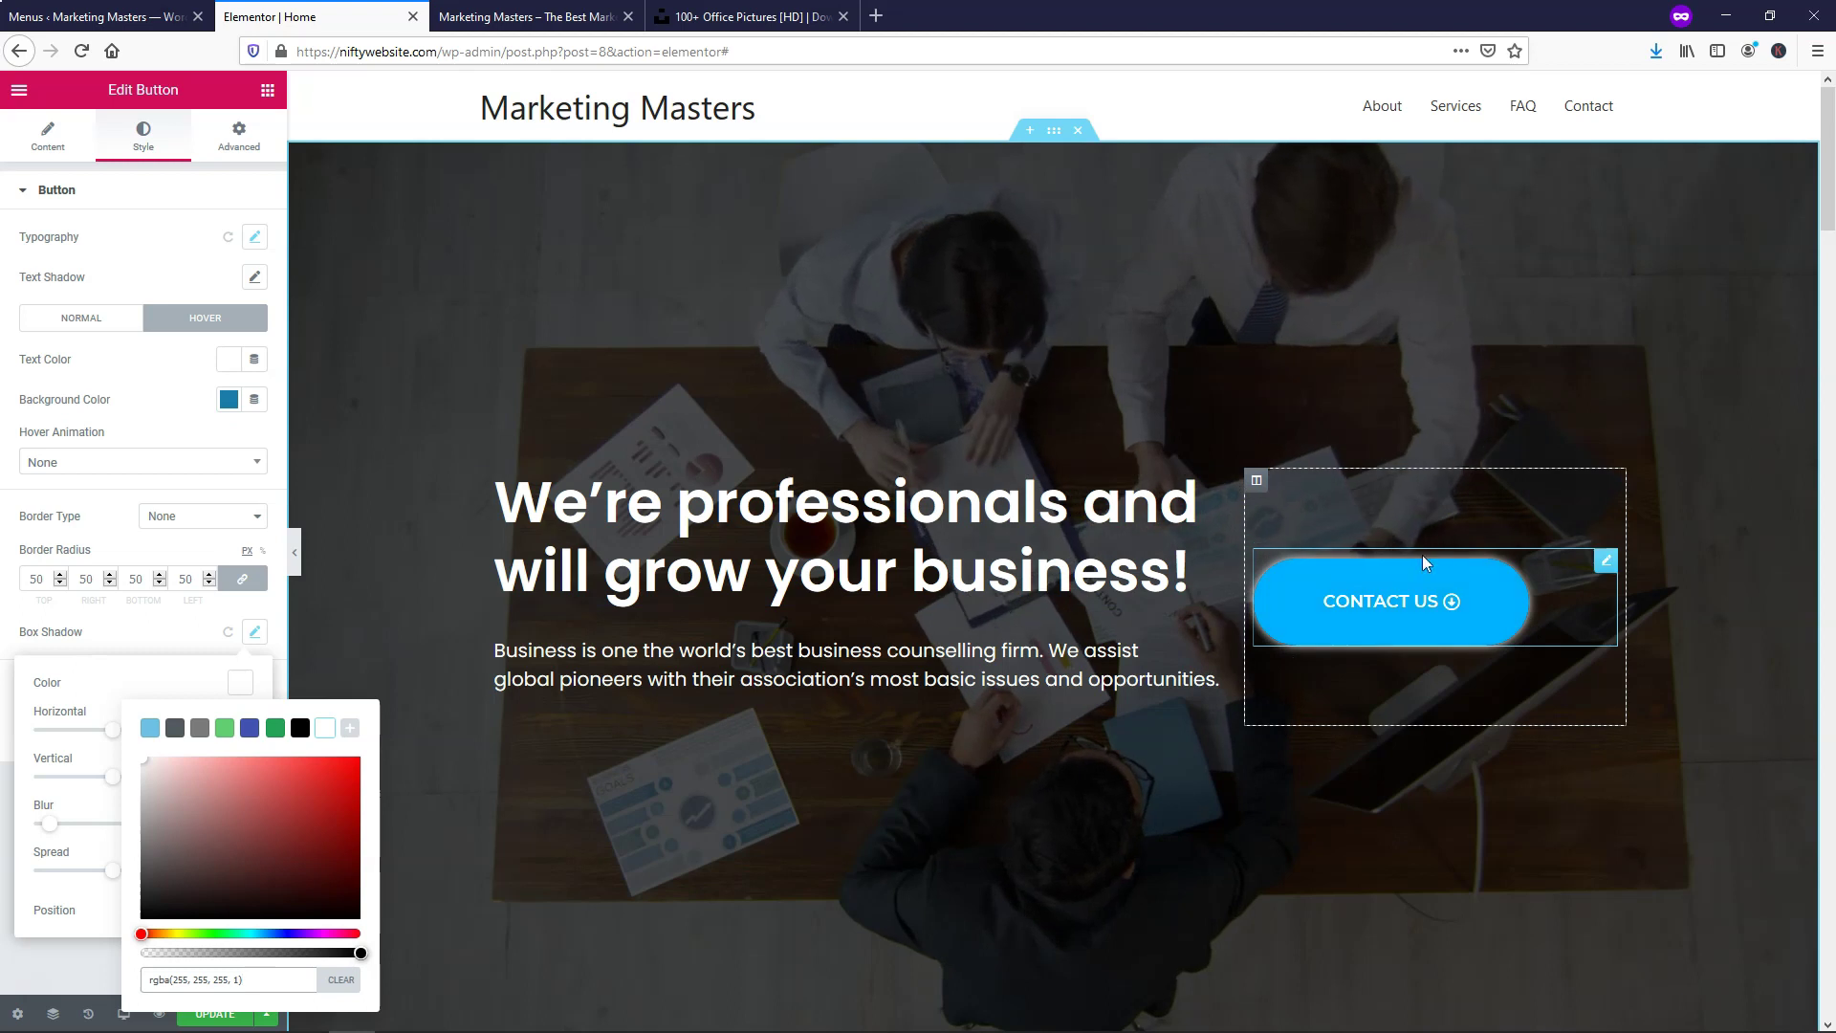
{"action": "left_click", "coordinate": [347, 985]}
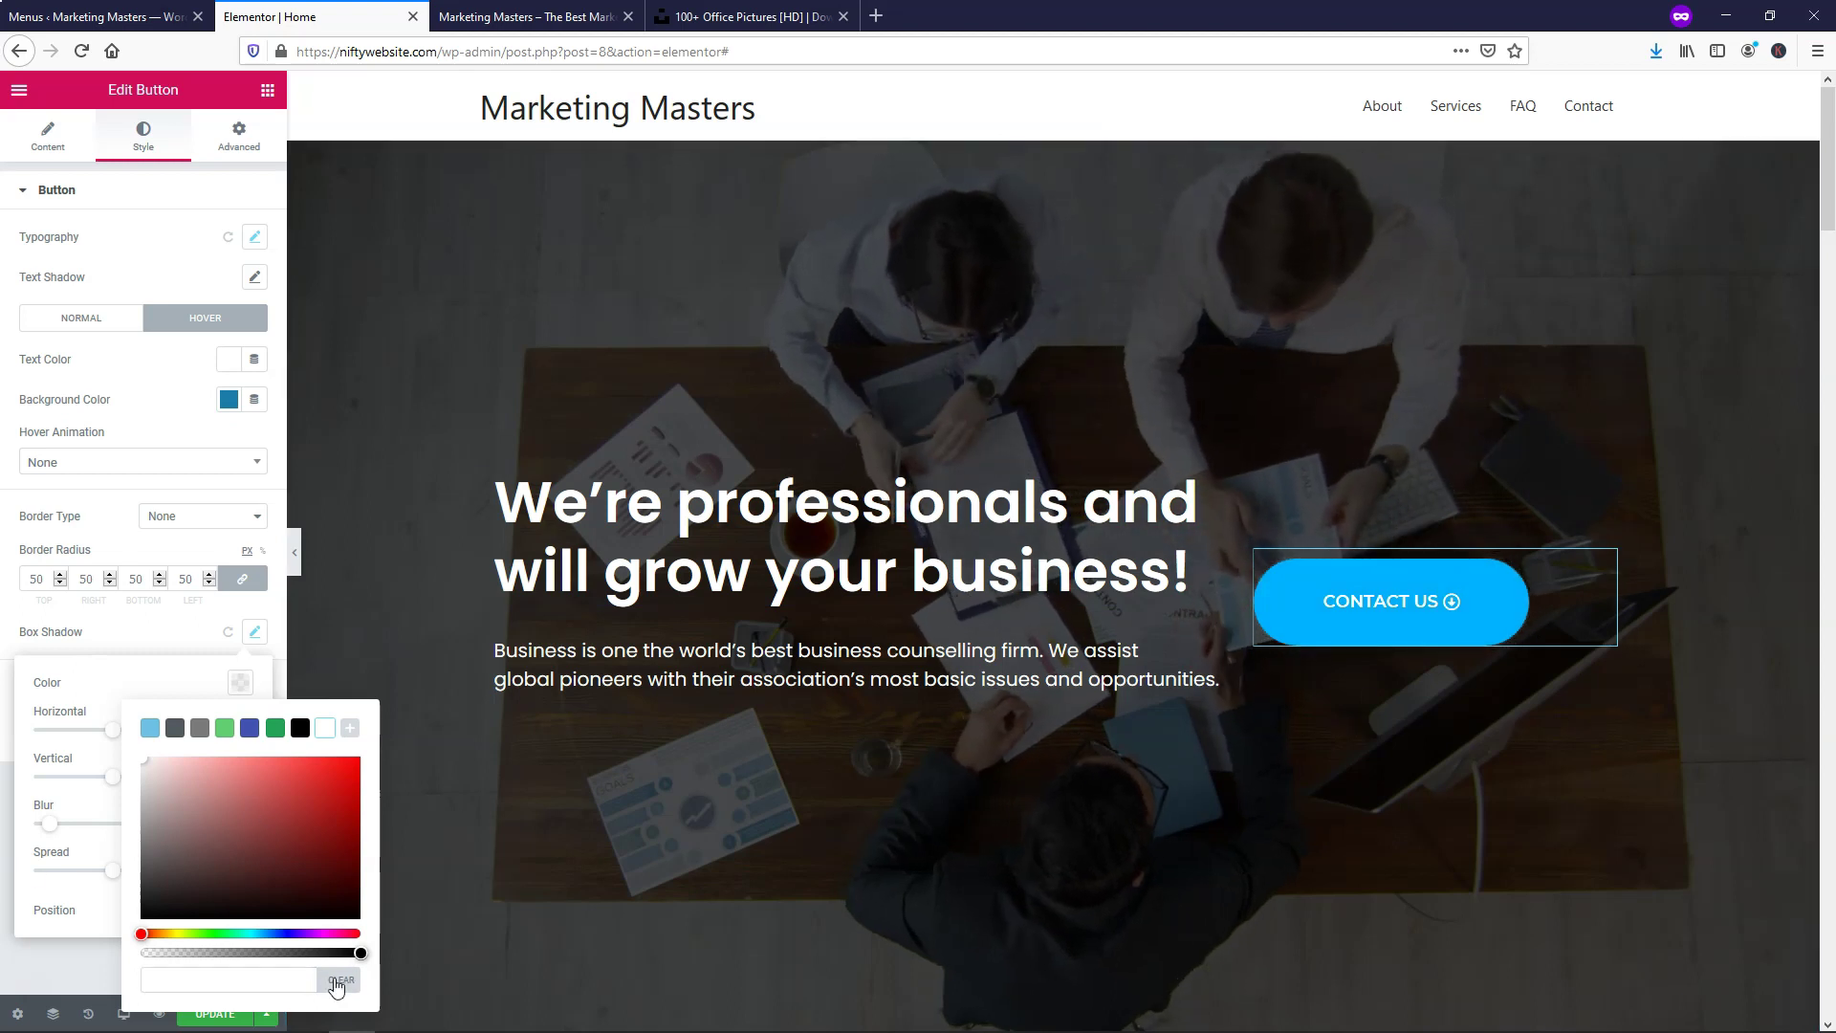
{"action": "left_click", "coordinate": [148, 436]}
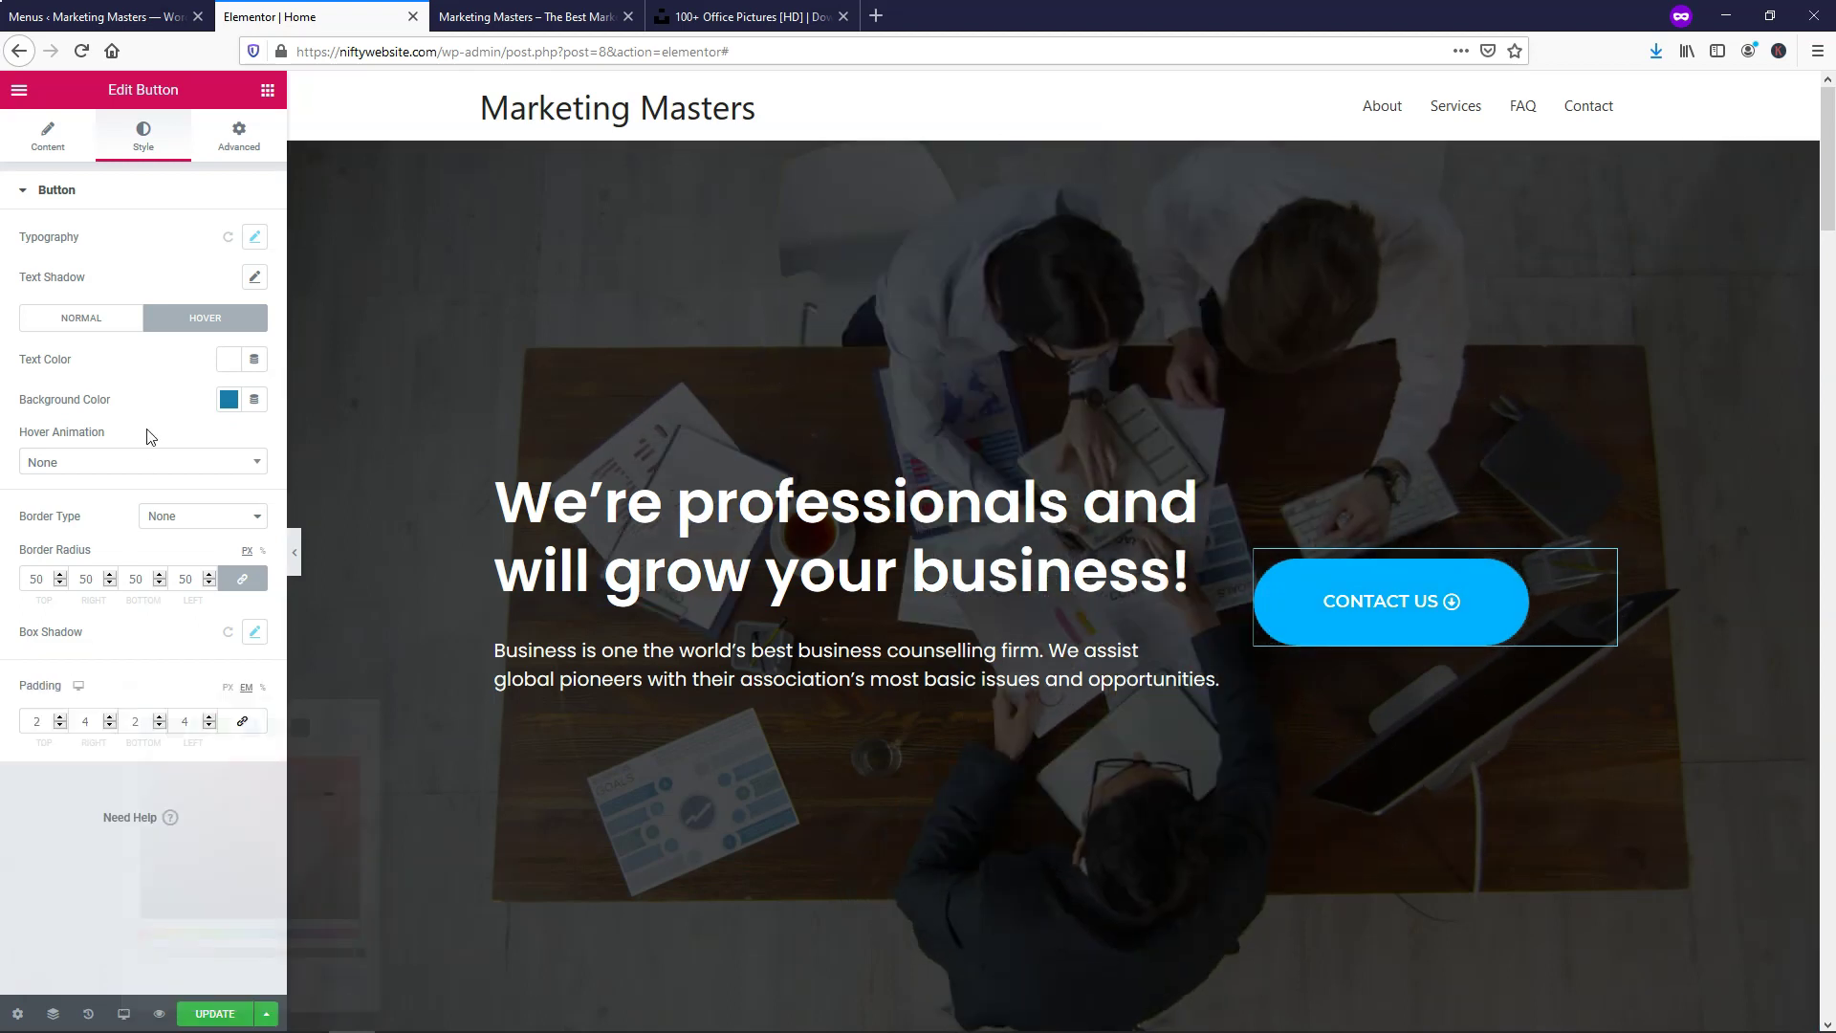
{"action": "left_click", "coordinate": [112, 463]}
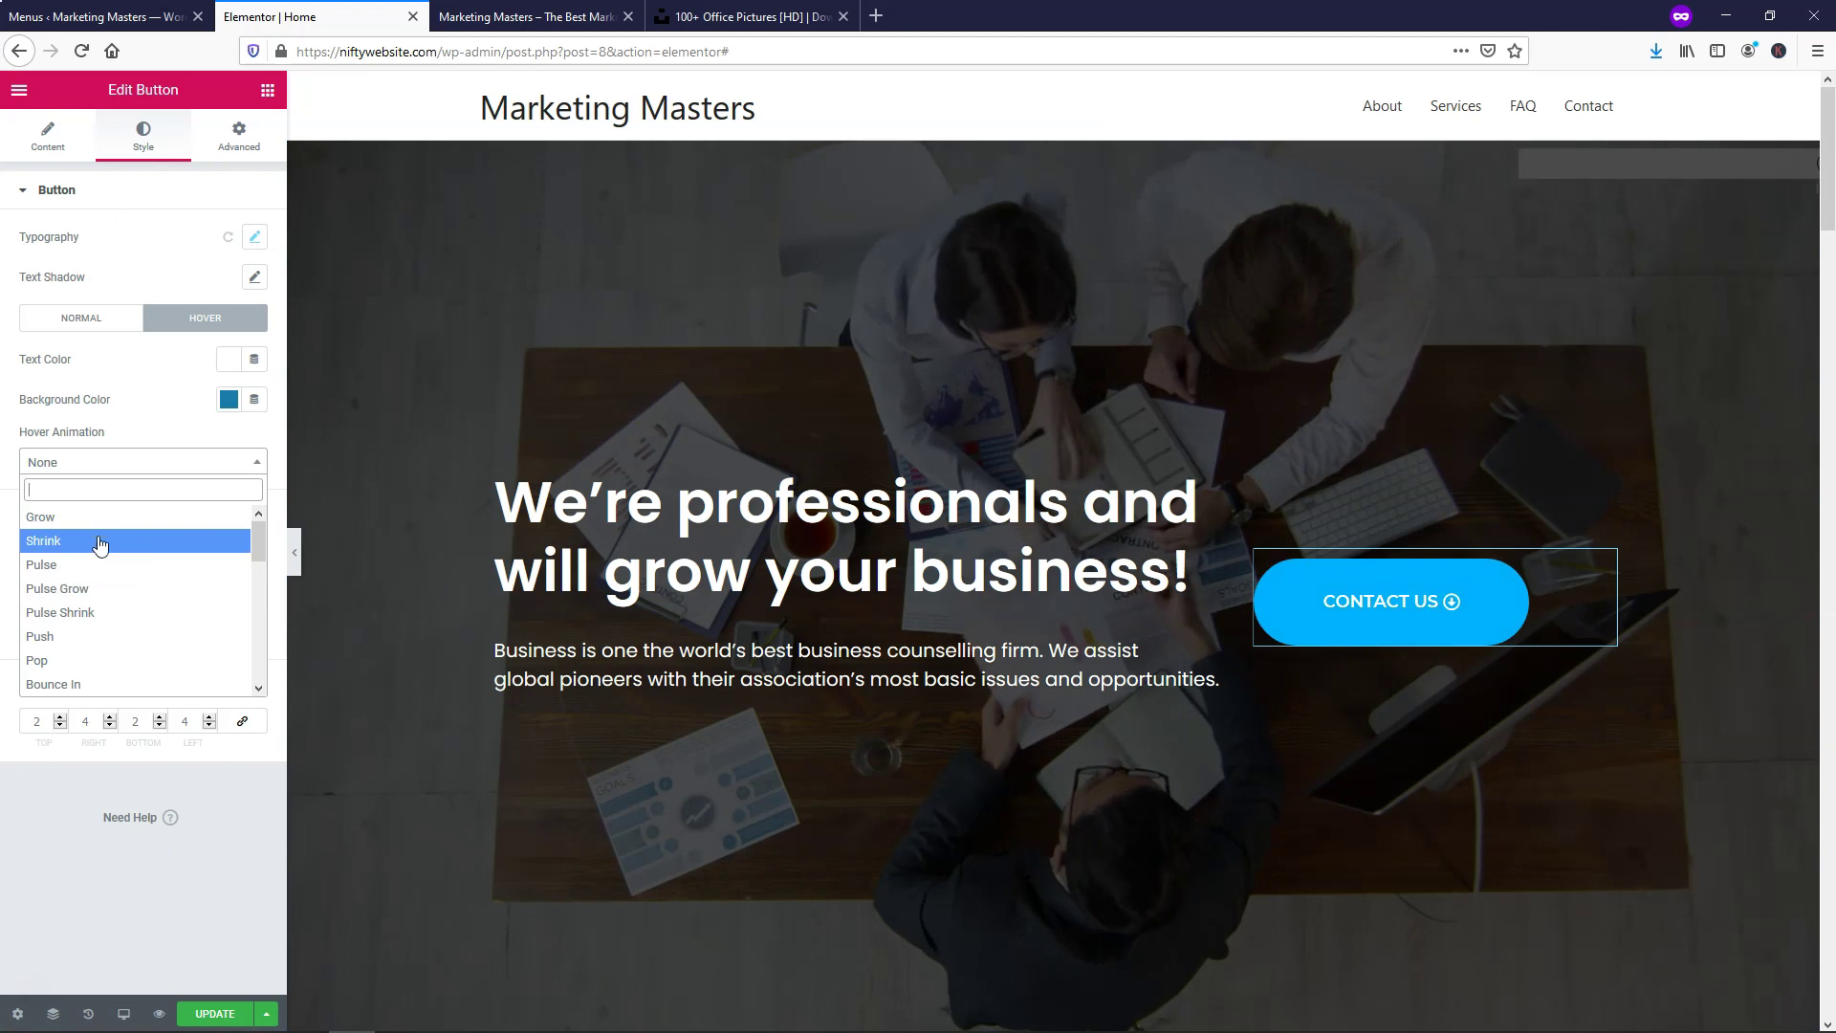
{"action": "left_click", "coordinate": [92, 661]}
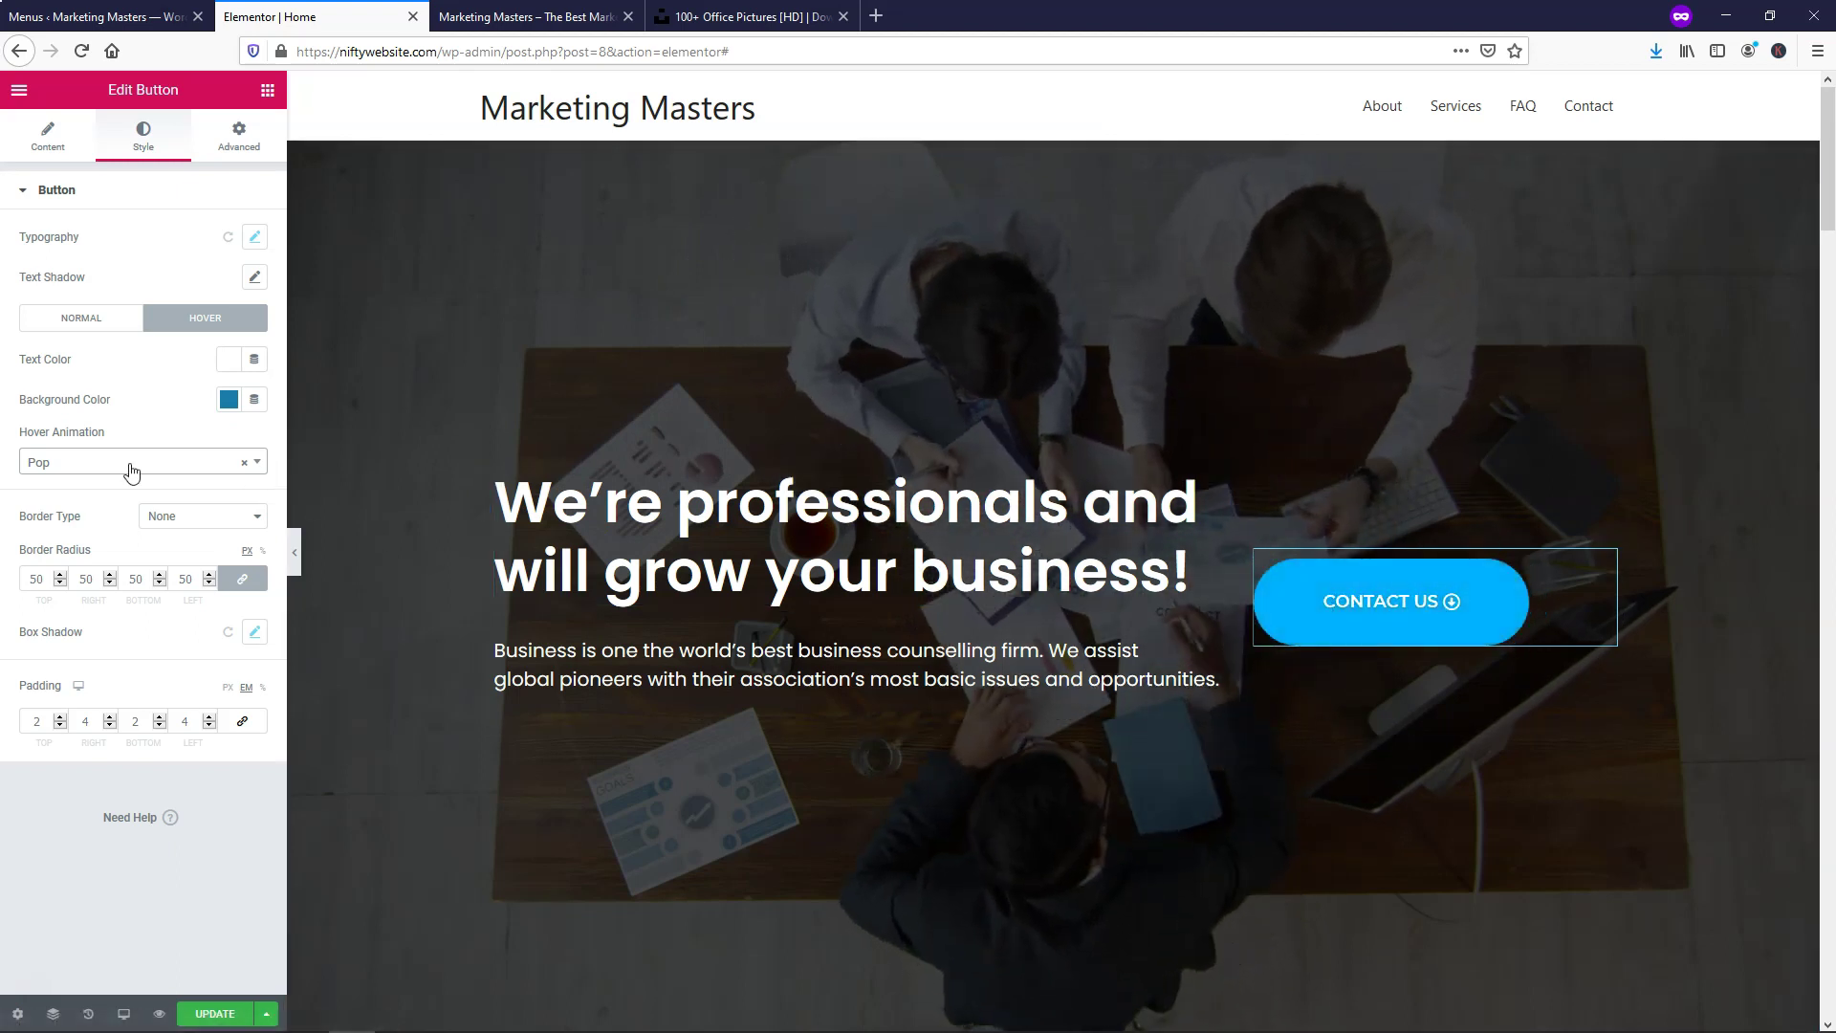
{"action": "left_click", "coordinate": [84, 463]}
{"action": "scroll", "coordinate": [82, 573], "scroll_direction": "down", "scroll_amount": 2}
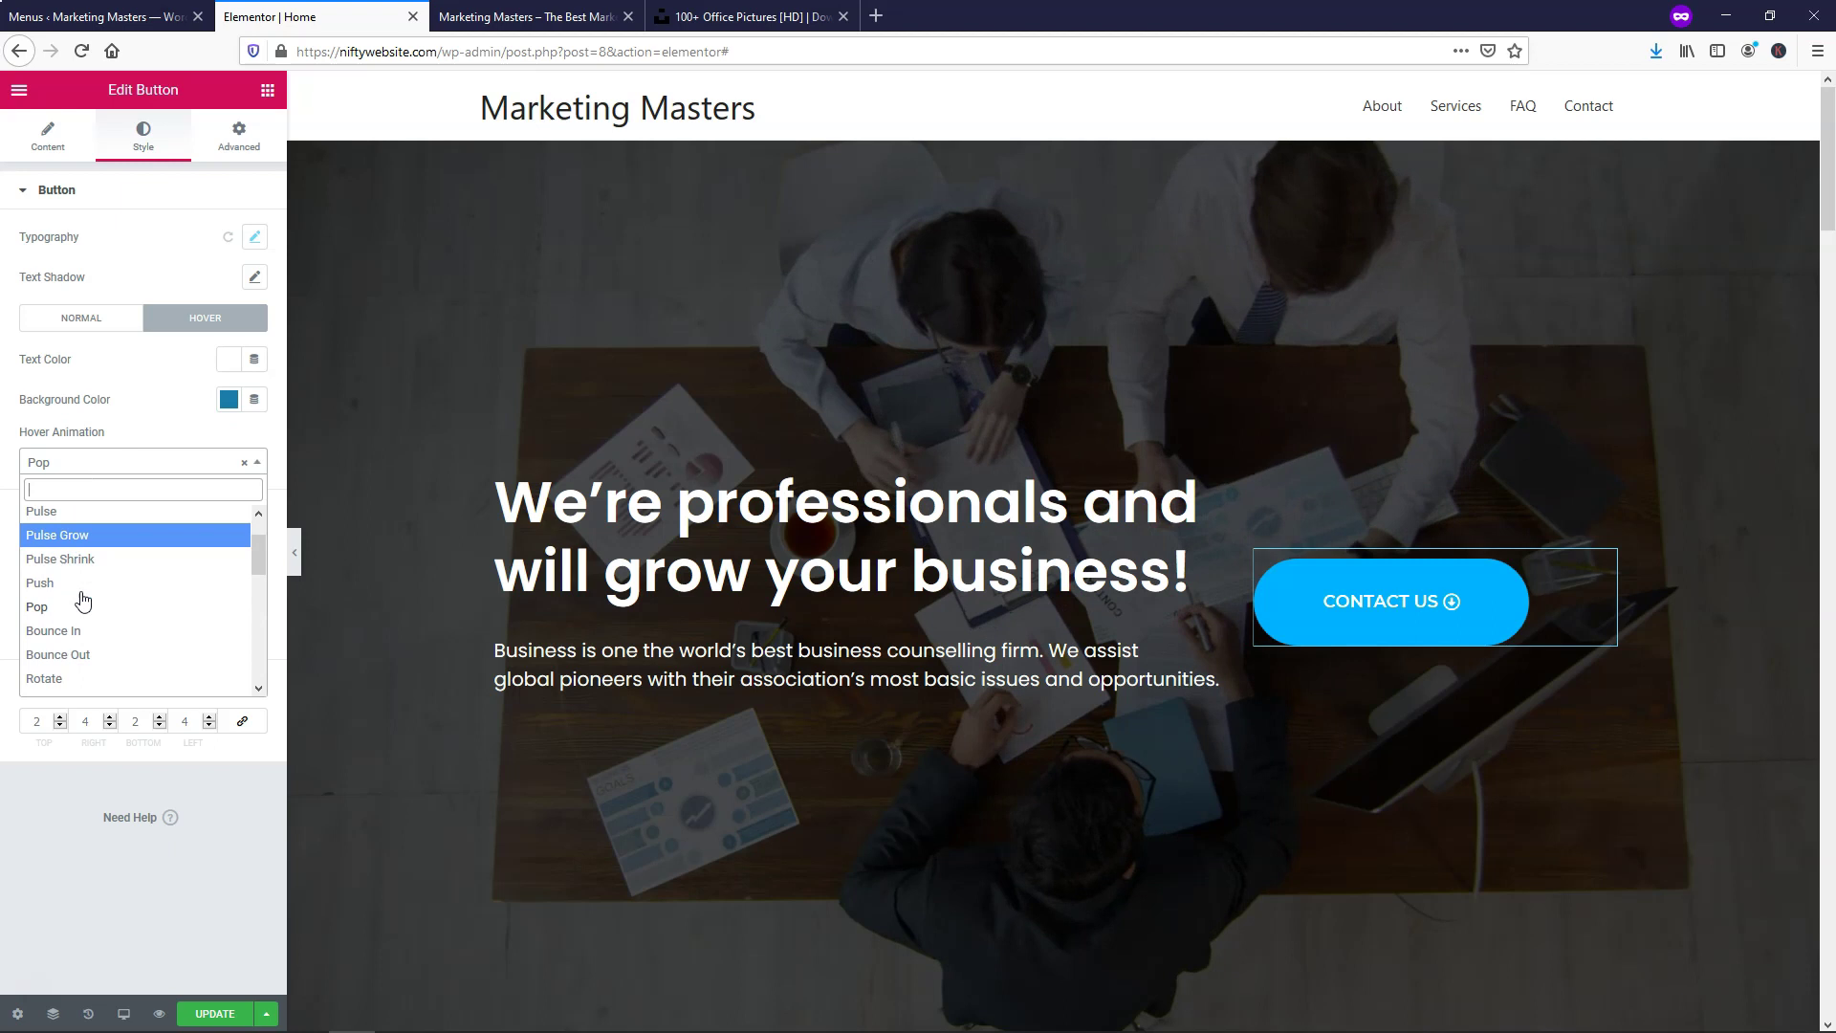
{"action": "left_click", "coordinate": [80, 599]}
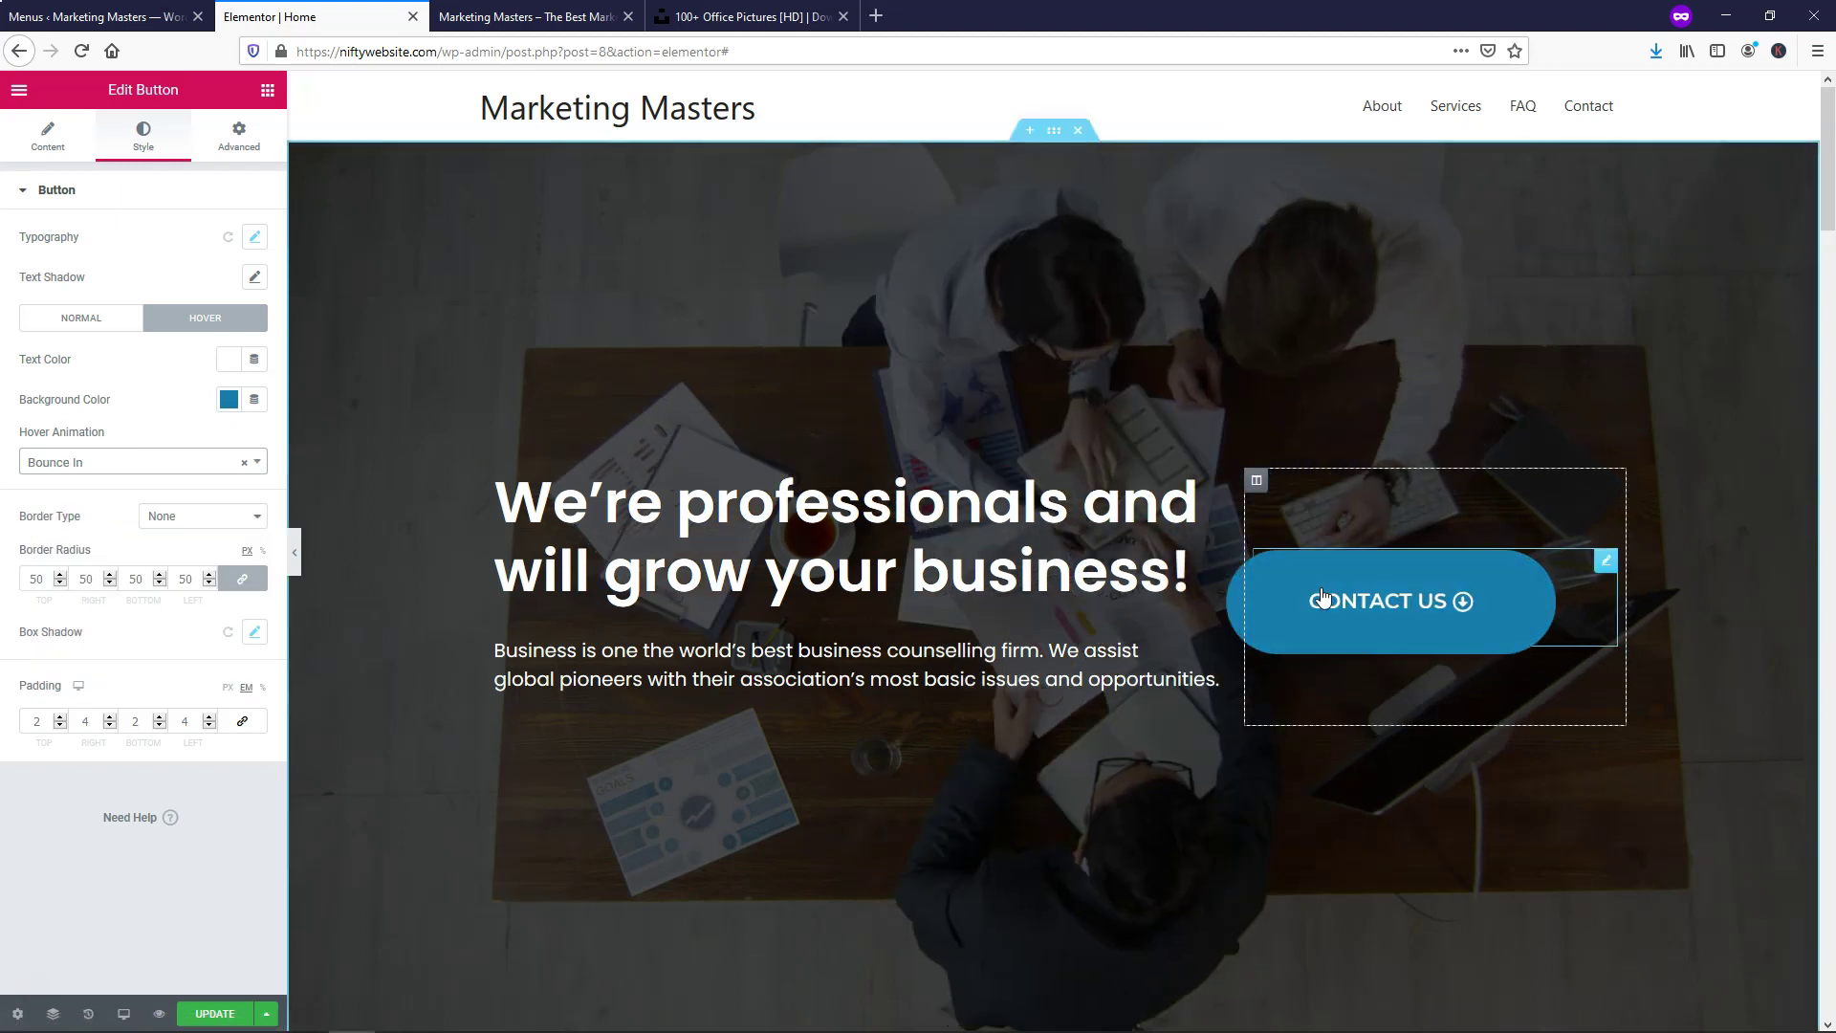
{"action": "left_click", "coordinate": [122, 463]}
{"action": "scroll", "coordinate": [115, 603], "scroll_direction": "down", "scroll_amount": 3}
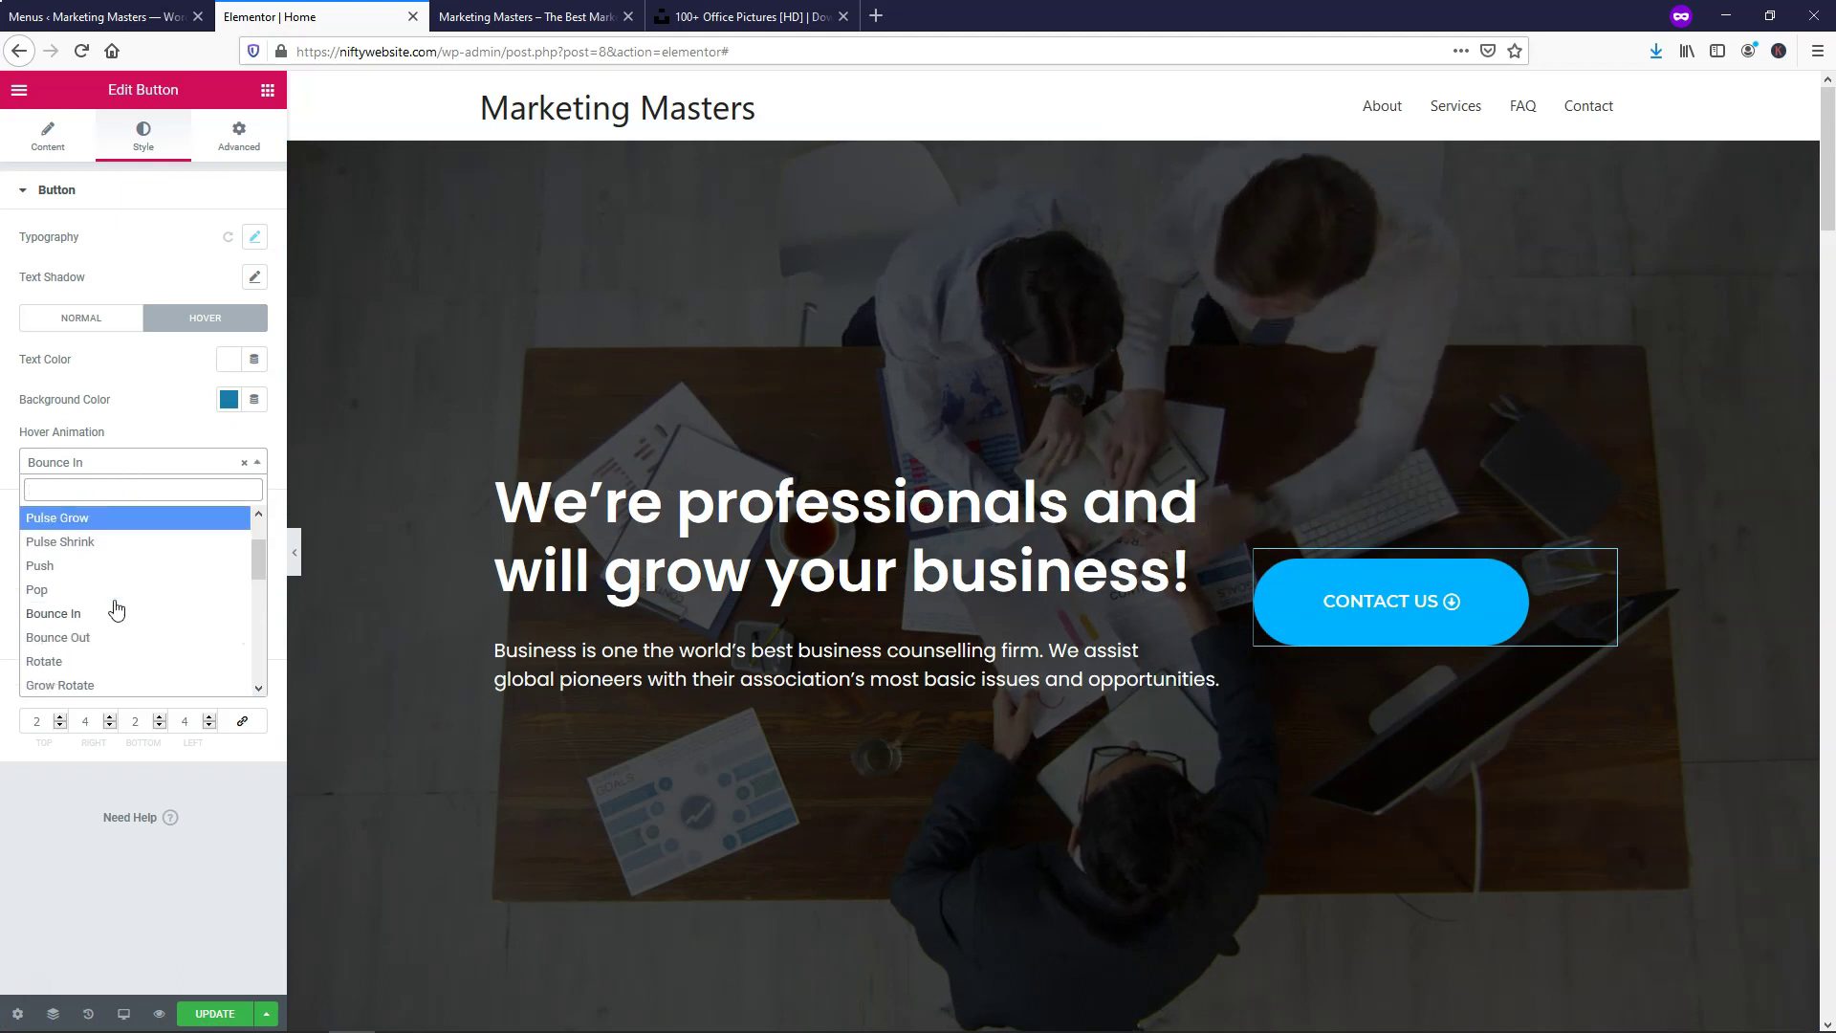
{"action": "scroll", "coordinate": [112, 602], "scroll_direction": "up", "scroll_amount": 3}
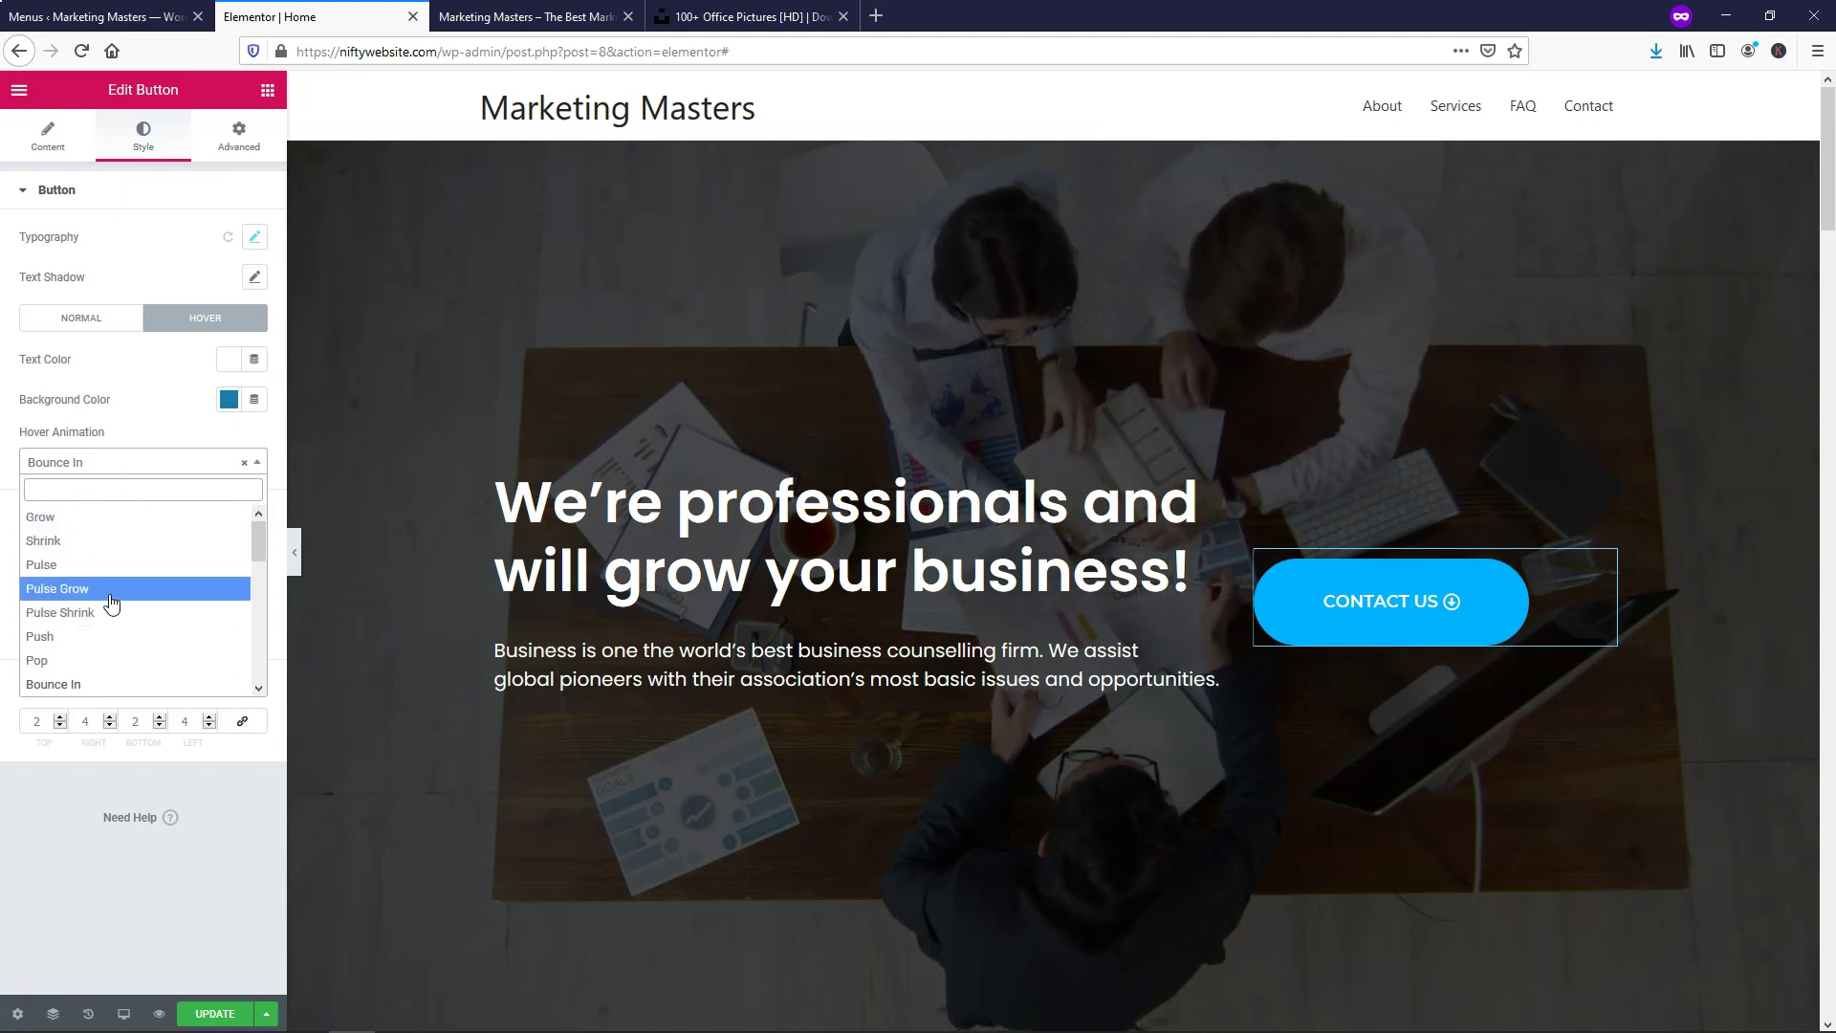
{"action": "left_click", "coordinate": [245, 466]}
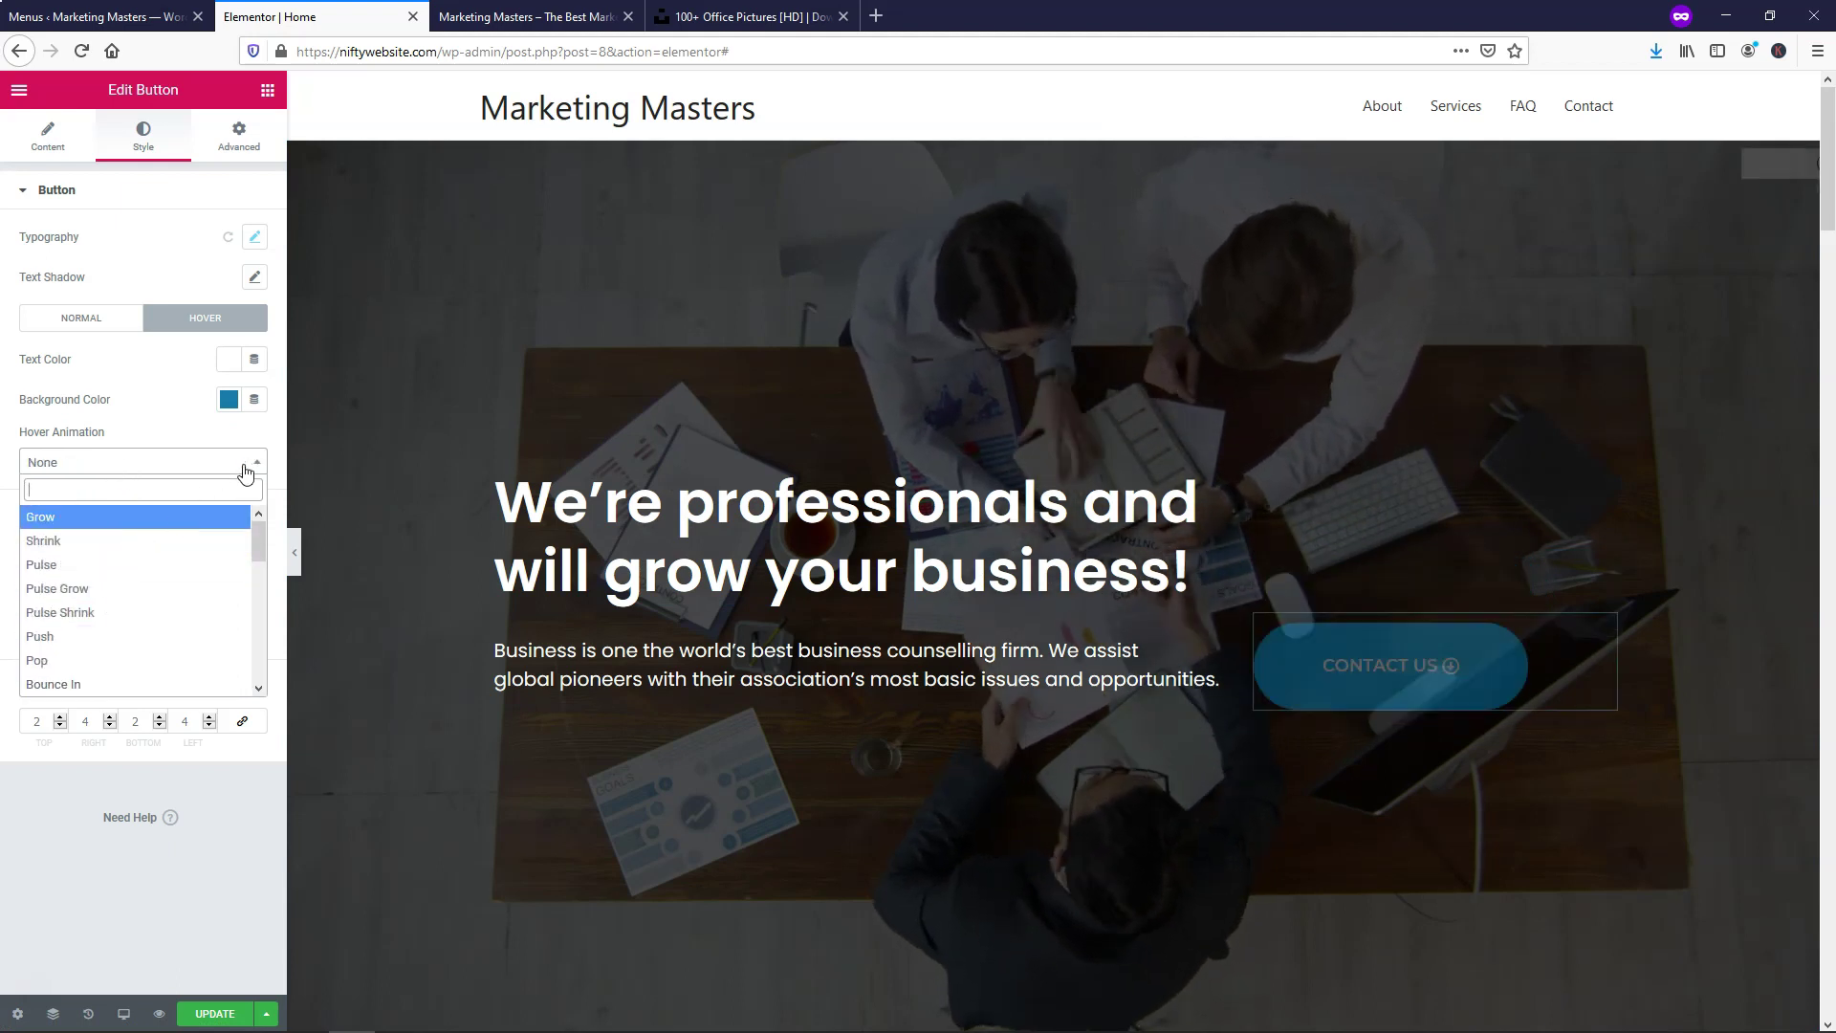
{"action": "left_click", "coordinate": [212, 441]}
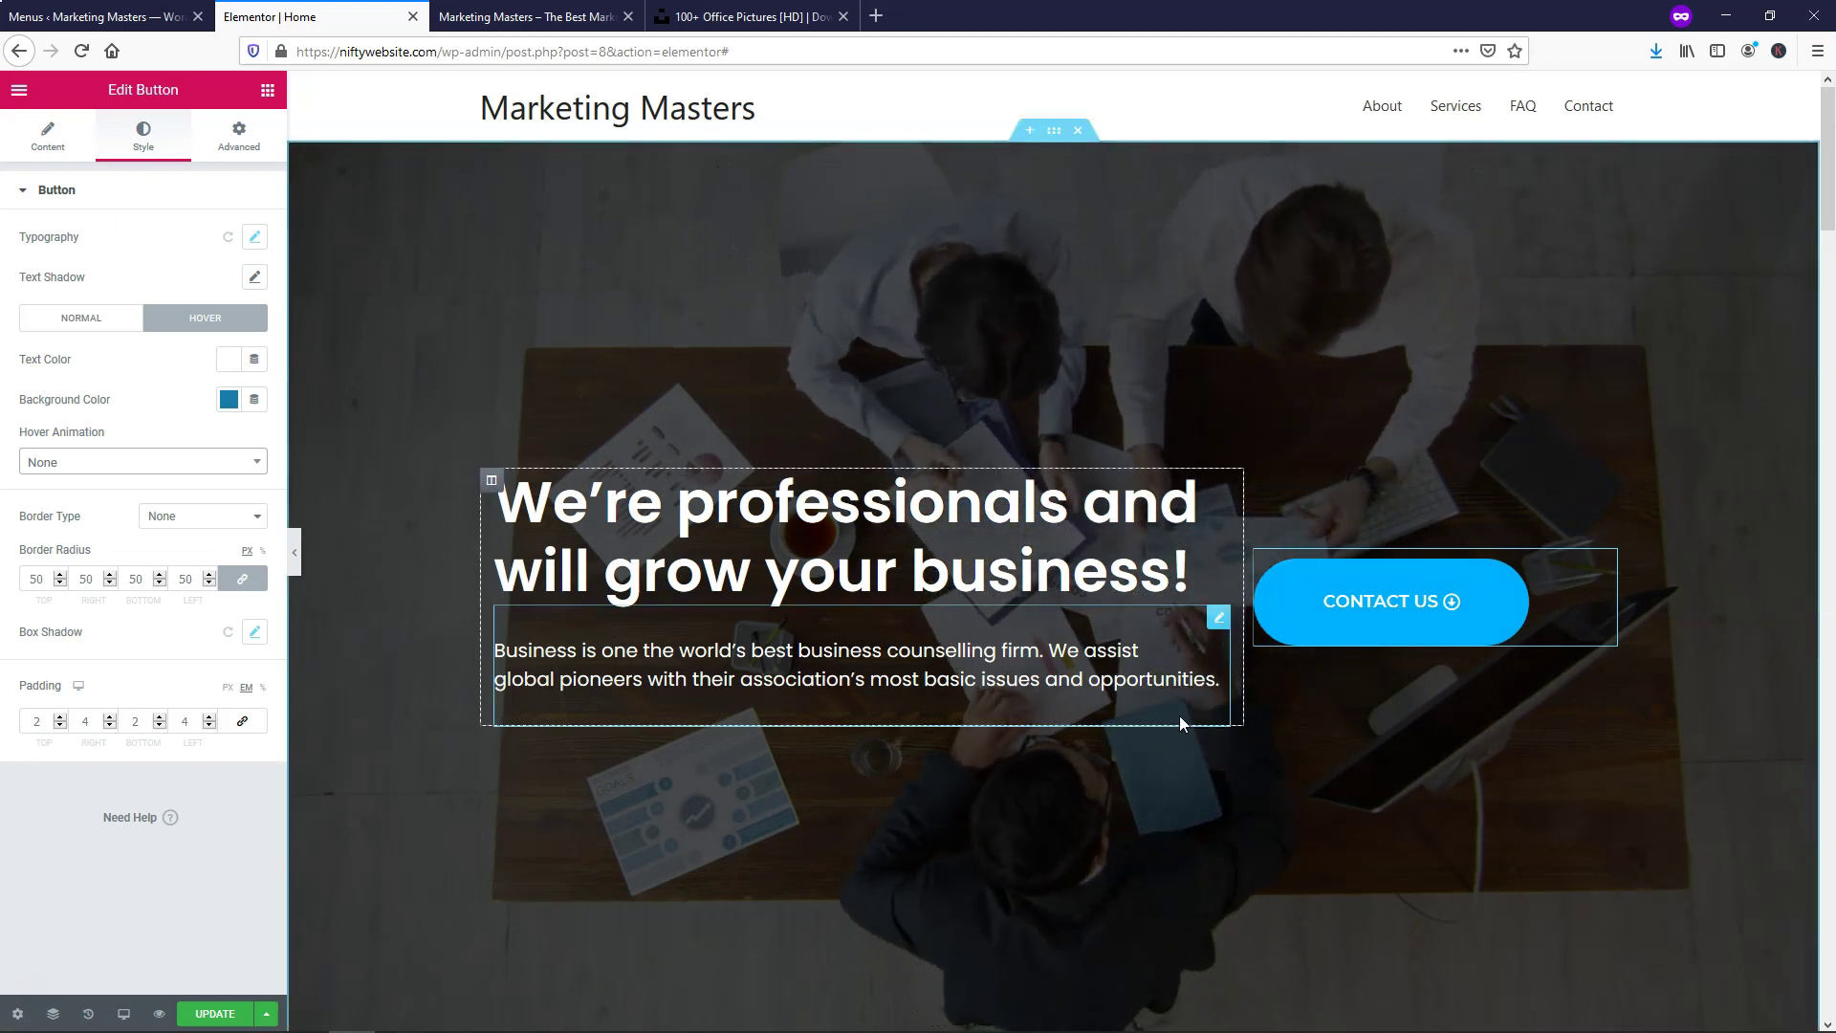
Save the page and test the CONTACT US button's link and hover on the live preview
{"action": "left_click", "coordinate": [211, 1014]}
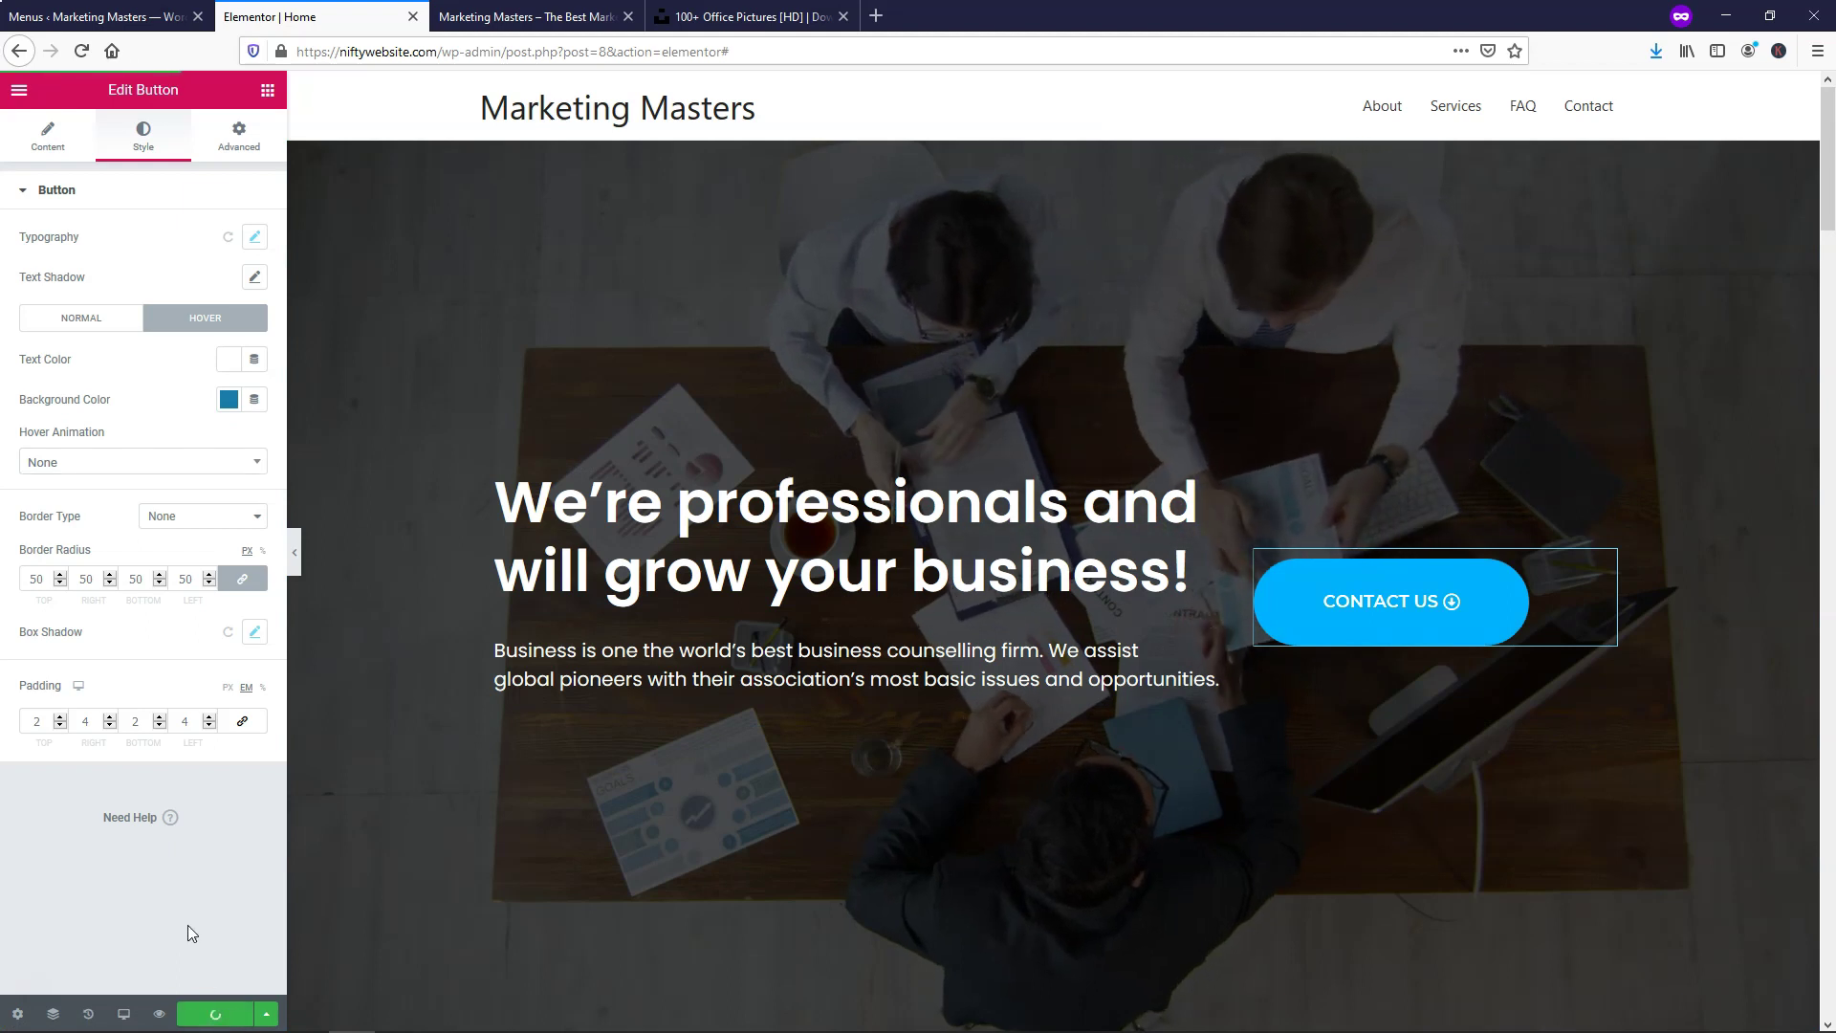
{"action": "left_click", "coordinate": [545, 16]}
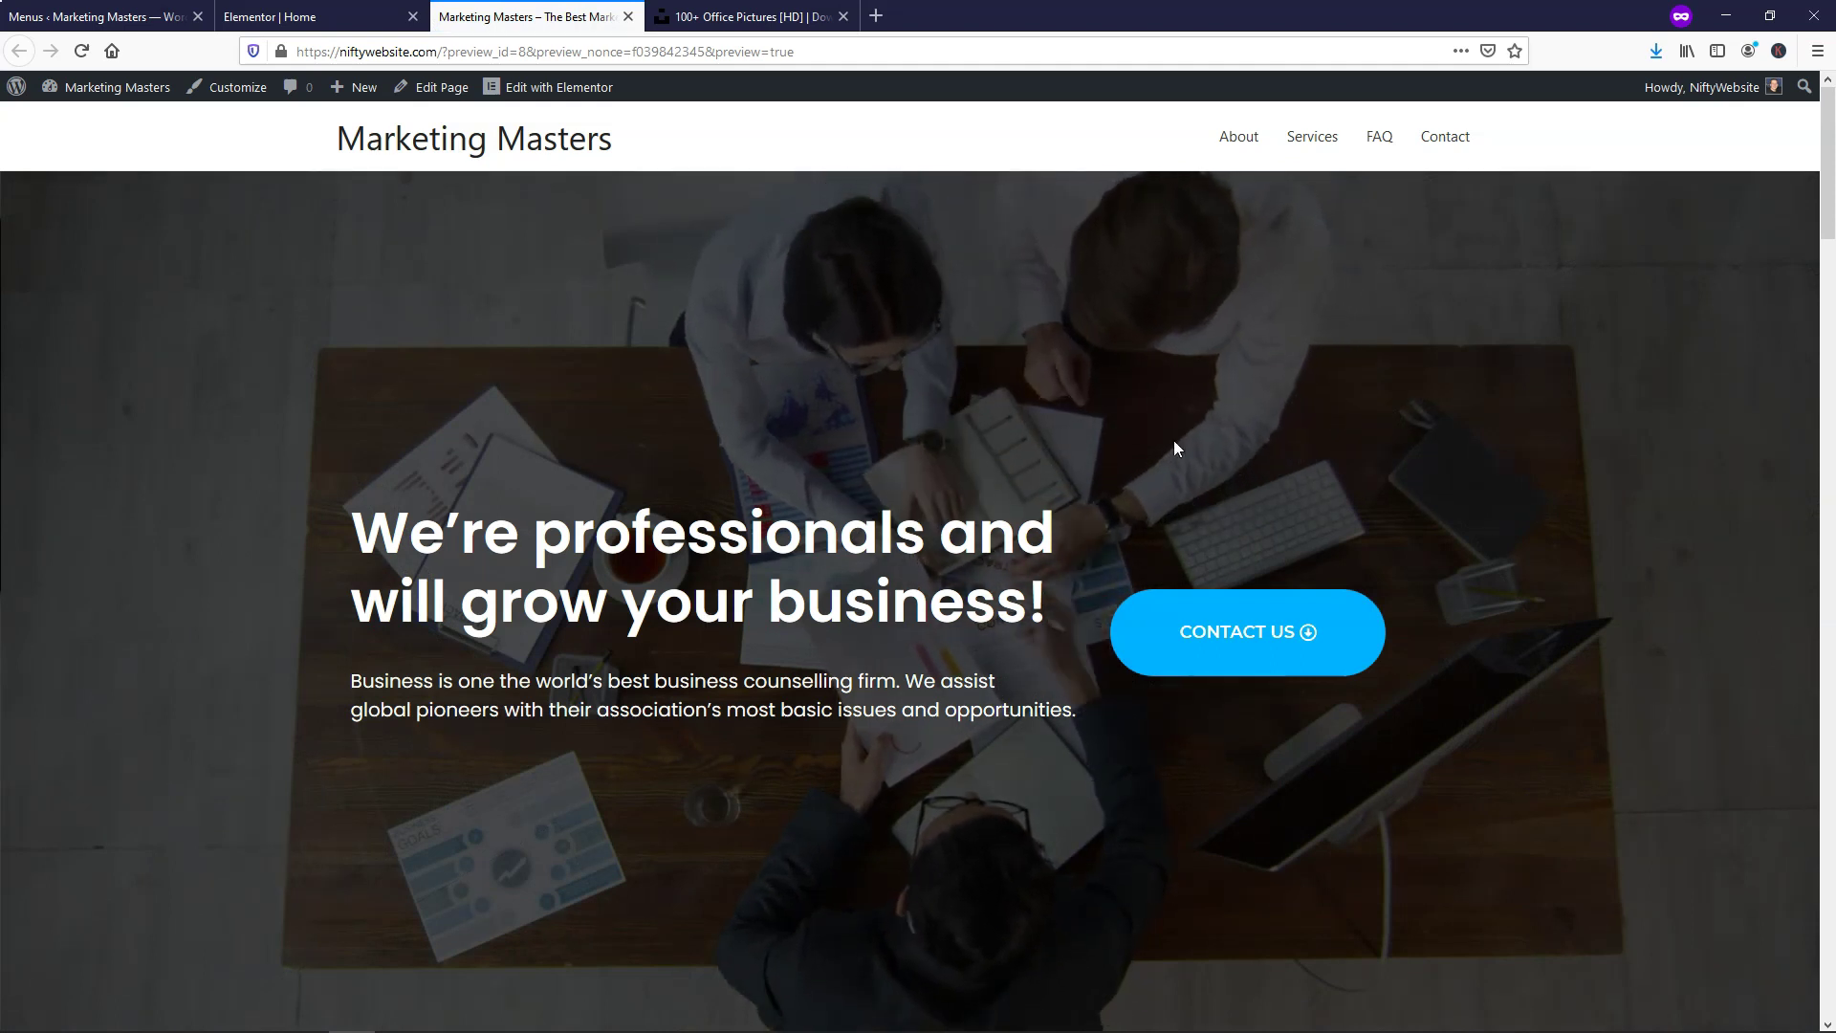
{"action": "left_click", "coordinate": [1236, 638]}
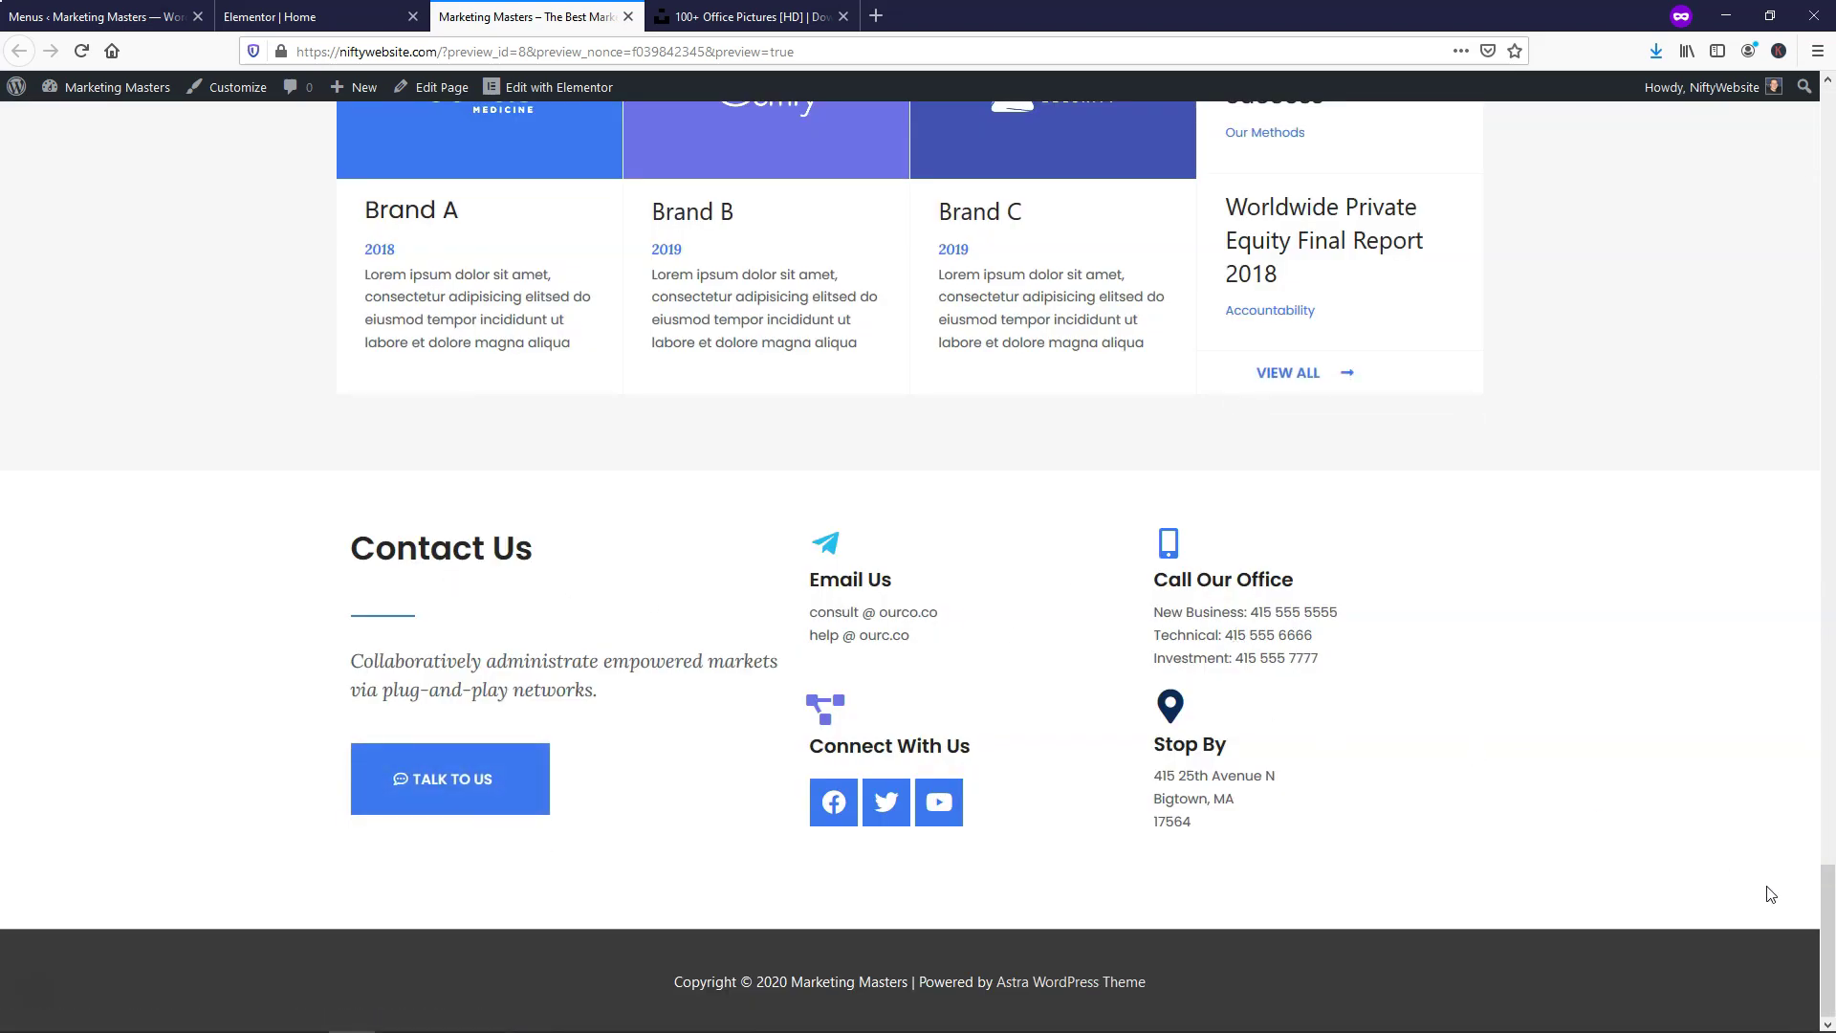
{"action": "left_click_drag", "start_coordinate": [1827, 903], "coordinate": [1828, 125]}
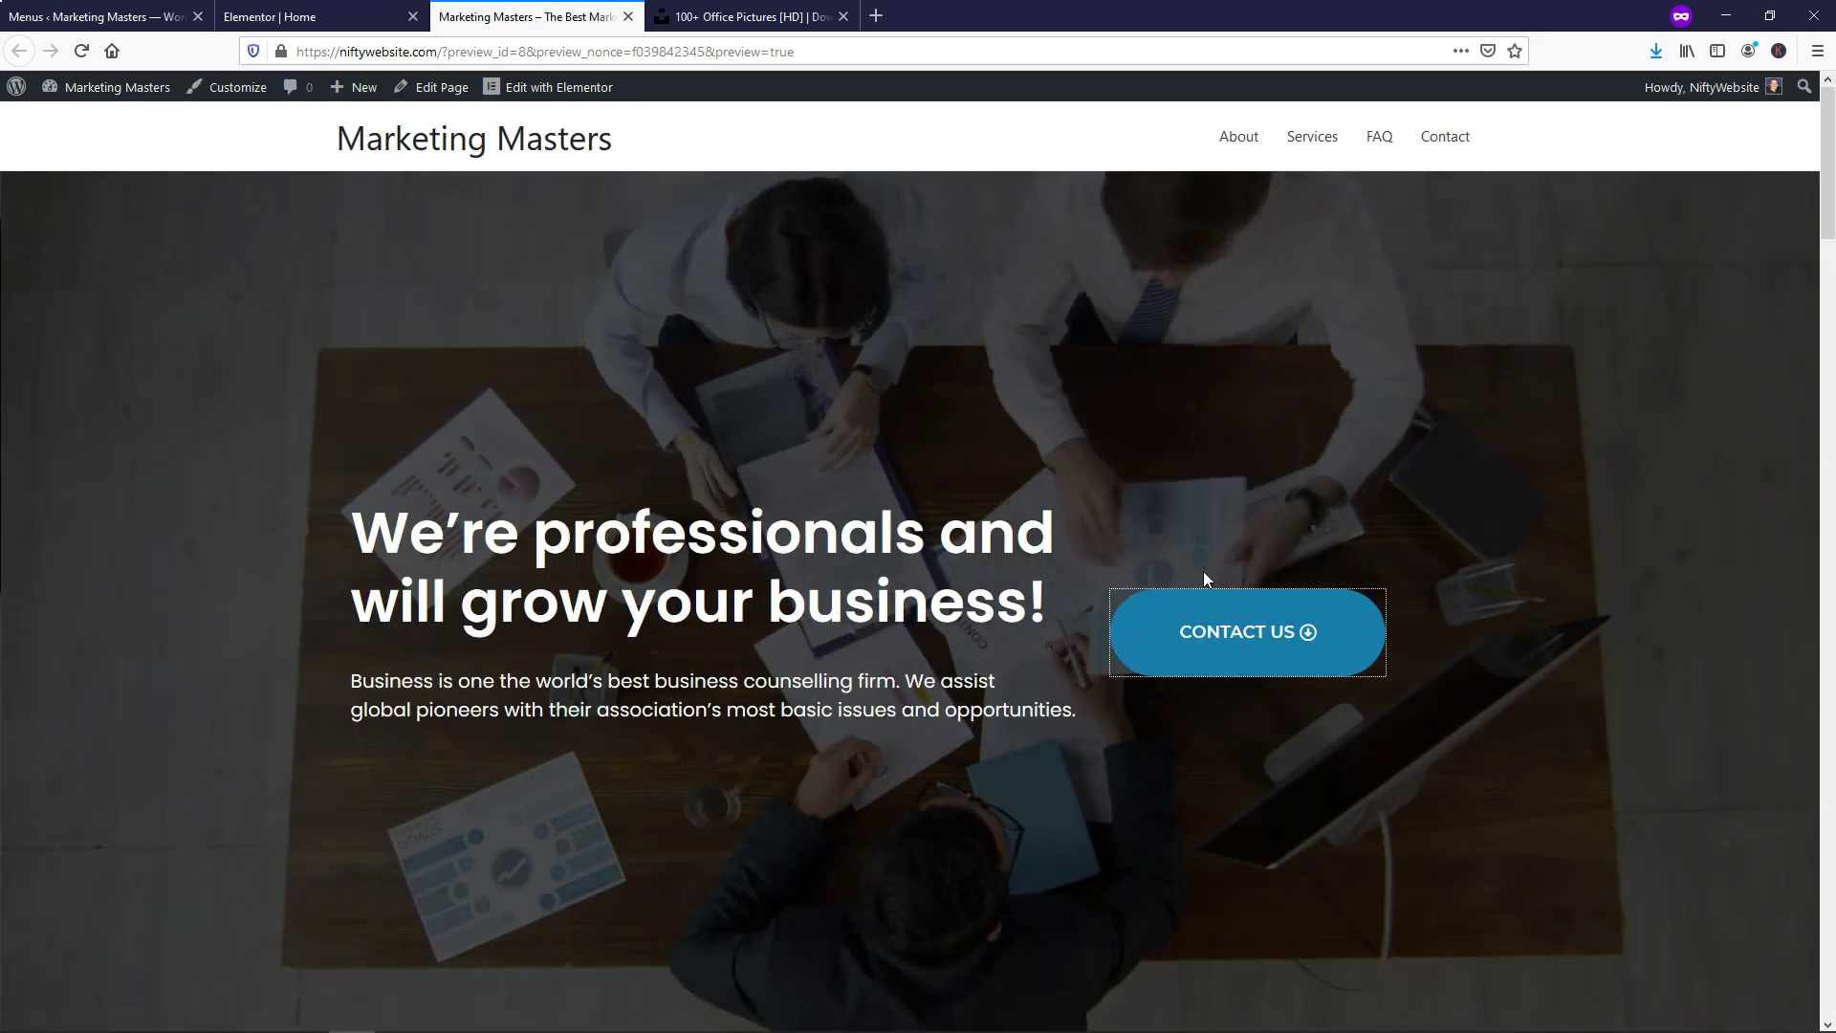
{"action": "left_click", "coordinate": [1200, 658]}
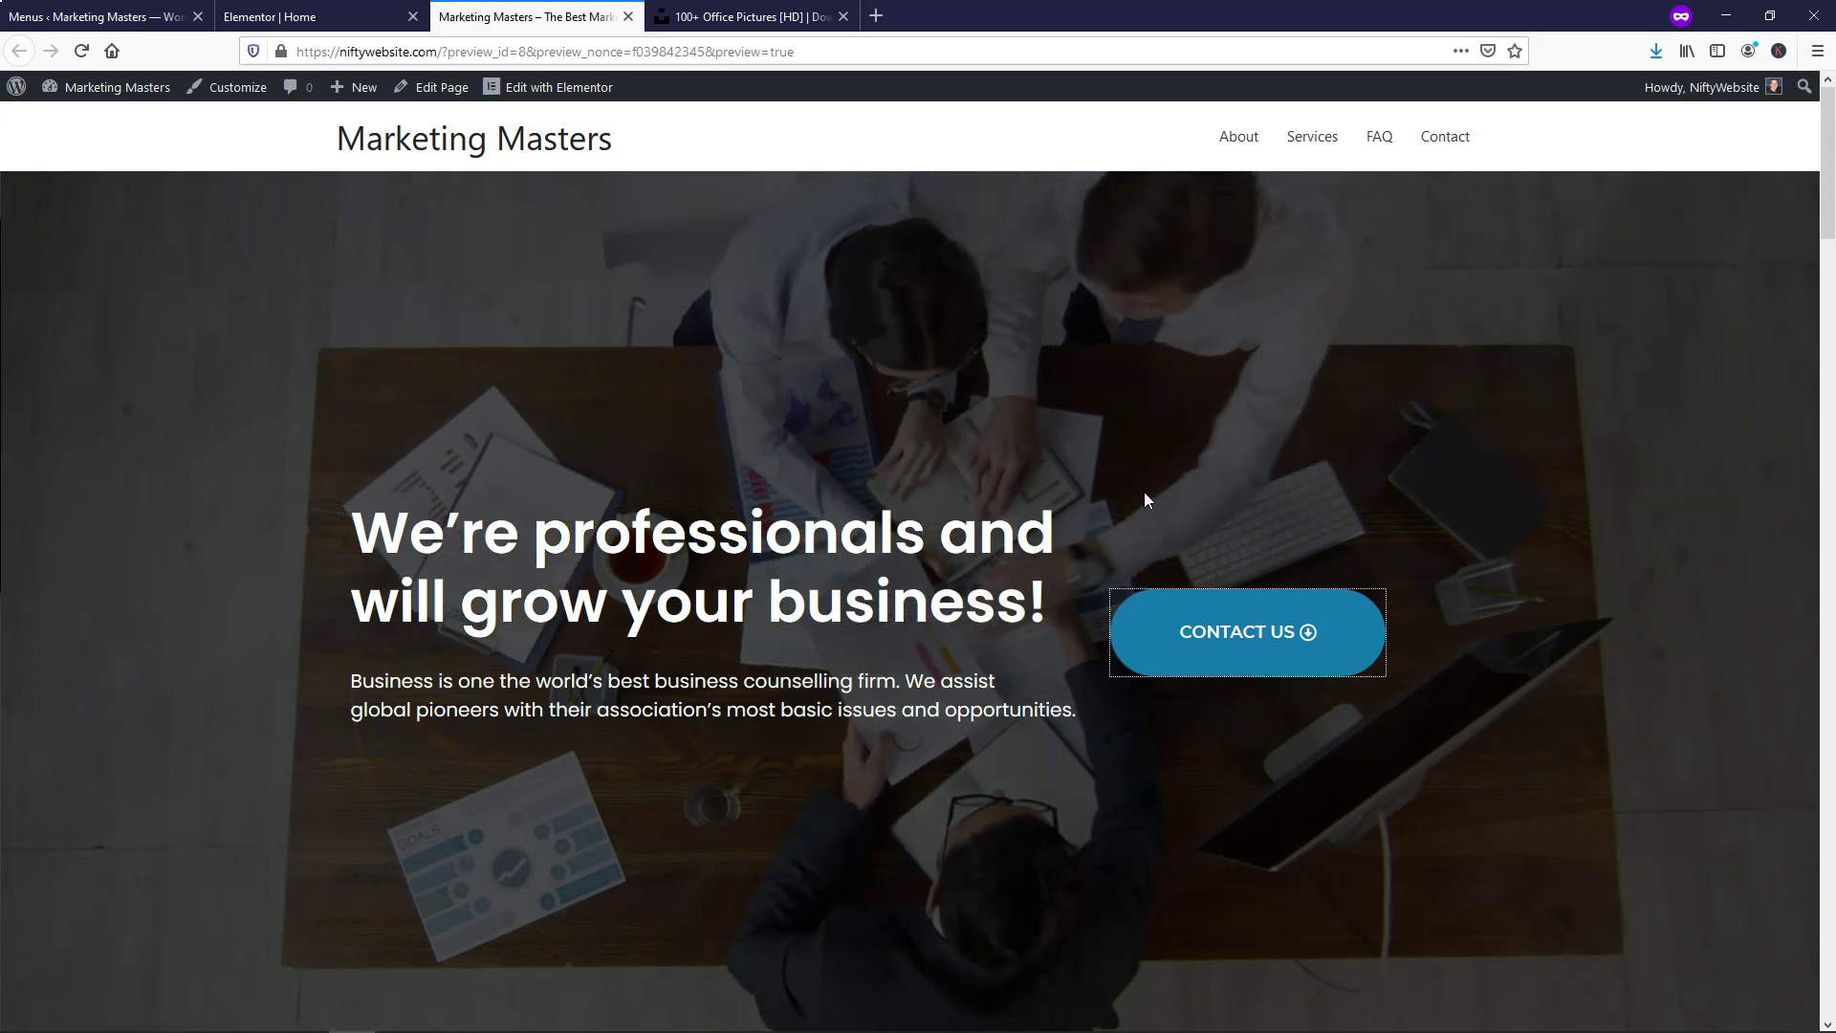
{"action": "scroll", "coordinate": [974, 445], "scroll_direction": "down", "scroll_amount": 5}
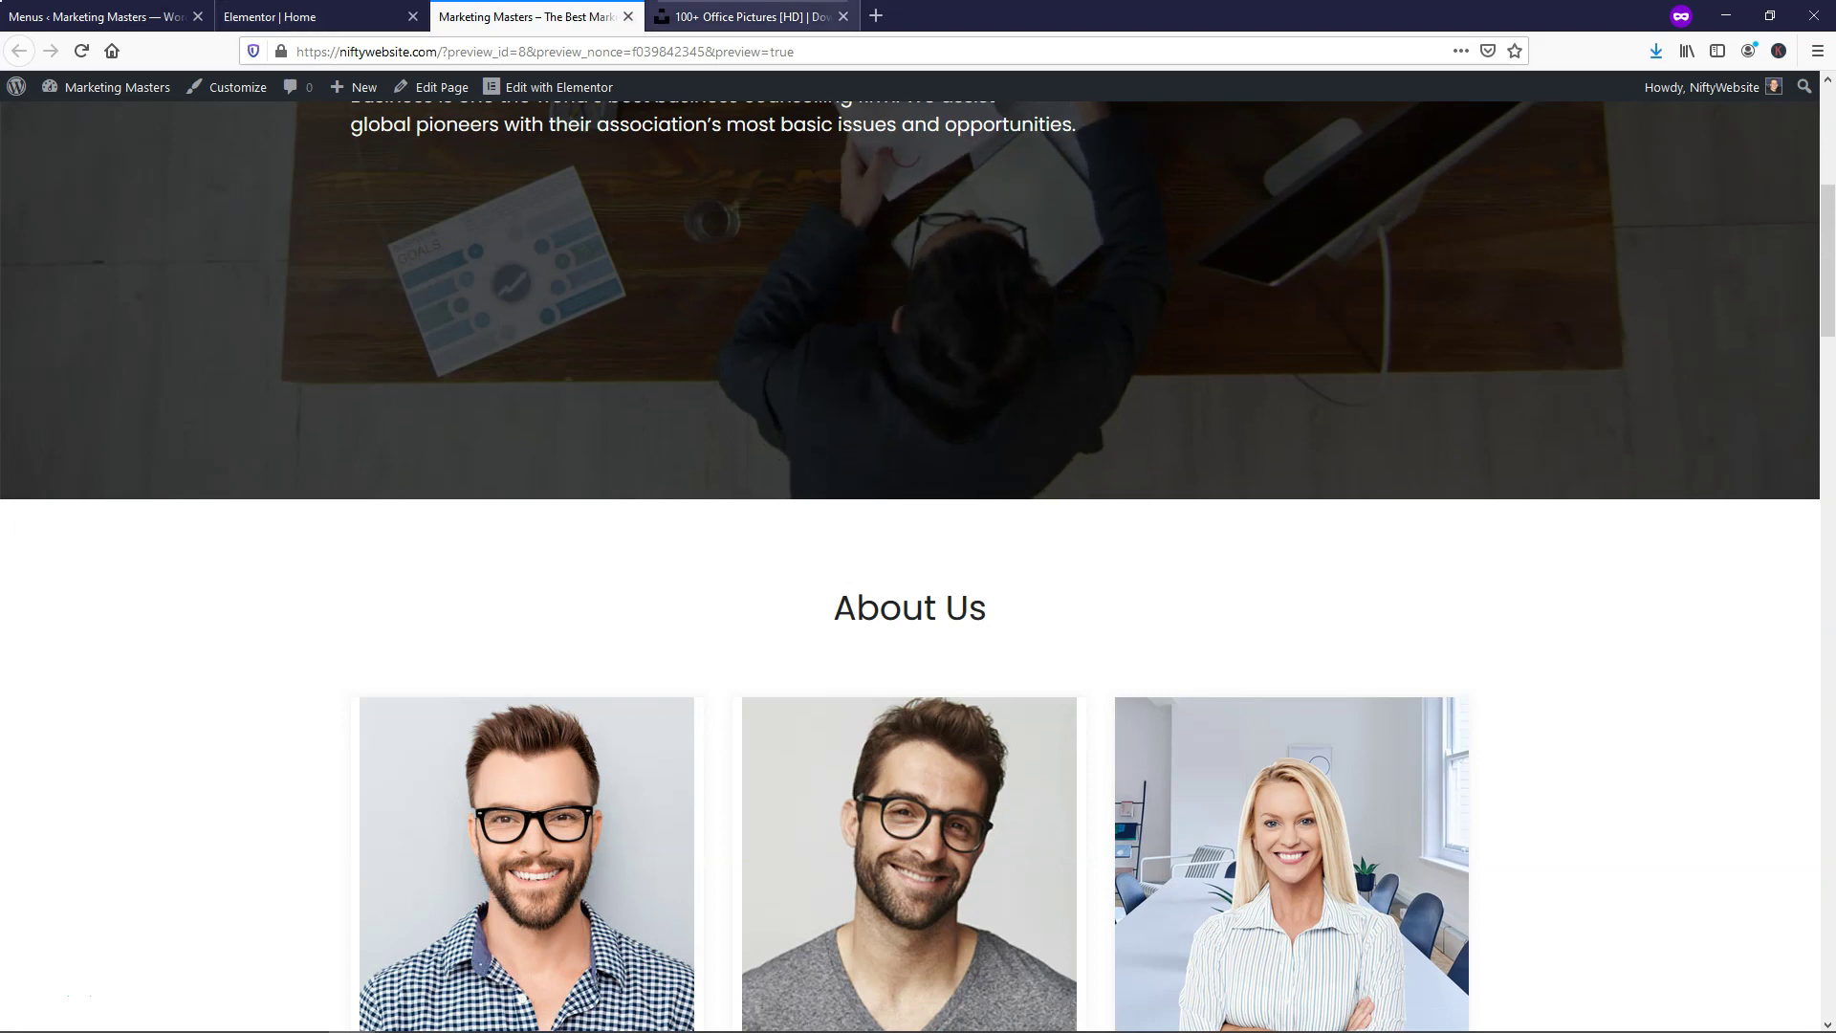
Close the Unsplash office photos tab
{"action": "left_click", "coordinate": [751, 18]}
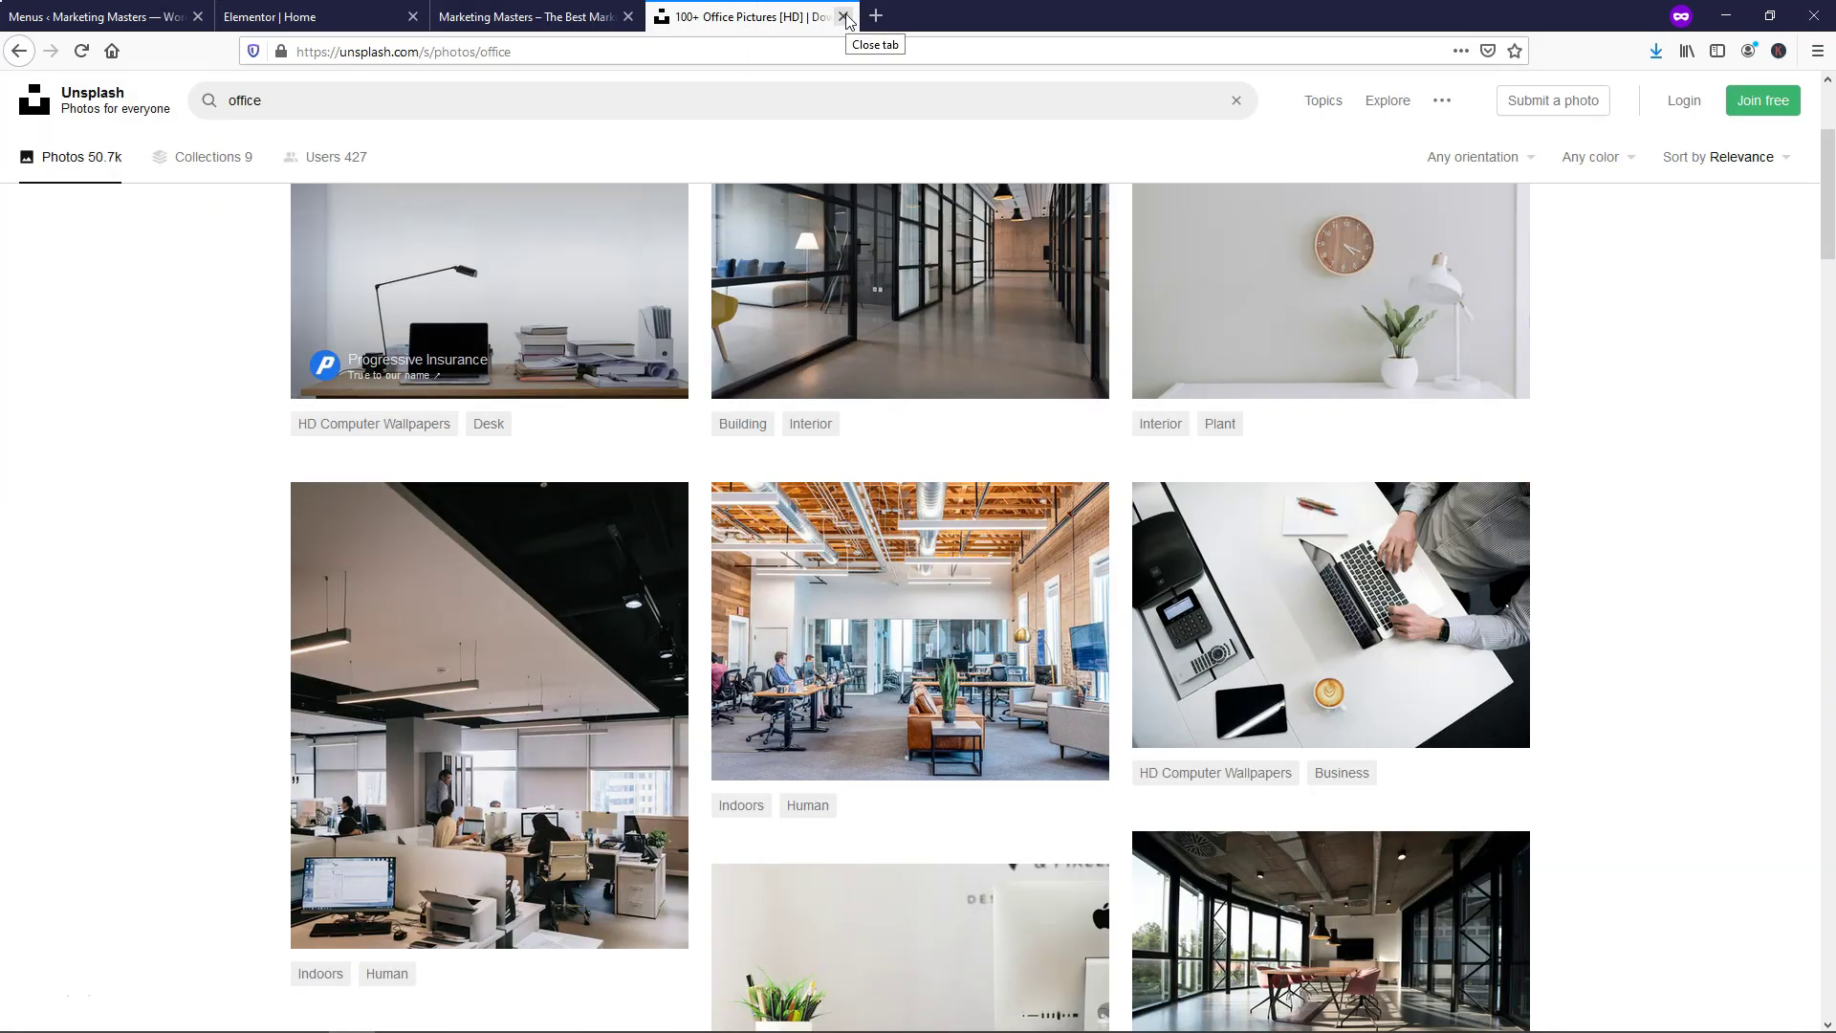
{"action": "left_click", "coordinate": [844, 17]}
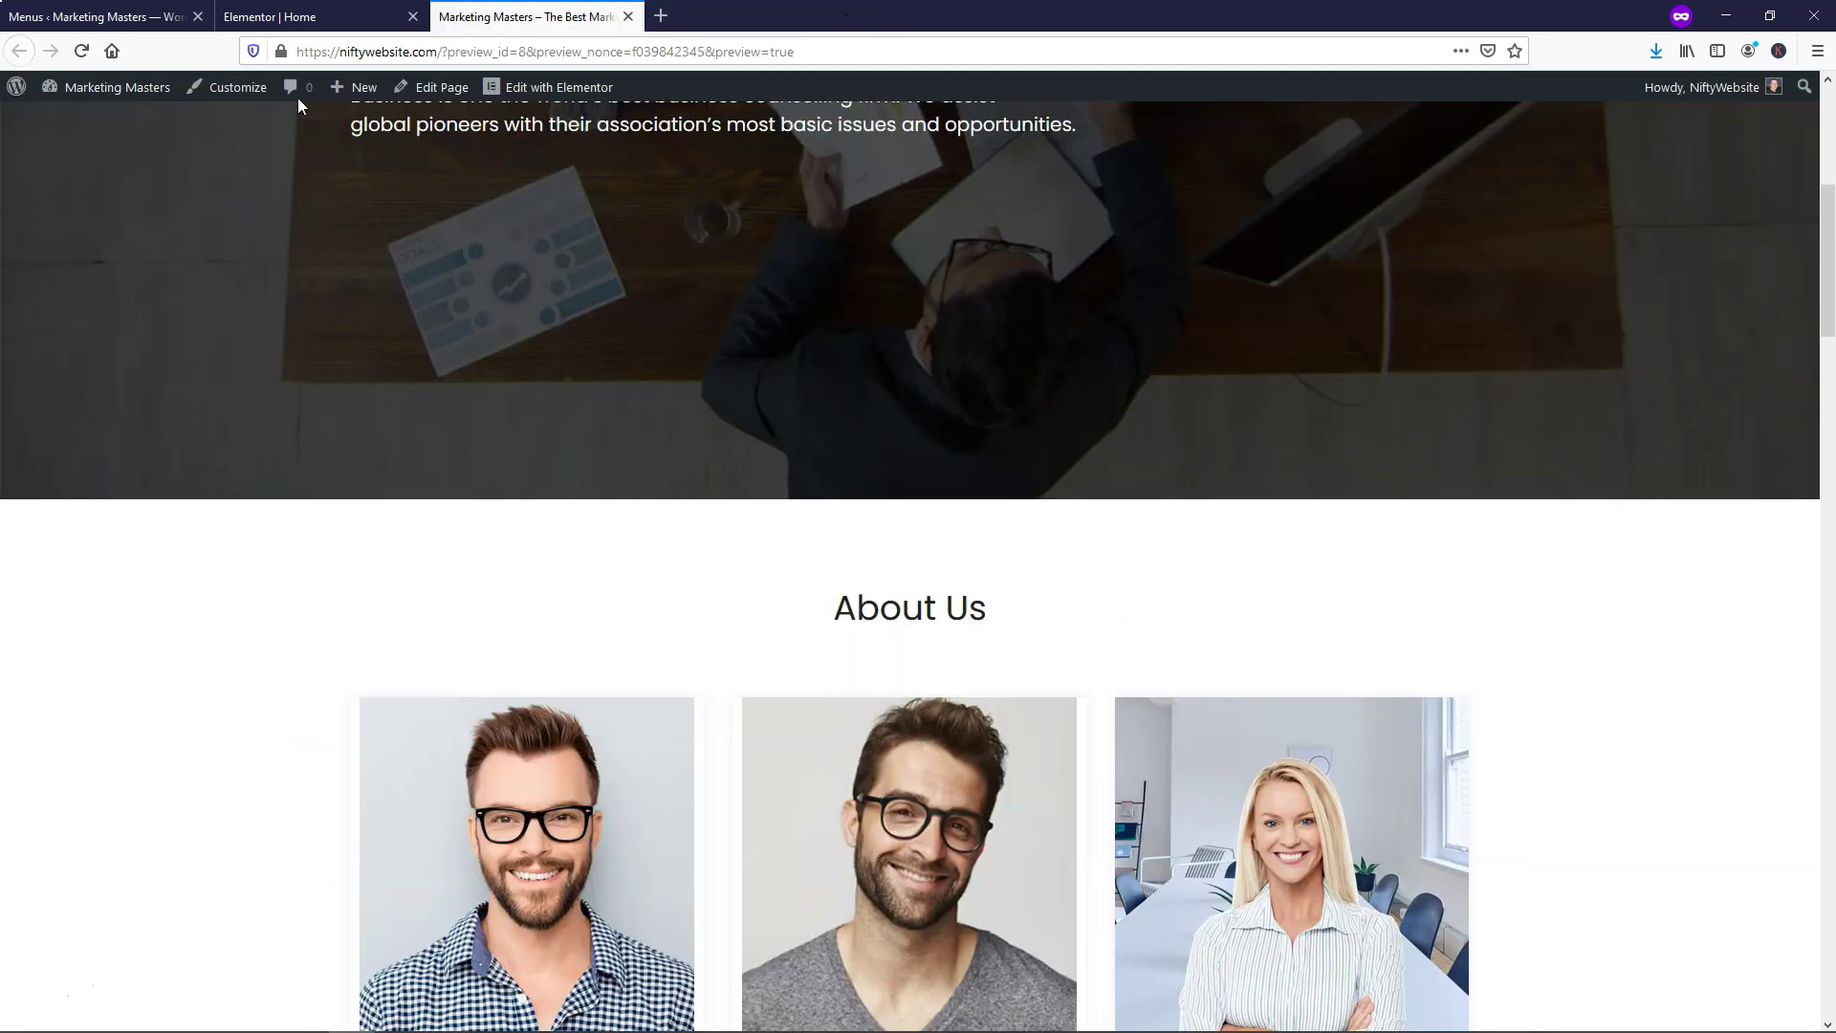
{"action": "left_click", "coordinate": [373, 25]}
Move Adam Smith's card to the right, then duplicate a column and delete the extra fourth one
{"action": "scroll", "coordinate": [454, 417], "scroll_direction": "down", "scroll_amount": 10}
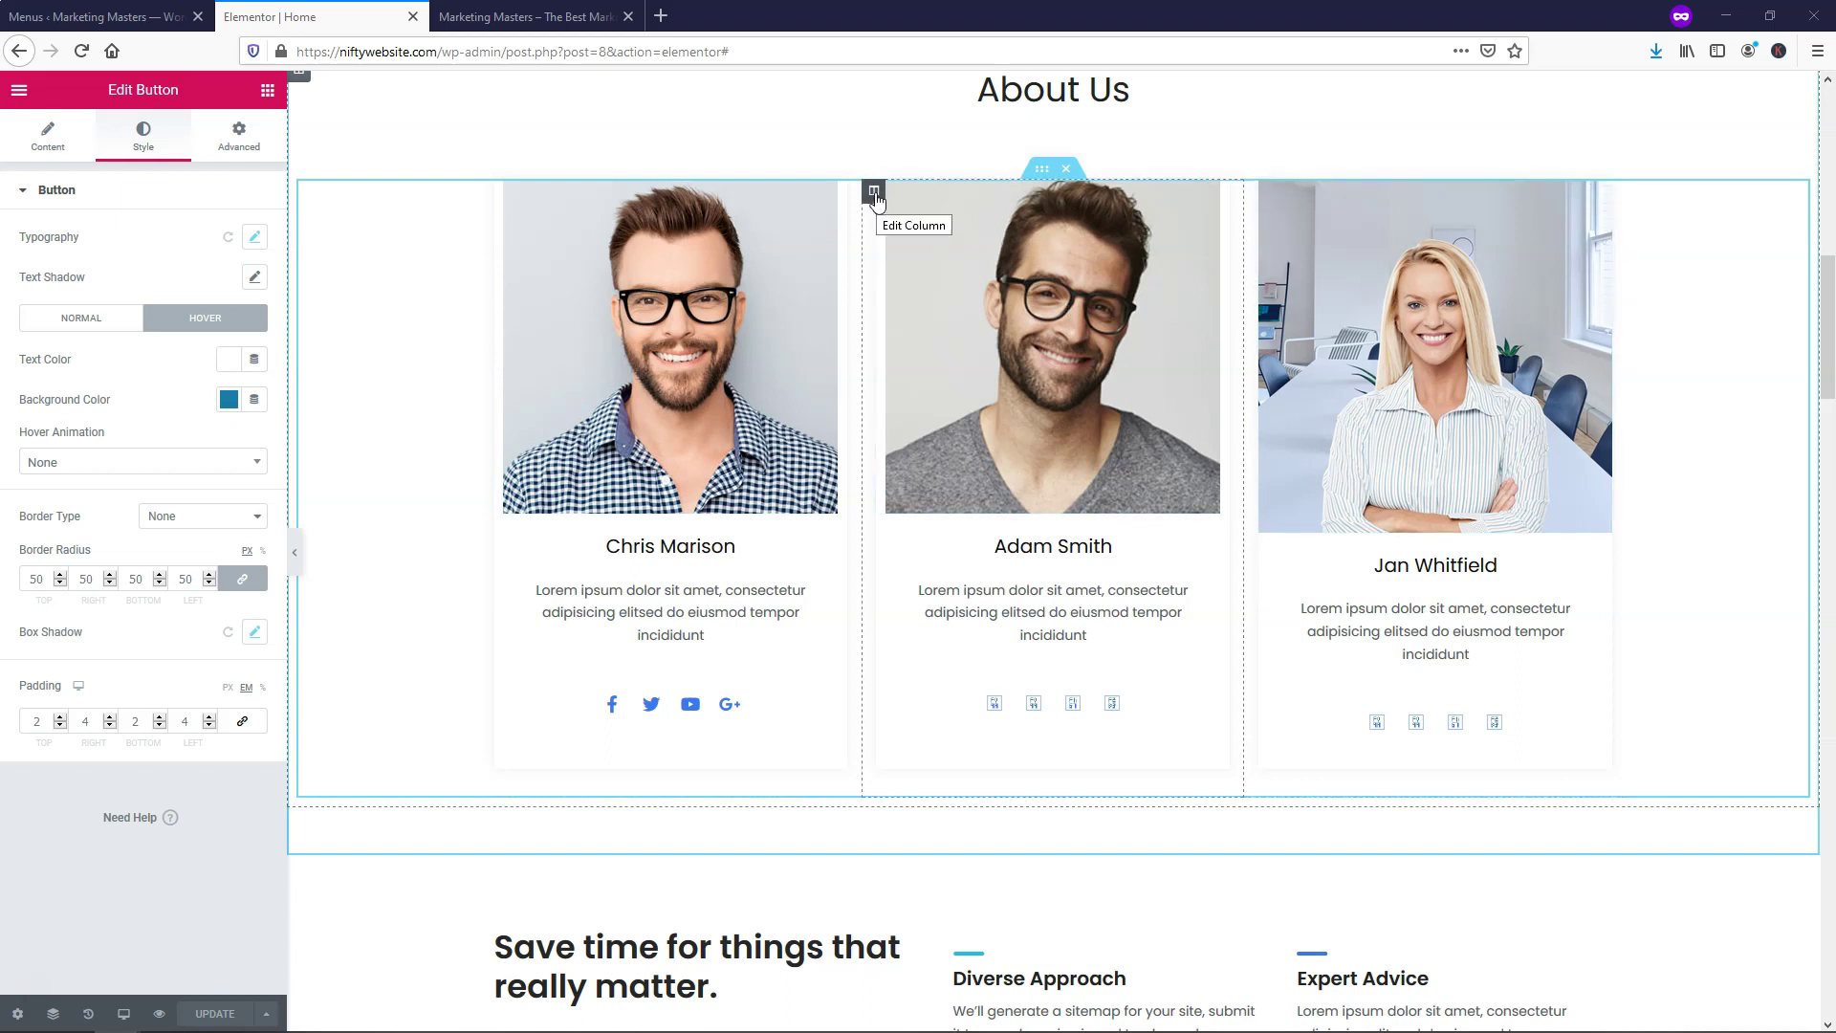
{"action": "left_click_drag", "start_coordinate": [874, 197], "coordinate": [1416, 235]}
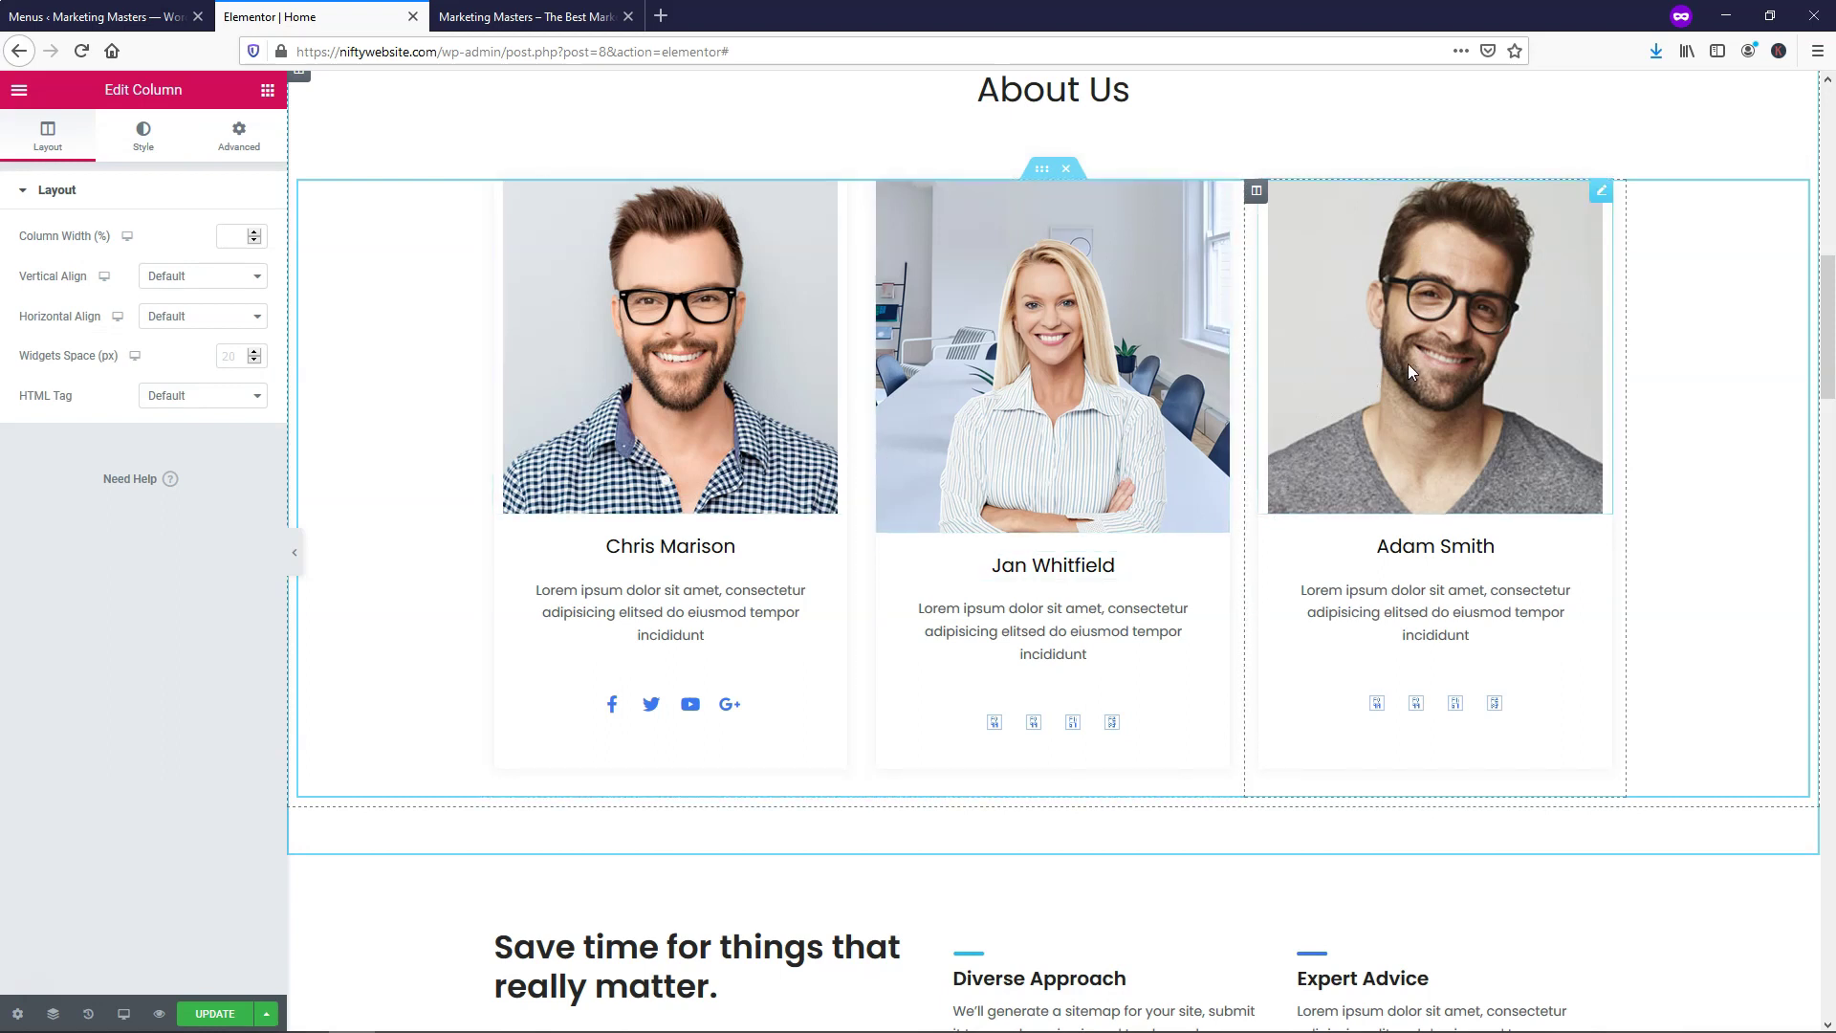
{"action": "right_click", "coordinate": [1257, 191]}
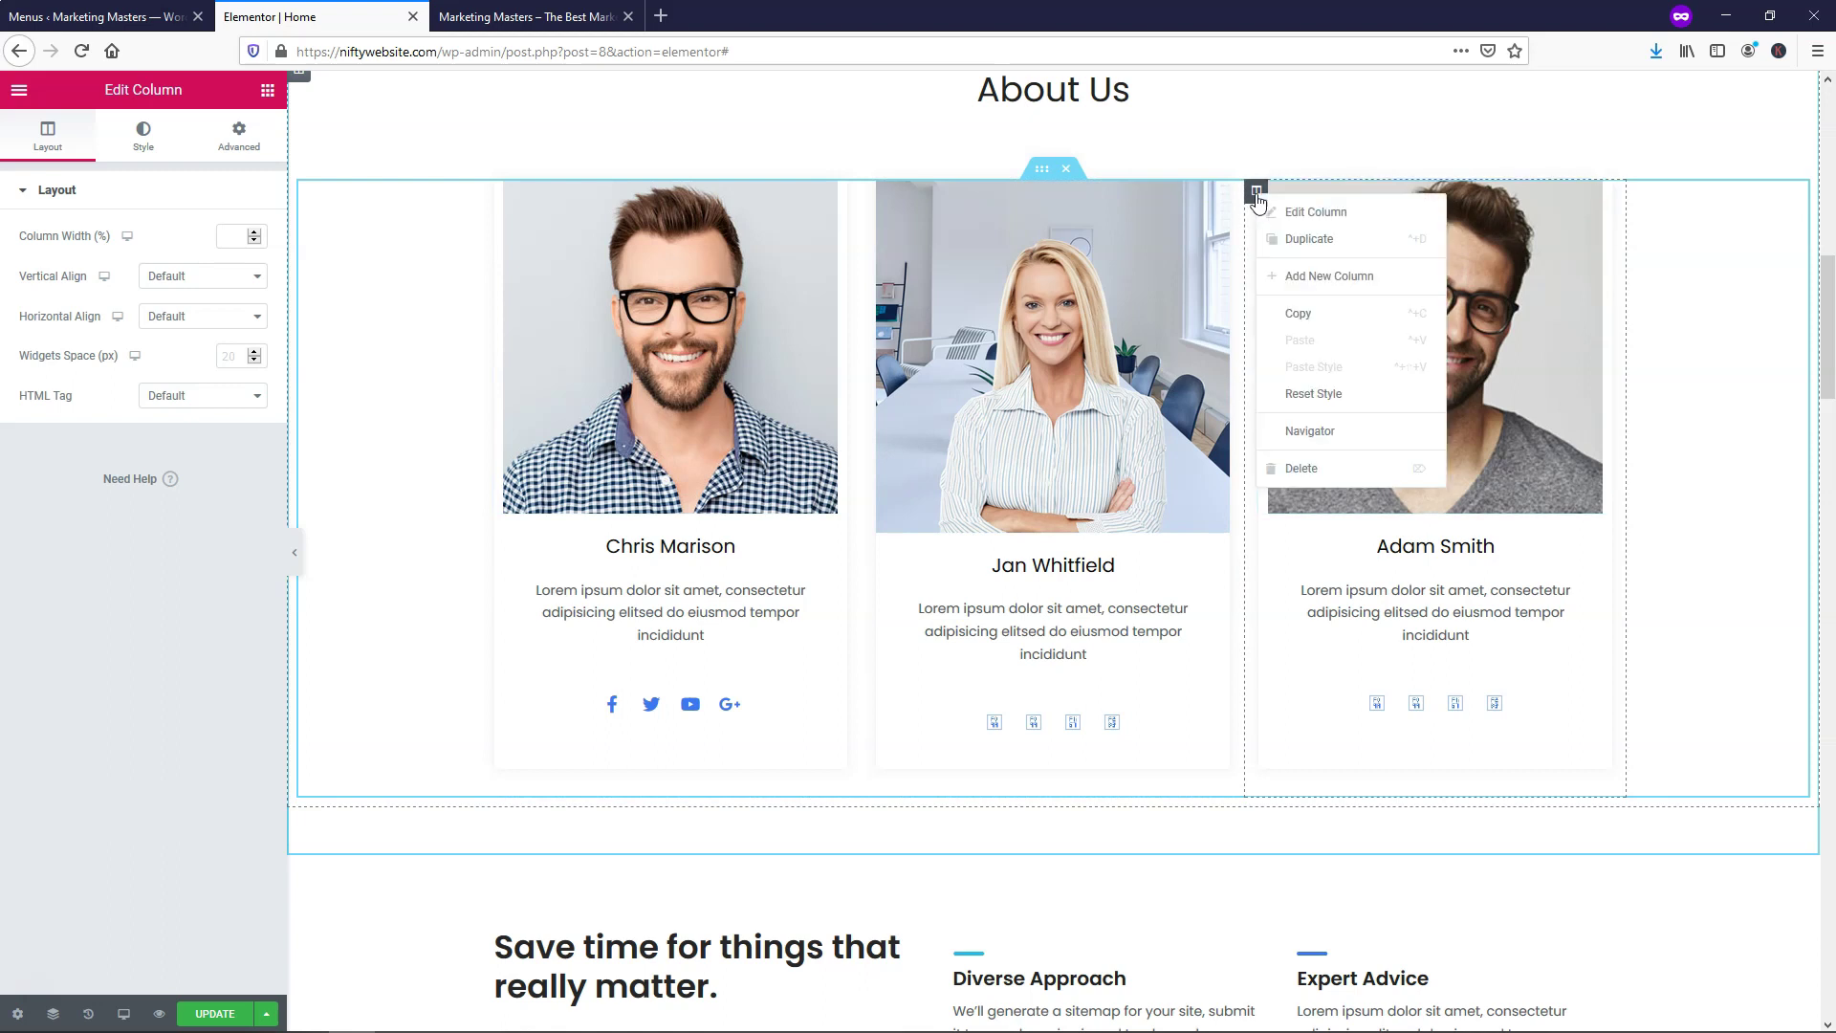
{"action": "left_click", "coordinate": [1318, 241]}
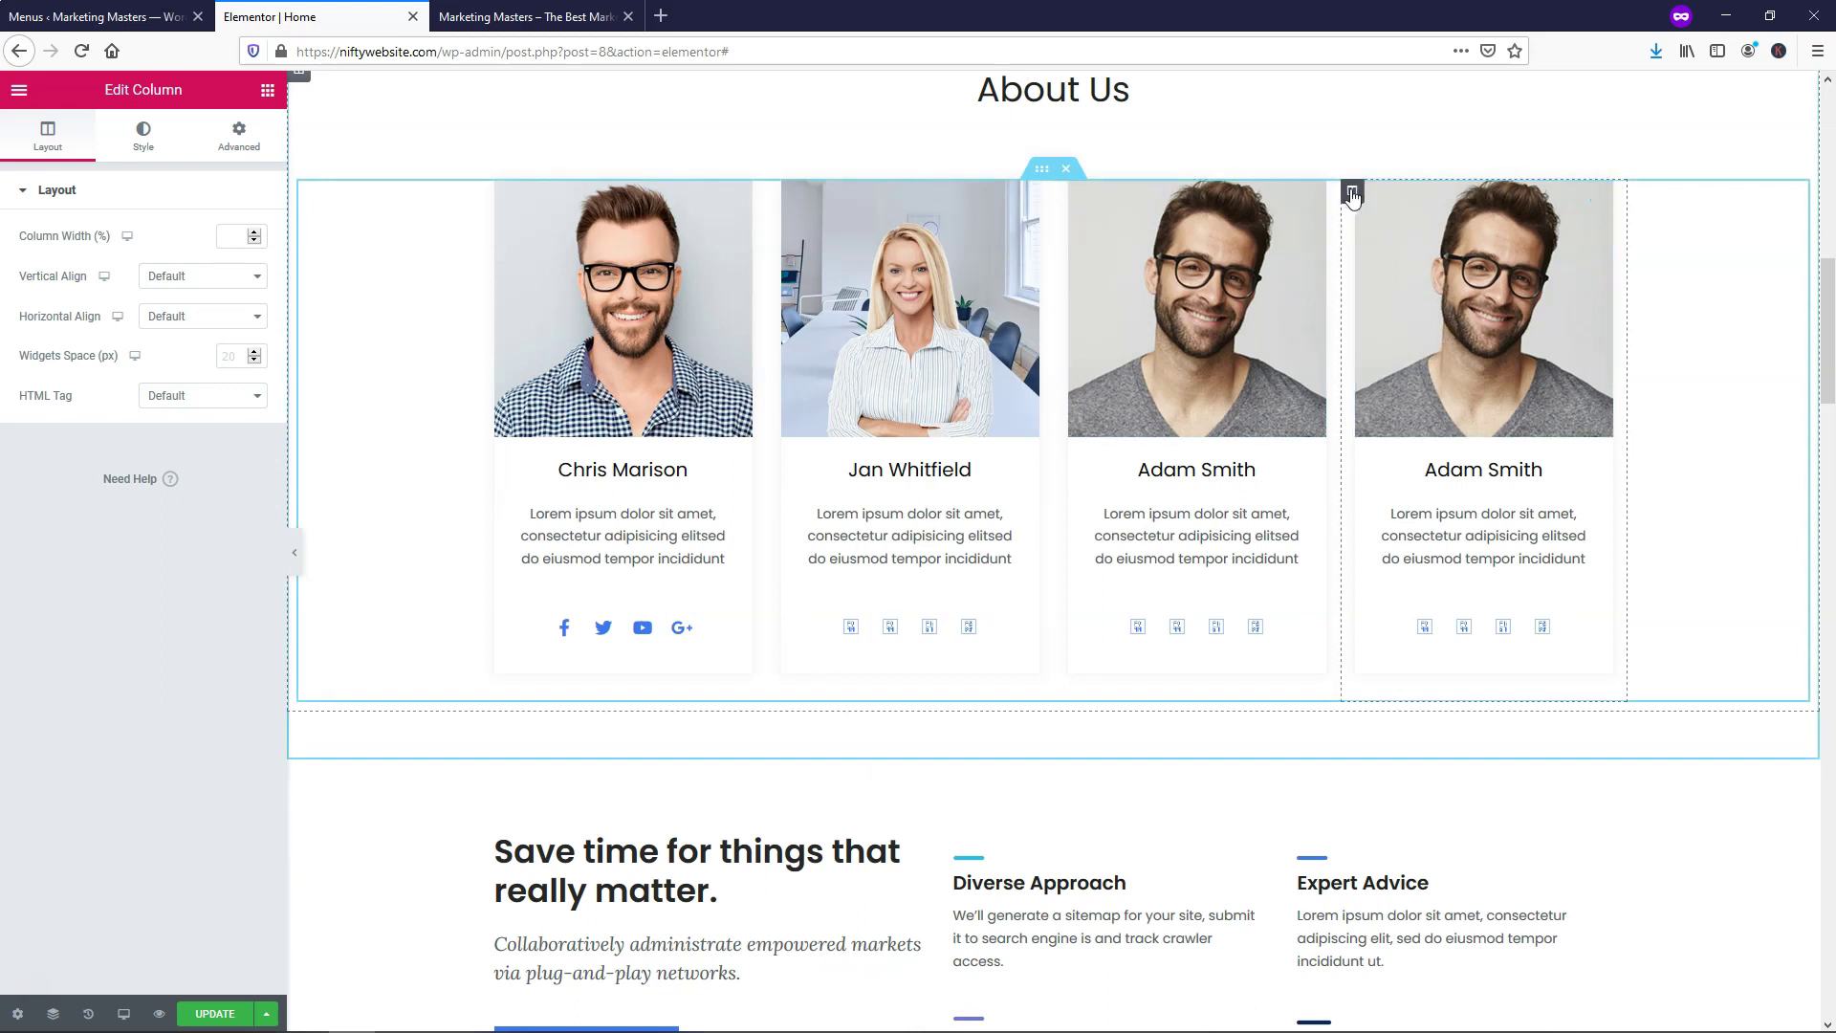
{"action": "right_click", "coordinate": [1351, 194]}
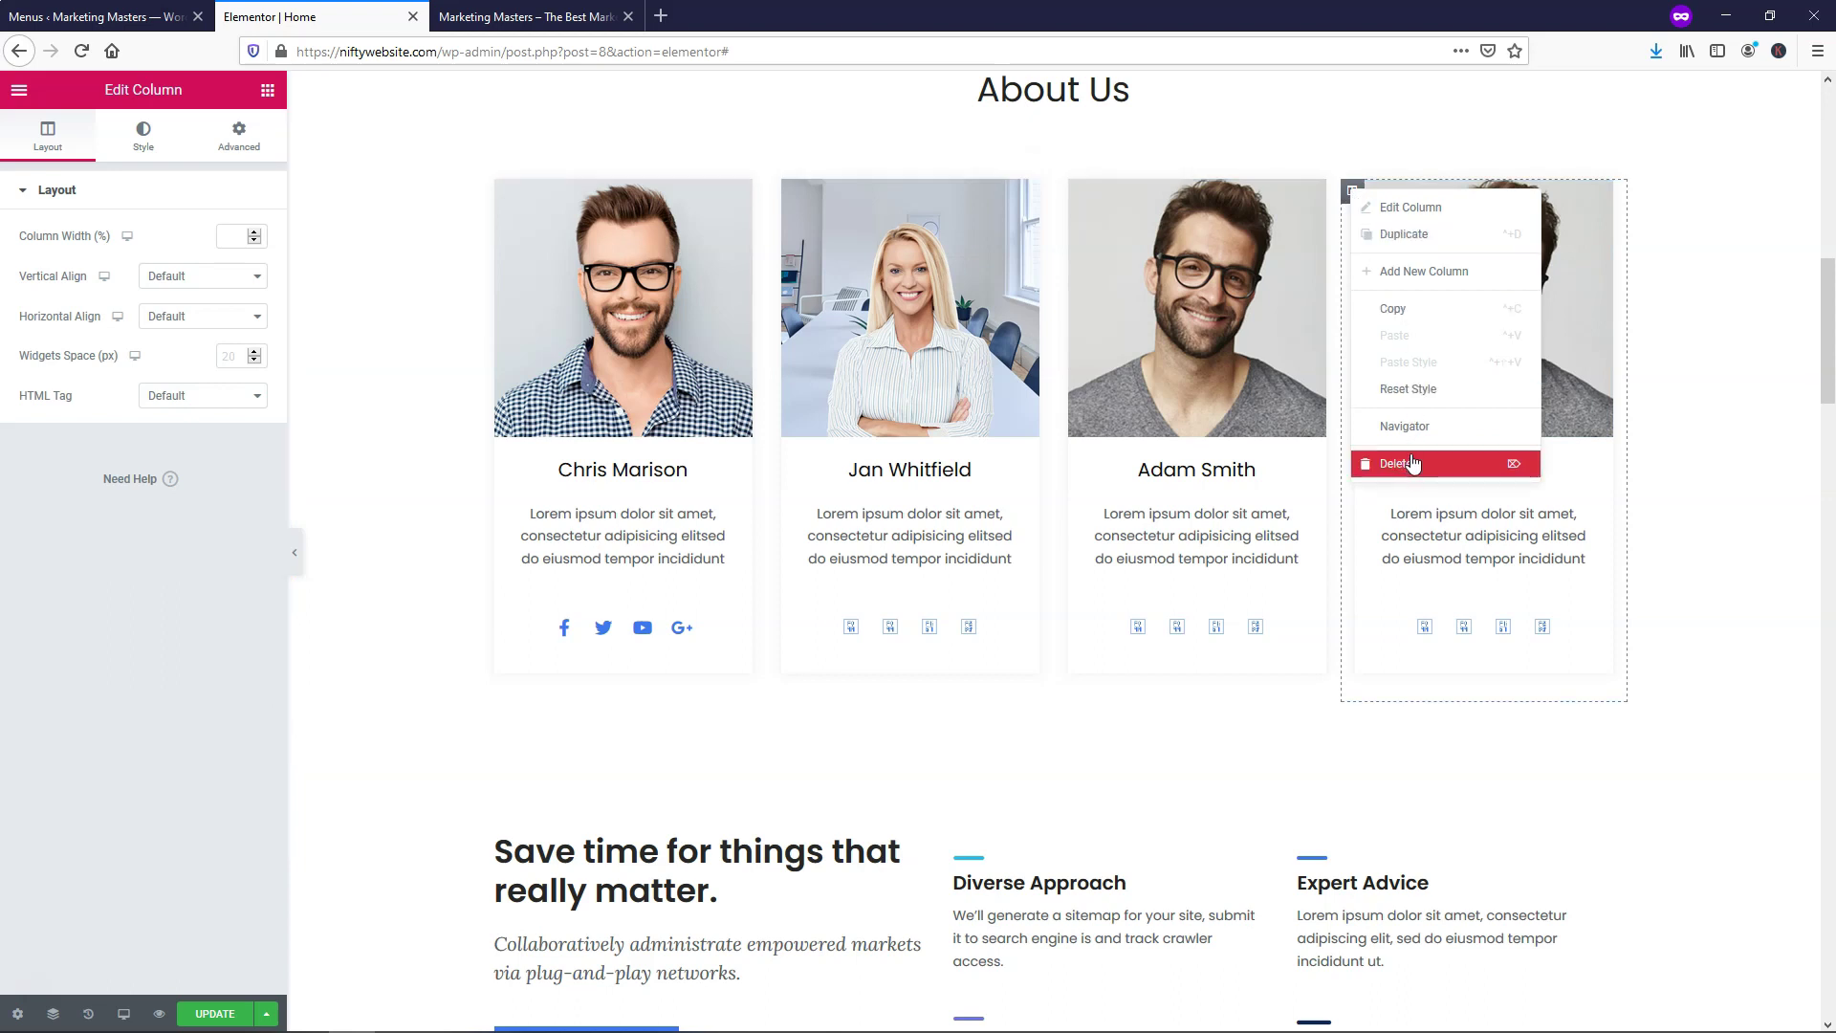
{"action": "left_click", "coordinate": [1413, 464]}
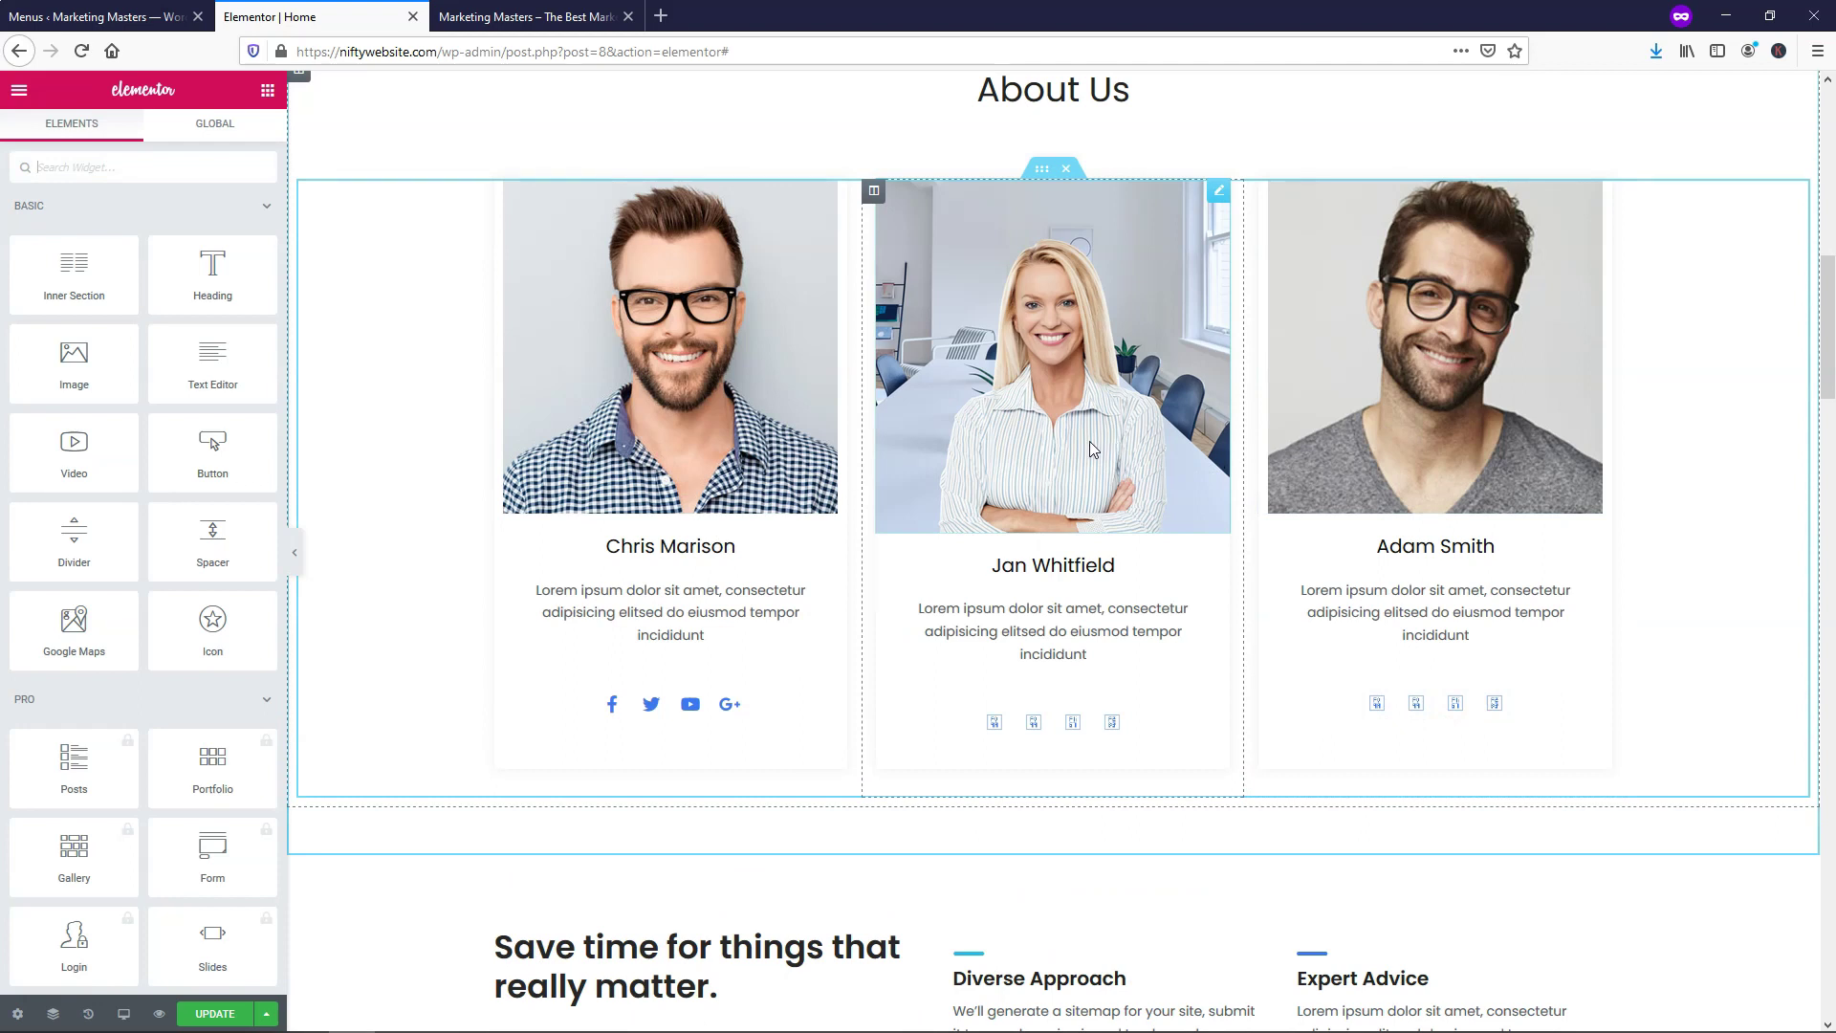
{"action": "scroll", "coordinate": [1089, 440], "scroll_direction": "down", "scroll_amount": 2}
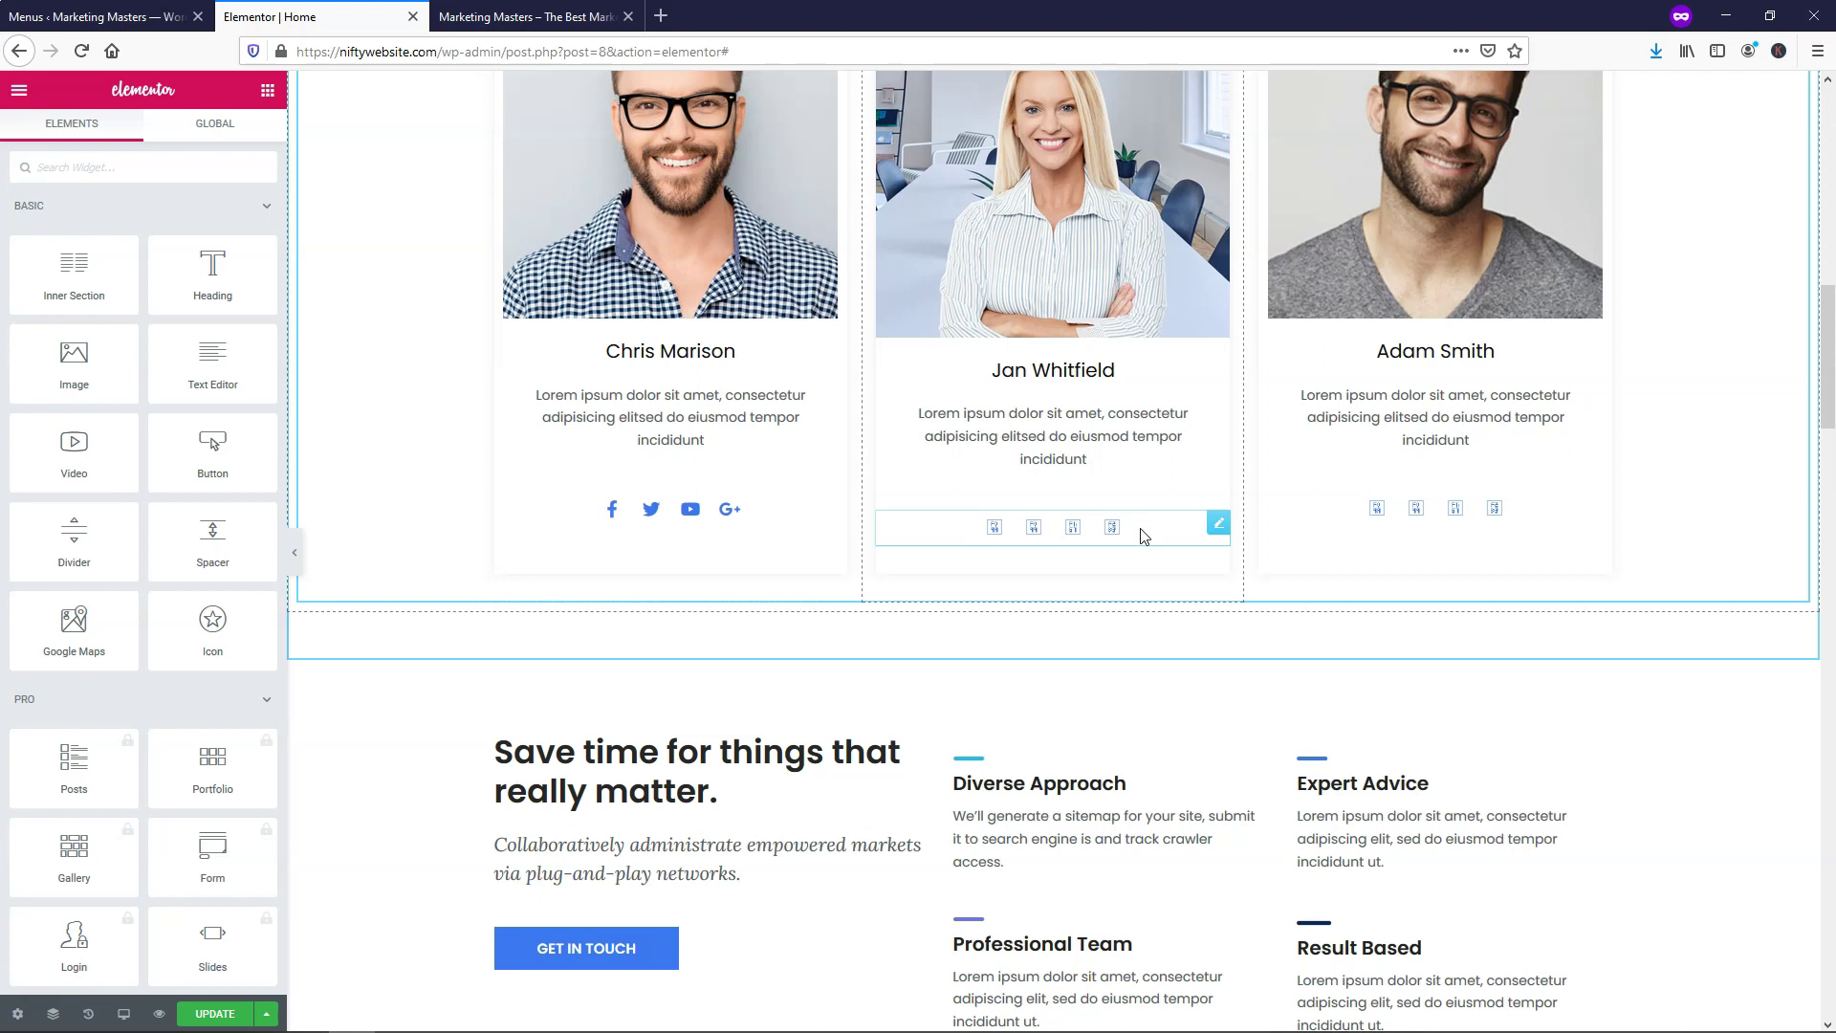
{"action": "left_click", "coordinate": [1219, 525]}
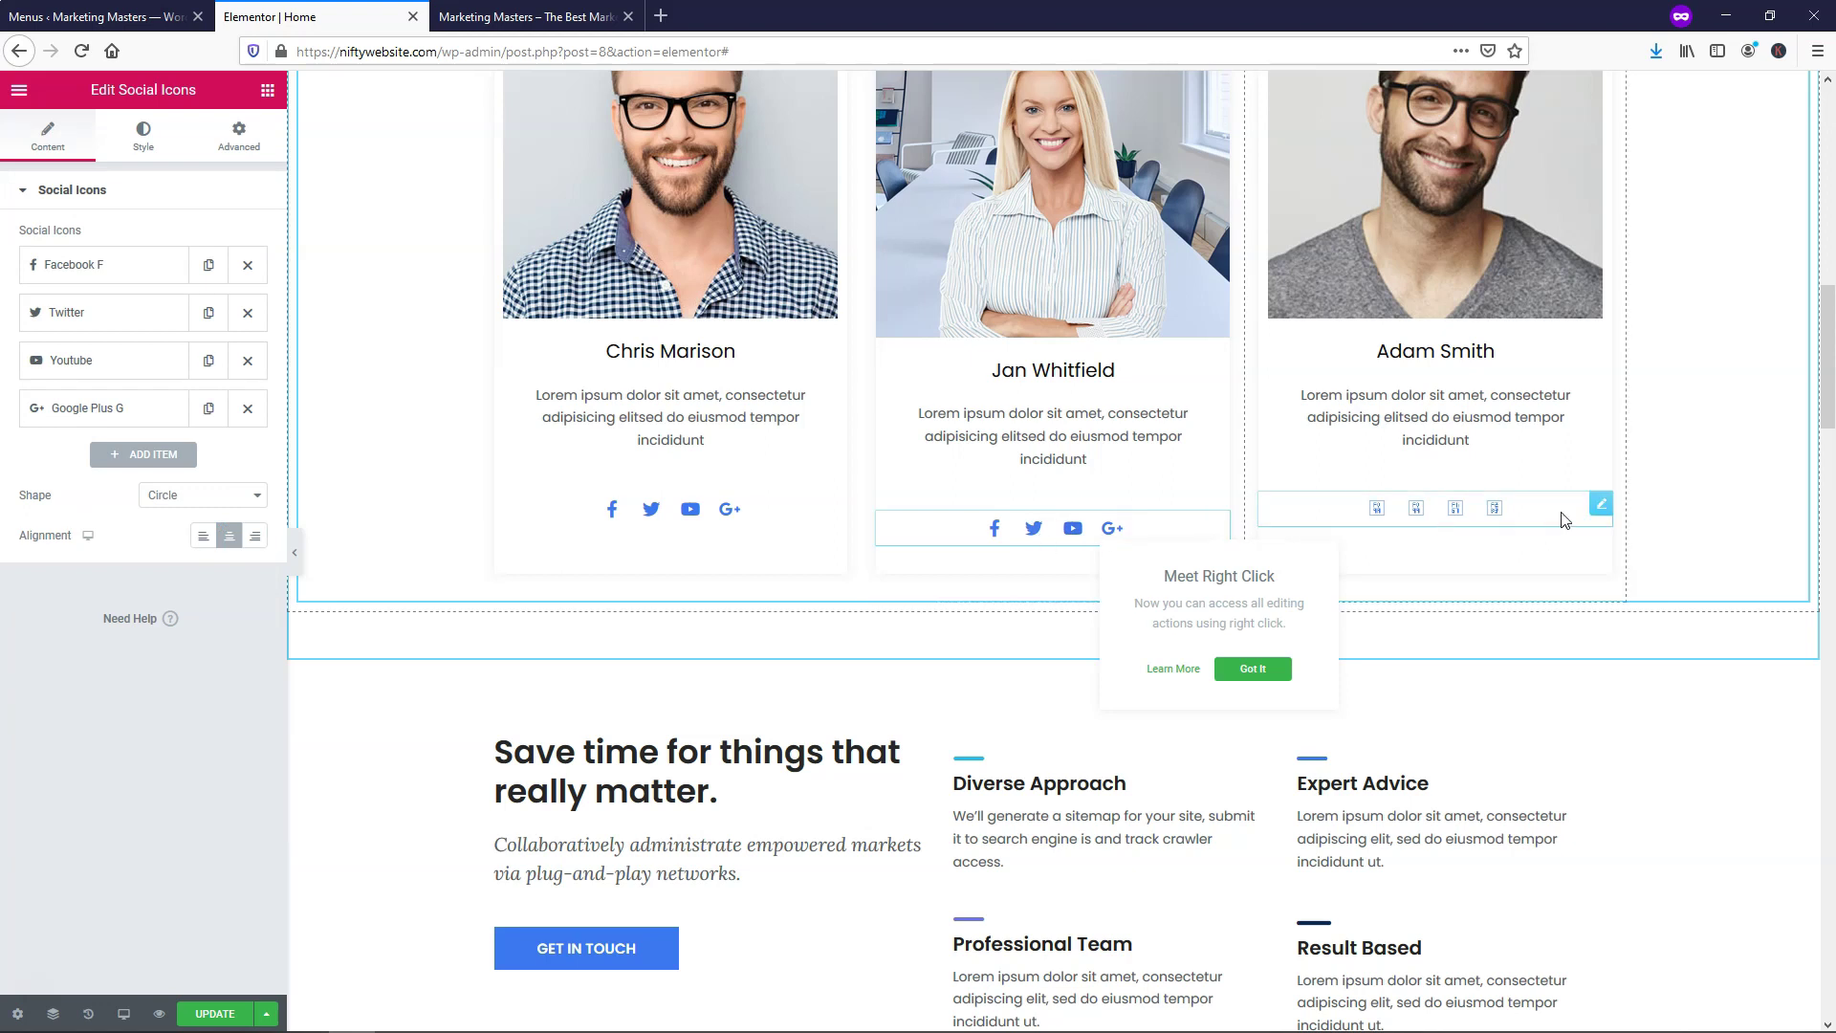
{"action": "left_click", "coordinate": [1601, 505]}
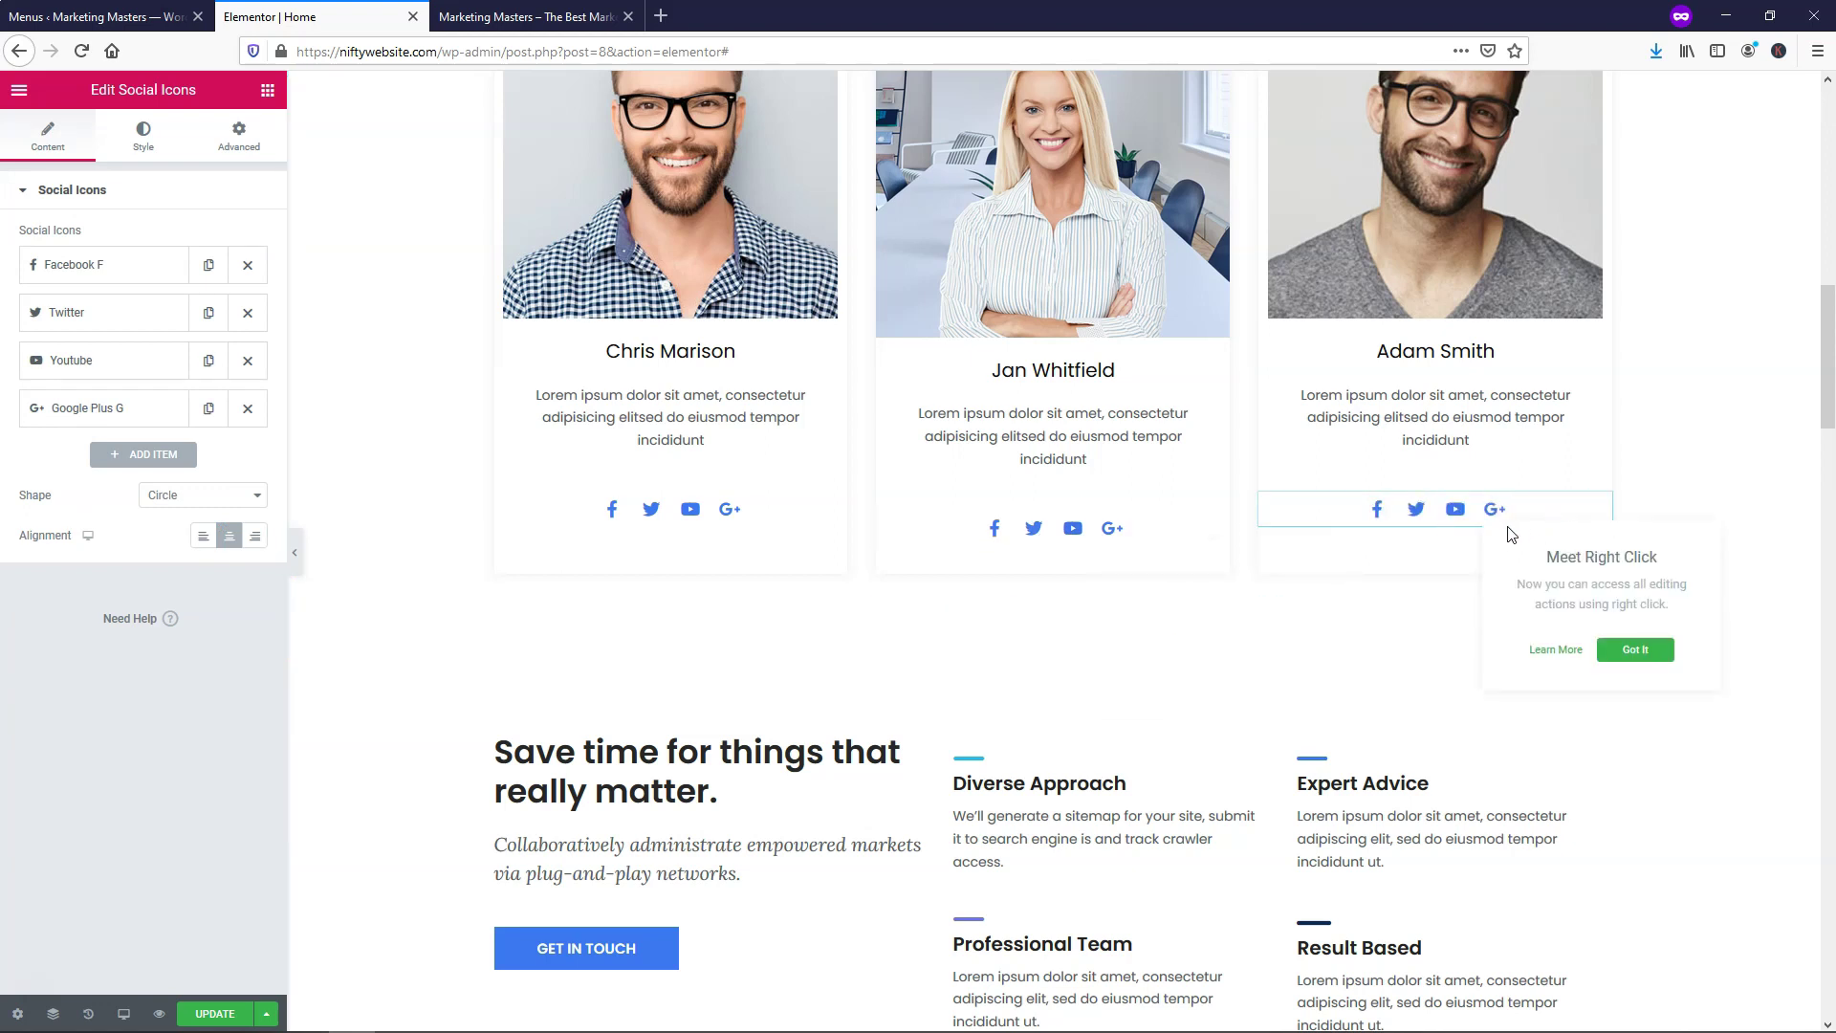
{"action": "left_click", "coordinate": [971, 530]}
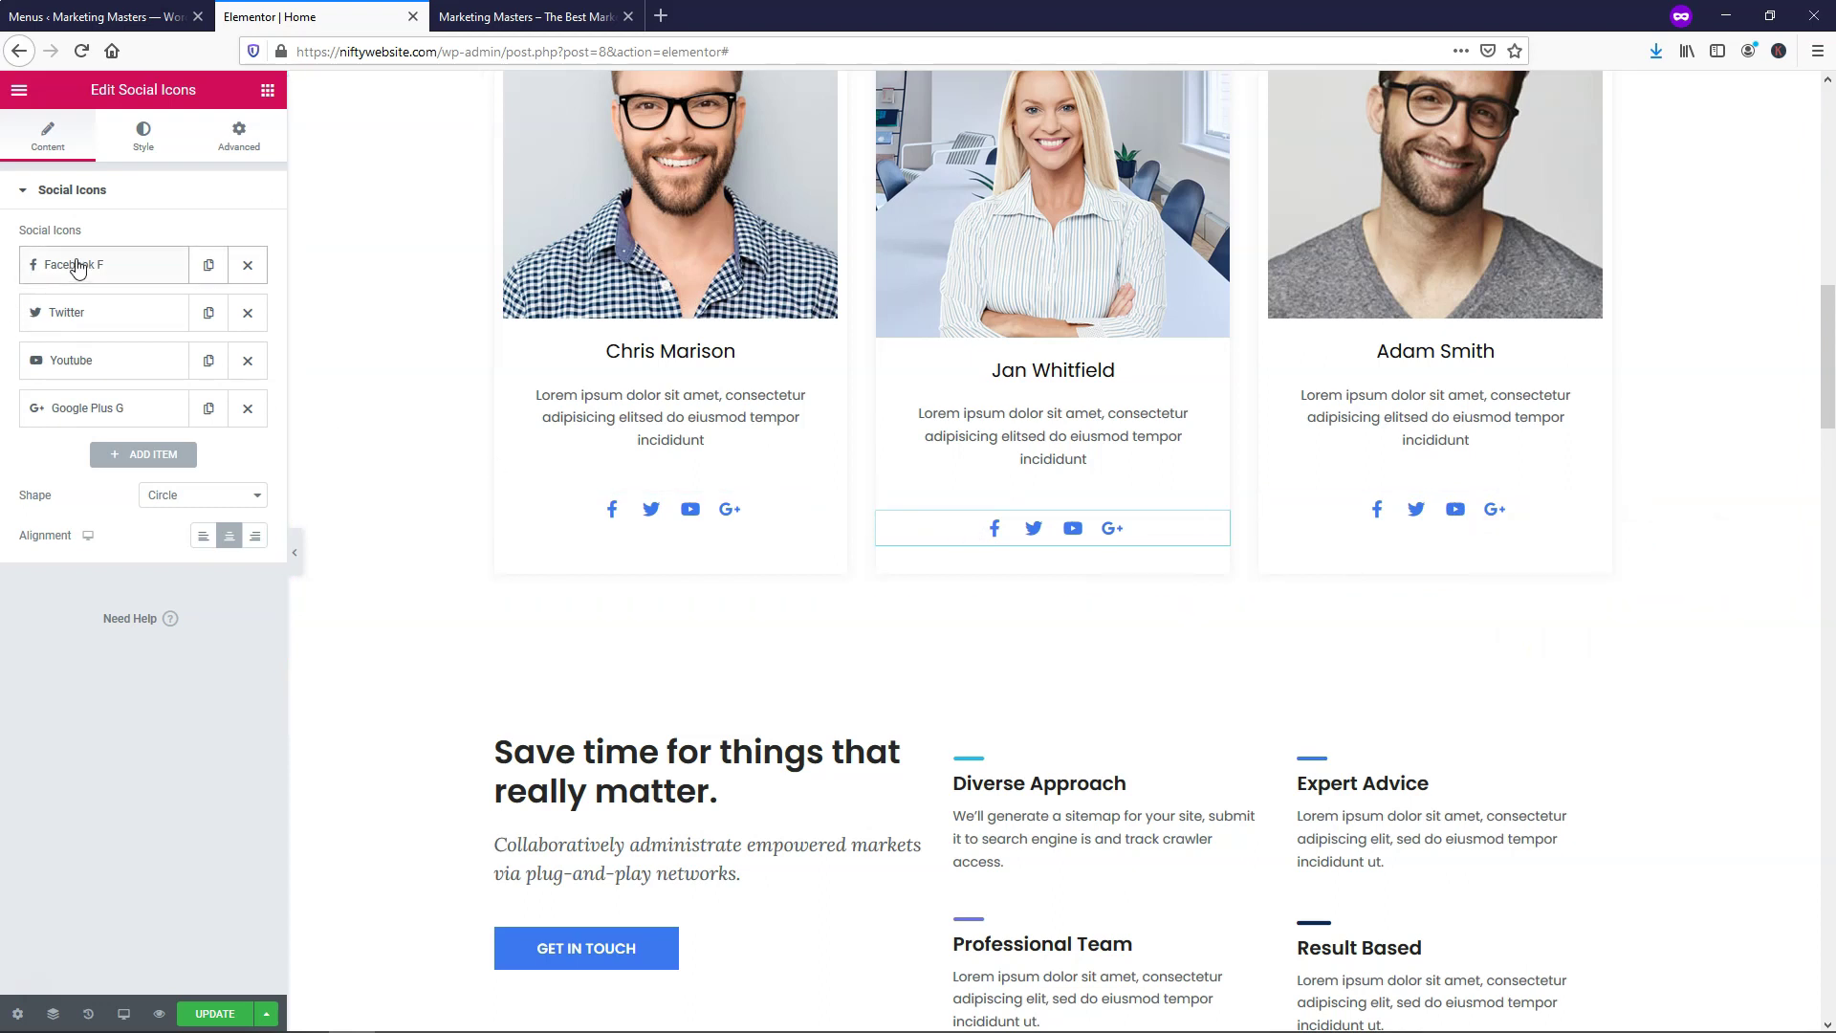
{"action": "left_click_drag", "start_coordinate": [78, 269], "coordinate": [58, 410]}
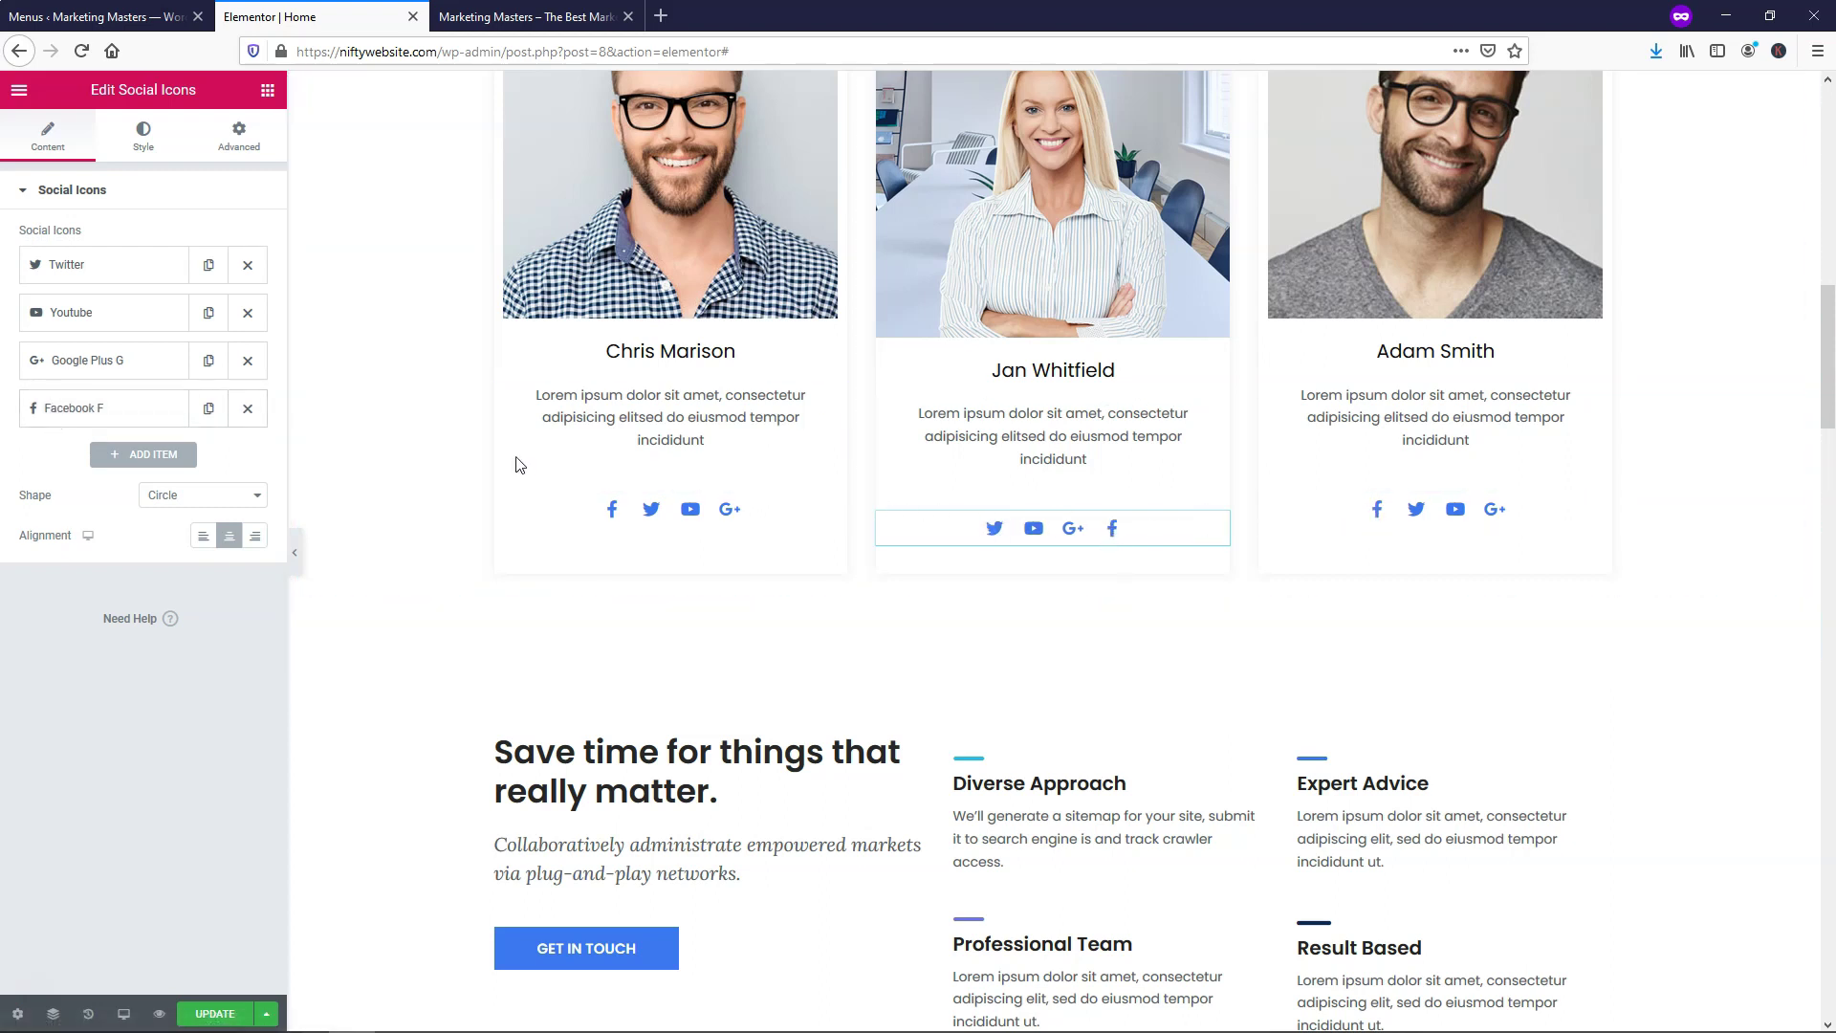
{"action": "left_click_drag", "start_coordinate": [91, 410], "coordinate": [93, 258]}
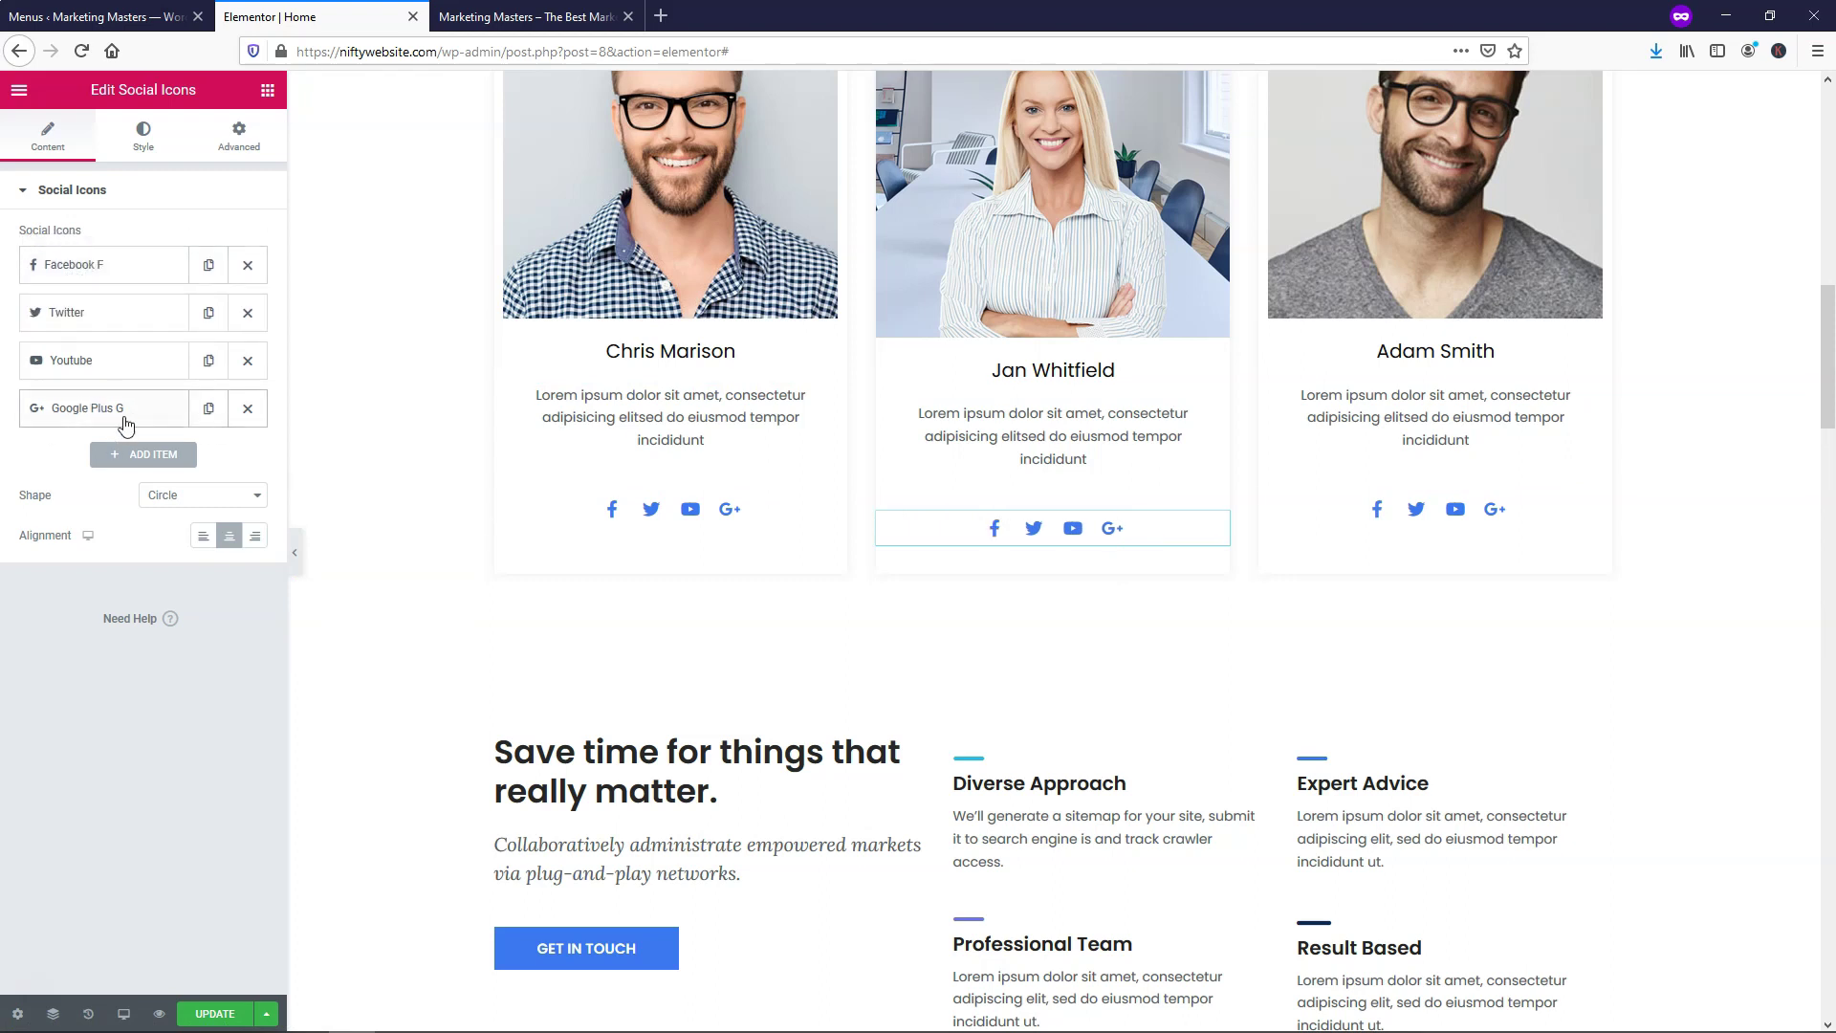
{"action": "left_click", "coordinate": [247, 409]}
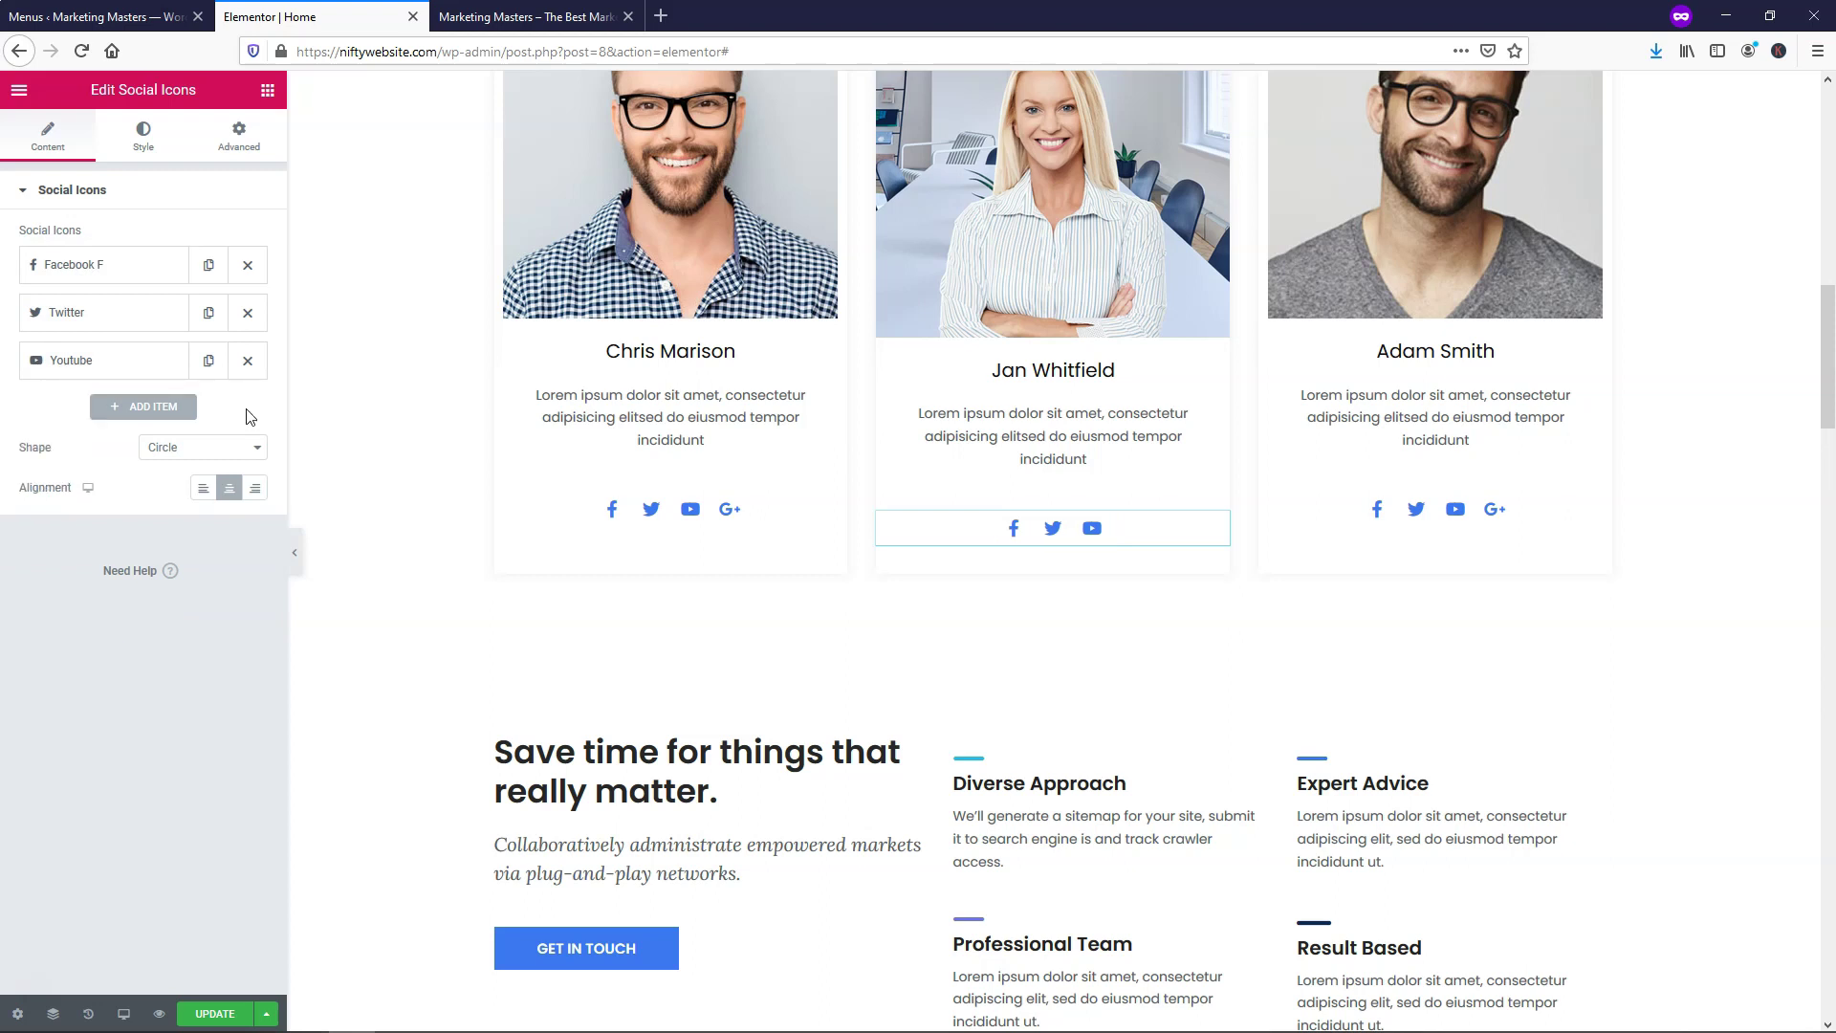
Add a new social icon entry using the Skype icon
{"action": "left_click", "coordinate": [134, 407]}
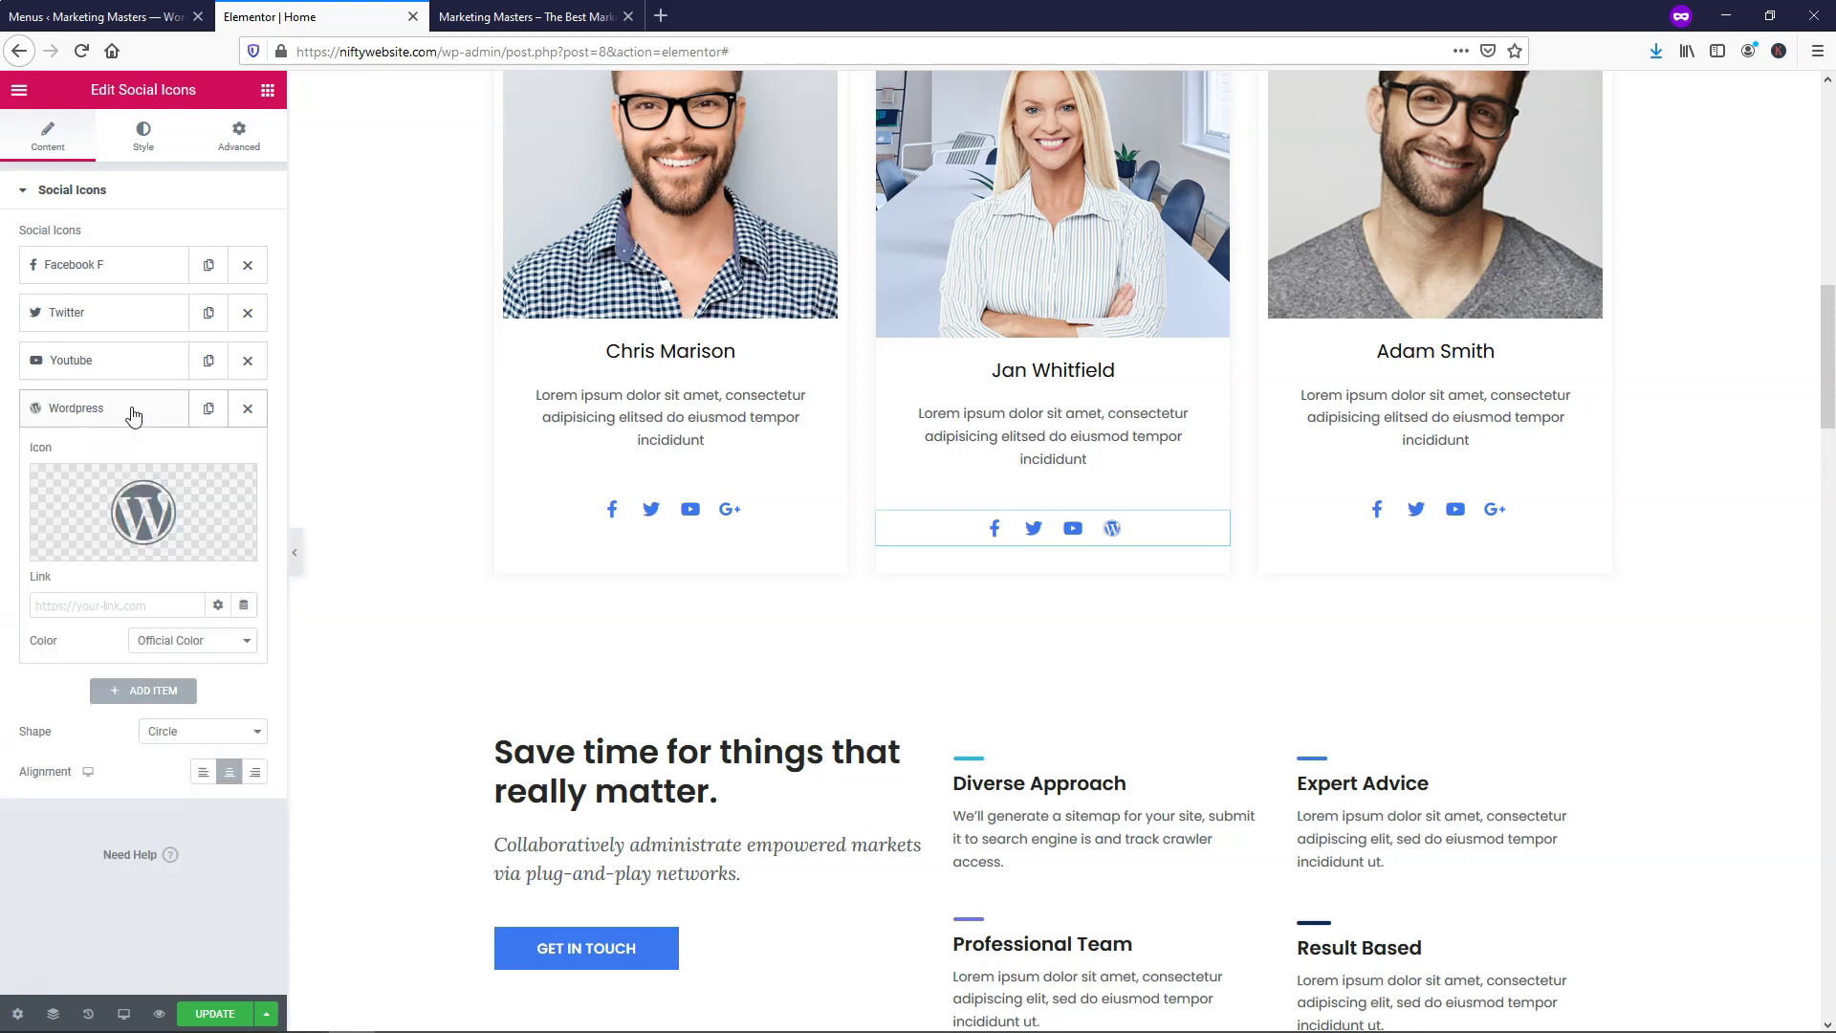
{"action": "left_click", "coordinate": [124, 492]}
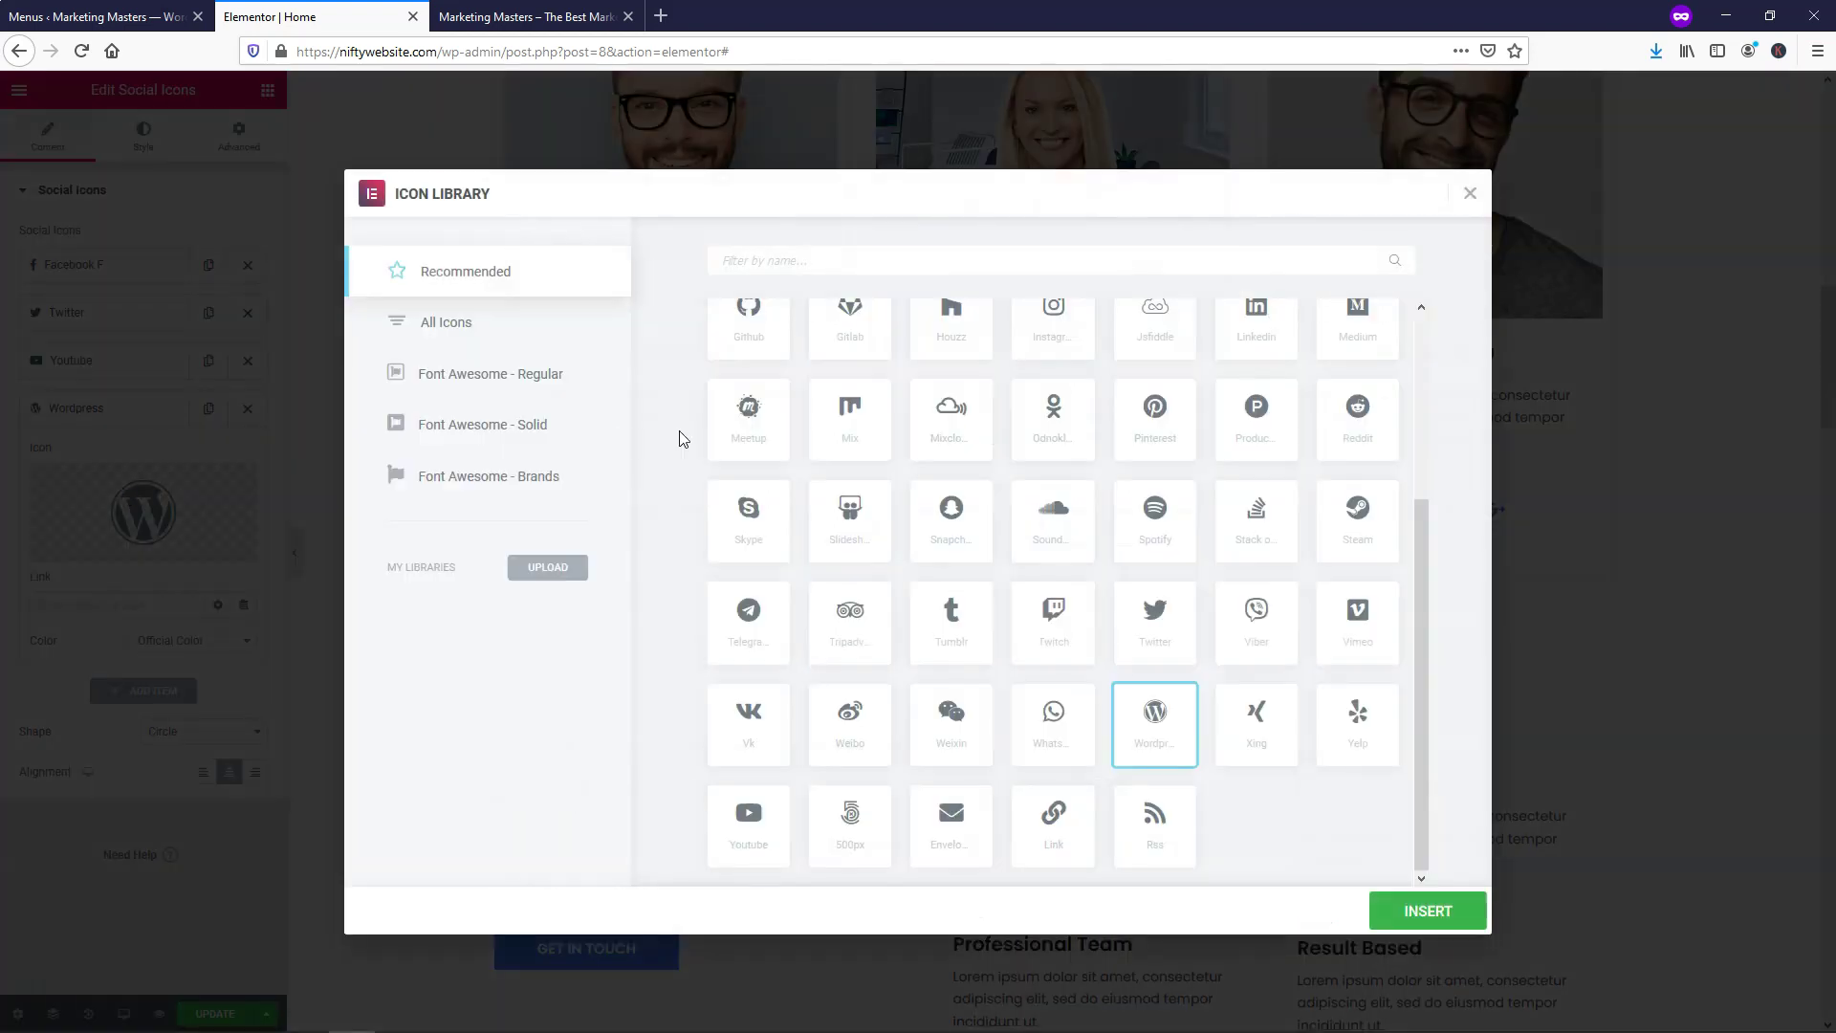
{"action": "scroll", "coordinate": [978, 513], "scroll_direction": "up", "scroll_amount": 3}
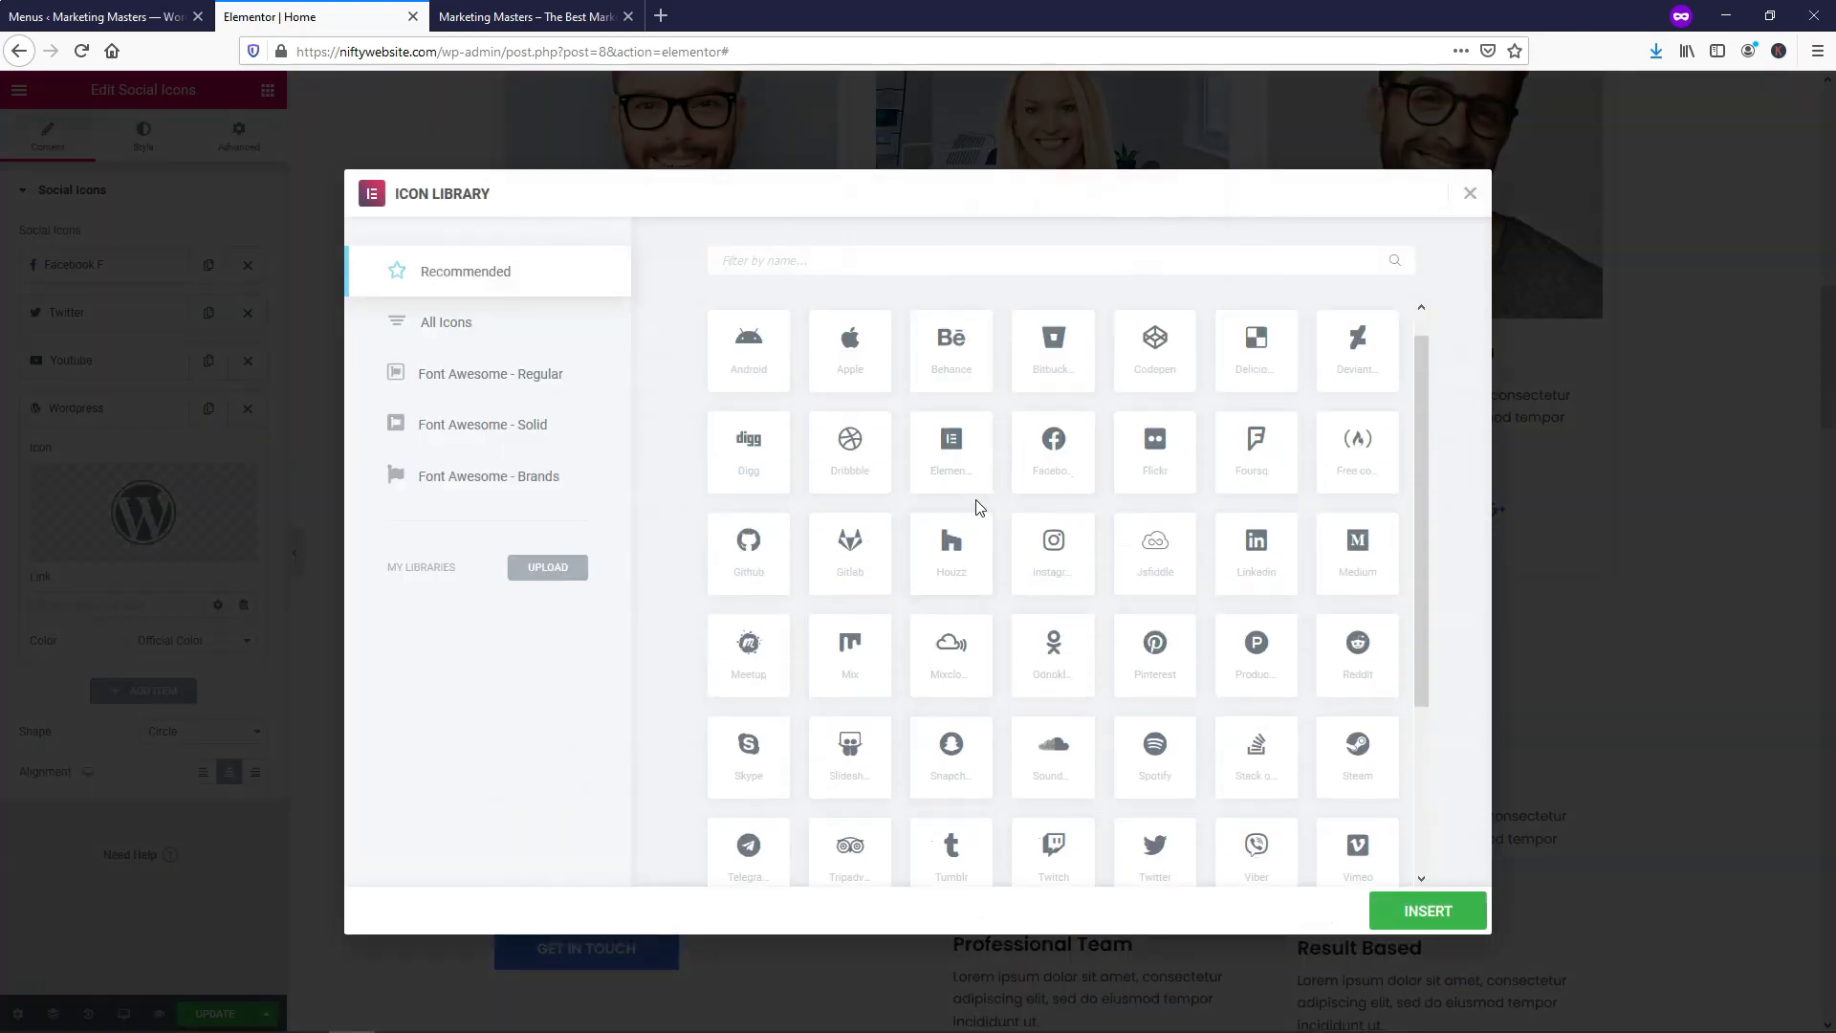
{"action": "scroll", "coordinate": [978, 513], "scroll_direction": "up", "scroll_amount": 1}
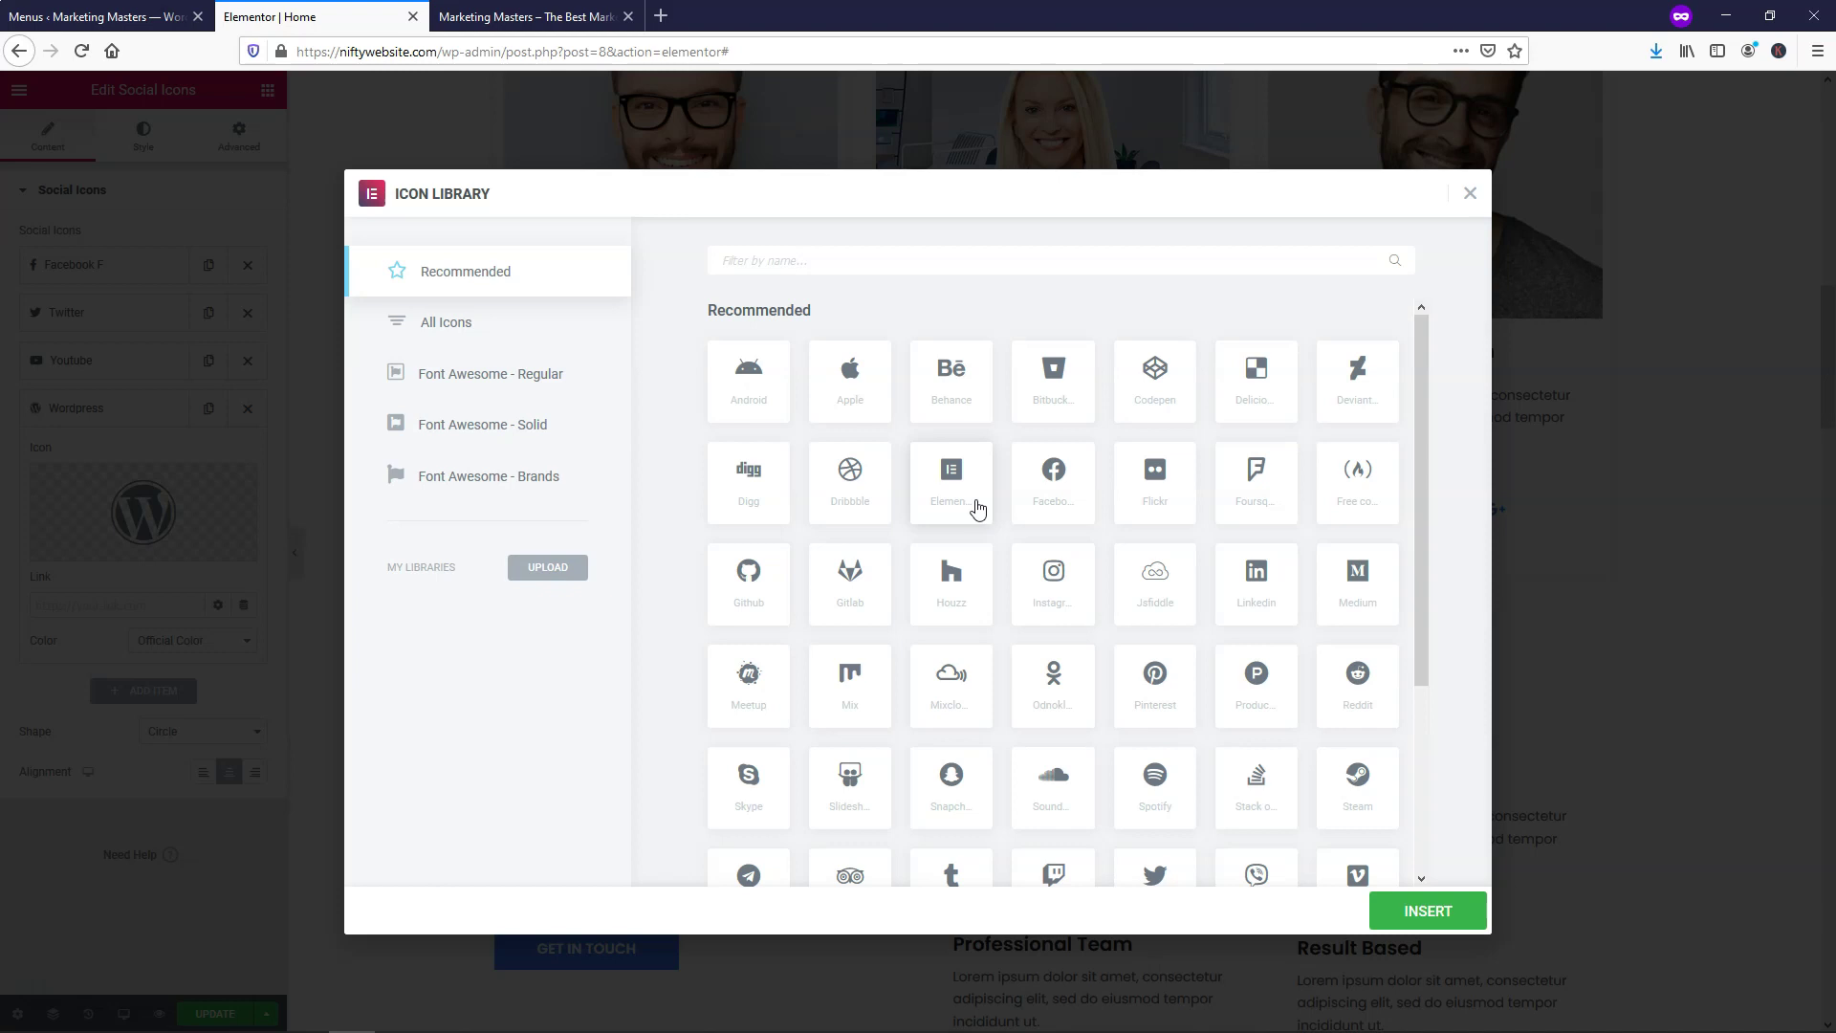
{"action": "scroll", "coordinate": [976, 508], "scroll_direction": "down", "scroll_amount": 3}
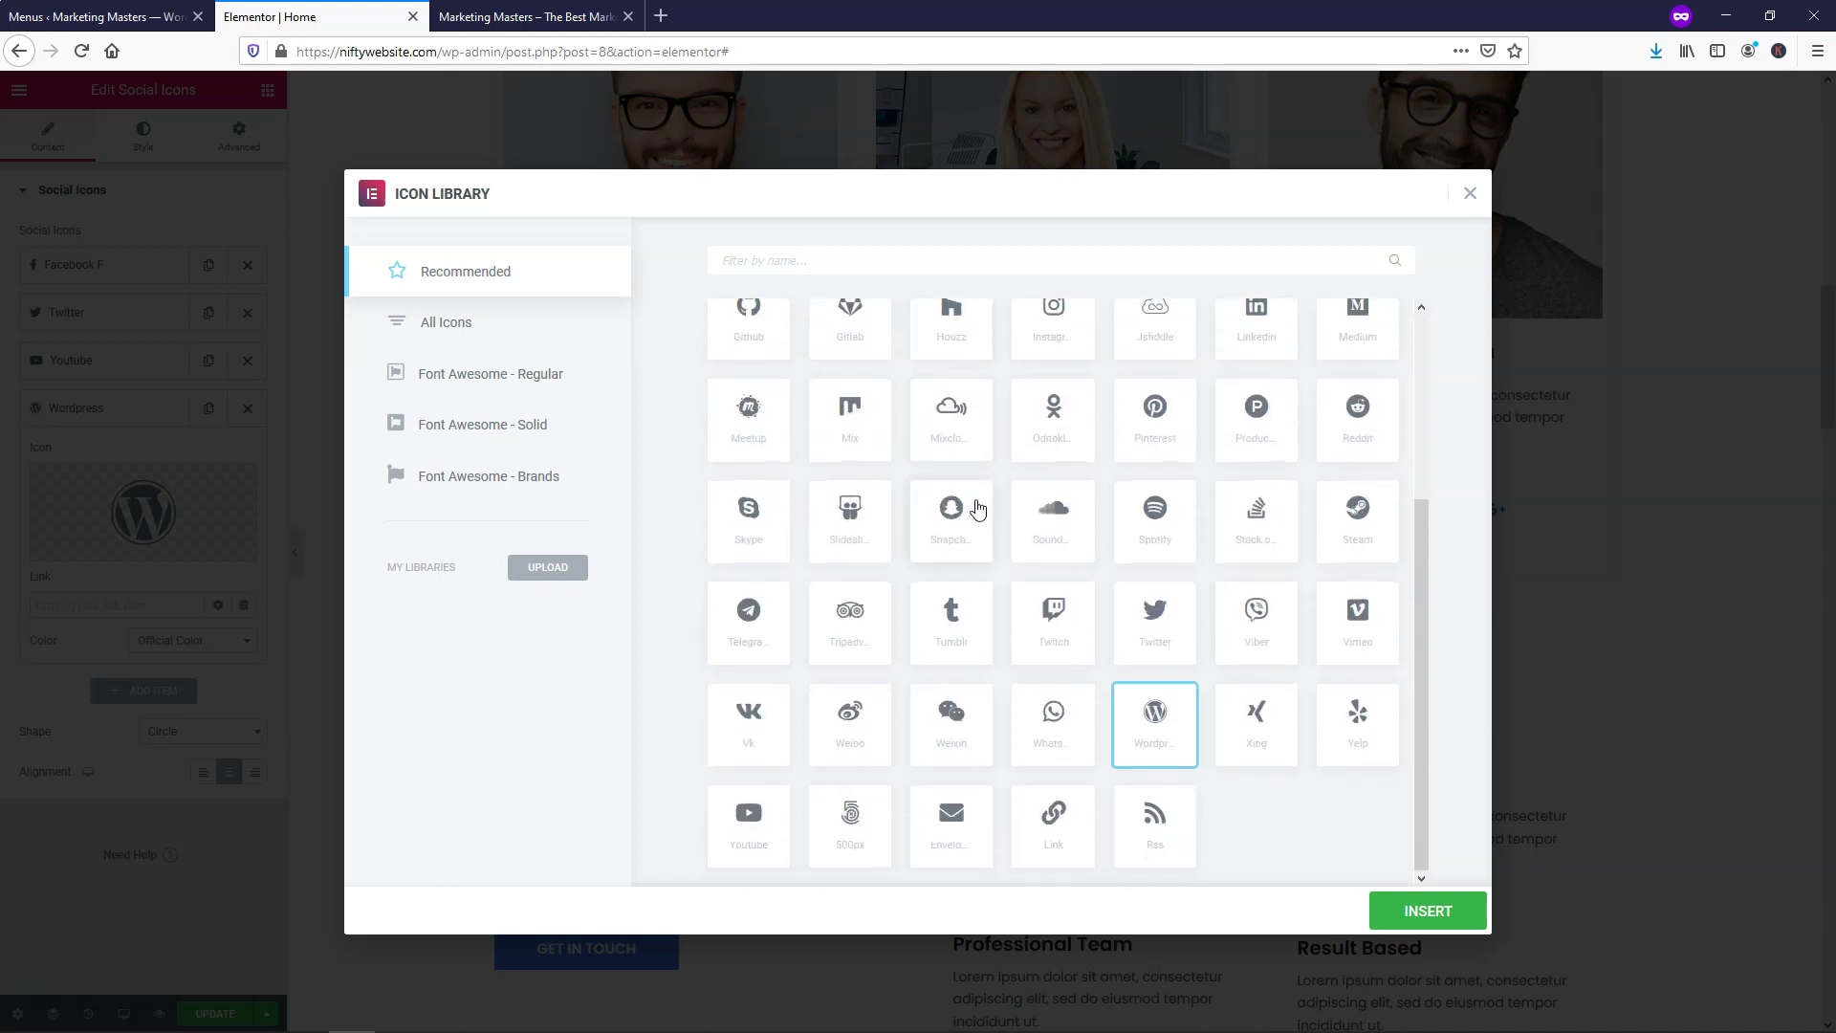
{"action": "left_click", "coordinate": [759, 510]}
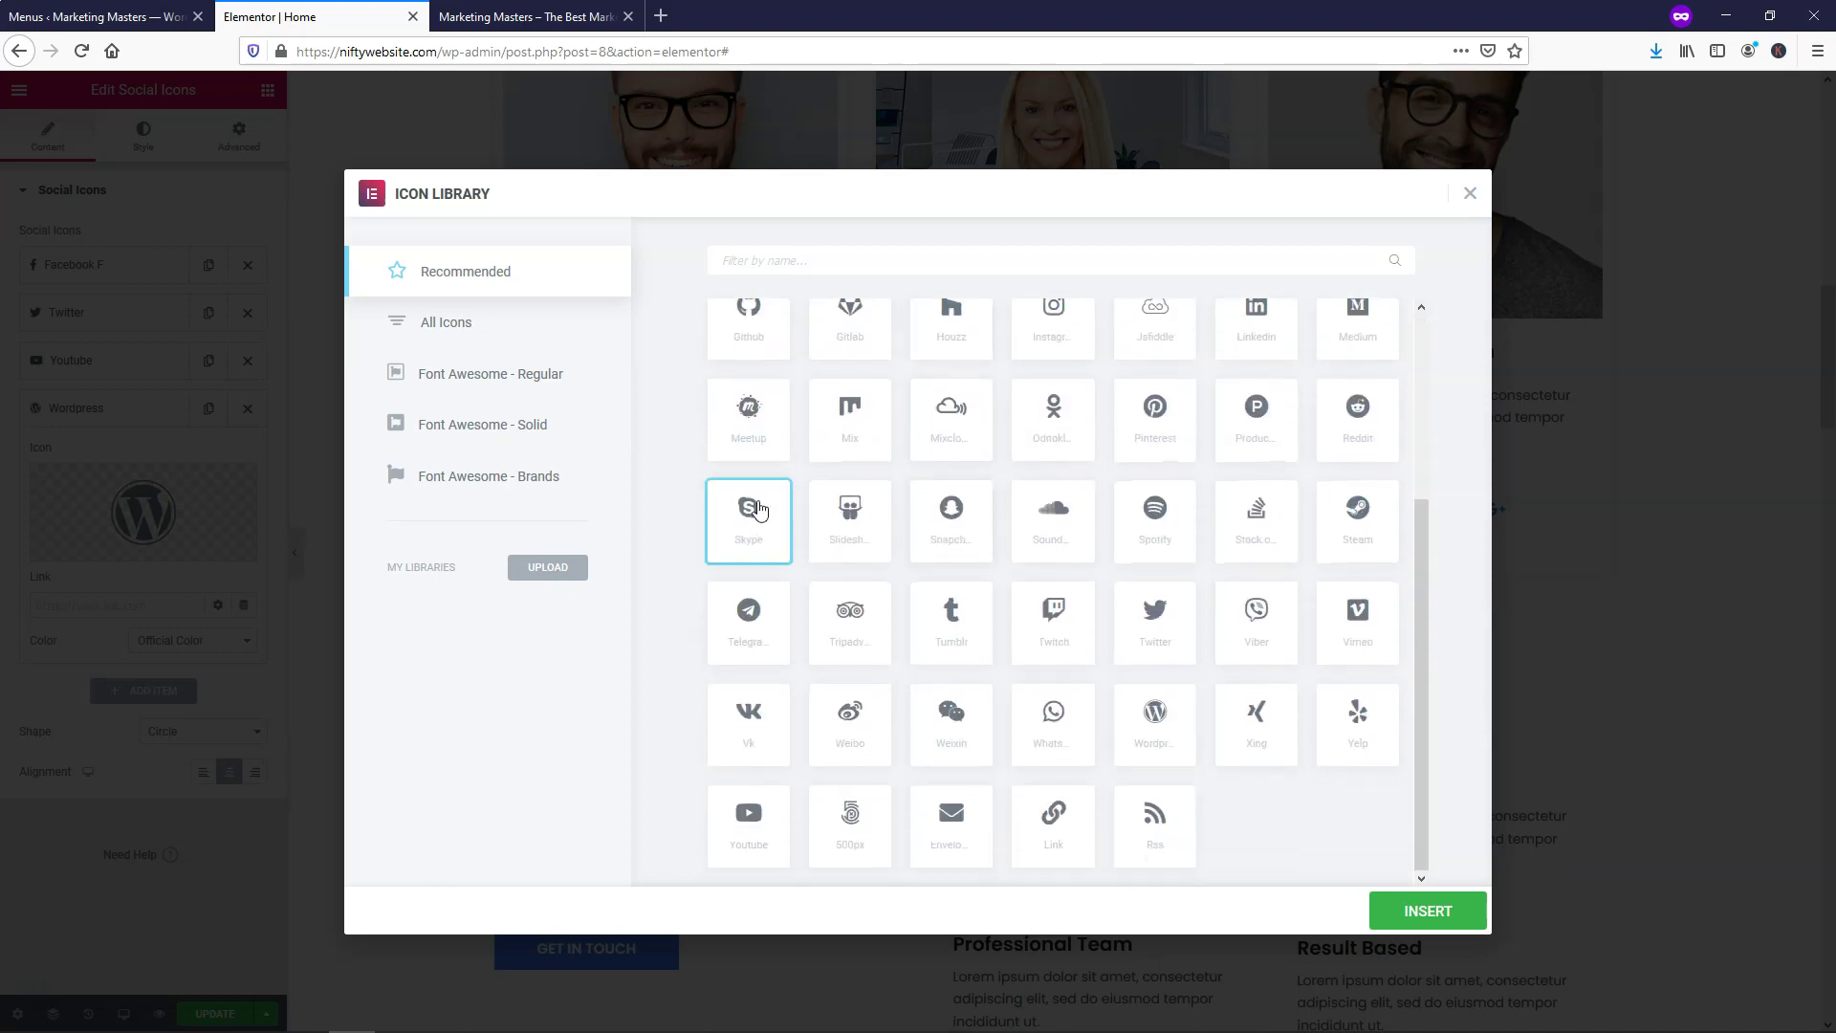
{"action": "left_click", "coordinate": [1425, 911]}
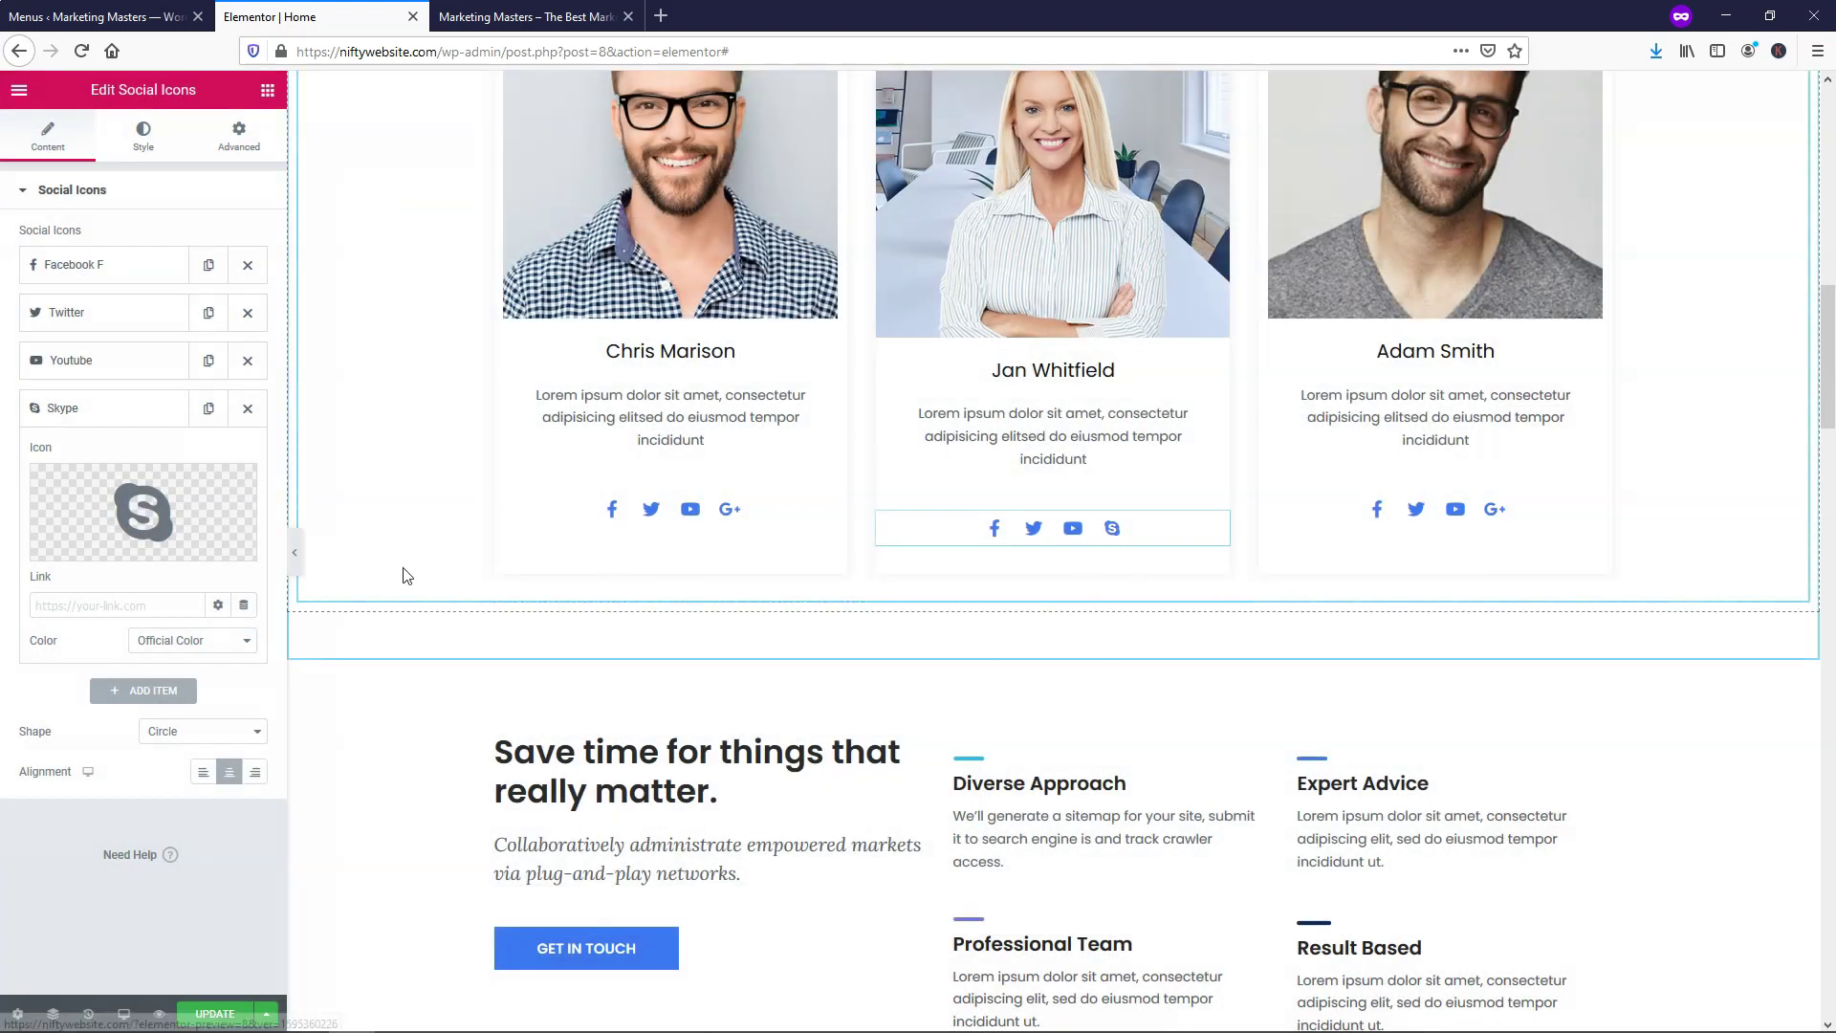
{"action": "mouse_move", "coordinate": [157, 507]}
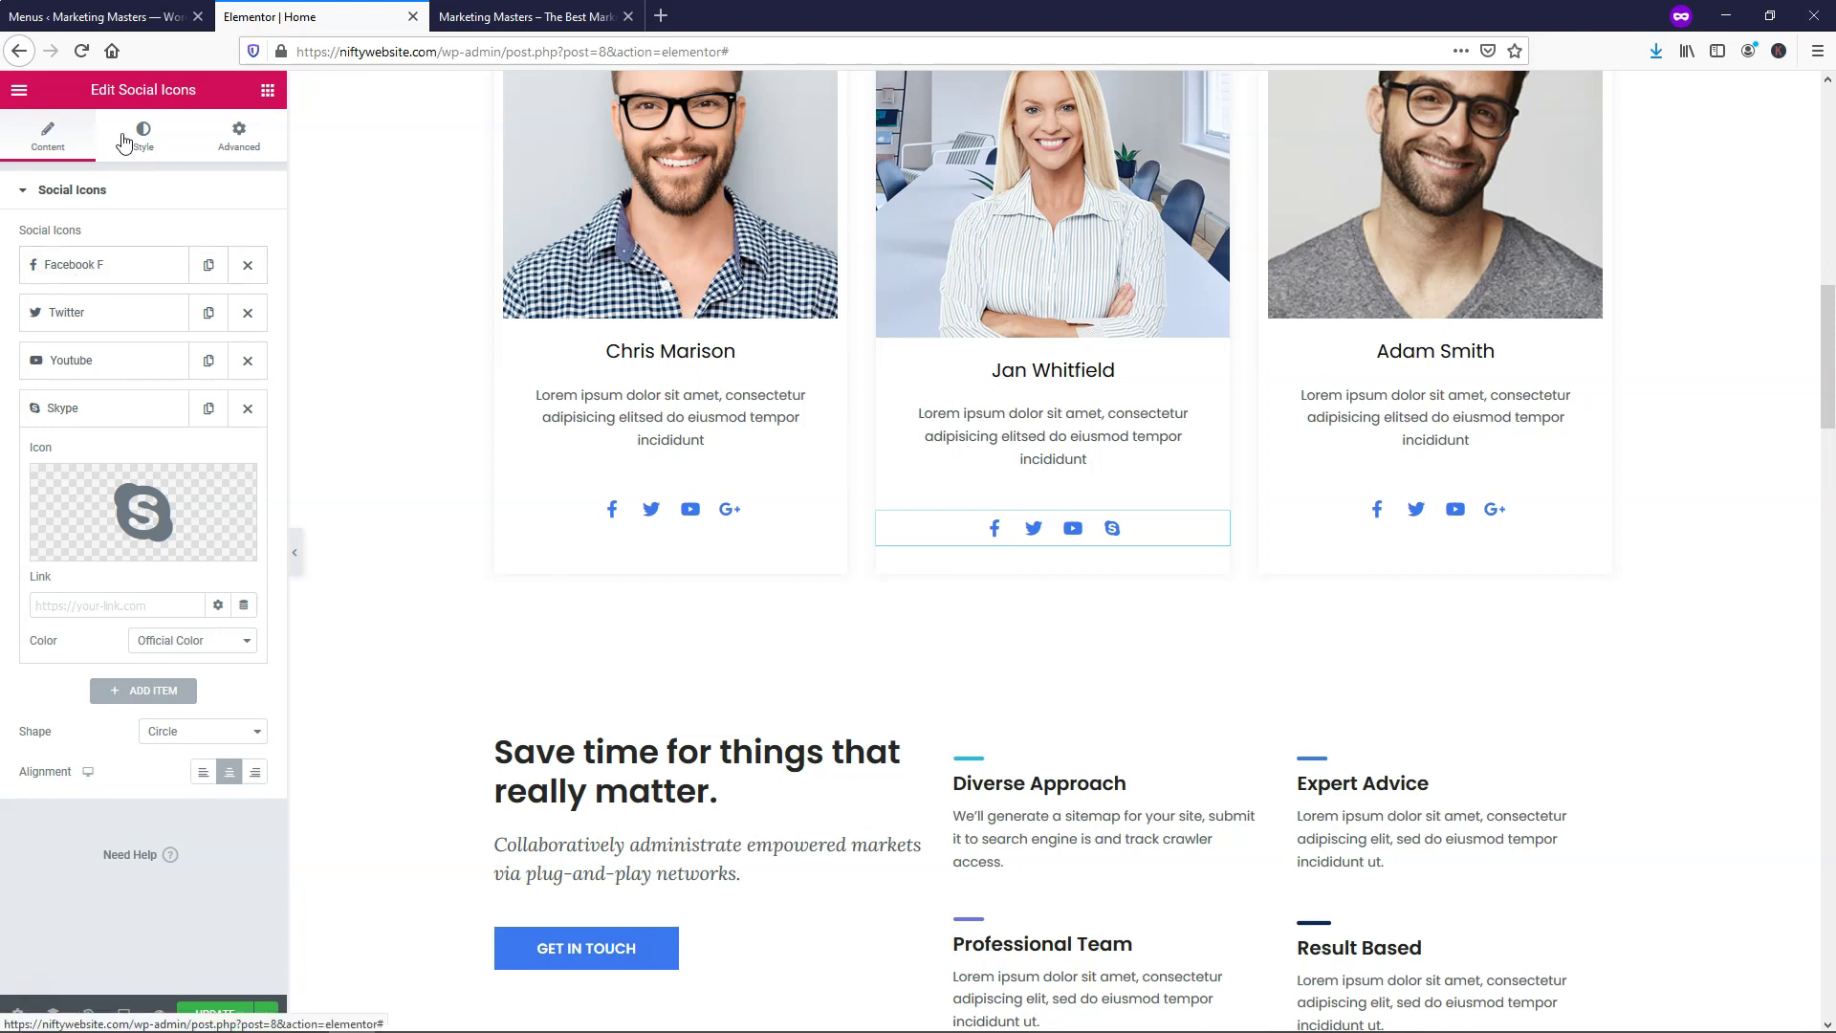
Inspect the Facebook entry's settings and link options, then collapse it
{"action": "left_click", "coordinate": [97, 268]}
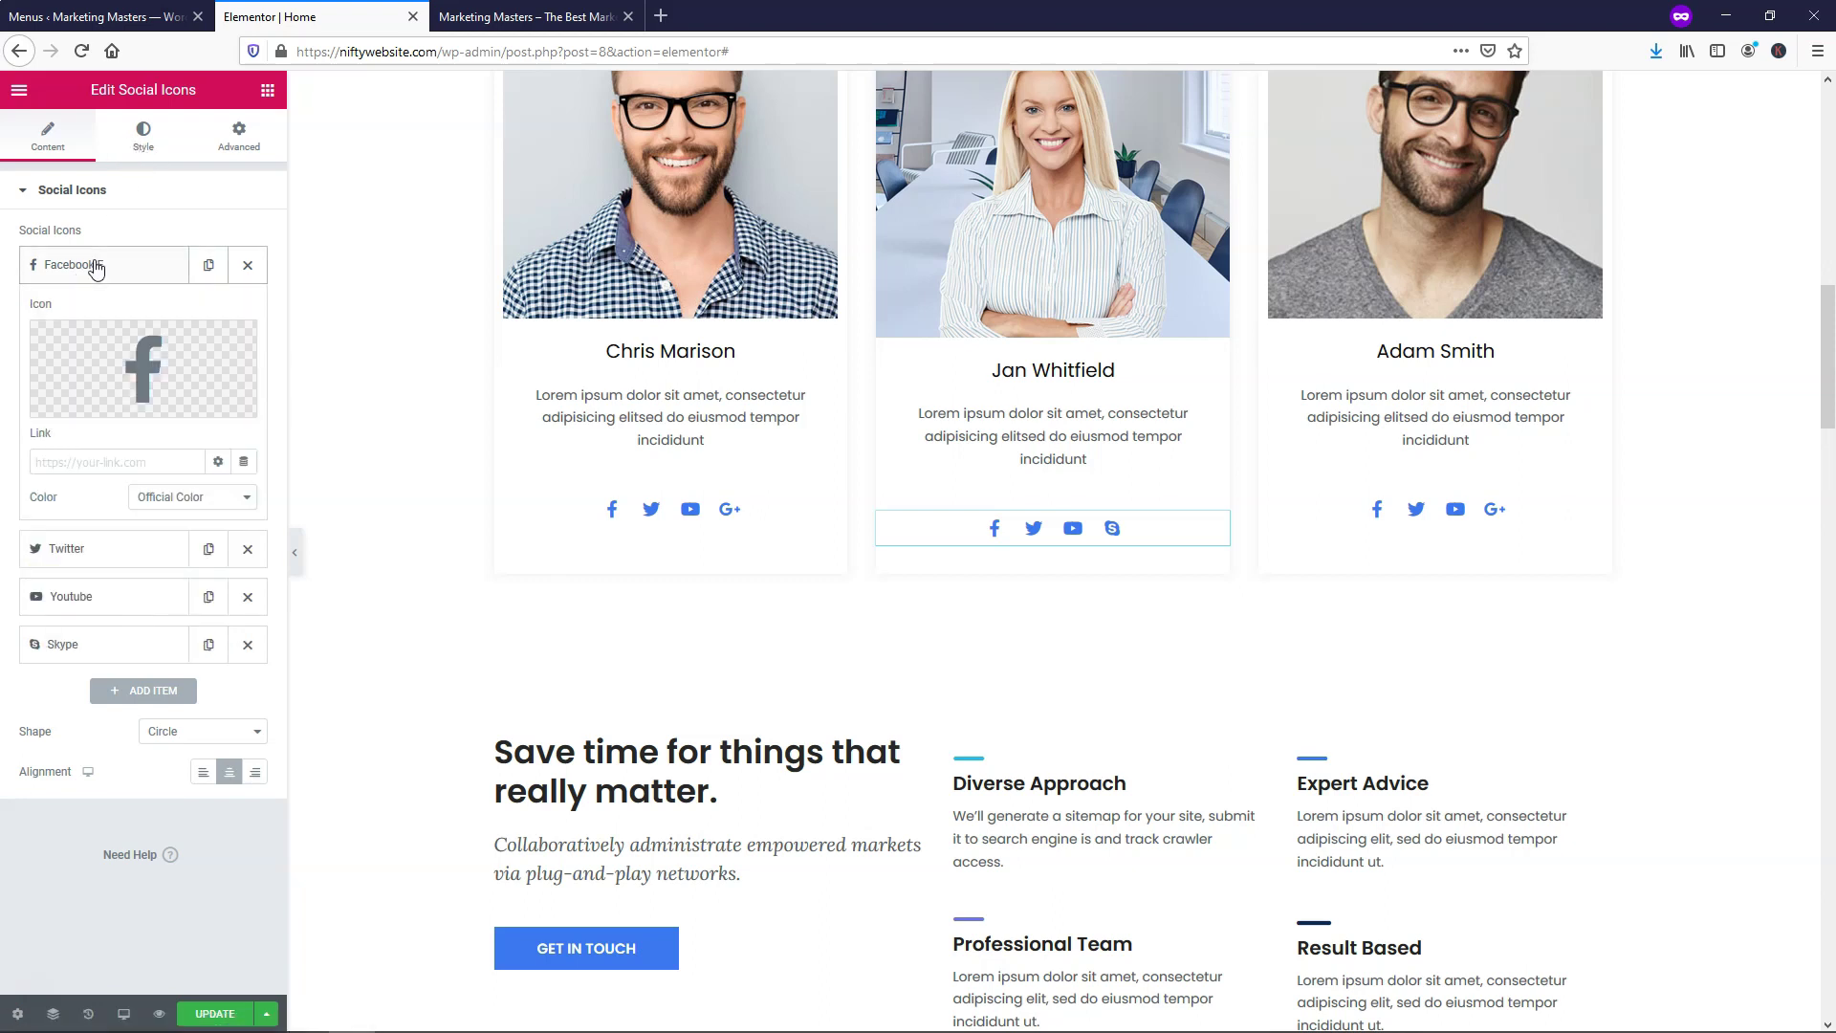
{"action": "left_click", "coordinate": [82, 277]}
{"action": "left_click", "coordinate": [82, 275]}
{"action": "left_click", "coordinate": [82, 272]}
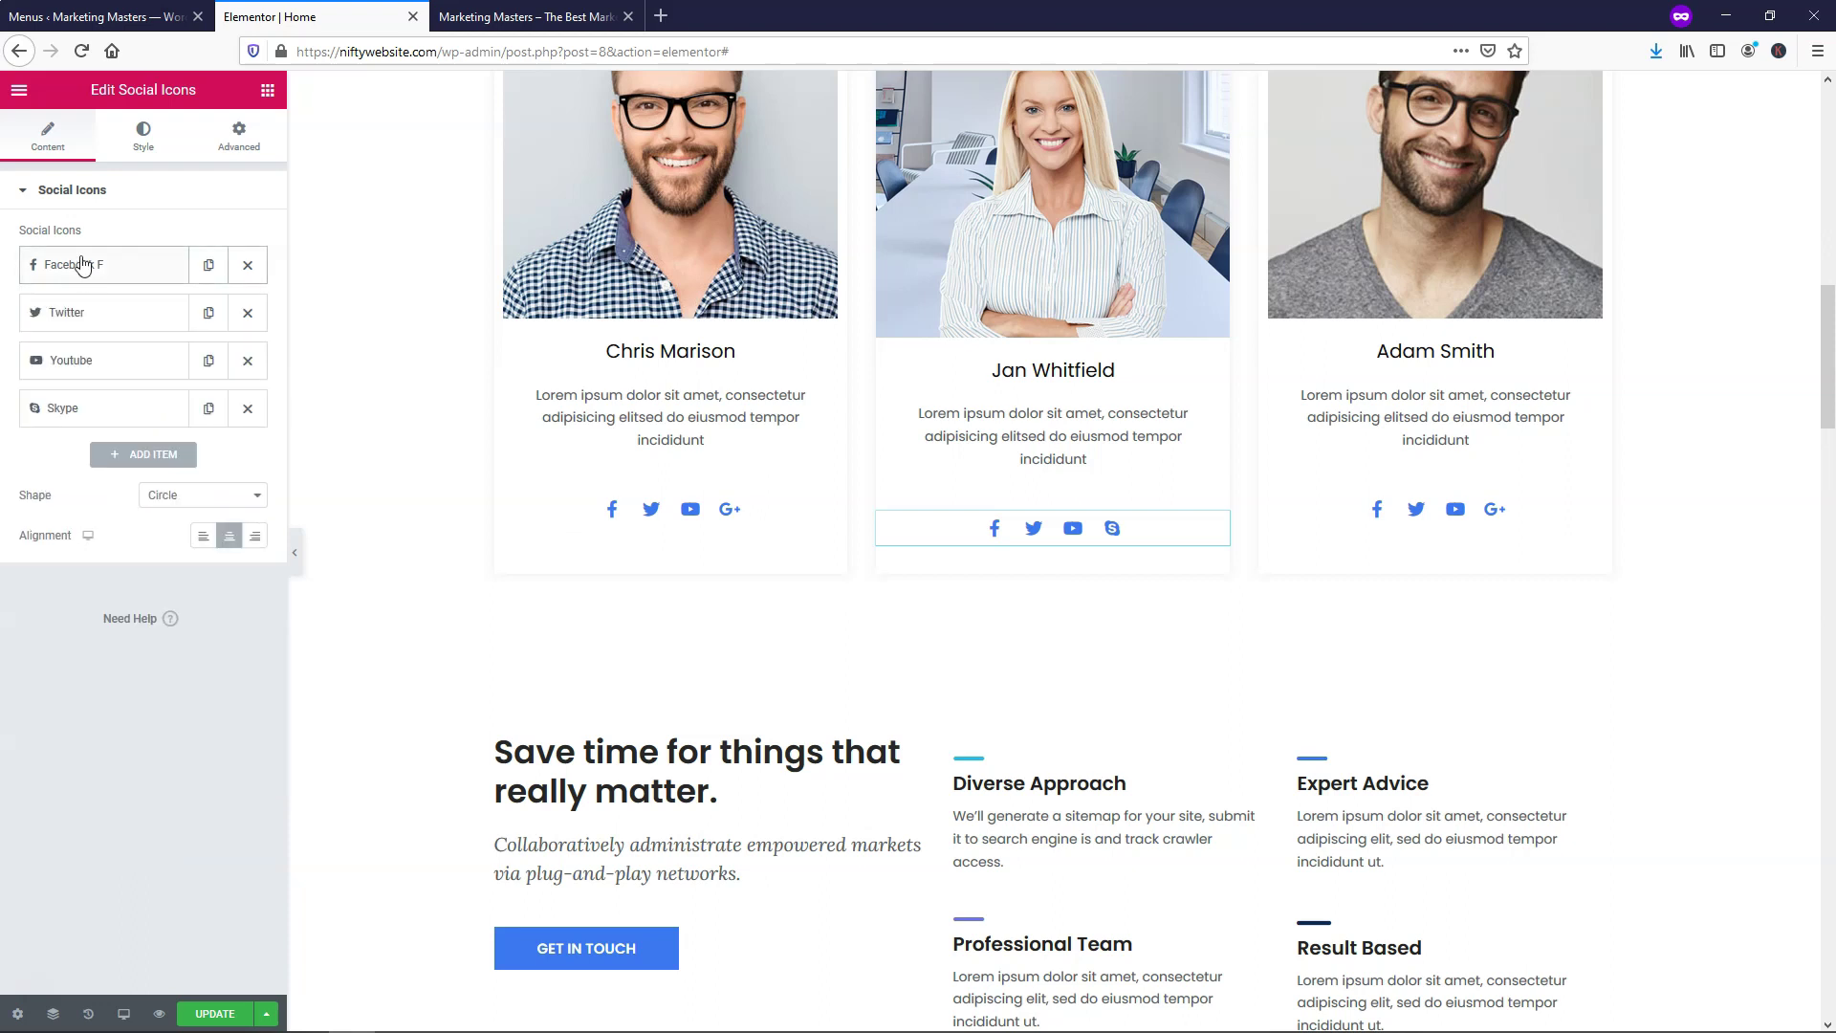
{"action": "left_click", "coordinate": [91, 274]}
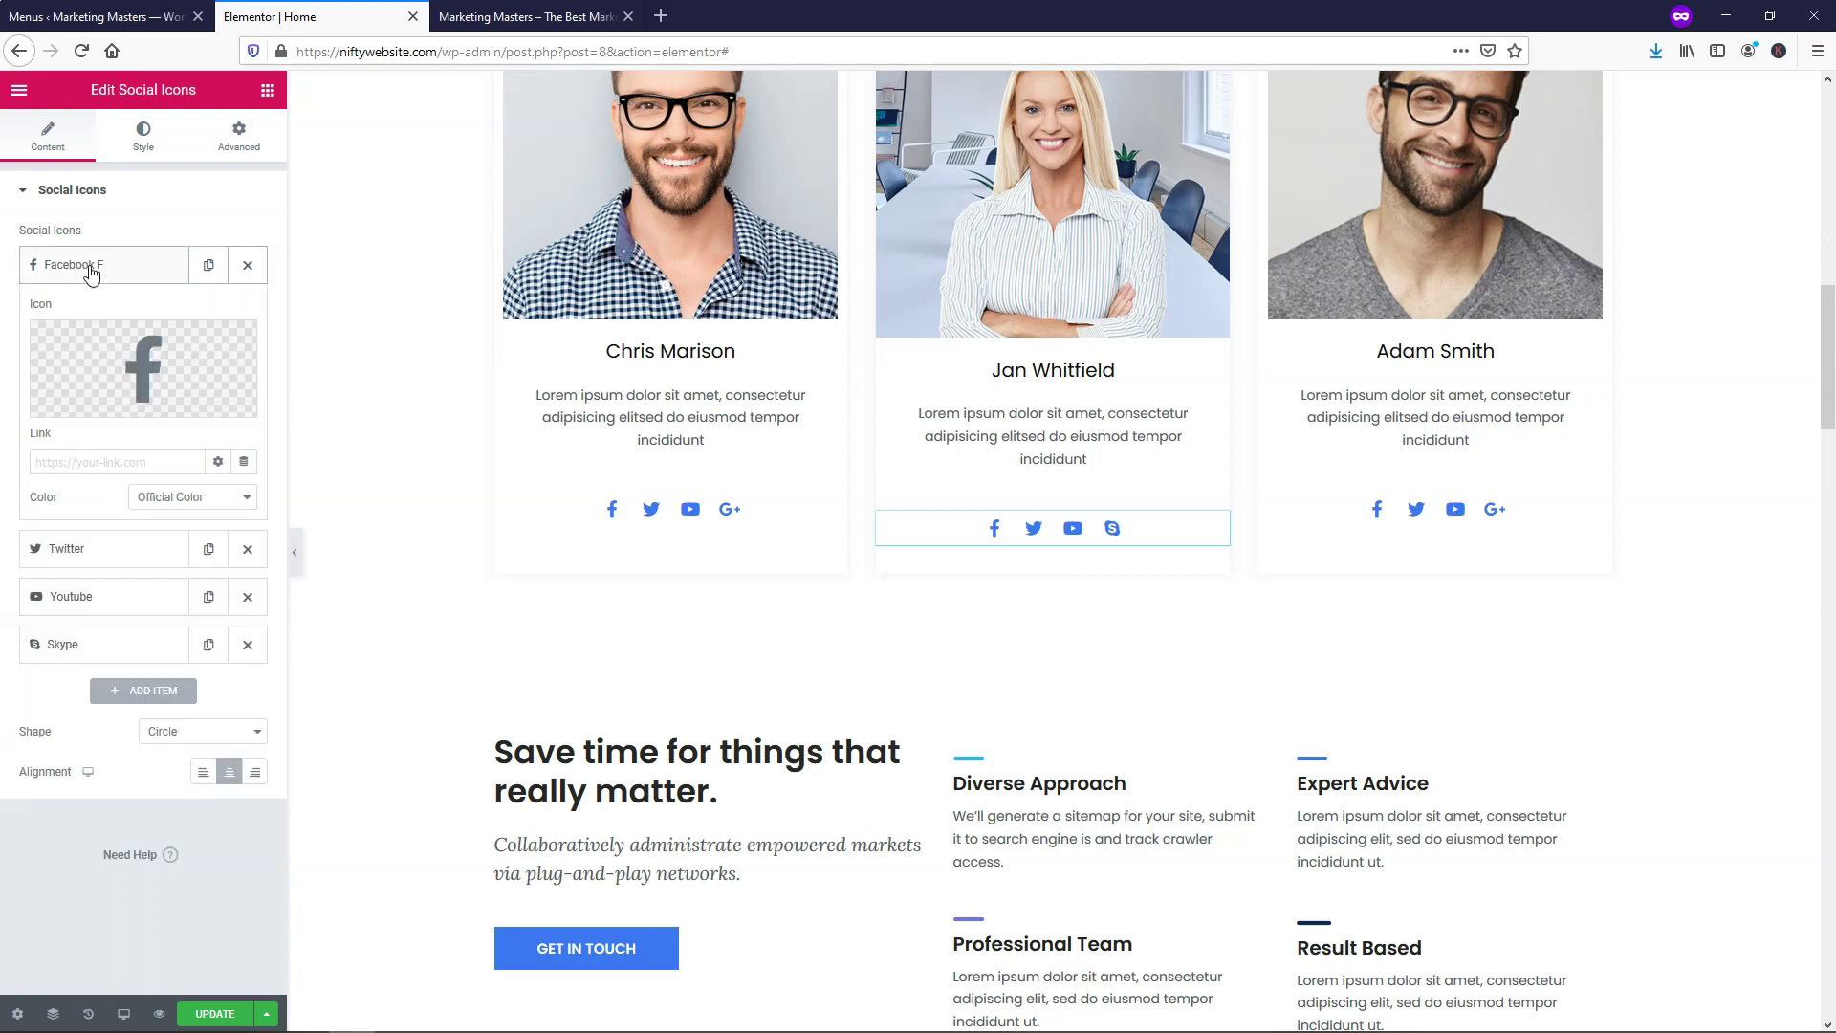
{"action": "left_click", "coordinate": [89, 464]}
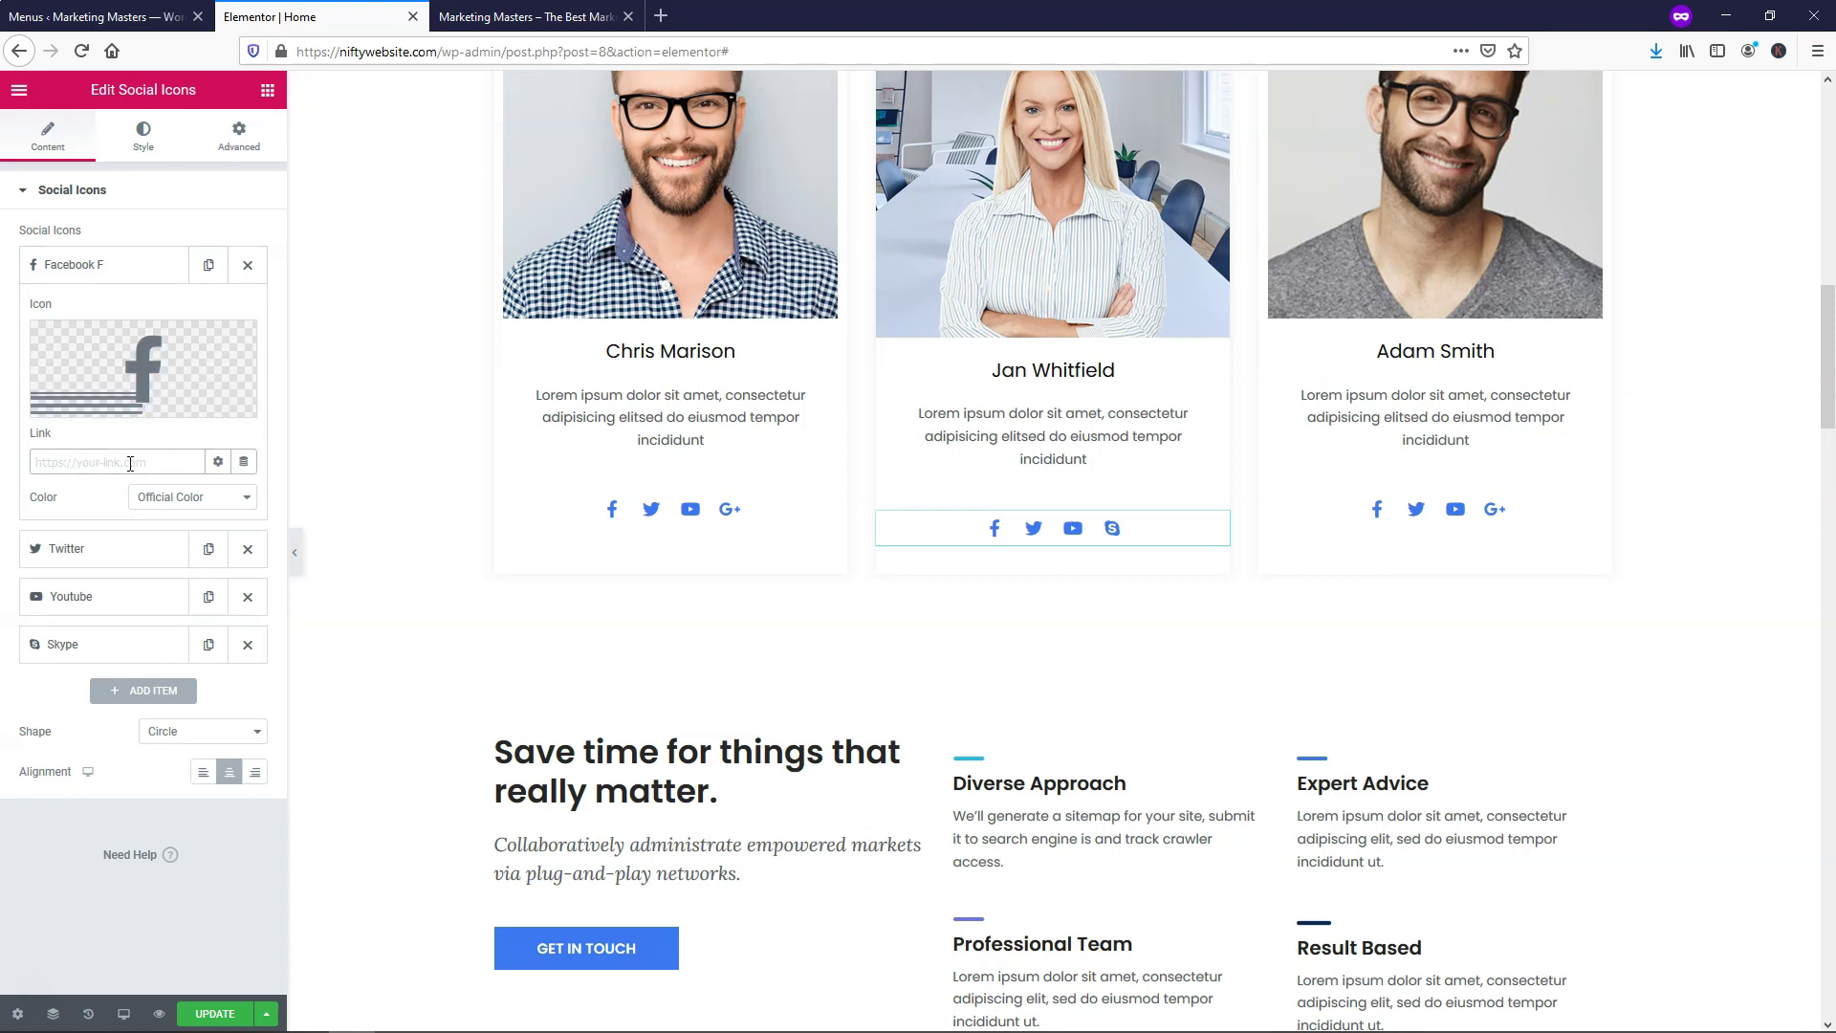
{"action": "left_click", "coordinate": [219, 463]}
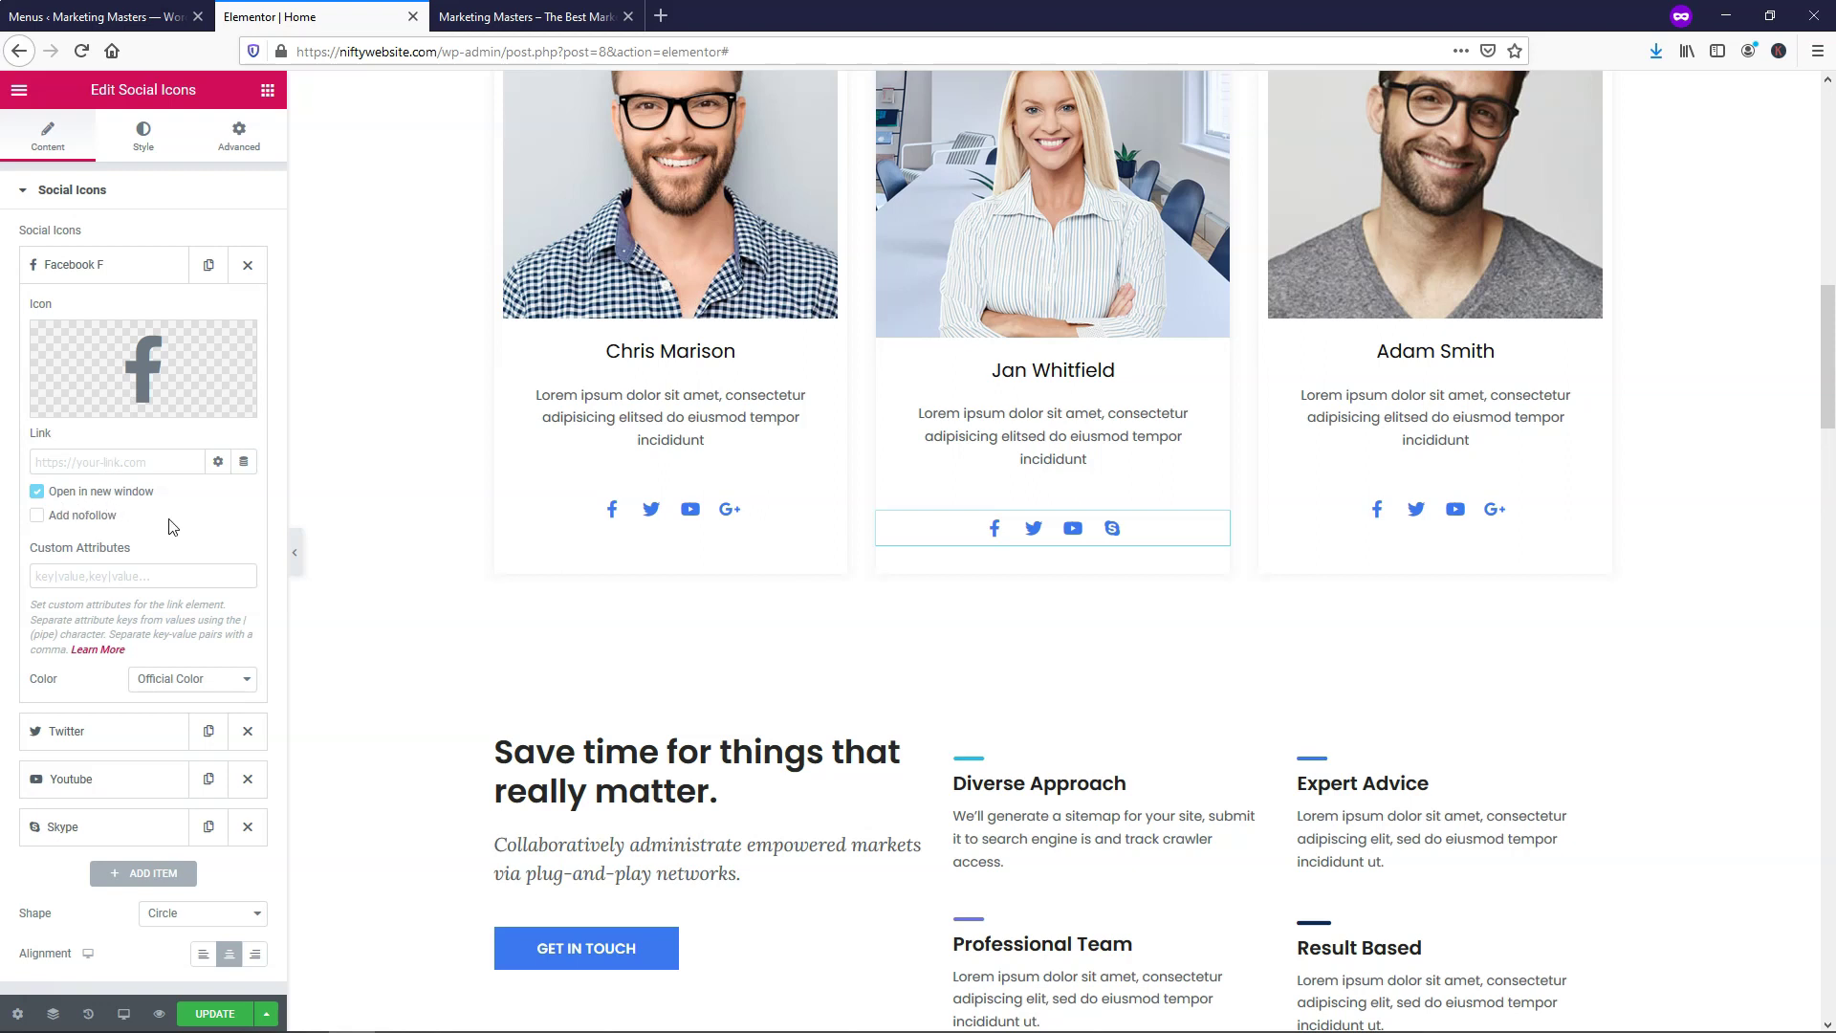
{"action": "left_click", "coordinate": [140, 271]}
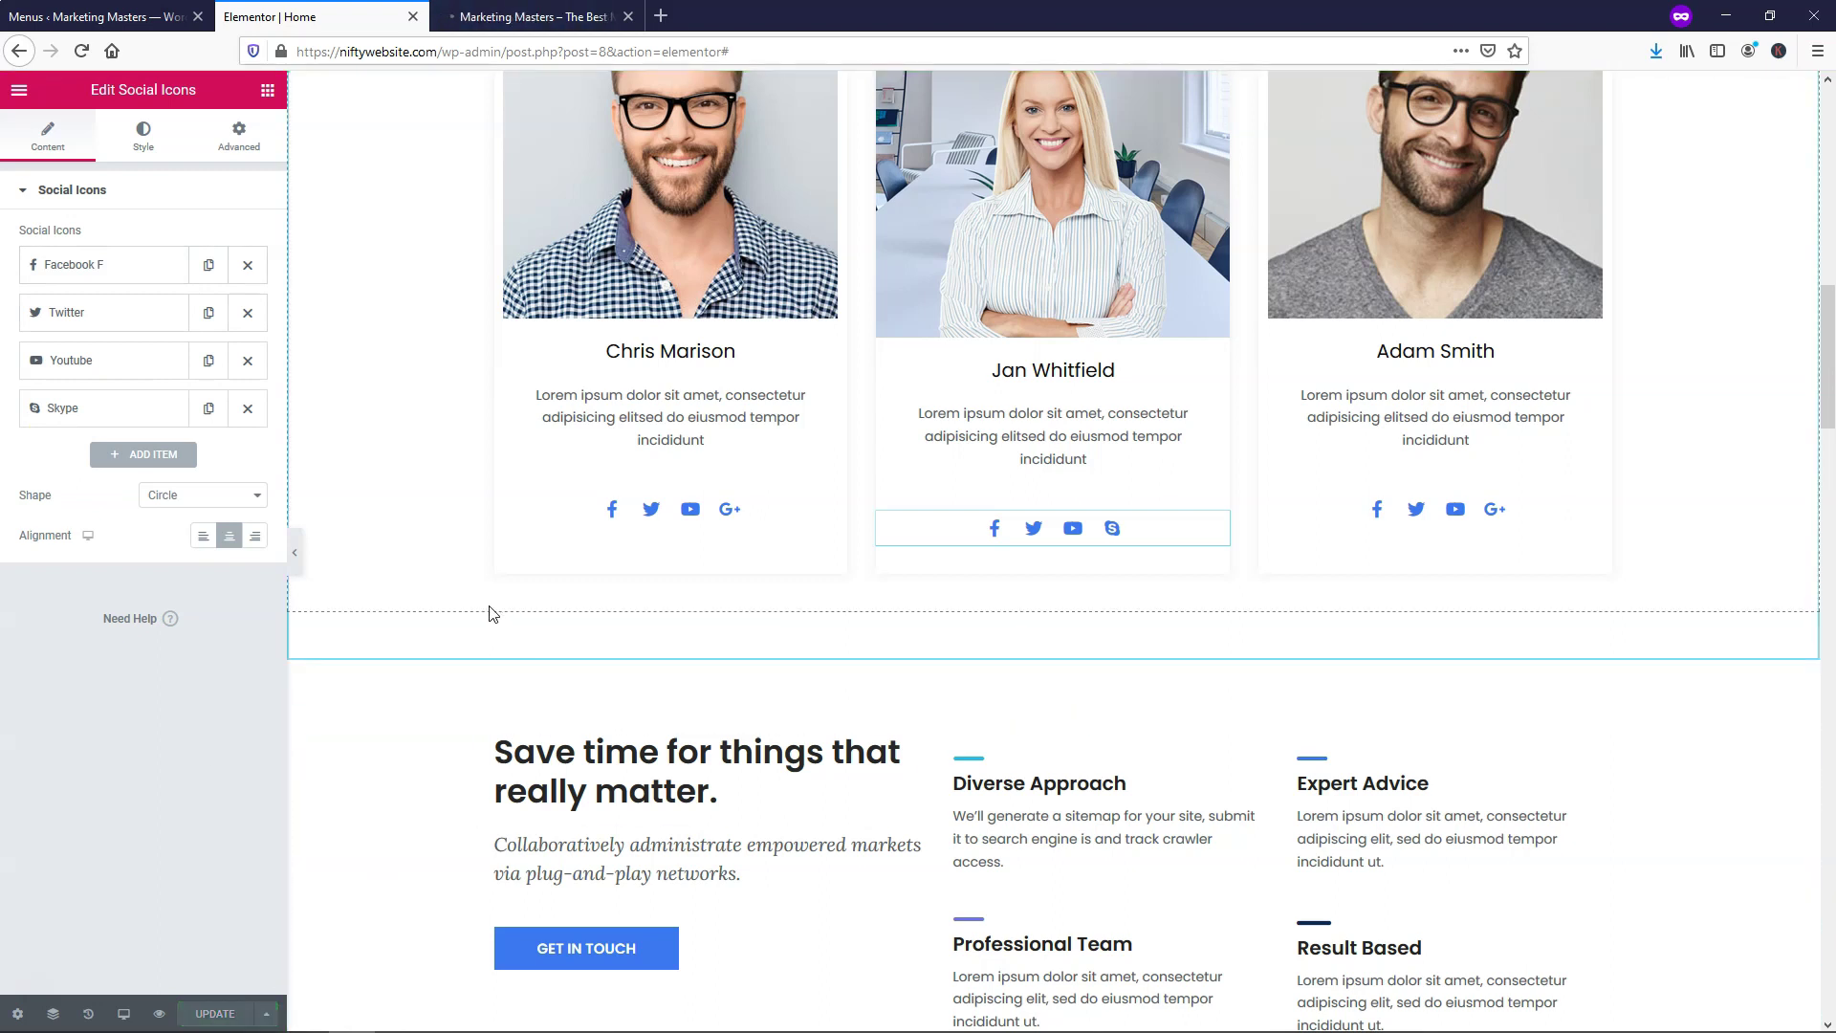
Keep Jan's social icons centred and save the page with Update
{"action": "left_click", "coordinate": [204, 542]}
{"action": "left_click", "coordinate": [227, 543]}
{"action": "left_click", "coordinate": [254, 537]}
{"action": "left_click", "coordinate": [231, 537]}
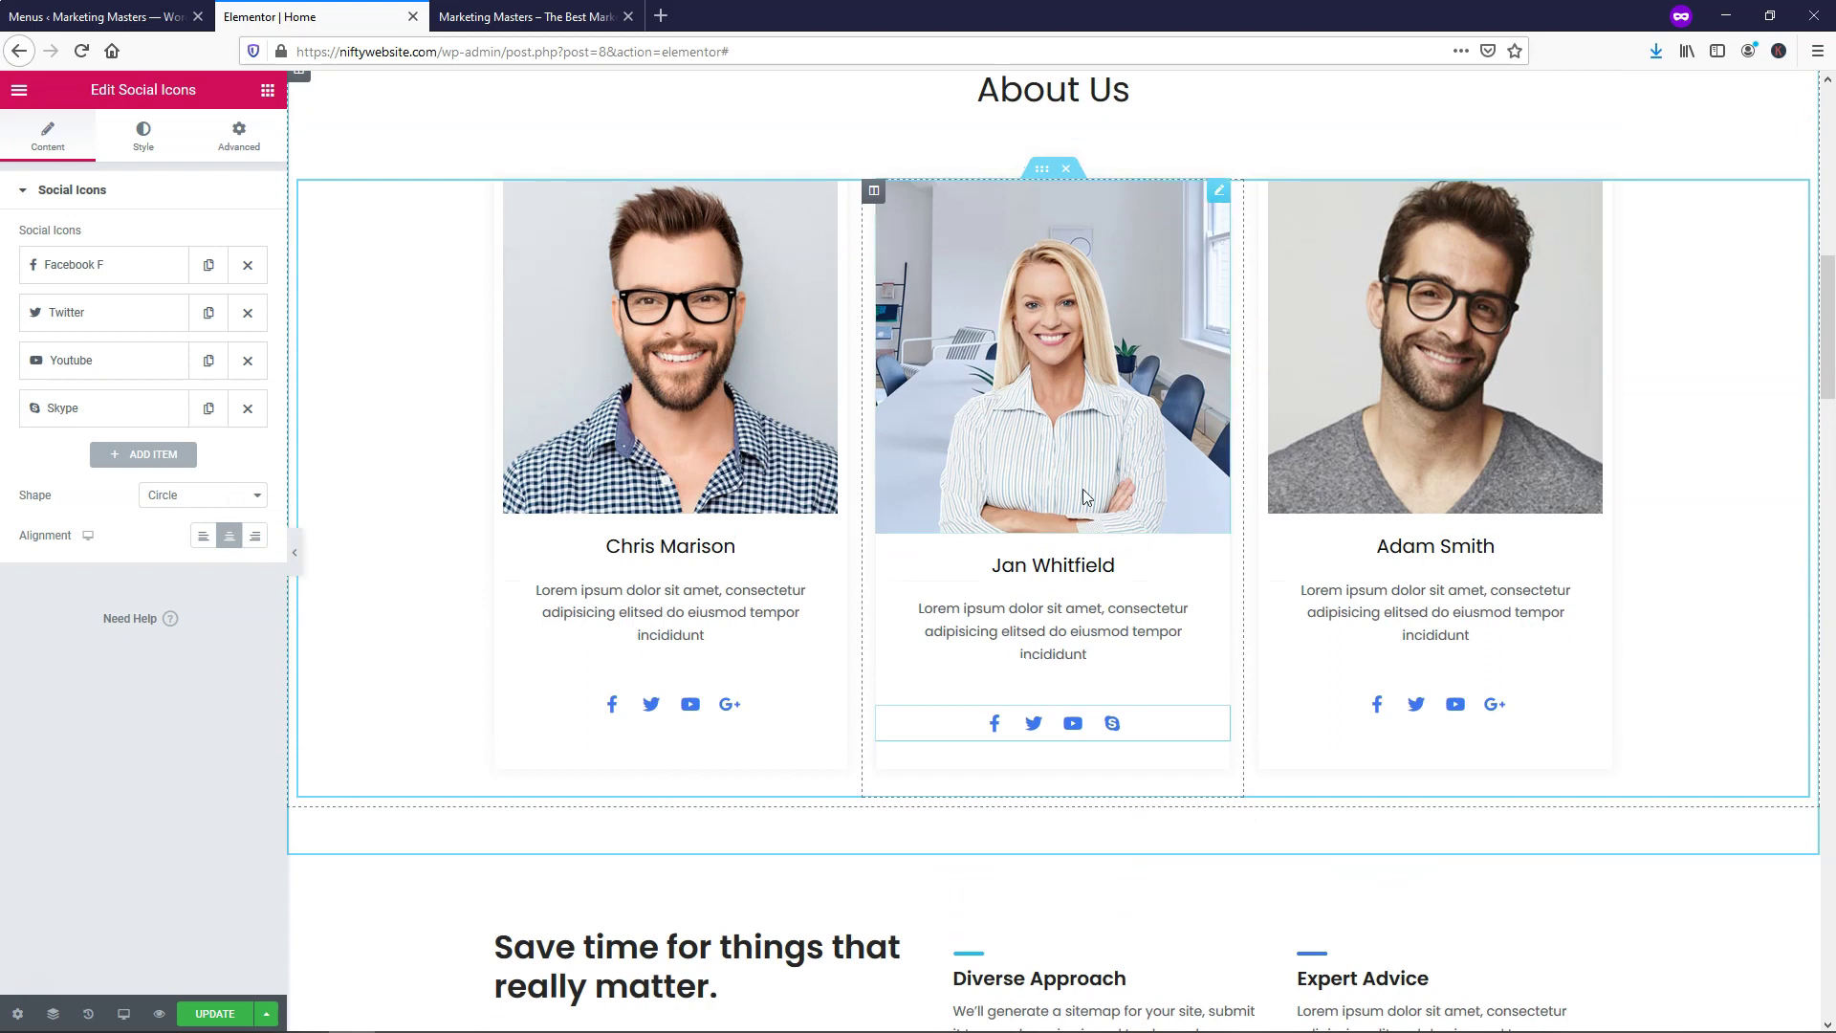
{"action": "left_click", "coordinate": [216, 1016]}
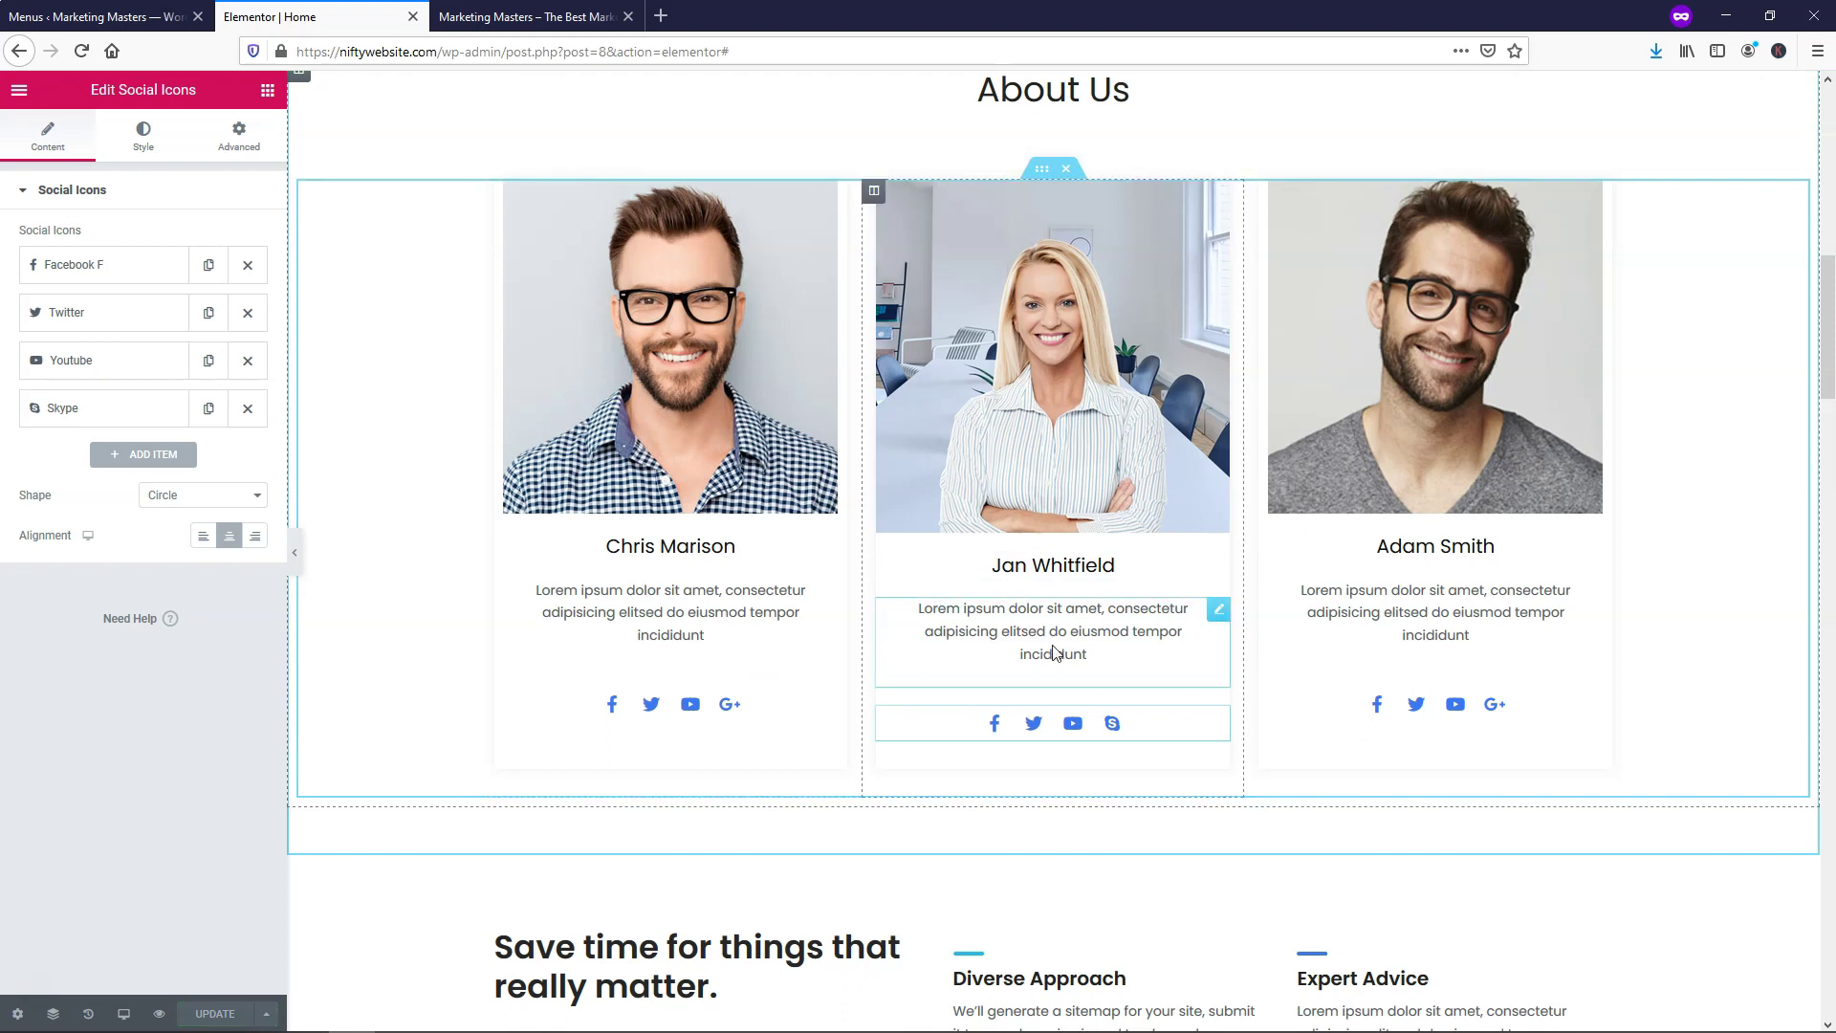
{"action": "left_click", "coordinate": [1080, 627]}
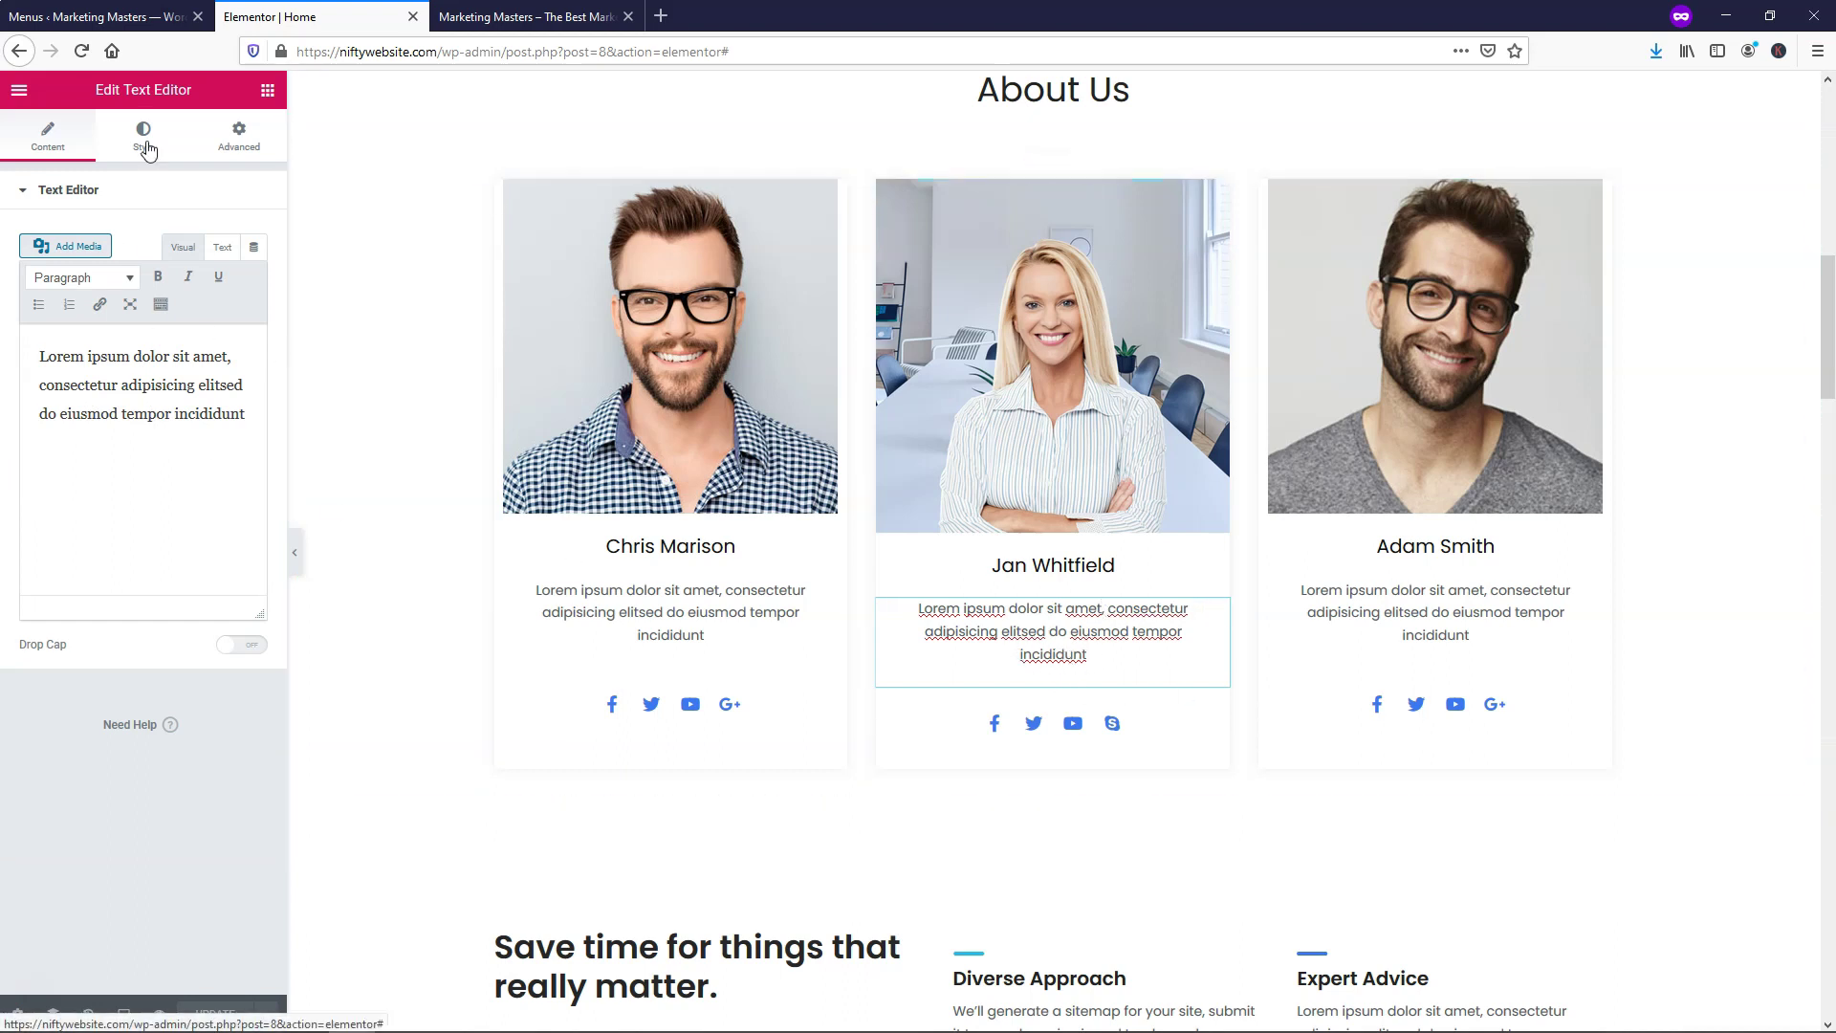
{"action": "left_click", "coordinate": [146, 156]}
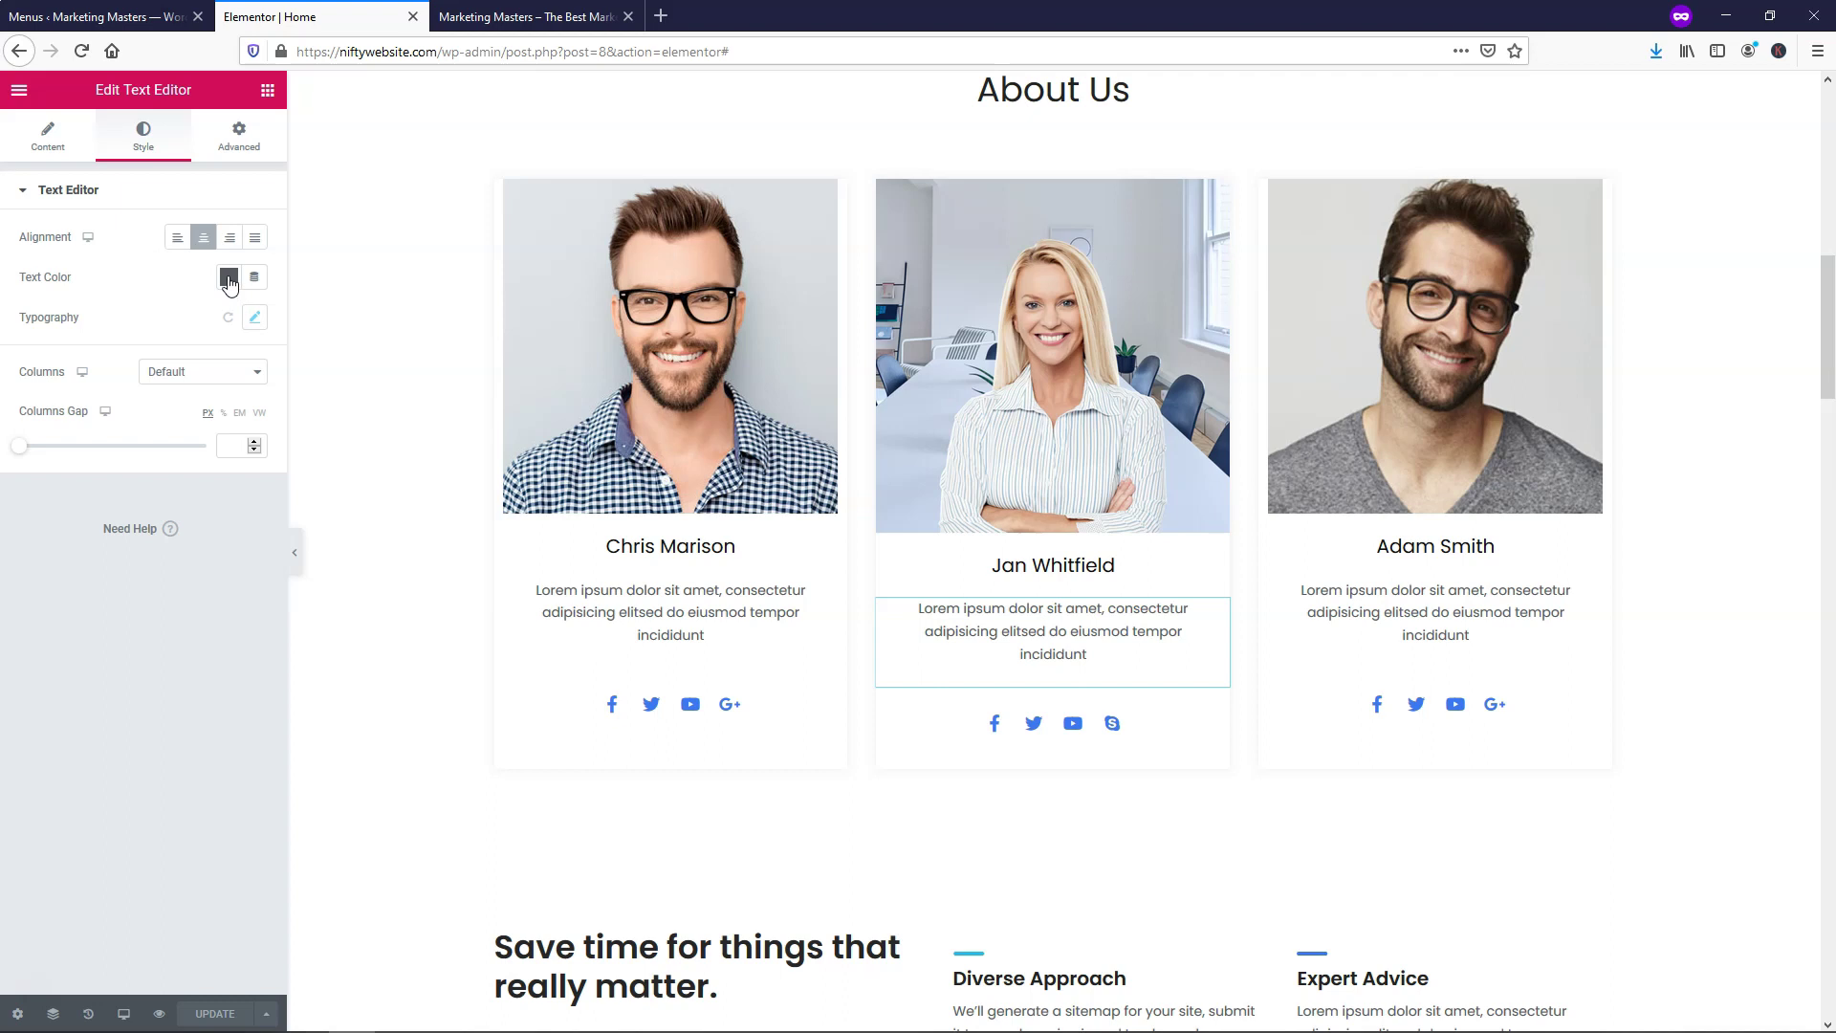
{"action": "left_click", "coordinate": [230, 279]}
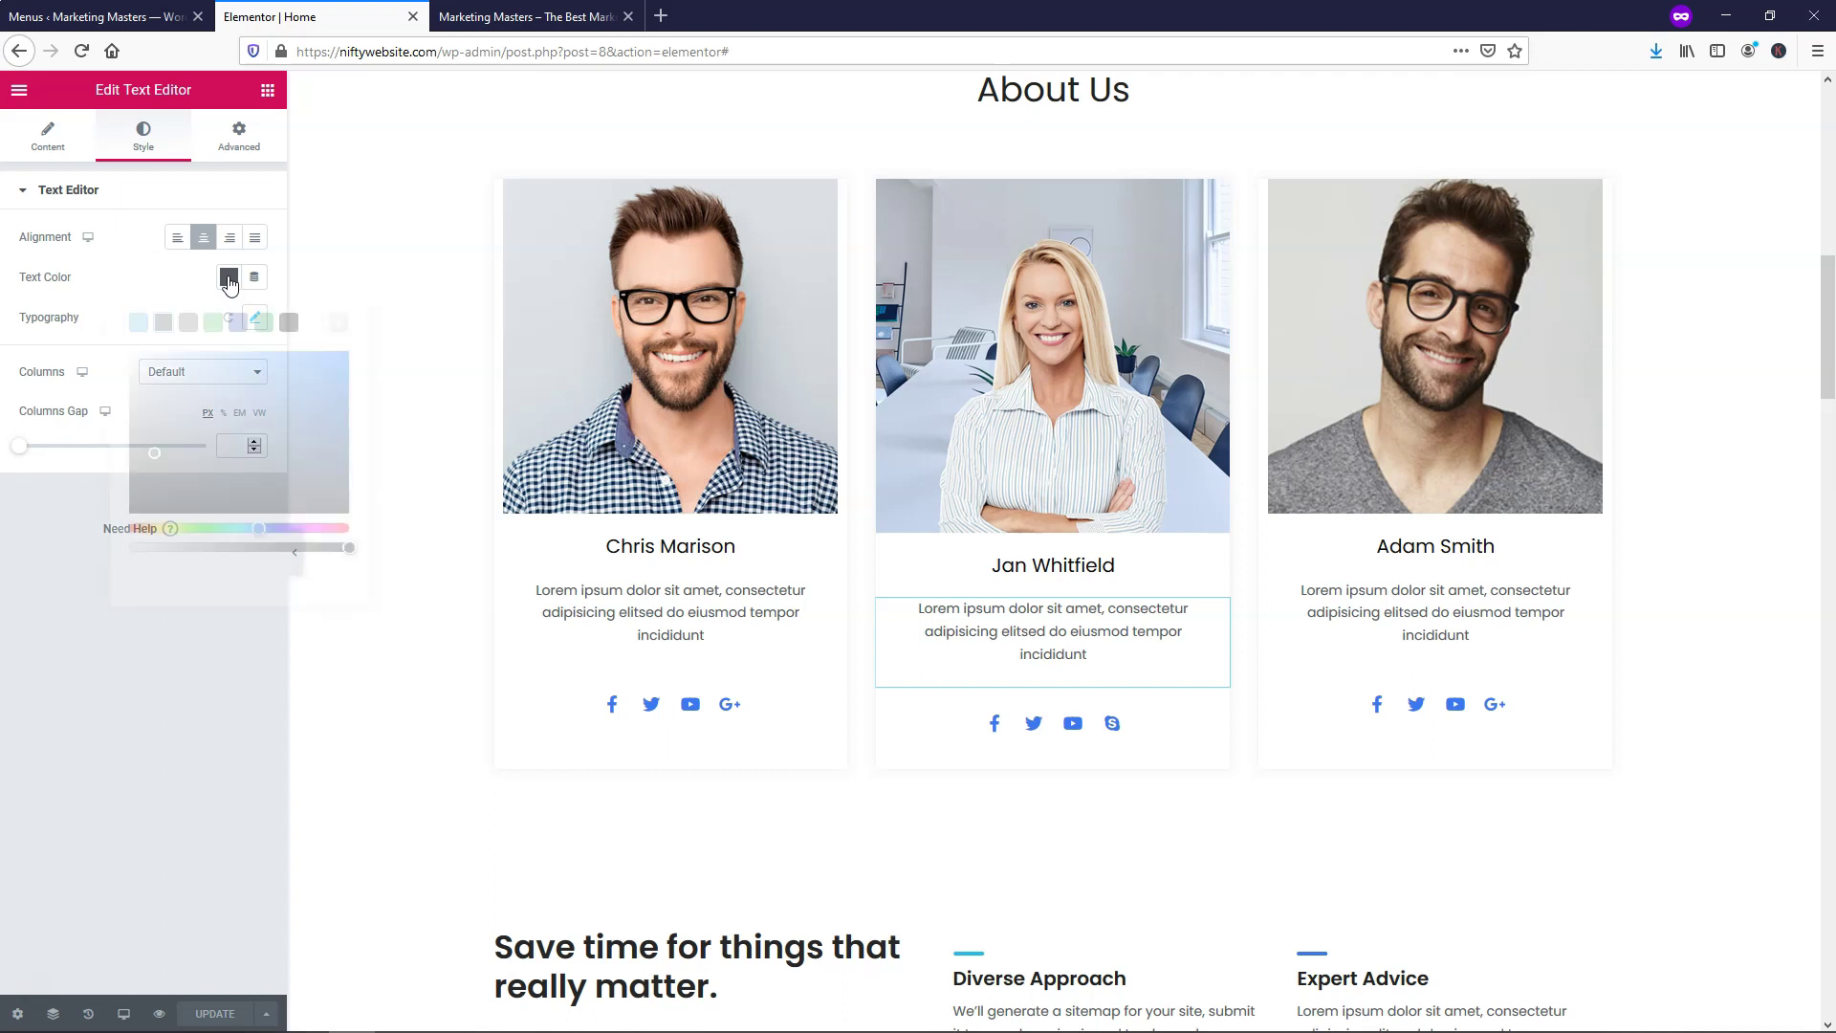
{"action": "left_click", "coordinate": [292, 323]}
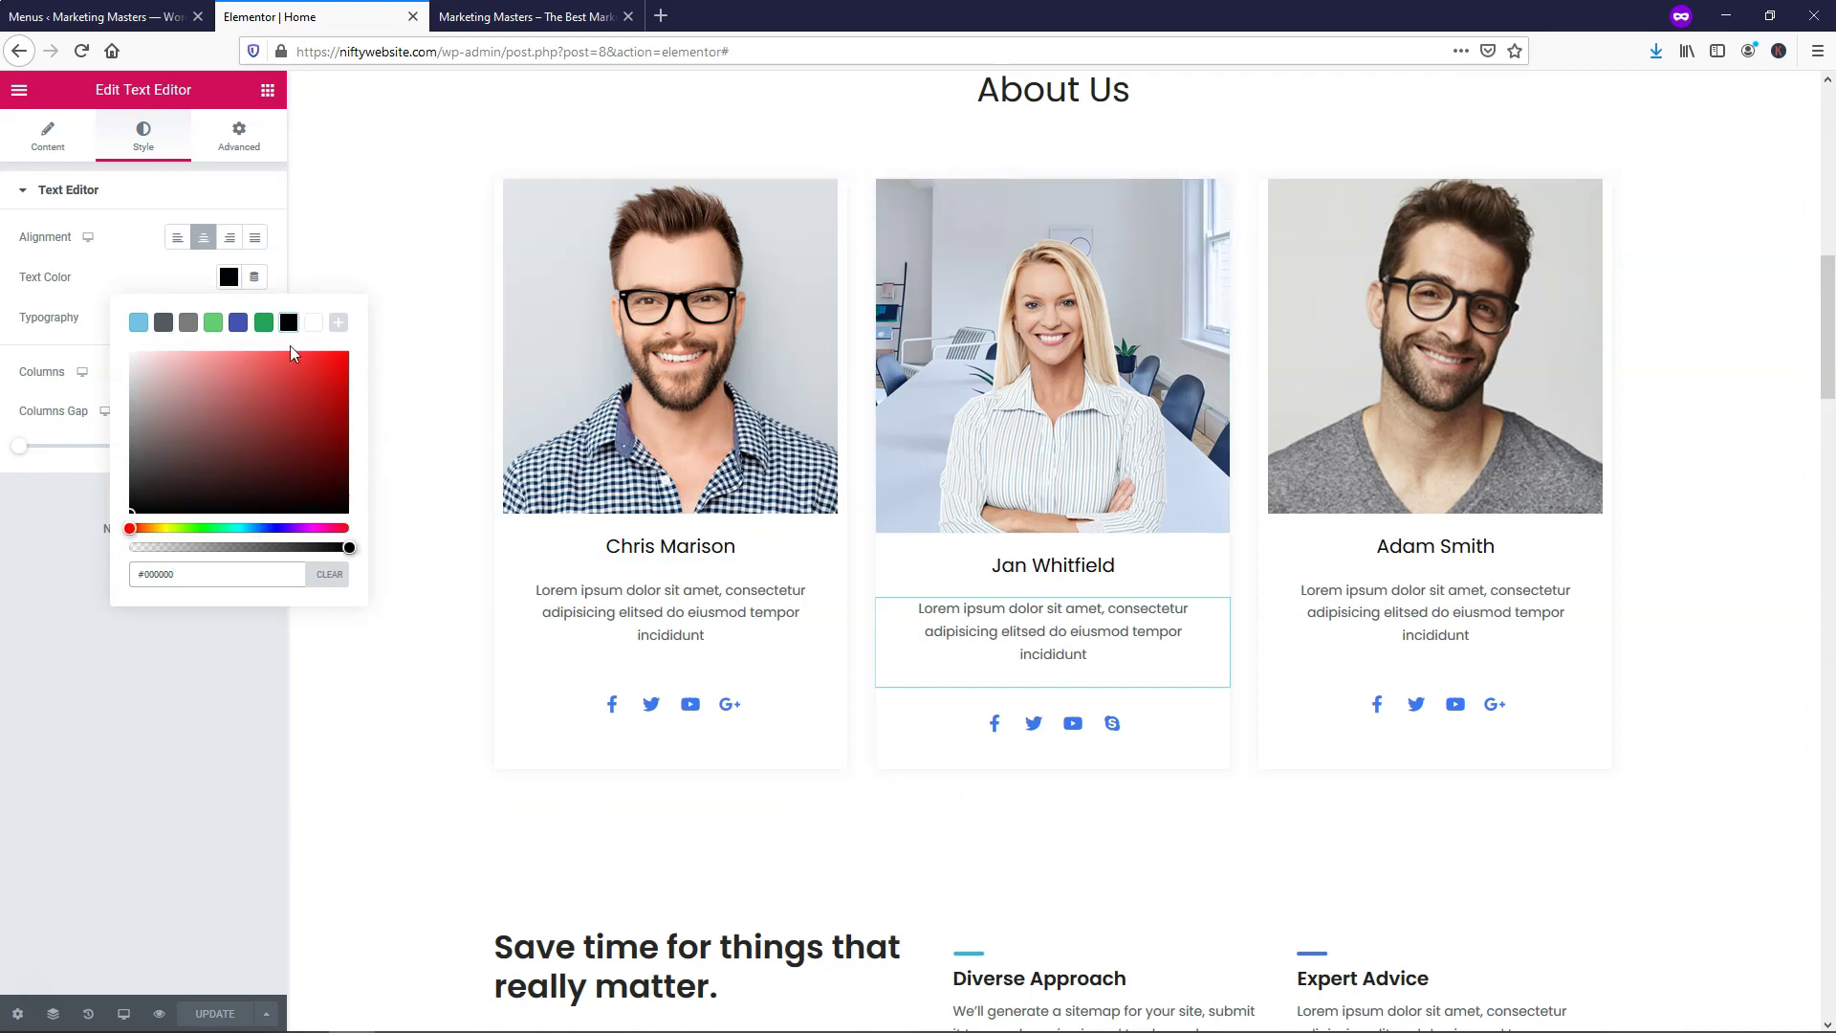
{"action": "left_click", "coordinate": [131, 505]}
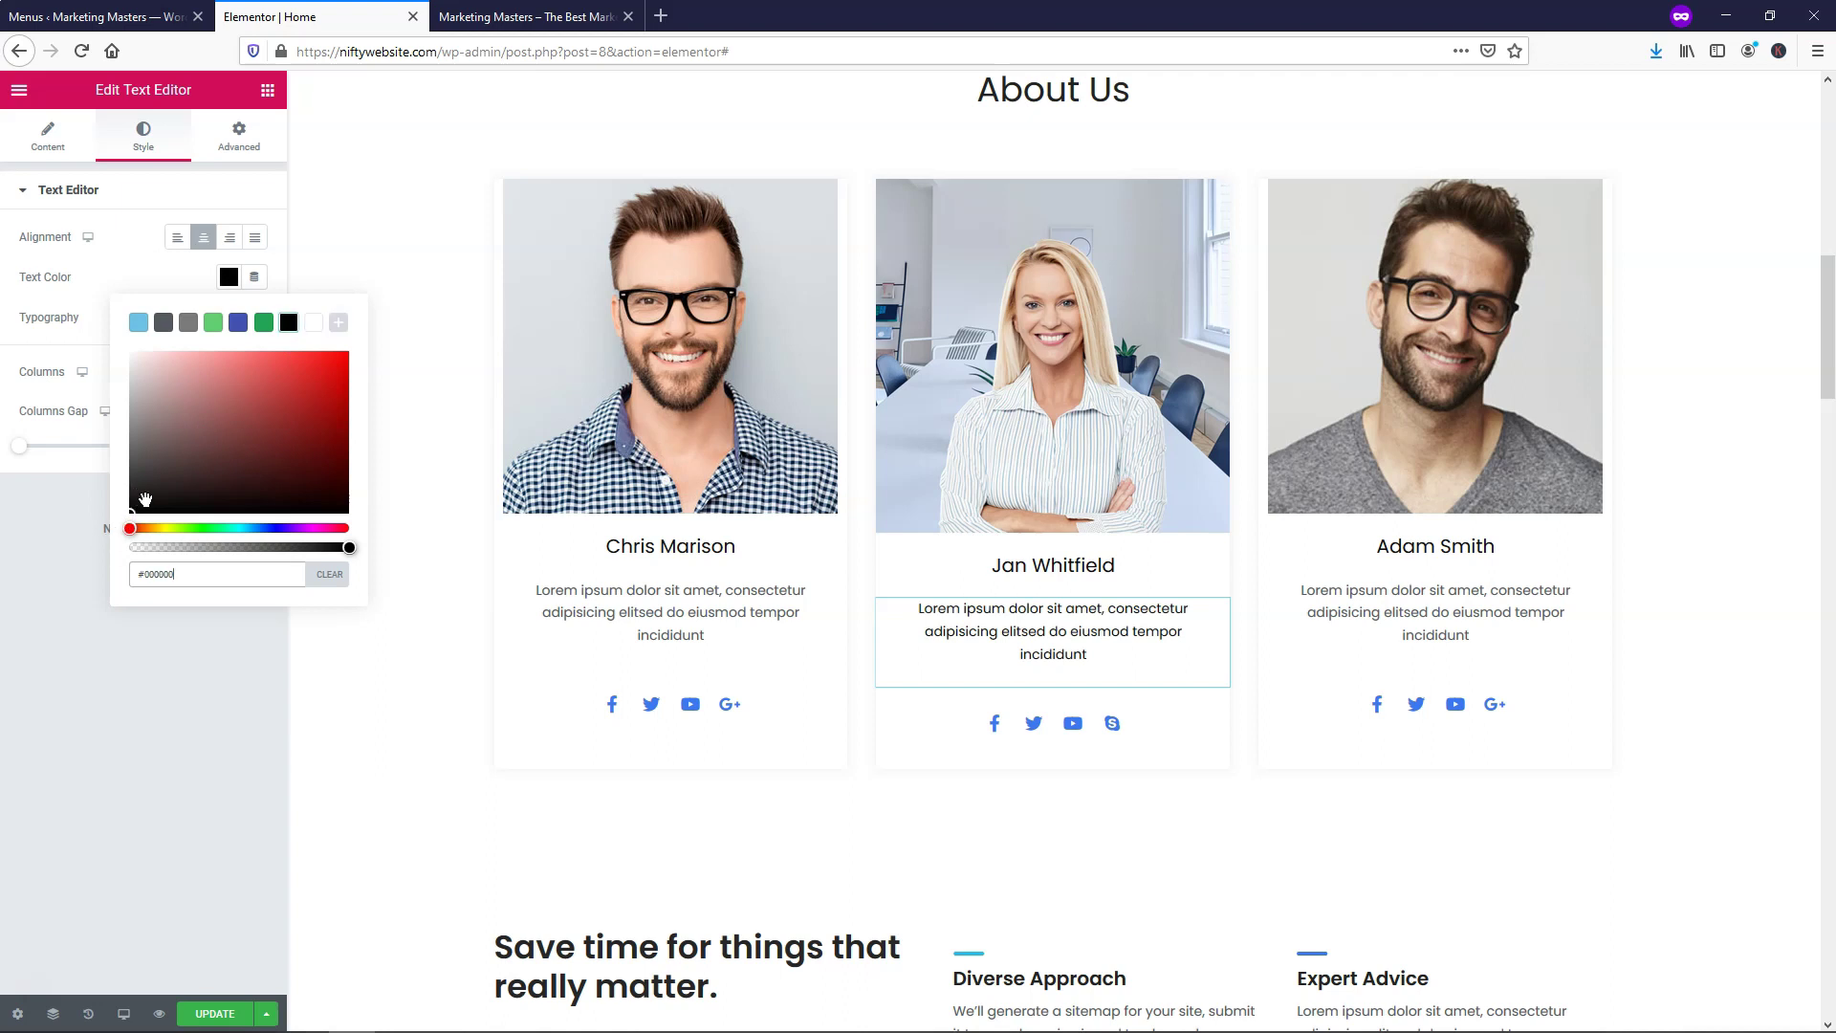
{"action": "left_click", "coordinate": [214, 668]}
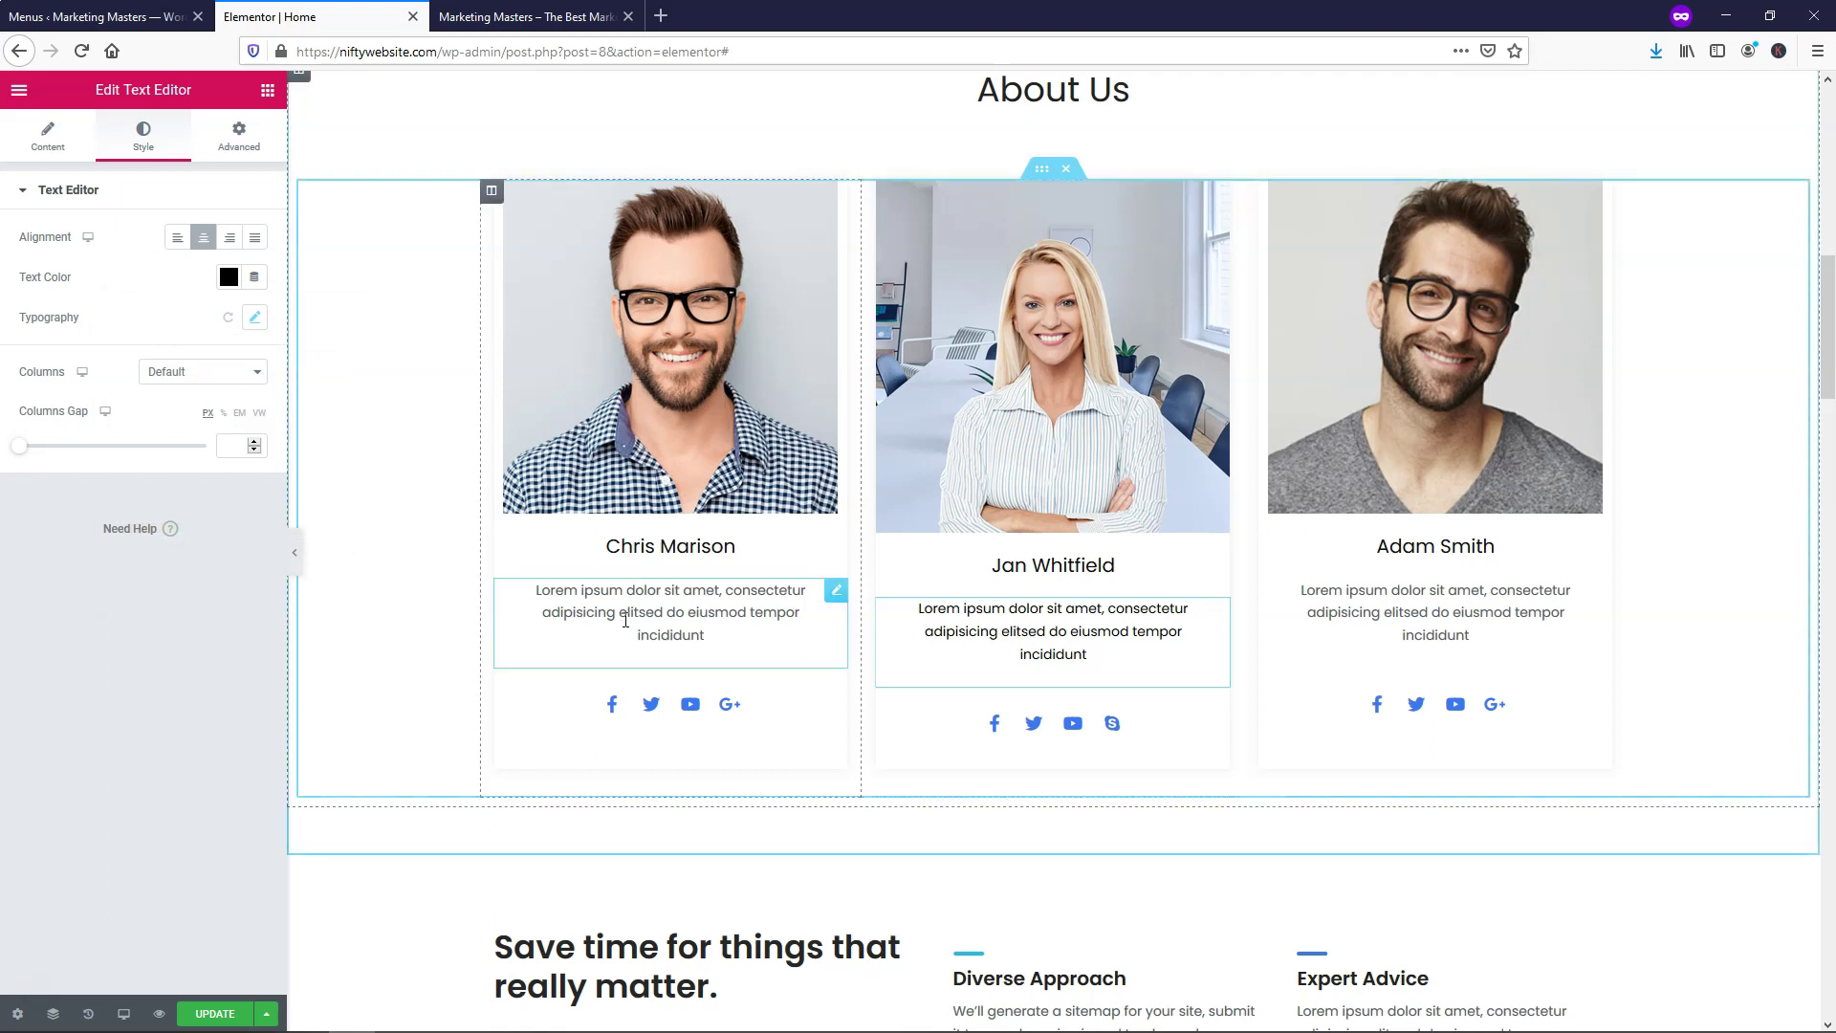
{"action": "left_click", "coordinate": [215, 1013]}
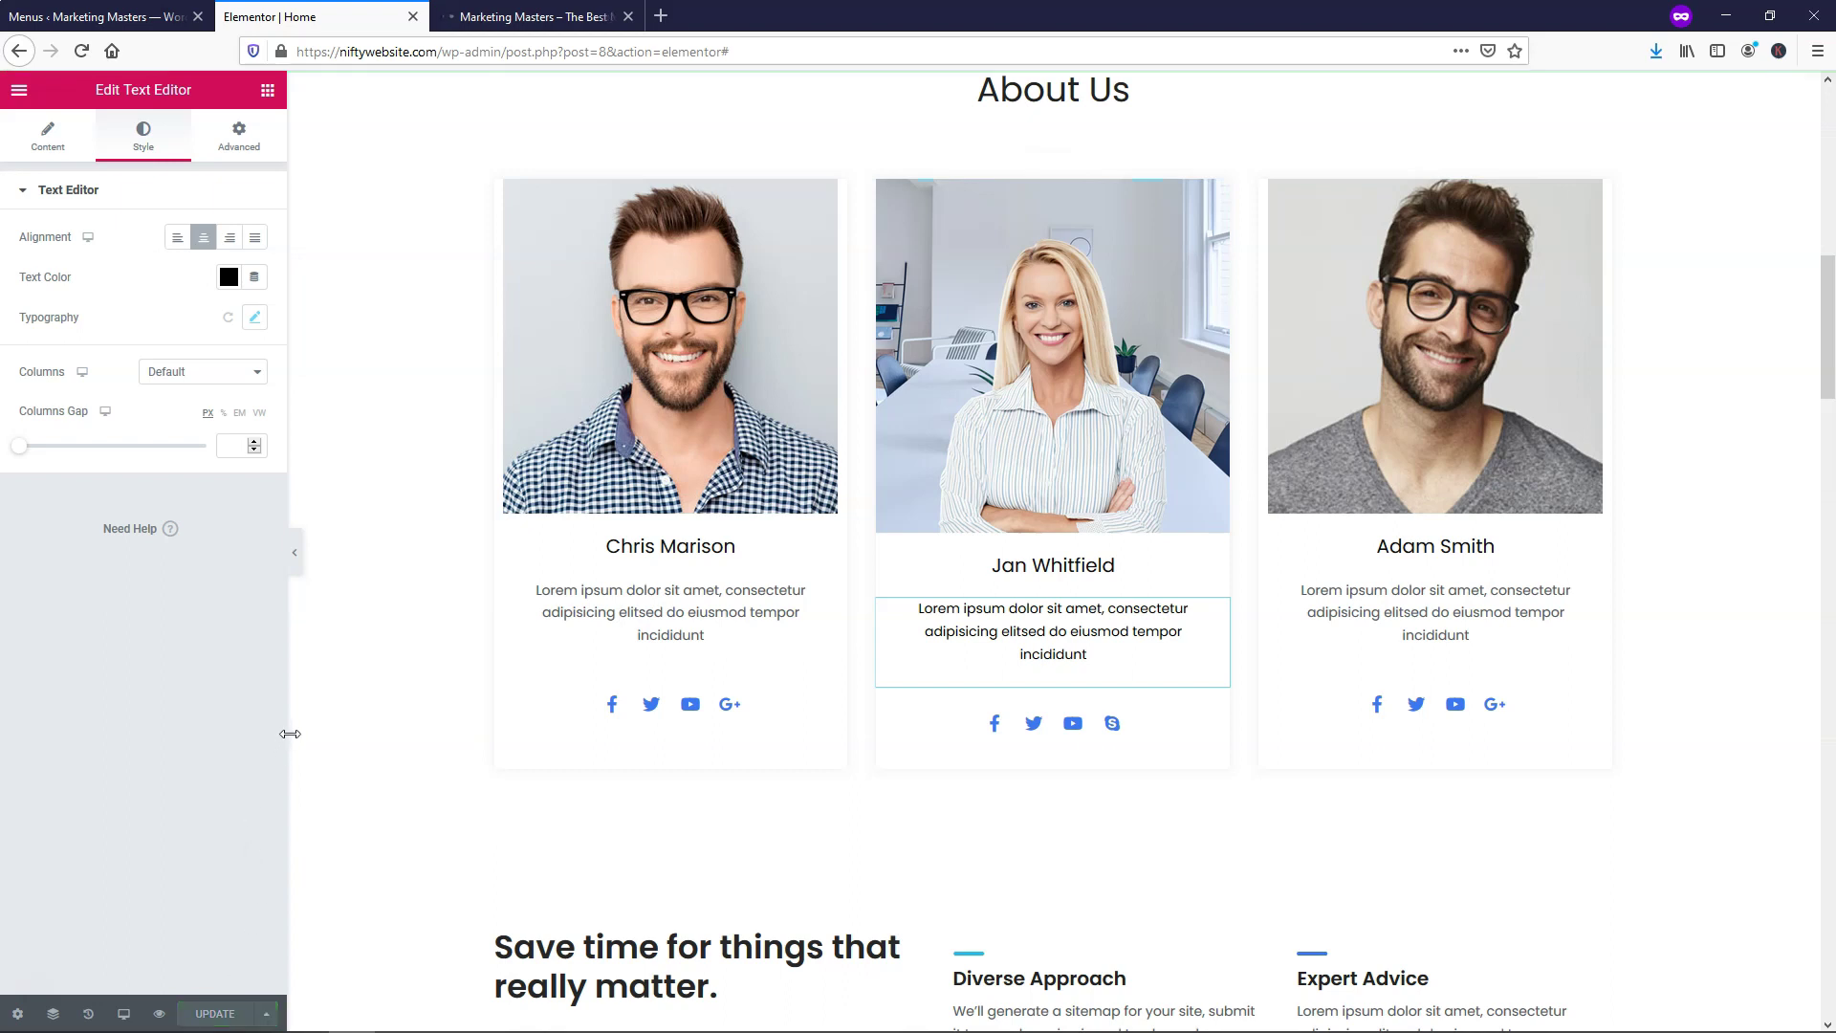
Set the Services heading's alignment to Center and update the page
{"action": "scroll", "coordinate": [986, 531], "scroll_direction": "down", "scroll_amount": 6}
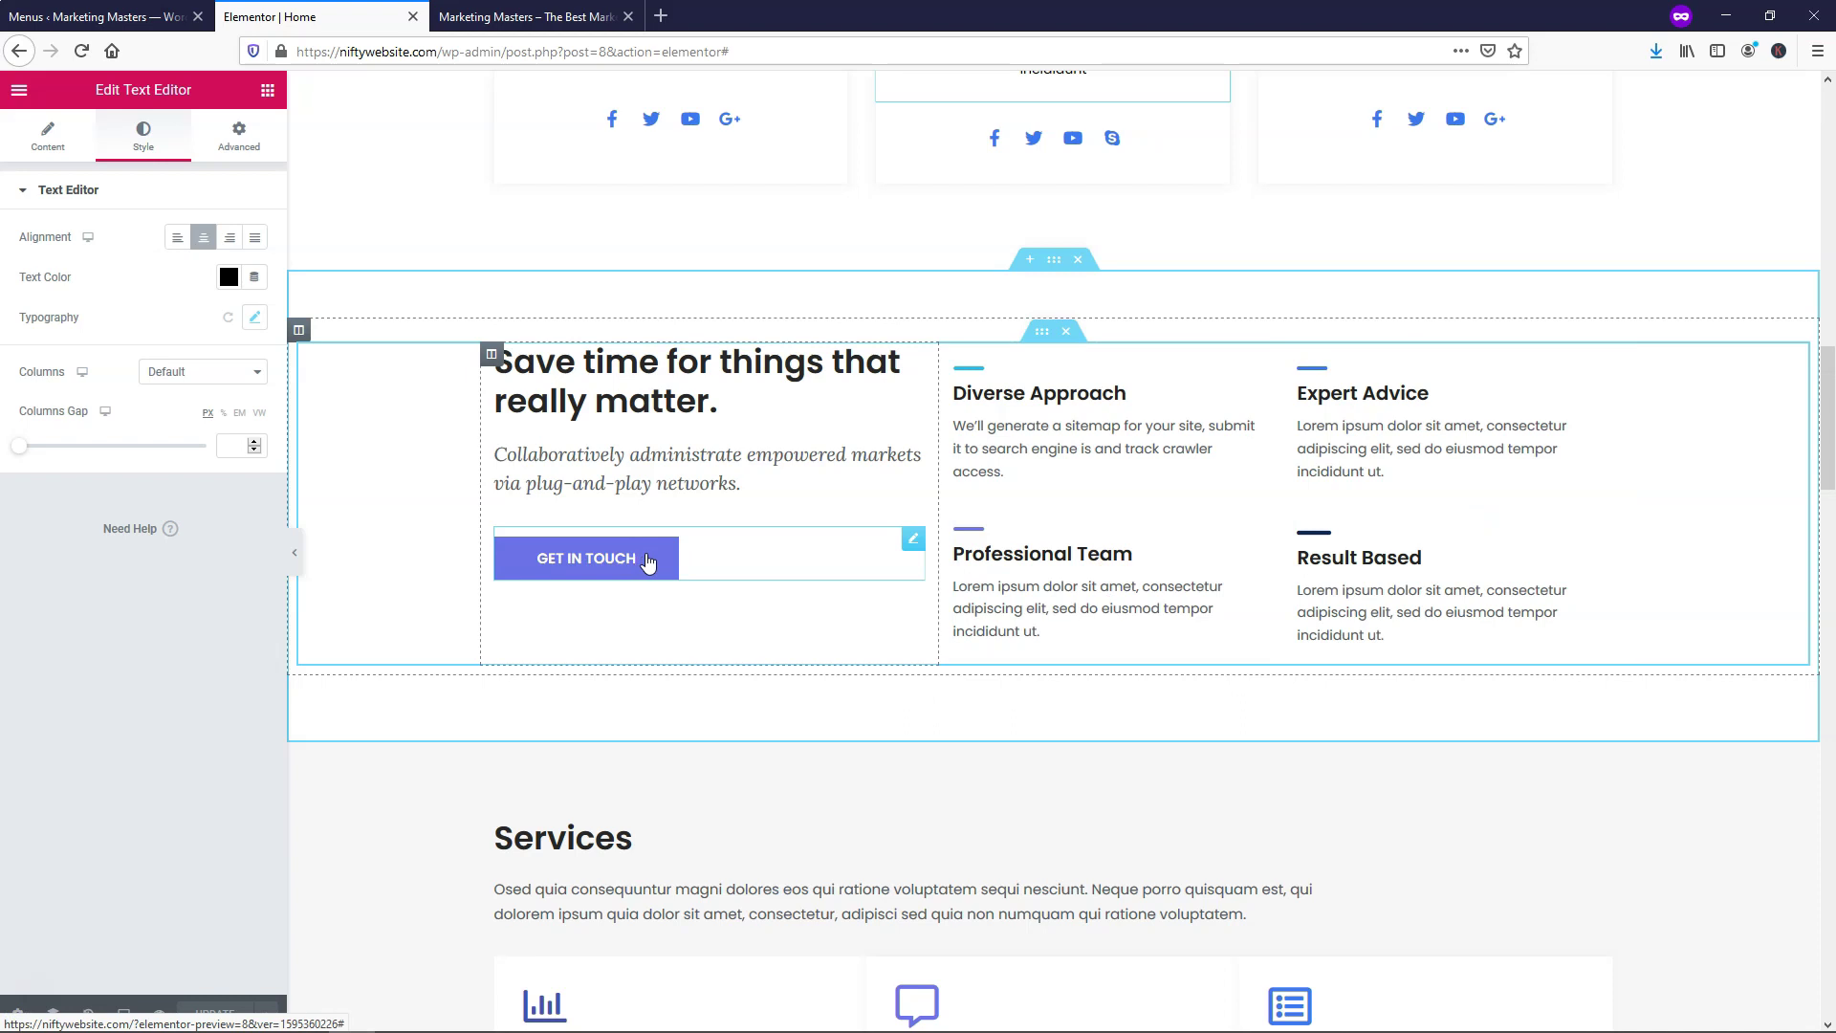
{"action": "scroll", "coordinate": [809, 550], "scroll_direction": "down", "scroll_amount": 6}
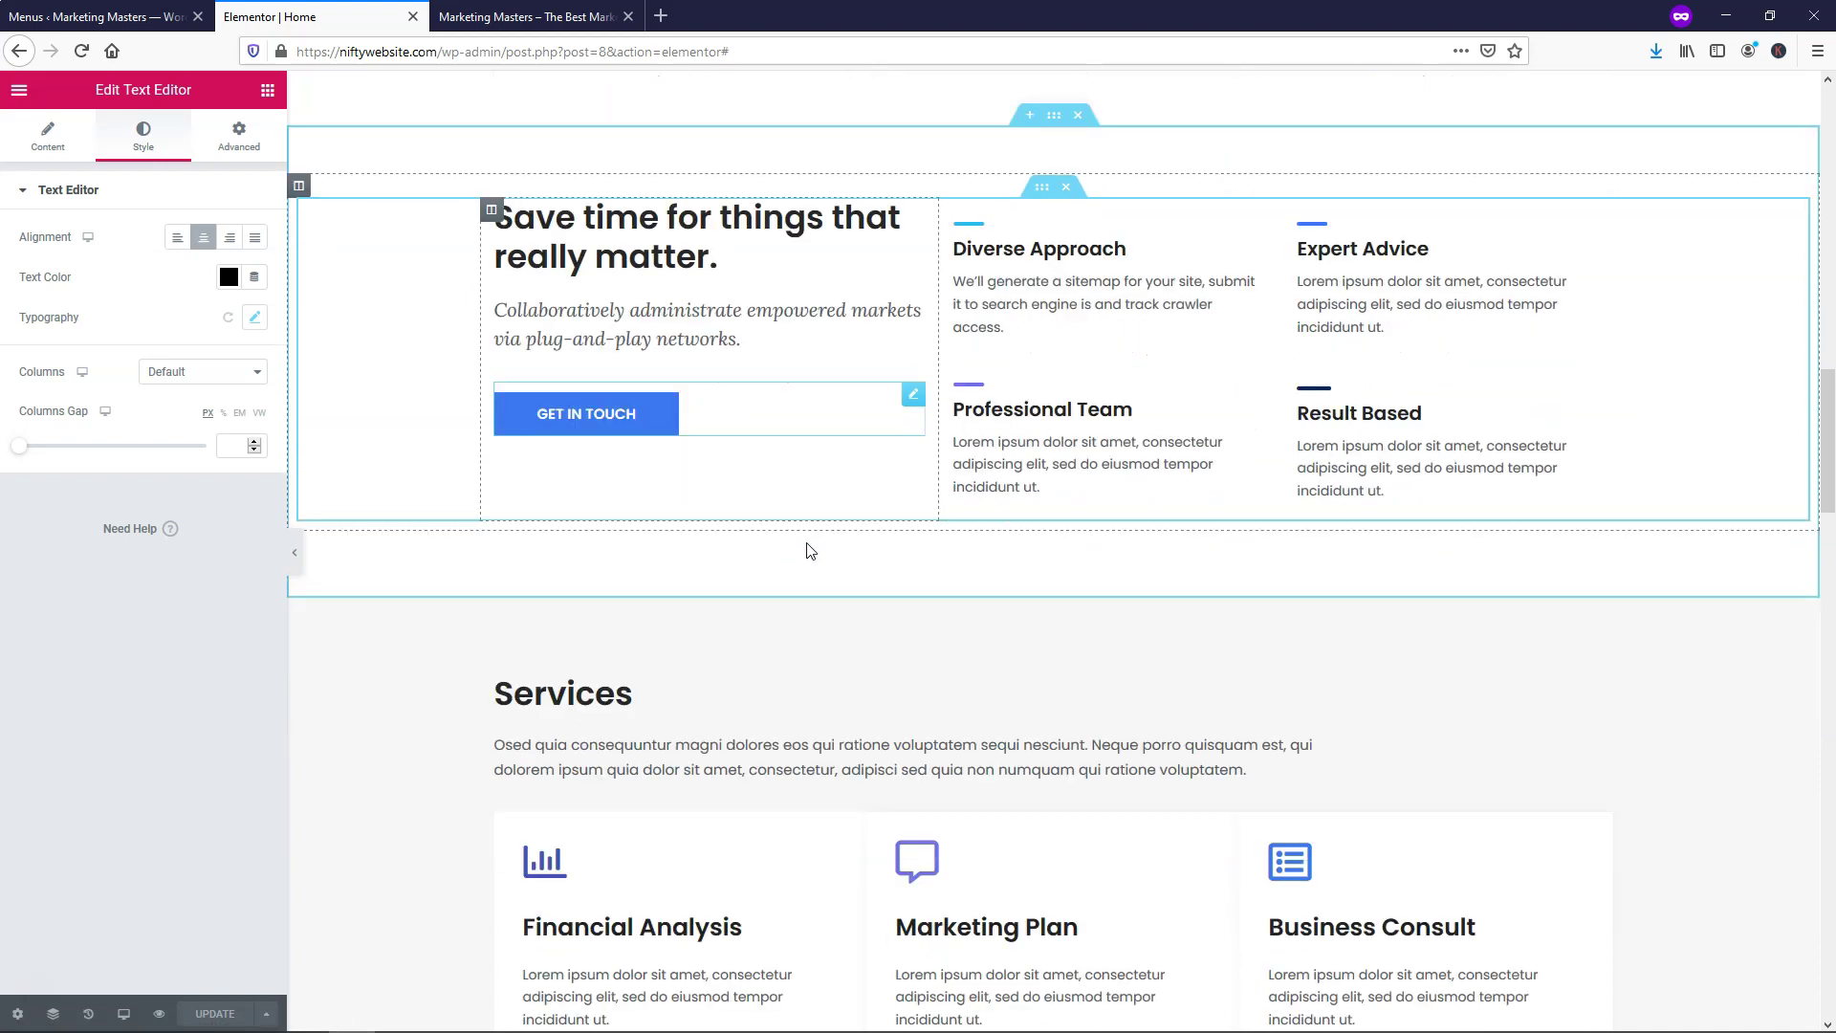
{"action": "scroll", "coordinate": [810, 539], "scroll_direction": "down", "scroll_amount": 1}
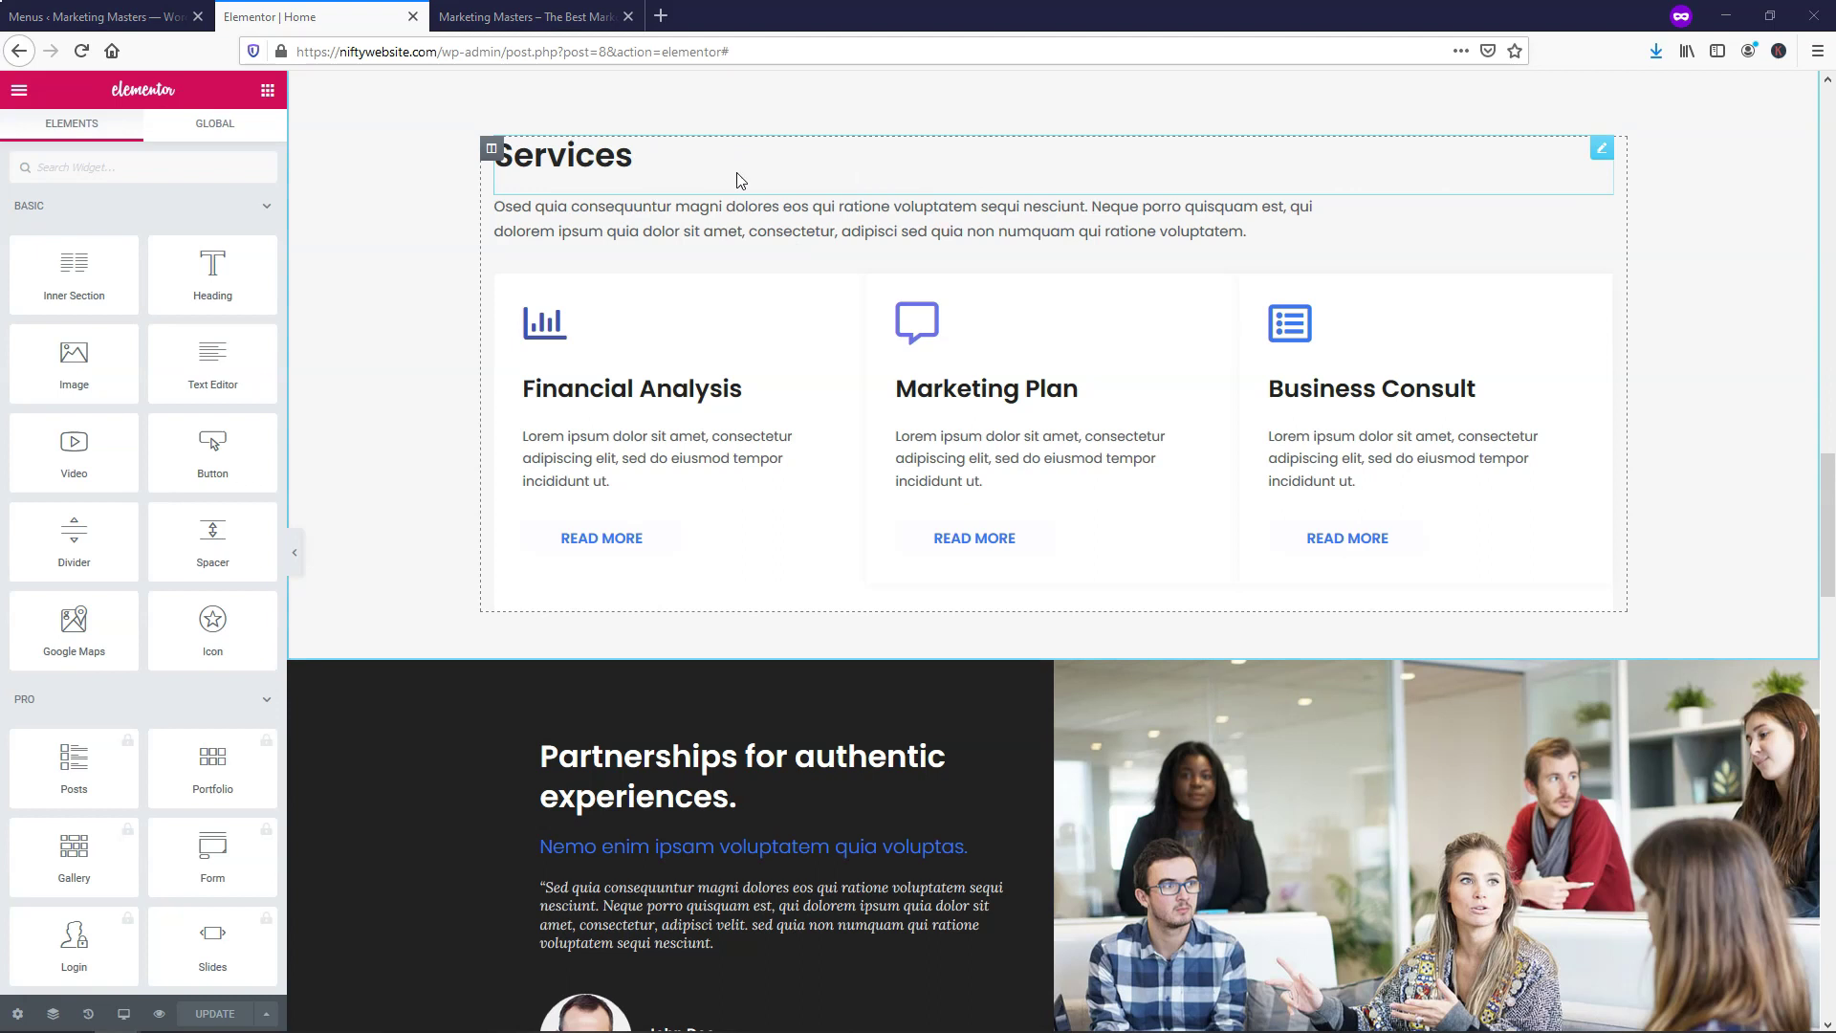
{"action": "left_click", "coordinate": [695, 159]}
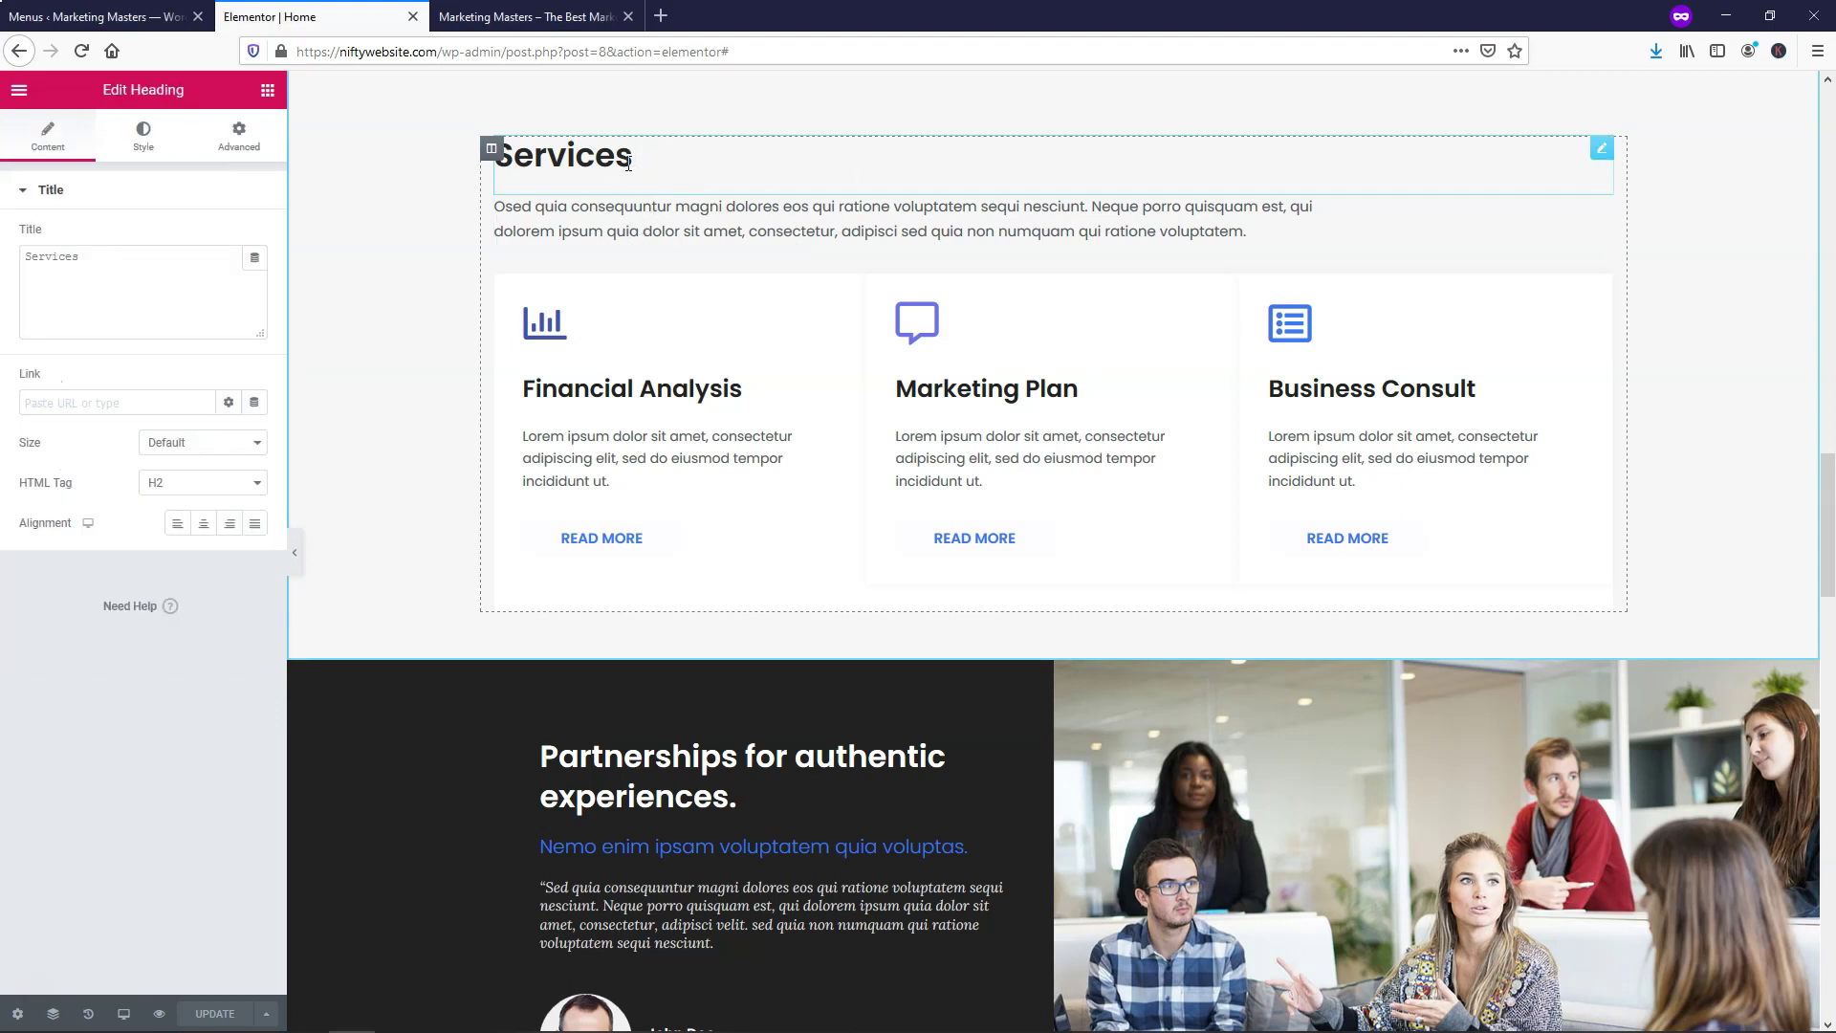
{"action": "left_click", "coordinate": [203, 532]}
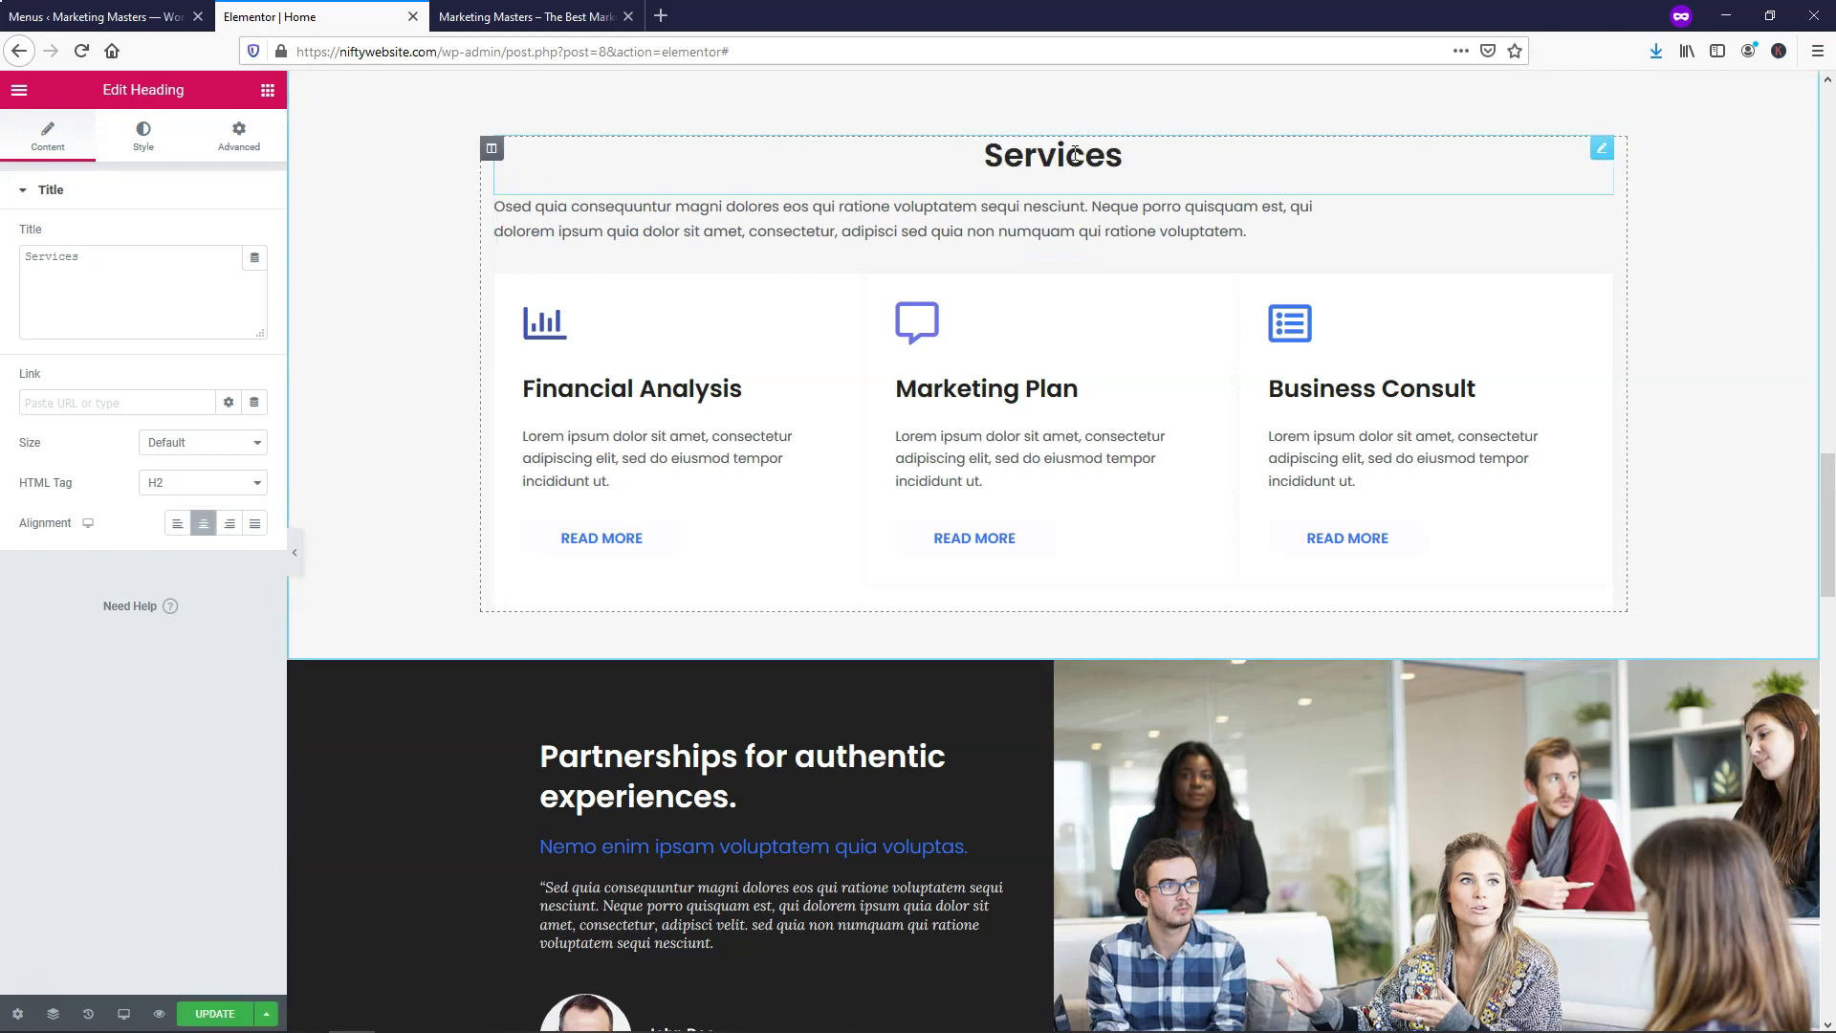
{"action": "left_click", "coordinate": [217, 1014]}
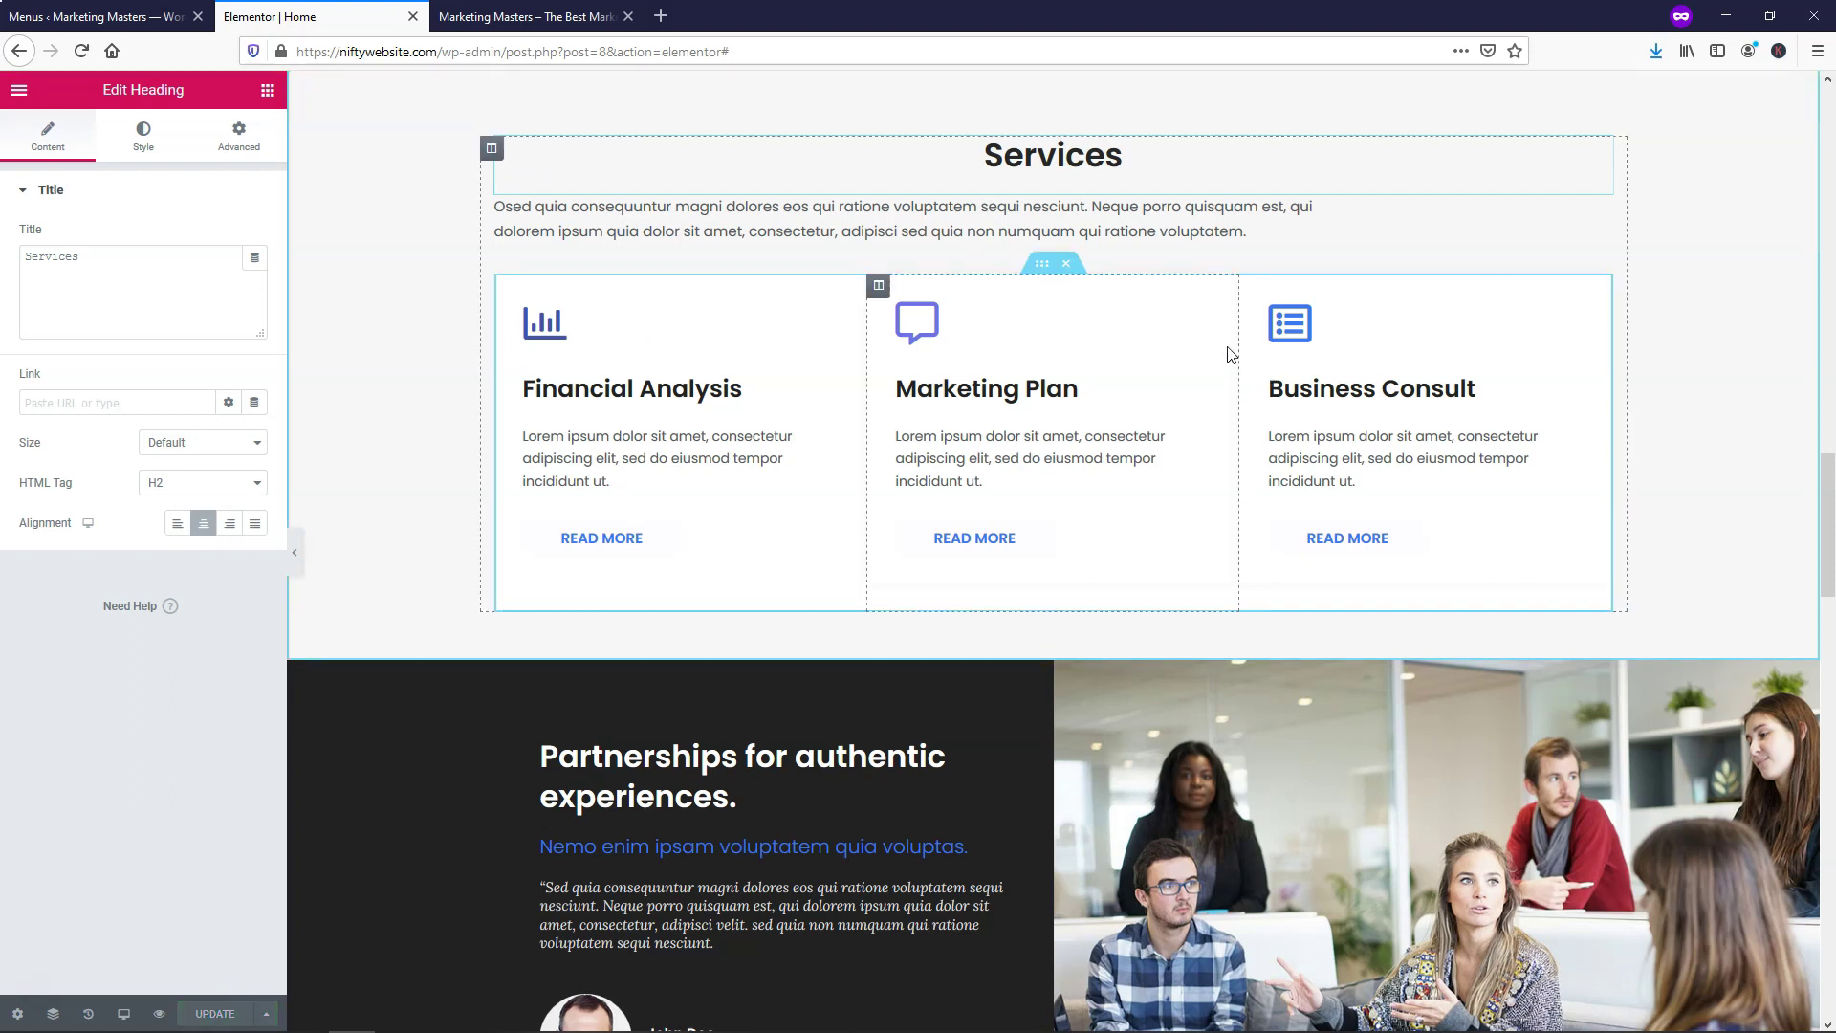
{"action": "left_click", "coordinate": [1305, 227]}
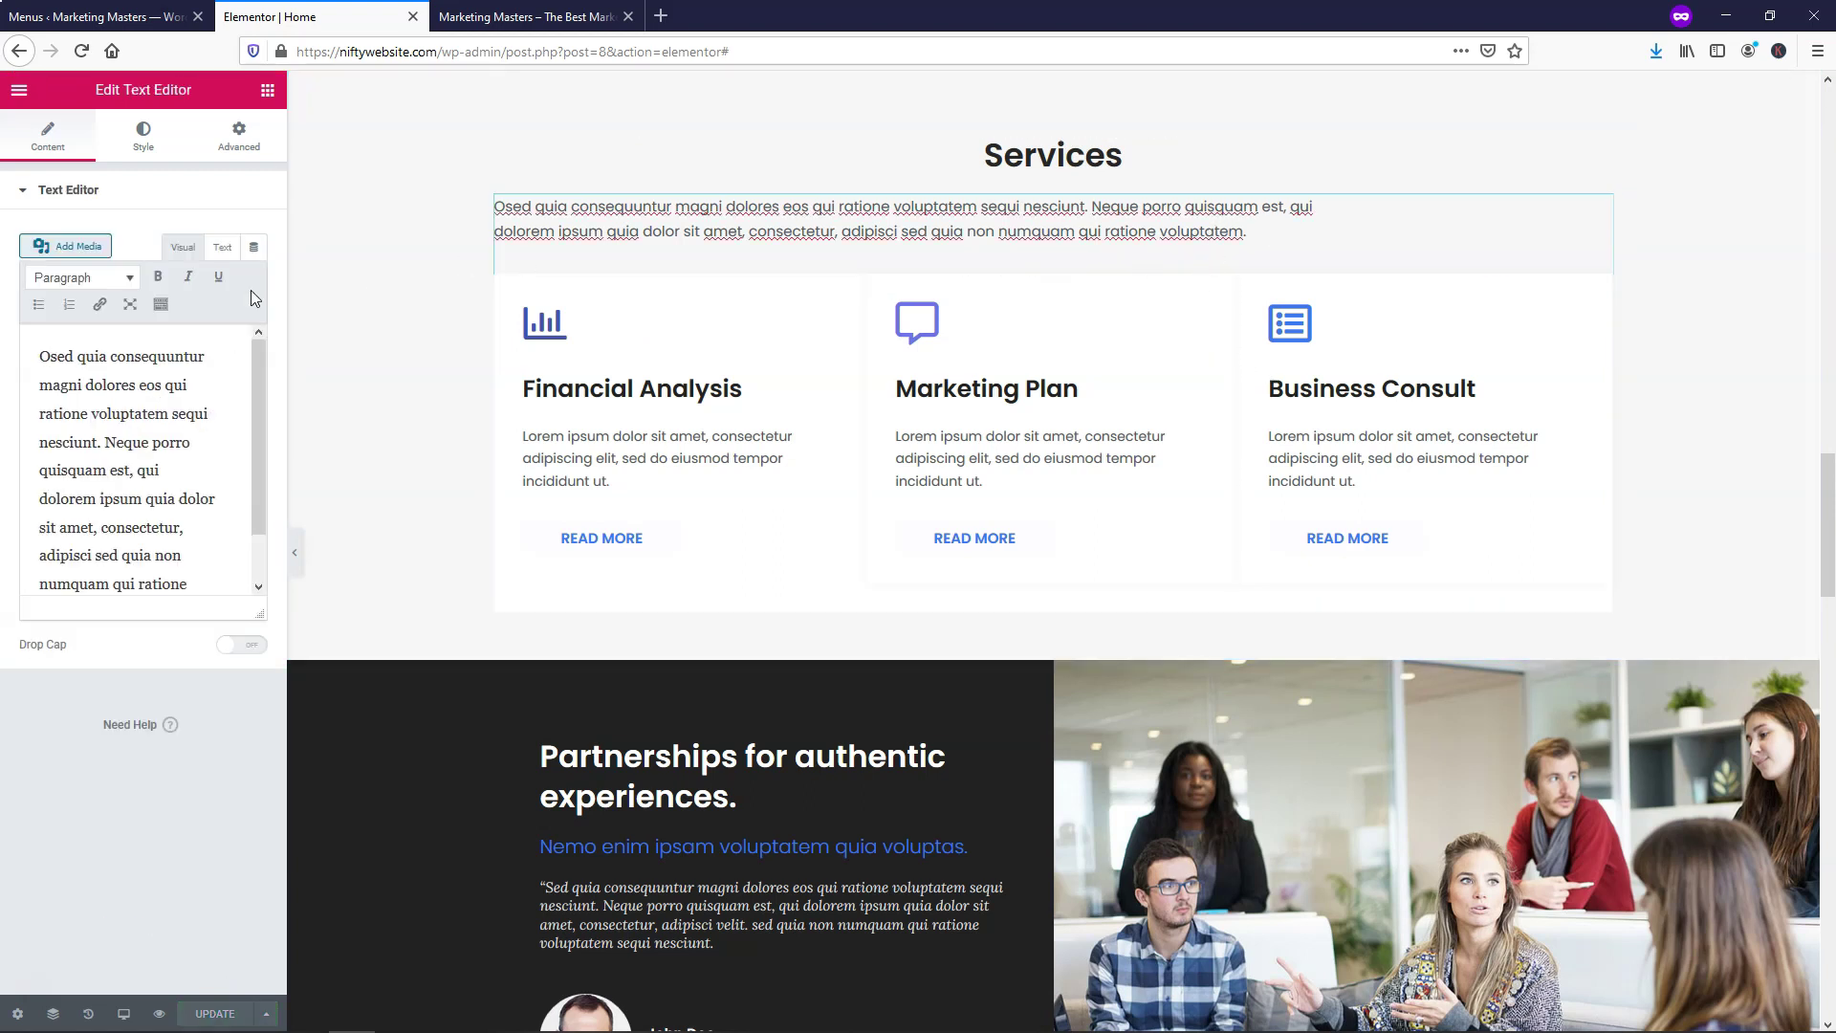
Centre the Services intro paragraph from its Style settings and update the page
{"action": "left_click", "coordinate": [148, 137]}
{"action": "left_click", "coordinate": [203, 237]}
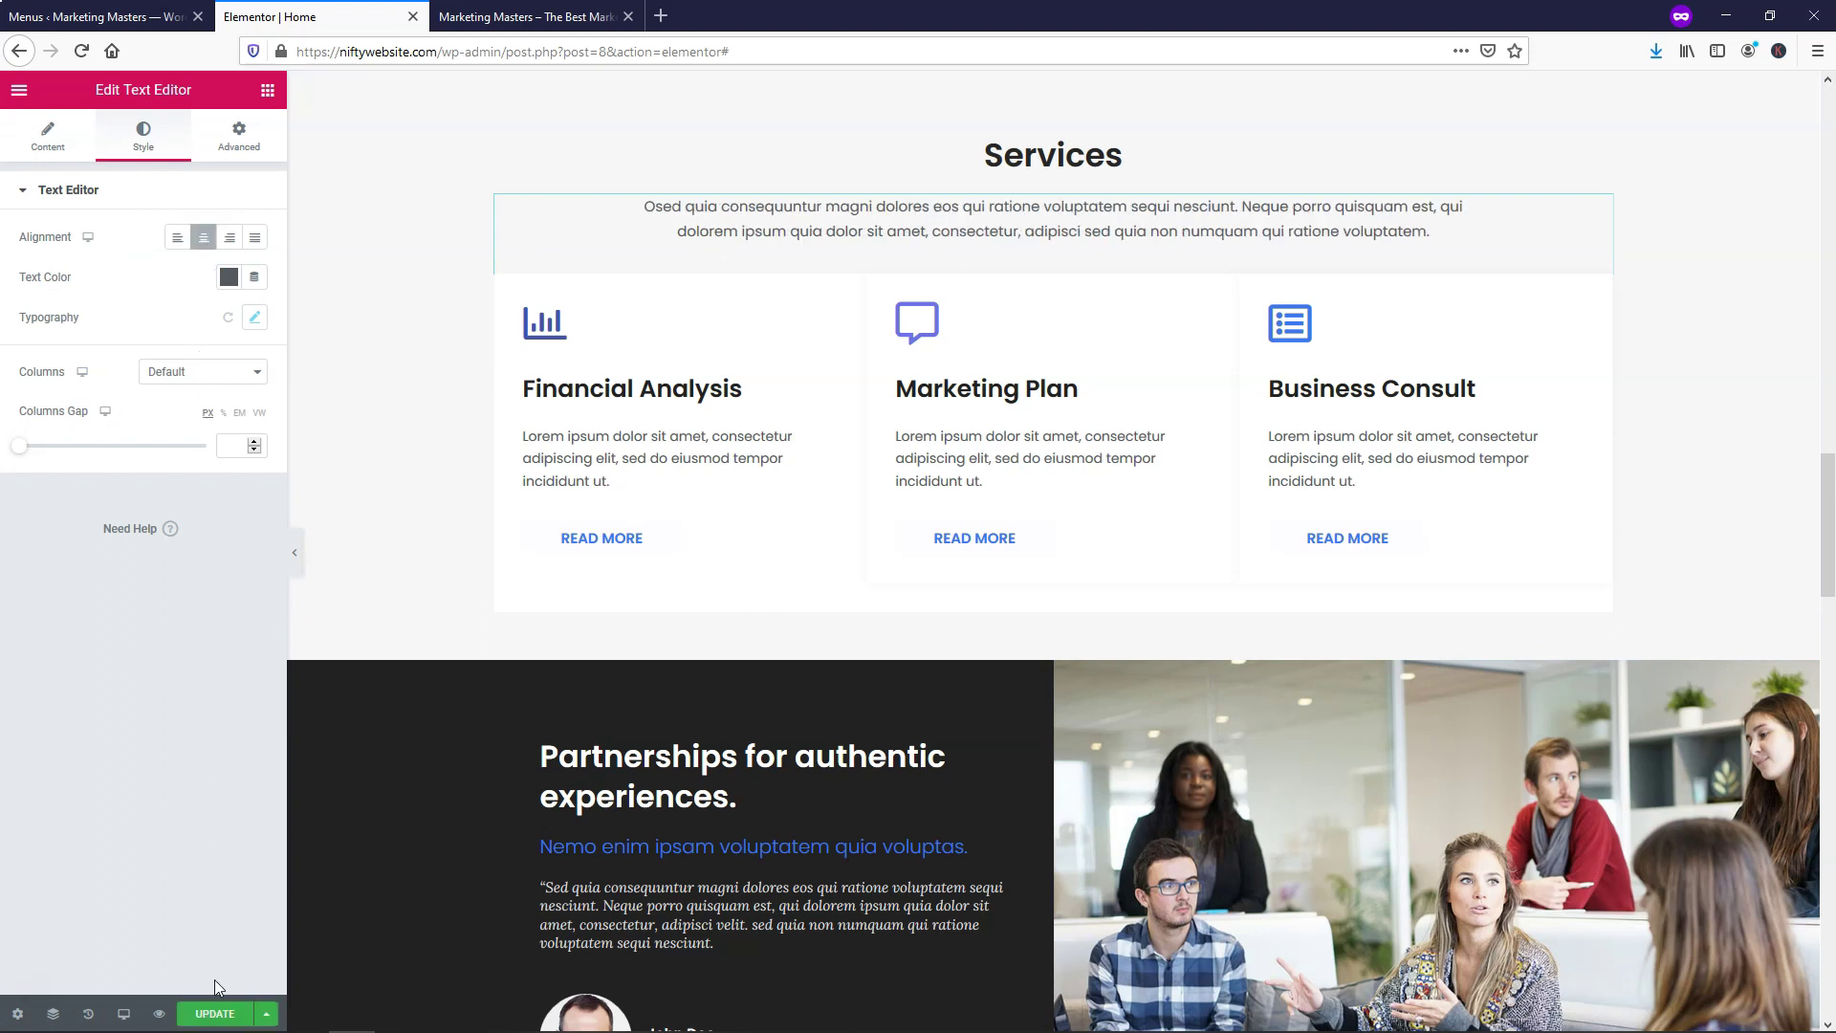
{"action": "left_click", "coordinate": [215, 1014]}
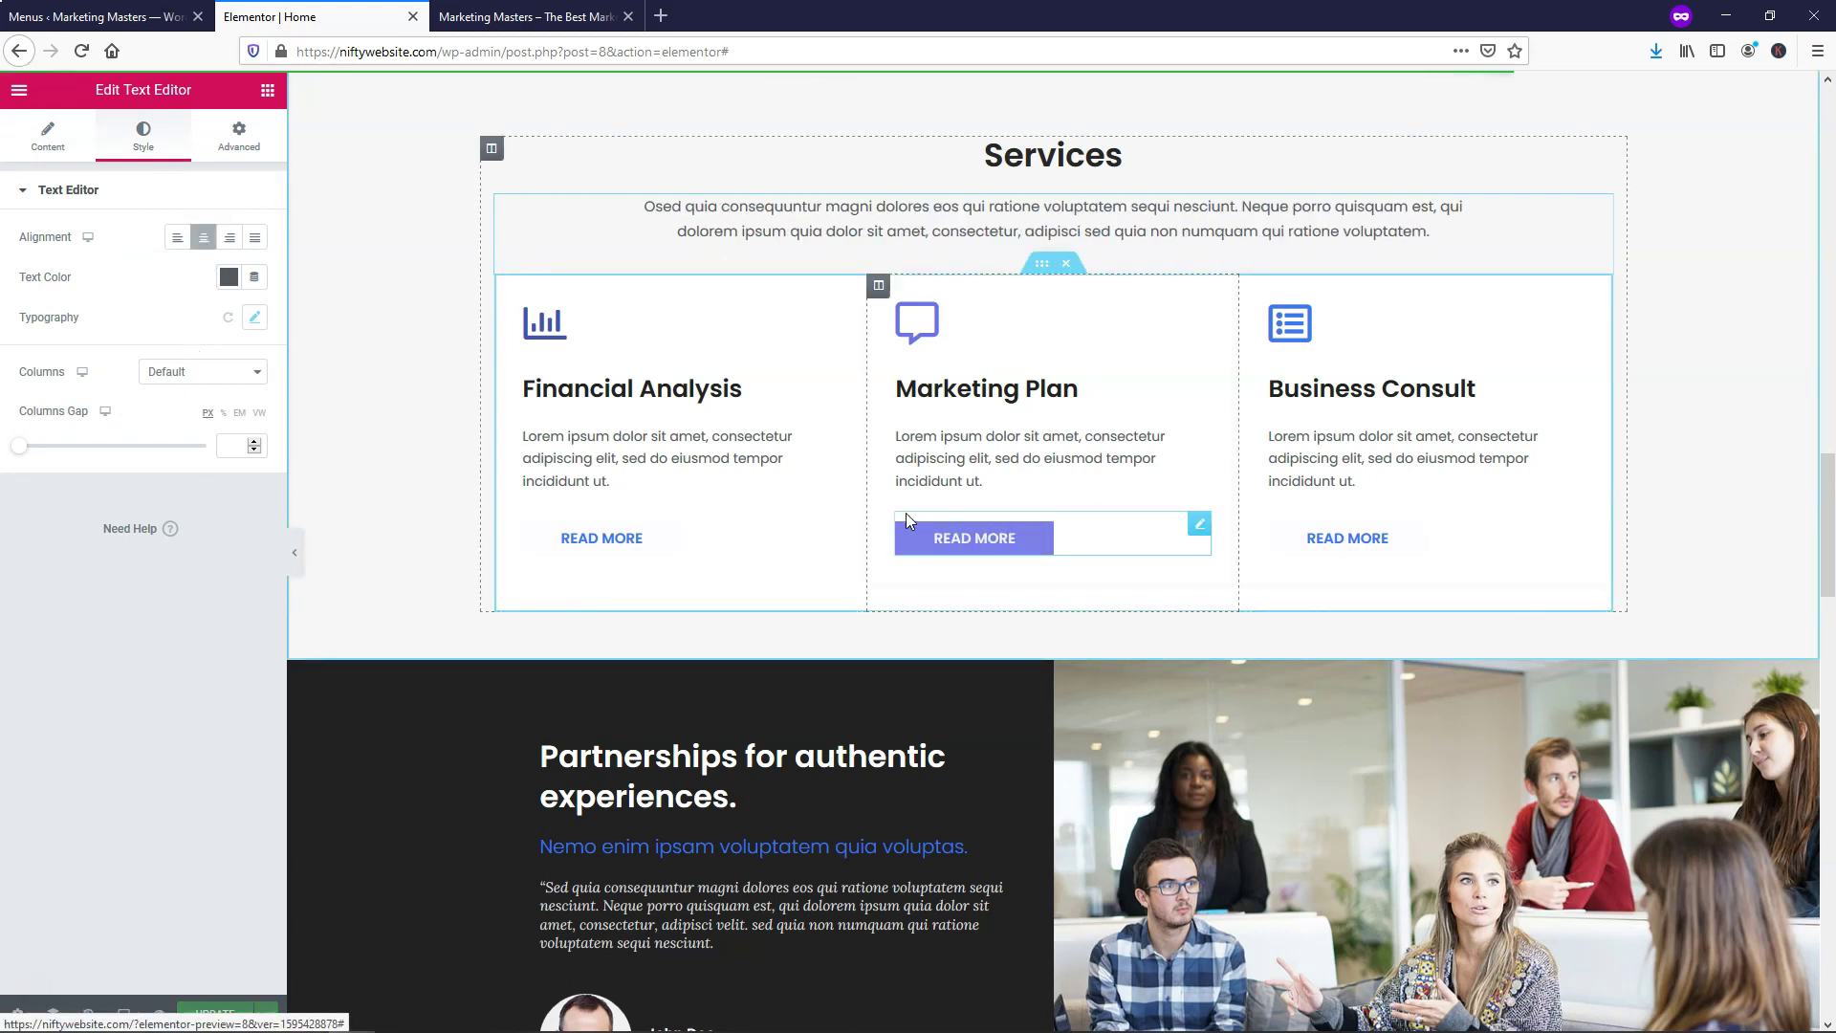
{"action": "scroll", "coordinate": [904, 513], "scroll_direction": "up", "scroll_amount": 10}
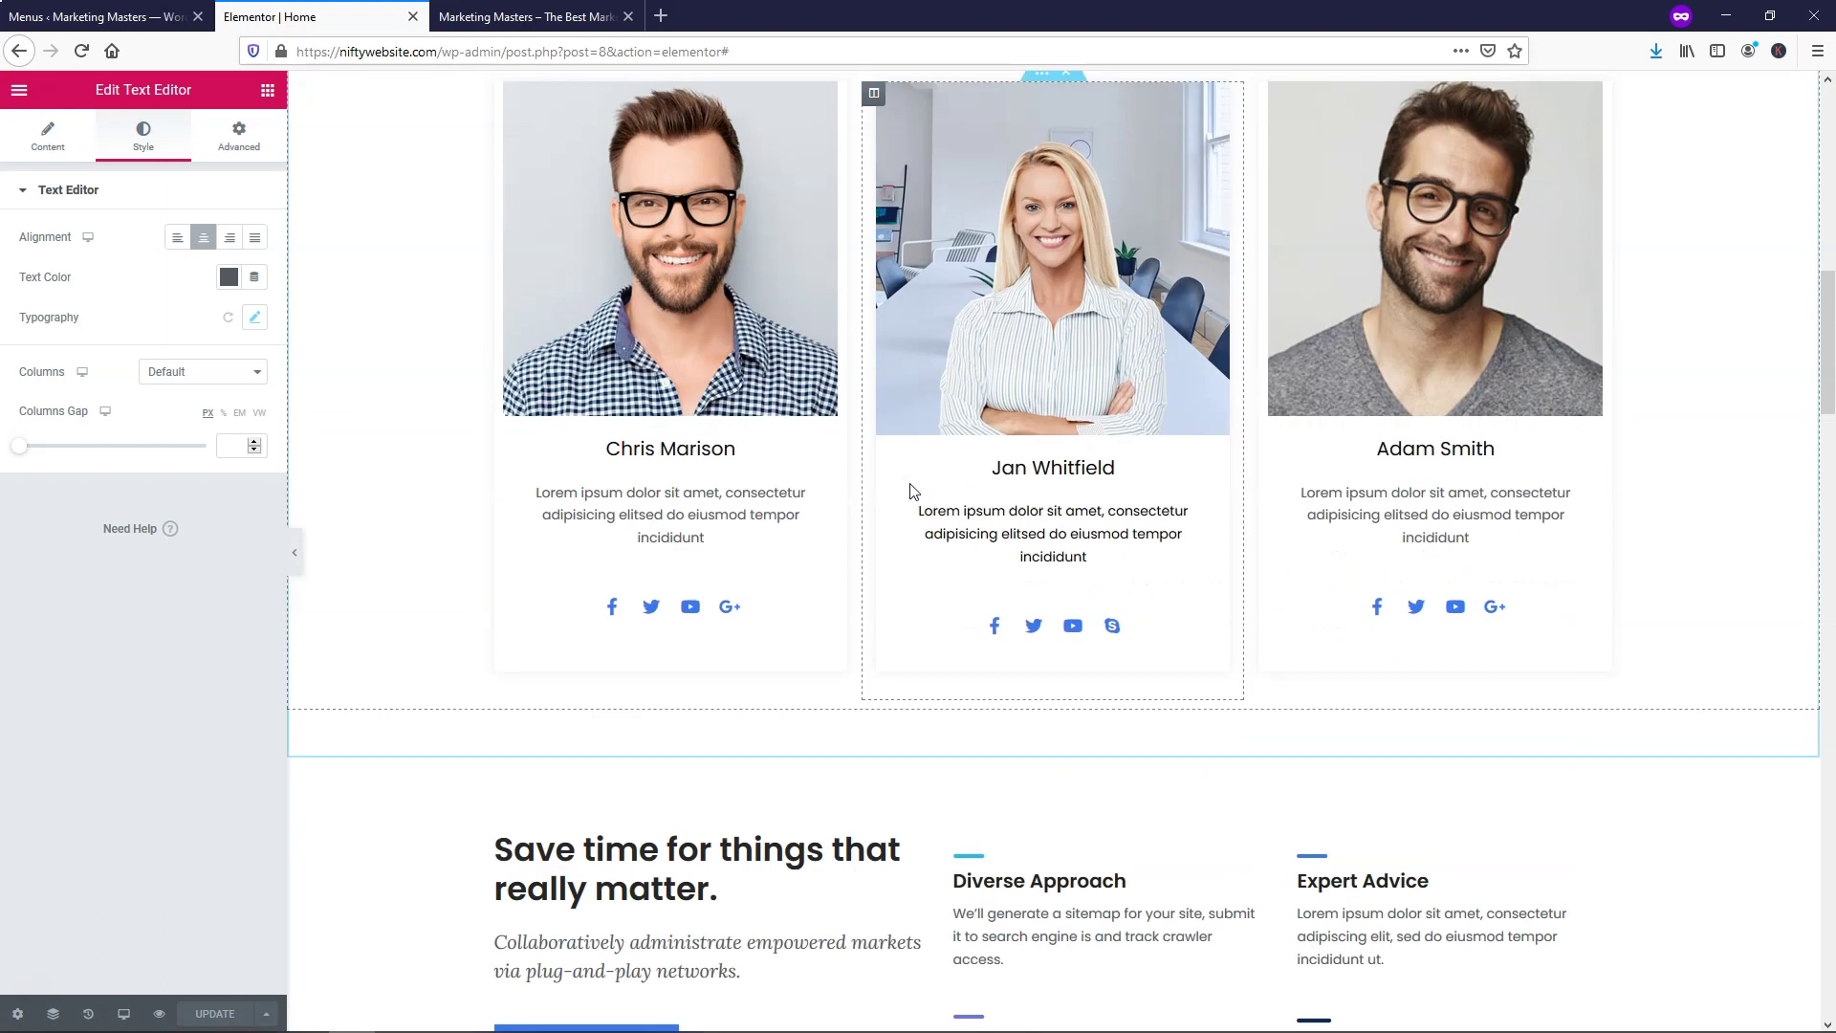
{"action": "scroll", "coordinate": [1073, 537], "scroll_direction": "down", "scroll_amount": 10}
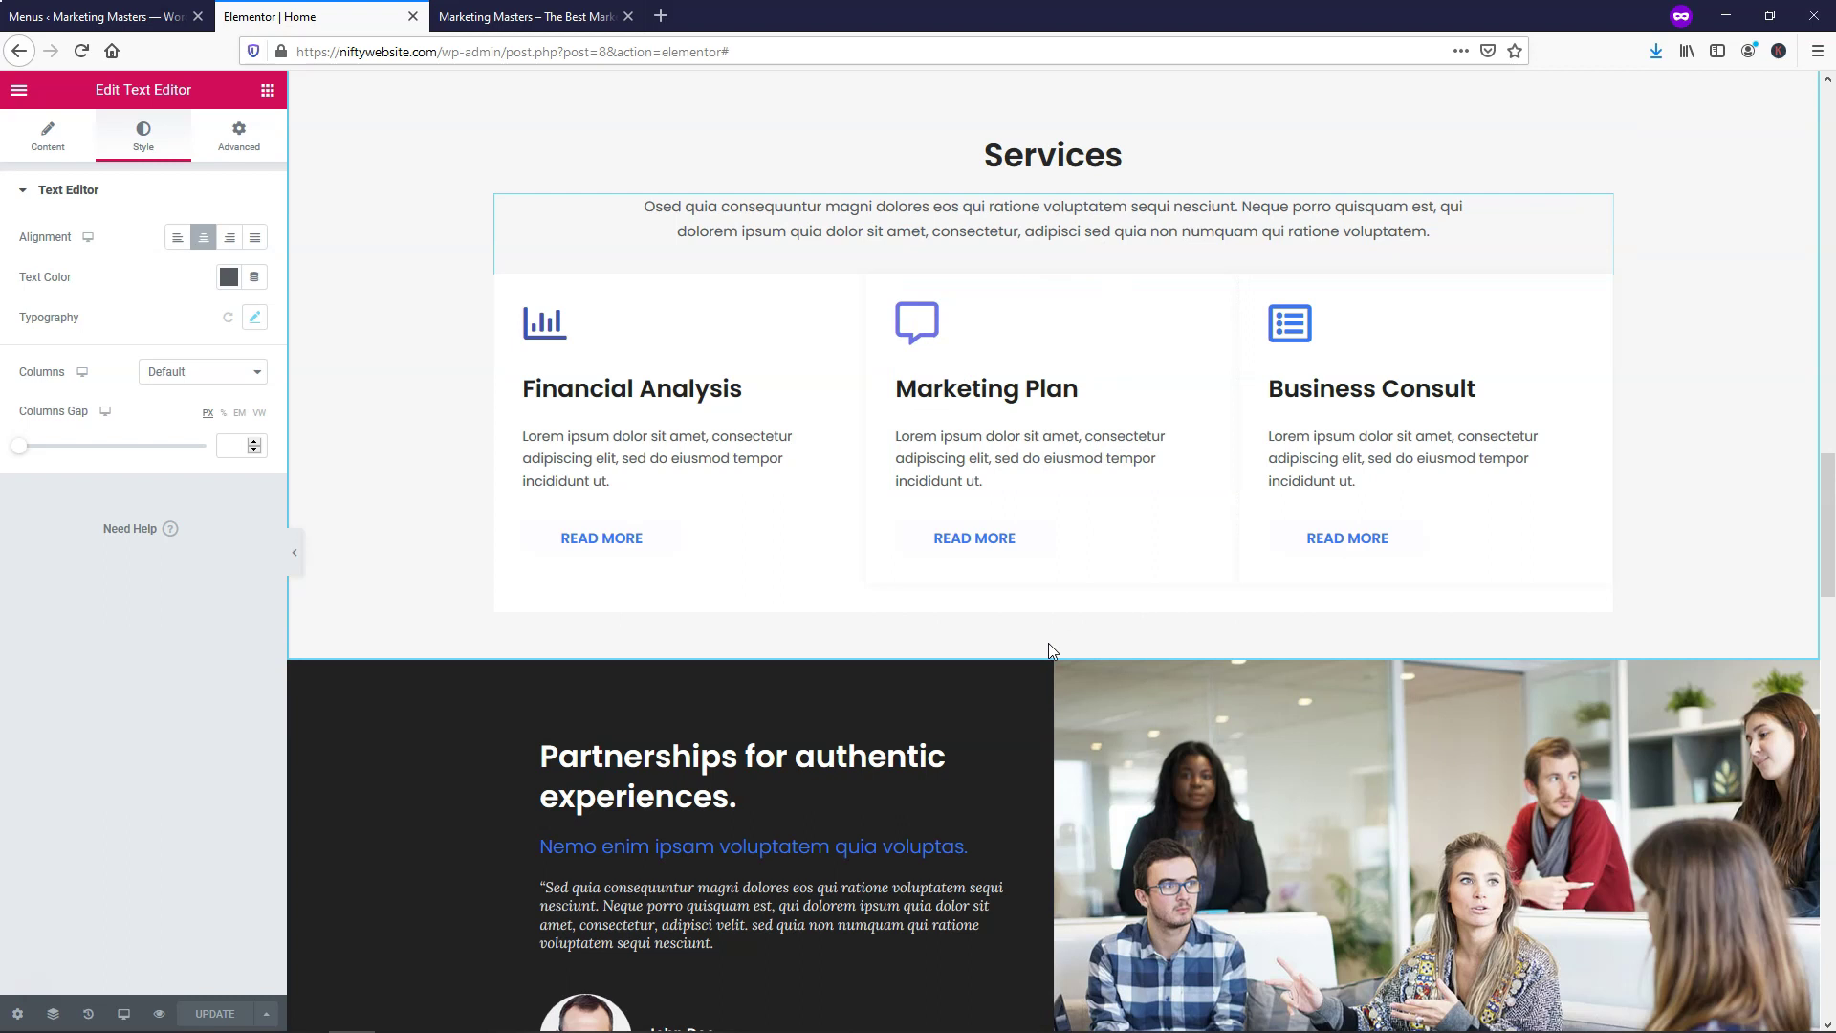
{"action": "scroll", "coordinate": [1048, 650], "scroll_direction": "down", "scroll_amount": 1}
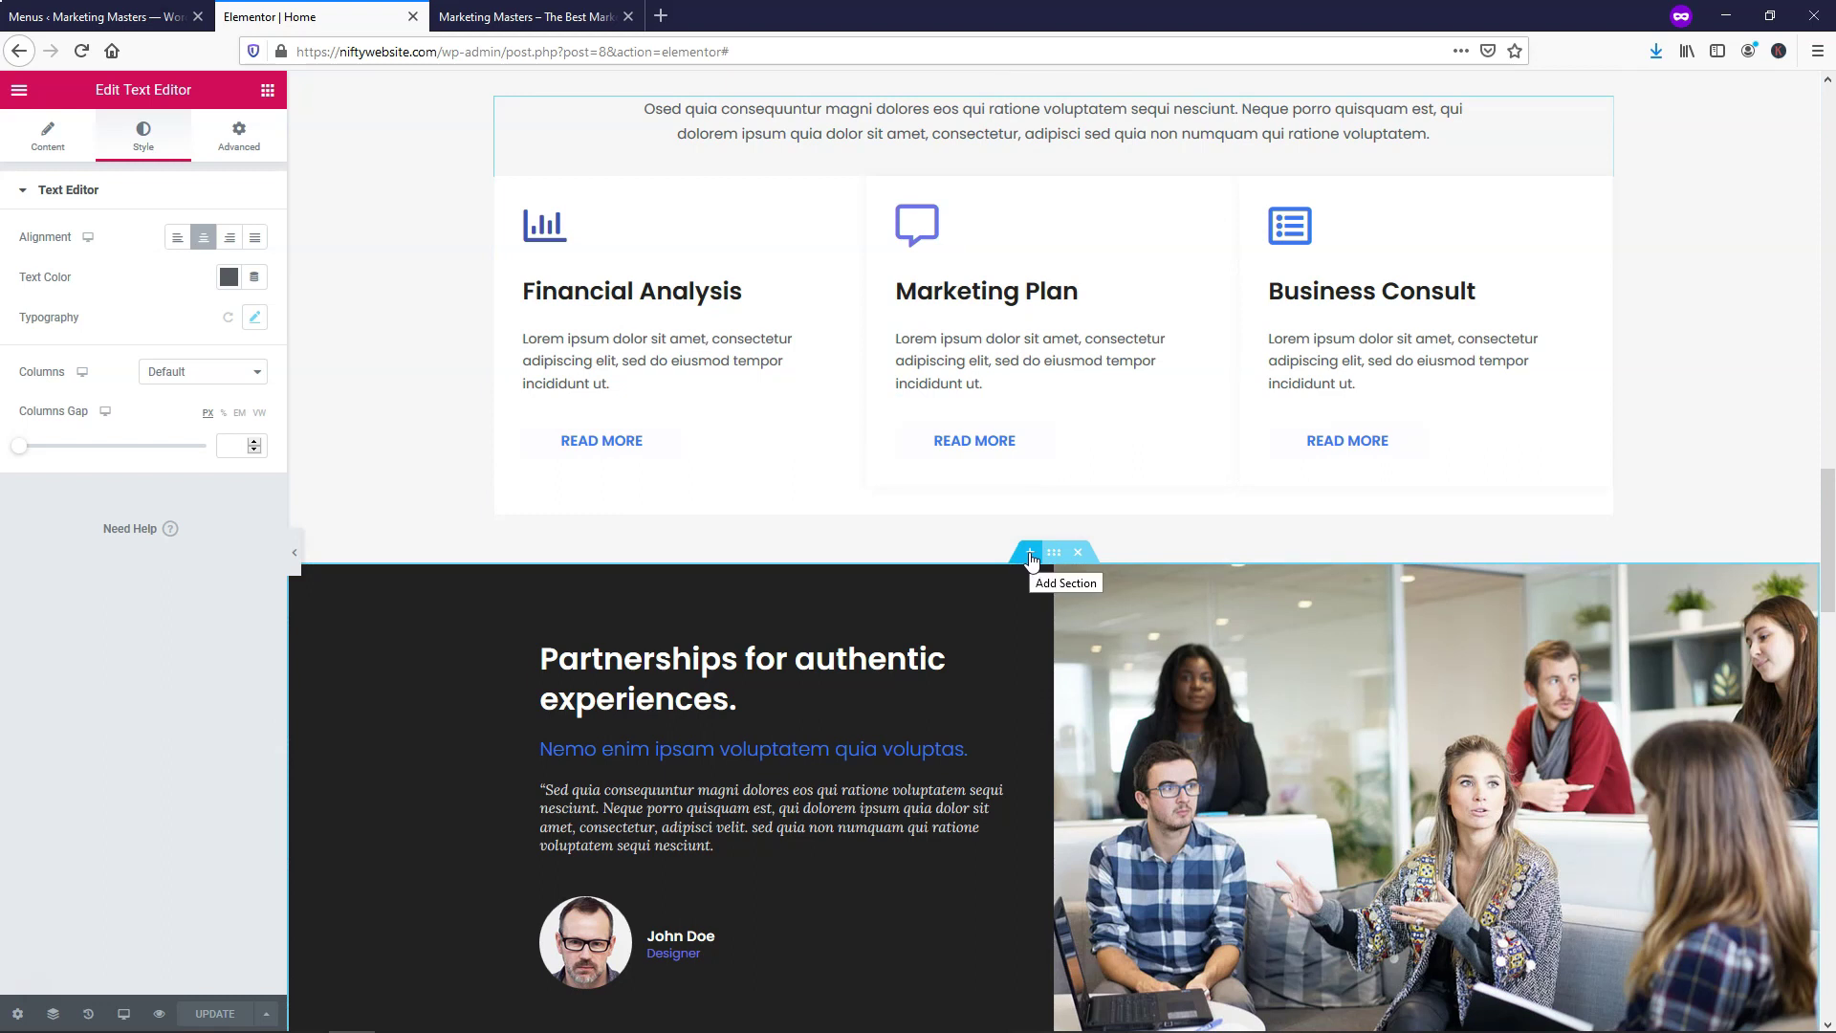
Add an empty section above Partnerships and browse the Free Blocks Pricing Table templates
{"action": "left_click", "coordinate": [1030, 554]}
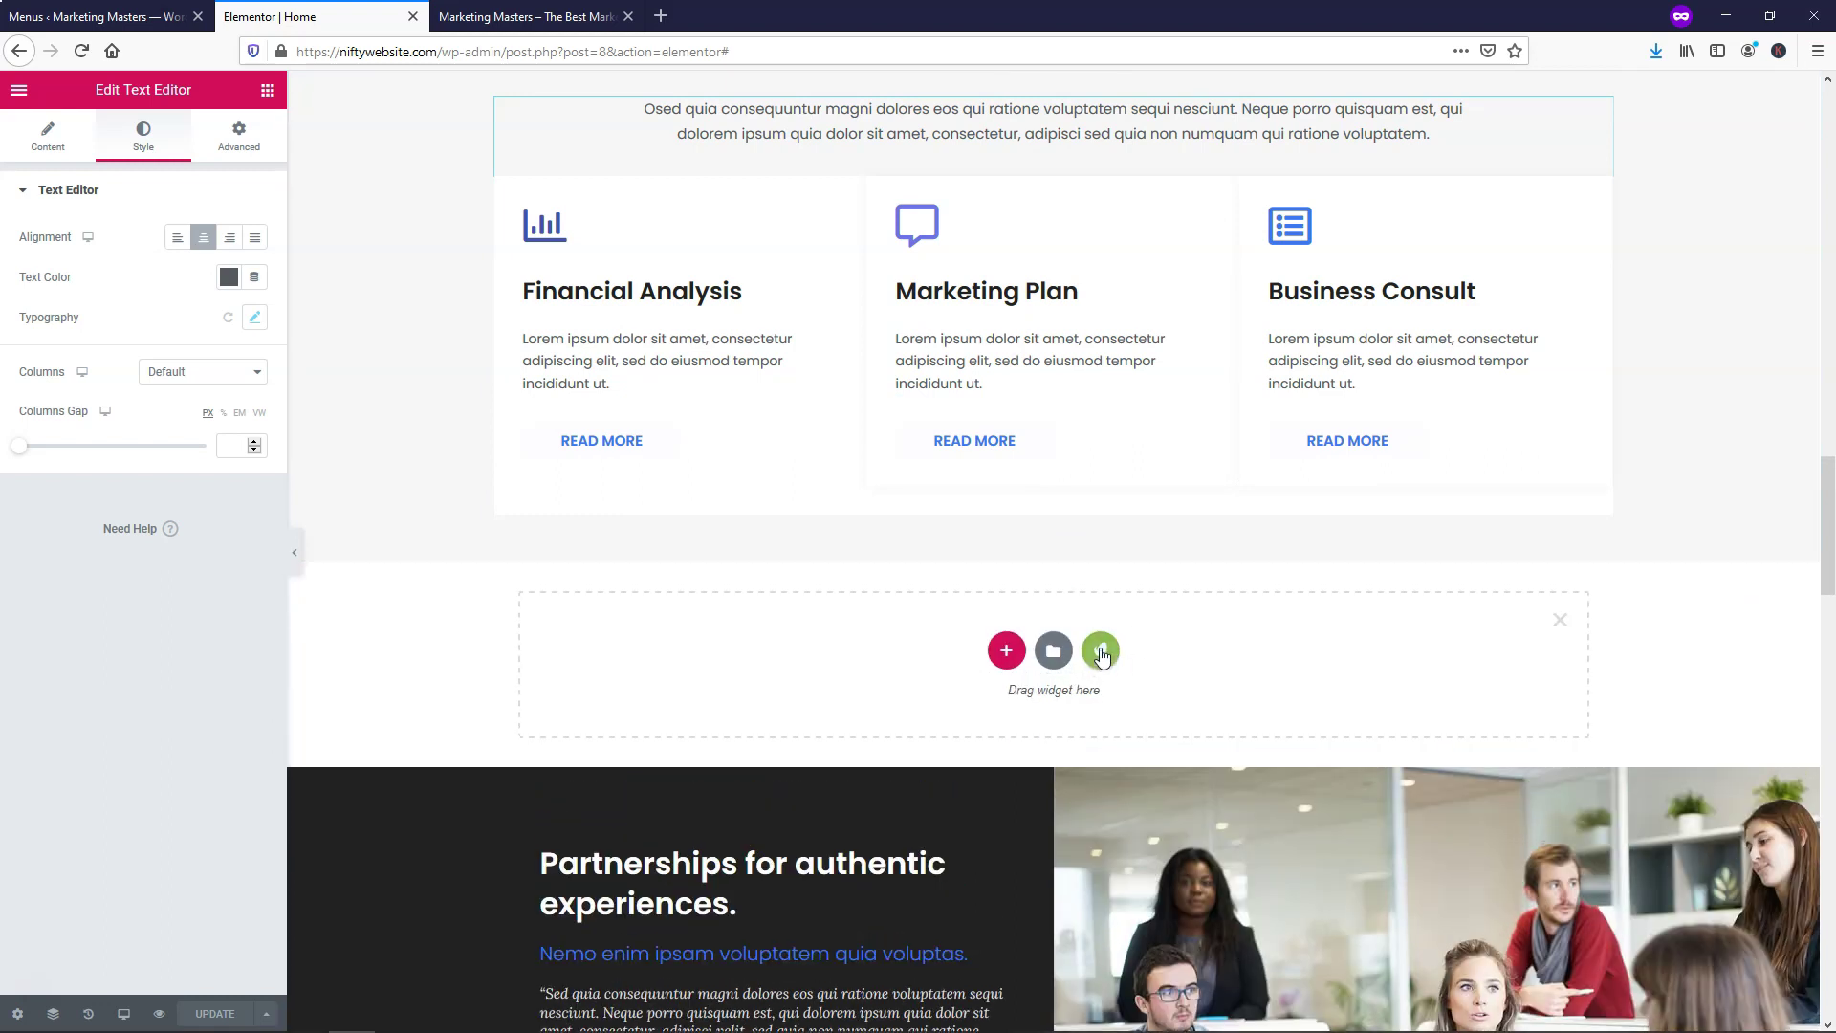
{"action": "left_click", "coordinate": [1101, 651]}
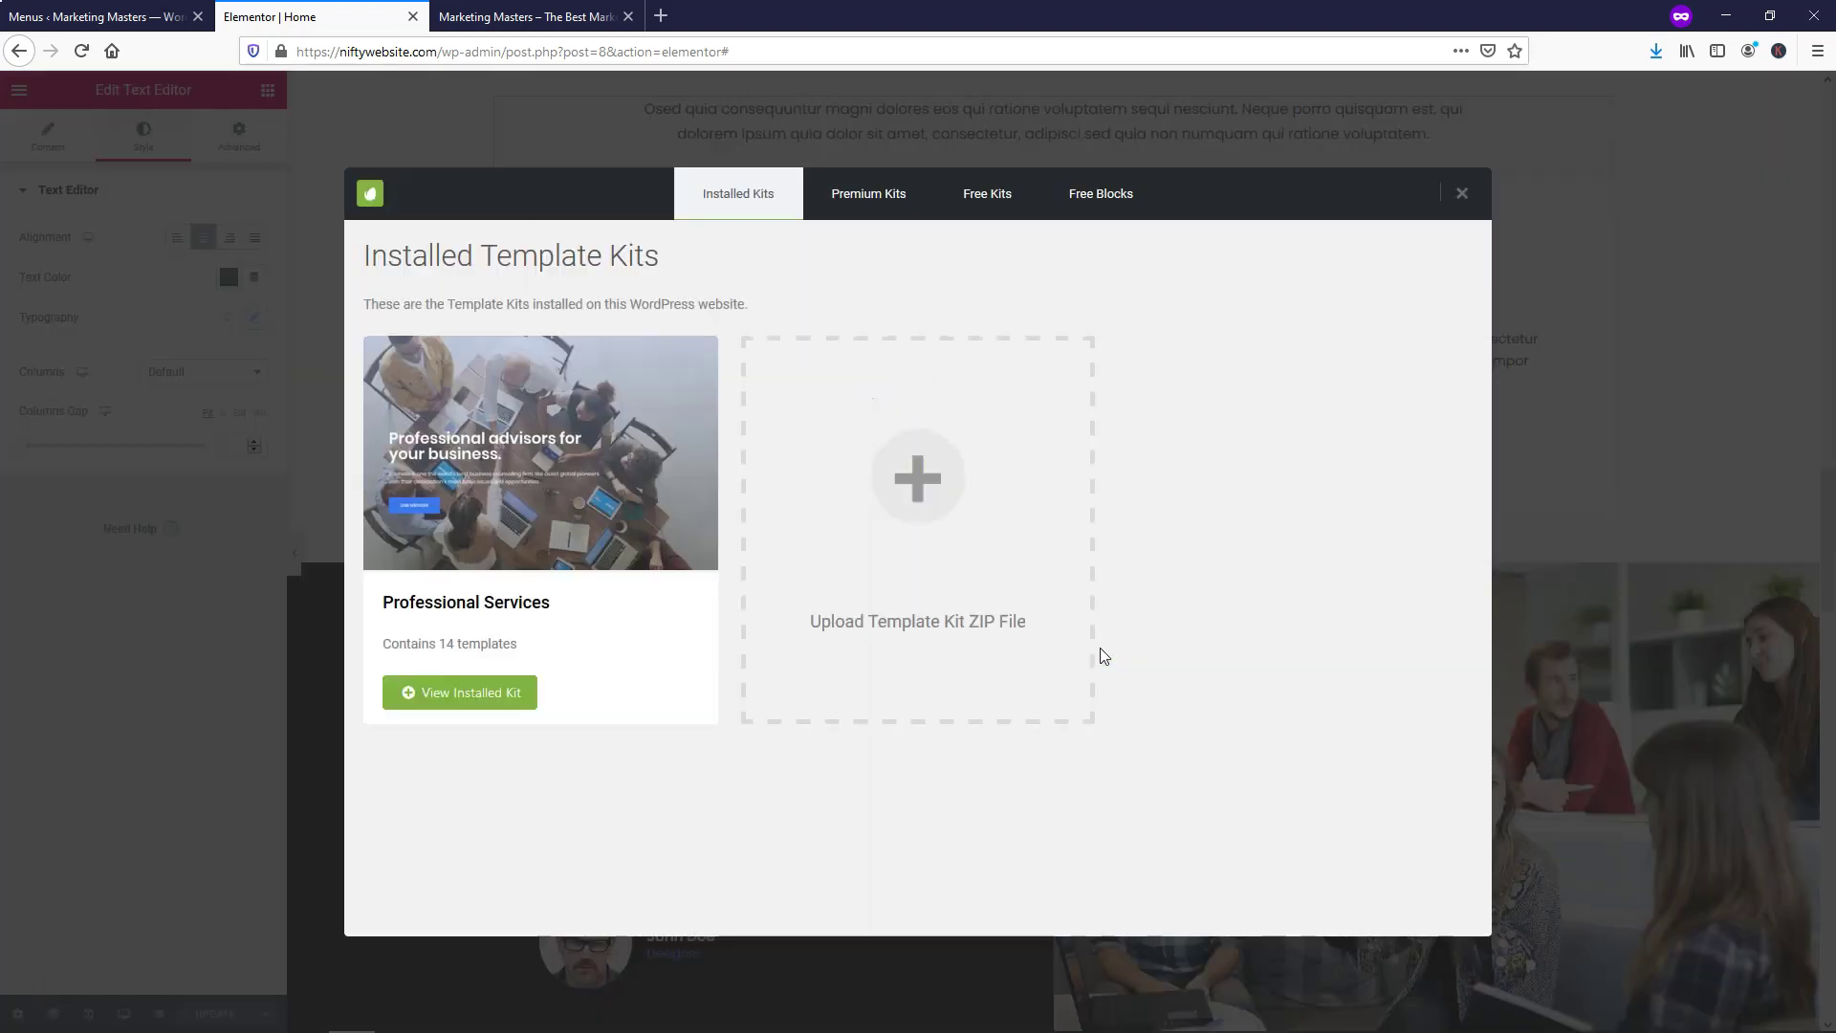
{"action": "left_click", "coordinate": [1090, 203]}
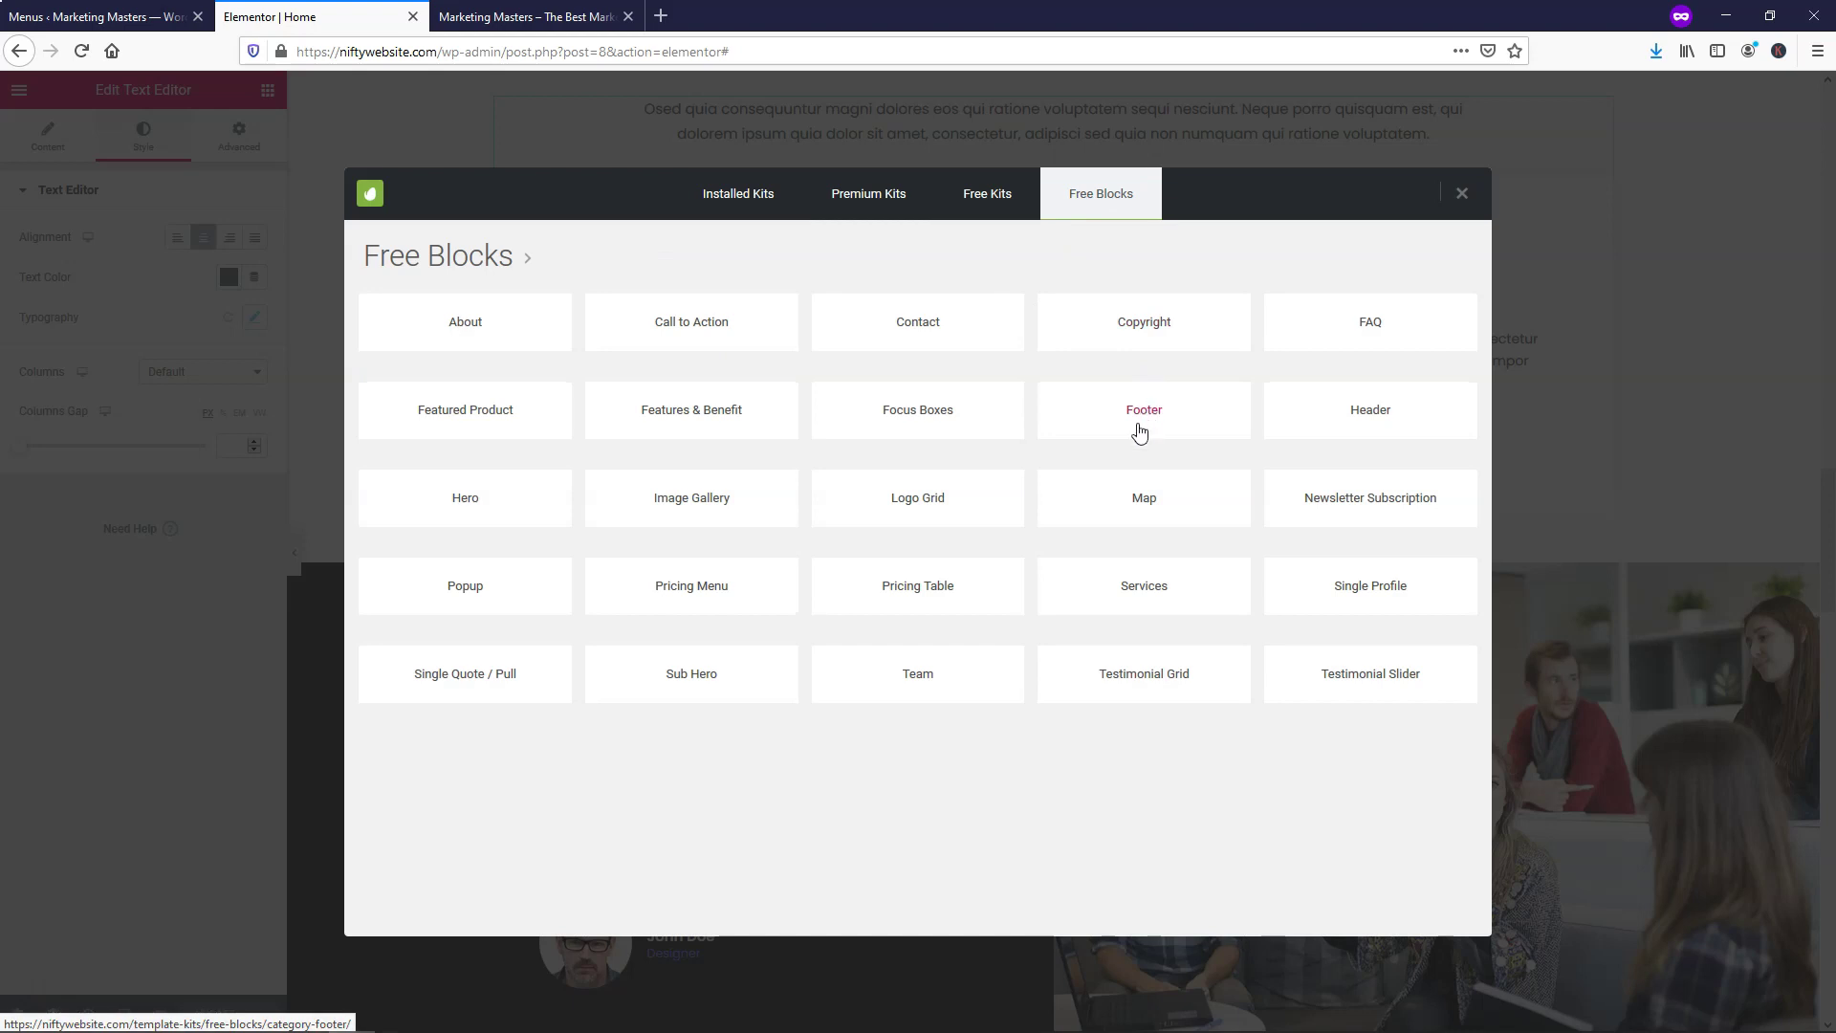
{"action": "left_click", "coordinate": [928, 592]}
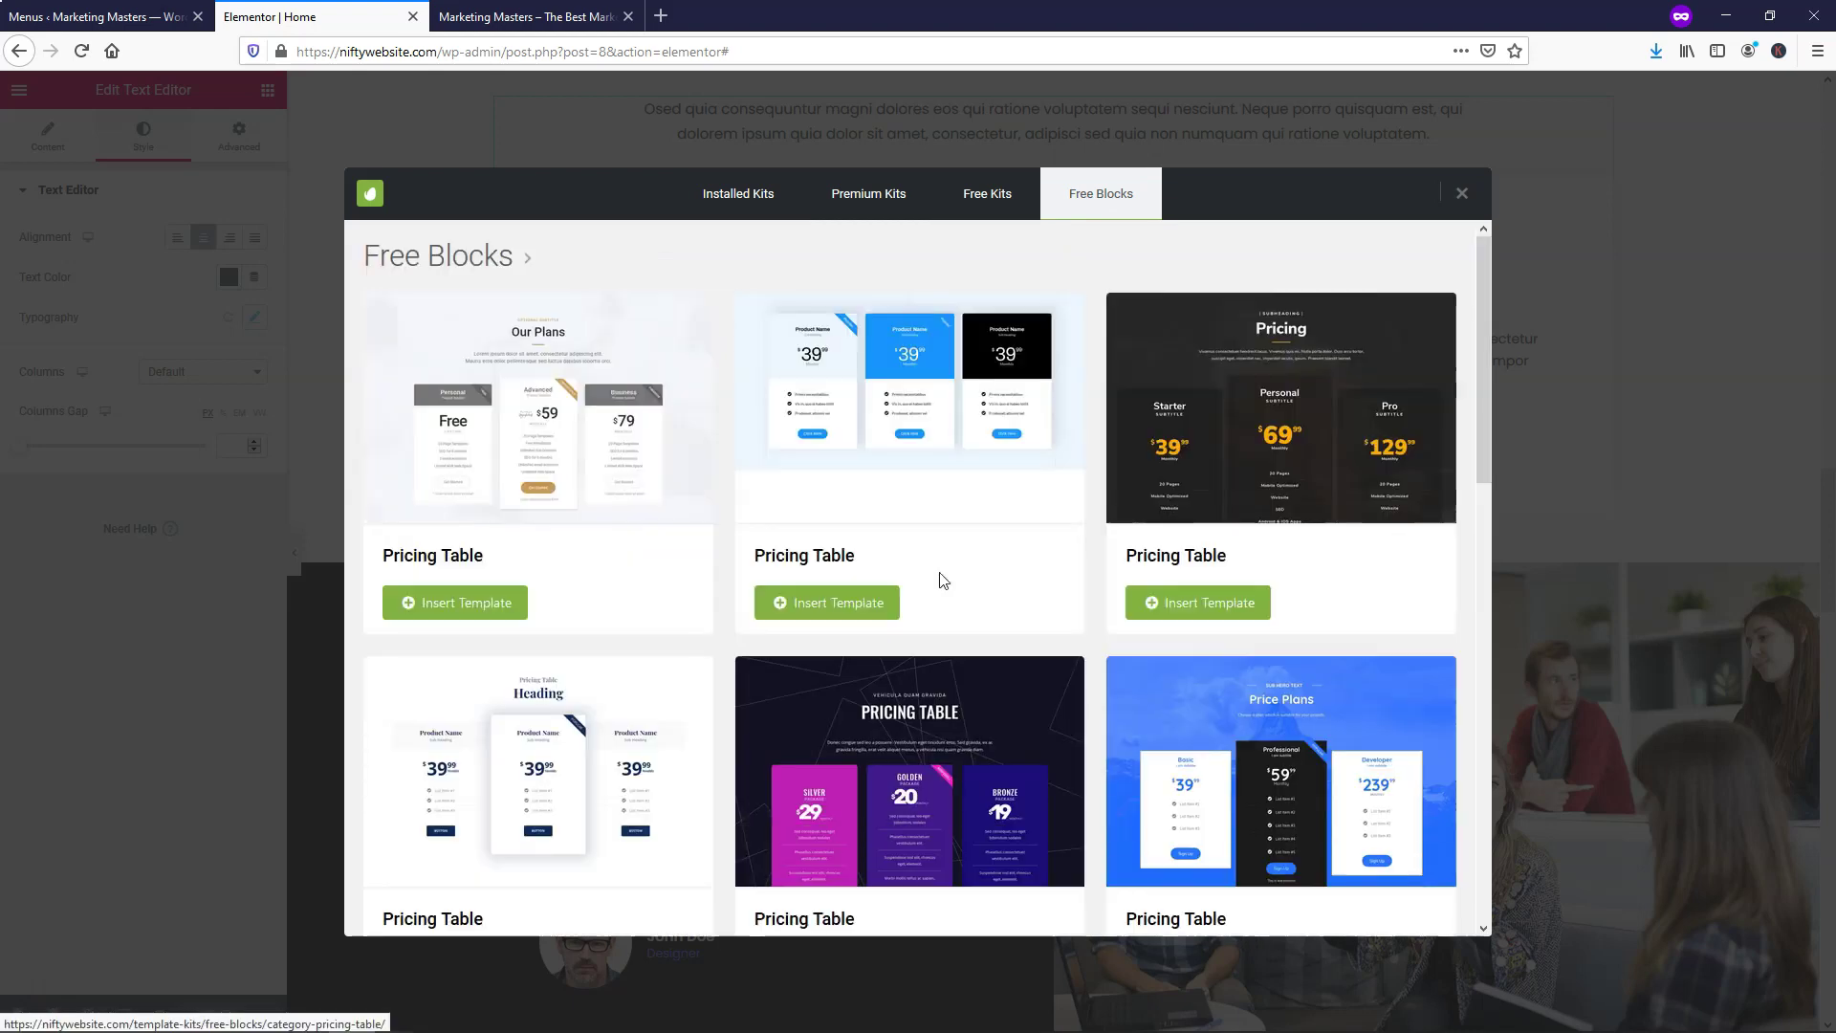
{"action": "scroll", "coordinate": [1061, 490], "scroll_direction": "down", "scroll_amount": 2}
{"action": "scroll", "coordinate": [1061, 489], "scroll_direction": "down", "scroll_amount": 5}
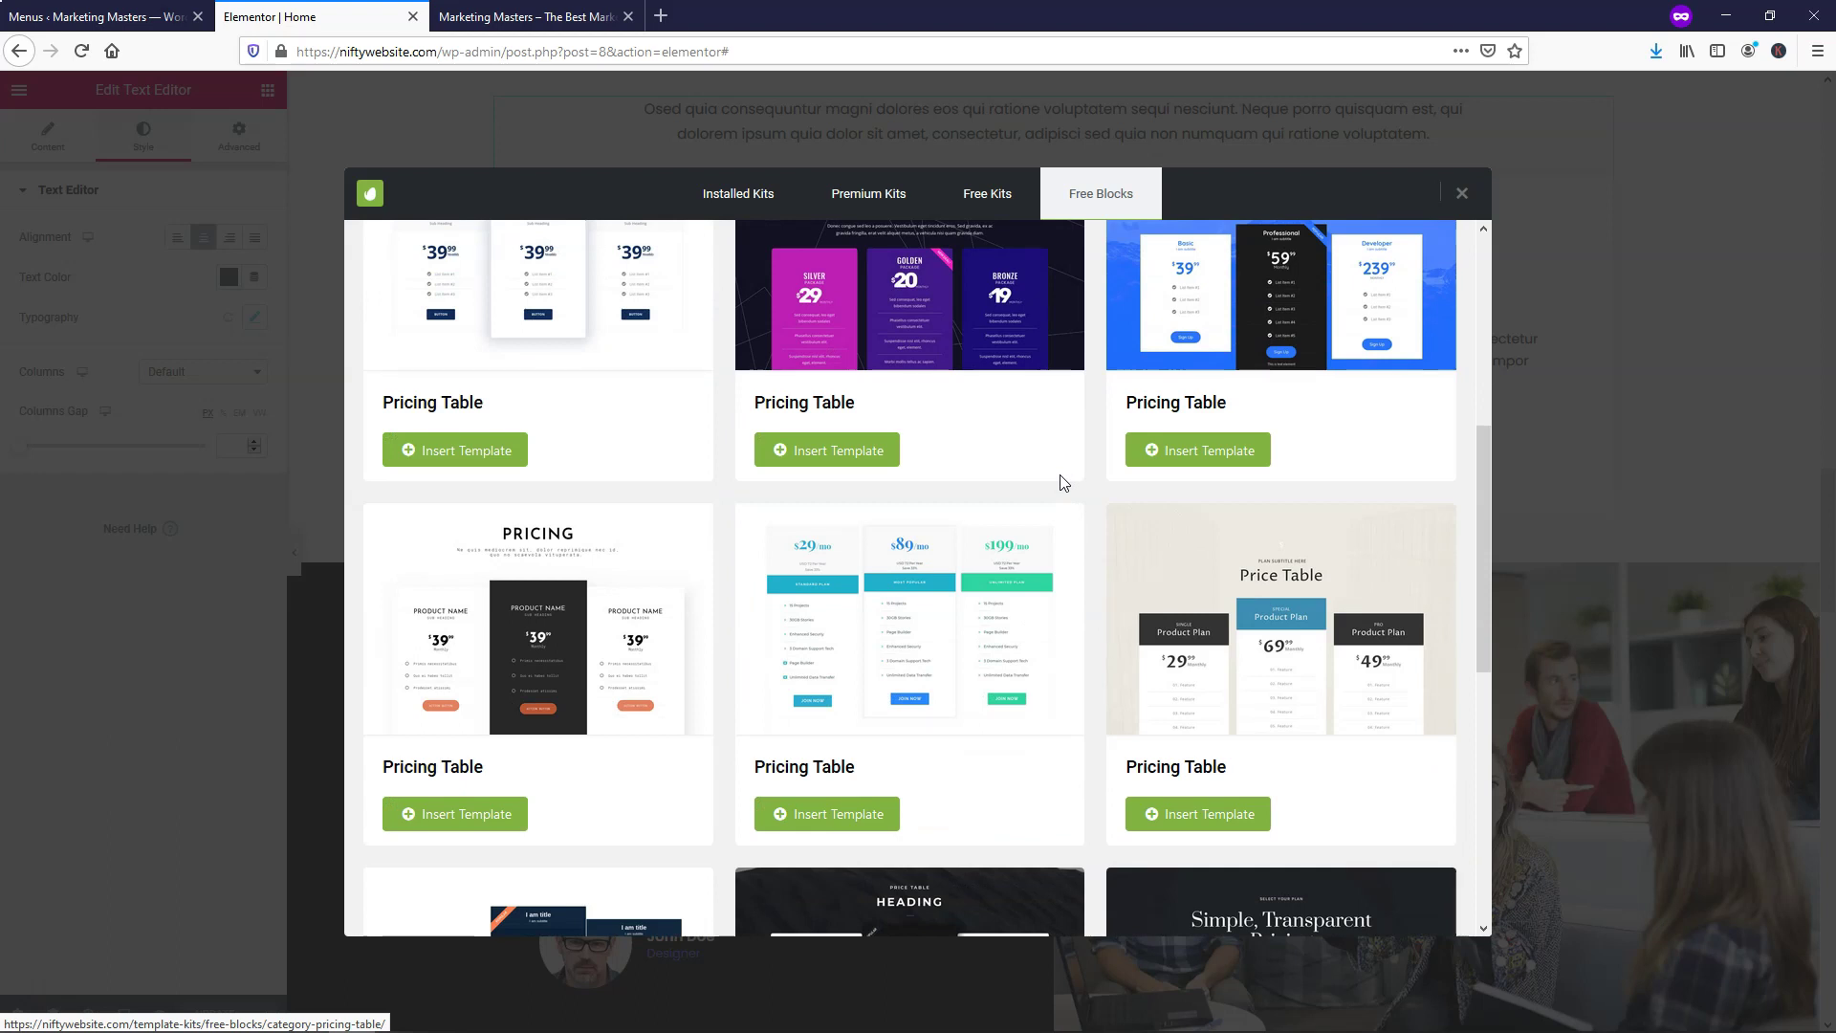
Insert the teal/green $29/$89/$199 pricing table template and drag in a Price Table widget
{"action": "left_click", "coordinate": [838, 816]}
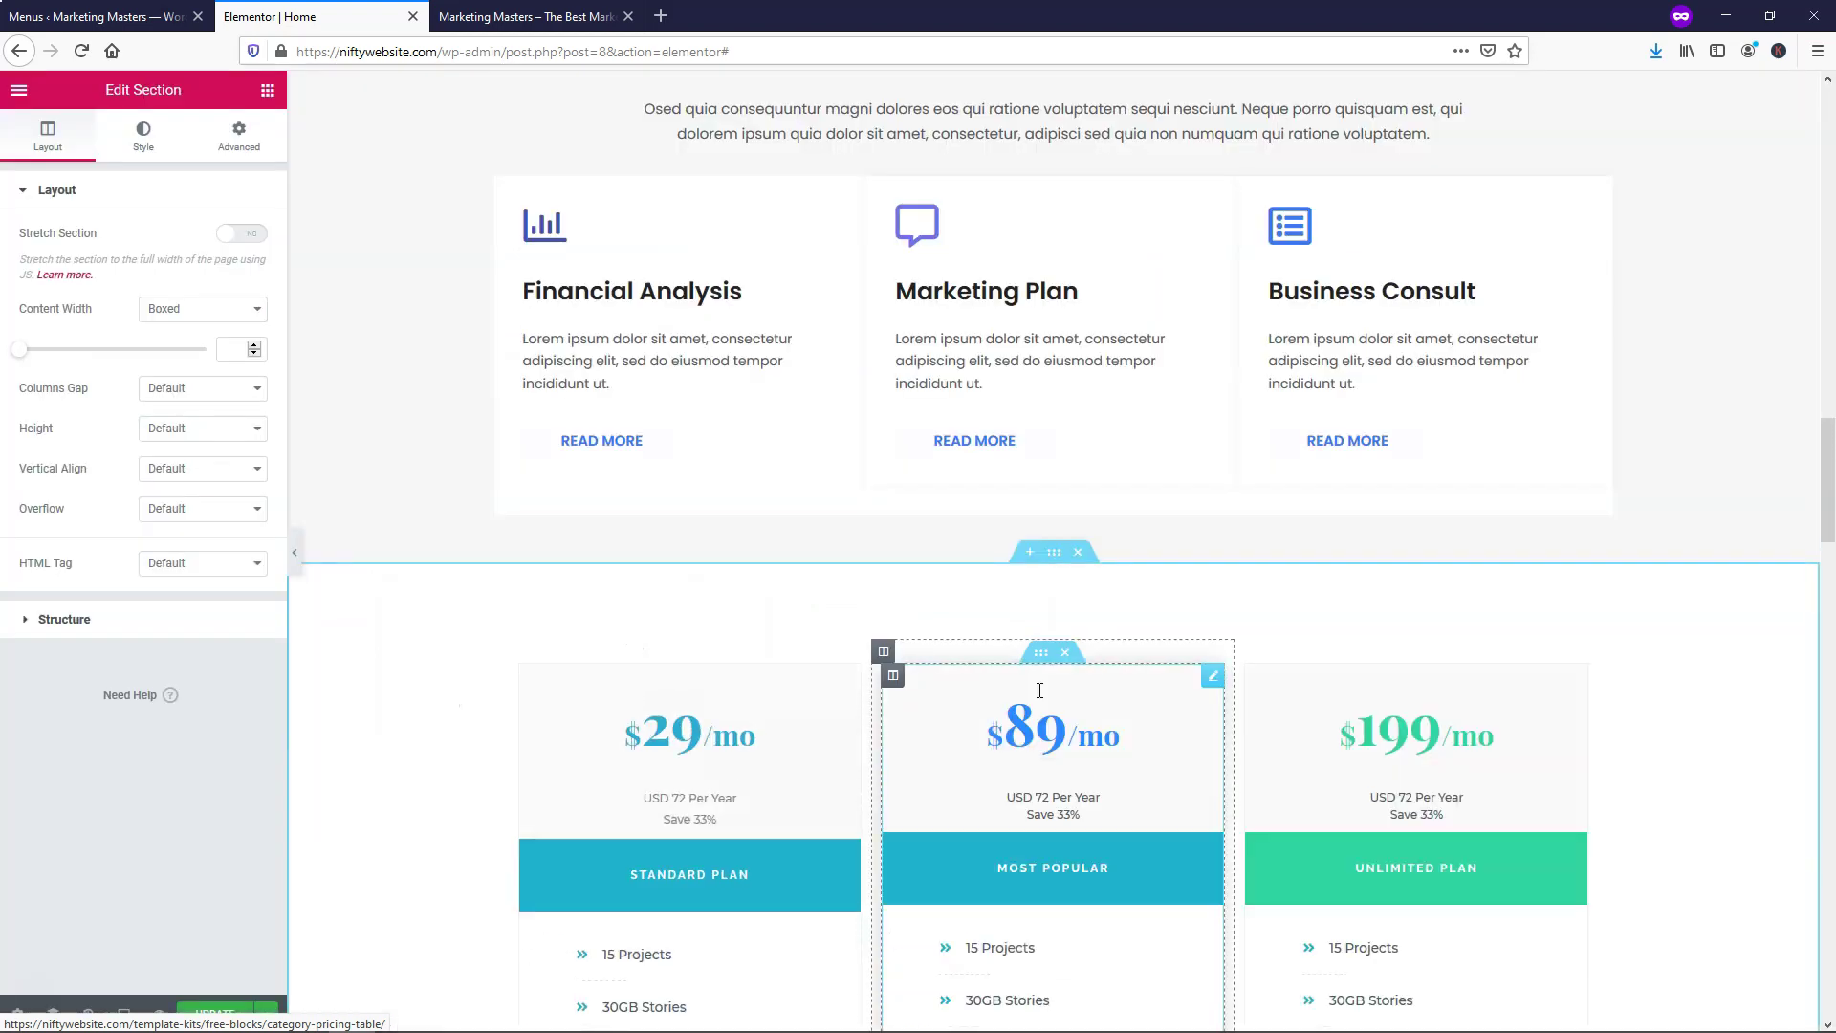
{"action": "left_click", "coordinate": [267, 93]}
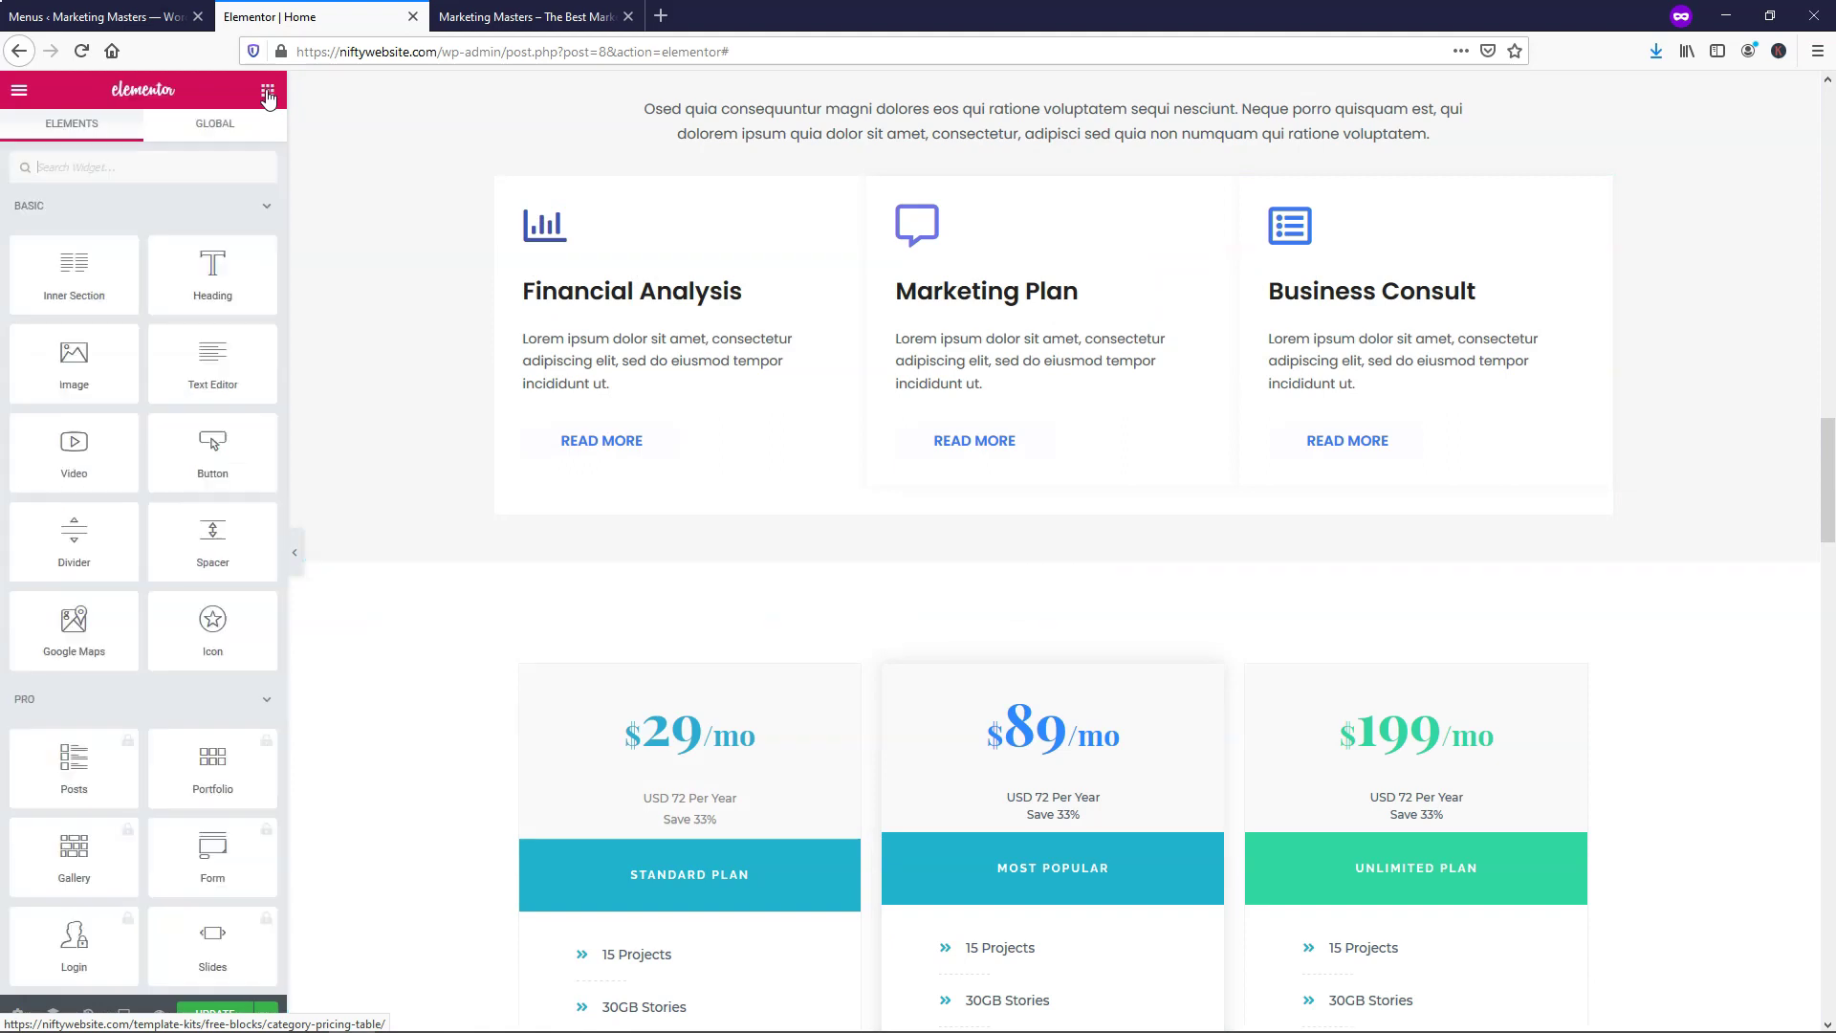
{"action": "scroll", "coordinate": [107, 560], "scroll_direction": "down", "scroll_amount": 3}
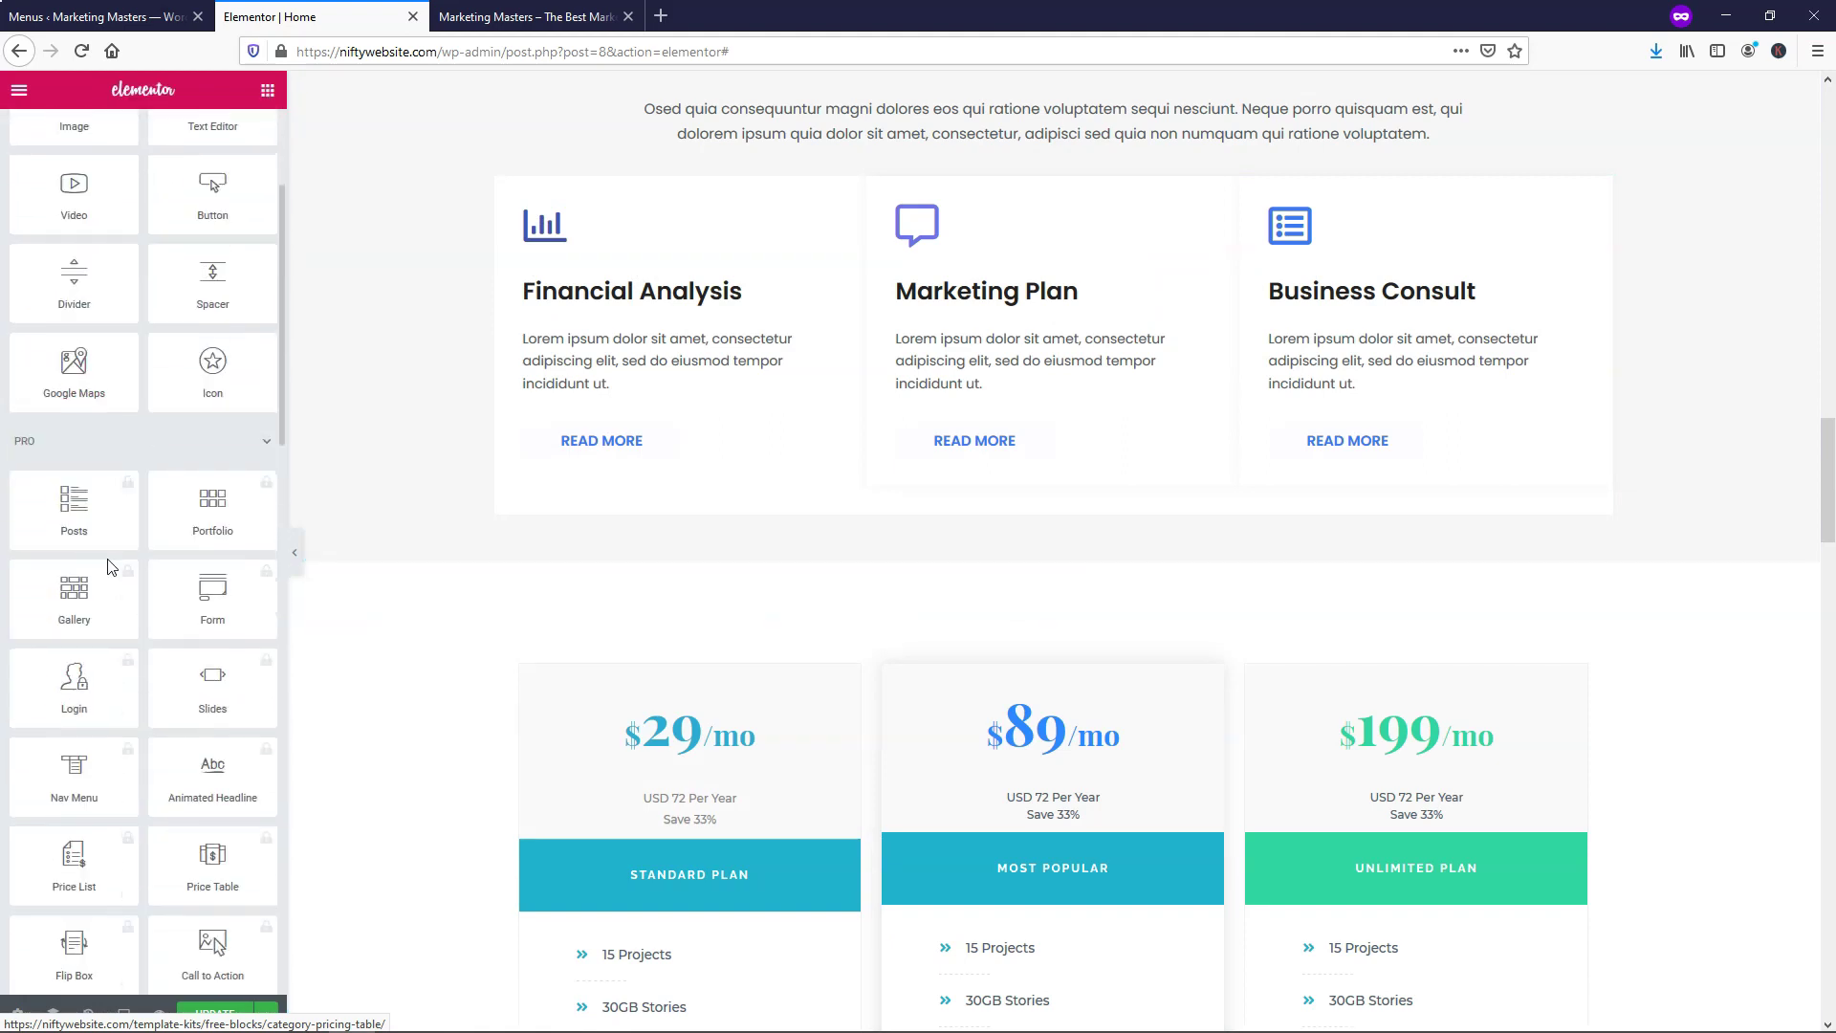
{"action": "scroll", "coordinate": [107, 567], "scroll_direction": "down", "scroll_amount": 1}
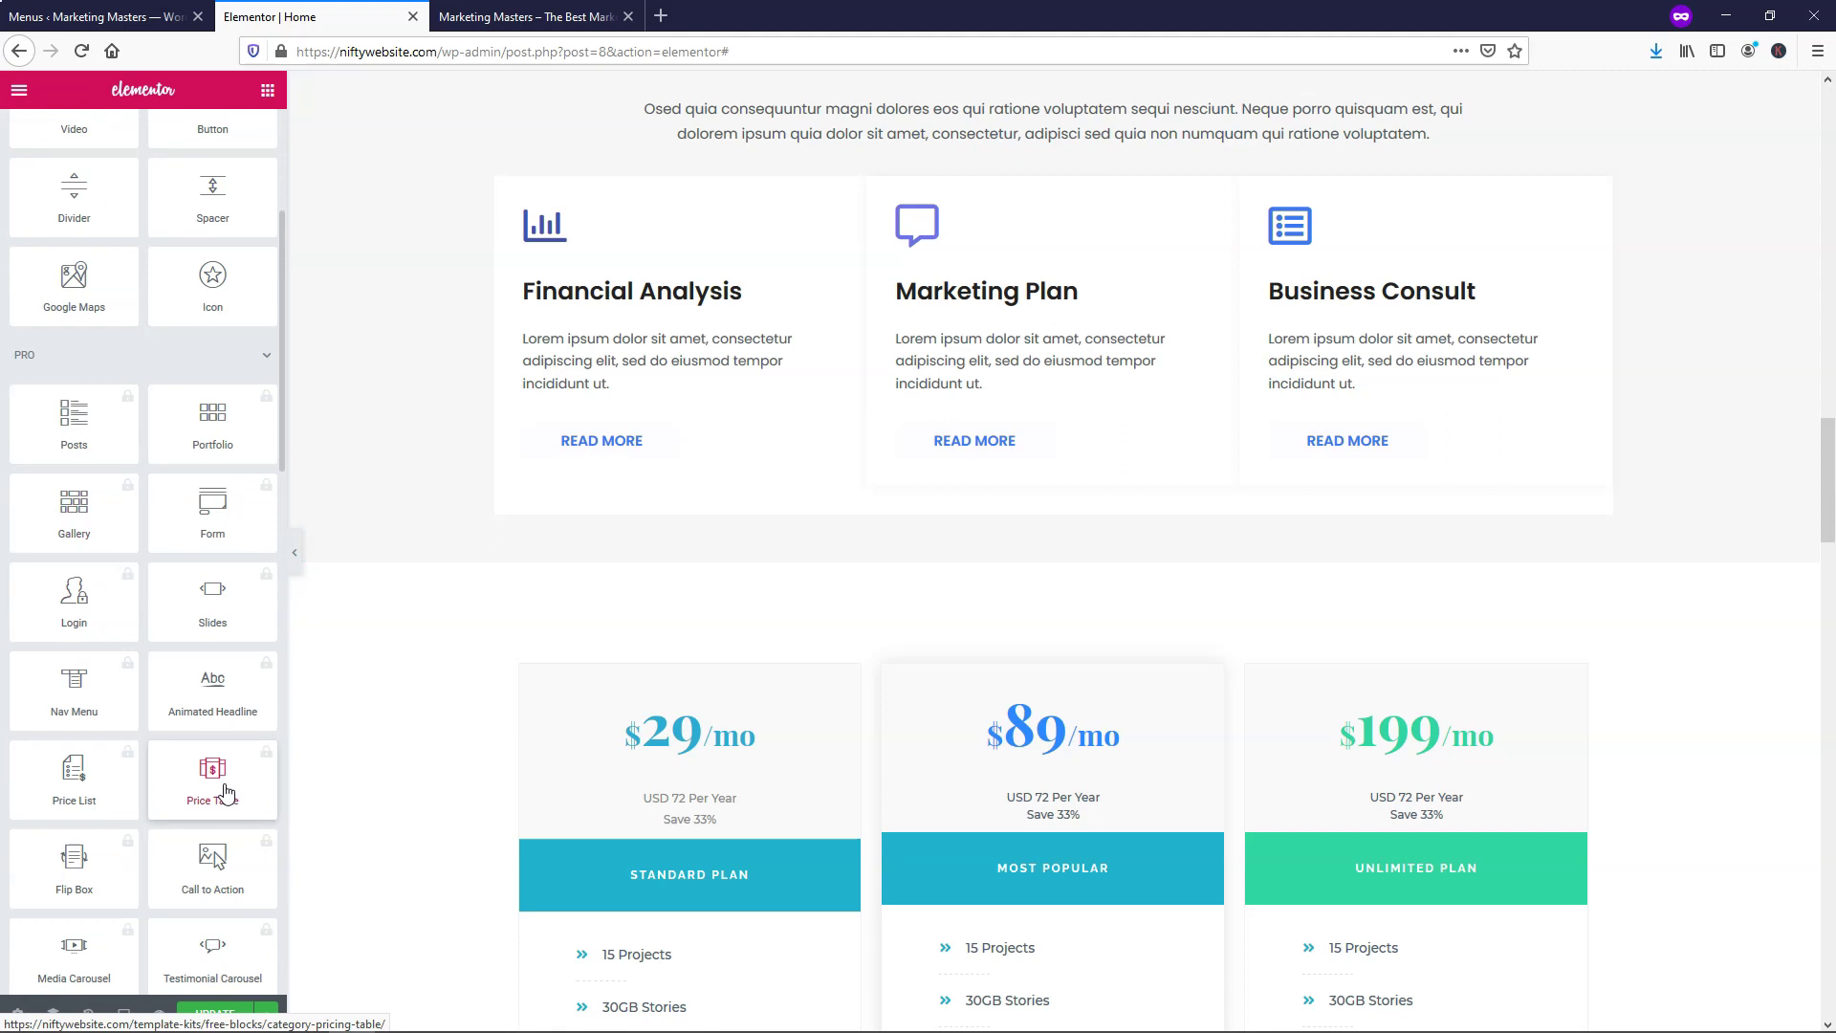
{"action": "left_click_drag", "start_coordinate": [226, 792], "coordinate": [1044, 334]}
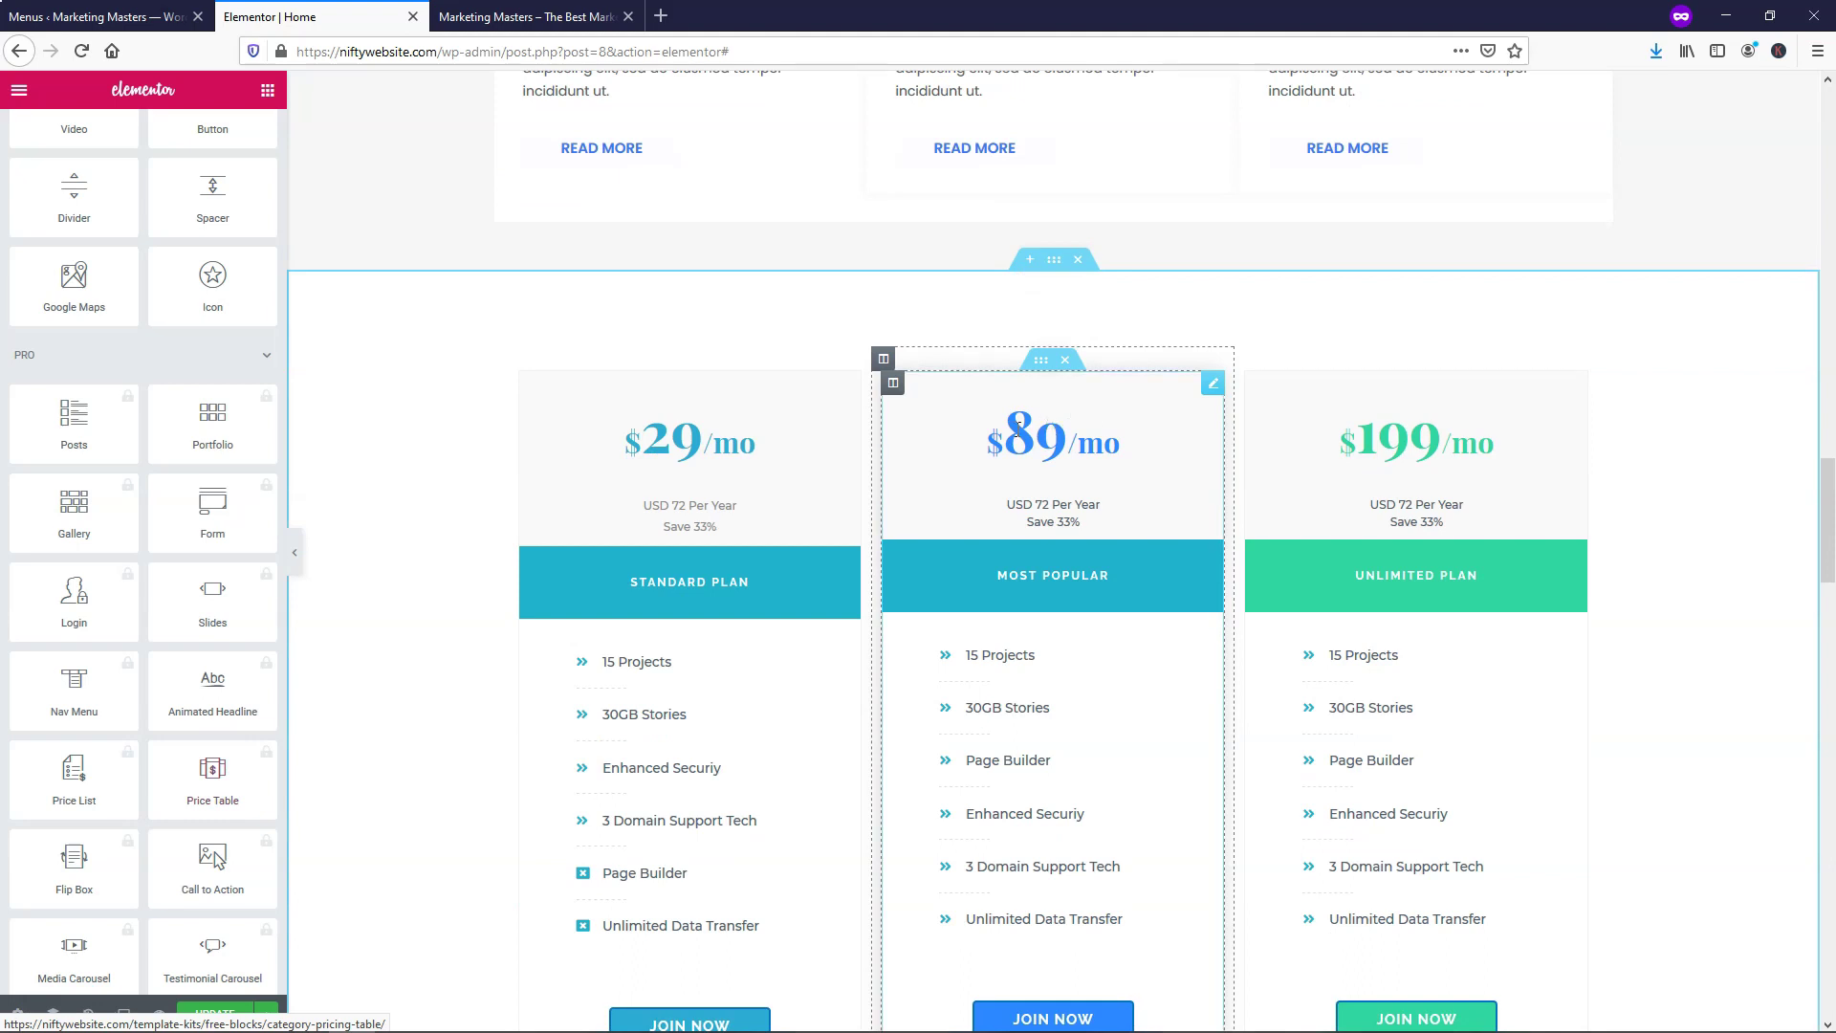
{"action": "scroll", "coordinate": [994, 432], "scroll_direction": "down", "scroll_amount": 2}
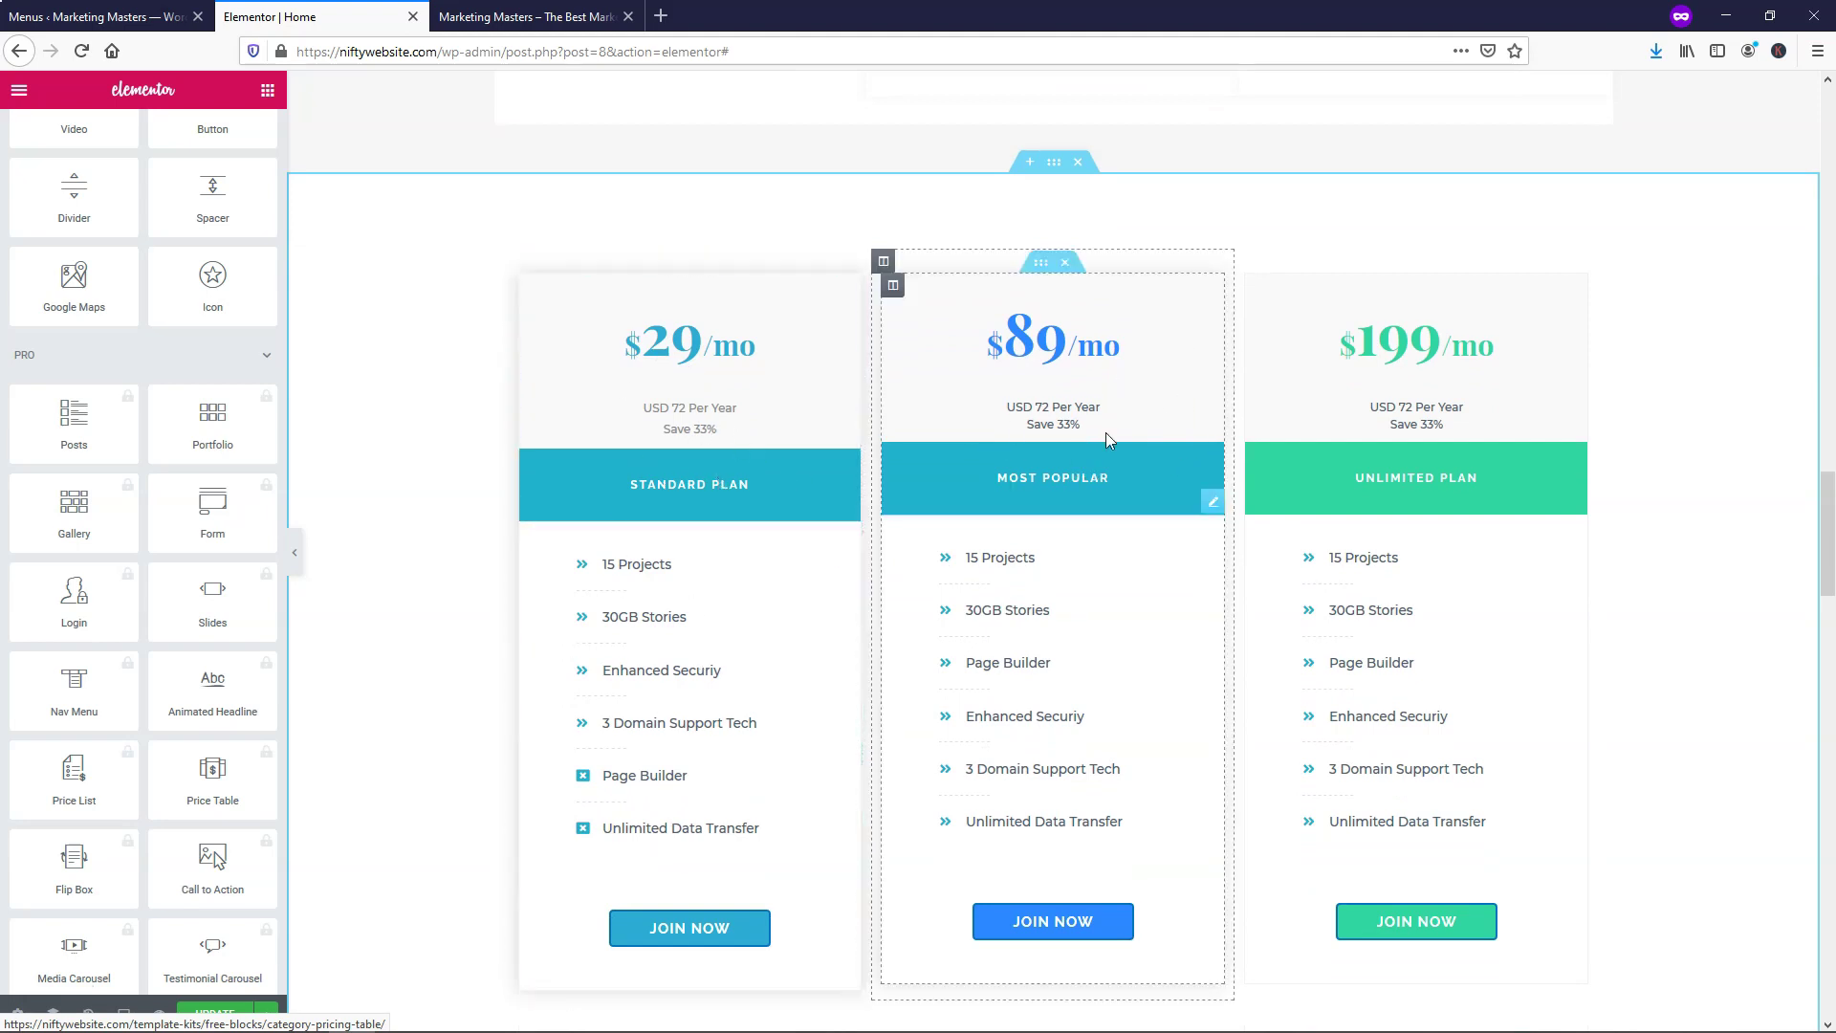
Delete the contents of the middle and Unlimited Plan pricing columns
{"action": "right_click", "coordinate": [893, 286]}
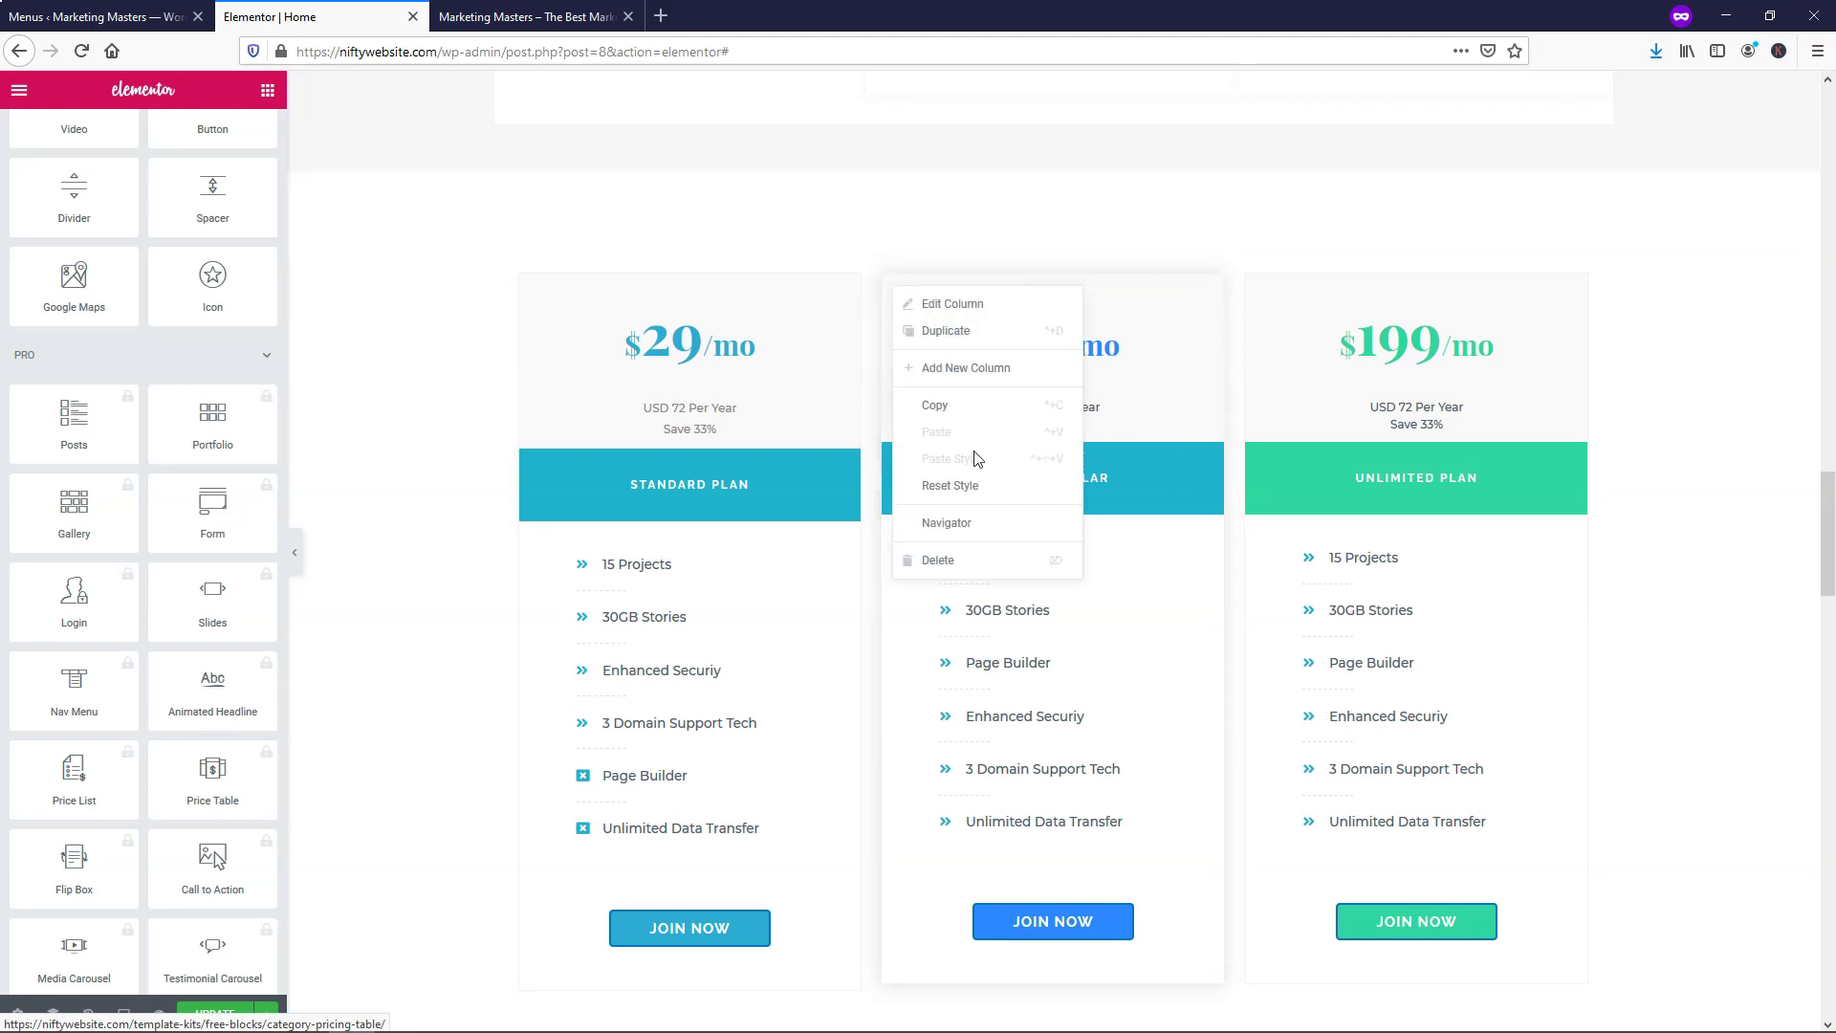
{"action": "left_click", "coordinate": [947, 559]}
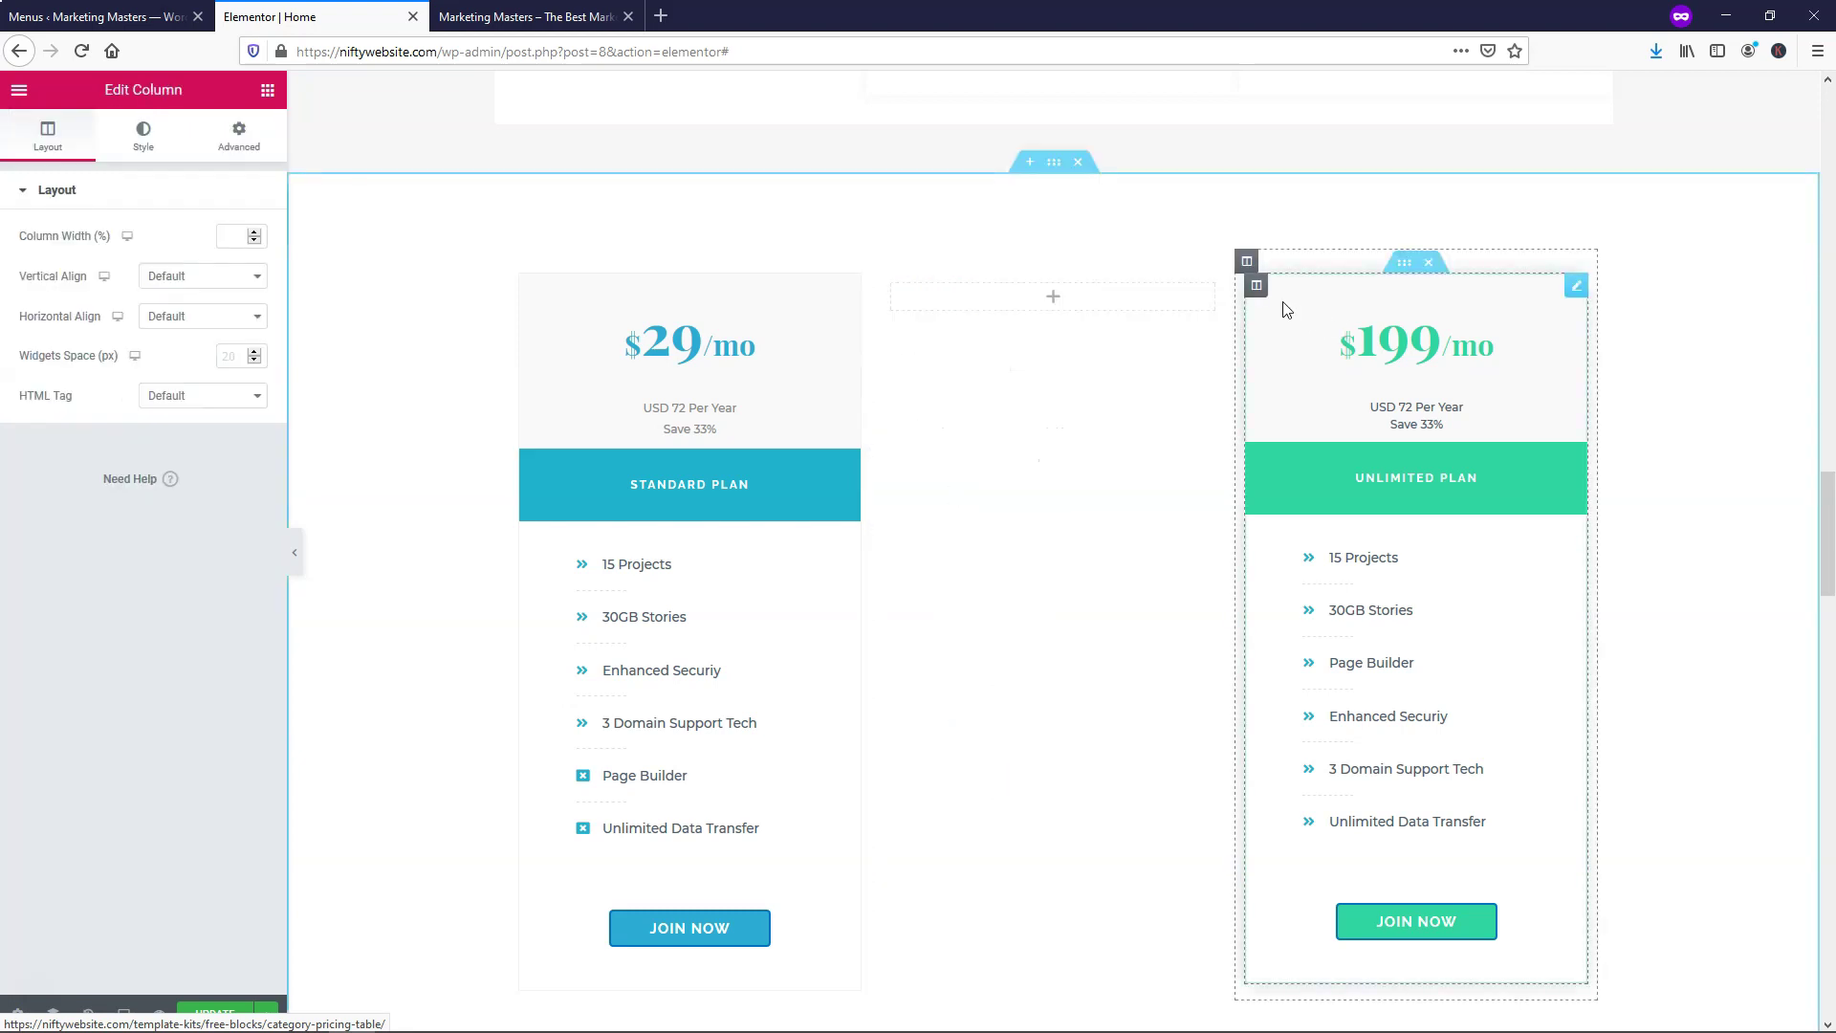
{"action": "right_click", "coordinate": [1257, 295]}
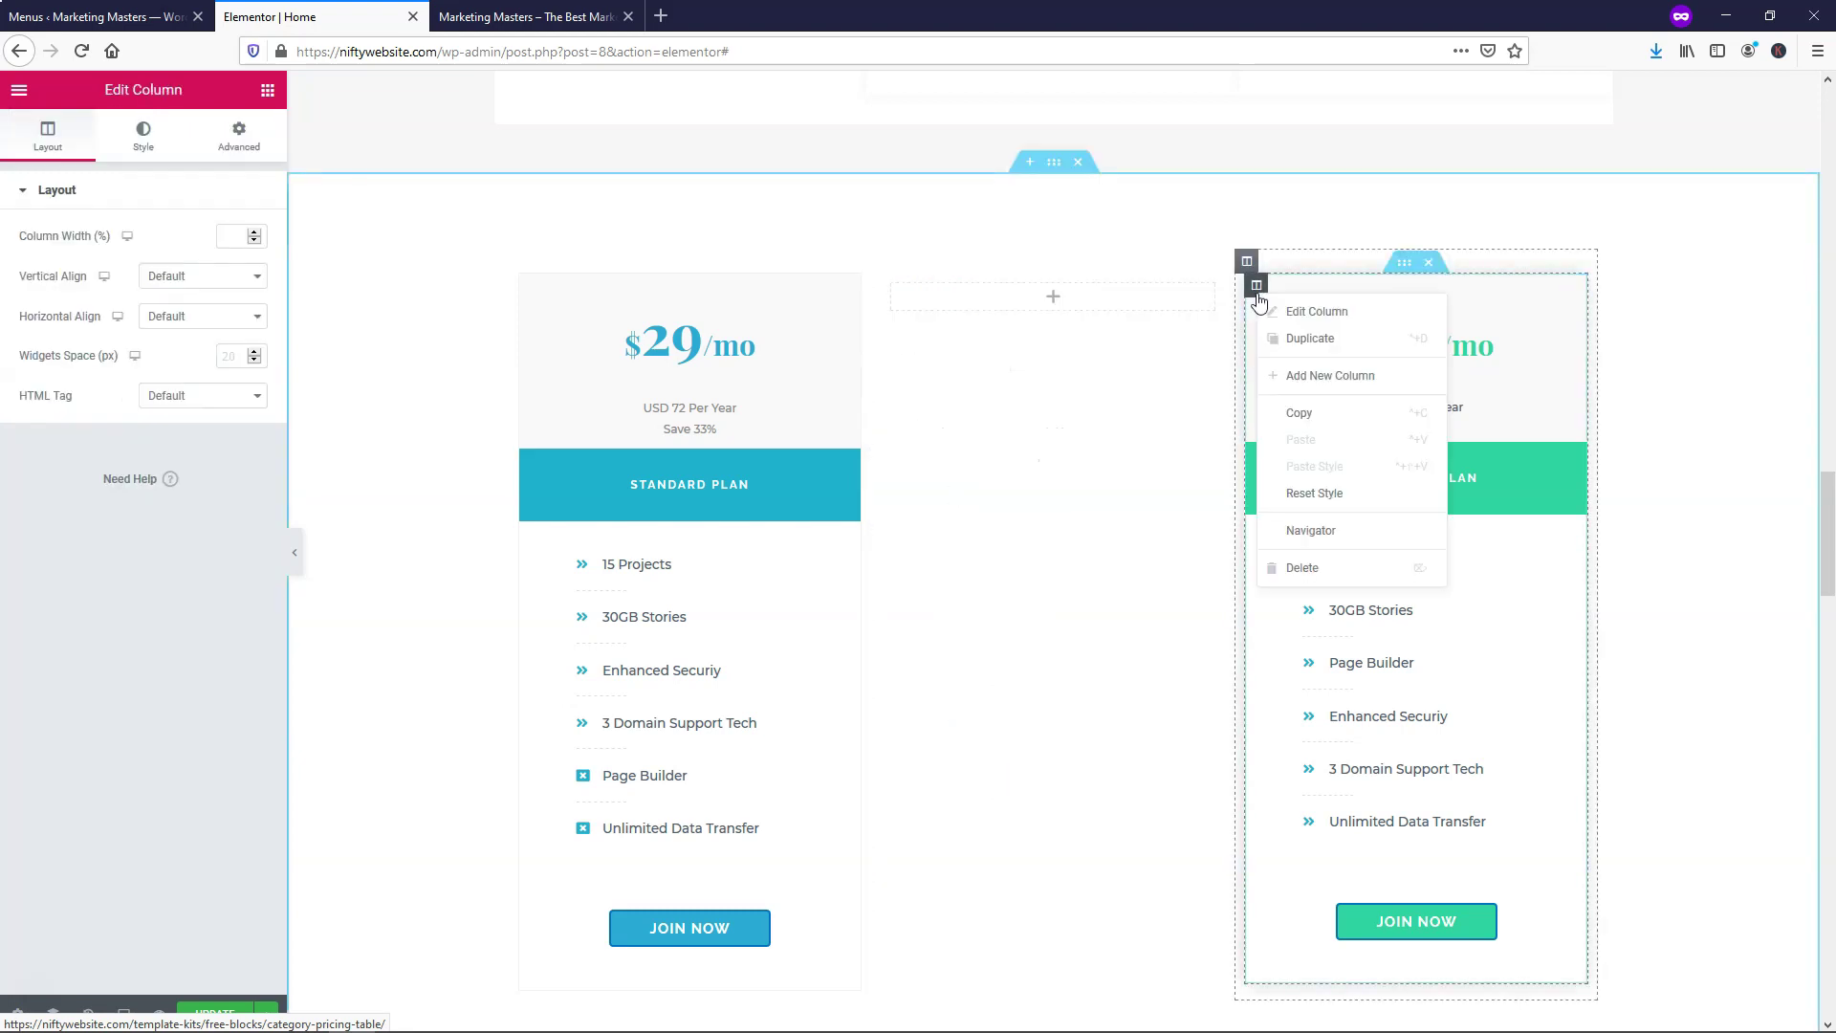
{"action": "left_click", "coordinate": [1298, 570]}
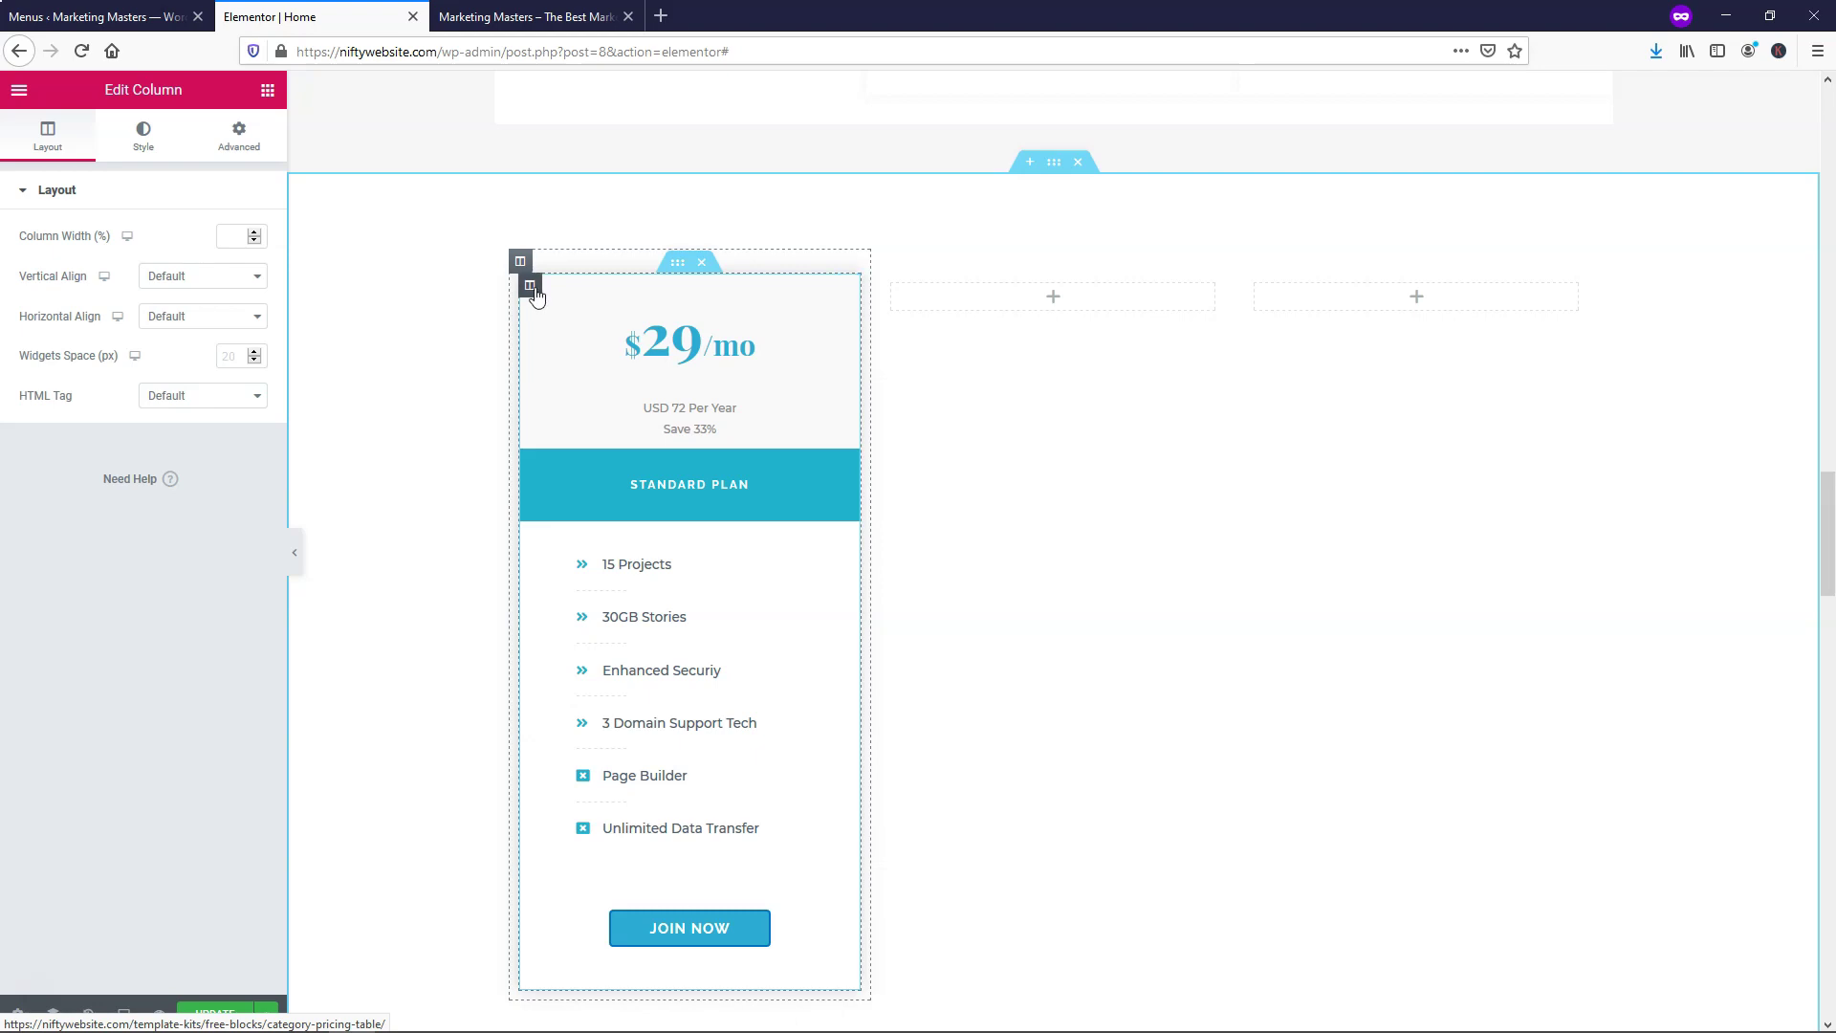
Paste copies of the Standard Plan column into the middle and right slots, removing leftover empty columns
{"action": "right_click", "coordinate": [532, 289]}
{"action": "left_click", "coordinate": [601, 414]}
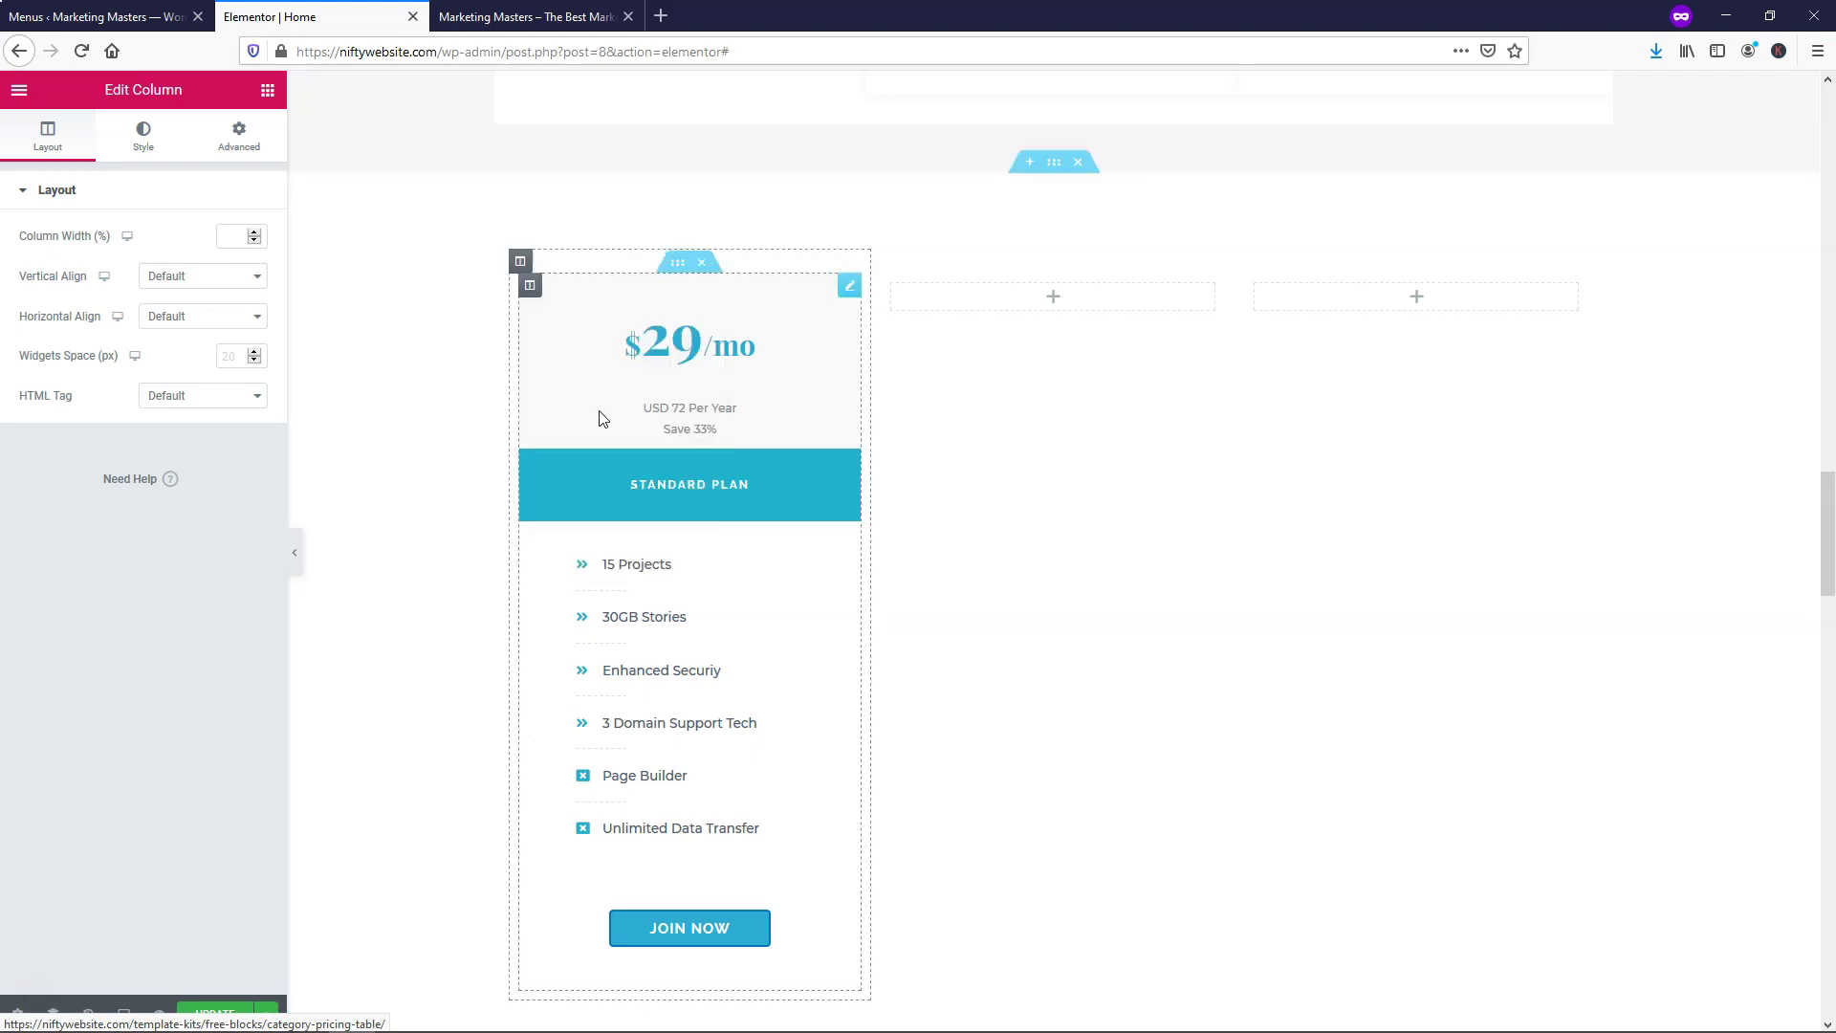
{"action": "right_click", "coordinate": [986, 306]}
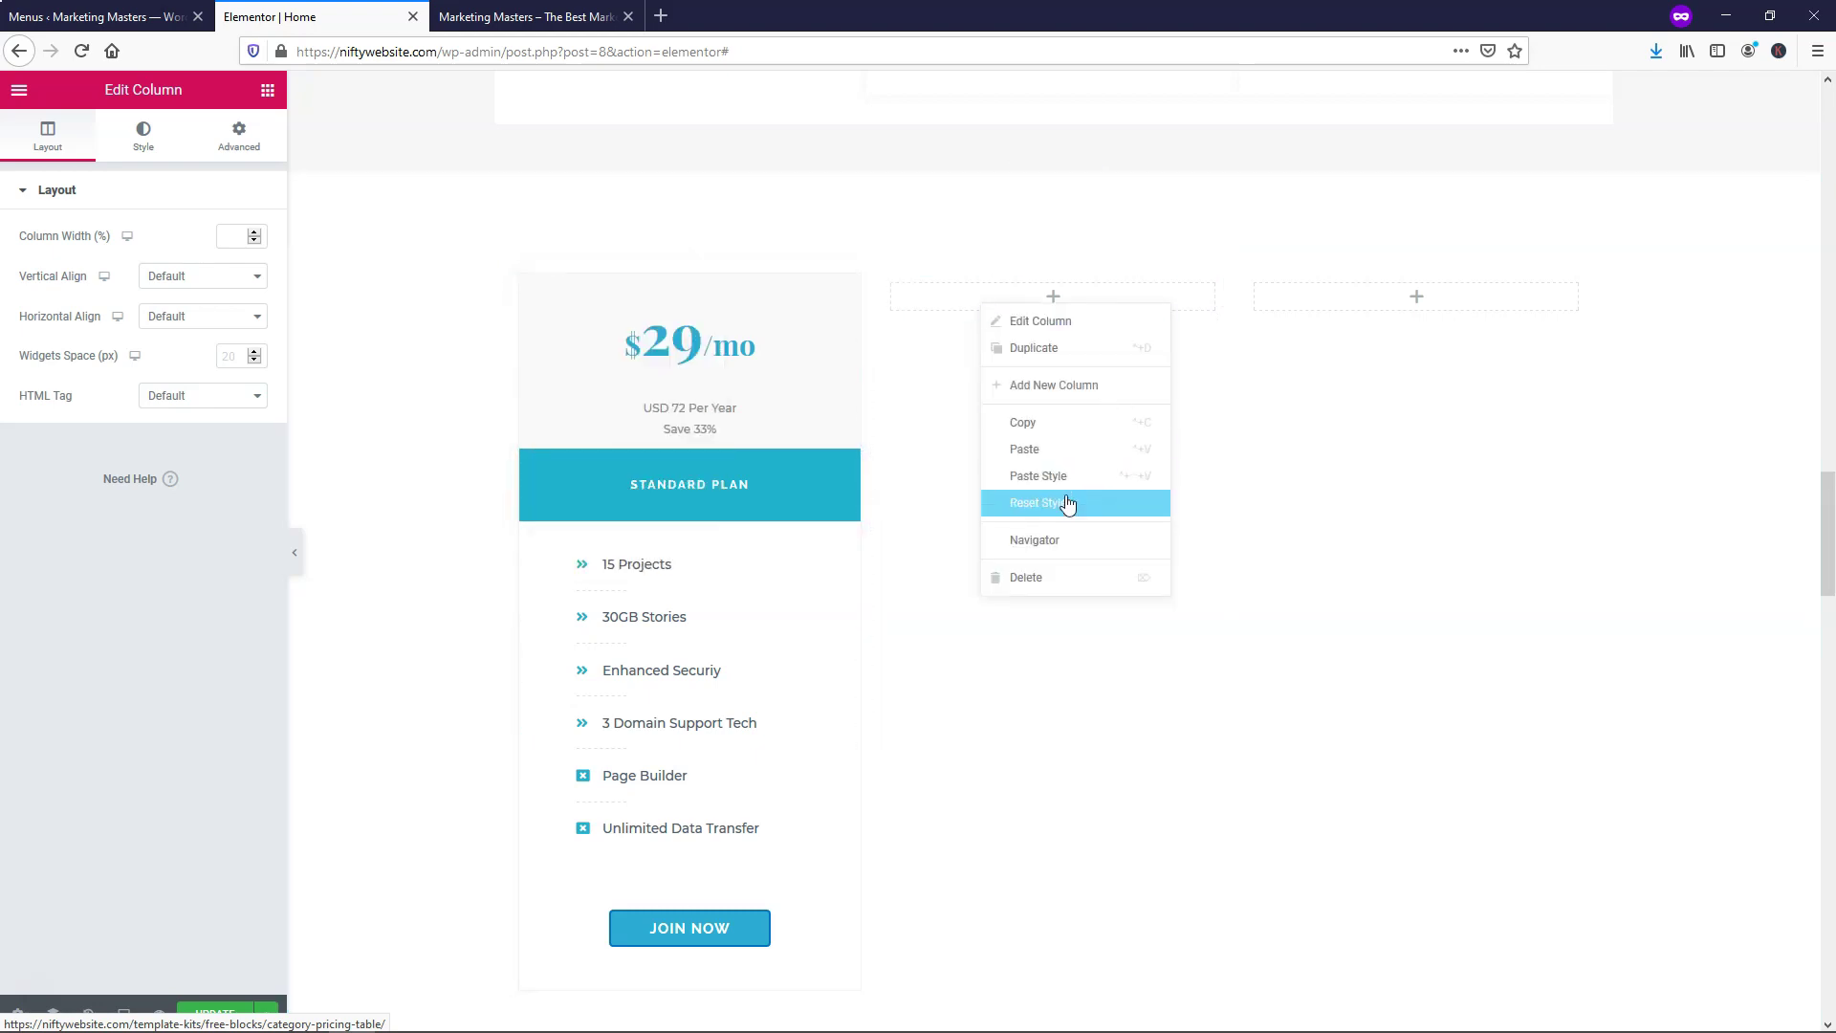
{"action": "left_click", "coordinate": [1042, 450]}
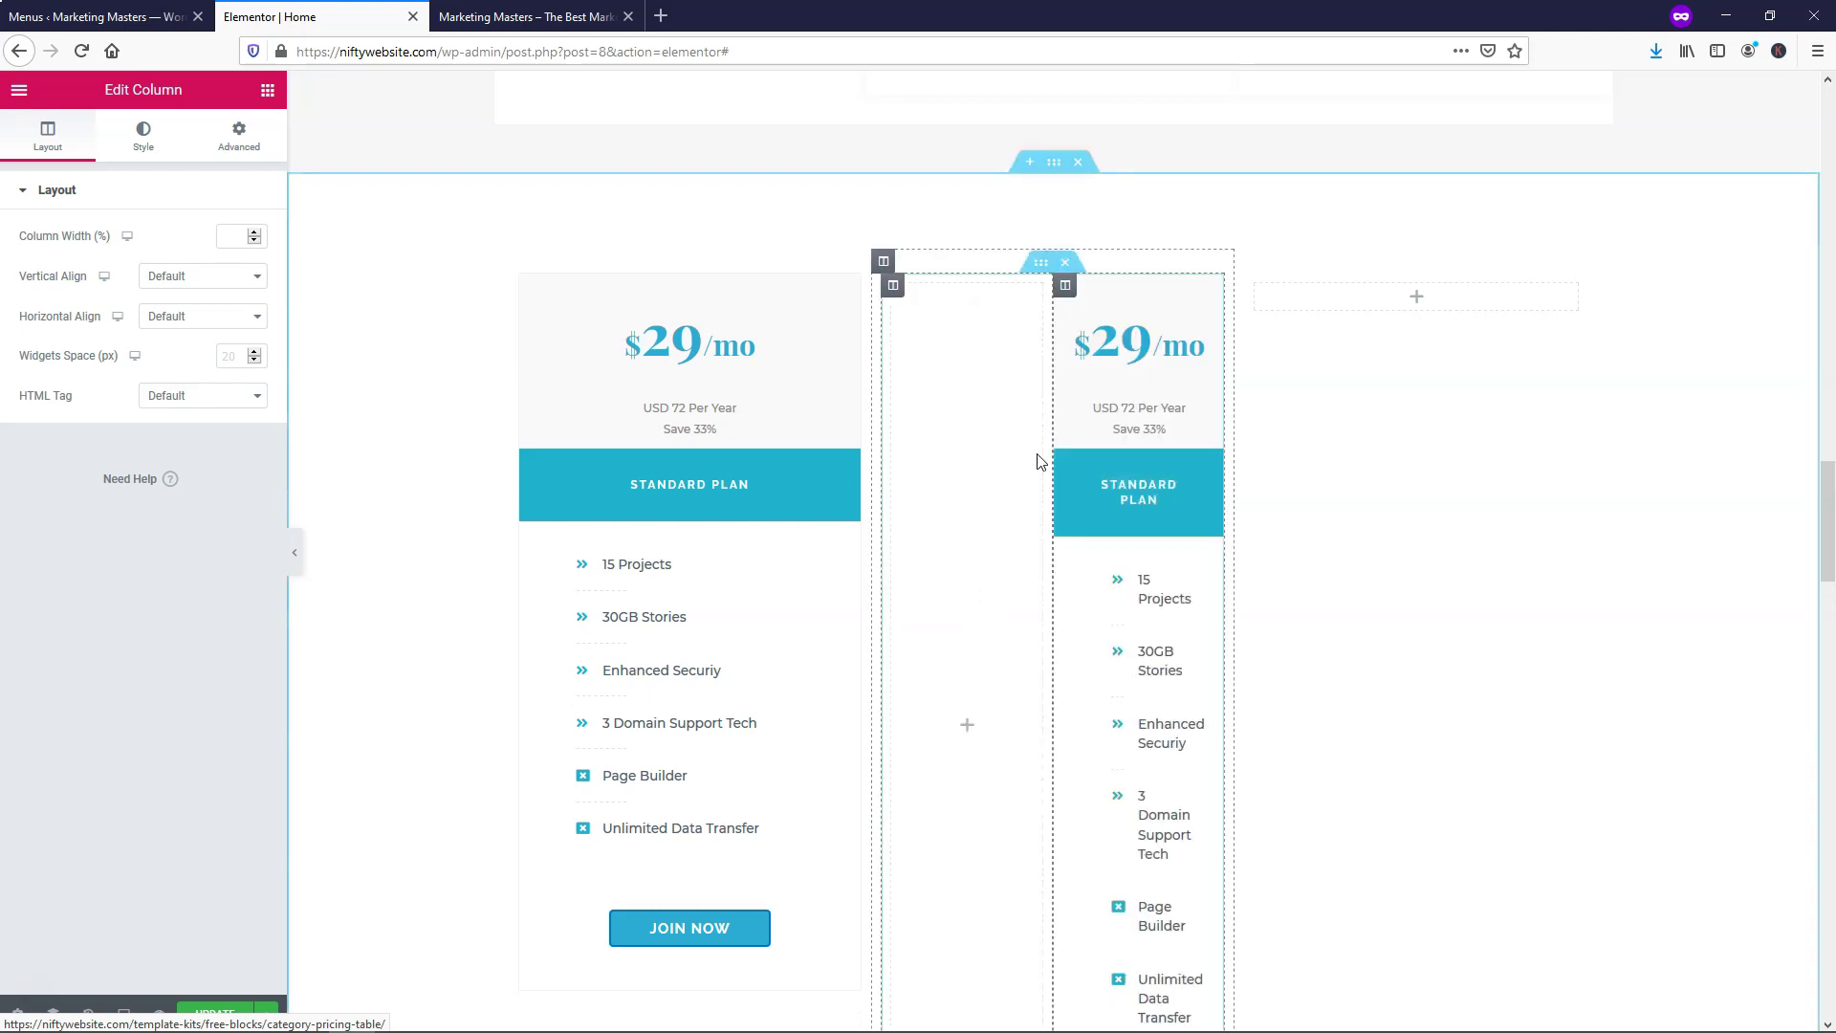
{"action": "right_click", "coordinate": [897, 295]}
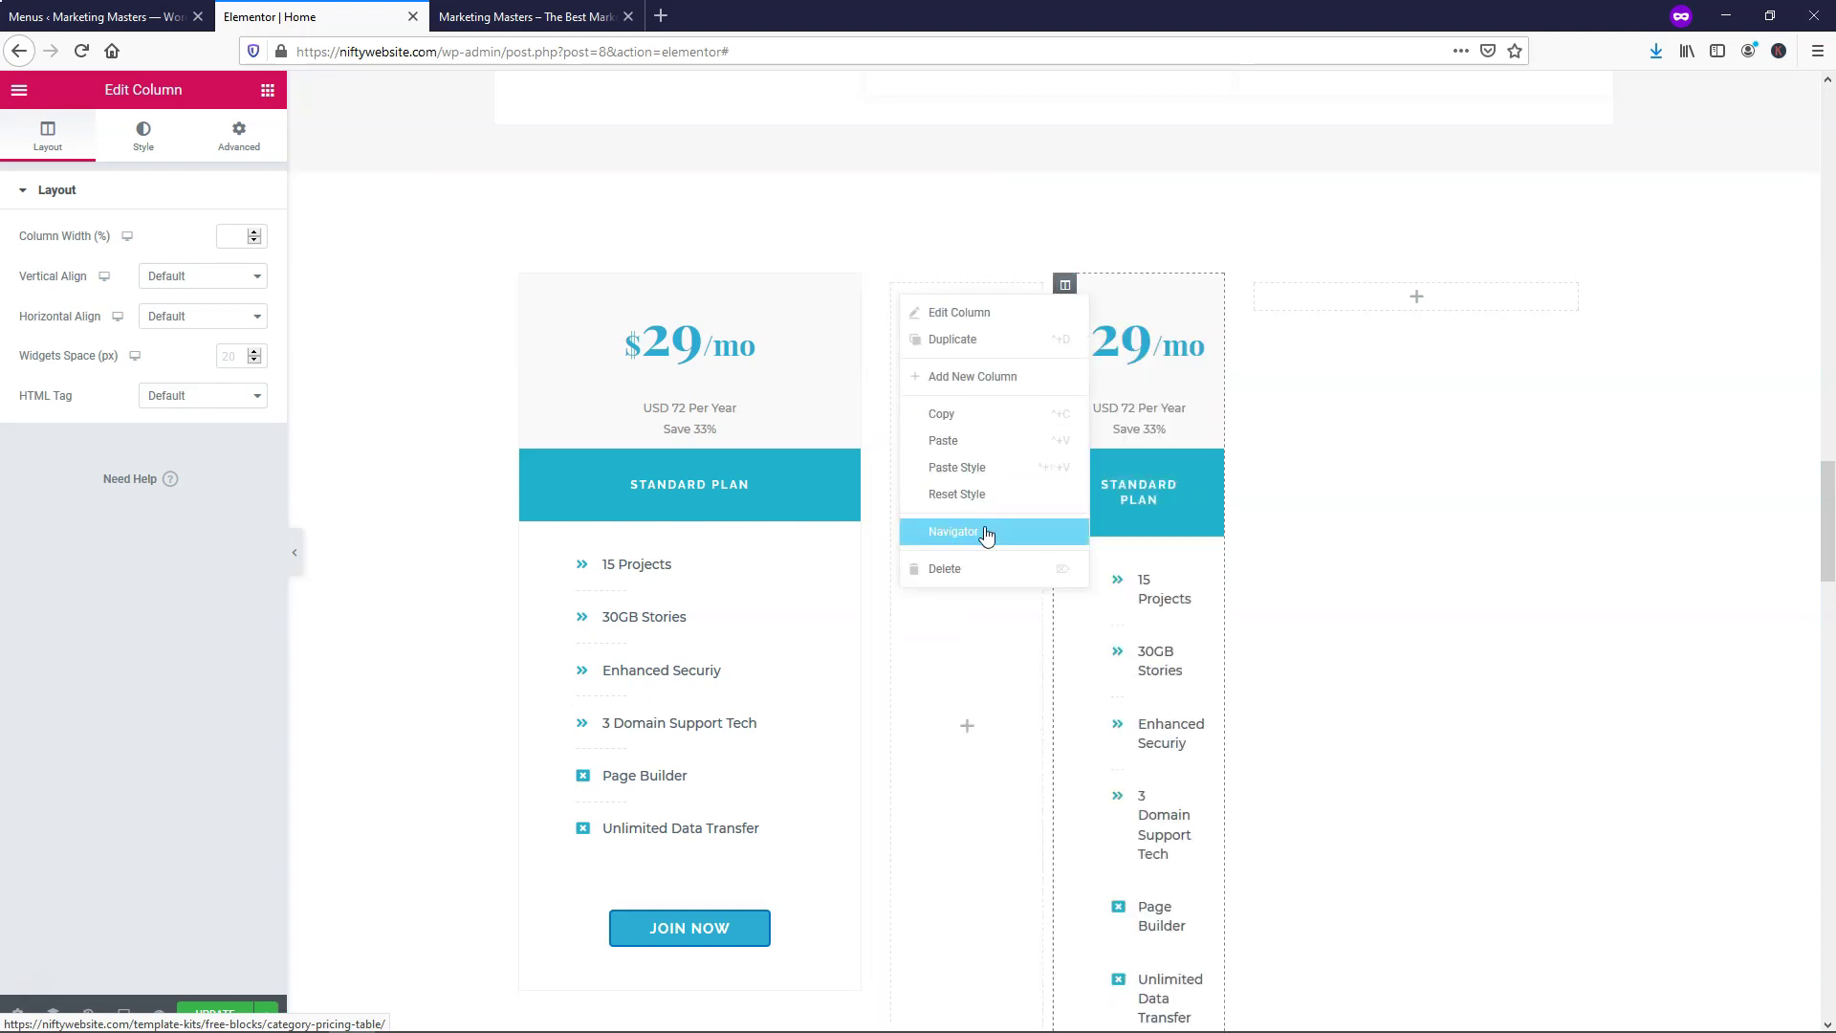
{"action": "left_click", "coordinate": [956, 569]}
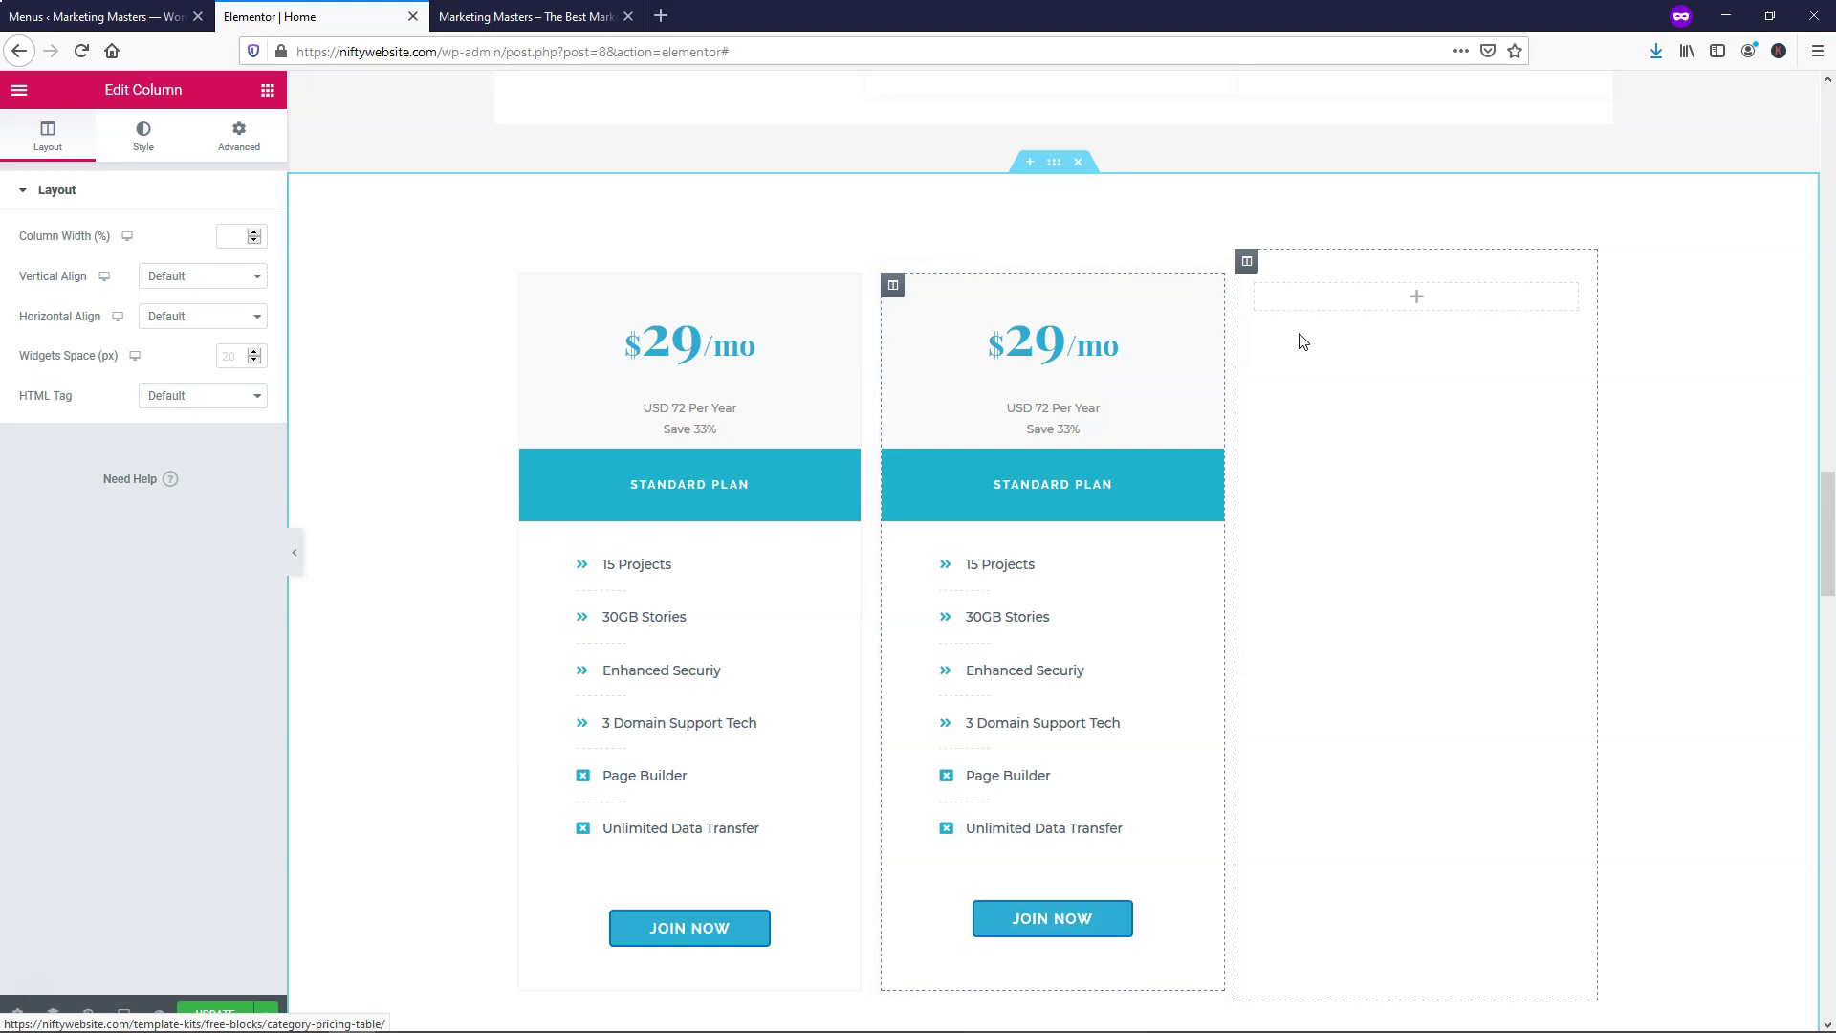
{"action": "right_click", "coordinate": [1366, 305]}
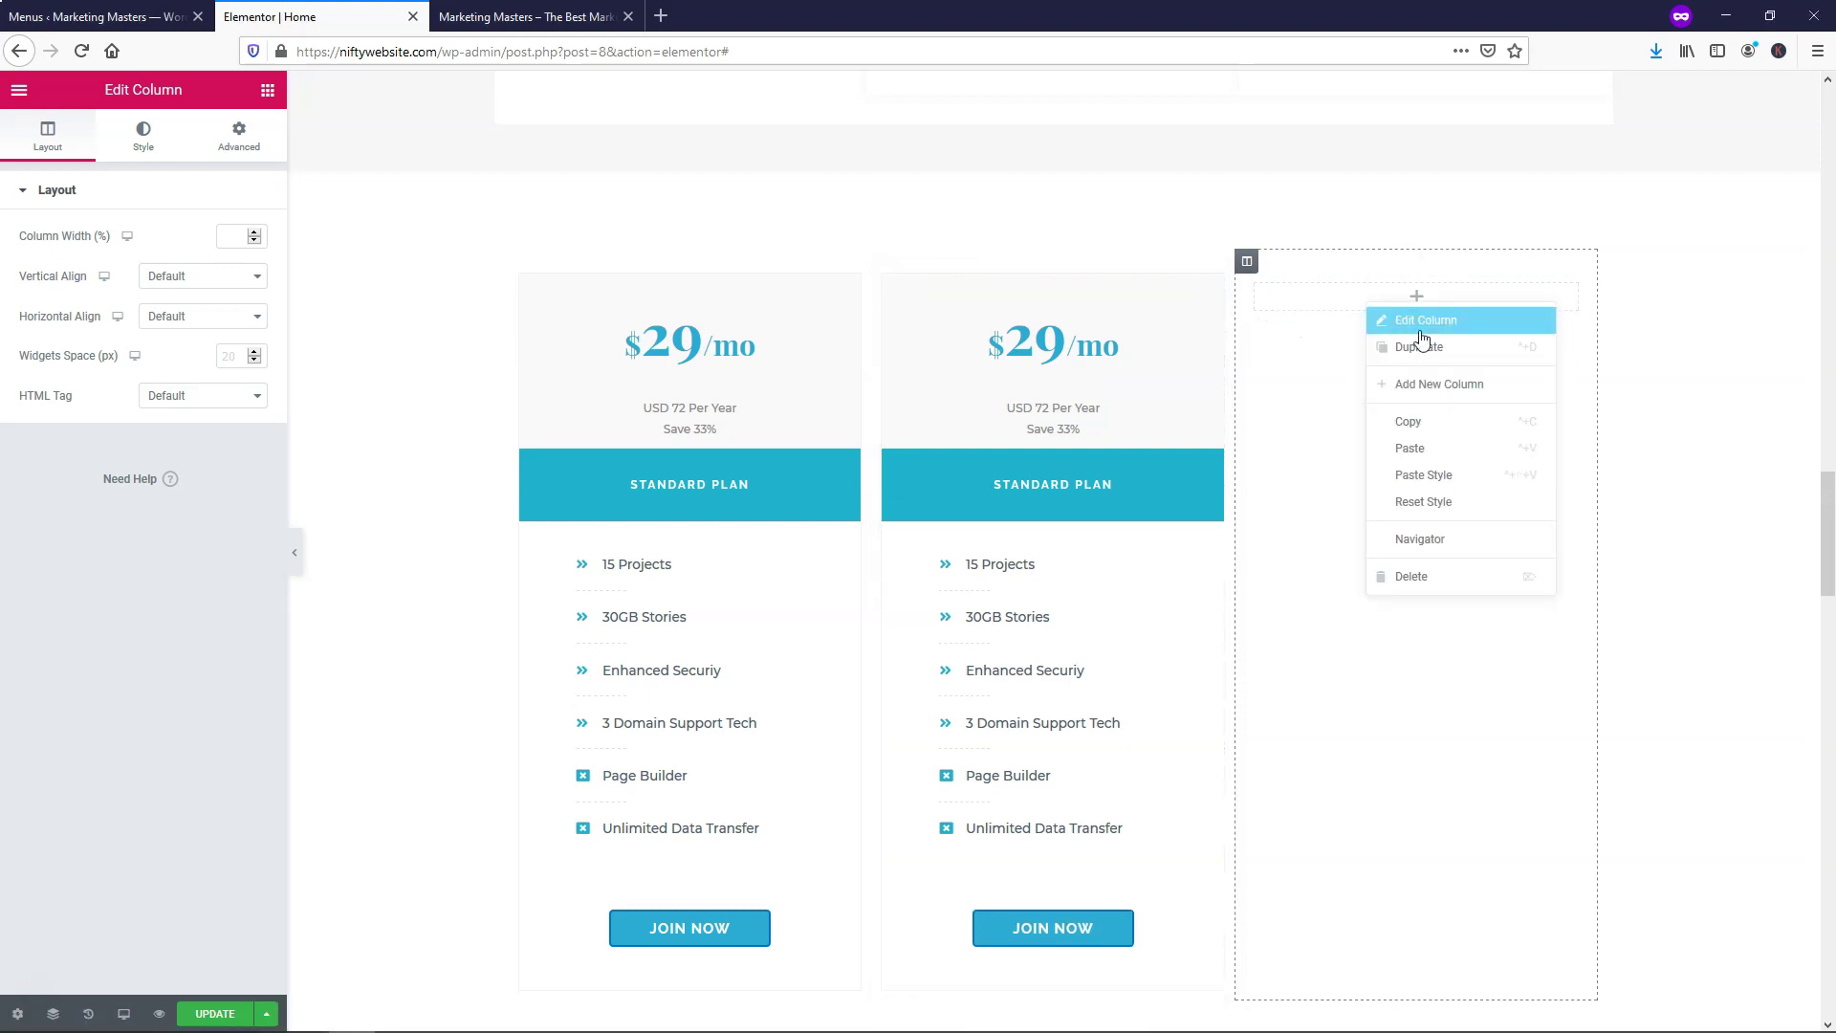
{"action": "left_click", "coordinate": [1417, 446]}
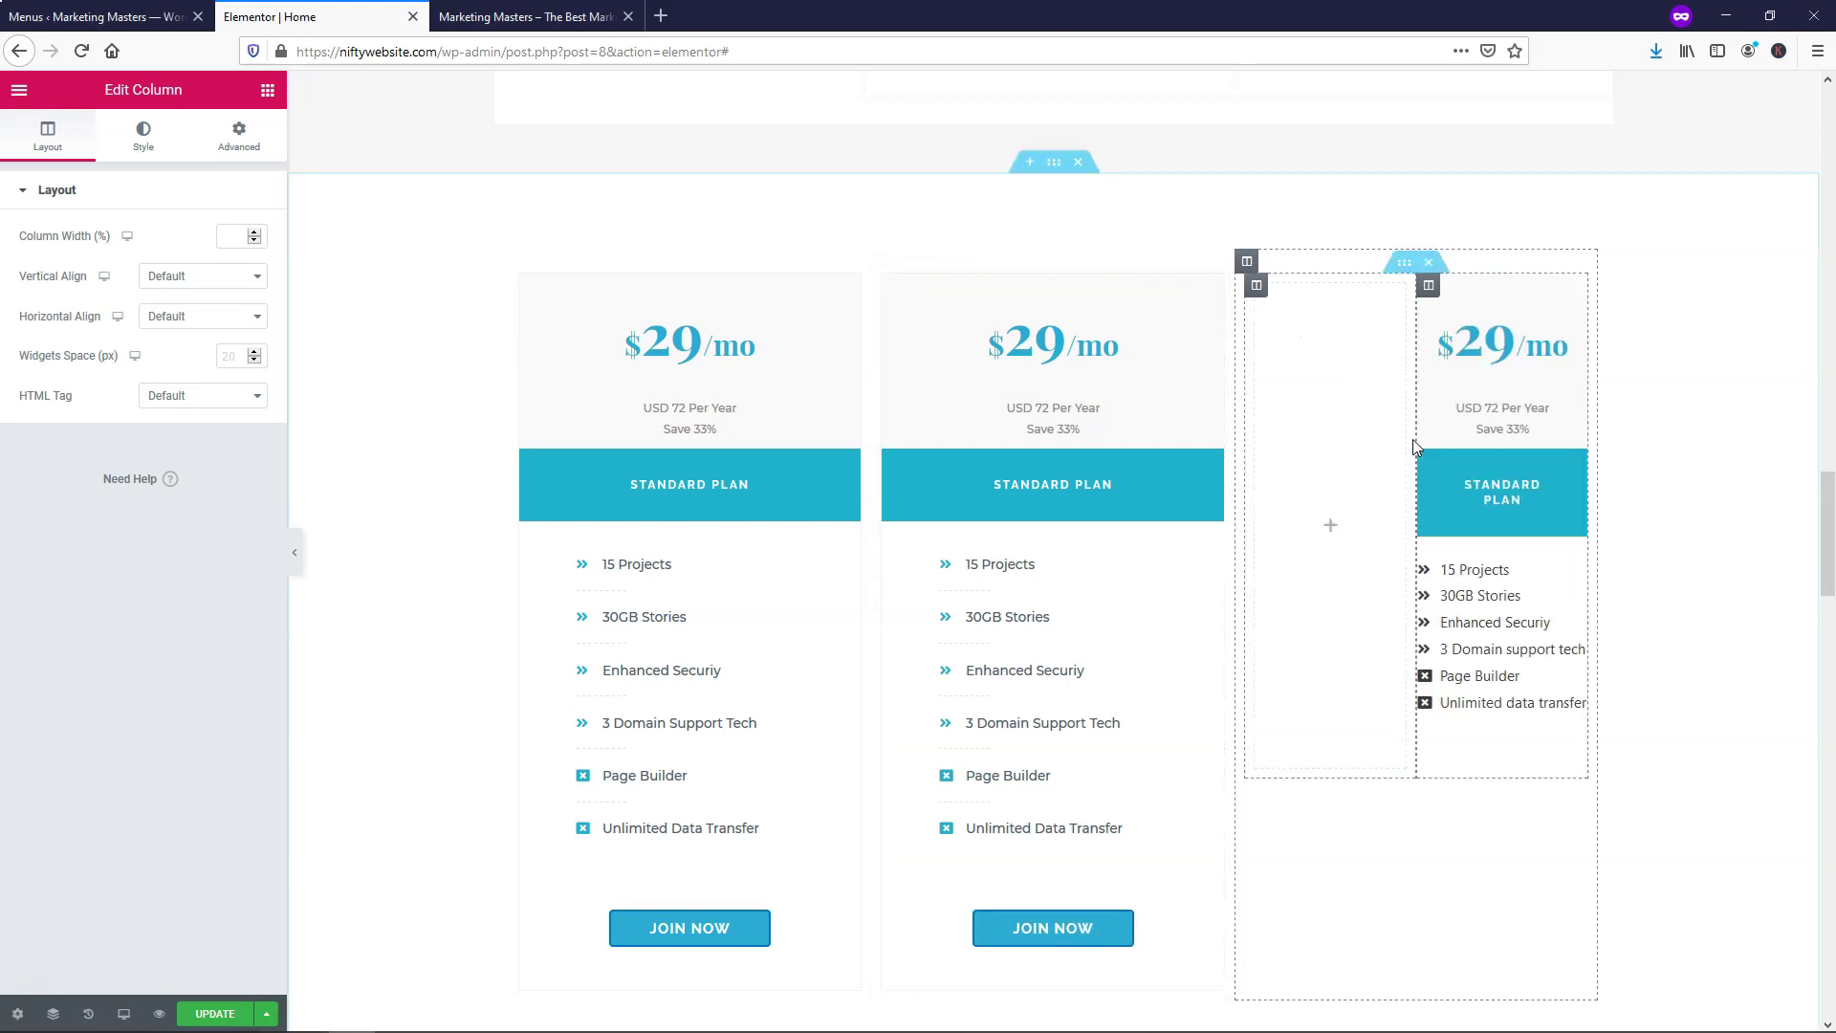
{"action": "right_click", "coordinate": [1258, 289]}
{"action": "left_click", "coordinate": [1302, 557]}
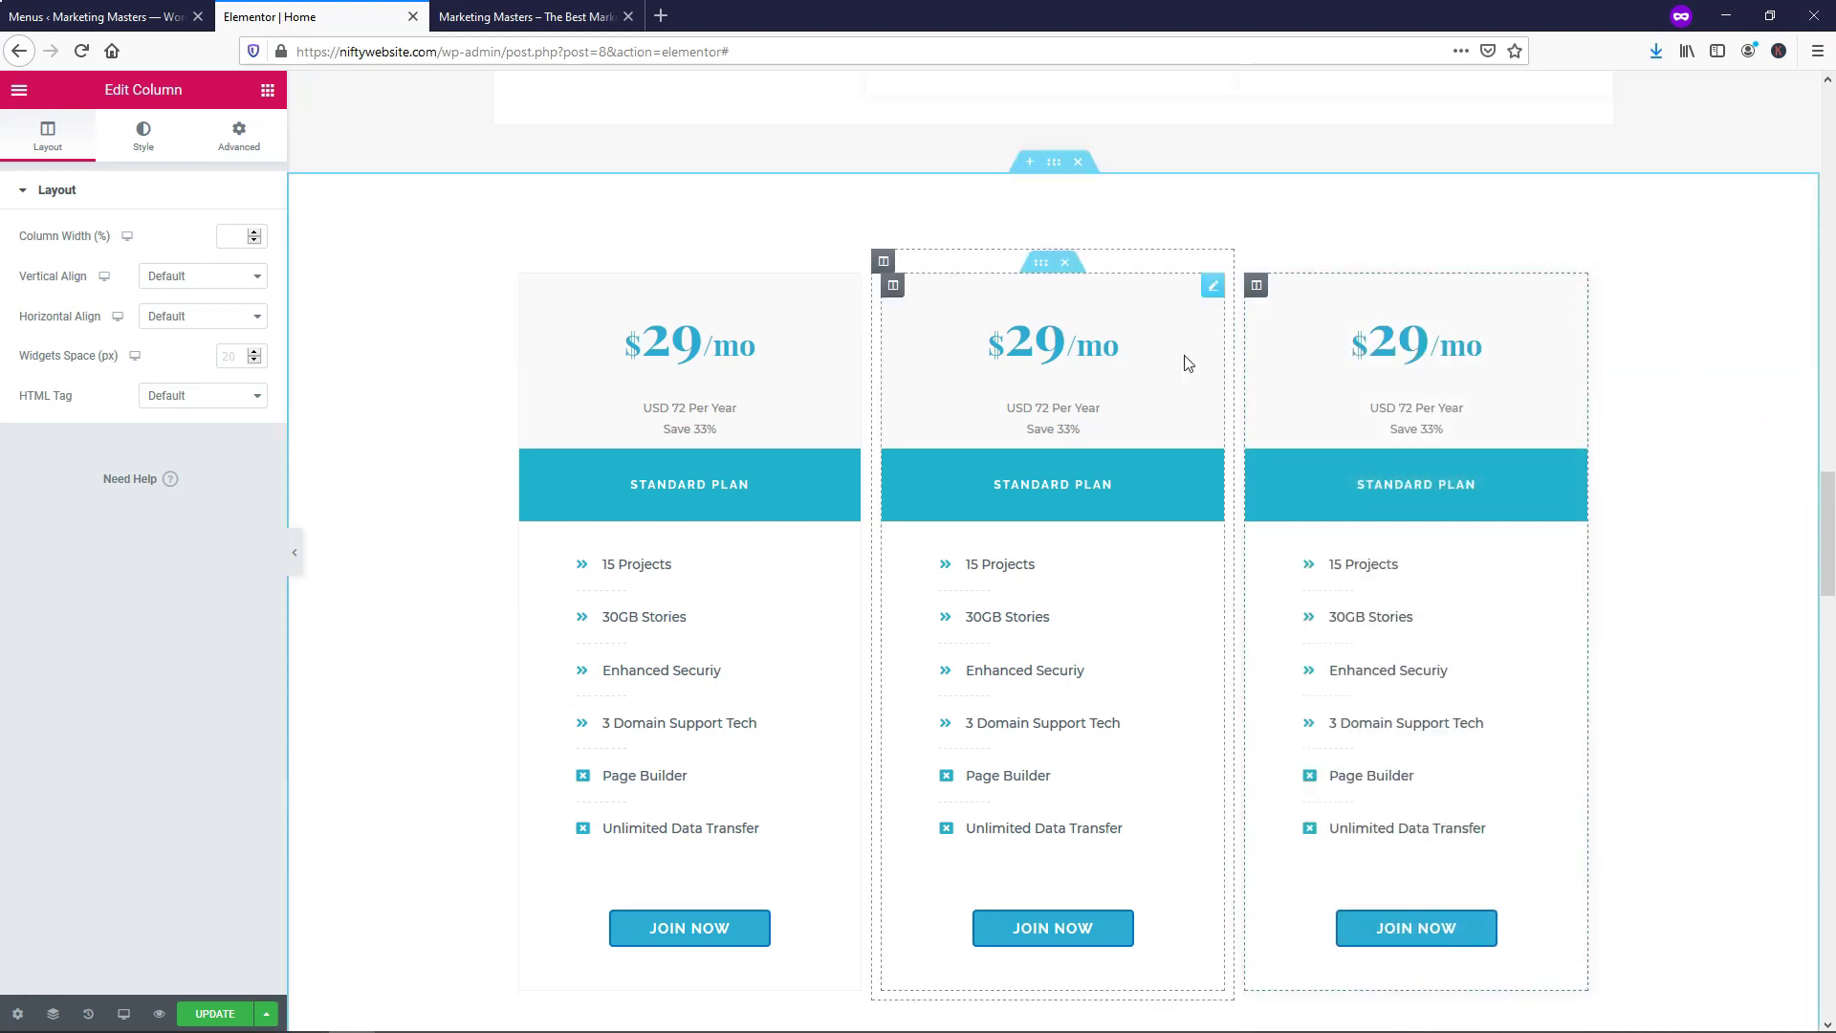
{"action": "scroll", "coordinate": [988, 360], "scroll_direction": "up", "scroll_amount": 2}
{"action": "scroll", "coordinate": [988, 361], "scroll_direction": "up", "scroll_amount": 4}
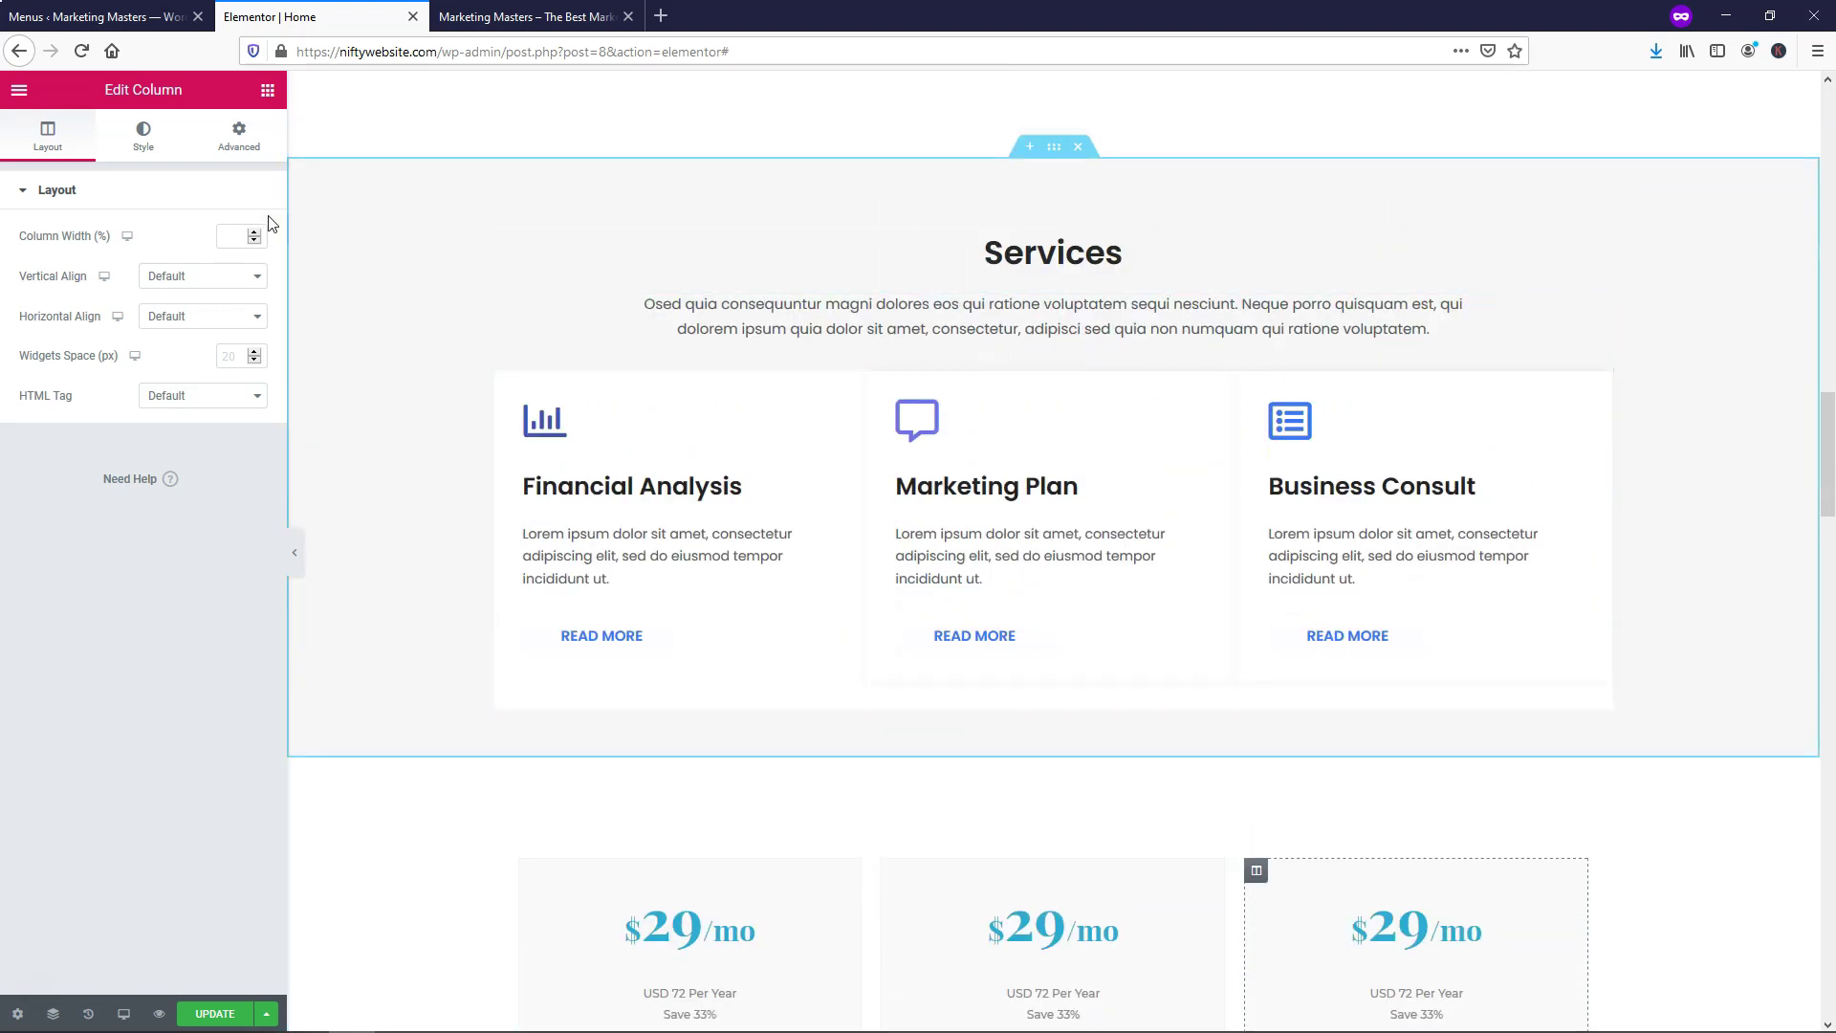
Copy the Services section's #F7F7F7 background colour value
{"action": "right_click", "coordinate": [1056, 155]}
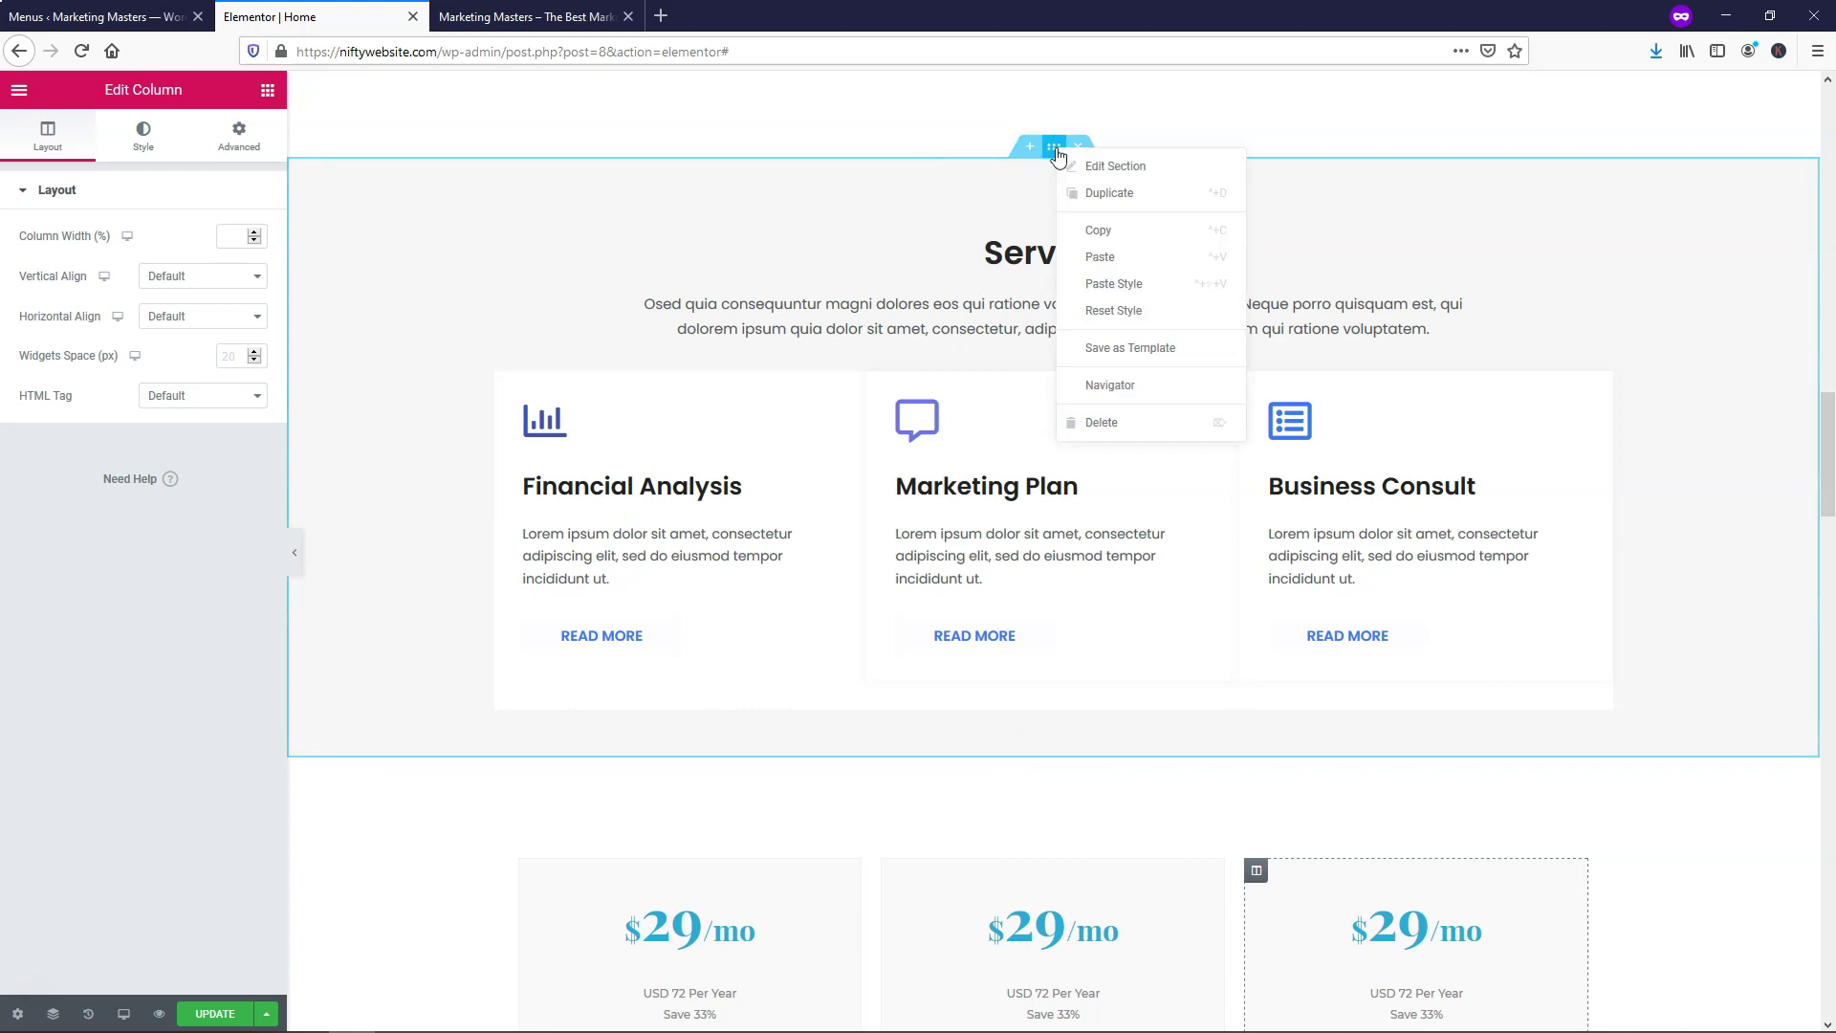
{"action": "left_click", "coordinate": [1076, 165]}
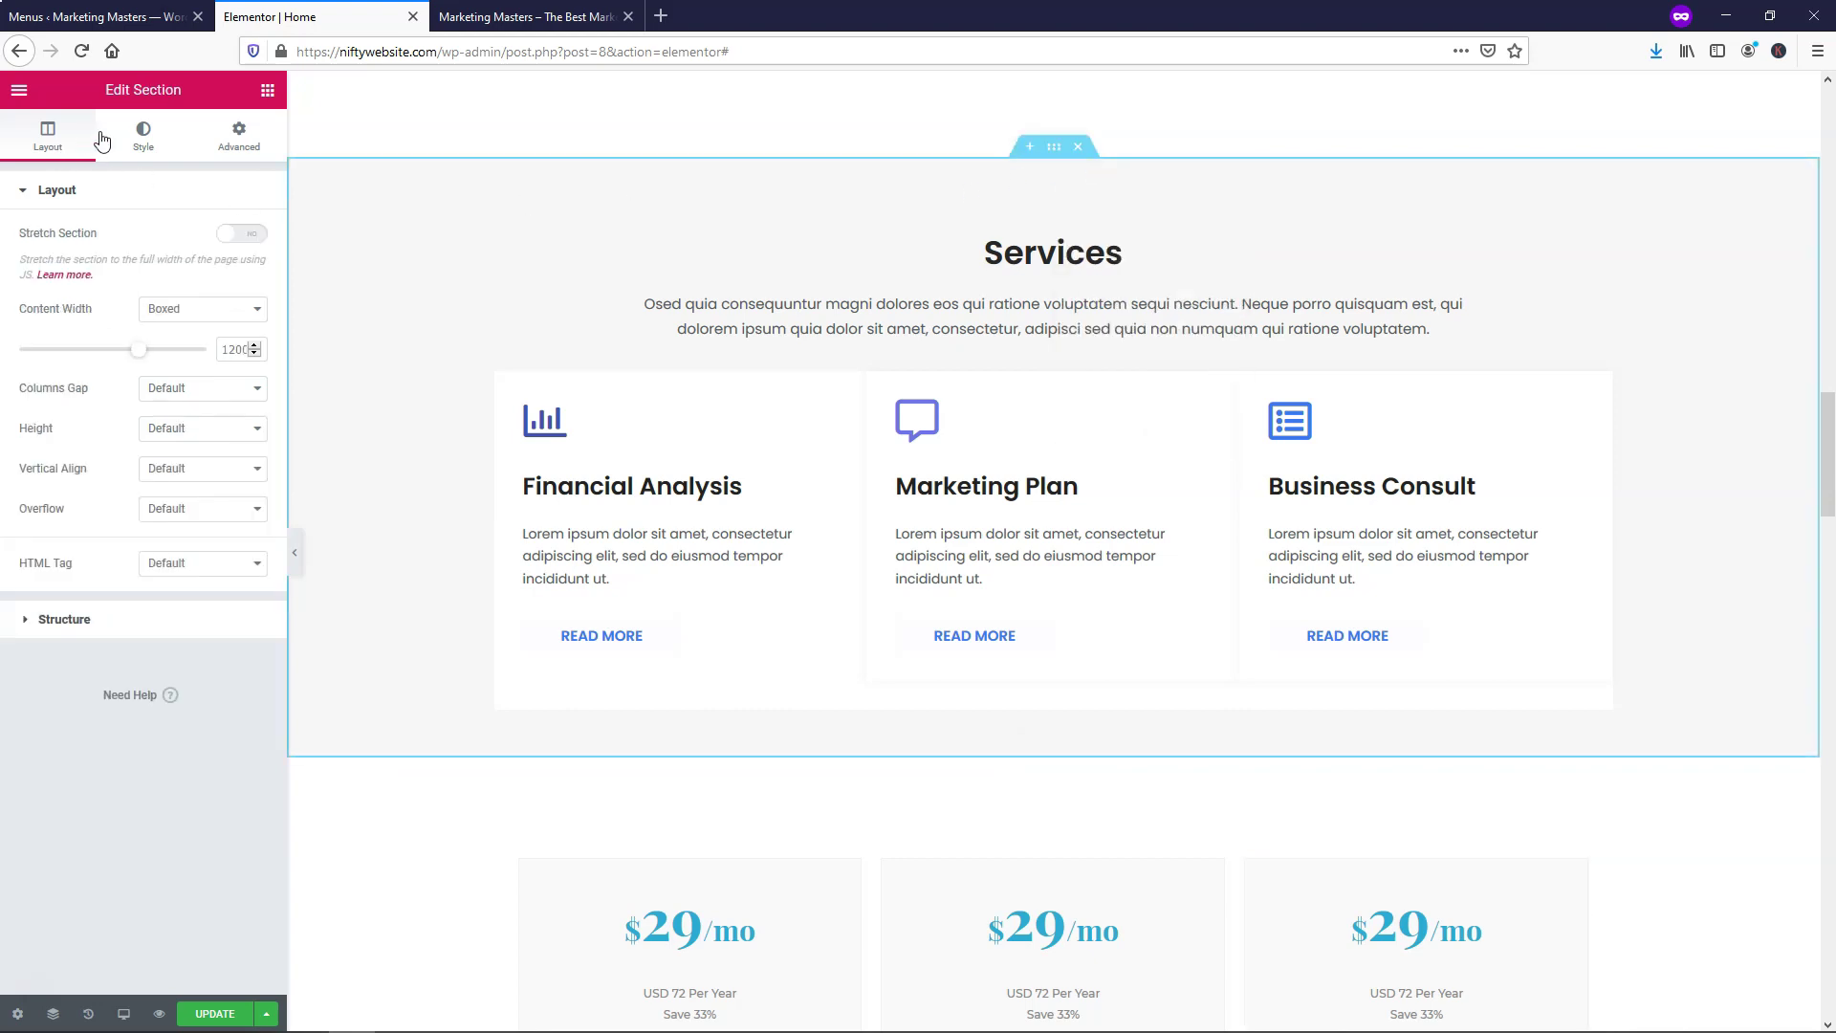
{"action": "left_click", "coordinate": [134, 143]}
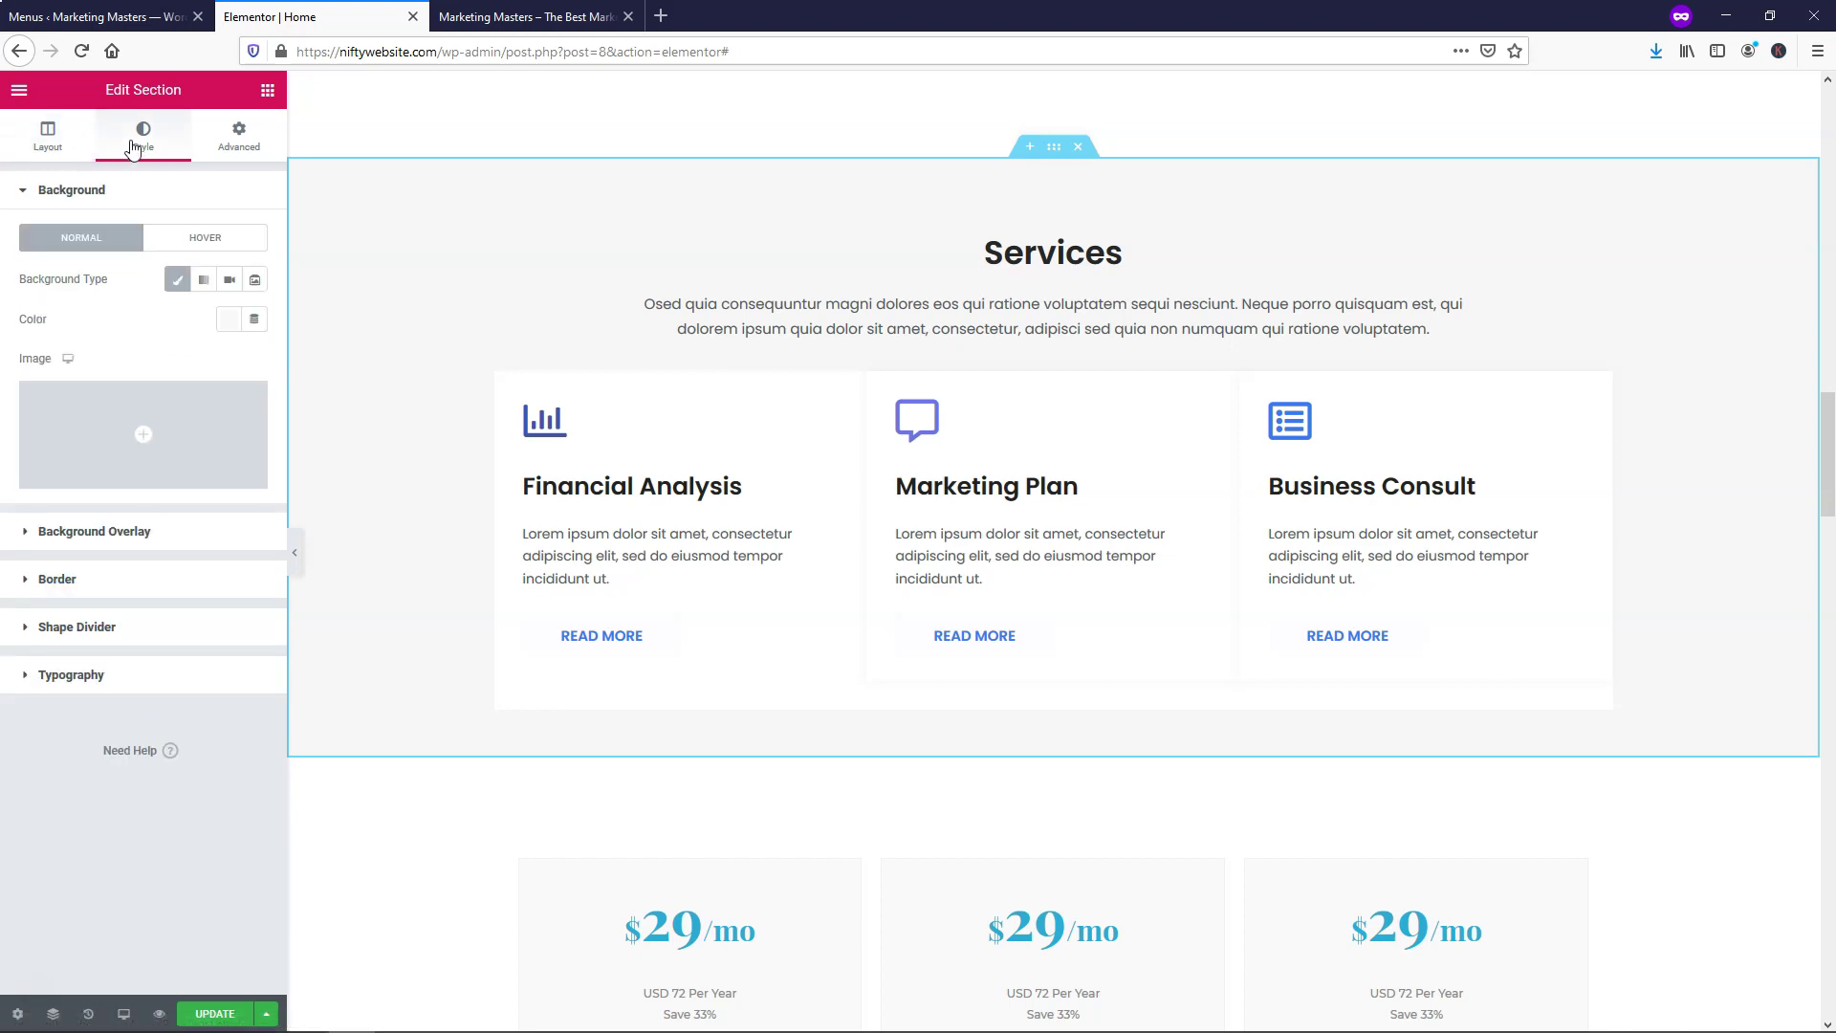
{"action": "left_click", "coordinate": [227, 325]}
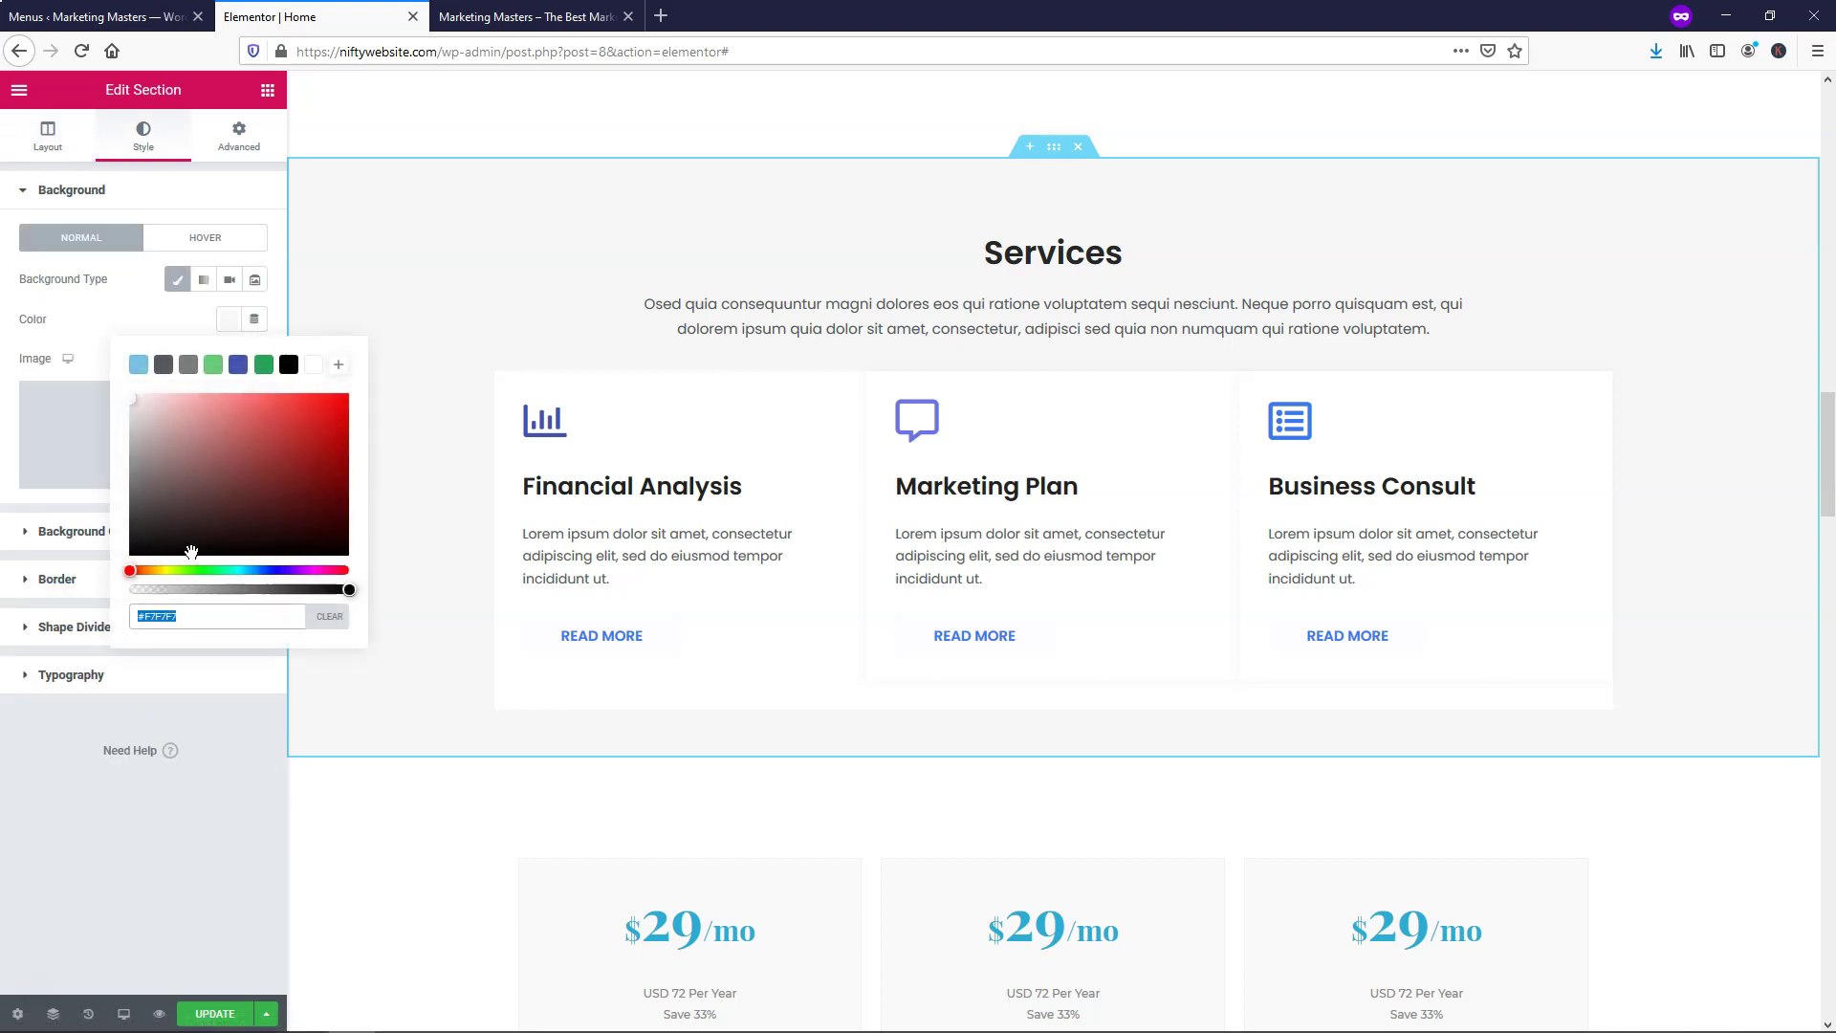
{"action": "right_click", "coordinate": [163, 616]}
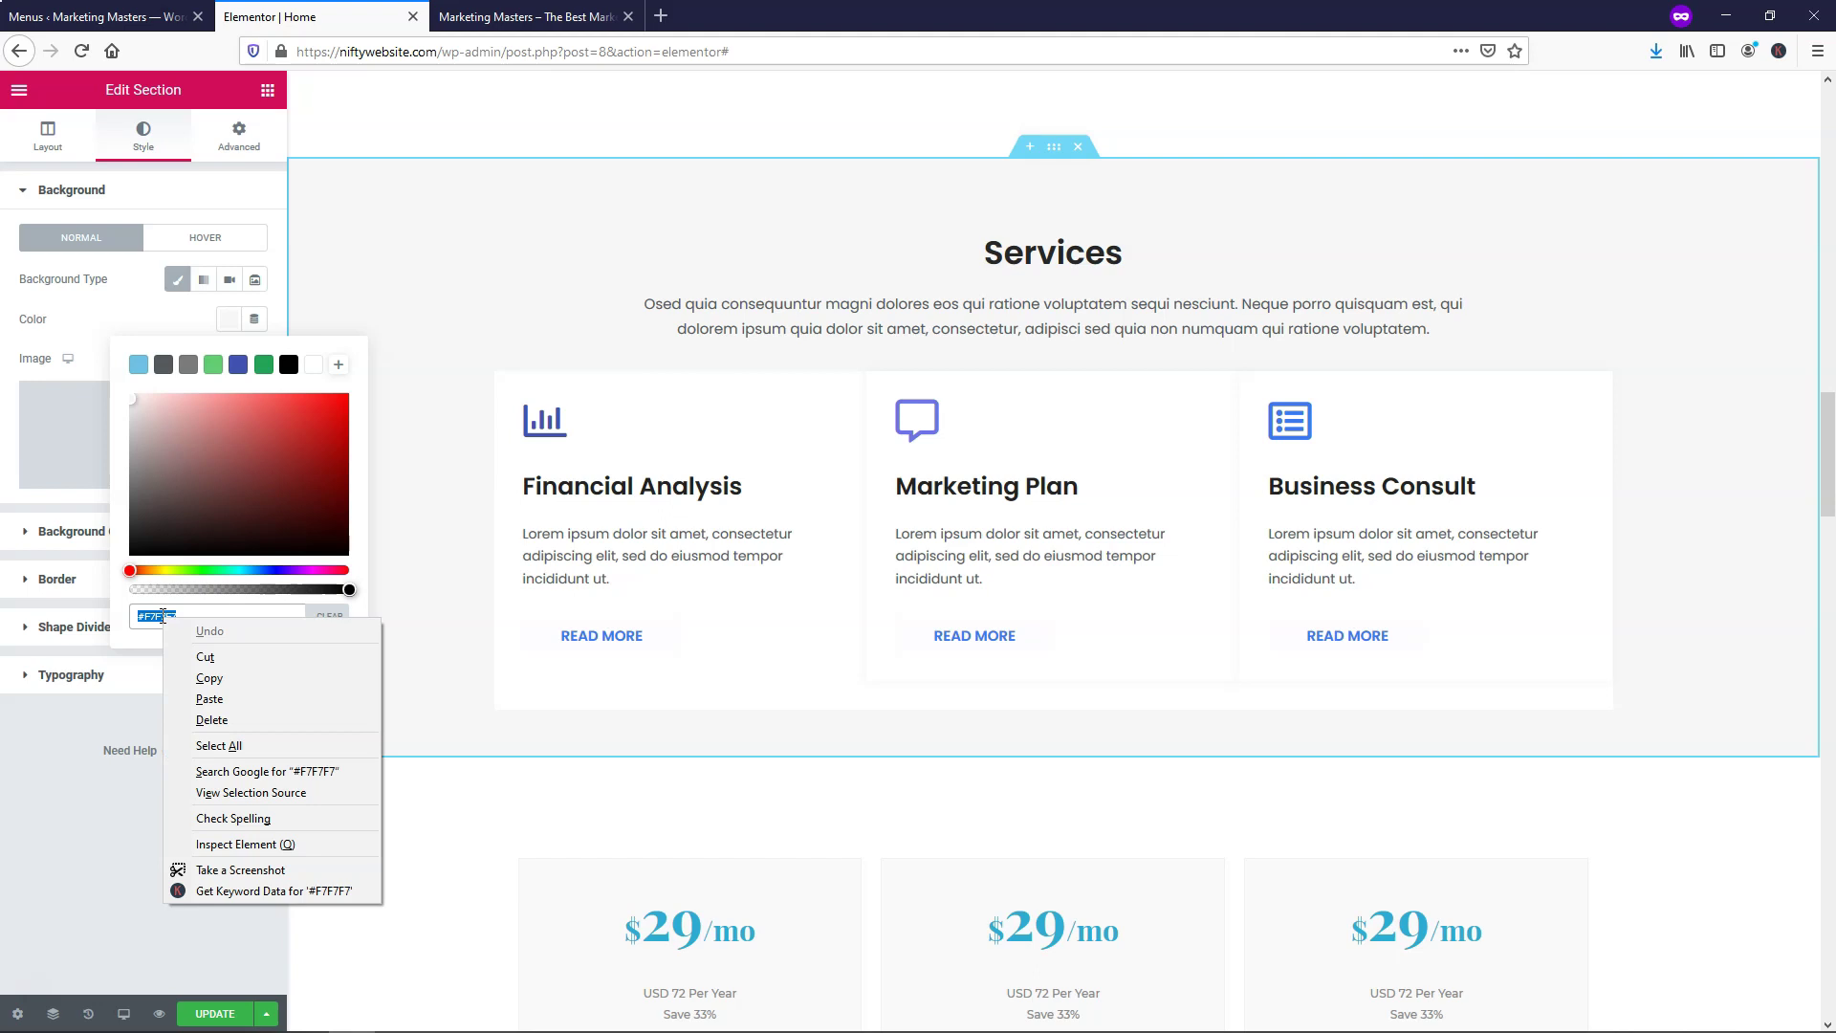
{"action": "left_click", "coordinate": [210, 677]}
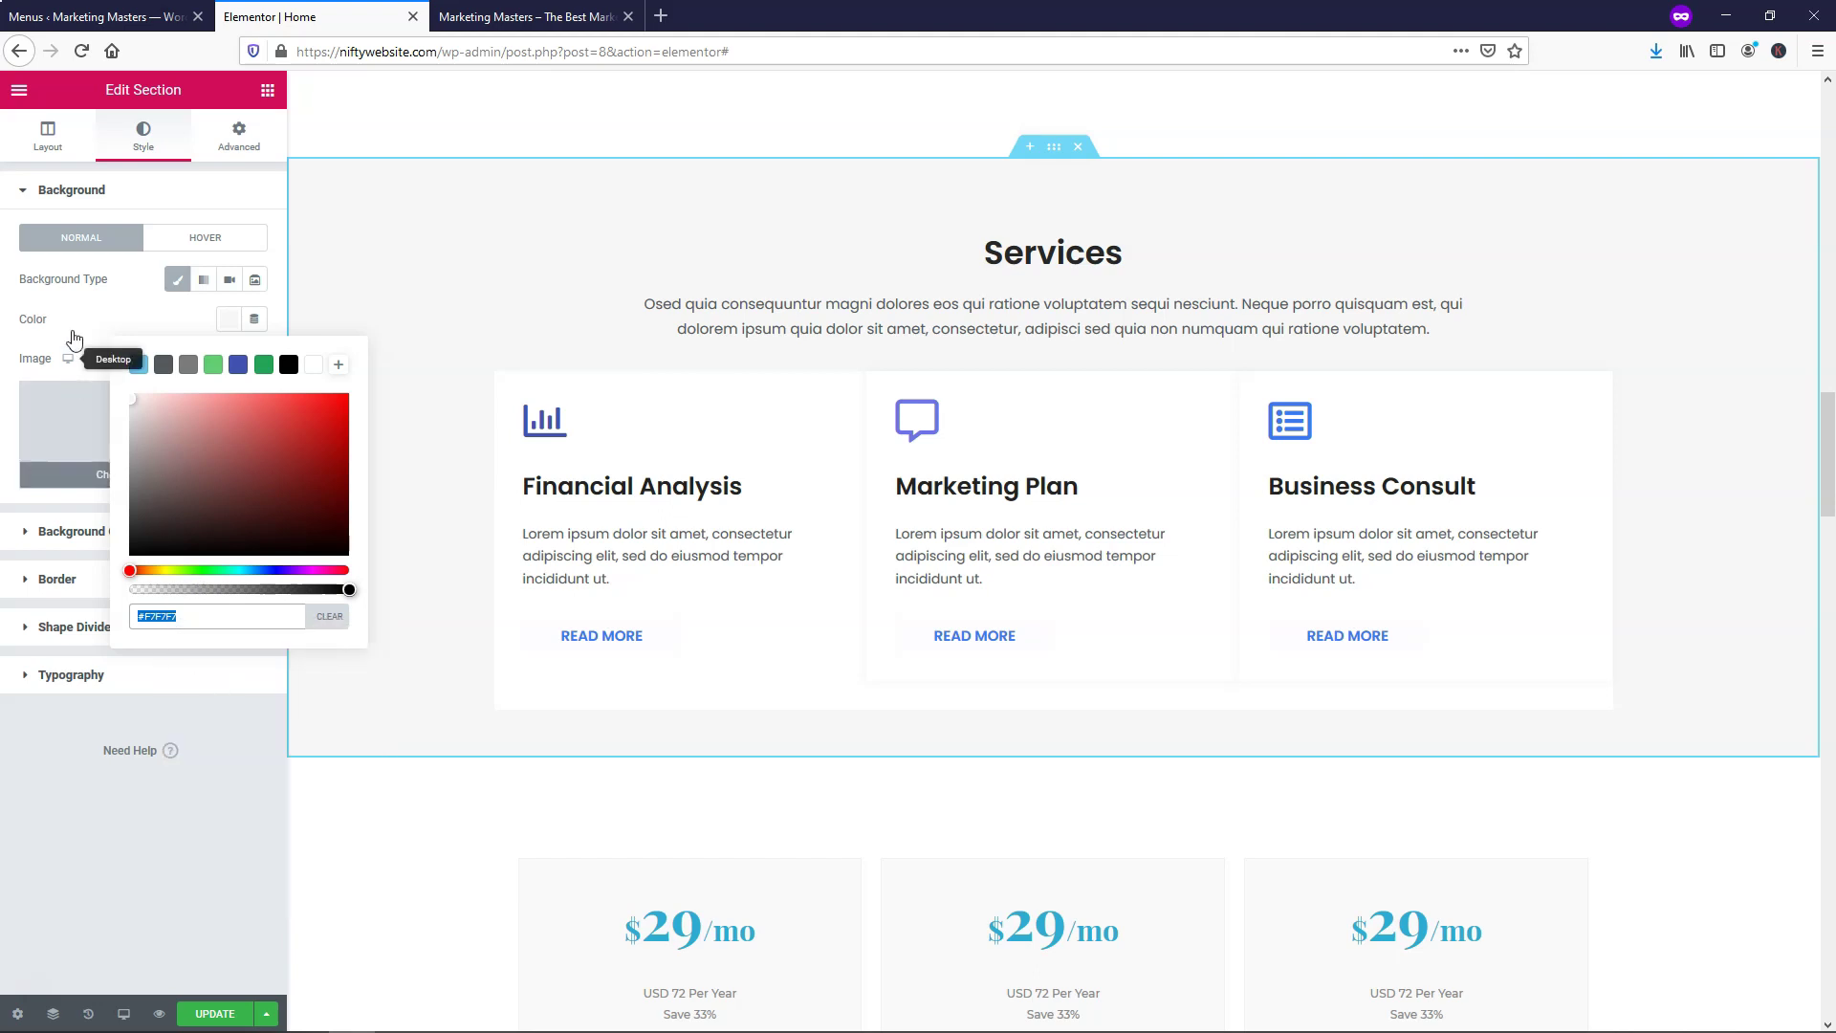
Paste #F7F7F7 as the pricing section's background colour and update the page
{"action": "scroll", "coordinate": [647, 695], "scroll_direction": "down", "scroll_amount": 2}
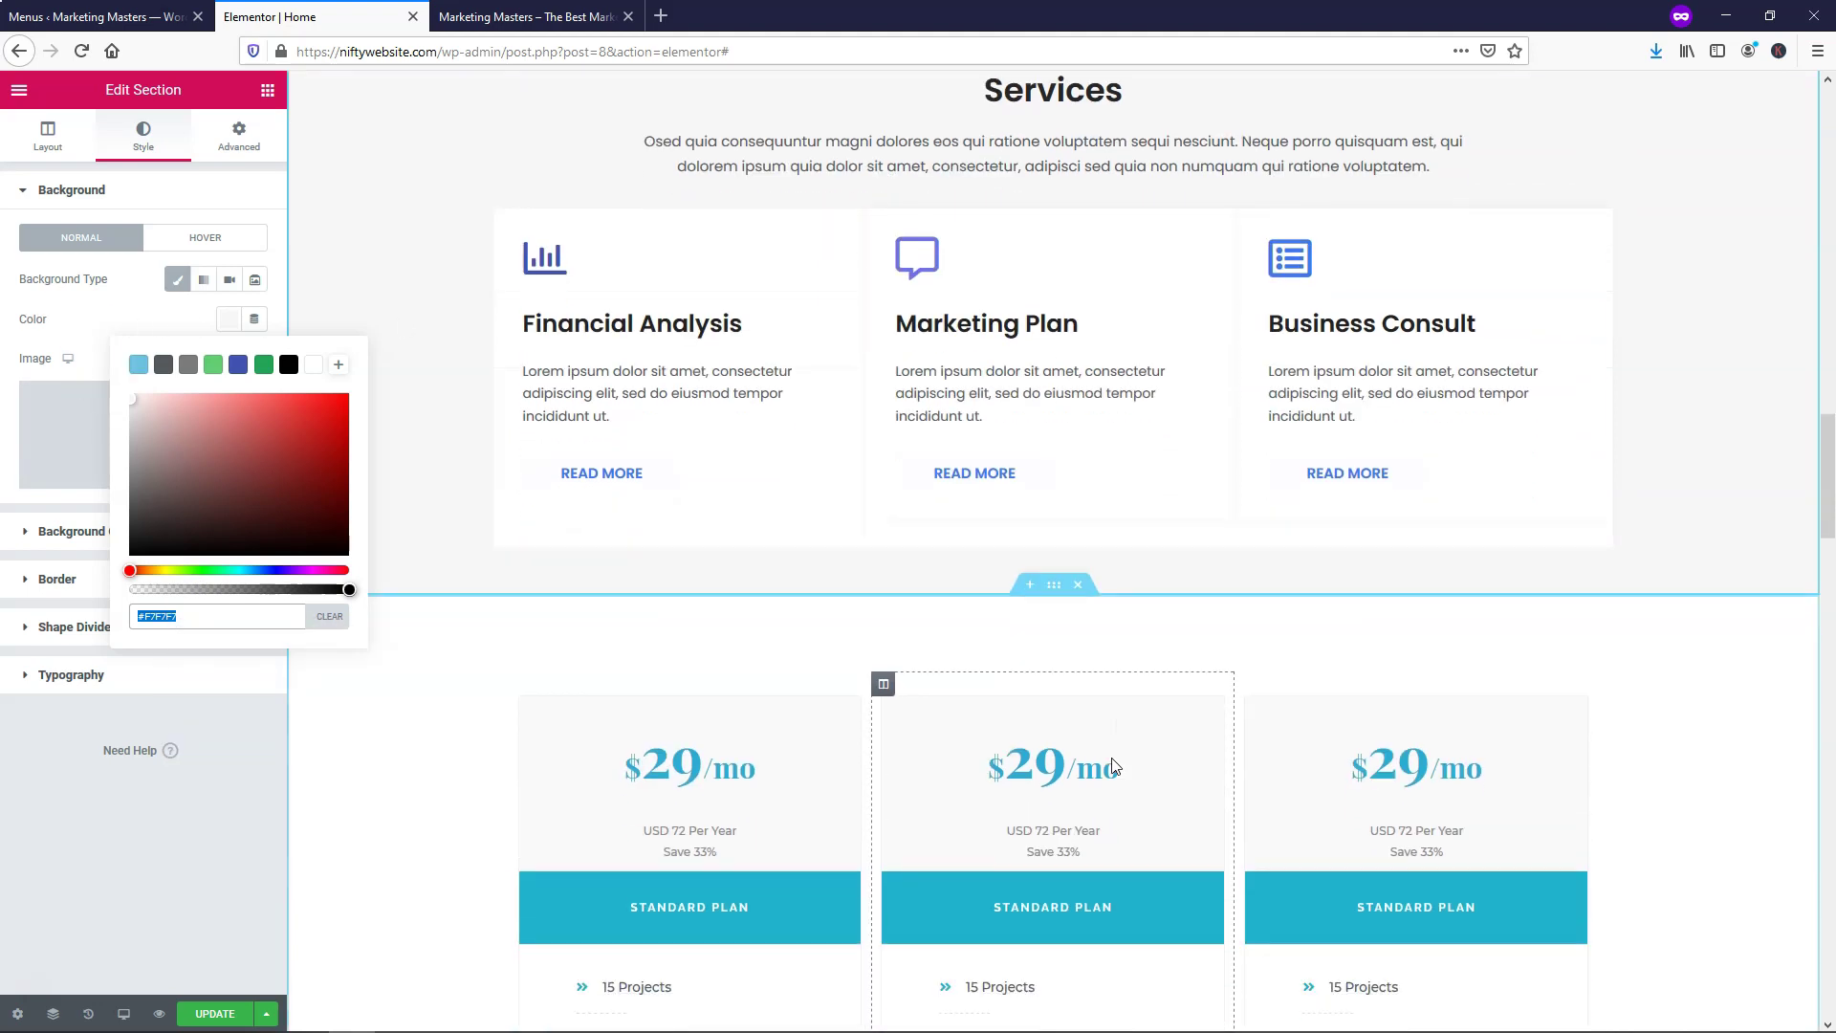
{"action": "right_click", "coordinate": [1054, 559]}
{"action": "left_click", "coordinate": [1109, 574]}
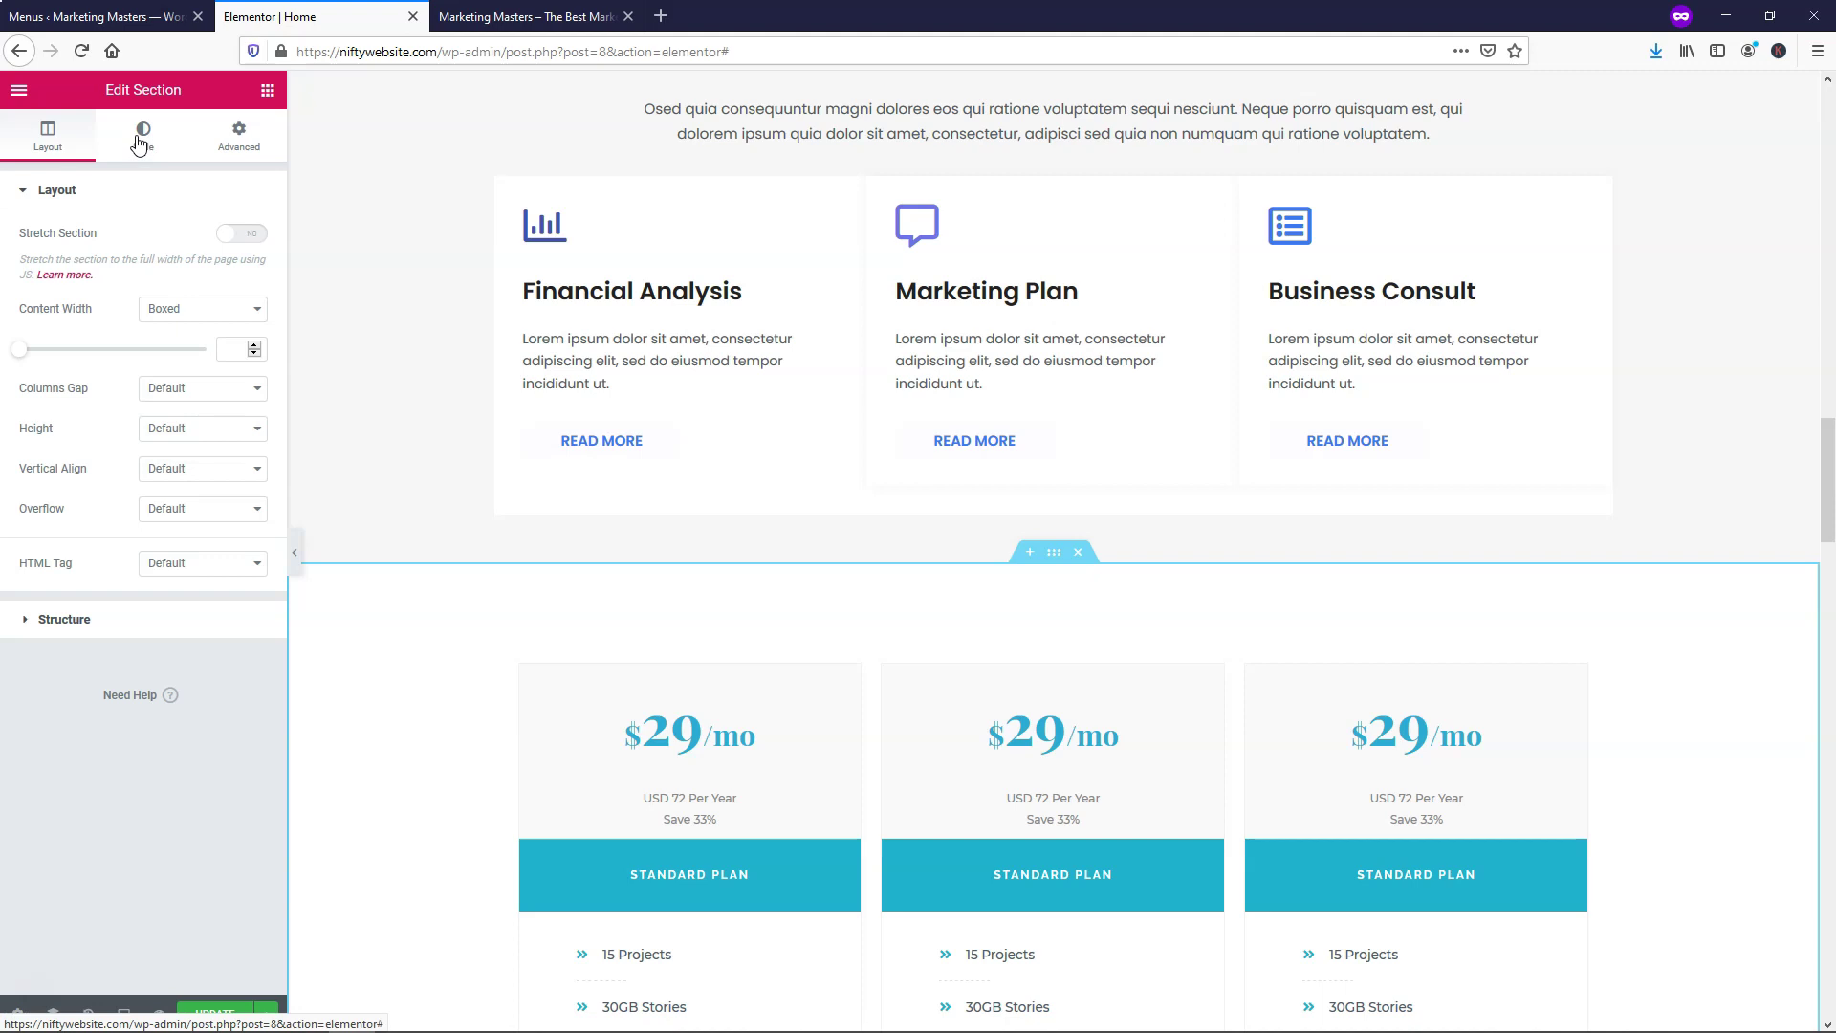
{"action": "left_click", "coordinate": [142, 136]}
{"action": "left_click", "coordinate": [226, 322]}
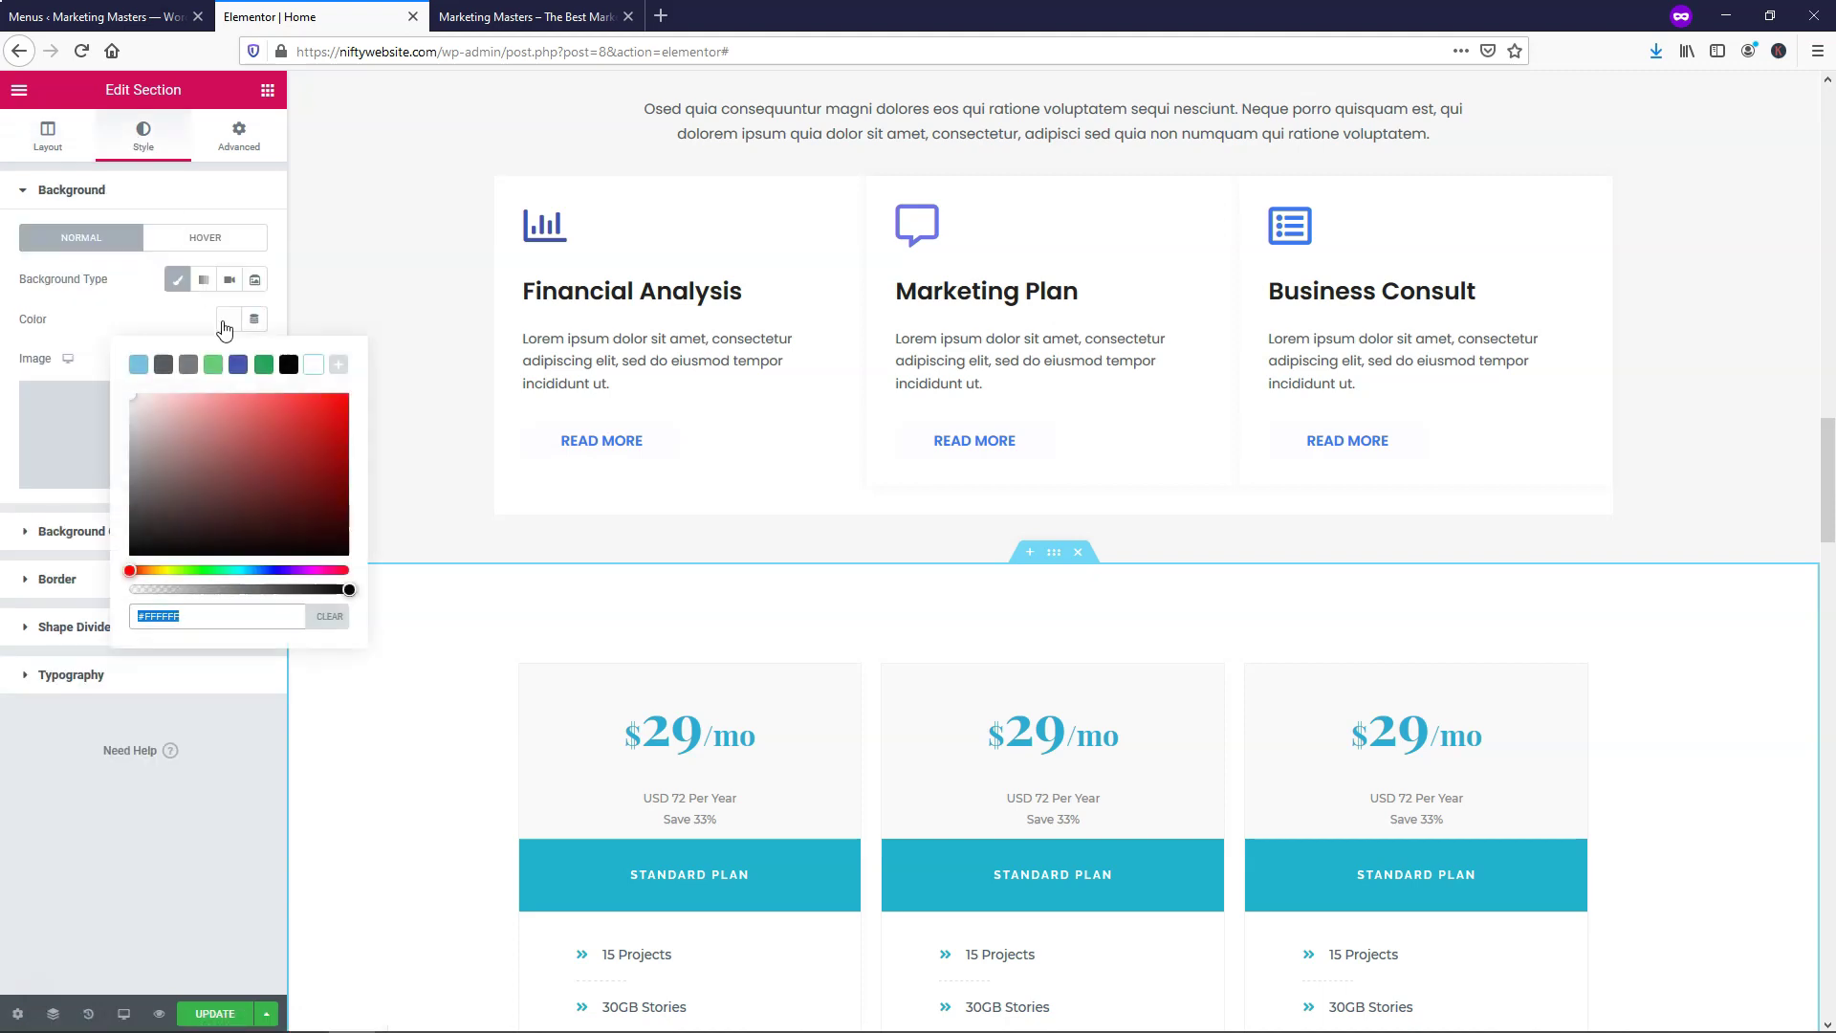
{"action": "key", "text": "ctrl+v"}
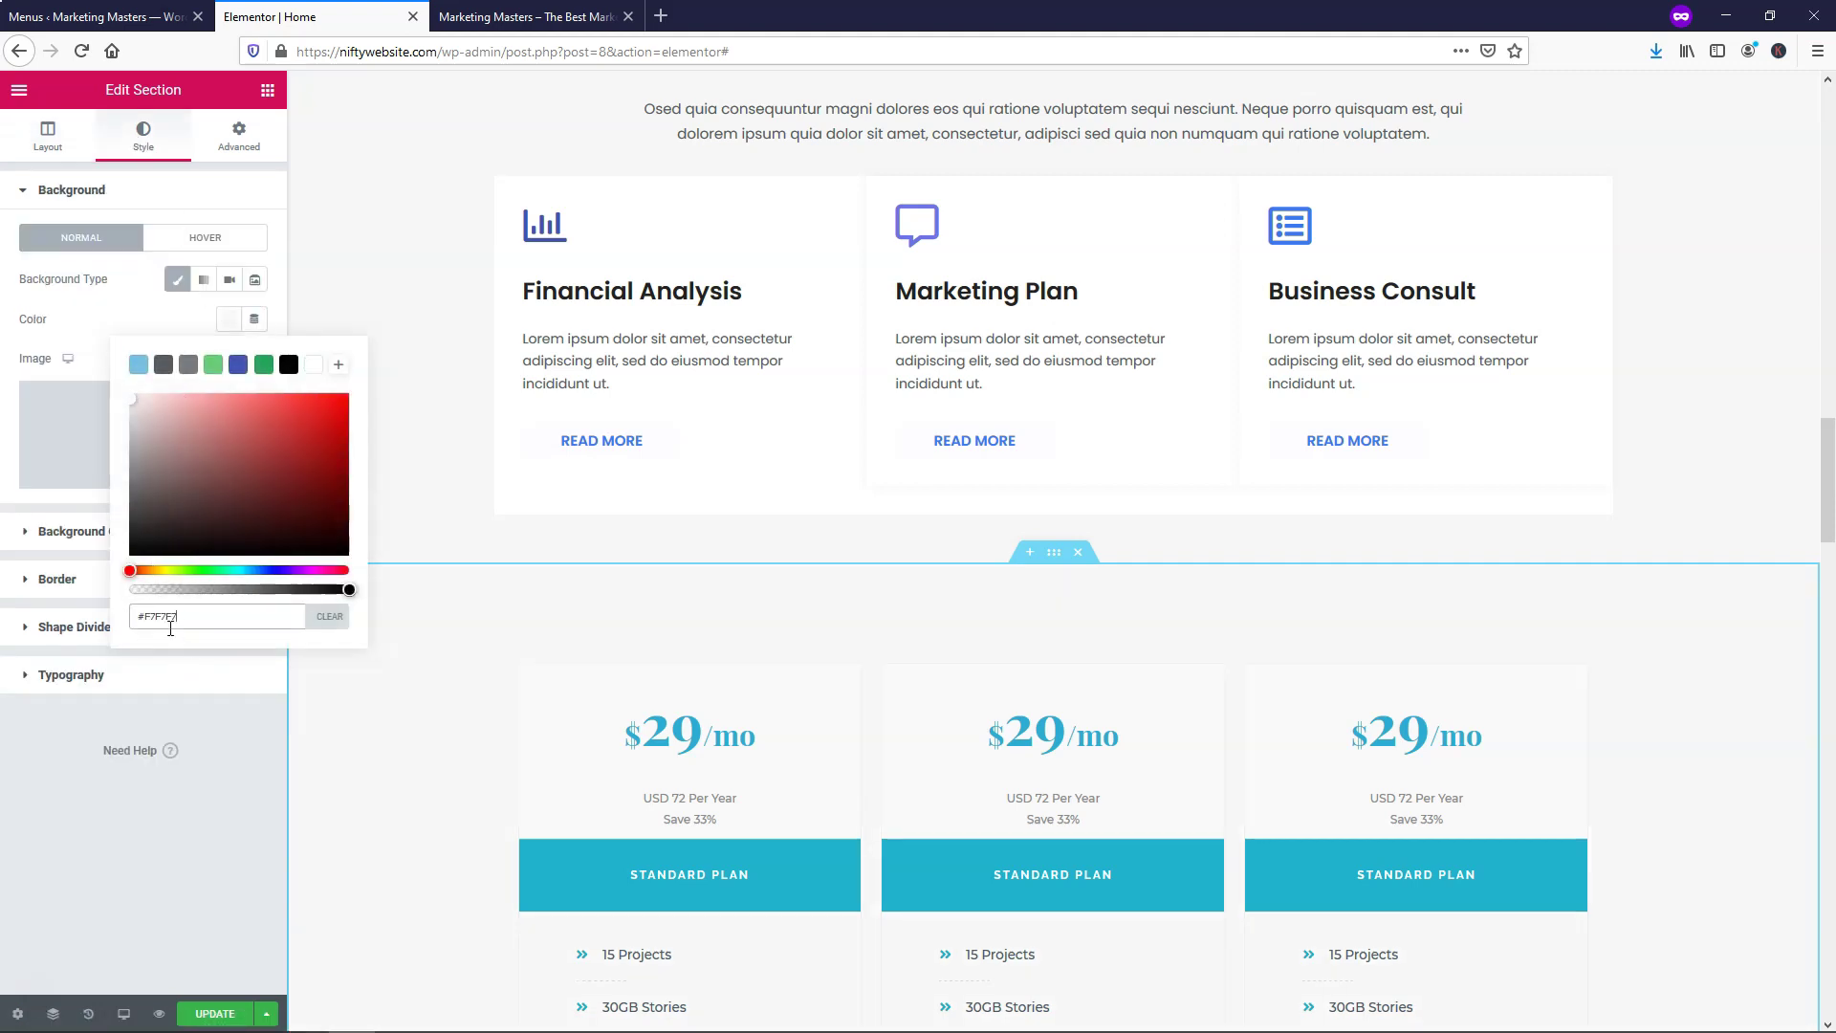
{"action": "left_click", "coordinate": [233, 1011]}
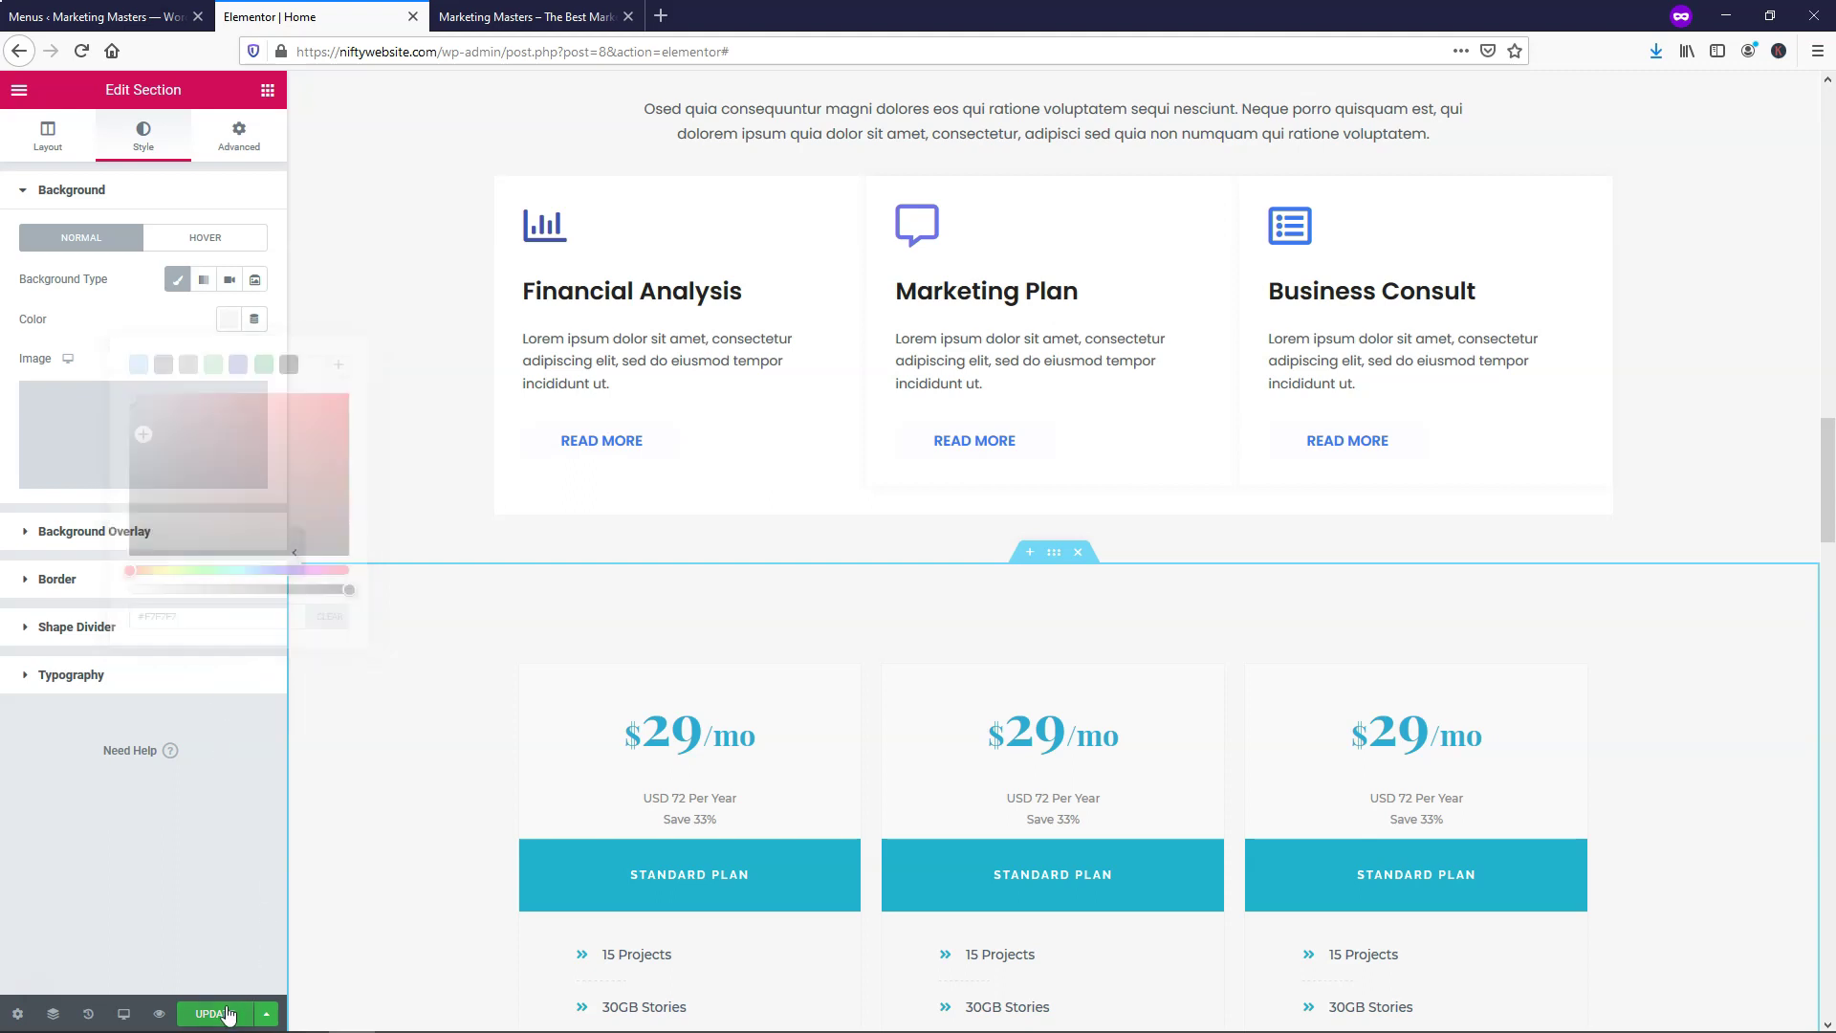
{"action": "scroll", "coordinate": [1141, 663], "scroll_direction": "up", "scroll_amount": 2}
{"action": "scroll", "coordinate": [1141, 663], "scroll_direction": "up", "scroll_amount": 2}
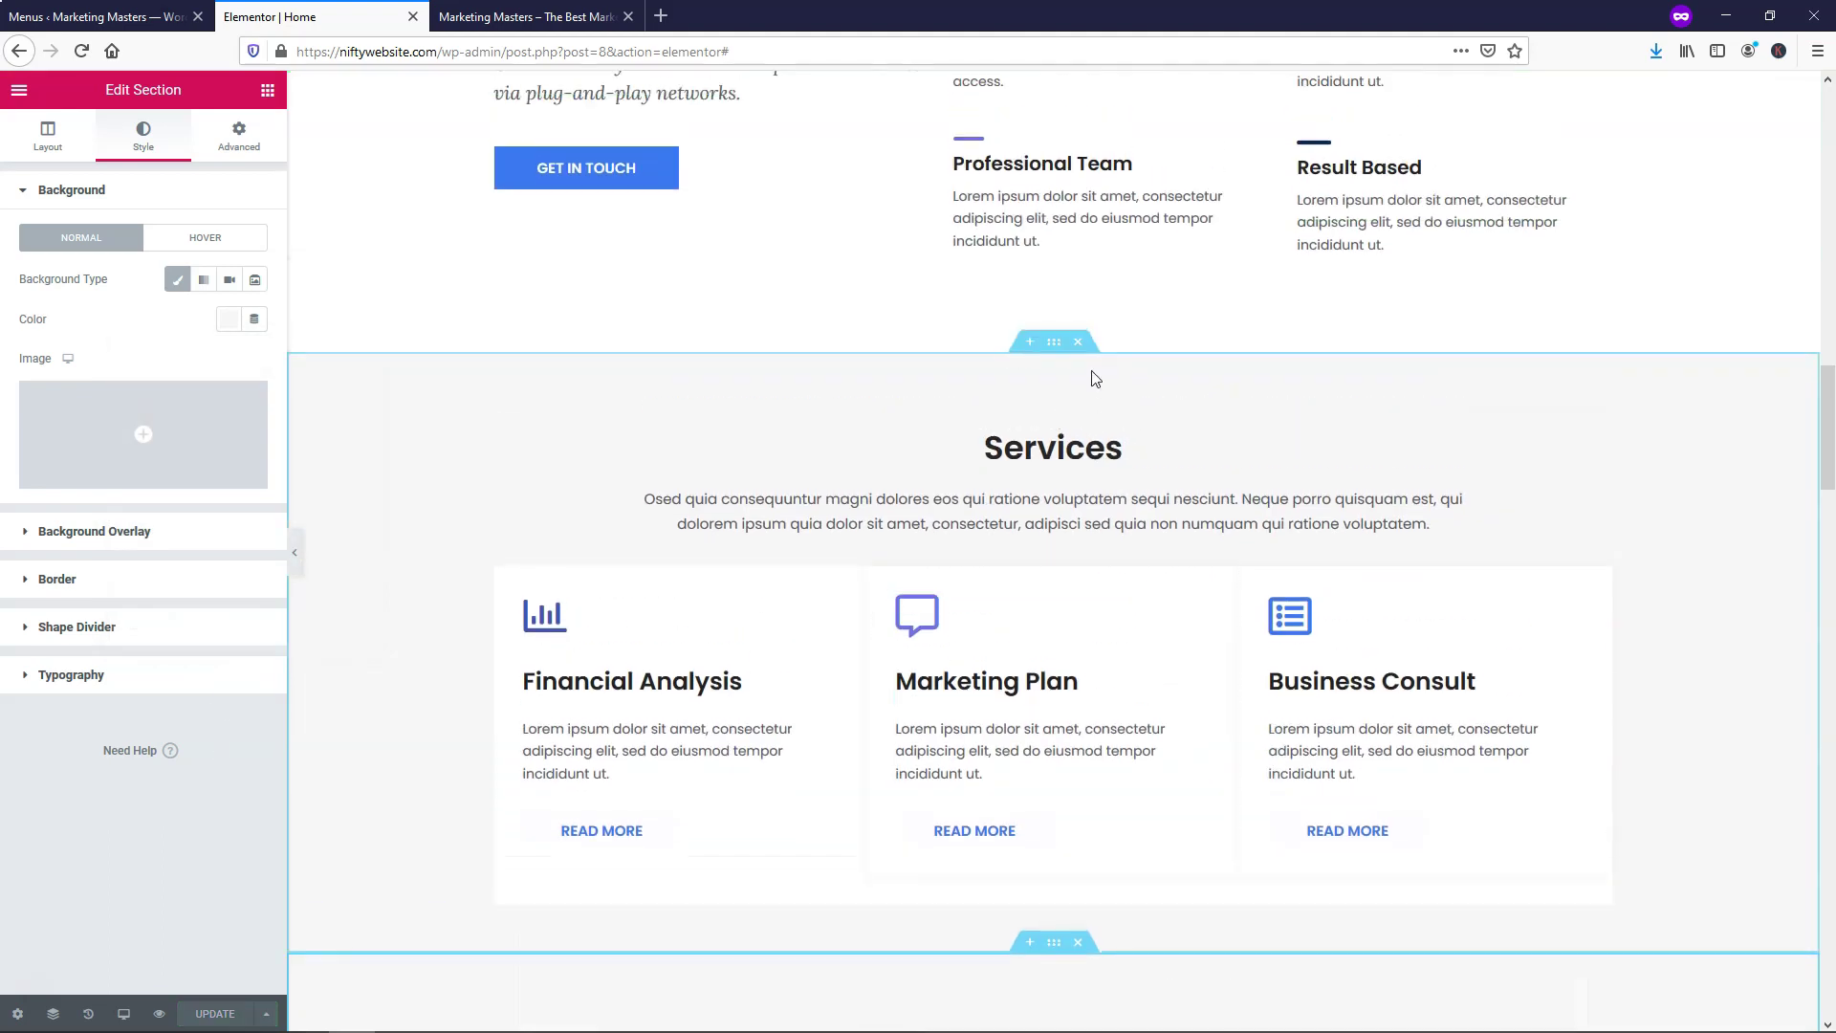
{"action": "scroll", "coordinate": [923, 390], "scroll_direction": "down", "scroll_amount": 7}
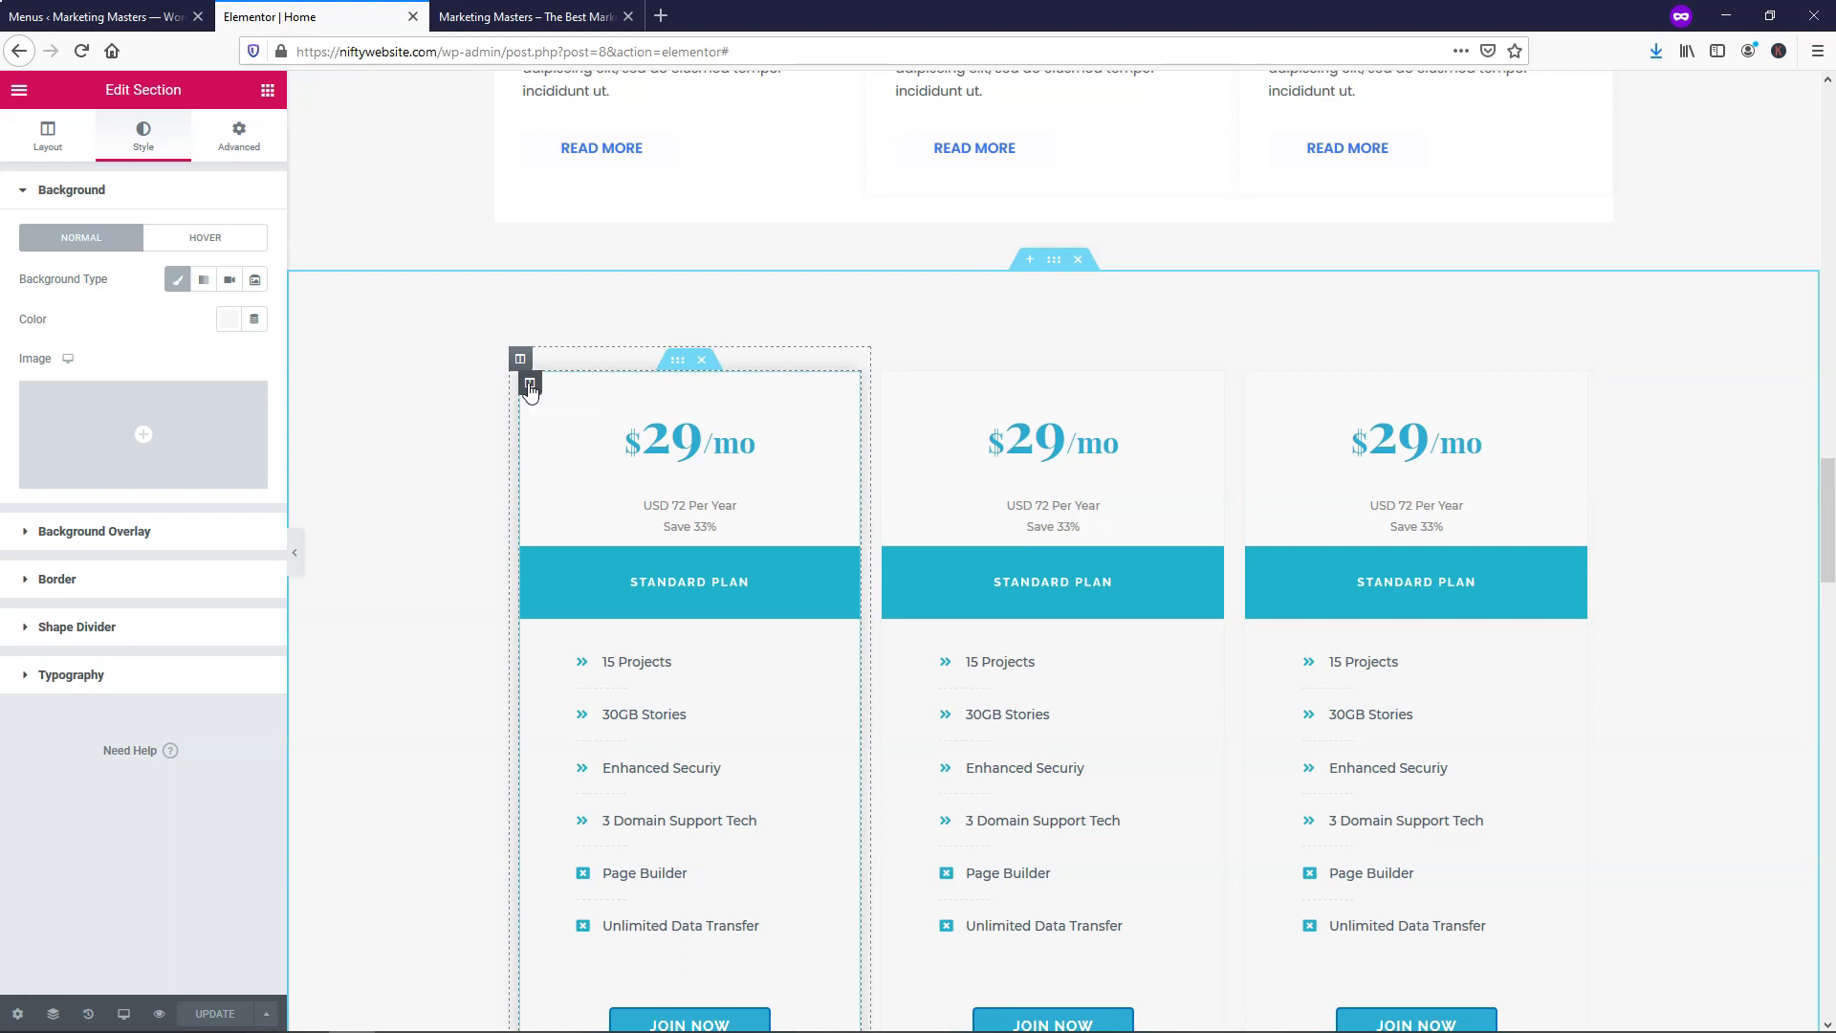
Give the first pricing column a black box shadow at about 0.58 opacity
{"action": "right_click", "coordinate": [531, 388]}
{"action": "left_click", "coordinate": [573, 405]}
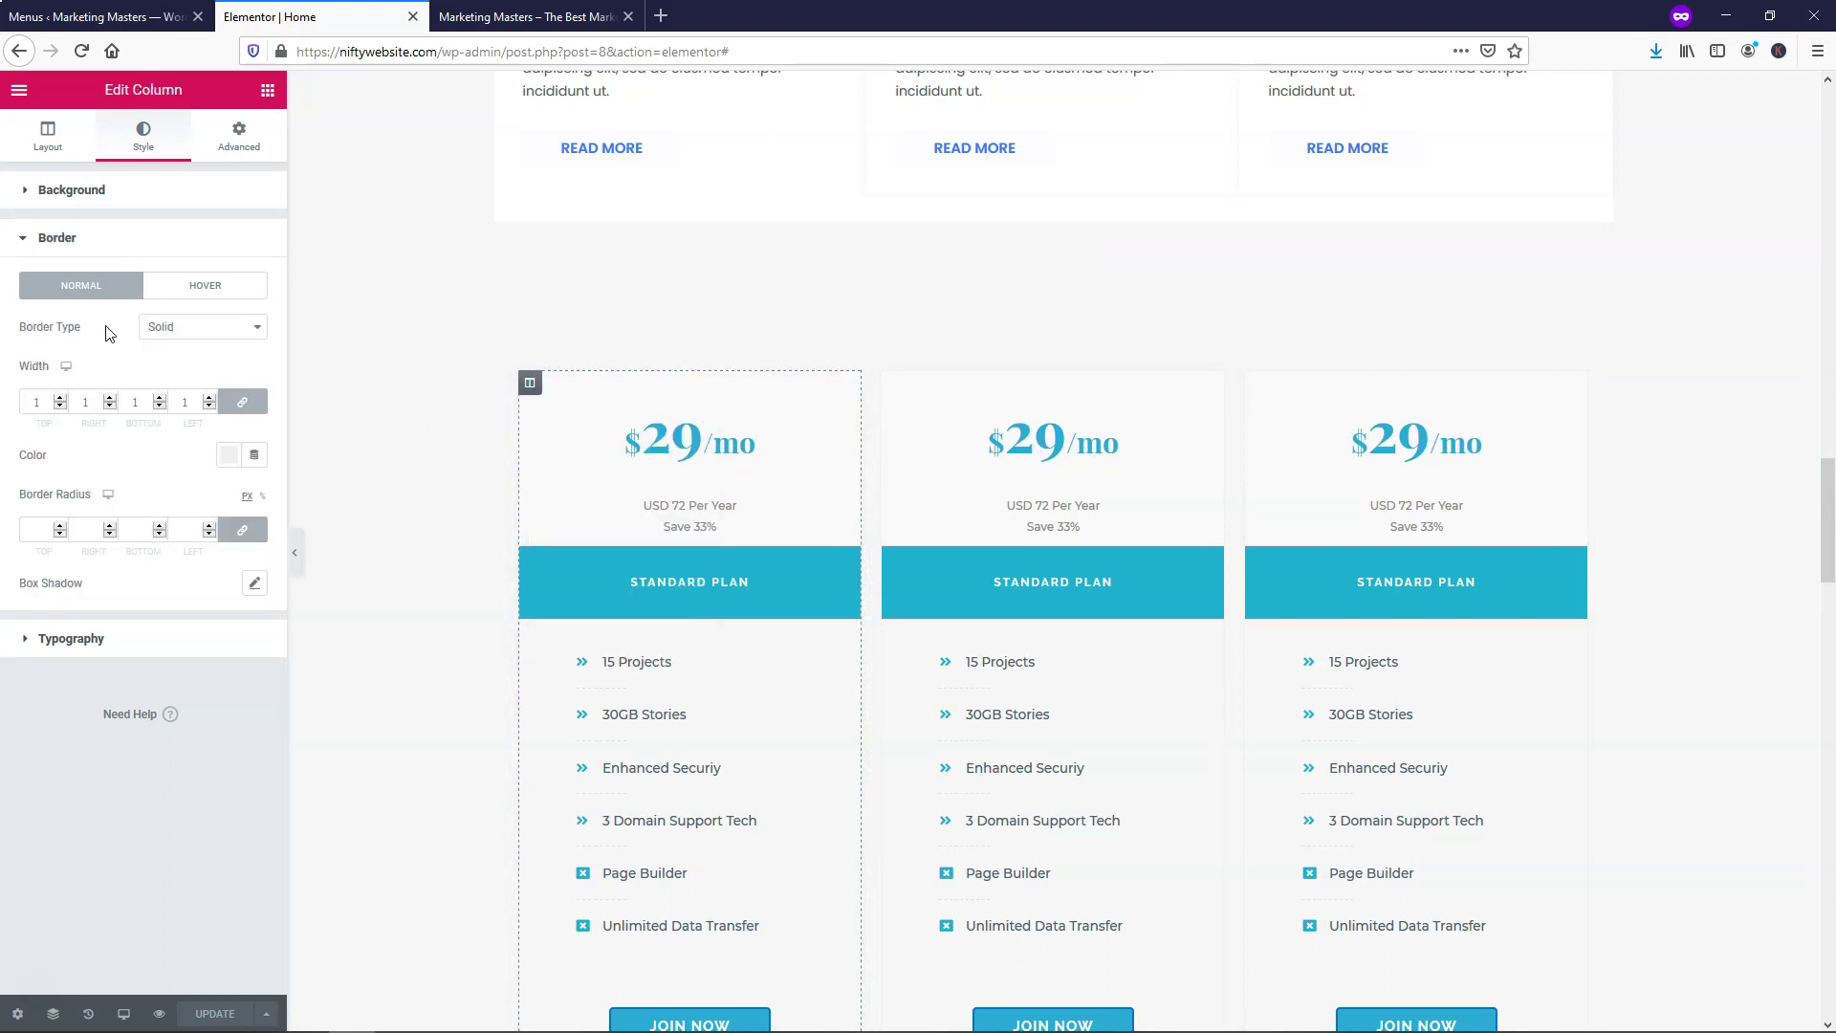
{"action": "left_click", "coordinate": [89, 247]}
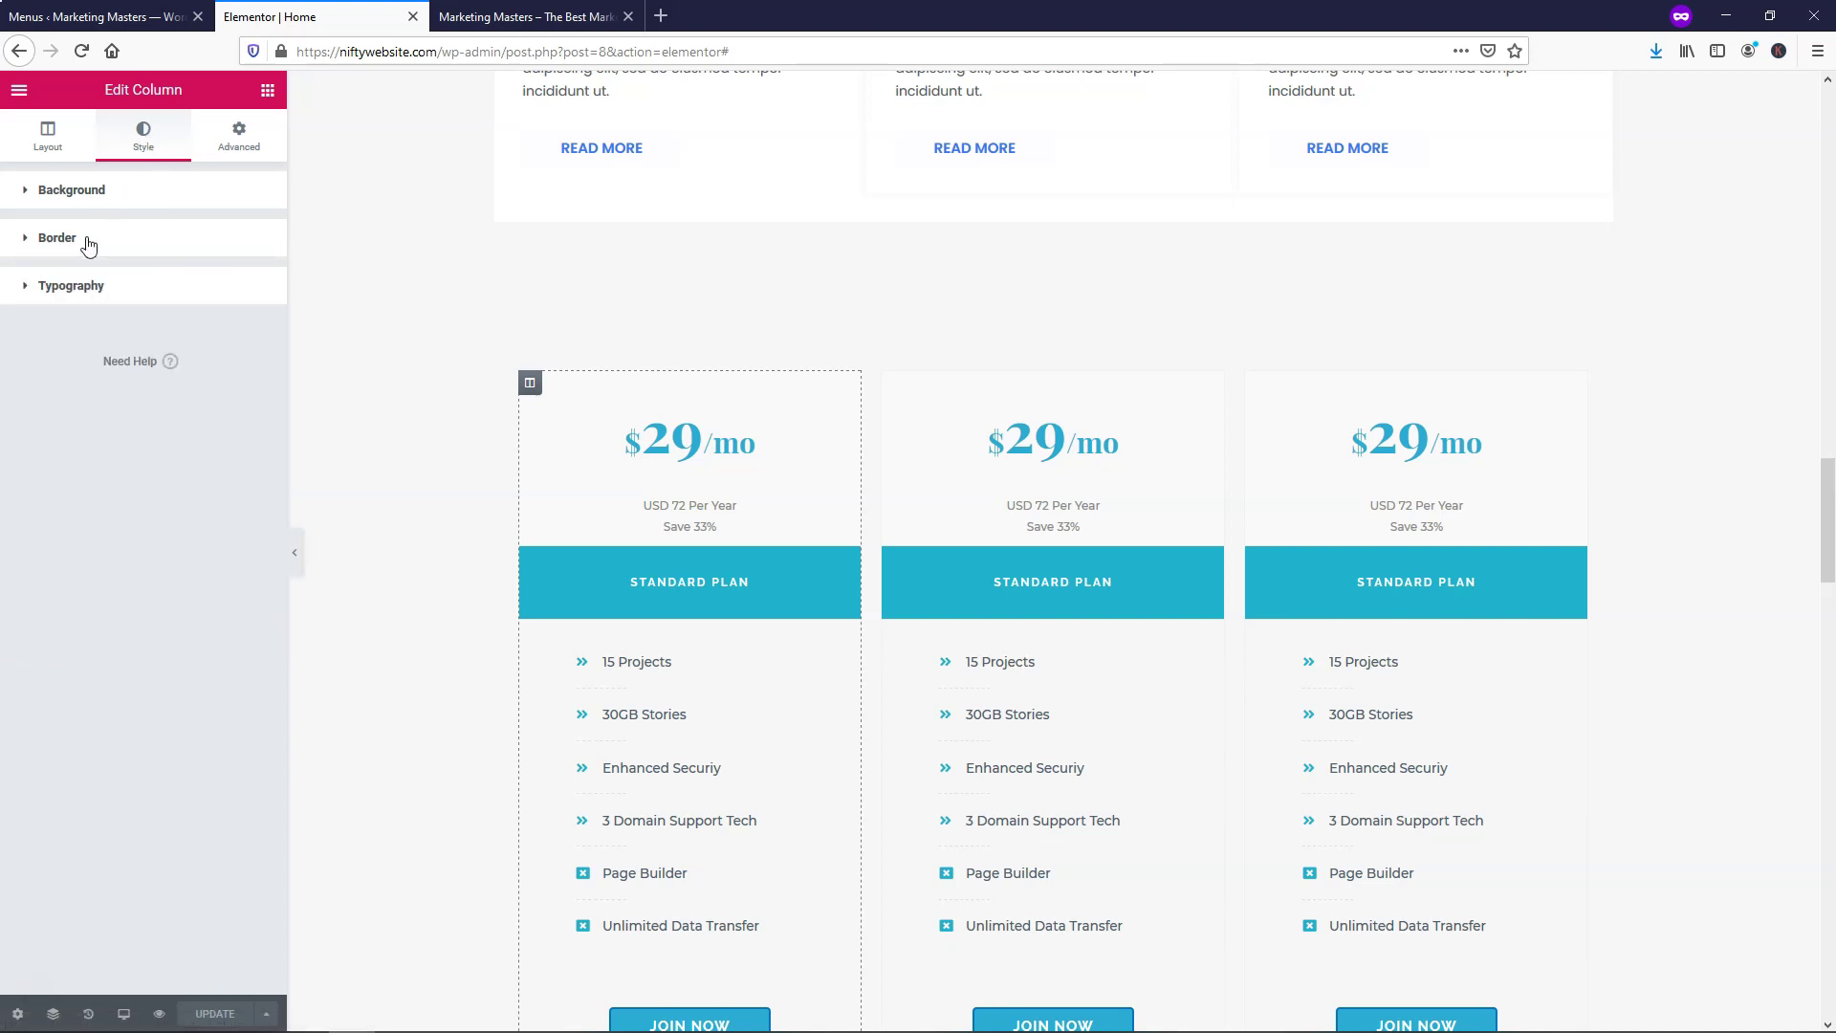
{"action": "left_click", "coordinate": [89, 247]}
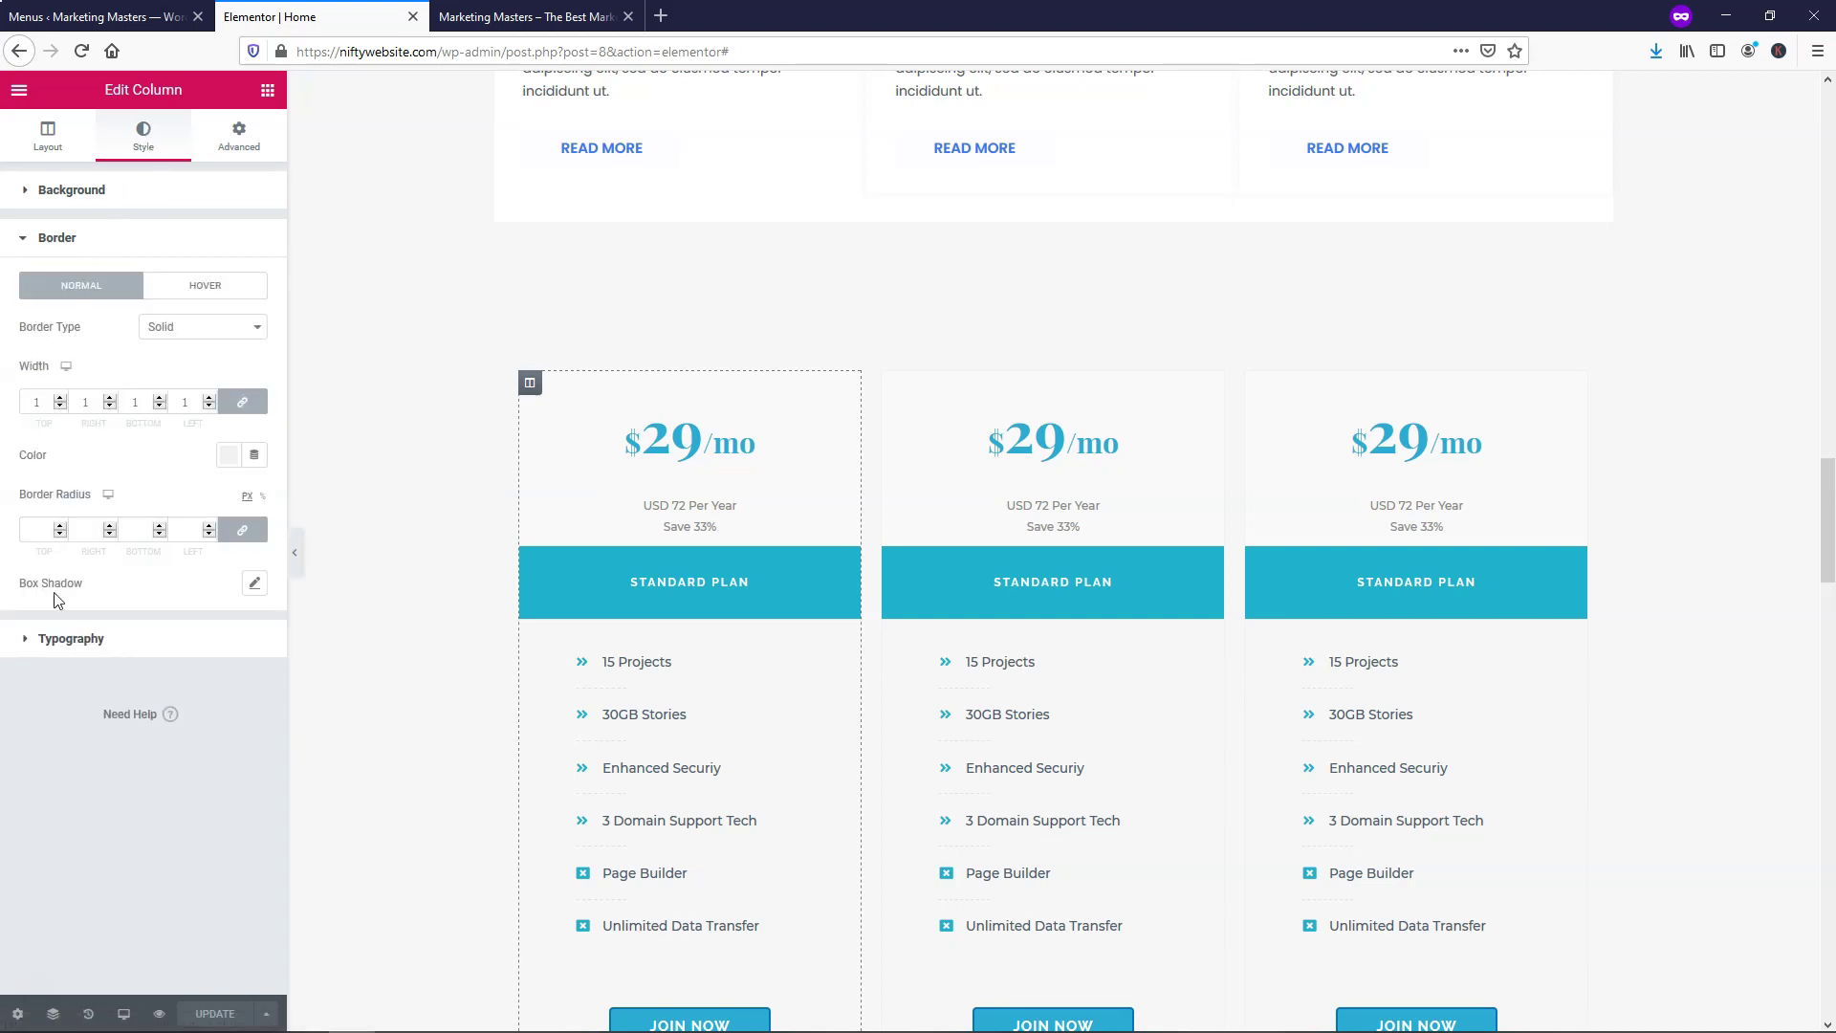
{"action": "left_click", "coordinate": [255, 585]}
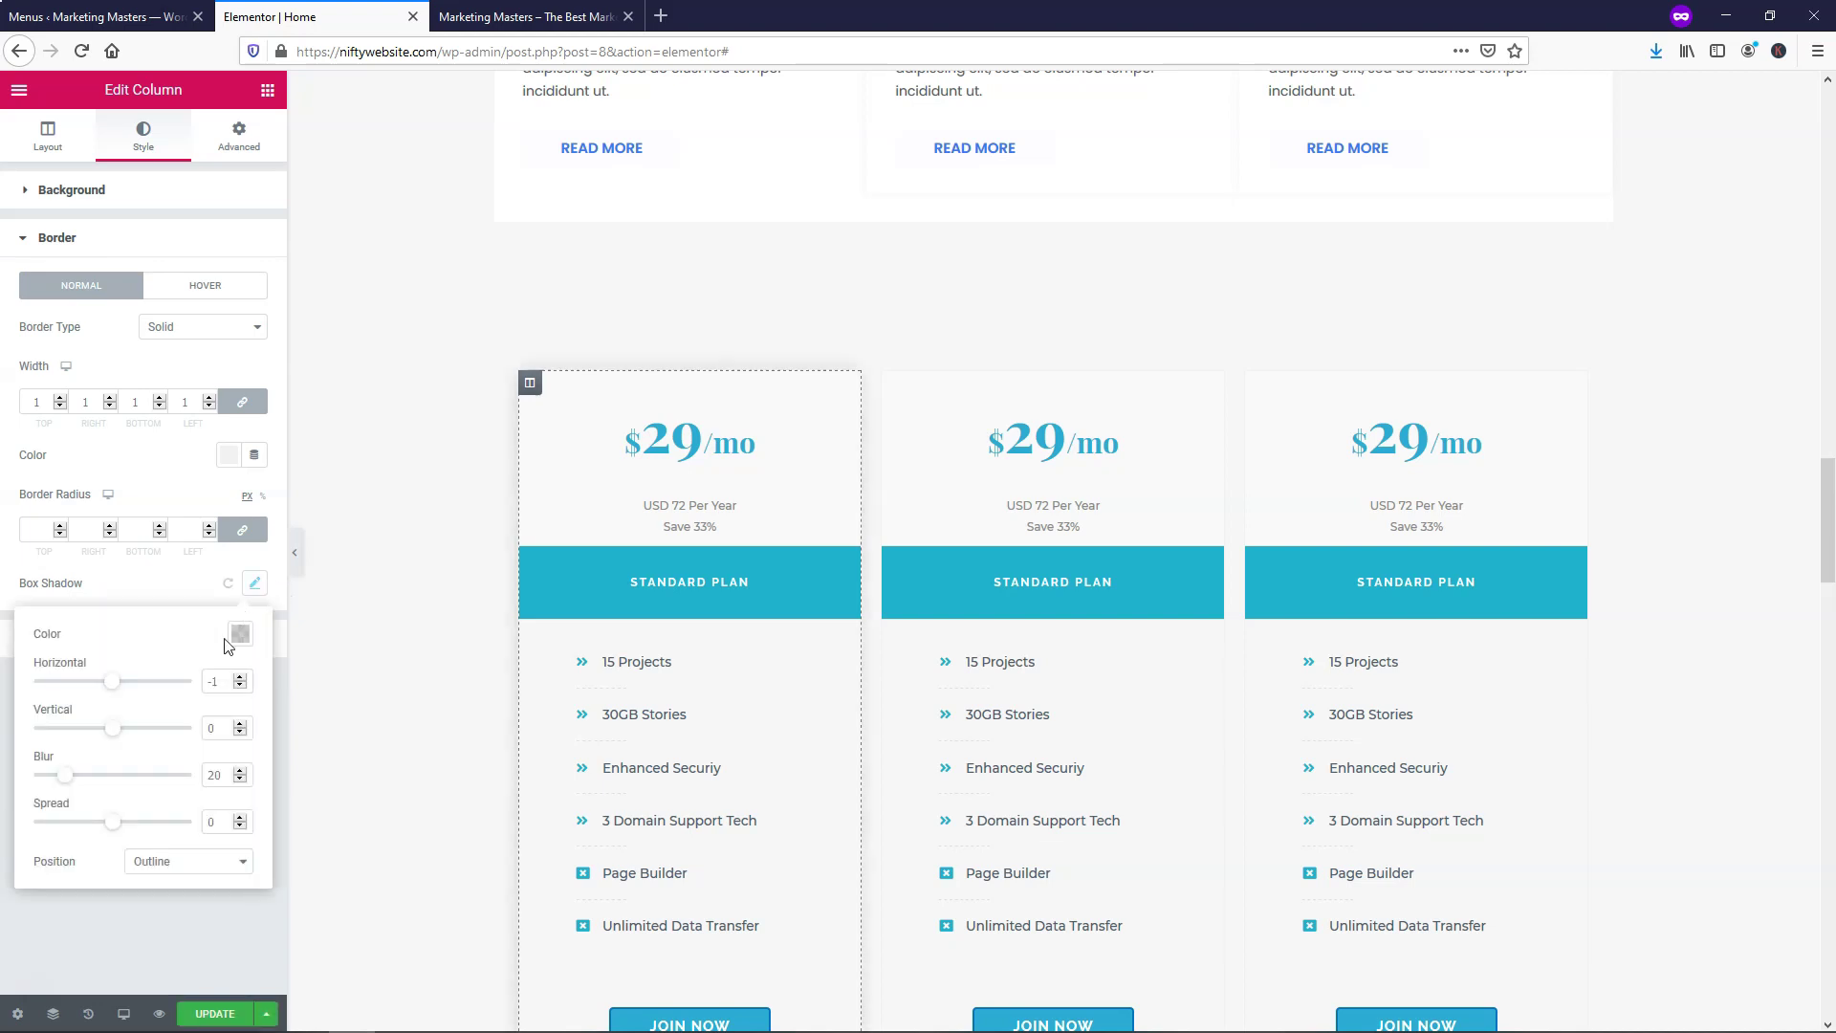
{"action": "left_click", "coordinate": [240, 633]}
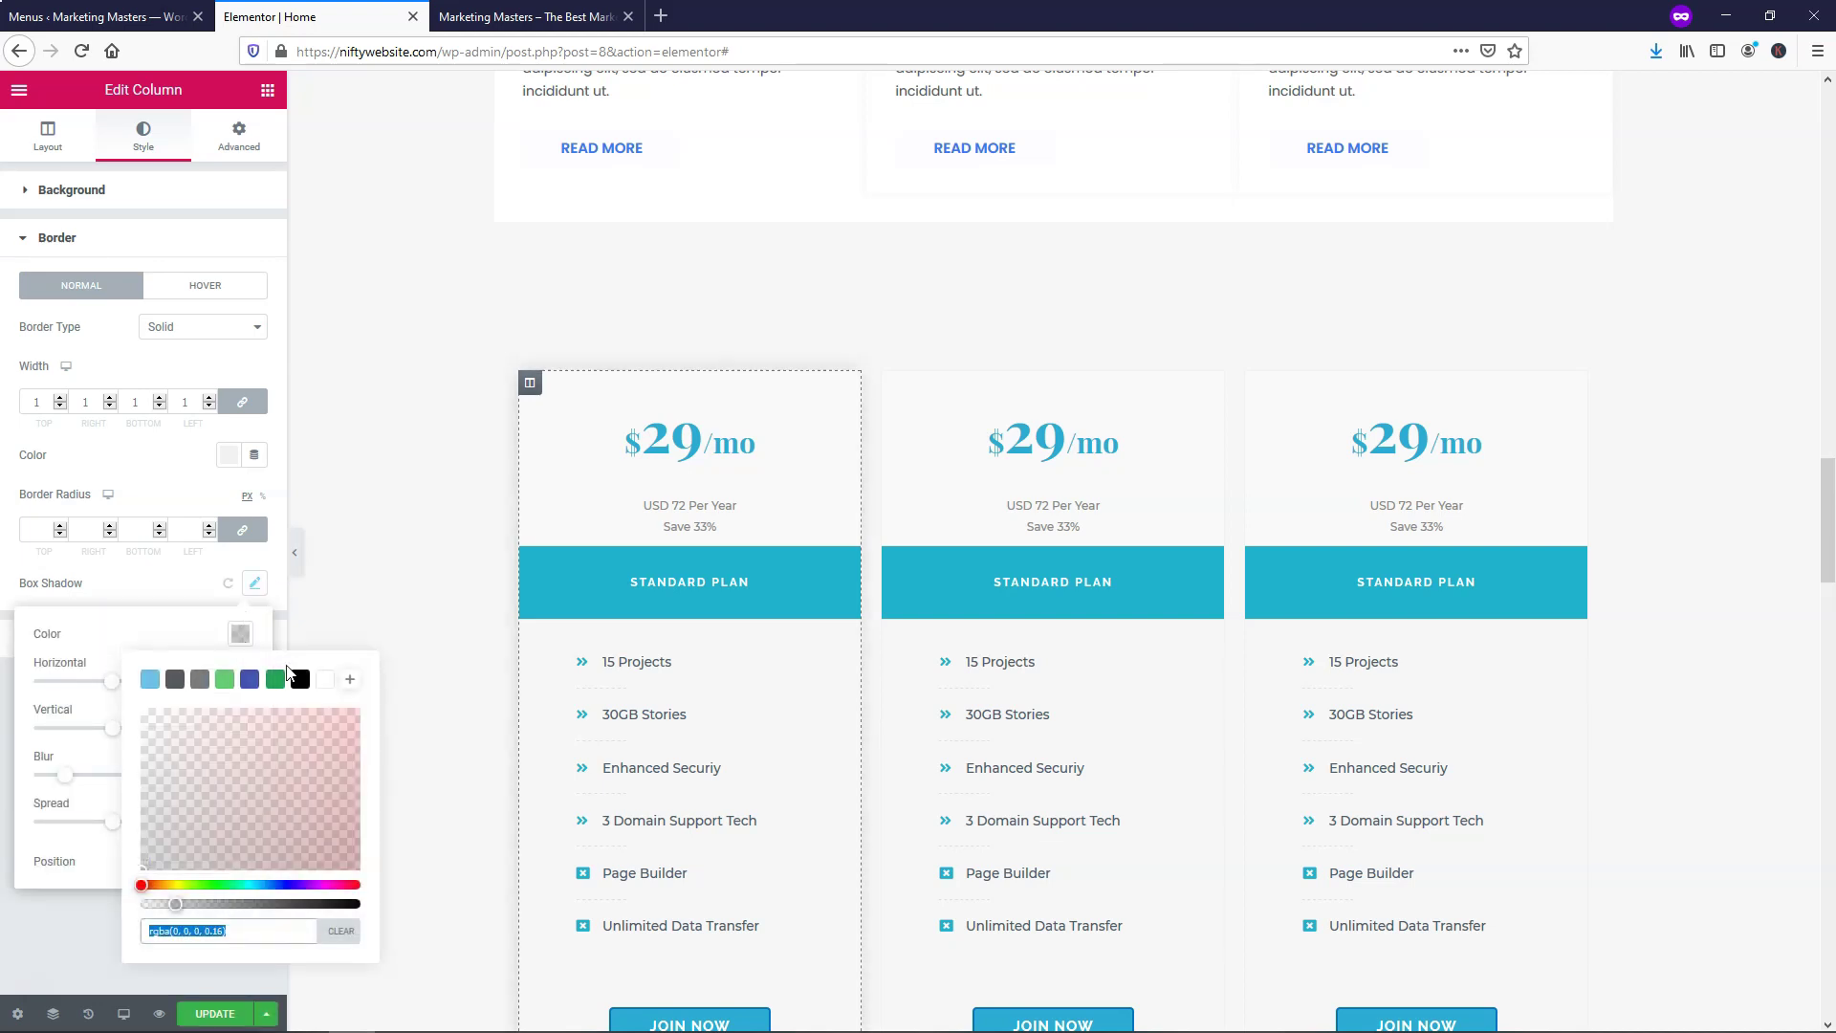
{"action": "left_click", "coordinate": [298, 681]}
{"action": "left_click", "coordinate": [327, 904]}
{"action": "left_click_drag", "start_coordinate": [313, 904], "coordinate": [359, 904]}
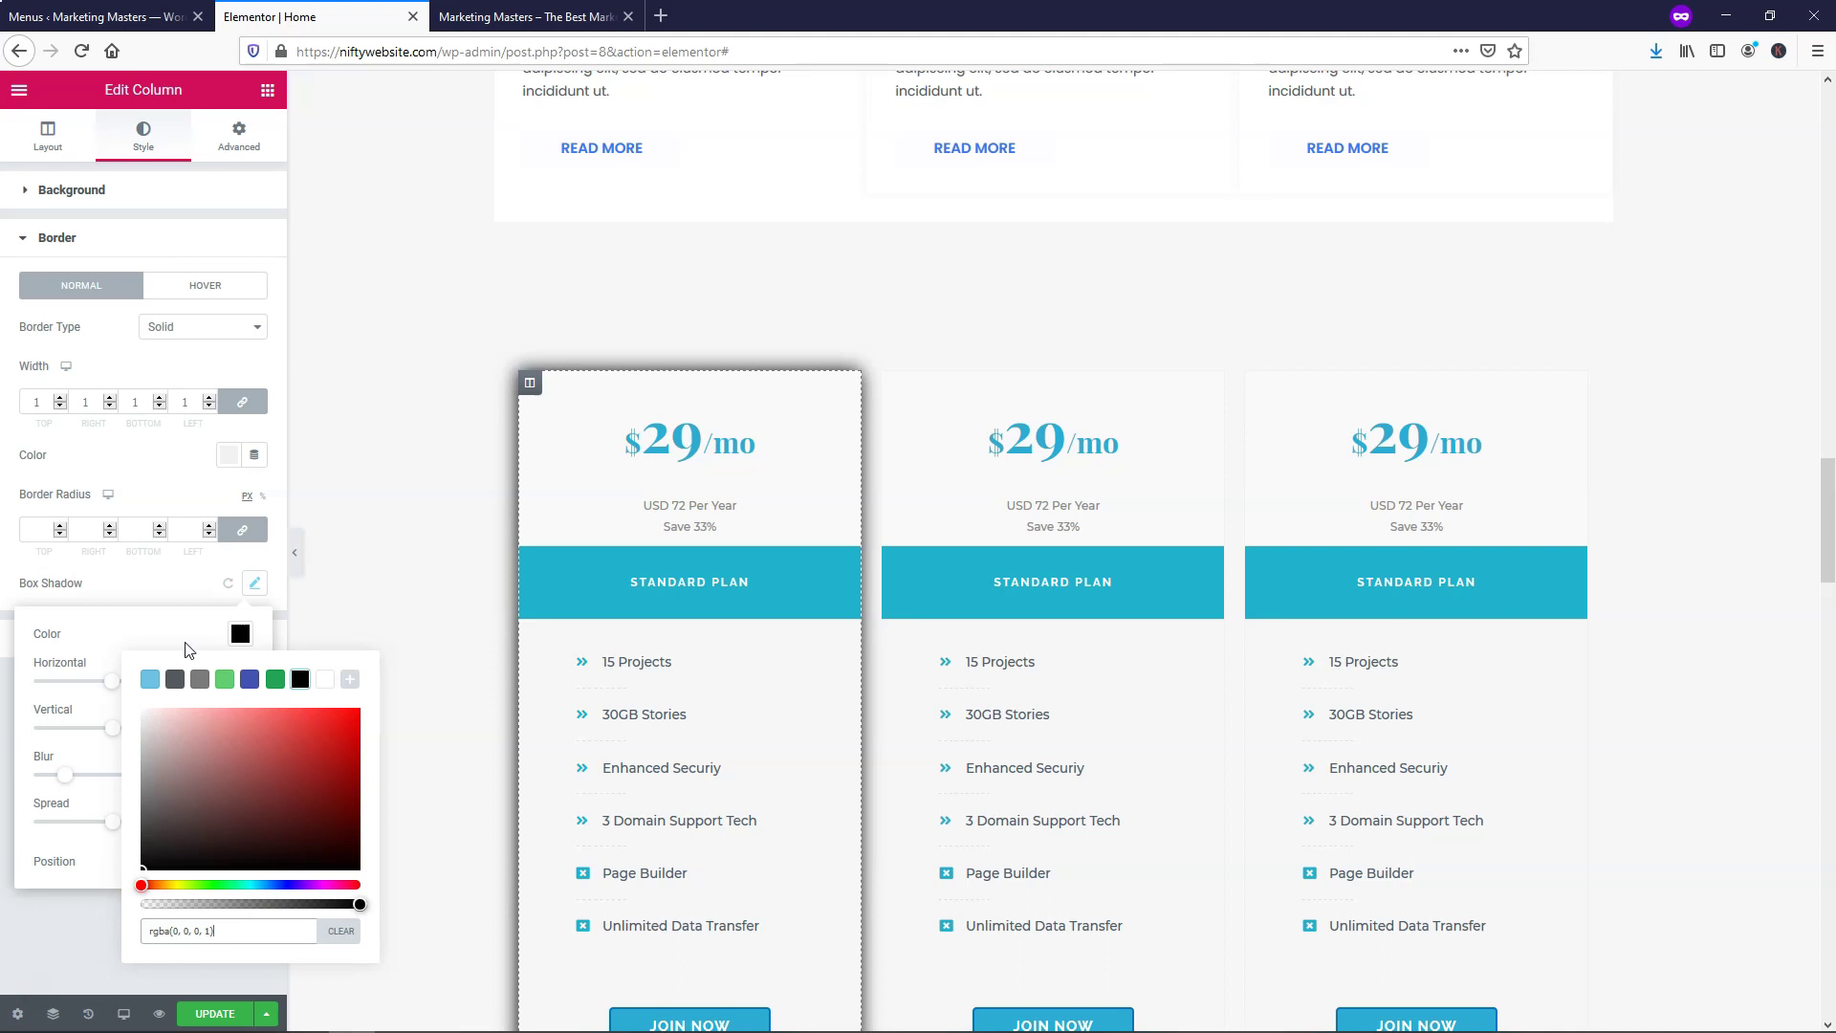
{"action": "left_click", "coordinate": [160, 618]}
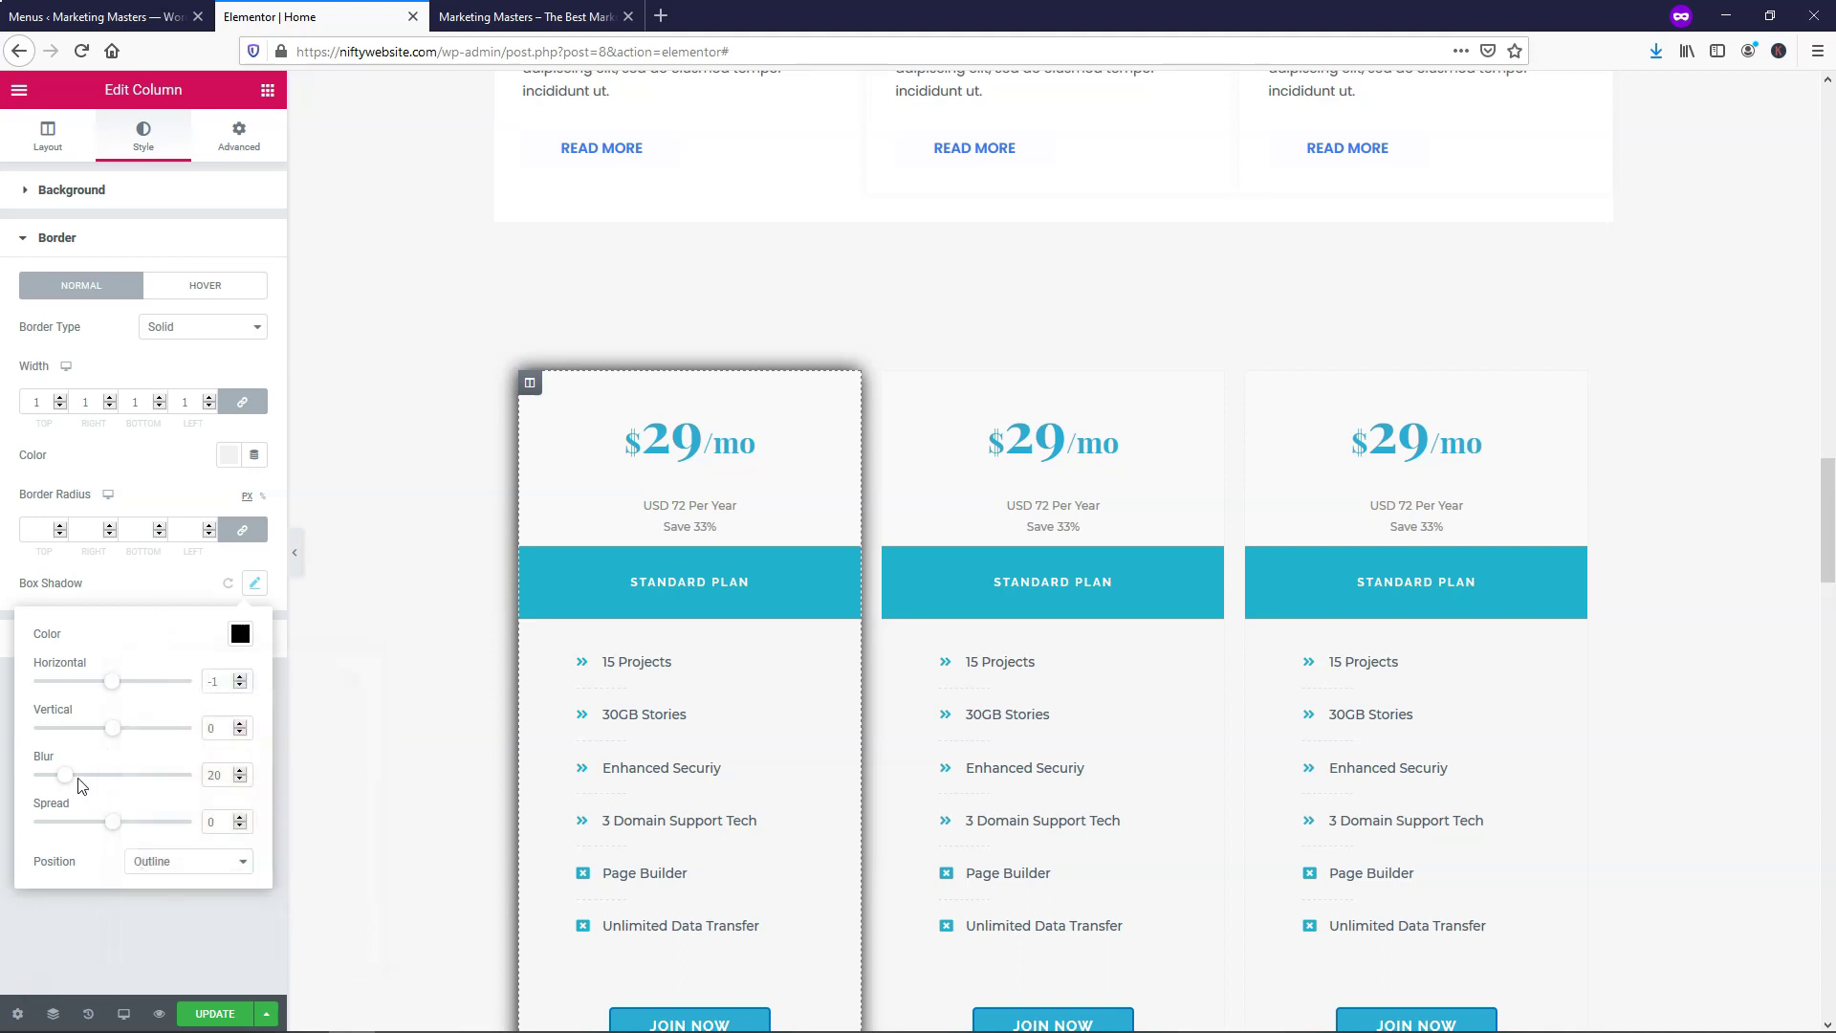
Adjust the first card's shadow blur, settling it at 30
{"action": "left_click_drag", "start_coordinate": [72, 782], "coordinate": [174, 788]}
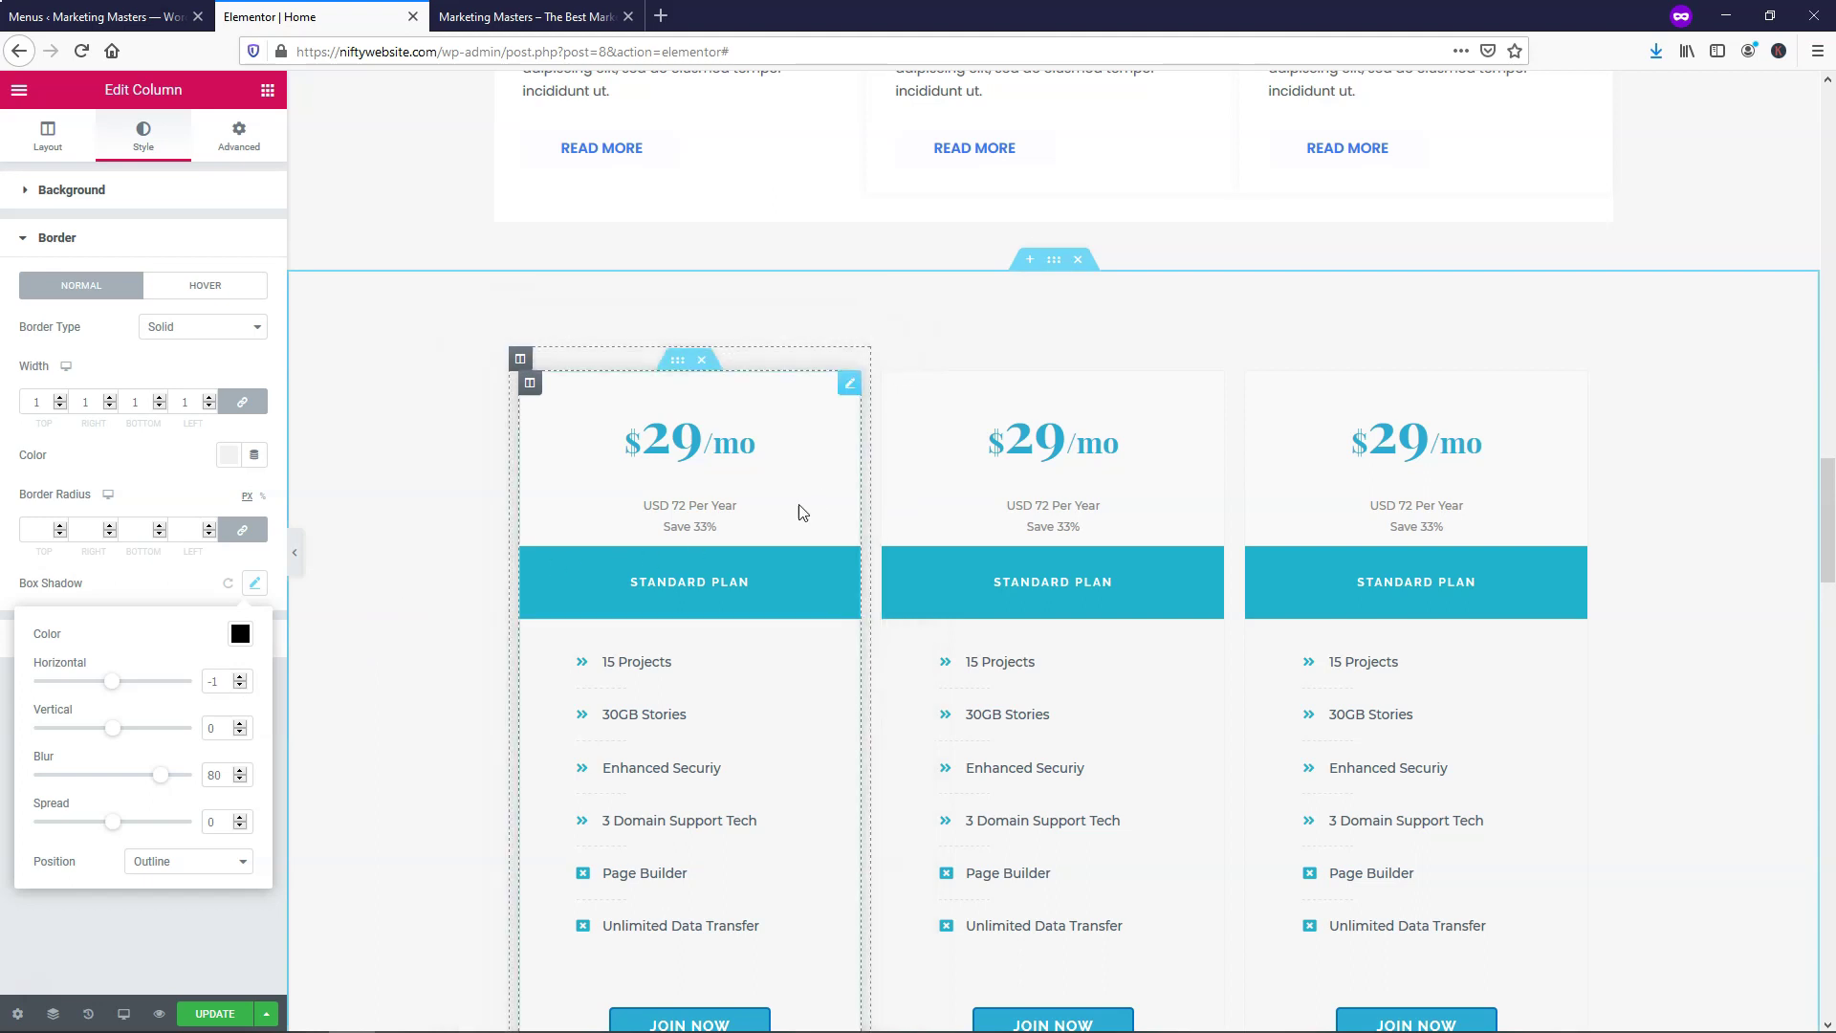
{"action": "left_click_drag", "start_coordinate": [160, 775], "coordinate": [93, 786]}
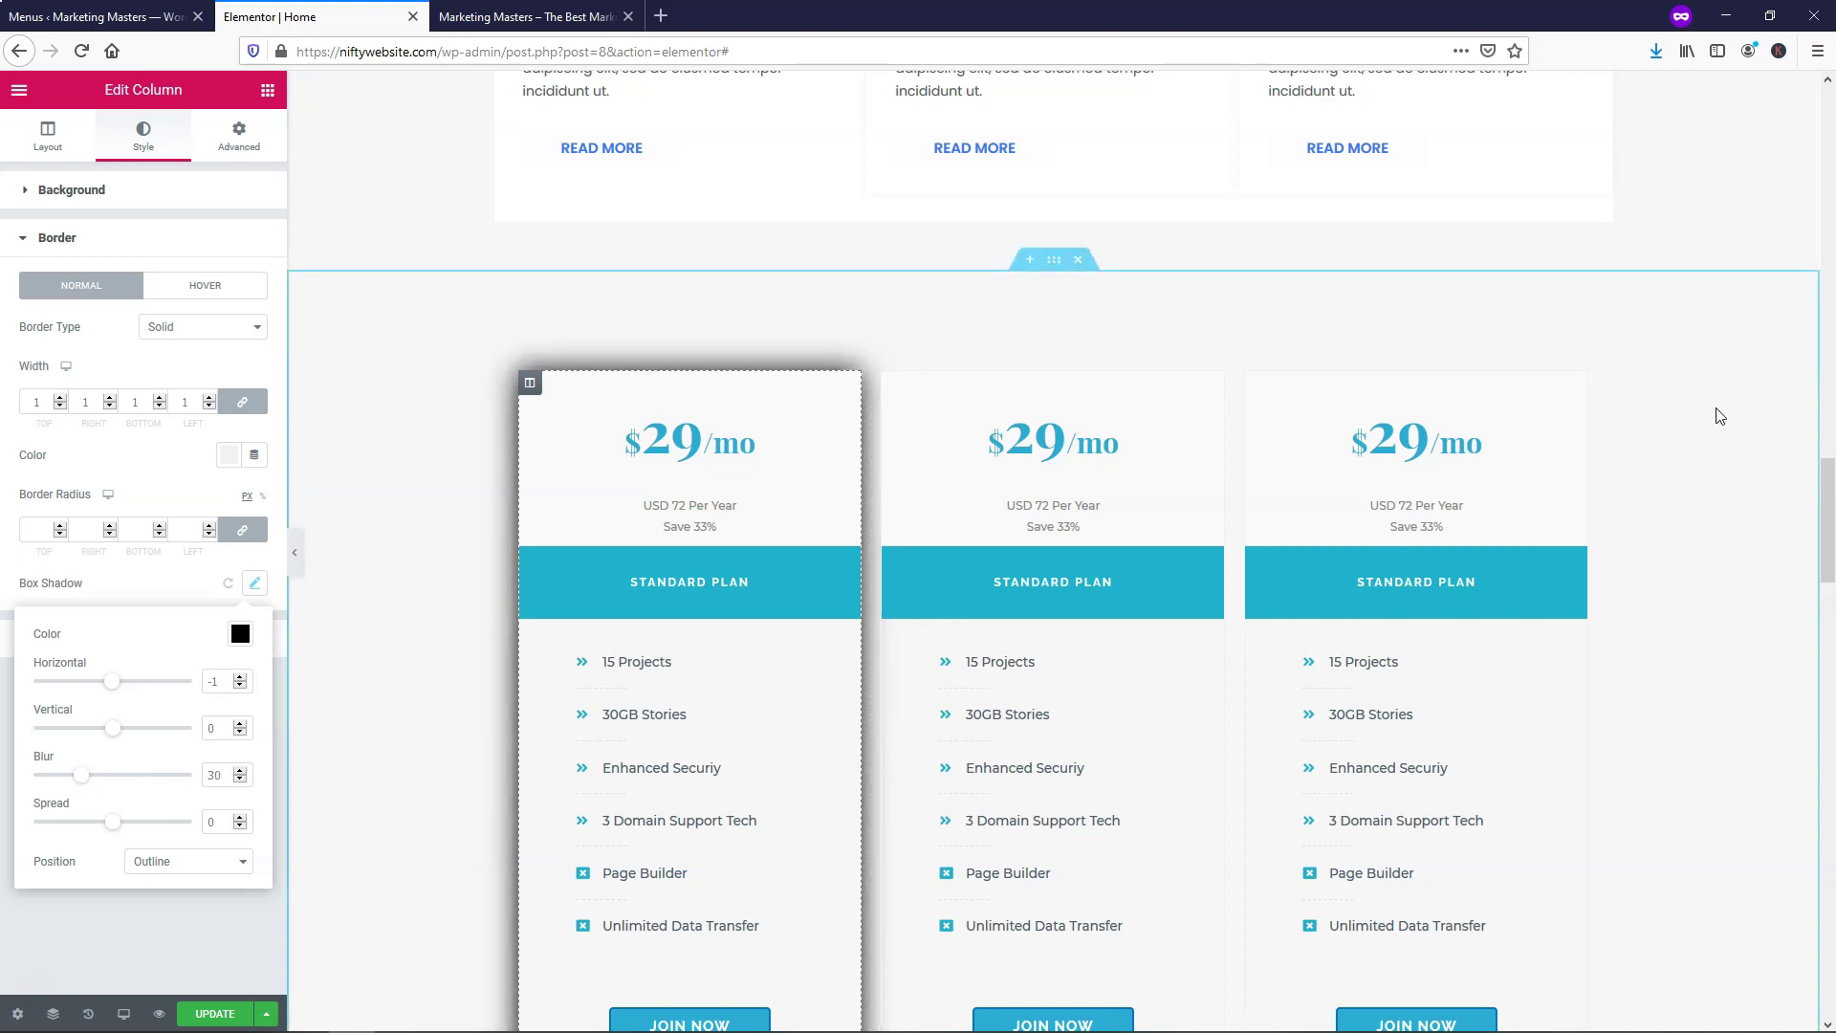
{"action": "scroll", "coordinate": [1719, 416], "scroll_direction": "down", "scroll_amount": 2}
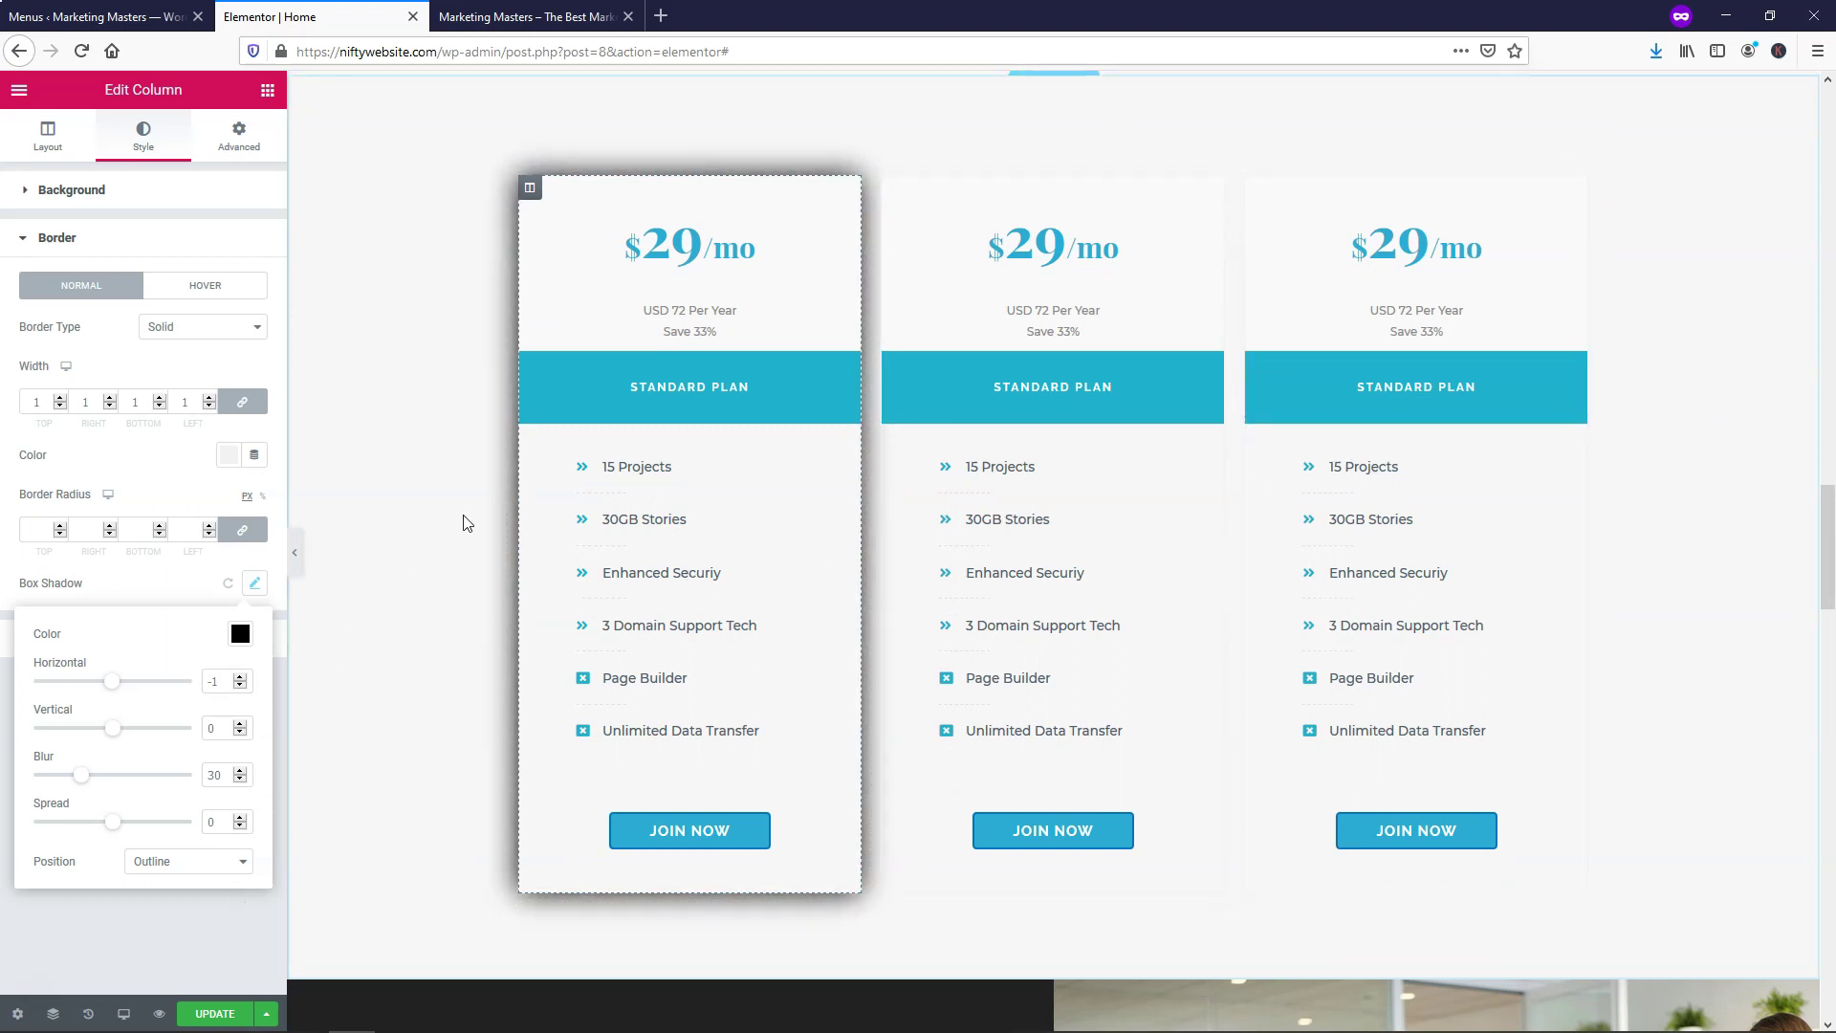
{"action": "scroll", "coordinate": [341, 410], "scroll_direction": "up", "scroll_amount": 1}
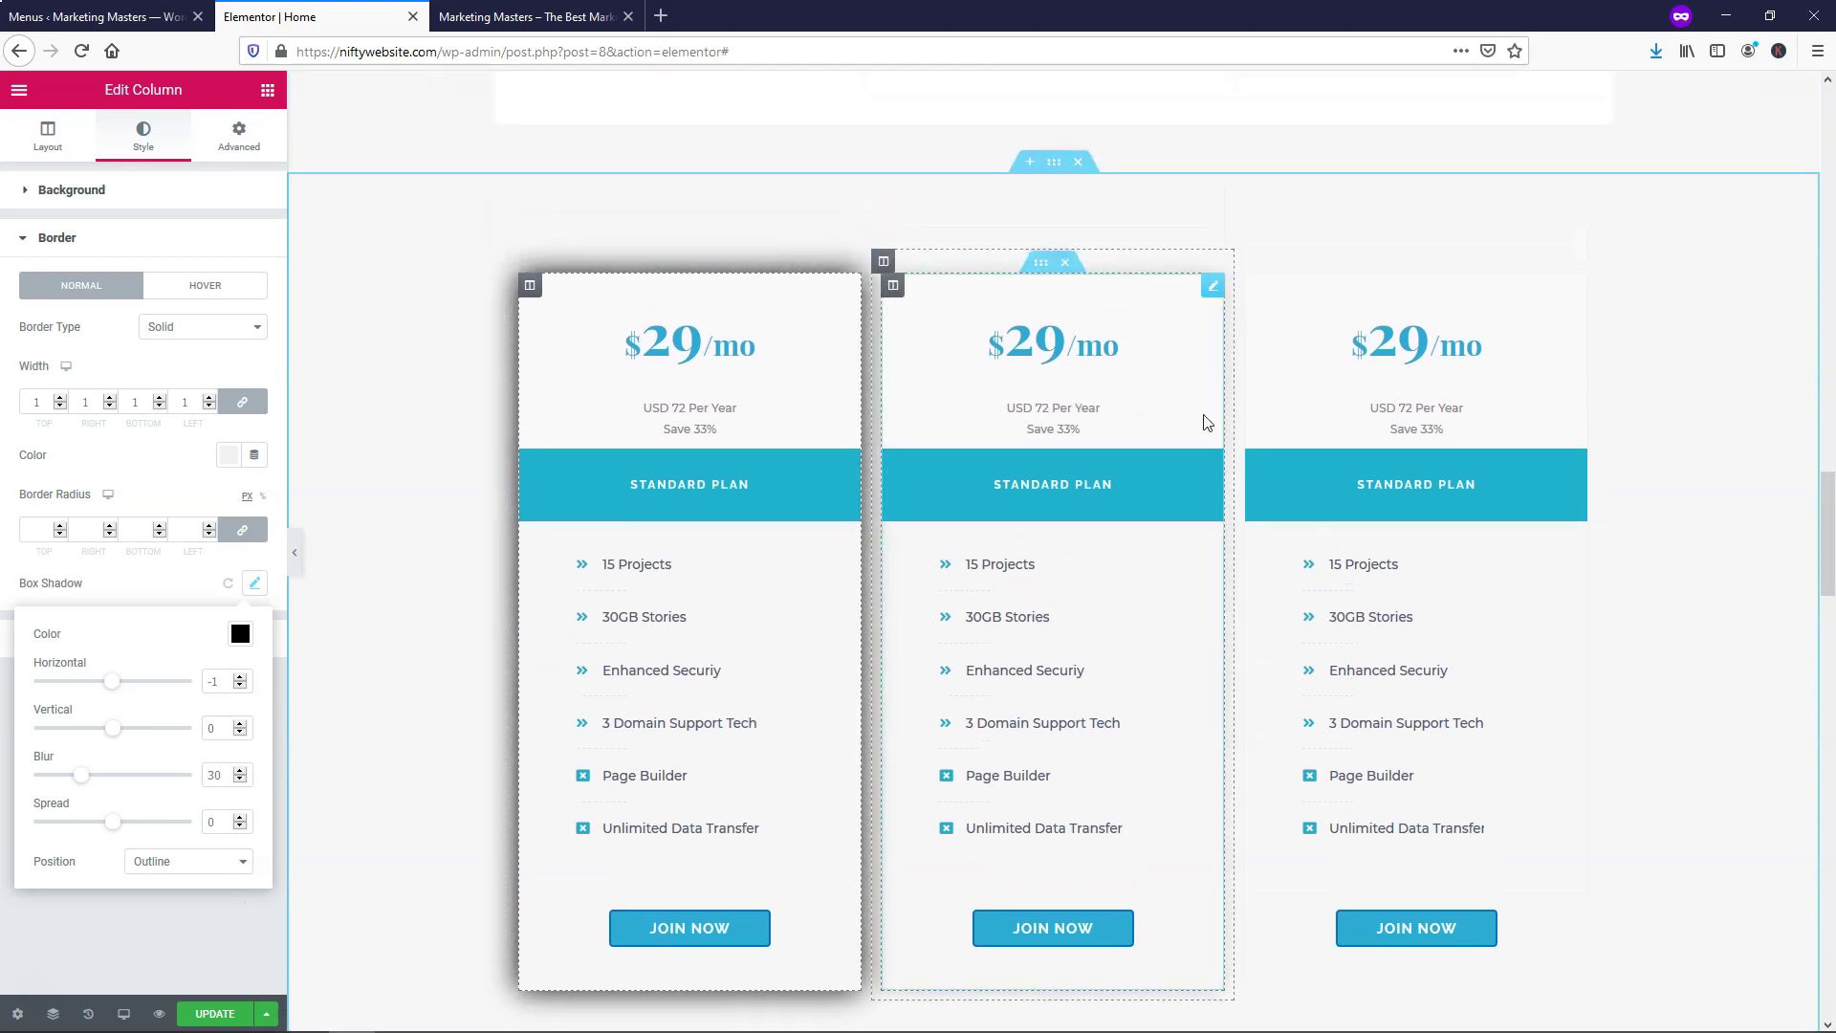
Give the second pricing card a full-opacity black box shadow with blur 30
{"action": "right_click", "coordinate": [897, 292]}
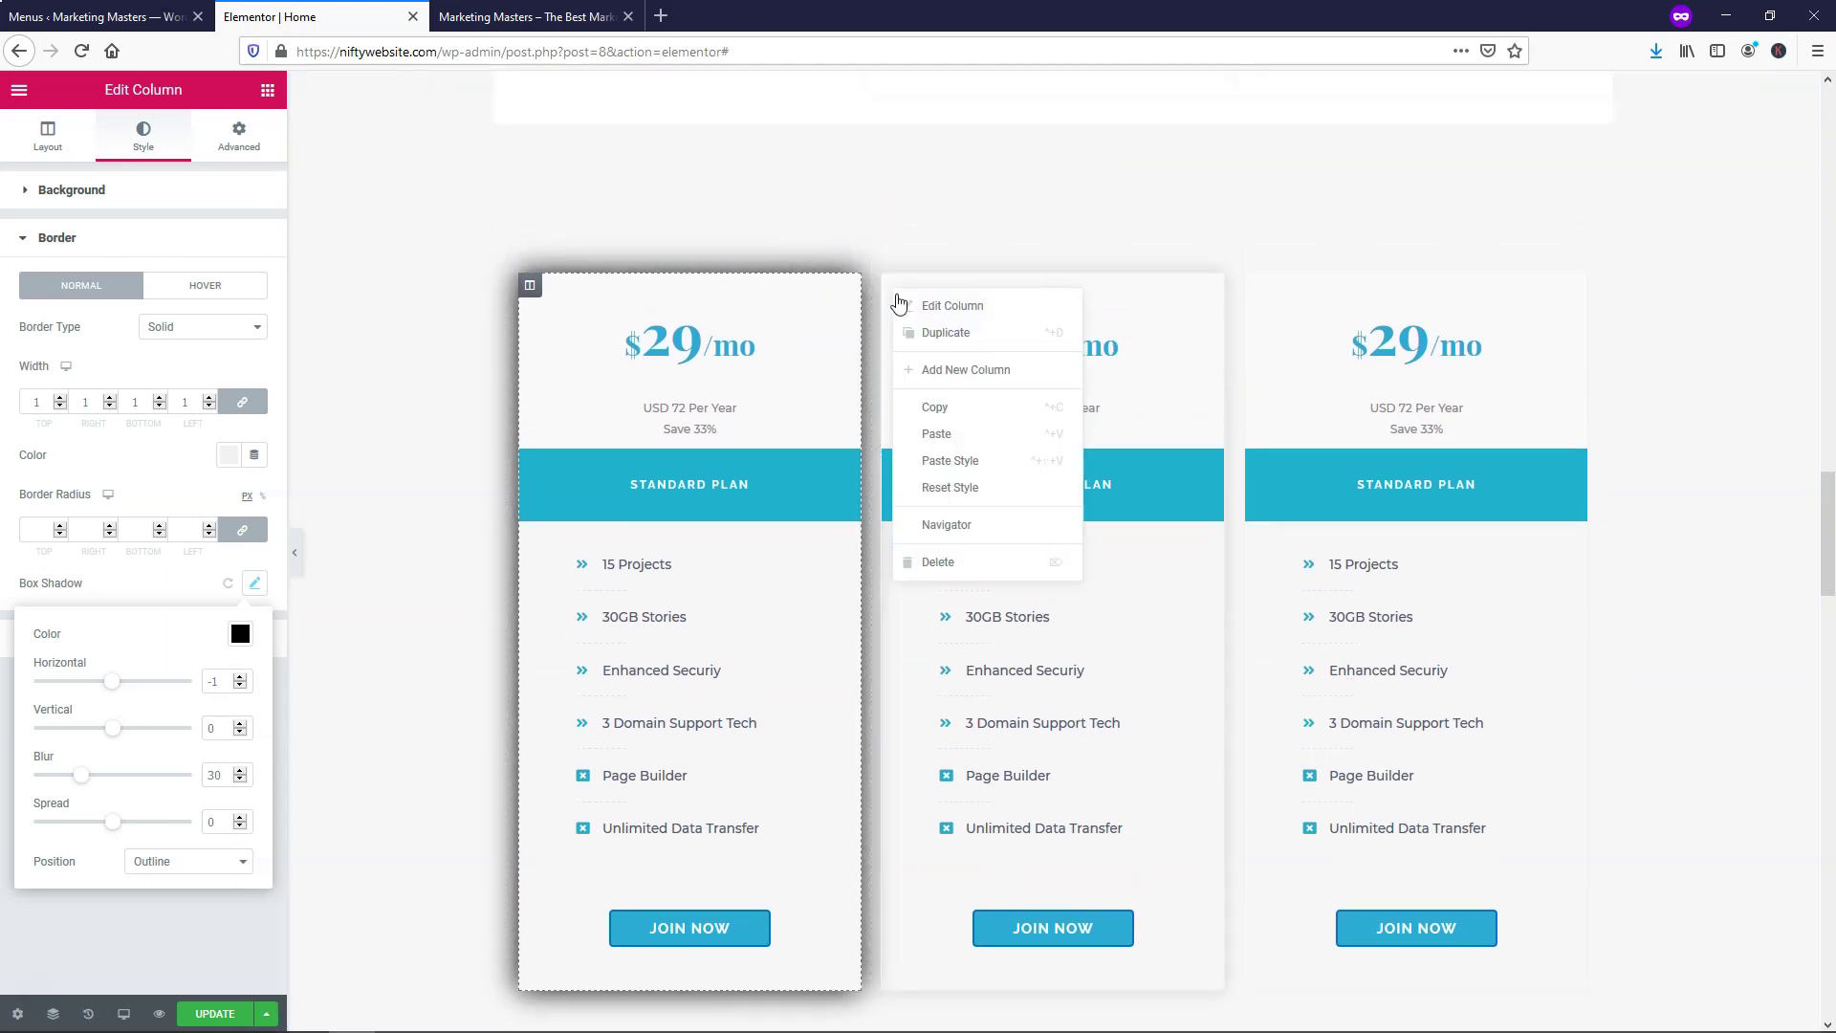
{"action": "left_click", "coordinate": [926, 314]}
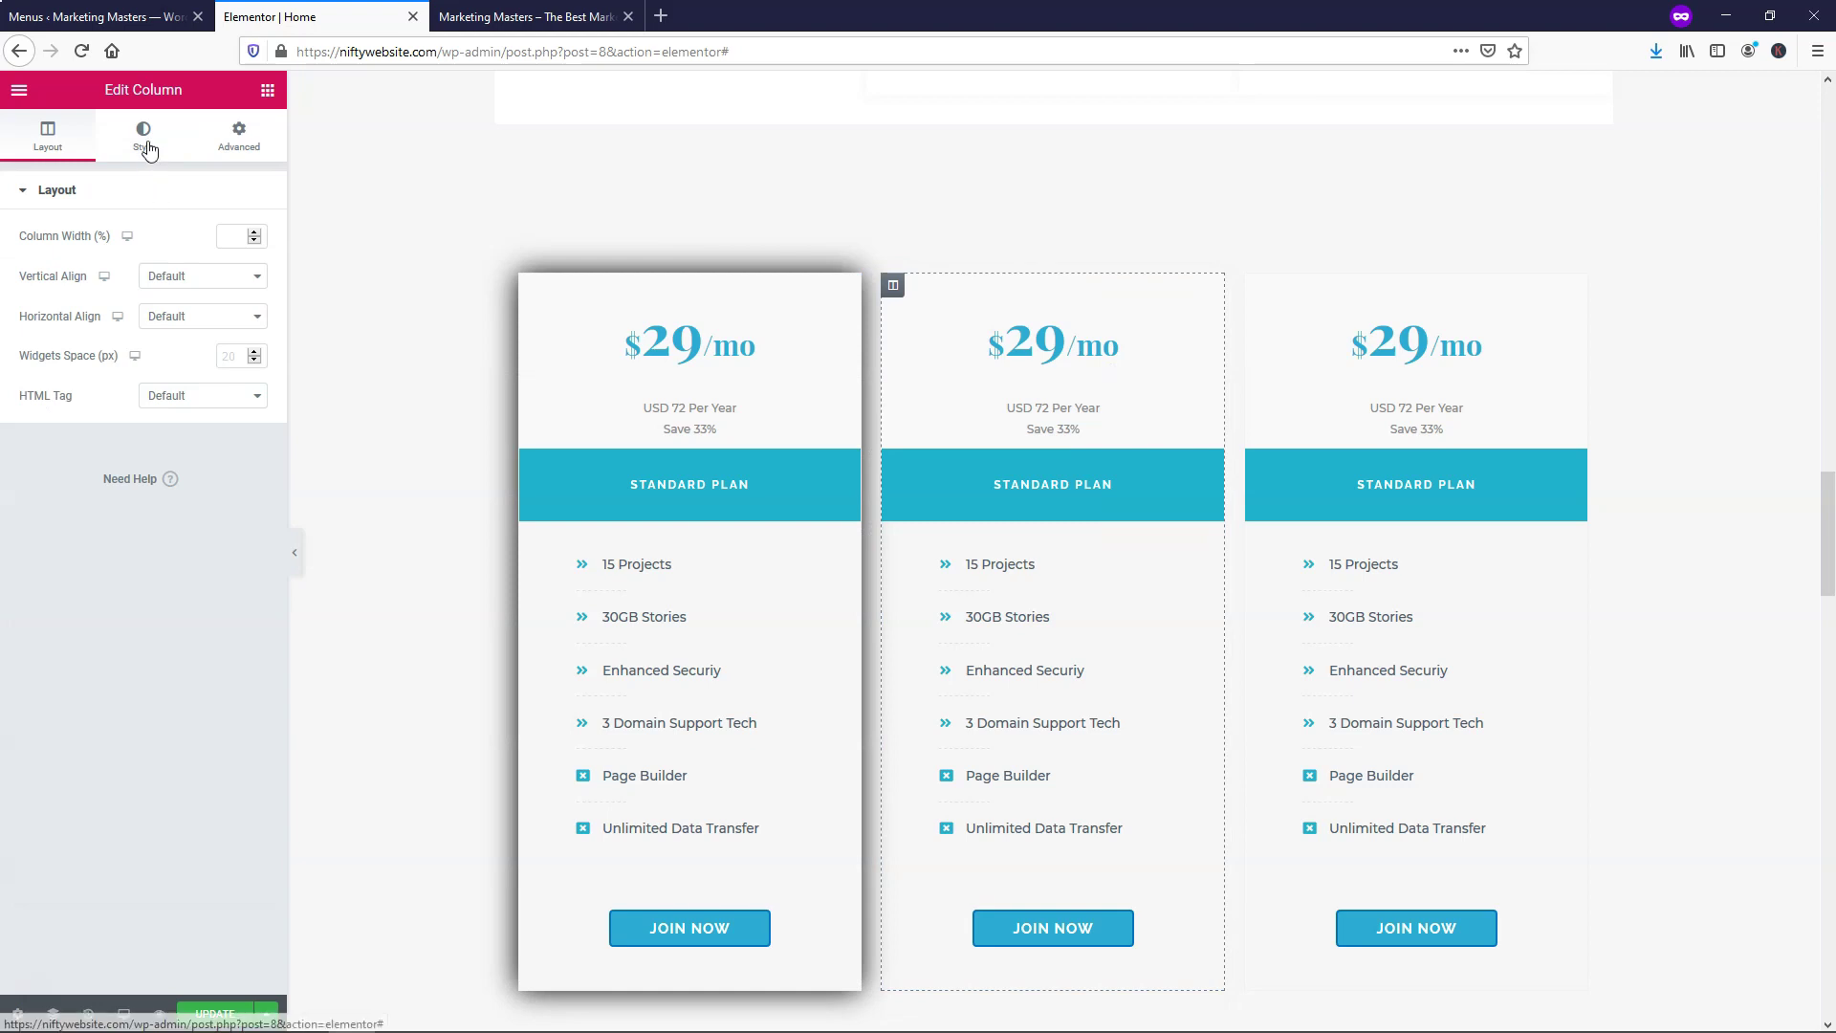
{"action": "left_click", "coordinate": [141, 145]}
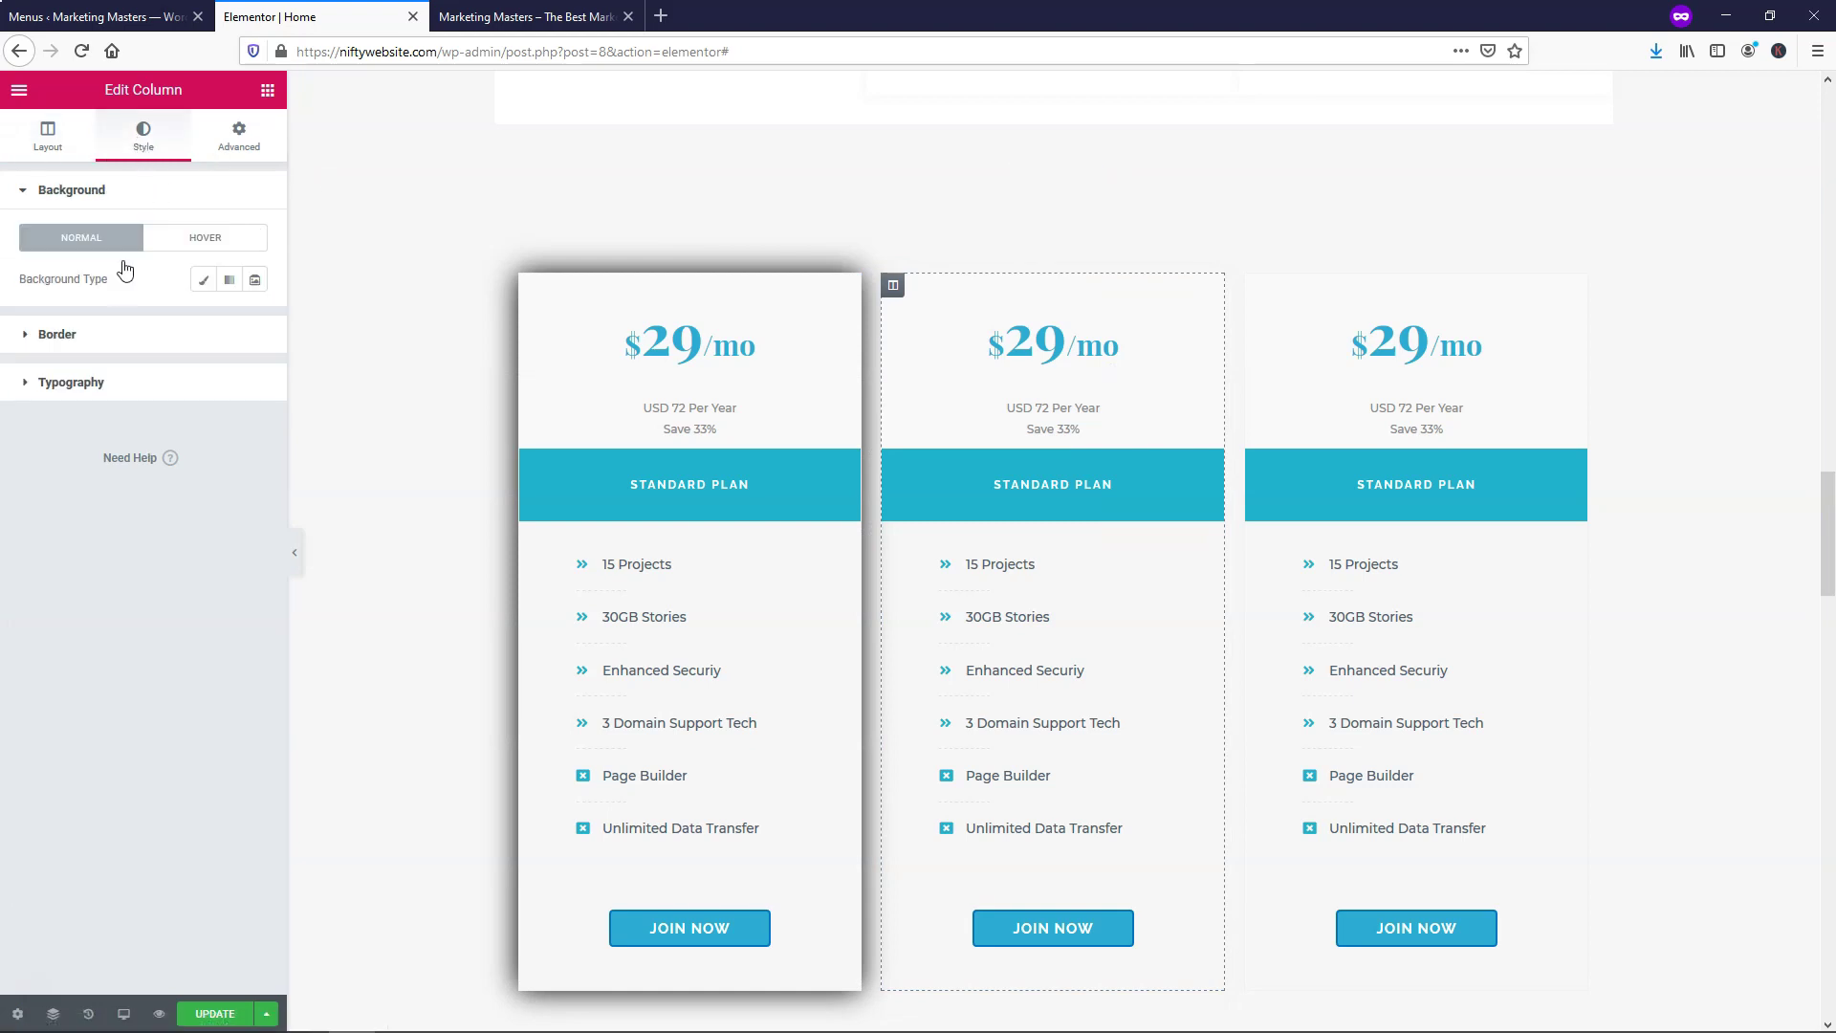
{"action": "left_click", "coordinate": [101, 342]}
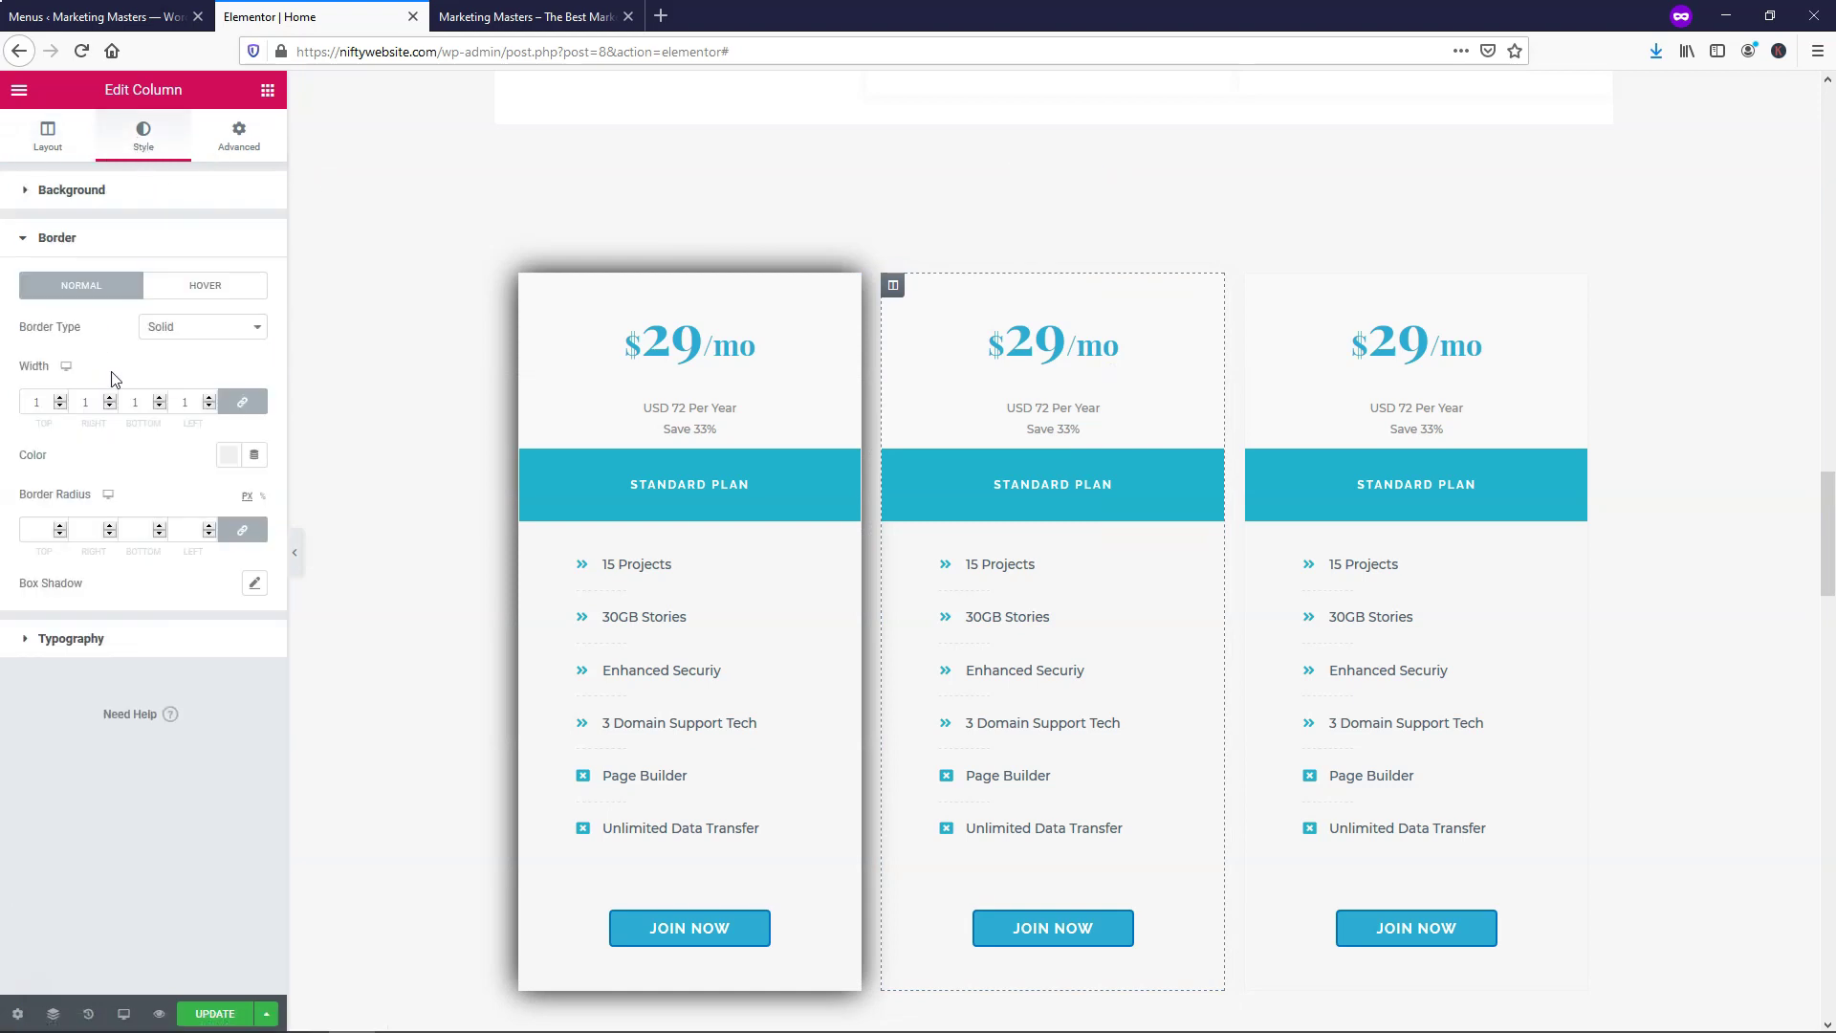
{"action": "left_click", "coordinate": [254, 583]}
{"action": "left_click_drag", "start_coordinate": [215, 775], "coordinate": [208, 774]}
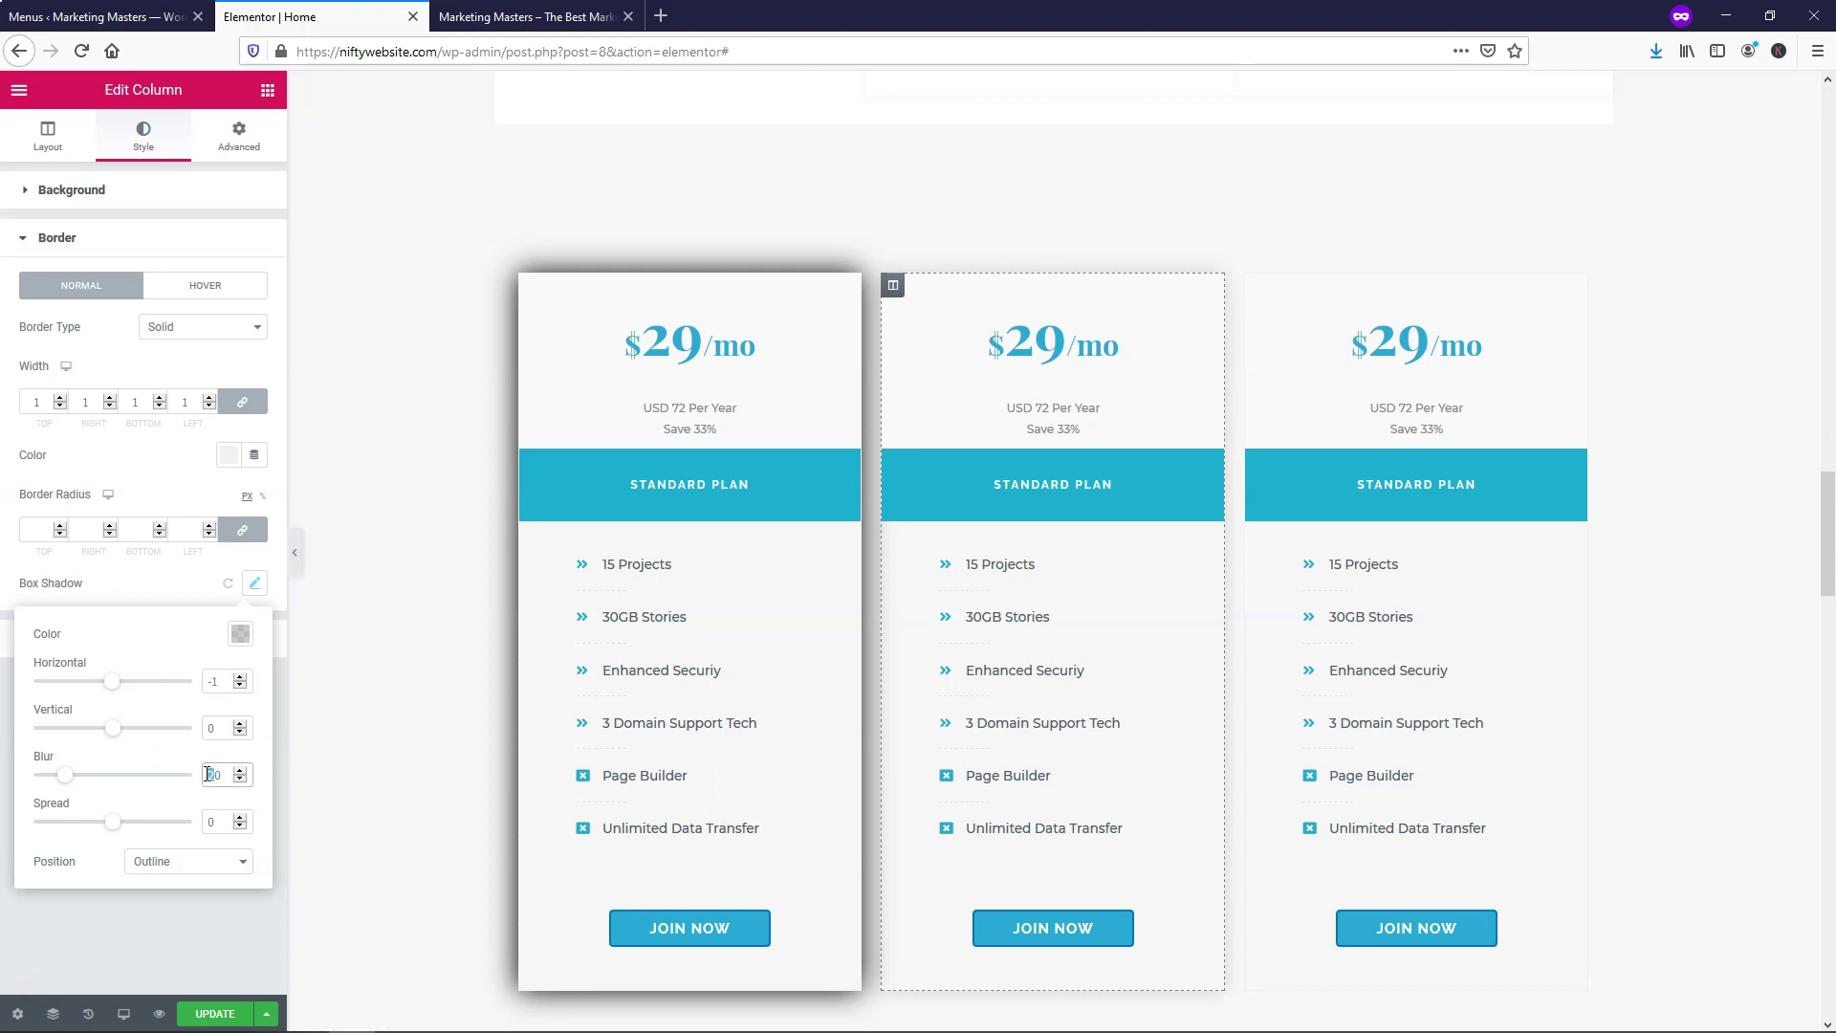
{"action": "type", "text": "3"}
{"action": "left_click", "coordinate": [240, 633]}
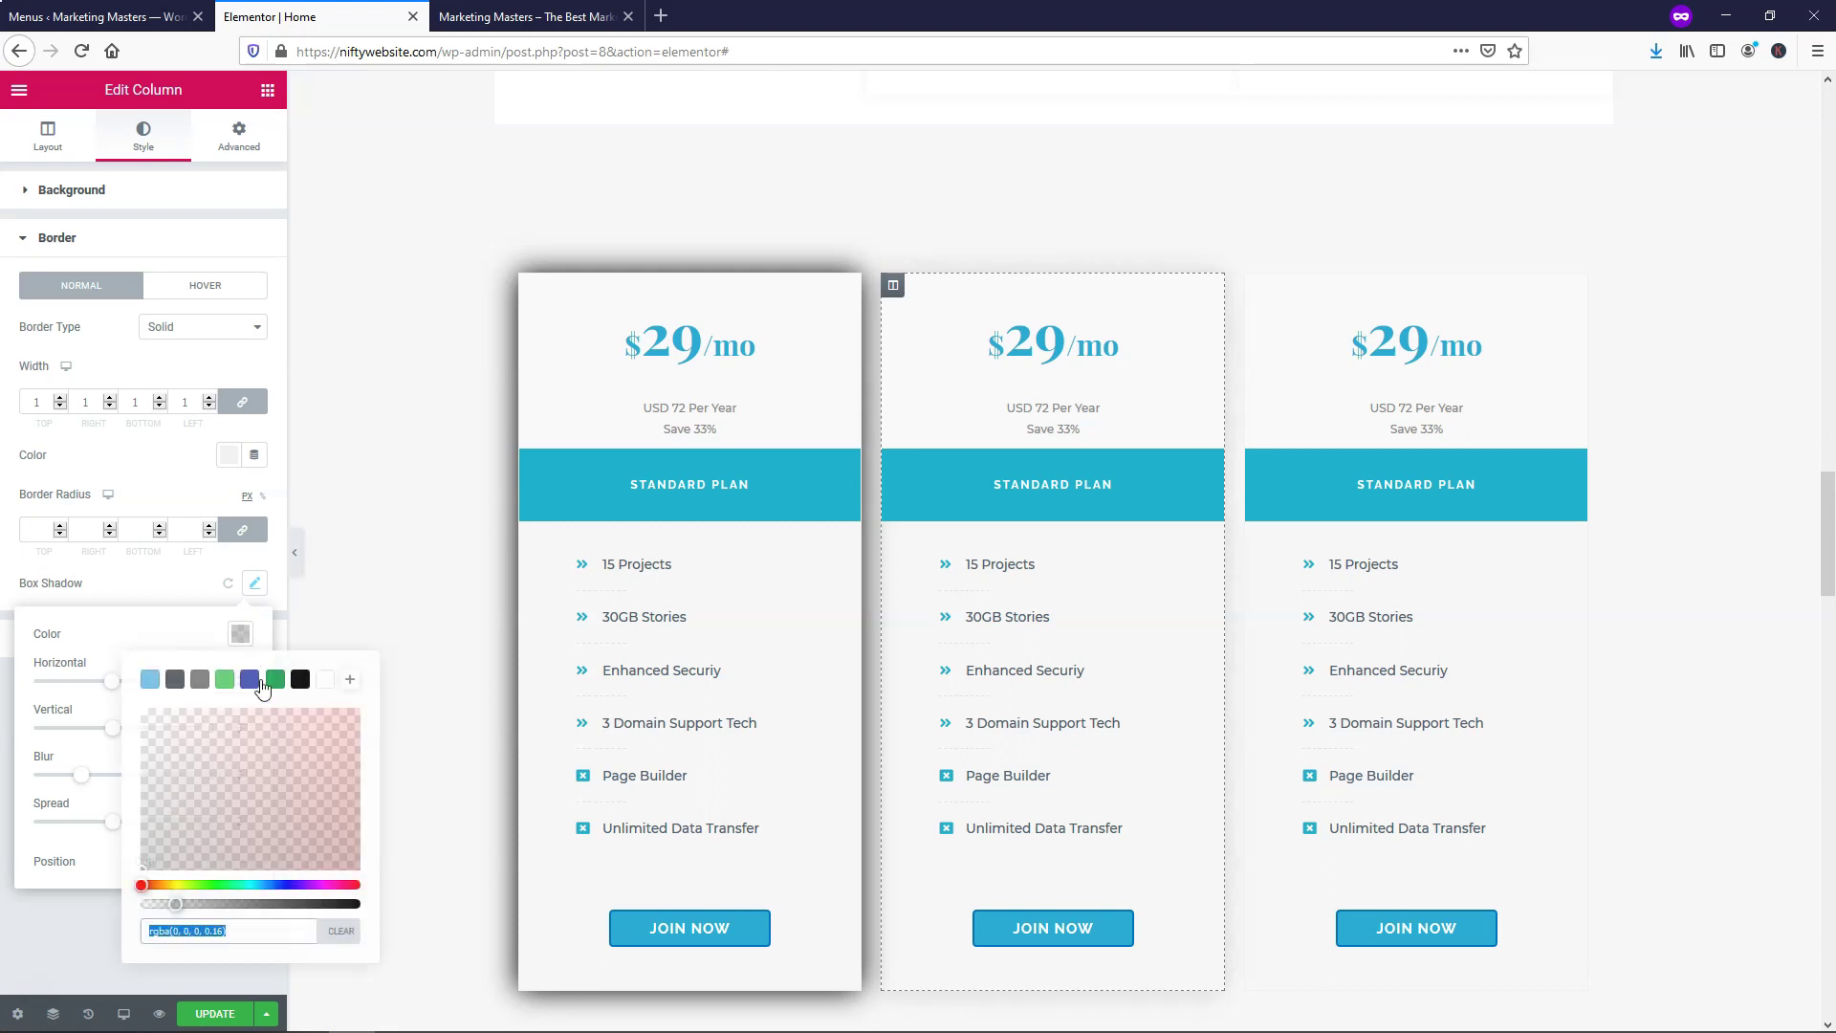
{"action": "left_click", "coordinate": [299, 679]}
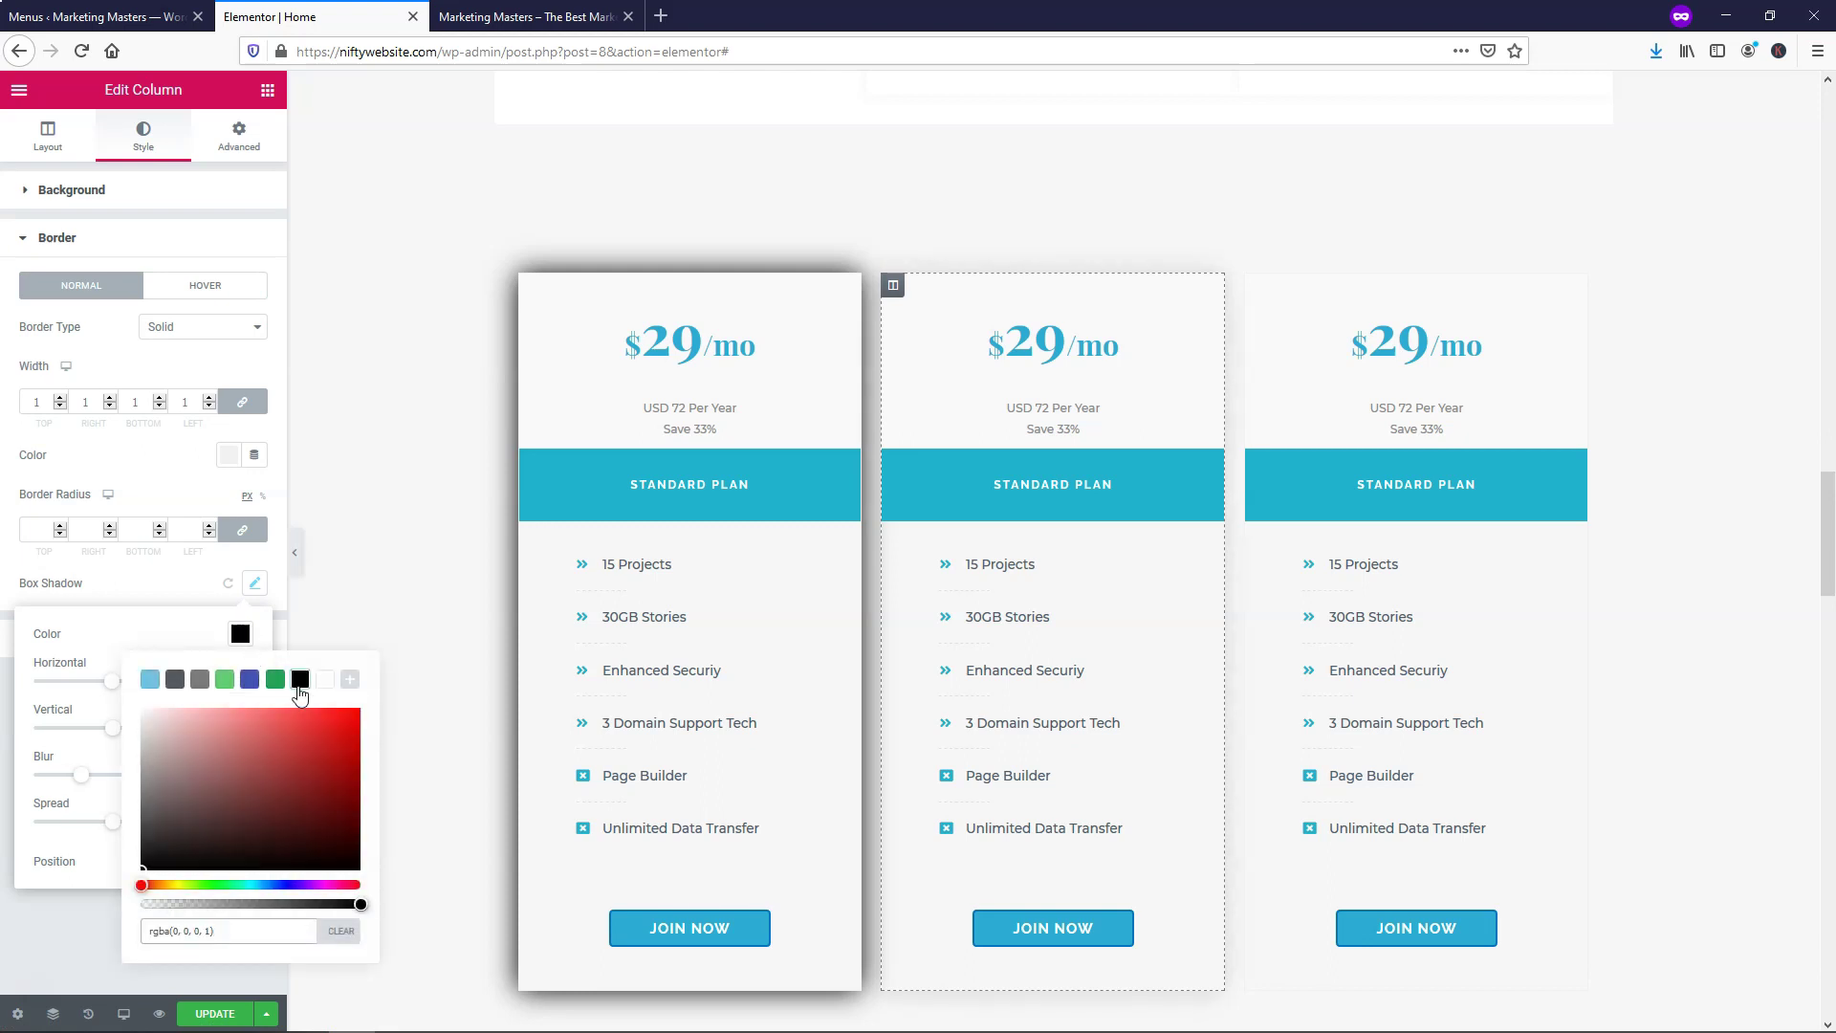
{"action": "left_click", "coordinate": [360, 904]}
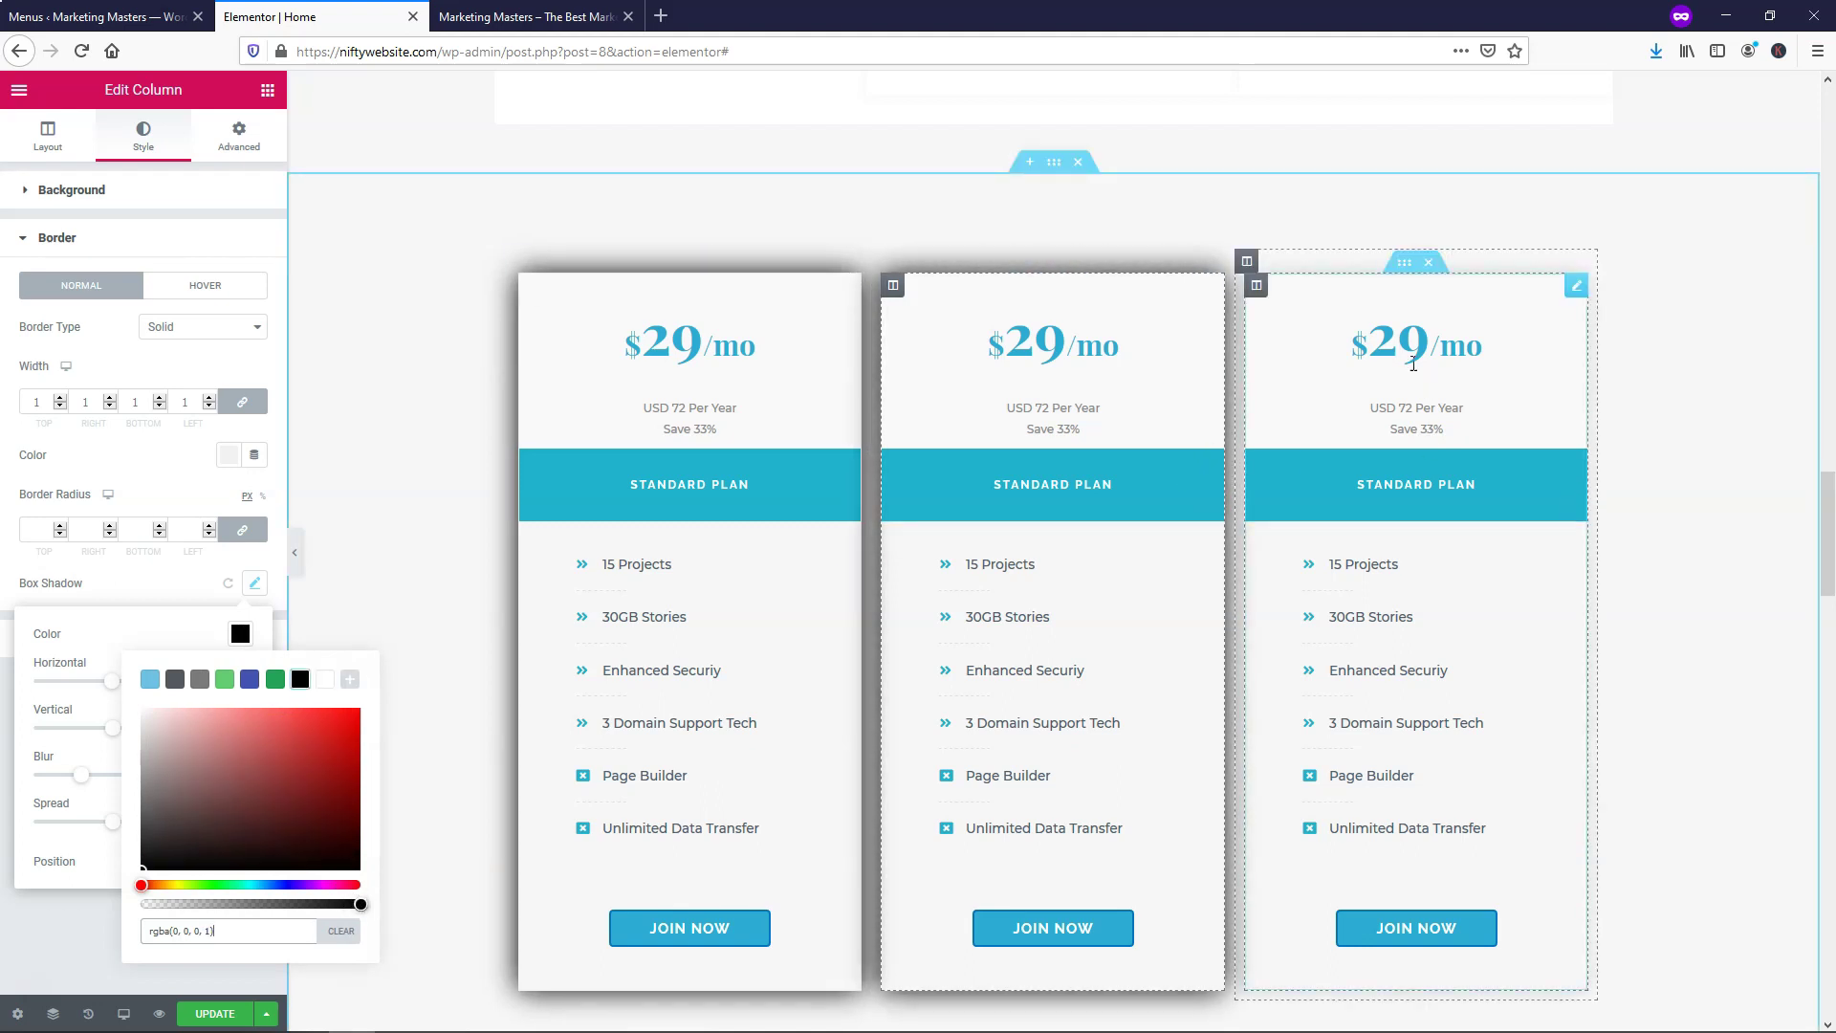
Give the third pricing card a black box shadow with blur 30
{"action": "right_click", "coordinate": [1257, 286]}
{"action": "left_click", "coordinate": [1307, 306]}
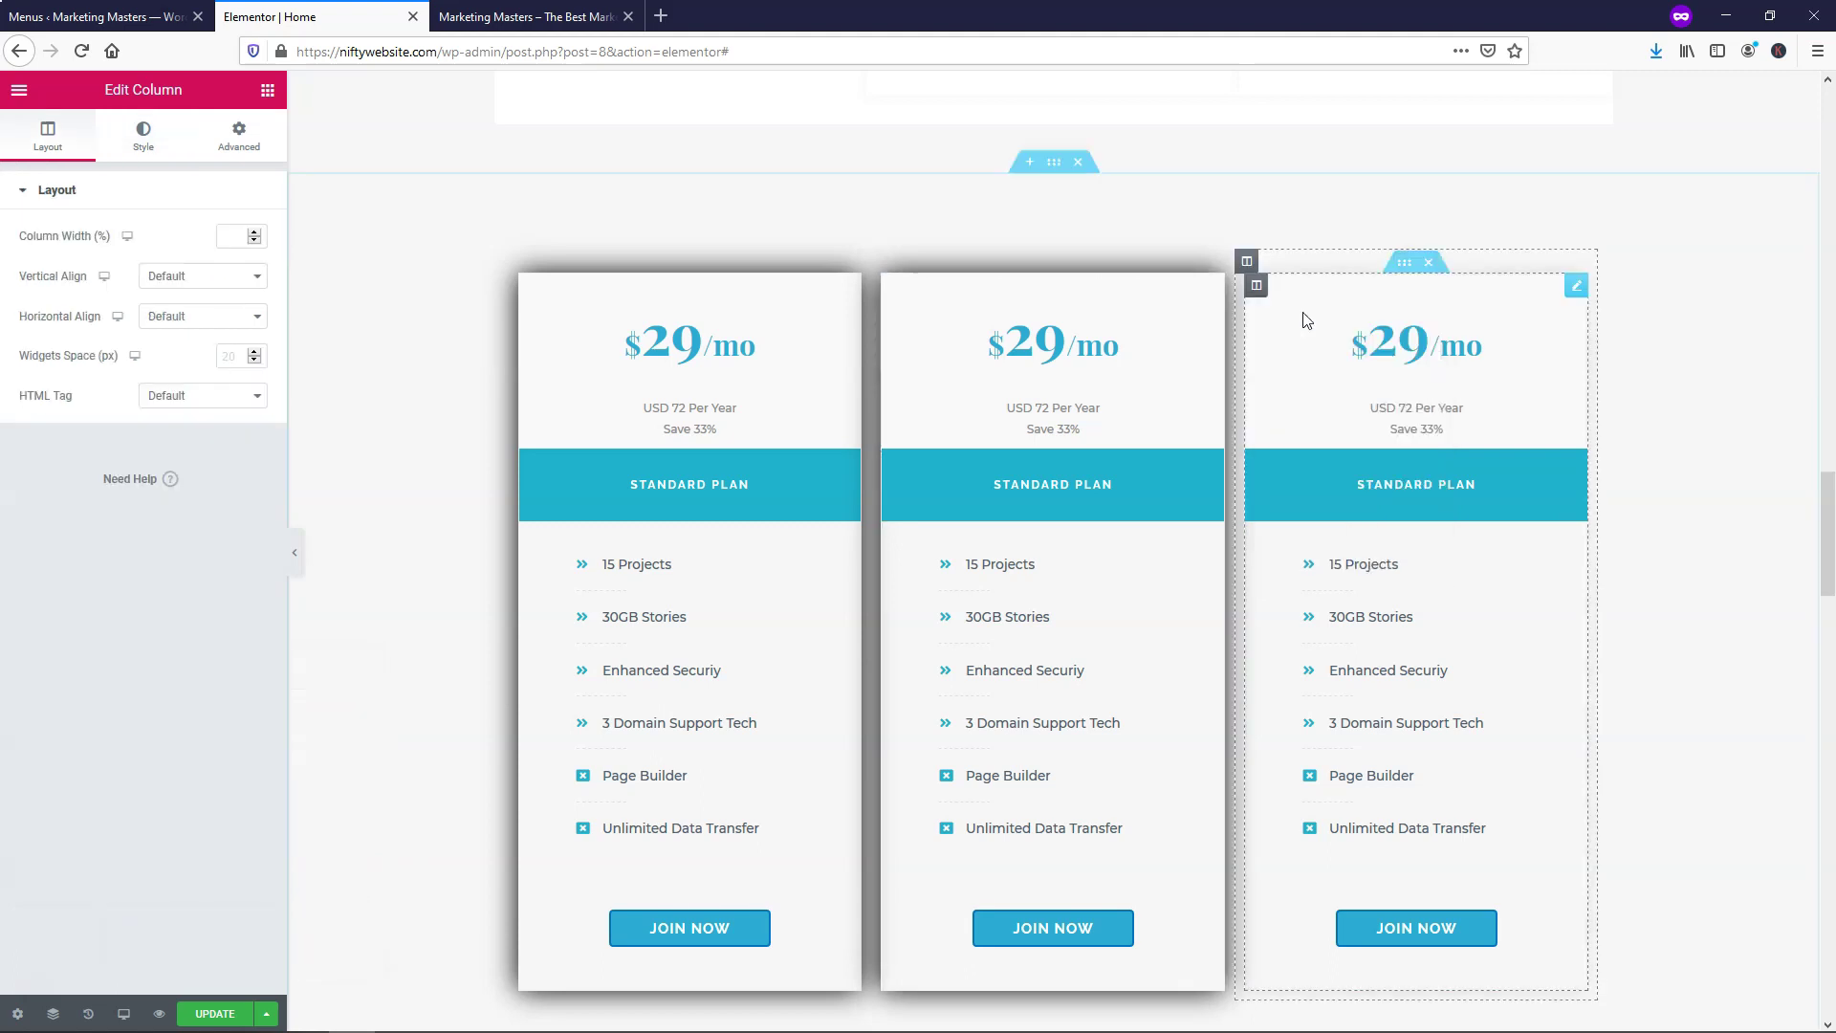
{"action": "left_click", "coordinate": [142, 161]}
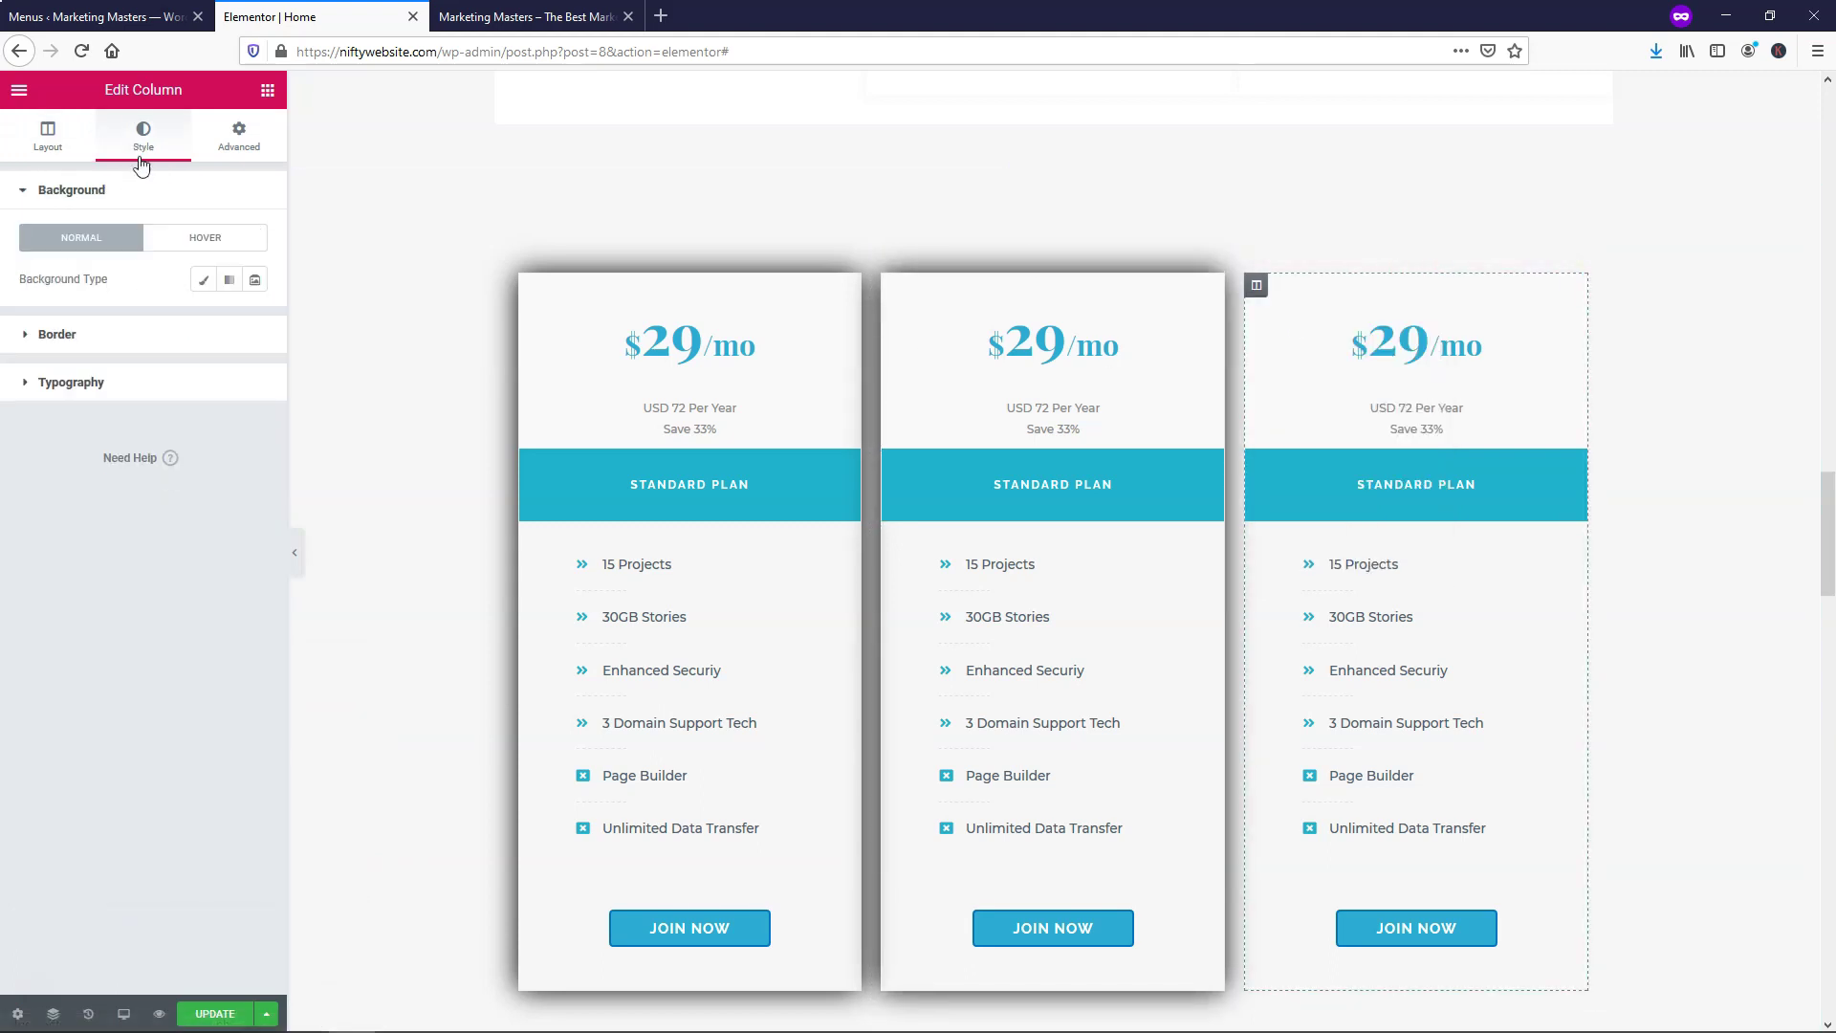
{"action": "left_click", "coordinate": [124, 341]}
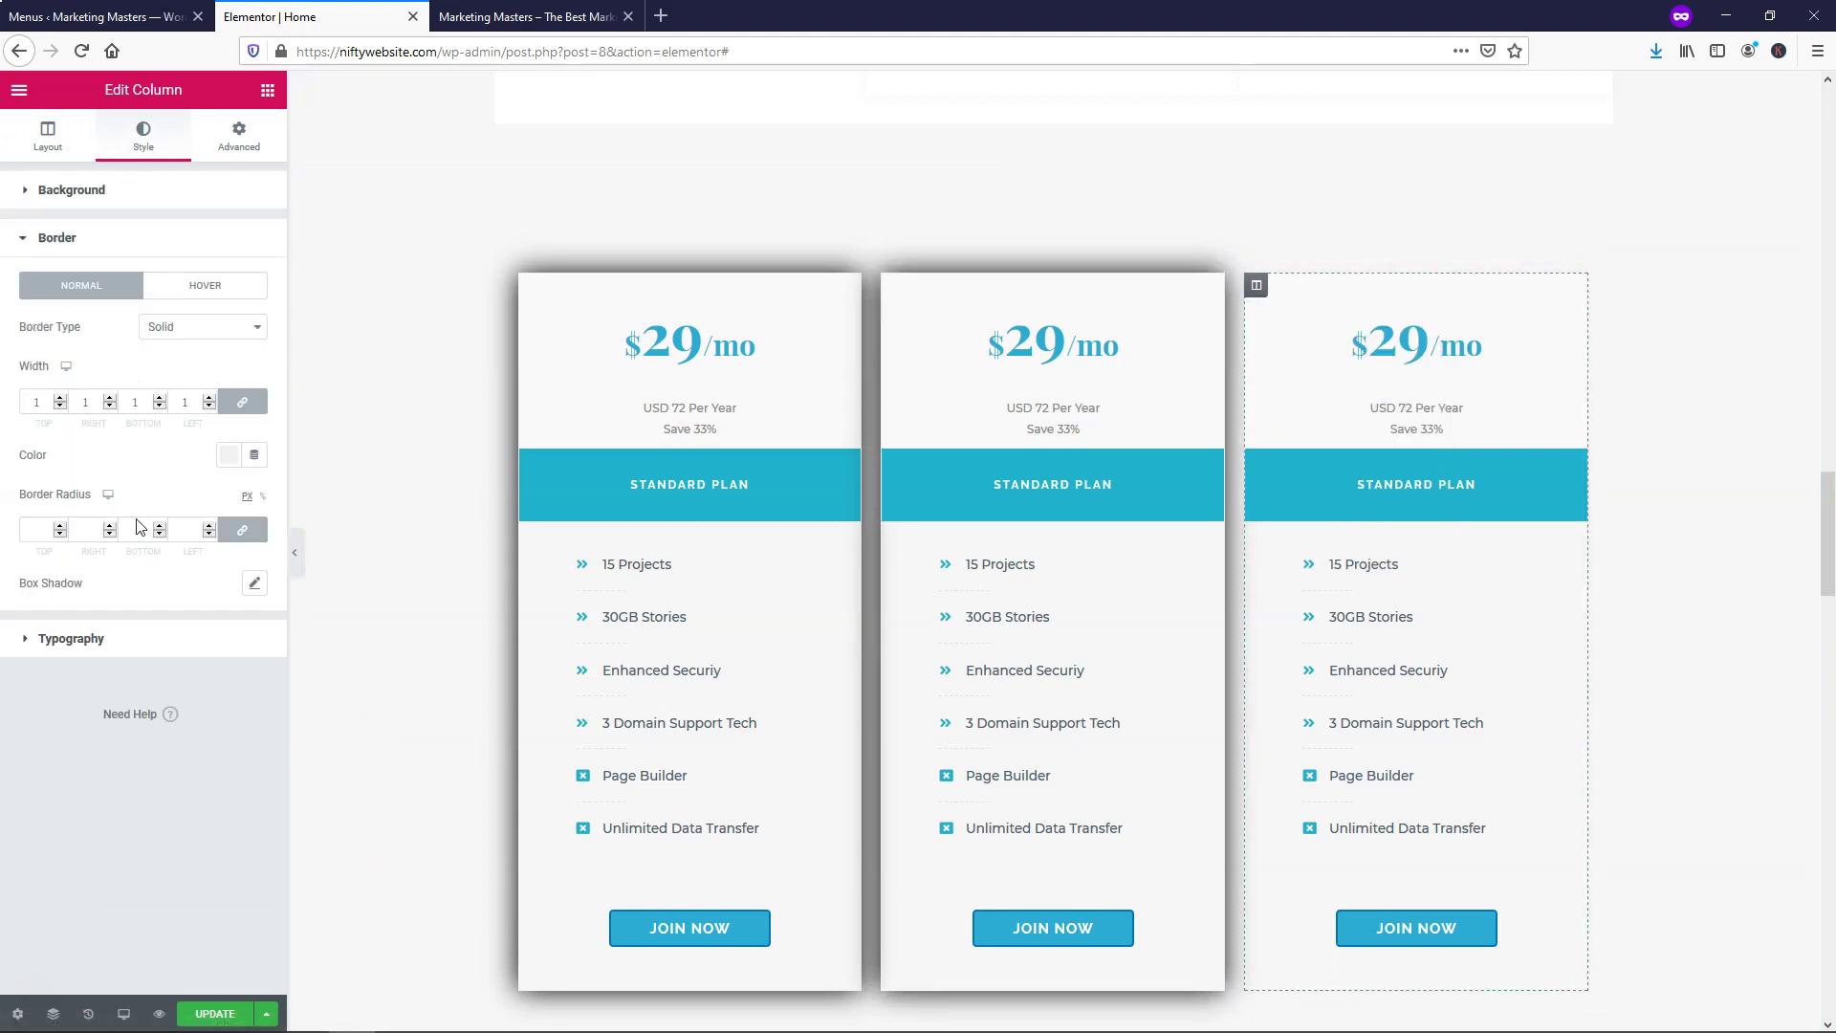
{"action": "left_click", "coordinate": [256, 584]}
{"action": "double_click", "coordinate": [215, 774]}
{"action": "type", "text": "30"}
{"action": "left_click", "coordinate": [240, 633]}
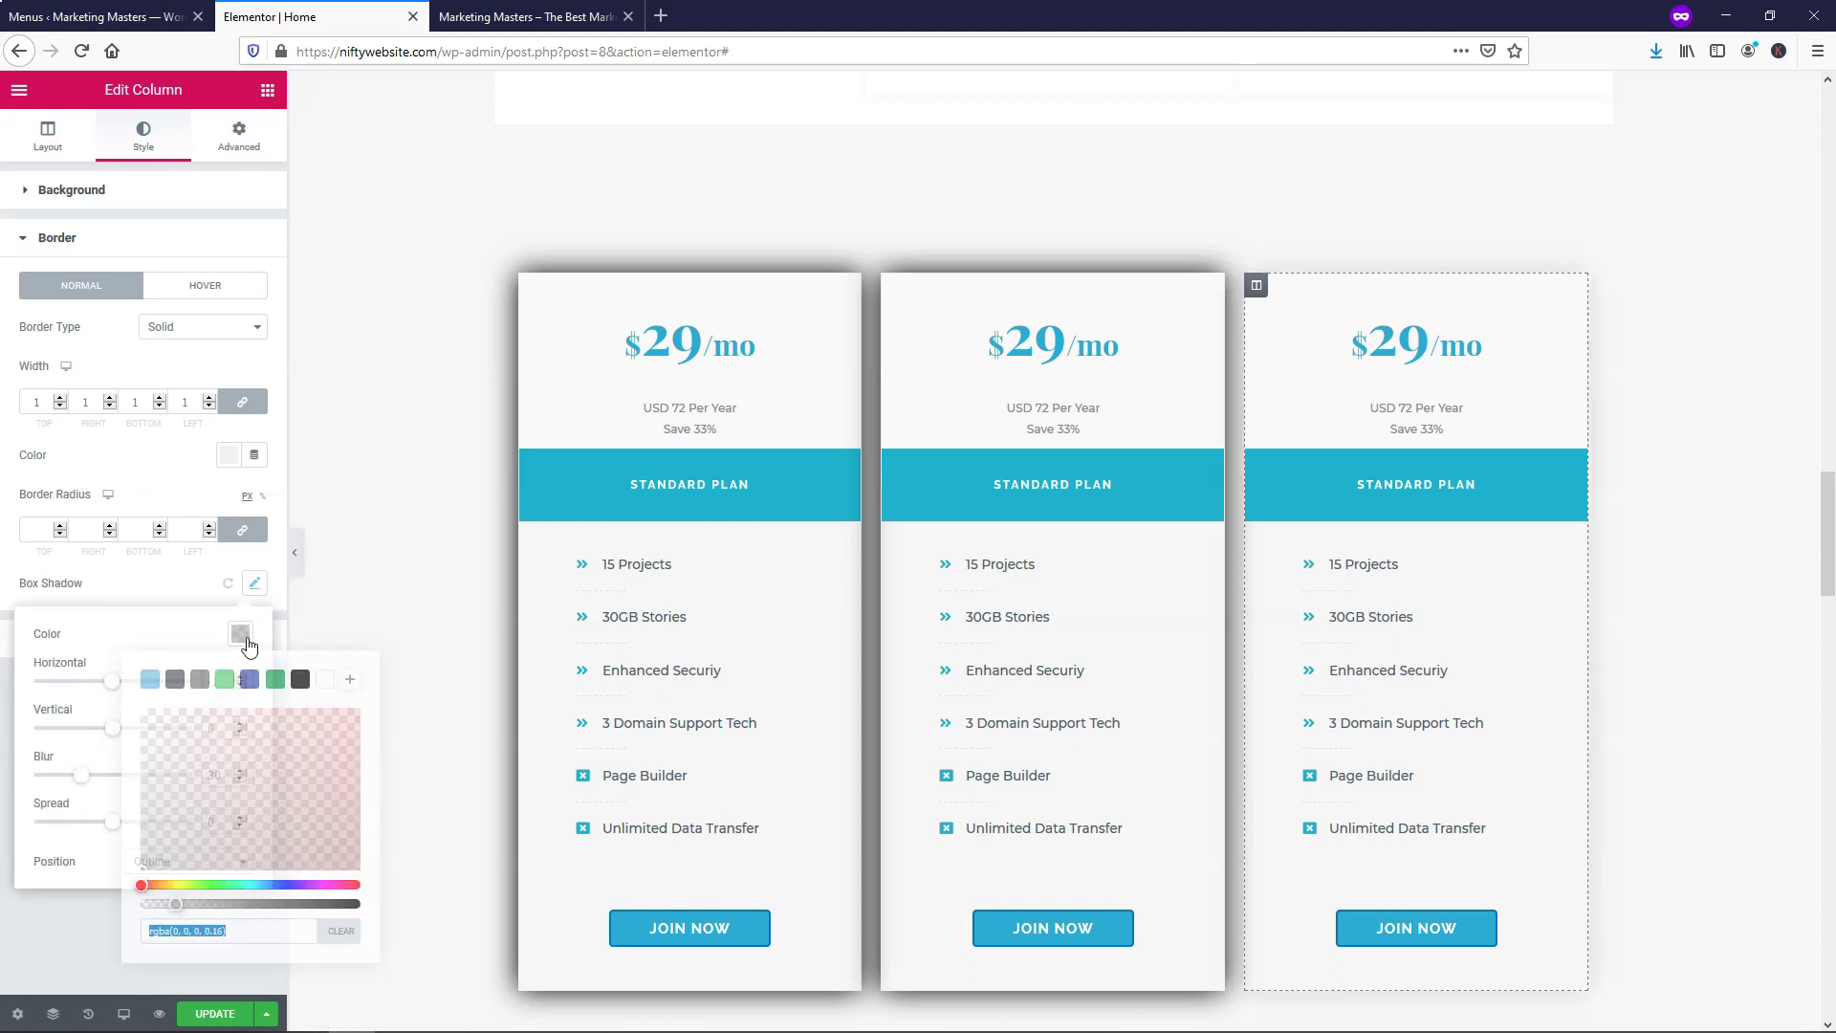
{"action": "left_click", "coordinate": [301, 679]}
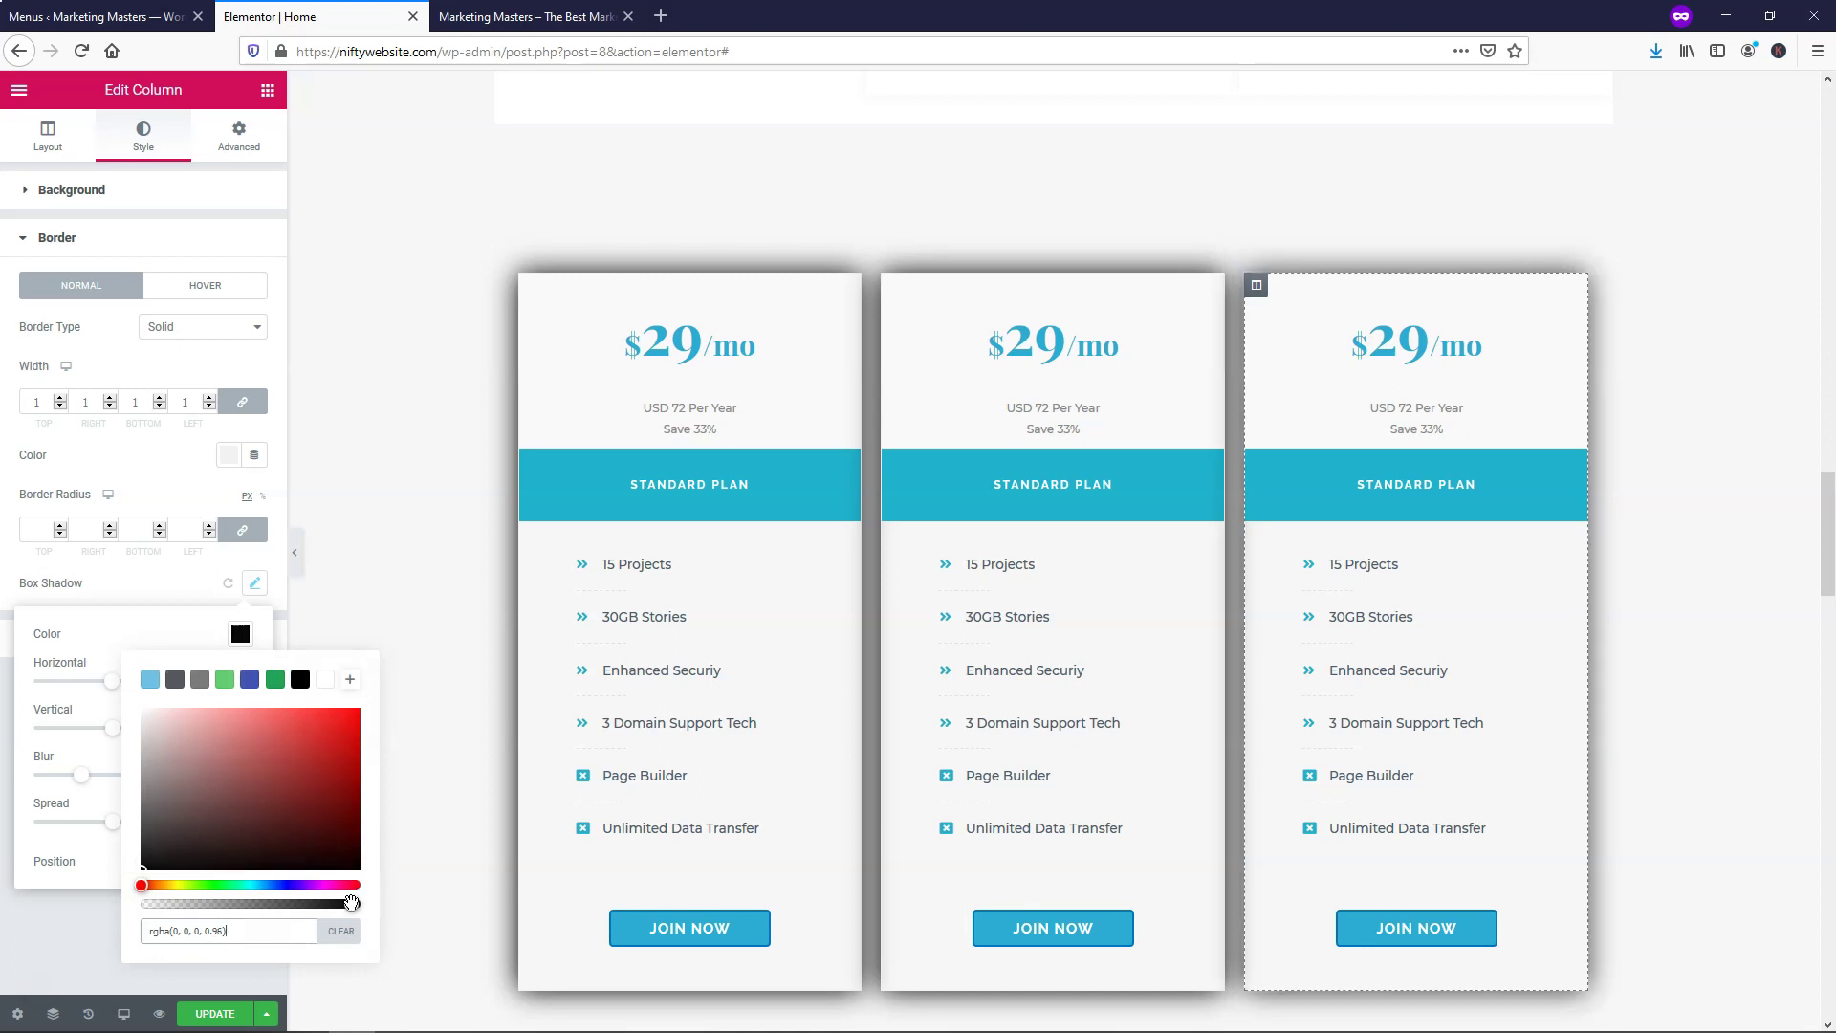
Update the page and open its live preview in a new tab
{"action": "left_click", "coordinate": [216, 1021]}
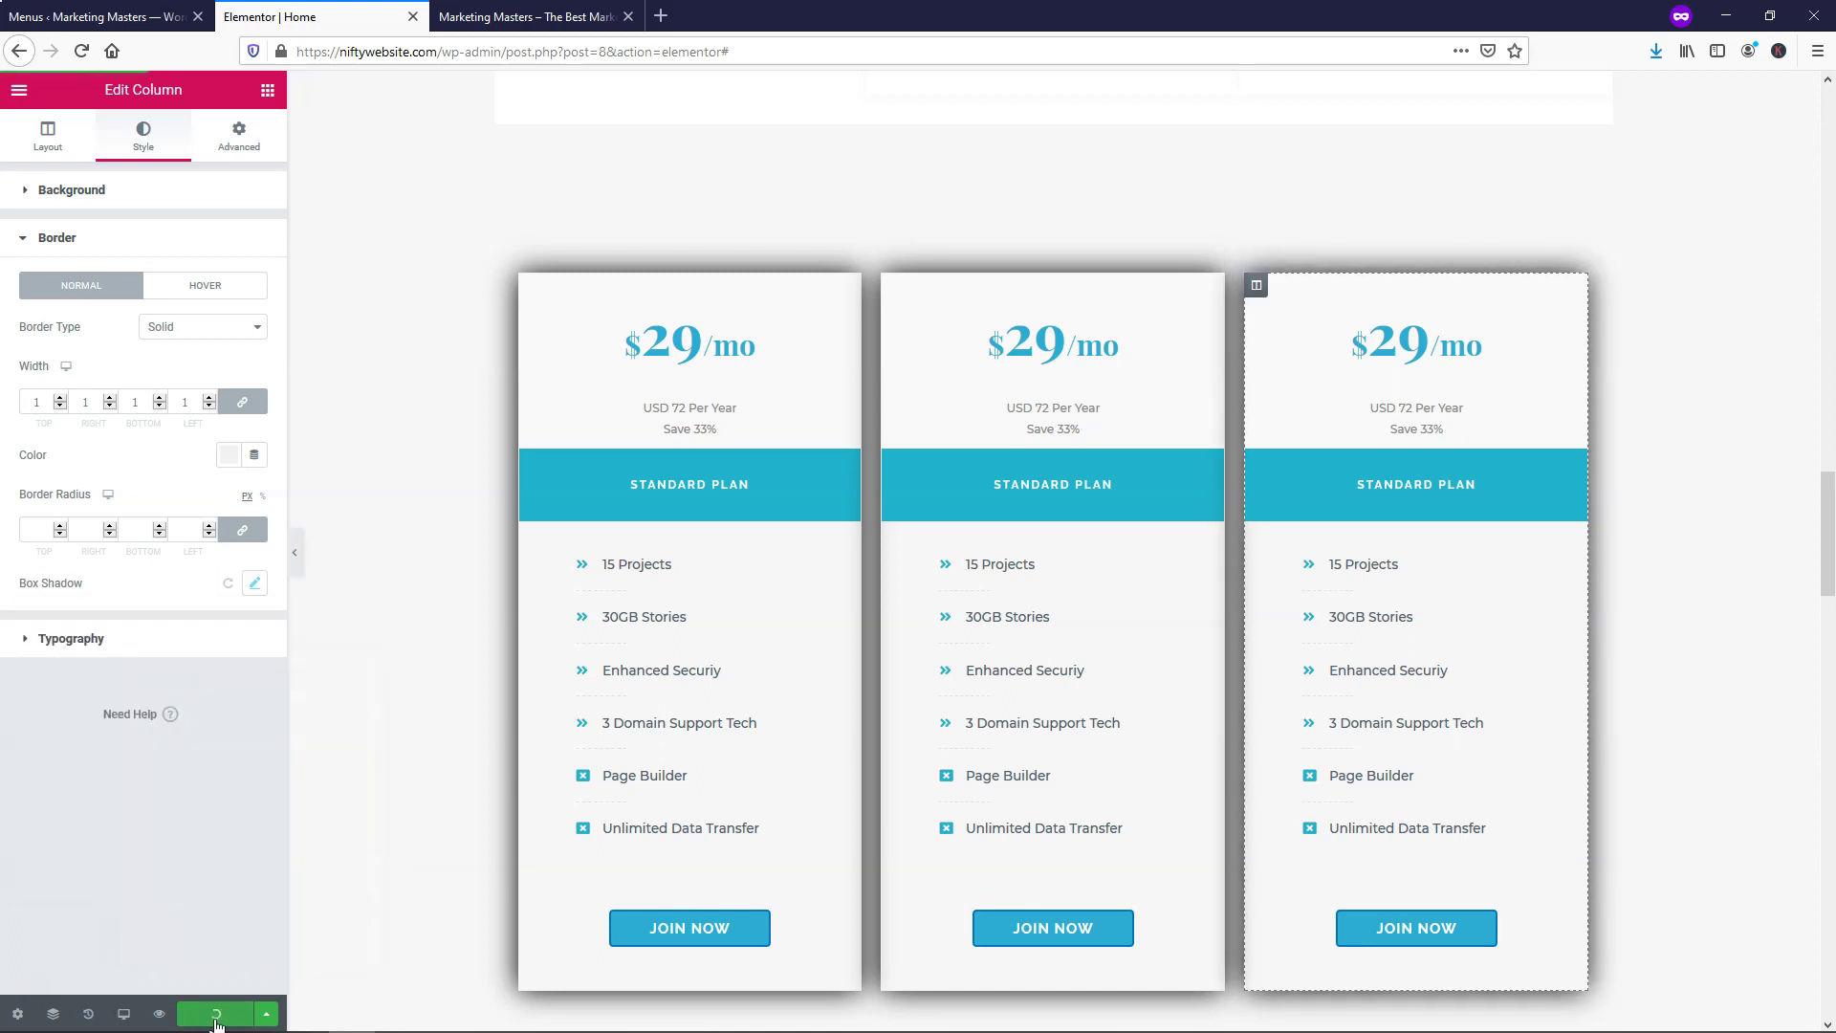
{"action": "scroll", "coordinate": [1417, 495], "scroll_direction": "up", "scroll_amount": 2}
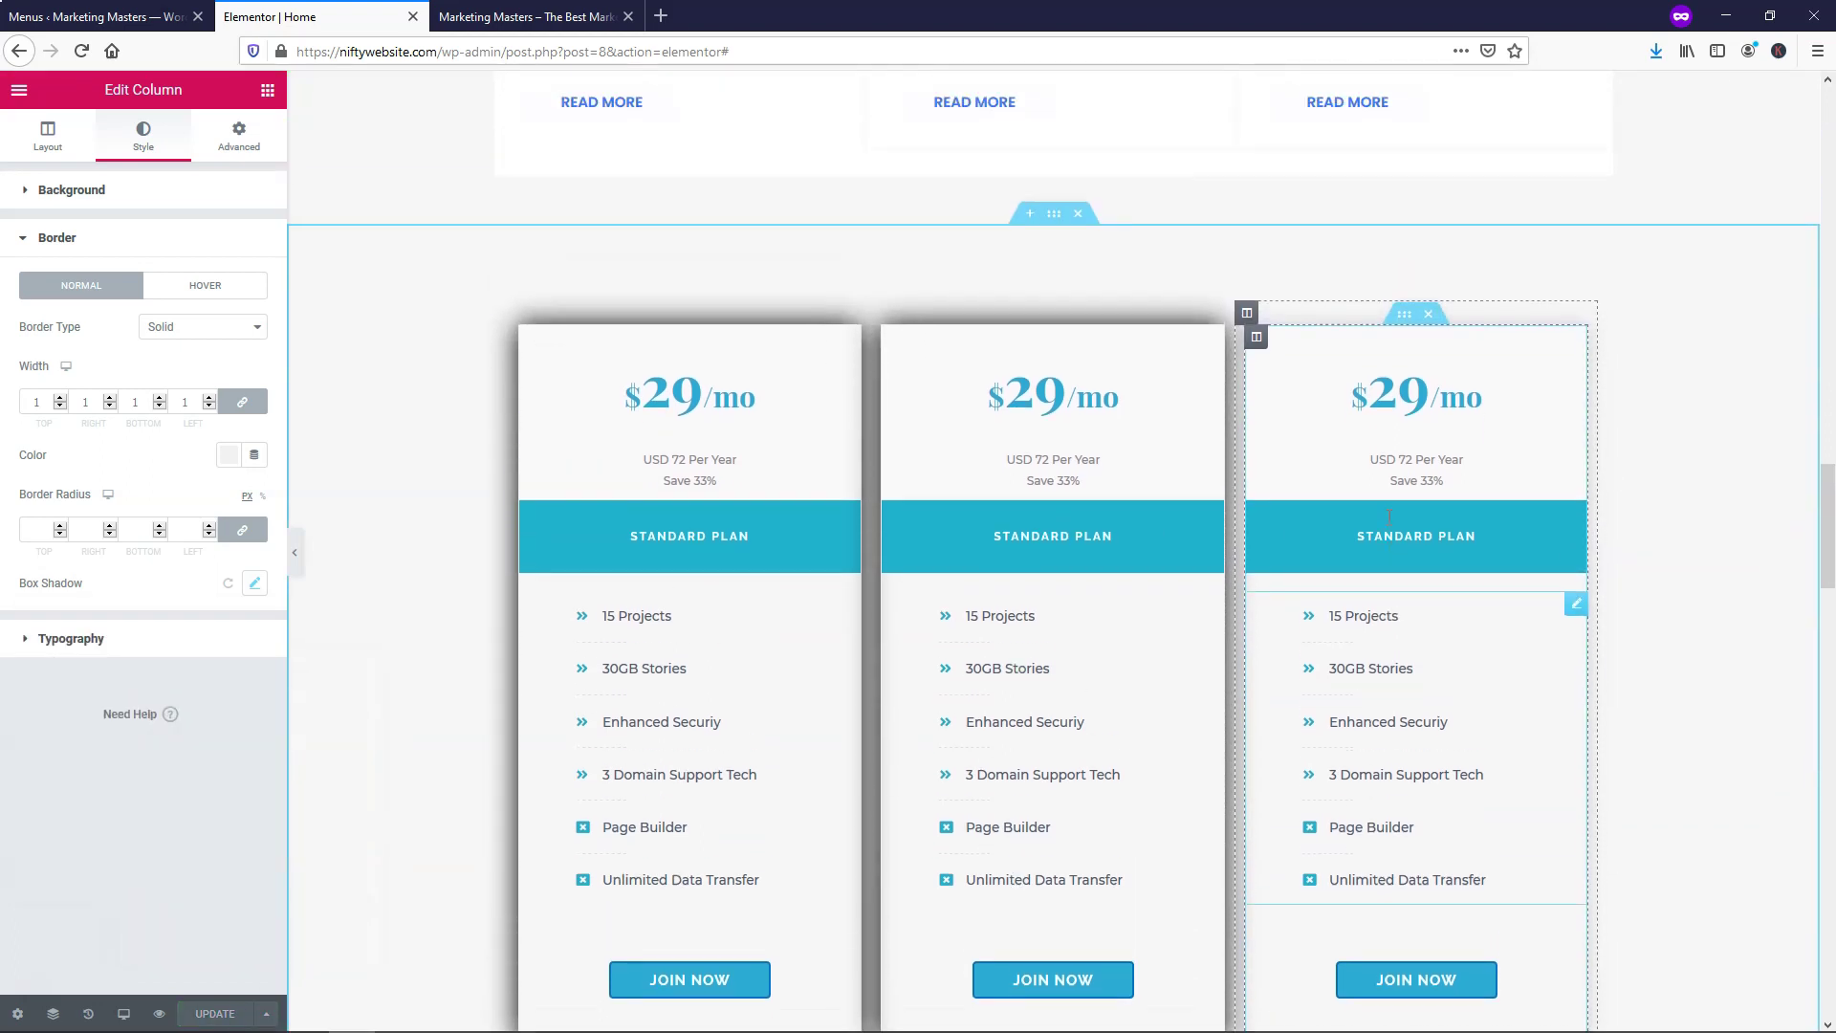
{"action": "scroll", "coordinate": [1693, 406], "scroll_direction": "down", "scroll_amount": 2}
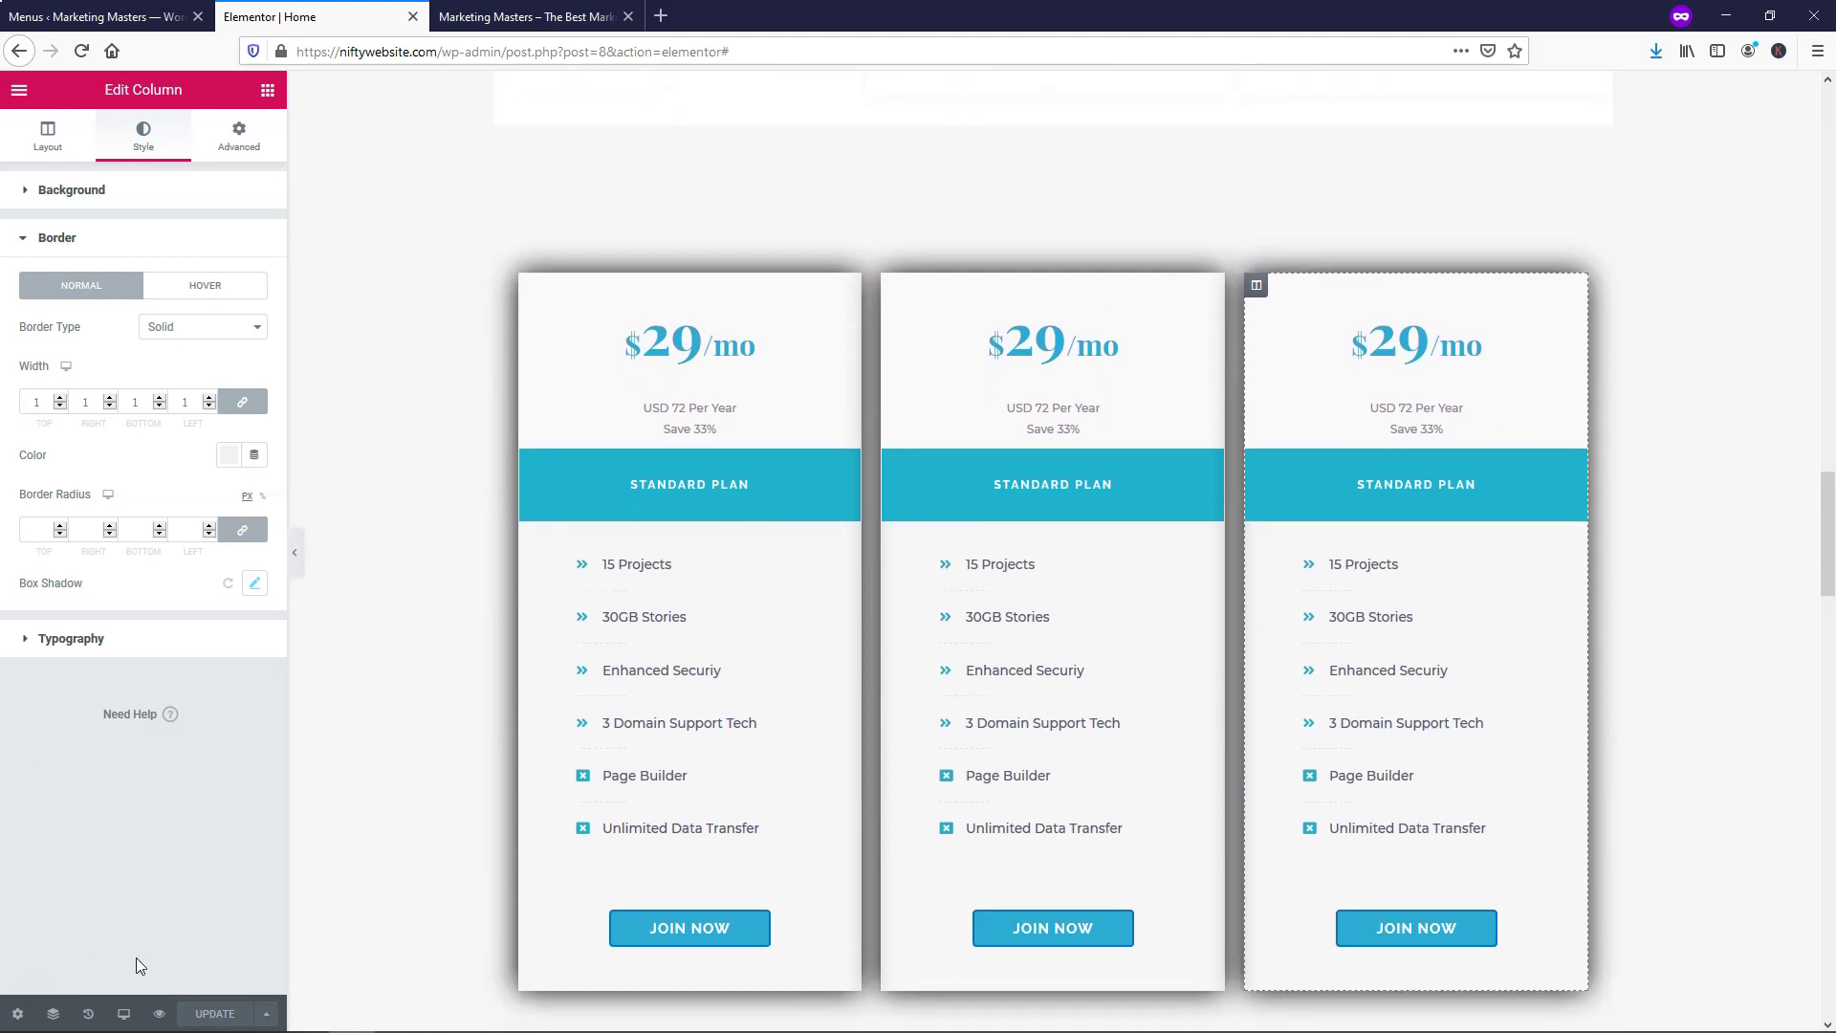
{"action": "left_click", "coordinate": [161, 1014]}
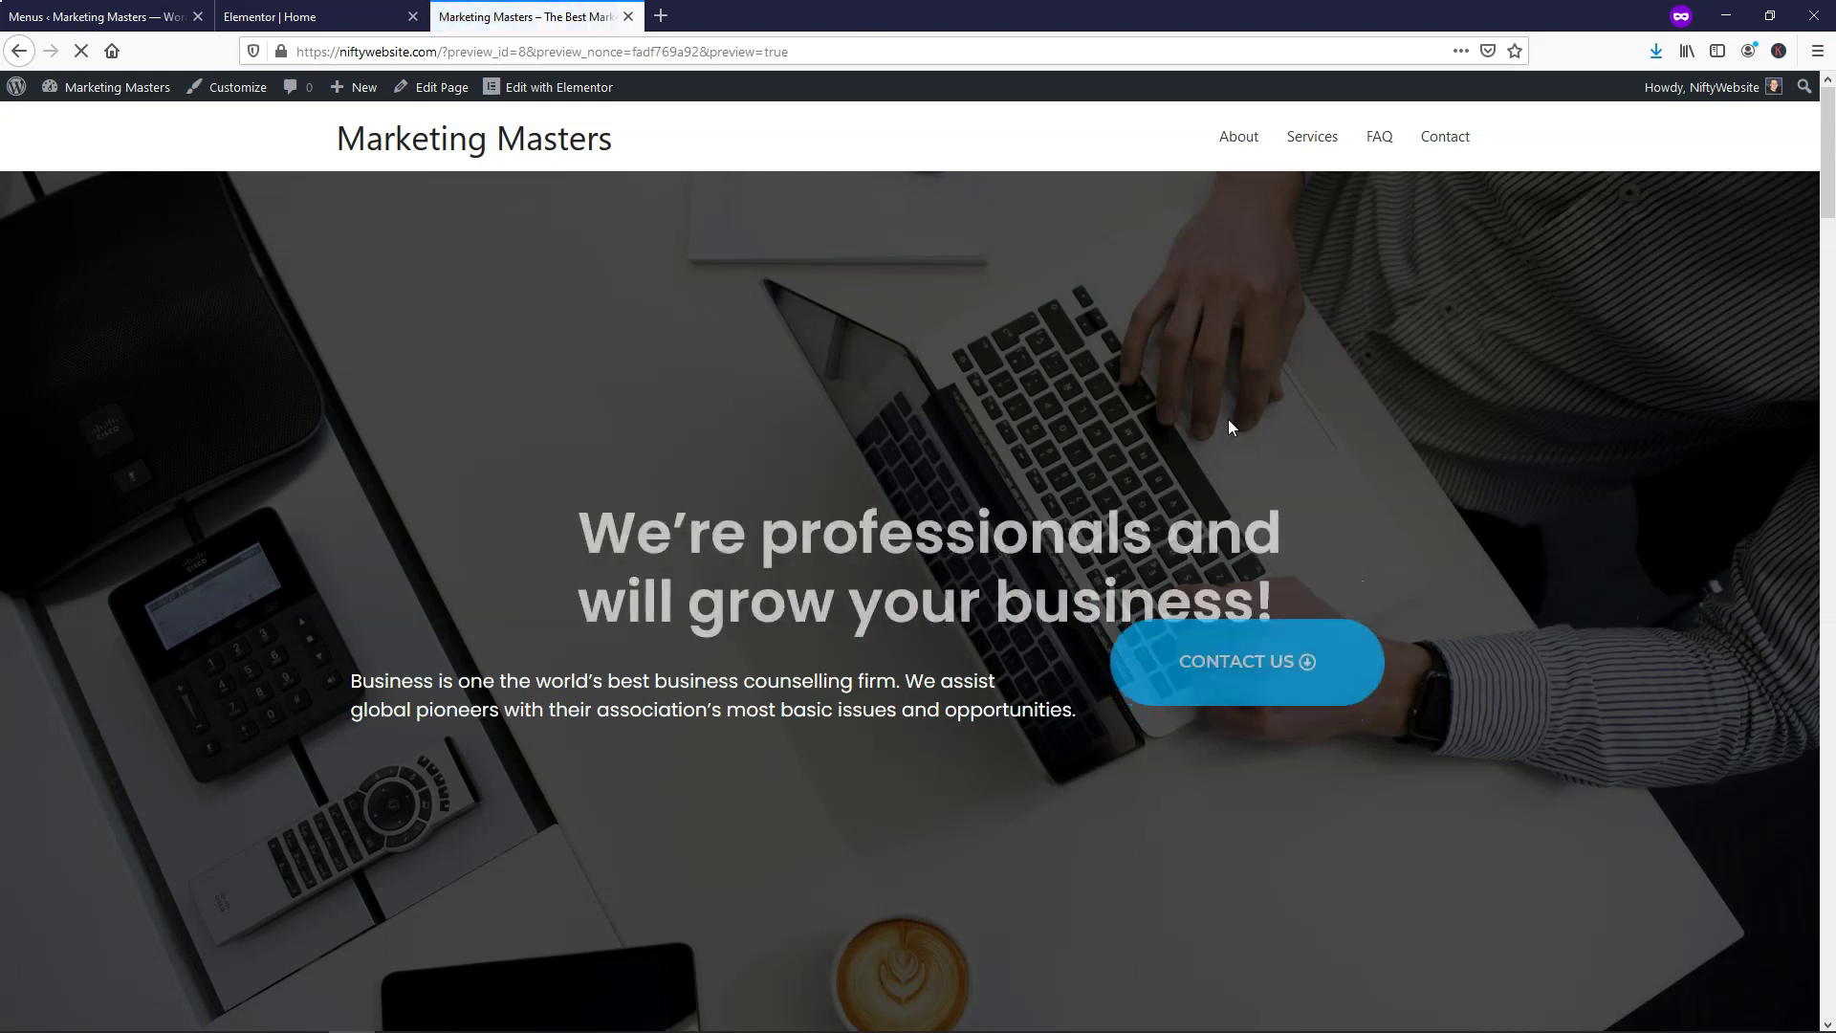
{"action": "scroll", "coordinate": [1465, 327], "scroll_direction": "down", "scroll_amount": 10}
{"action": "scroll", "coordinate": [1463, 325], "scroll_direction": "down", "scroll_amount": 10}
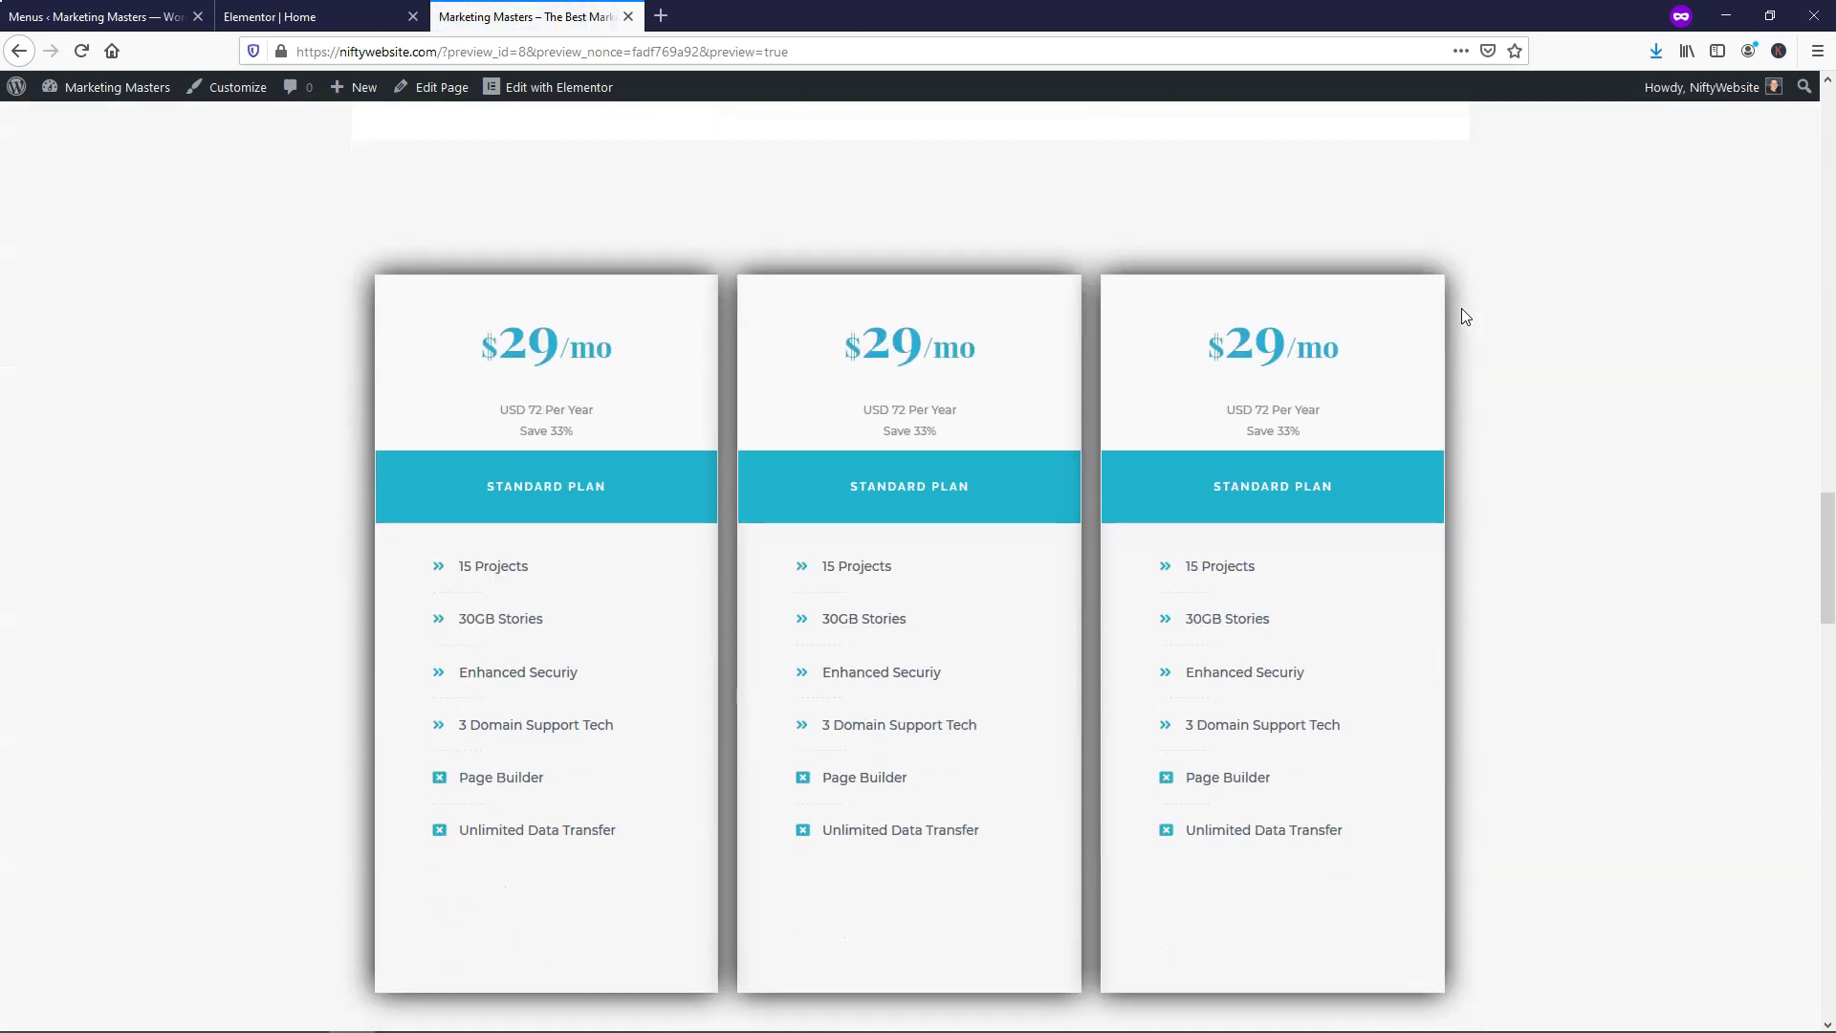
{"action": "scroll", "coordinate": [1590, 505], "scroll_direction": "down", "scroll_amount": 2}
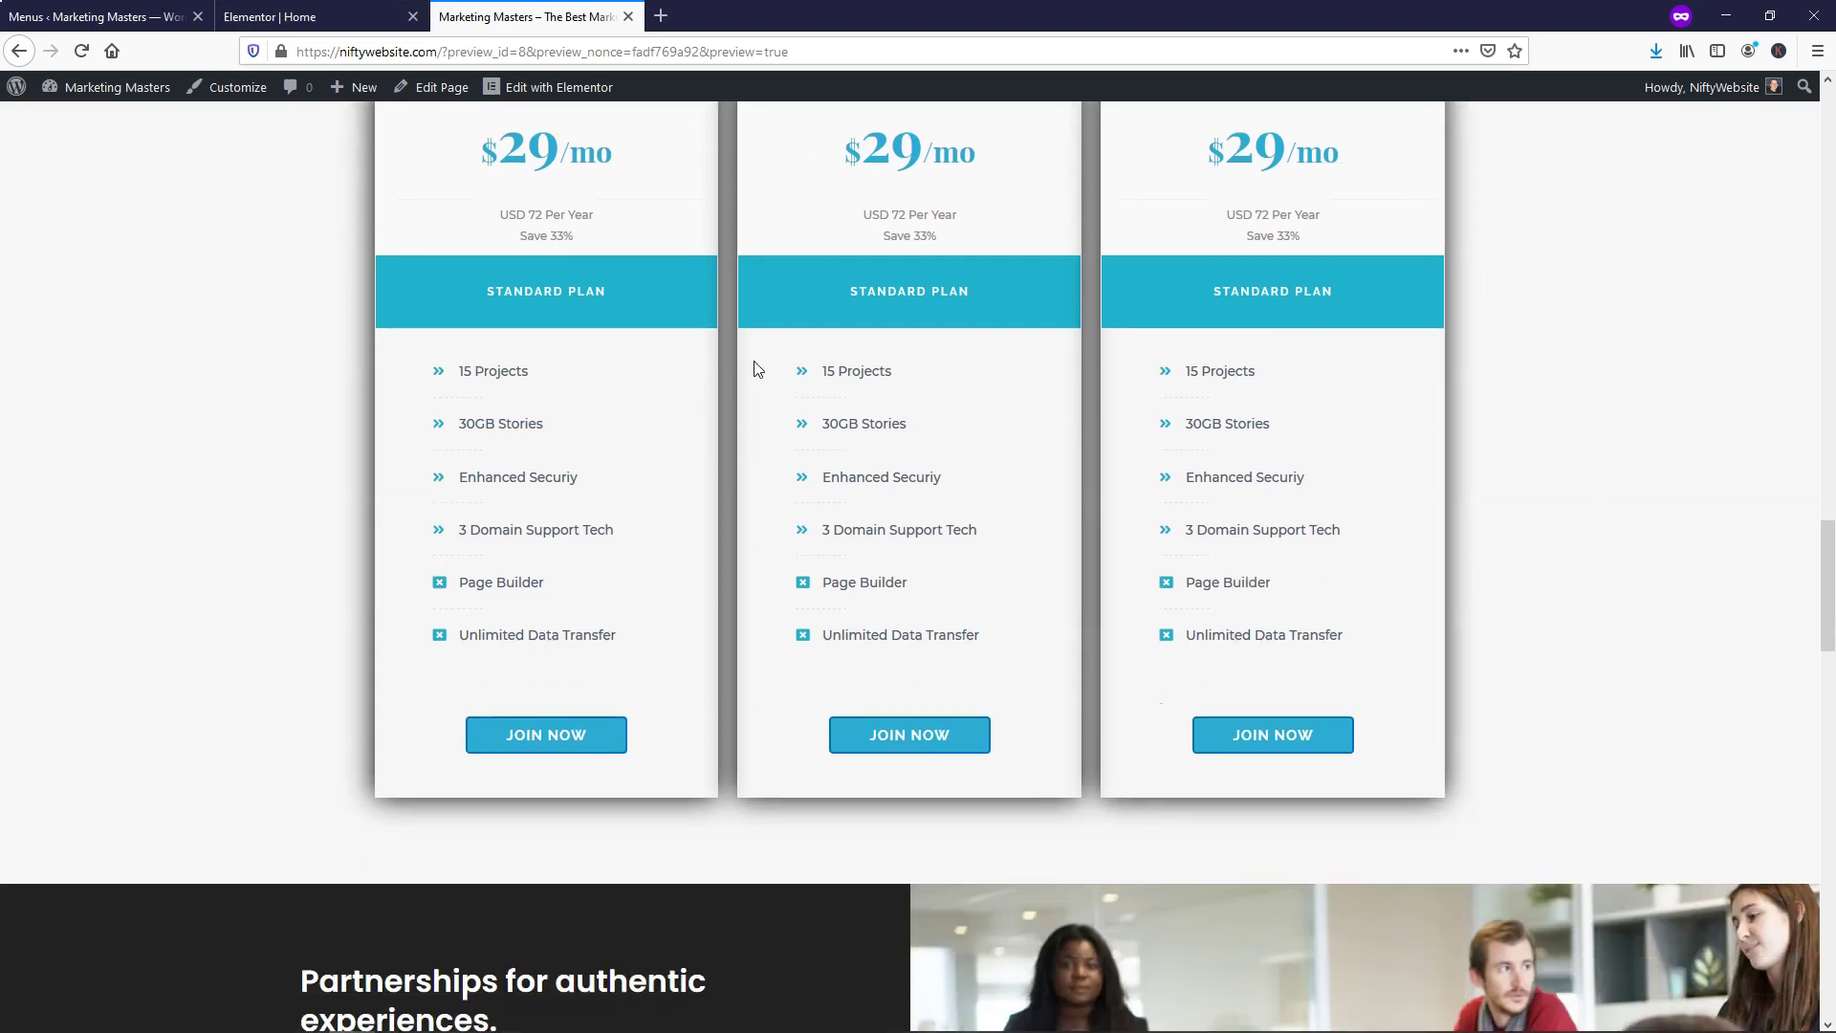
{"action": "scroll", "coordinate": [852, 440], "scroll_direction": "up", "scroll_amount": 1}
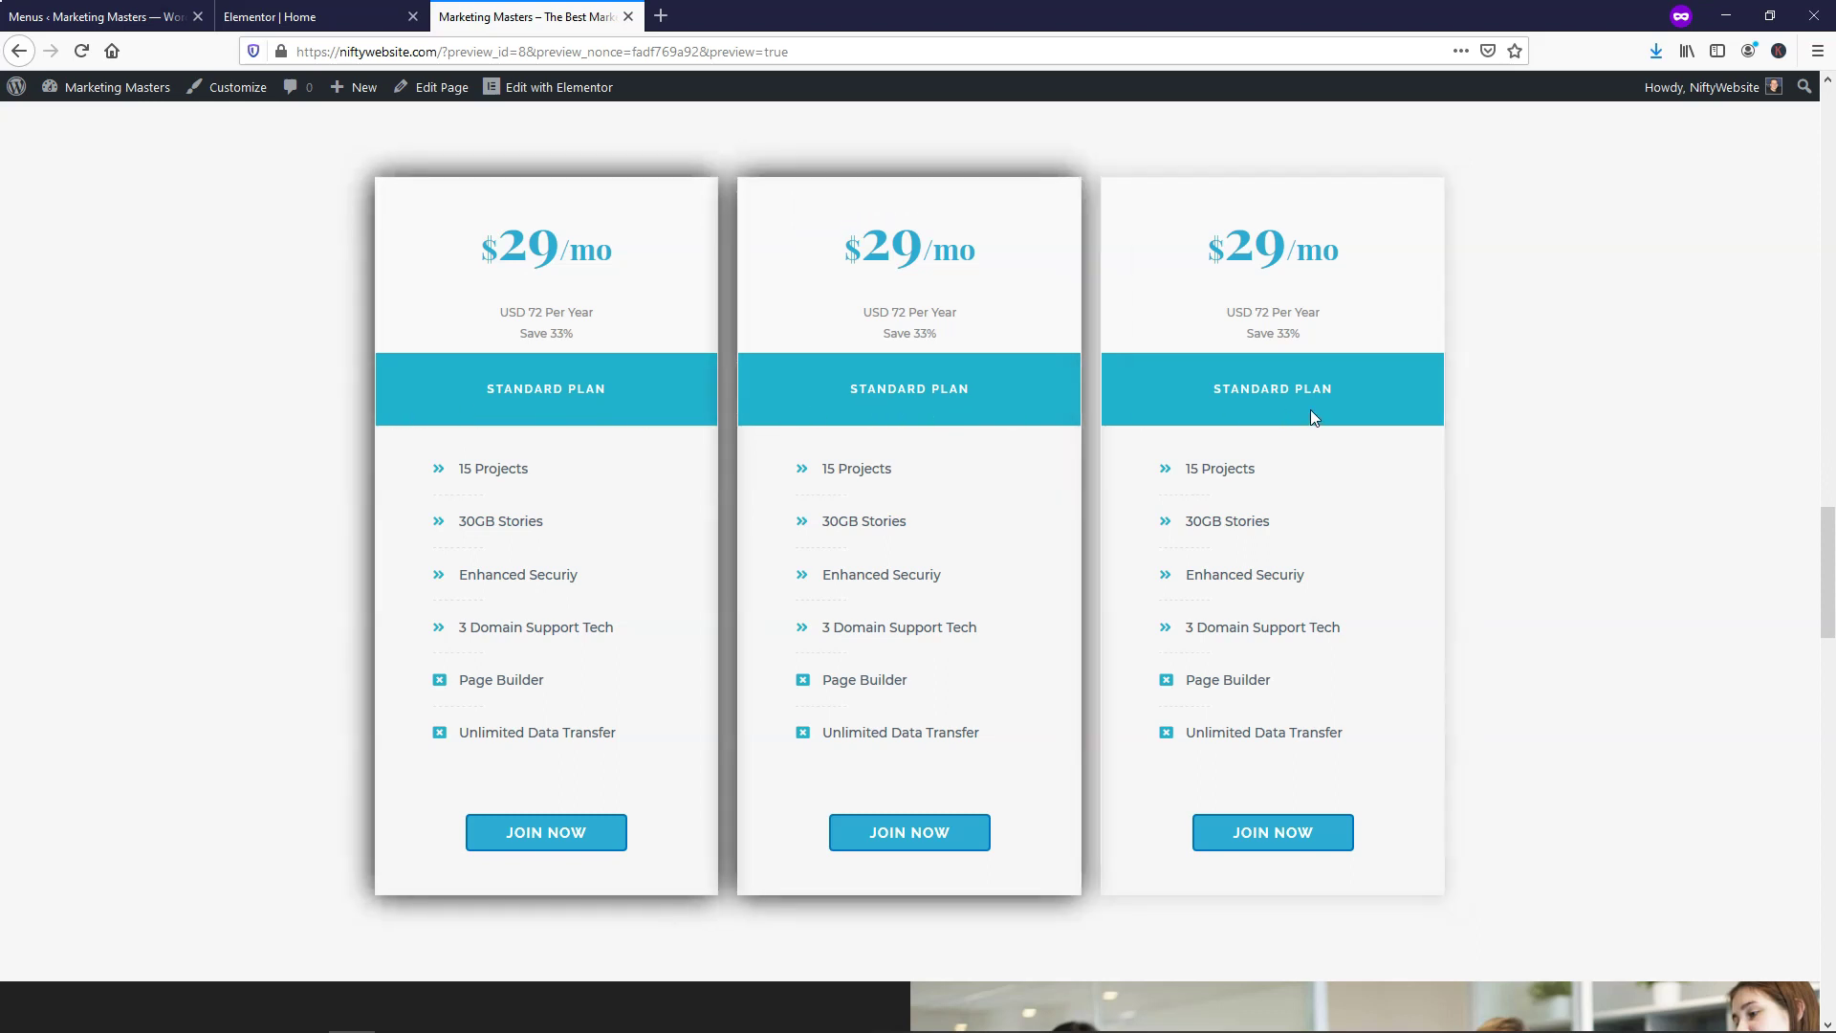
Back in the editor, open the first card's feature list and expand the 15 Projects item
{"action": "left_click", "coordinate": [316, 16]}
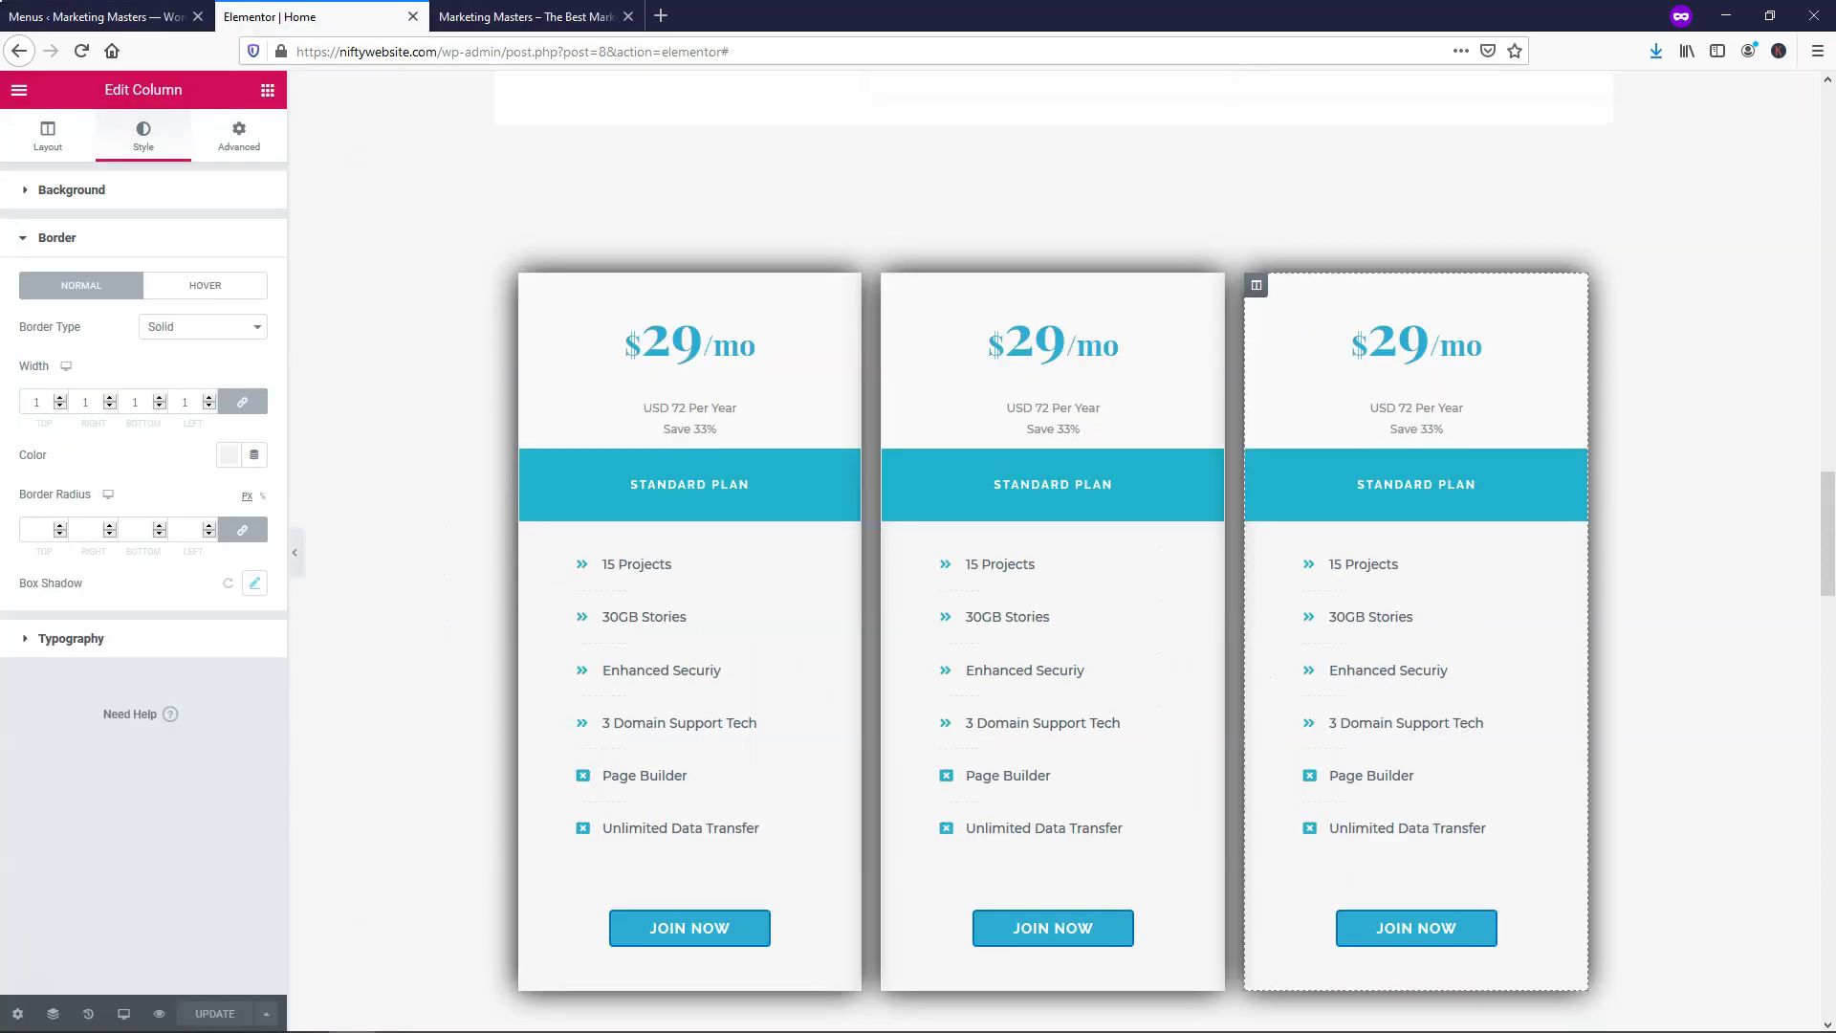
{"action": "scroll", "coordinate": [717, 532], "scroll_direction": "down", "scroll_amount": 2}
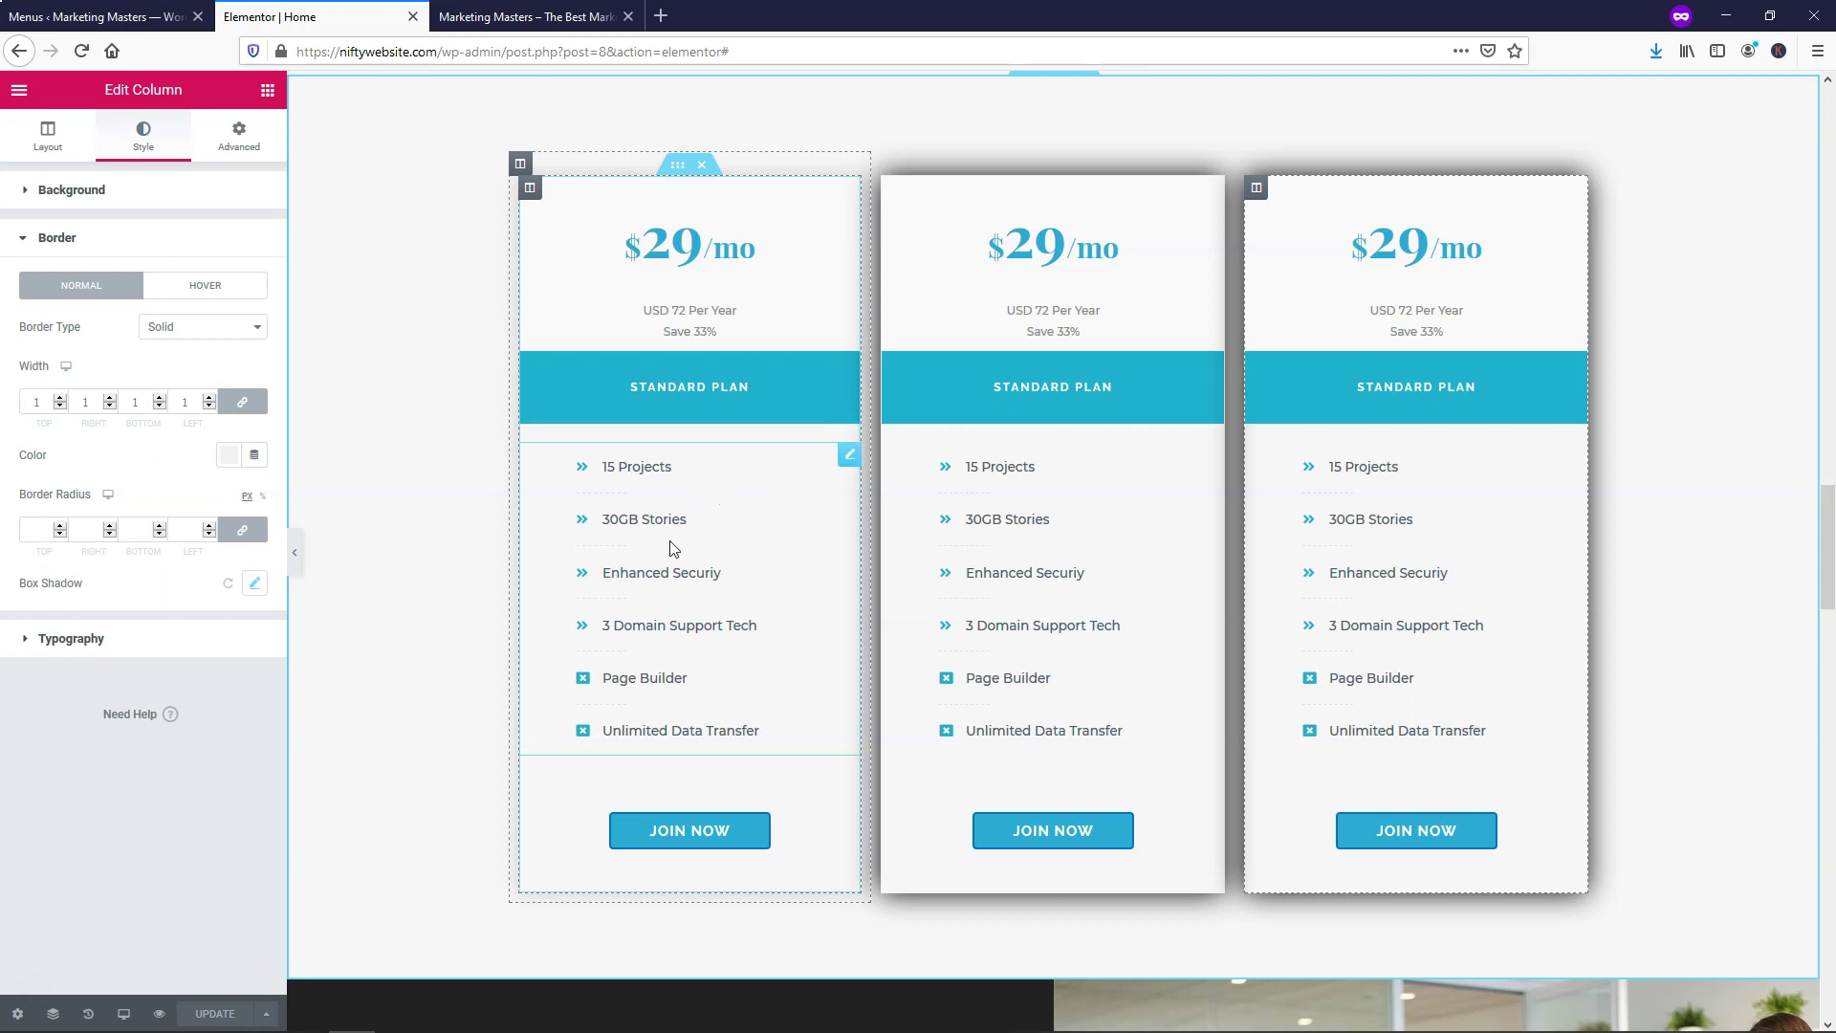
{"action": "right_click", "coordinate": [852, 472]}
{"action": "left_click", "coordinate": [875, 482]}
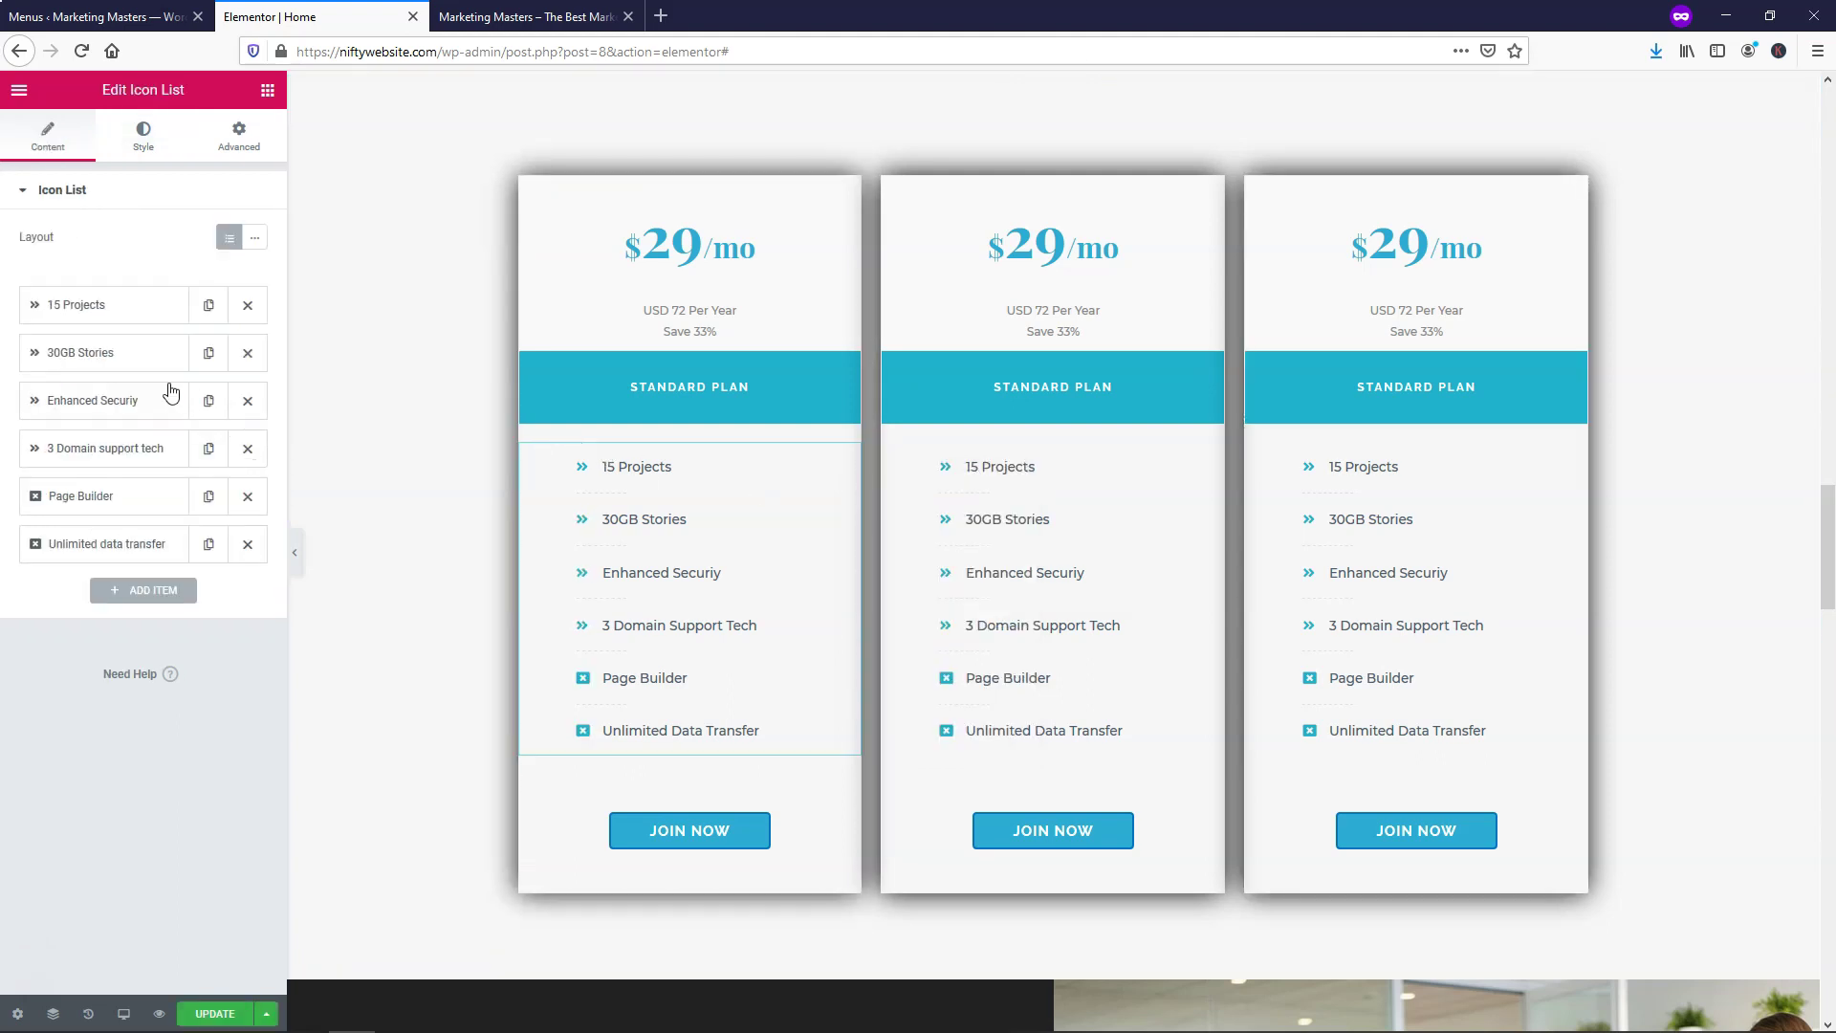
{"action": "left_click", "coordinate": [48, 314]}
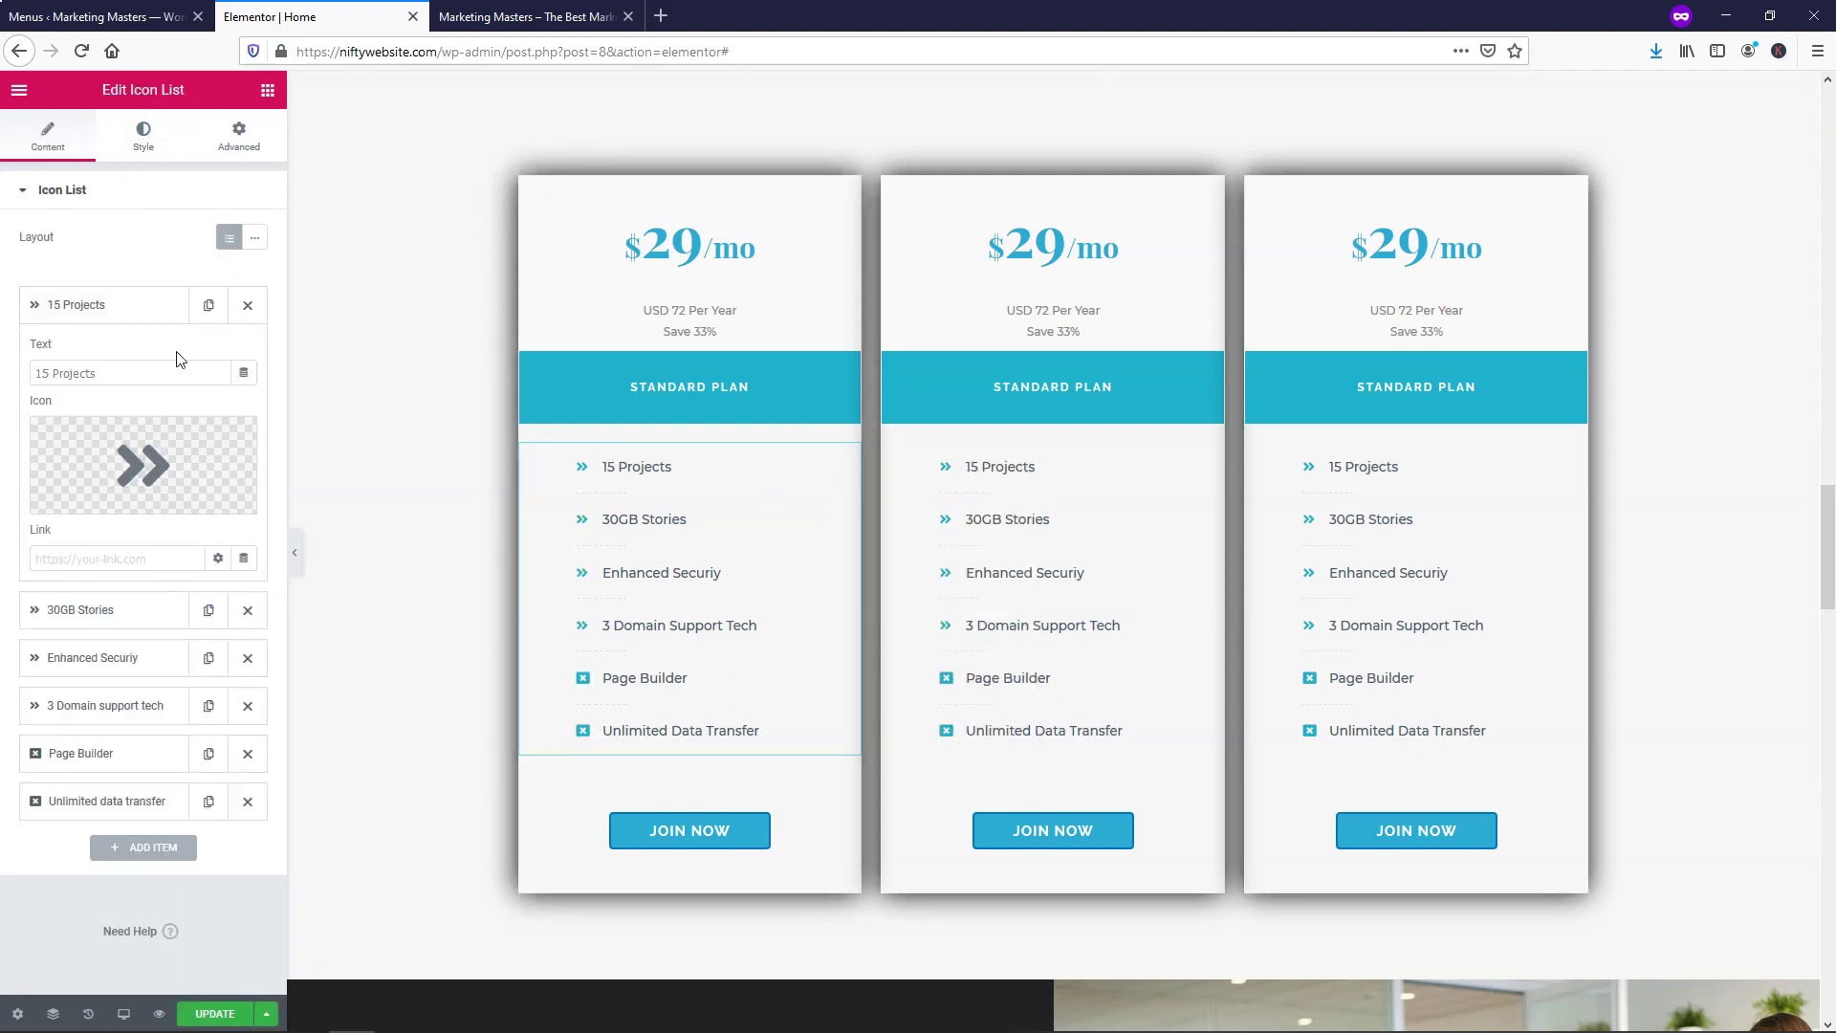
Review the feature list's icon colour and size styling, then return to its items
{"action": "mouse_move", "coordinate": [242, 451]}
{"action": "left_click", "coordinate": [143, 142]}
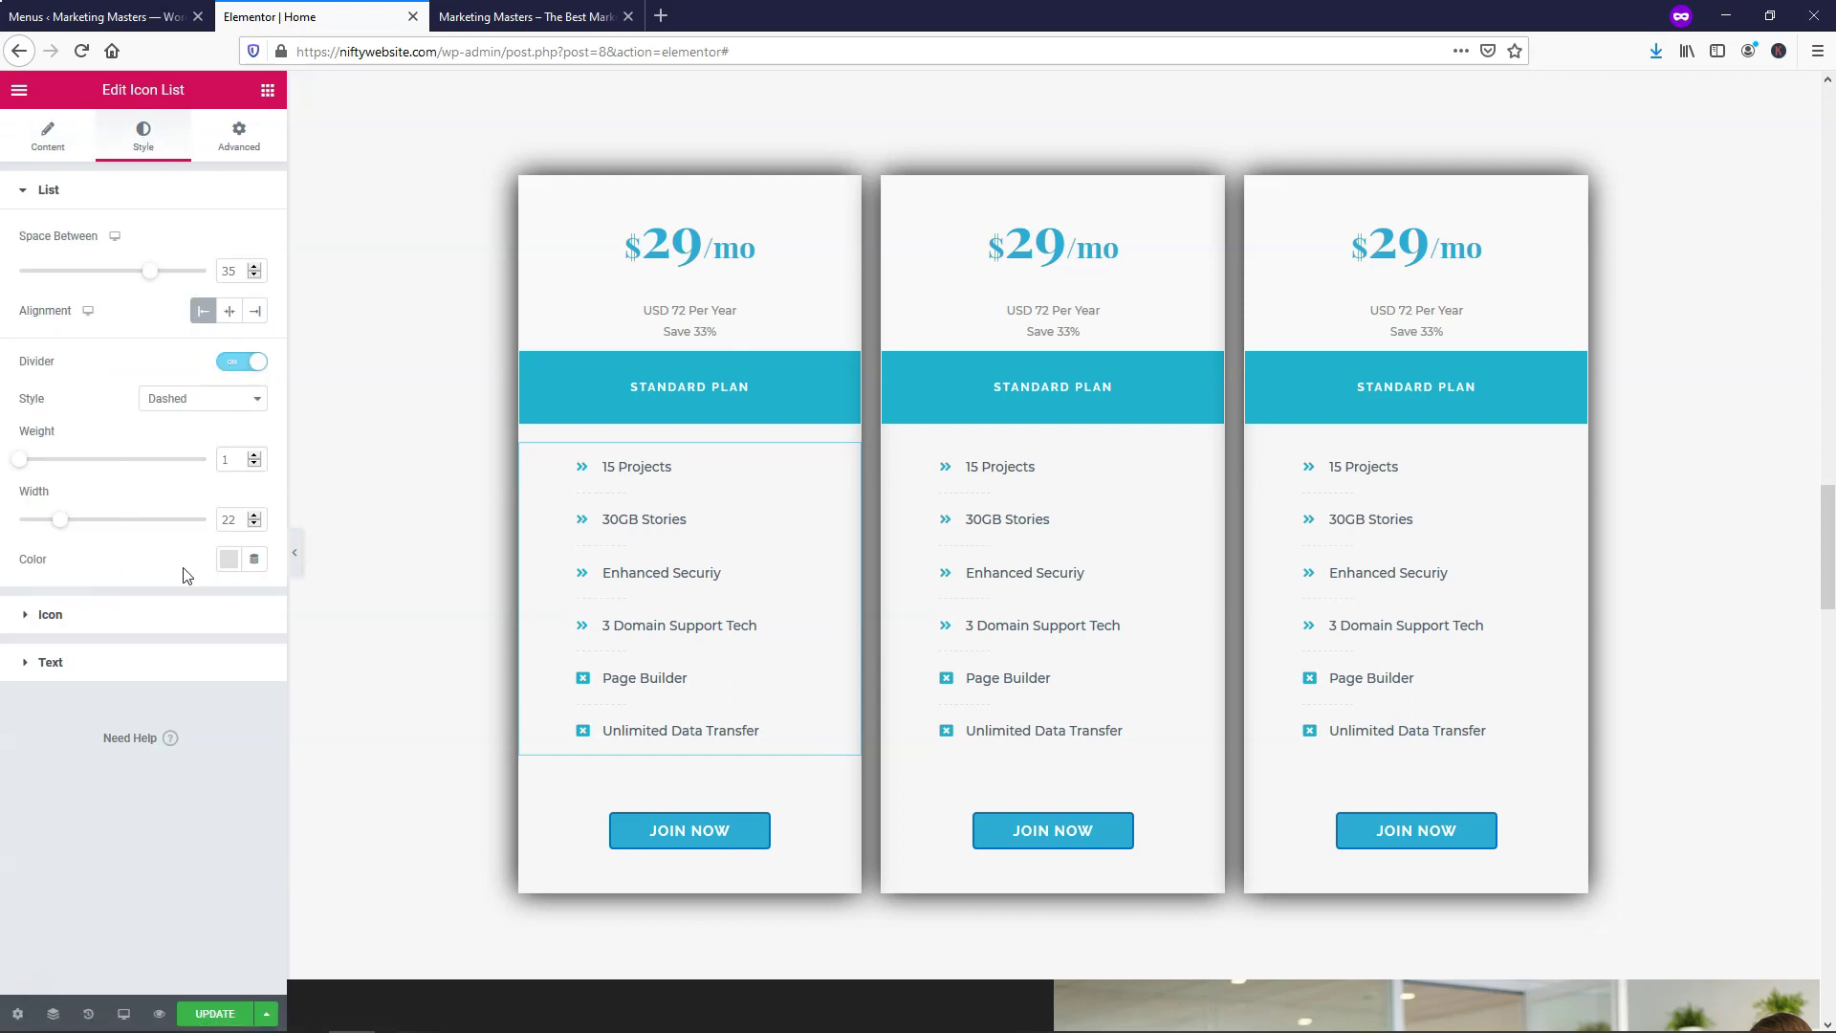
{"action": "left_click", "coordinate": [102, 612]}
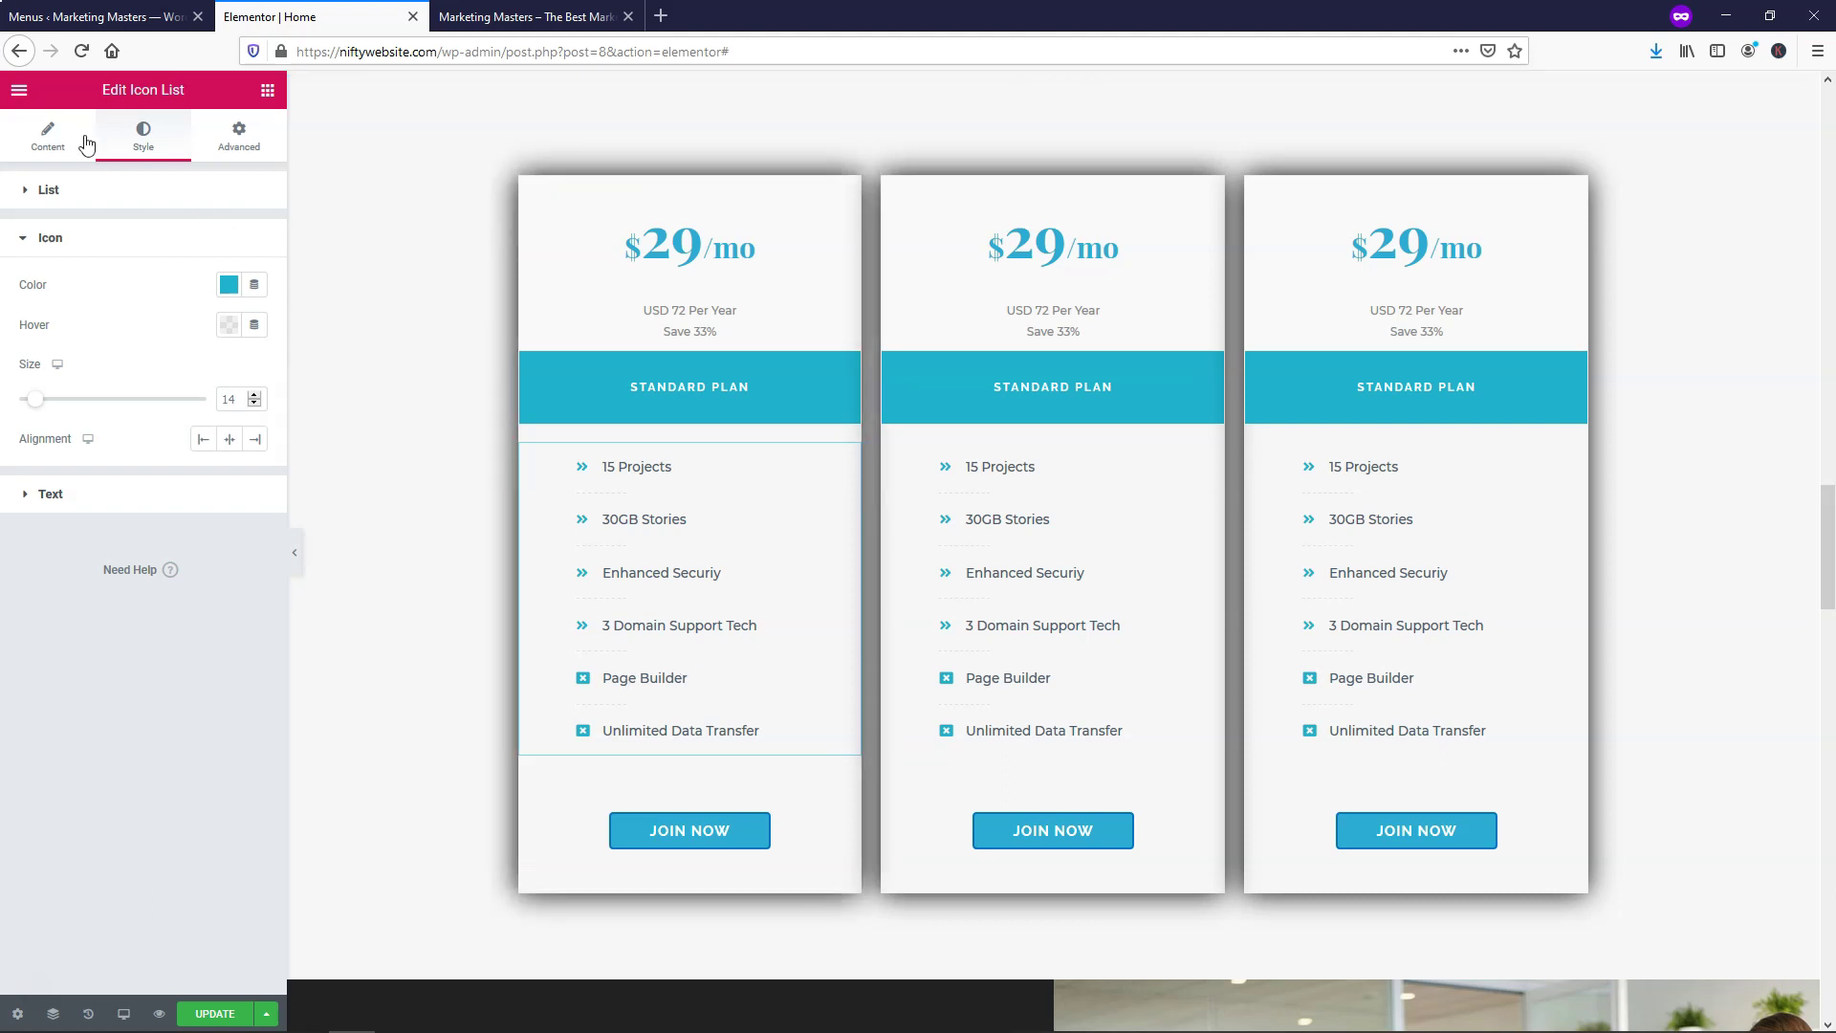
{"action": "left_click", "coordinate": [48, 134]}
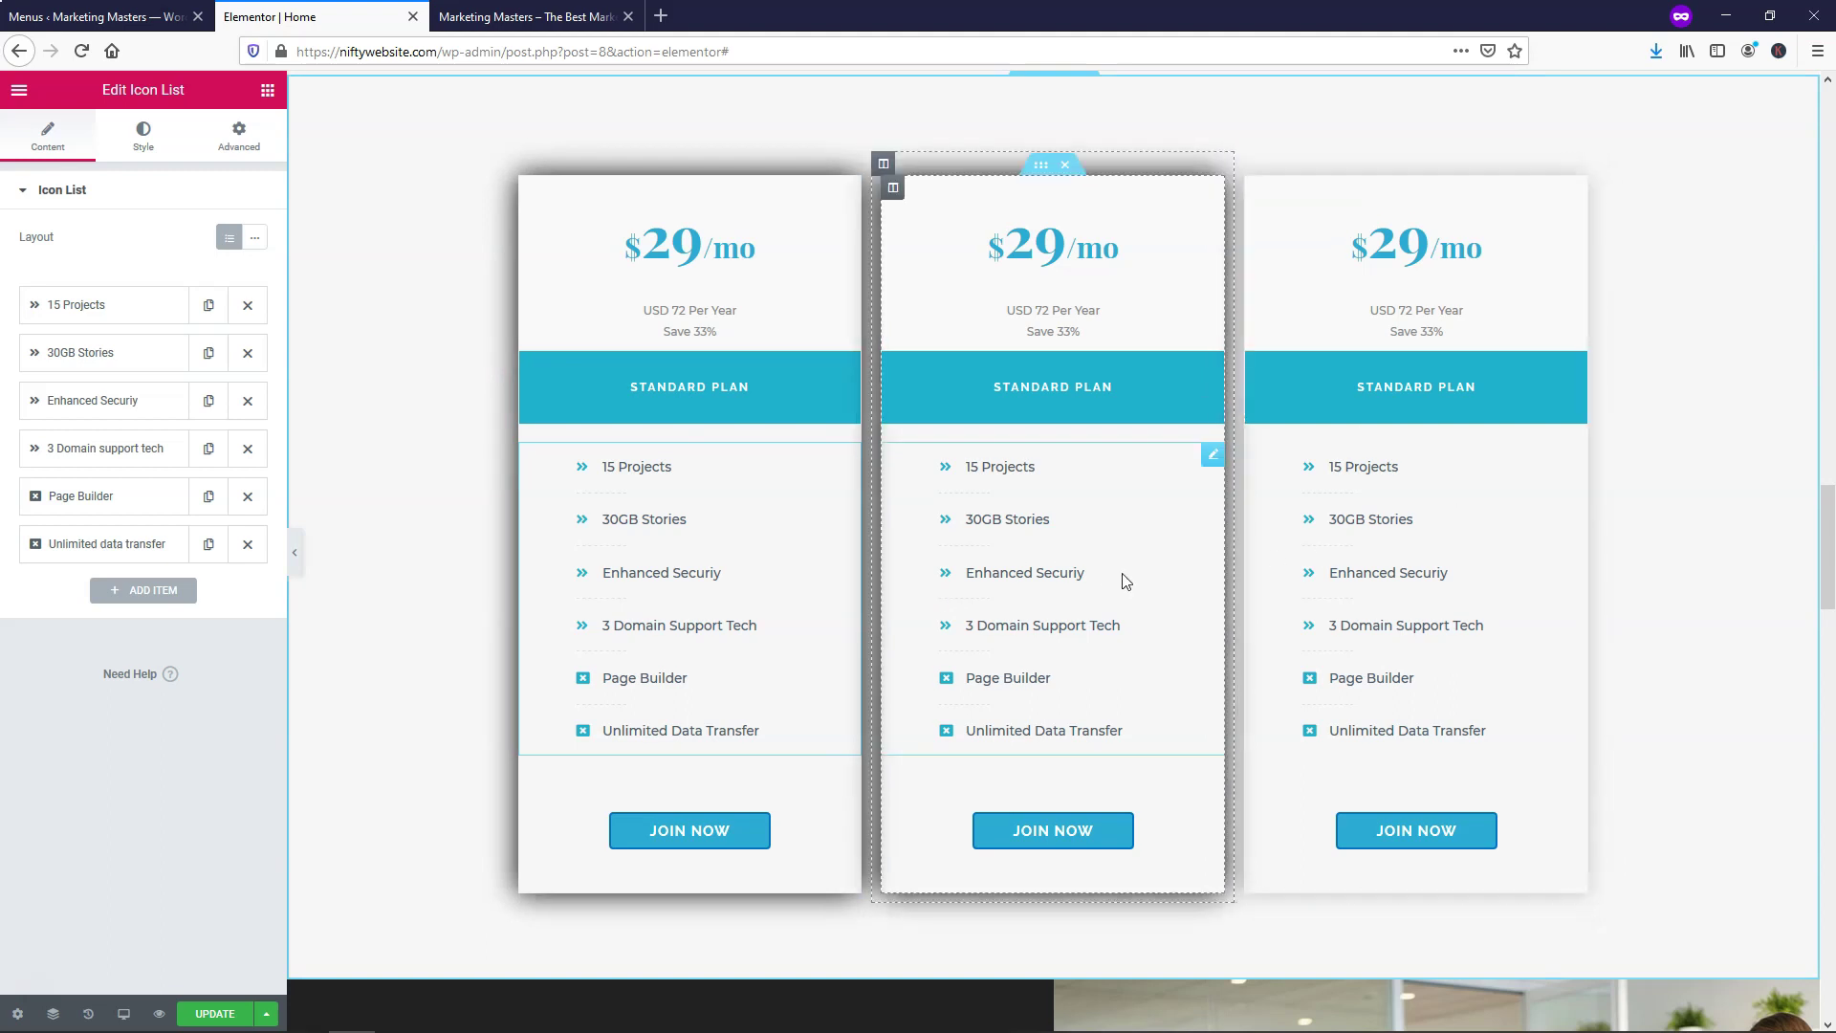
Open the first card's Join Now button settings, check its # link, and update the page
{"action": "right_click", "coordinate": [699, 836]}
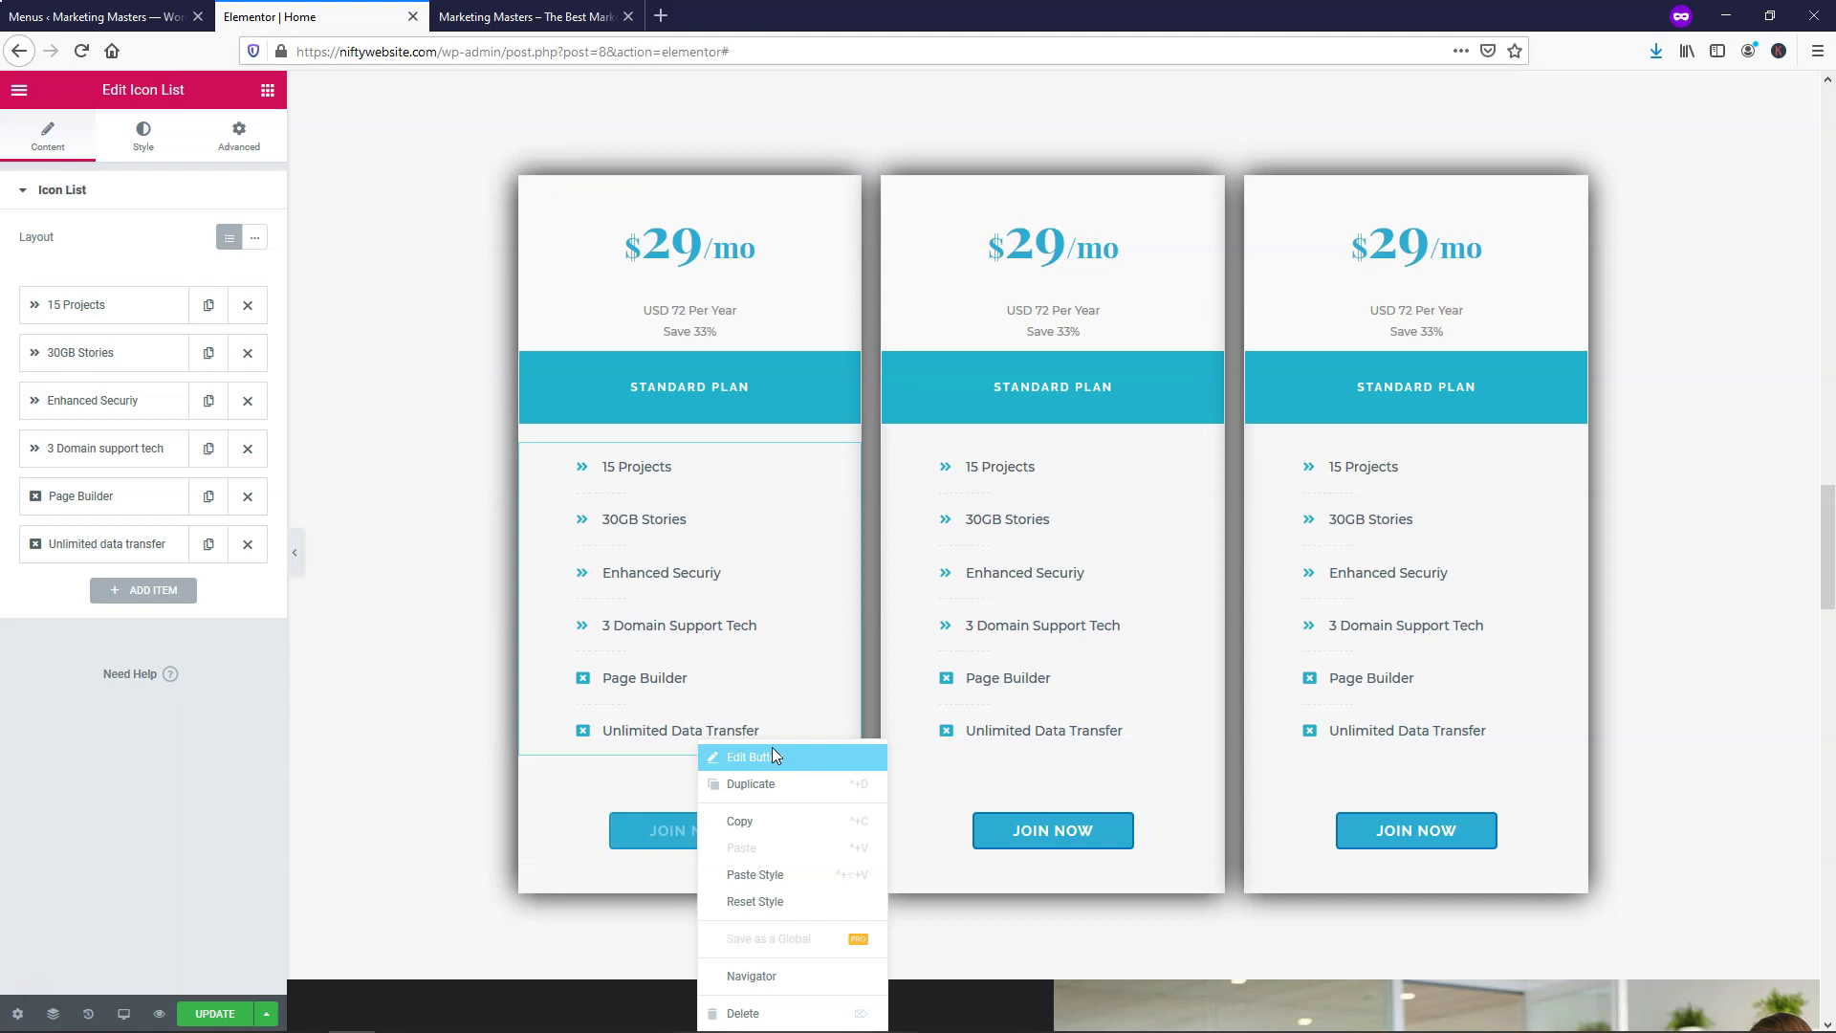
{"action": "left_click", "coordinate": [772, 748]}
{"action": "left_click", "coordinate": [33, 337]}
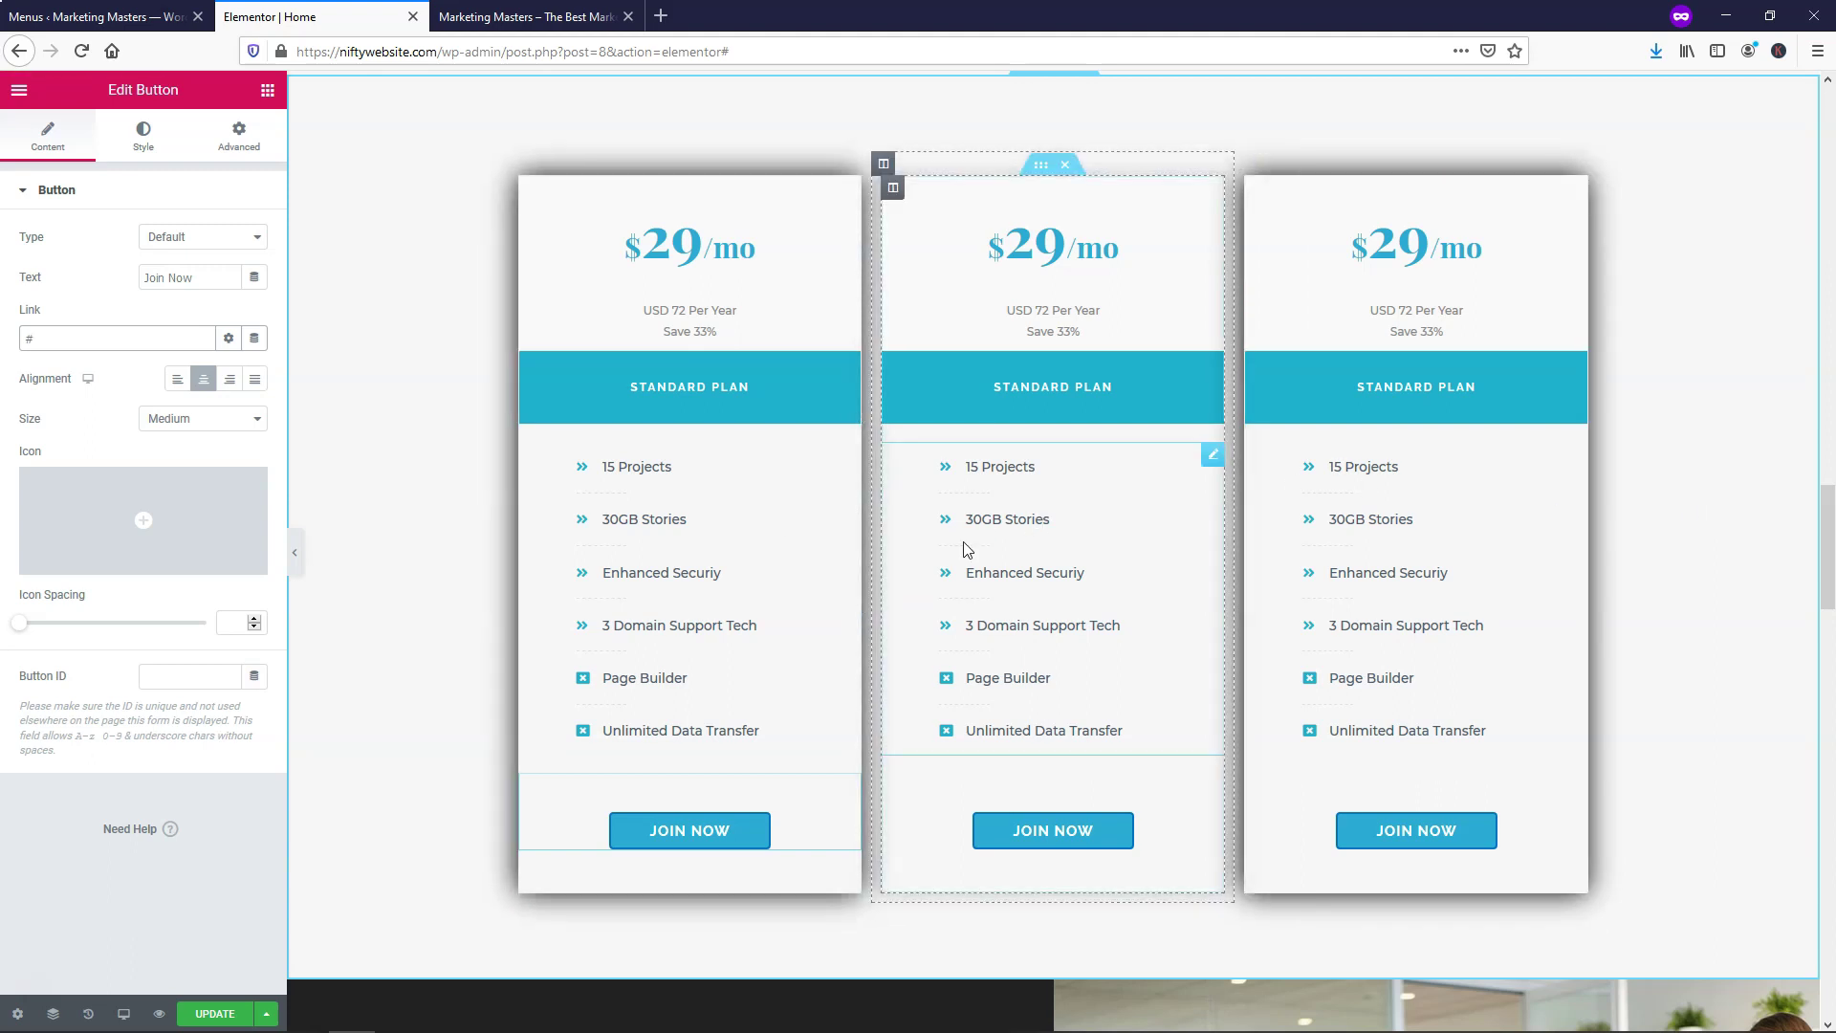
{"action": "left_click", "coordinate": [218, 1014]}
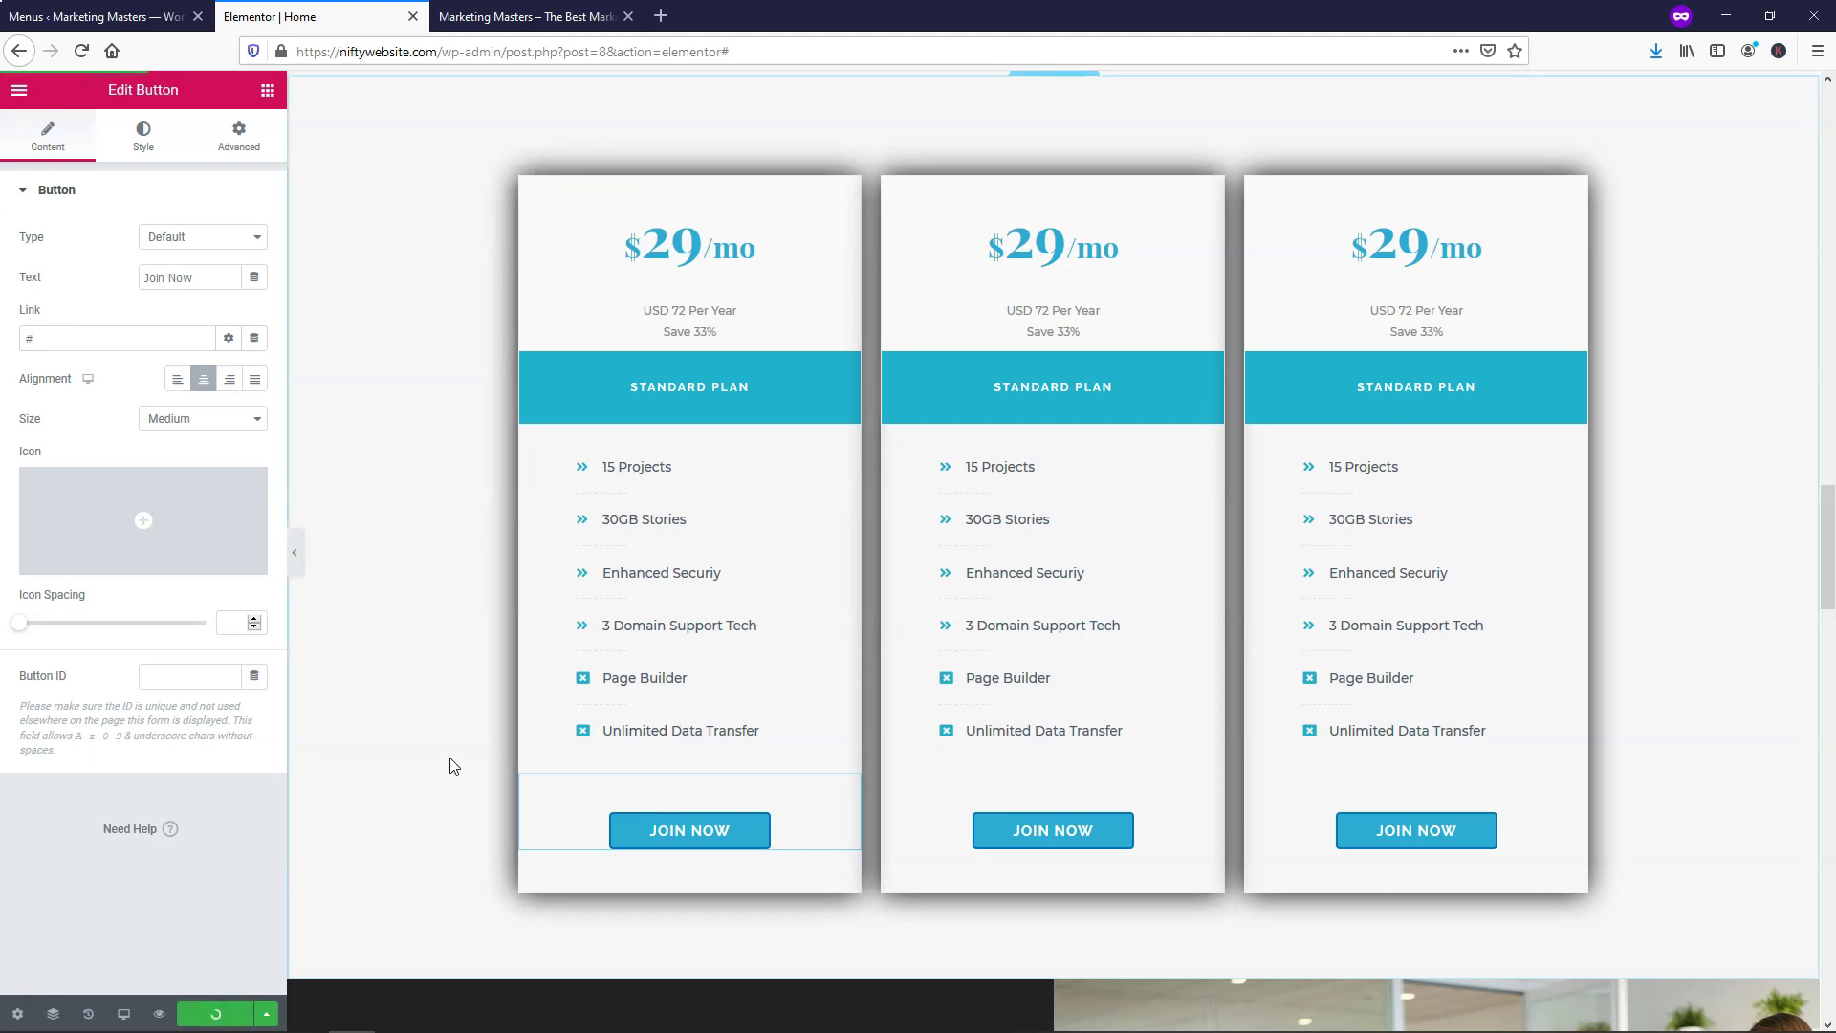
Delete the 'Partnerships for authentic experiences' section below the $29/mo pricing cards
{"action": "scroll", "coordinate": [468, 691], "scroll_direction": "down", "scroll_amount": 4}
{"action": "scroll", "coordinate": [467, 683], "scroll_direction": "down", "scroll_amount": 4}
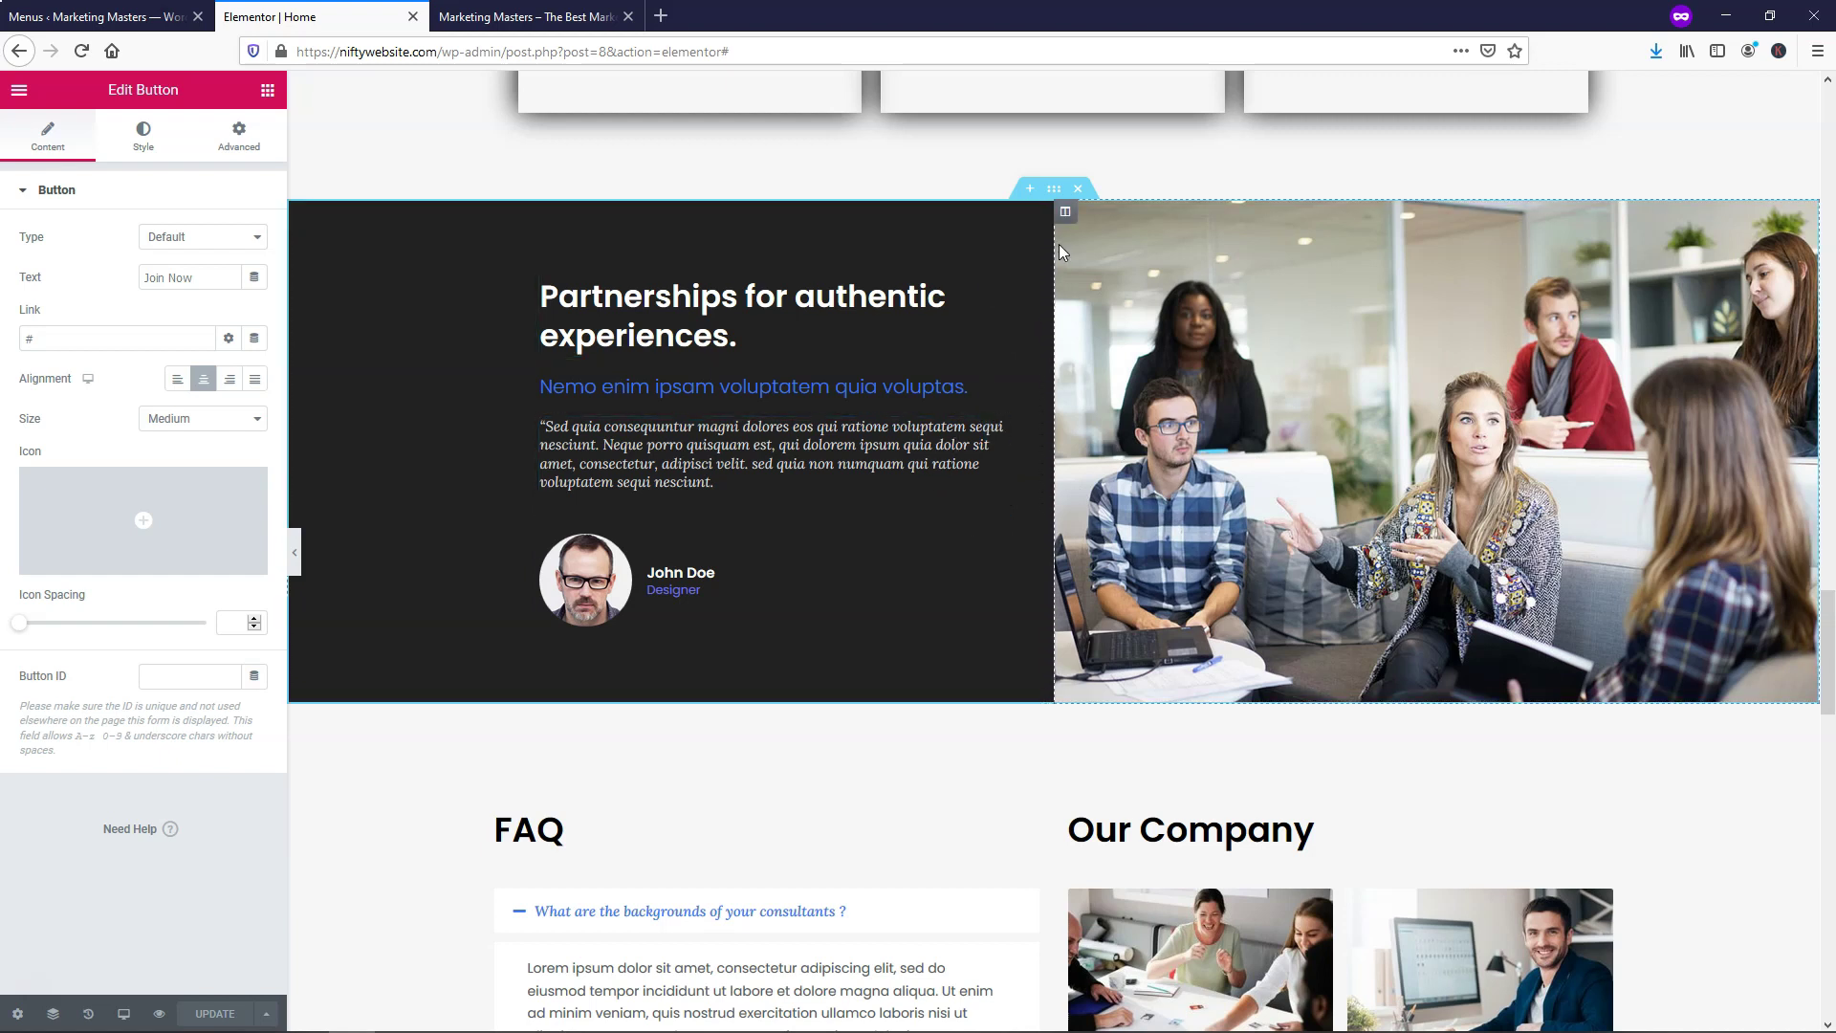
{"action": "left_click", "coordinate": [1078, 191]}
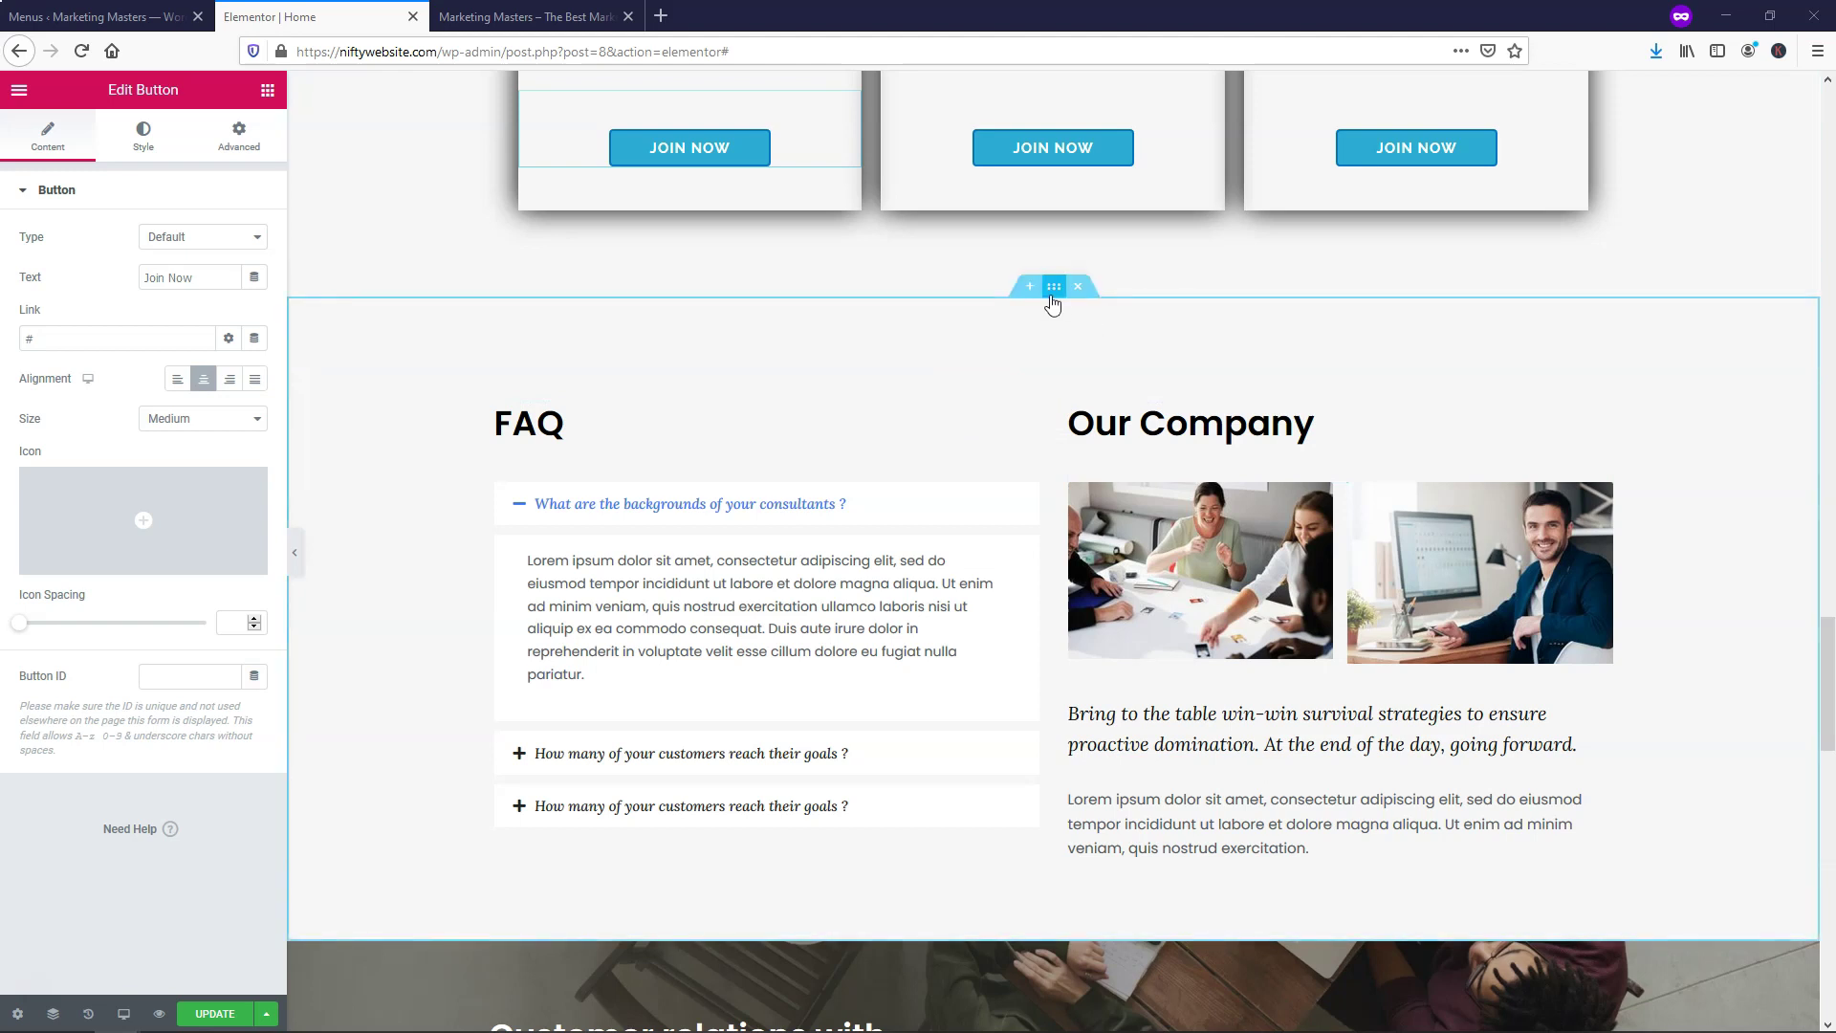
{"action": "scroll", "coordinate": [1045, 349], "scroll_direction": "up", "scroll_amount": 9}
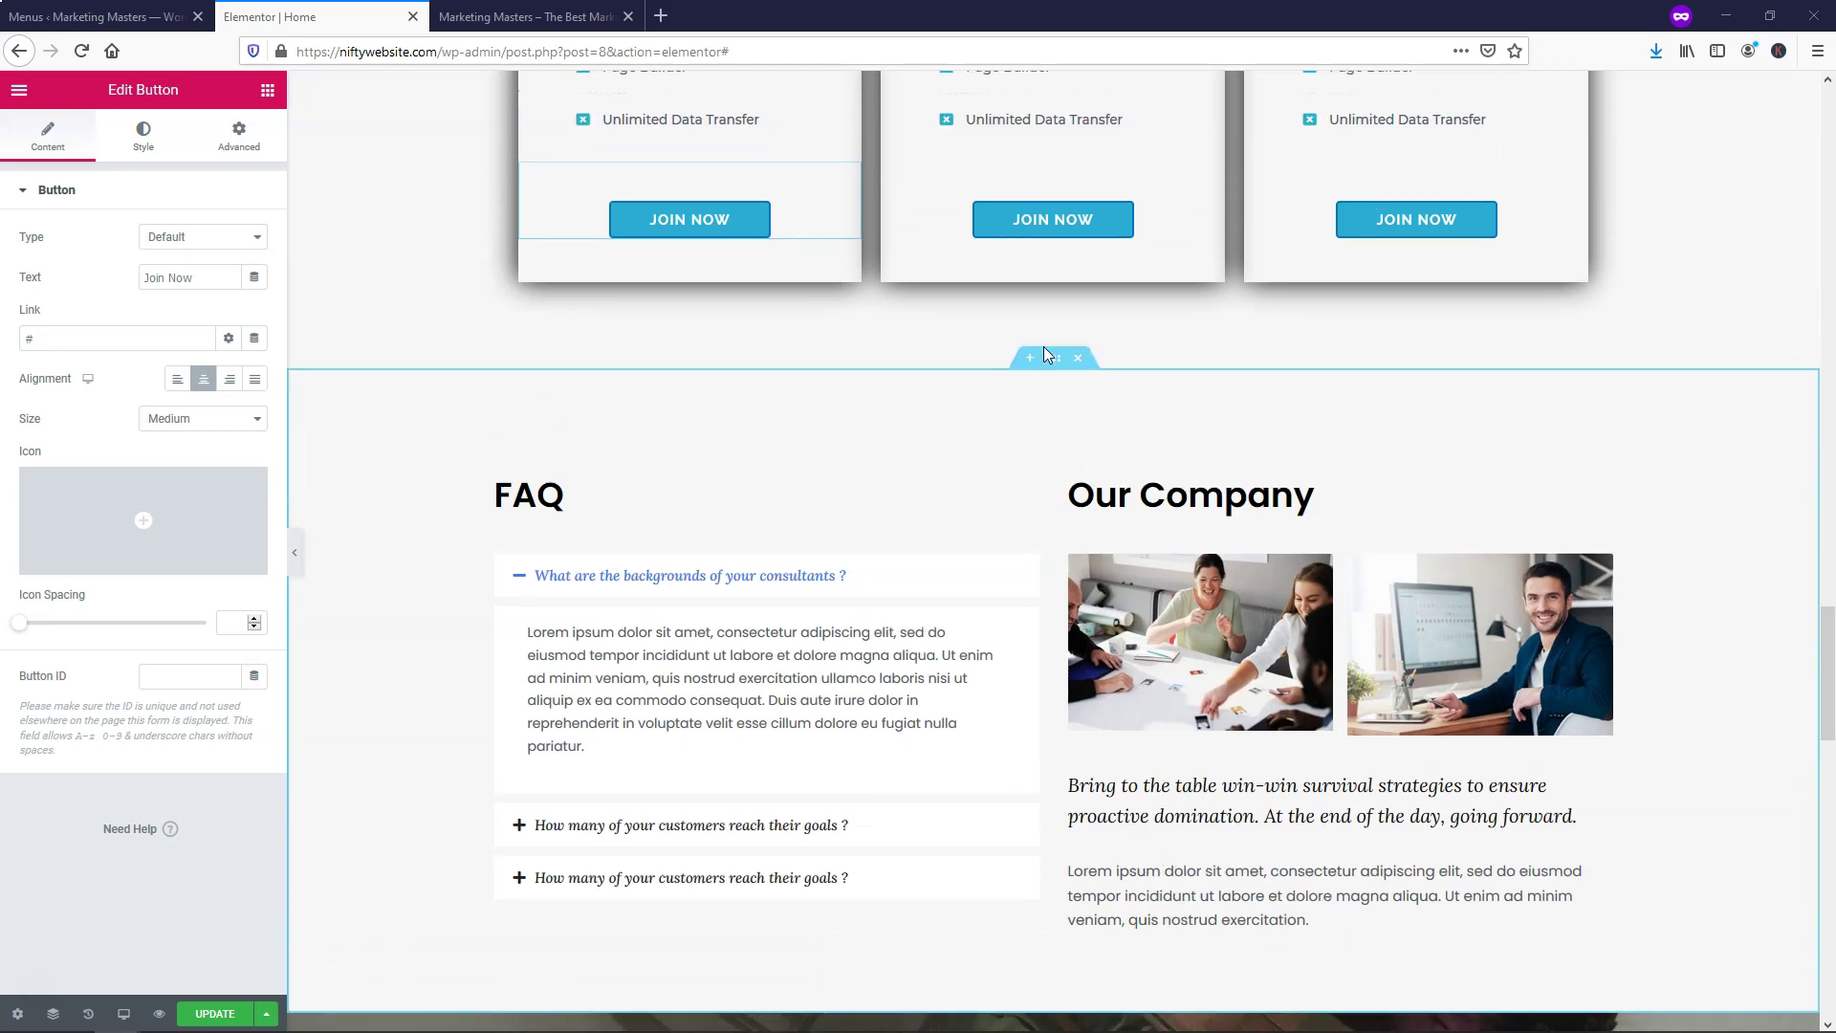
{"action": "scroll", "coordinate": [1047, 354], "scroll_direction": "up", "scroll_amount": 7}
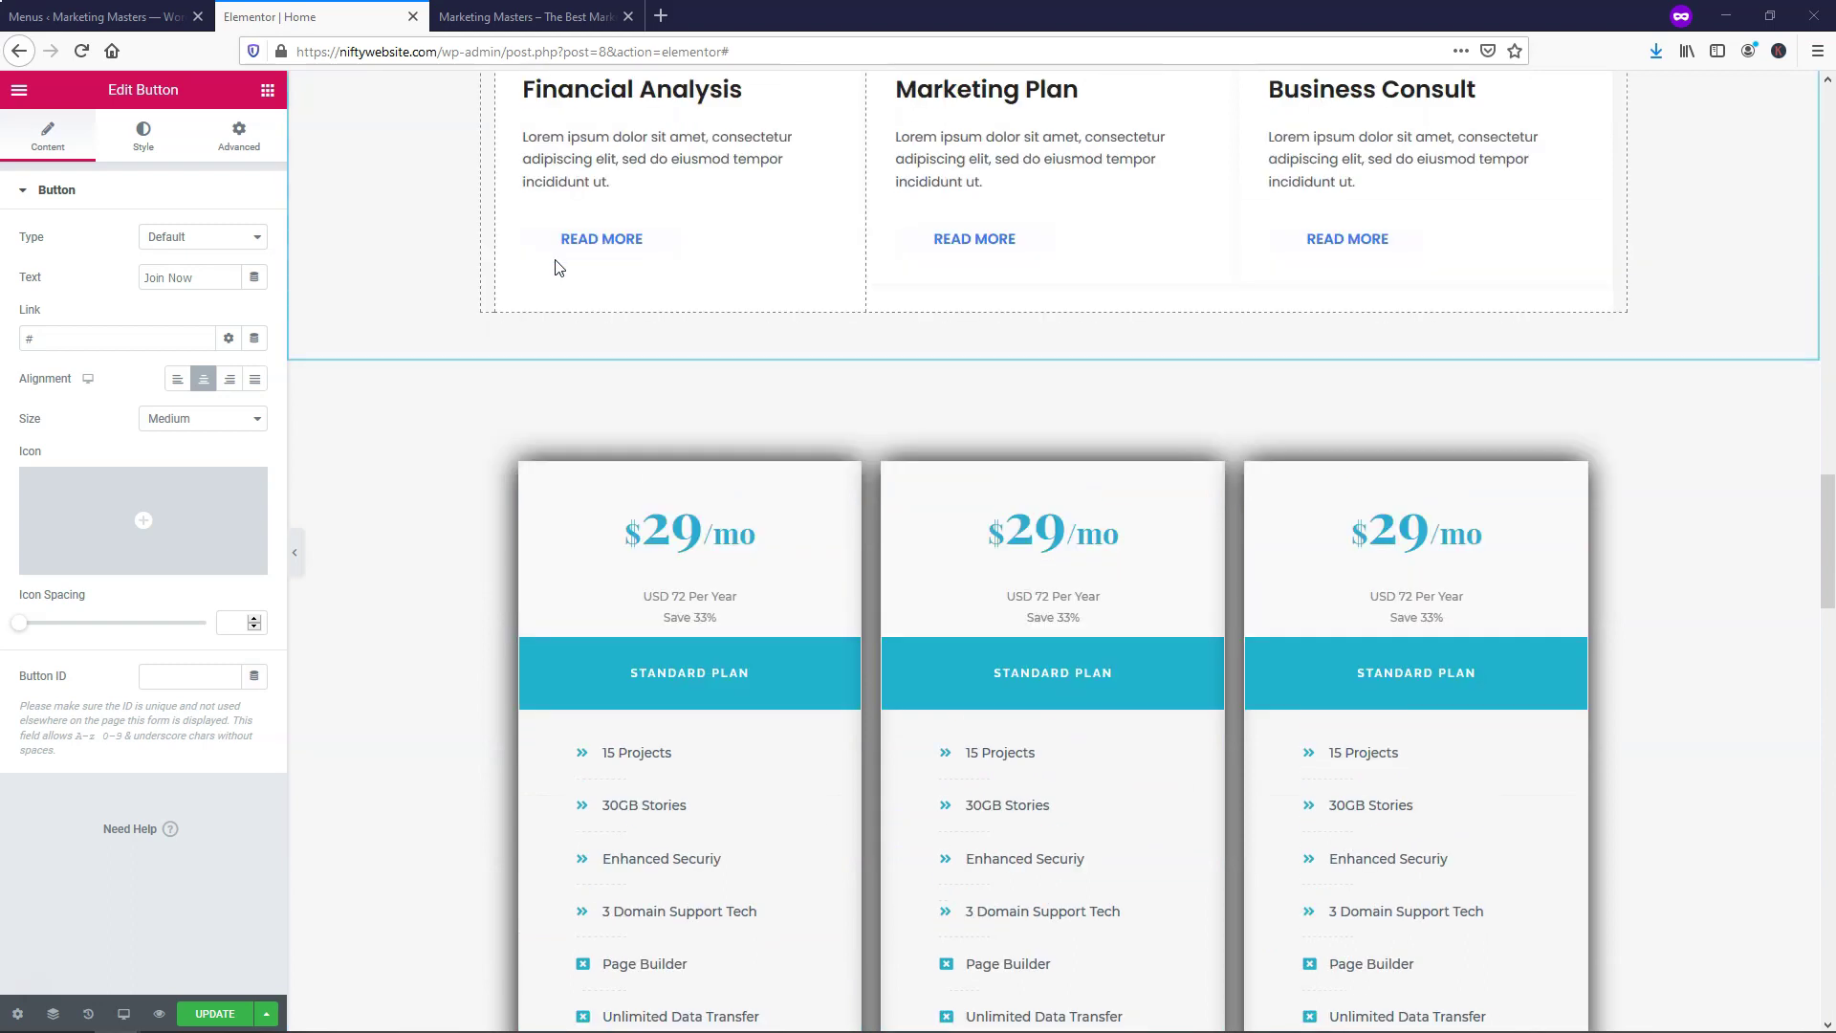
{"action": "scroll", "coordinate": [1028, 303], "scroll_direction": "down", "scroll_amount": 3}
{"action": "scroll", "coordinate": [1035, 311], "scroll_direction": "up", "scroll_amount": 9}
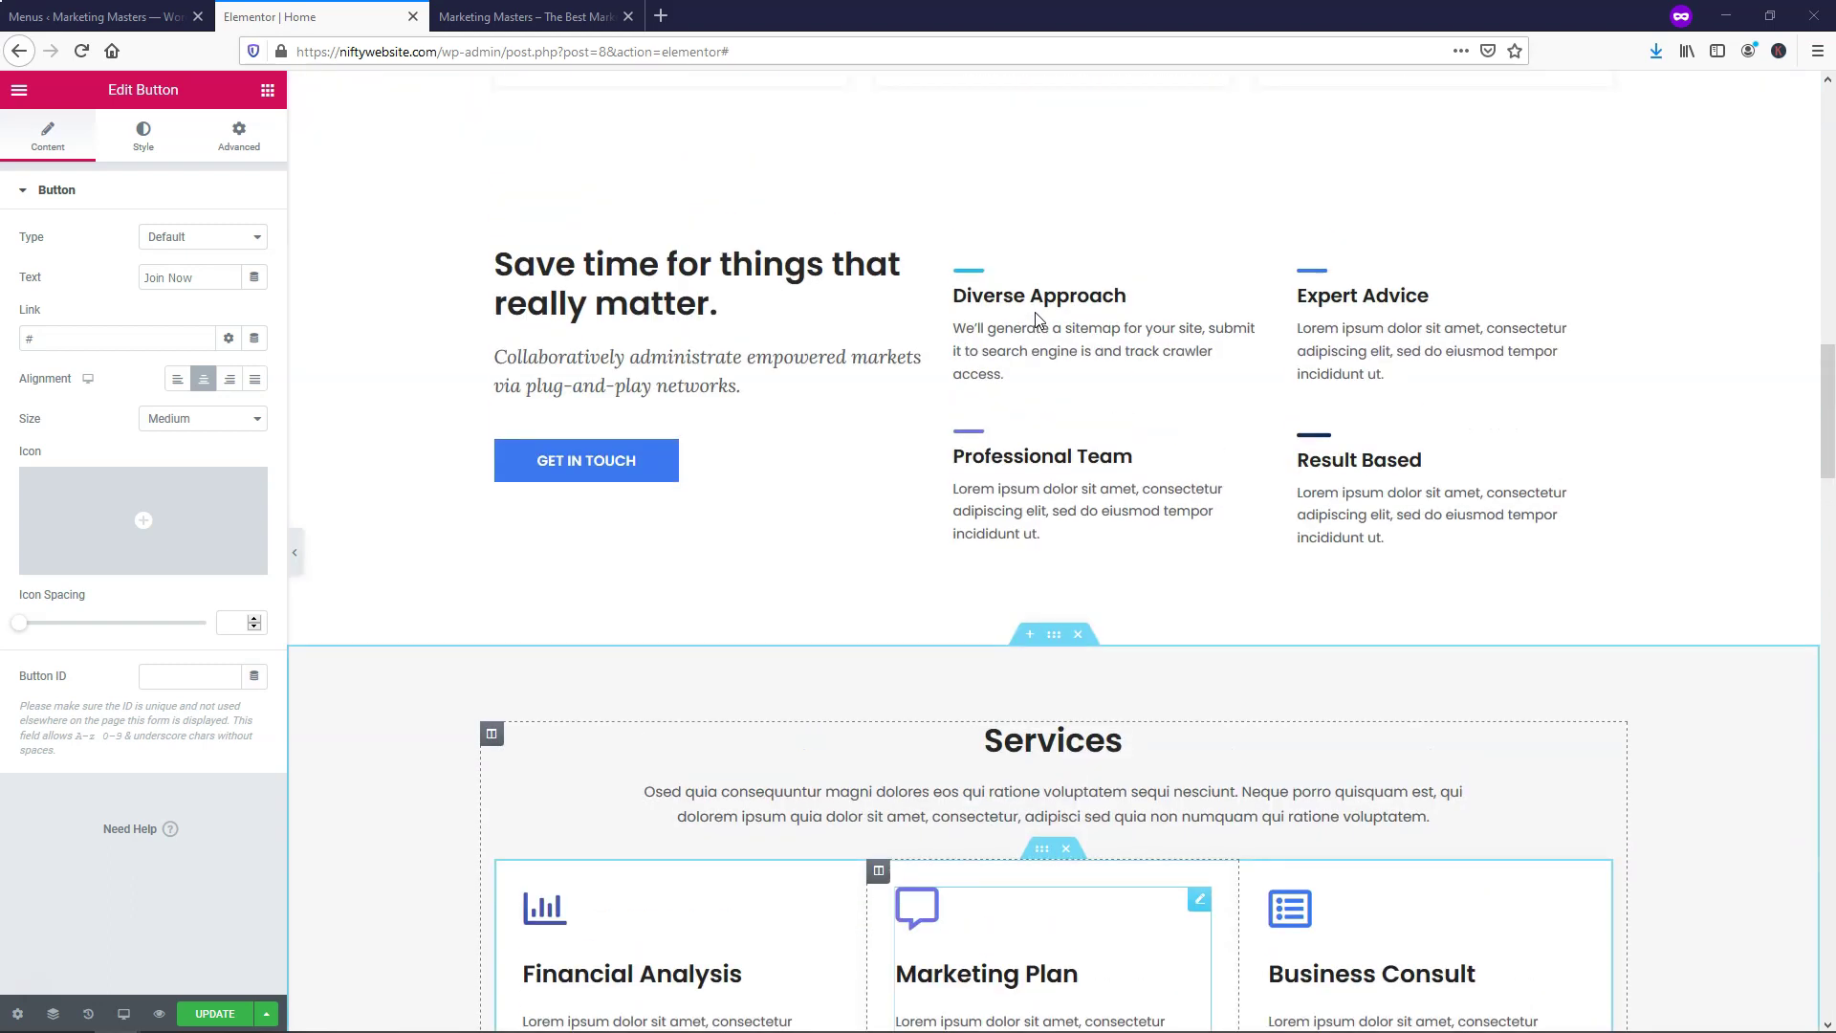
{"action": "scroll", "coordinate": [1107, 319], "scroll_direction": "up", "scroll_amount": 10}
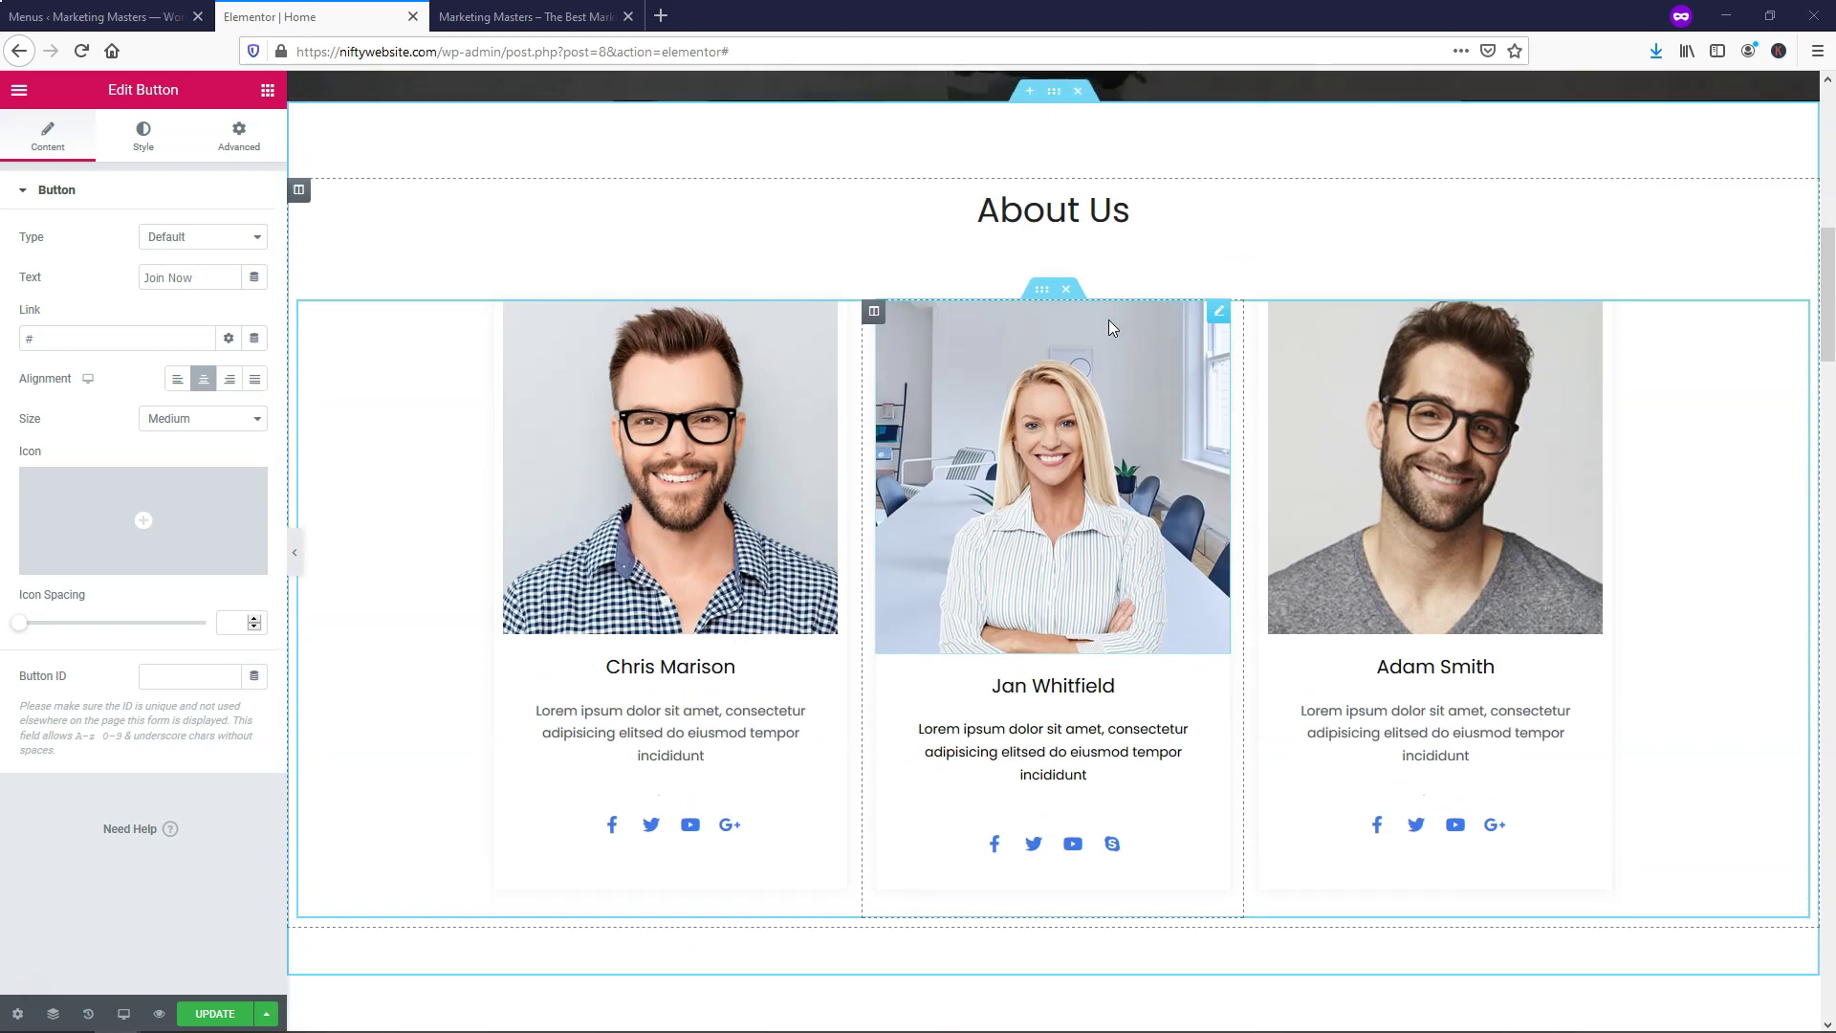
{"action": "scroll", "coordinate": [1045, 644], "scroll_direction": "down", "scroll_amount": 6}
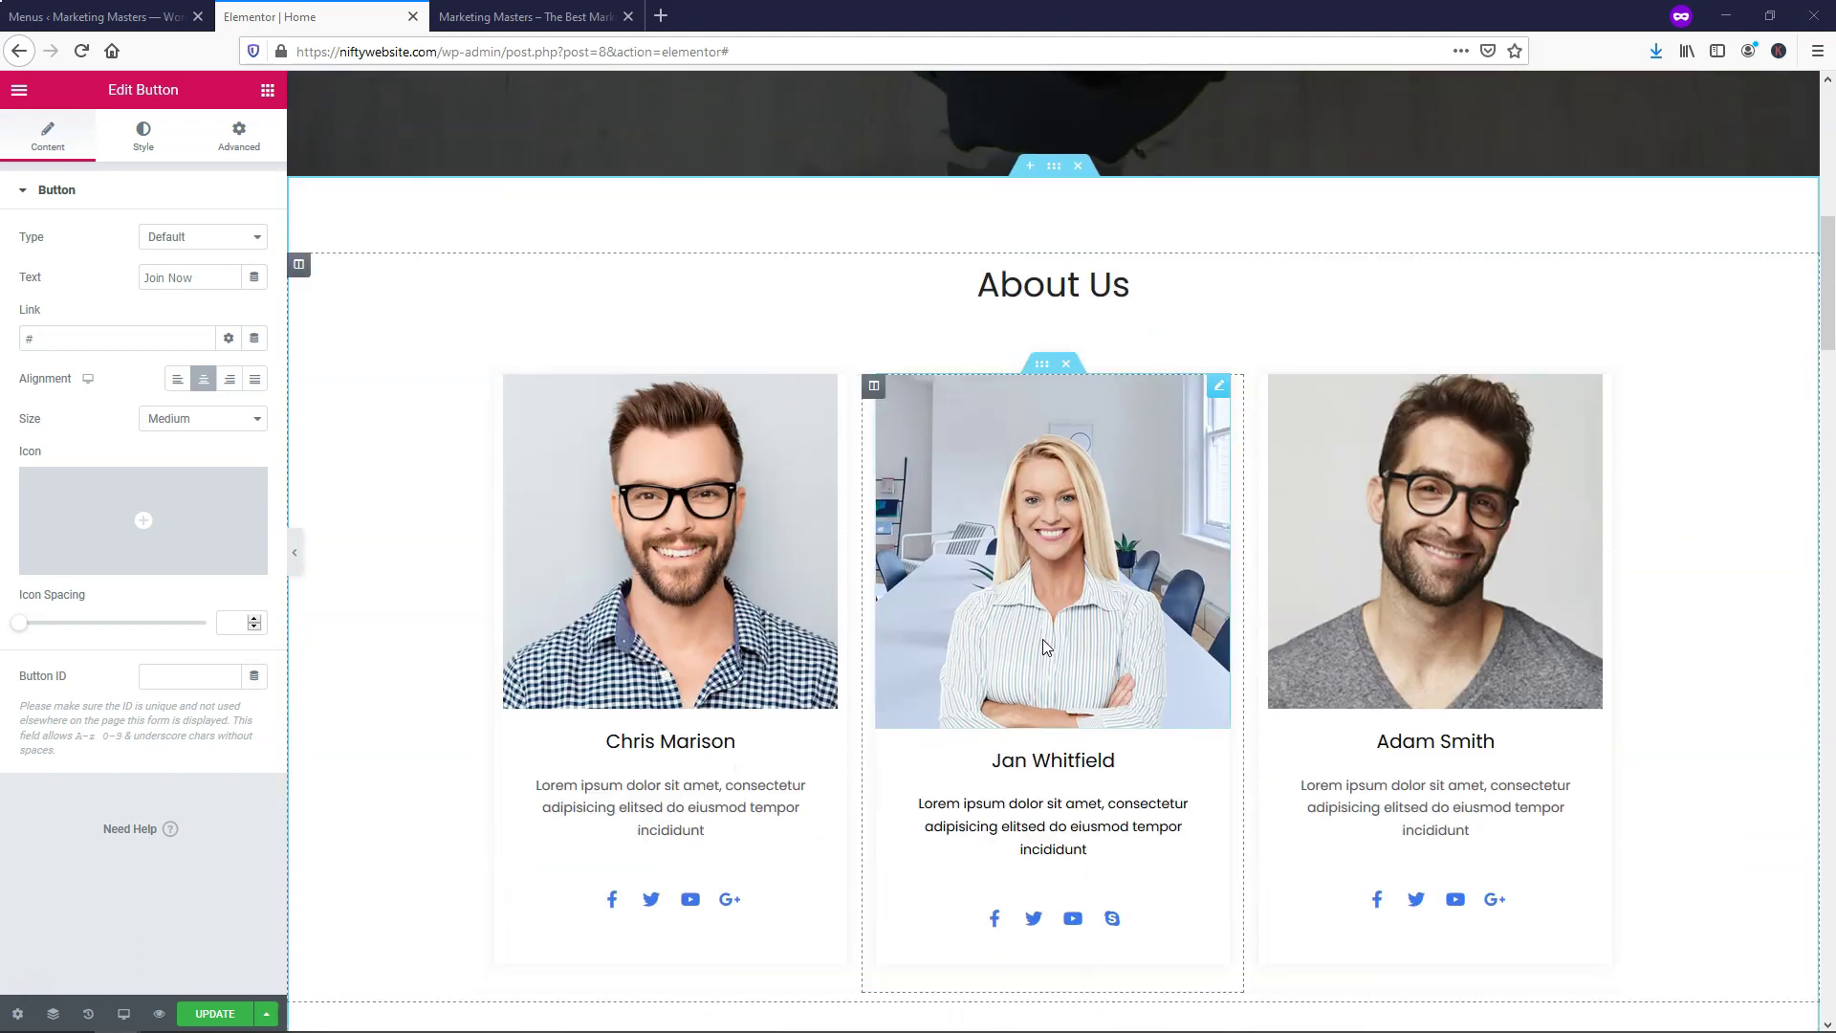
{"action": "scroll", "coordinate": [376, 512], "scroll_direction": "down", "scroll_amount": 4}
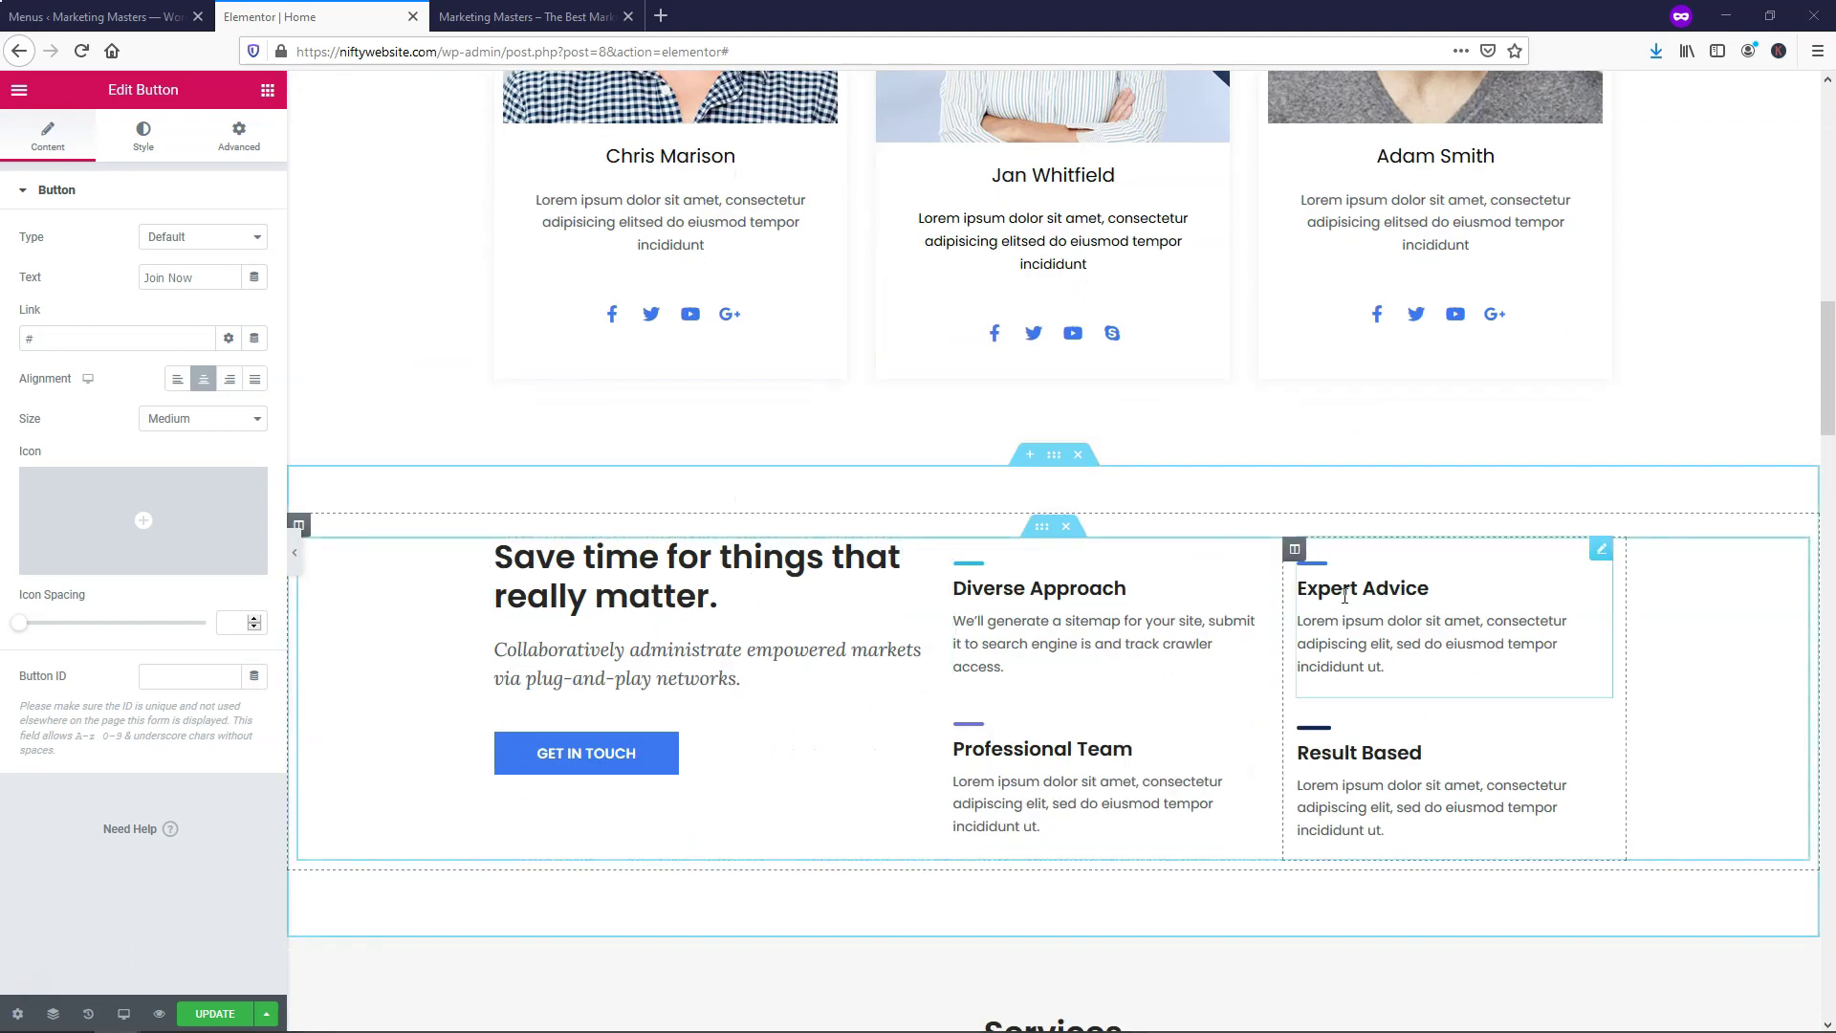
{"action": "scroll", "coordinate": [1325, 631], "scroll_direction": "down", "scroll_amount": 5}
{"action": "scroll", "coordinate": [1325, 631], "scroll_direction": "down", "scroll_amount": 1}
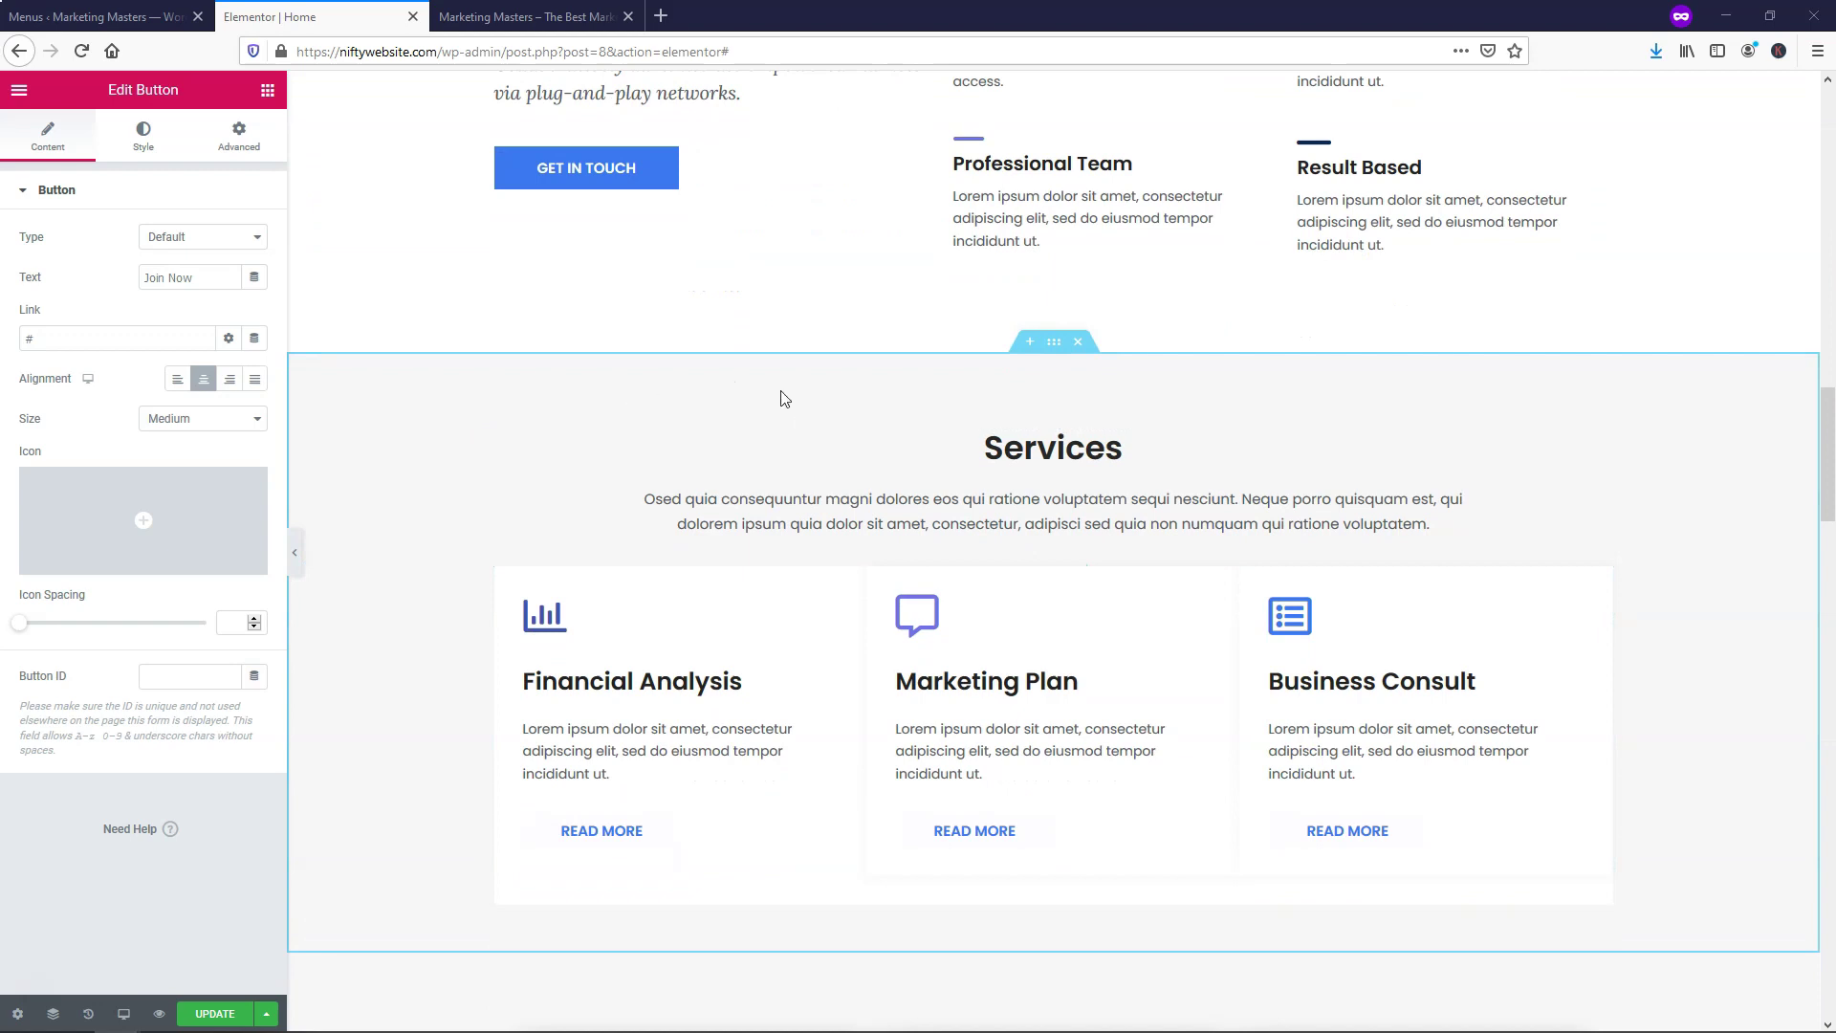
{"action": "scroll", "coordinate": [837, 392], "scroll_direction": "down", "scroll_amount": 14}
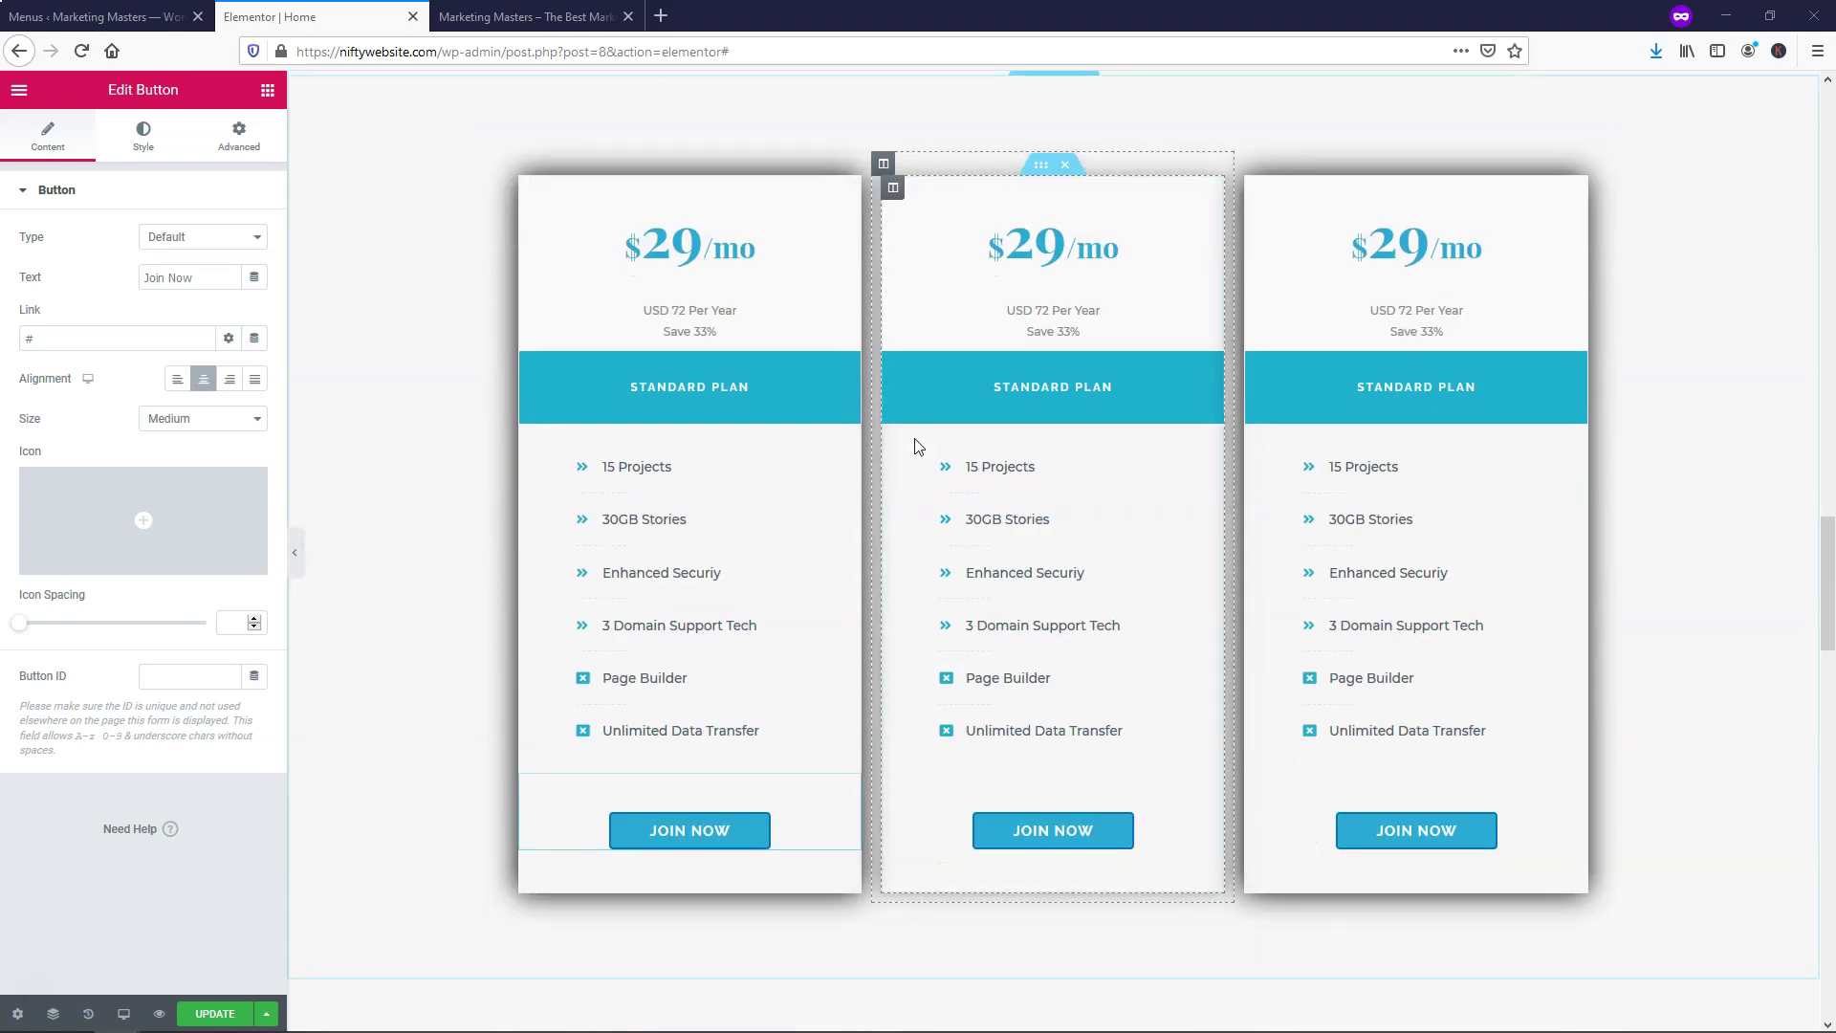
{"action": "scroll", "coordinate": [918, 445], "scroll_direction": "down", "scroll_amount": 4}
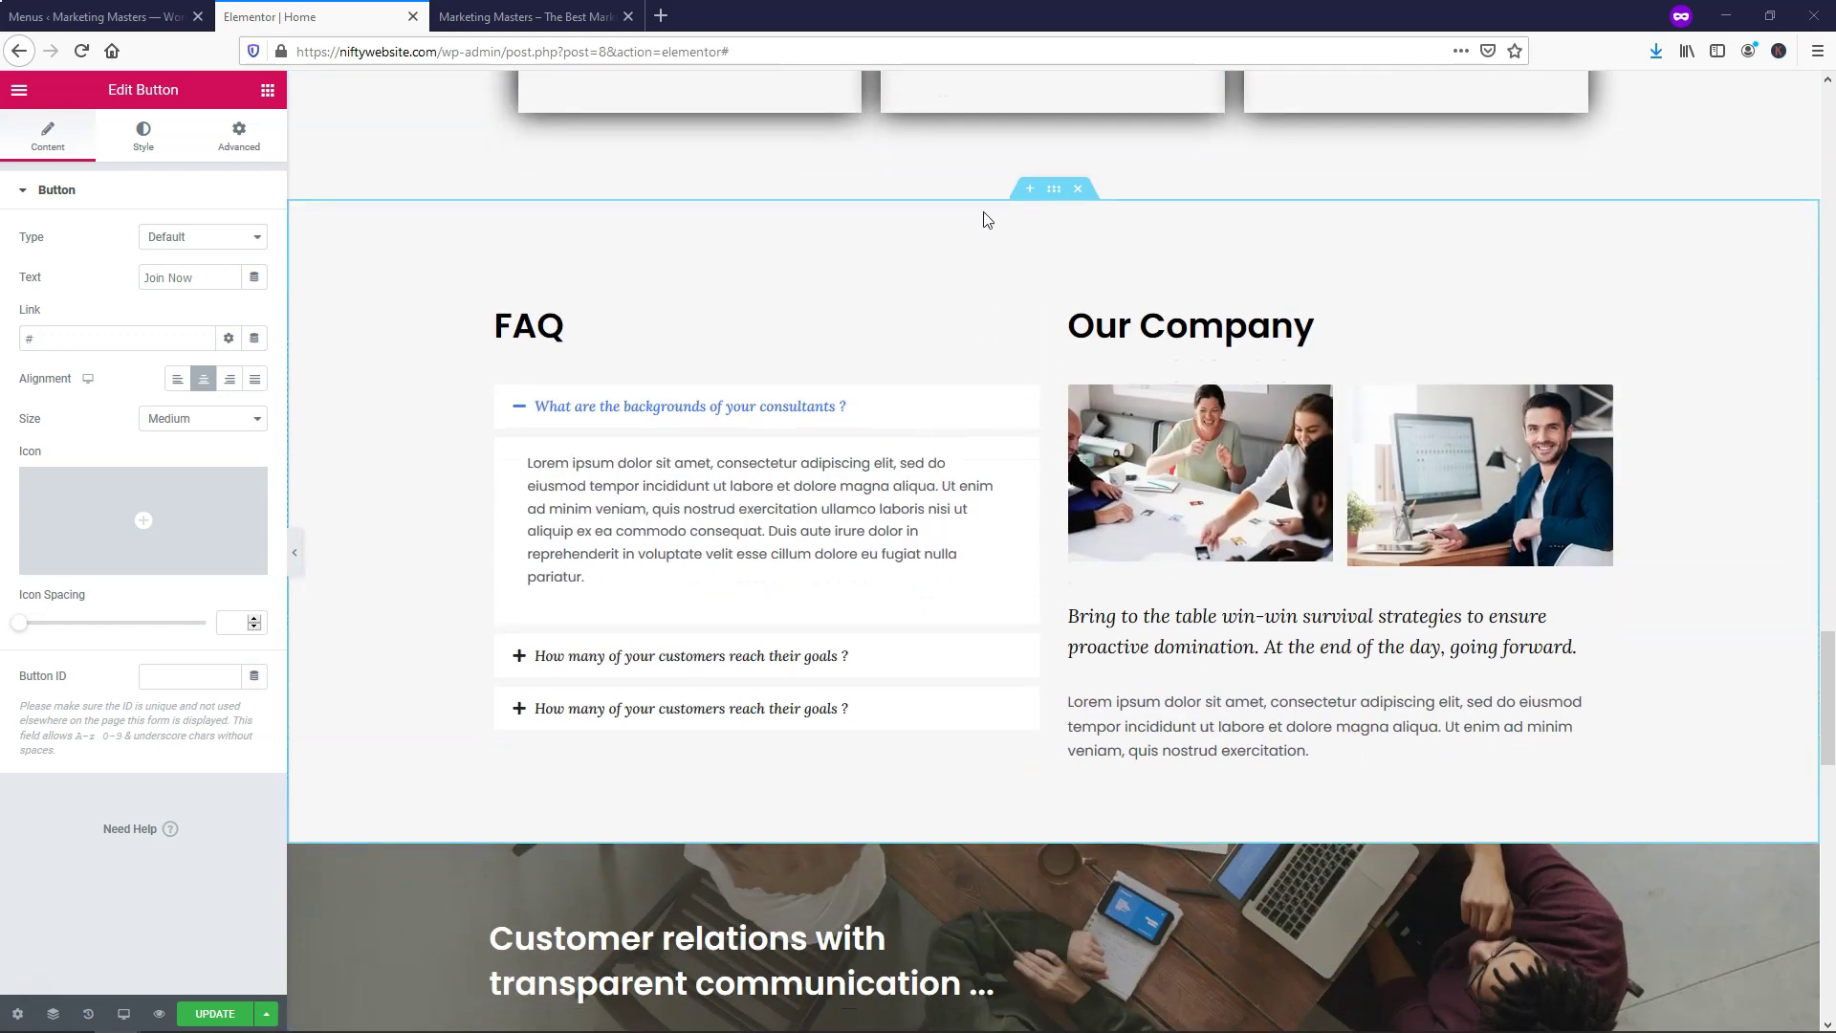
Set the FAQ and Our Company section's background colour to the white #FFFFFF preset and save
{"action": "right_click", "coordinate": [1053, 191]}
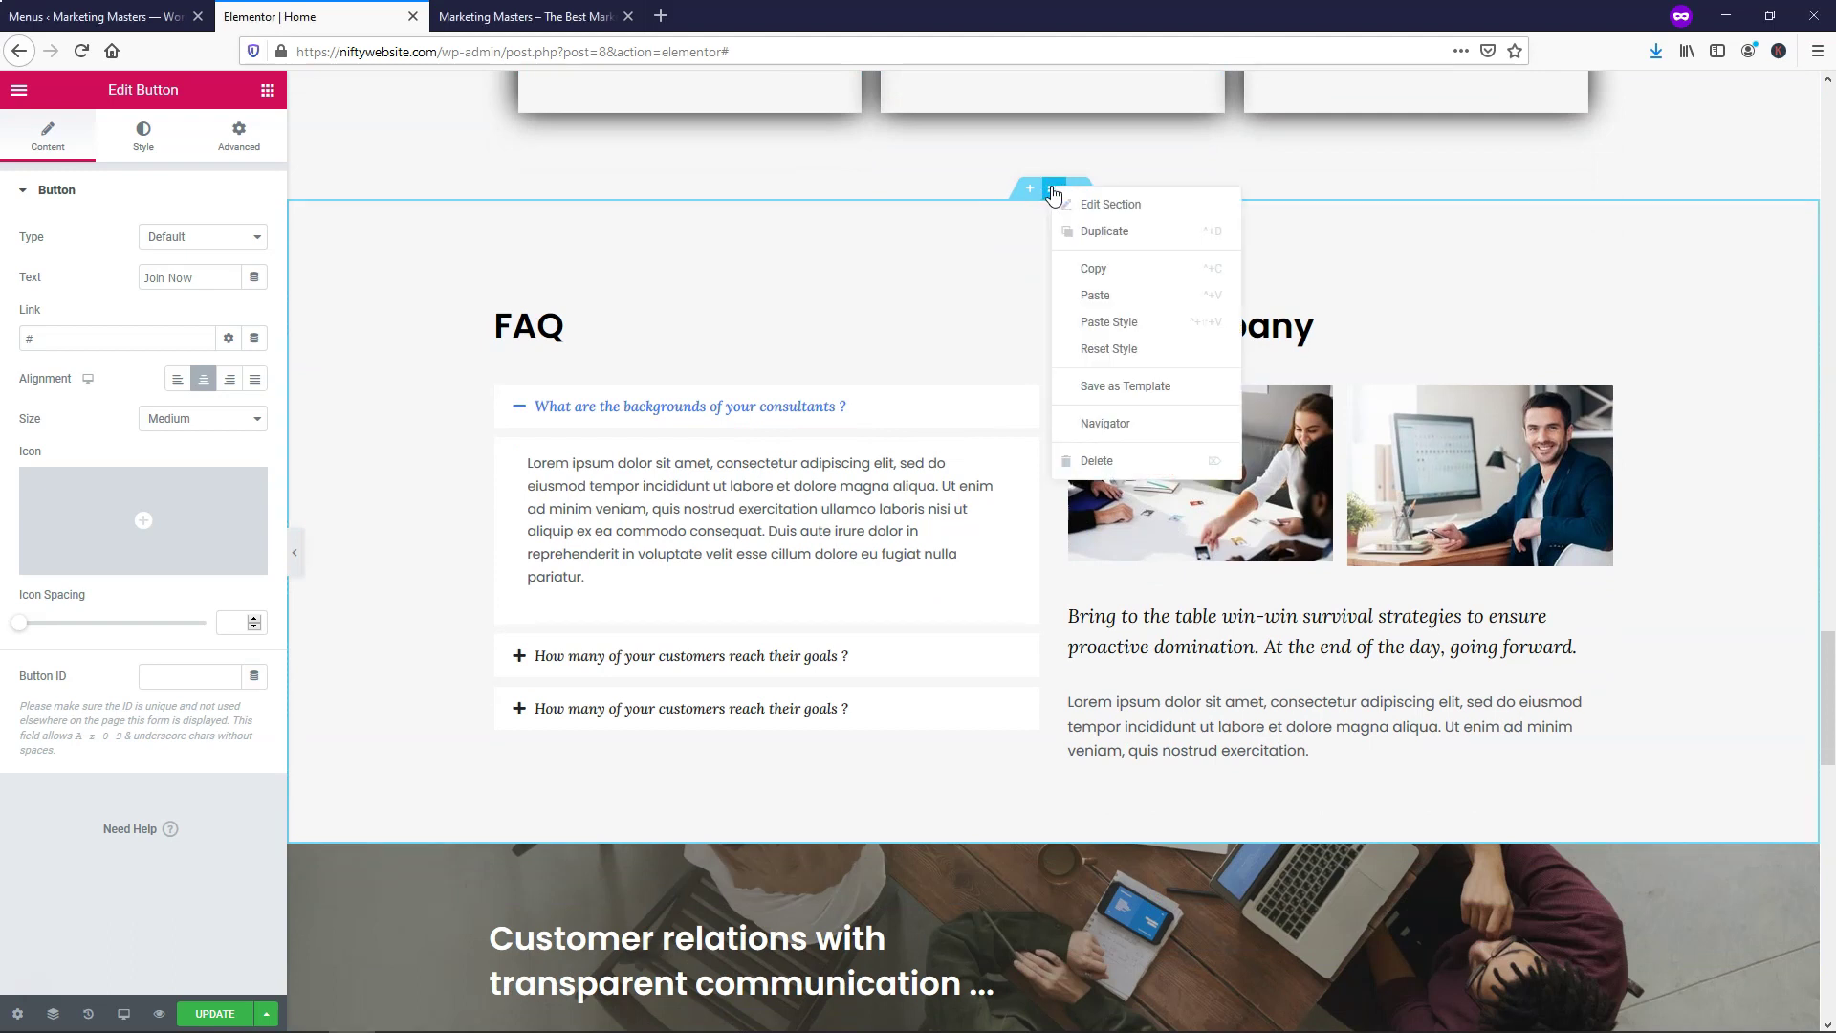
{"action": "left_click", "coordinate": [1117, 204]}
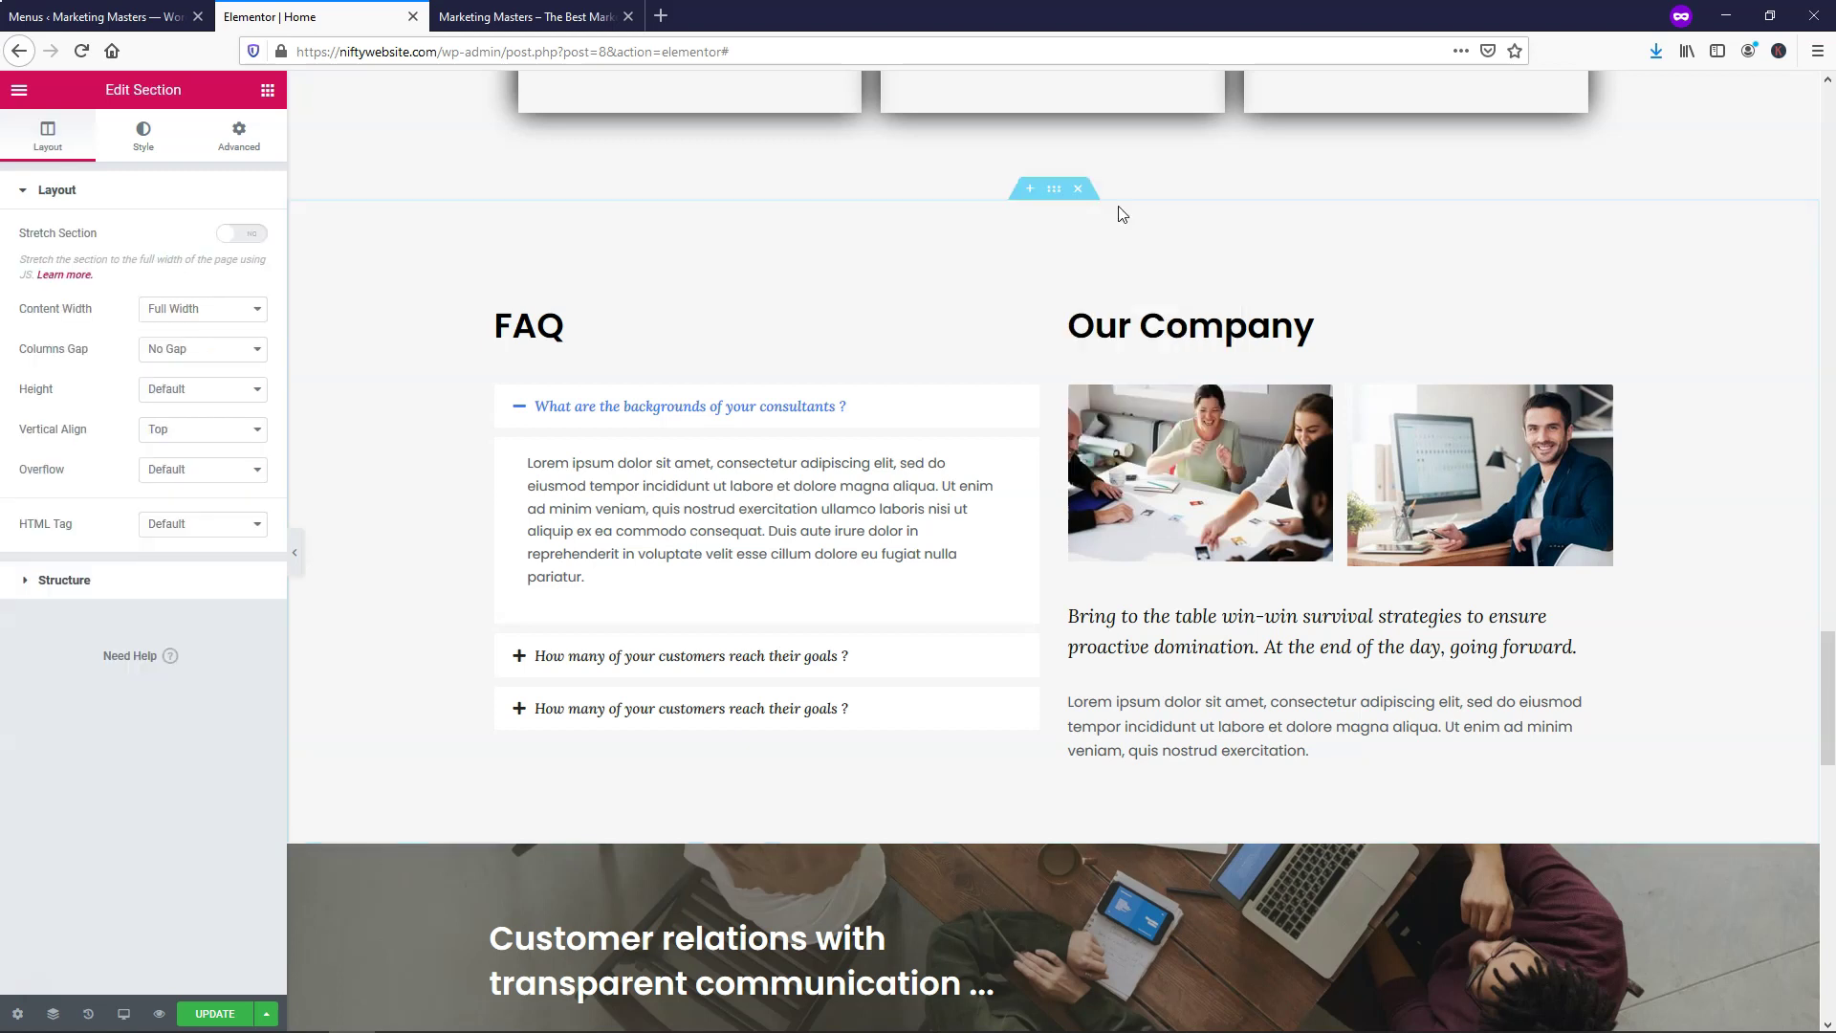
{"action": "left_click", "coordinate": [147, 151]}
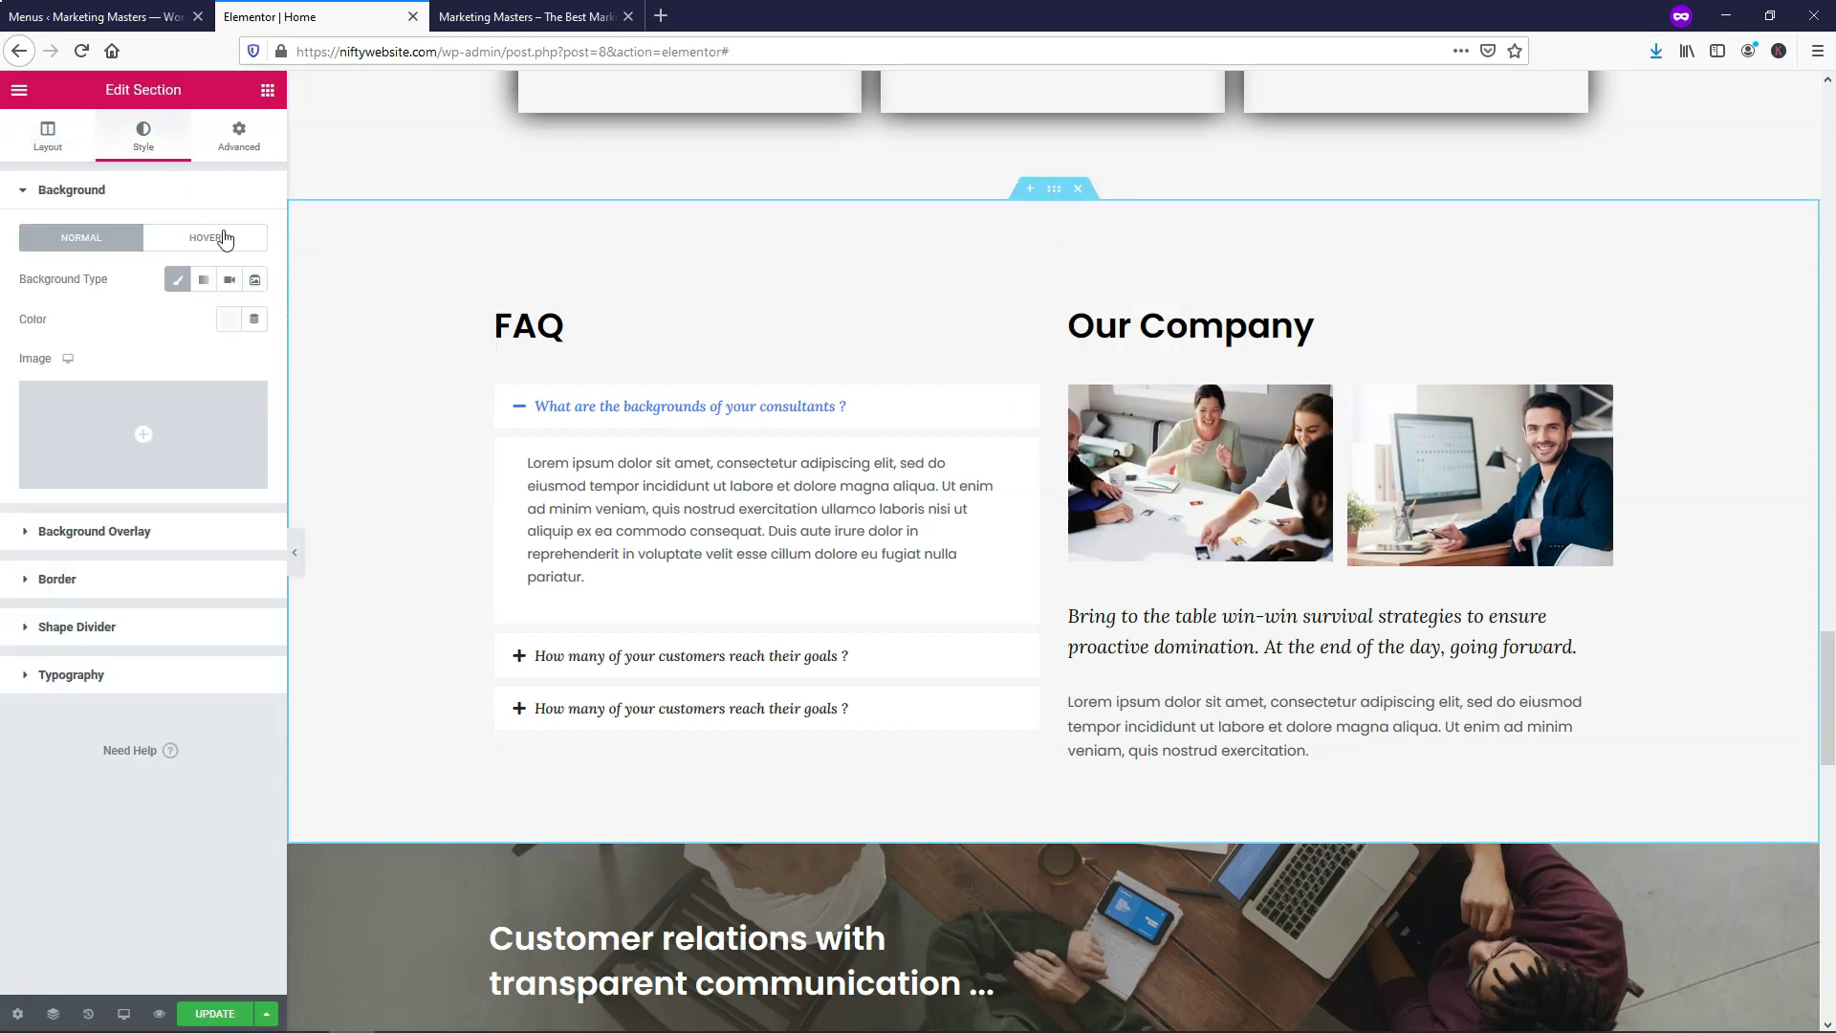
{"action": "left_click", "coordinate": [229, 322]}
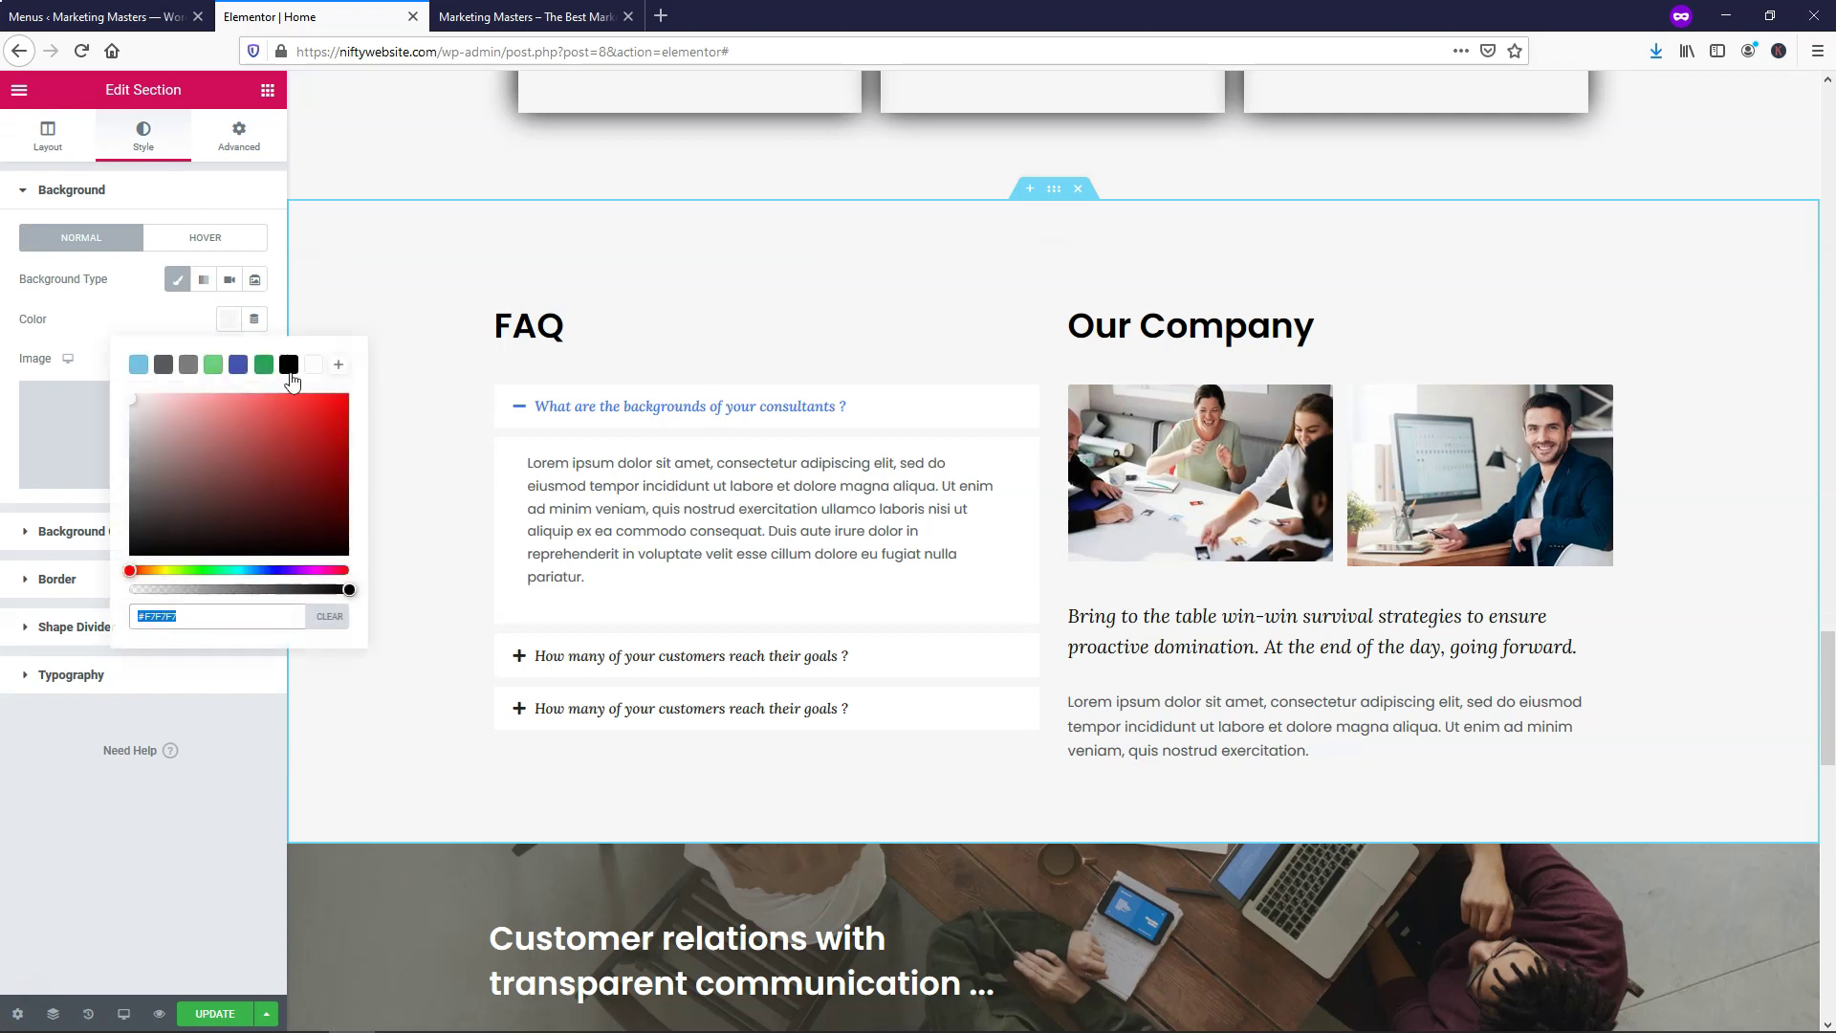
{"action": "left_click", "coordinate": [313, 368]}
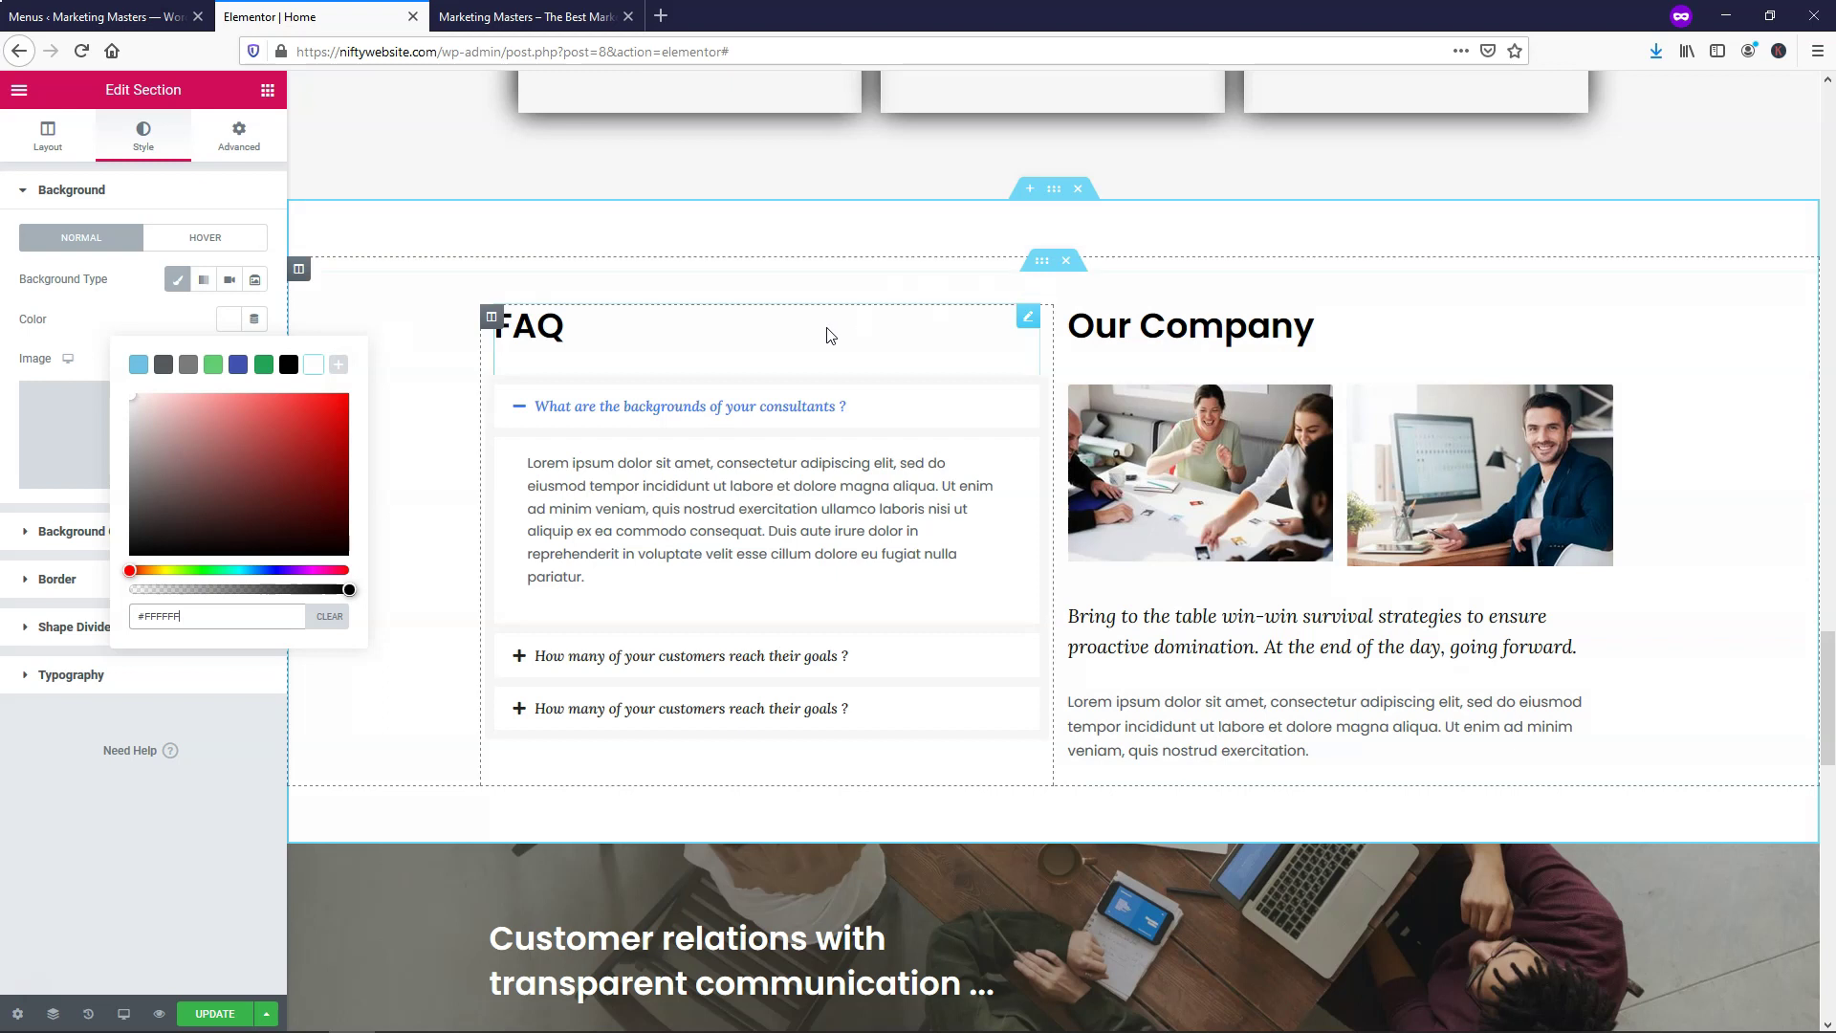
{"action": "left_click", "coordinate": [203, 1017]}
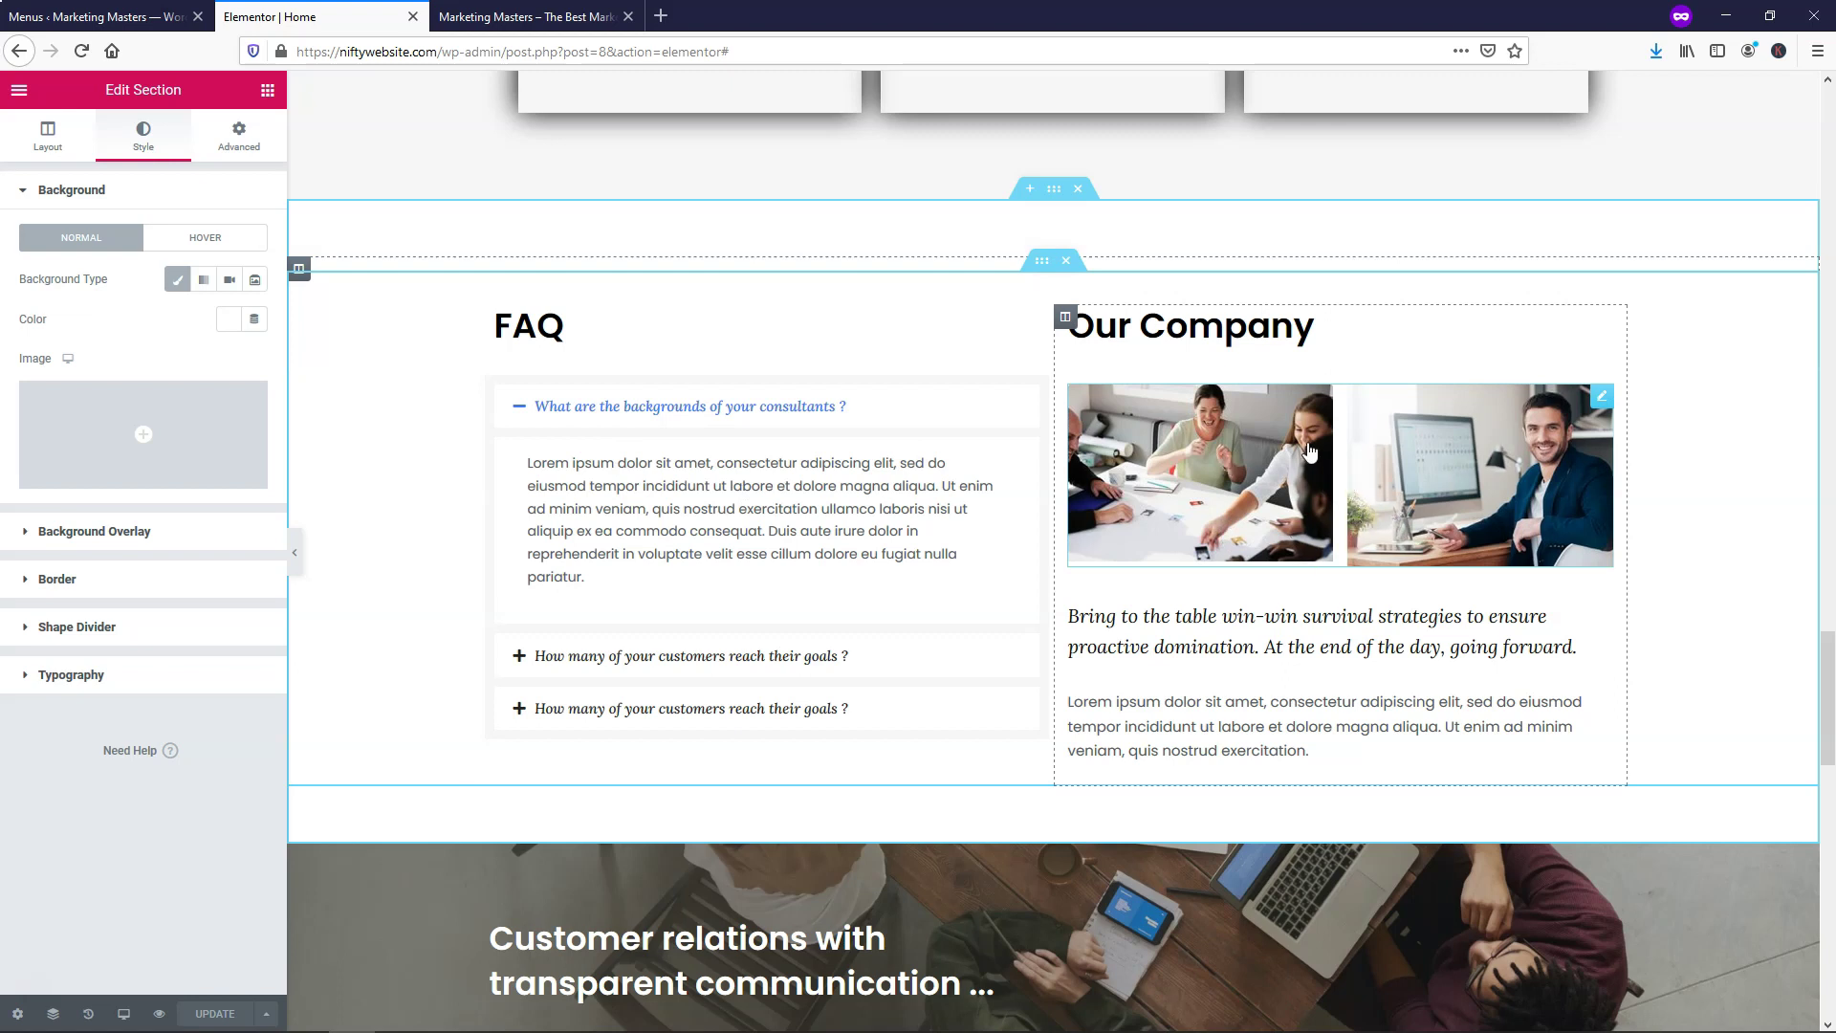
Remove the Our Company column and set the FAQ heading's alignment to Center
{"action": "right_click", "coordinate": [1067, 328]}
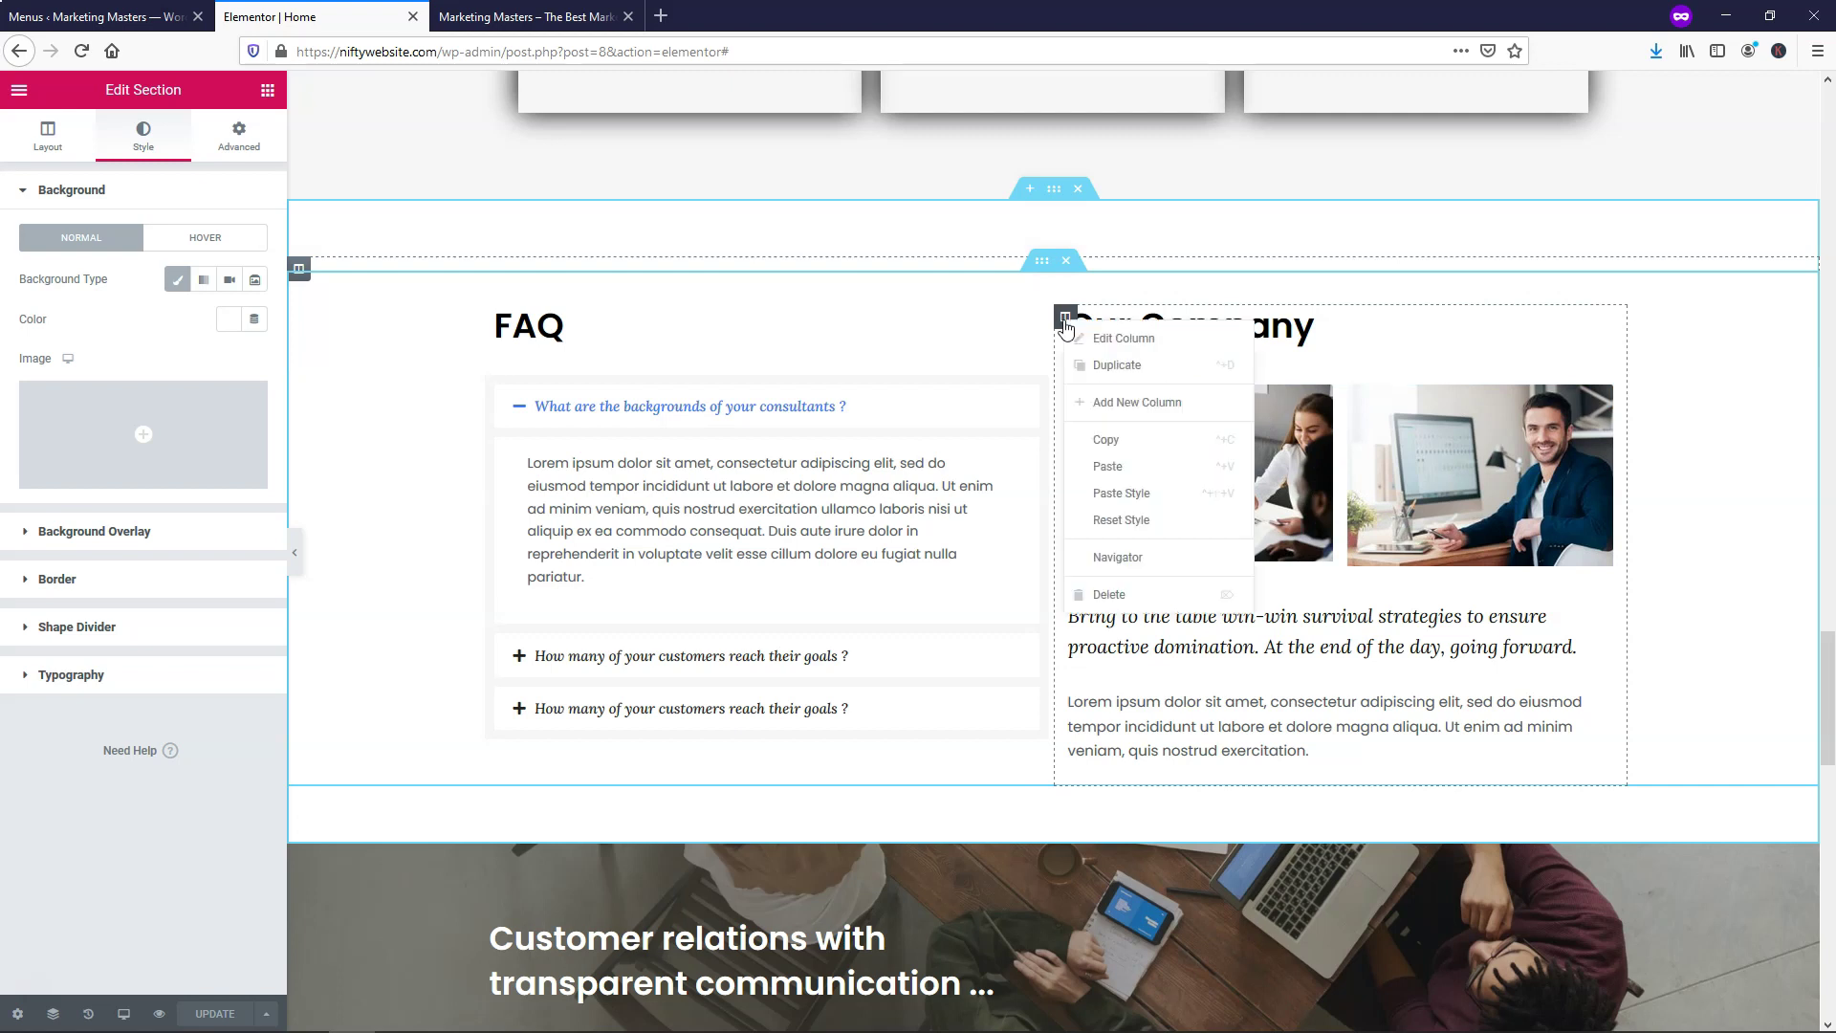
{"action": "left_click", "coordinate": [1119, 597]}
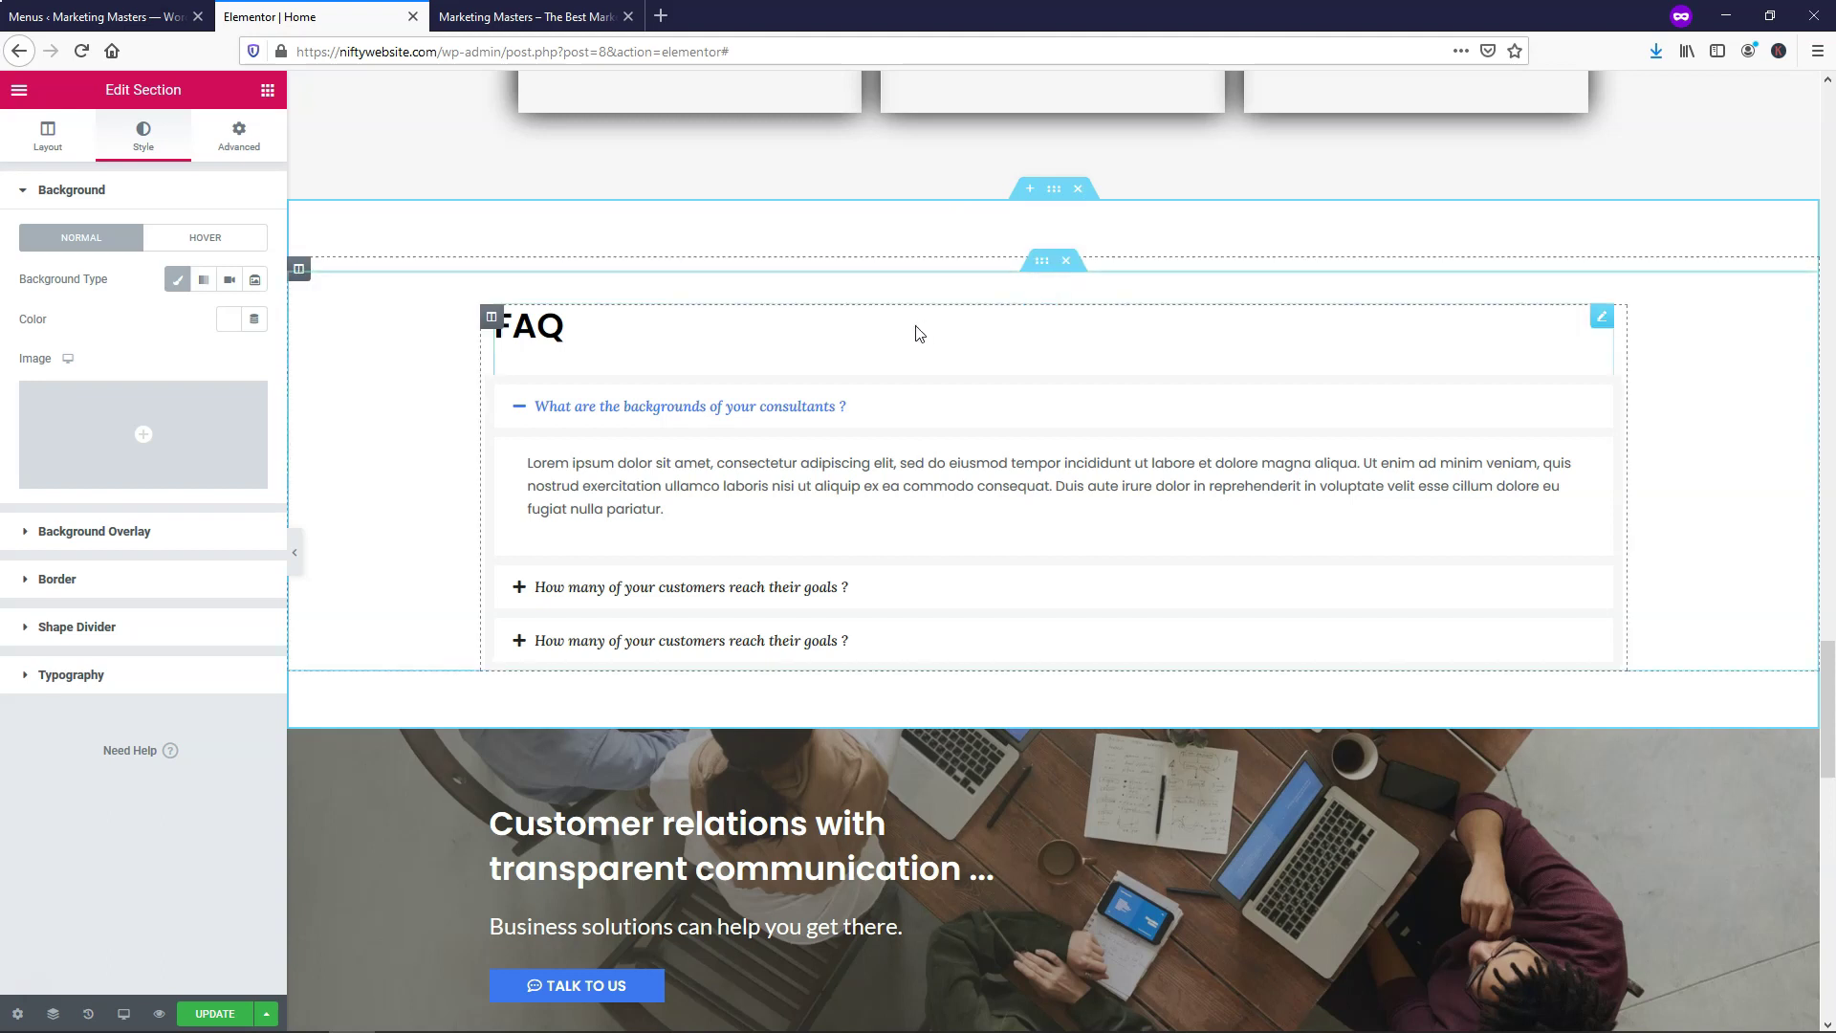
{"action": "left_click", "coordinate": [628, 327]}
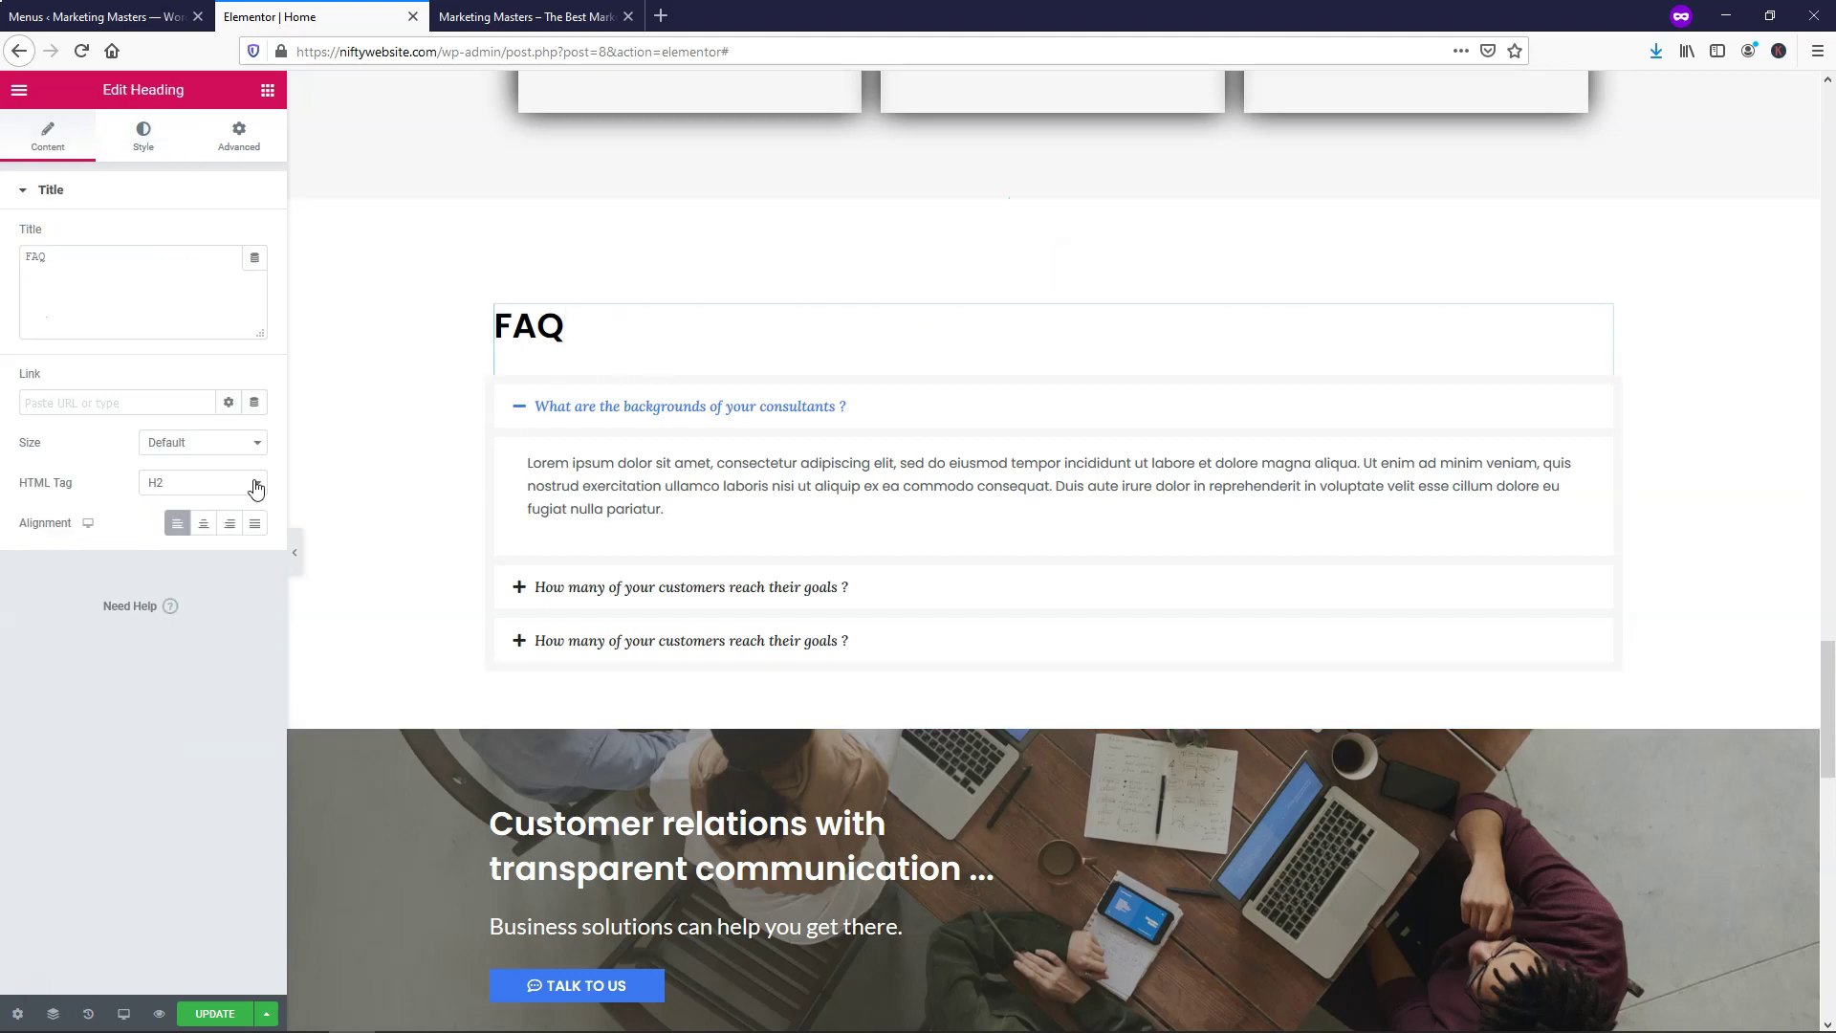
{"action": "left_click", "coordinate": [203, 523]}
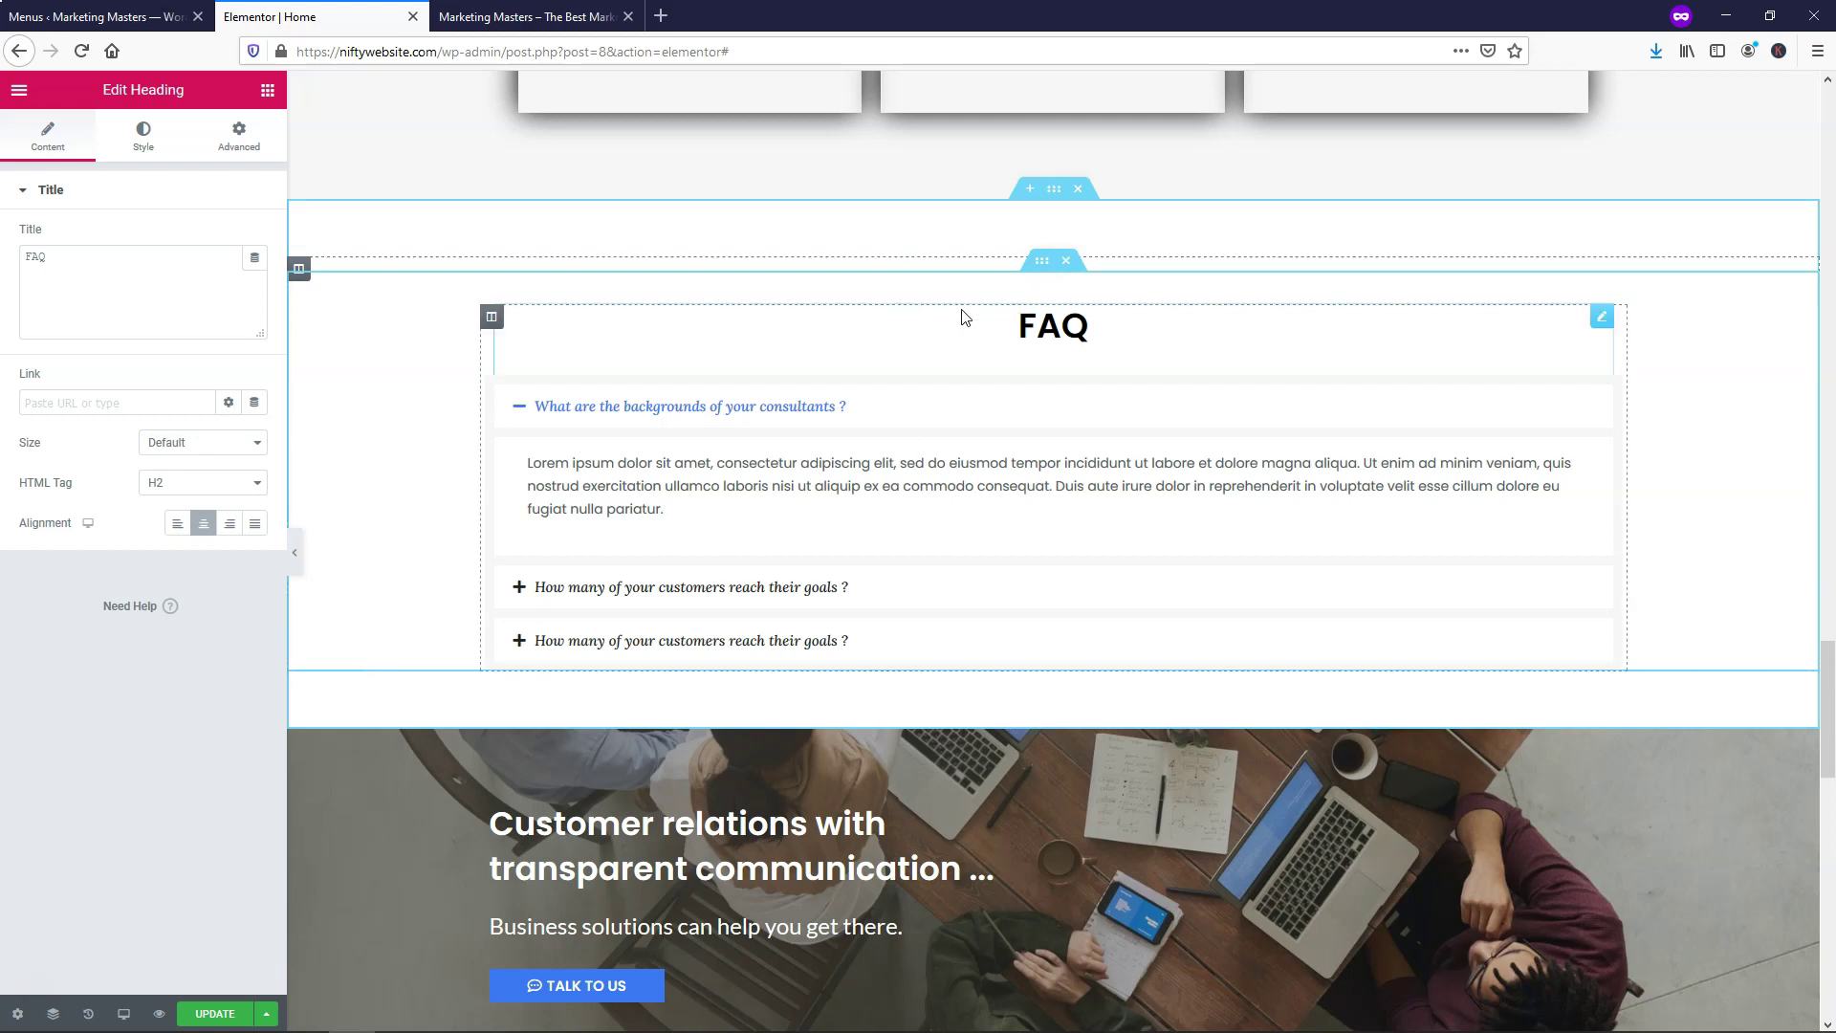
Clear the FAQ inner section's top padding, replacing the old value of 35
{"action": "right_click", "coordinate": [1045, 269]}
{"action": "left_click", "coordinate": [1099, 284]}
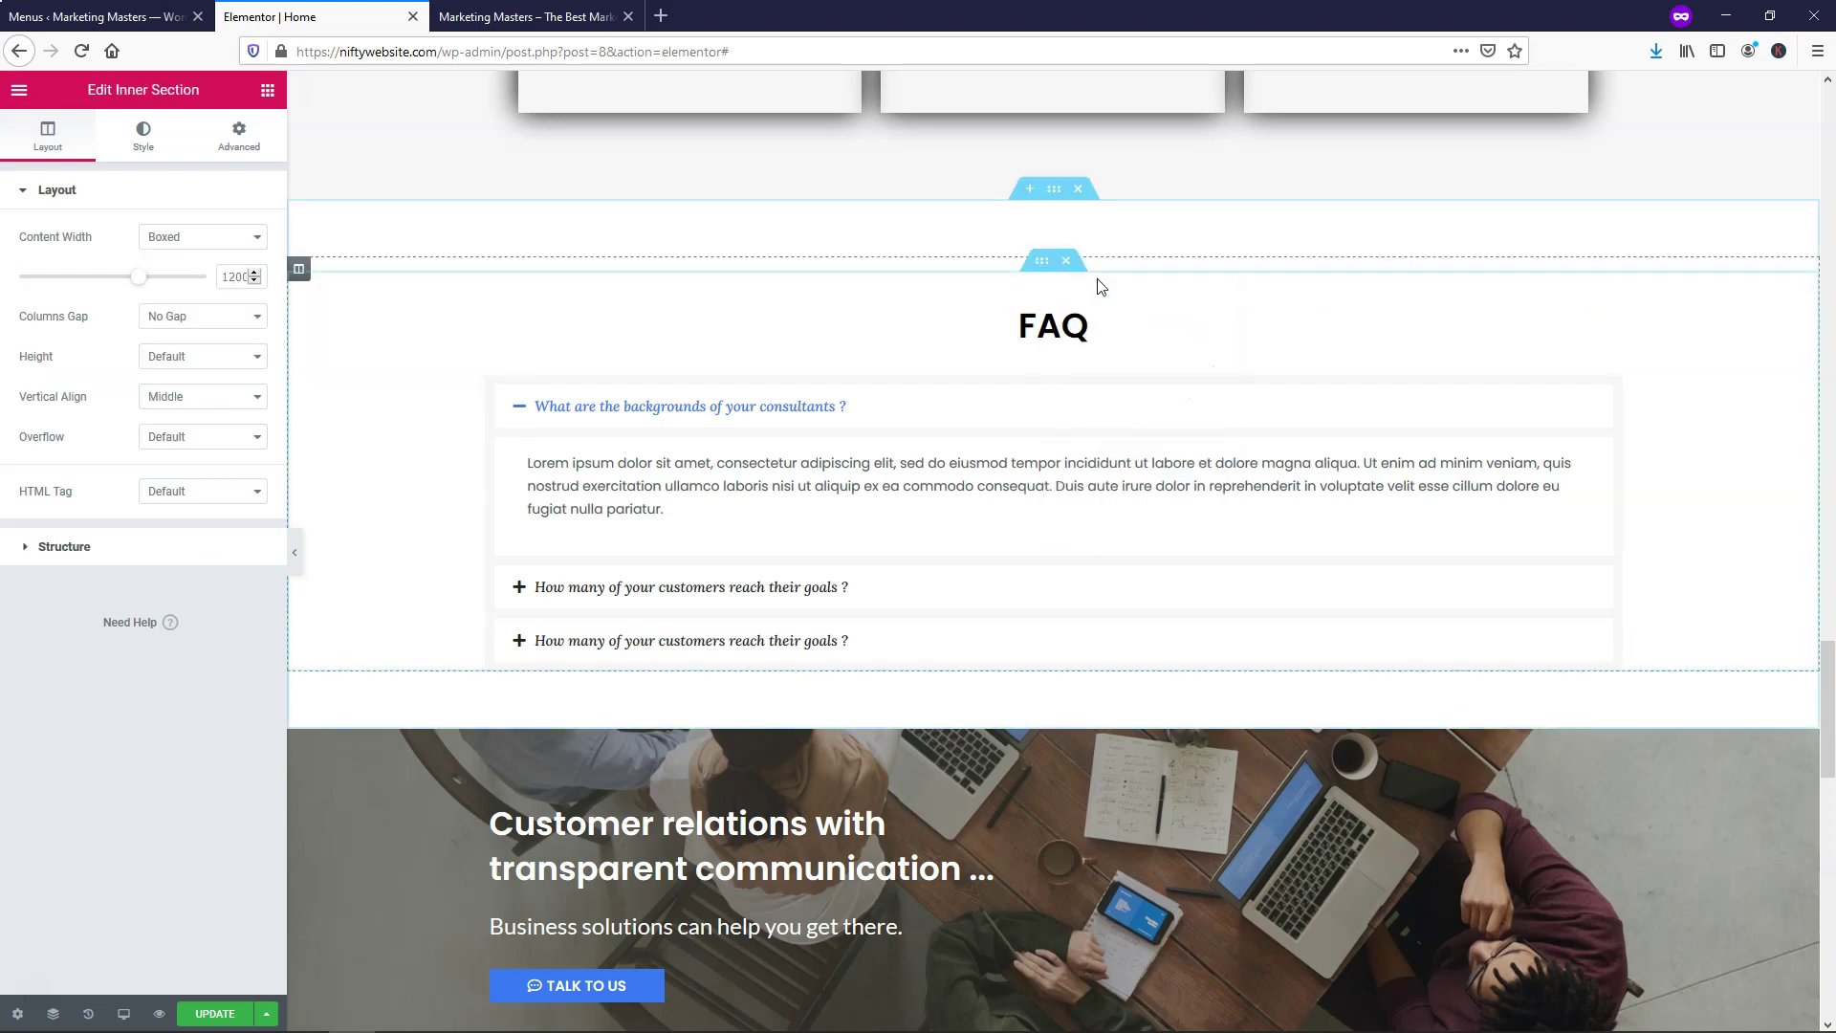
{"action": "left_click", "coordinate": [236, 136]}
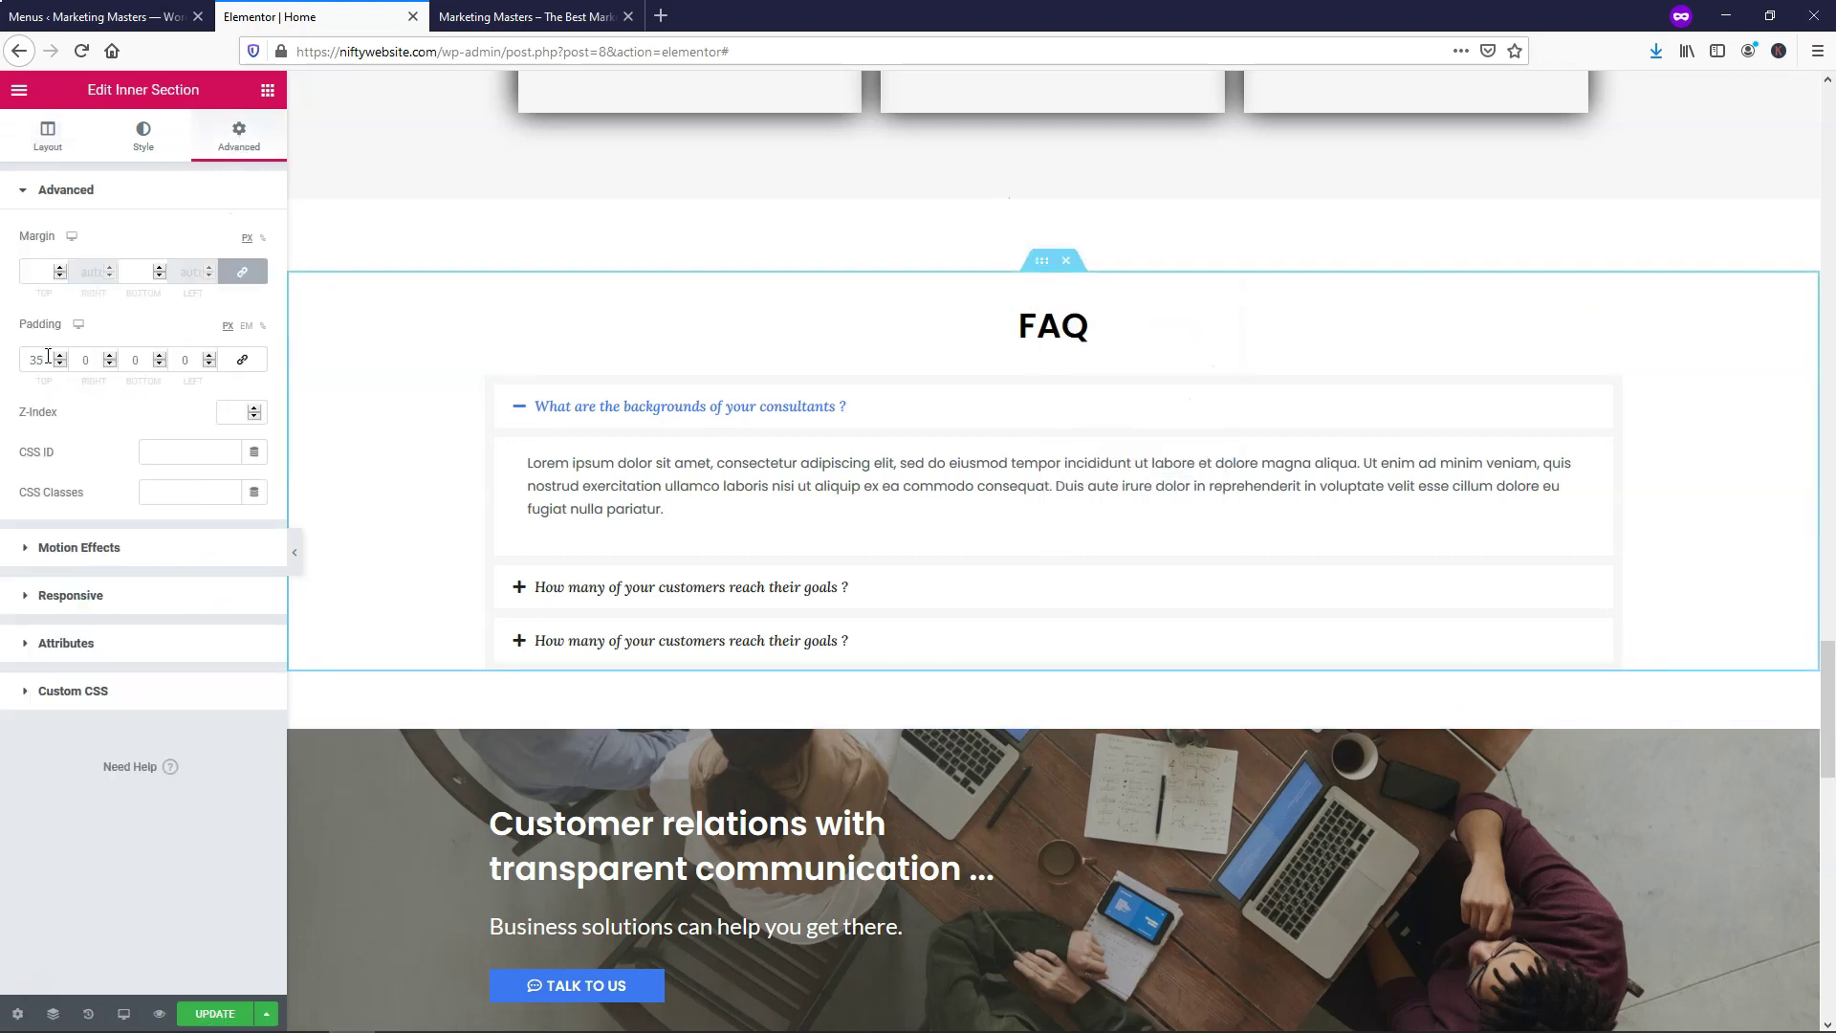
{"action": "left_click_drag", "start_coordinate": [48, 362], "coordinate": [32, 361]}
{"action": "type", "text": "0"}
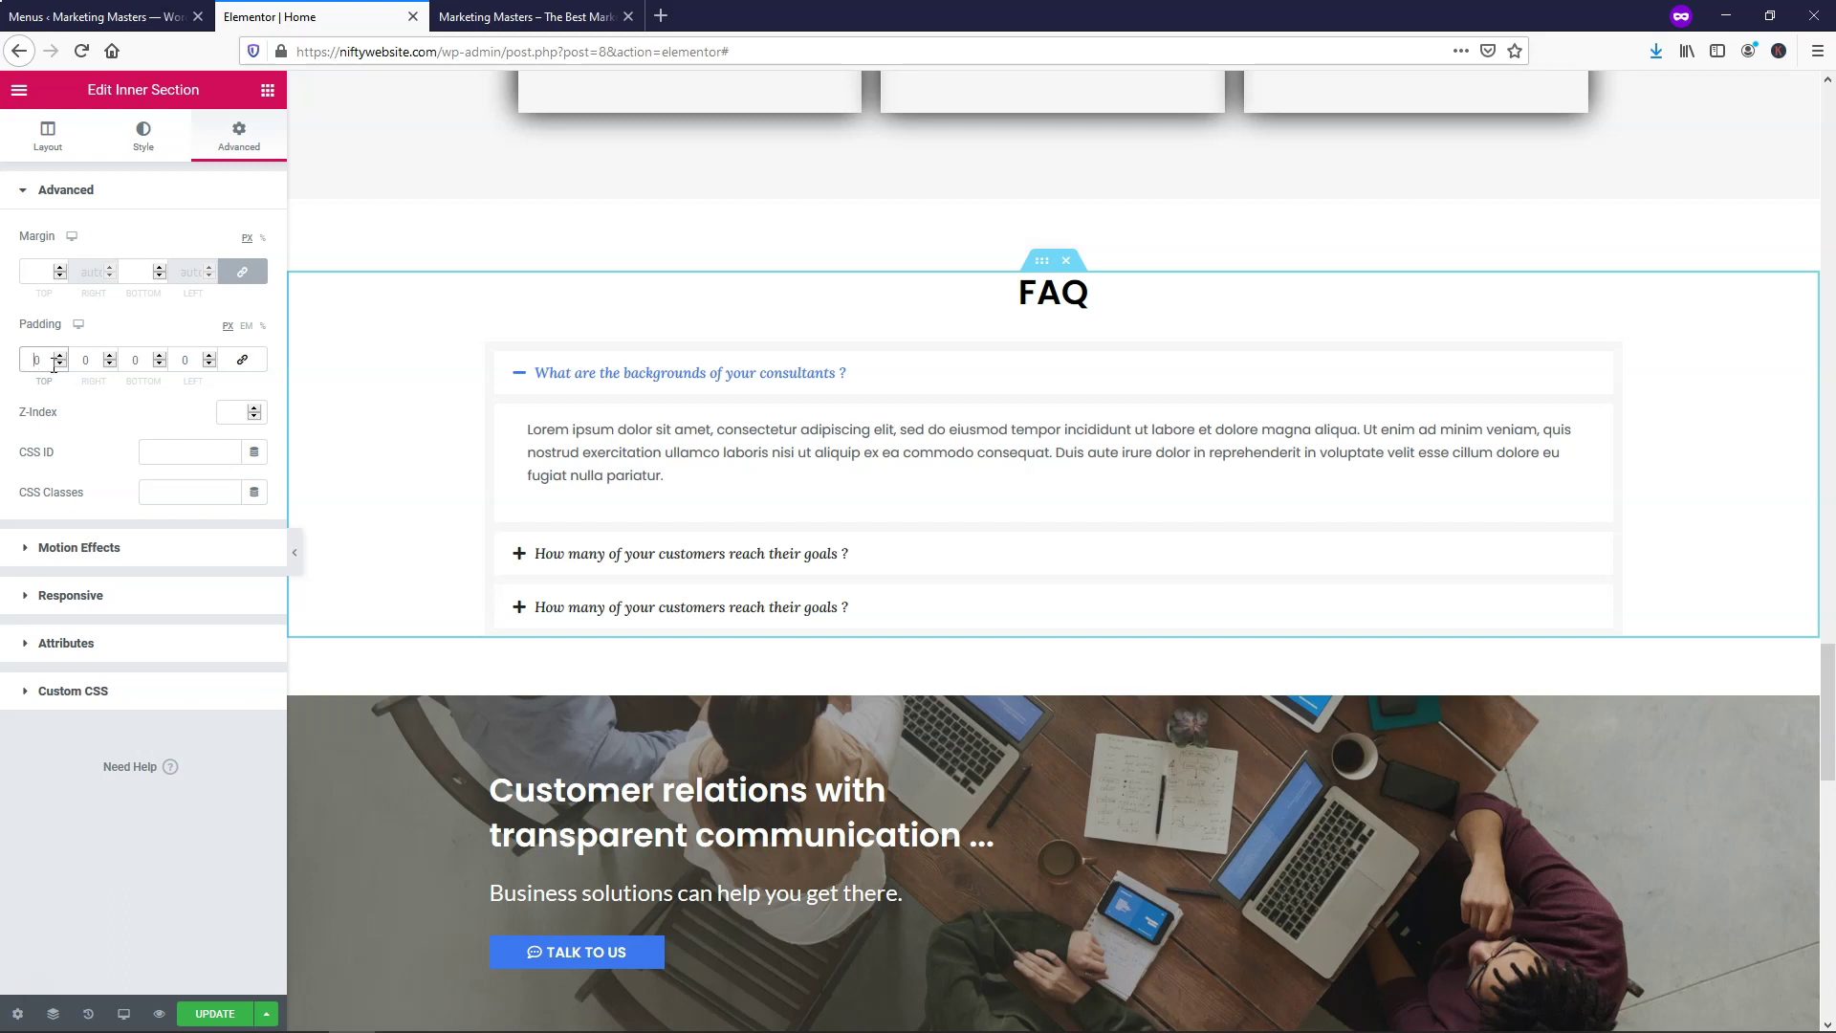
{"action": "type", "text": "200"}
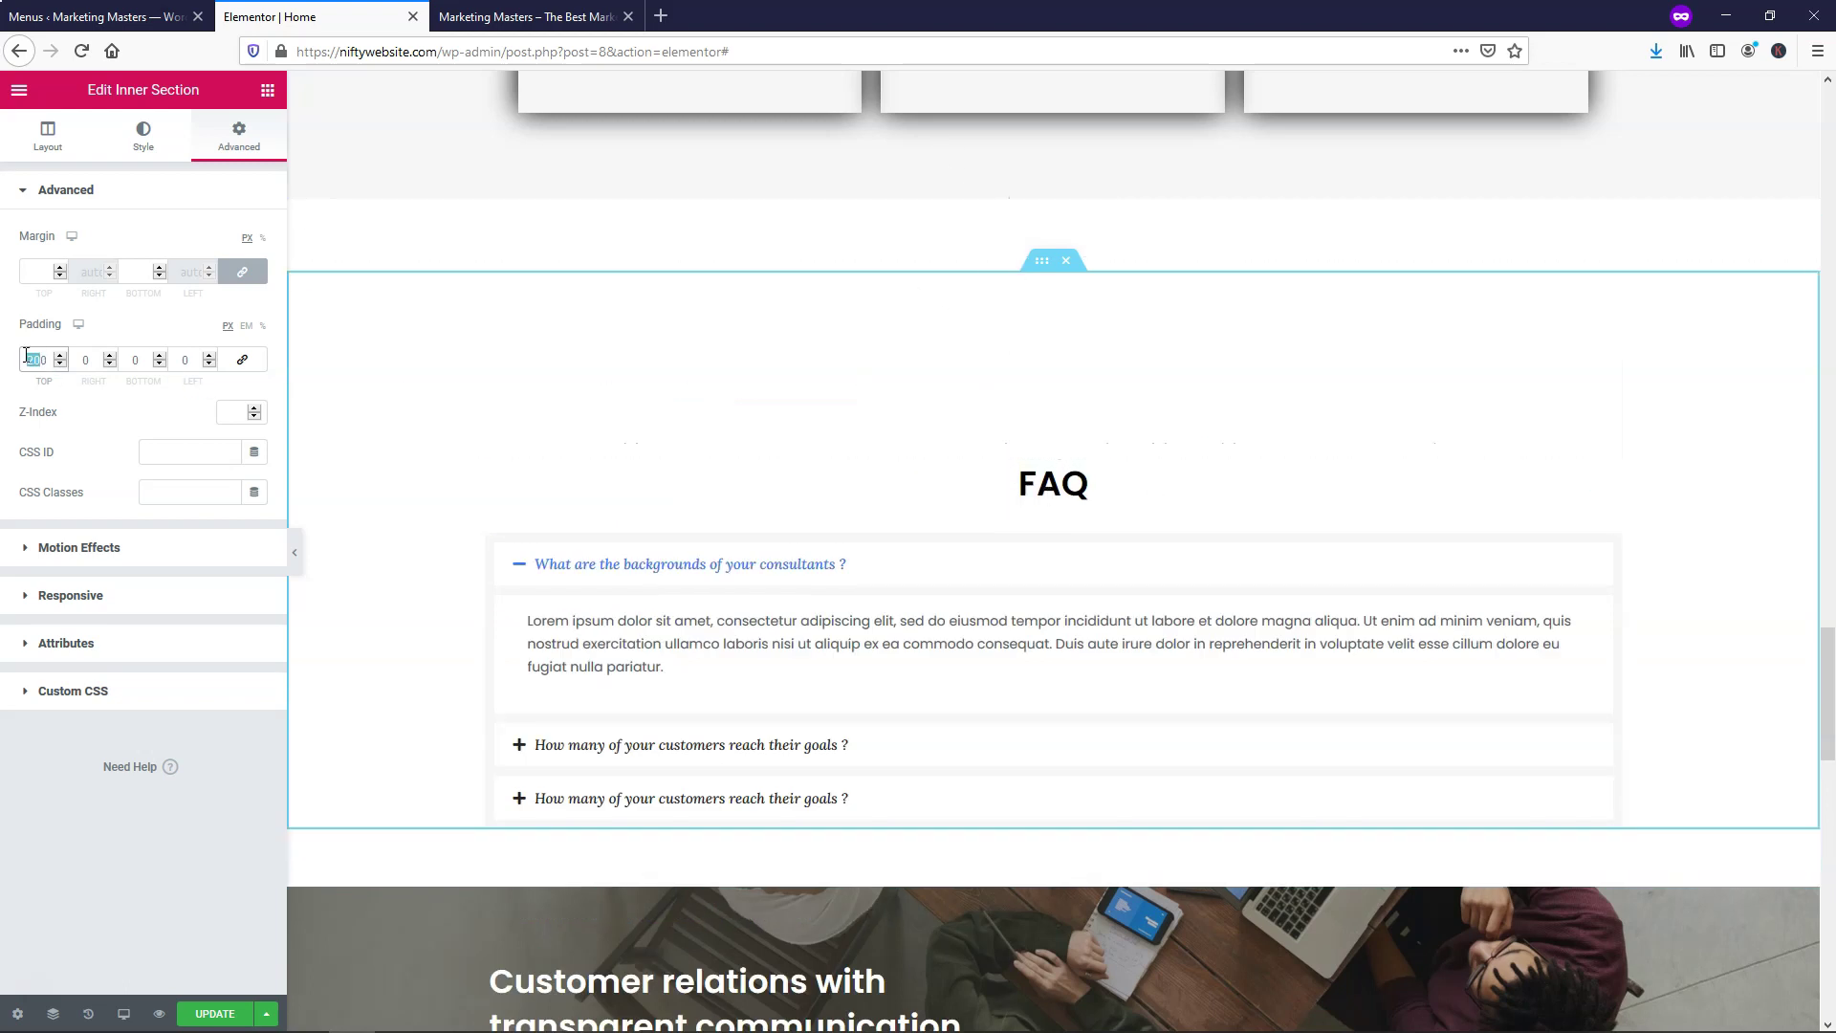
{"action": "type", "text": "50"}
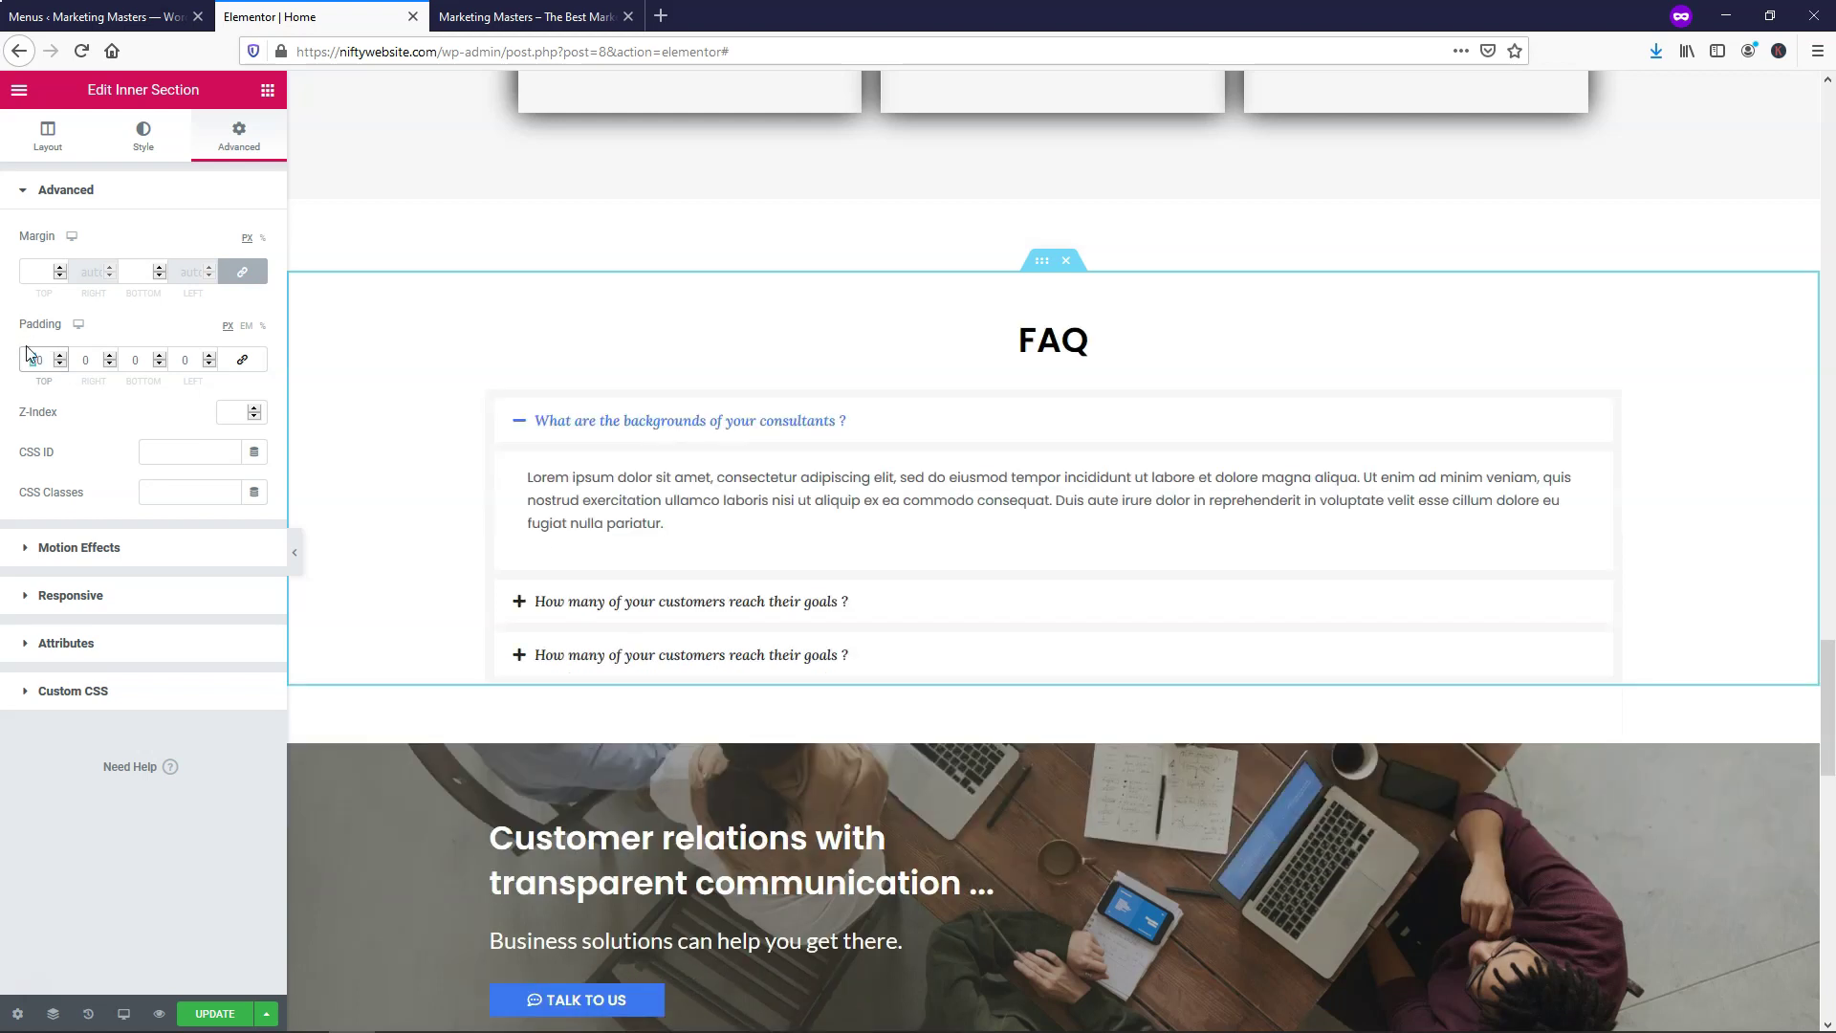
{"action": "key", "text": "BackSpace"}
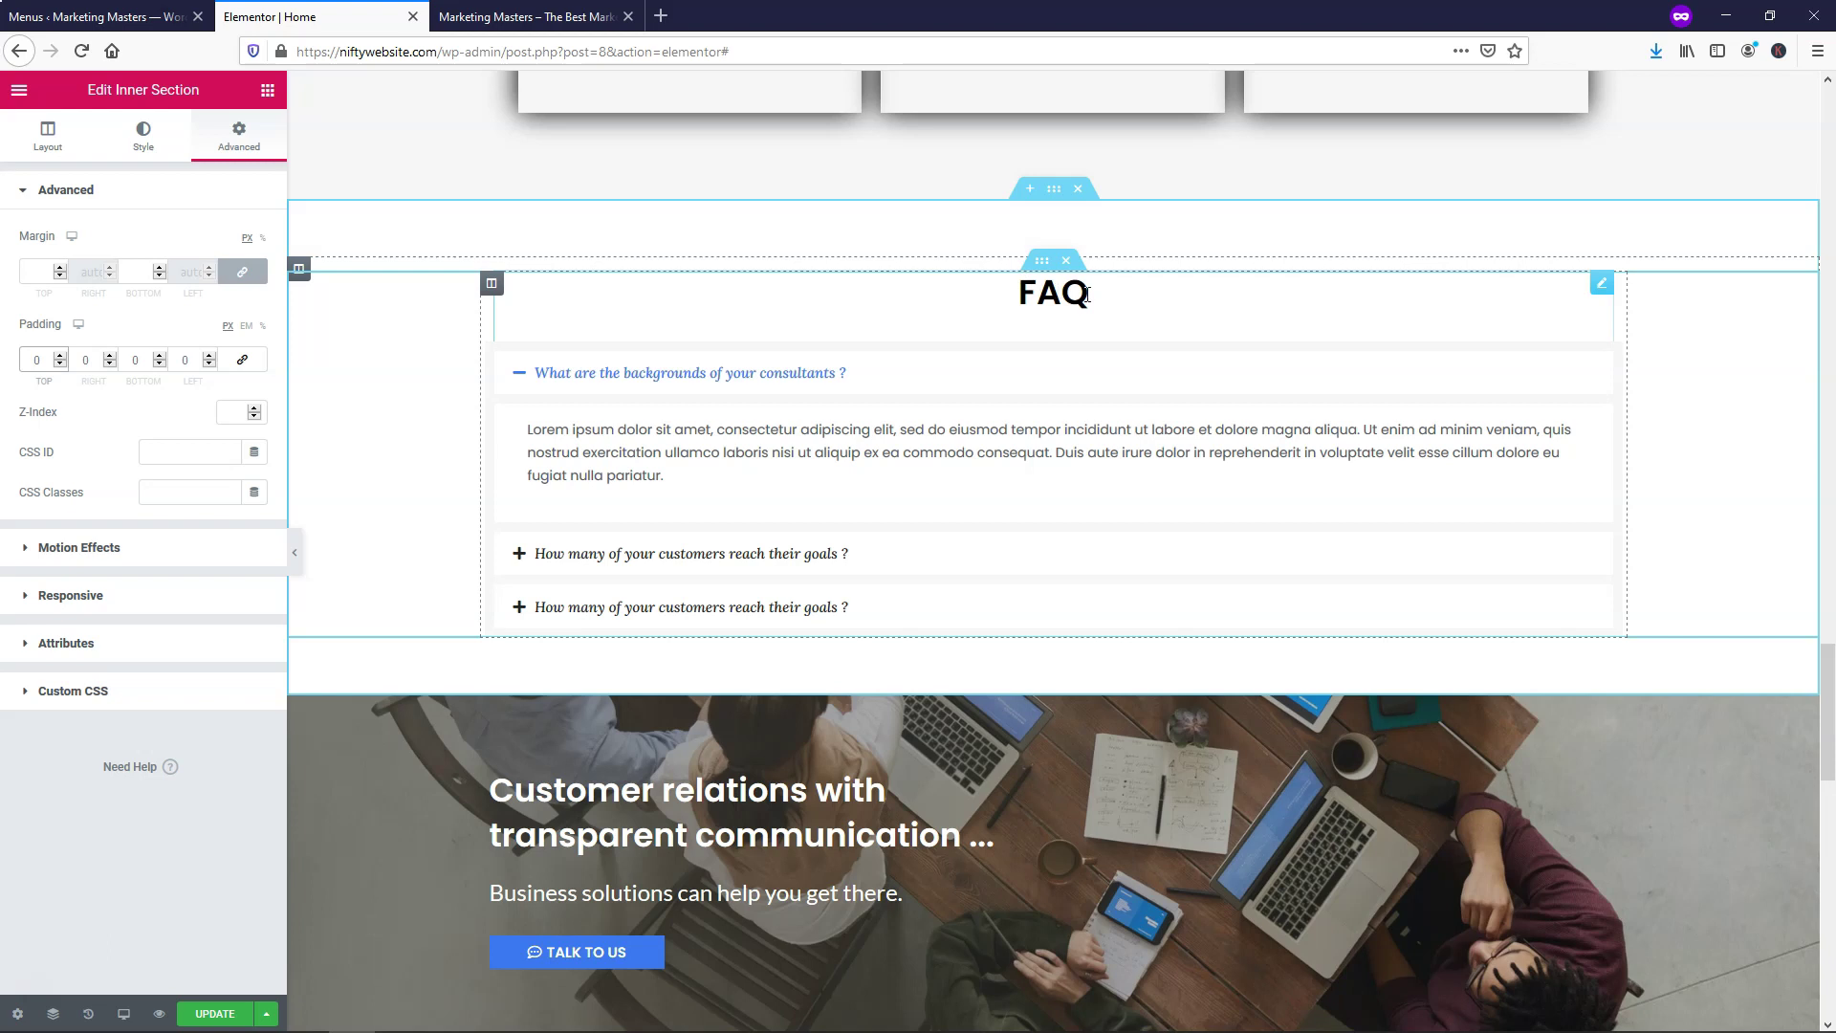
Give the outer FAQ section 50 top and bottom padding and save the page
{"action": "right_click", "coordinate": [1053, 190]}
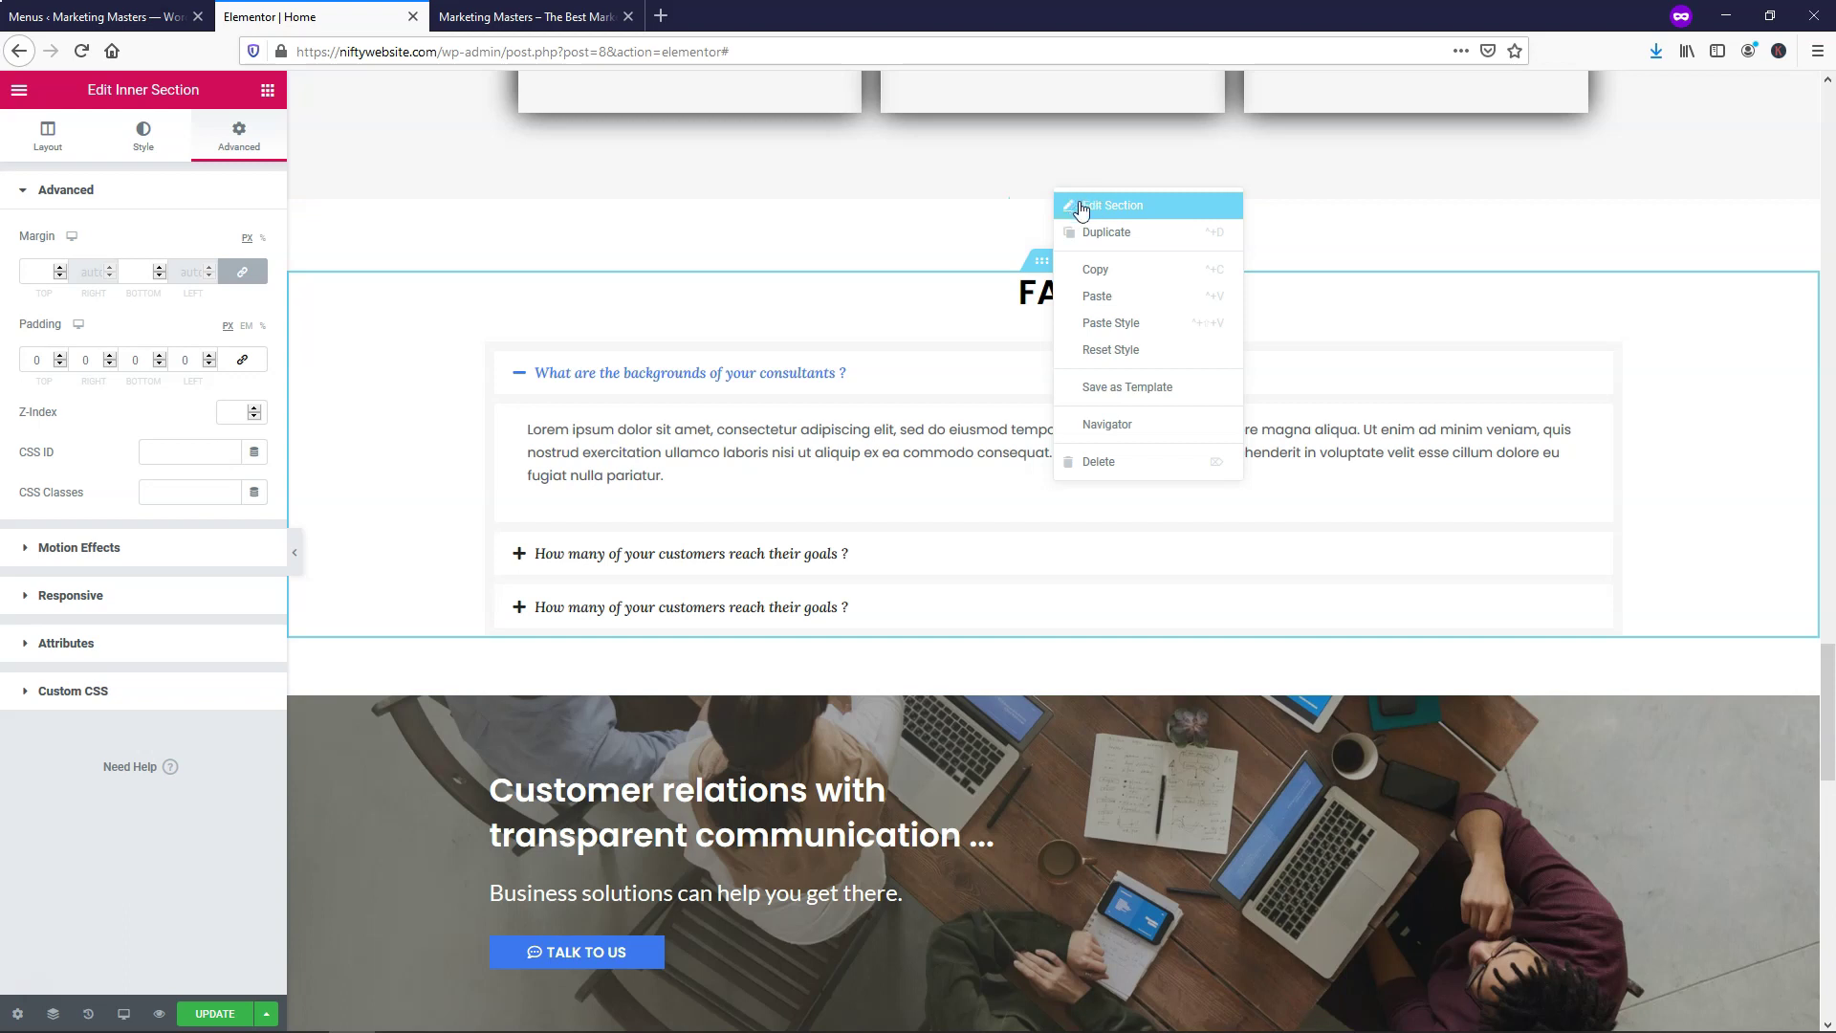
{"action": "left_click", "coordinate": [1071, 207]}
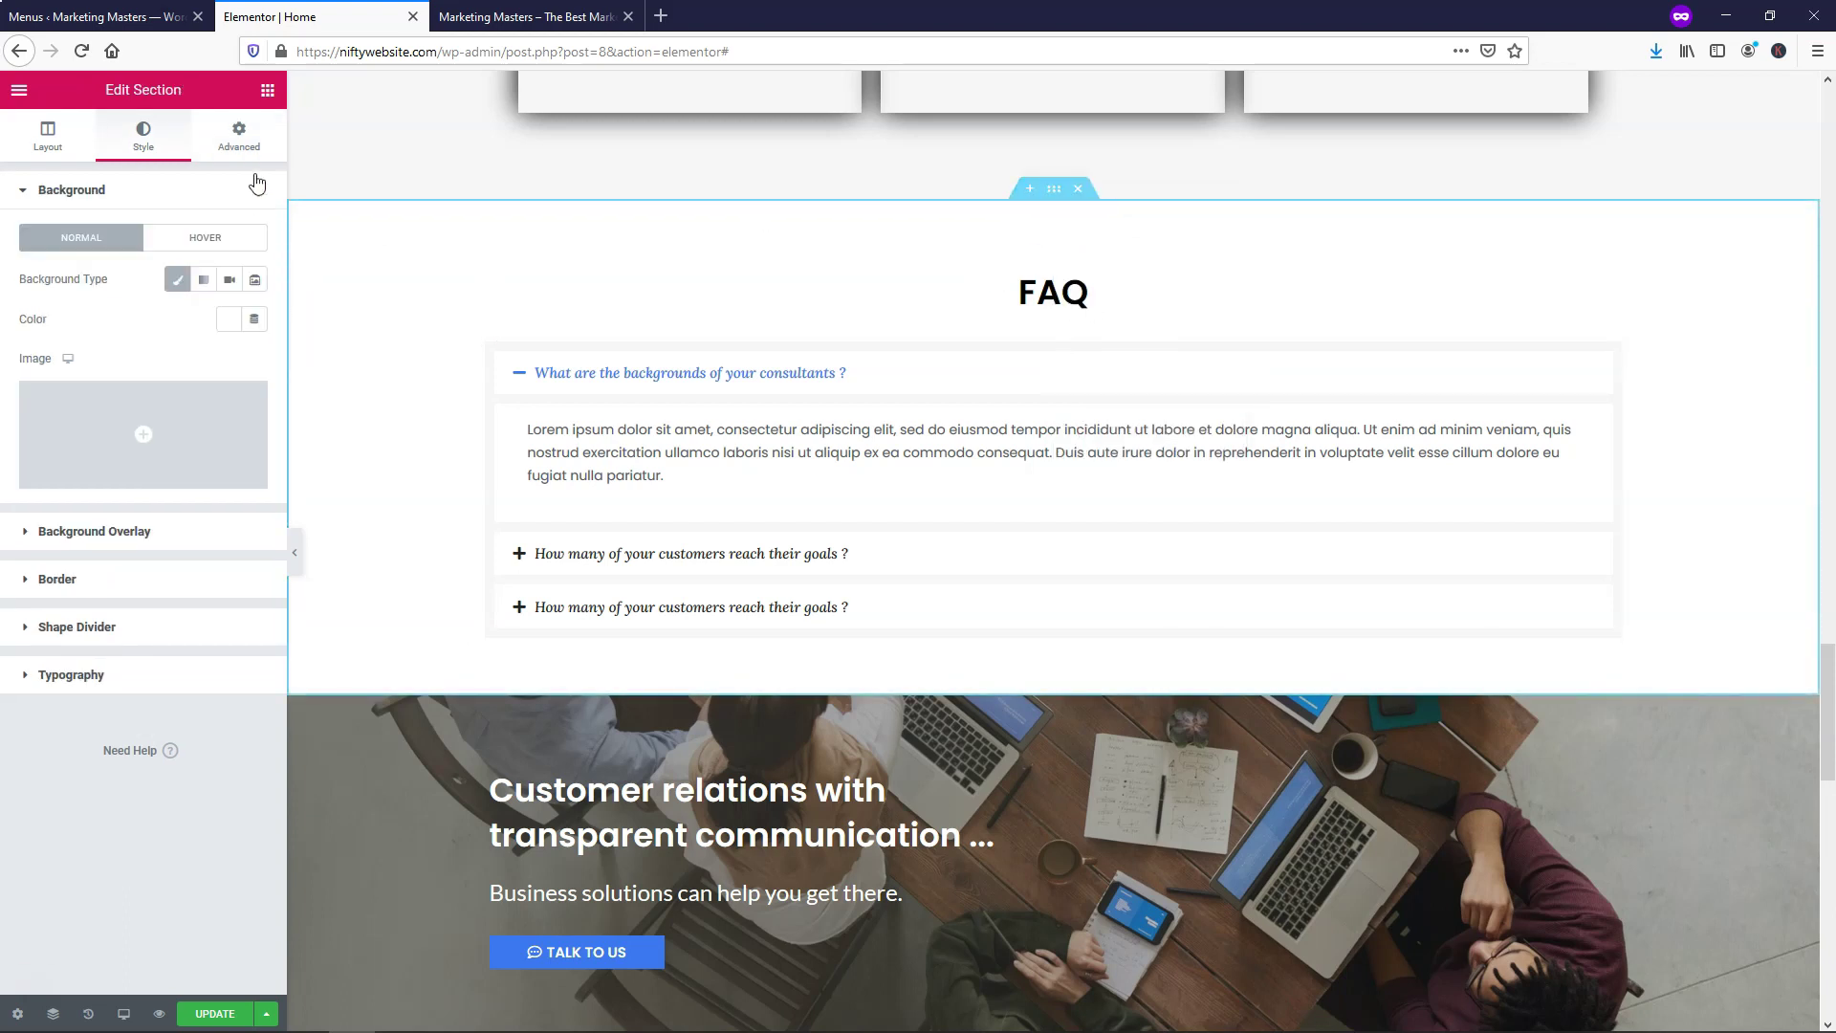
{"action": "left_click", "coordinate": [249, 138]}
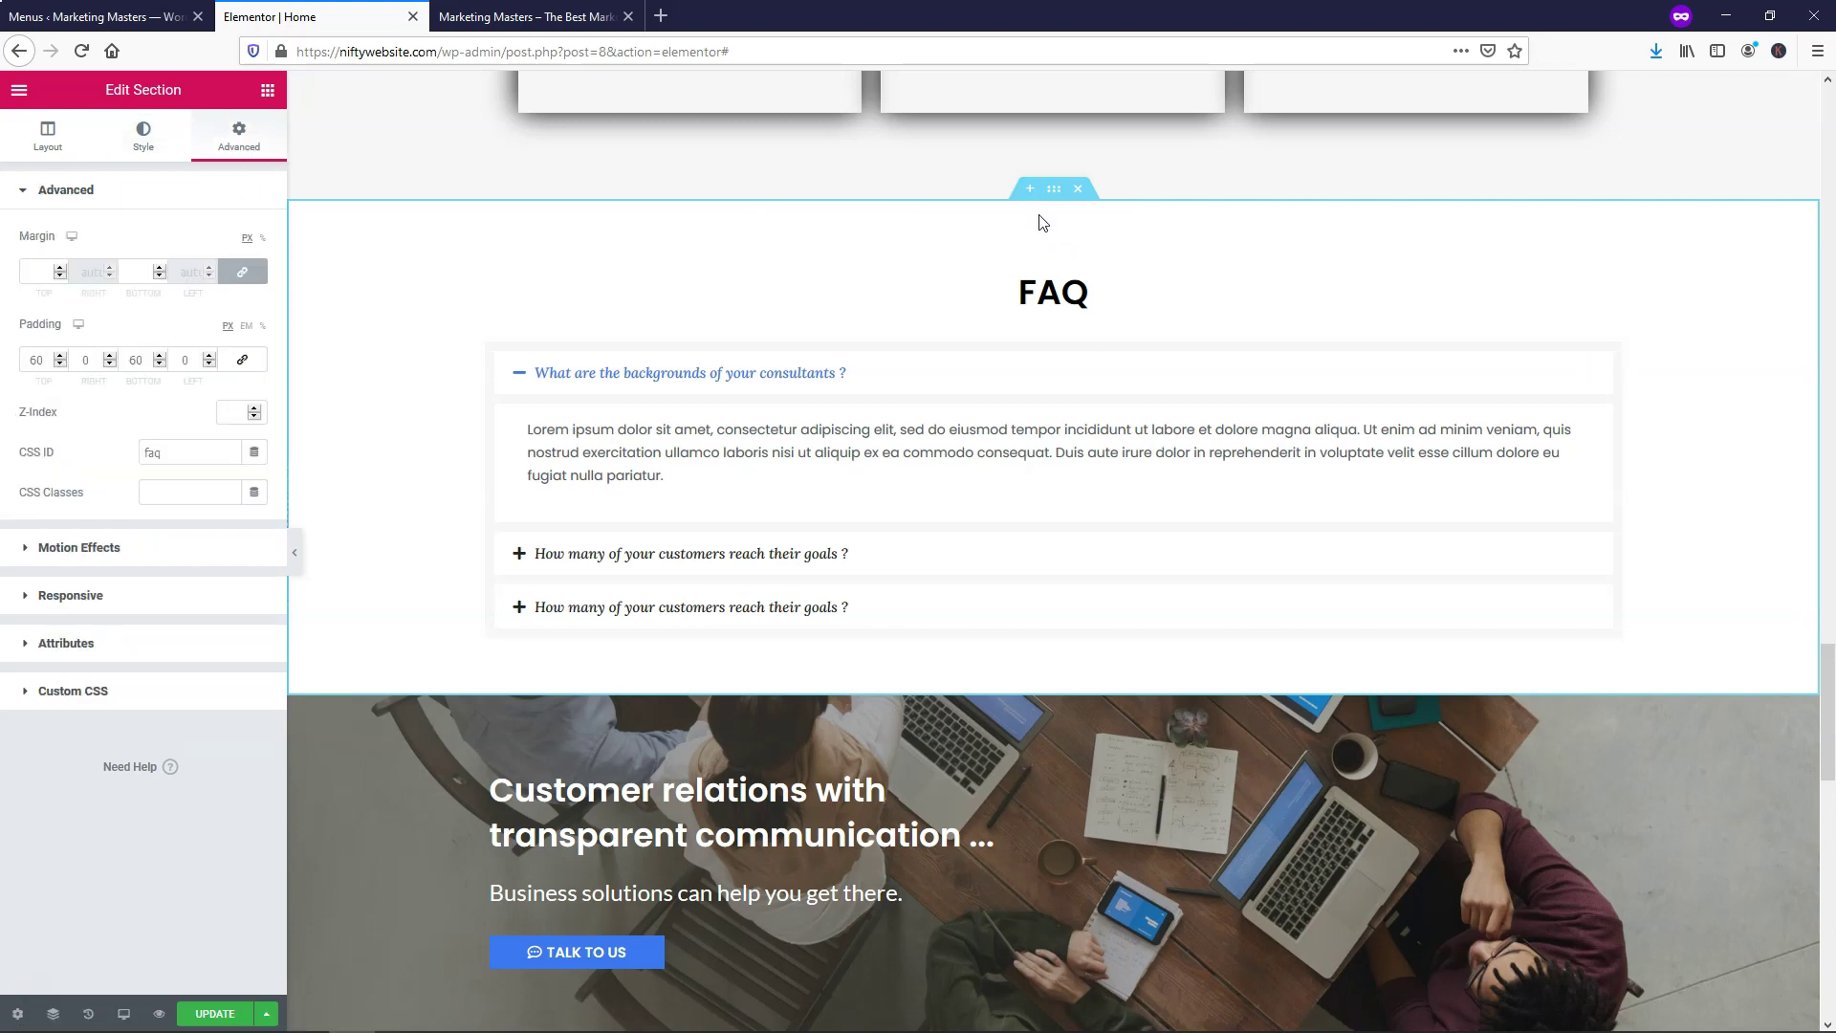
{"action": "double_click", "coordinate": [50, 354]}
{"action": "type", "text": "0"}
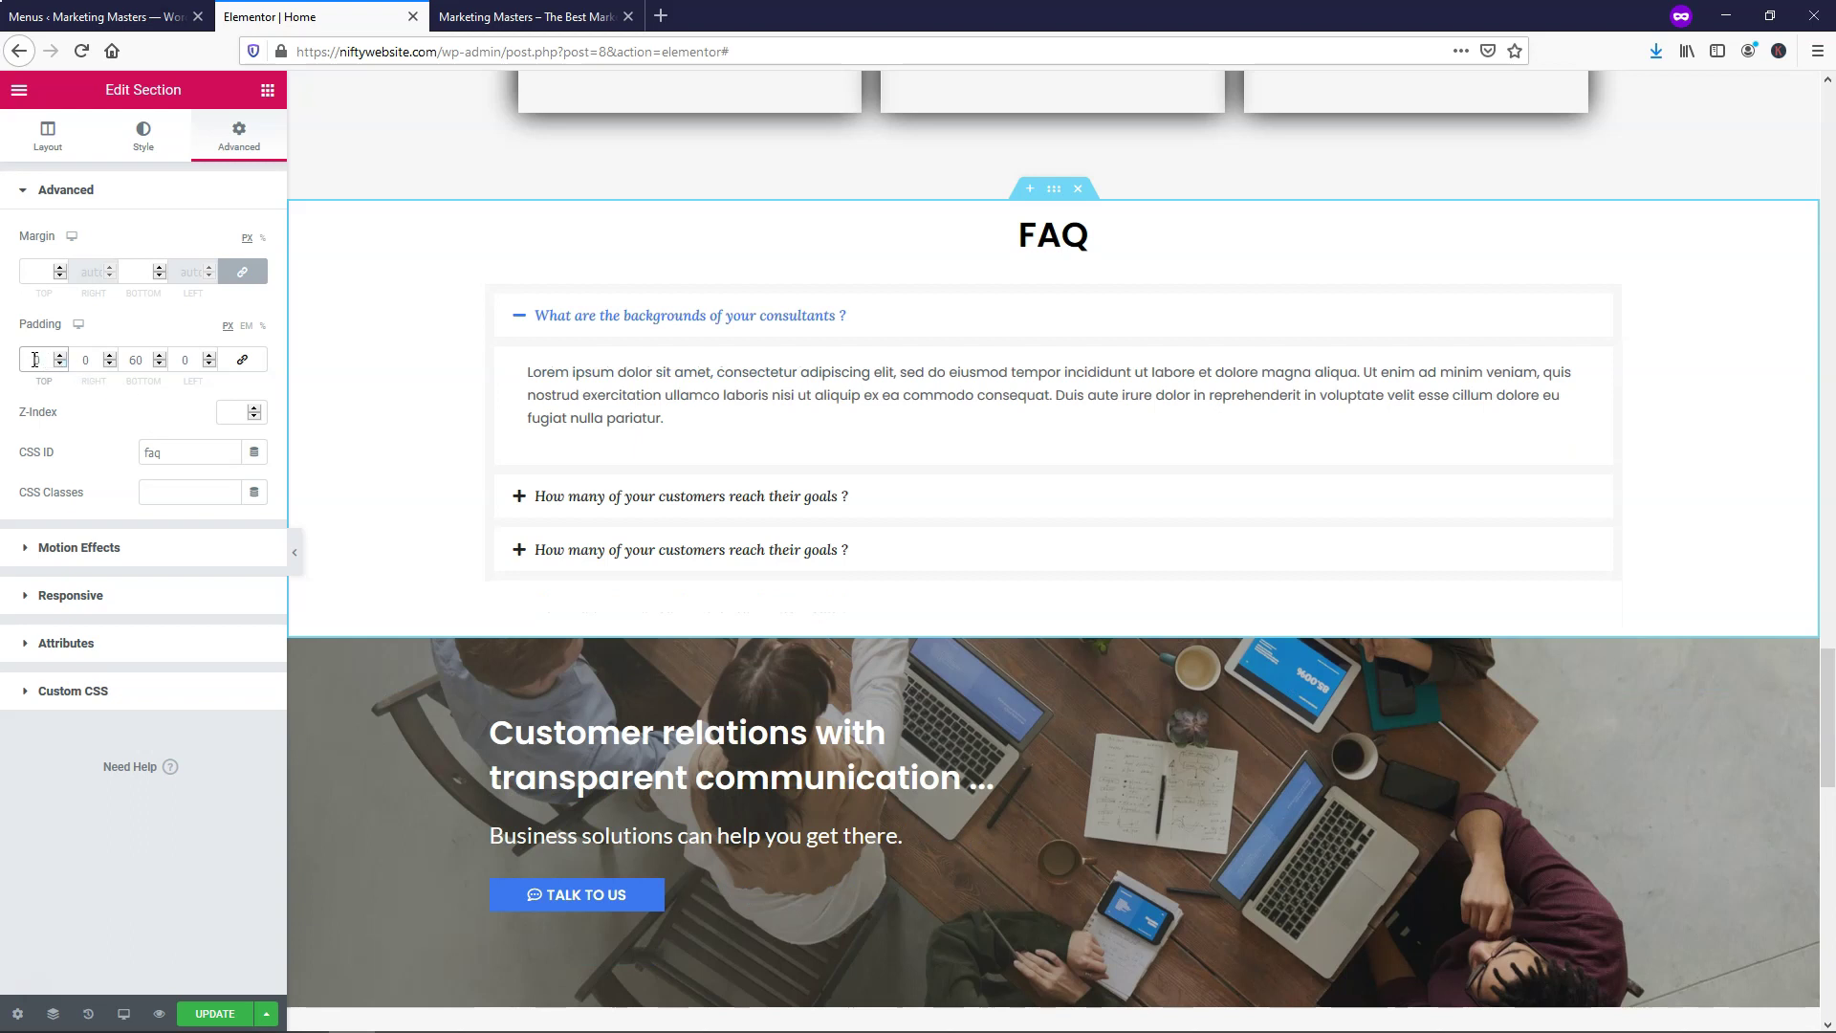
{"action": "type", "text": "50"}
{"action": "double_click", "coordinate": [135, 358]}
{"action": "type", "text": "50"}
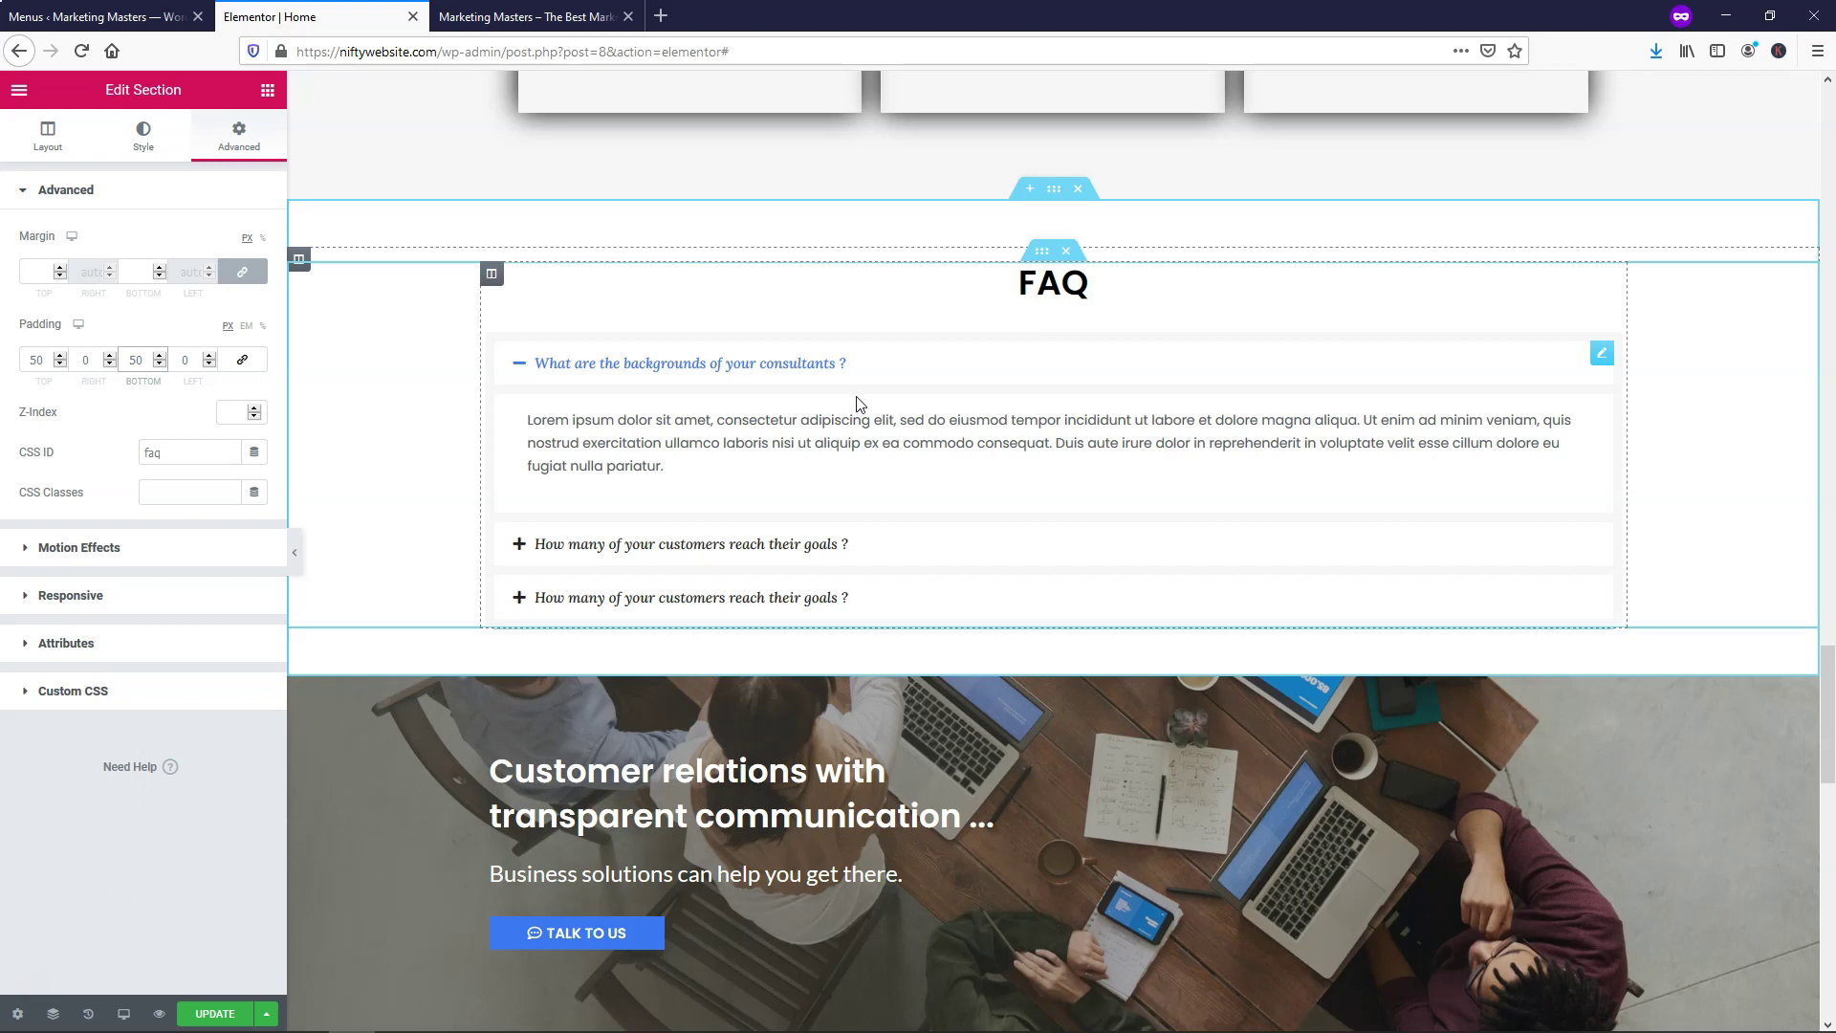
{"action": "left_click", "coordinate": [214, 1012]}
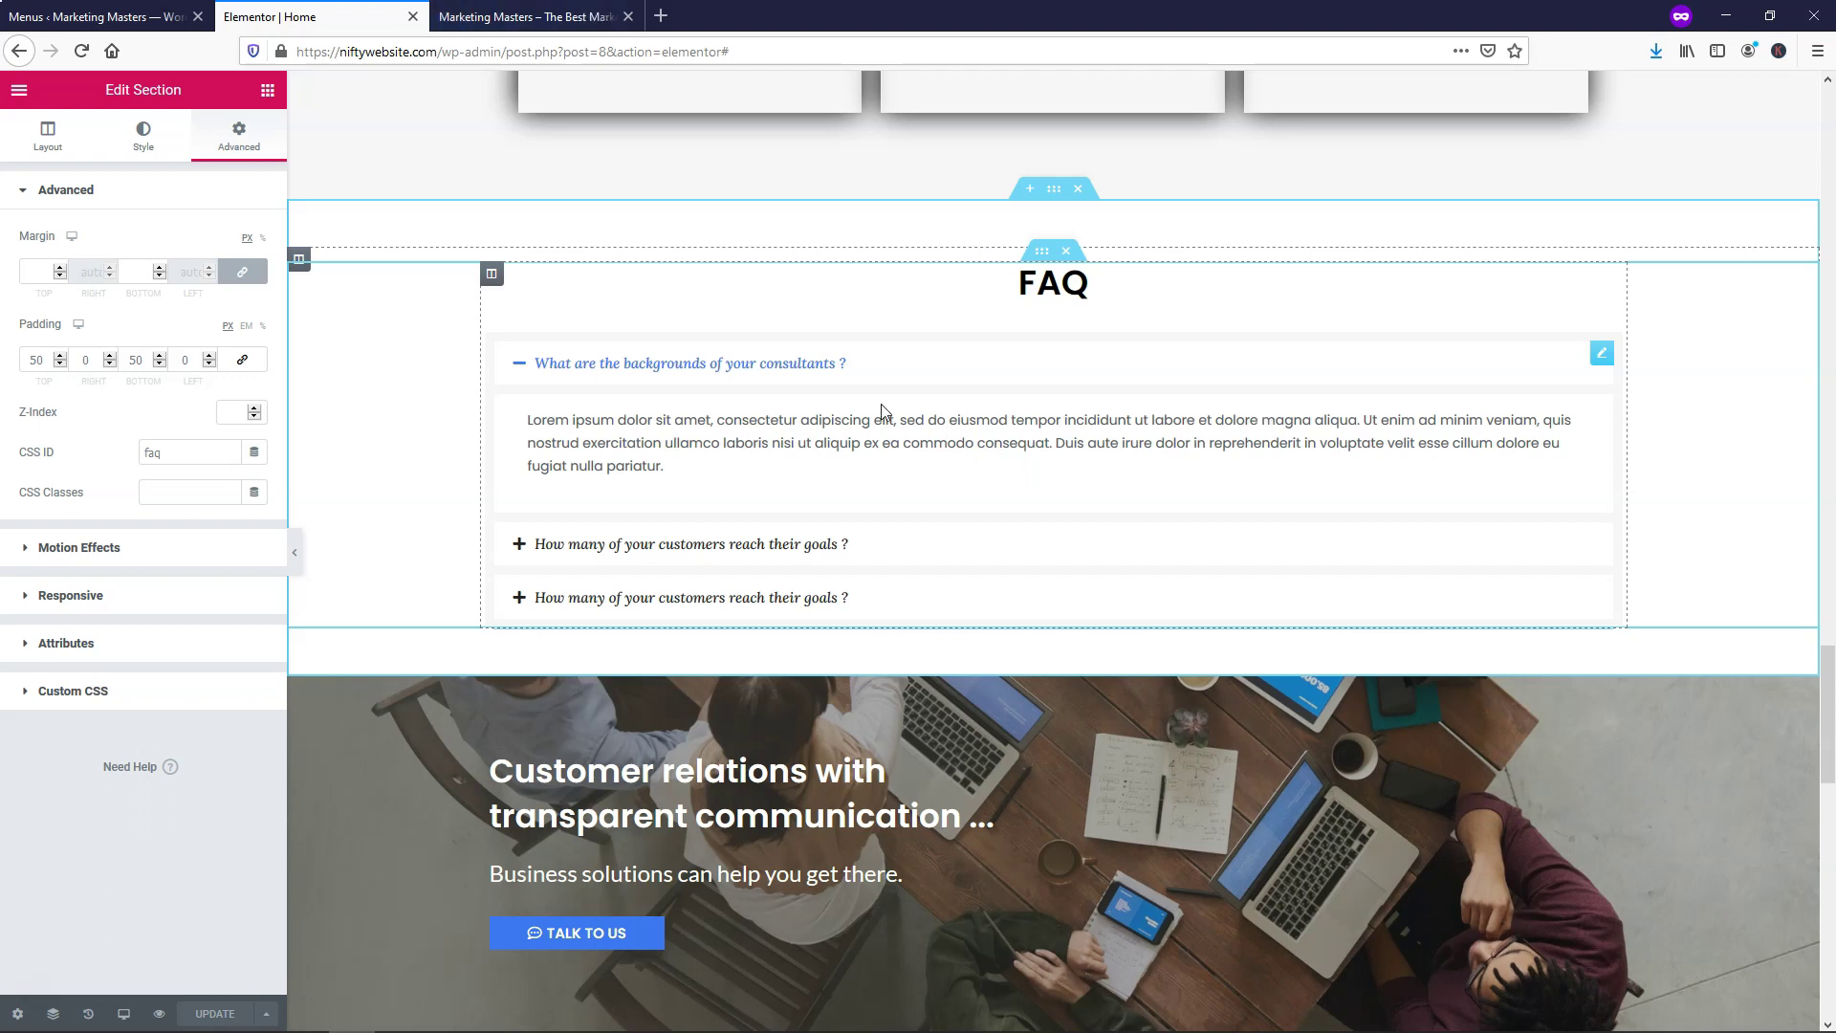
{"action": "right_click", "coordinate": [1603, 363]}
Set the FAQ accordion's icon alignment to Right so plus/minus icons end each question
{"action": "left_click", "coordinate": [1653, 374]}
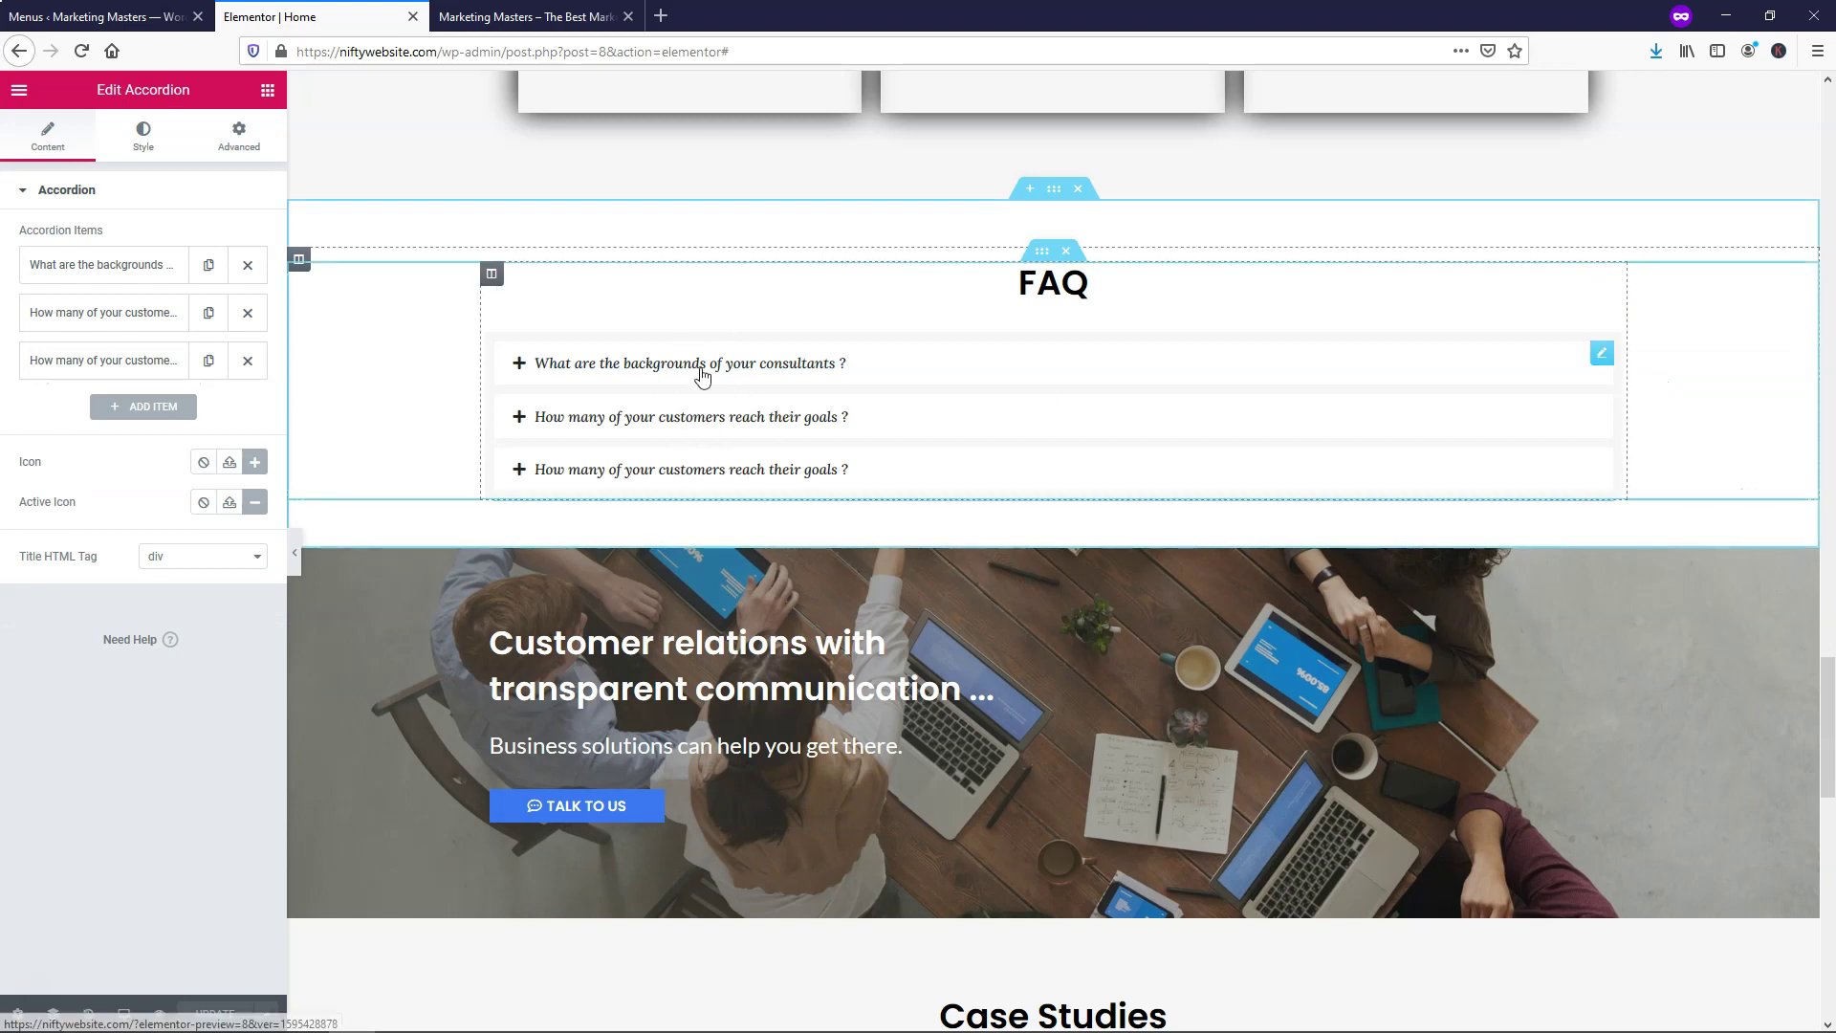
{"action": "left_click", "coordinate": [963, 375]}
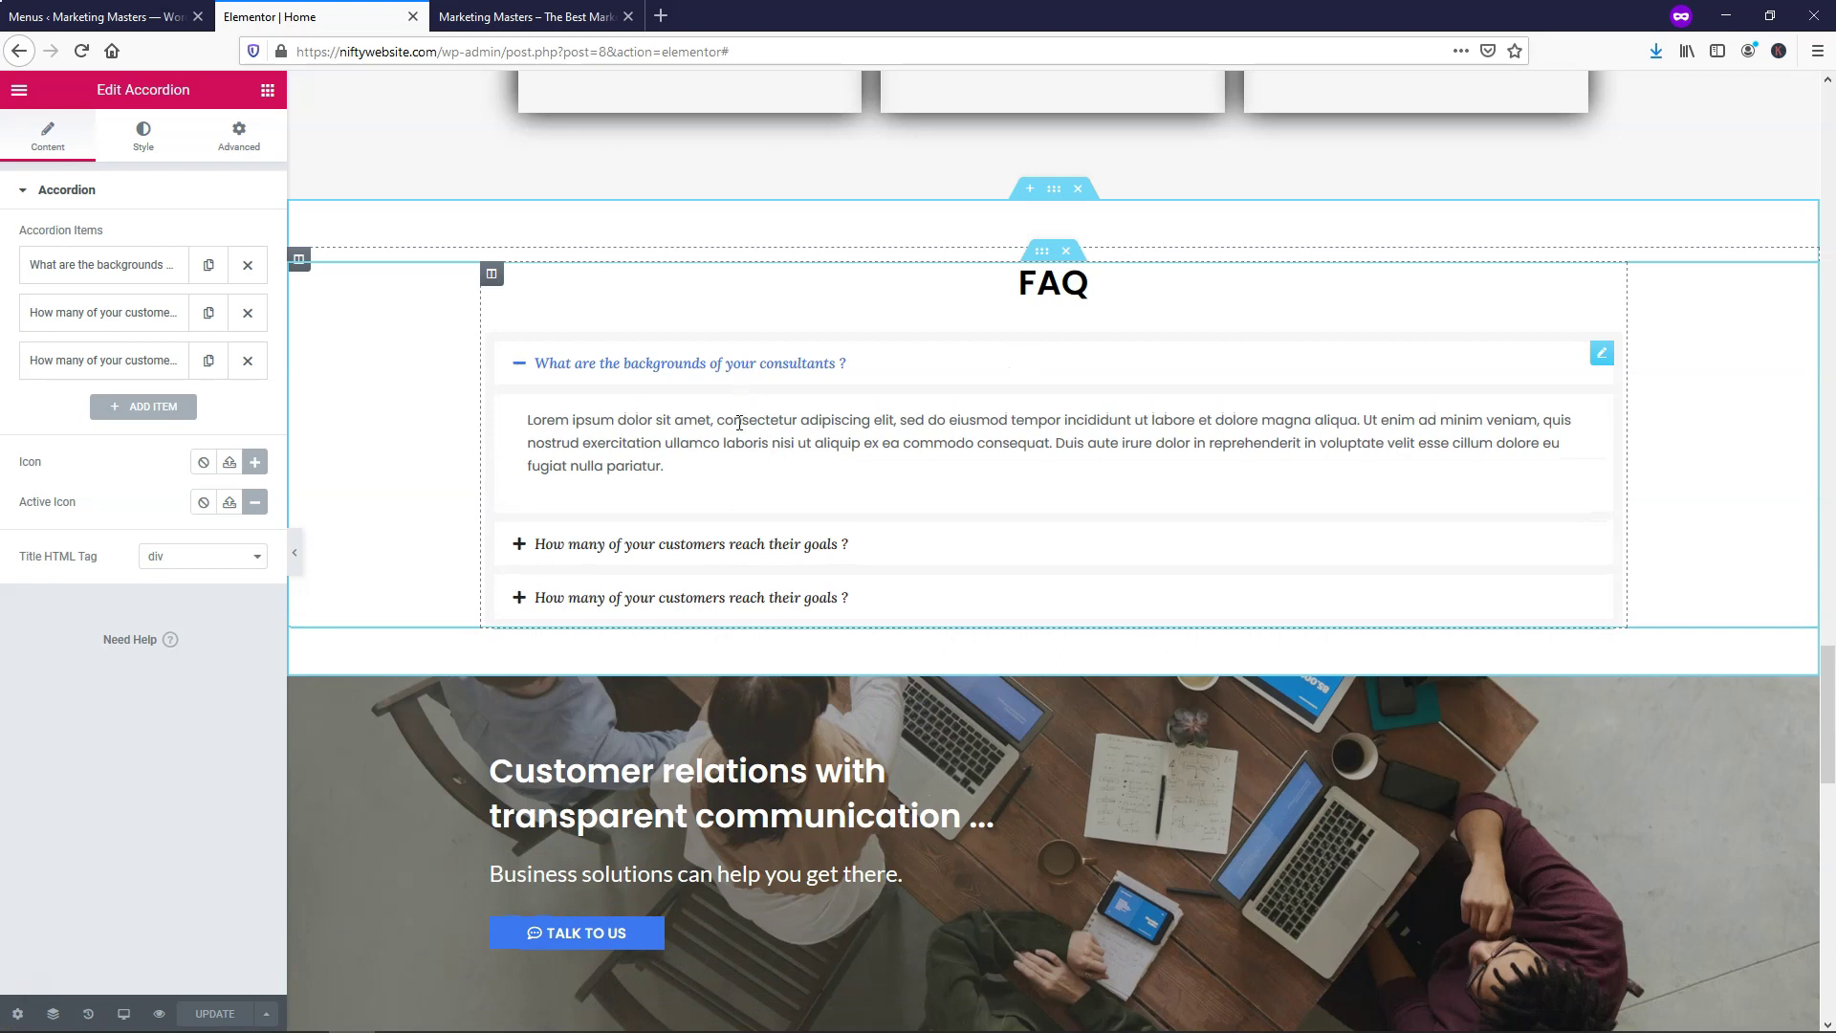
{"action": "left_click", "coordinate": [938, 373]}
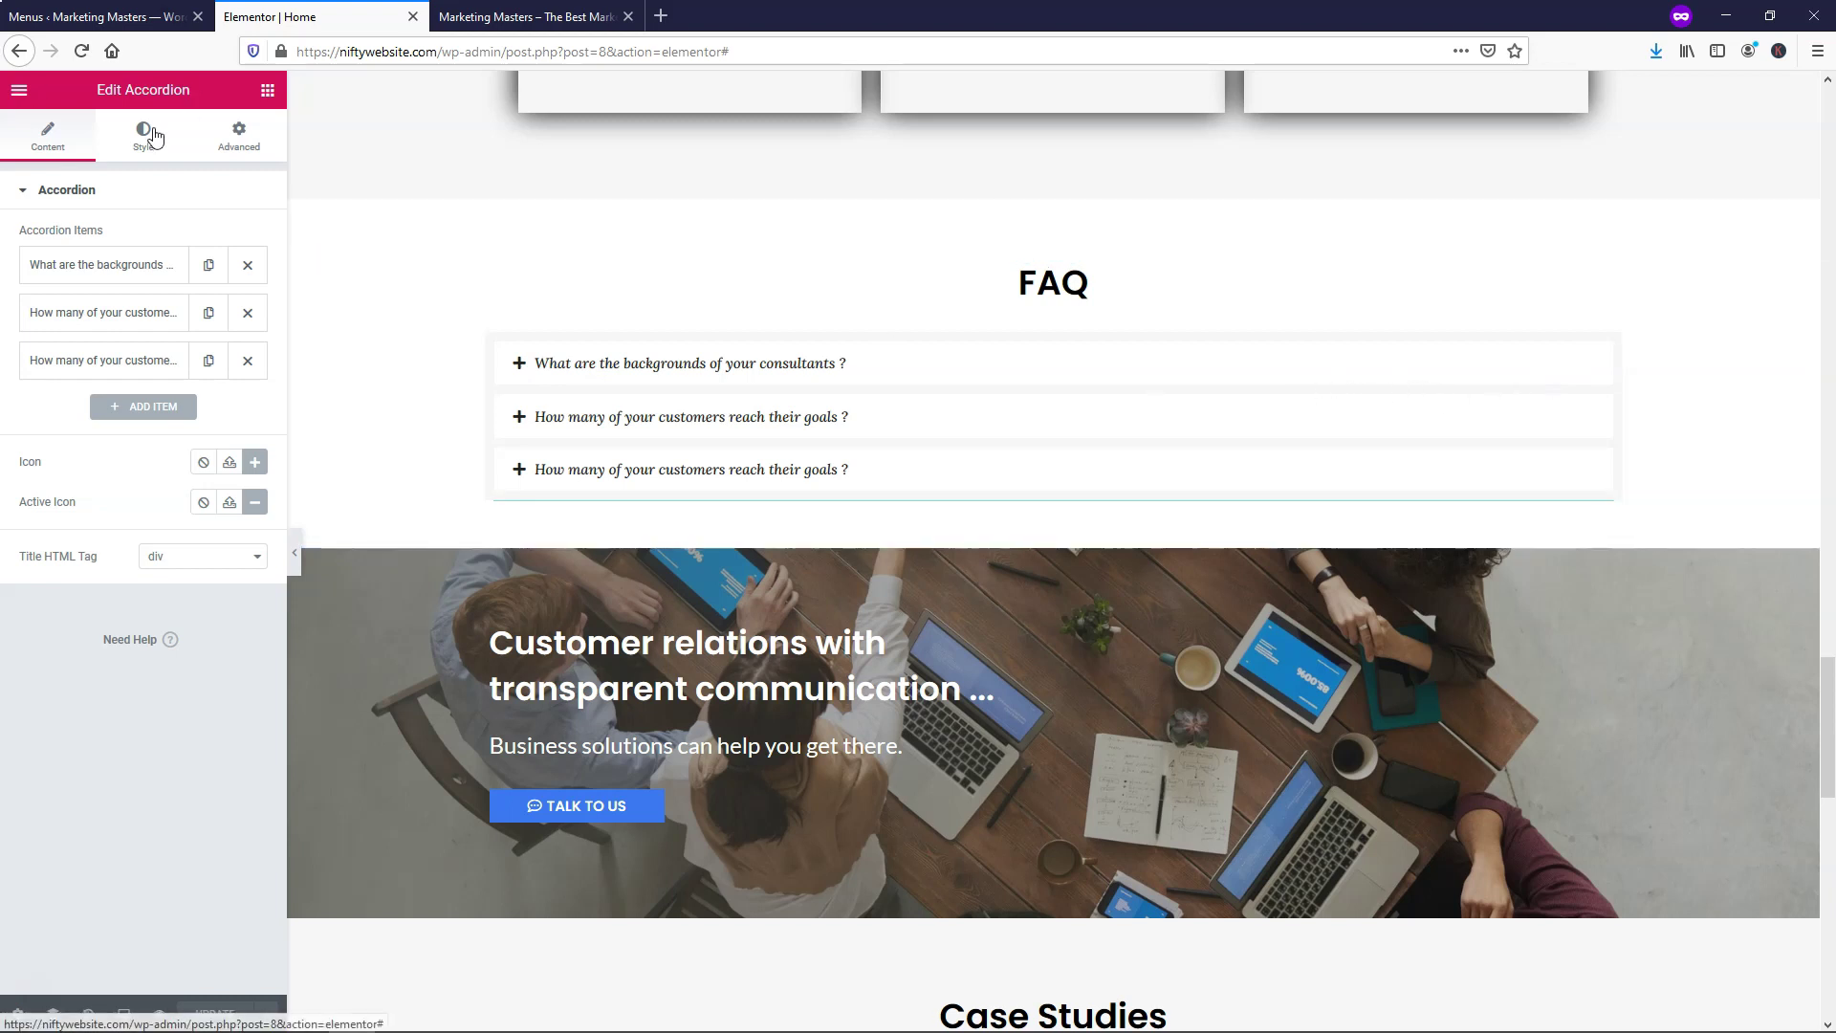
{"action": "left_click", "coordinate": [145, 134]}
{"action": "left_click", "coordinate": [63, 401]}
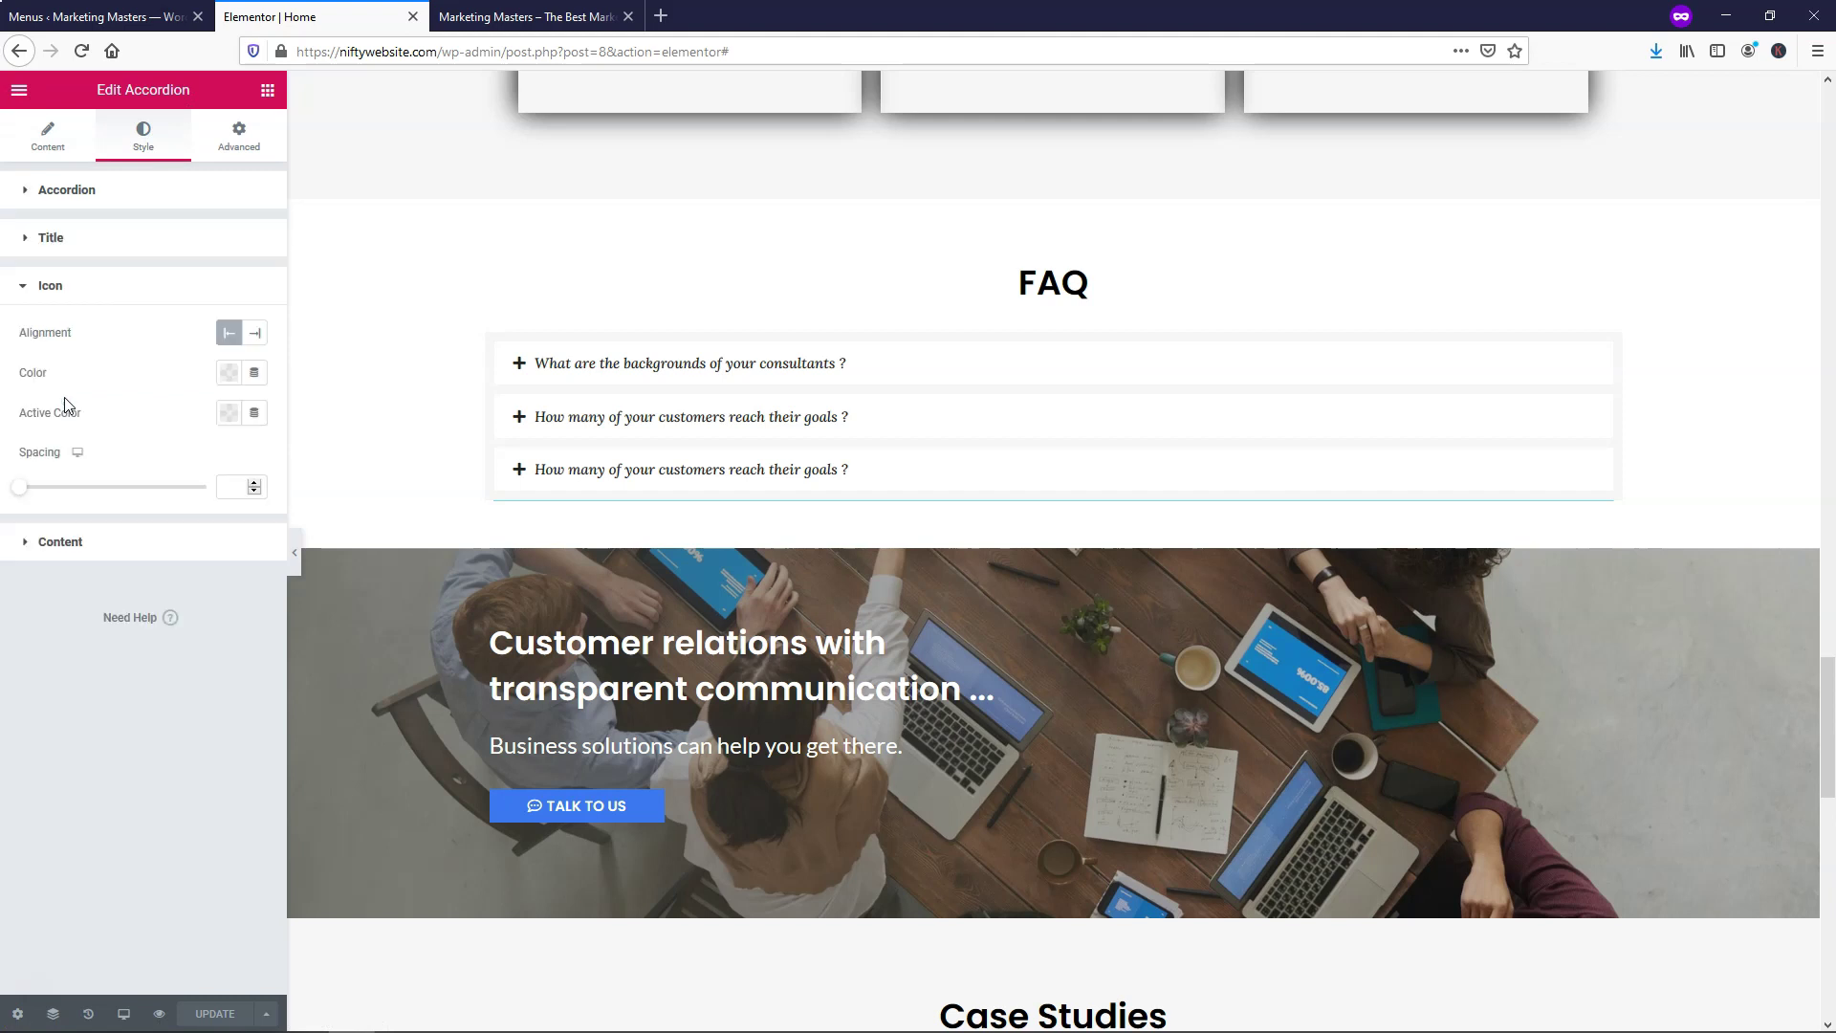
{"action": "left_click", "coordinate": [254, 332]}
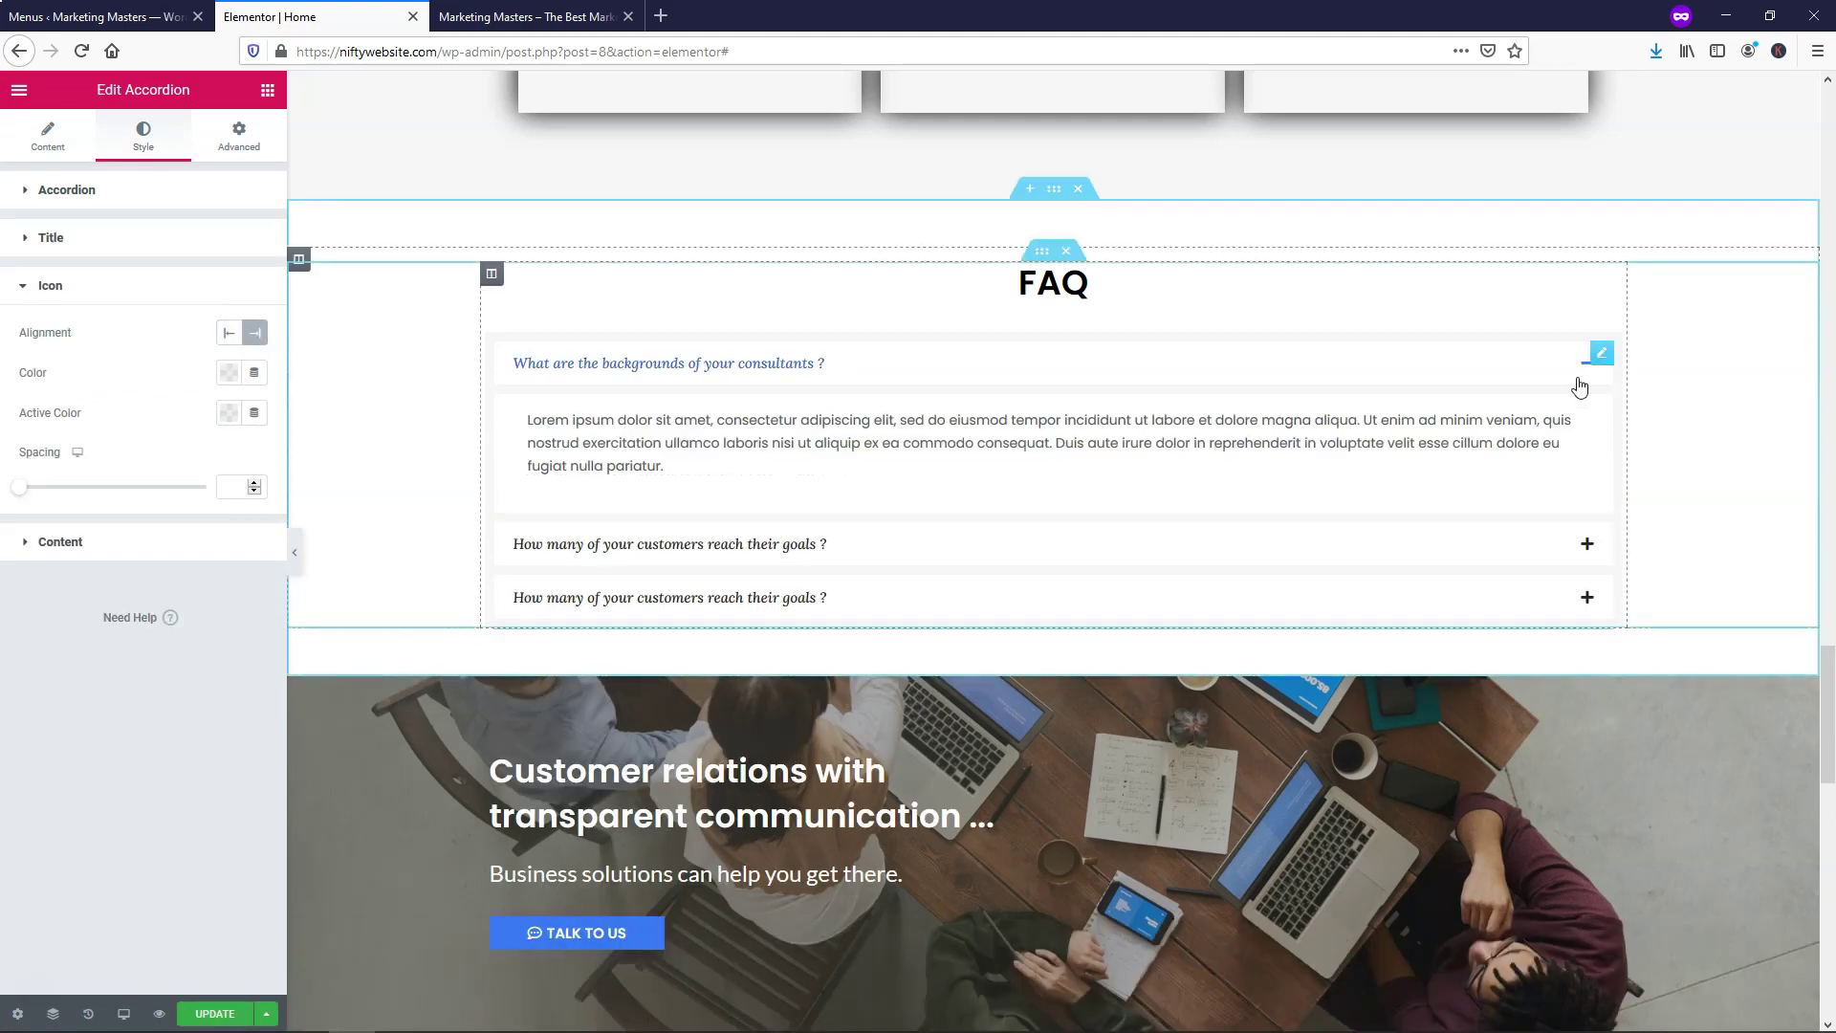
{"action": "left_click", "coordinate": [1580, 369]}
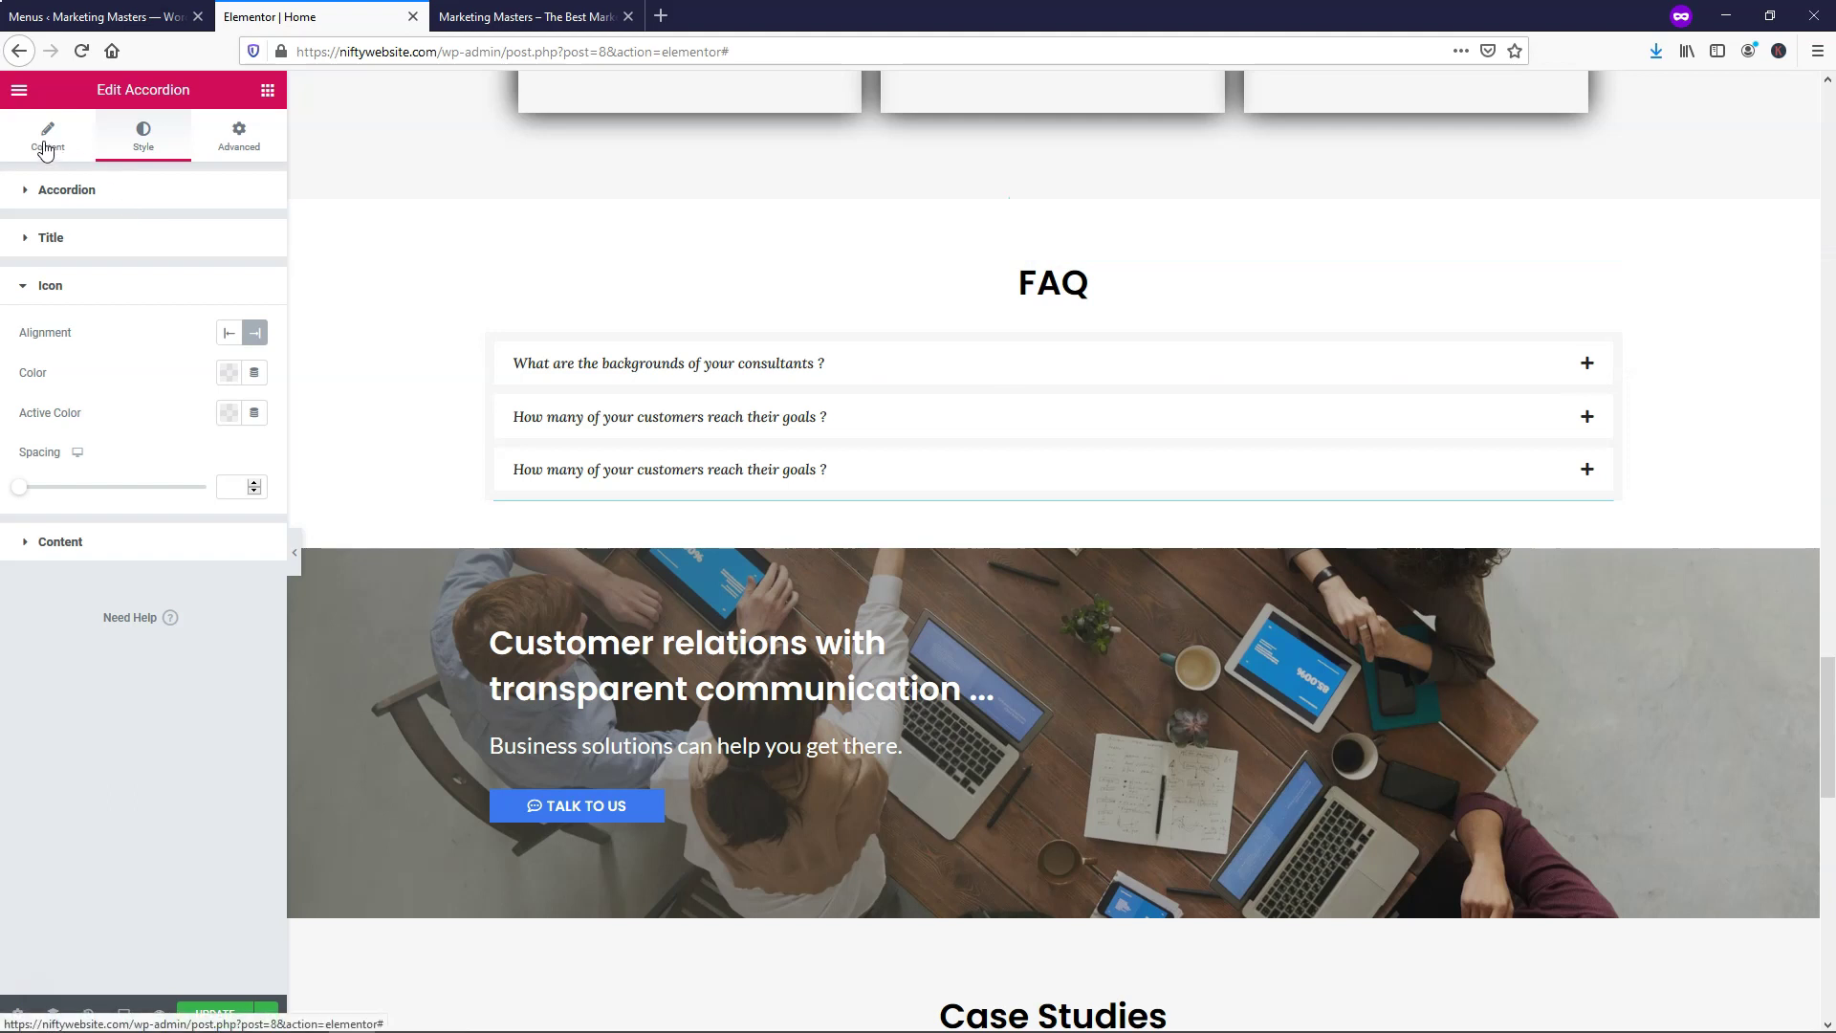
{"action": "left_click", "coordinate": [46, 151]}
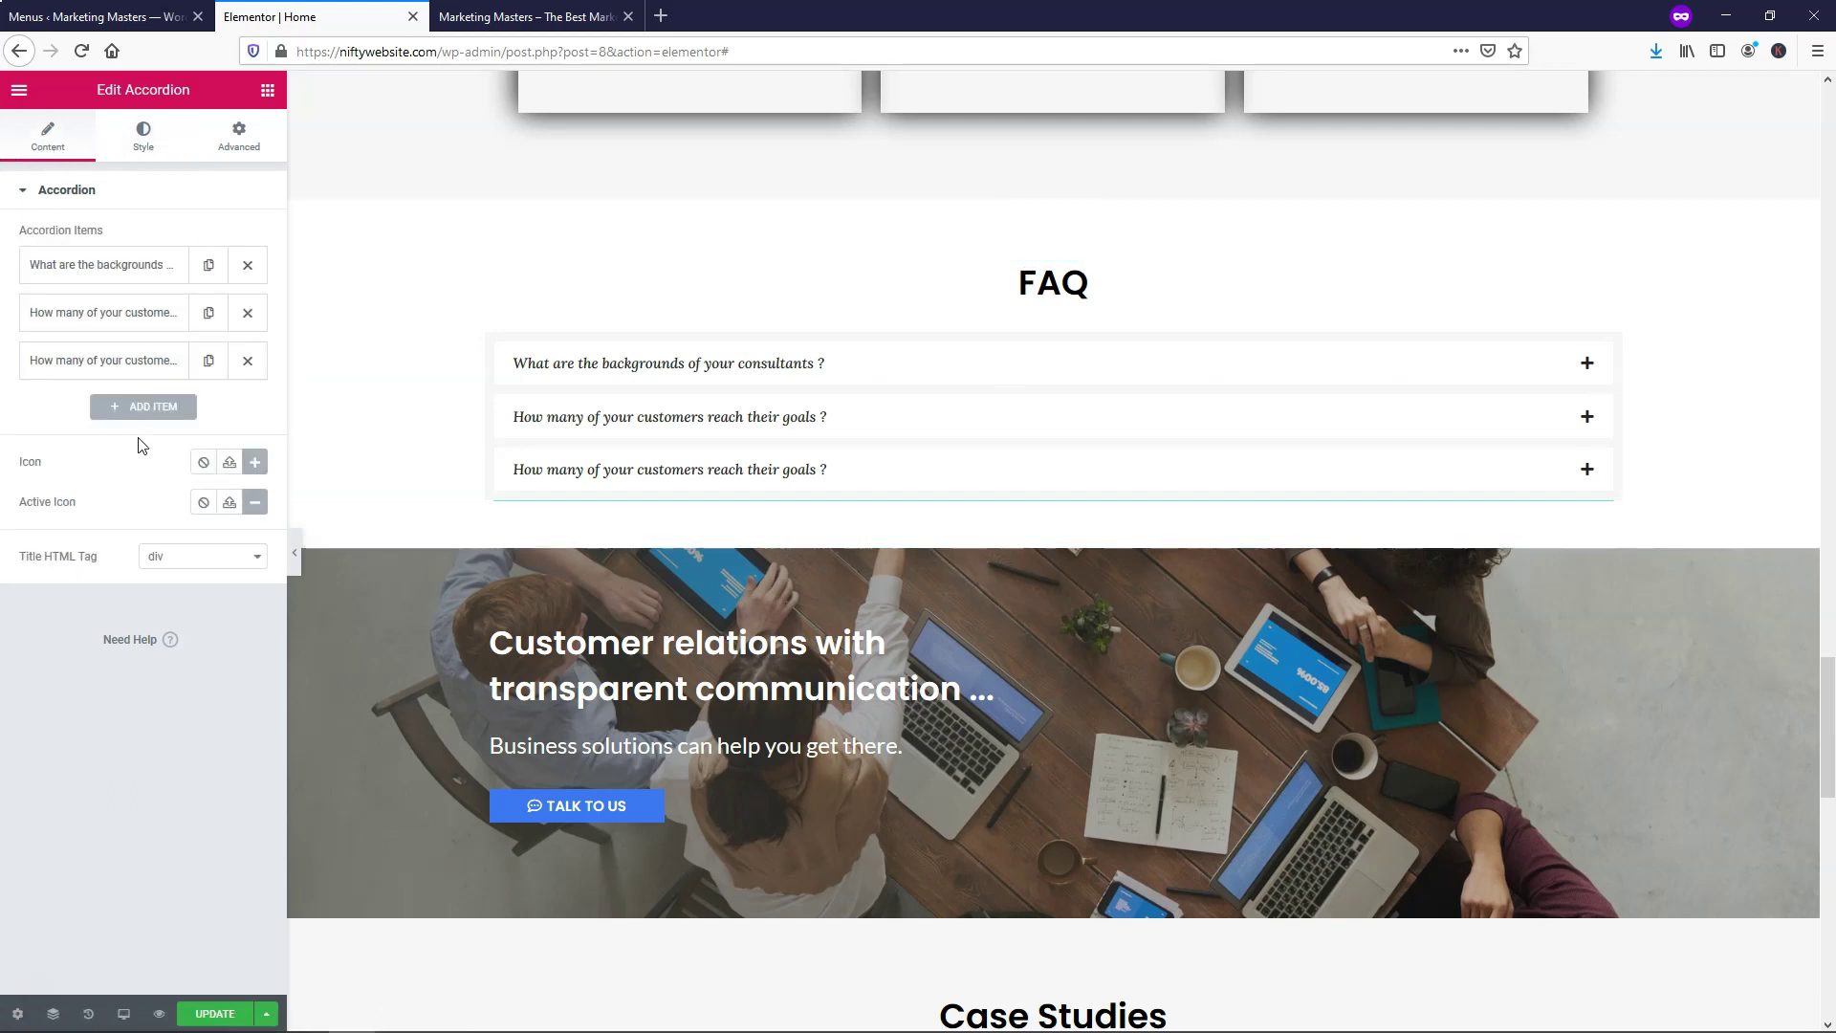
Duplicate the third FAQ item and retitle the copy 'How do you market on social media?'
{"action": "left_click", "coordinate": [208, 361]}
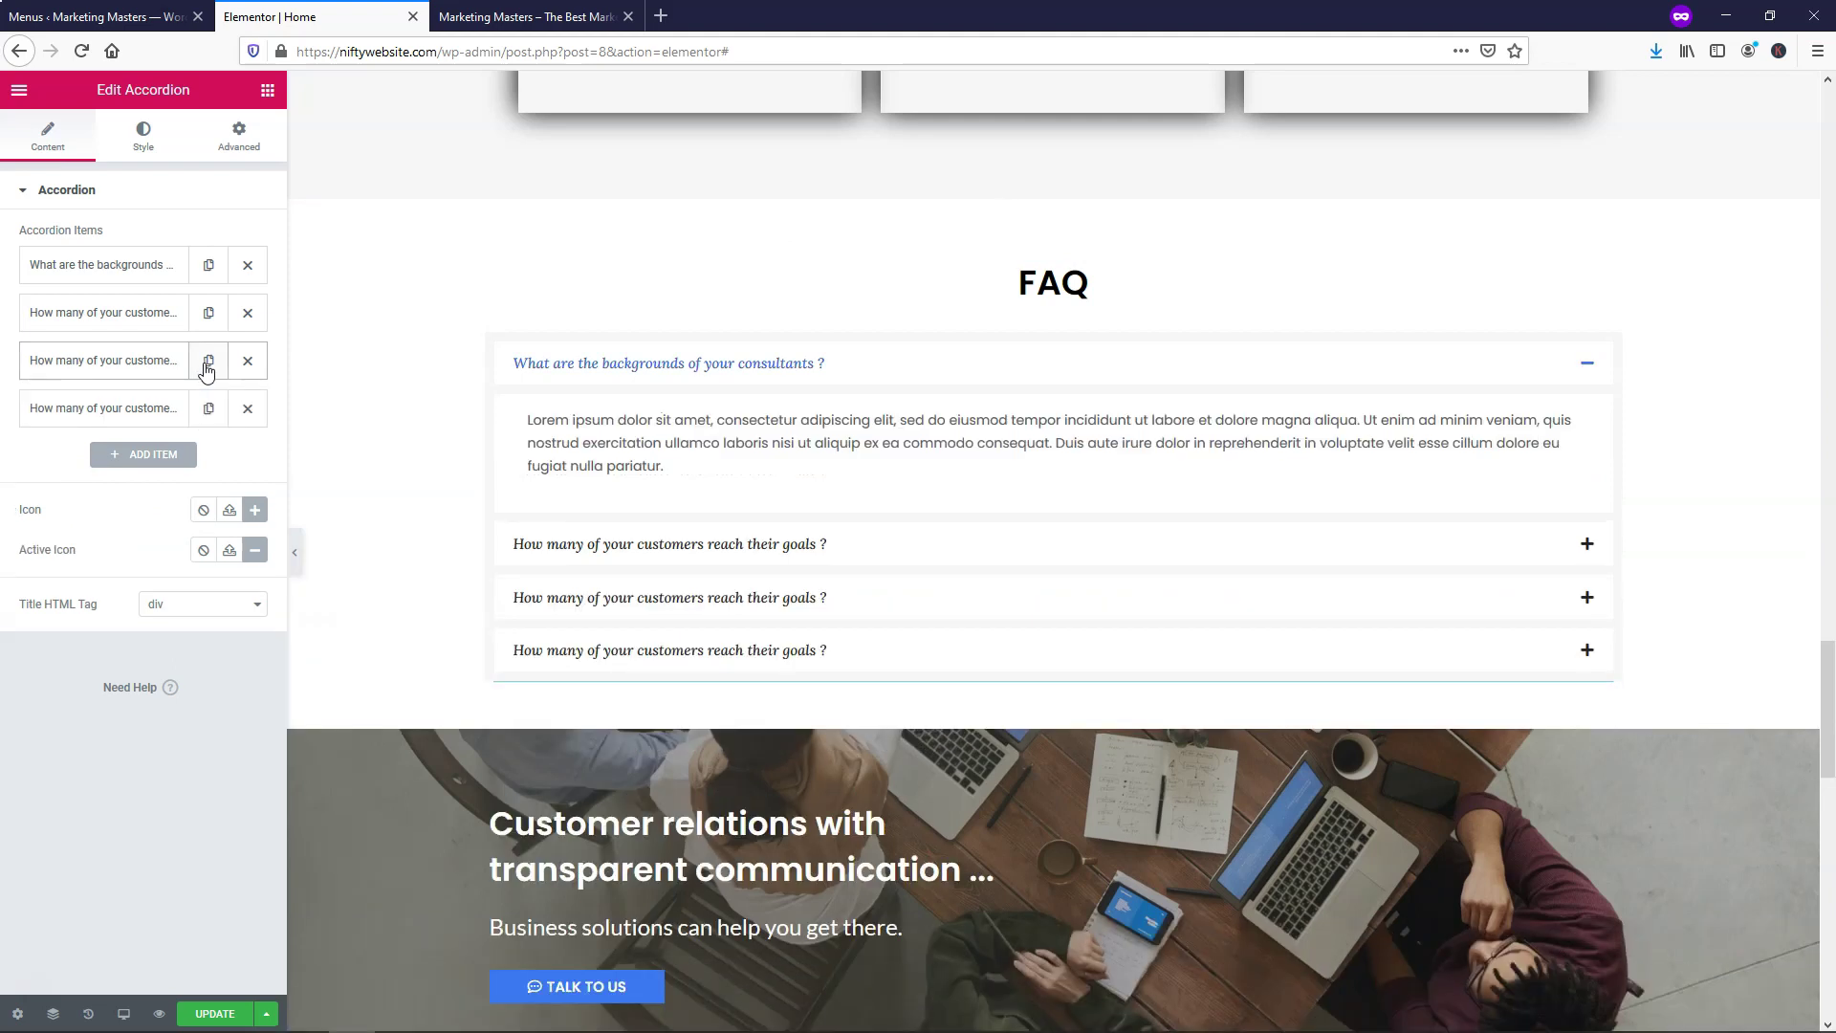
{"action": "left_click", "coordinate": [72, 411]}
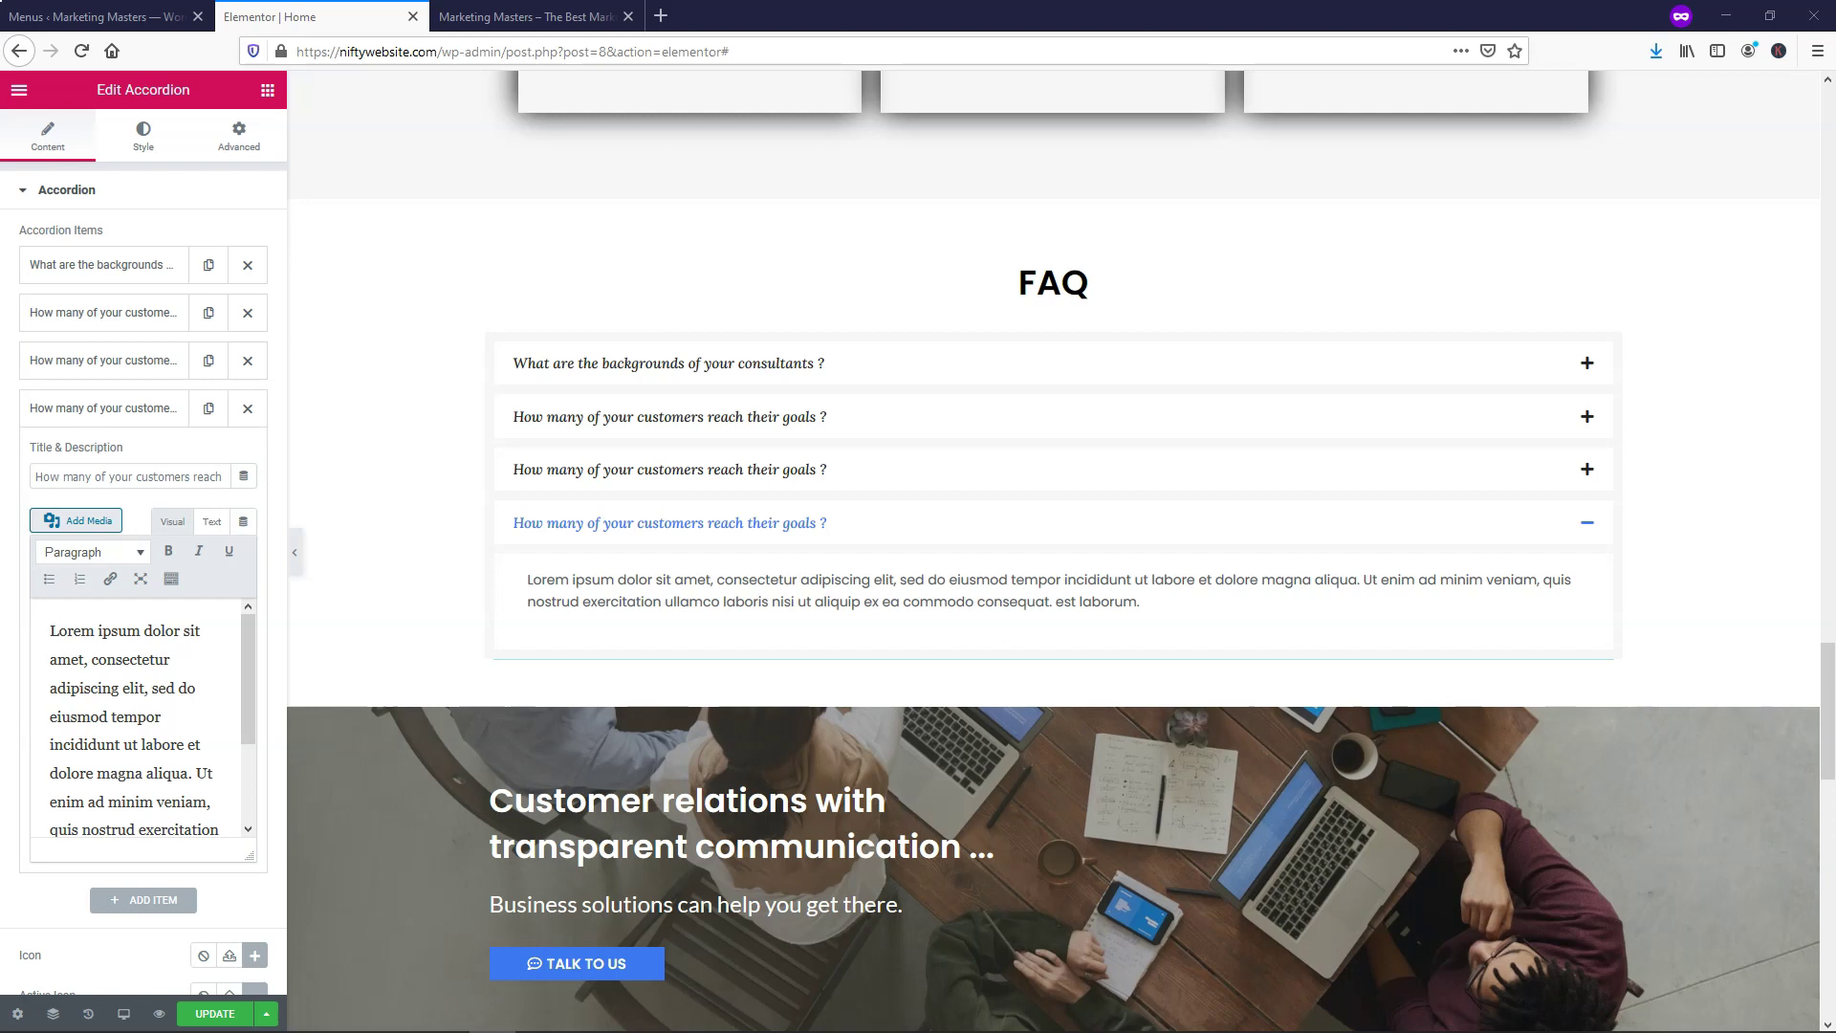
{"action": "left_click", "coordinate": [200, 475]}
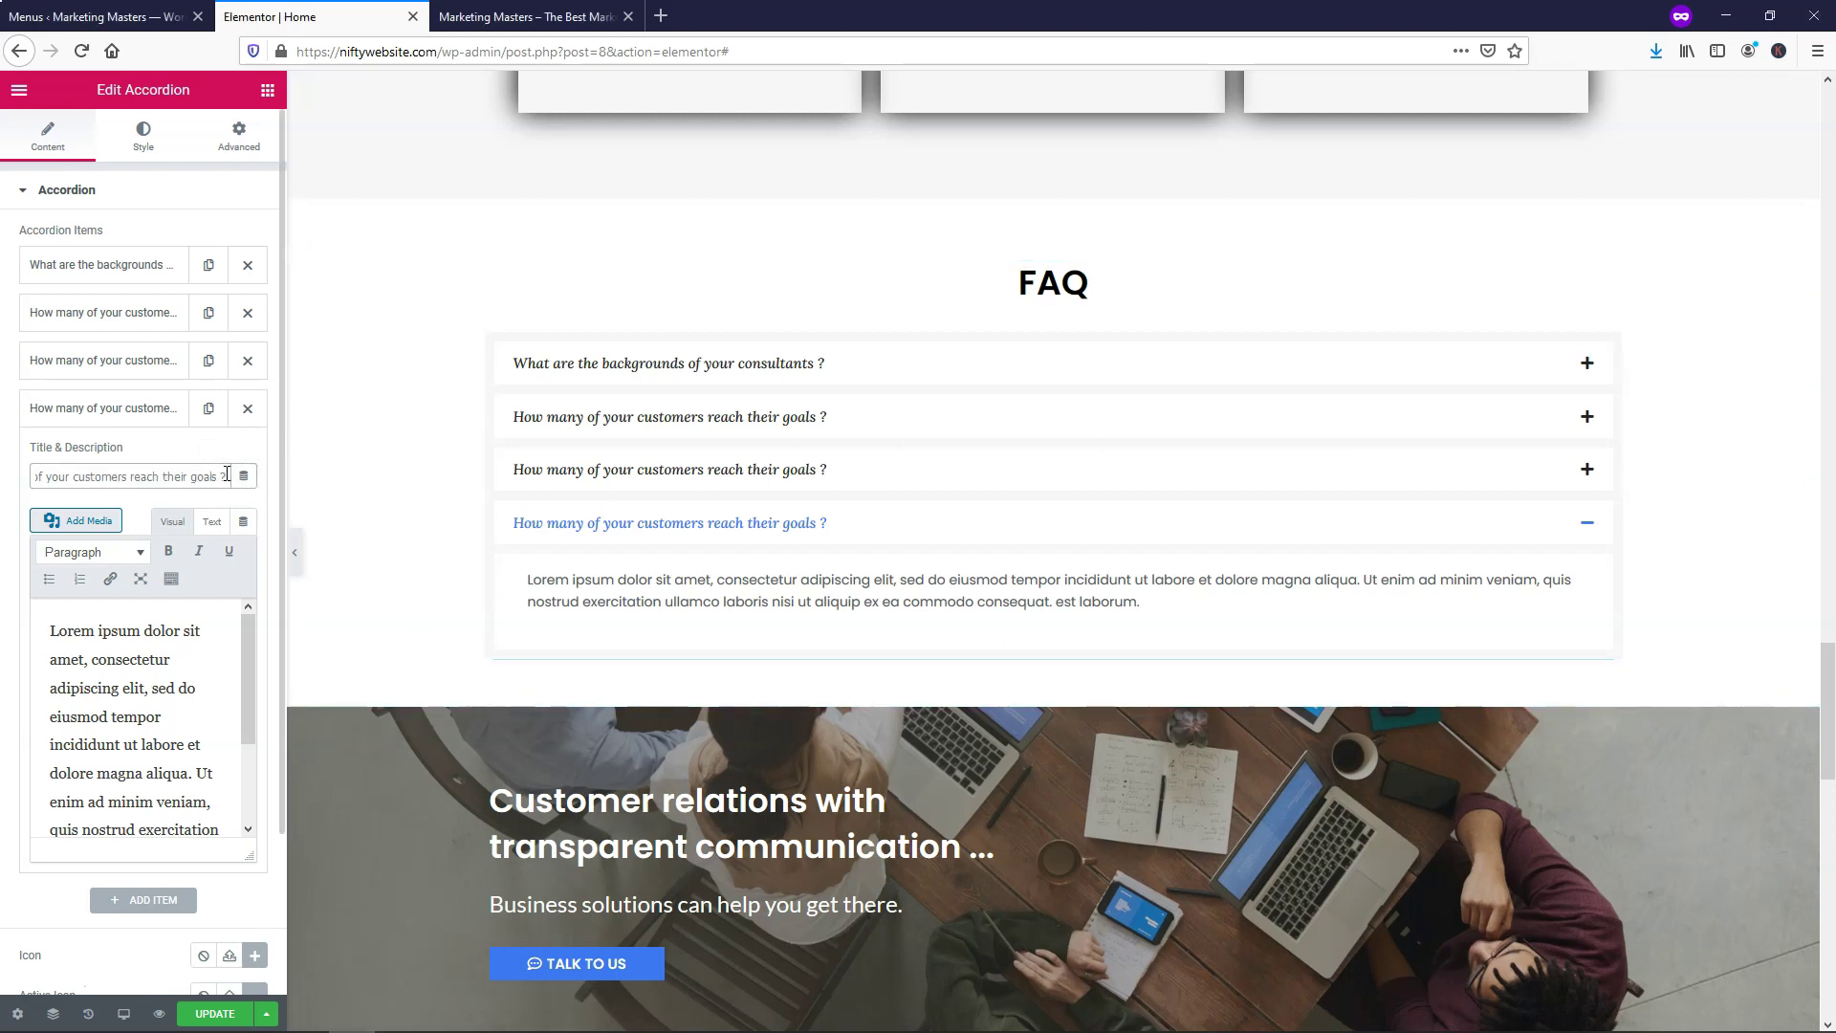
{"action": "key", "text": "ctrl+a"}
{"action": "key", "text": "BackSpace"}
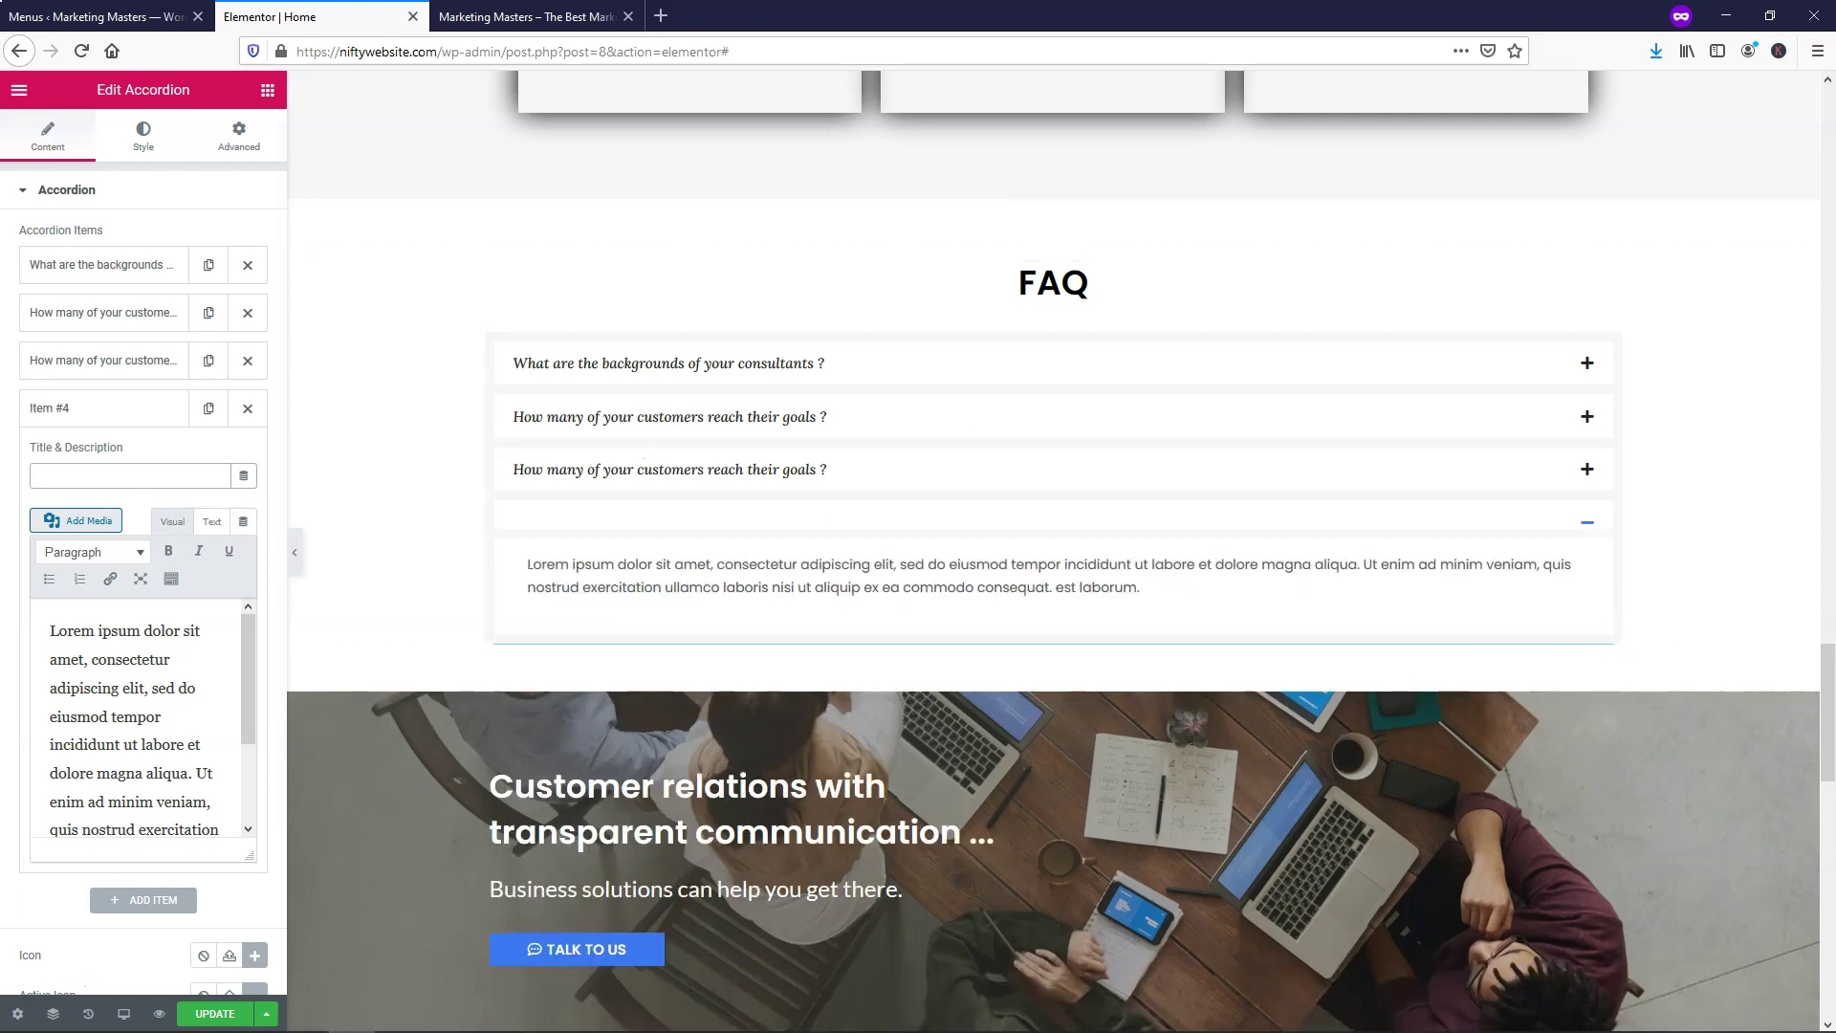
{"action": "key", "text": "alt+Tab"}
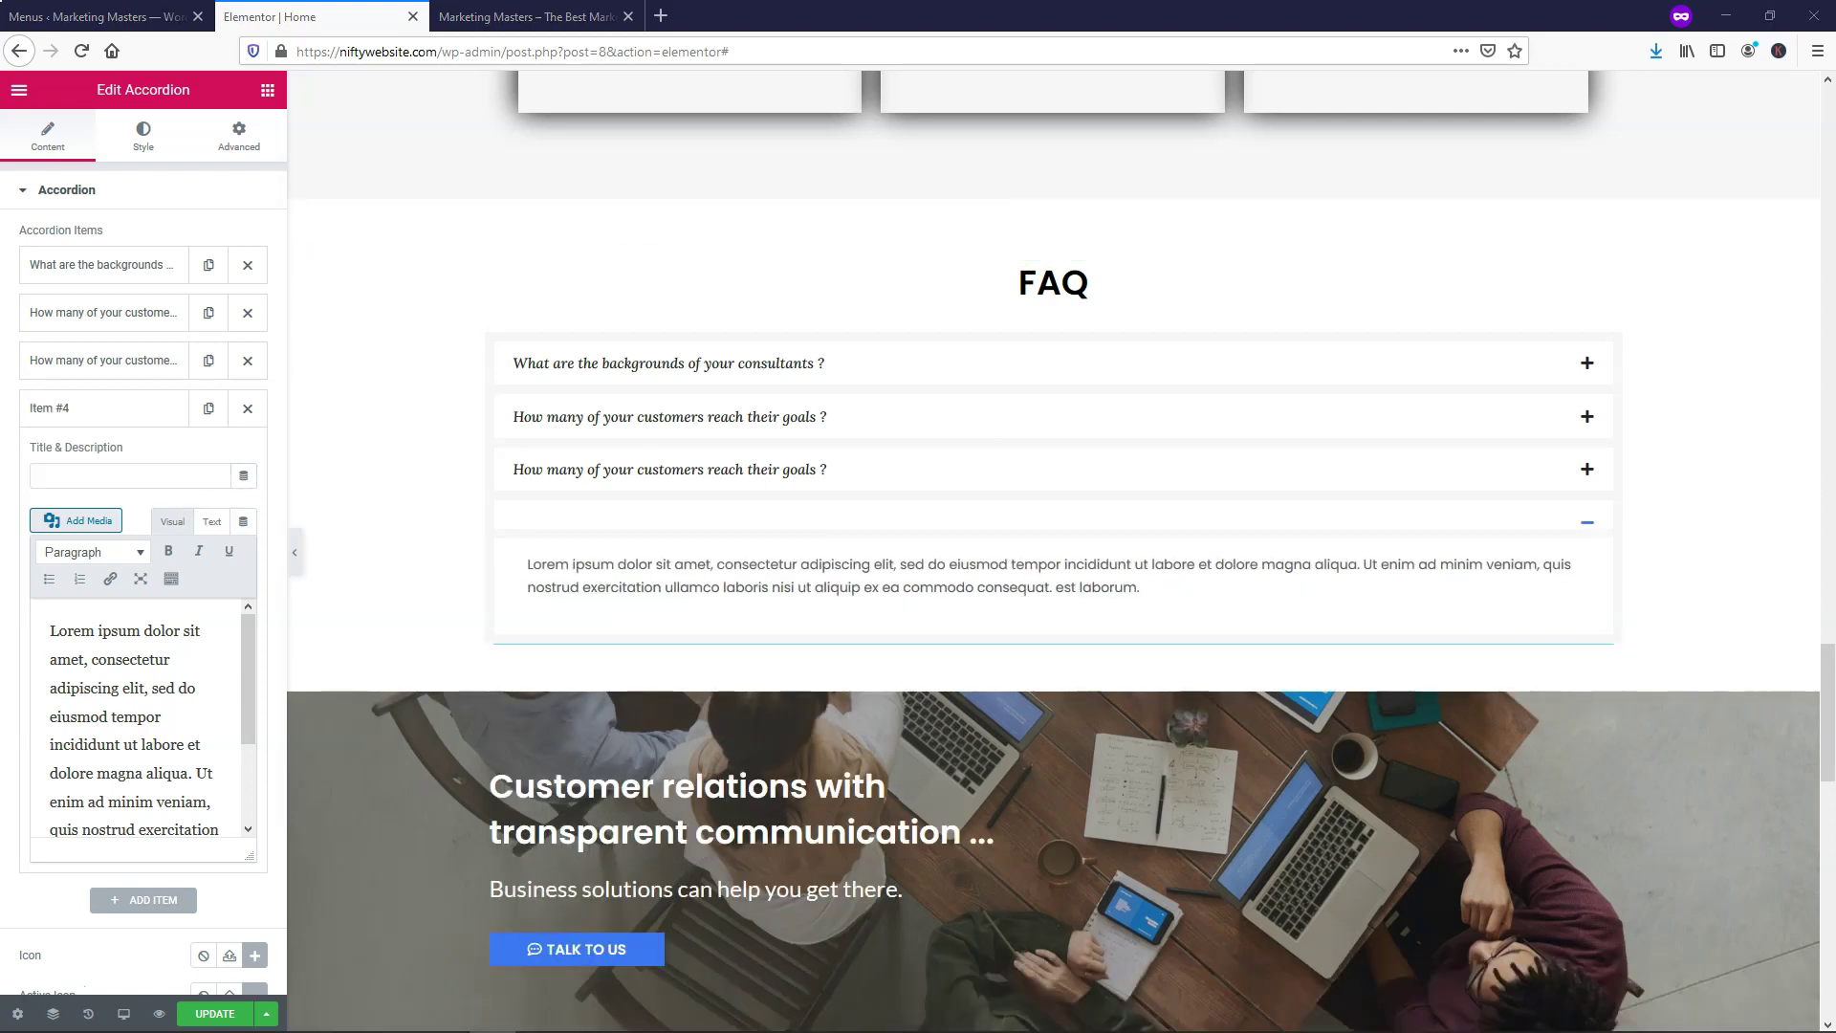
{"action": "left_click", "coordinate": [68, 466]}
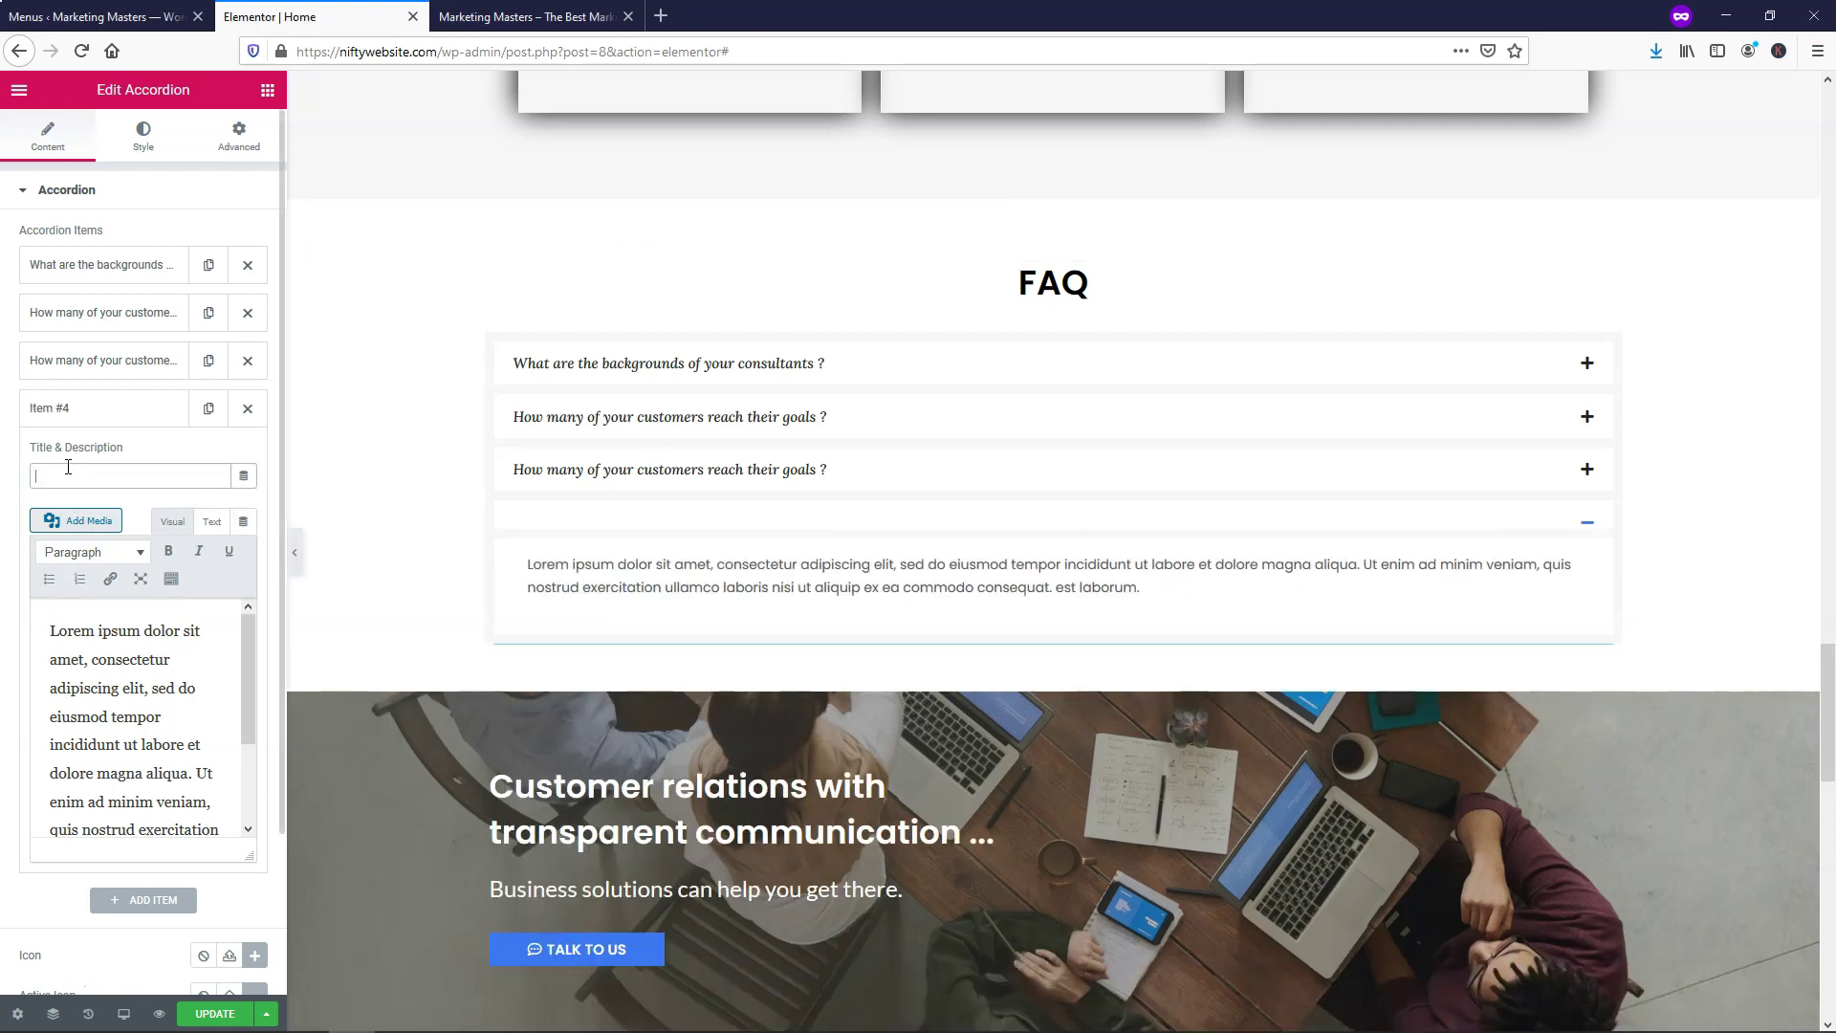
{"action": "type", "text": "How do you market on social media?"}
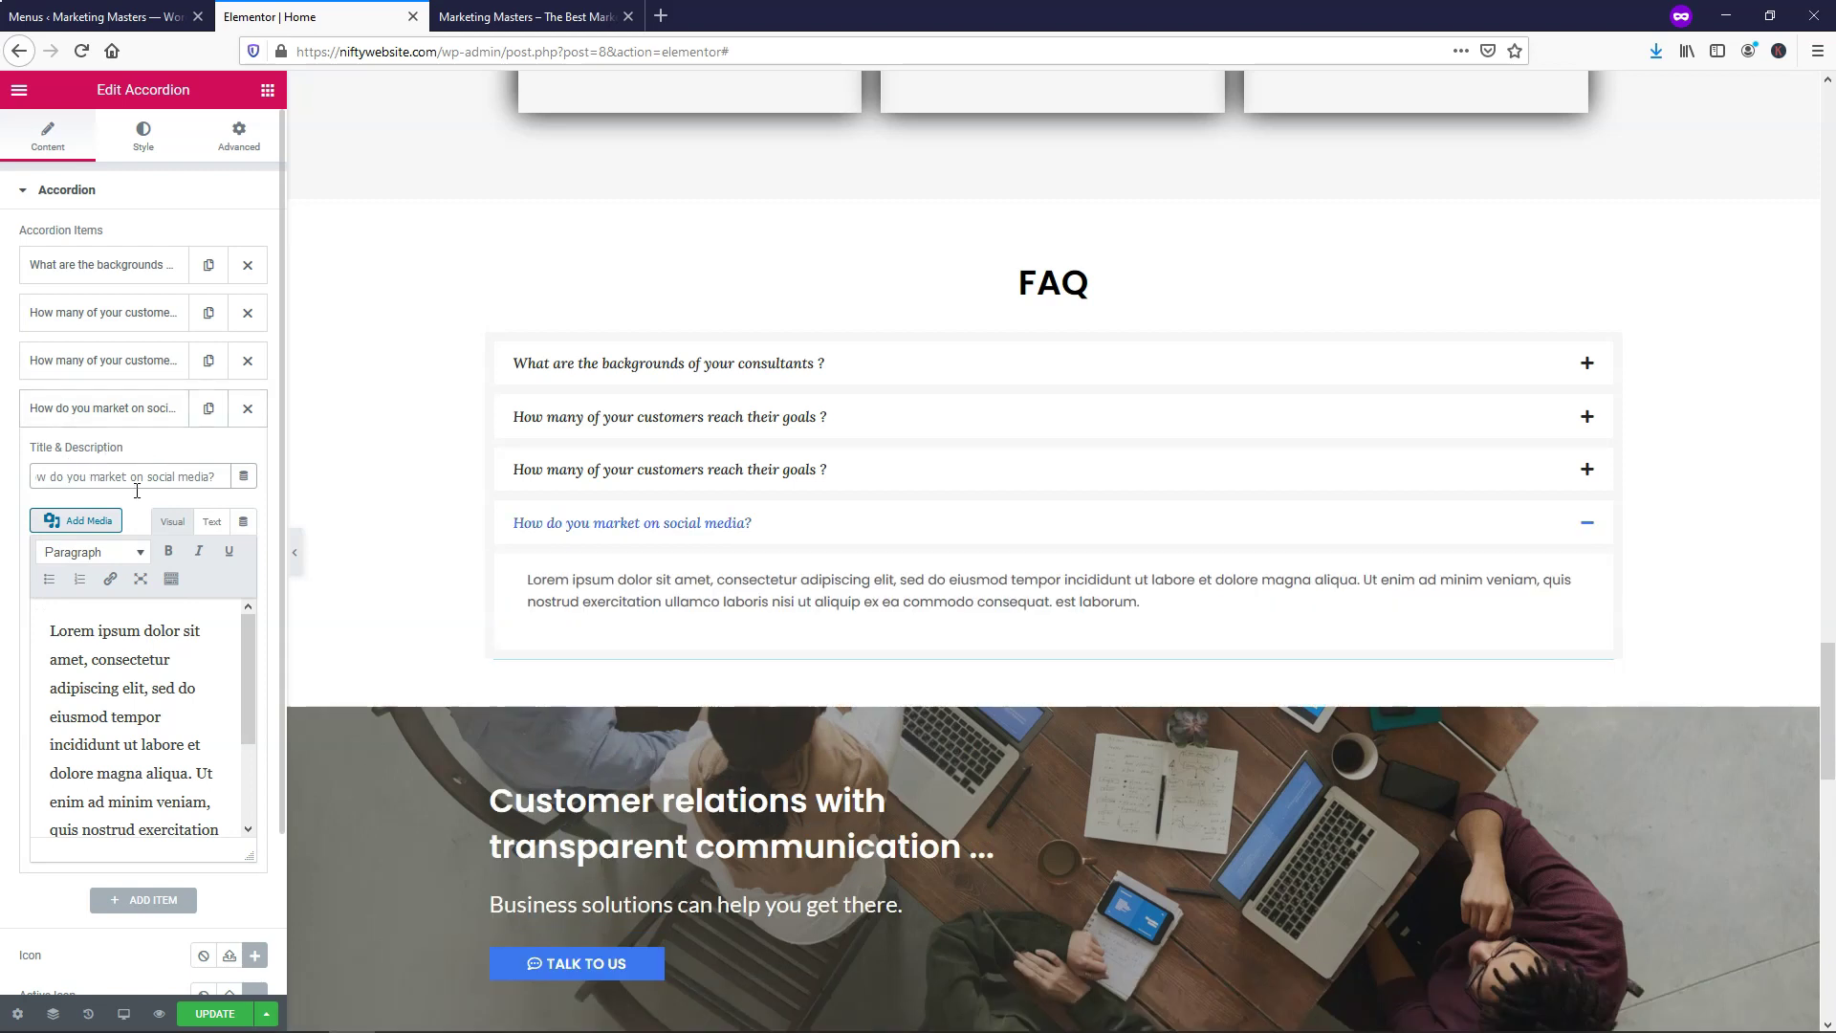
Replace the fourth item's answer with the targeted Facebook ads text, unbolded
{"action": "left_click", "coordinate": [128, 424]}
{"action": "left_click", "coordinate": [131, 420]}
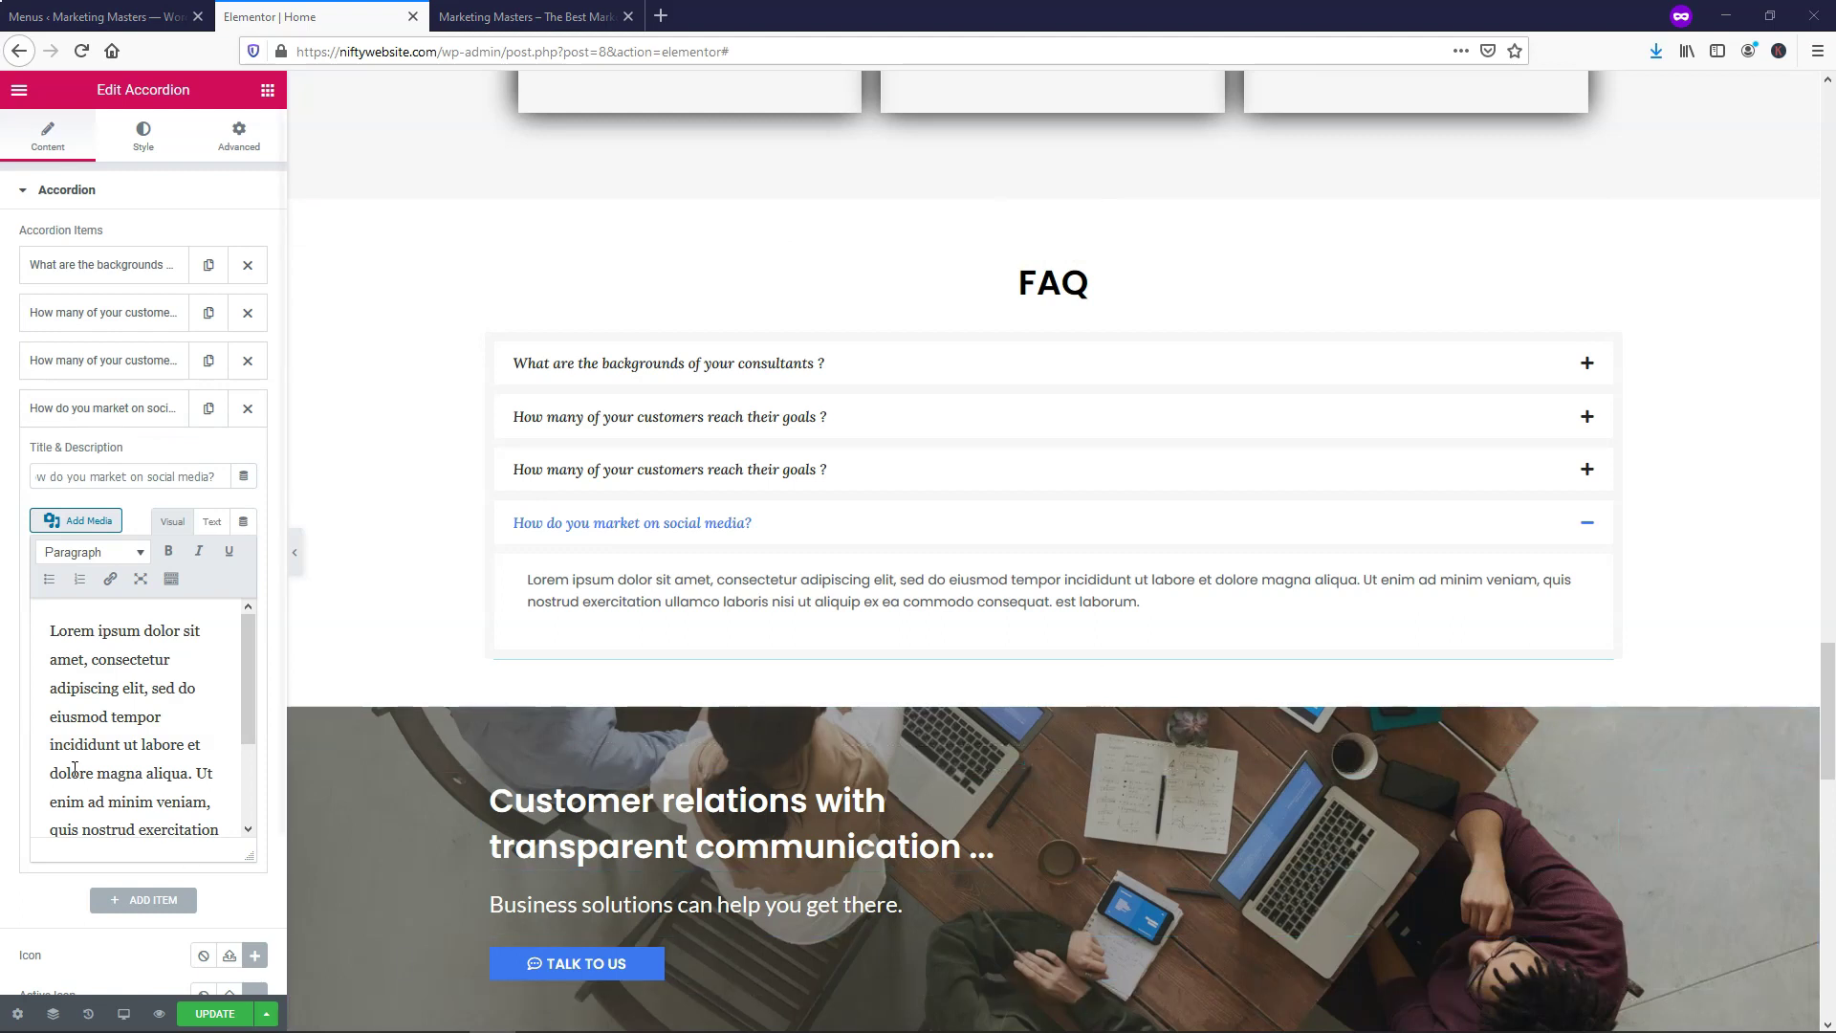
{"action": "left_click", "coordinate": [55, 630]}
{"action": "left_click_drag", "start_coordinate": [56, 630], "coordinate": [263, 881]}
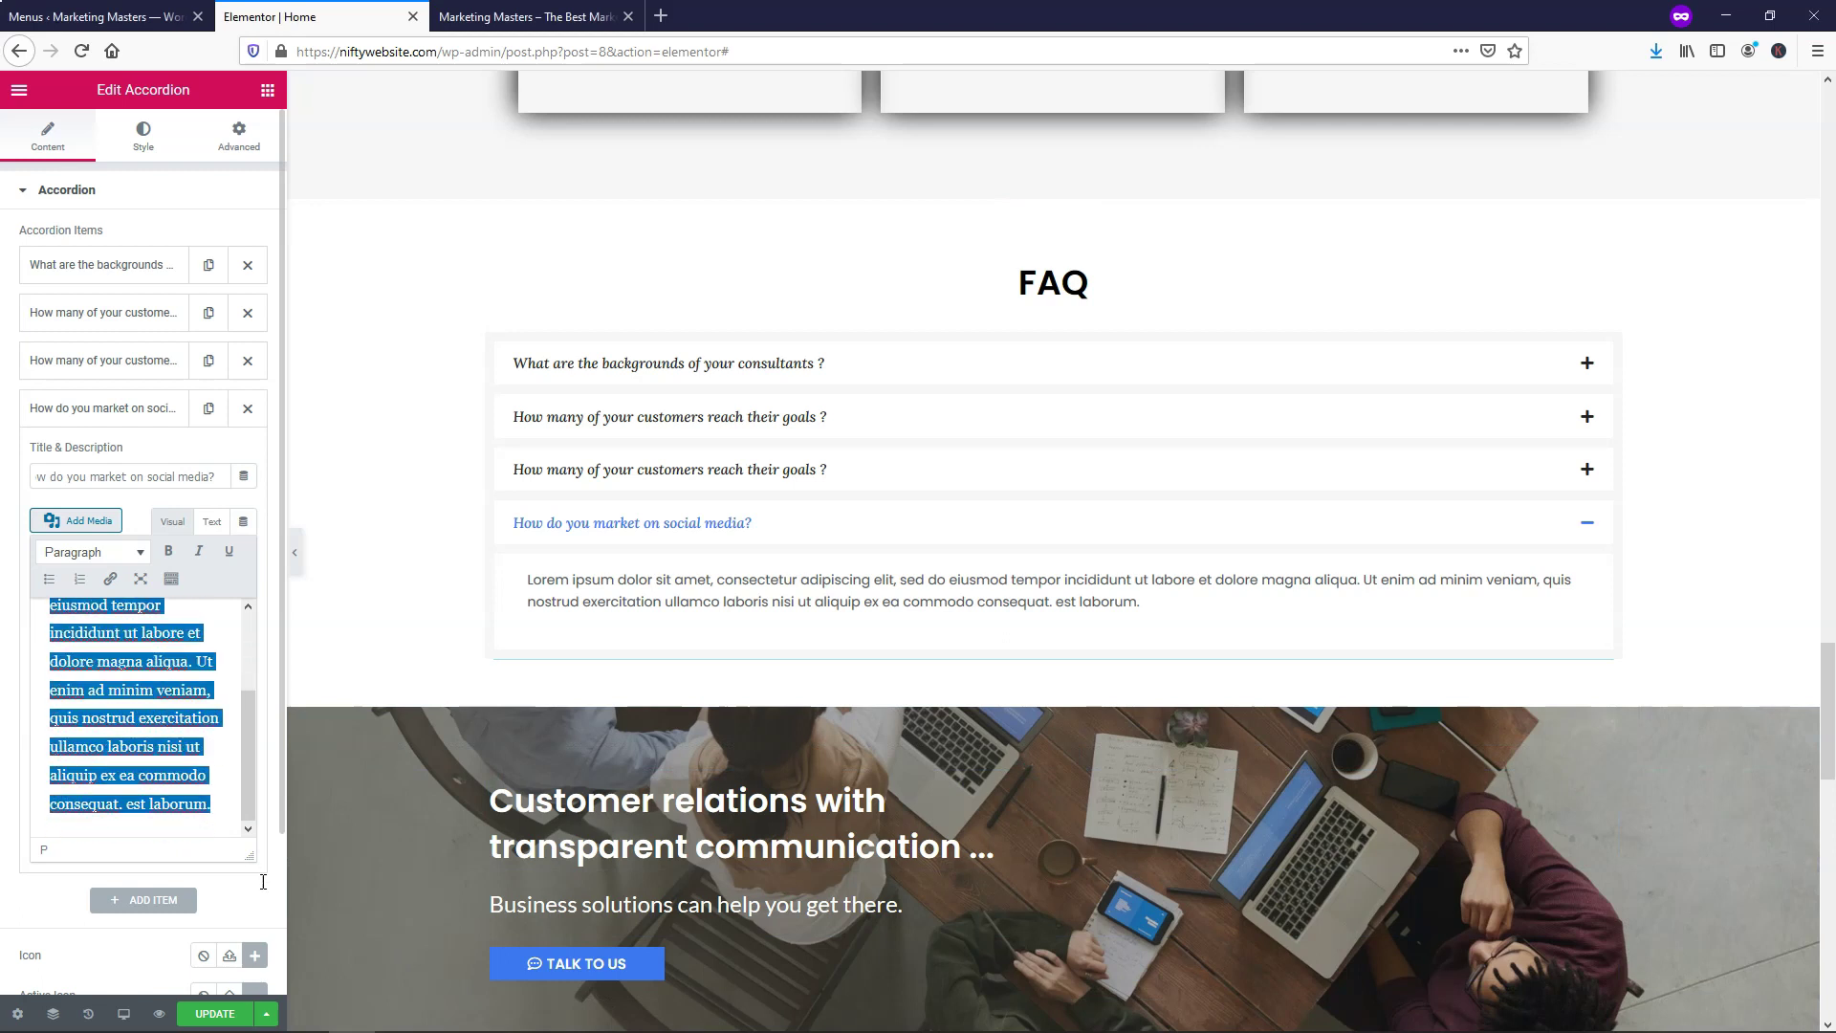
{"action": "type", "text": "We do Facebook marketing via targeted ads to maximize your returns."}
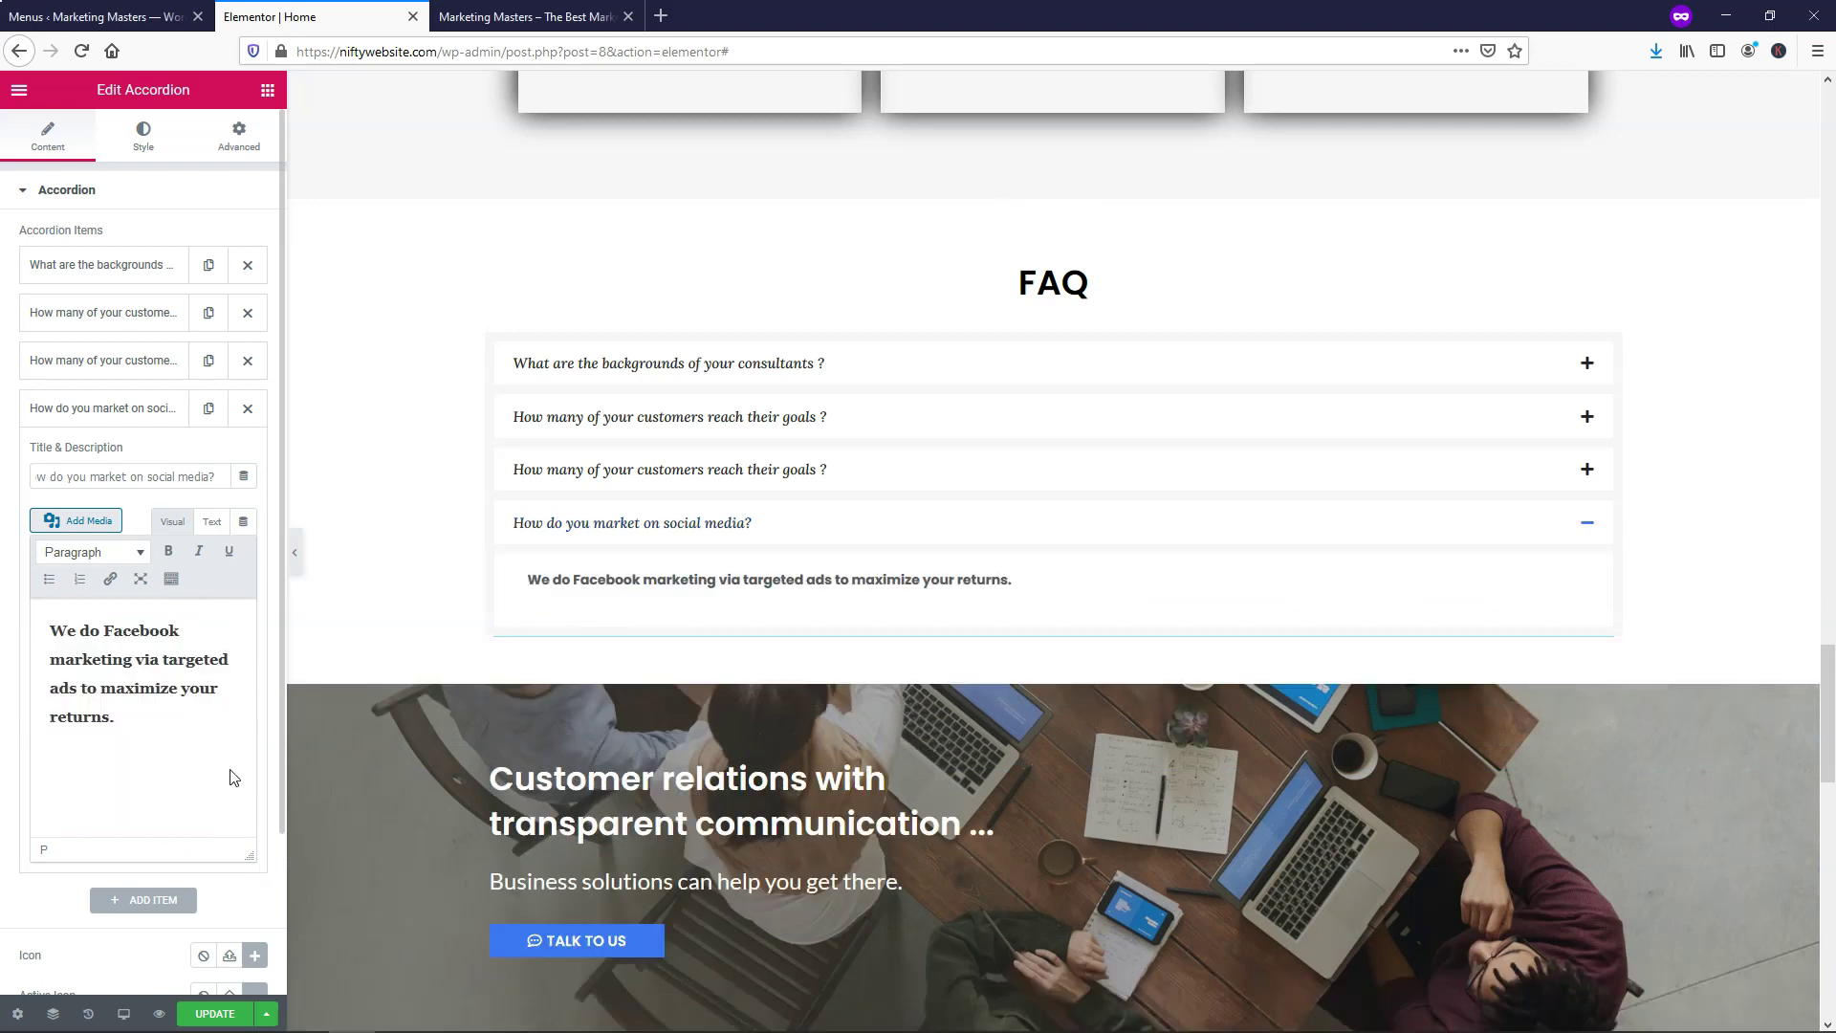
{"action": "left_click", "coordinate": [100, 631]}
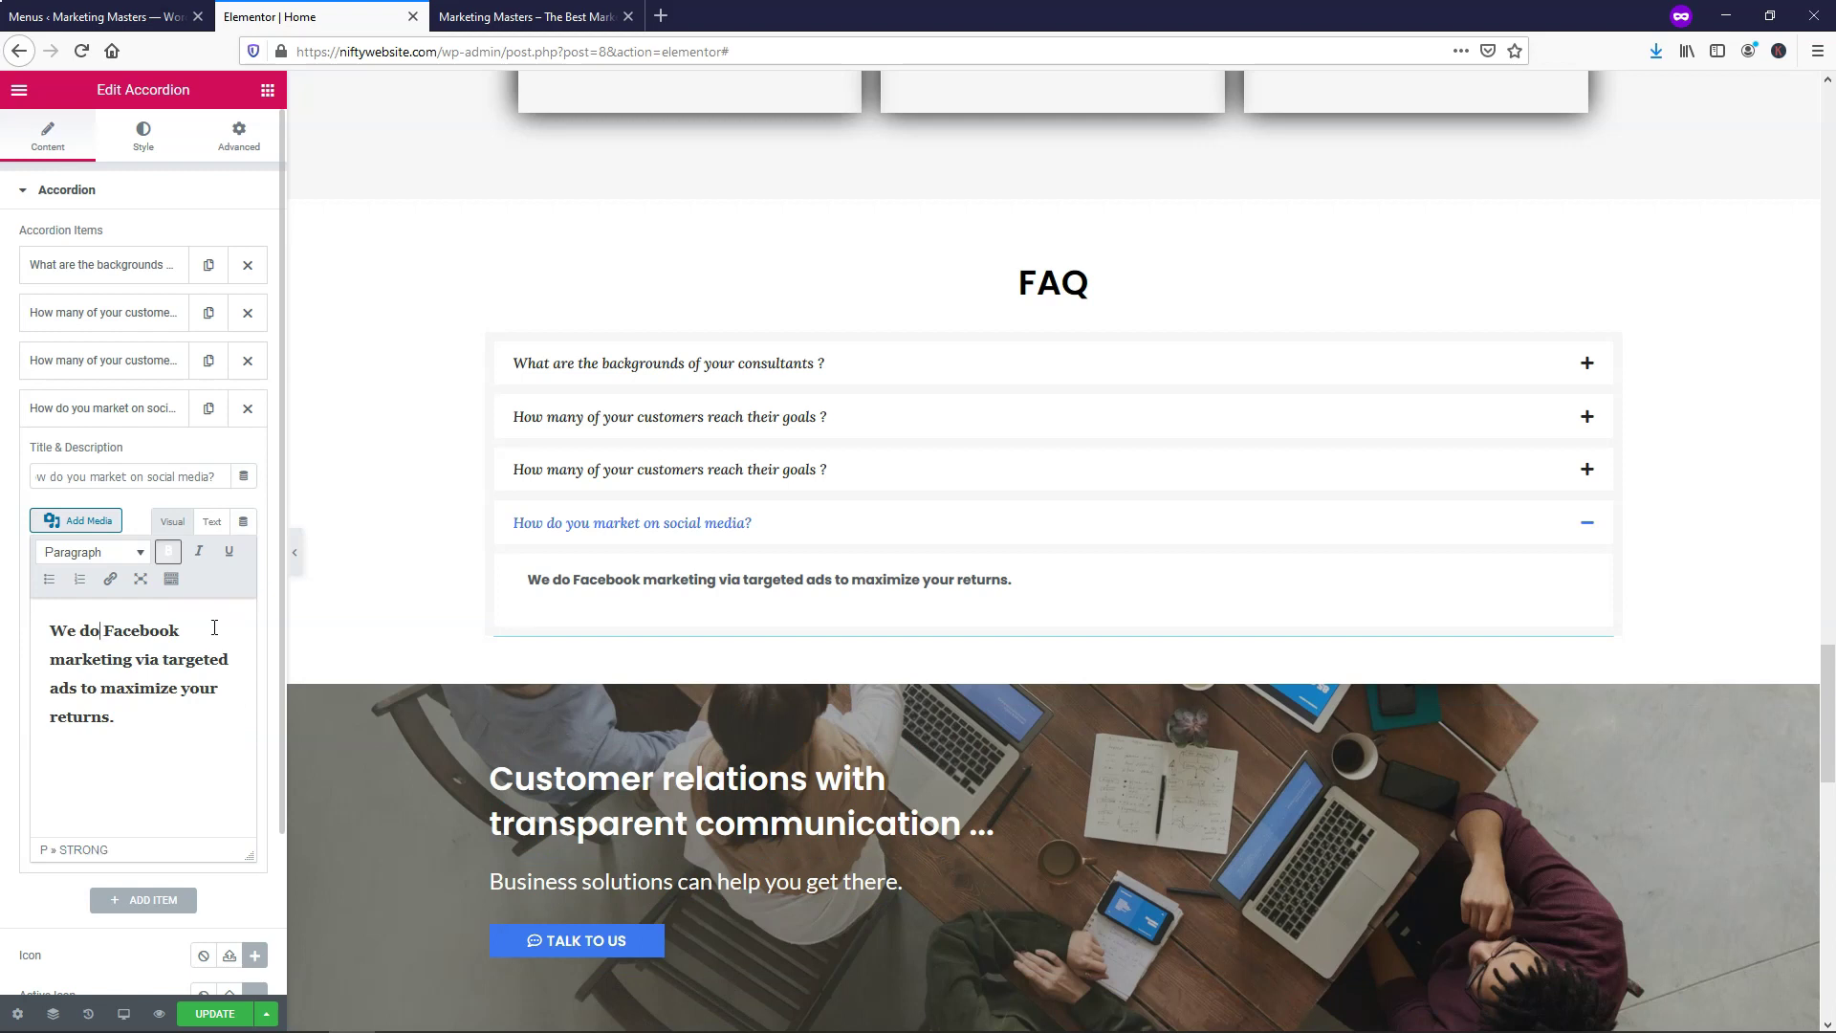
{"action": "left_click_drag", "start_coordinate": [144, 752], "coordinate": [47, 627]}
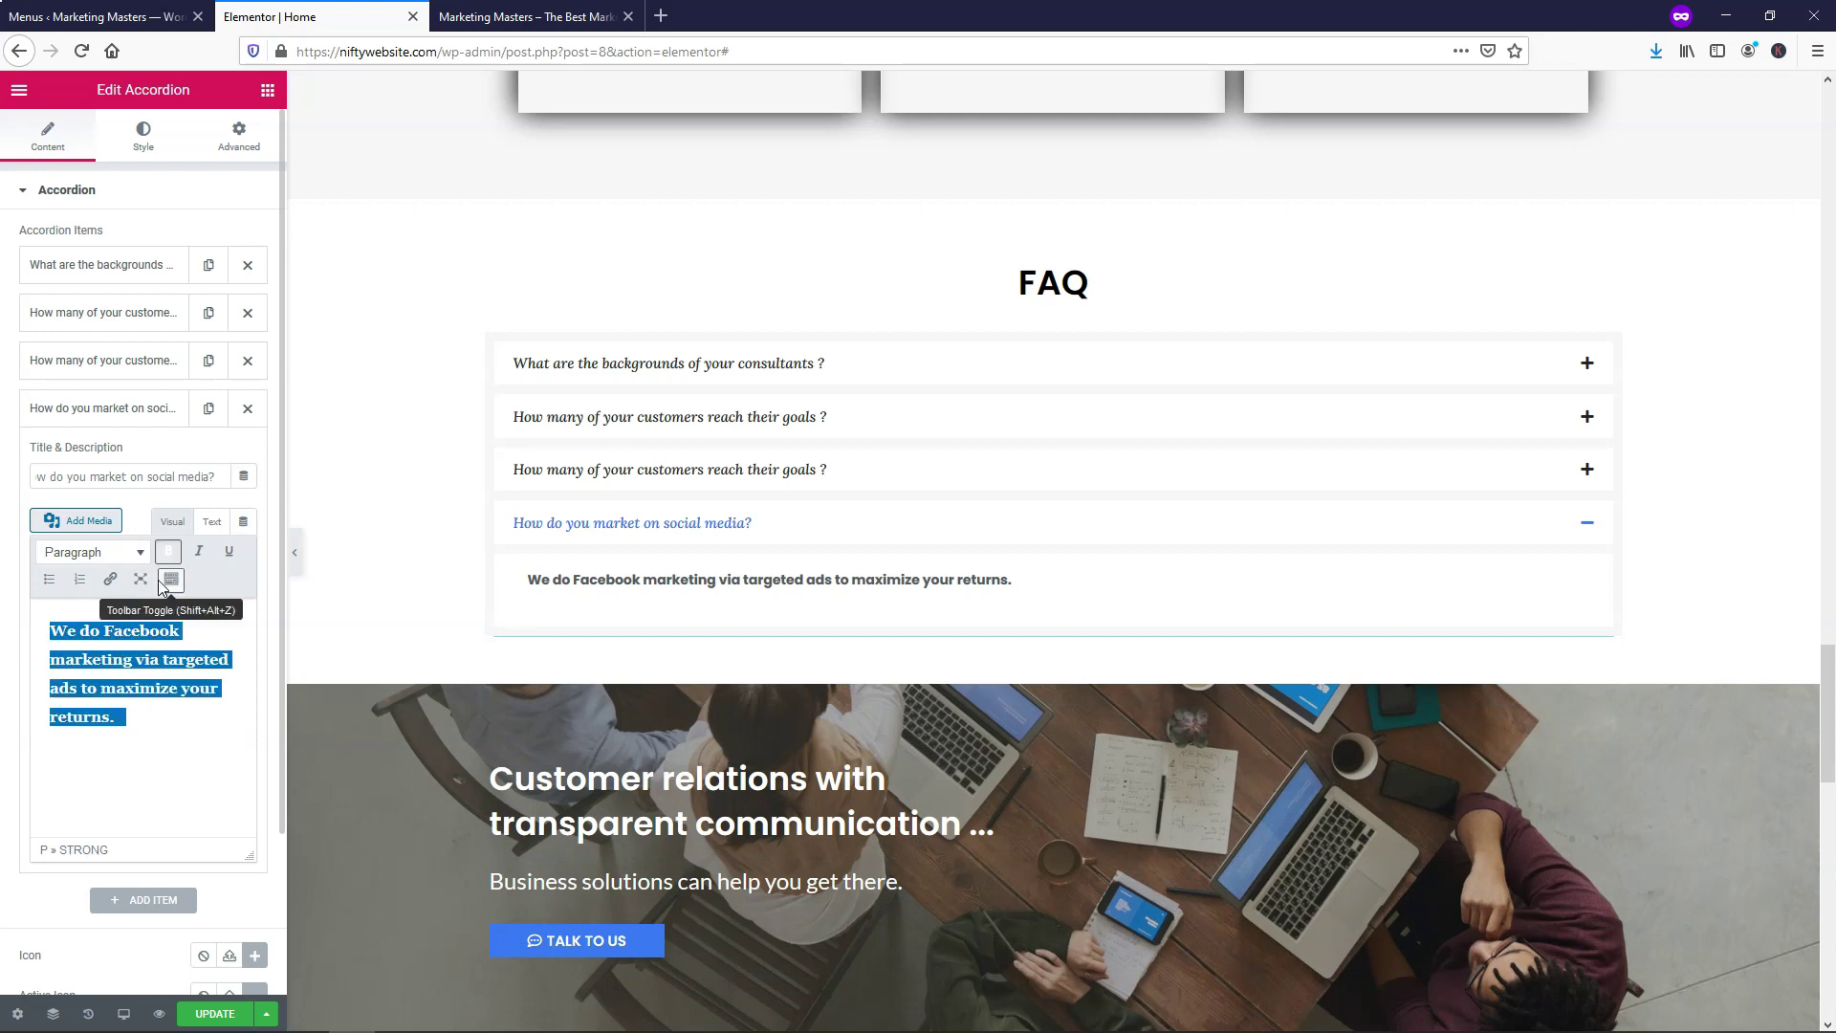
{"action": "left_click", "coordinate": [168, 552]}
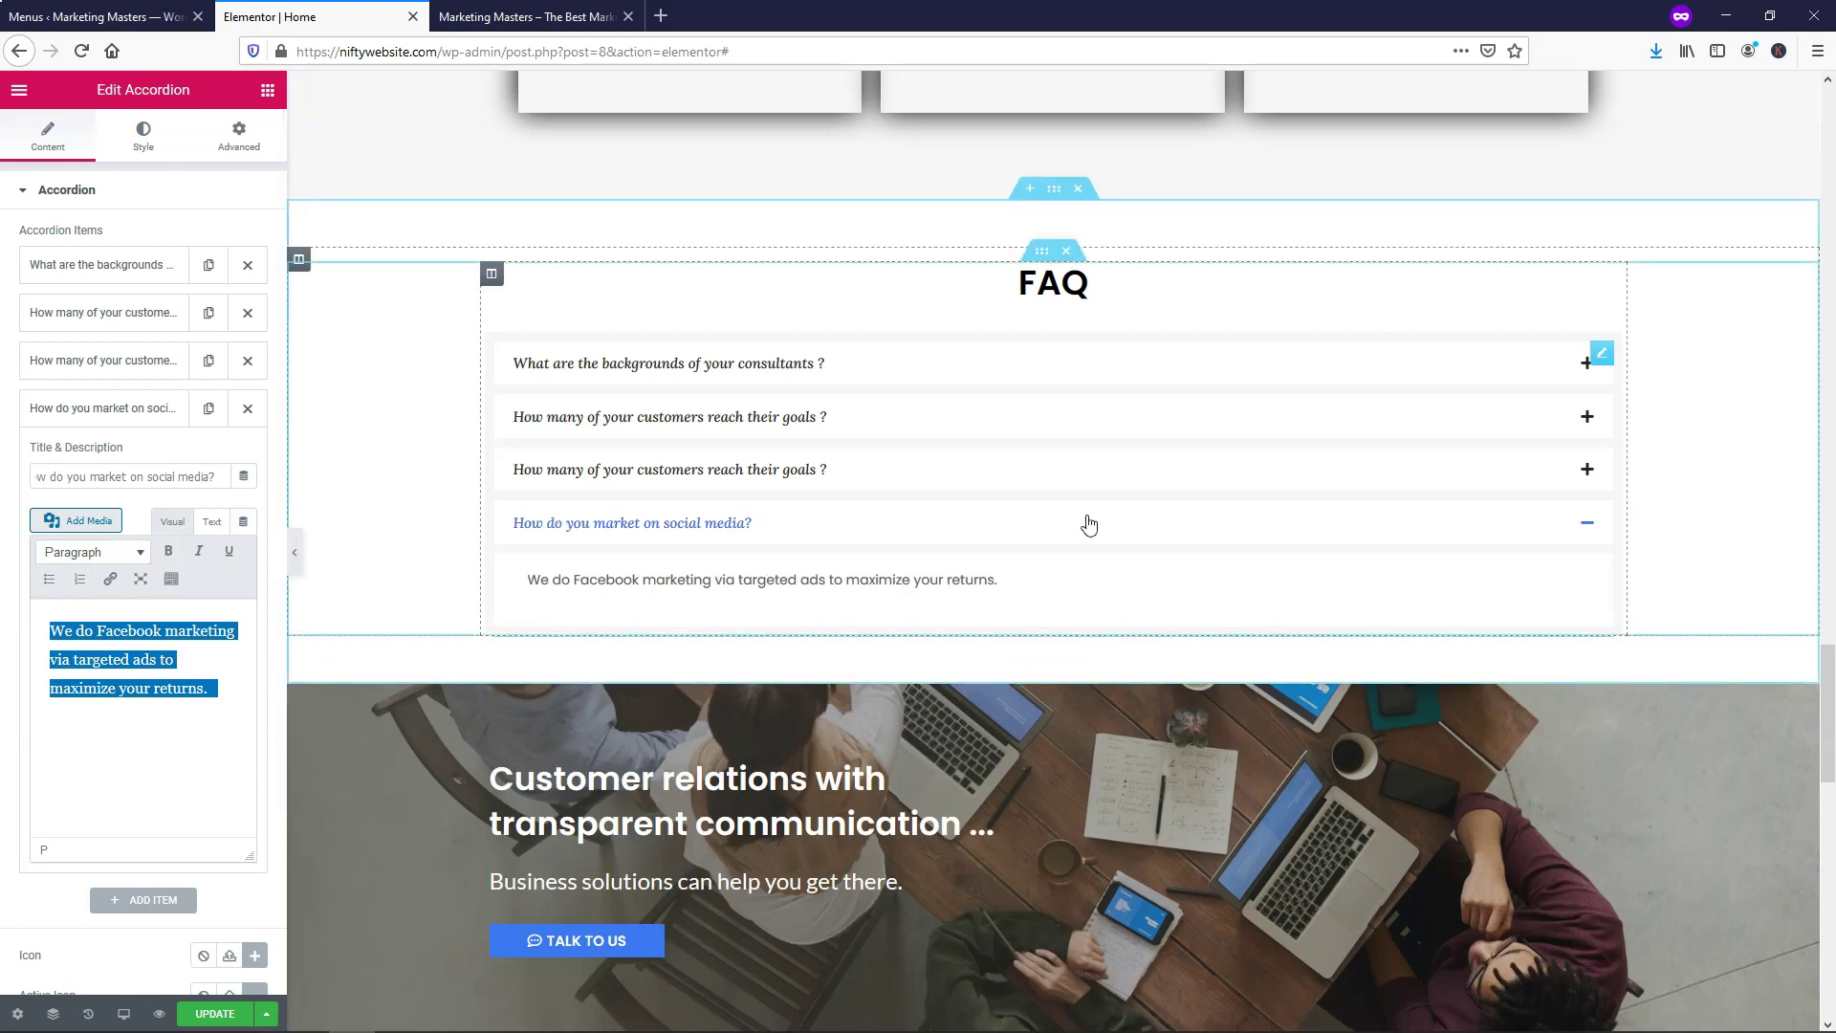
{"action": "left_click", "coordinate": [1590, 530]}
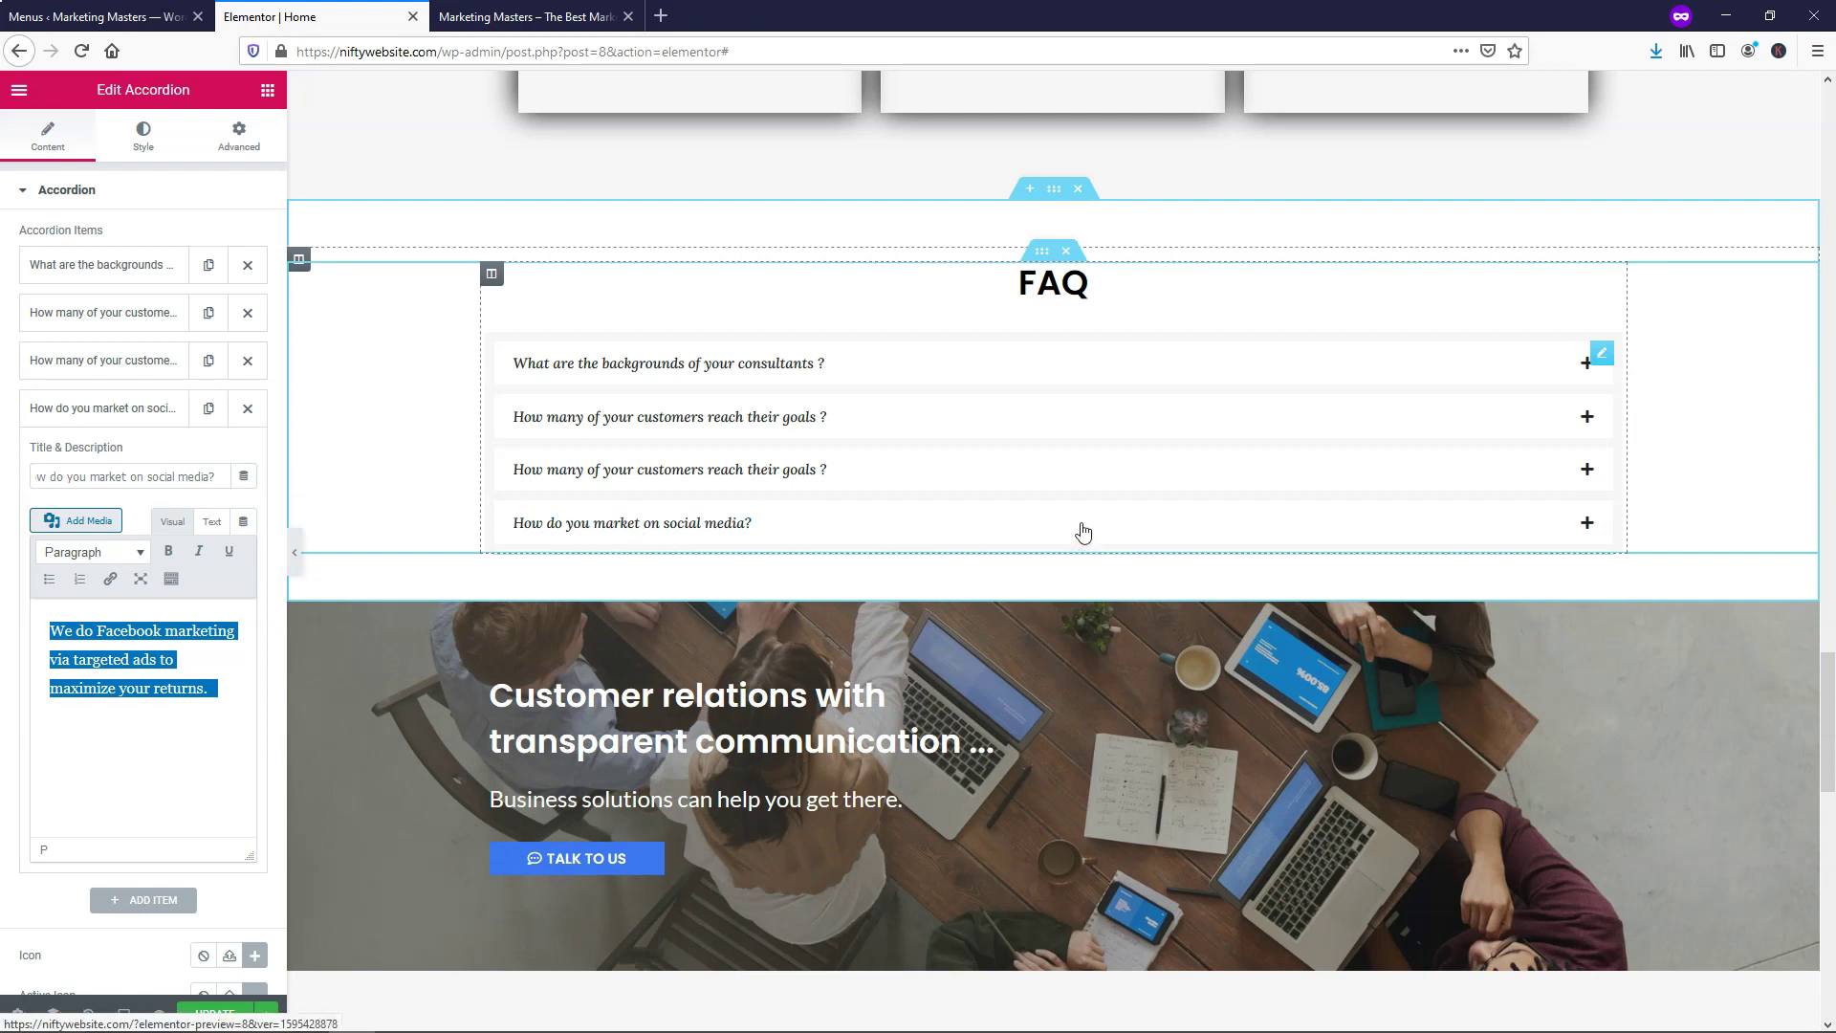
{"action": "left_click", "coordinate": [1542, 526]}
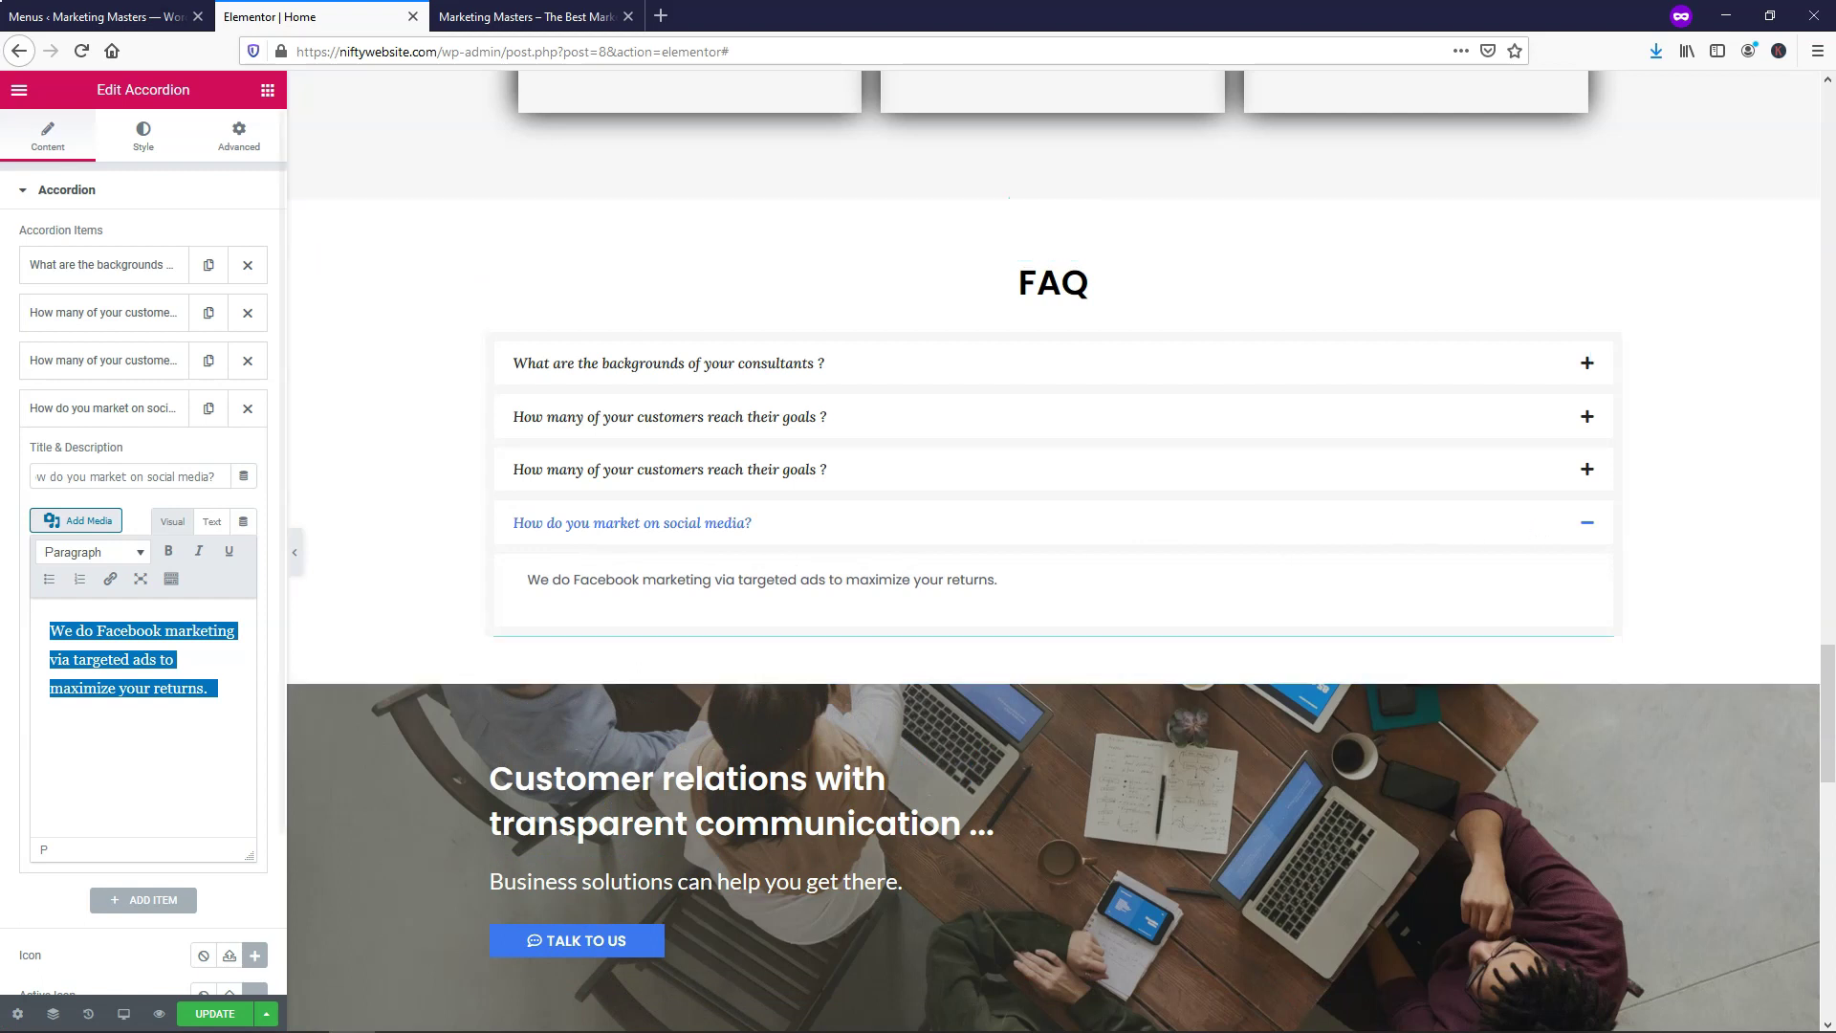
{"action": "left_click", "coordinate": [156, 421]}
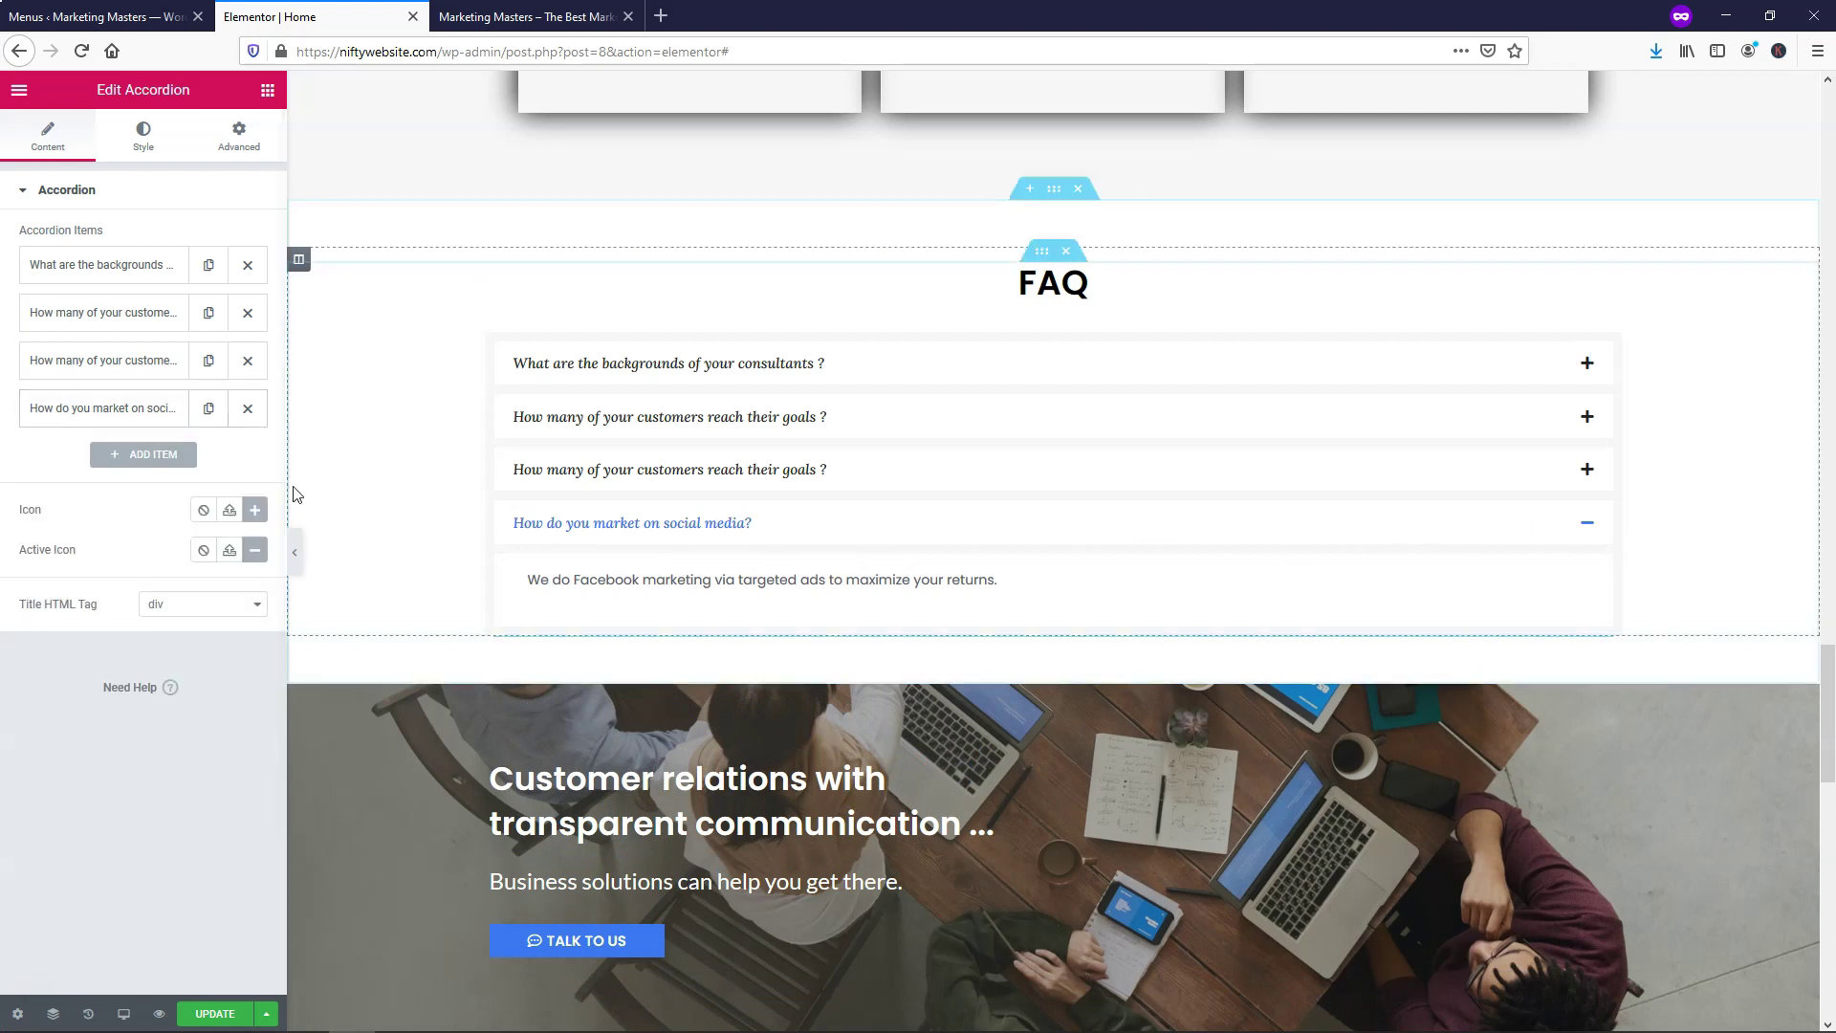
Save the FAQ changes and collapse the social media answer in the page preview
{"action": "left_click", "coordinate": [212, 1014]}
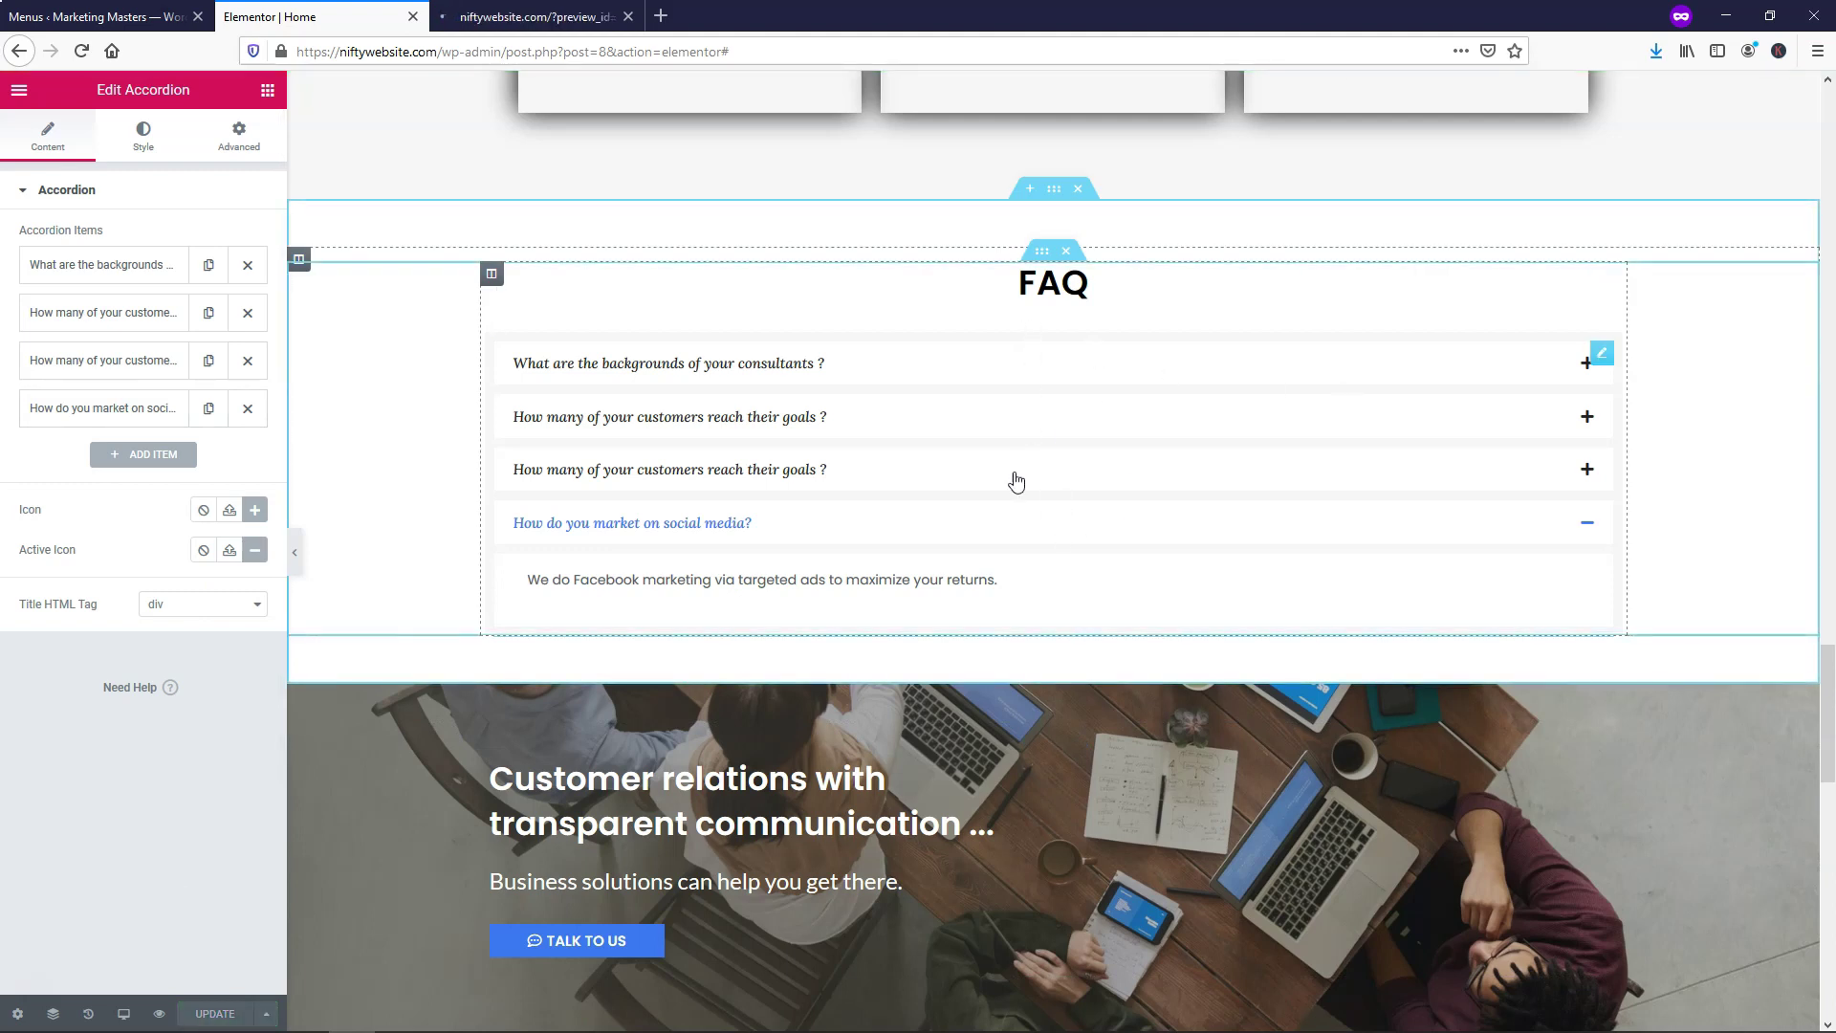
{"action": "left_click", "coordinate": [988, 517]}
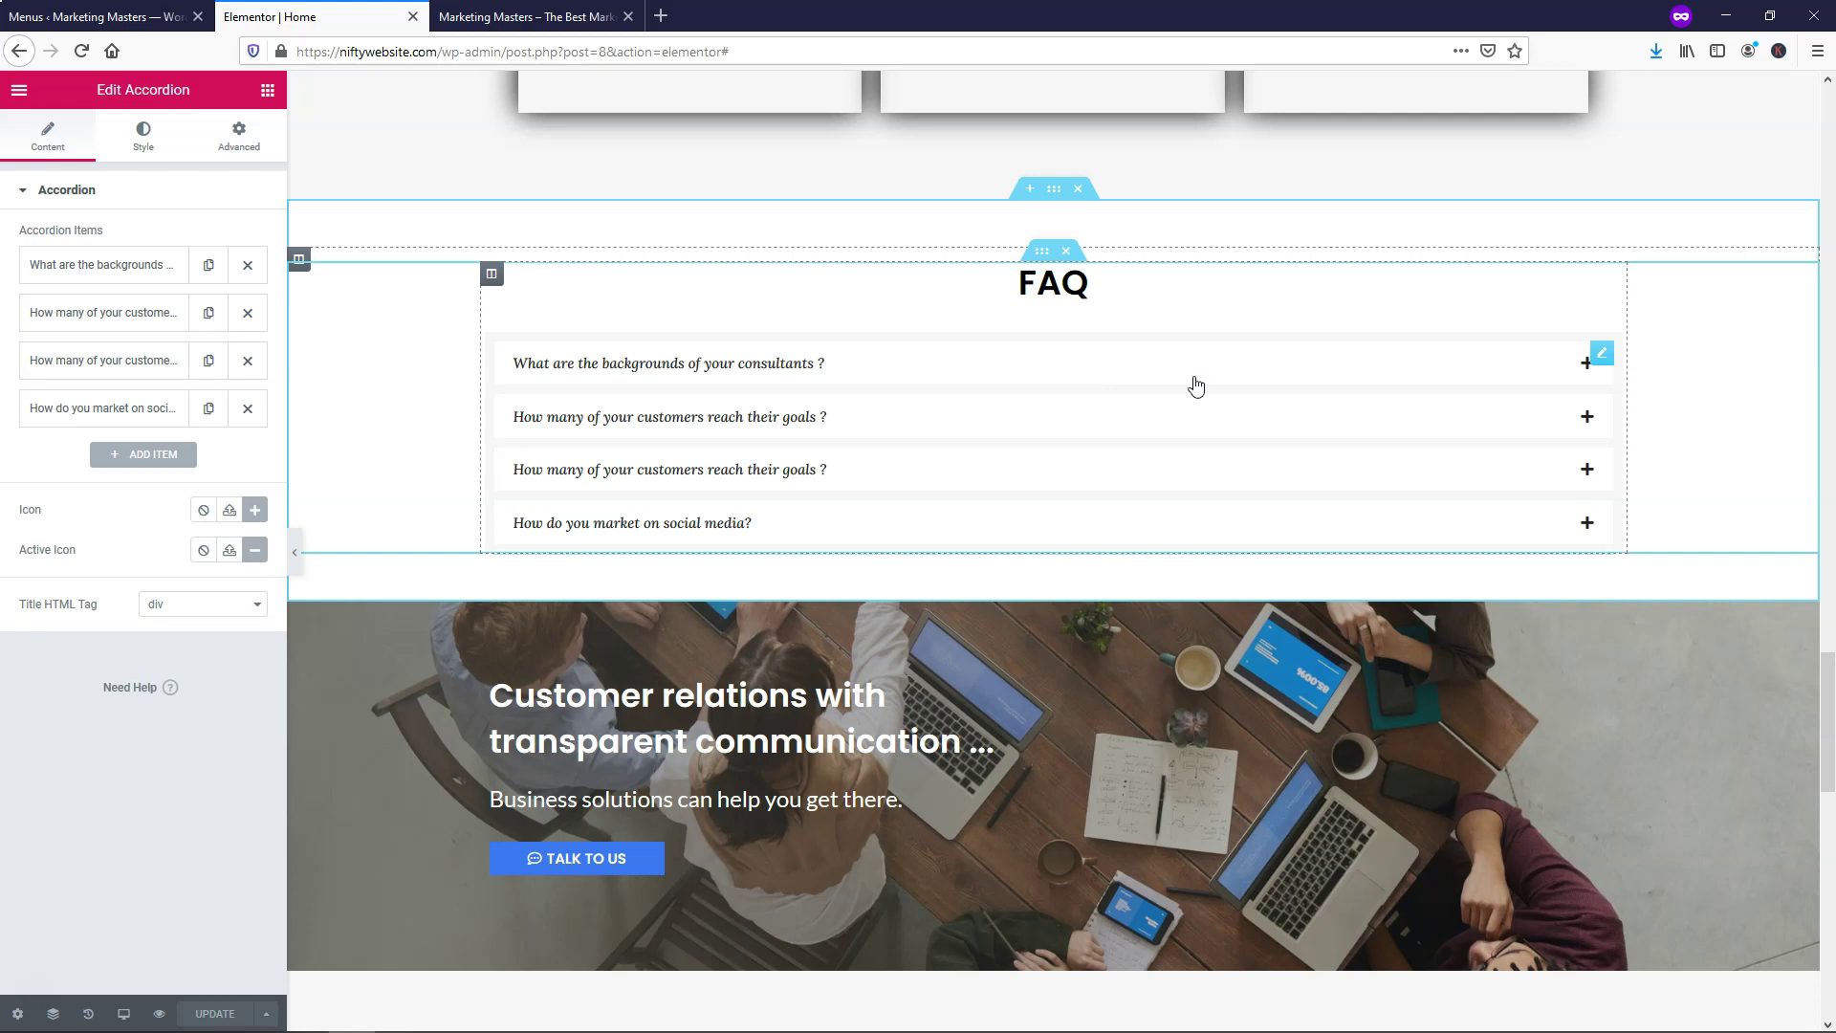
{"action": "scroll", "coordinate": [1196, 385], "scroll_direction": "down", "scroll_amount": 7}
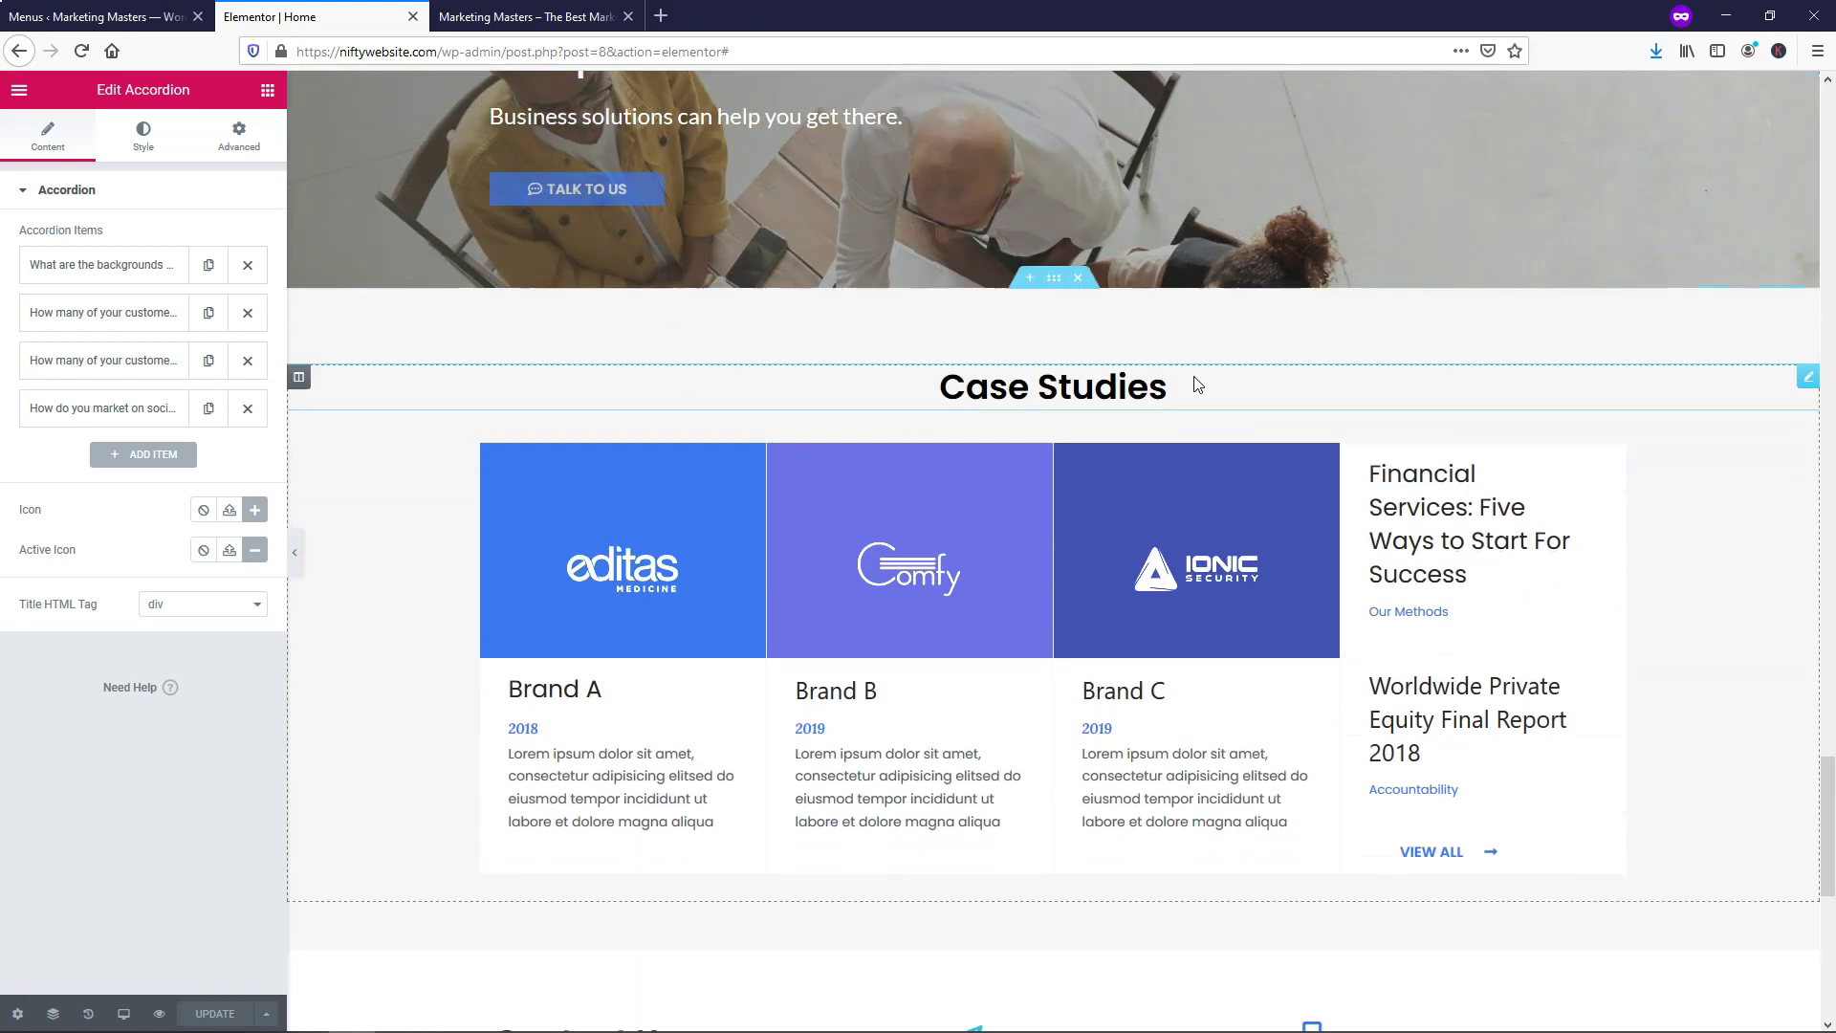
{"action": "scroll", "coordinate": [1194, 383], "scroll_direction": "up", "scroll_amount": 4}
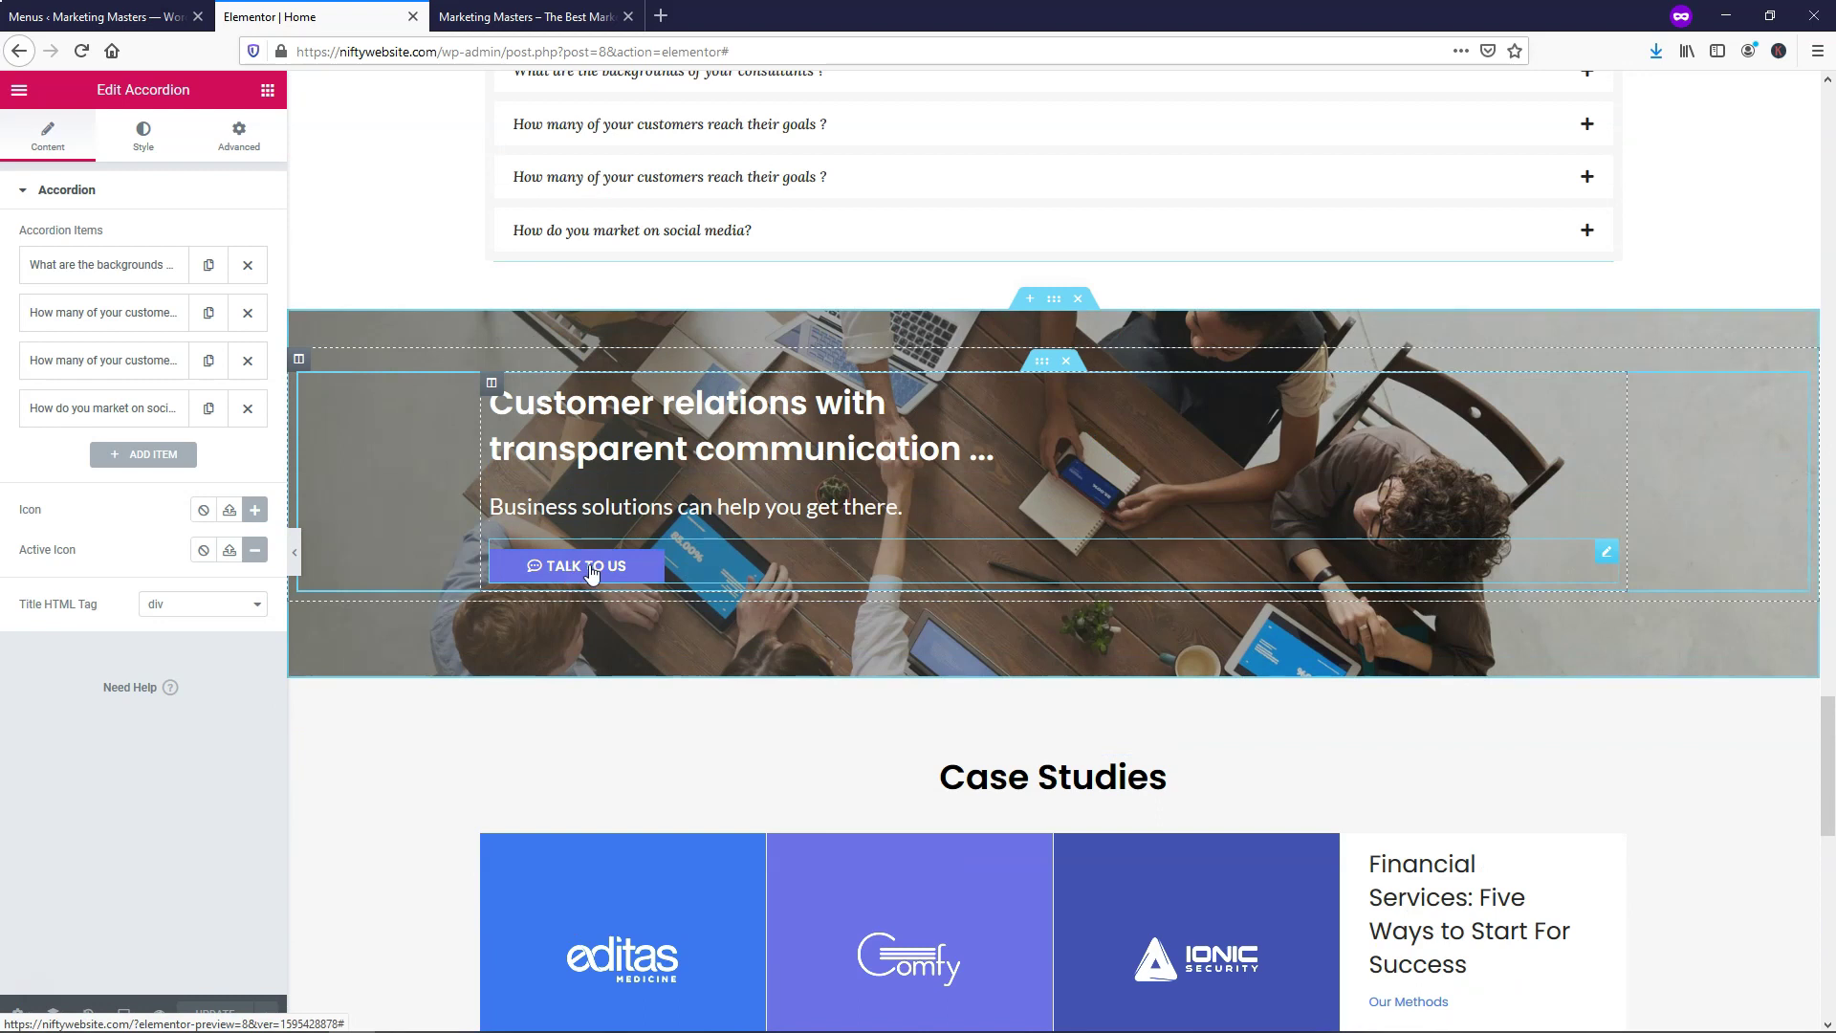
{"action": "scroll", "coordinate": [619, 635], "scroll_direction": "down", "scroll_amount": 7}
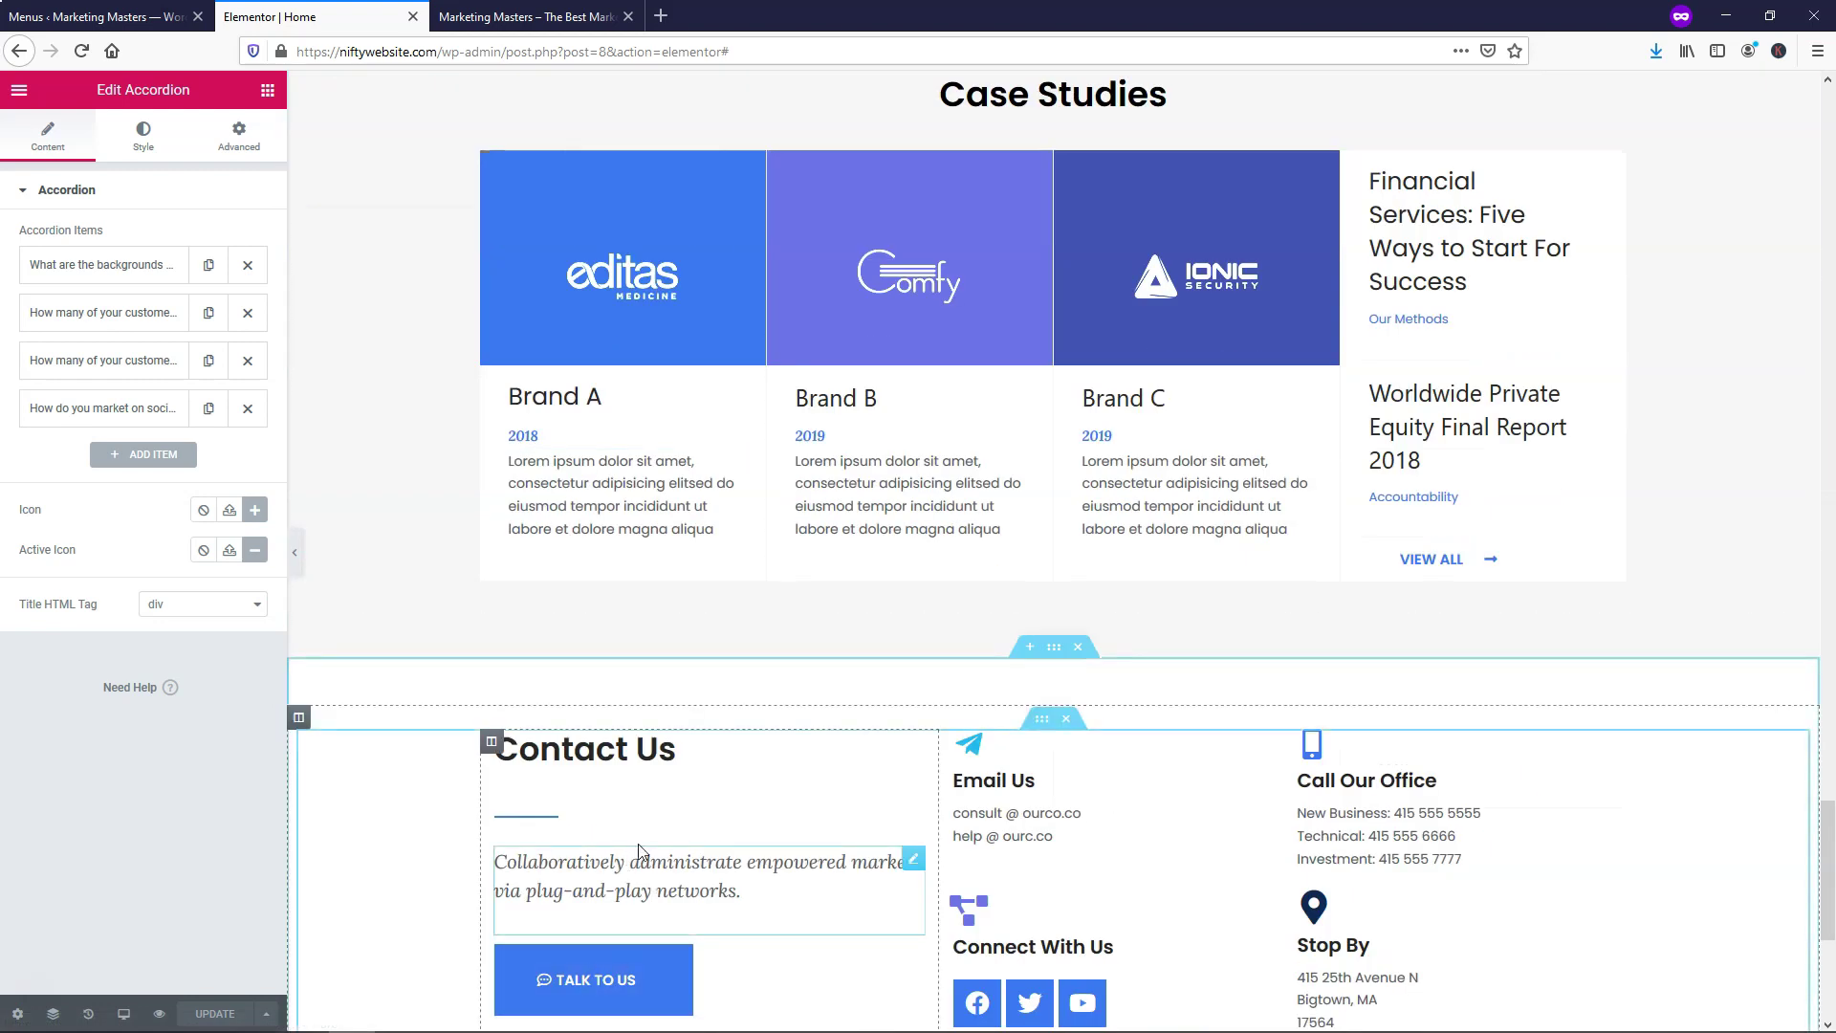
{"action": "scroll", "coordinate": [730, 765], "scroll_direction": "up", "scroll_amount": 4}
{"action": "scroll", "coordinate": [730, 765], "scroll_direction": "up", "scroll_amount": 4}
Change the TALK TO US button's link from # to #contact and save the page
{"action": "left_click", "coordinate": [612, 550]}
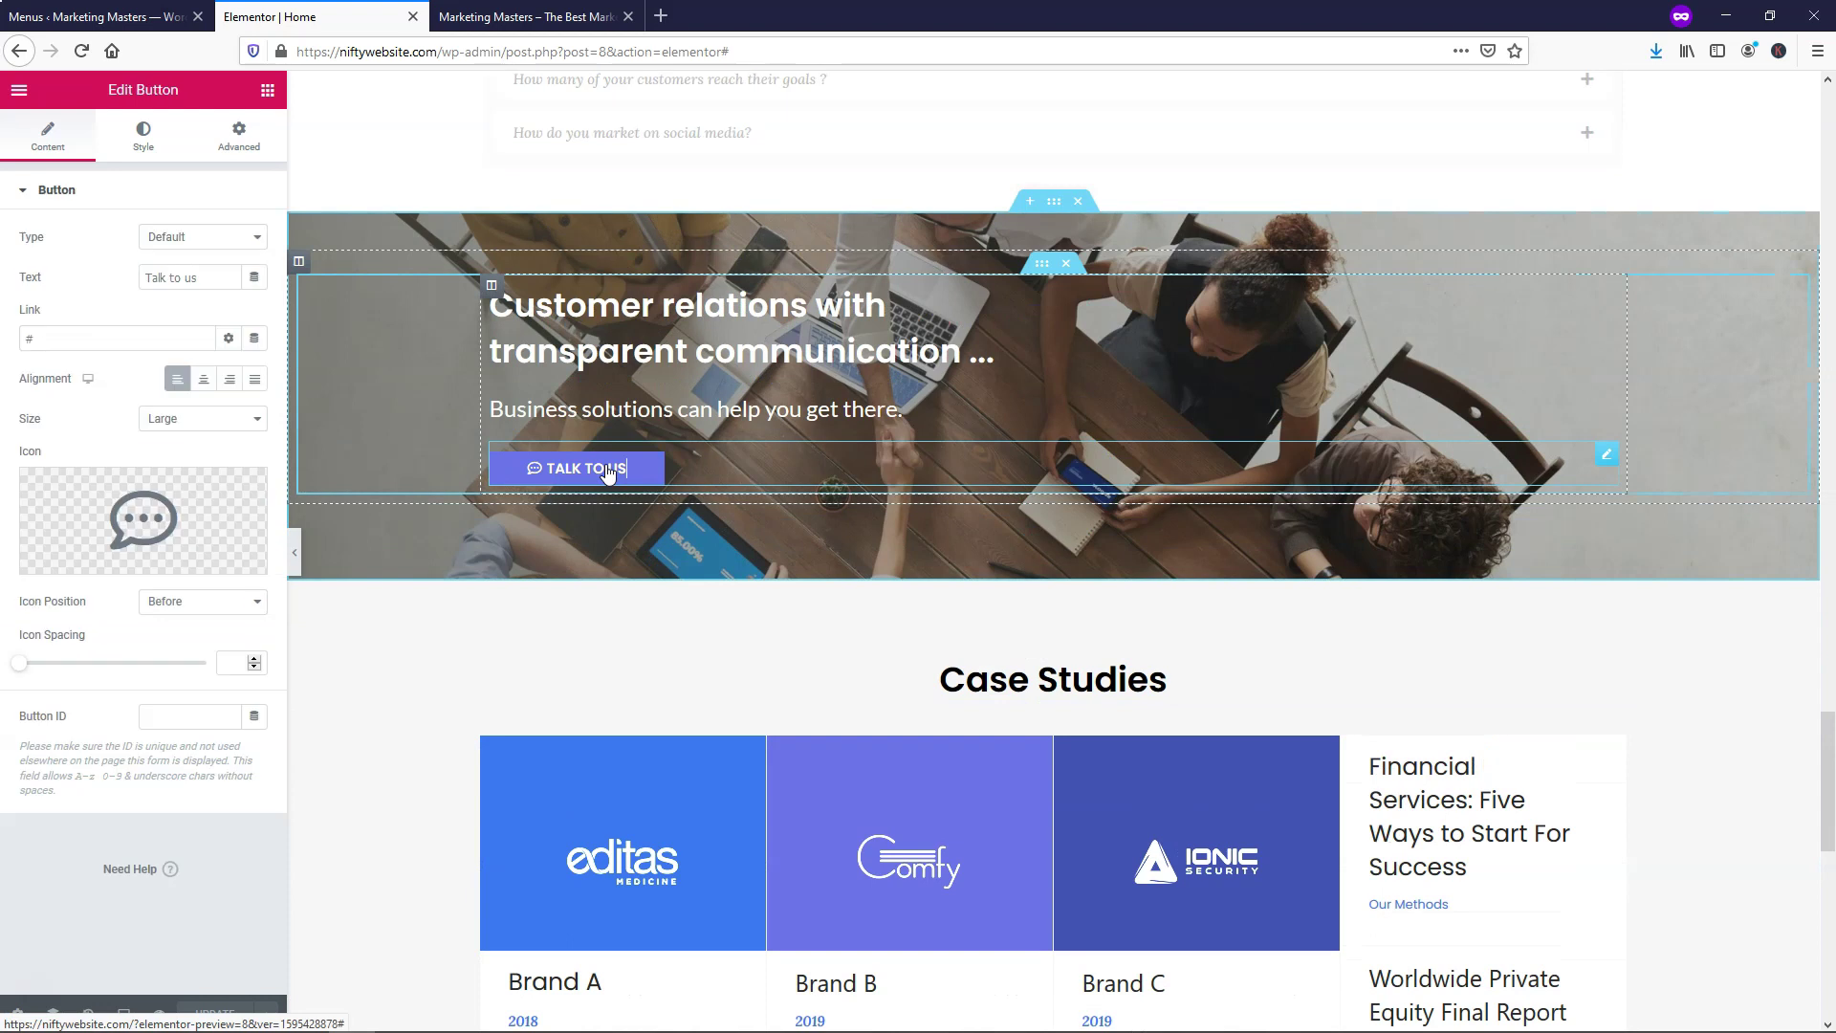
{"action": "left_click", "coordinate": [73, 336]}
{"action": "type", "text": "contact"}
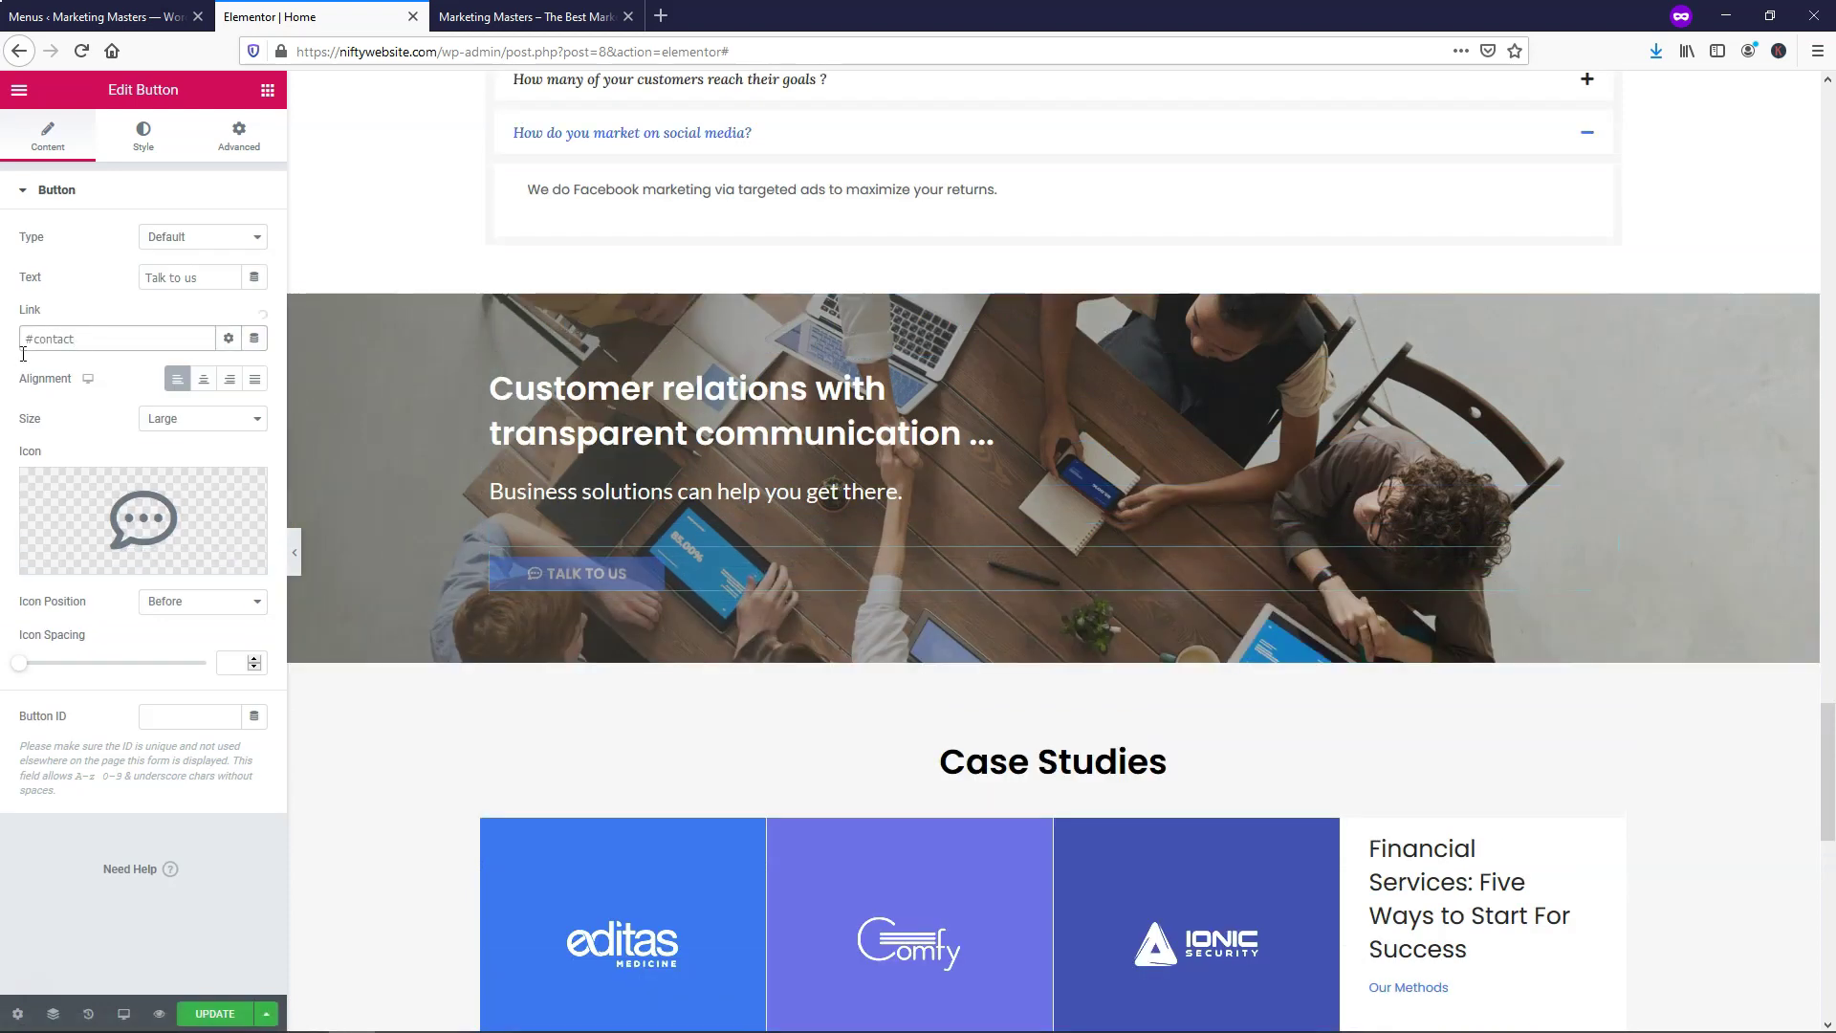
{"action": "left_click", "coordinate": [214, 1014]}
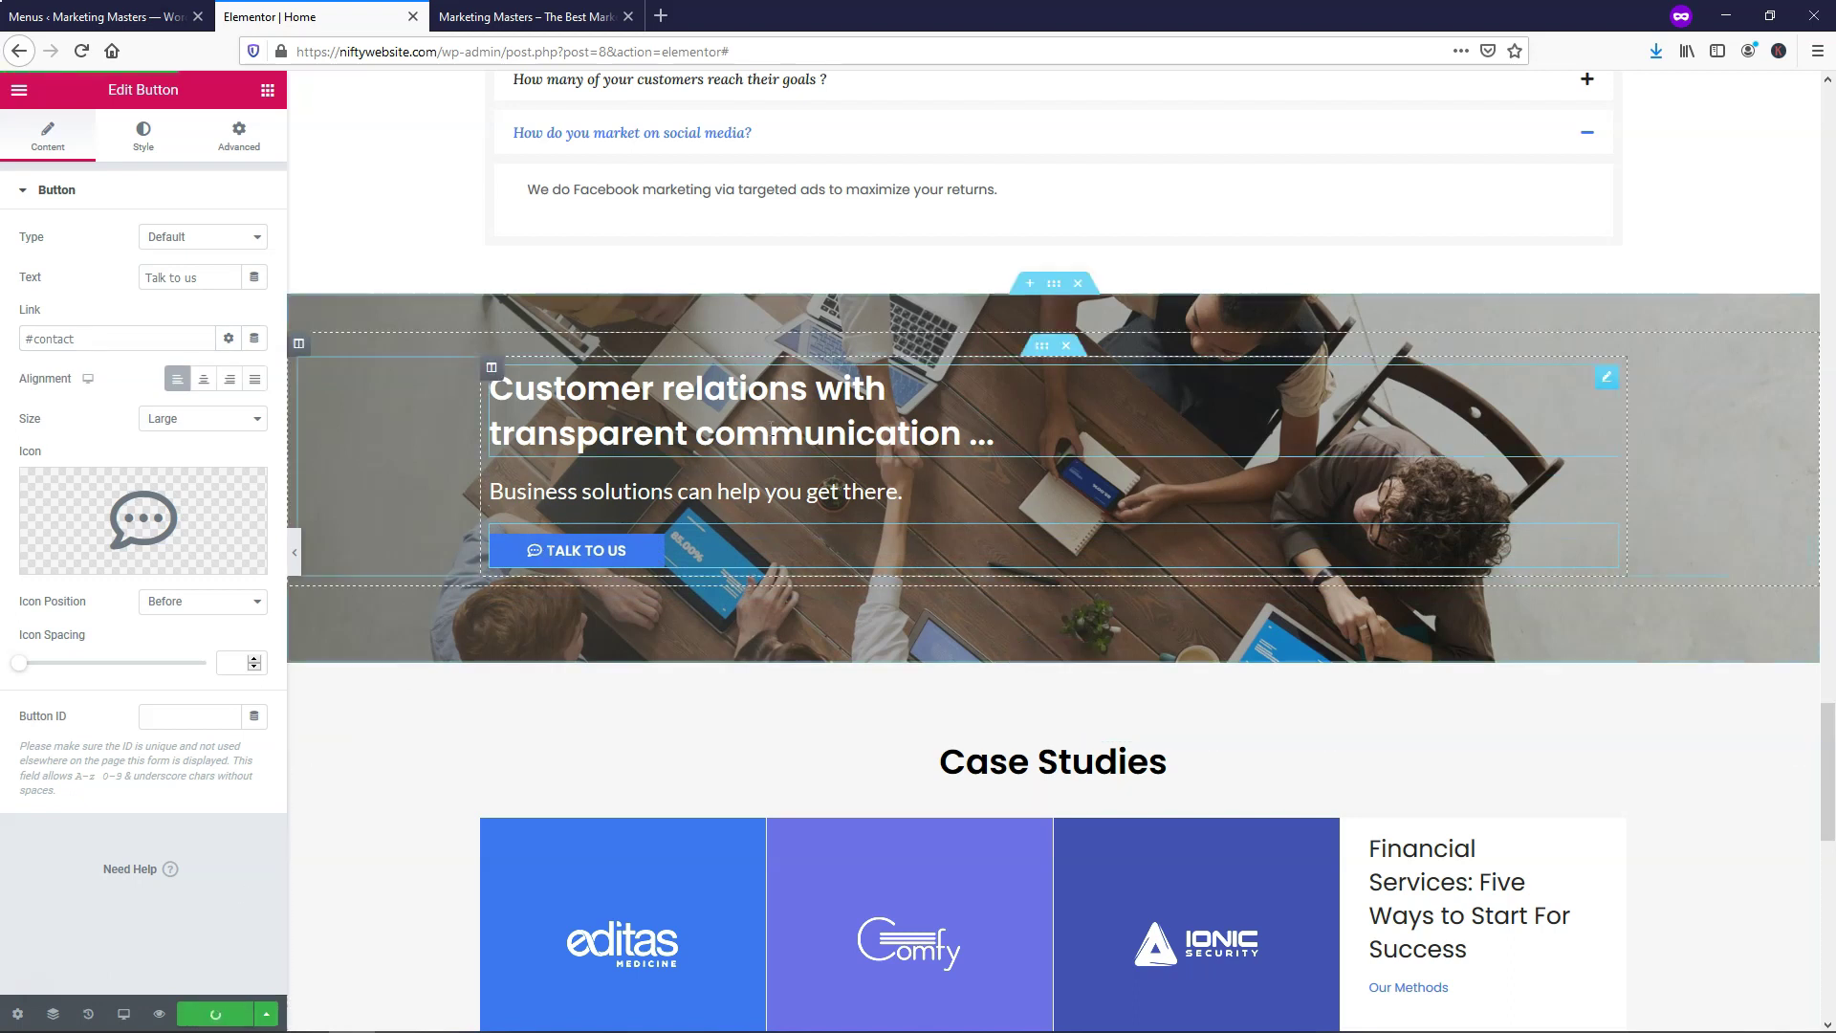
{"action": "scroll", "coordinate": [620, 543], "scroll_direction": "down", "scroll_amount": 4}
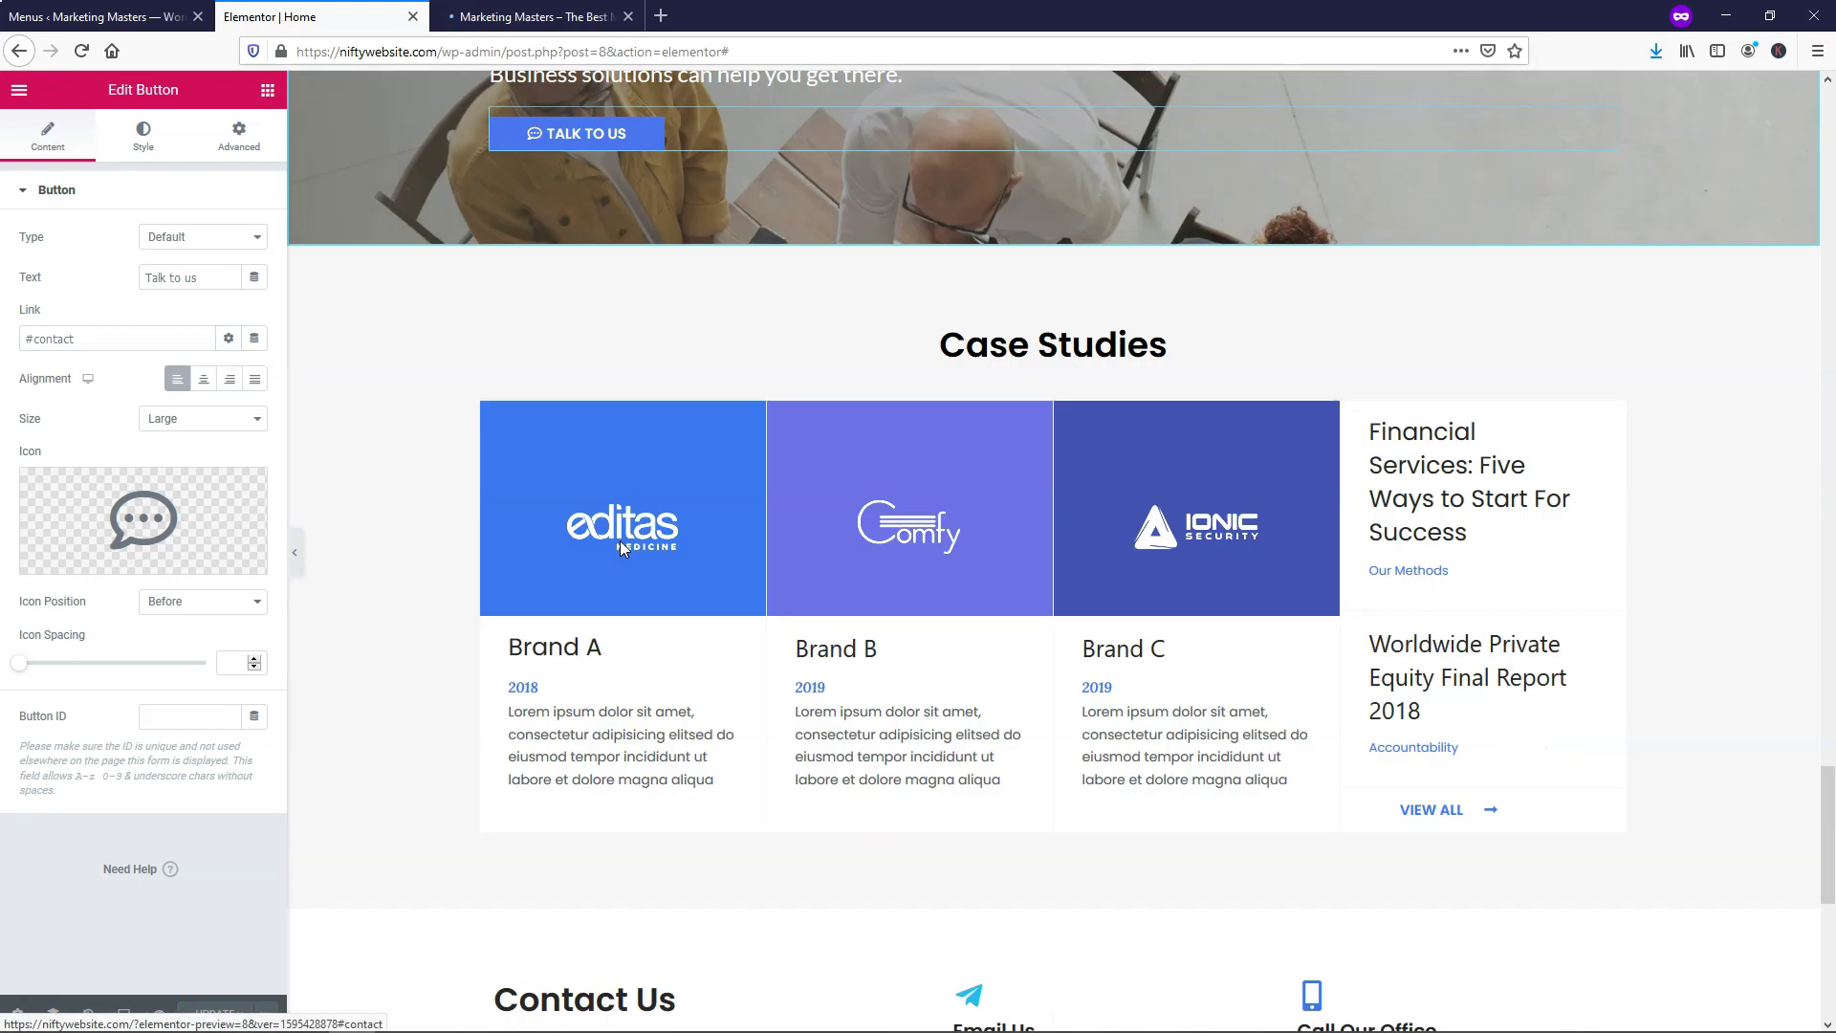
{"action": "scroll", "coordinate": [620, 541], "scroll_direction": "down", "scroll_amount": 6}
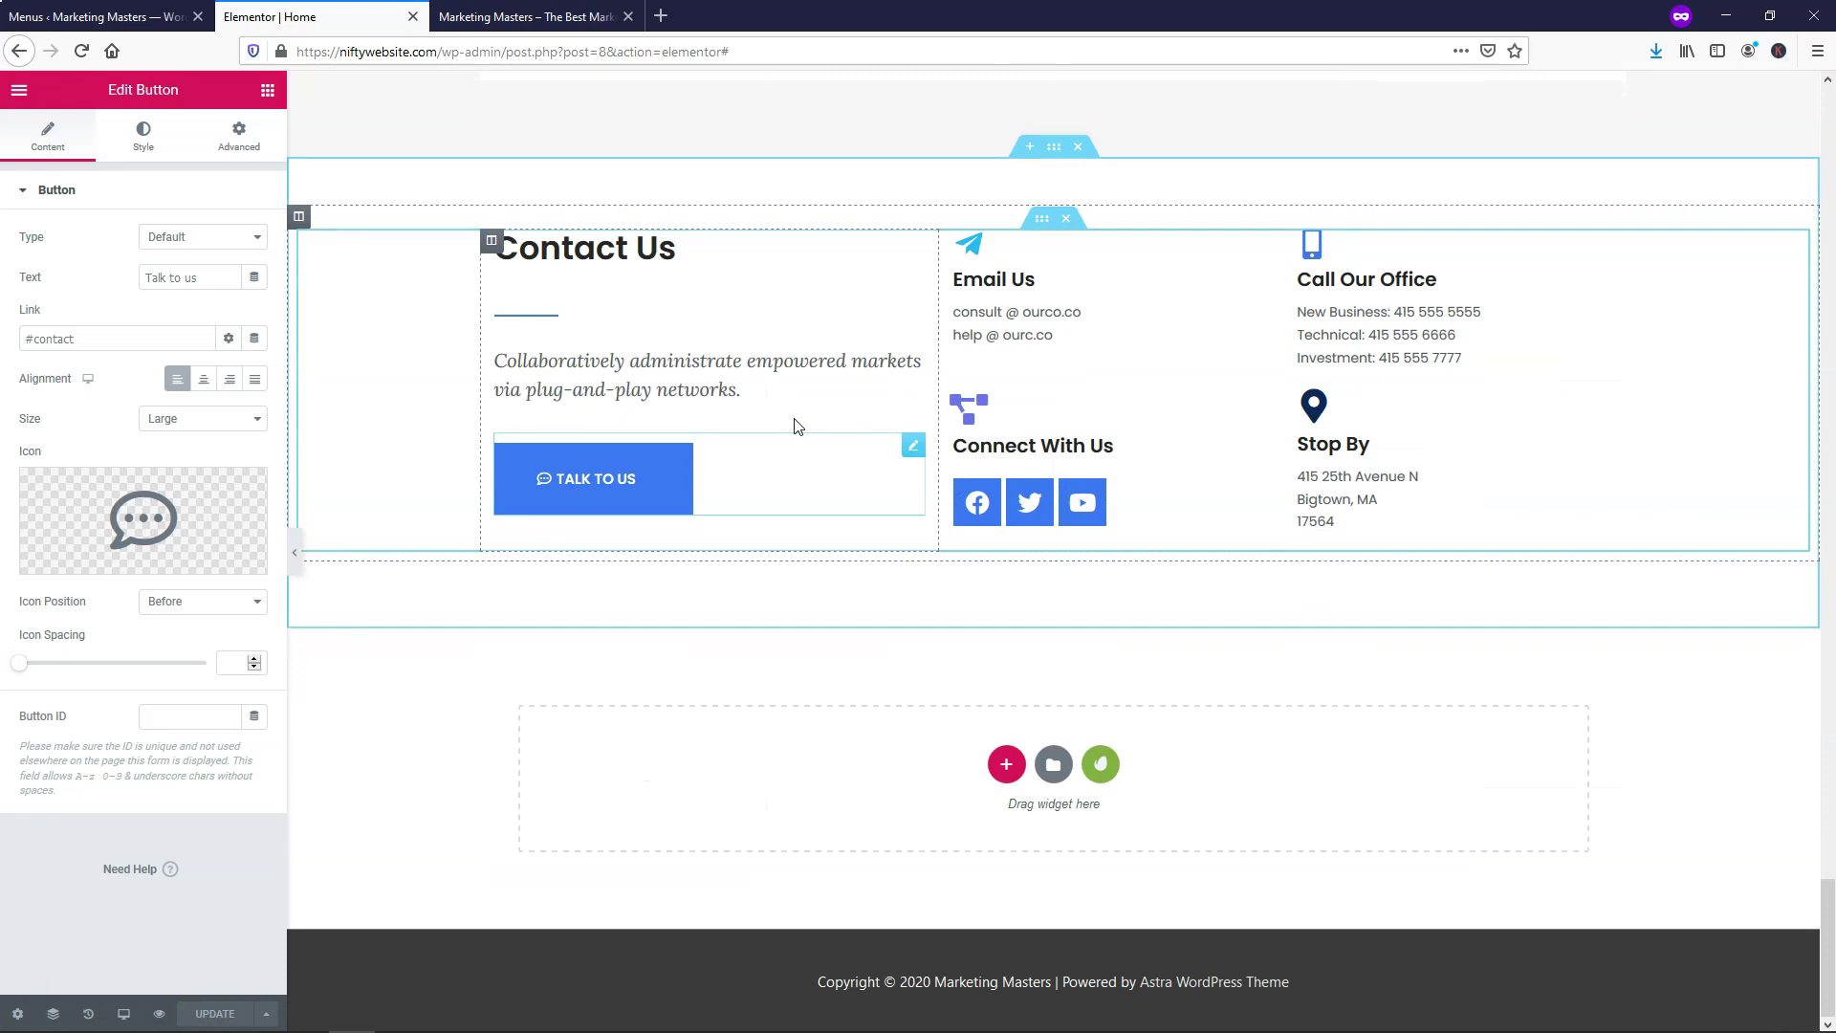
{"action": "scroll", "coordinate": [870, 492], "scroll_direction": "up", "scroll_amount": 8}
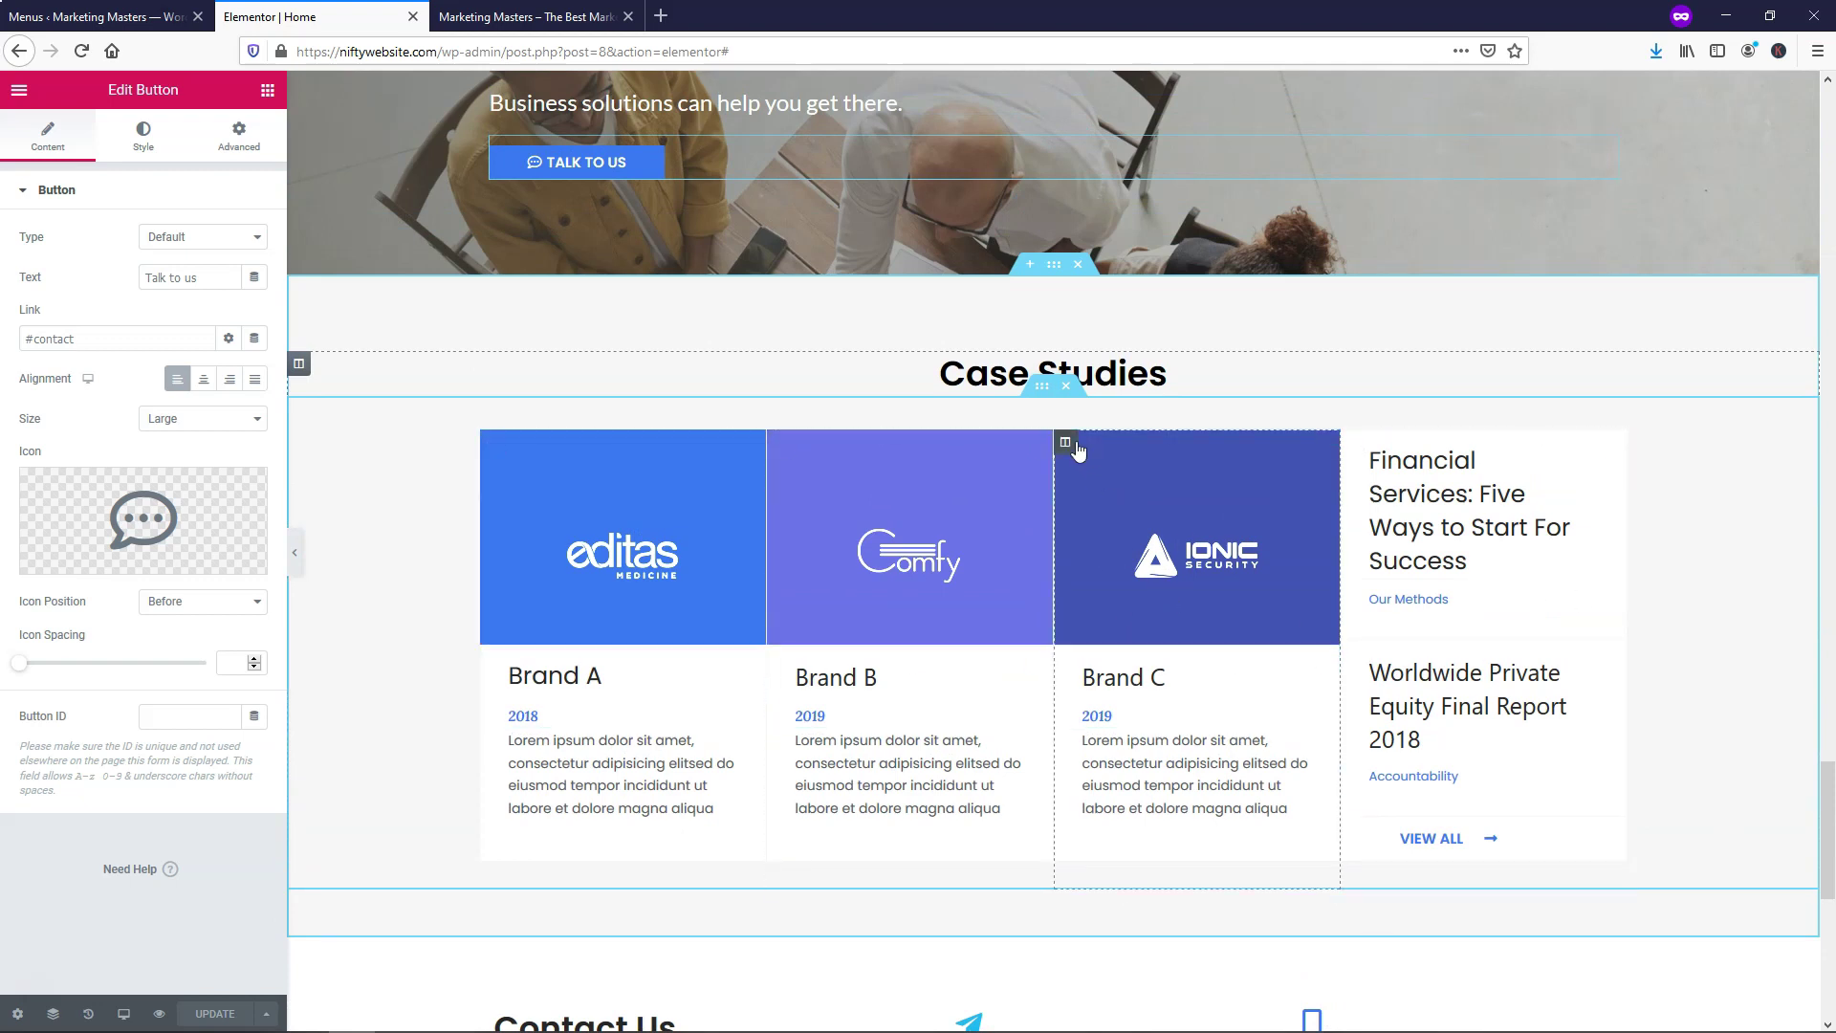
Delete the Case Studies brand cards and insert a two-column section above Contact Us
{"action": "left_click", "coordinate": [1069, 391]}
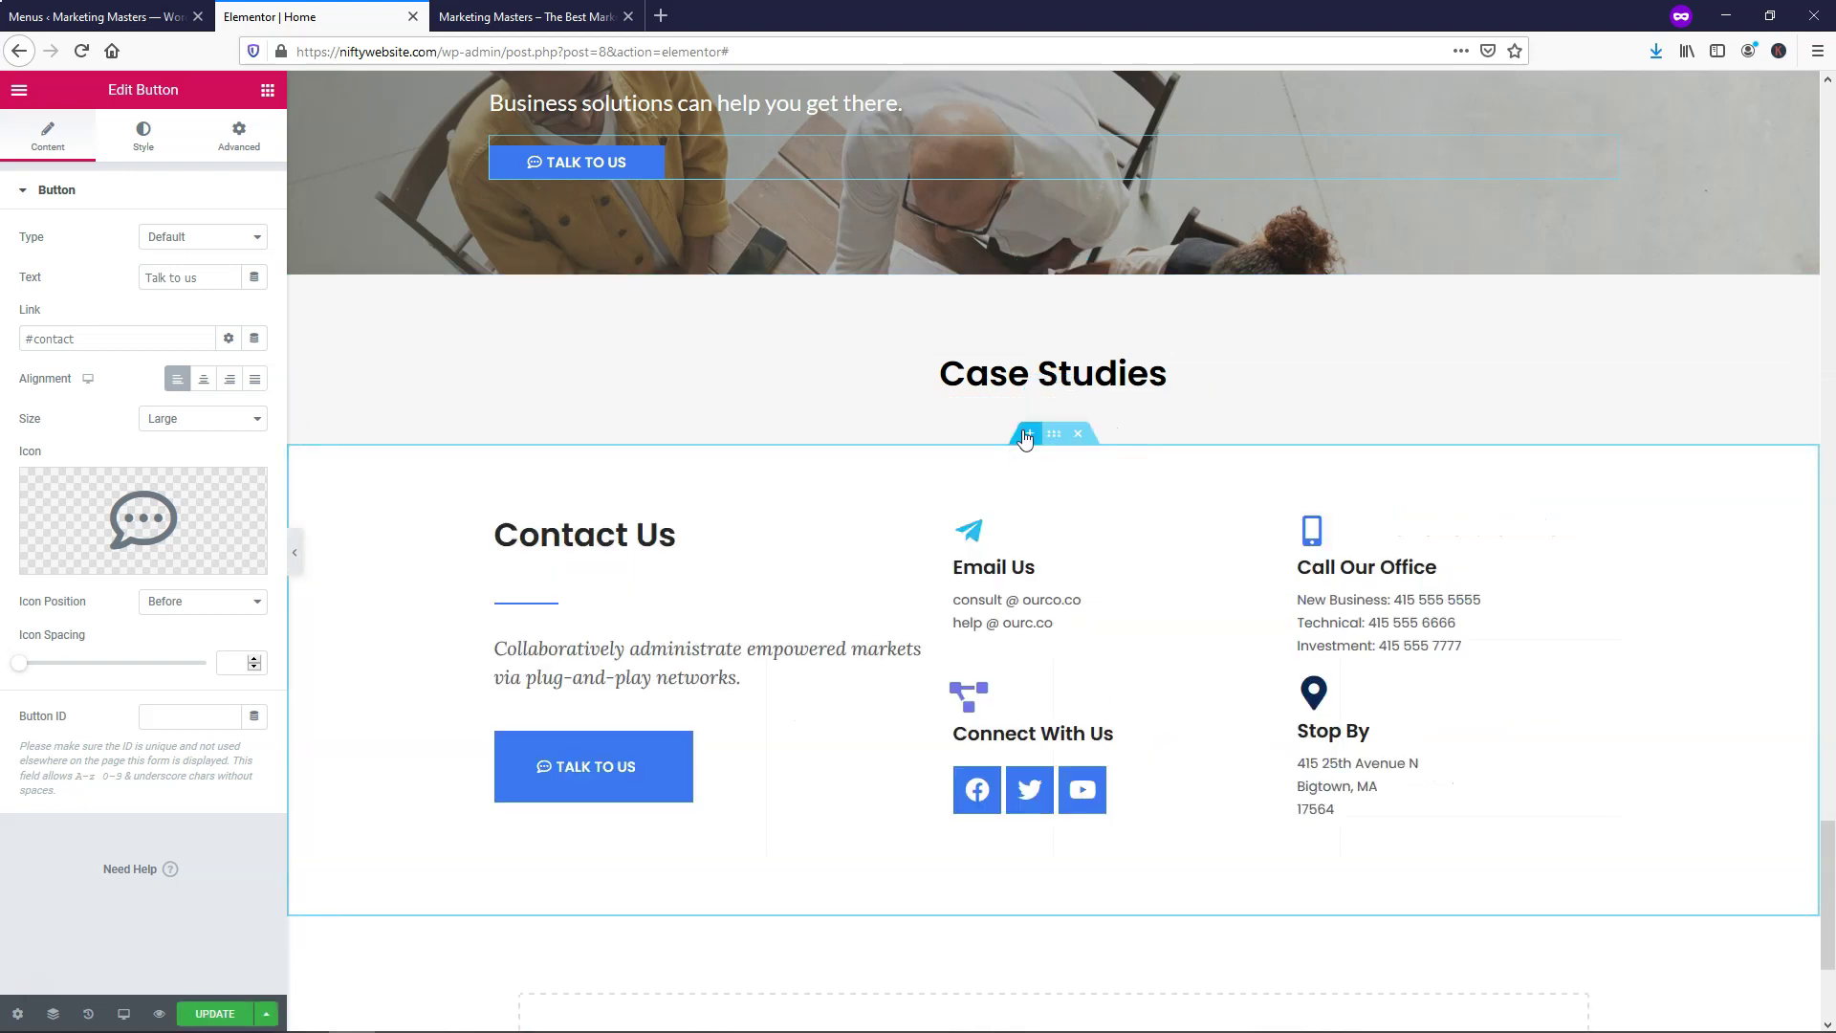
{"action": "left_click", "coordinate": [1026, 438]}
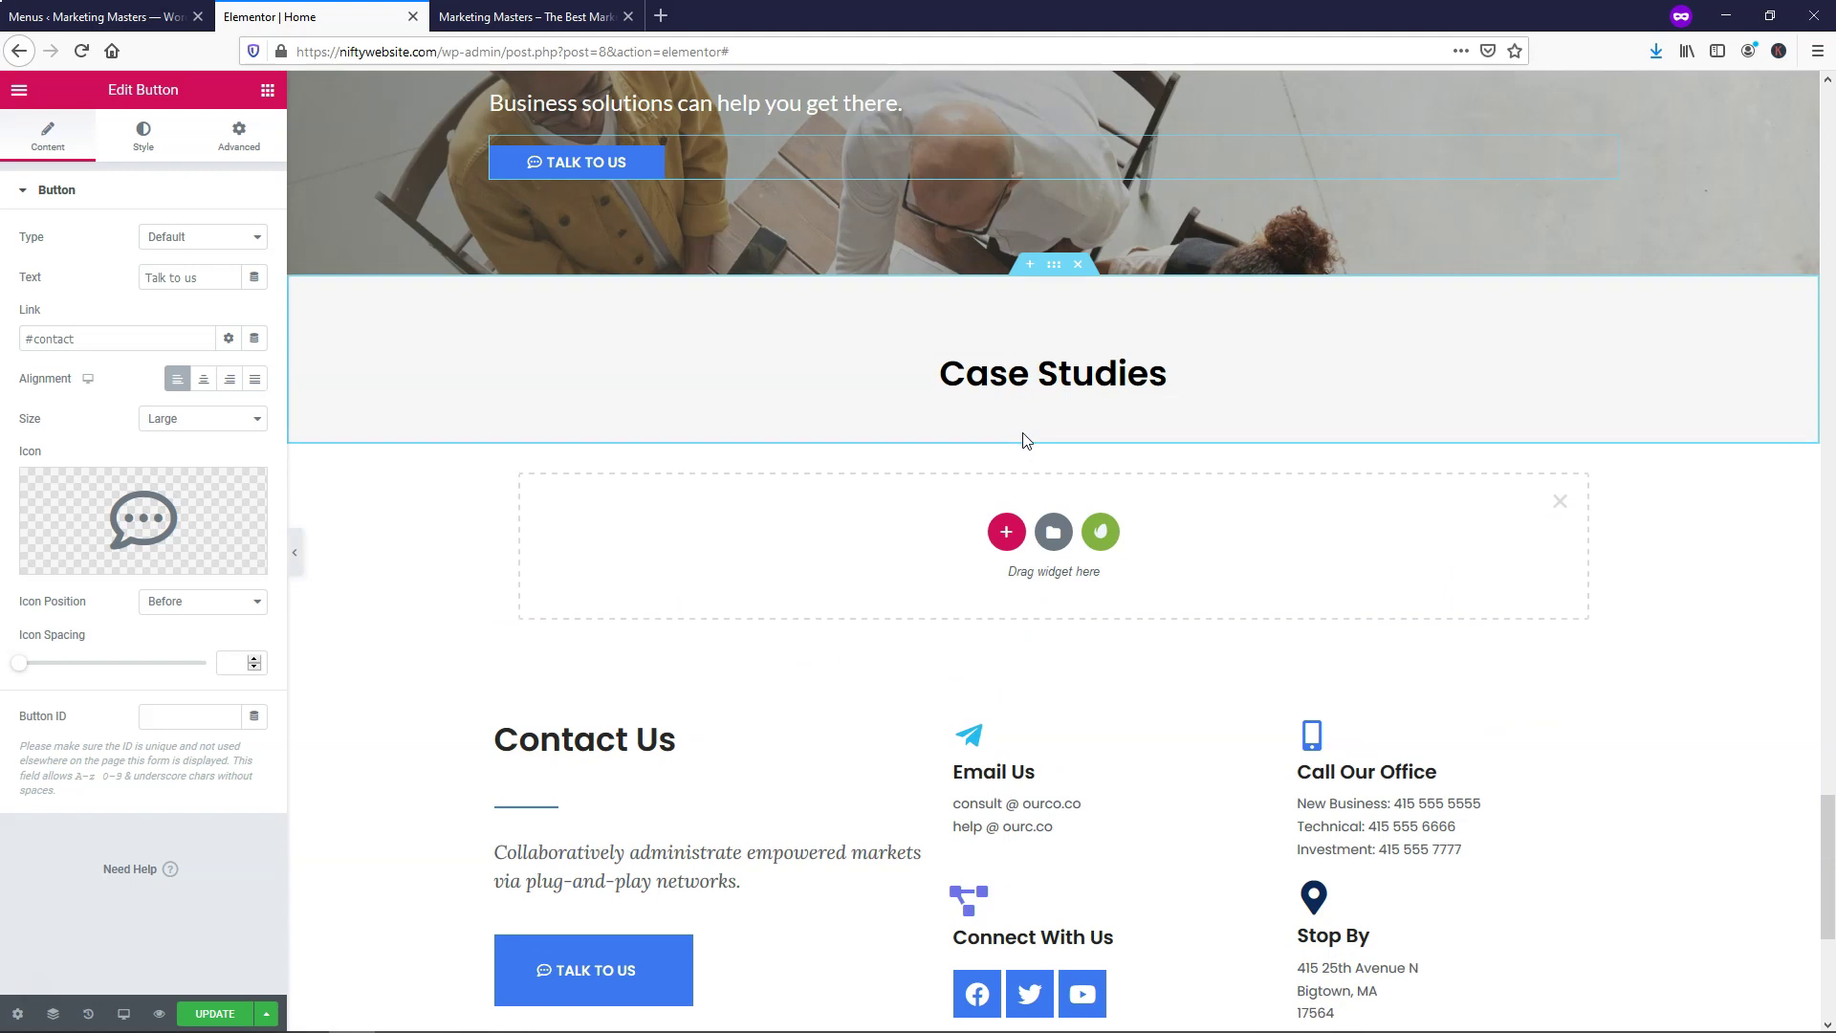
{"action": "left_click", "coordinate": [1006, 532]}
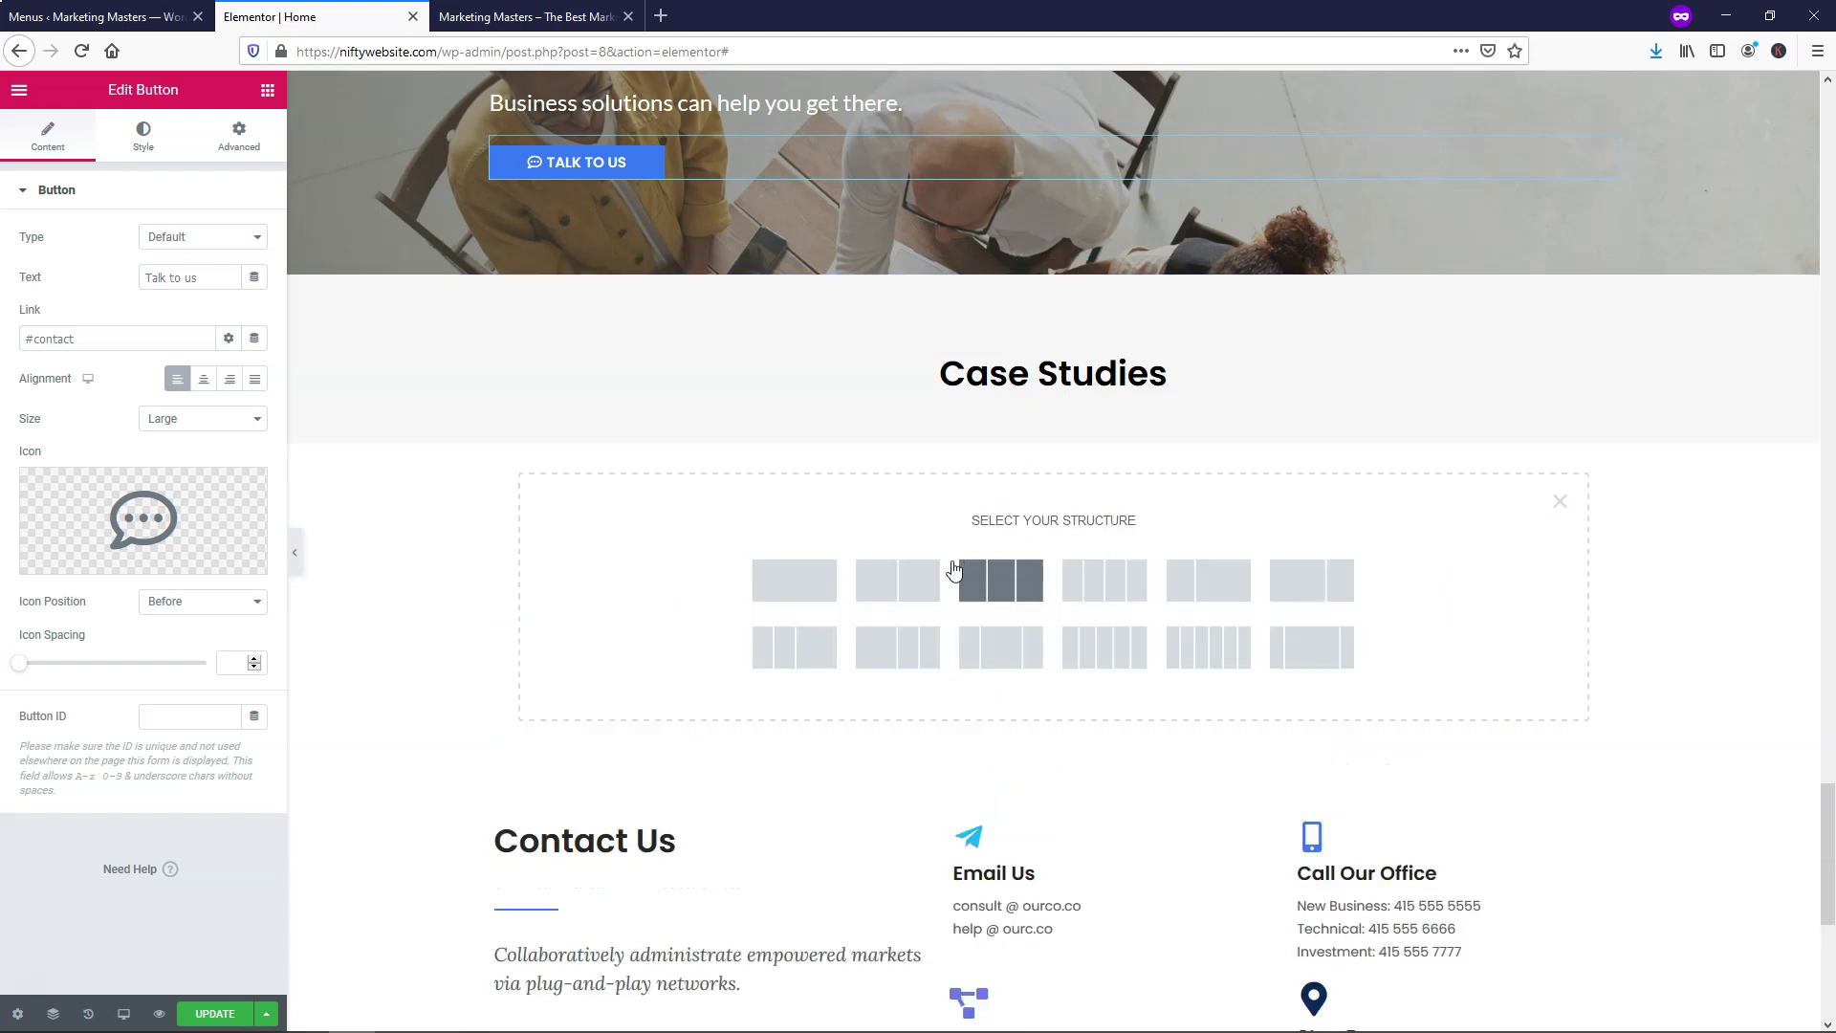
{"action": "left_click", "coordinate": [898, 587]}
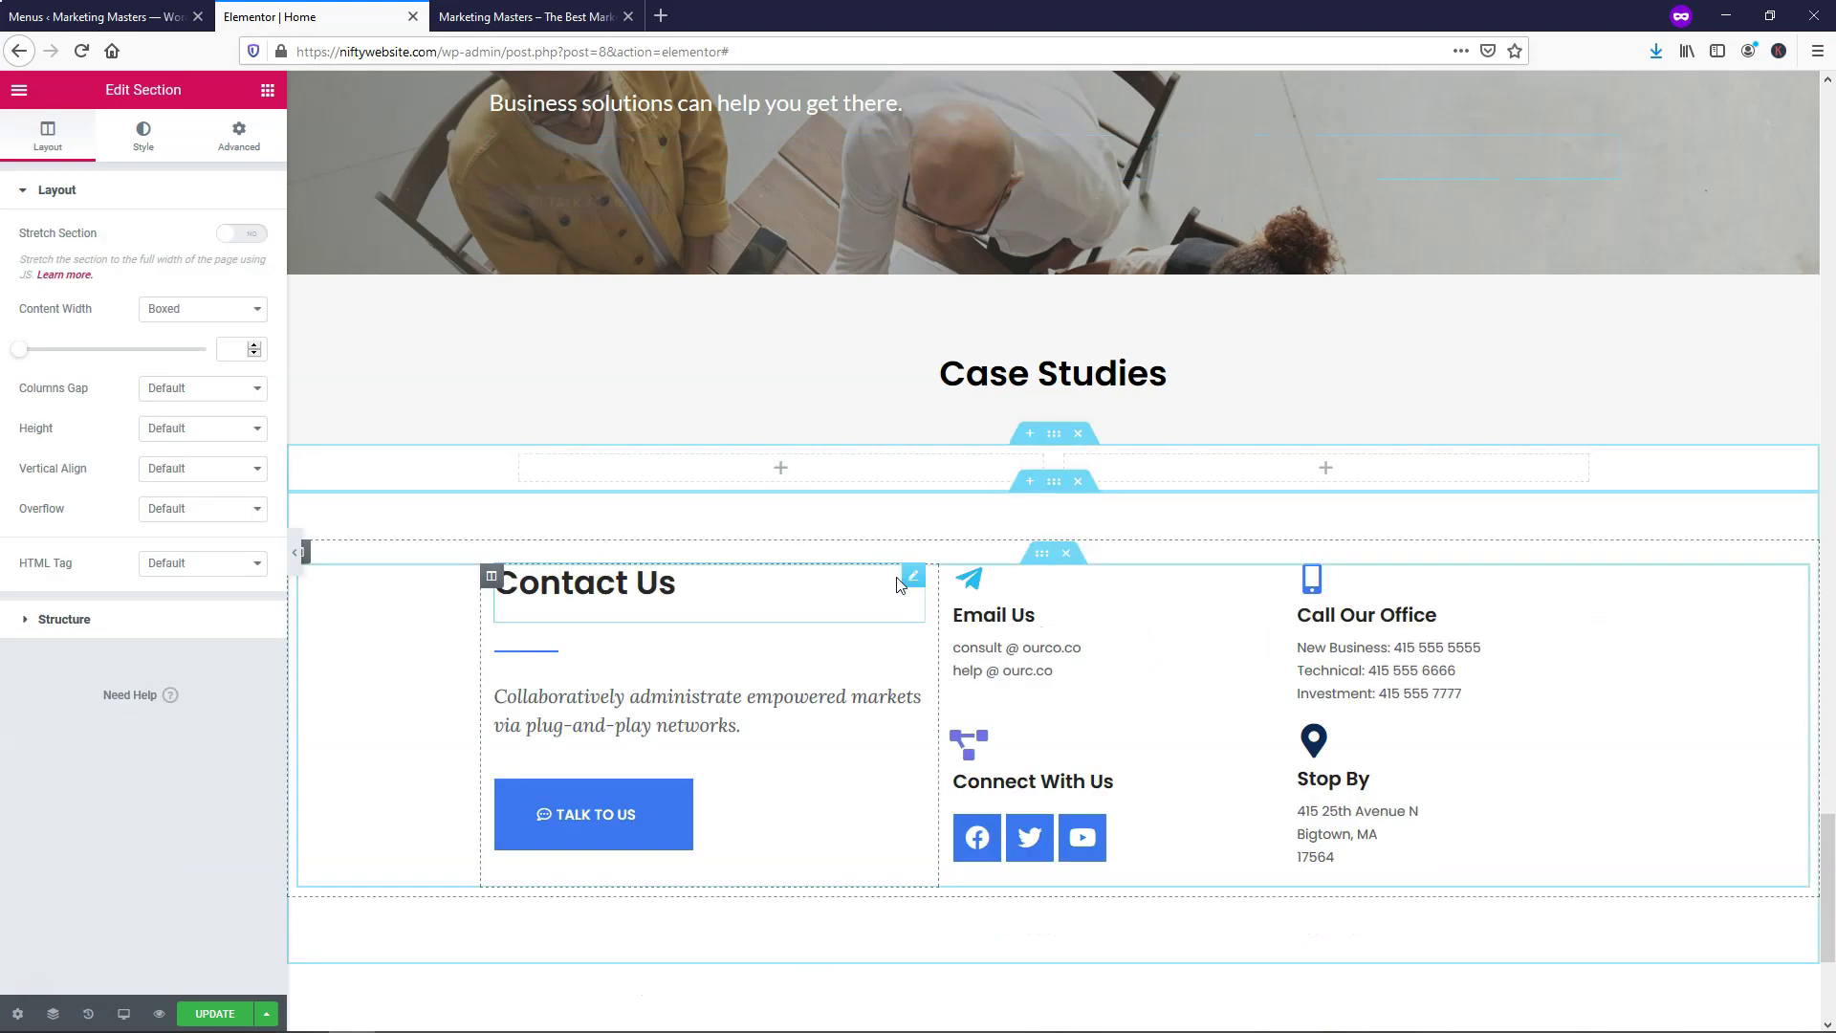
{"action": "left_click", "coordinate": [780, 469]}
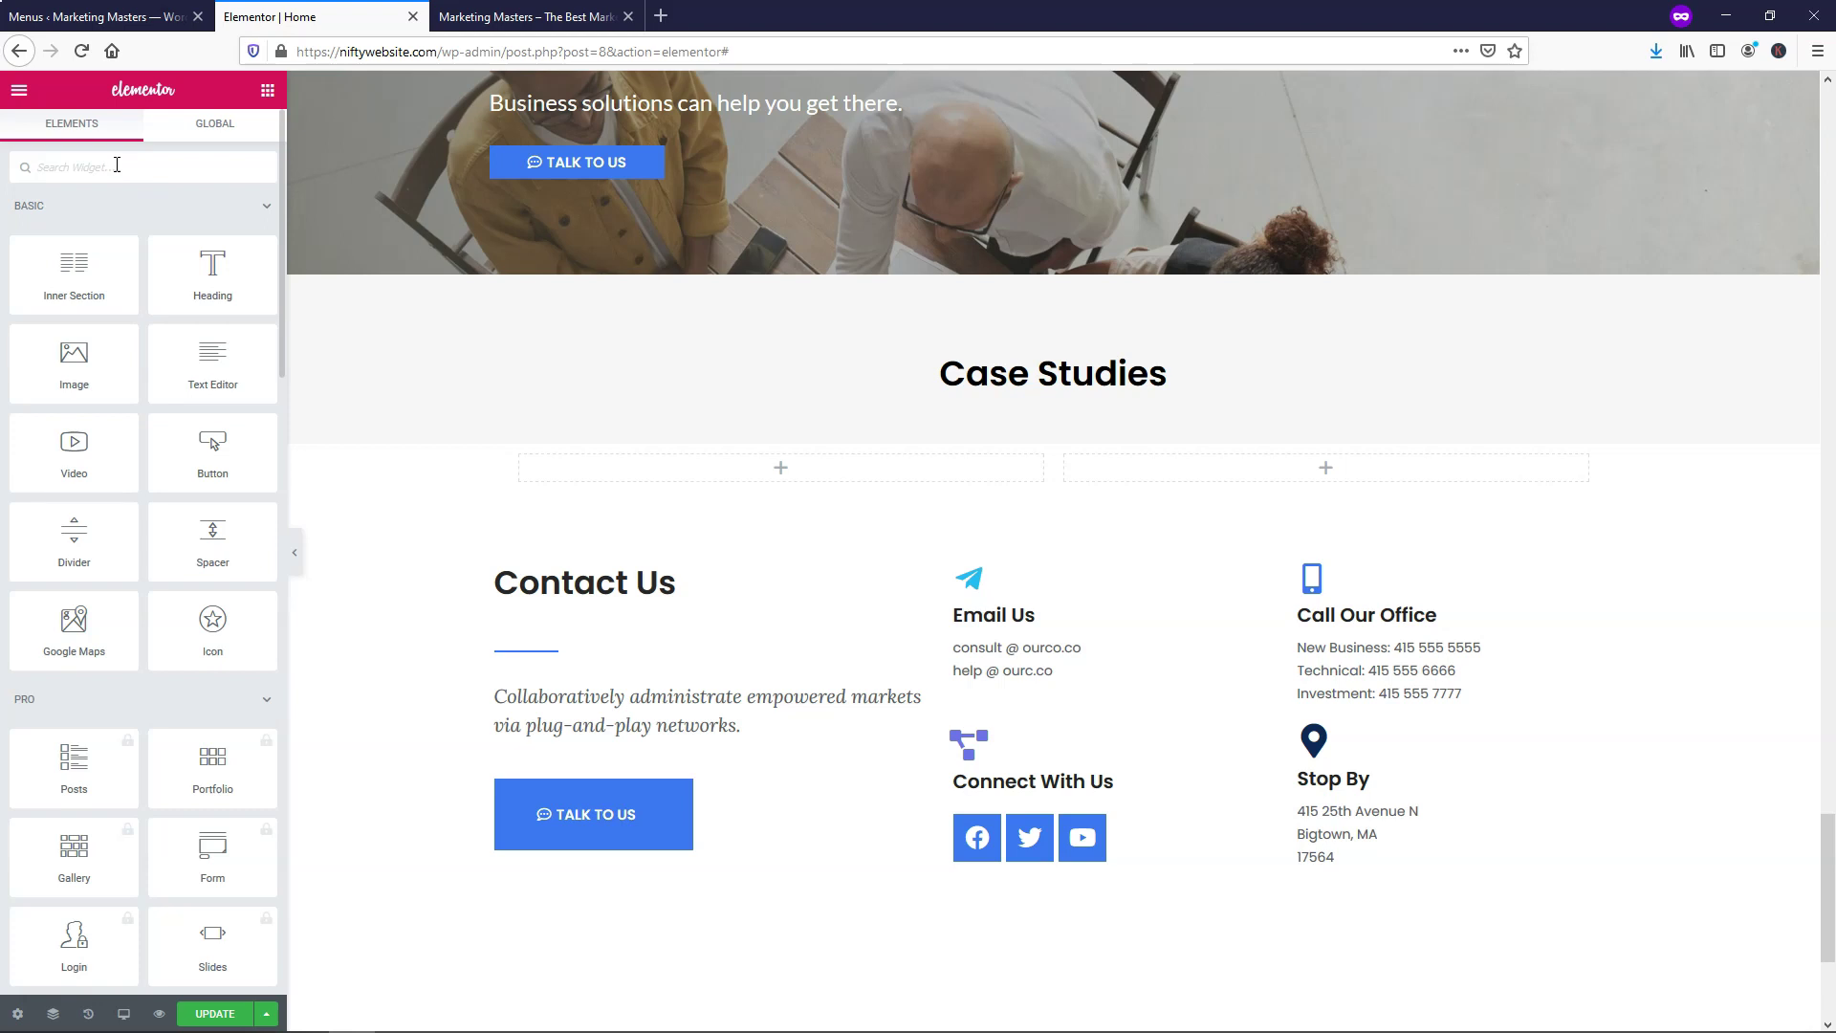
Place a Testimonial widget, found by searching 'tes', in the left column and open the photo picker
{"action": "type", "text": "tes"}
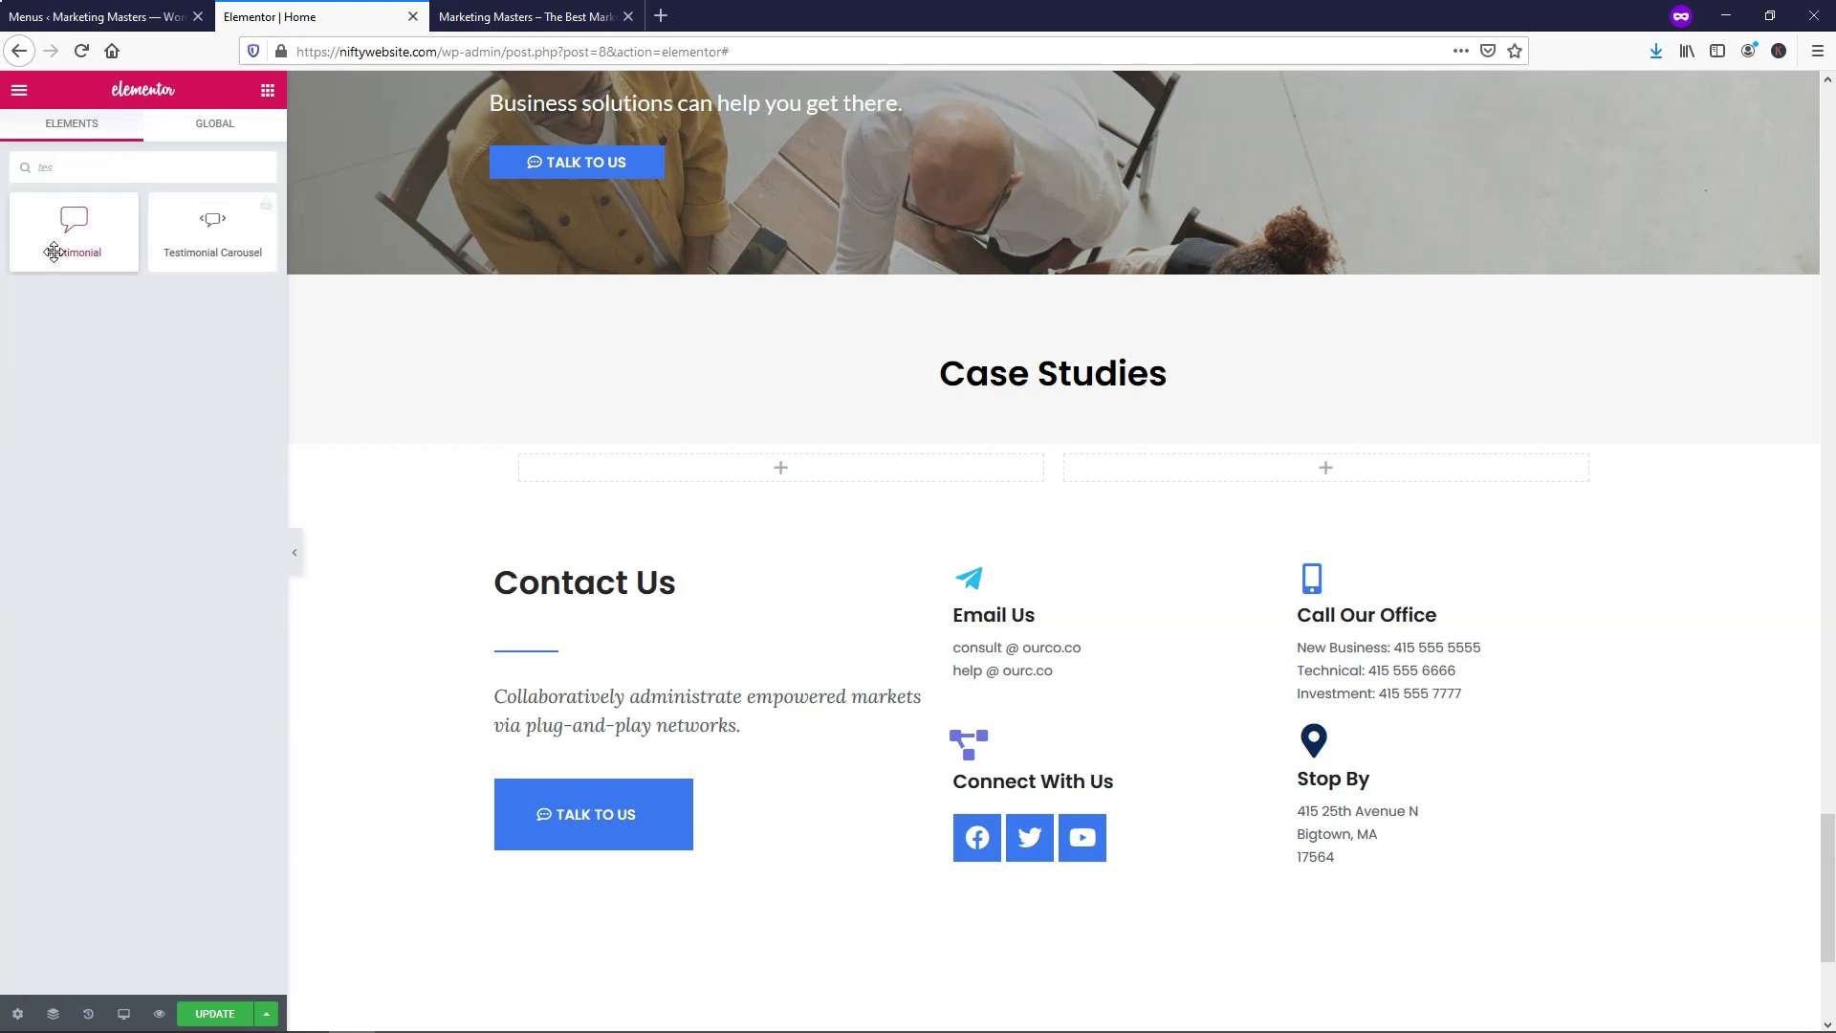
{"action": "left_click_drag", "start_coordinate": [74, 235], "coordinate": [721, 498]}
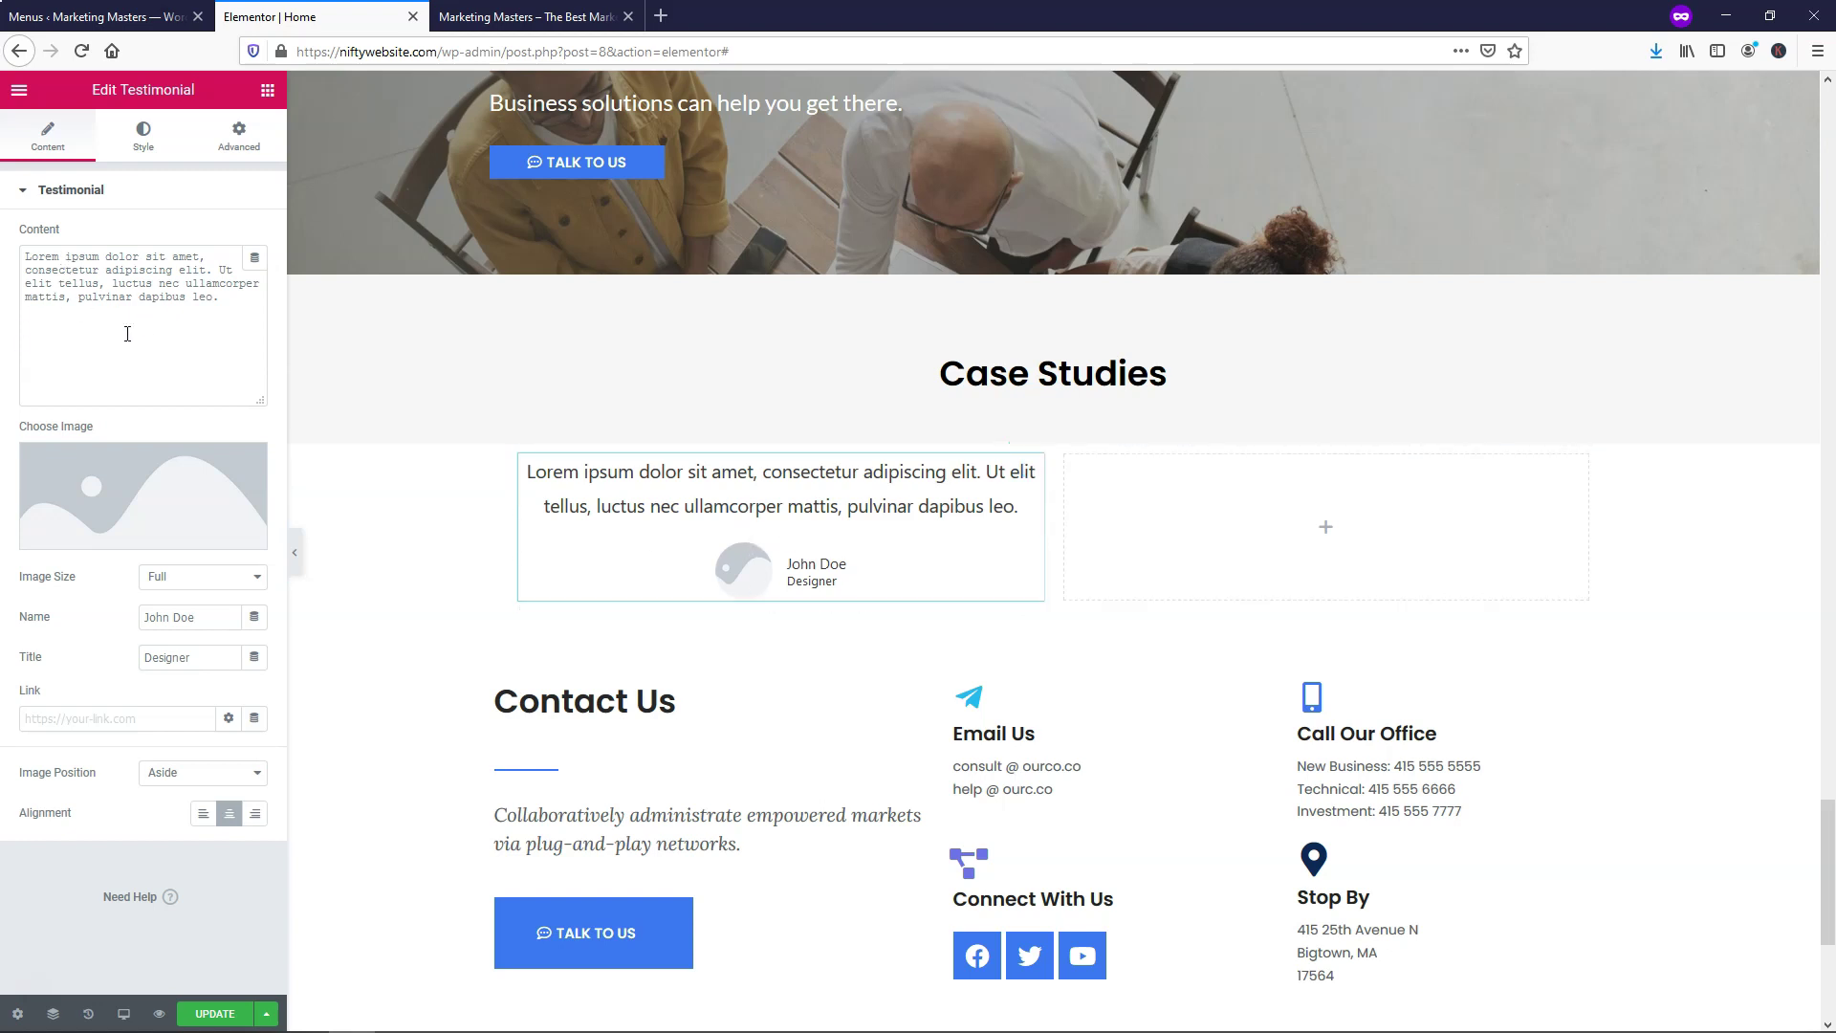
{"action": "left_click_drag", "start_coordinate": [202, 626], "coordinate": [141, 658]}
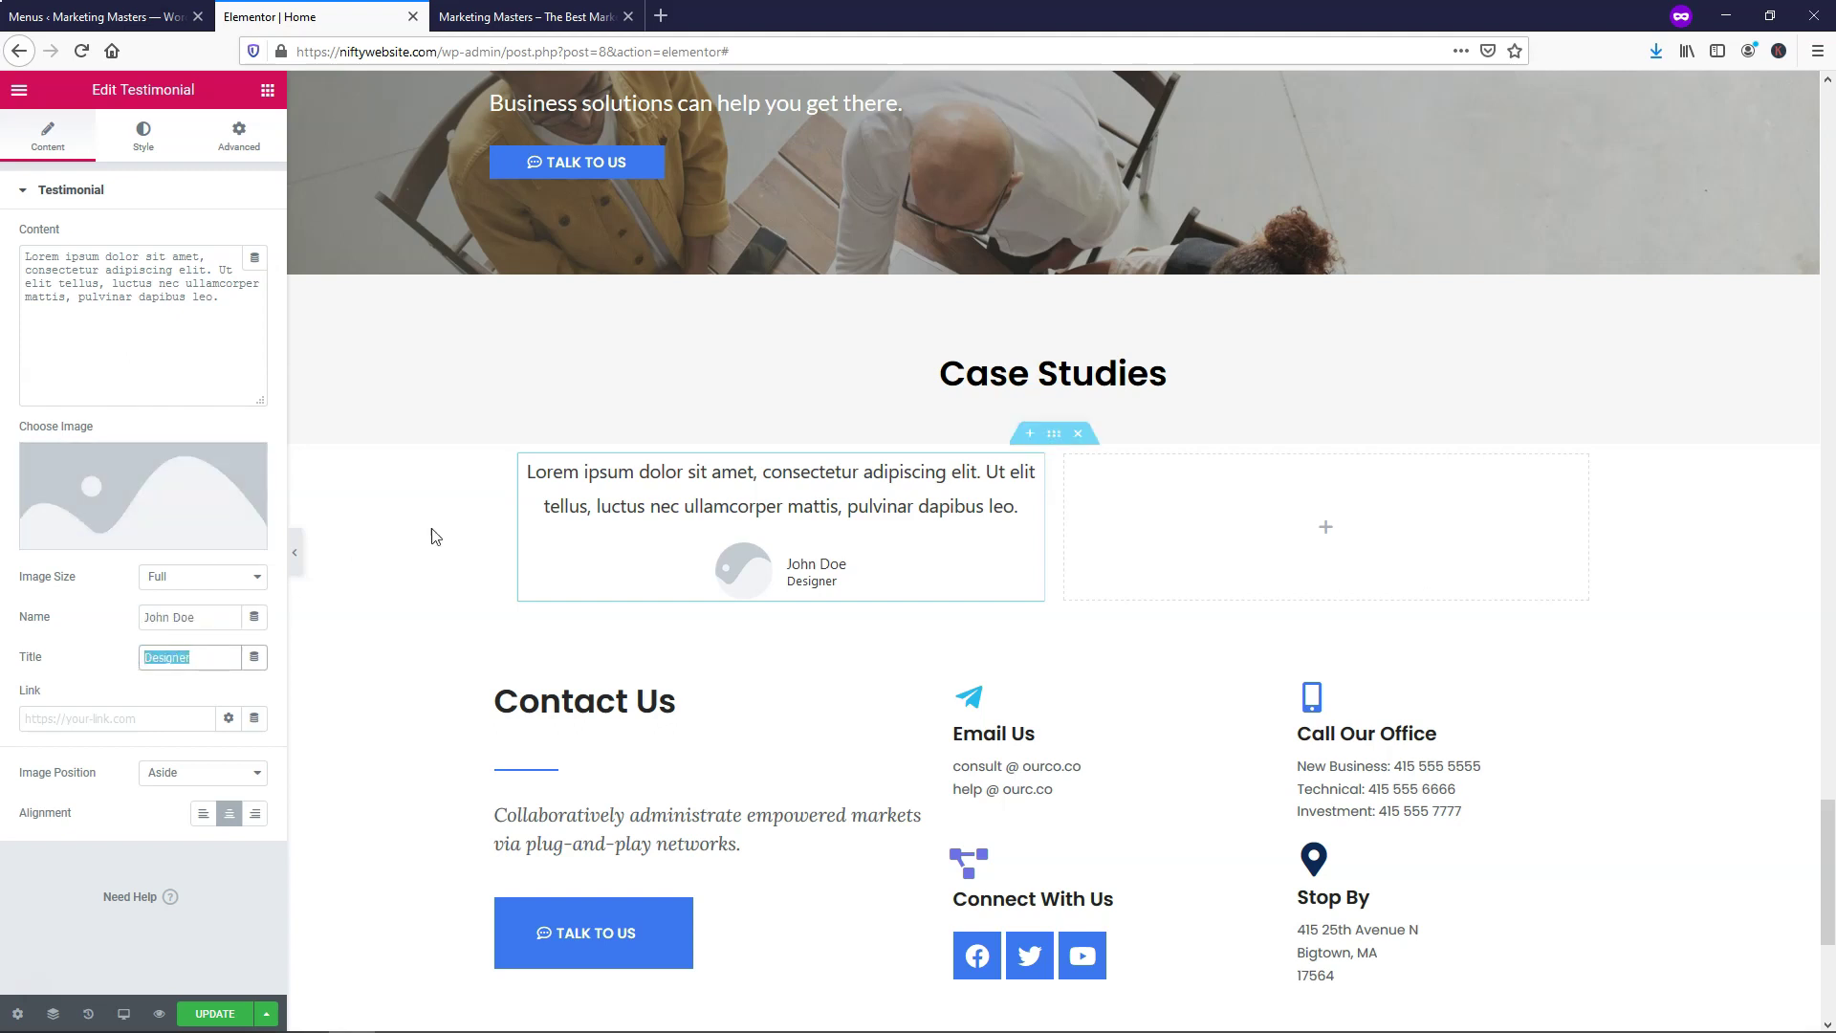
{"action": "left_click", "coordinate": [81, 495]}
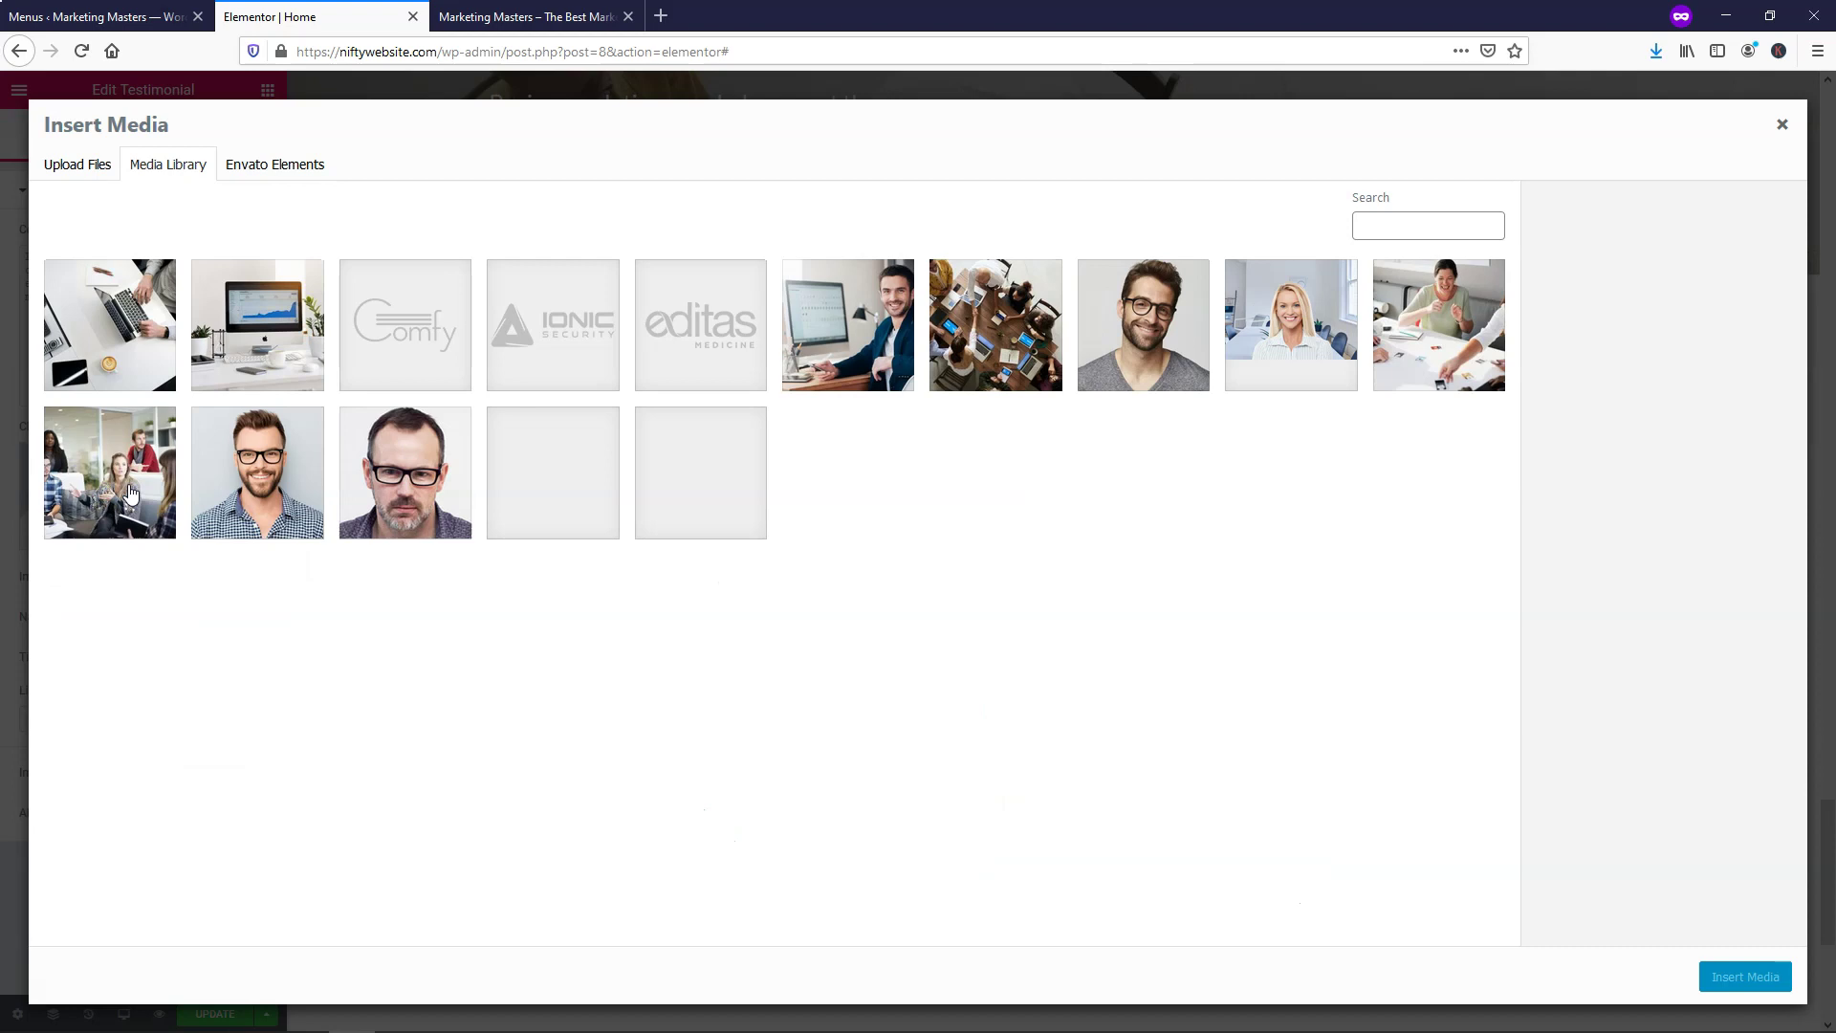
Give the first testimonial the team2.jpg portrait, copy it into the right column, and delete the empty middle column
{"action": "left_click", "coordinate": [308, 504]}
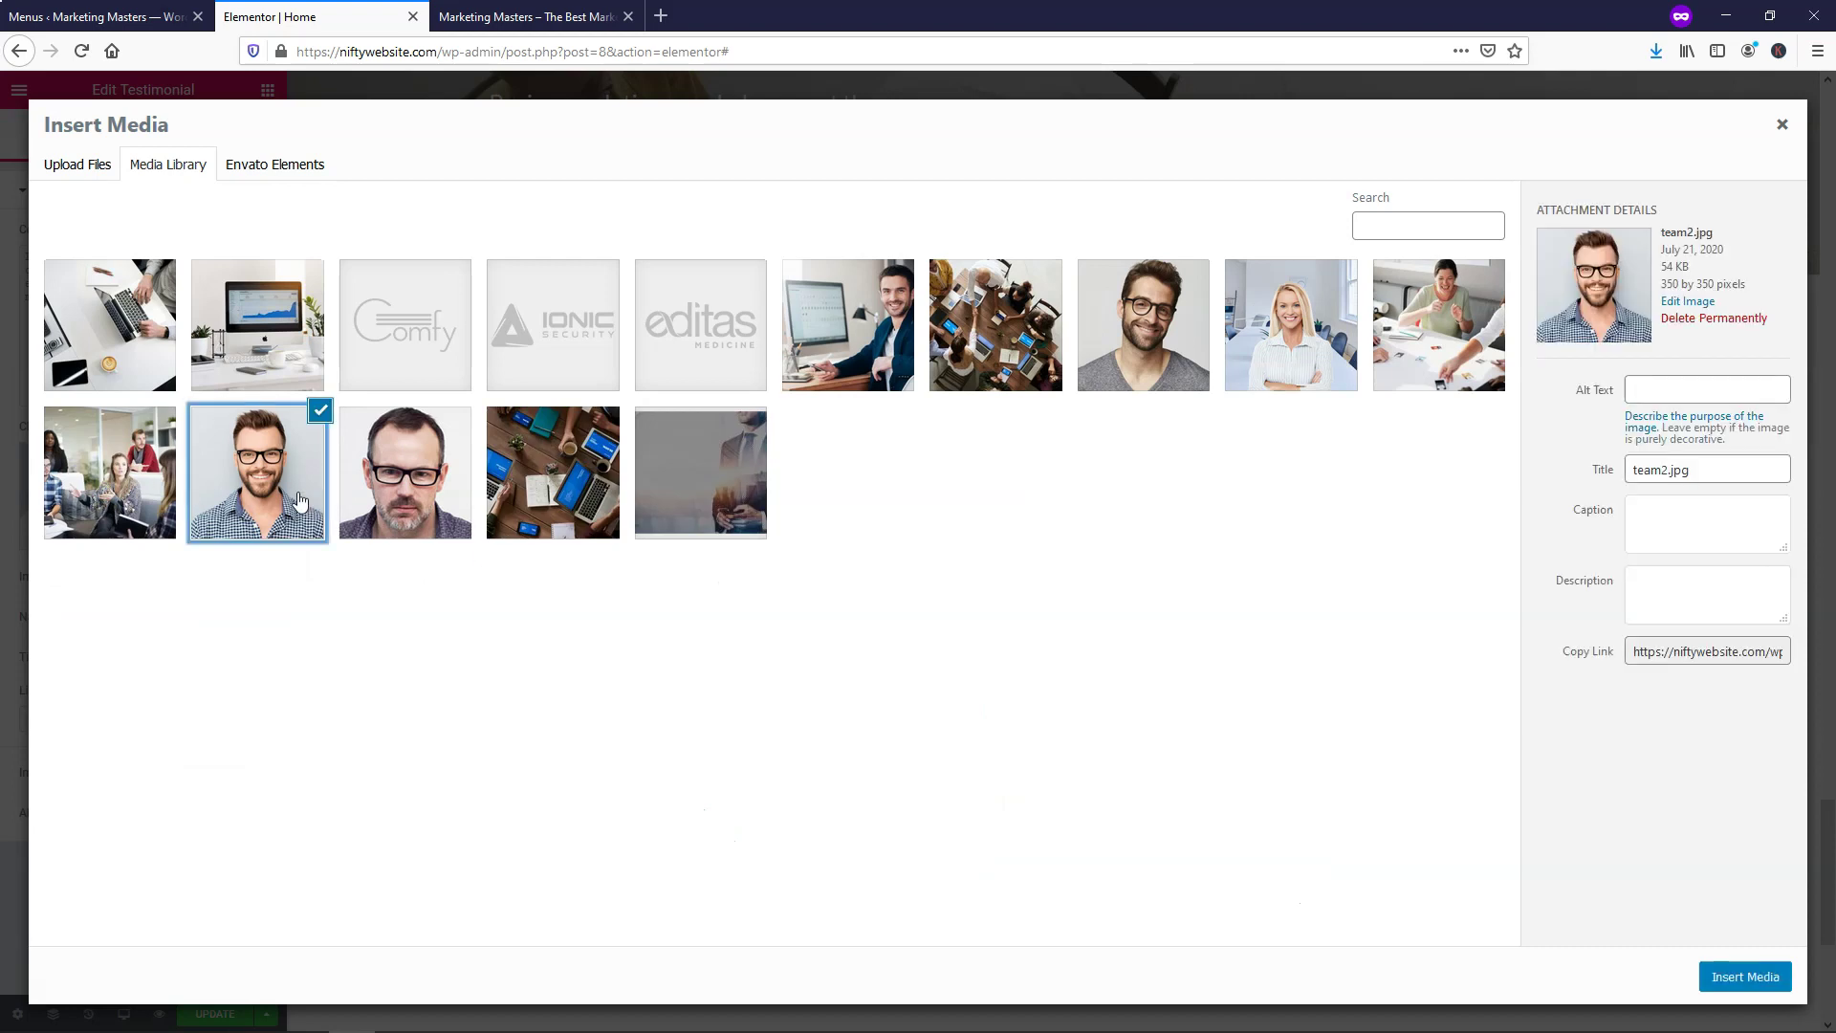
{"action": "left_click", "coordinate": [1746, 977]}
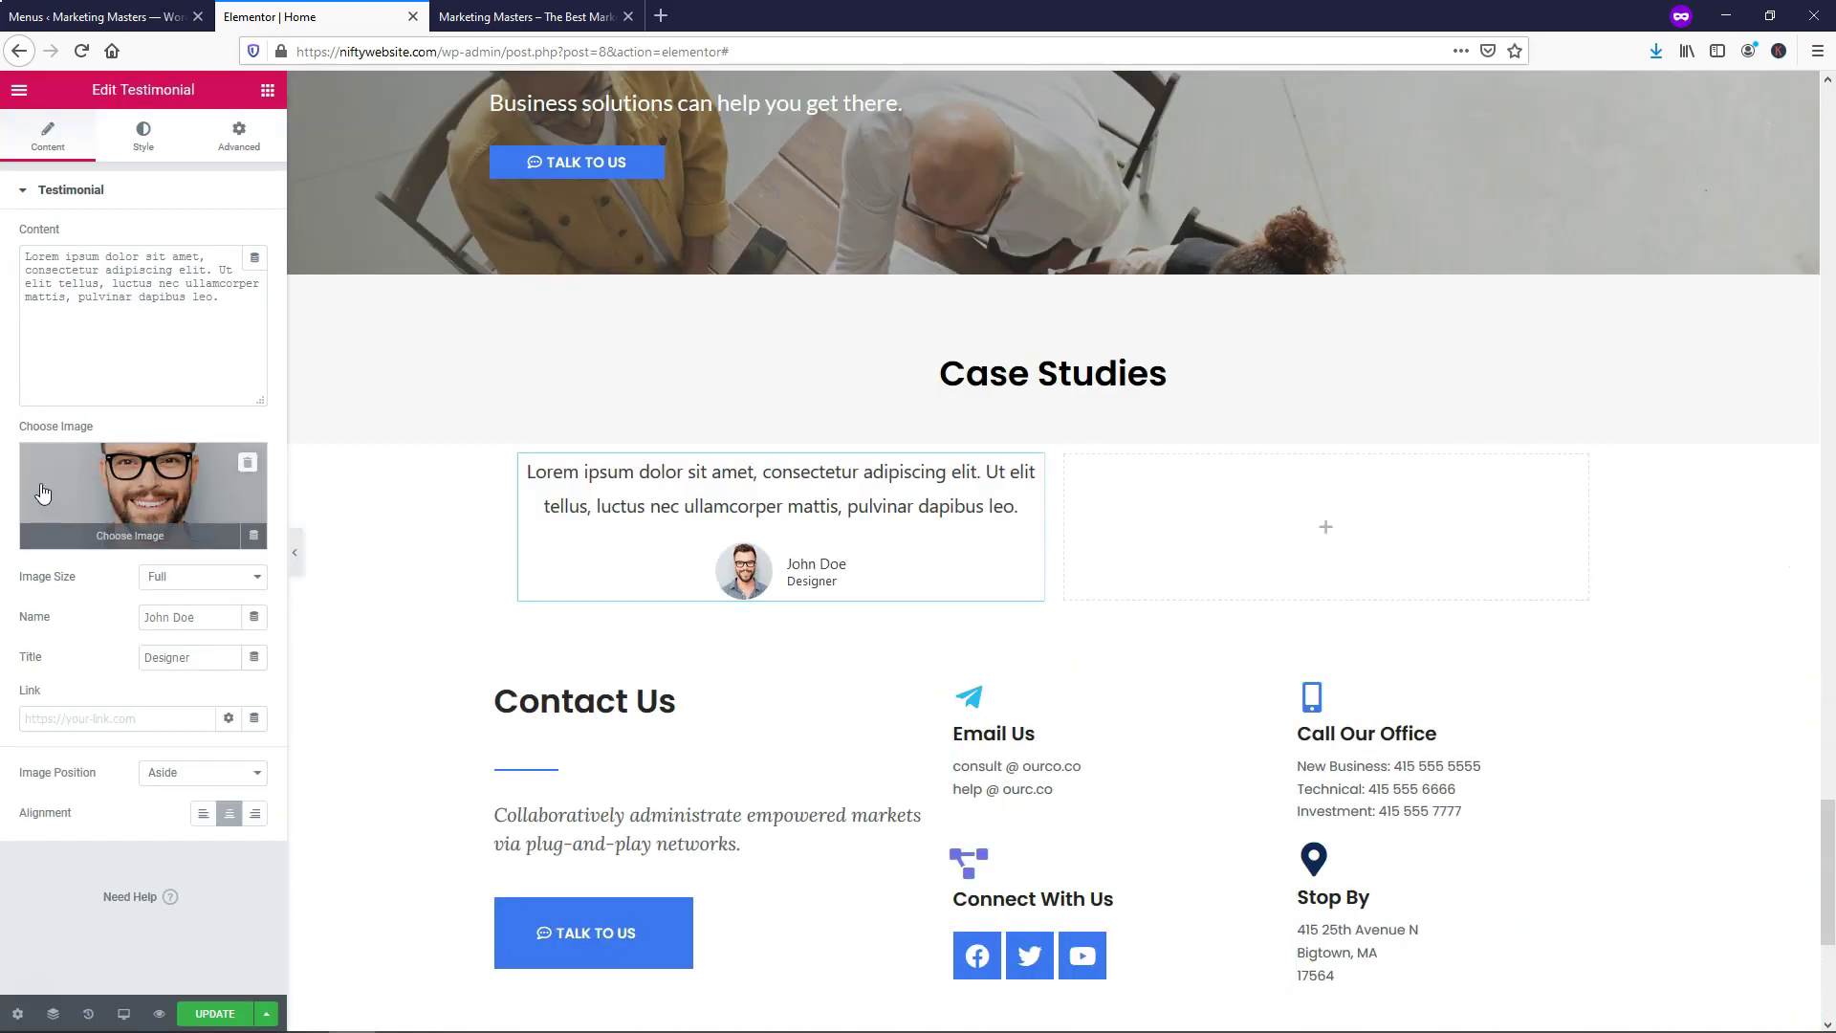
{"action": "right_click", "coordinate": [542, 473]}
{"action": "left_click", "coordinate": [631, 586]}
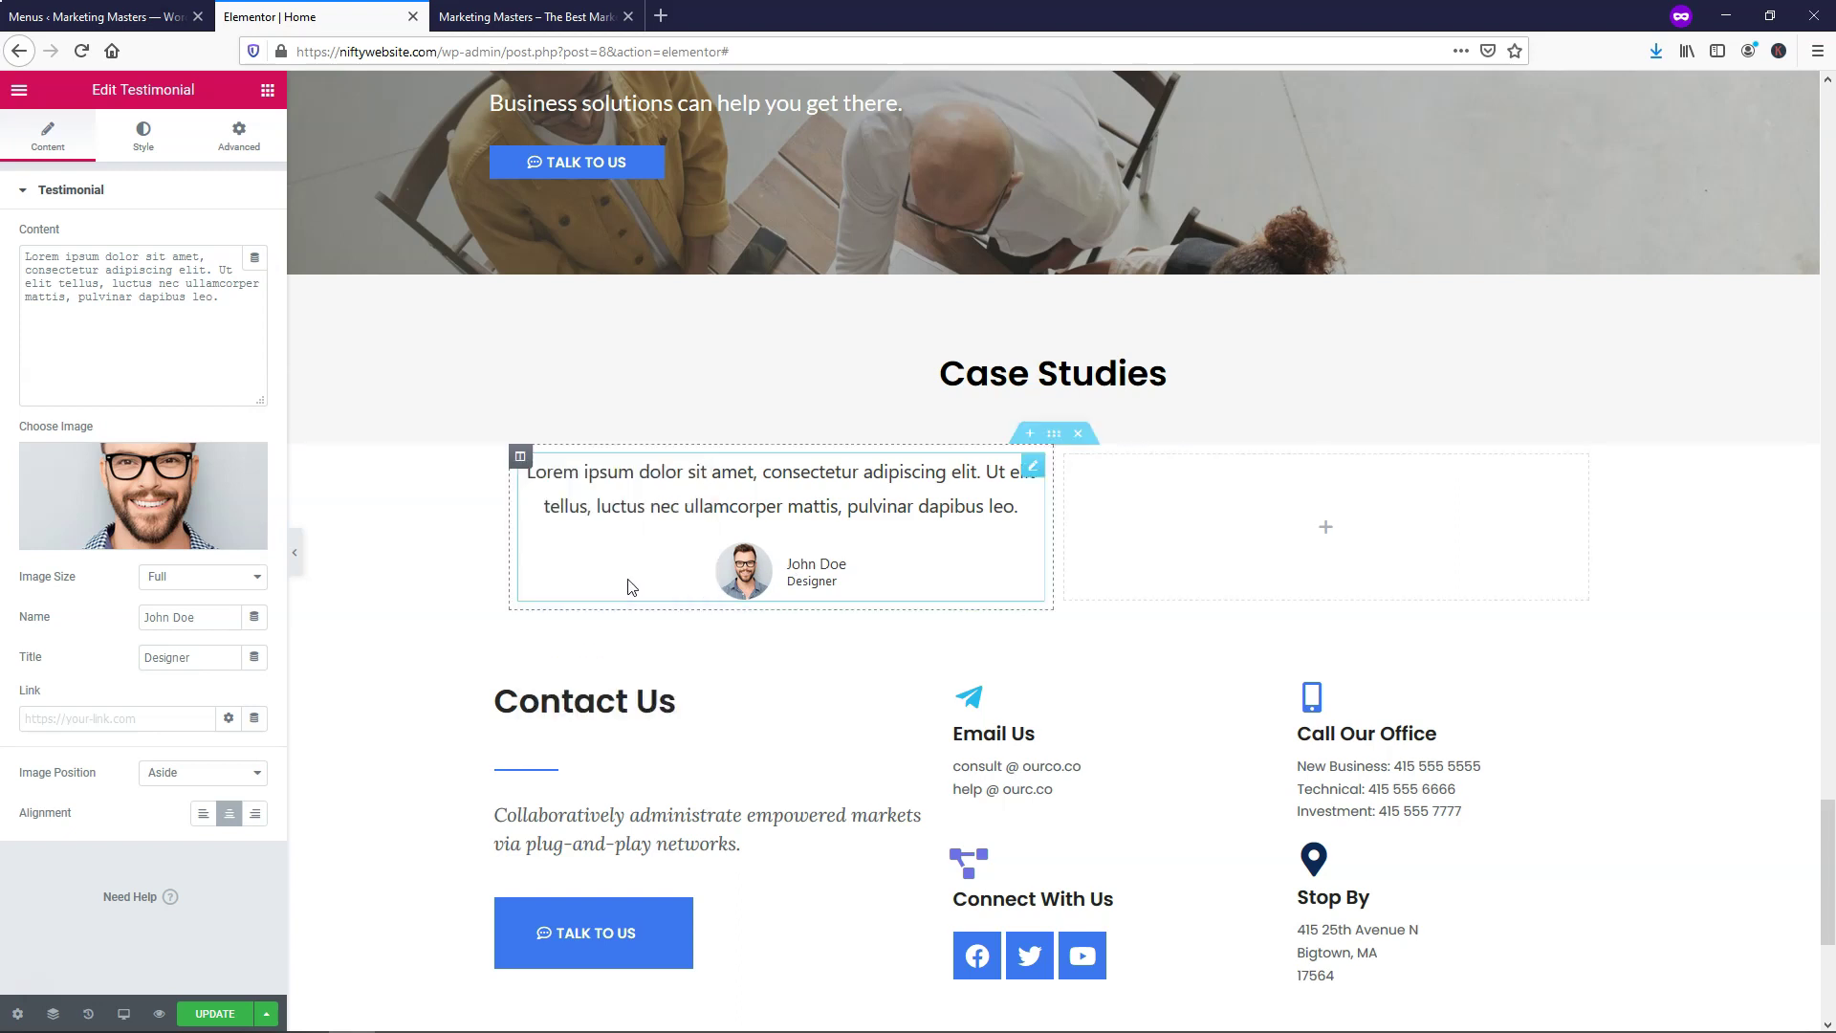
{"action": "right_click", "coordinate": [1363, 524]}
{"action": "left_click", "coordinate": [1399, 662]}
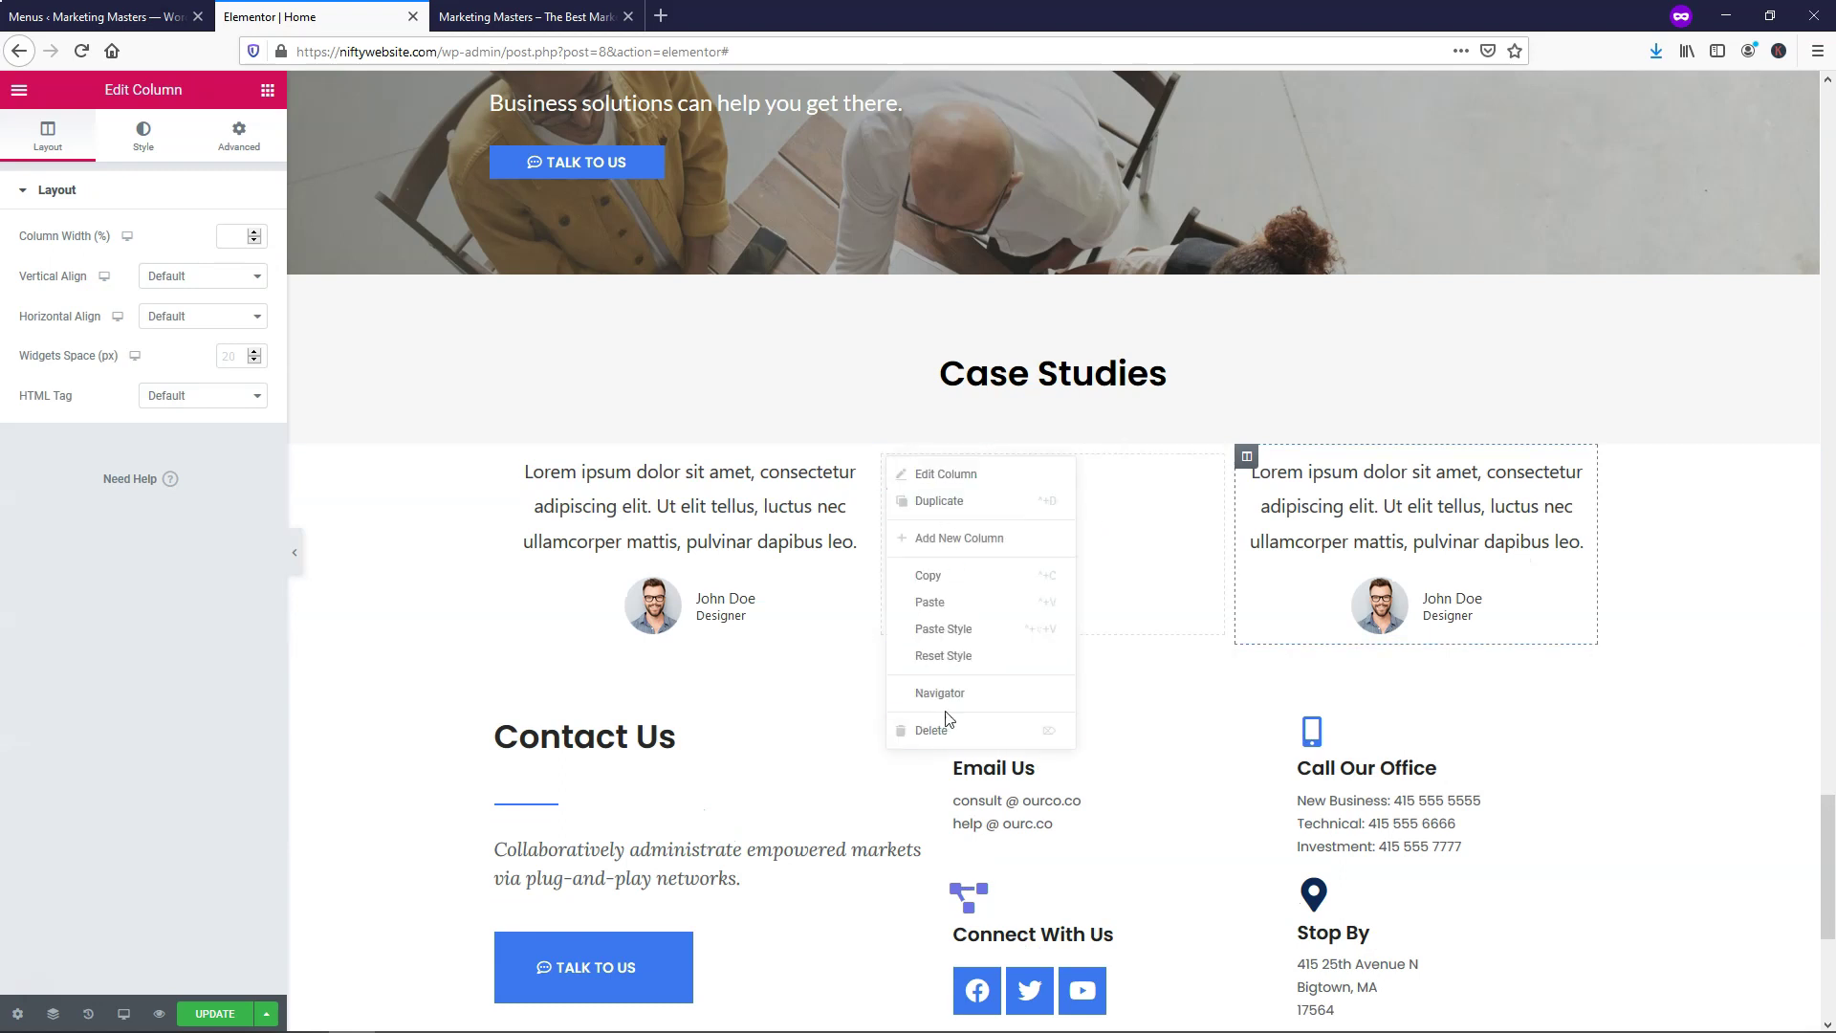
{"action": "left_click", "coordinate": [932, 731]}
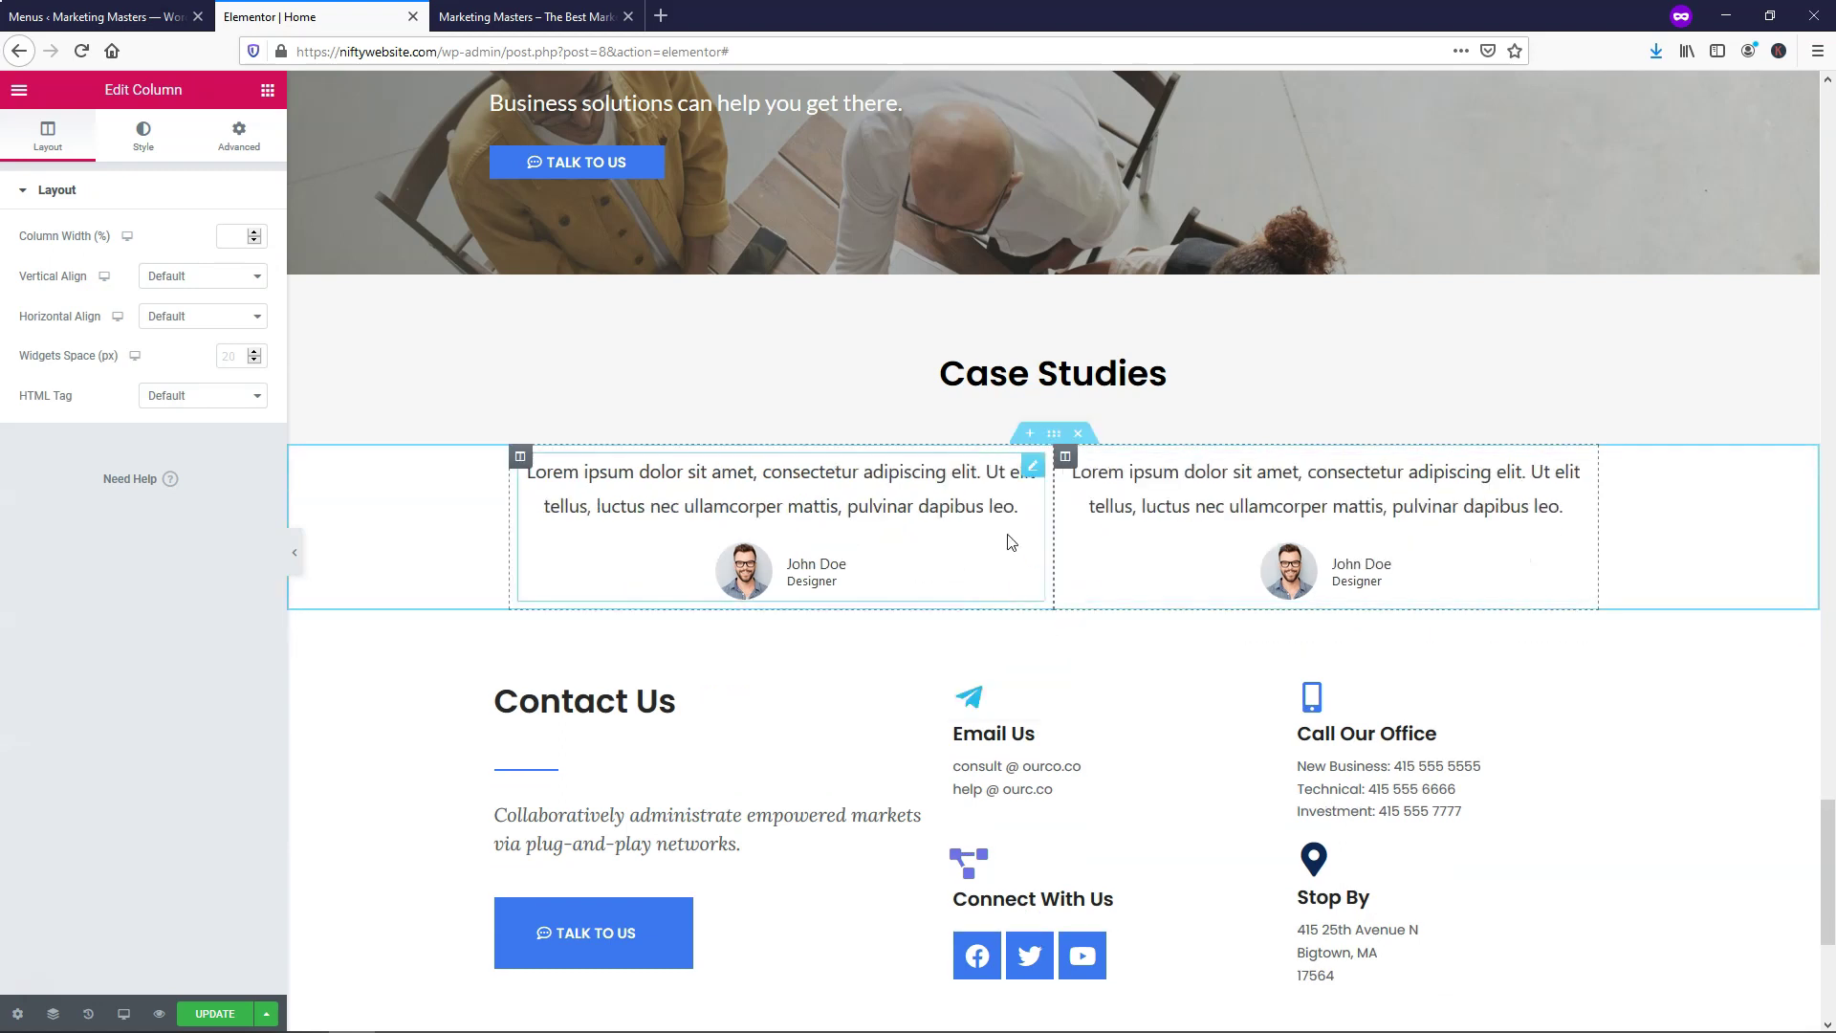
Replace the second testimonial's photo with the man-at-desk image
{"action": "left_click", "coordinate": [1282, 579]}
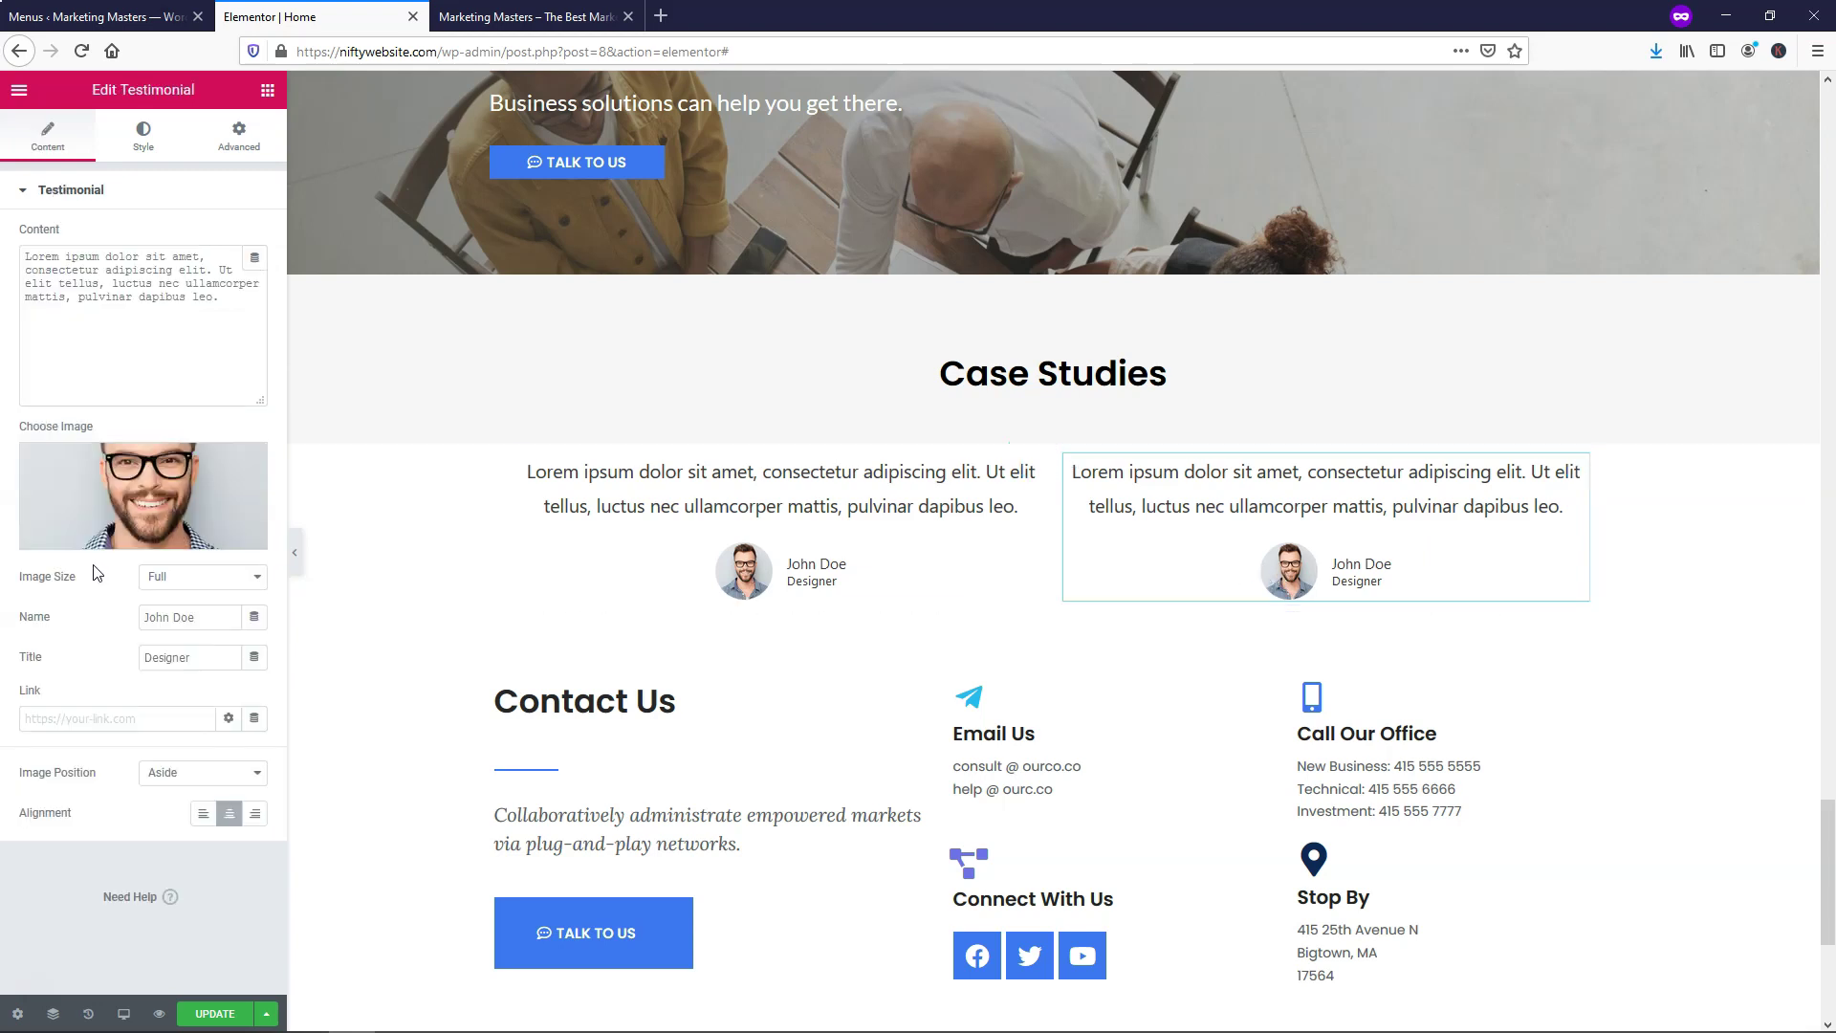
{"action": "left_click", "coordinate": [130, 493]}
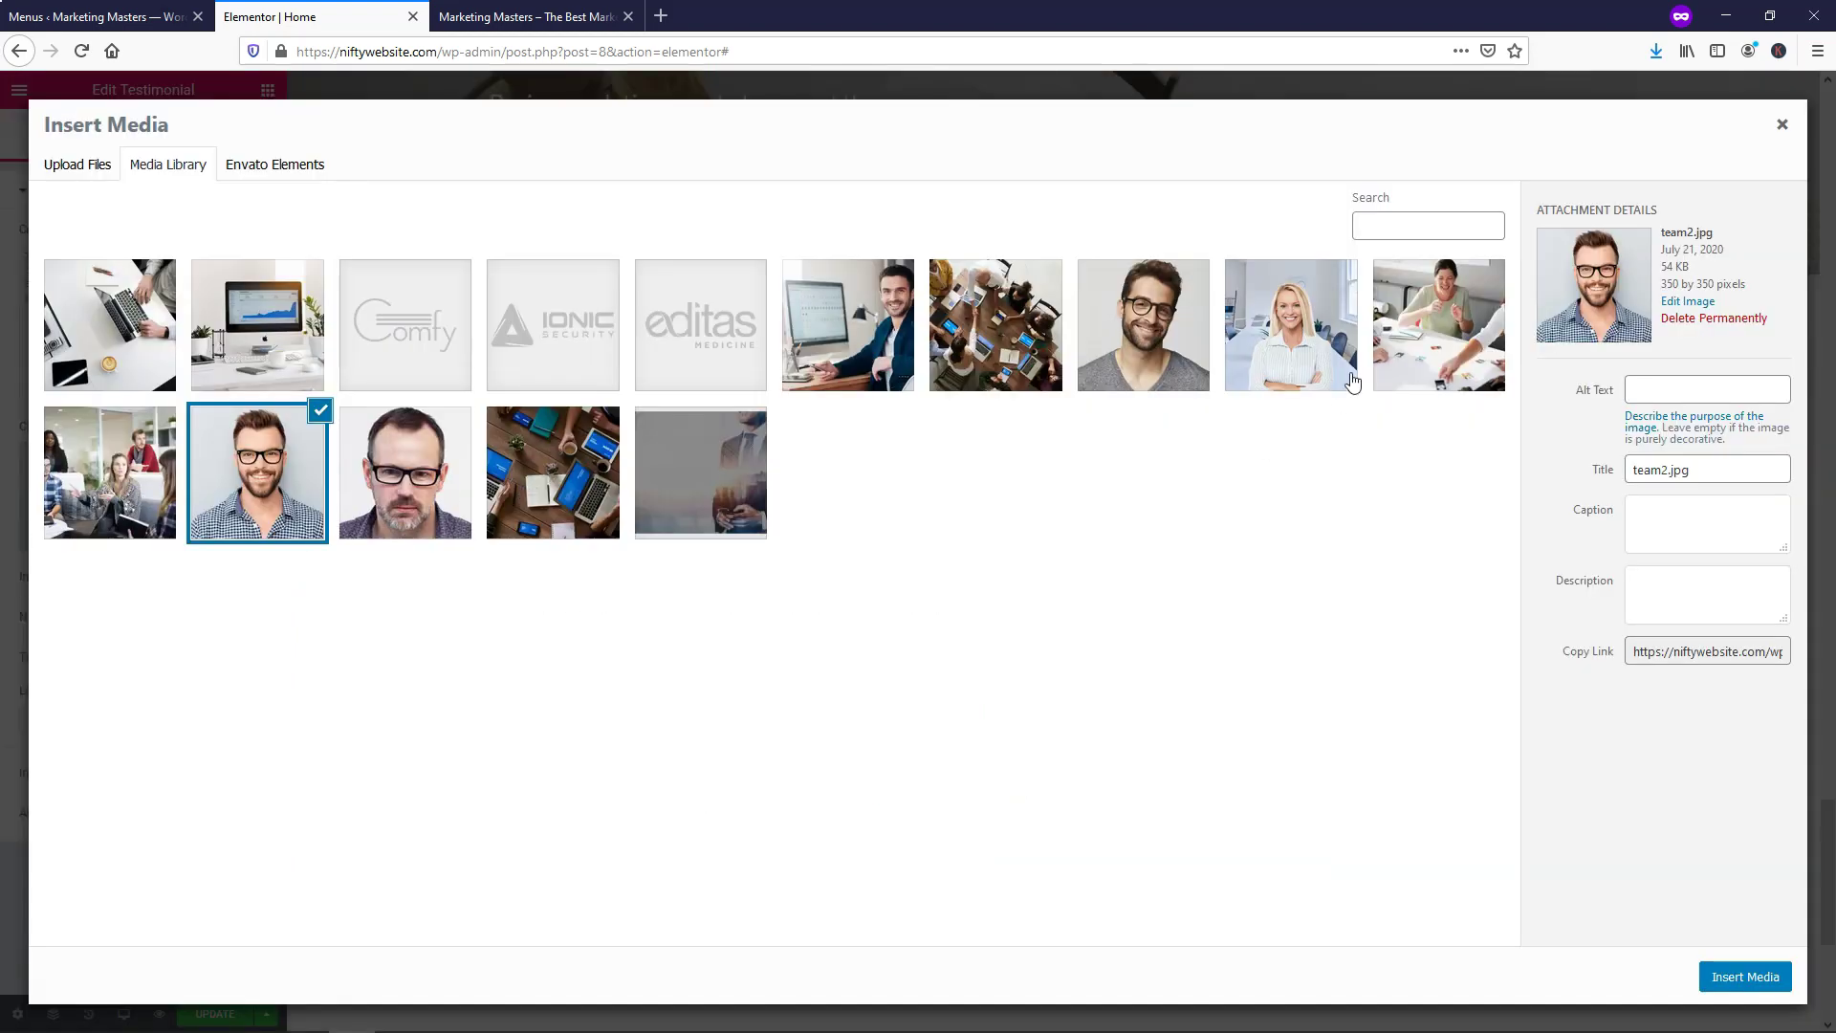
{"action": "left_click", "coordinate": [1303, 346]}
{"action": "left_click", "coordinate": [847, 346]}
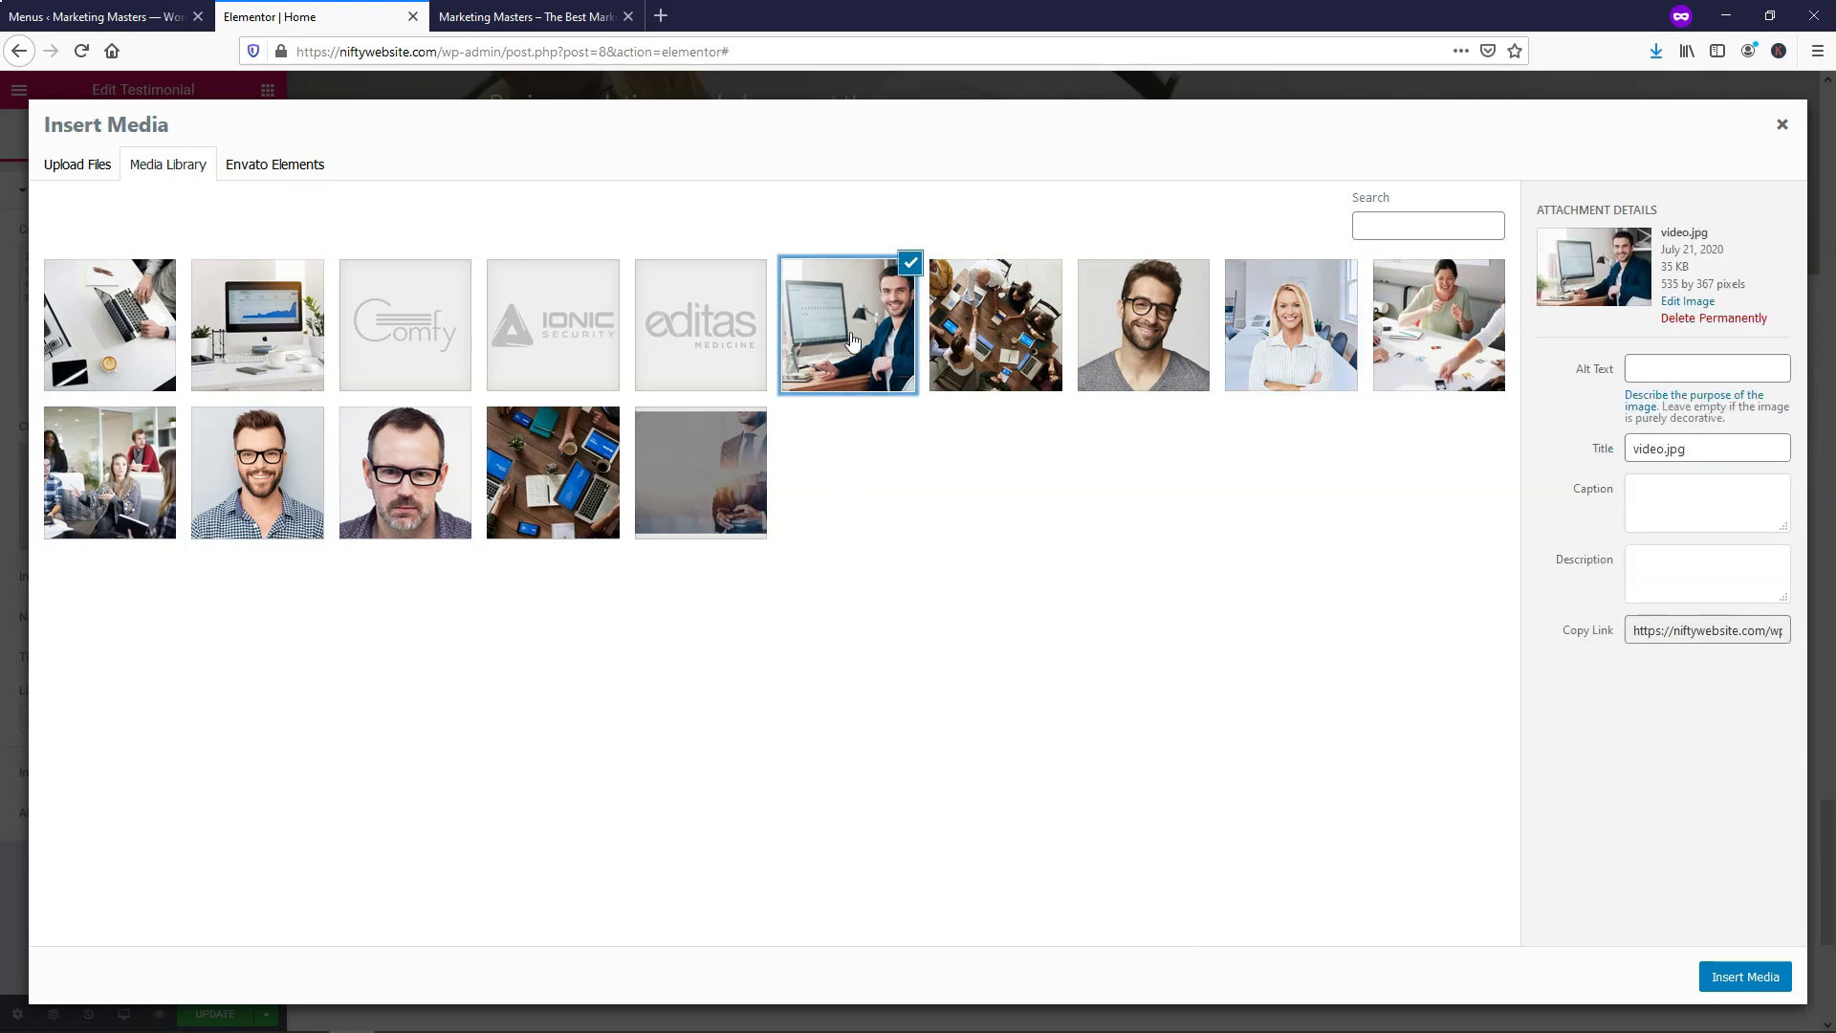
{"action": "left_click", "coordinate": [1740, 976]}
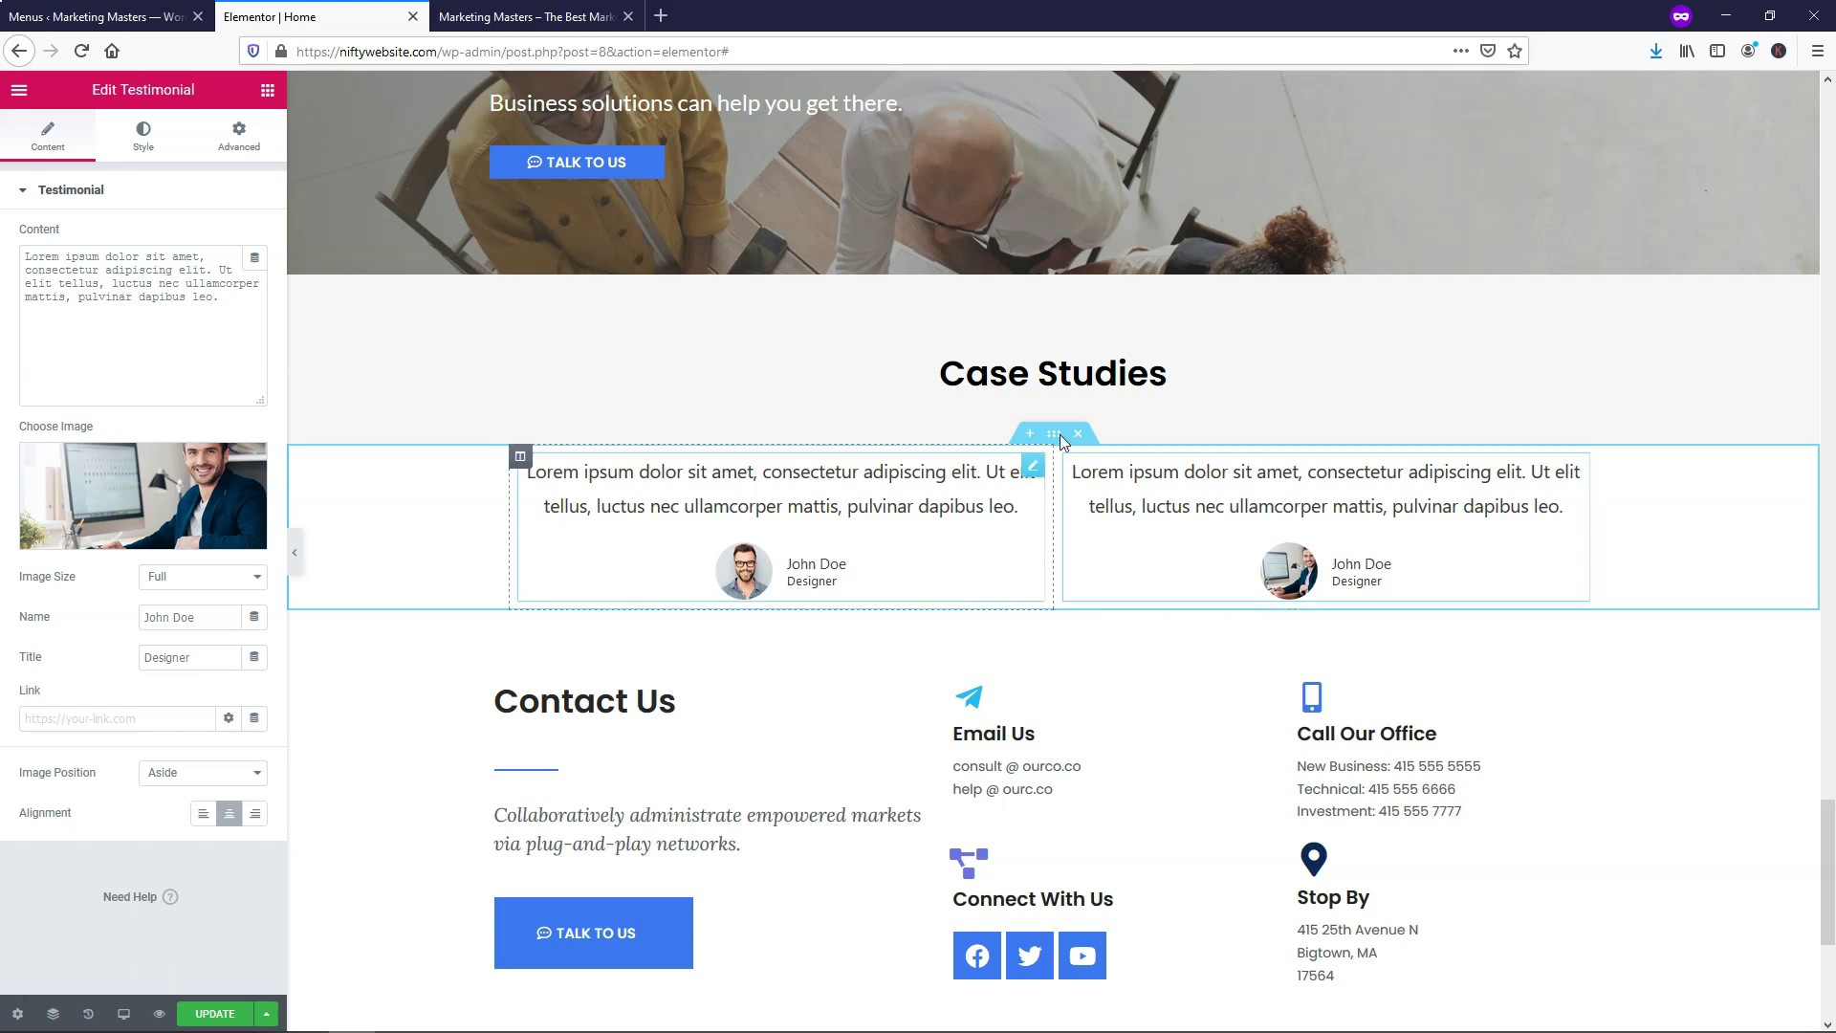
Change the Case Studies heading text to 'Testimonials' and update the page
{"action": "left_click", "coordinate": [1166, 373]}
{"action": "left_click_drag", "start_coordinate": [1167, 373], "coordinate": [945, 375]}
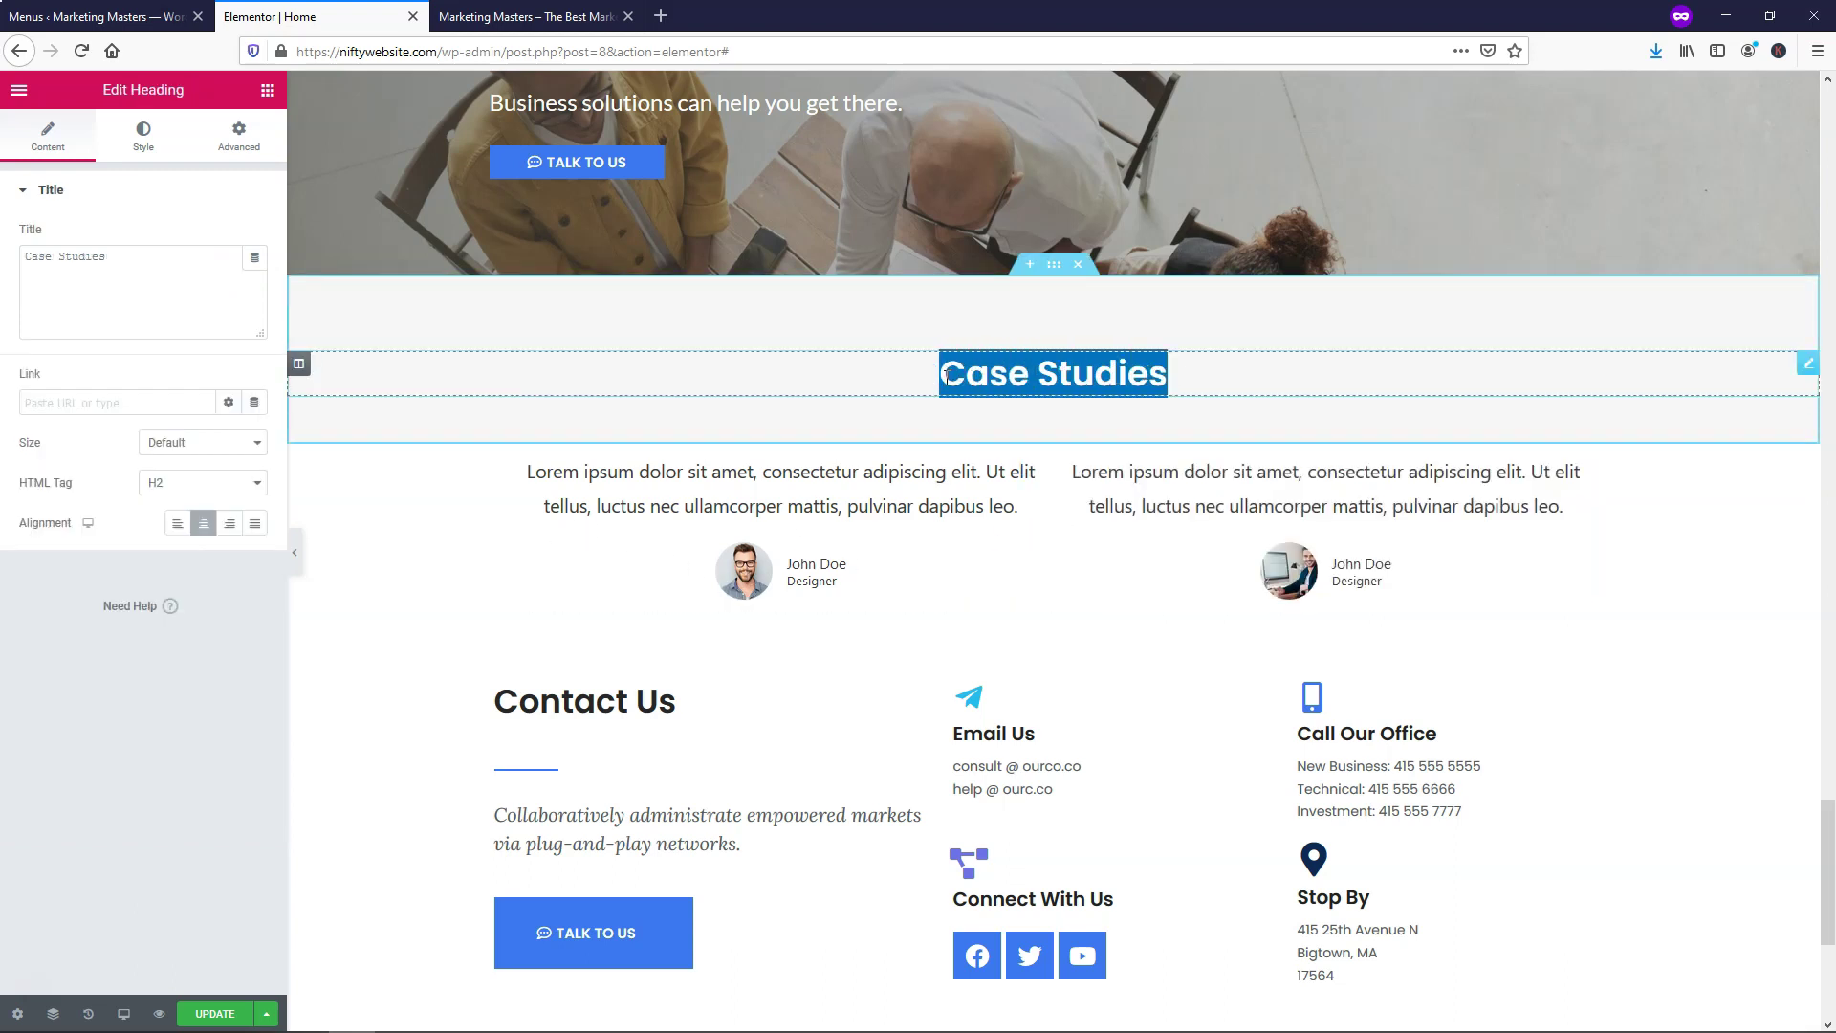
{"action": "type", "text": "Test"}
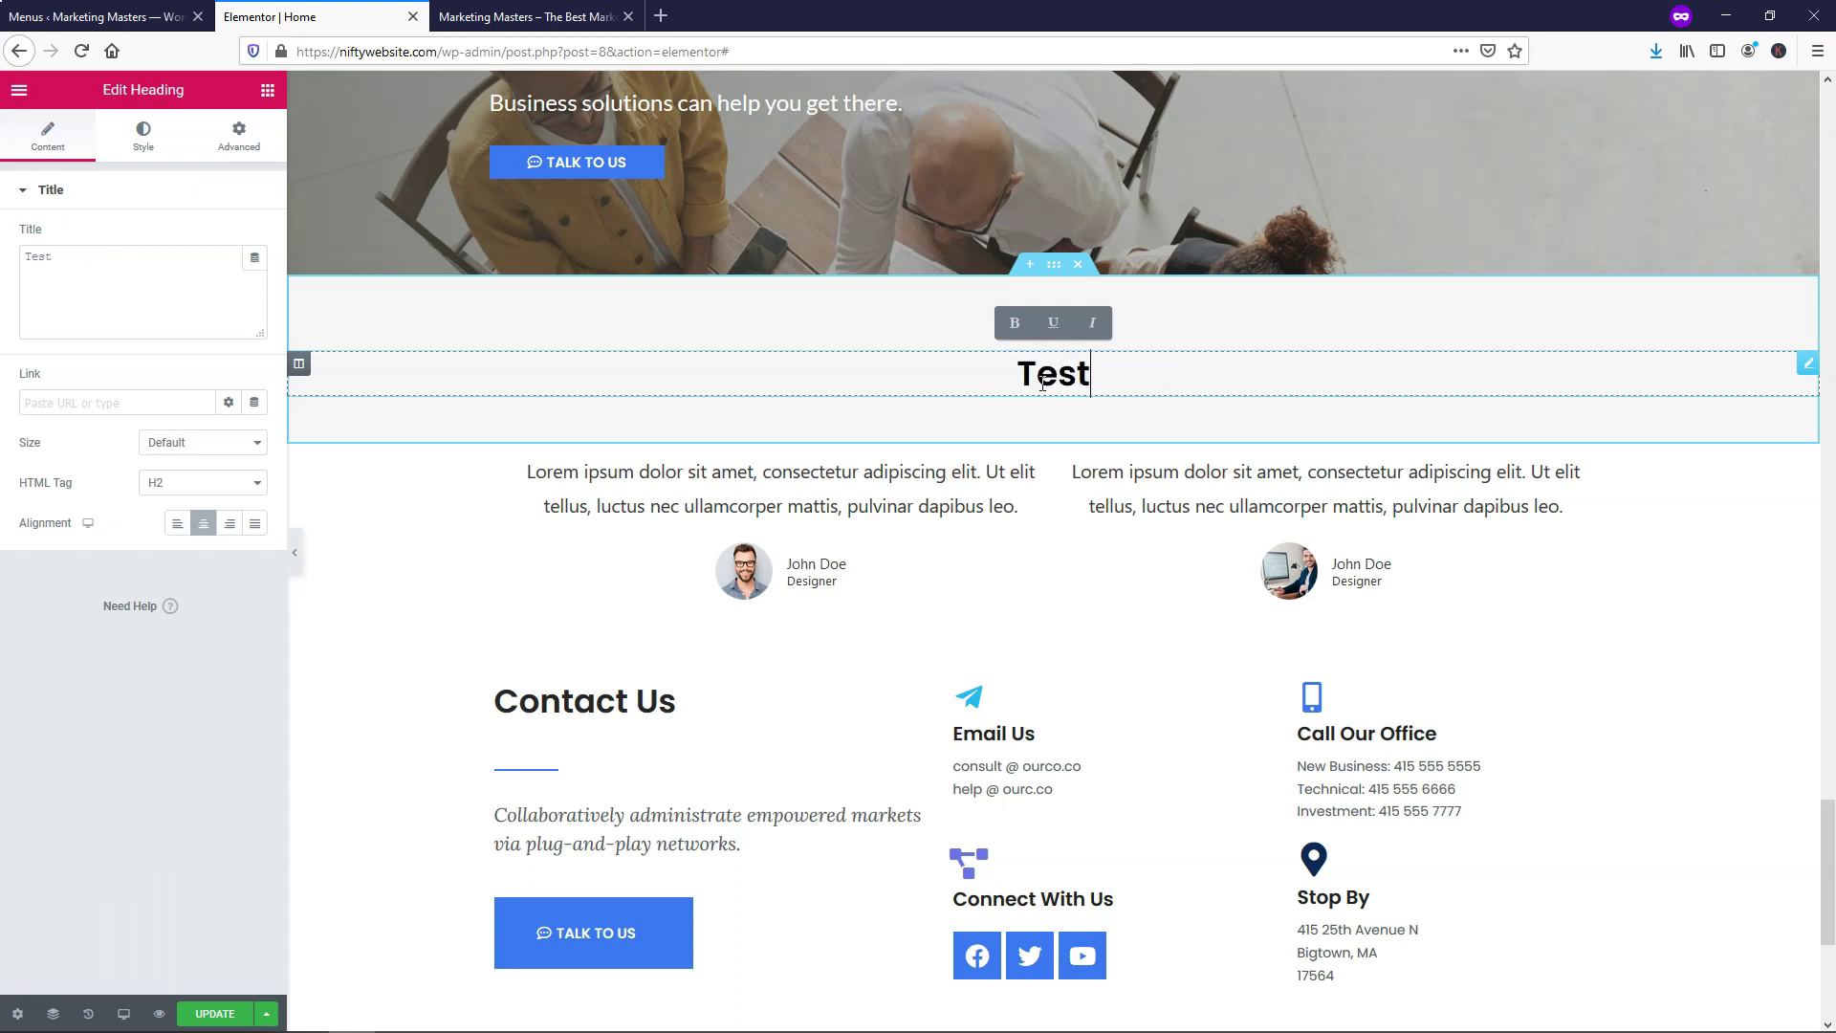
{"action": "type", "text": "imonials"}
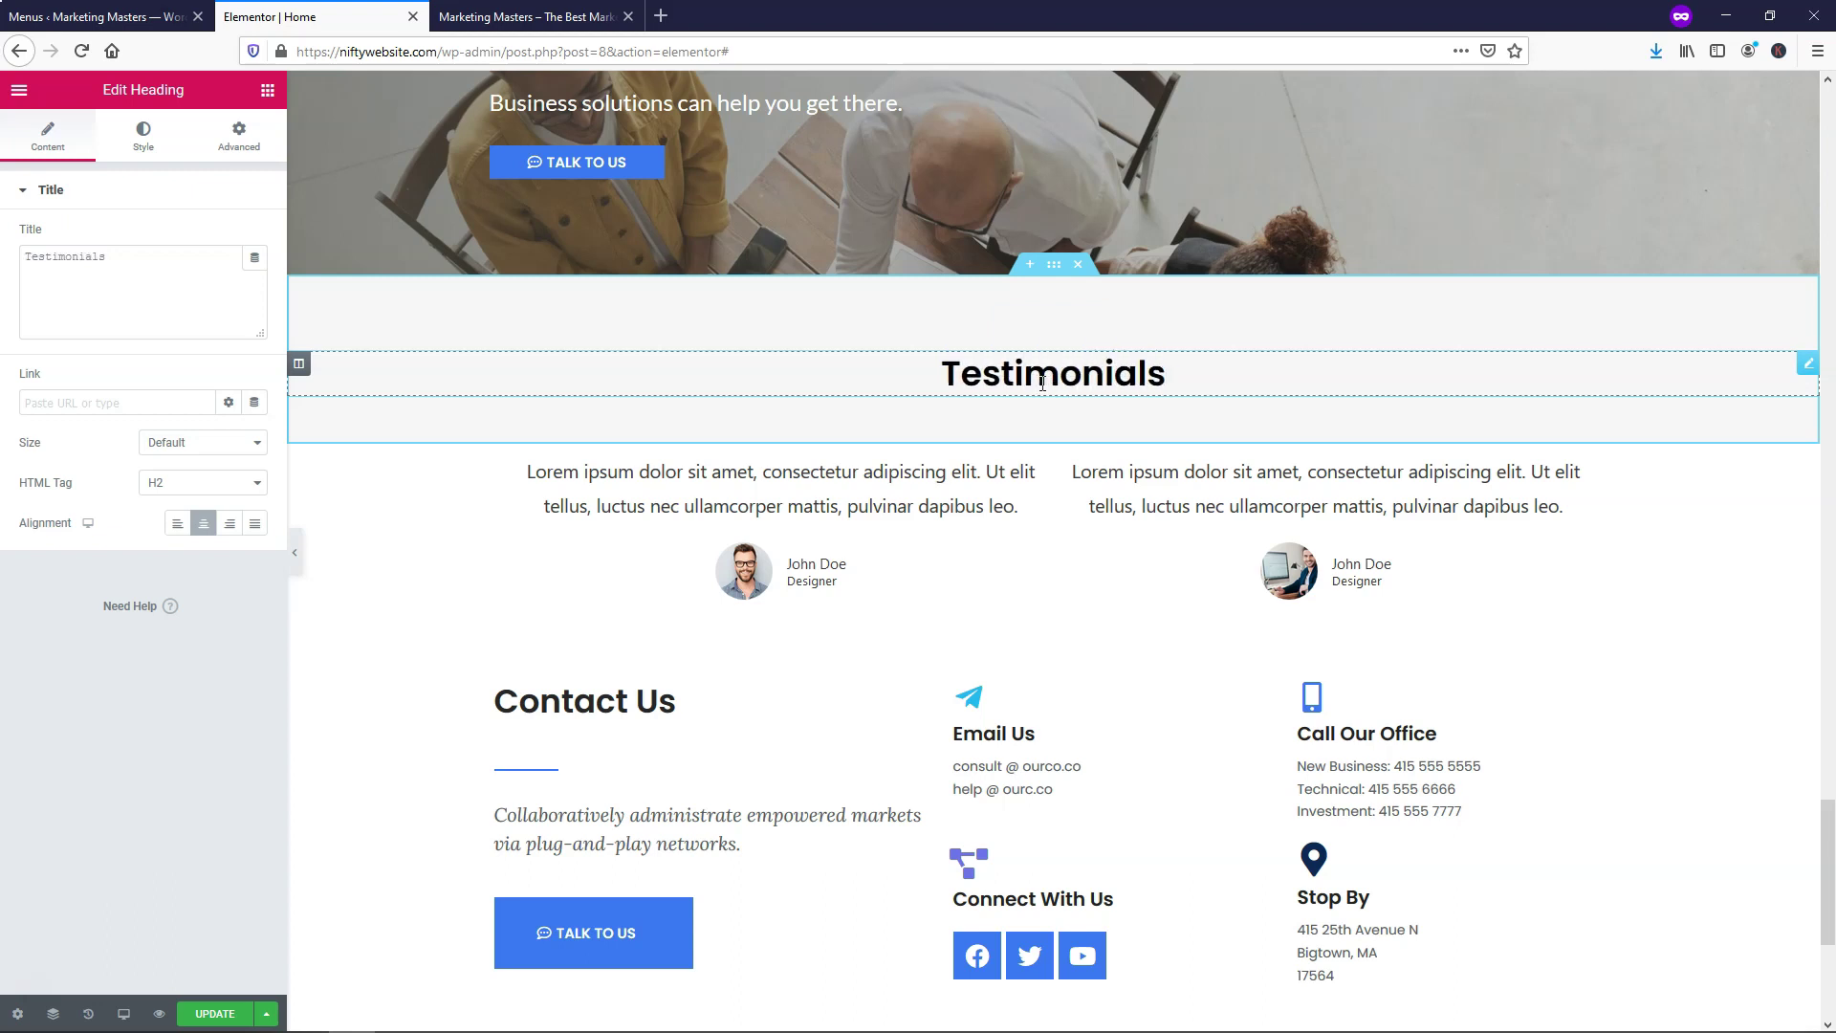
{"action": "left_click", "coordinate": [208, 1012]}
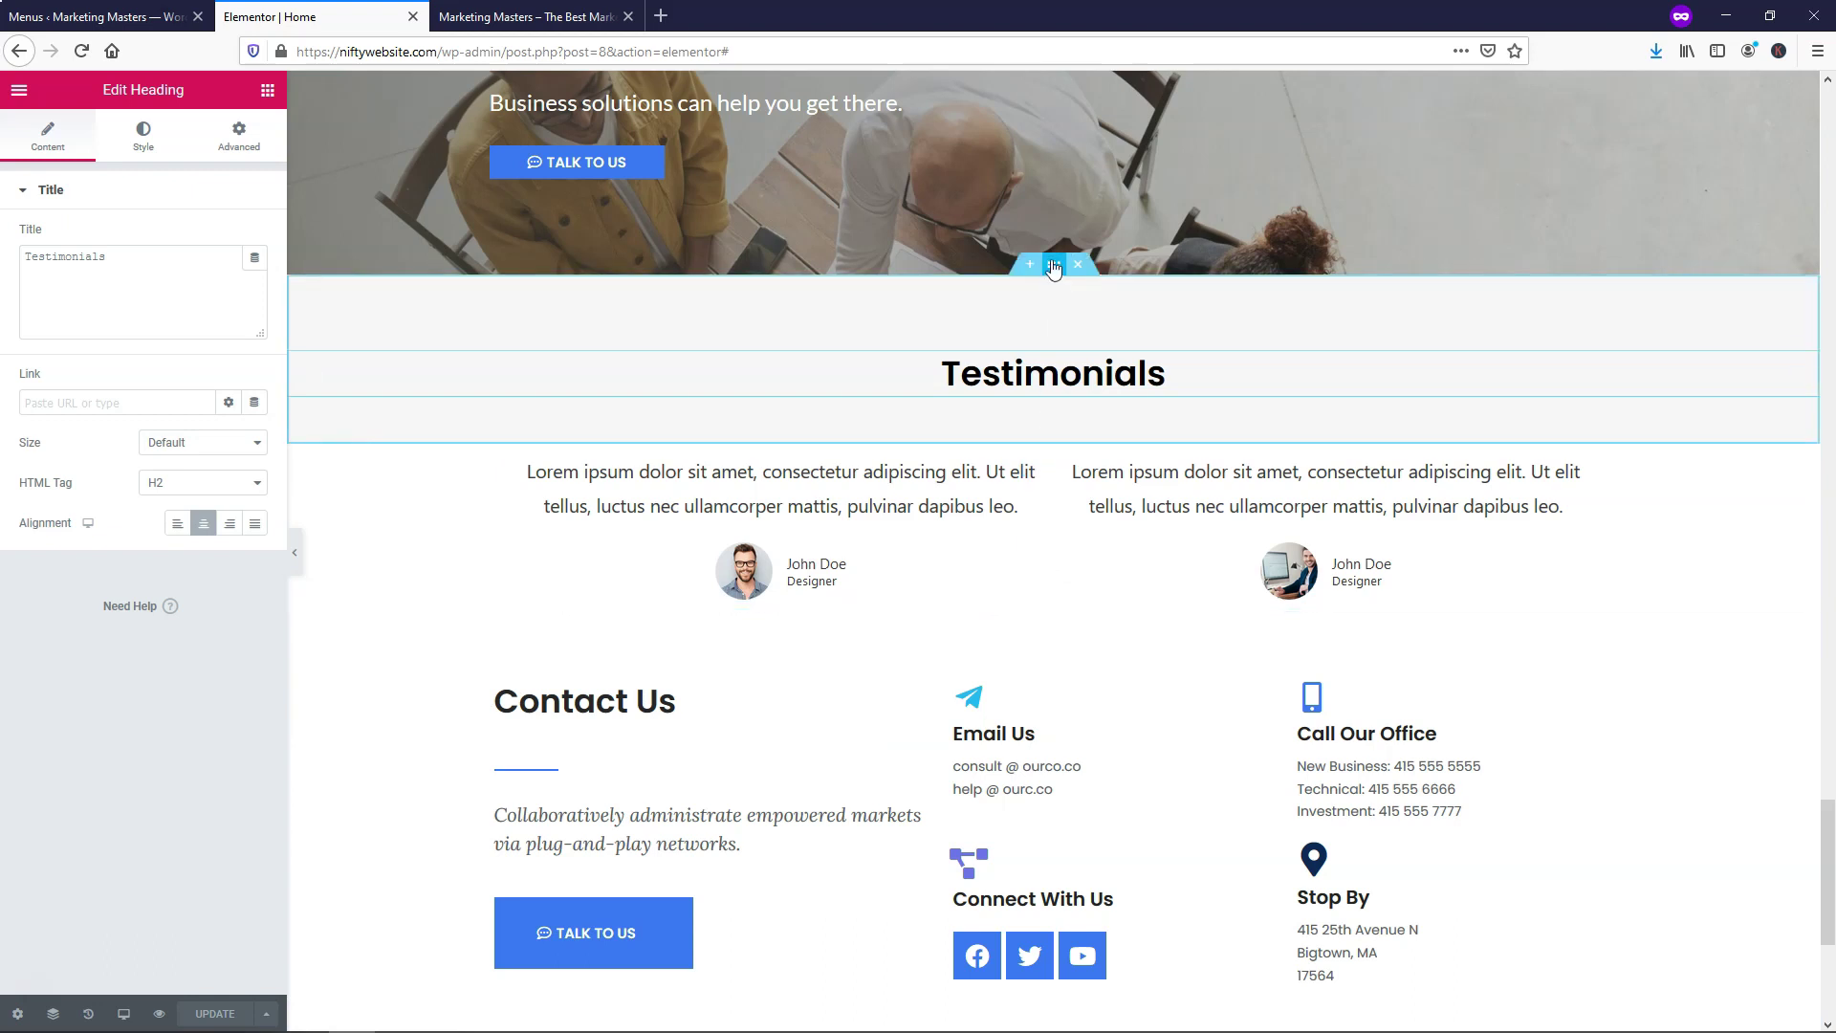
Copy the heading section's #F7F7F7 background colour
{"action": "right_click", "coordinate": [1056, 273]}
{"action": "left_click", "coordinate": [1076, 281]}
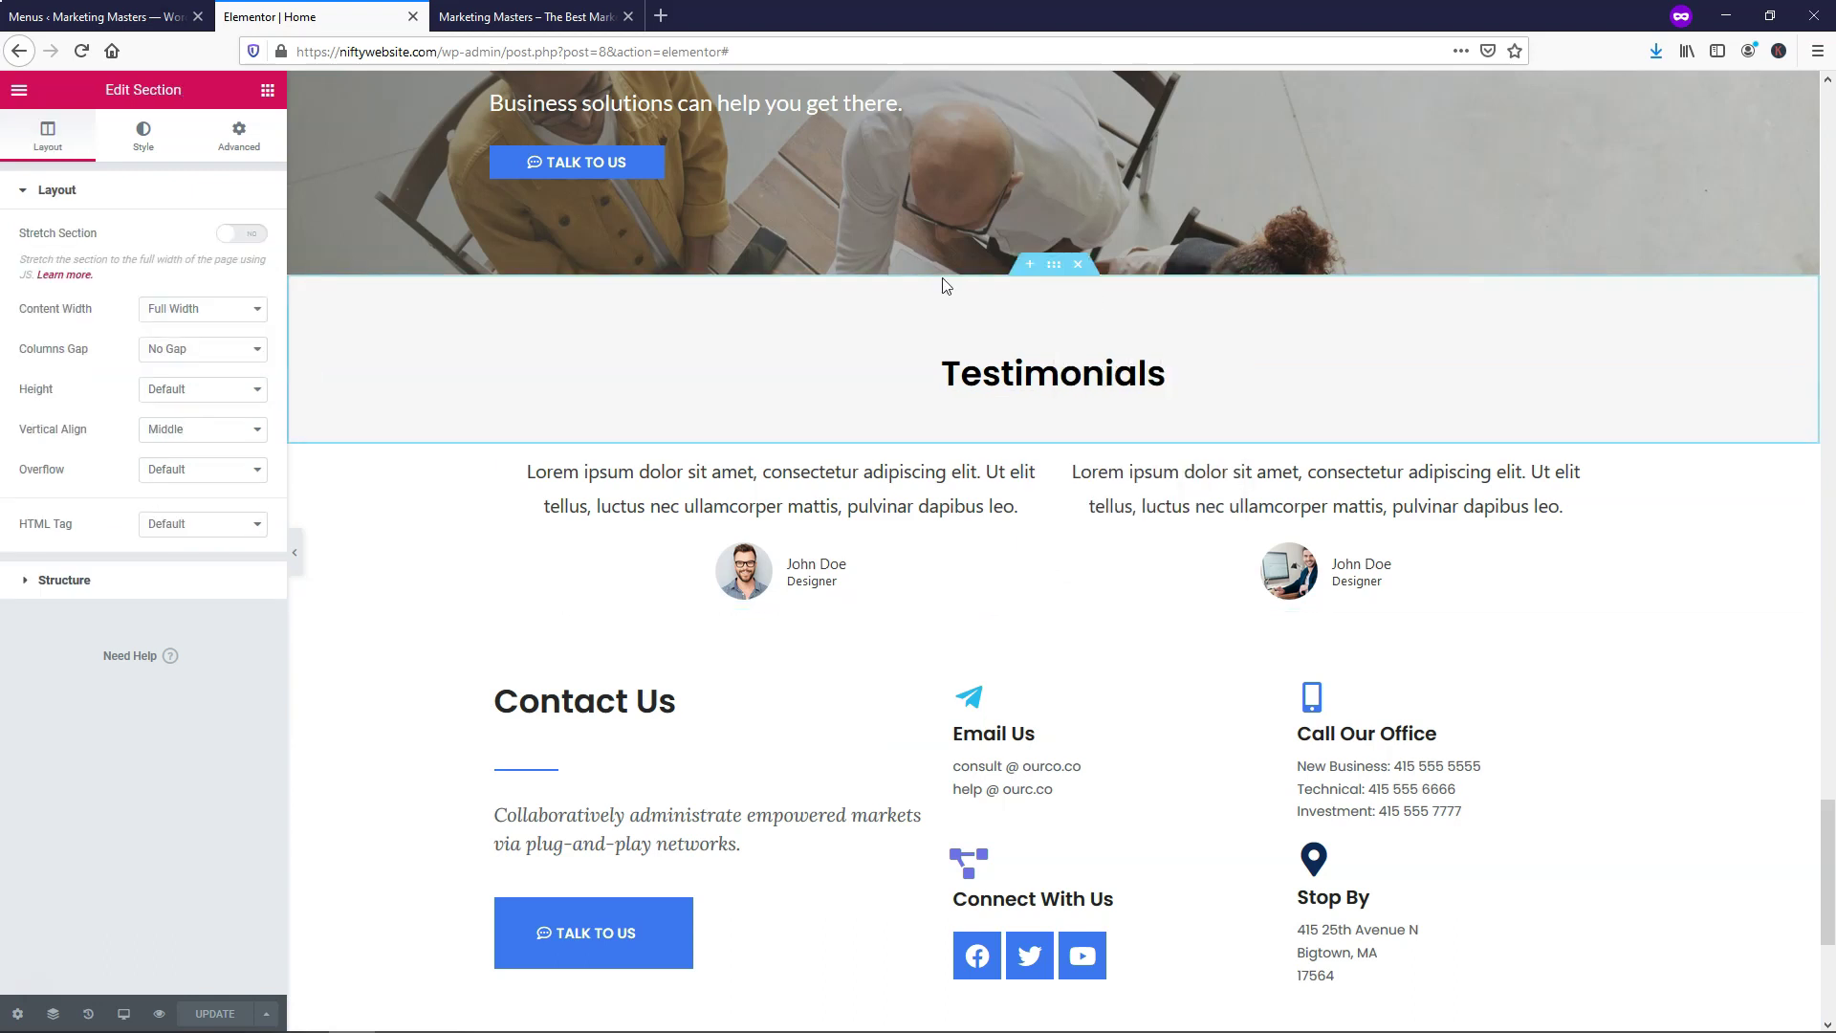
{"action": "left_click", "coordinate": [145, 141]}
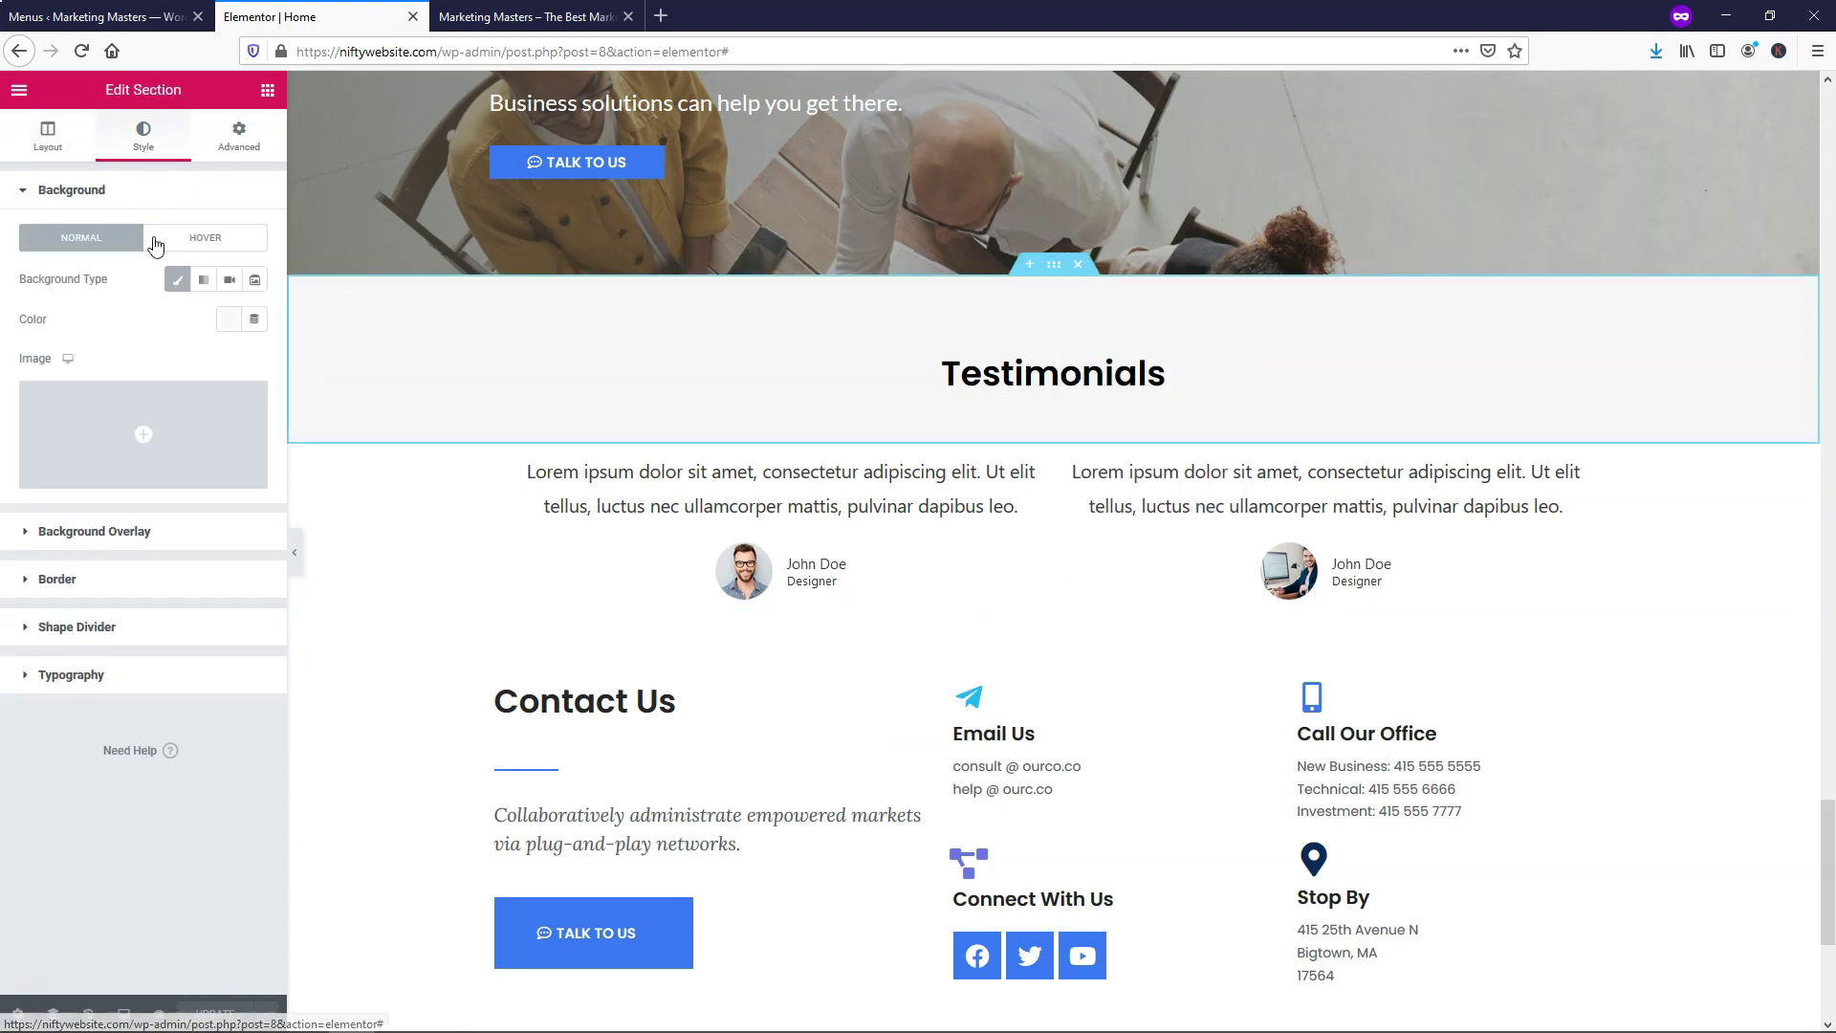
{"action": "left_click", "coordinate": [227, 319]}
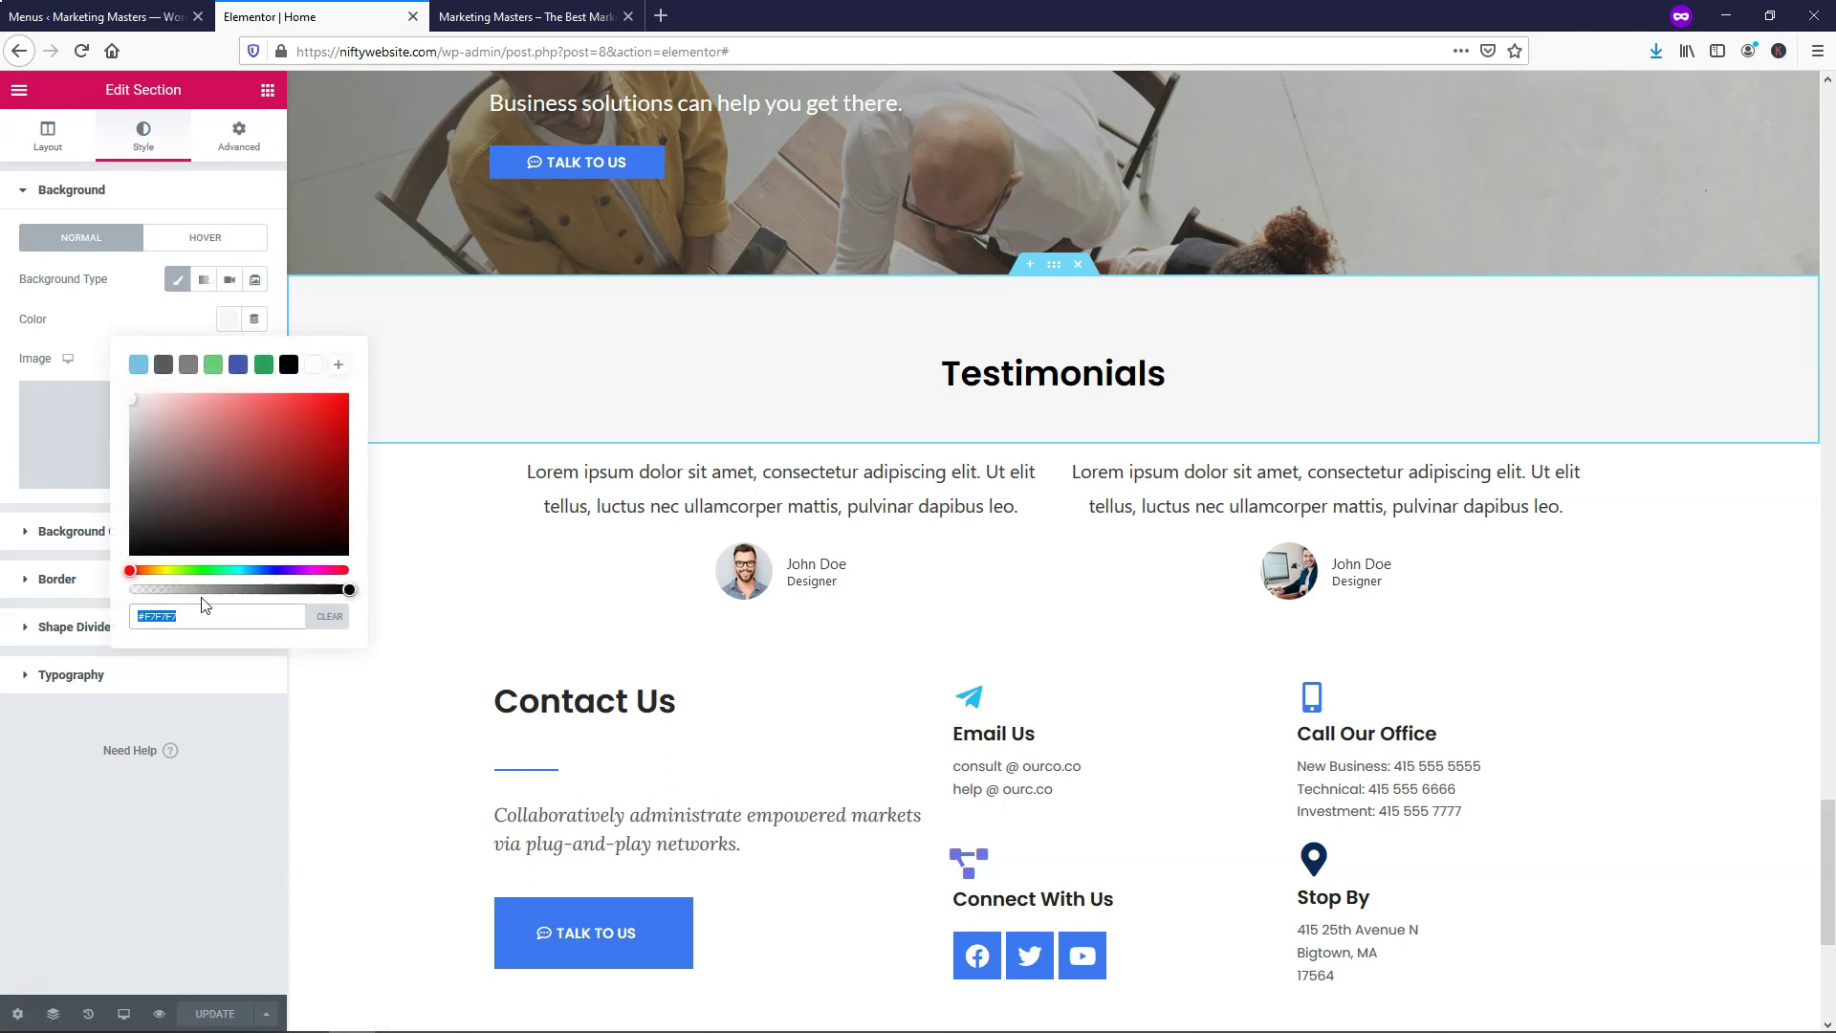
{"action": "right_click", "coordinate": [150, 612]}
{"action": "left_click", "coordinate": [213, 681]}
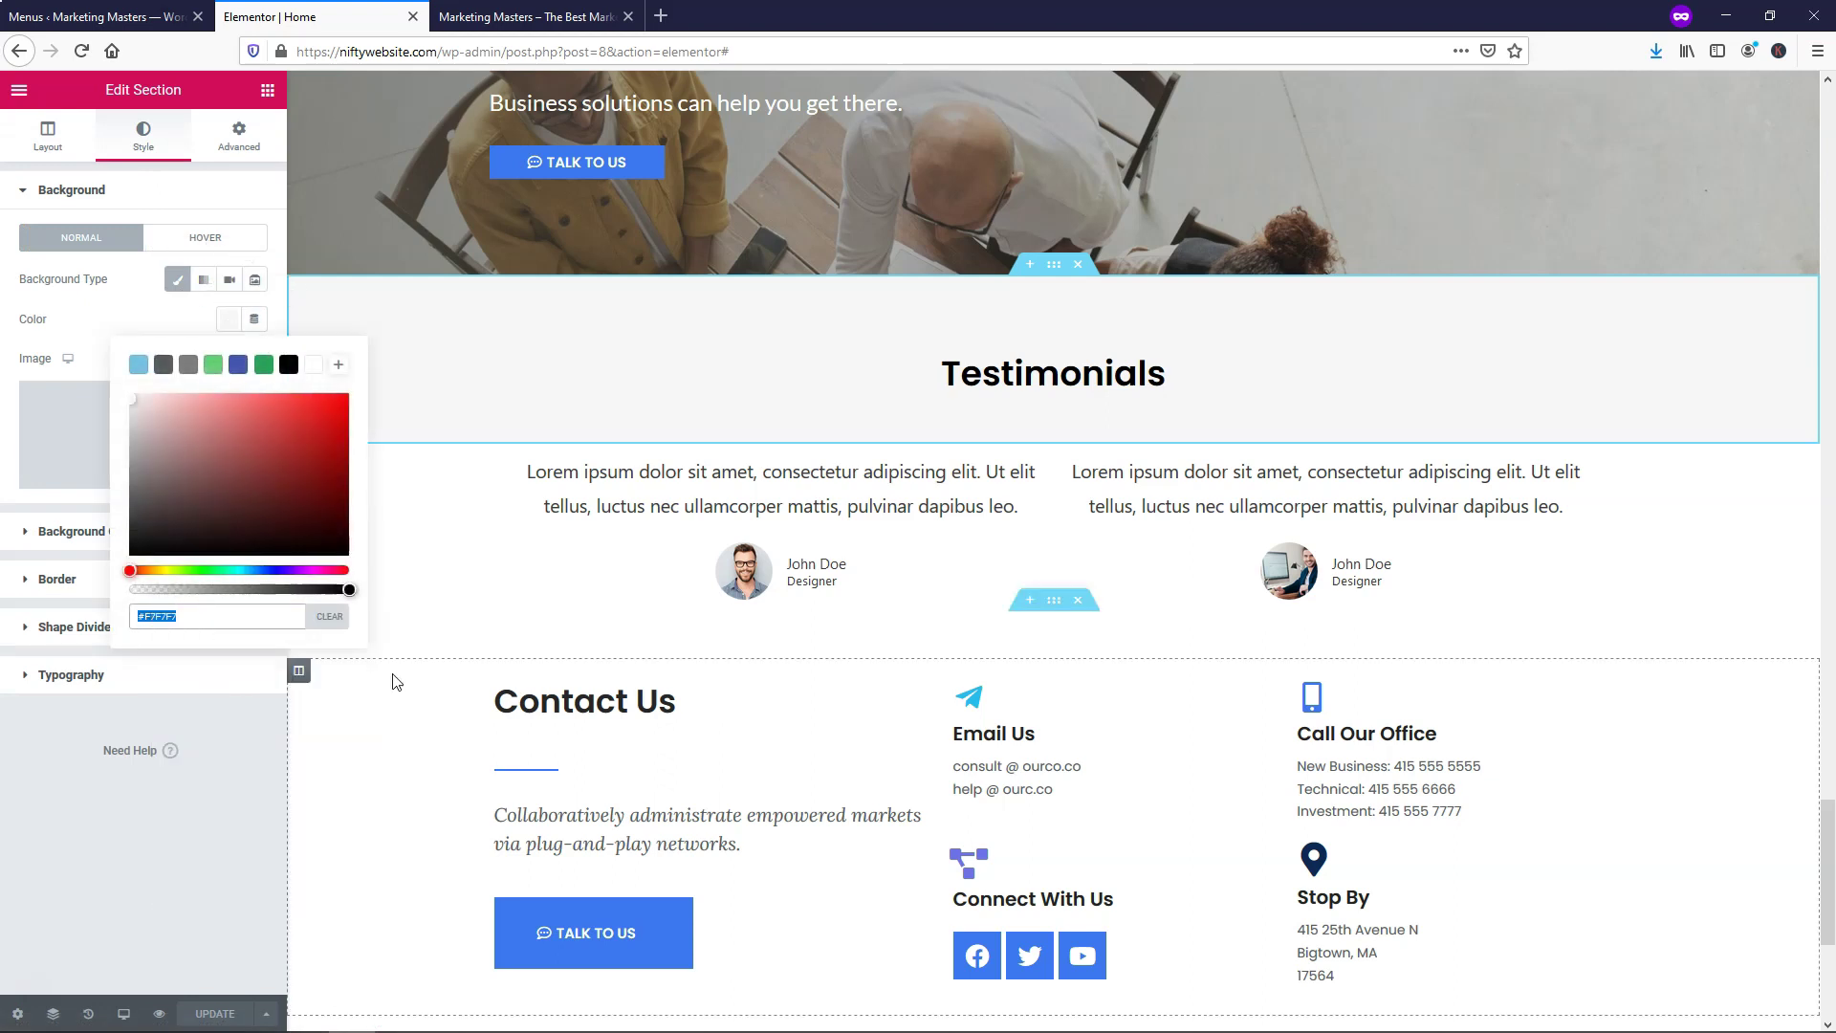
Apply #F7F7F7 as the testimonial cards section's classic background colour and save
{"action": "right_click", "coordinate": [1053, 439]}
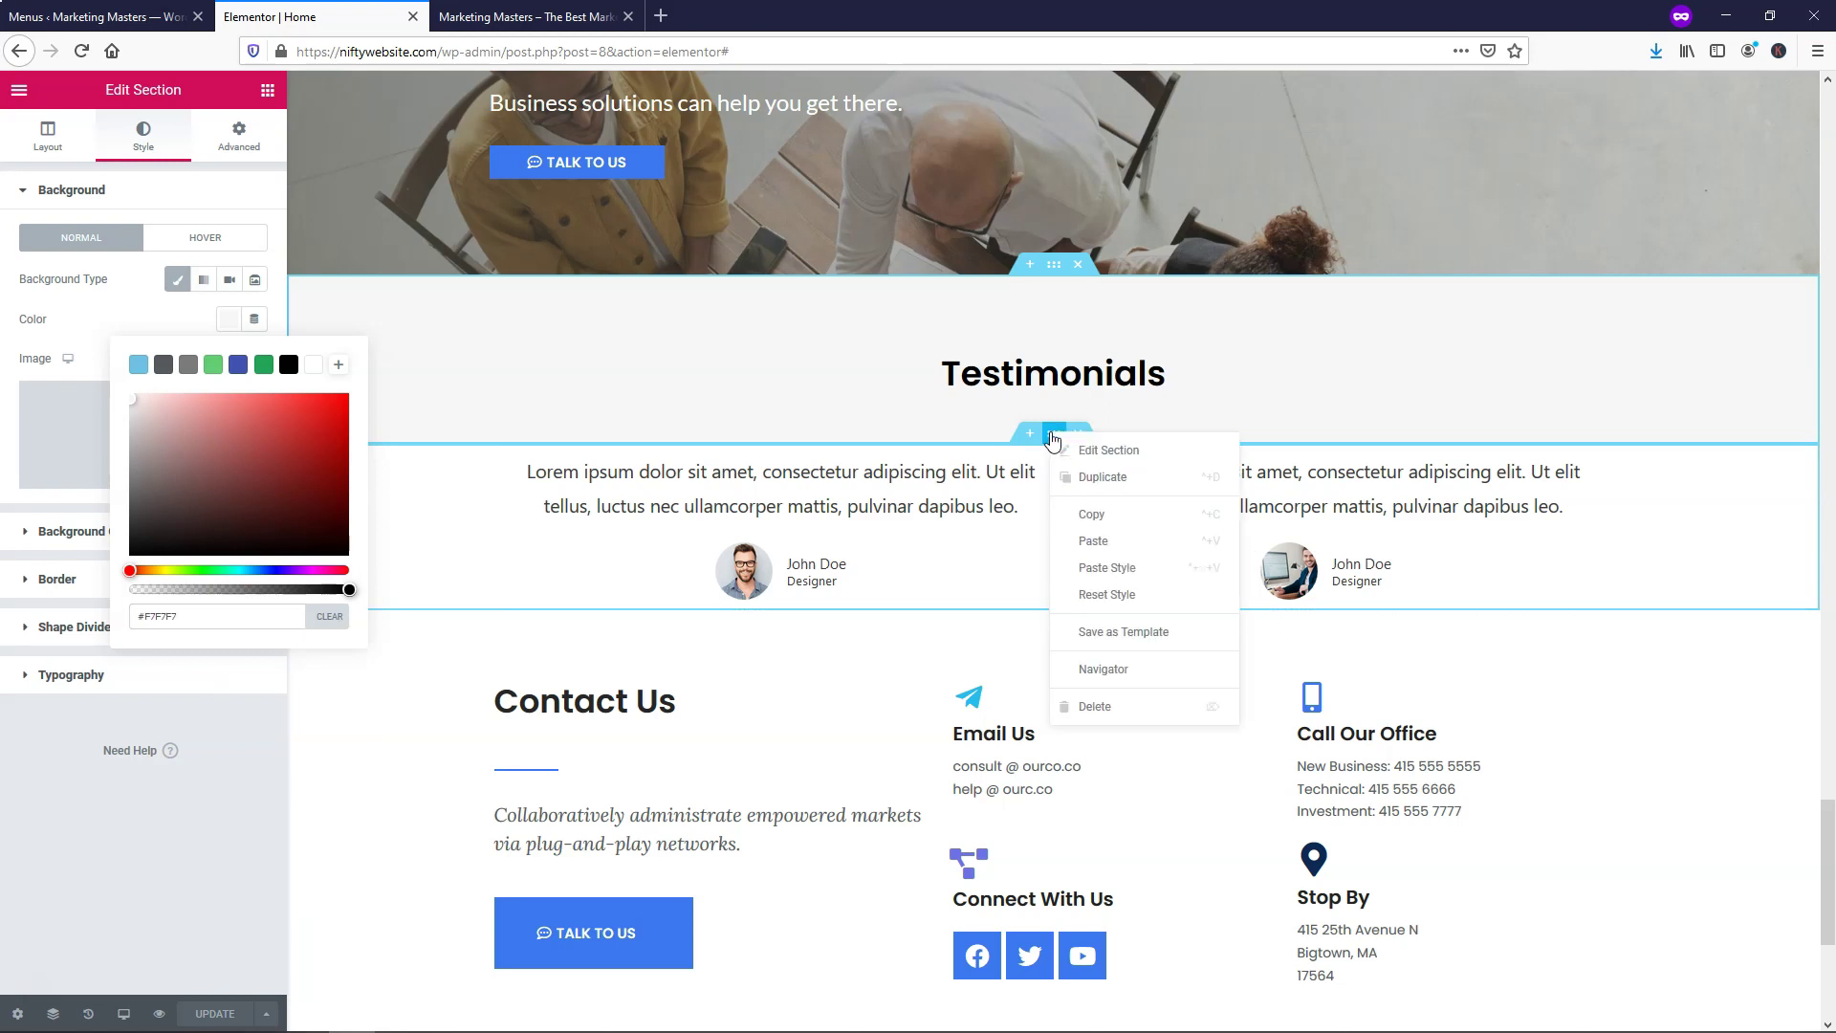
{"action": "left_click", "coordinate": [1076, 446]}
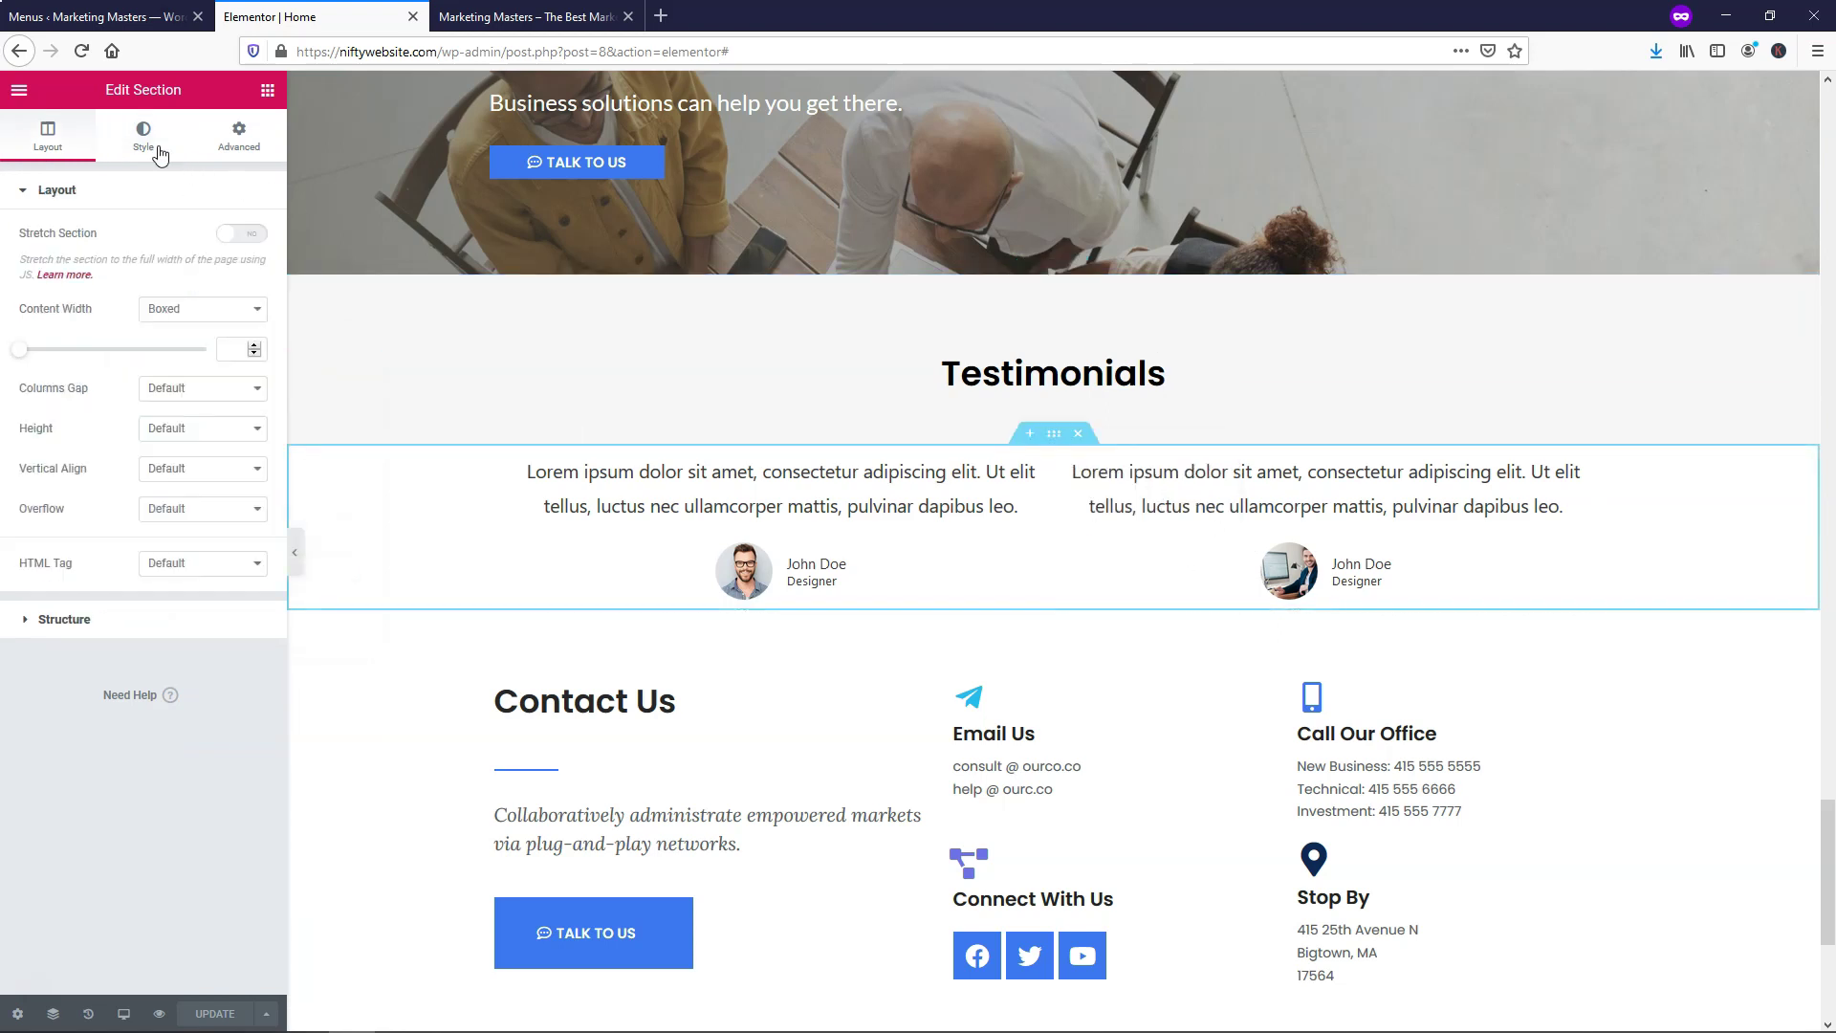
{"action": "left_click", "coordinate": [144, 143]}
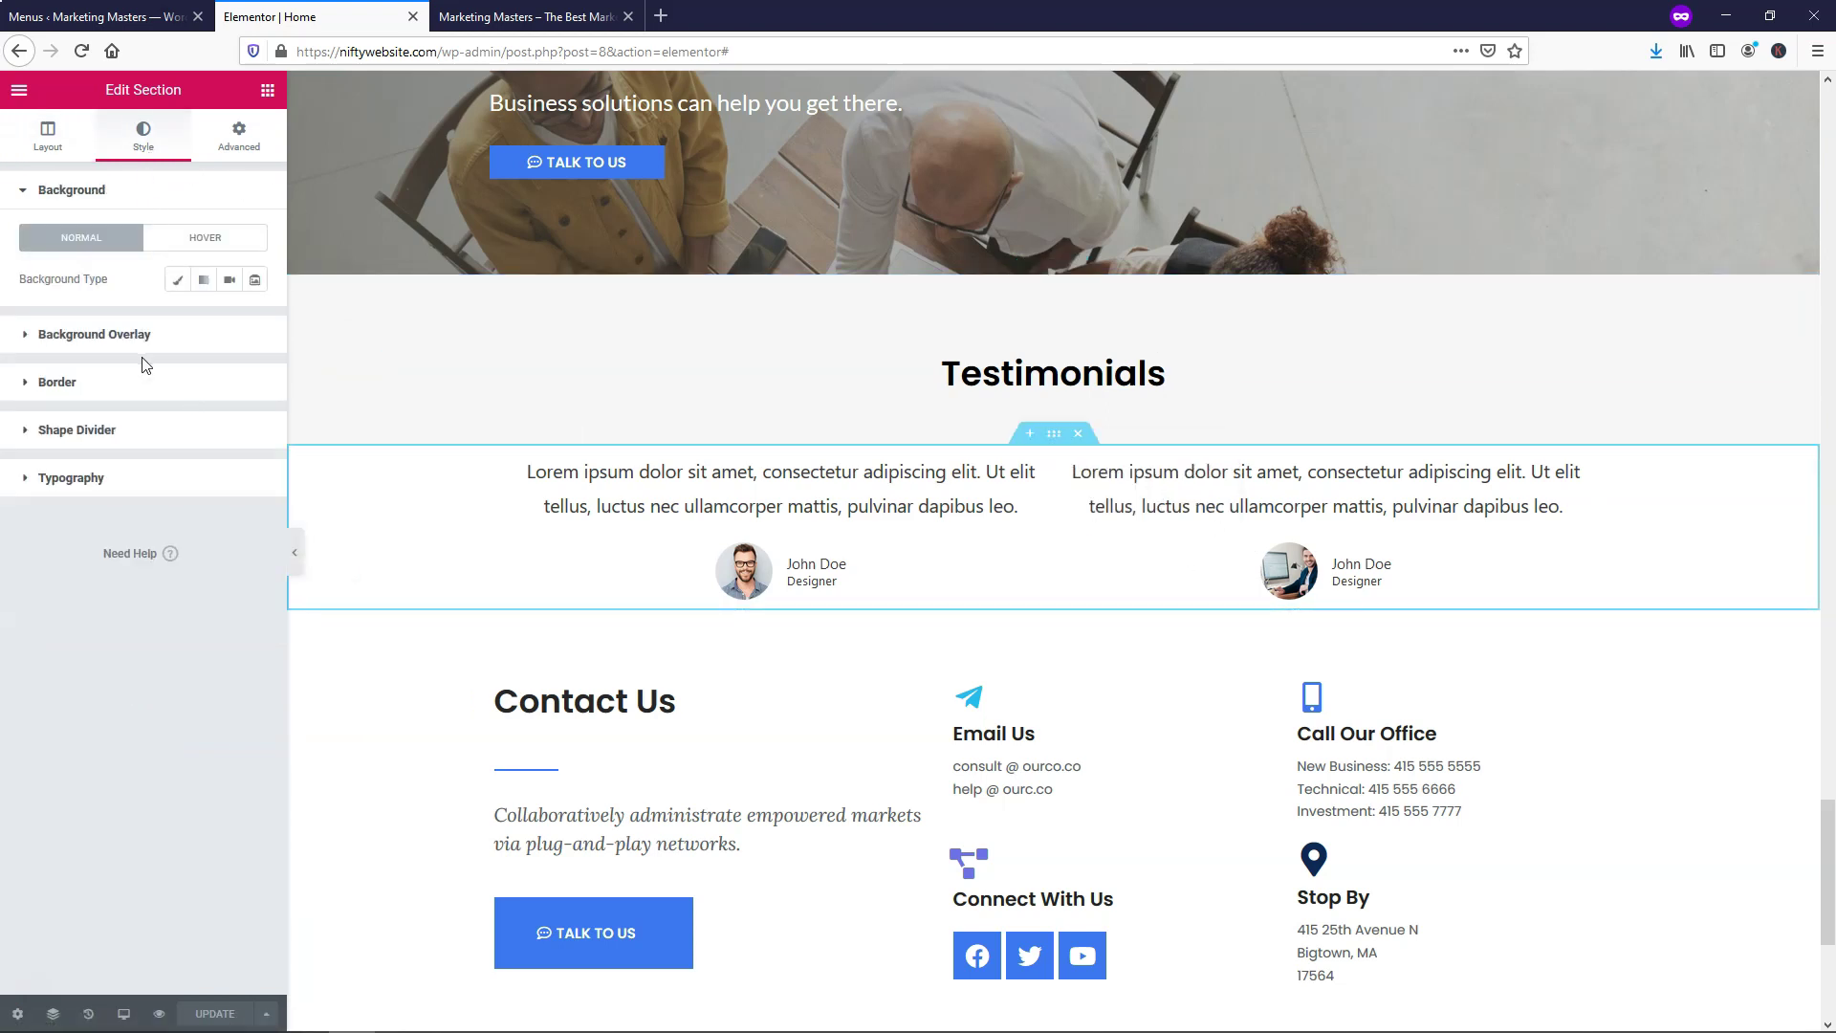
{"action": "left_click", "coordinate": [178, 280]}
{"action": "left_click", "coordinate": [229, 320]}
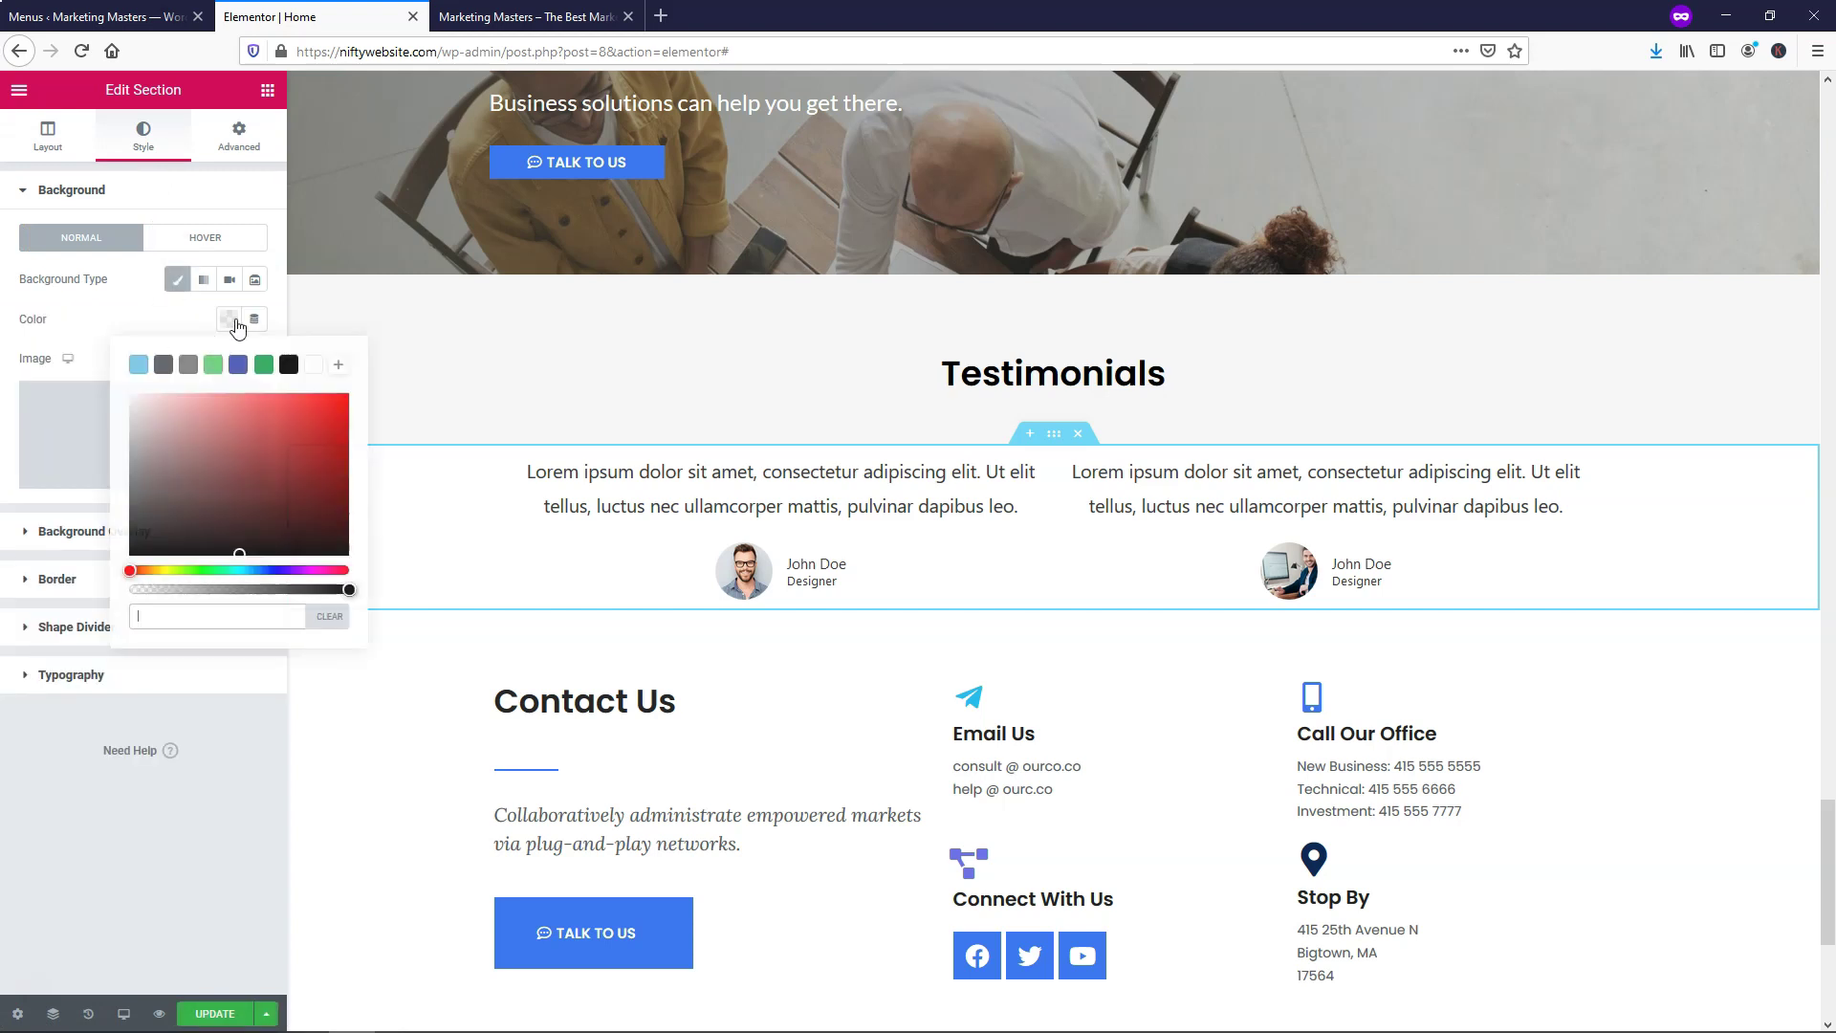
{"action": "key", "text": "ctrl+v"}
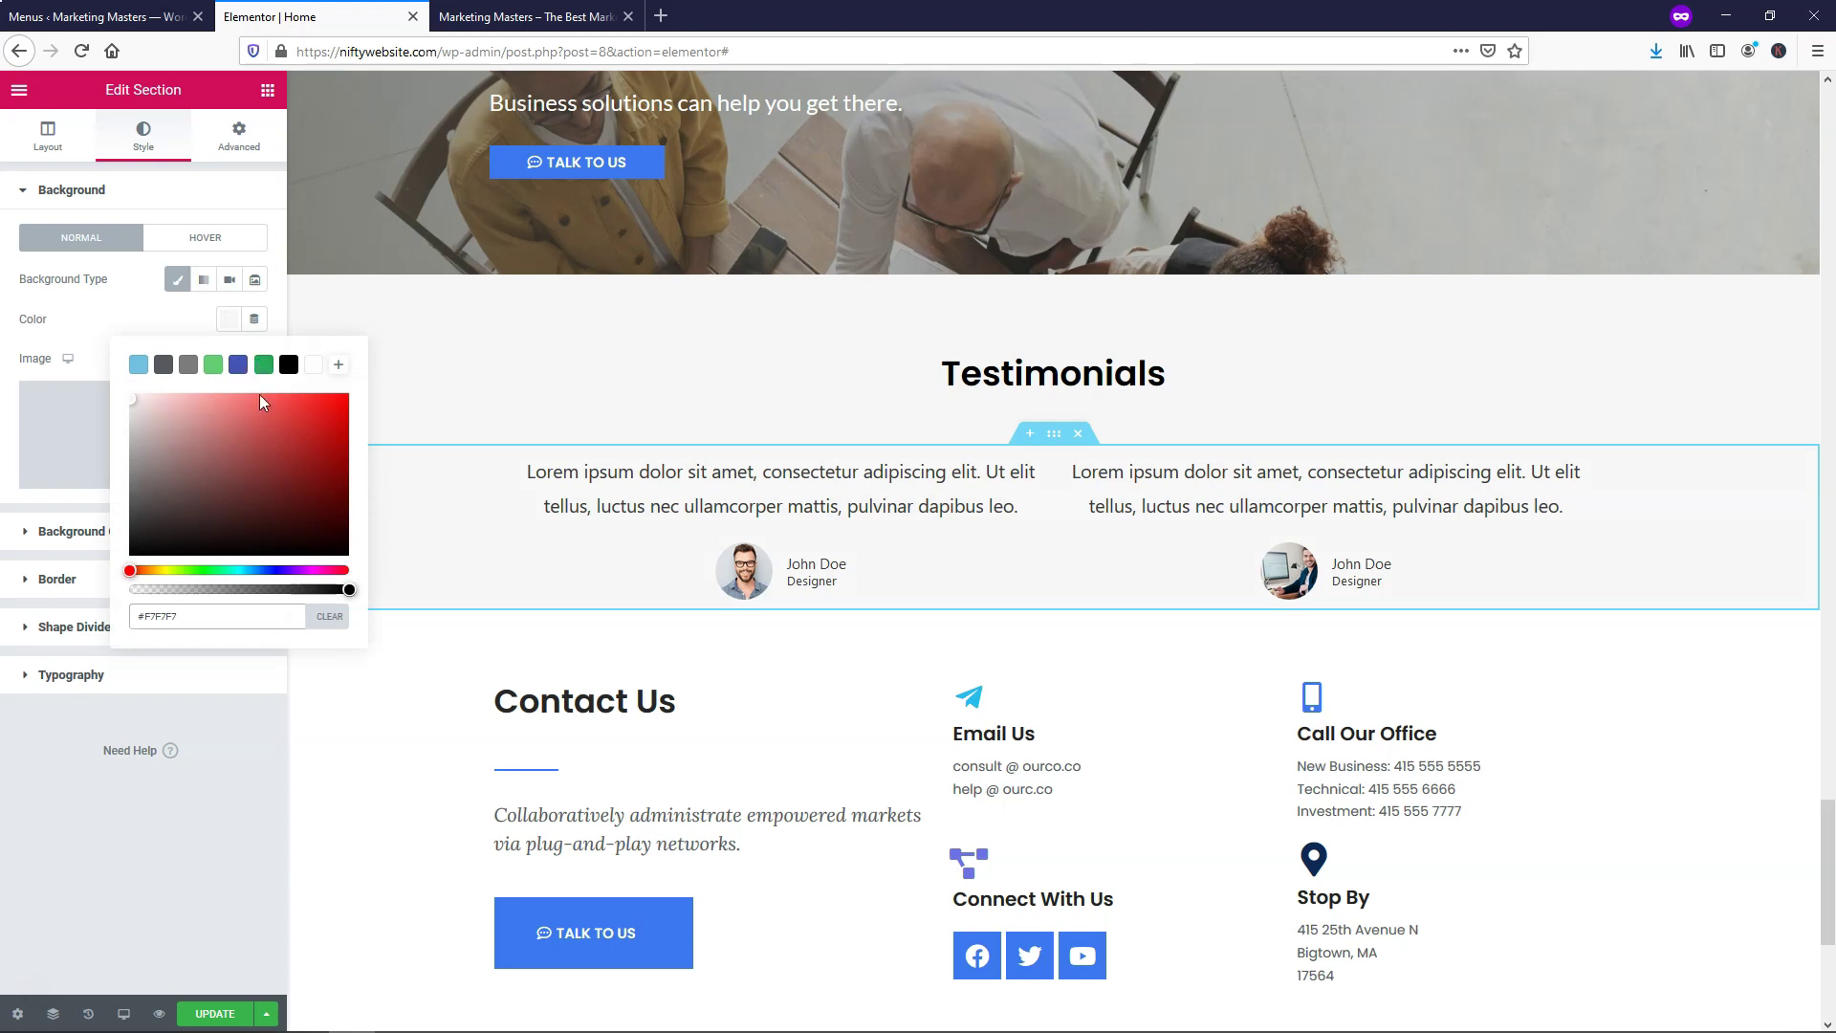
{"action": "left_click", "coordinate": [214, 1015]}
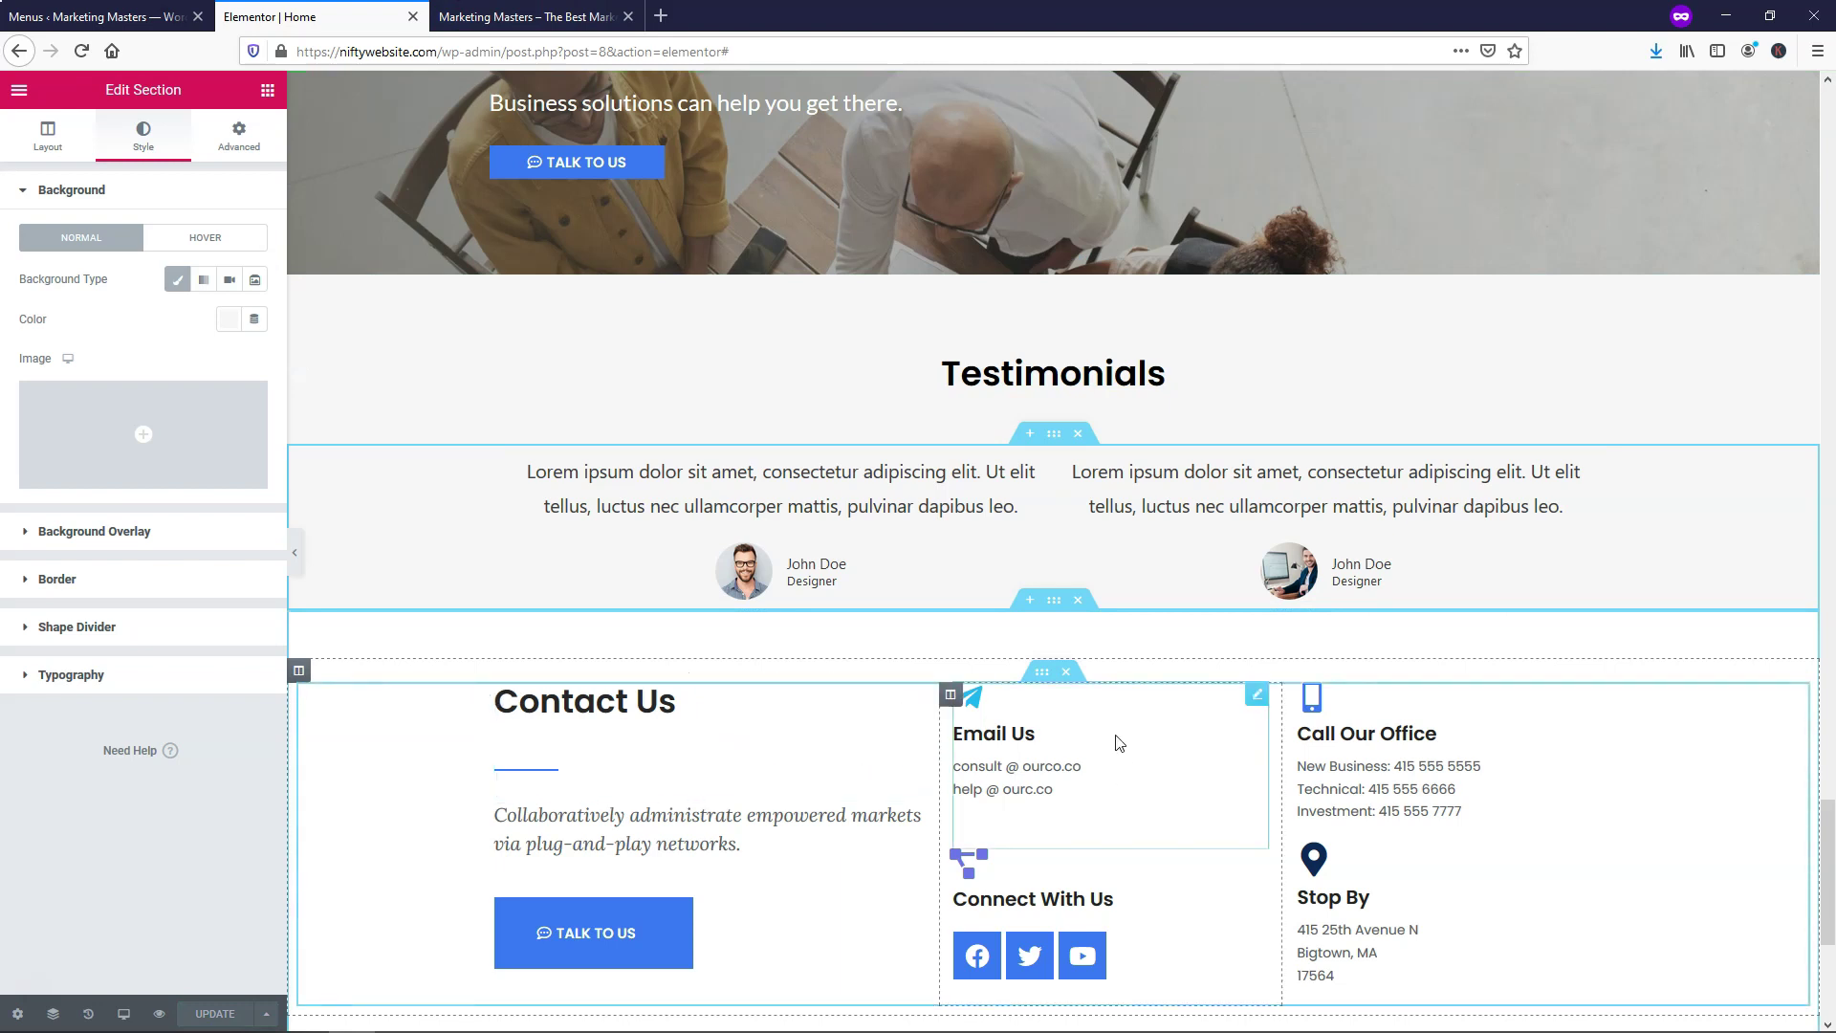
{"action": "scroll", "coordinate": [1118, 713], "scroll_direction": "down", "scroll_amount": 2}
{"action": "scroll", "coordinate": [1117, 708], "scroll_direction": "down", "scroll_amount": 2}
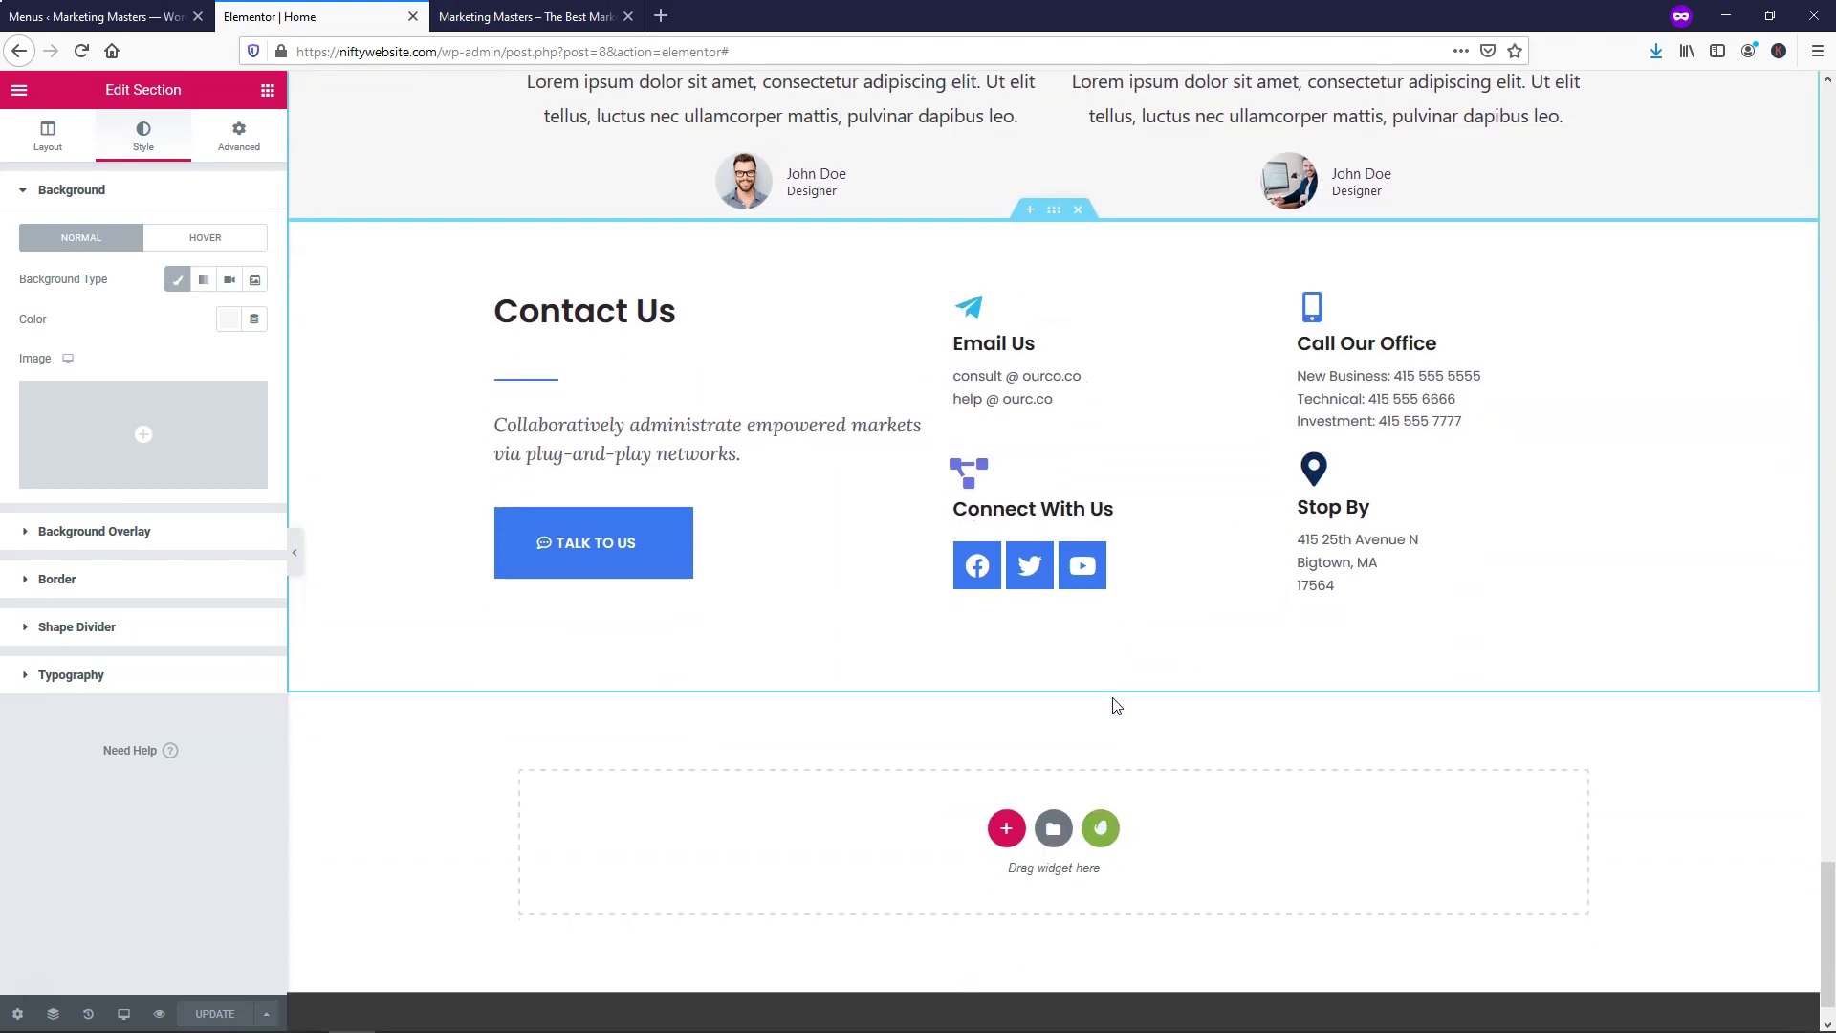
{"action": "scroll", "coordinate": [786, 251], "scroll_direction": "up", "scroll_amount": 3}
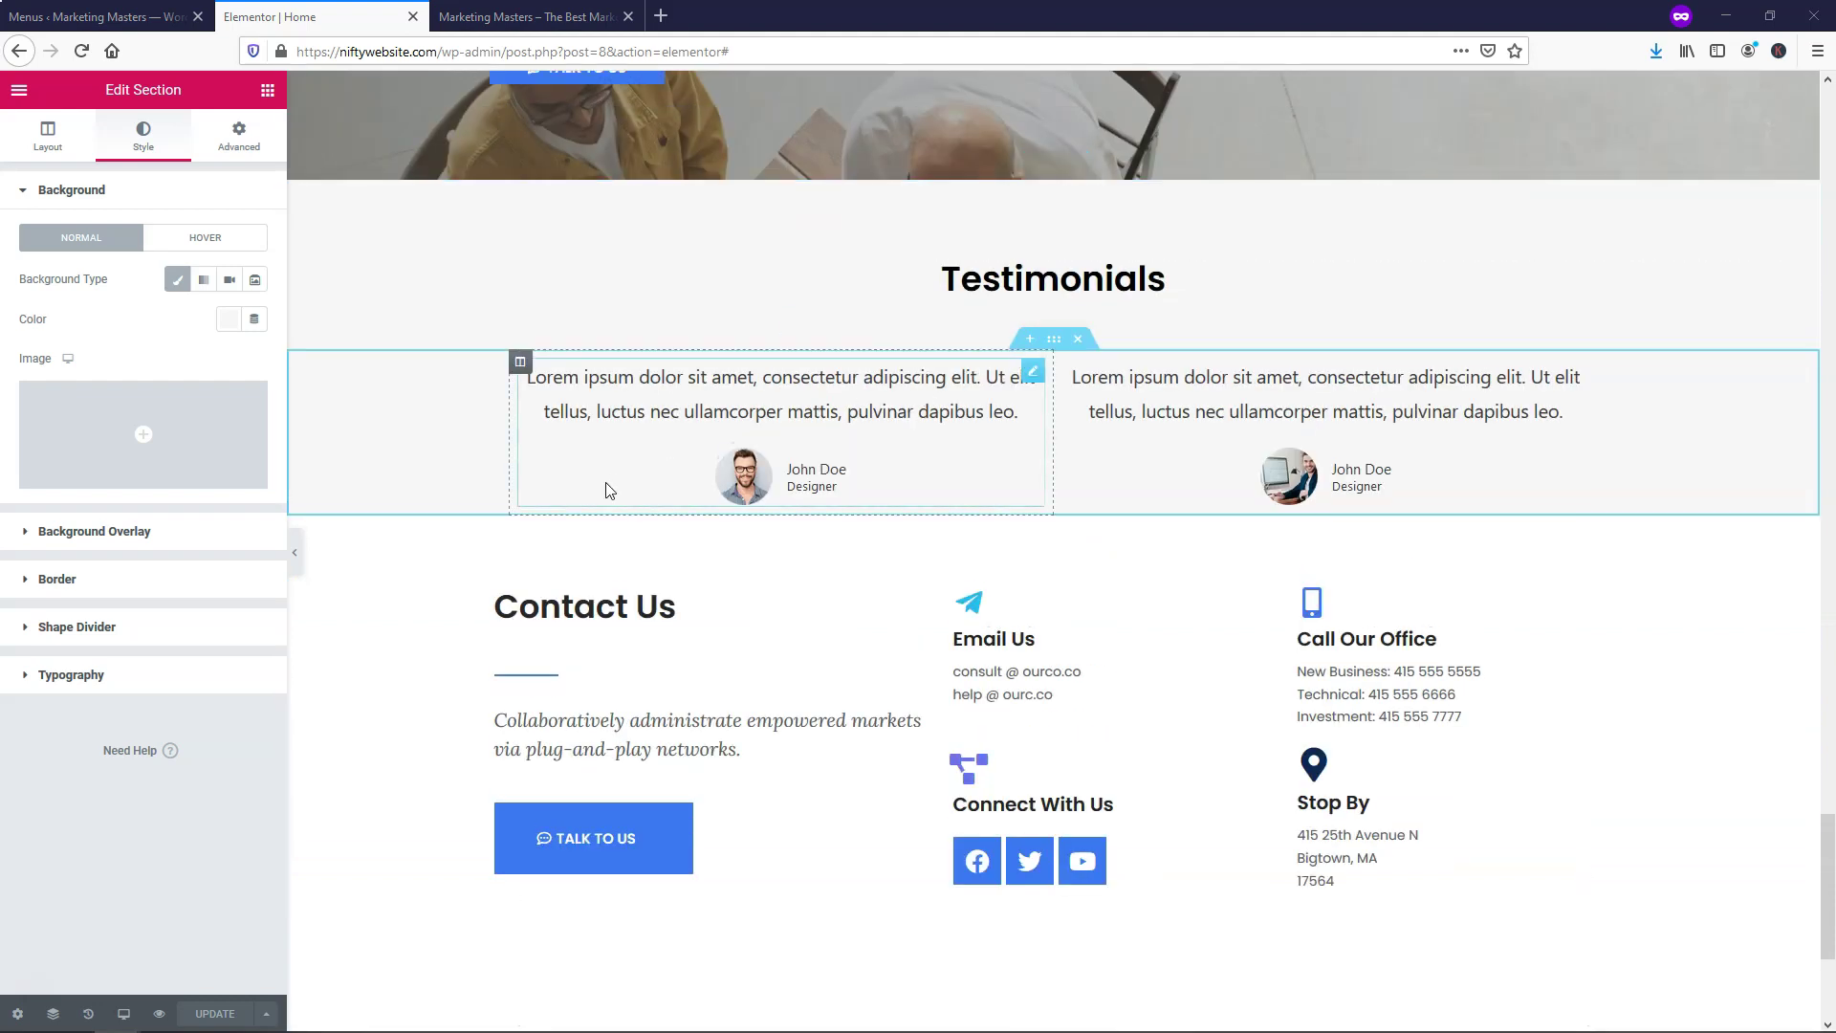
Add a centre-aligned five-star Star Rating under the first testimonial
{"action": "left_click", "coordinate": [266, 94]}
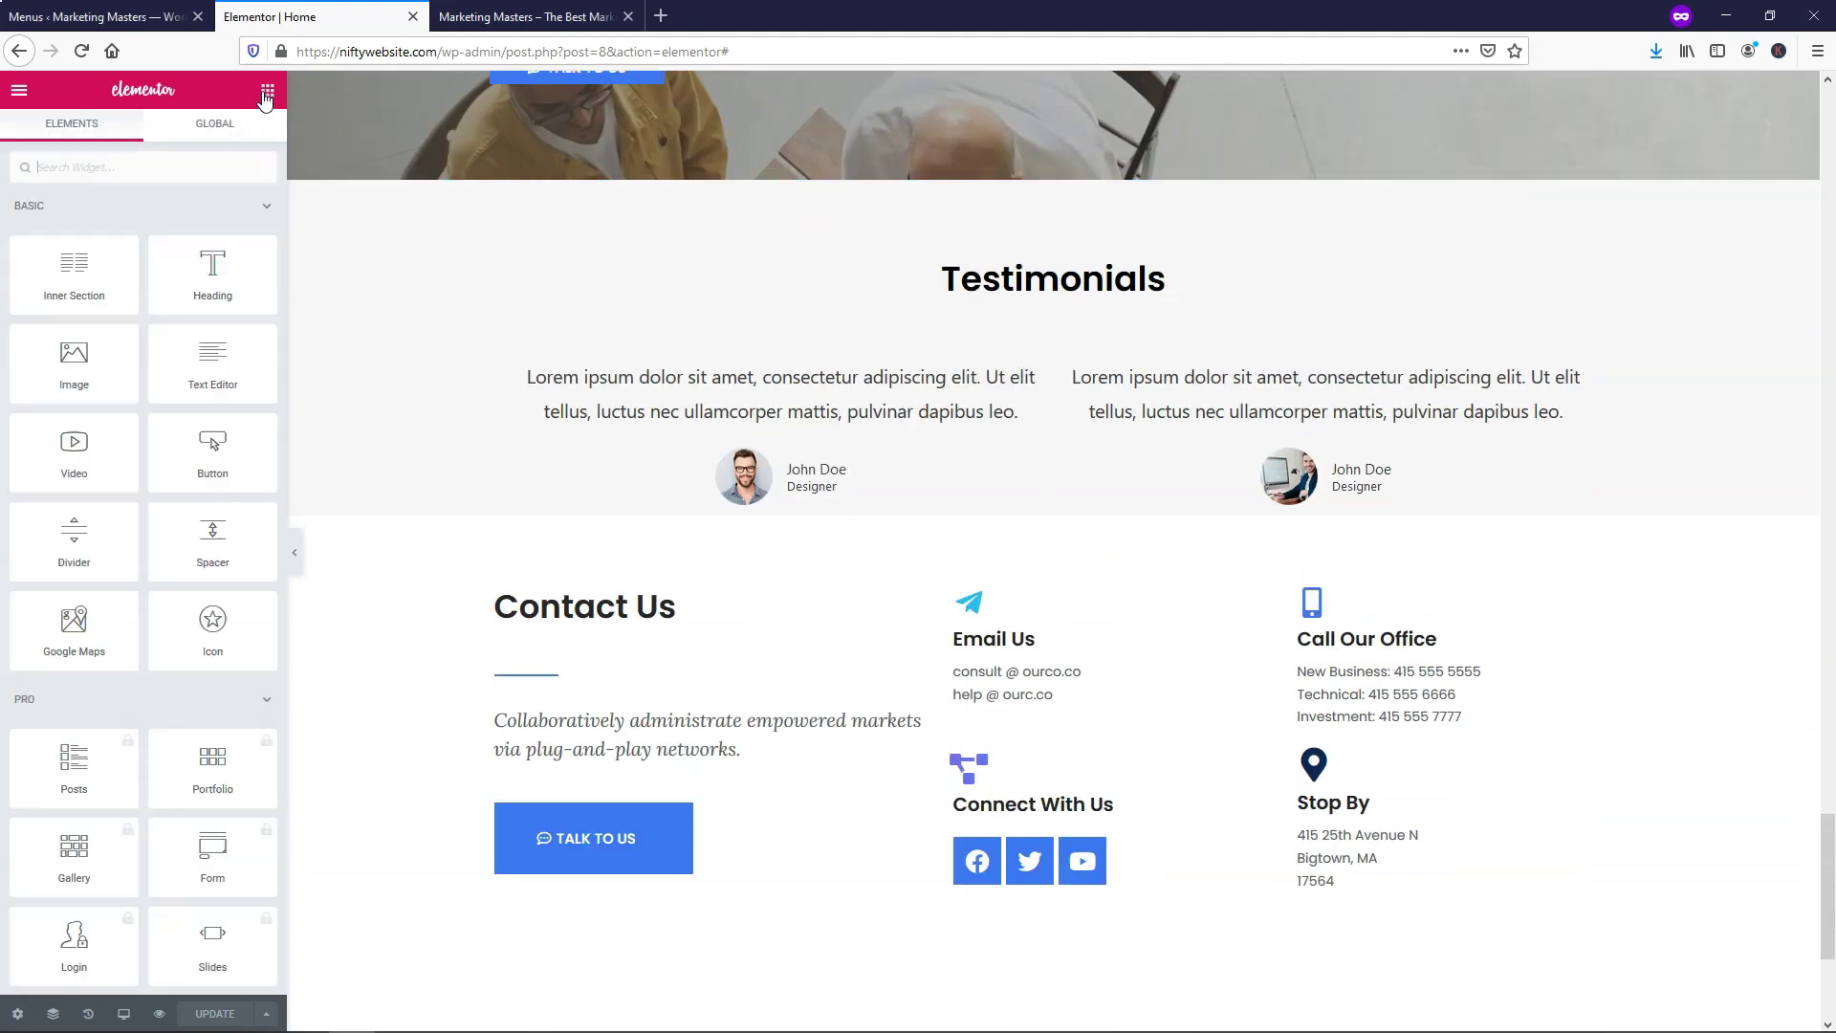
{"action": "left_click", "coordinate": [155, 161]}
{"action": "type", "text": "star"}
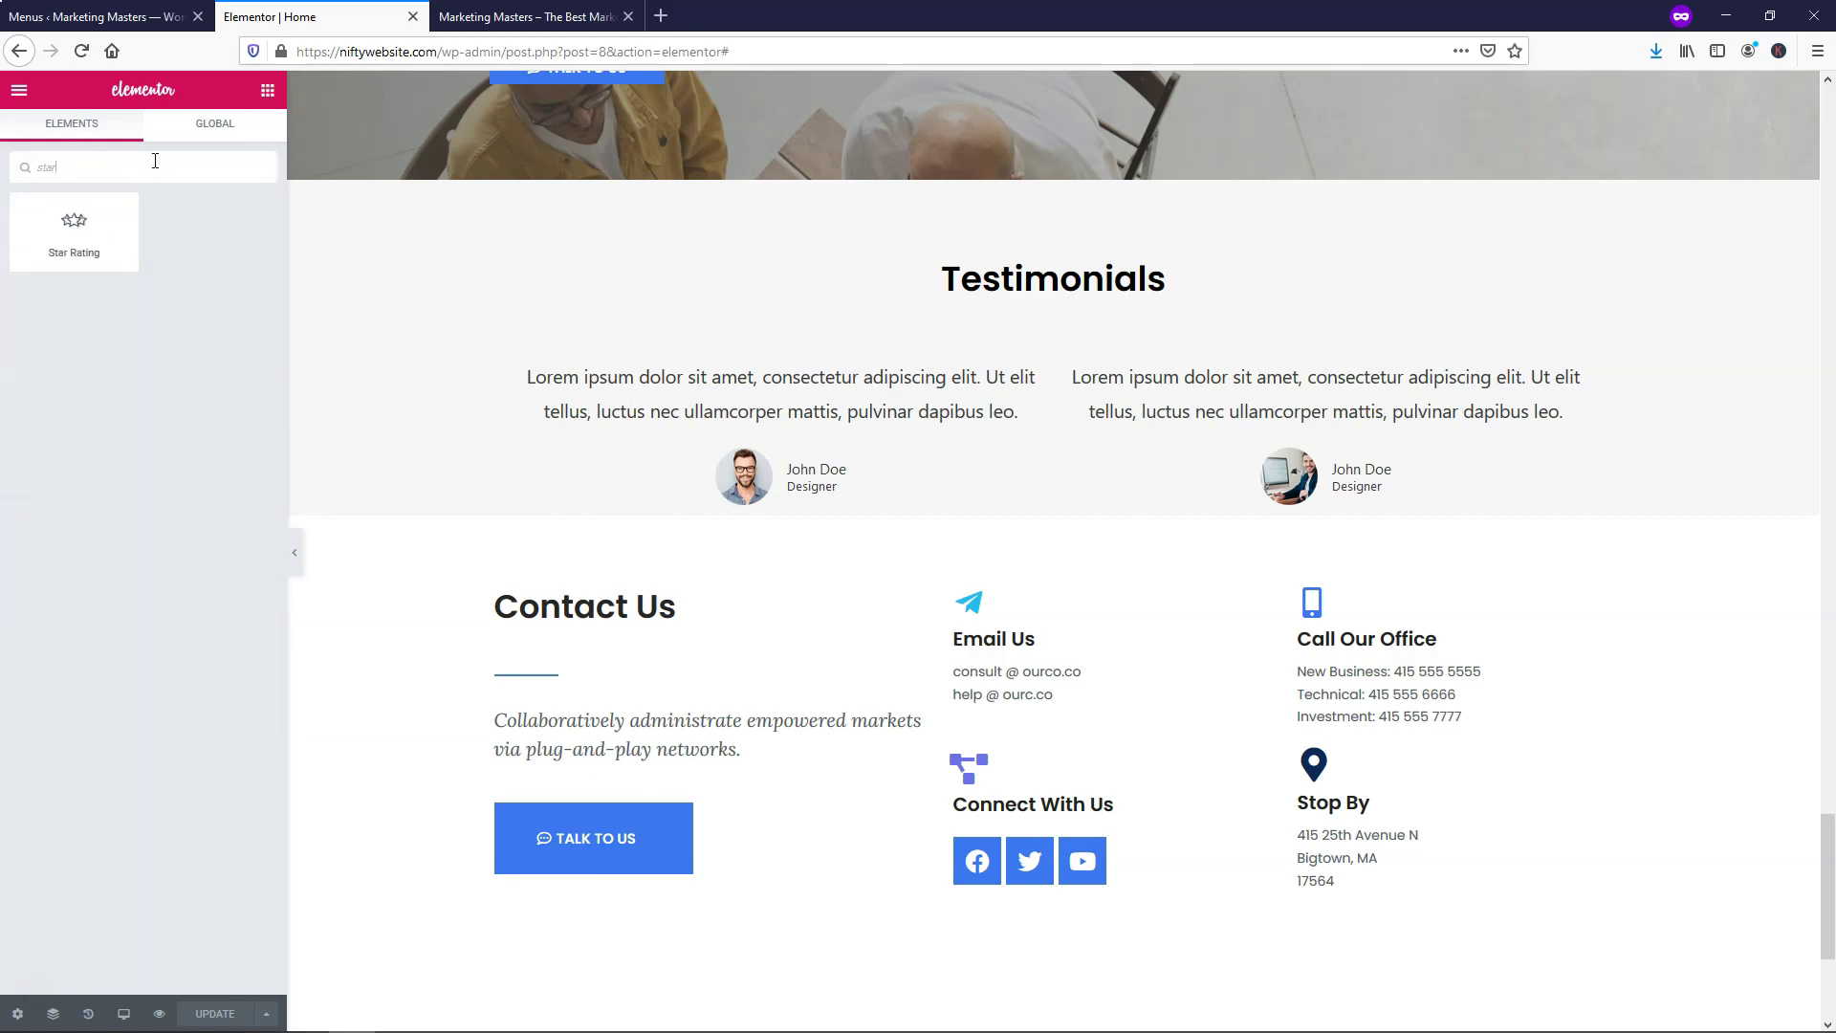
{"action": "left_click_drag", "start_coordinate": [74, 230], "coordinate": [741, 504]}
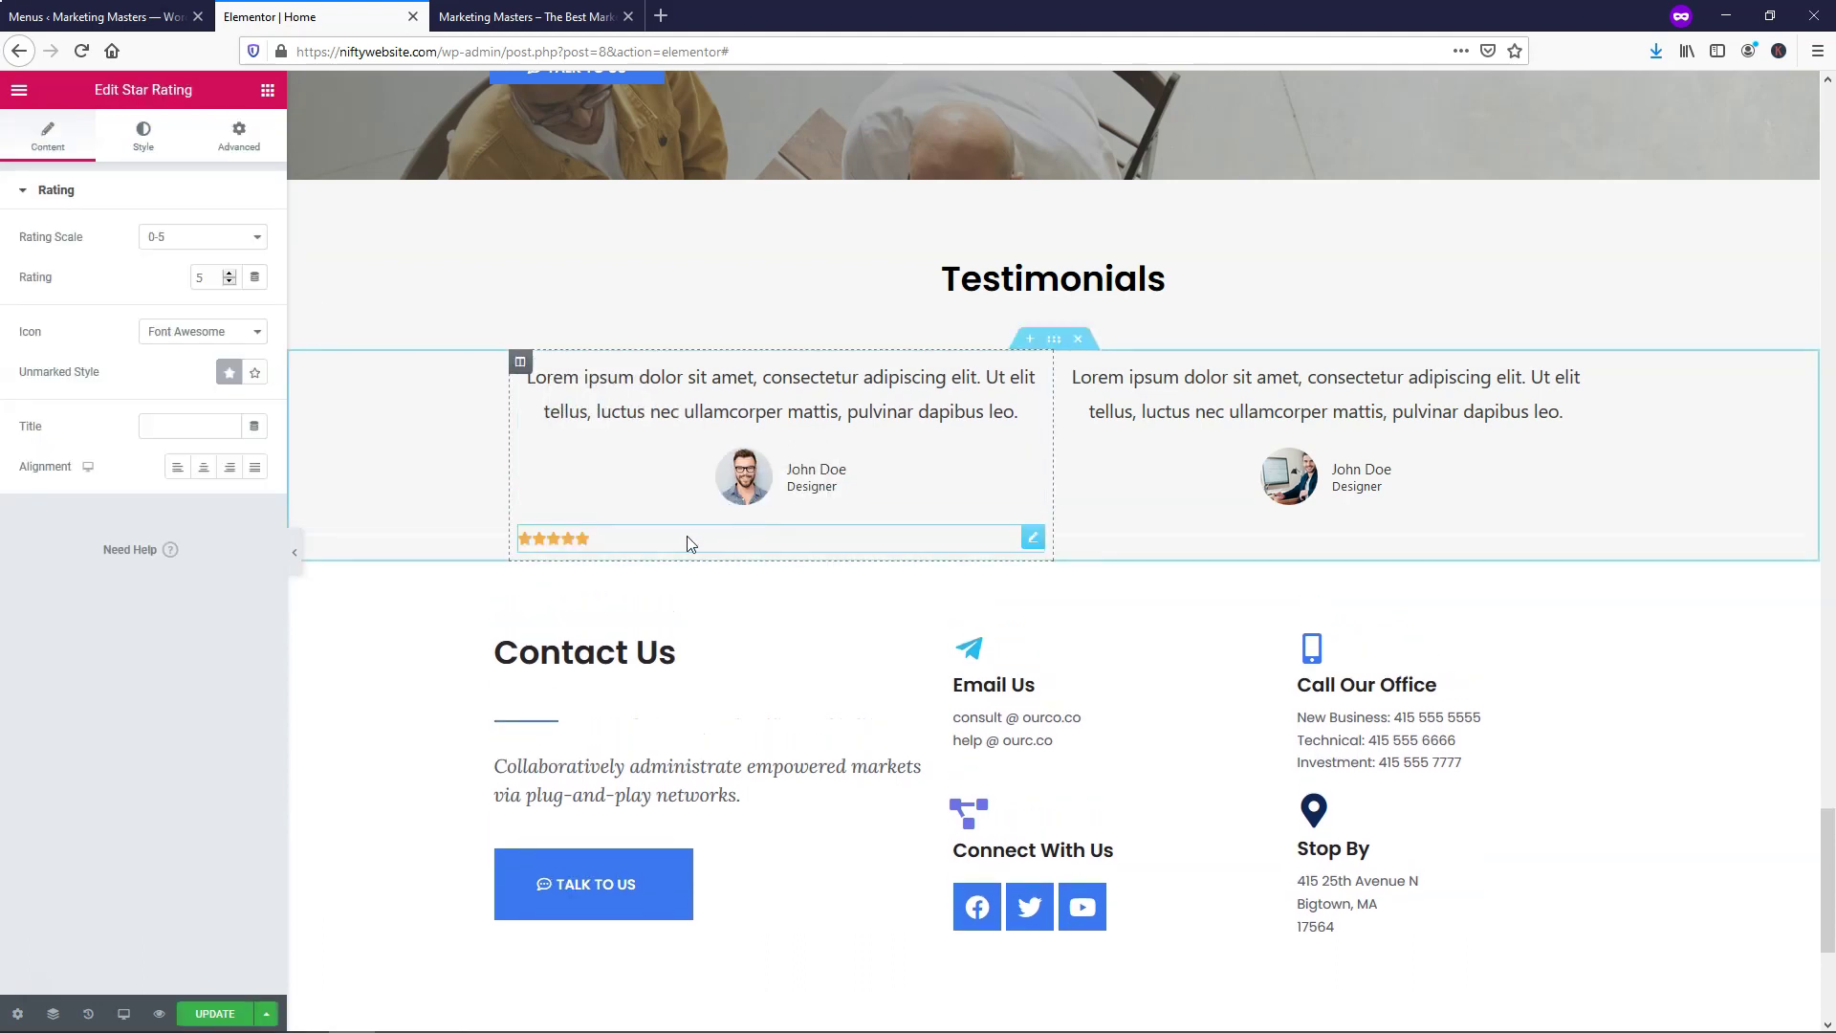
{"action": "left_click", "coordinate": [204, 468]}
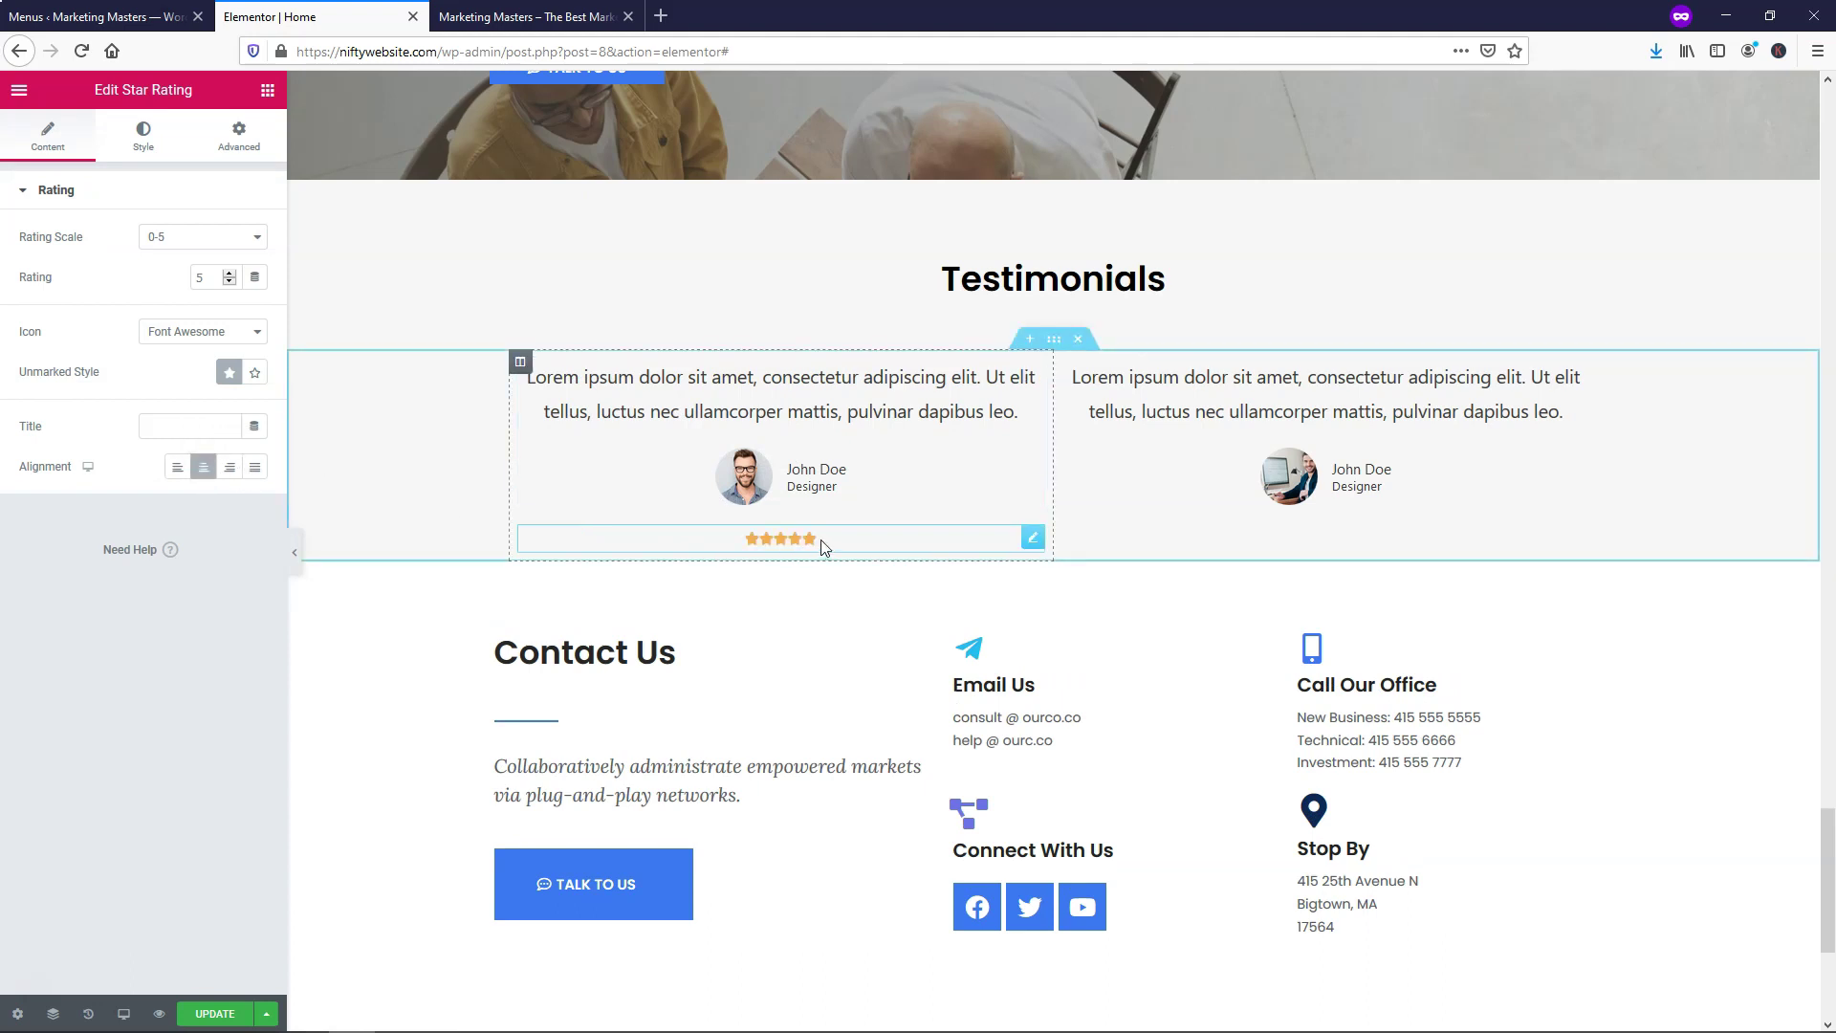
Add a centre-aligned Star Rating of 4.5 under the second testimonial
{"action": "left_click", "coordinate": [266, 89]}
{"action": "type", "text": "star"}
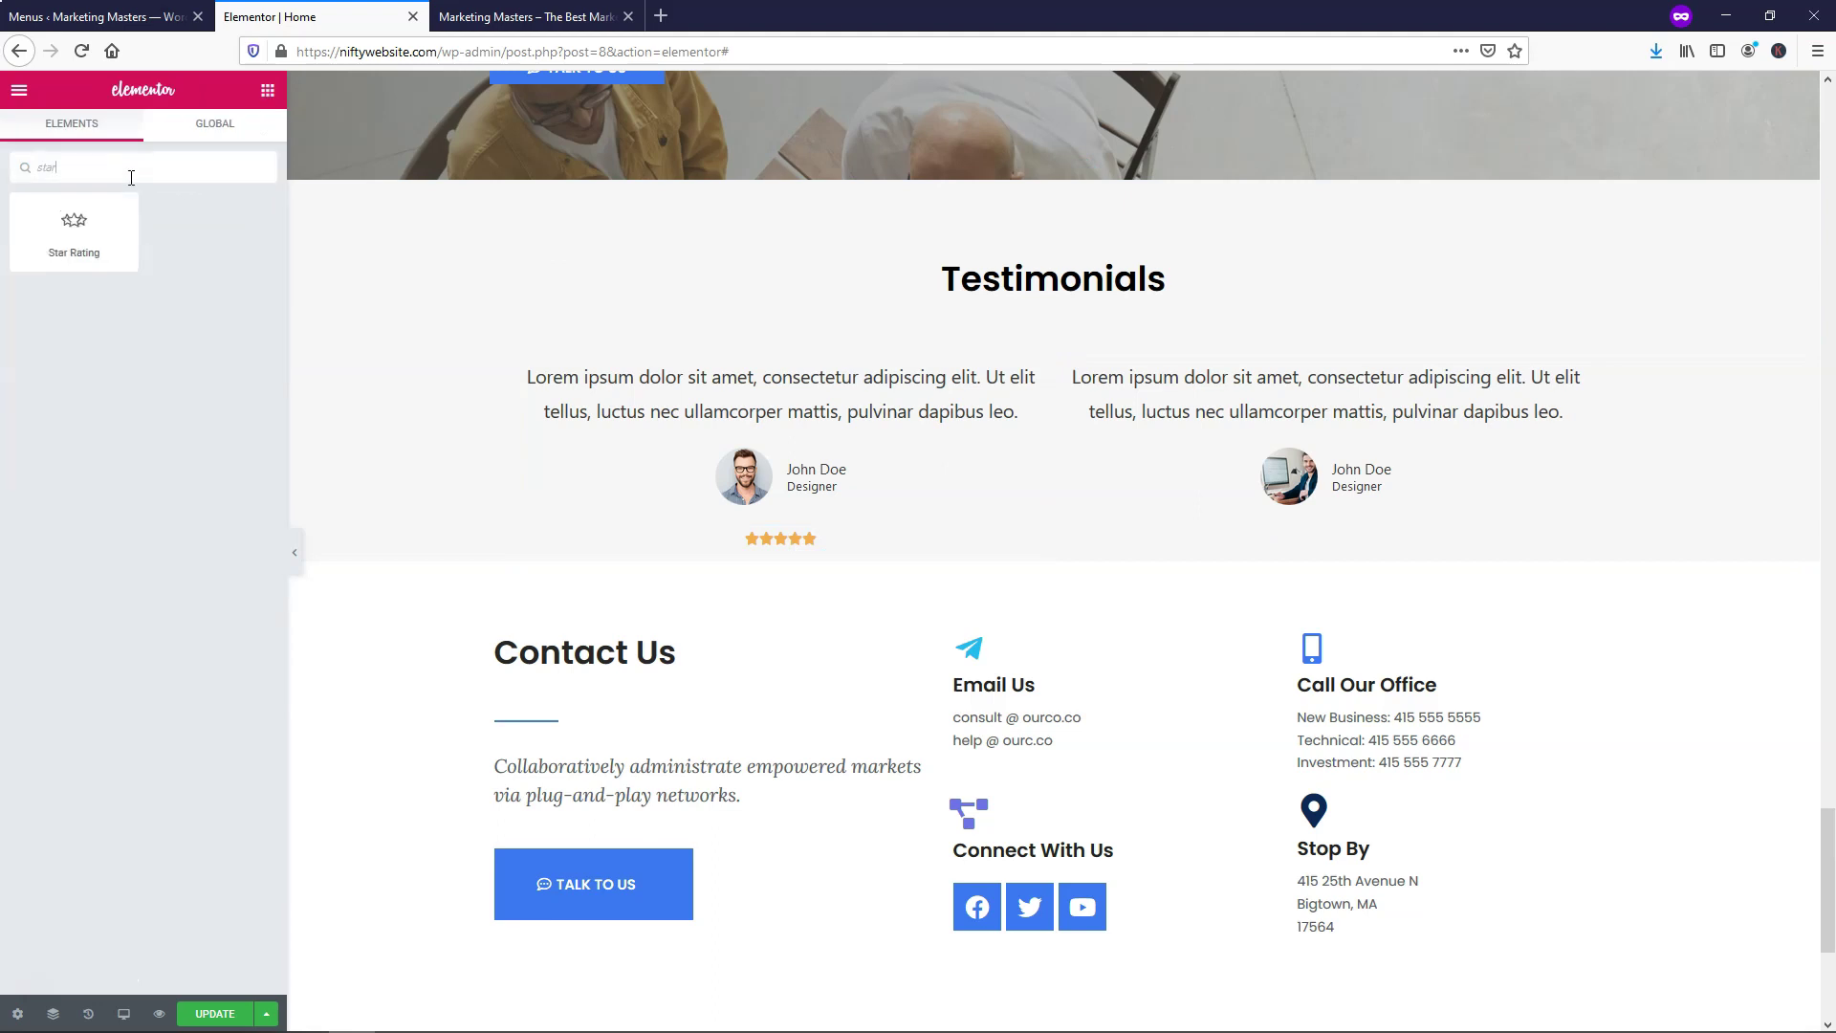
{"action": "left_click_drag", "start_coordinate": [95, 209], "coordinate": [1398, 507]}
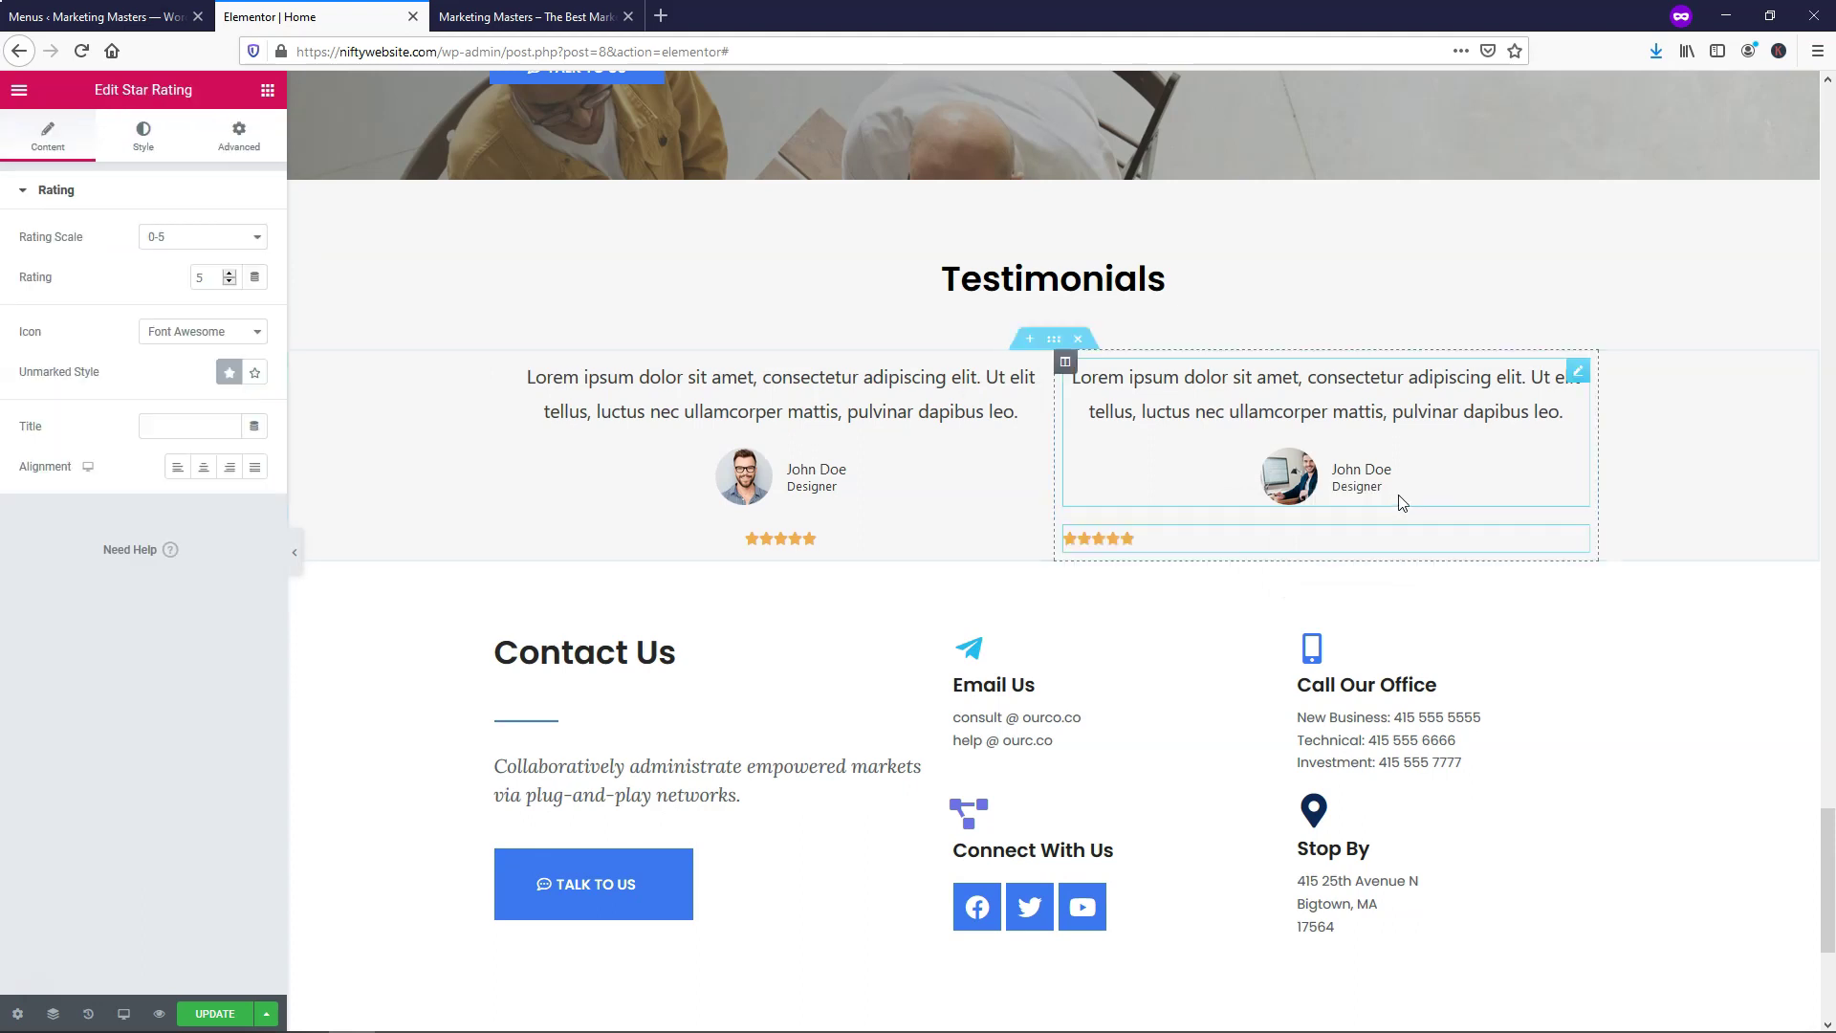
{"action": "left_click", "coordinate": [203, 467]}
{"action": "double_click", "coordinate": [189, 278]}
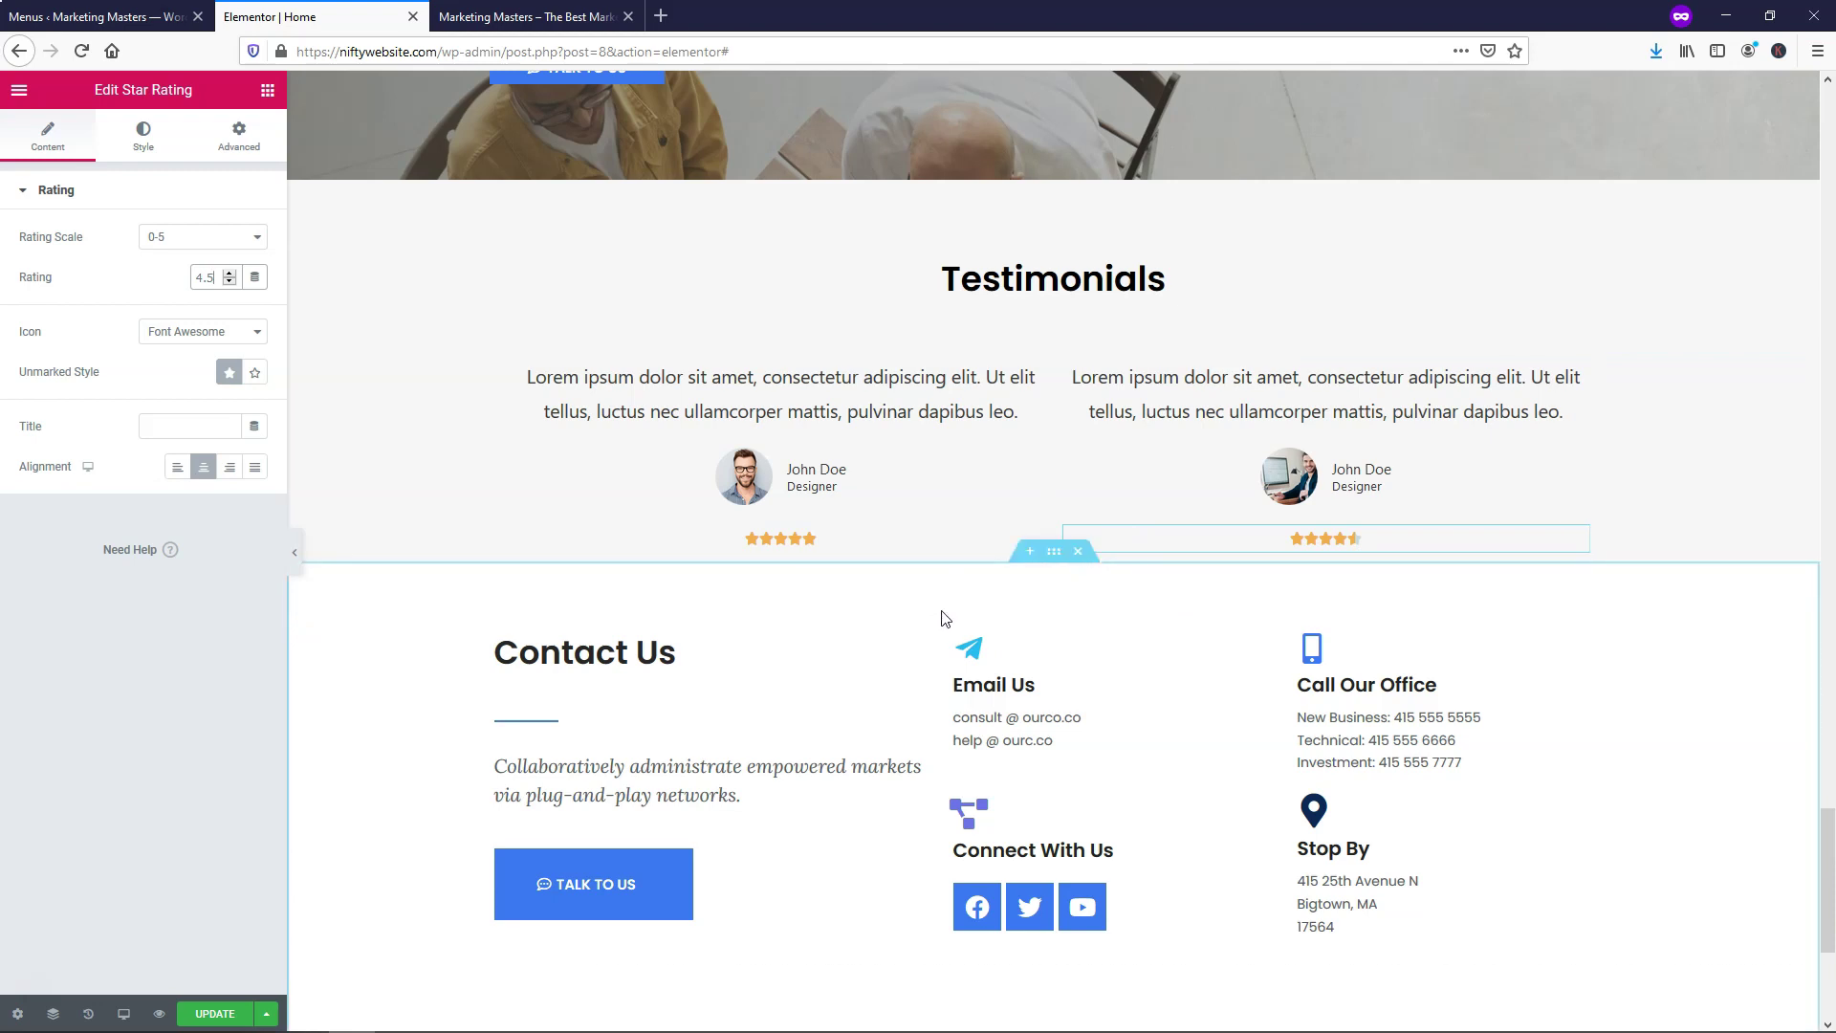
{"action": "scroll", "coordinate": [936, 641], "scroll_direction": "down", "scroll_amount": 4}
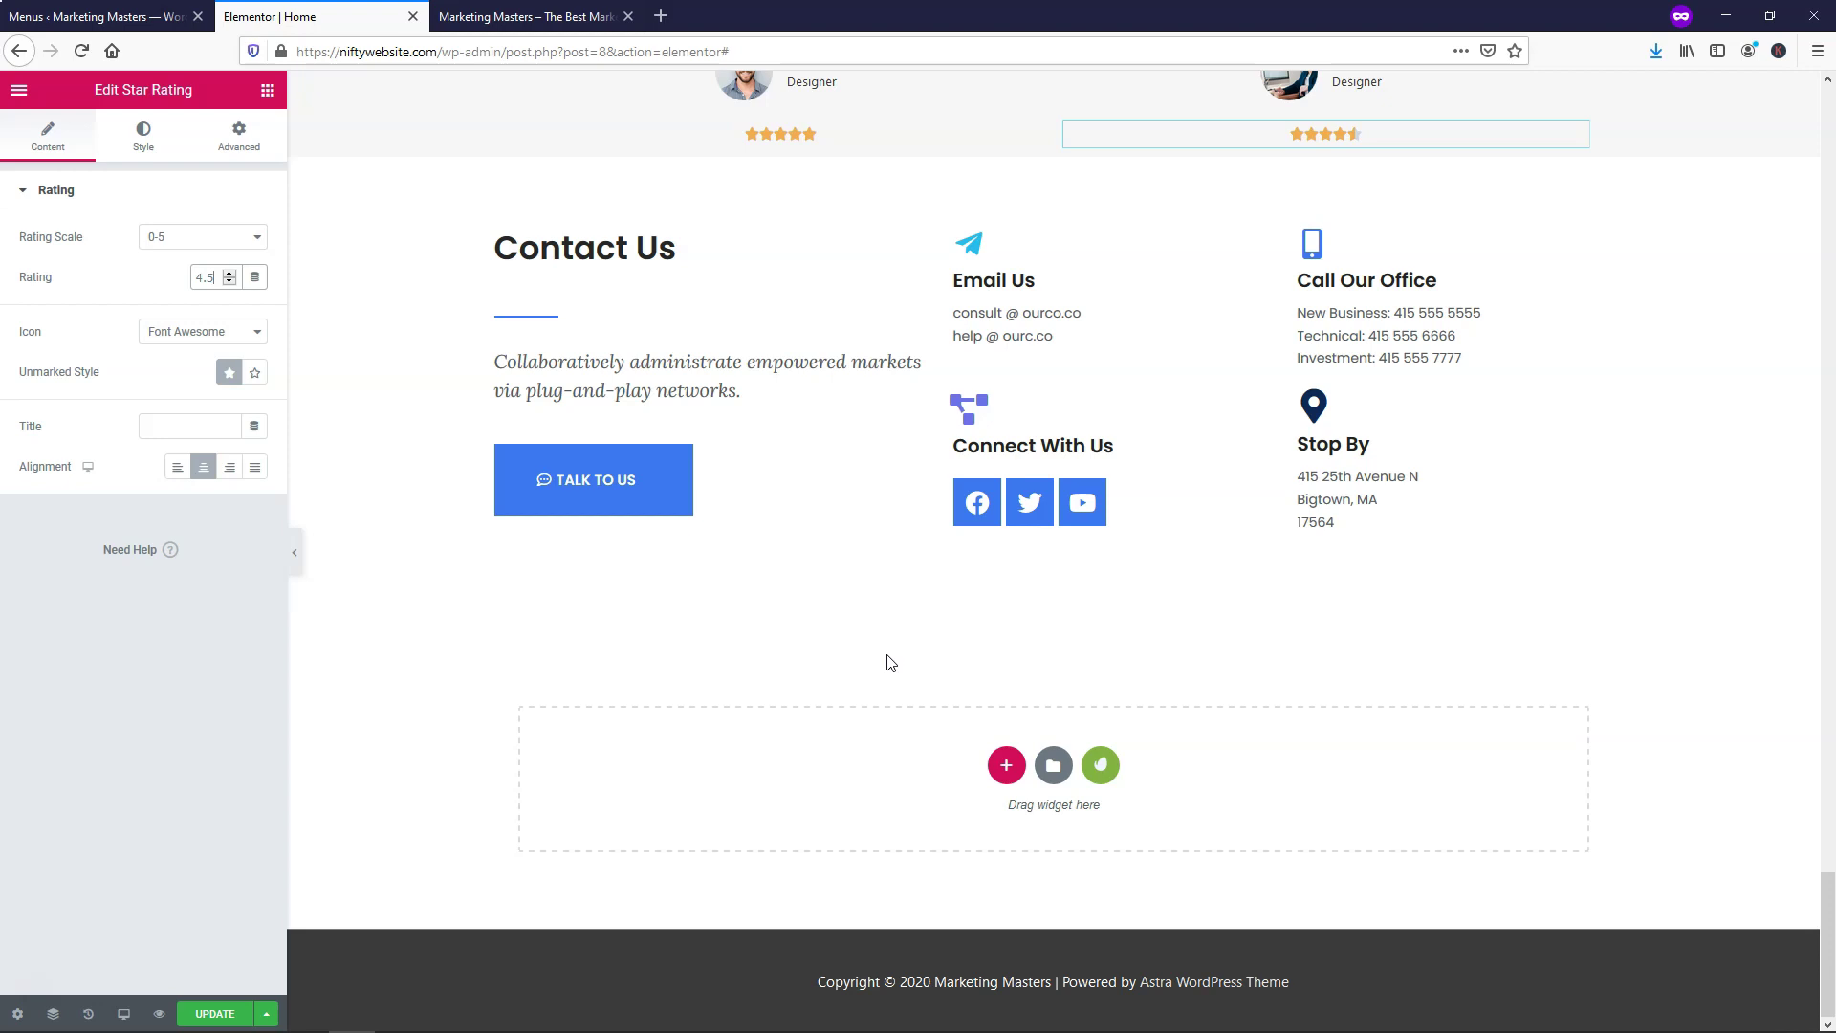
{"action": "left_click", "coordinate": [889, 662]}
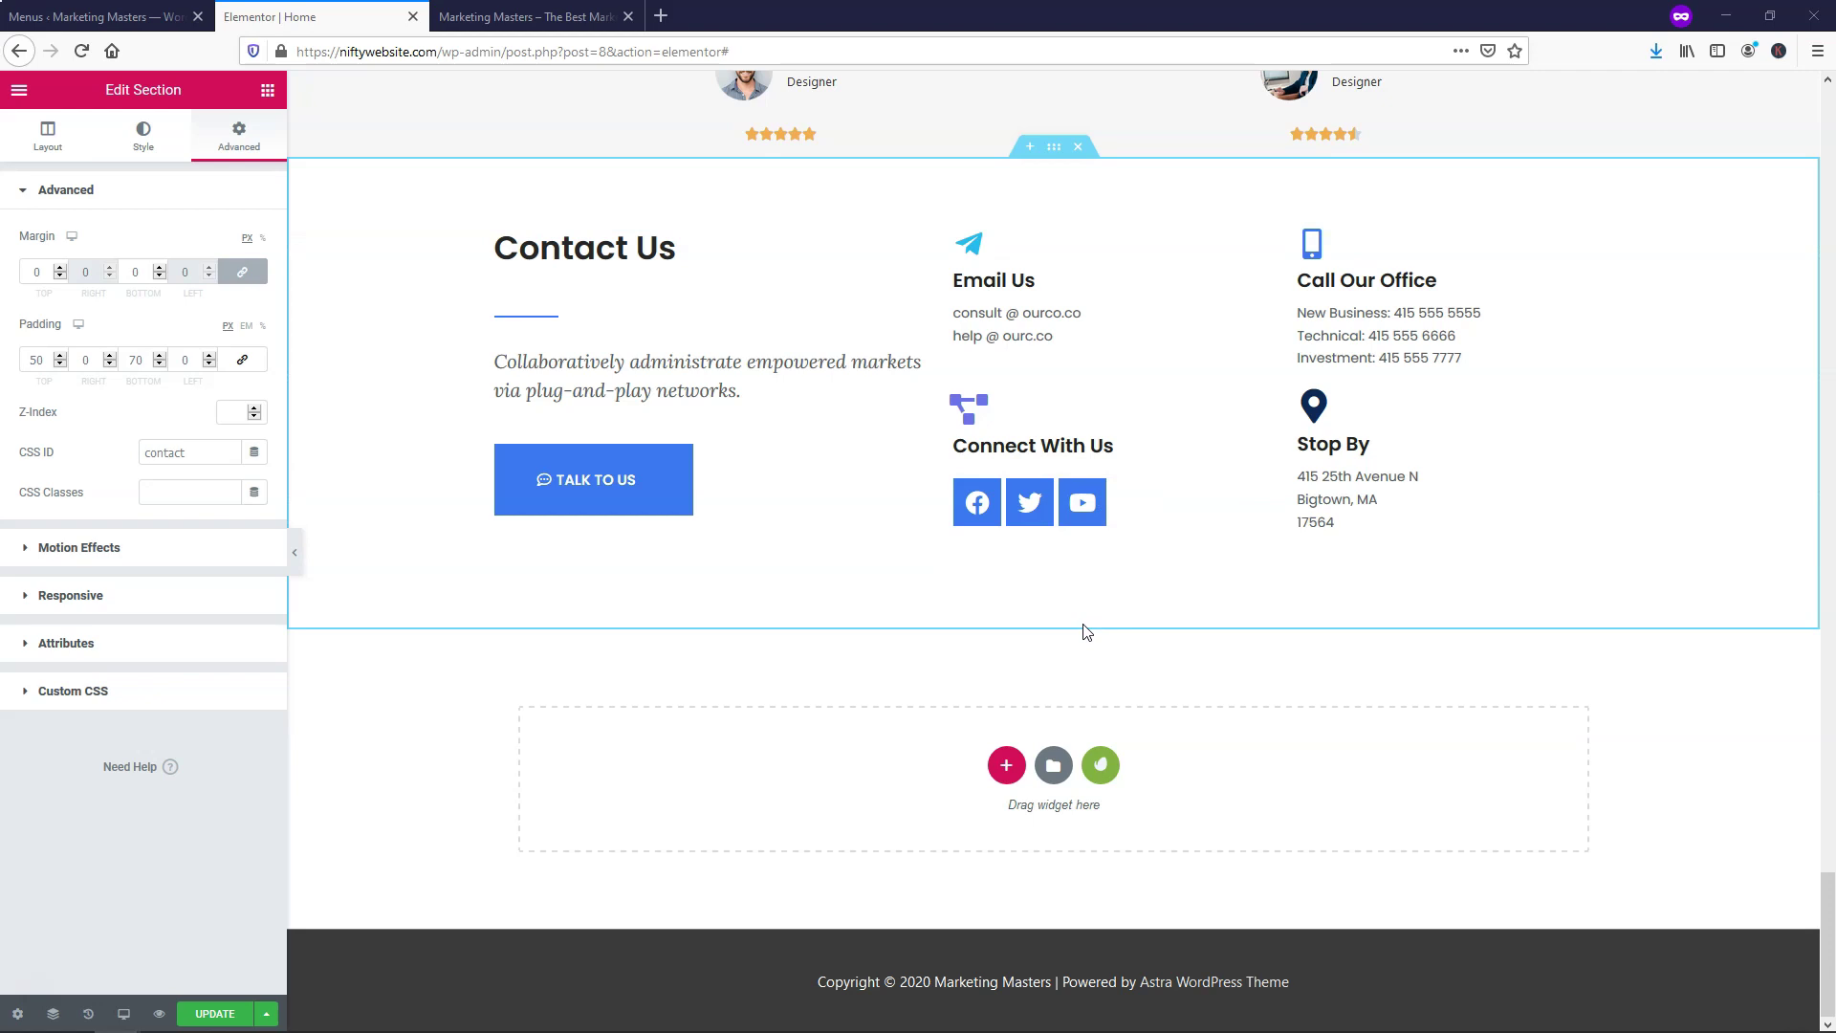
Undo the last star rating change and delete the old Contact Us section
{"action": "key", "text": "ctrl+z"}
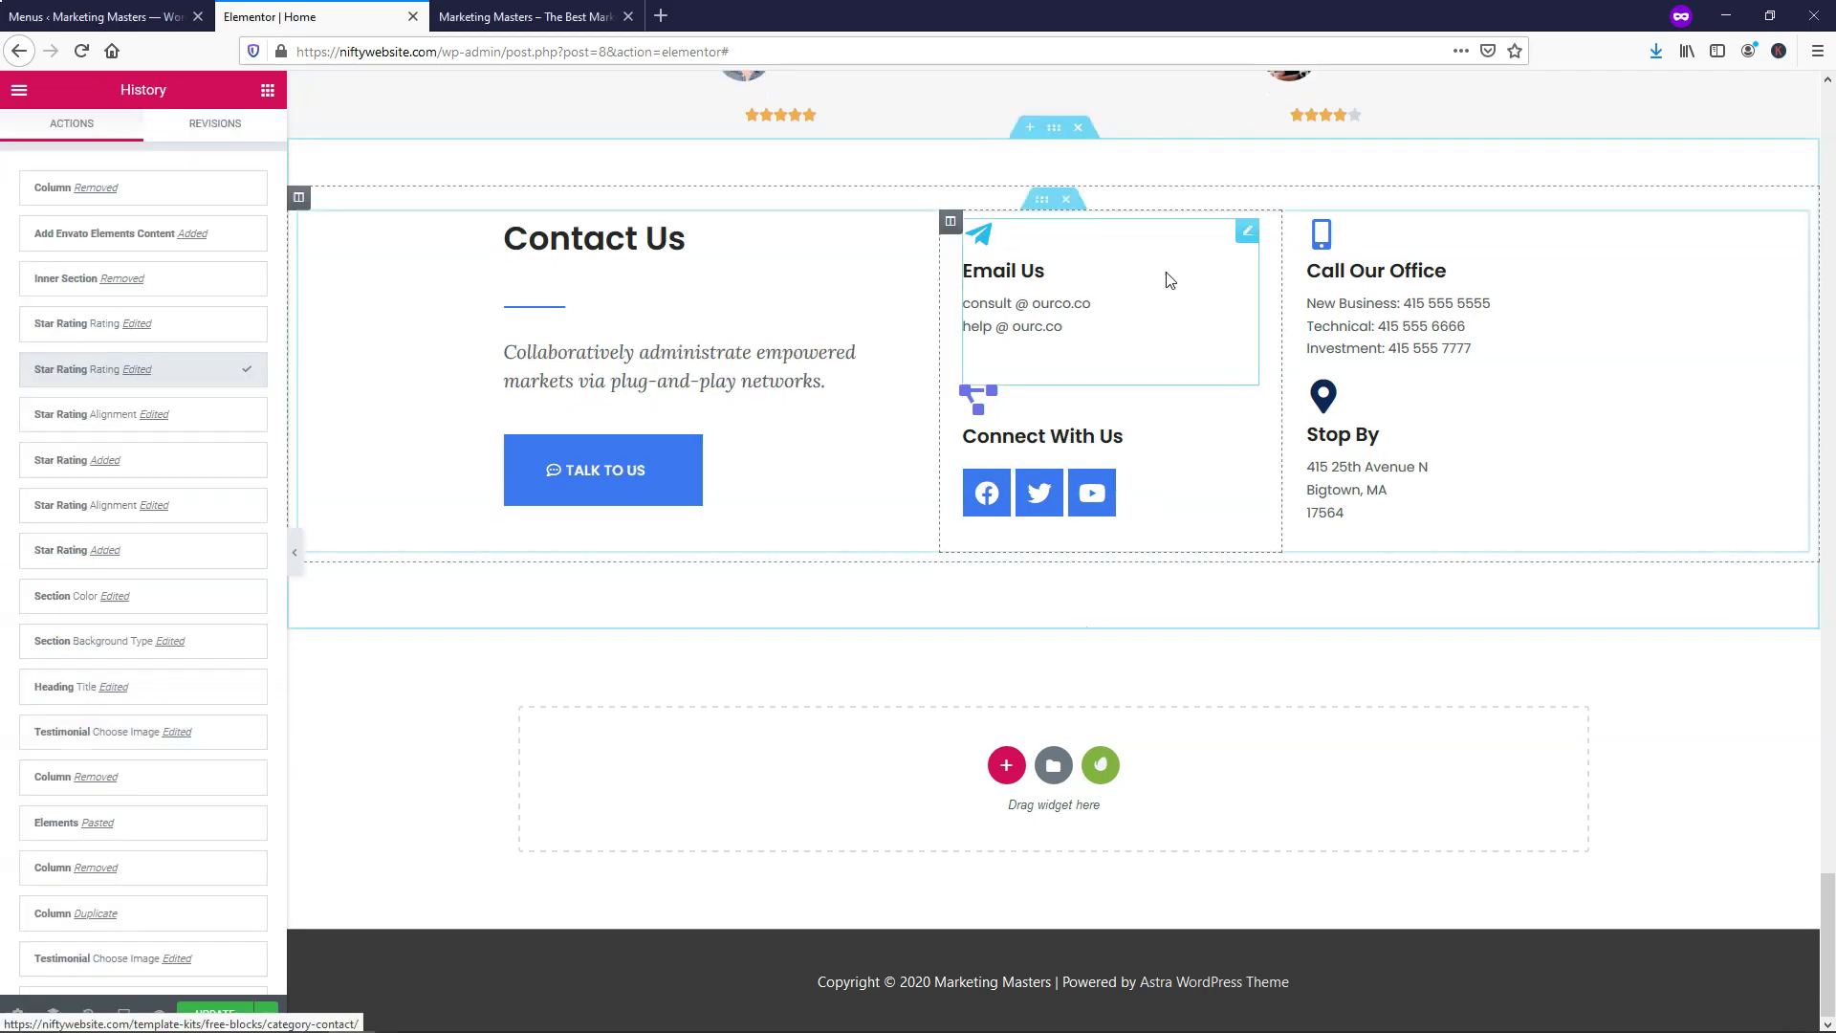
{"action": "right_click", "coordinate": [1057, 136]}
{"action": "left_click", "coordinate": [1109, 148]}
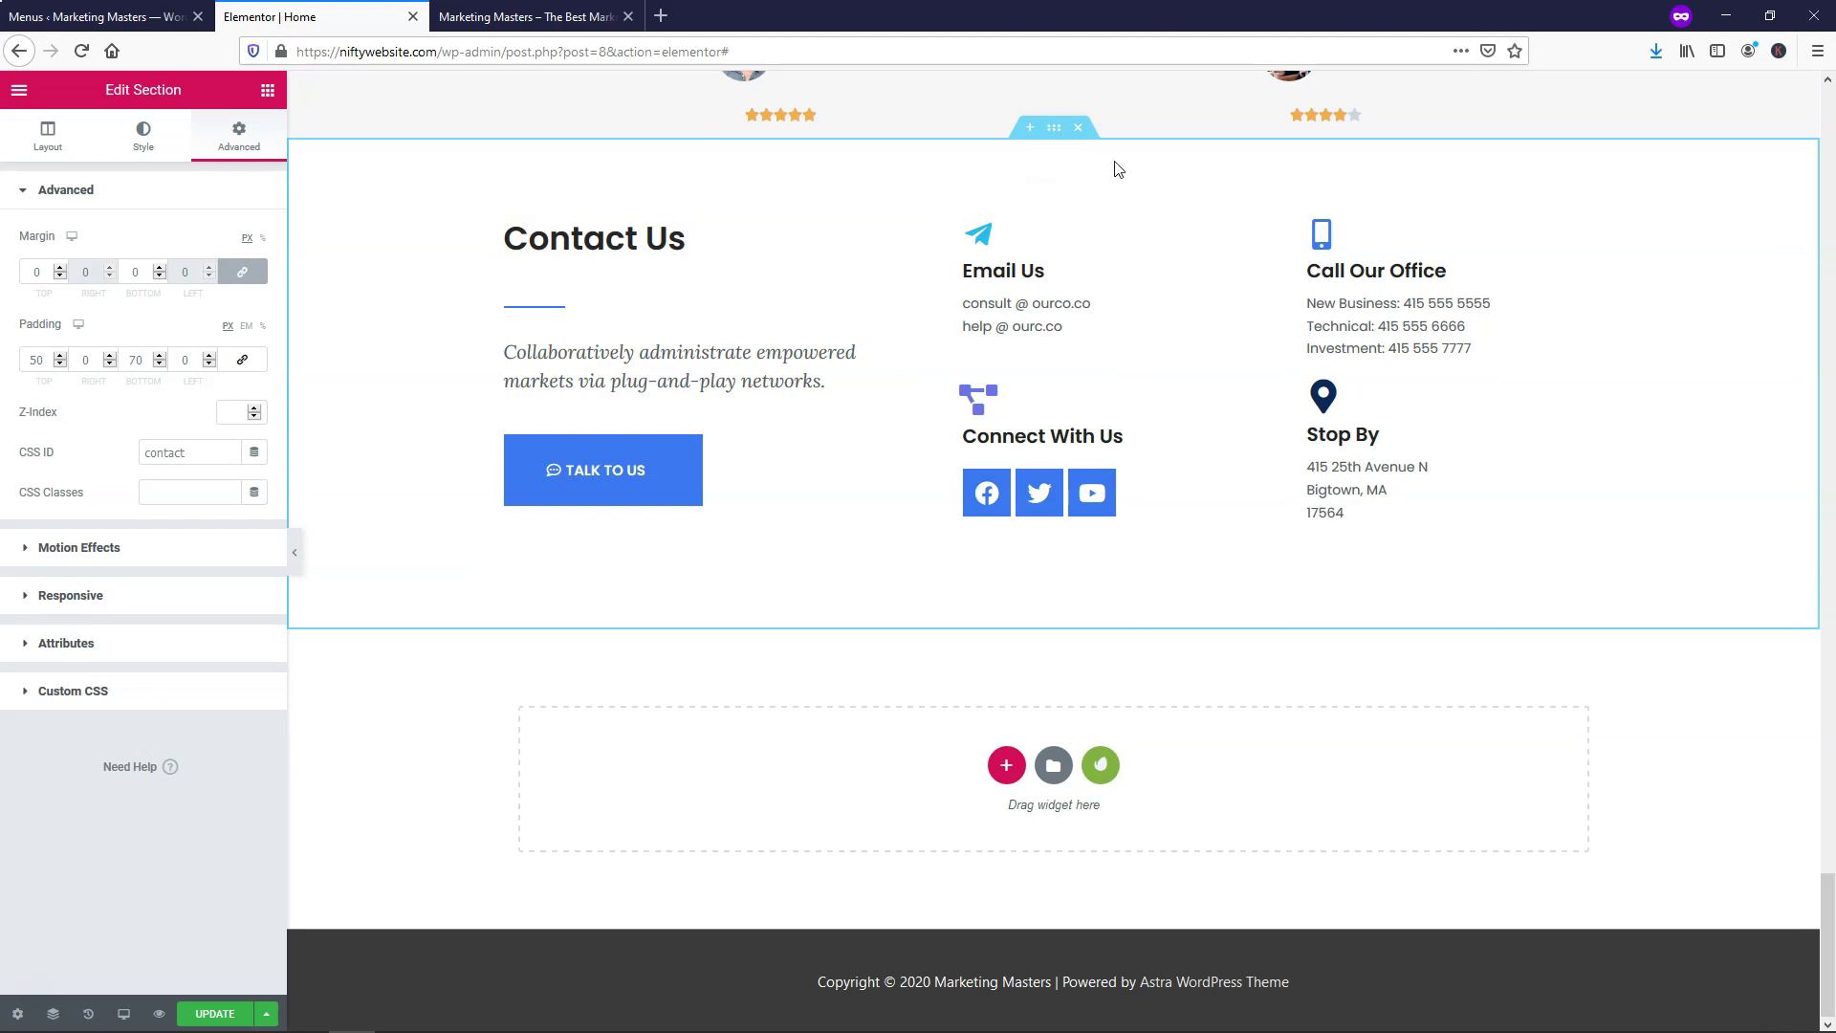
{"action": "left_click", "coordinate": [1078, 129]}
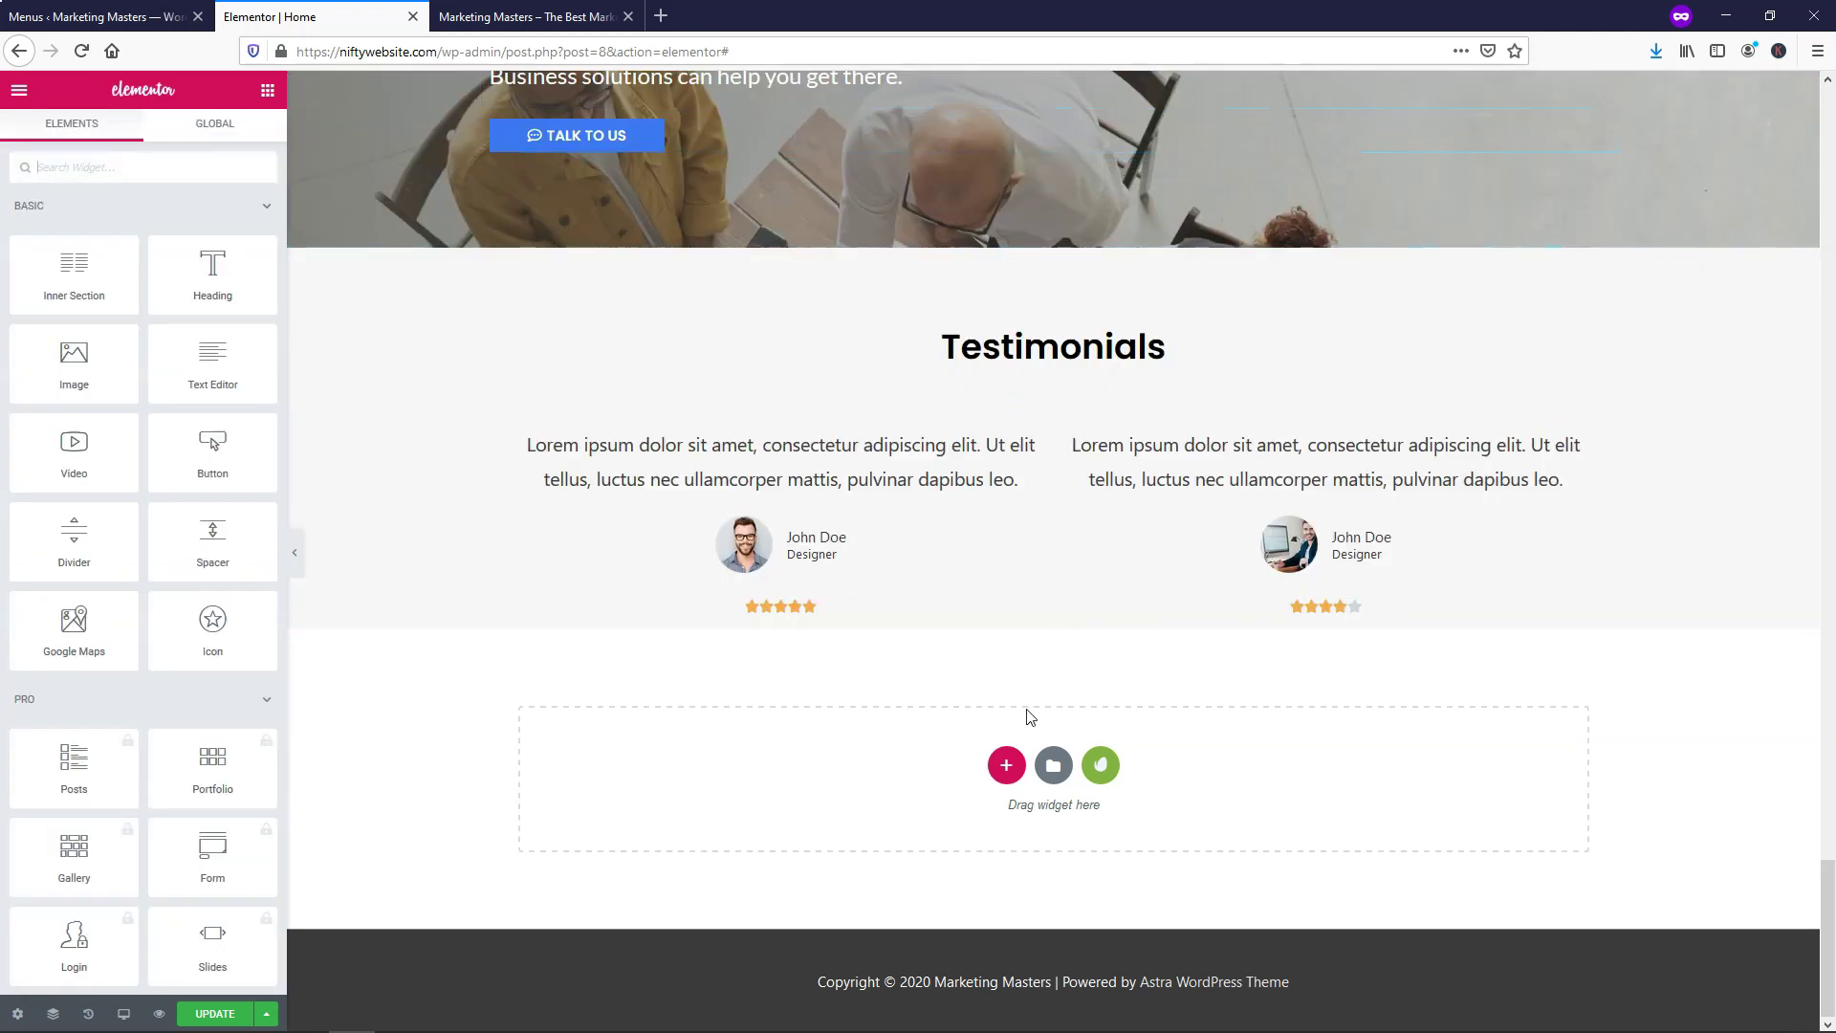
Insert the third free Contact block from the Envato Elements template library
{"action": "left_click", "coordinate": [1104, 766]}
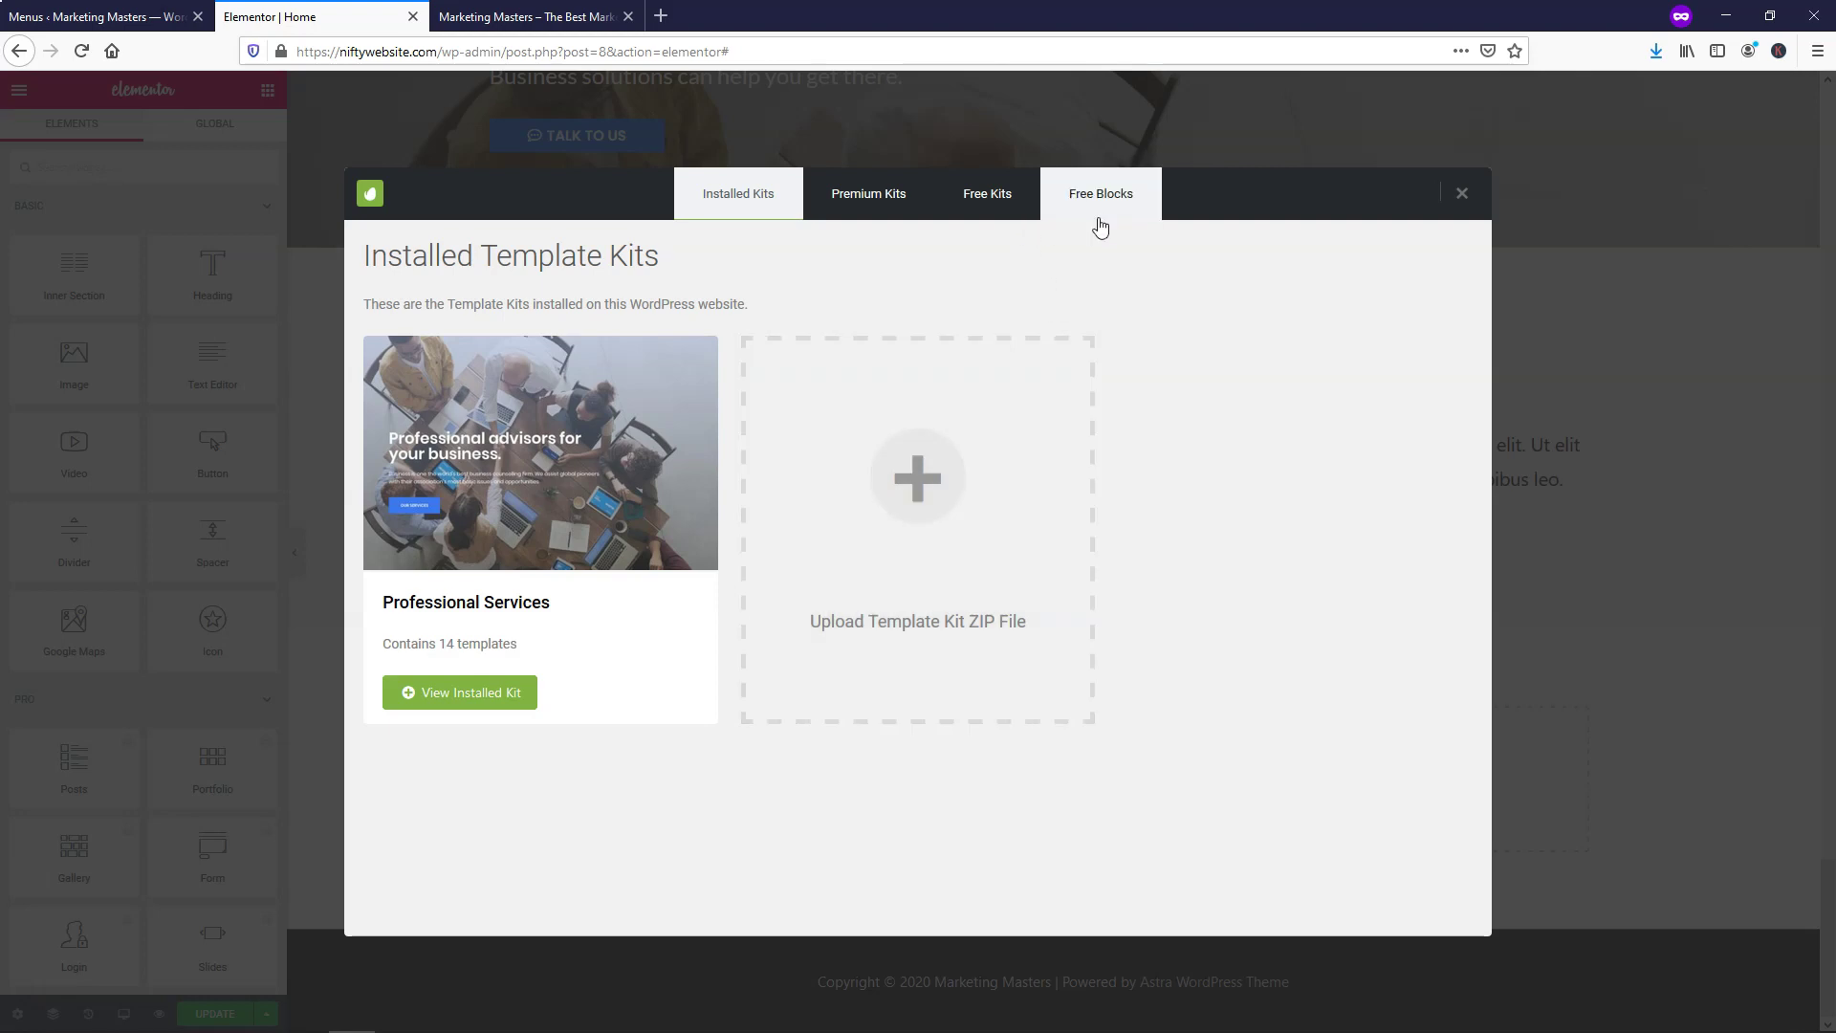
{"action": "left_click", "coordinate": [1099, 208]}
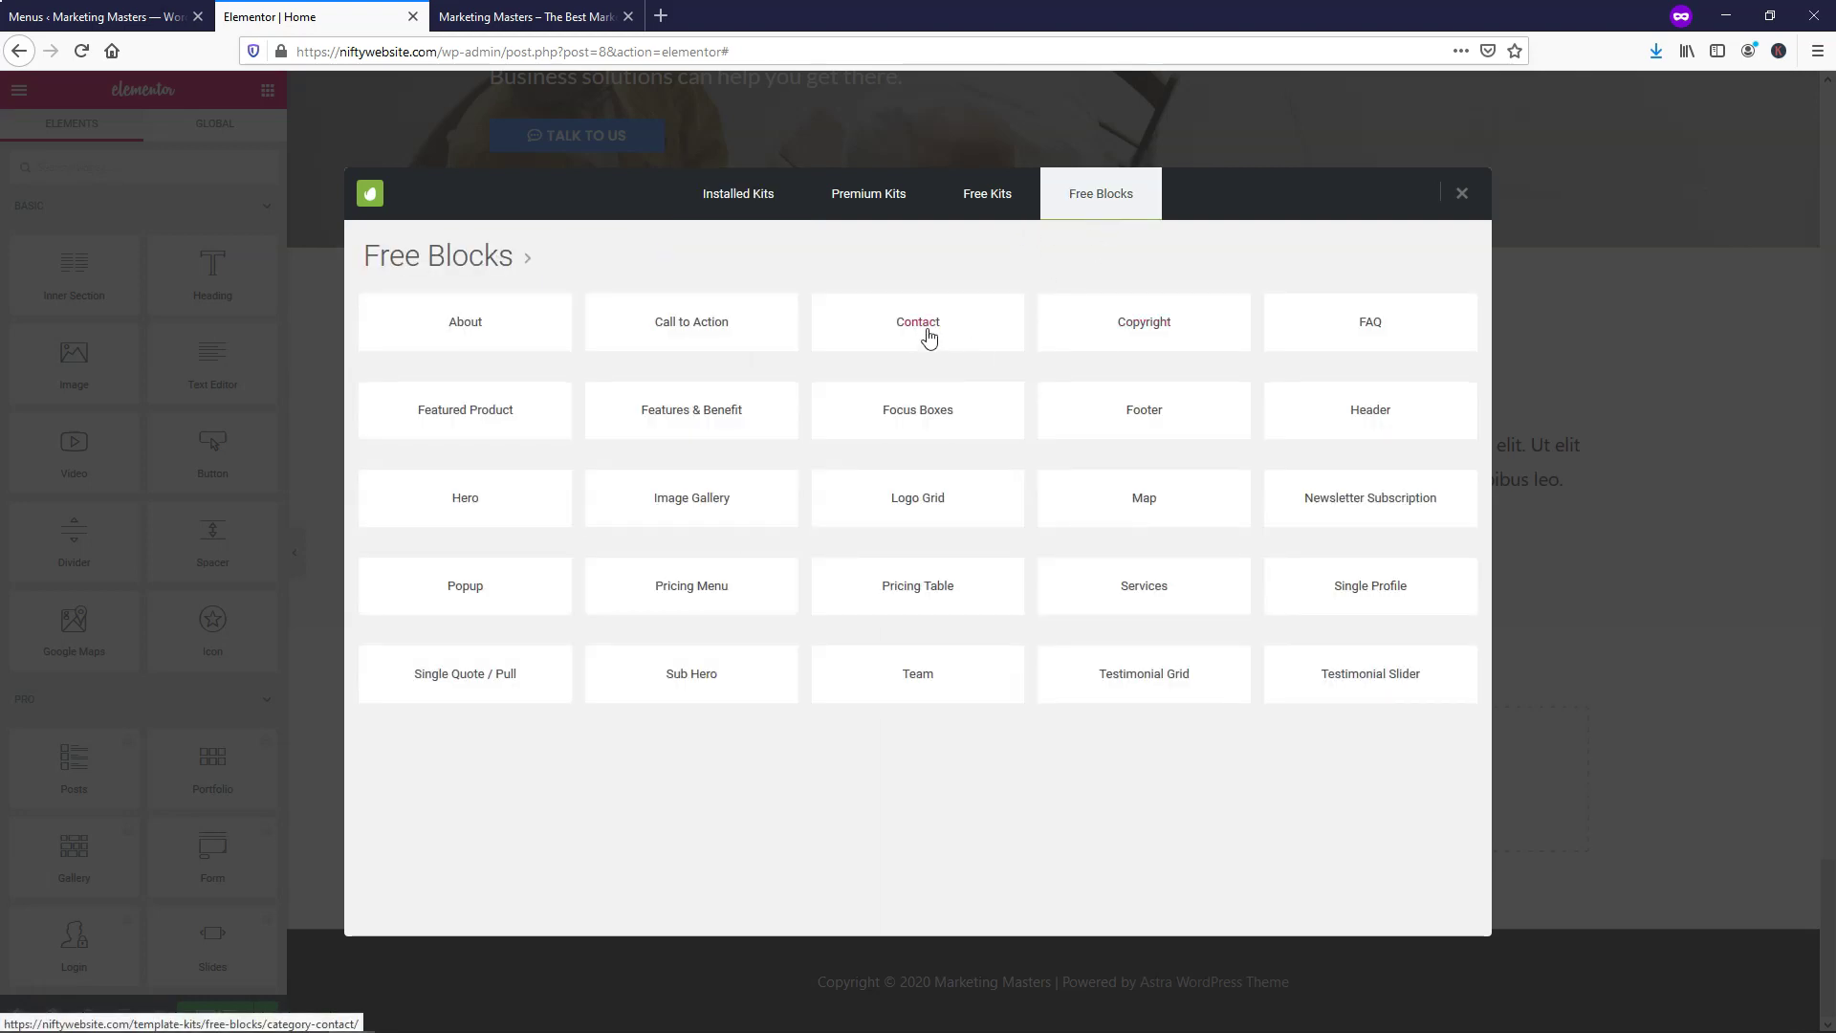
{"action": "left_click", "coordinate": [930, 330]}
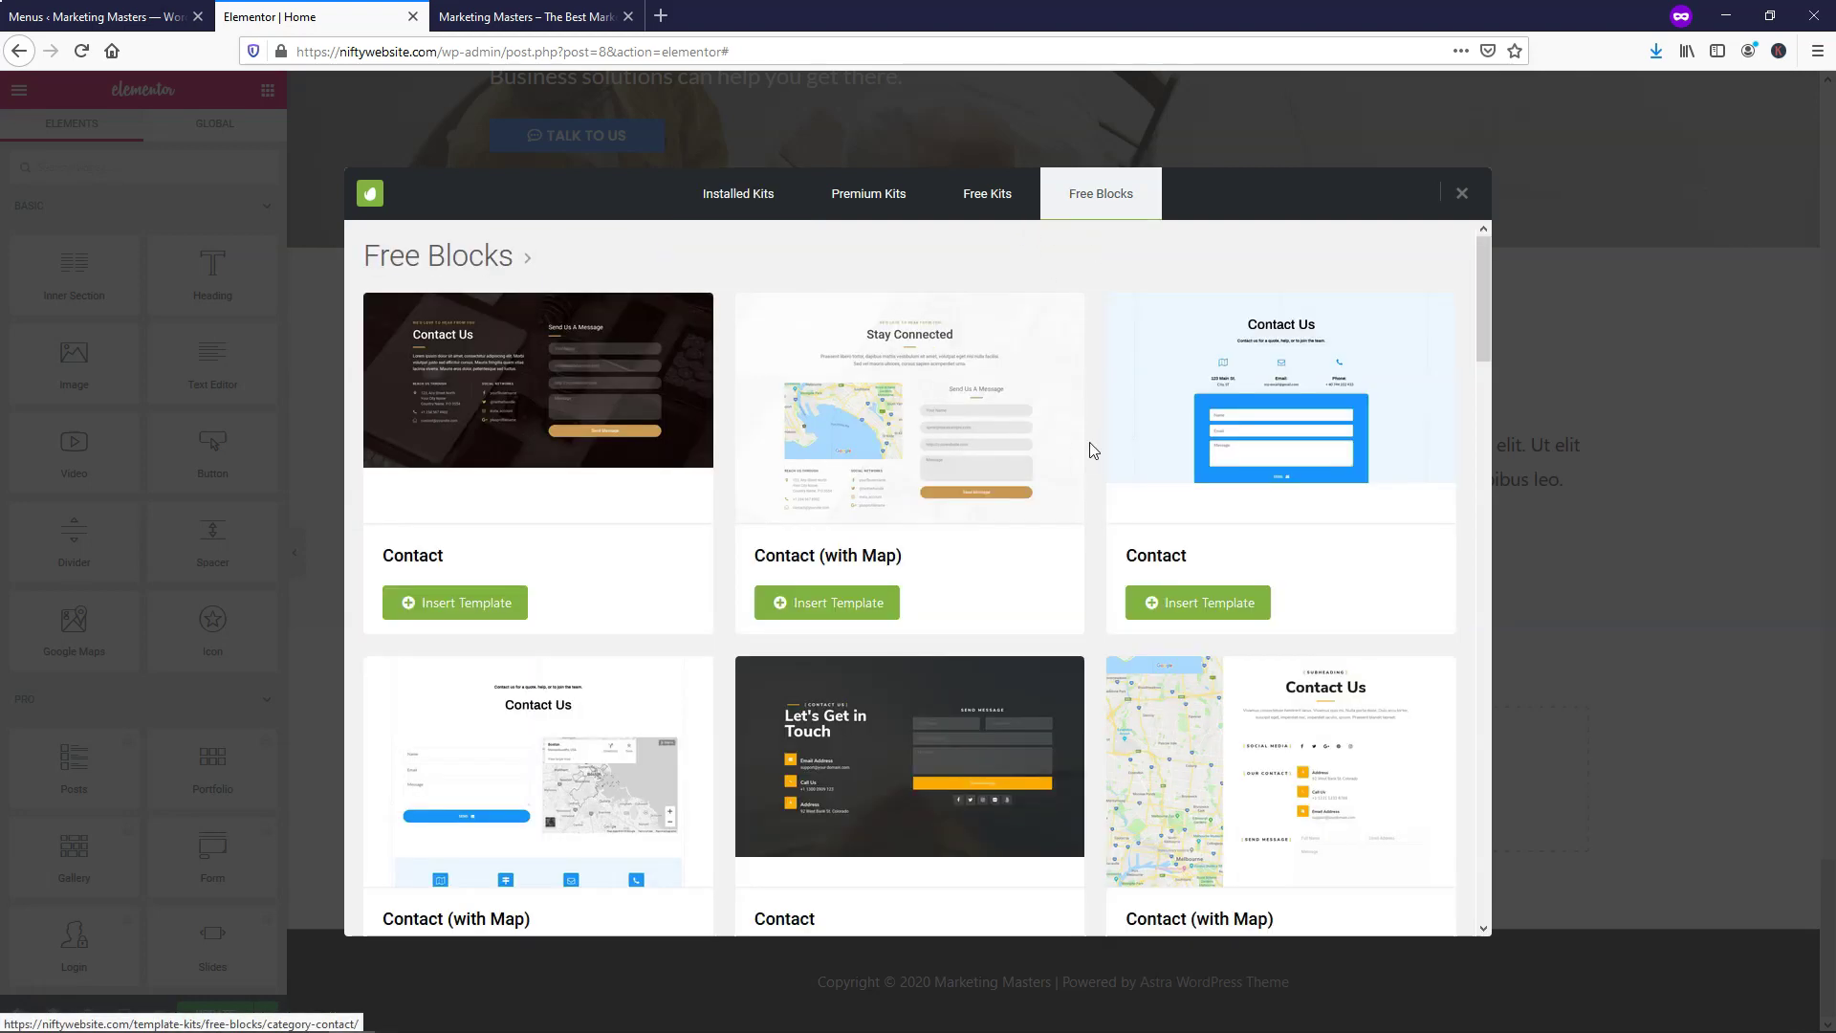
{"action": "scroll", "coordinate": [1094, 437], "scroll_direction": "down", "scroll_amount": 12}
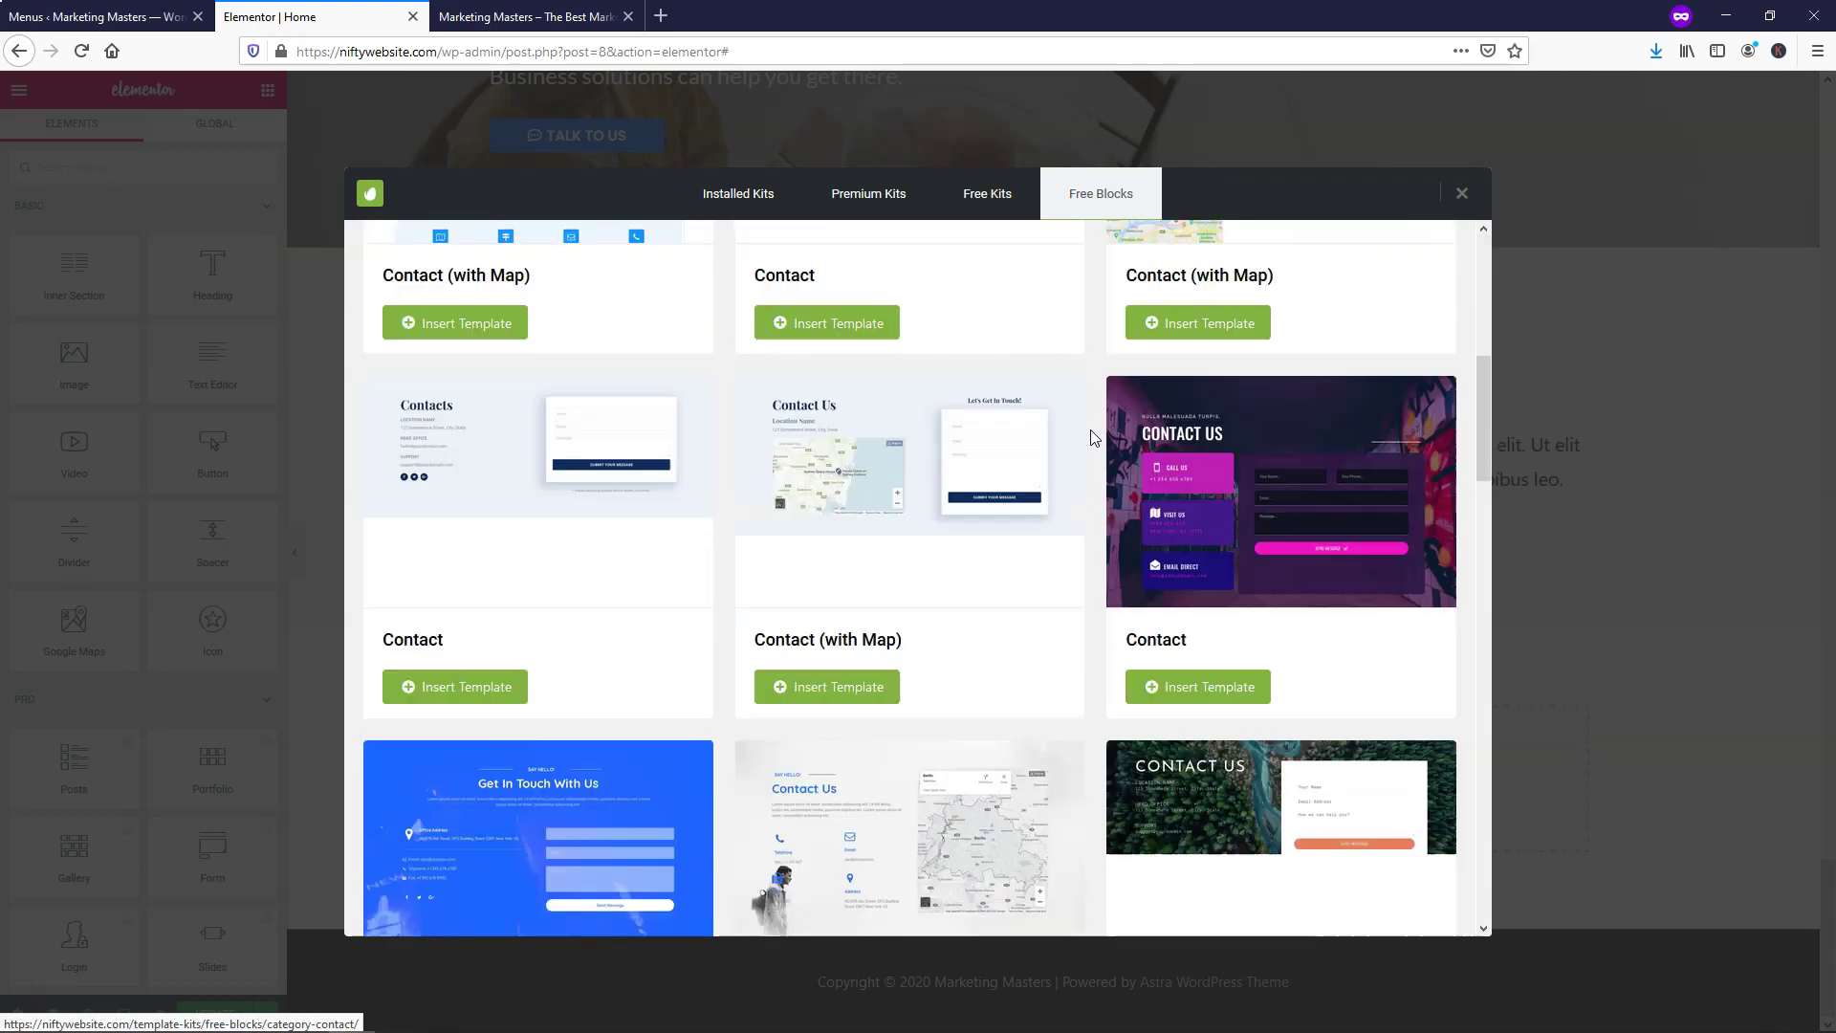
{"action": "scroll", "coordinate": [1093, 437], "scroll_direction": "down", "scroll_amount": 8}
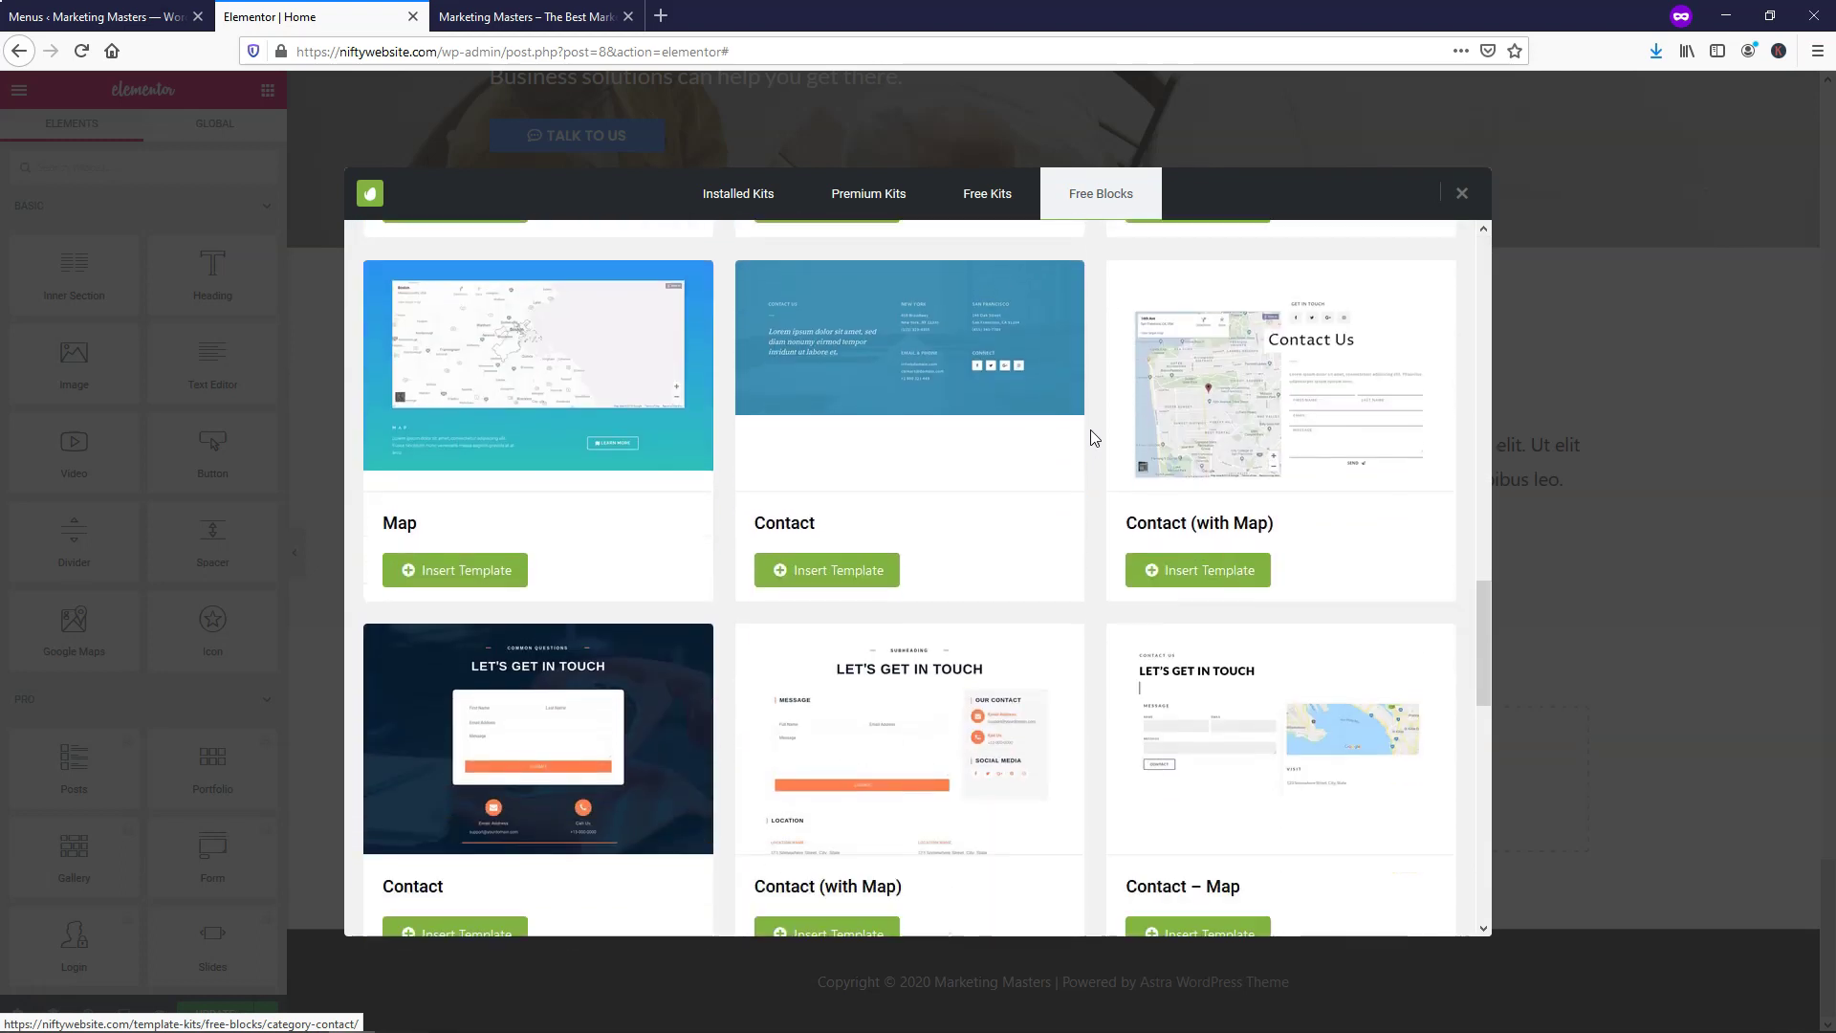
{"action": "scroll", "coordinate": [1091, 438], "scroll_direction": "down", "scroll_amount": 8}
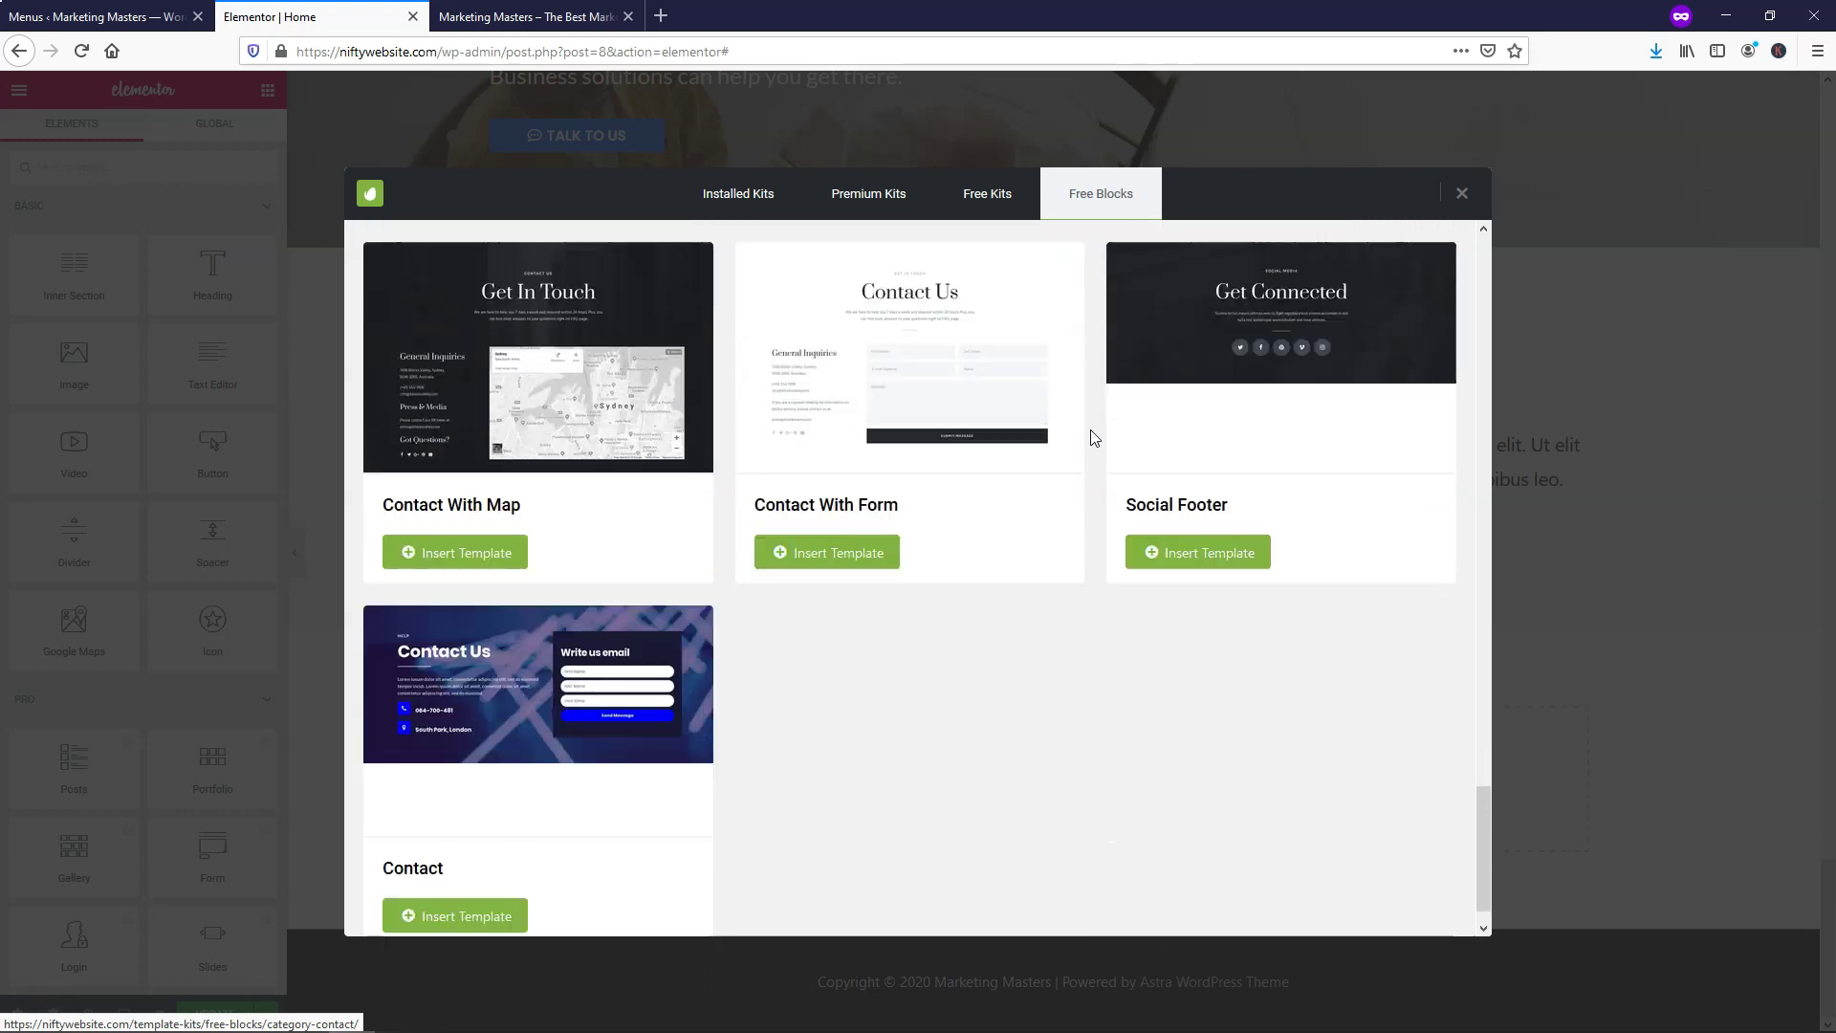
{"action": "scroll", "coordinate": [1094, 445], "scroll_direction": "up", "scroll_amount": 2}
{"action": "scroll", "coordinate": [1094, 445], "scroll_direction": "up", "scroll_amount": 15}
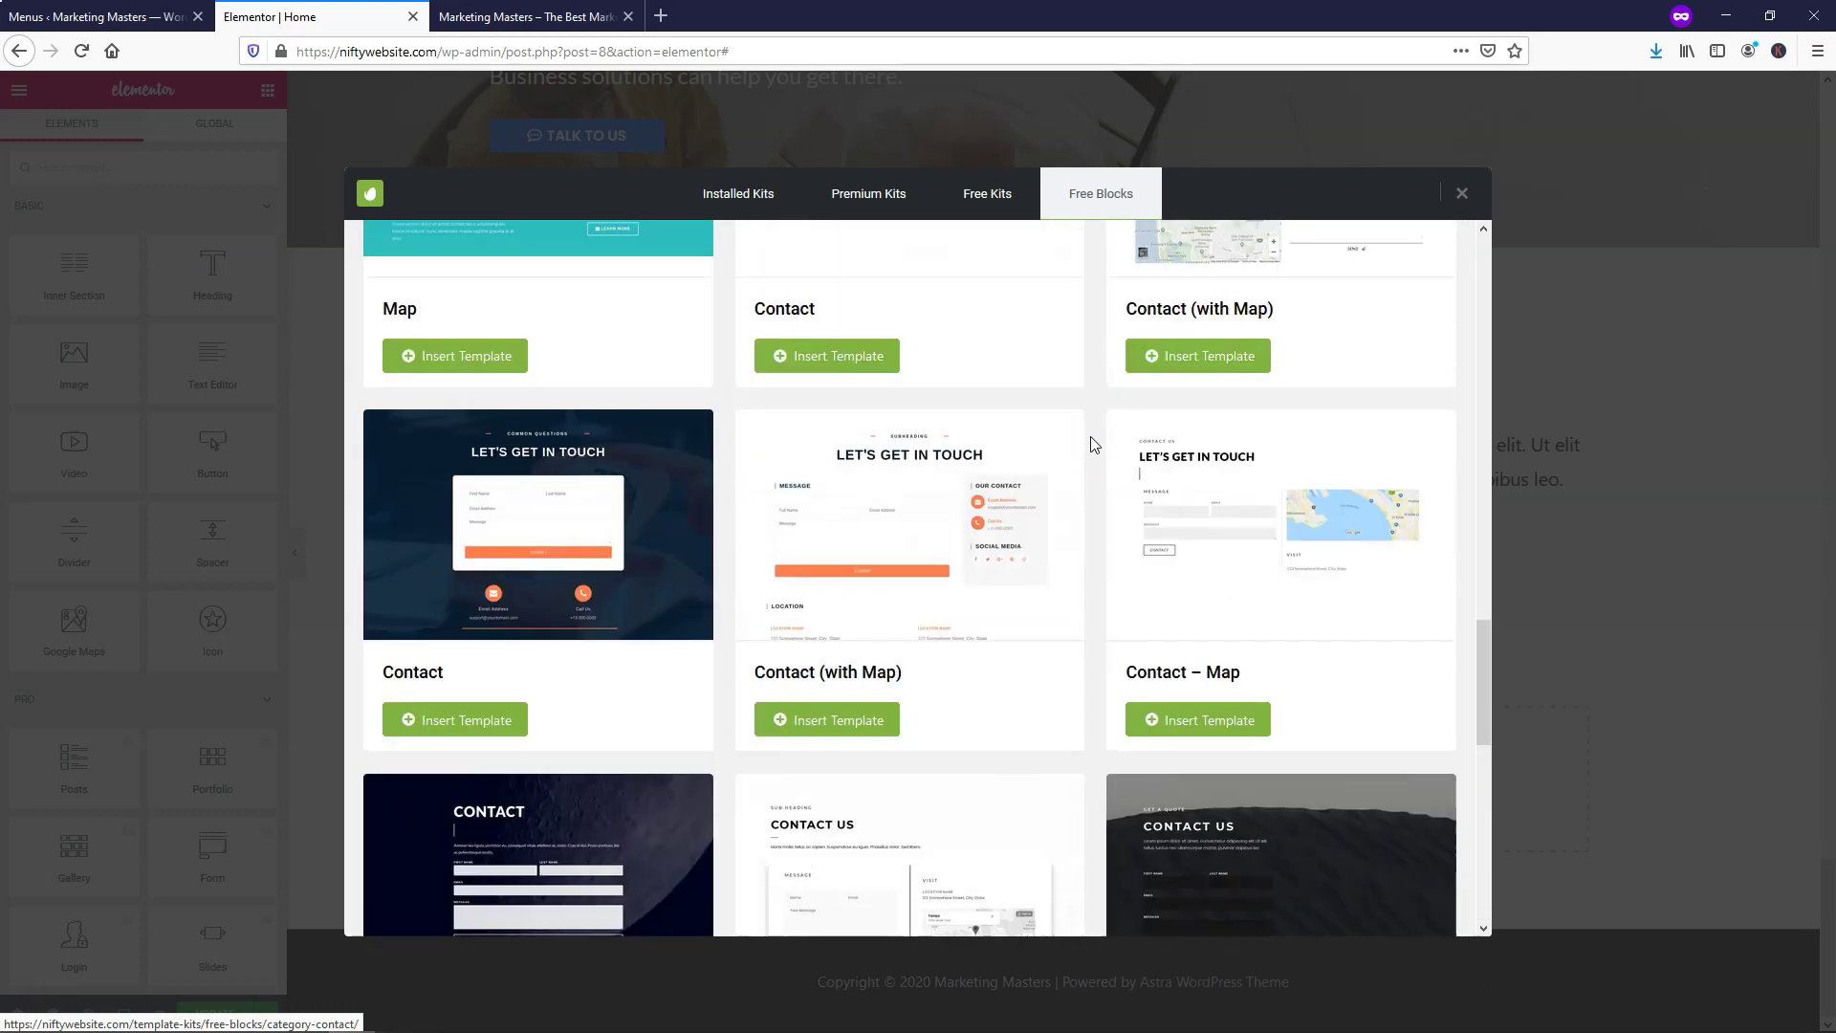
{"action": "scroll", "coordinate": [1093, 443], "scroll_direction": "up", "scroll_amount": 15}
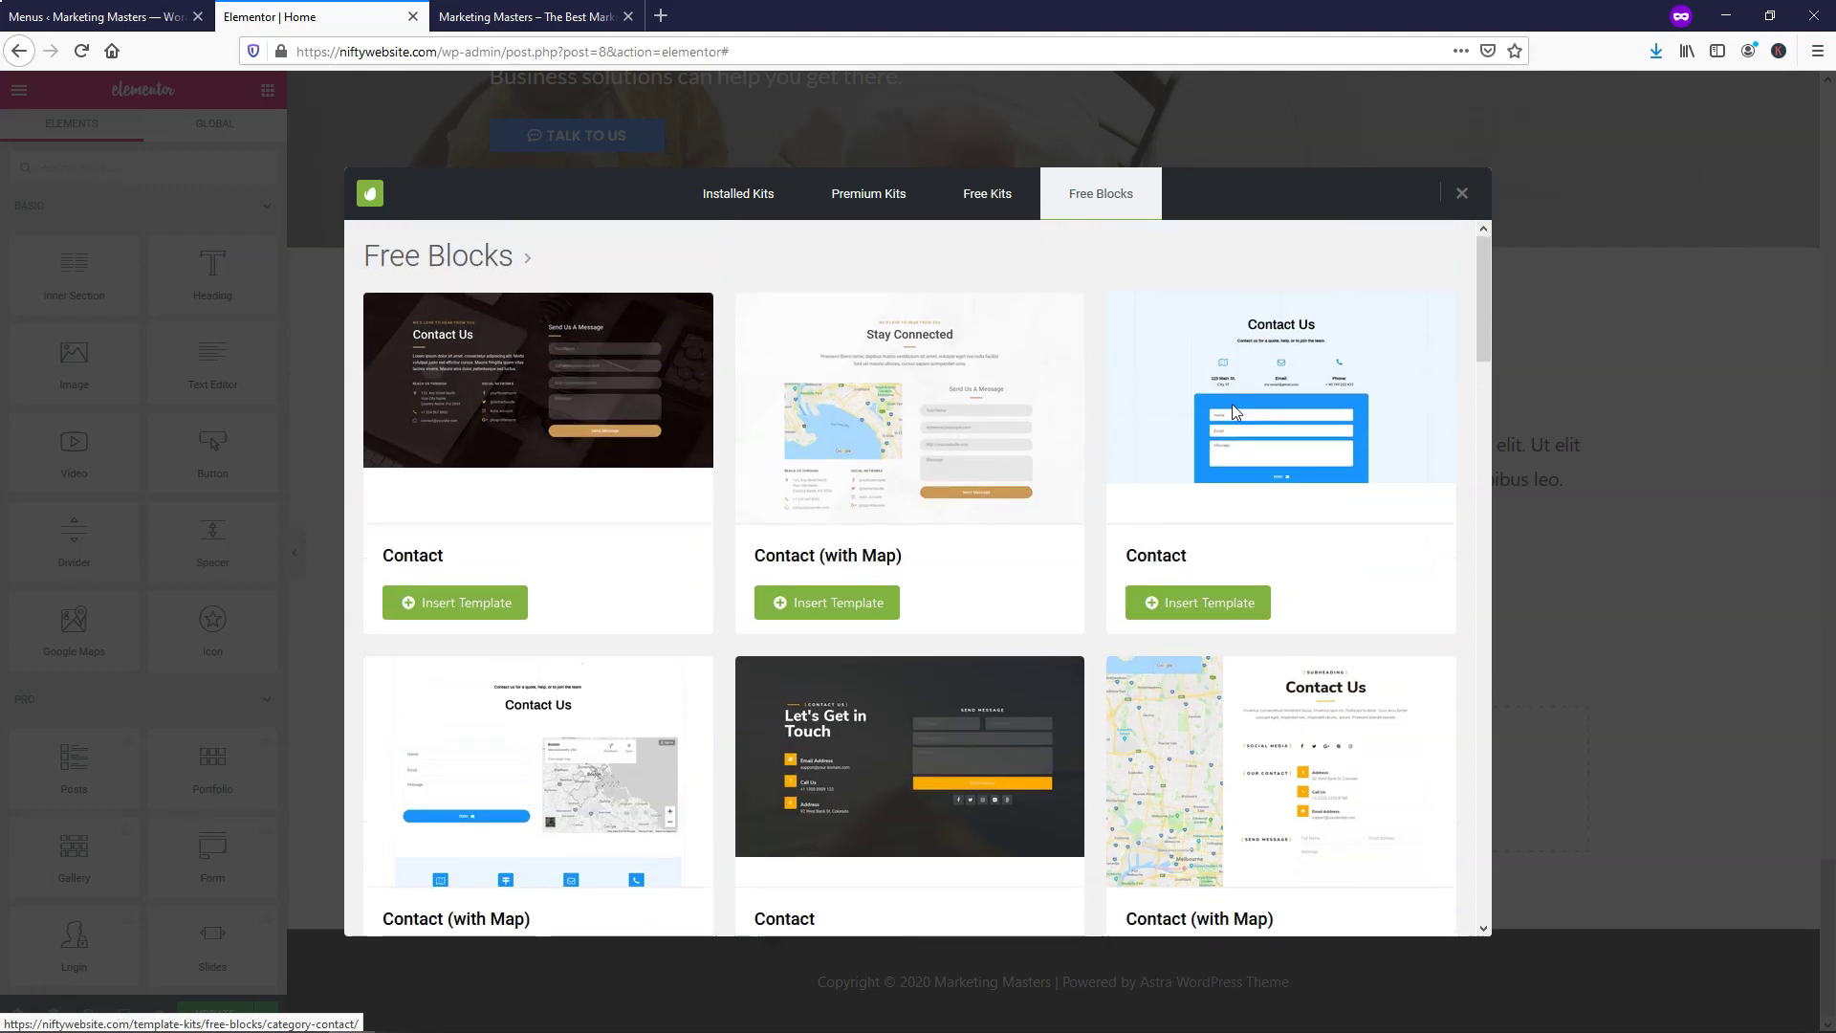
{"action": "left_click", "coordinate": [1203, 604]}
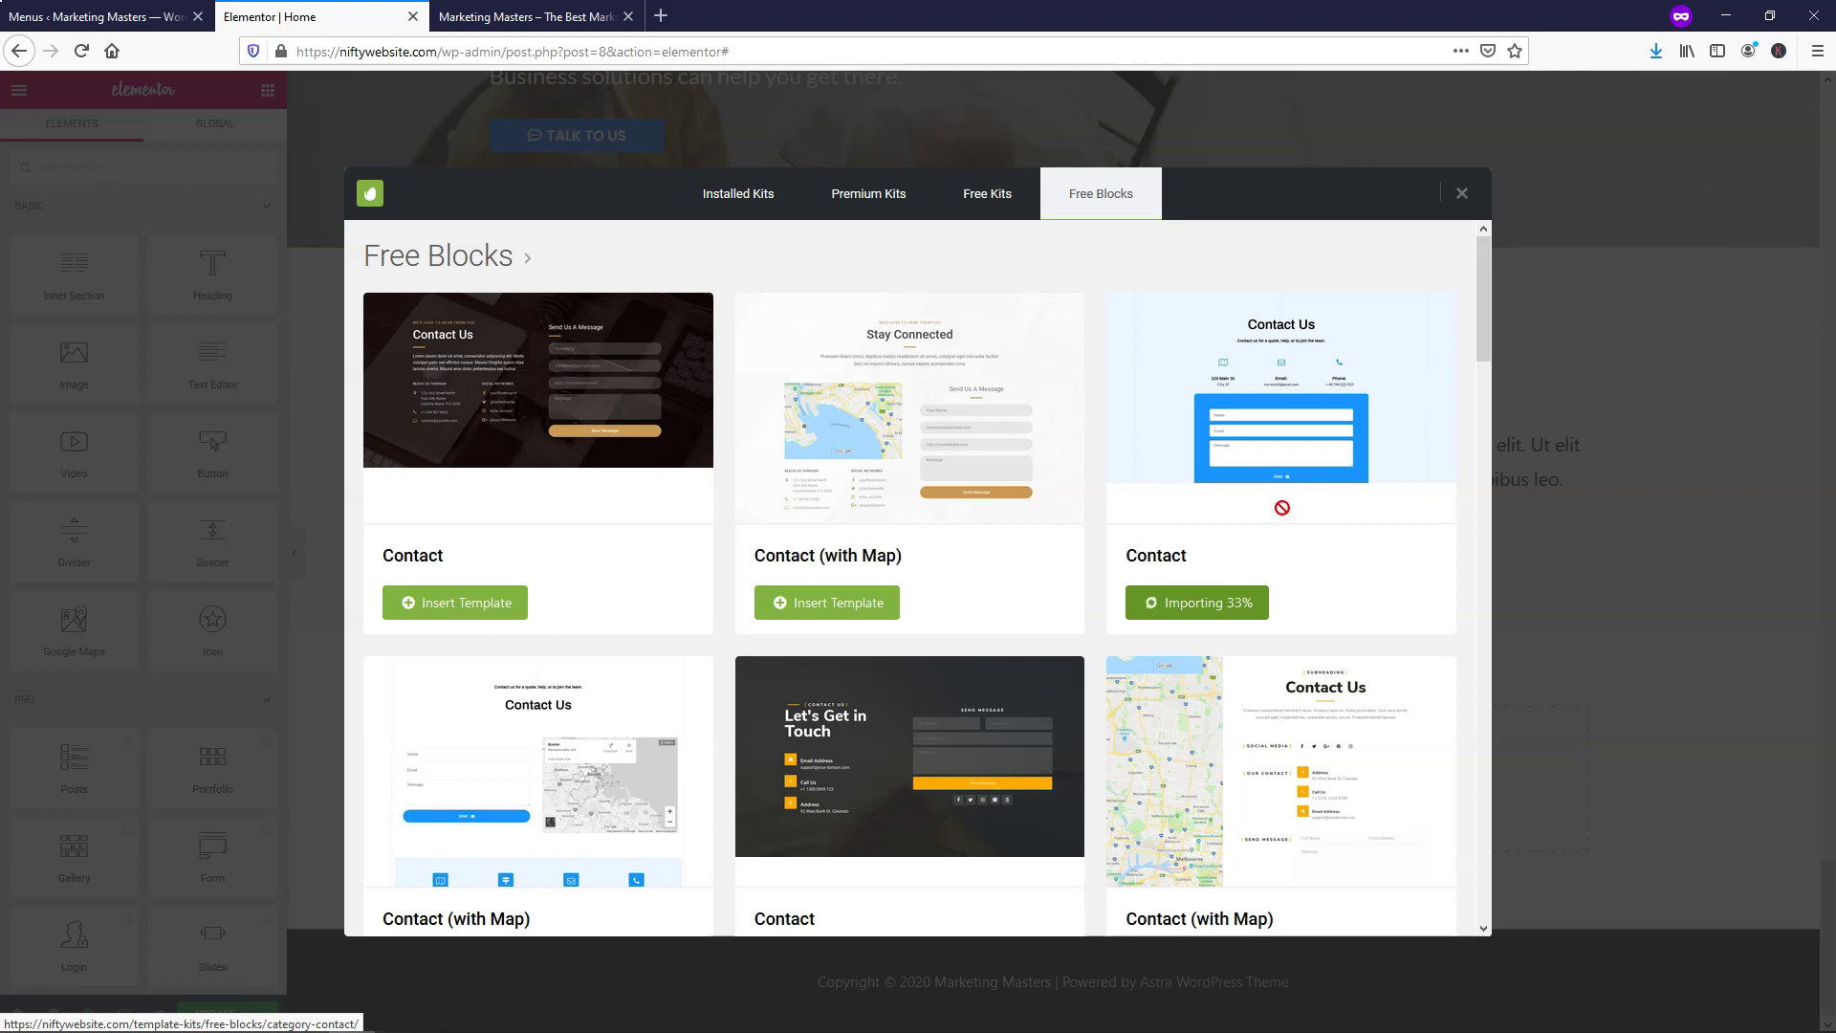
Inspect the imported Contact block's email and address icon boxes
{"action": "scroll", "coordinate": [1218, 644], "scroll_direction": "down", "scroll_amount": 3}
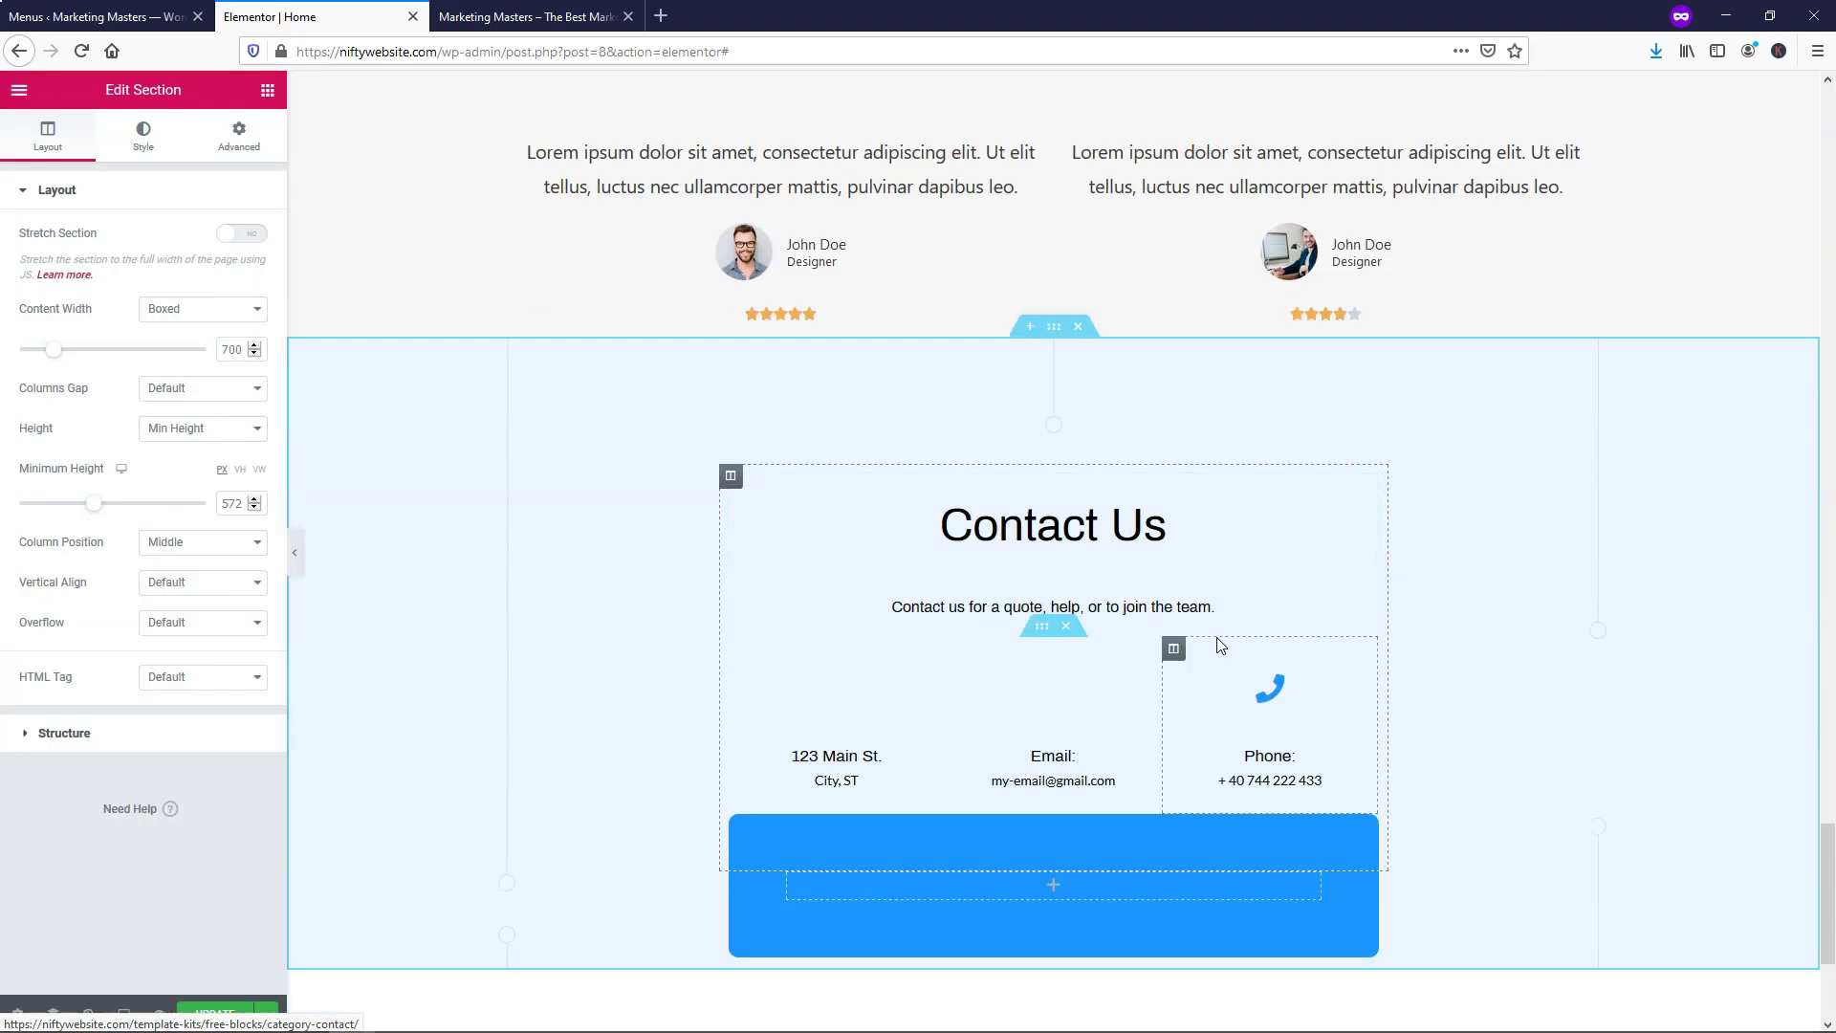
{"action": "scroll", "coordinate": [1091, 649], "scroll_direction": "down", "scroll_amount": 3}
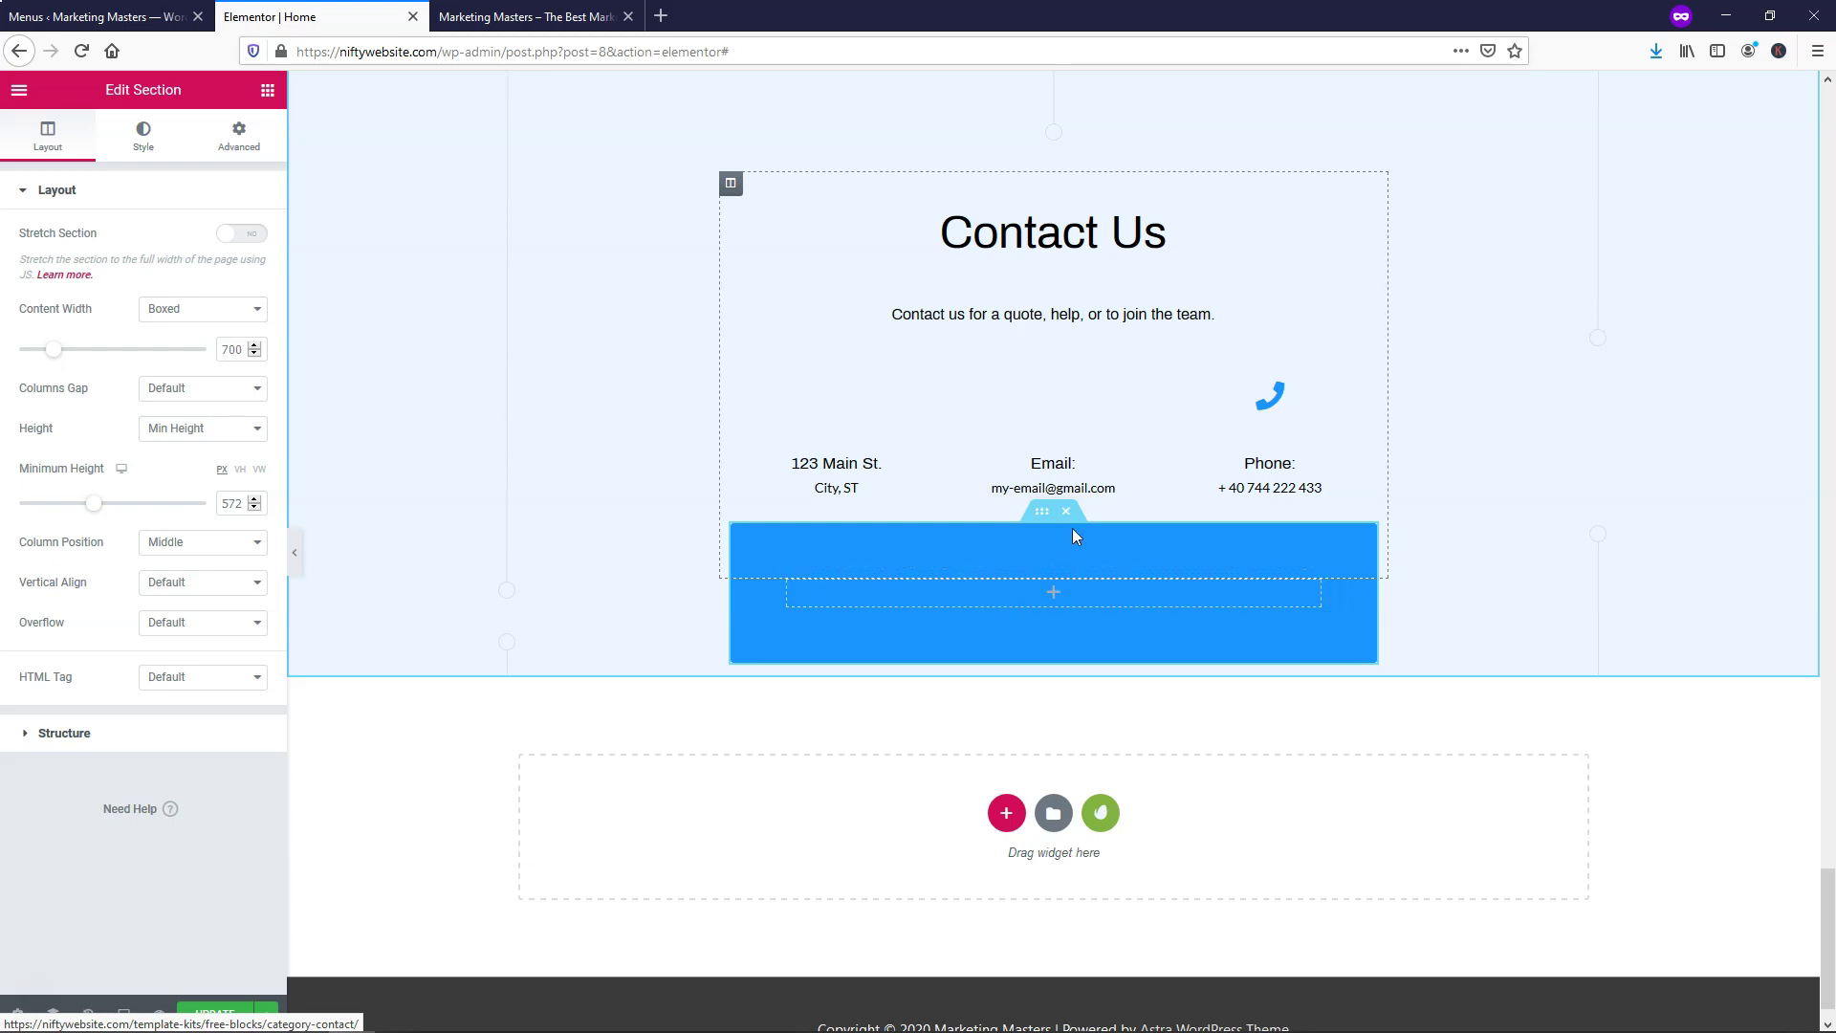
{"action": "left_click", "coordinate": [1055, 401]}
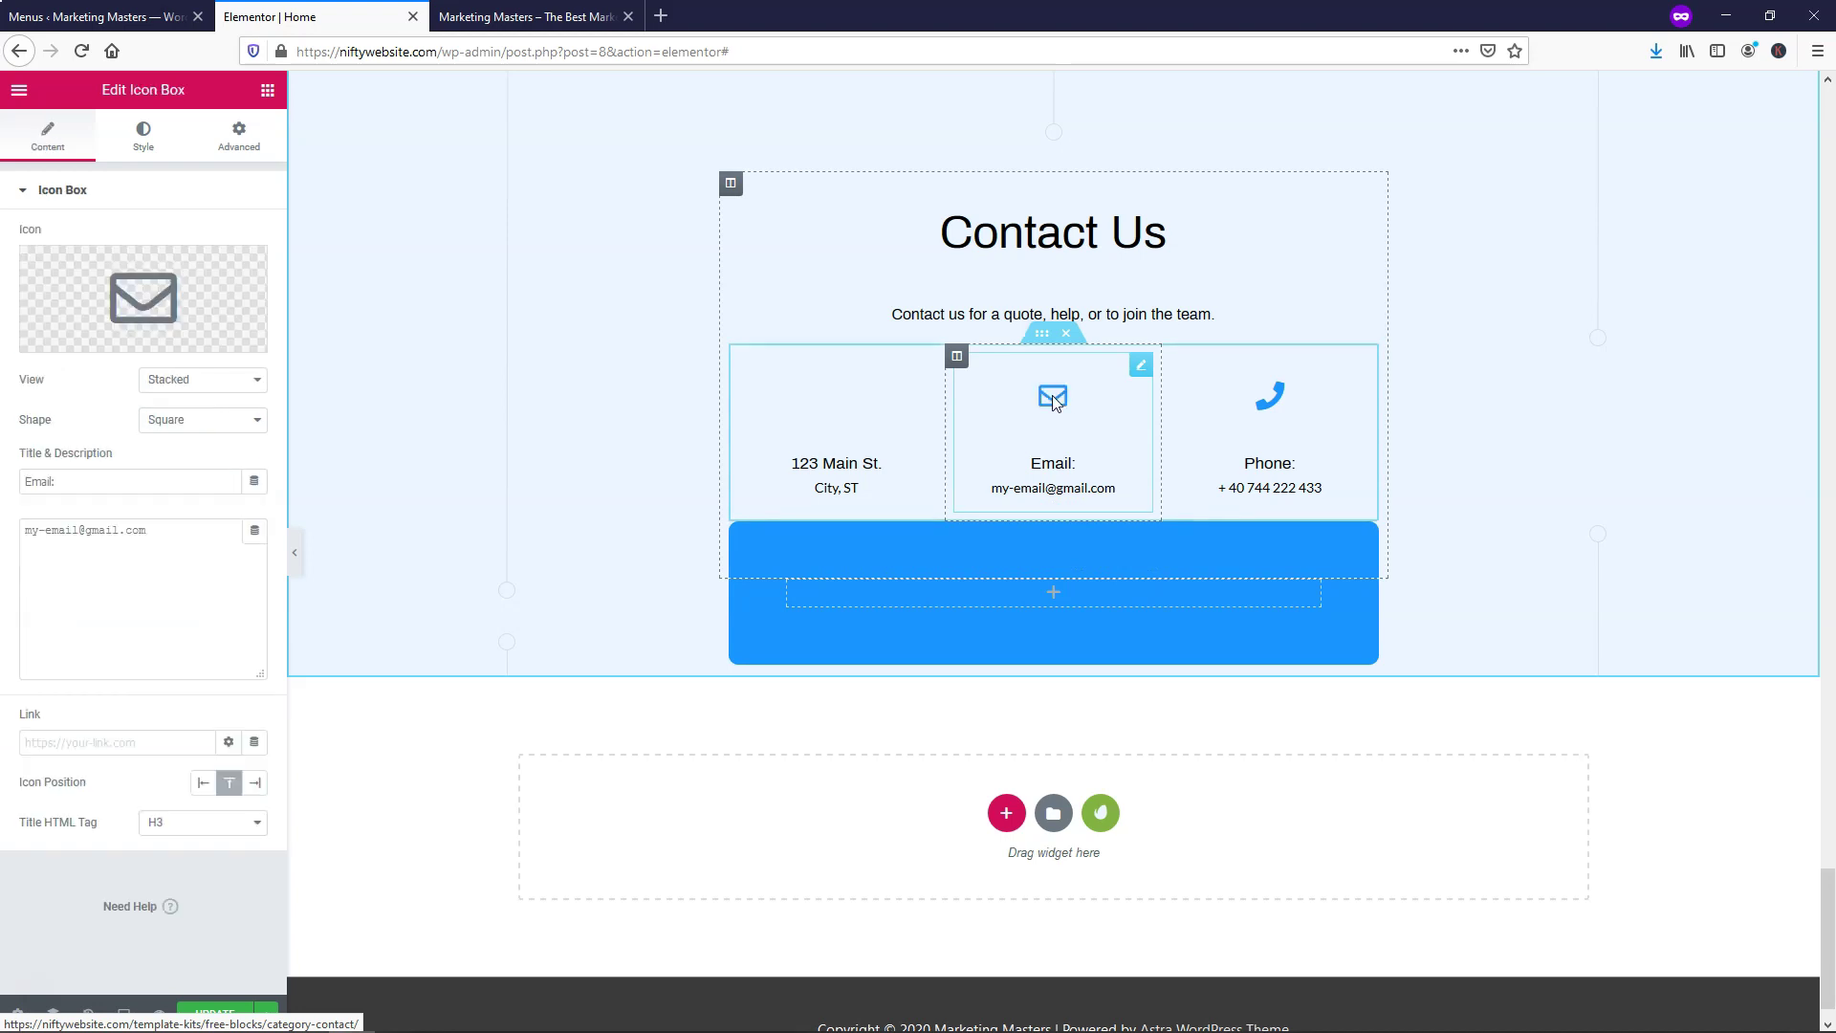
{"action": "left_click", "coordinate": [848, 405]}
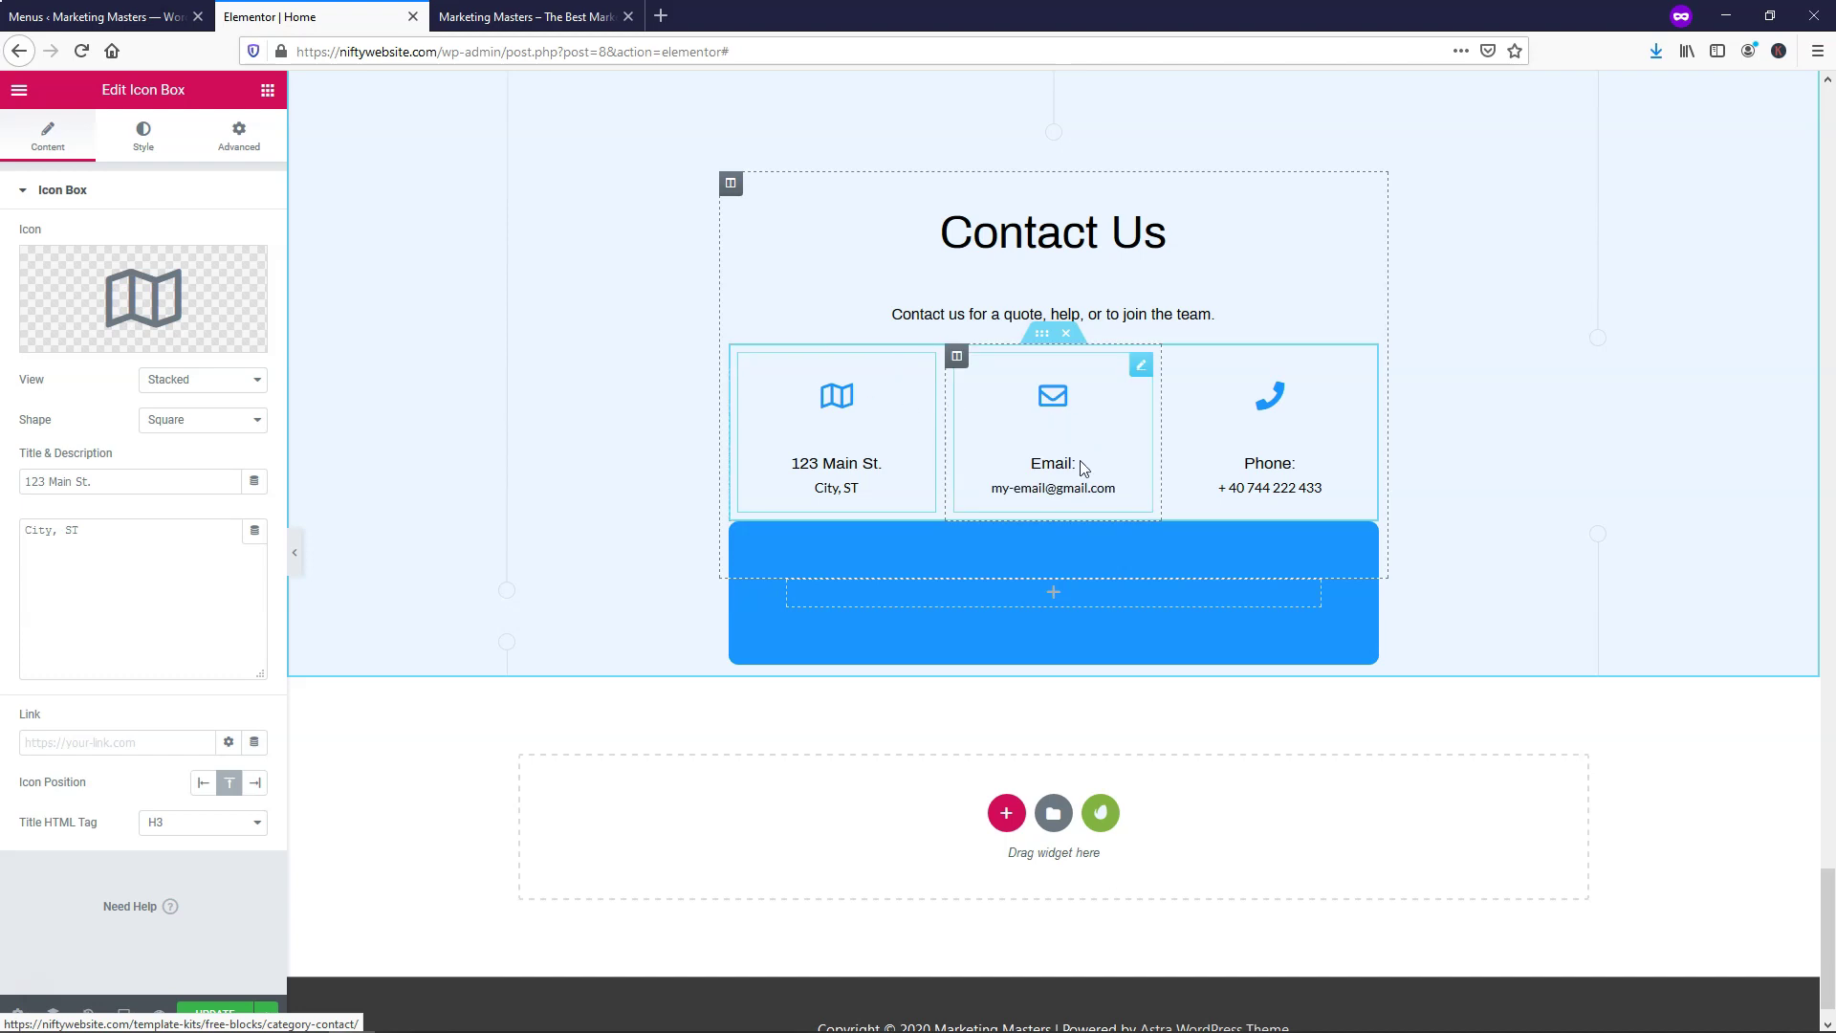
{"action": "scroll", "coordinate": [1084, 467], "scroll_direction": "up", "scroll_amount": 3}
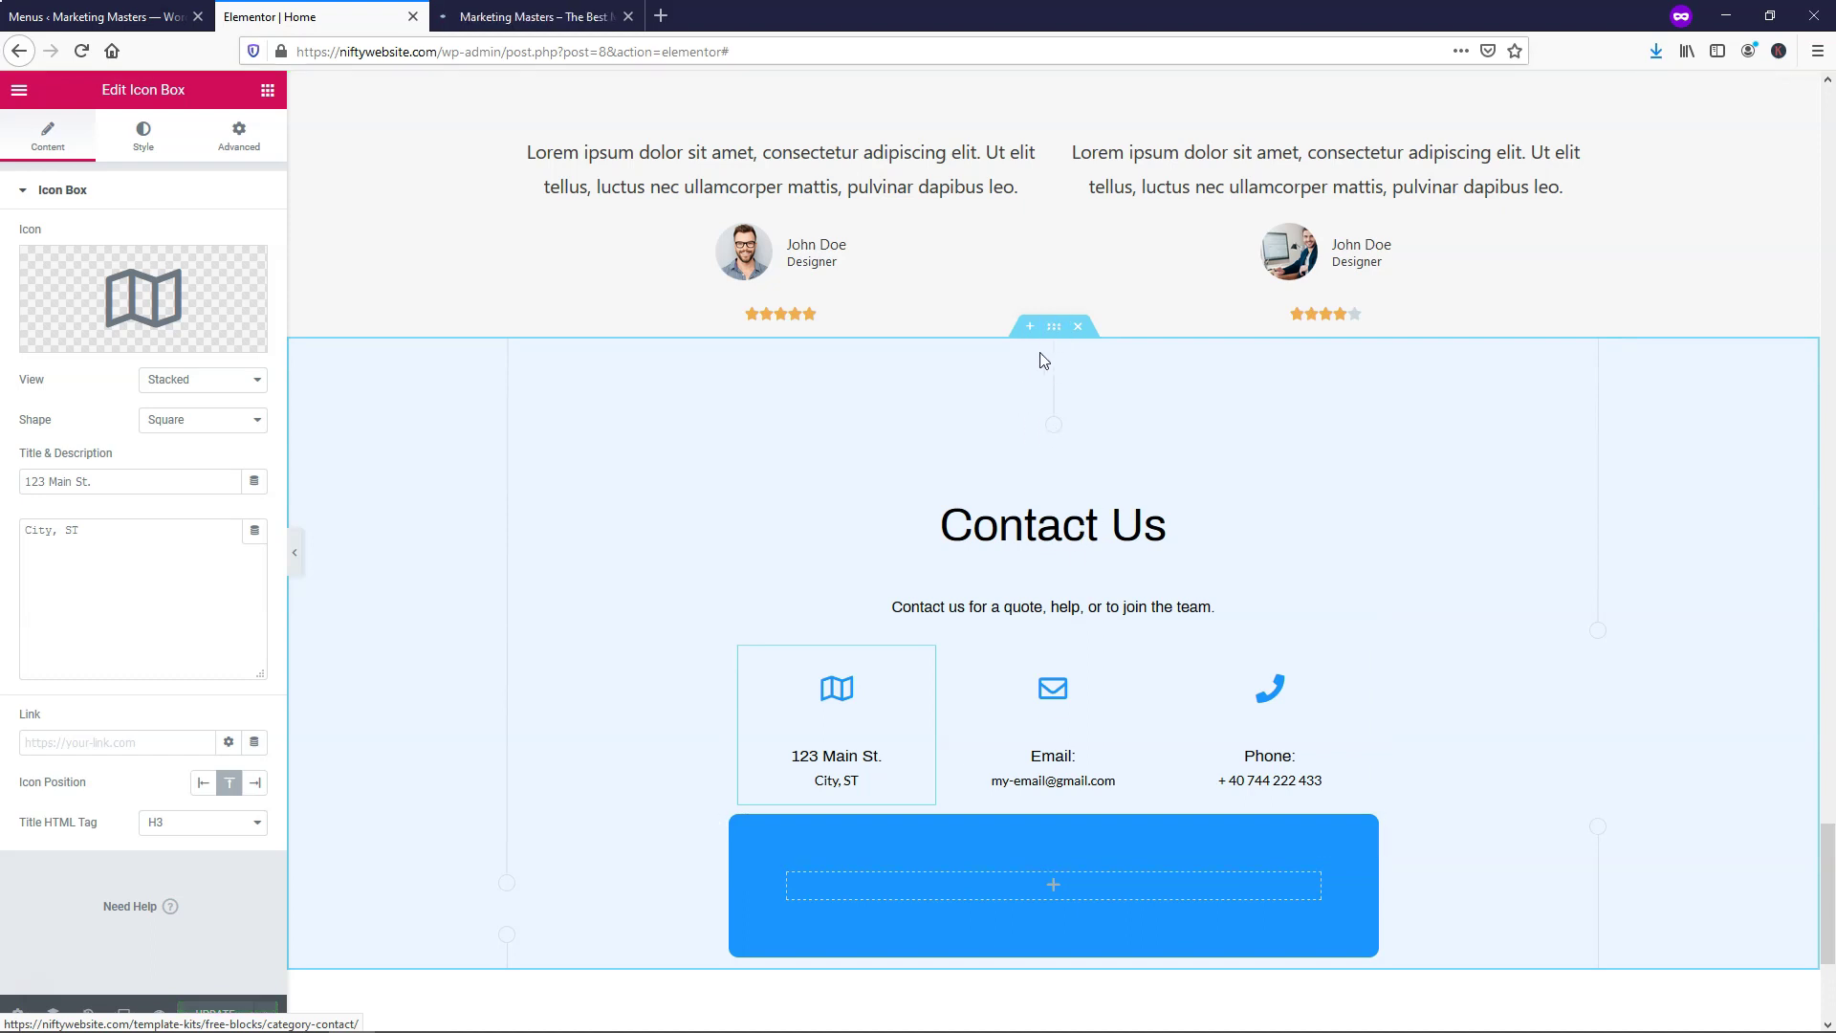
Give the Contact Us section the CSS ID 'contact' and save the page
{"action": "right_click", "coordinate": [1054, 331]}
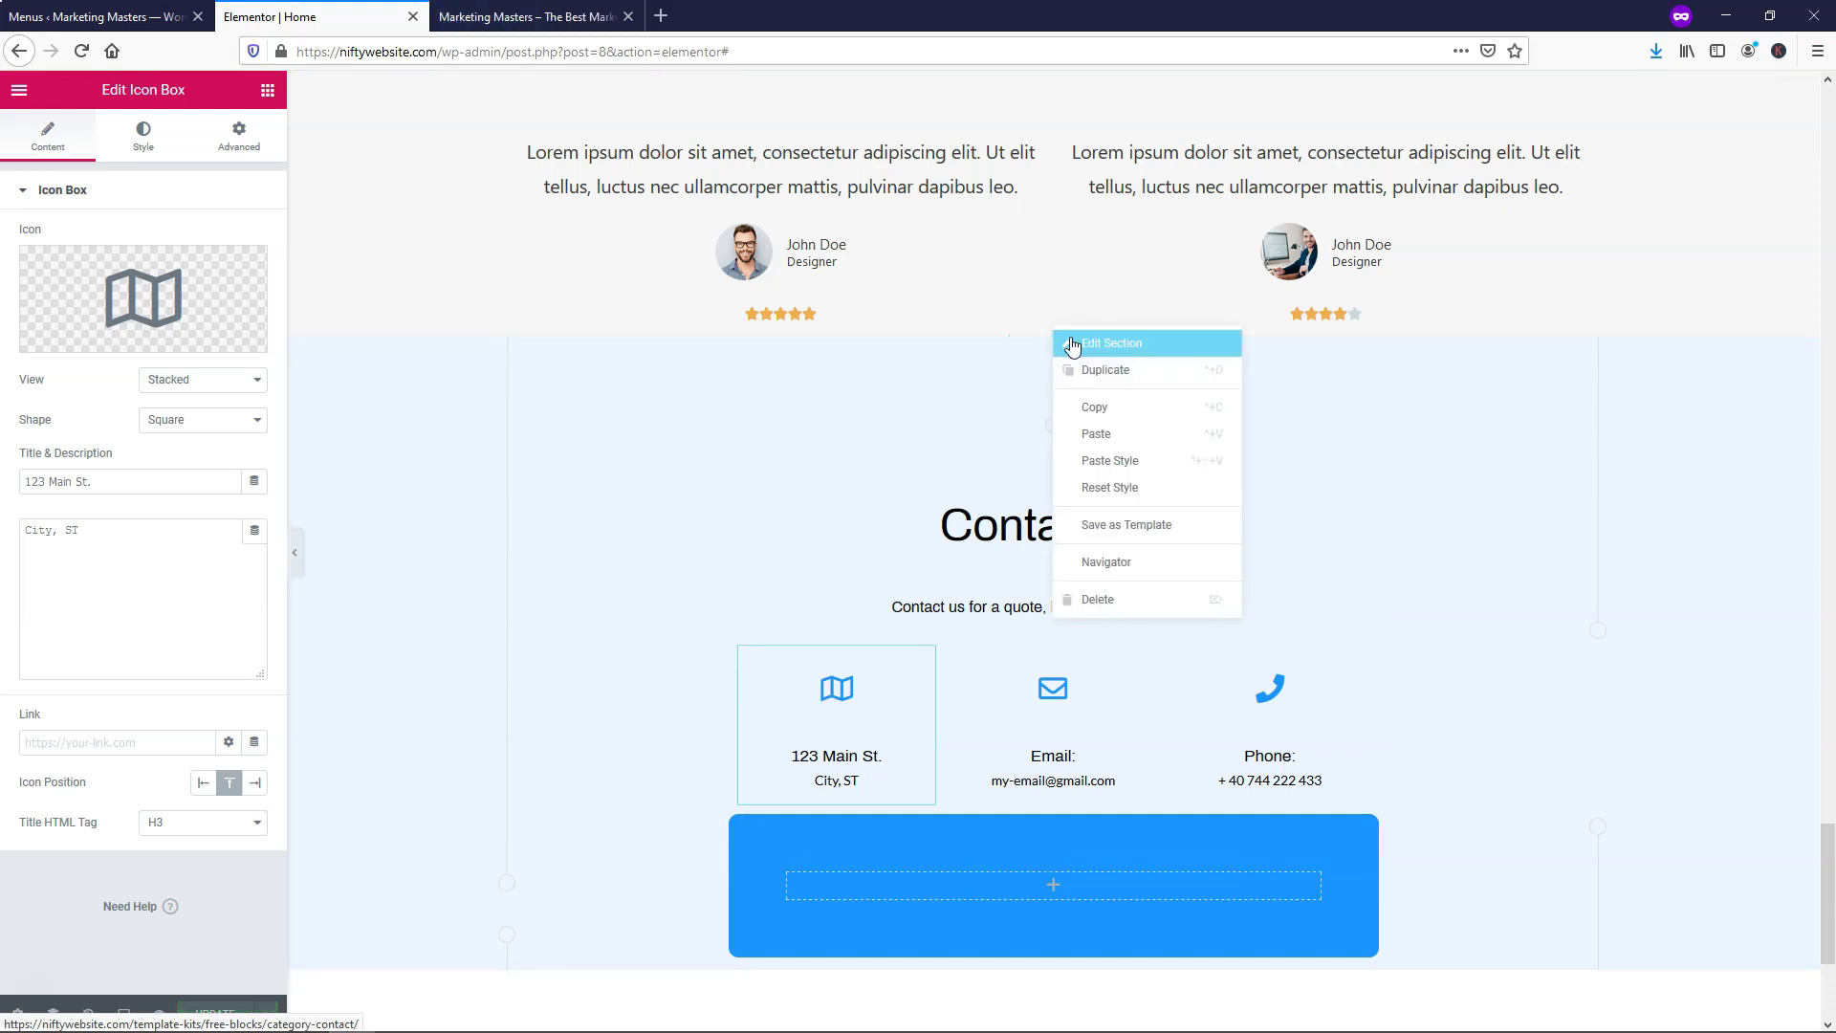
{"action": "left_click", "coordinate": [1110, 345]}
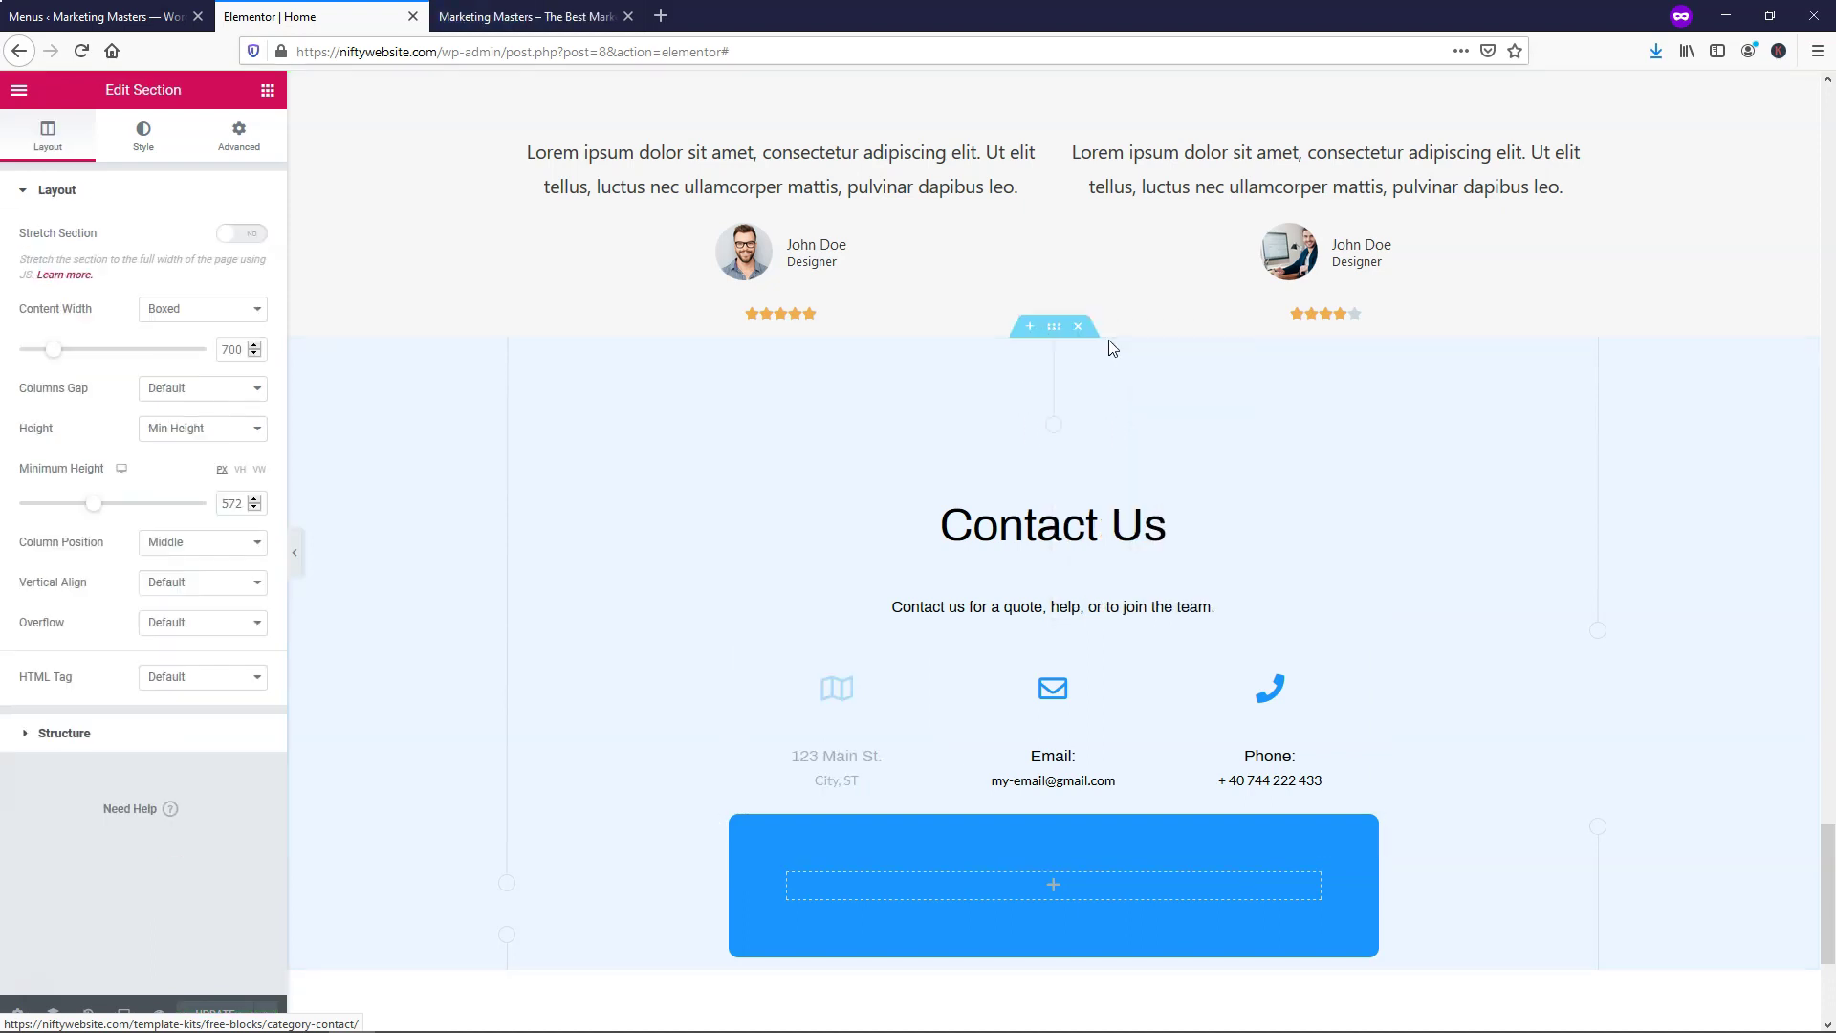
{"action": "left_click", "coordinate": [239, 136]}
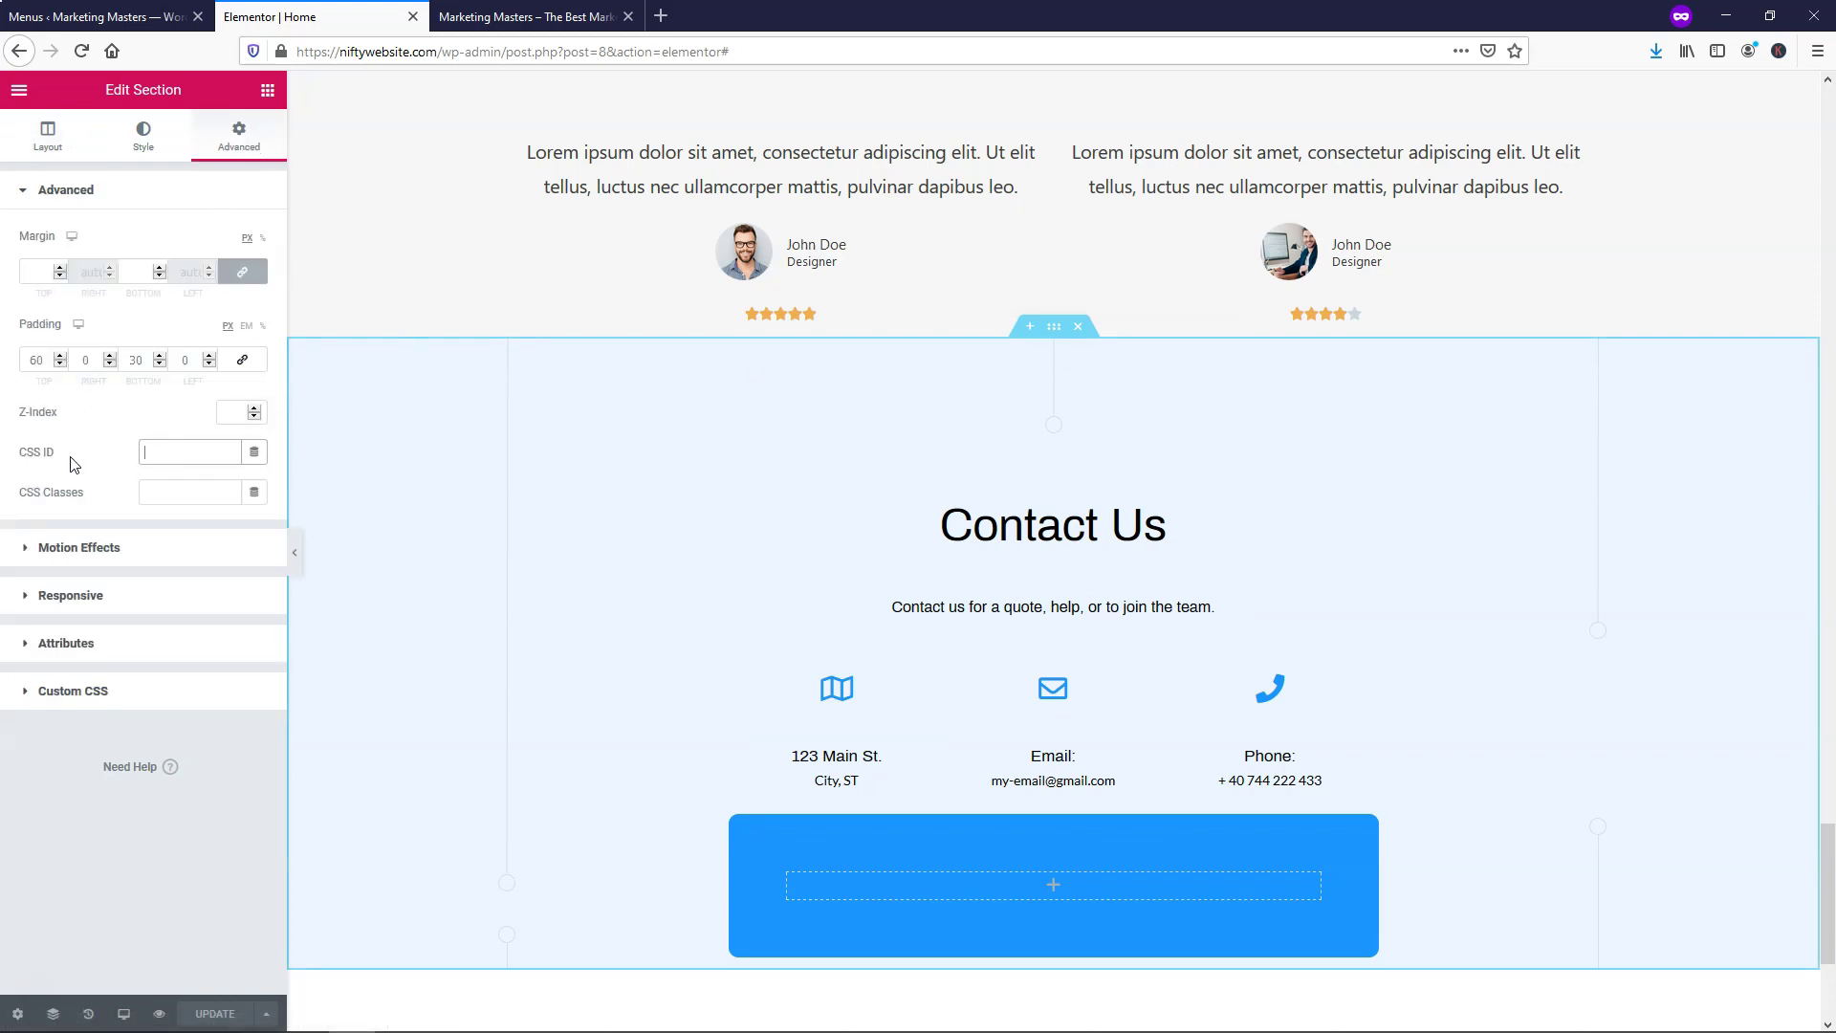
{"action": "type", "text": "contact"}
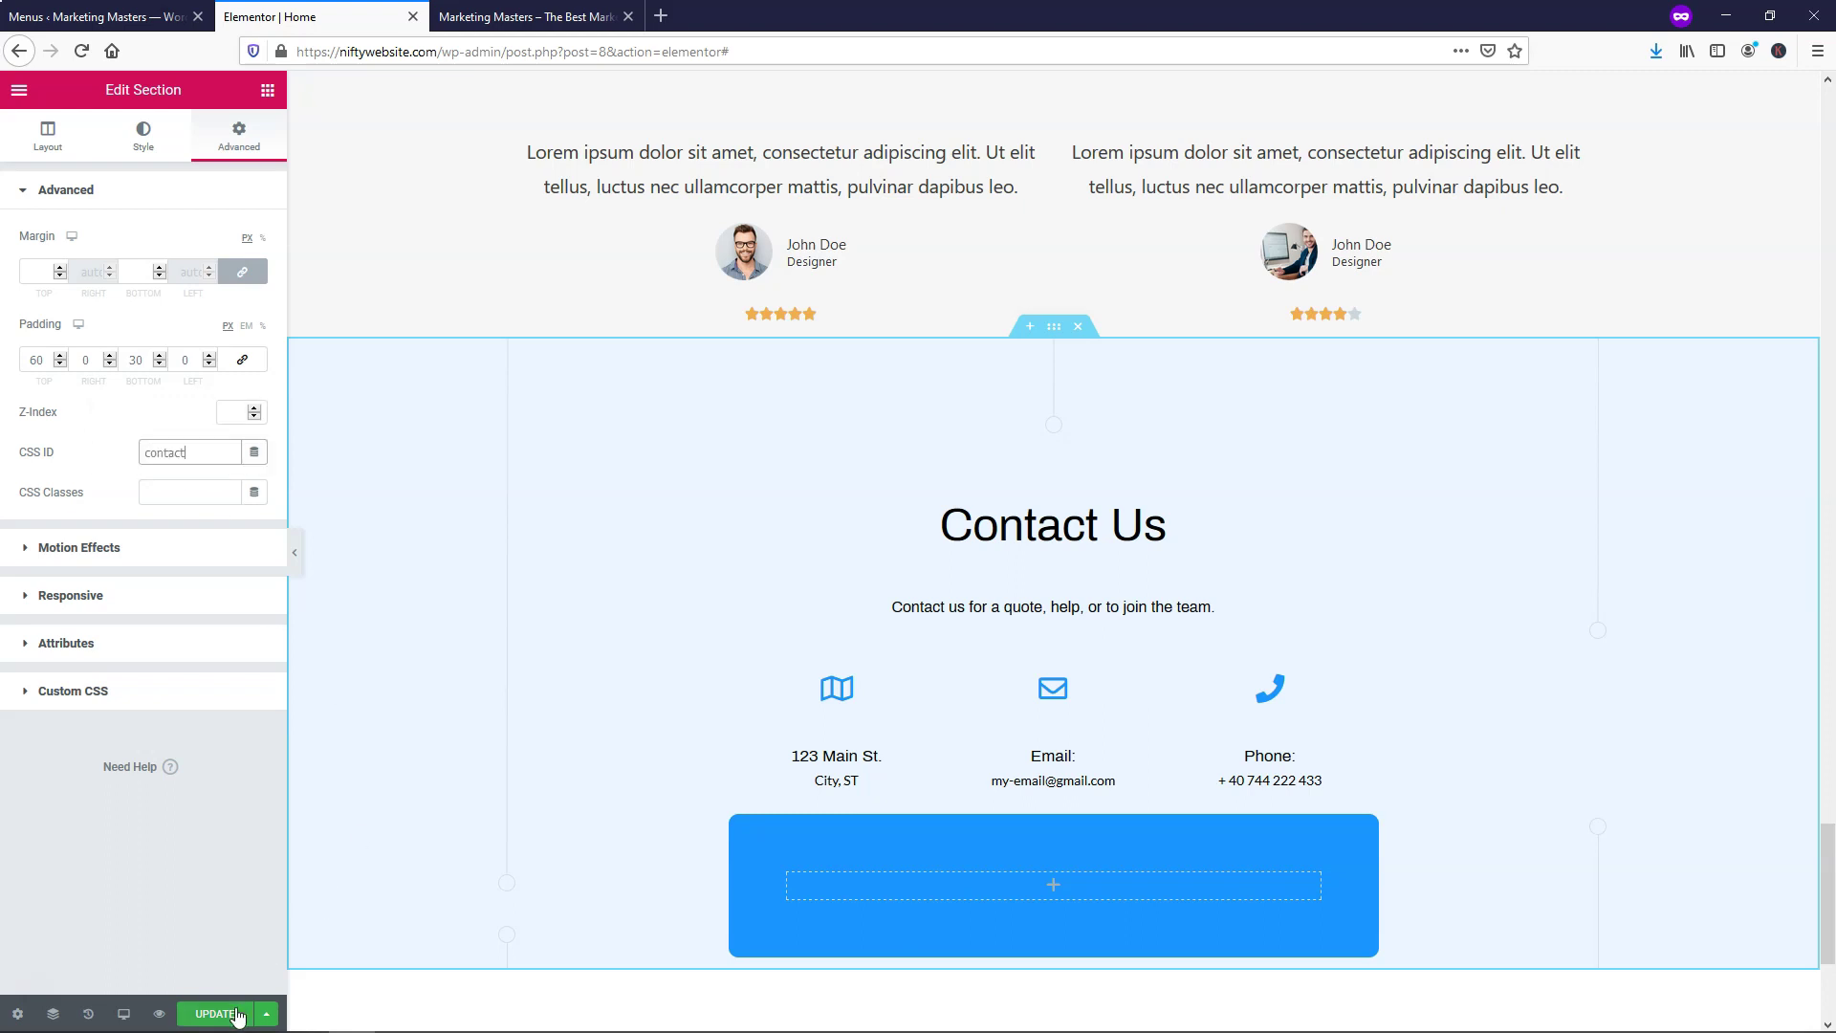
{"action": "left_click", "coordinate": [238, 1016]}
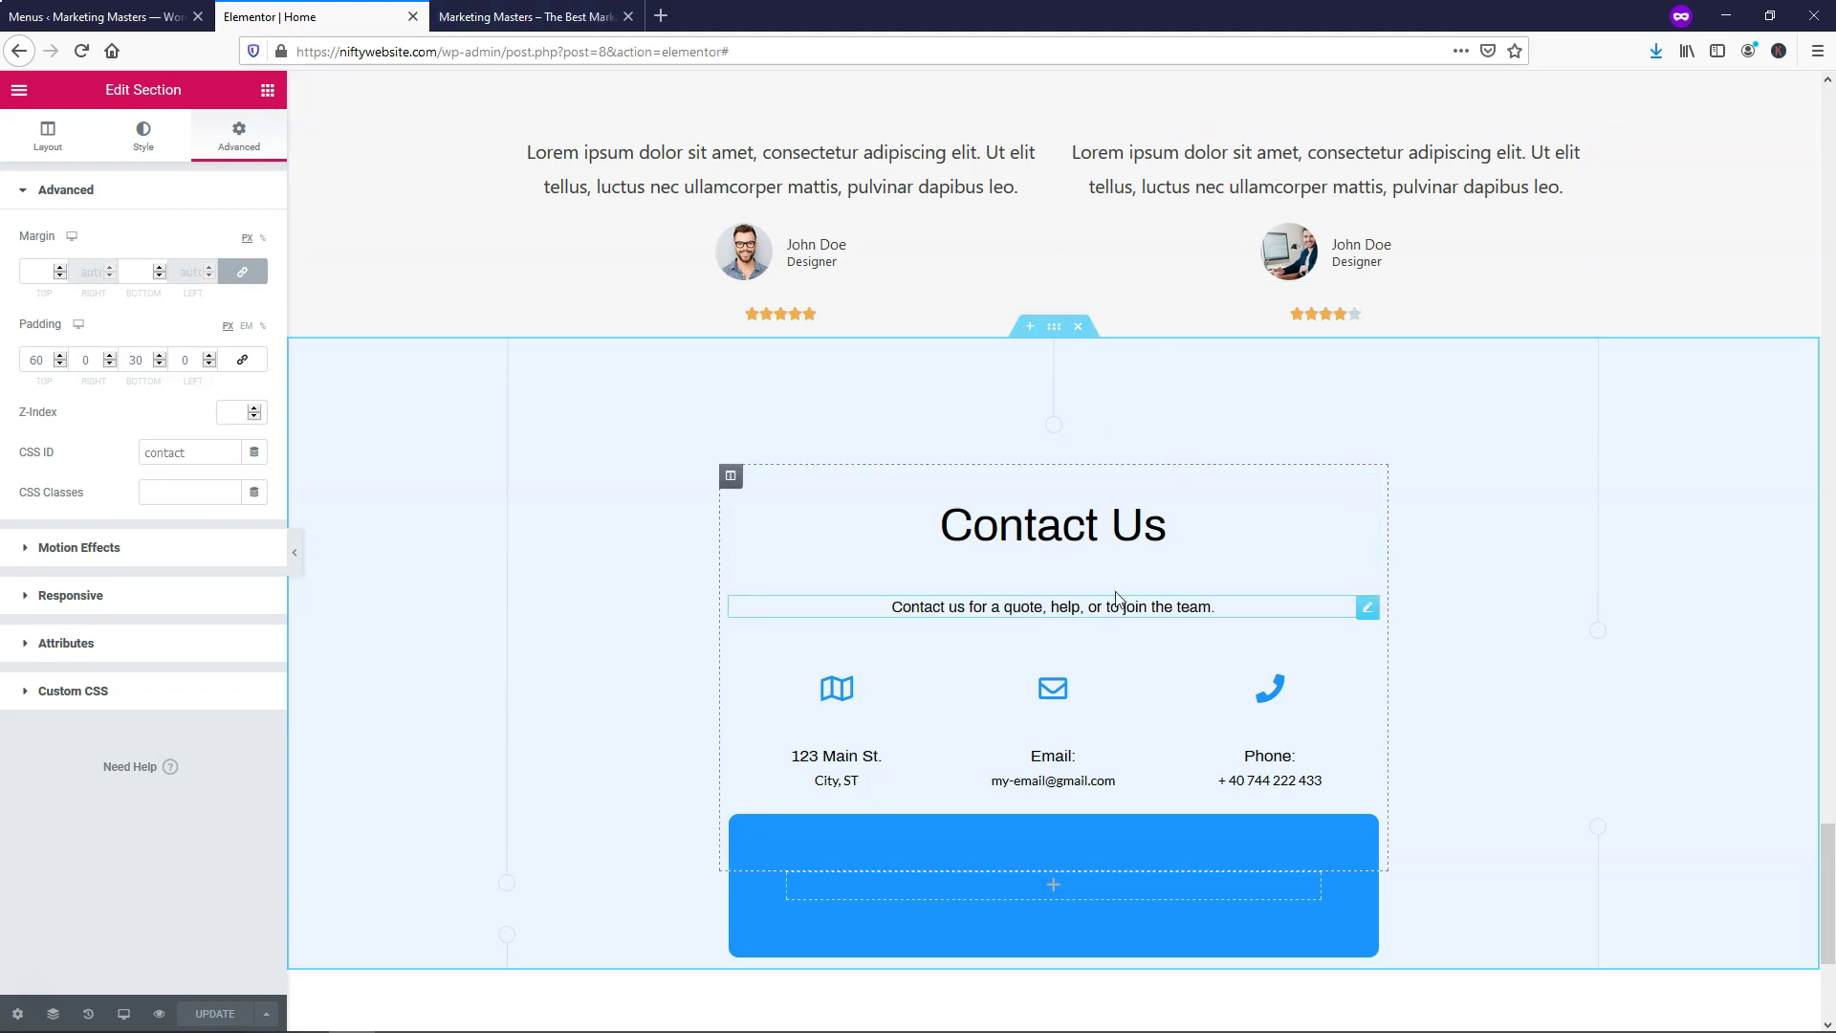
{"action": "scroll", "coordinate": [1071, 626], "scroll_direction": "down", "scroll_amount": 3}
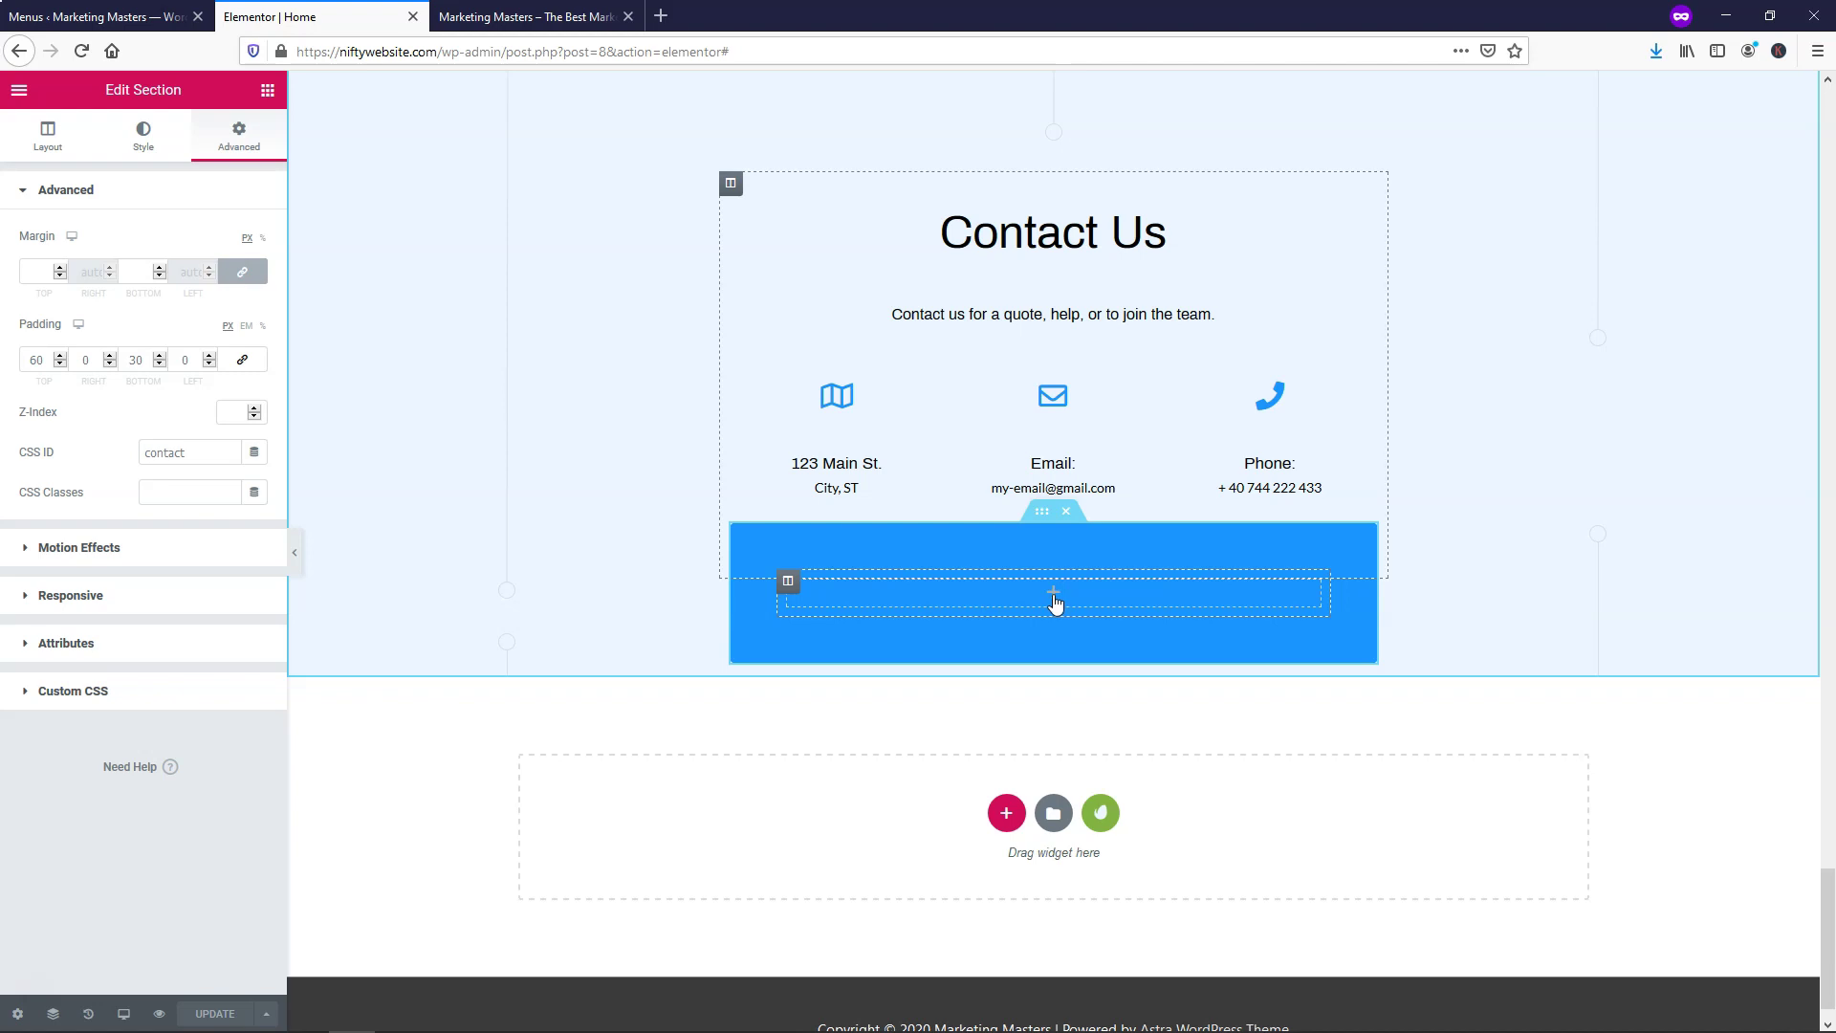
Drop a Shortcode widget into the Contact block's empty blue column and save
{"action": "left_click", "coordinate": [1054, 601]}
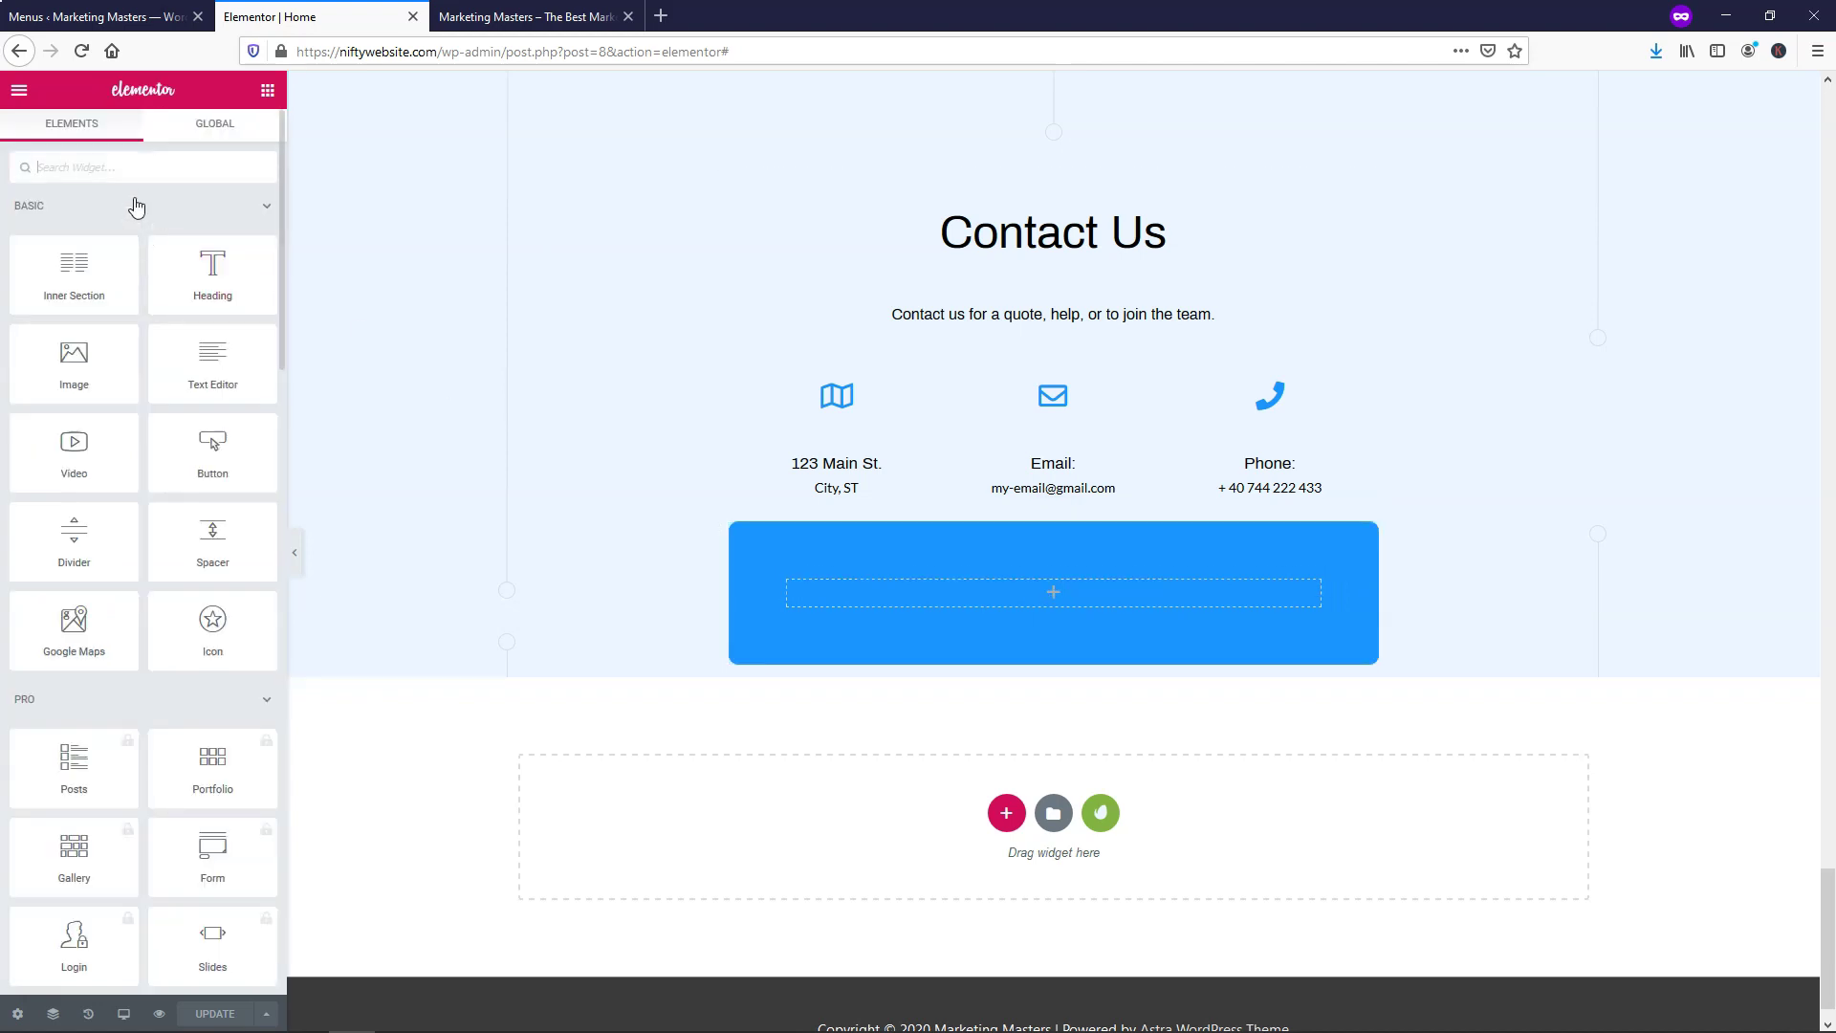
{"action": "type", "text": "short"}
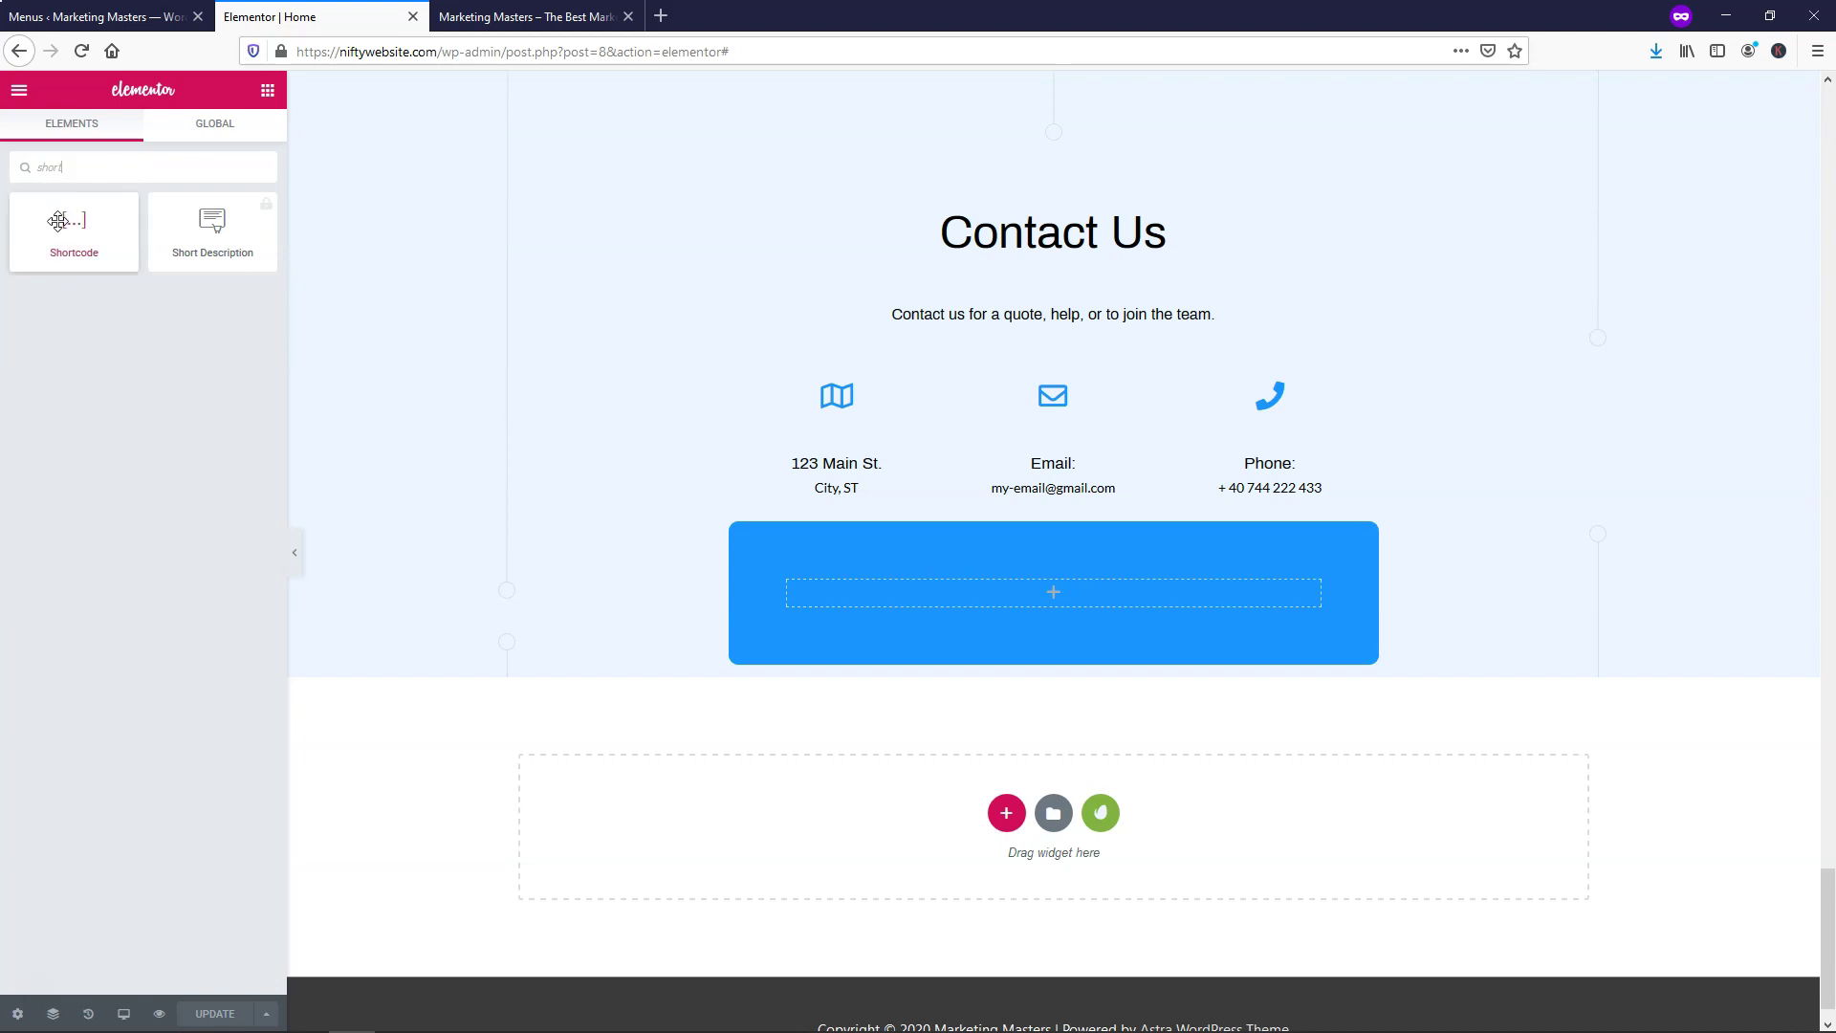
{"action": "left_click_drag", "start_coordinate": [58, 221], "coordinate": [1019, 593]}
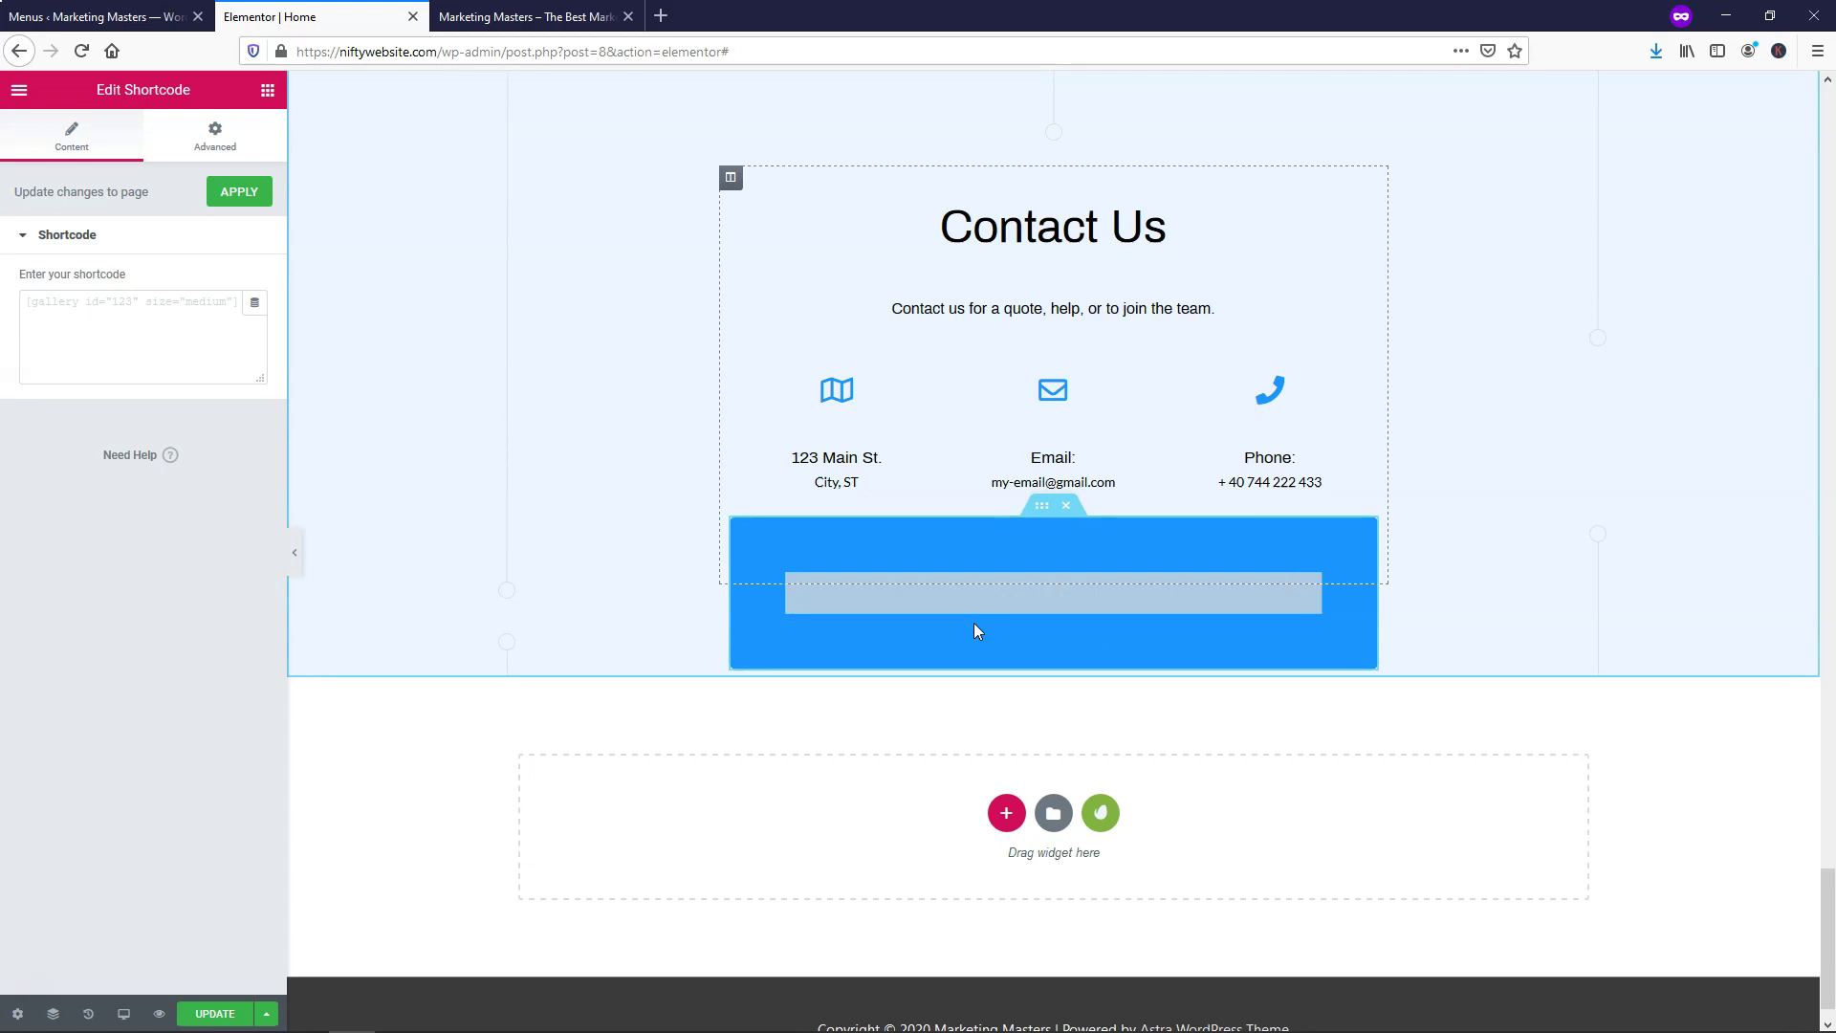
{"action": "left_click", "coordinate": [229, 1011]}
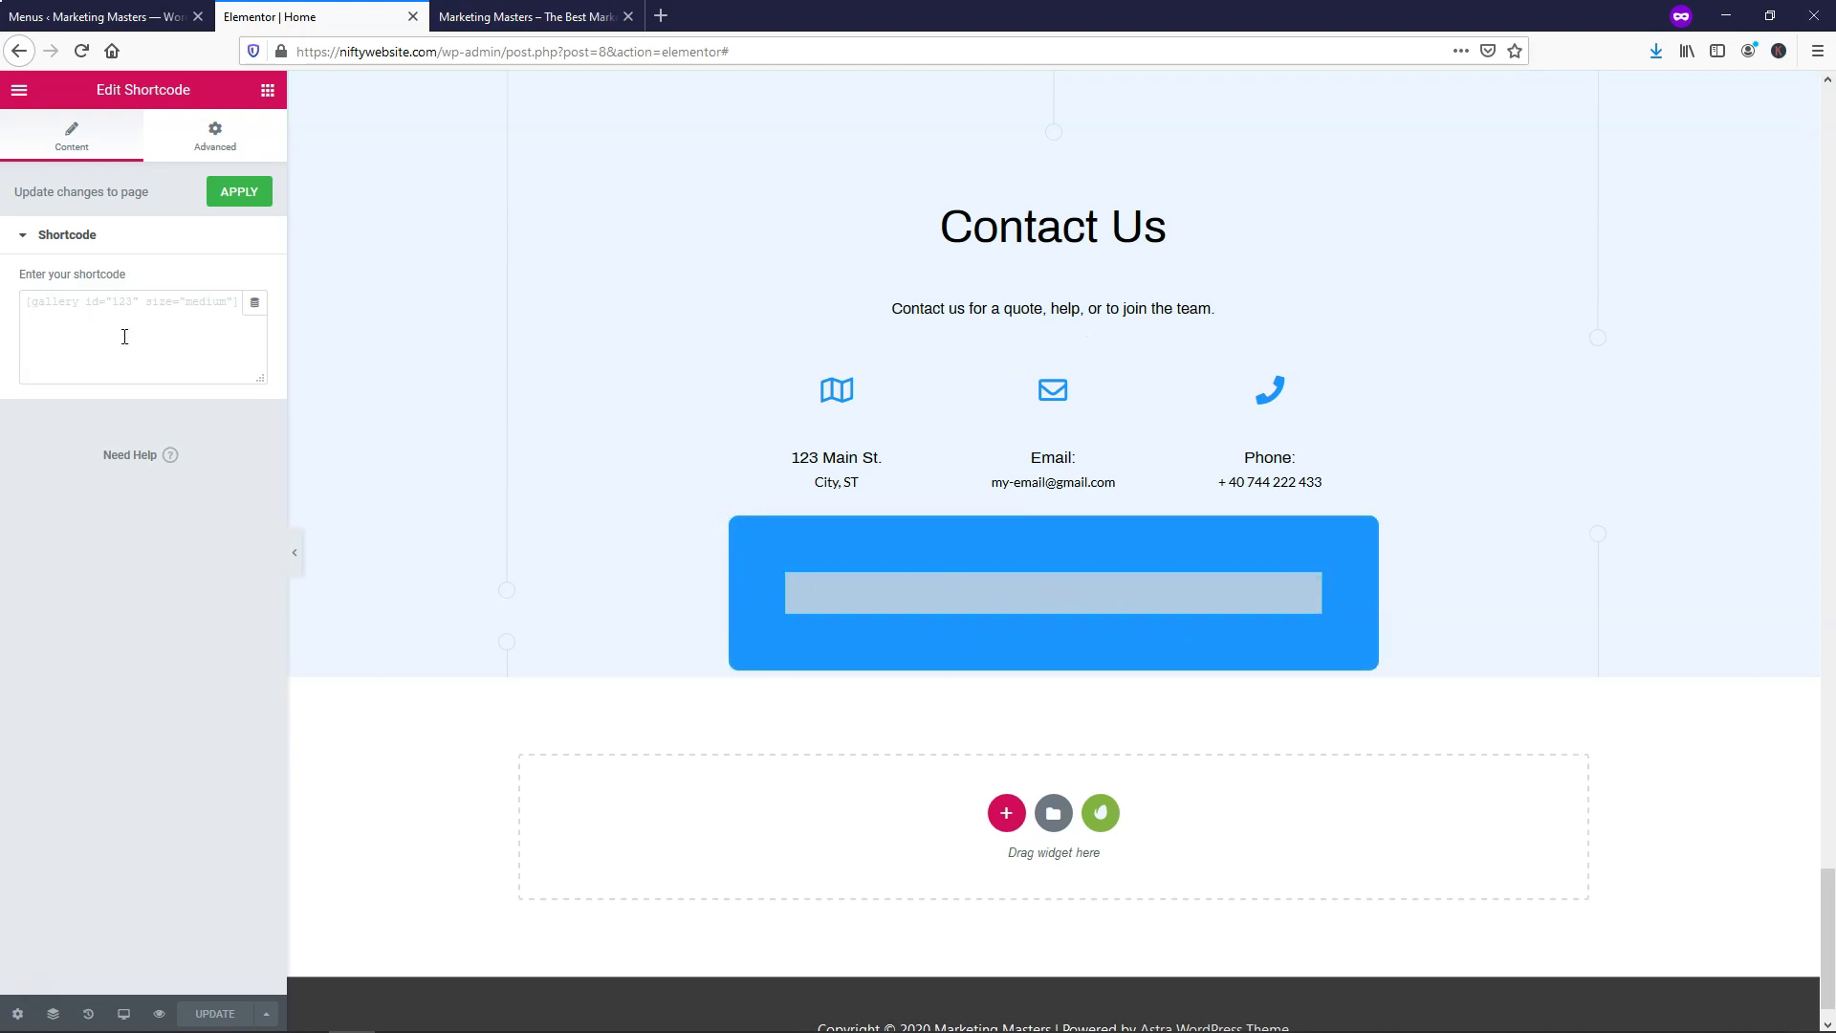
From the Menus tab, go to Plugins > Add New in WordPress admin
{"action": "left_click", "coordinate": [99, 16]}
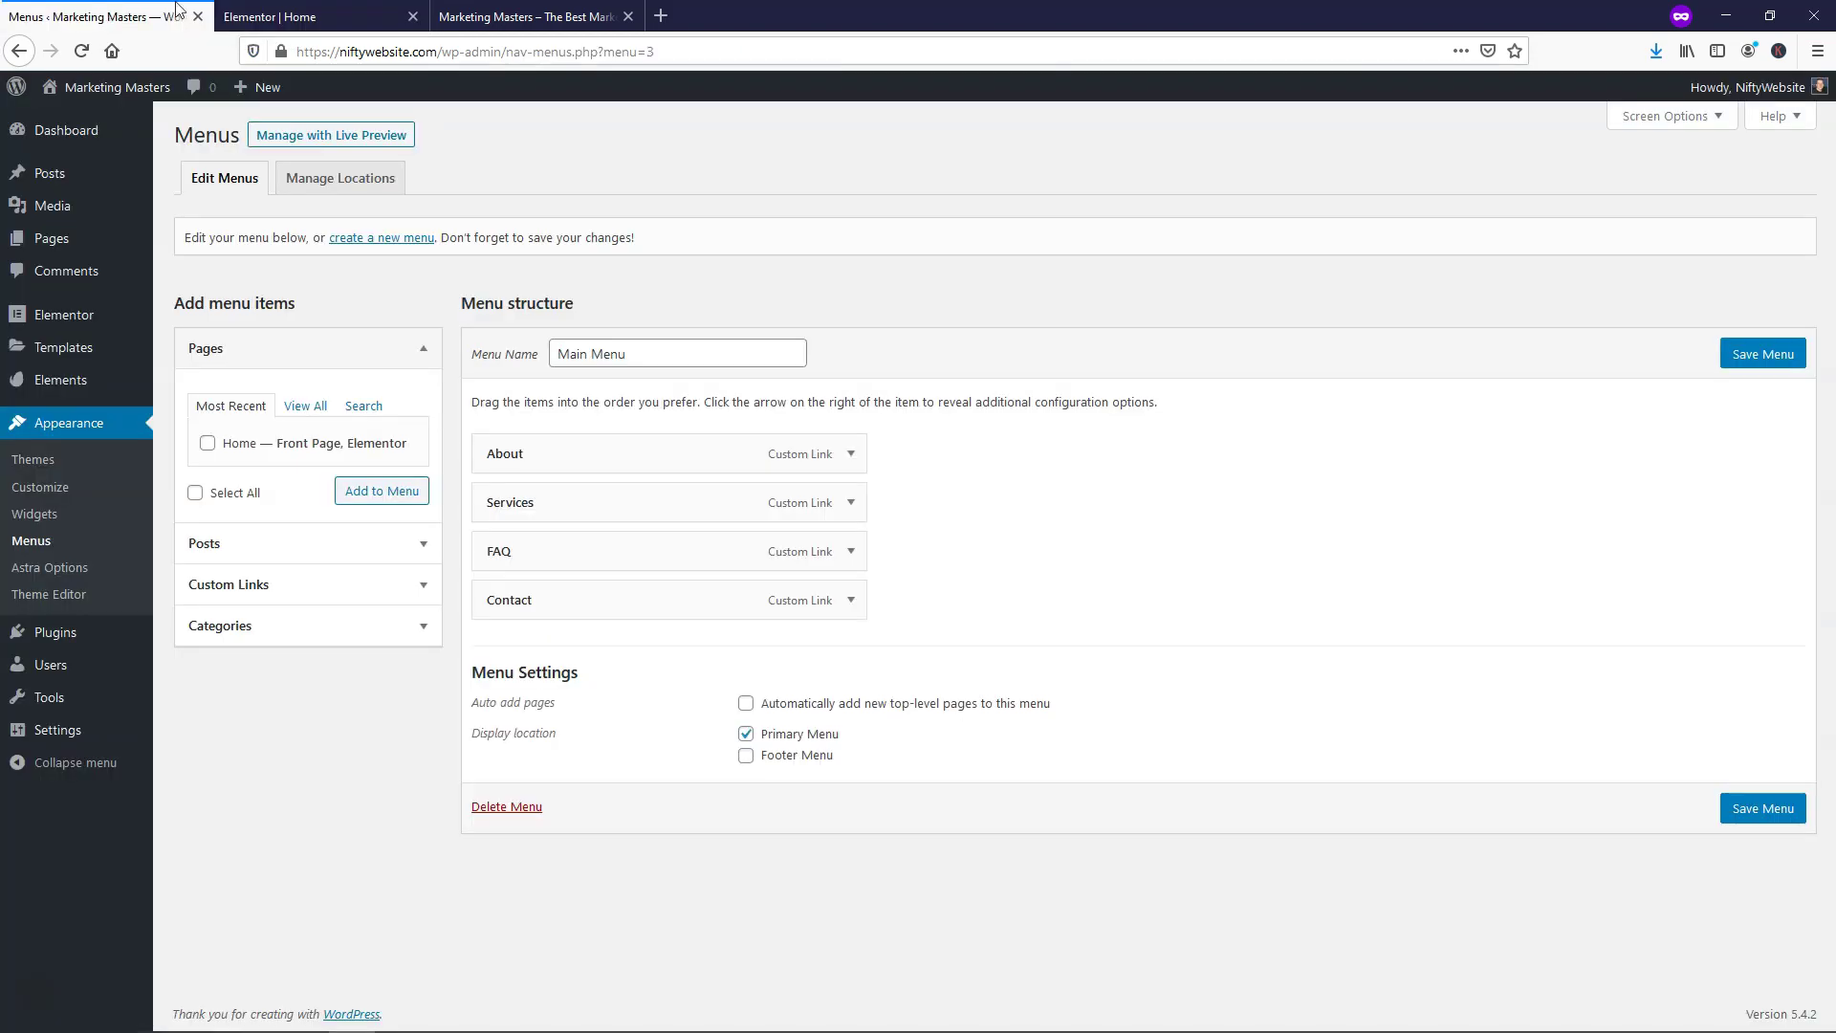
{"action": "left_click", "coordinate": [267, 13]}
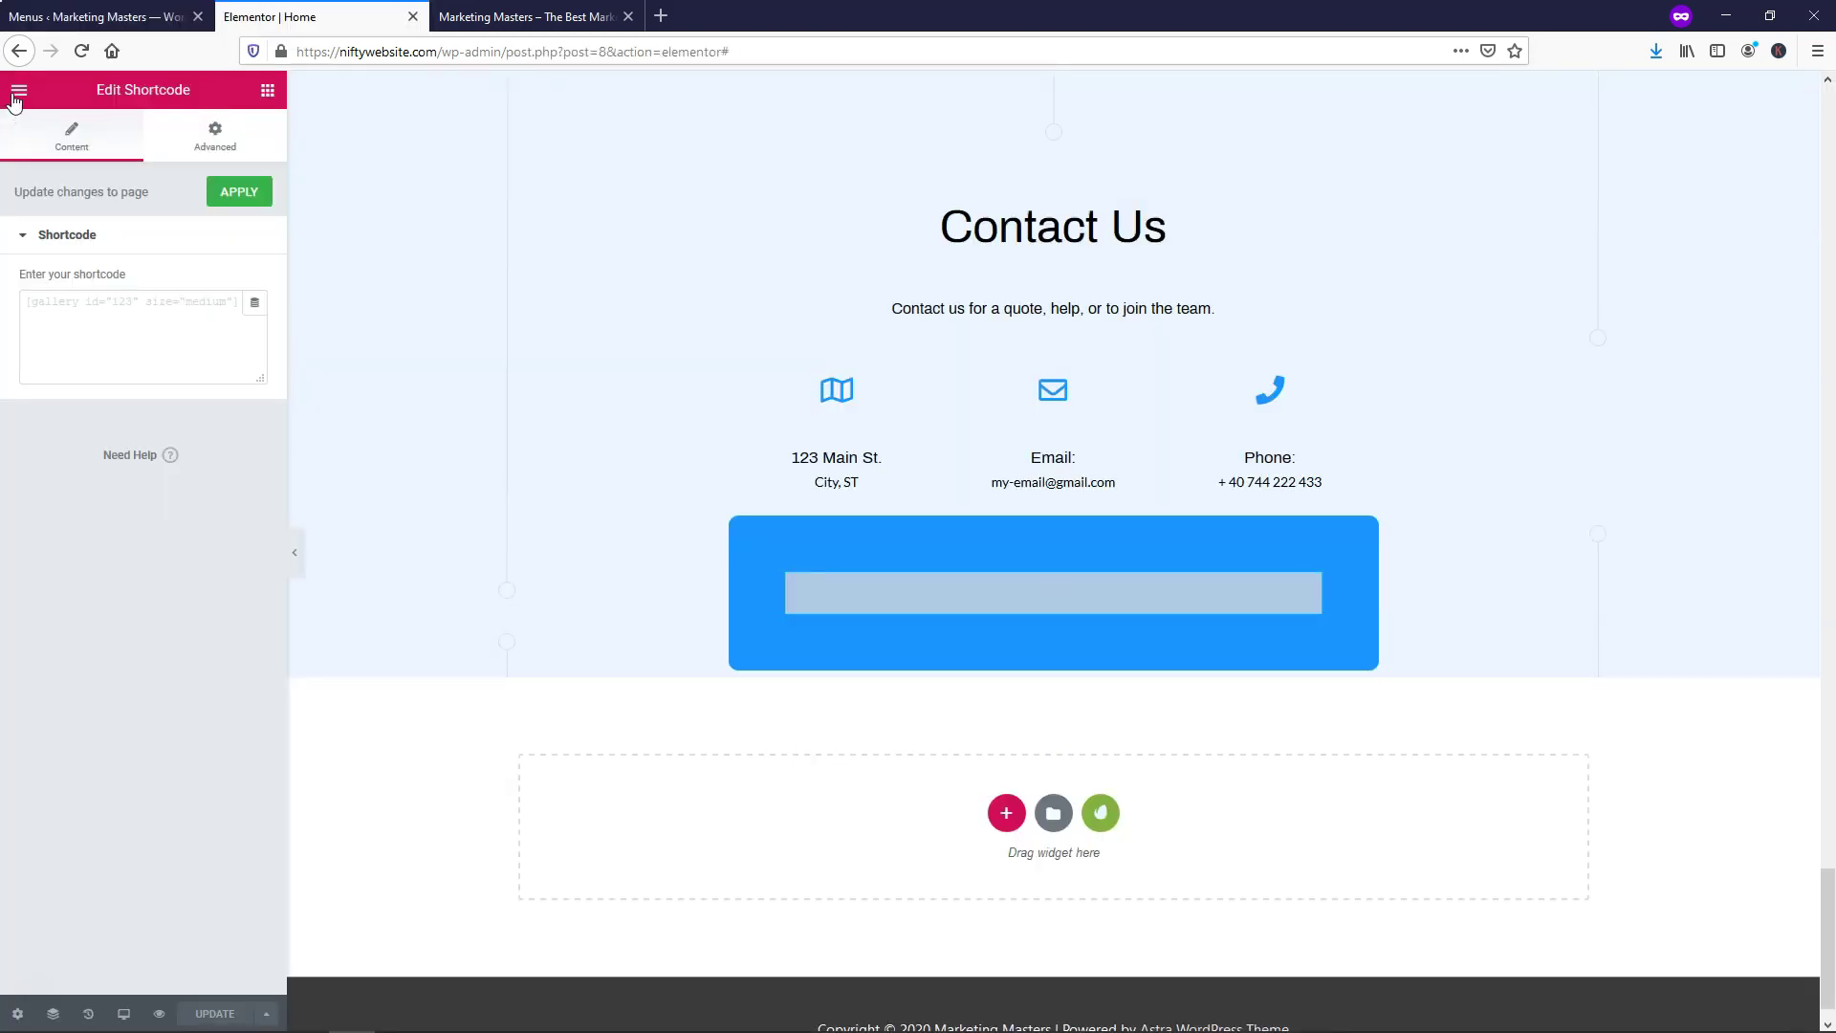
{"action": "left_click", "coordinate": [18, 92]}
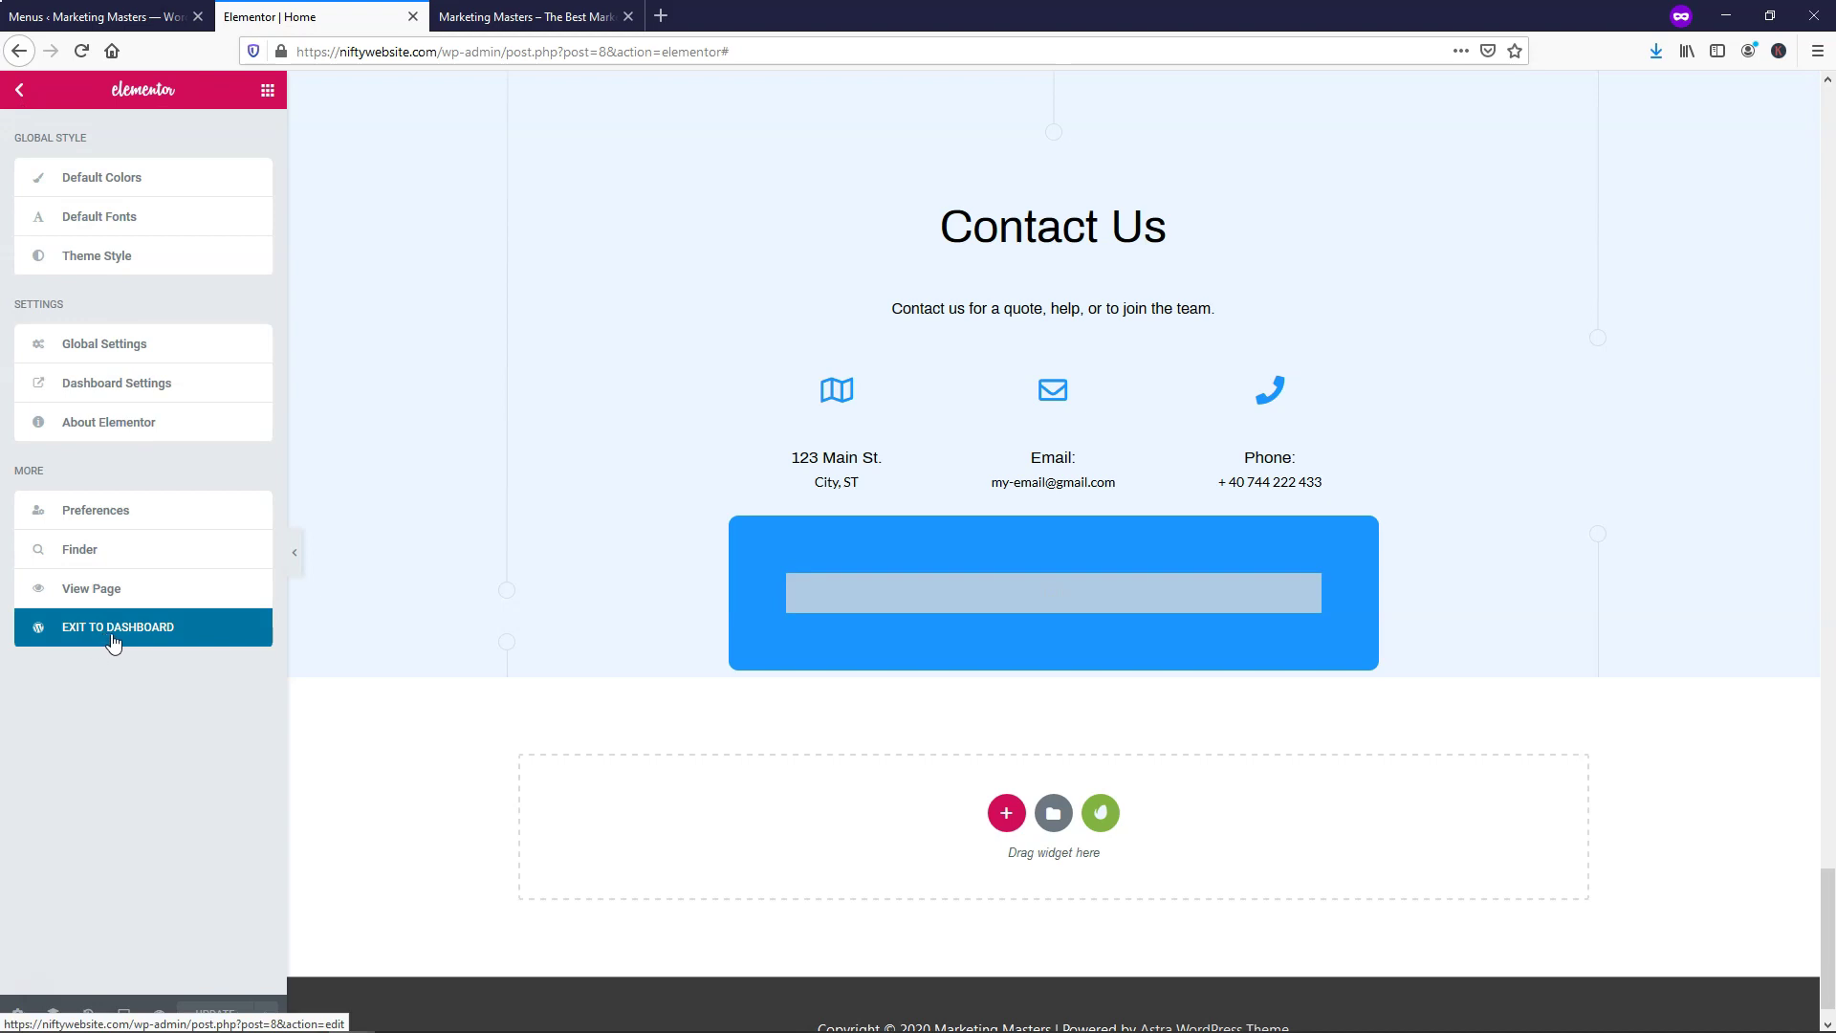
{"action": "left_click", "coordinate": [105, 16]}
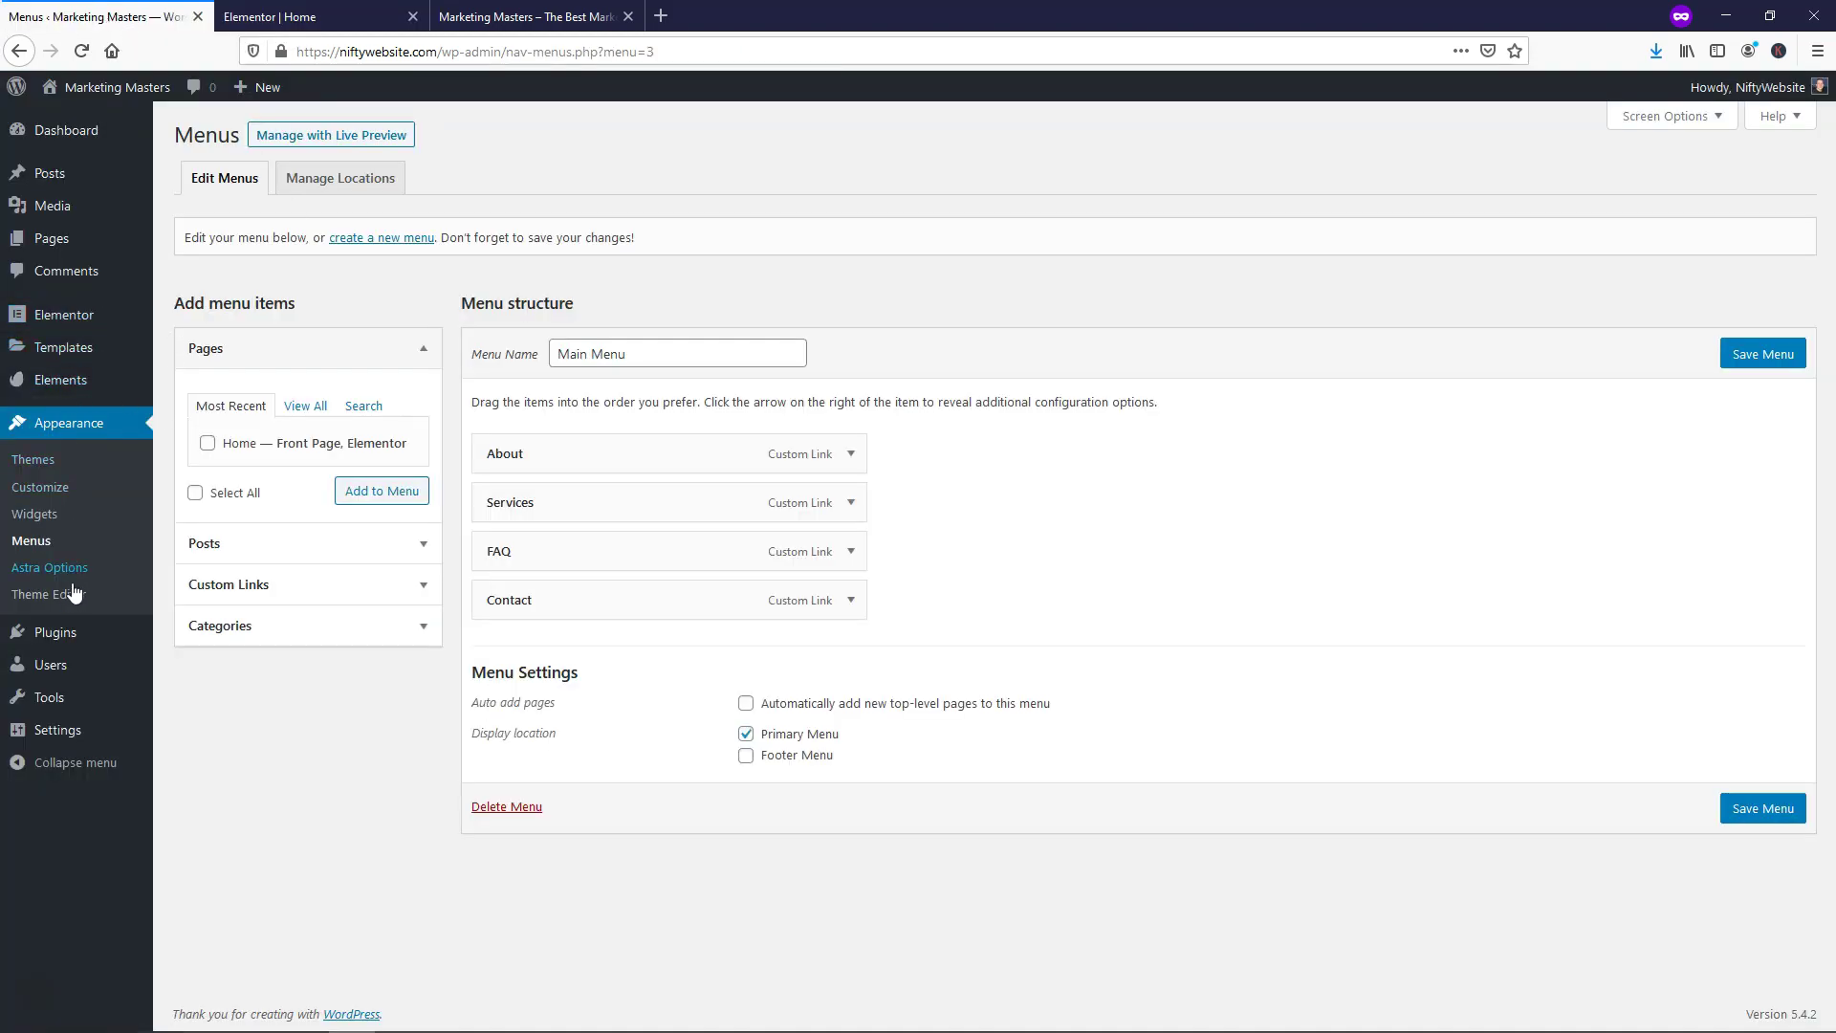
{"action": "mouse_move", "coordinate": [74, 643]}
{"action": "left_click", "coordinate": [204, 669]}
Install and activate the 'happyforms' plugin, then skip its email setup
{"action": "left_click", "coordinate": [1648, 181]}
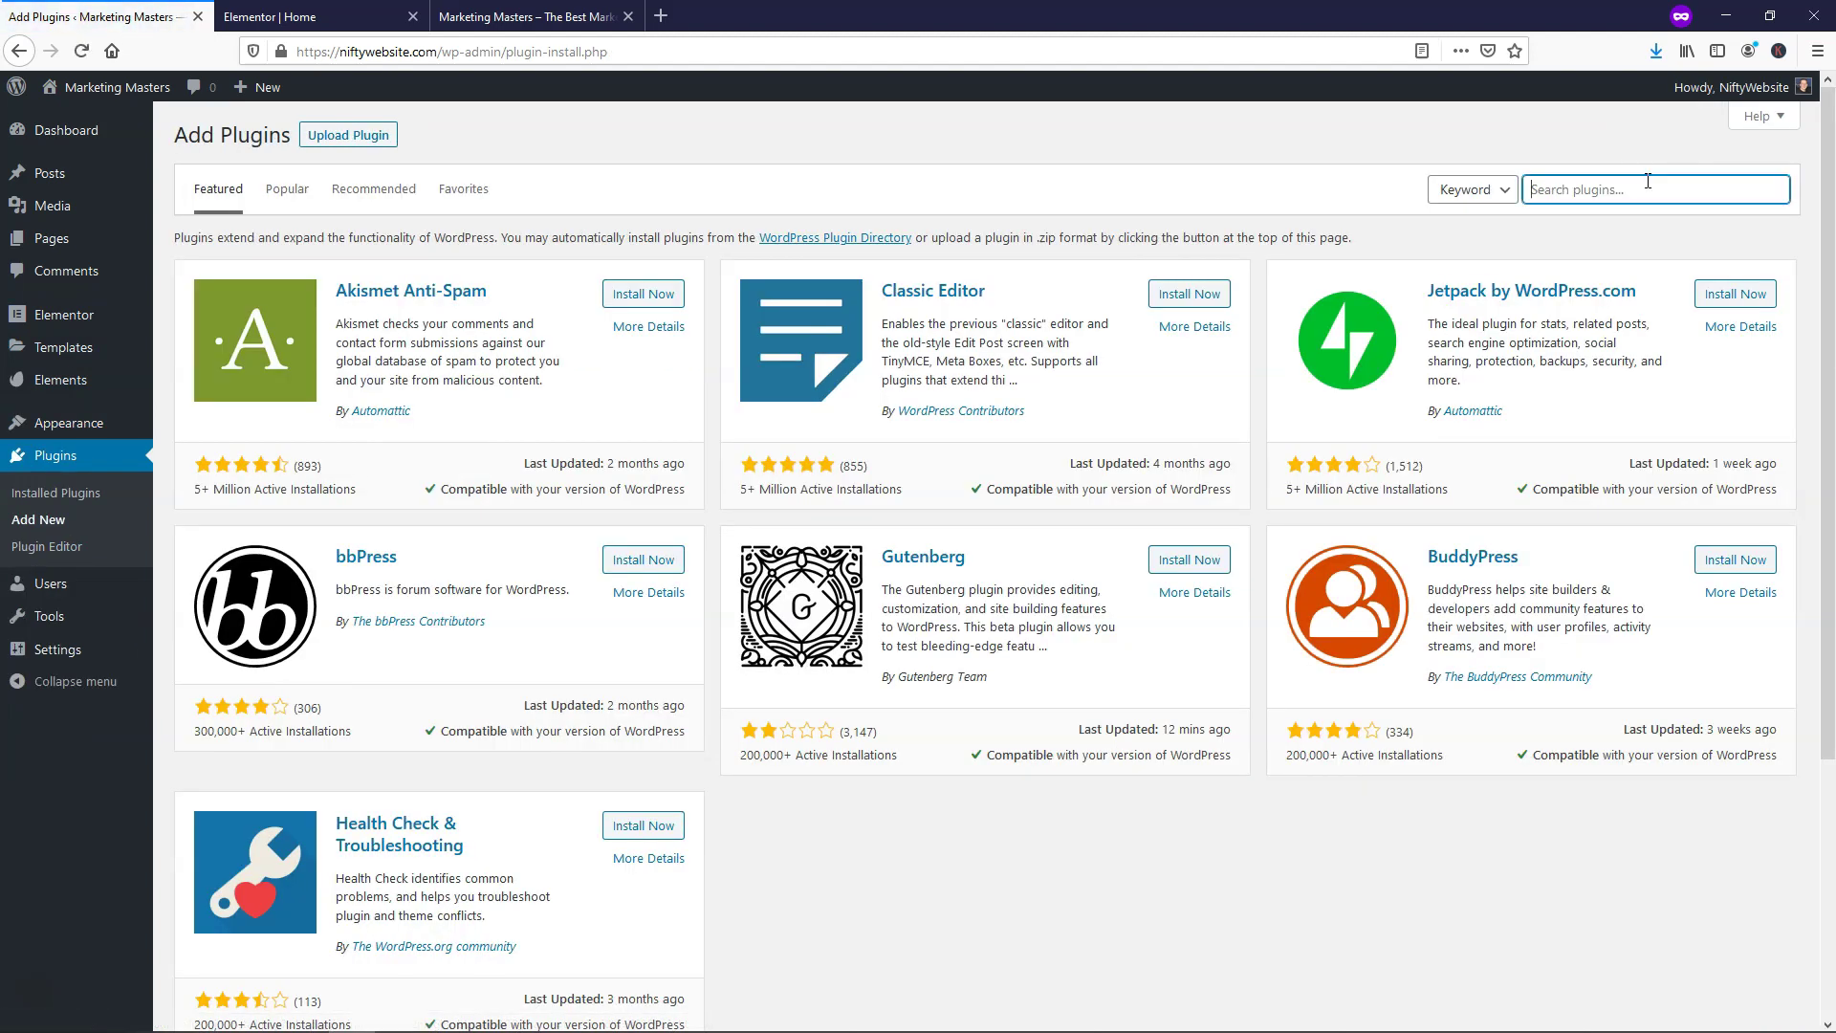
{"action": "type", "text": "happyforms"}
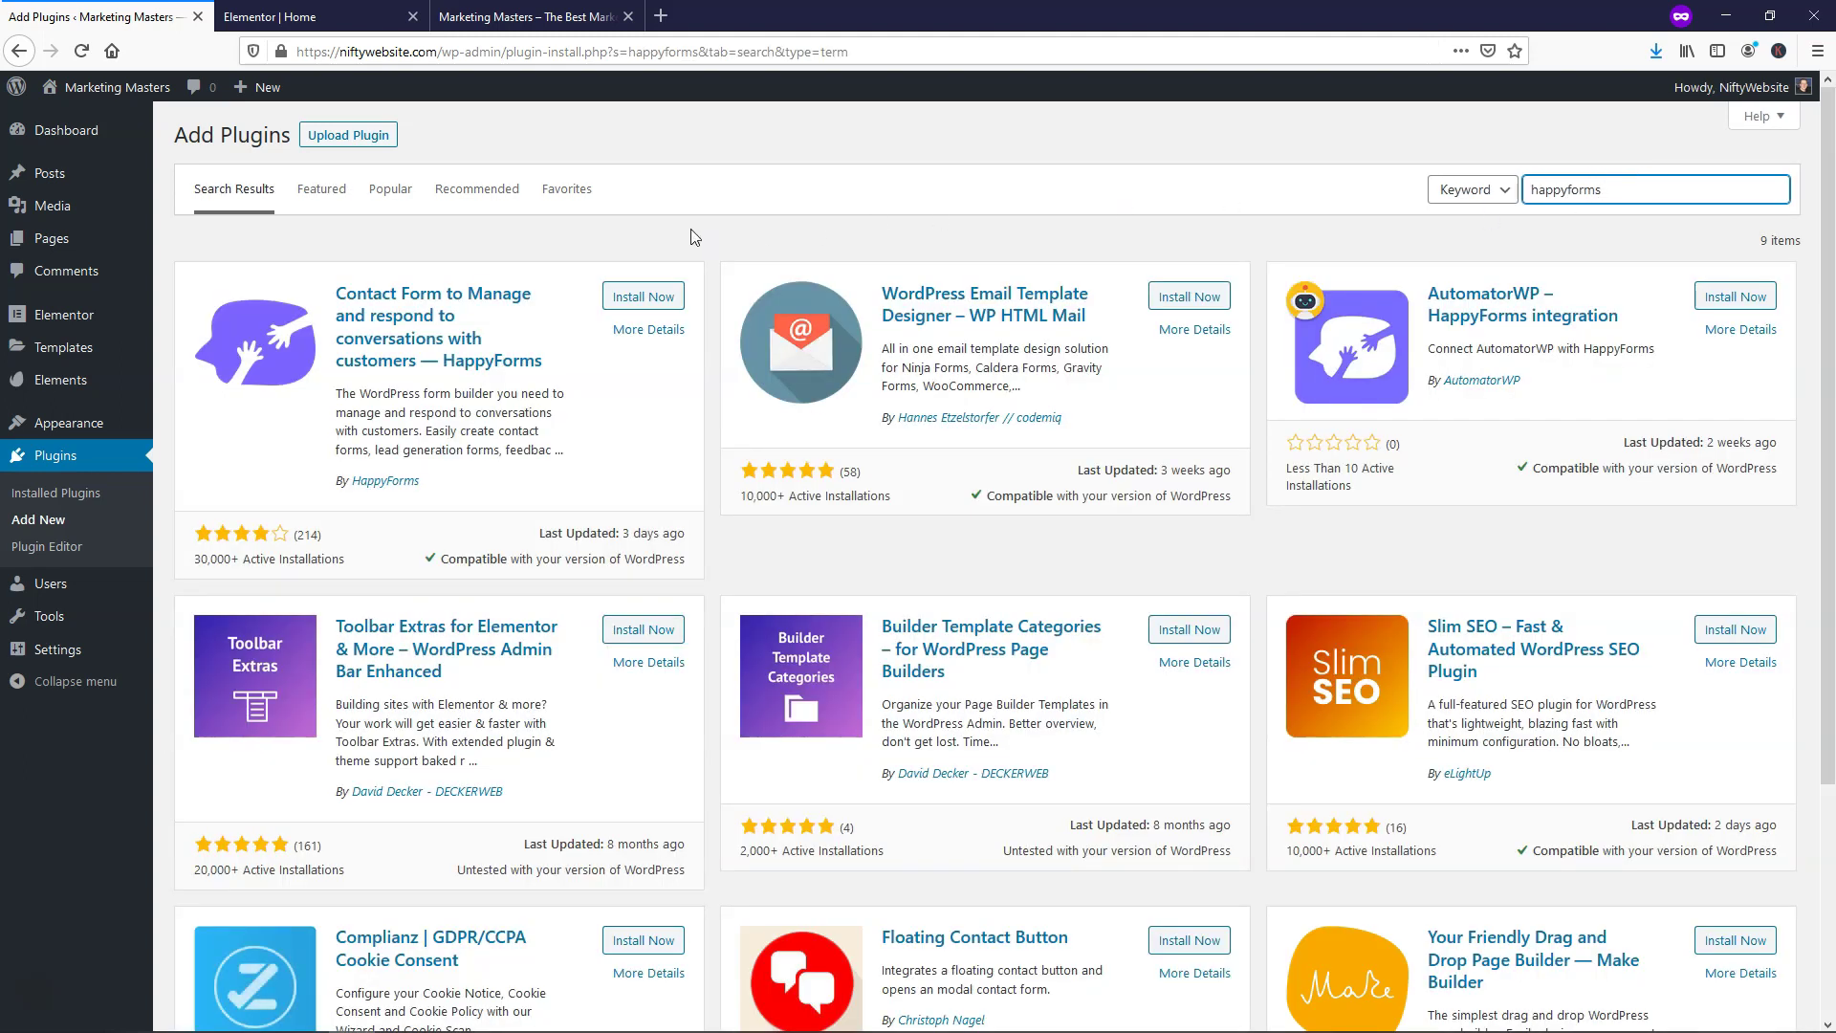
{"action": "left_click", "coordinate": [640, 300]}
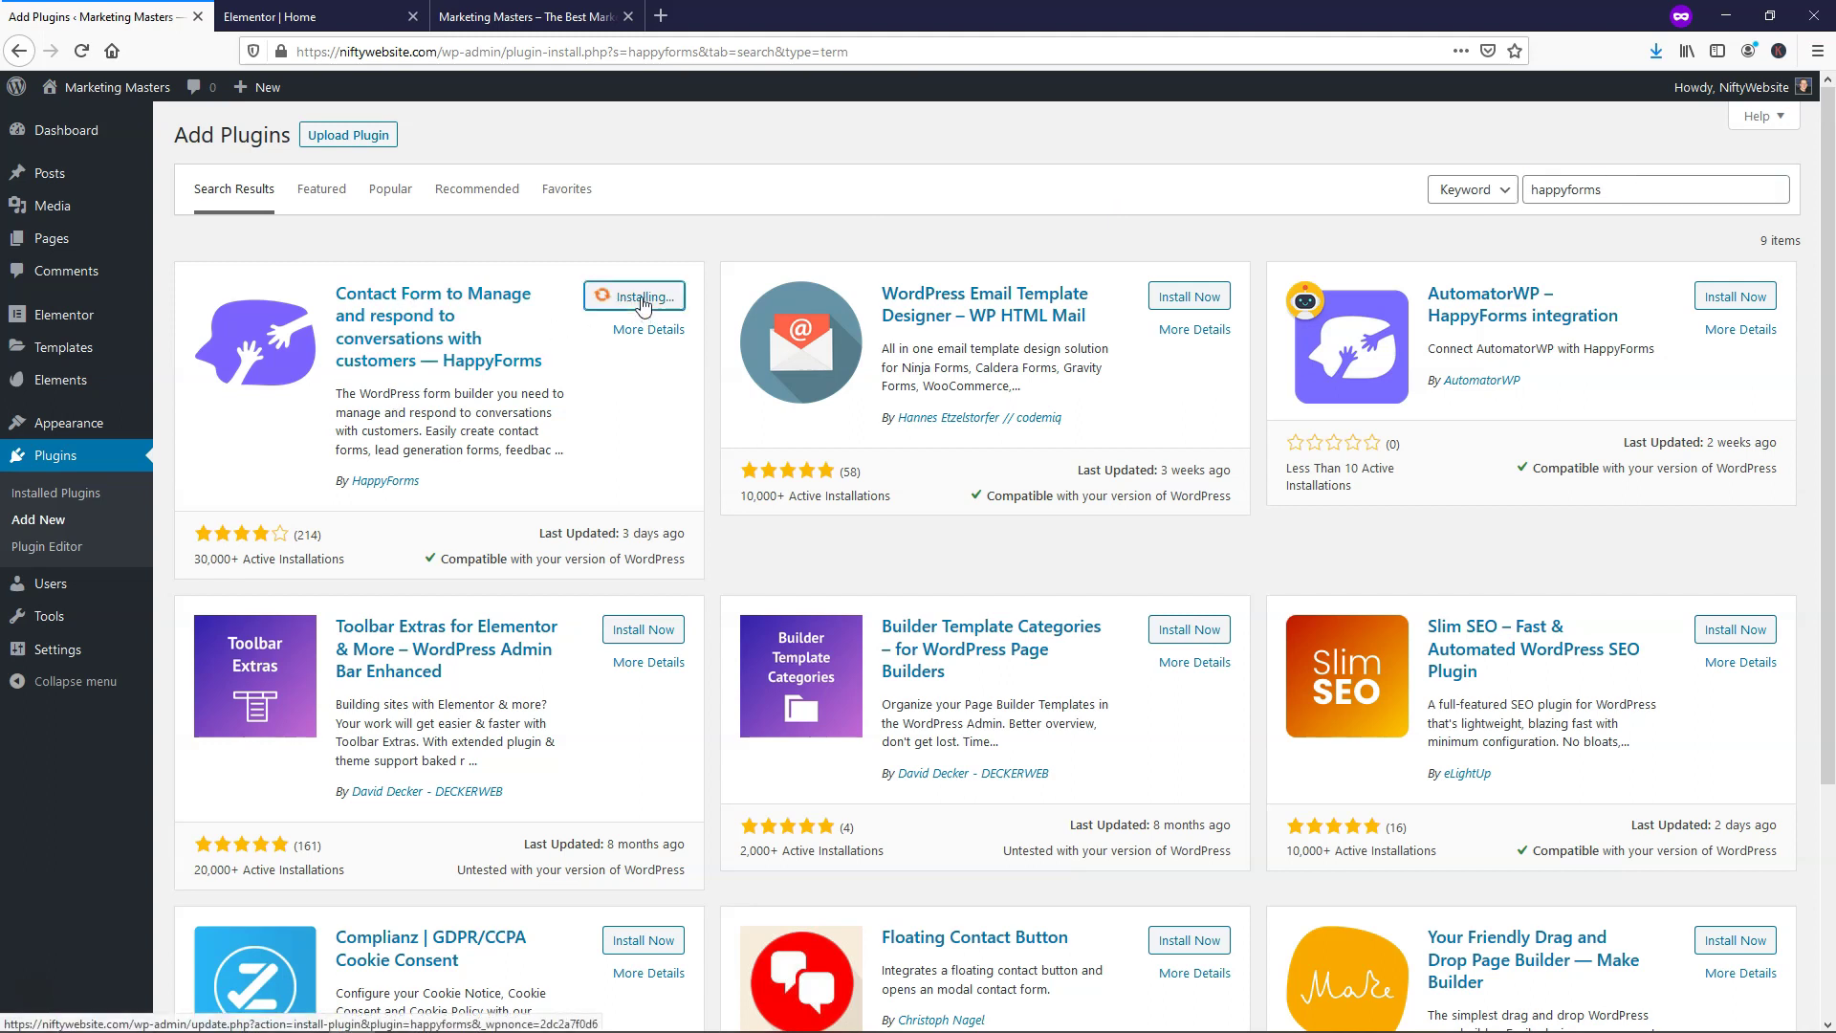
{"action": "left_click", "coordinate": [641, 302]}
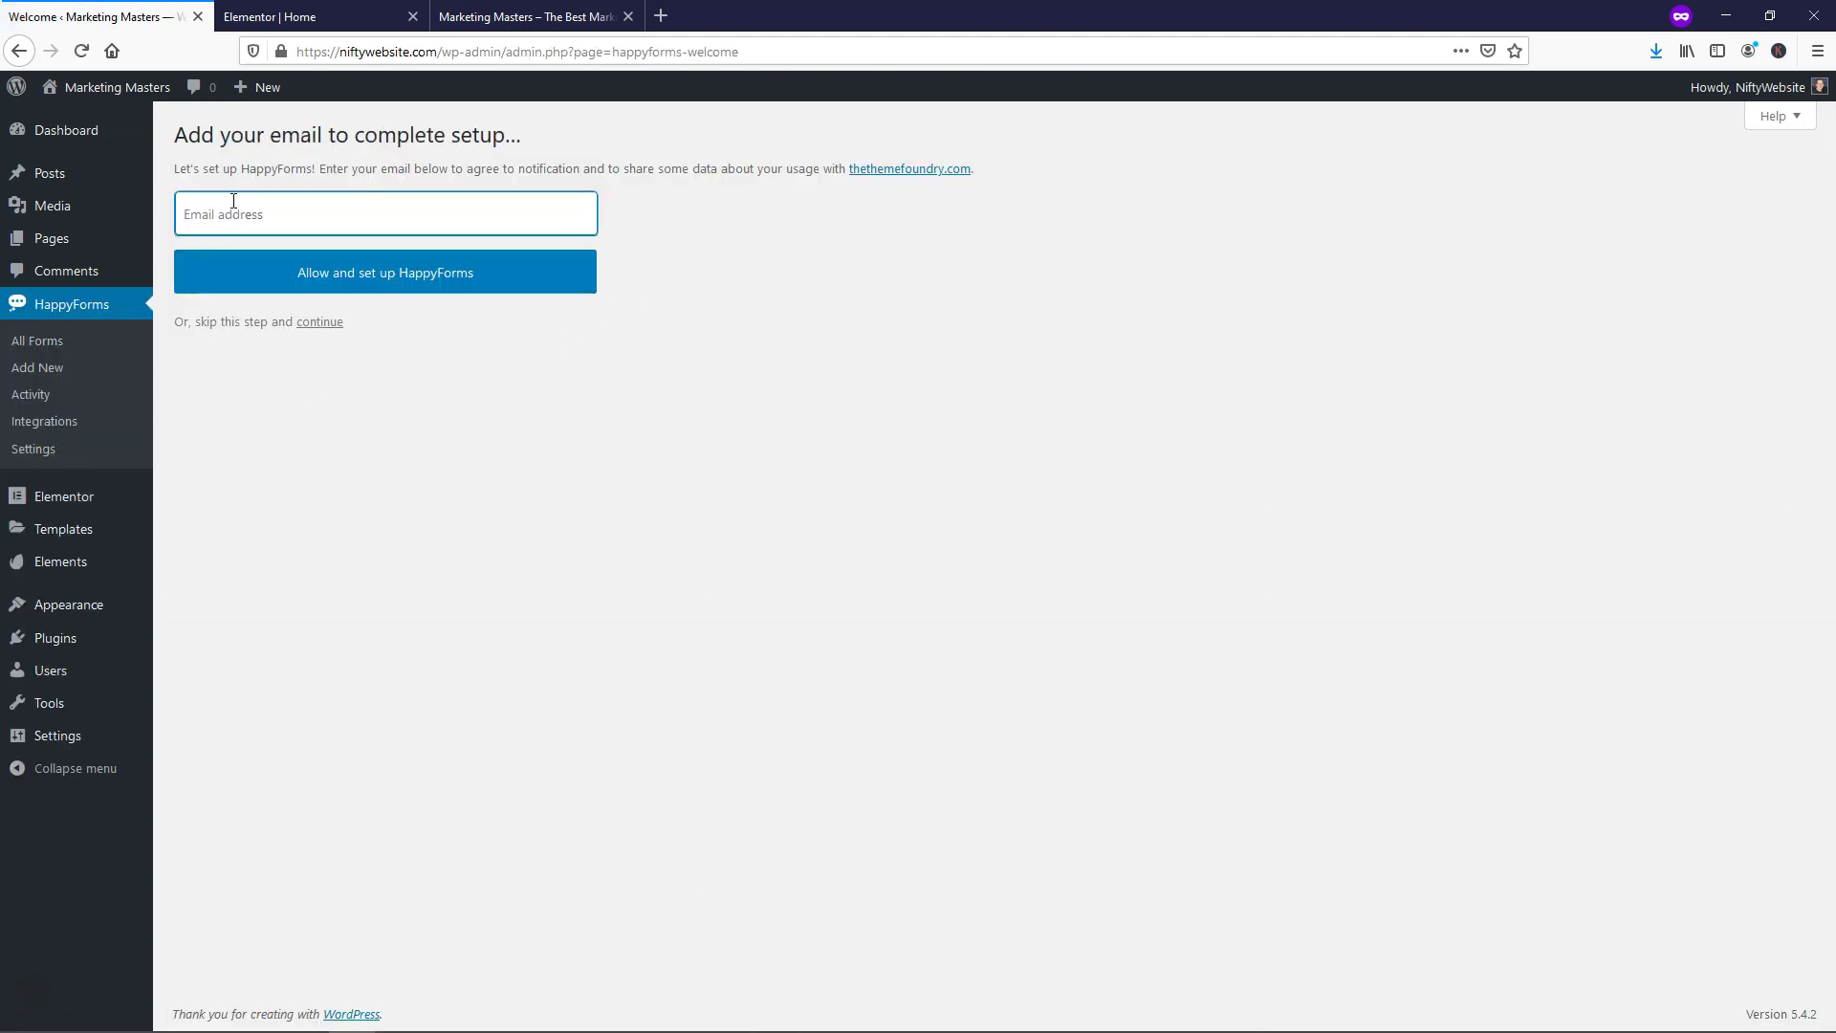
{"action": "left_click", "coordinate": [330, 326]}
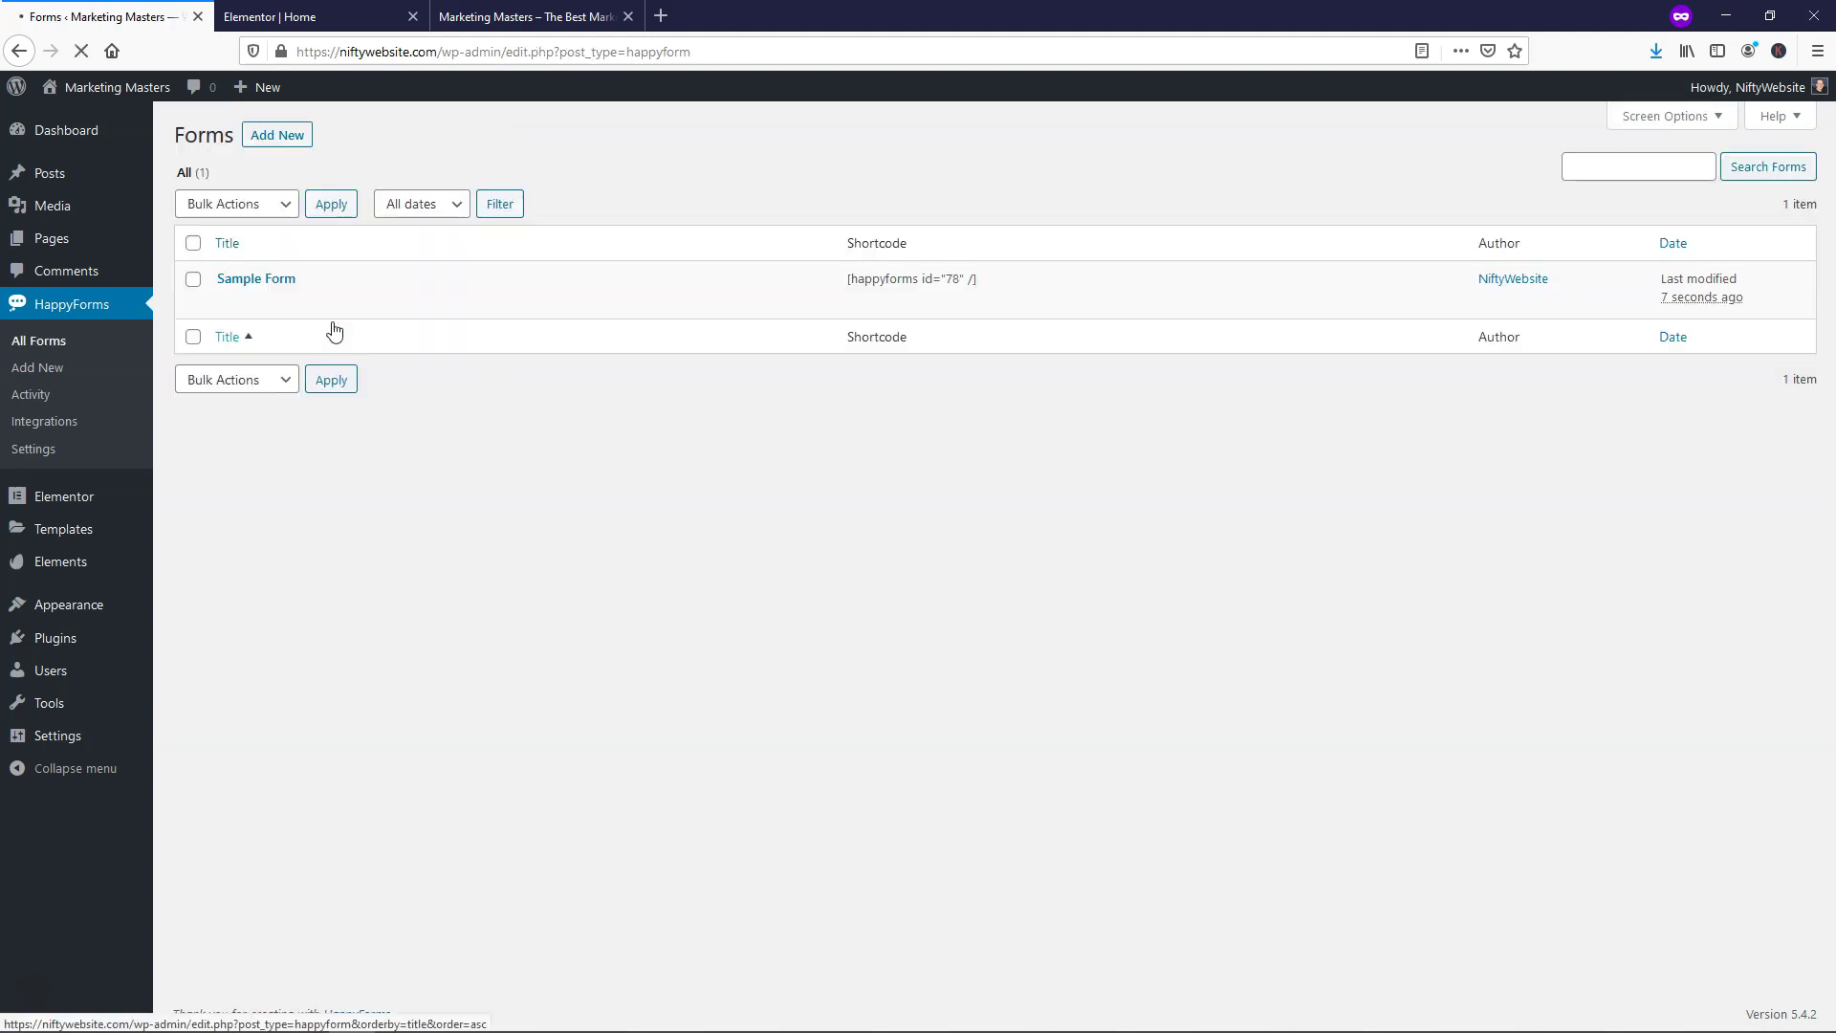
Open Sample Form in the HappyForms builder and retitle it 'Contact Form'
{"action": "mouse_move", "coordinate": [294, 290]}
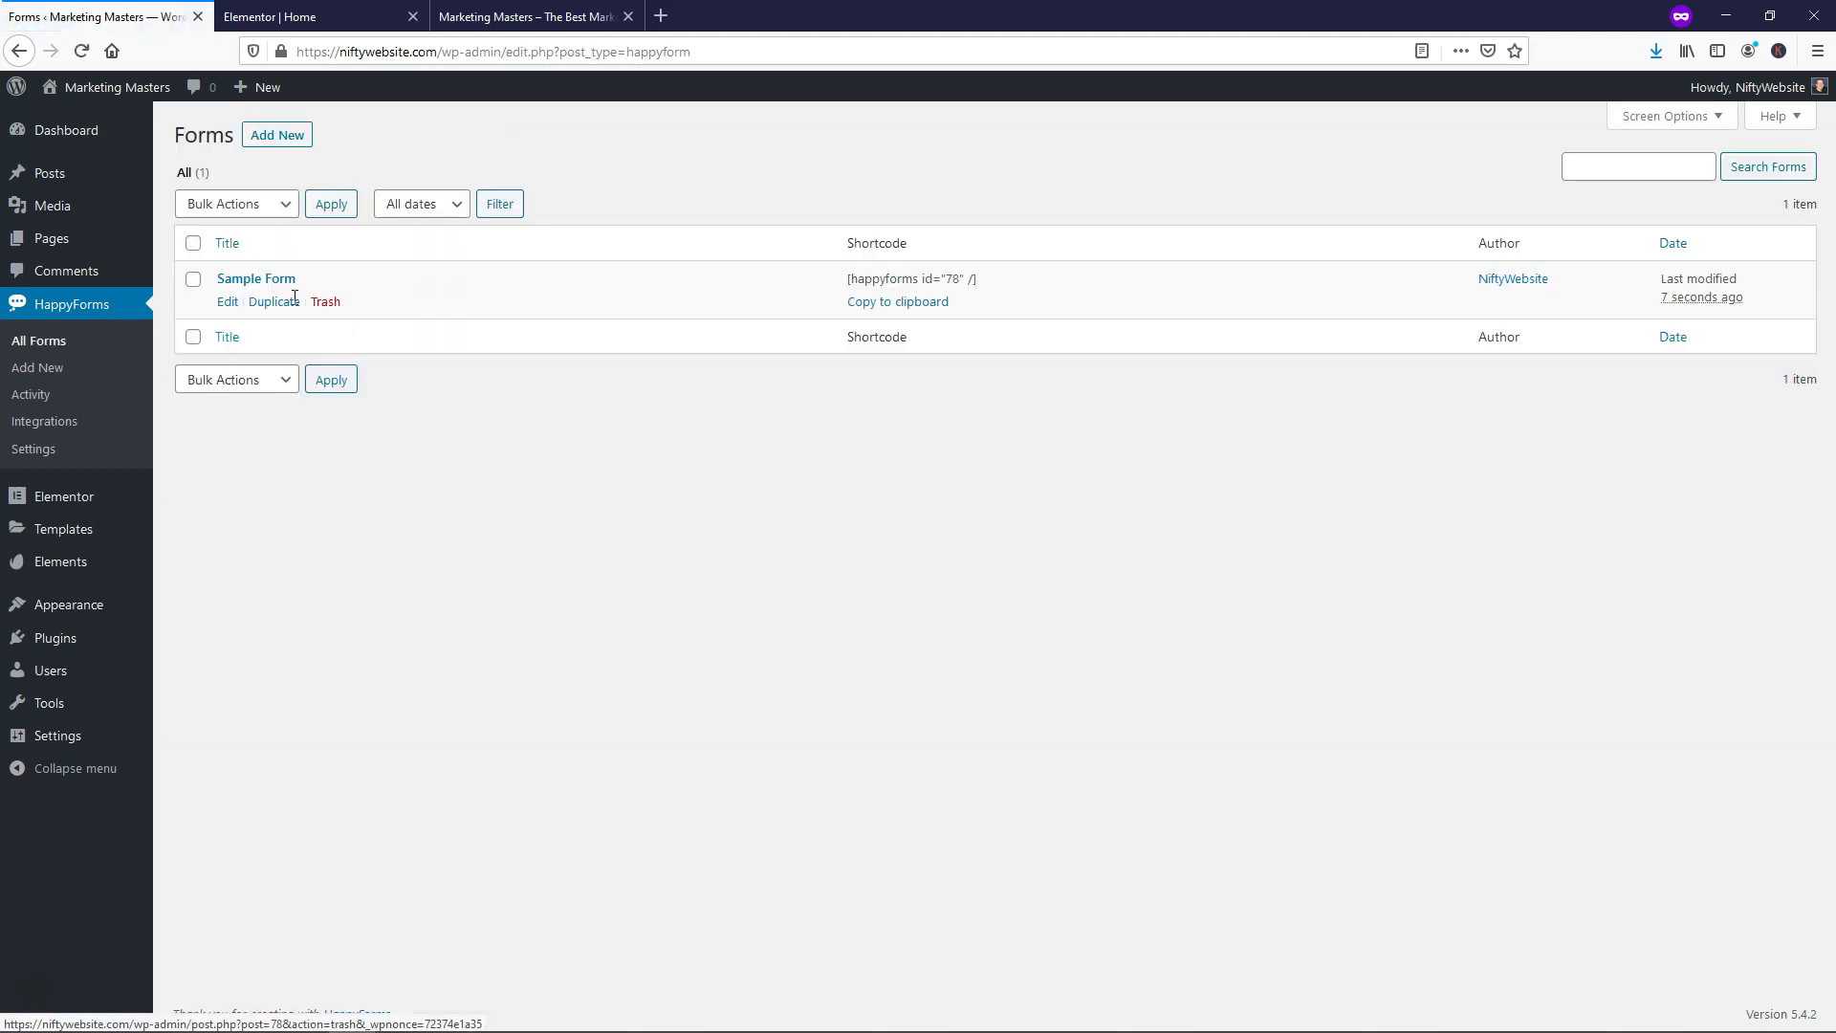
{"action": "left_click", "coordinate": [228, 303]}
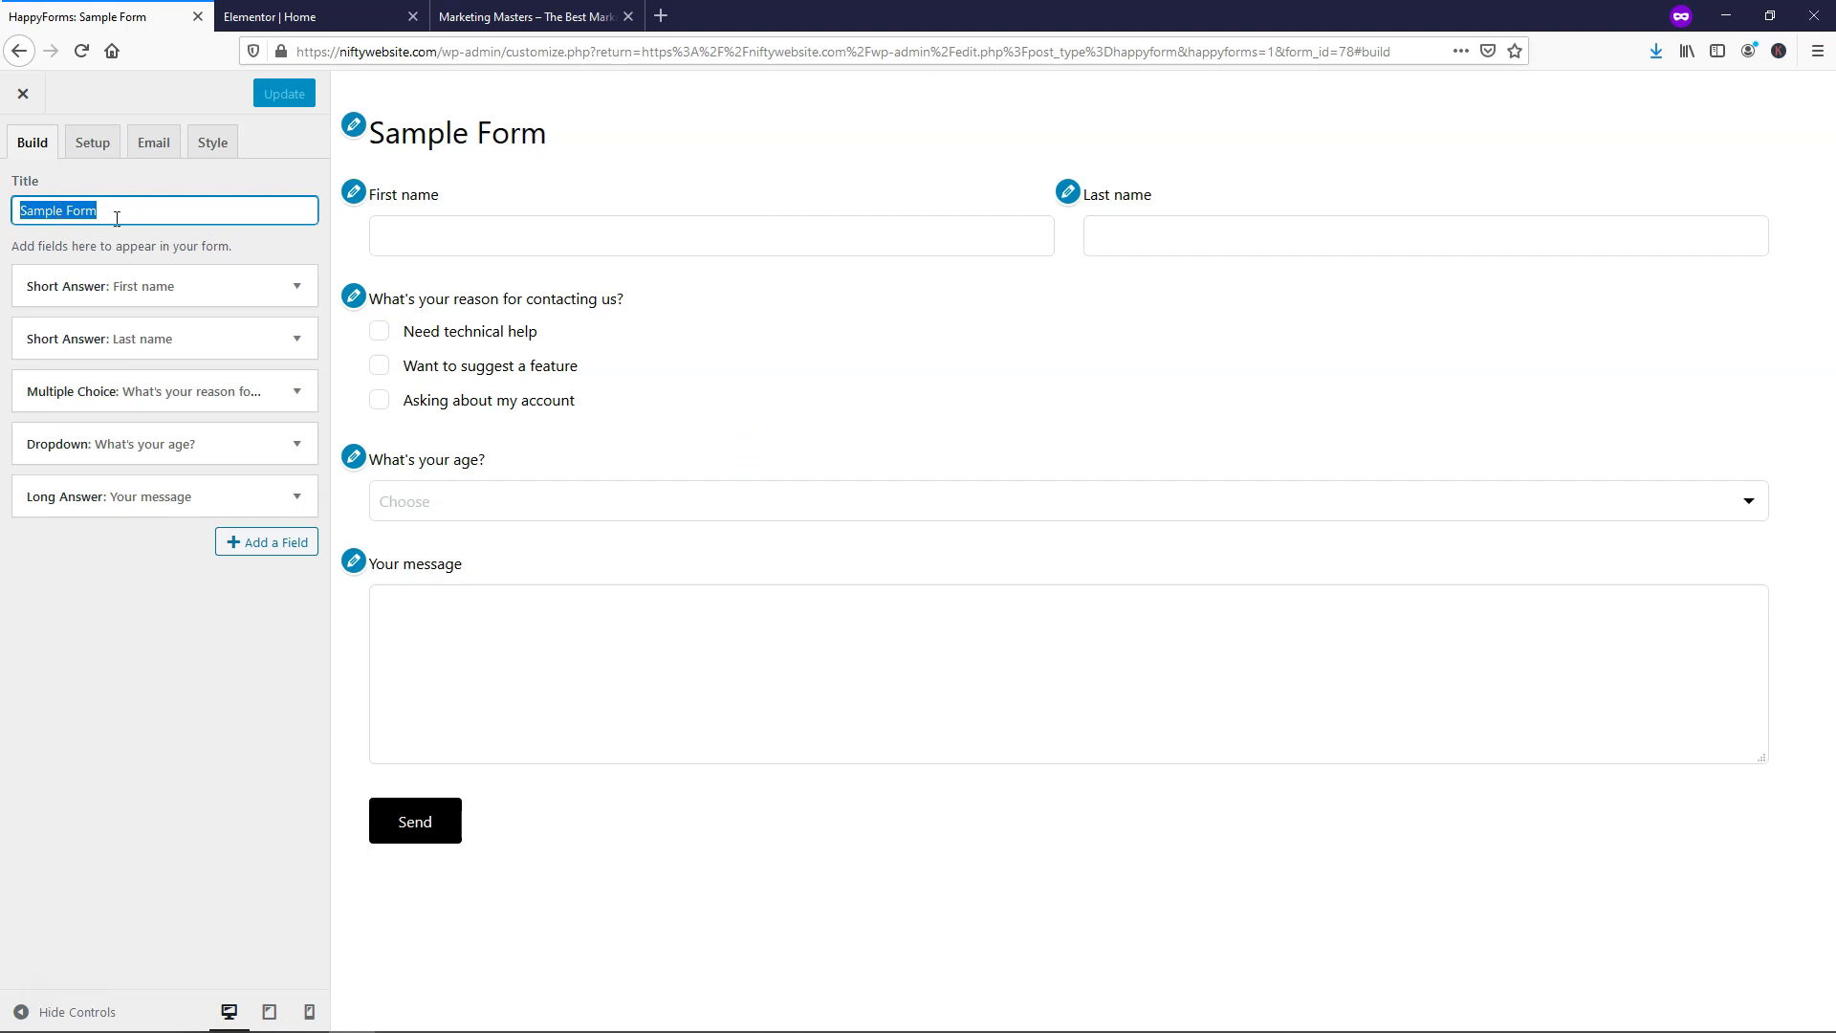
{"action": "type", "text": "Contac"}
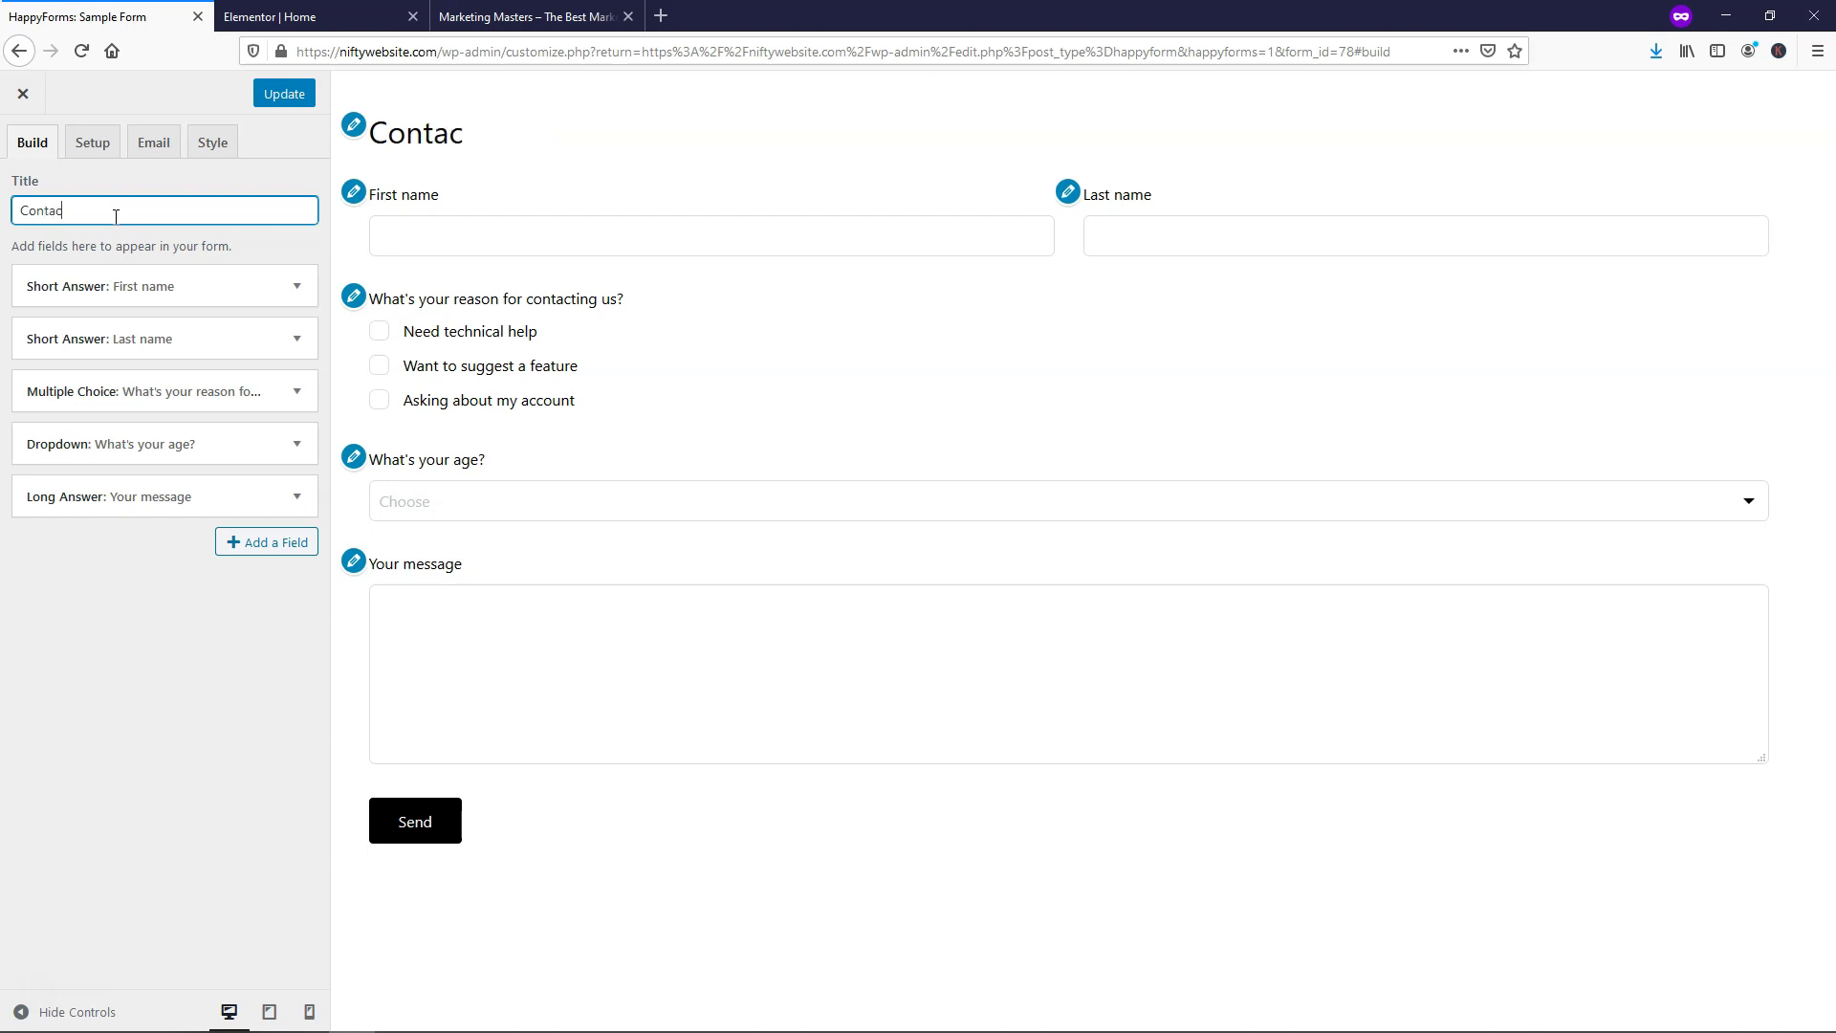
{"action": "type", "text": "t Form"}
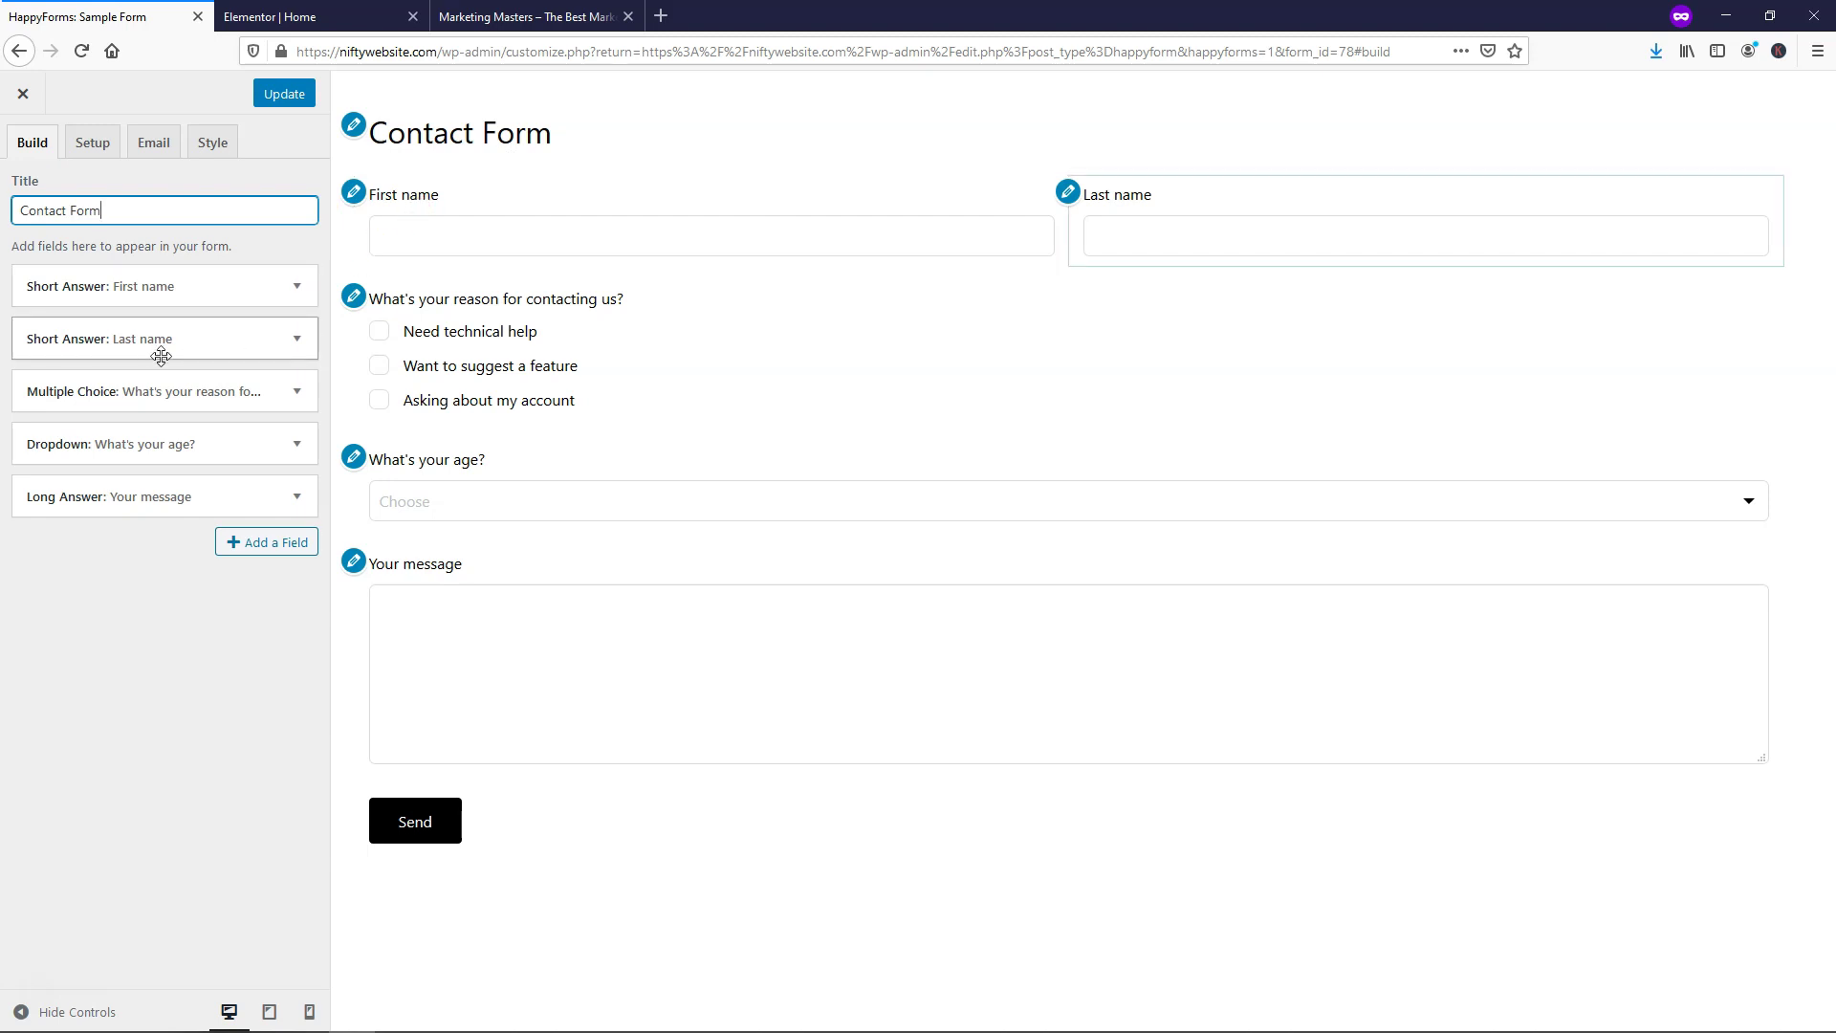
{"action": "left_click", "coordinate": [296, 339]}
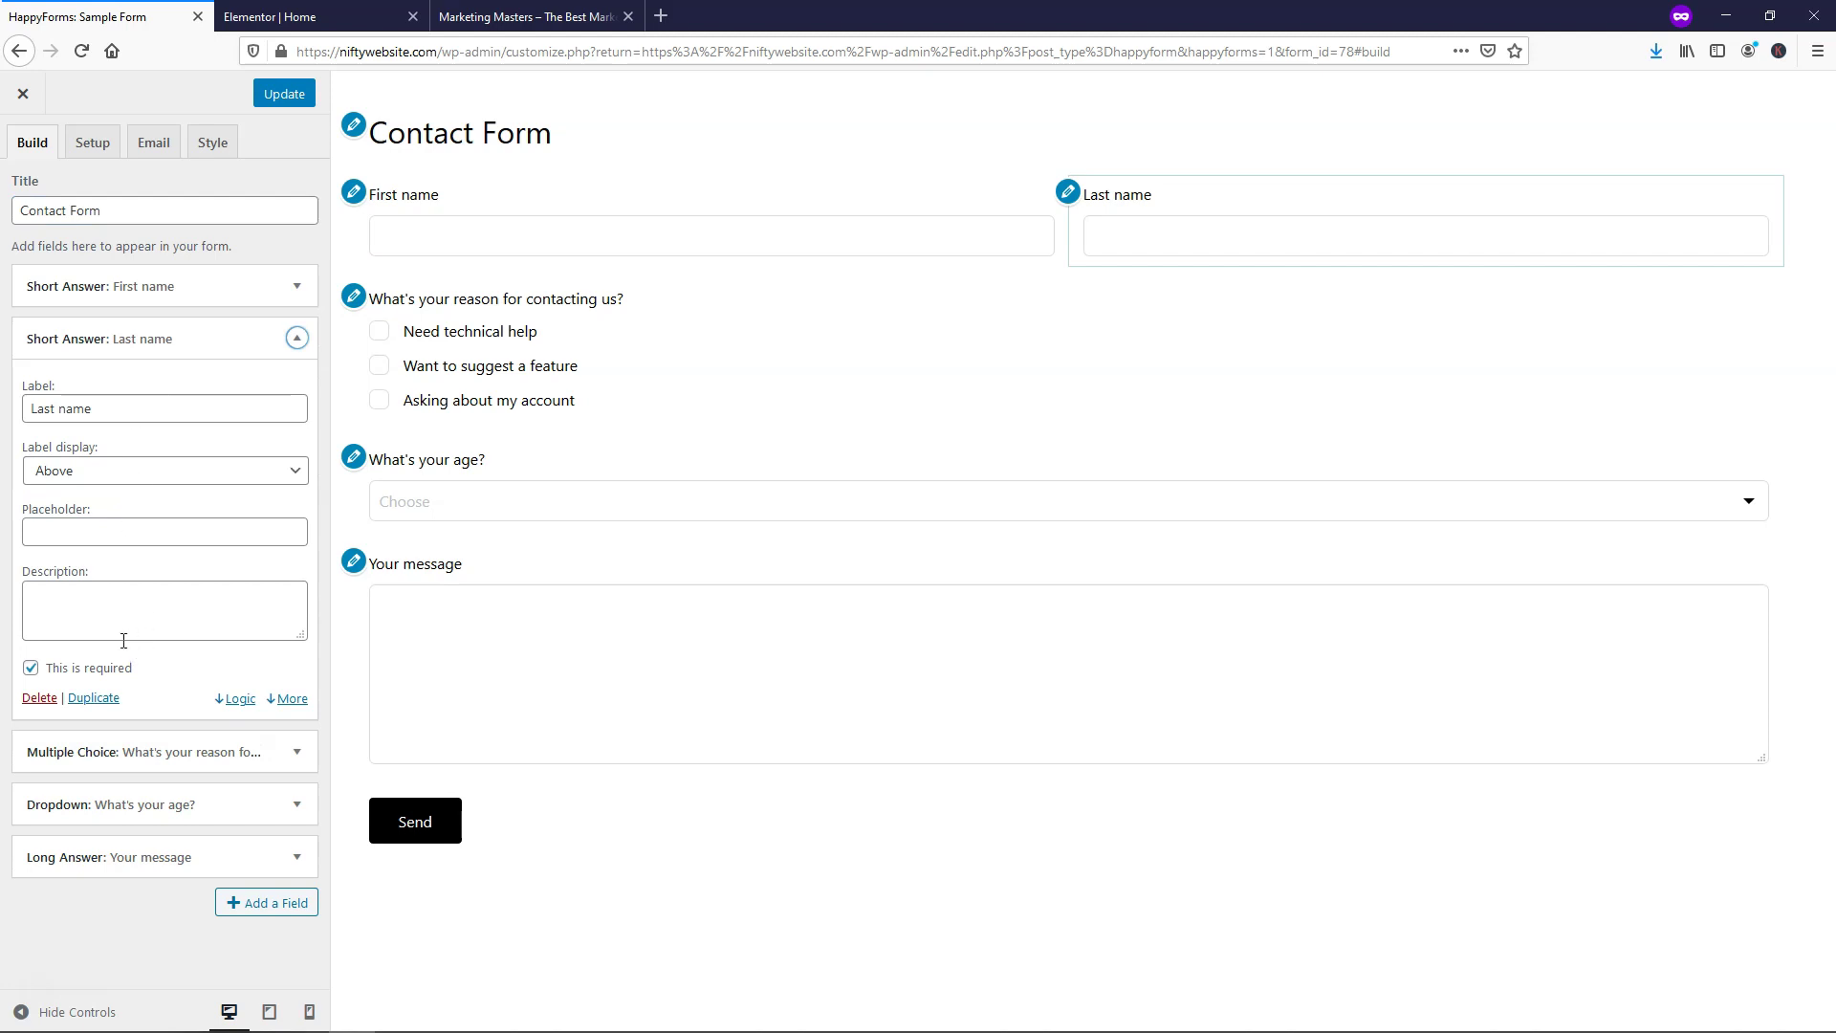
{"action": "left_click", "coordinate": [296, 339]}
Delete the Last name, reason-for-contacting multiple choice and age dropdown fields
{"action": "left_click", "coordinate": [296, 338]}
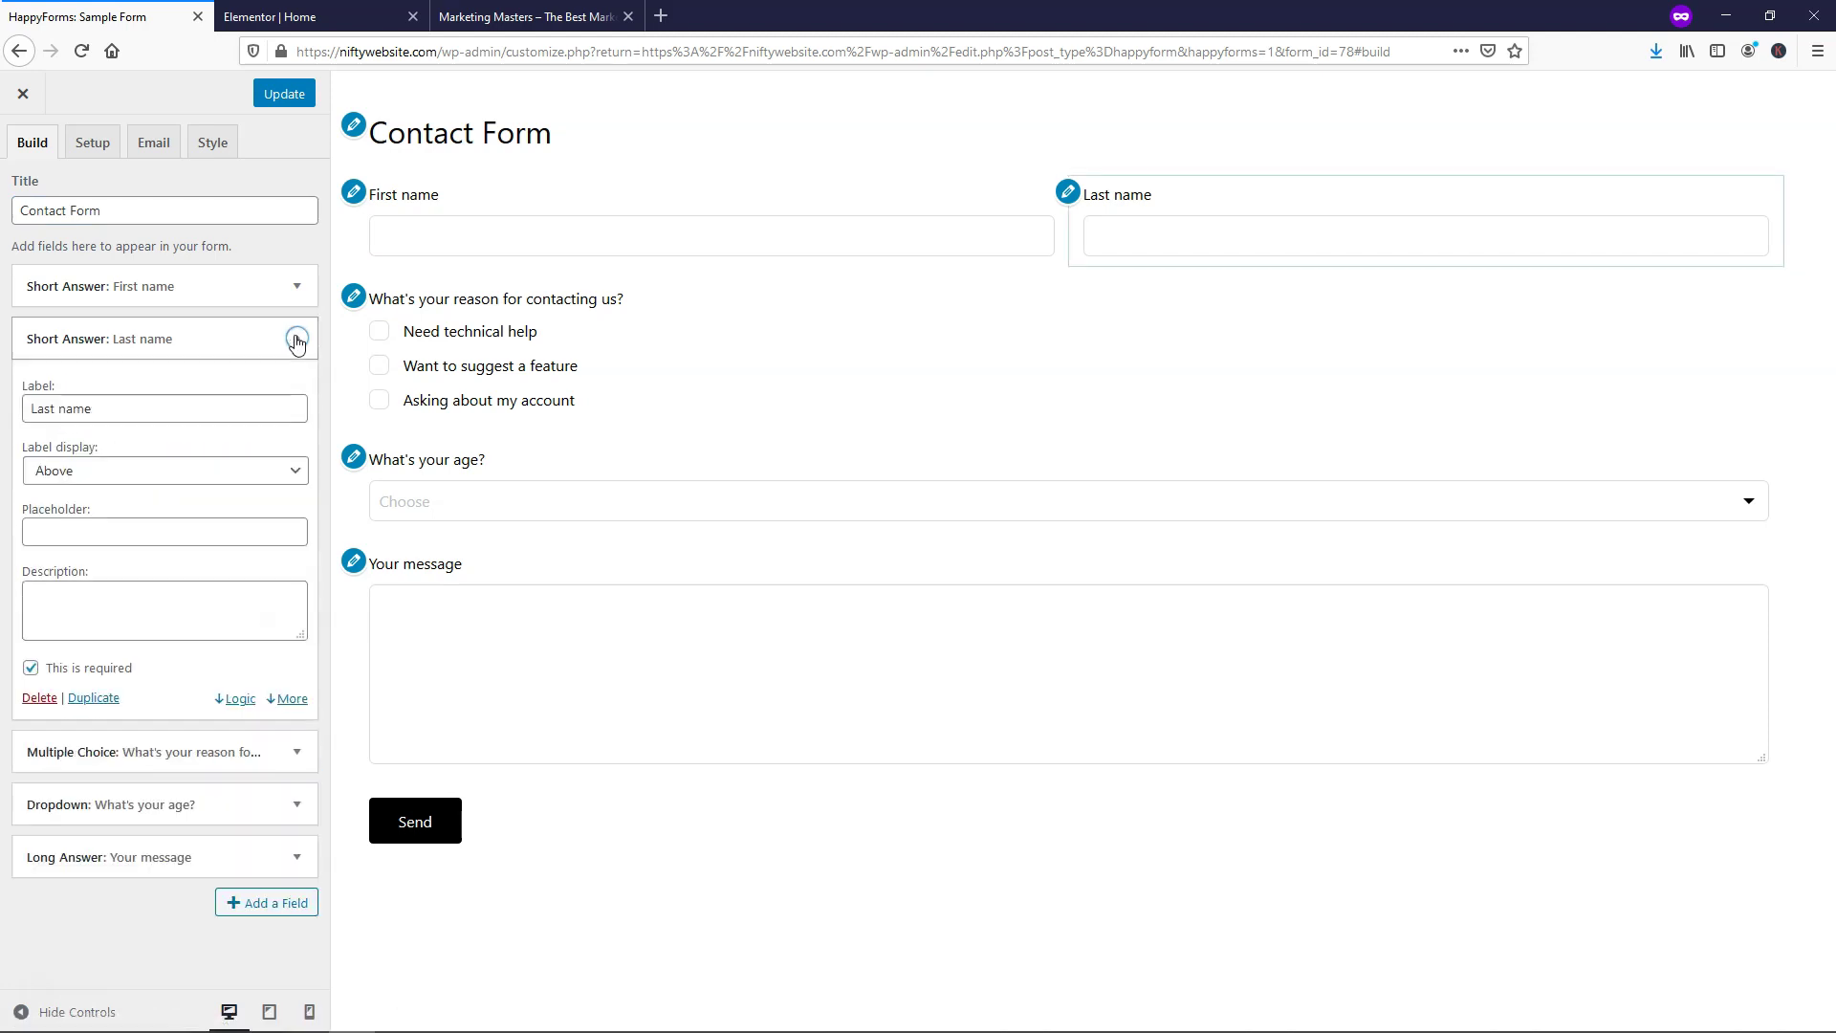
{"action": "left_click", "coordinate": [33, 701]}
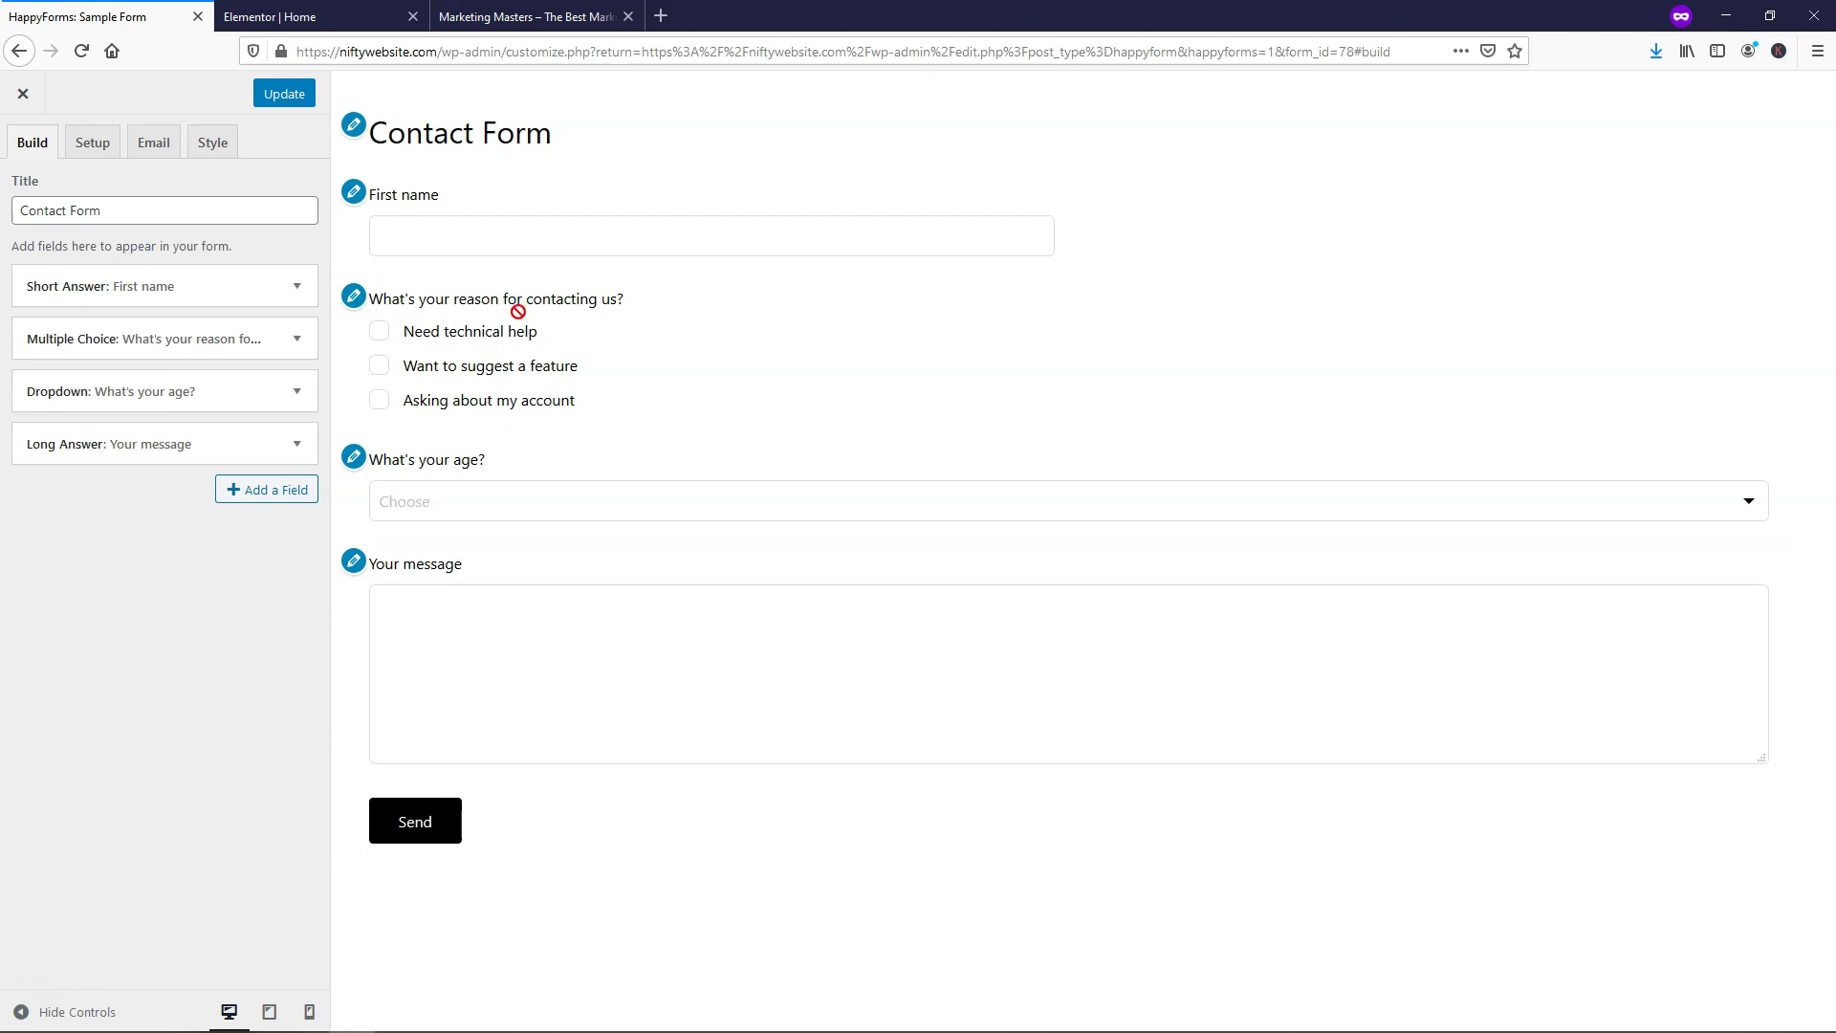
{"action": "left_click", "coordinate": [297, 339]}
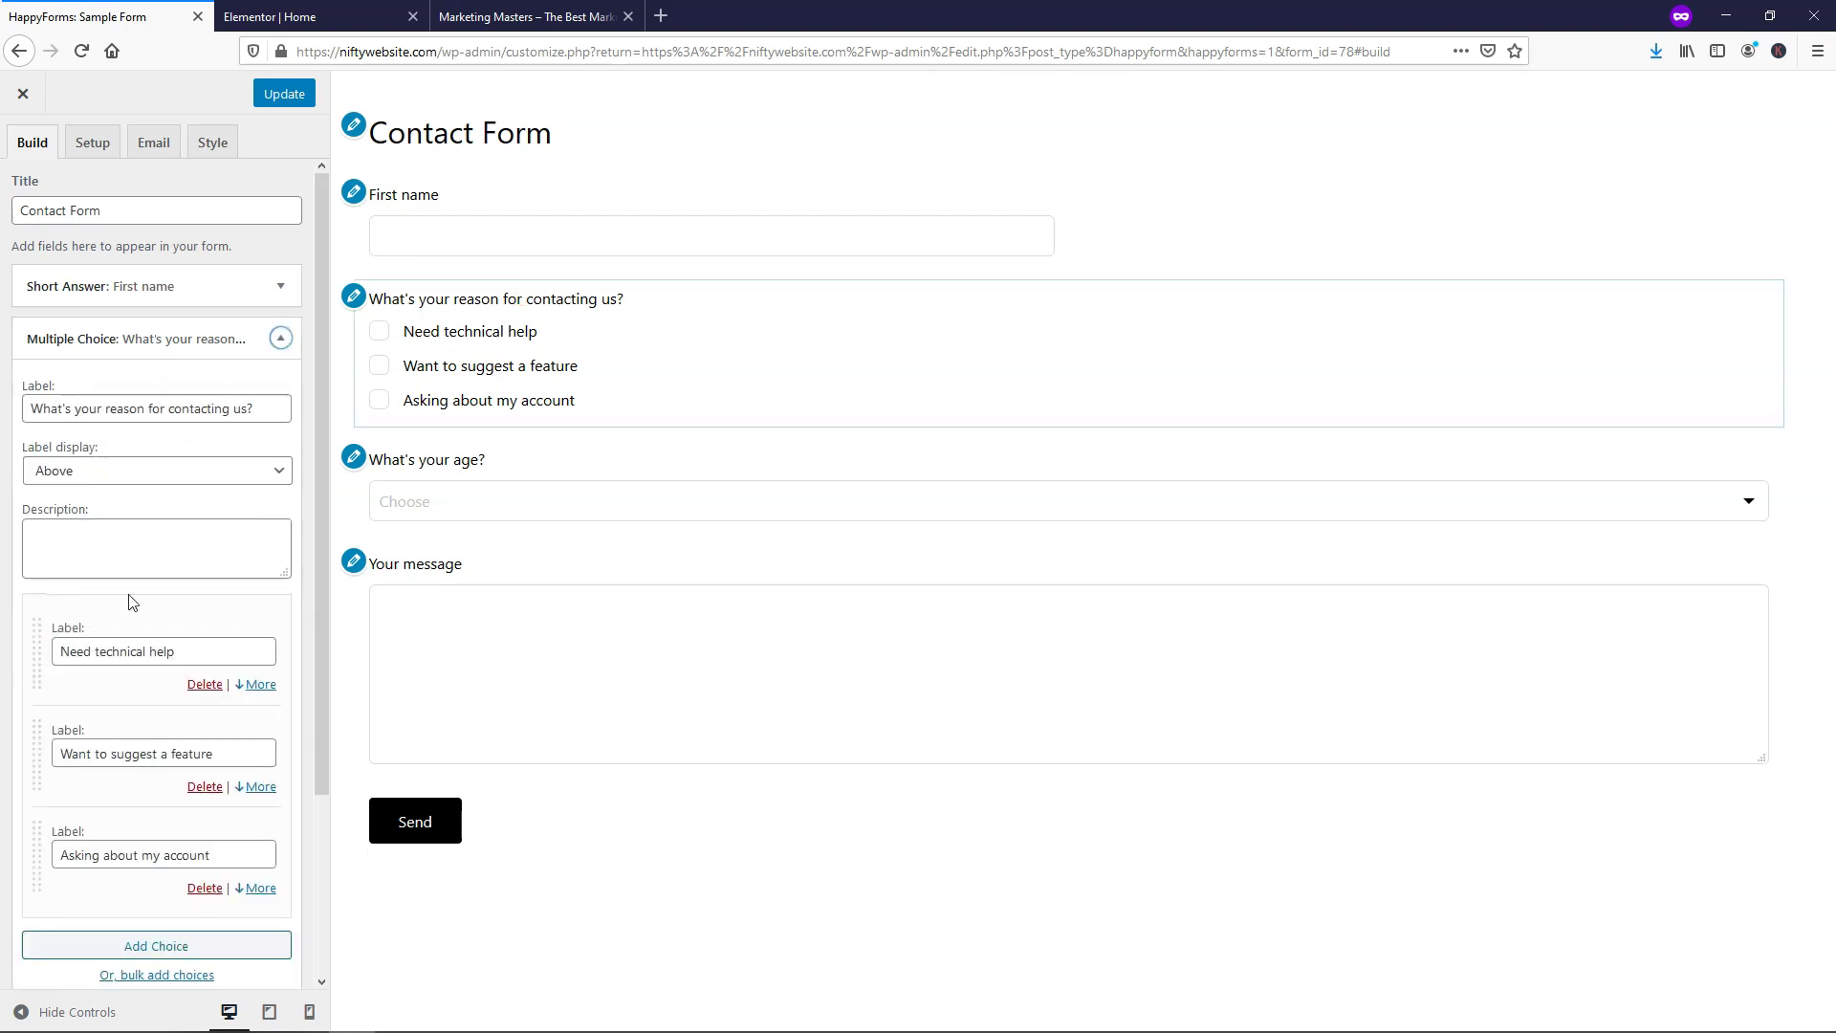
{"action": "scroll", "coordinate": [54, 636], "scroll_direction": "down", "scroll_amount": 3}
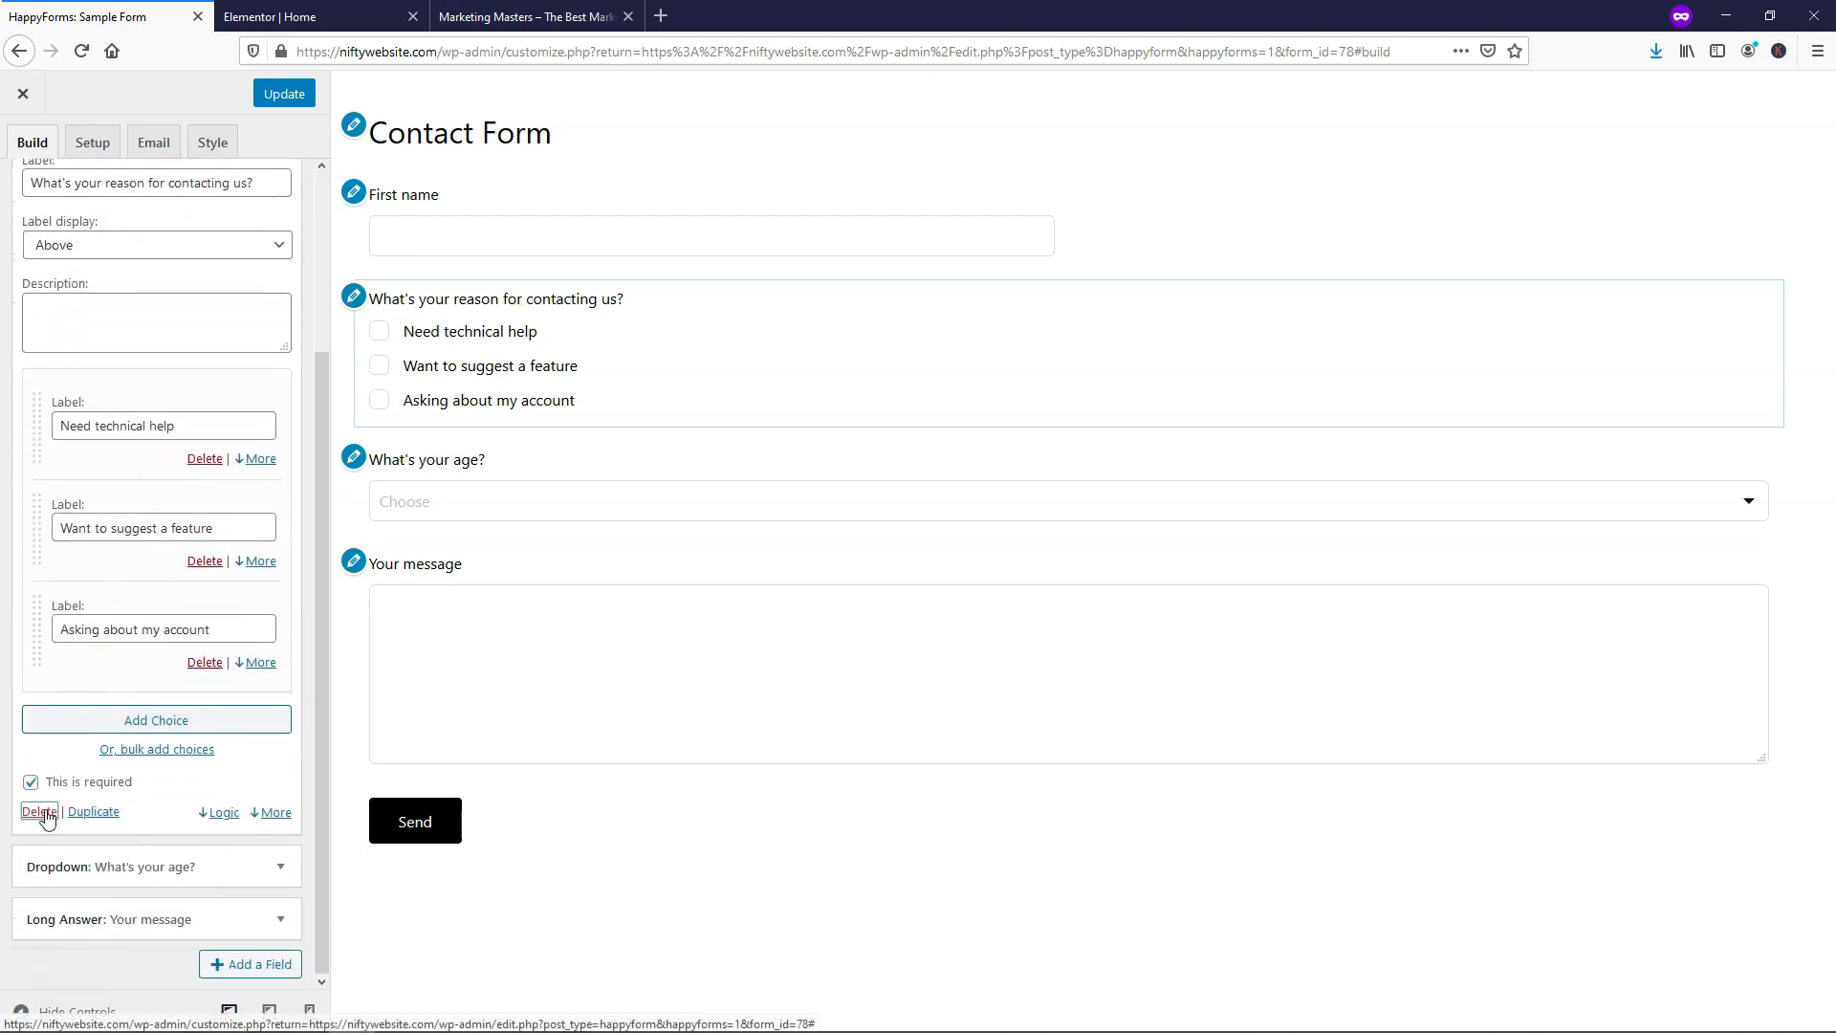
{"action": "left_click", "coordinate": [29, 806]}
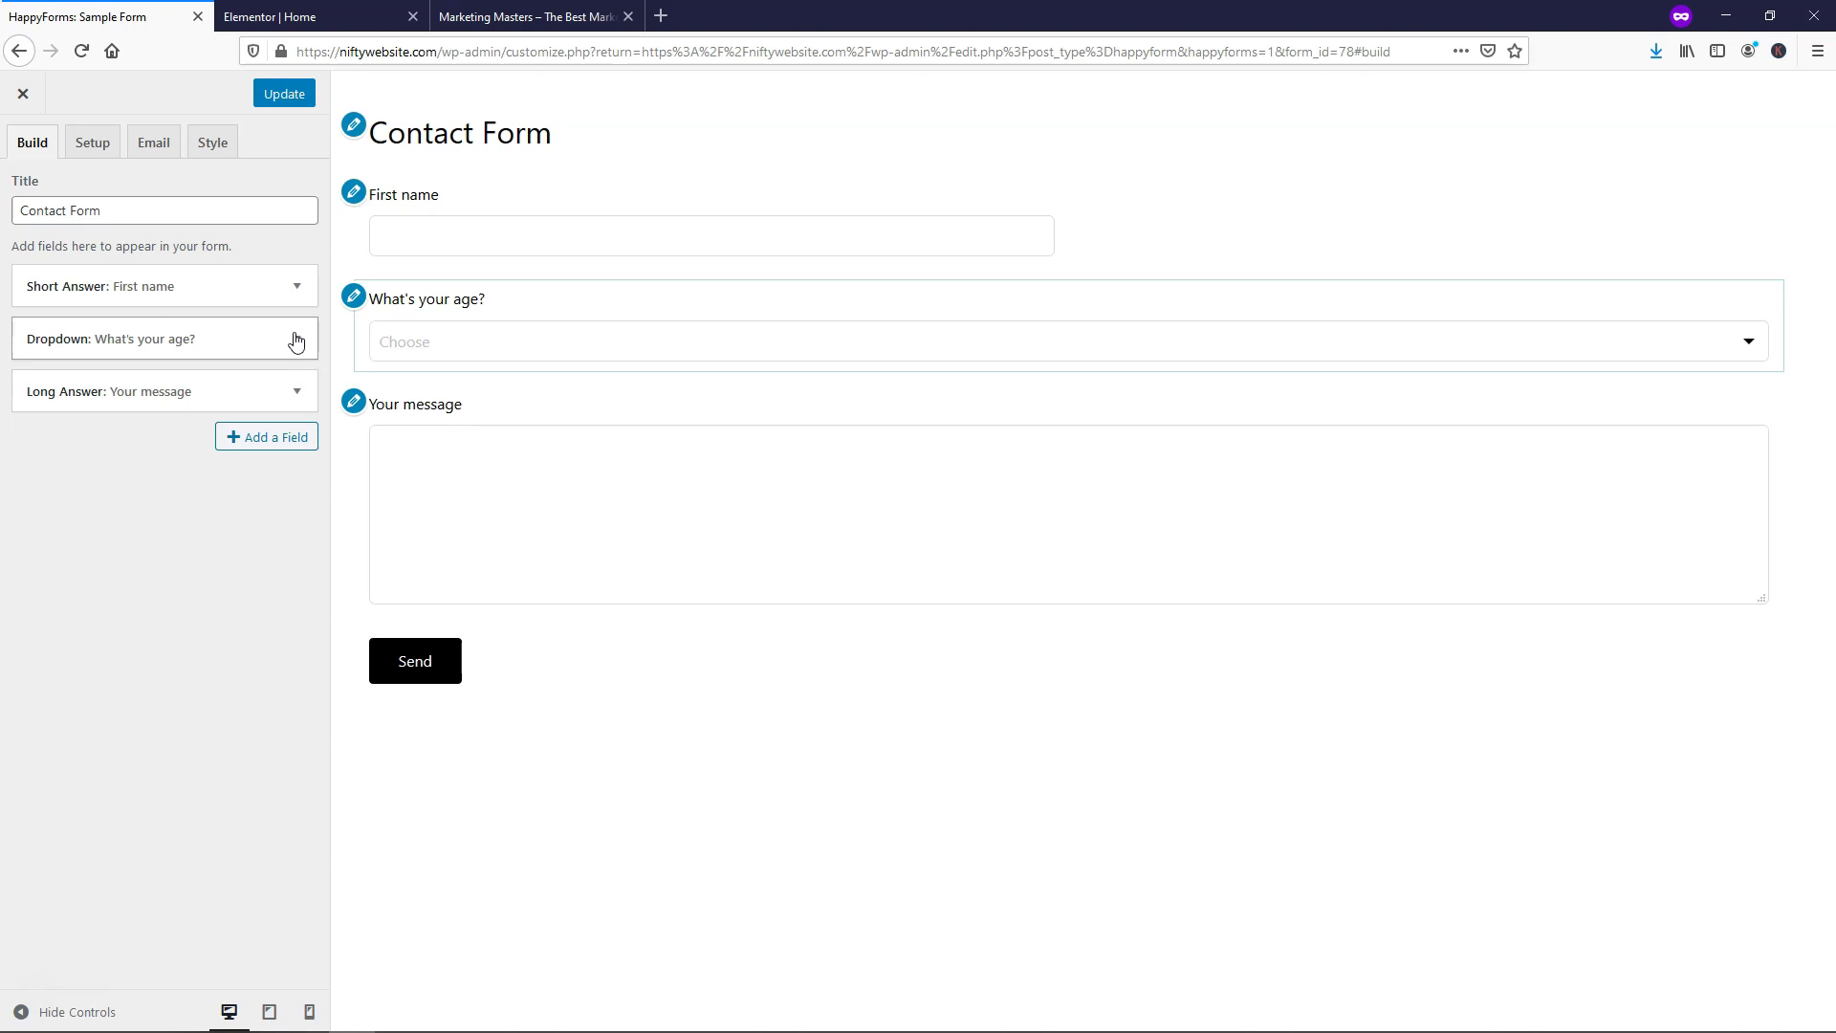
{"action": "left_click", "coordinate": [301, 342]}
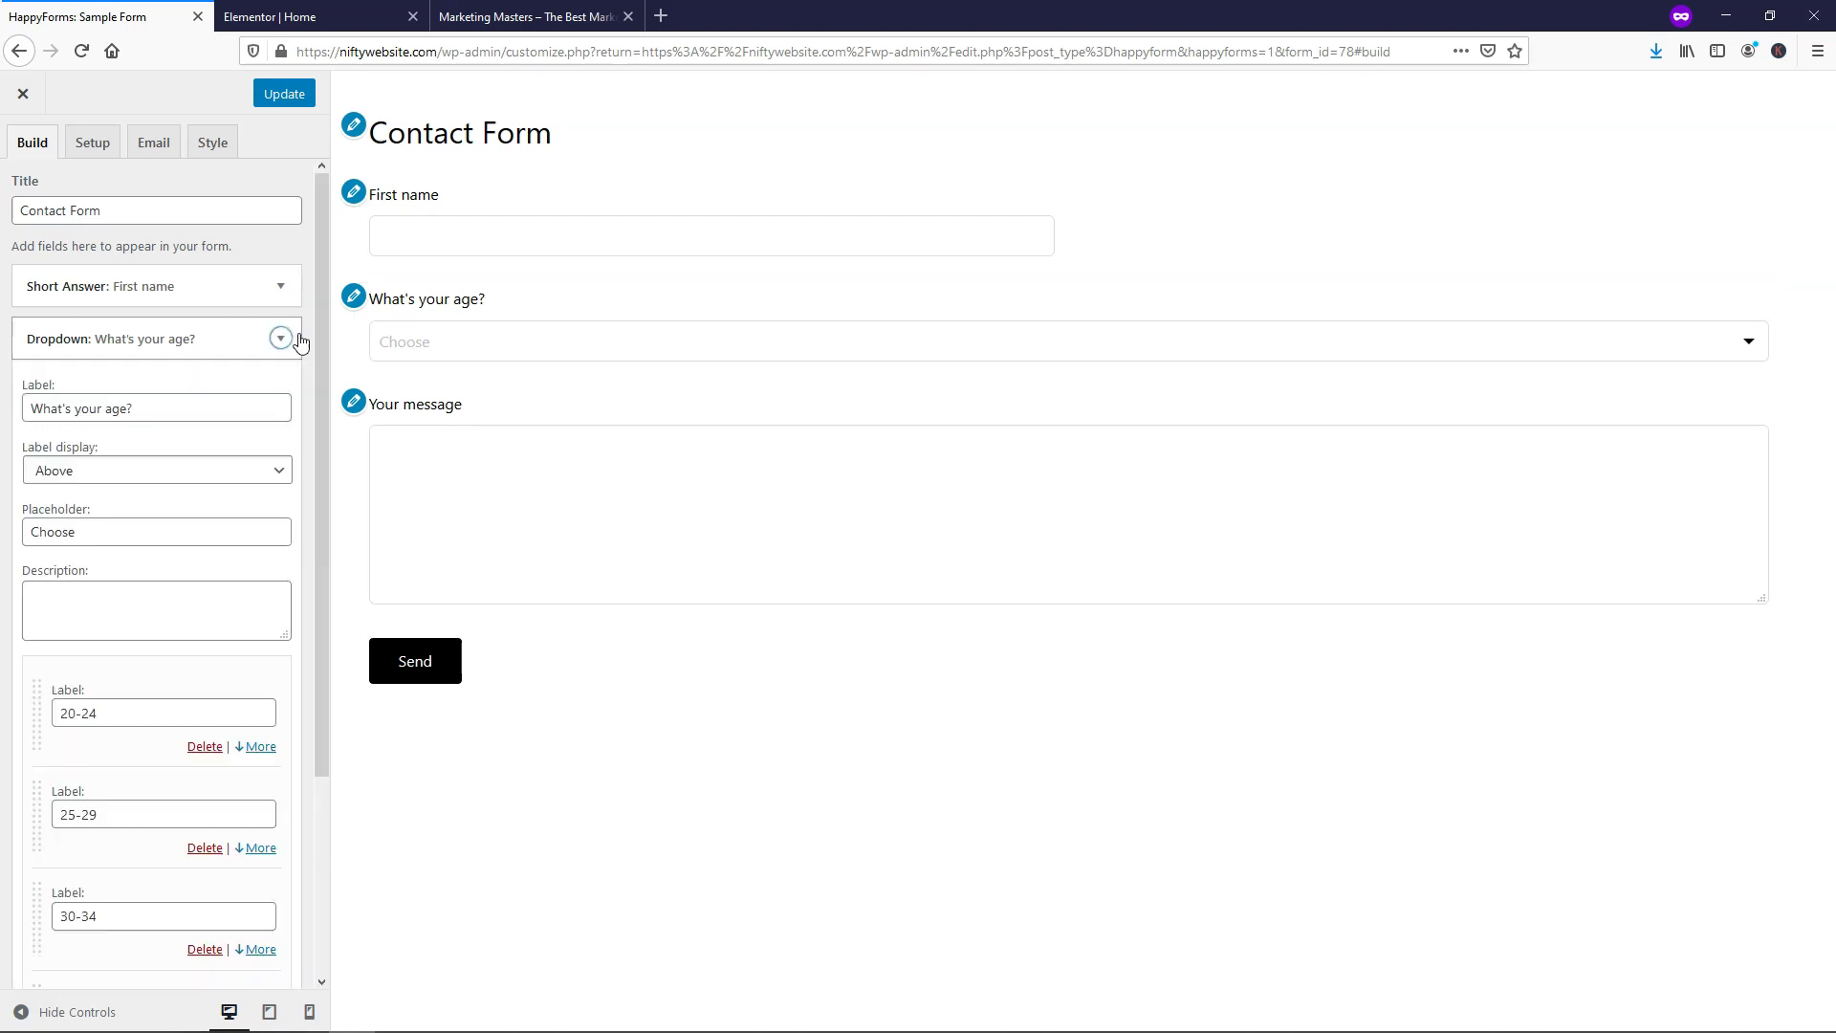
{"action": "scroll", "coordinate": [175, 401], "scroll_direction": "down", "scroll_amount": 5}
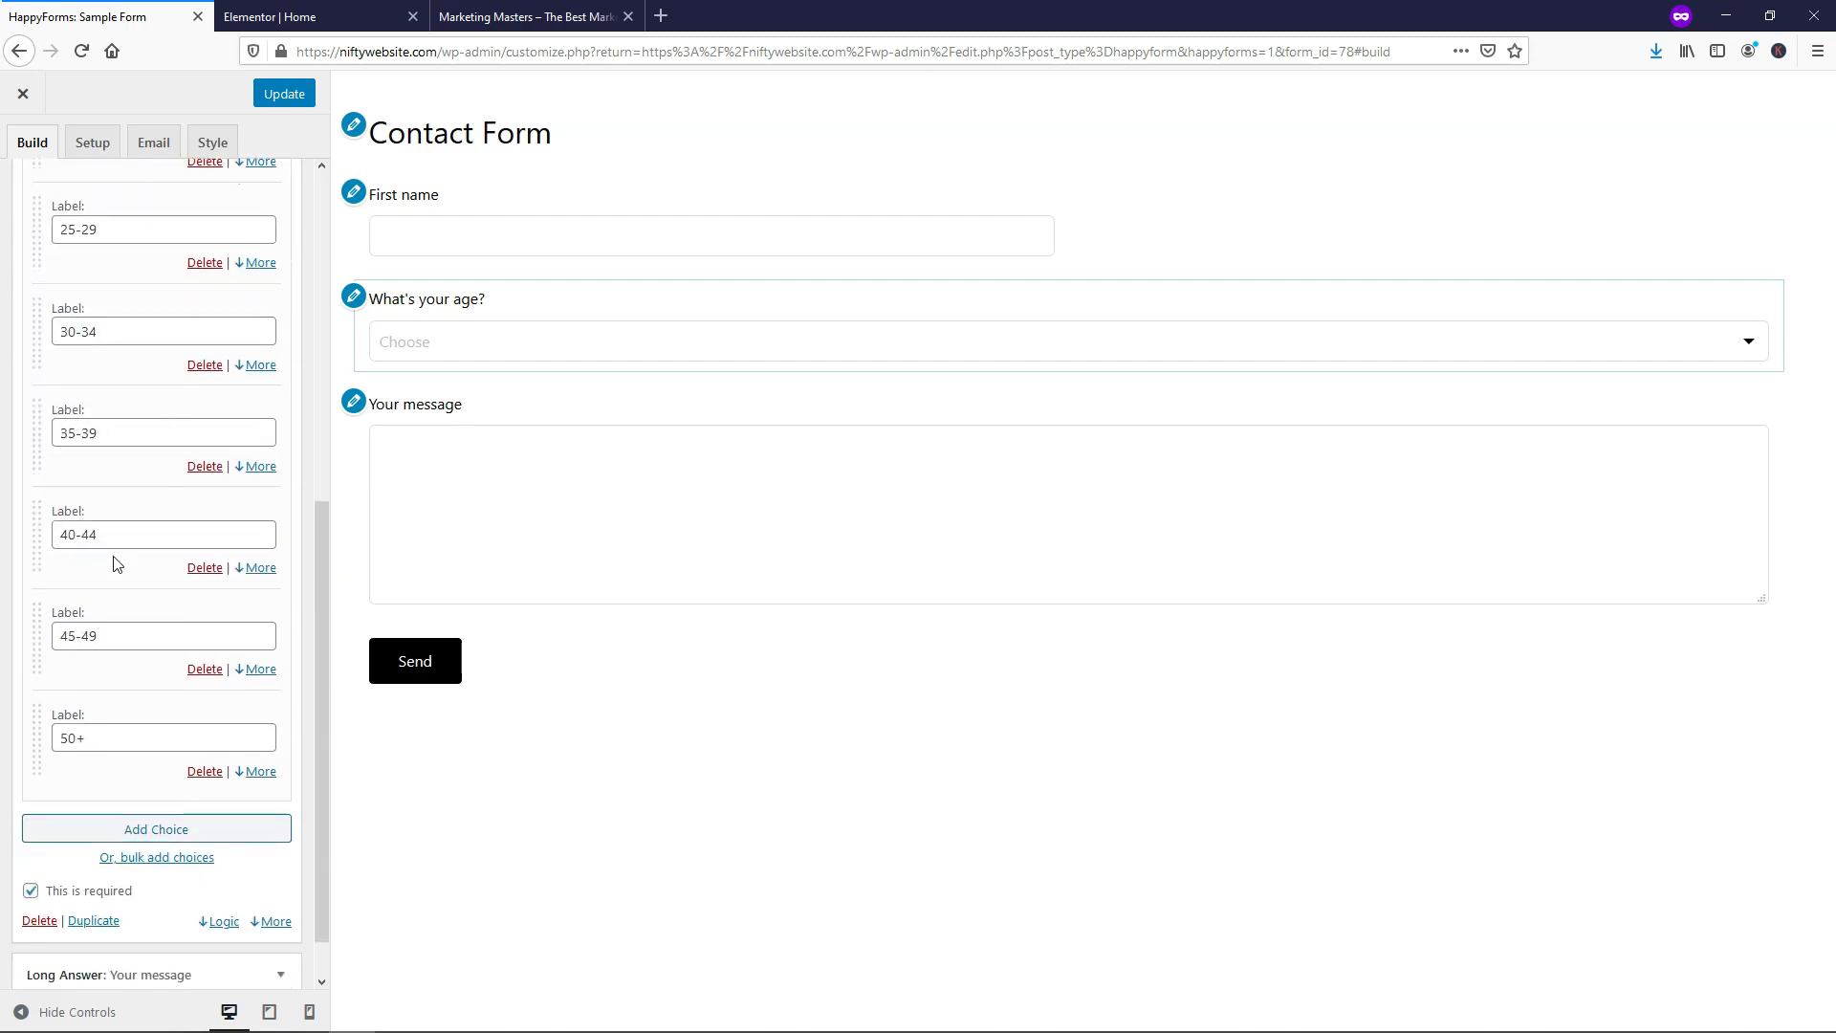
{"action": "scroll", "coordinate": [113, 558], "scroll_direction": "down", "scroll_amount": 1}
{"action": "left_click", "coordinate": [40, 866]}
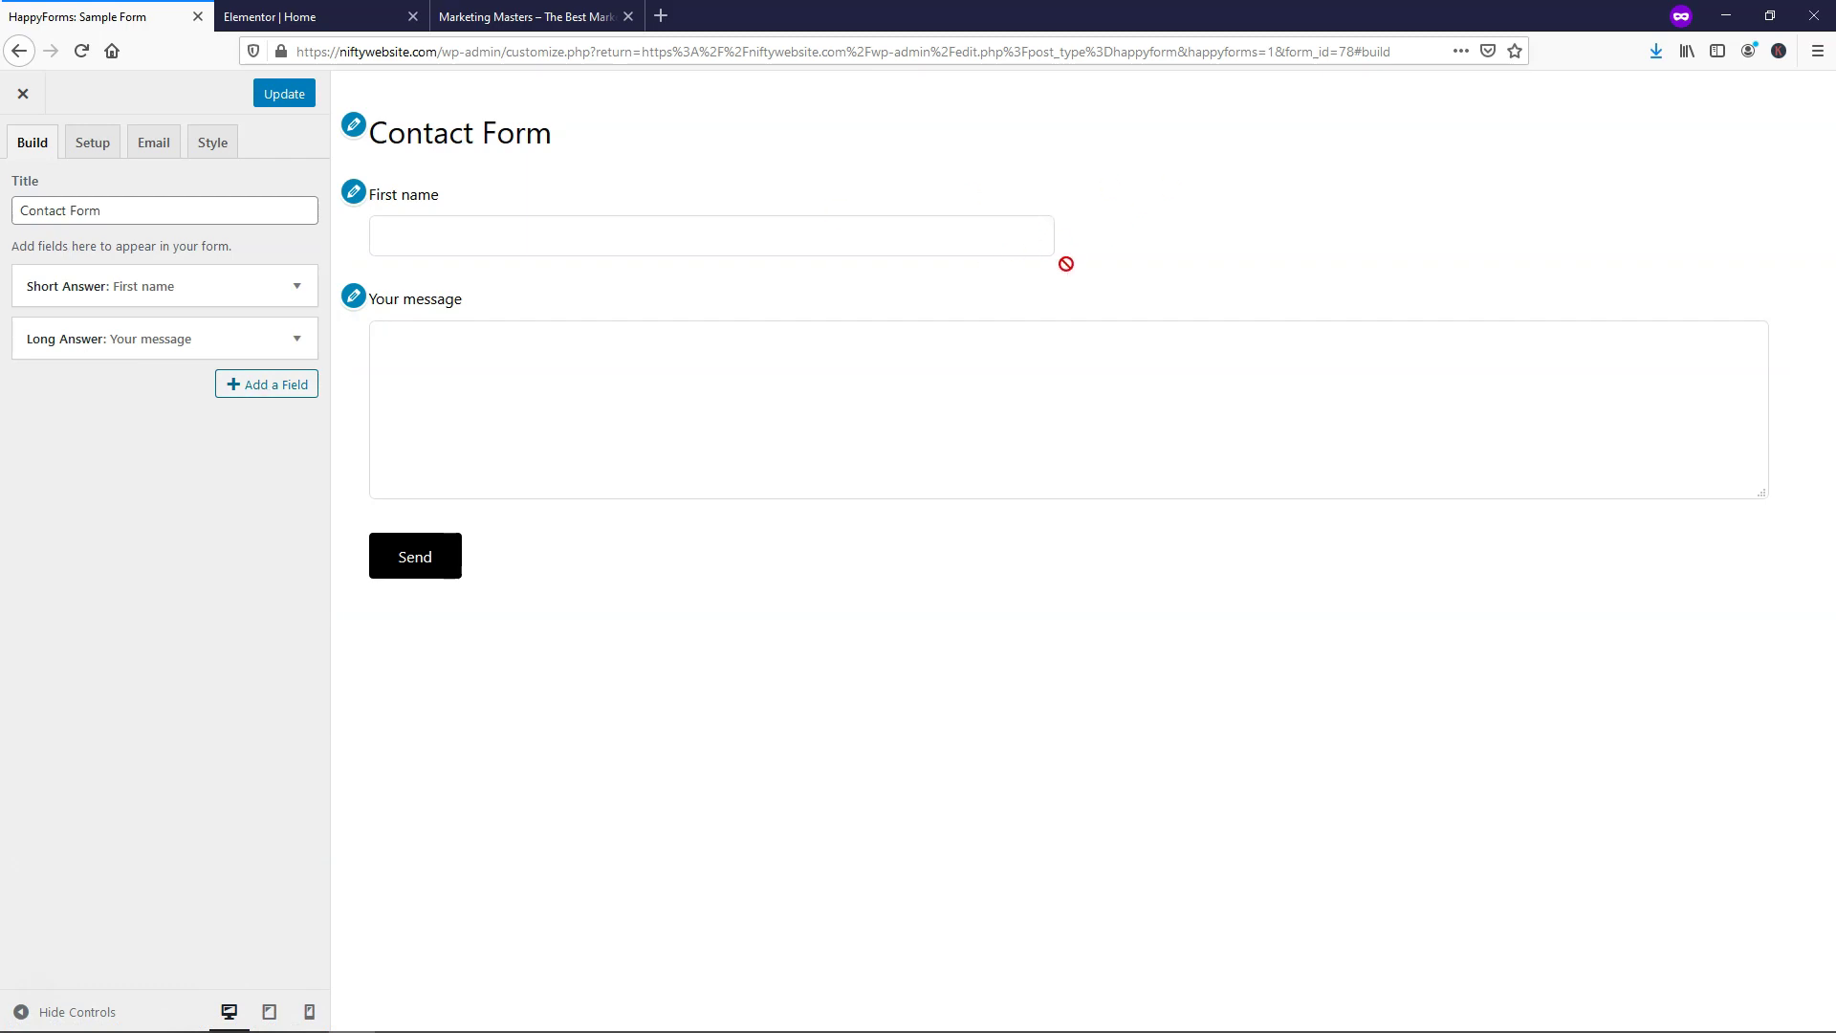
Add a half-width Email Address field and move it above Your message
{"action": "left_click", "coordinate": [278, 392]}
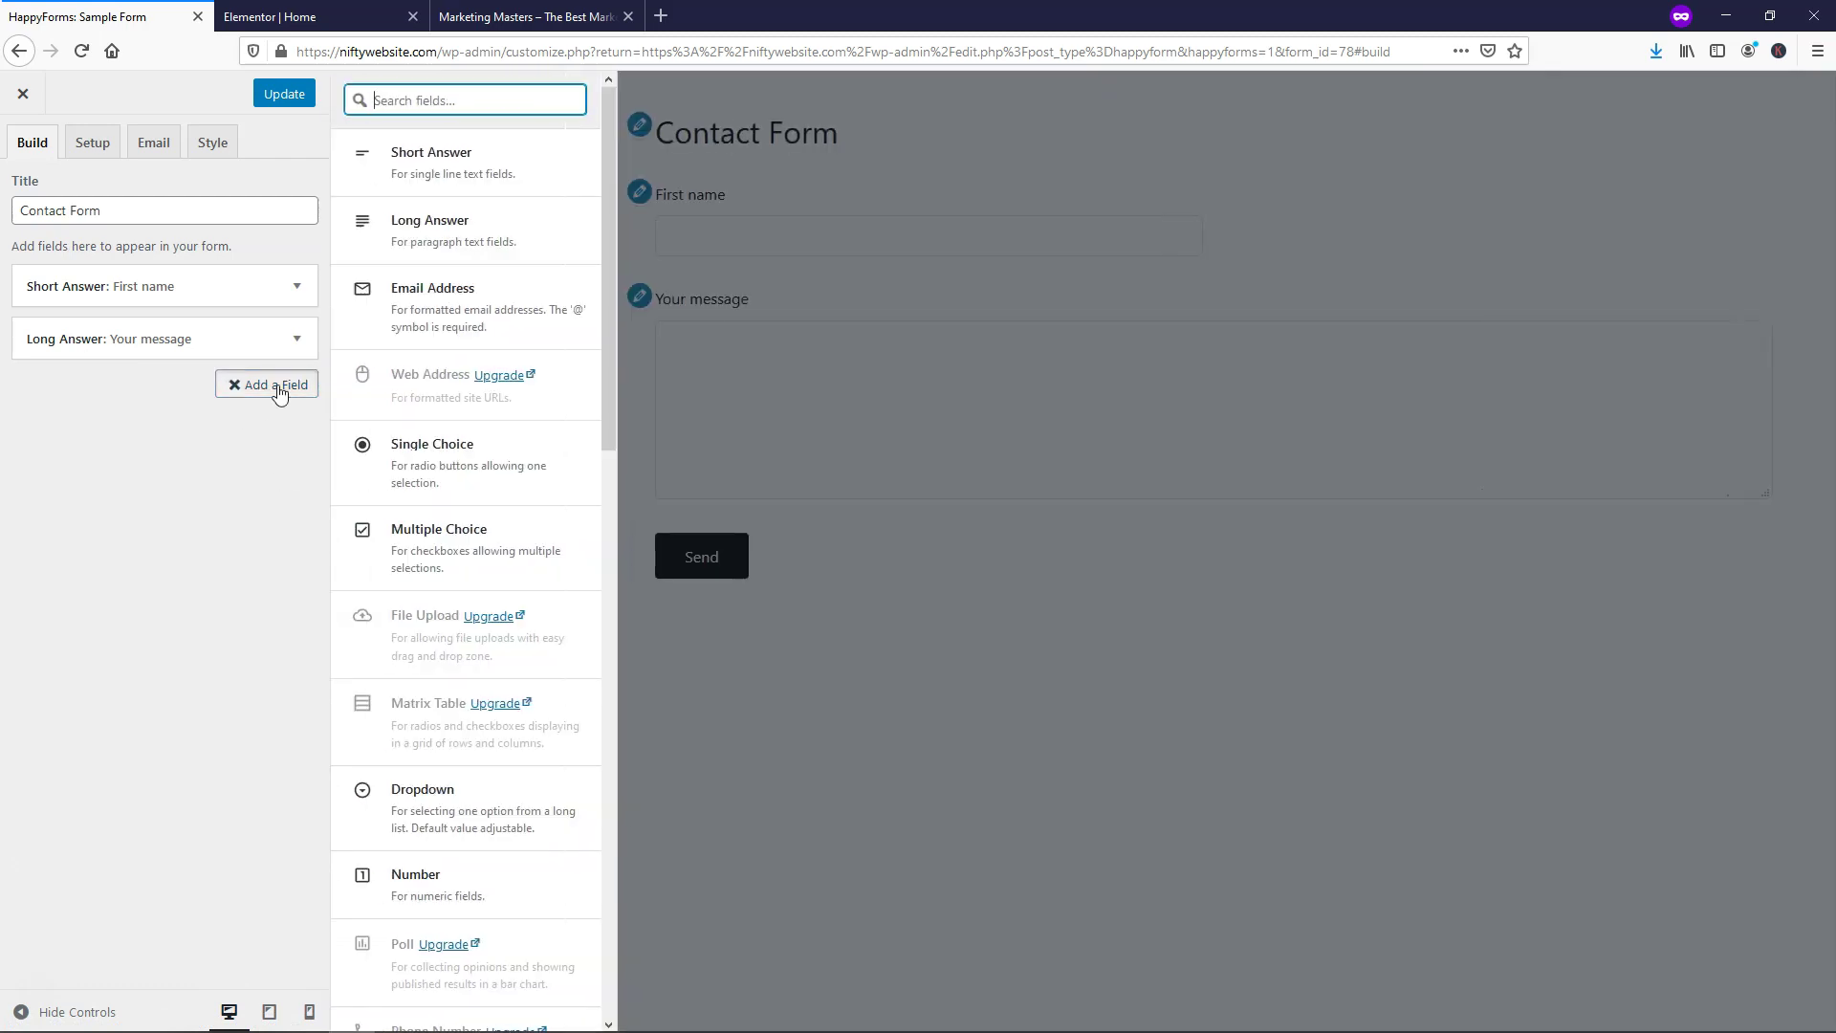
{"action": "left_click", "coordinate": [428, 312]}
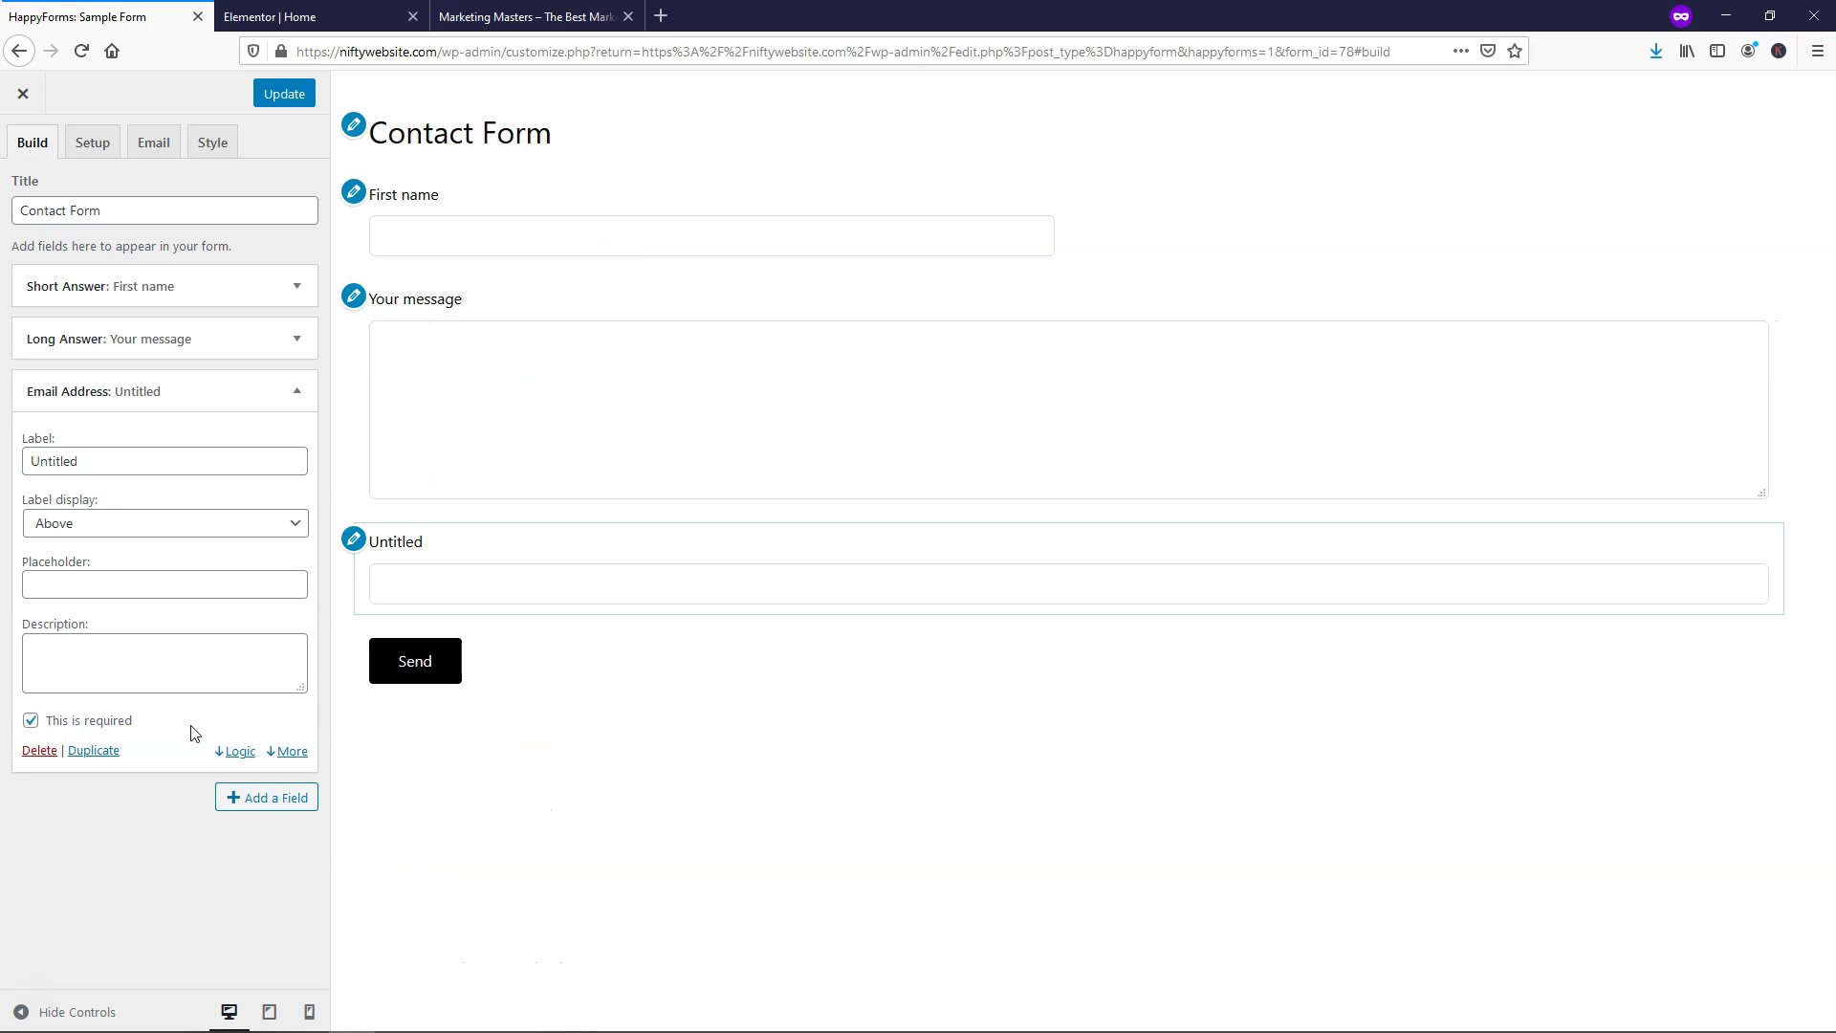
{"action": "left_click", "coordinate": [299, 755]}
{"action": "scroll", "coordinate": [263, 743], "scroll_direction": "down", "scroll_amount": 2}
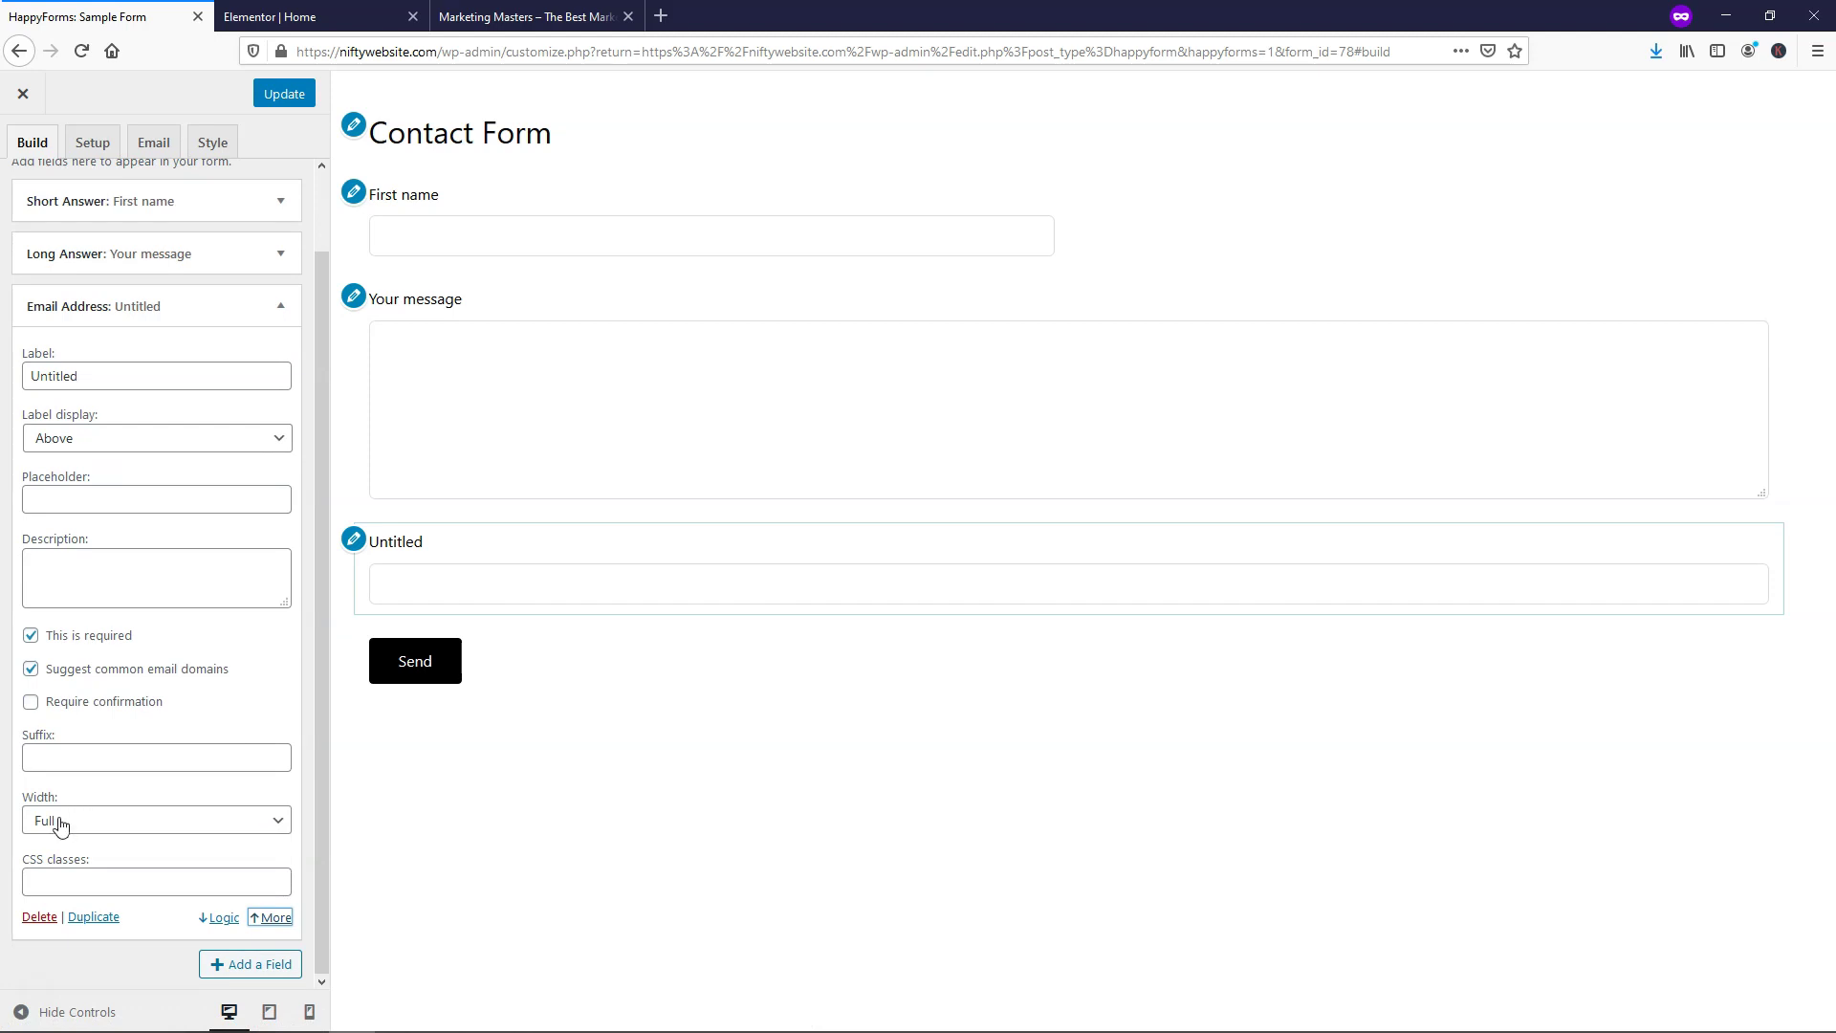
{"action": "left_click", "coordinate": [57, 820]}
{"action": "left_click", "coordinate": [82, 882]}
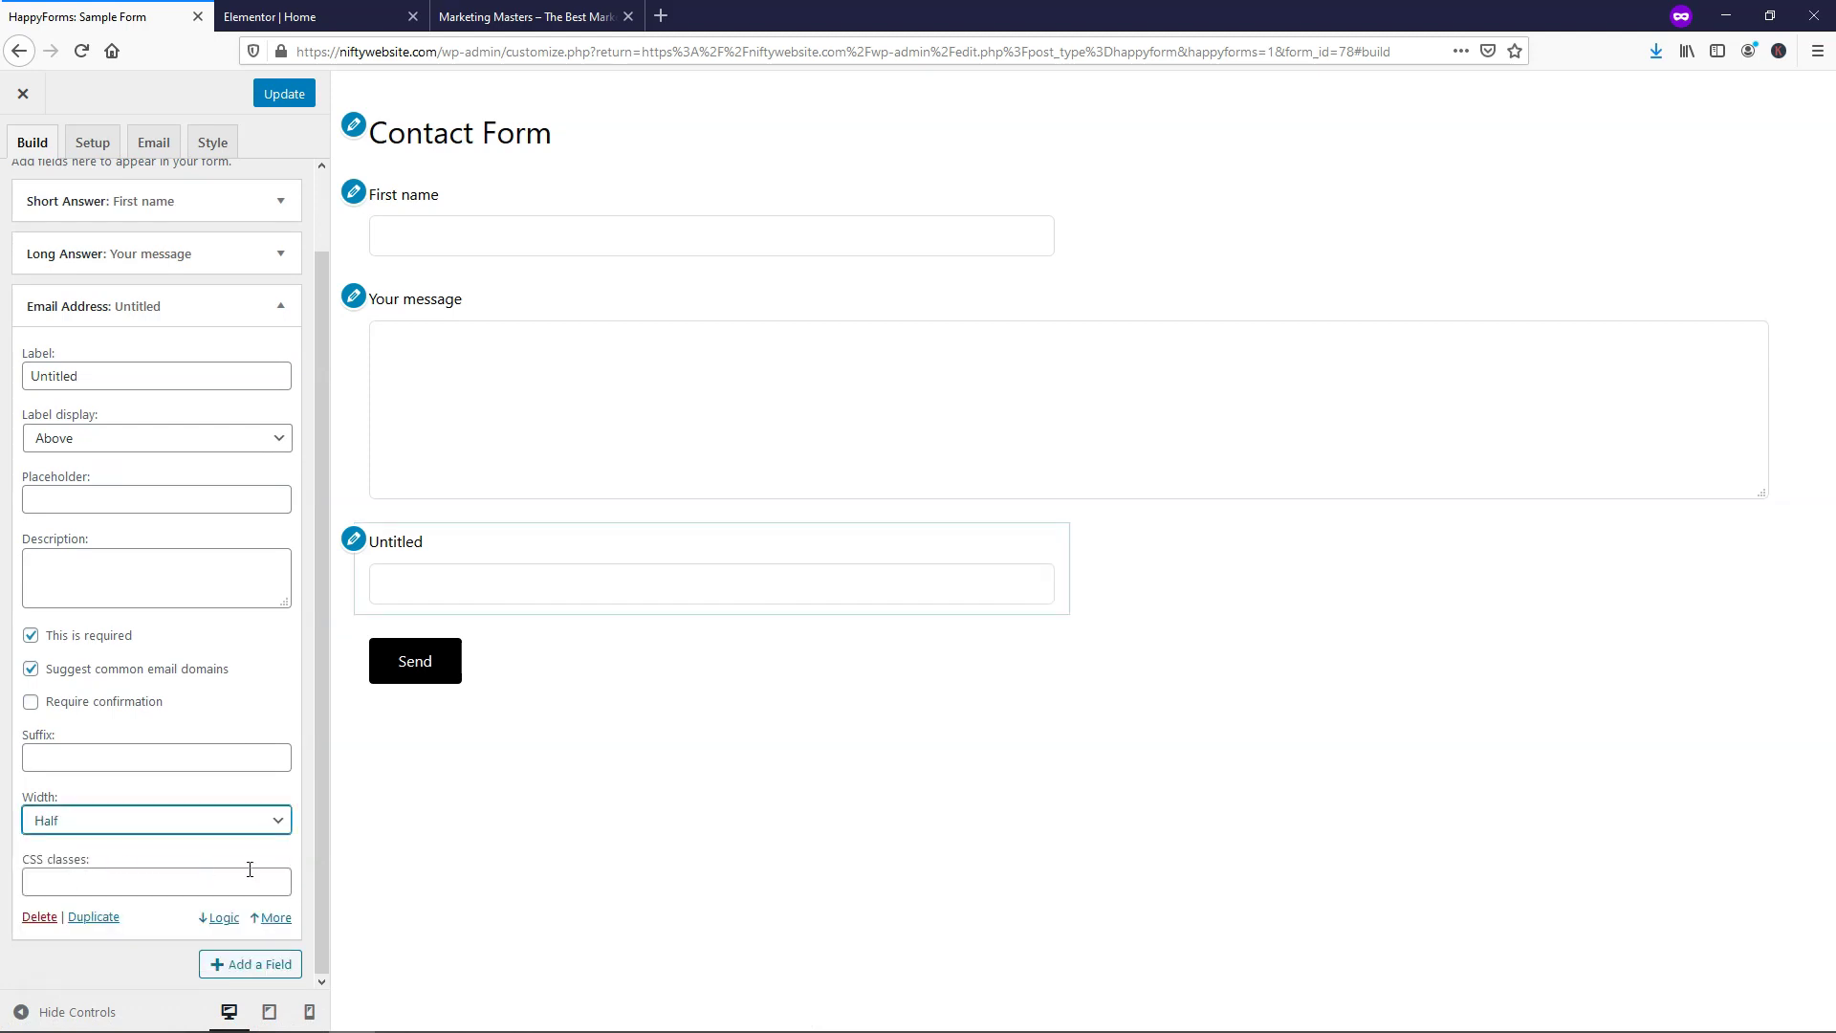
{"action": "left_click", "coordinate": [279, 307]}
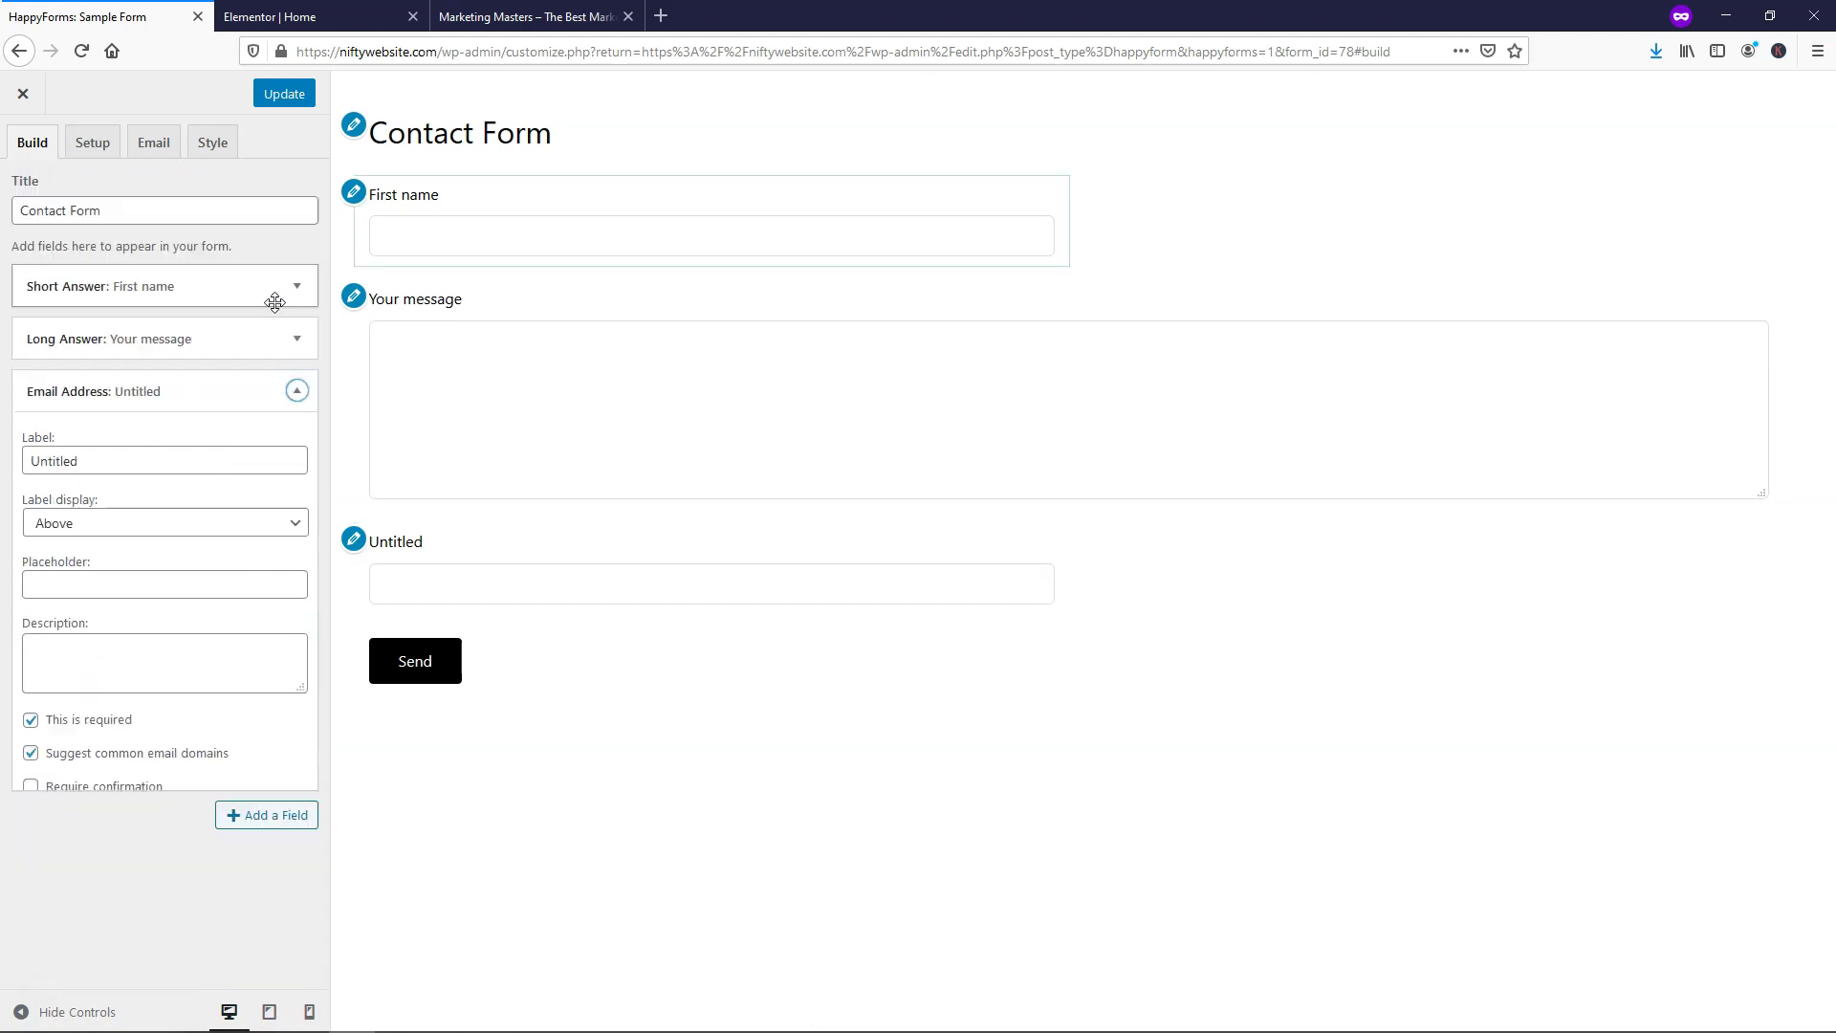
{"action": "left_click_drag", "start_coordinate": [90, 389], "coordinate": [94, 340]}
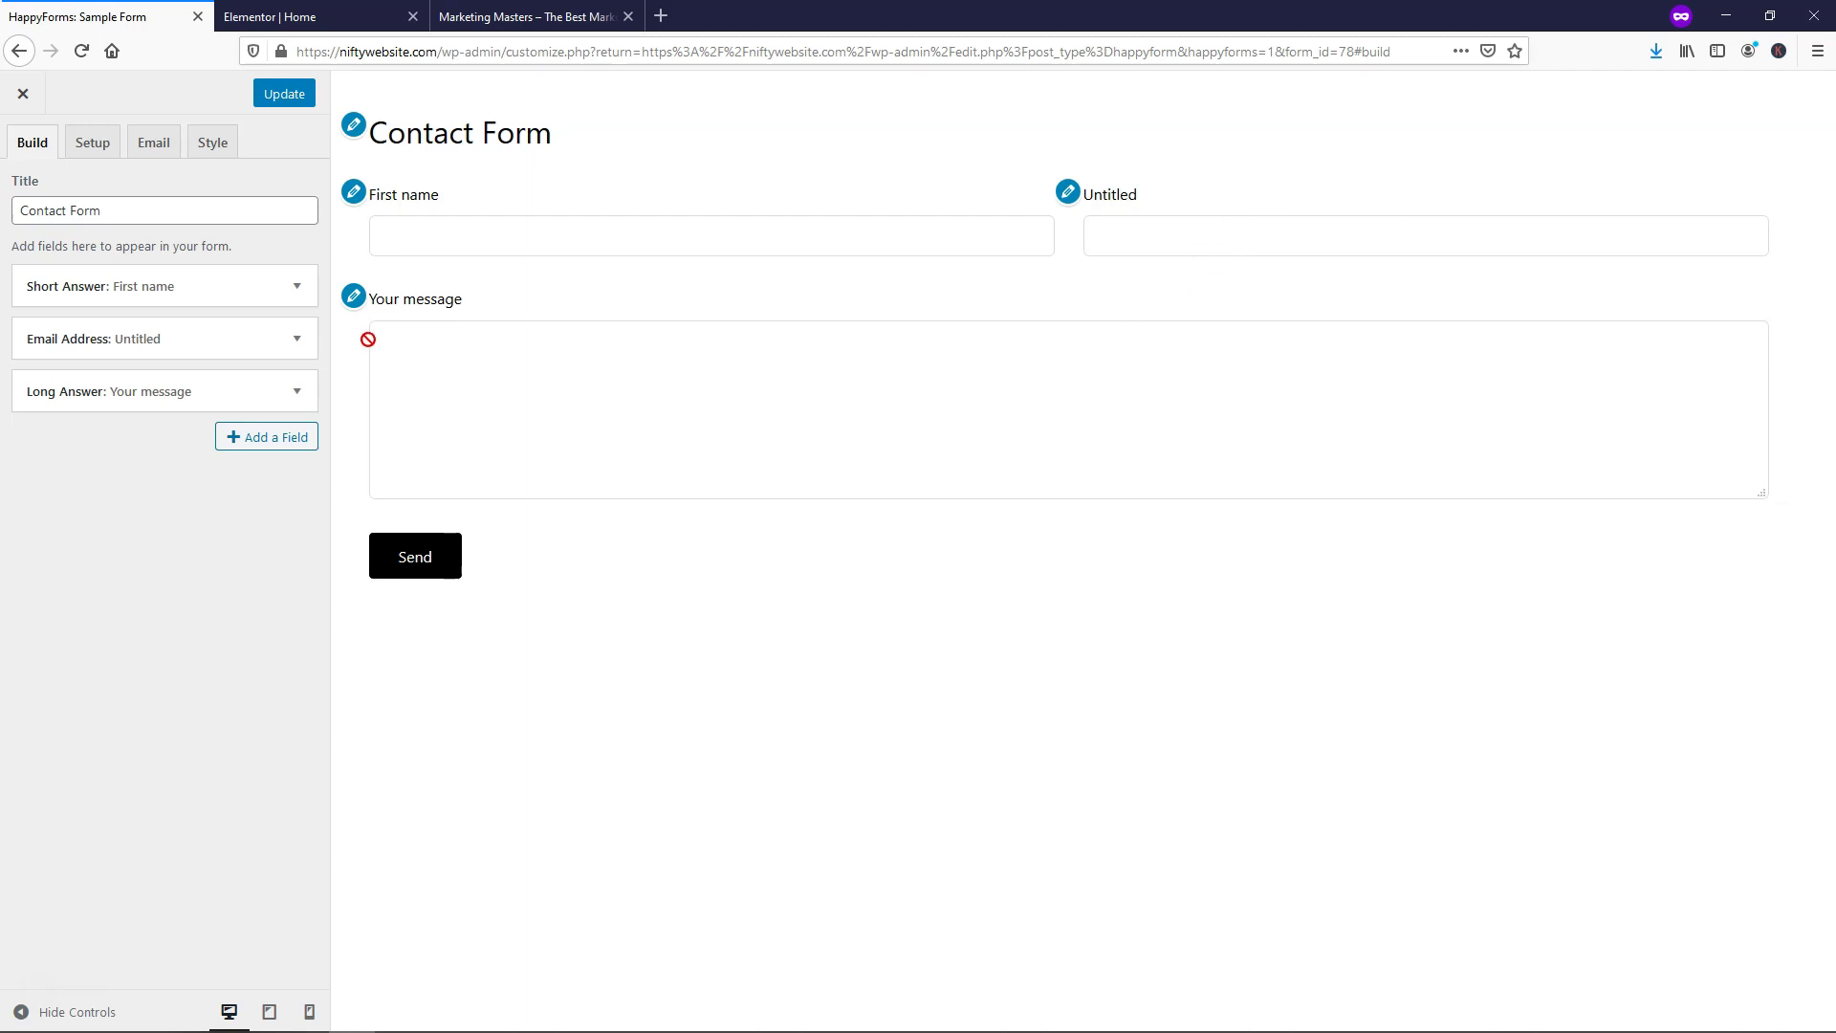
Label the new field 'Email' and save the form
{"action": "left_click", "coordinate": [297, 340]}
{"action": "left_click", "coordinate": [81, 414]}
{"action": "left_click_drag", "start_coordinate": [81, 414], "coordinate": [26, 413]}
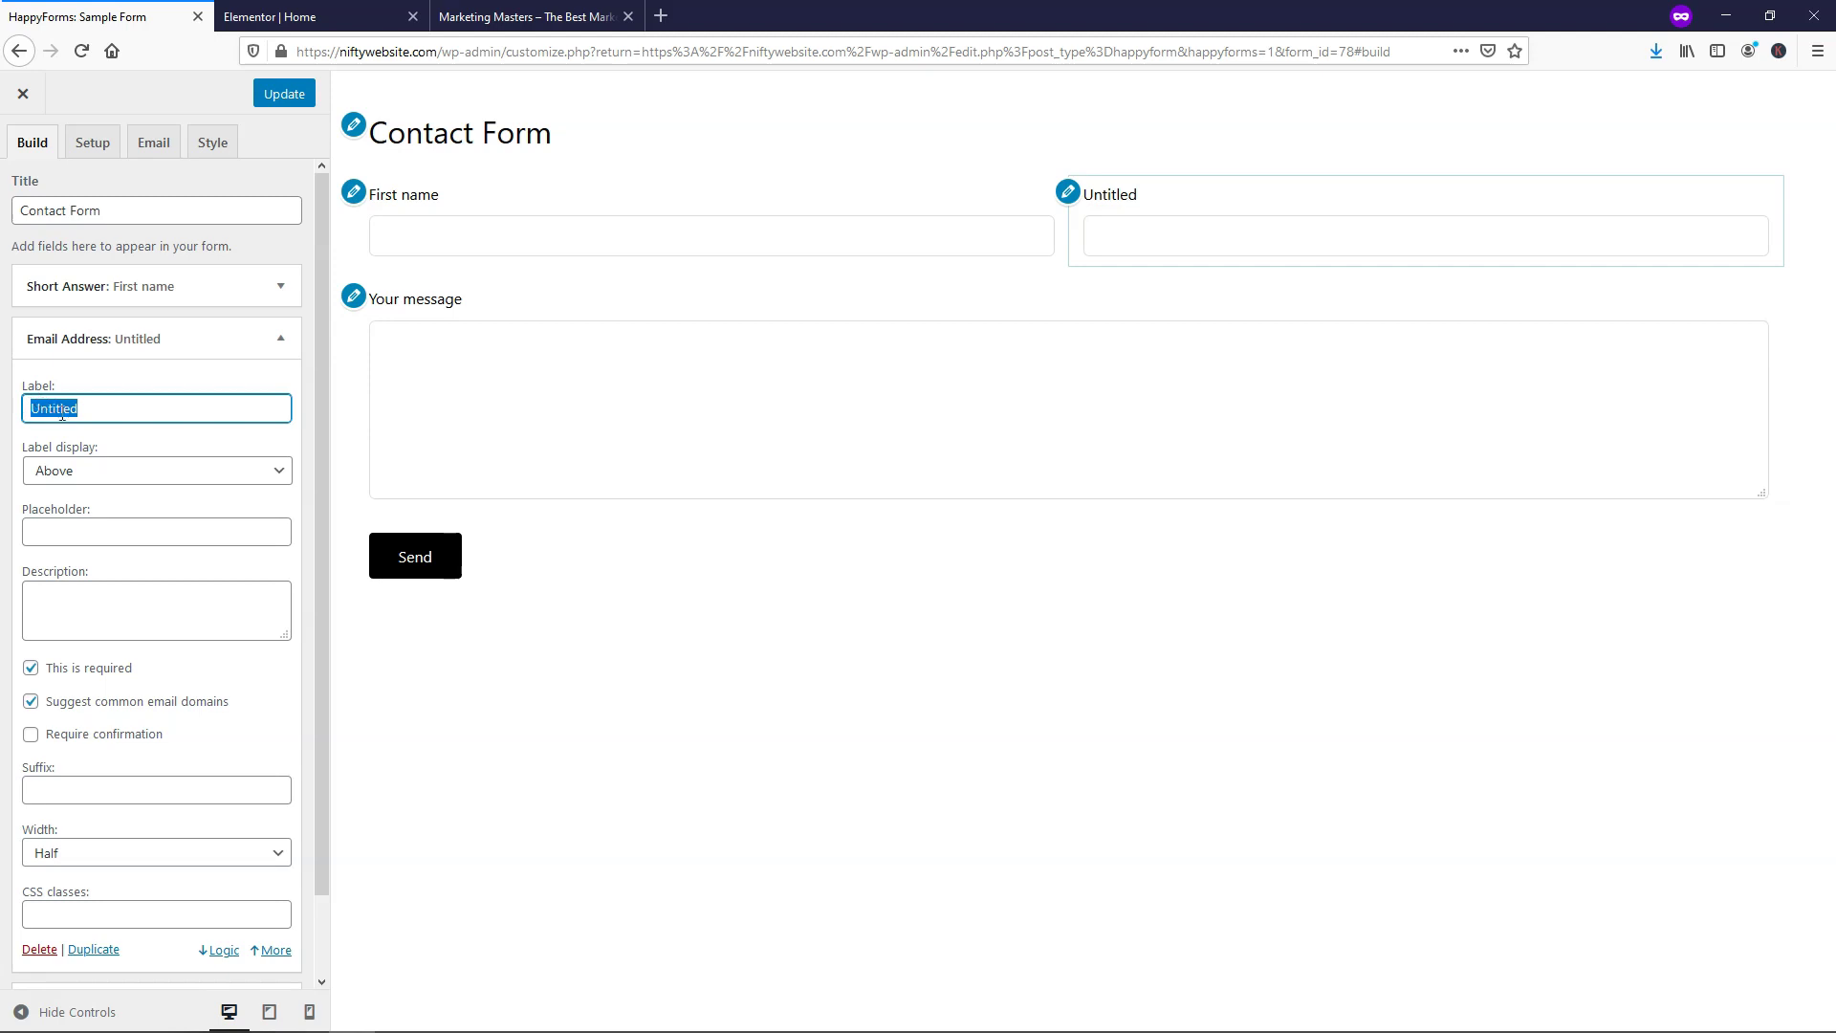
{"action": "type", "text": "mail"}
{"action": "left_click", "coordinate": [282, 344]}
{"action": "left_click", "coordinate": [277, 94]}
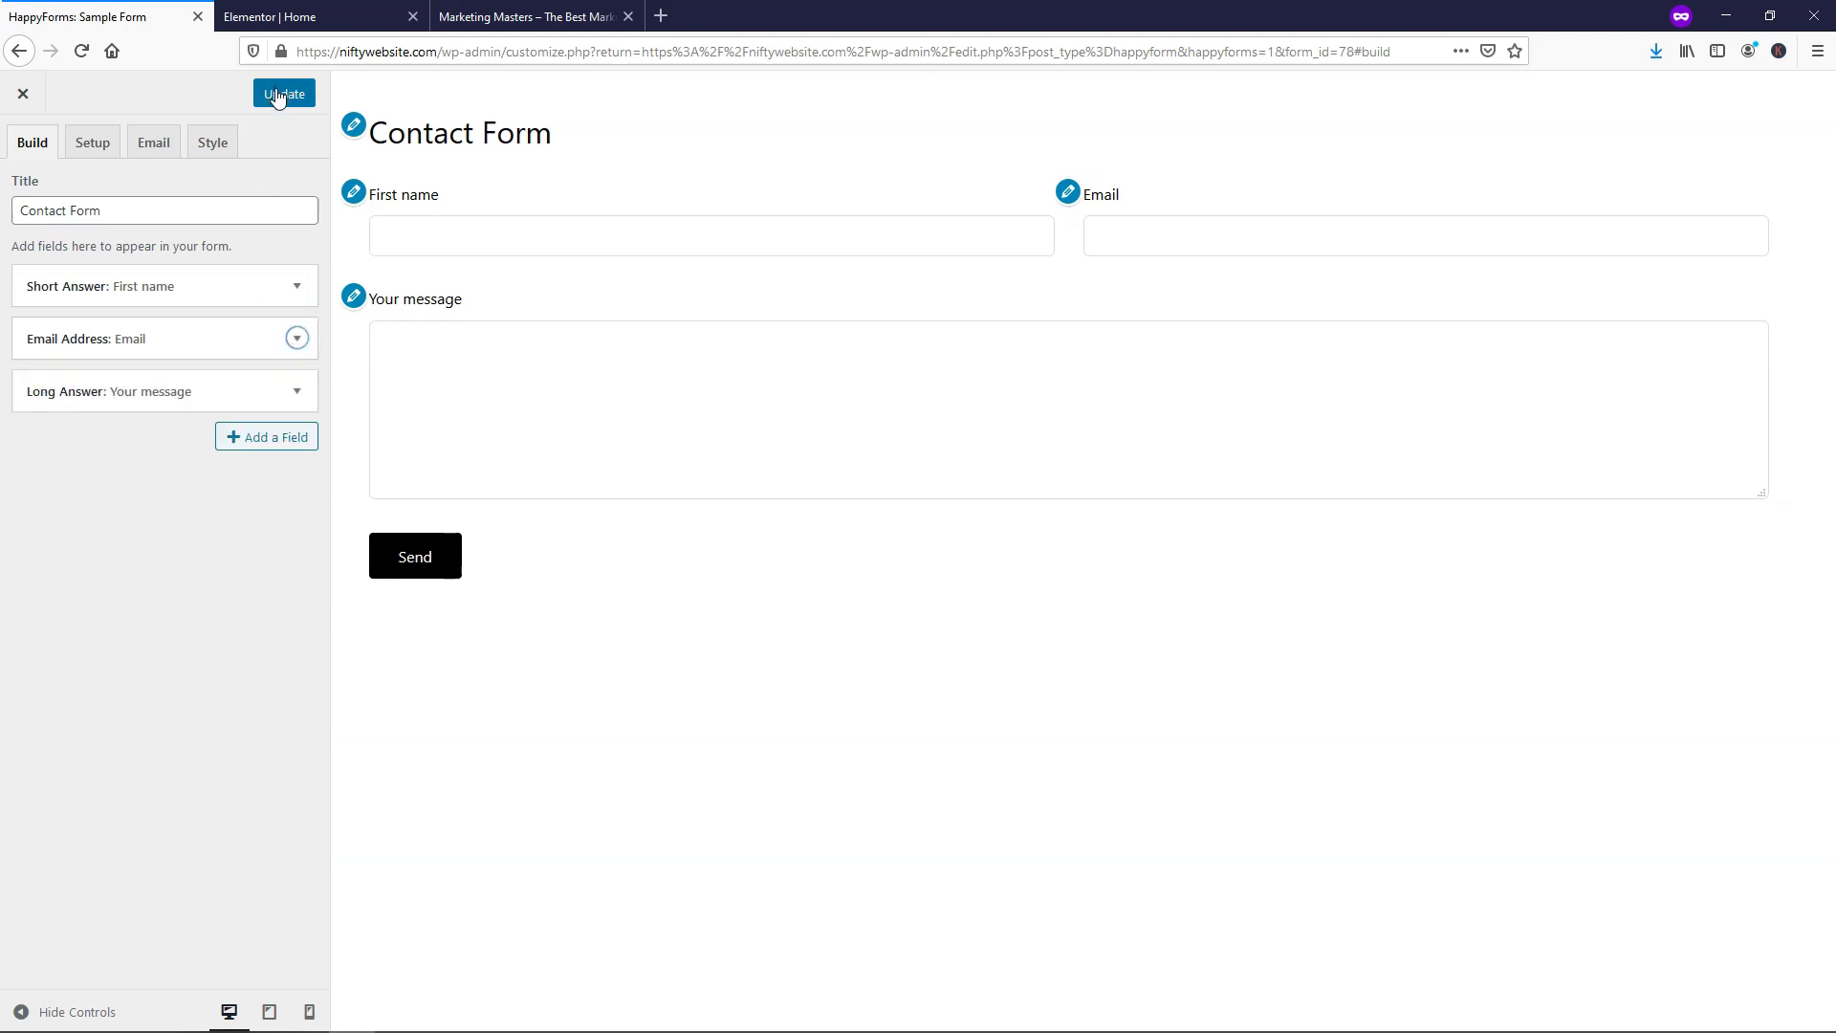
{"action": "left_click", "coordinate": [94, 147]}
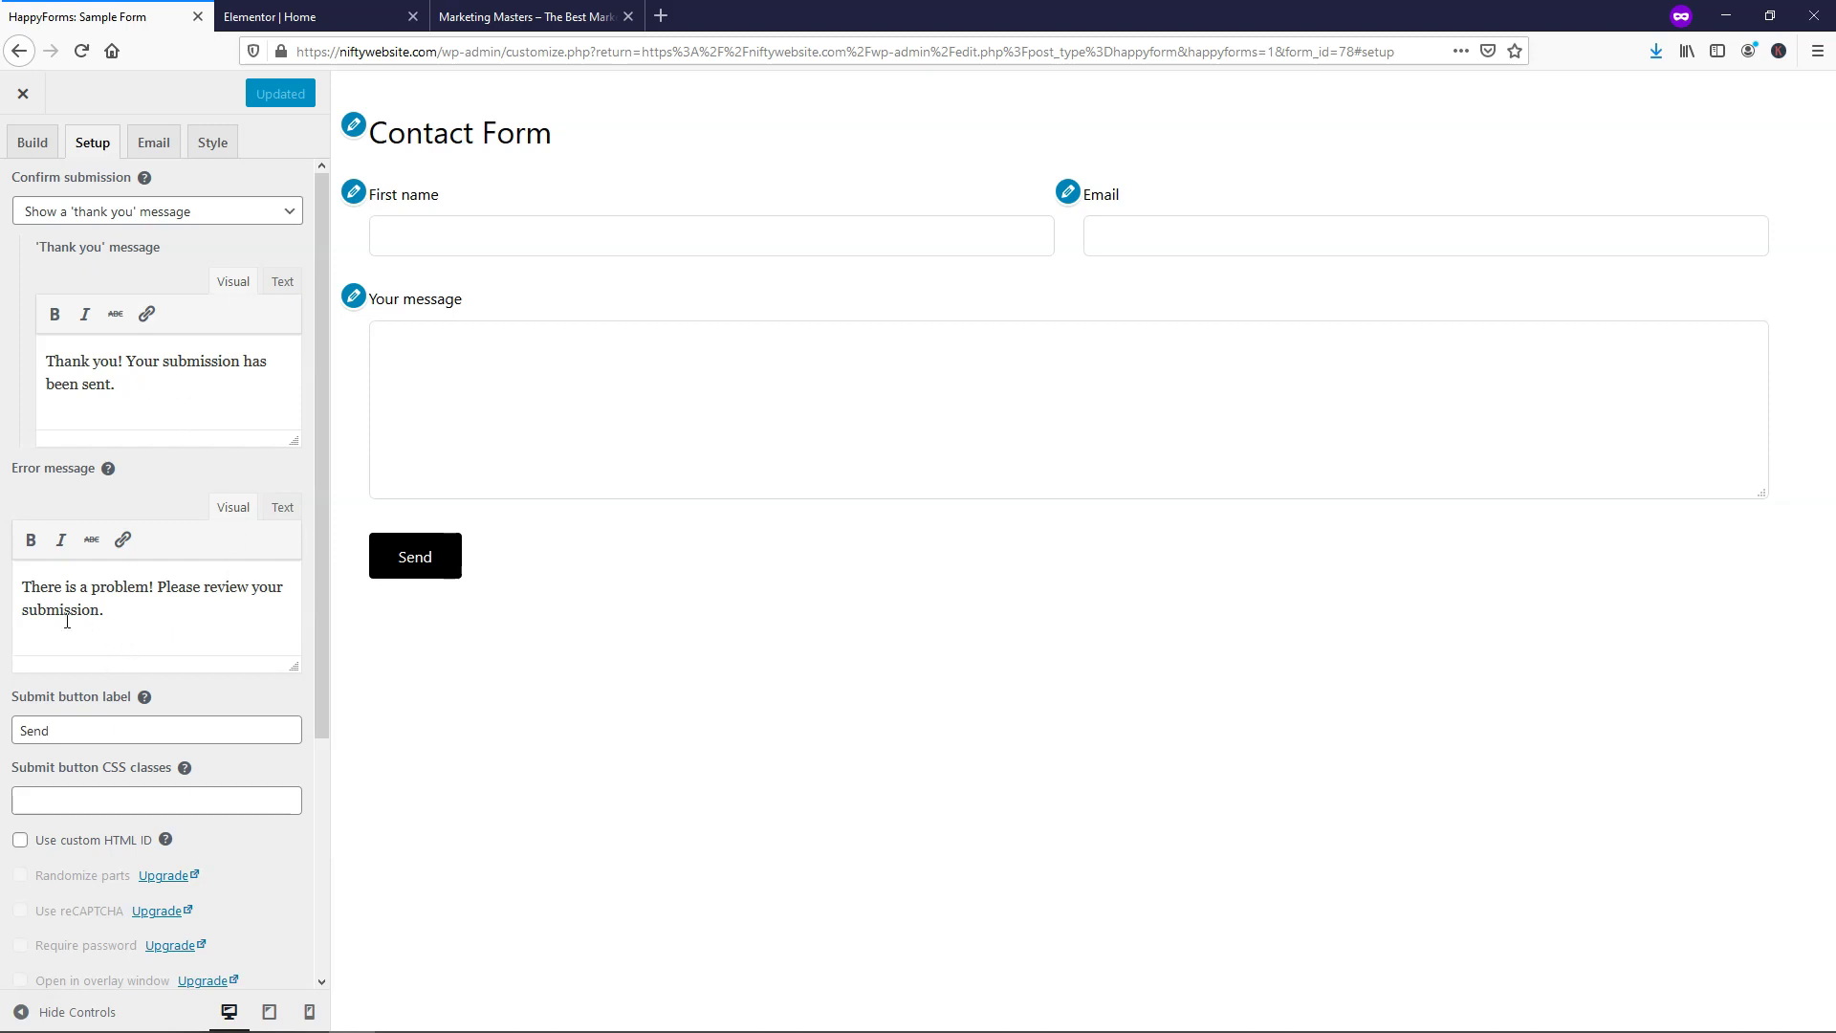
Review the form's email alert recipient and subject settings, then open its Style options
{"action": "scroll", "coordinate": [131, 609], "scroll_direction": "down", "scroll_amount": 4}
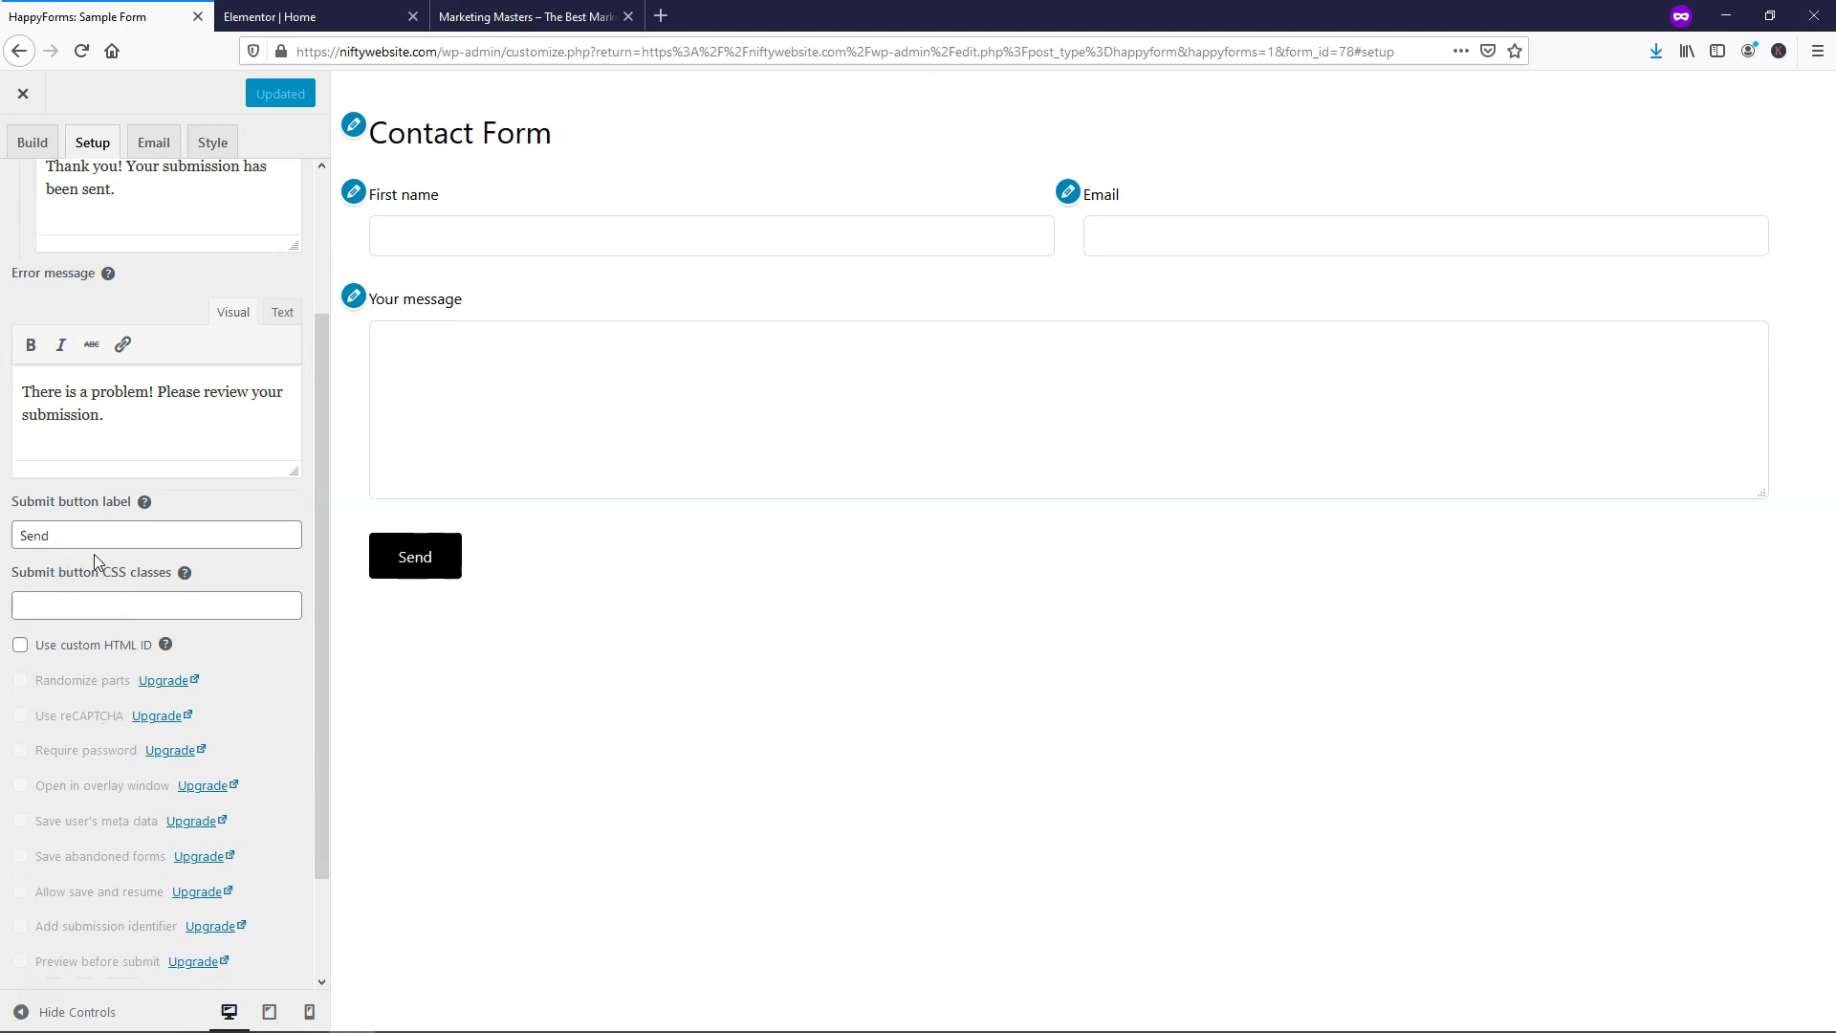
{"action": "scroll", "coordinate": [97, 469], "scroll_direction": "up", "scroll_amount": 4}
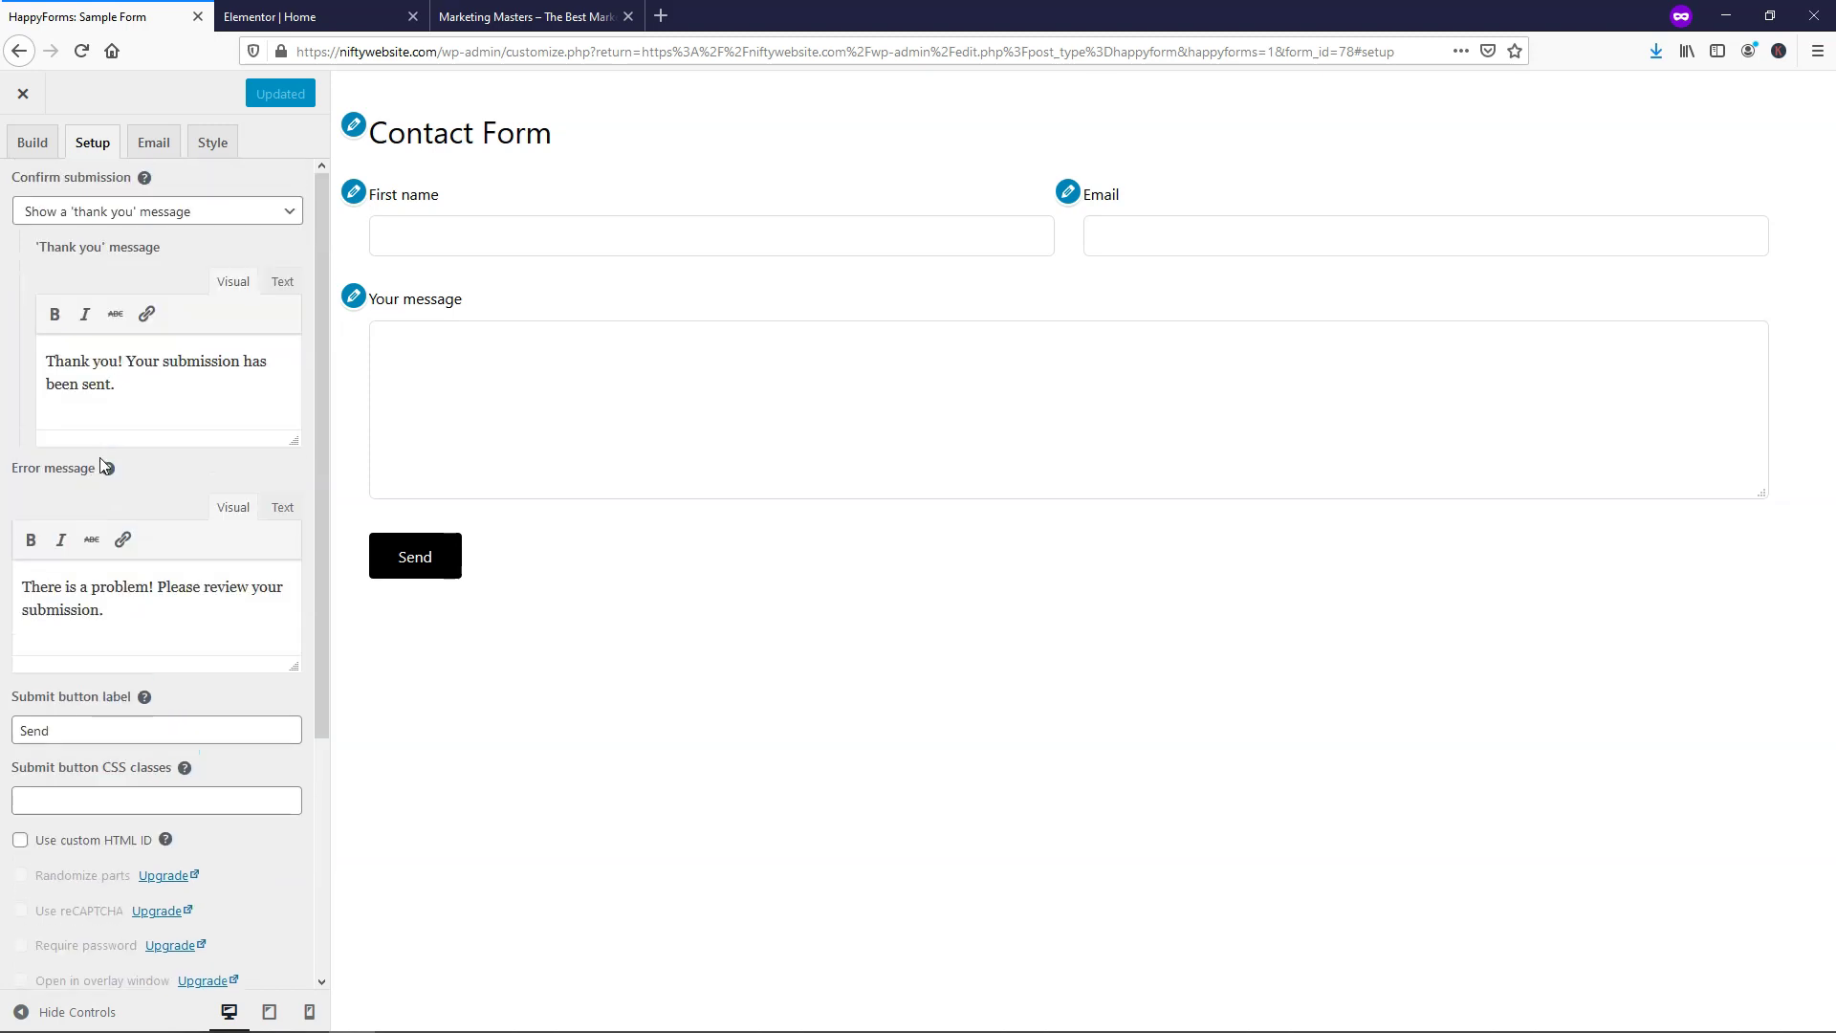
{"action": "left_click", "coordinate": [155, 145]}
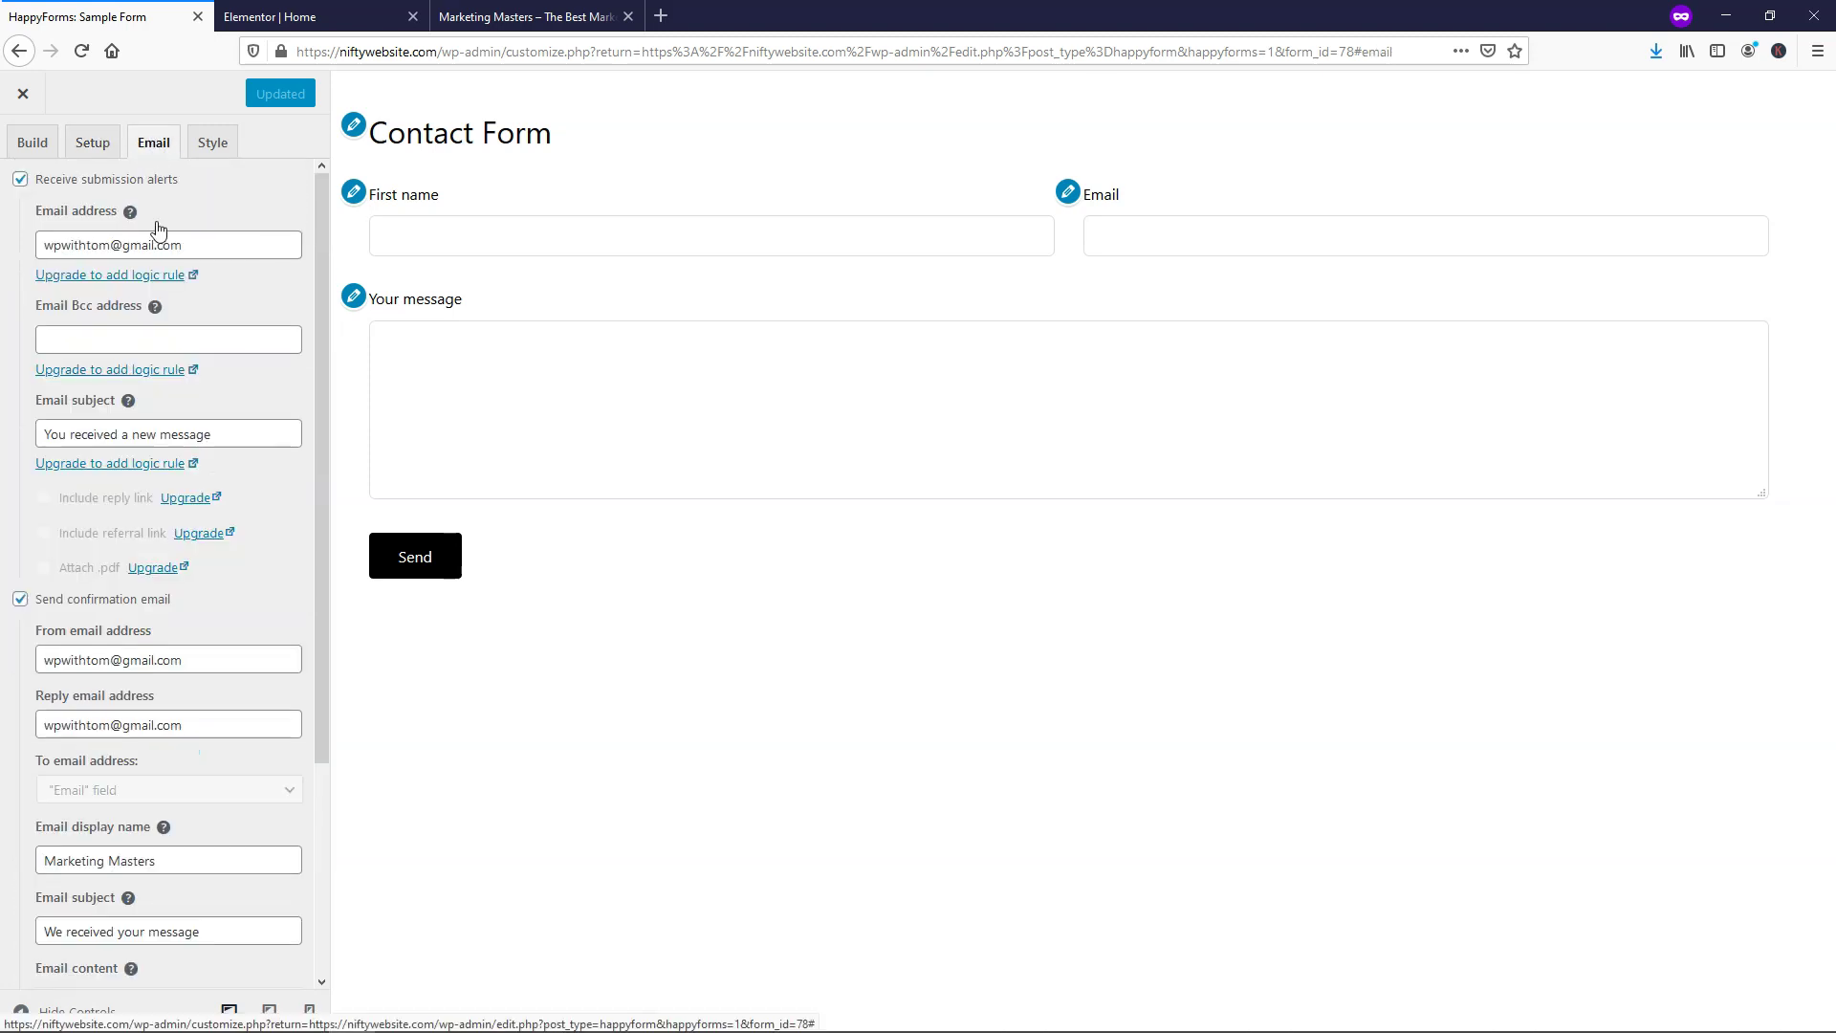
{"action": "left_click", "coordinate": [194, 242]}
{"action": "left_click_drag", "start_coordinate": [194, 242], "coordinate": [24, 242]}
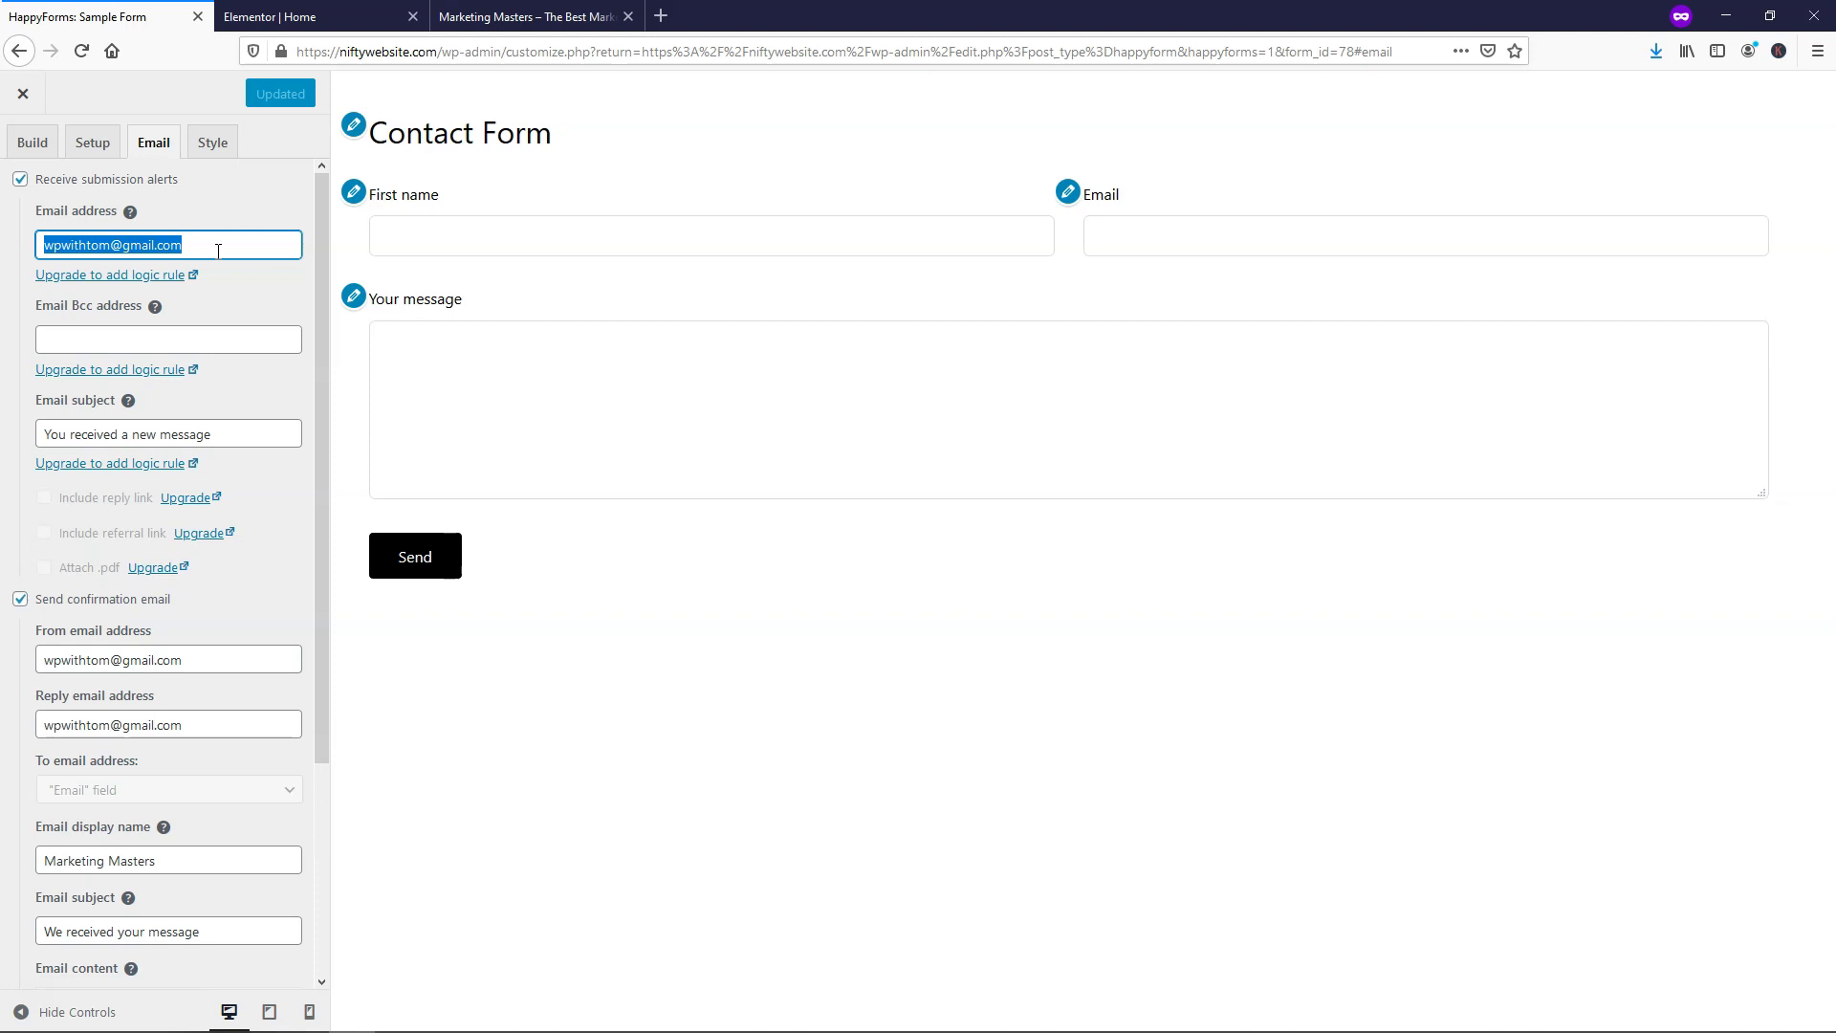
{"action": "left_click", "coordinate": [235, 436]}
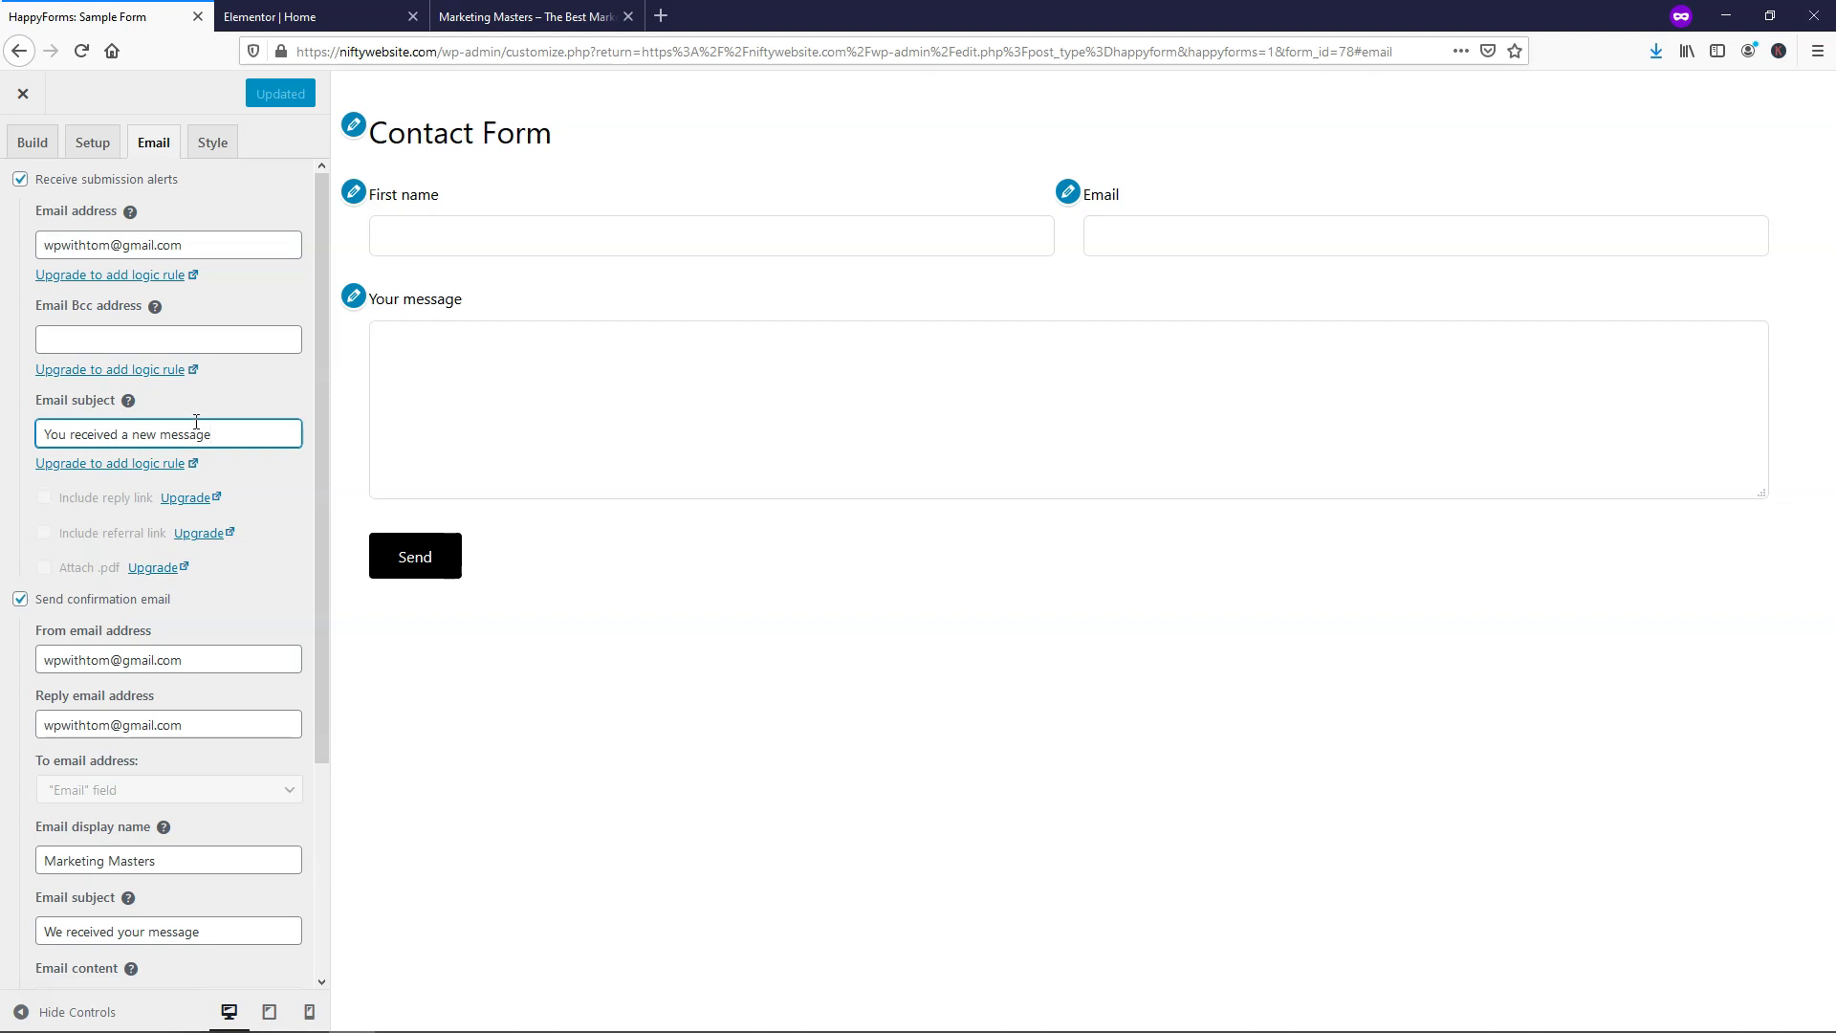
{"action": "left_click", "coordinate": [210, 148]}
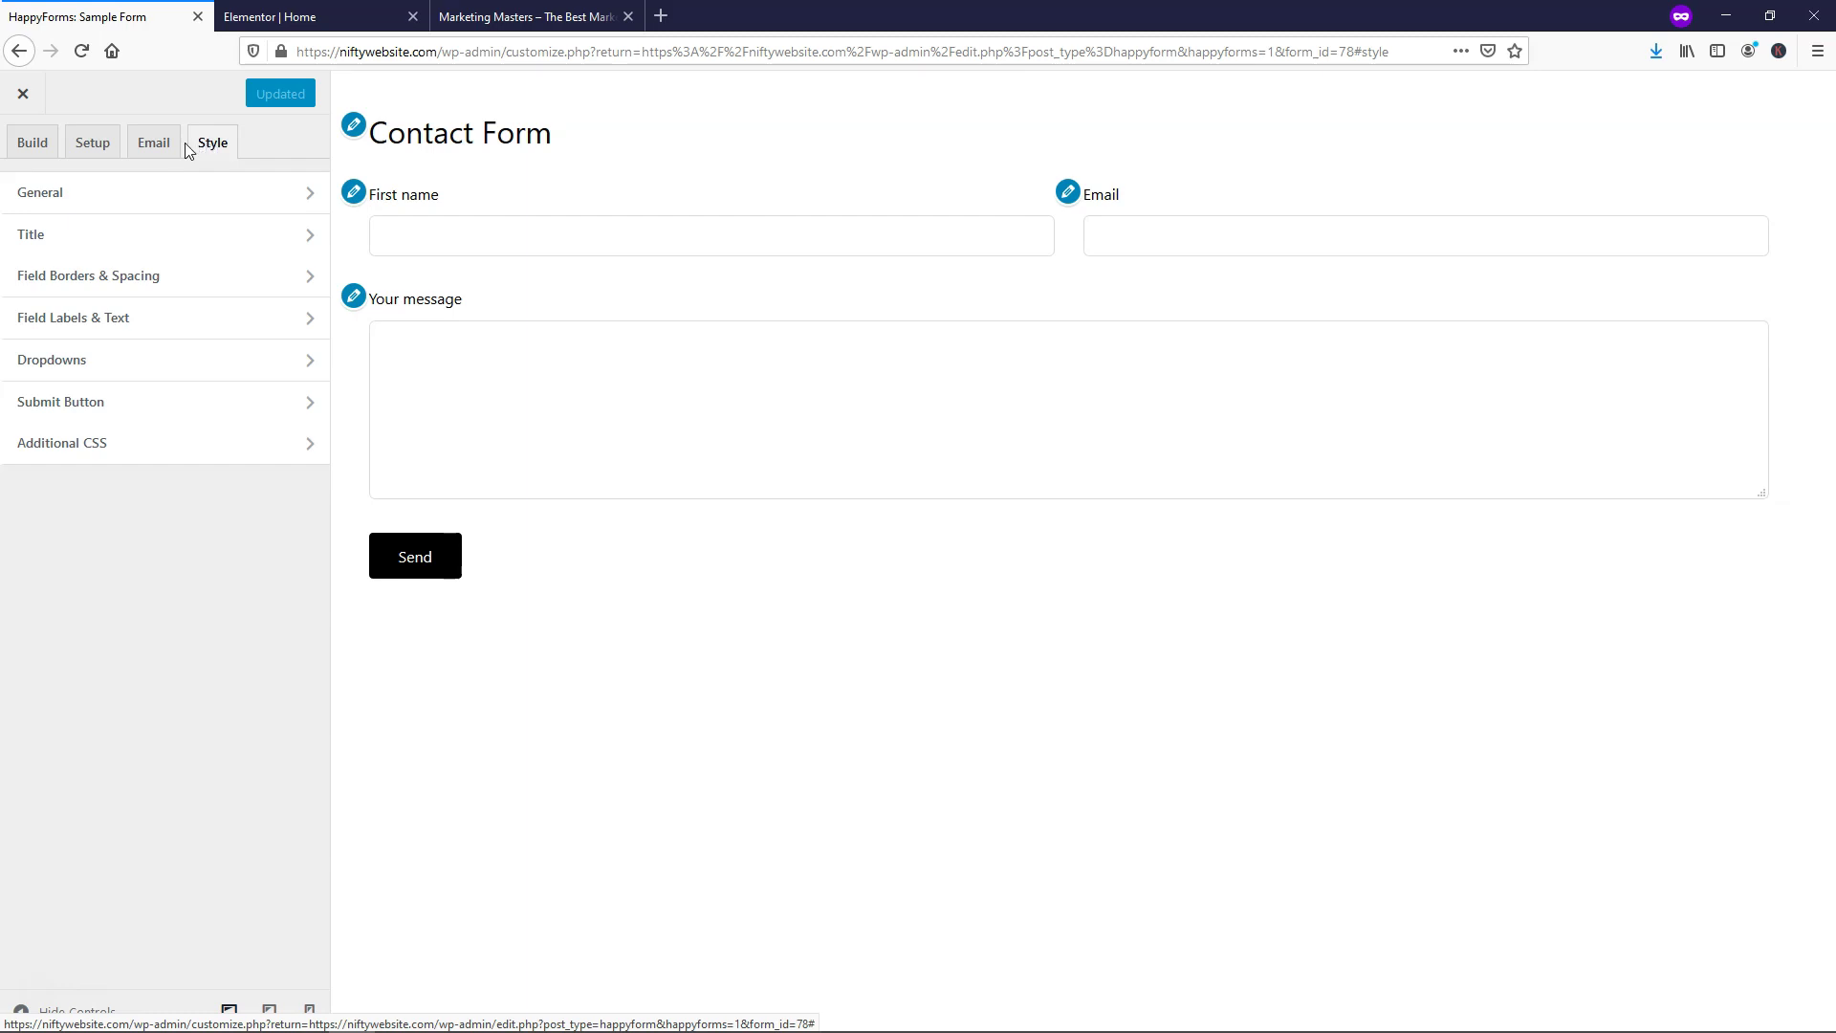
Set the Contact Form title display to Hide and check it in the live preview
{"action": "left_click", "coordinate": [224, 247]}
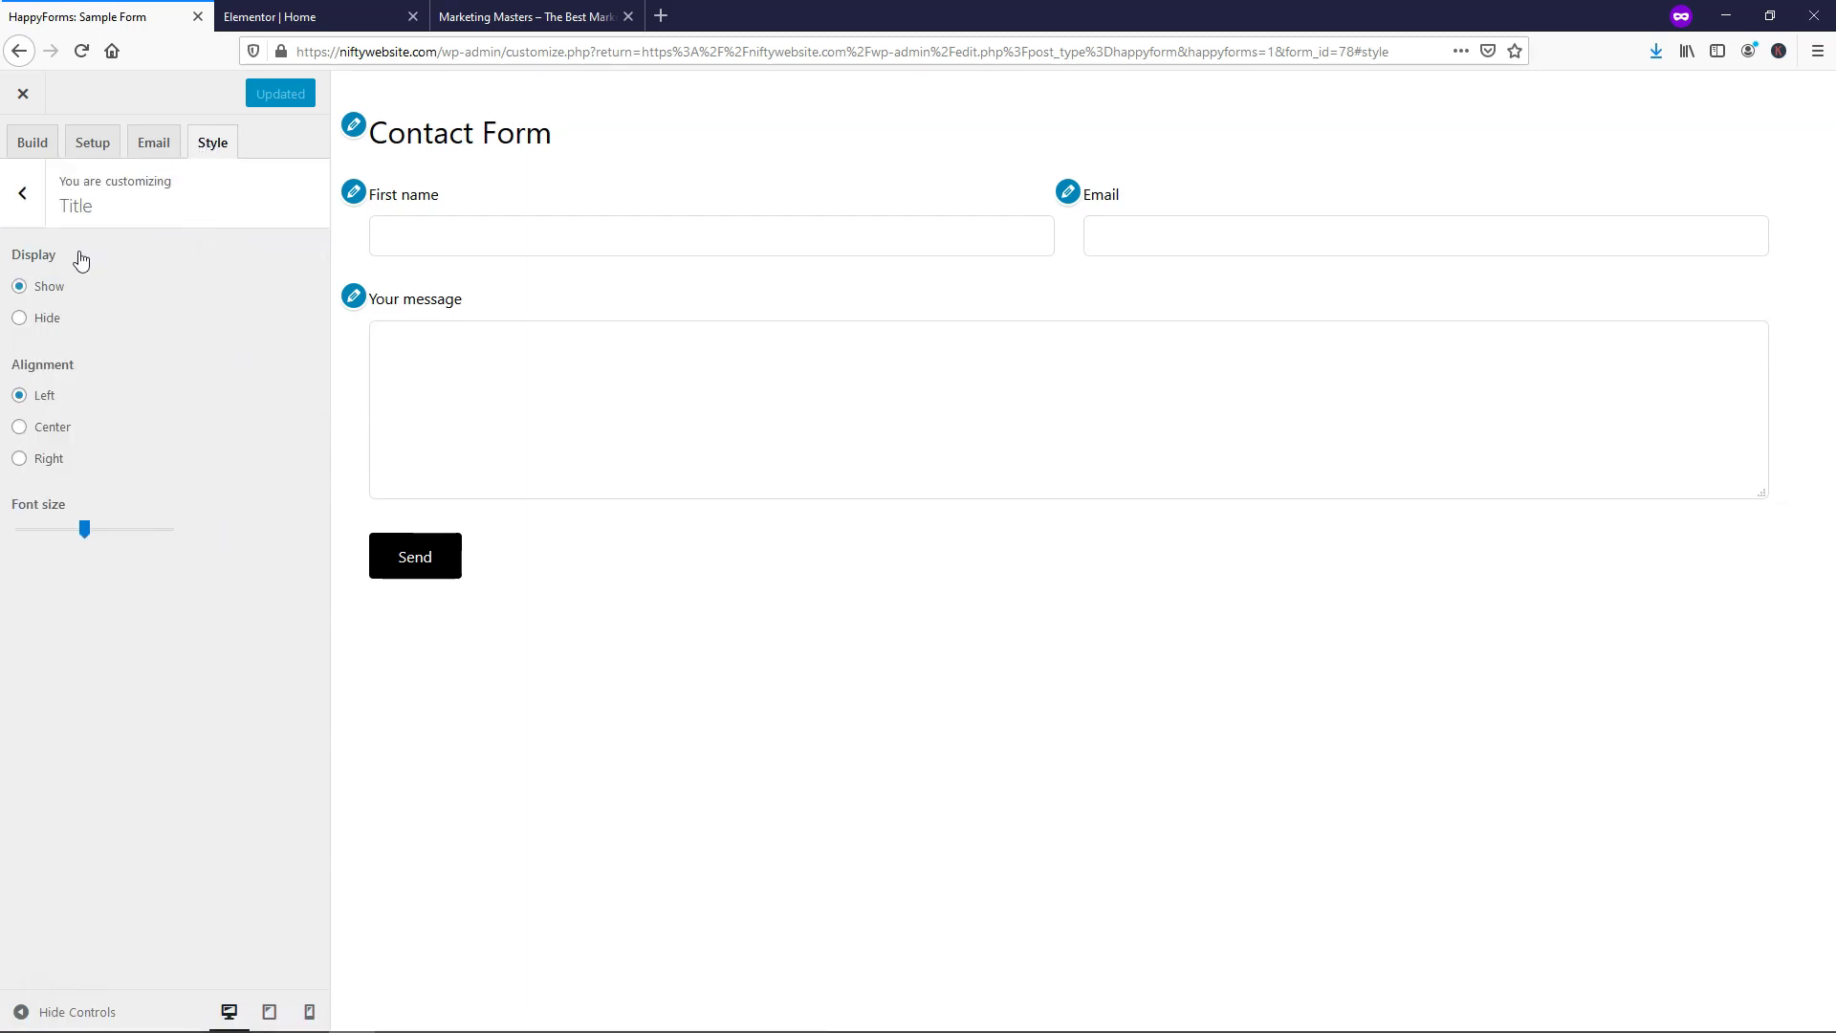
{"action": "left_click", "coordinate": [20, 321]}
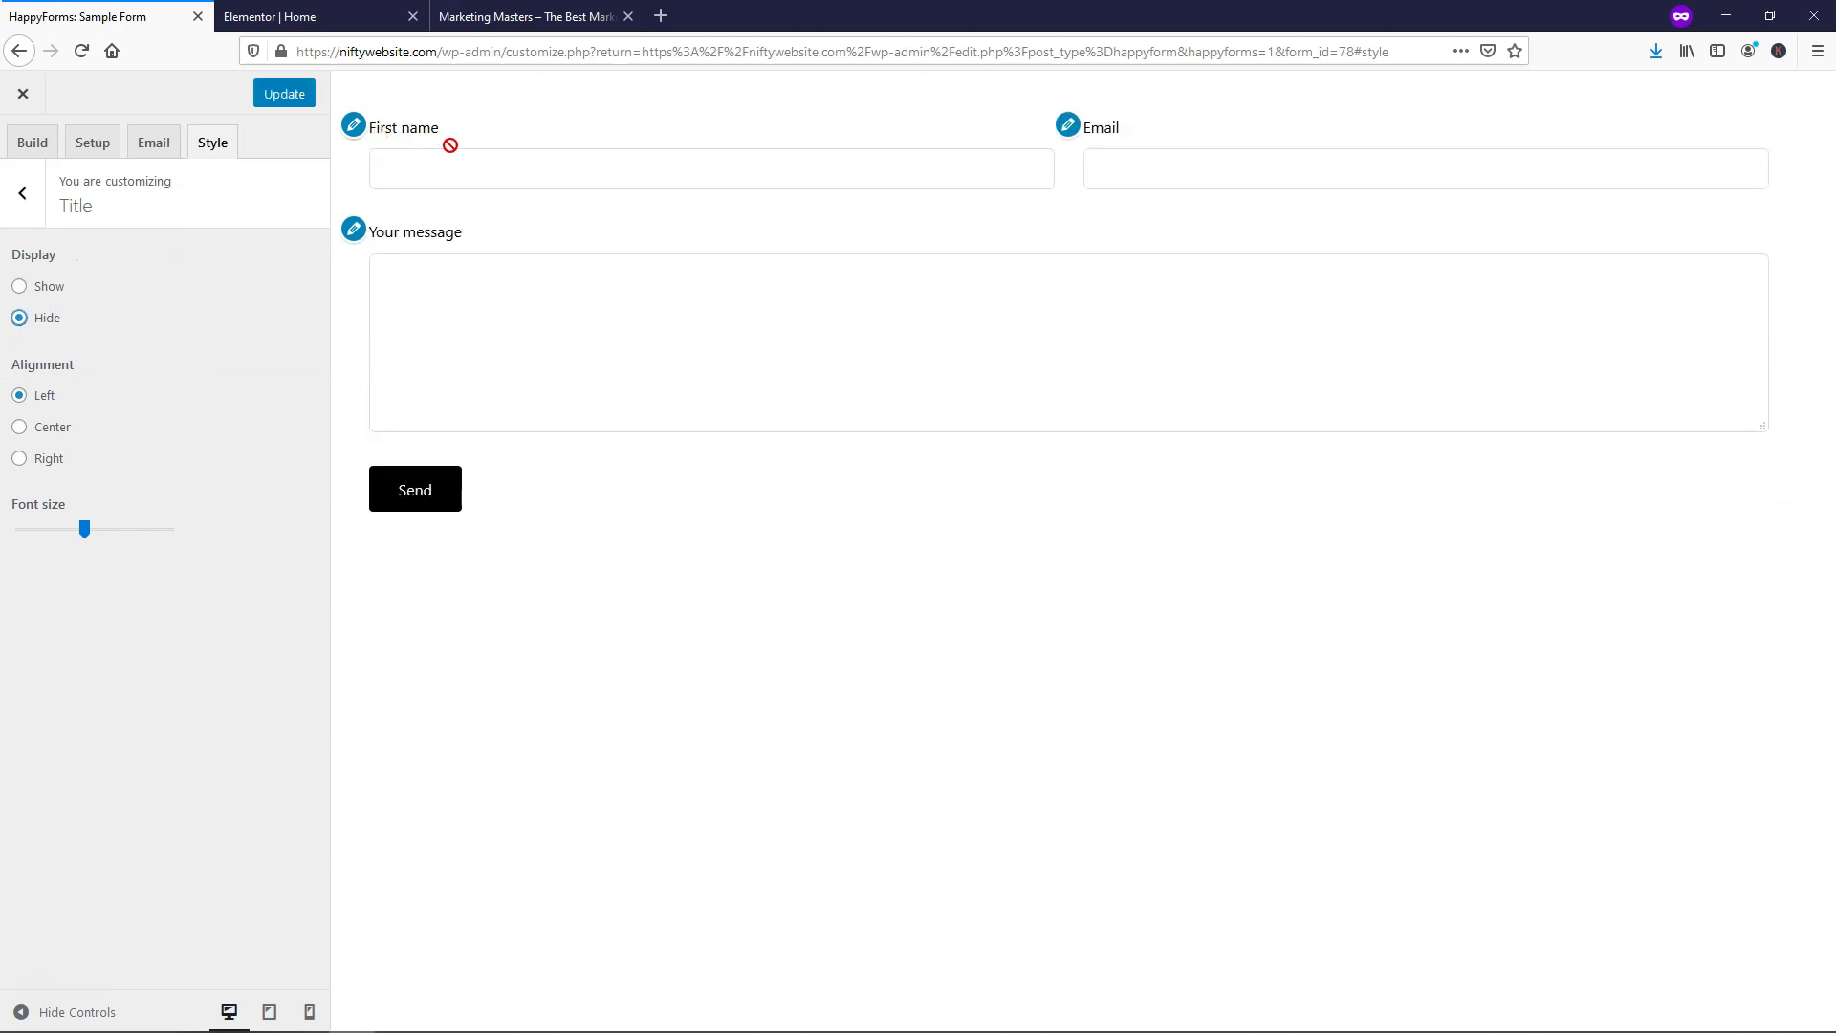
{"action": "left_click", "coordinate": [494, 17]}
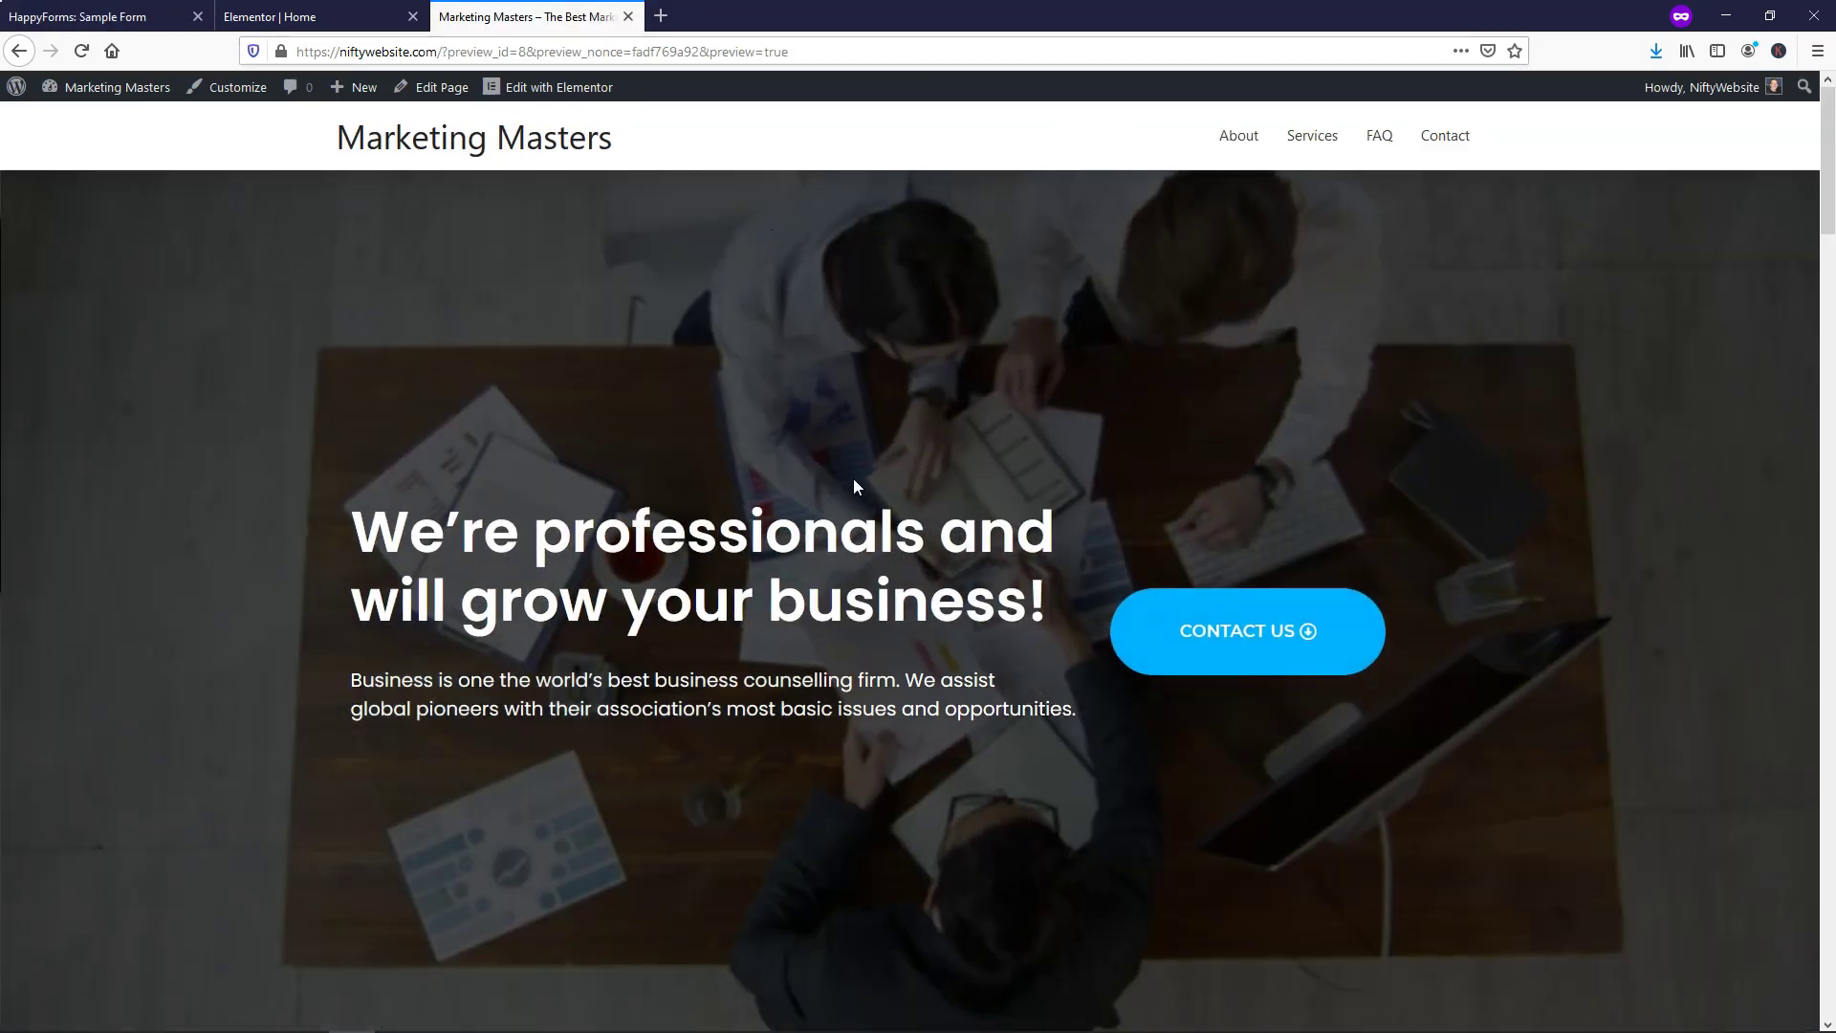
{"action": "scroll", "coordinate": [853, 478], "scroll_direction": "down", "scroll_amount": 10}
{"action": "left_click", "coordinate": [287, 16]}
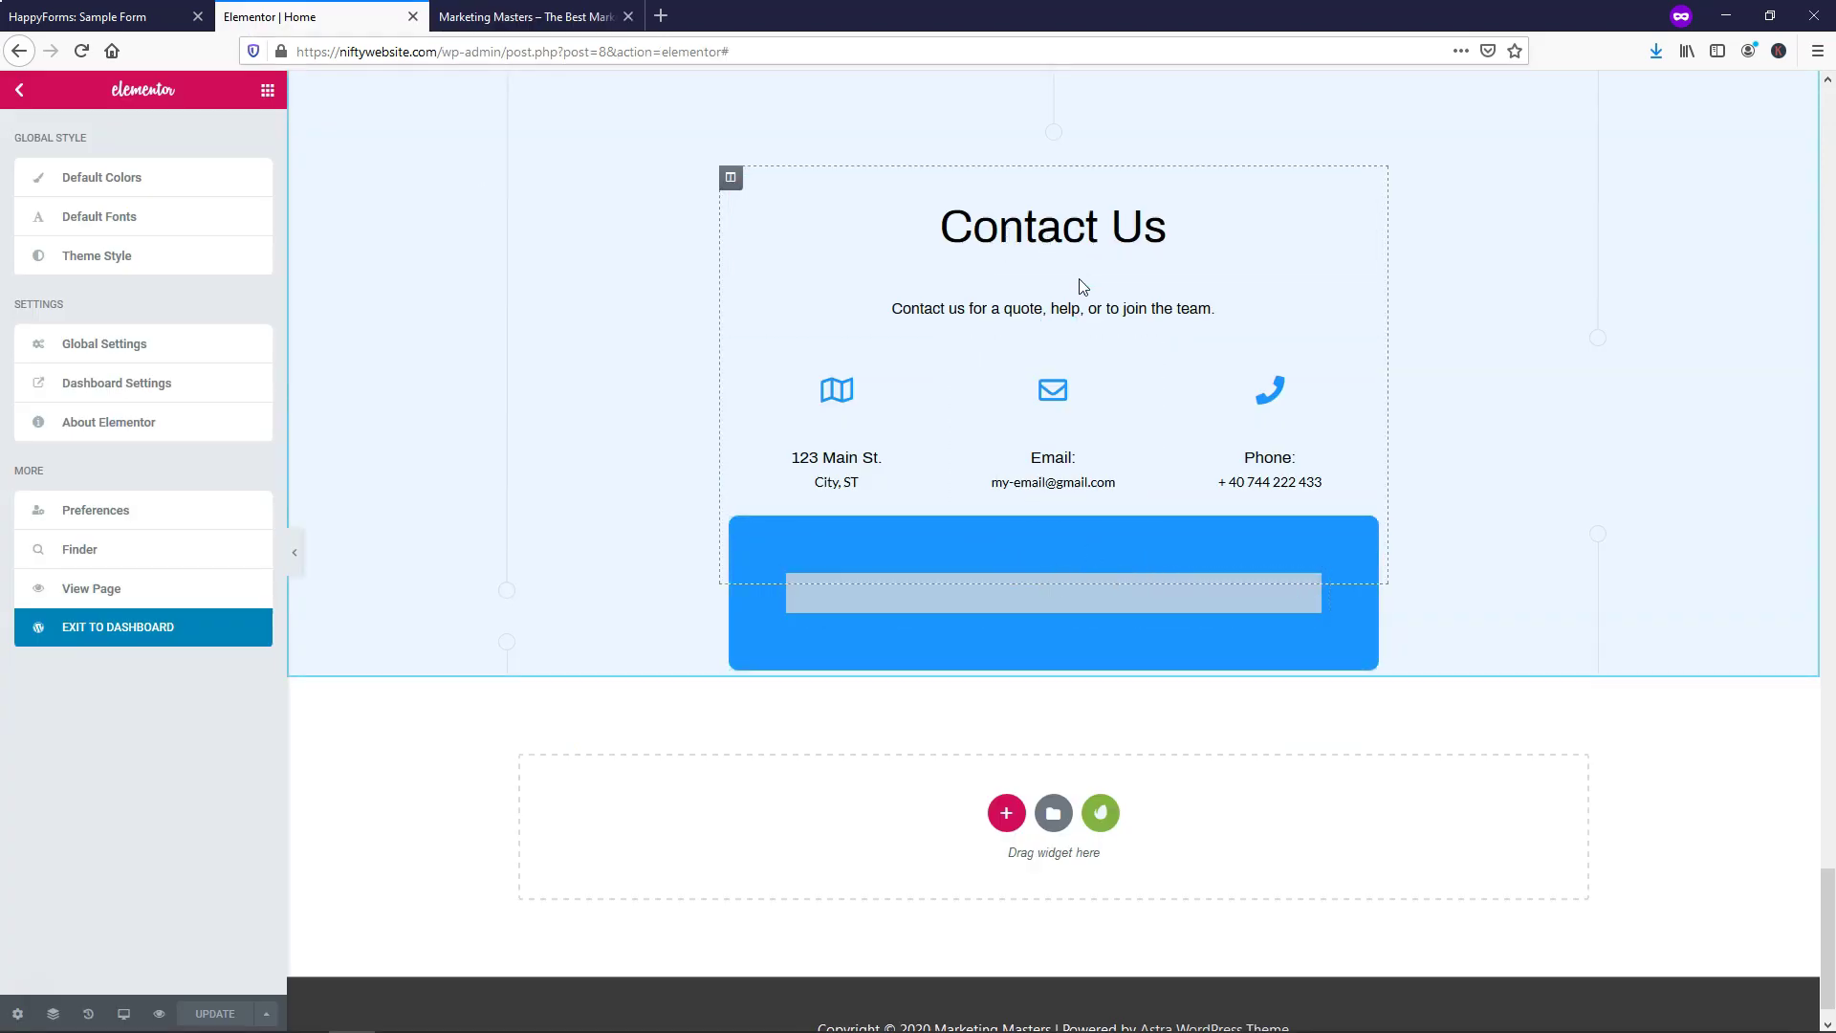
Back in the form customizer, look through the field borders and spacing settings
{"action": "left_click", "coordinate": [96, 17]}
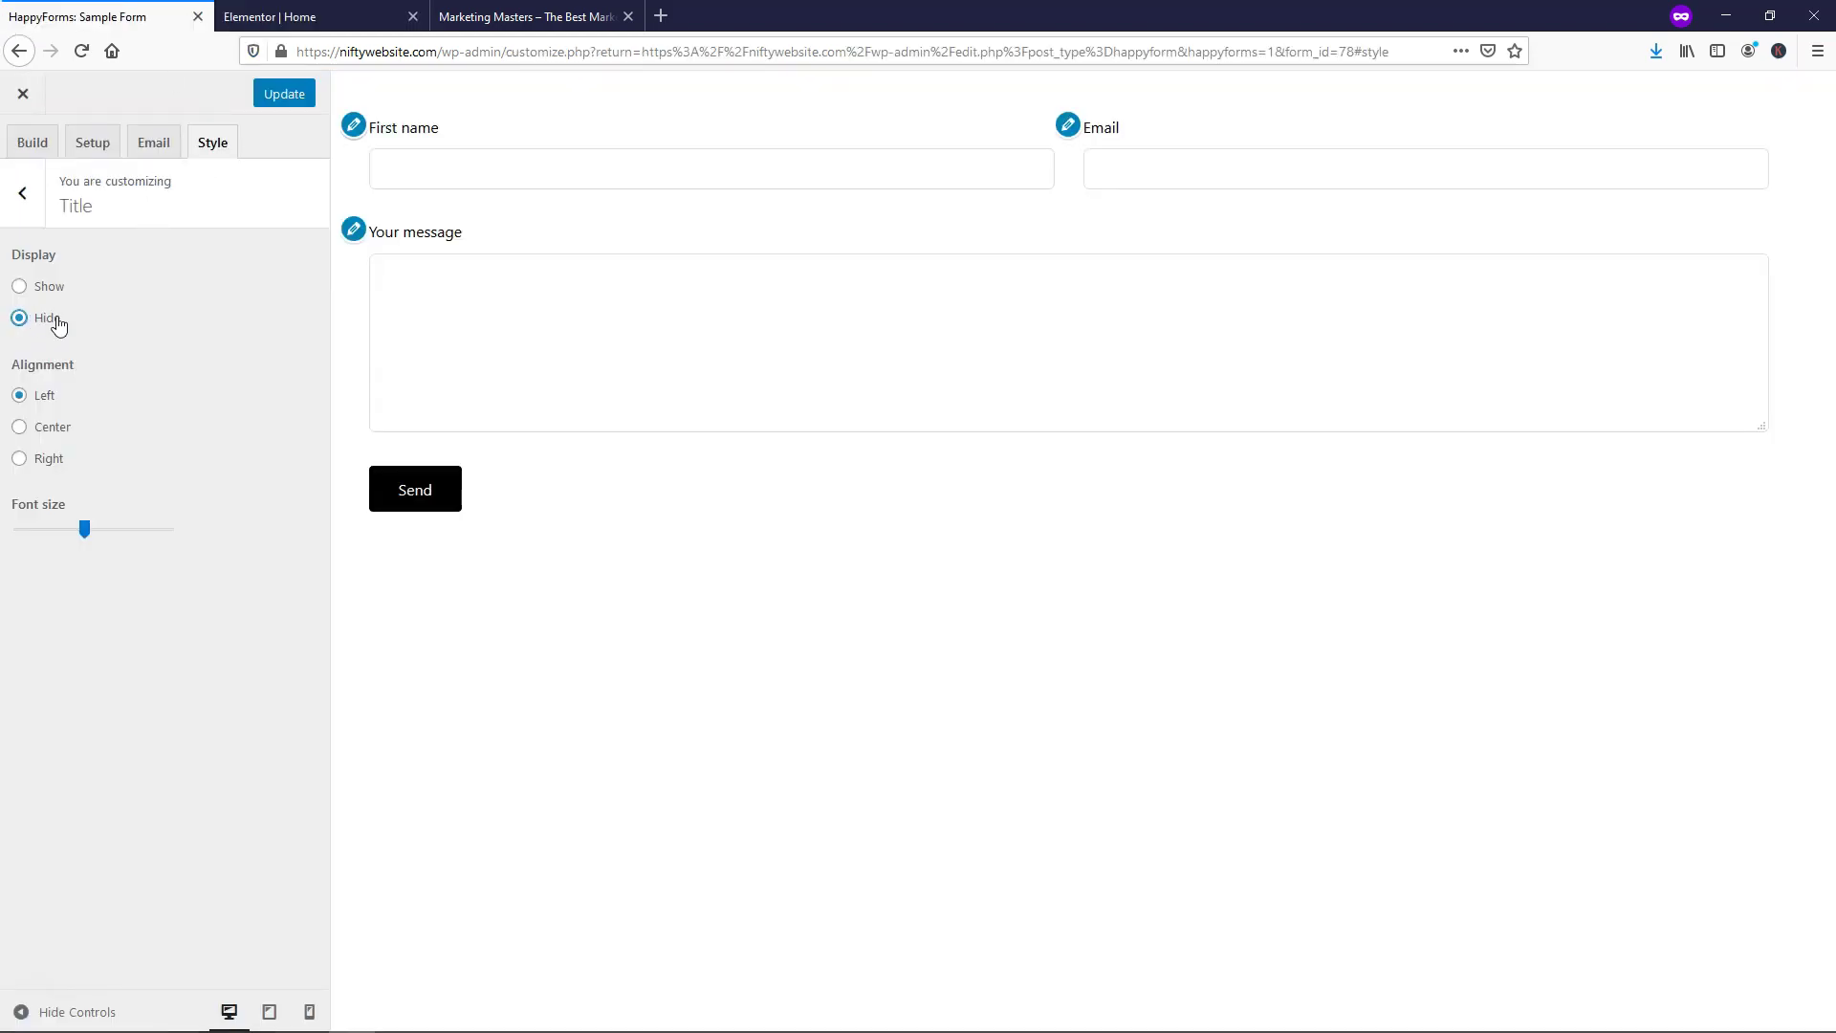
{"action": "left_click", "coordinate": [22, 202]}
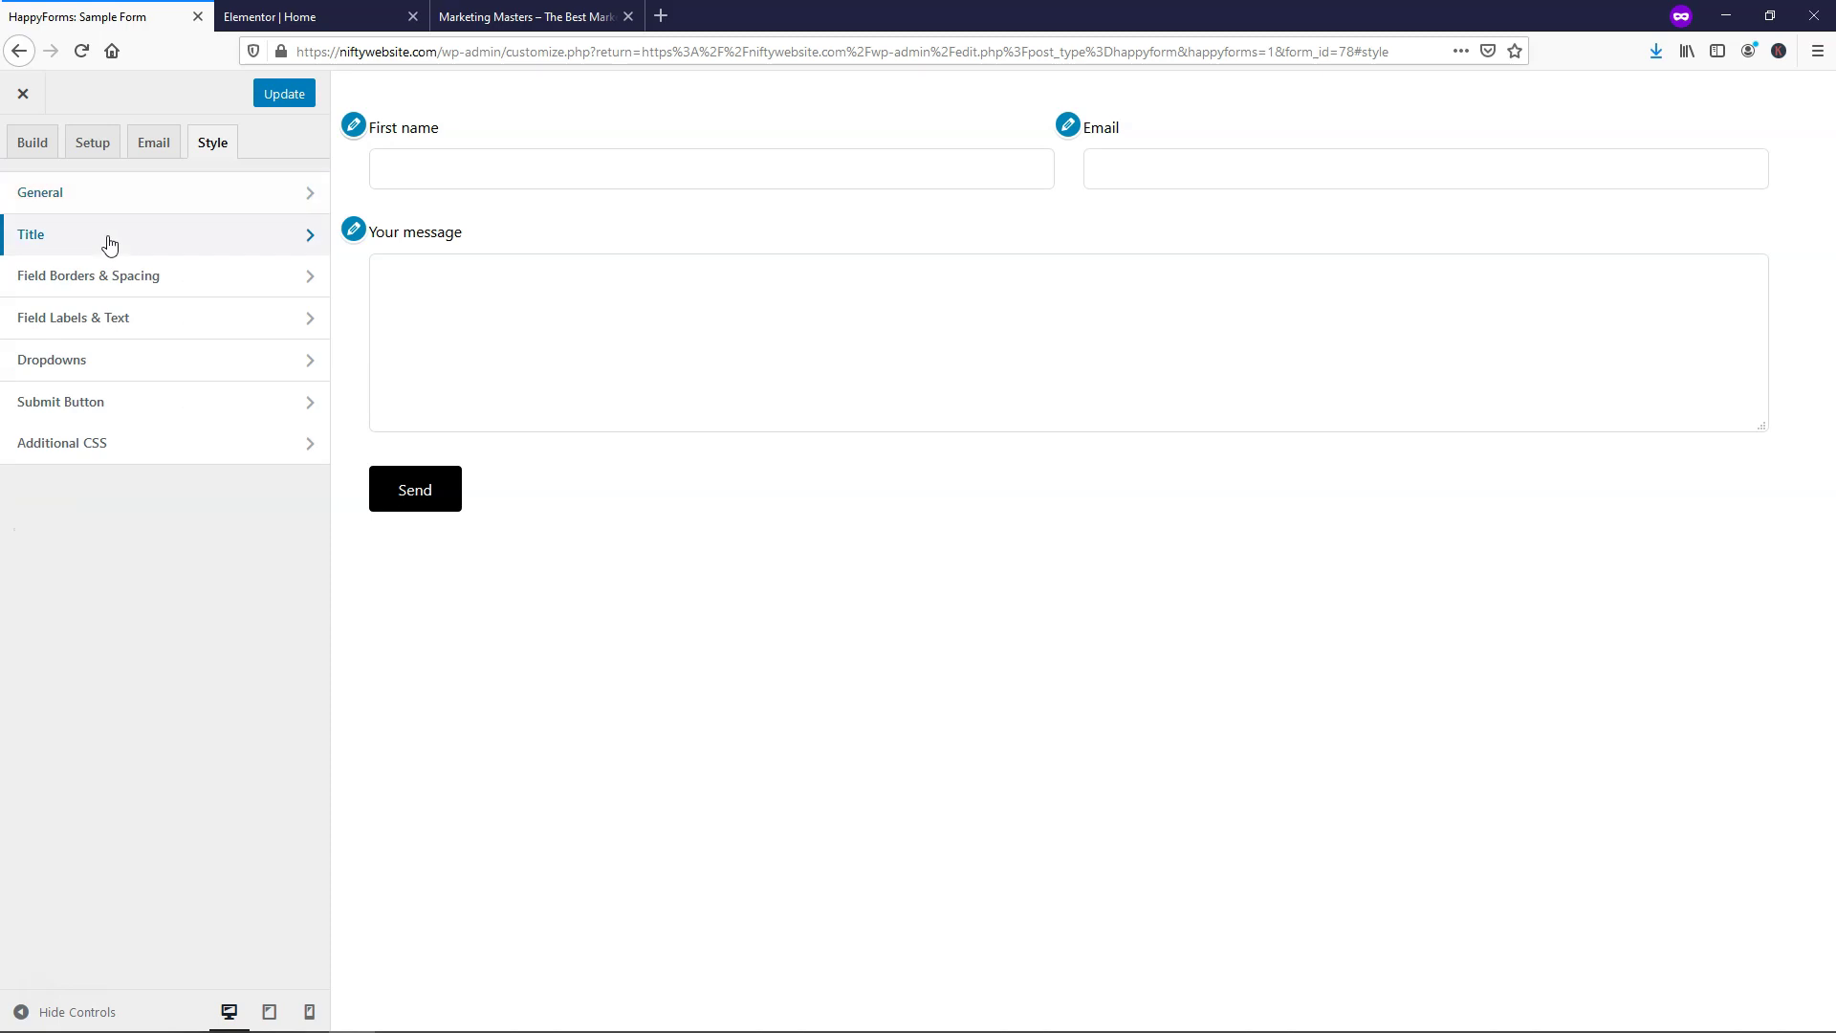
{"action": "left_click", "coordinate": [122, 287]}
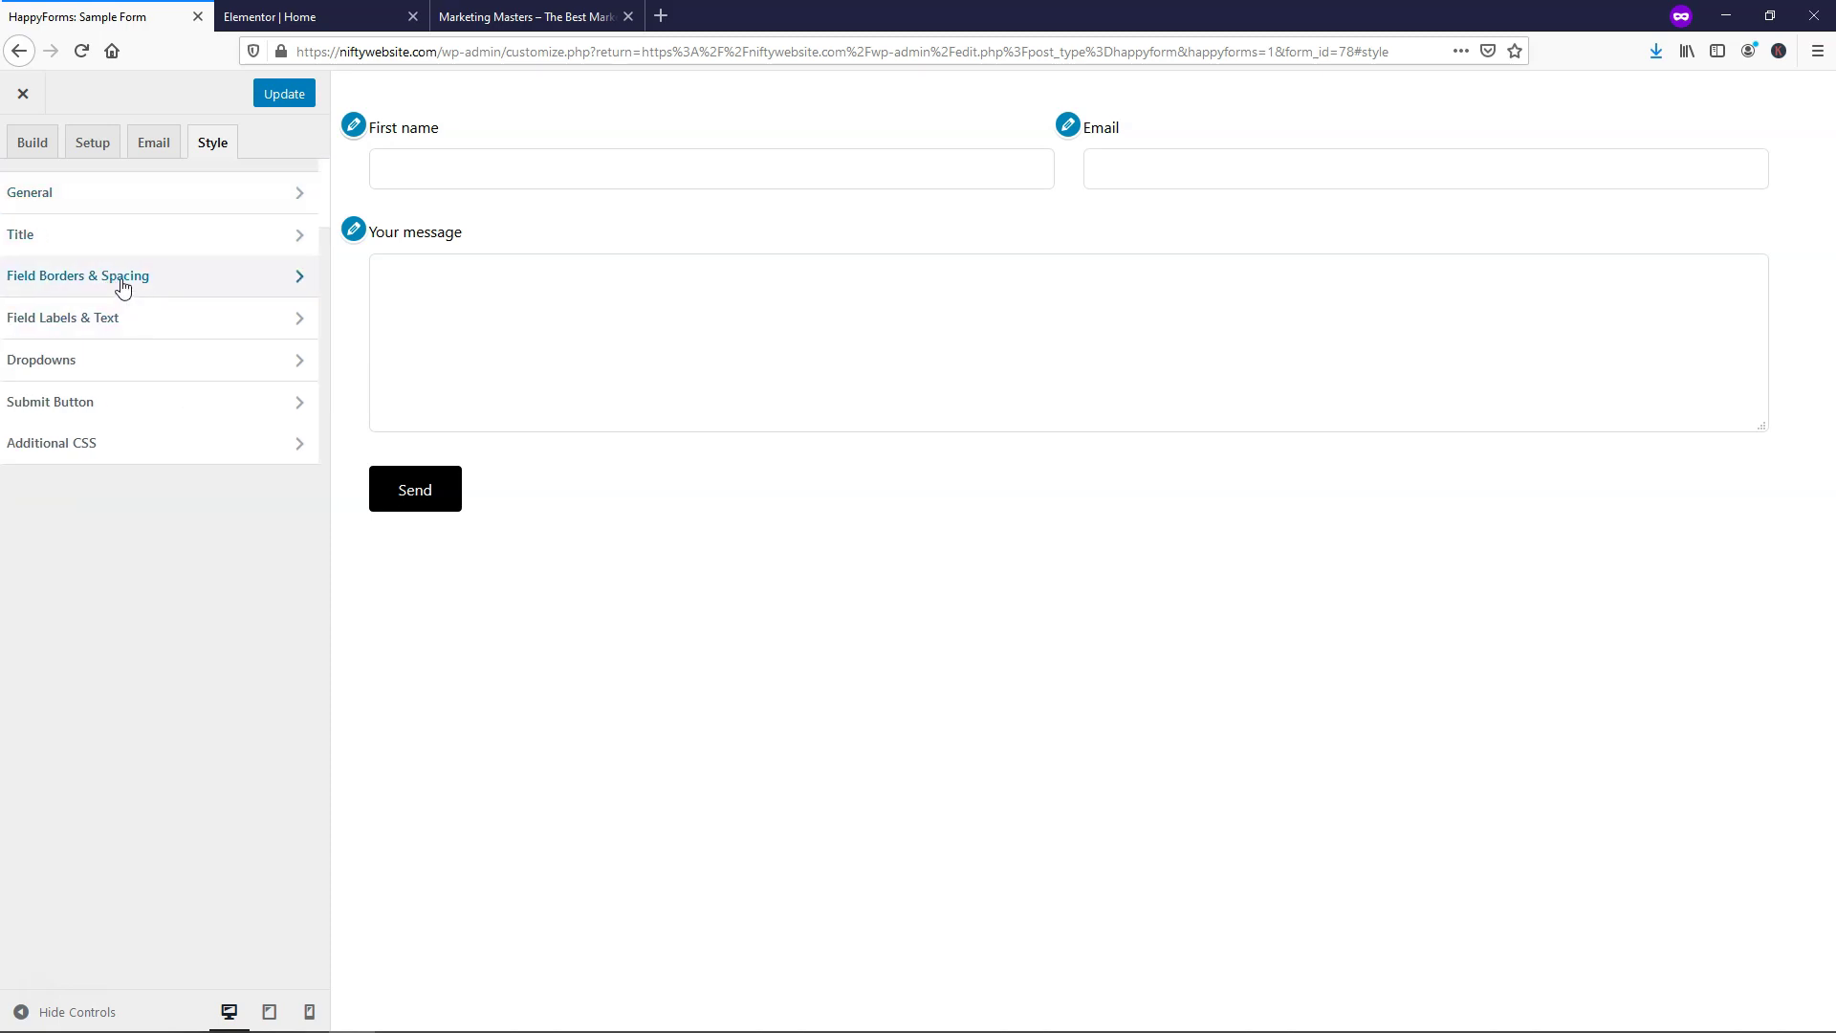
{"action": "scroll", "coordinate": [169, 531], "scroll_direction": "down", "scroll_amount": 3}
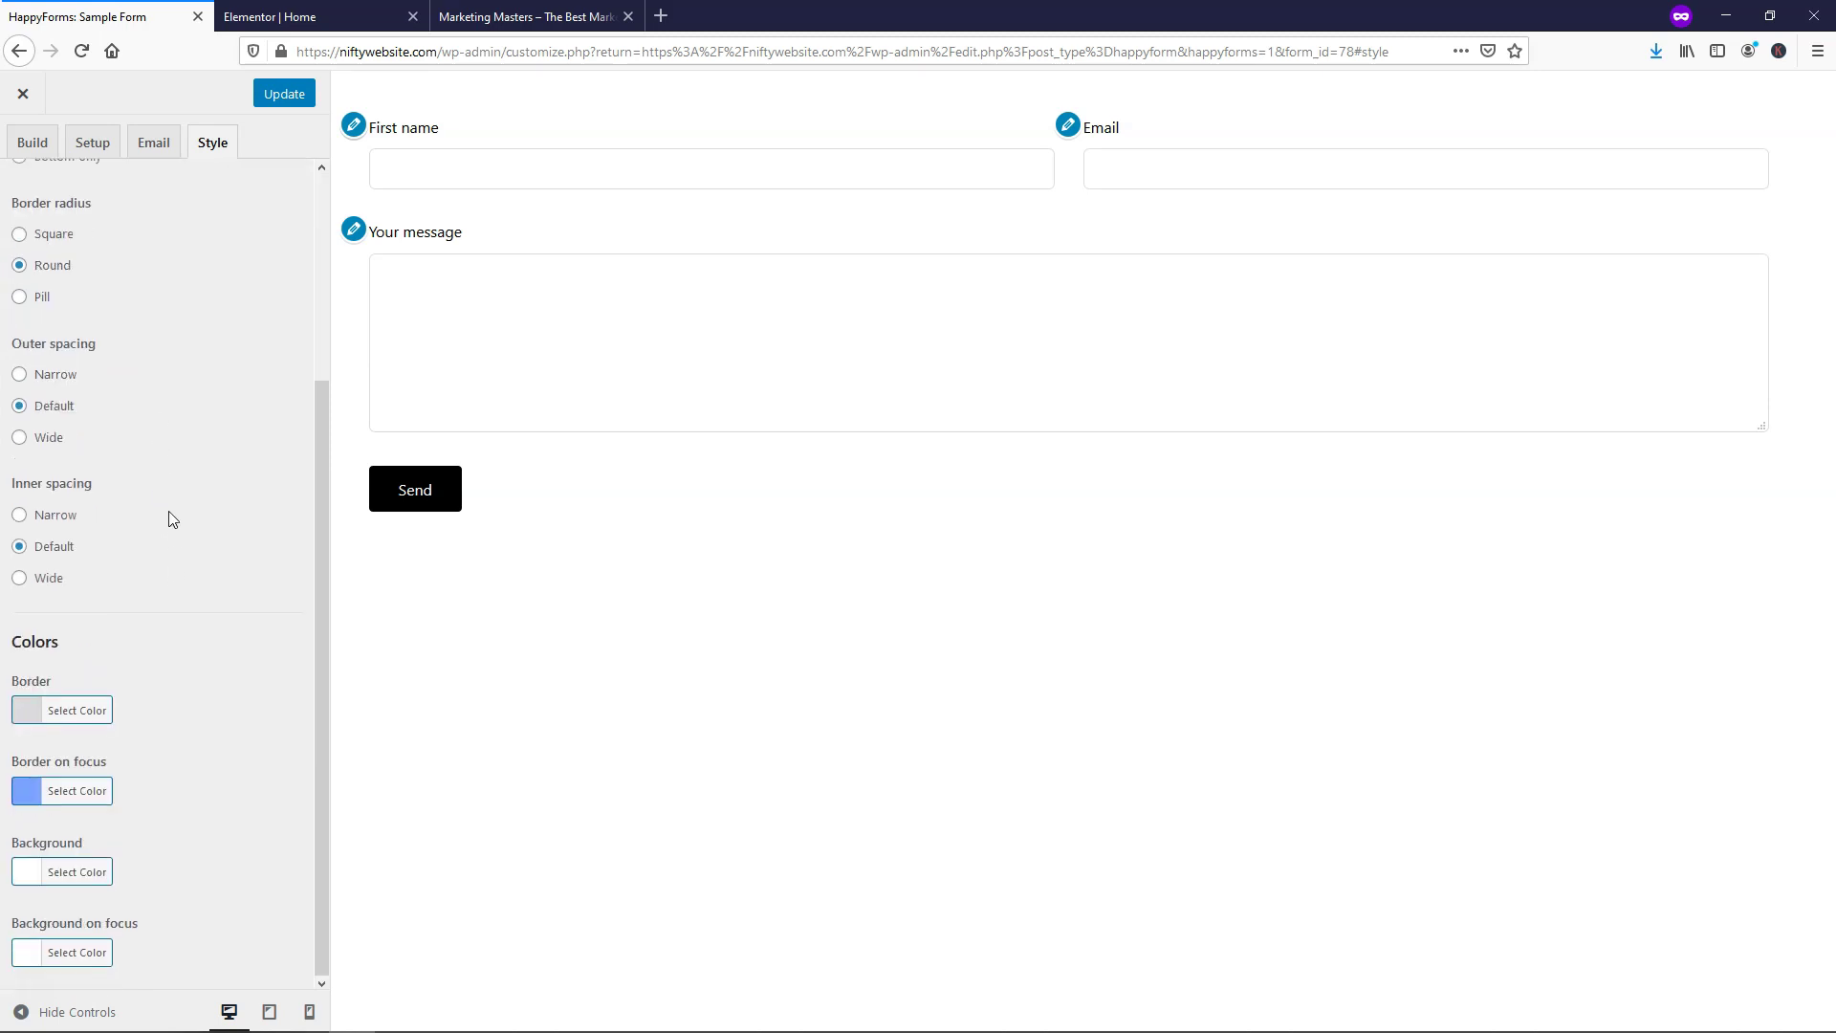
{"action": "scroll", "coordinate": [172, 519], "scroll_direction": "up", "scroll_amount": 1}
{"action": "scroll", "coordinate": [172, 520], "scroll_direction": "up", "scroll_amount": 4}
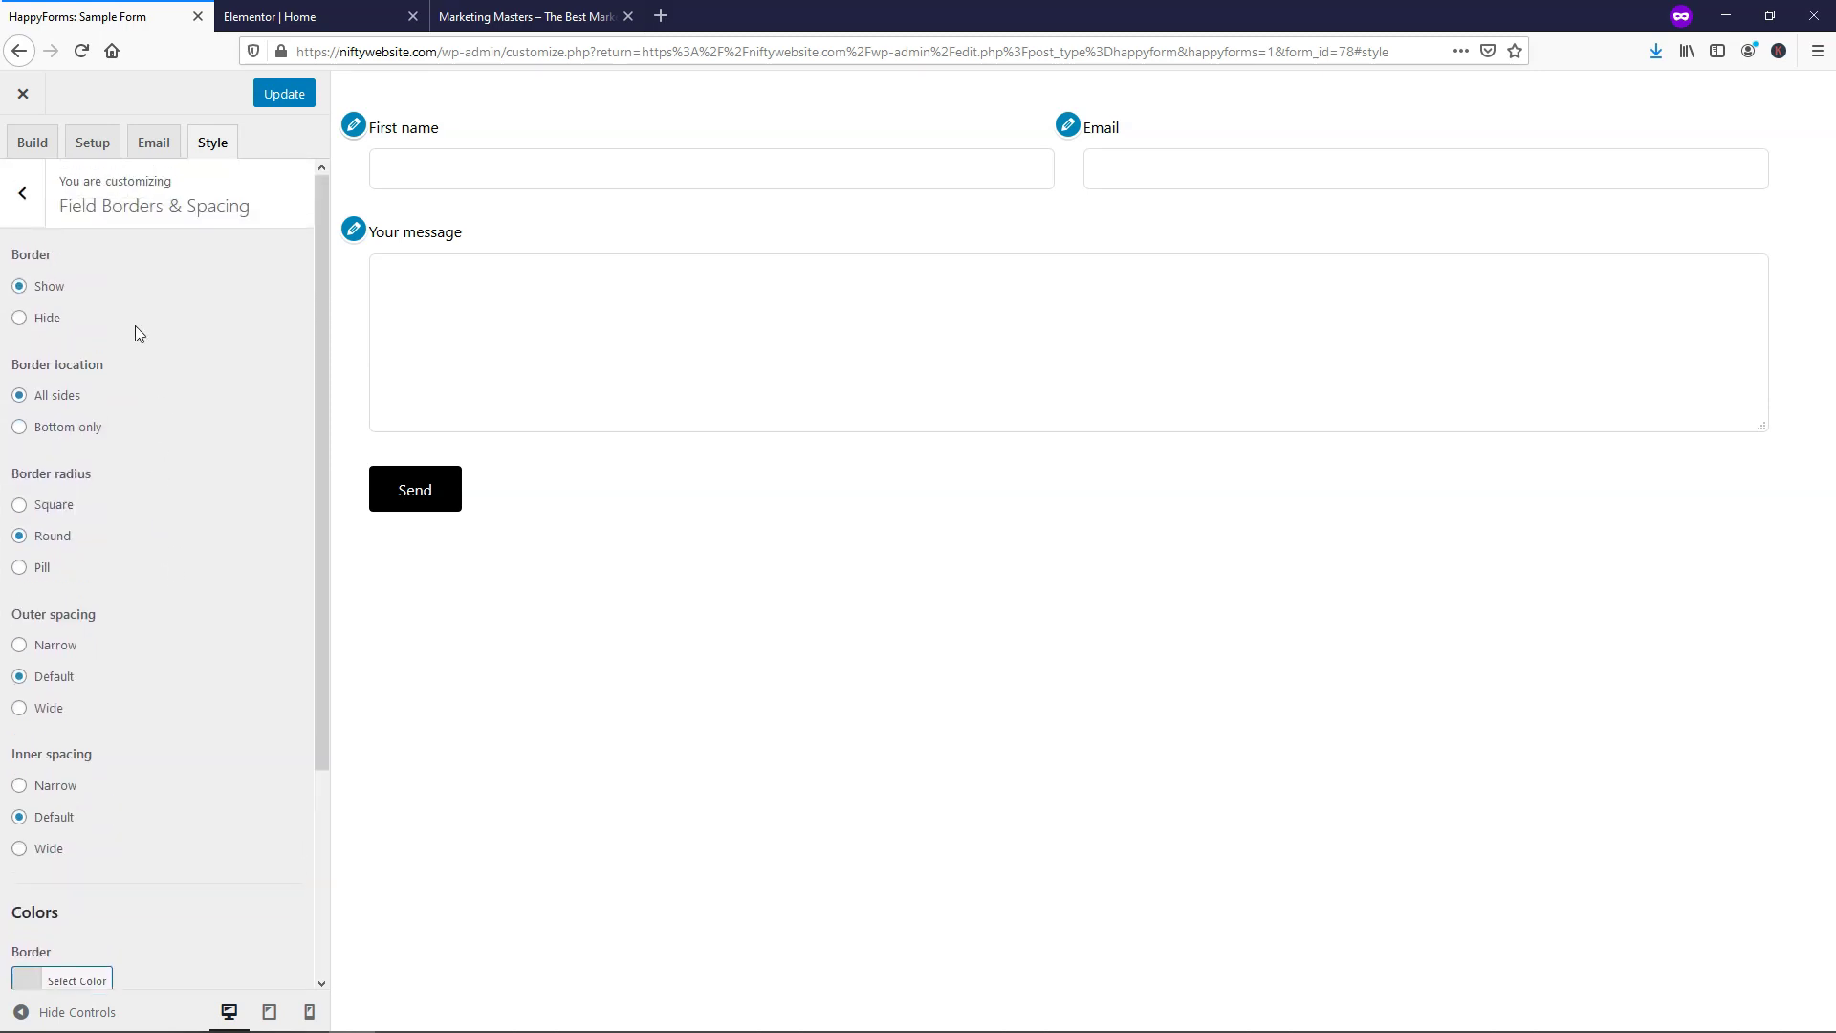
{"action": "left_click", "coordinate": [28, 225]}
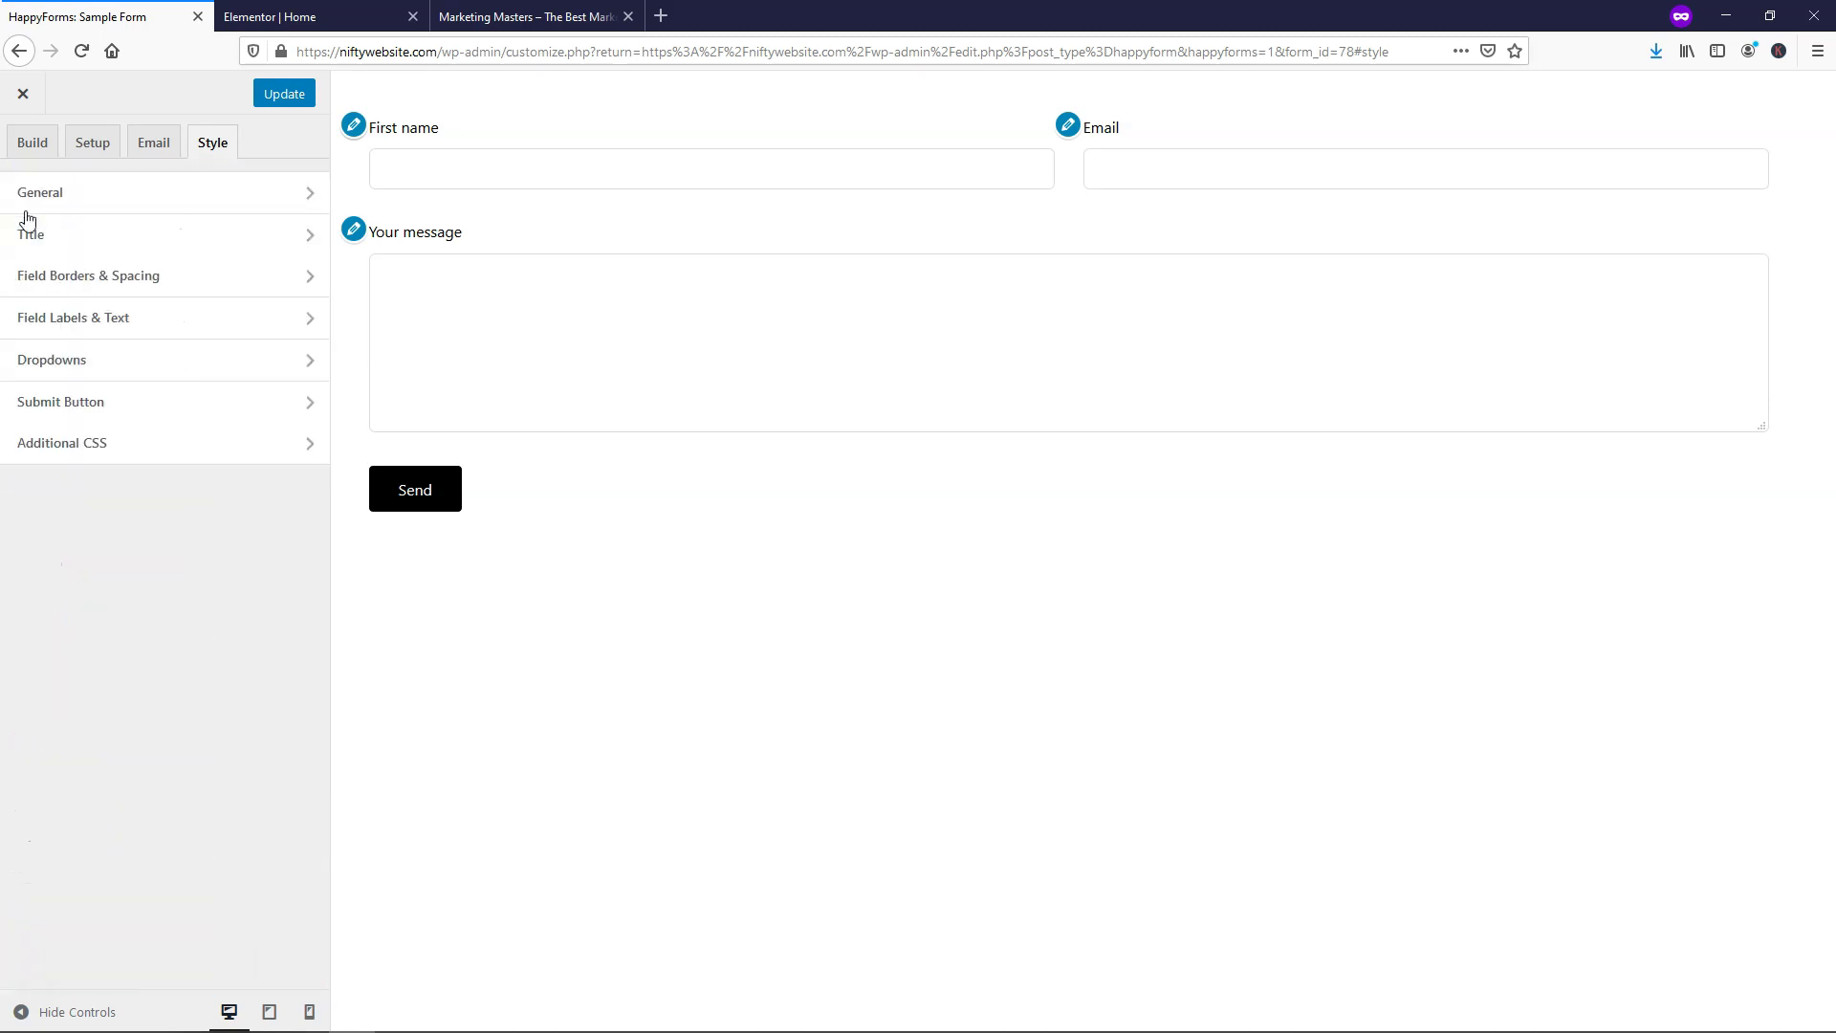
Make the Contact Form's field label text colour white
{"action": "left_click", "coordinate": [121, 326]}
{"action": "scroll", "coordinate": [201, 440], "scroll_direction": "down", "scroll_amount": 5}
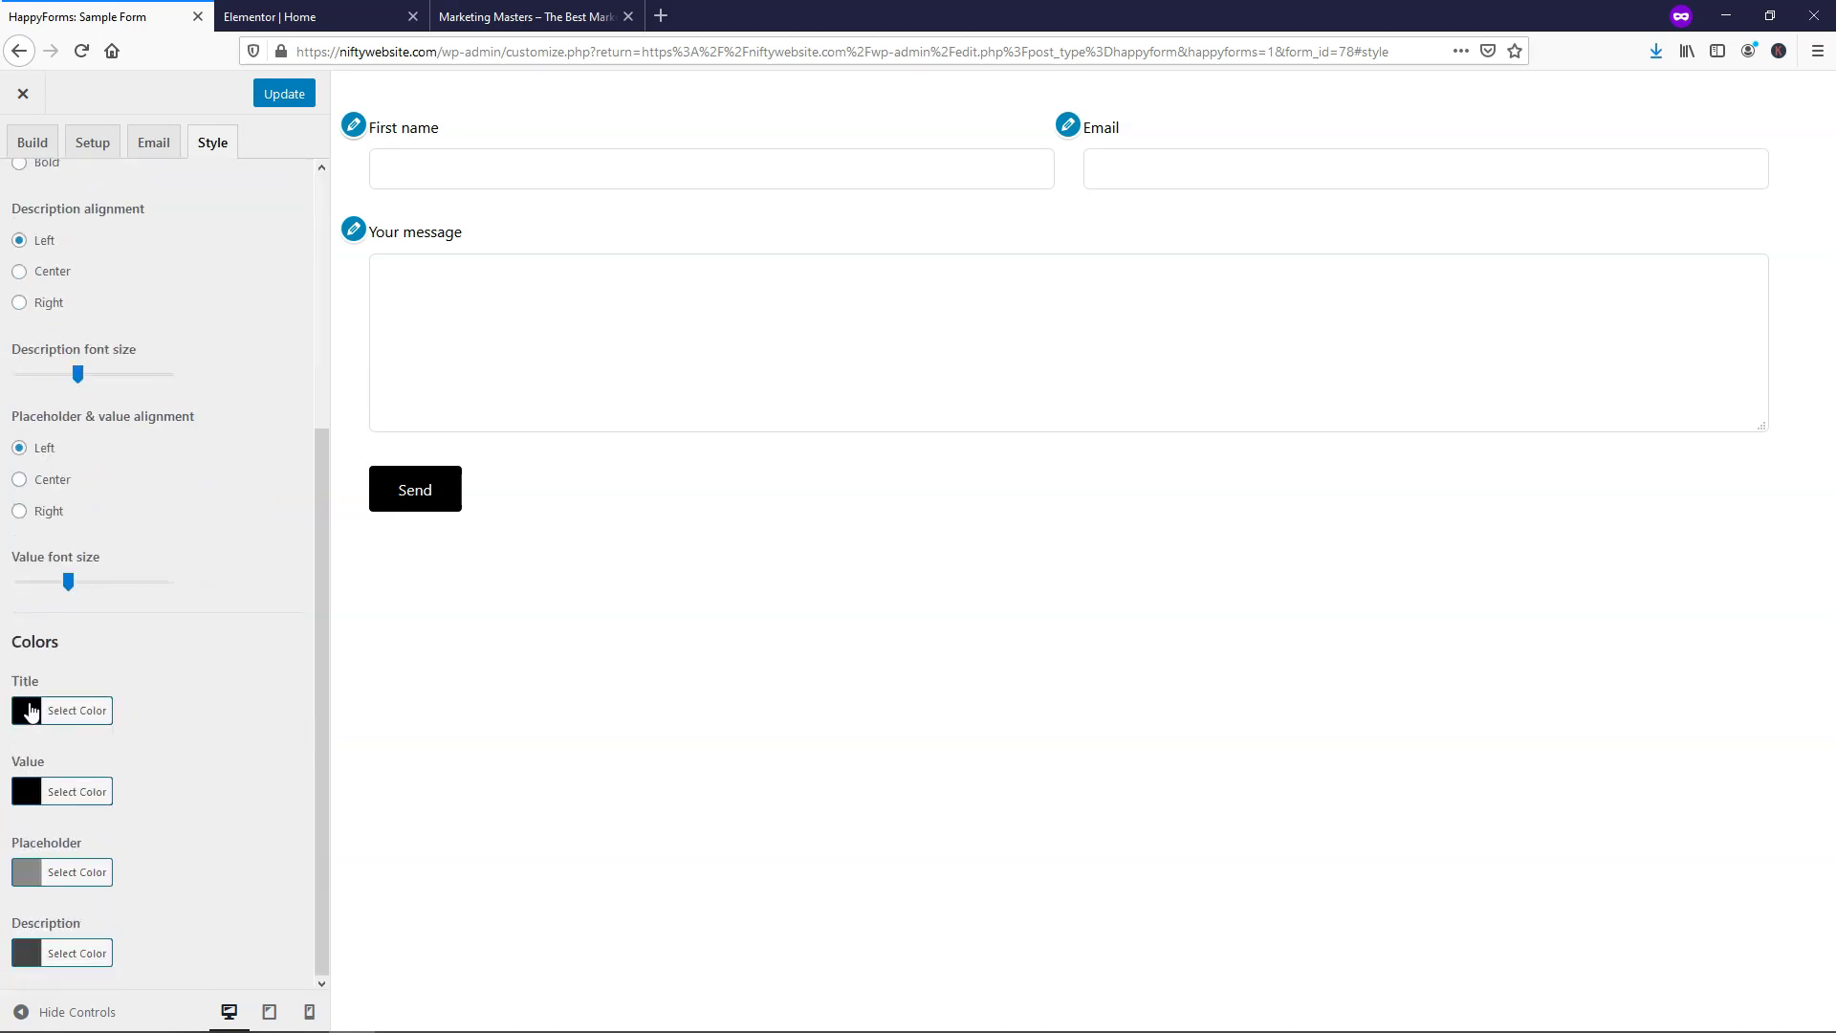
{"action": "left_click", "coordinate": [48, 713]}
{"action": "left_click", "coordinate": [54, 934]}
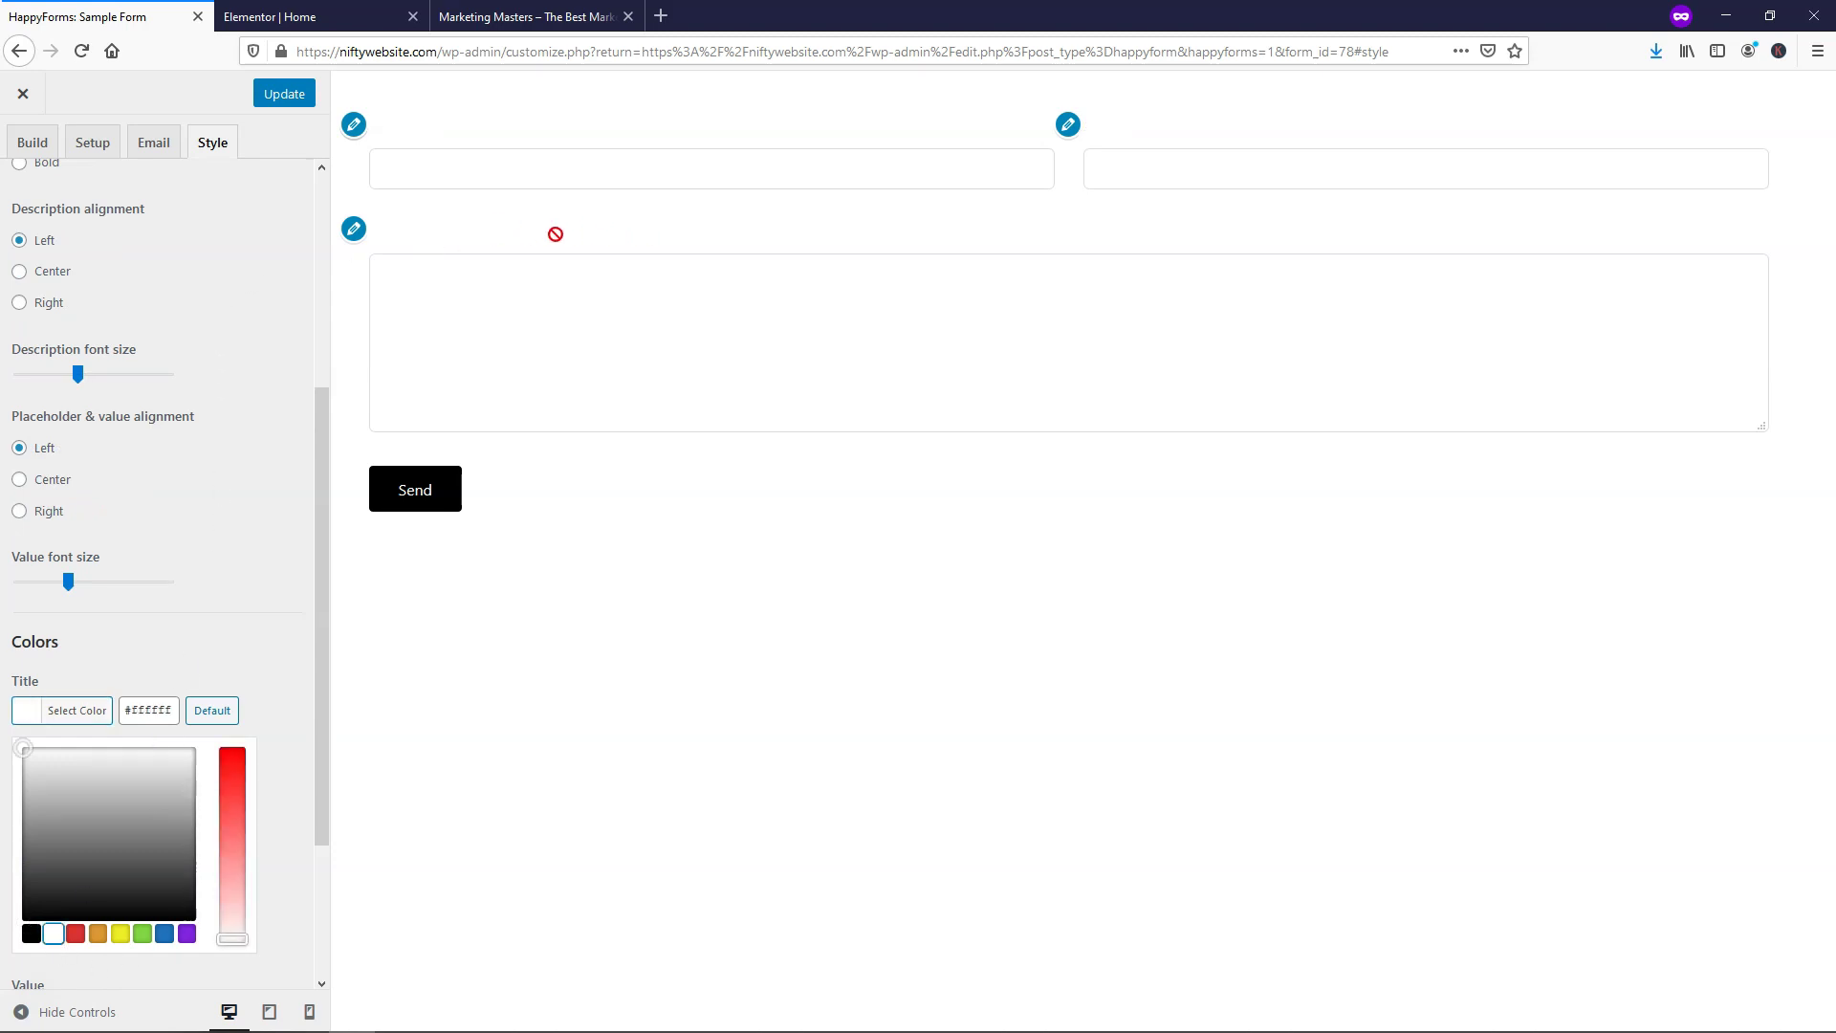
{"action": "left_click", "coordinate": [31, 935]}
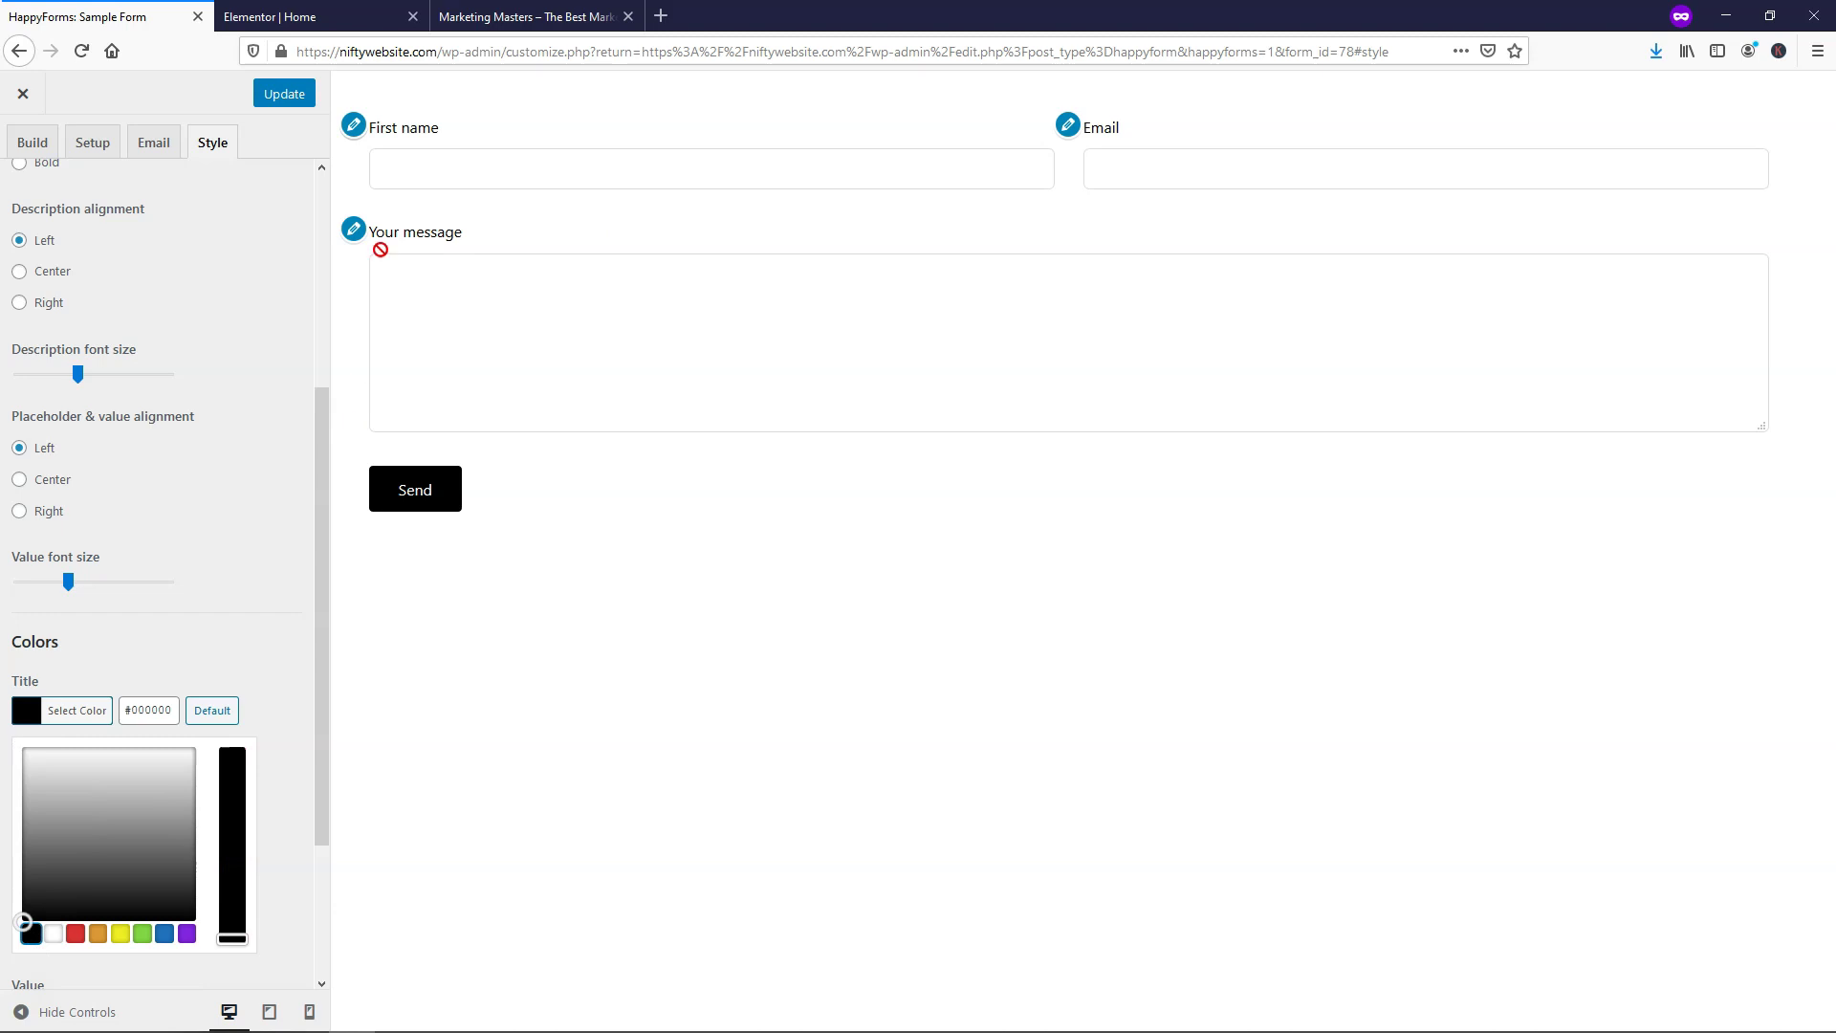
{"action": "left_click", "coordinate": [526, 17]}
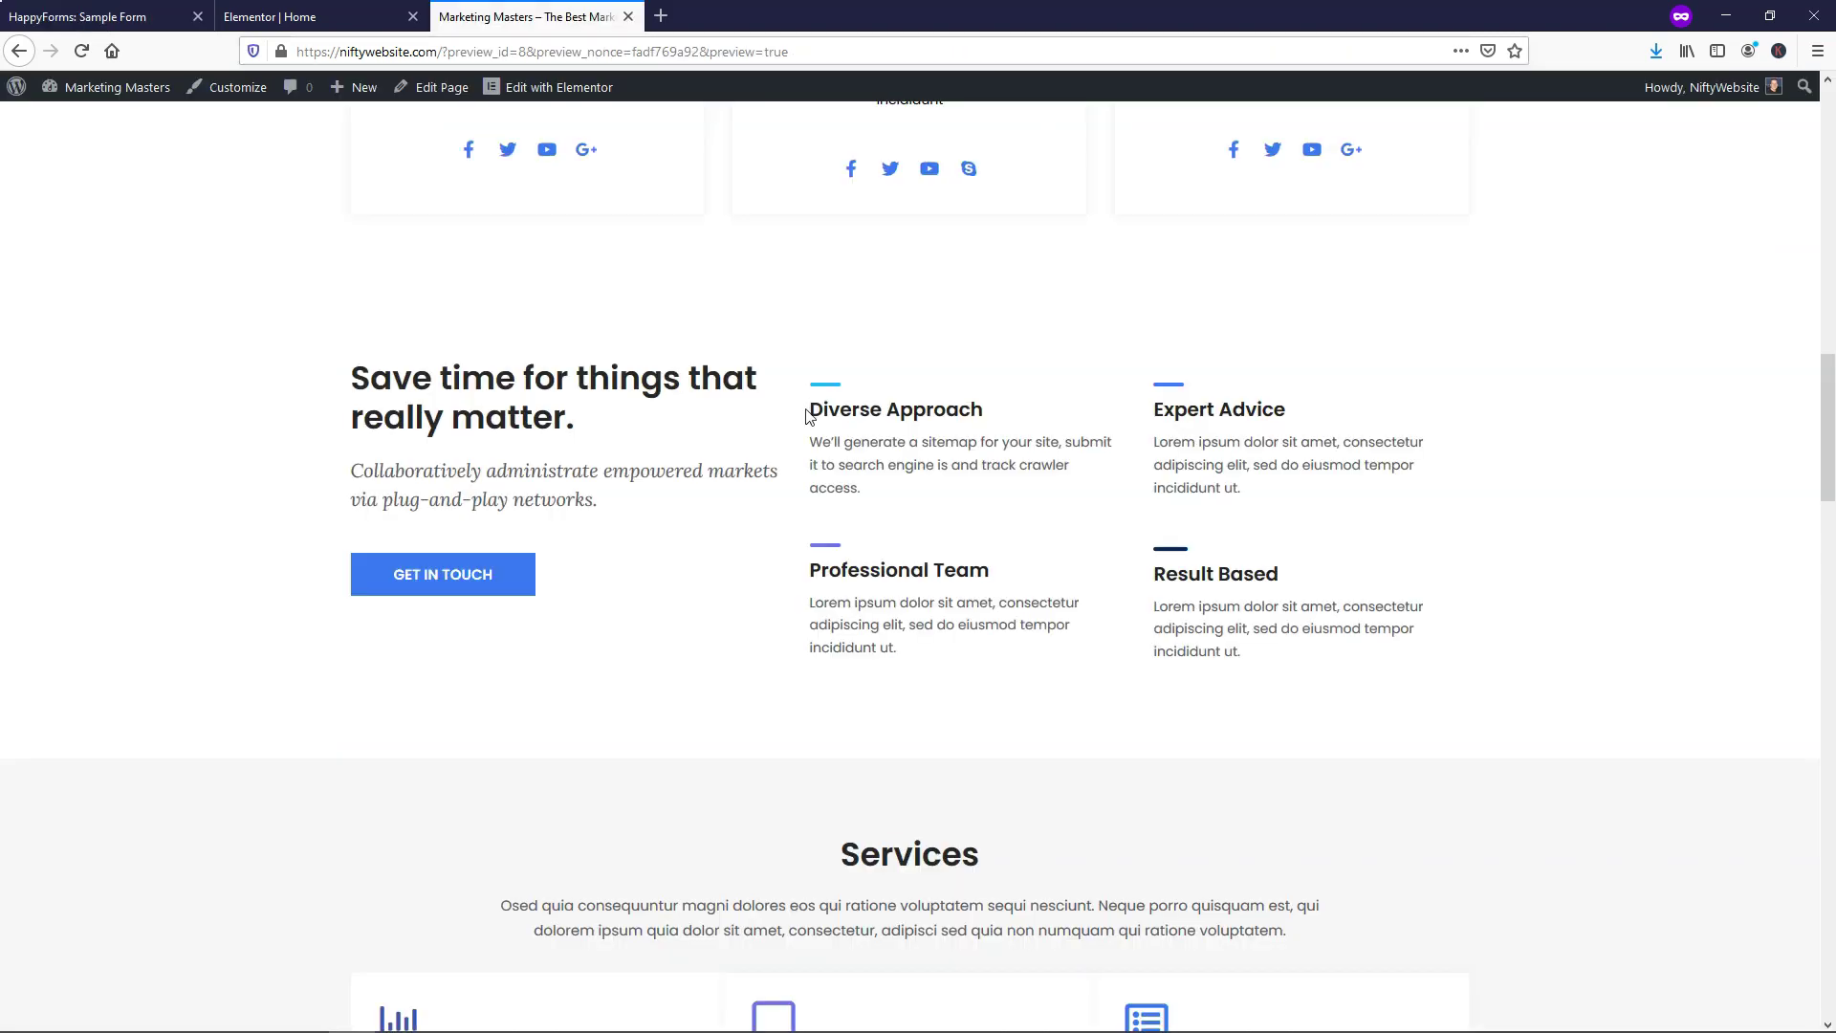
{"action": "left_click", "coordinate": [325, 16]}
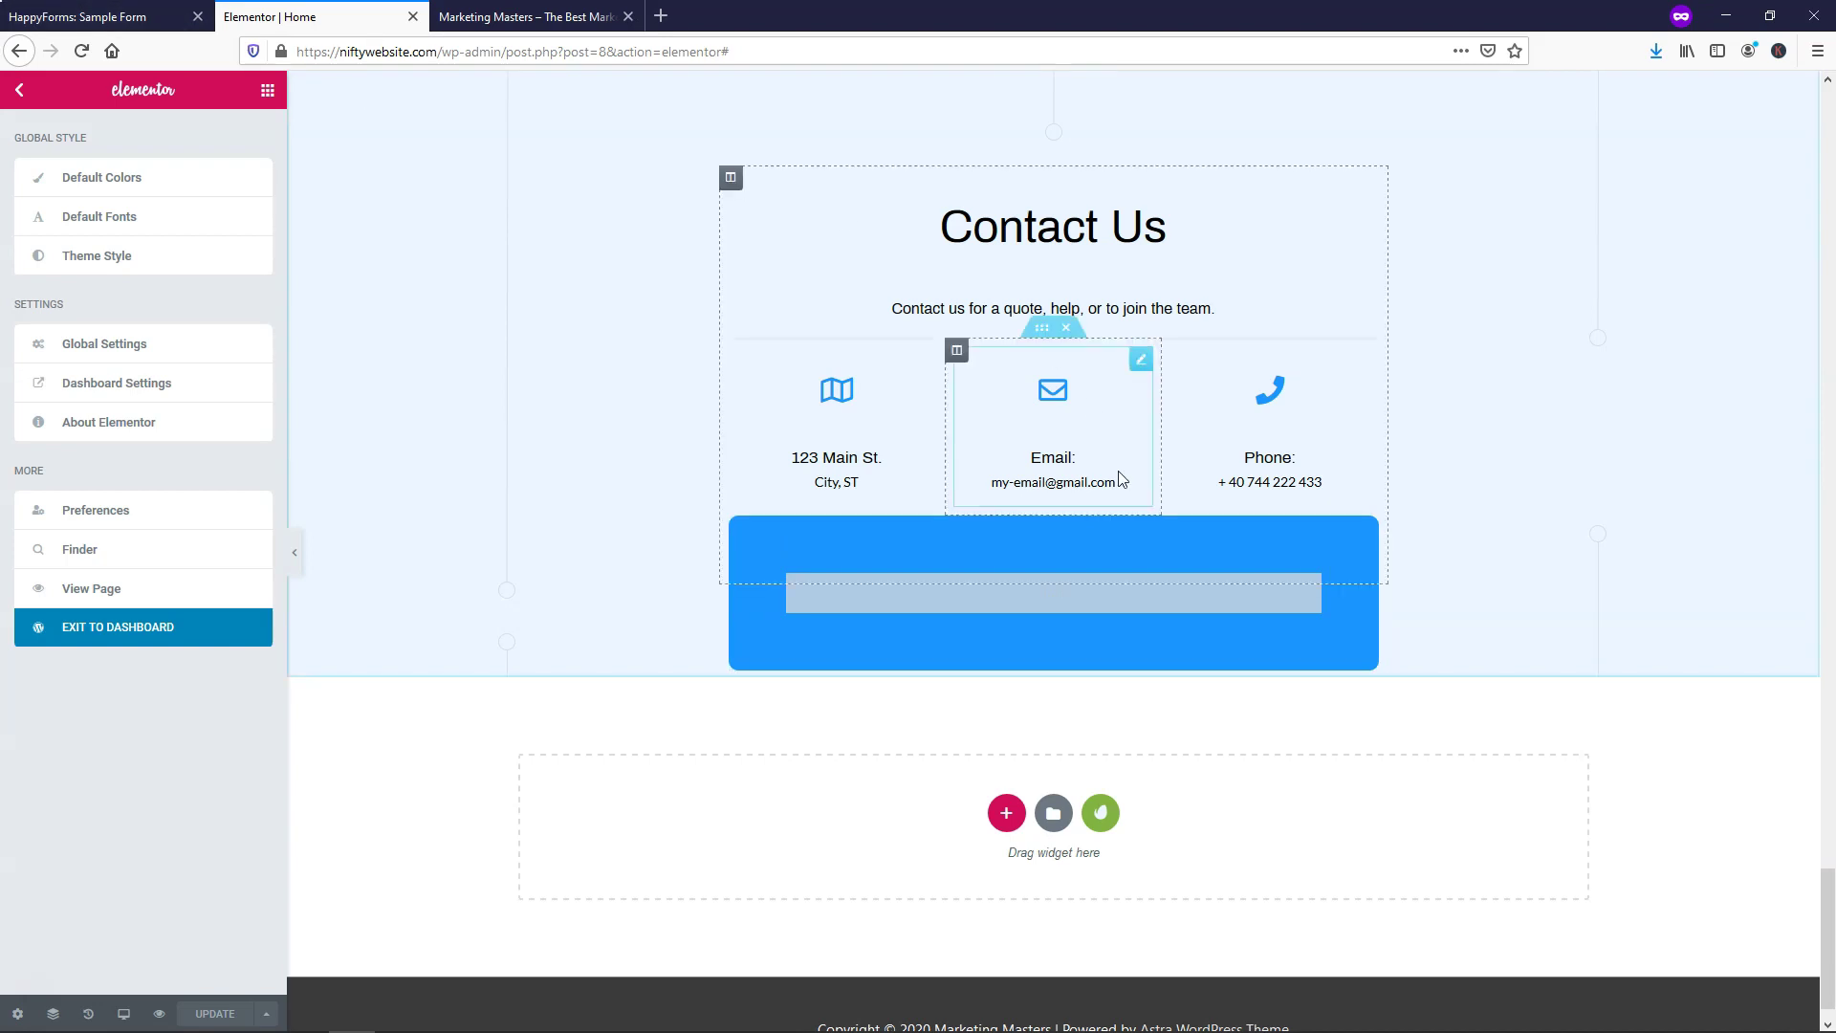
{"action": "left_click", "coordinate": [86, 16]}
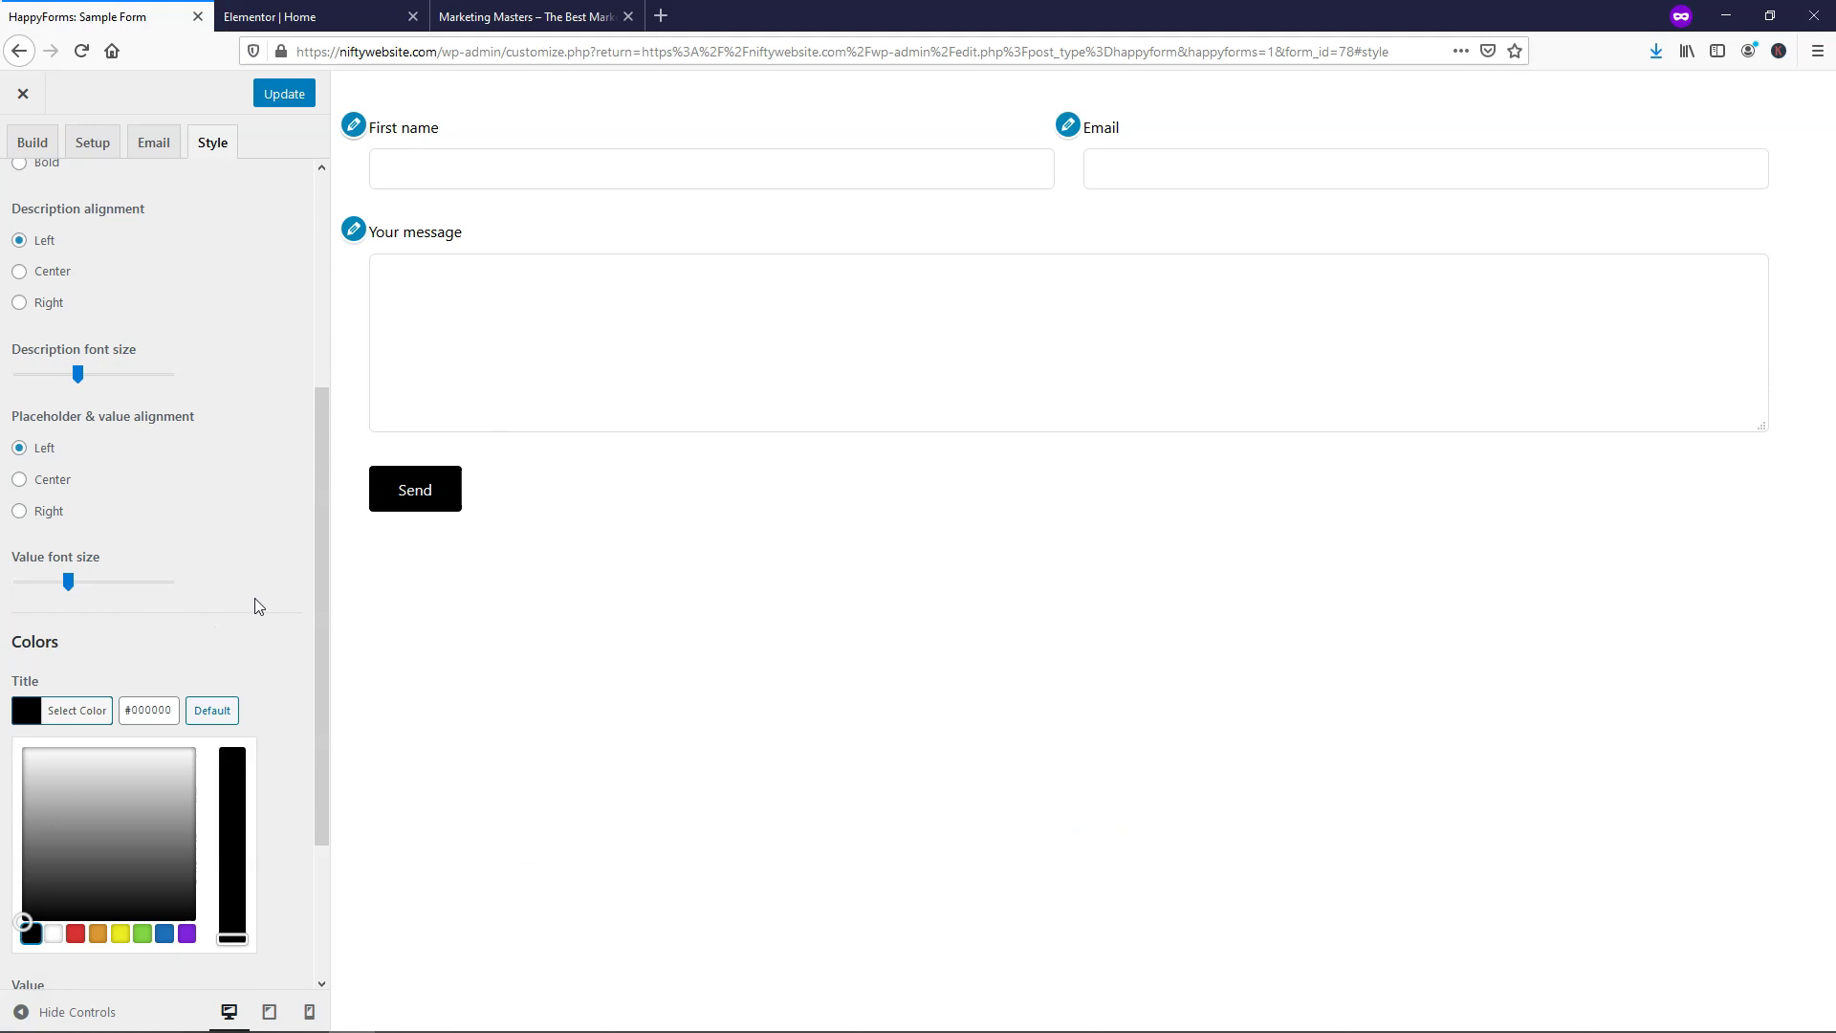
{"action": "left_click", "coordinate": [53, 933]}
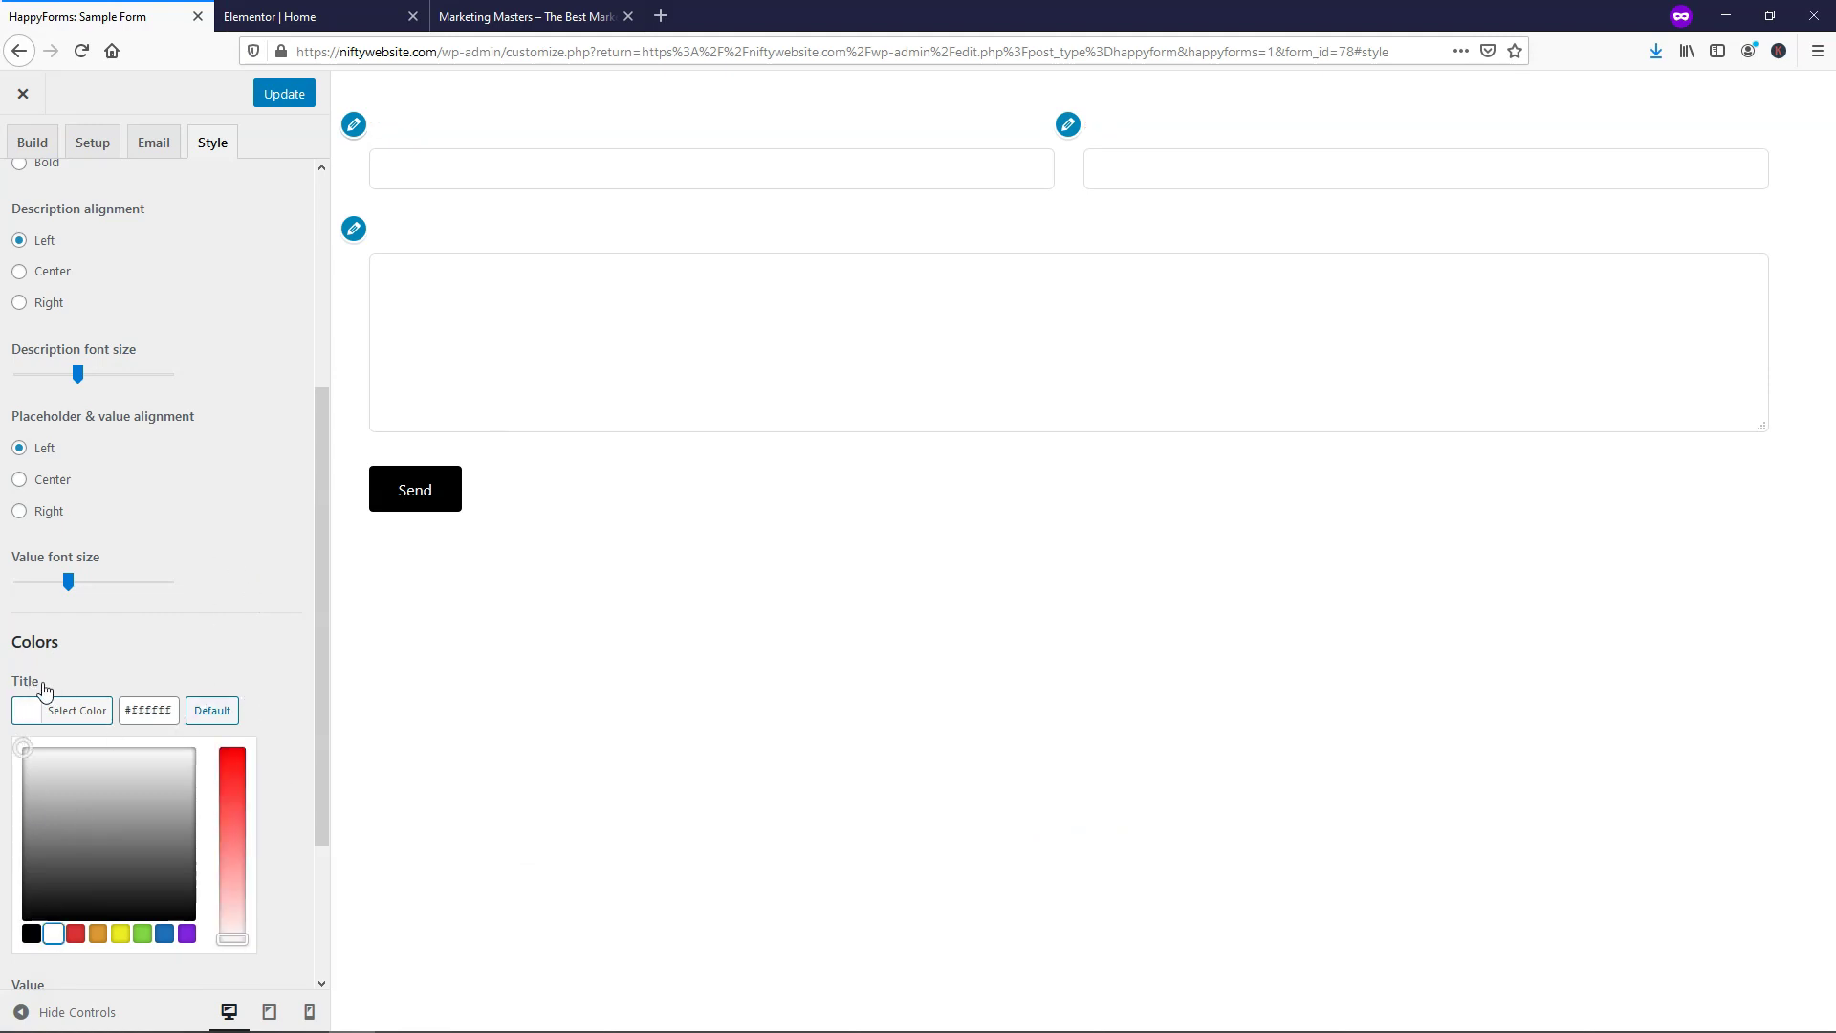
{"action": "scroll", "coordinate": [250, 491], "scroll_direction": "down", "scroll_amount": 3}
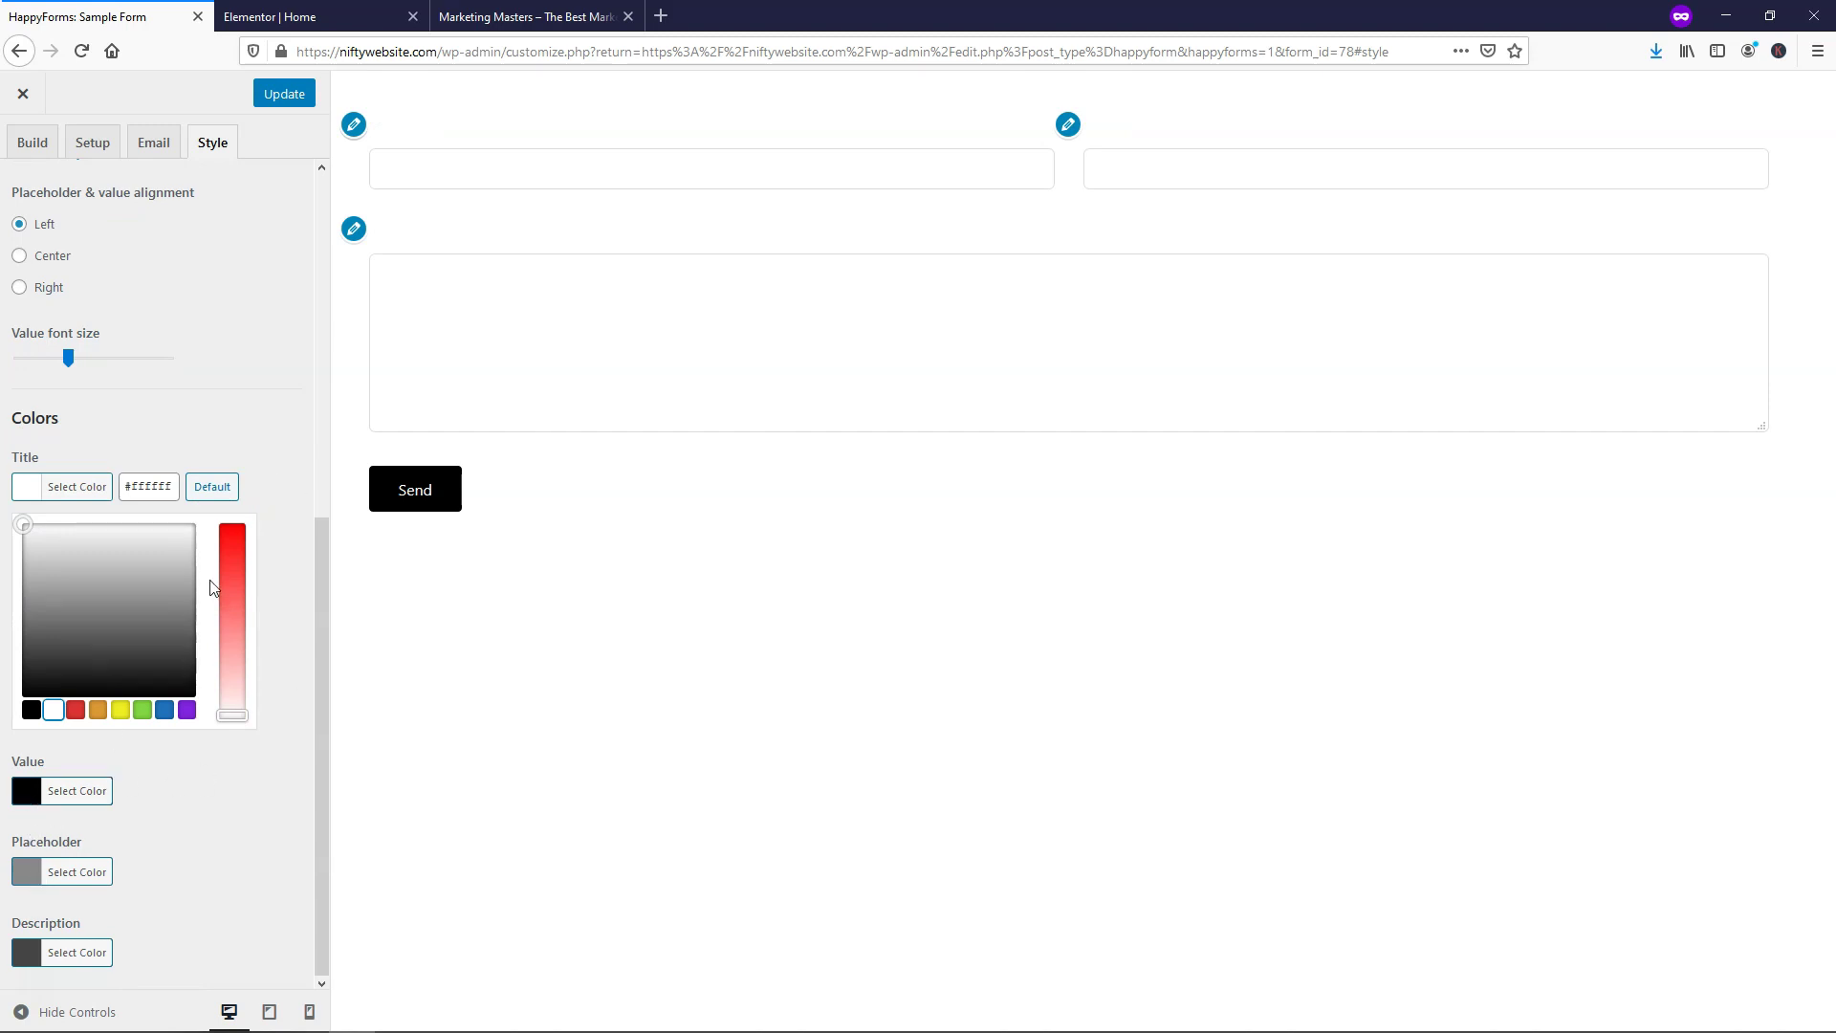
{"action": "scroll", "coordinate": [213, 581], "scroll_direction": "up", "scroll_amount": 8}
{"action": "left_click", "coordinate": [26, 205]}
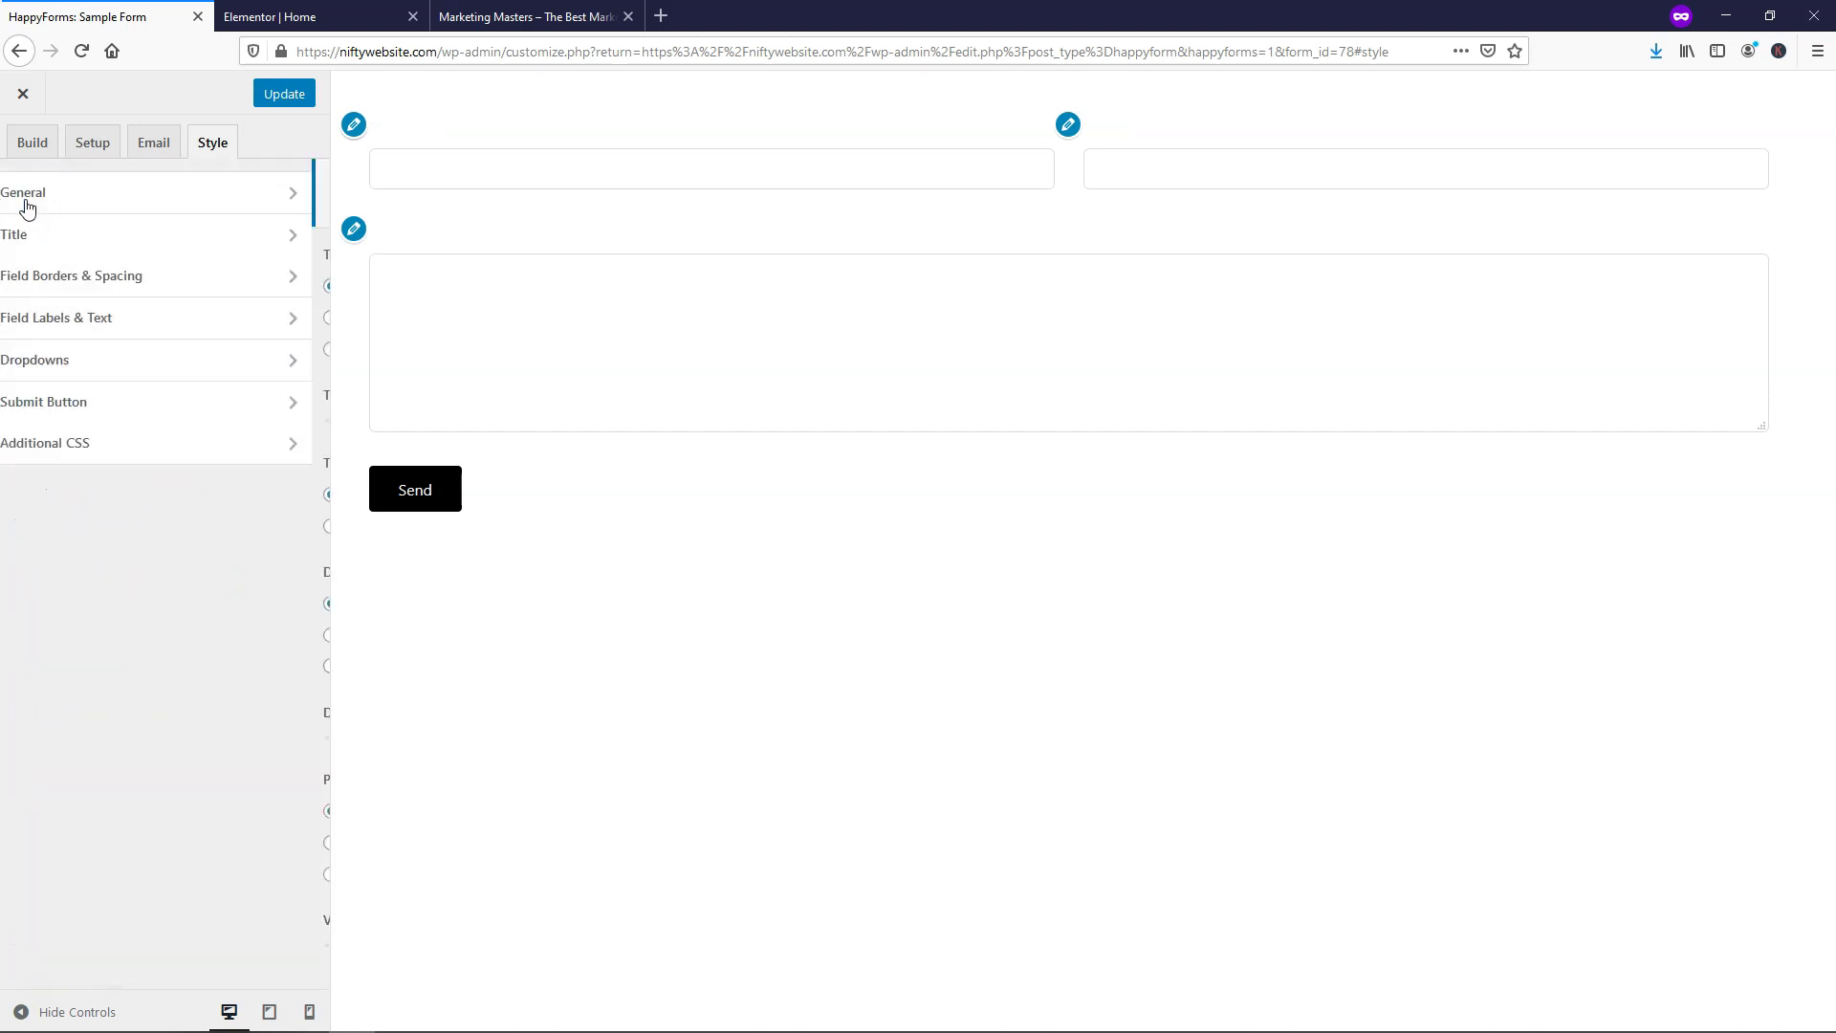
Give the Send button a blue #0066bf background
{"action": "left_click", "coordinate": [178, 413]}
{"action": "scroll", "coordinate": [234, 582], "scroll_direction": "down", "scroll_amount": 7}
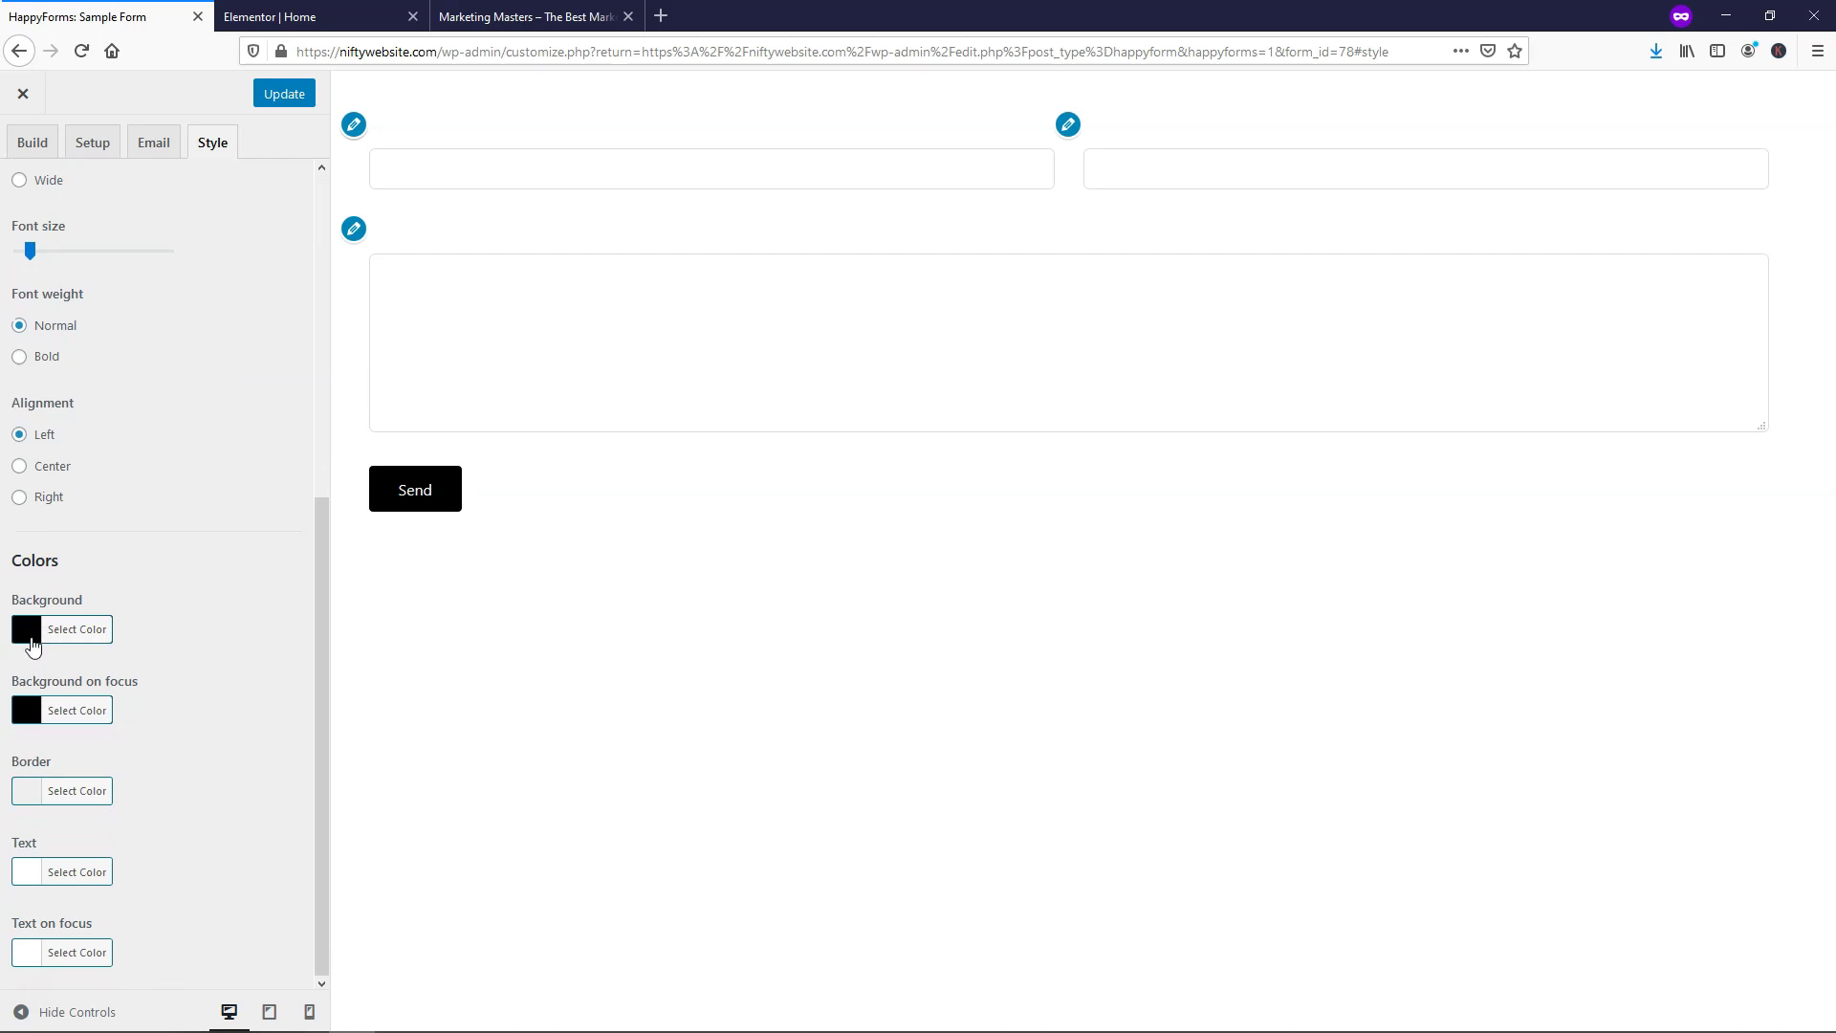
{"action": "left_click", "coordinate": [30, 639]}
{"action": "left_click", "coordinate": [166, 855]}
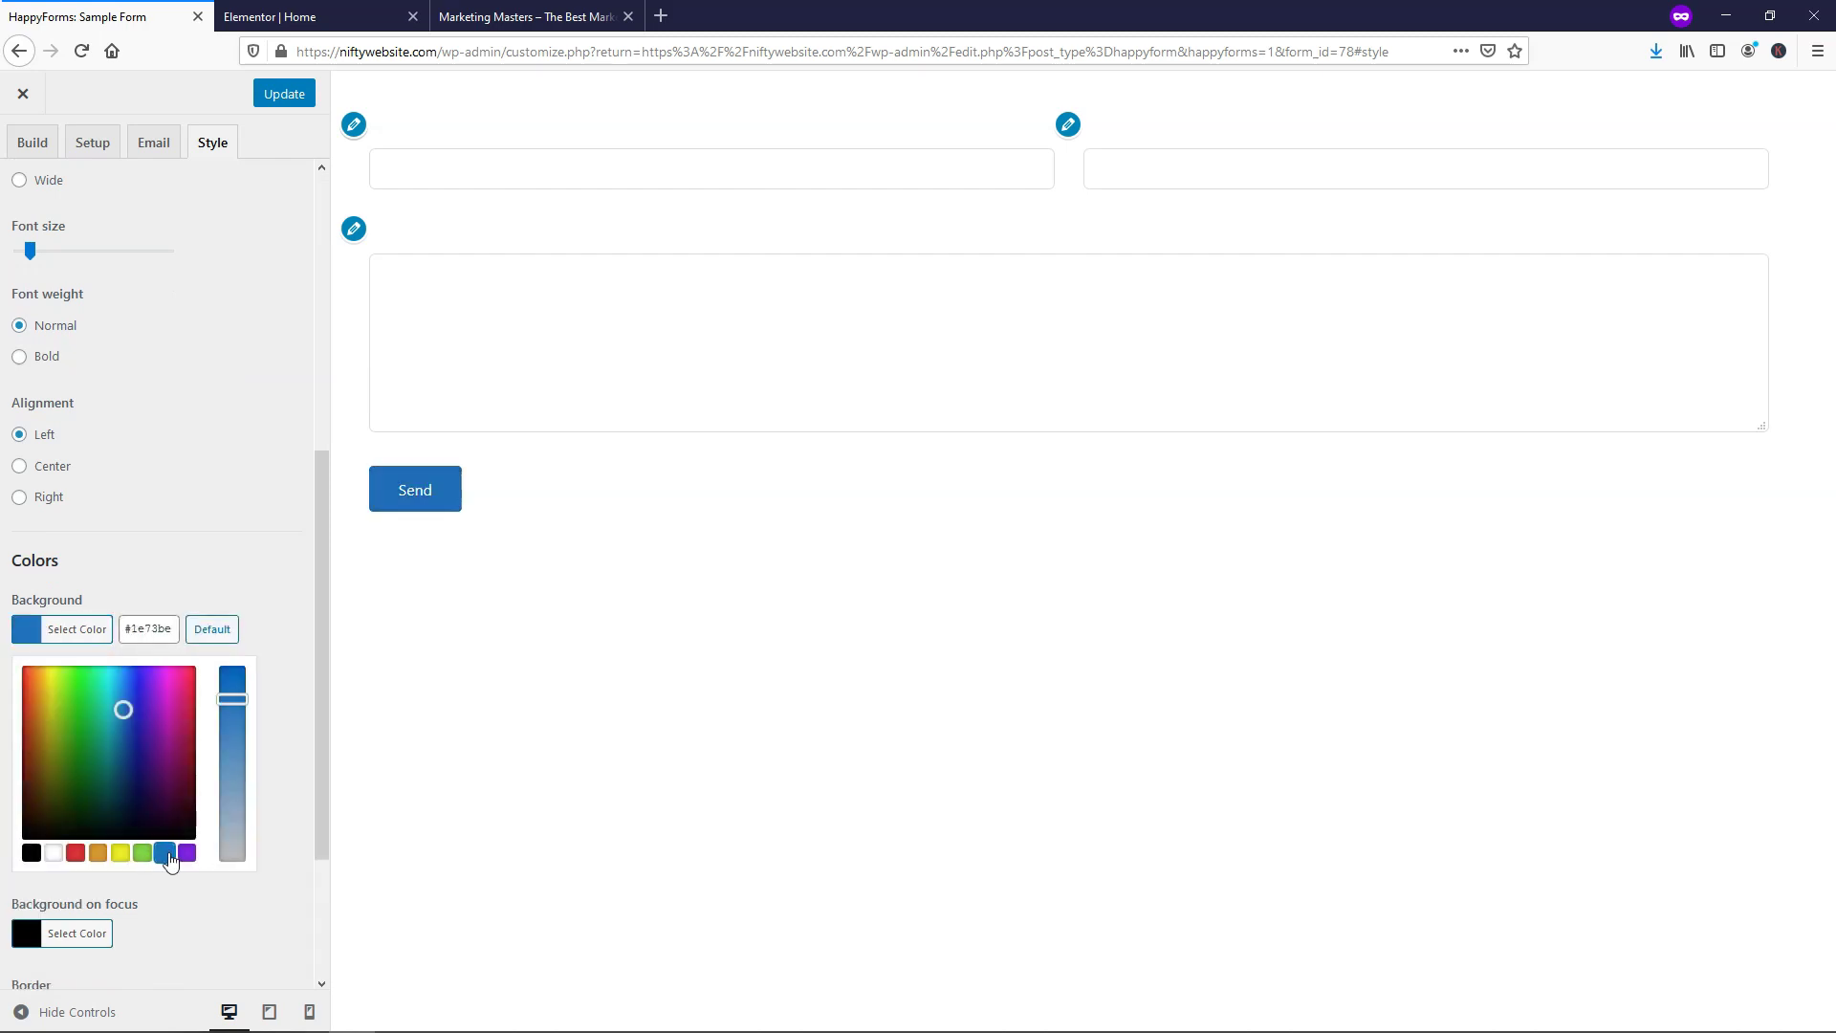
{"action": "left_click_drag", "start_coordinate": [233, 702], "coordinate": [232, 668]}
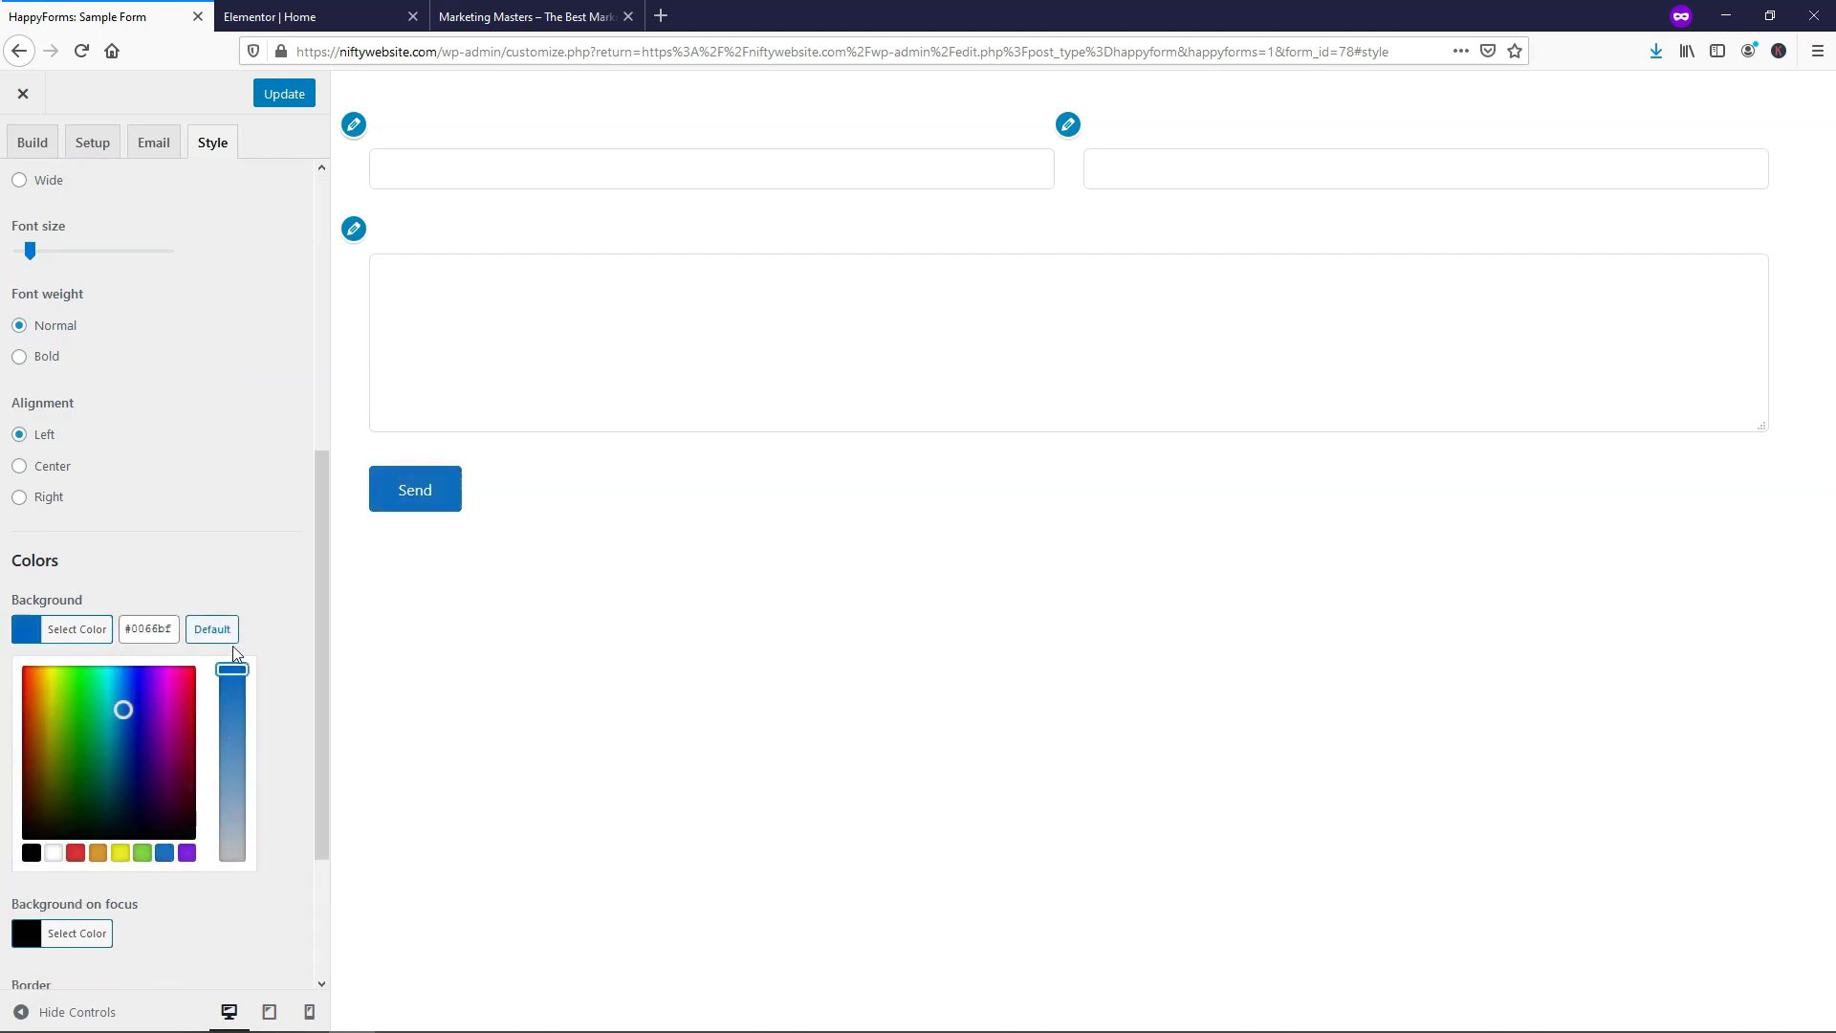
{"action": "left_click", "coordinate": [239, 408]}
Save the form, close the customizer, and copy the shortcode [happyforms id="78" /]
{"action": "left_click", "coordinate": [267, 91]}
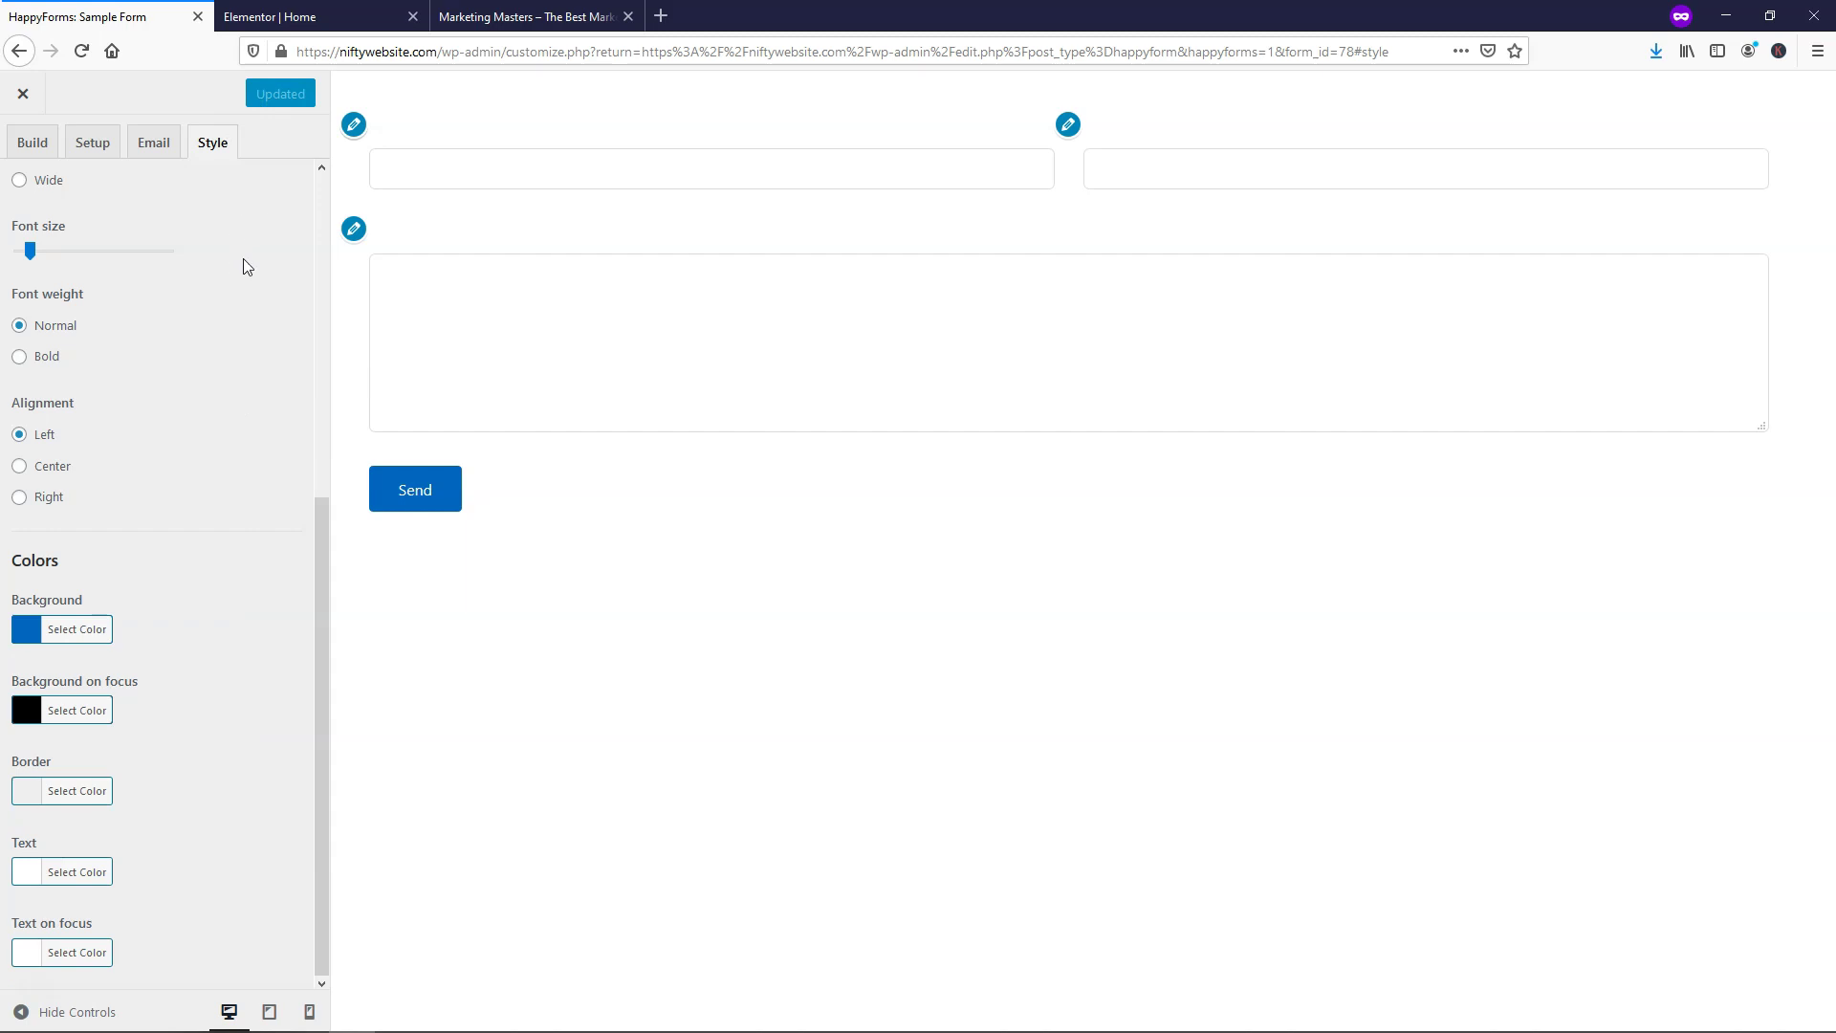
{"action": "left_click", "coordinate": [26, 96]}
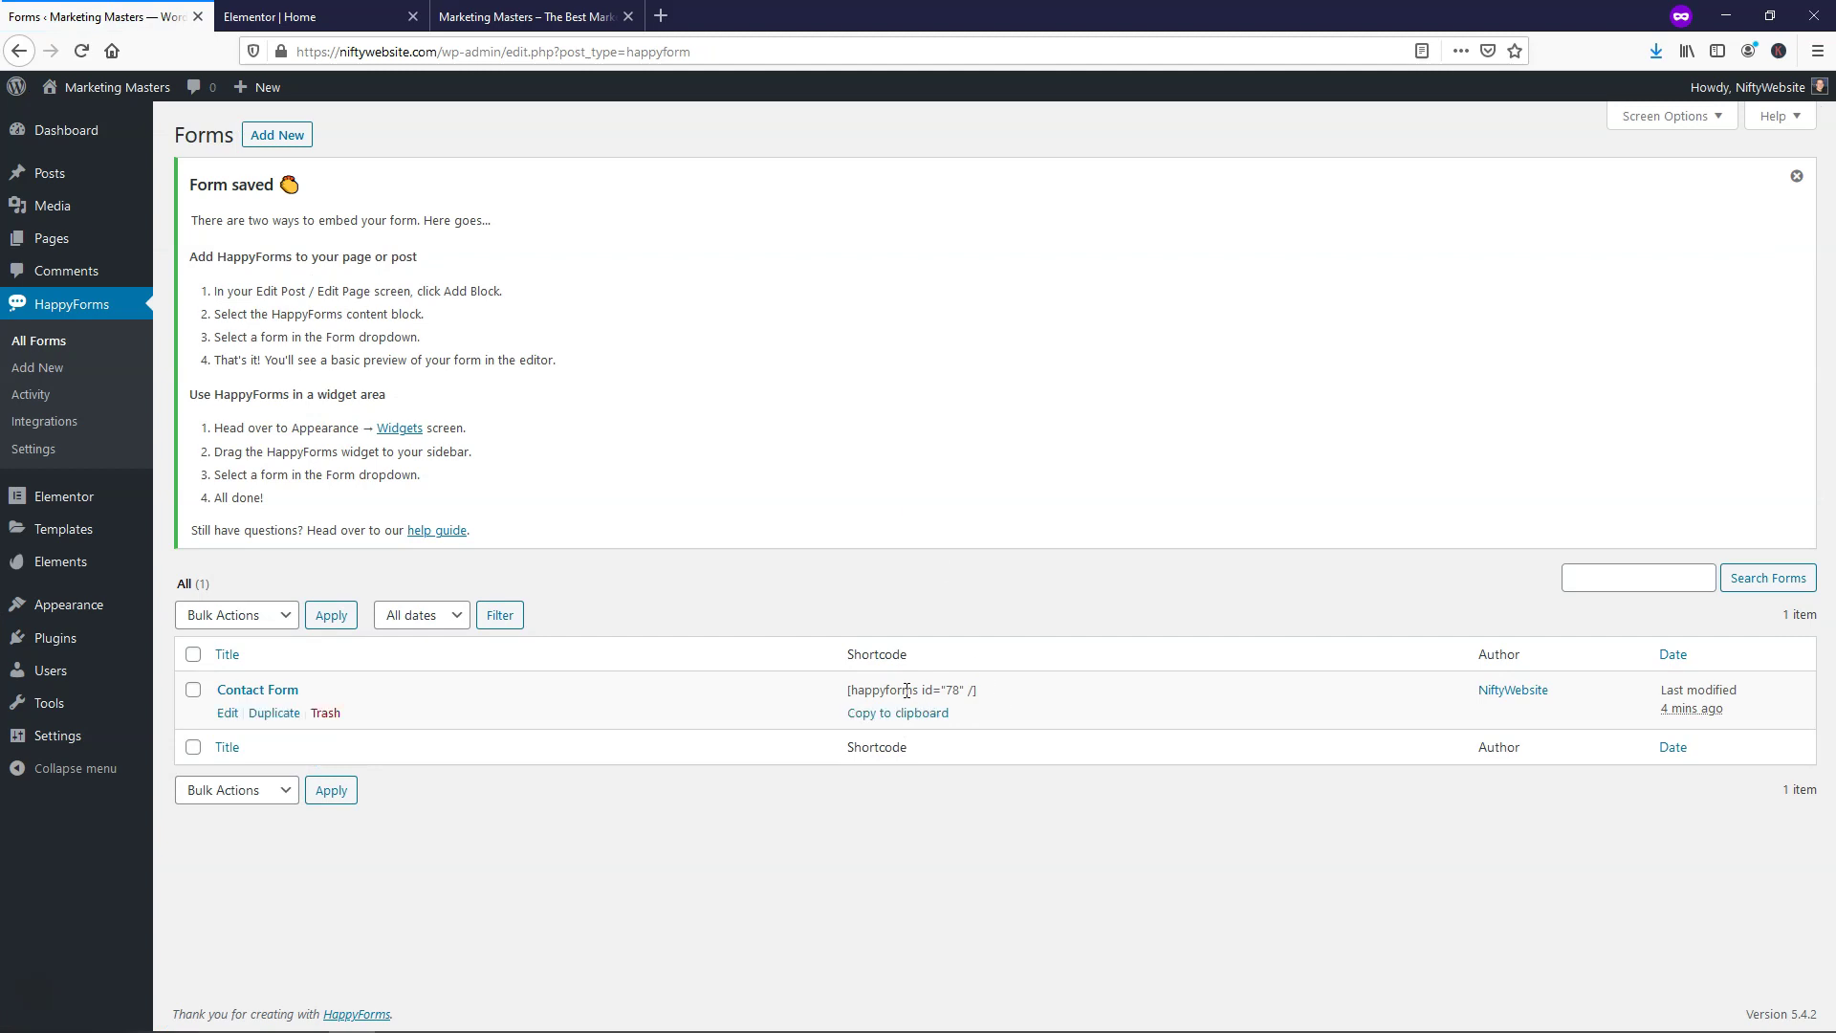
{"action": "left_click", "coordinate": [888, 724]}
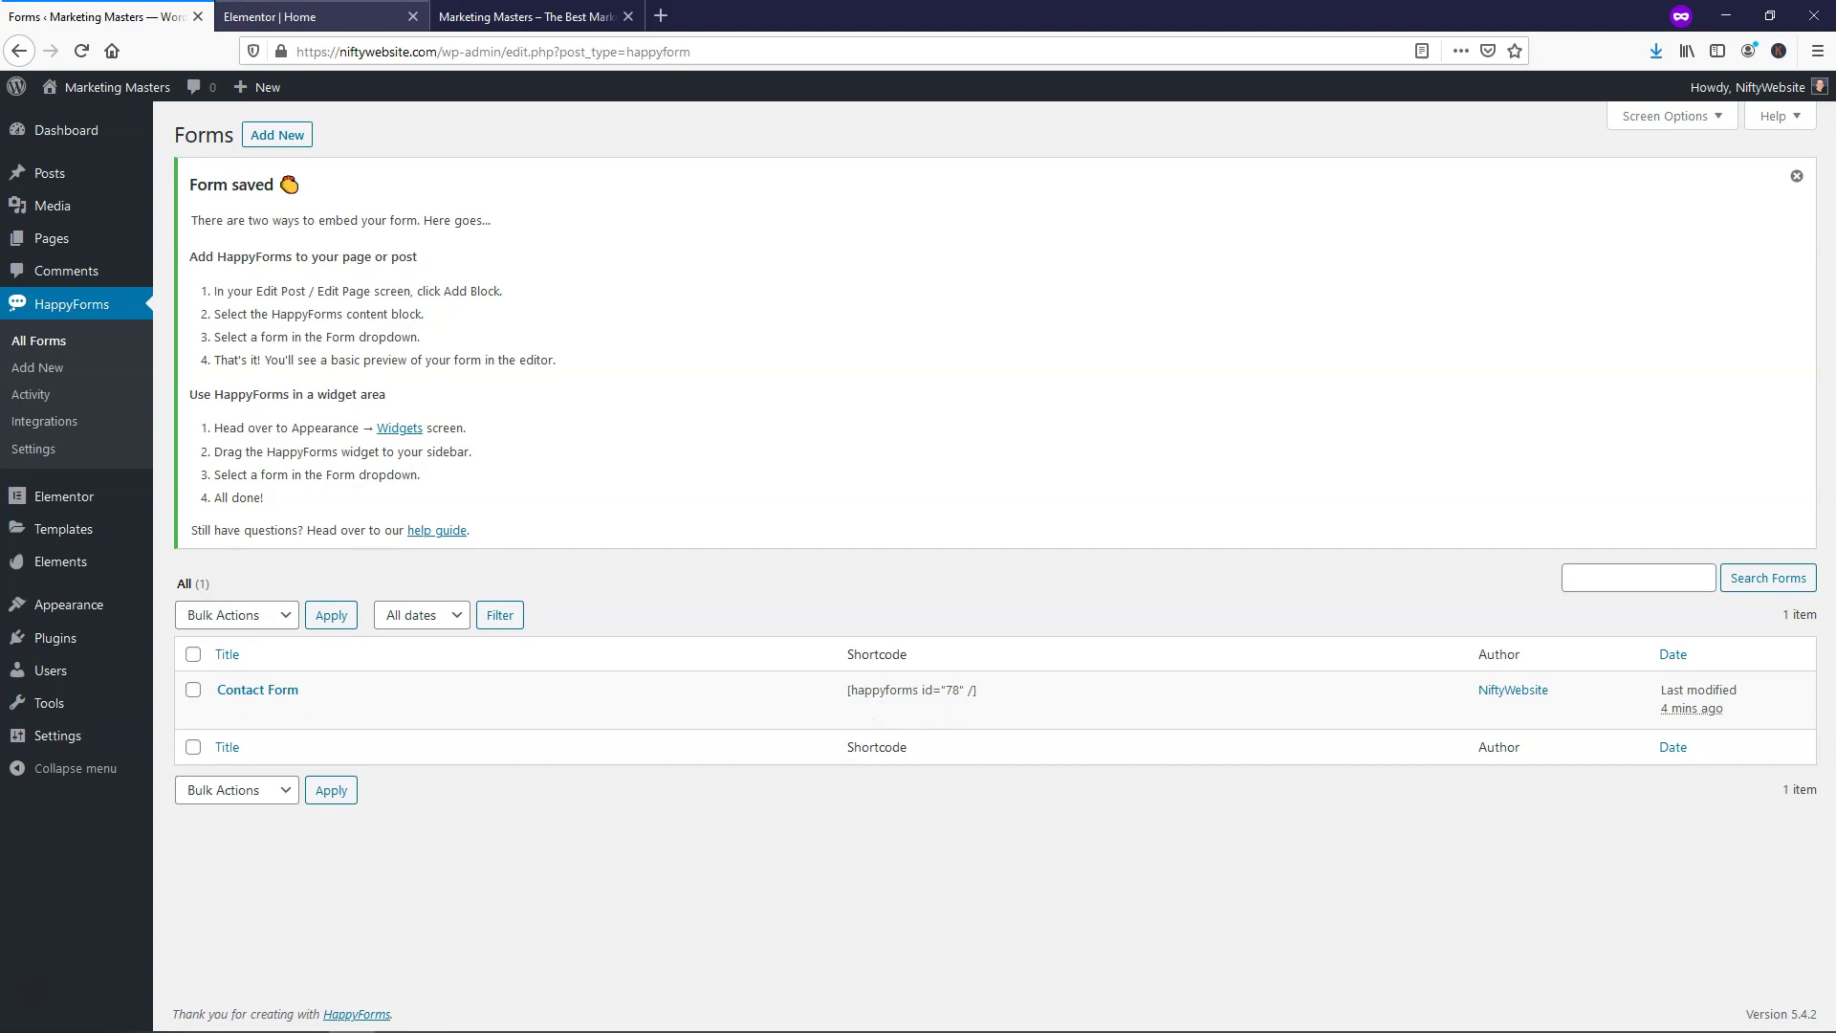
{"action": "left_click", "coordinate": [269, 17]}
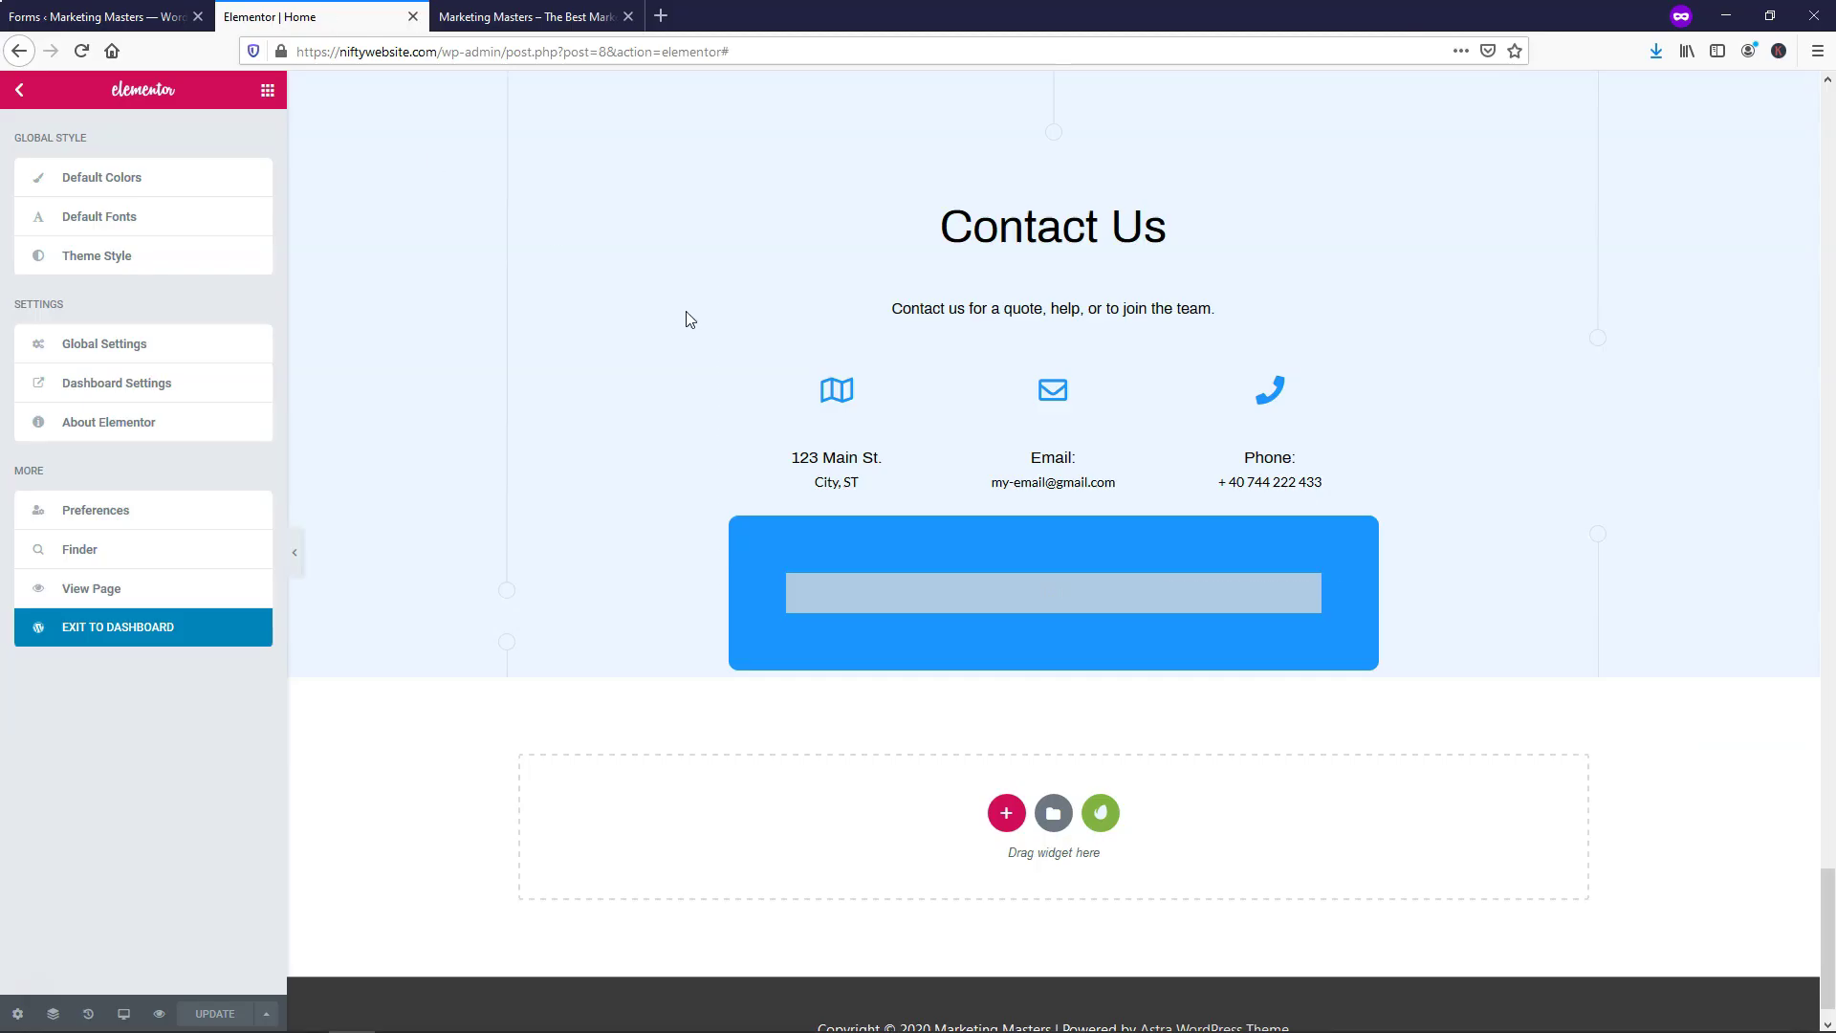
Paste [happyforms id="78" /] into the shortcode widget, save the page, and reload the preview
{"action": "right_click", "coordinate": [1035, 600]}
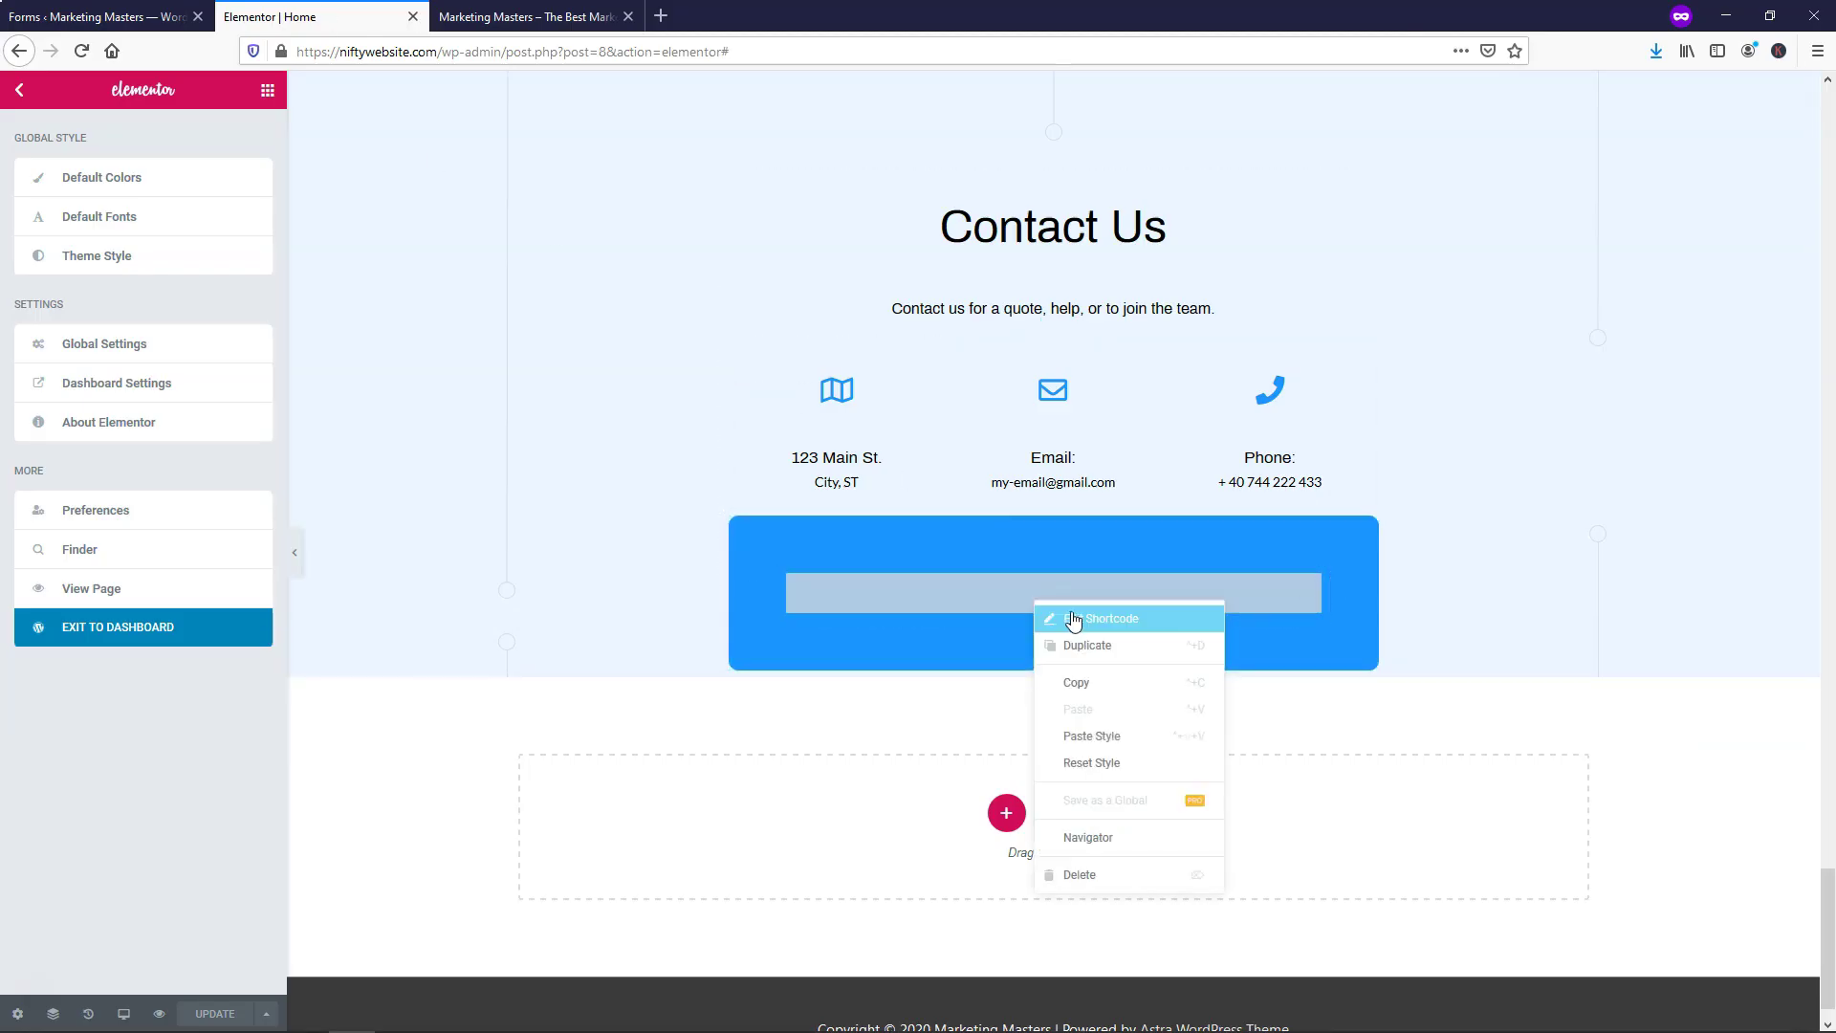
{"action": "left_click", "coordinate": [1073, 620]}
{"action": "left_click", "coordinate": [132, 314]}
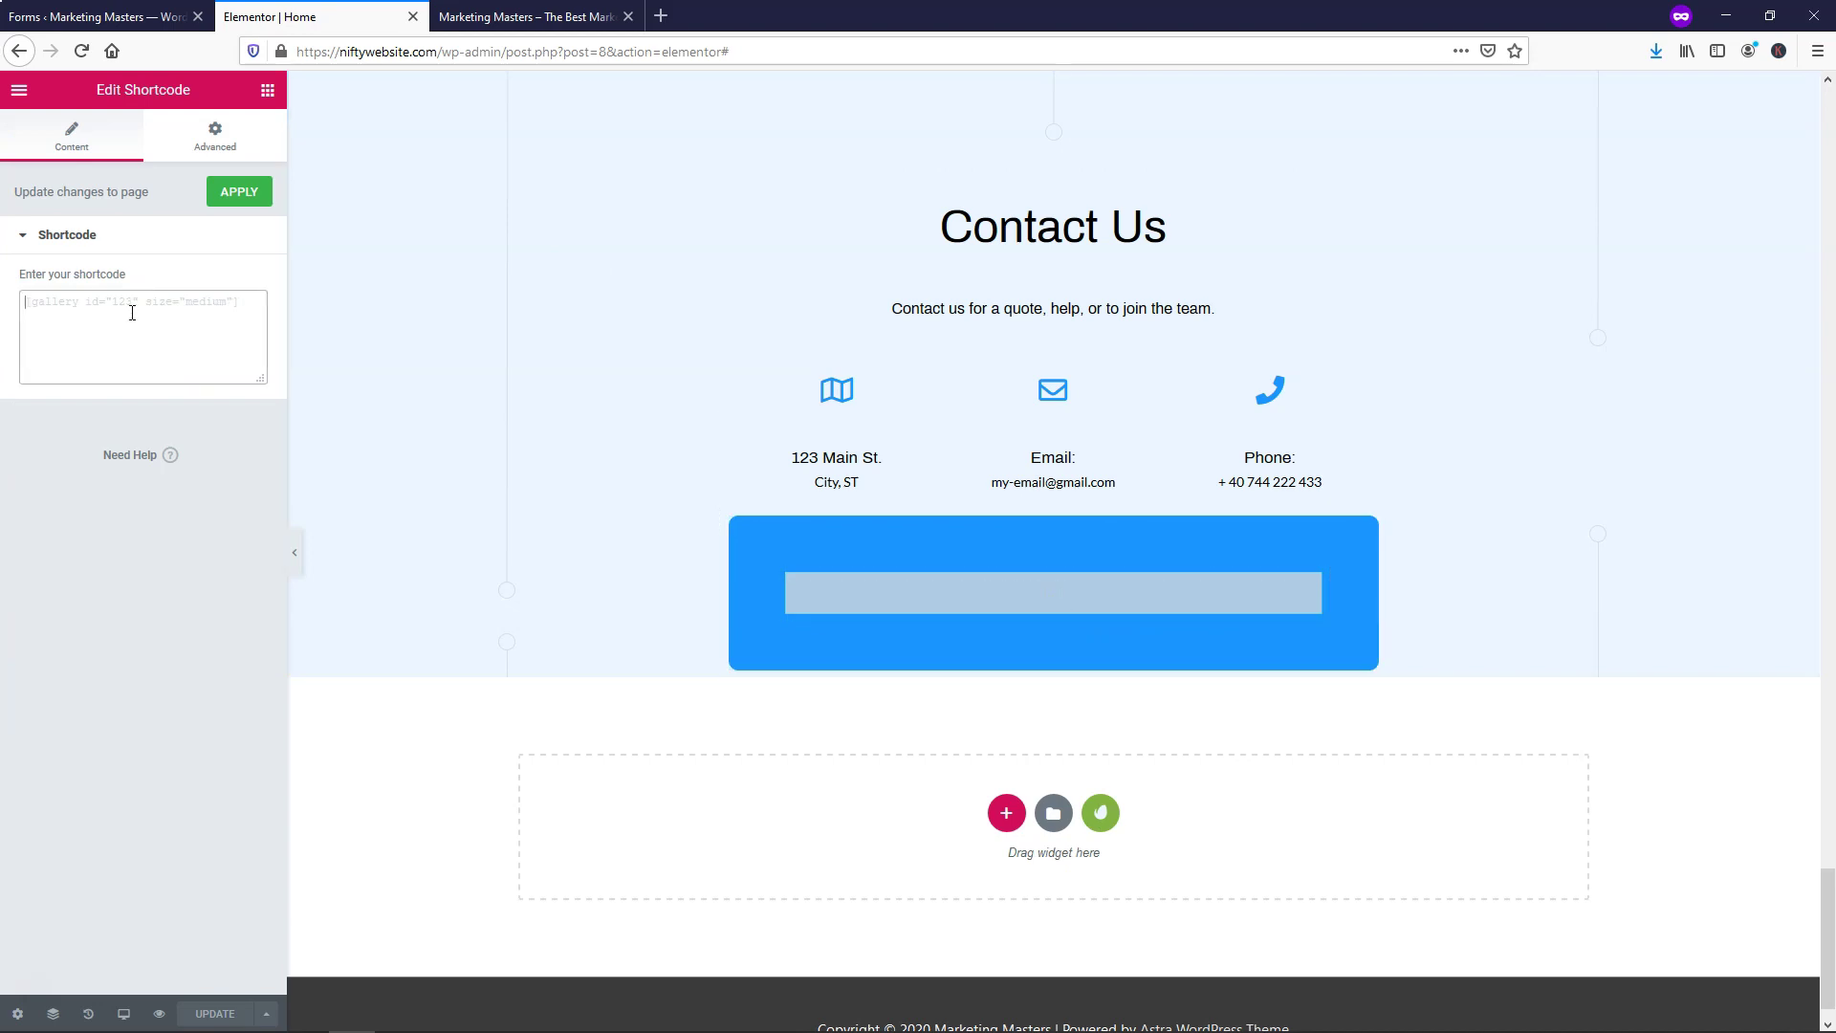
{"action": "type", "text": "[happyforms id=\"78\" /]"}
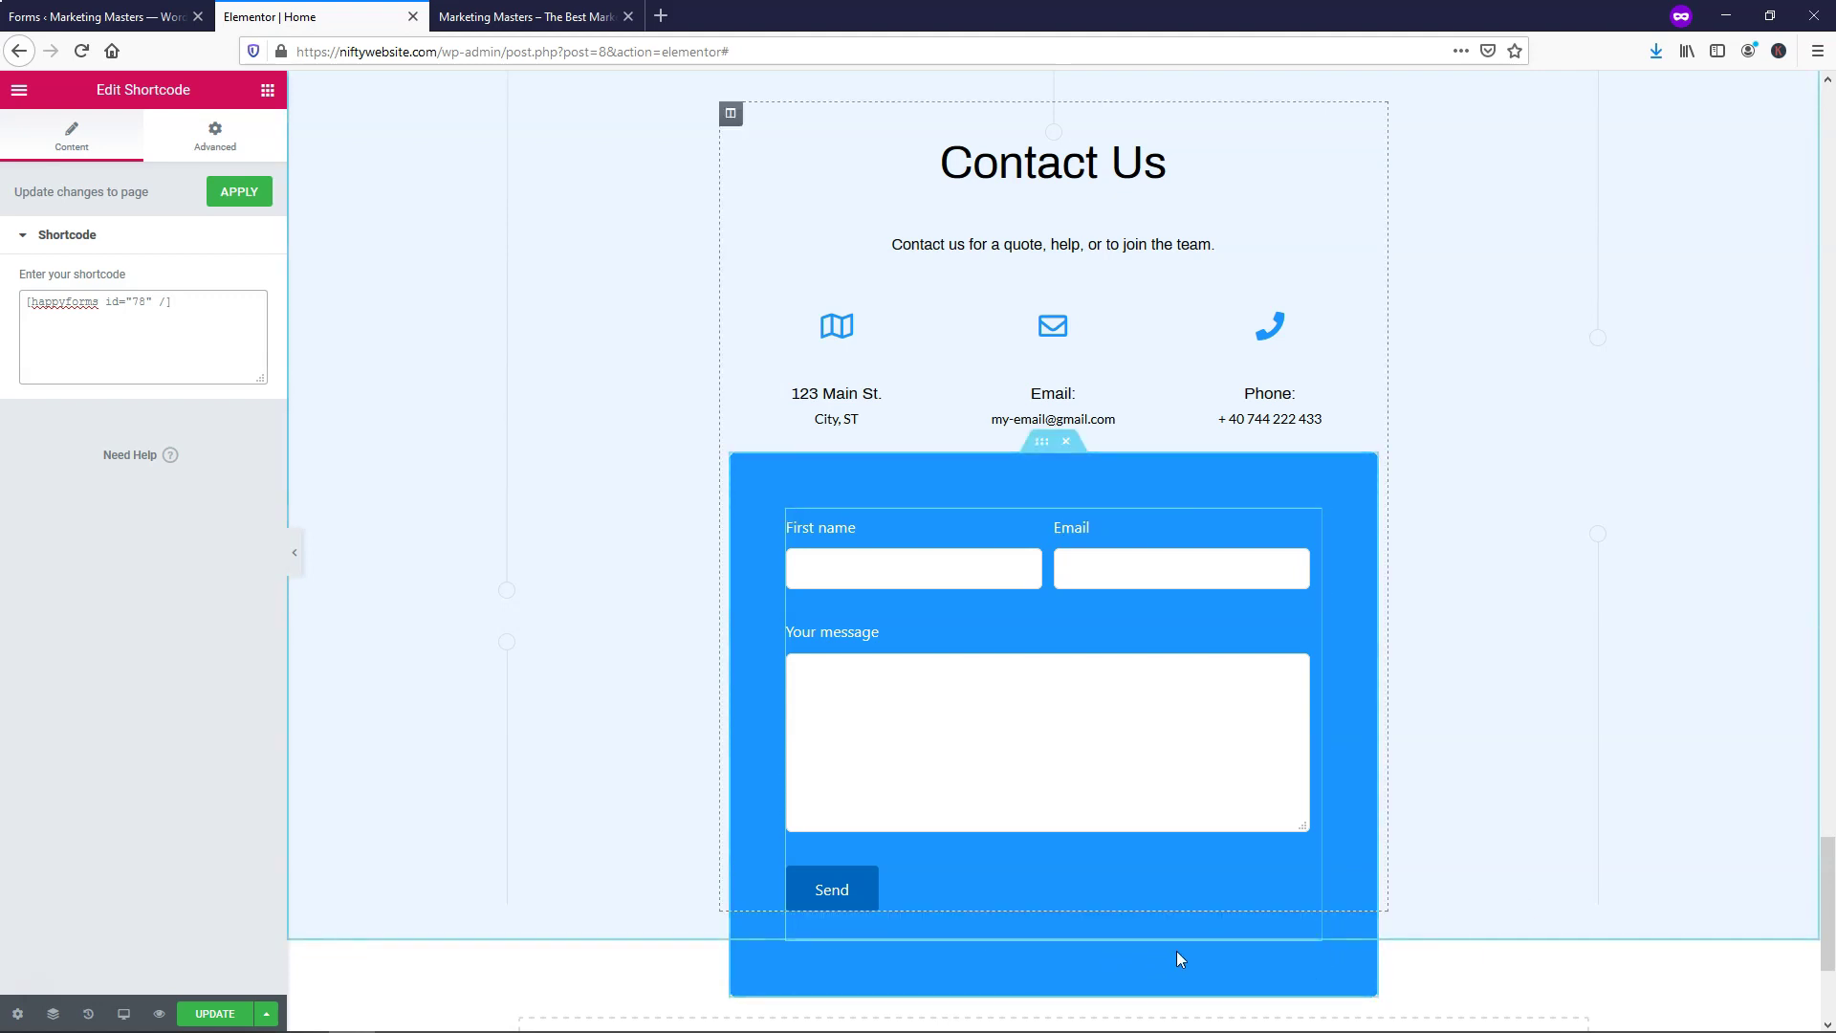
{"action": "left_click", "coordinate": [200, 1012]}
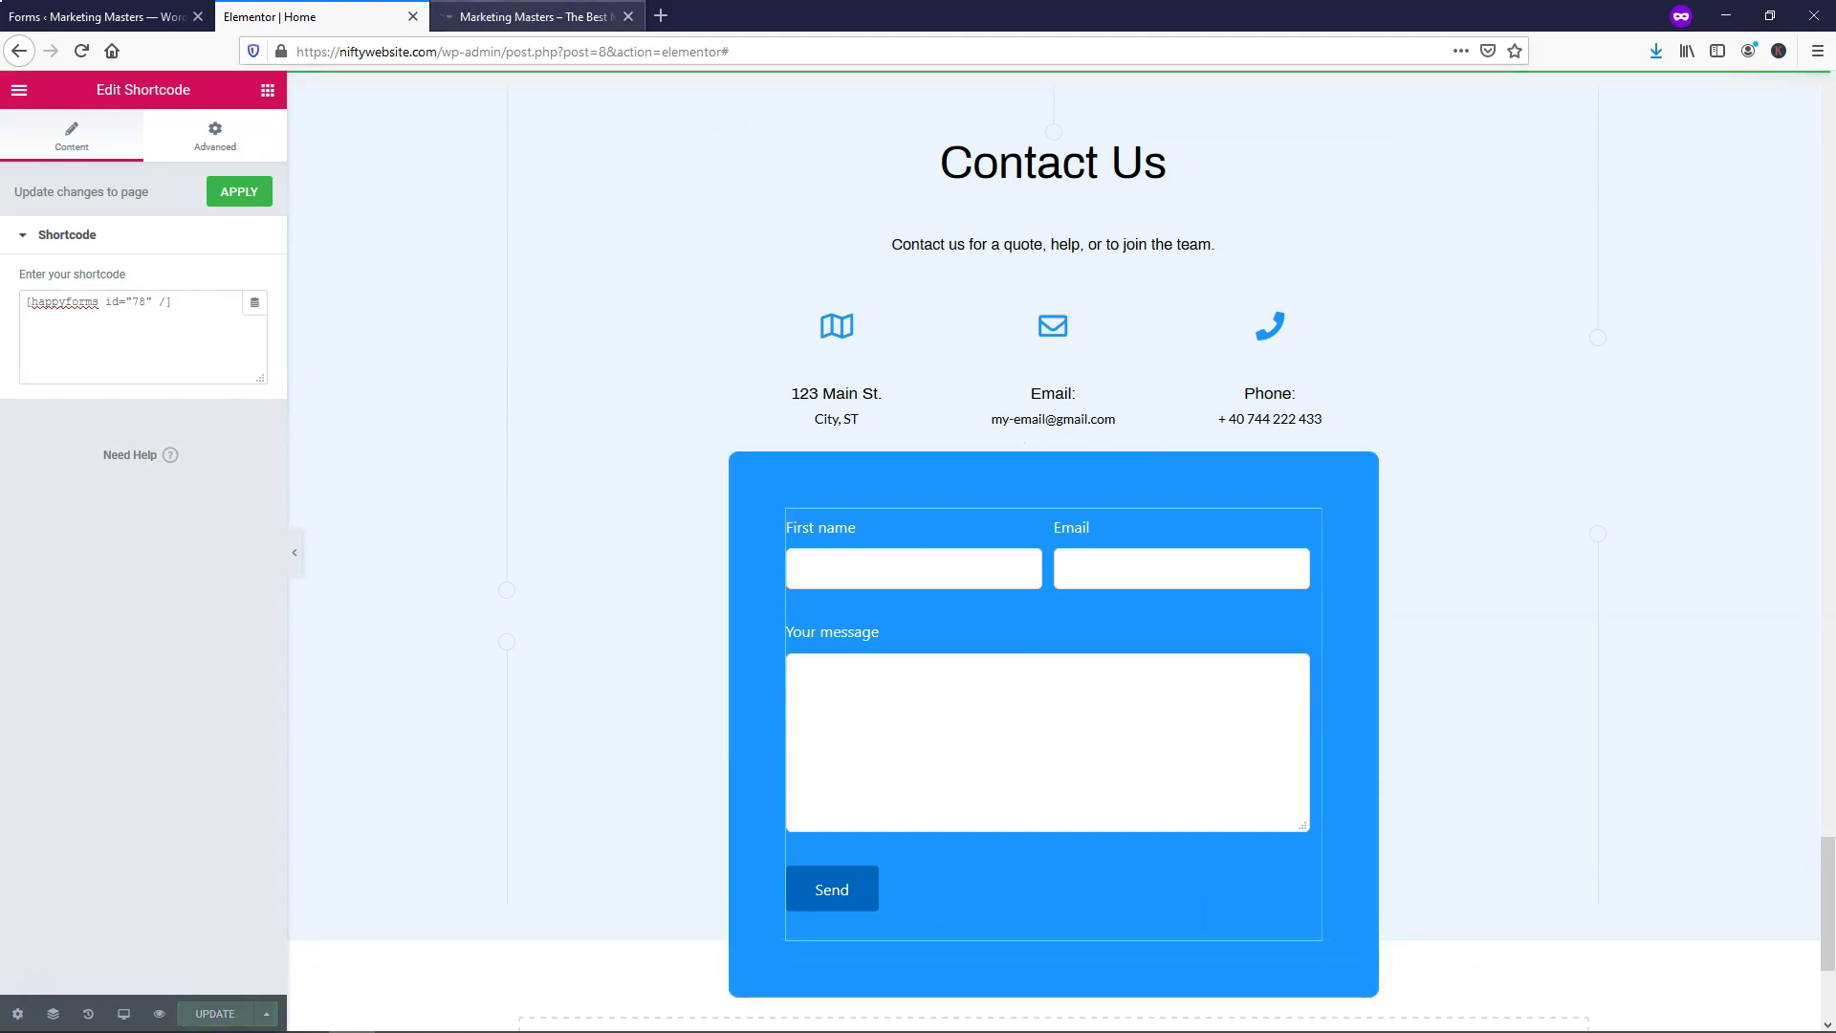
{"action": "left_click", "coordinate": [526, 16]}
{"action": "key", "text": "F5"}
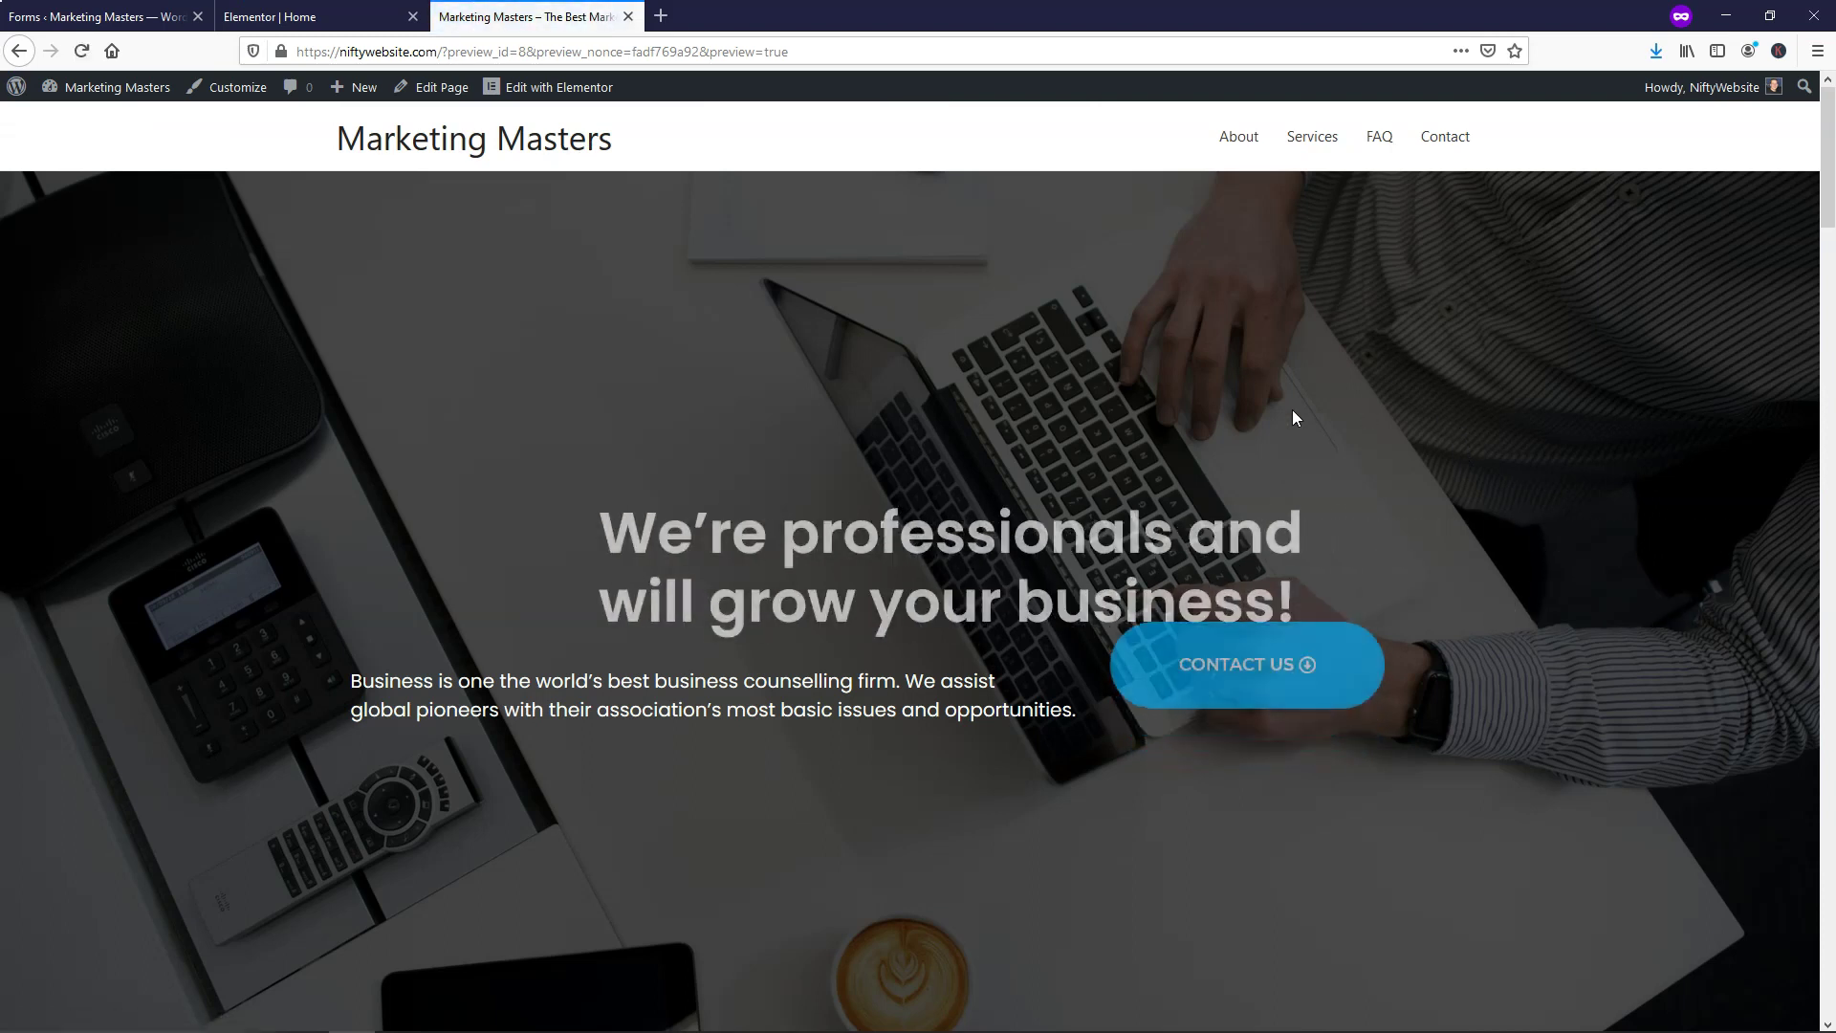
Return from the preview to the Elementor Home editor and bring up the form inner section's actions
{"action": "left_click_drag", "start_coordinate": [1826, 131], "coordinate": [1824, 964]}
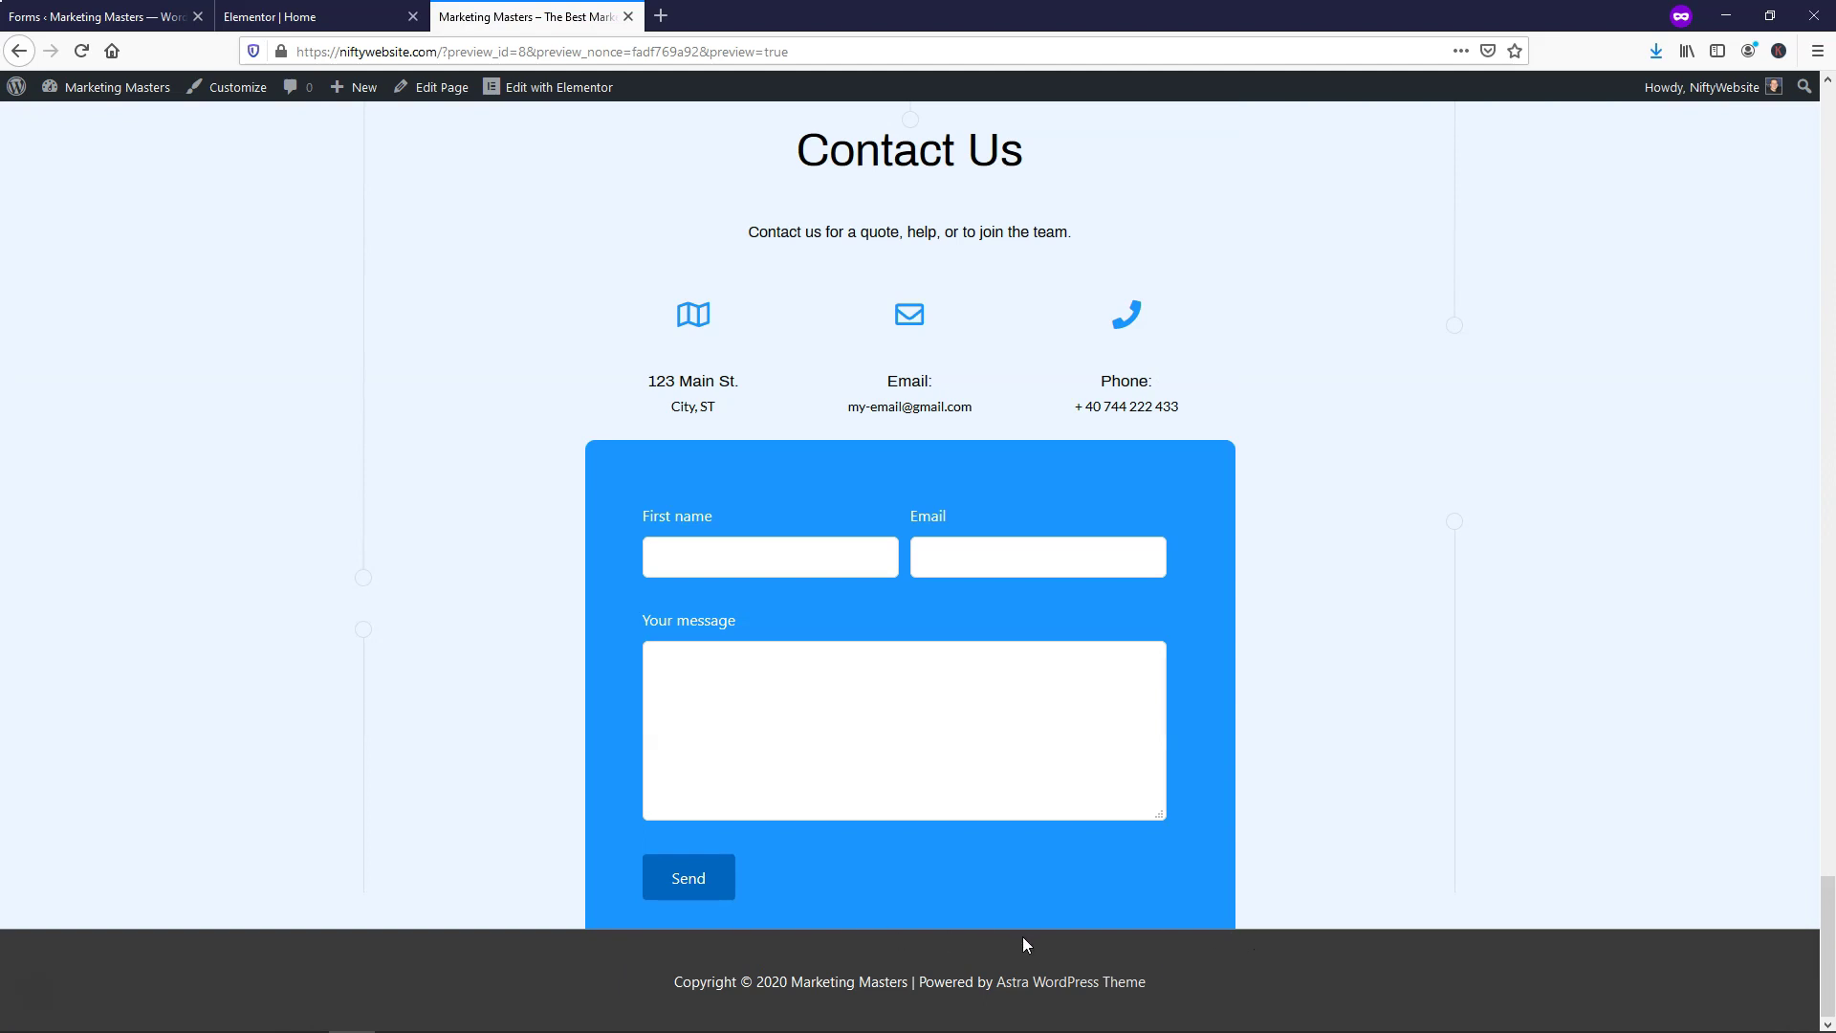
{"action": "left_click", "coordinate": [287, 16]}
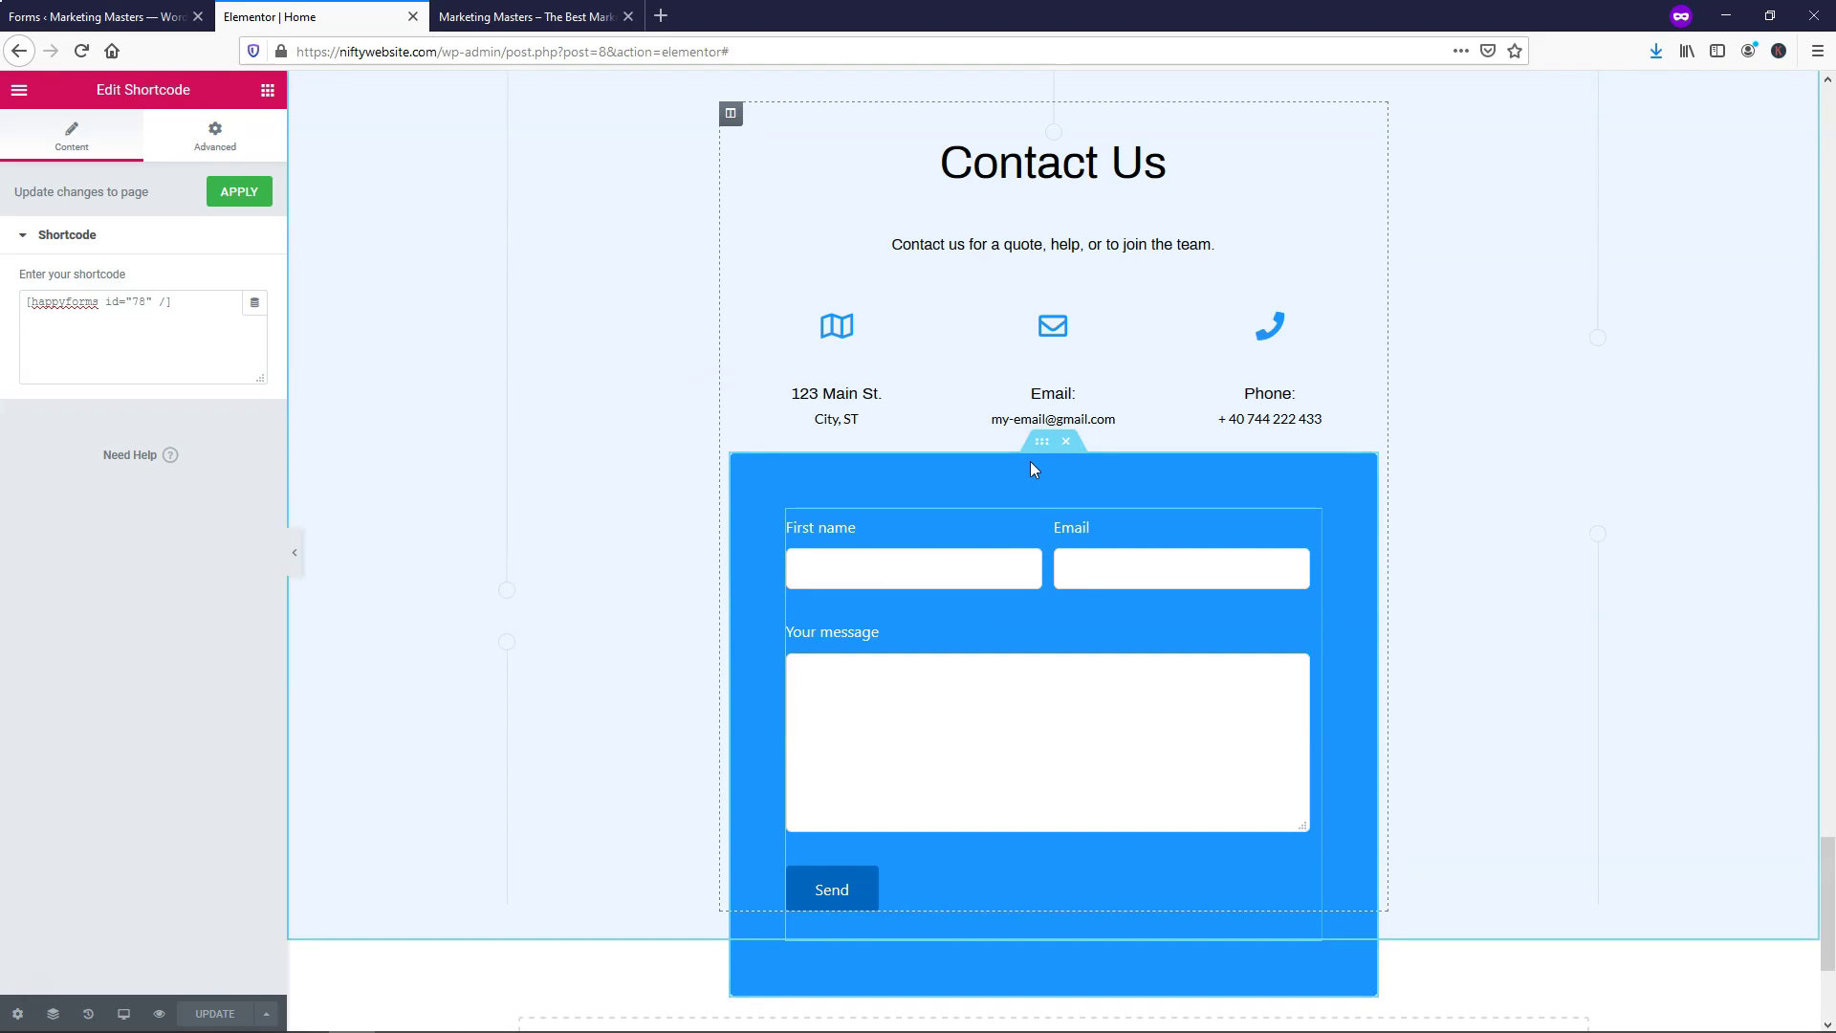
{"action": "right_click", "coordinate": [1041, 447]}
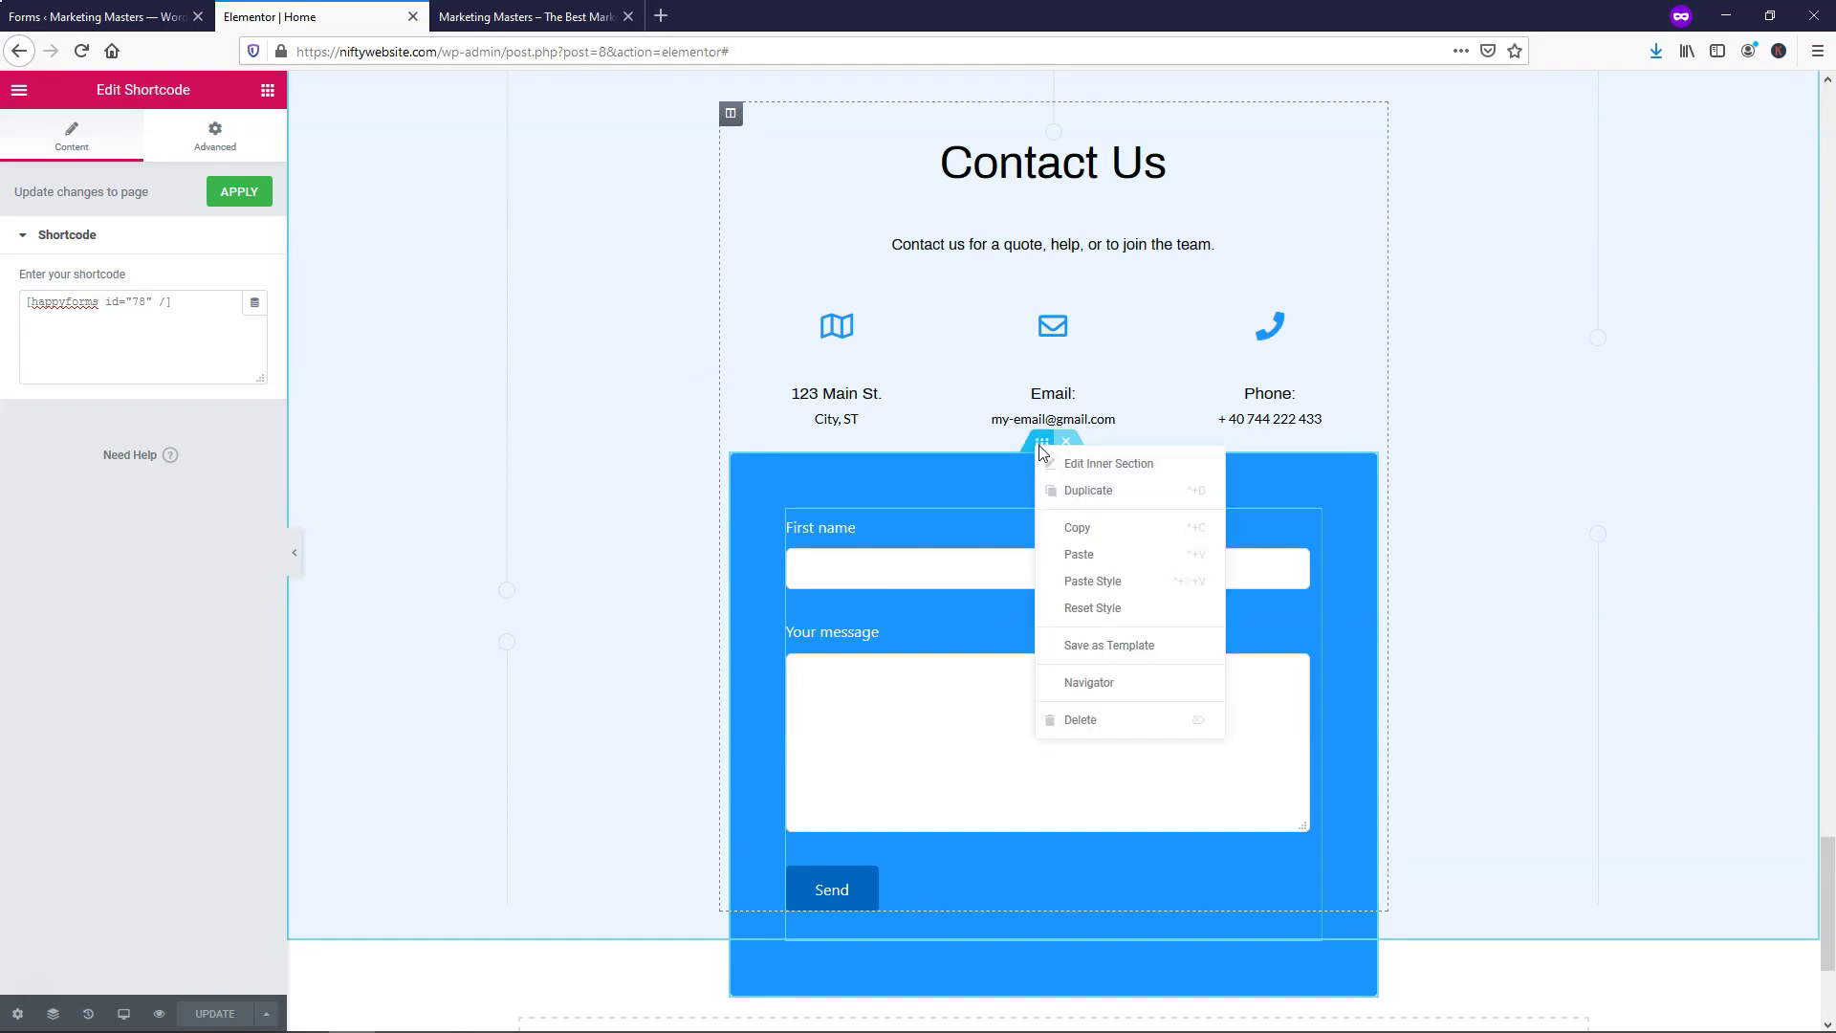
Change the form inner section's bottom margin from -100 to 0, save, and verify in the preview
{"action": "left_click", "coordinate": [1084, 465]}
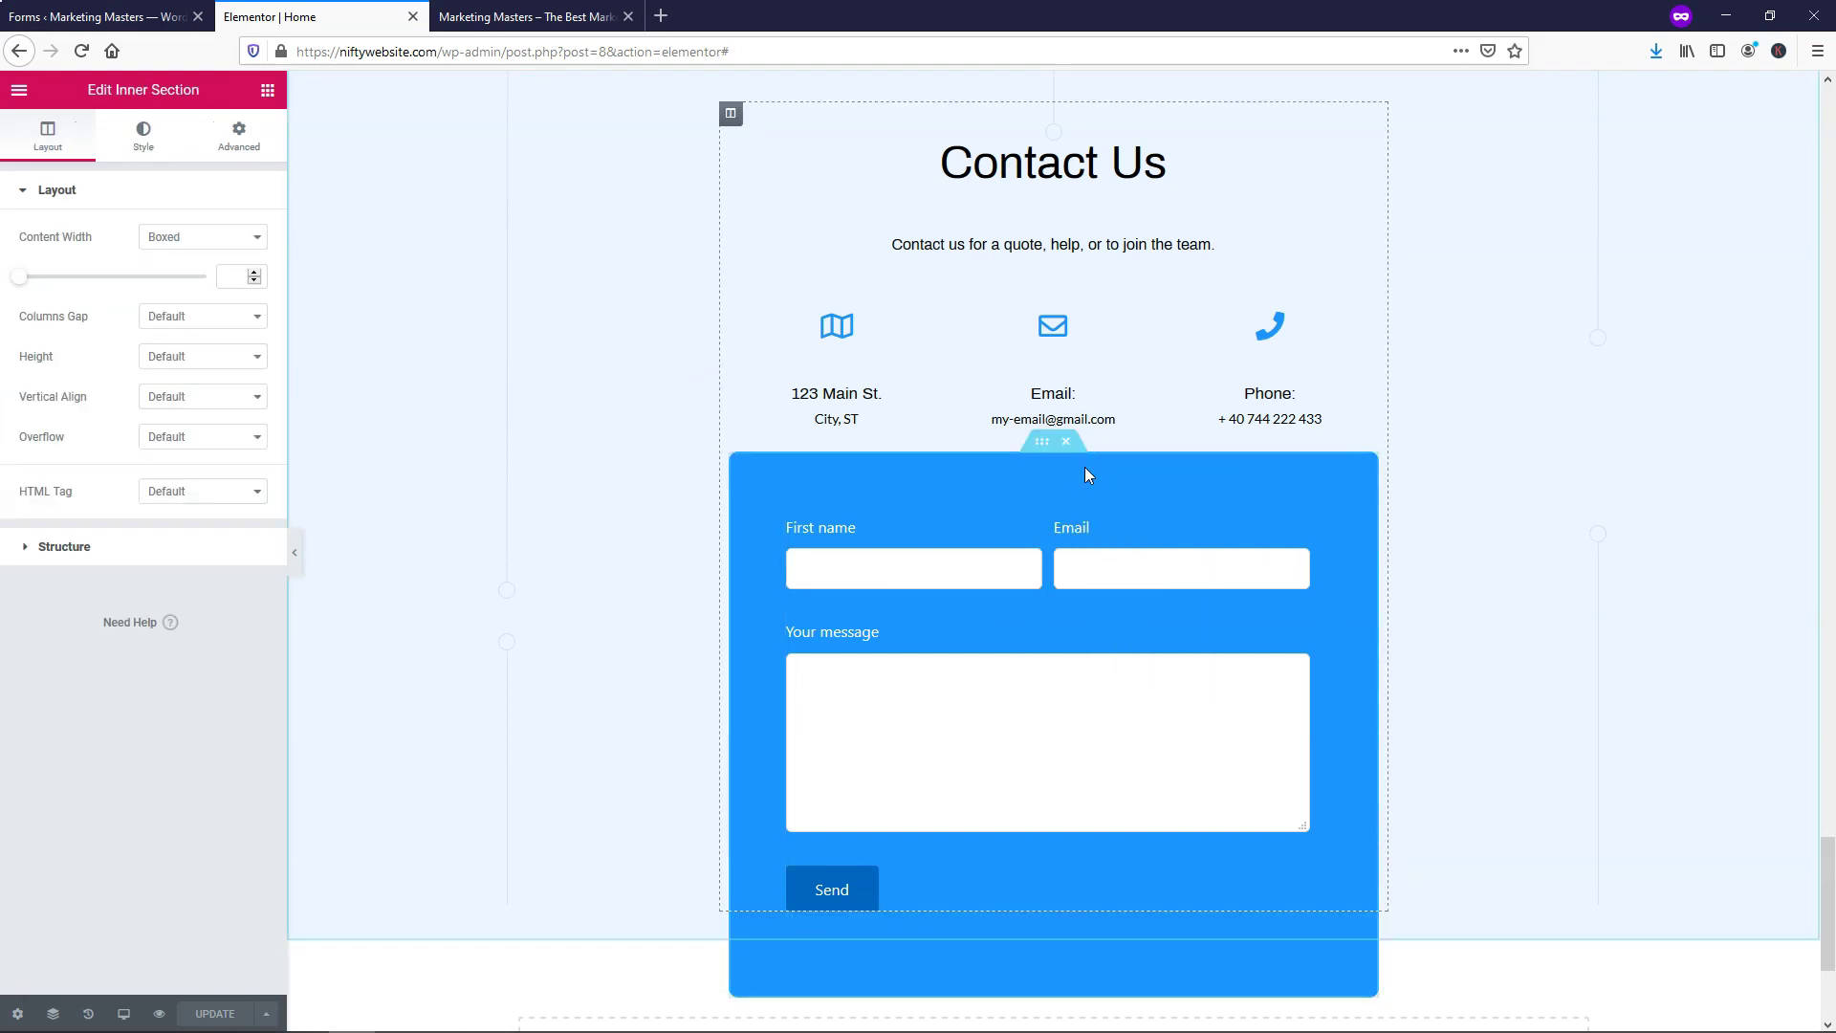
{"action": "left_click", "coordinate": [236, 143]}
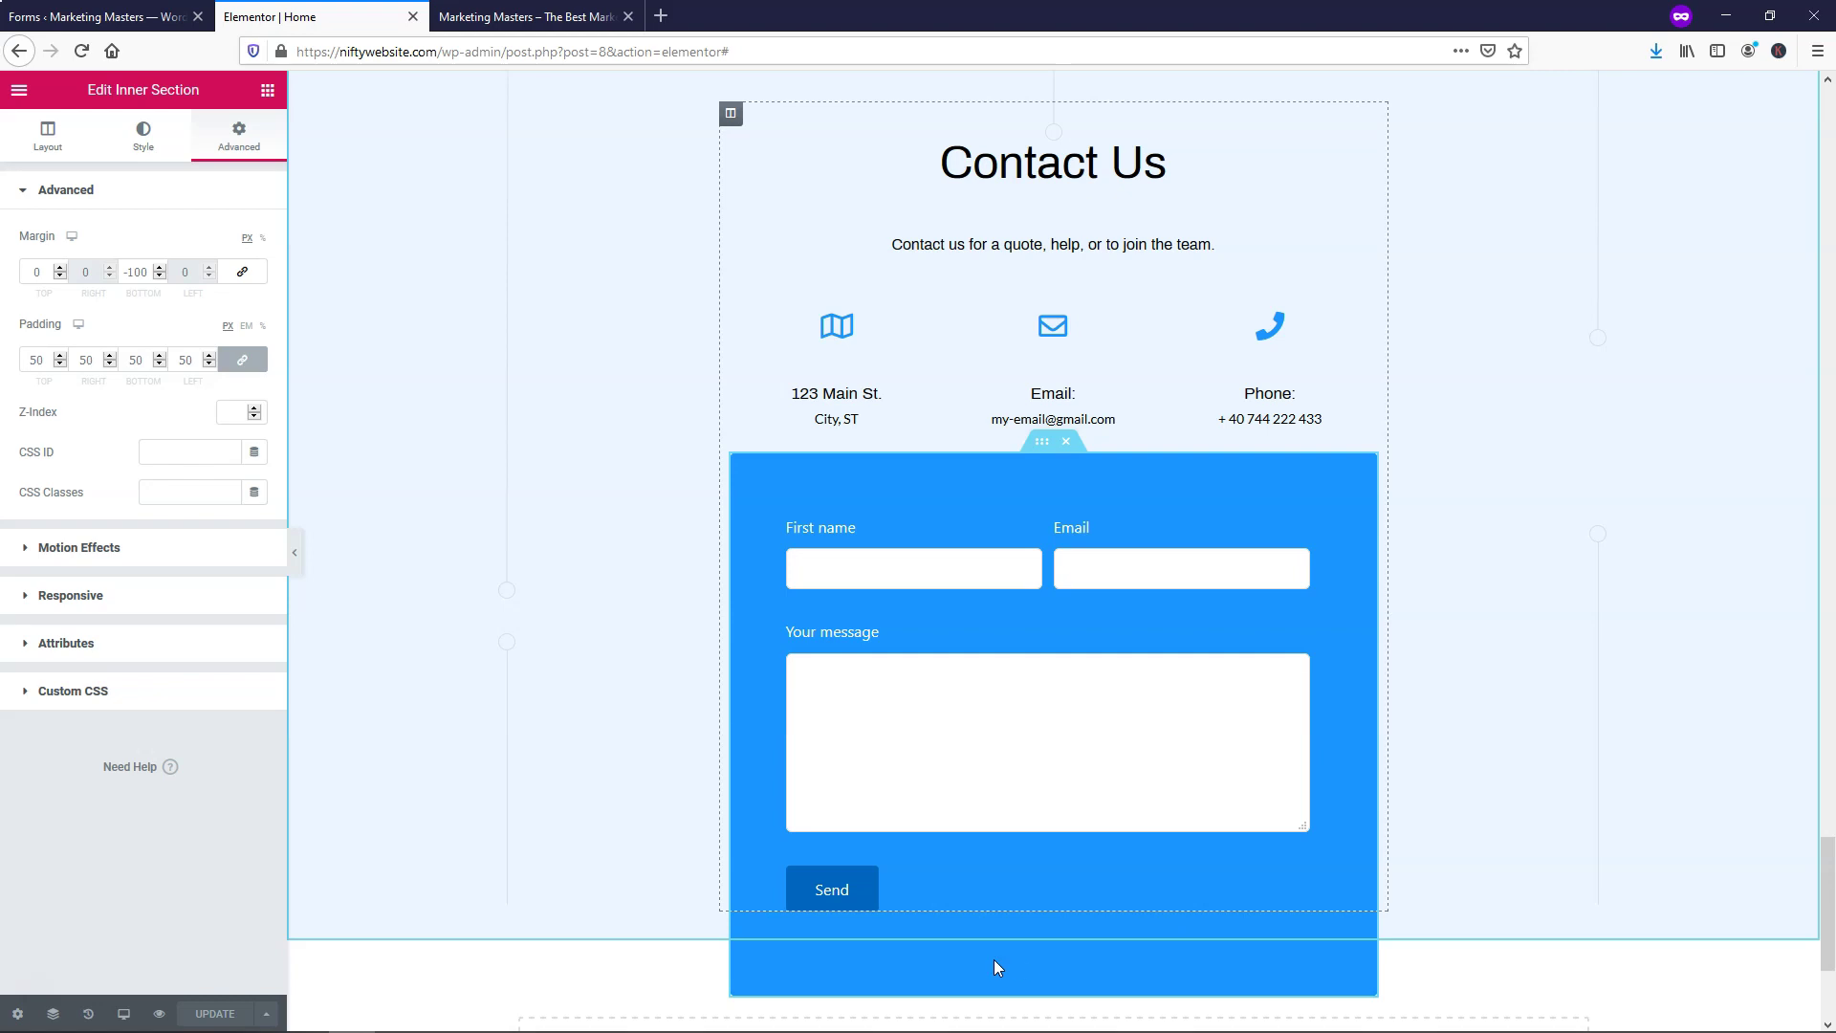
{"action": "left_click_drag", "start_coordinate": [148, 271], "coordinate": [127, 271]}
{"action": "type", "text": "0"}
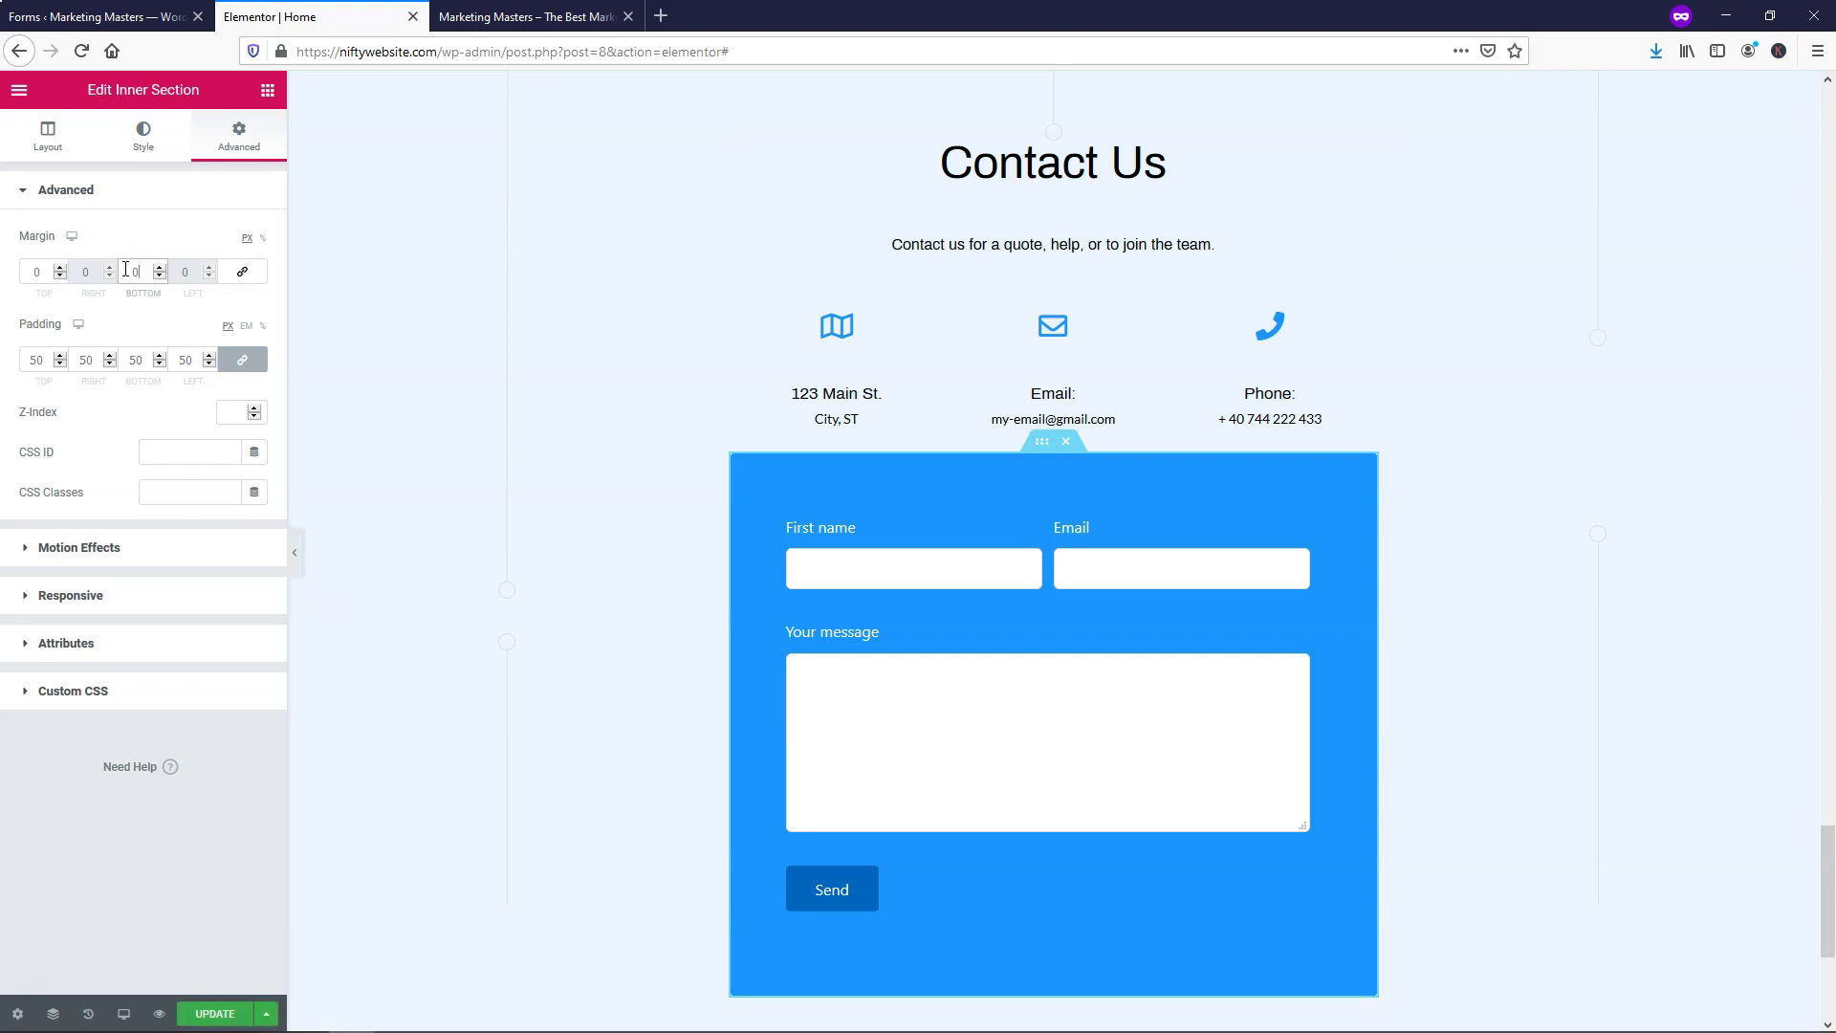
{"action": "left_click", "coordinate": [231, 1010]}
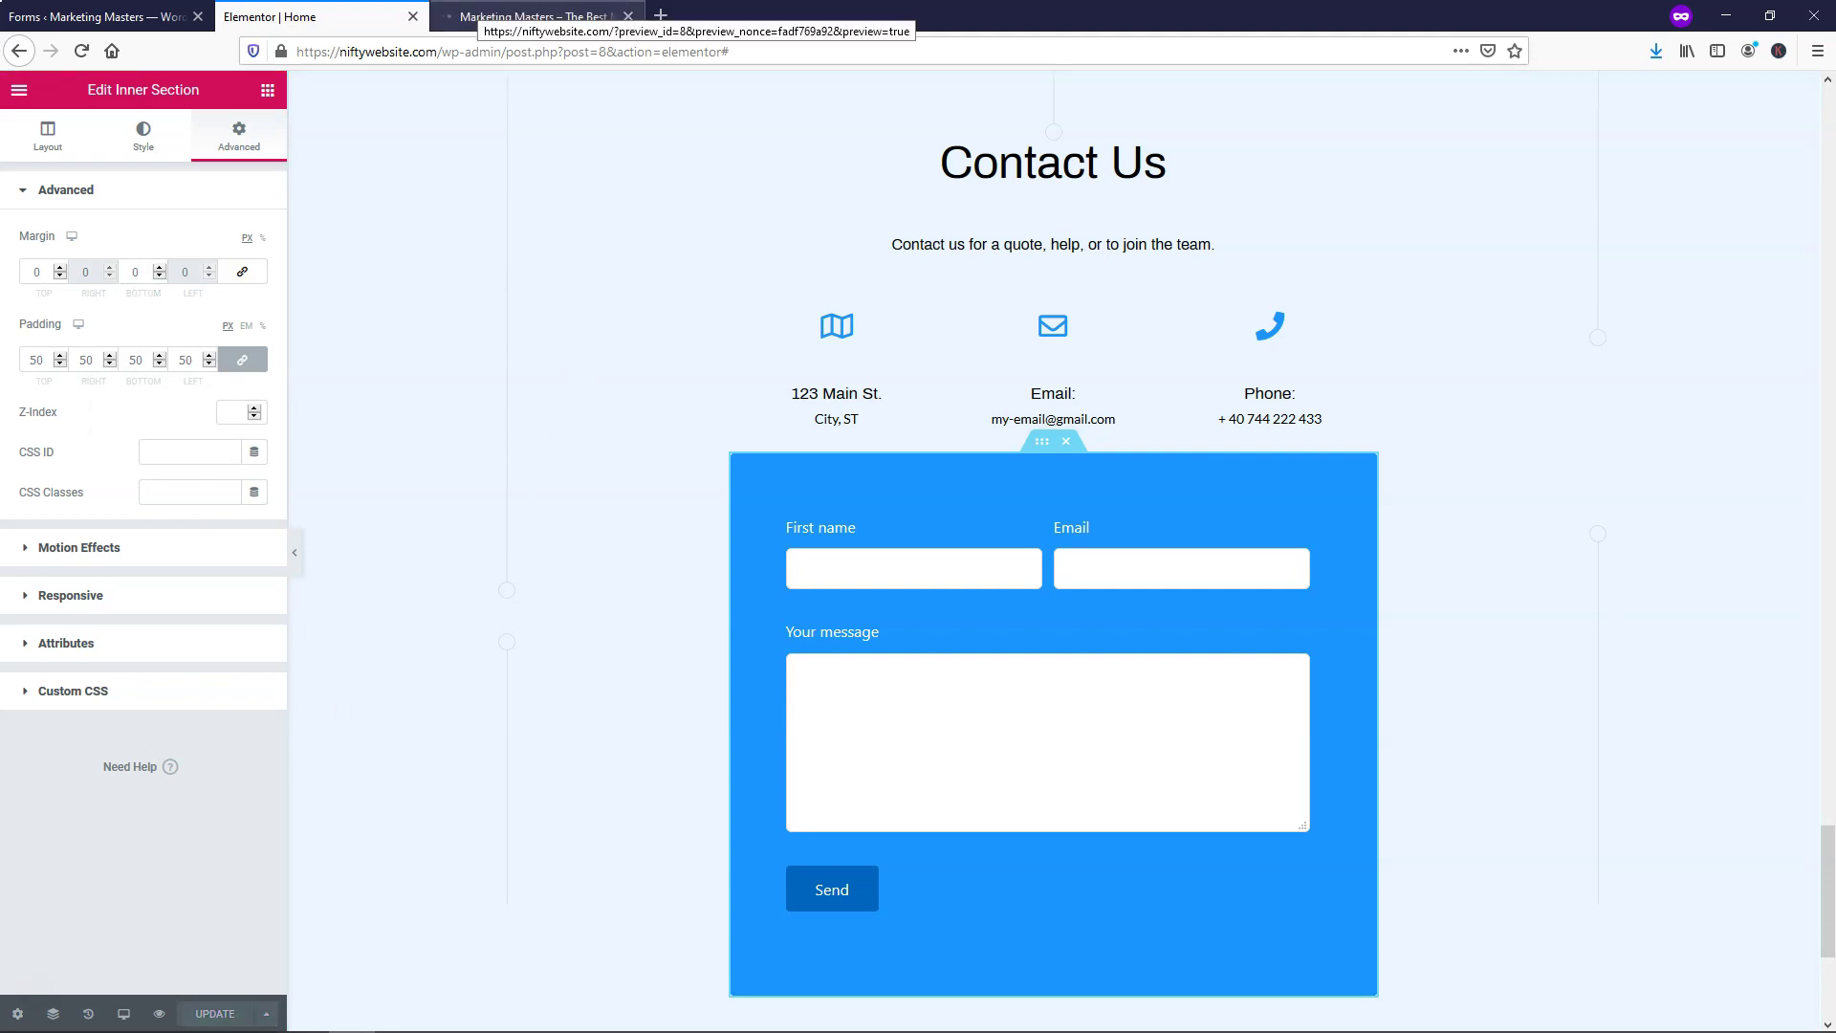
{"action": "left_click", "coordinate": [536, 17]}
{"action": "scroll", "coordinate": [894, 973], "scroll_direction": "down", "scroll_amount": 10}
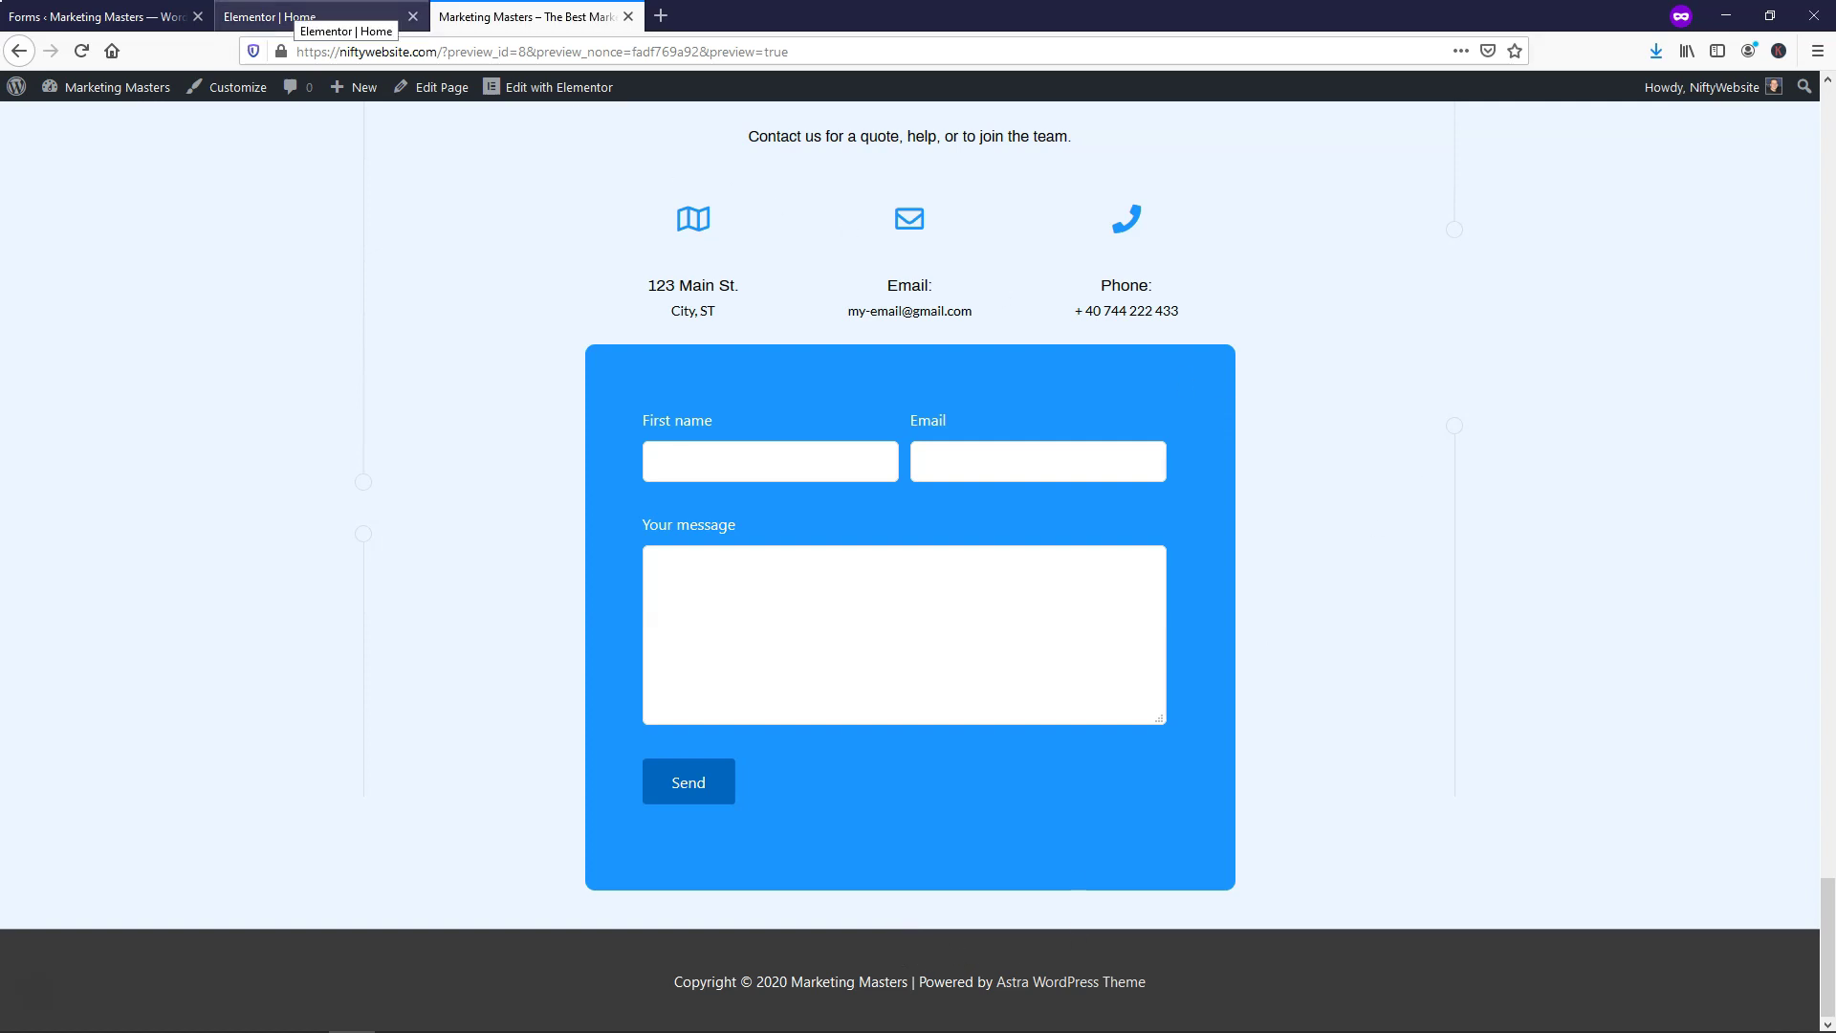
{"action": "left_click", "coordinate": [287, 17]}
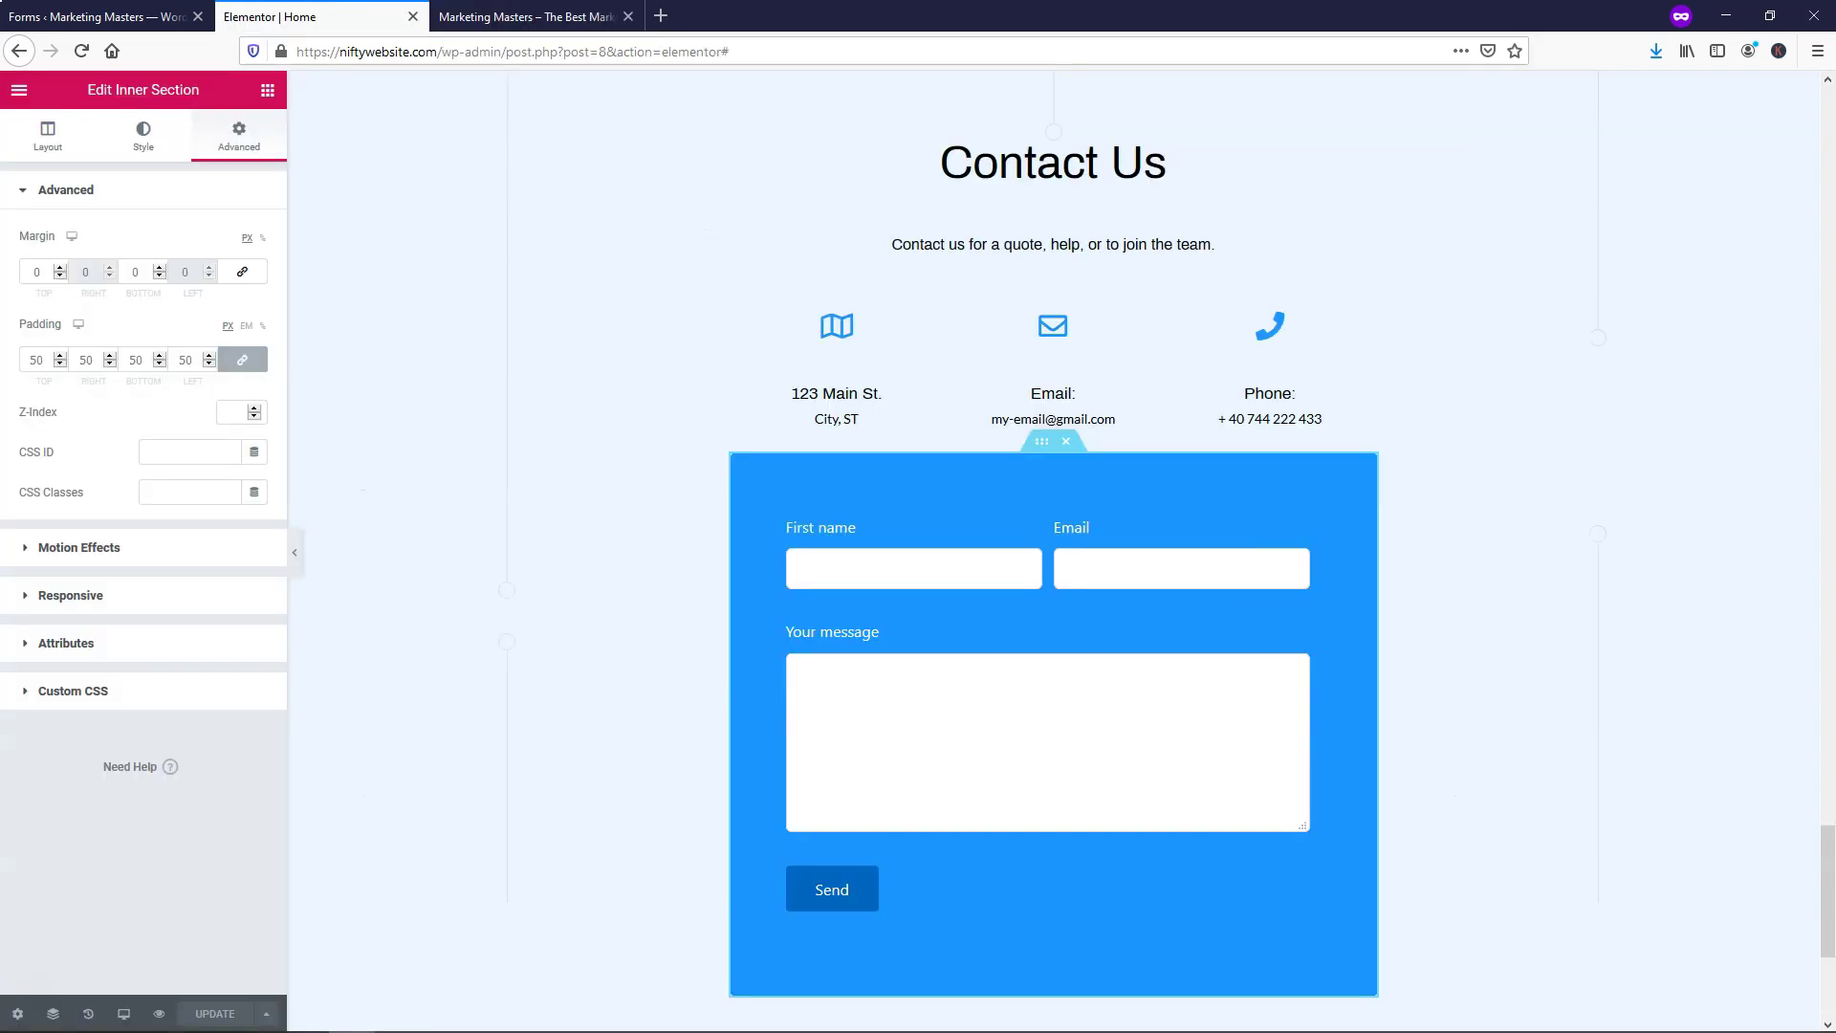
After trying green presets, set the form inner section background to a saturated sky blue and save
{"action": "right_click", "coordinate": [1042, 452]}
{"action": "left_click", "coordinate": [1071, 465]}
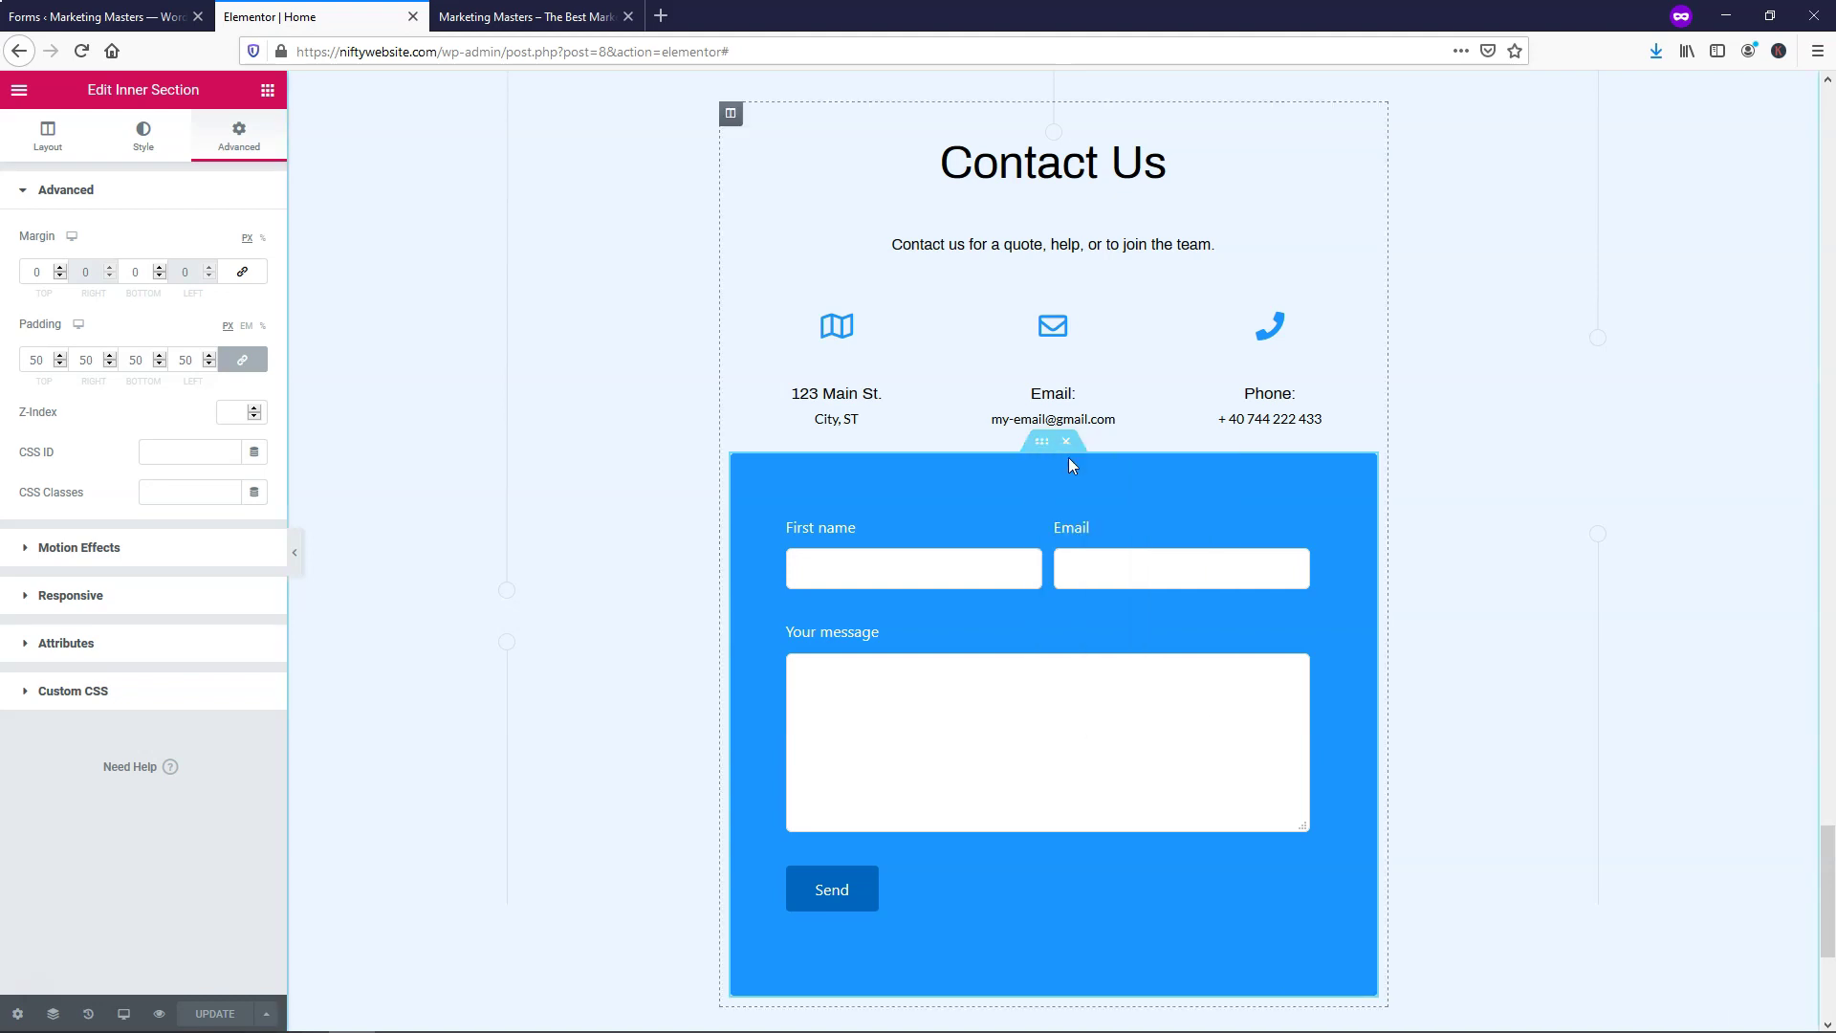
{"action": "left_click", "coordinate": [141, 139]}
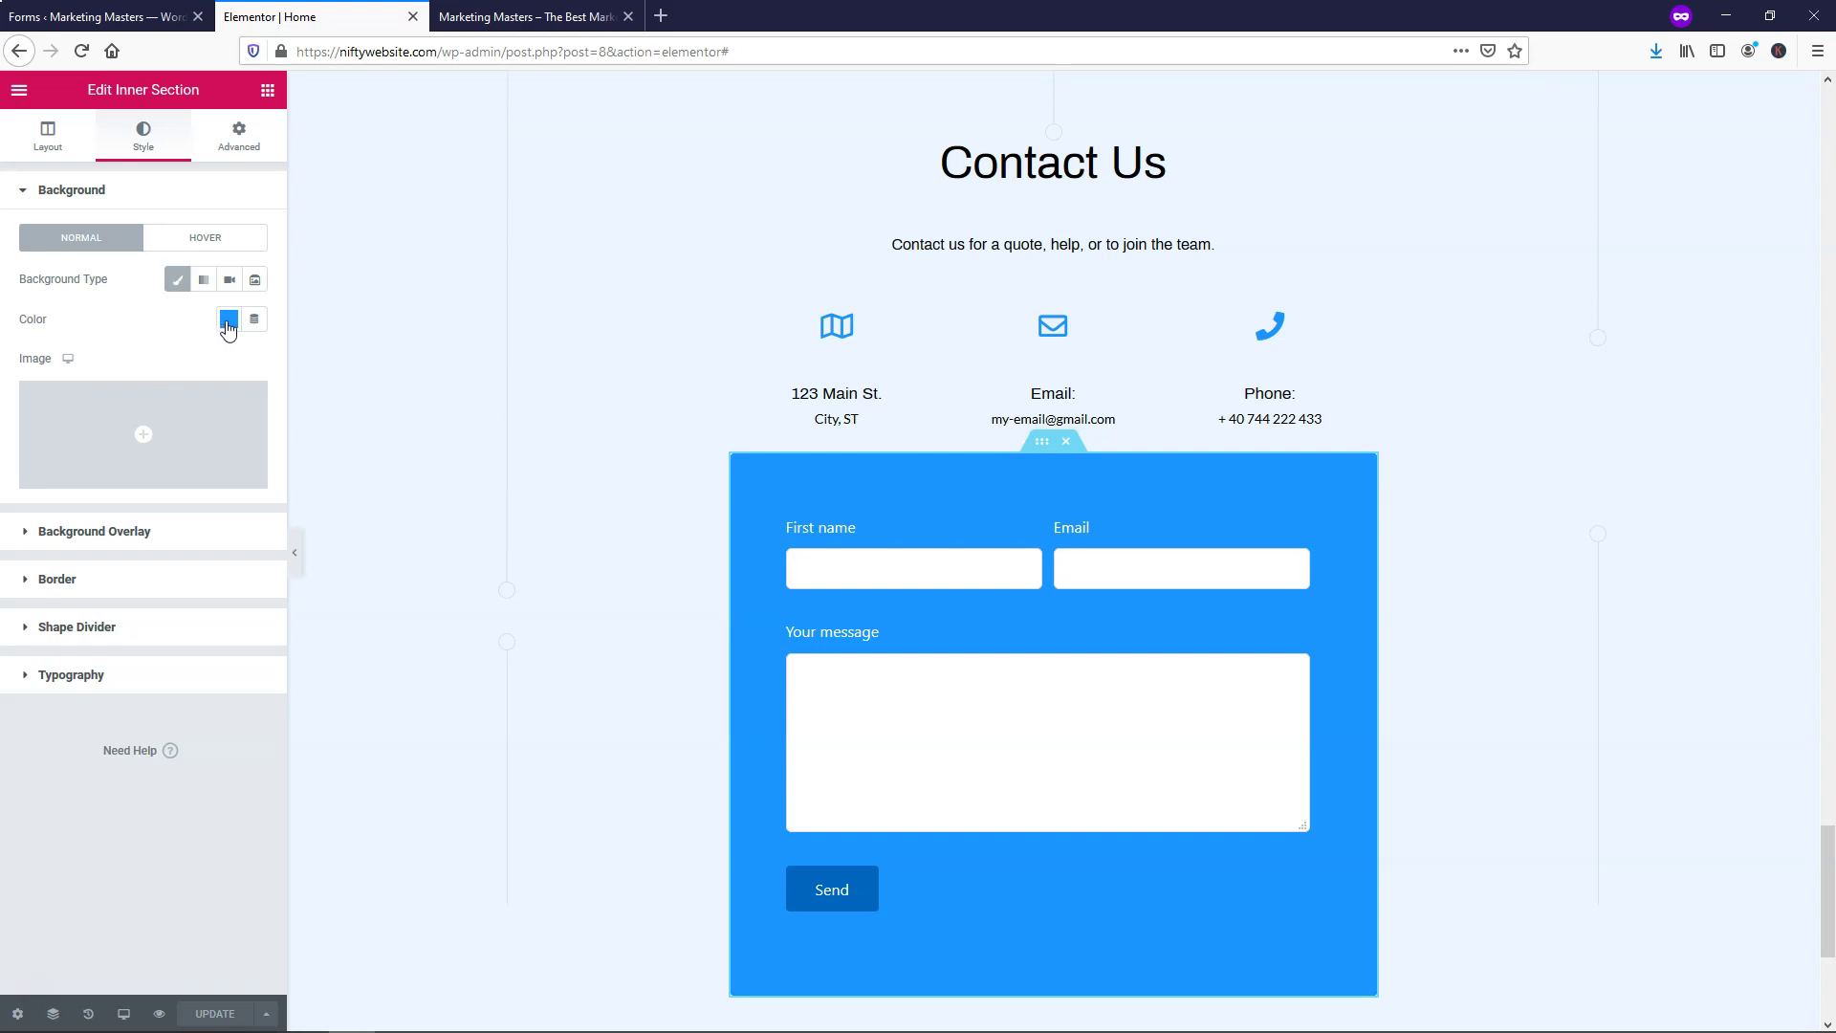
{"action": "left_click", "coordinate": [227, 320]}
{"action": "left_click", "coordinate": [137, 365]}
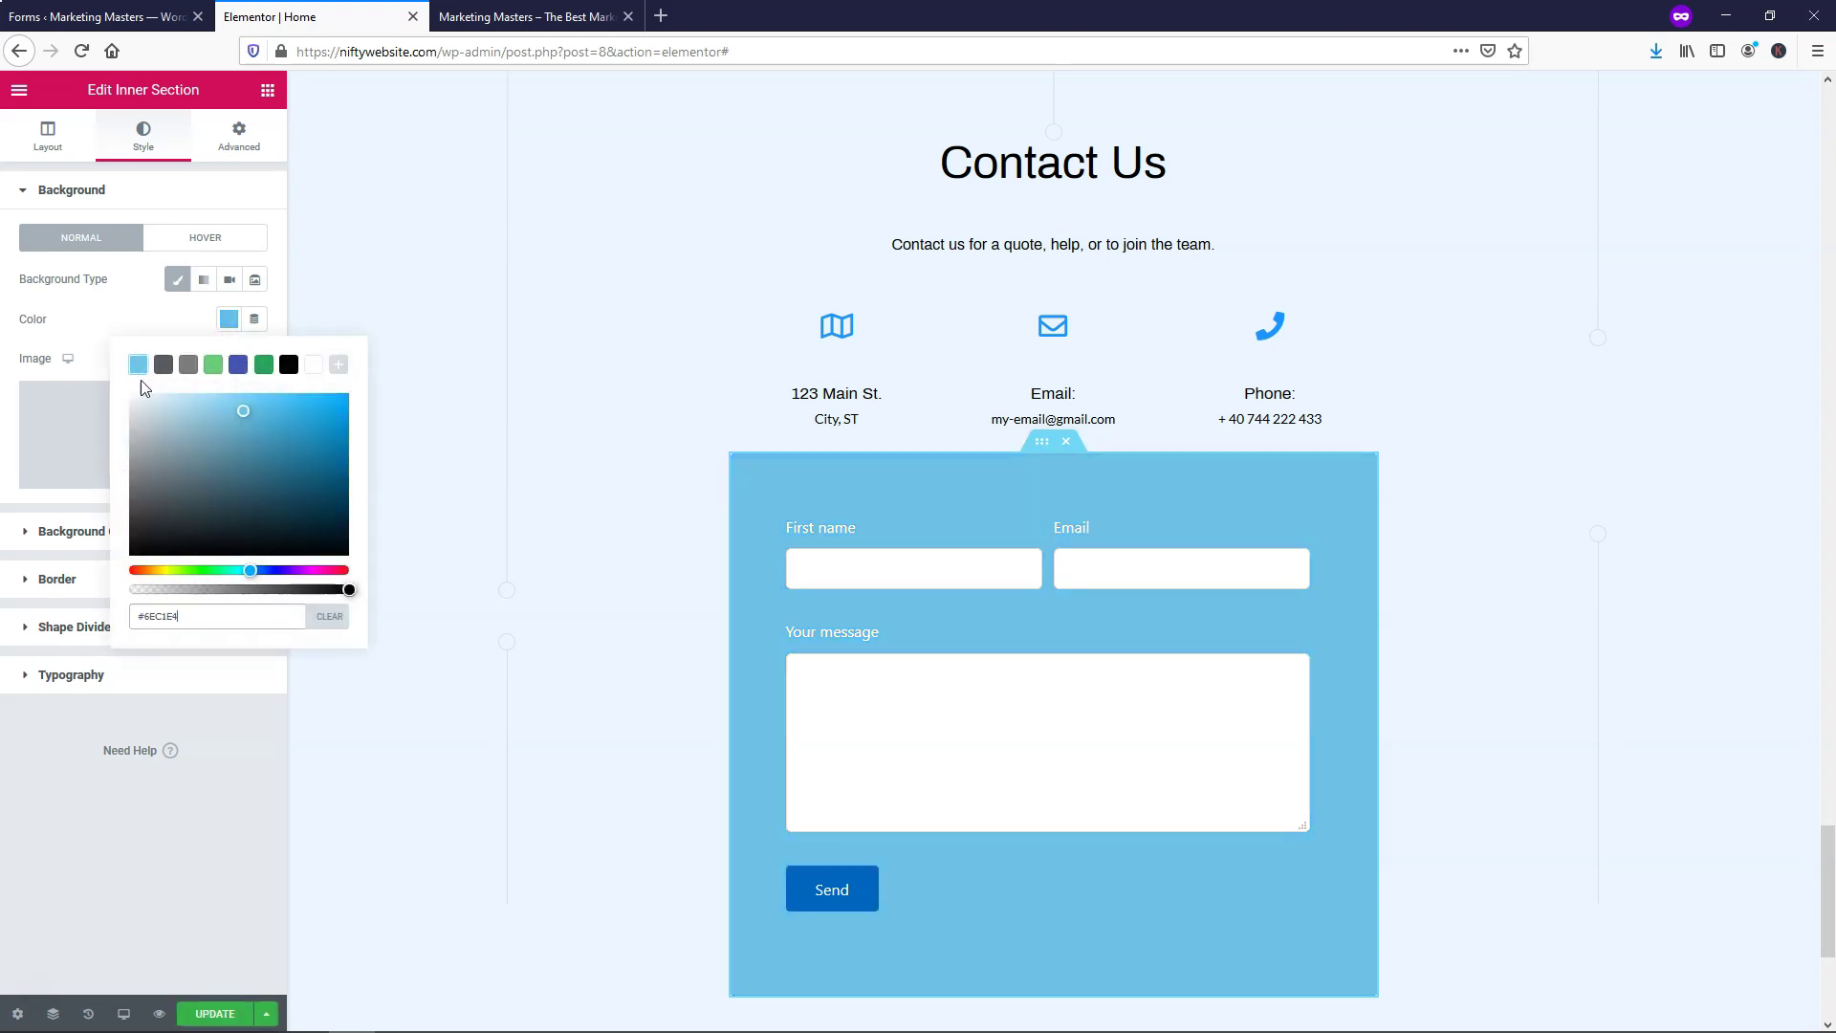
{"action": "left_click_drag", "start_coordinate": [310, 409], "coordinate": [166, 499]}
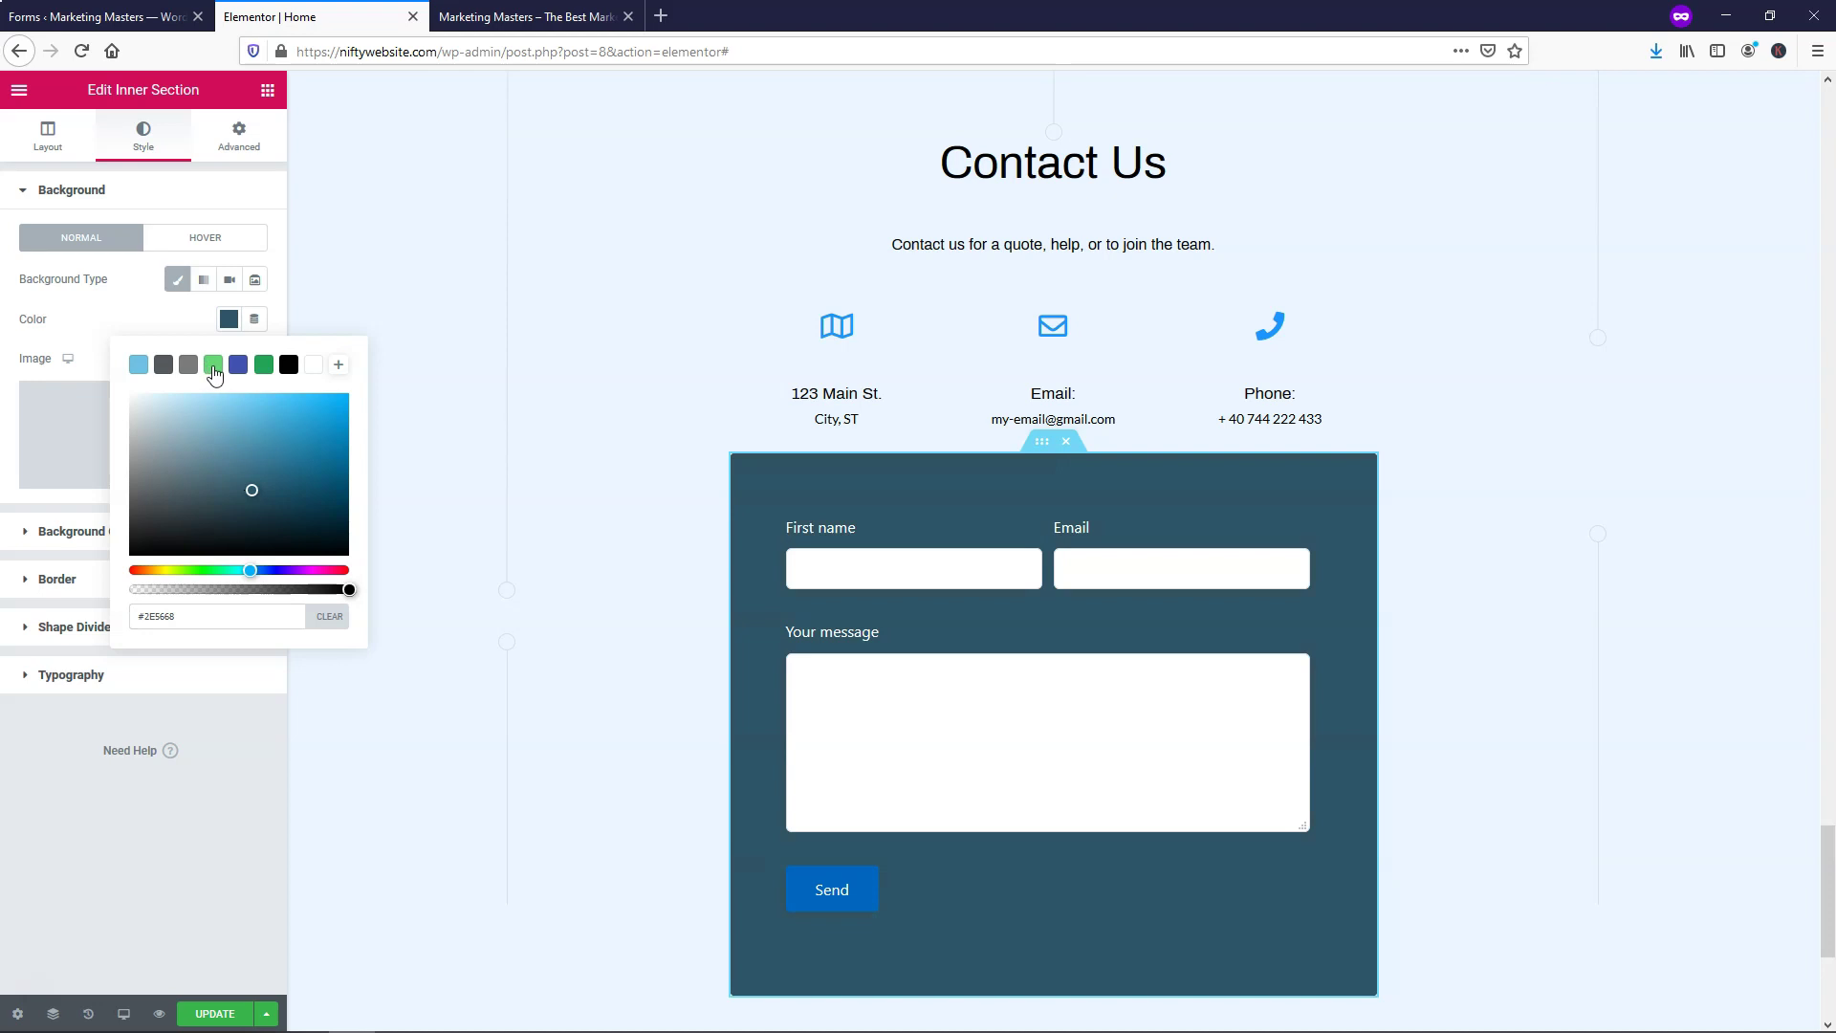
{"action": "left_click", "coordinate": [213, 366]}
{"action": "left_click", "coordinate": [264, 366]}
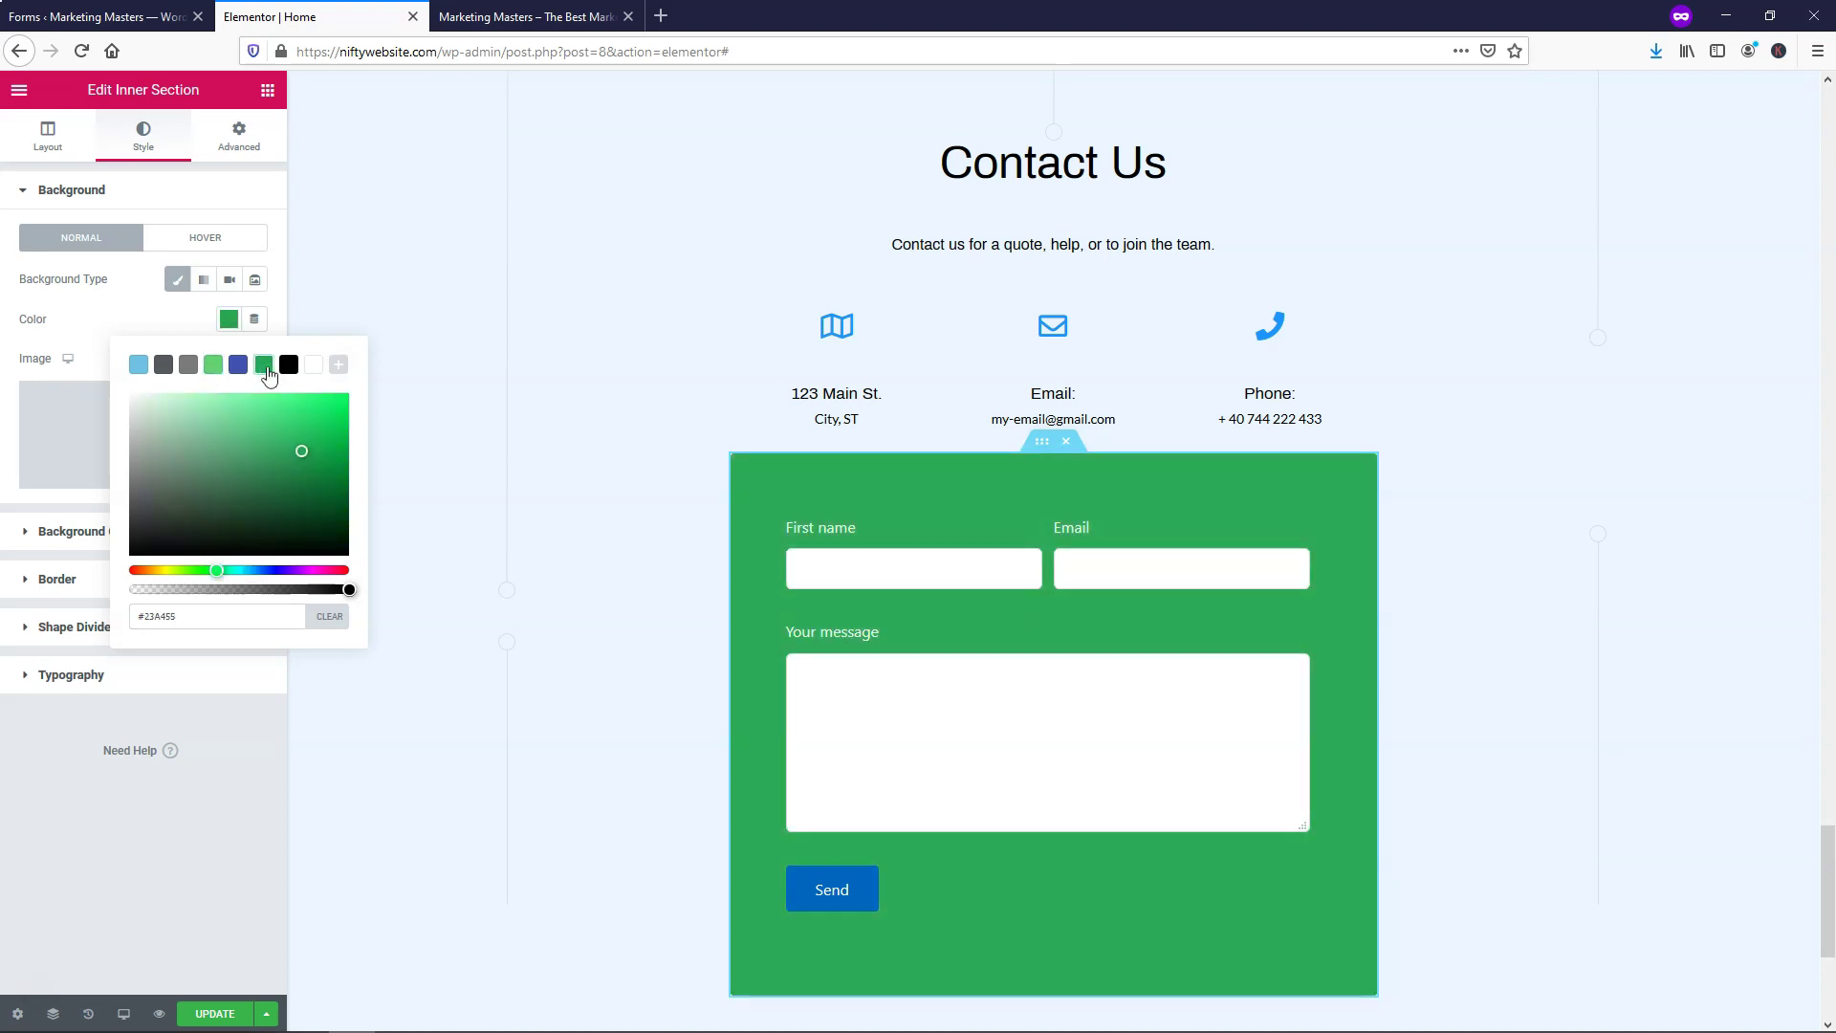
{"action": "left_click", "coordinate": [138, 367]}
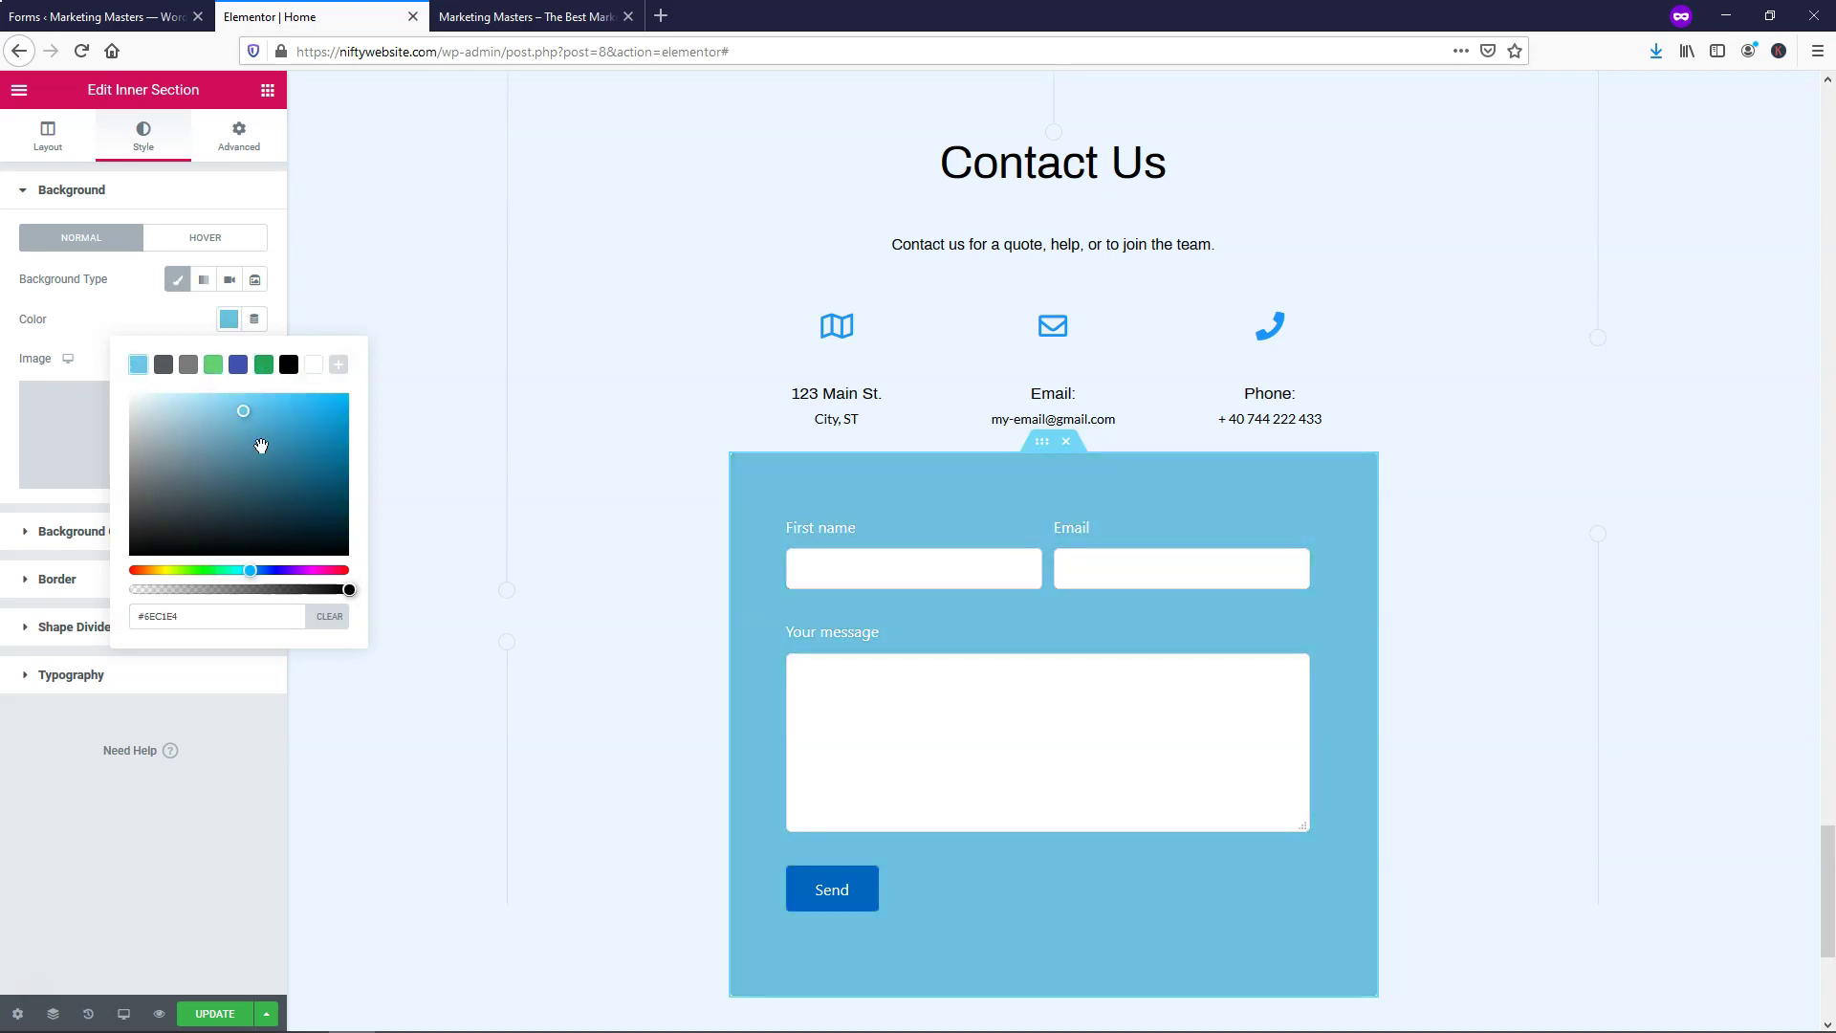
{"action": "mouse_move", "coordinate": [246, 412]}
{"action": "left_mouse_down"}
{"action": "mouse_move", "coordinate": [326, 421]}
{"action": "mouse_move", "coordinate": [307, 405]}
{"action": "left_mouse_up"}
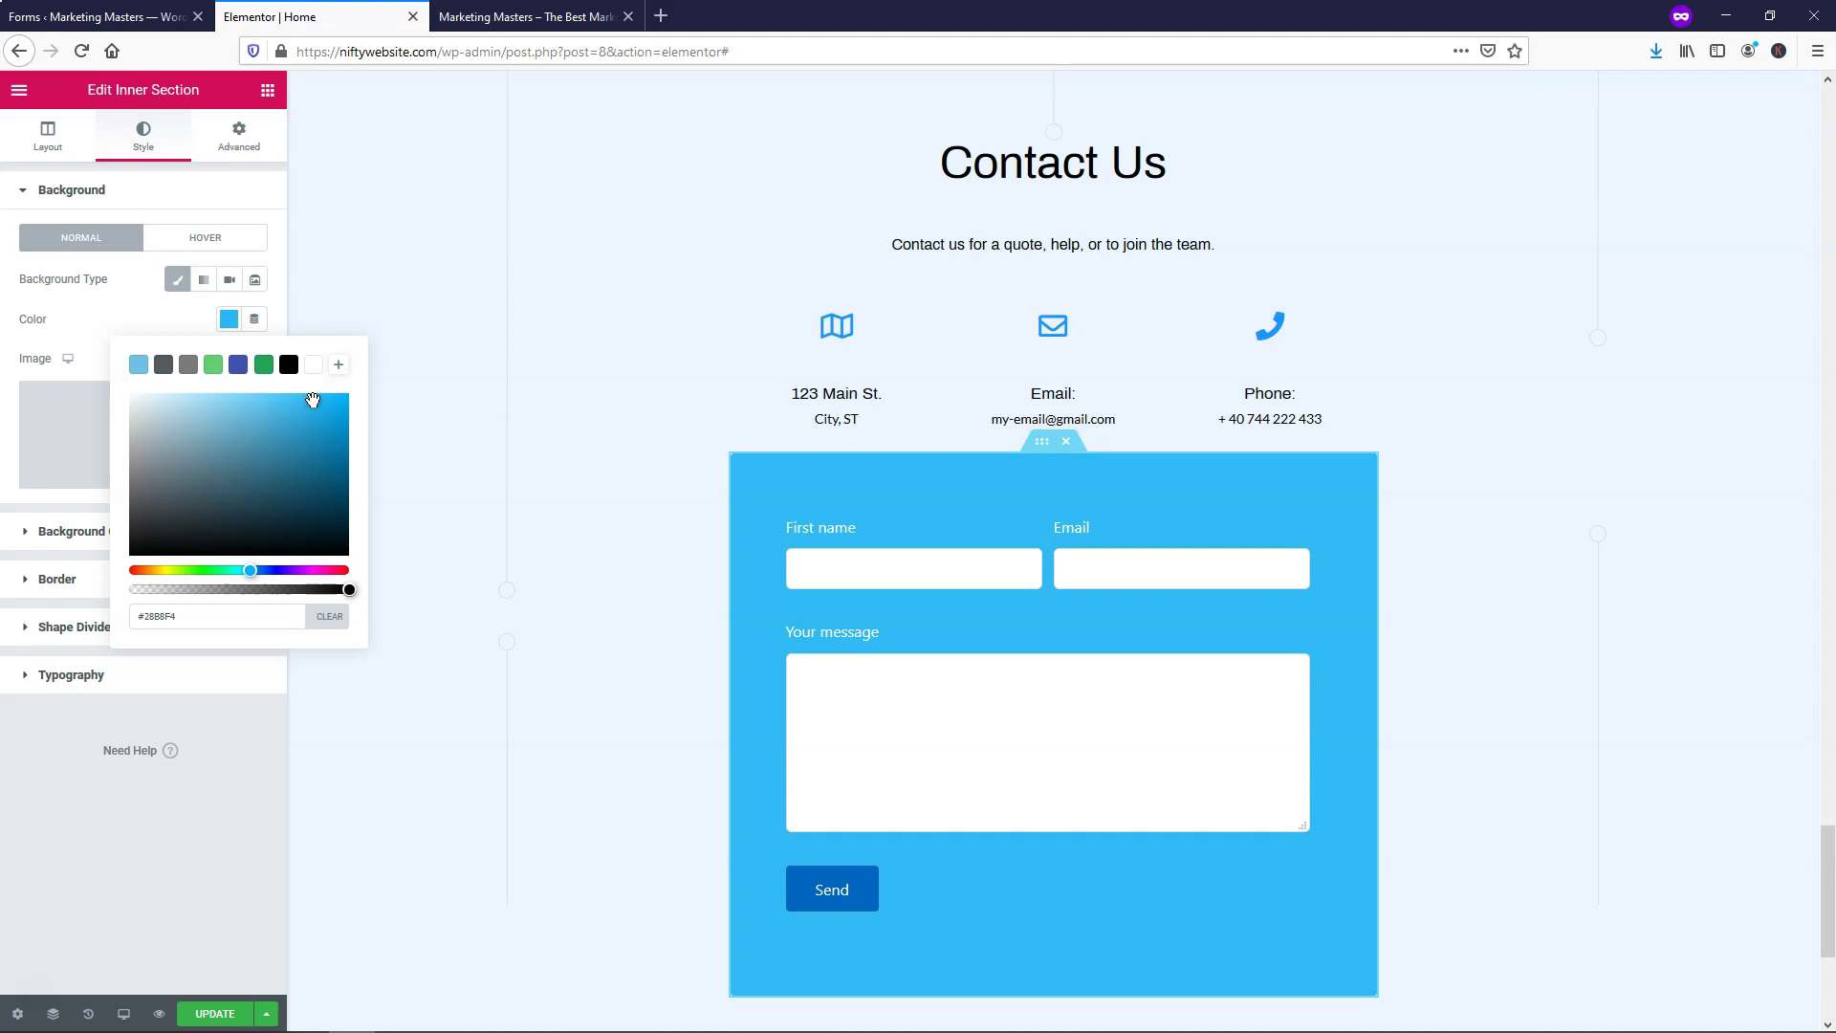
{"action": "left_click", "coordinate": [212, 1015]}
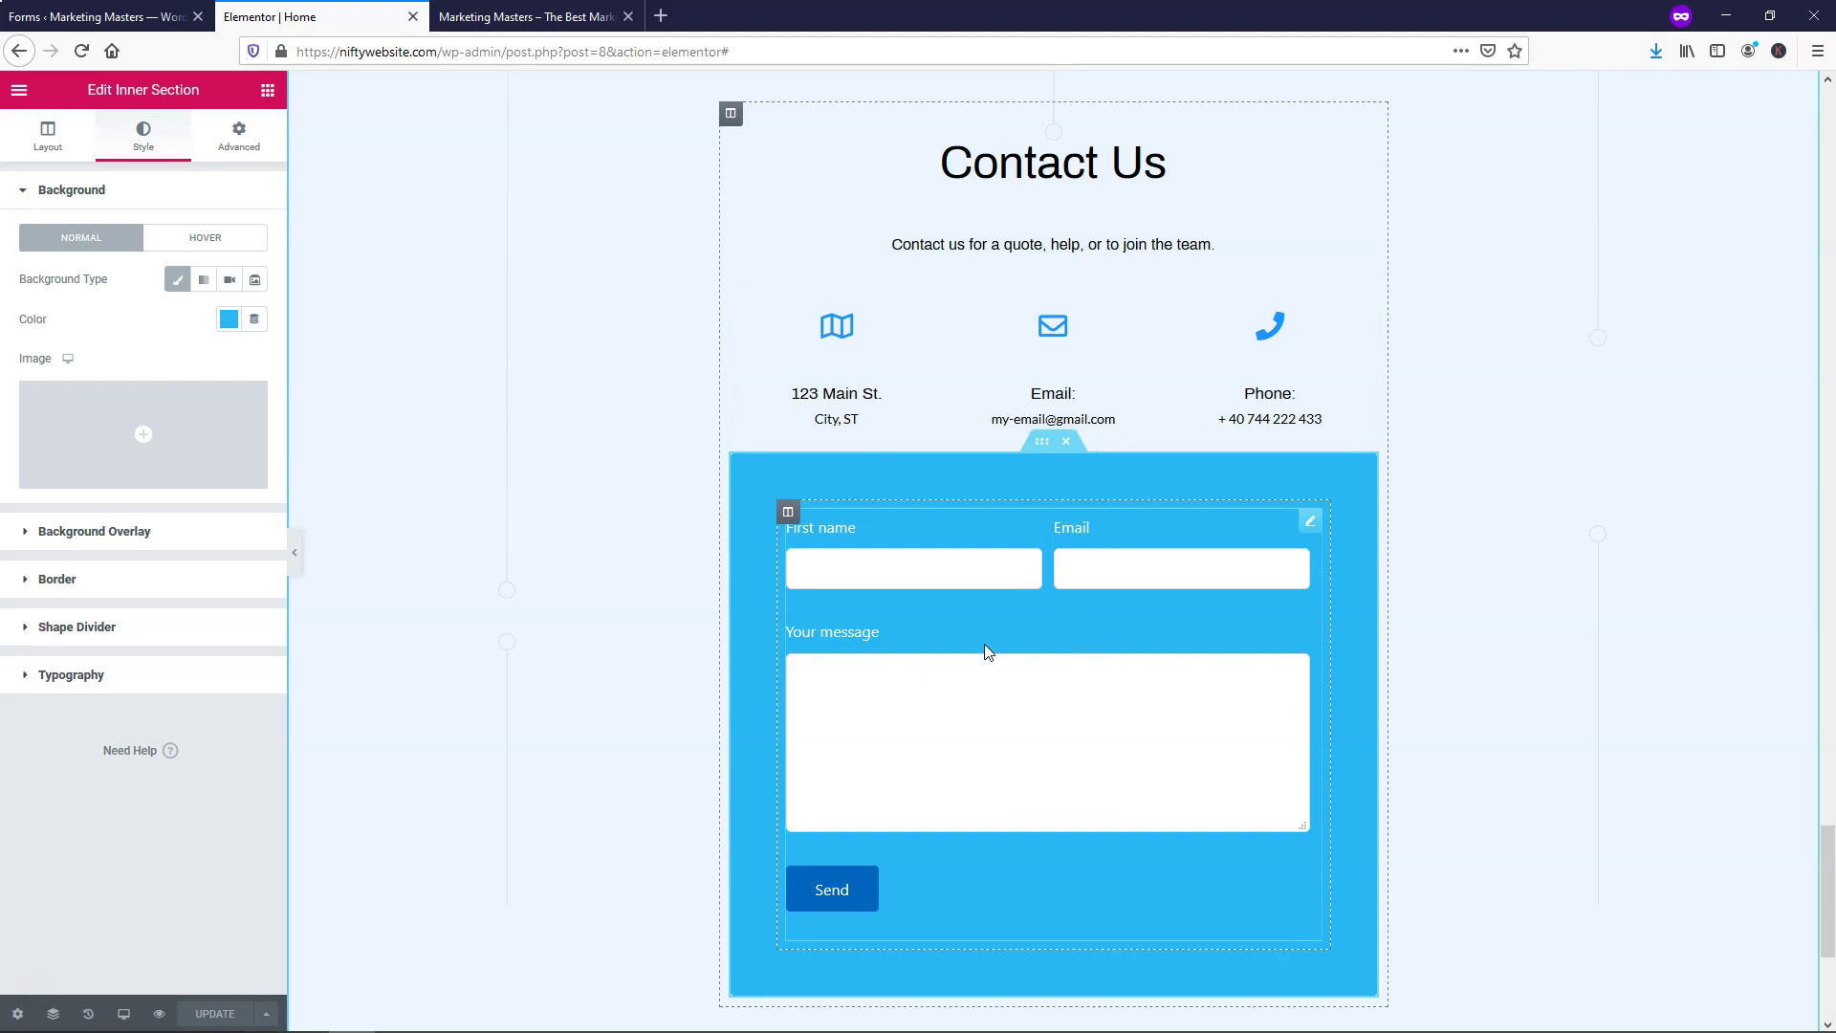
Select the address icon box, then scroll back to the top to show the header and hero
{"action": "left_click", "coordinate": [839, 411]}
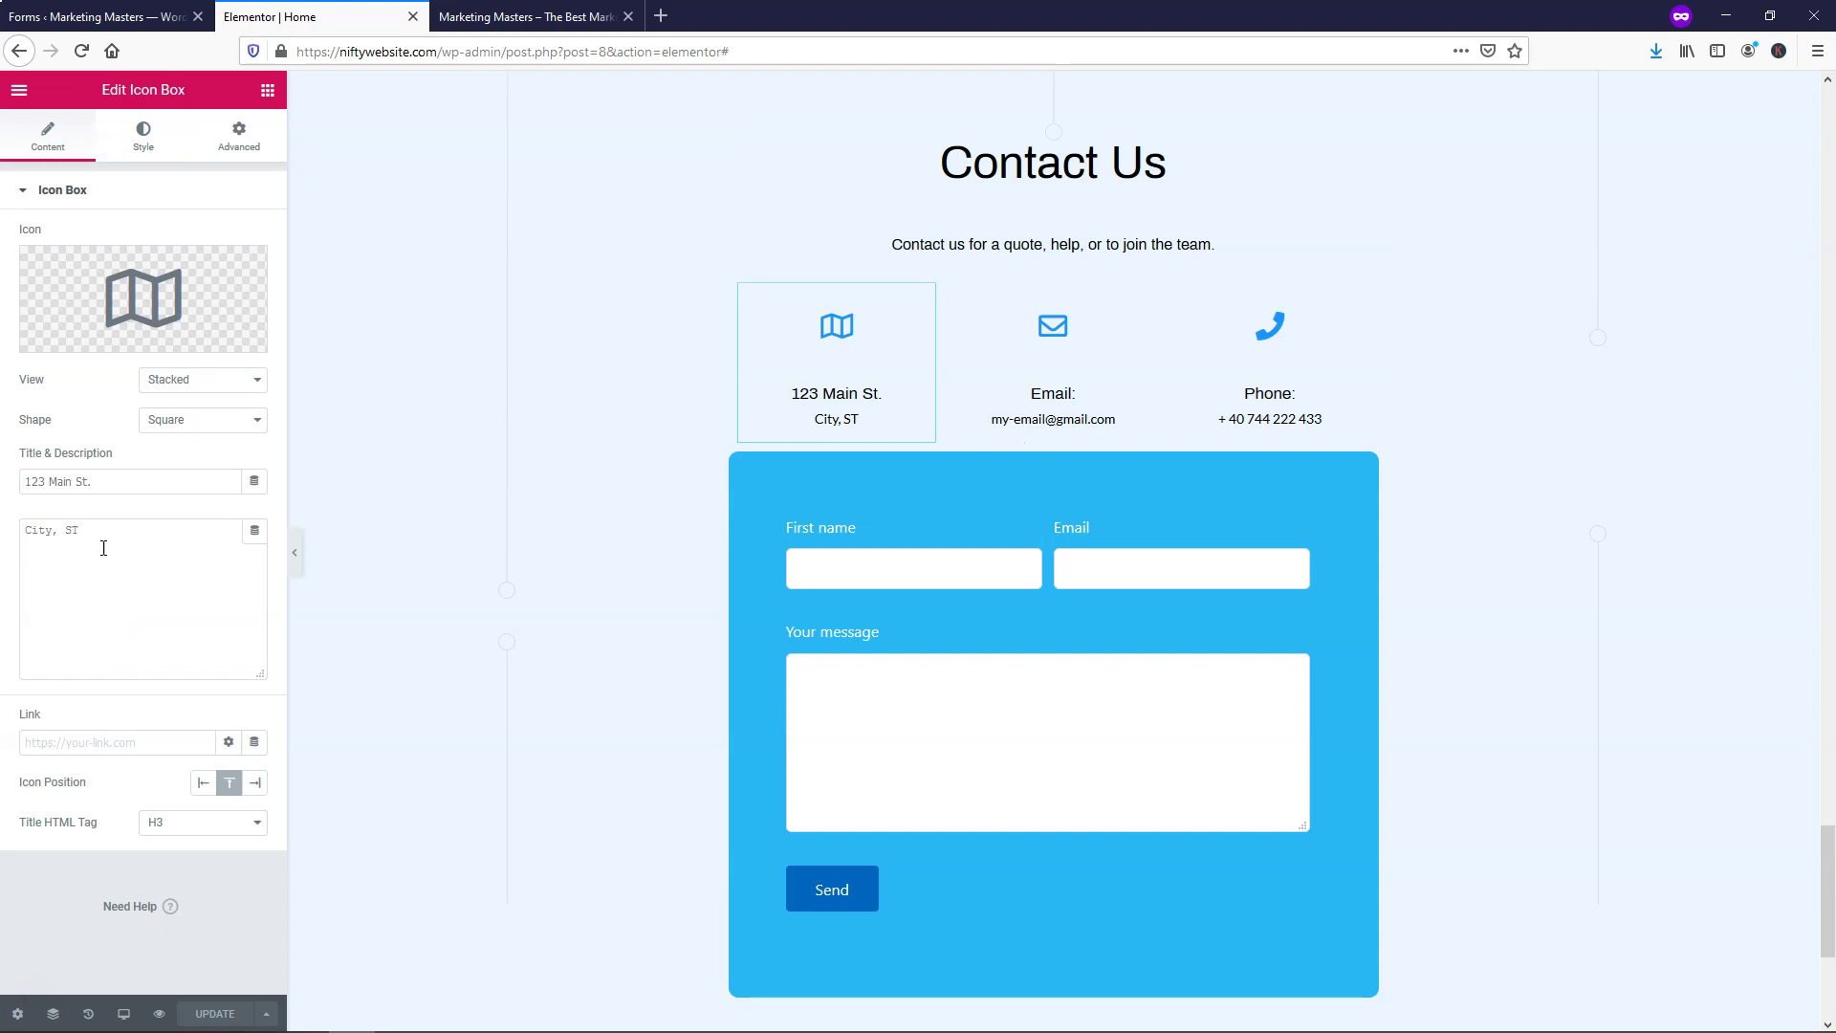
{"action": "scroll", "coordinate": [1119, 532], "scroll_direction": "up", "scroll_amount": 10}
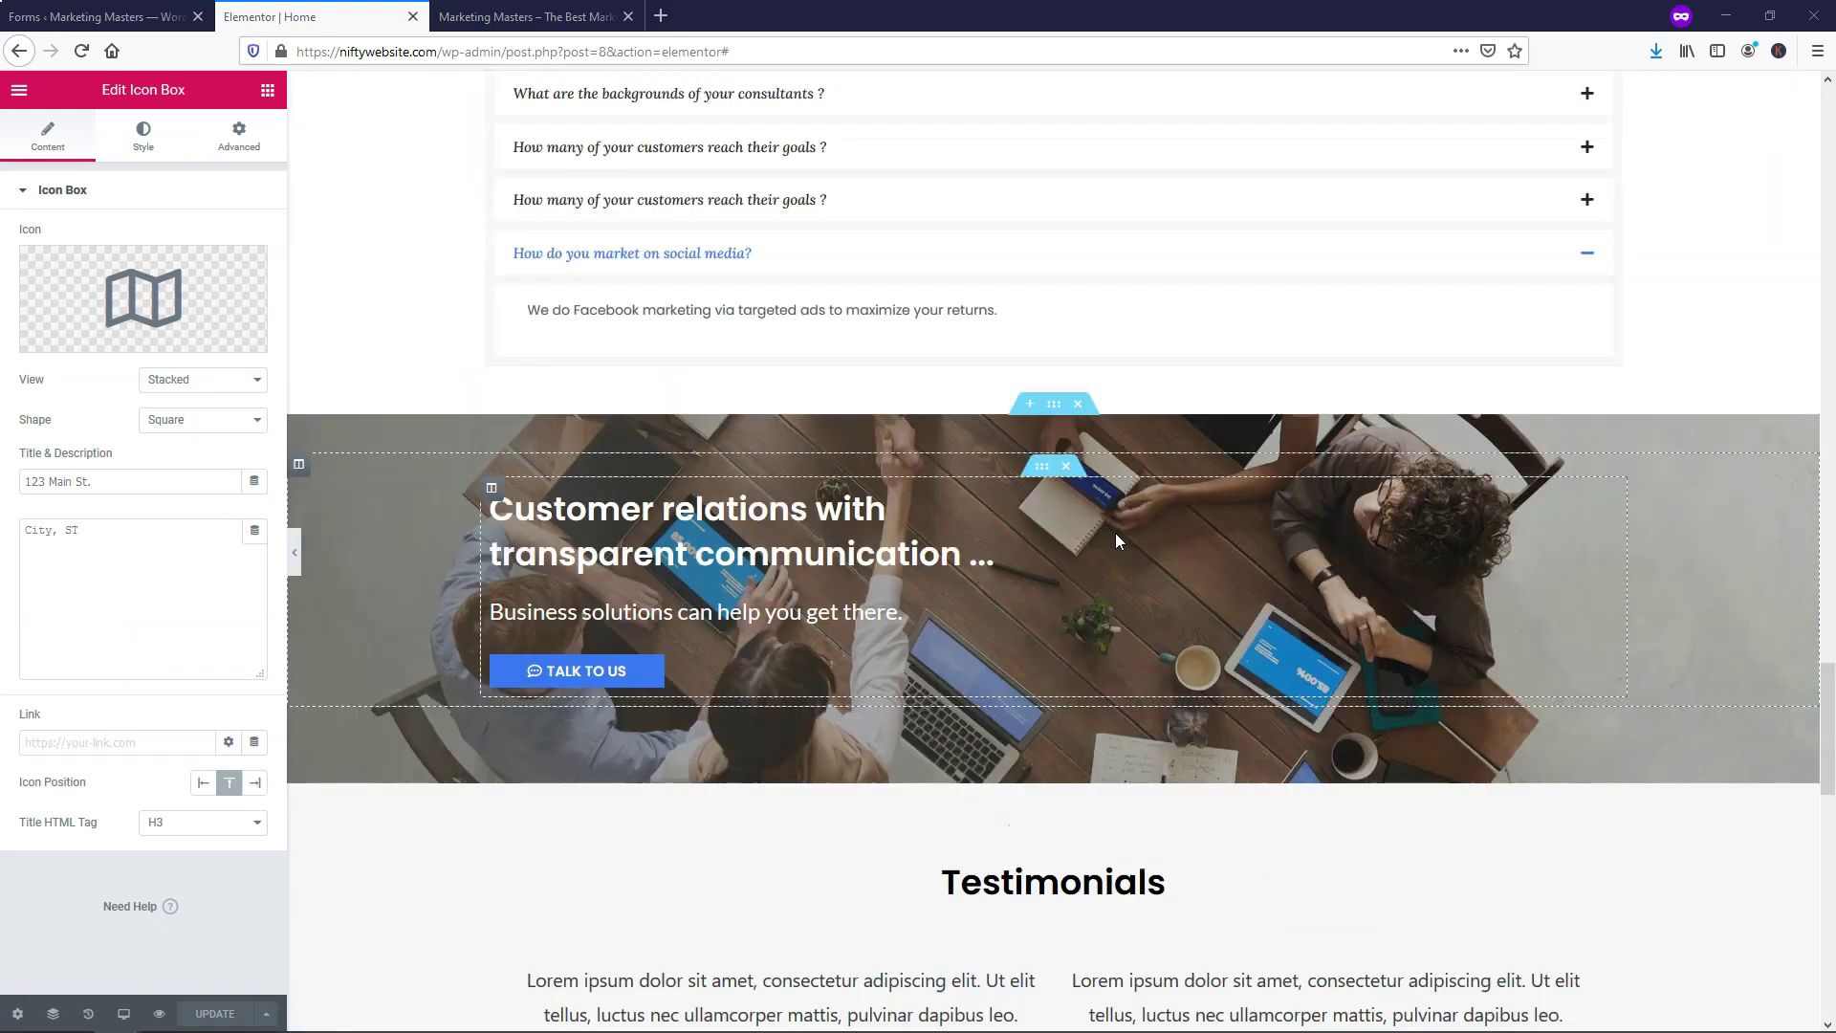
{"action": "scroll", "coordinate": [1117, 534], "scroll_direction": "up", "scroll_amount": 15}
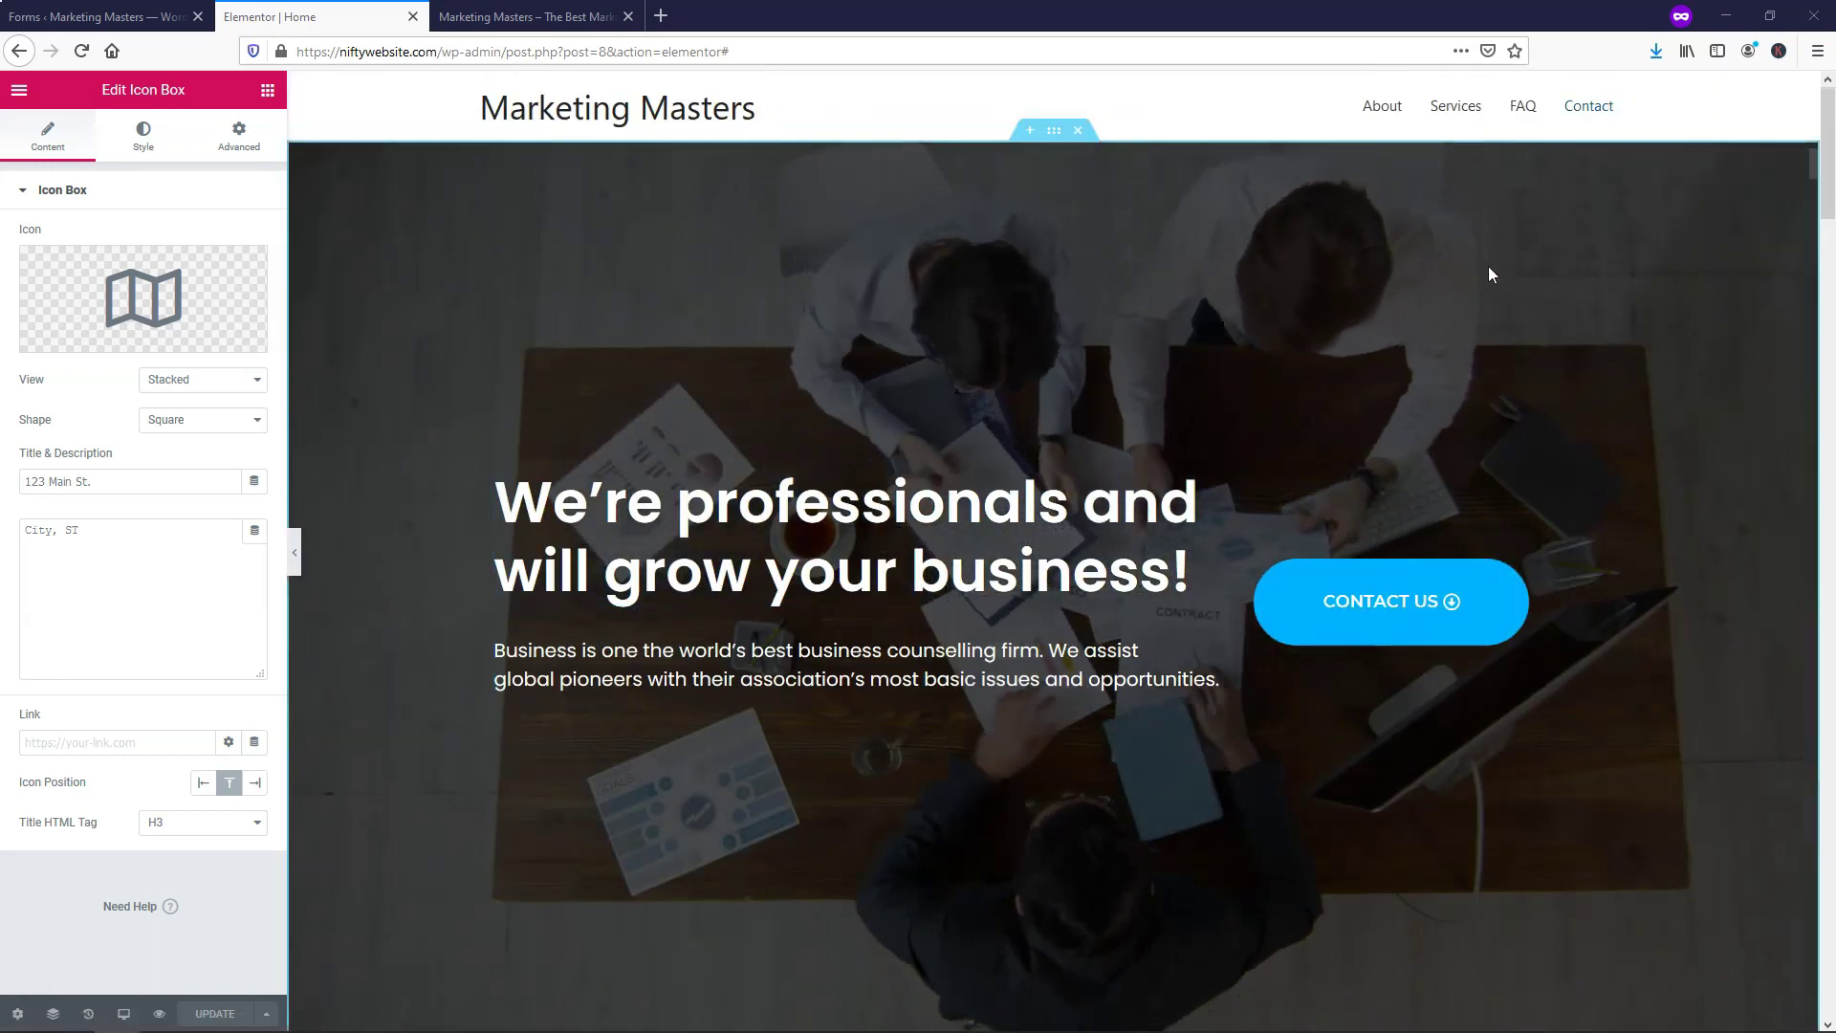
{"action": "left_click_drag", "start_coordinate": [1827, 155], "coordinate": [1828, 955]}
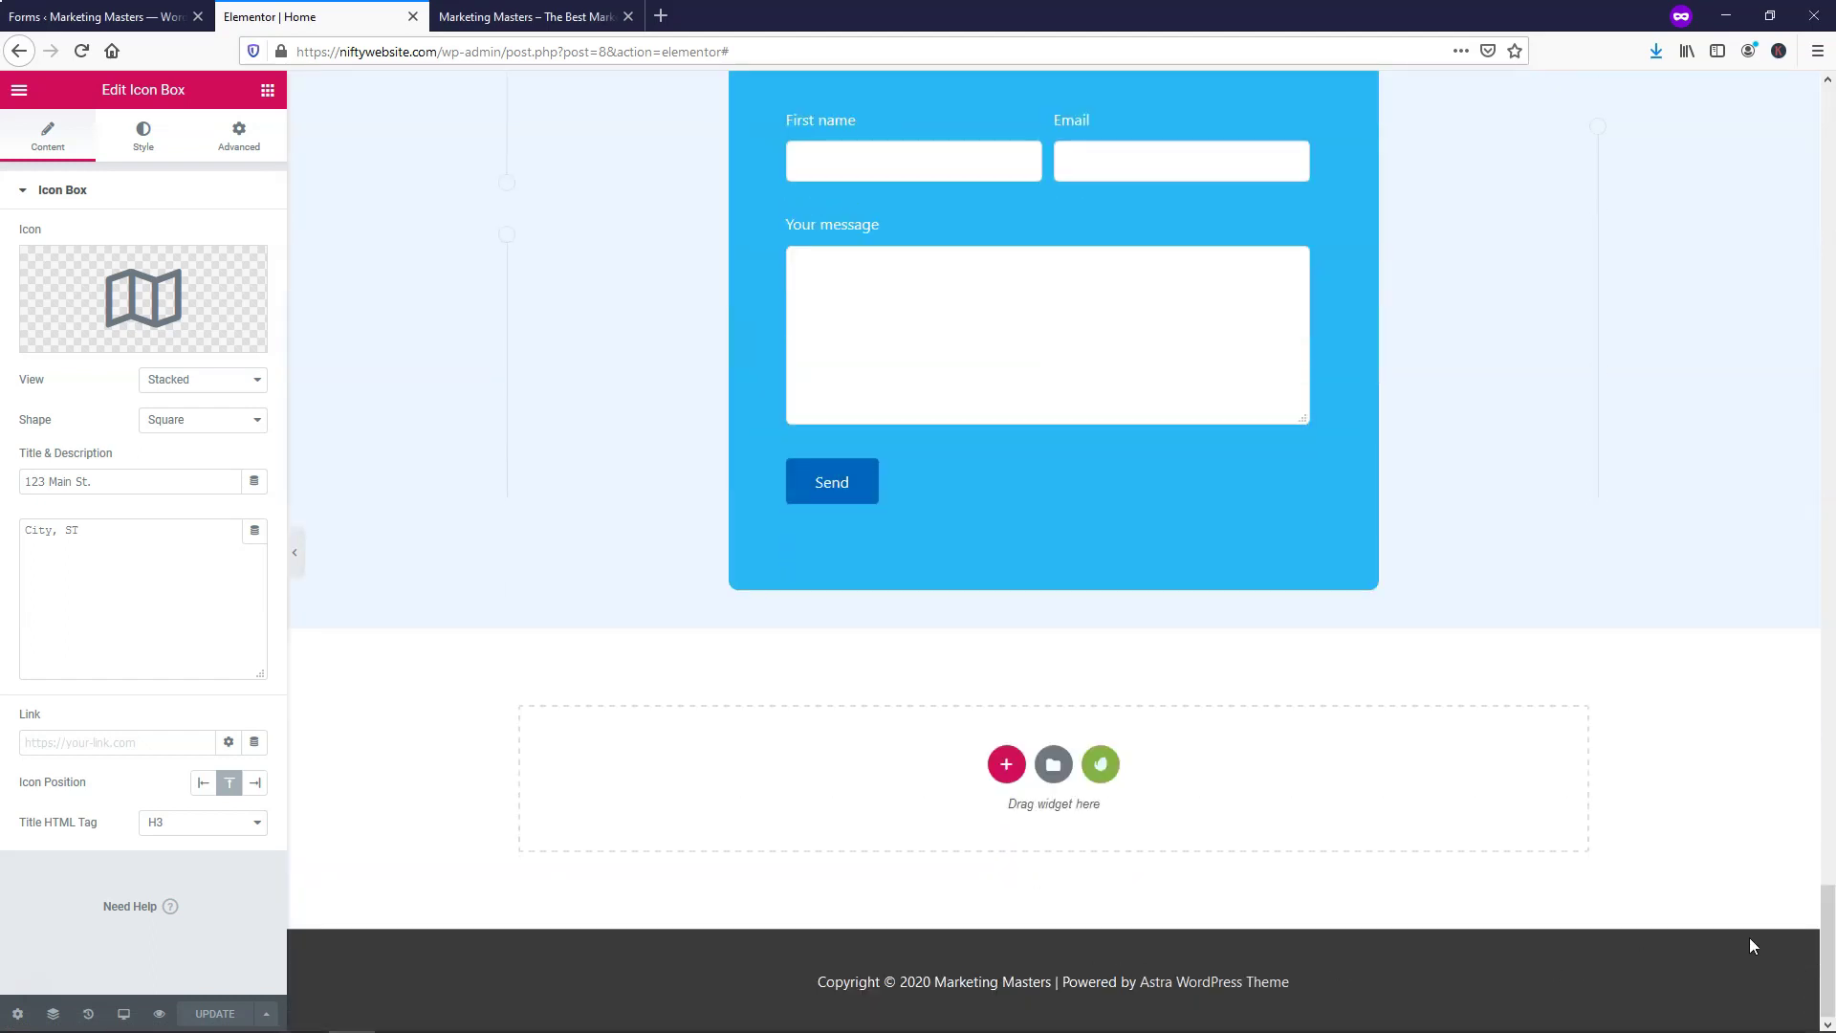
{"action": "left_click_drag", "start_coordinate": [1820, 940], "coordinate": [1791, 164]}
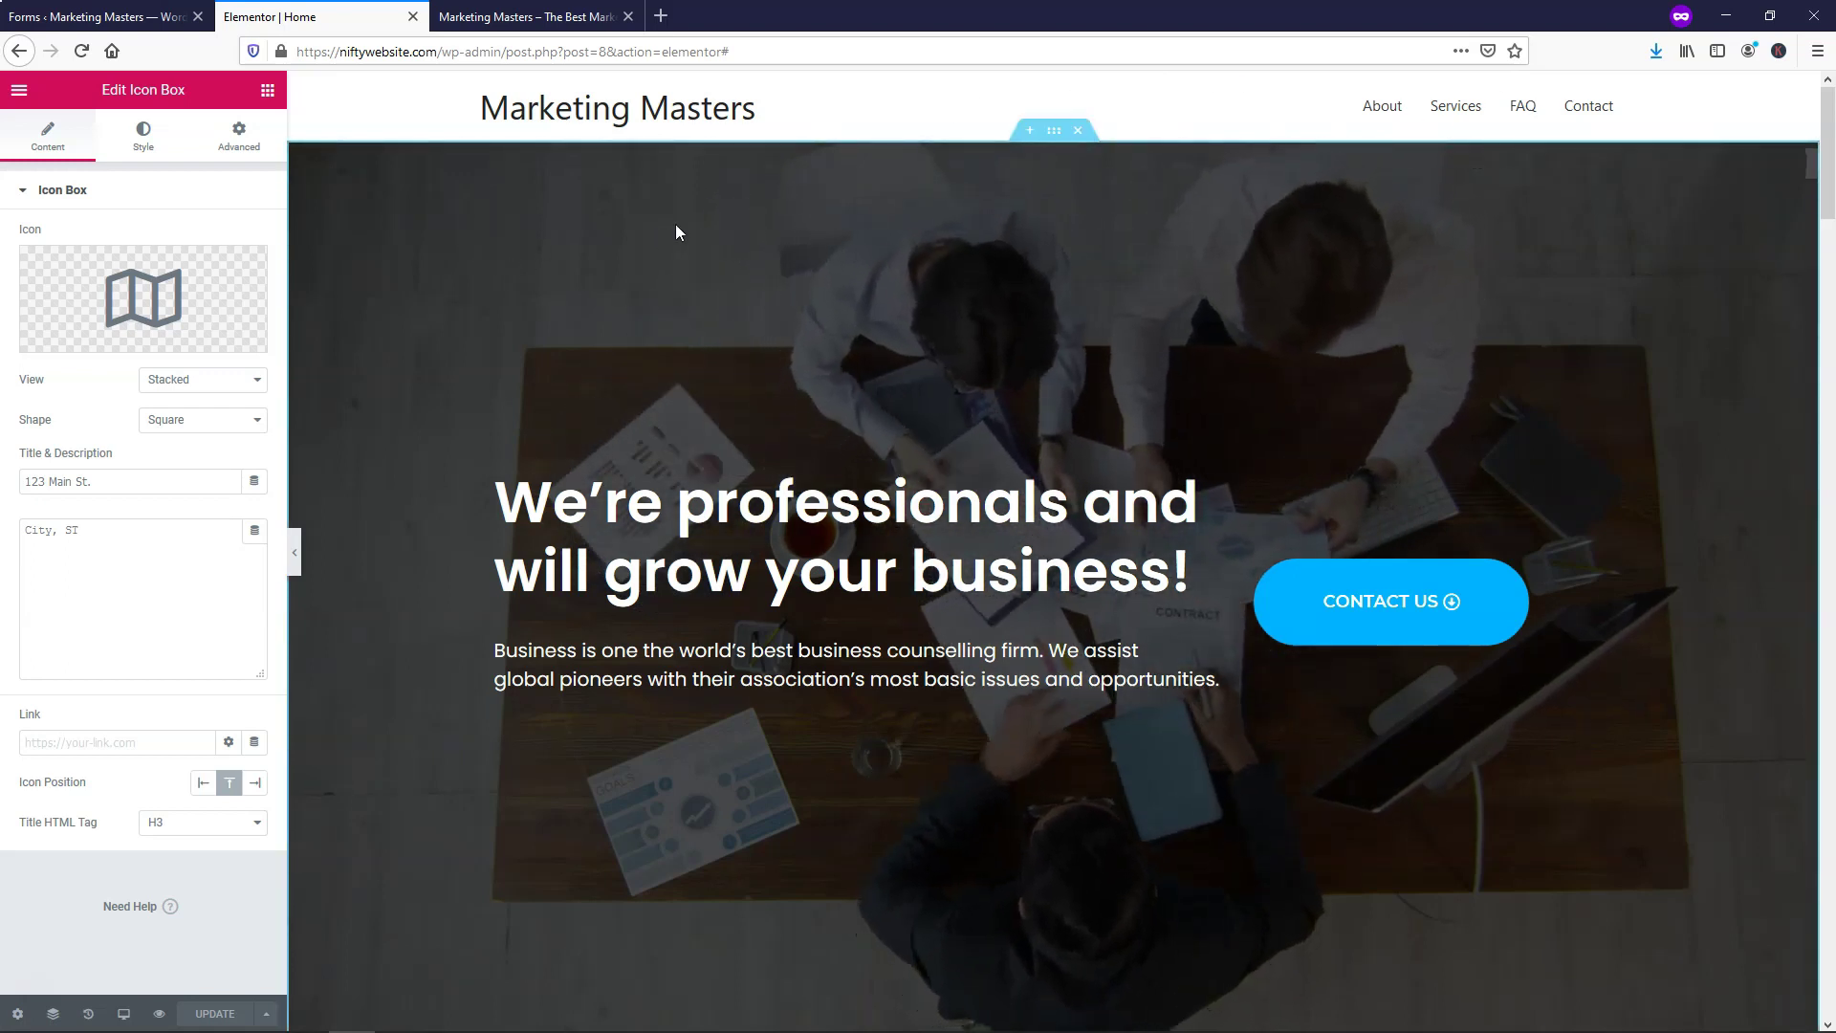
Set the hero section's top margin to -90, save, and exit Elementor to the dashboard
{"action": "right_click", "coordinate": [1054, 142]}
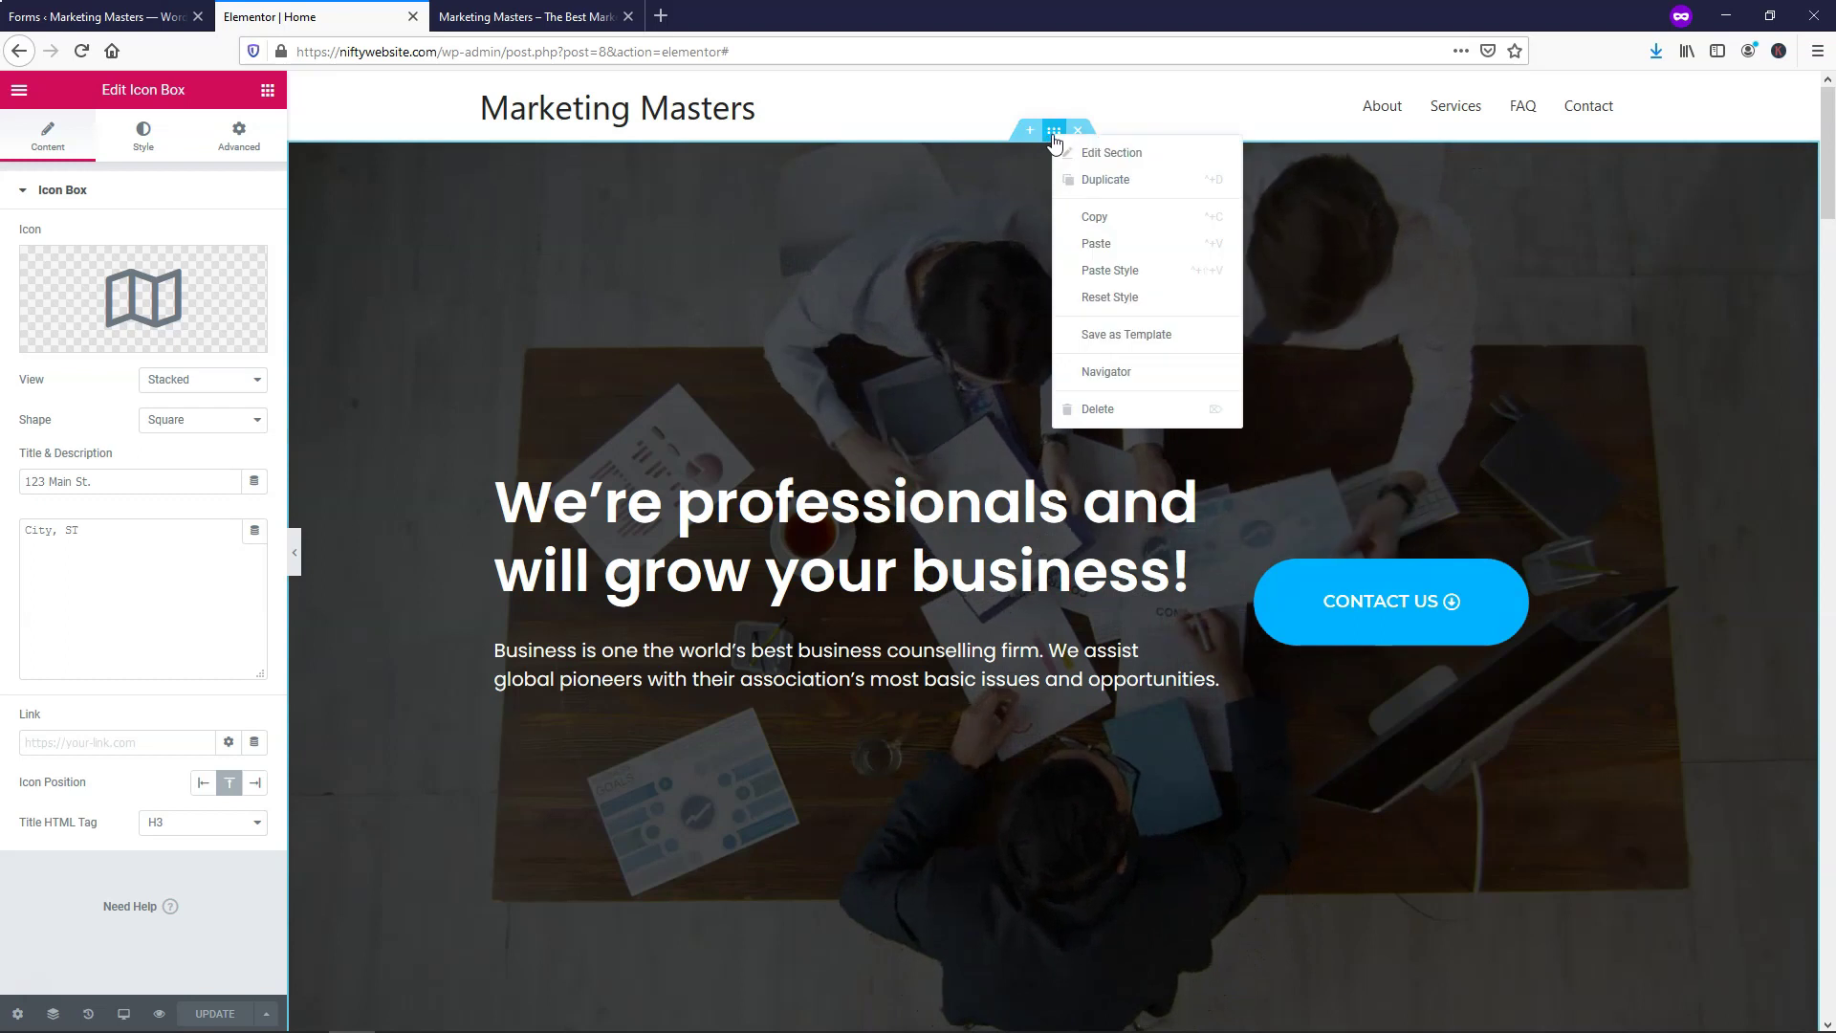
{"action": "left_click", "coordinate": [1083, 151]}
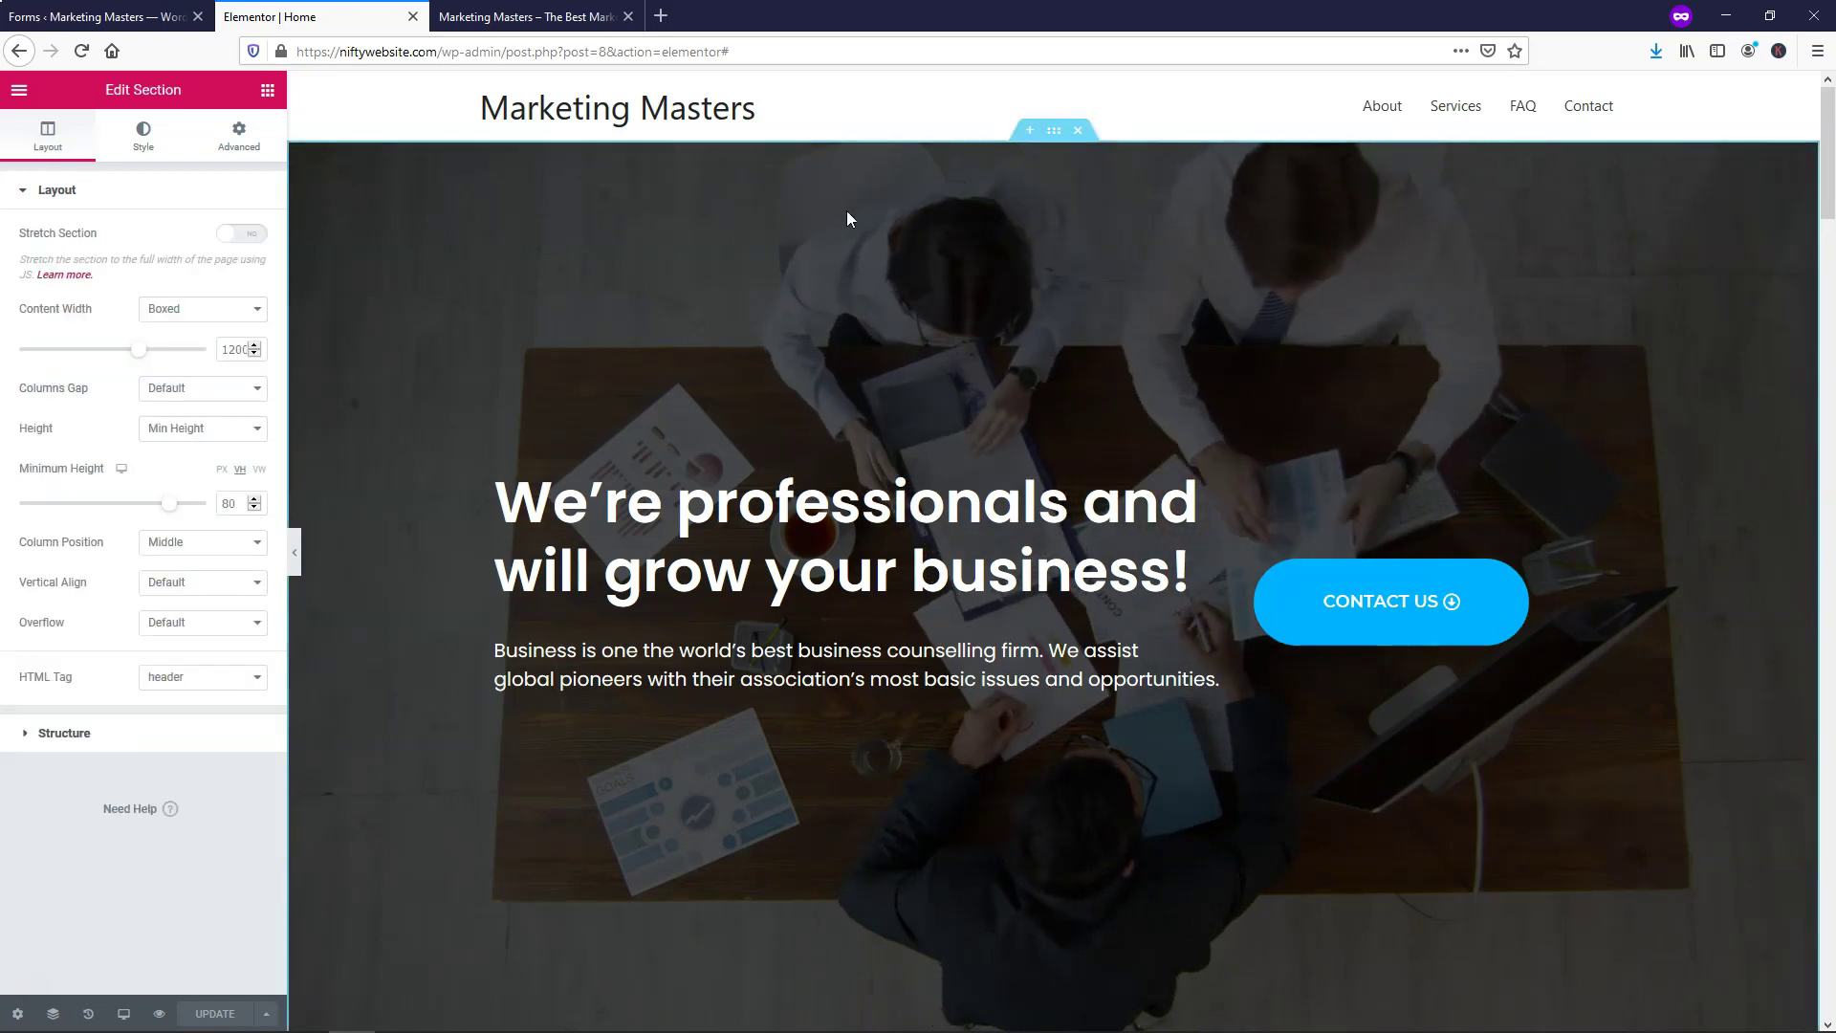
{"action": "left_click", "coordinate": [240, 138]}
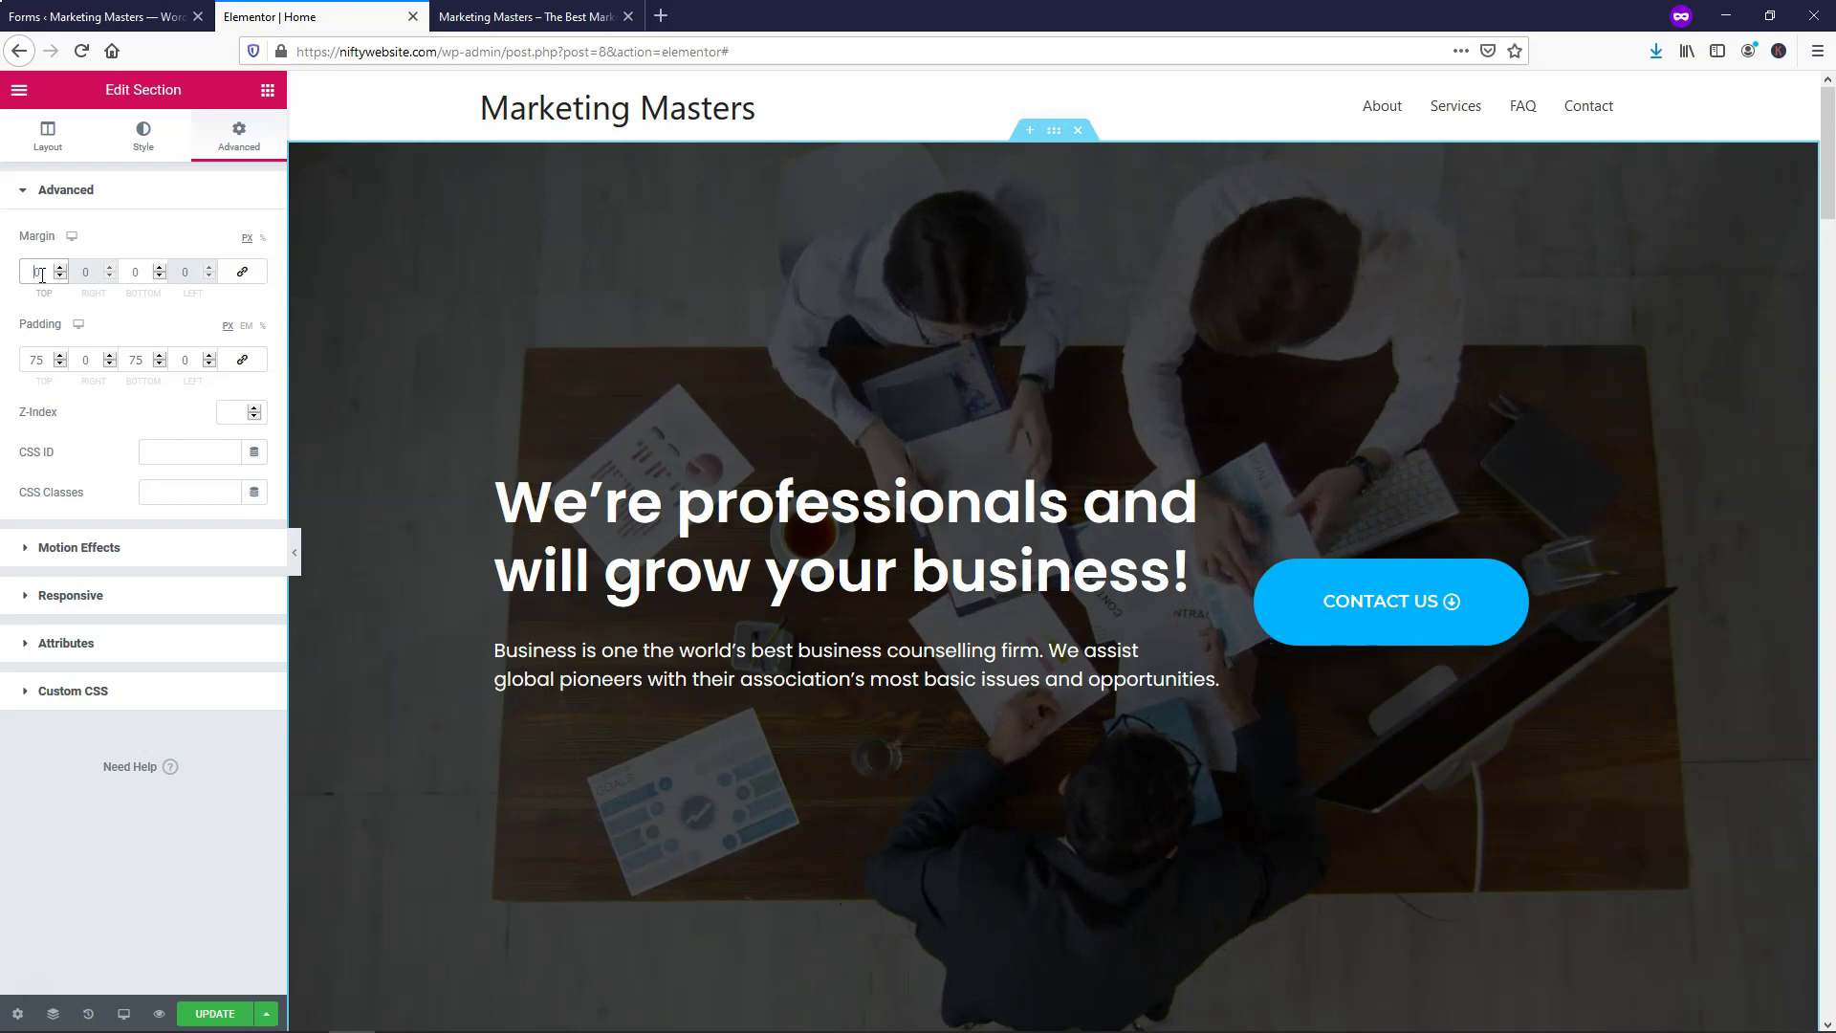
{"action": "double_click", "coordinate": [41, 275]}
{"action": "type", "text": "-90"}
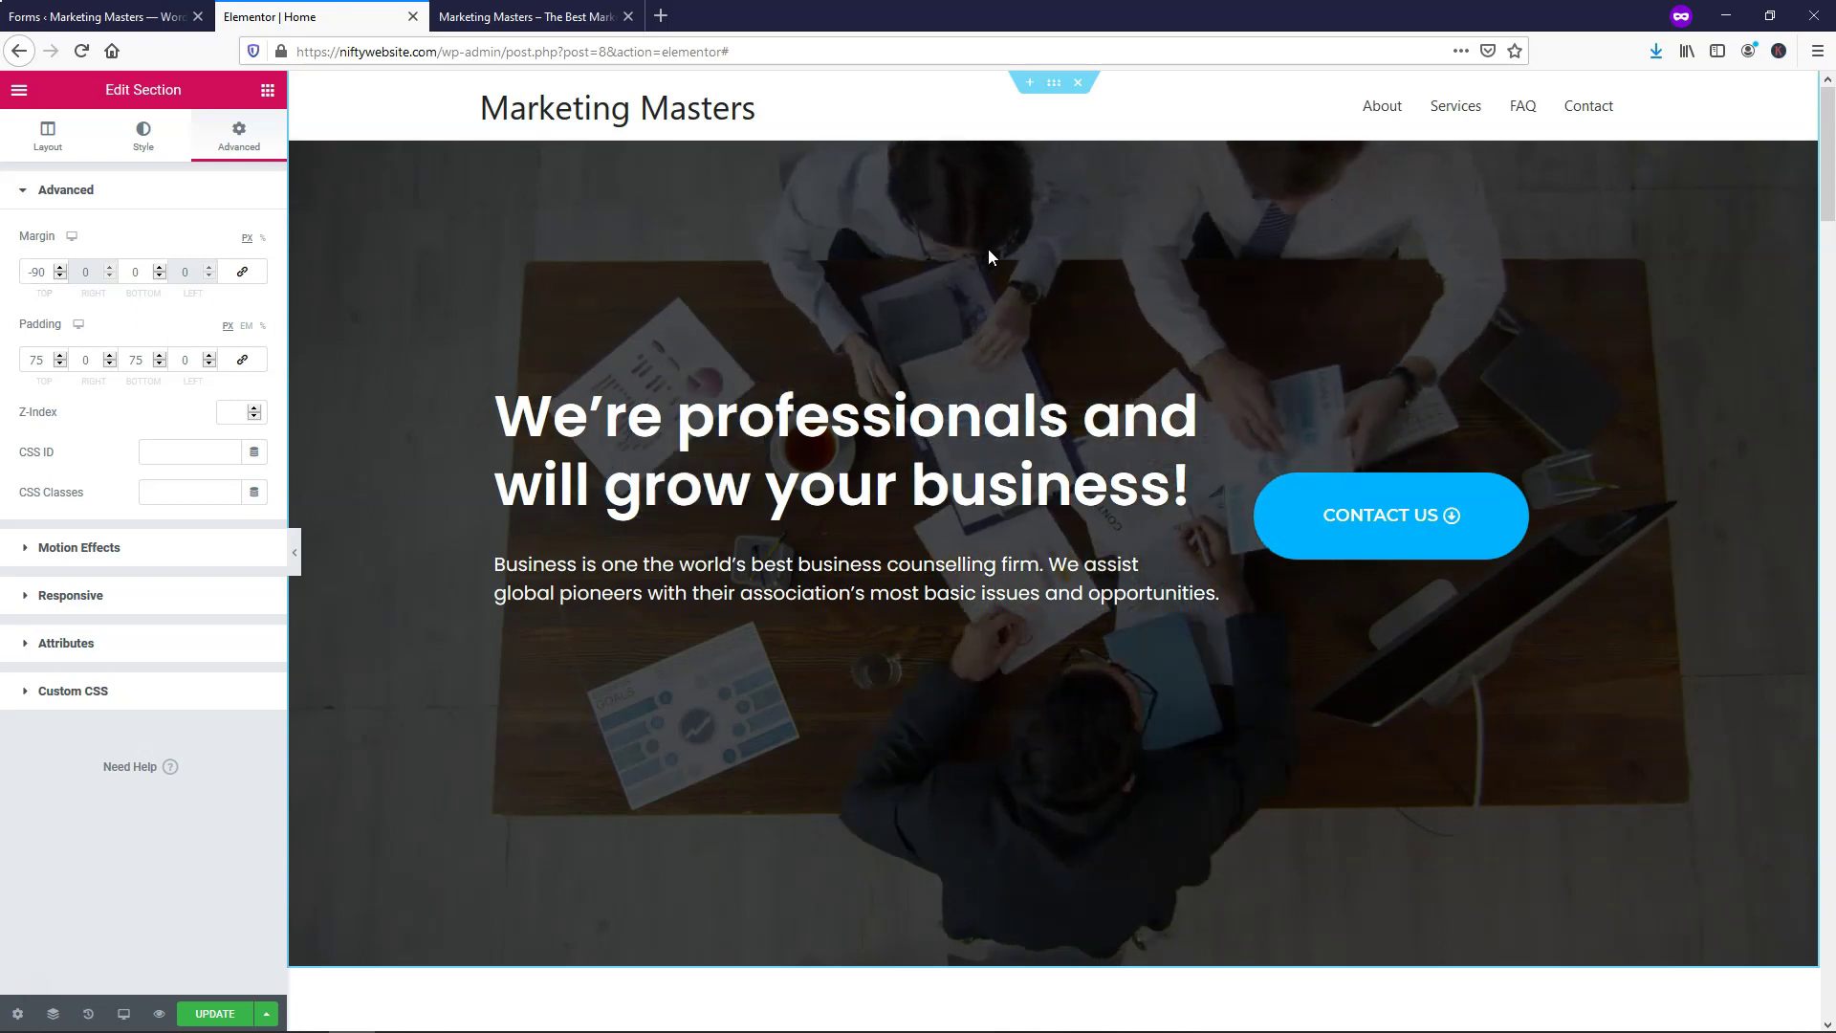
{"action": "left_click", "coordinate": [59, 276]}
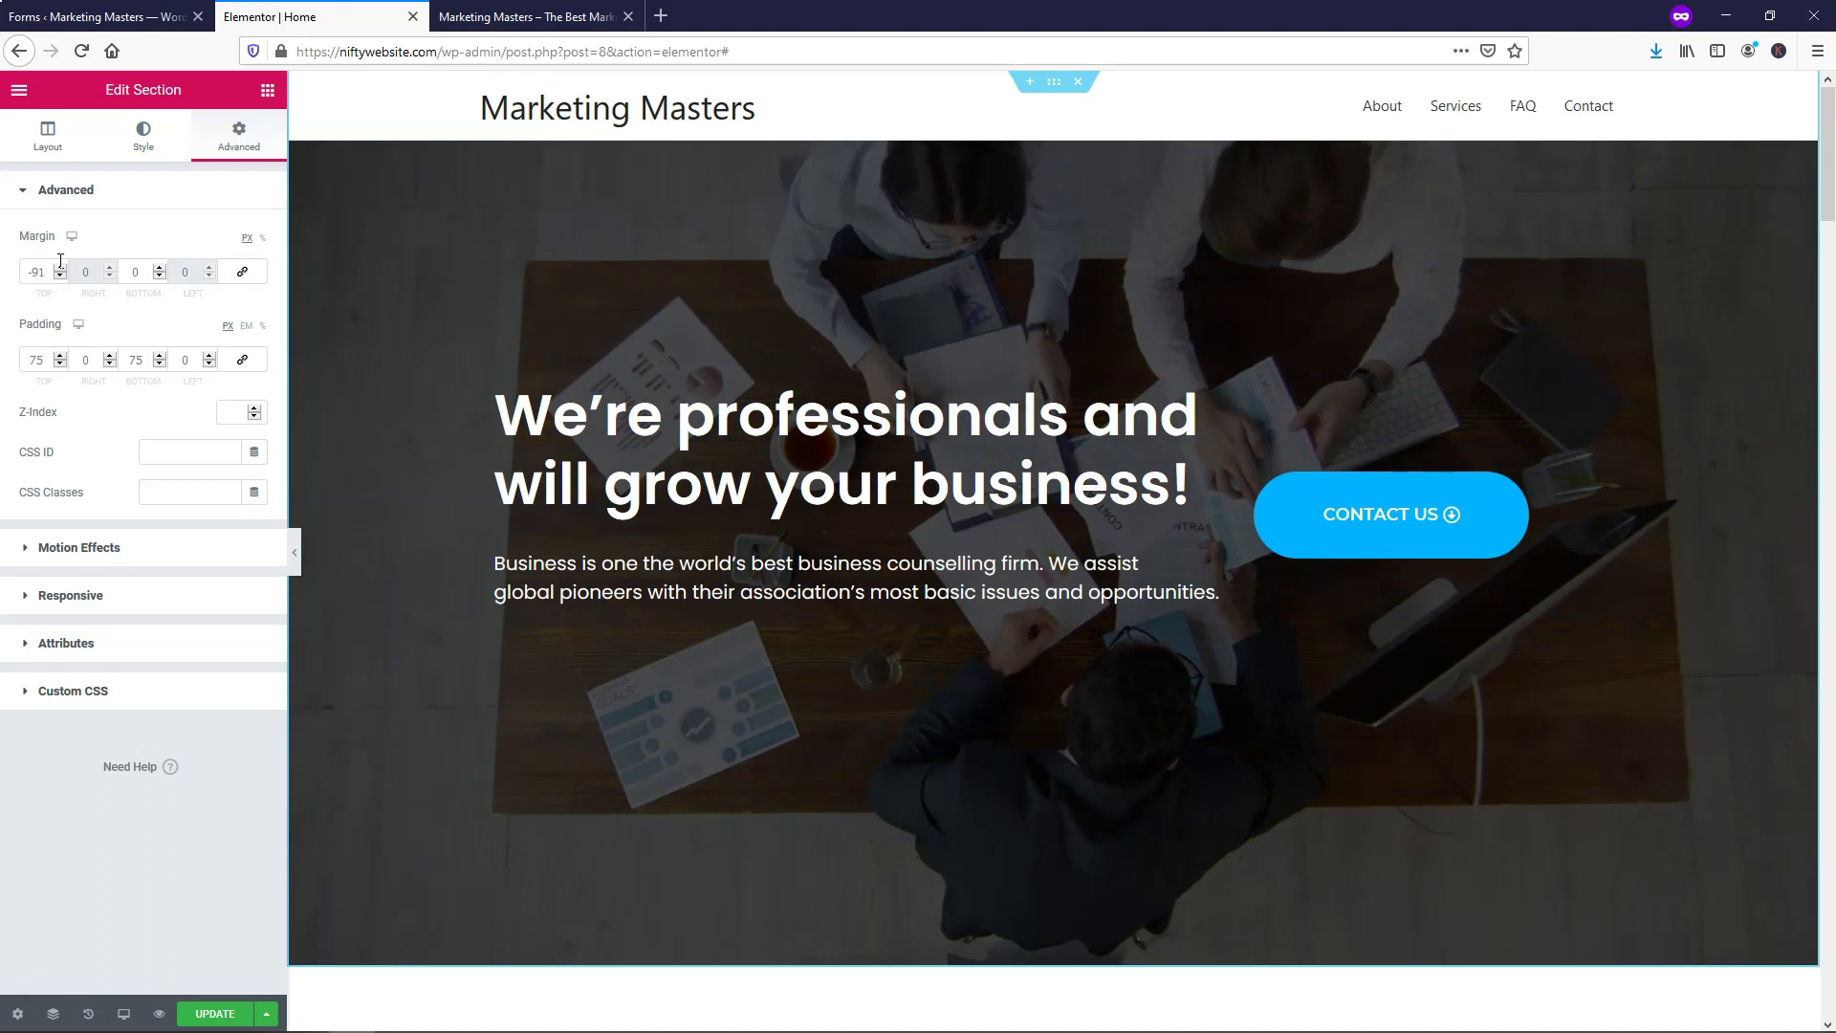
{"action": "left_click", "coordinate": [59, 268]}
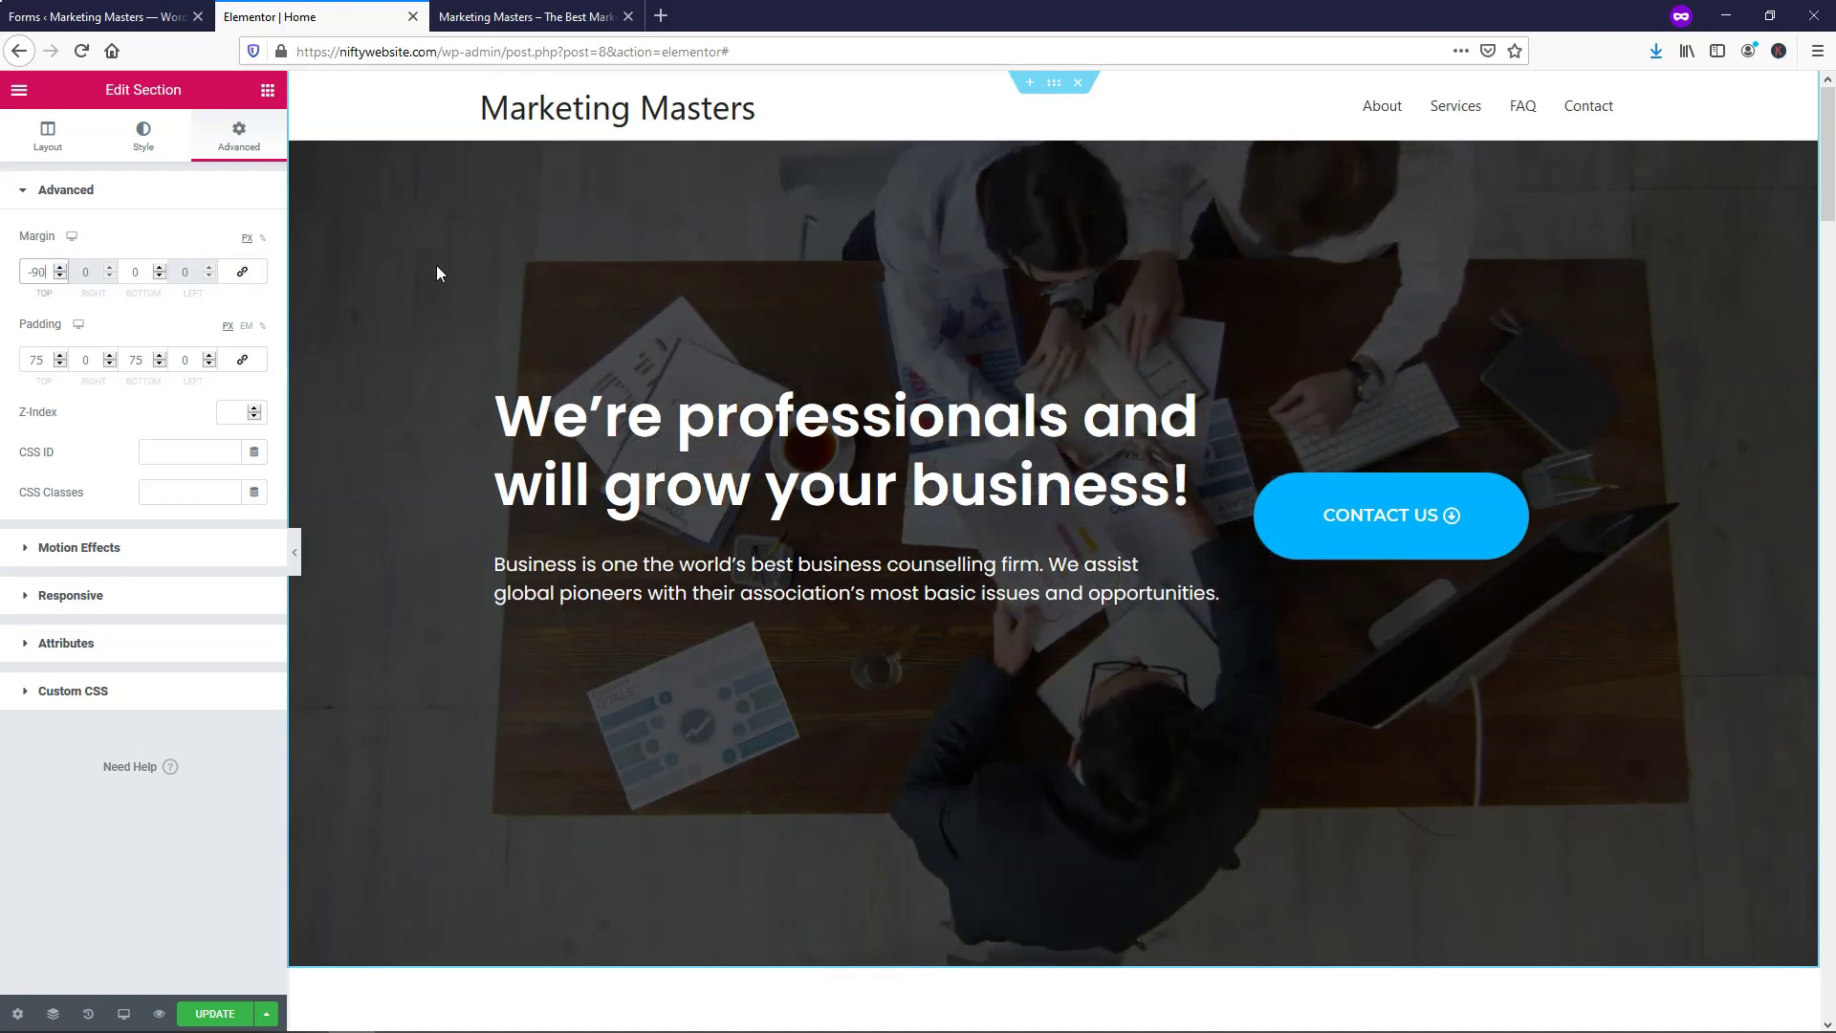
{"action": "left_click", "coordinate": [215, 1013]}
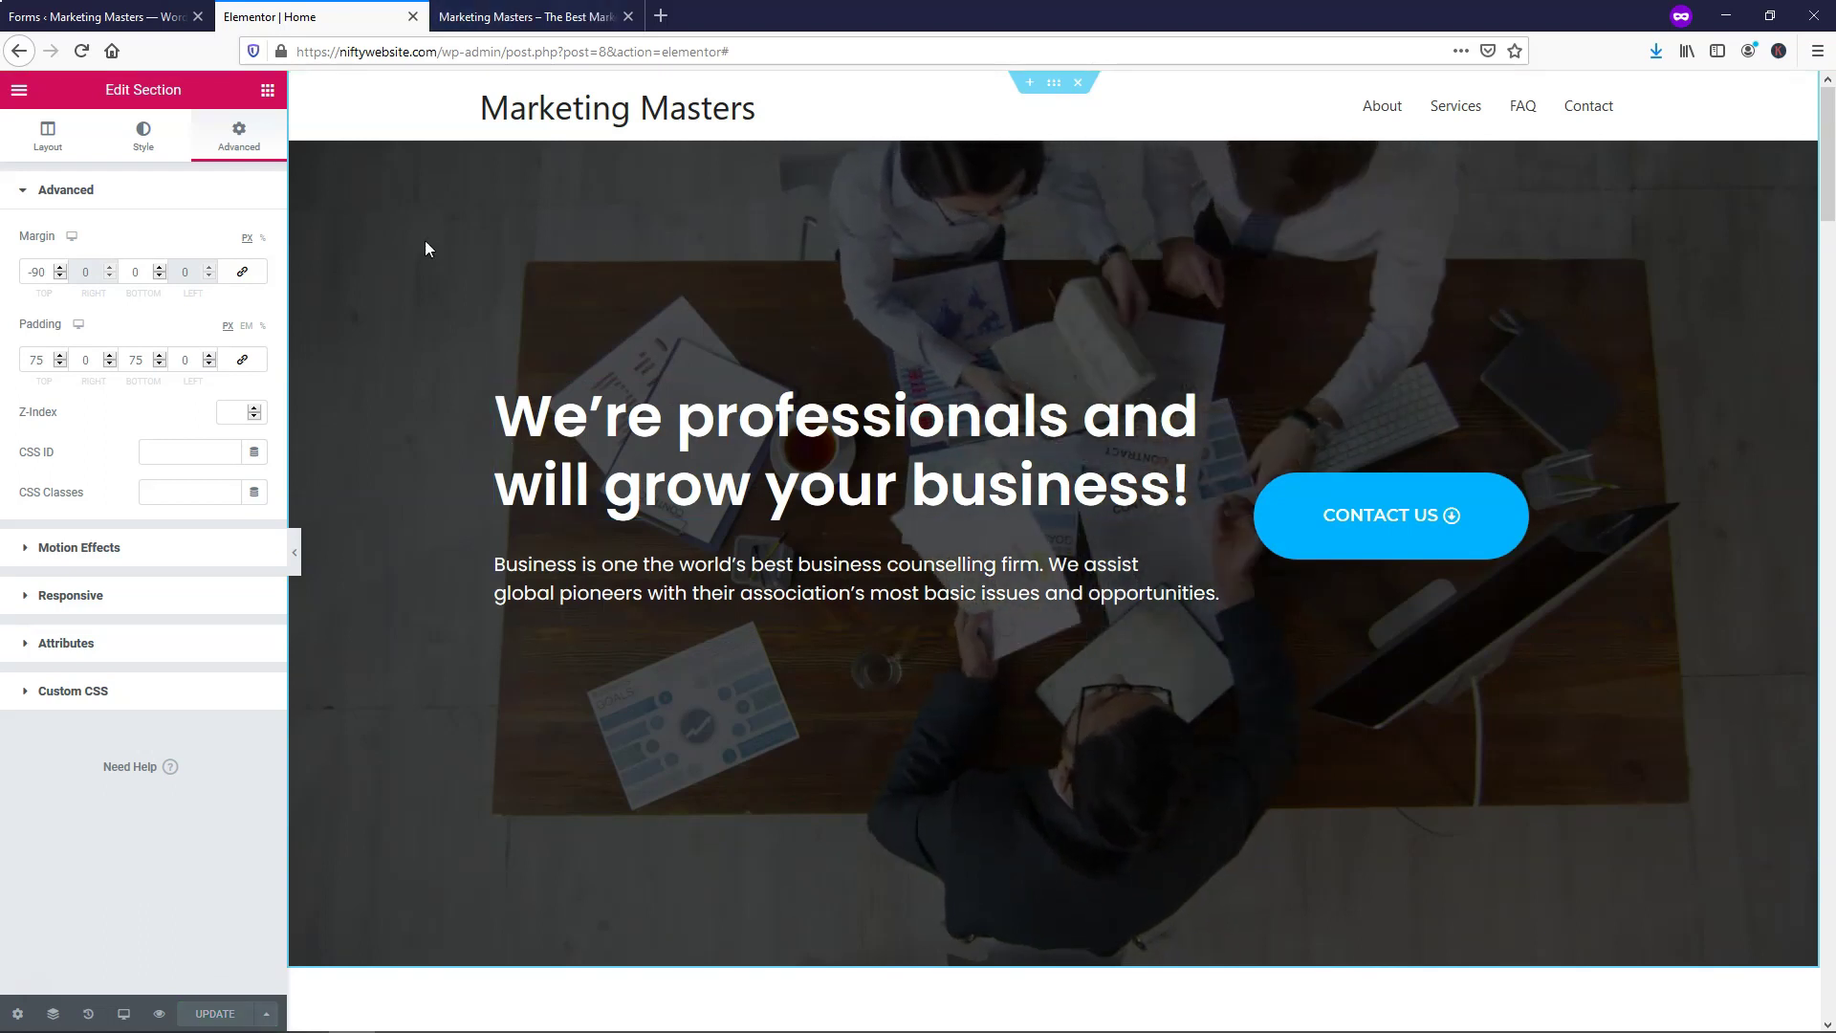
{"action": "left_click", "coordinate": [20, 95]}
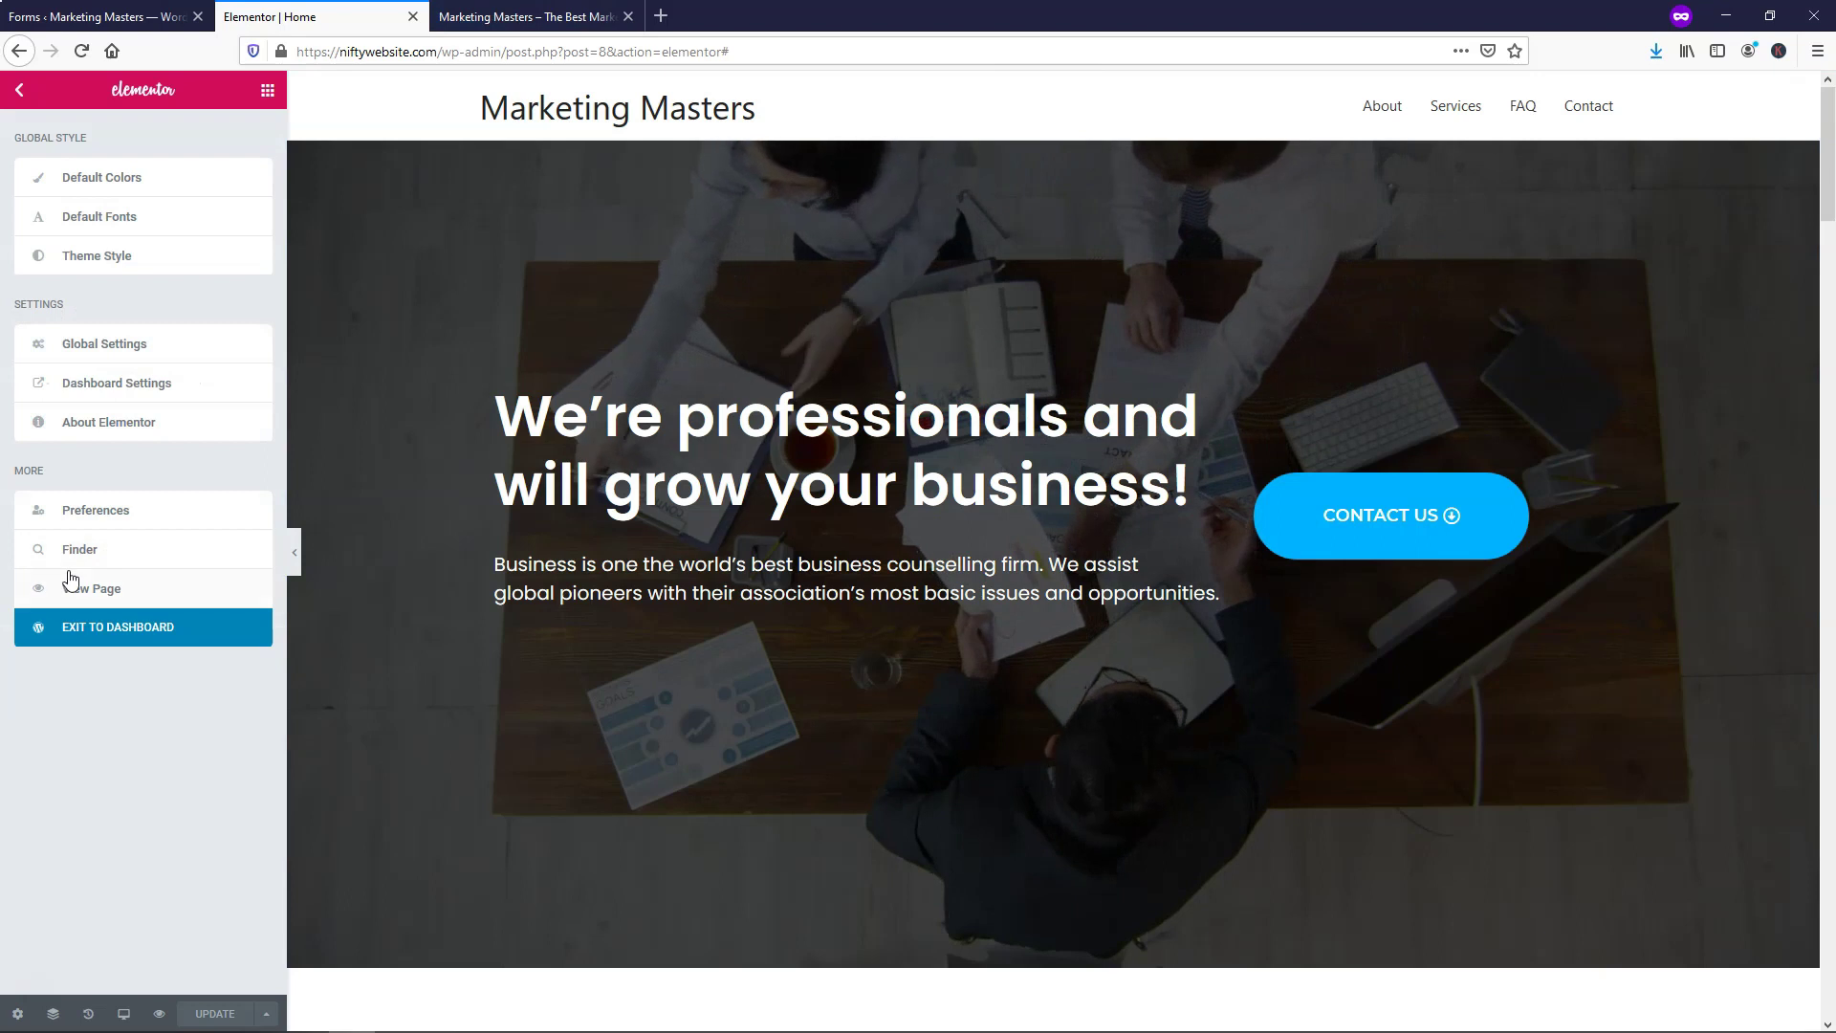
{"action": "left_click", "coordinate": [107, 629]}
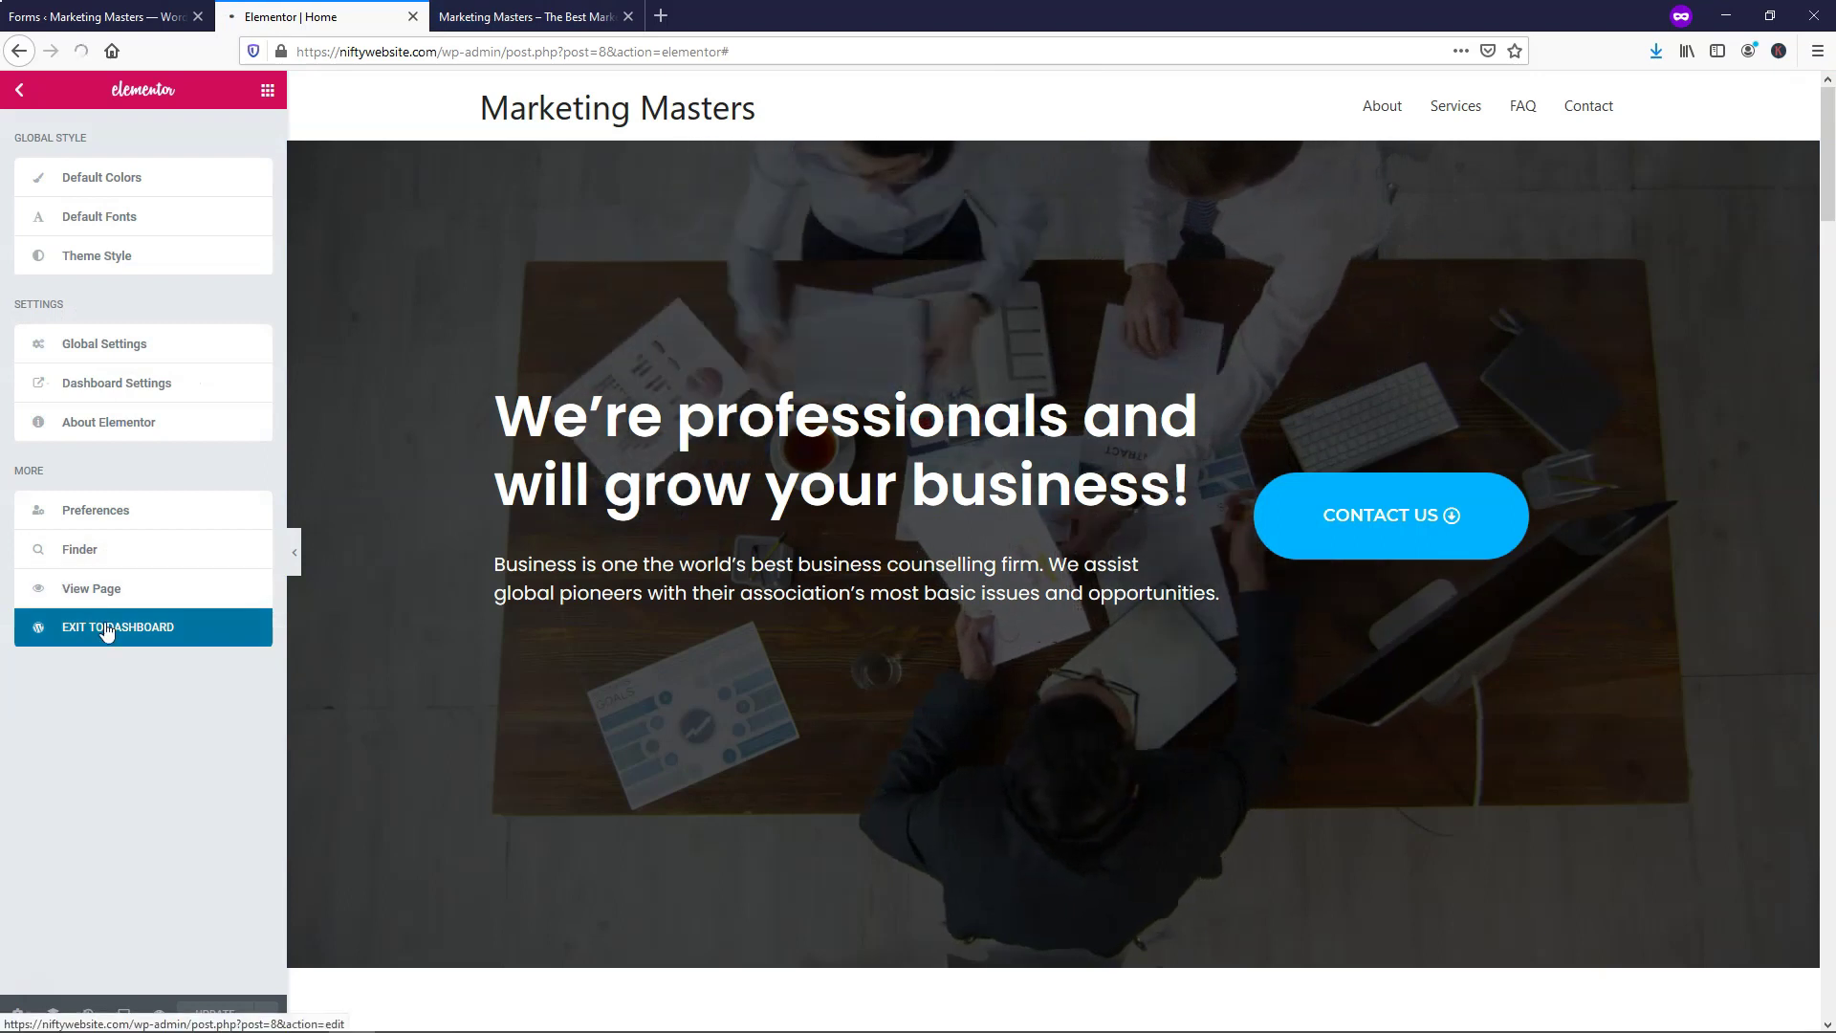
Close the HappyForms Forms tab, dismiss the block editor welcome, and open Appearance > Customize
{"action": "left_click", "coordinate": [163, 18]}
{"action": "left_click", "coordinate": [198, 18]}
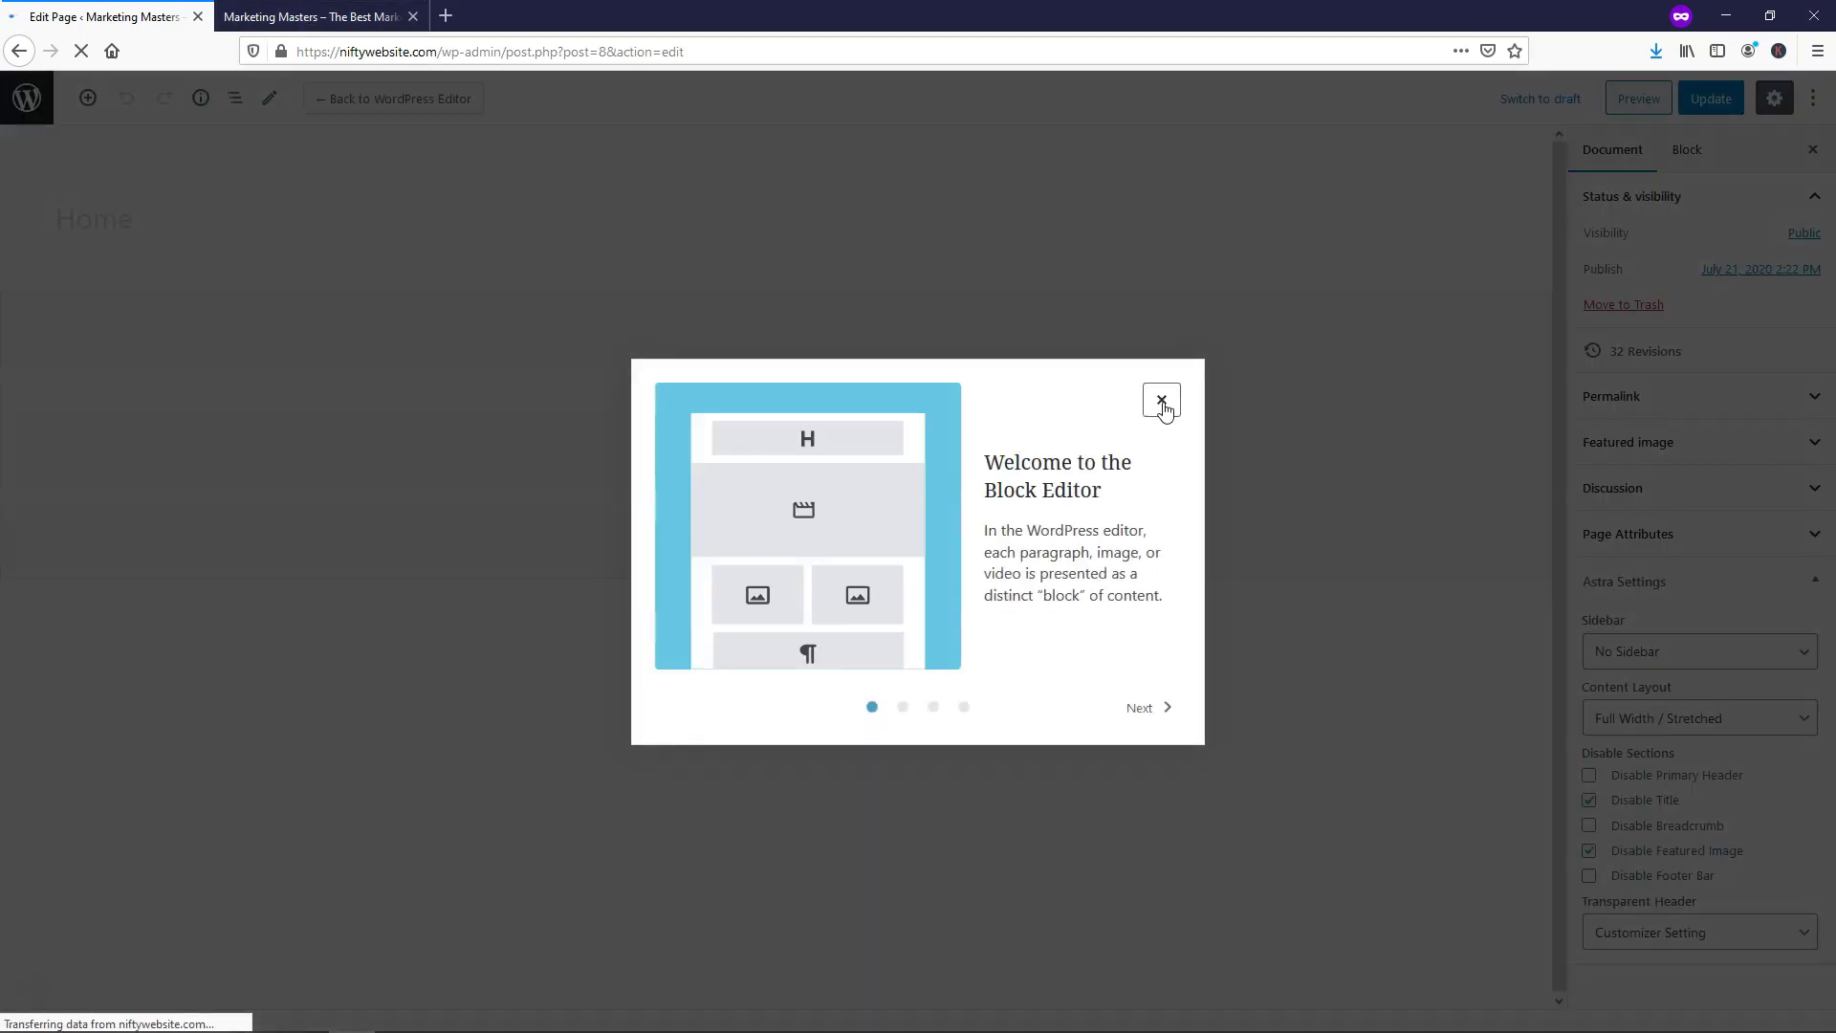
{"action": "left_click", "coordinate": [1162, 402]}
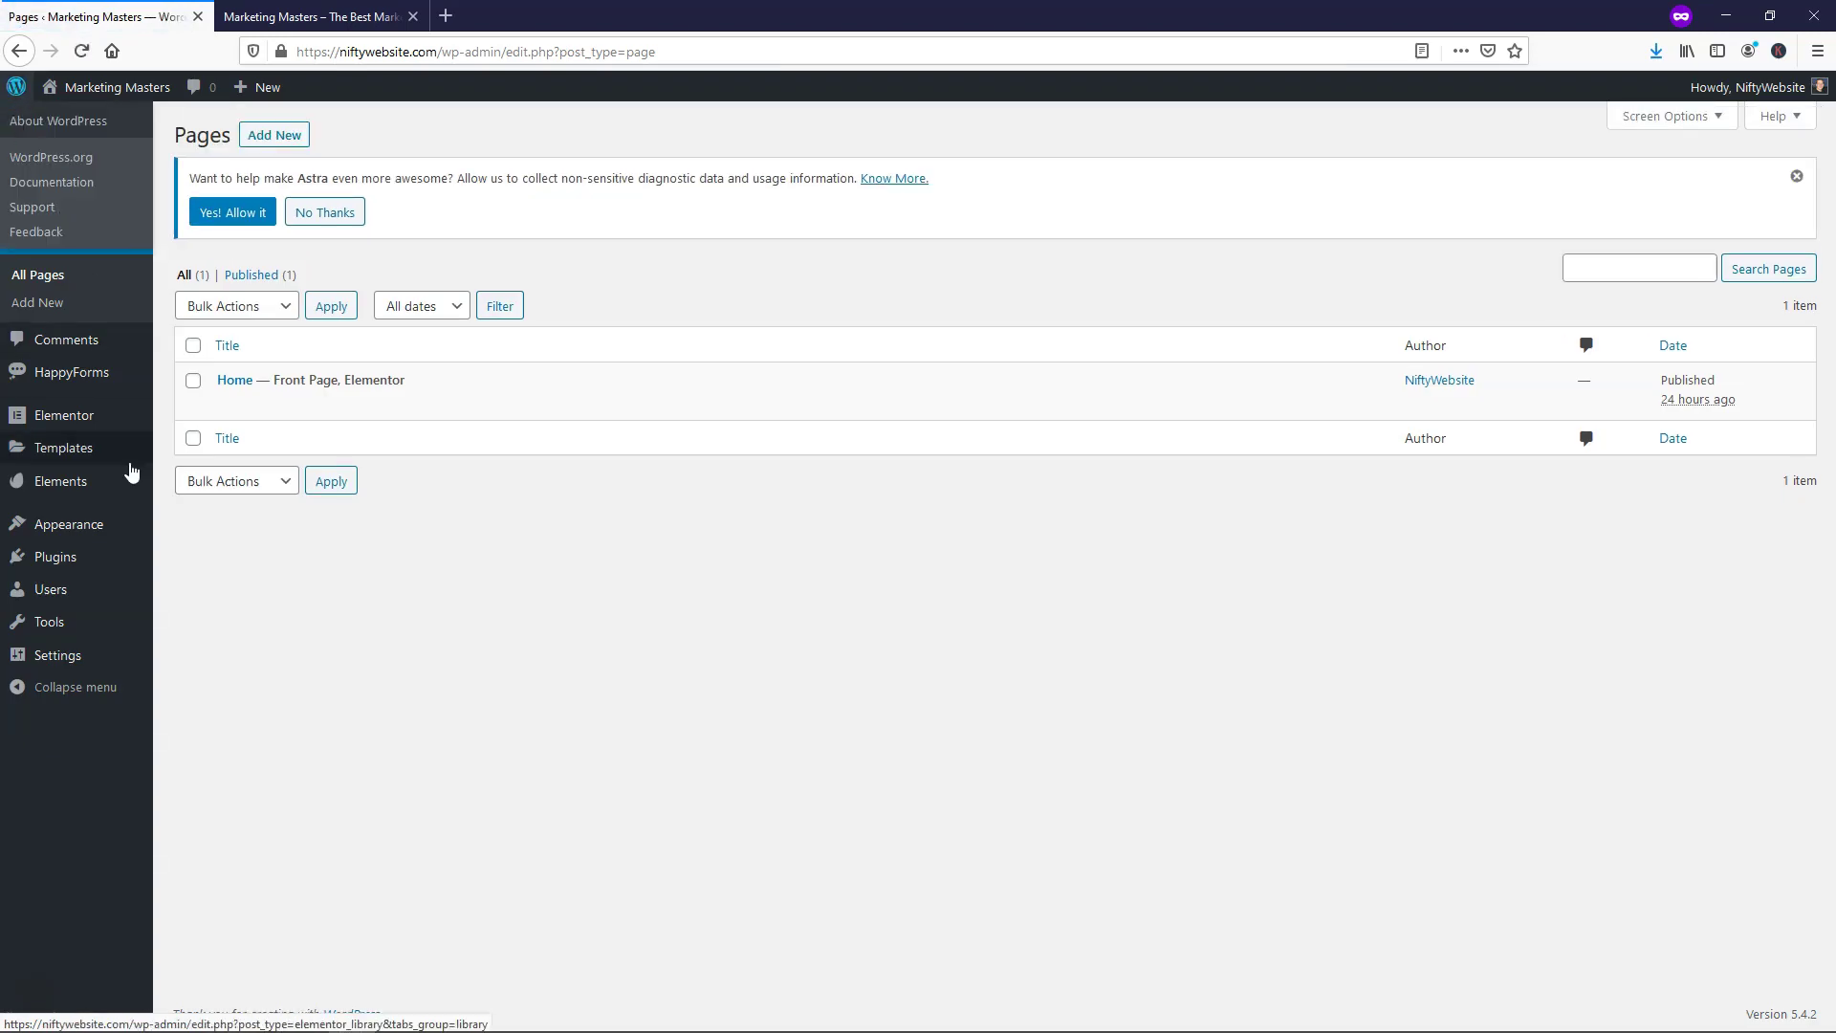
{"action": "mouse_move", "coordinate": [92, 533]}
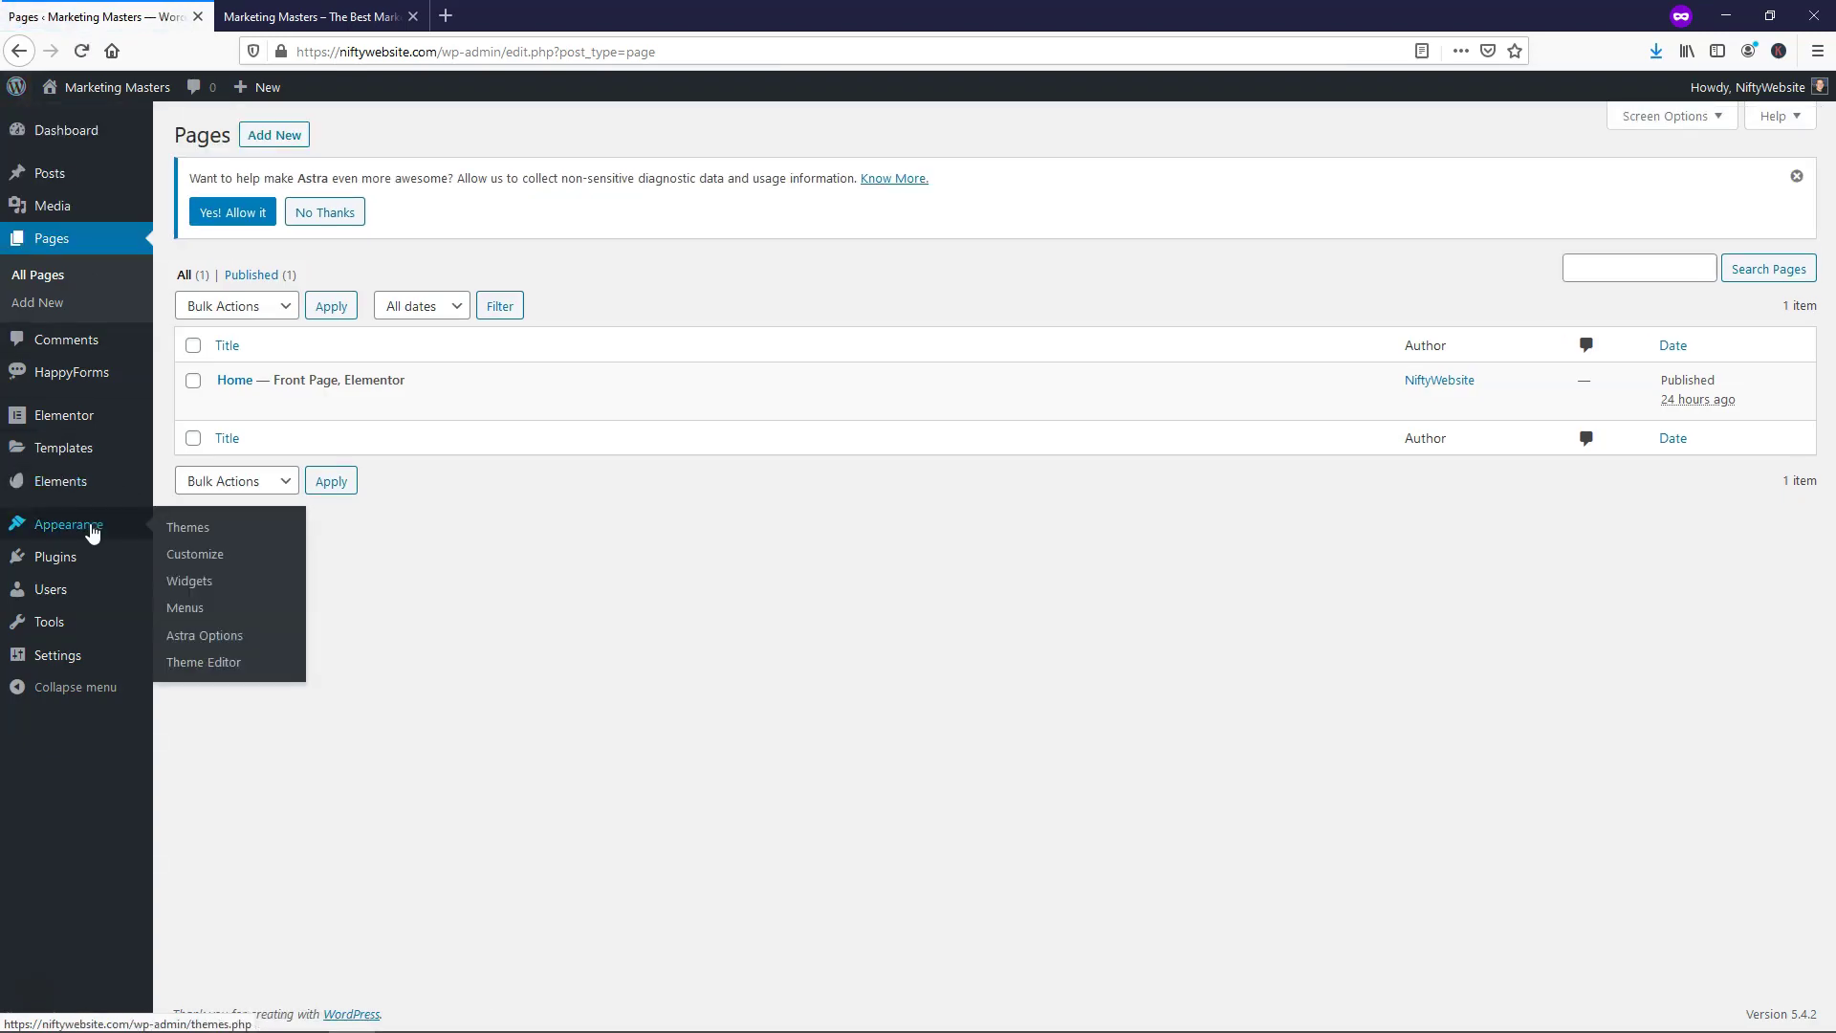
{"action": "left_click", "coordinate": [196, 555]}
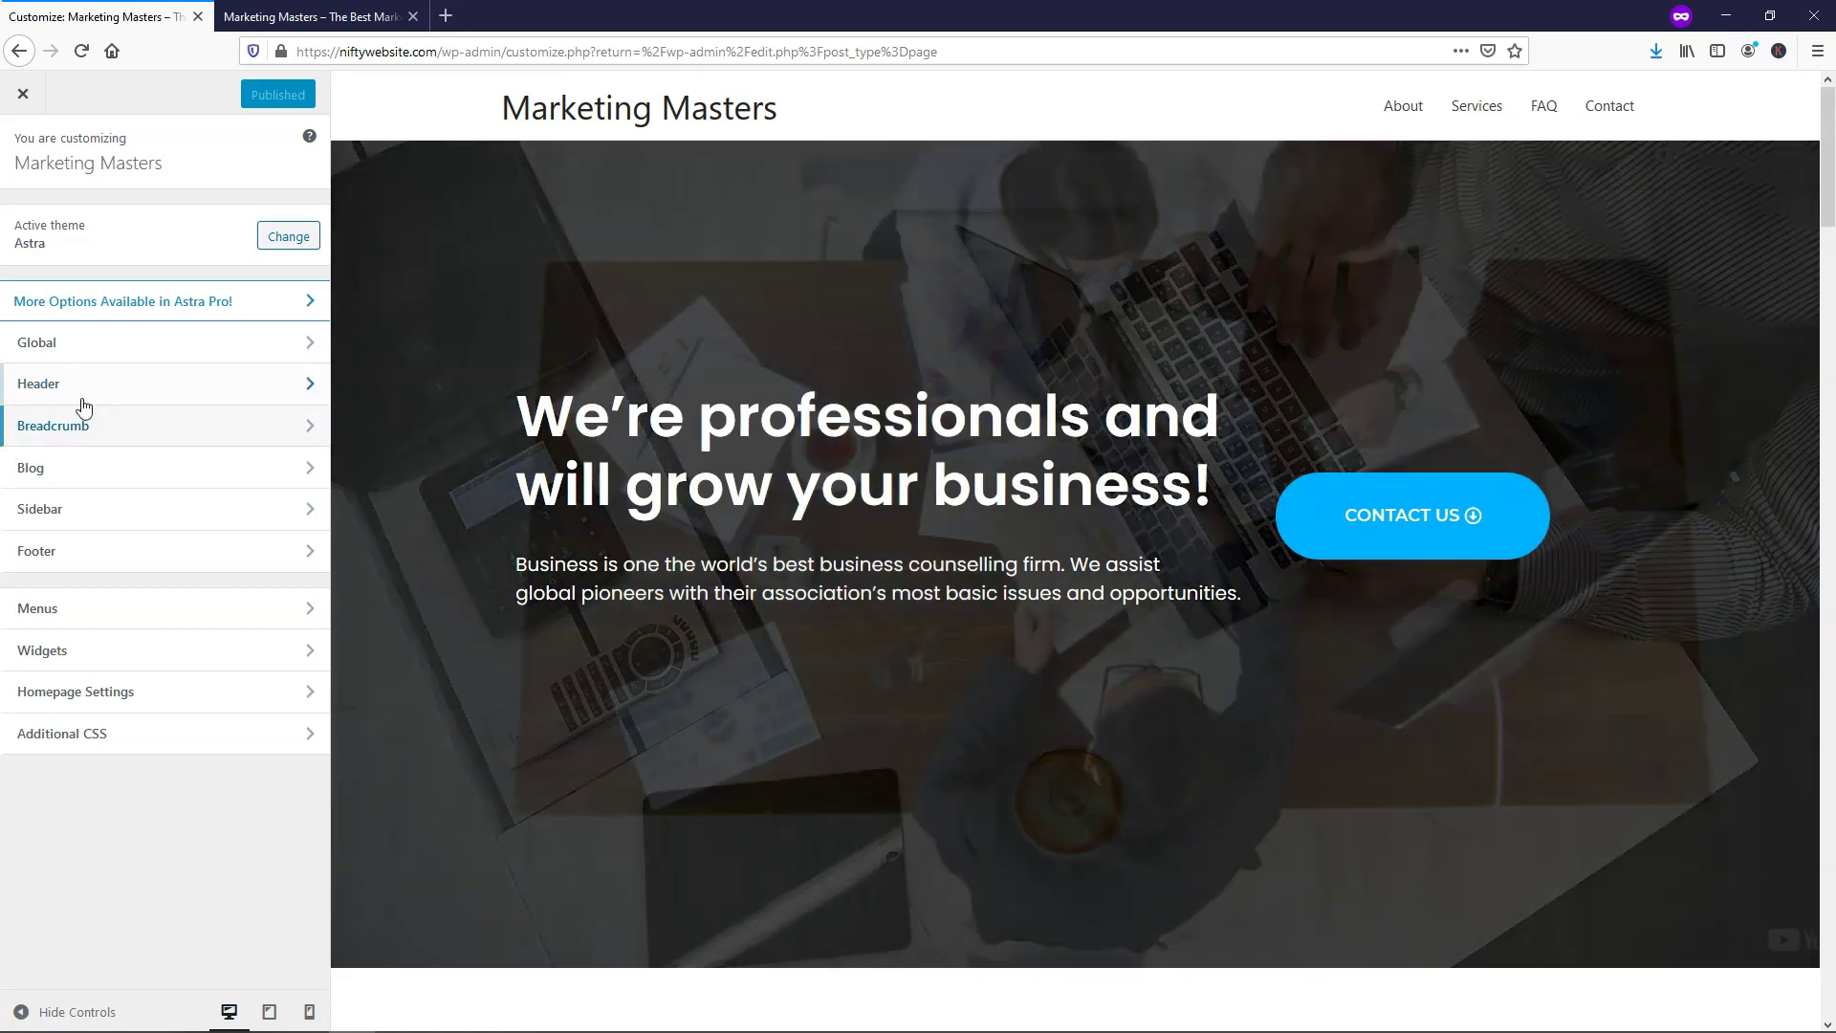
Enable Astra's transparent header on the complete website
{"action": "left_click", "coordinate": [88, 387]}
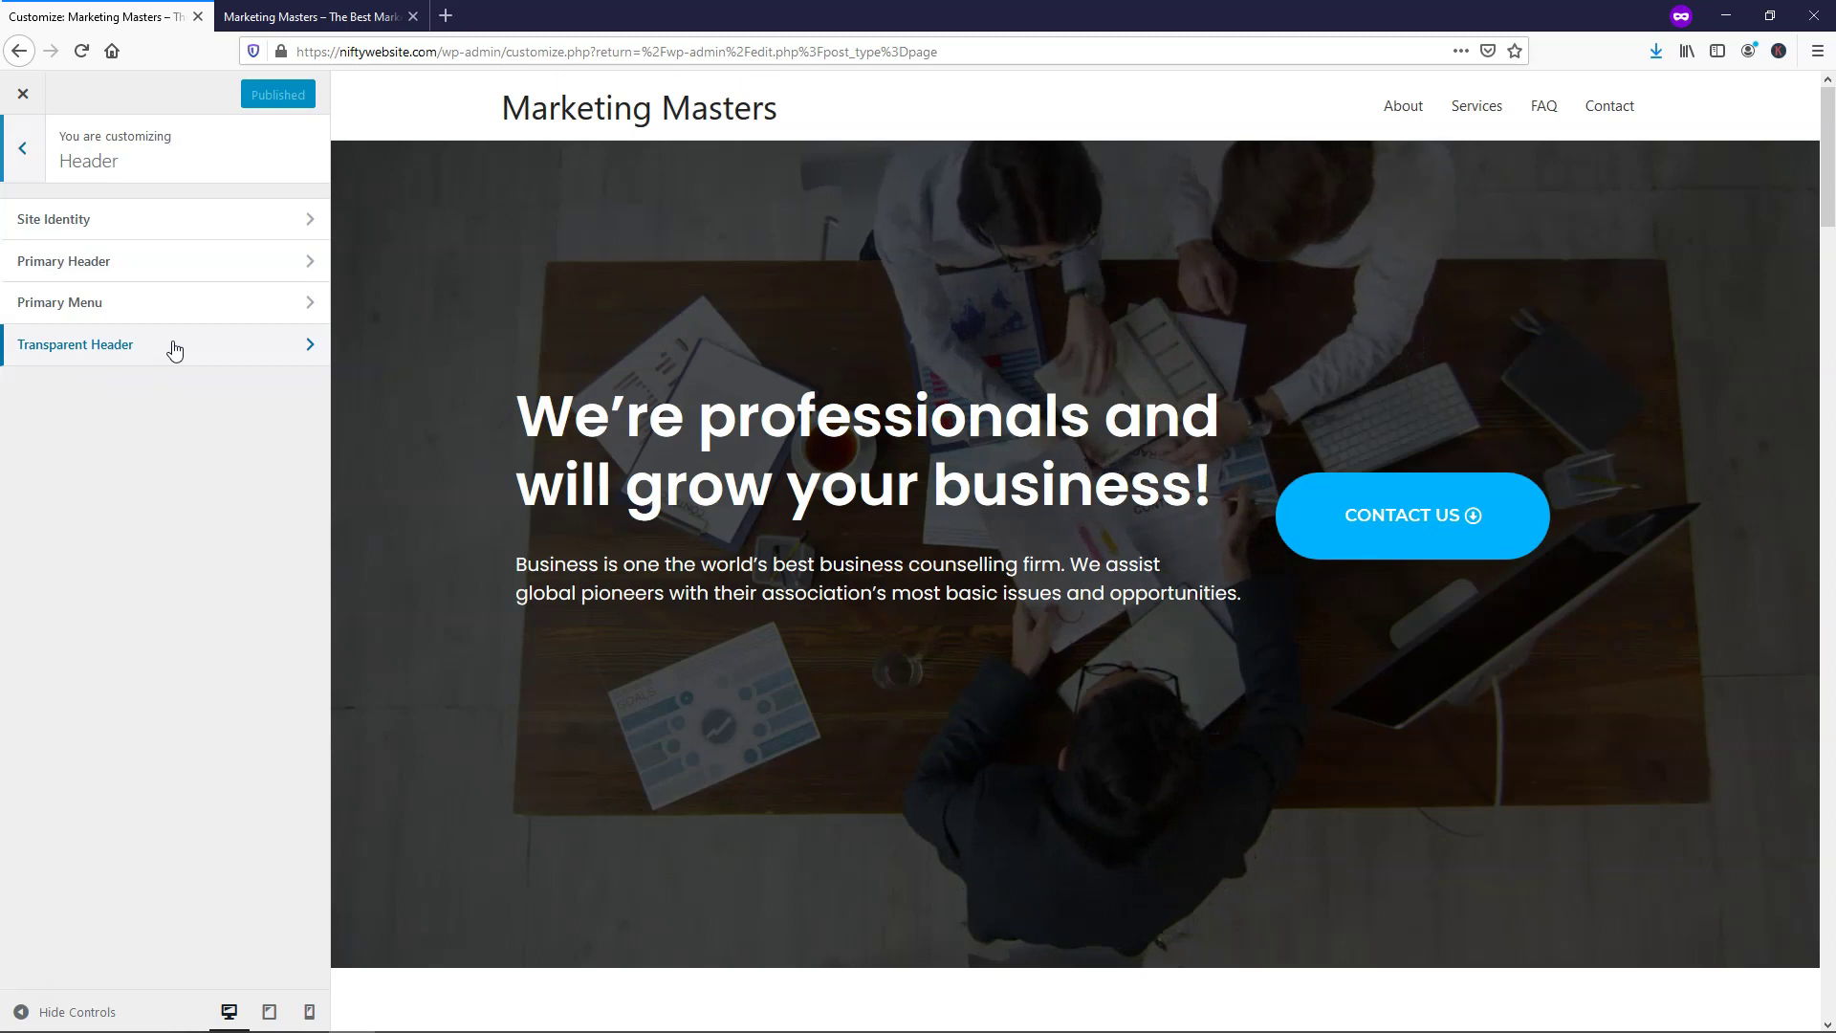
{"action": "left_click", "coordinate": [172, 345]}
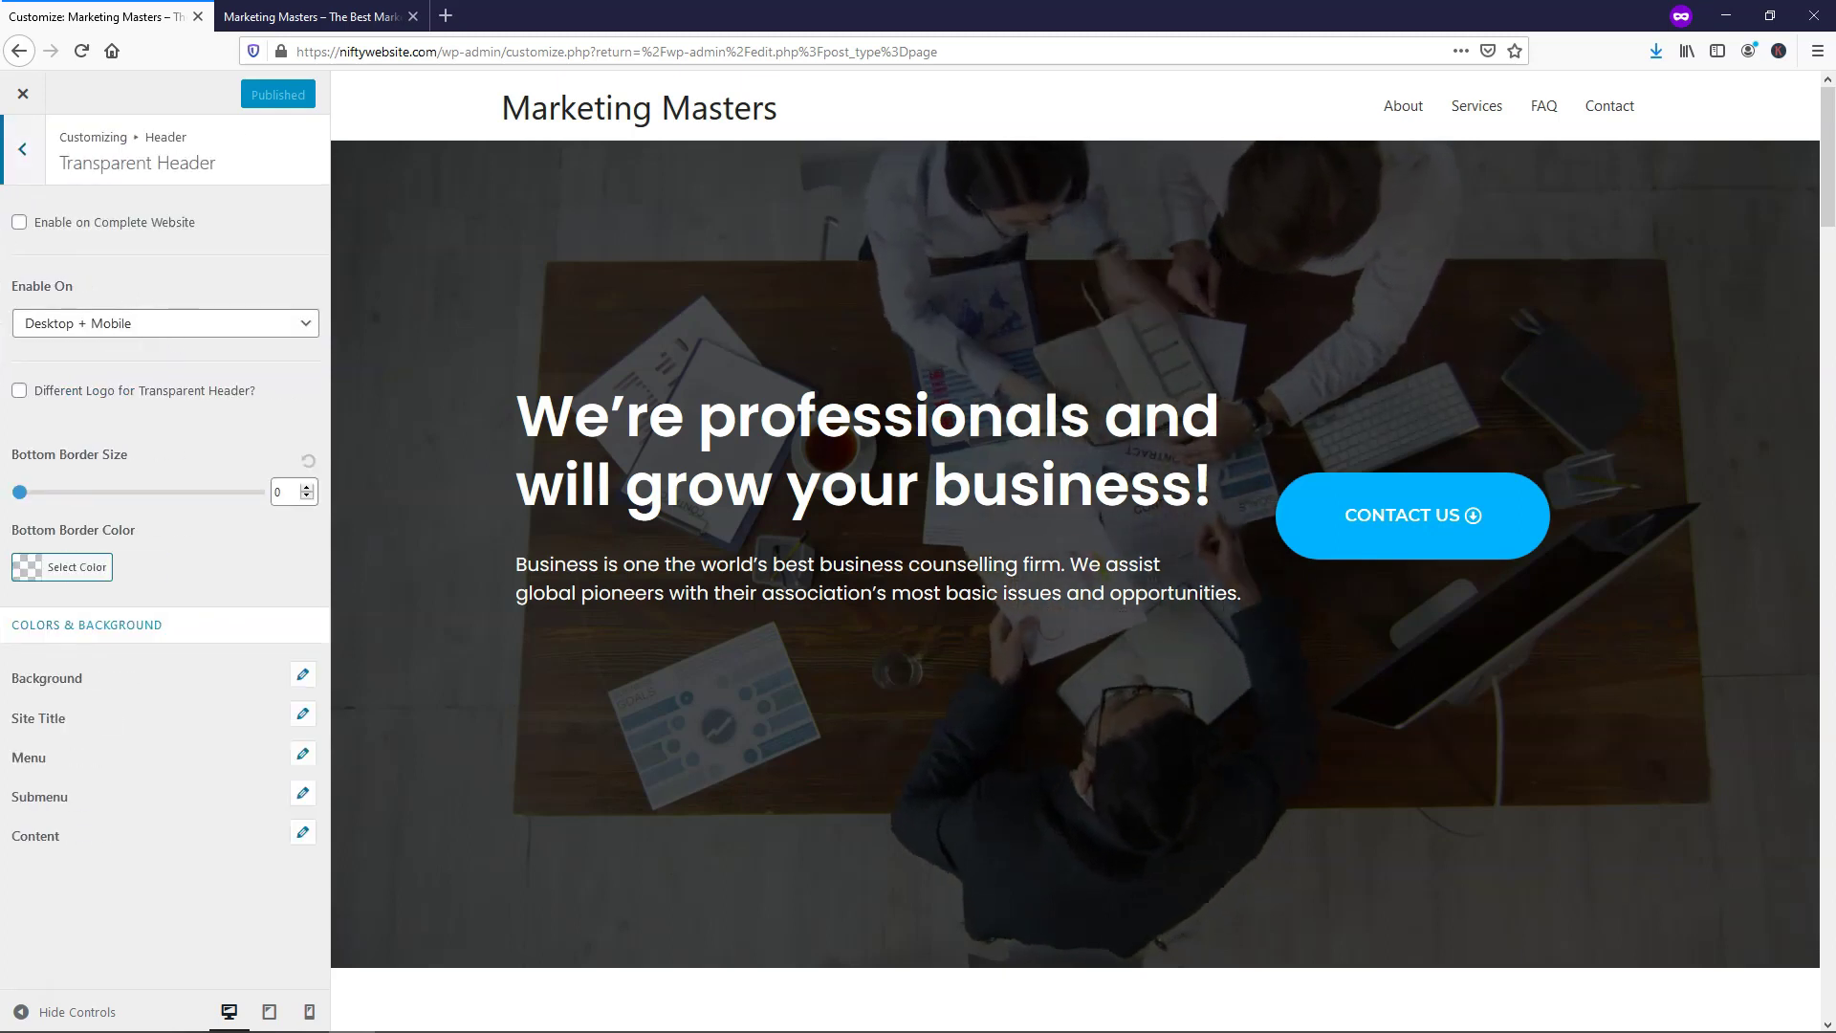
{"action": "left_click", "coordinate": [19, 223]}
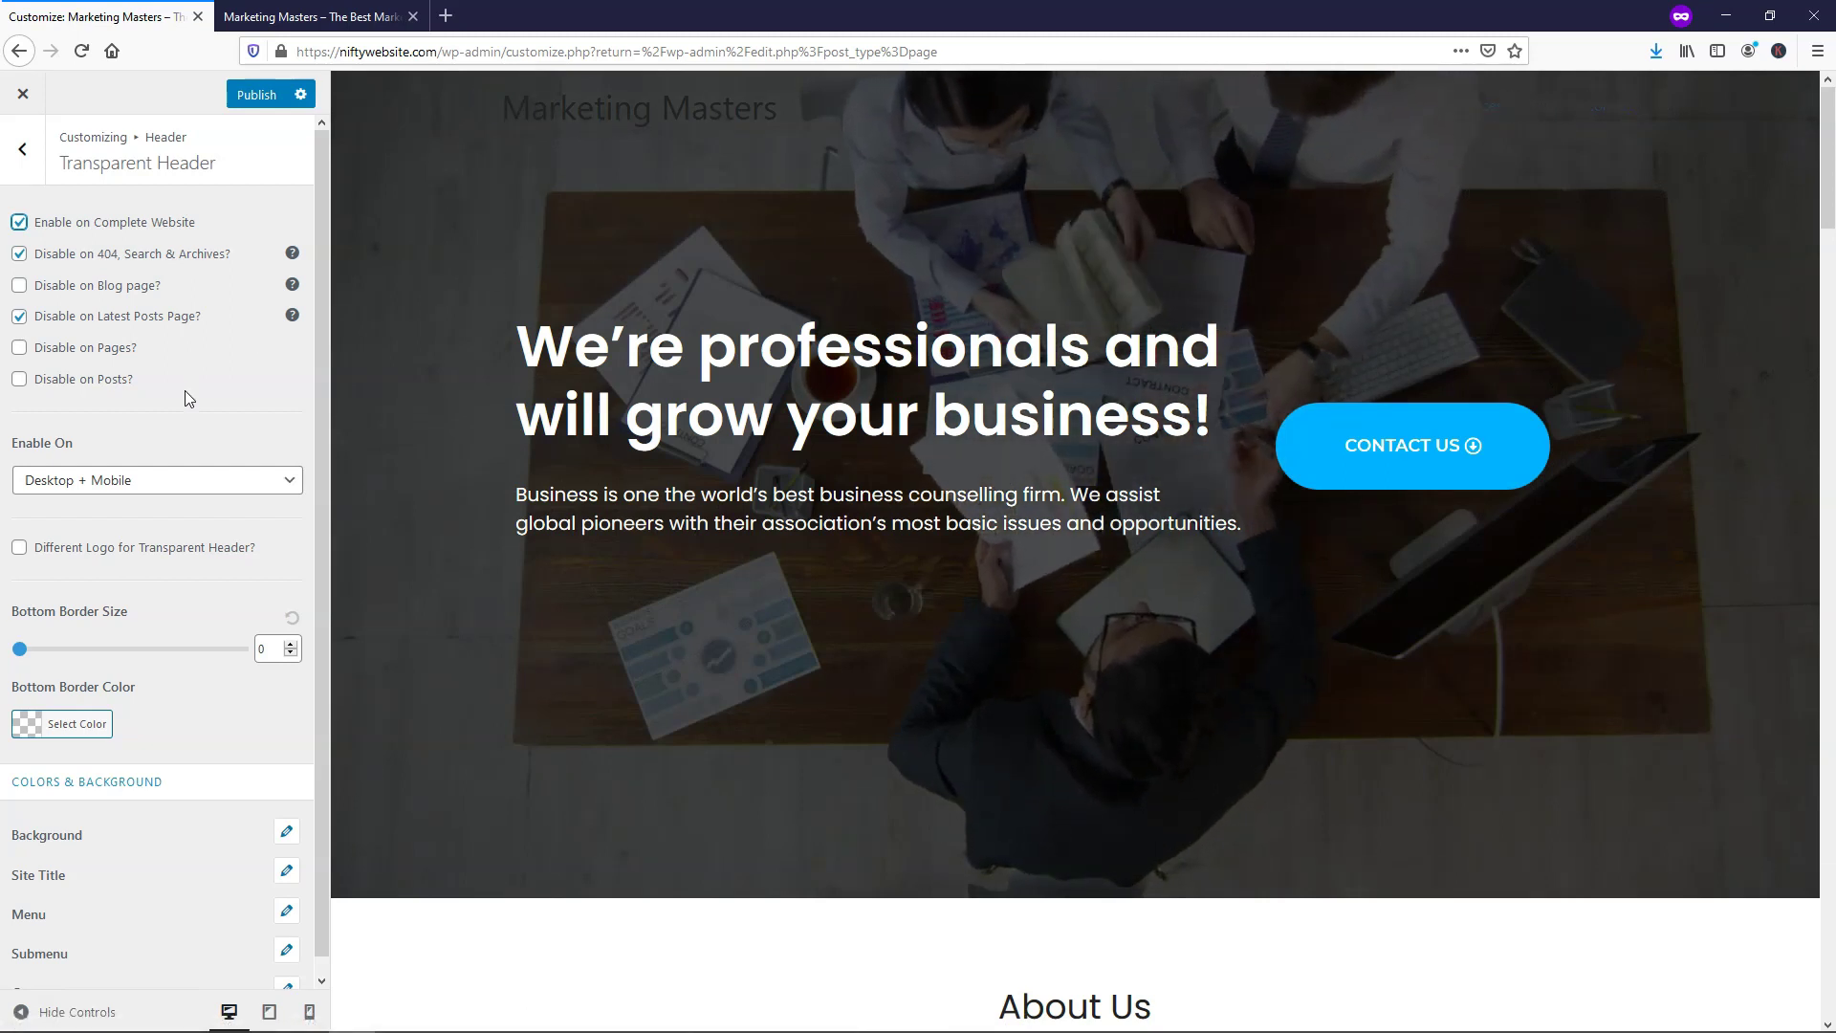
{"action": "scroll", "coordinate": [186, 390], "scroll_direction": "down", "scroll_amount": 1}
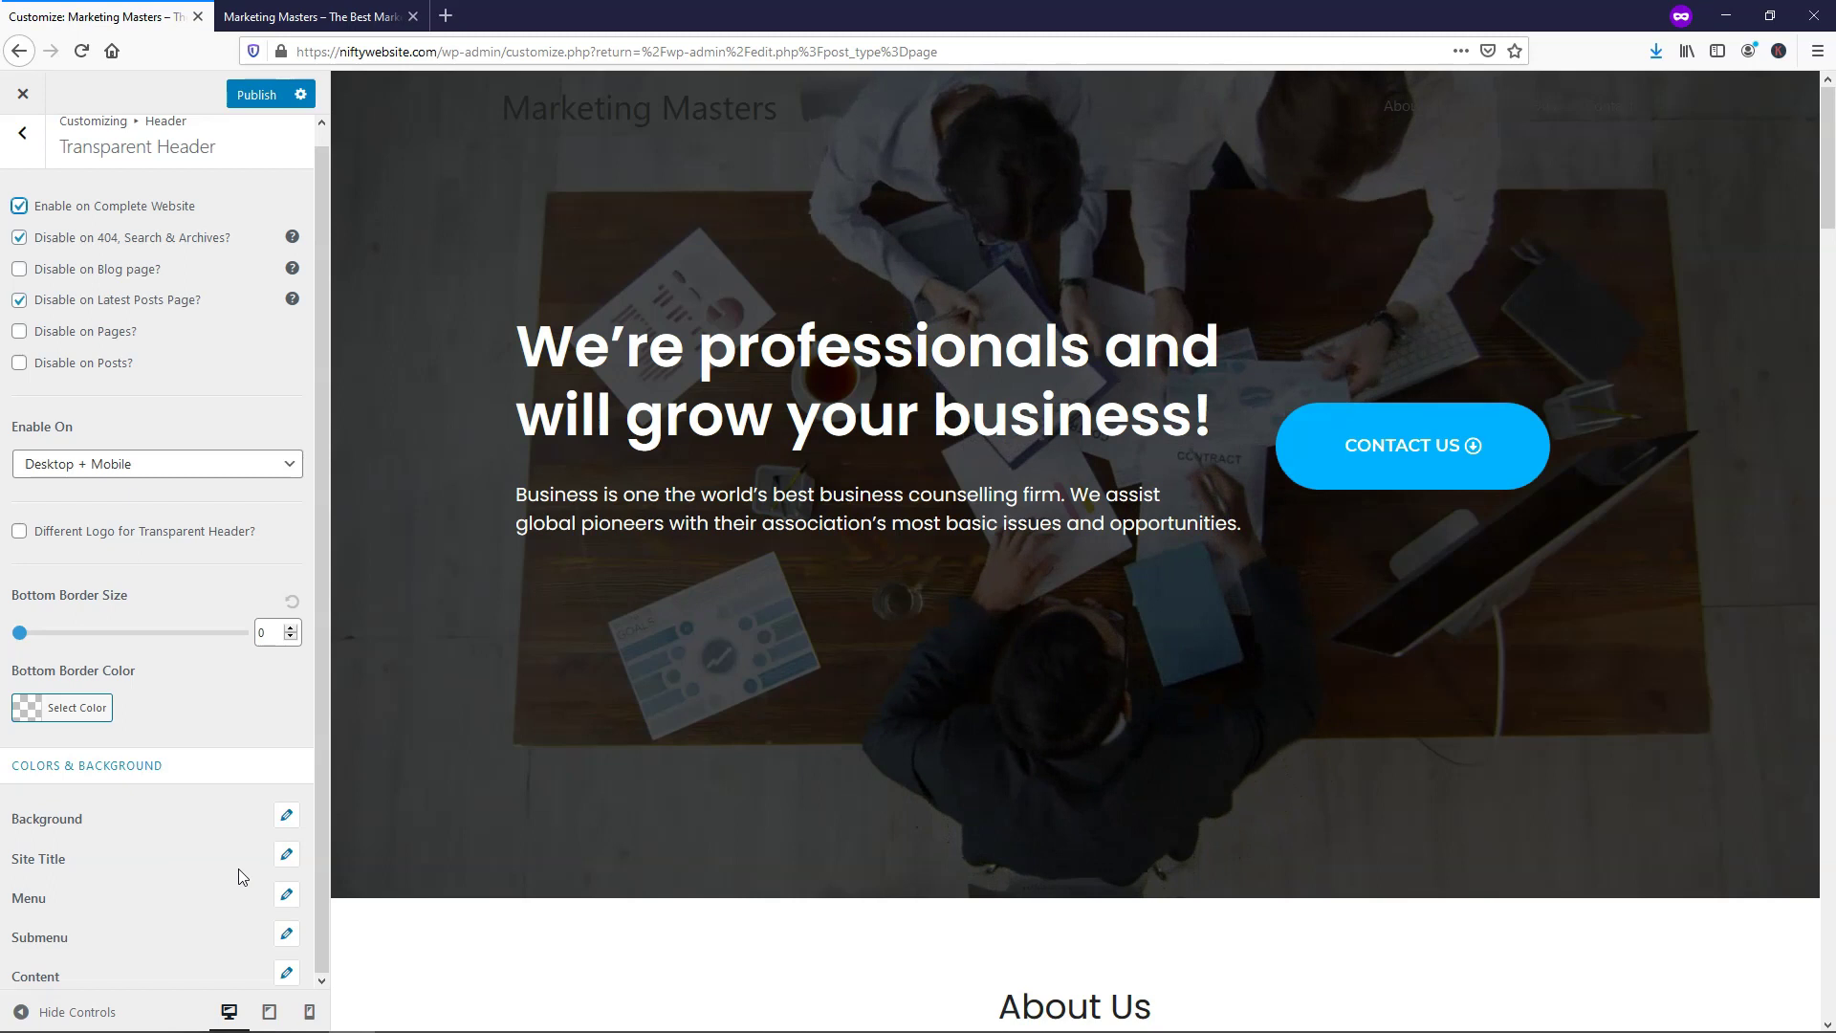
Make the transparent header's menu links white, with a yellow #eeee22 hover colour
{"action": "left_click", "coordinate": [285, 895]}
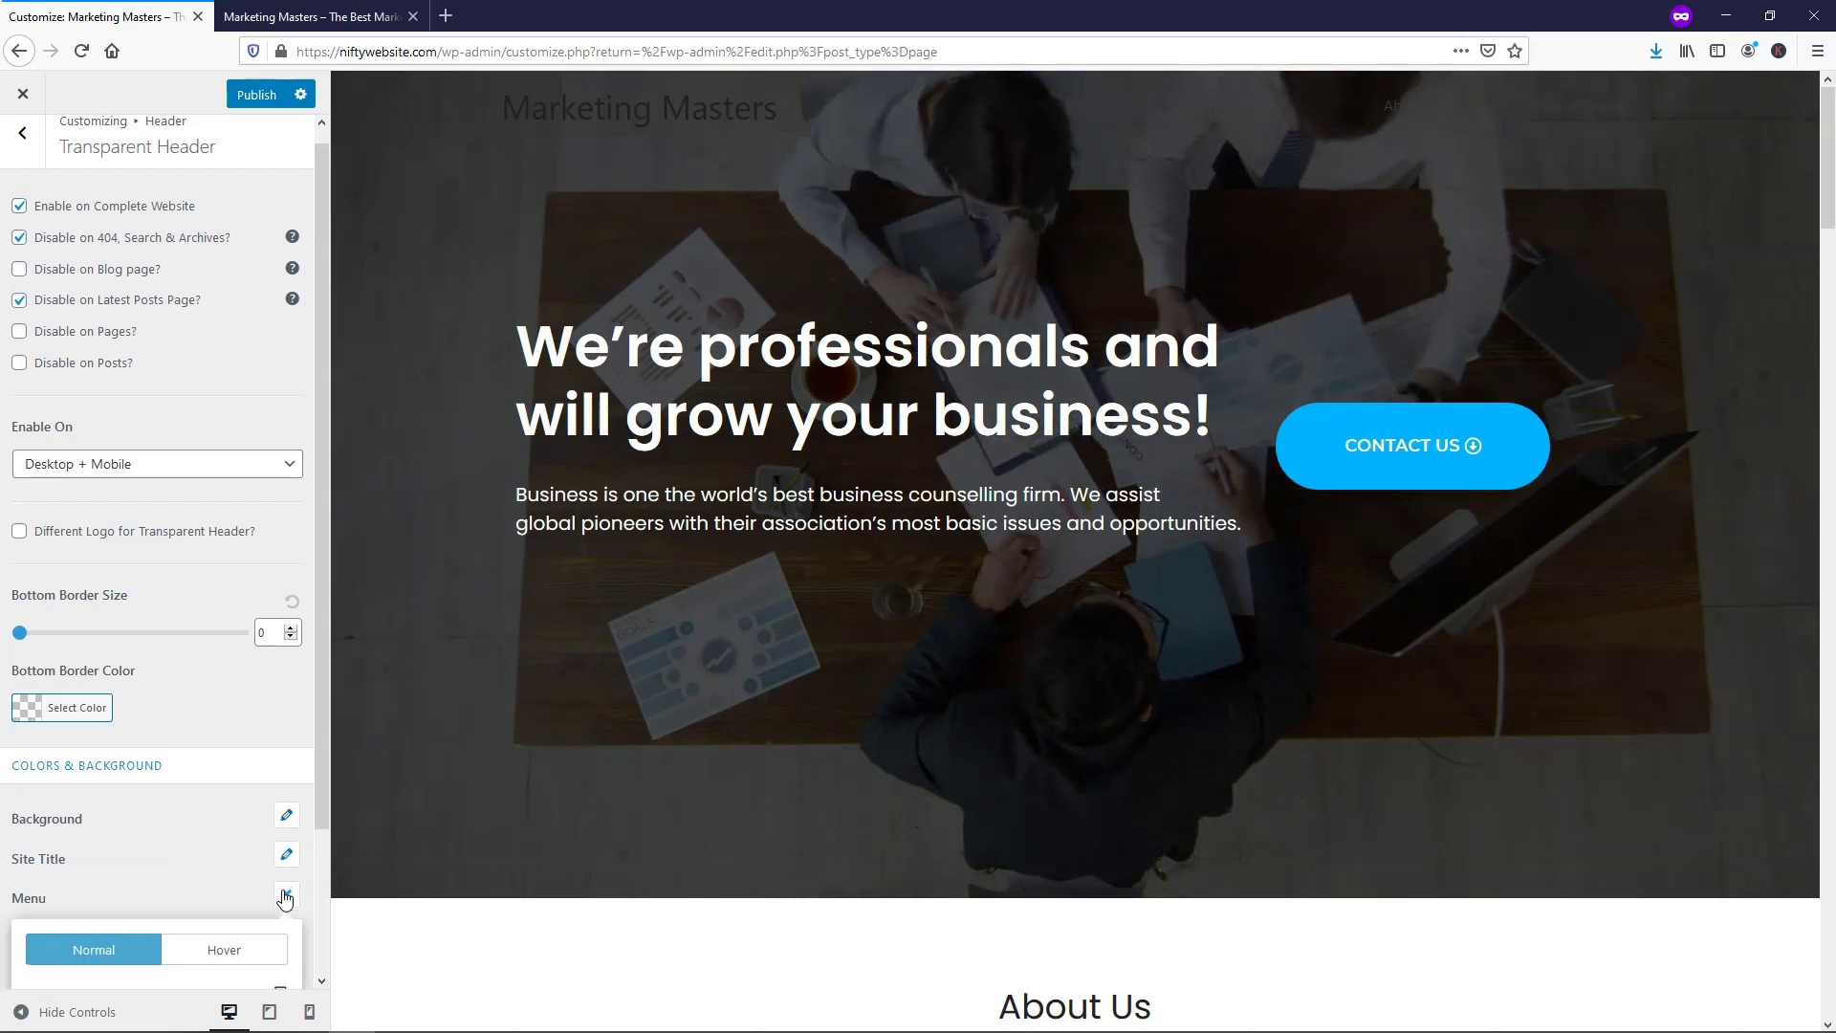
{"action": "scroll", "coordinate": [153, 841], "scroll_direction": "down", "scroll_amount": 3}
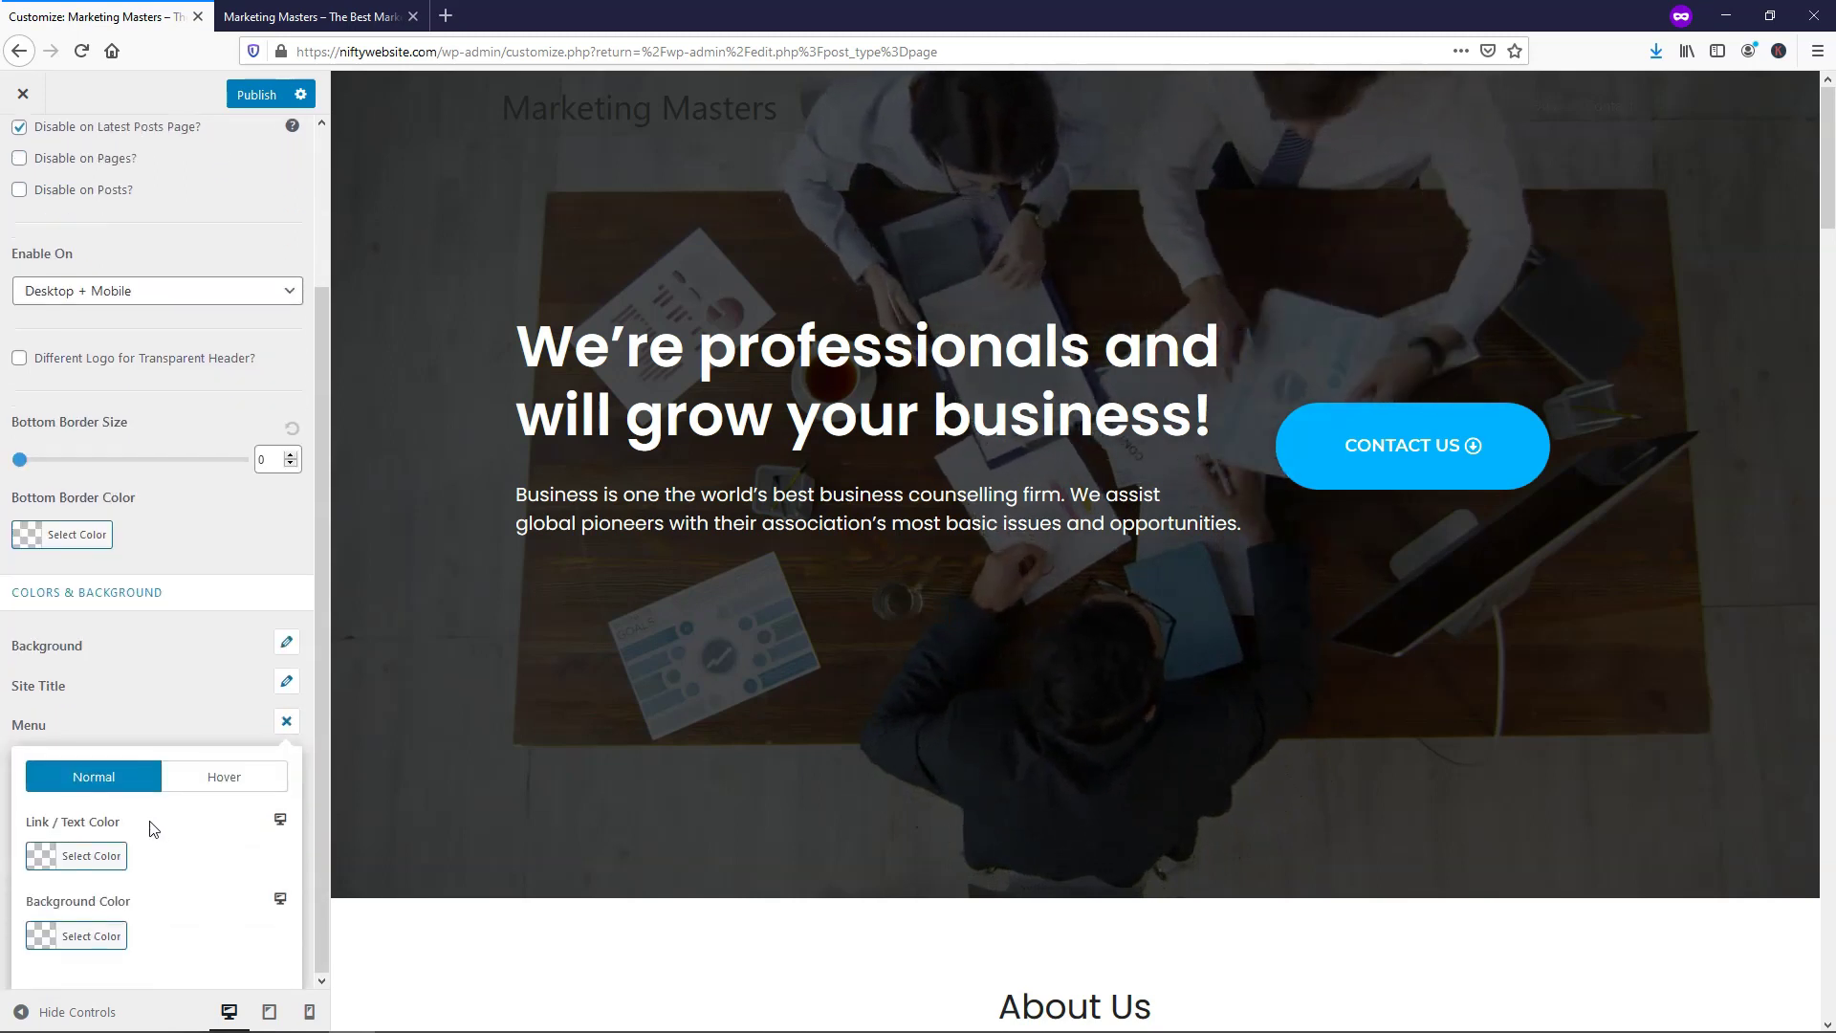
{"action": "left_click", "coordinate": [42, 857]}
{"action": "scroll", "coordinate": [201, 841], "scroll_direction": "down", "scroll_amount": 3}
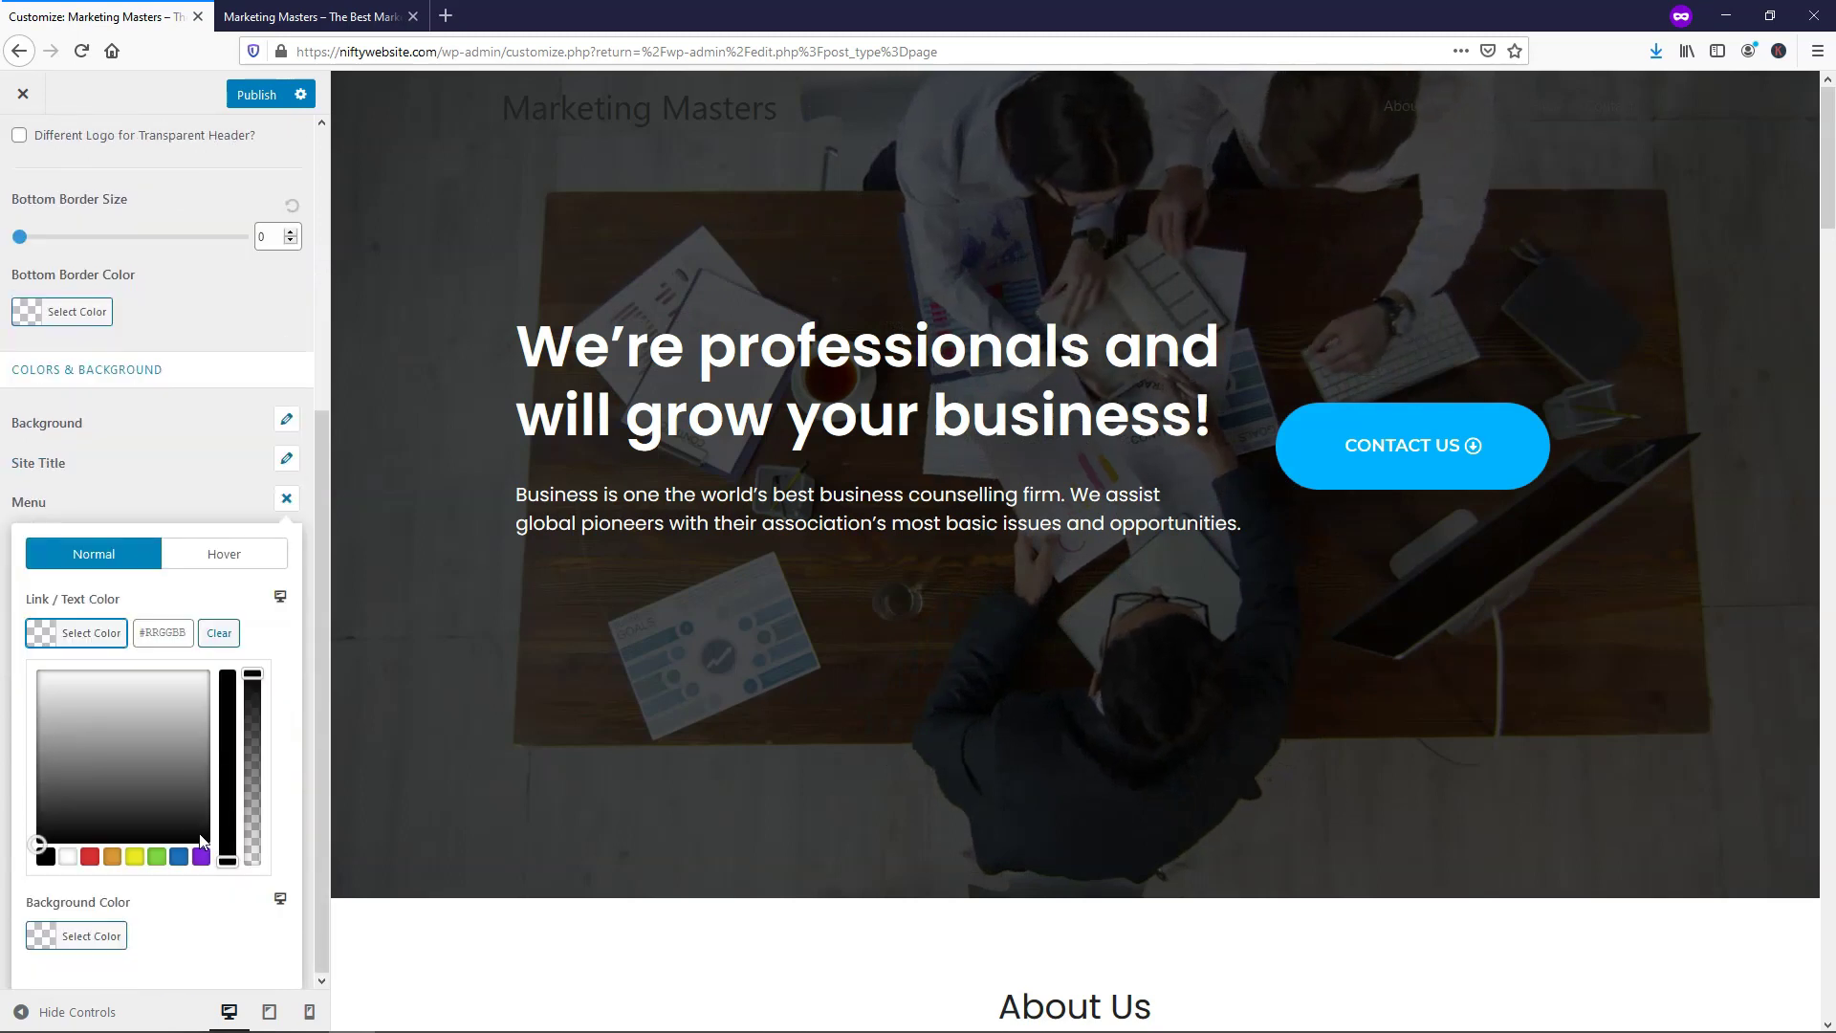
{"action": "left_click", "coordinate": [71, 857]}
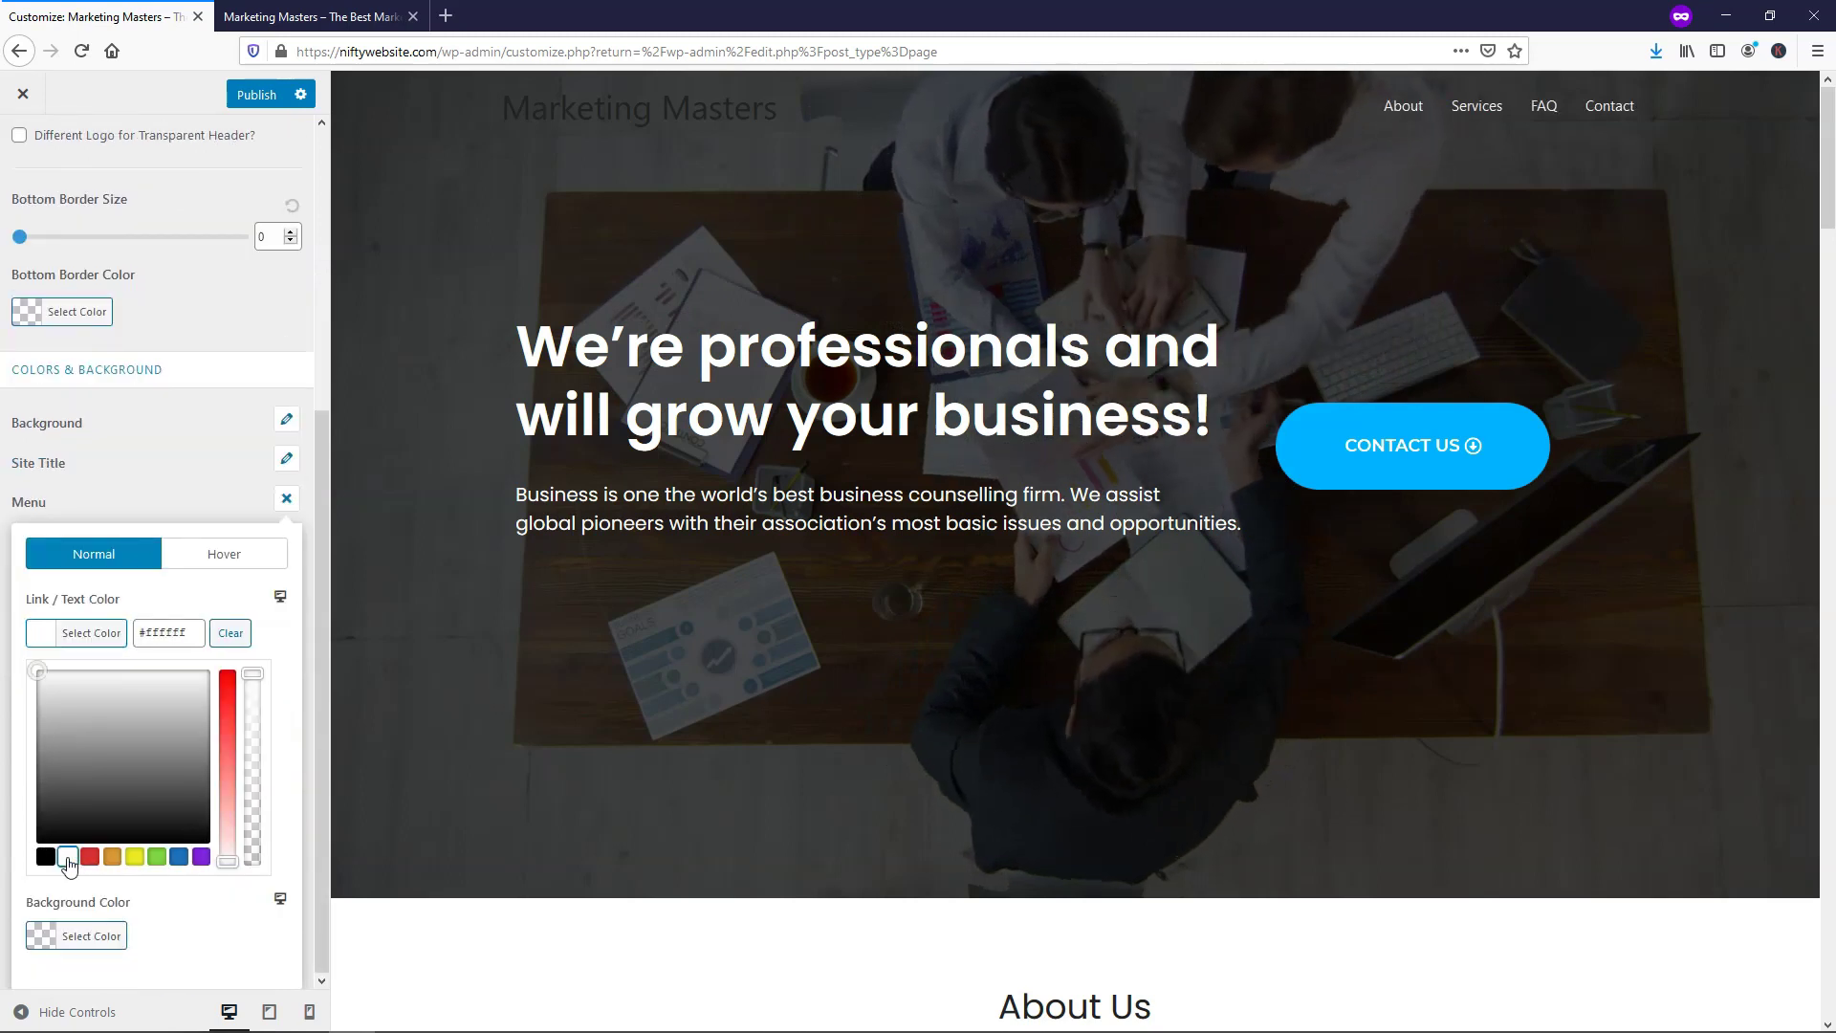
{"action": "left_click", "coordinate": [212, 555]}
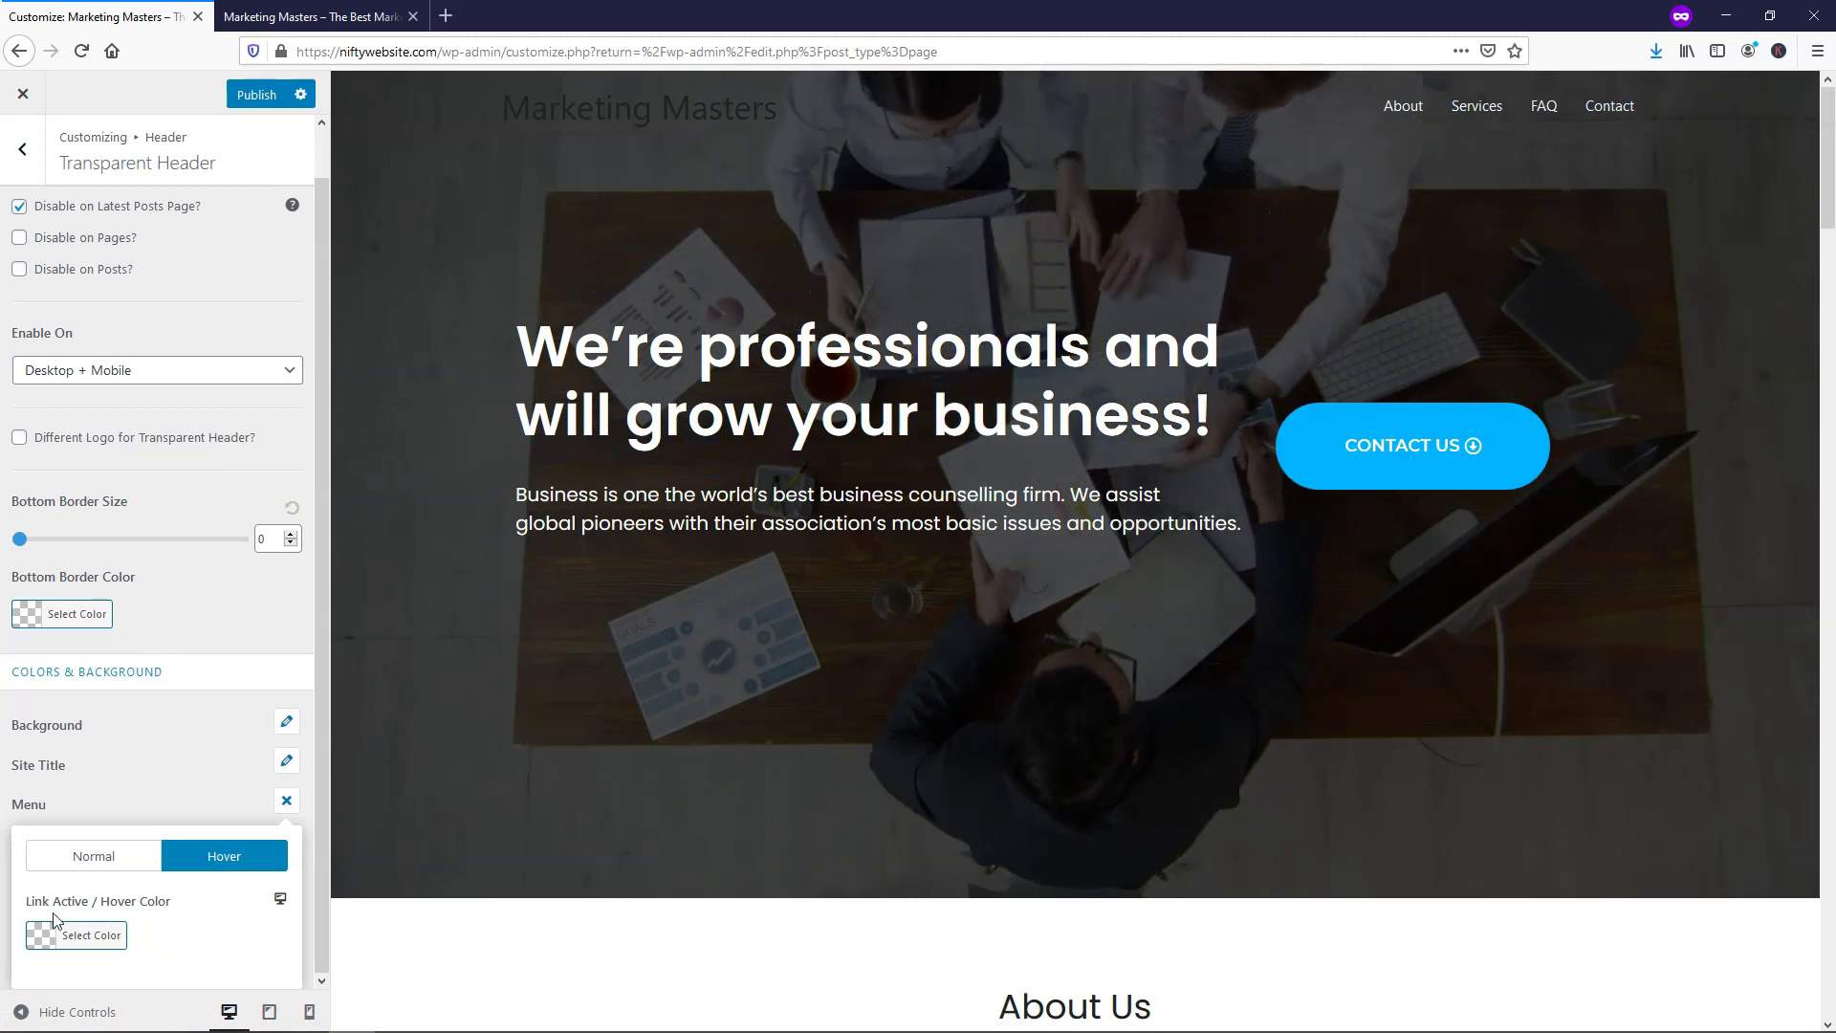
{"action": "left_click", "coordinate": [76, 935]}
{"action": "scroll", "coordinate": [165, 853], "scroll_direction": "down", "scroll_amount": 2}
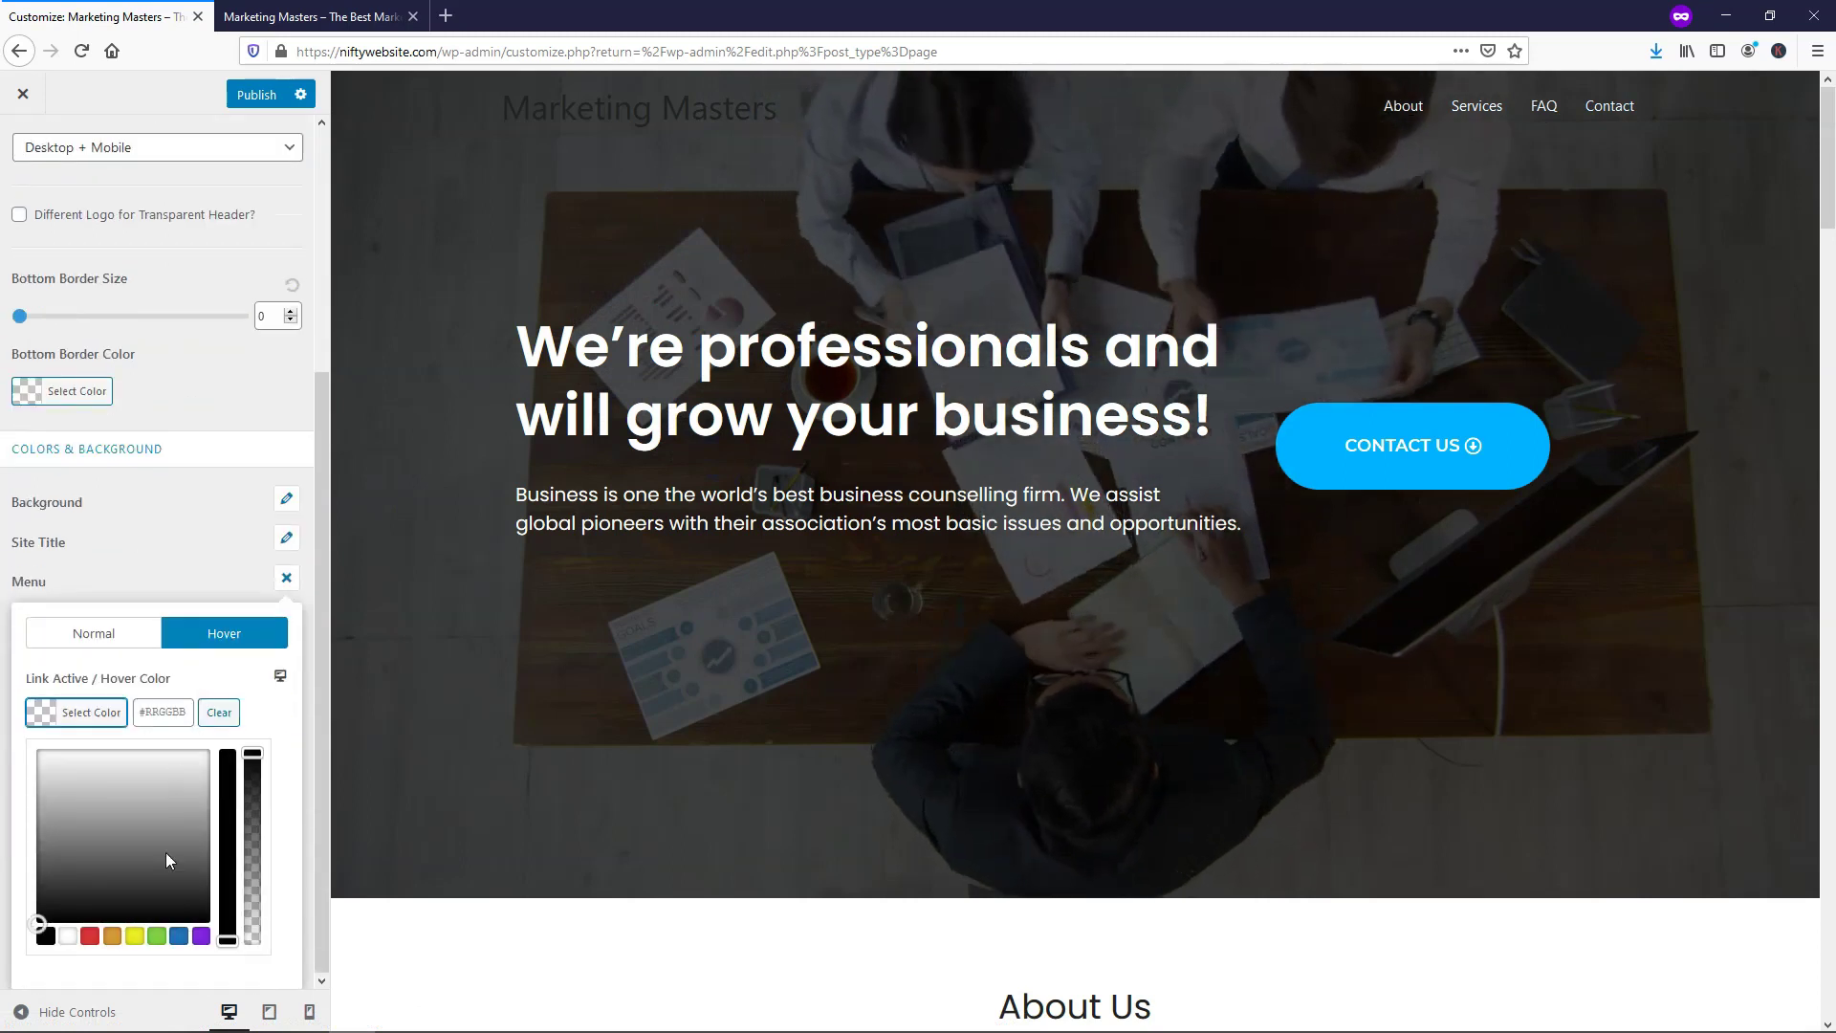
{"action": "left_click", "coordinate": [134, 935]}
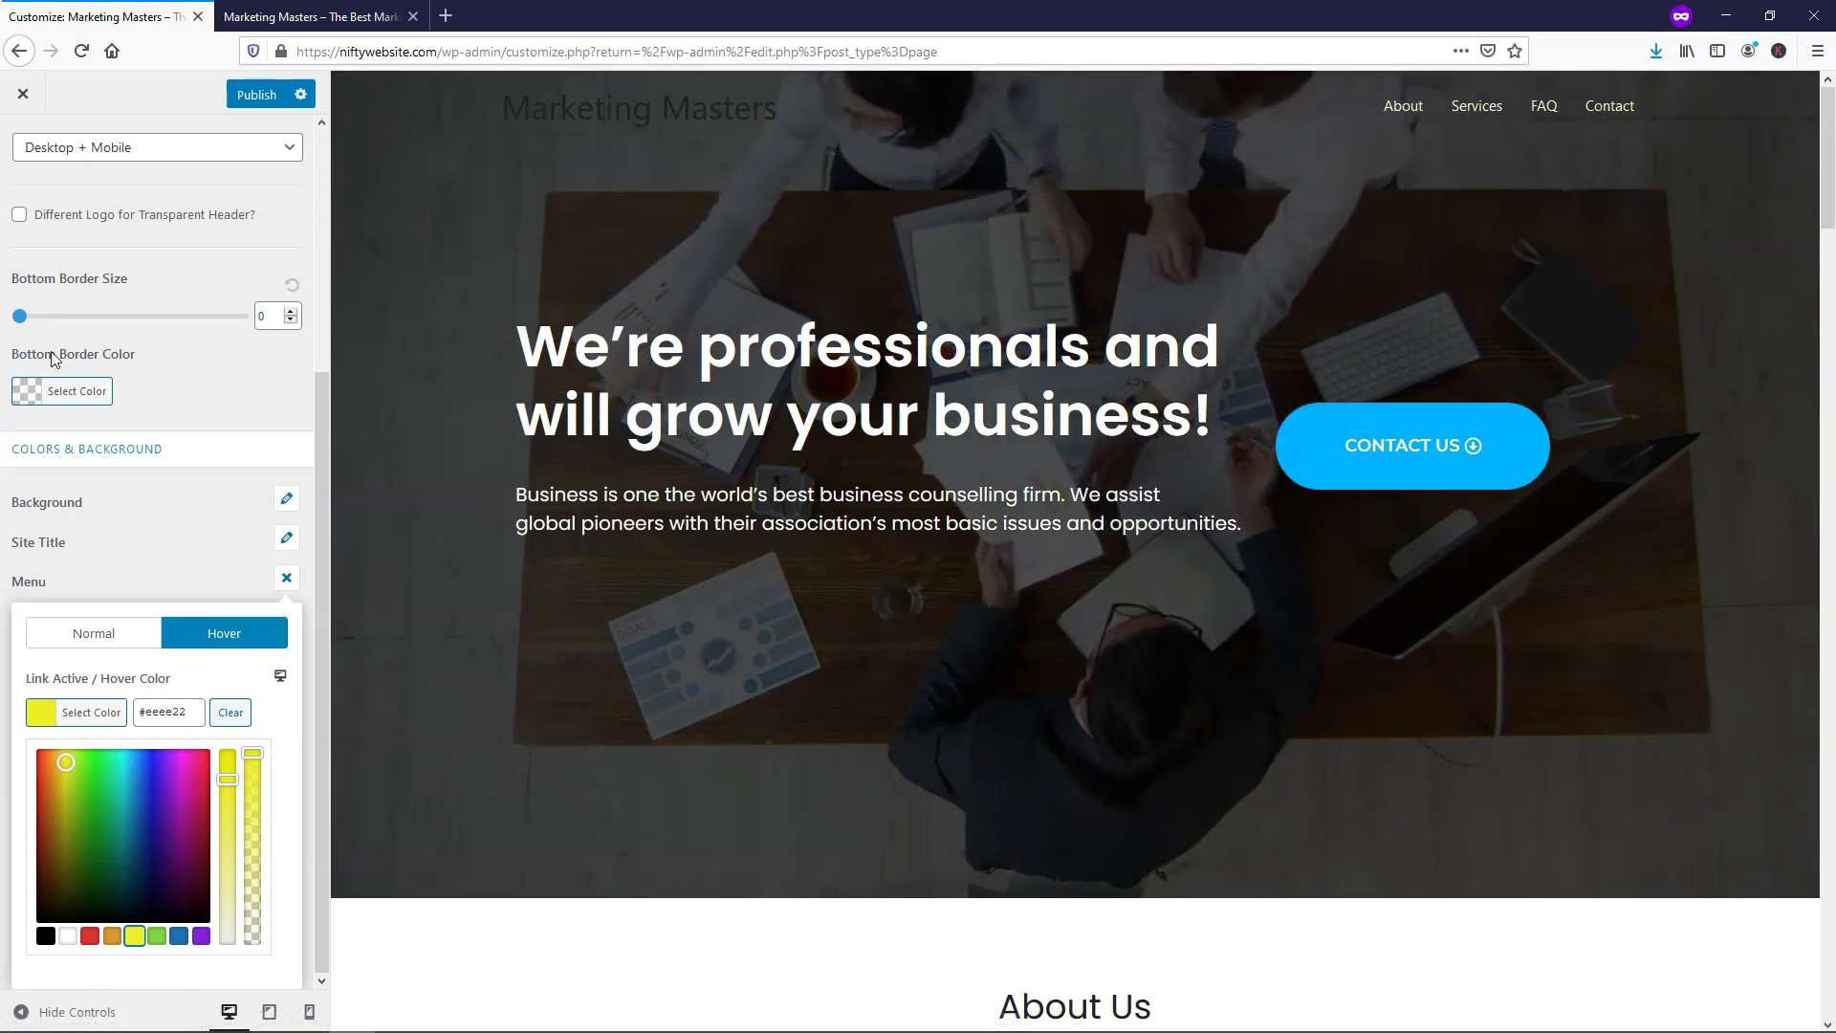
Publish the Customizer changes and return to the main Customizer sections
{"action": "left_click", "coordinate": [250, 95]}
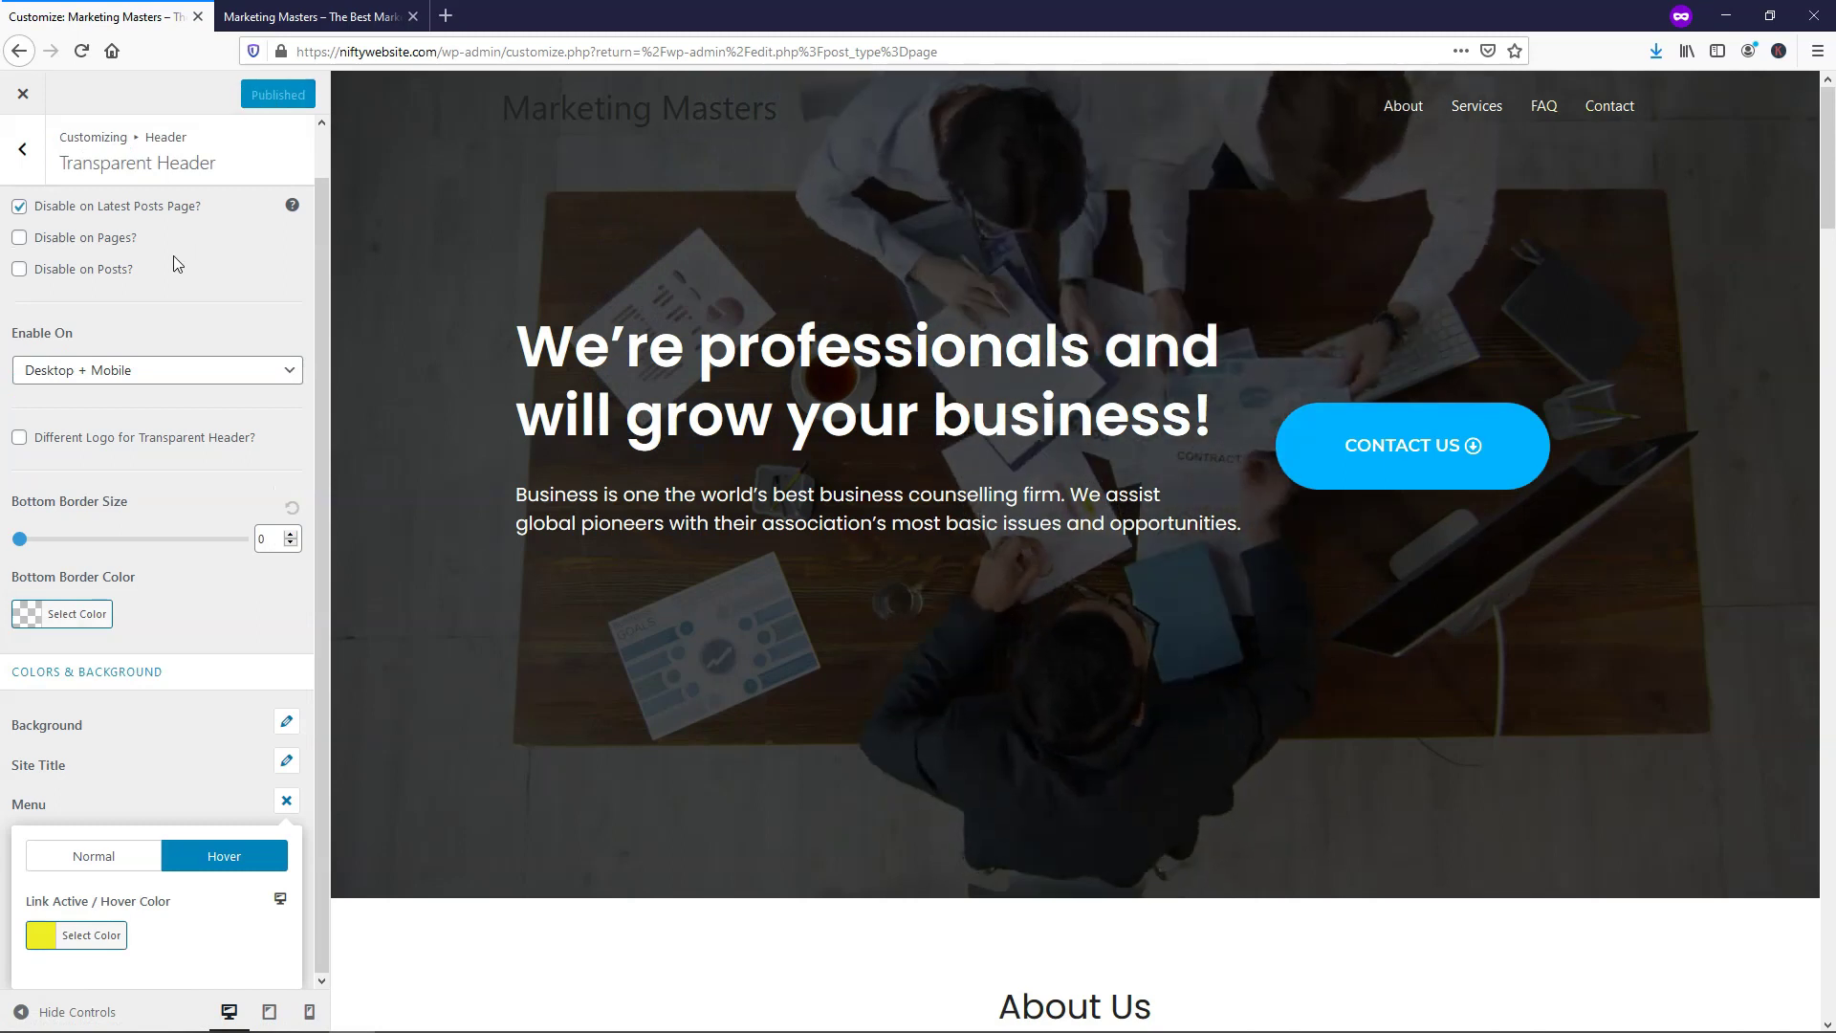
{"action": "left_click", "coordinate": [23, 149]}
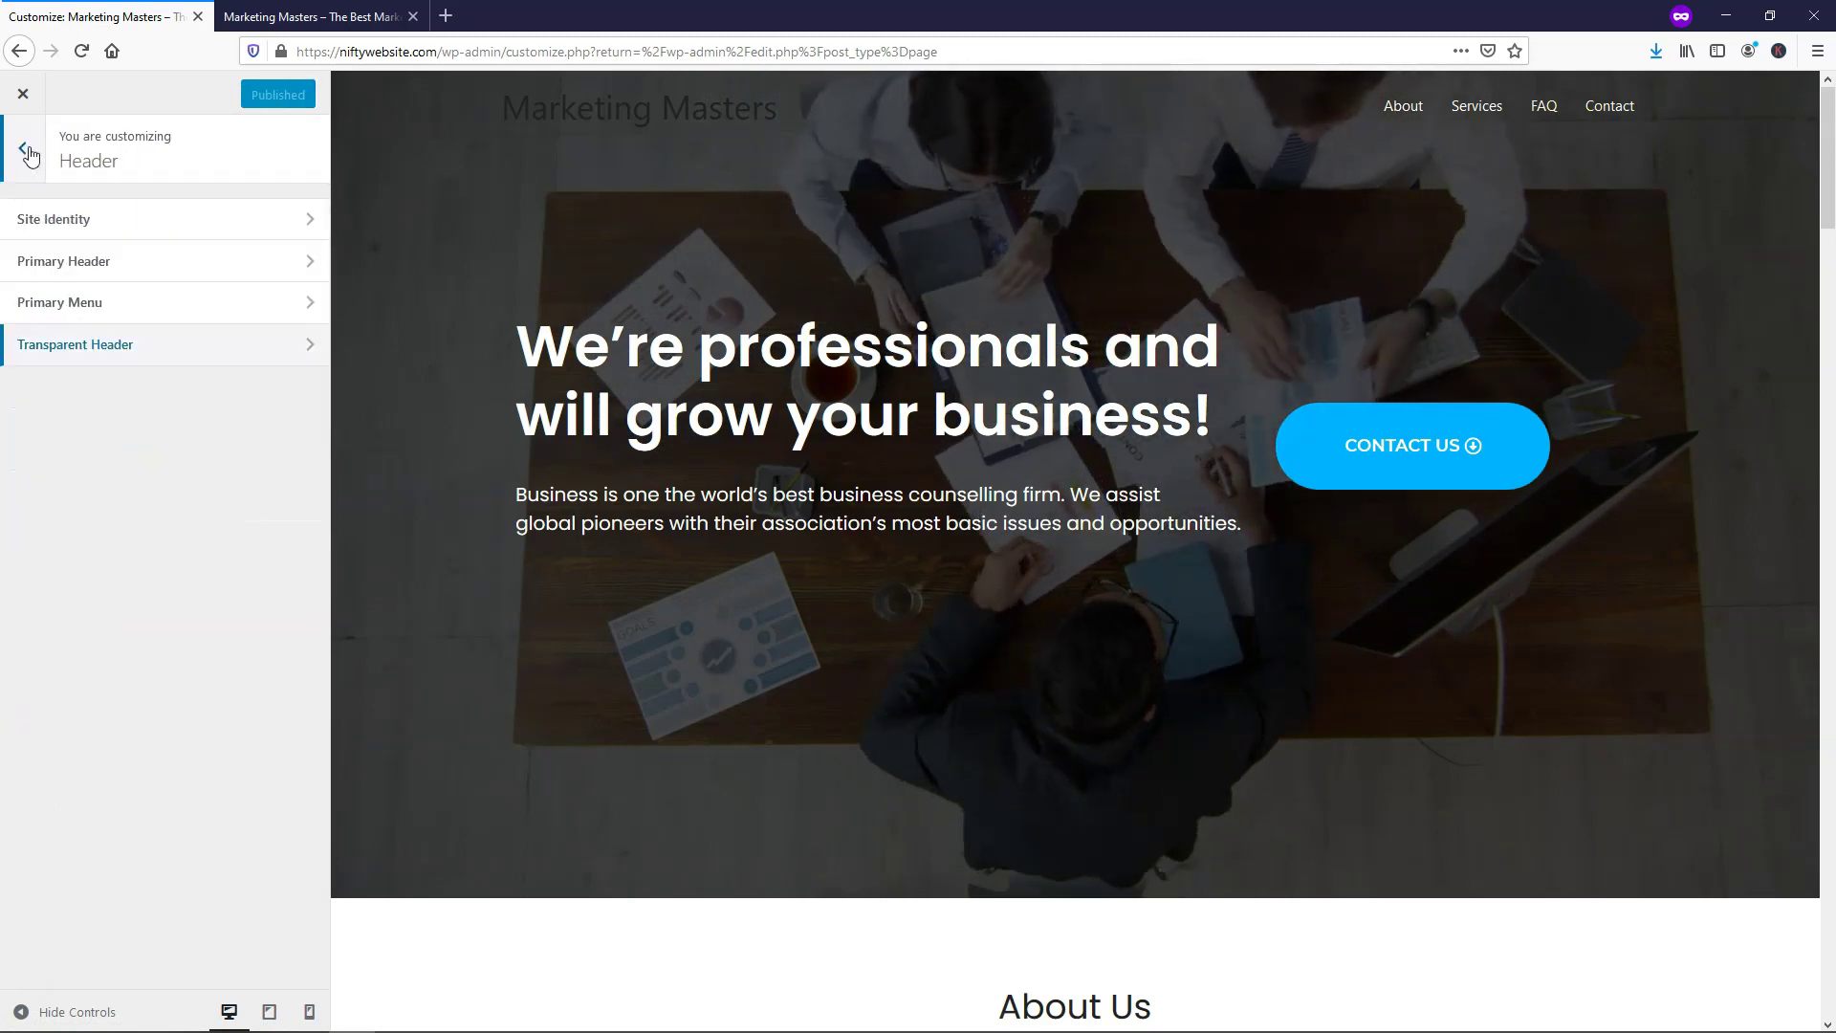
{"action": "left_click", "coordinate": [26, 150]}
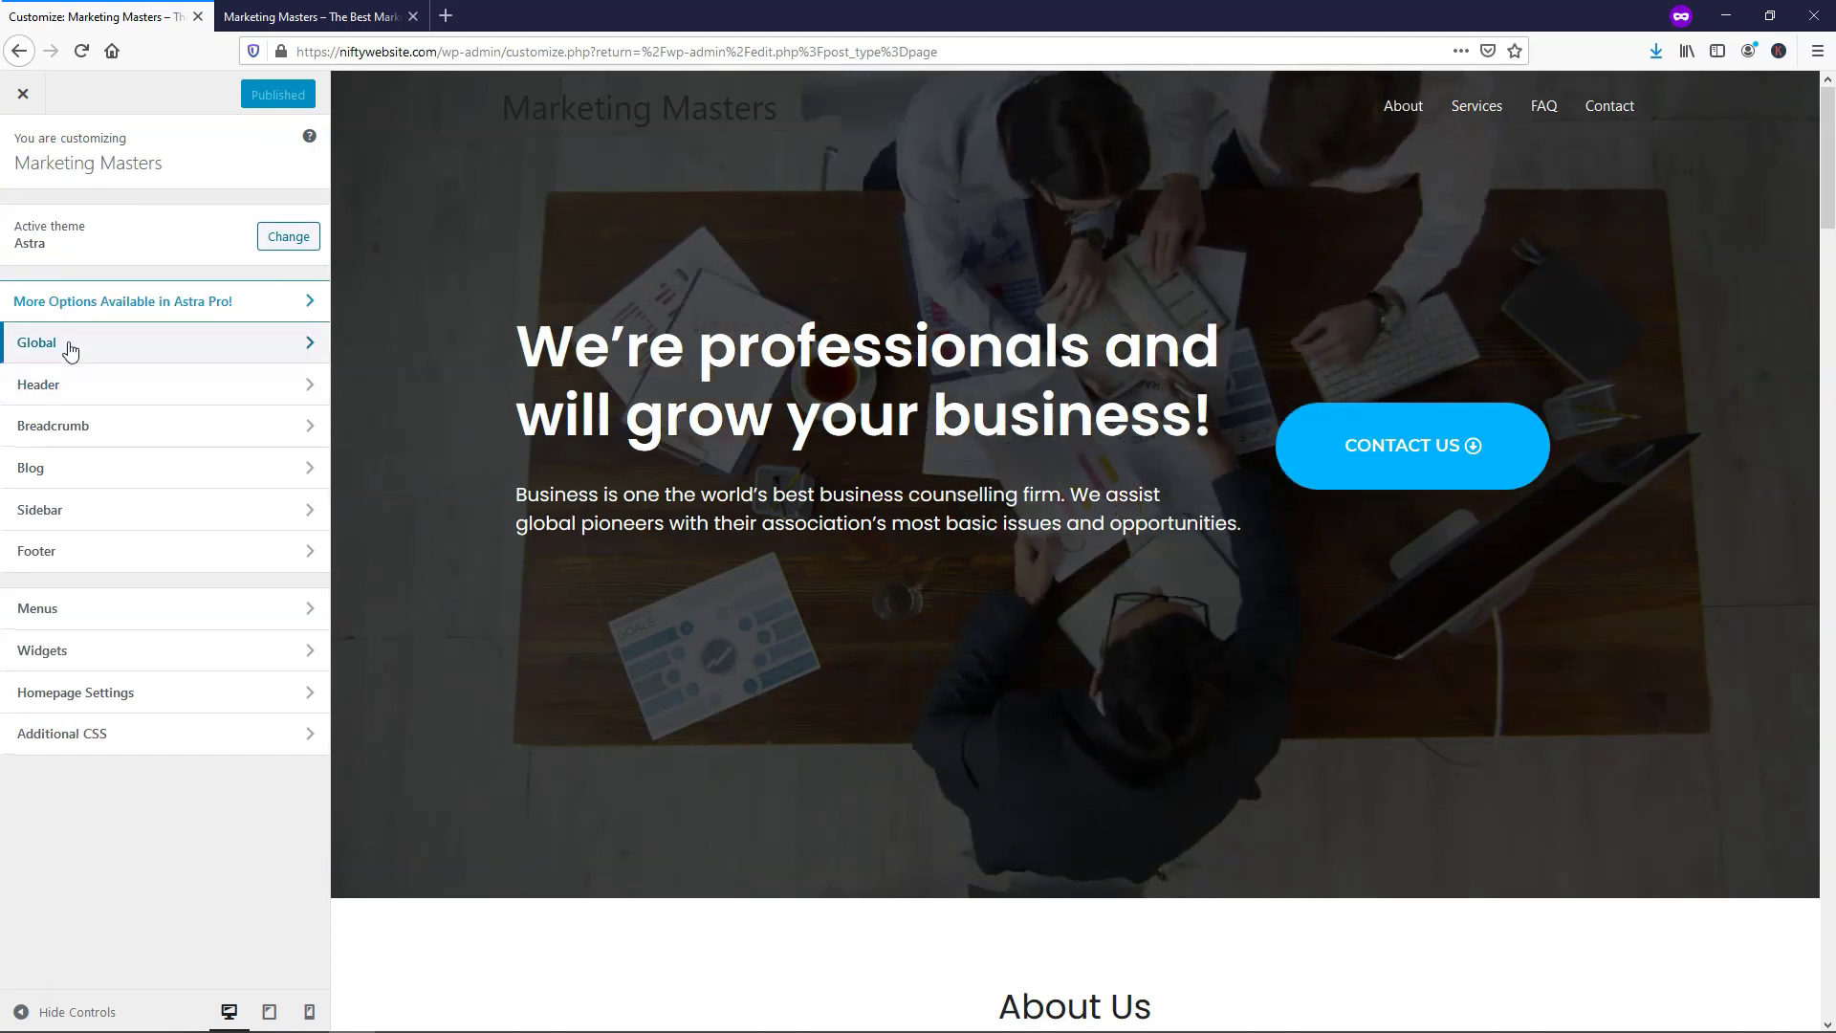
Raise the Astra base body typography size to 20
{"action": "left_click", "coordinate": [69, 346]}
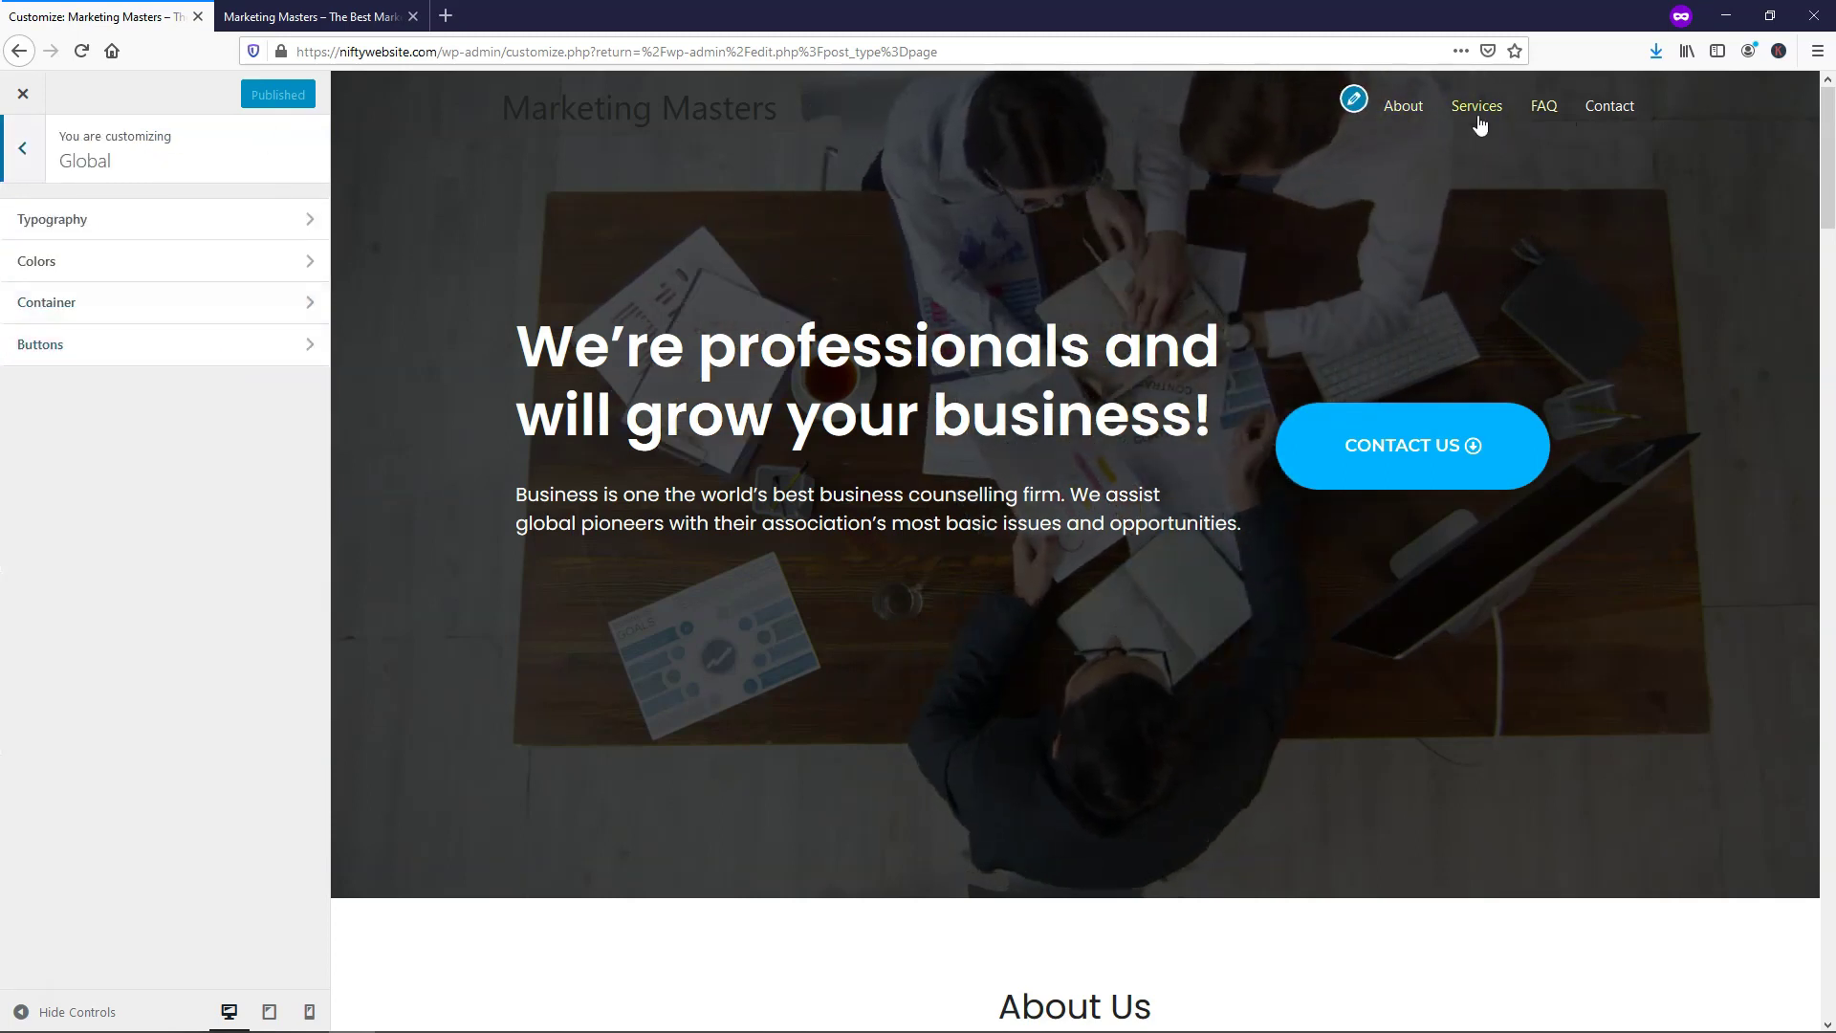
{"action": "left_click", "coordinate": [99, 221]}
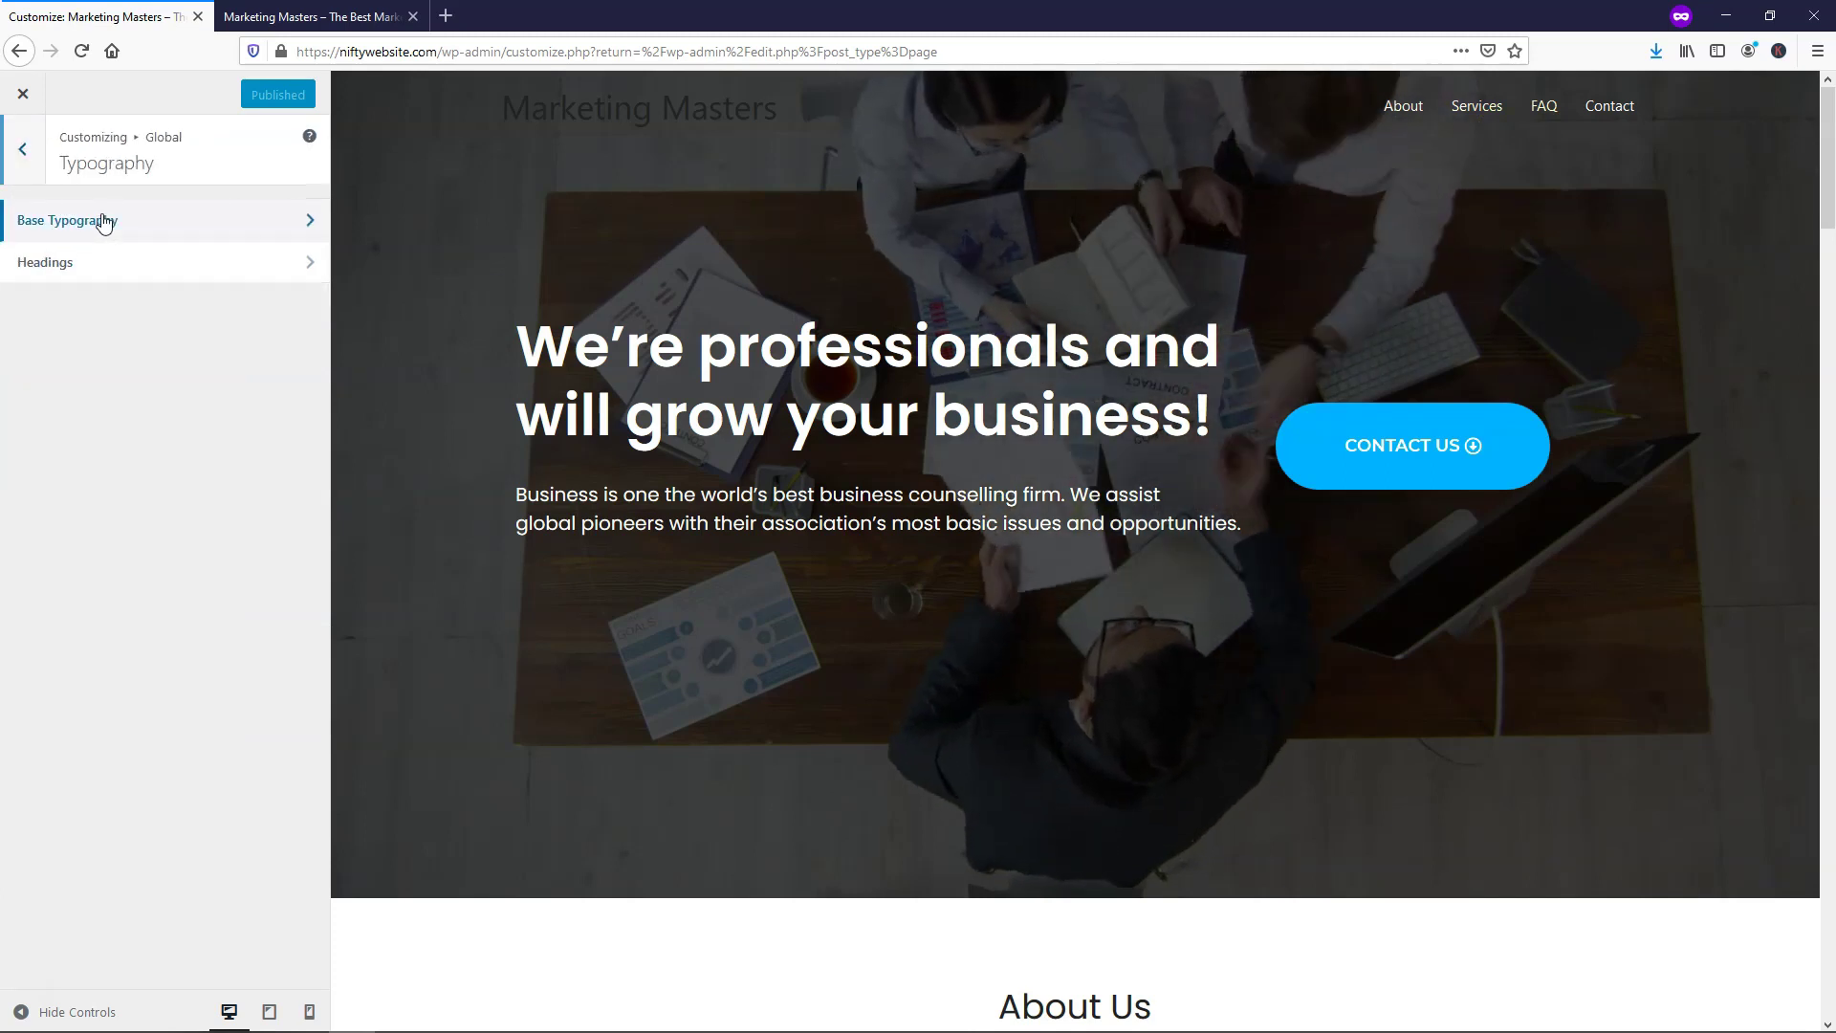
{"action": "left_click", "coordinate": [103, 221]}
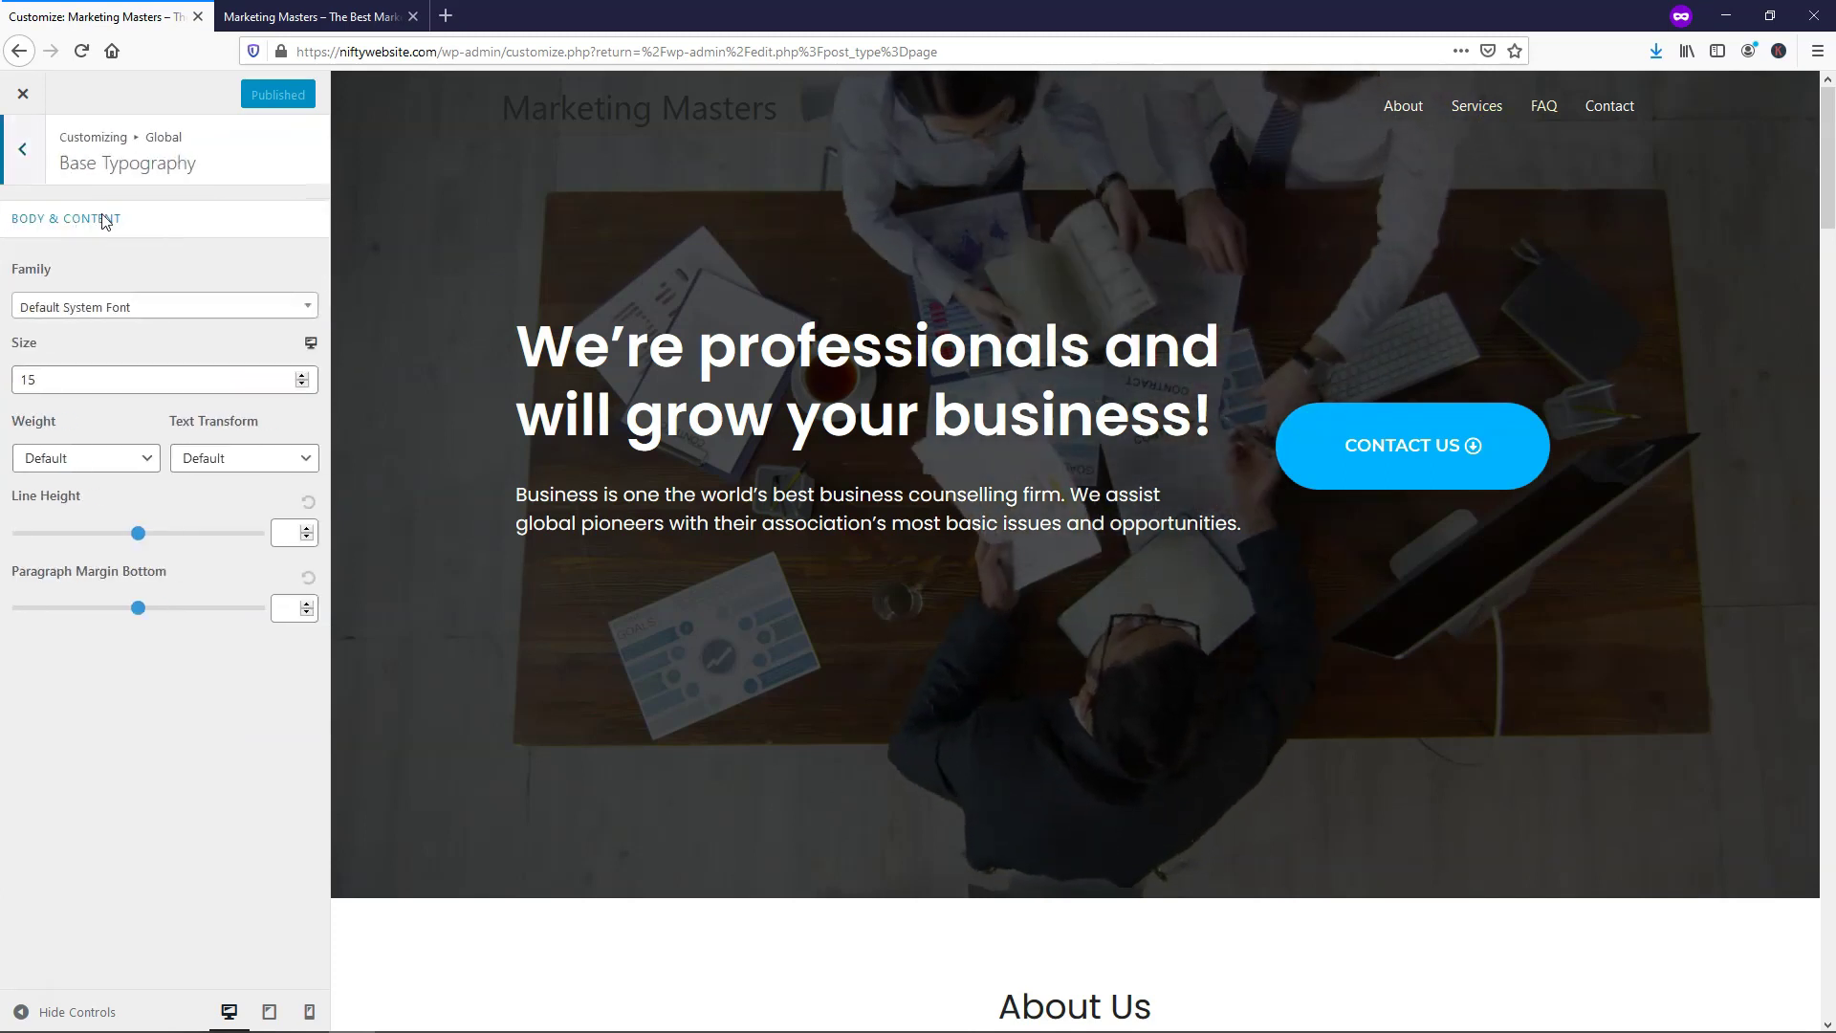
{"action": "left_click", "coordinate": [302, 375]}
{"action": "left_click", "coordinate": [302, 375]}
{"action": "left_click", "coordinate": [303, 375]}
{"action": "left_click", "coordinate": [303, 375]}
{"action": "left_click", "coordinate": [302, 375]}
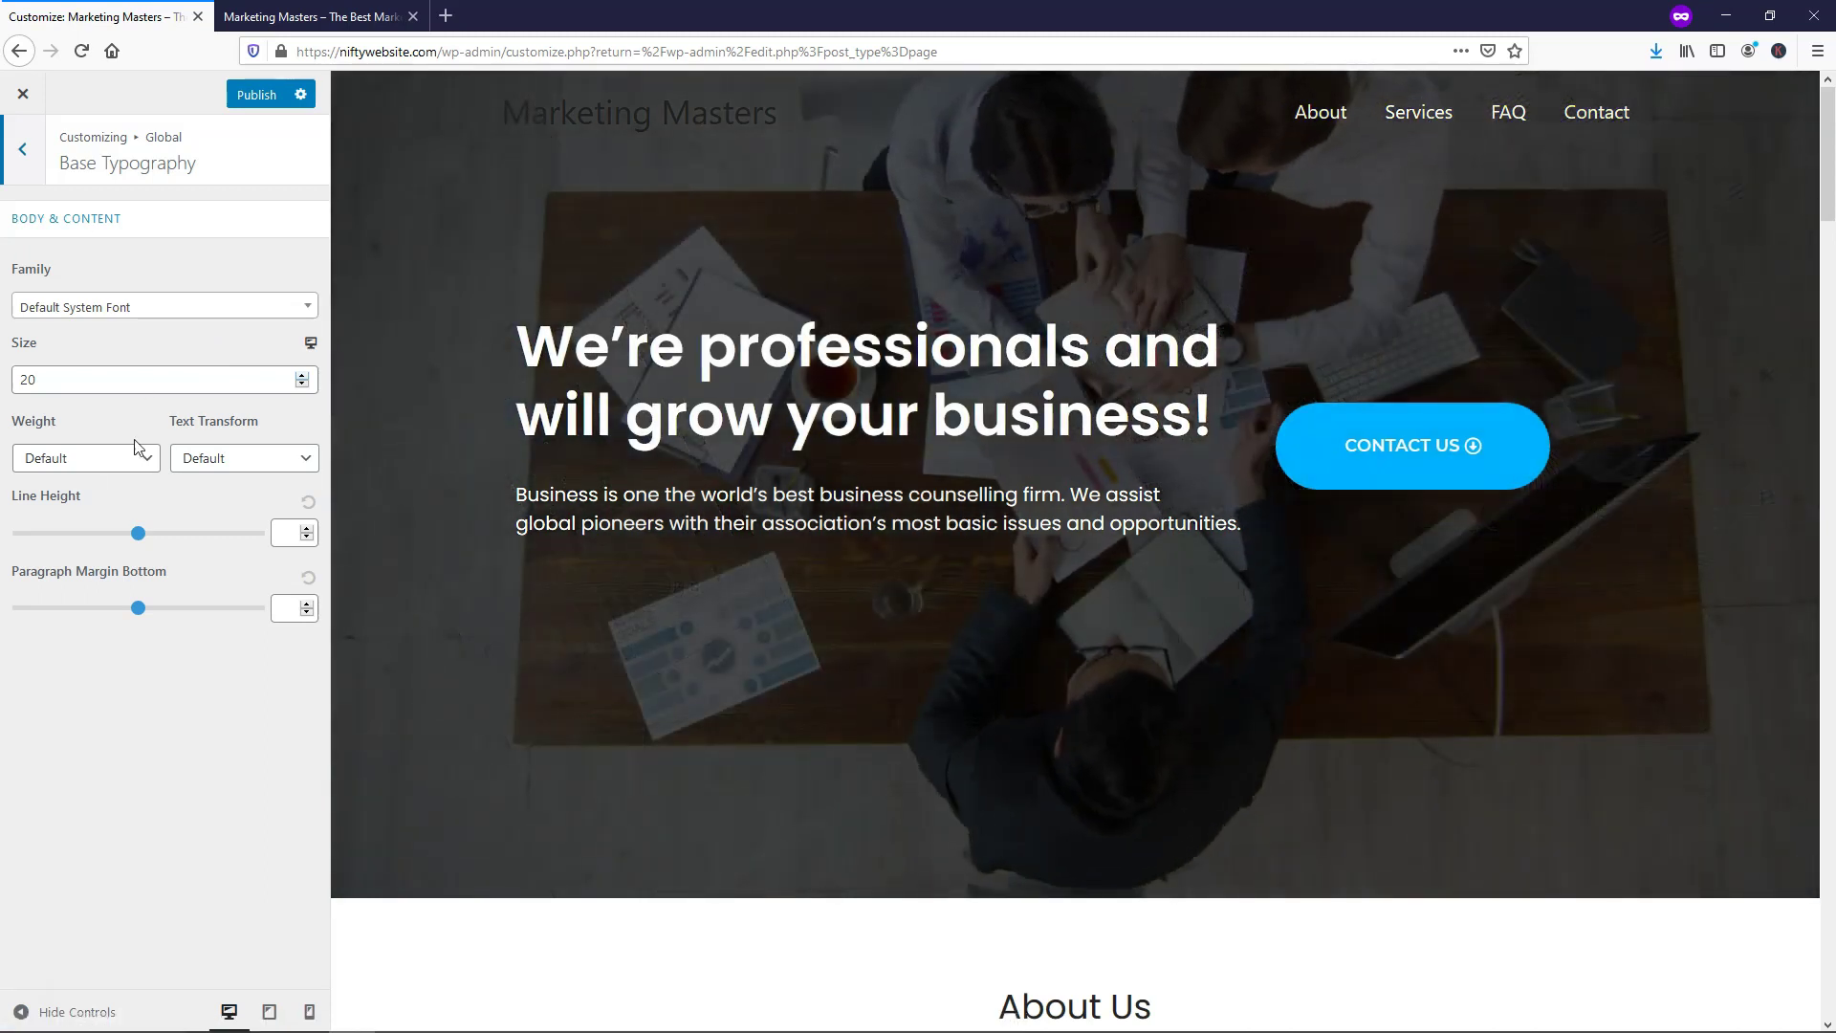
Set the body font weight to Medium 500, publish, and return to the main Customizer panel
{"action": "left_click", "coordinate": [93, 463]}
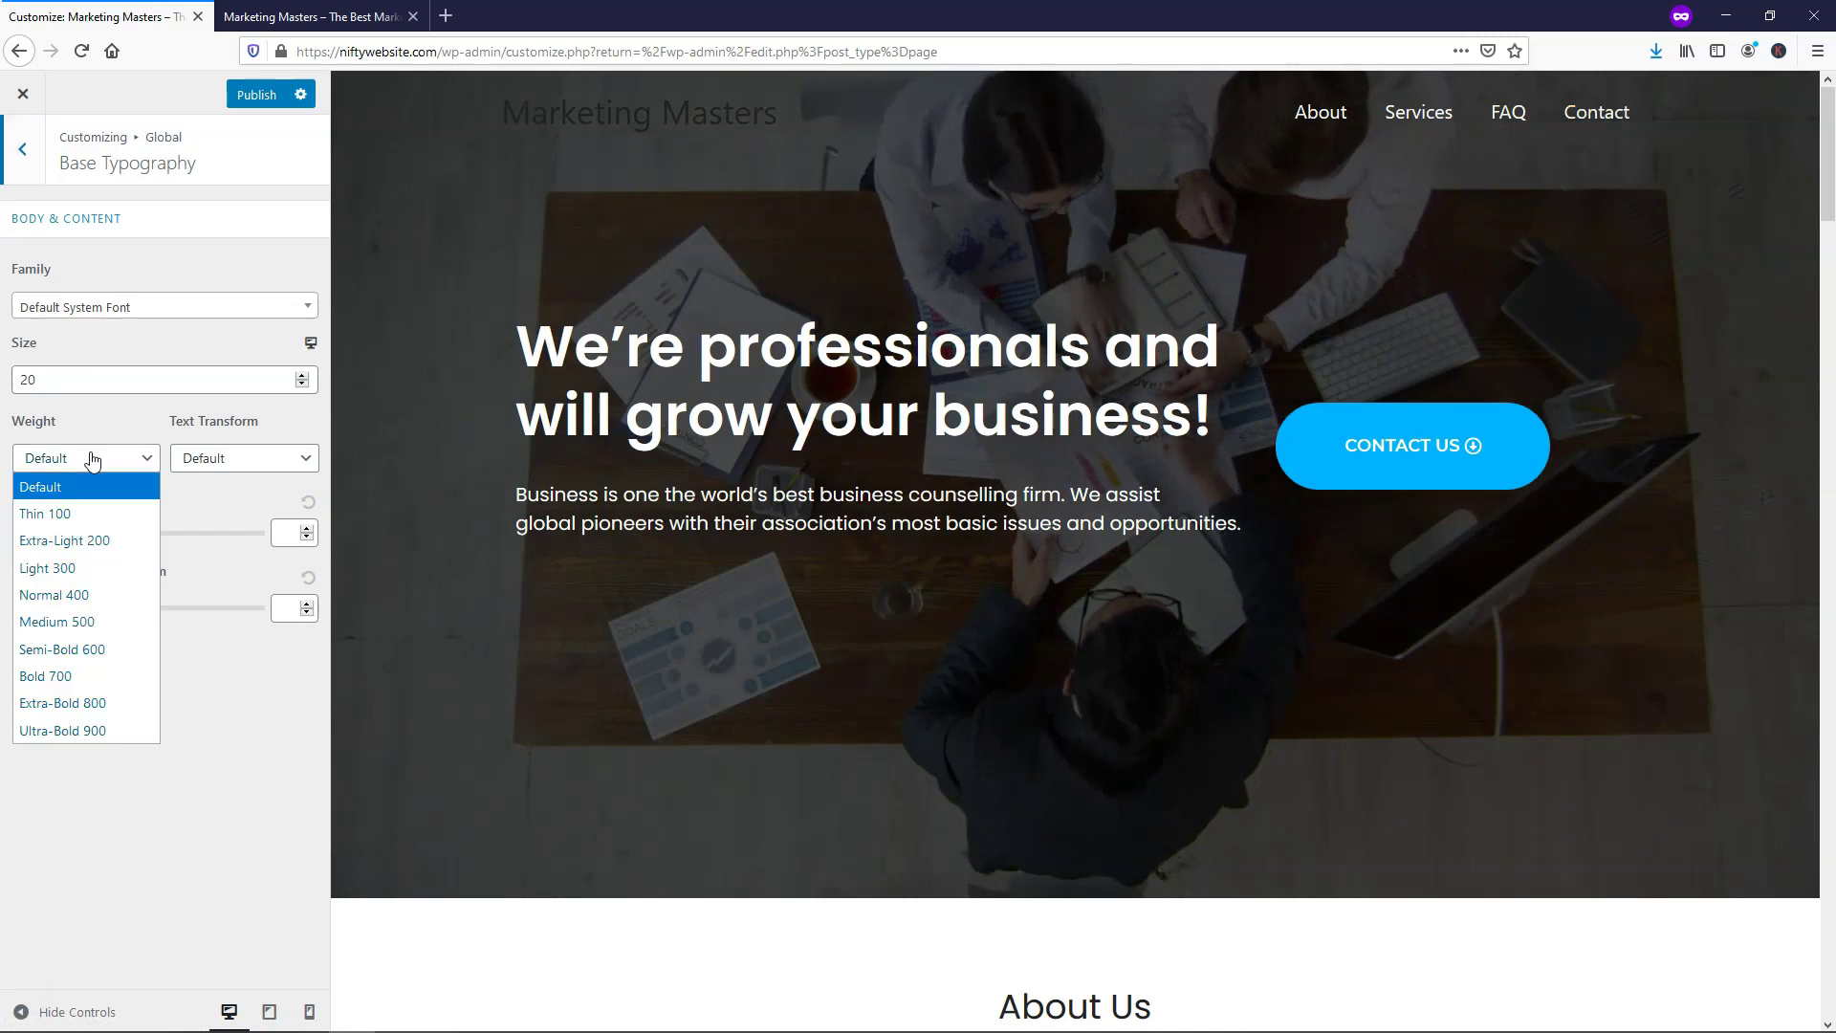
{"action": "left_click", "coordinate": [90, 651]}
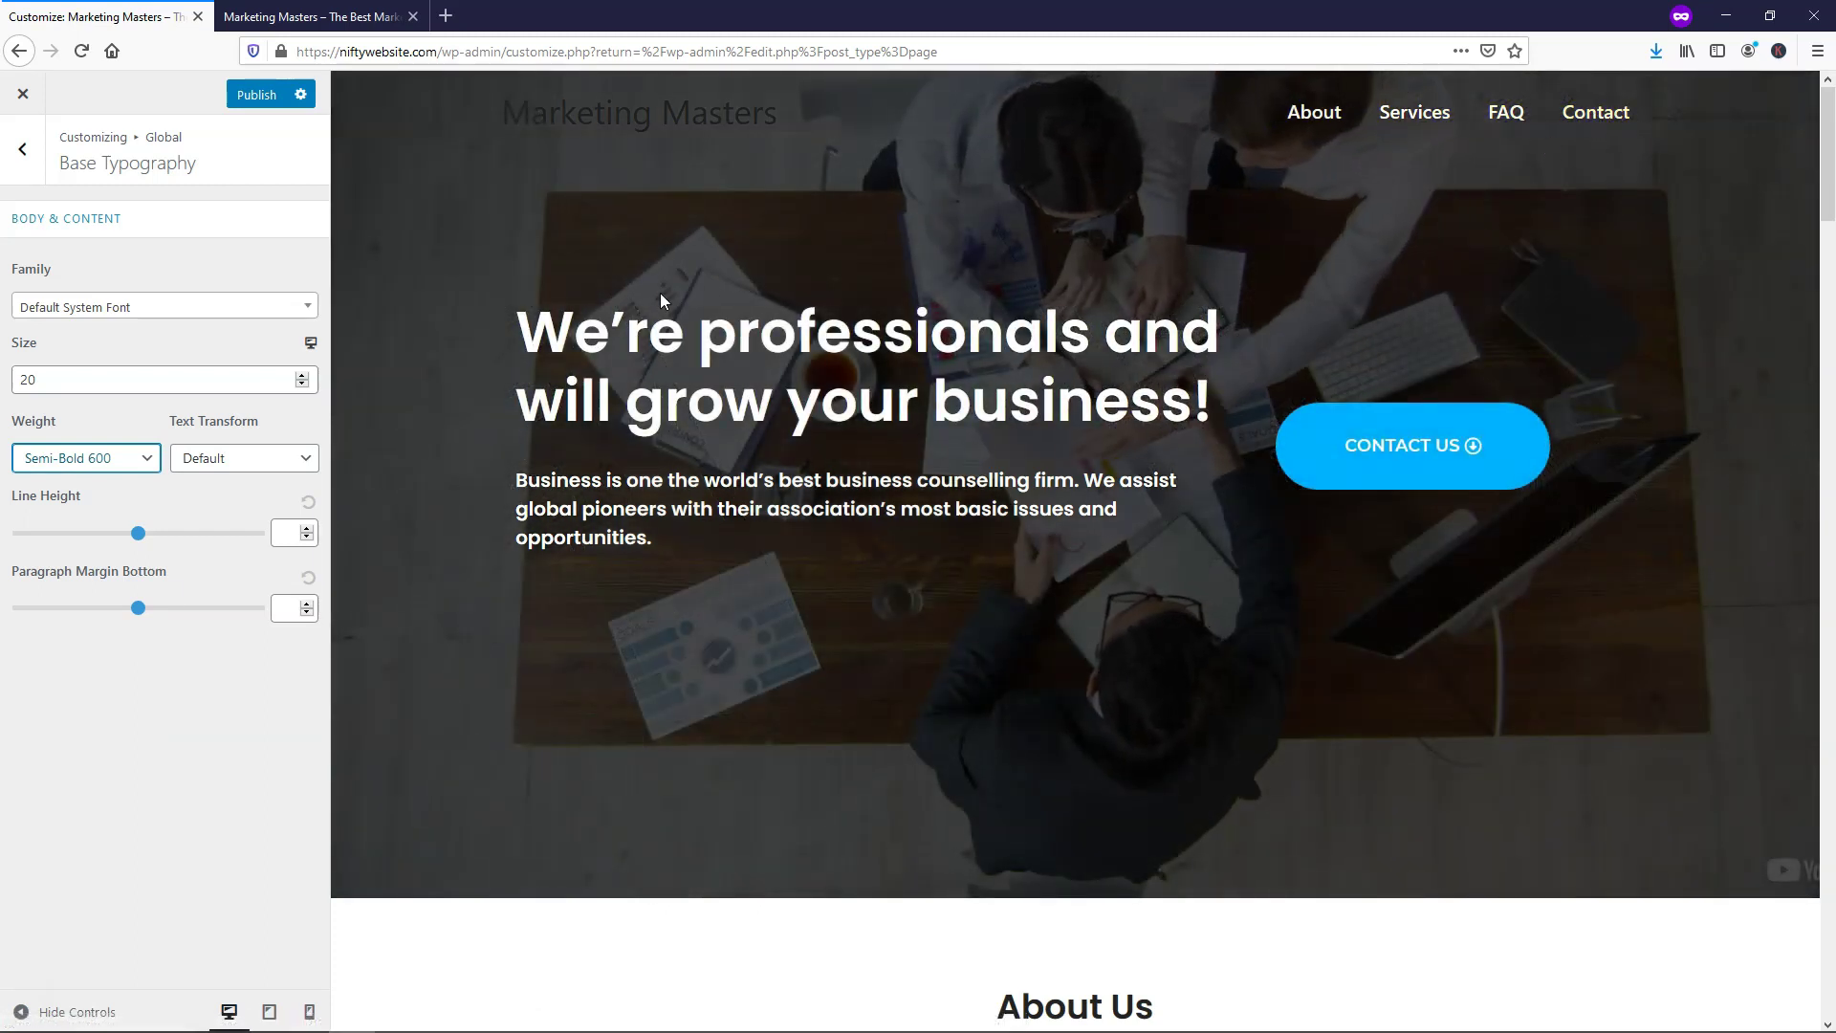
{"action": "left_click", "coordinate": [124, 463]}
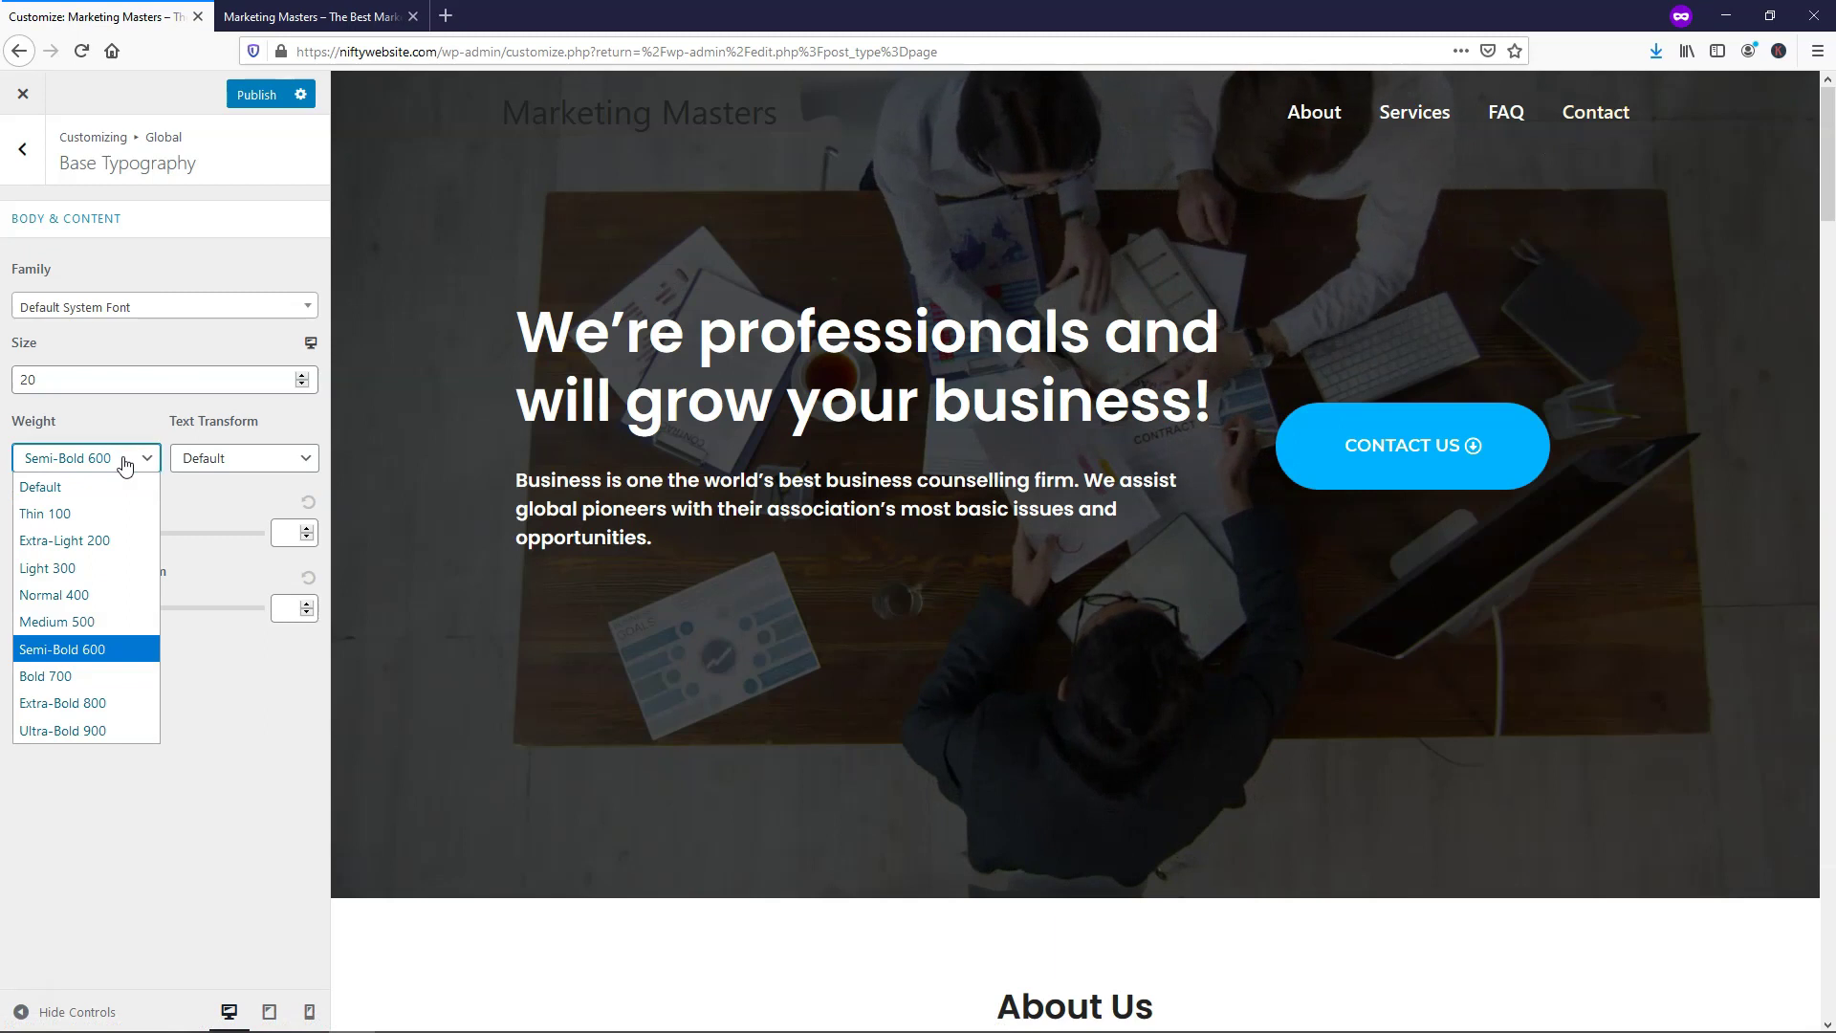
{"action": "left_click", "coordinate": [96, 623]}
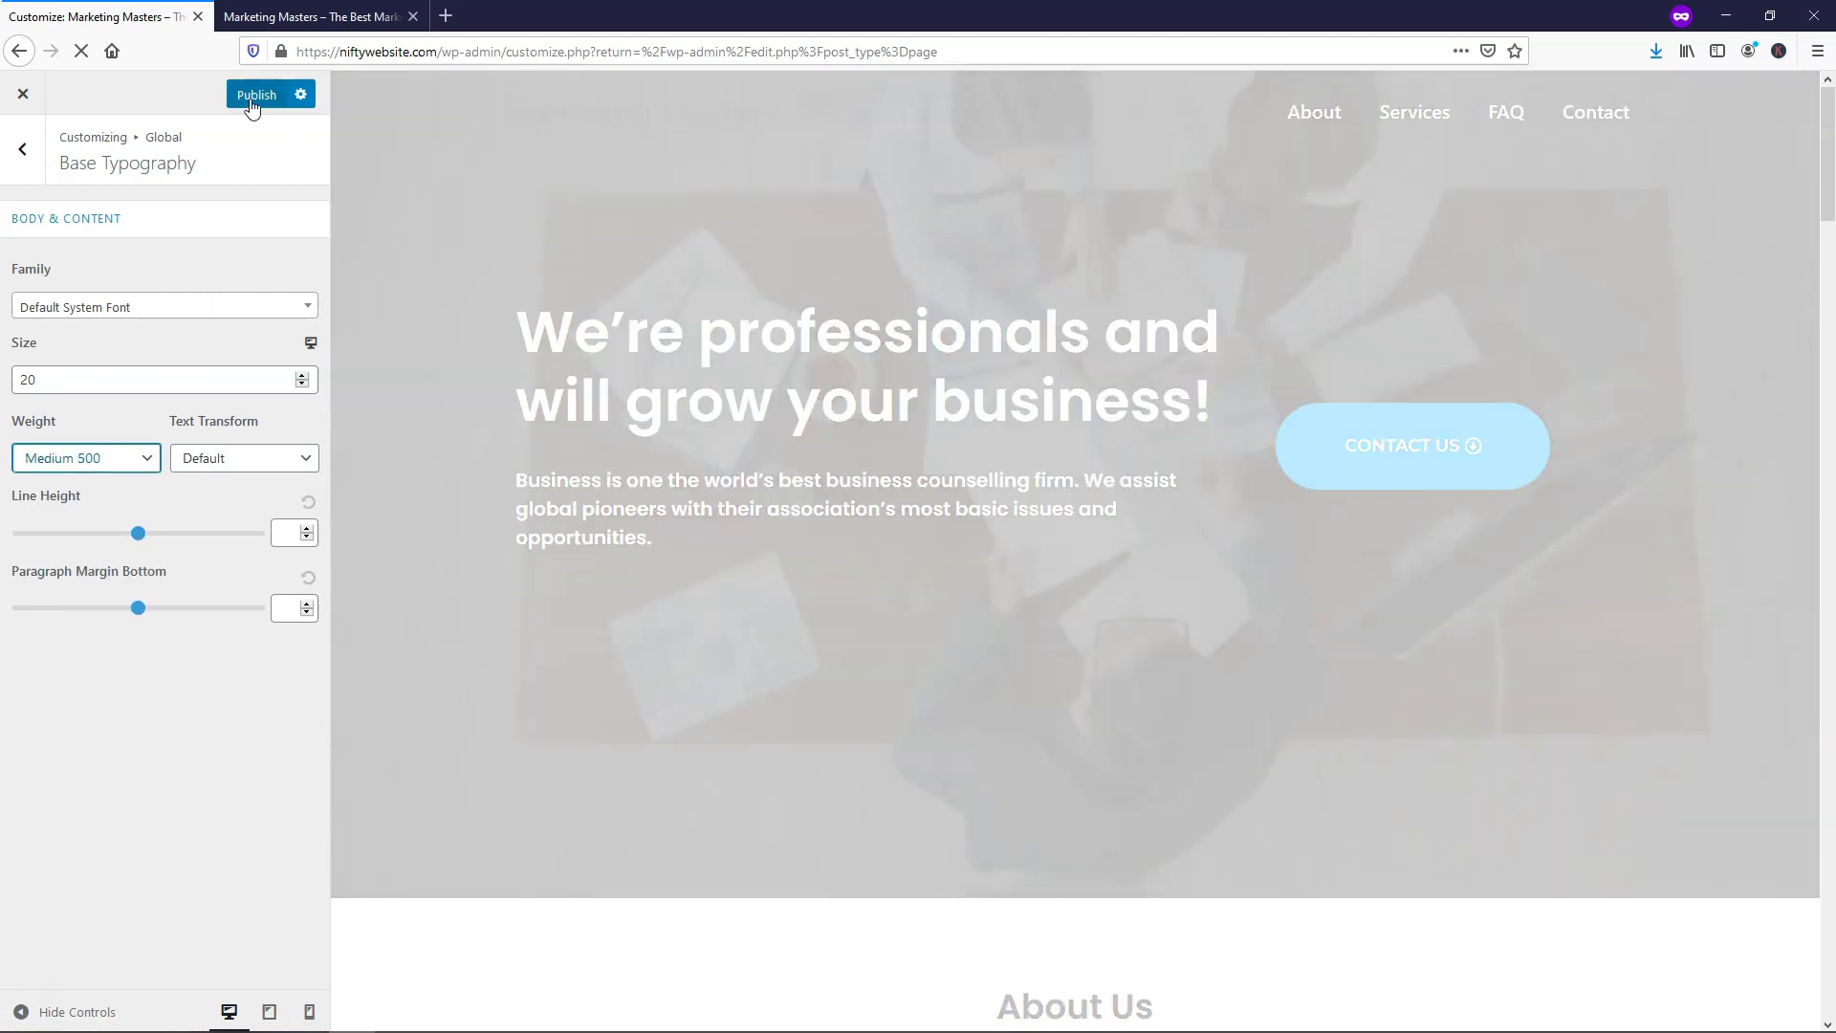
{"action": "left_click", "coordinate": [249, 94]}
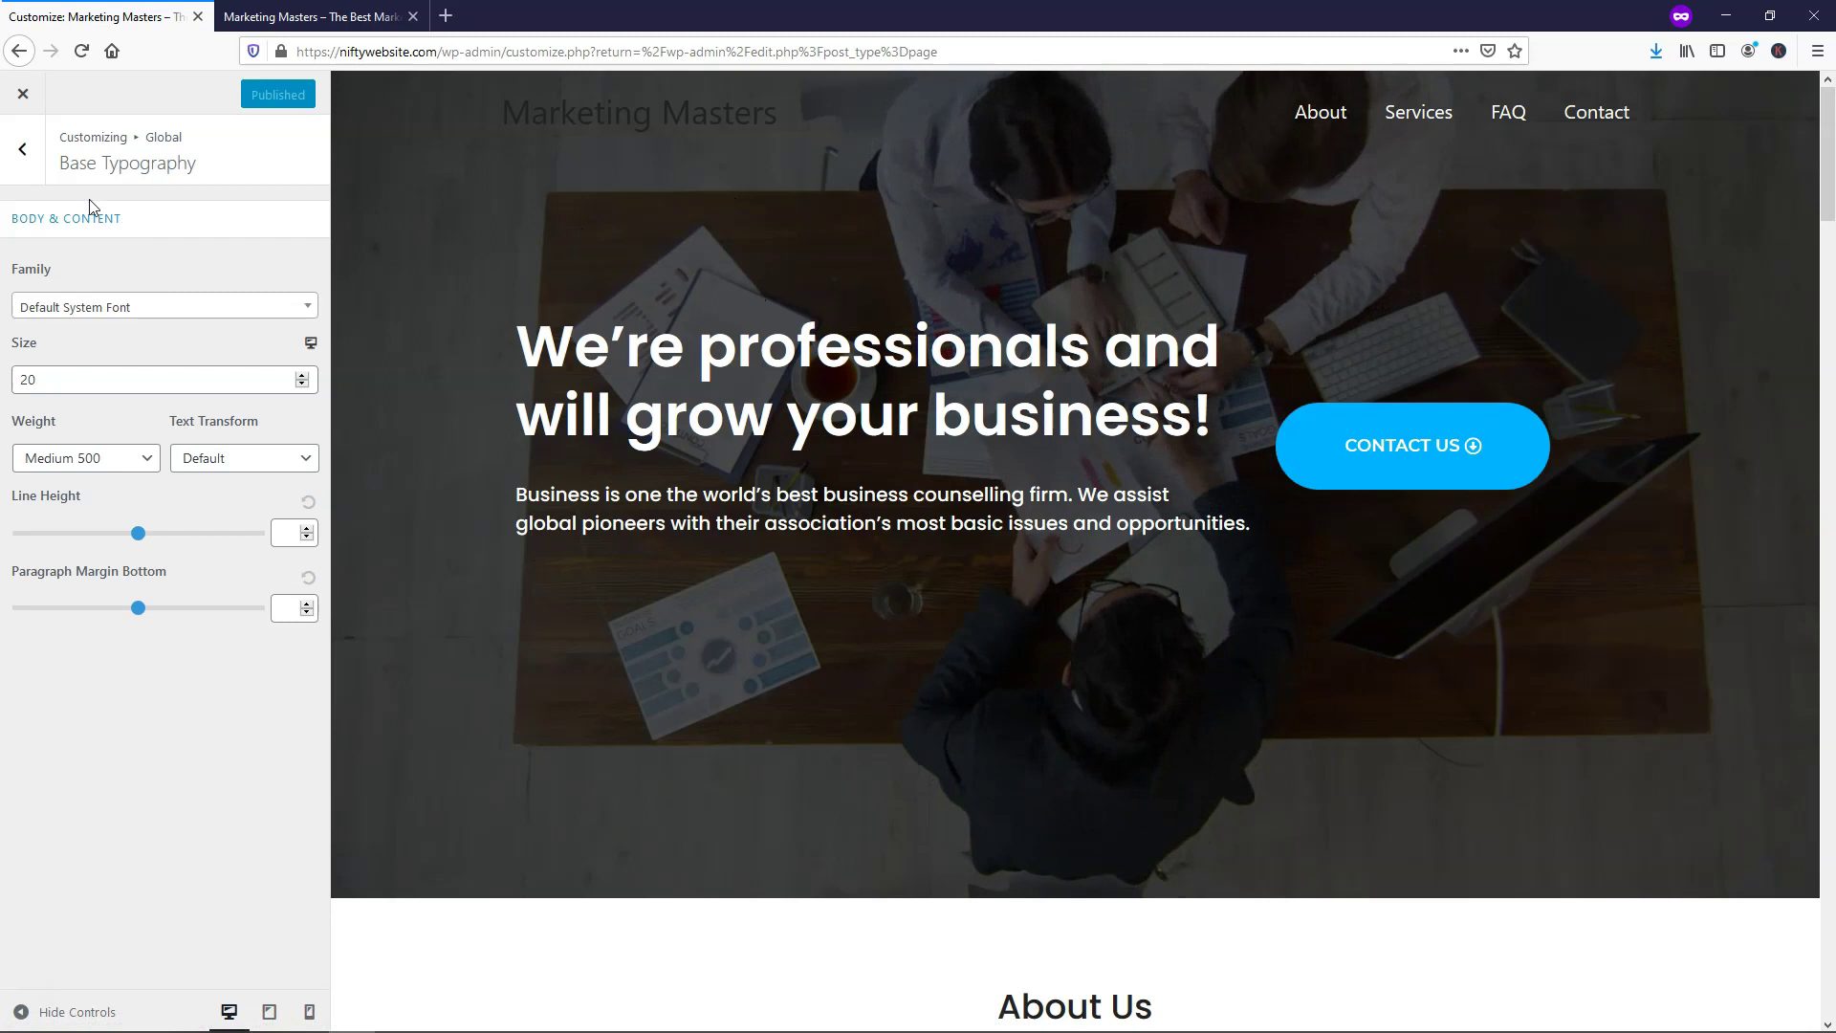
{"action": "left_click", "coordinate": [30, 158]}
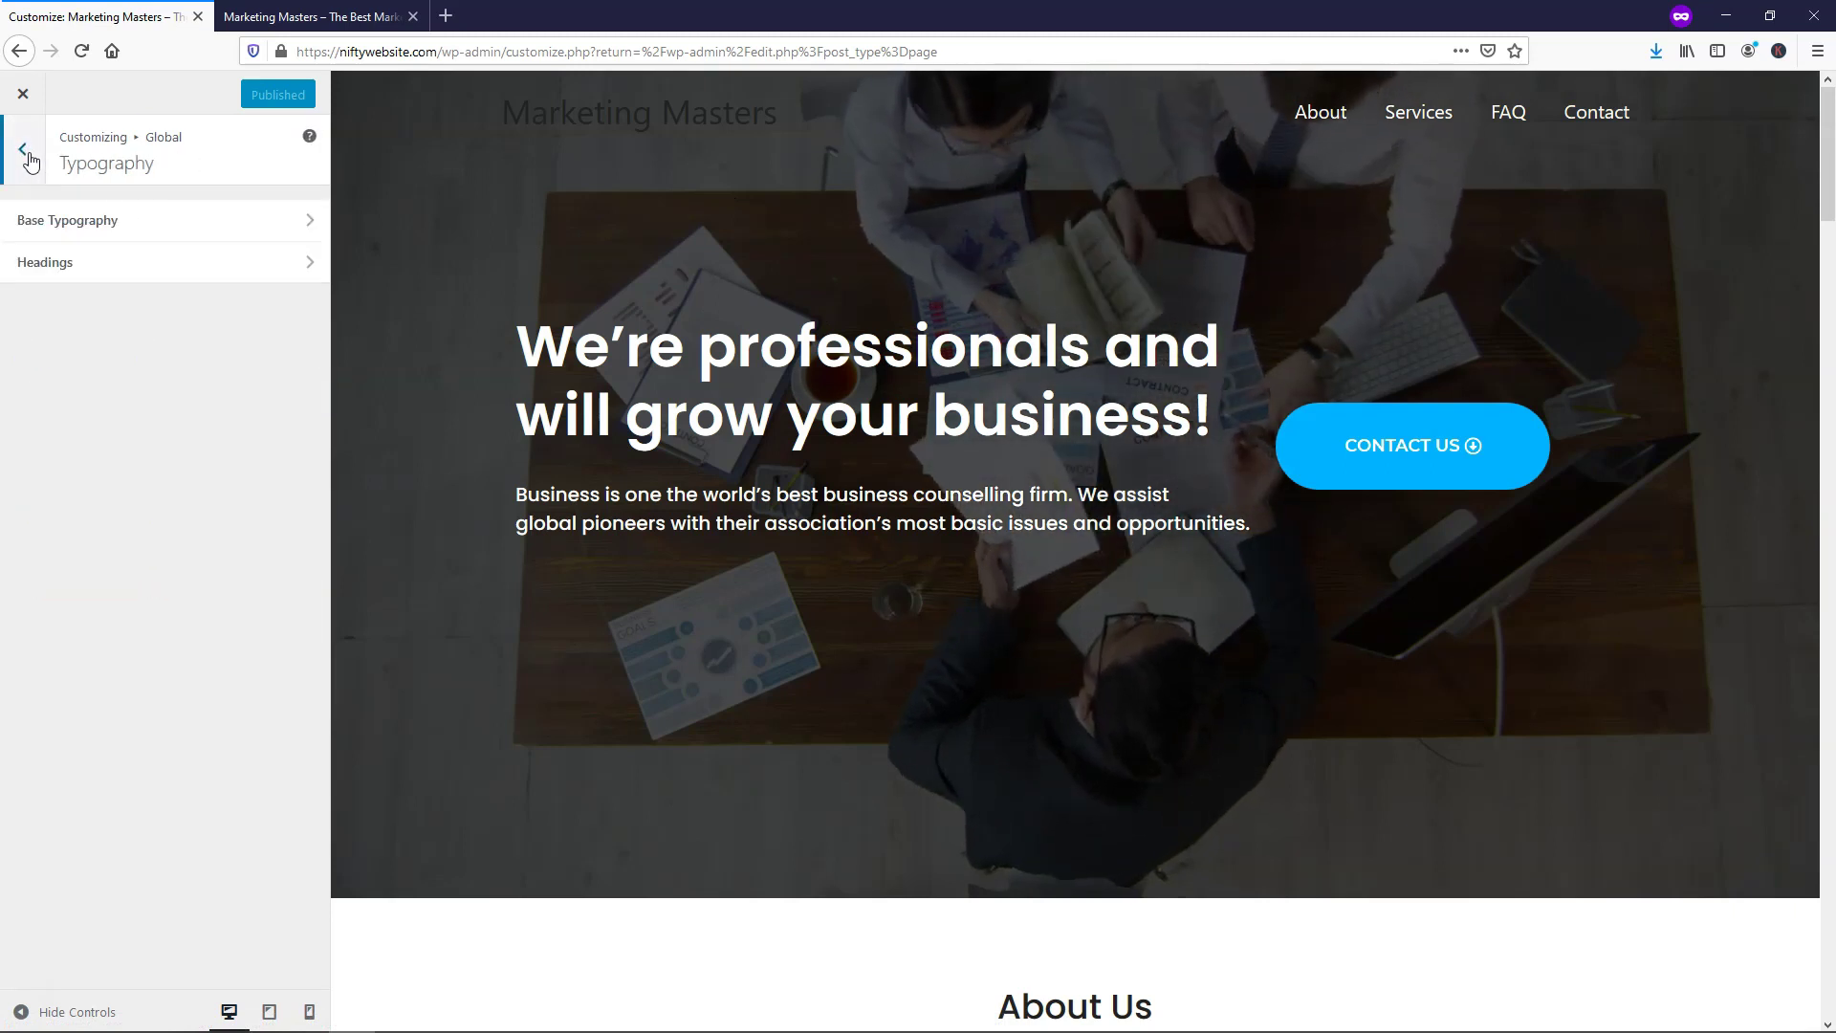
{"action": "left_click", "coordinate": [30, 159]}
{"action": "left_click", "coordinate": [30, 159]}
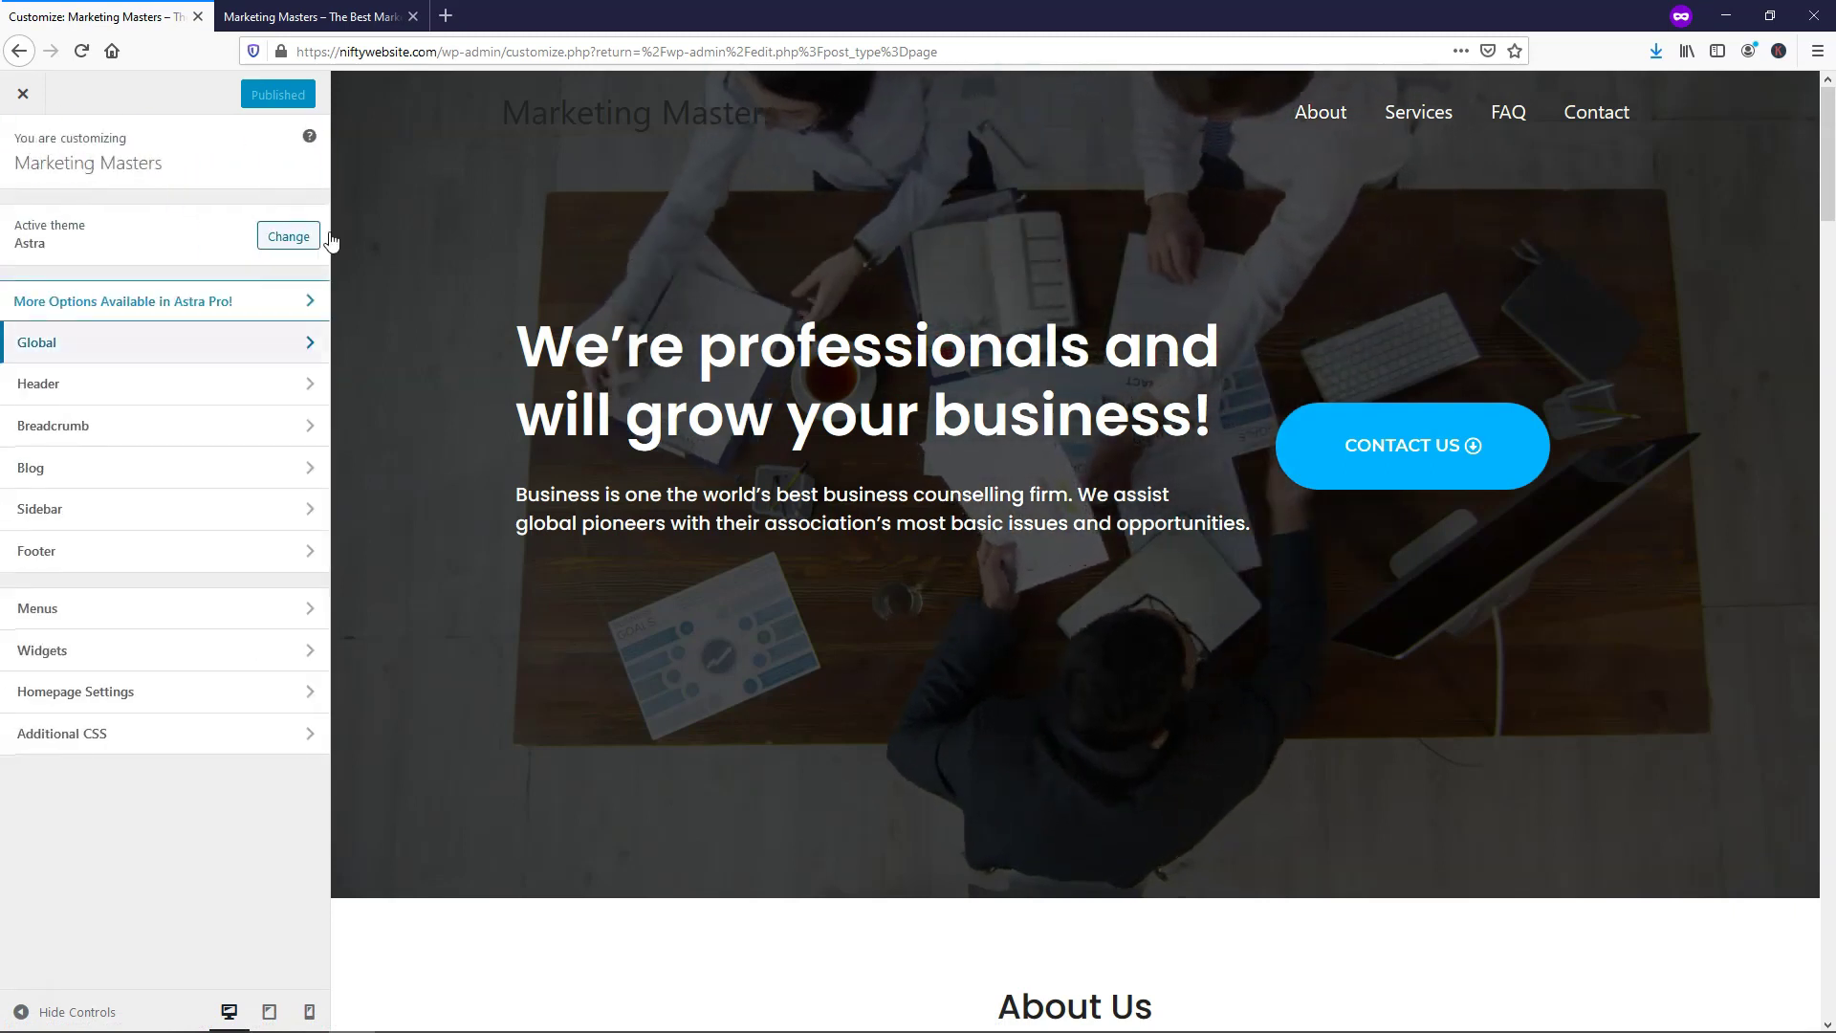
In Footer Bar, delete the 'Powered by [theme_author]' credit and disable the footer bar layout
{"action": "left_click_drag", "start_coordinate": [1827, 167], "coordinate": [1827, 975]}
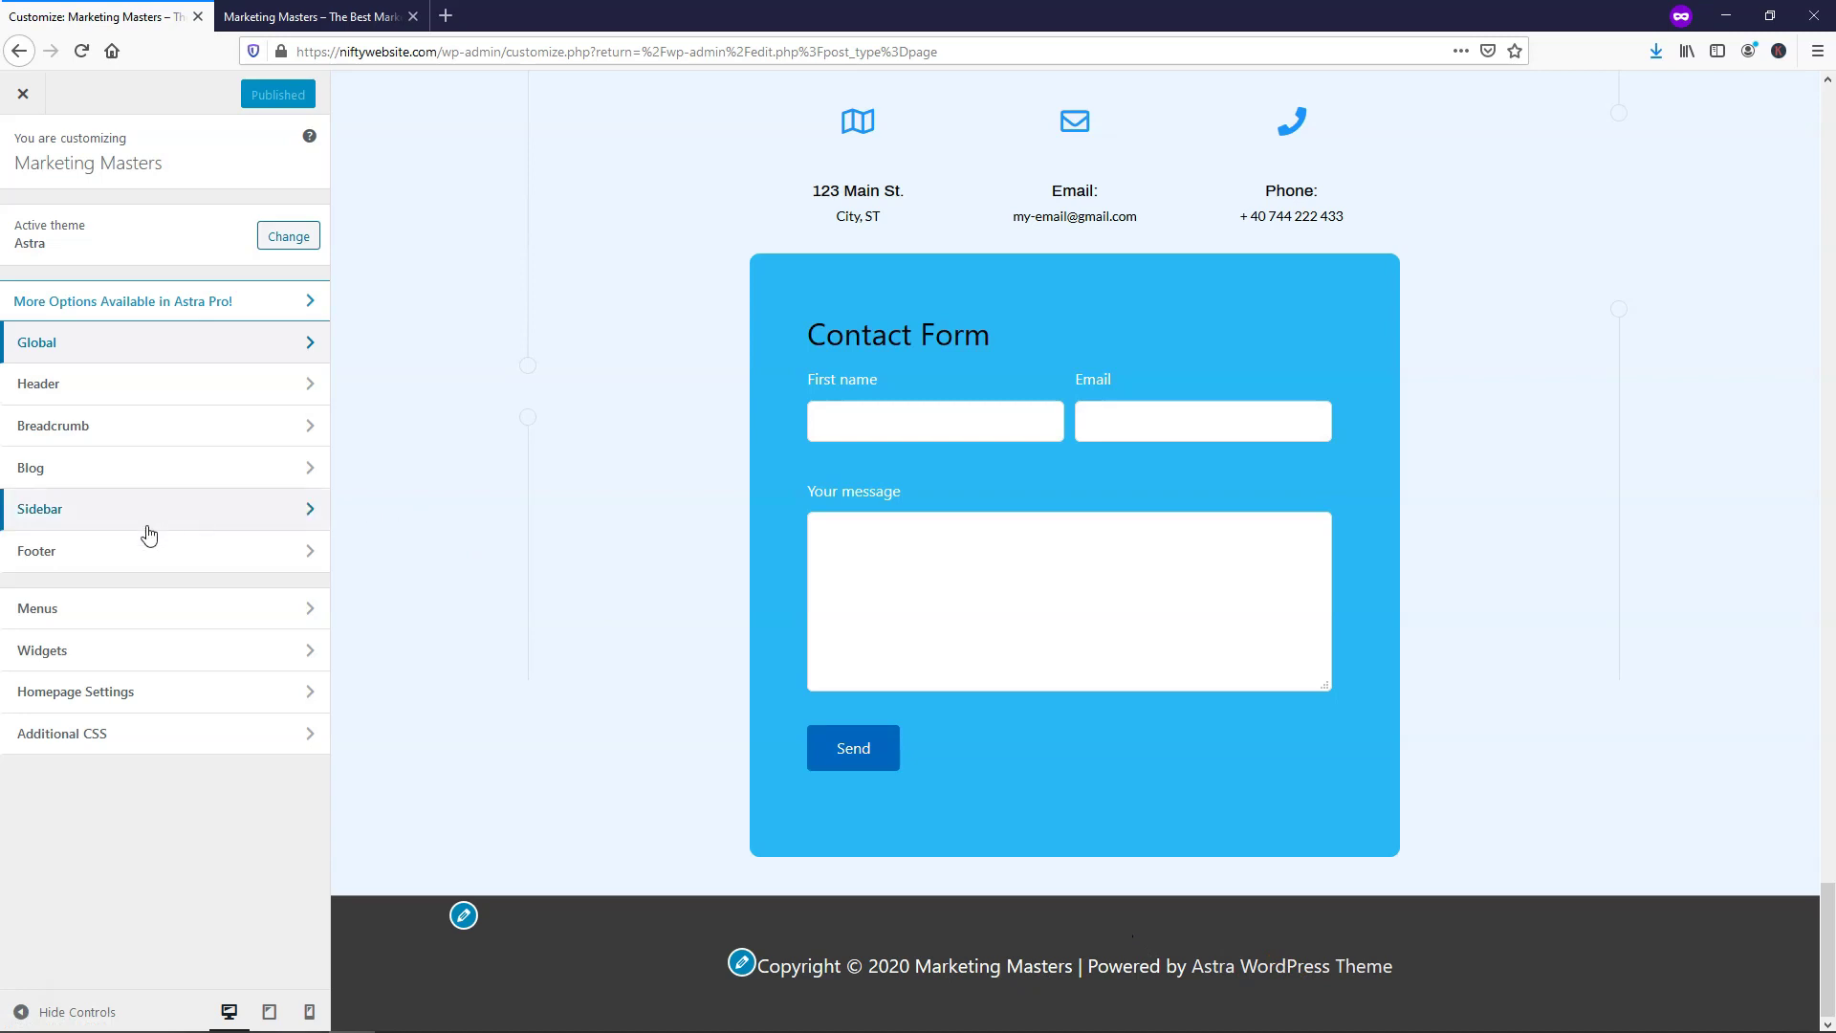
{"action": "left_click", "coordinate": [109, 552]}
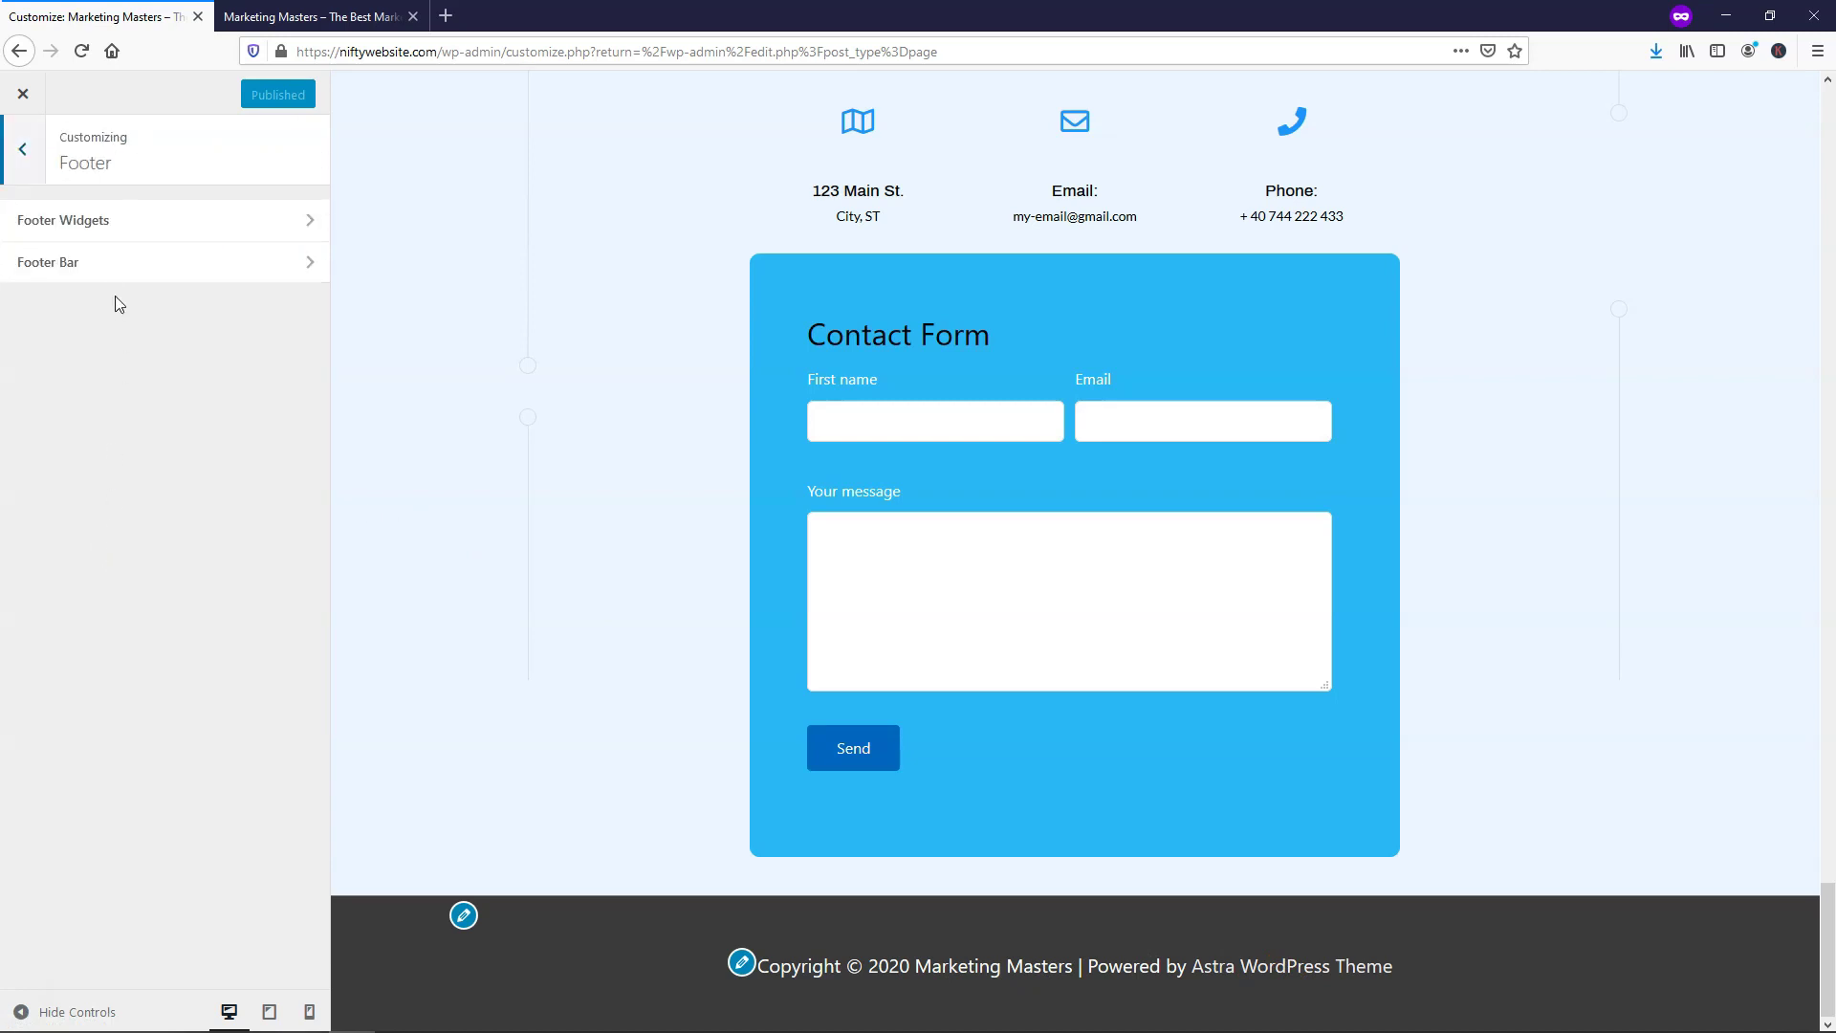
{"action": "left_click", "coordinate": [107, 275]}
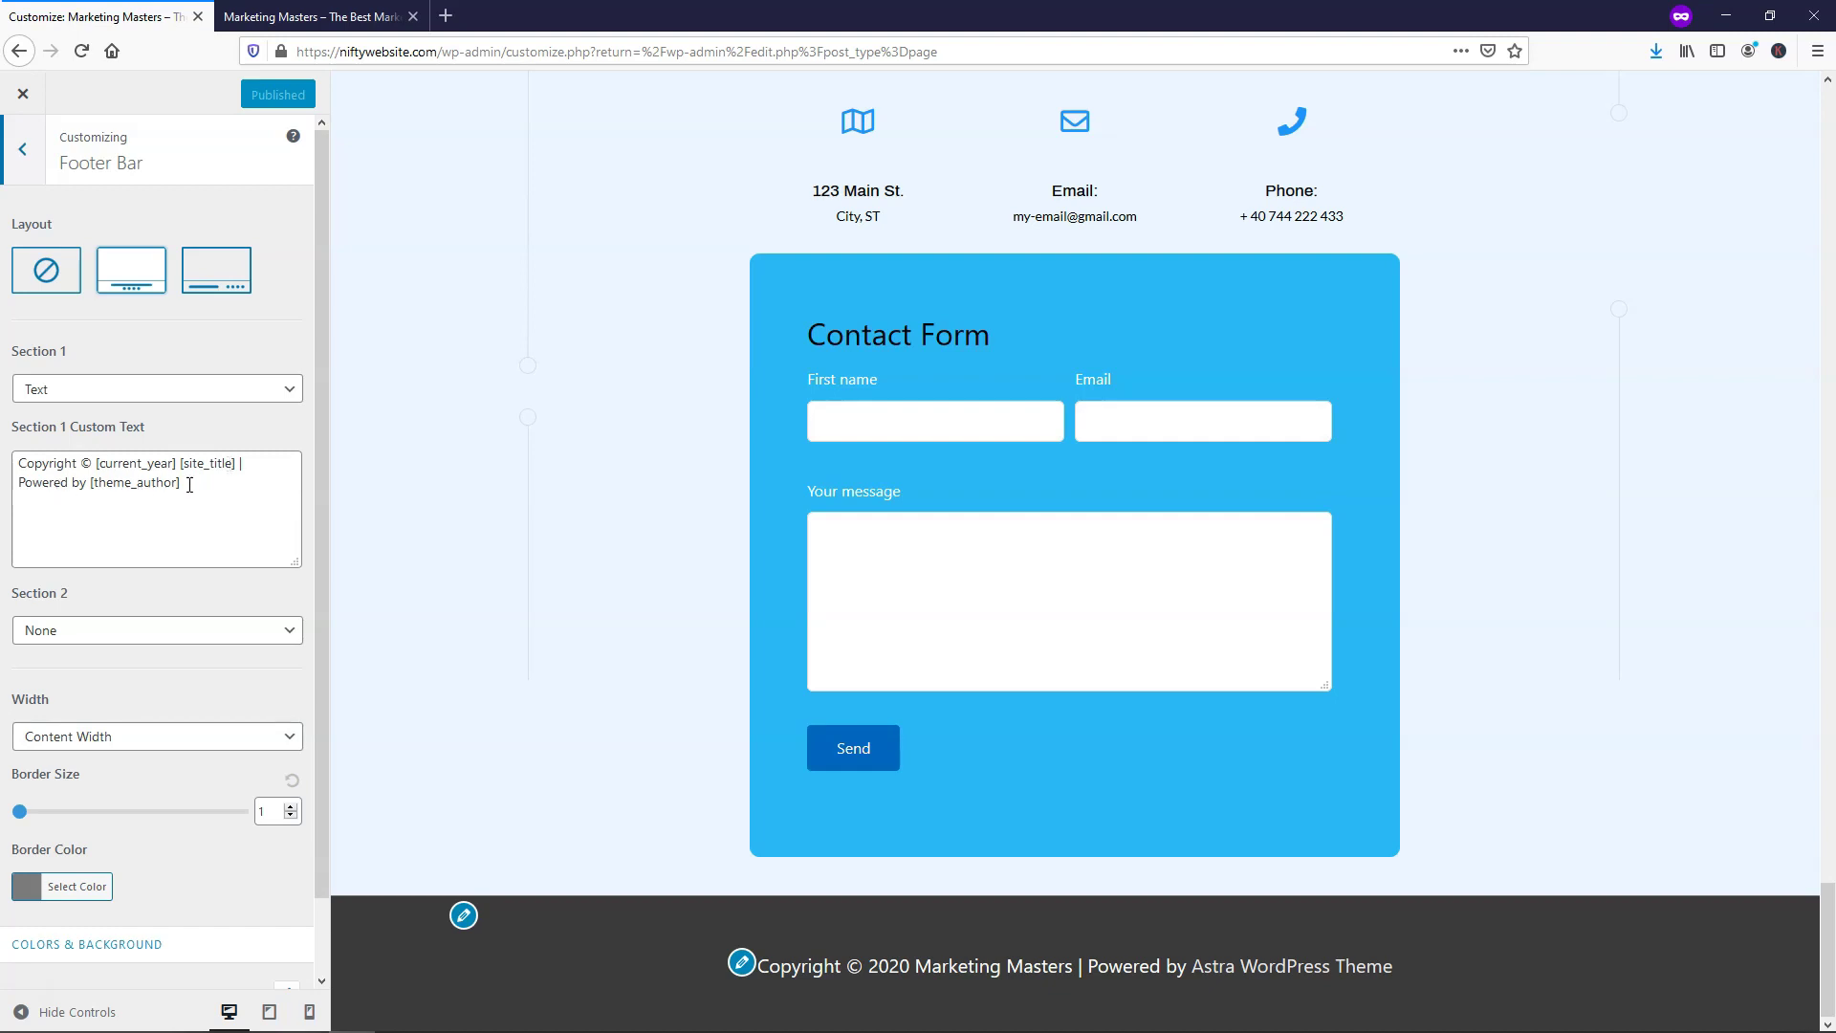
{"action": "left_click_drag", "start_coordinate": [201, 485], "coordinate": [31, 488]}
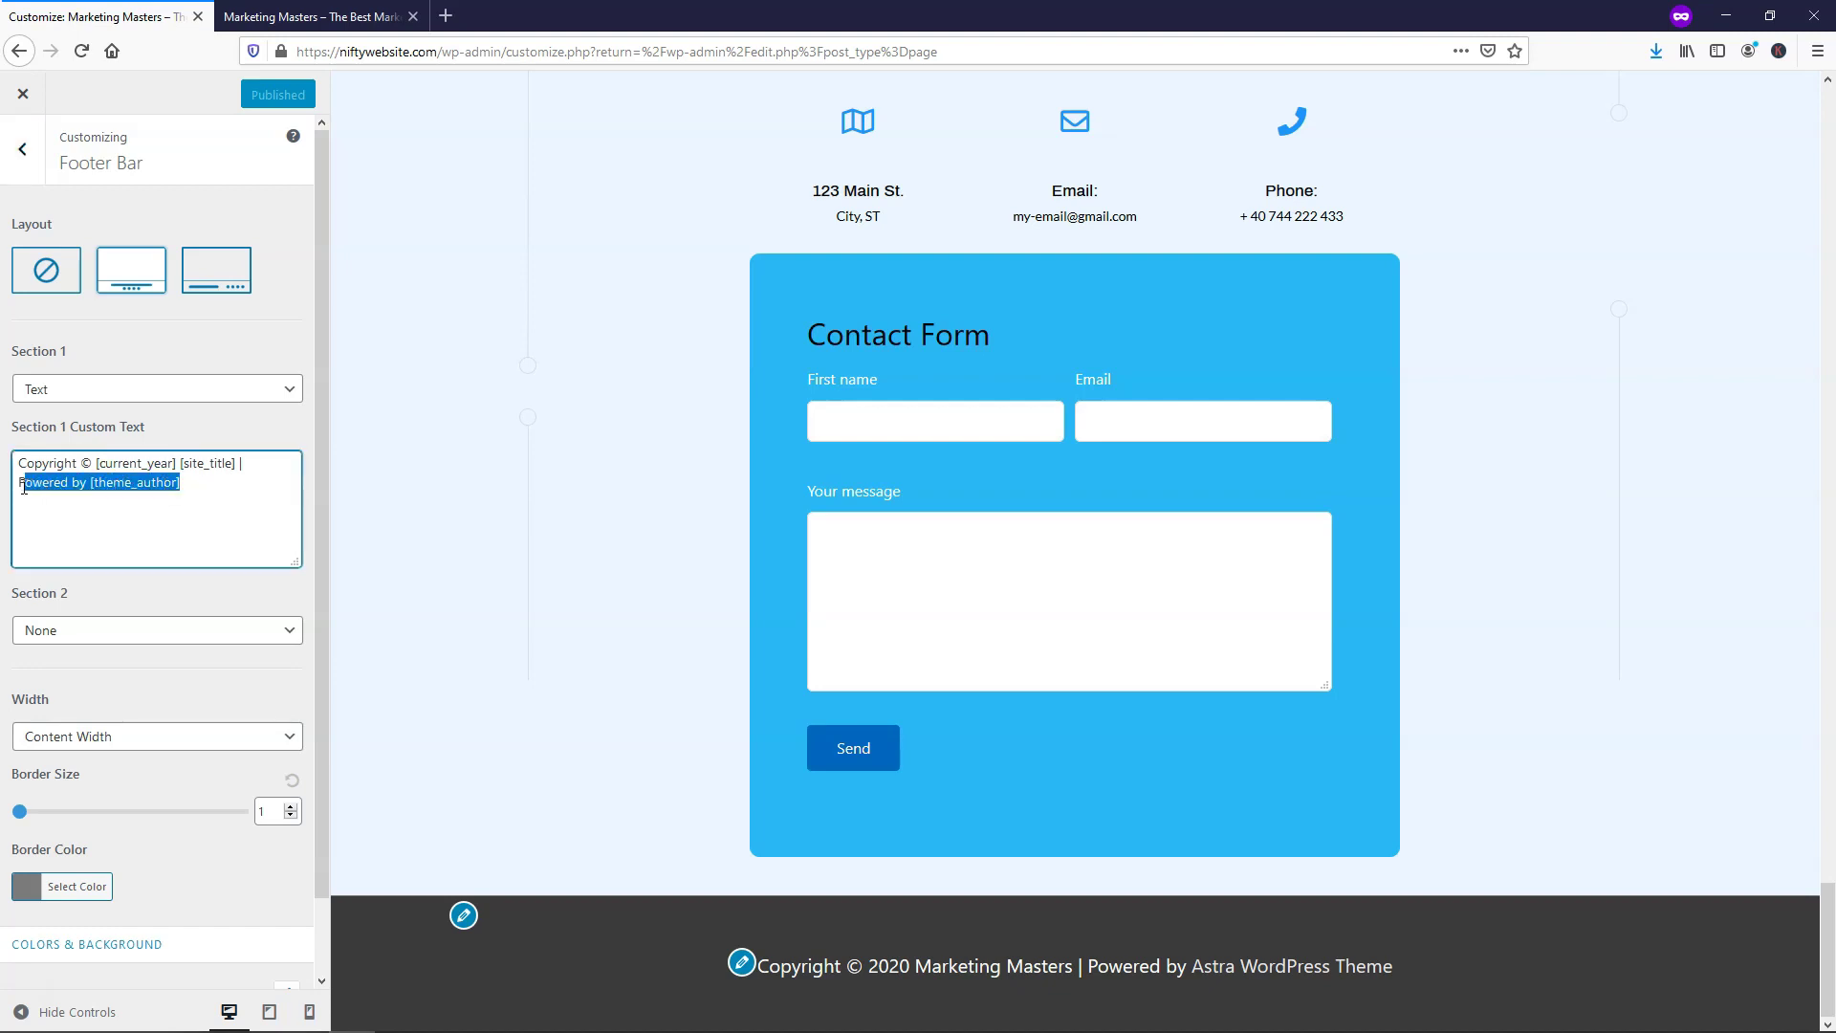
{"action": "key", "text": "BackSpace"}
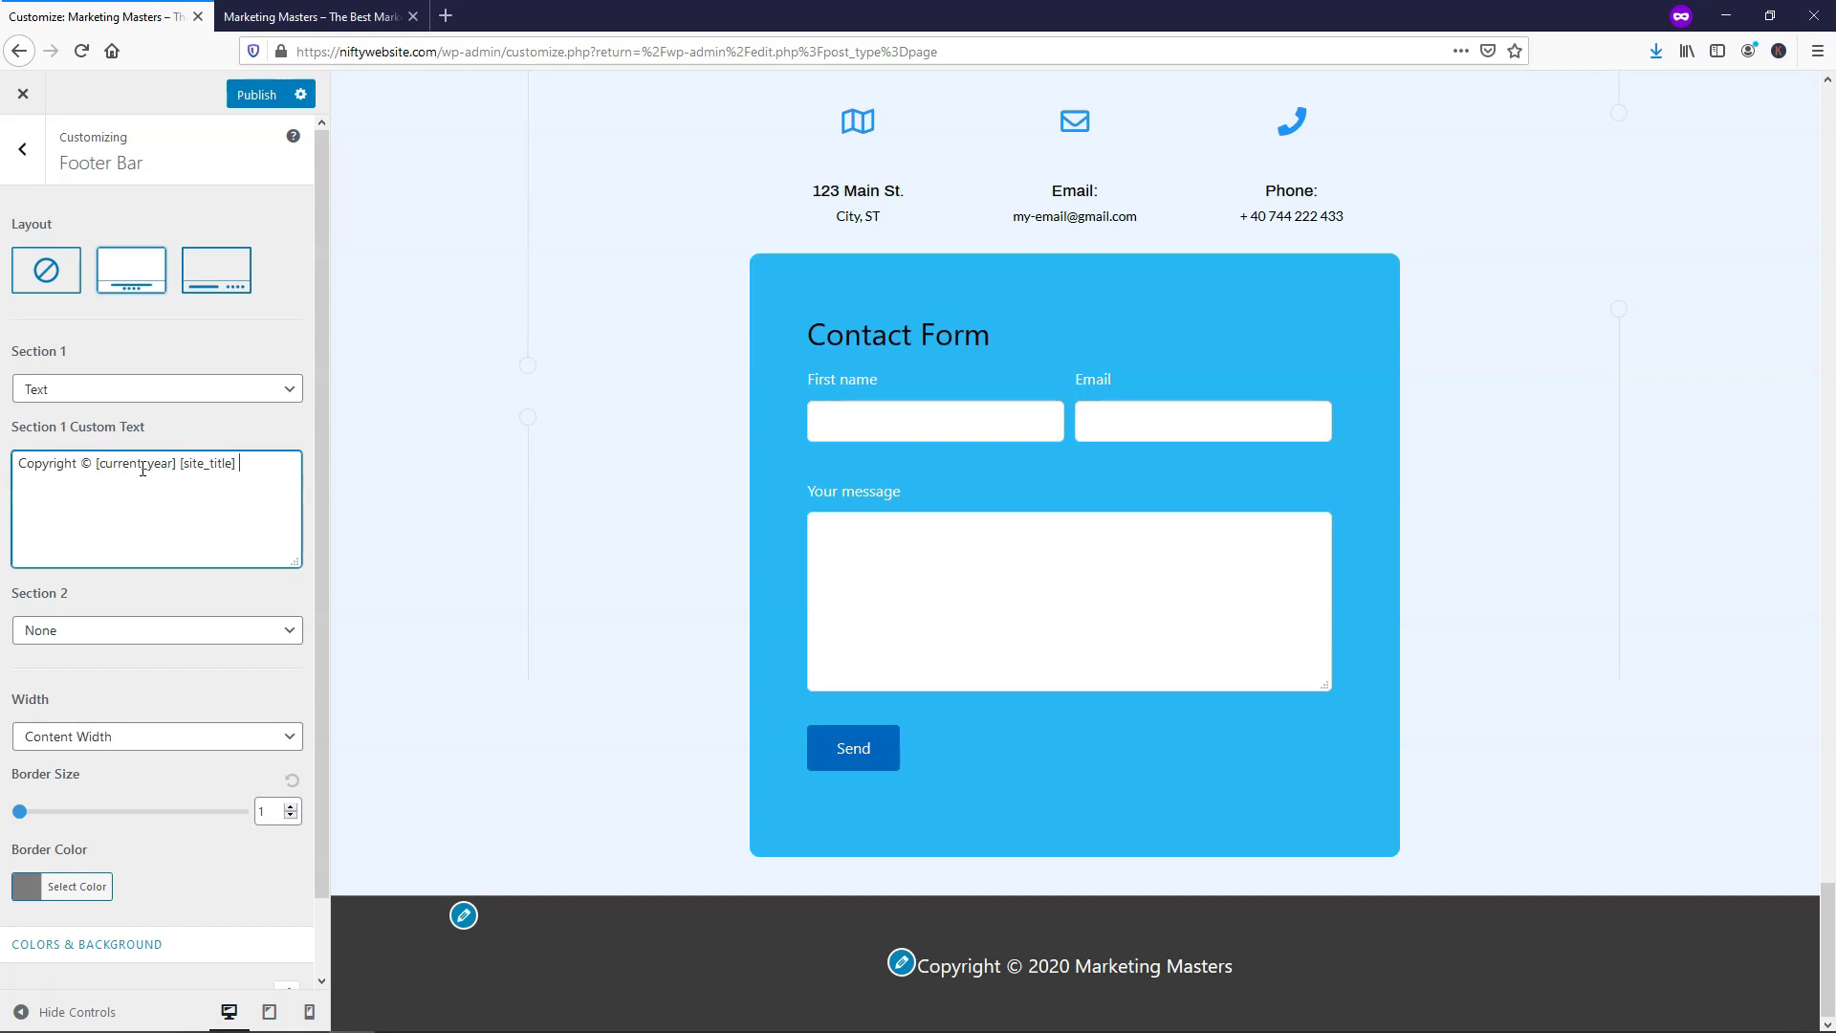
{"action": "left_click", "coordinate": [53, 280]}
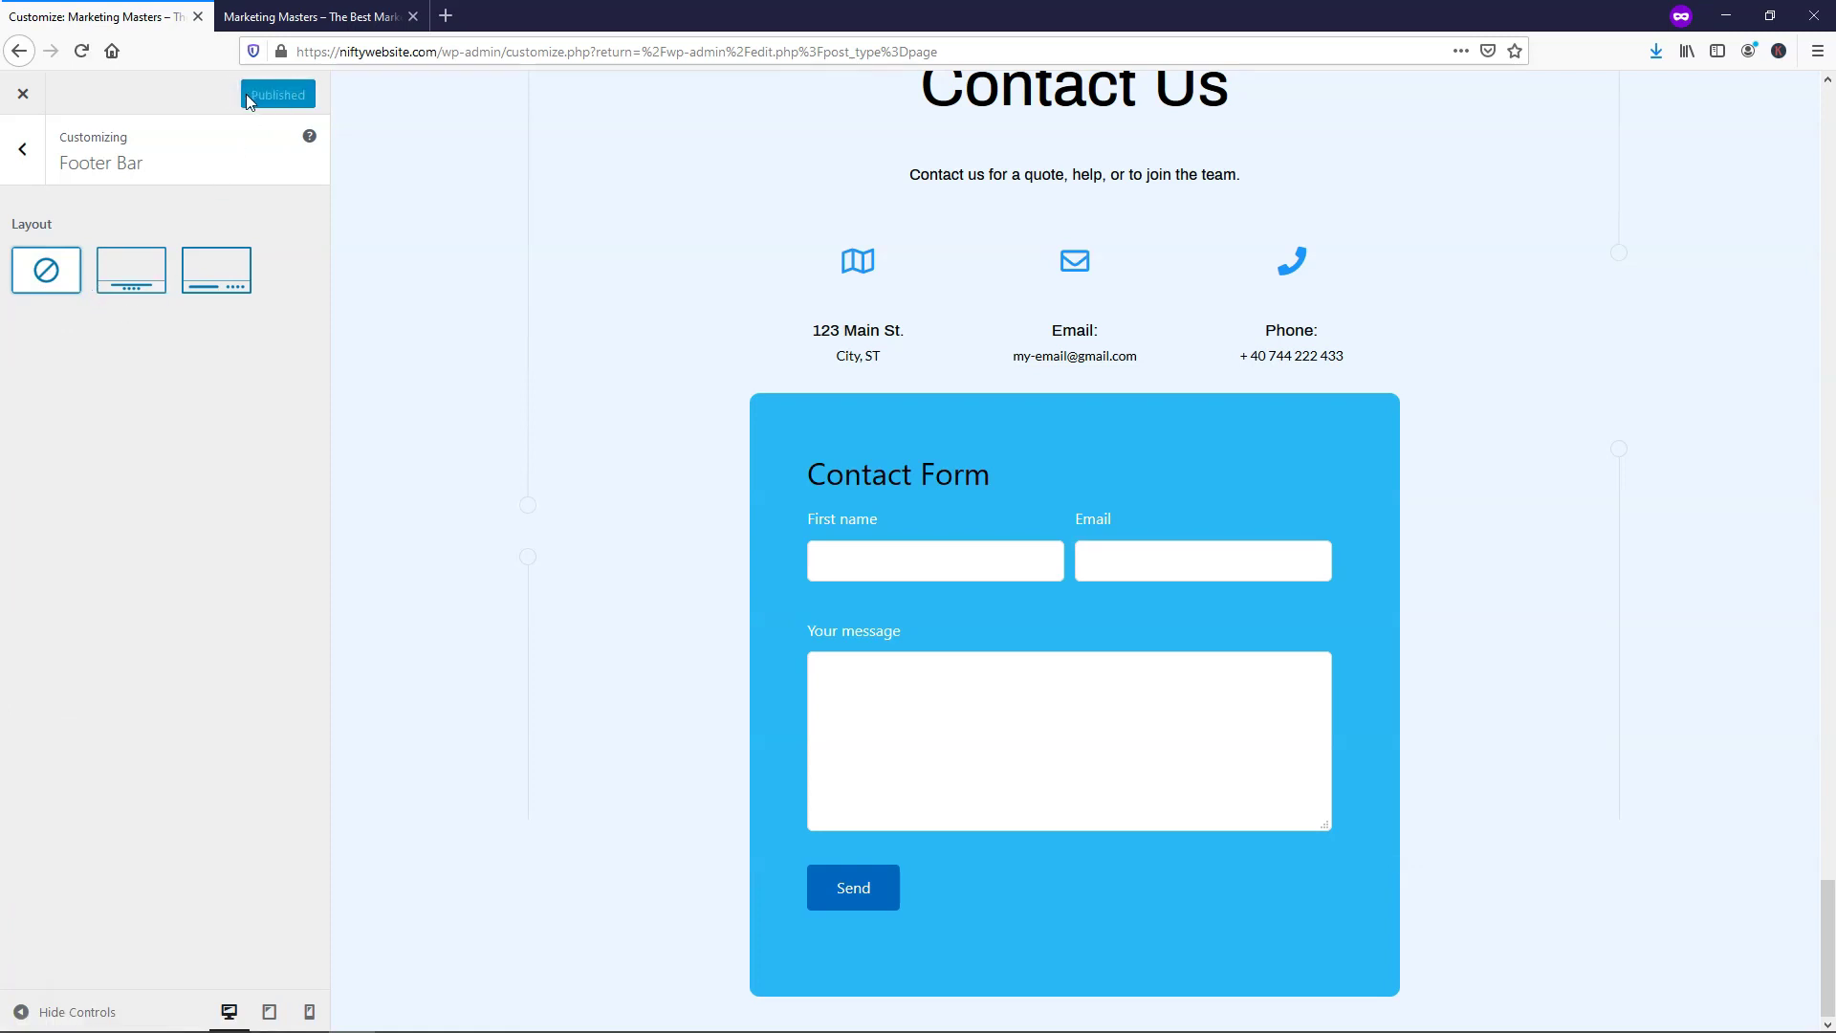
{"action": "left_click", "coordinate": [270, 11]}
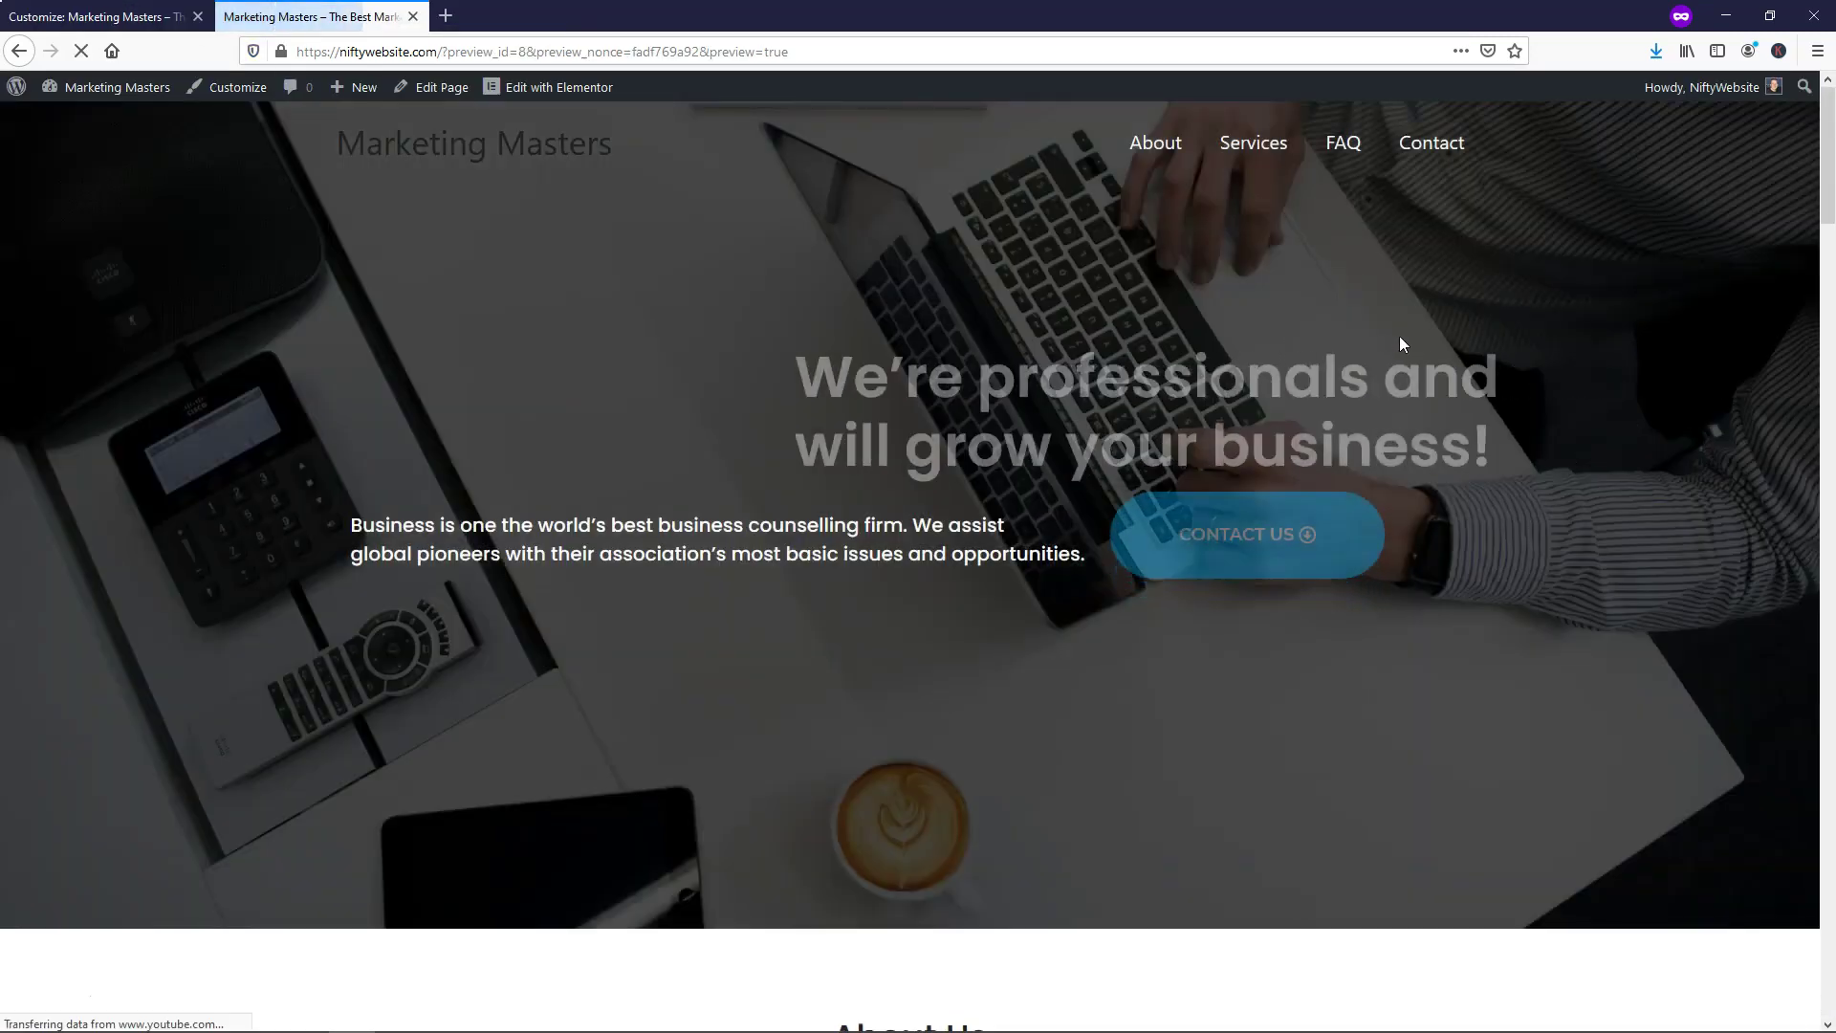
Scroll through the live site preview to check the page without the footer bar
{"action": "scroll", "coordinate": [1821, 185], "scroll_direction": "down", "scroll_amount": 3}
{"action": "left_click_drag", "start_coordinate": [1821, 185], "coordinate": [1815, 923]}
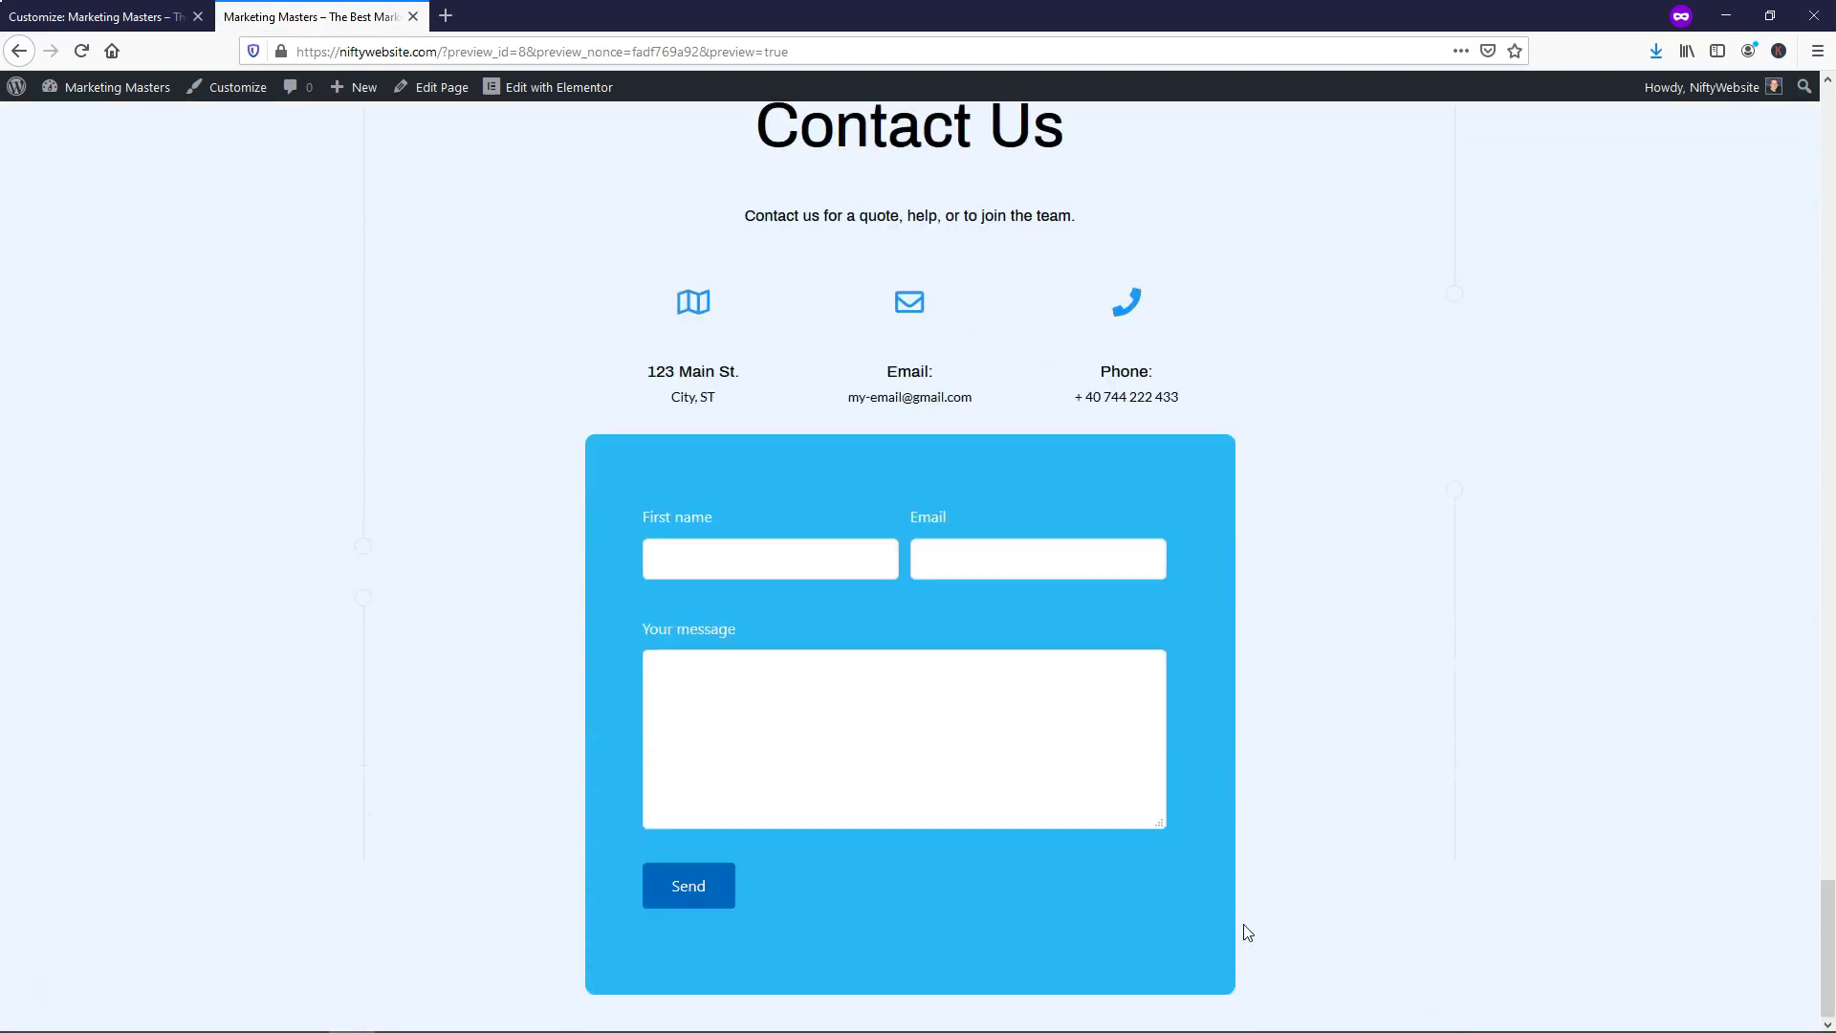
{"action": "scroll", "coordinate": [1509, 425], "scroll_direction": "up", "scroll_amount": 20}
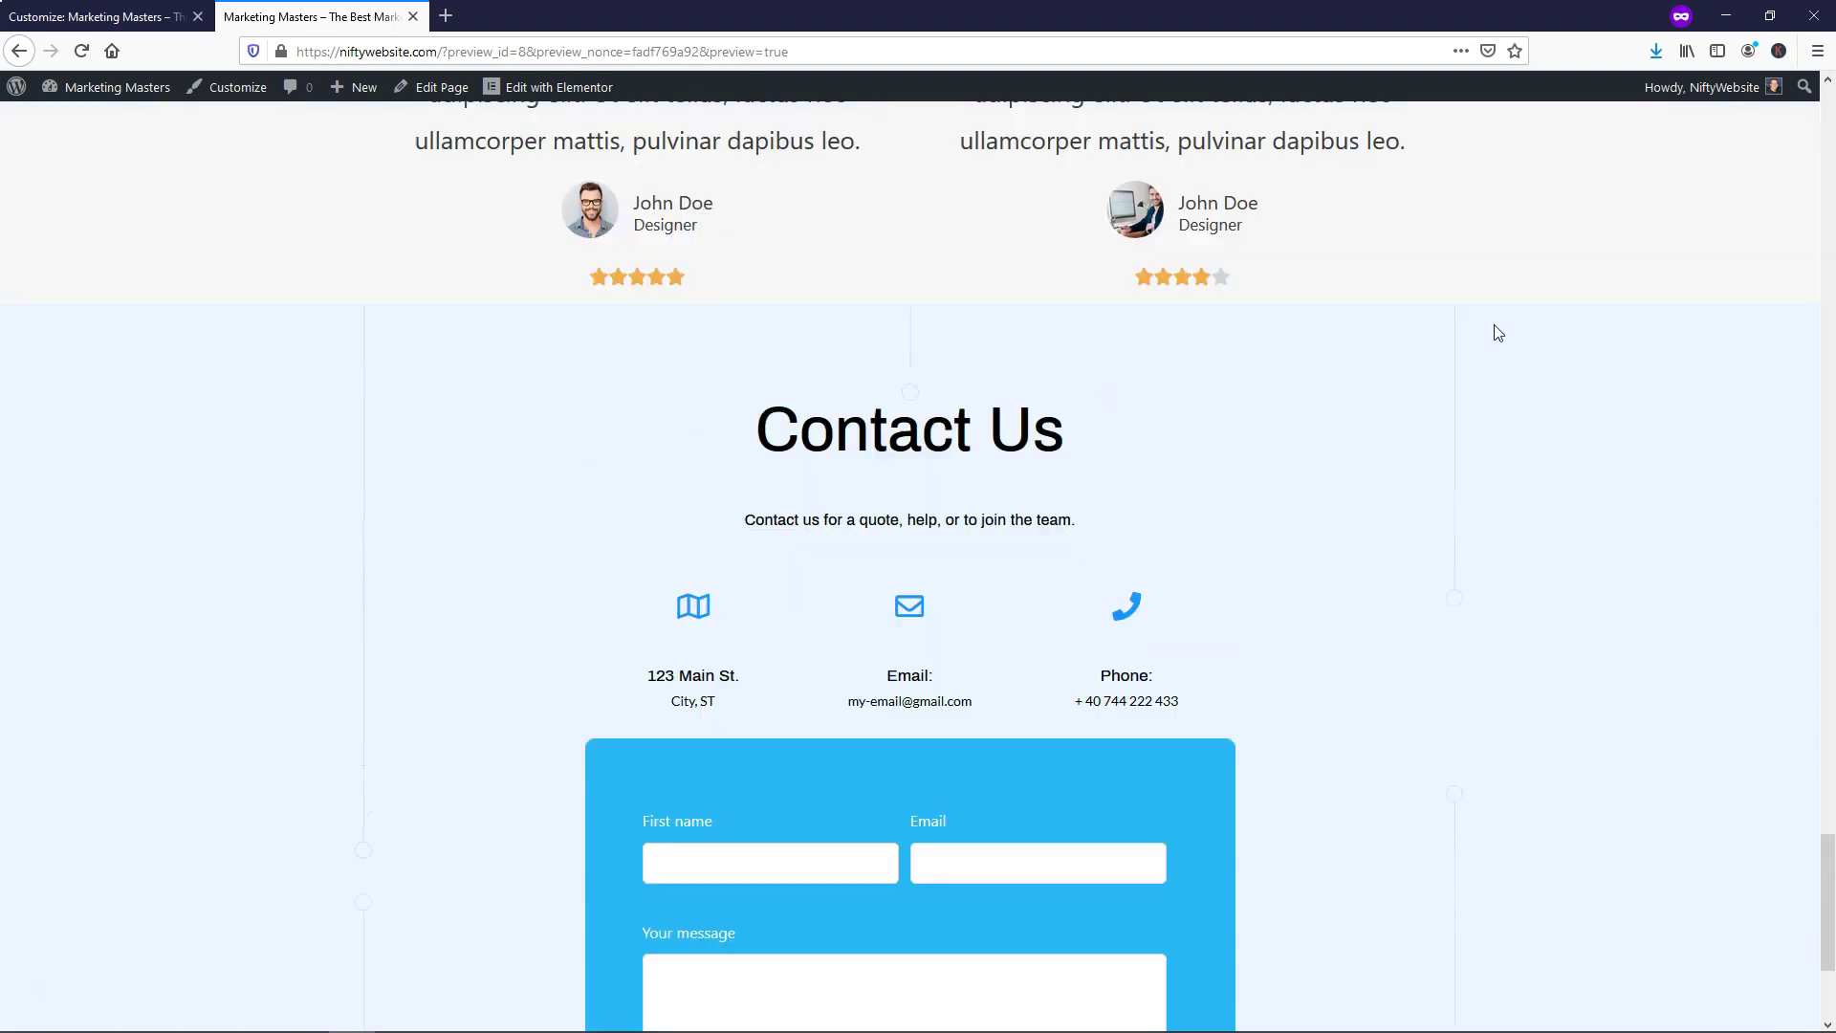
{"action": "scroll", "coordinate": [1496, 331], "scroll_direction": "up", "scroll_amount": 15}
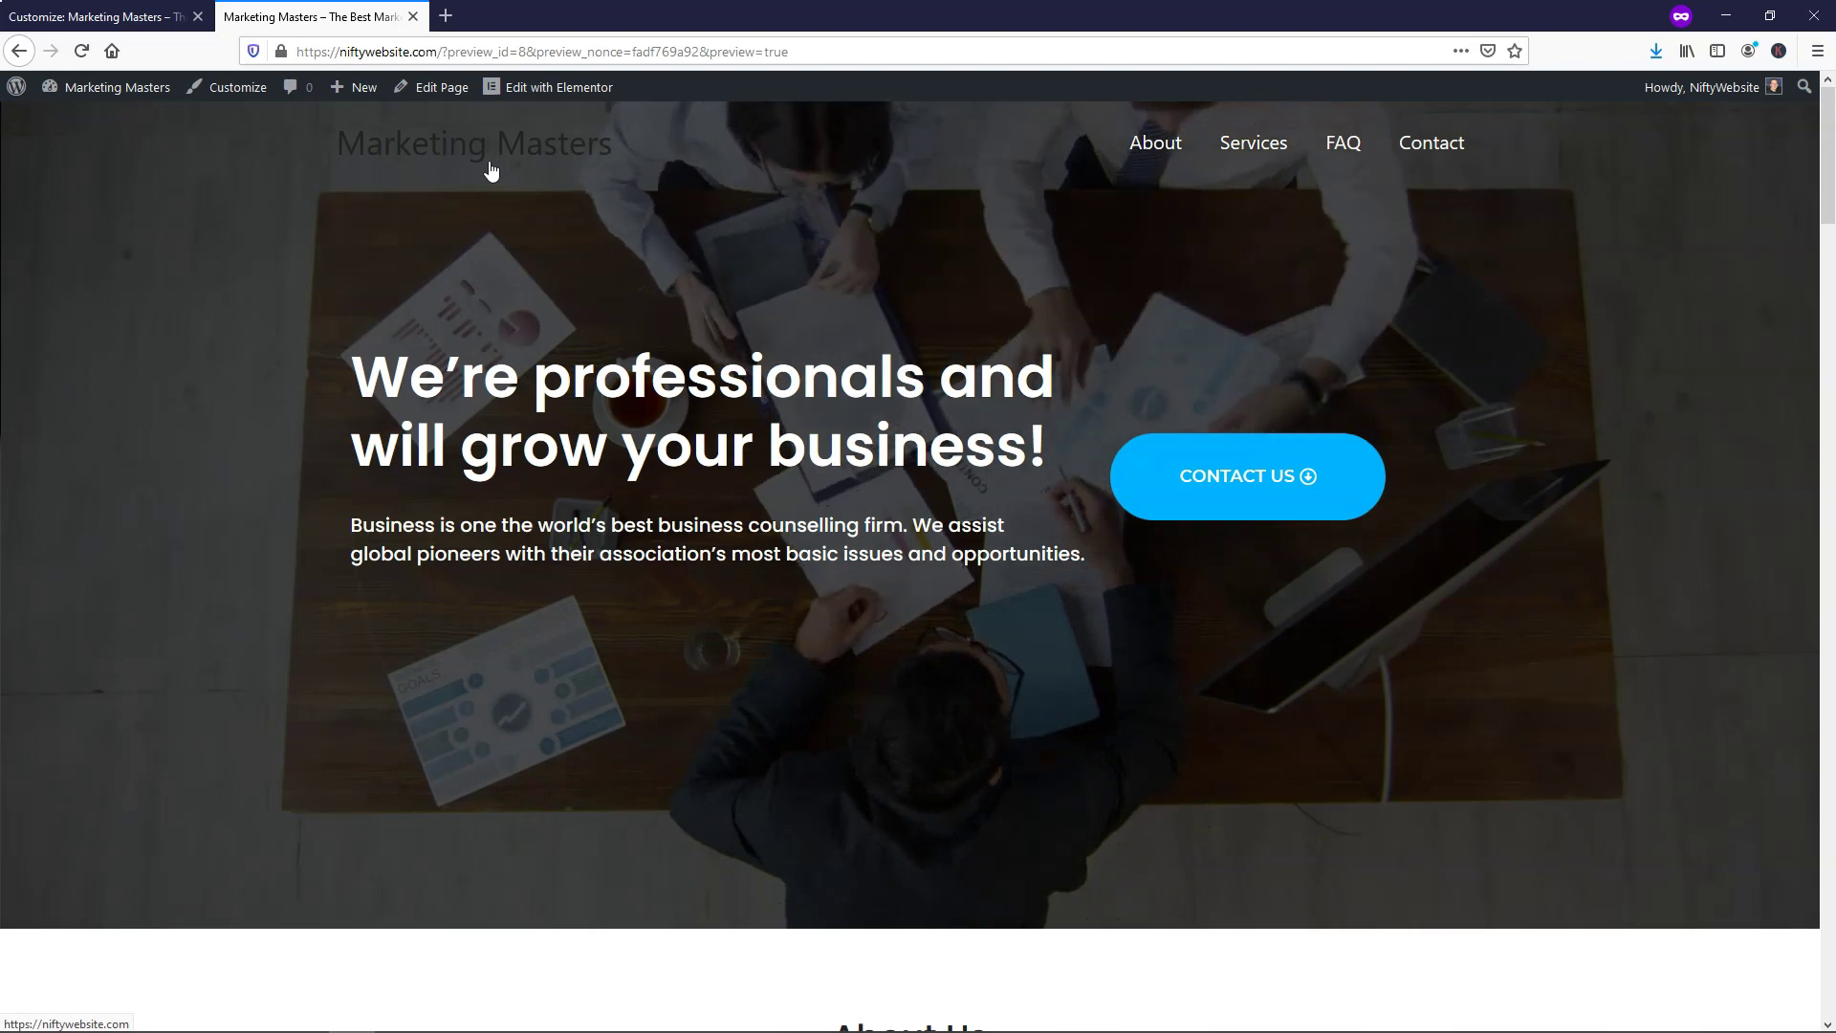
Open getstencil.com in a new private browsing tab
{"action": "left_click", "coordinate": [446, 15]}
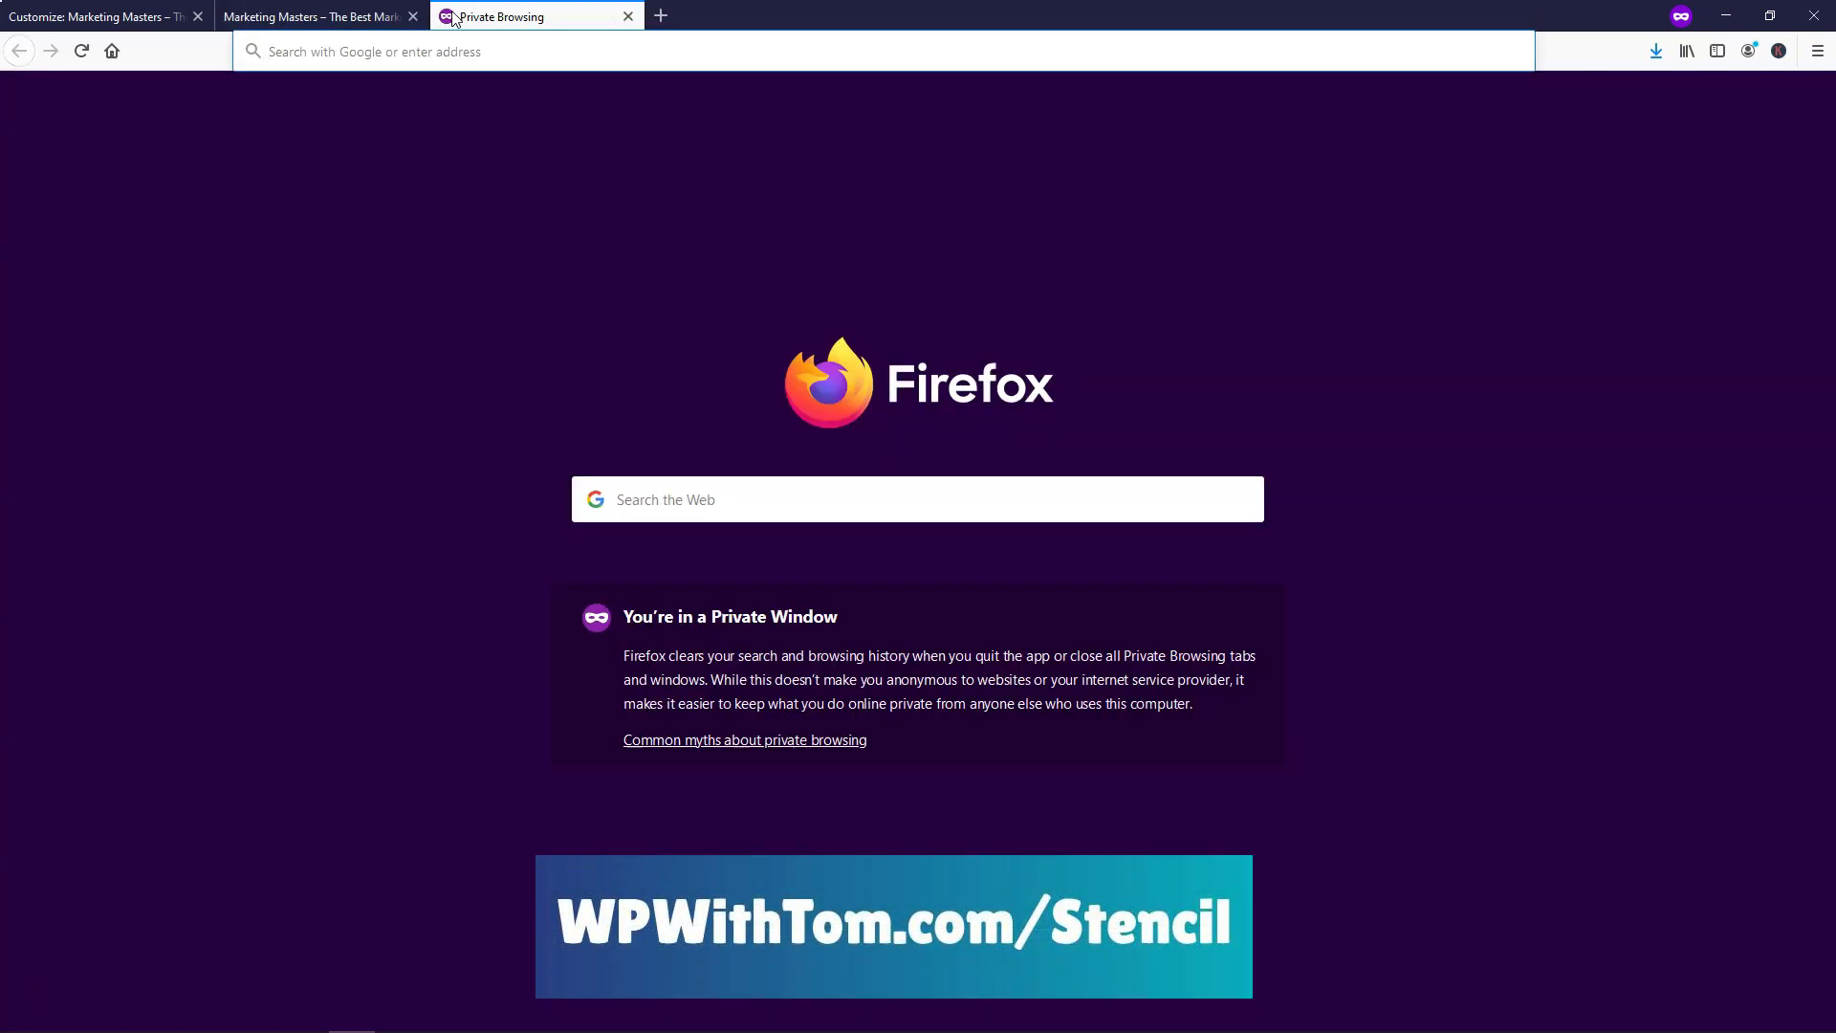
{"action": "type", "text": "getstencil"}
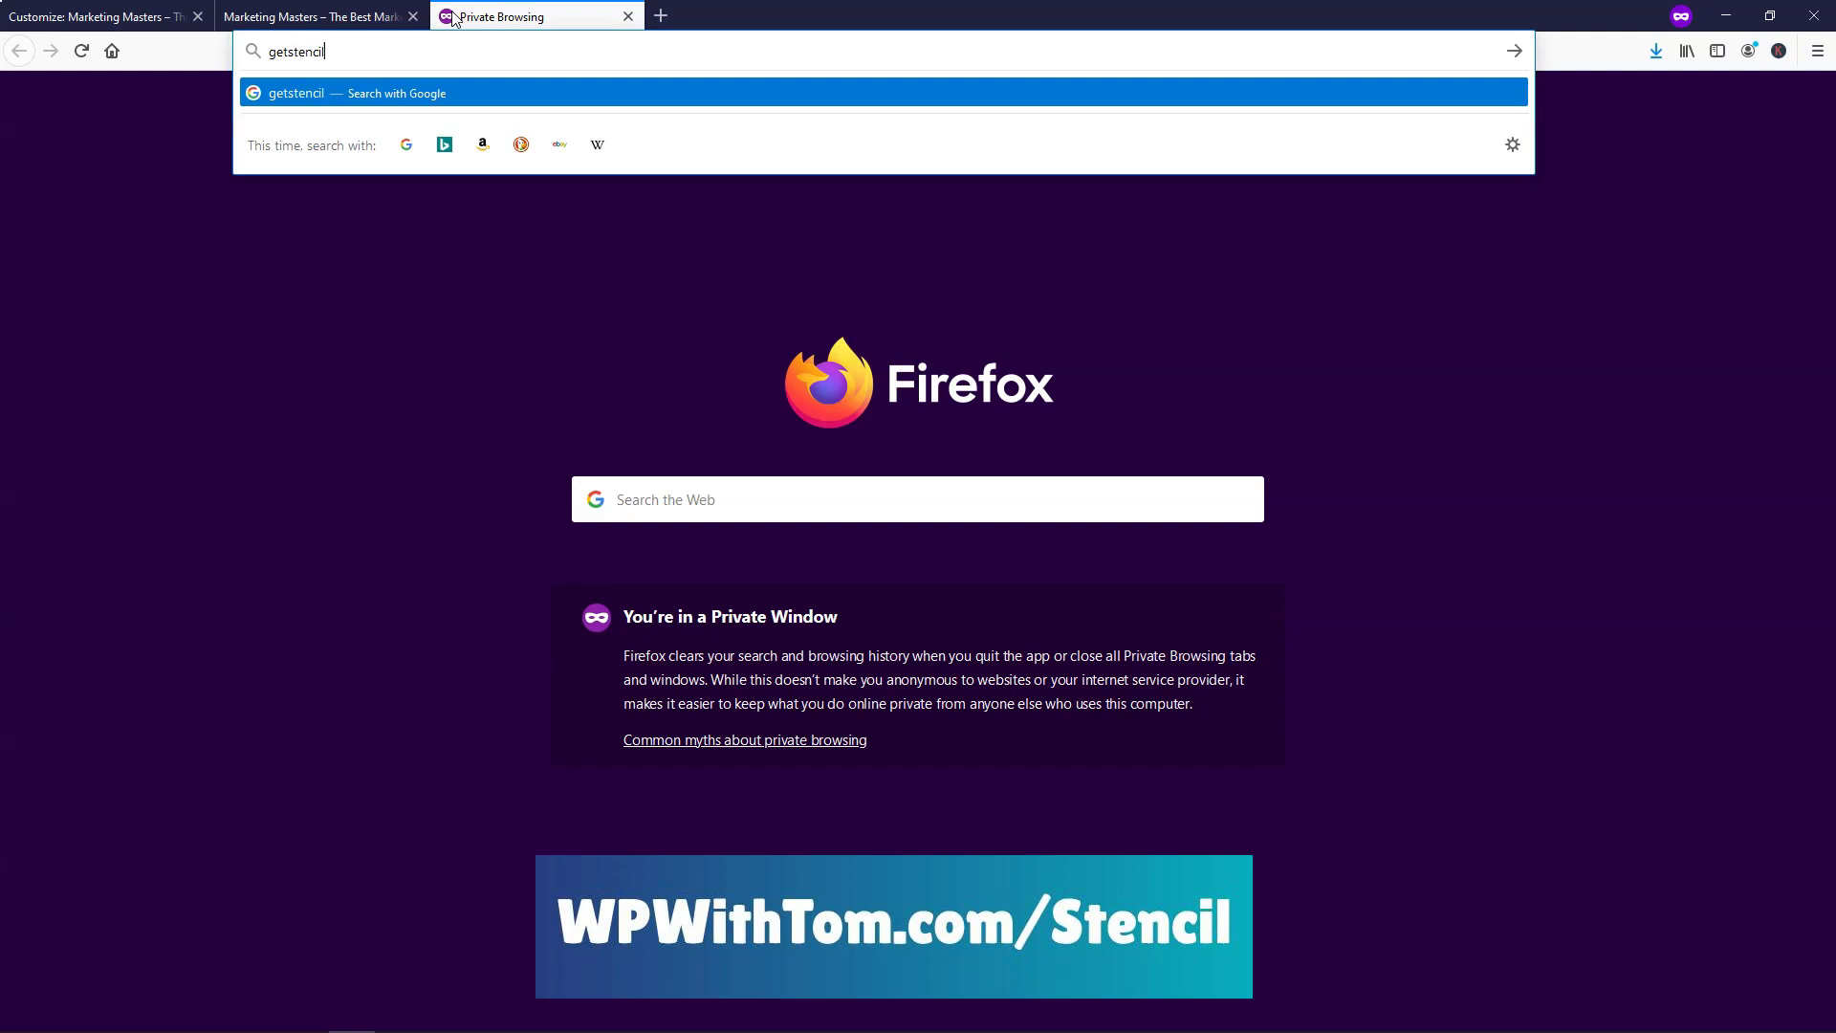
{"action": "type", "text": ".com"}
{"action": "key", "text": "Return"}
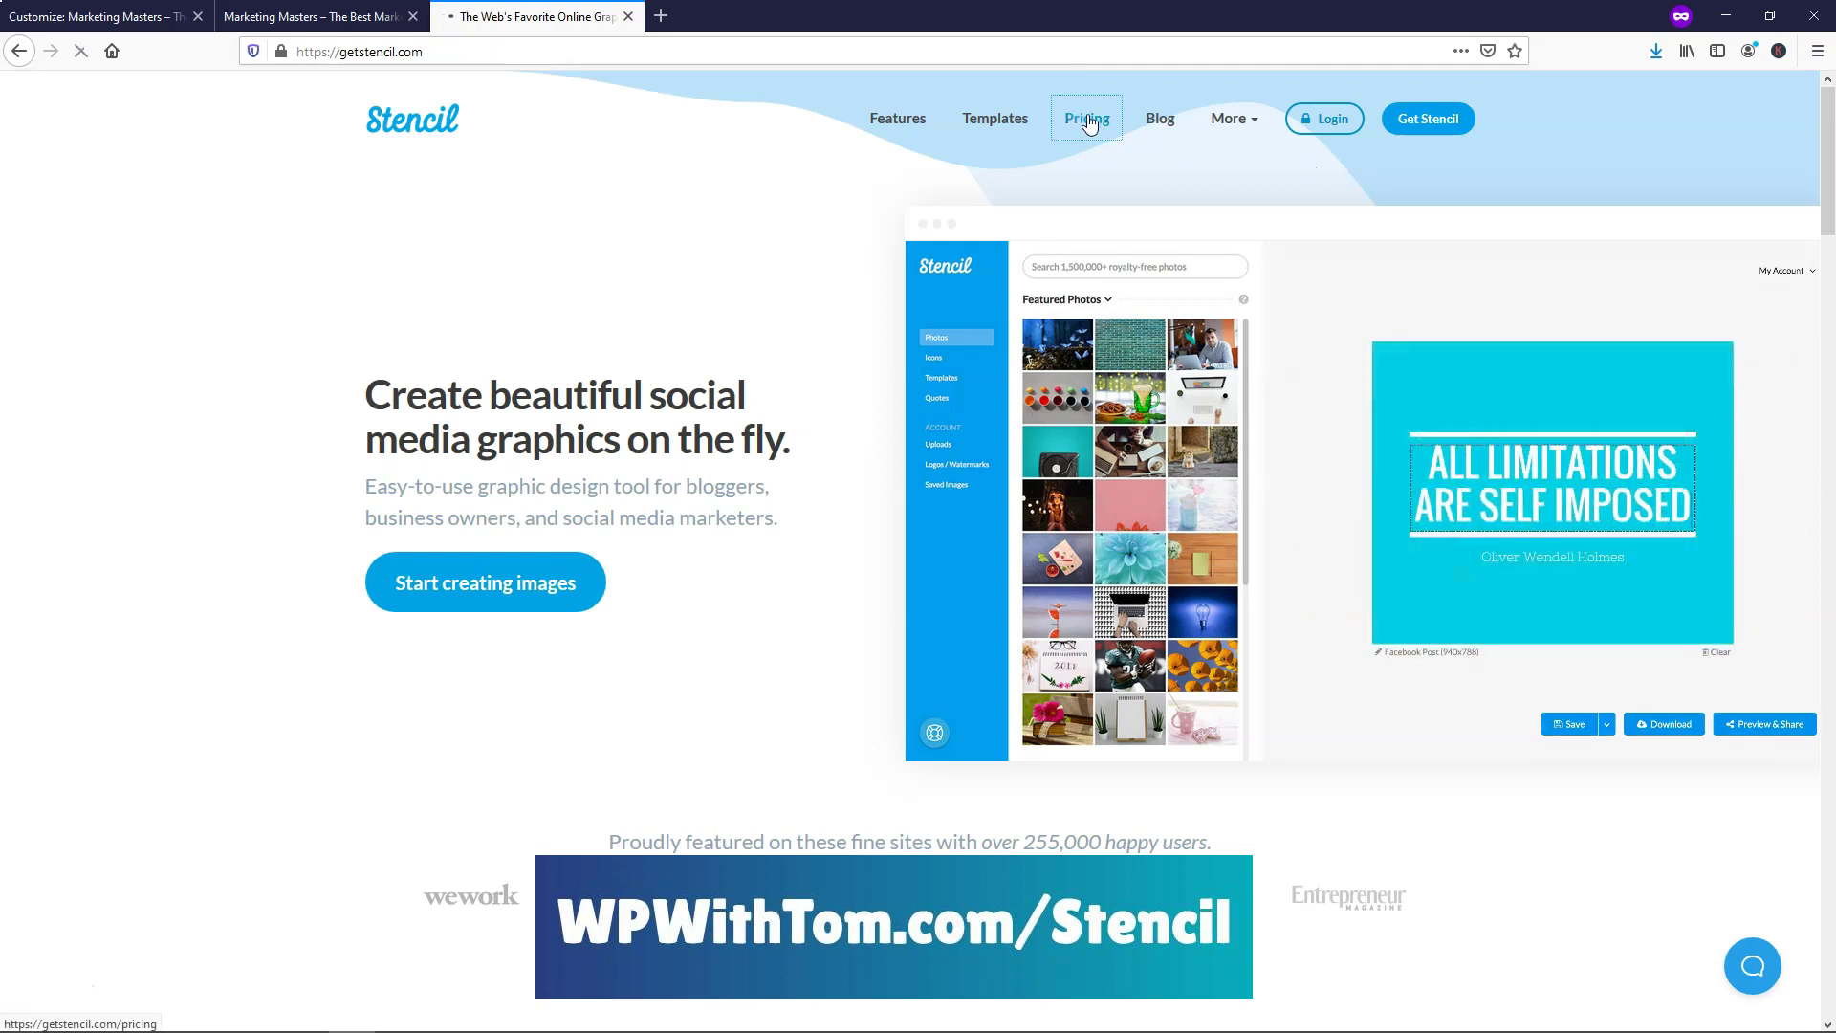
Browse Stencil's pricing plans, then log in to reach the Stencil image editor
{"action": "left_click", "coordinate": [1081, 119]}
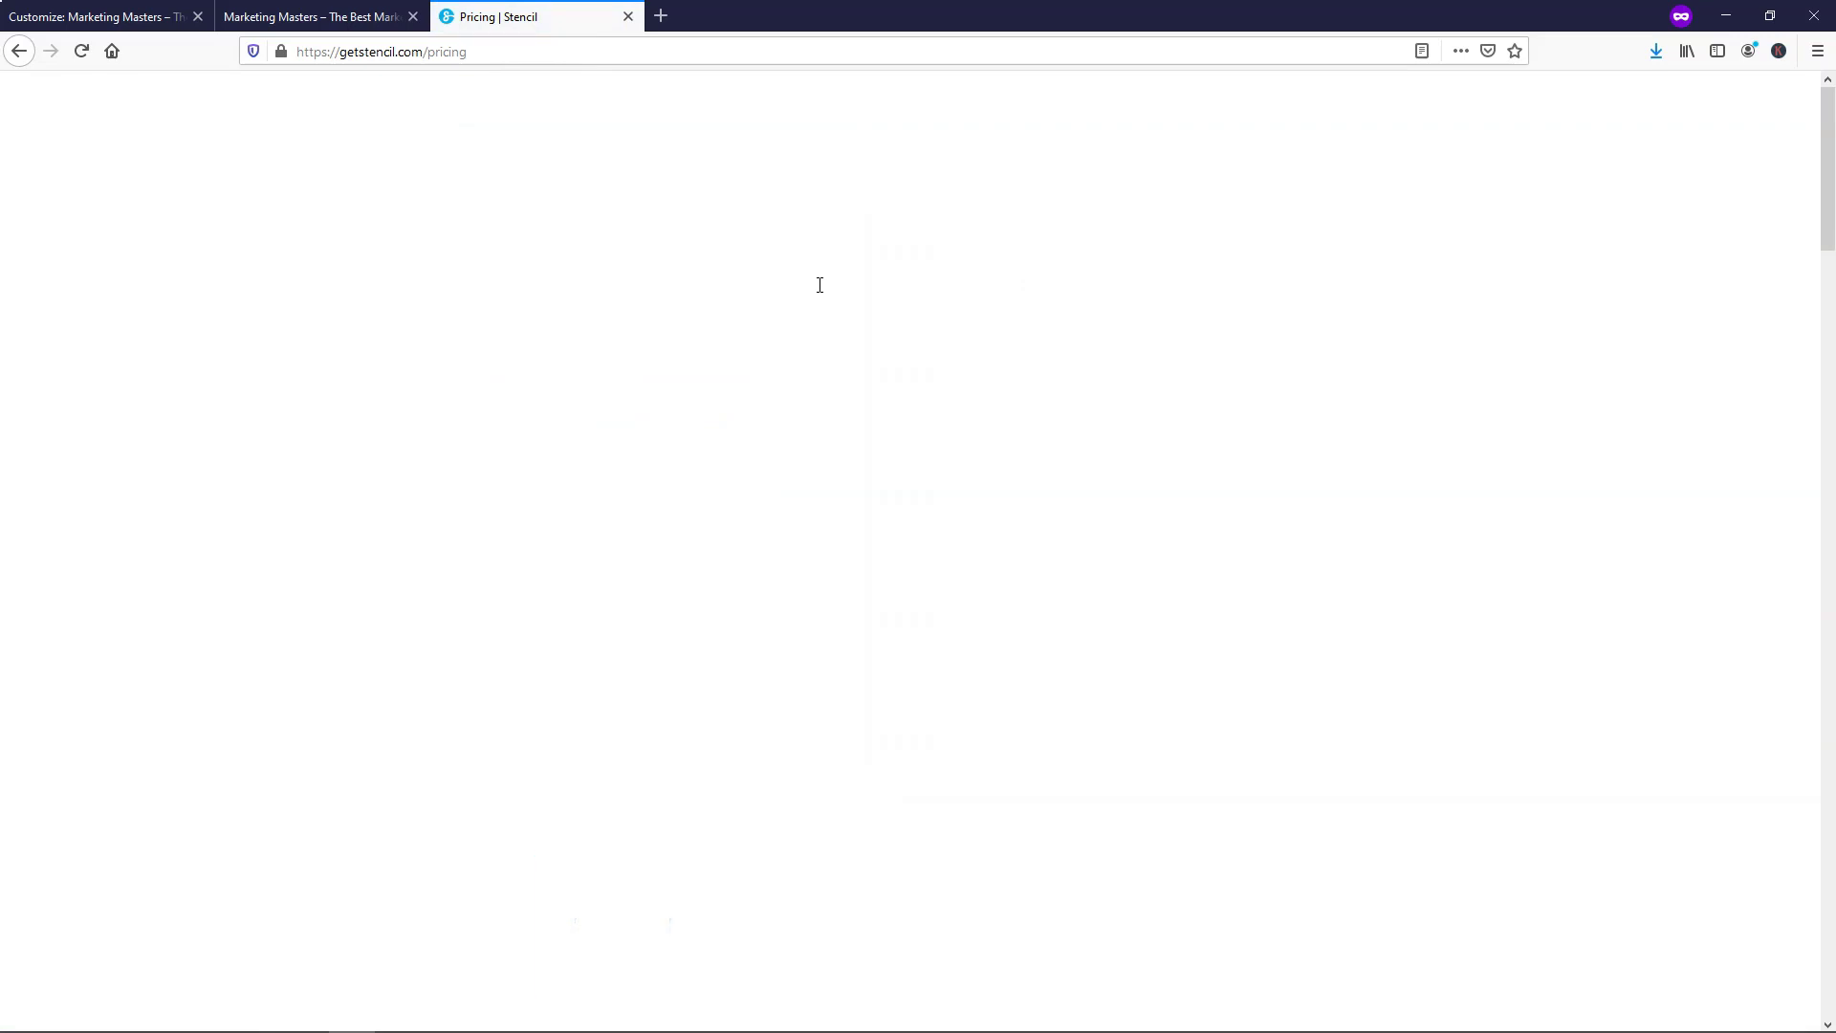
{"action": "scroll", "coordinate": [628, 295], "scroll_direction": "down", "scroll_amount": 3}
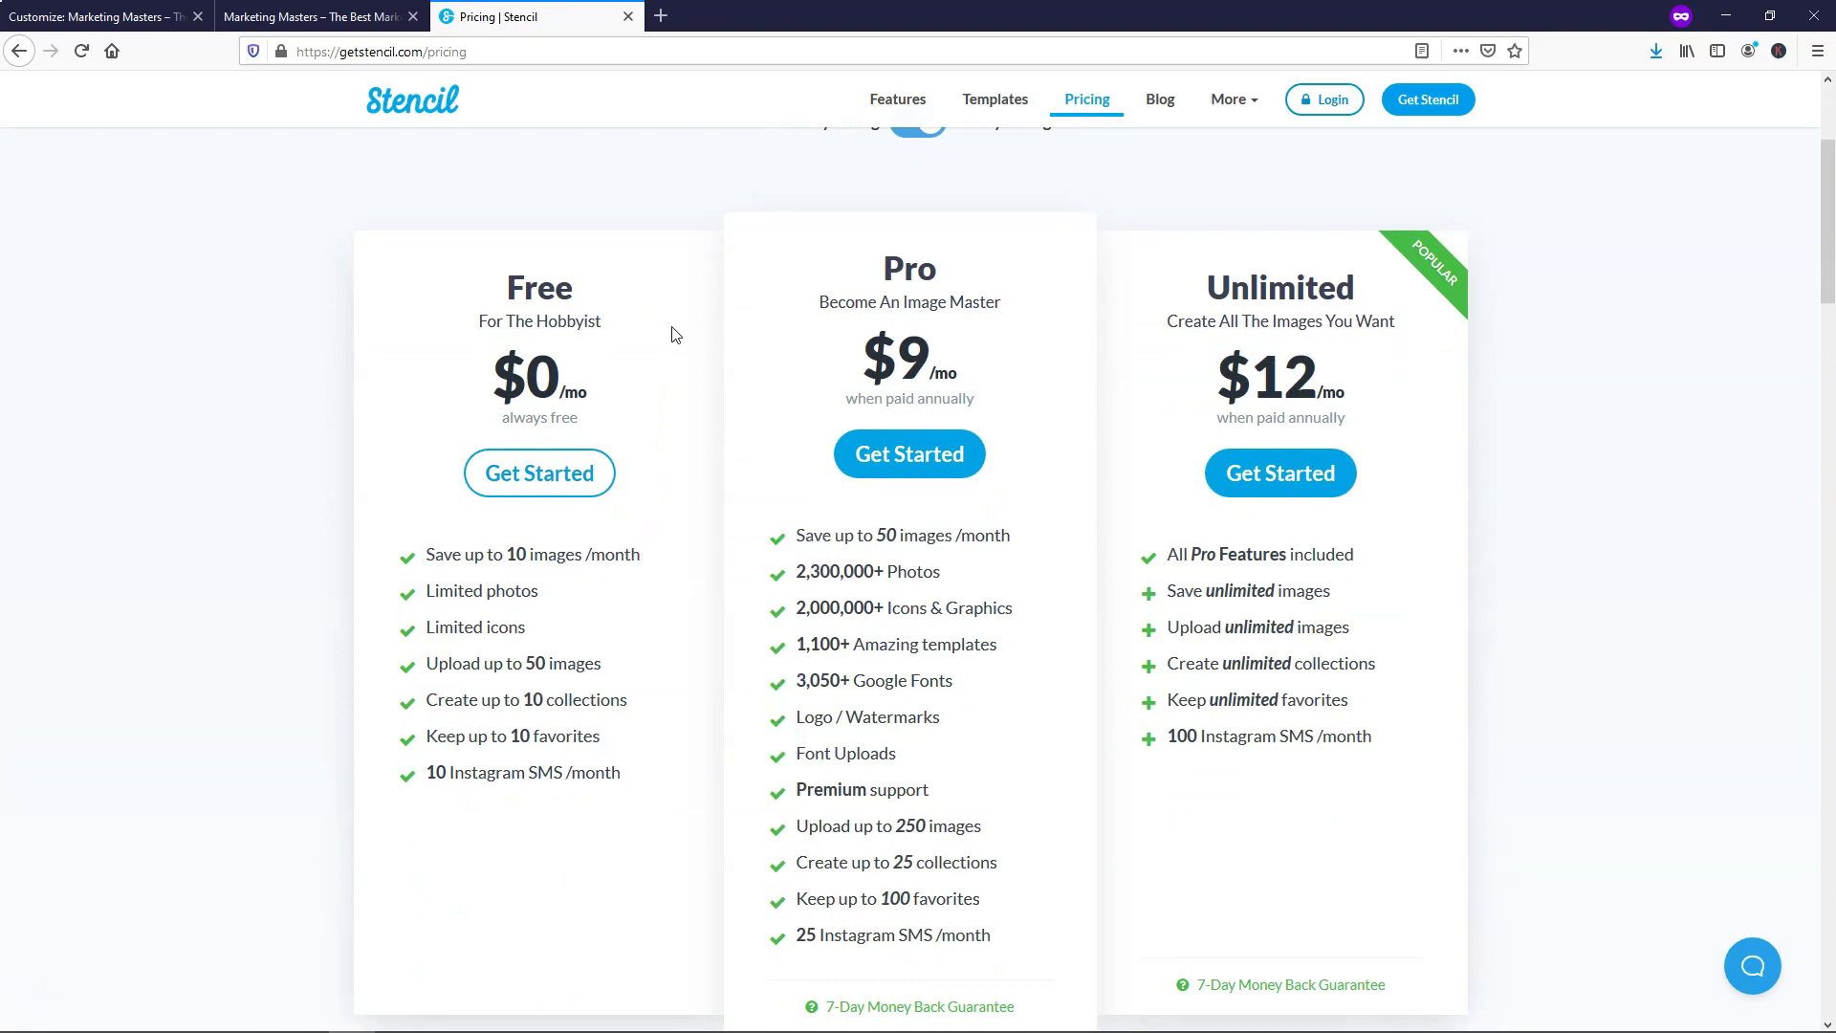
{"action": "scroll", "coordinate": [675, 334], "scroll_direction": "up", "scroll_amount": 3}
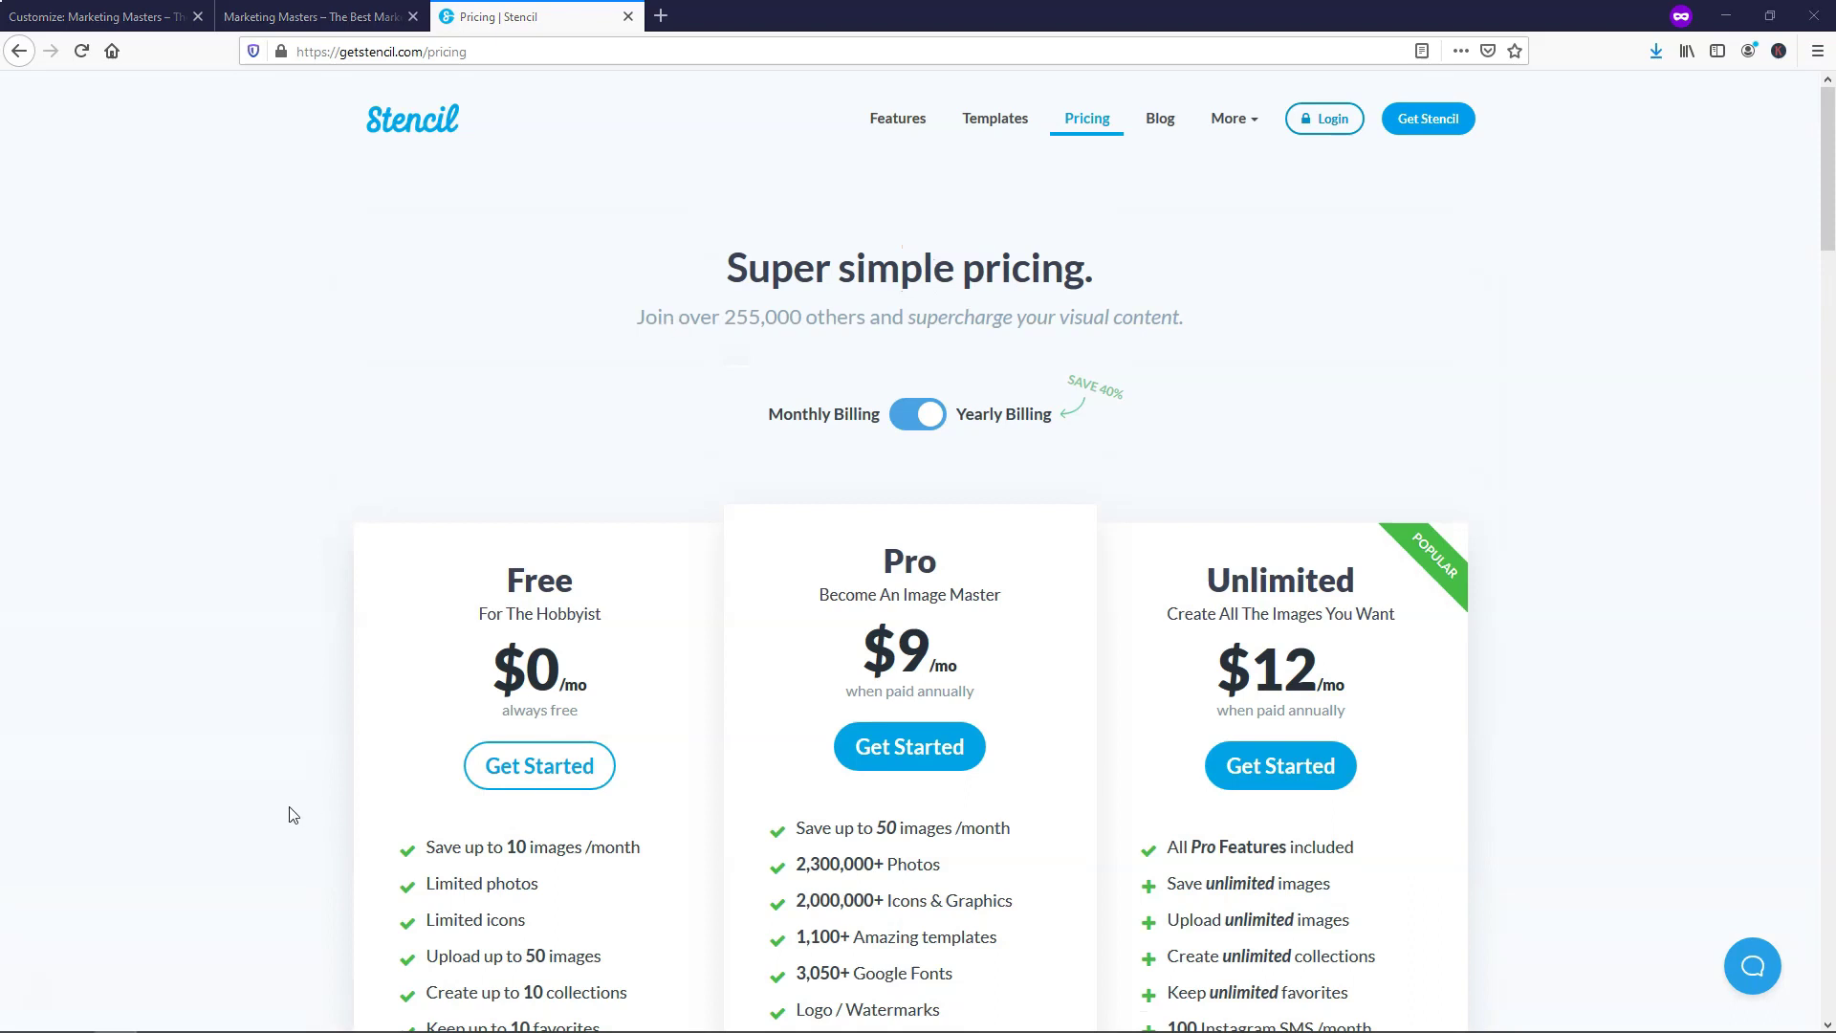
{"action": "left_click", "coordinate": [1335, 125]}
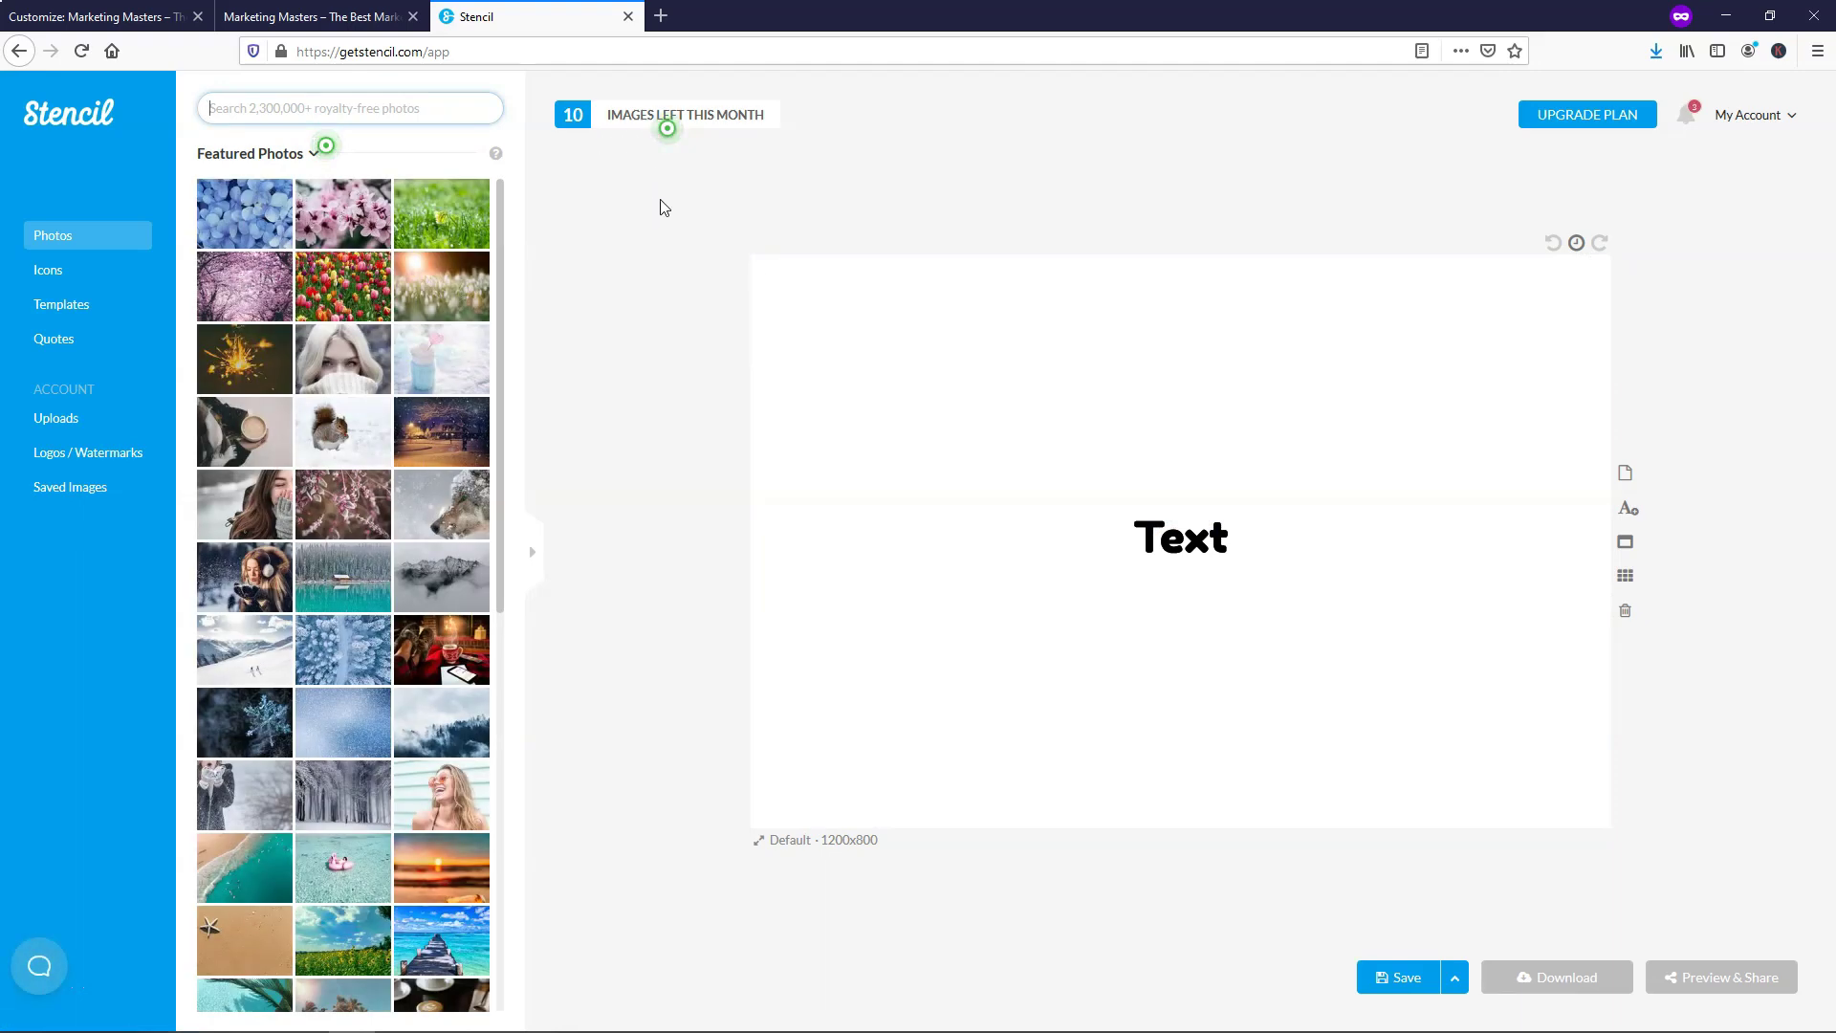
Back in the Customizer, navigate to Header > Site Identity
{"action": "left_click", "coordinate": [100, 13]}
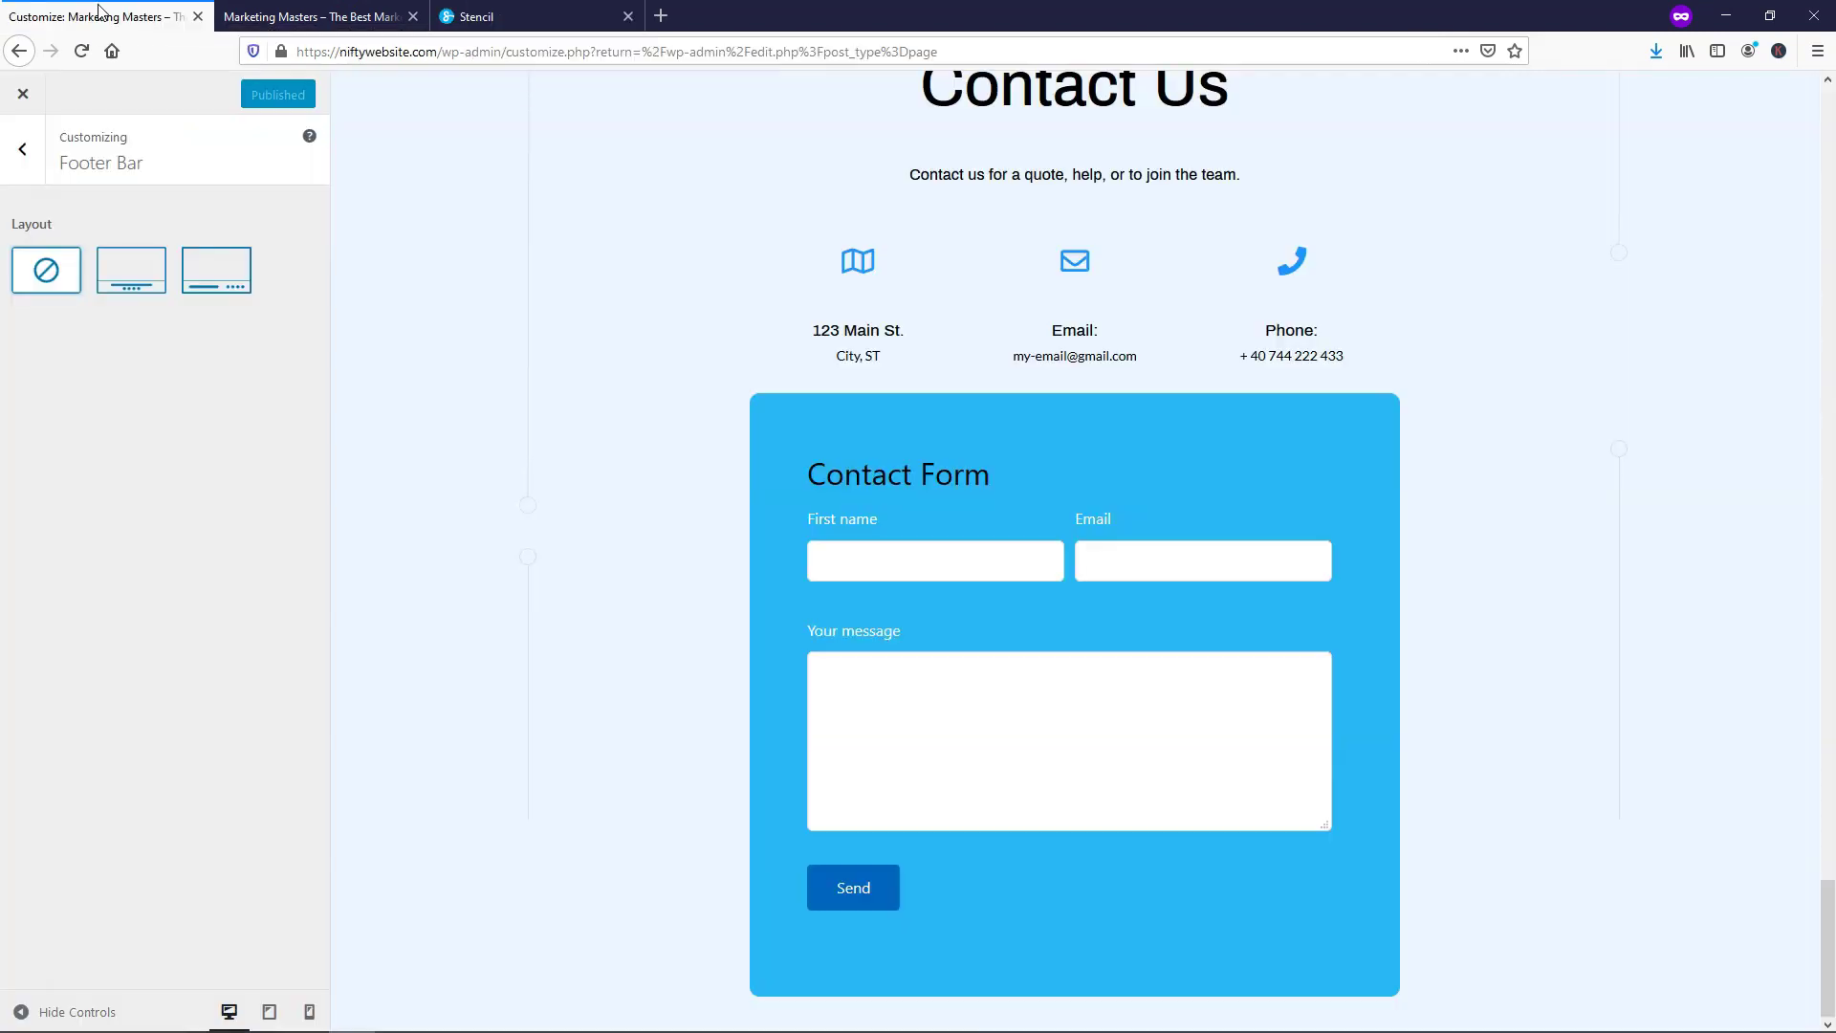
{"action": "left_click", "coordinate": [30, 161]}
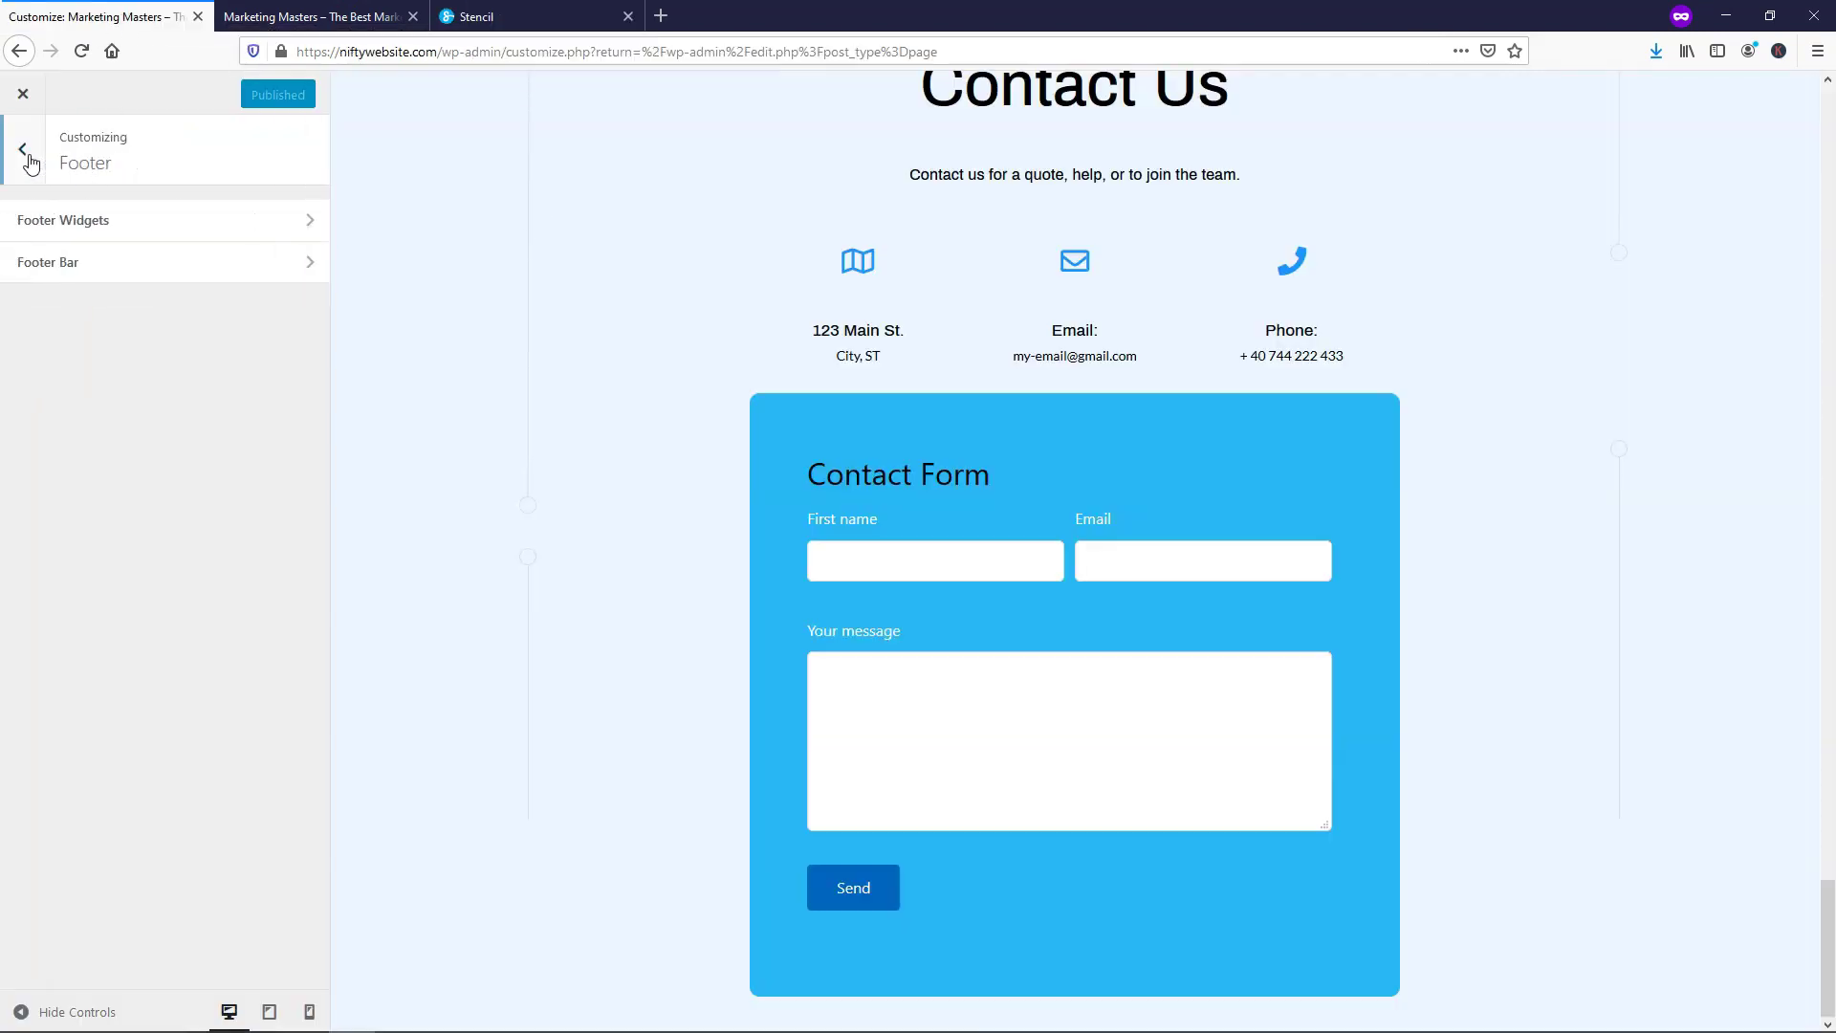
{"action": "left_click", "coordinate": [23, 152]}
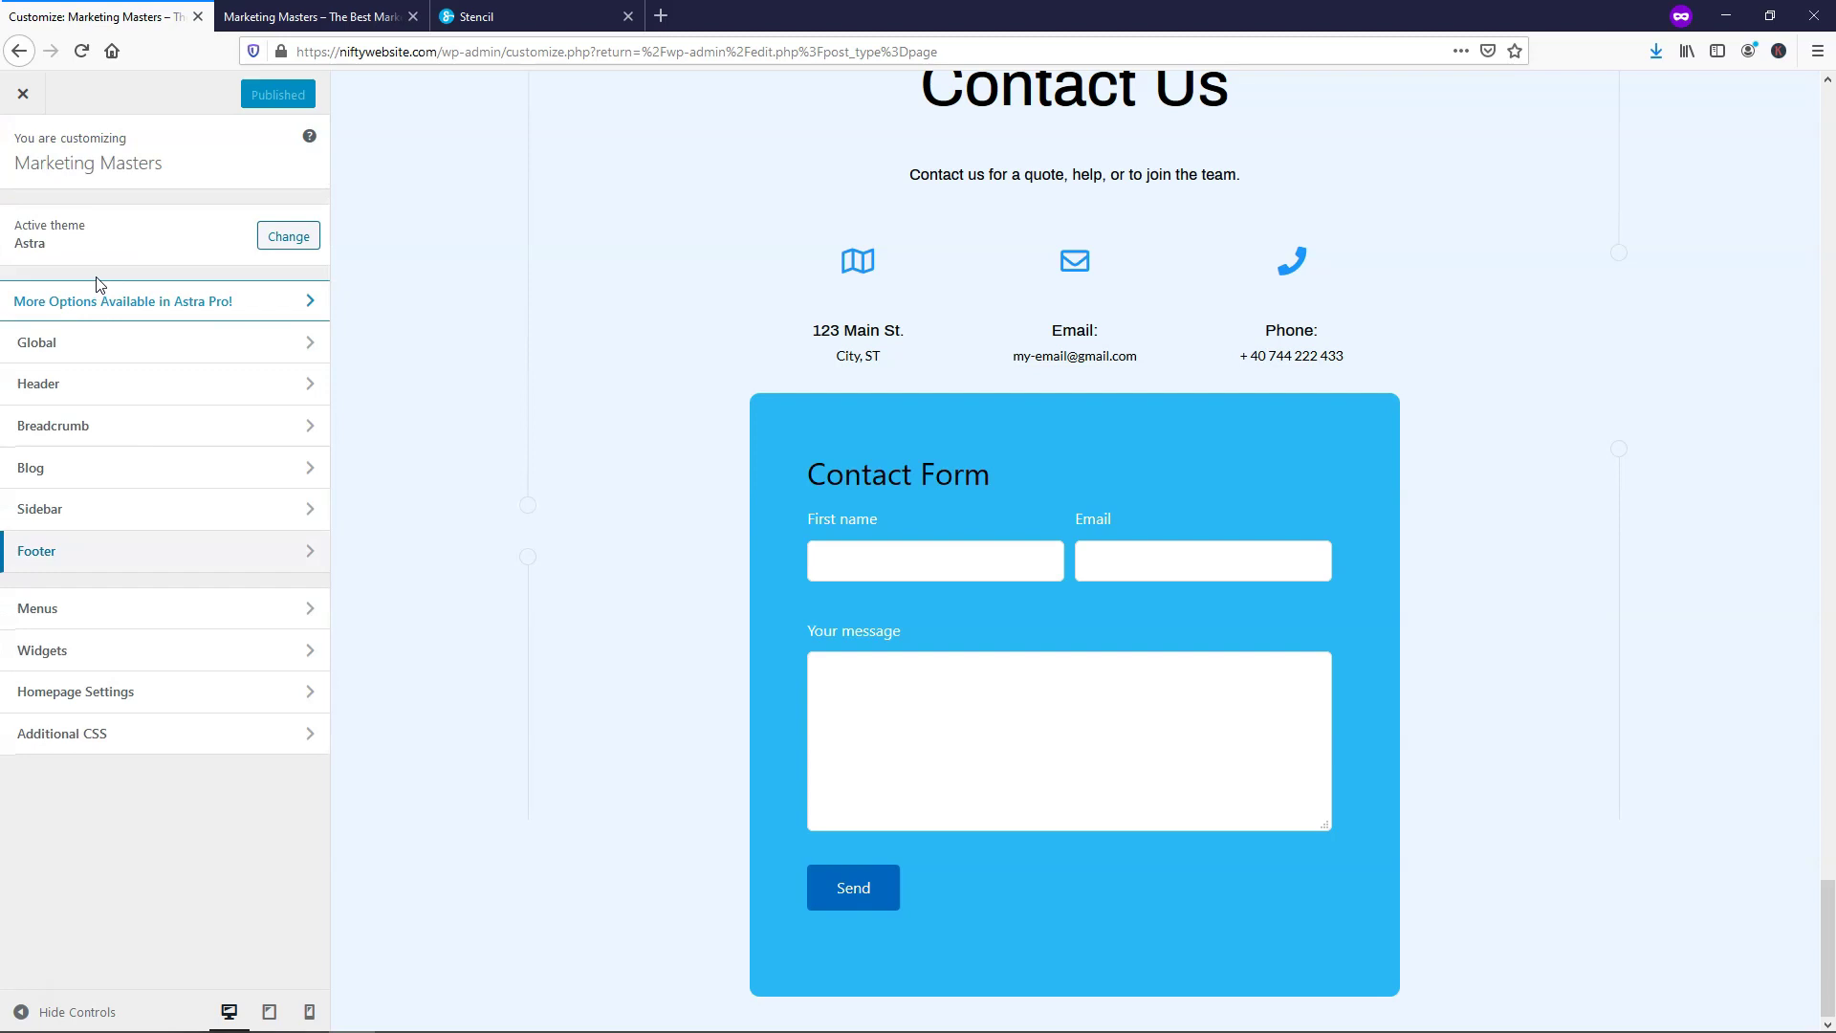
{"action": "left_click", "coordinate": [113, 385]}
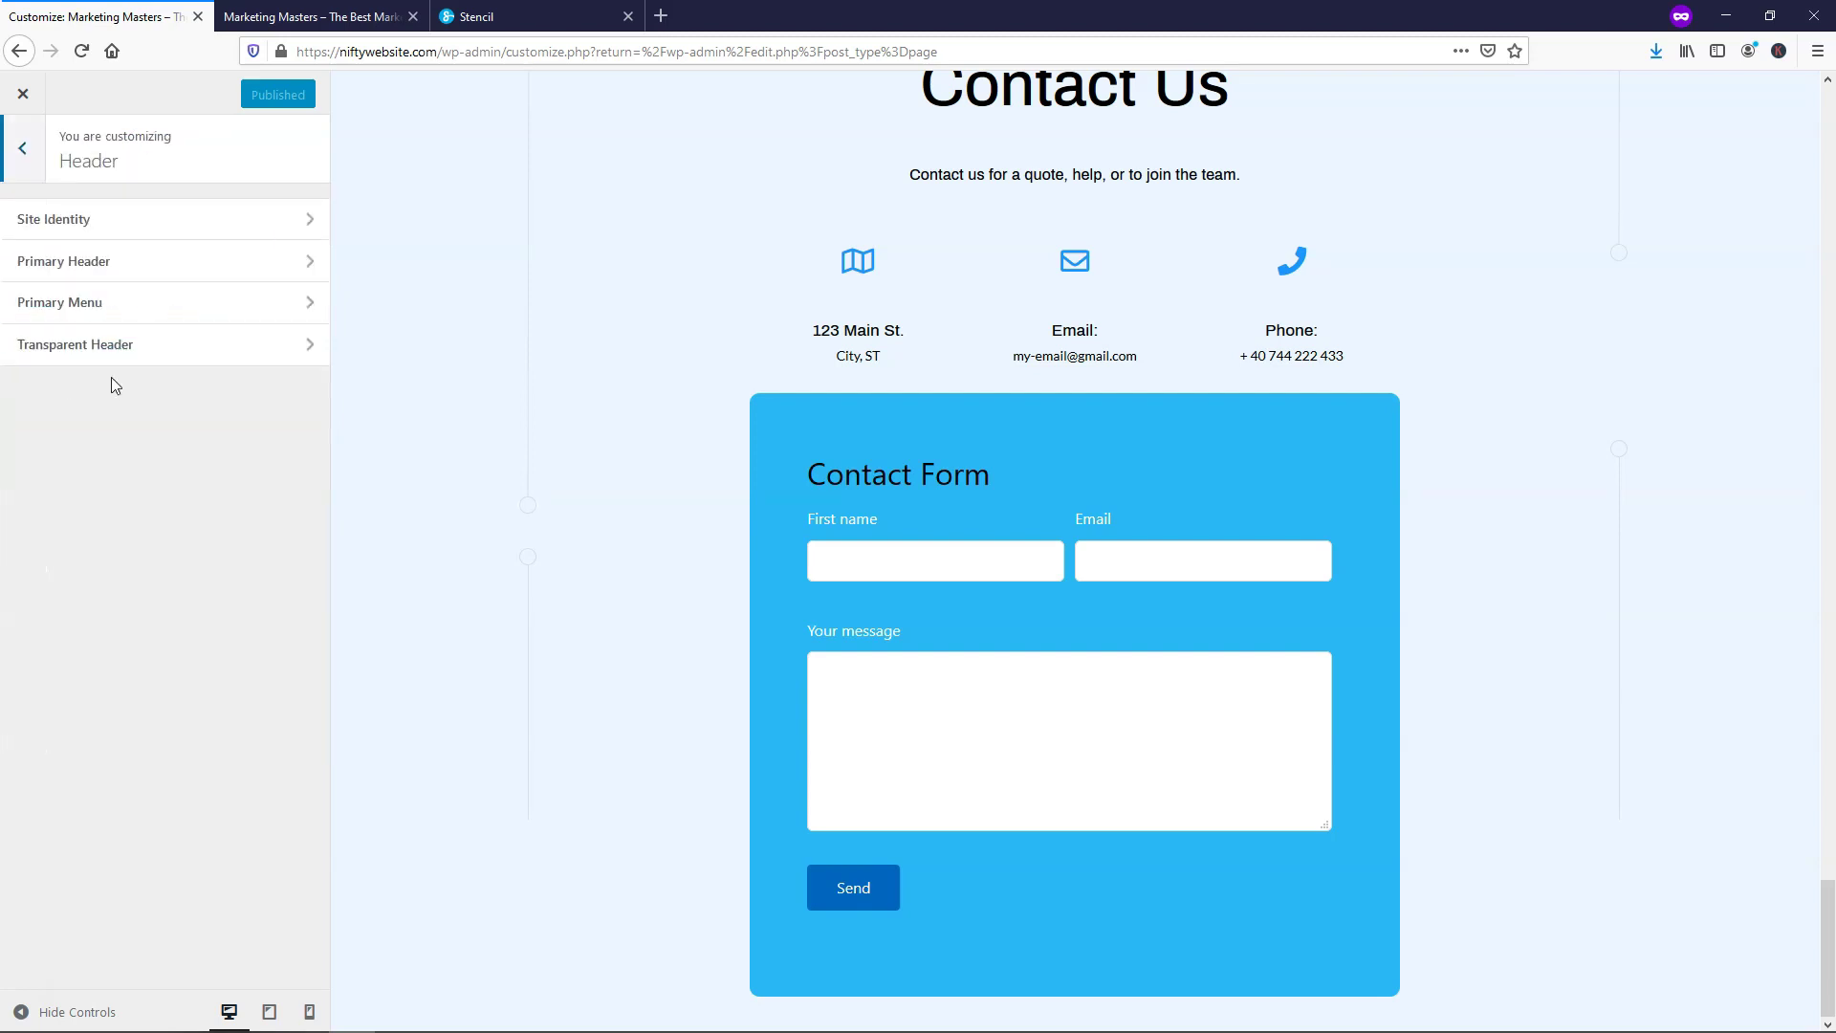
{"action": "left_click", "coordinate": [87, 233]}
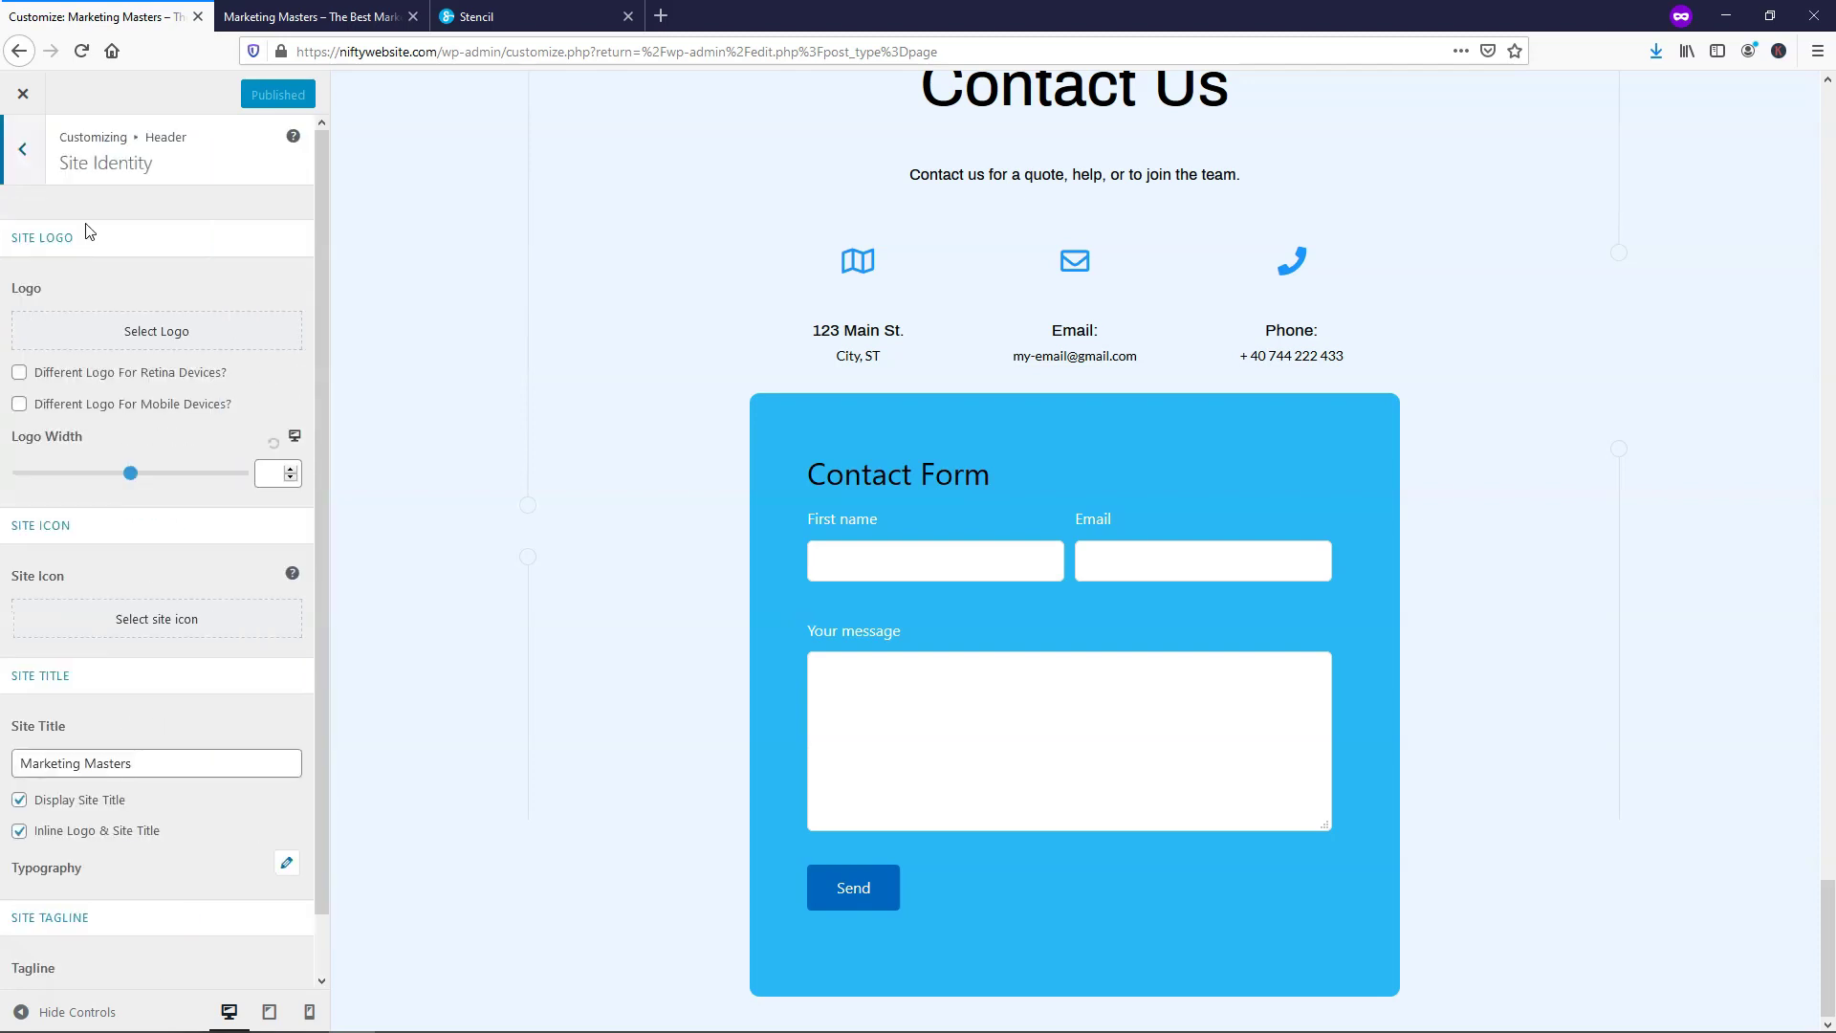
Check the suggested logo size (180x60) and site icon size (512x512), closing both pickers unchanged
{"action": "left_click", "coordinate": [135, 341]}
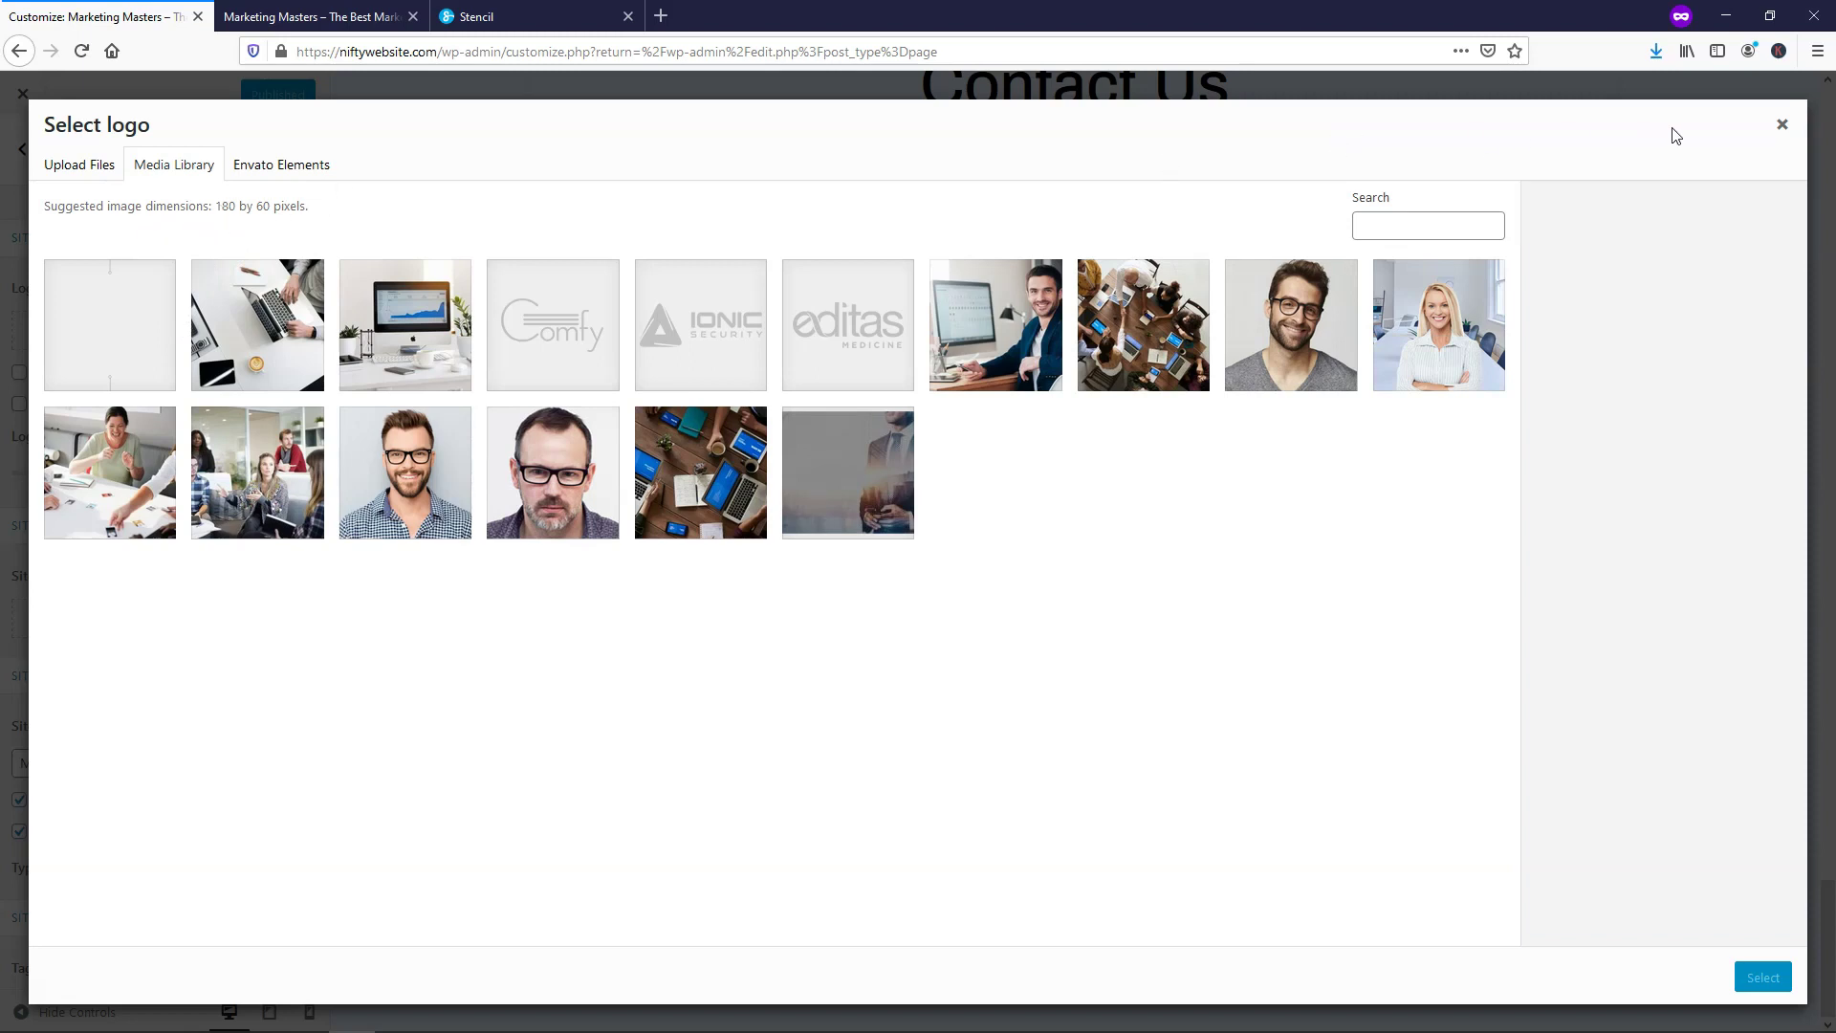
{"action": "left_click", "coordinate": [1780, 129]}
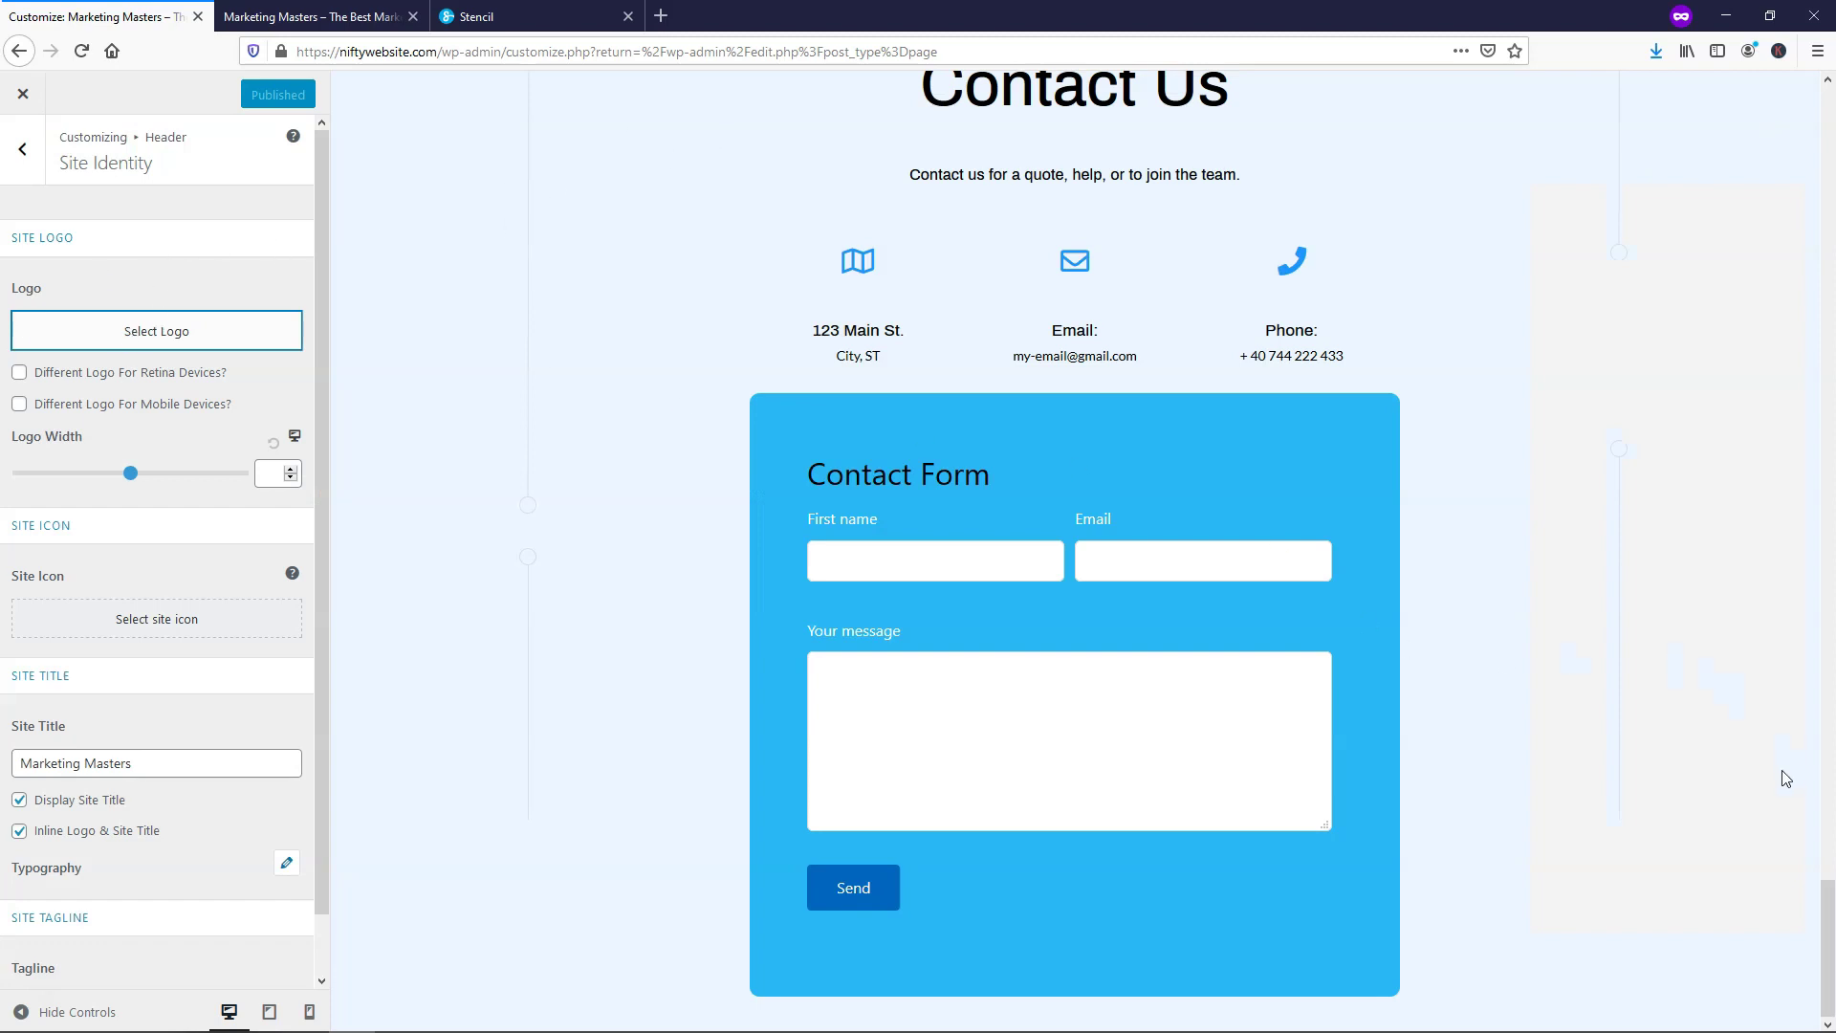
{"action": "left_click_drag", "start_coordinate": [1824, 947], "coordinate": [1798, 146]}
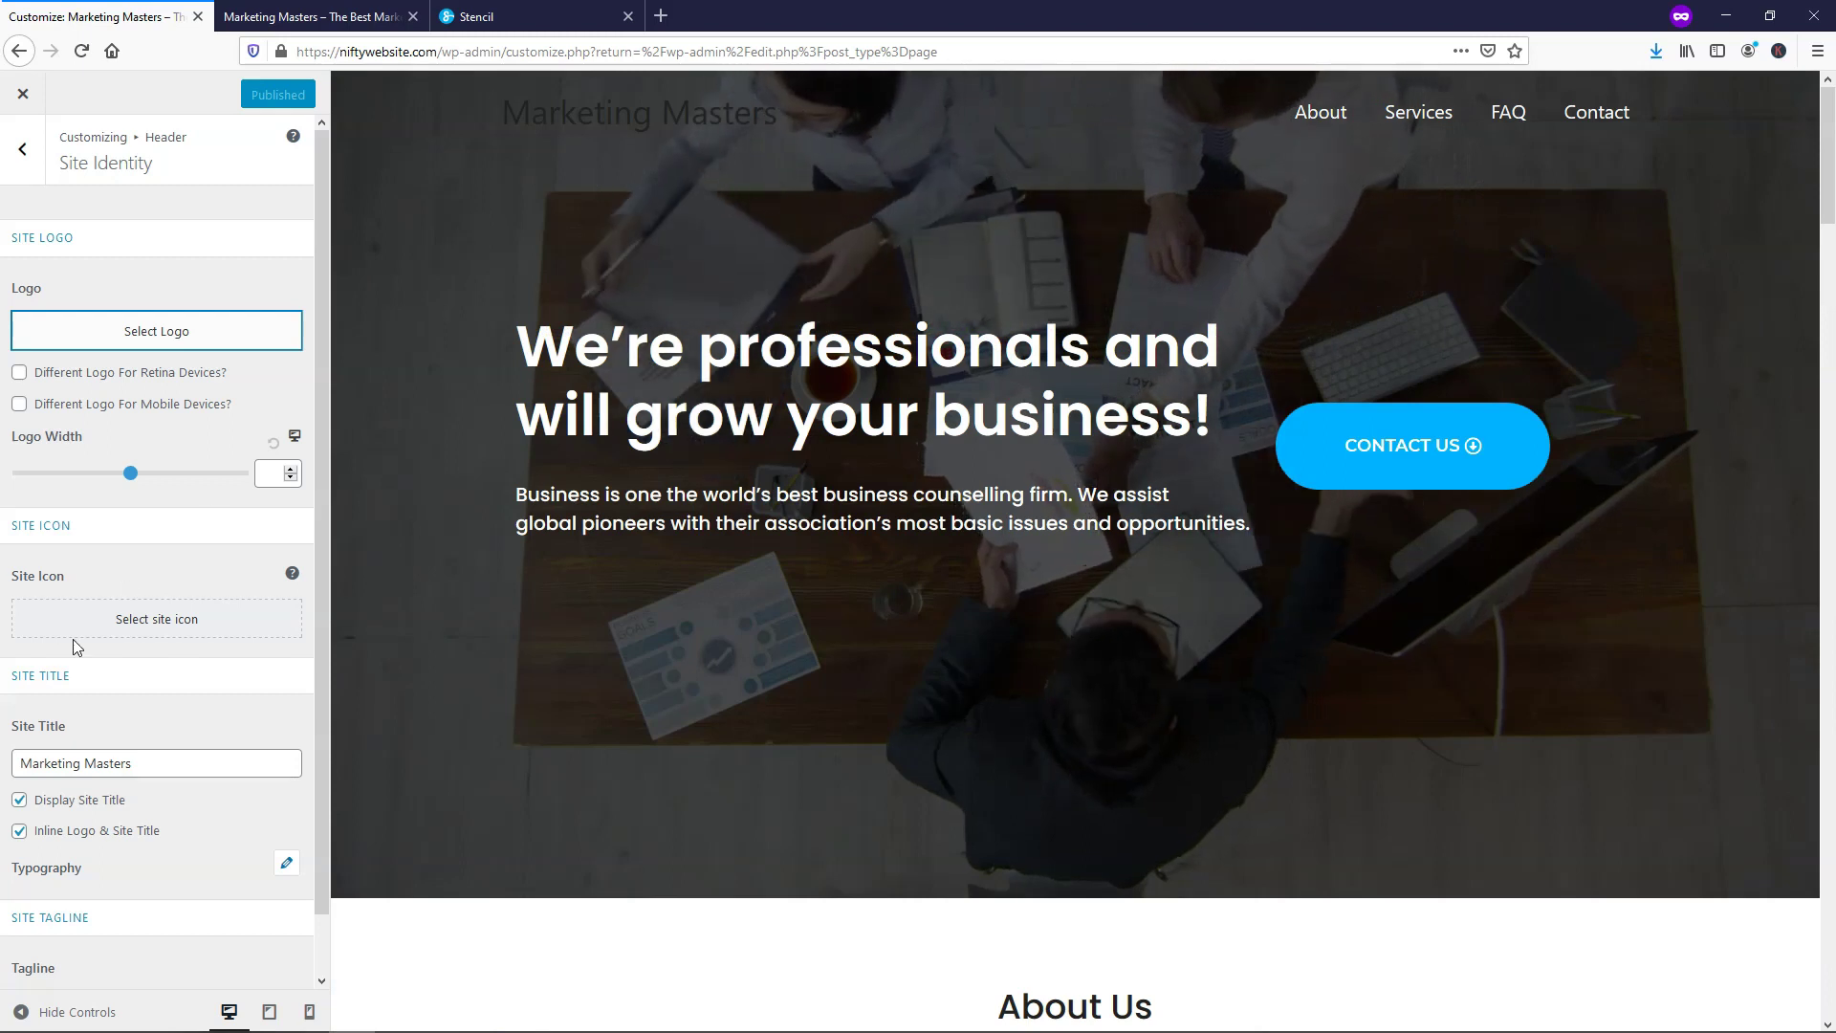
{"action": "left_click", "coordinate": [153, 622]}
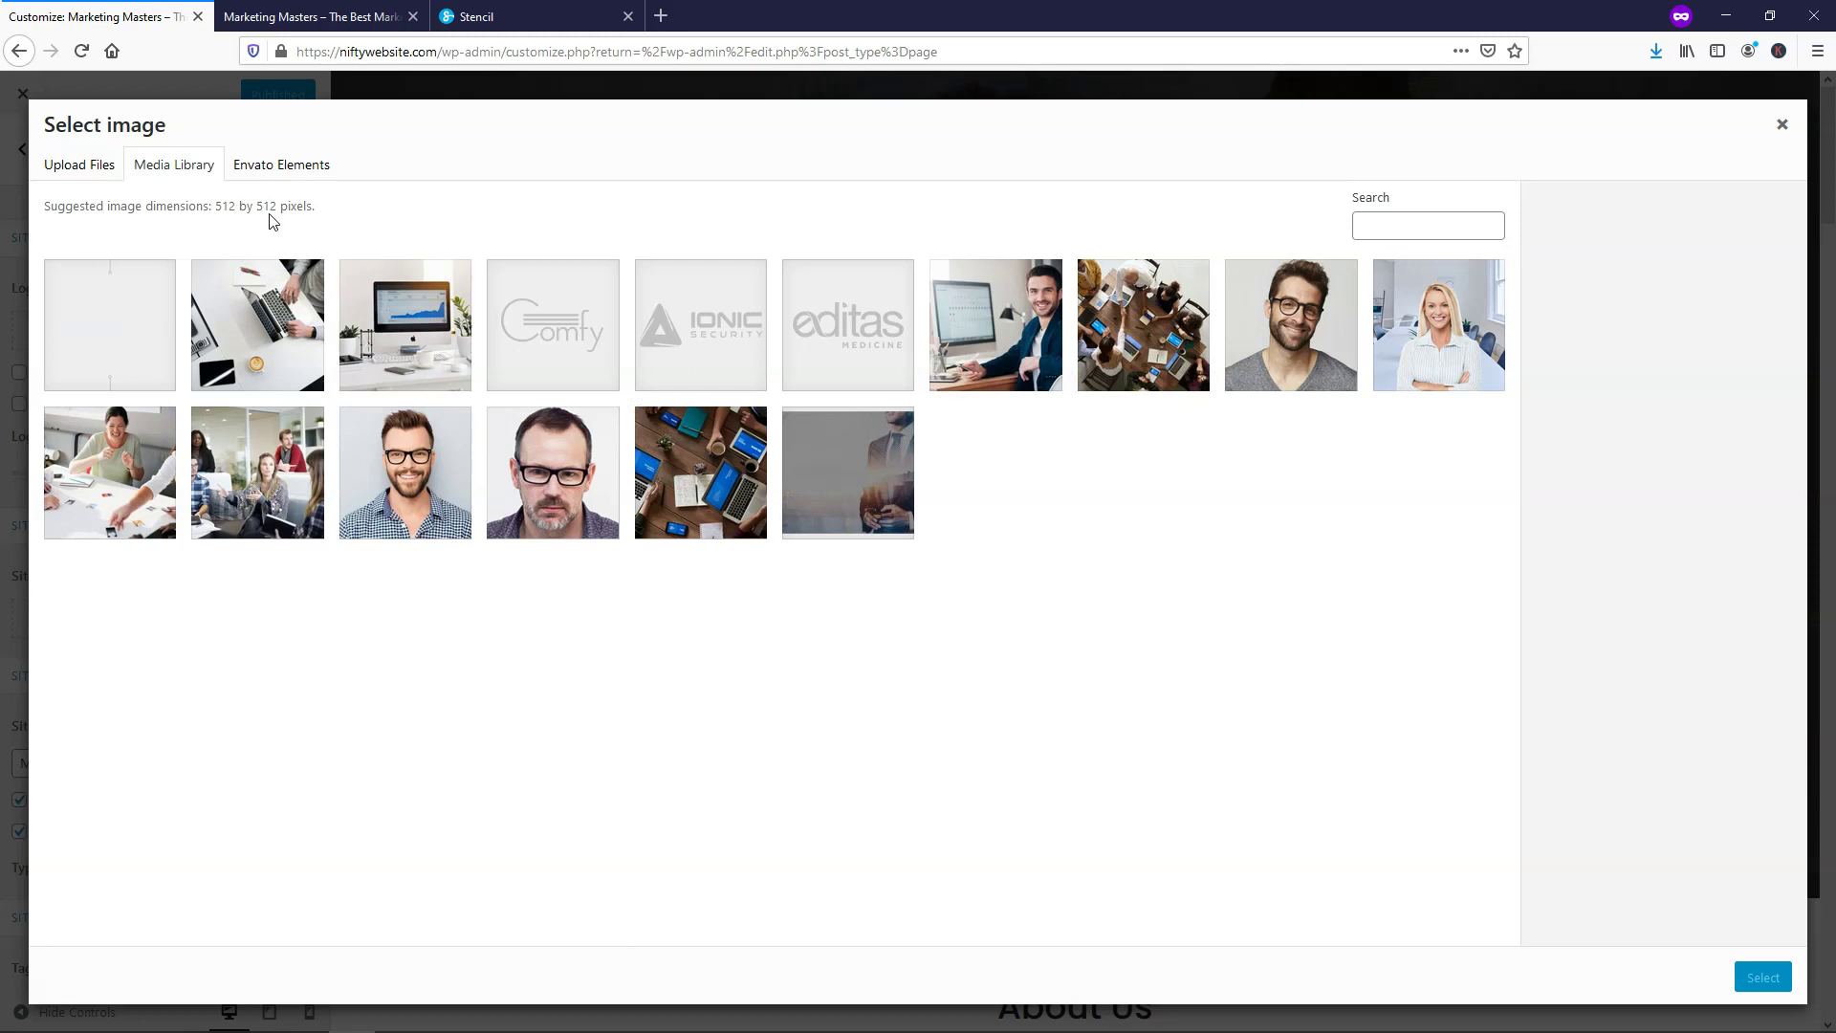
{"action": "left_click", "coordinate": [1781, 129]}
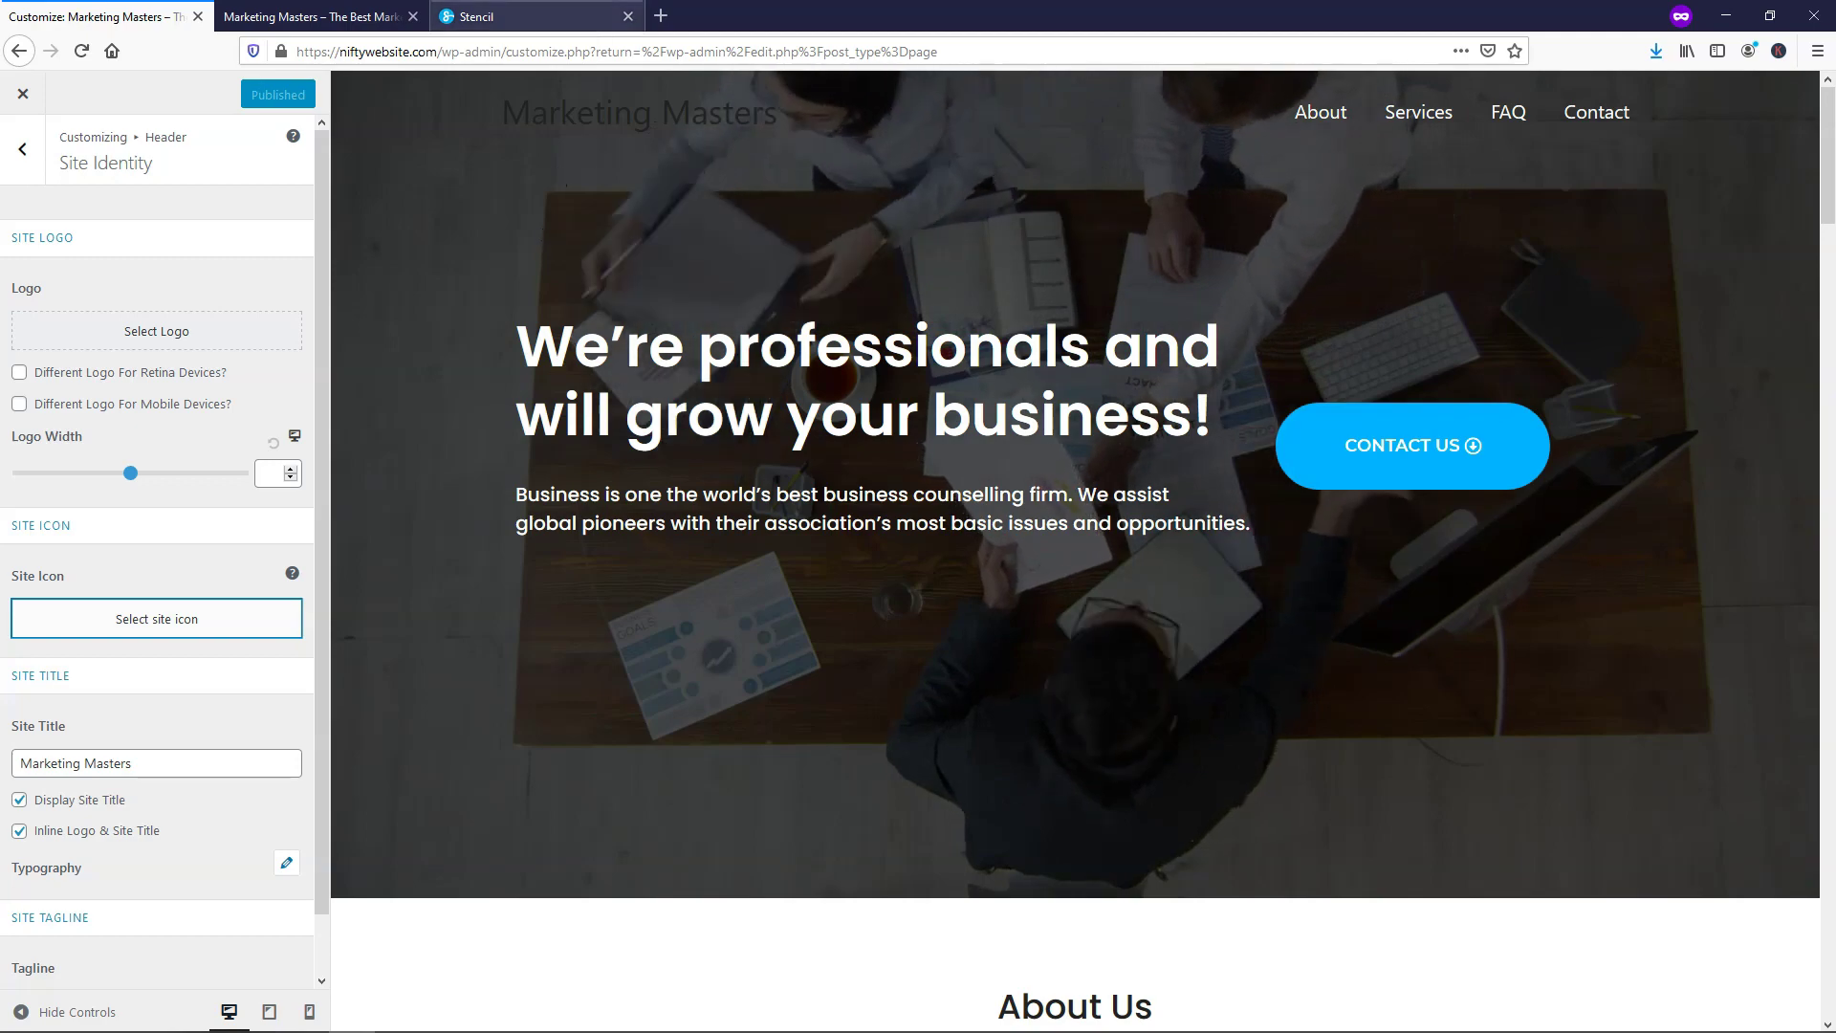
{"action": "left_click", "coordinate": [536, 17]}
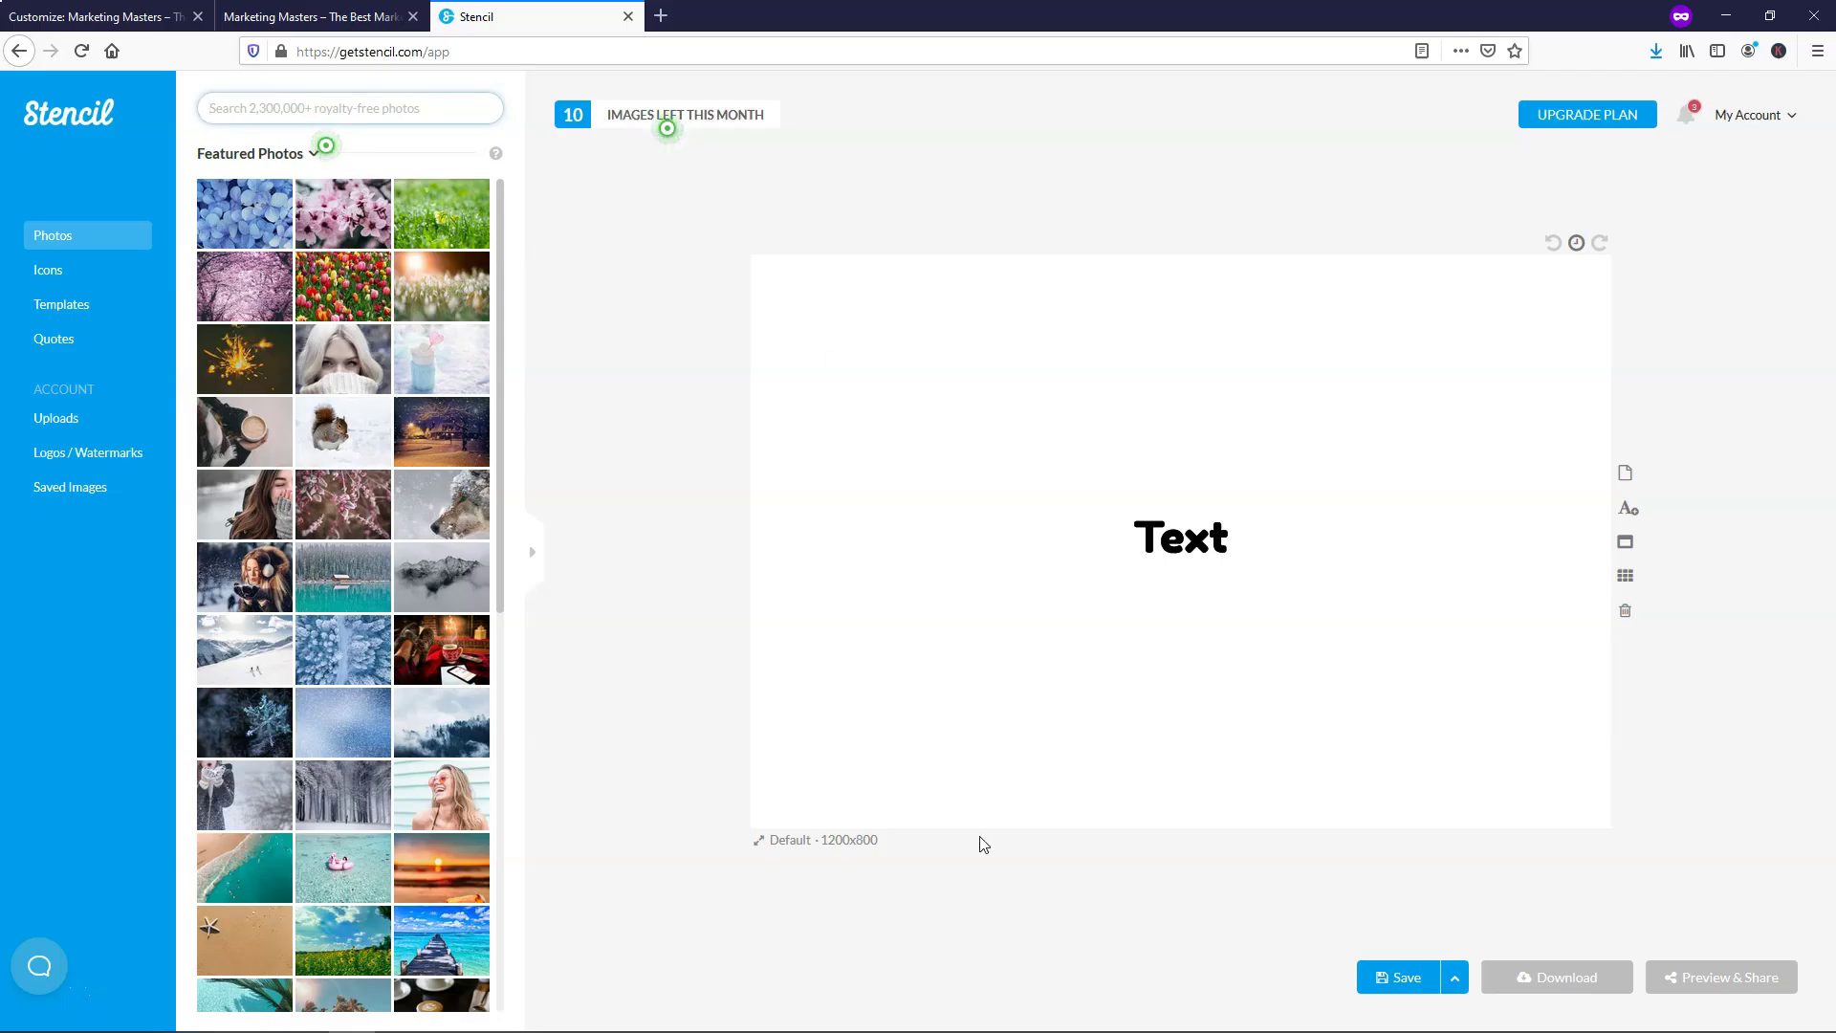
Resize the Stencil canvas to the saved custom Favicon preset, 512x512 pixels
{"action": "left_click", "coordinate": [815, 849]}
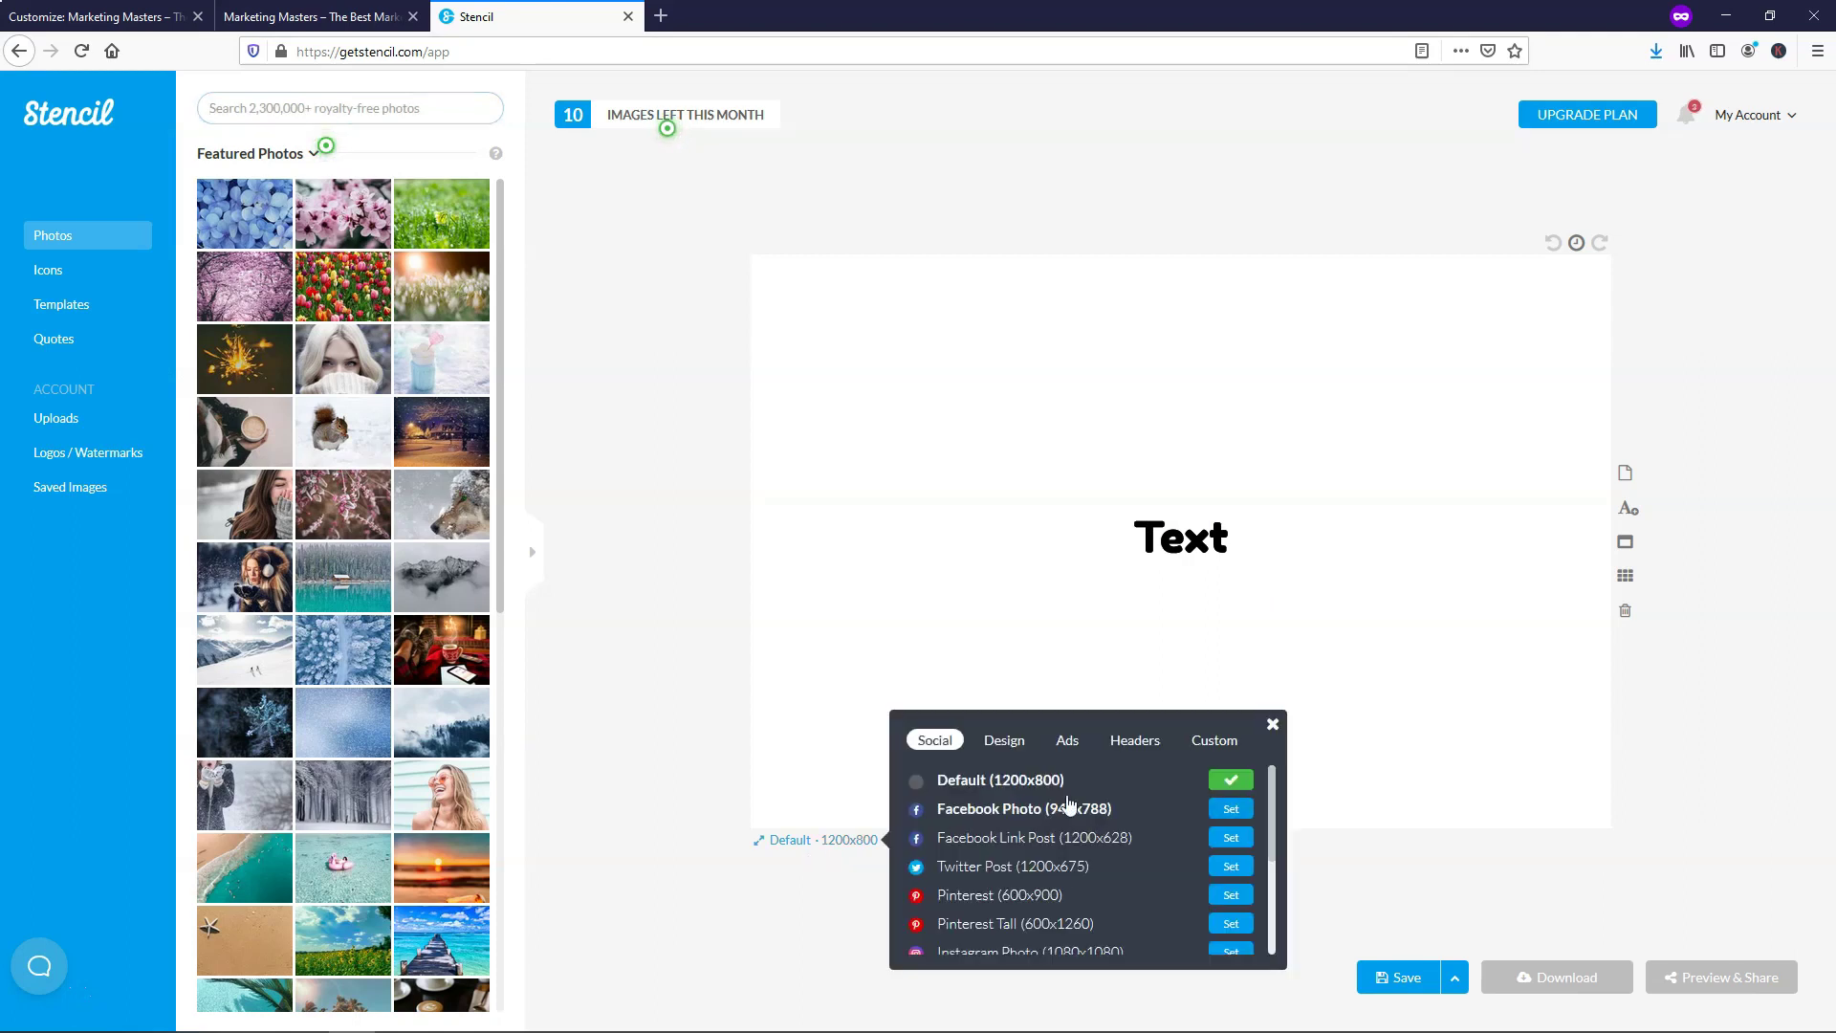
{"action": "left_click", "coordinate": [1212, 742]}
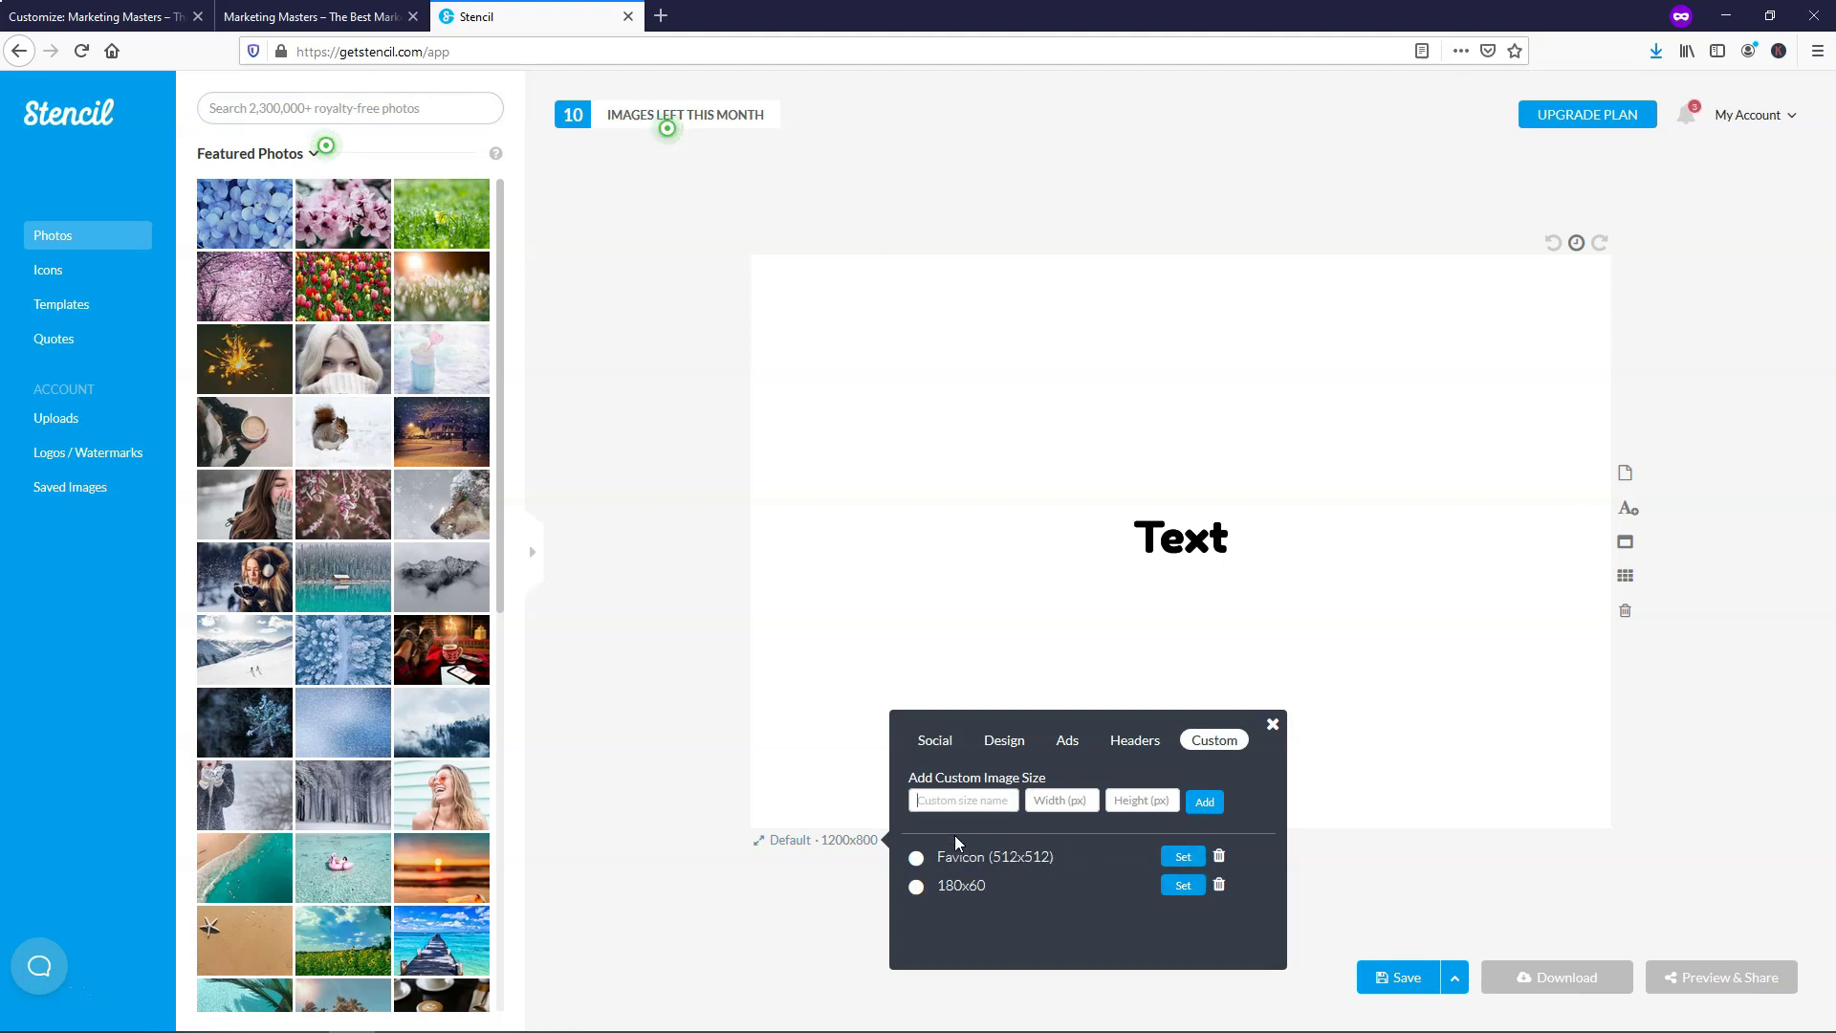
{"action": "left_click", "coordinate": [1038, 803]}
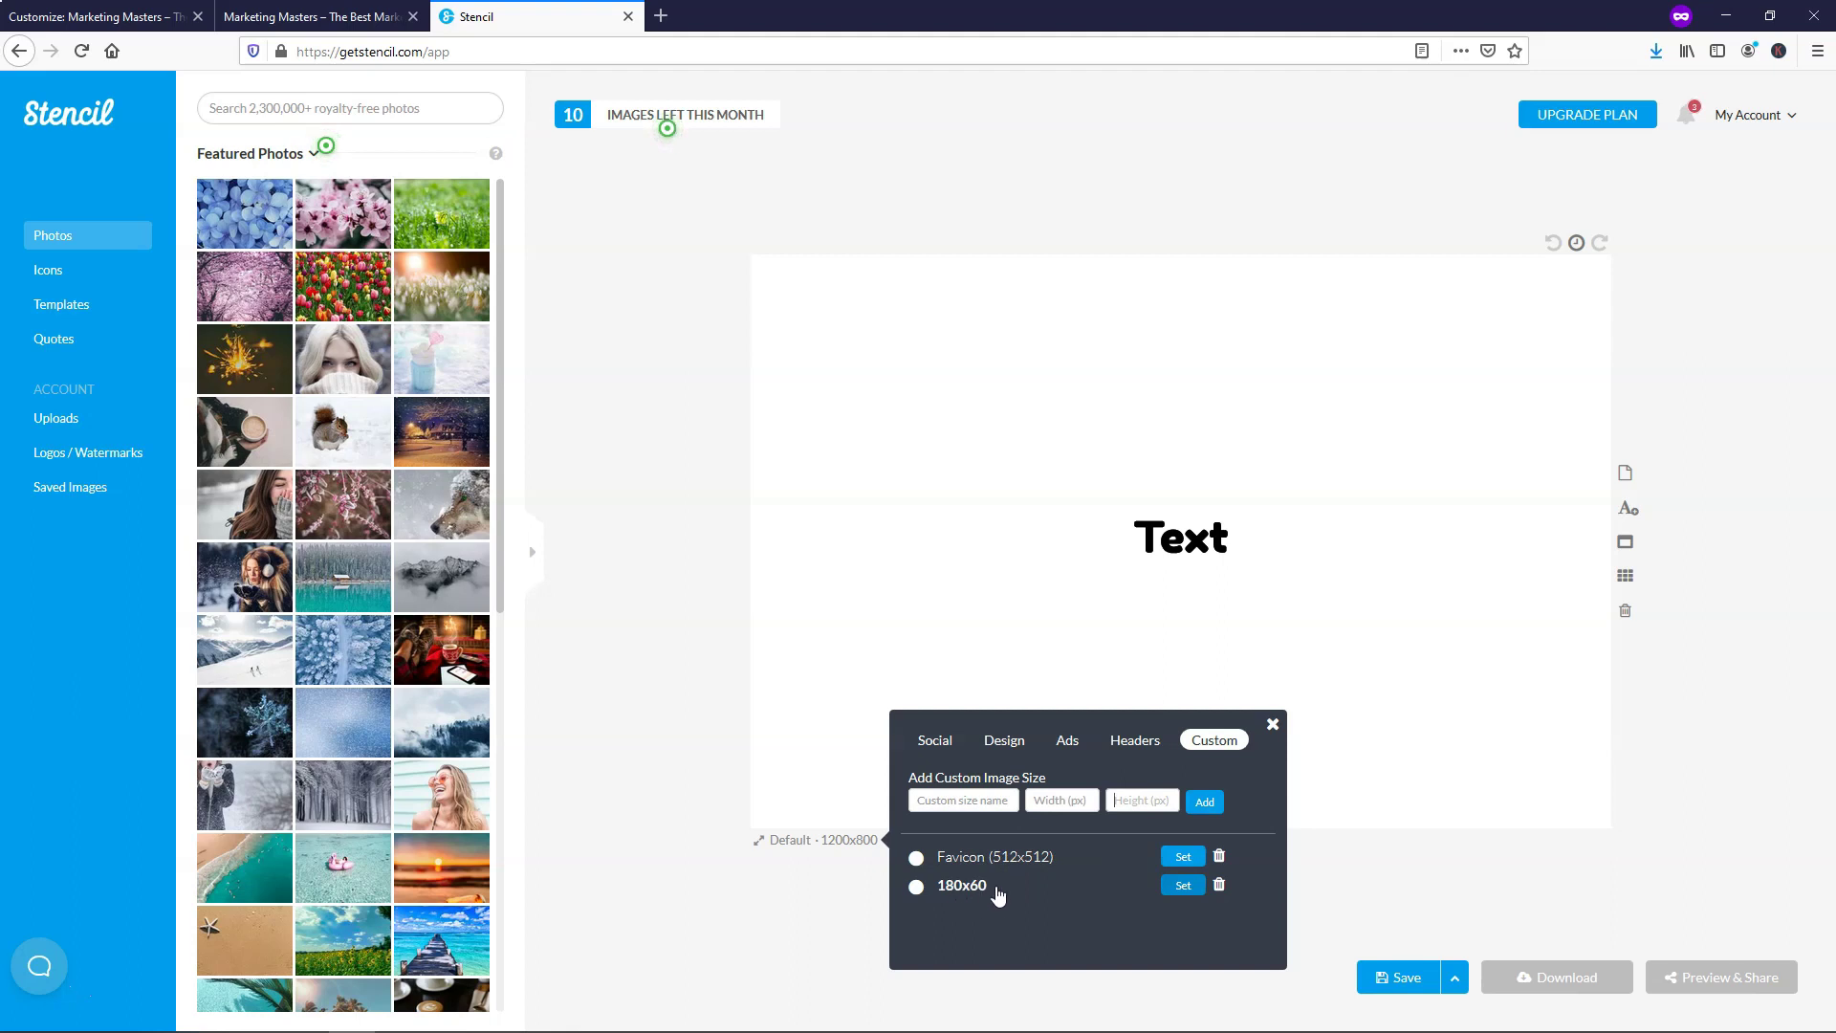
{"action": "left_click", "coordinate": [1182, 857]}
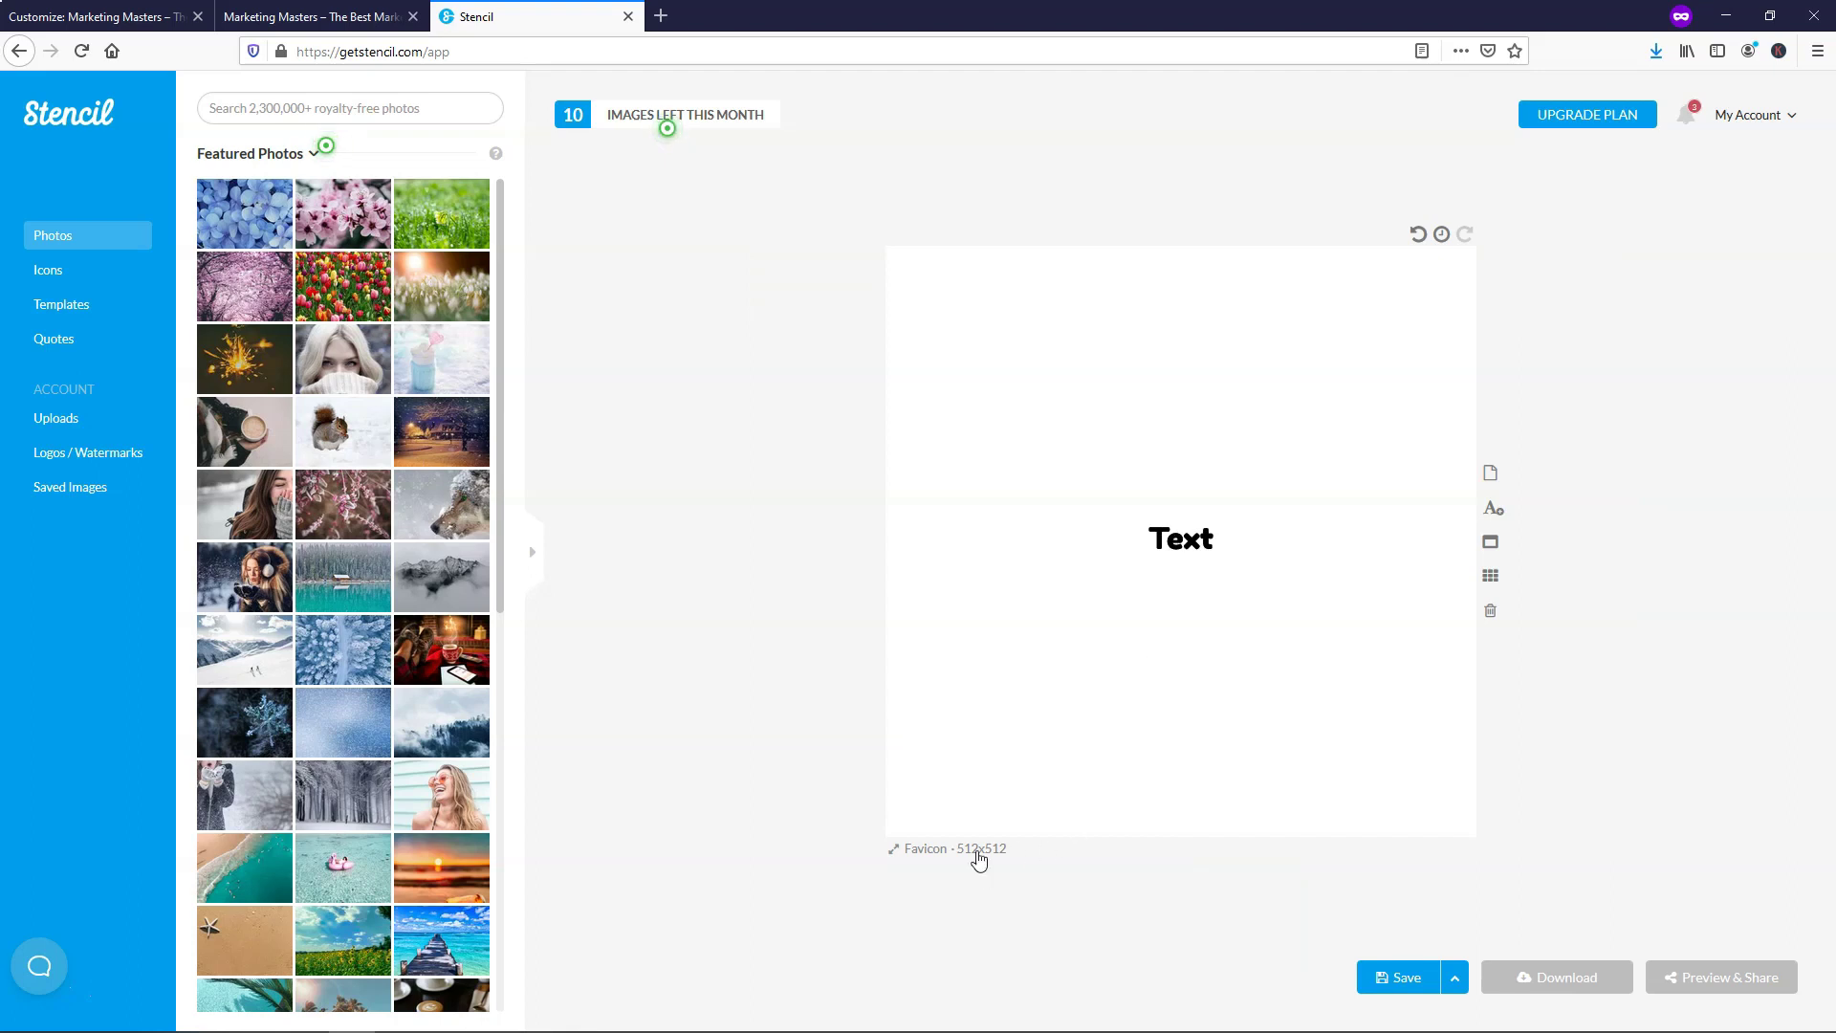
Make the canvas background transparent and change the placeholder text to 'MM'
{"action": "left_click", "coordinate": [991, 610]}
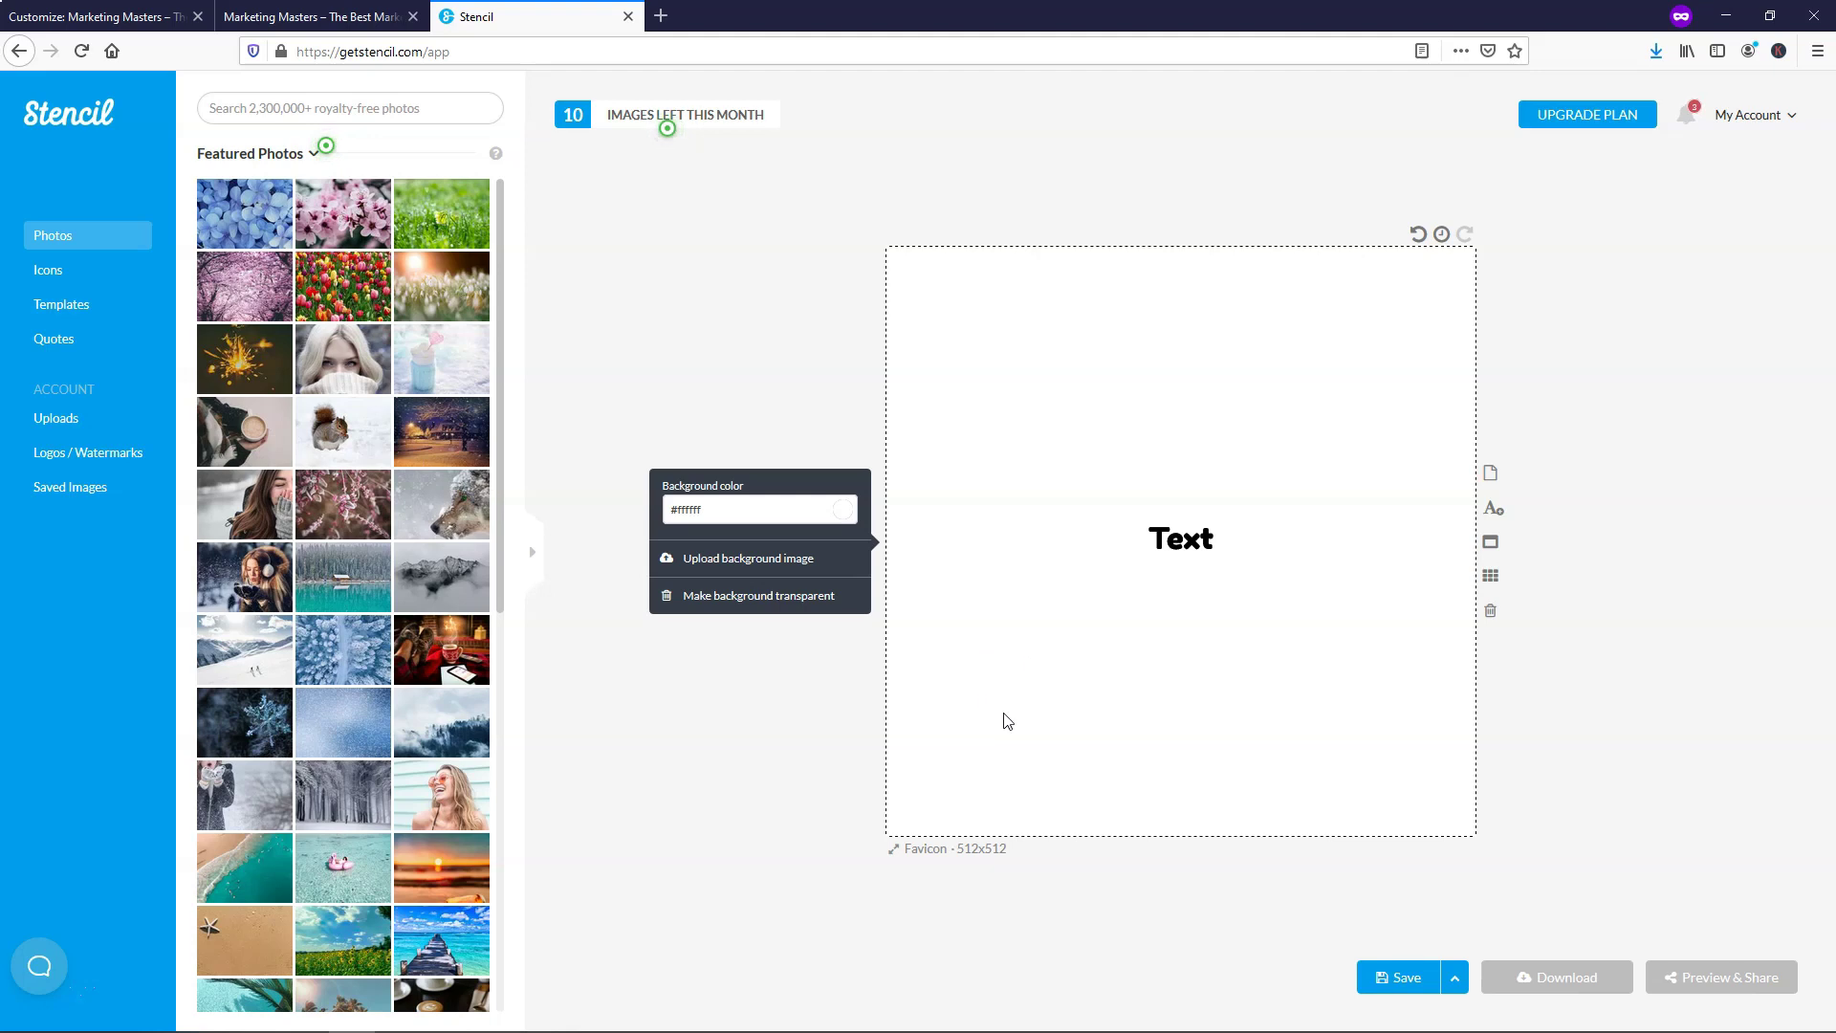
{"action": "left_click", "coordinate": [735, 598]}
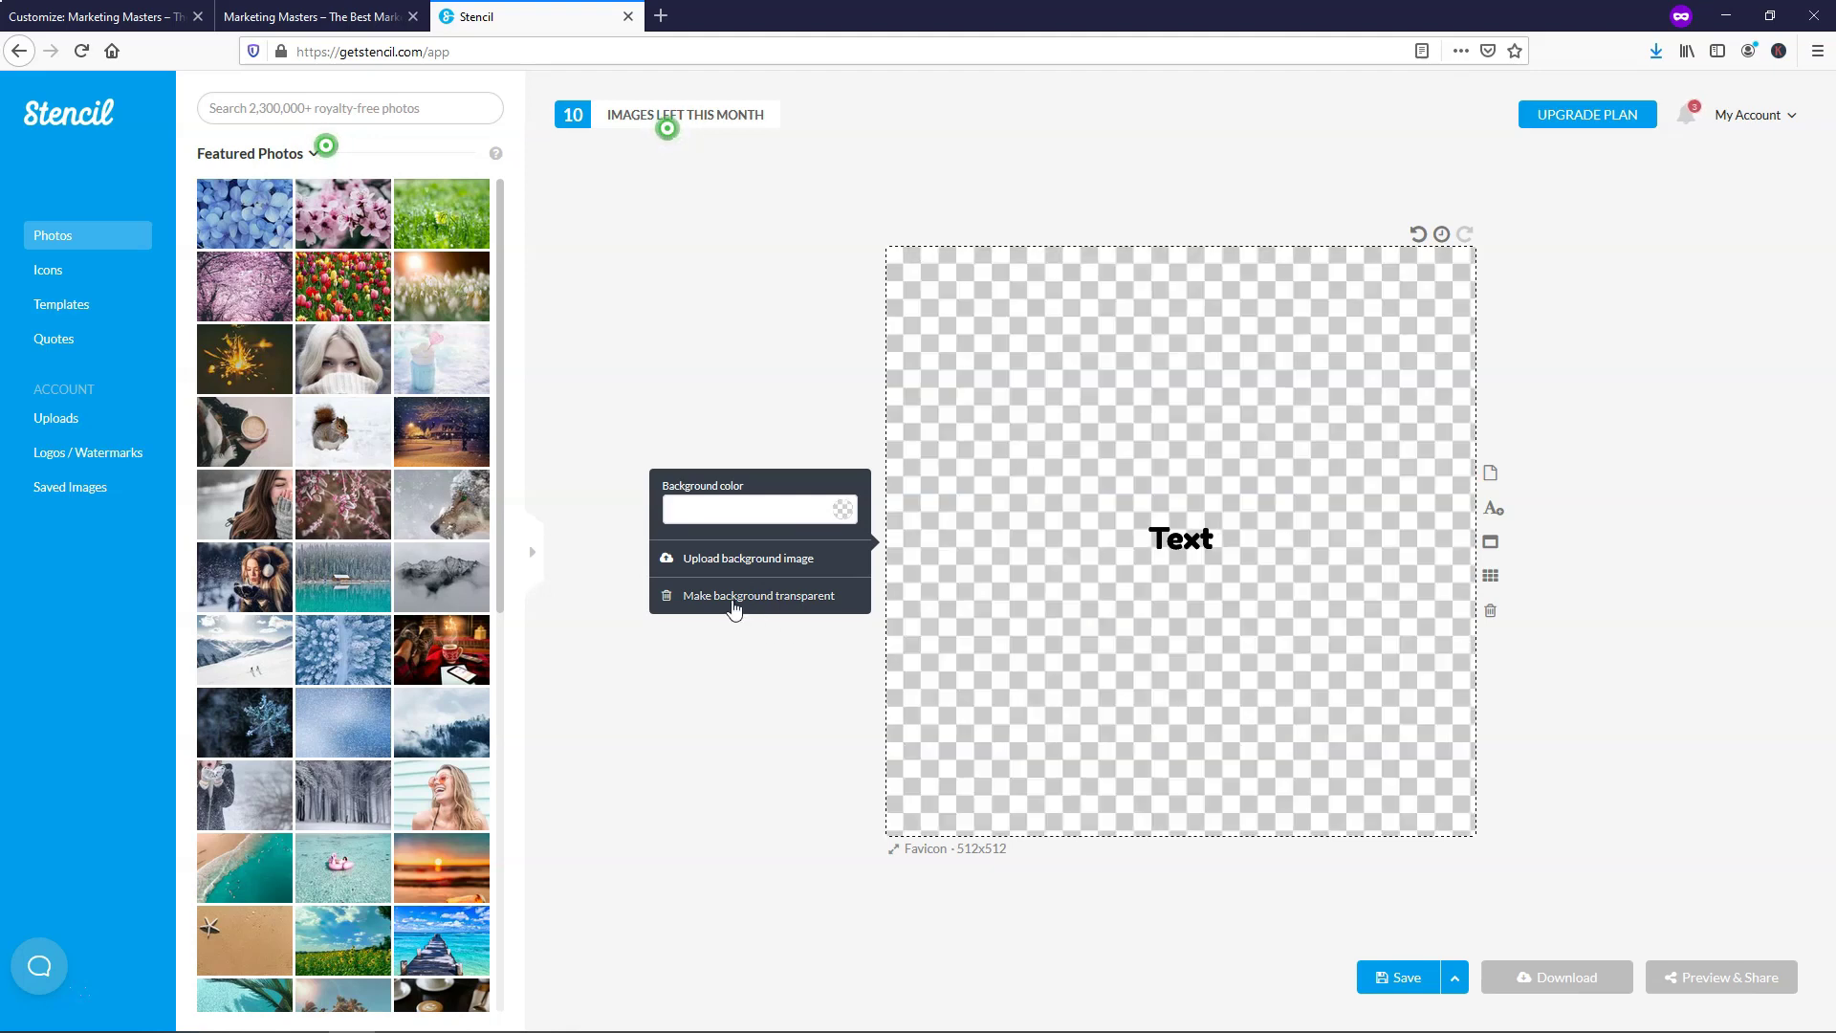
{"action": "left_click", "coordinate": [1179, 542]}
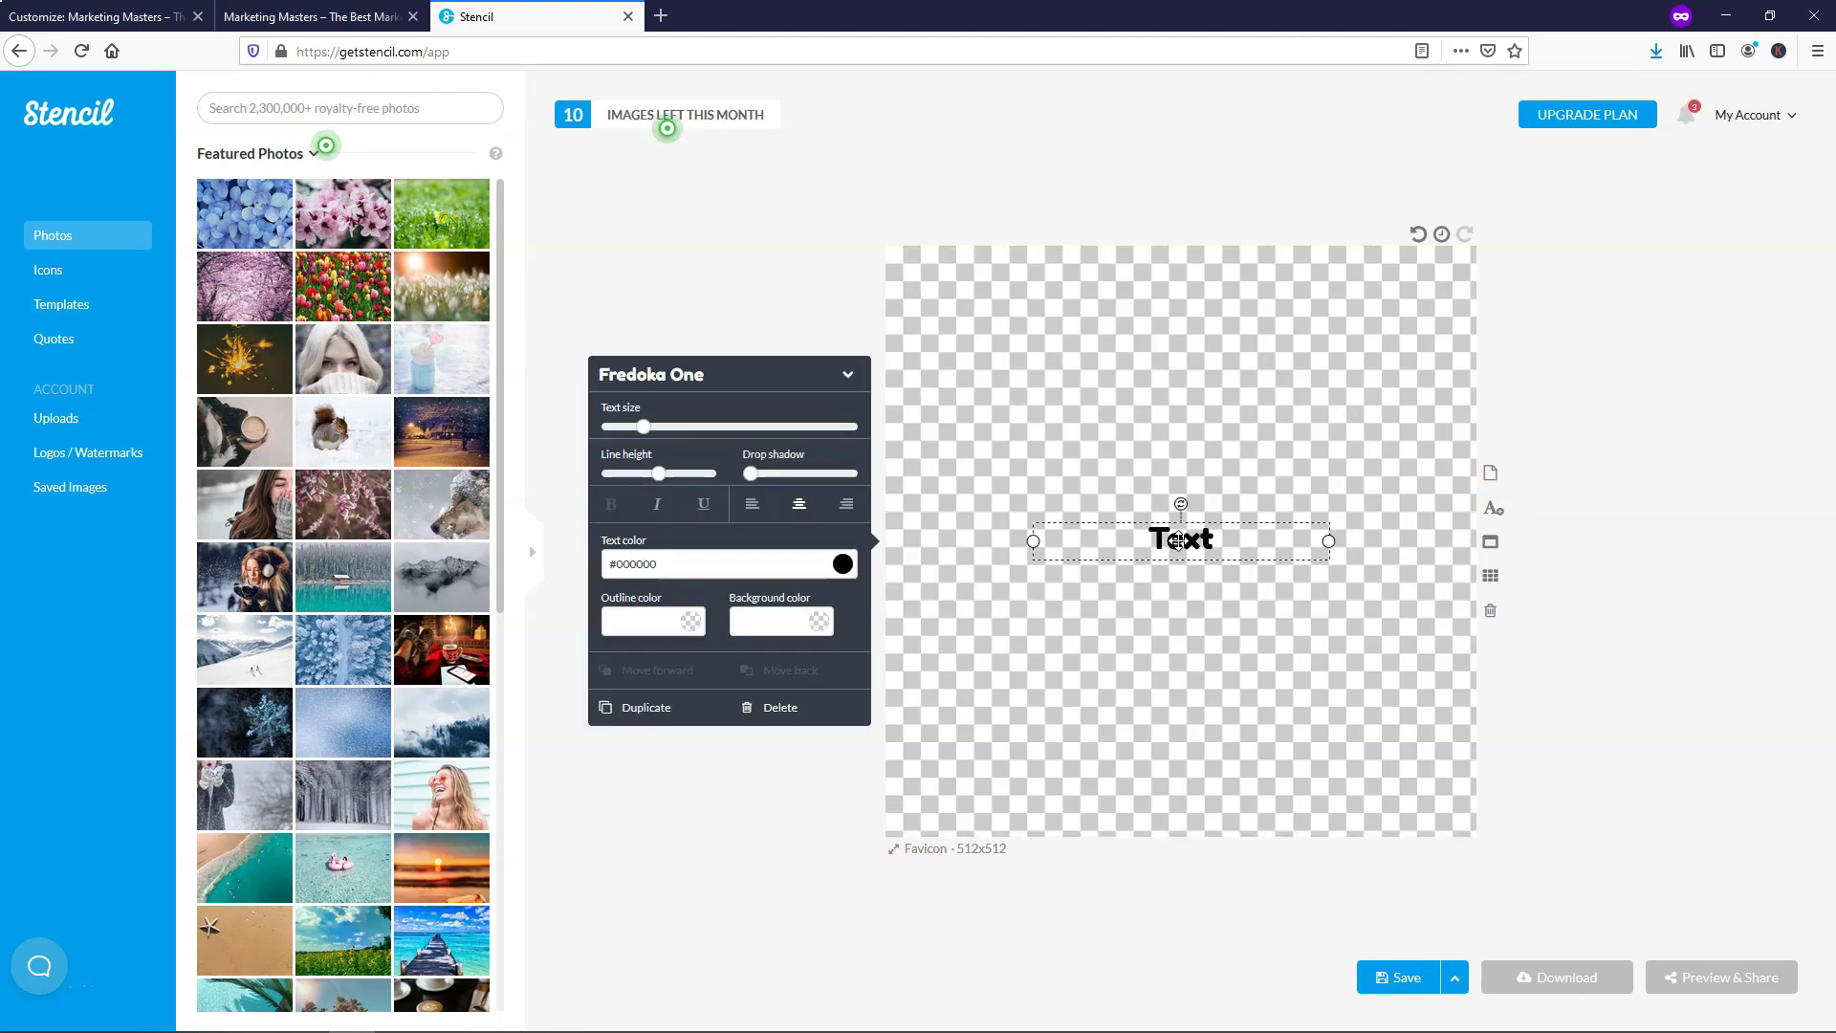
{"action": "double_click", "coordinate": [1179, 541]}
{"action": "type", "text": "MM"}
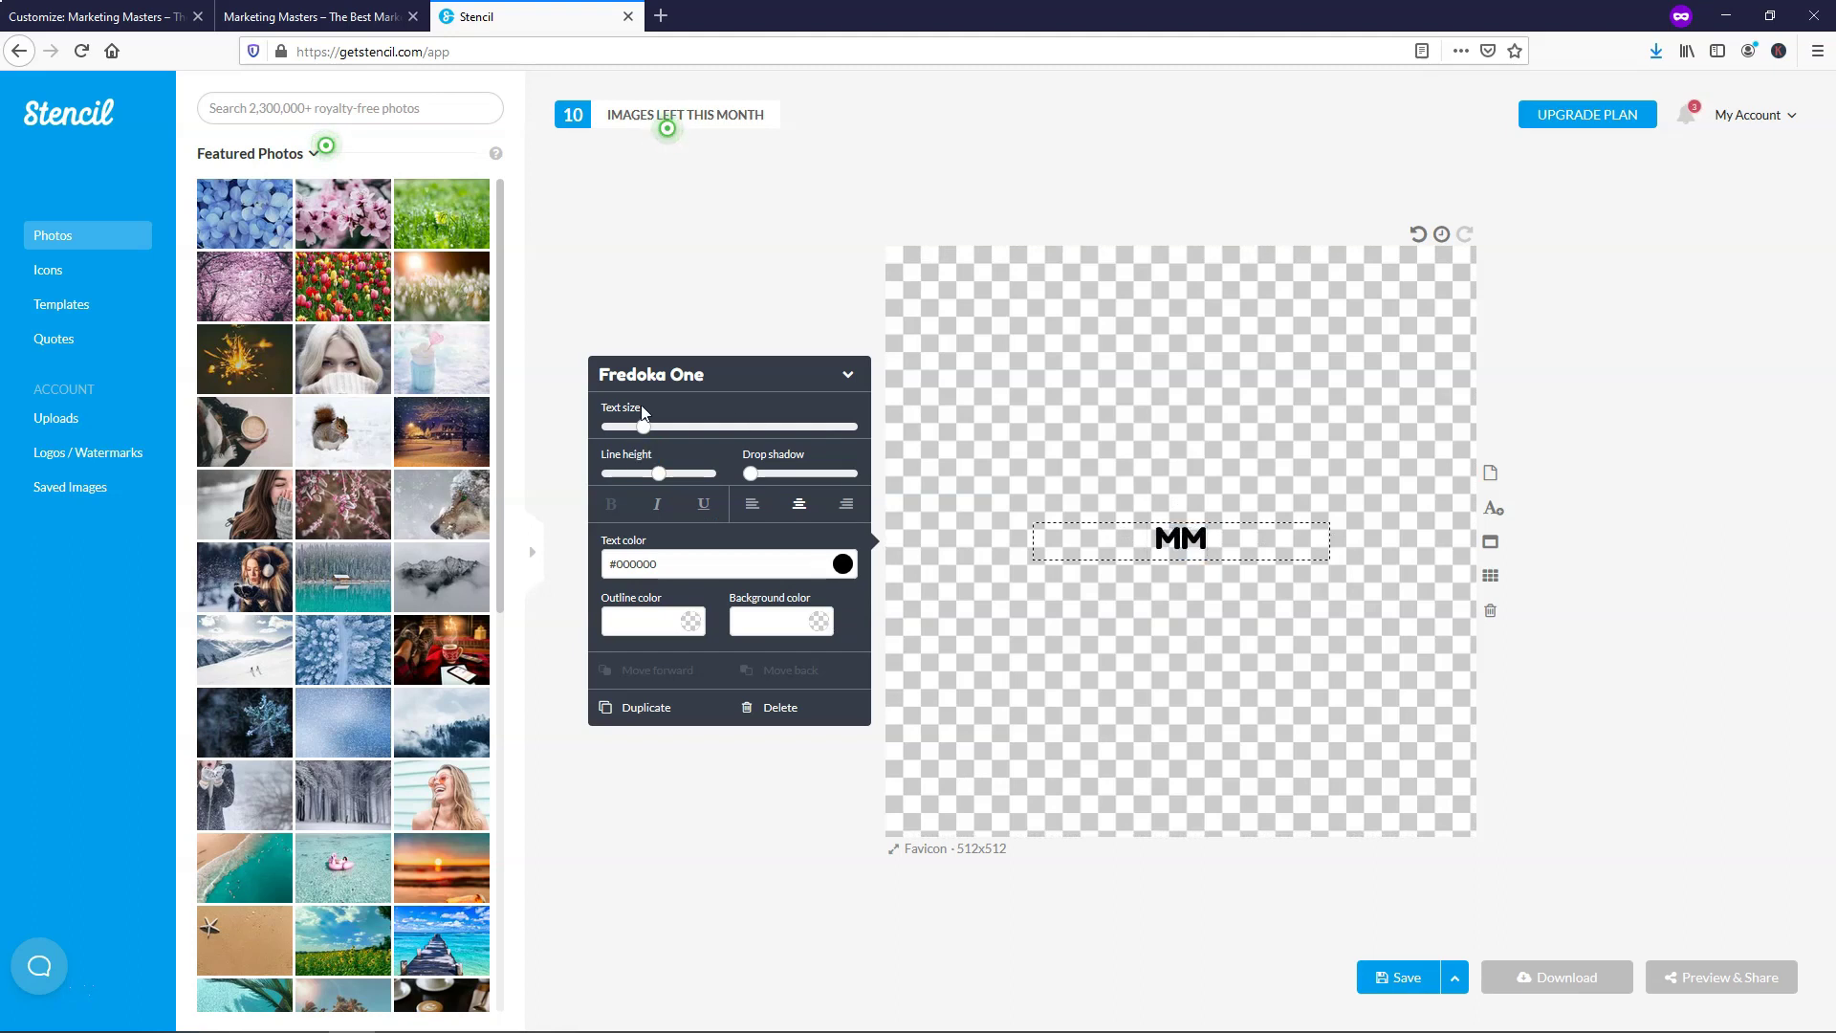
Enlarge the MM text to fill the 512x512 canvas, centre it vertically, and save the design
{"action": "left_click_drag", "start_coordinate": [644, 427], "coordinate": [938, 415]}
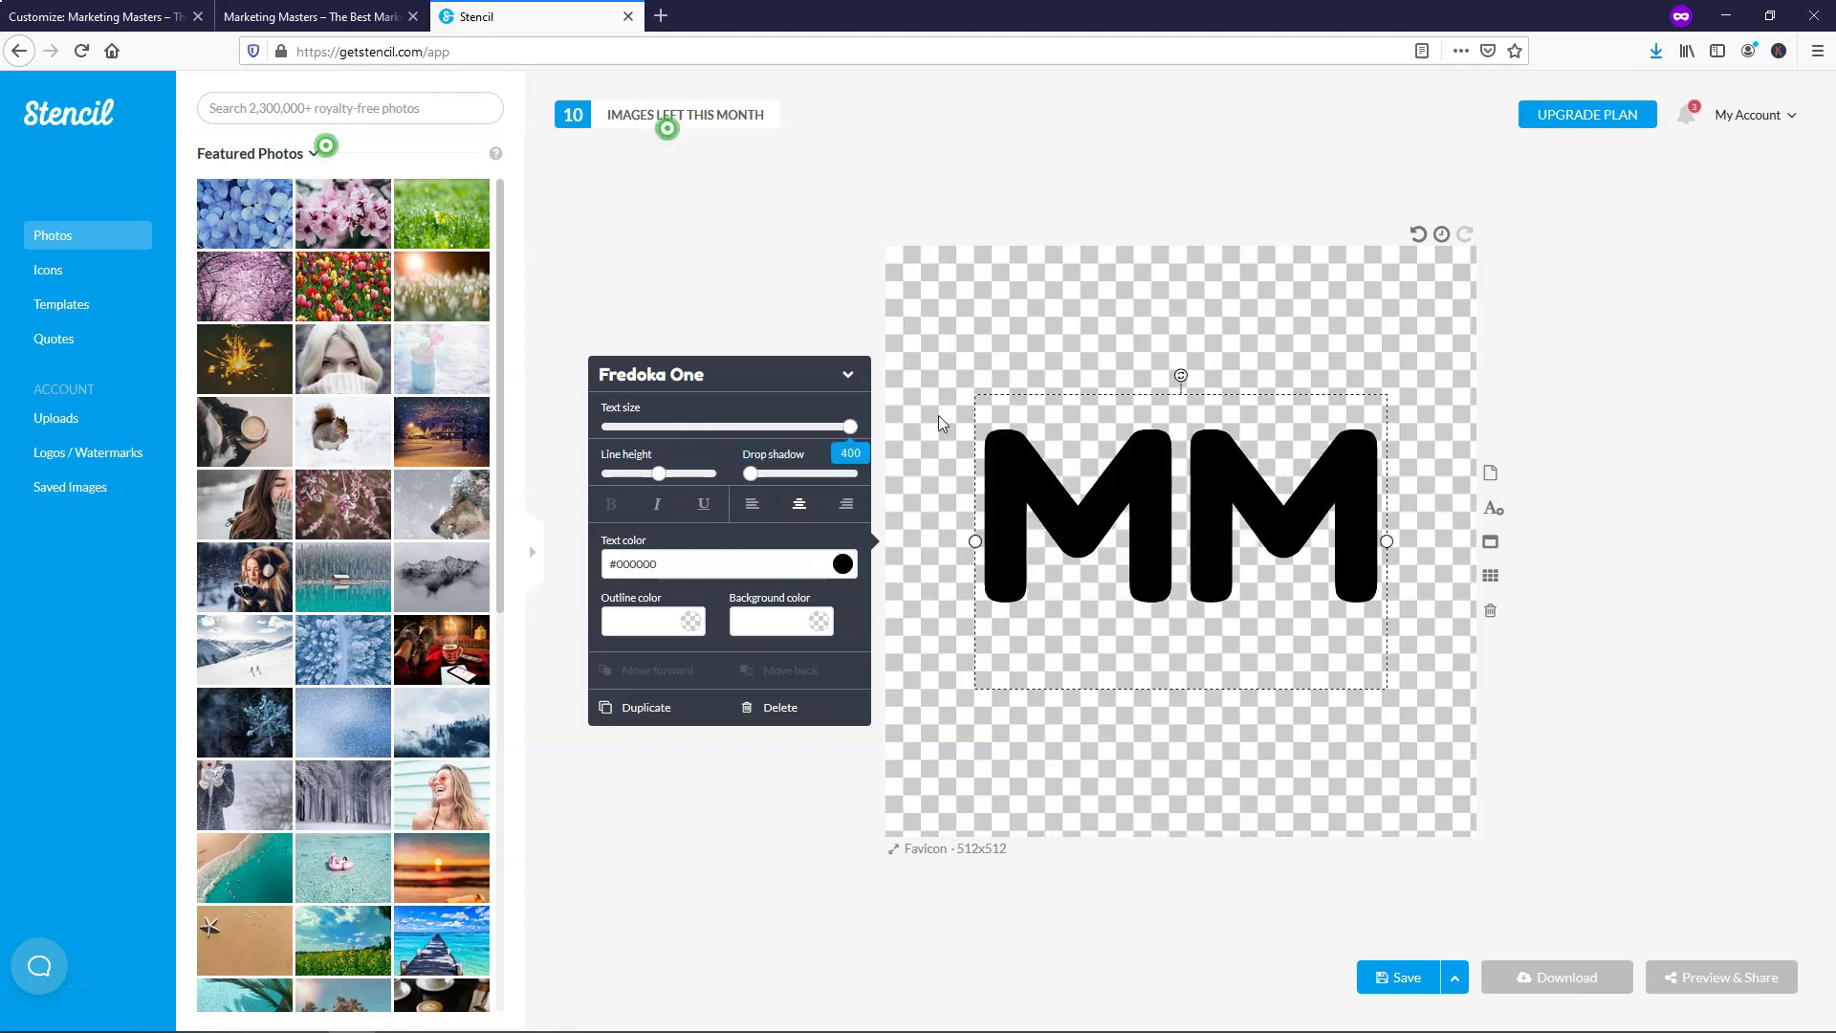
{"action": "left_click", "coordinate": [1163, 158]}
{"action": "mouse_move", "coordinate": [1167, 567]}
{"action": "left_mouse_down"}
{"action": "mouse_move", "coordinate": [1169, 585]}
{"action": "mouse_move", "coordinate": [1170, 566]}
{"action": "left_mouse_up"}
{"action": "left_click", "coordinate": [1163, 175]}
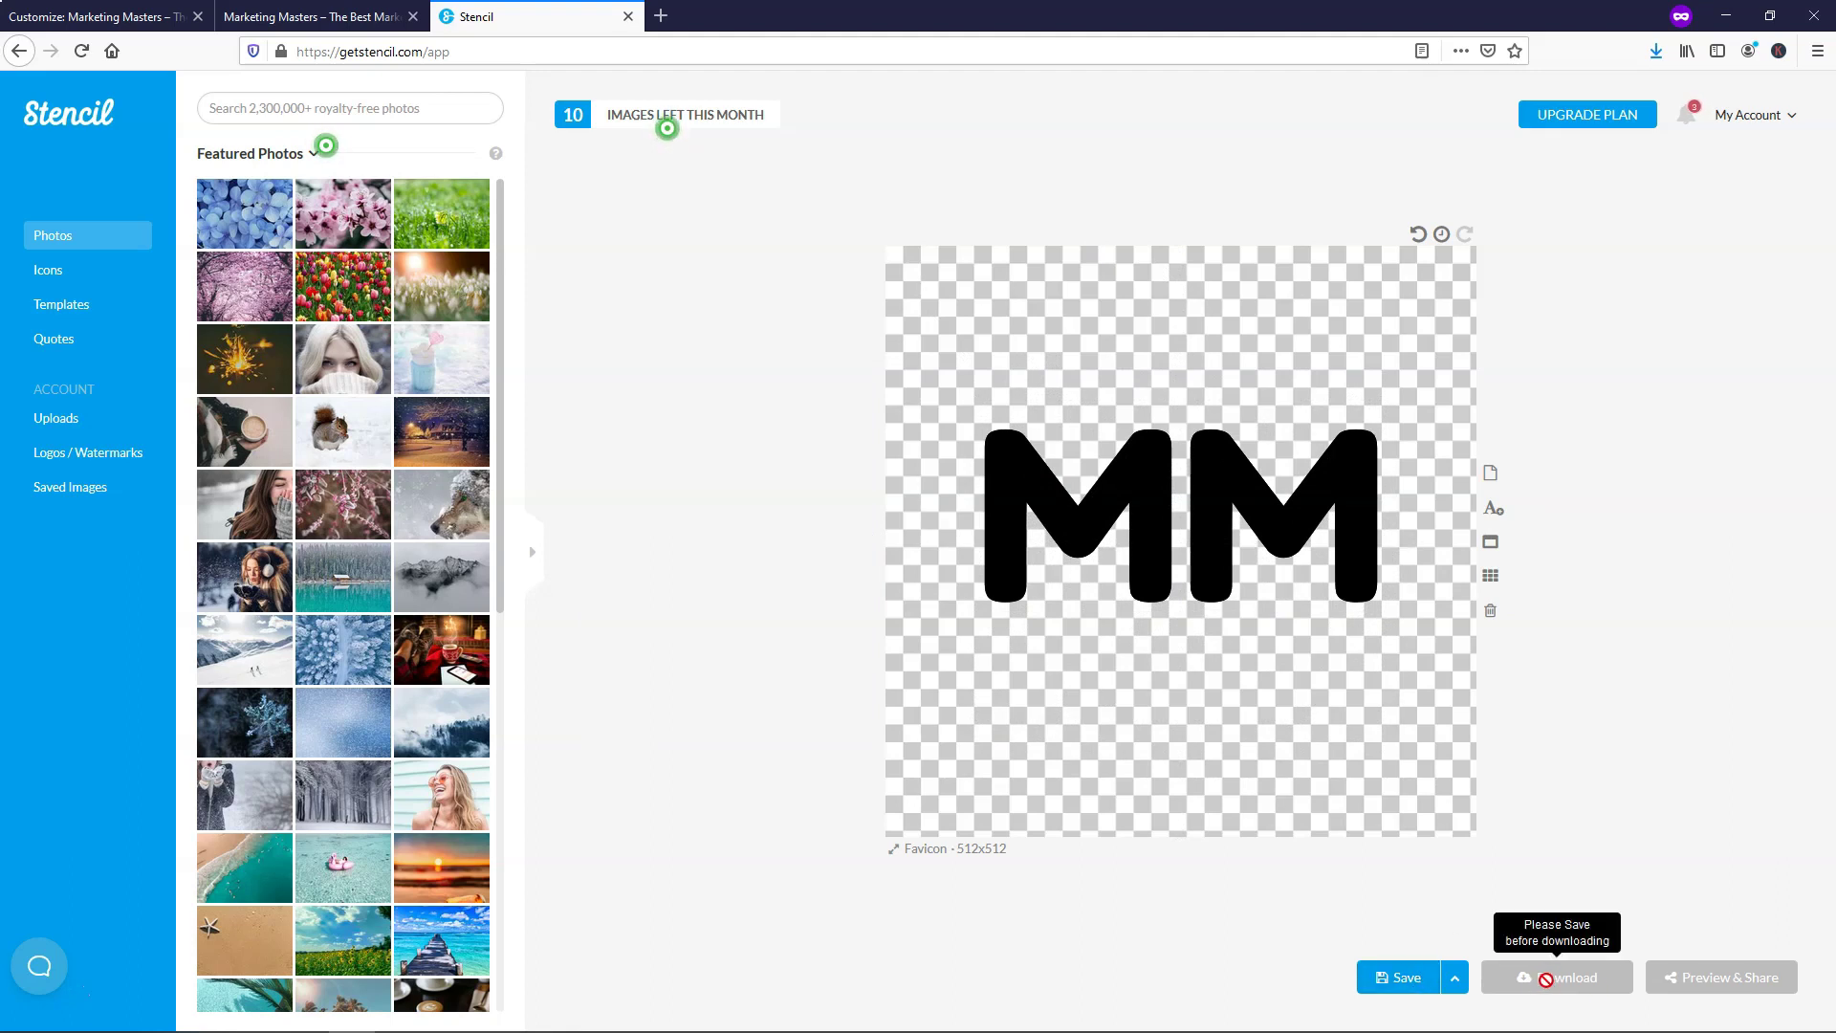
{"action": "left_click", "coordinate": [1419, 988]}
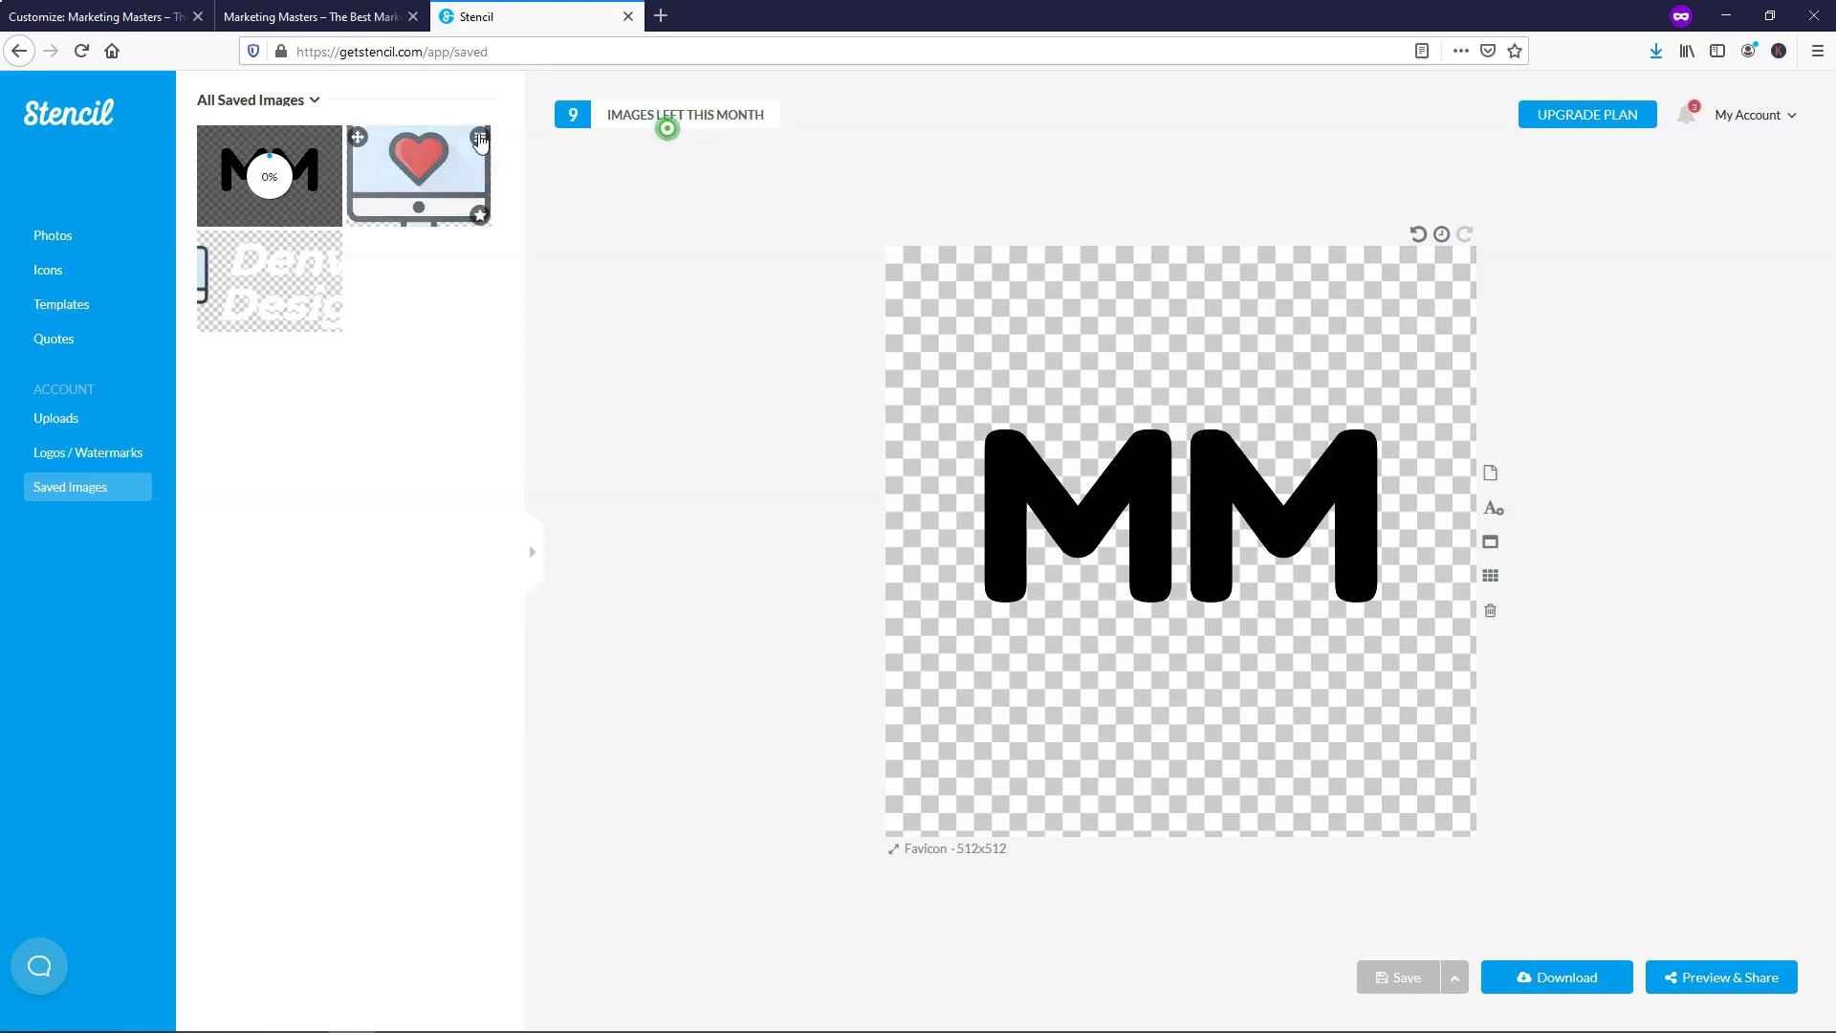
Delete the heart image and the other old image from Stencil's saved images
{"action": "left_click", "coordinate": [480, 134]}
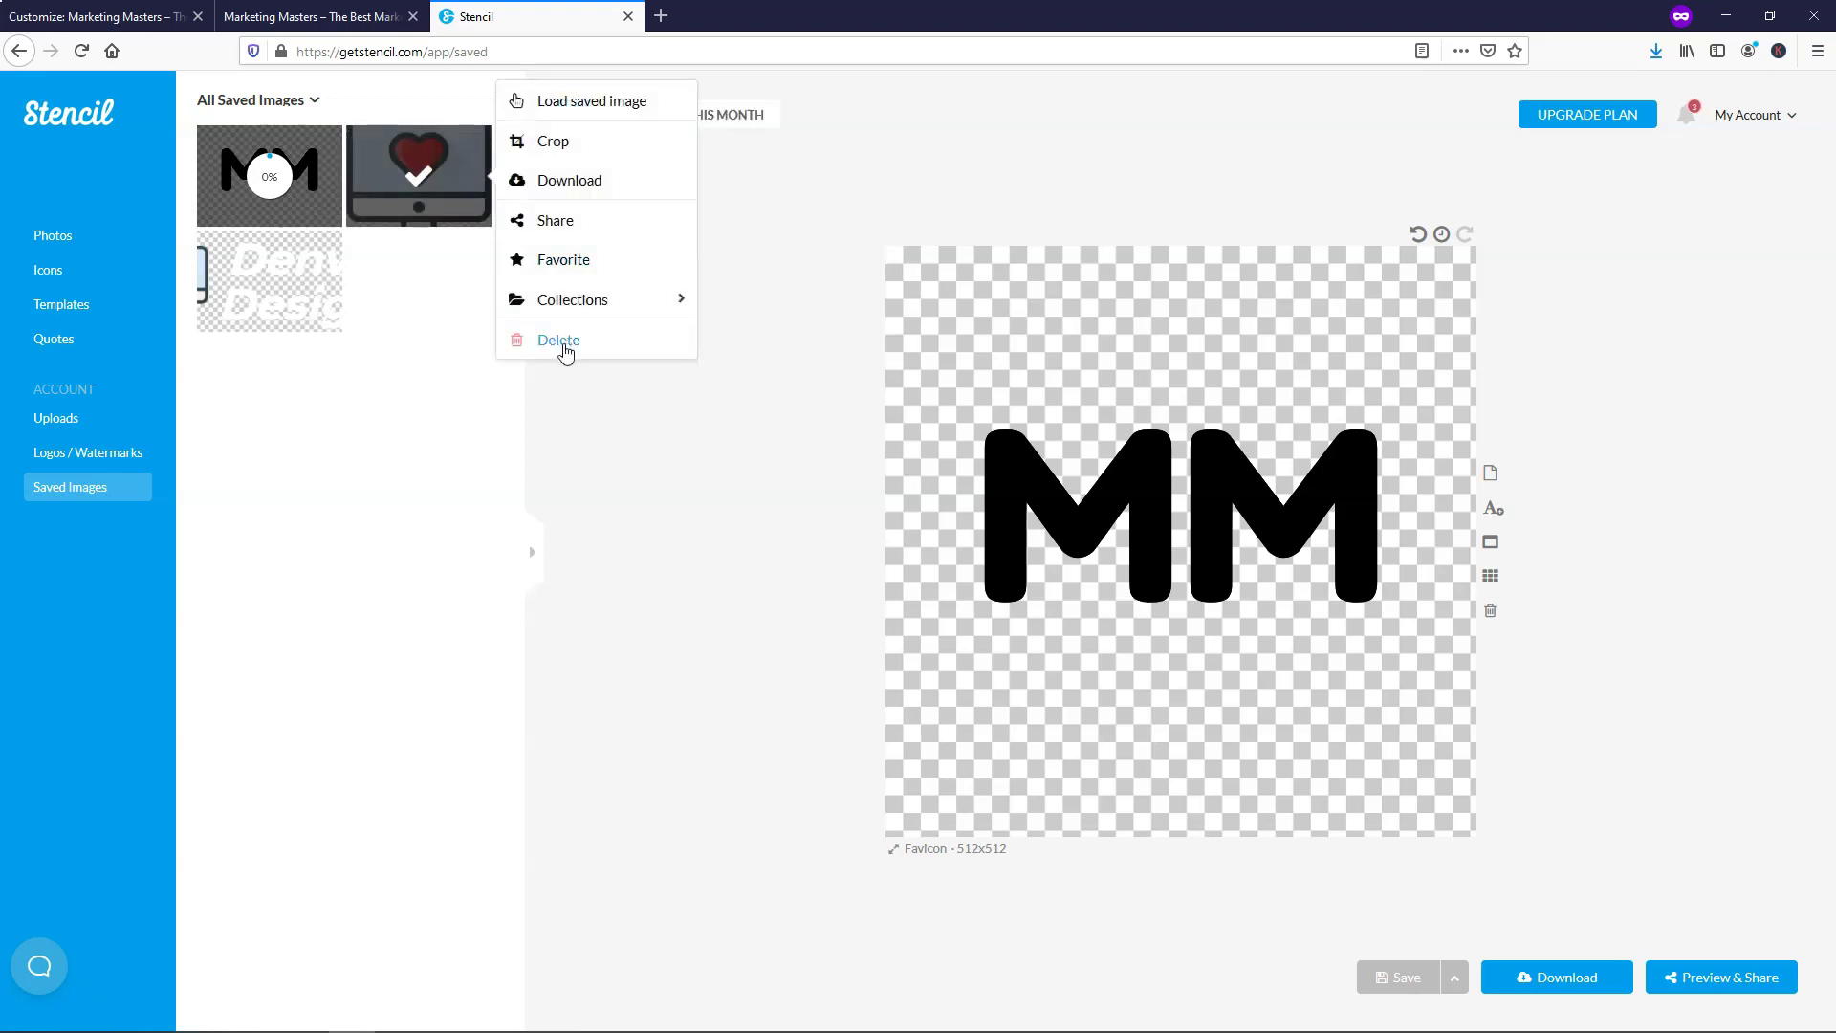
{"action": "left_click", "coordinate": [562, 342]}
{"action": "left_click", "coordinate": [887, 654]}
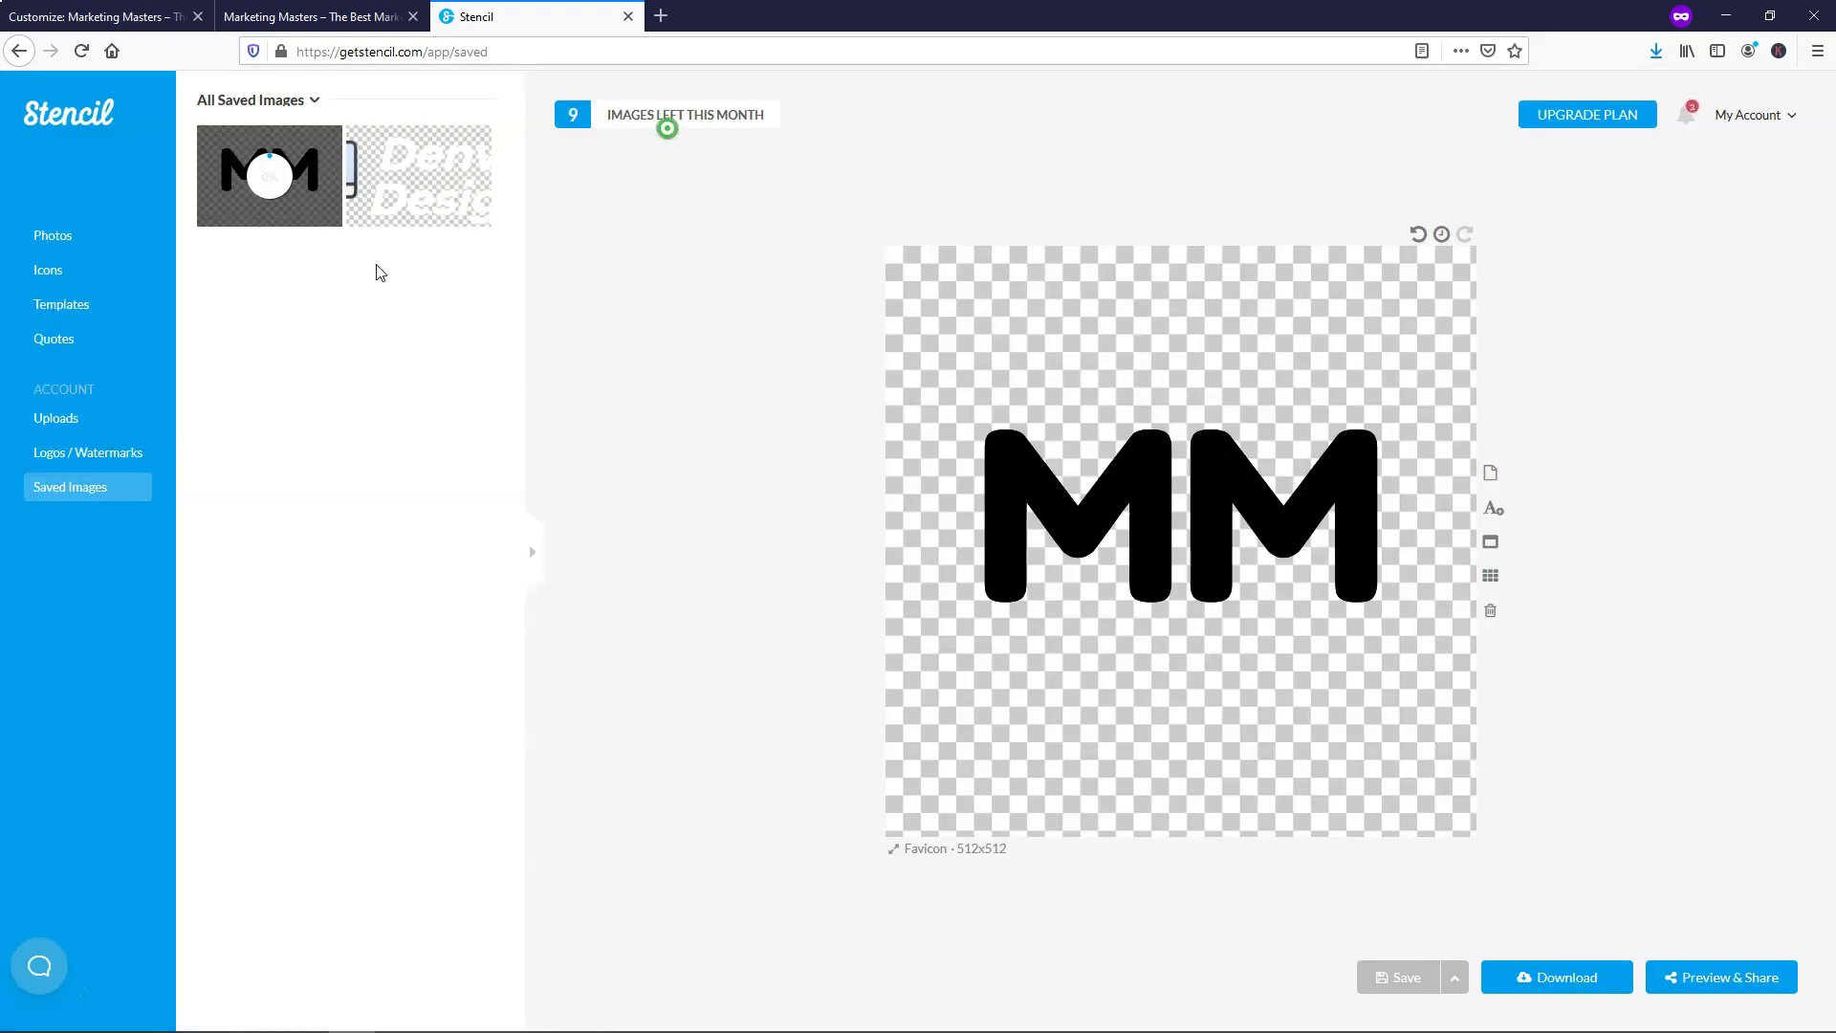
{"action": "left_click", "coordinate": [480, 134]}
{"action": "left_click", "coordinate": [549, 343]}
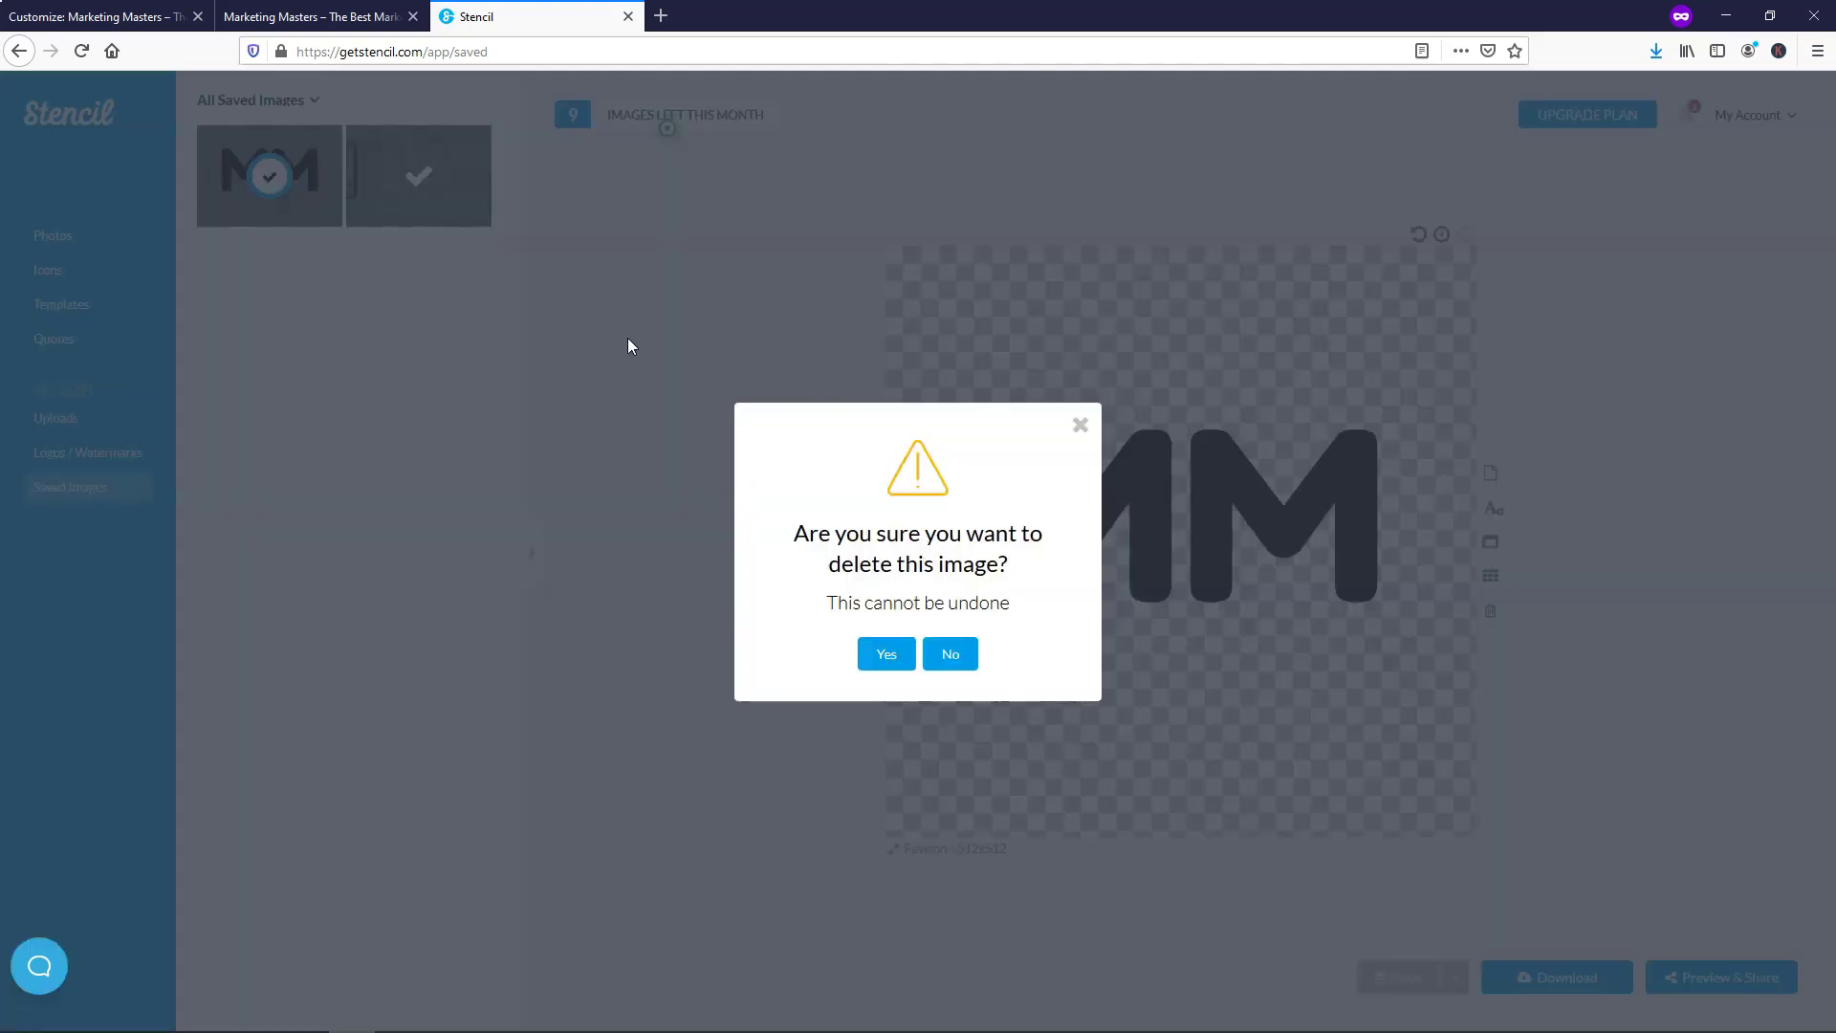
{"action": "left_click", "coordinate": [887, 655]}
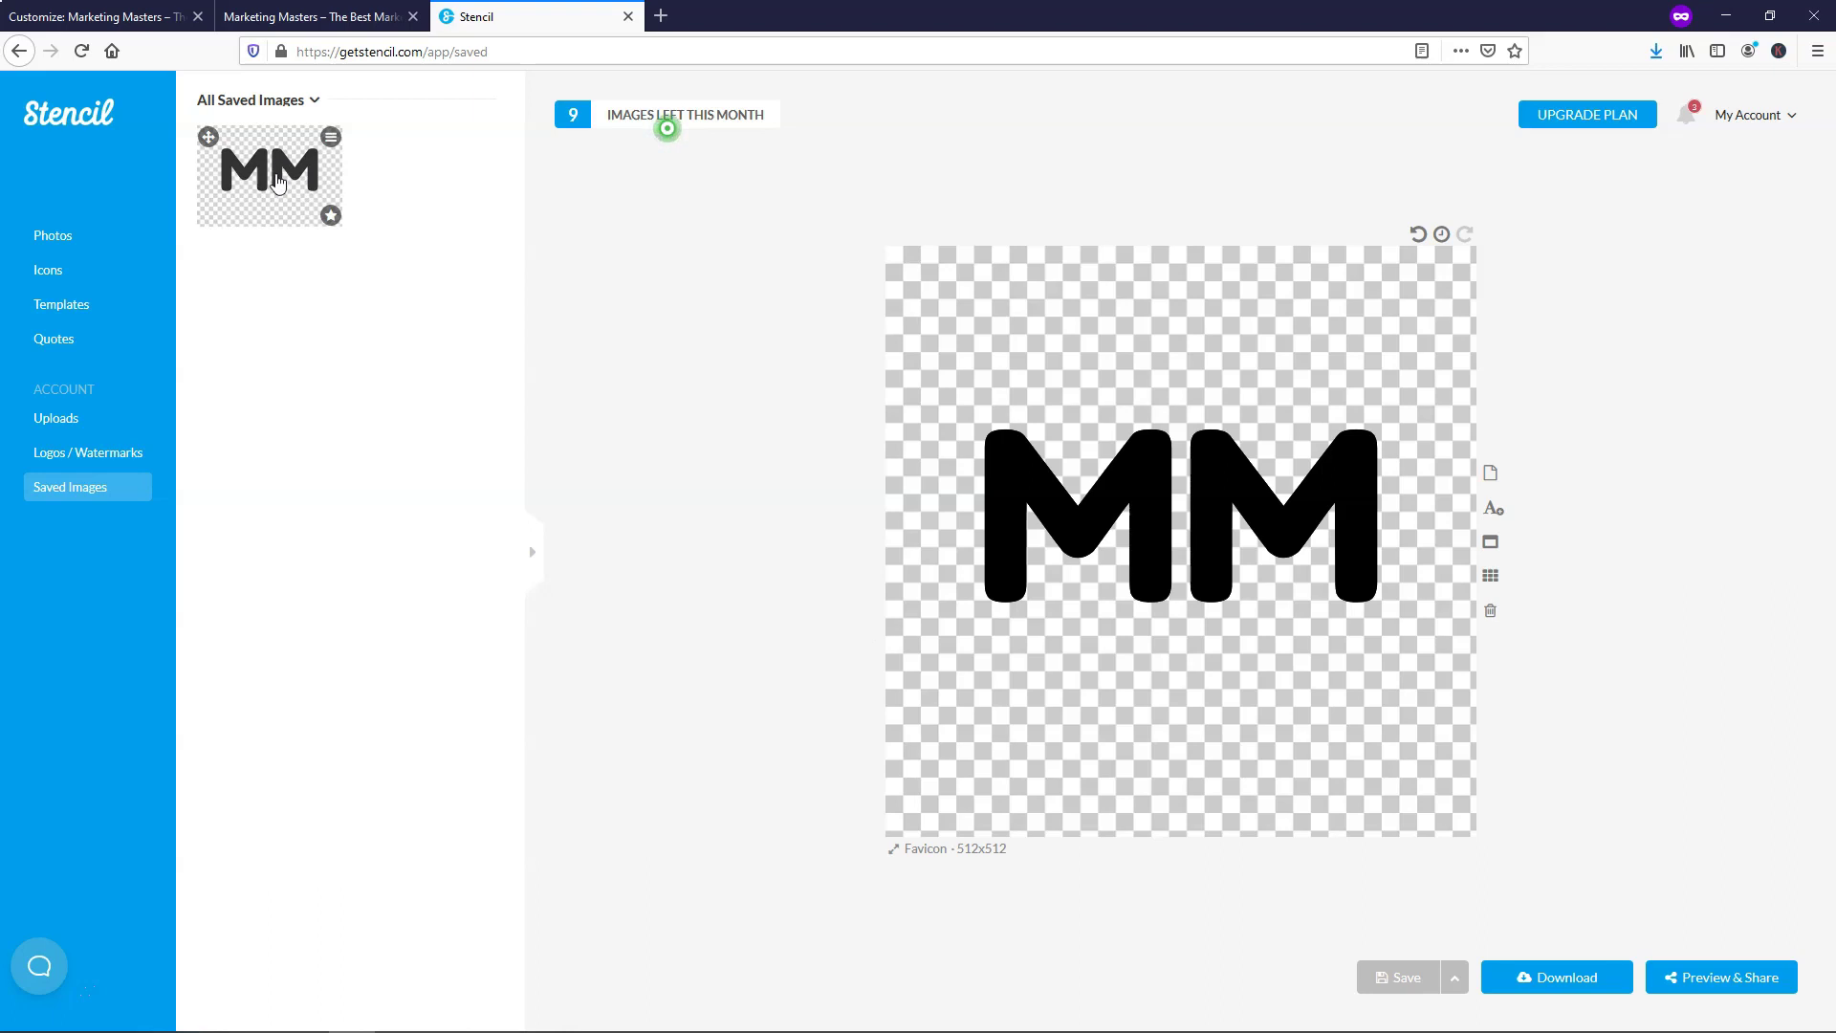
Download the favicon design as a PNG named 'MM Favicon' and save it to disk
{"action": "mouse_move", "coordinate": [297, 228]}
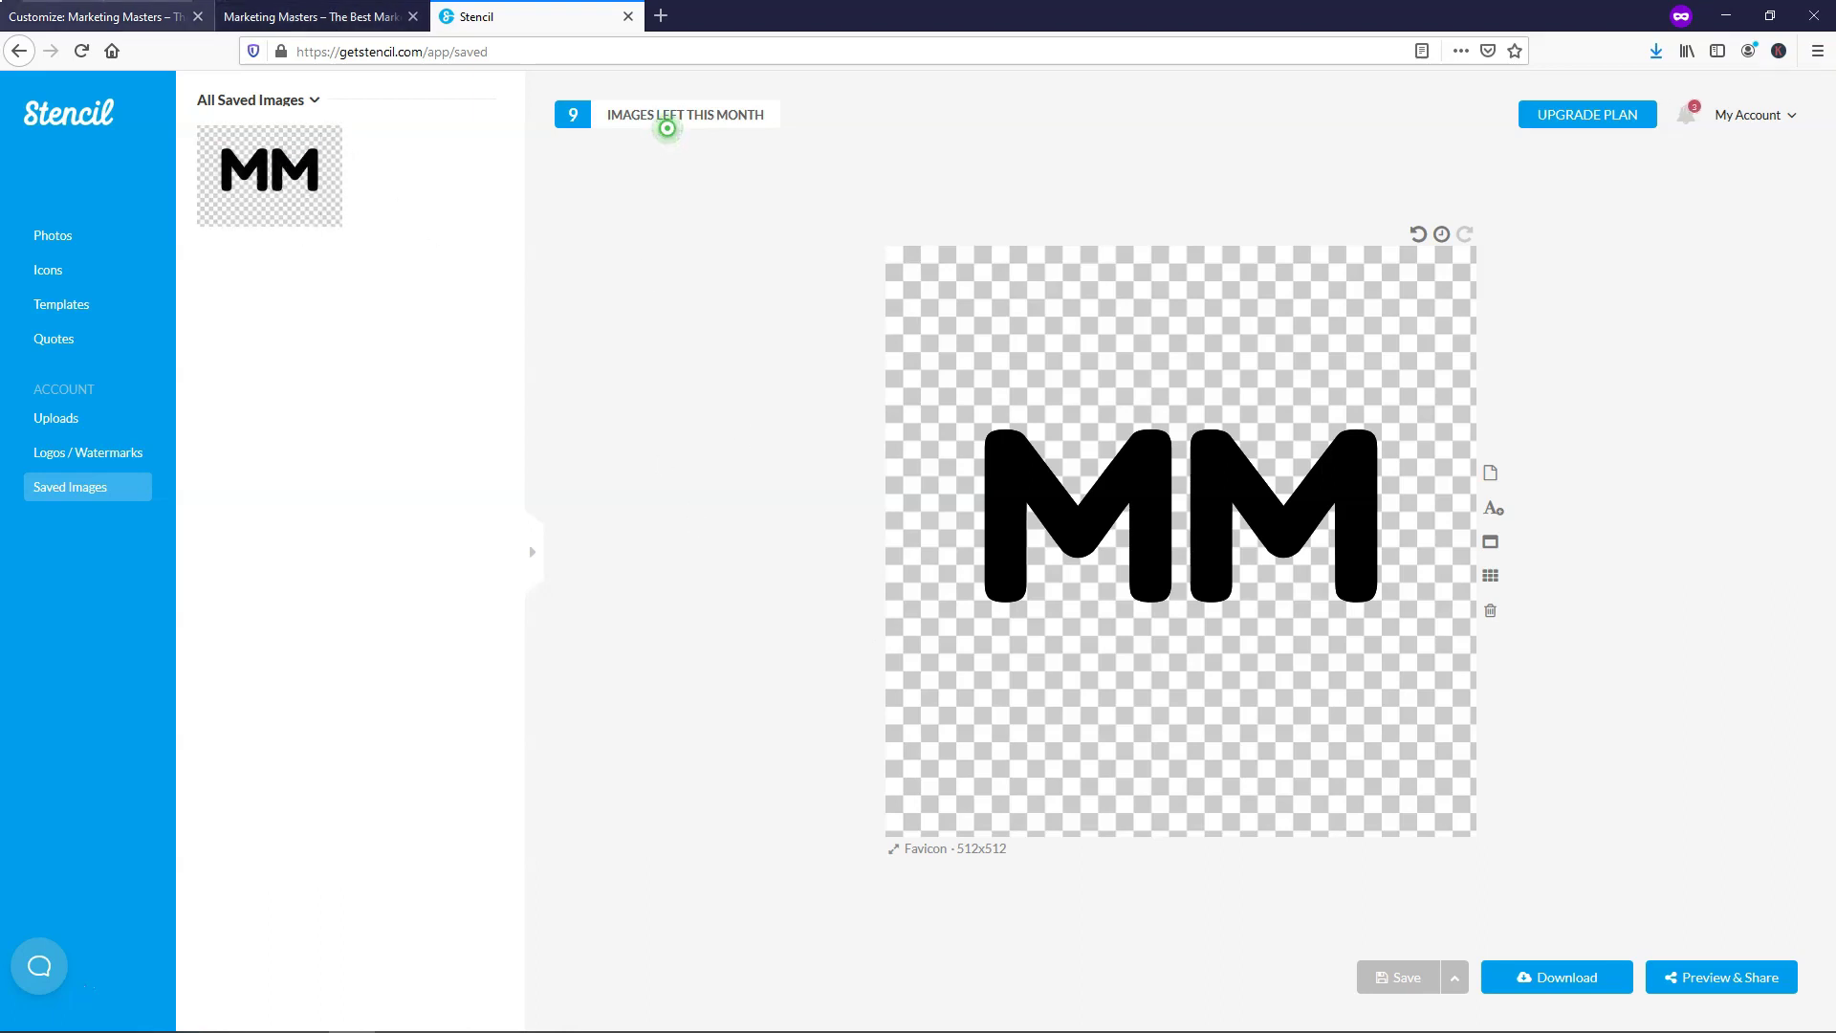
{"action": "left_click", "coordinate": [1558, 976]}
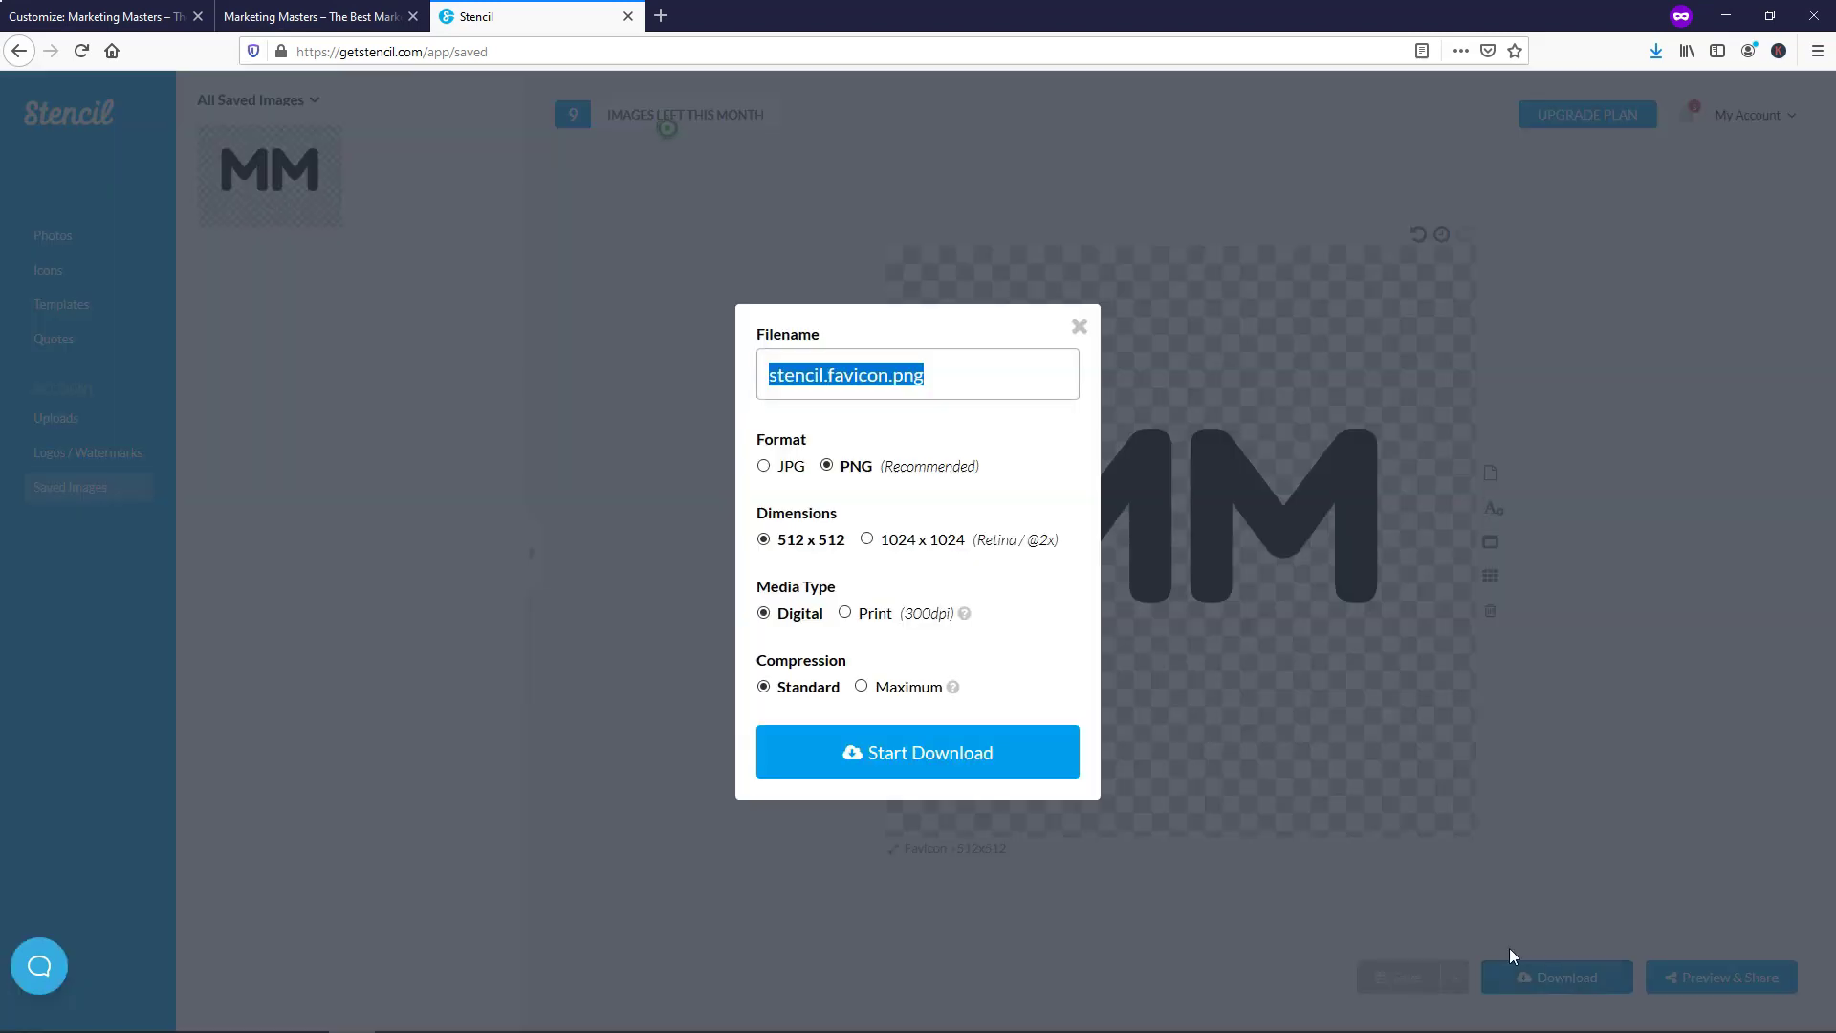
{"action": "type", "text": "MM Favicon"}
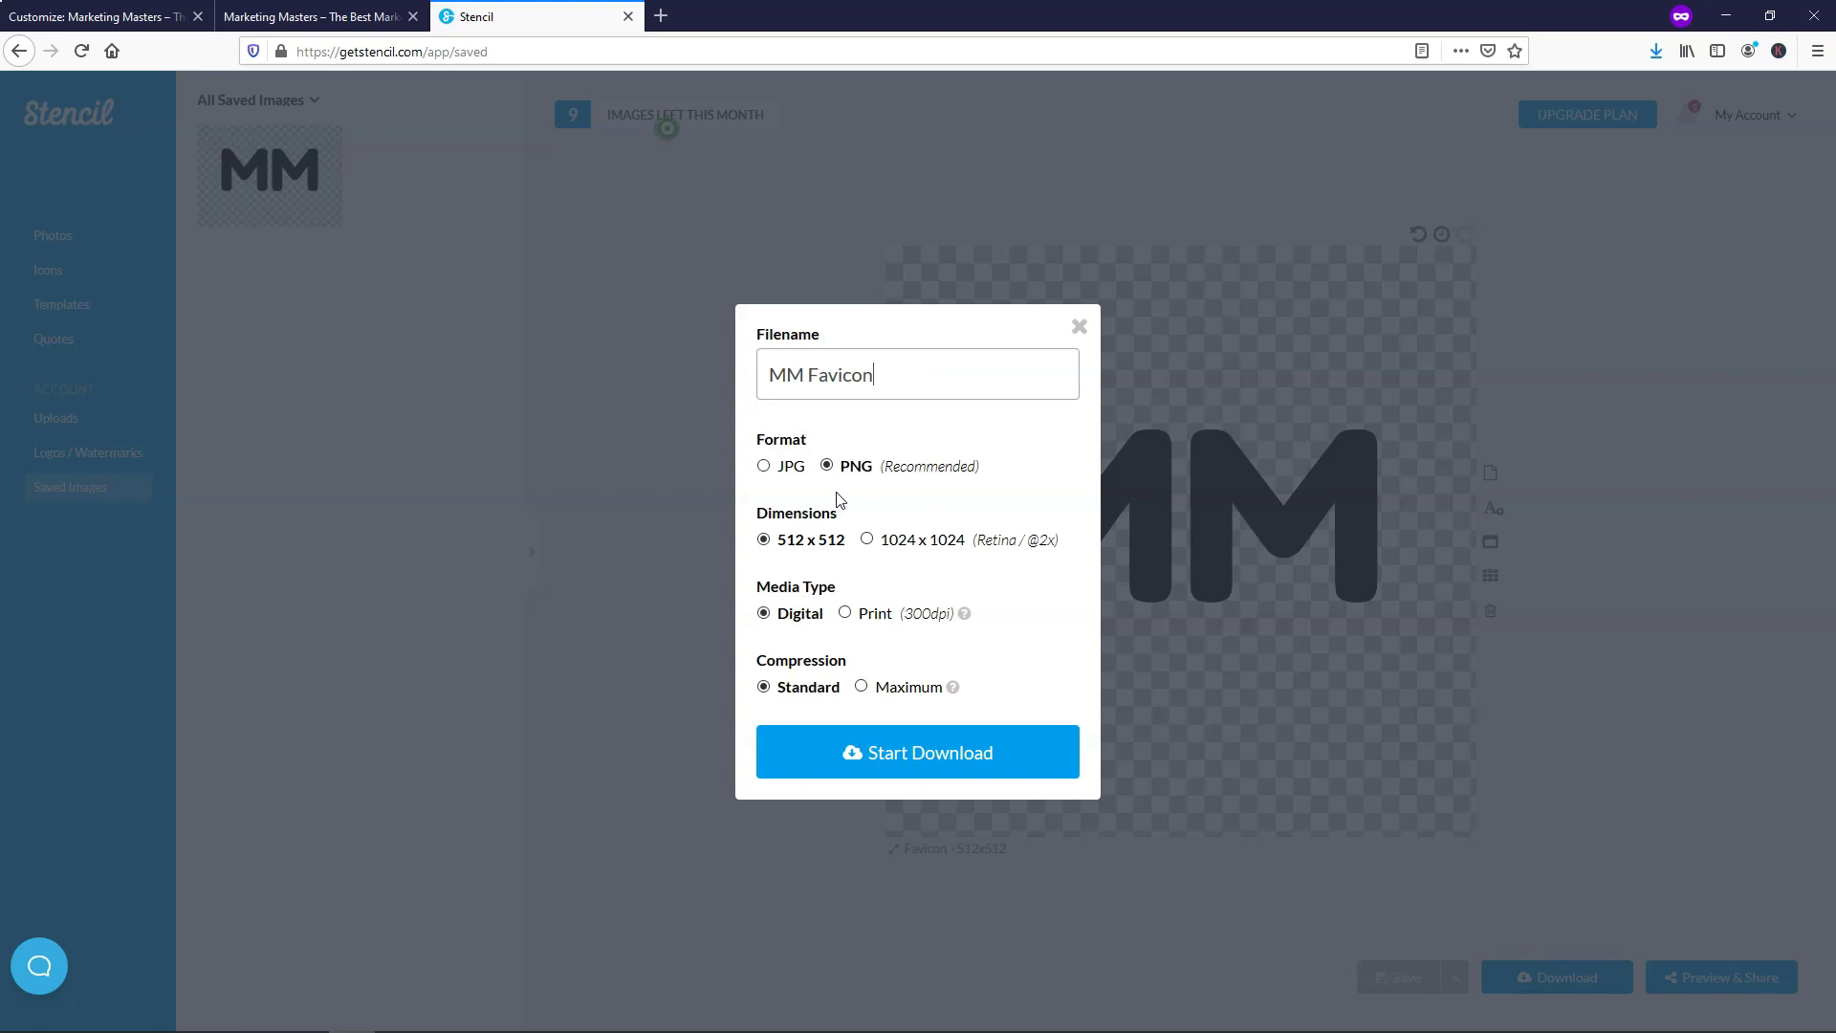
{"action": "left_click", "coordinate": [911, 756]}
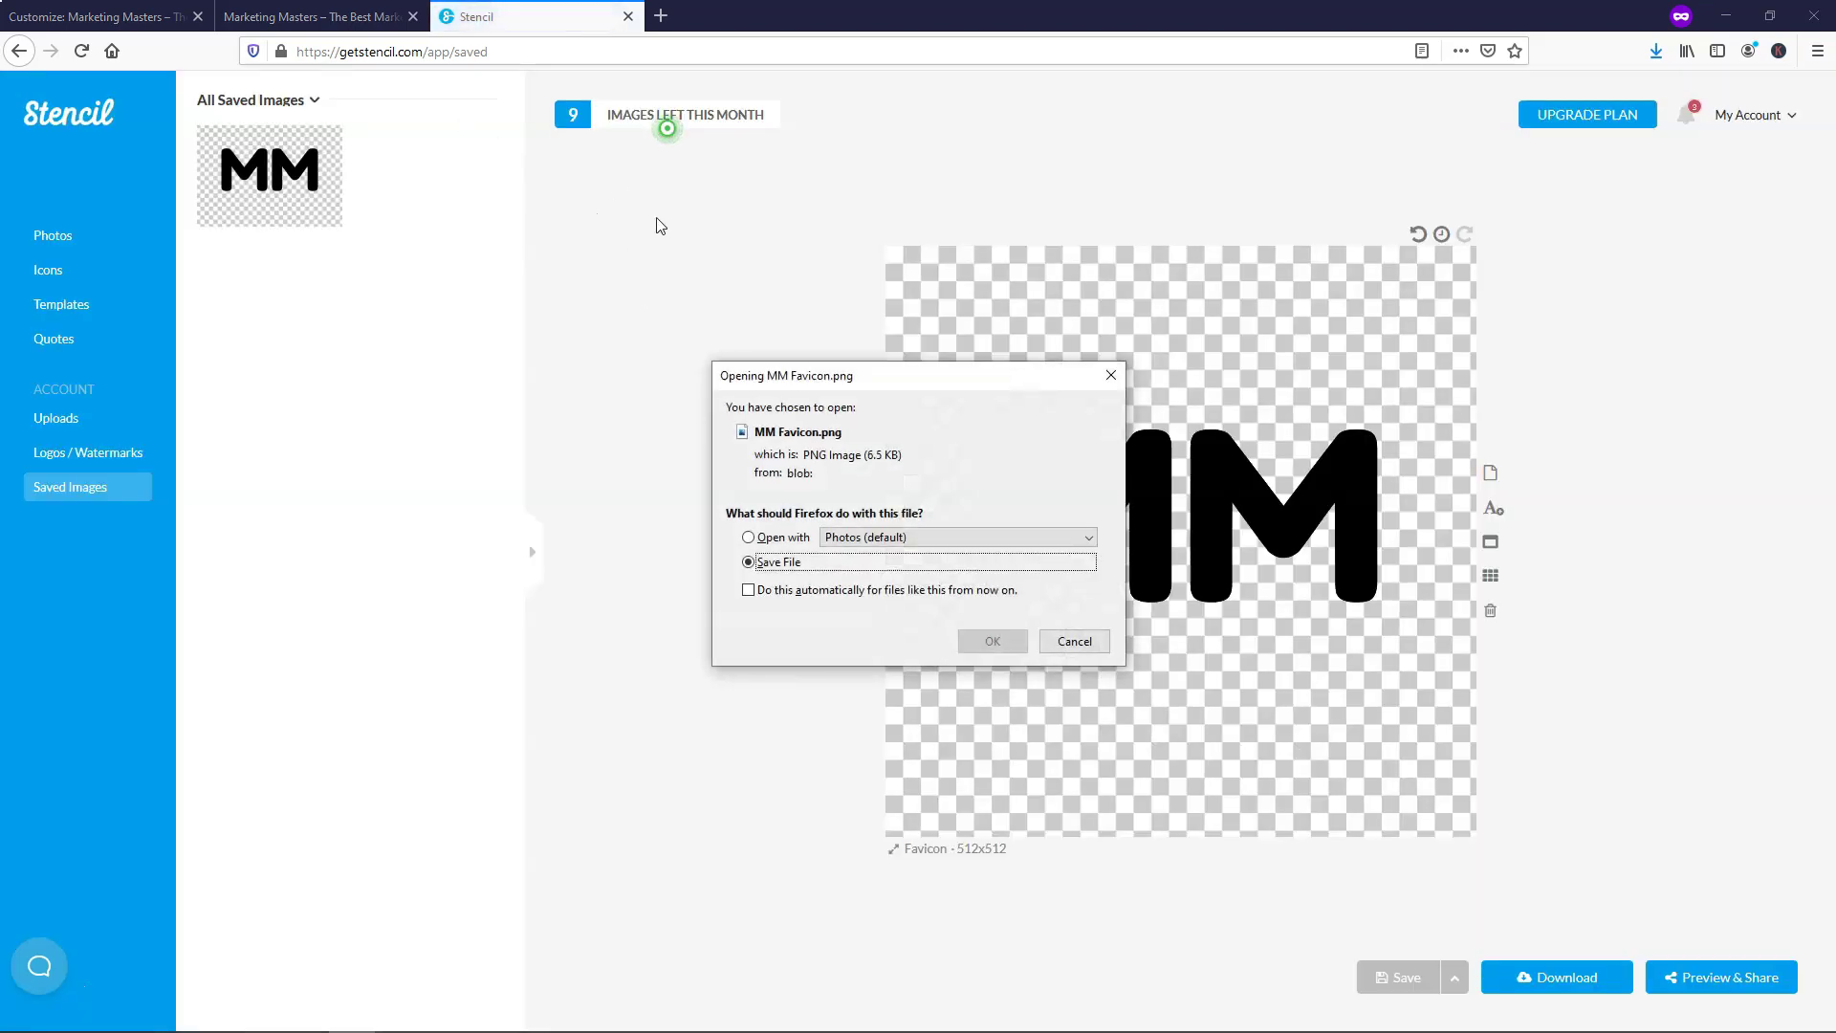
{"action": "left_click", "coordinate": [996, 647]}
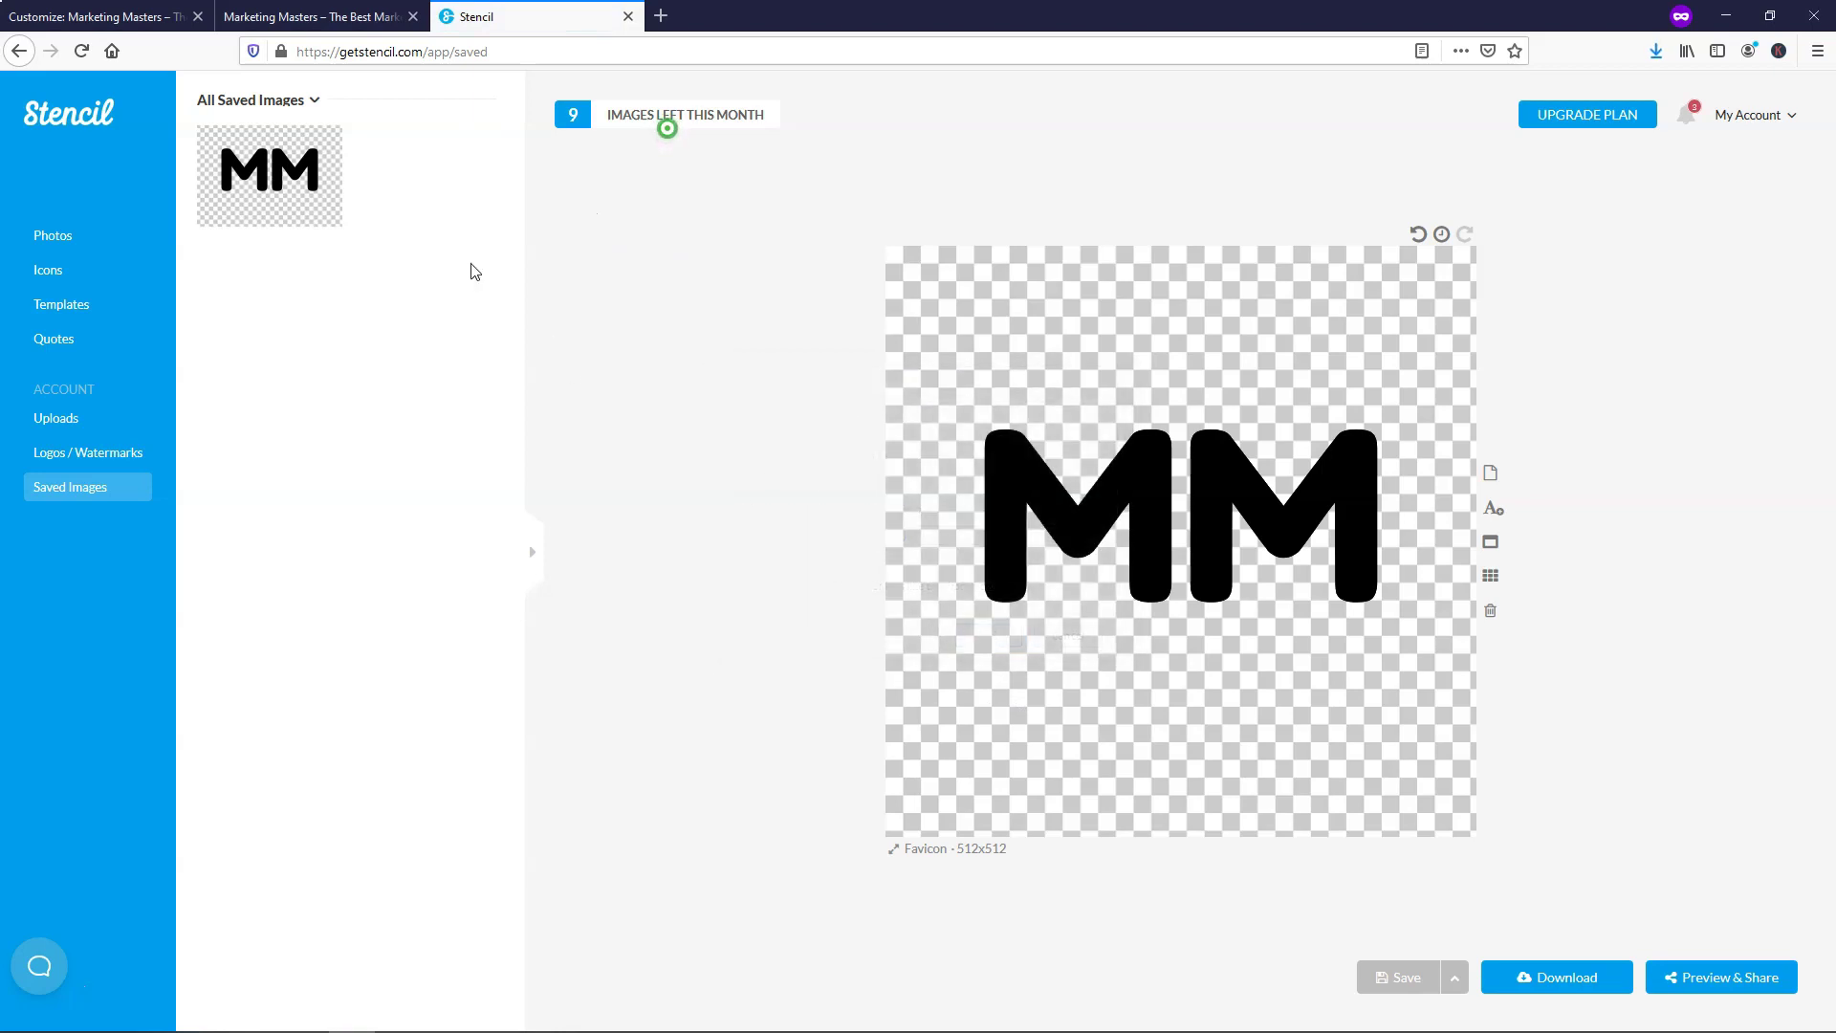
{"action": "left_click", "coordinate": [96, 17]}
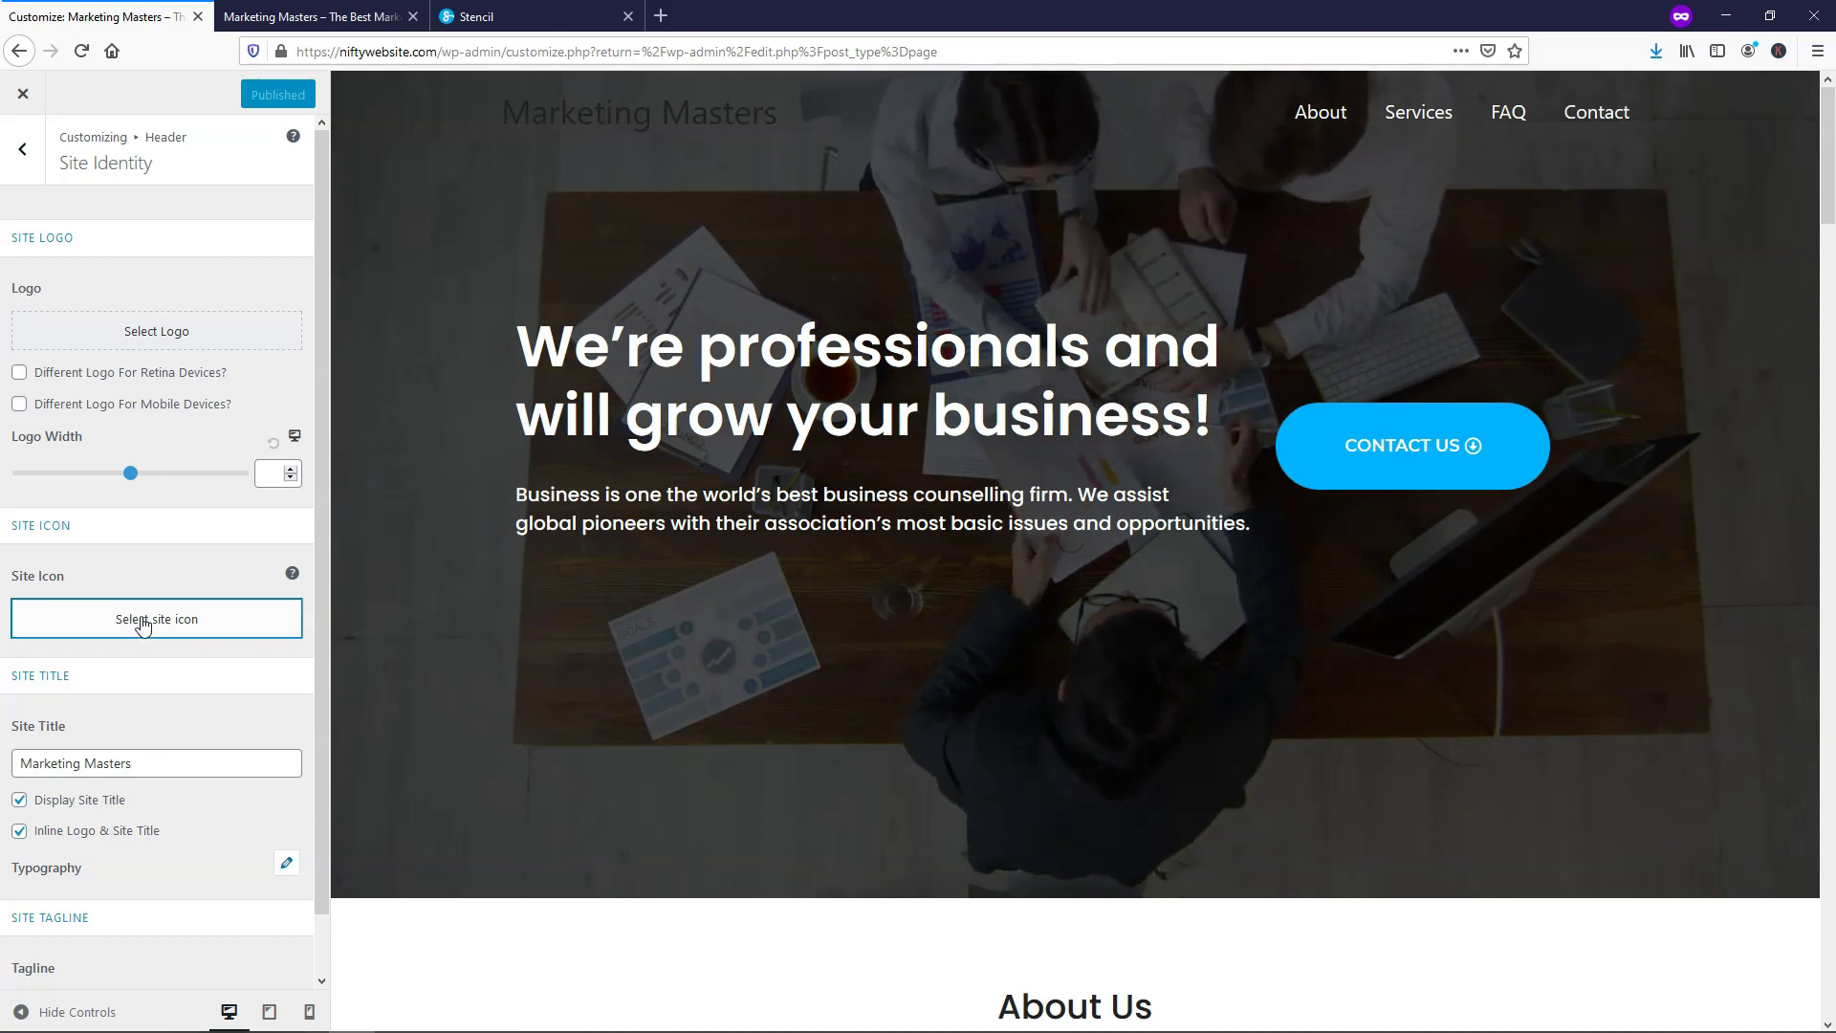
Upload the MM Favicon image from Downloads in the site icon picker
{"action": "left_click", "coordinate": [143, 626]}
{"action": "left_click", "coordinate": [76, 169]}
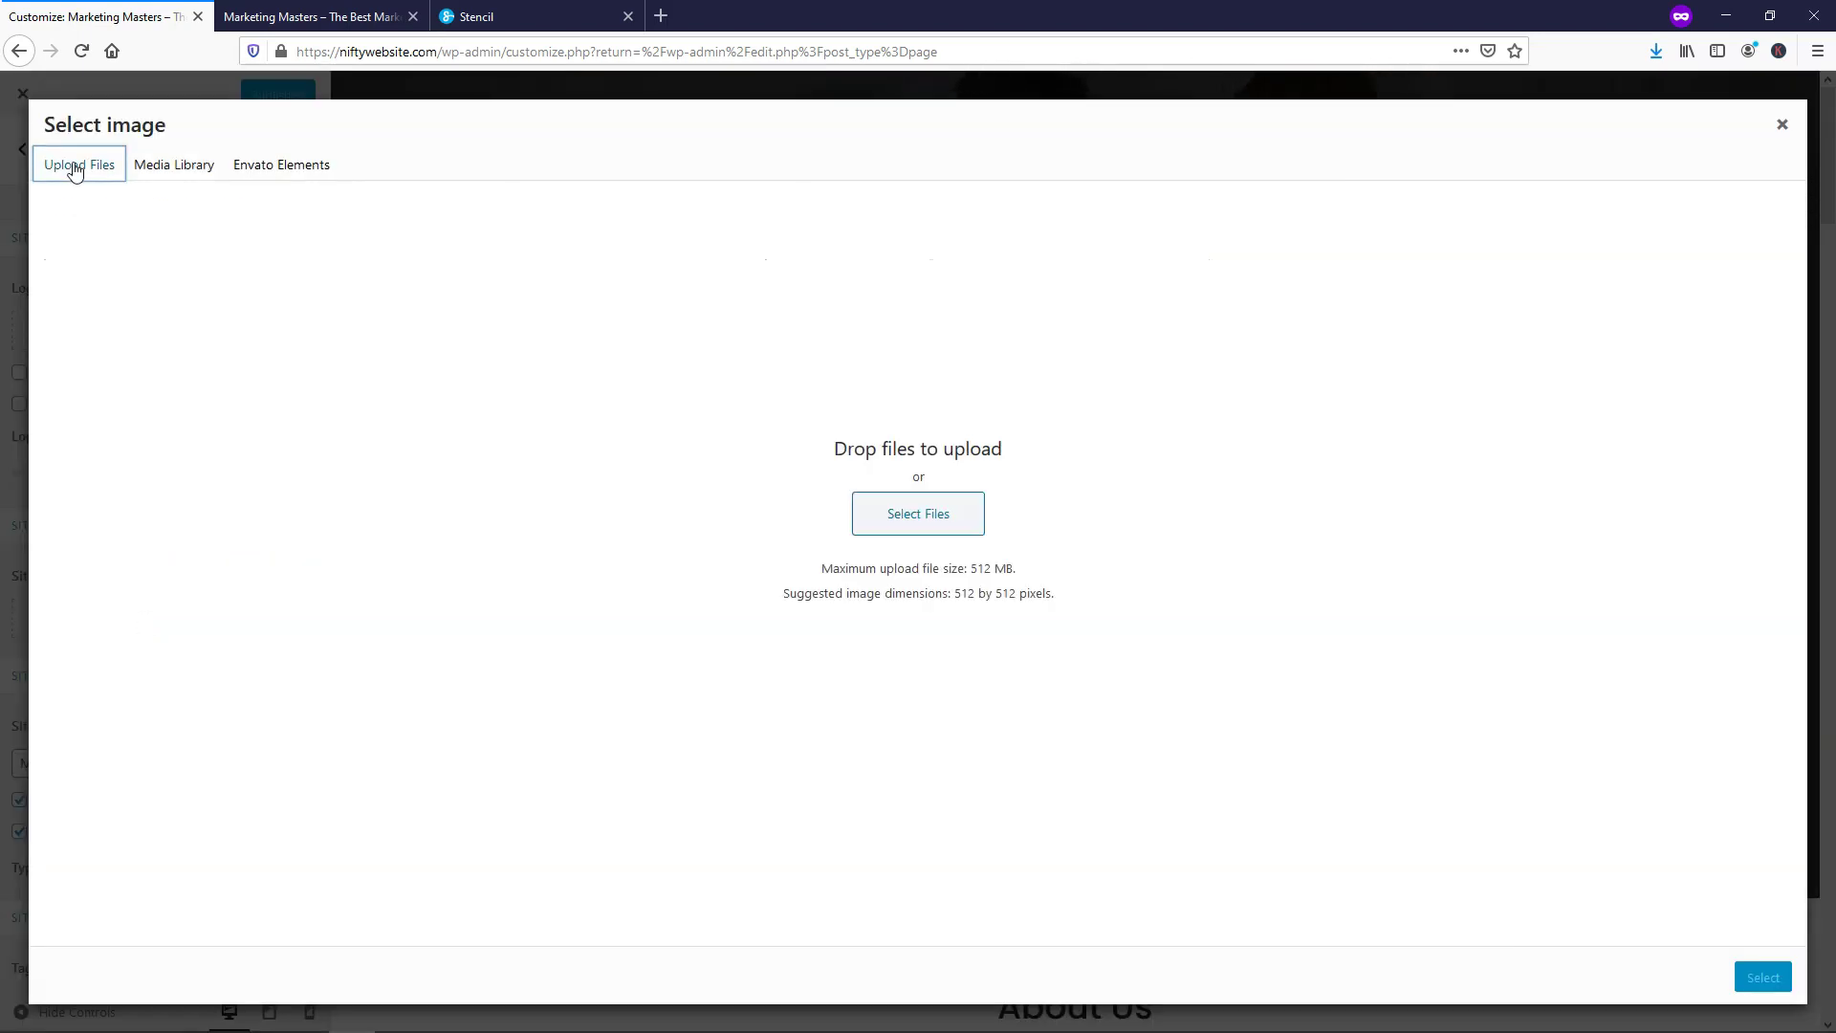
{"action": "left_click", "coordinate": [909, 523]}
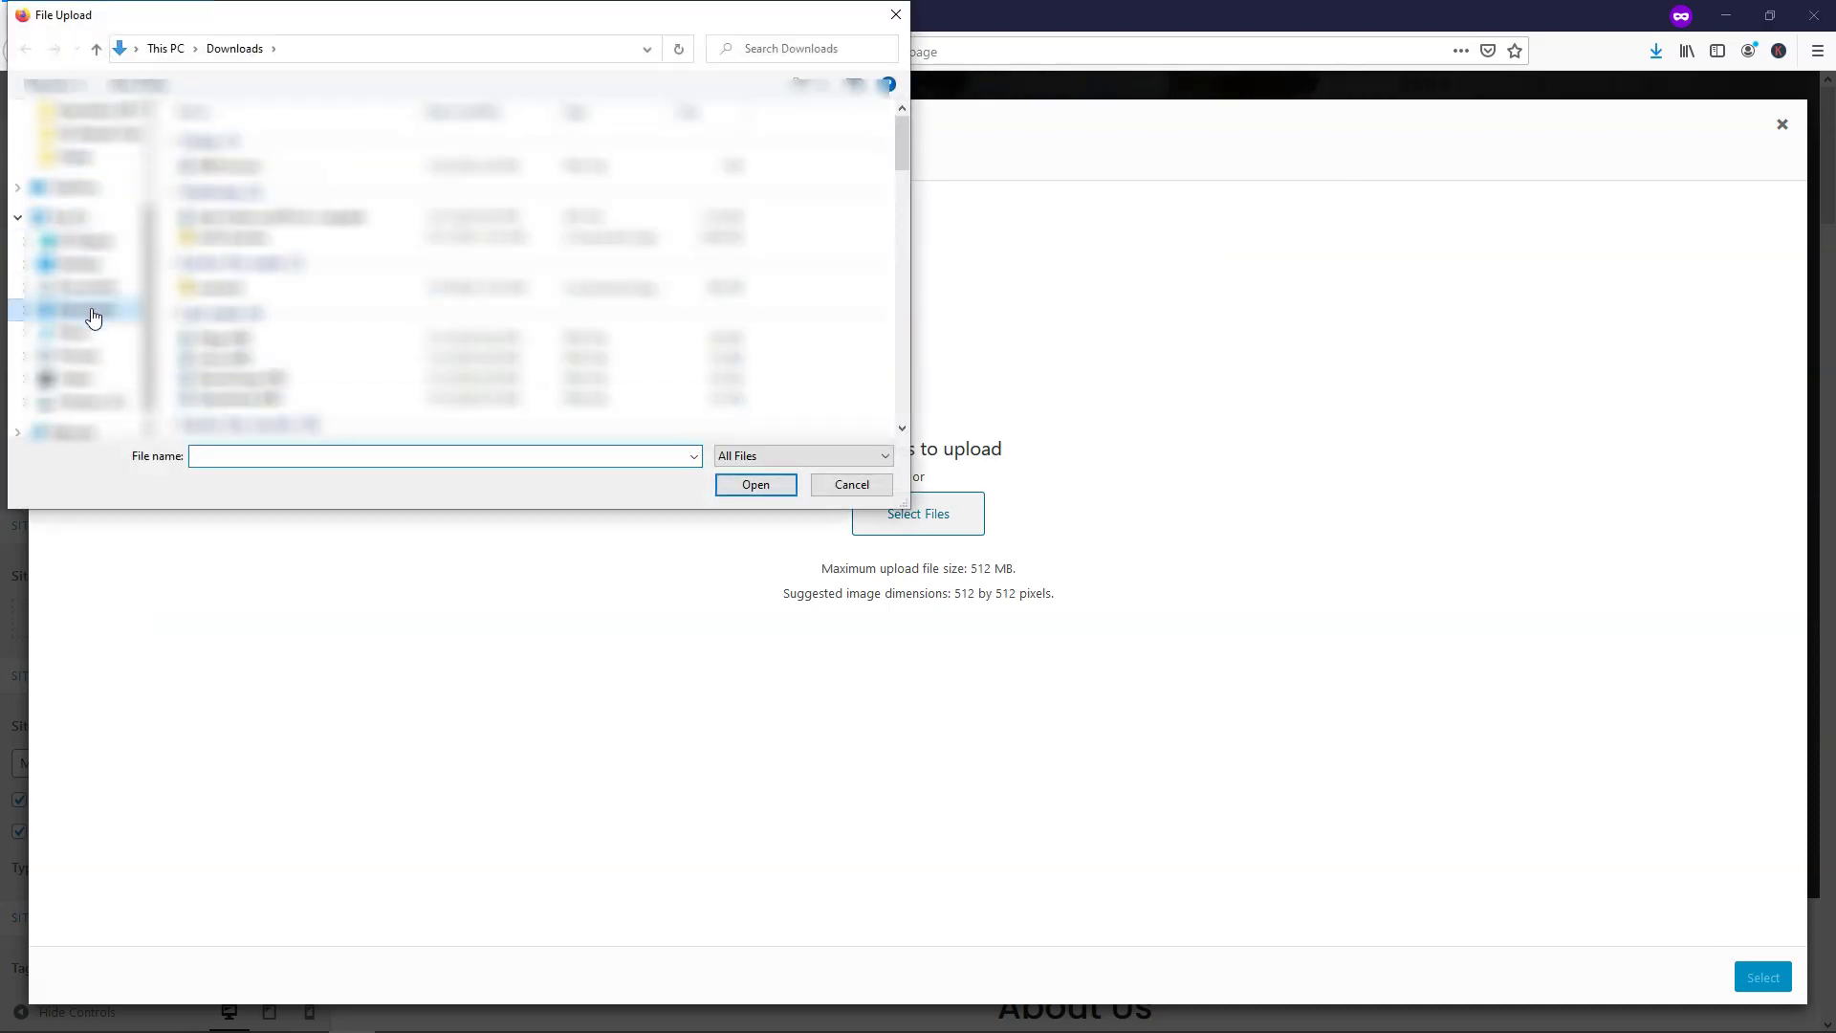
{"action": "left_click", "coordinate": [225, 171]}
{"action": "double_click", "coordinate": [225, 170]}
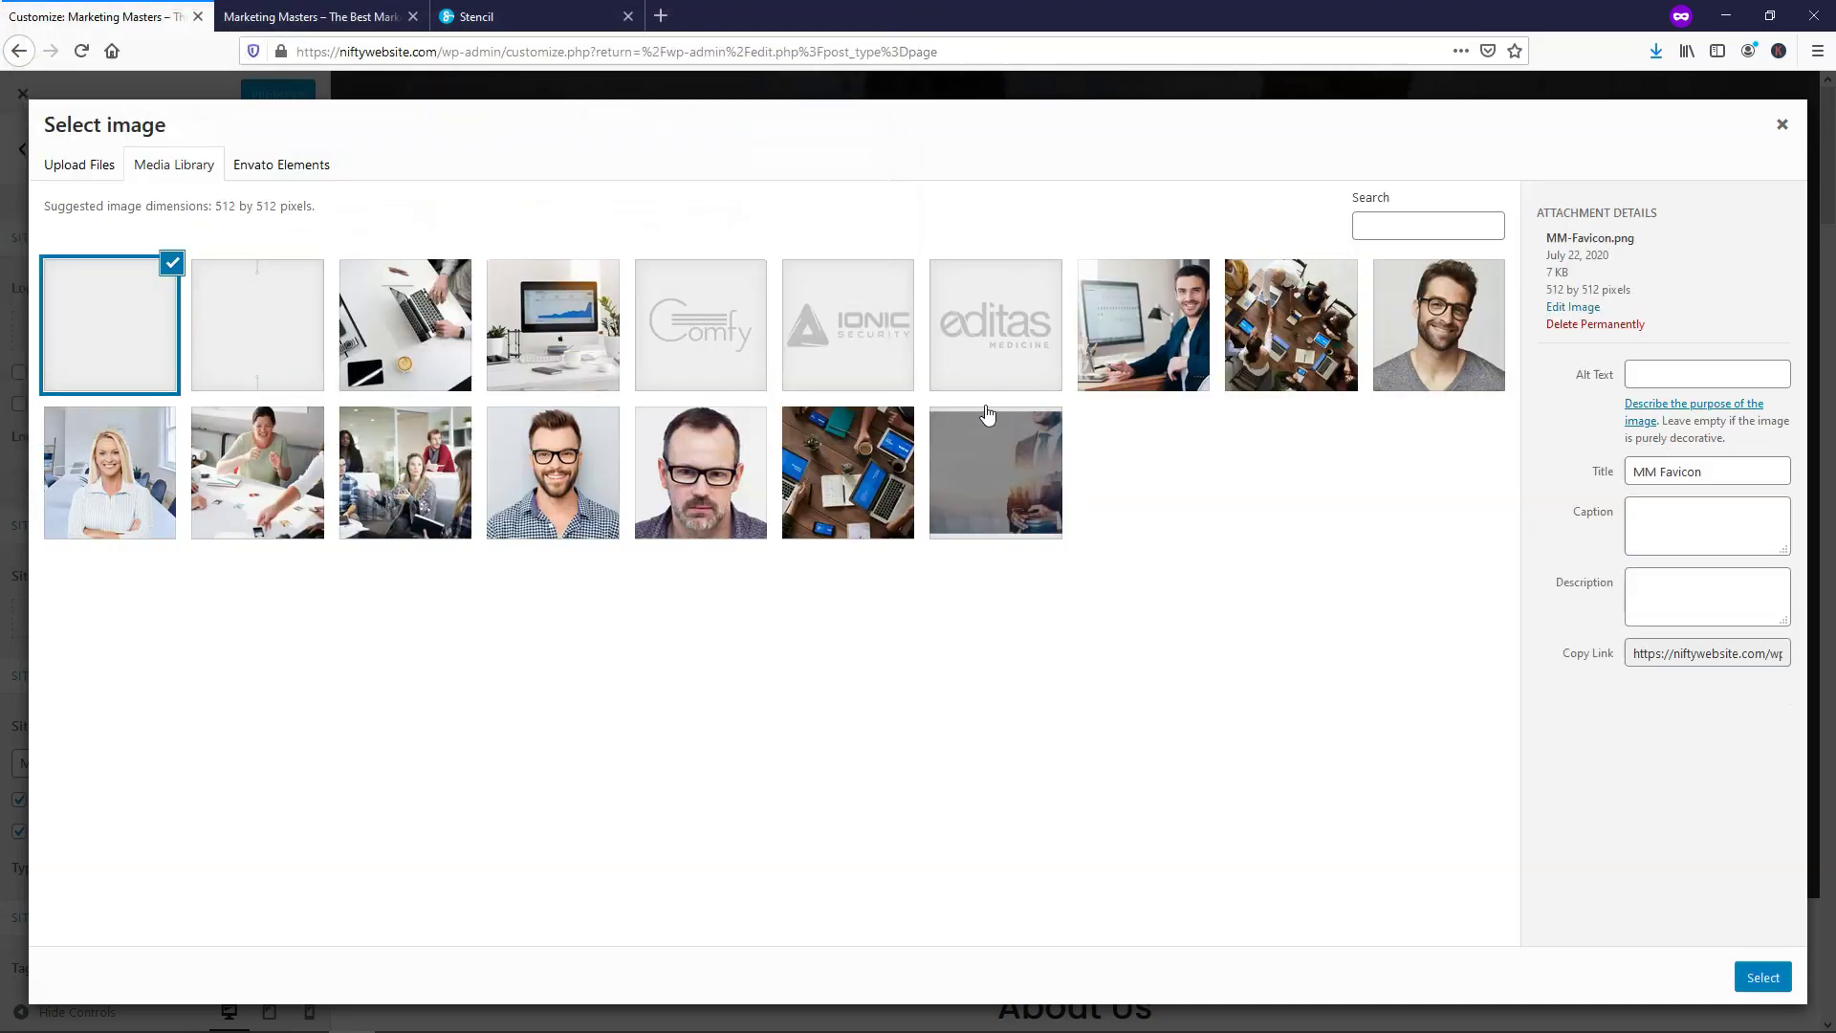
Set the image's alt text to 'MM Favicon' and use it as the site icon
{"action": "left_click_drag", "start_coordinate": [1756, 493], "coordinate": [1629, 496]}
{"action": "key", "text": "ctrl+c"}
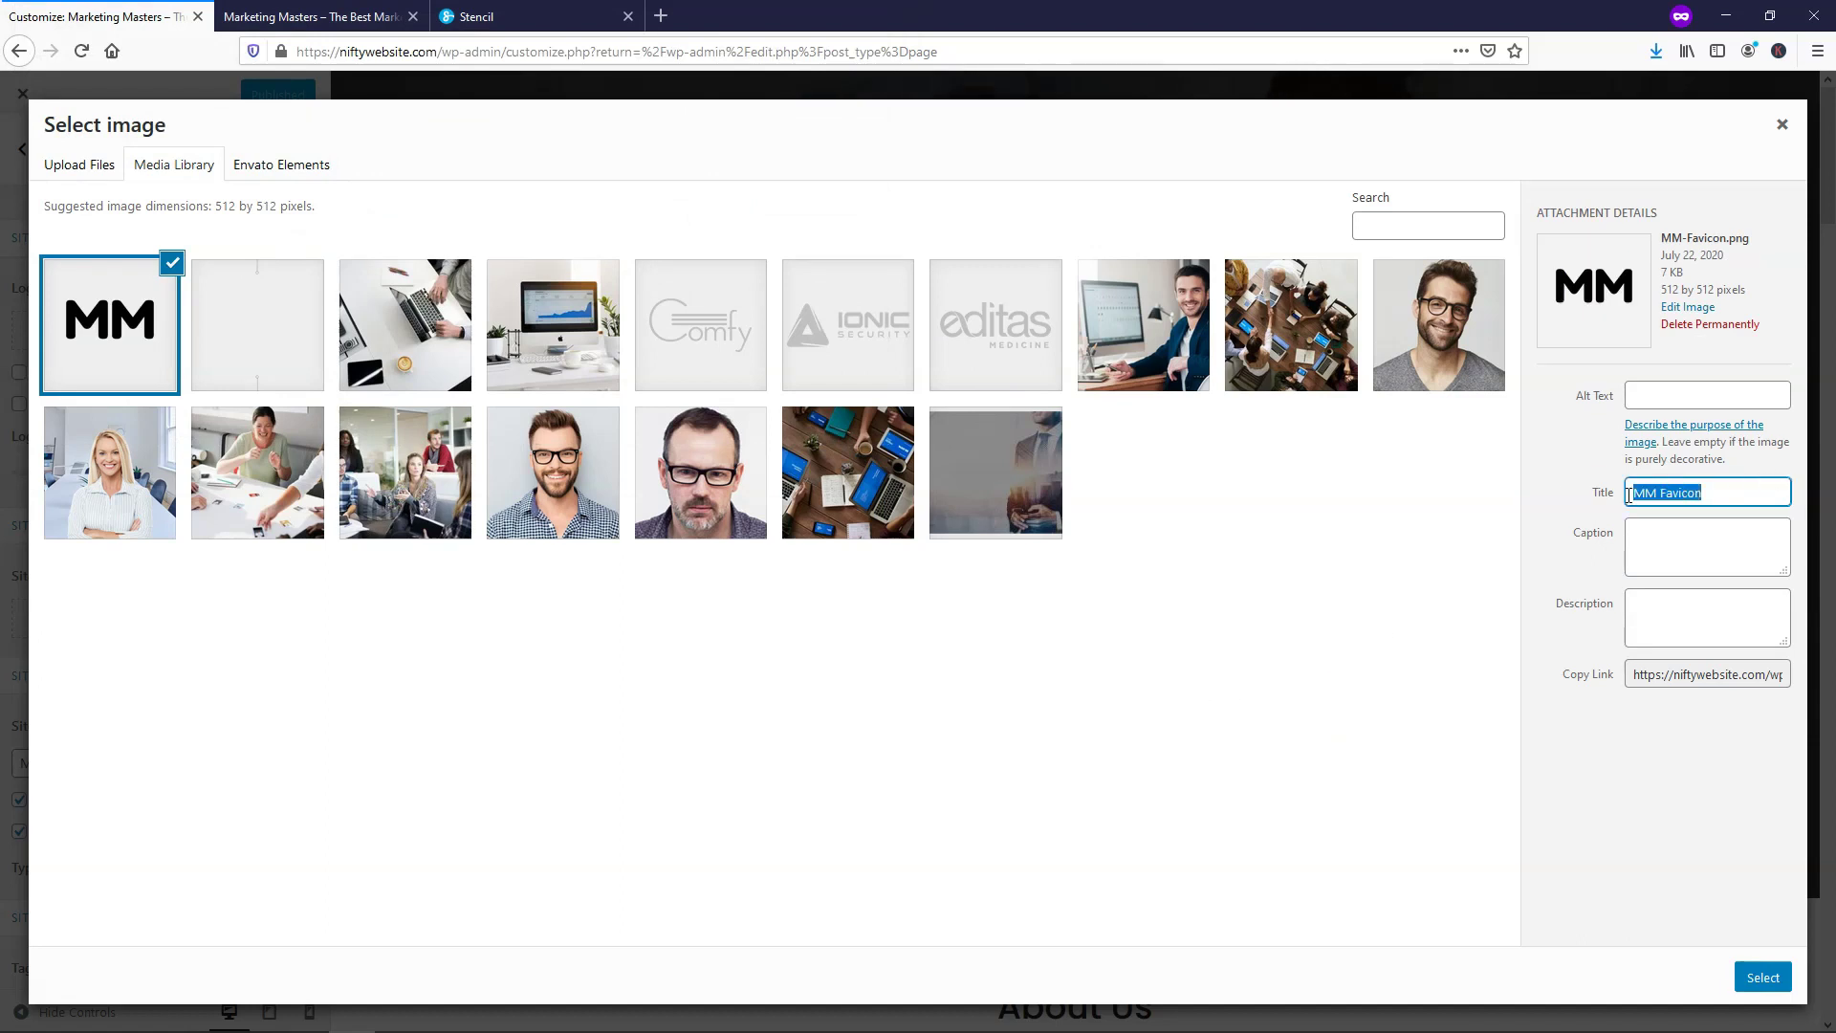
{"action": "left_click", "coordinate": [1649, 393]}
{"action": "key", "text": "ctrl+v"}
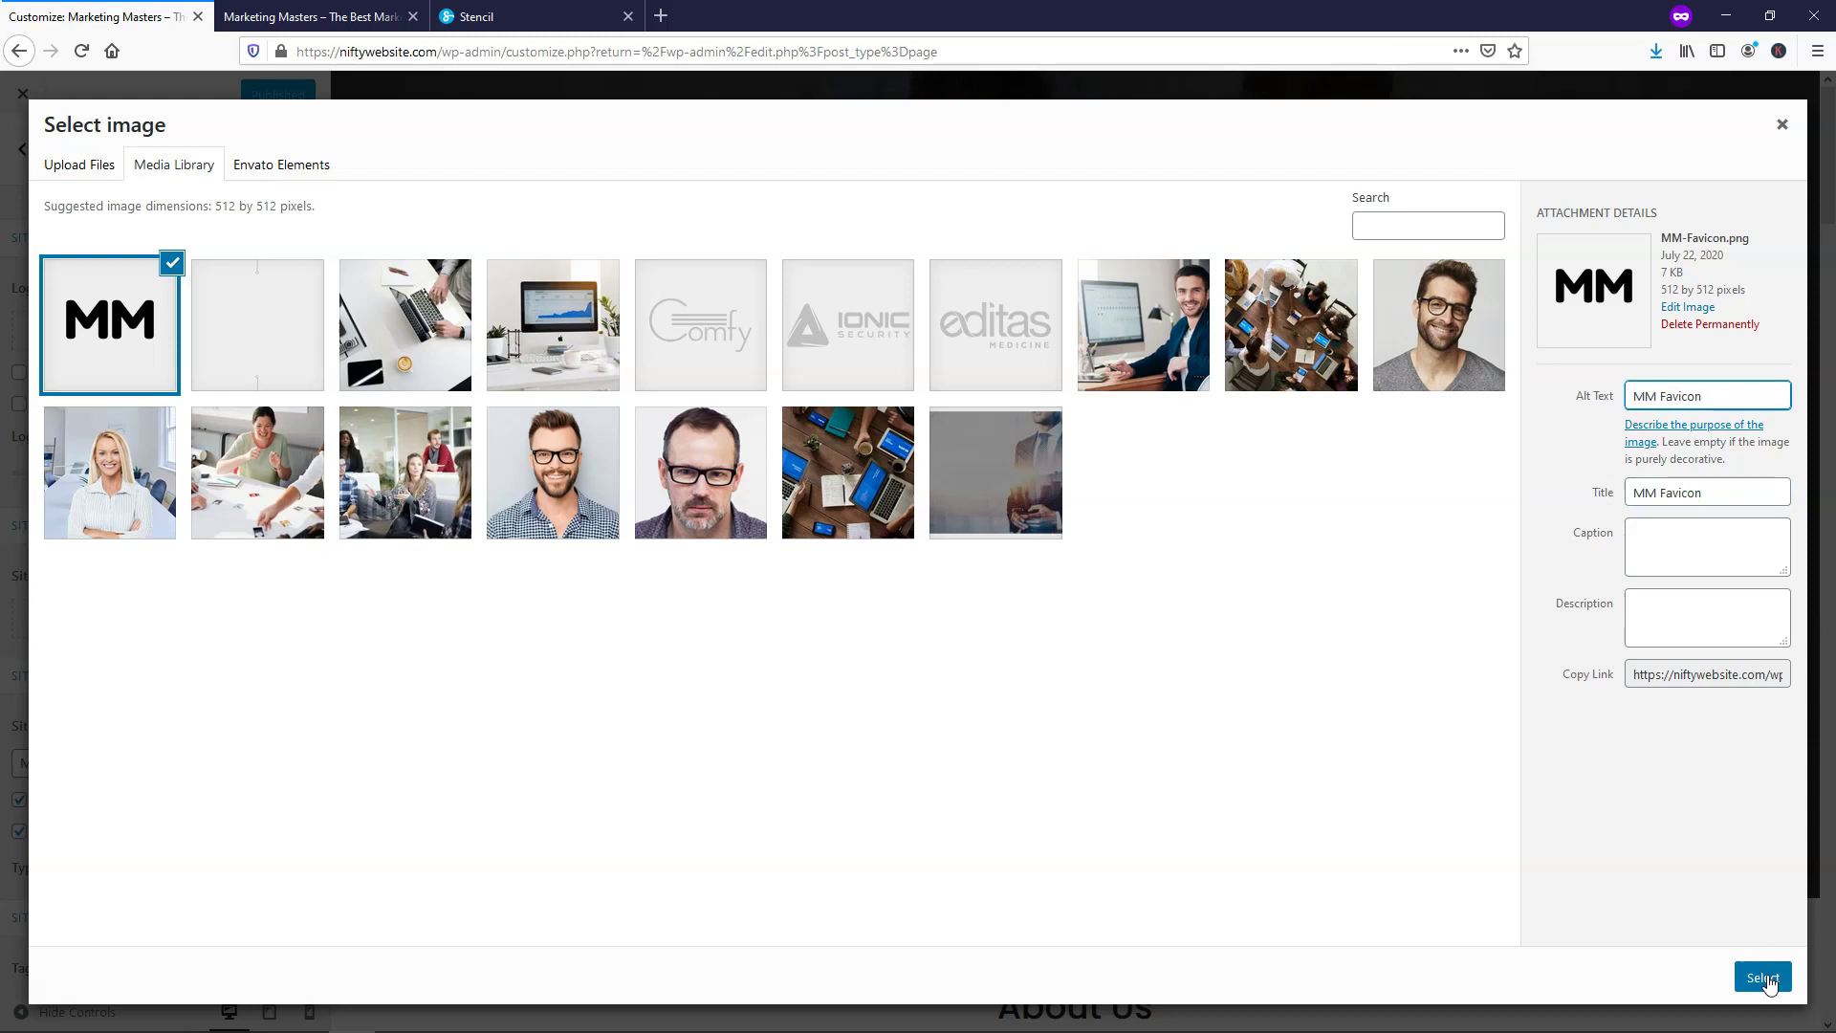
{"action": "left_click", "coordinate": [1766, 978]}
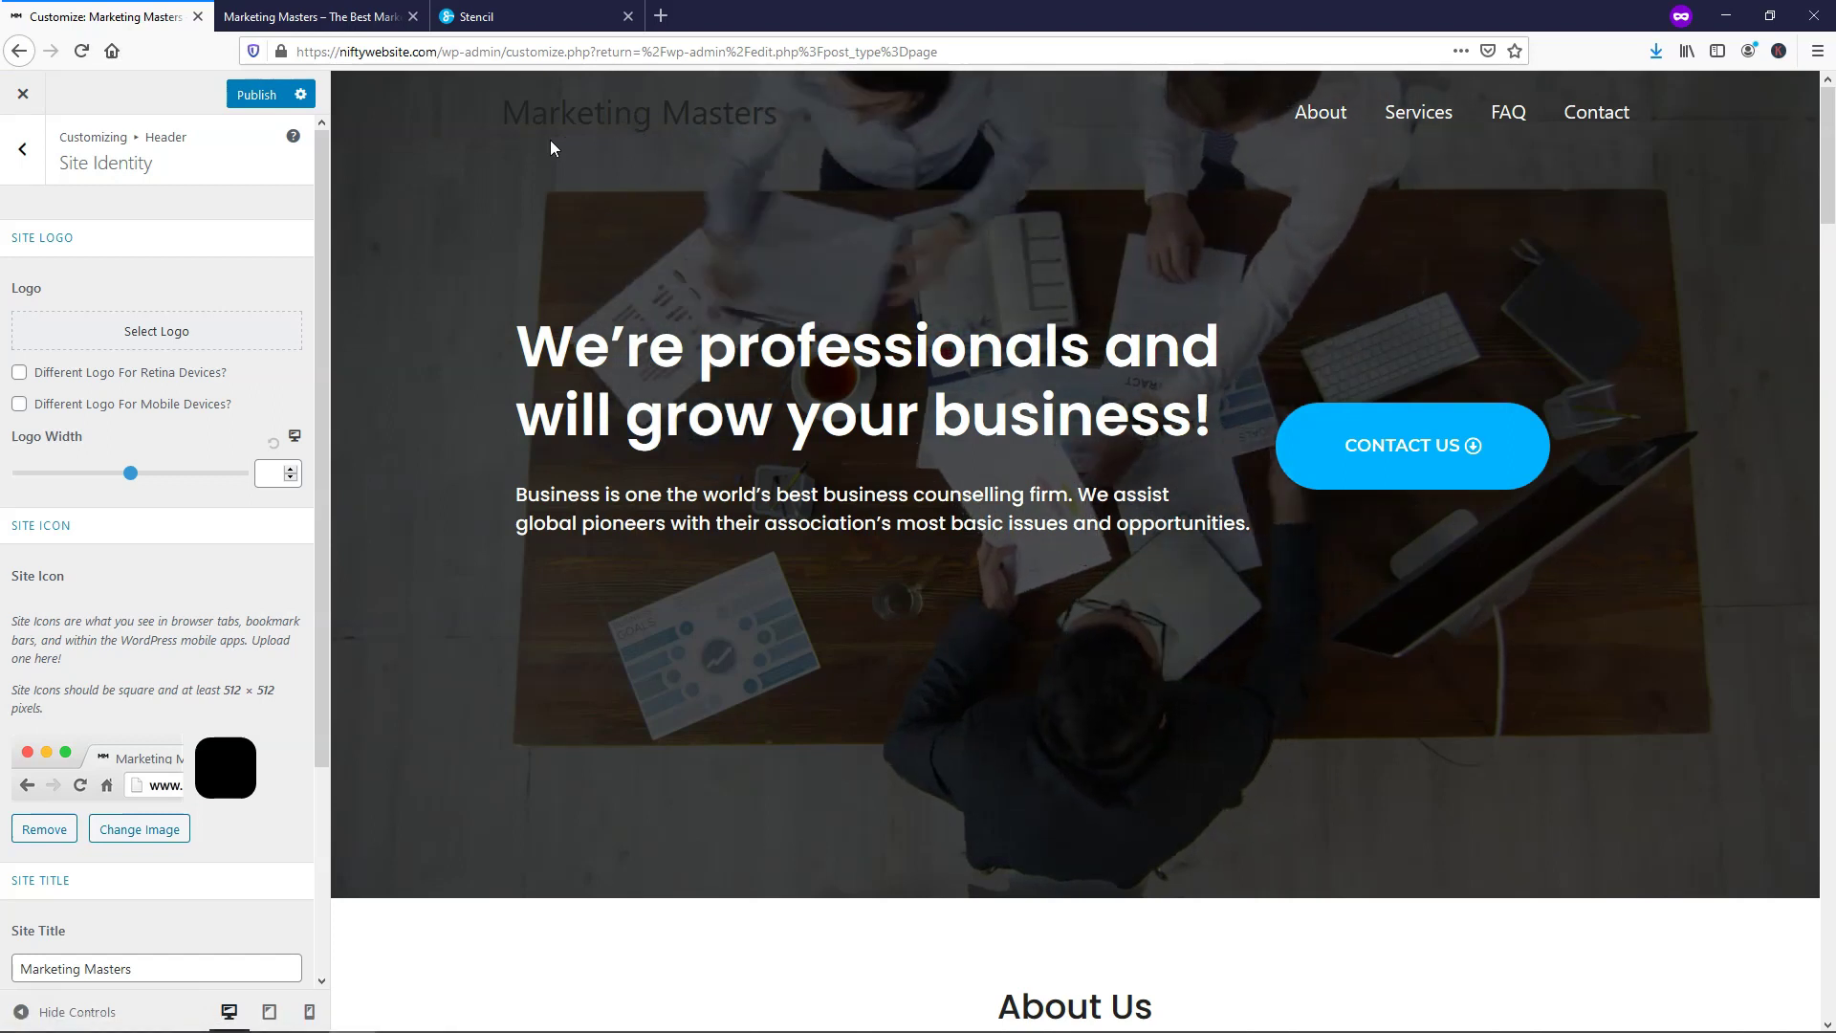
{"action": "left_click", "coordinate": [533, 13]}
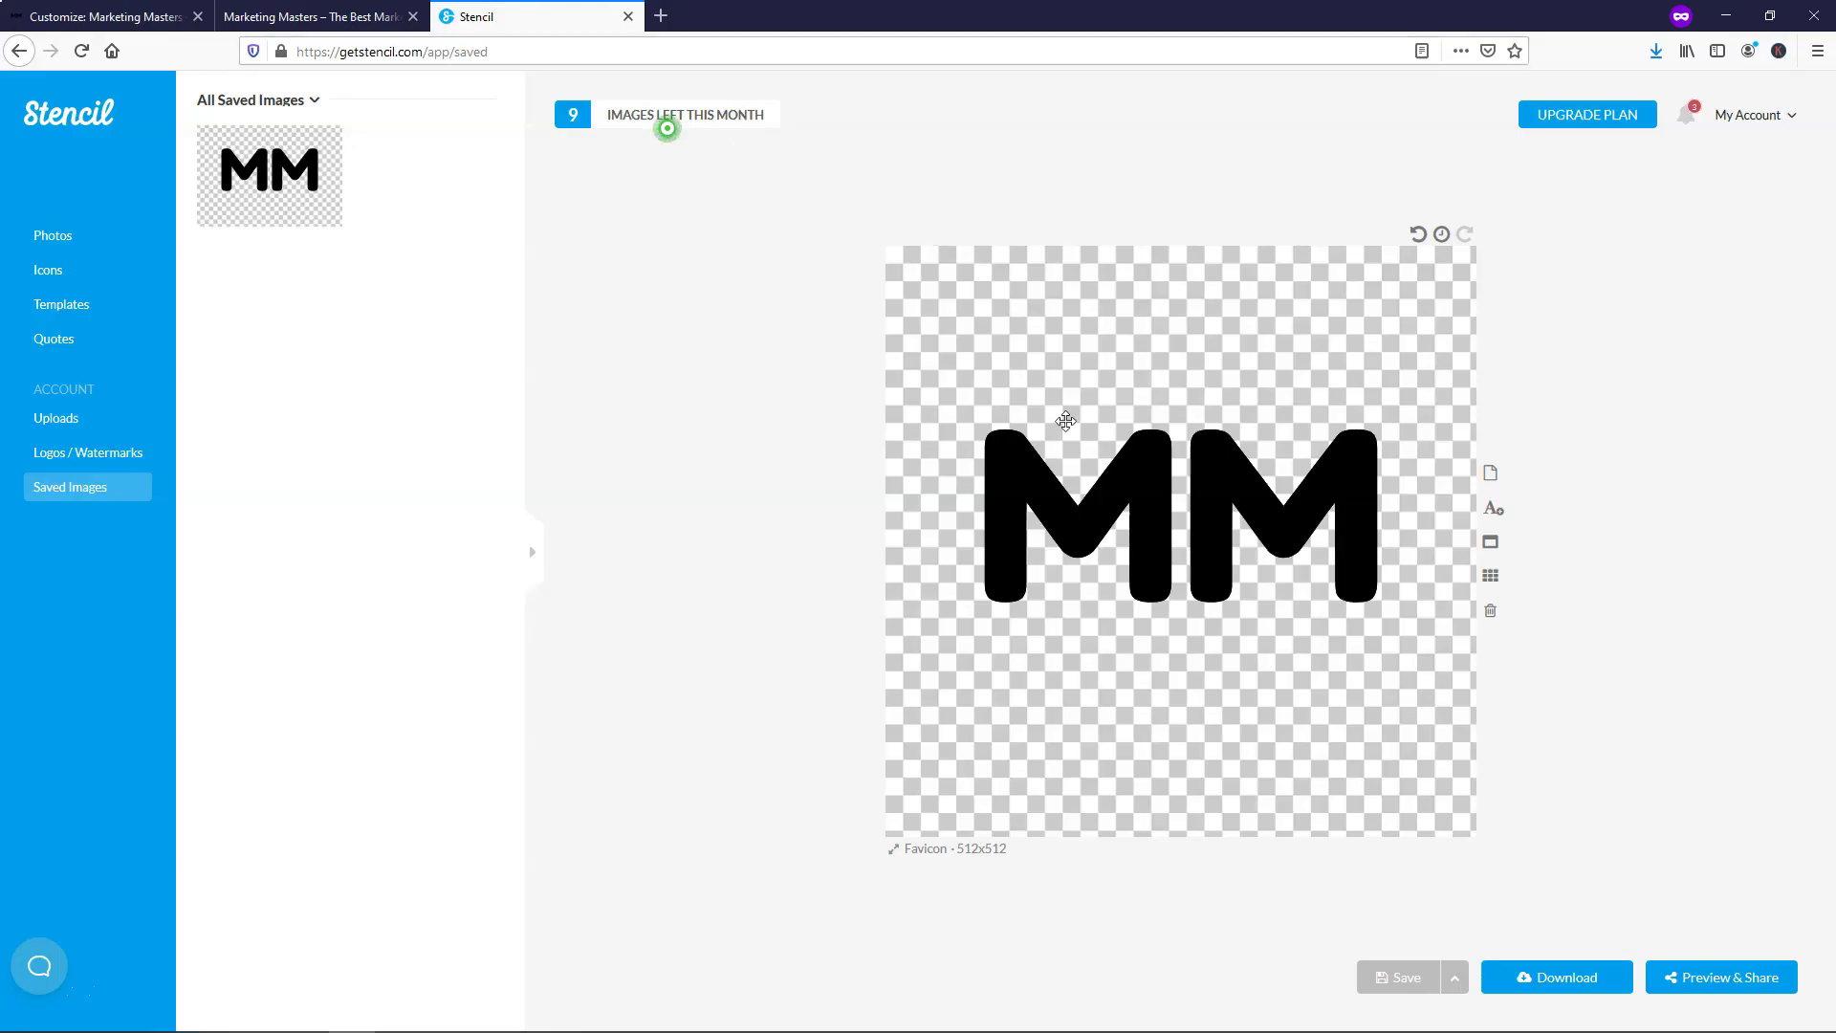
Resize the design to 180x60, reposition the MM text, and make it white (#ffffff)
{"action": "left_click", "coordinate": [985, 857]}
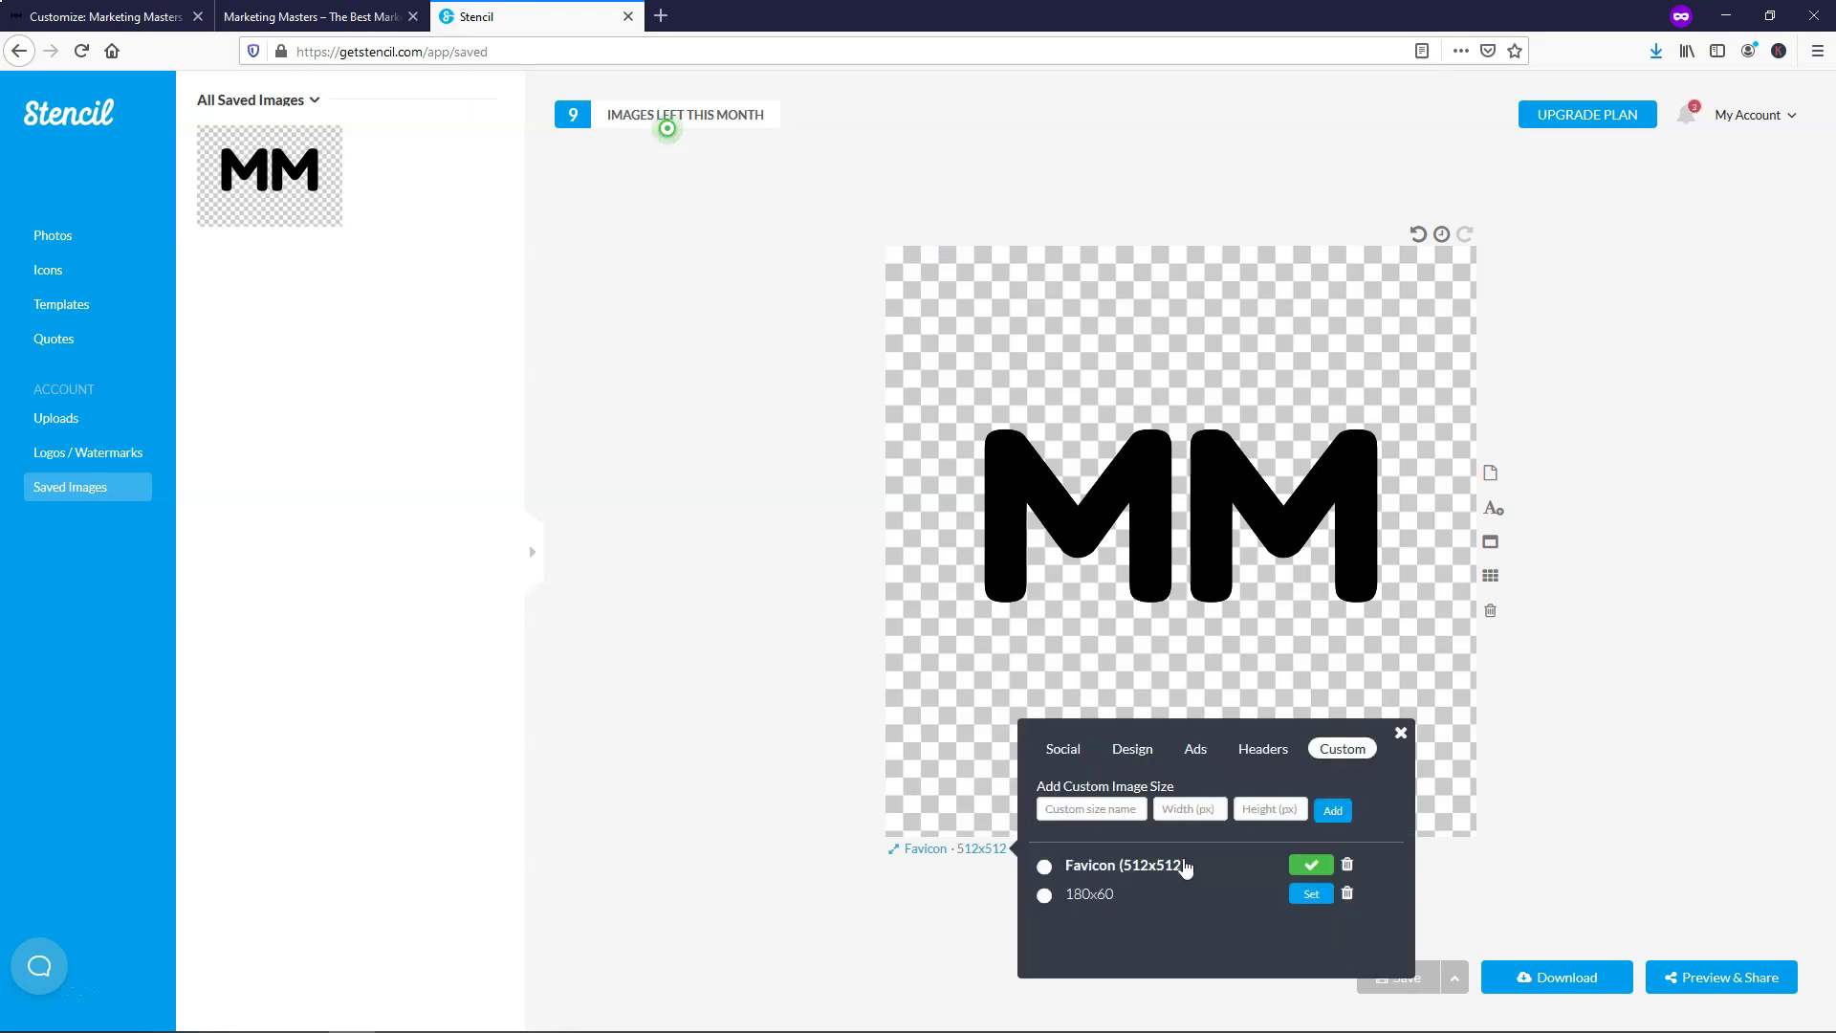
{"action": "left_click", "coordinate": [1311, 895]}
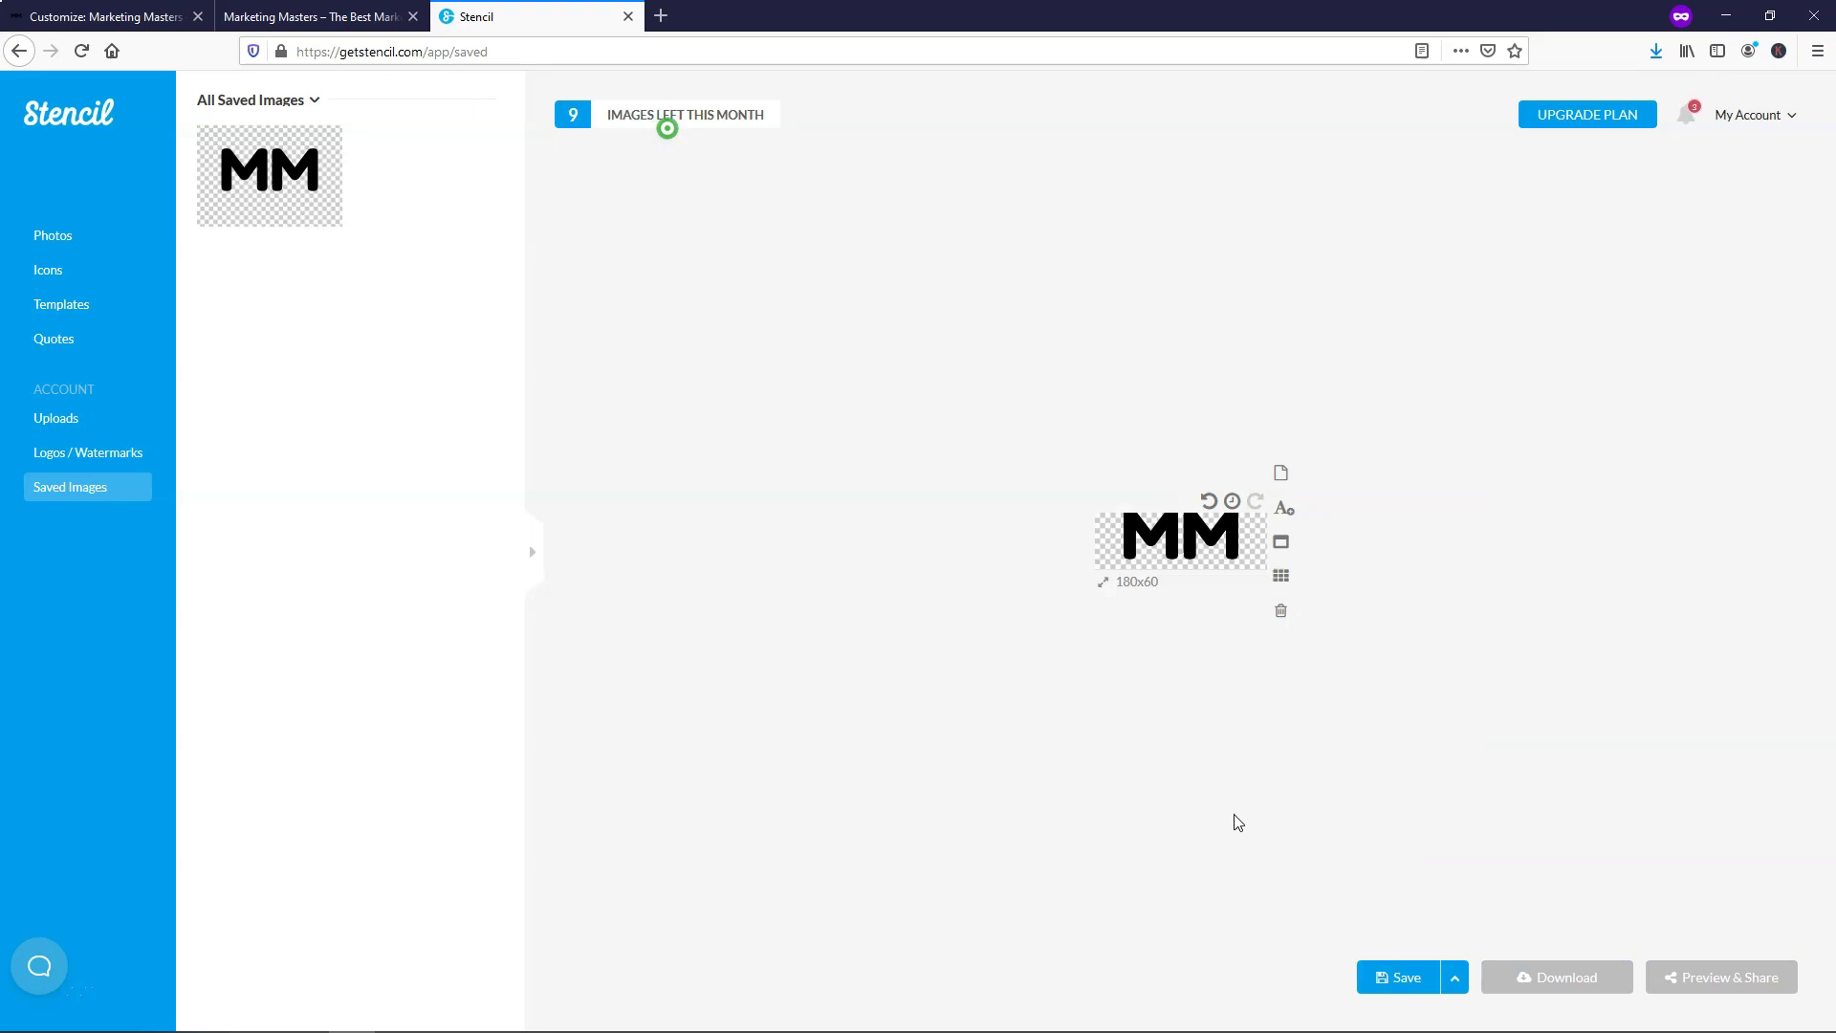
{"action": "left_click", "coordinate": [1175, 537]}
{"action": "left_click_drag", "start_coordinate": [1176, 537], "coordinate": [1173, 544]}
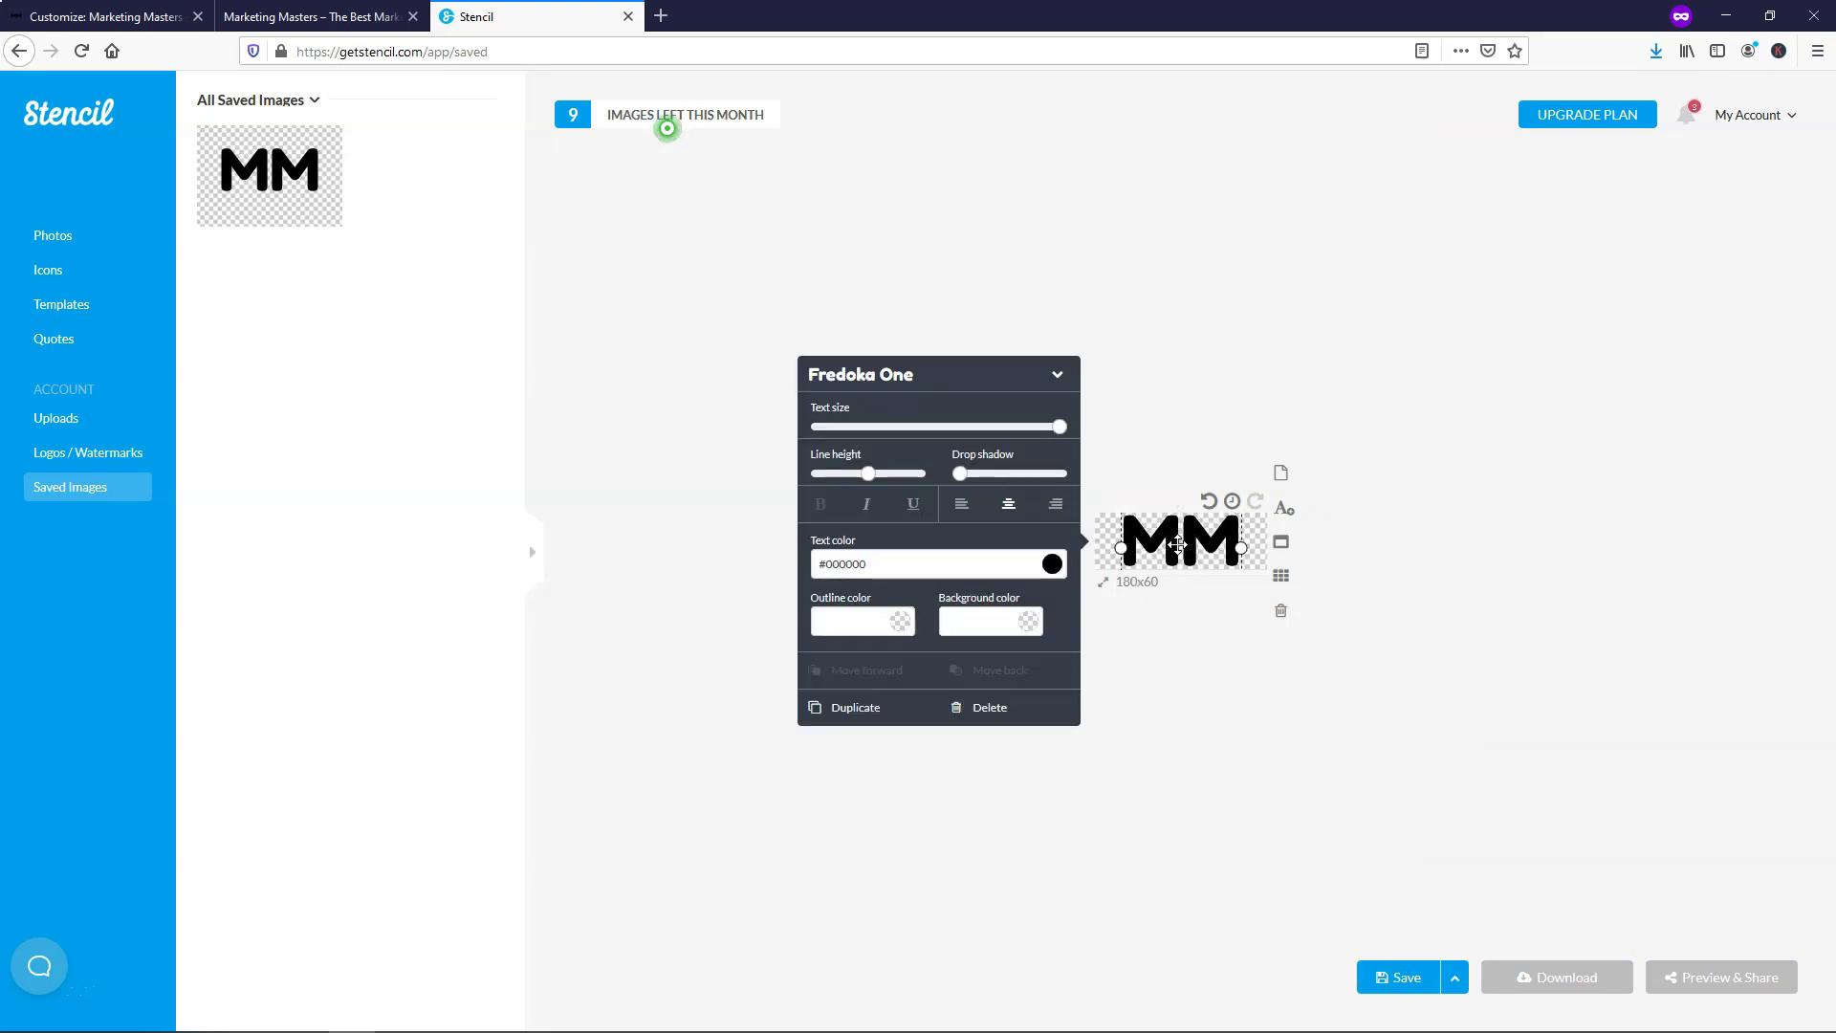
{"action": "left_click", "coordinate": [1052, 566]}
{"action": "left_click_drag", "start_coordinate": [890, 411], "coordinate": [828, 345]}
{"action": "left_click", "coordinate": [1175, 319]}
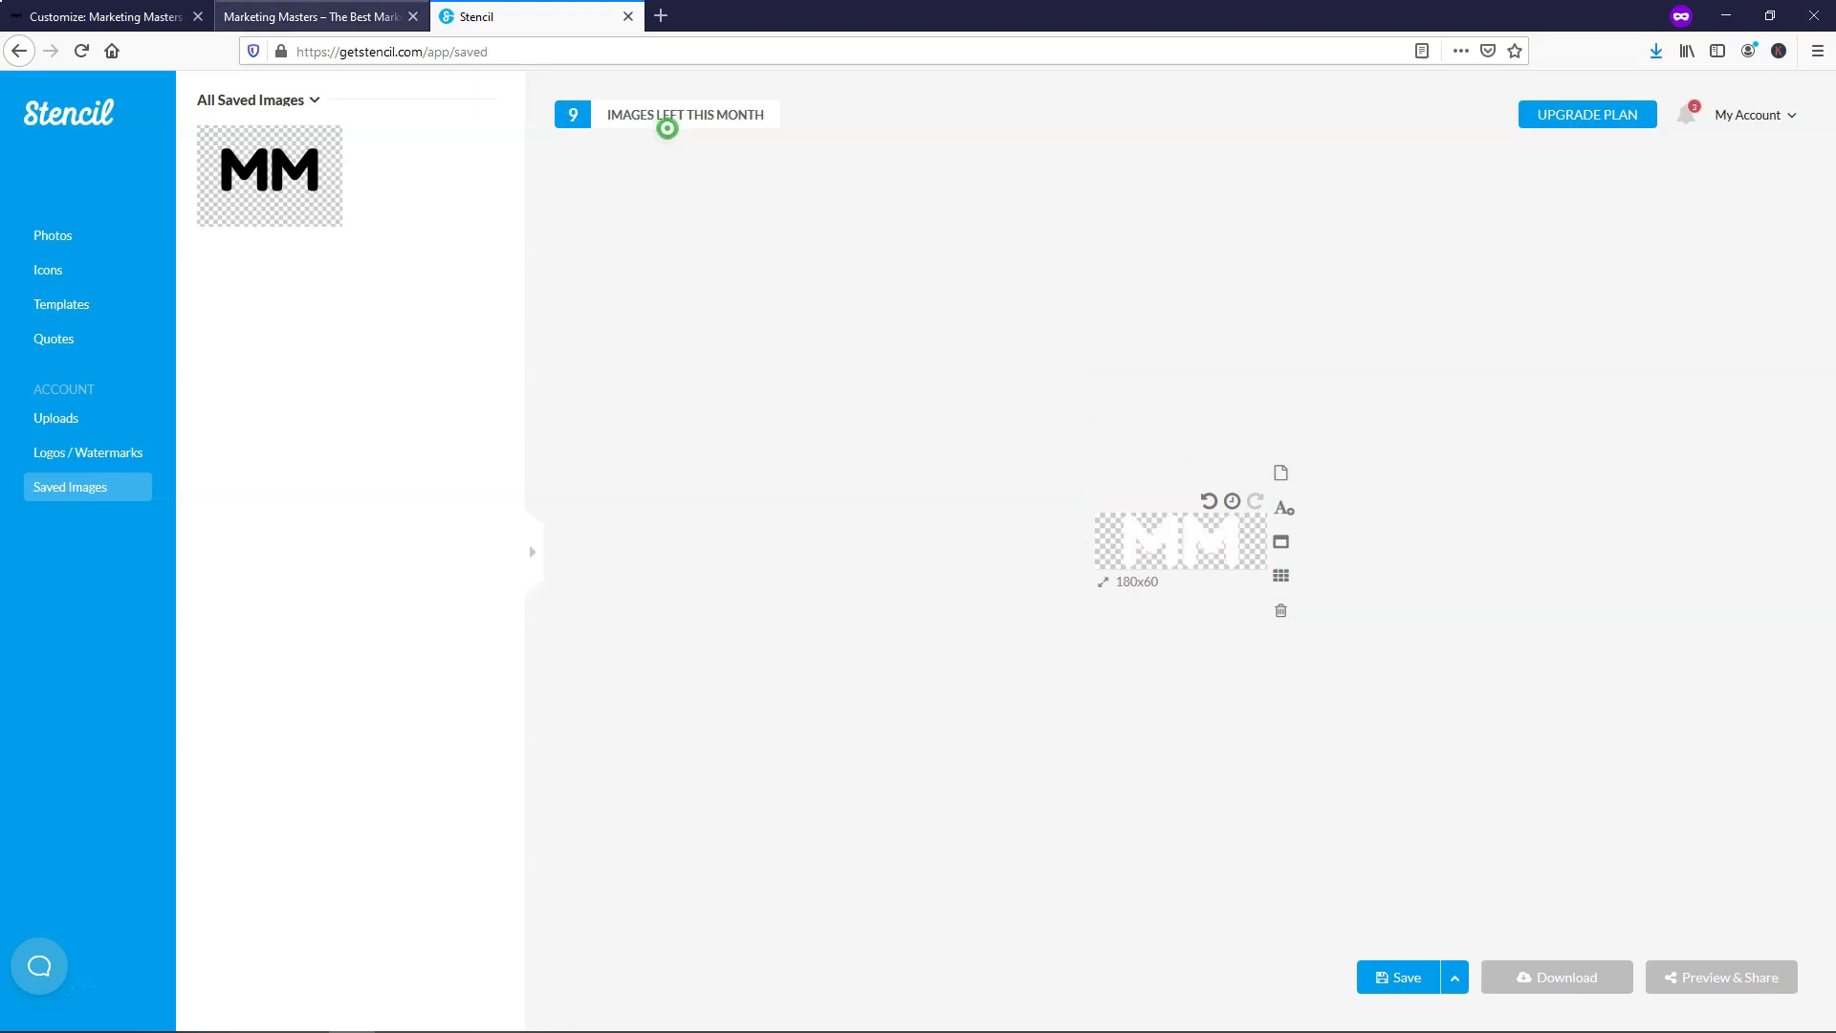
Save the white MM logo and download it as a PNG named 'MM Logo'
{"action": "left_click", "coordinate": [311, 16]}
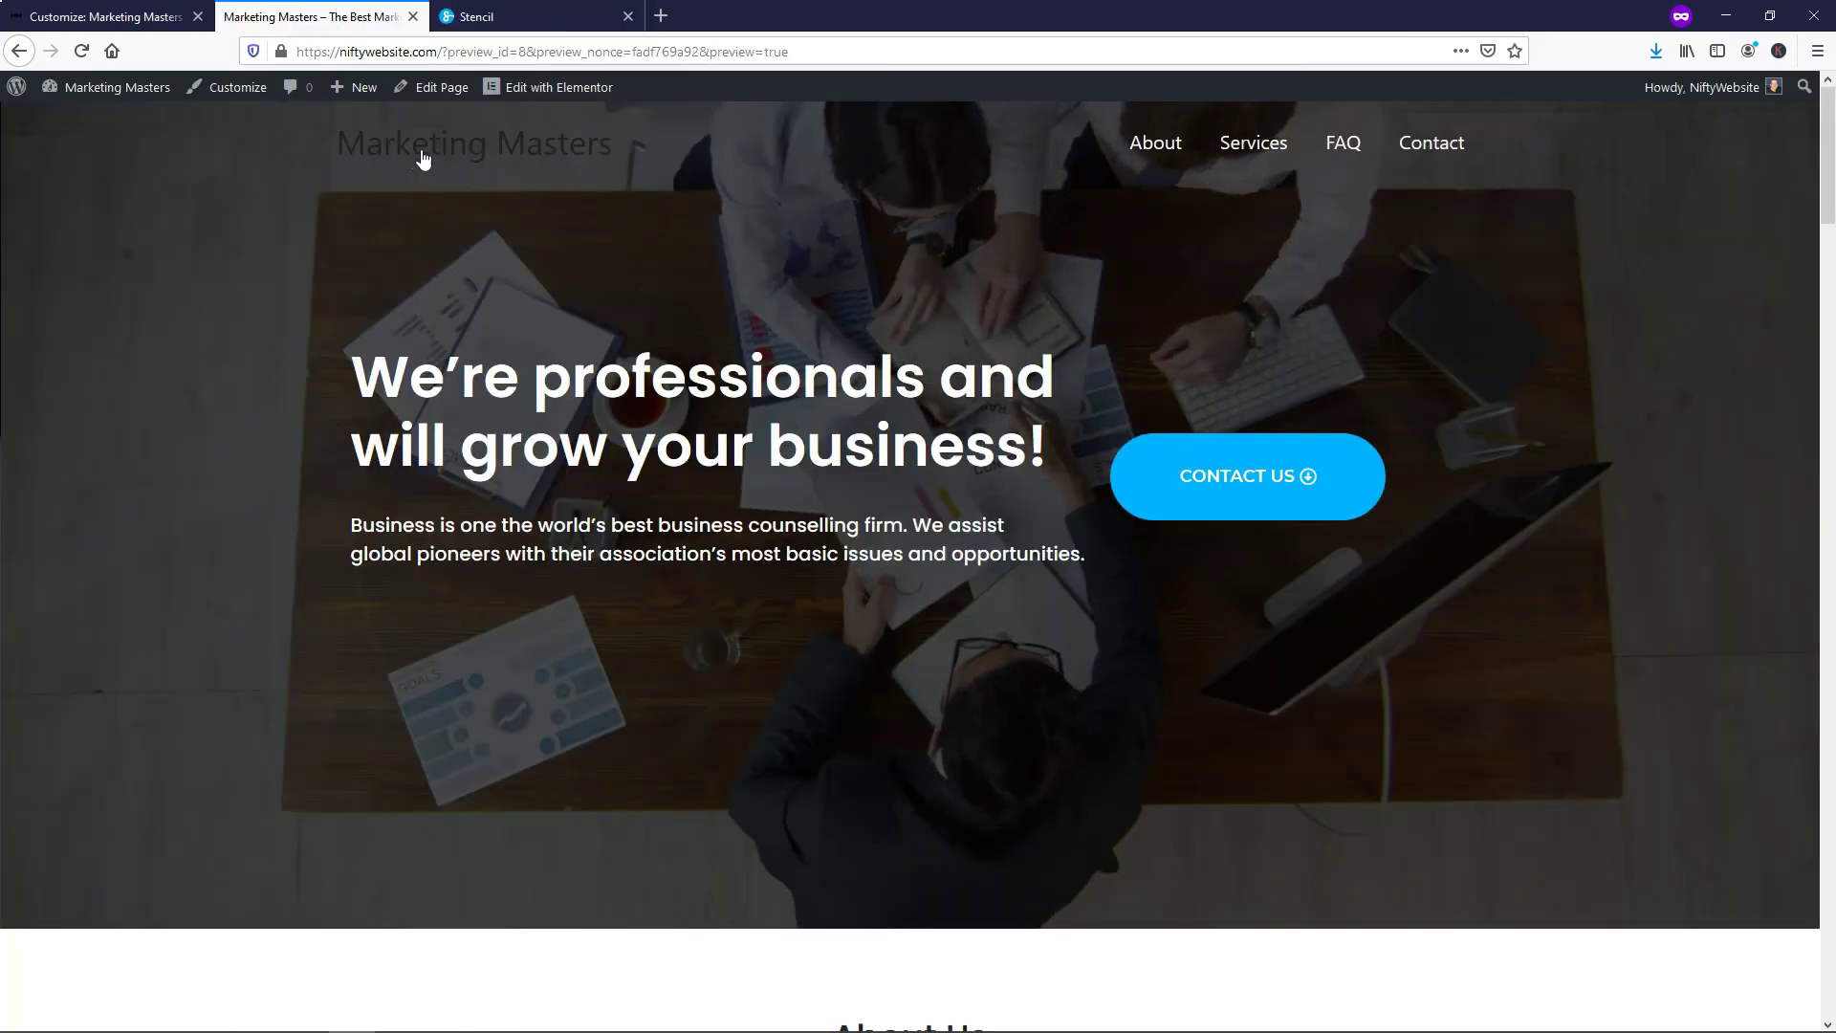
{"action": "left_click", "coordinate": [520, 17]}
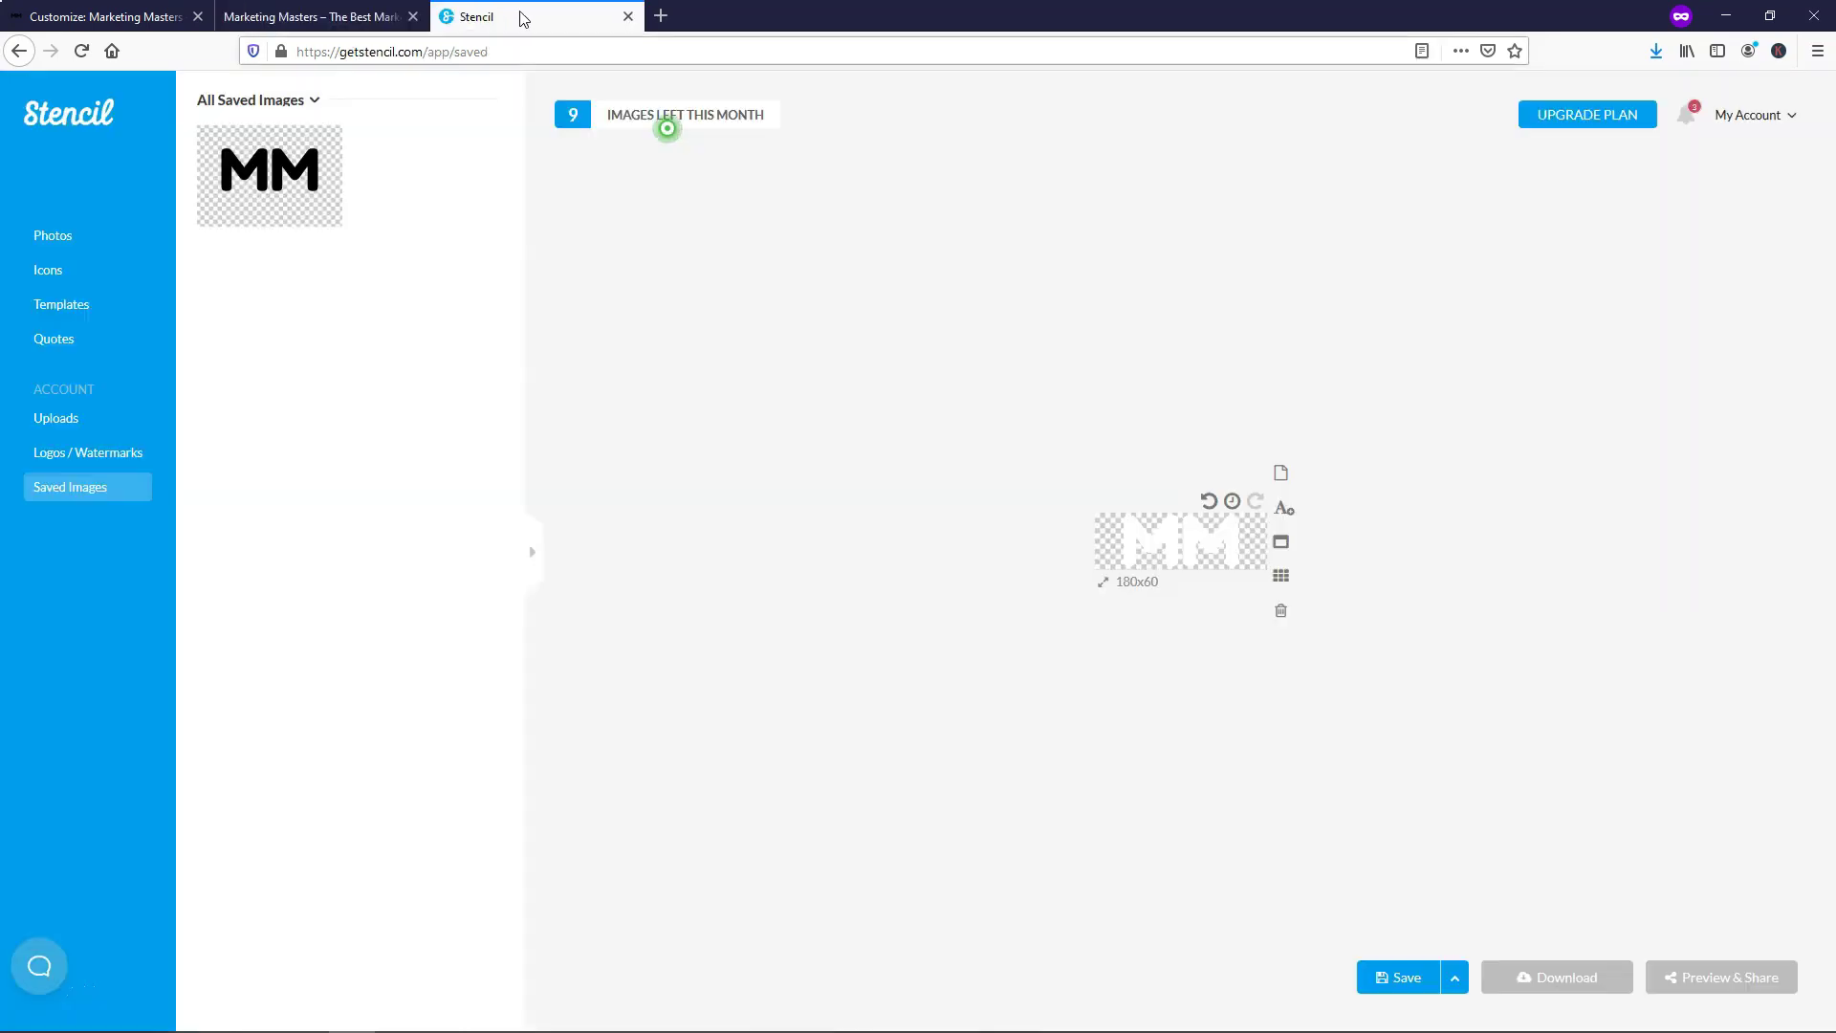
{"action": "left_click", "coordinate": [1404, 978]}
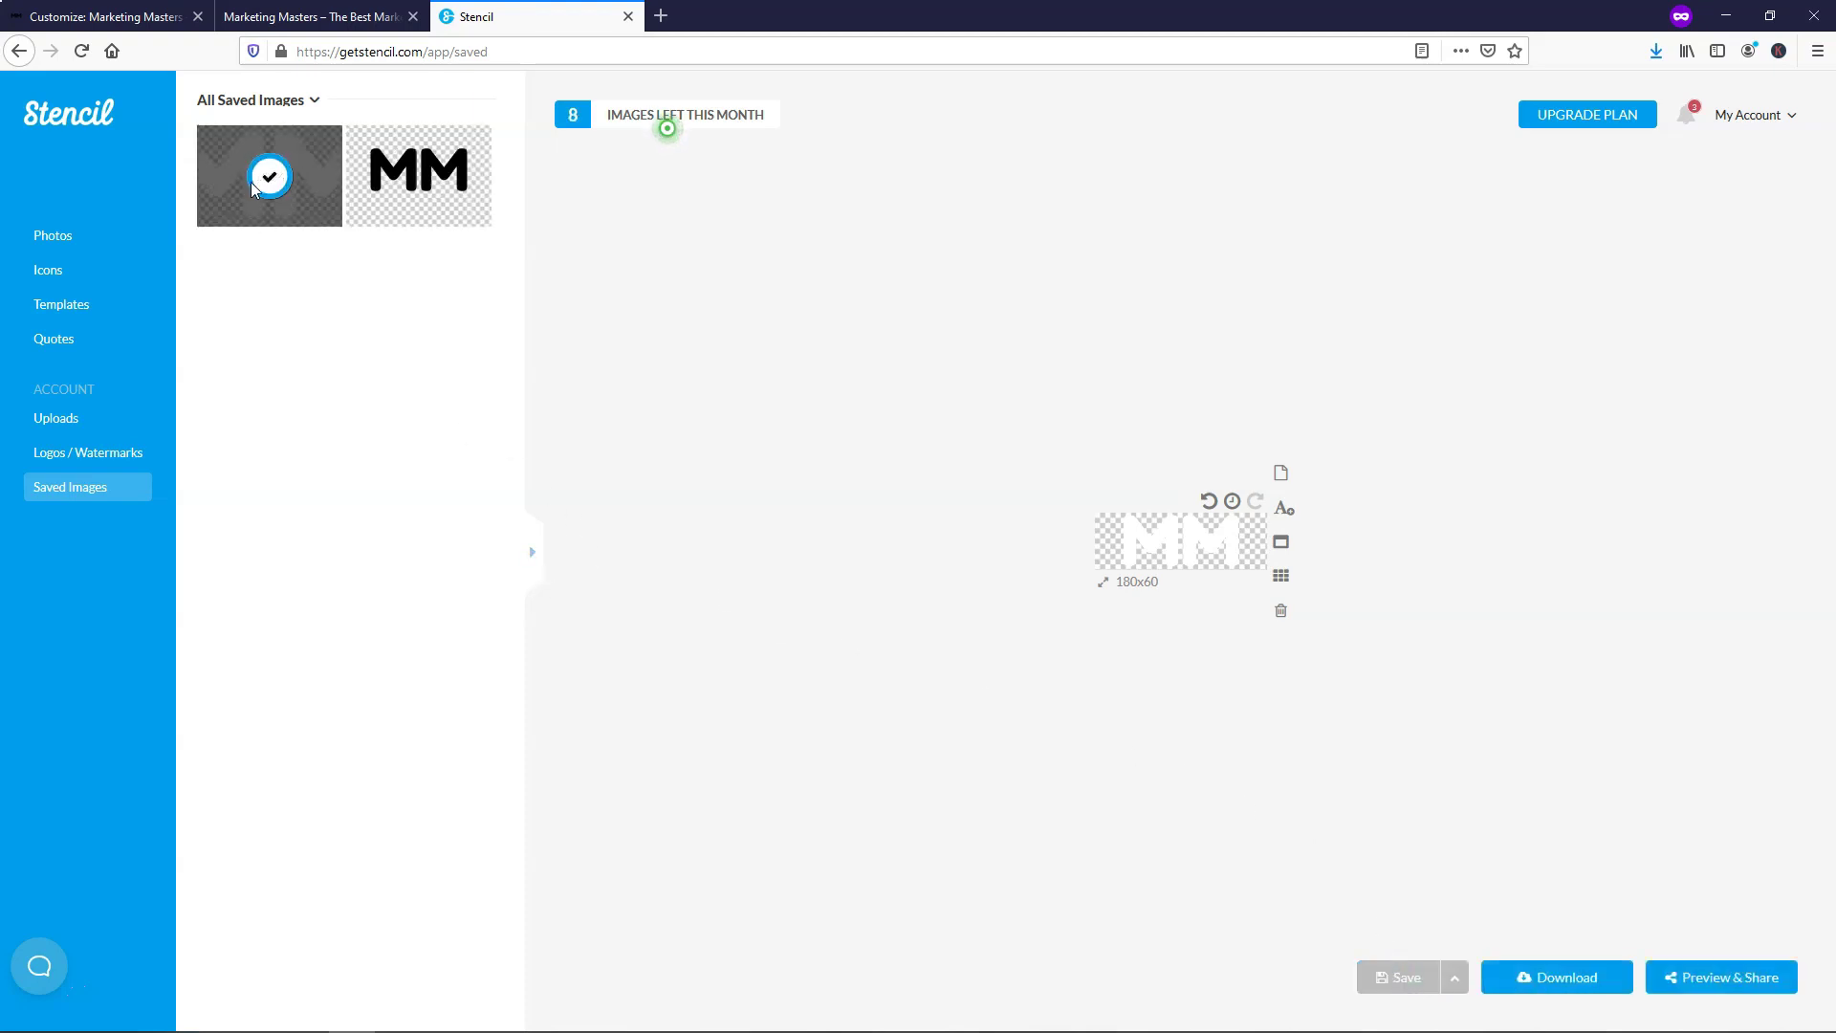
{"action": "left_click", "coordinate": [1563, 975]}
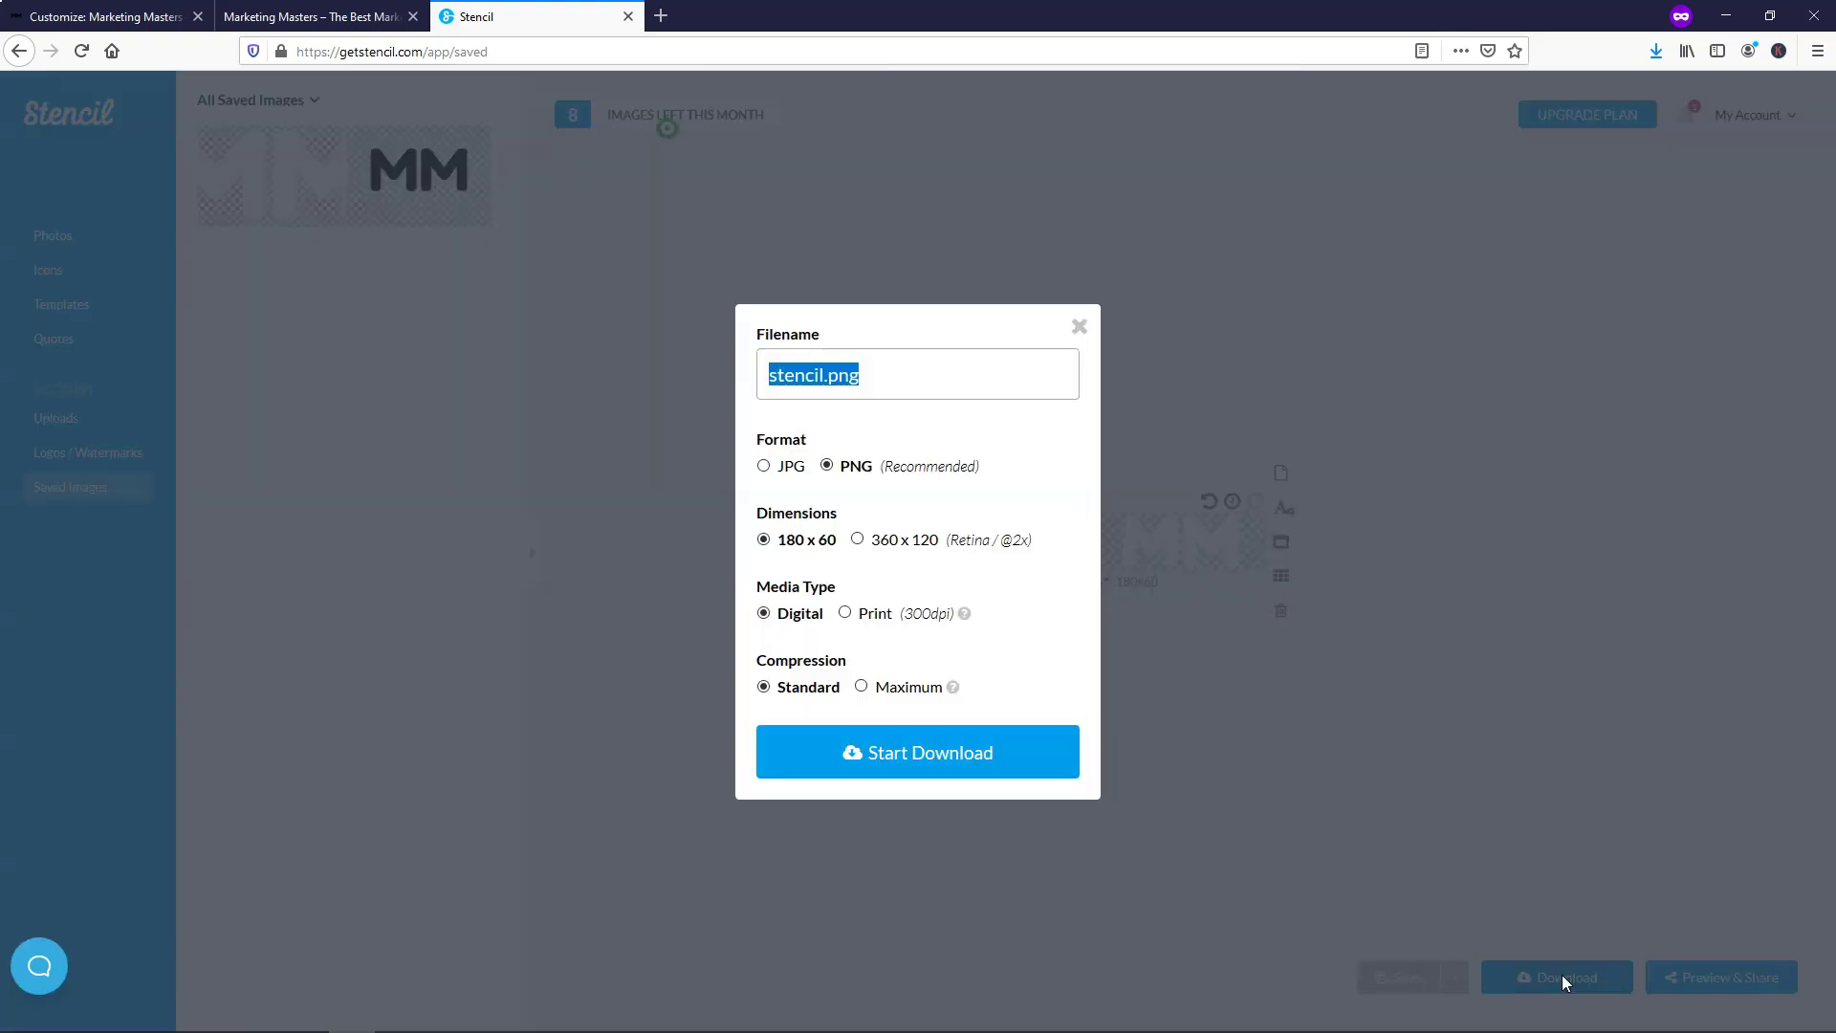
{"action": "type", "text": "MM"}
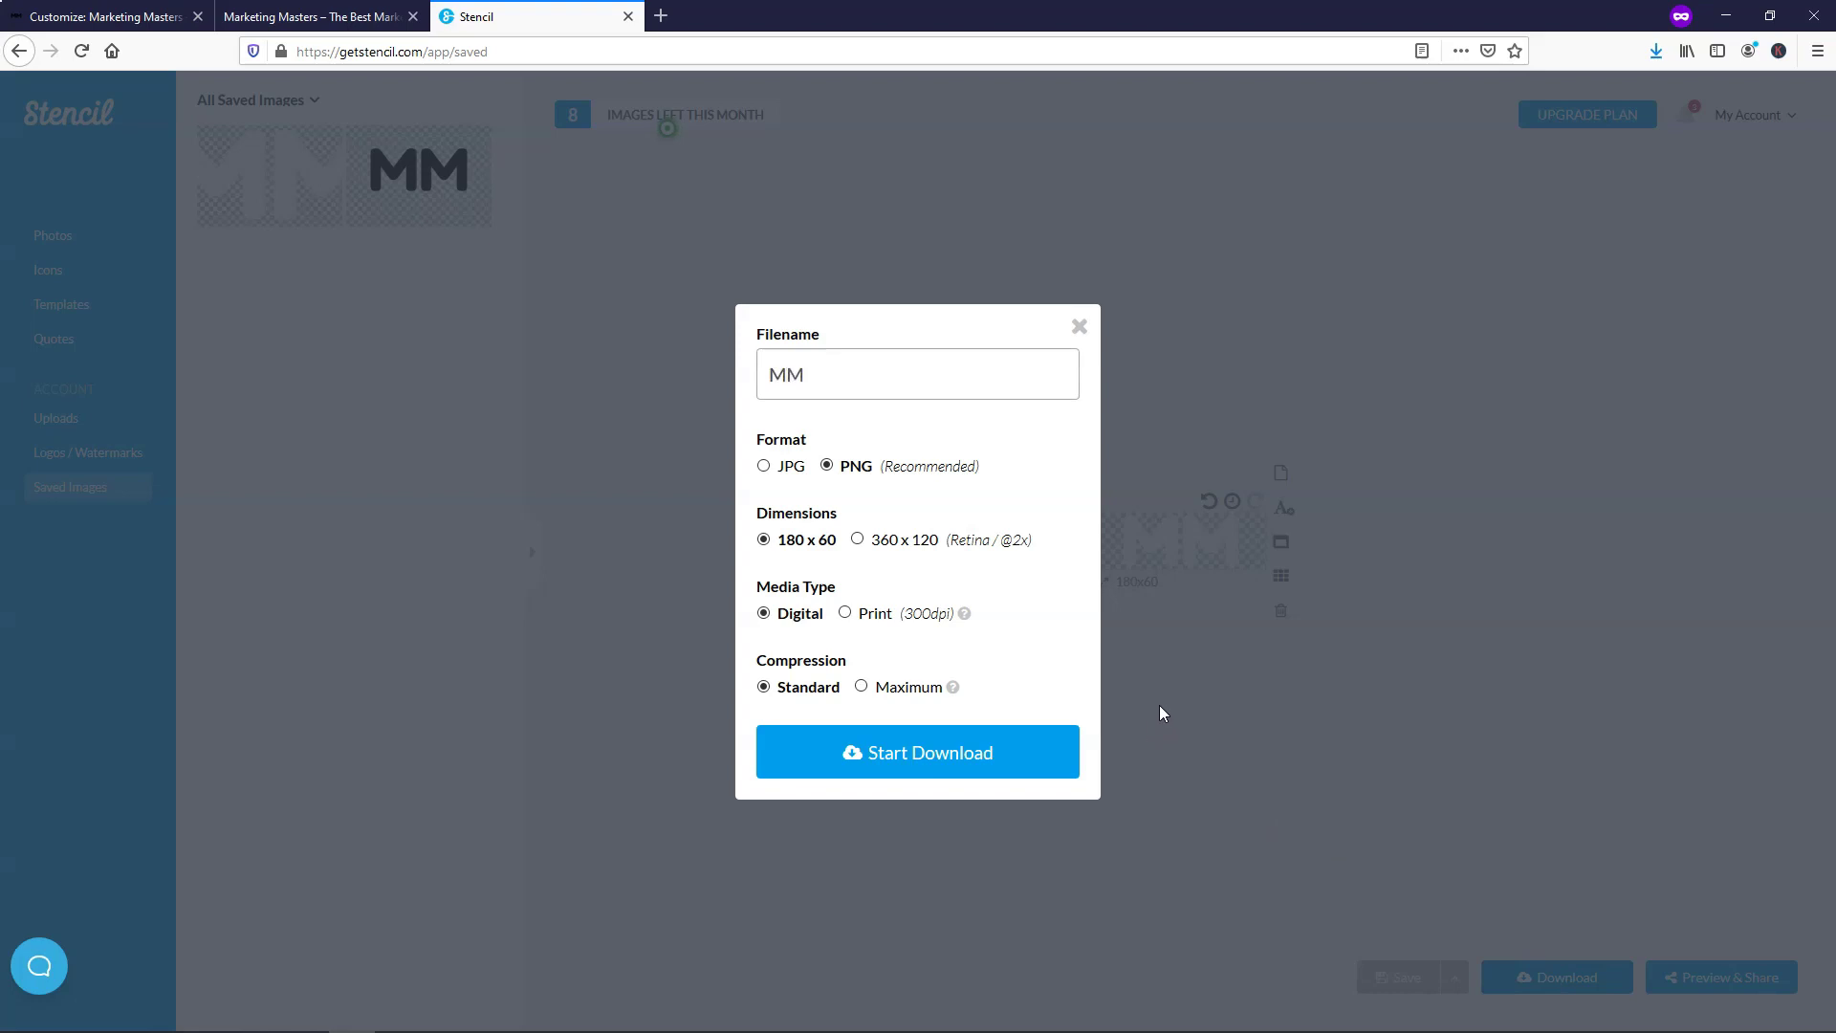
{"action": "type", "text": " Logo"}
{"action": "left_click", "coordinate": [984, 752]}
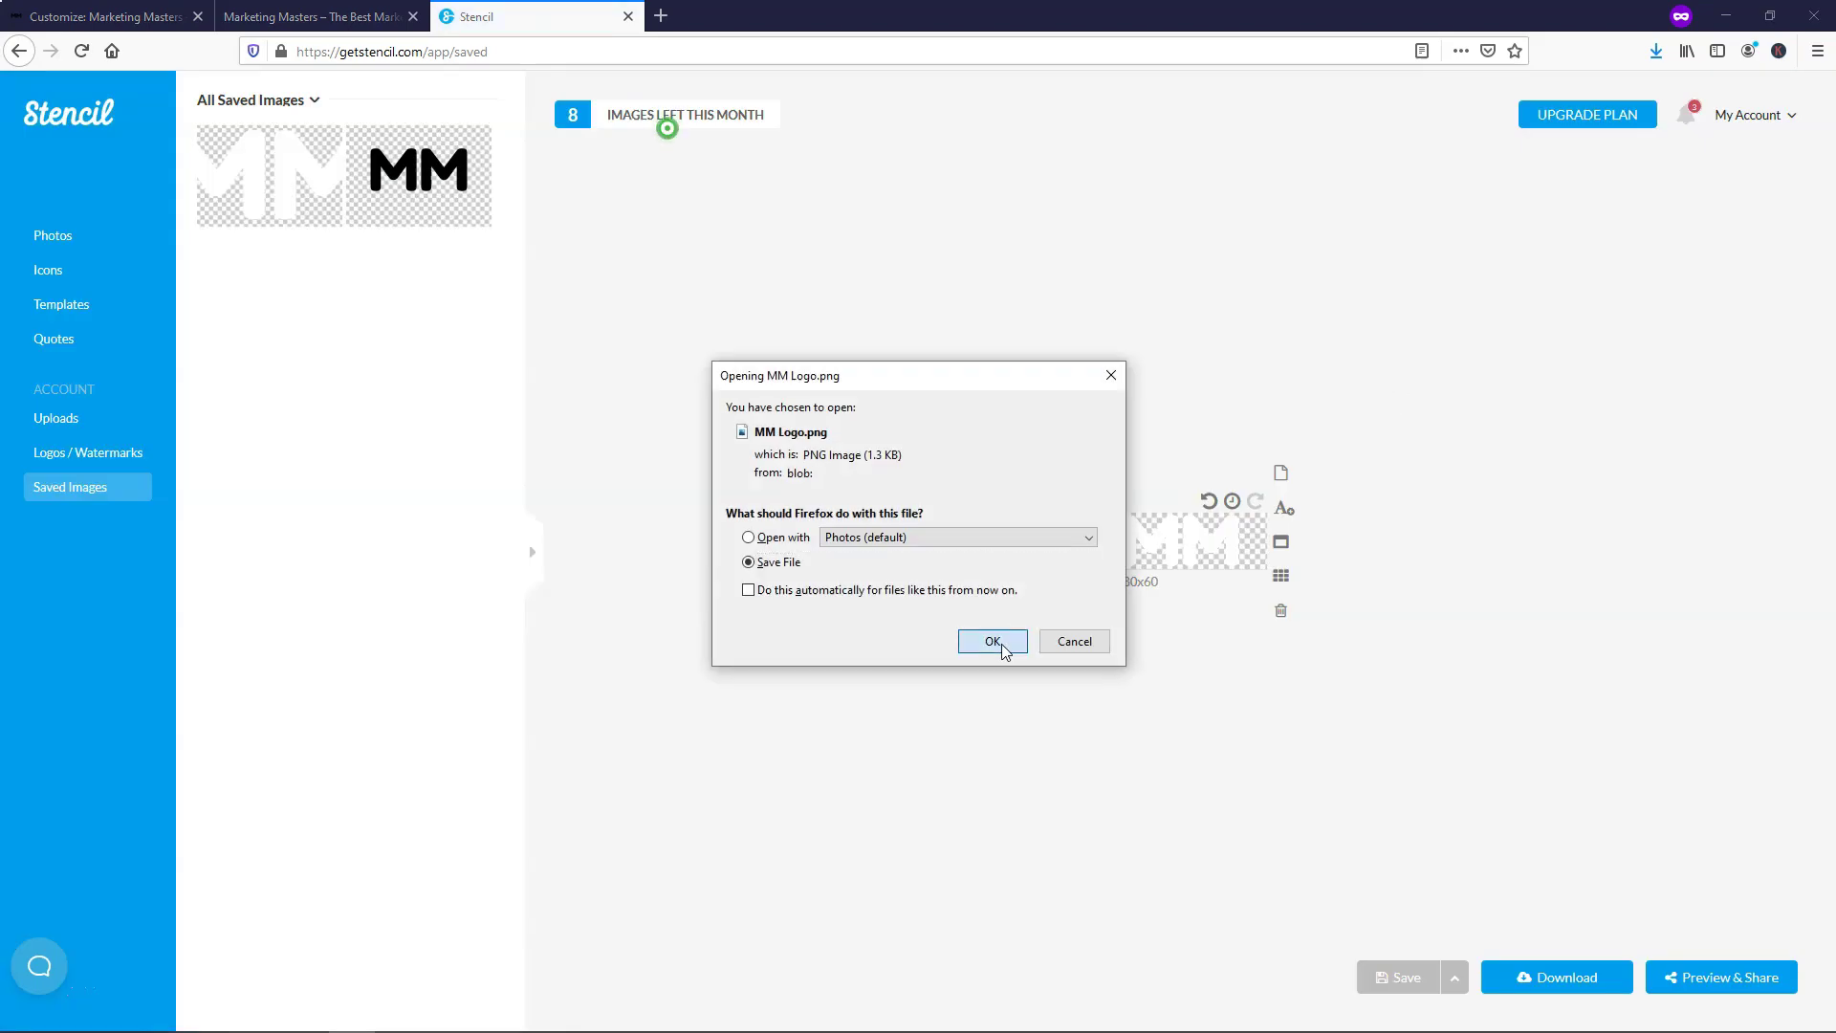
{"action": "left_click", "coordinate": [993, 642]}
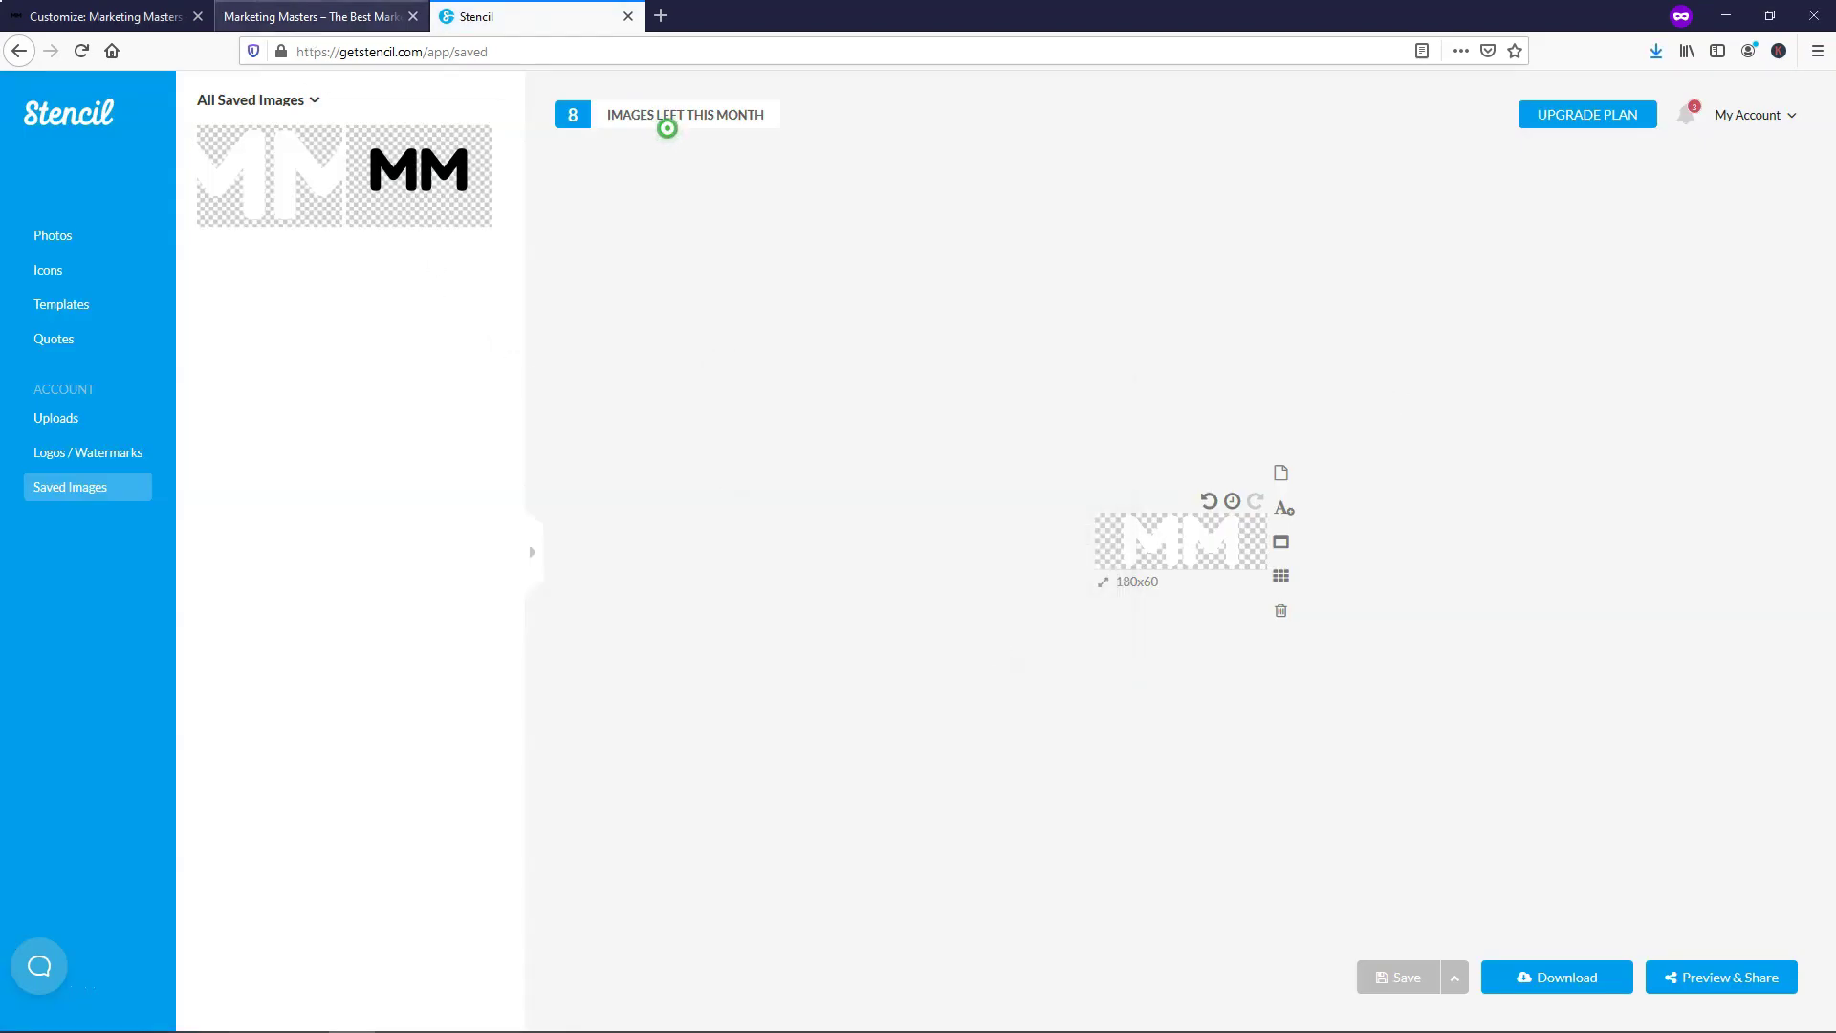
{"action": "left_click", "coordinate": [114, 16]}
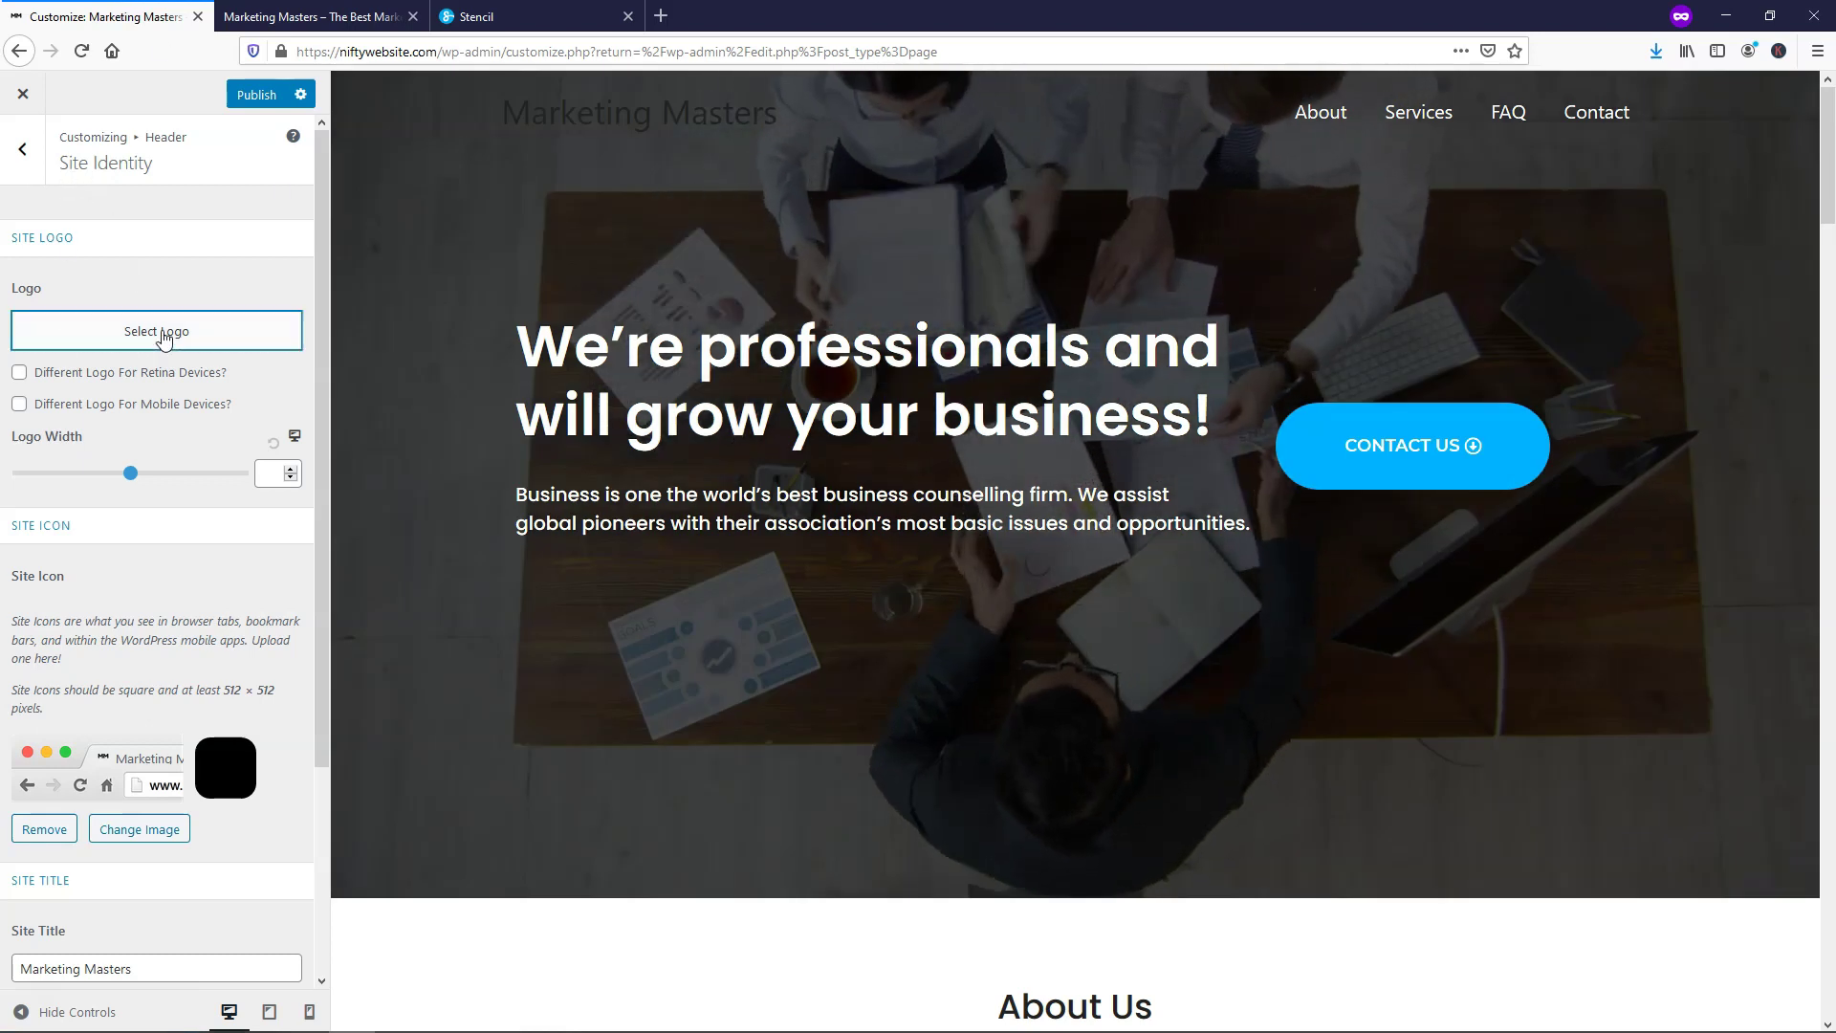
Upload MM-Logo.png as the new site logo image
{"action": "left_click", "coordinate": [160, 332]}
{"action": "left_click", "coordinate": [77, 177]}
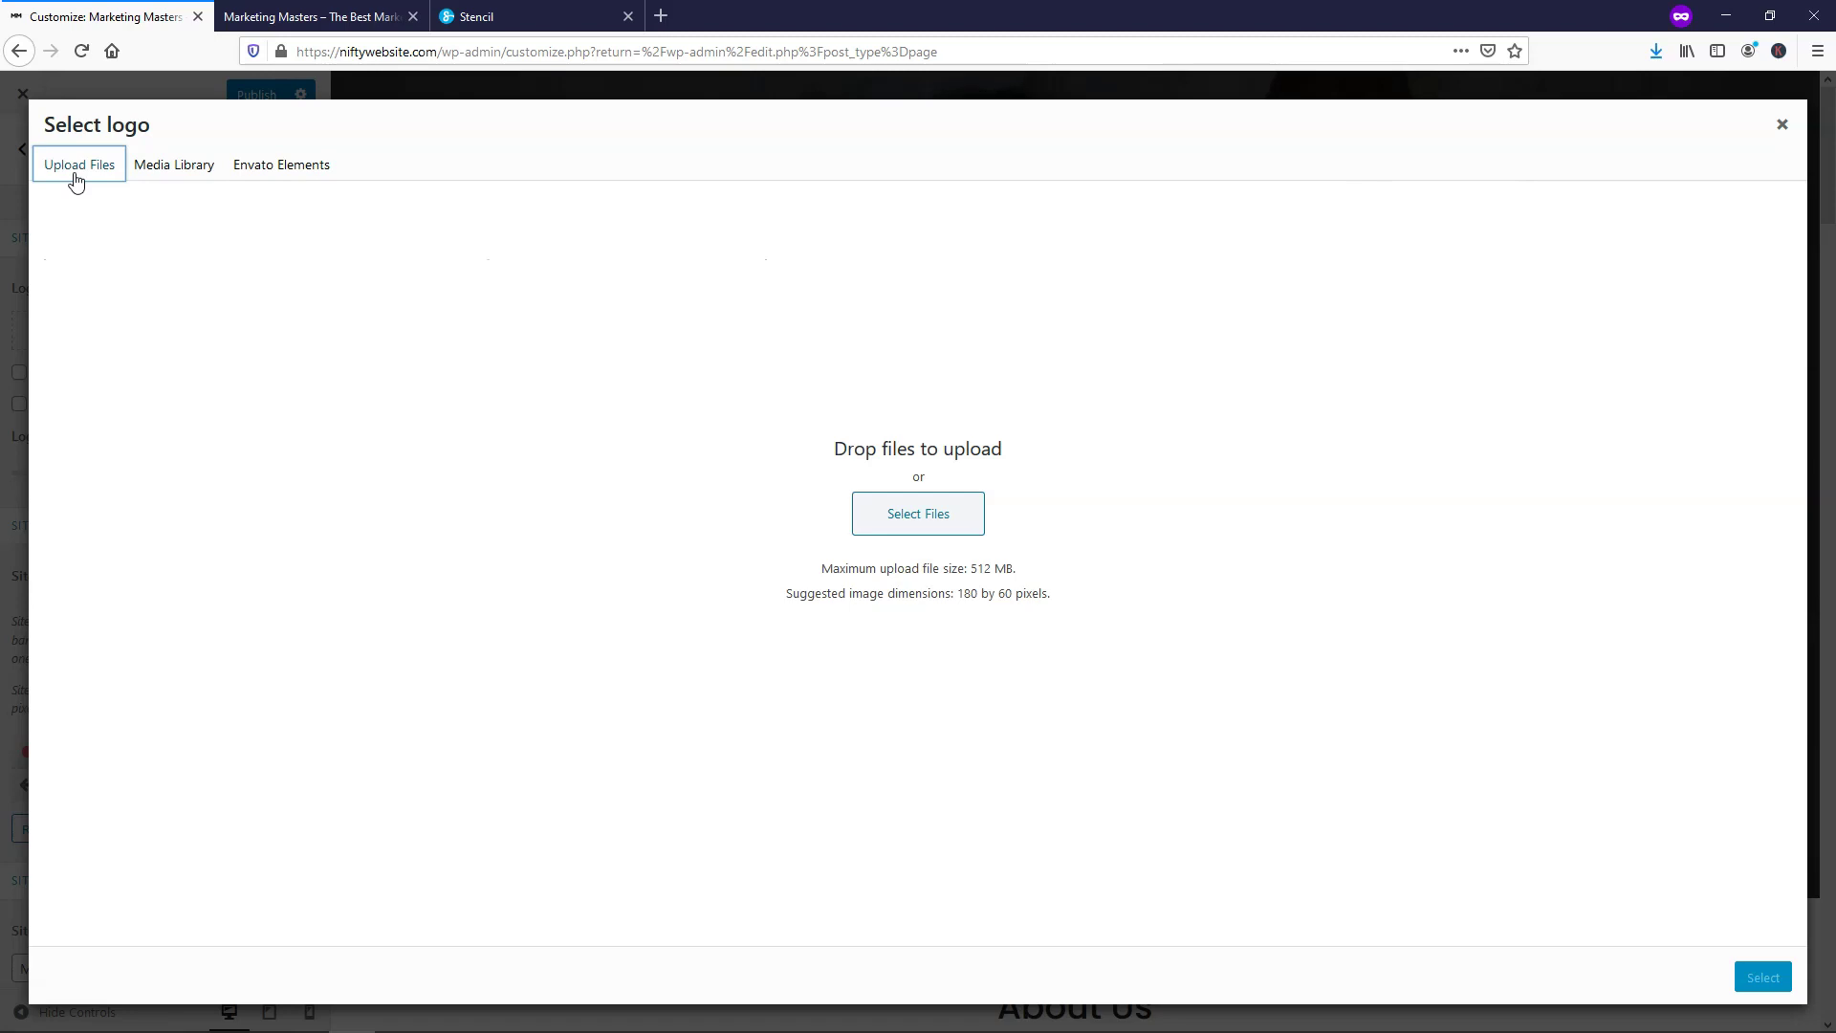
{"action": "left_click", "coordinate": [912, 516]}
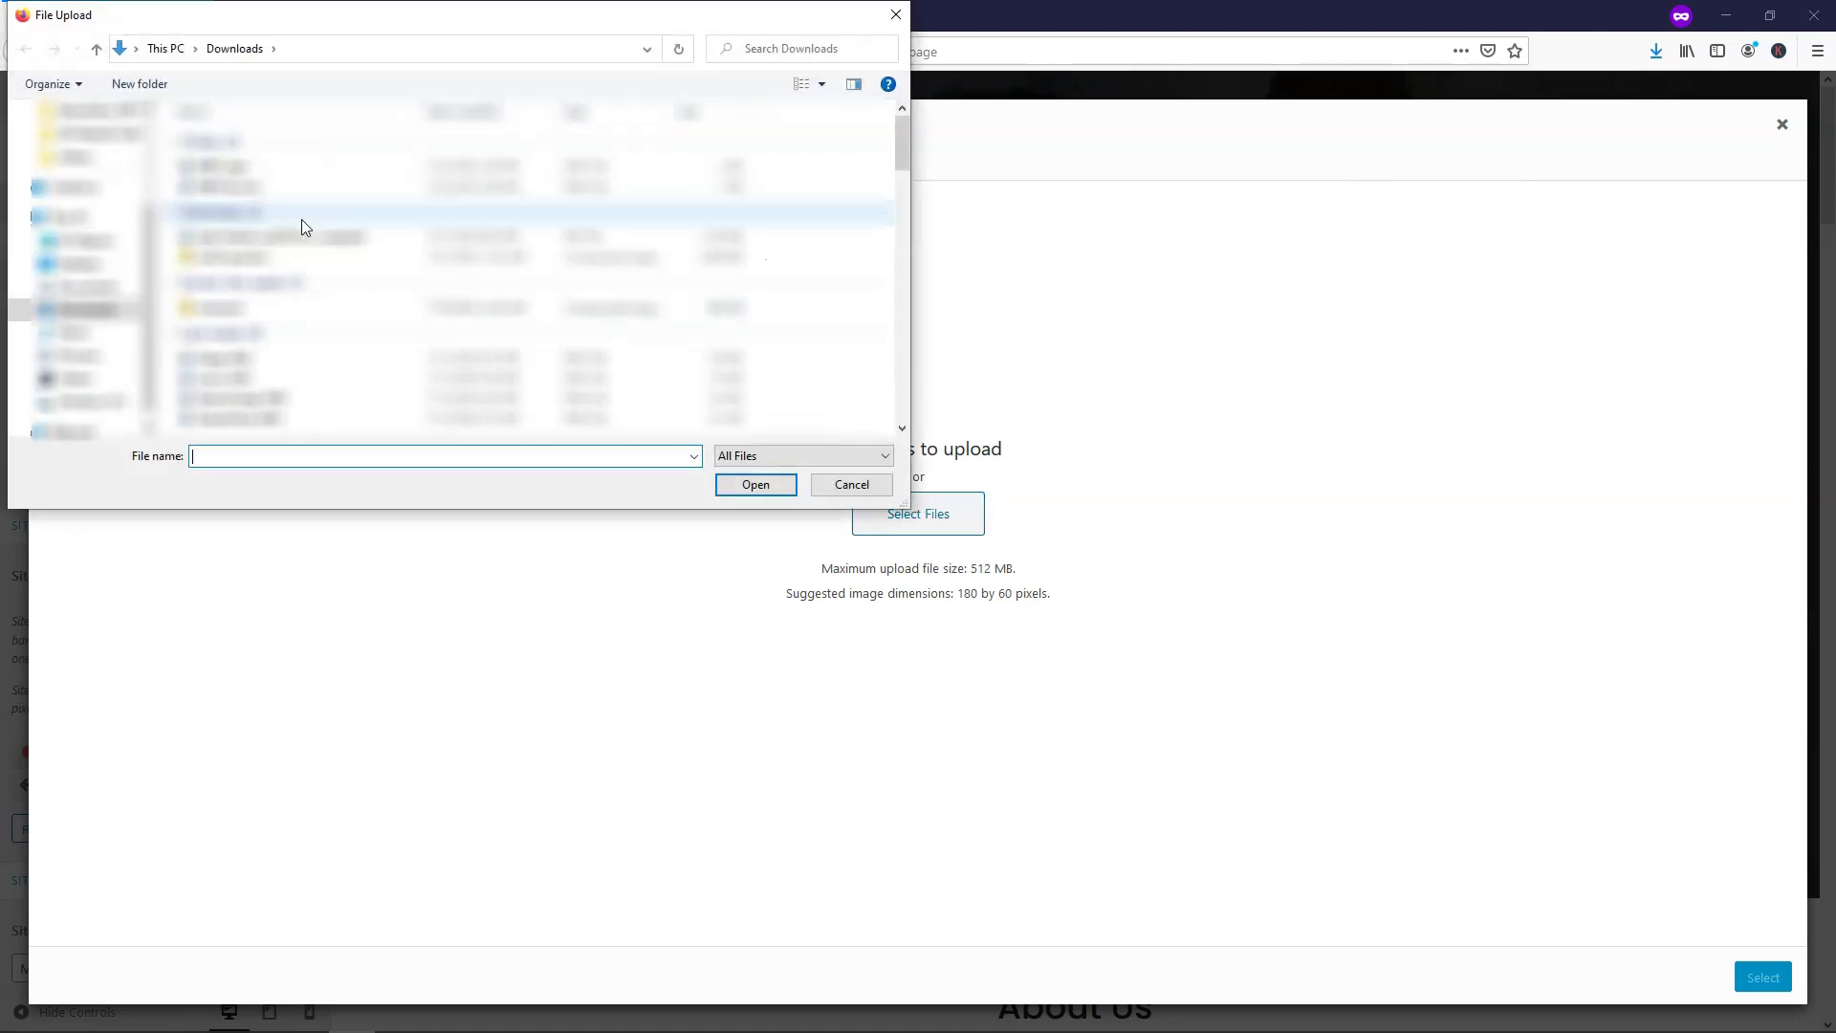
{"action": "double_click", "coordinate": [250, 168]}
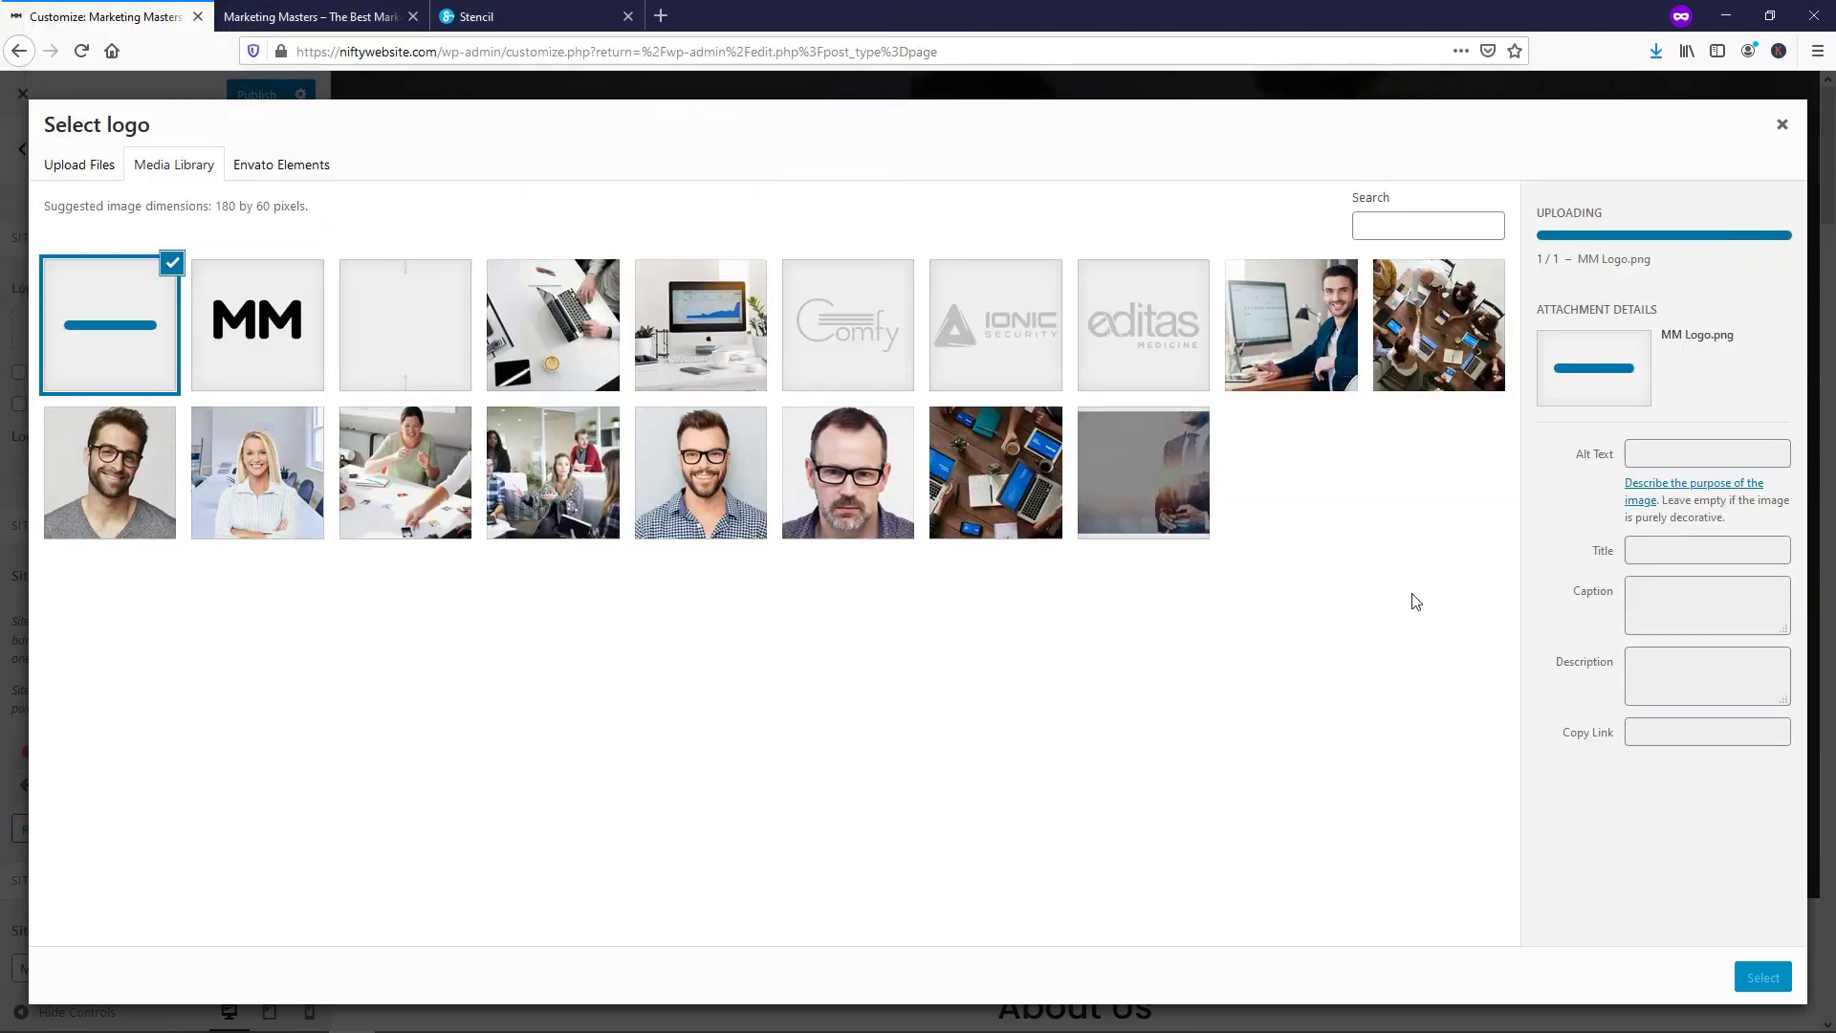
Give the logo the alt text 'MM Logo' and use it as the site logo without cropping
{"action": "left_click_drag", "start_coordinate": [1707, 472], "coordinate": [1588, 472]}
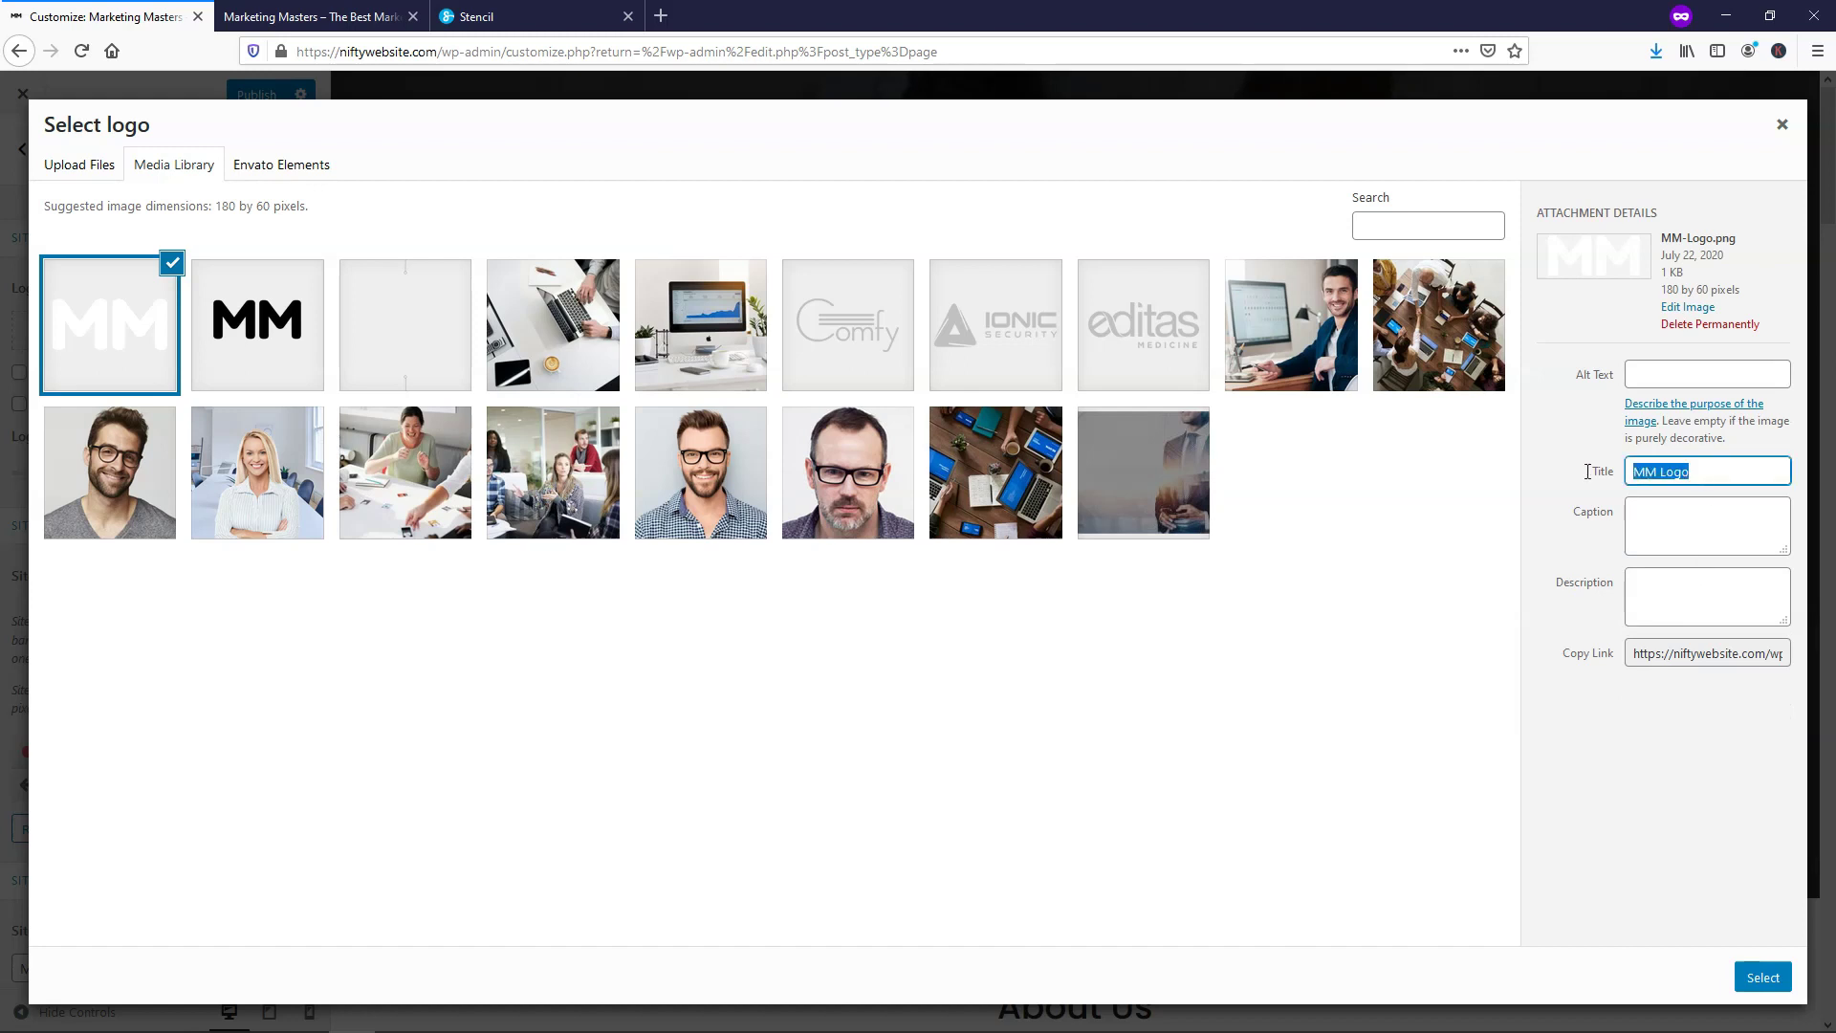
{"action": "key", "text": "ctrl+c"}
{"action": "left_click", "coordinate": [1665, 374]}
{"action": "key", "text": "ctrl+v"}
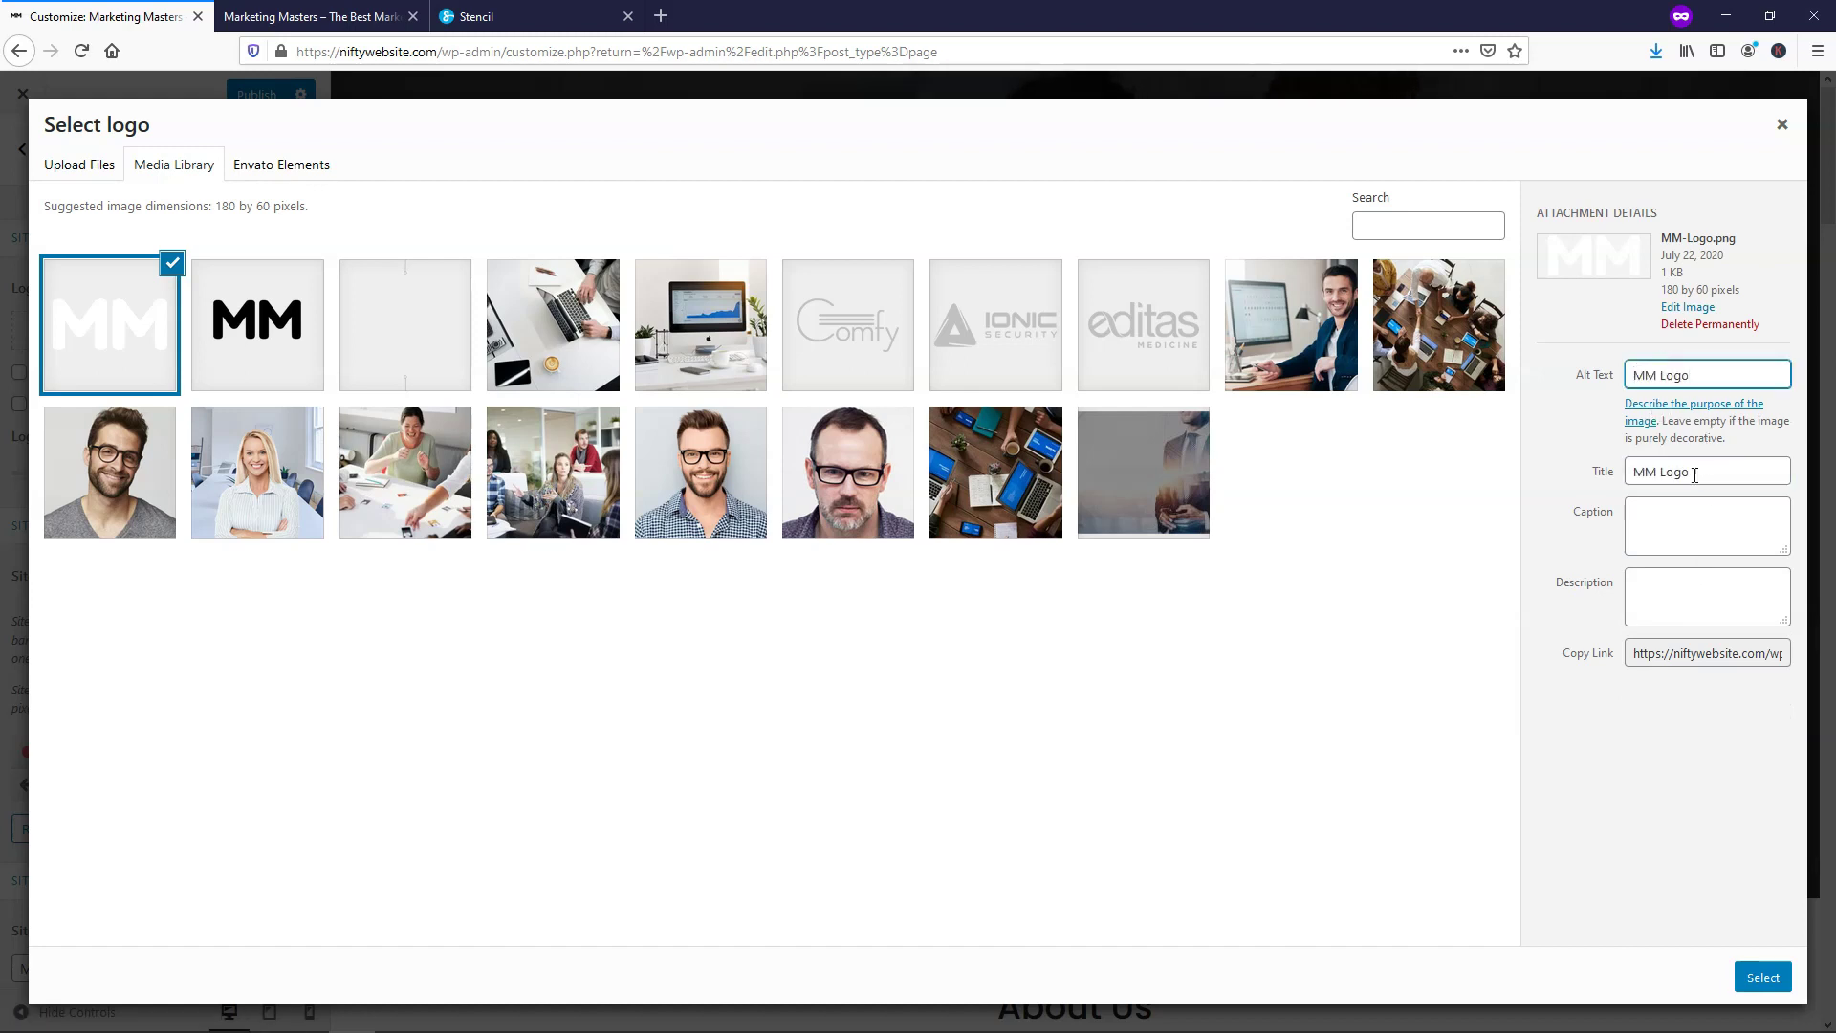
{"action": "left_click", "coordinate": [1760, 979]}
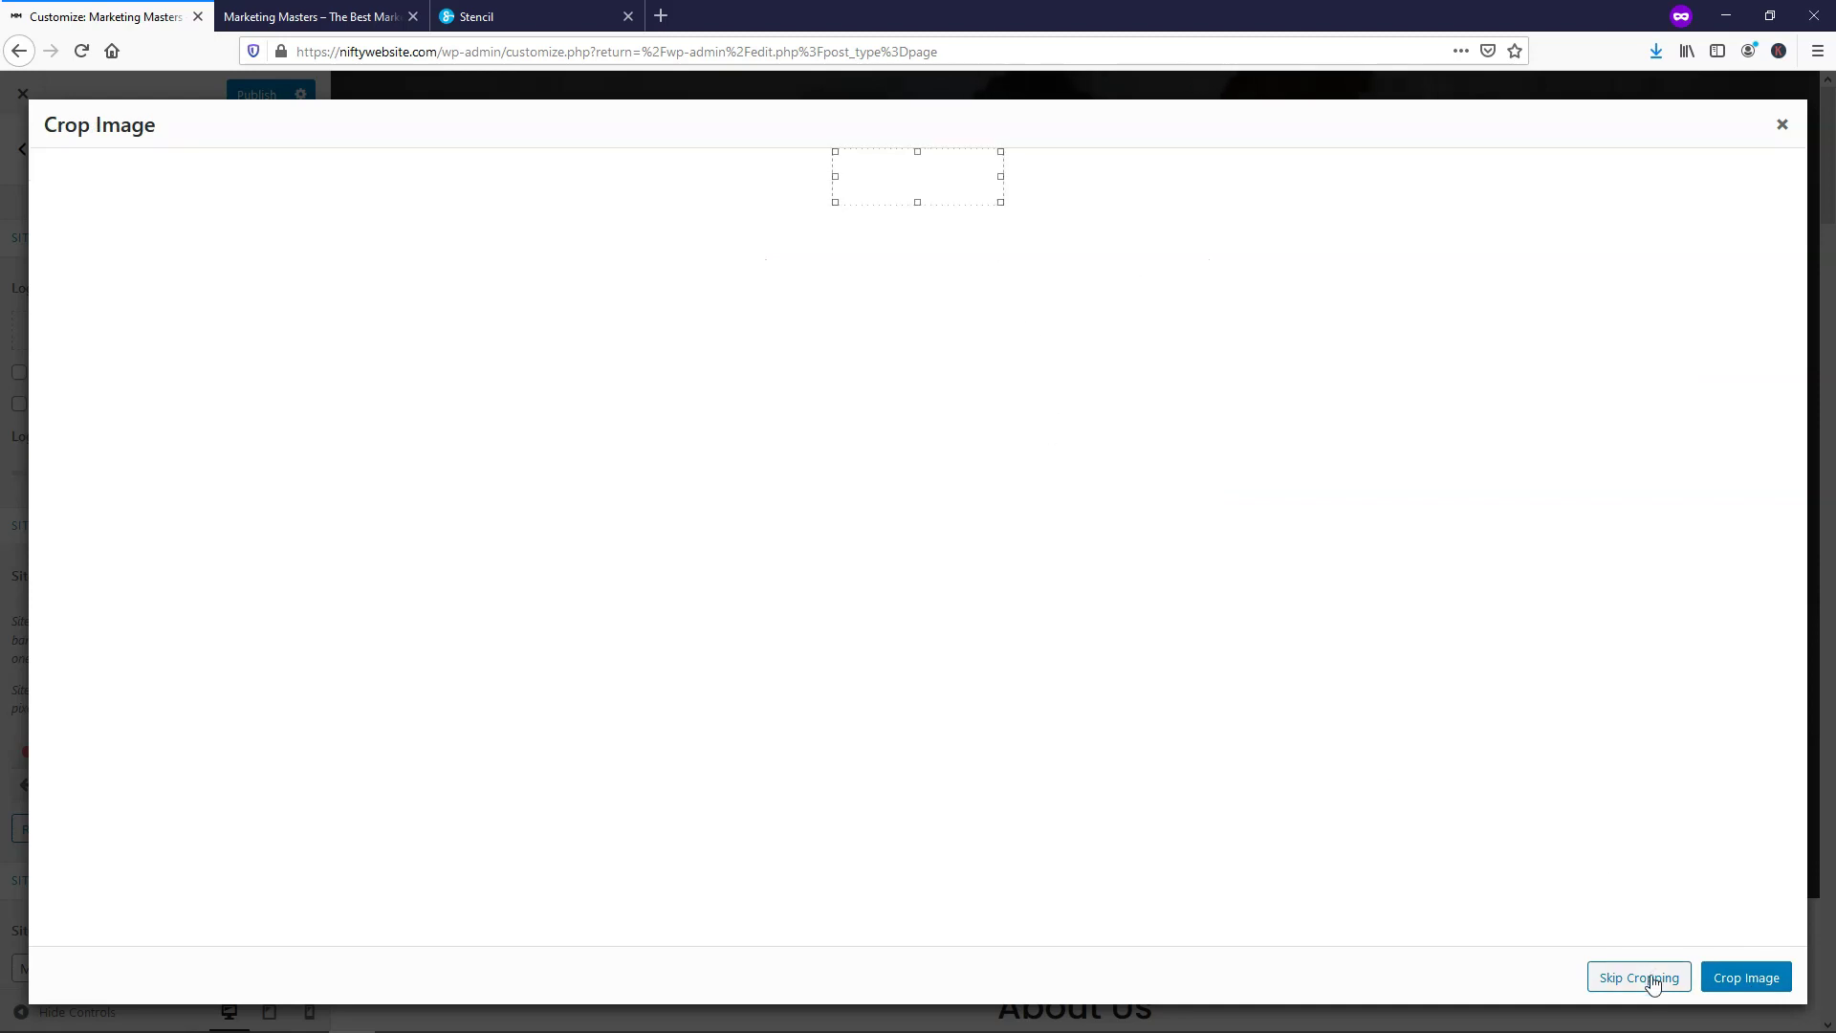
{"action": "left_click", "coordinate": [1647, 978]}
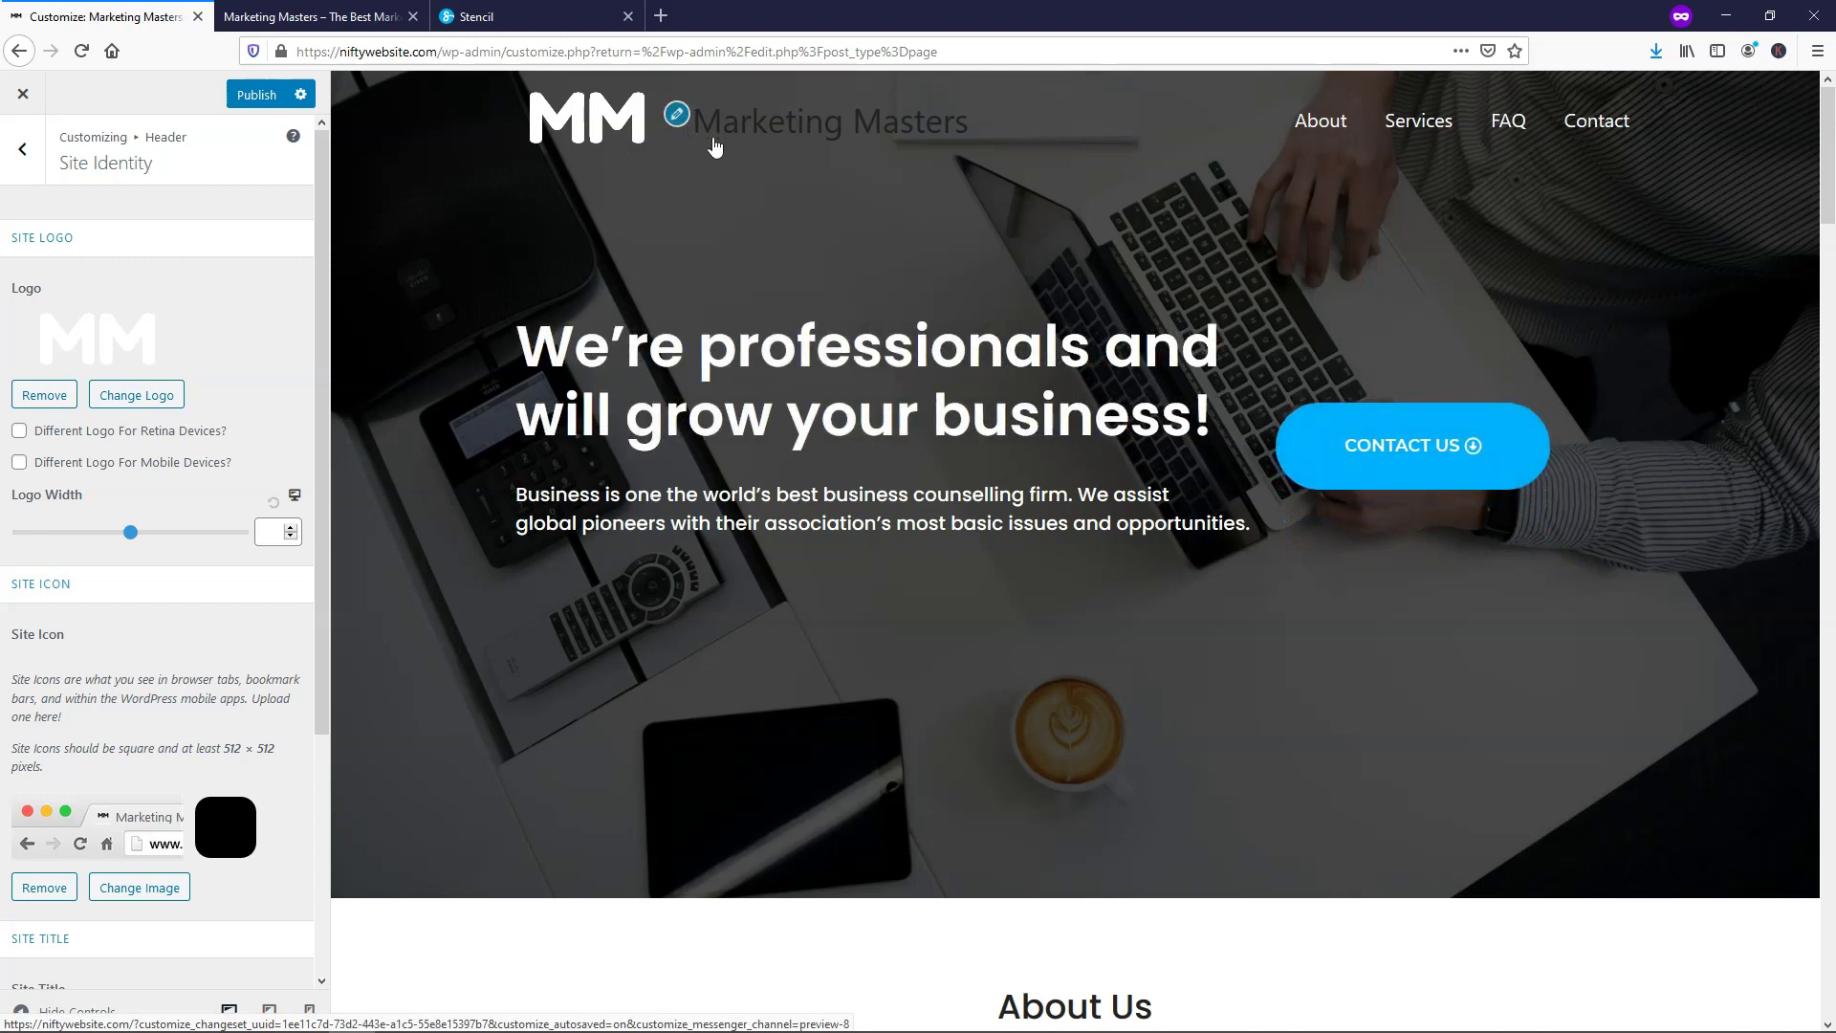
Hide the site title, shrink the logo width to 100, and publish the header changes
{"action": "scroll", "coordinate": [217, 320], "scroll_direction": "down", "scroll_amount": 5}
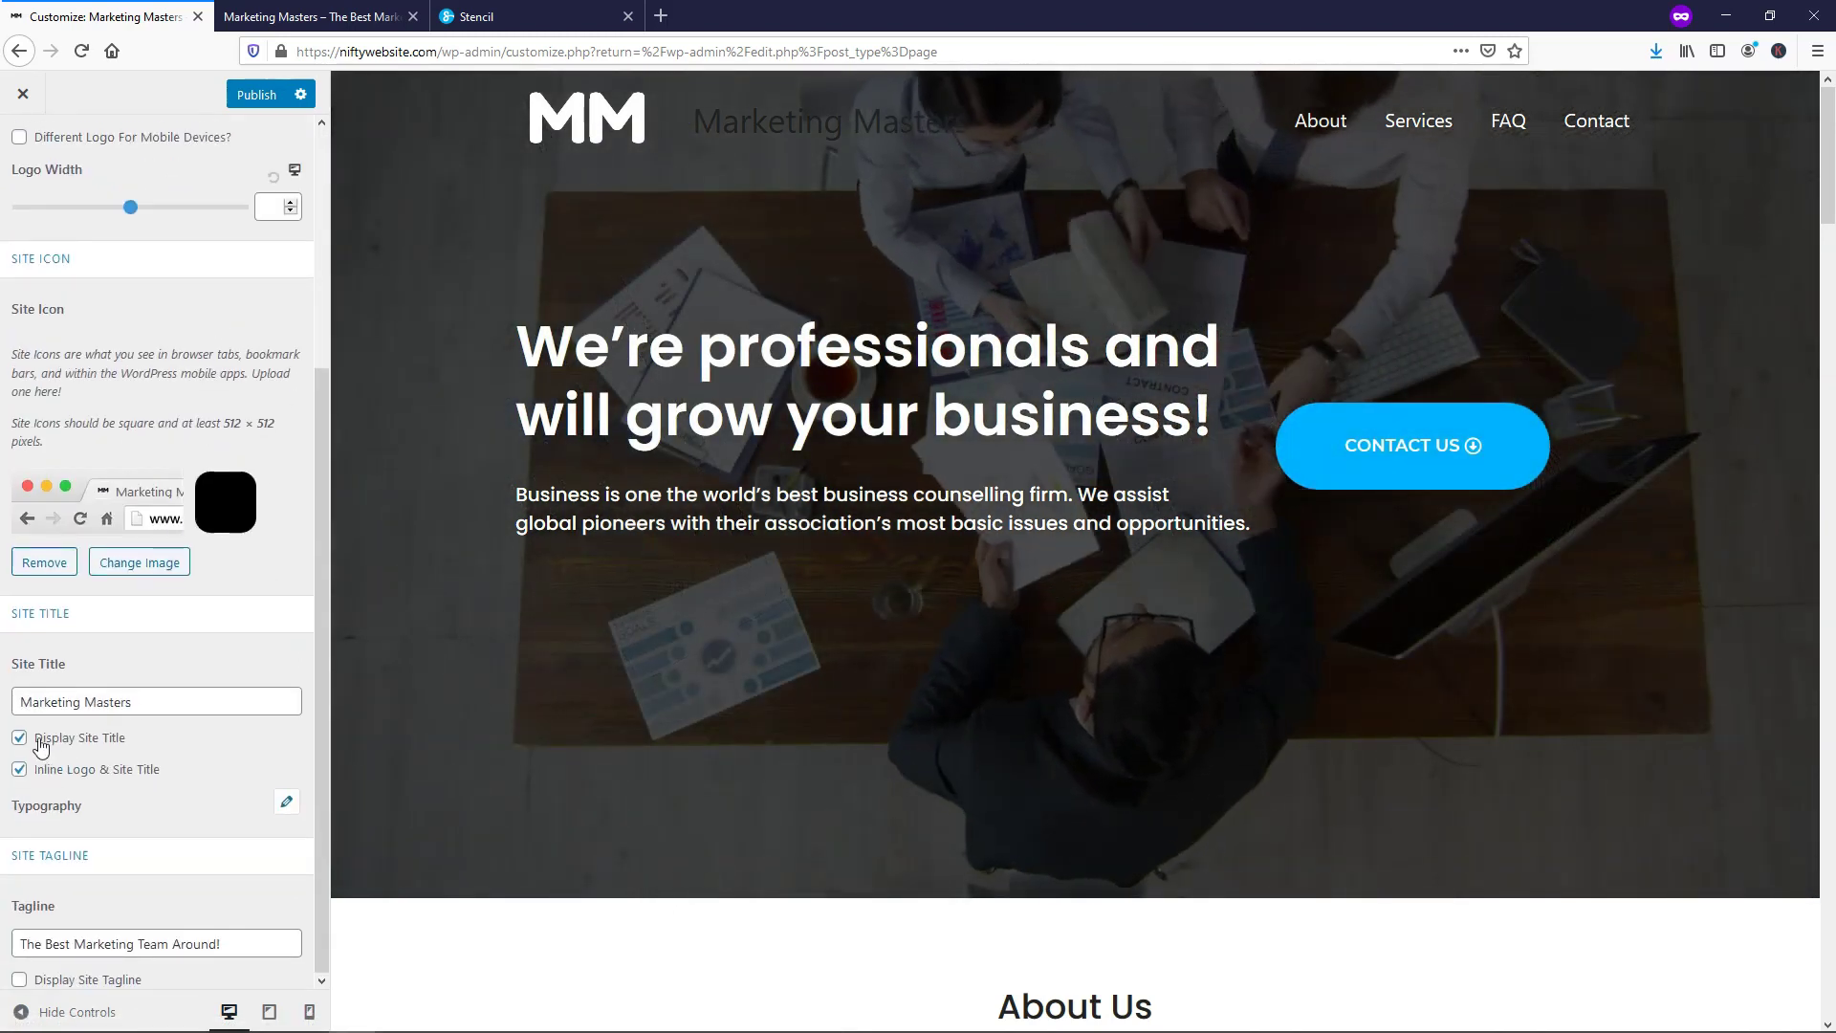
{"action": "left_click", "coordinate": [19, 738]}
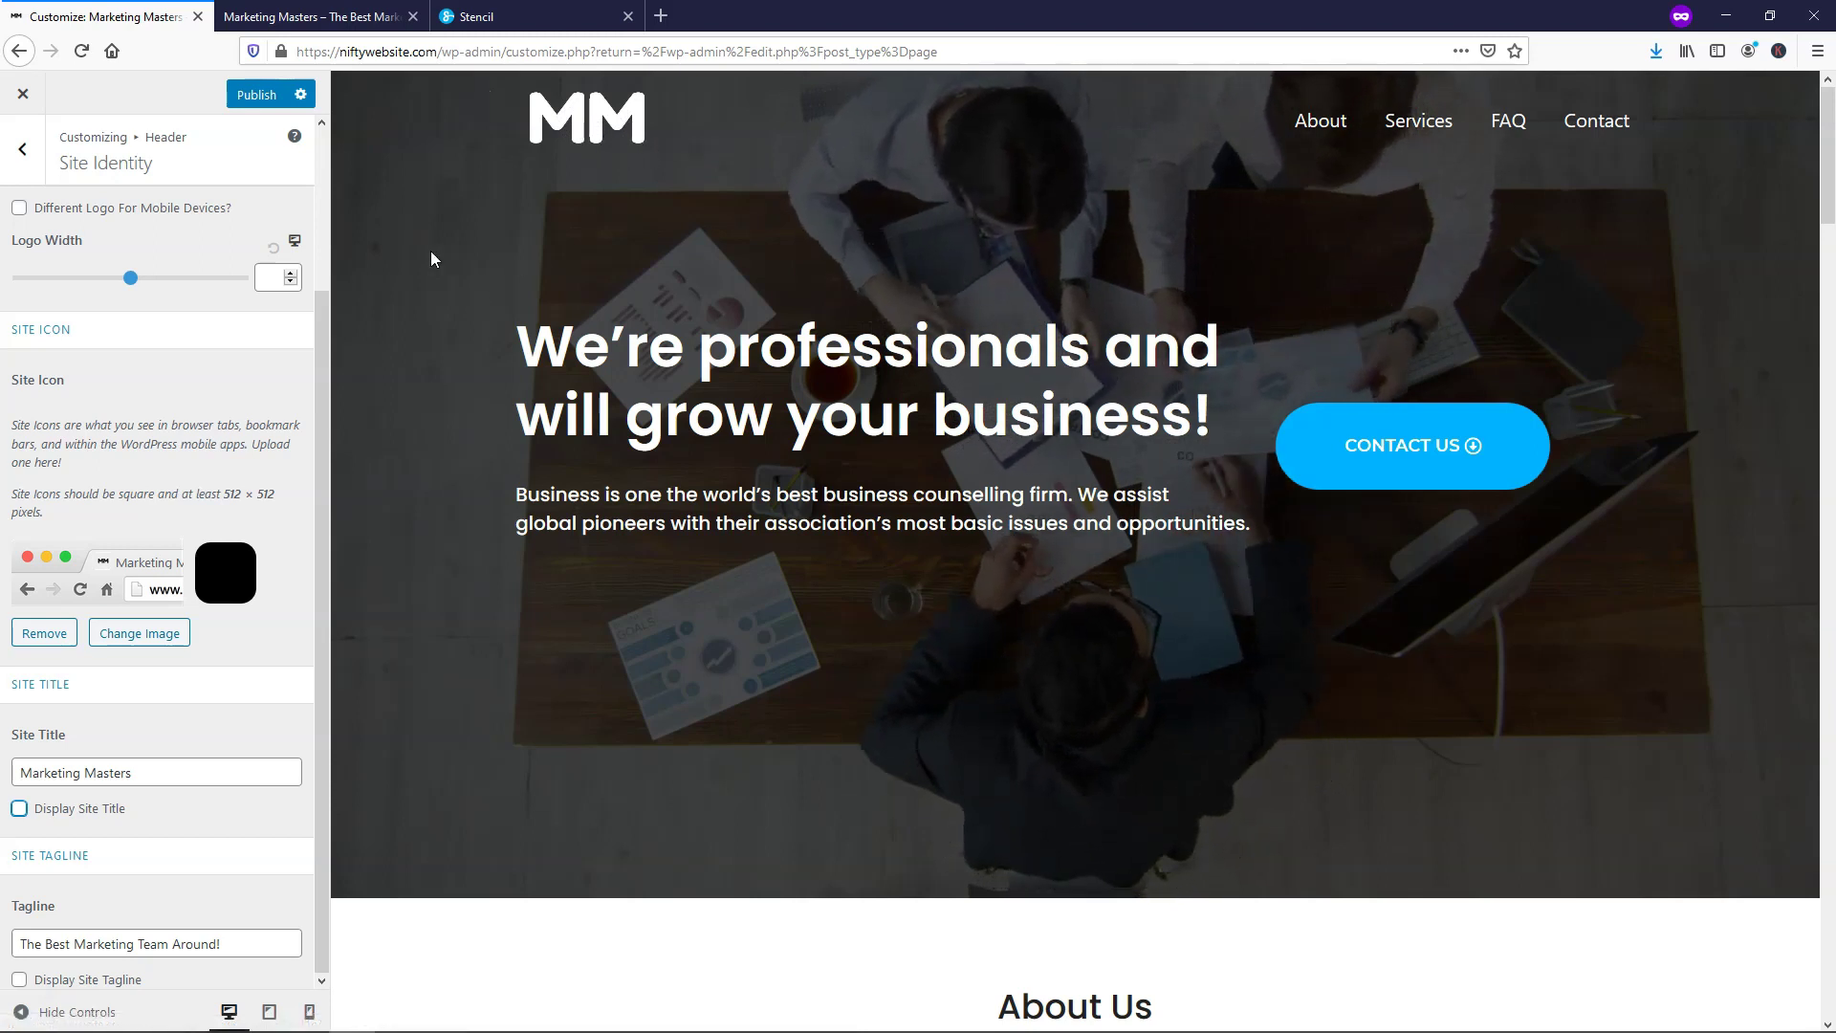
{"action": "left_click_drag", "start_coordinate": [129, 279], "coordinate": [60, 273]}
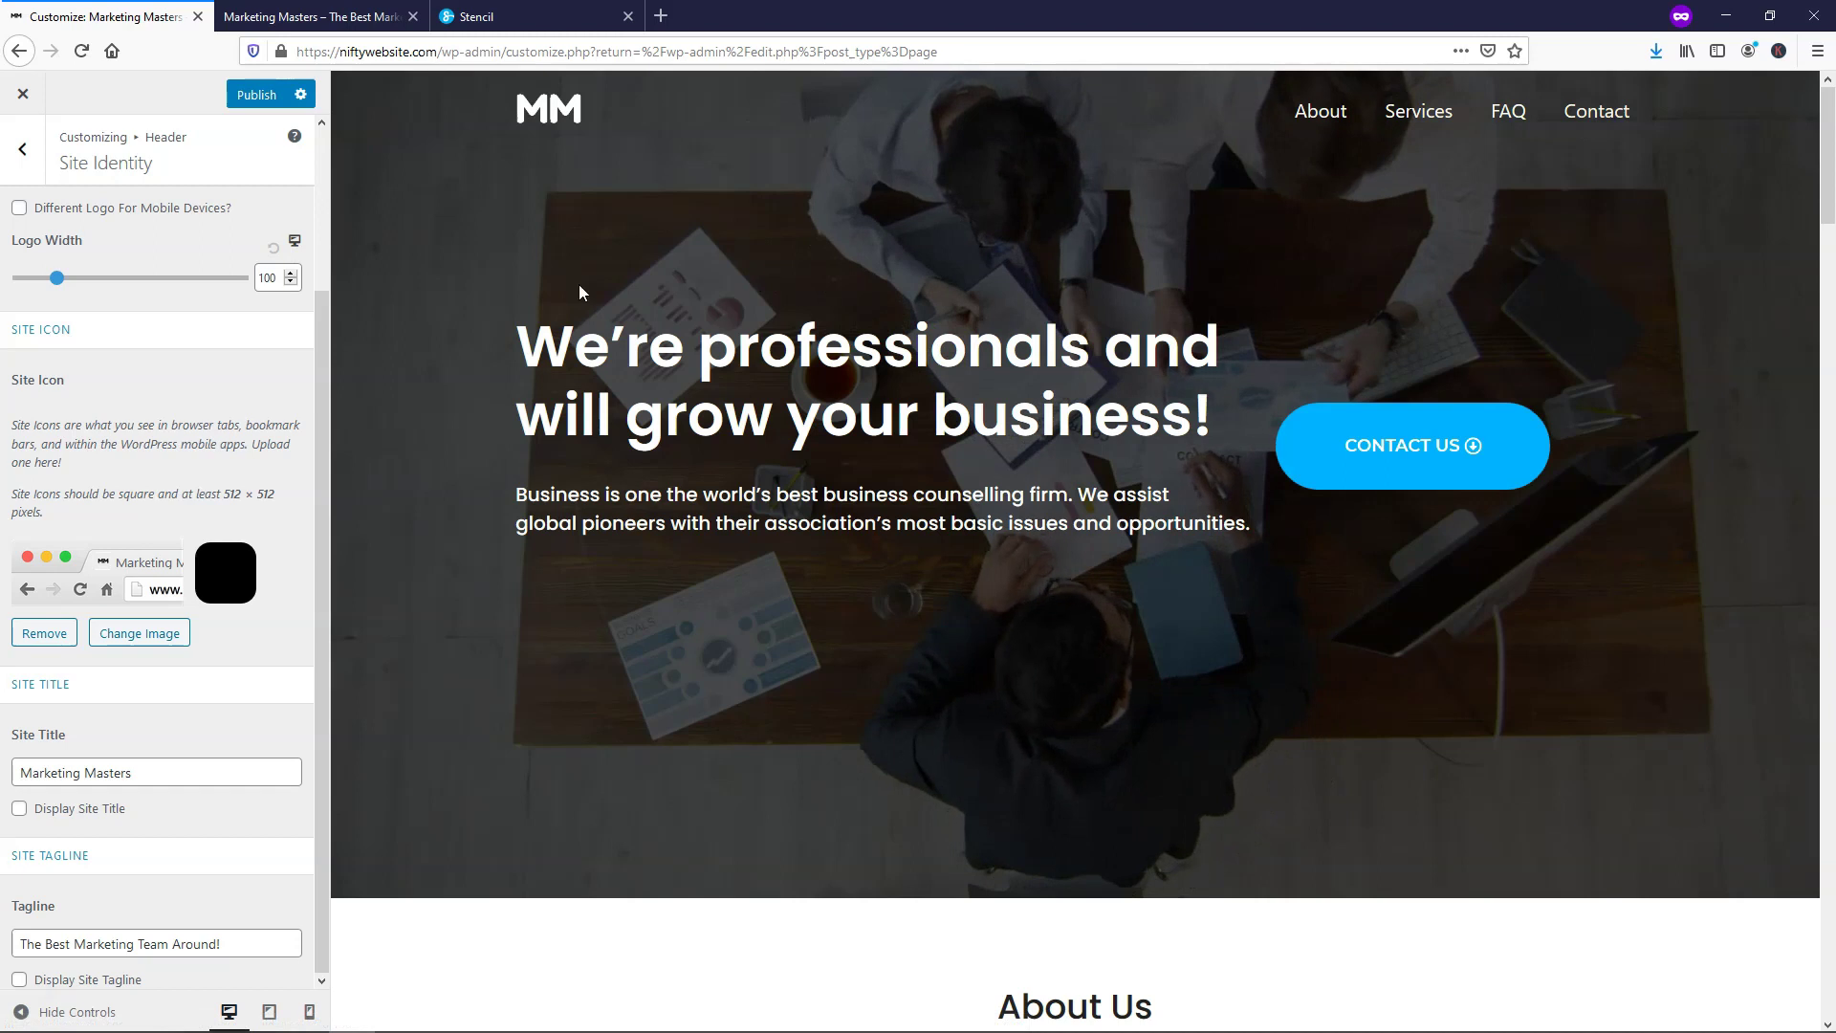
{"action": "left_click", "coordinate": [244, 93]}
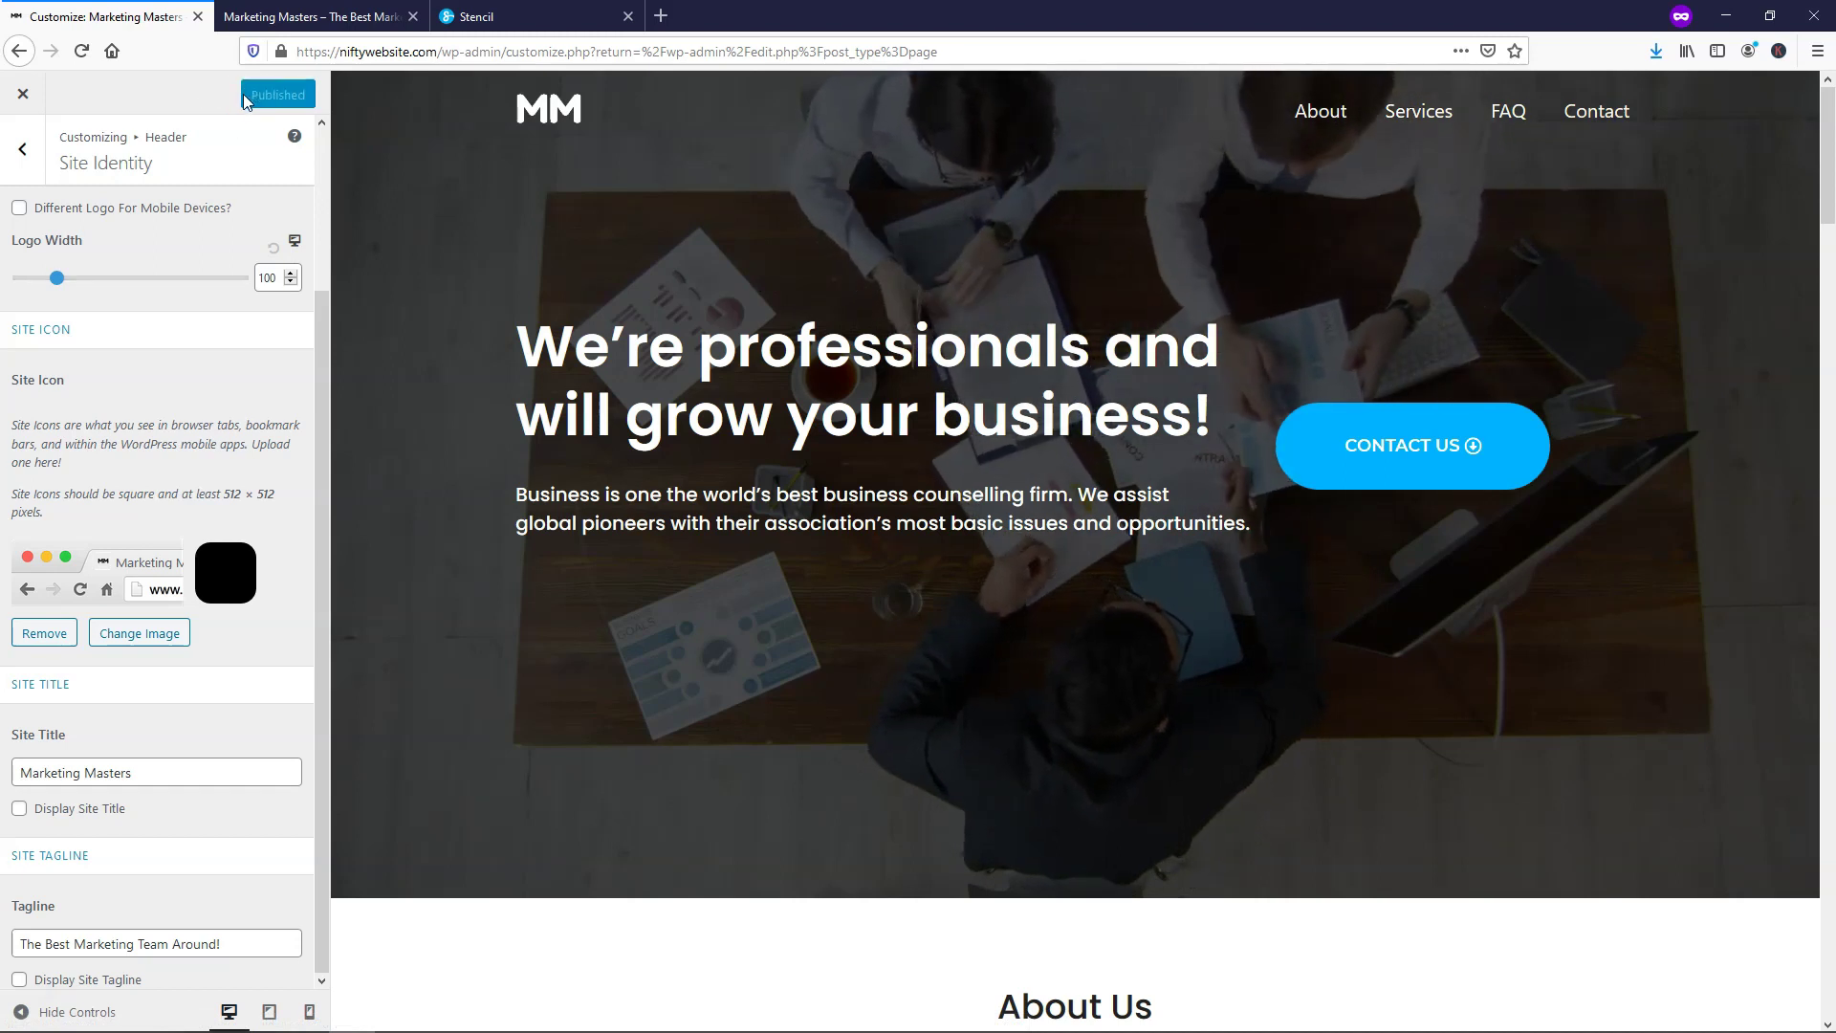
{"action": "left_click", "coordinate": [610, 19]}
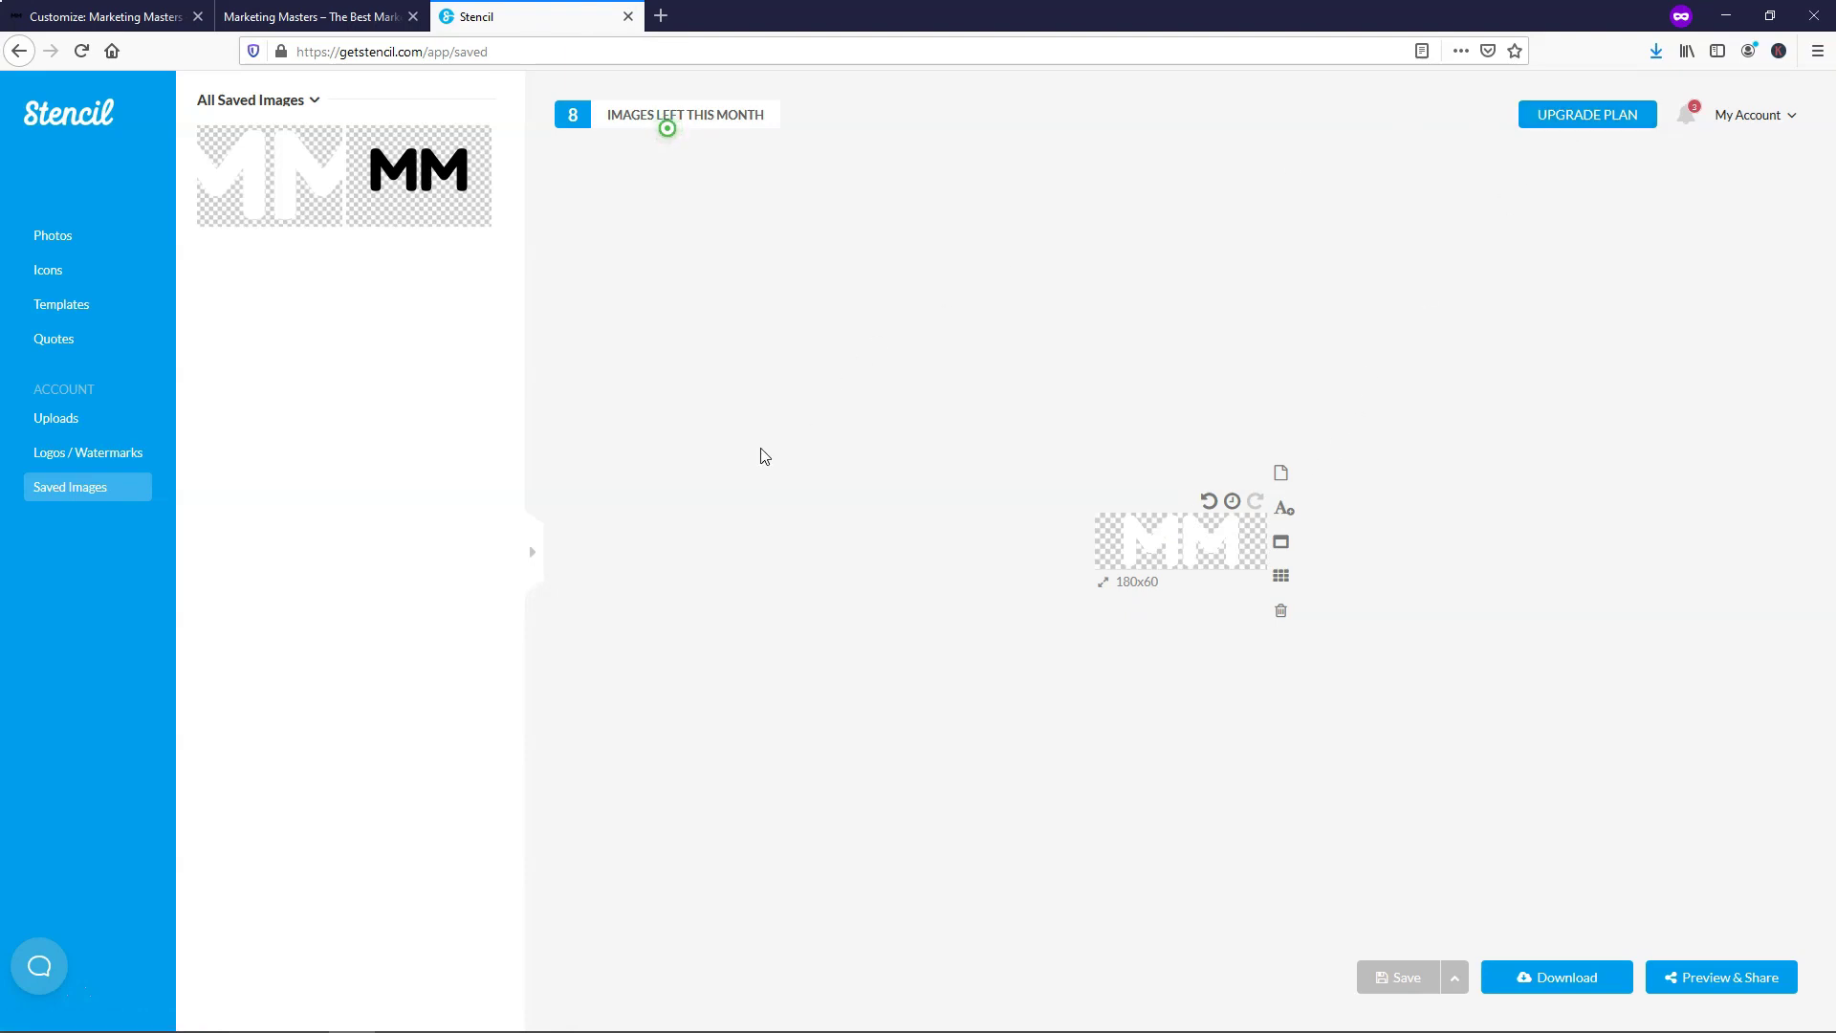
Close the Stencil and old preview tabs and exit the Customizer
{"action": "left_click", "coordinate": [627, 17]}
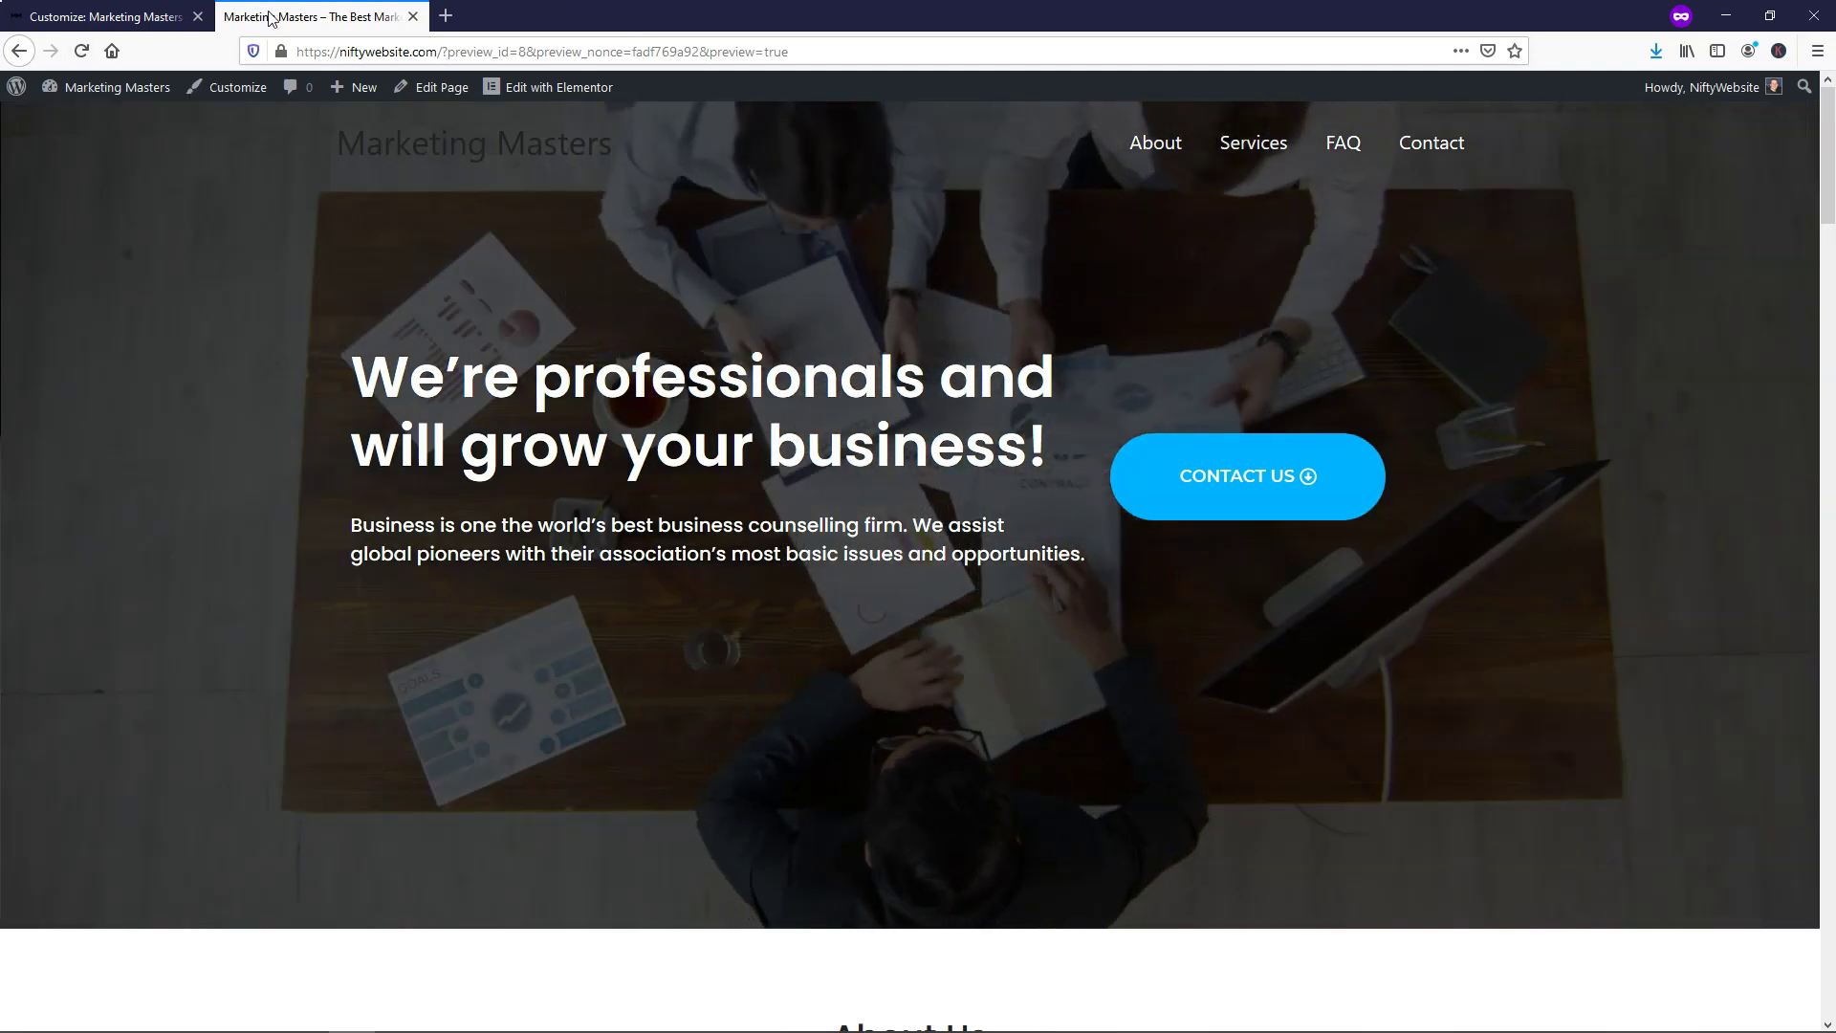
{"action": "left_click", "coordinate": [413, 17]}
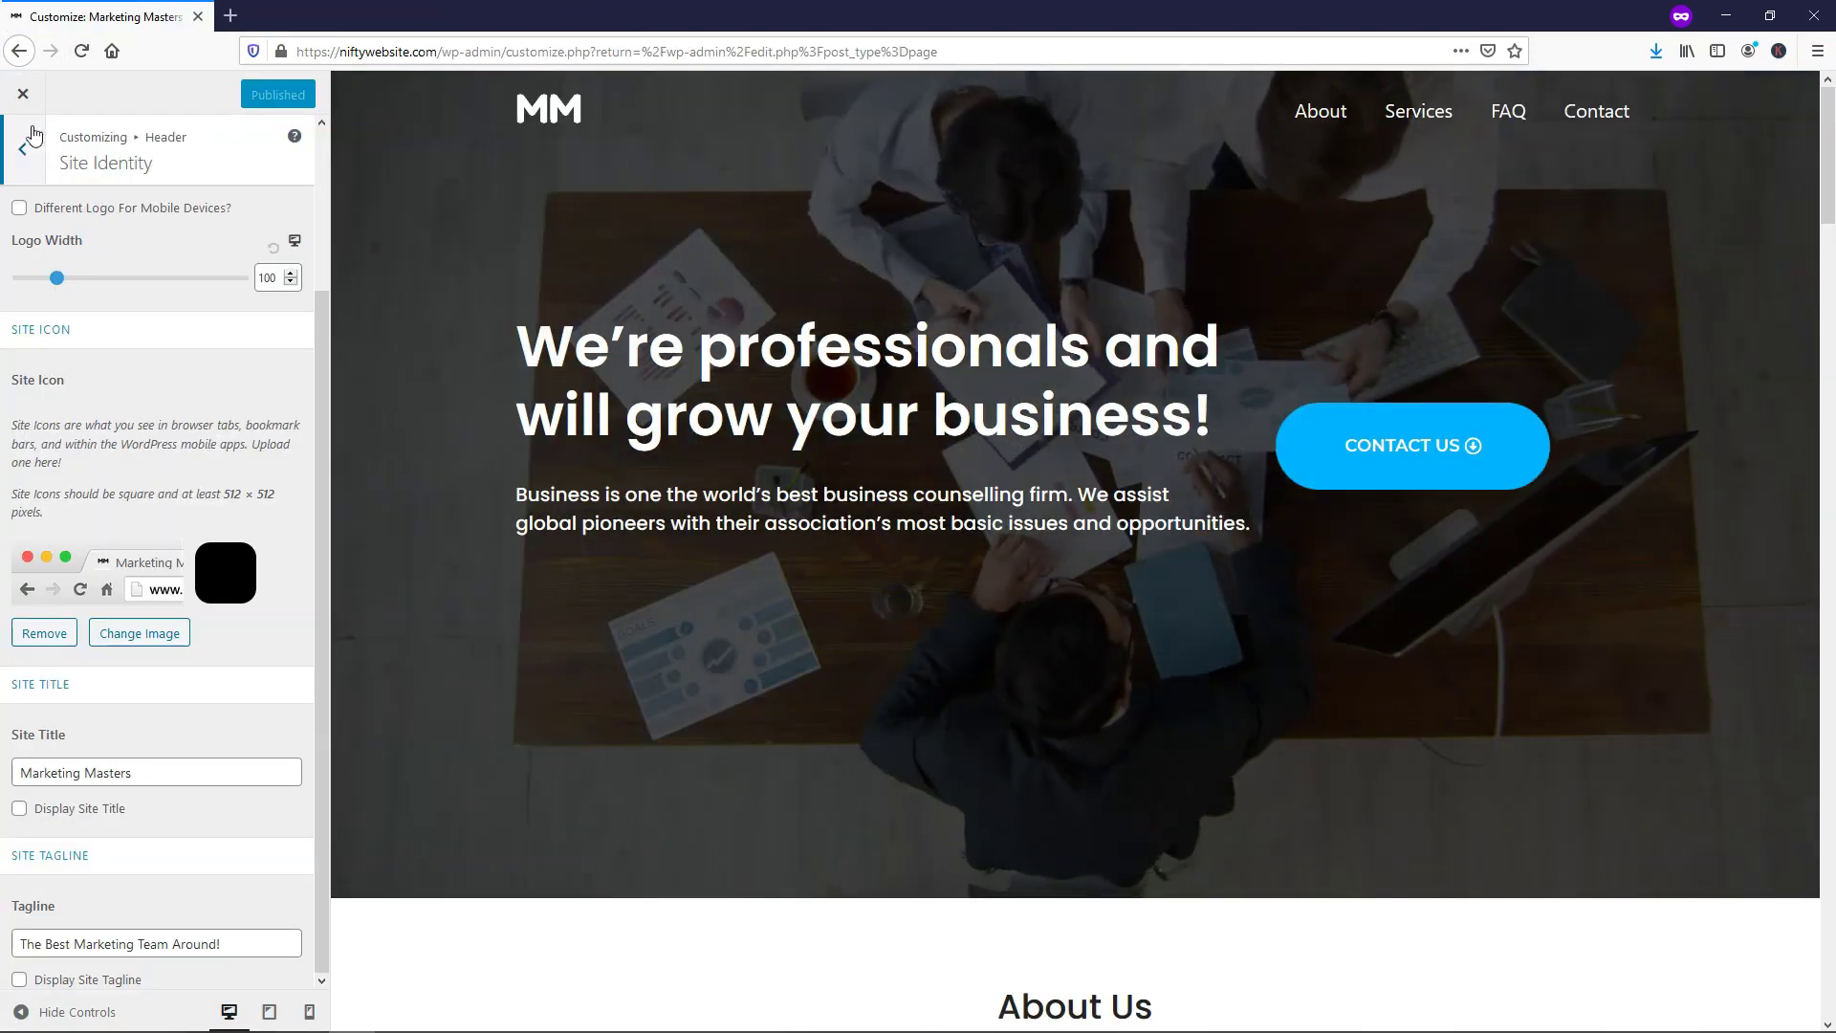
{"action": "left_click", "coordinate": [25, 95]}
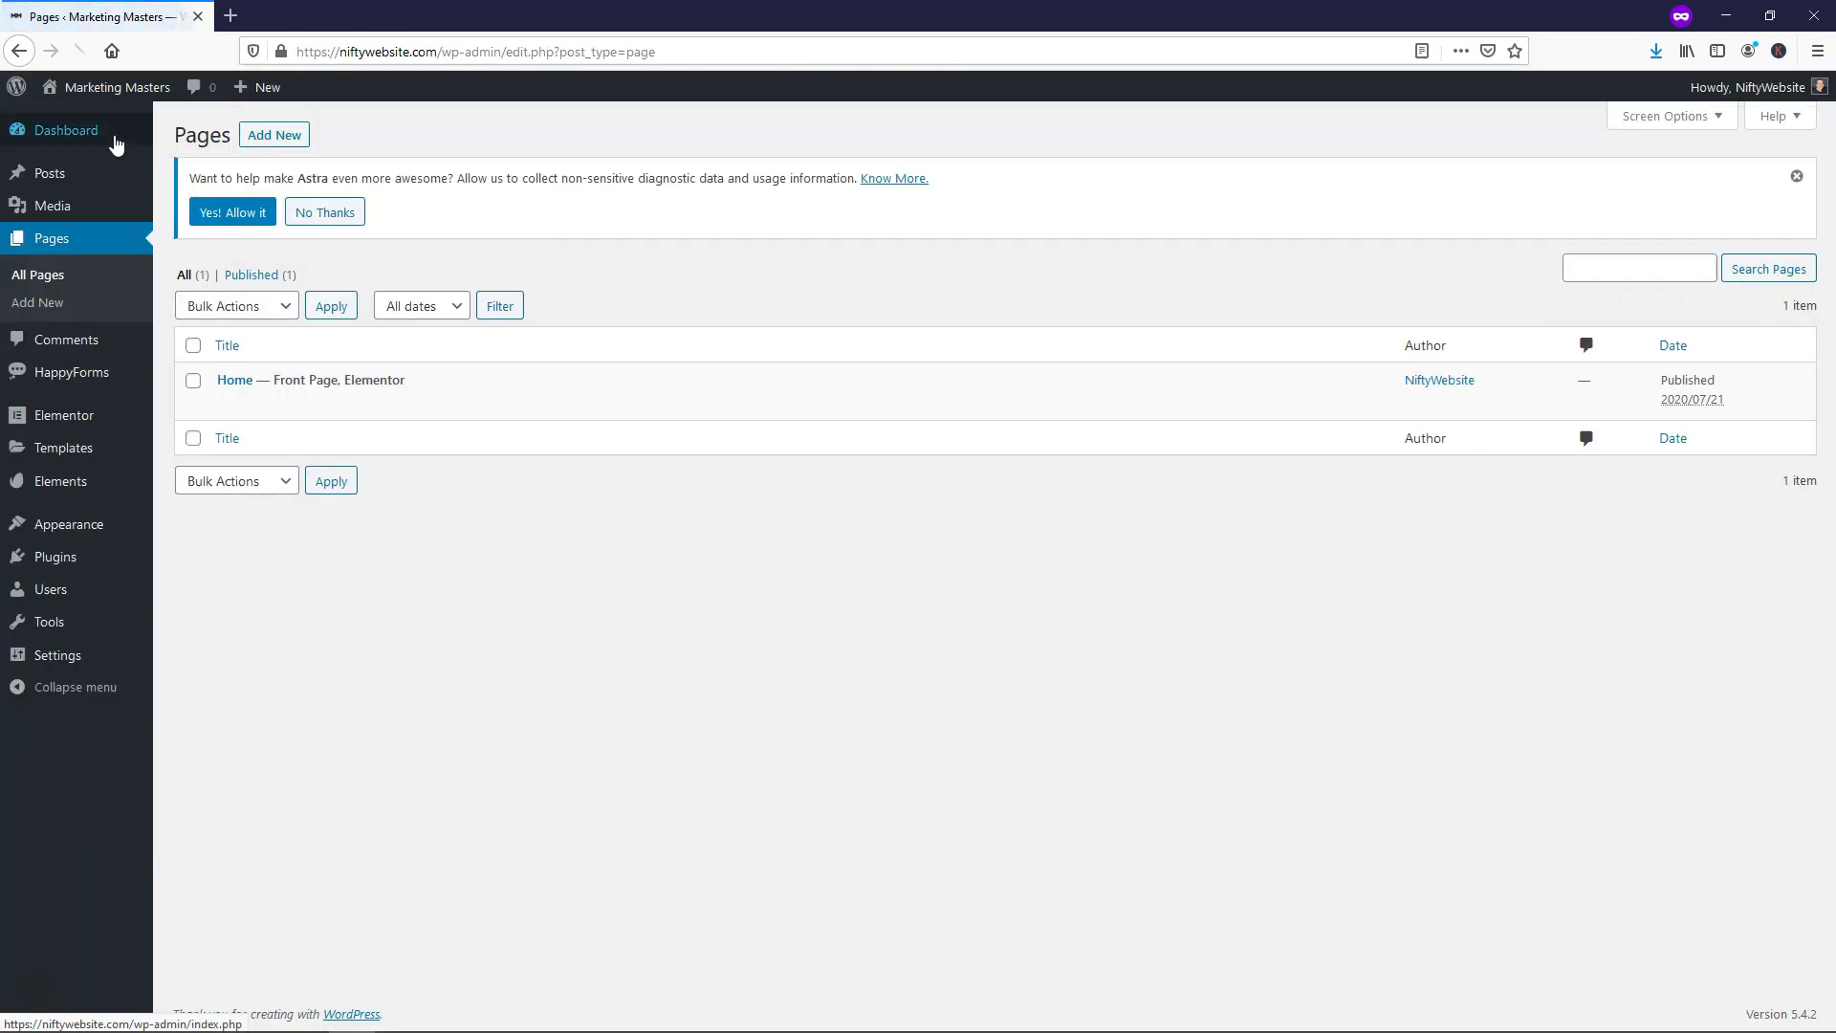
Open the live Marketing Masters site in a new tab via Visit Site
{"action": "right_click", "coordinate": [68, 131]}
{"action": "left_click", "coordinate": [95, 143]}
{"action": "left_click", "coordinate": [315, 16]}
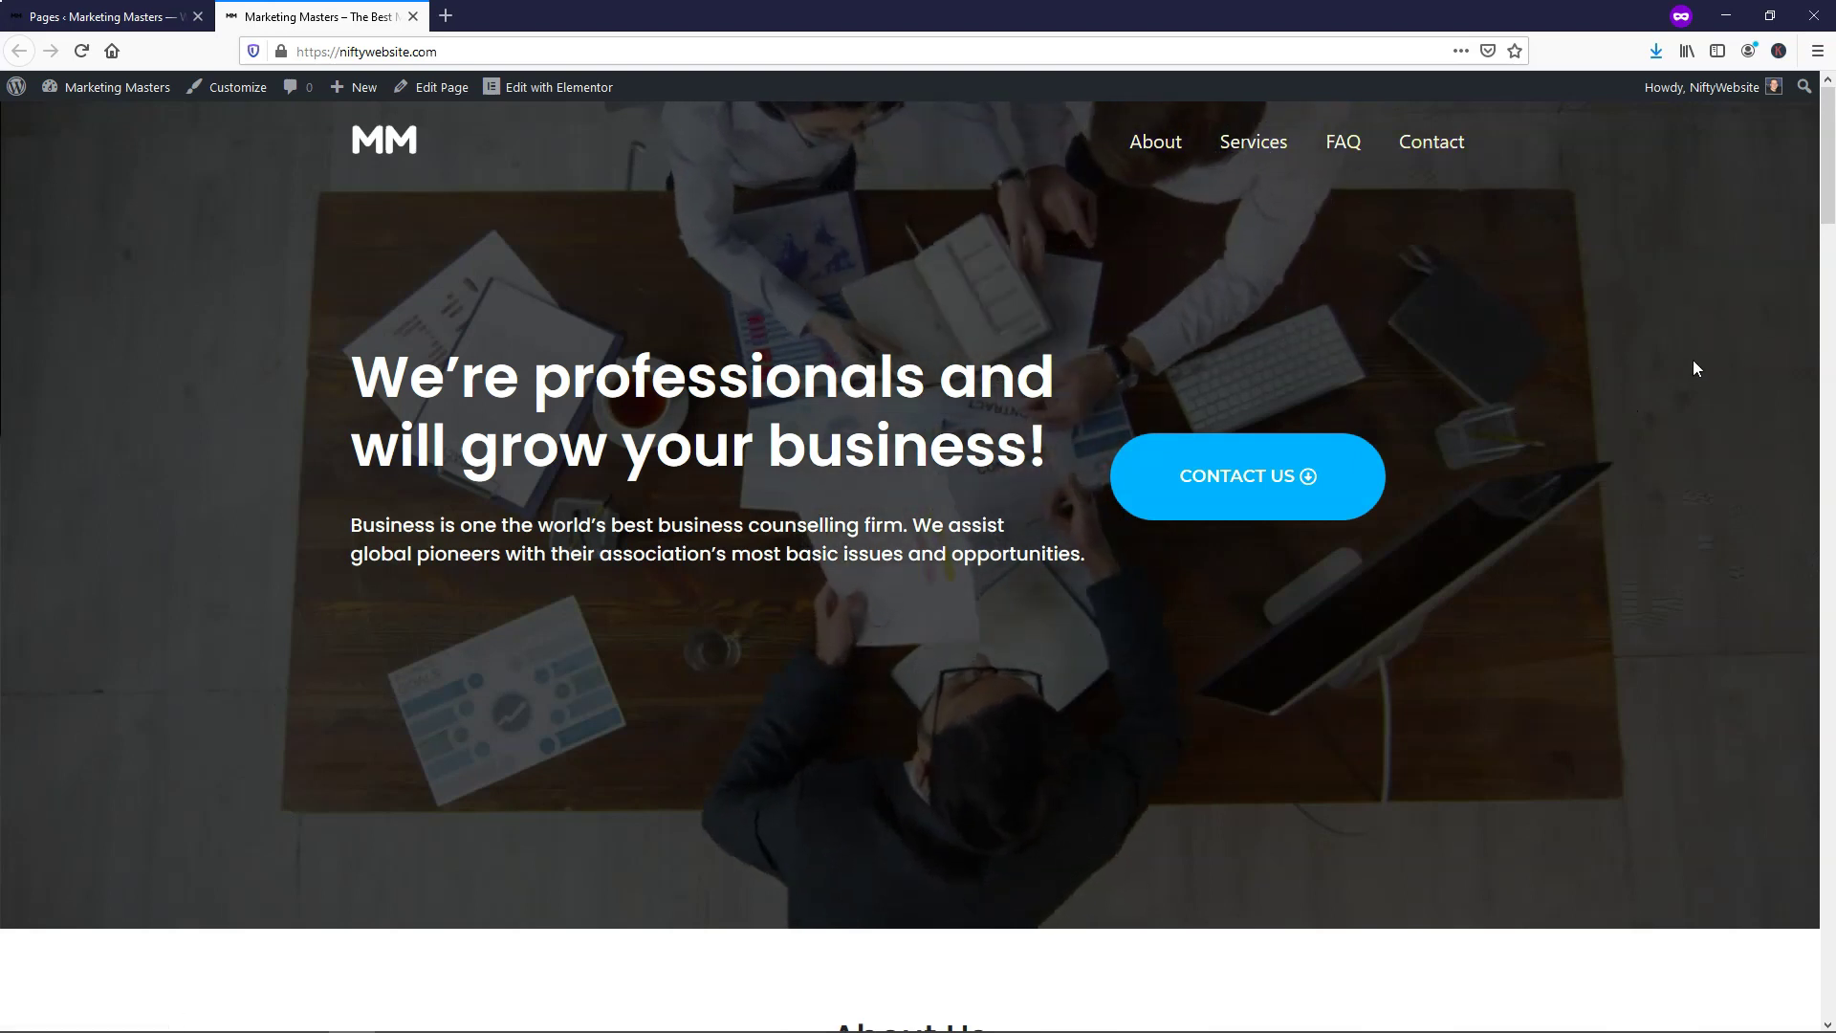
{"action": "scroll", "coordinate": [1693, 362], "scroll_direction": "down", "scroll_amount": 2}
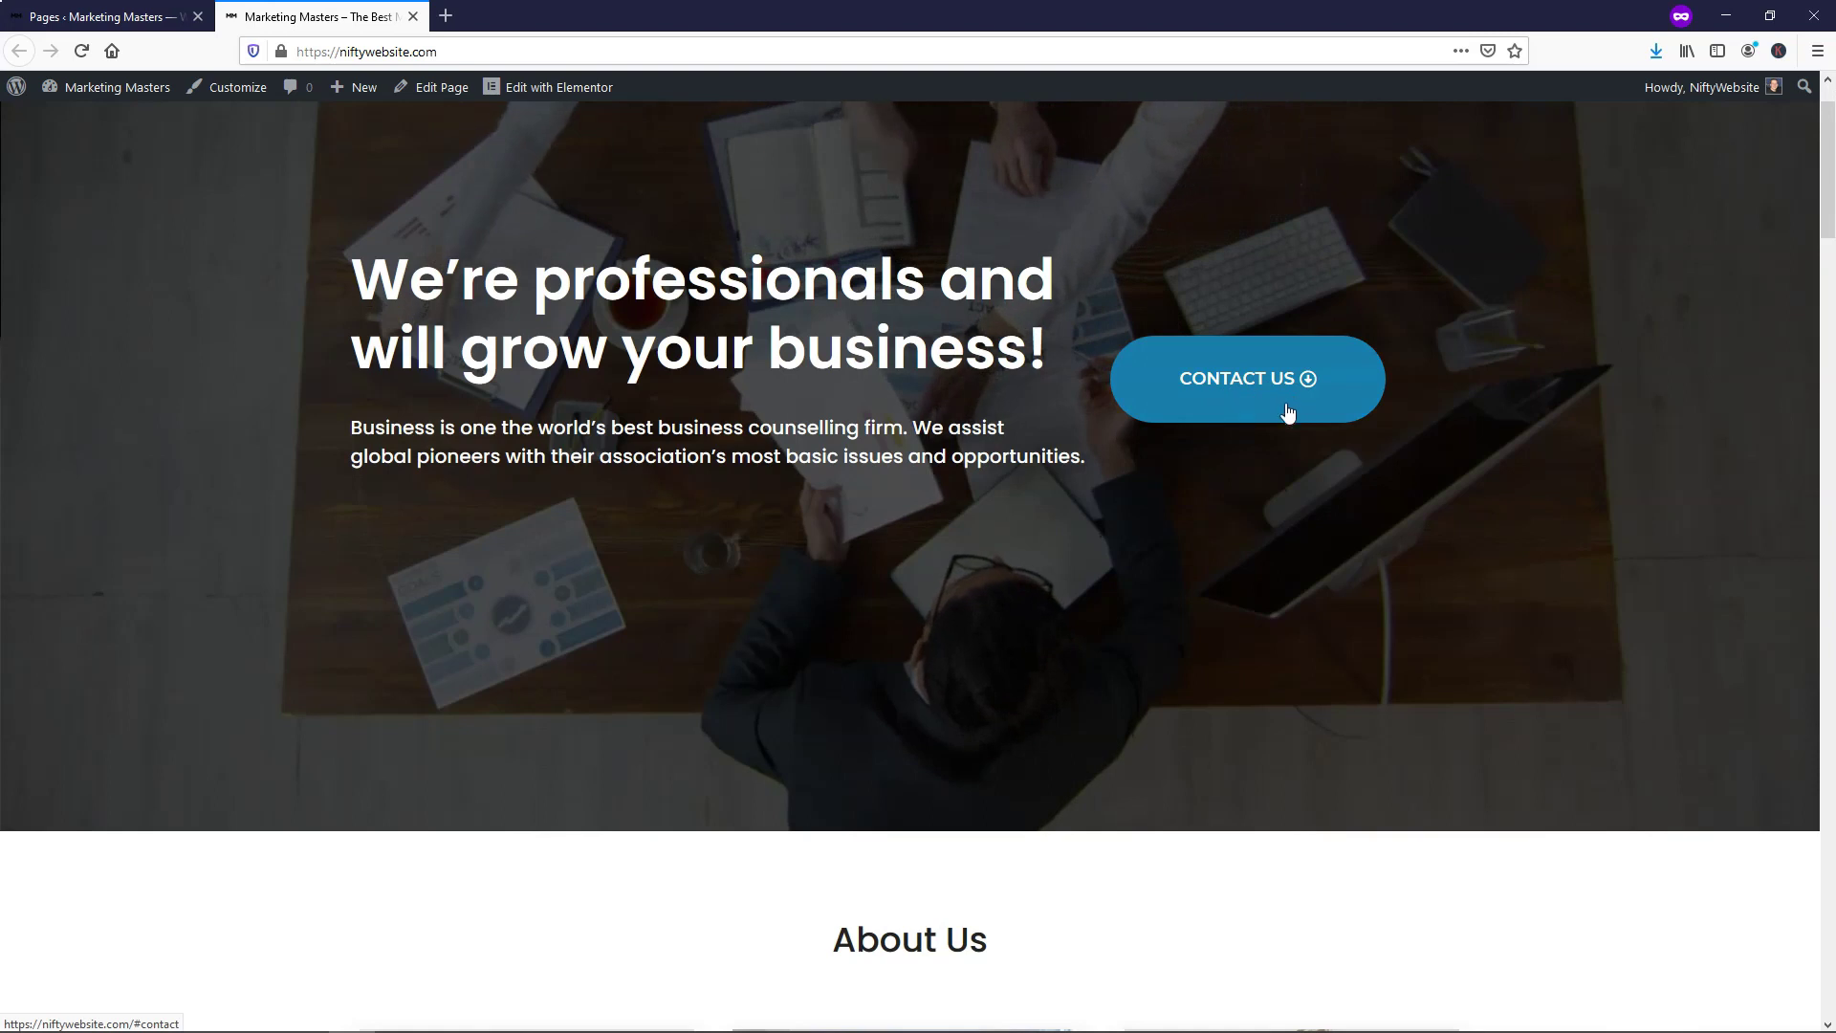
{"action": "scroll", "coordinate": [1386, 466], "scroll_direction": "down", "scroll_amount": 1}
{"action": "scroll", "coordinate": [1383, 459], "scroll_direction": "down", "scroll_amount": 10}
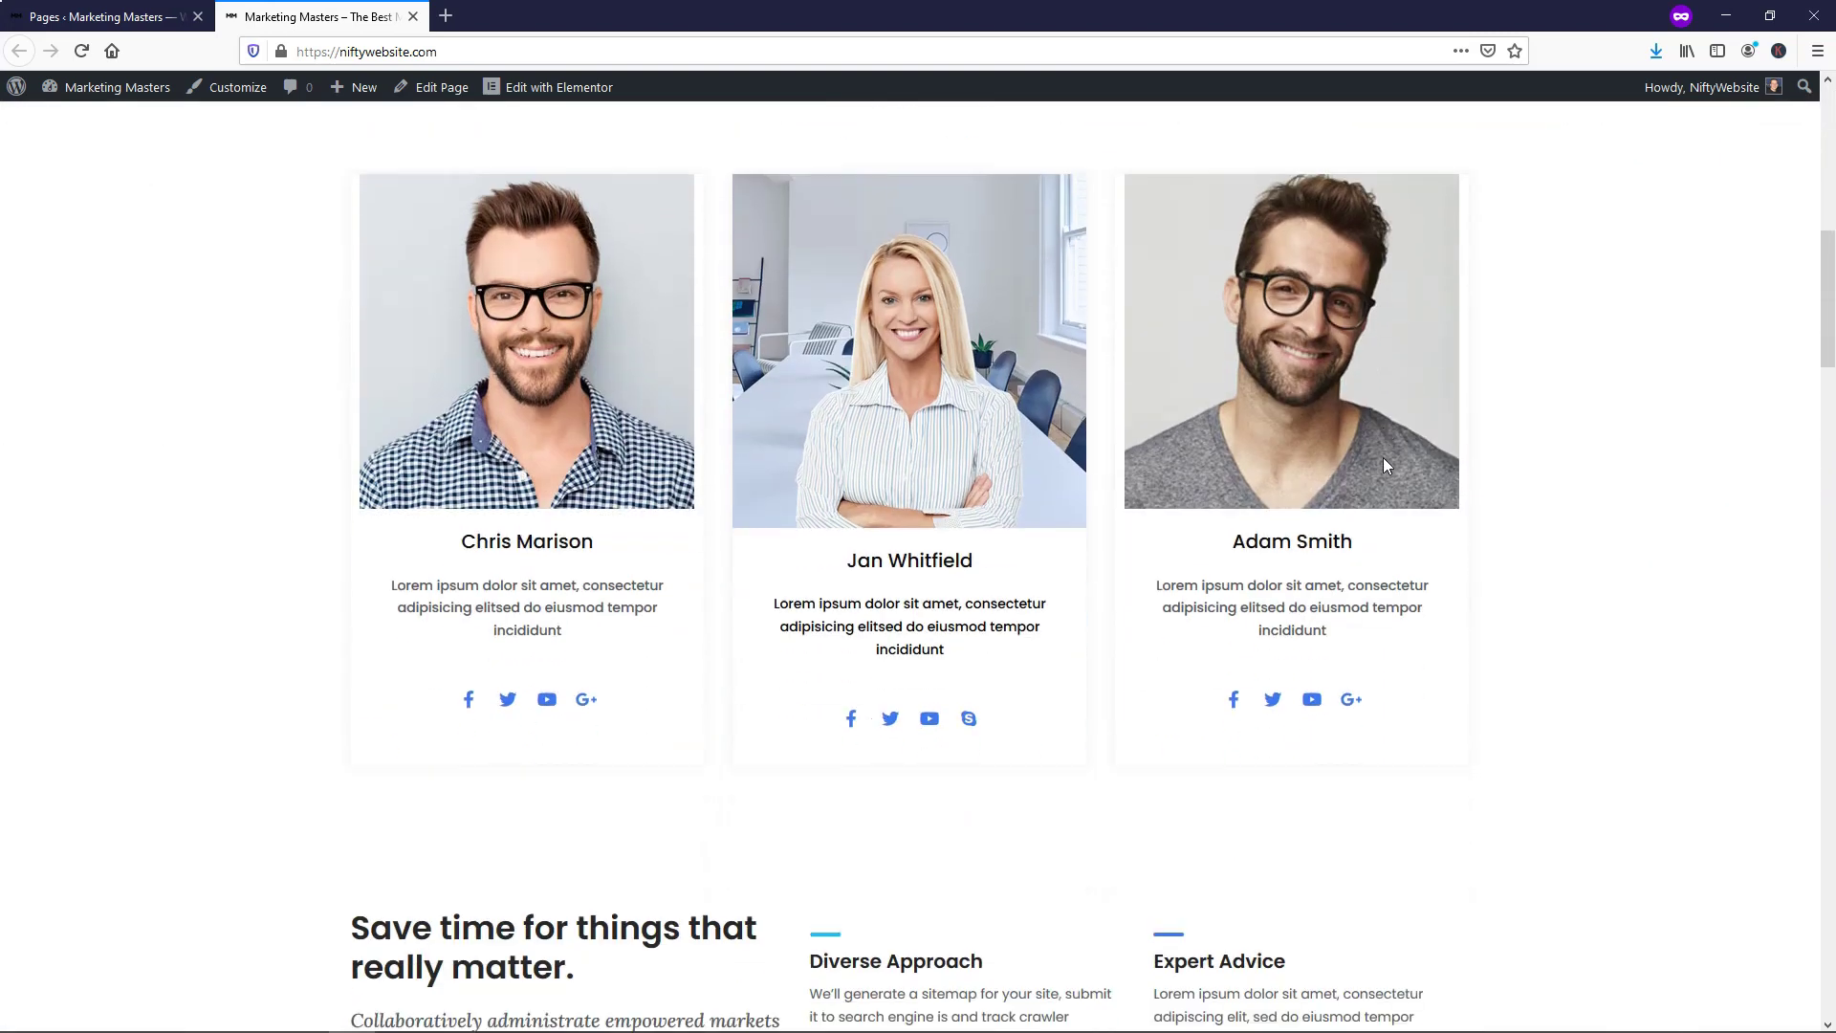
{"action": "scroll", "coordinate": [1539, 512], "scroll_direction": "down", "scroll_amount": 5}
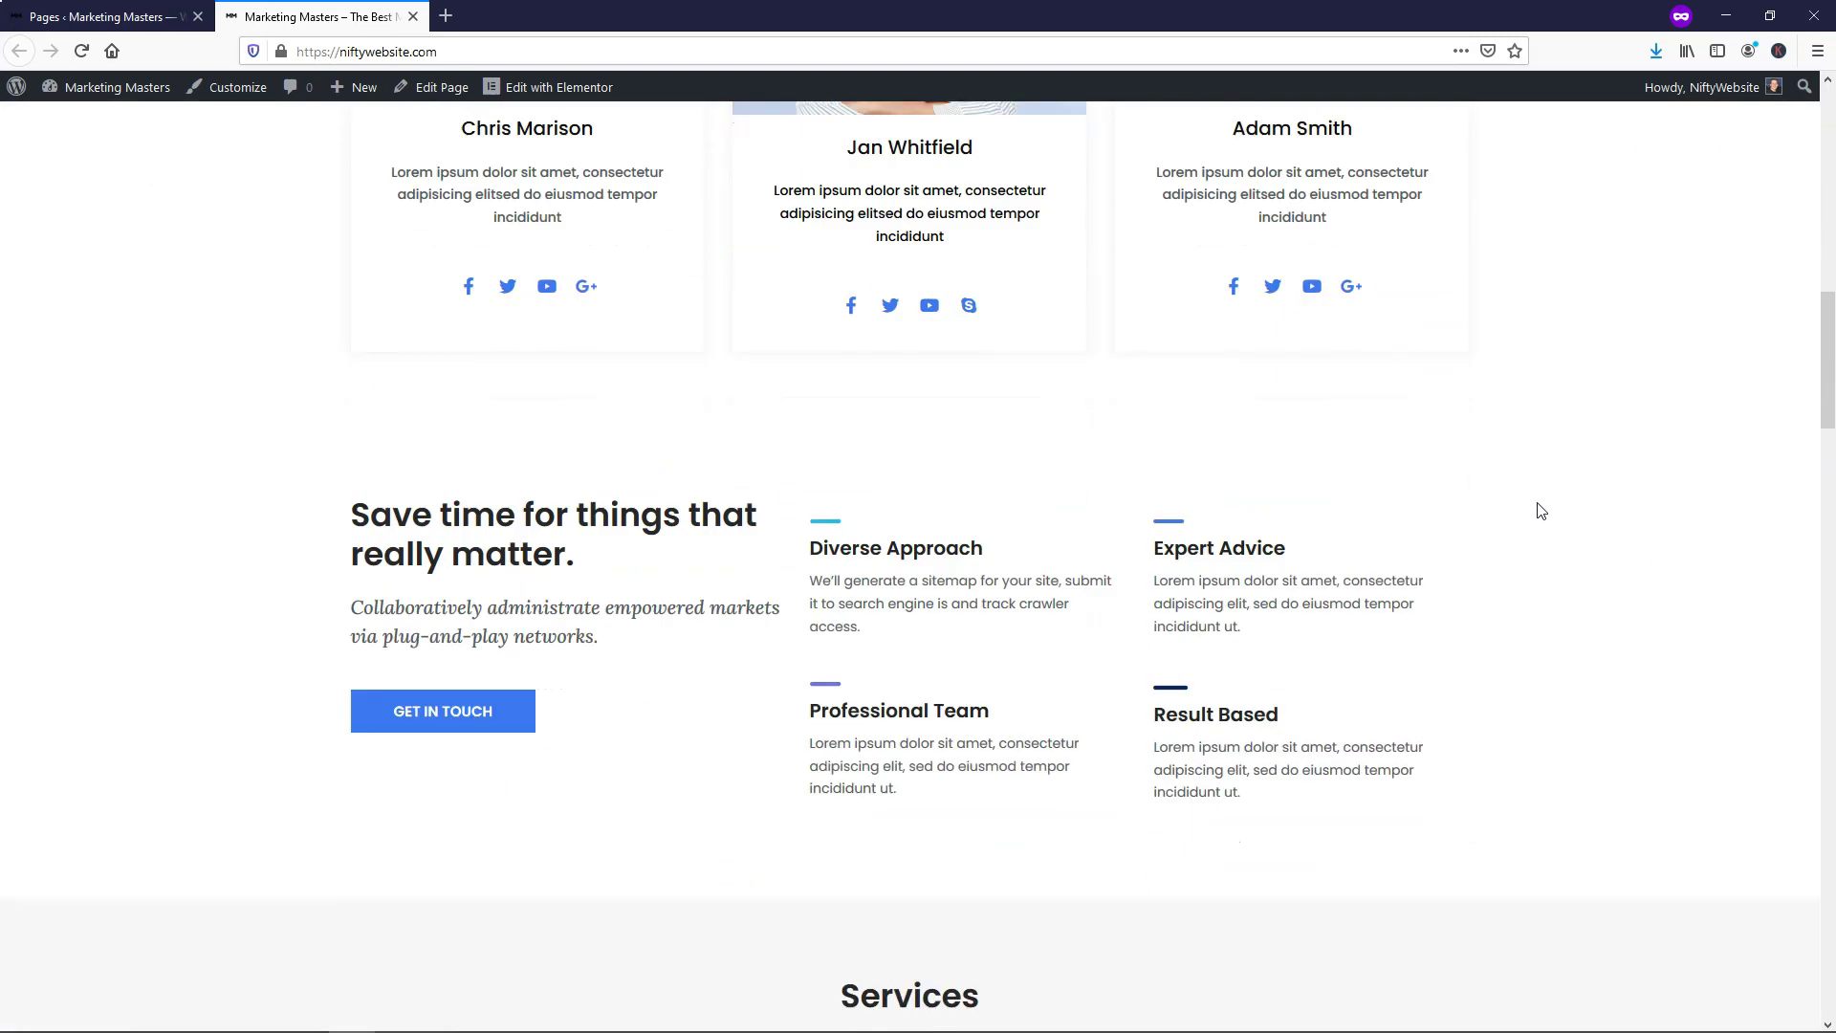
{"action": "scroll", "coordinate": [1540, 510], "scroll_direction": "down", "scroll_amount": 9}
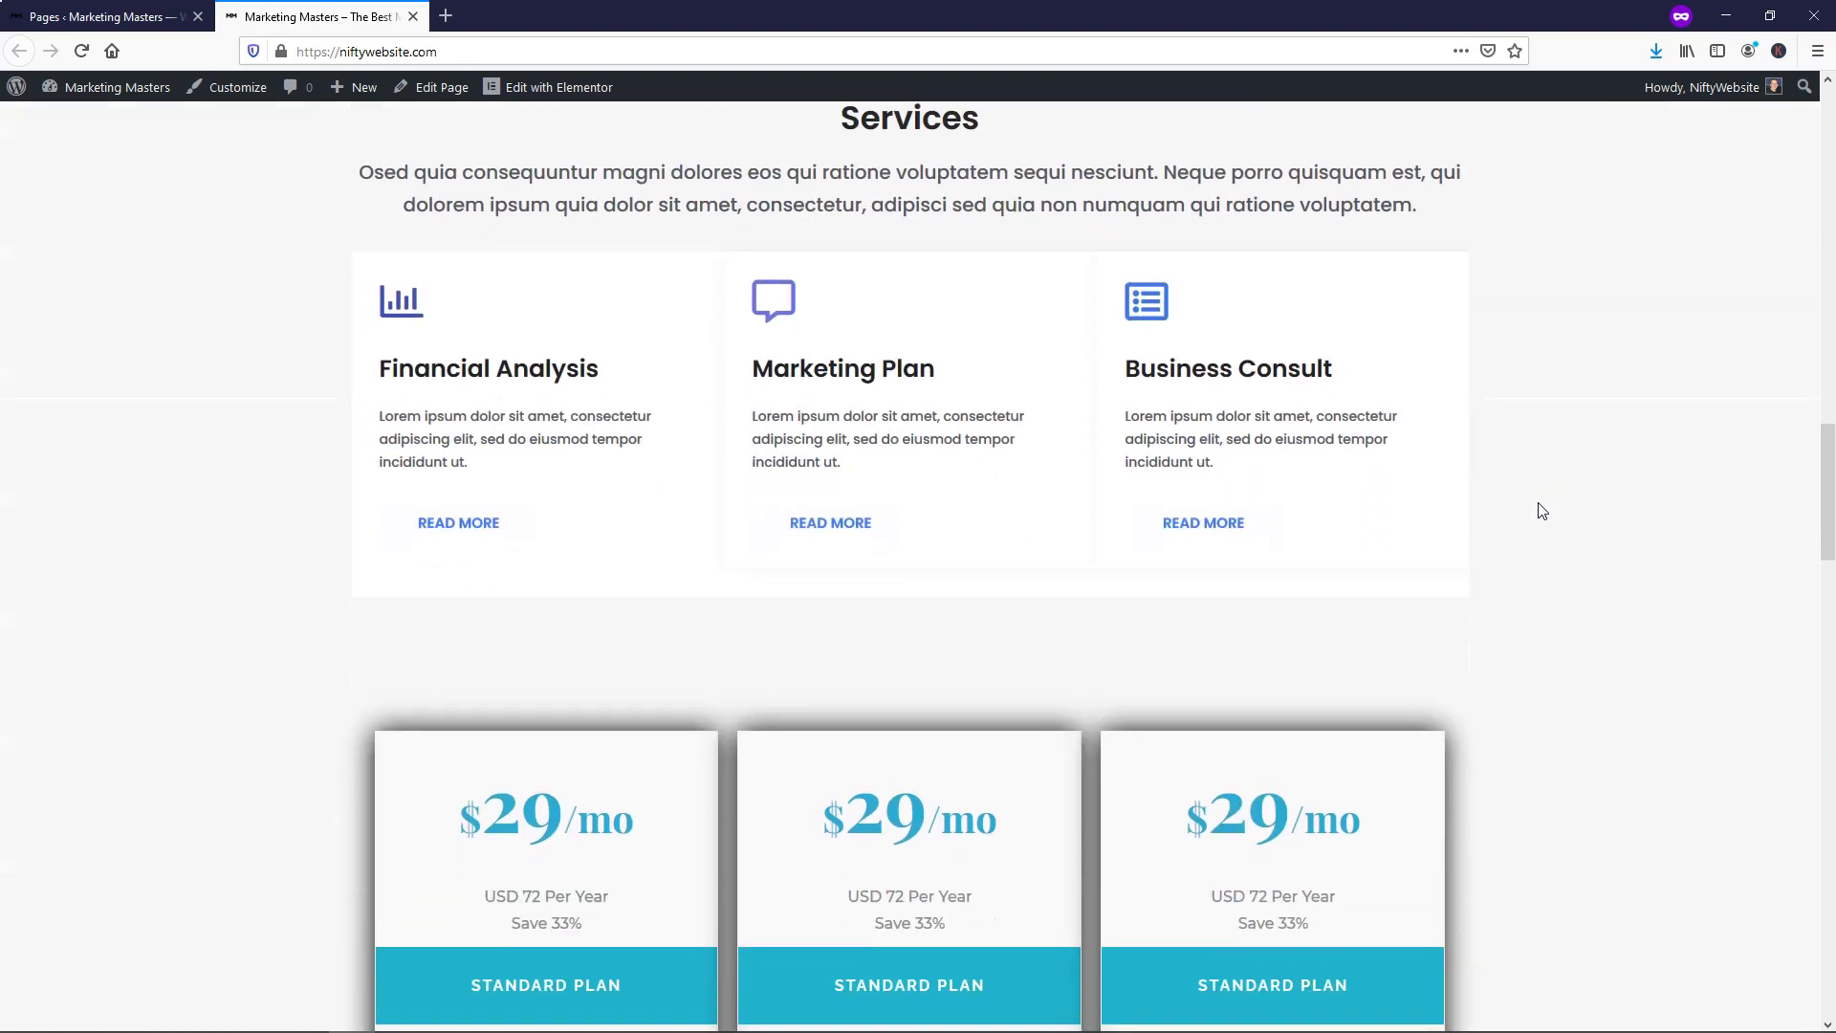
{"action": "scroll", "coordinate": [1537, 507], "scroll_direction": "down", "scroll_amount": 7}
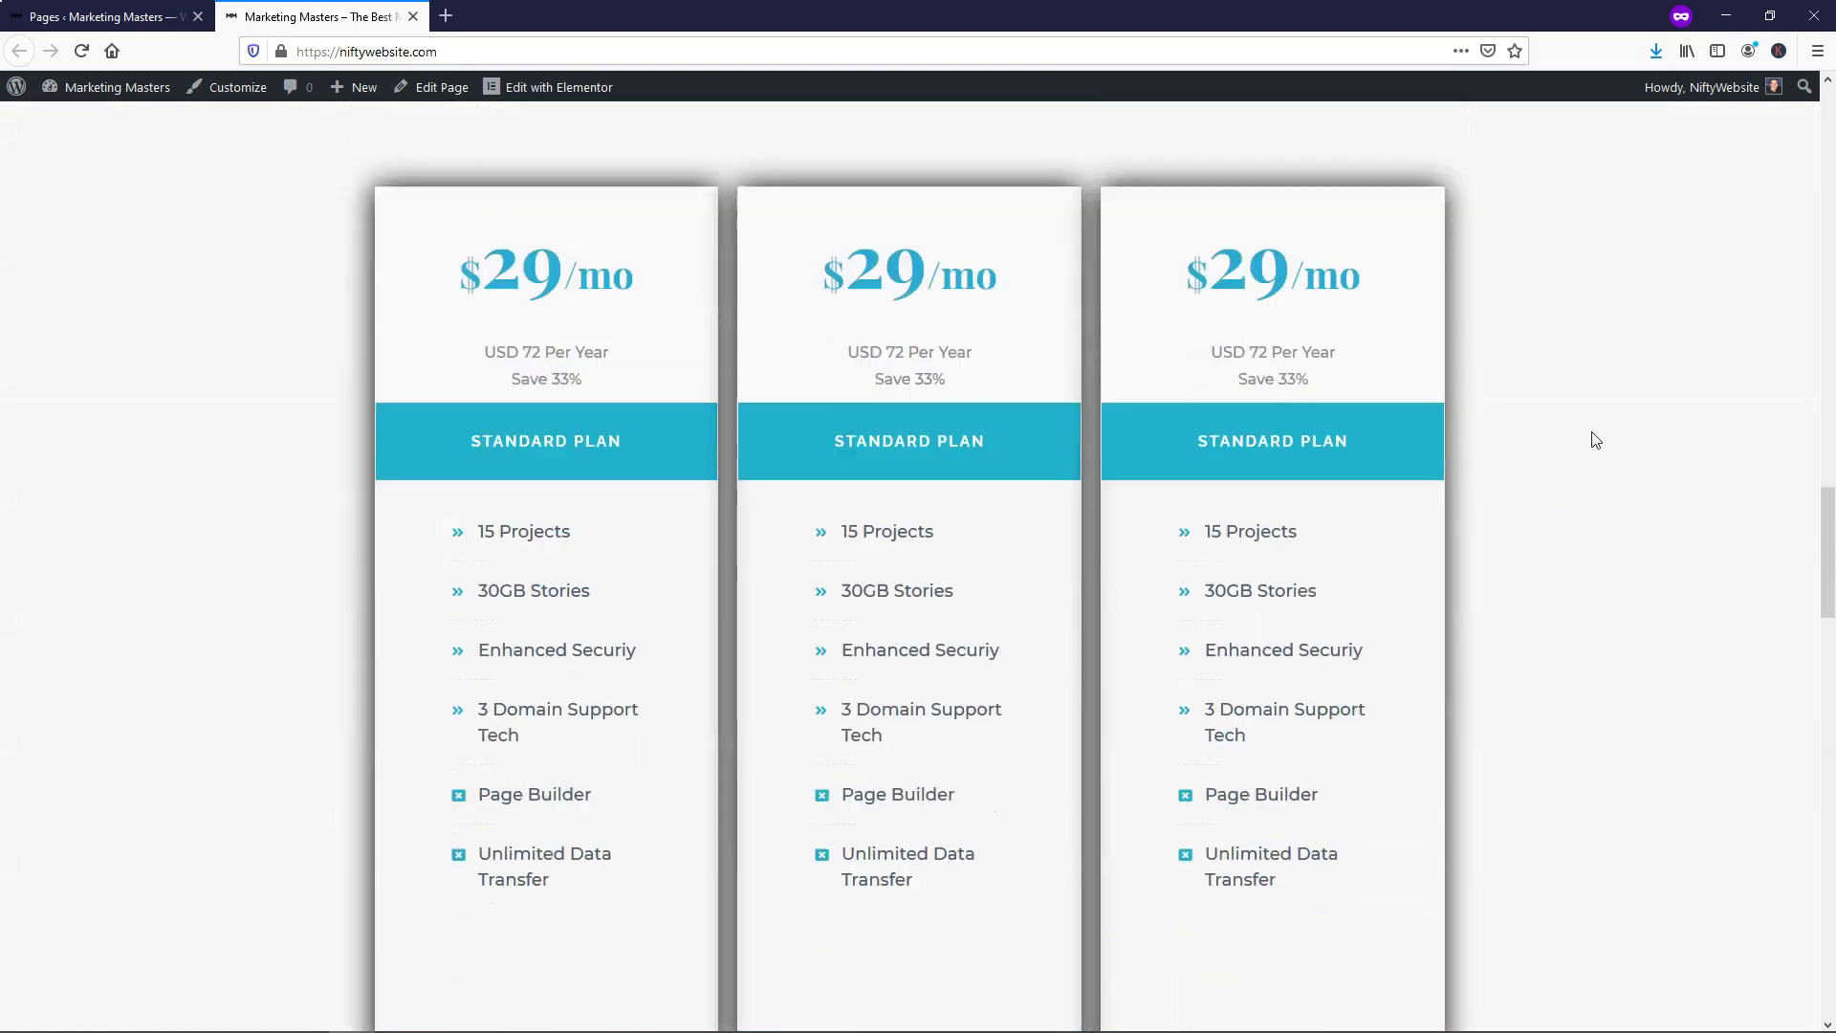
{"action": "scroll", "coordinate": [1595, 440], "scroll_direction": "down", "scroll_amount": 4}
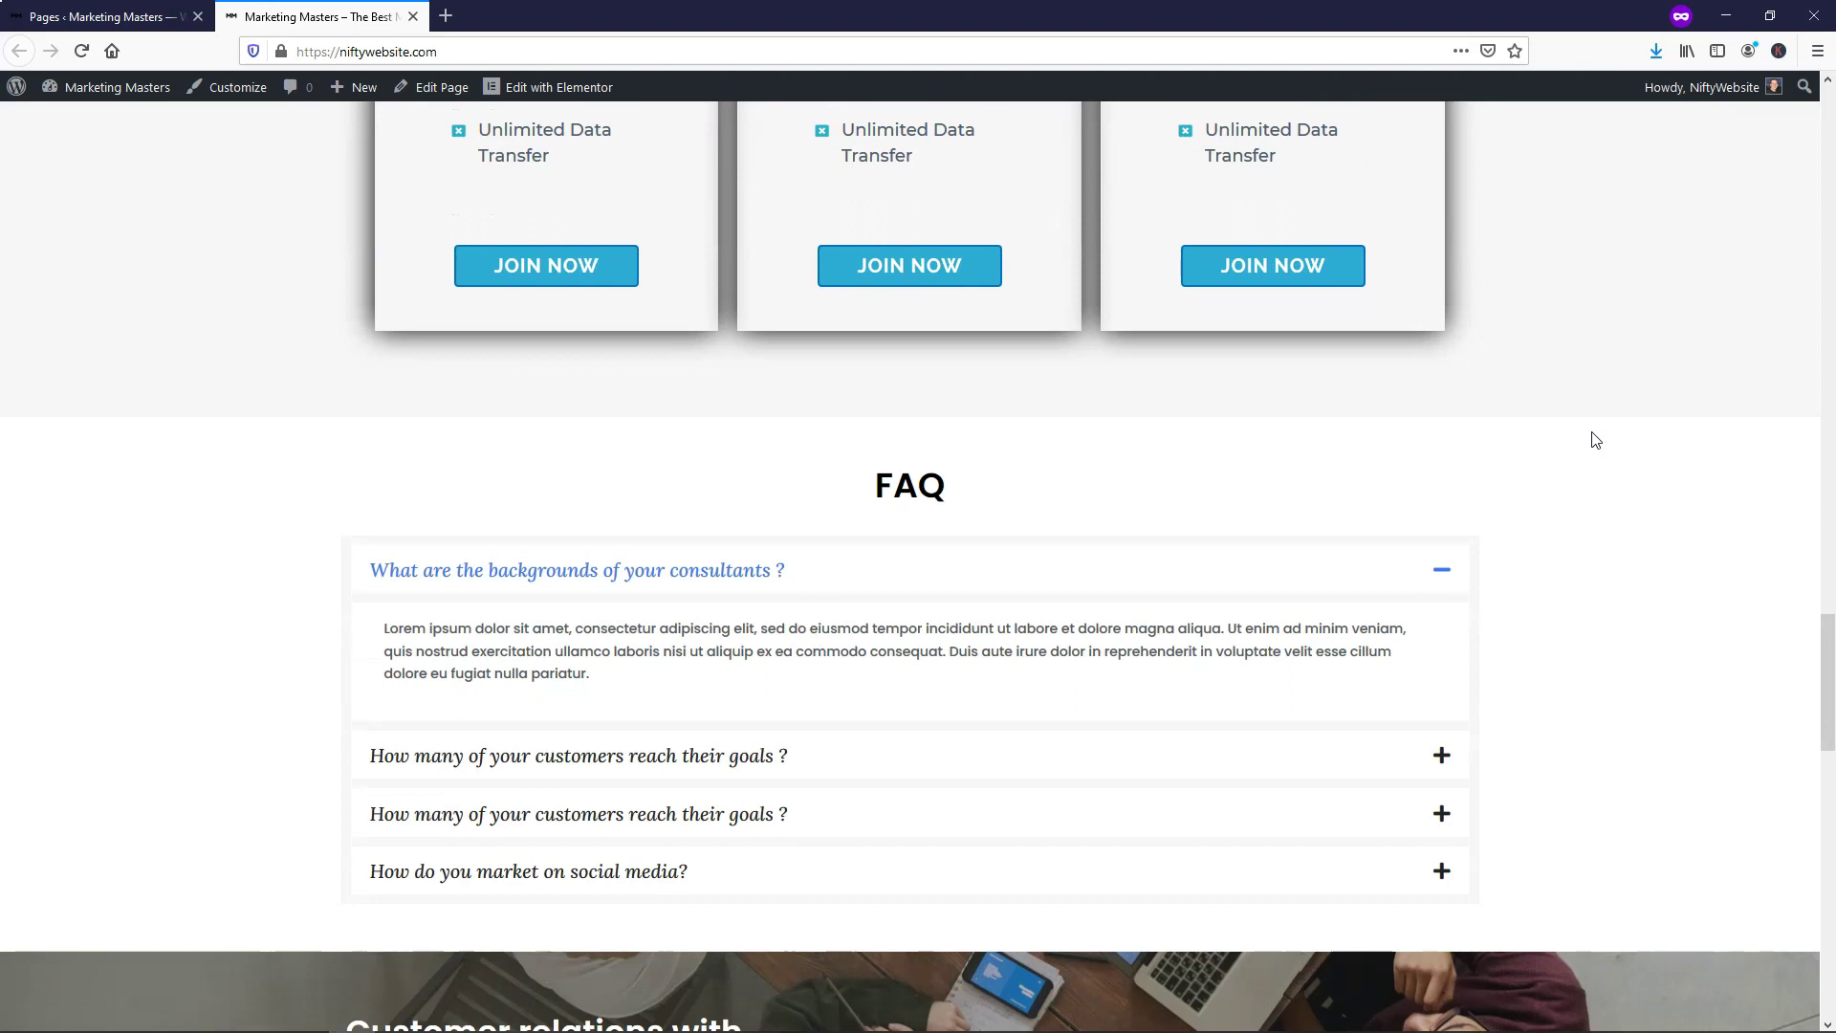
{"action": "scroll", "coordinate": [1595, 440], "scroll_direction": "down", "scroll_amount": 2}
{"action": "scroll", "coordinate": [1596, 440], "scroll_direction": "down", "scroll_amount": 4}
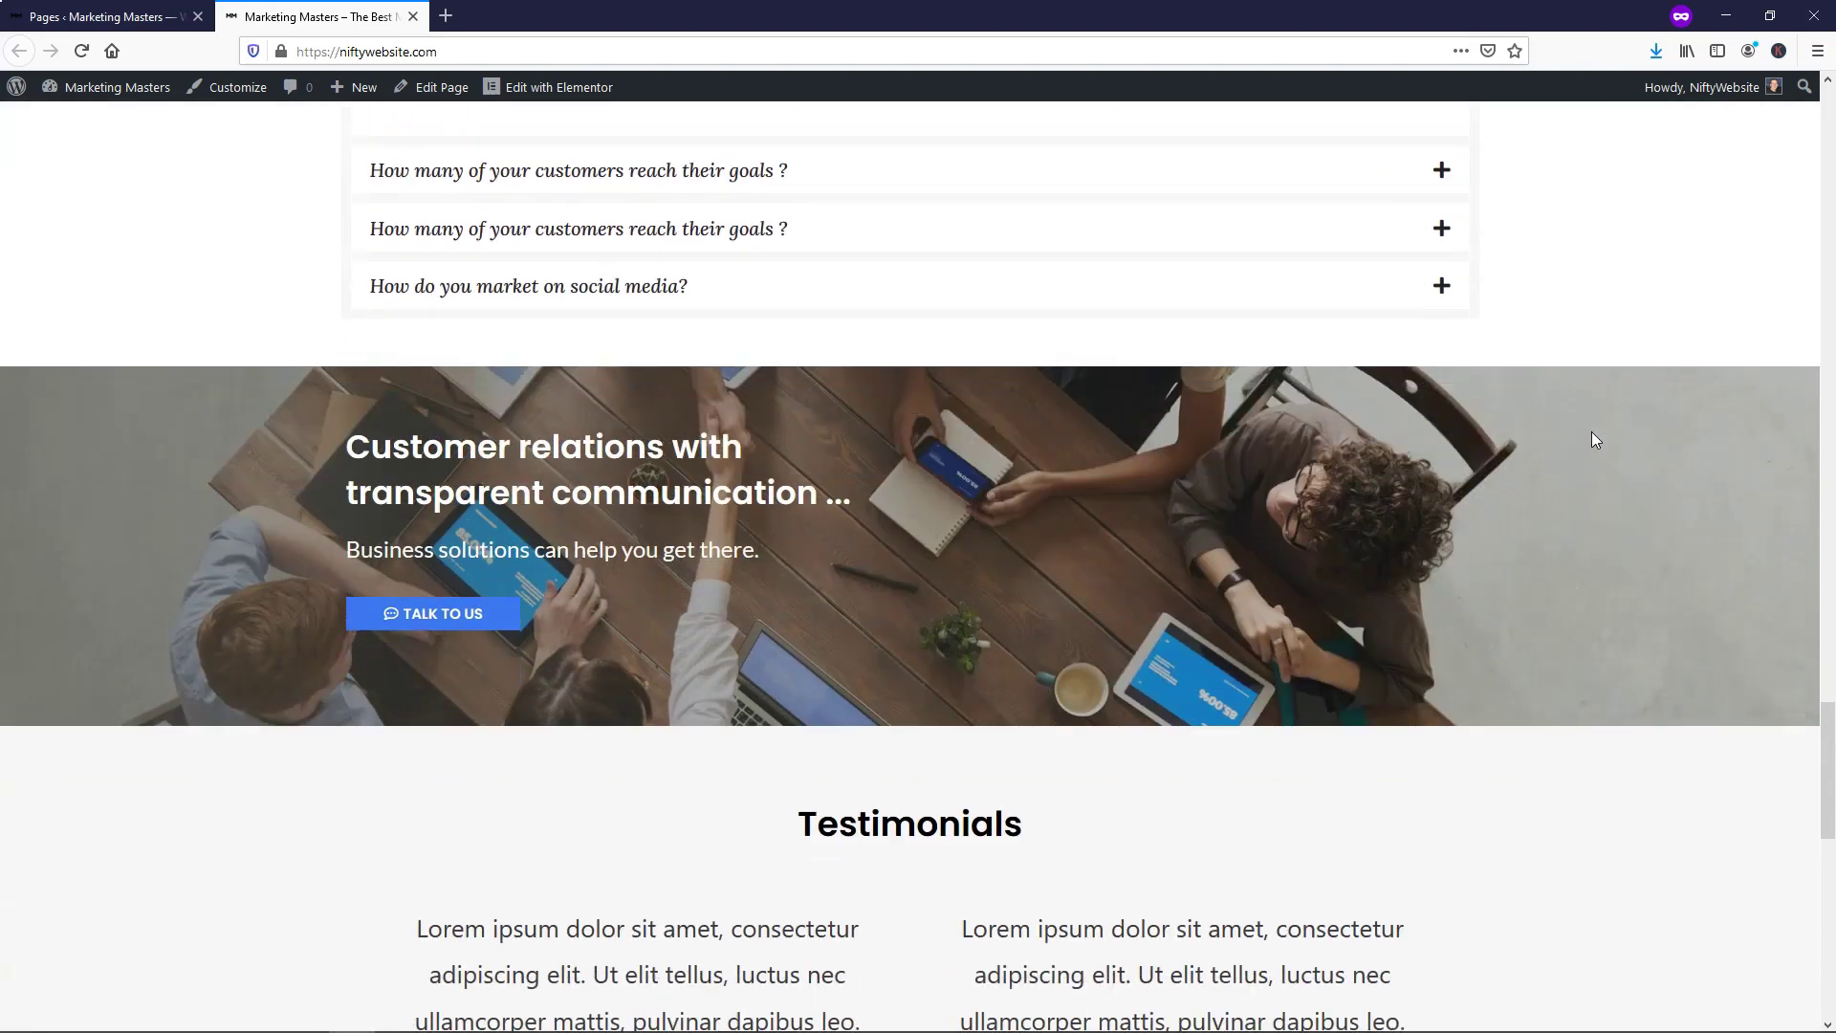
{"action": "scroll", "coordinate": [1595, 440], "scroll_direction": "down", "scroll_amount": 3}
{"action": "scroll", "coordinate": [1594, 439], "scroll_direction": "down", "scroll_amount": 5}
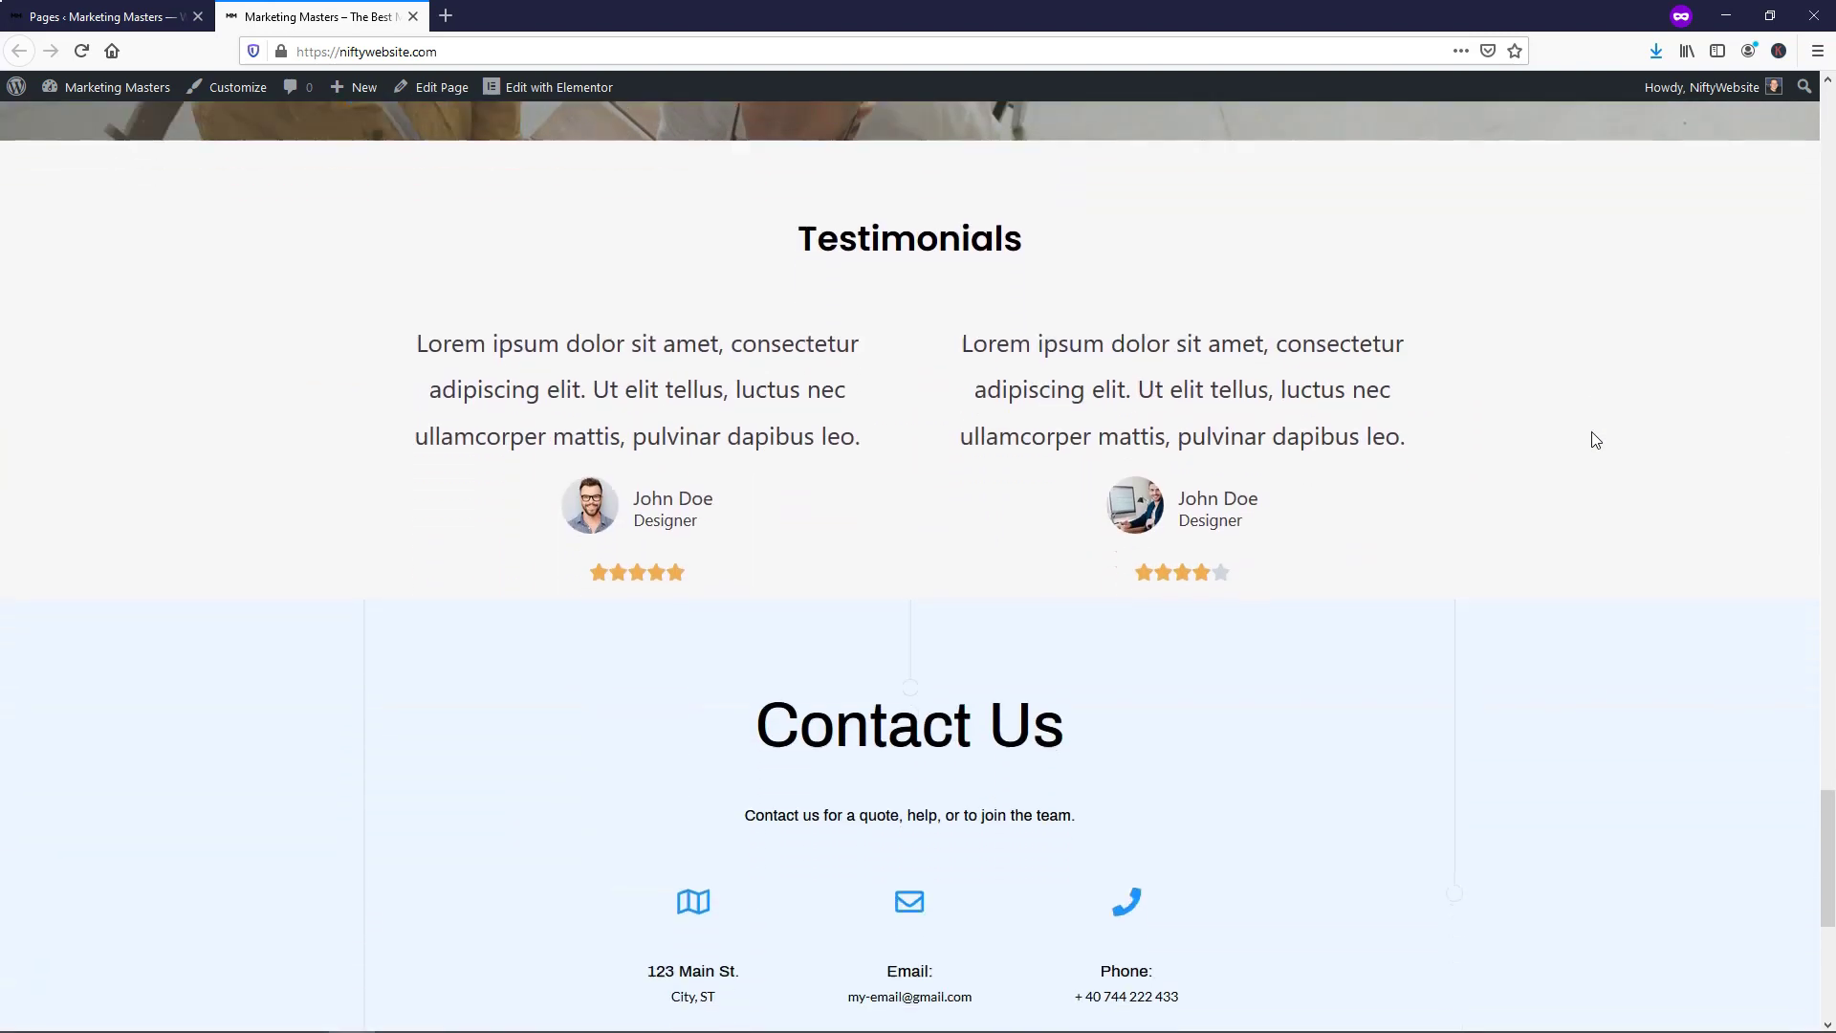
{"action": "scroll", "coordinate": [1596, 440], "scroll_direction": "down", "scroll_amount": 4}
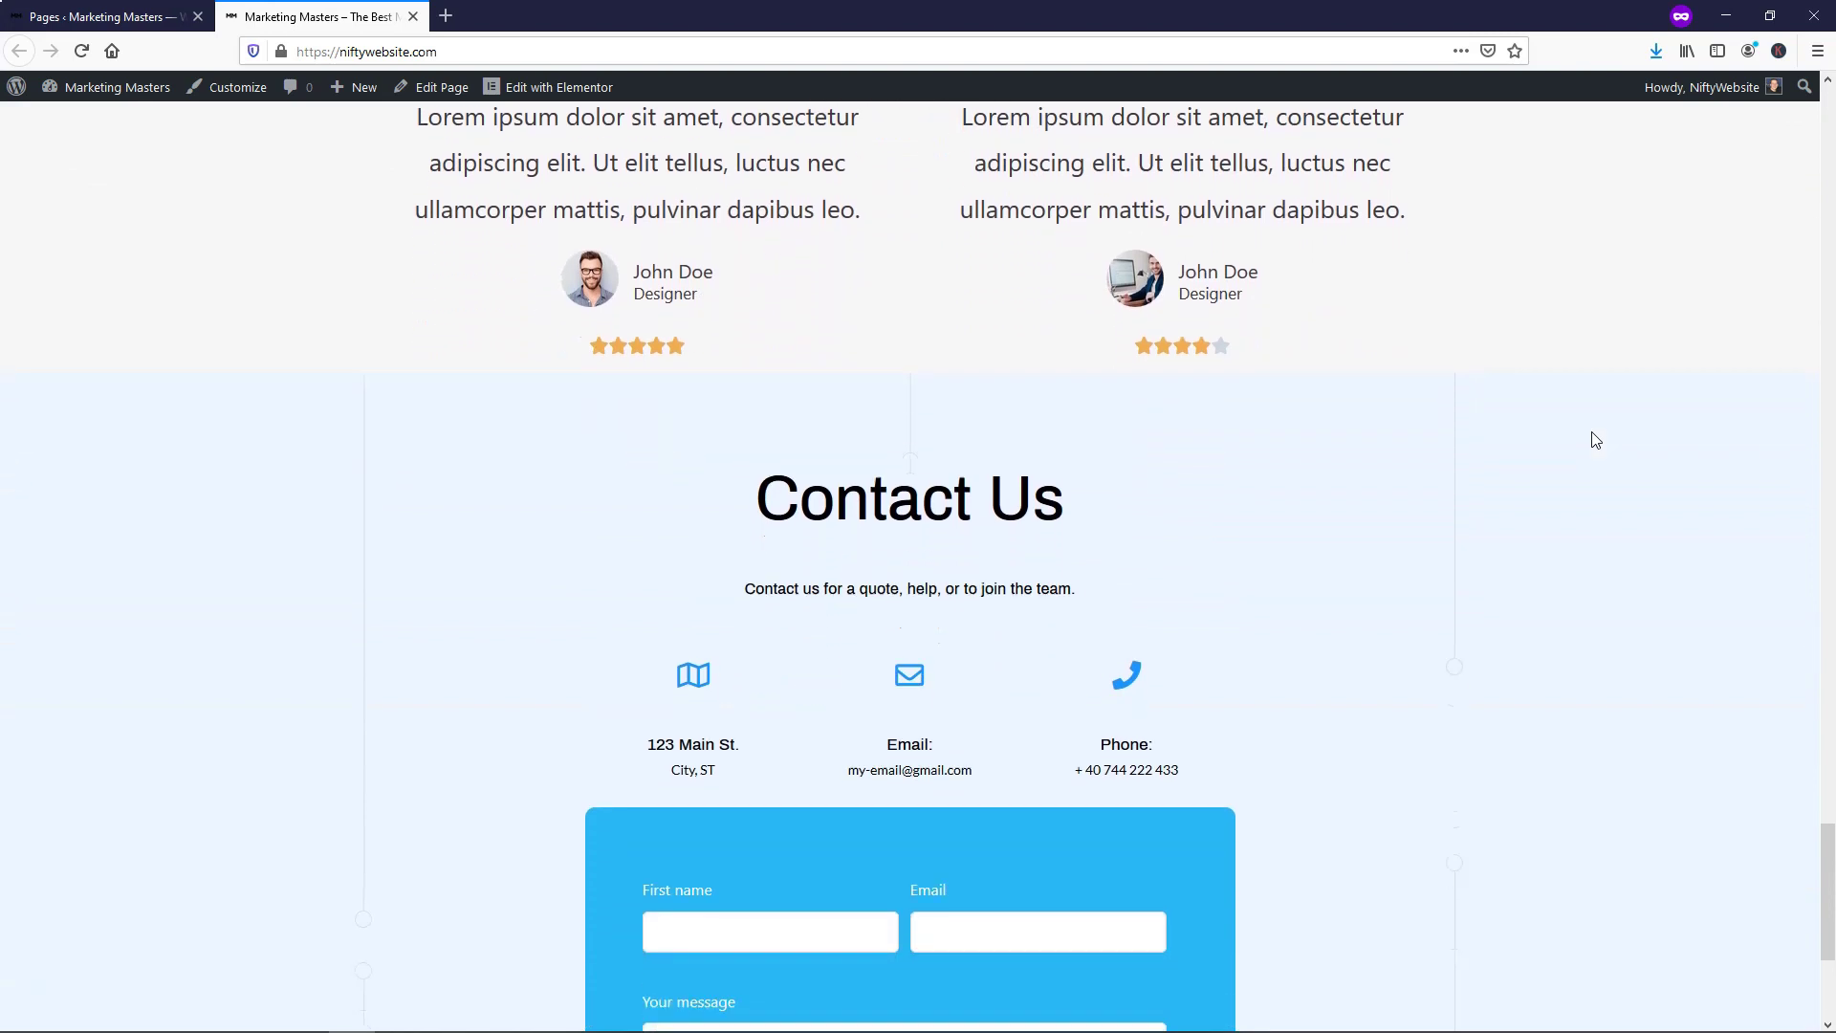
{"action": "scroll", "coordinate": [1596, 440], "scroll_direction": "down", "scroll_amount": 1}
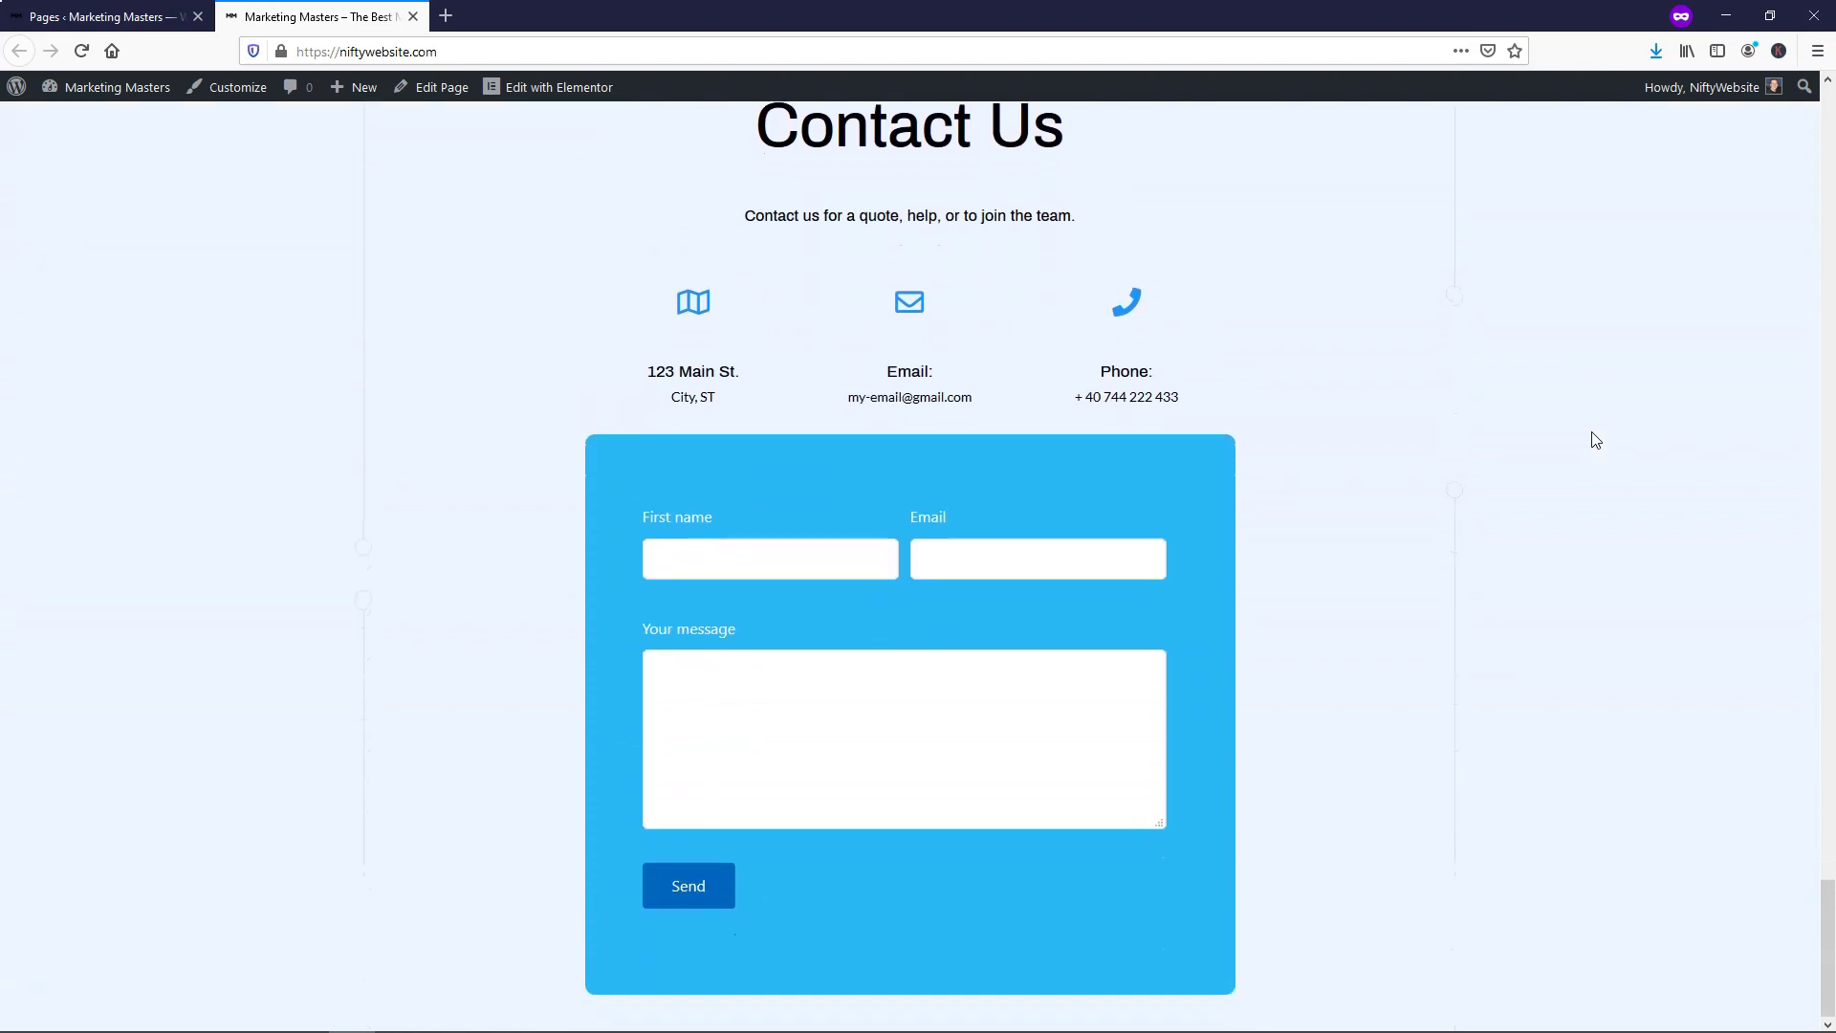
{"action": "scroll", "coordinate": [1610, 438], "scroll_direction": "up", "scroll_amount": 12}
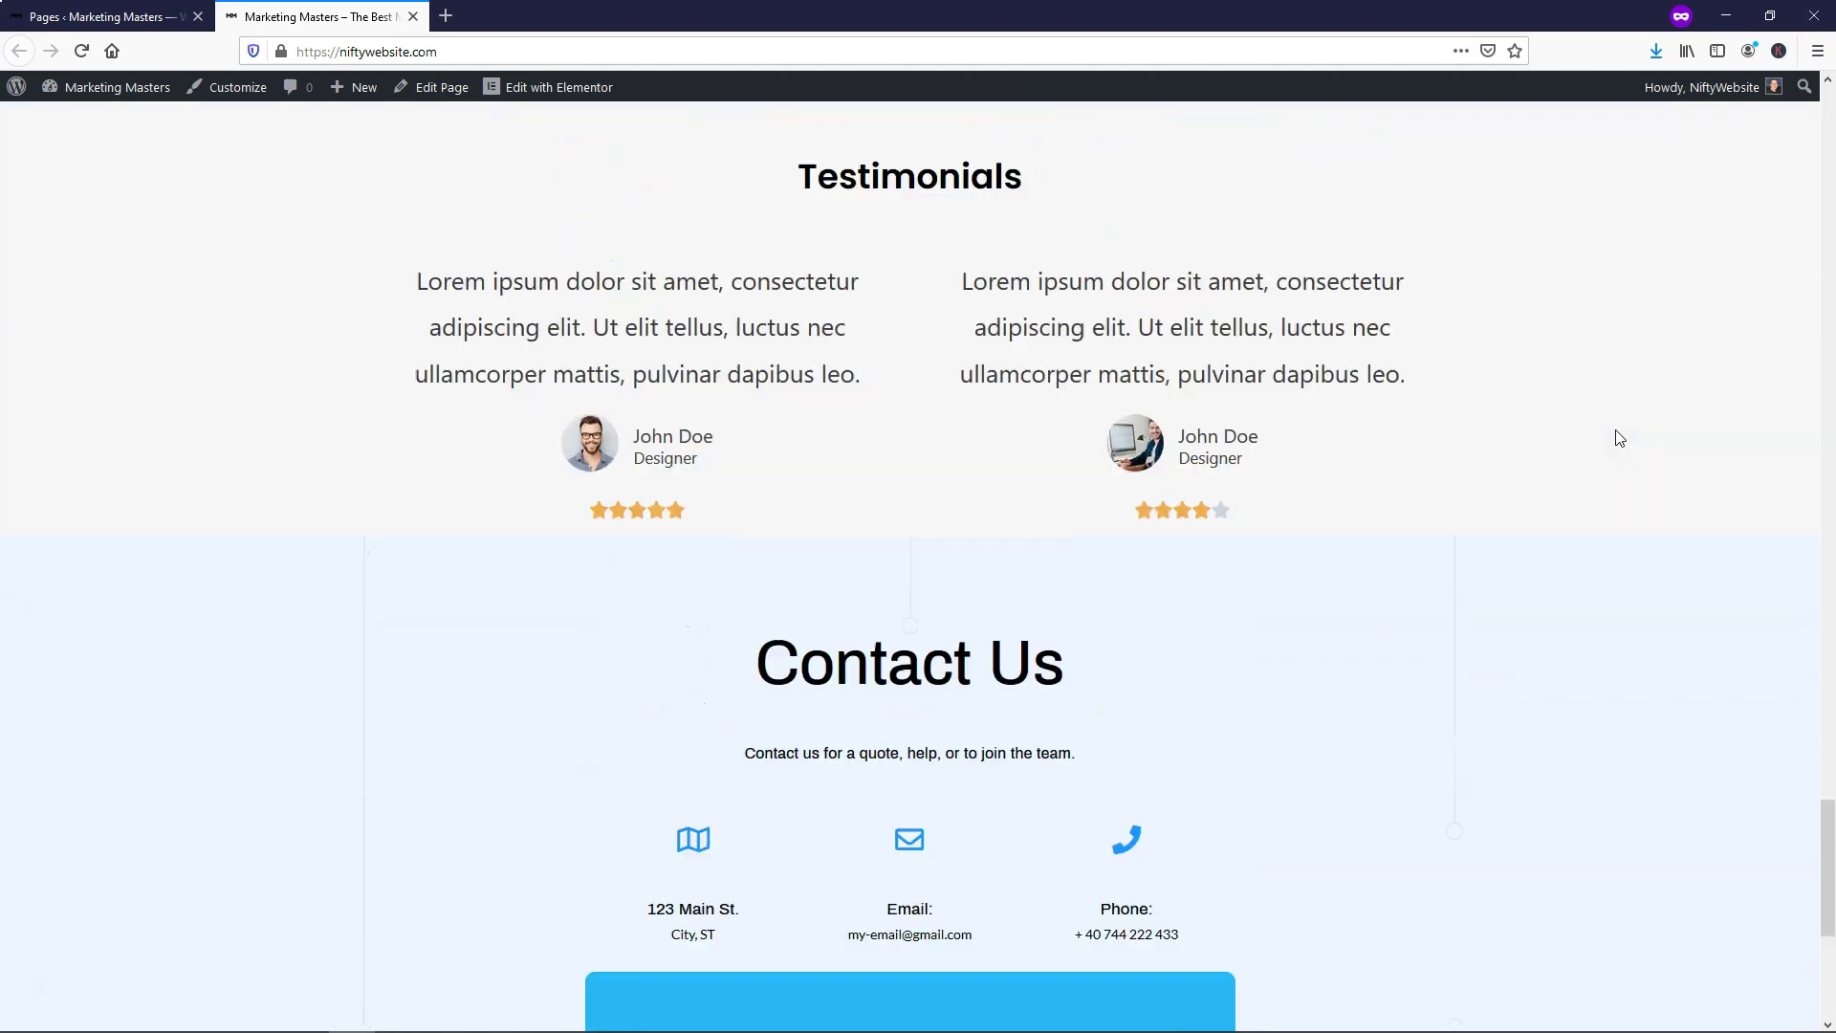
{"action": "left_click_drag", "start_coordinate": [1827, 686], "coordinate": [1811, 100]}
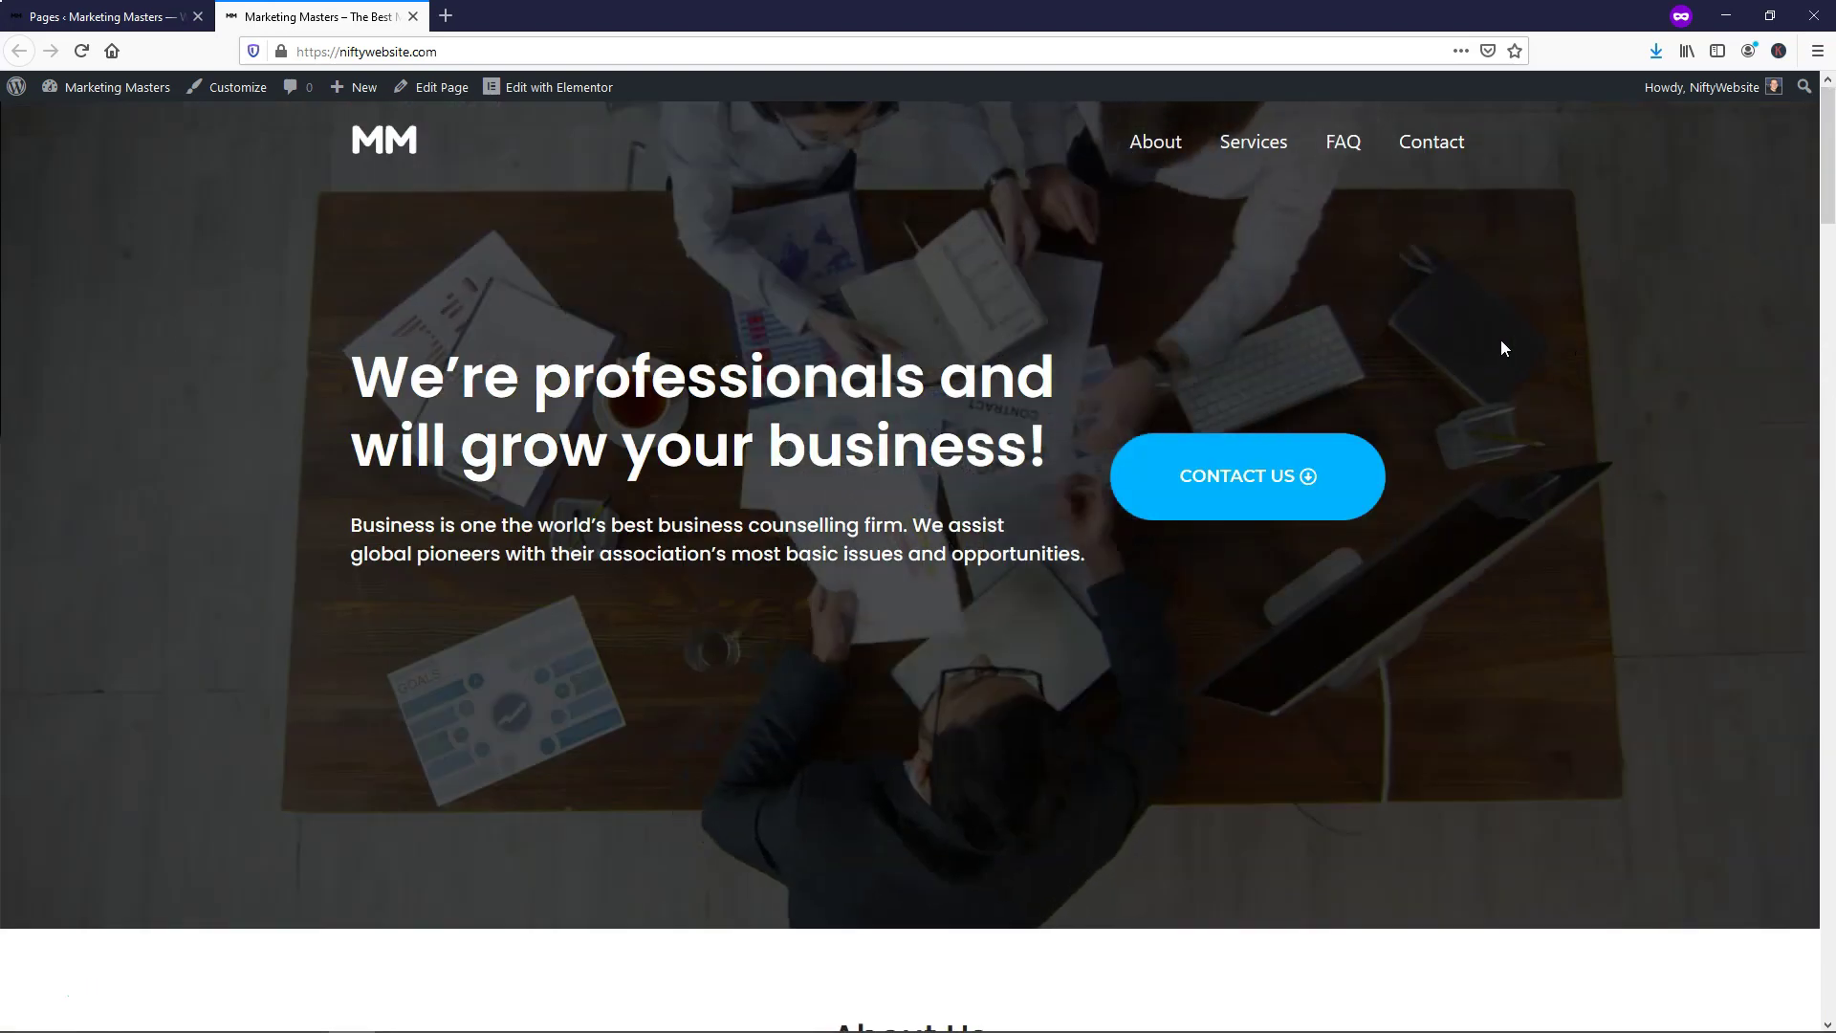